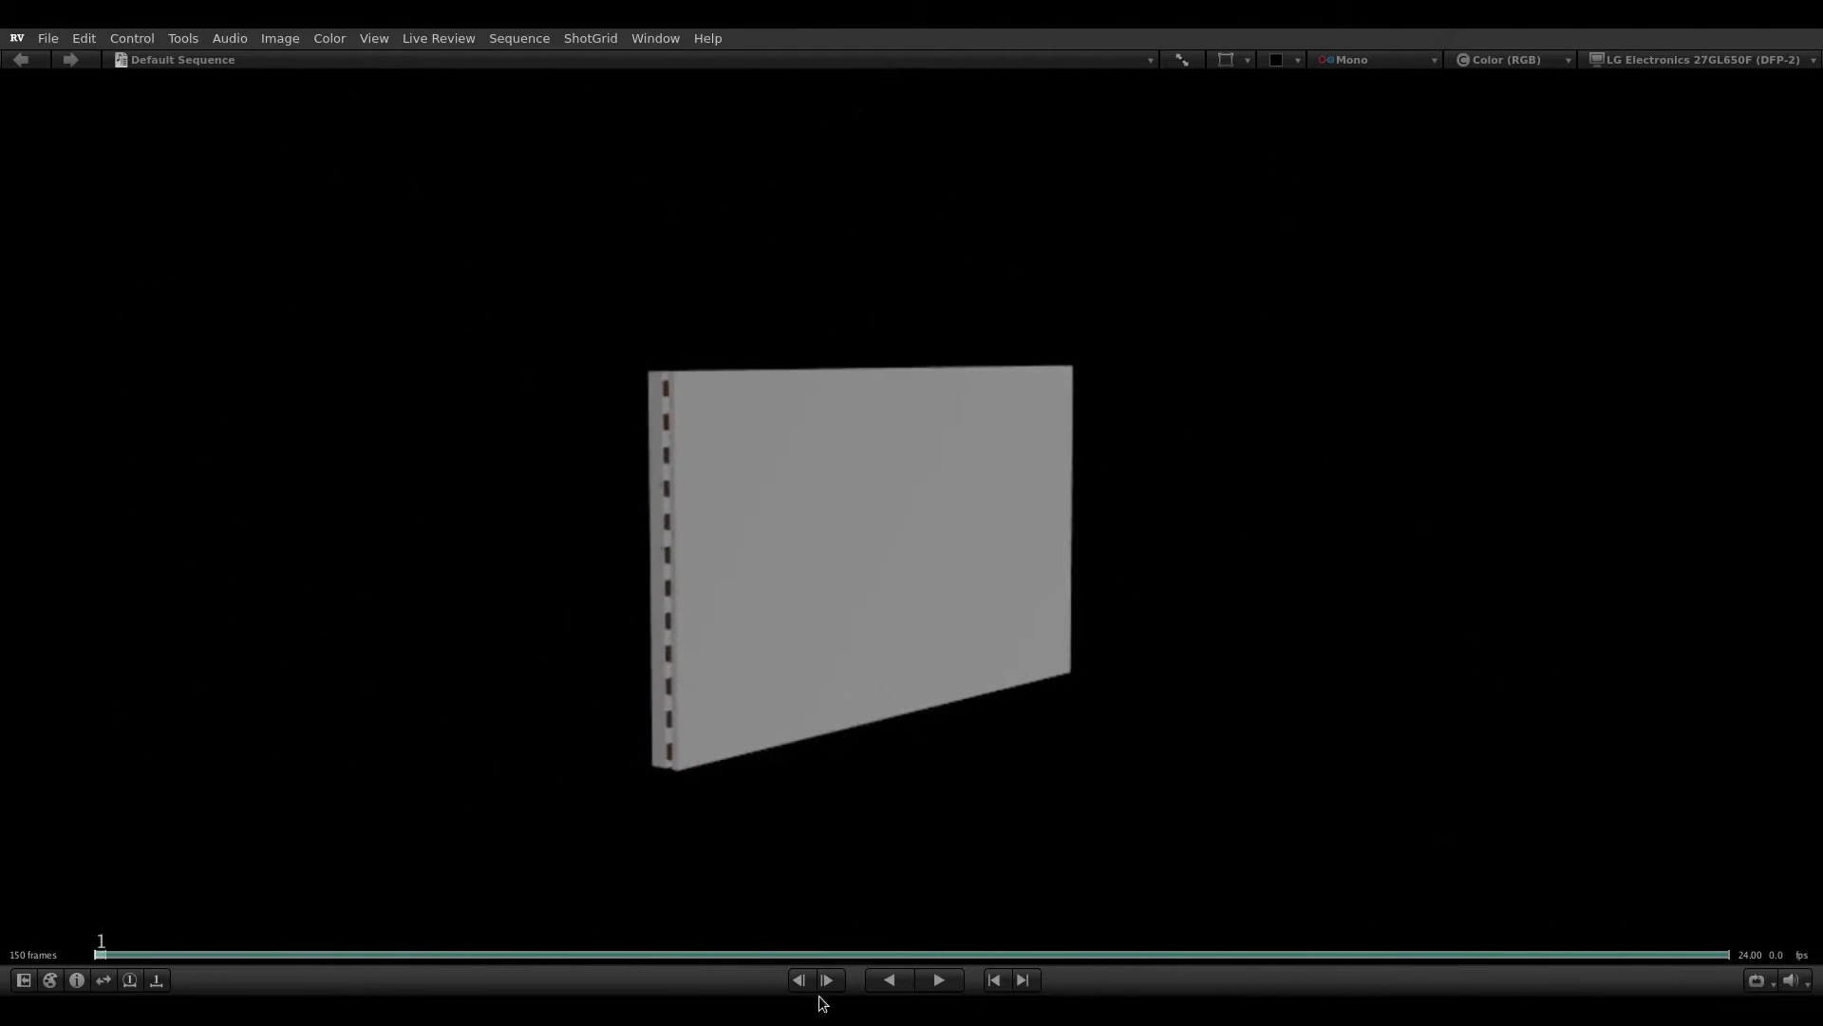
Step: Play the rendered wall destruction sequence from its first frame to review the simulation
click(939, 980)
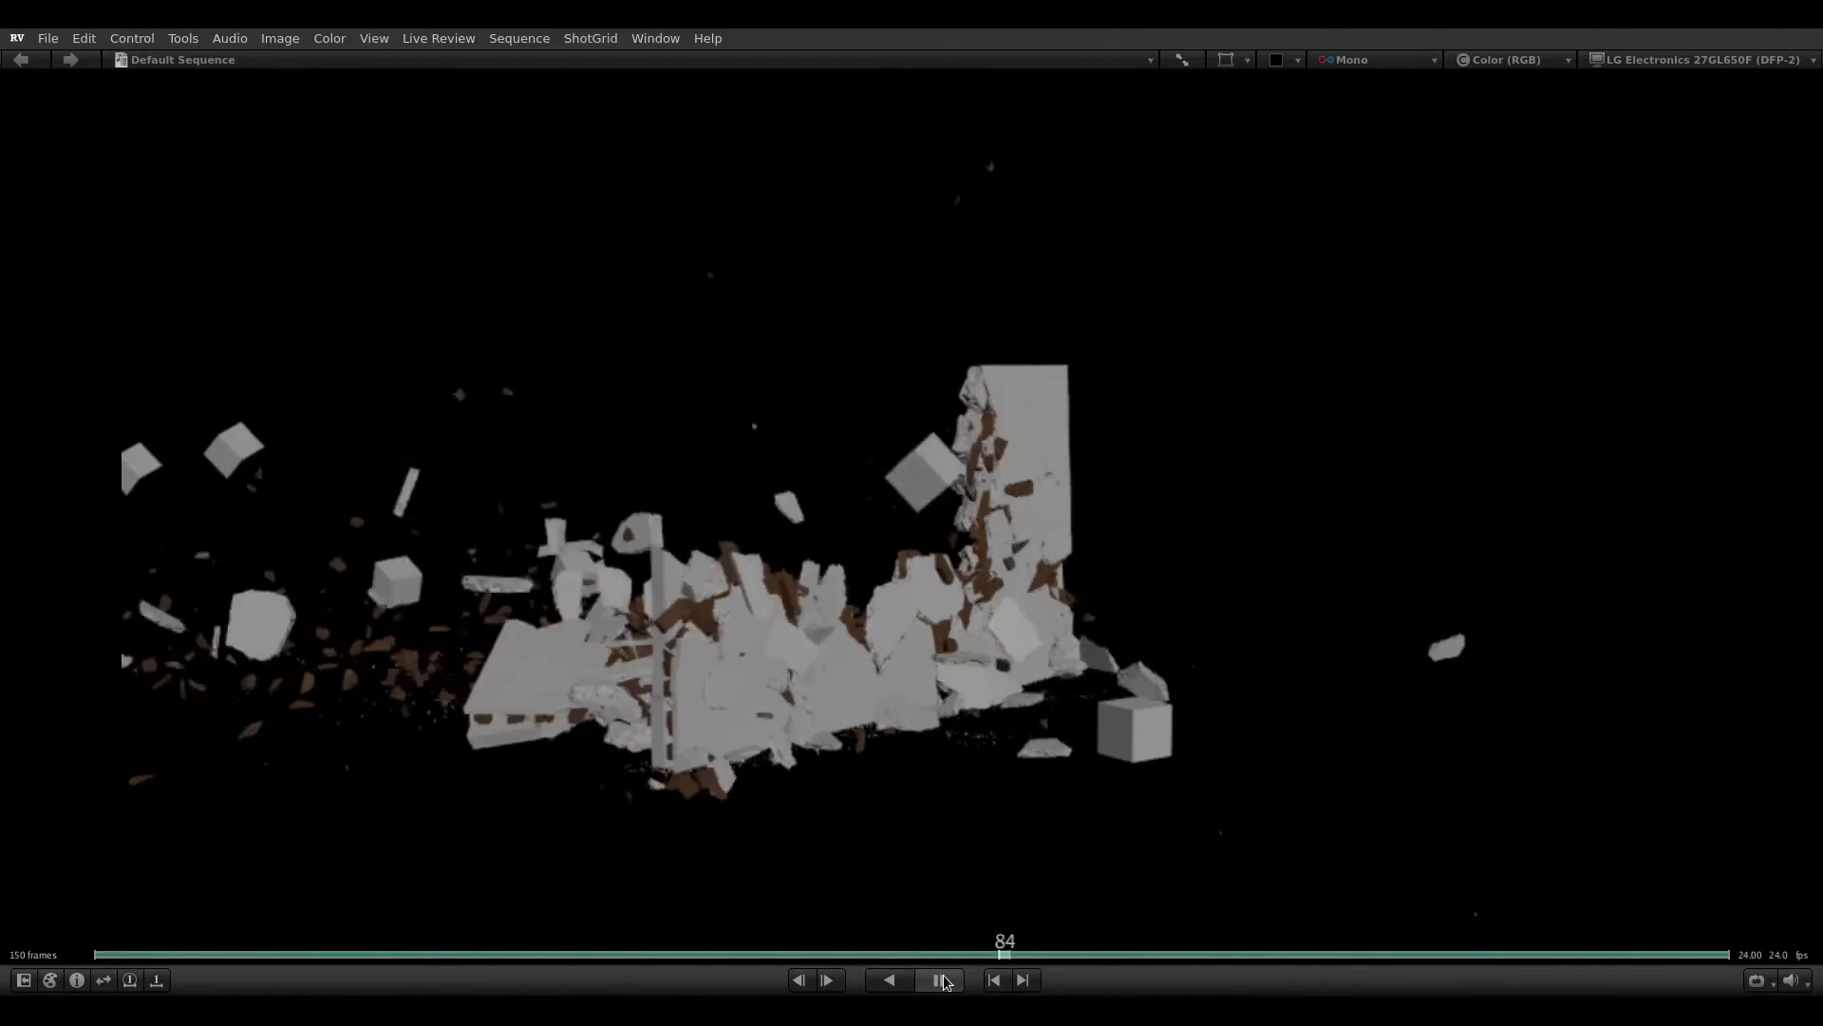
click(943, 980)
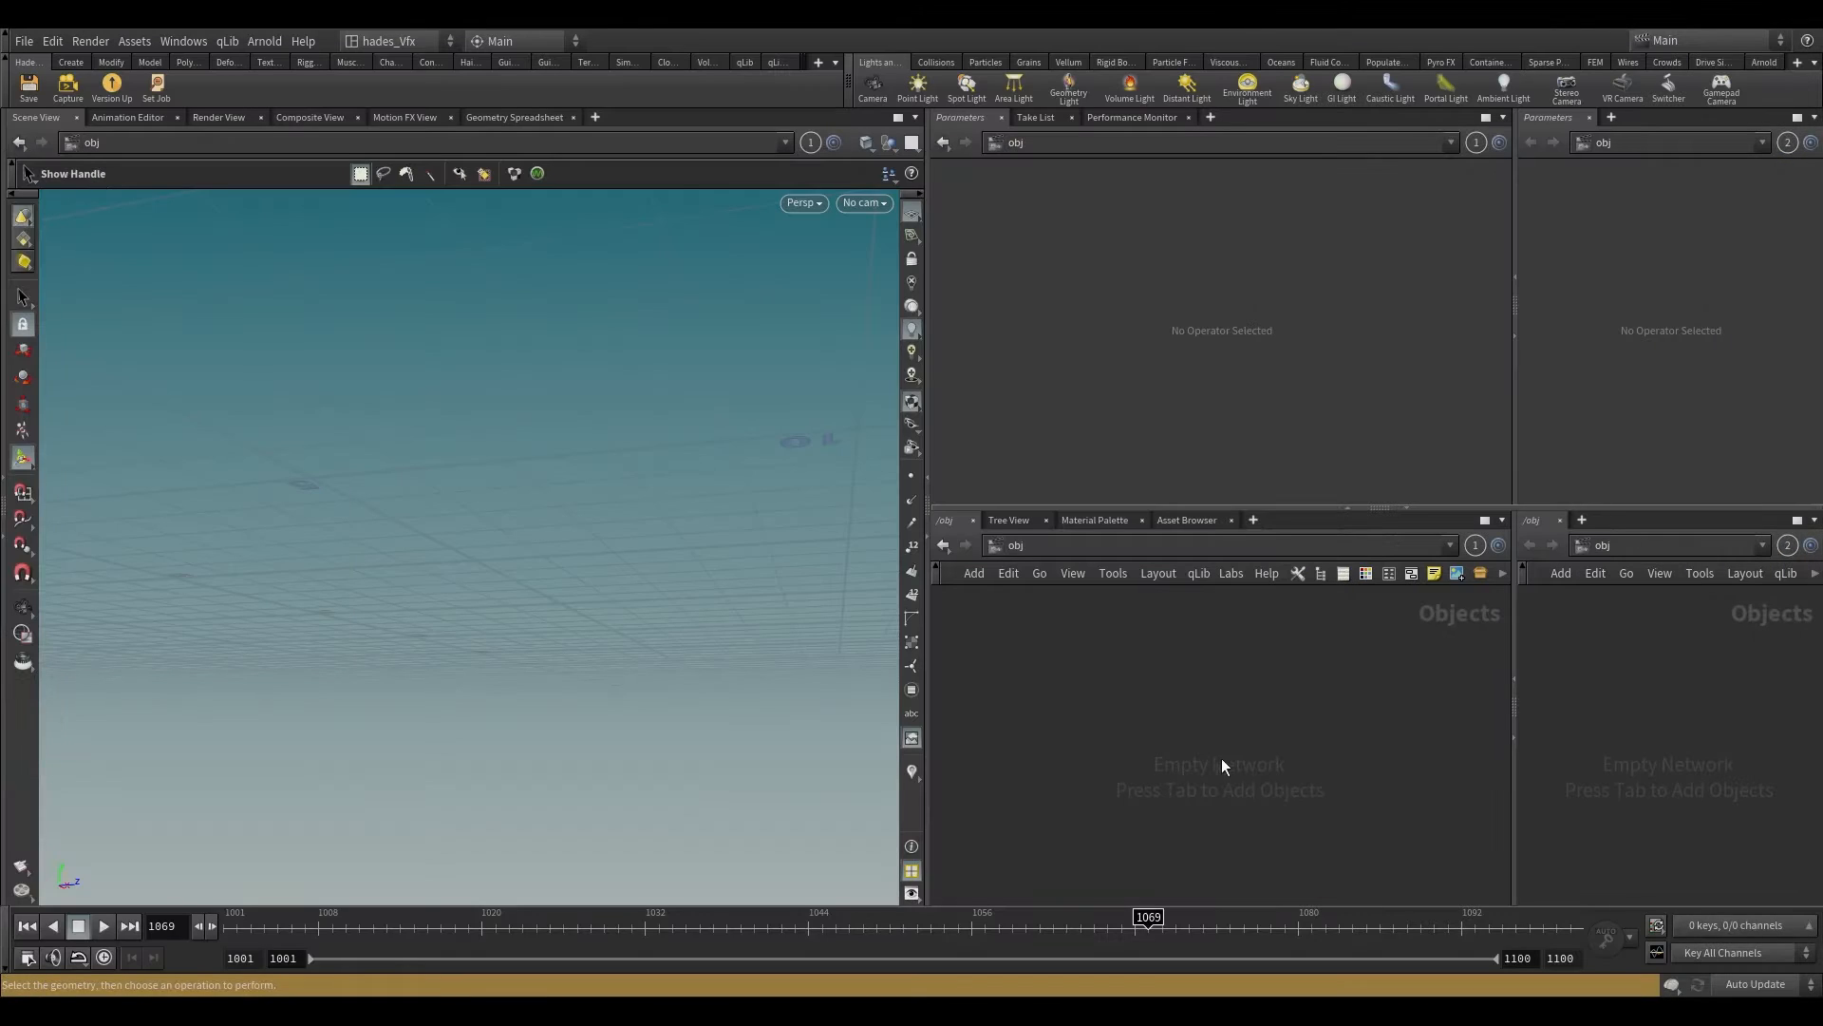
Step: In Houdini, create a Geometry object at the object level and name it wall_prep
key(Tab)
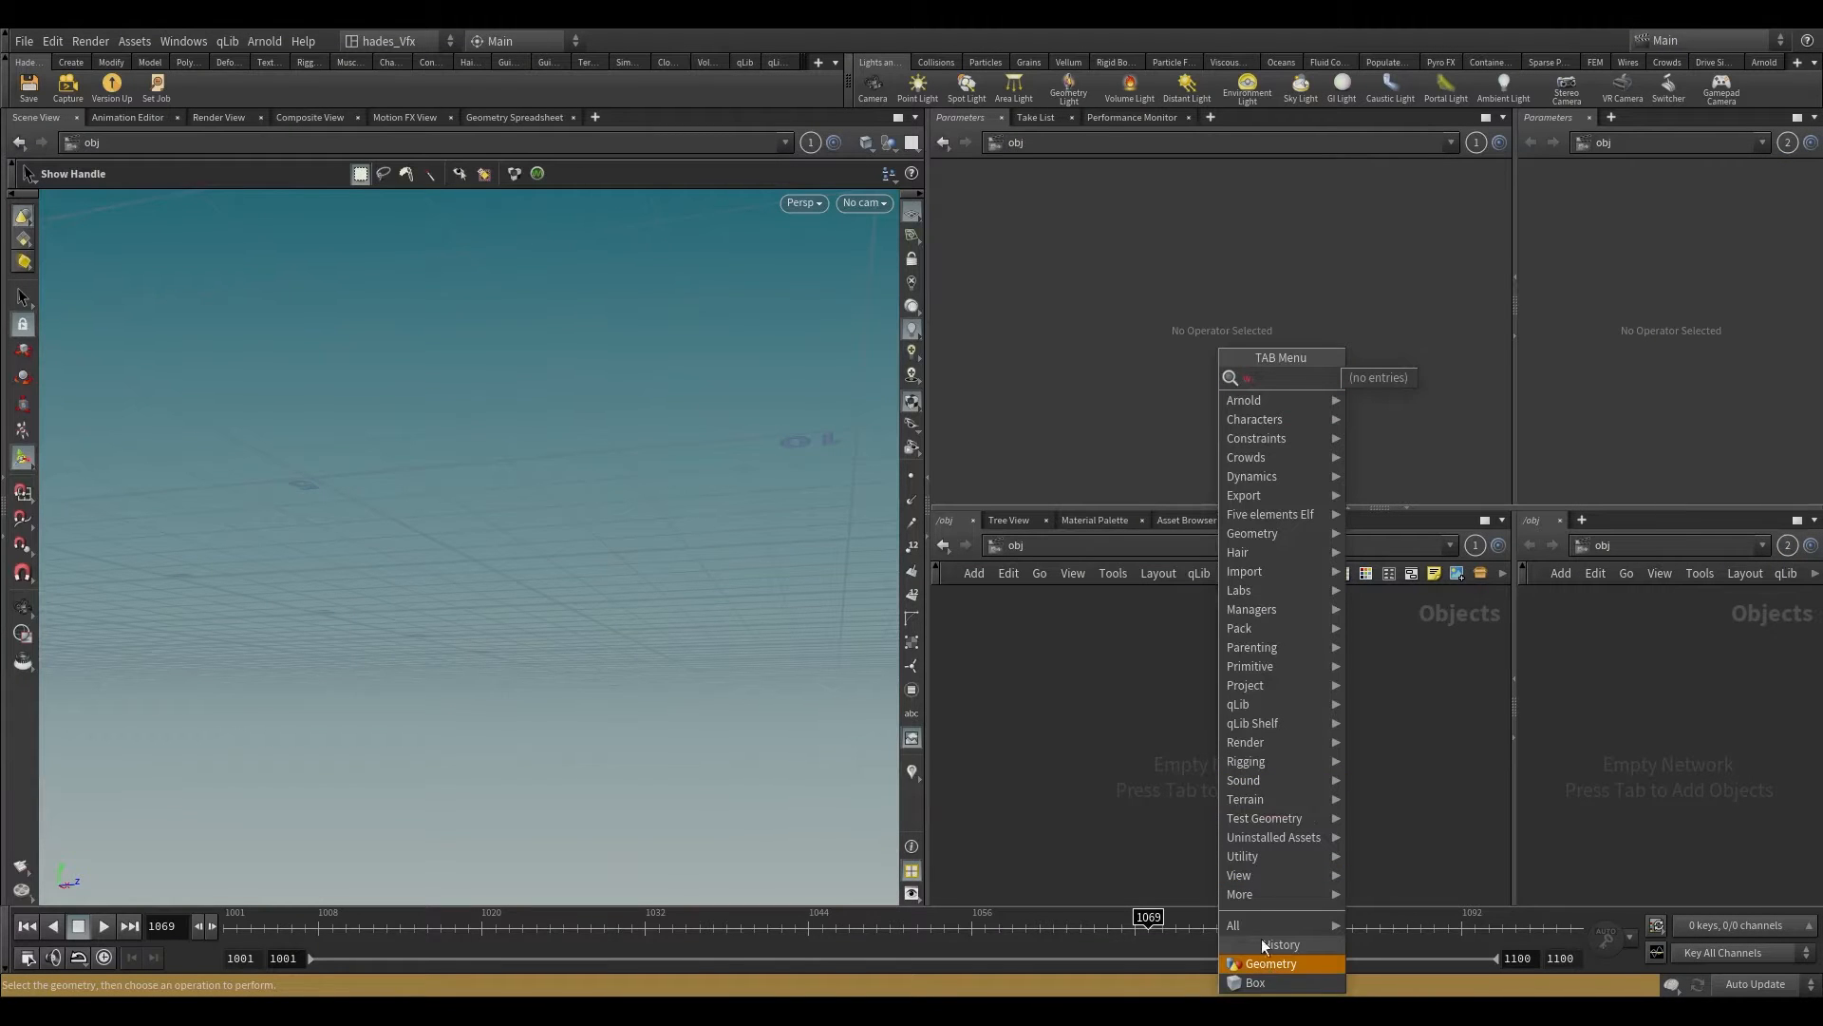
click(1255, 965)
click(1151, 682)
click(1209, 682)
text(wall)
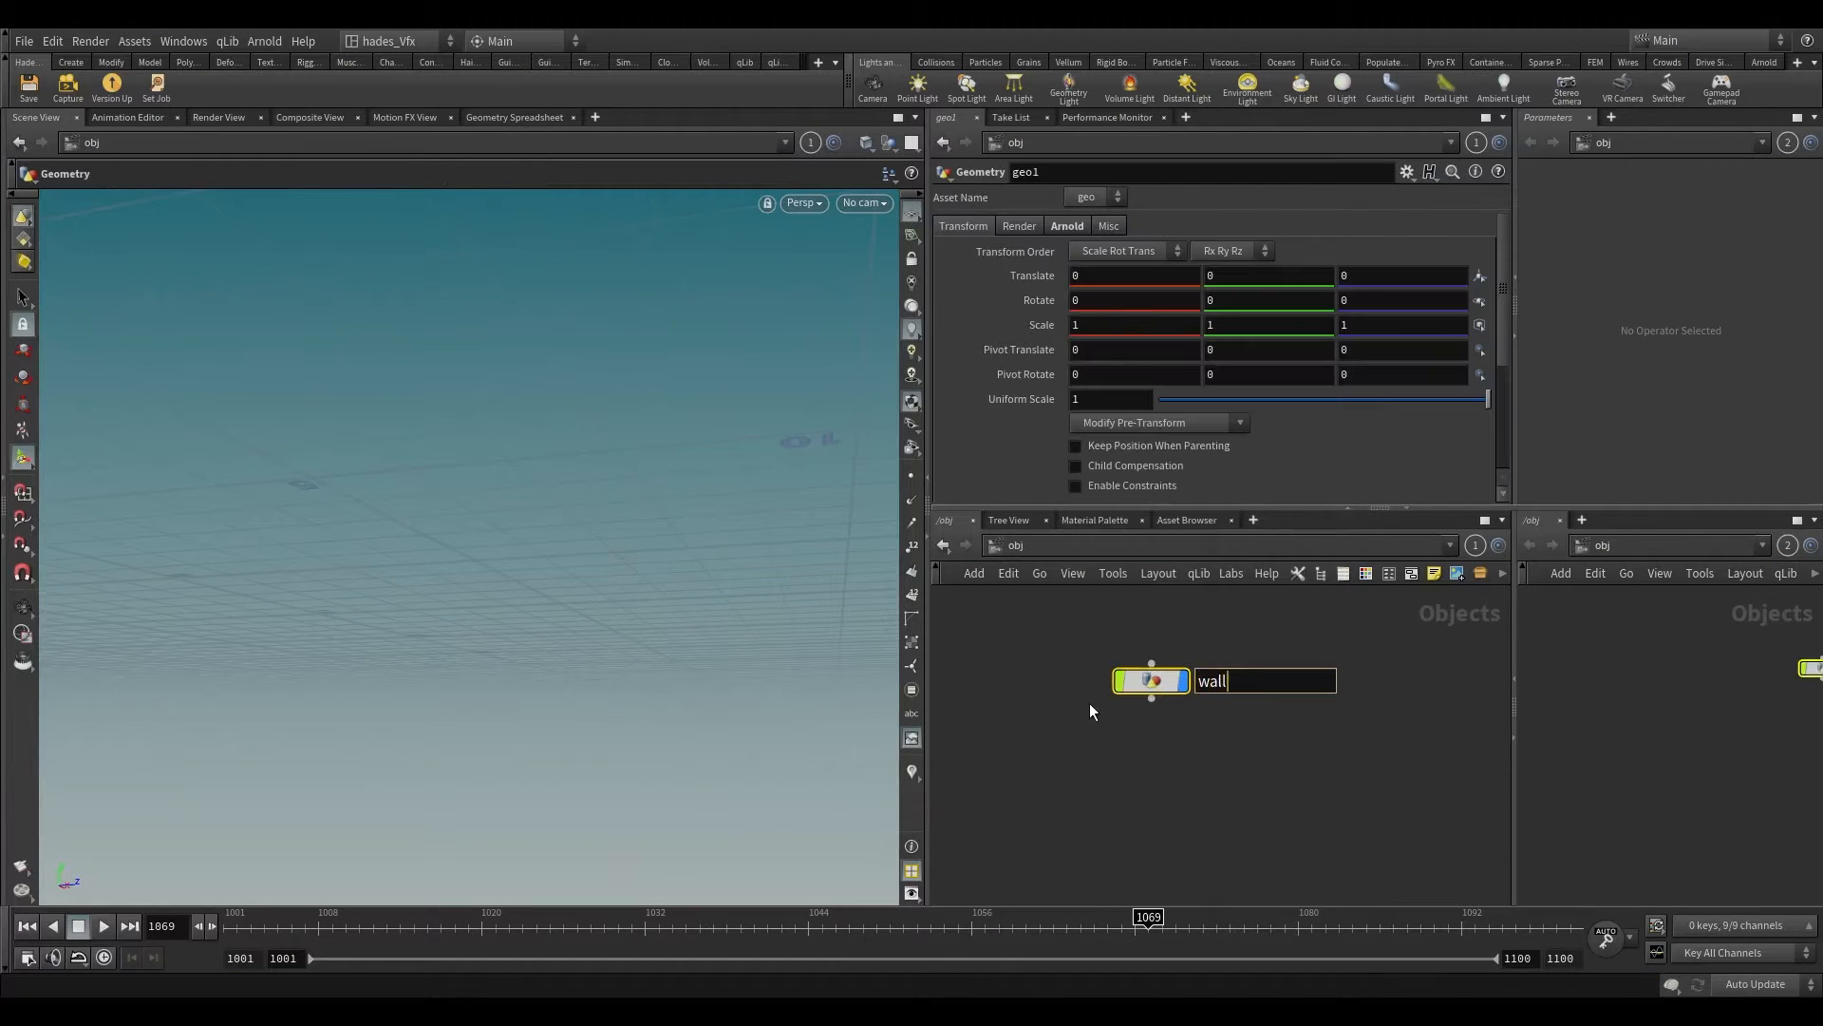
text(_prep)
key(Return)
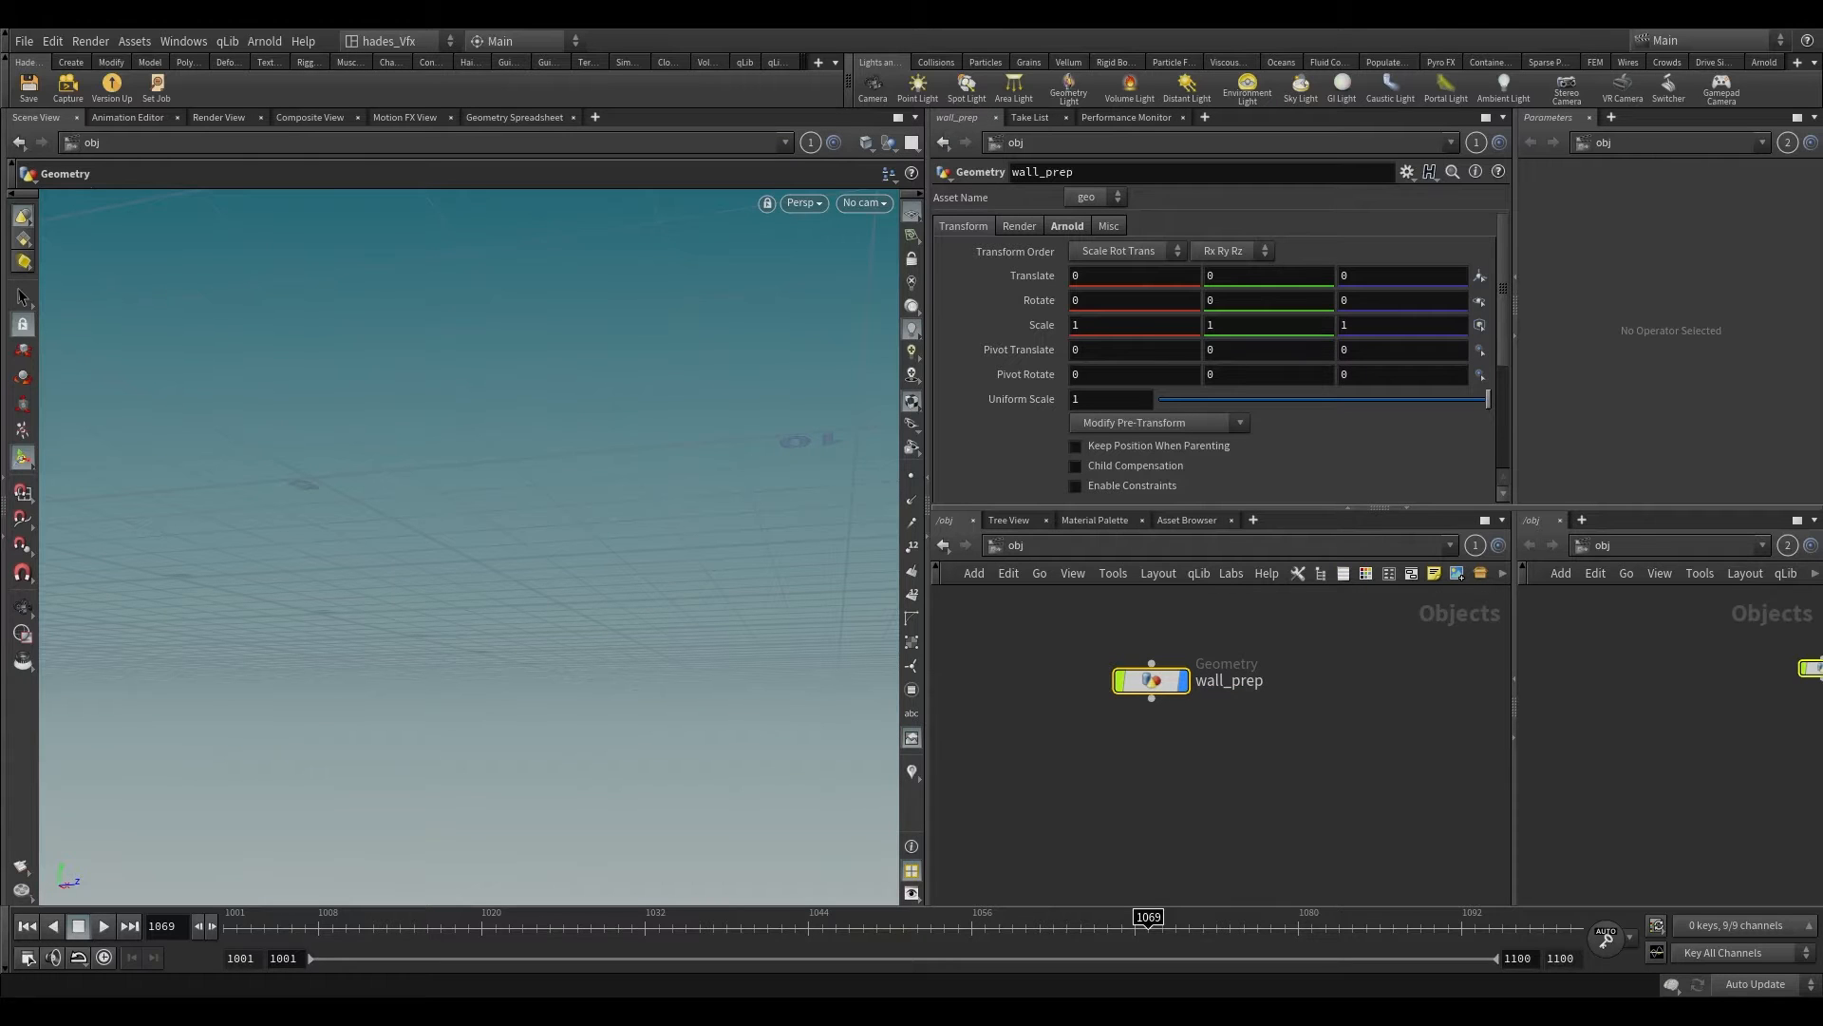
Step: Enter the wall_prep object's network, maximize the network pane and add a Box node
scroll(1434, 655, up, 4)
double_click(998, 686)
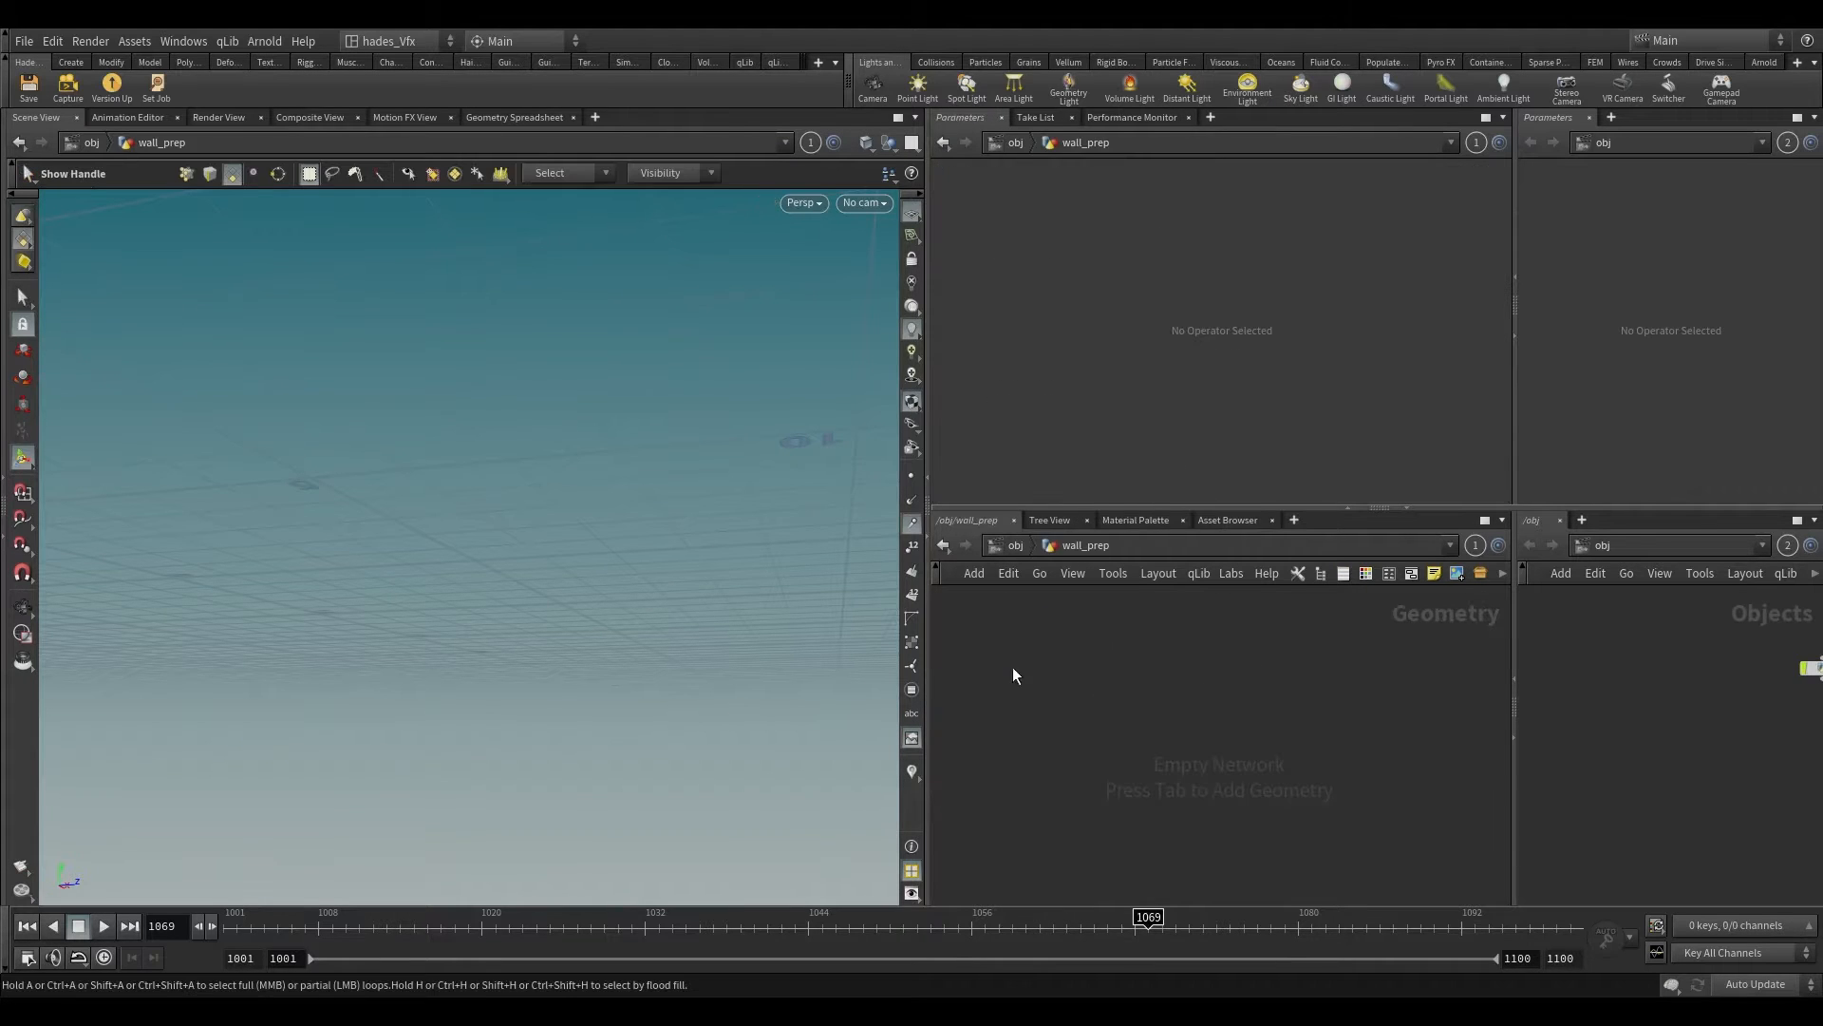
click(1484, 520)
key(Tab)
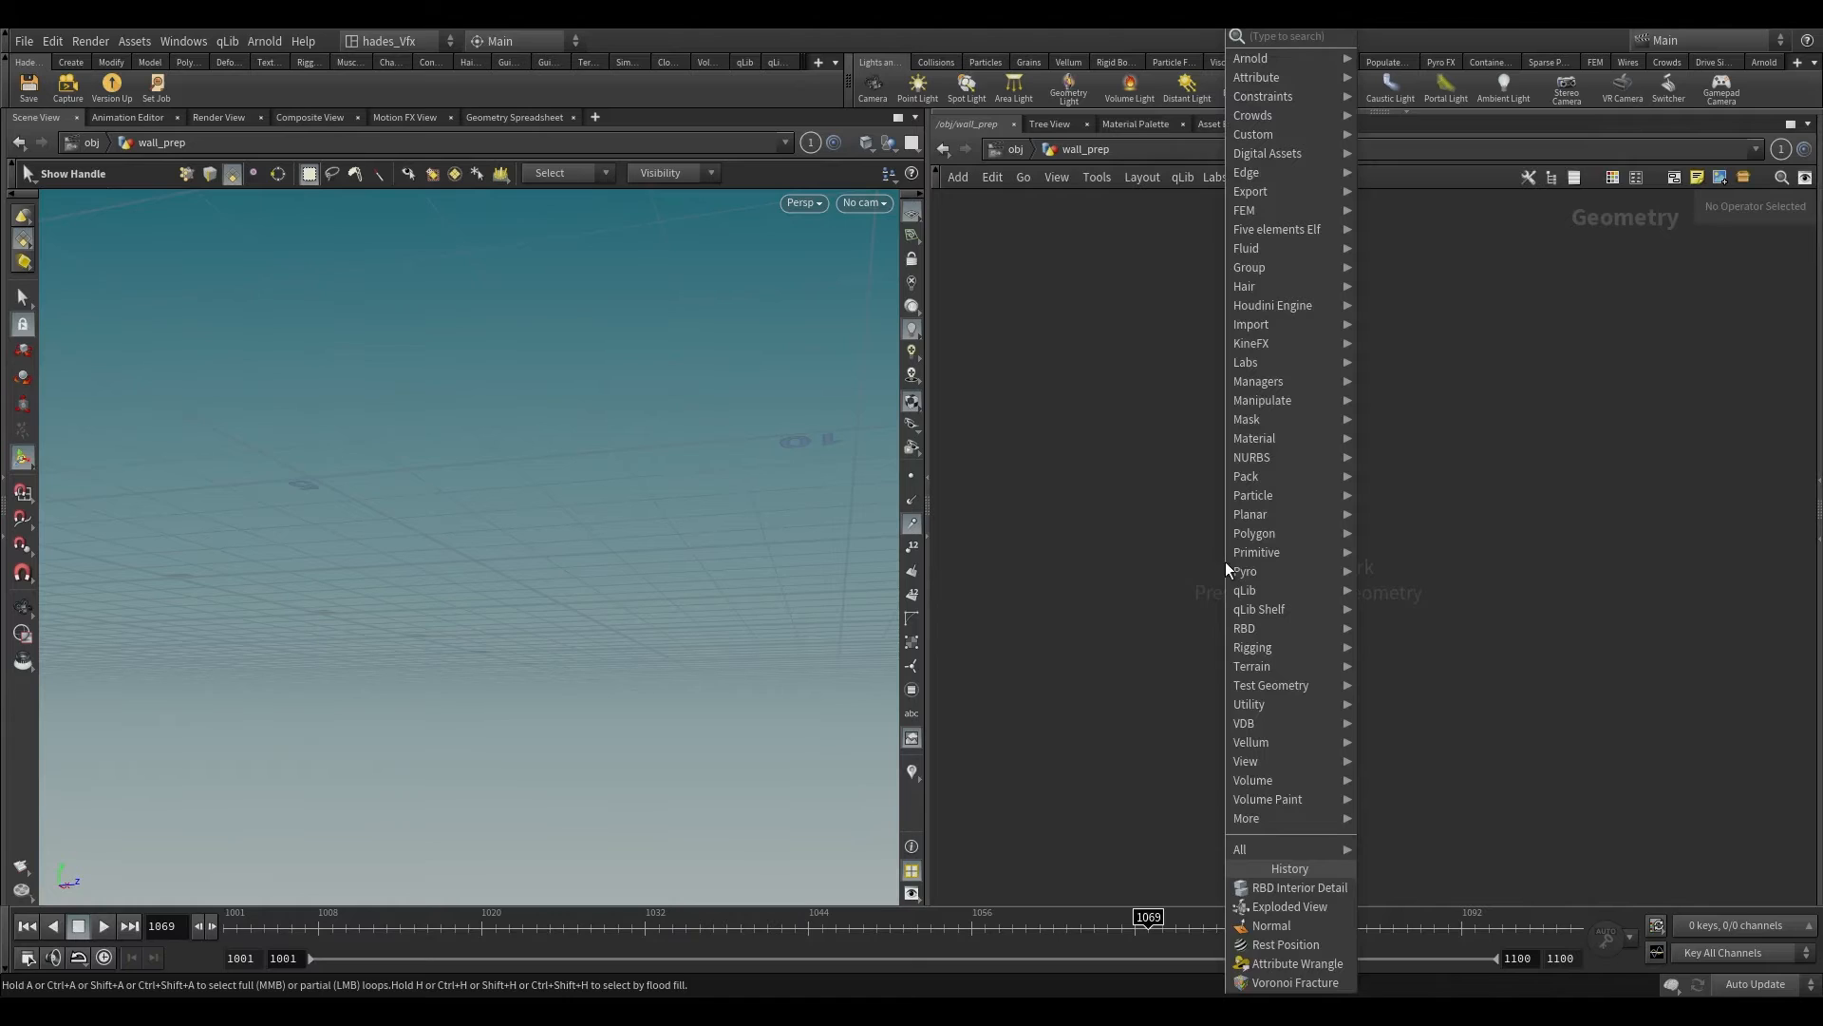
text(box)
key(Return)
click(1226, 563)
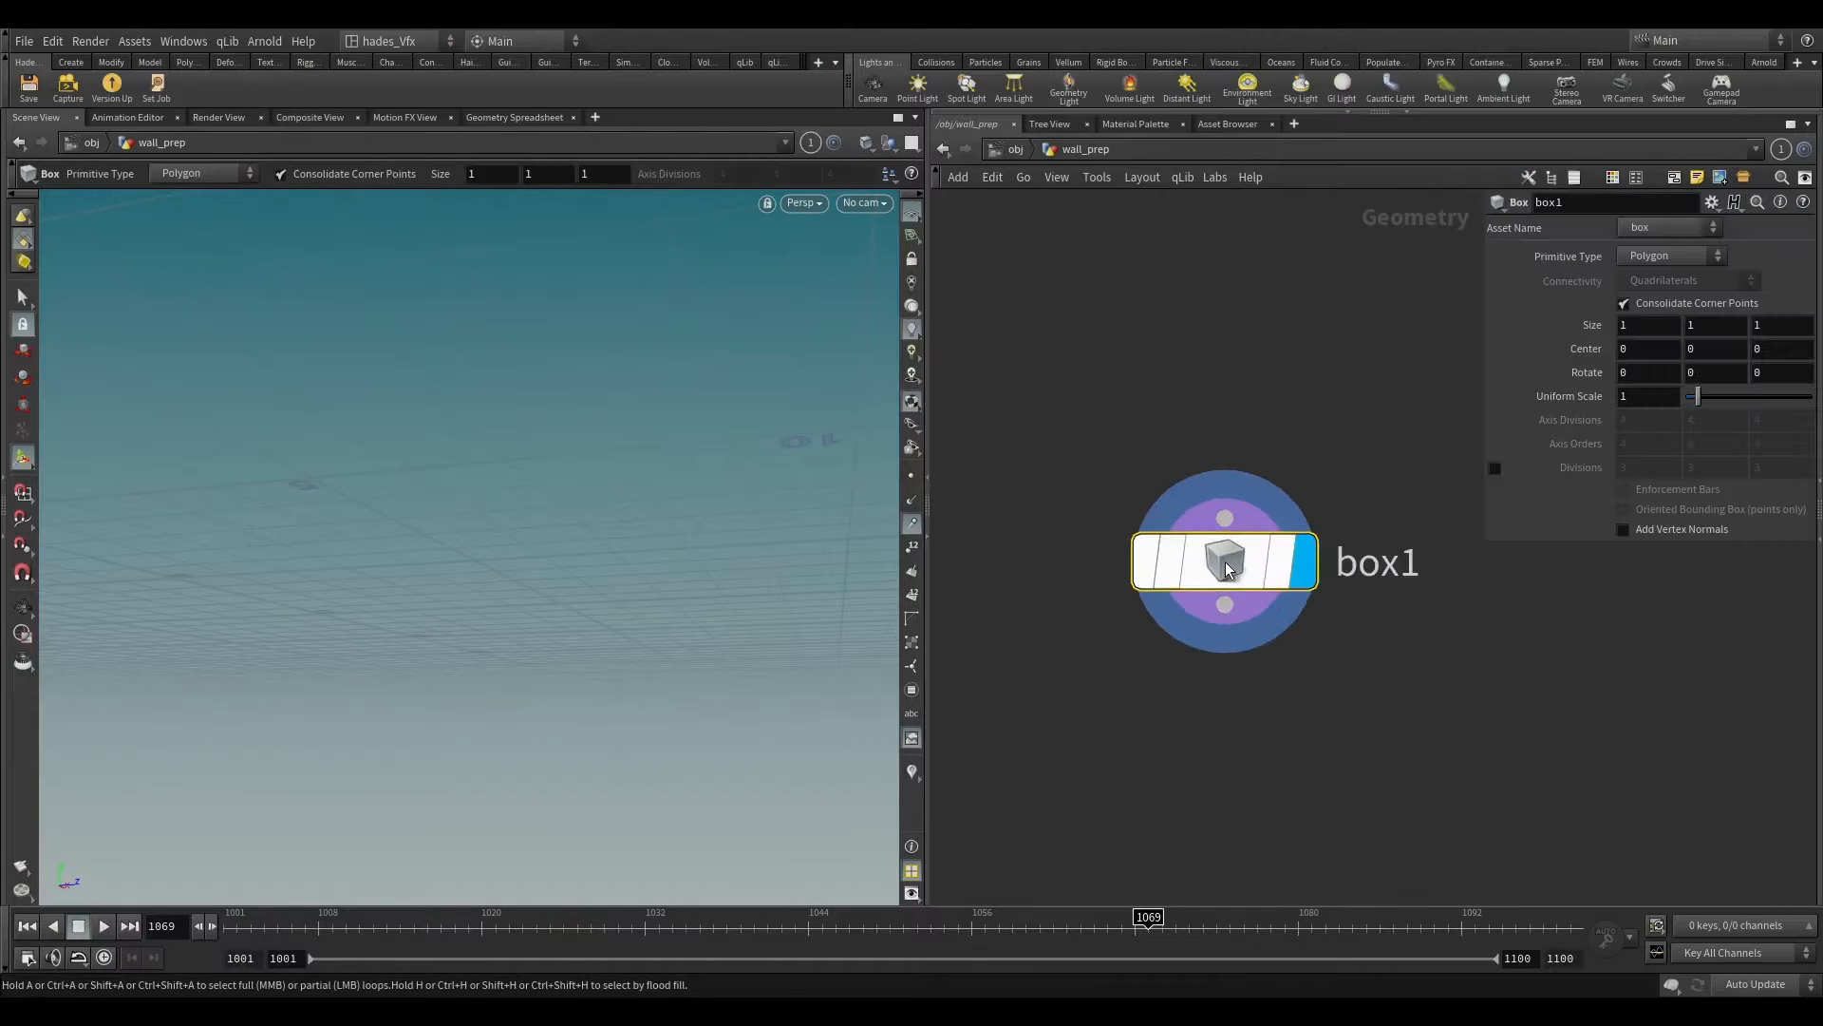
drag(1226, 565, 1136, 511)
Step: Drive the box's Center Y by its Size Y with the relative reference expression ch("sizey")*.5
key(space+g)
alt+drag(587, 511, 484, 569)
scroll(492, 586, down, 5)
right_click(1671, 330)
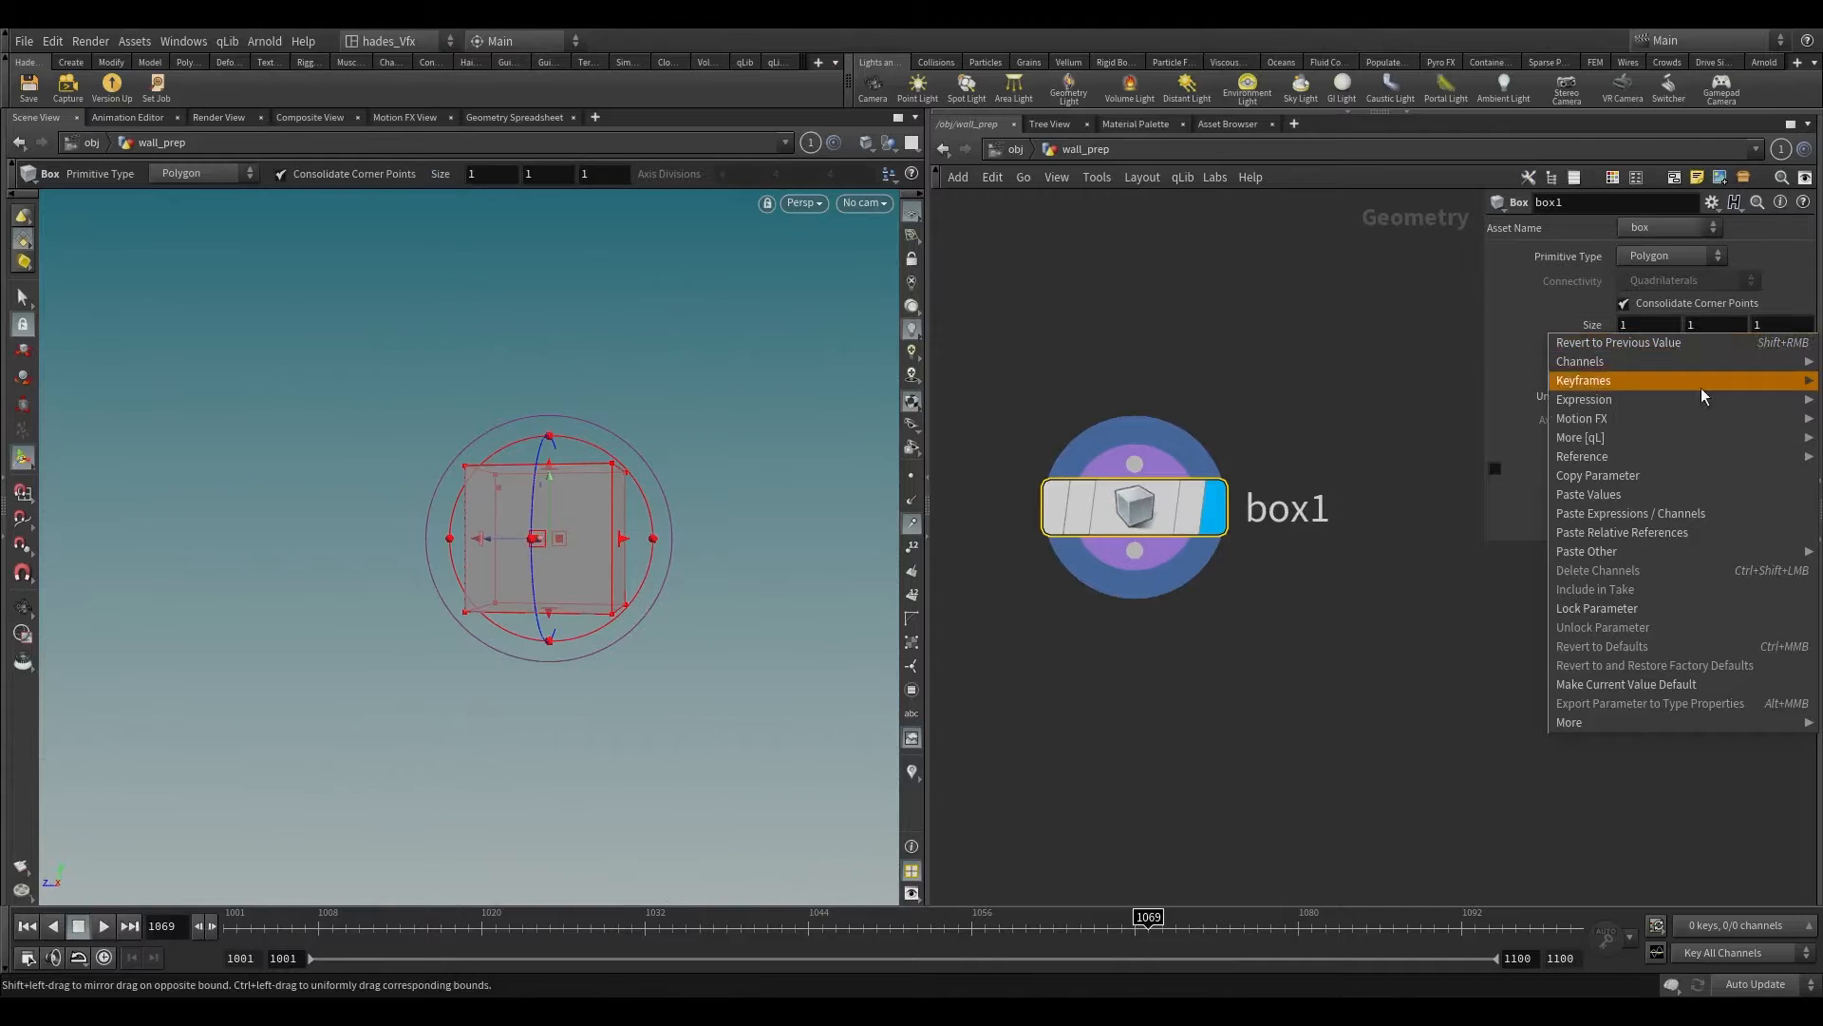
click(1648, 476)
right_click(1709, 351)
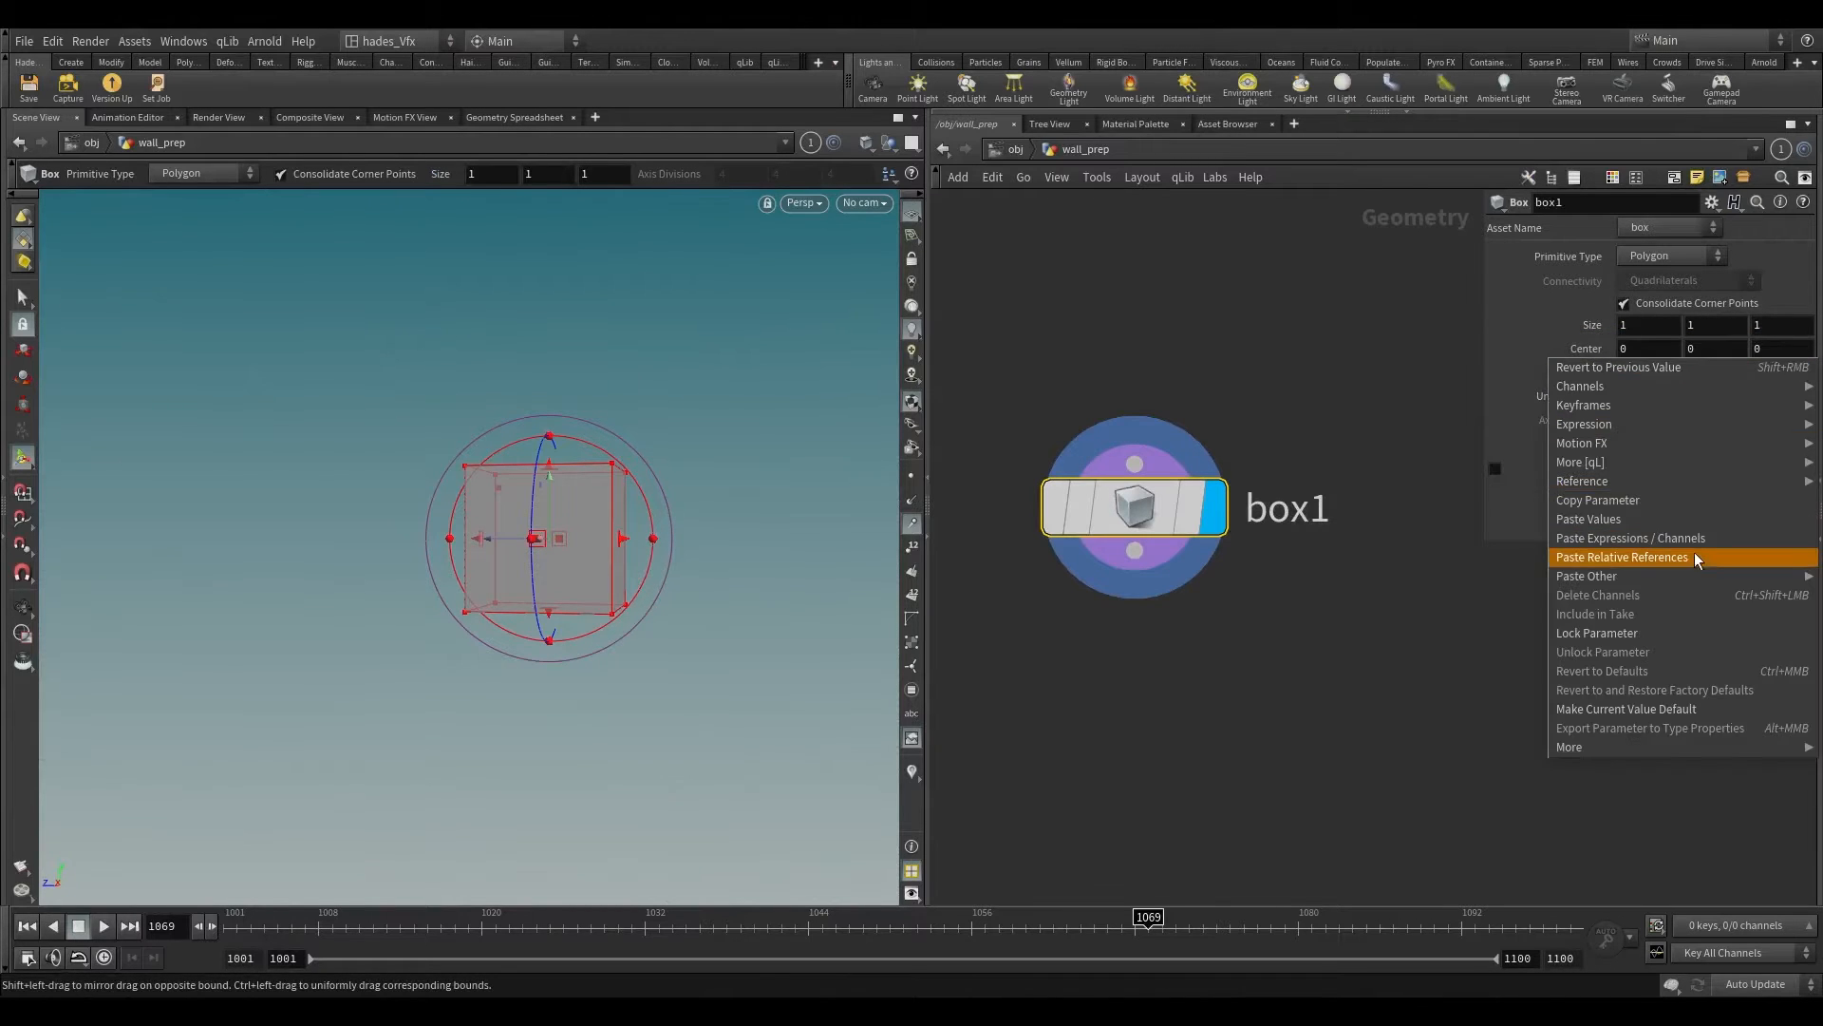
click(1695, 554)
click(1599, 349)
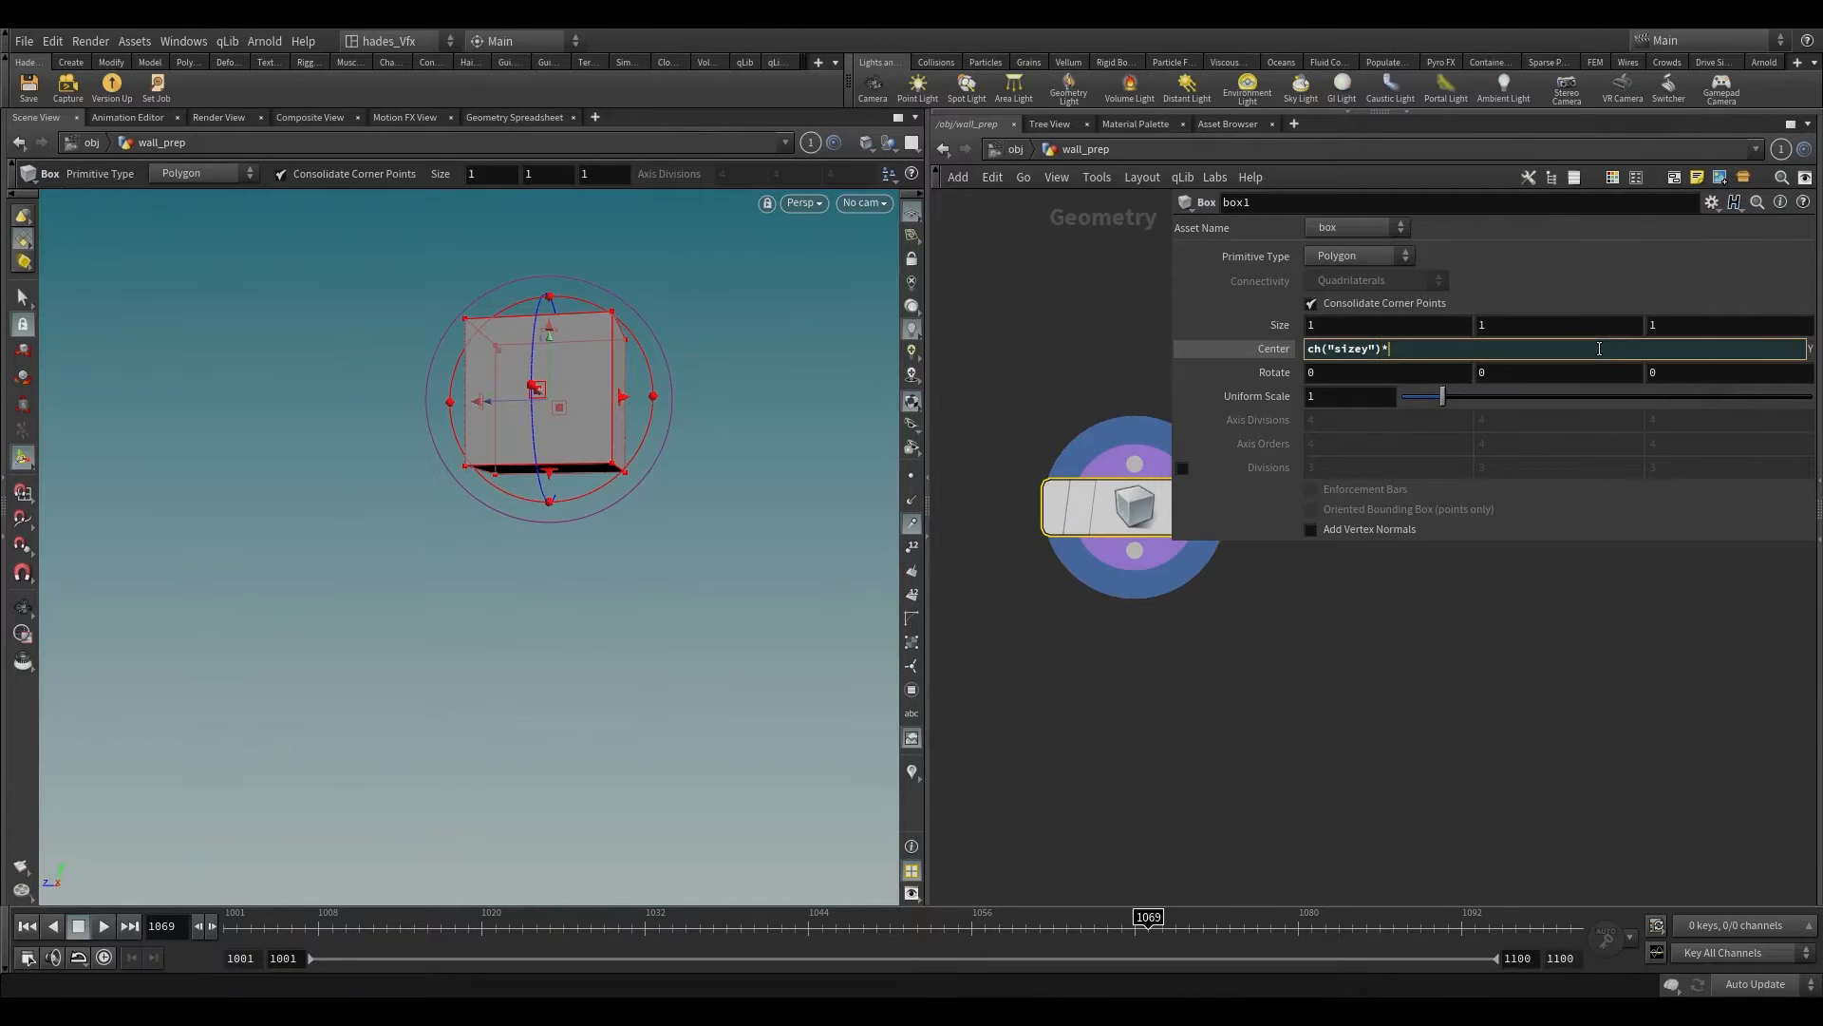
key(Return)
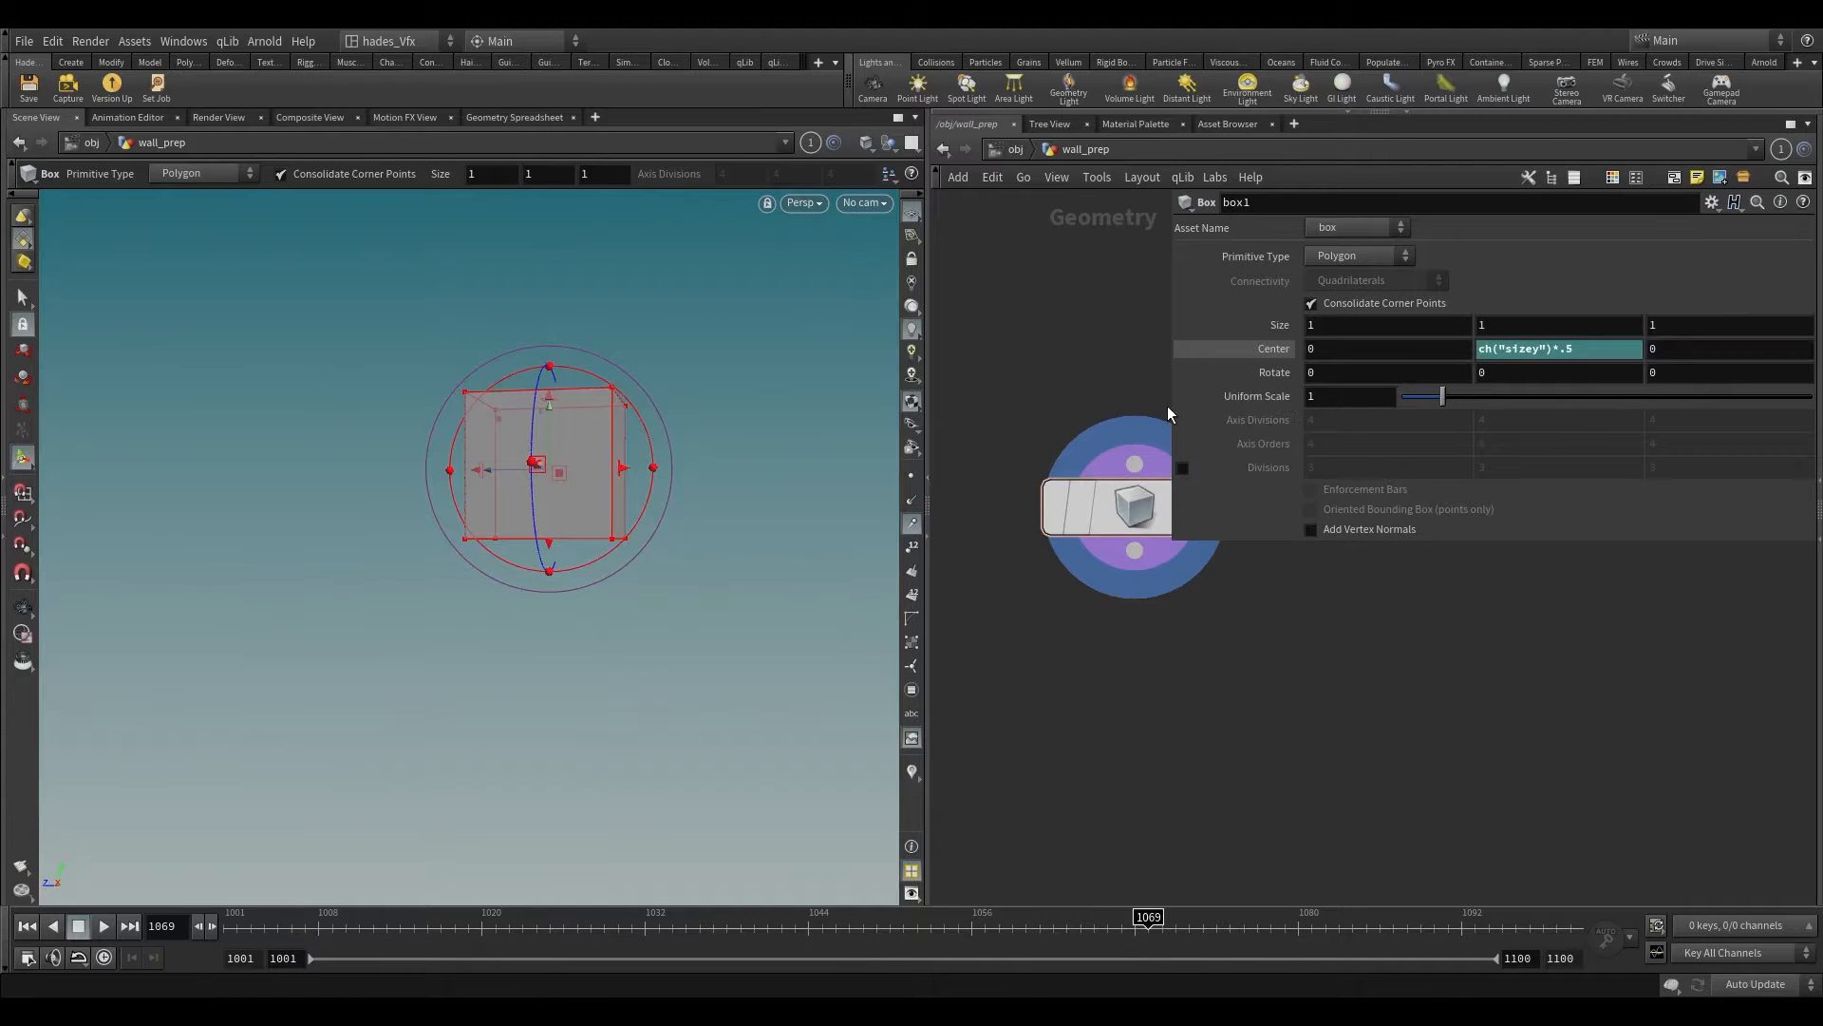
drag(1171, 406, 1347, 416)
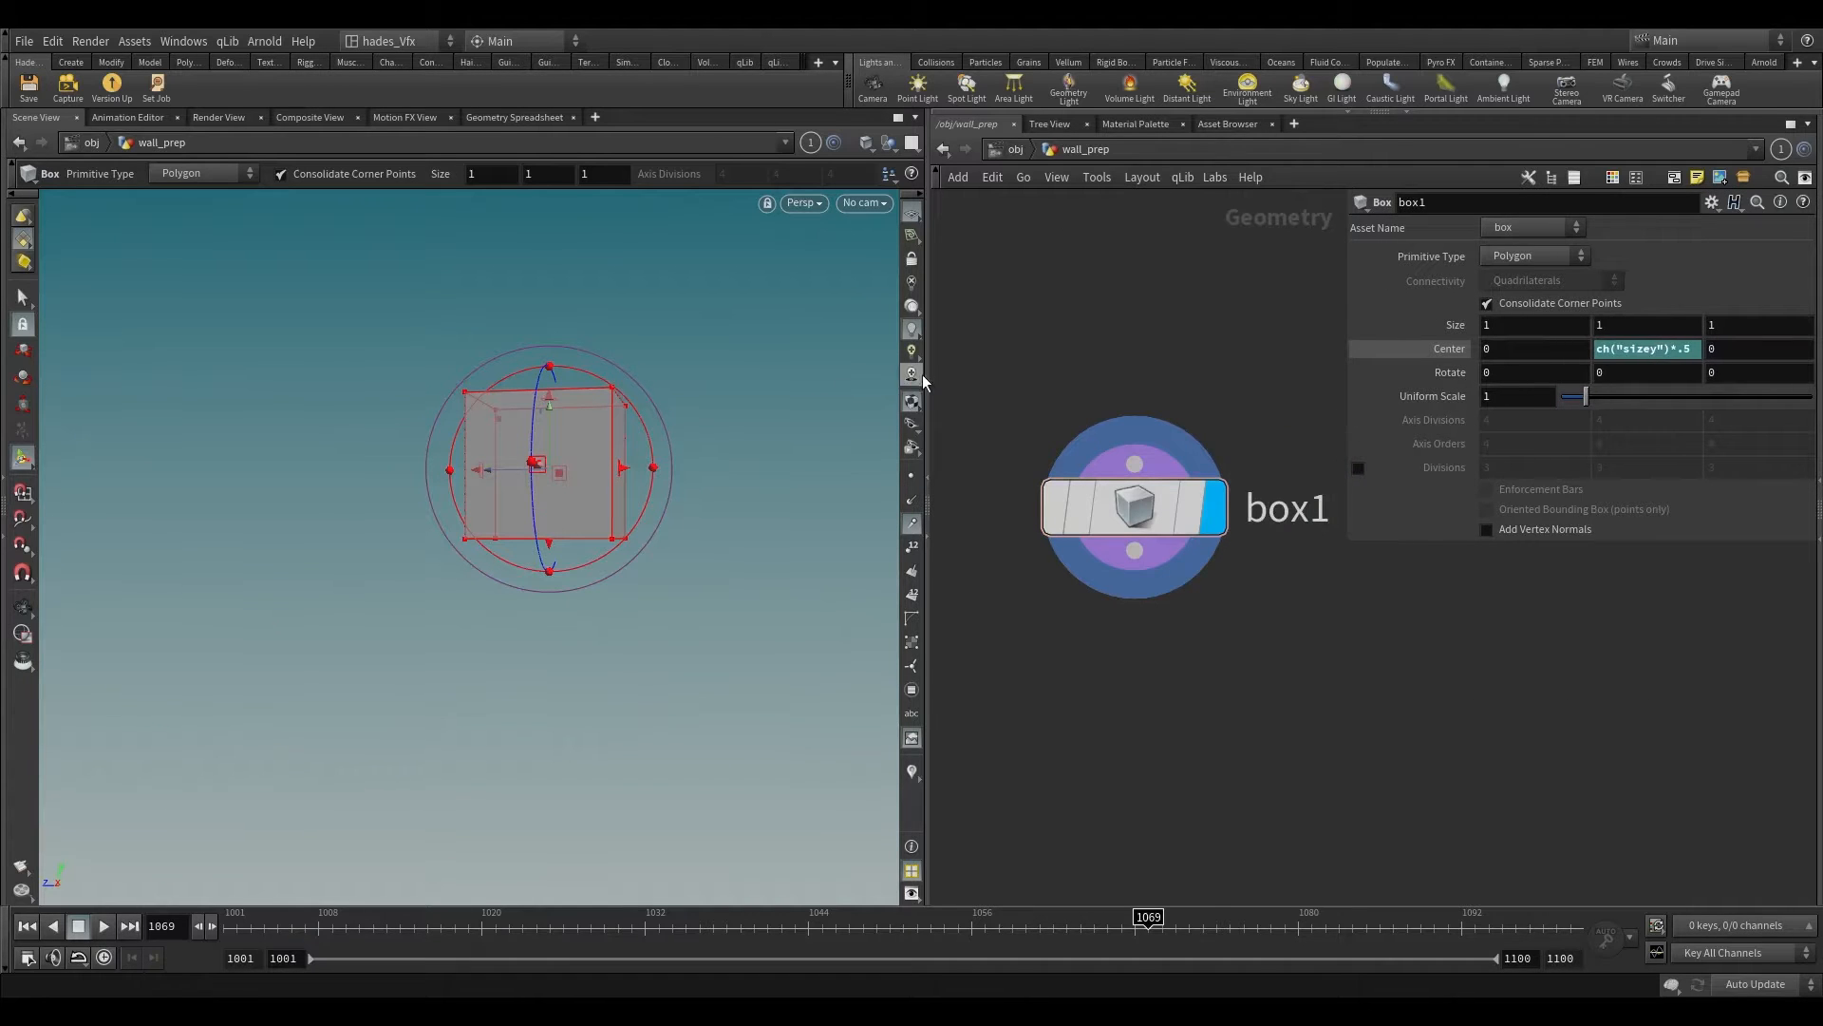
Step: Set the box's Size X to 0.4 for the wall's thickness
drag(928, 377, 886, 370)
alt+drag(749, 347, 699, 623)
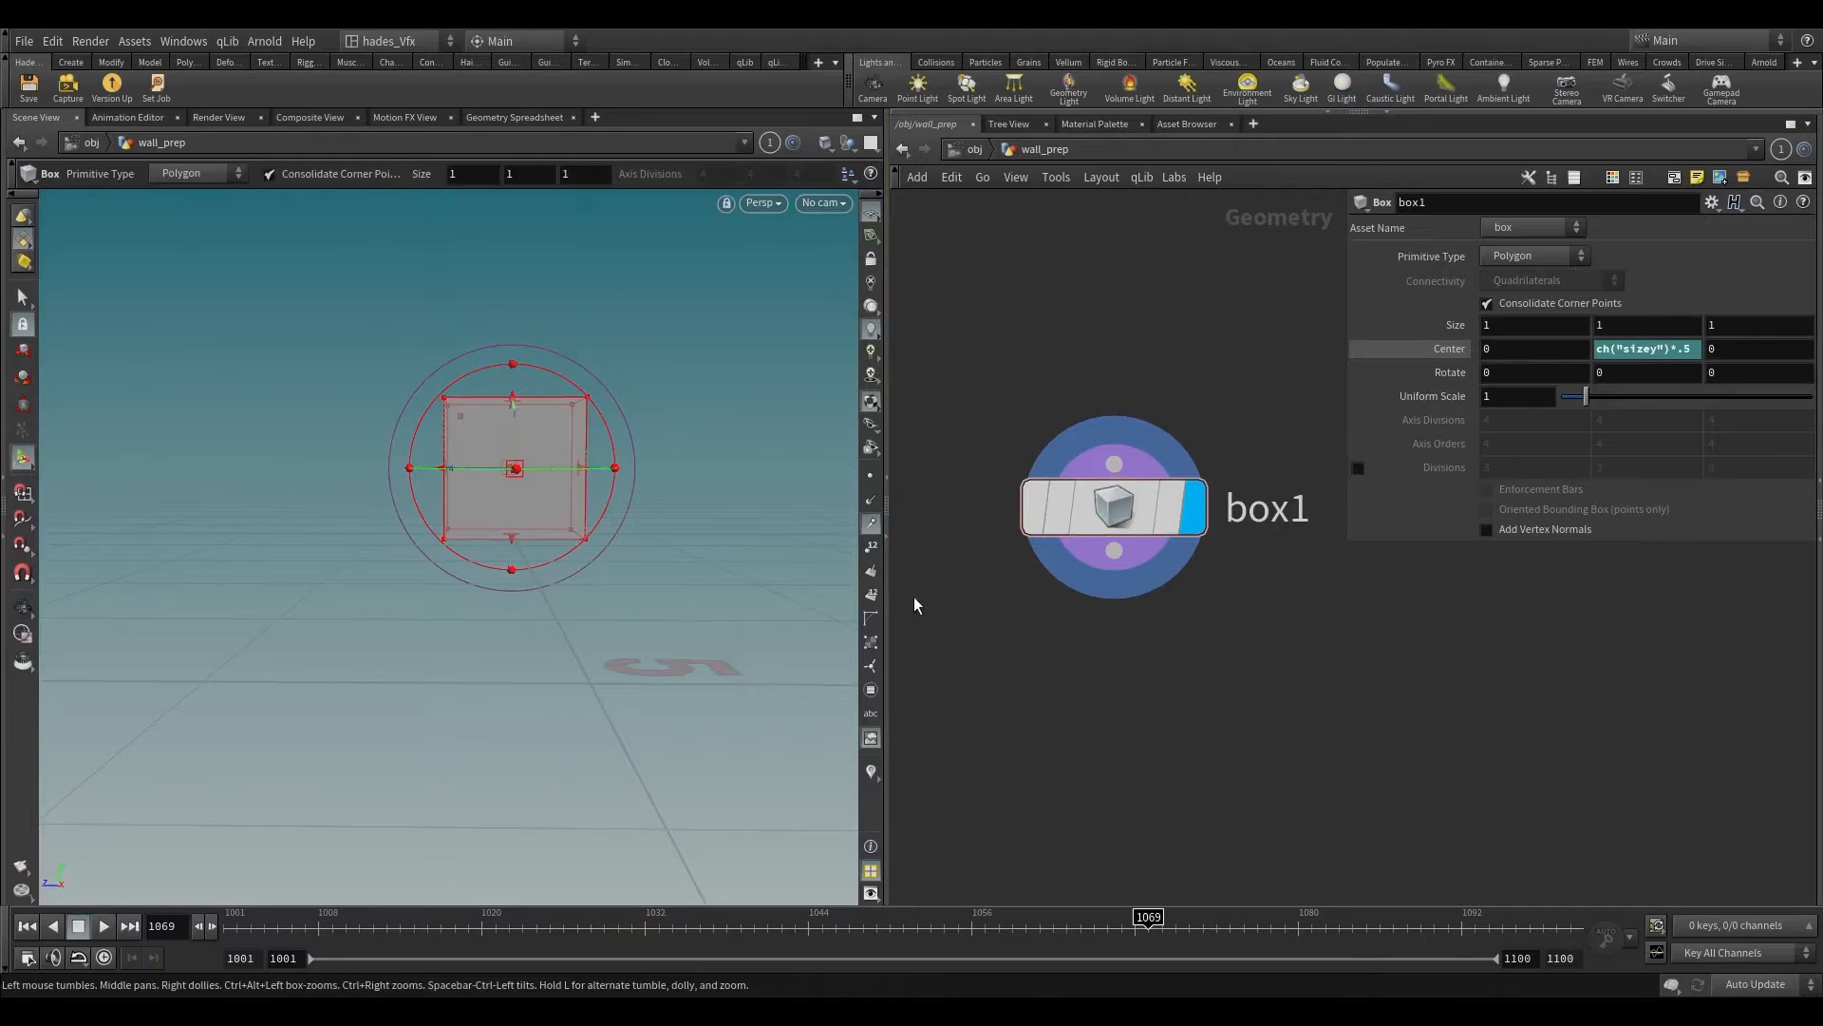
click(1434, 333)
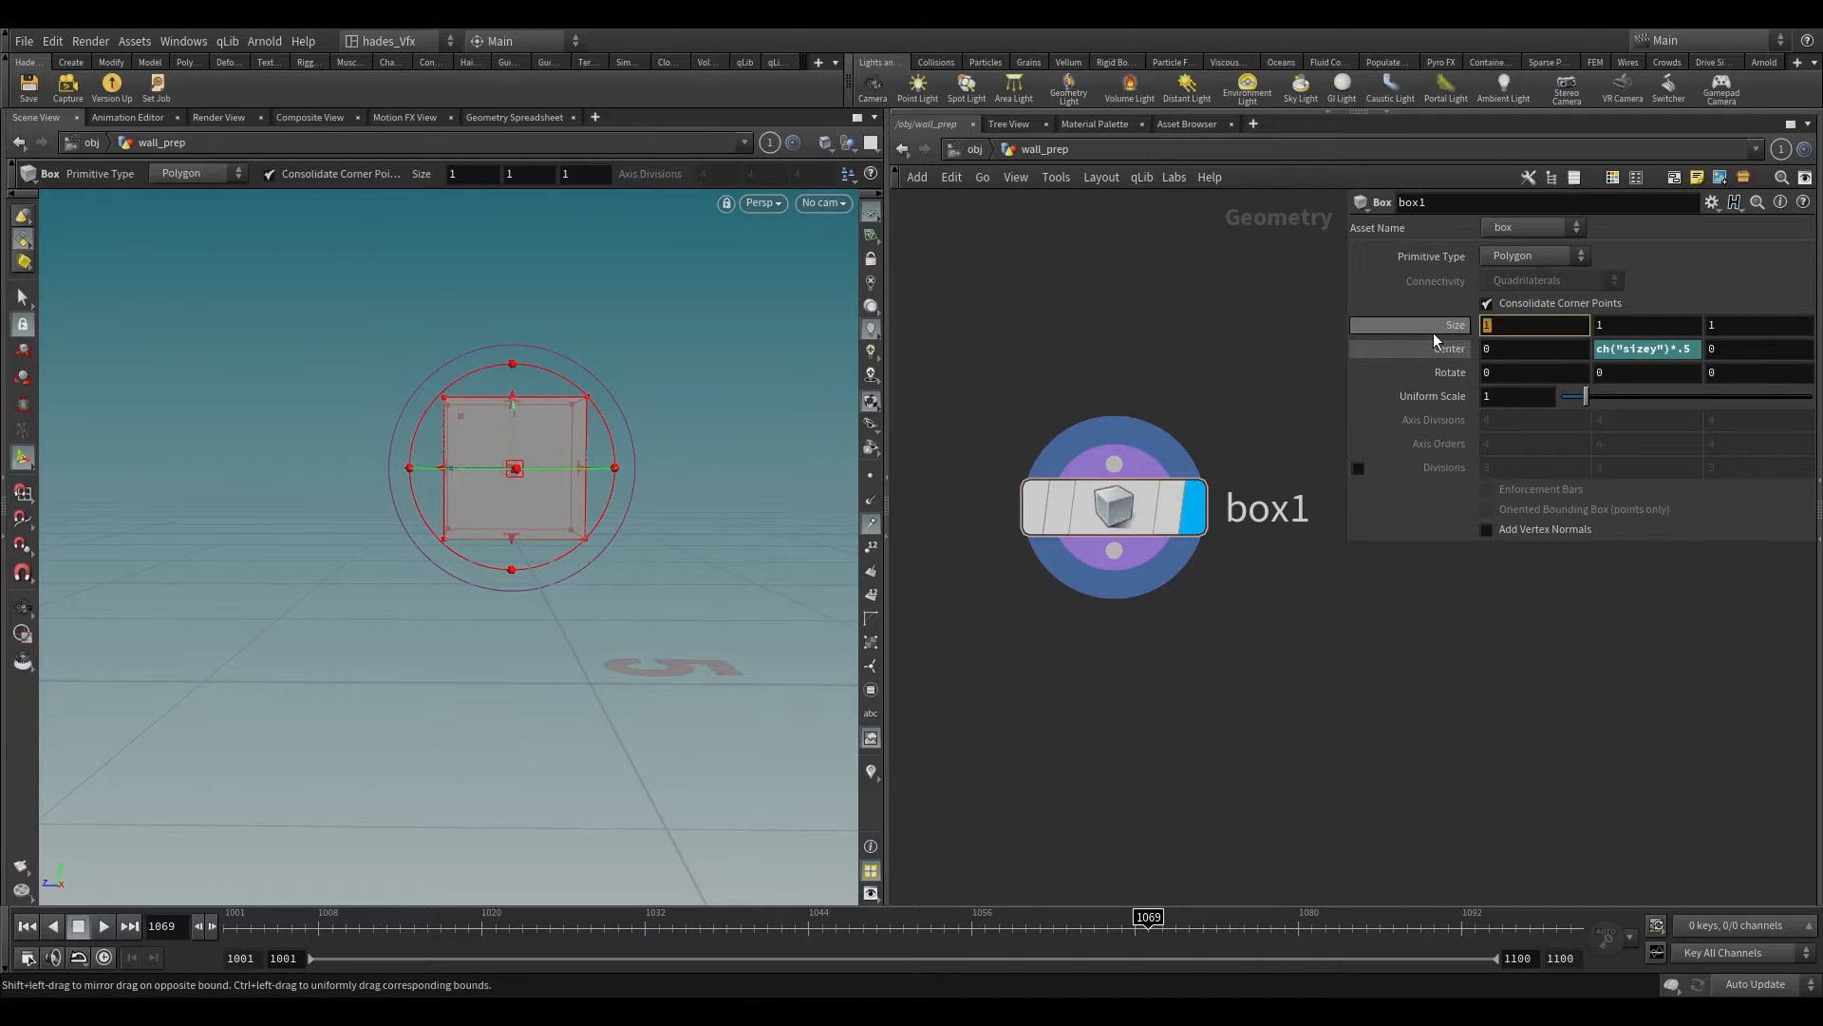
text(0.4)
key(Return)
key(Escape)
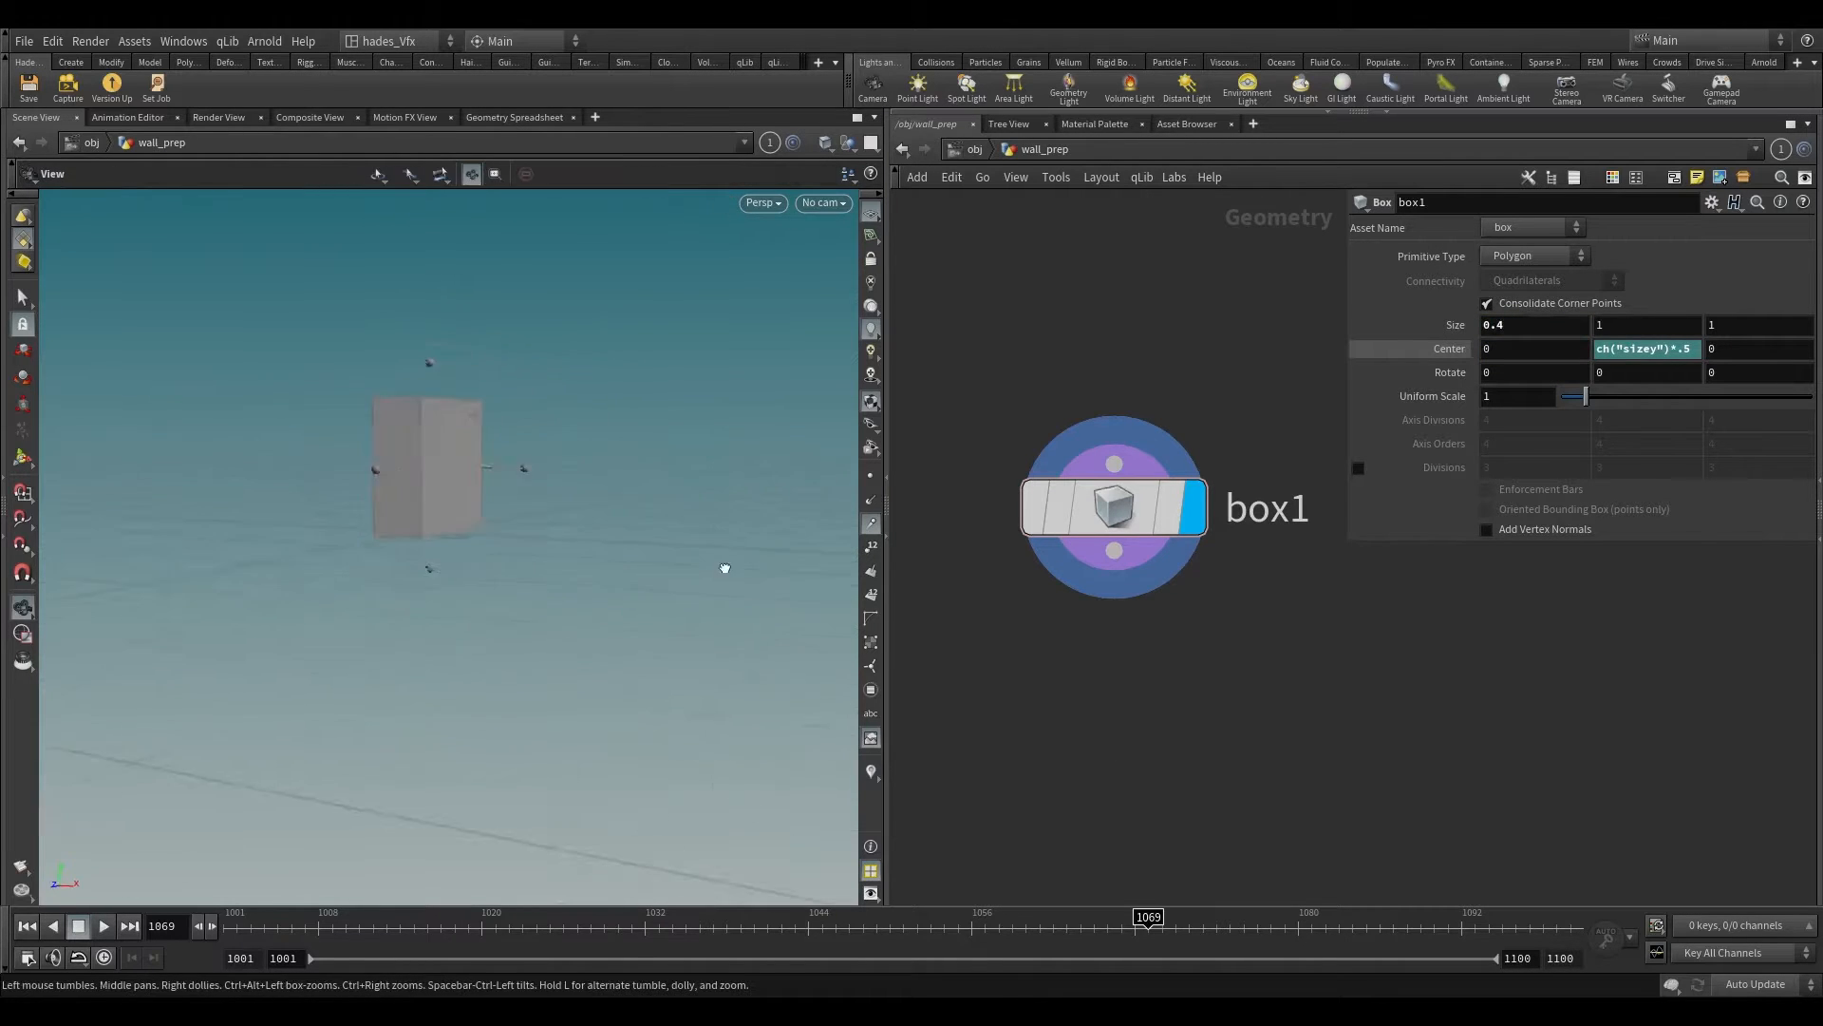
key(Return)
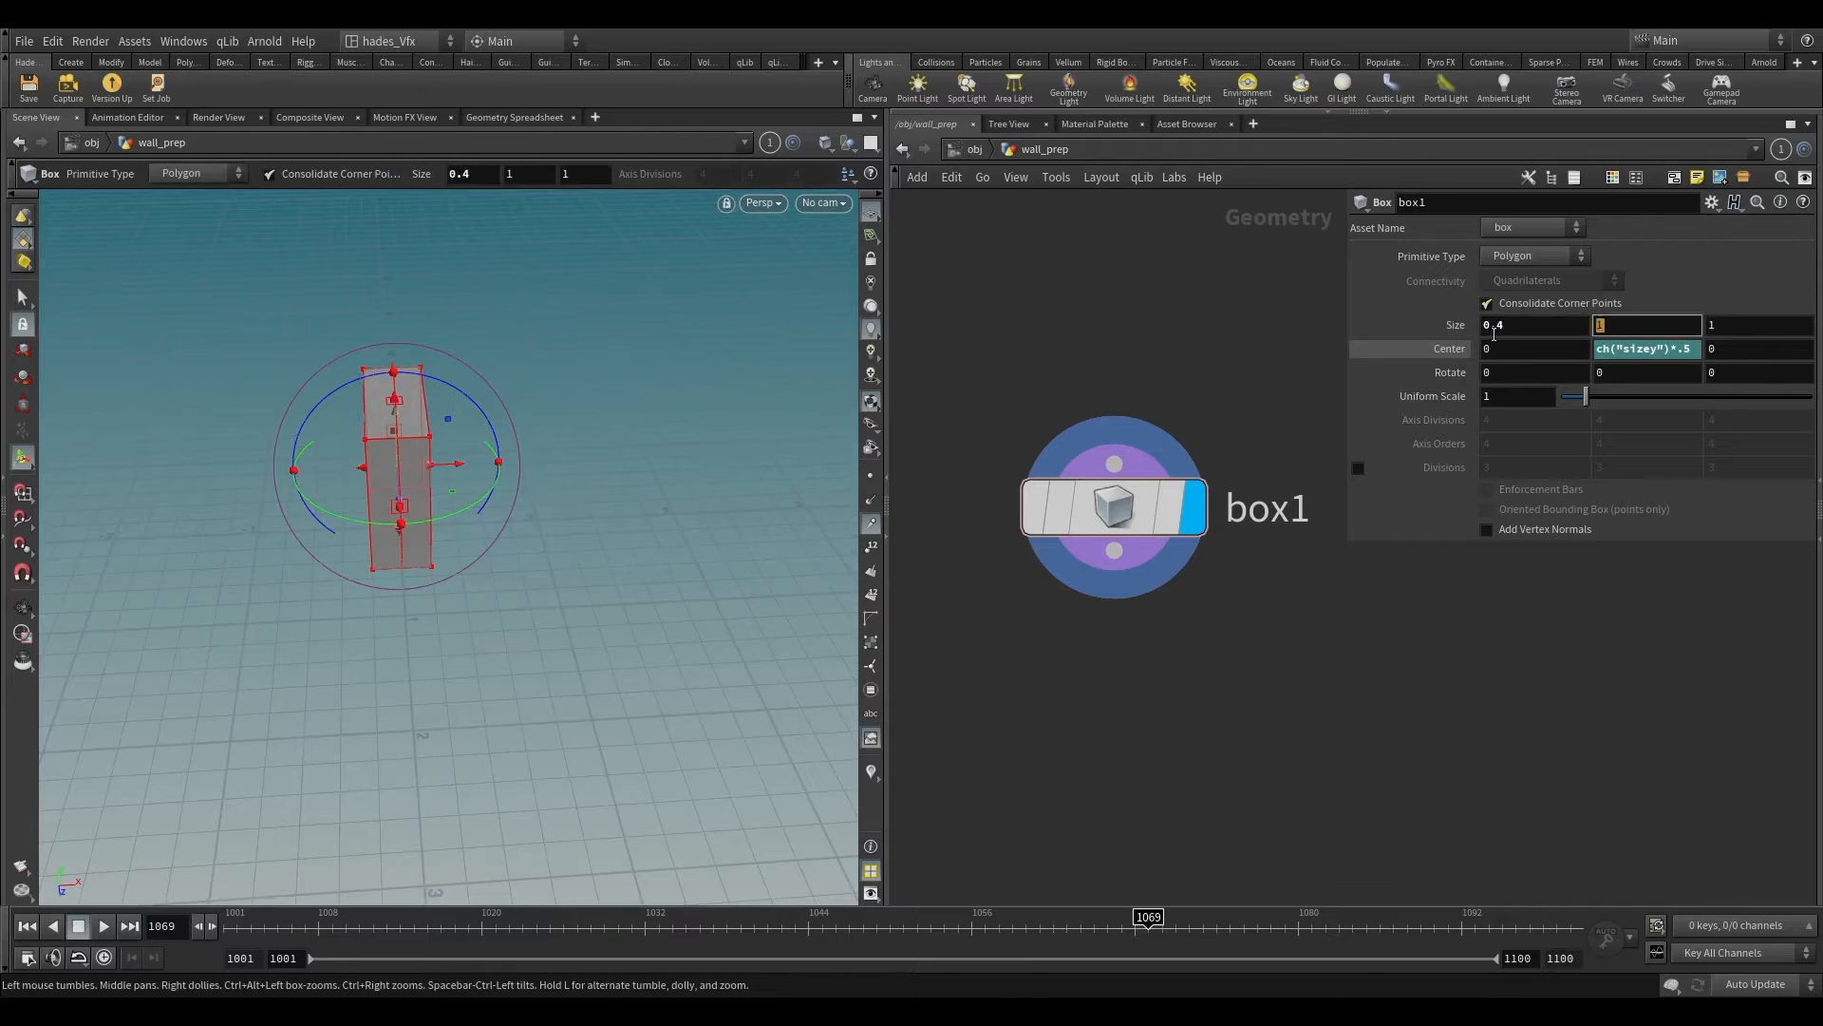
Step: Set the box's Size Y to 9 for the wall's height
click(1494, 332)
text(9)
key(Return)
key(Escape)
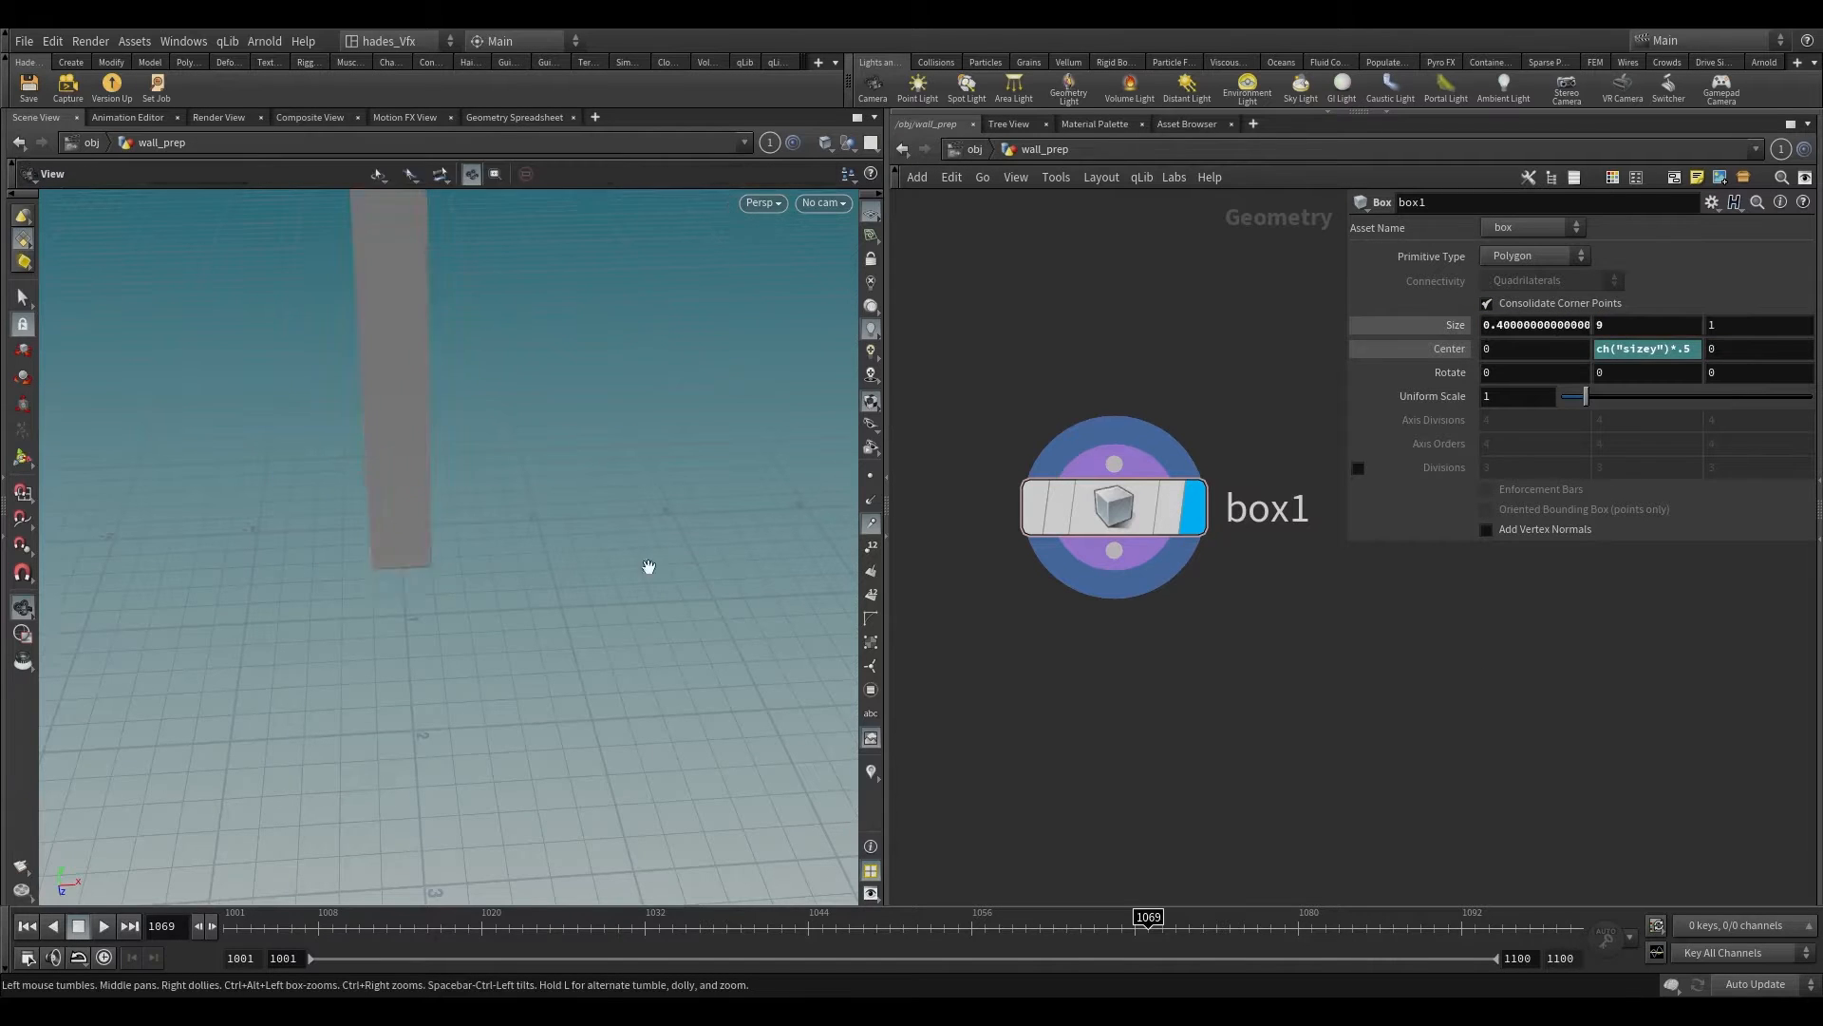
drag(652, 570, 447, 643)
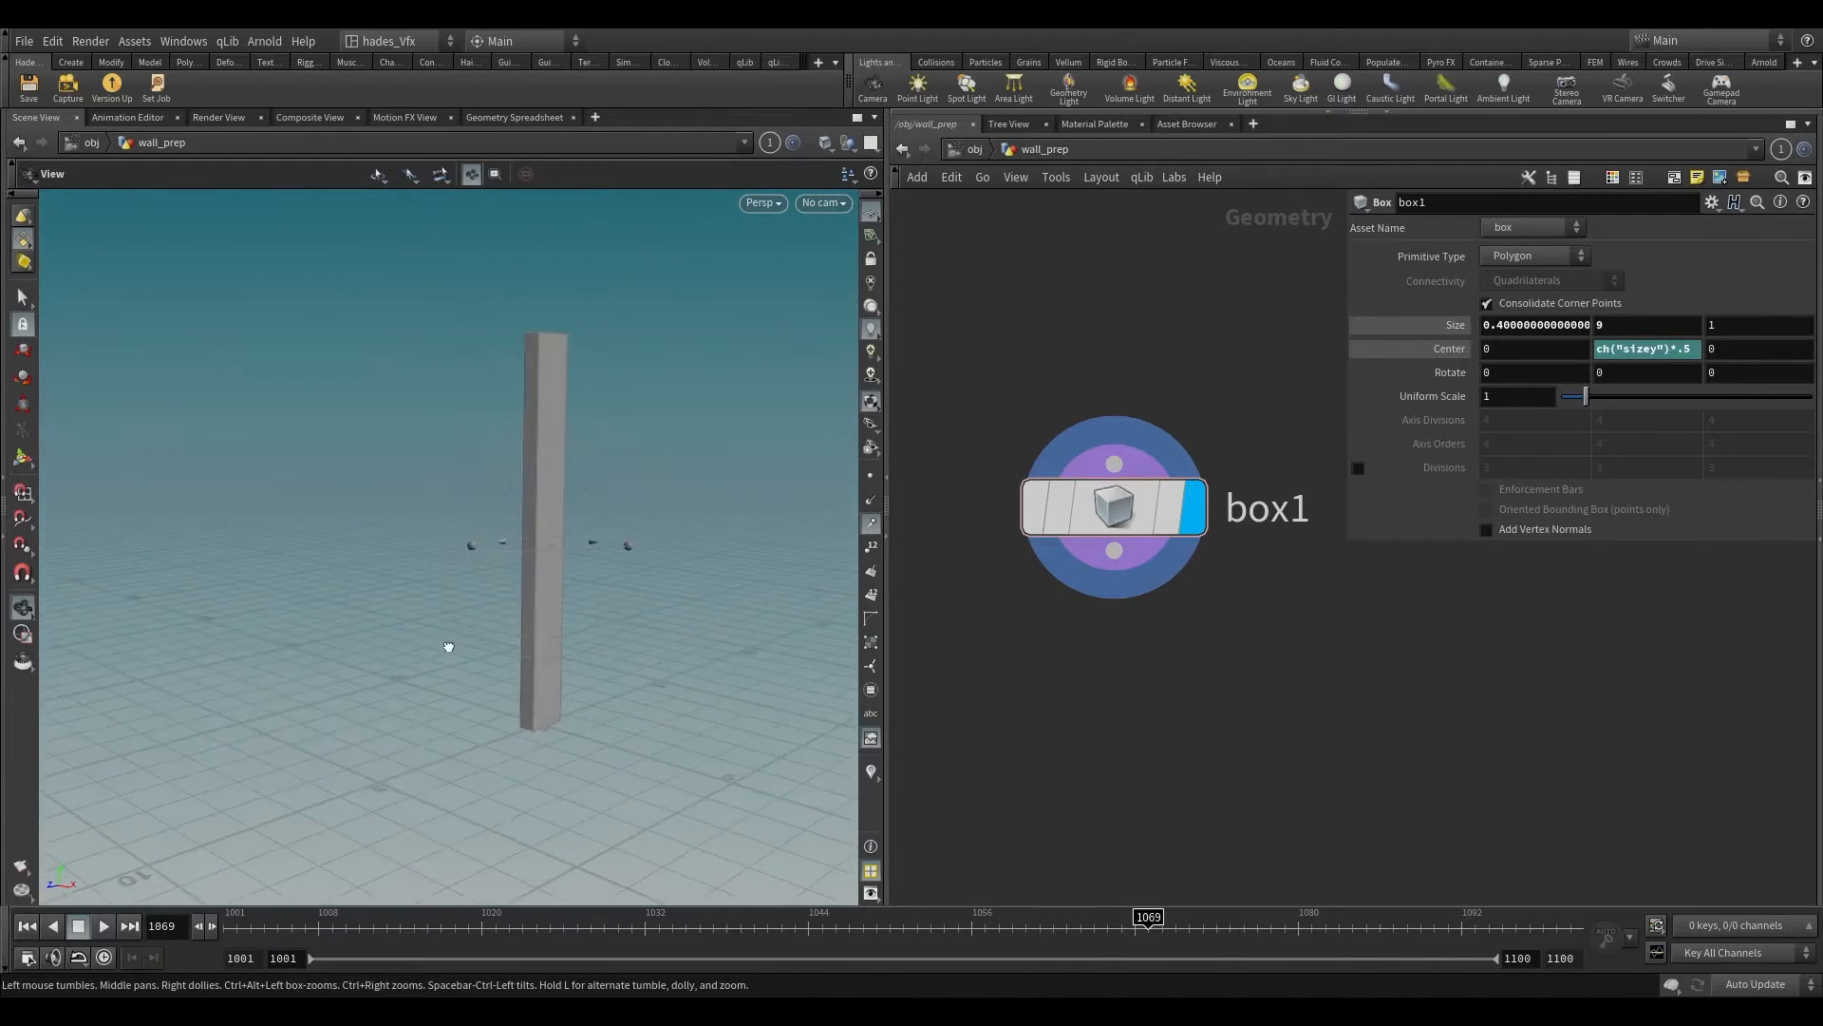
key(Return)
Step: Set the box's Size Z to 16 for the wall's length
click(1765, 323)
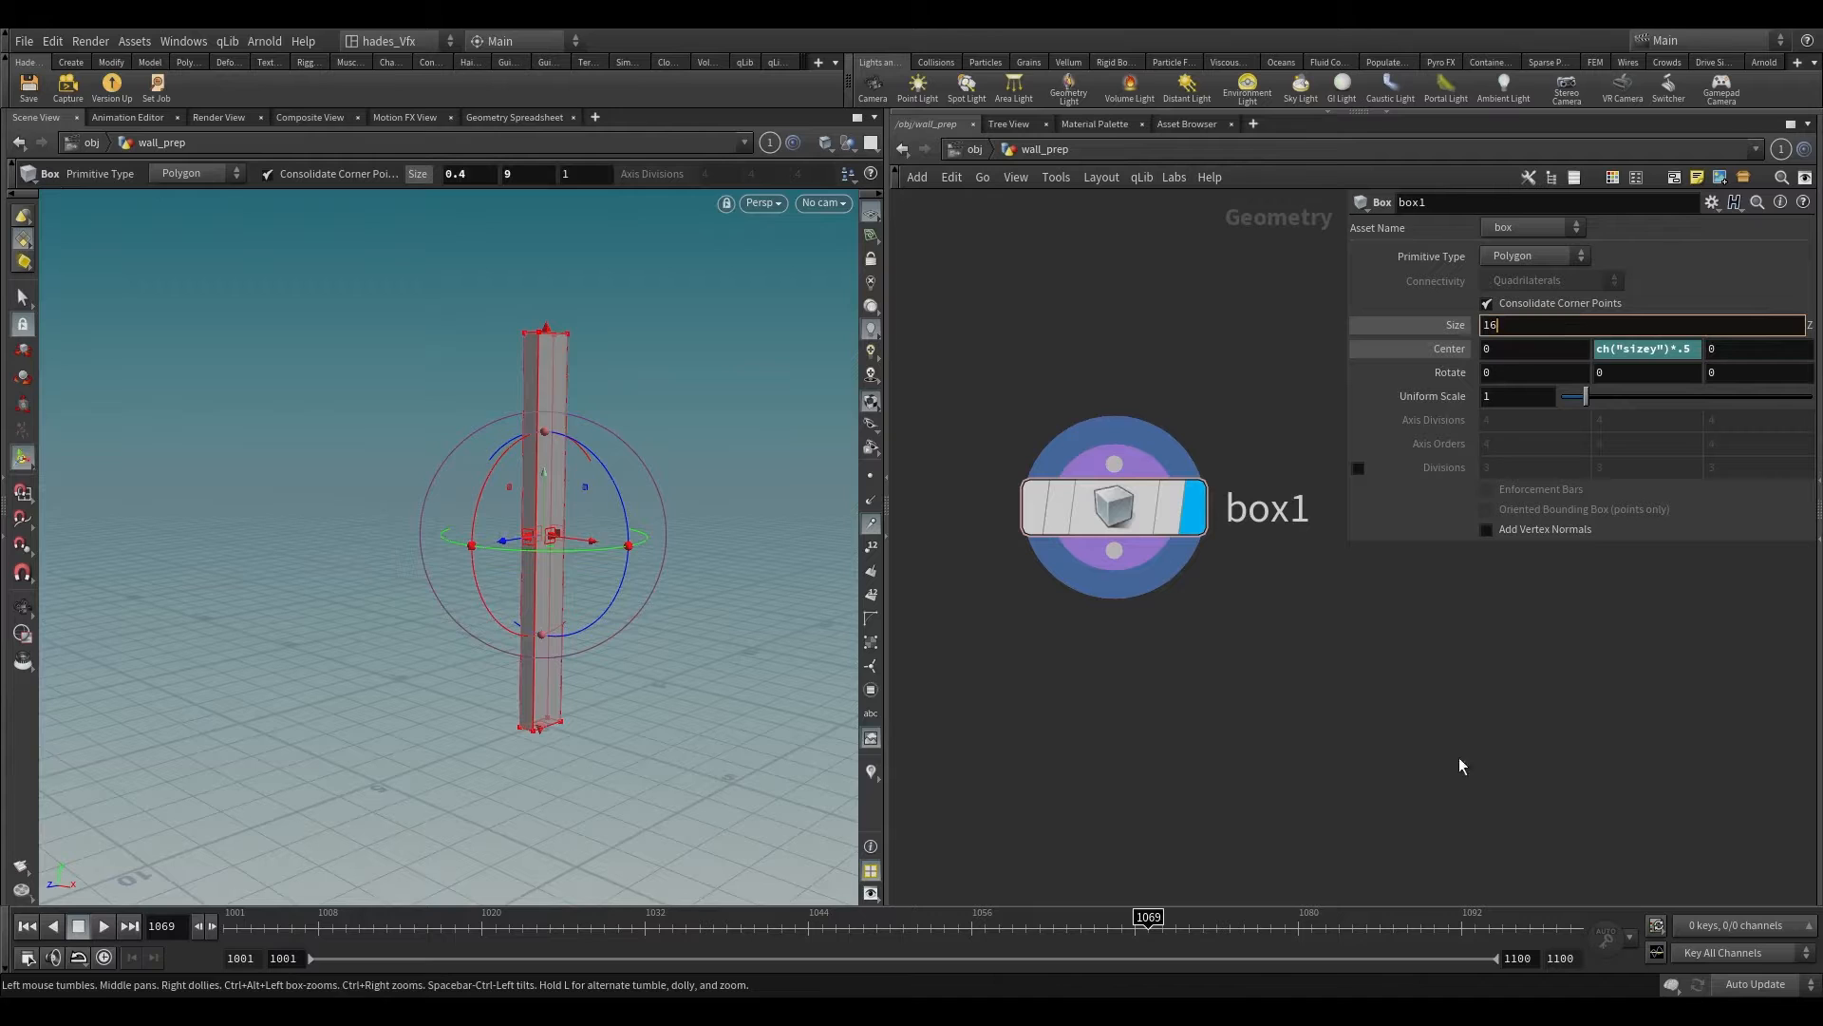
key(Return)
scroll(529, 572, down, 4)
alt+drag(513, 574, 442, 648)
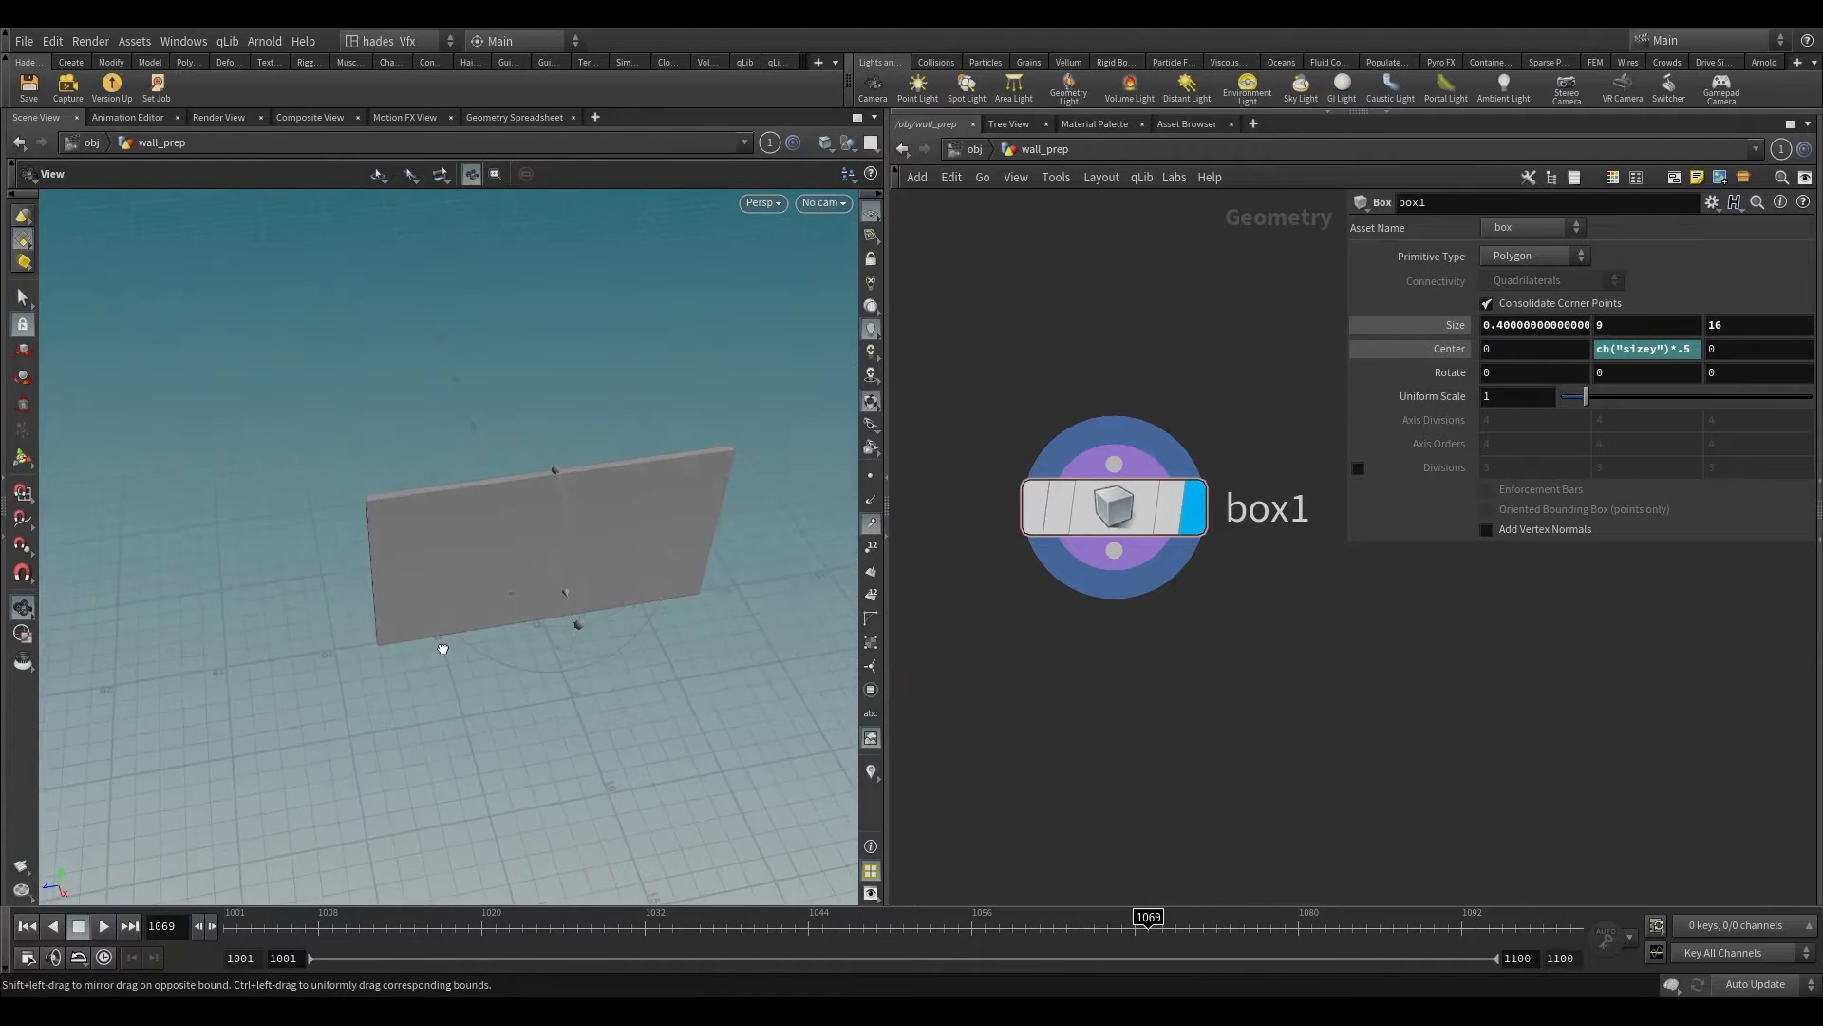
key(Return)
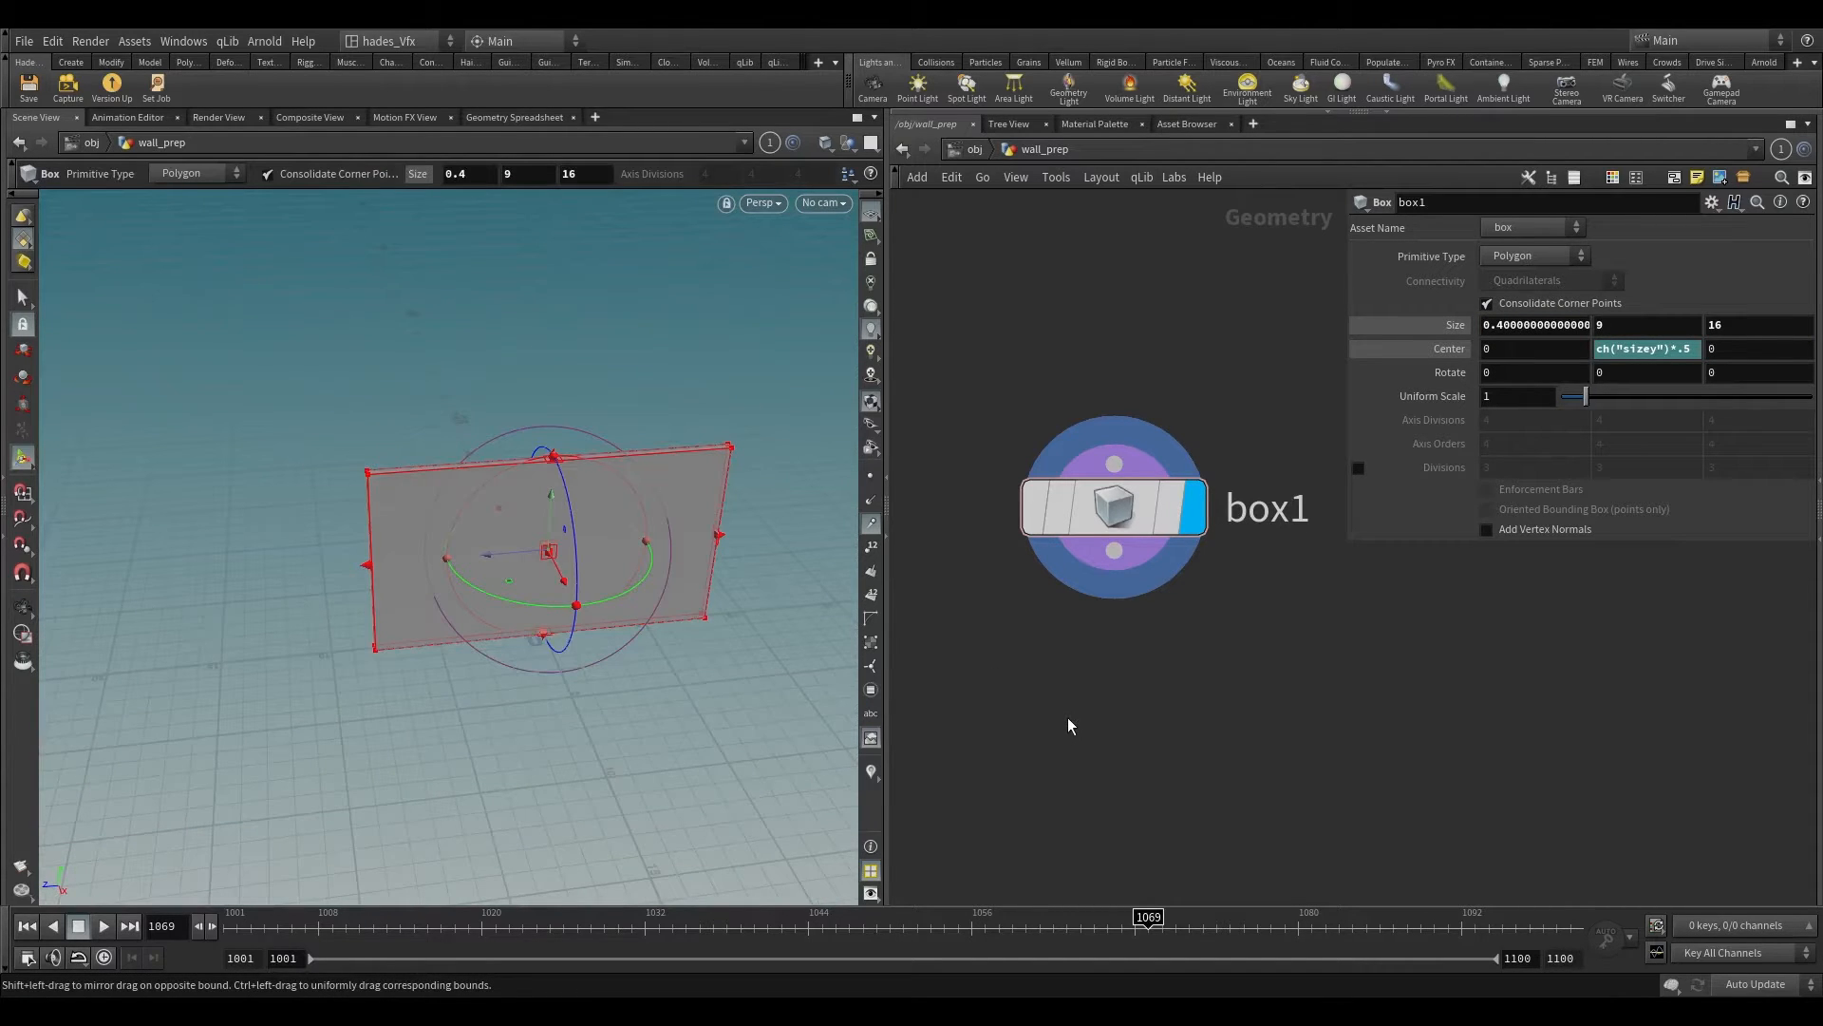
Step: Add a Group node fed by the box and make it the displayed node
key(Tab)
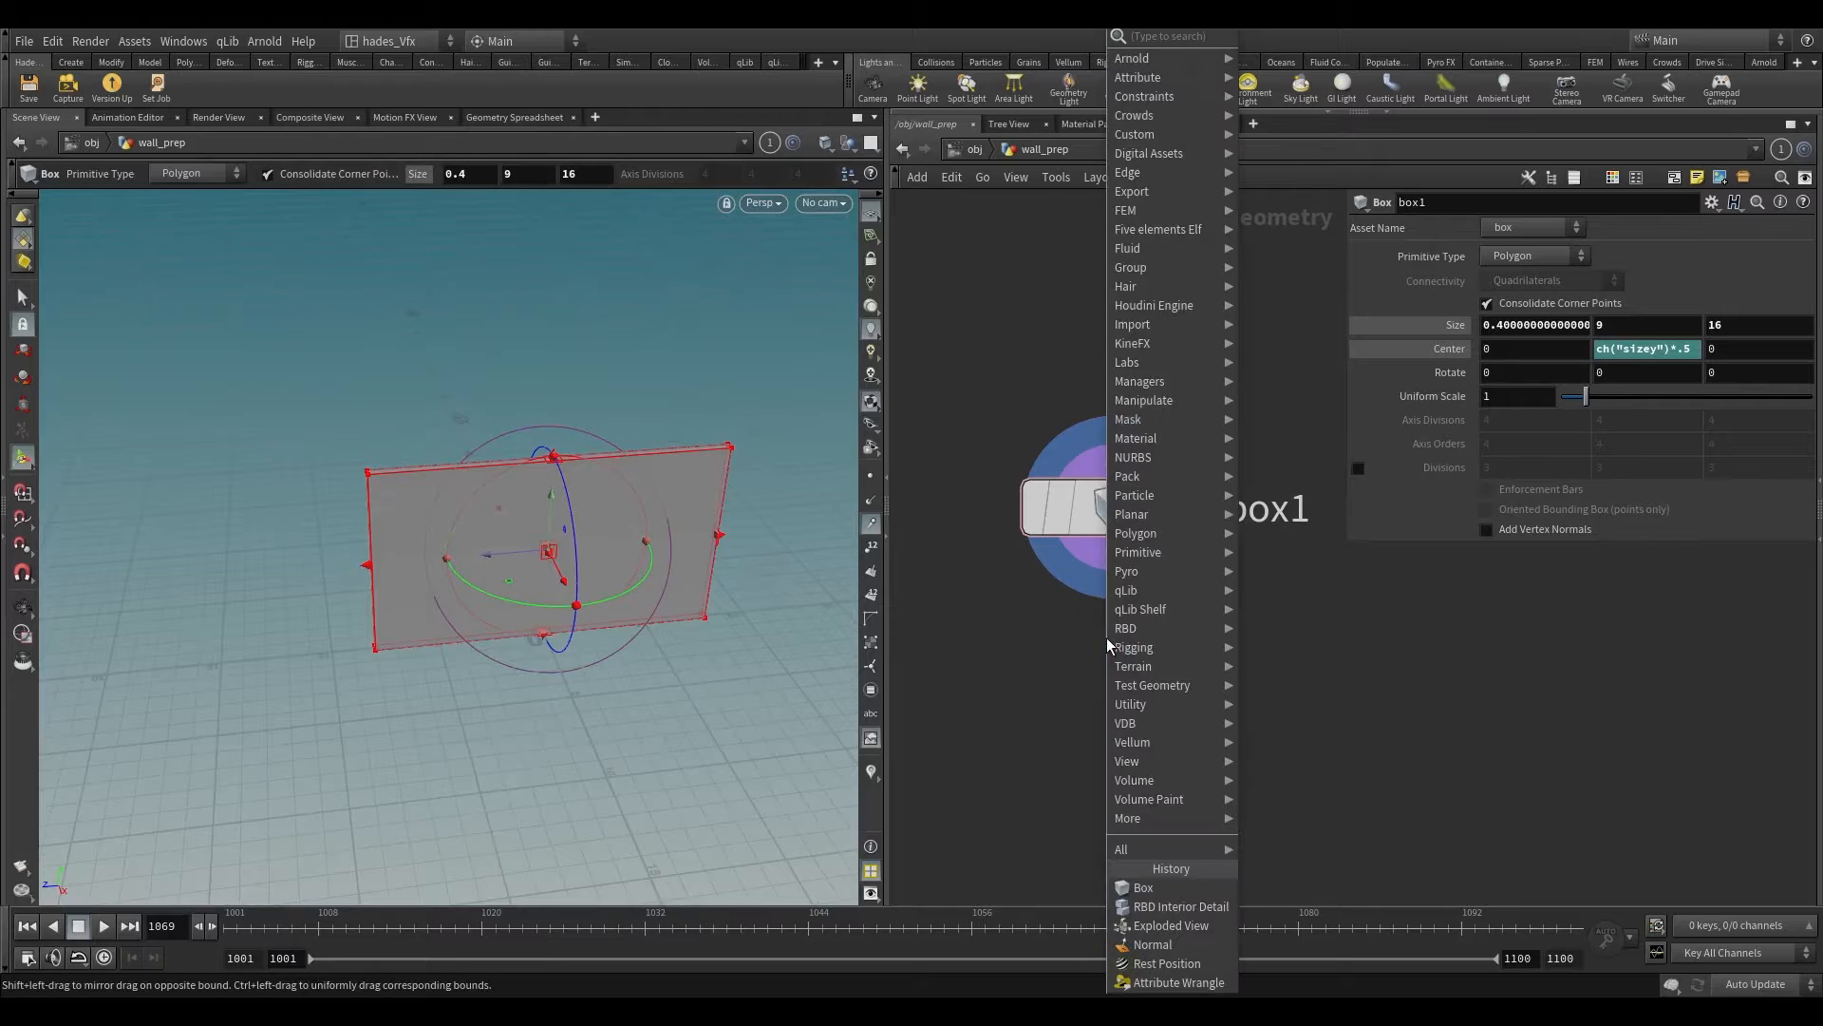
text(group)
key(Return)
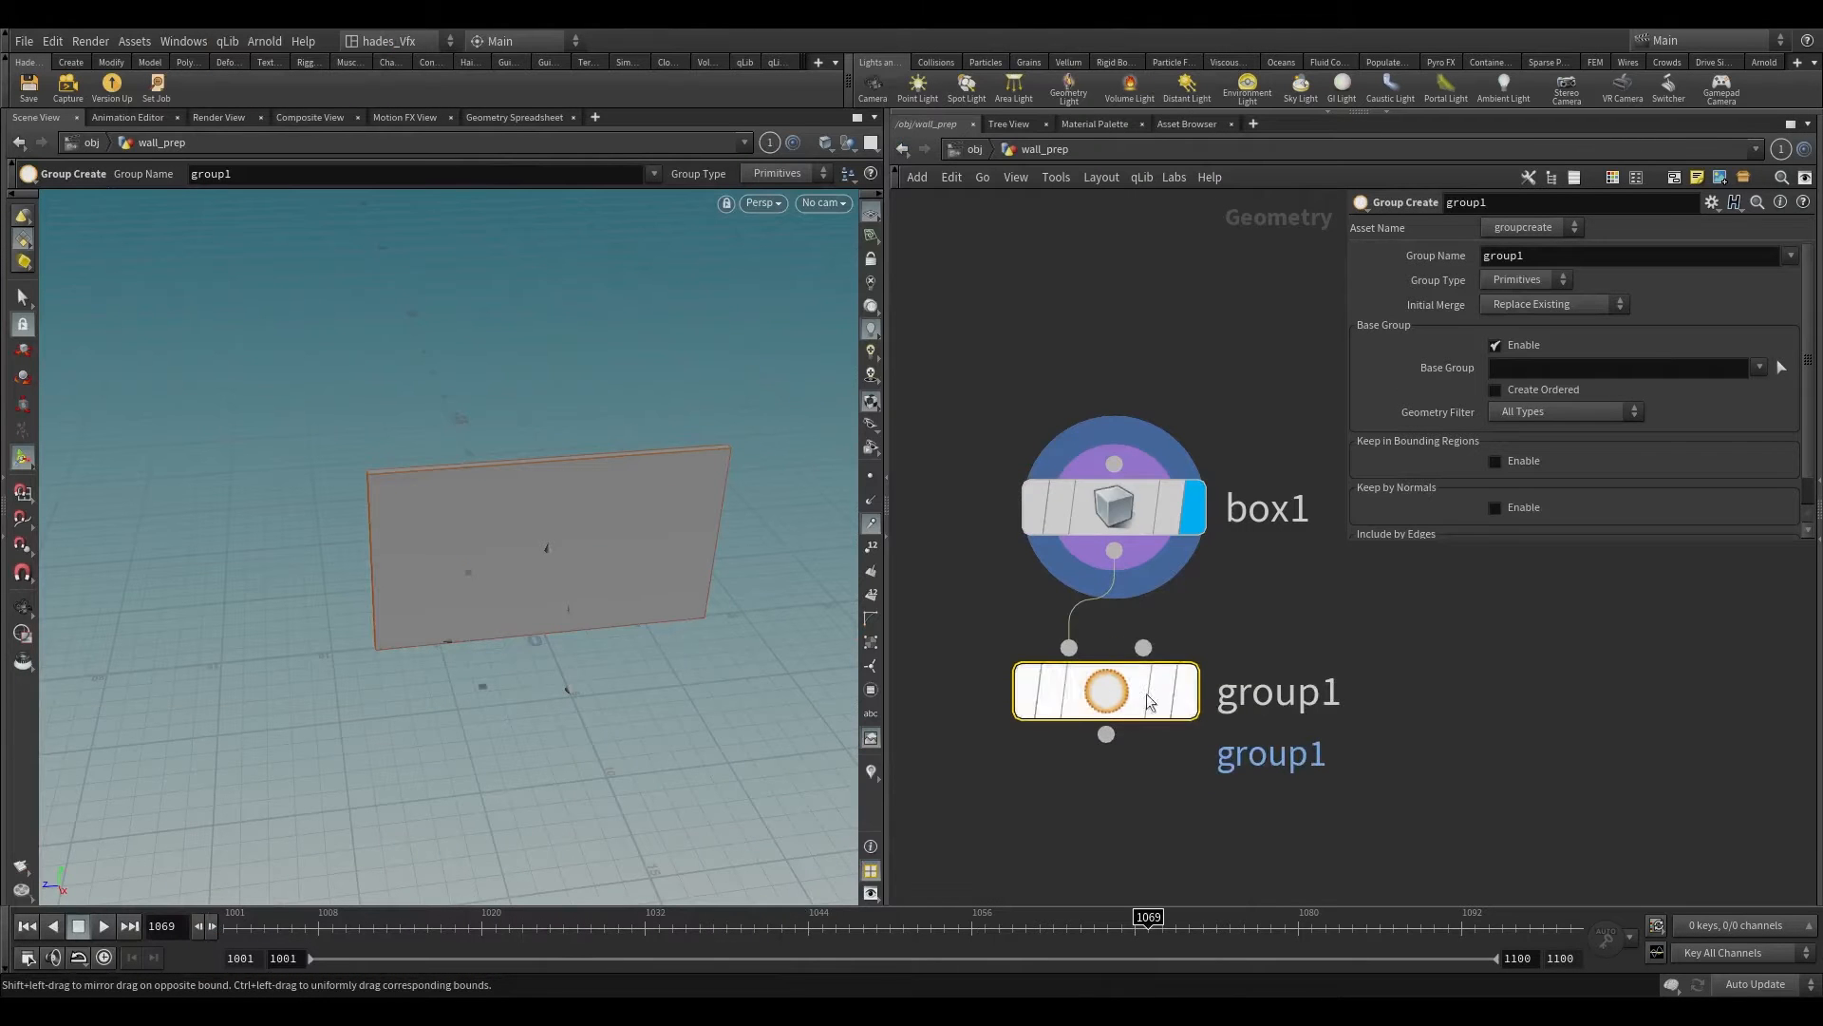
click(1209, 670)
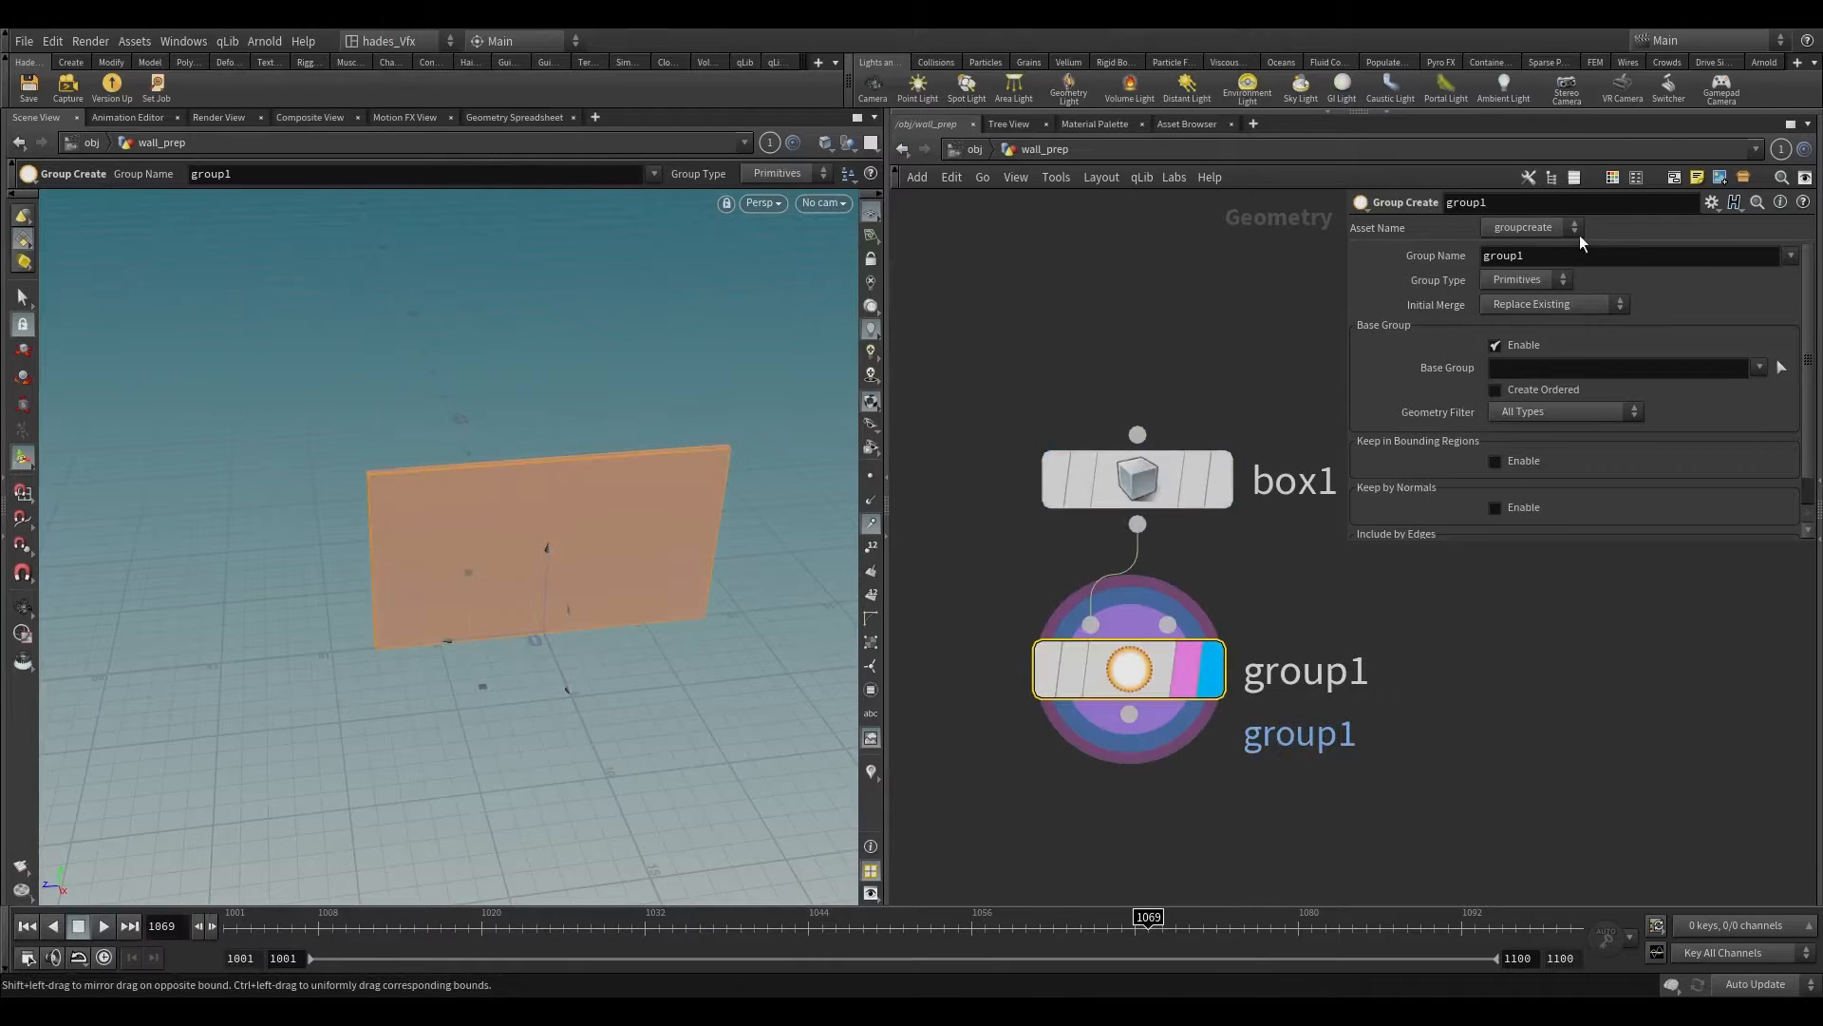
Step: Name the new group edge and set its group type to Edges
double_click(1572, 258)
text(edge)
key(Return)
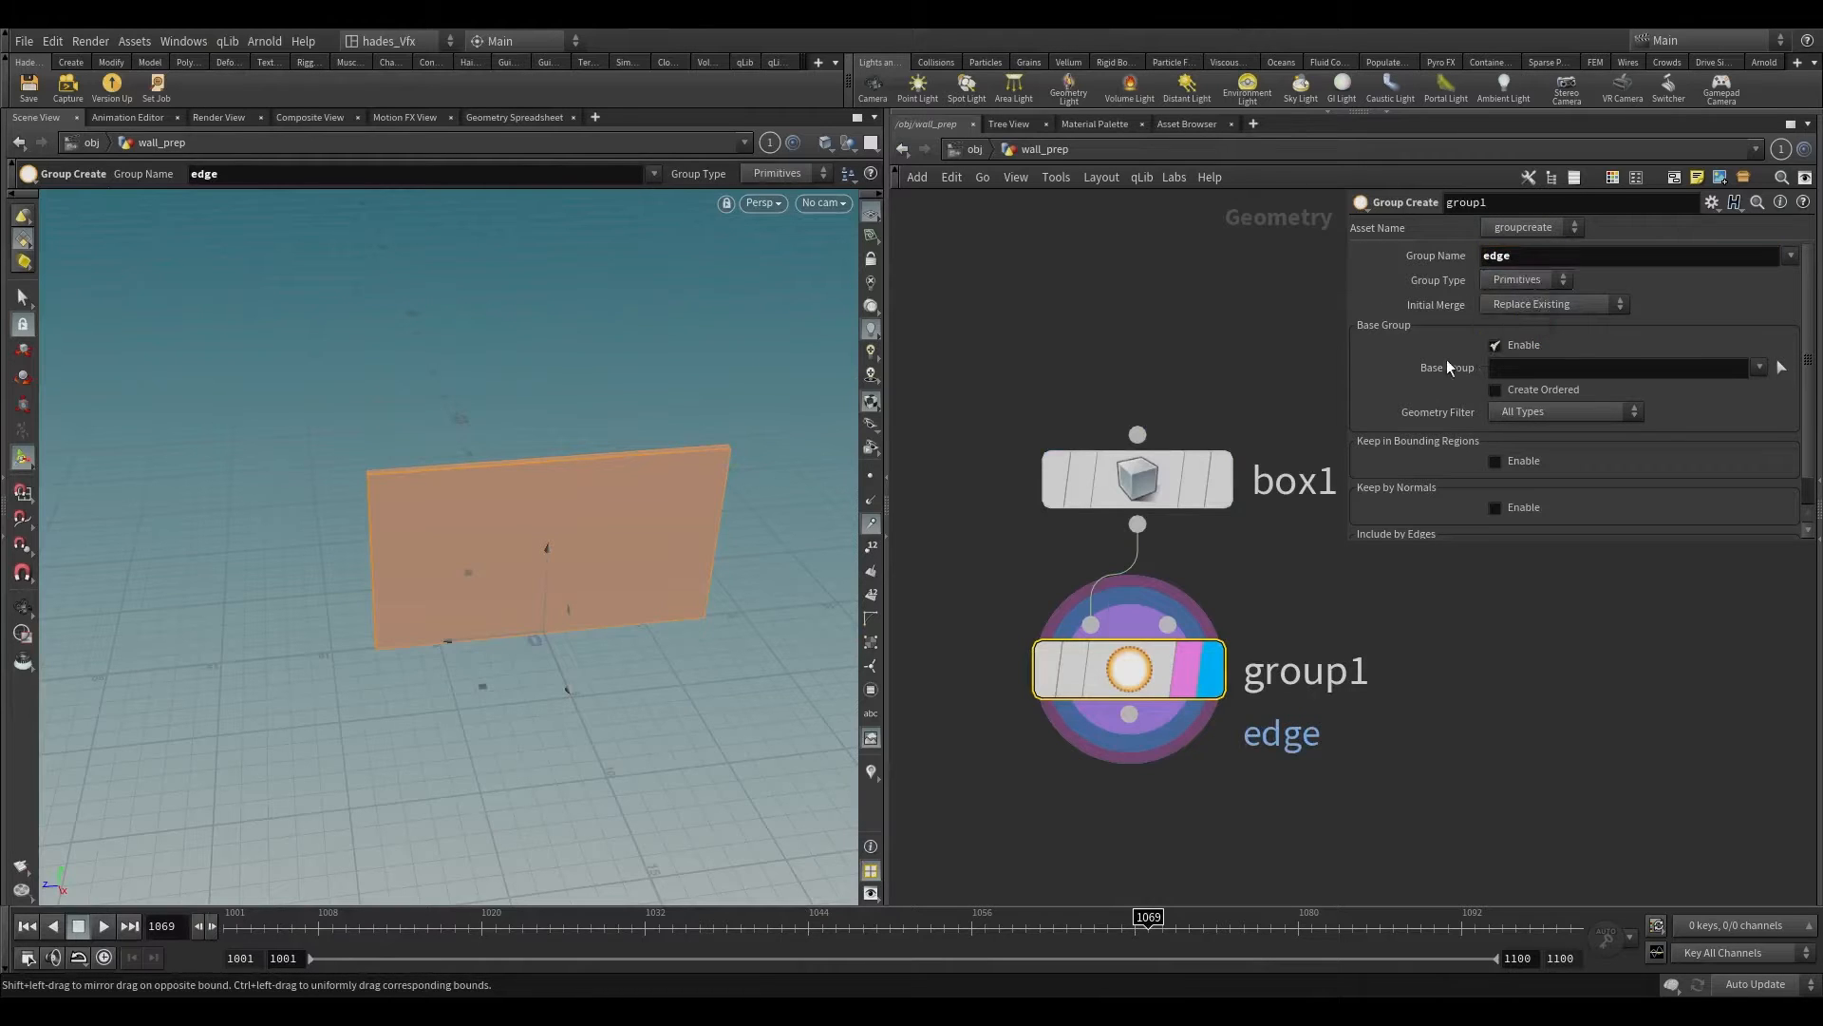
click(1547, 279)
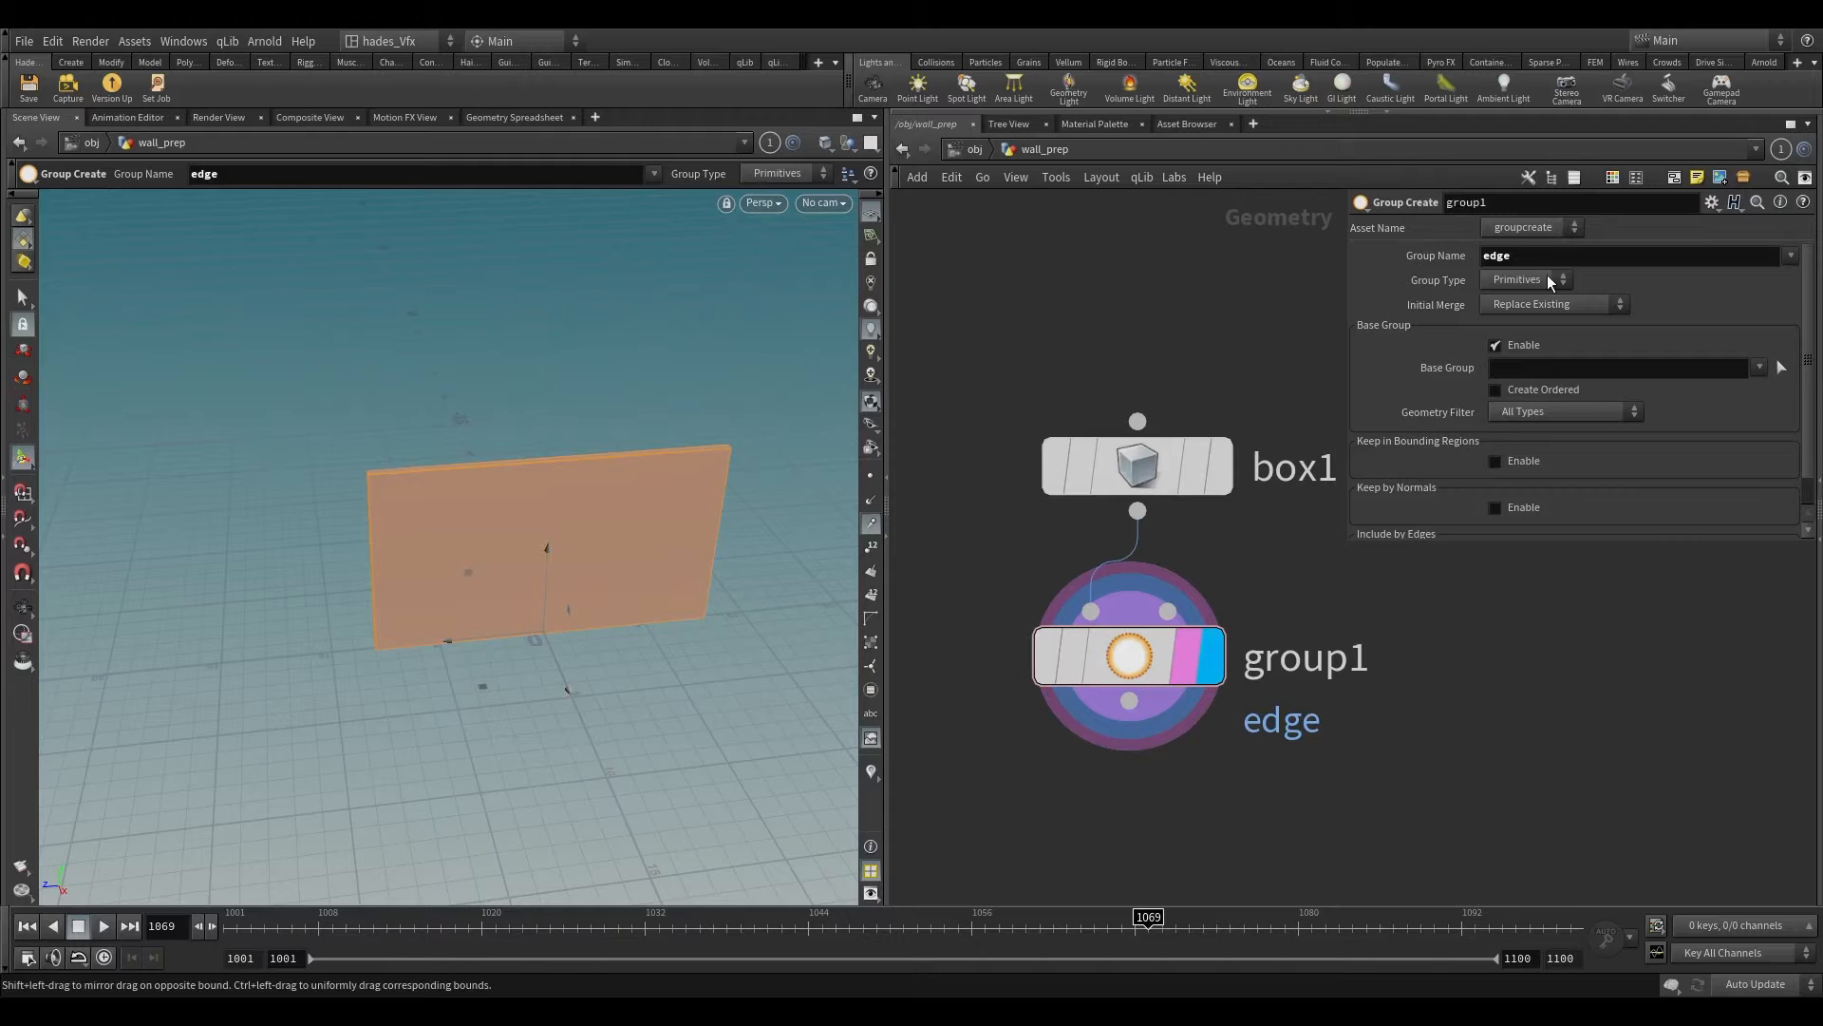
click(1498, 342)
Step: Add a Remesh node after the edge group node and make it the displayed node
alt+drag(683, 480, 437, 446)
key(Tab)
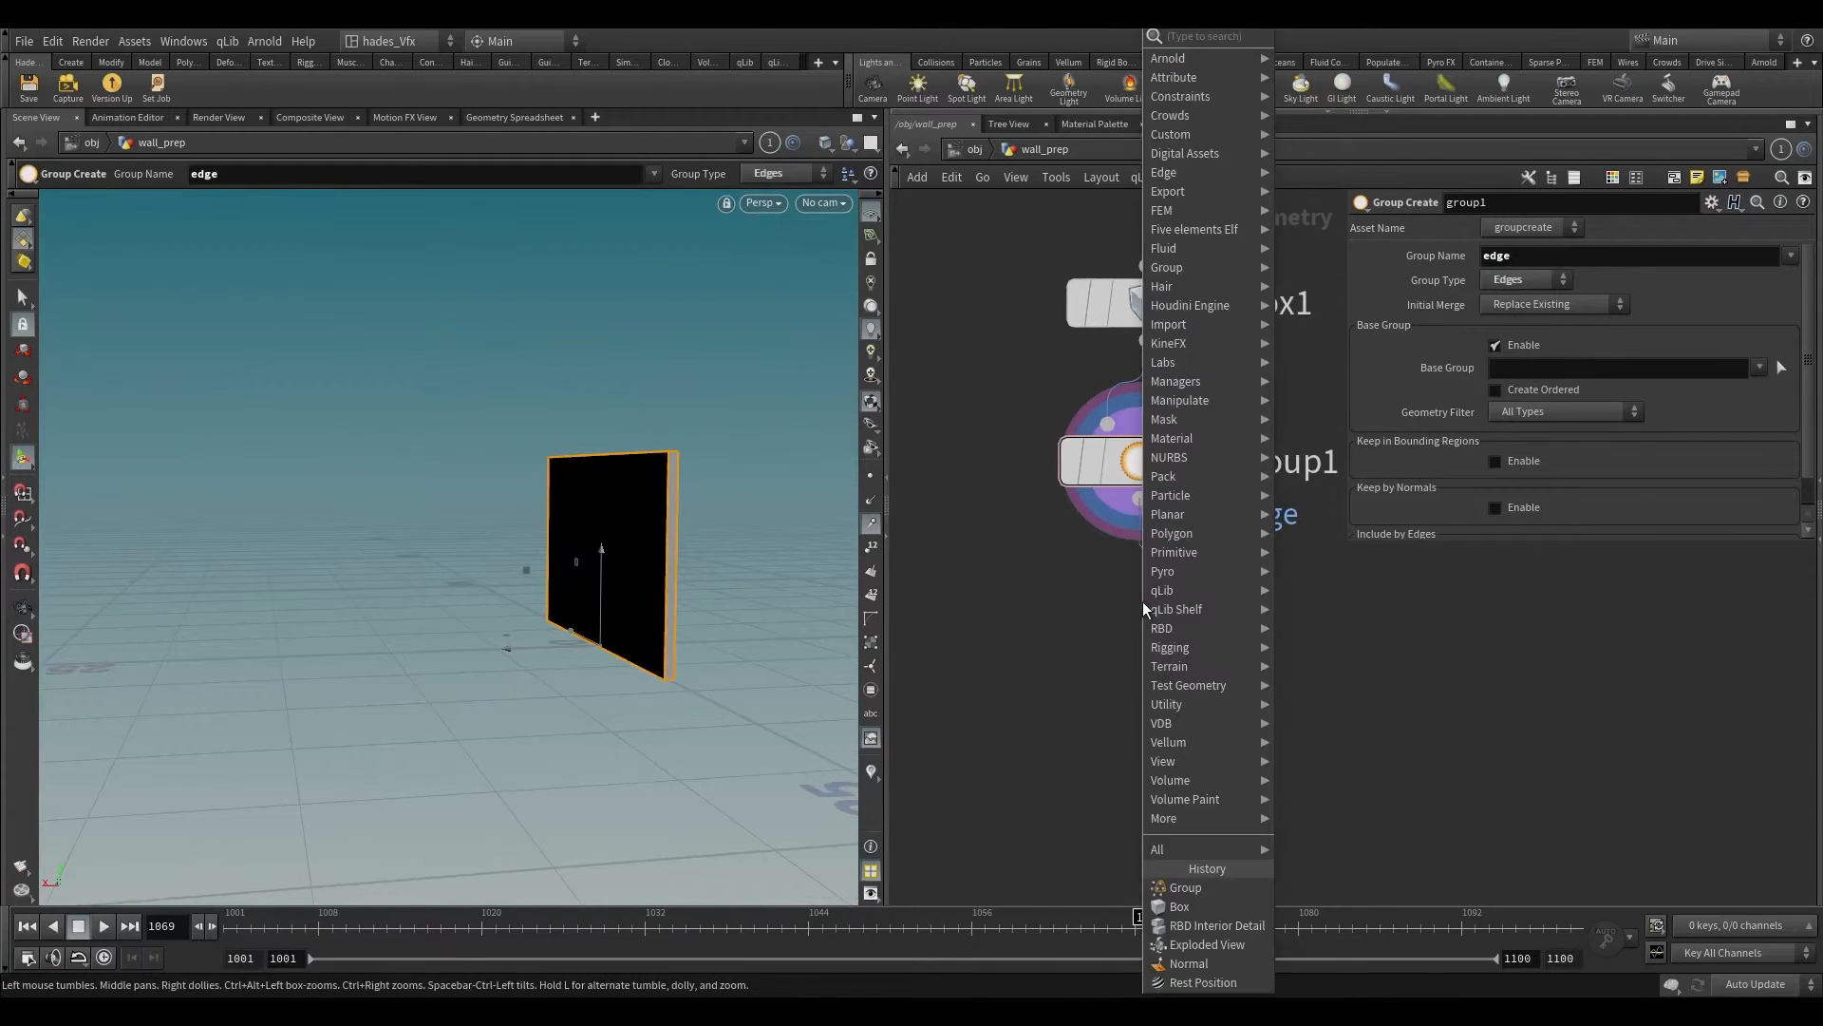
text(remesh)
key(Return)
scroll(1204, 627, up, 2)
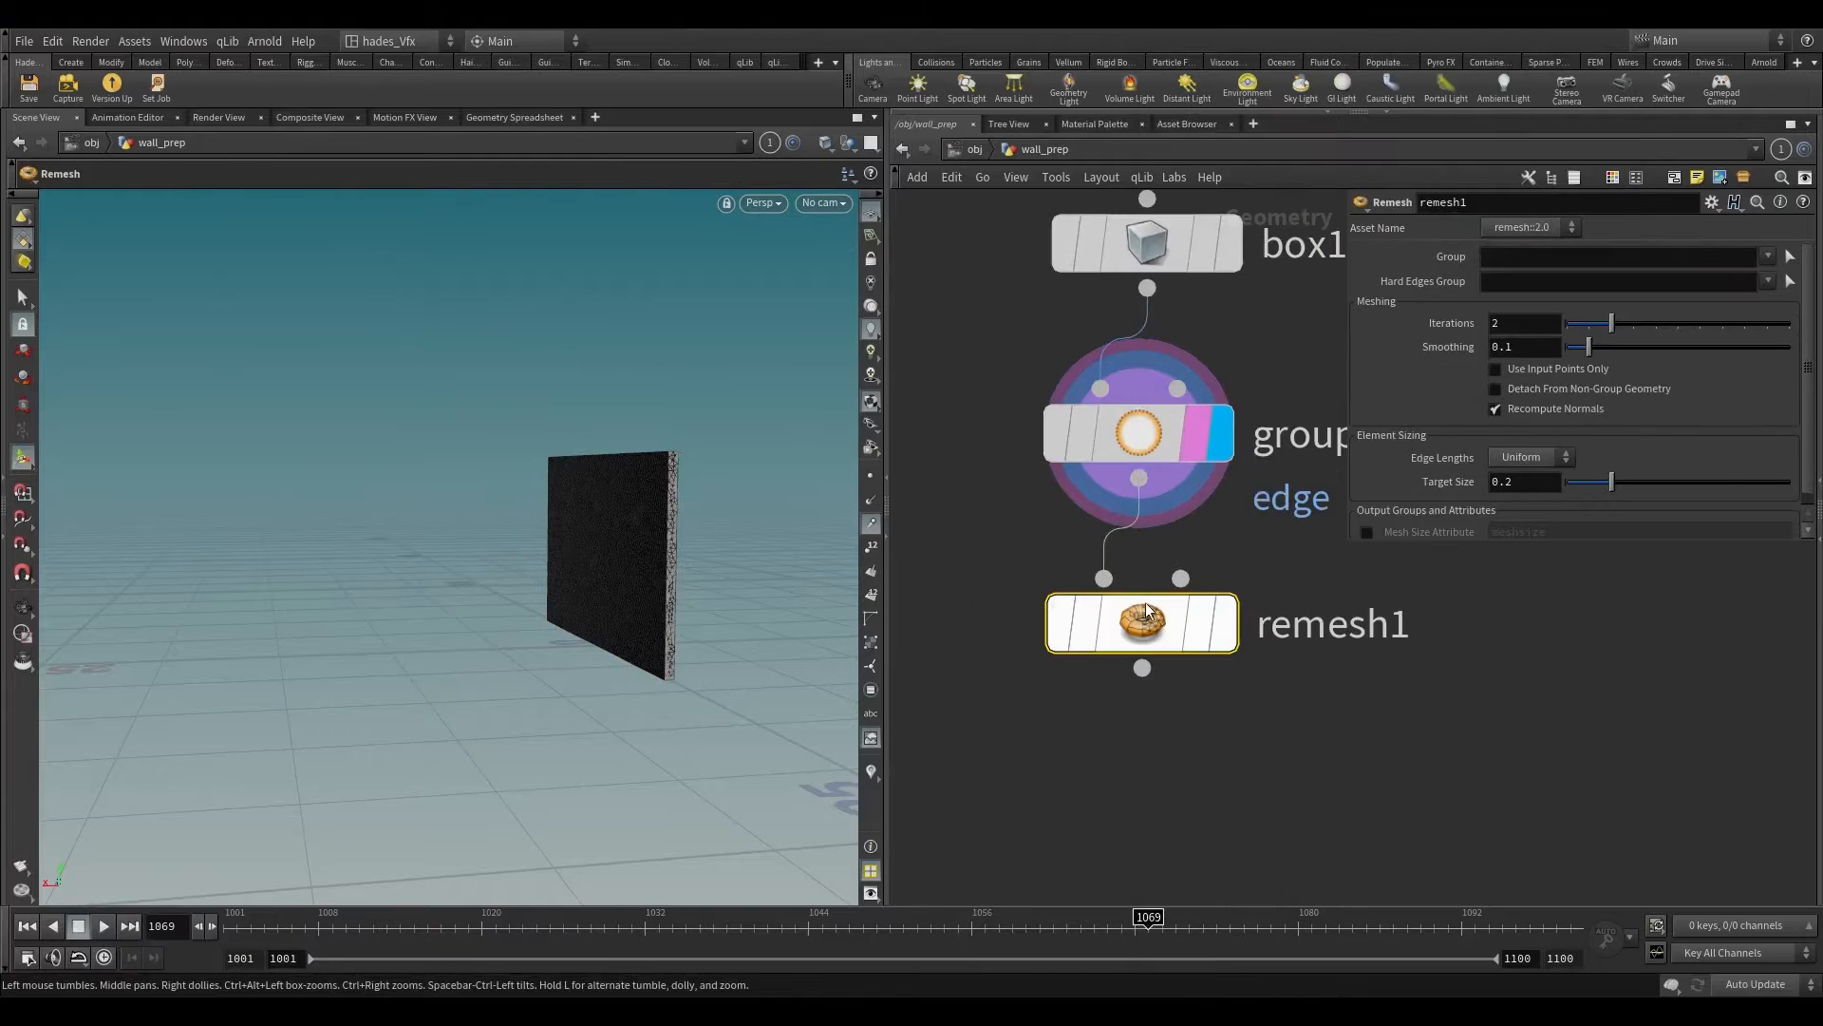
click(1220, 628)
Step: Assign the edge group as the Remesh node's Hard Edges Group
alt+drag(614, 504, 691, 423)
scroll(707, 288, up, 3)
scroll(589, 437, up, 8)
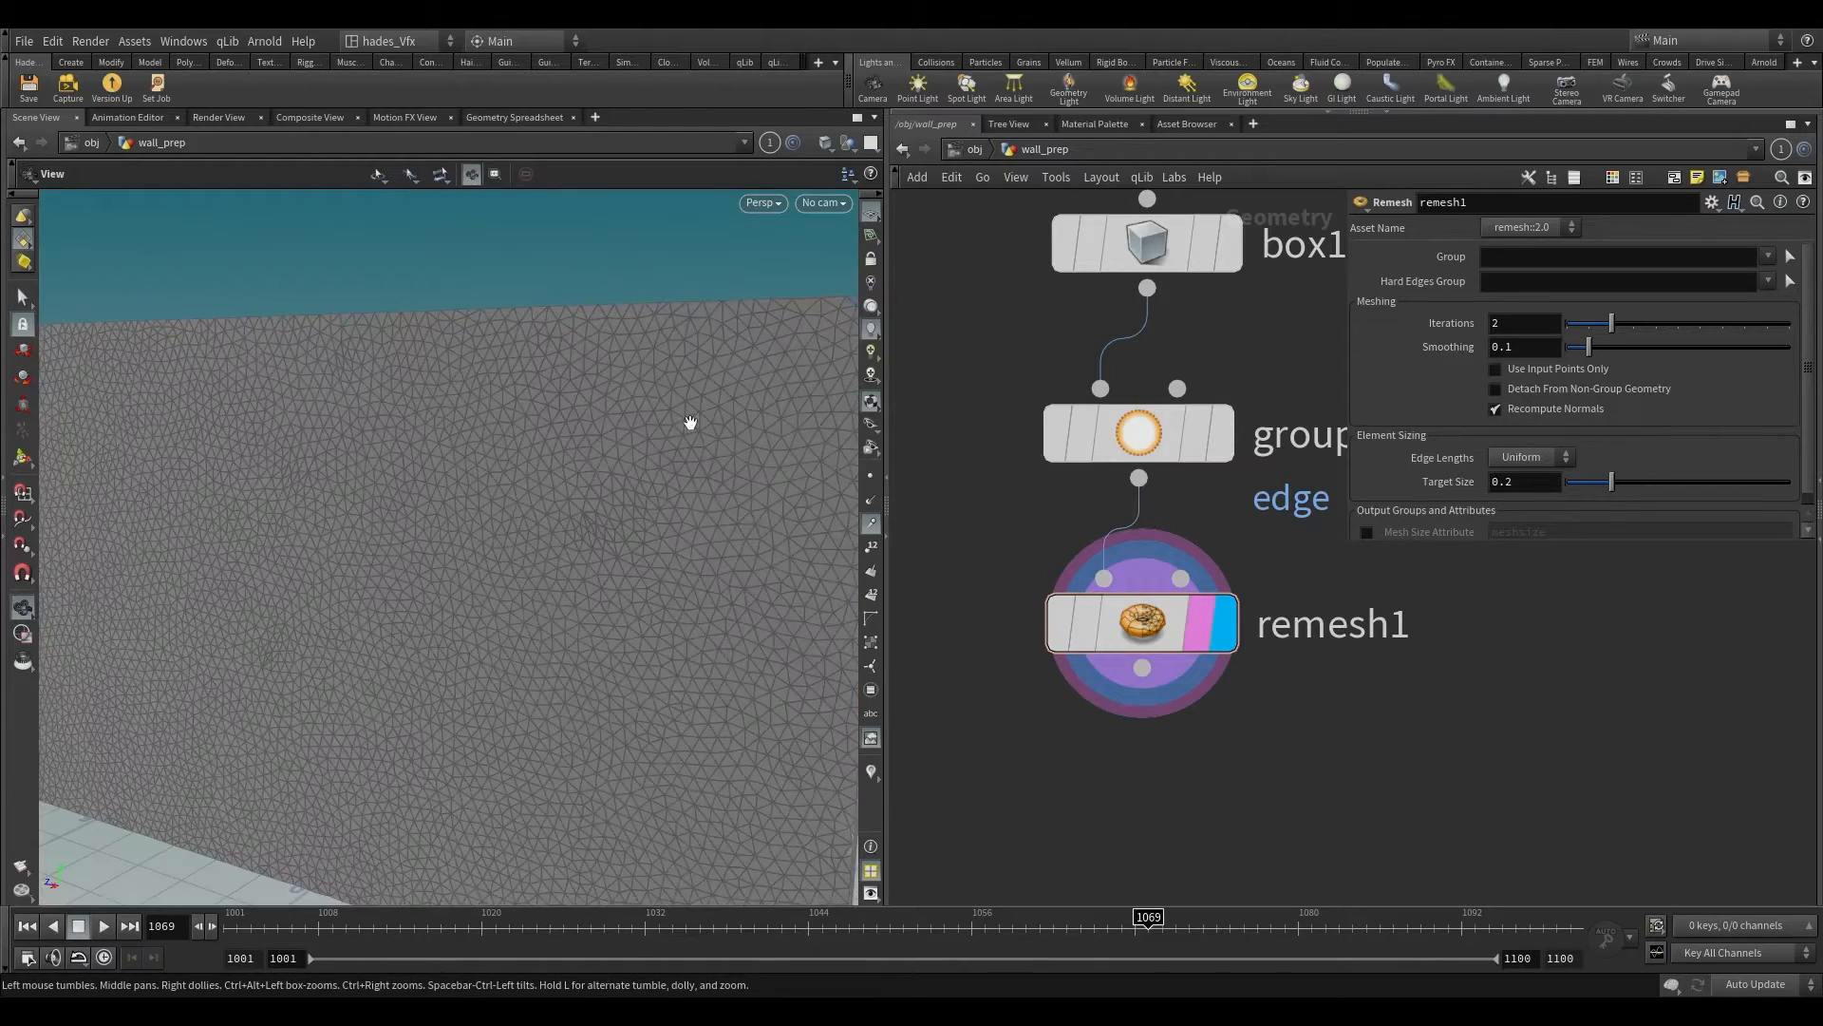
alt+middle_drag(583, 447, 398, 338)
alt+drag(301, 332, 428, 473)
alt+right_drag(335, 523, 321, 543)
alt+drag(321, 543, 306, 566)
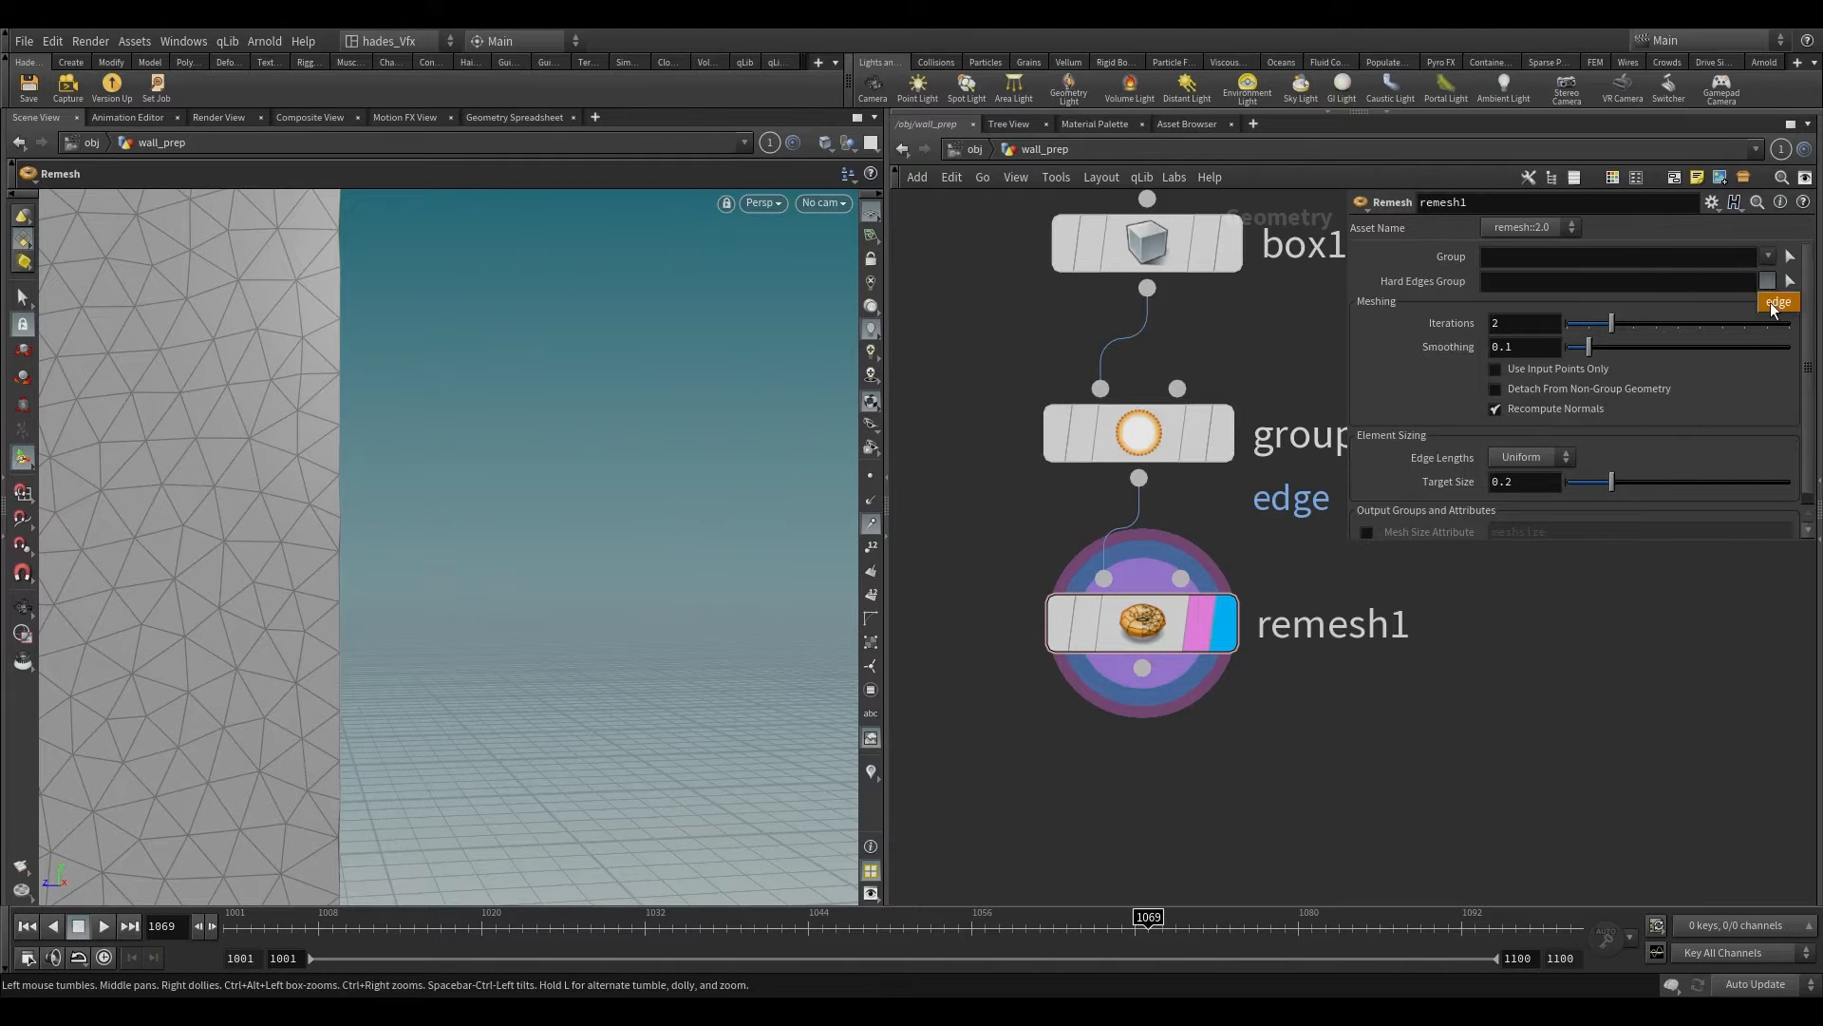
click(1772, 304)
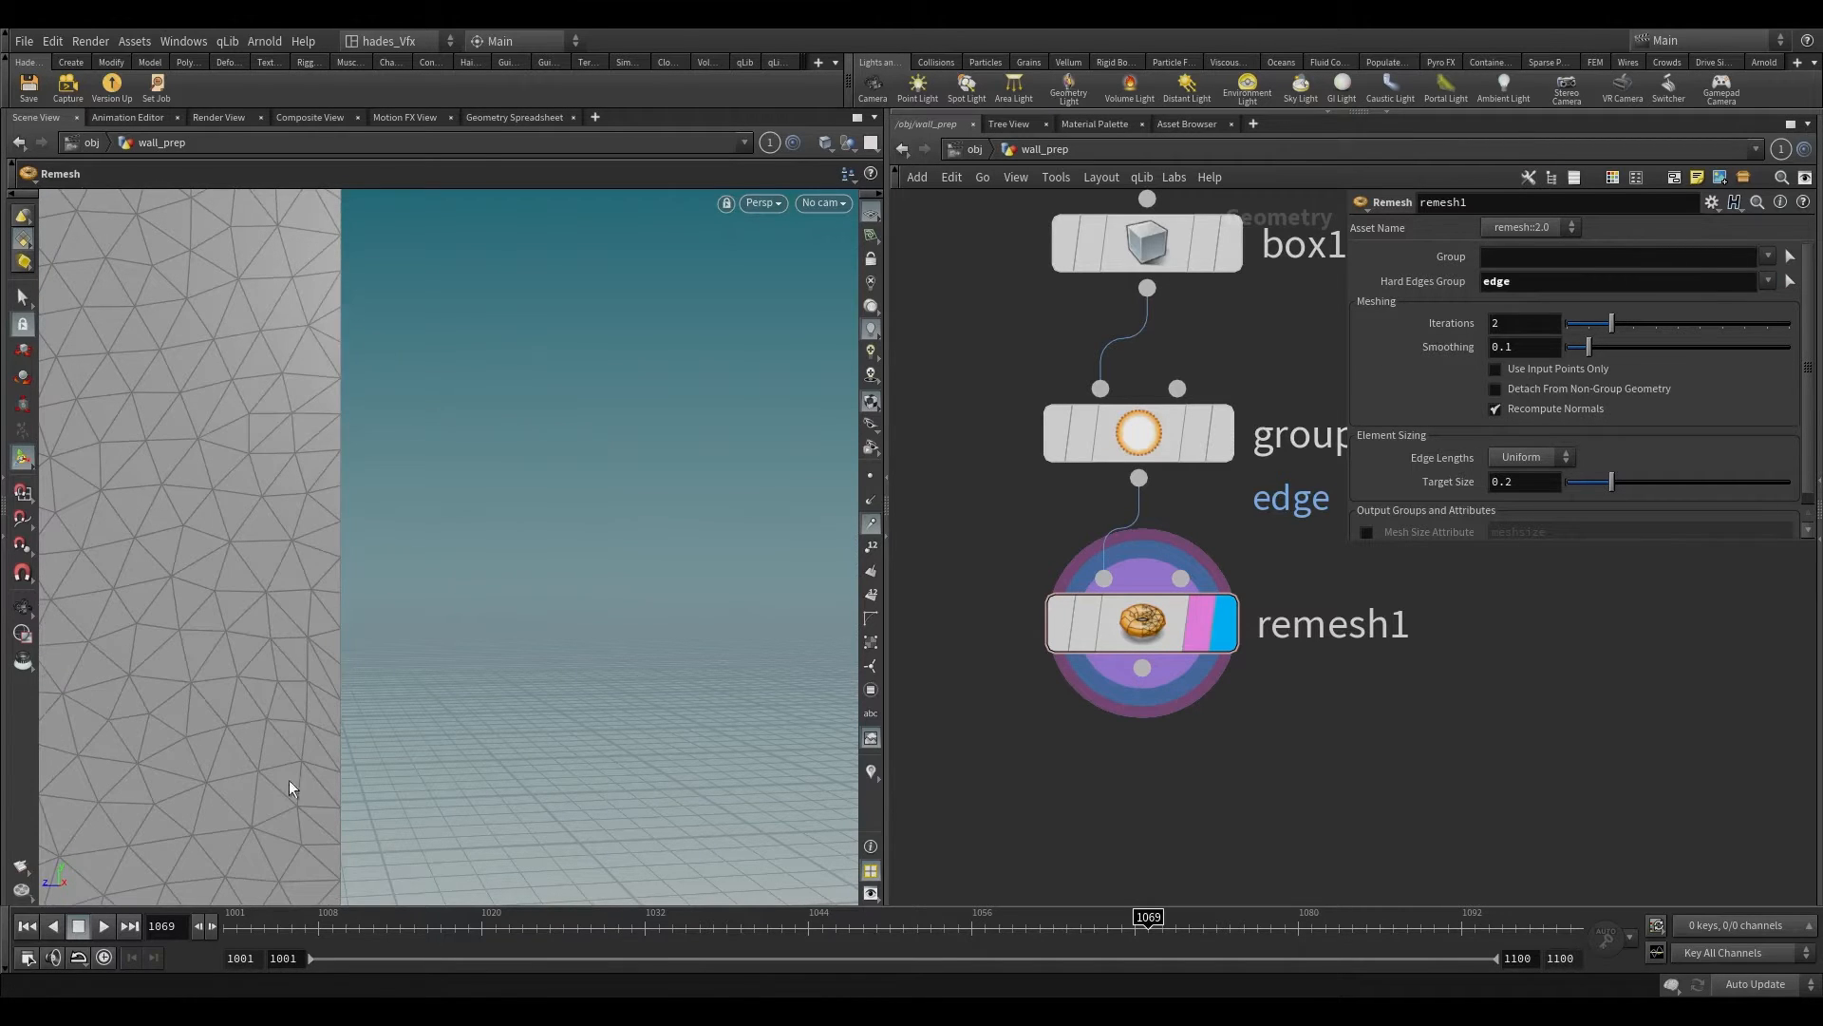
Step: Set the Remesh node's Target Size to 0.1 for a denser wall mesh
alt+right_drag(289, 781, 442, 854)
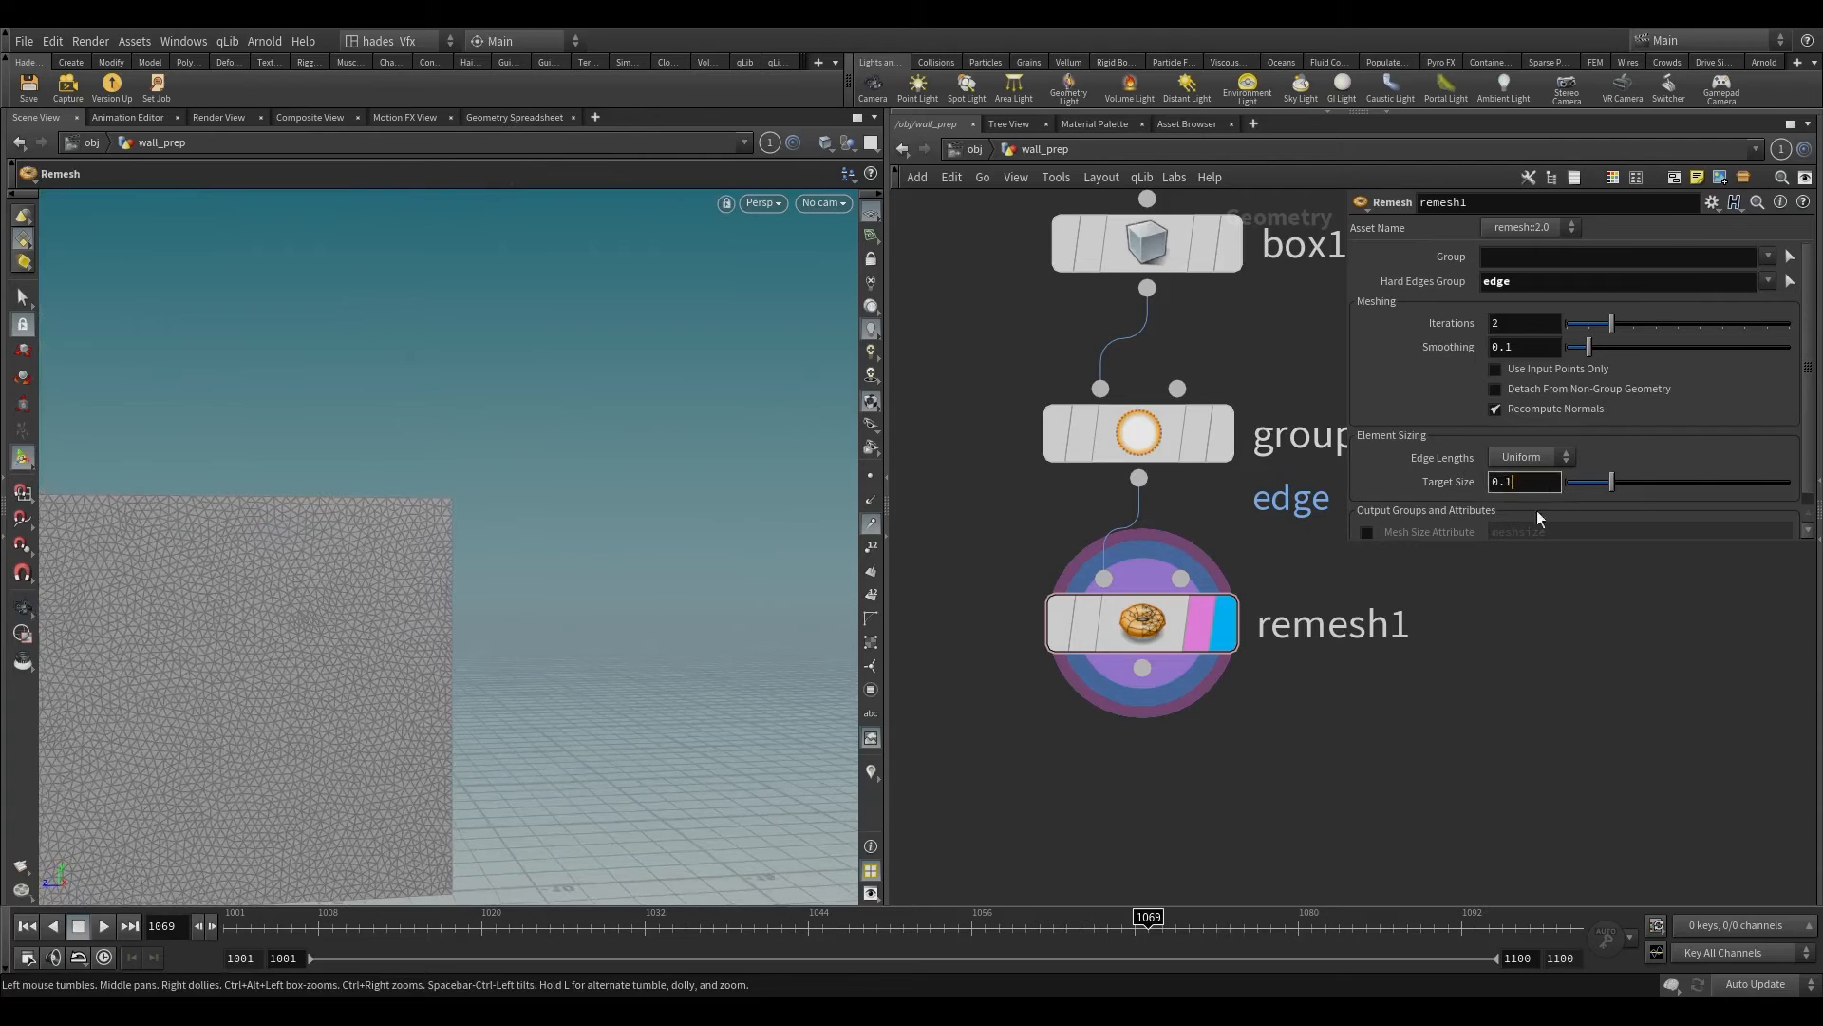
key(Escape)
drag(361, 649, 505, 509)
scroll(1244, 757, down, 3)
Step: Add a Rest Position node after the Remesh node and make it the displayed node
middle_drag(1244, 757, 1235, 624)
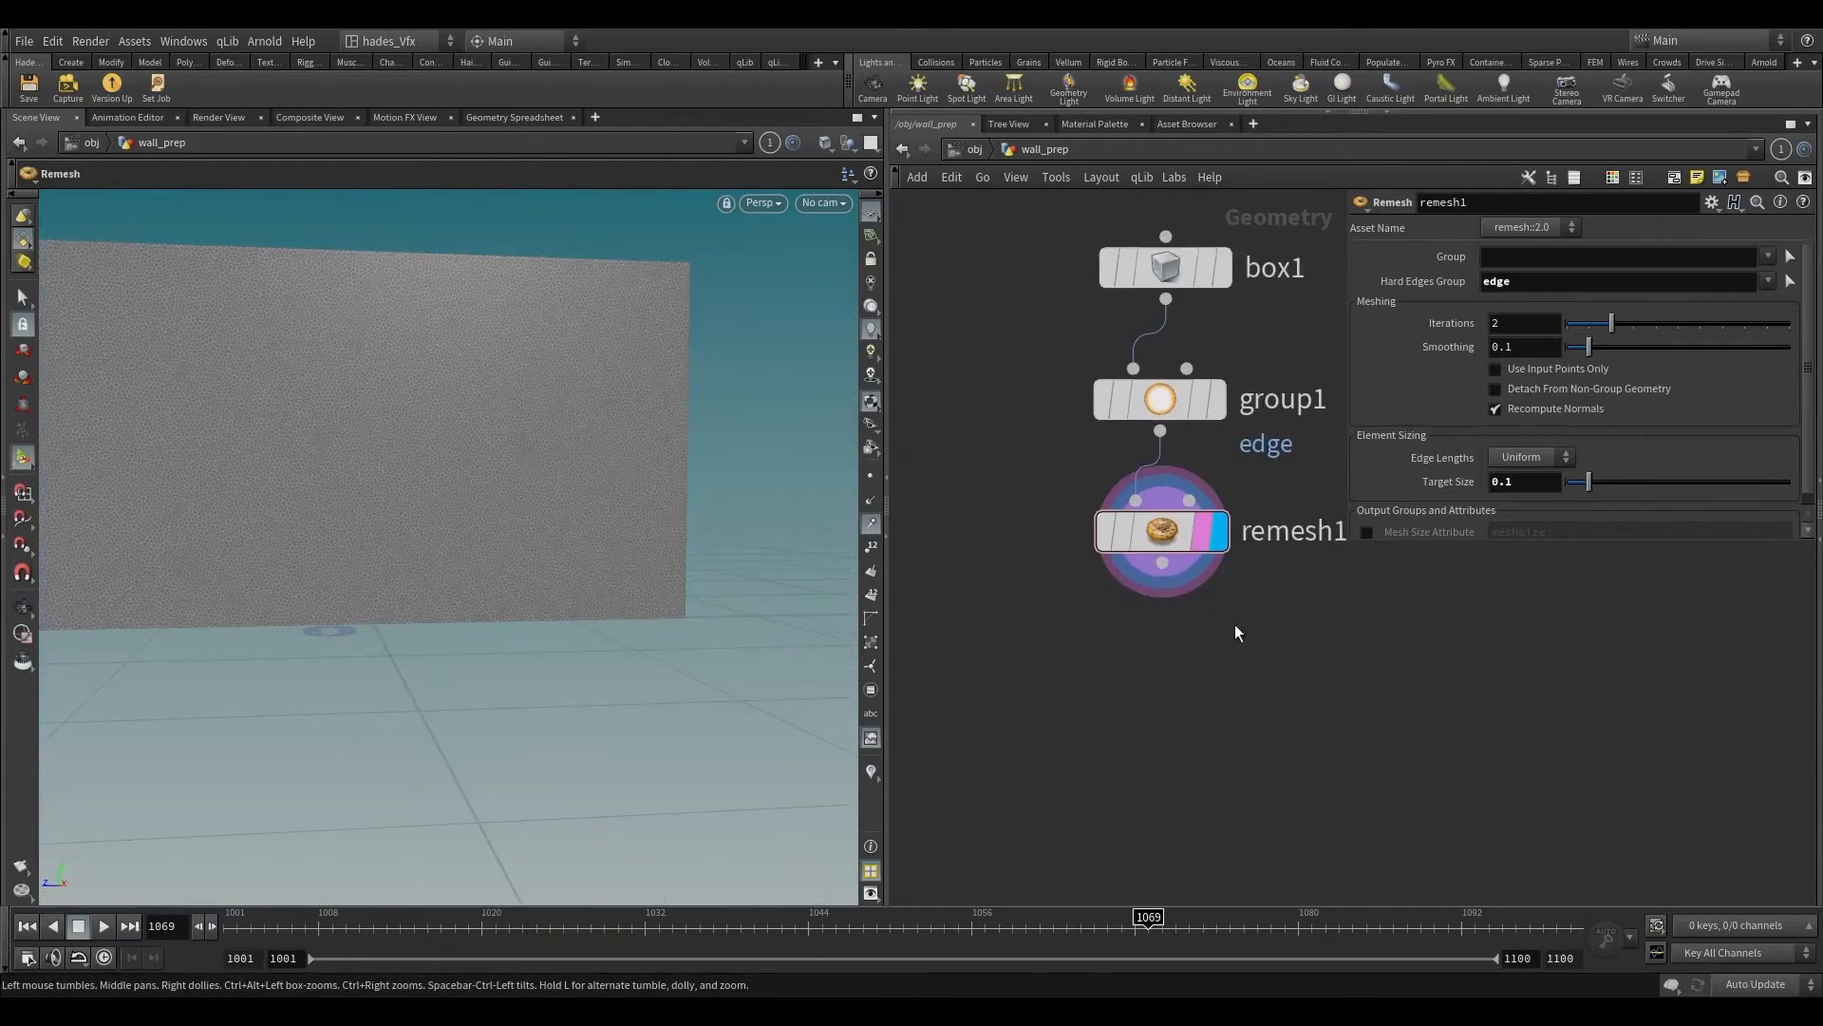
key(Tab)
text(rest)
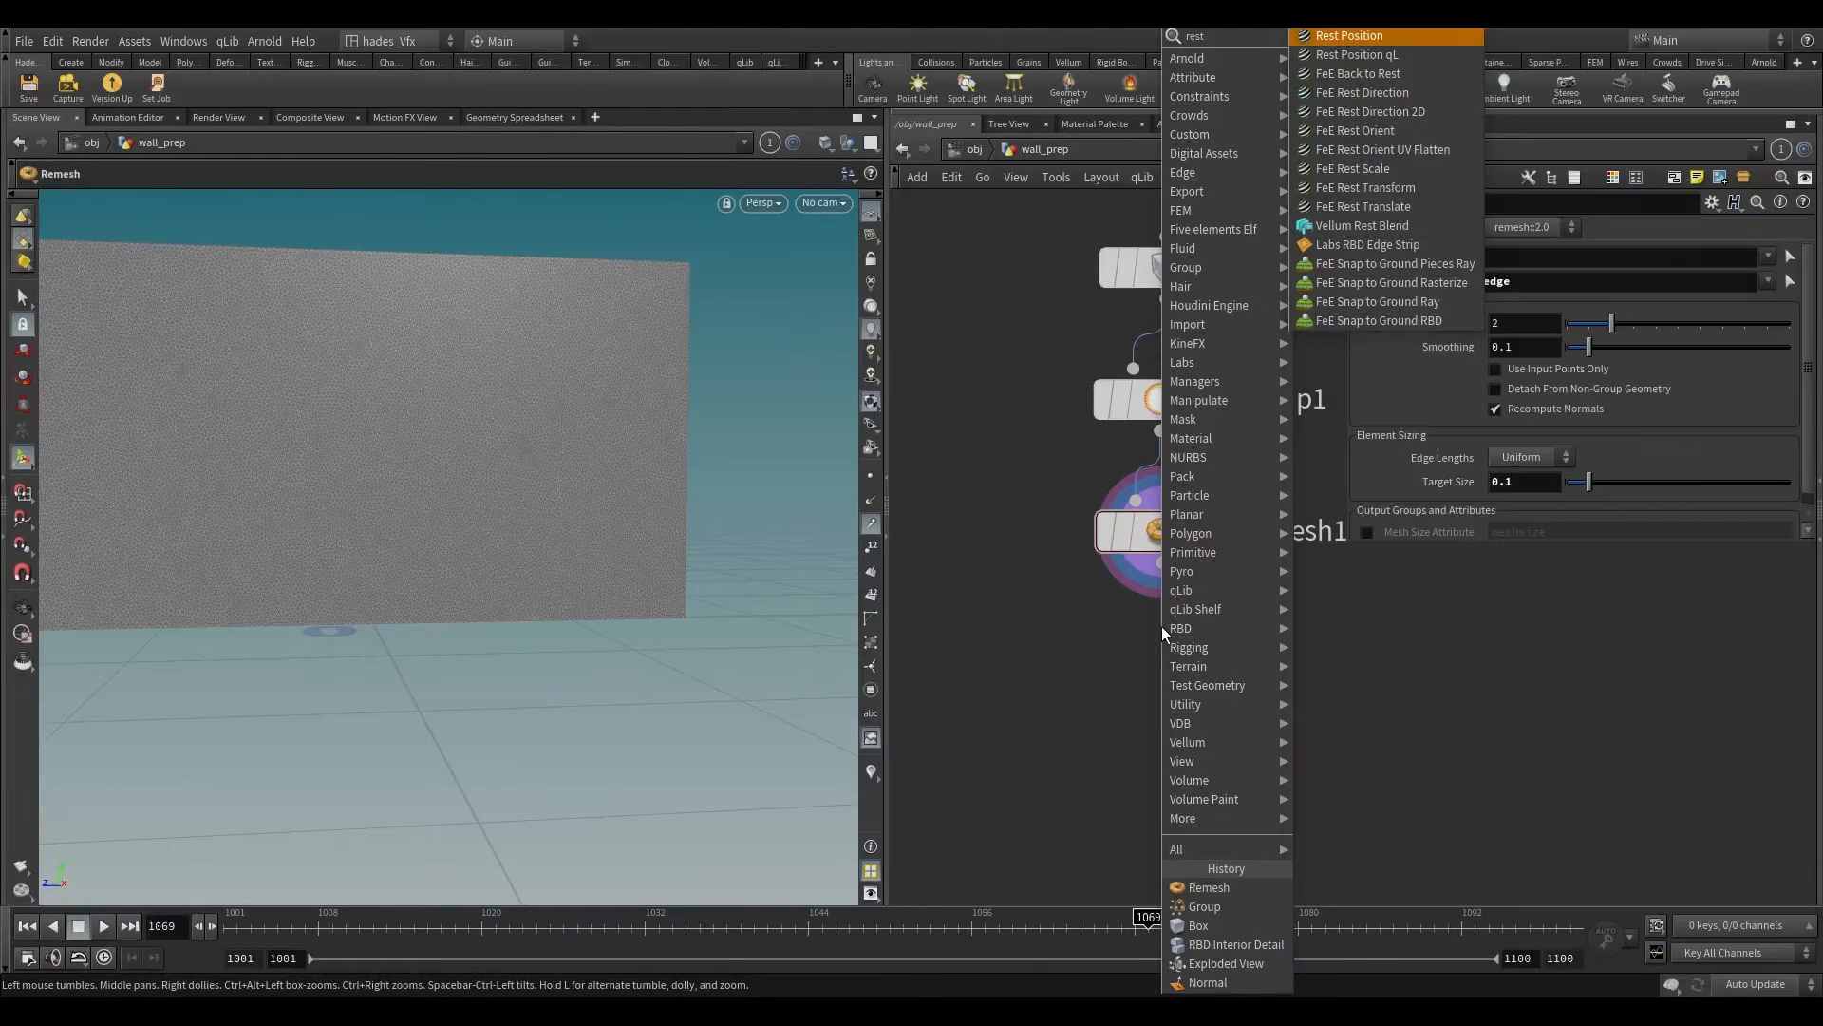
key(Return)
click(1160, 624)
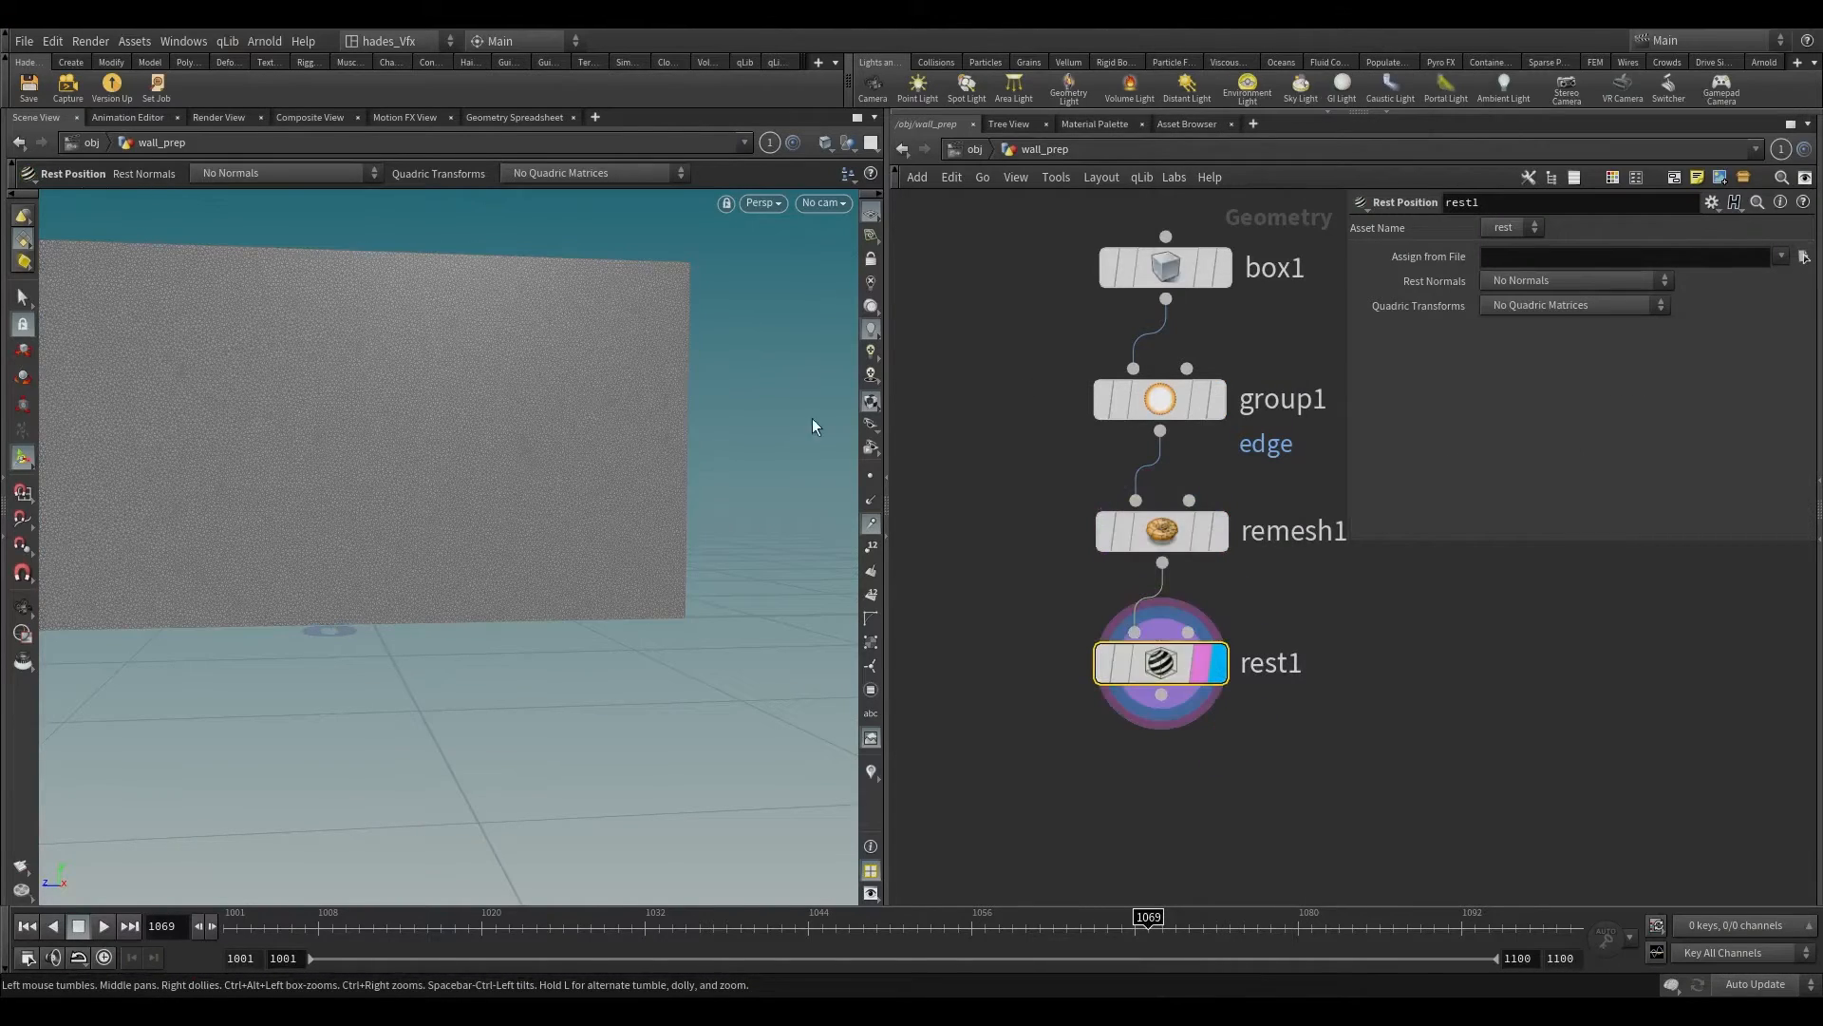
Step: Add an Attribute VOP node after the Rest Position node and make it the displayed node
scroll(903, 774, down, 2)
alt+right_drag(604, 494, 532, 607)
click(1119, 706)
middle_drag(1126, 801, 1162, 632)
click(1125, 600)
click(1193, 590)
key(Tab)
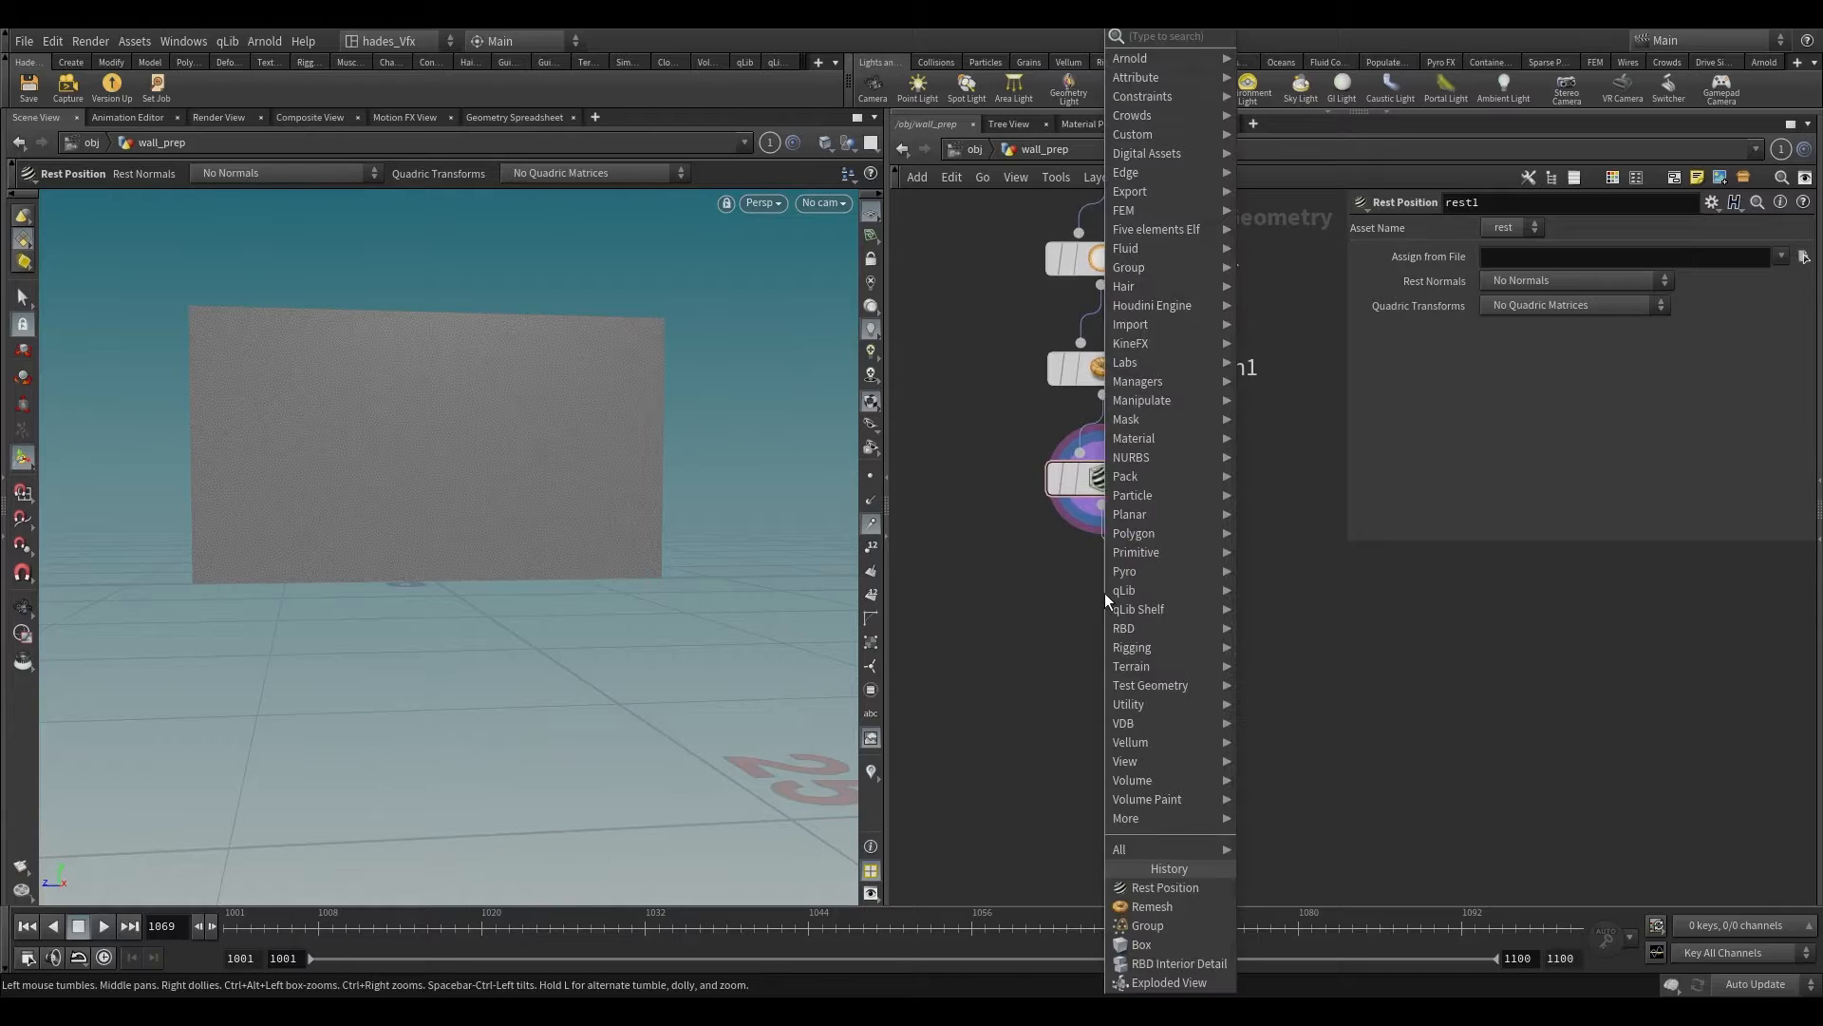
text(atvop)
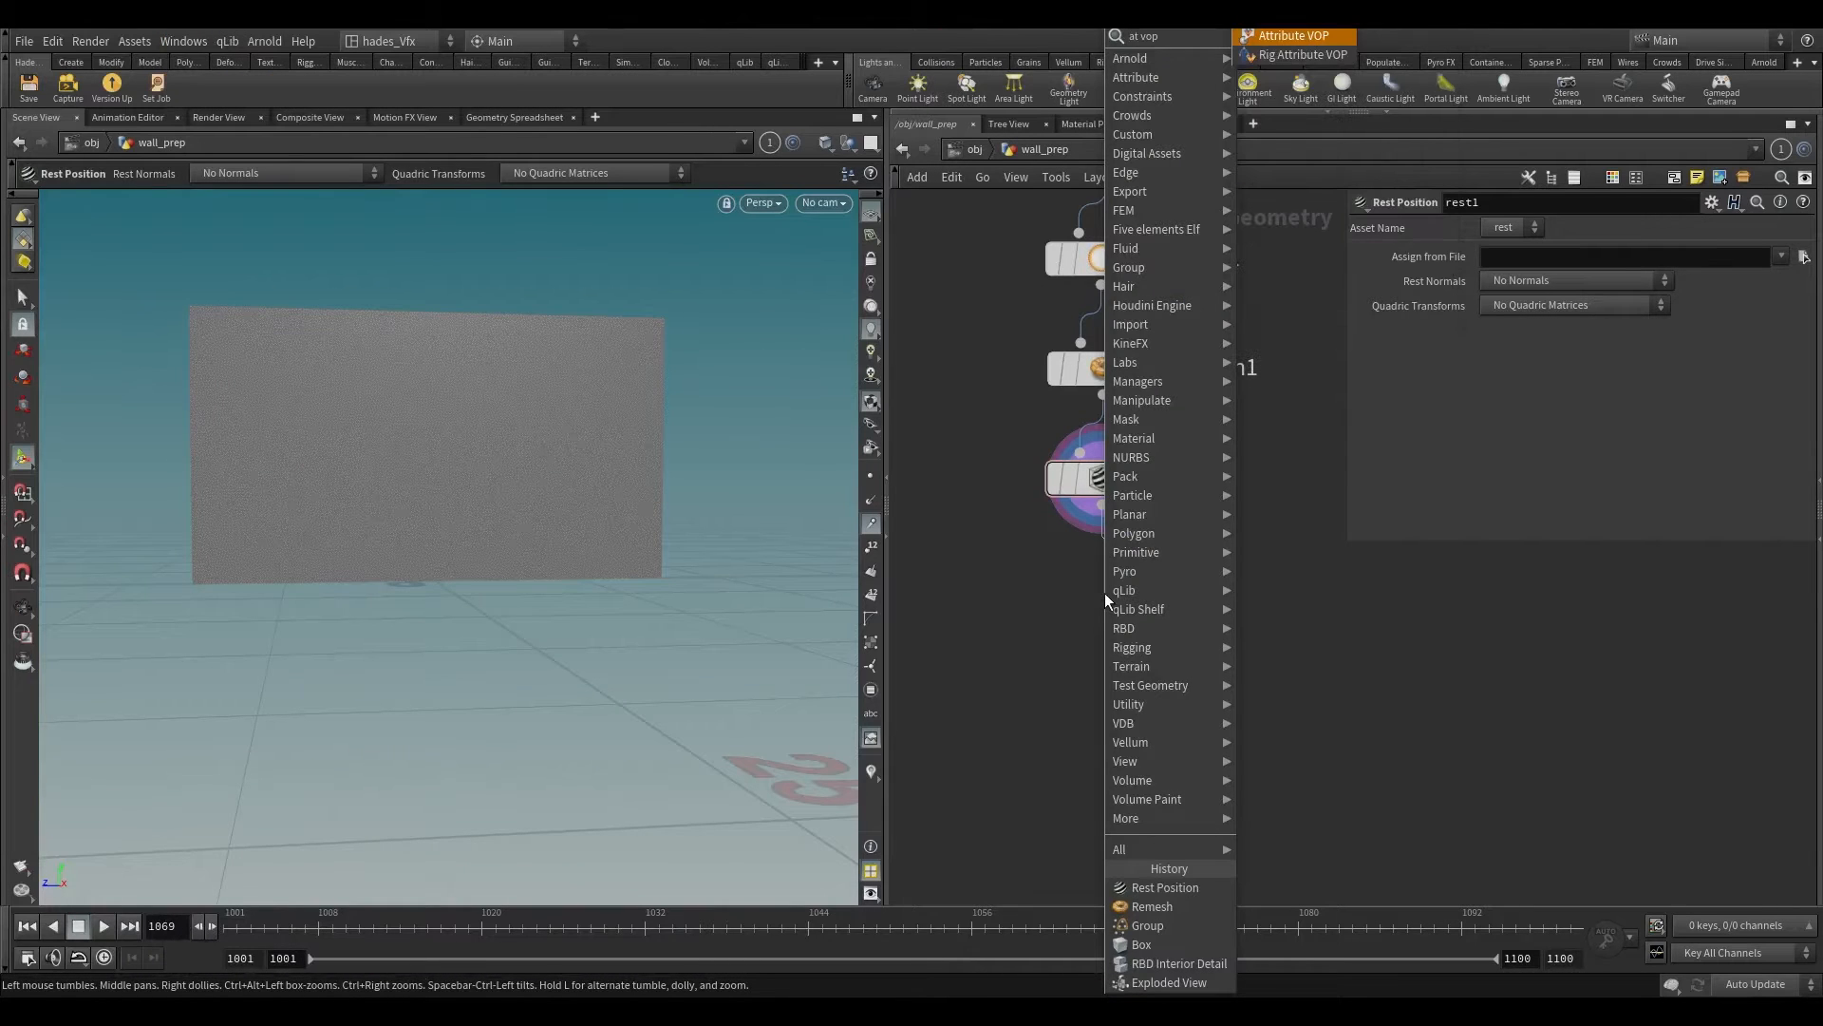
key(Return)
click(1104, 593)
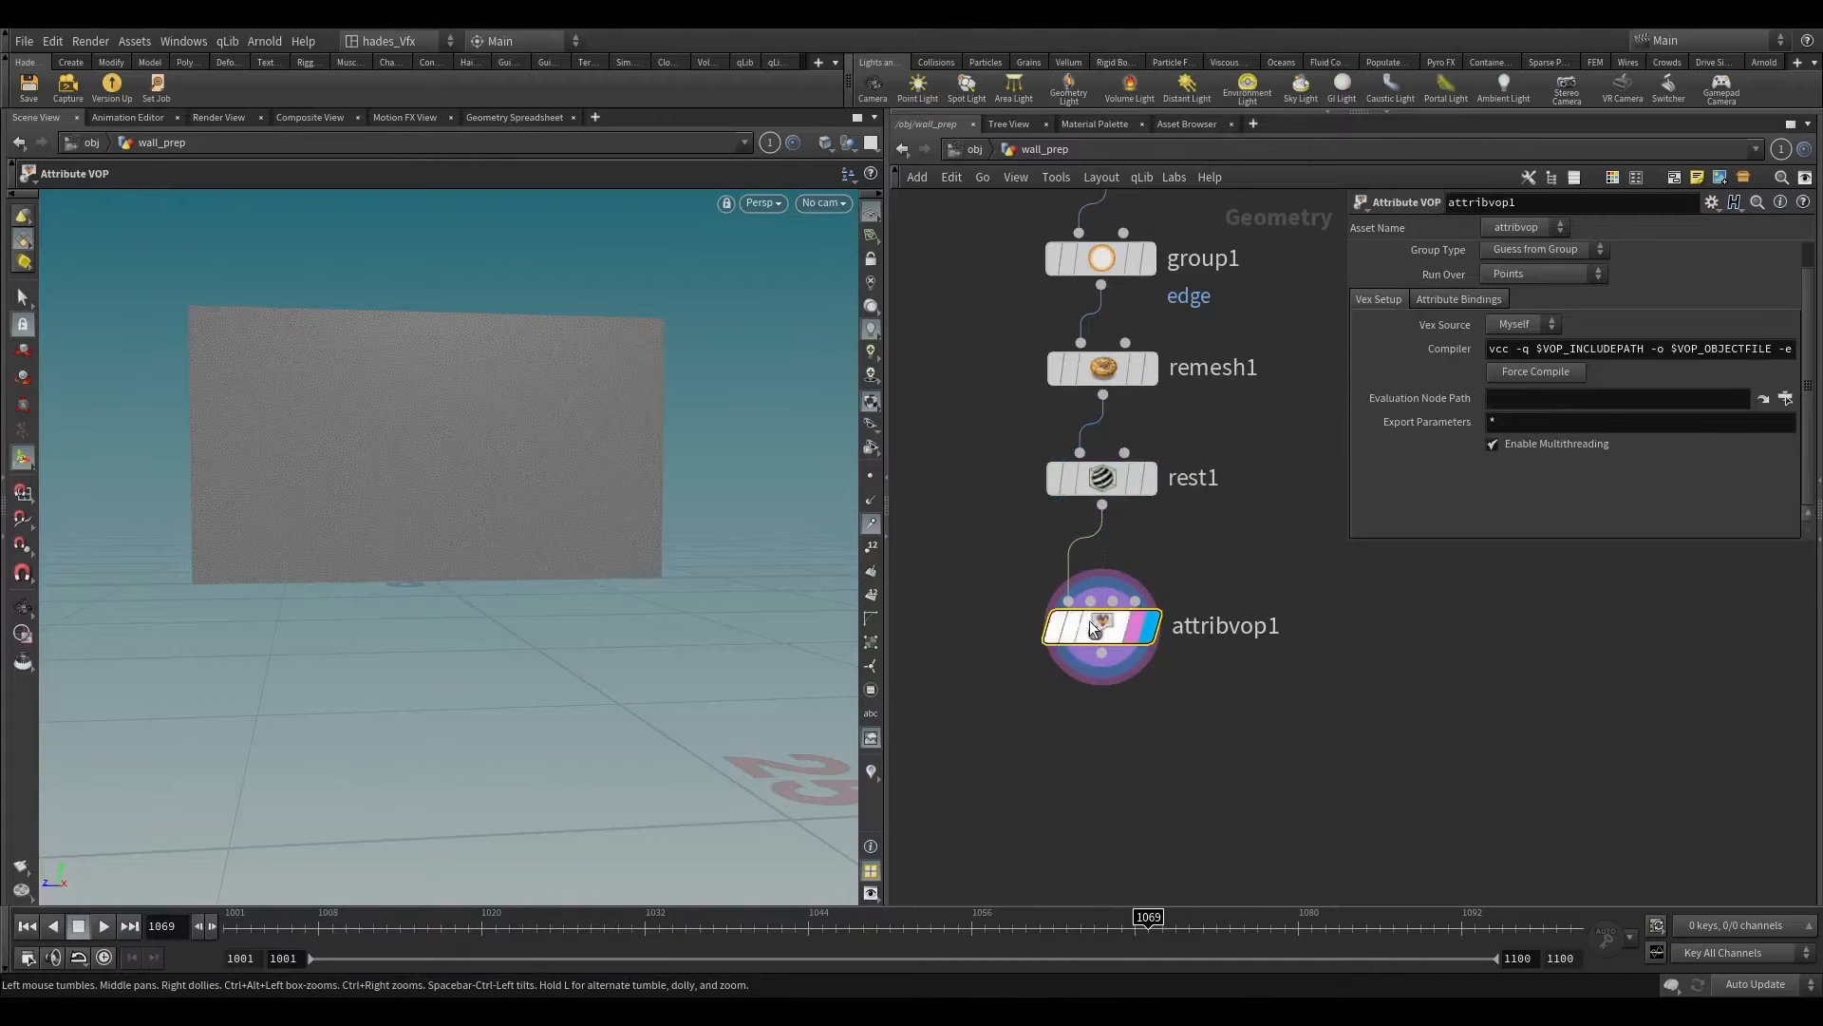
Step: Inside the Attribute VOP, insert an Add node between the global P output and the geometry output's P input
double_click(1104, 593)
key(h)
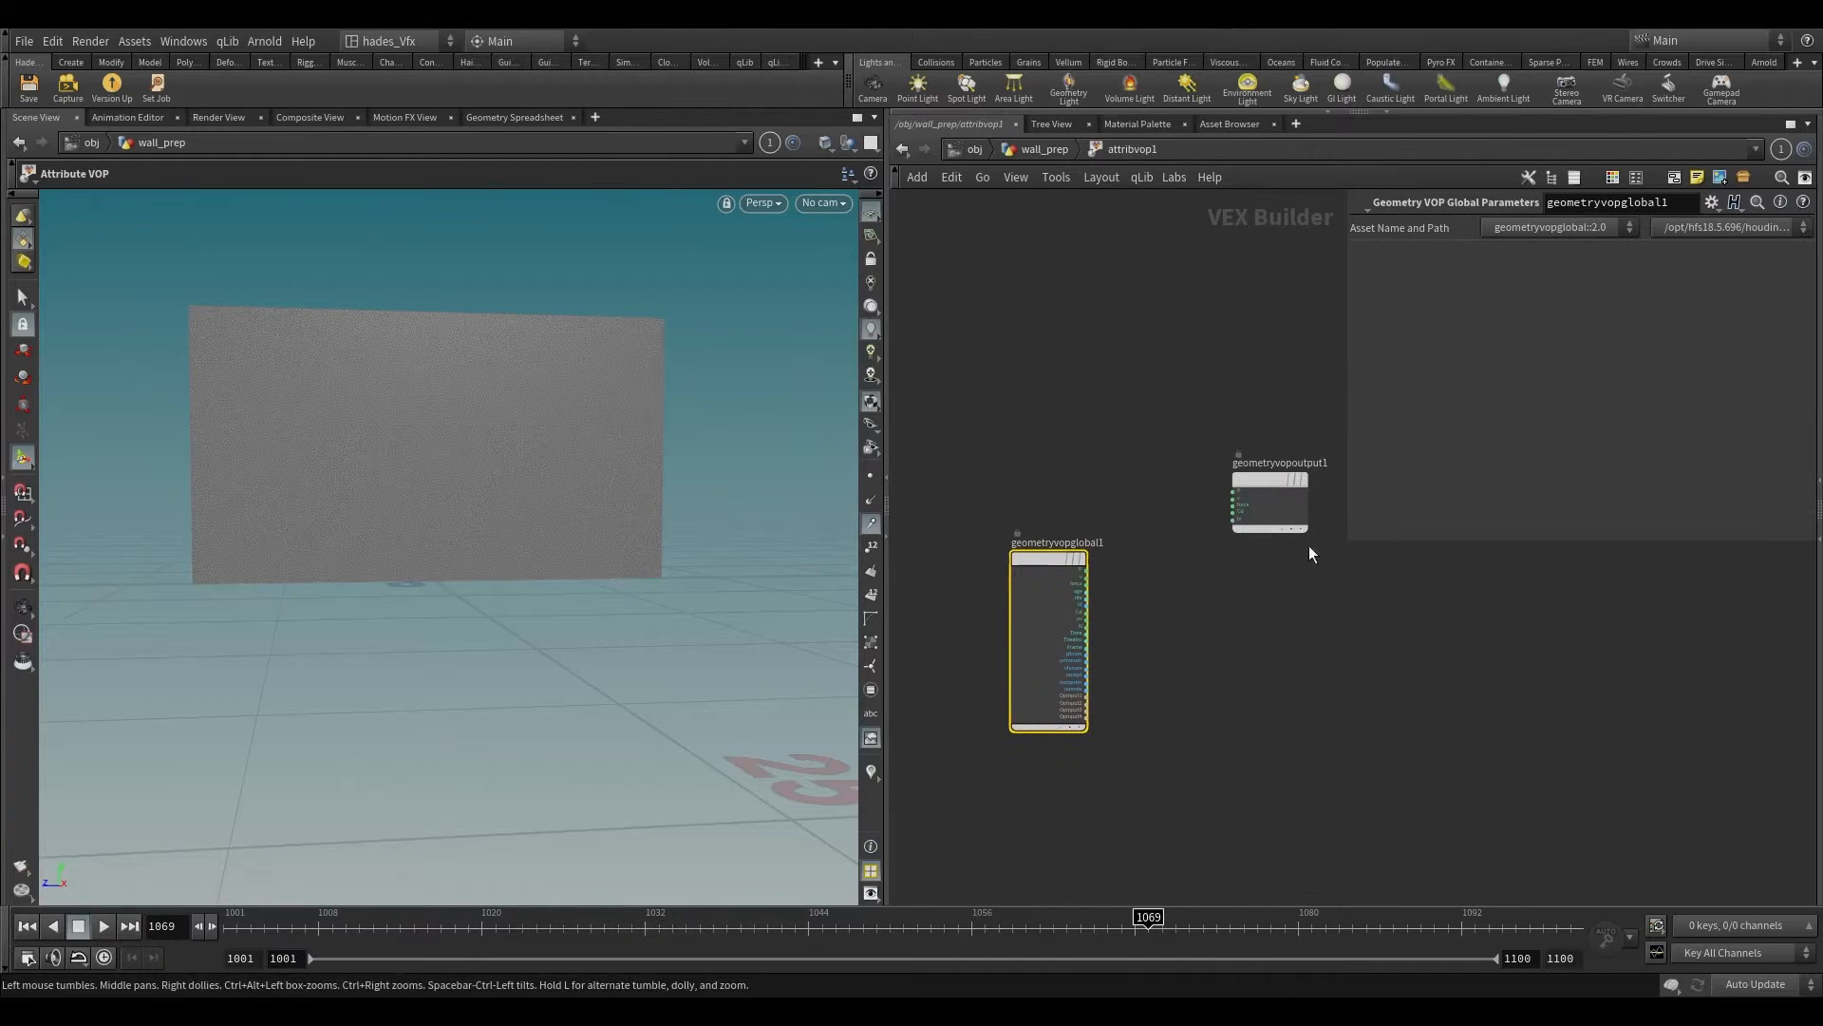
scroll(1211, 607, up, 3)
key(Tab)
text(add)
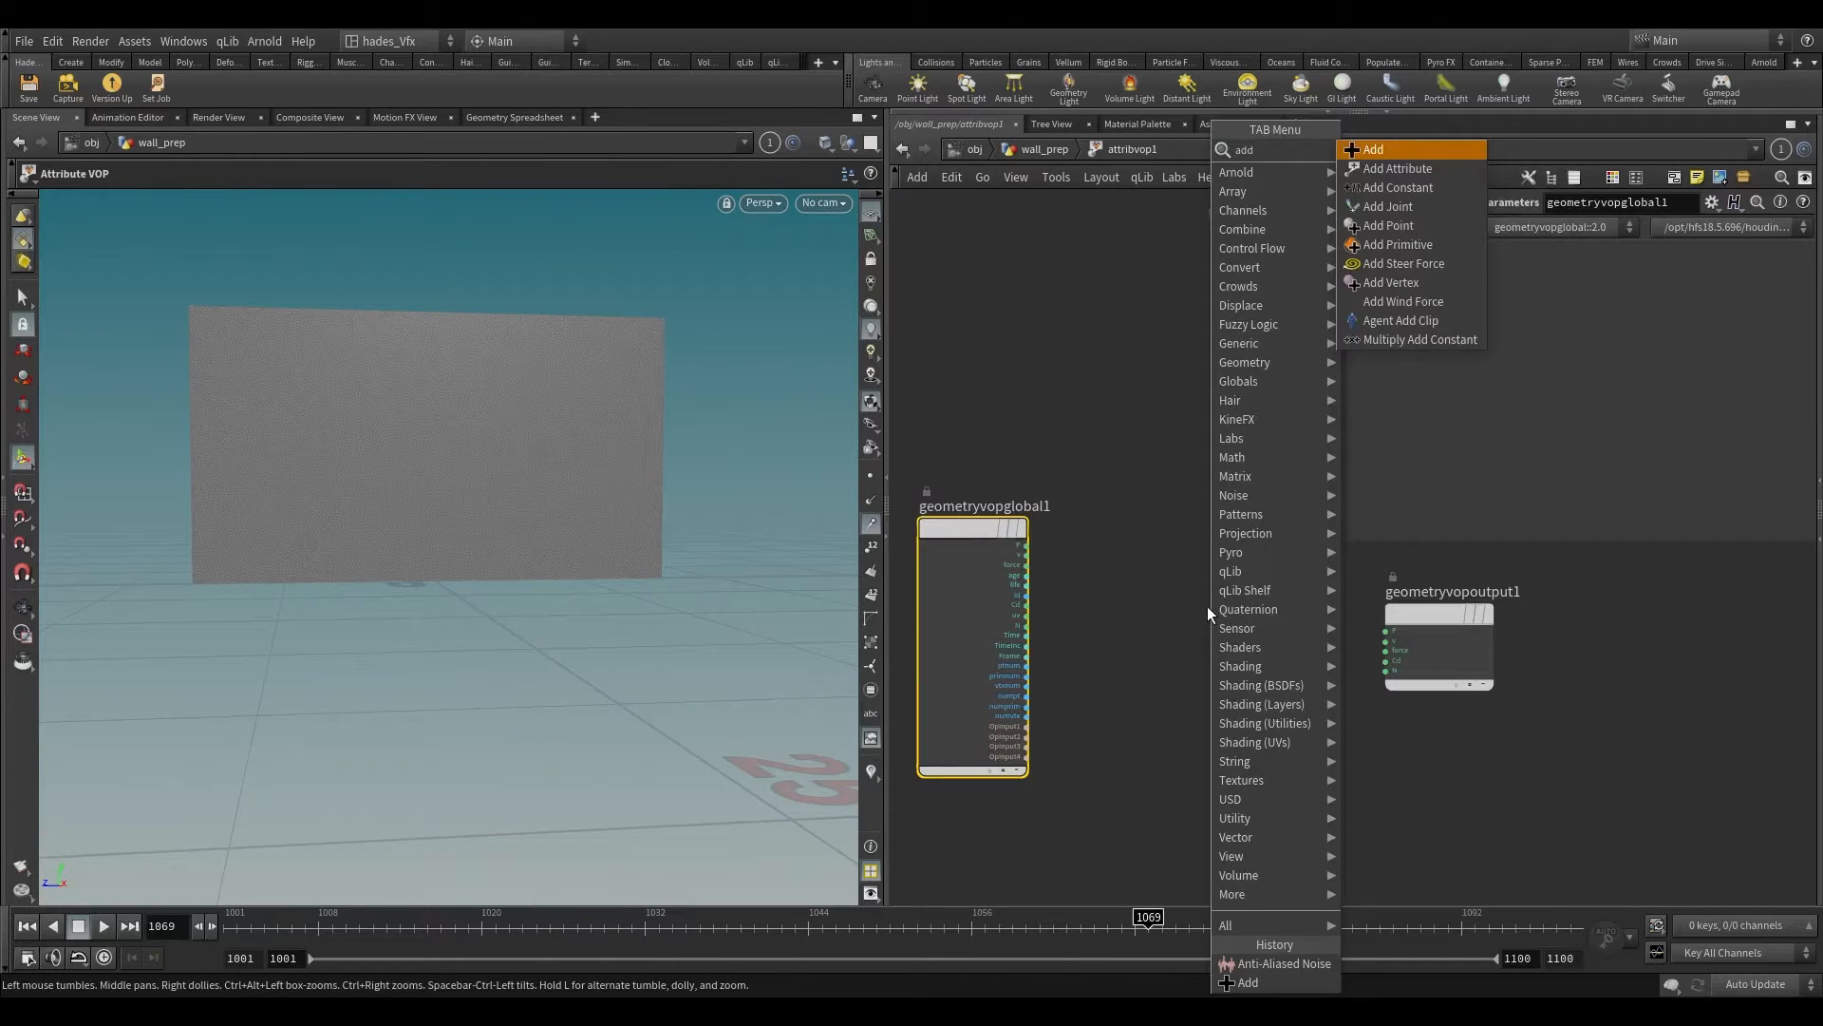
key(Return)
click(1182, 566)
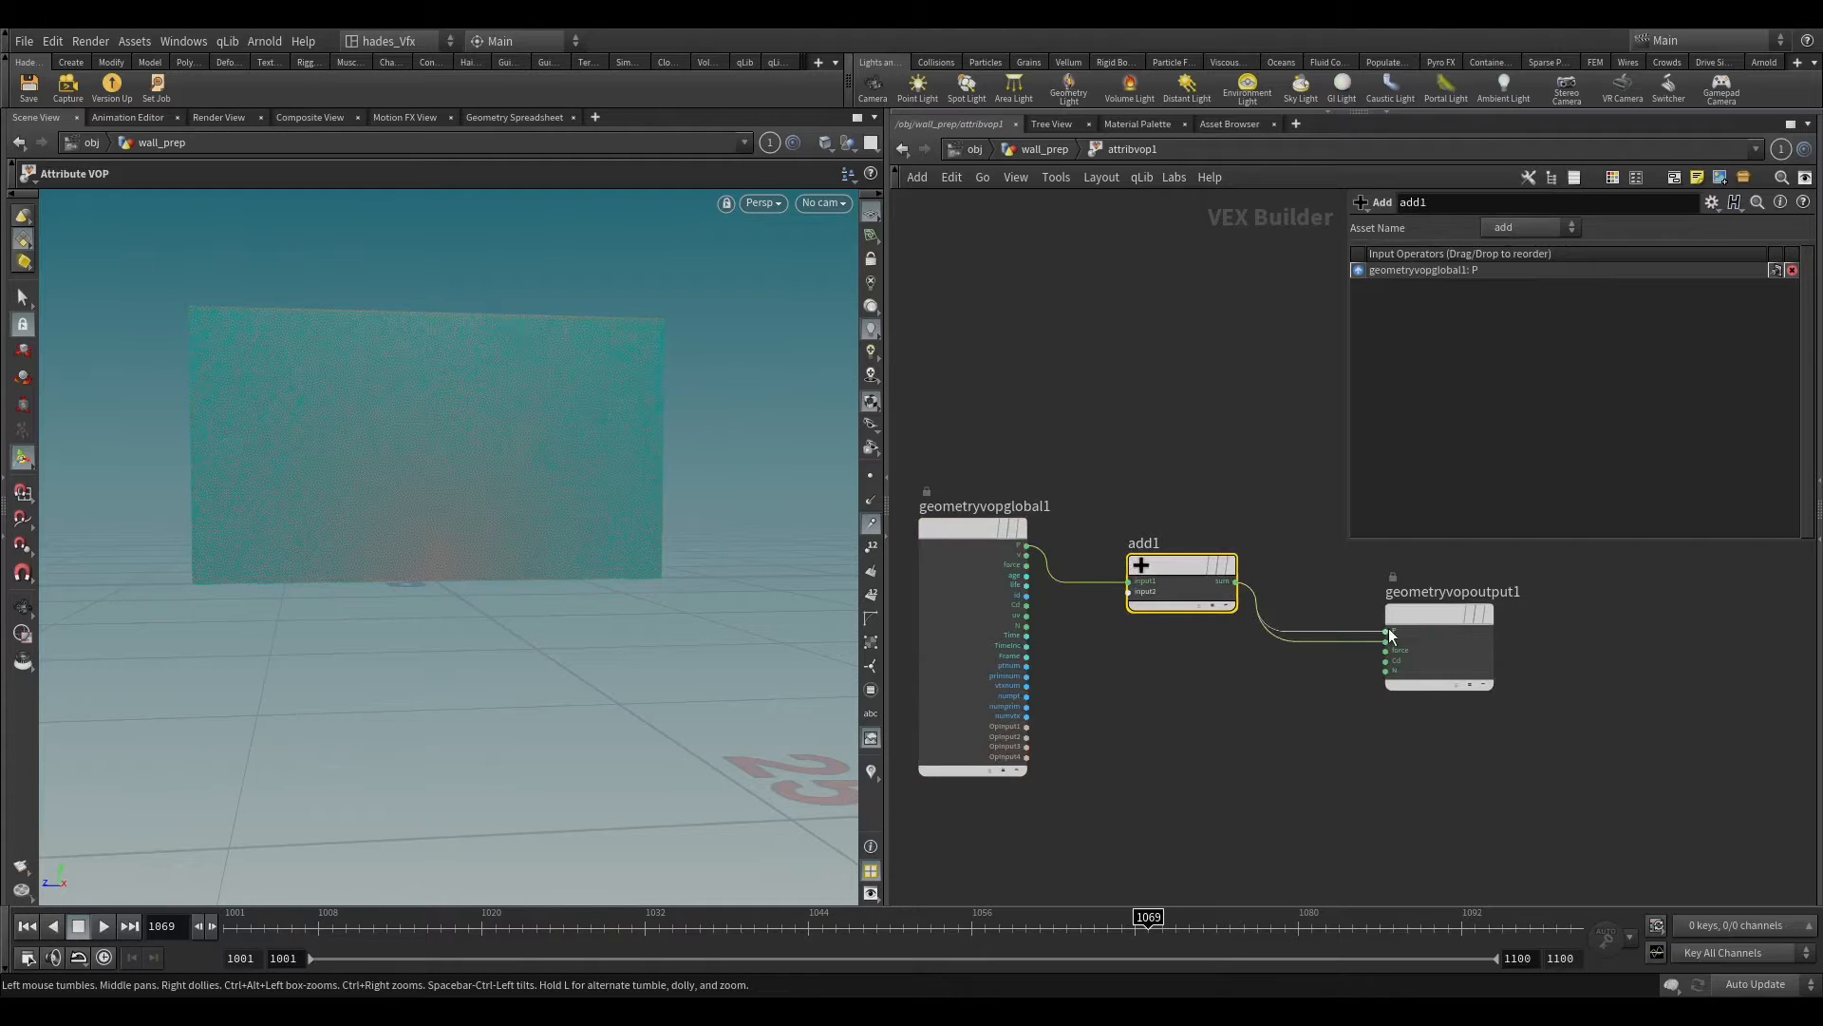
Step: Add an Anti-Aliased Noise node, feed it the global P and connect its noise output to the Add node's second input
key(Tab)
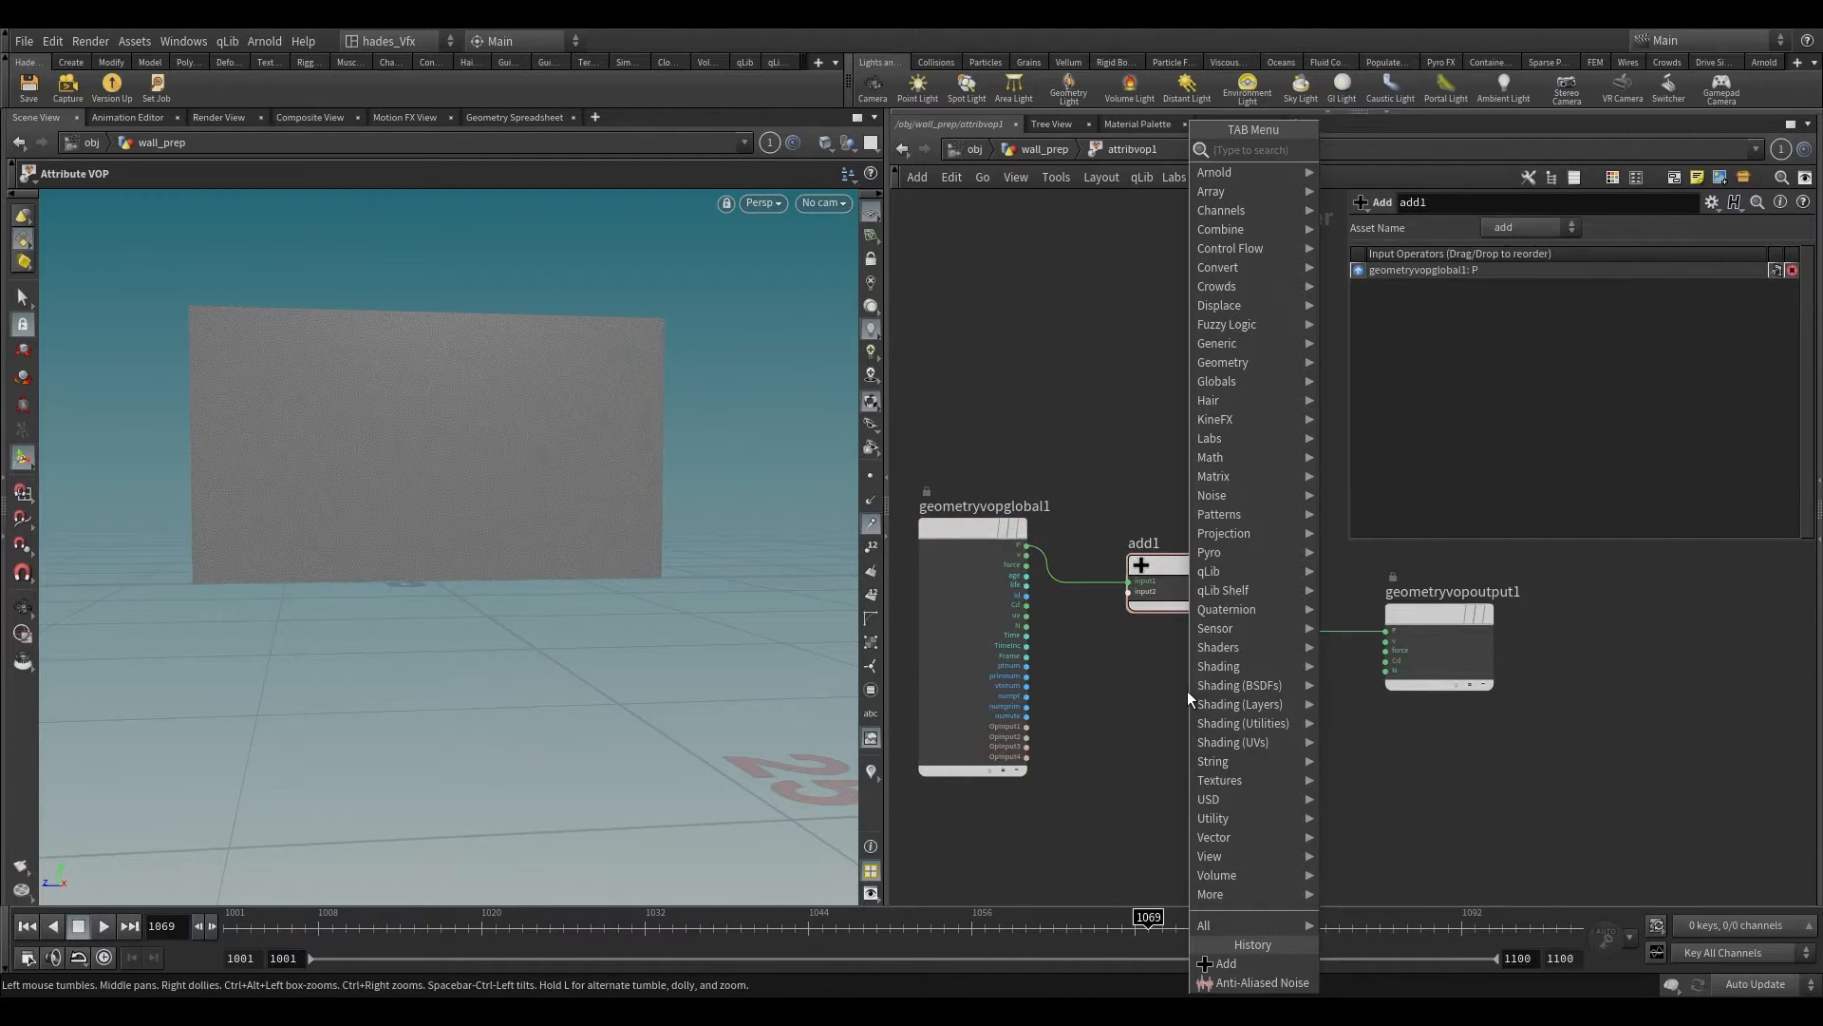
text(aa noi)
key(Return)
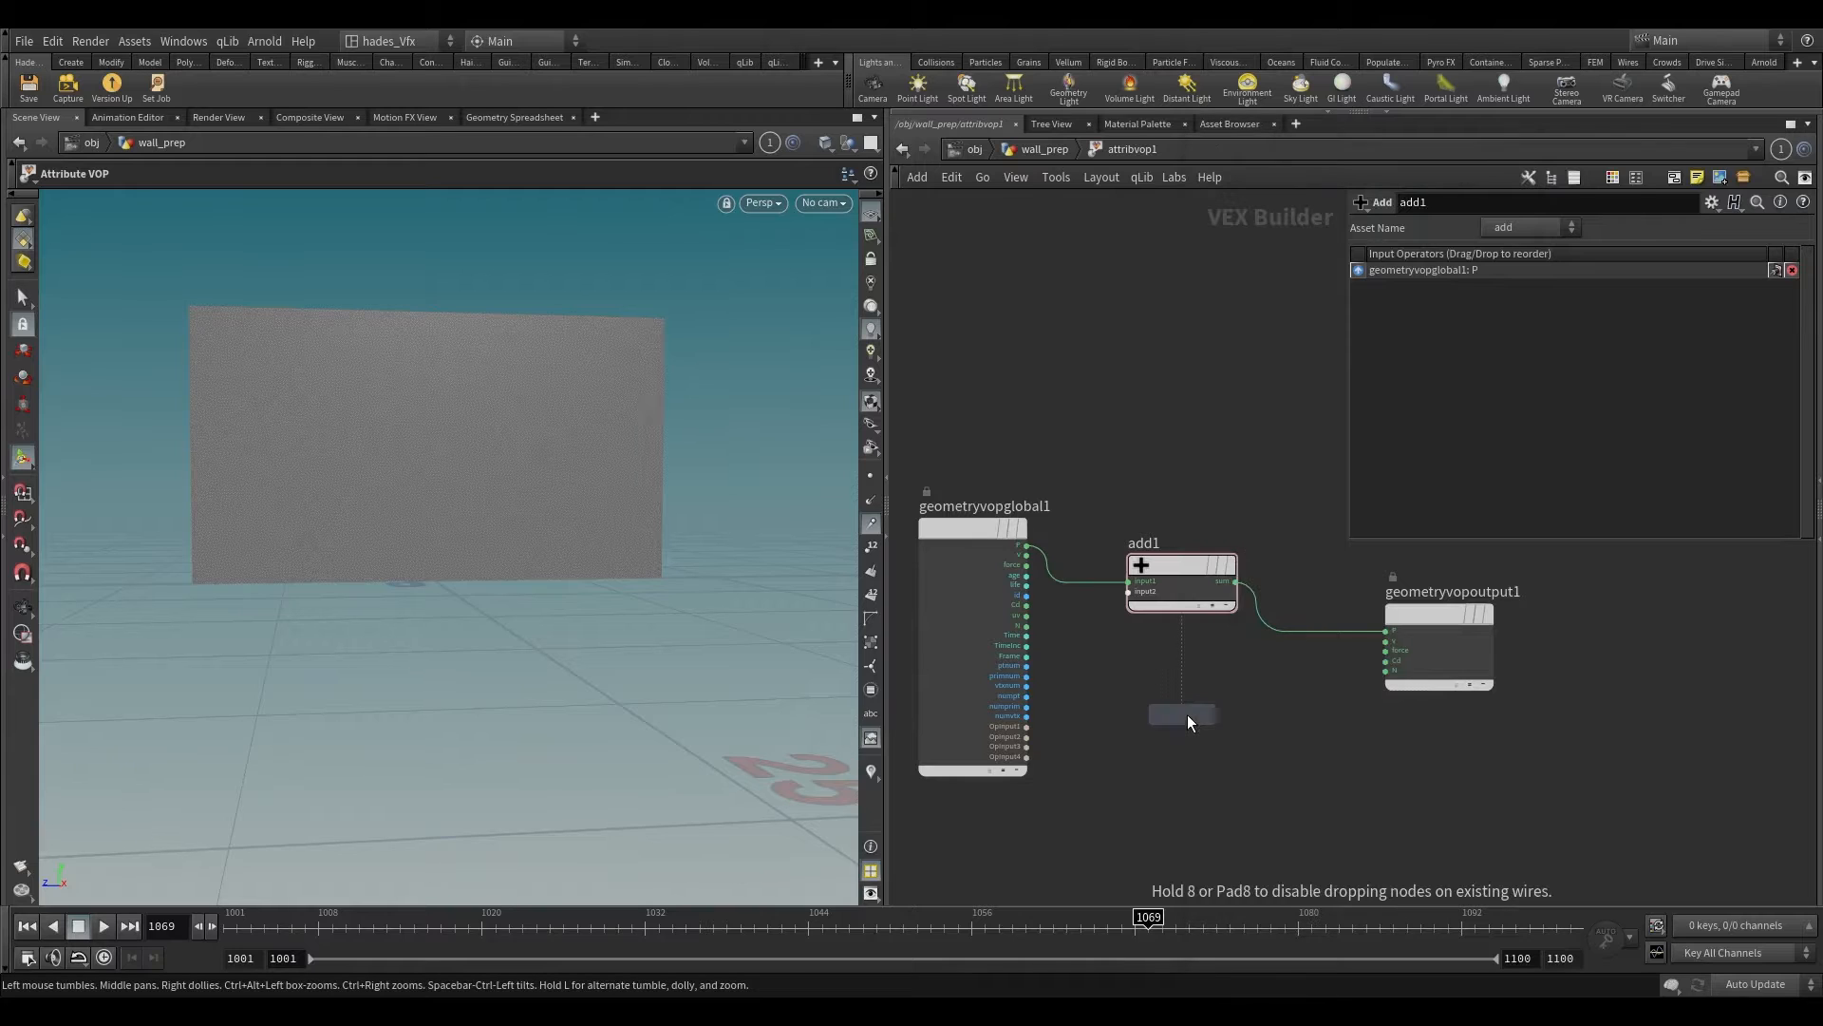
click(1184, 714)
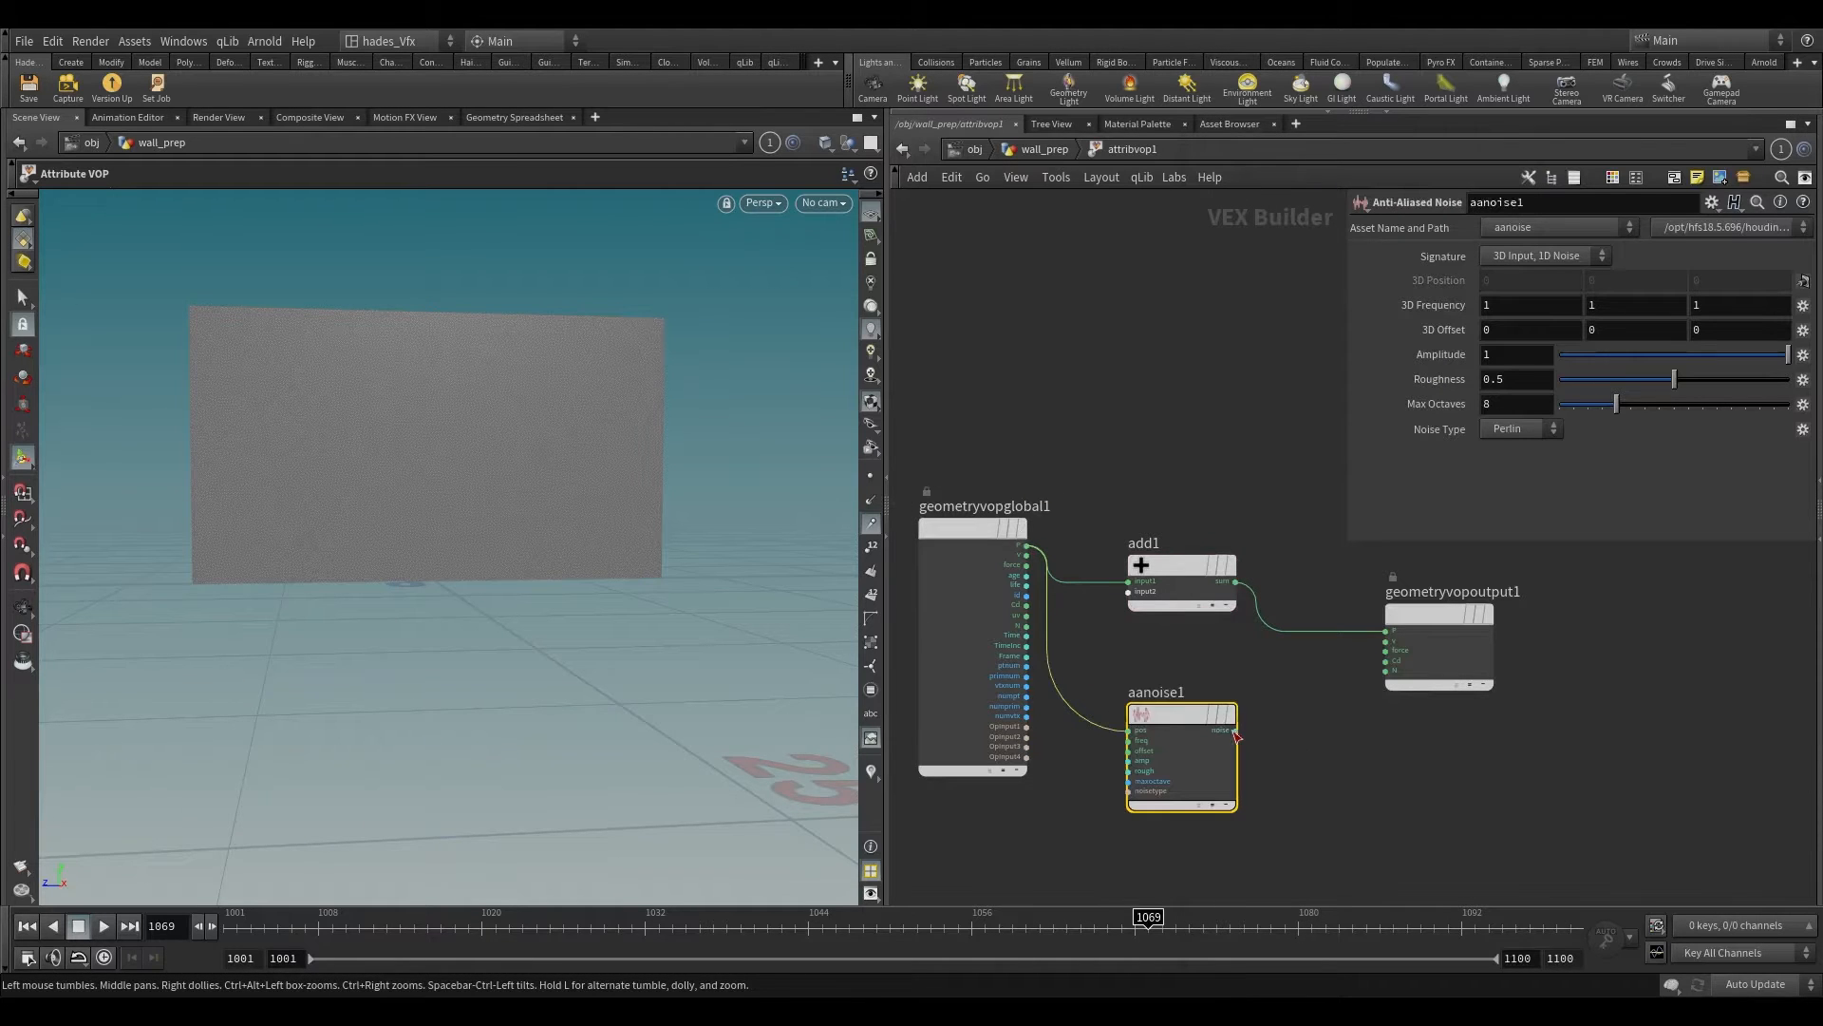
Step: Create input parameters for the Anti-Aliased Noise node and set its signature to 3D Input, 3D Noise
right_click(1163, 707)
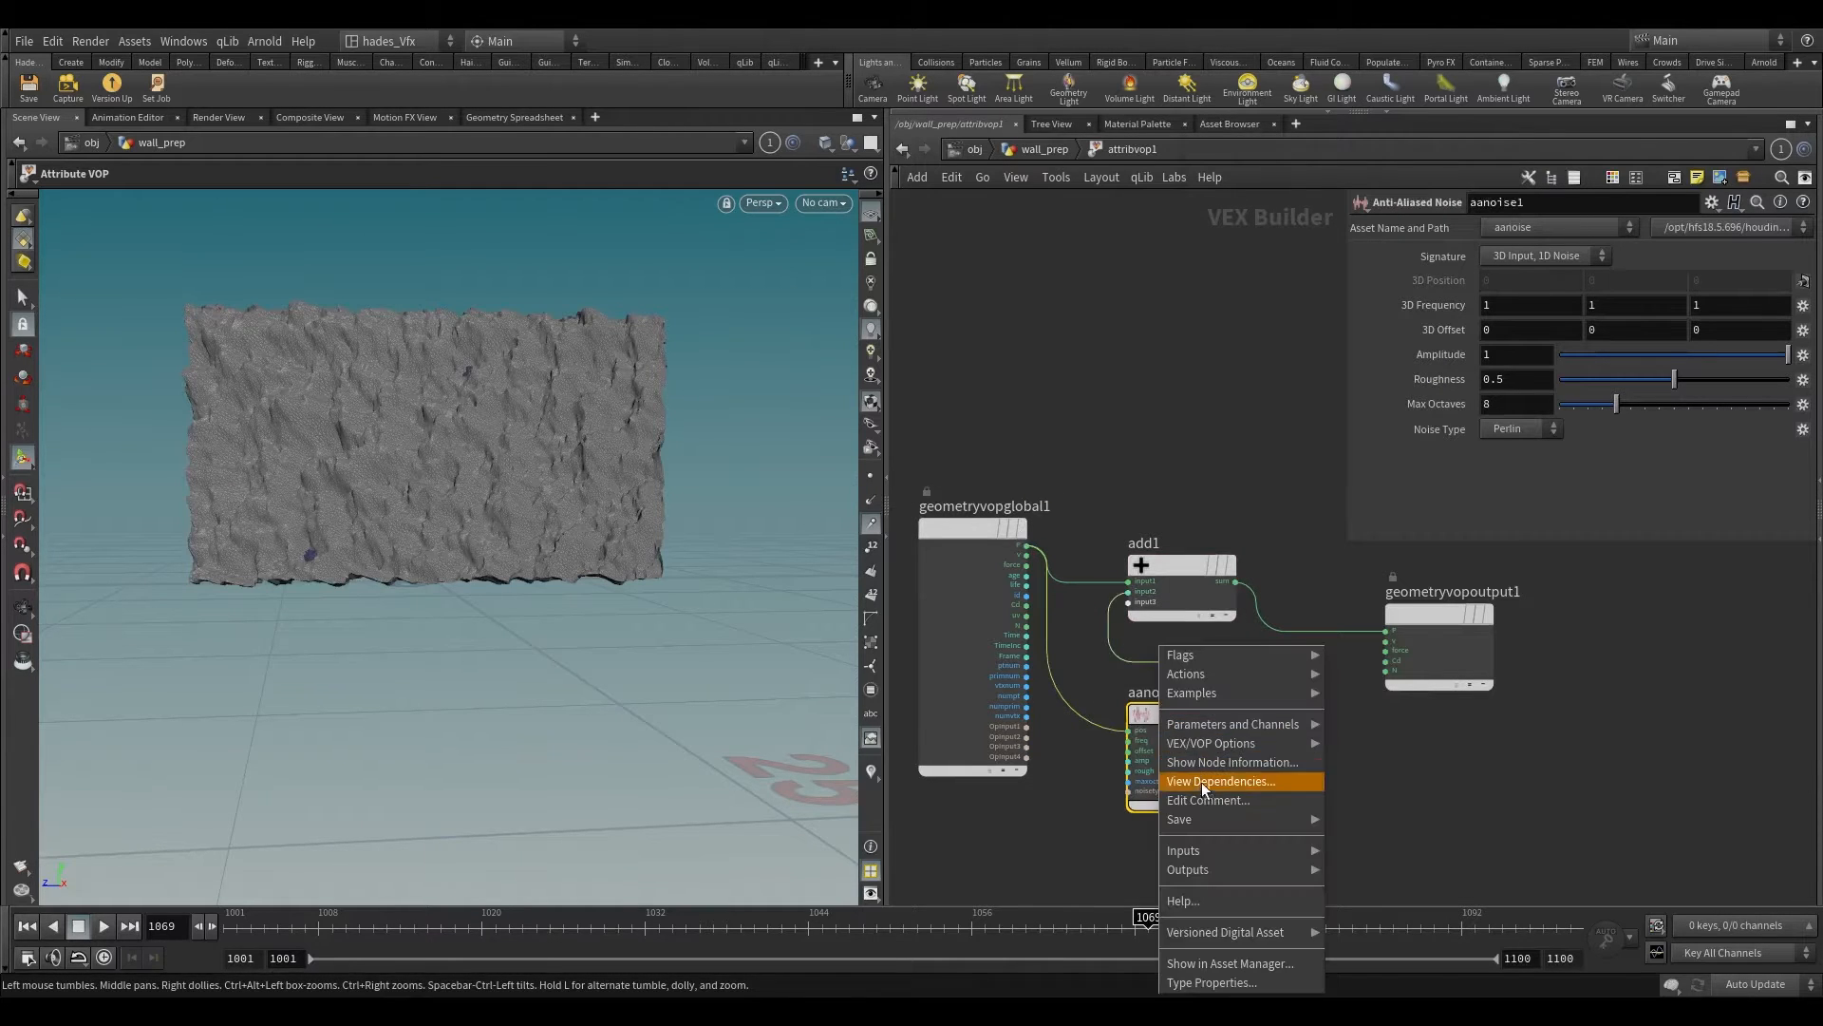
mouse_move(1235, 743)
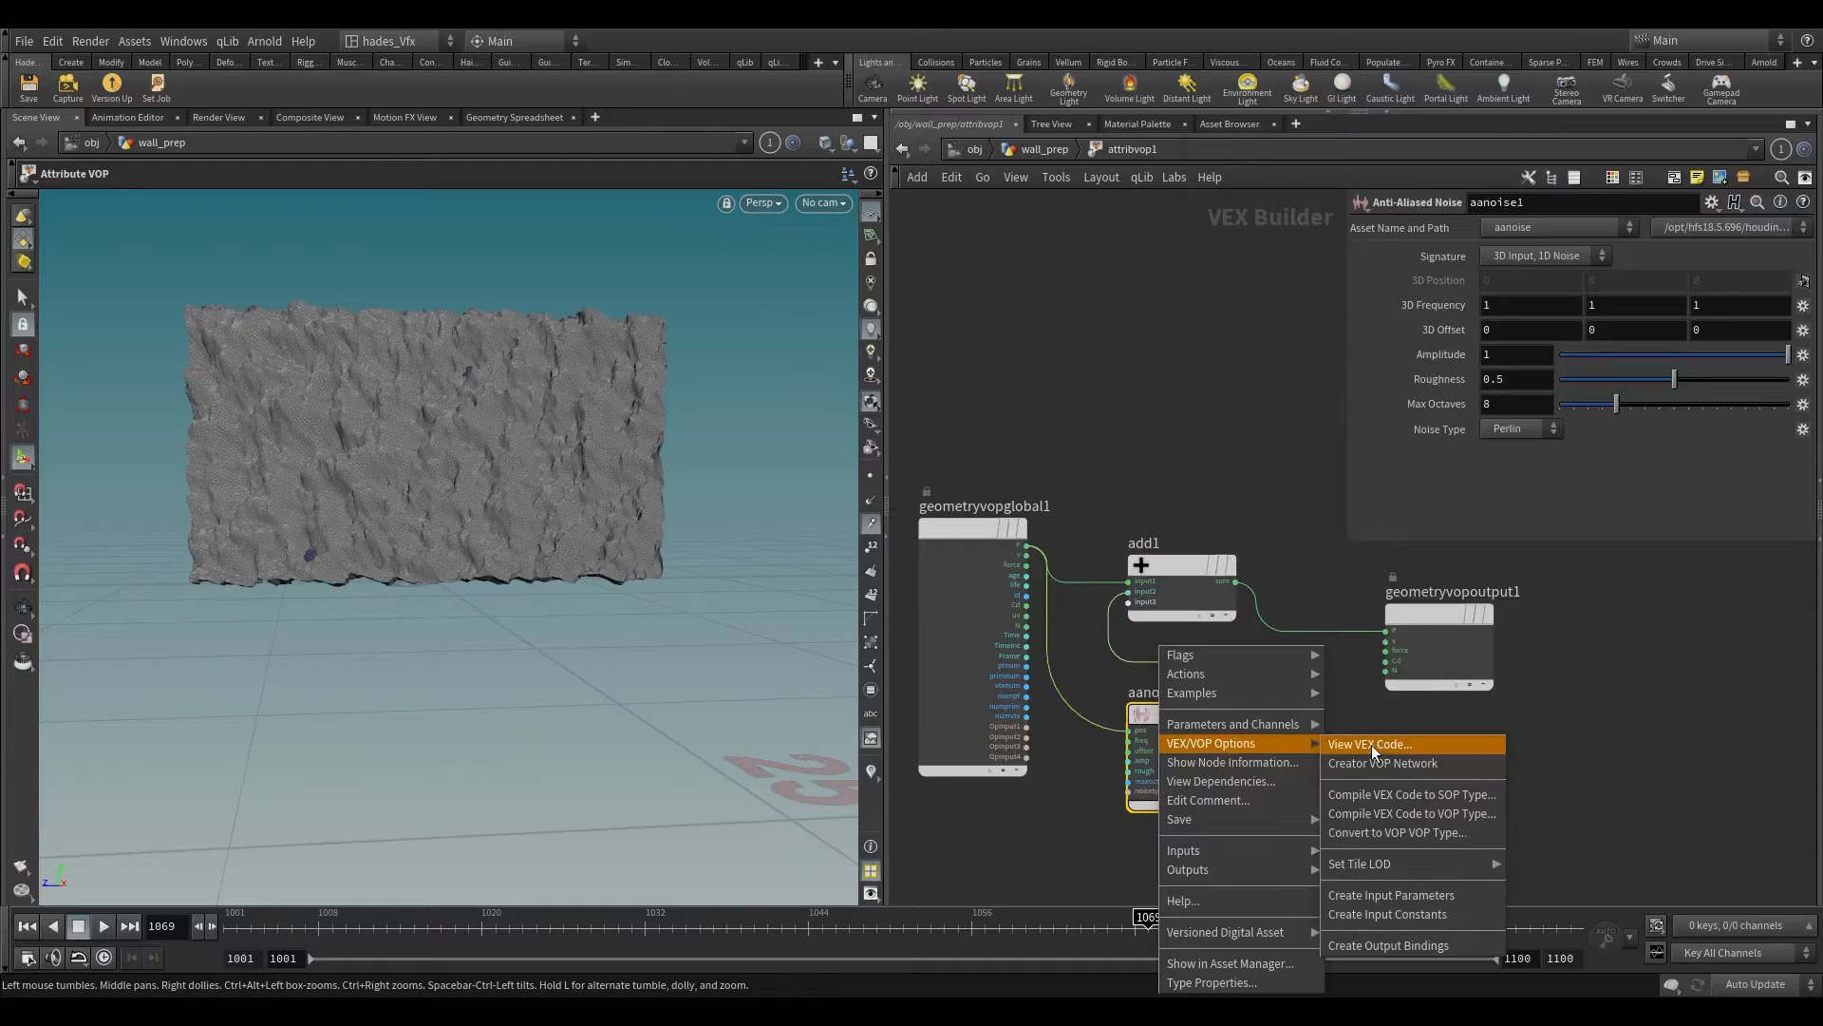
click(1381, 896)
click(1548, 256)
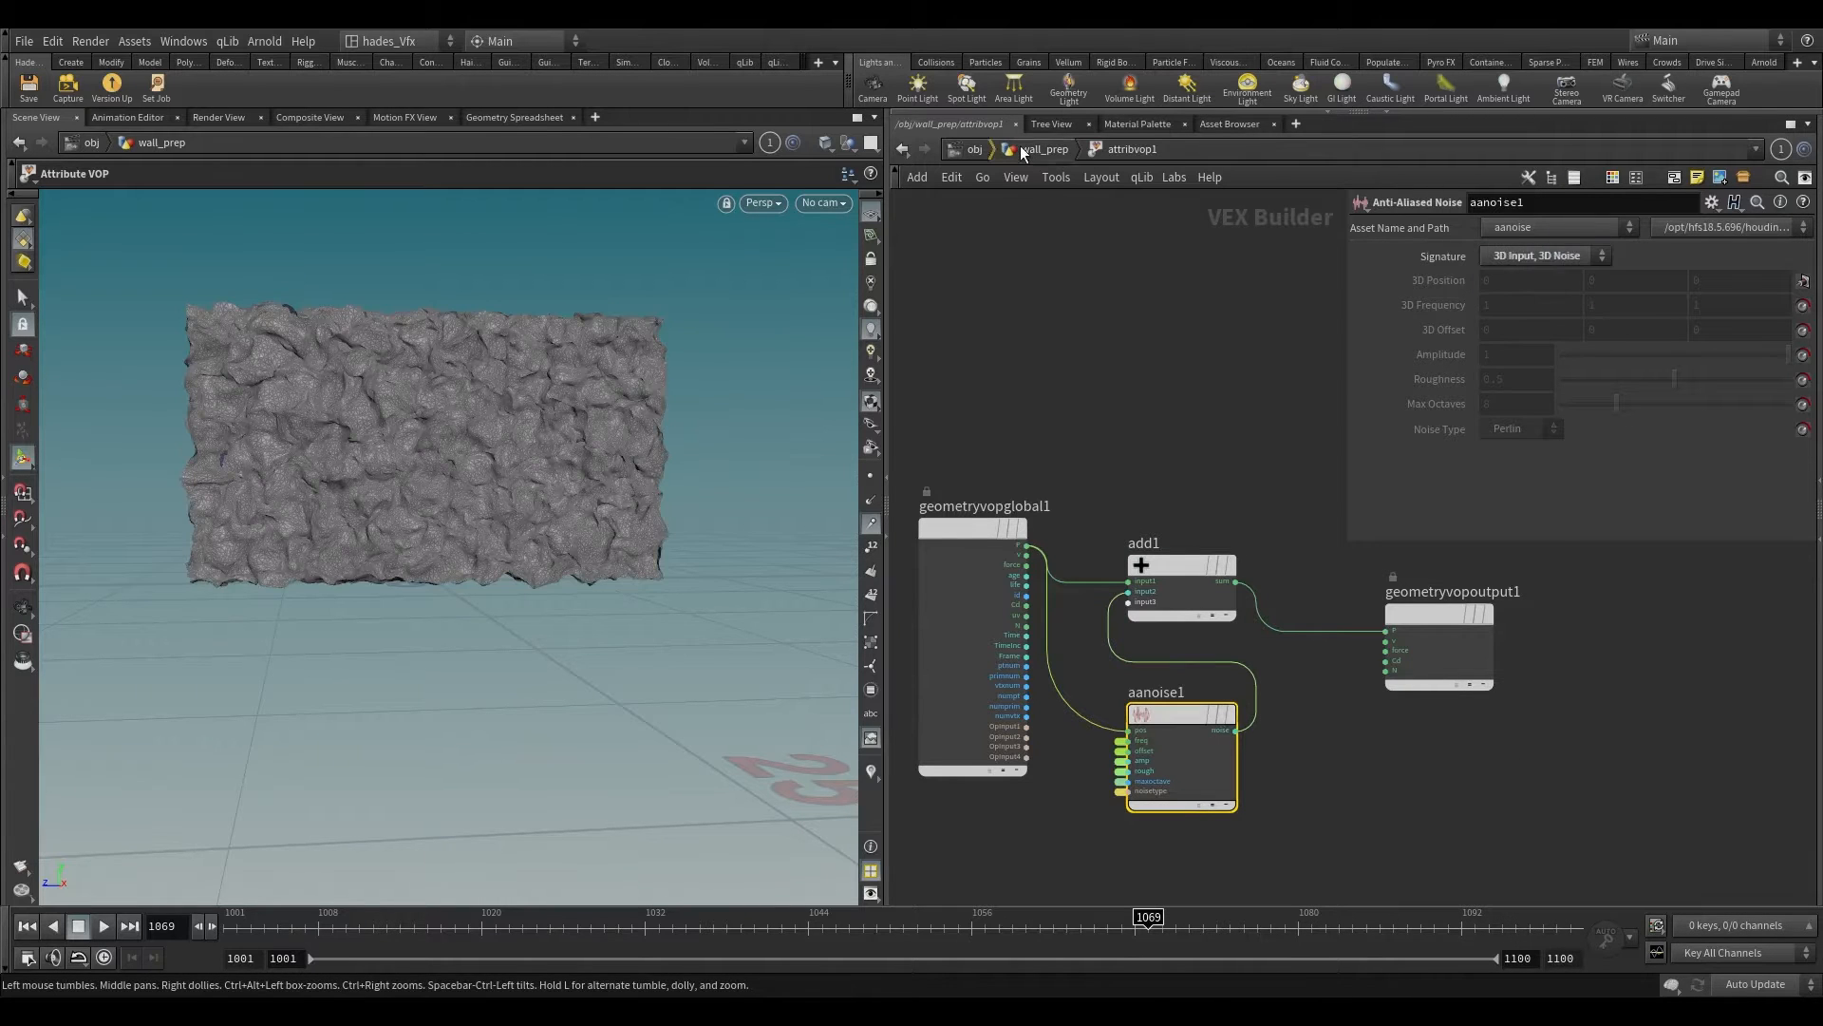
Step: Back in wall_prep, set the Attribute VOP's noise Amplitude to 0.144, Roughness to 0.248 and Frequency to 2.6 on all axes
click(1029, 150)
alt+right_drag(505, 393, 525, 444)
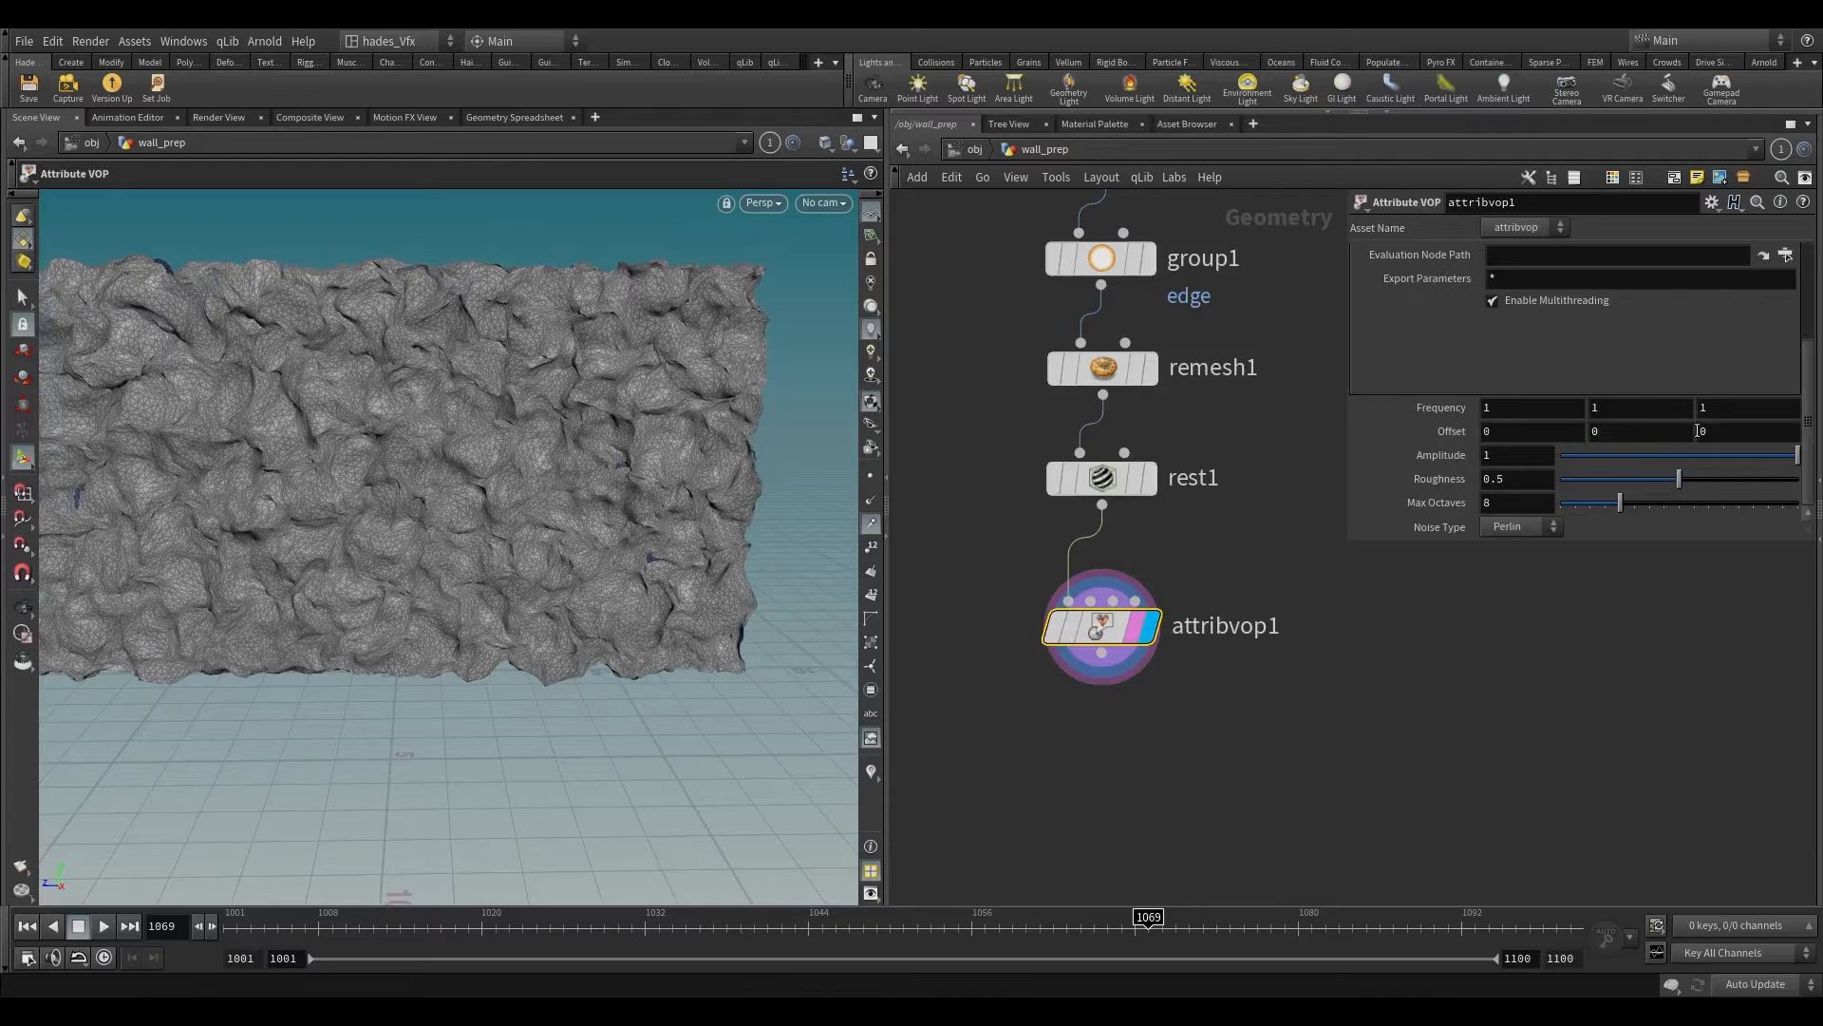
drag(1741, 454, 1619, 477)
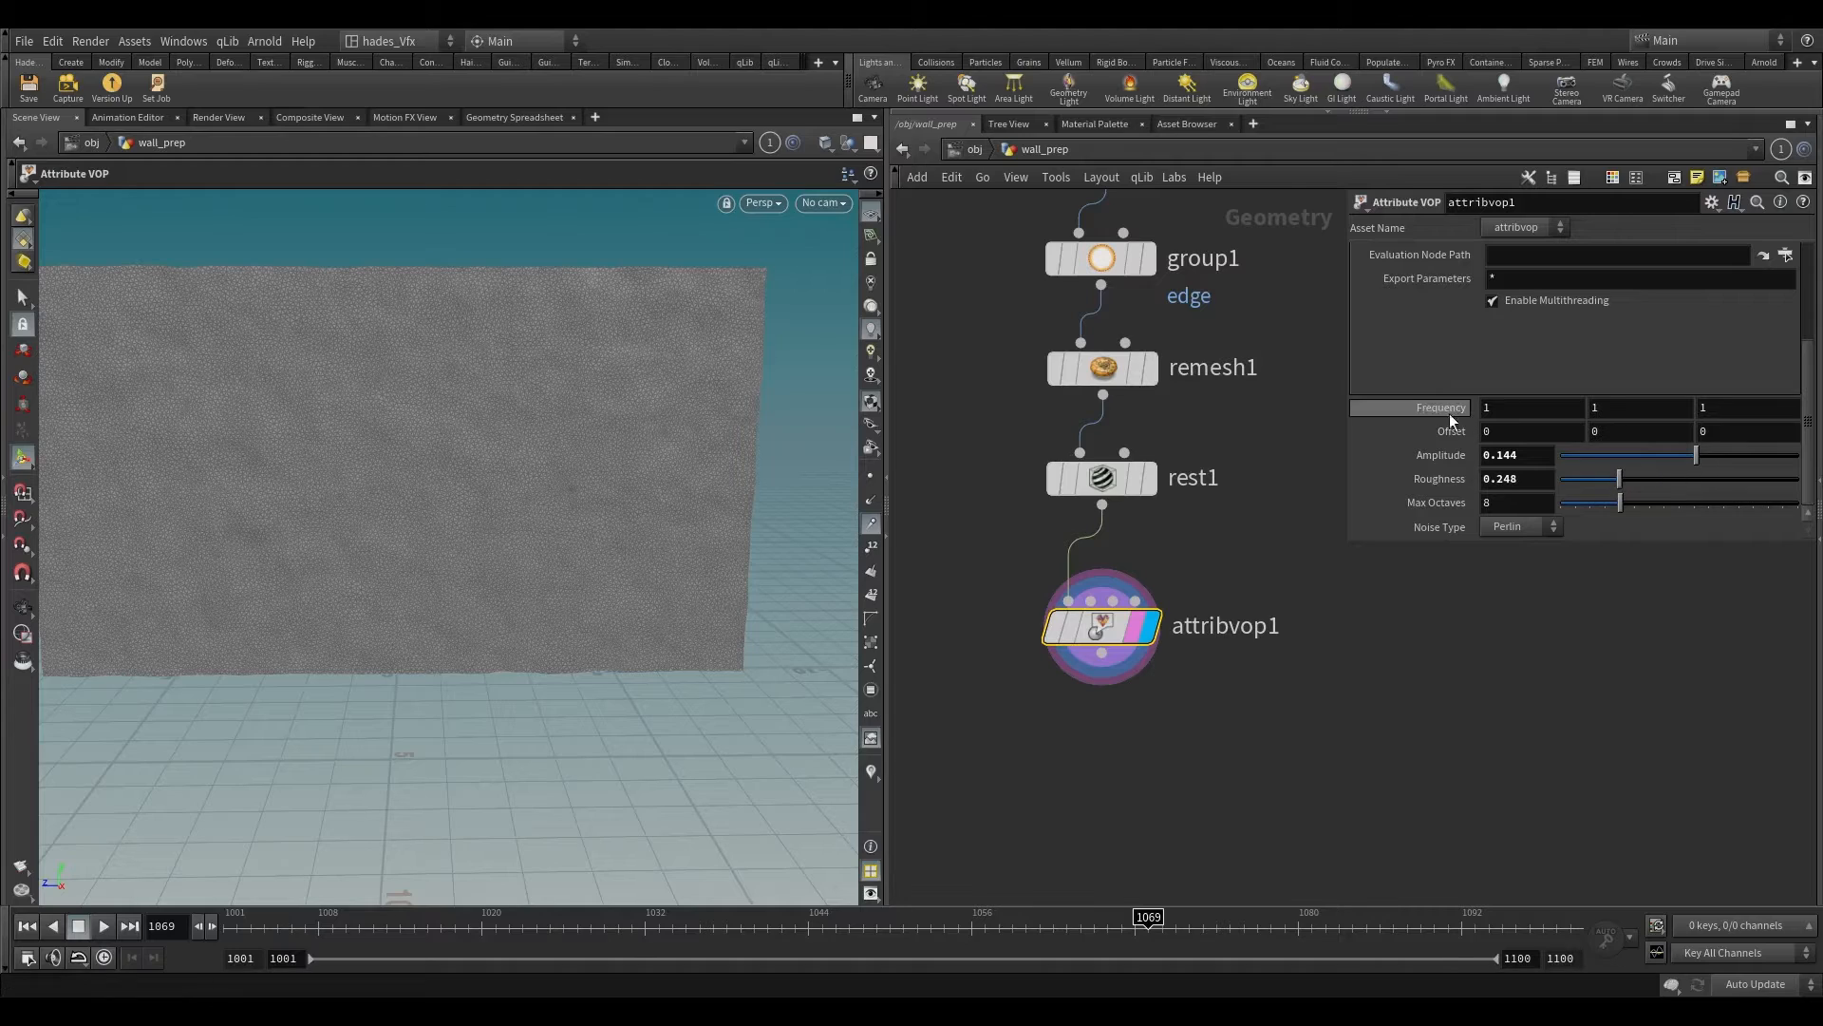
mouse_move(1449, 413)
middle_down()
mouse_move(1482, 409)
mouse_move(1429, 409)
middle_up()
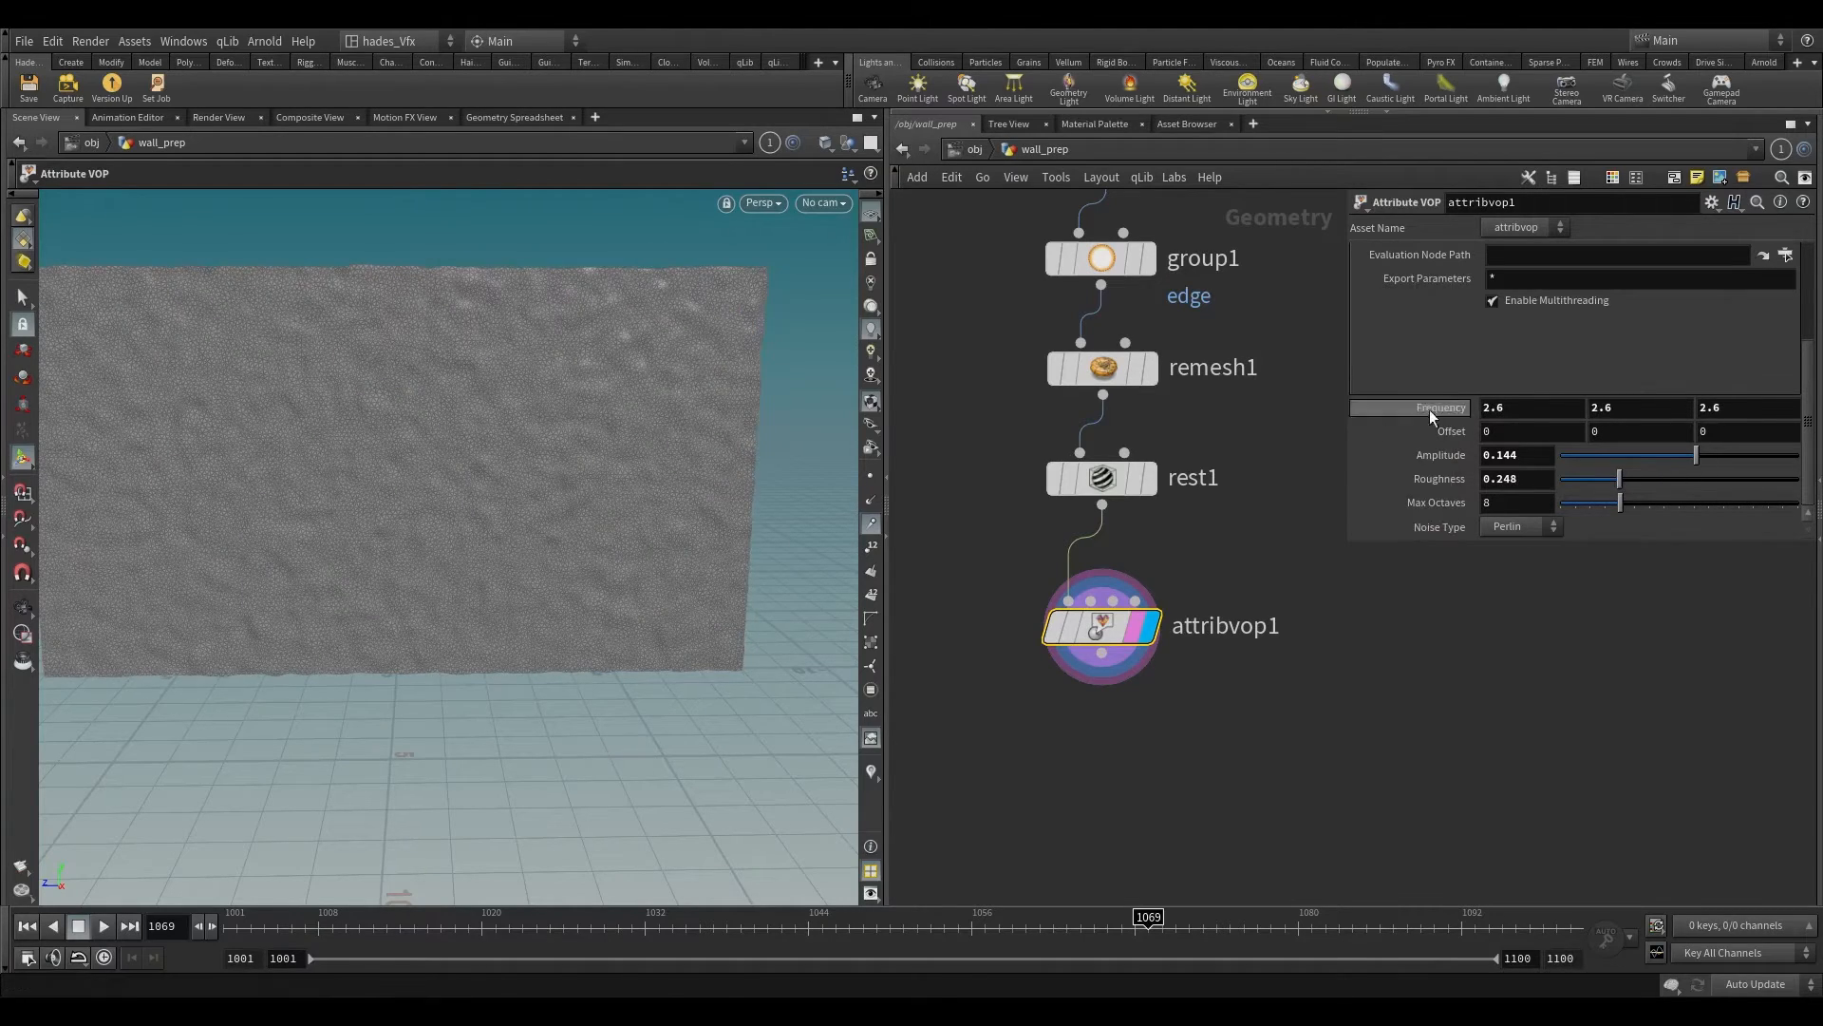
key(Escape)
Step: Increase the Attribute VOP's noise Amplitude to 0.28 for stronger wall displacement
drag(608, 447, 659, 497)
key(Return)
mouse_move(1698, 455)
mouse_down()
mouse_move(1745, 450)
mouse_move(1712, 454)
mouse_up()
key(Escape)
mouse_move(598, 380)
mouse_down()
mouse_move(568, 536)
mouse_move(608, 389)
mouse_up()
Step: Add a Scatter node below the Attribute VOP, offset to its side, and make it the displayed node
scroll(1201, 733, down, 3)
middle_drag(1158, 743, 1149, 526)
scroll(1146, 518, up, 3)
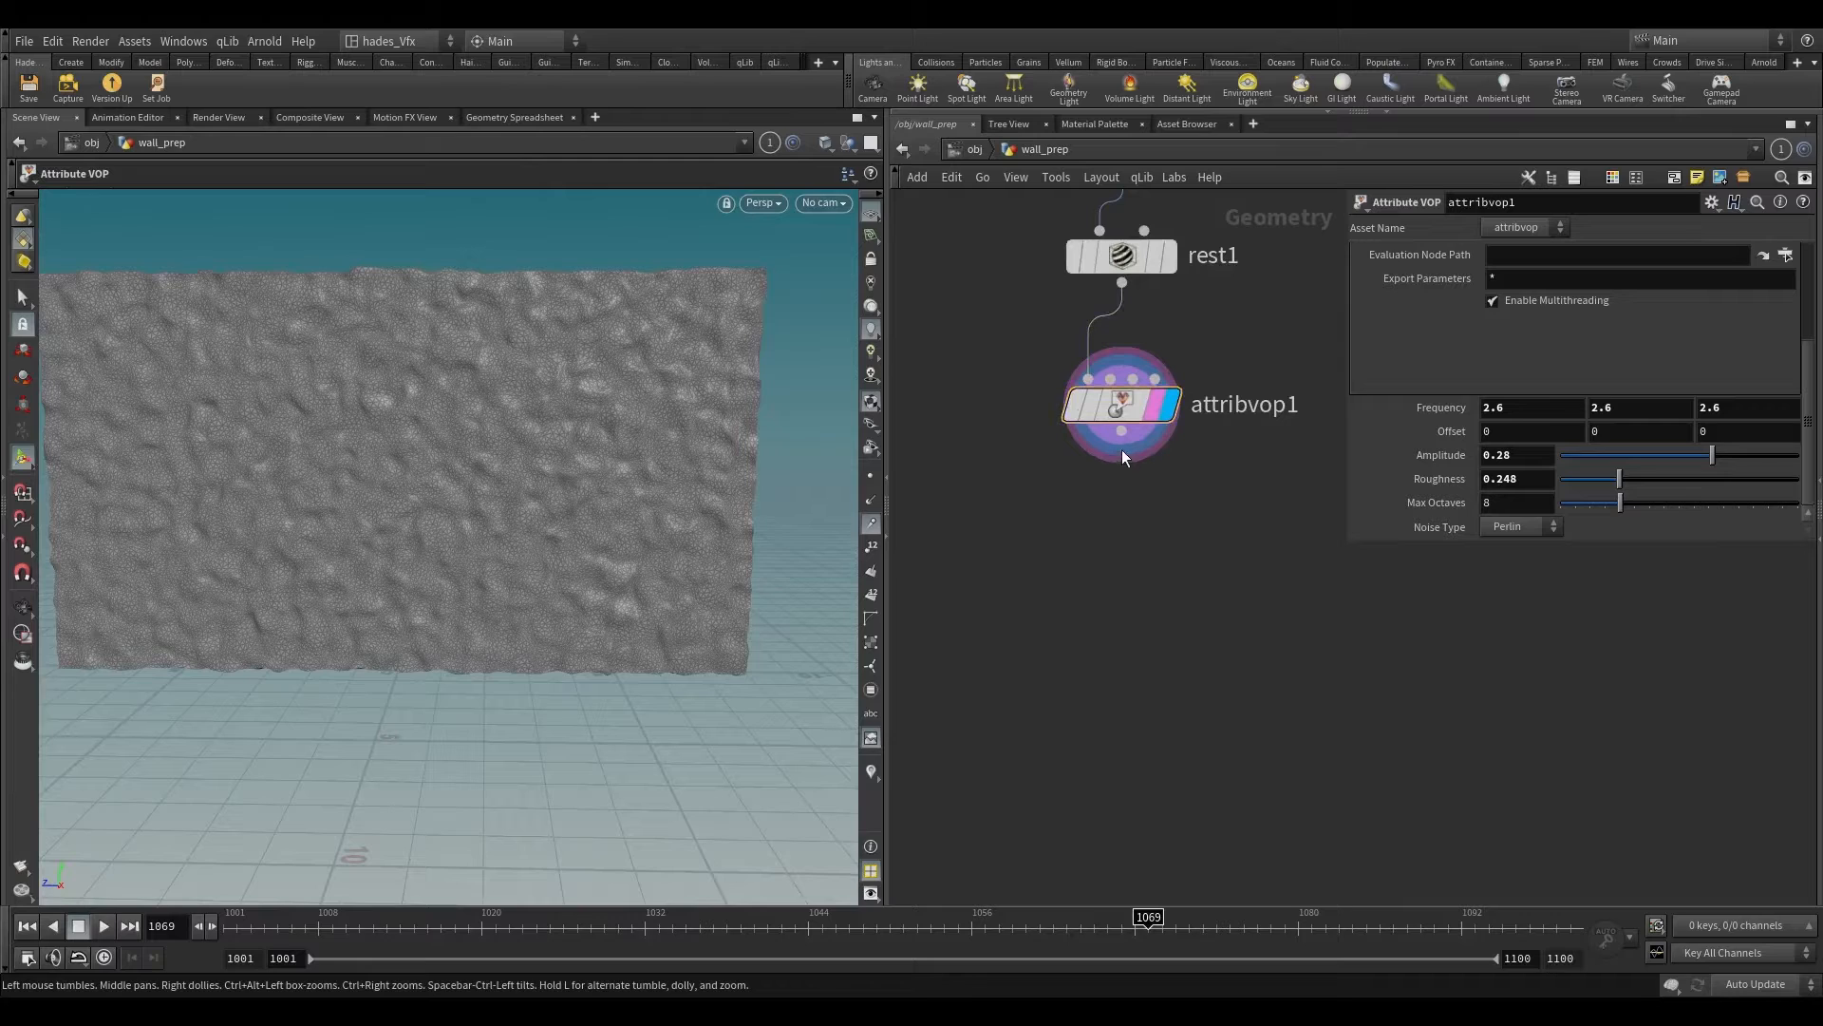
drag(1121, 448, 1130, 579)
text(sc)
key(Return)
scroll(1131, 580, up, 3)
mouse_move(1130, 579)
drag(1123, 582, 1410, 726)
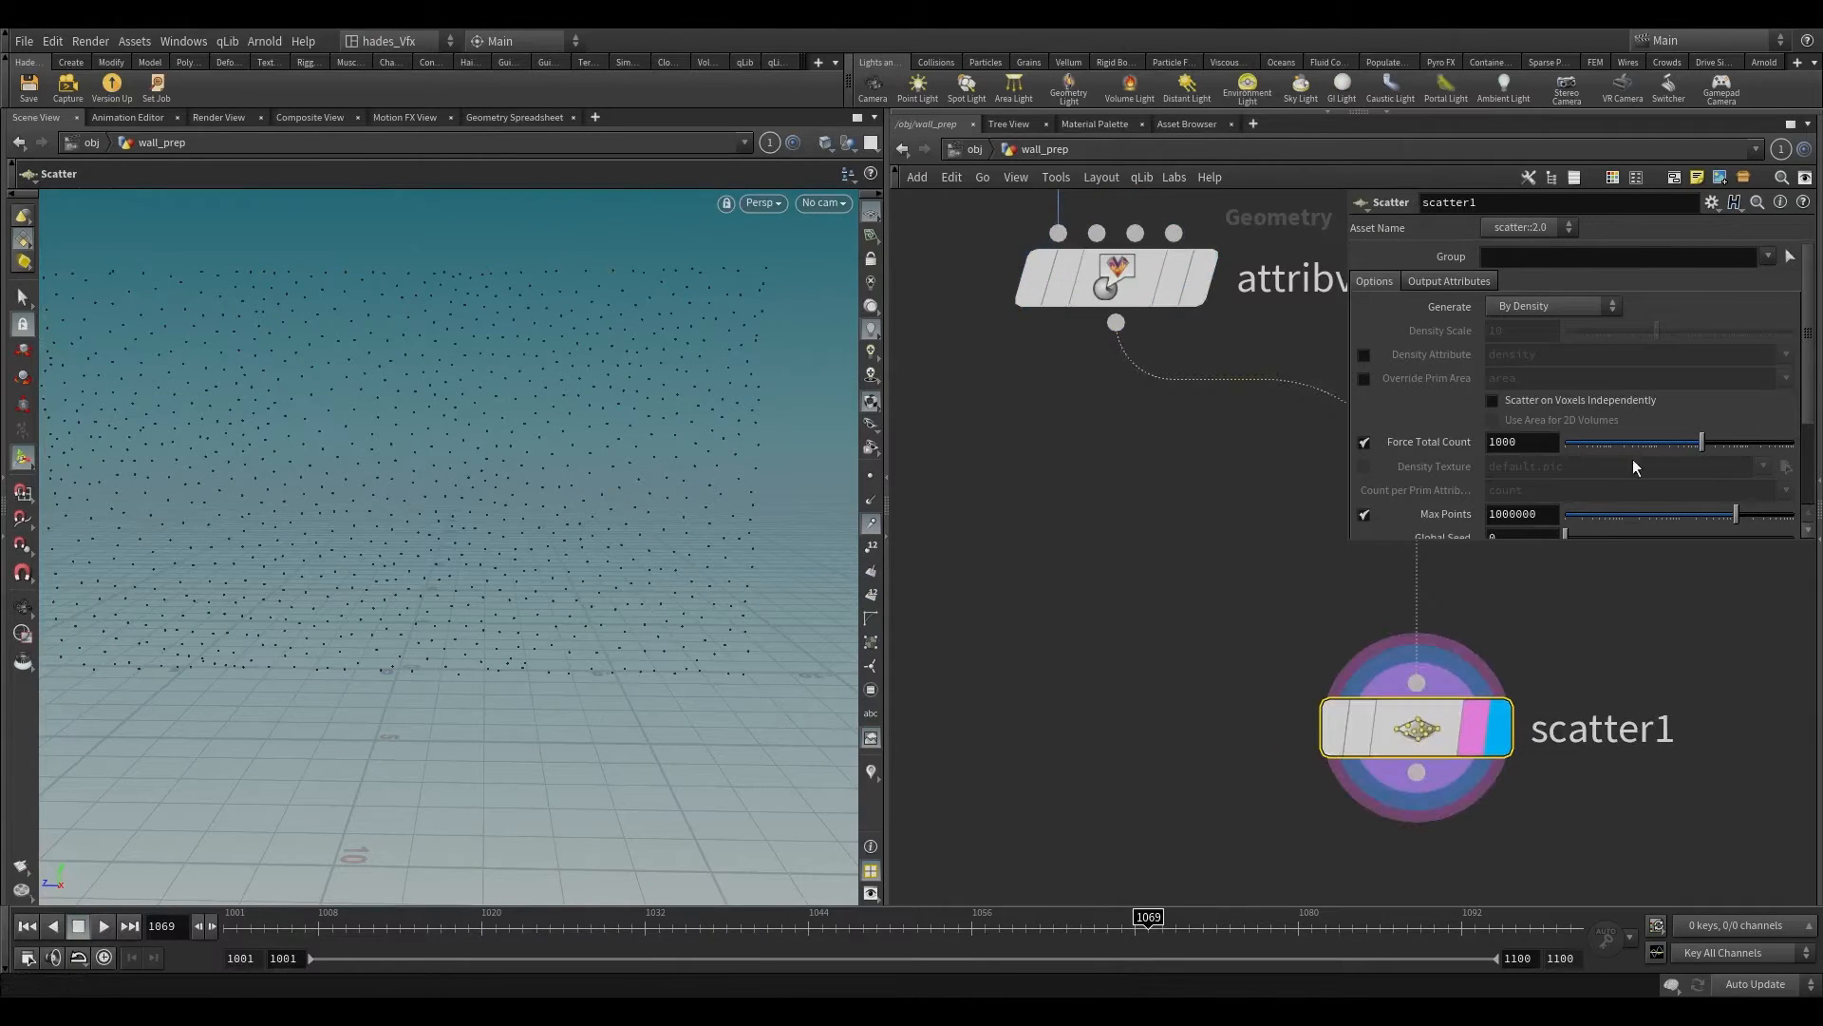
Step: Insert a VDB from Polygons node between the Attribute VOP and the Scatter node
scroll(1214, 489, down, 3)
middle_drag(1213, 488, 935, 553)
key(Tab)
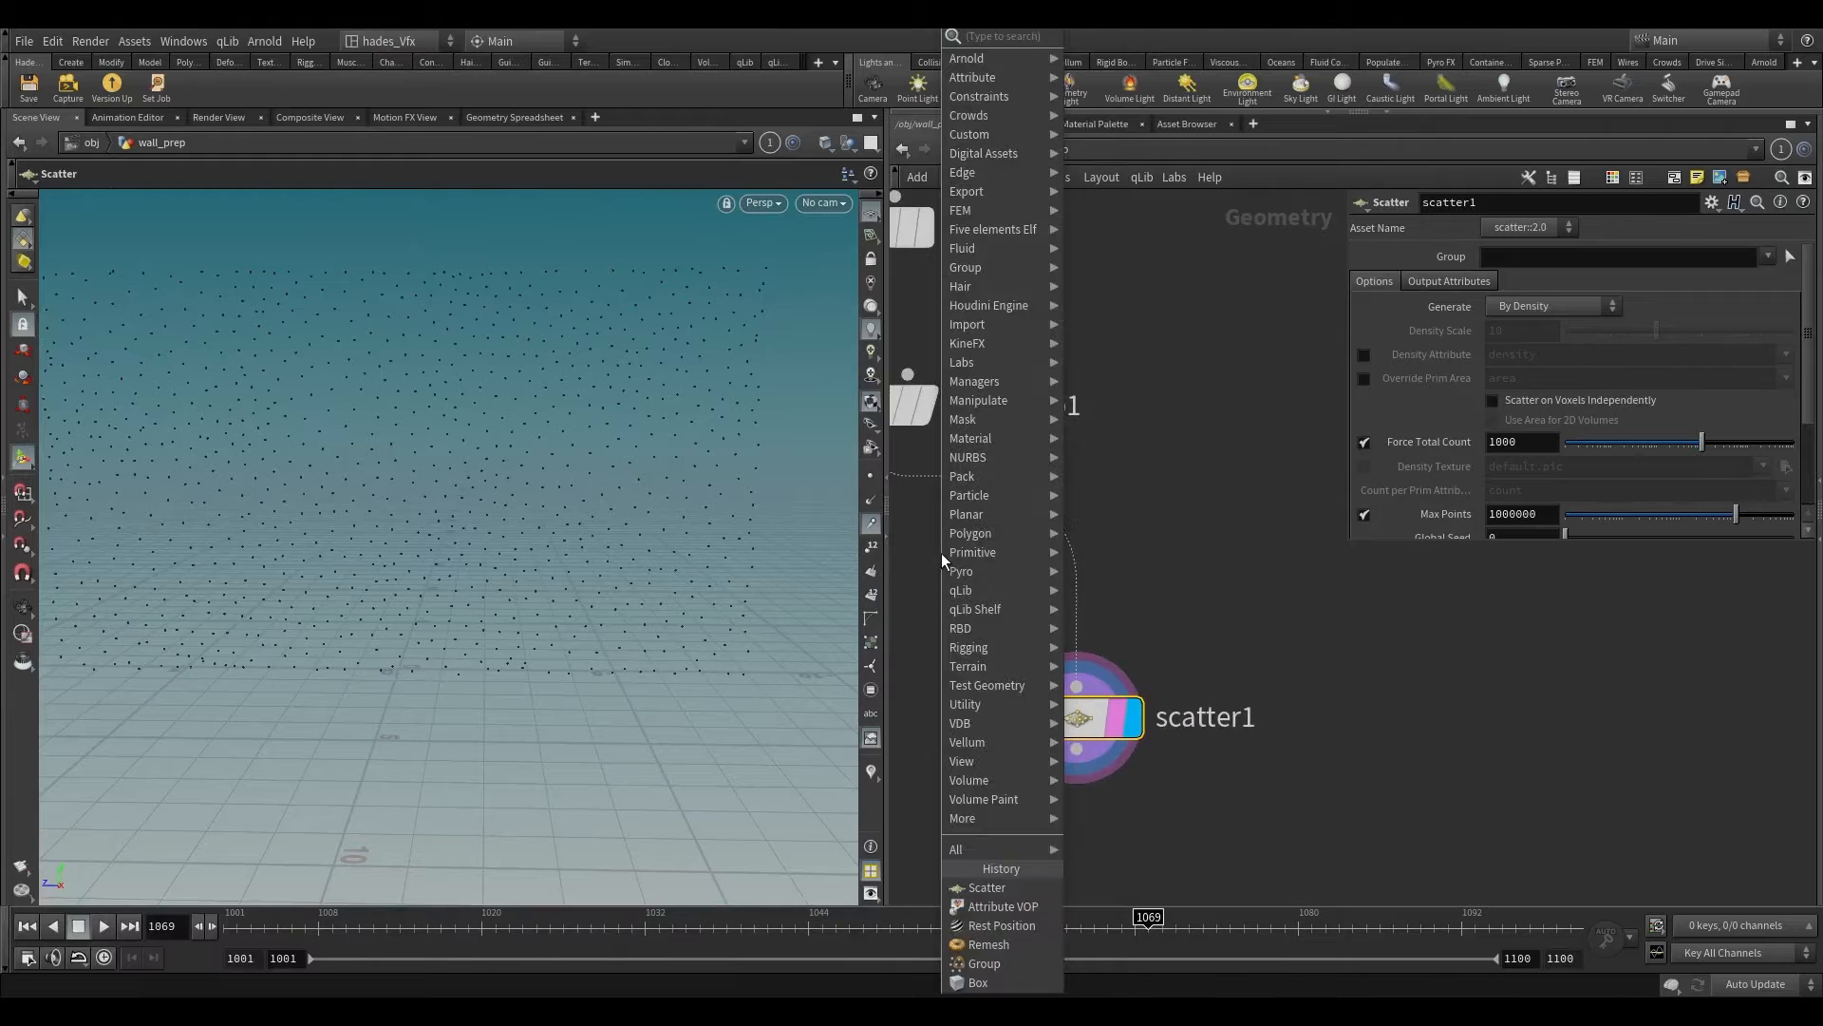
text(vdb fr)
key(Down)
key(Down)
key(Down)
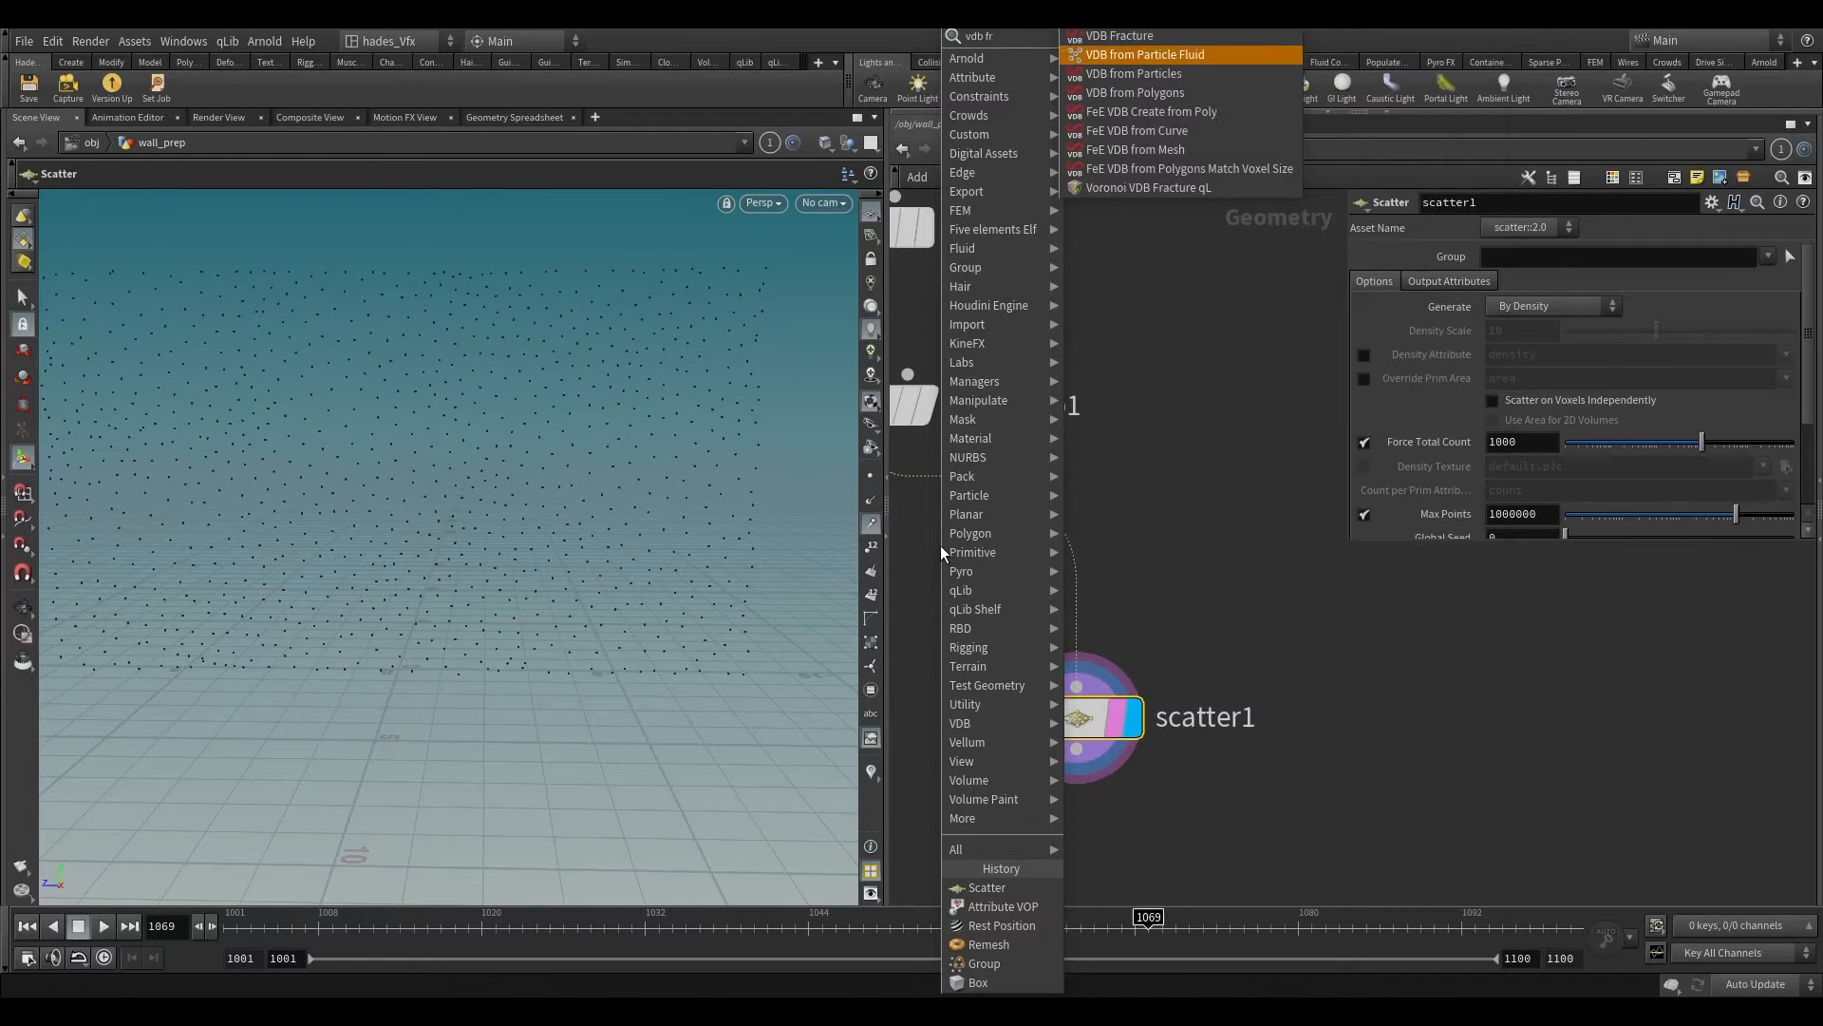
key(Return)
click(1057, 548)
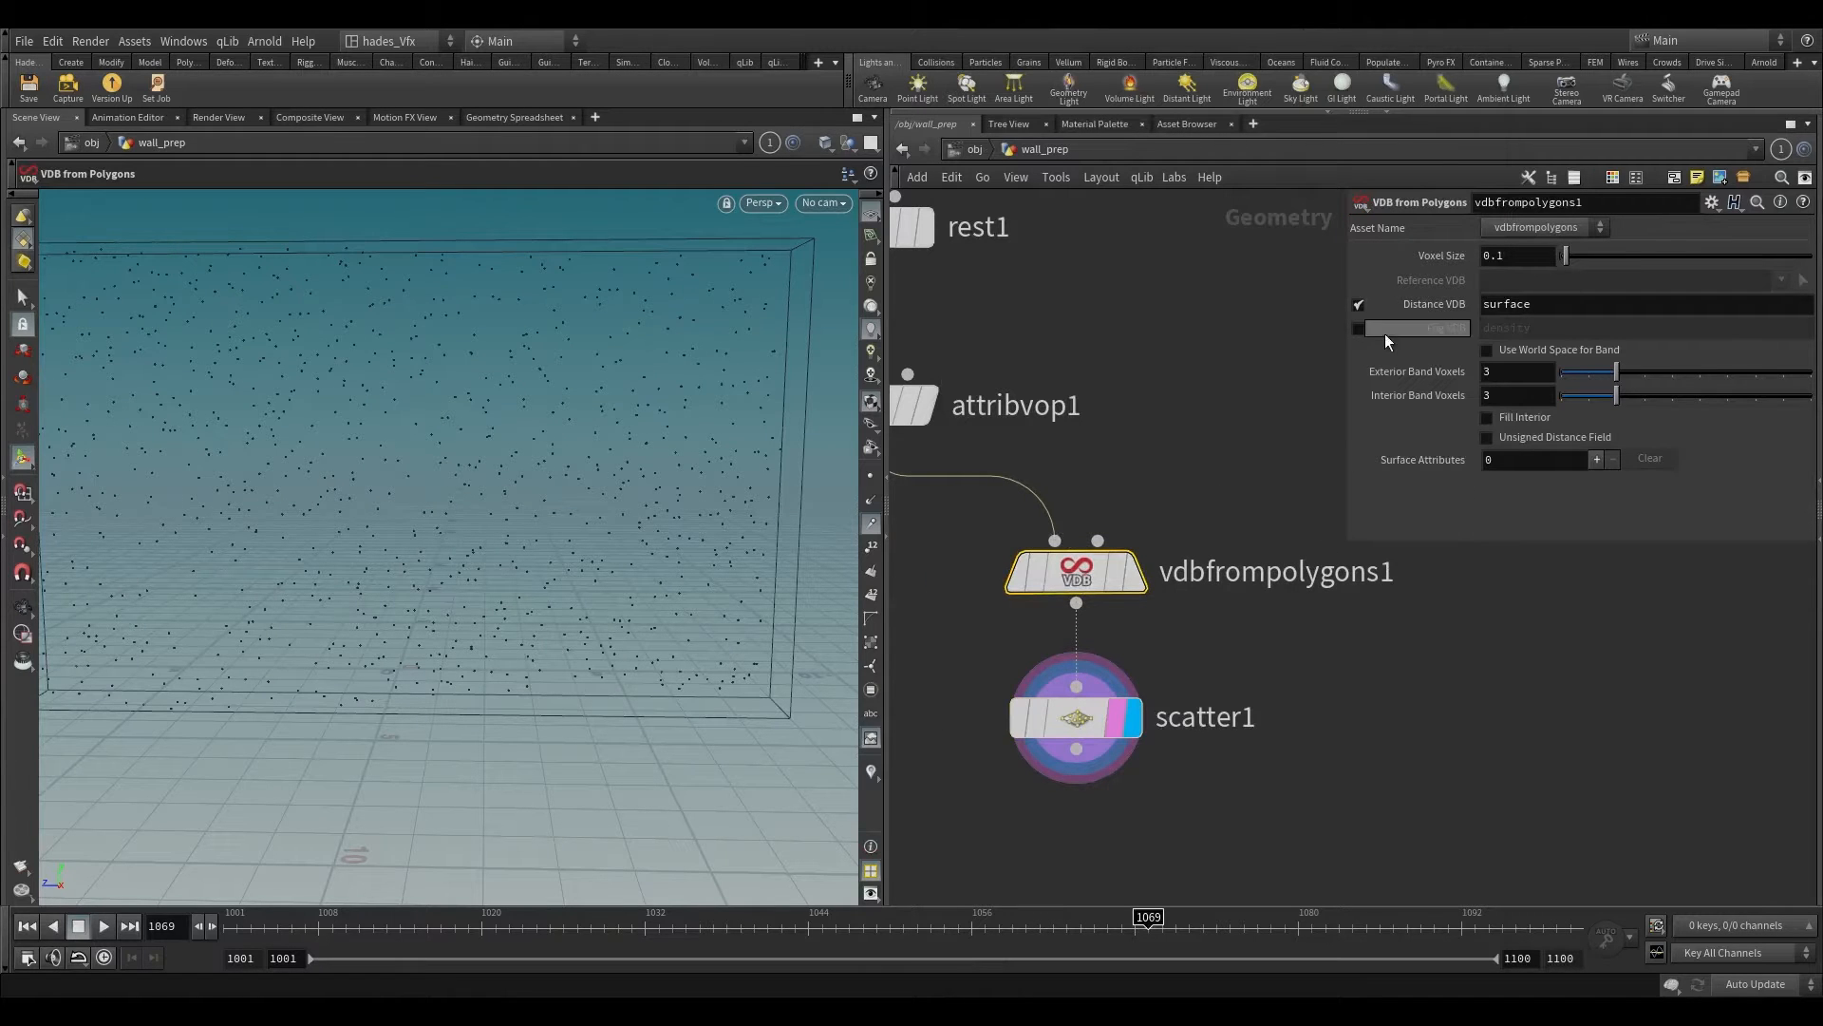
Step: Enable the Fog VDB output density and disable the Distance VDB on the VDB from Polygons node
click(1358, 329)
click(1358, 305)
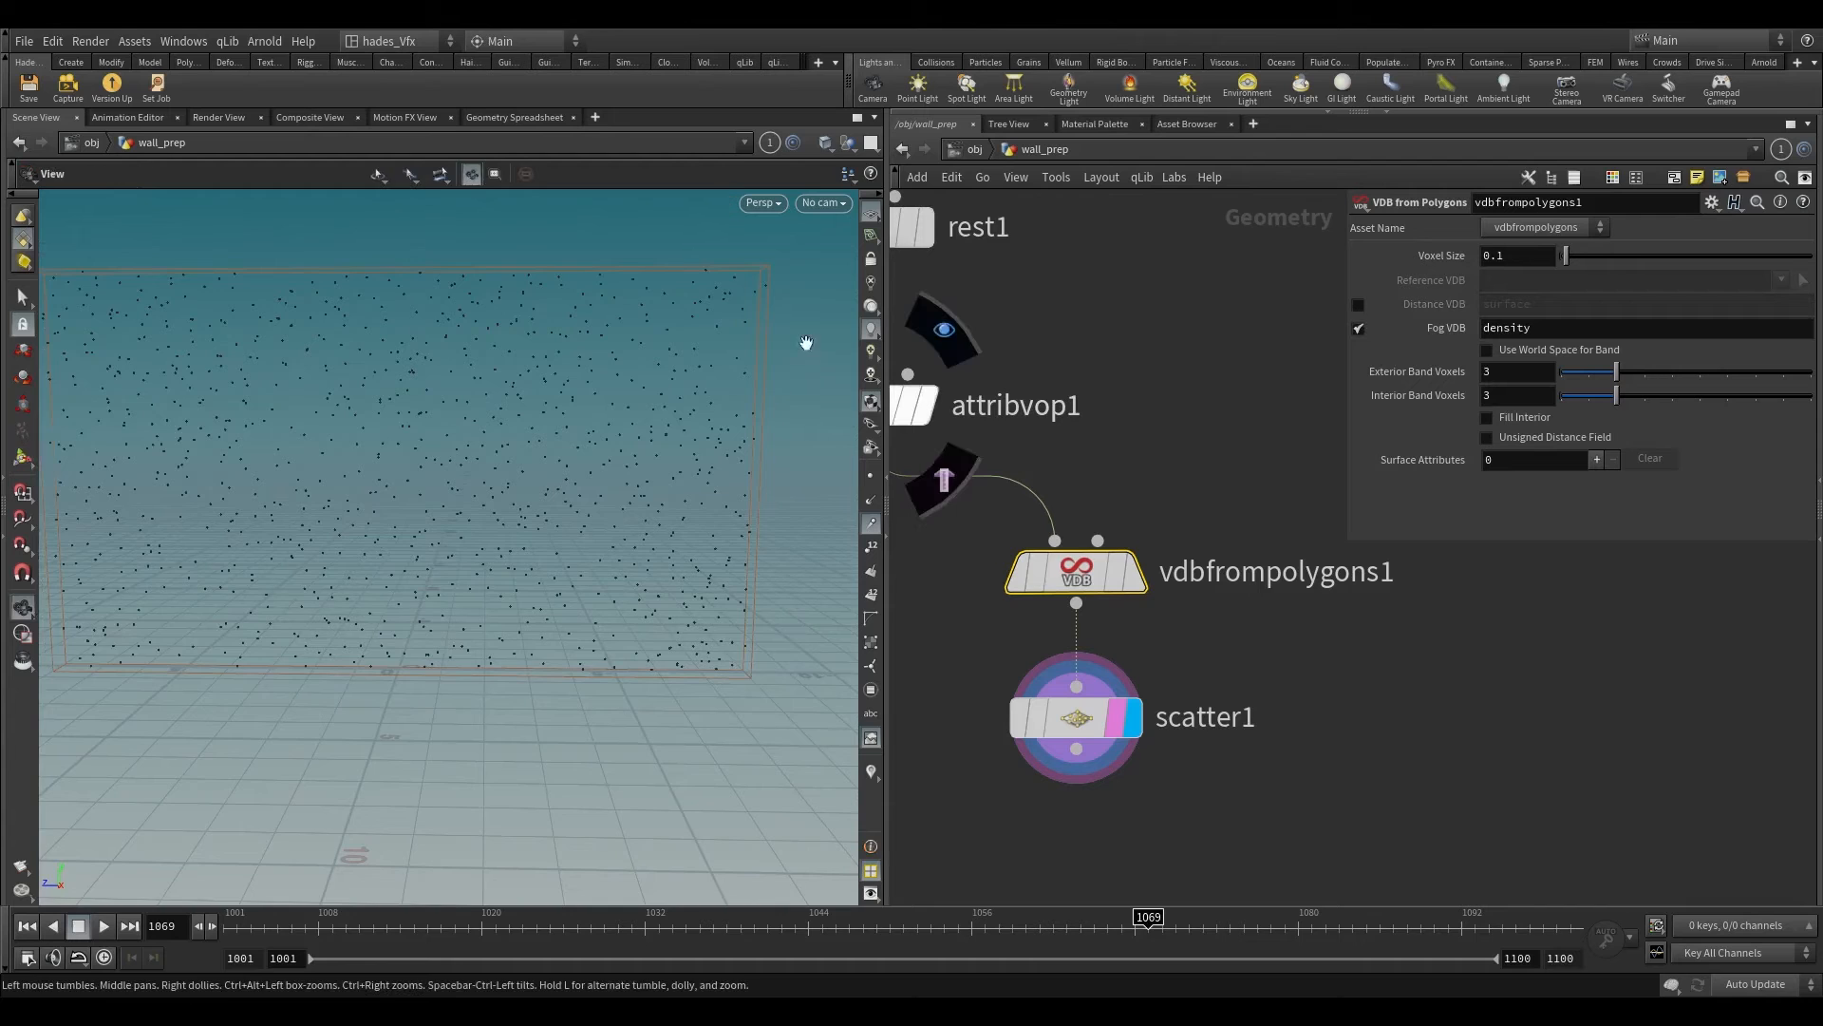
alt+right_drag(807, 342, 701, 534)
Step: Set the Scatter node's Force Total Count to 100
click(1045, 719)
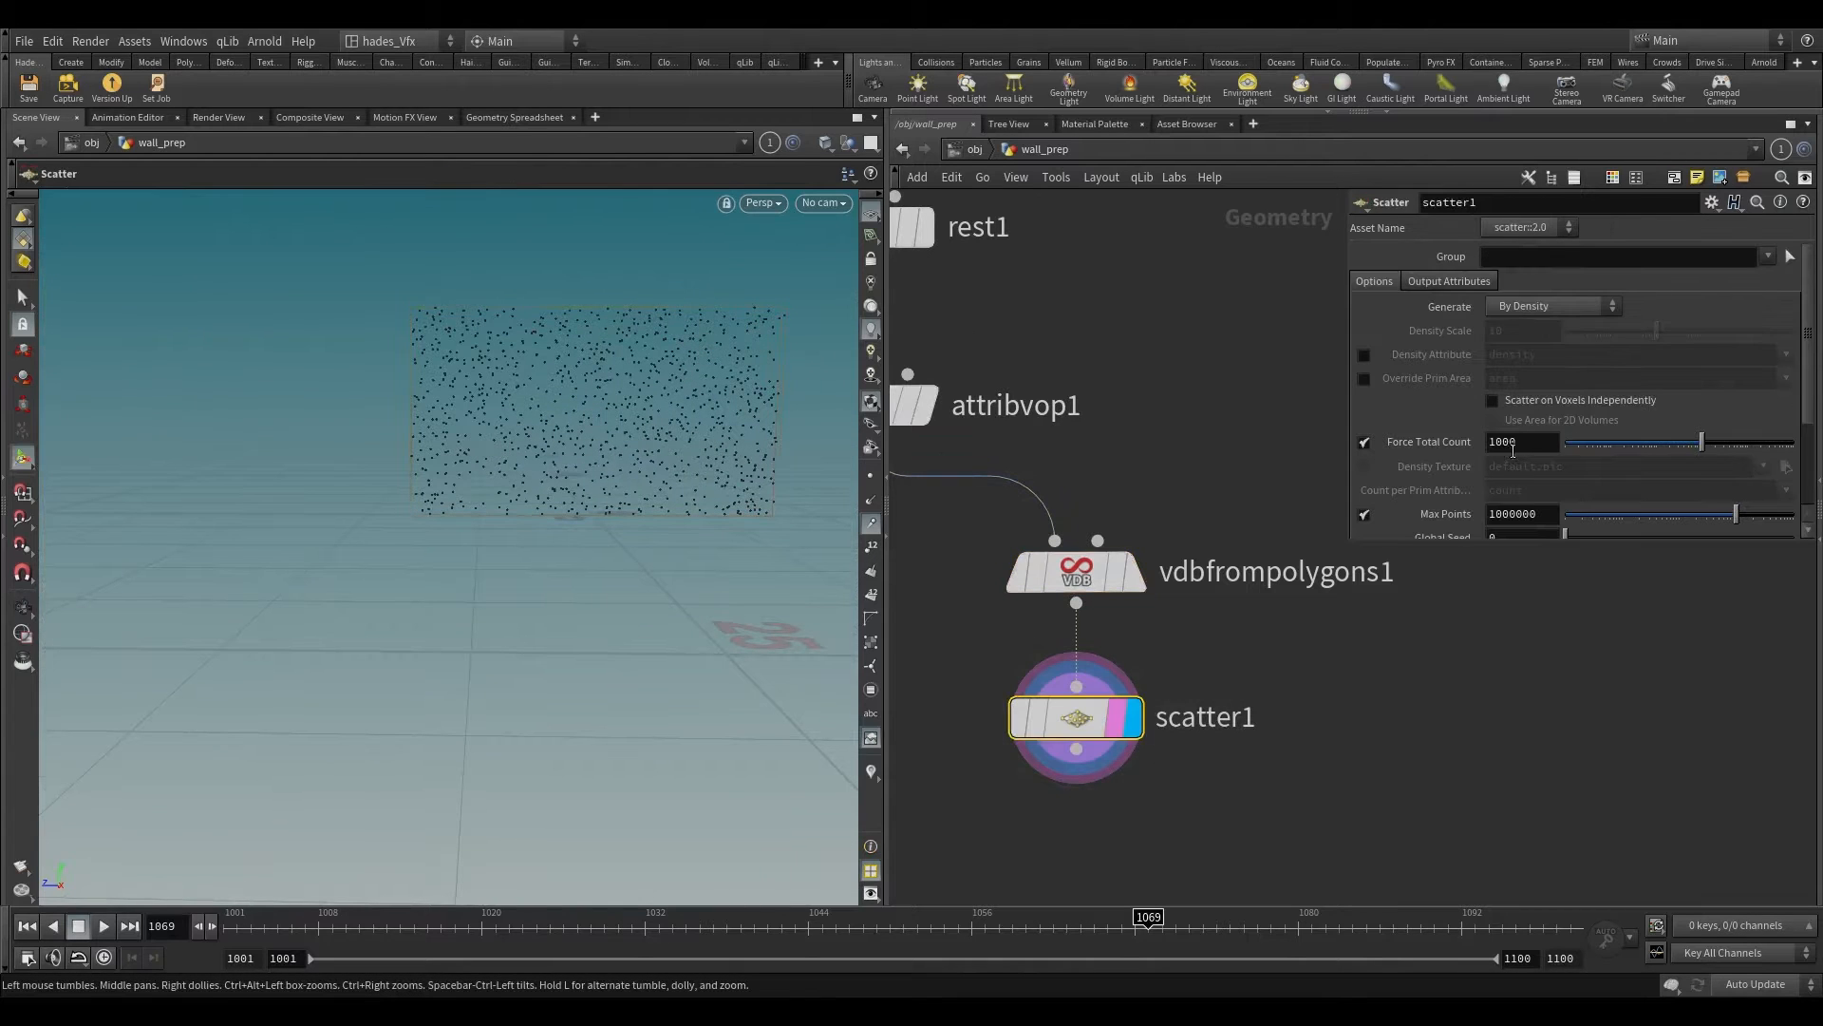
key(BackSpace)
key(Return)
Step: Duplicate the Scatter node beside the original, display only the copy and set its Force Total Count to 6
scroll(1130, 714, down, 2)
alt+drag(1083, 694, 1341, 722)
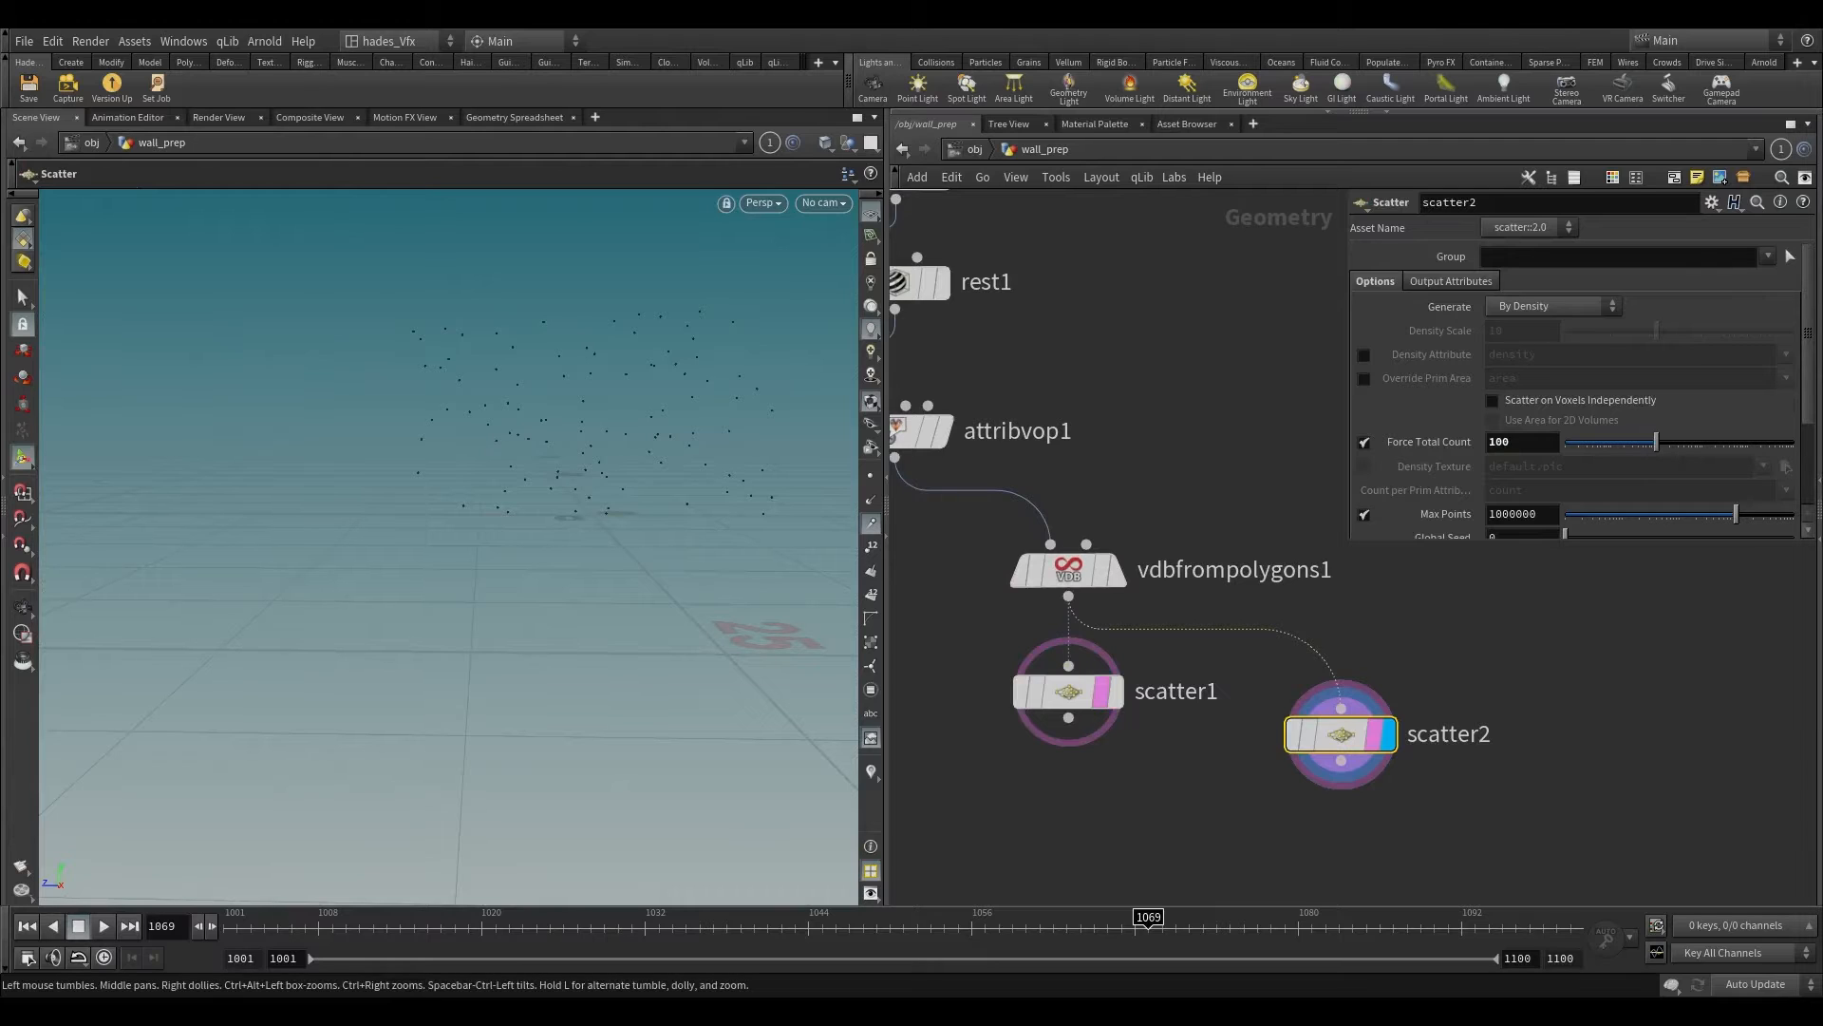
text(6)
key(Return)
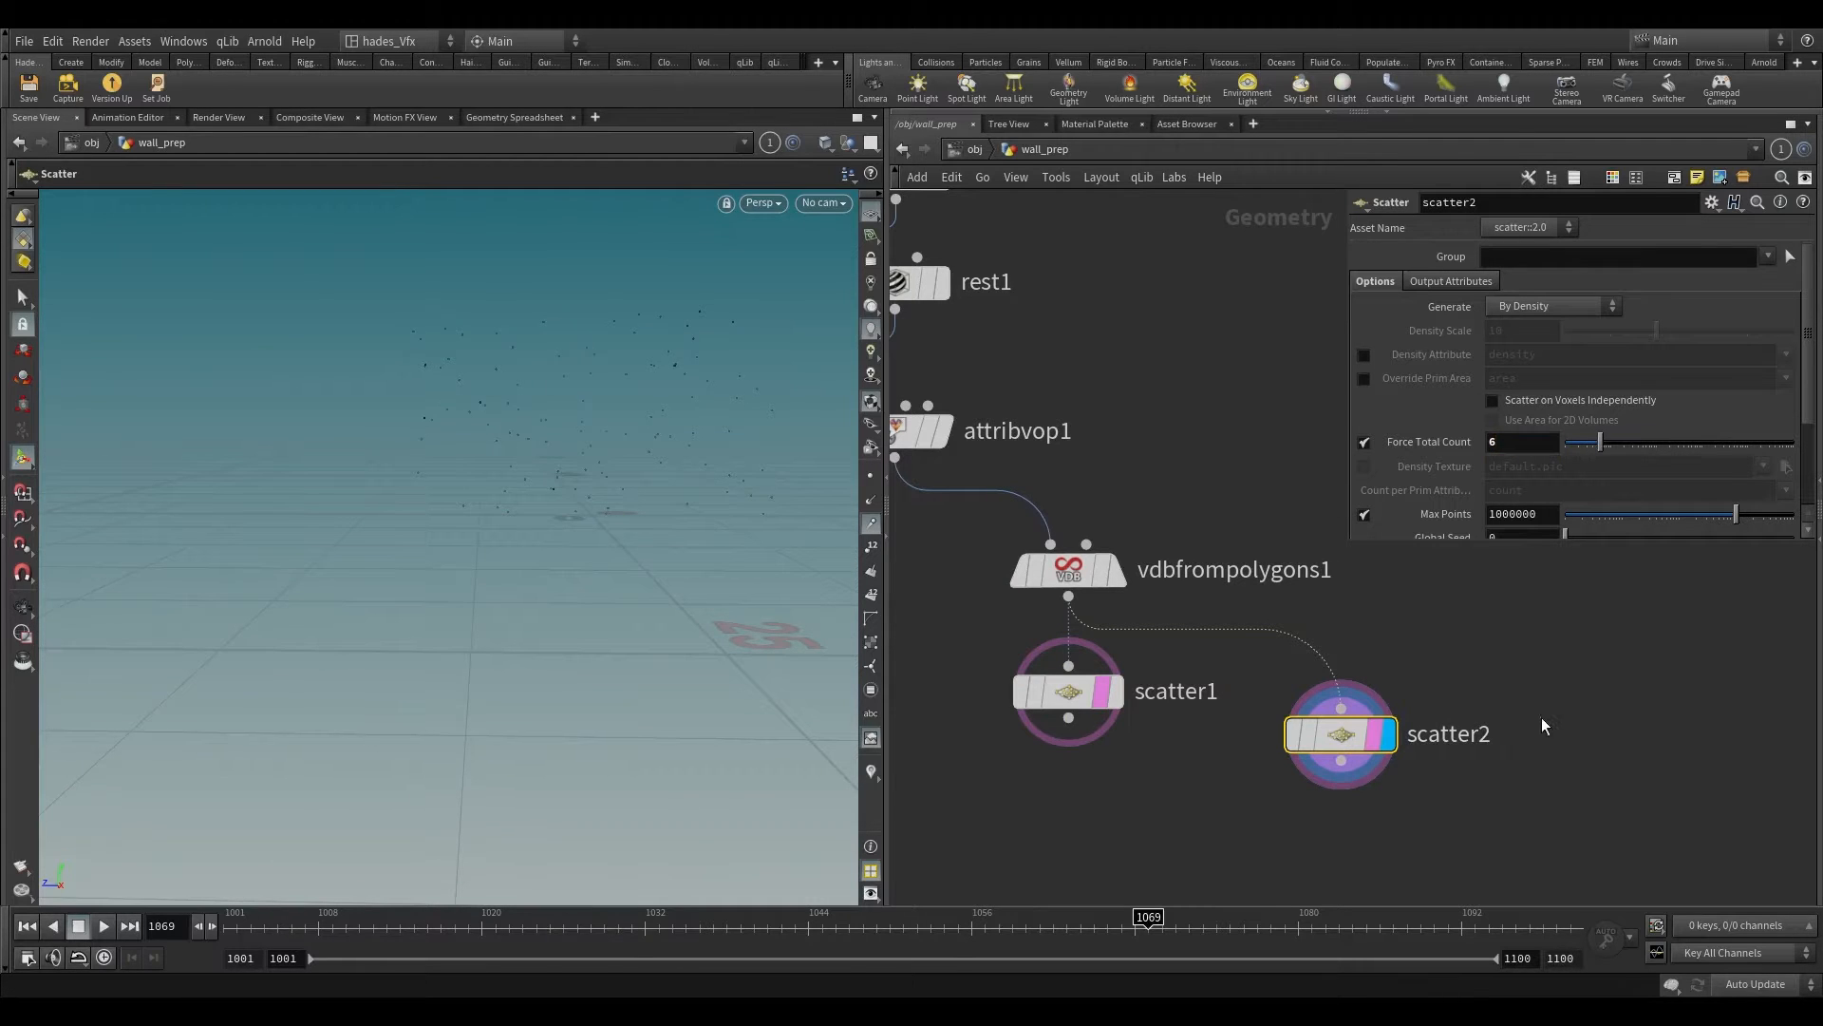
mouse_move(1375, 755)
click(1401, 793)
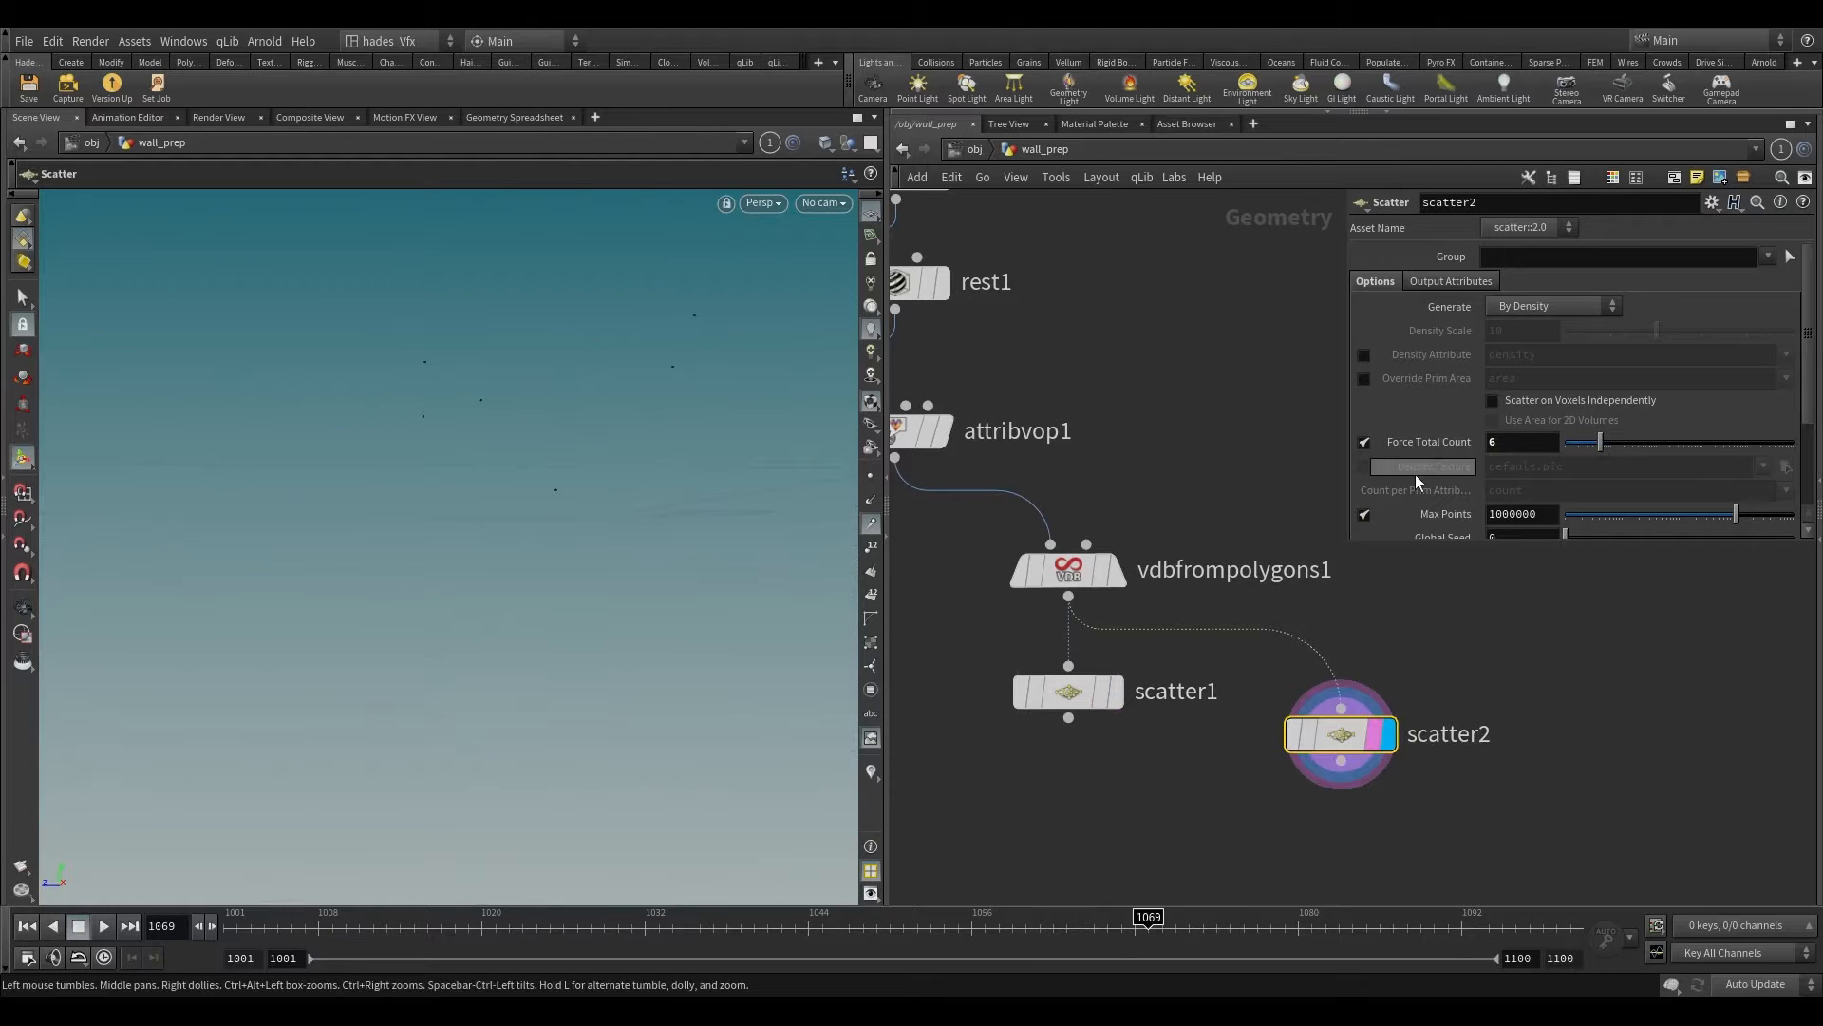
Step: Set the second Scatter node's Global Seed to 0.79 to redistribute its points
scroll(1377, 481, down, 5)
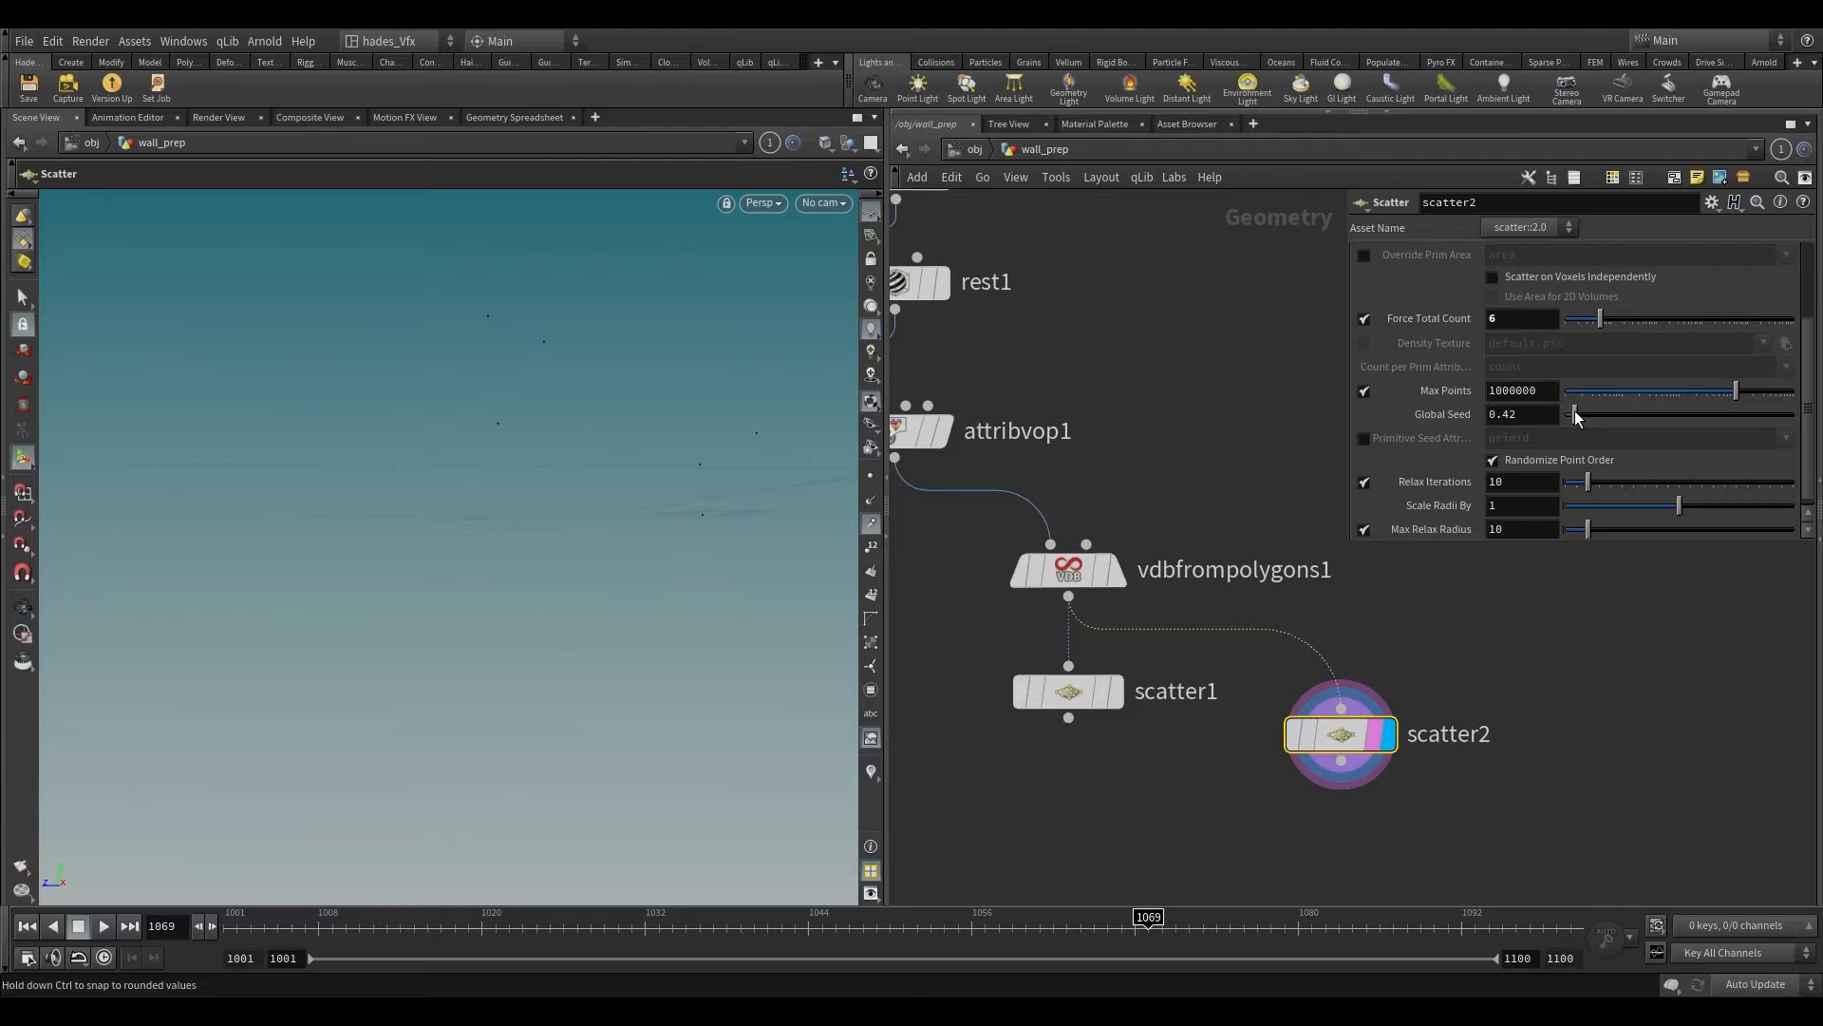
drag(1579, 412, 1582, 413)
mouse_move(510, 484)
alt+right_down()
mouse_move(486, 576)
mouse_move(510, 519)
alt+right_up()
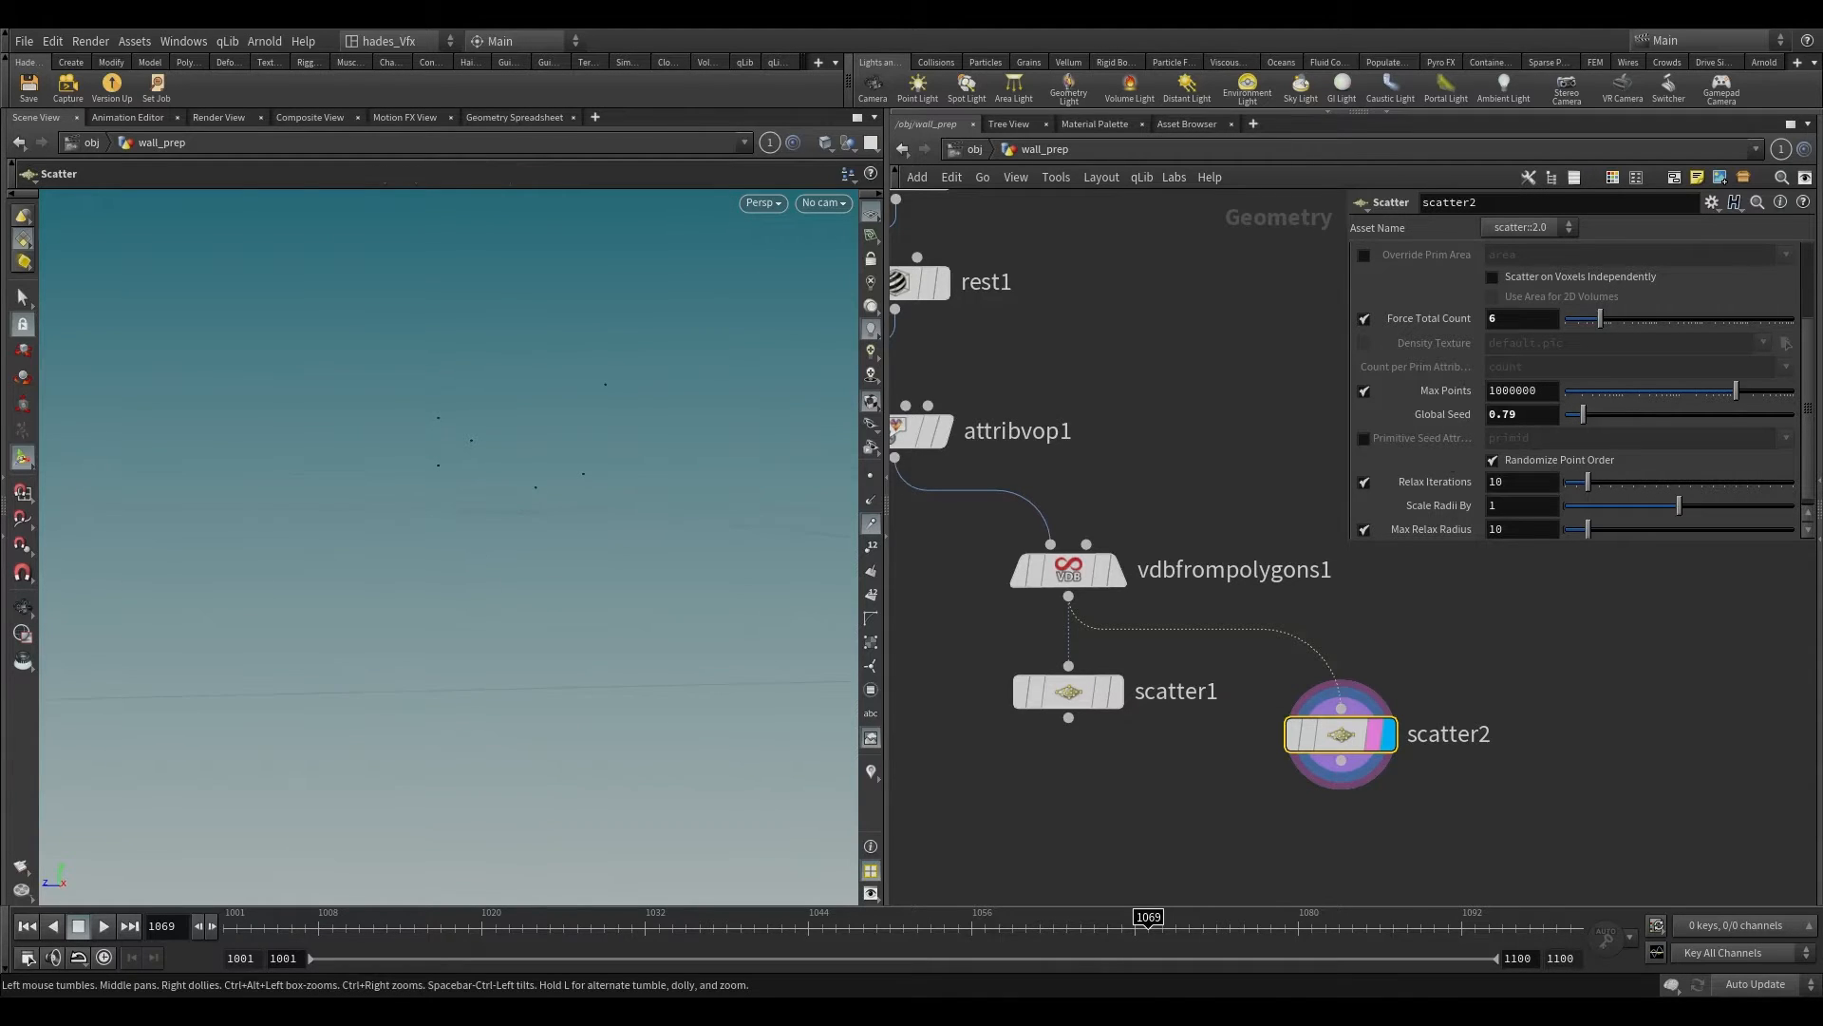
Step: Add a Point Replicate node after the second Scatter node and make it the displayed node
middle_drag(1350, 794, 1253, 610)
key(Tab)
text(point re)
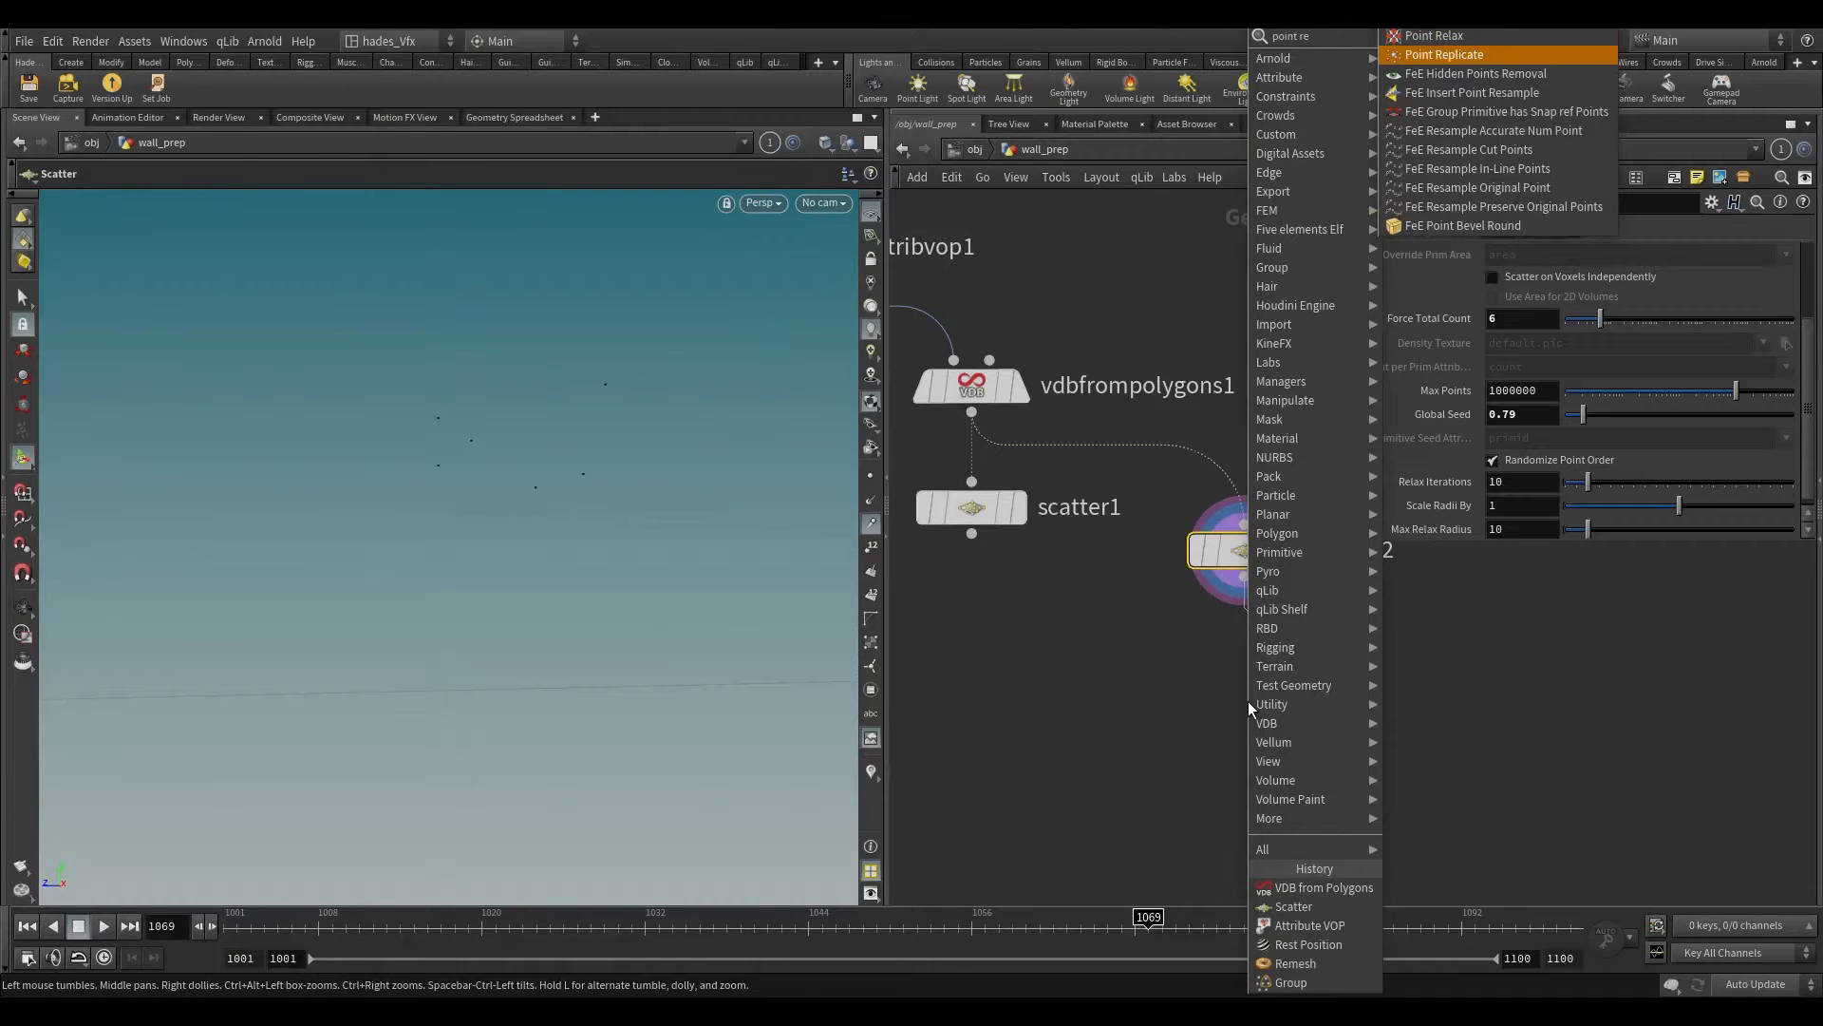
key(Return)
click(1248, 701)
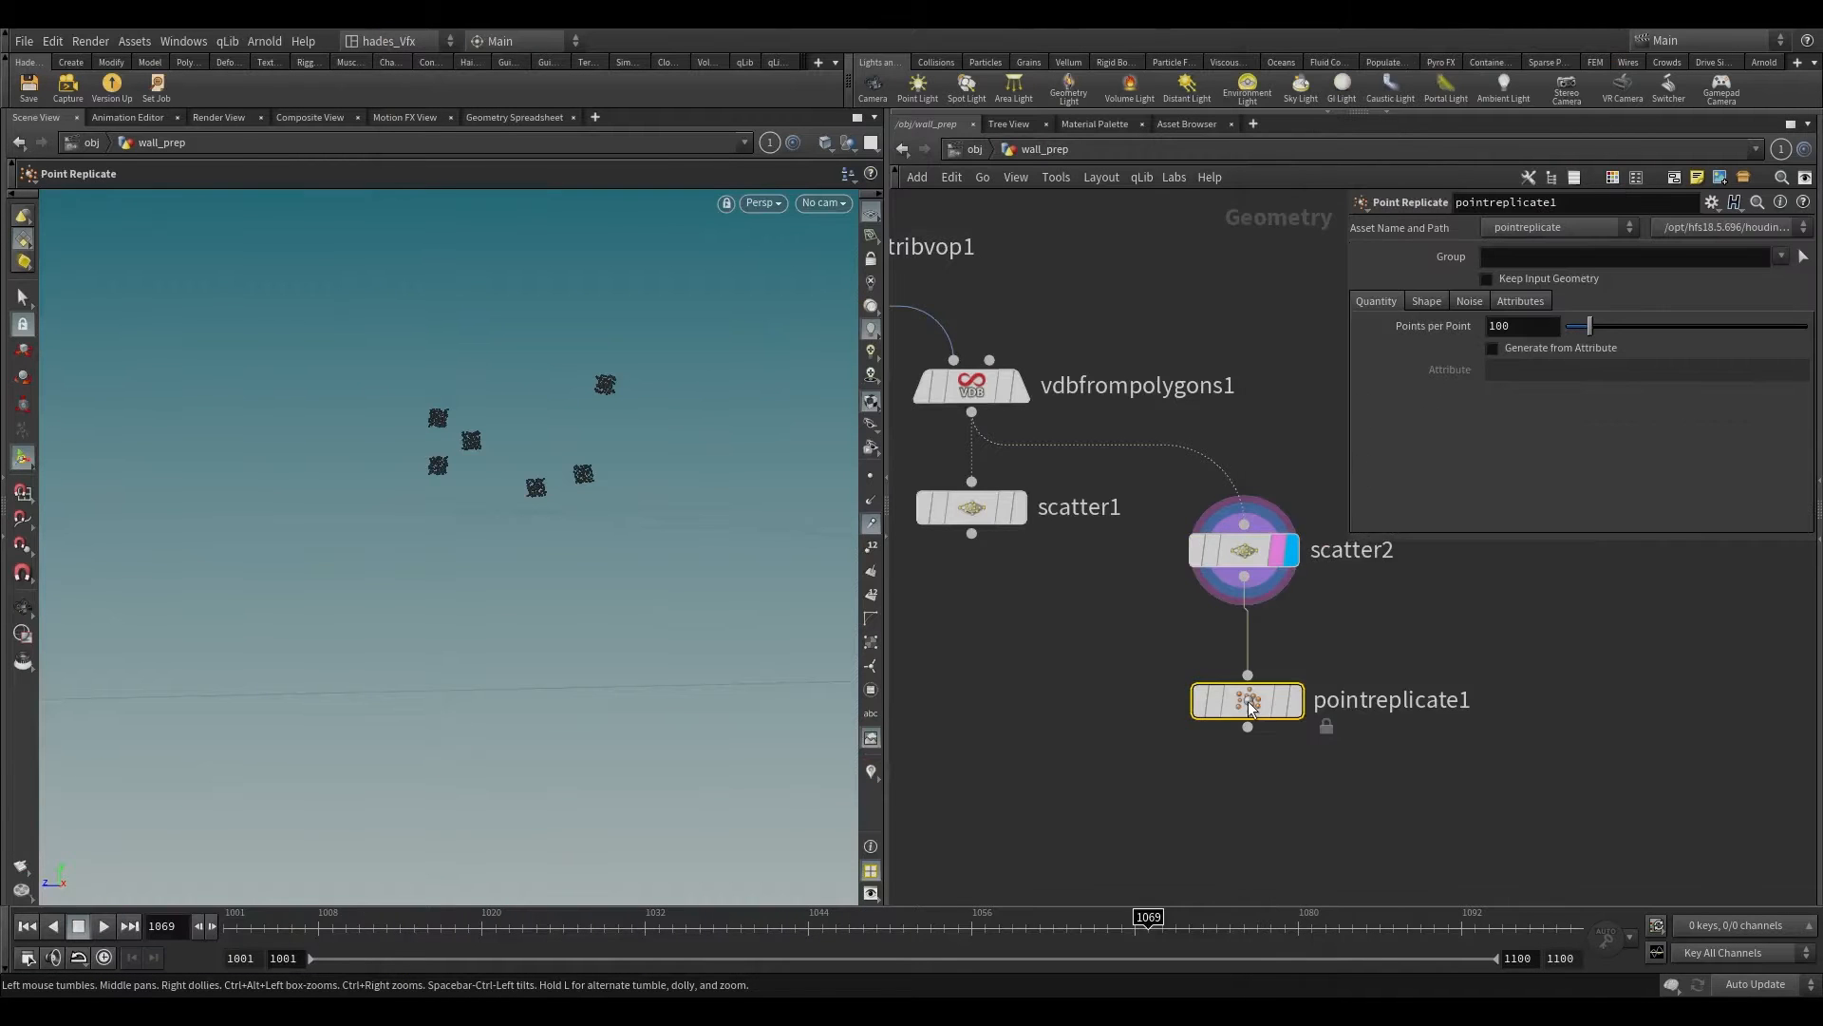
scroll(1248, 701, up, 3)
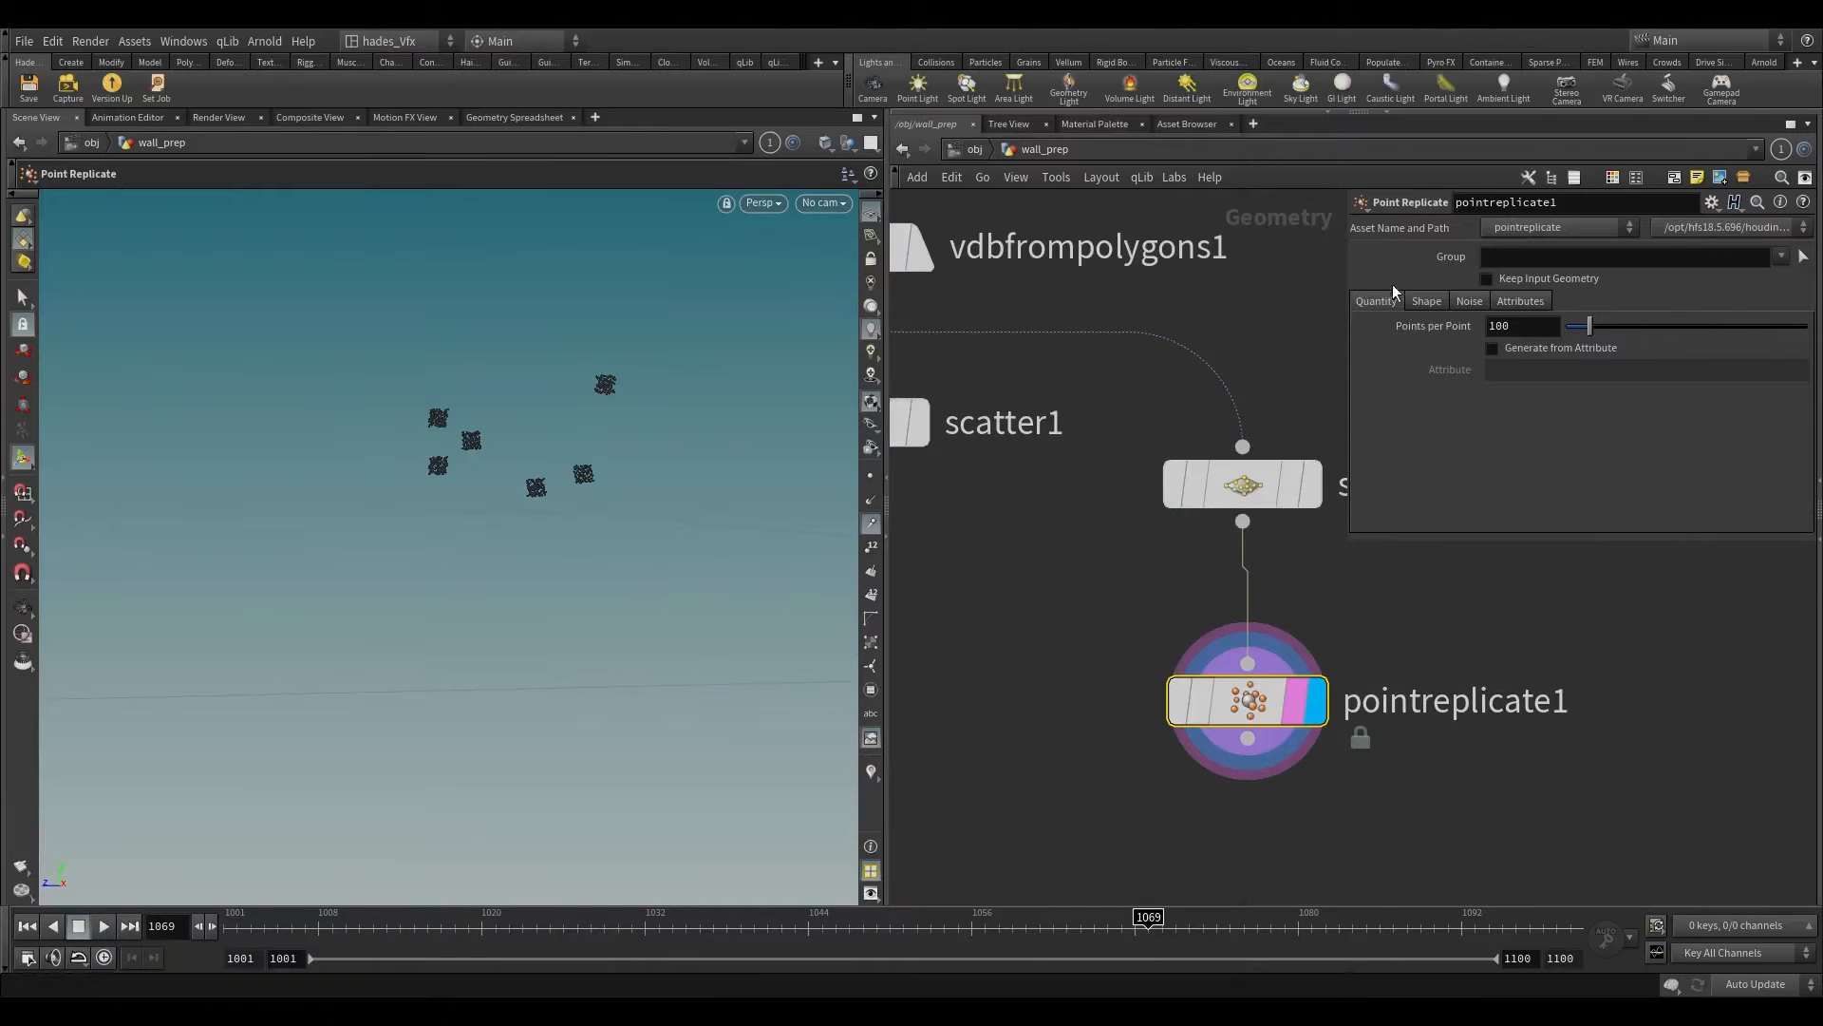
Step: Set the Point Replicate node's Points per Point to 9 and show its shape settings
drag(1504, 327, 1488, 329)
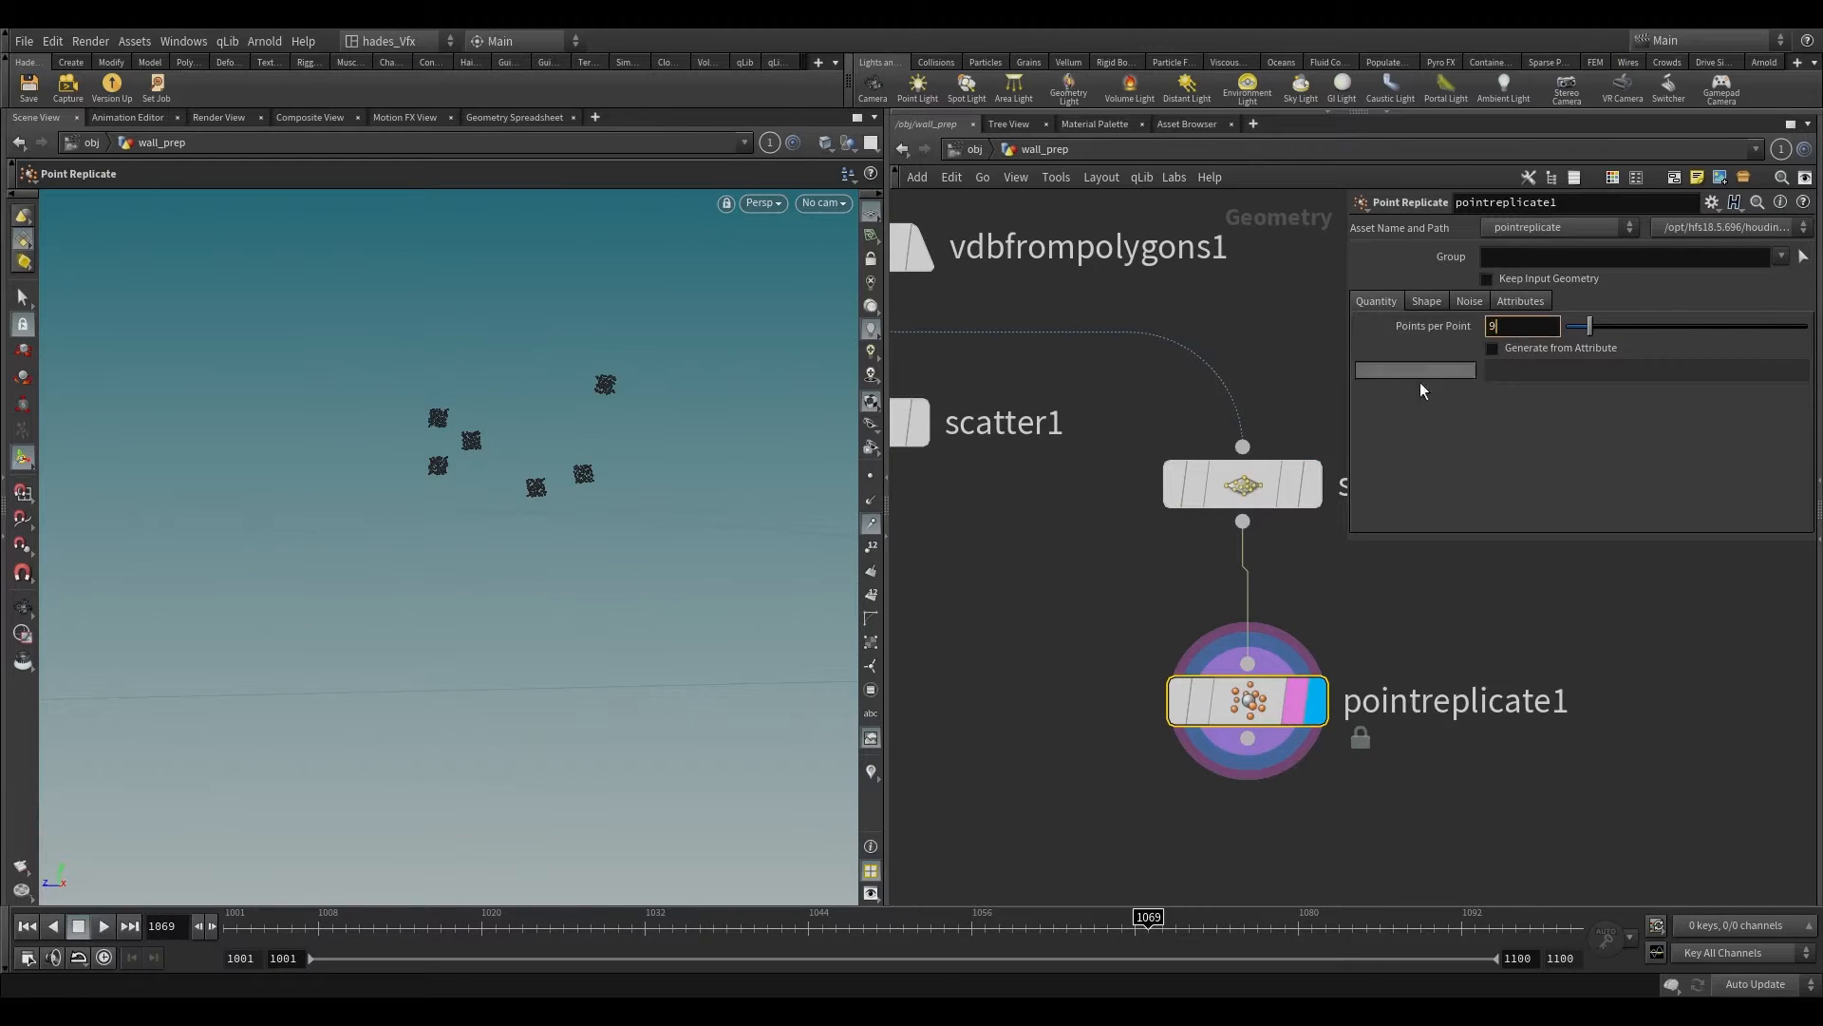
key(Return)
click(1428, 300)
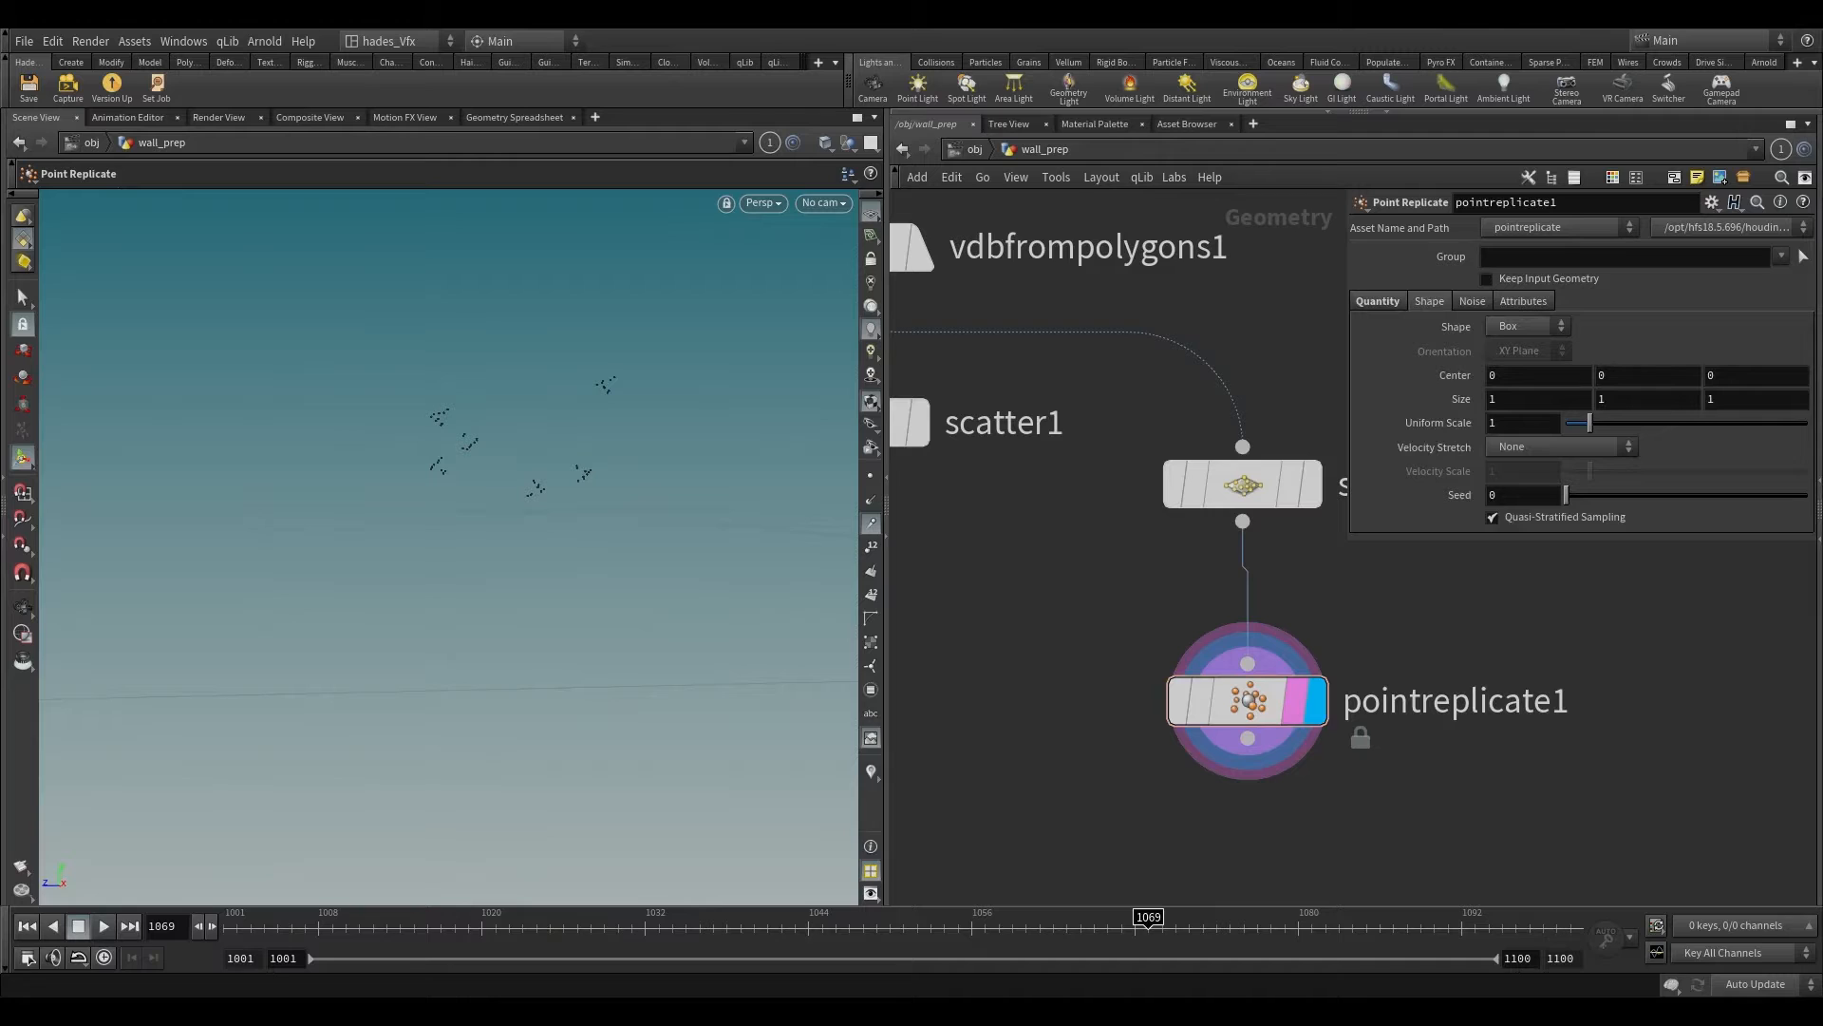
Step: Set the Point Replicate shape to Circle with YZ Plane orientation and a Uniform Scale of 1.9
click(1548, 326)
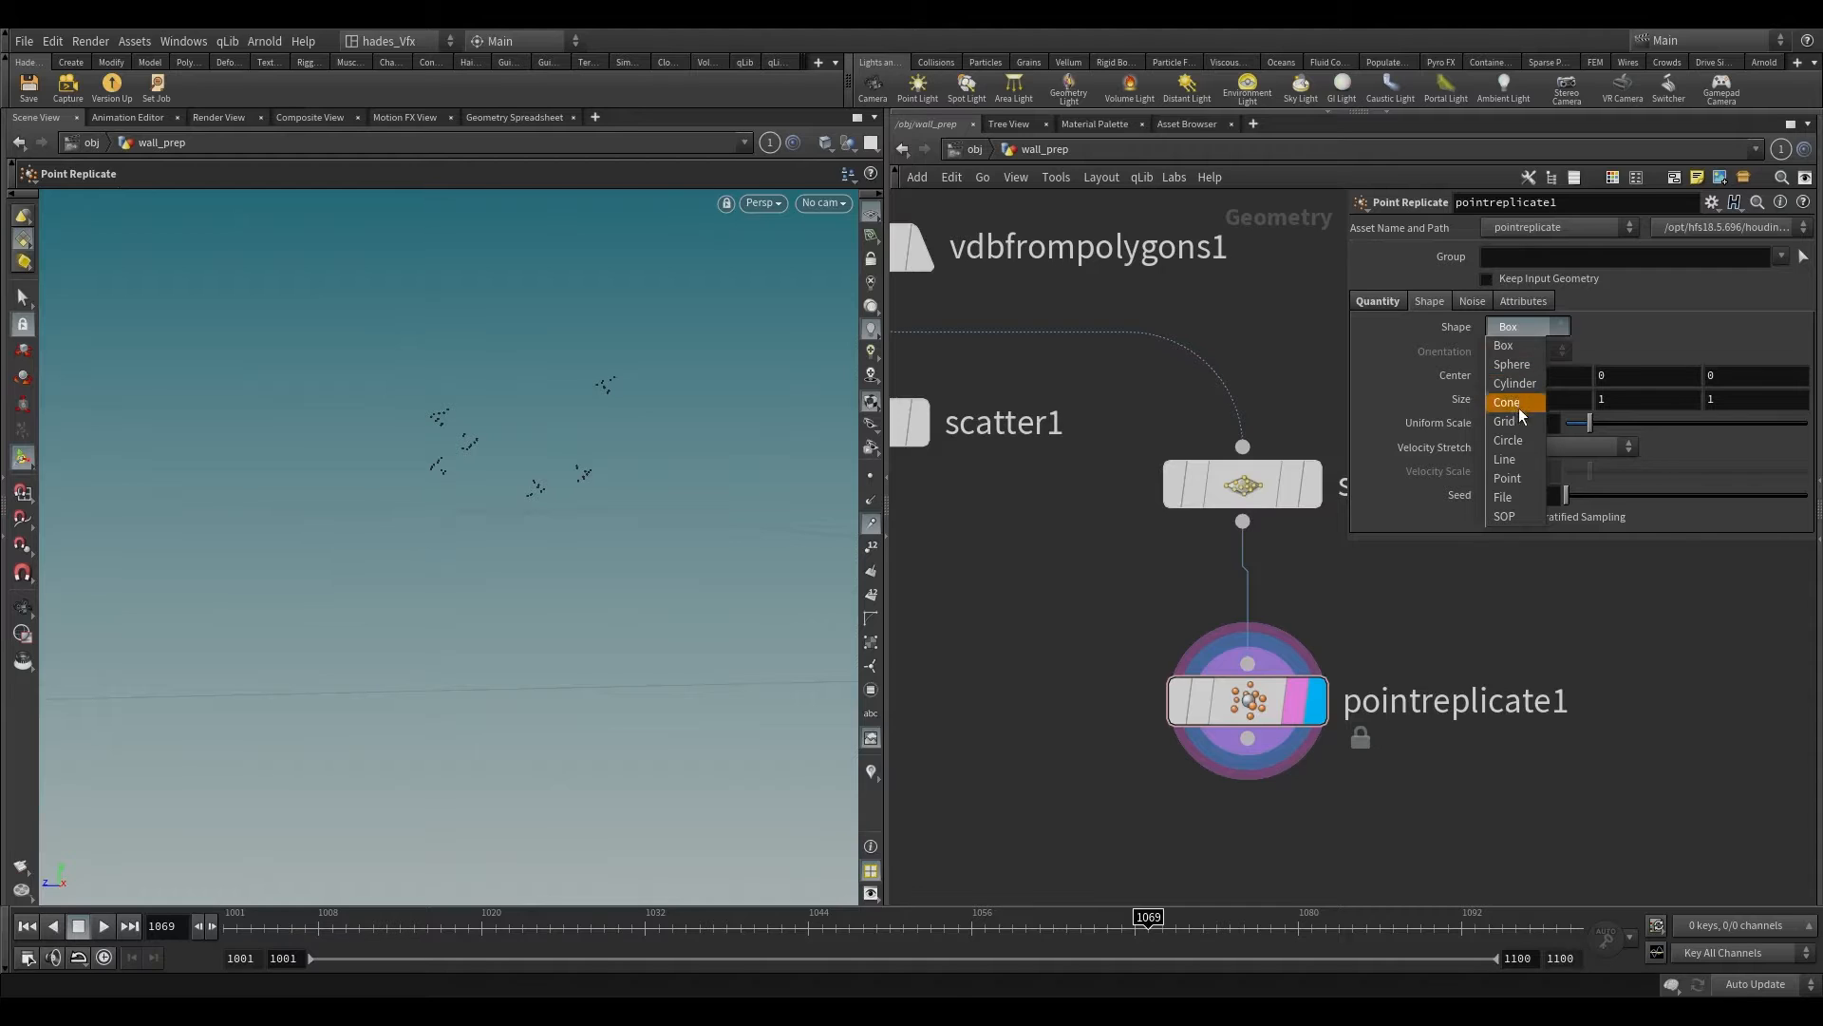
click(1519, 439)
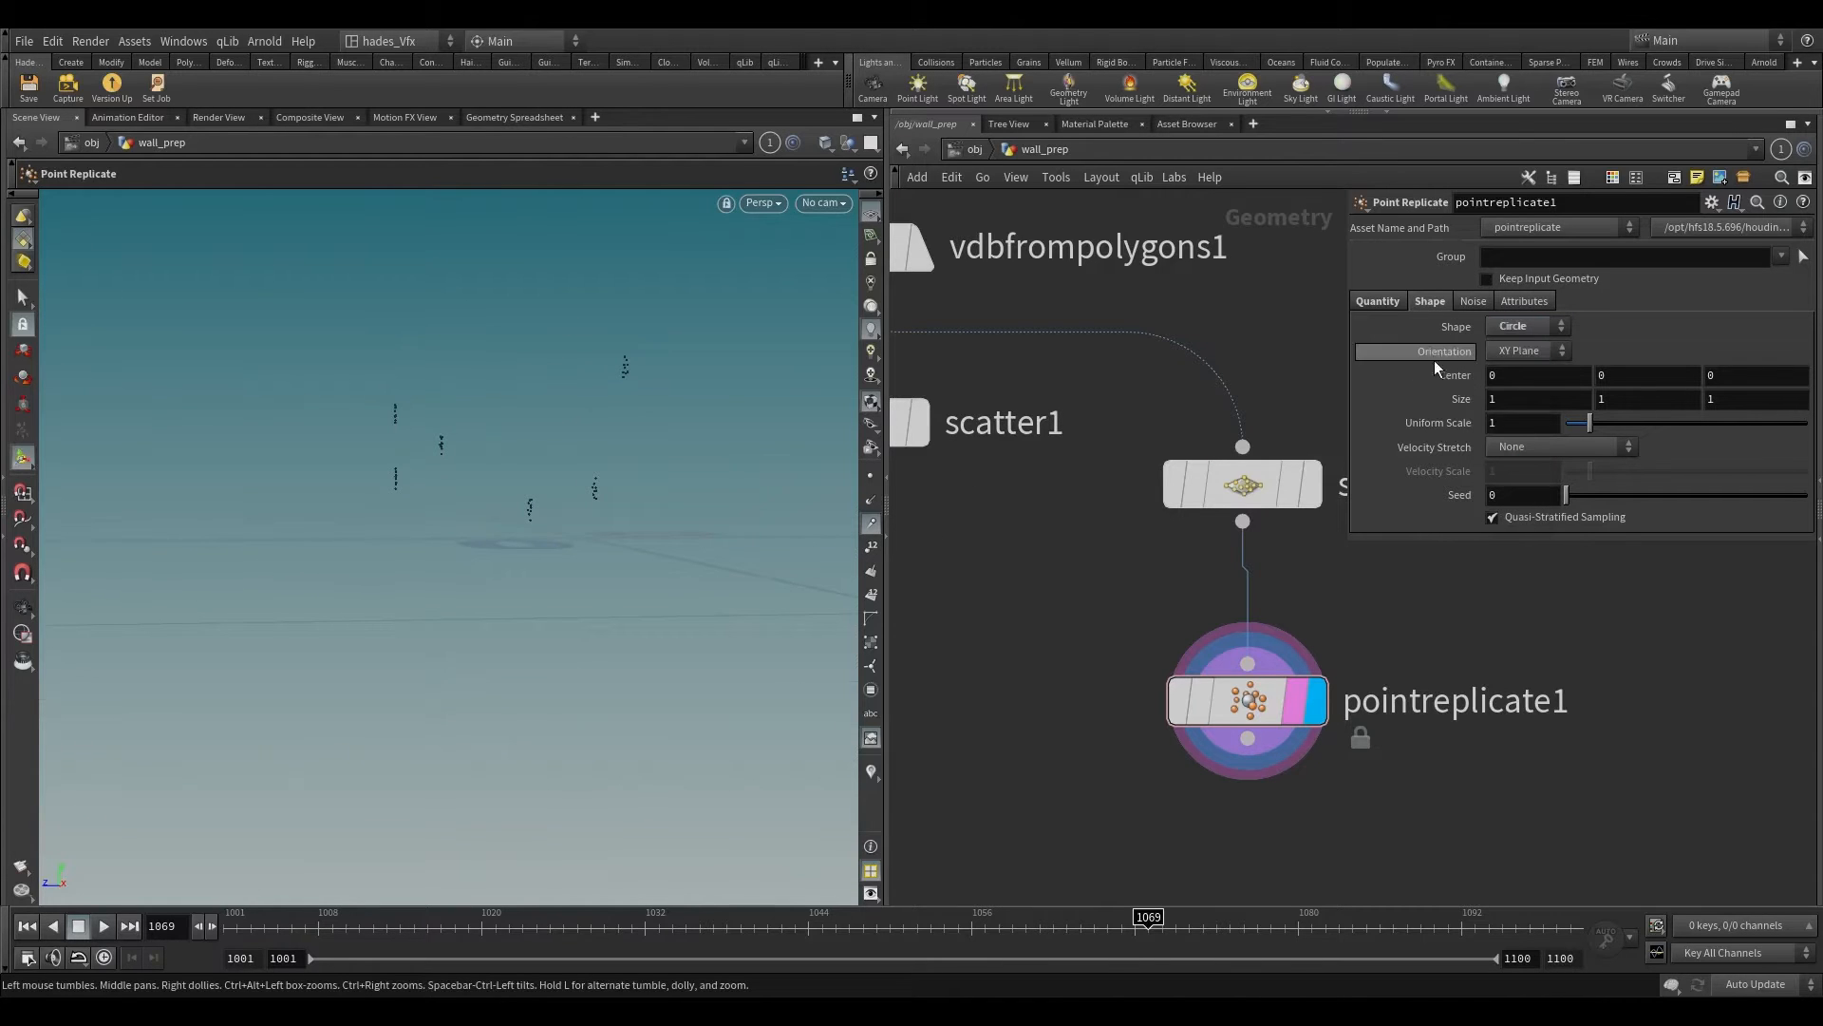
click(1514, 353)
click(1515, 389)
drag(1598, 431, 1611, 427)
click(1510, 423)
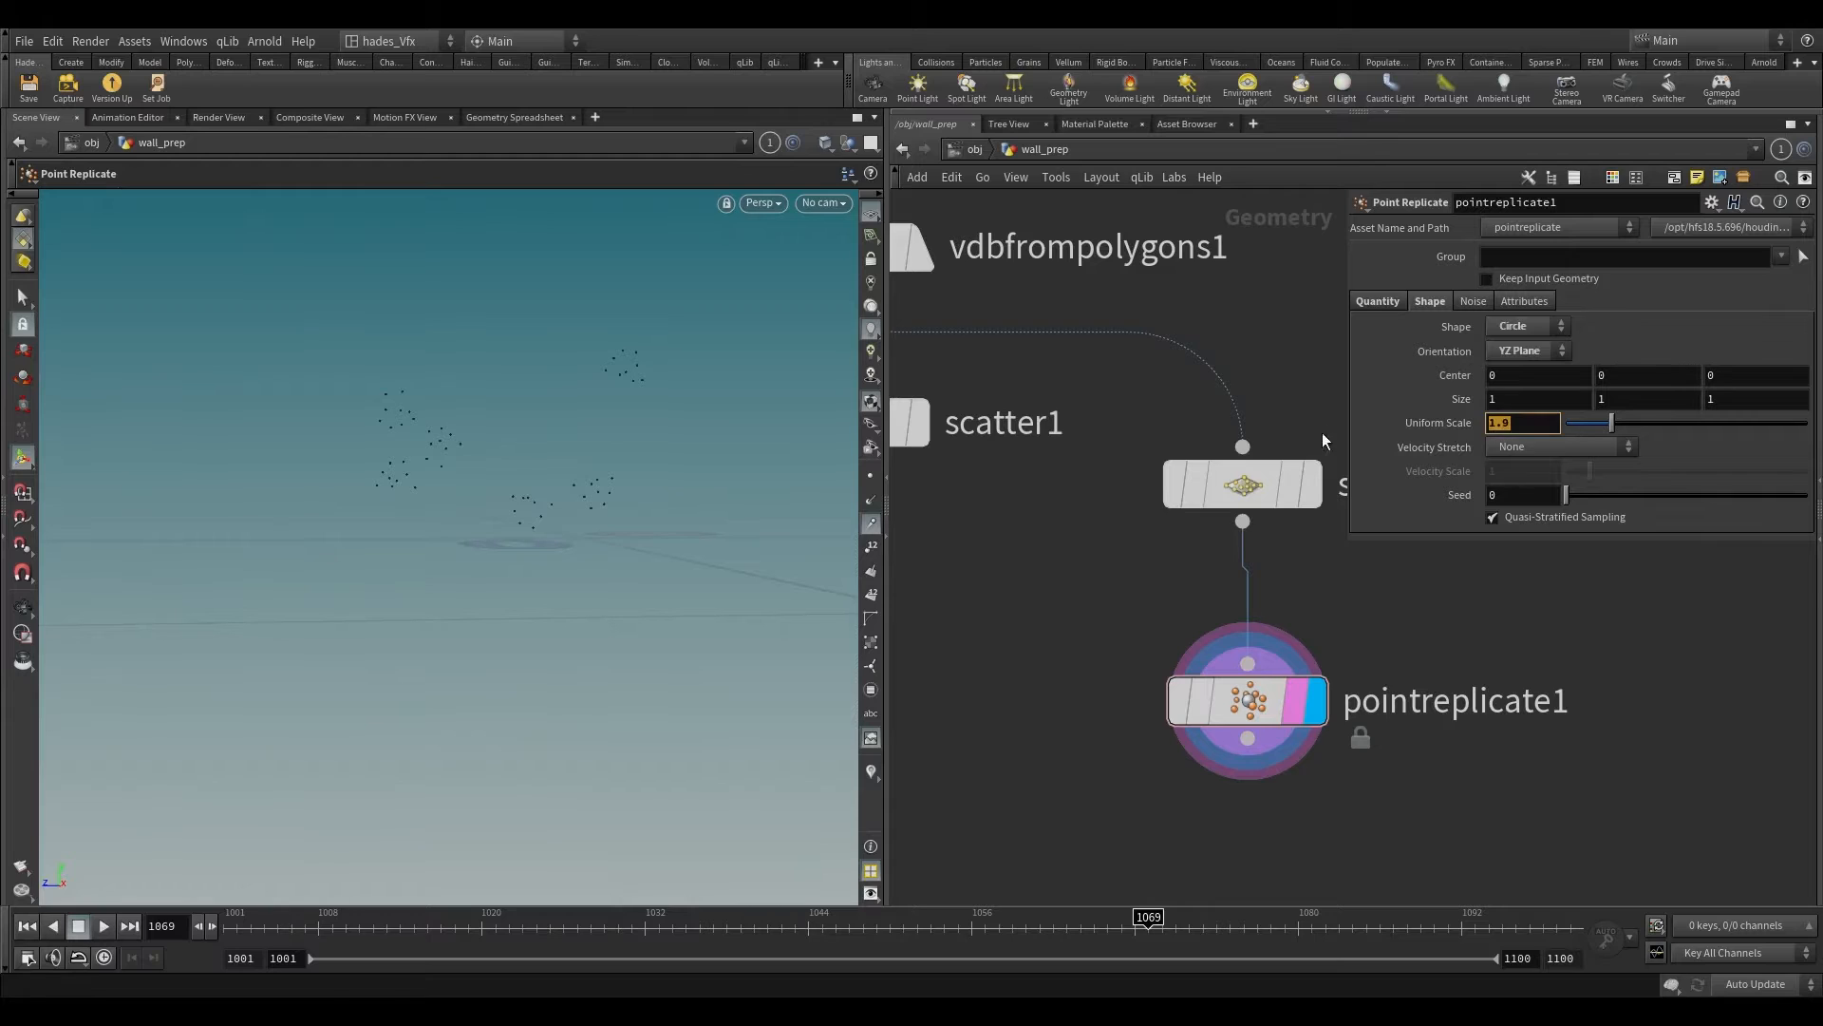
Step: Enable Add Noise on the Point Replicate node with the Simplex Noise type
click(1473, 302)
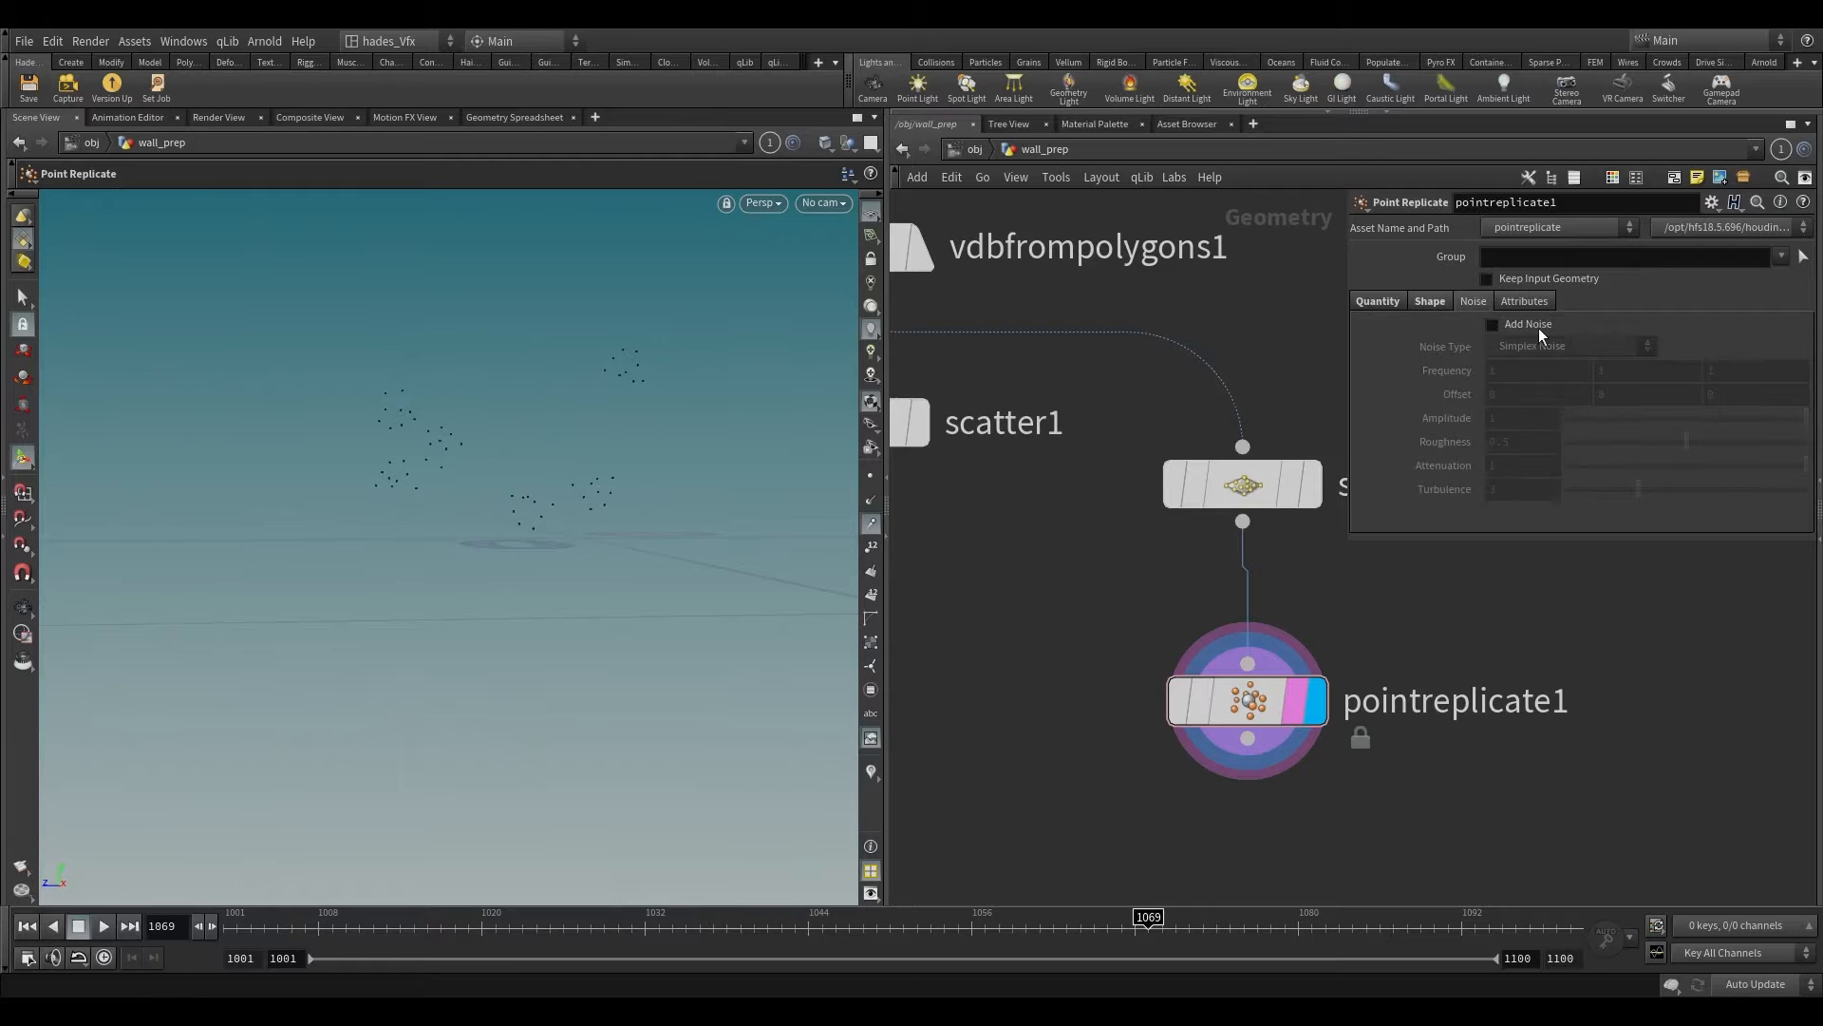
click(1493, 324)
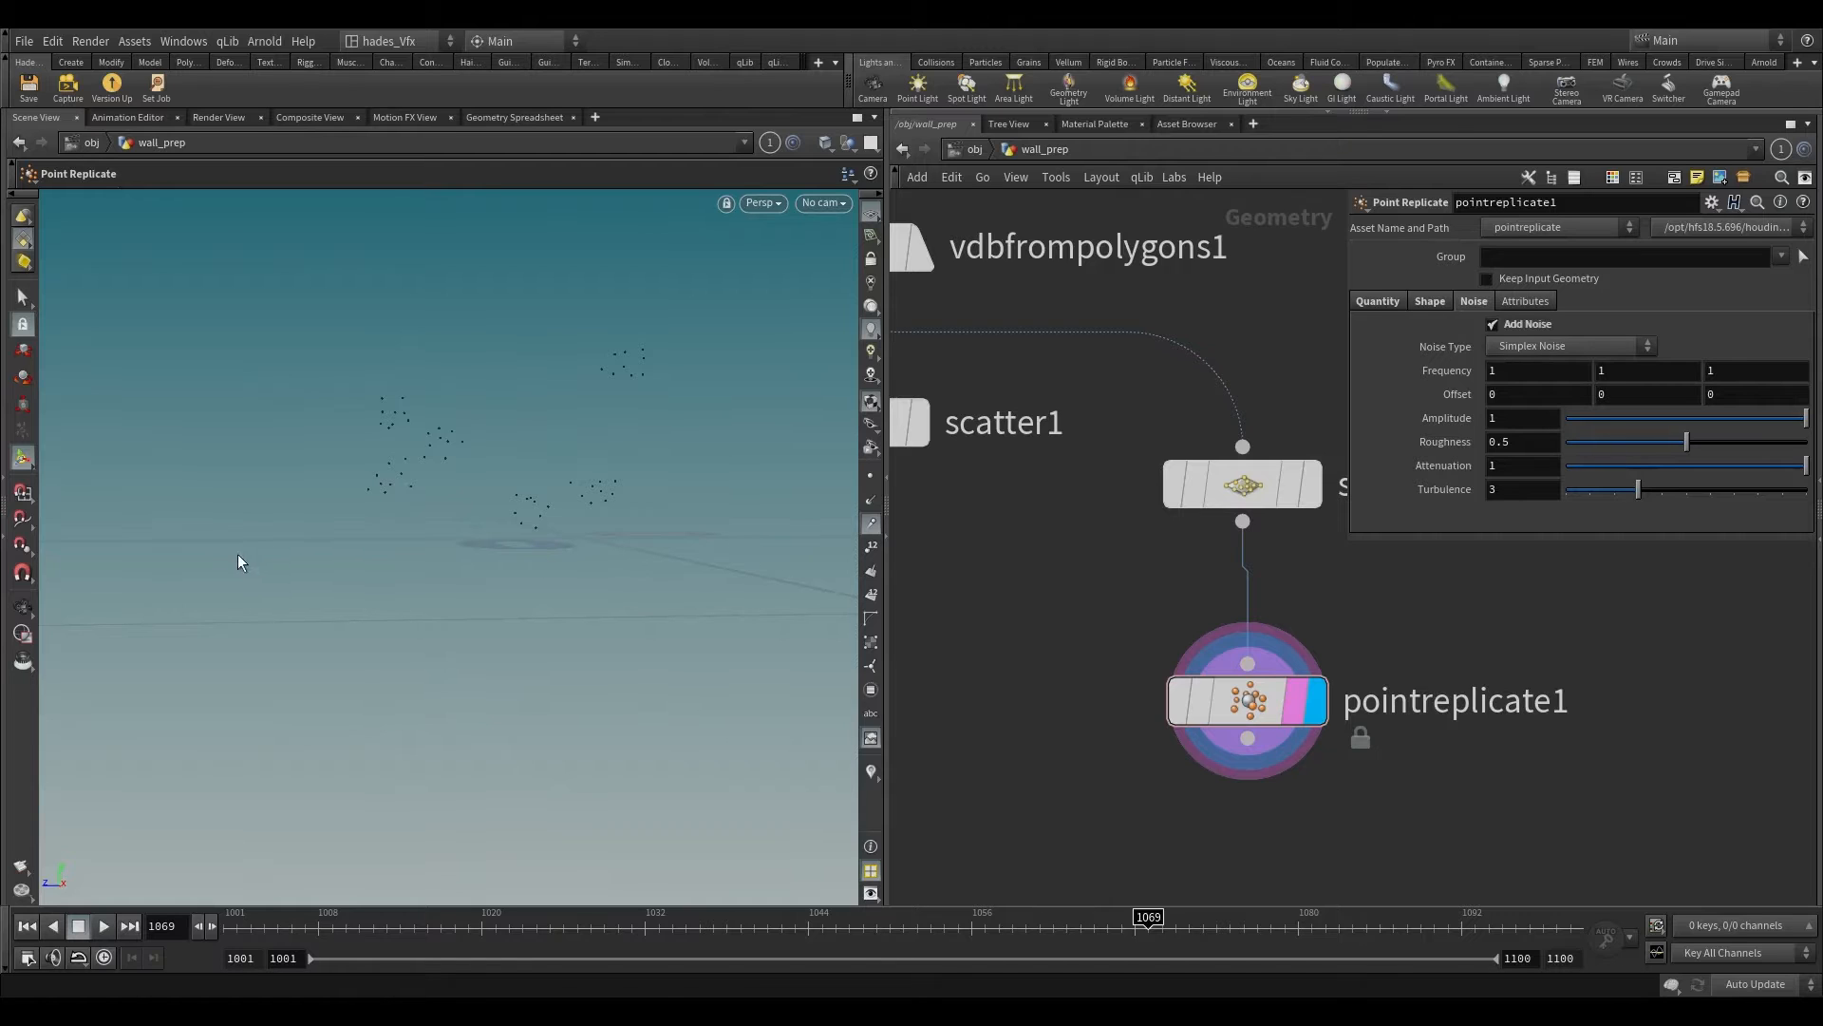
key(Escape)
Step: Combine the first Scatter node and the Point Replicate node in a displayed Merge node
scroll(1172, 582, down, 5)
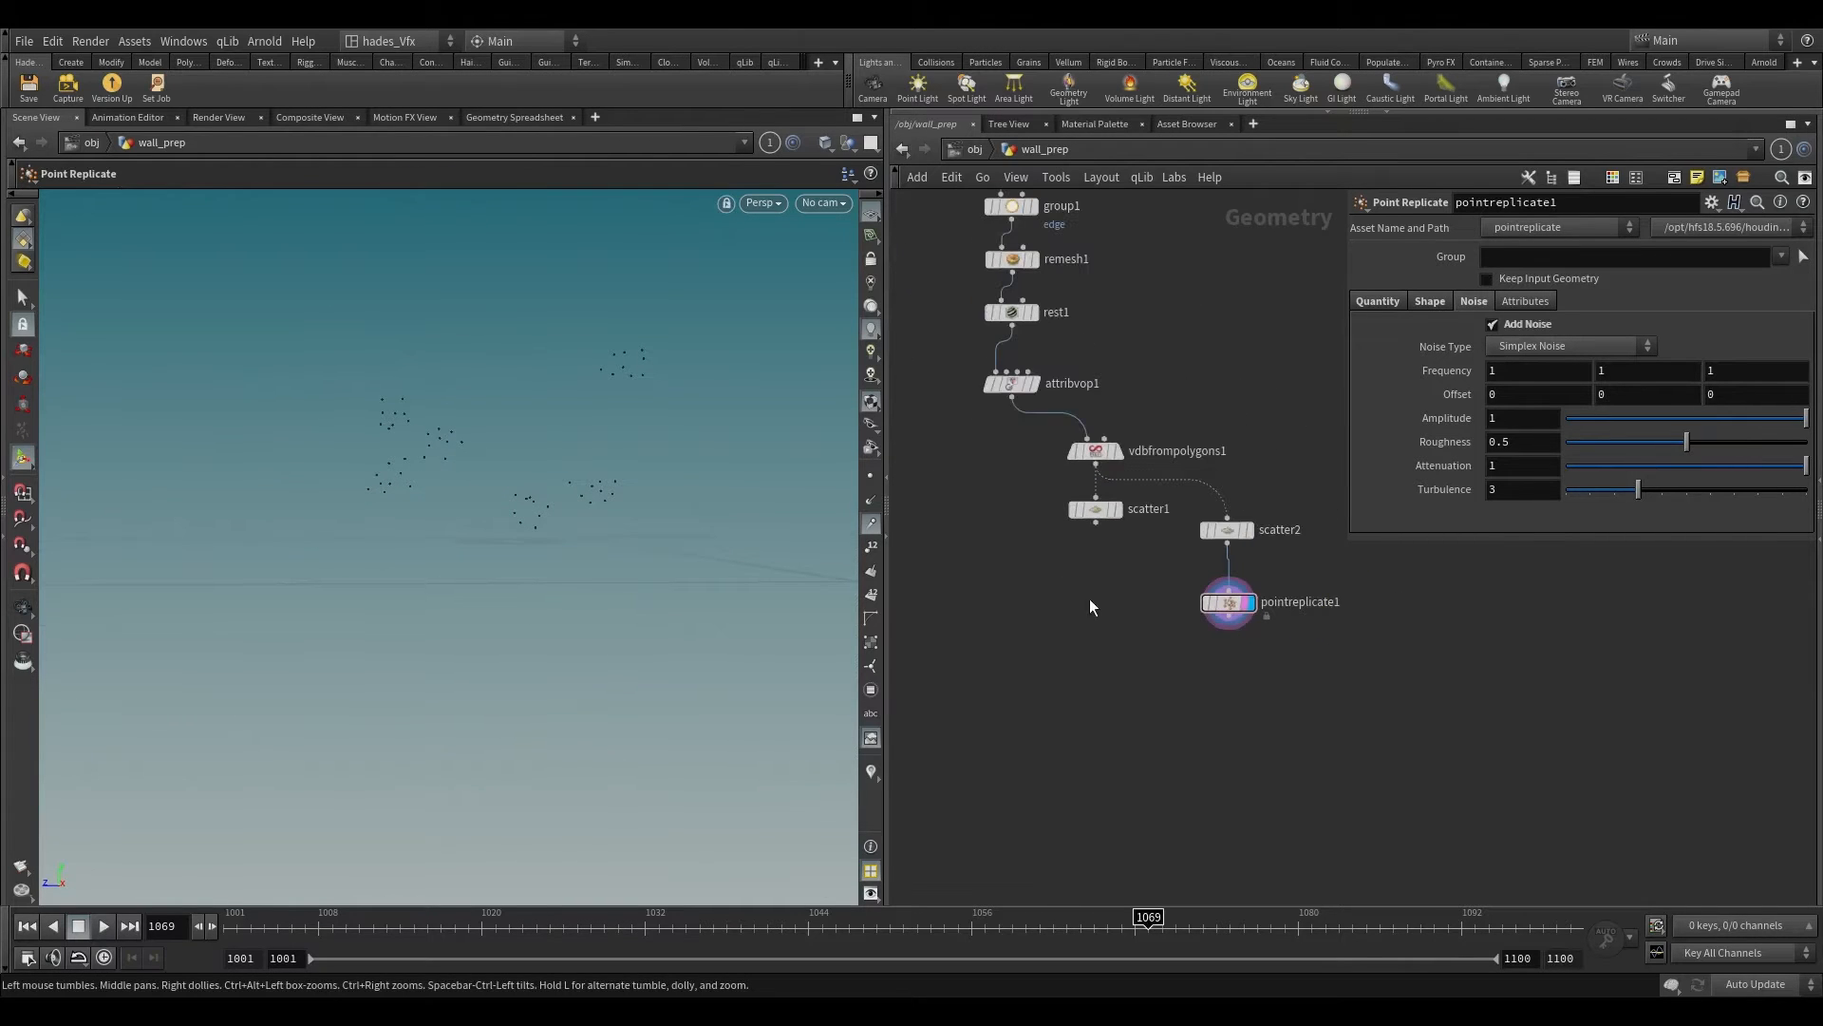
click(1095, 509)
shift+click(1247, 598)
alt+drag(1229, 617, 1139, 665)
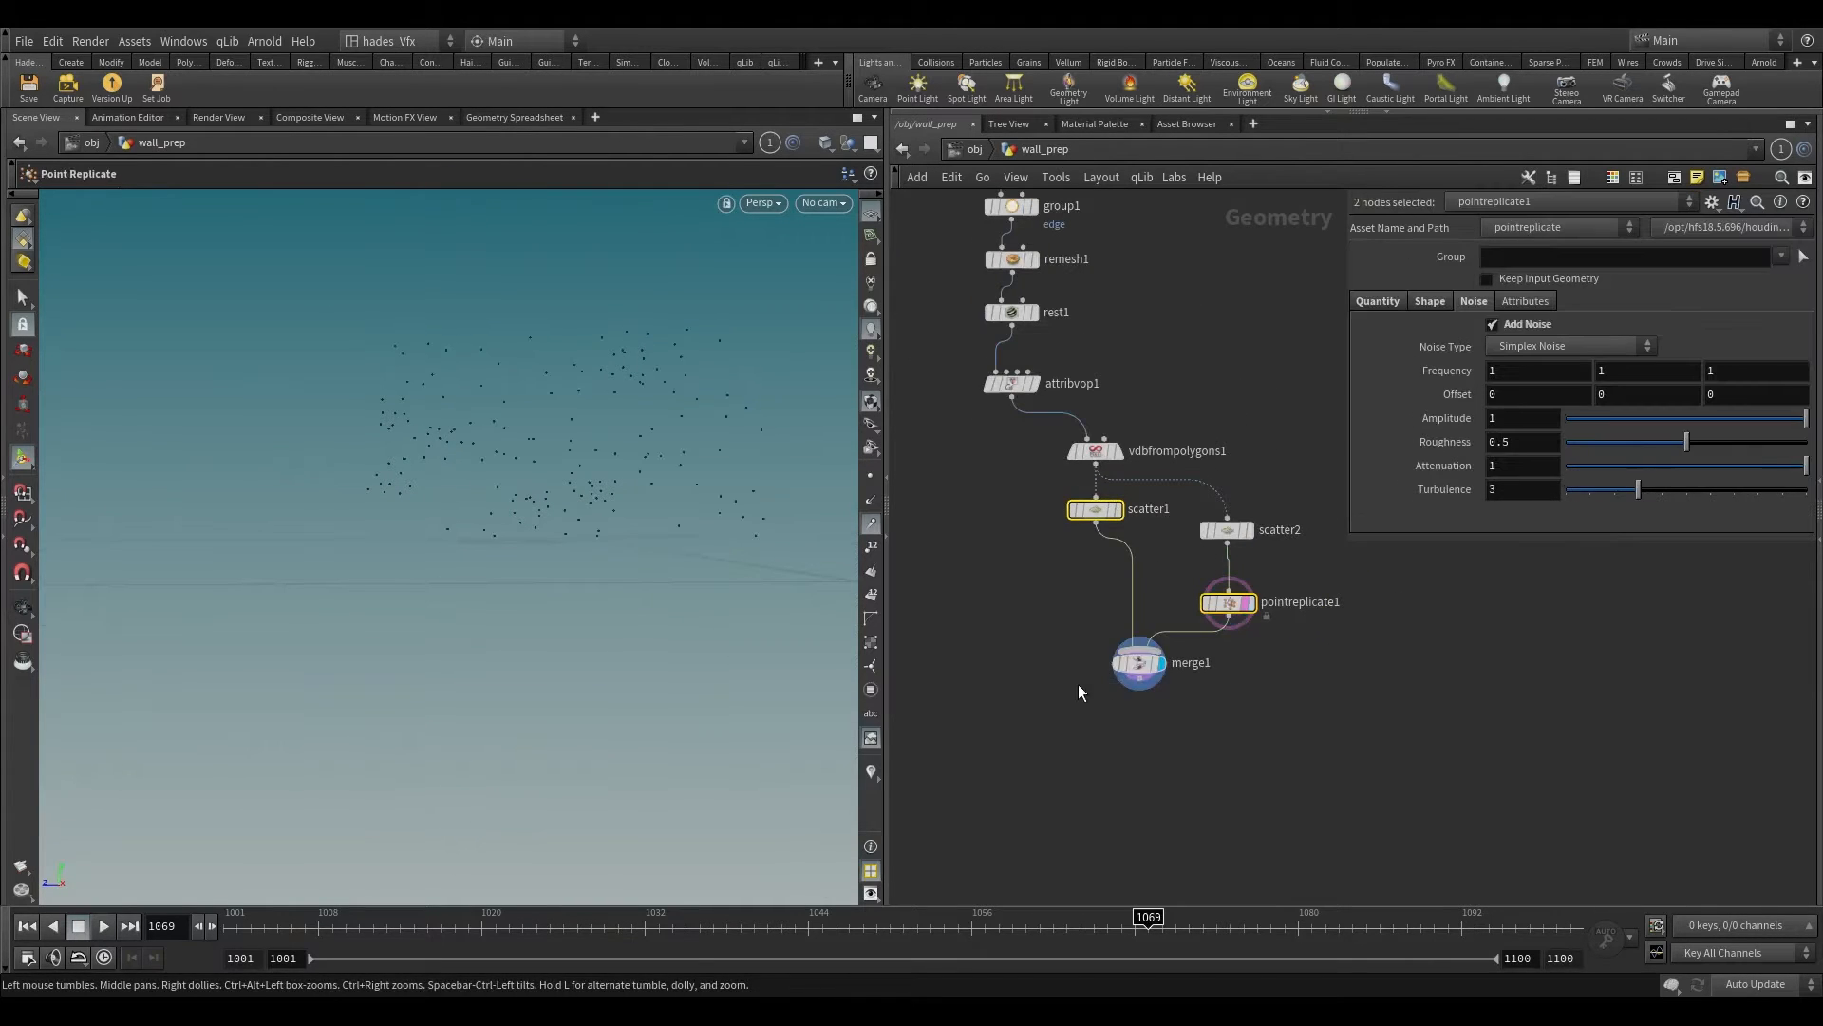
Step: Add a Voronoi Fracture node to the network below the Merge node
click(1144, 664)
key(Tab)
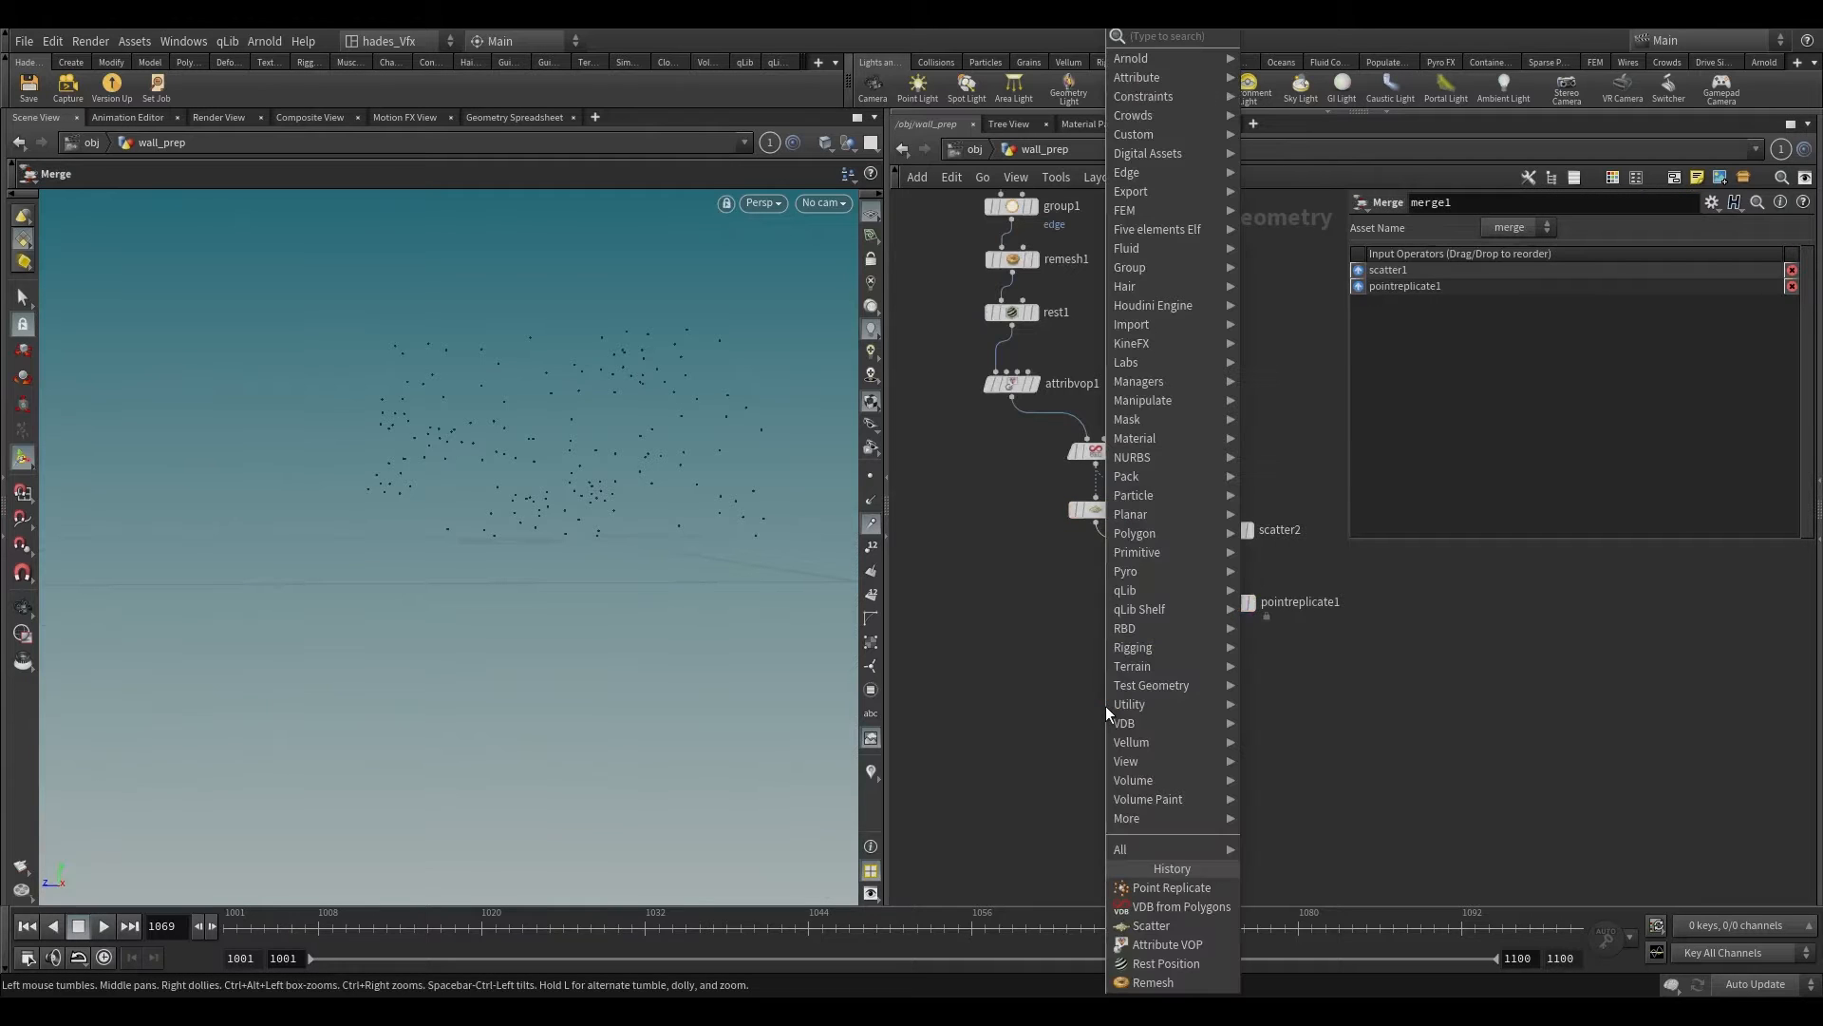
text(voro)
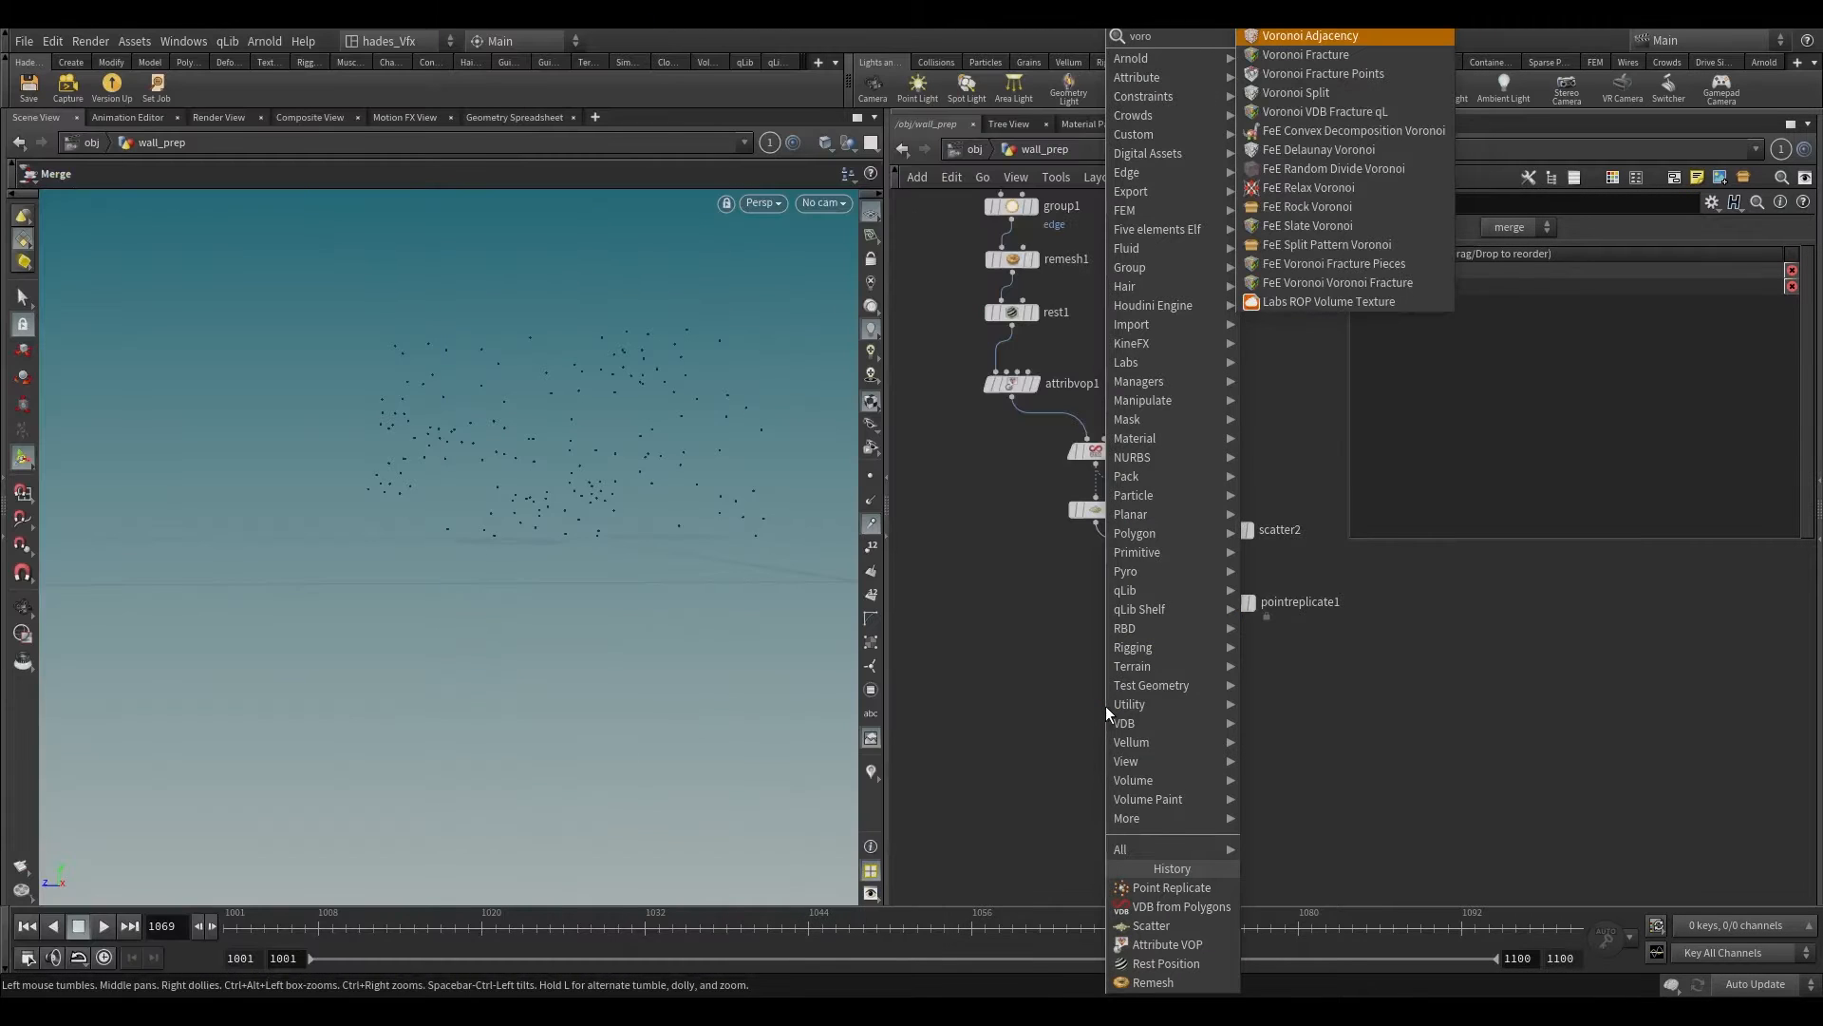
key(Down)
key(Return)
click(1007, 788)
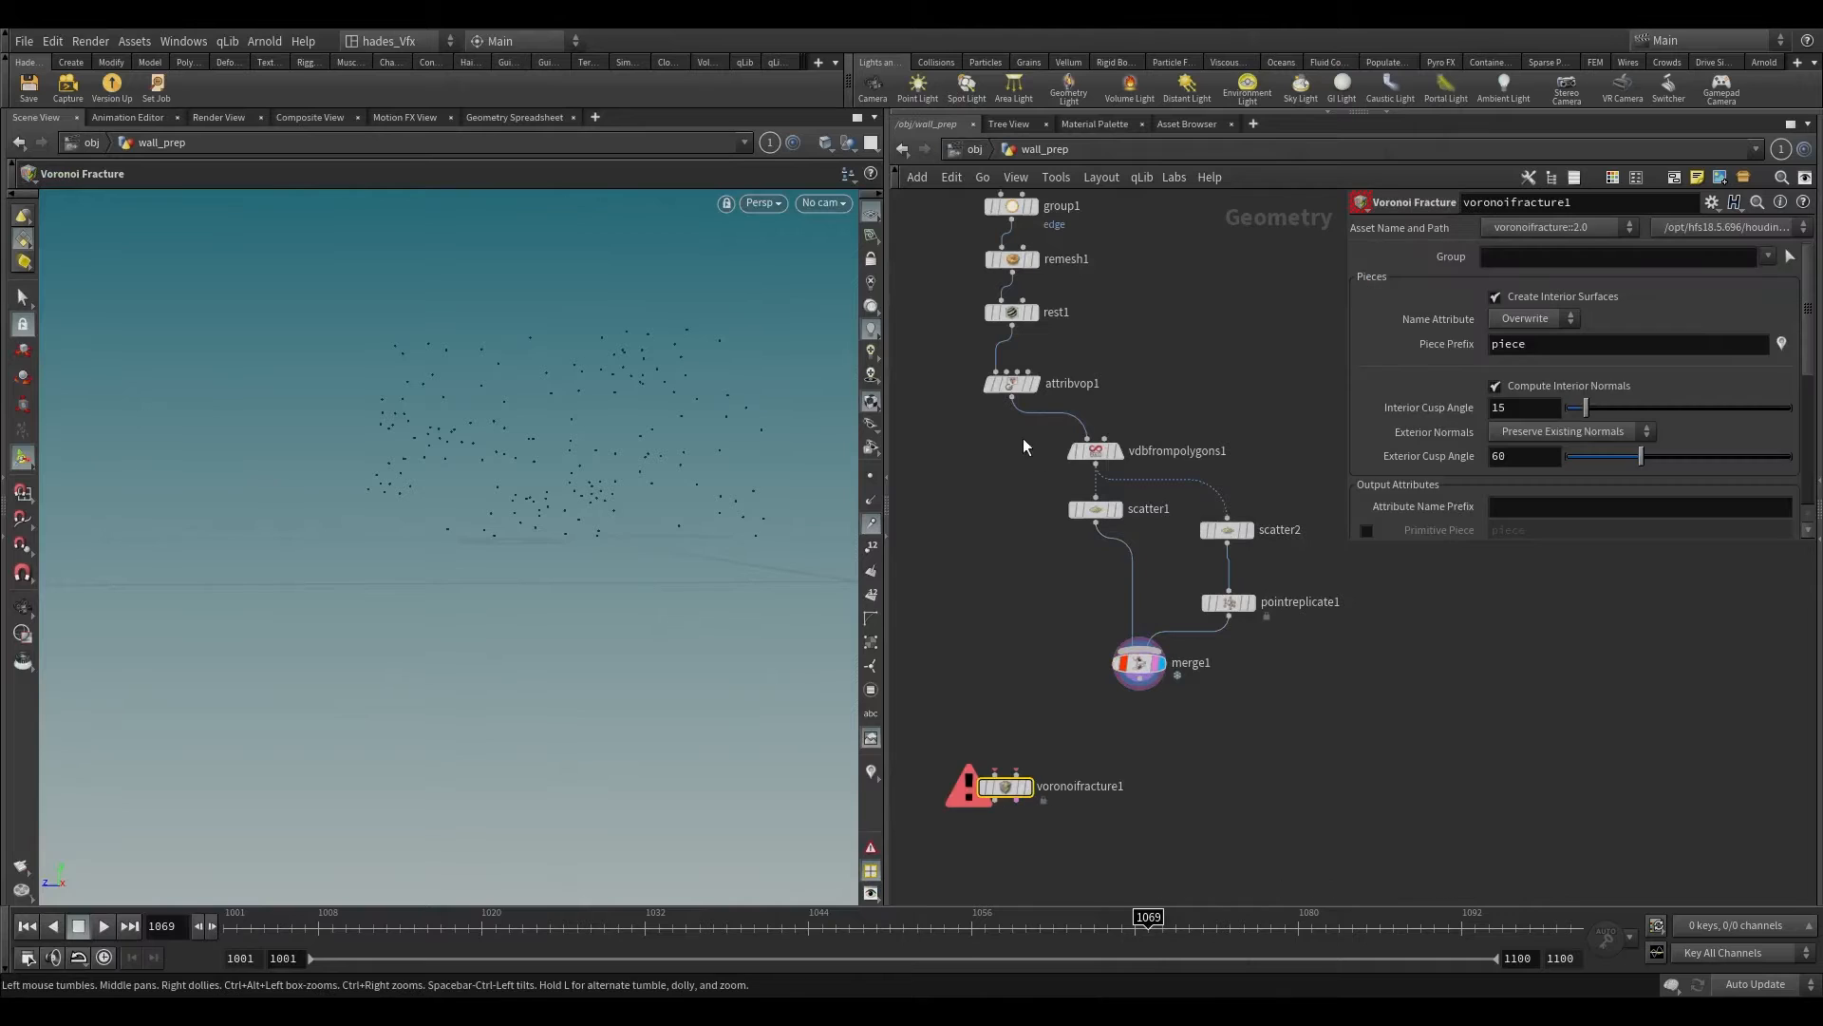
Step: Connect attribvop1 to the Voronoi Fracture's first input and the unlocked merge1 to its second input
click(994, 770)
scroll(1115, 698, up, 3)
mouse_move(1160, 634)
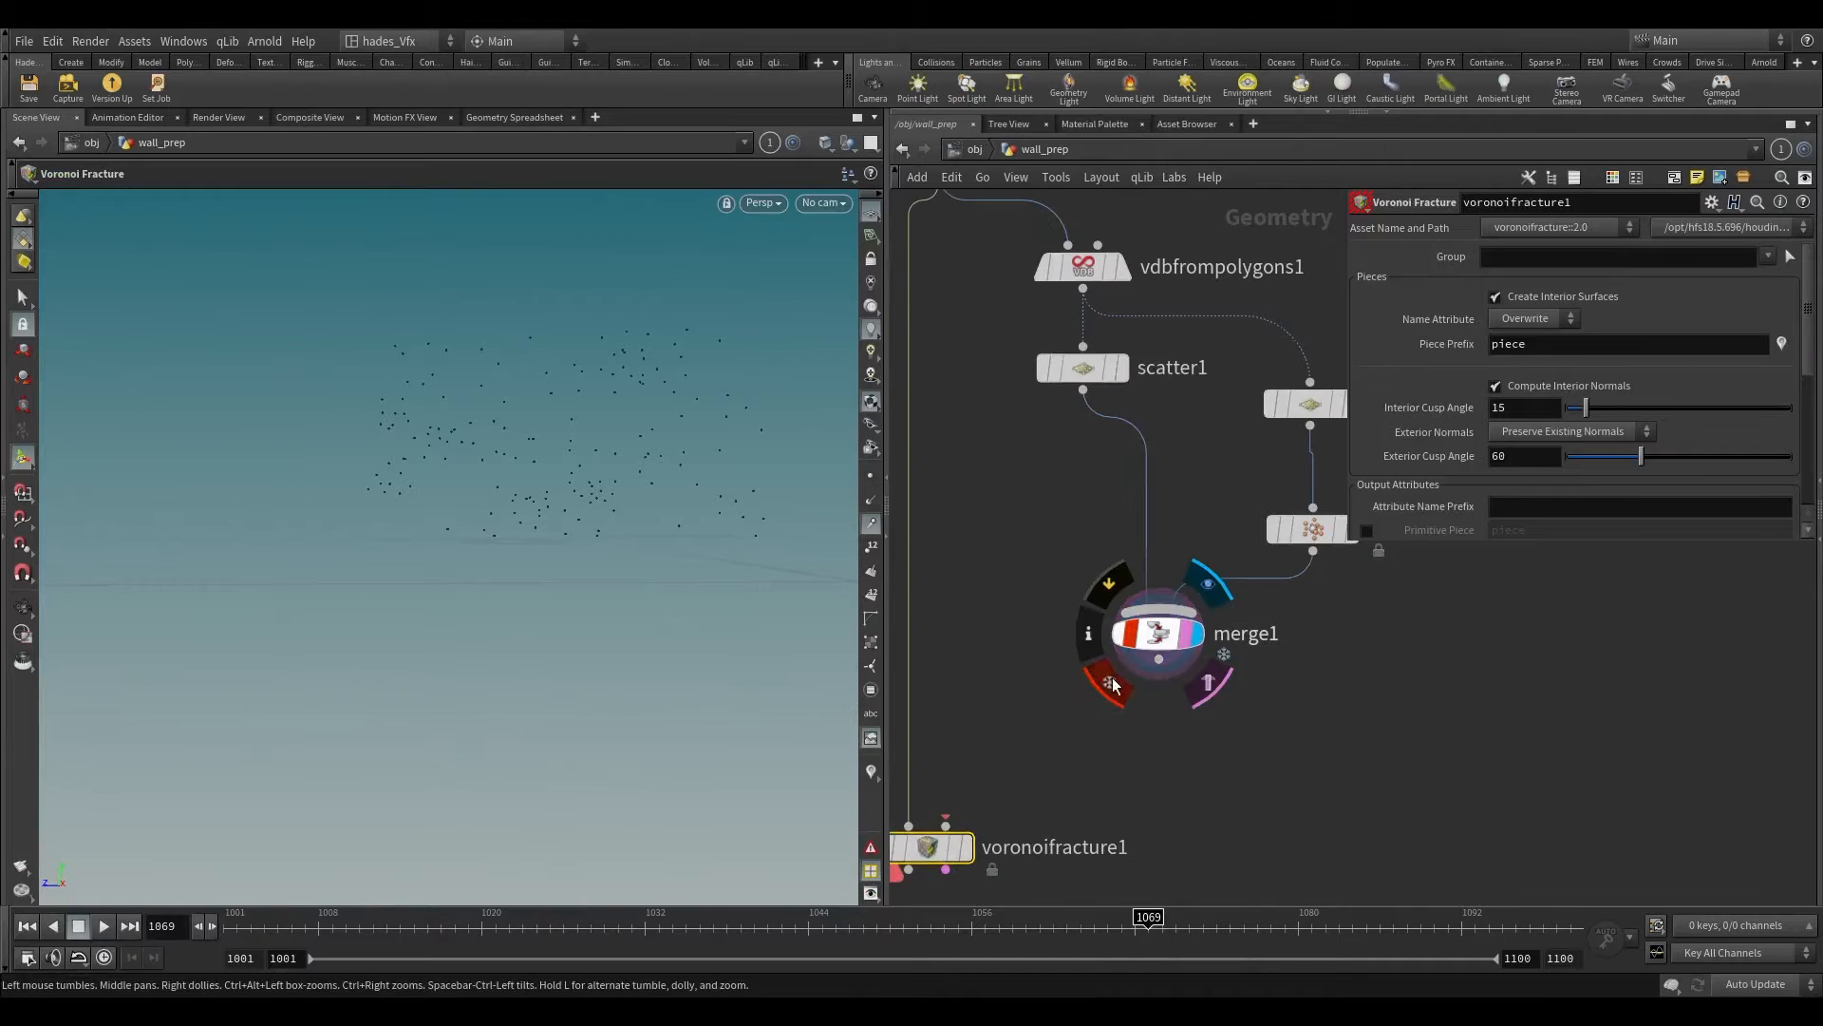
click(1112, 680)
click(1143, 755)
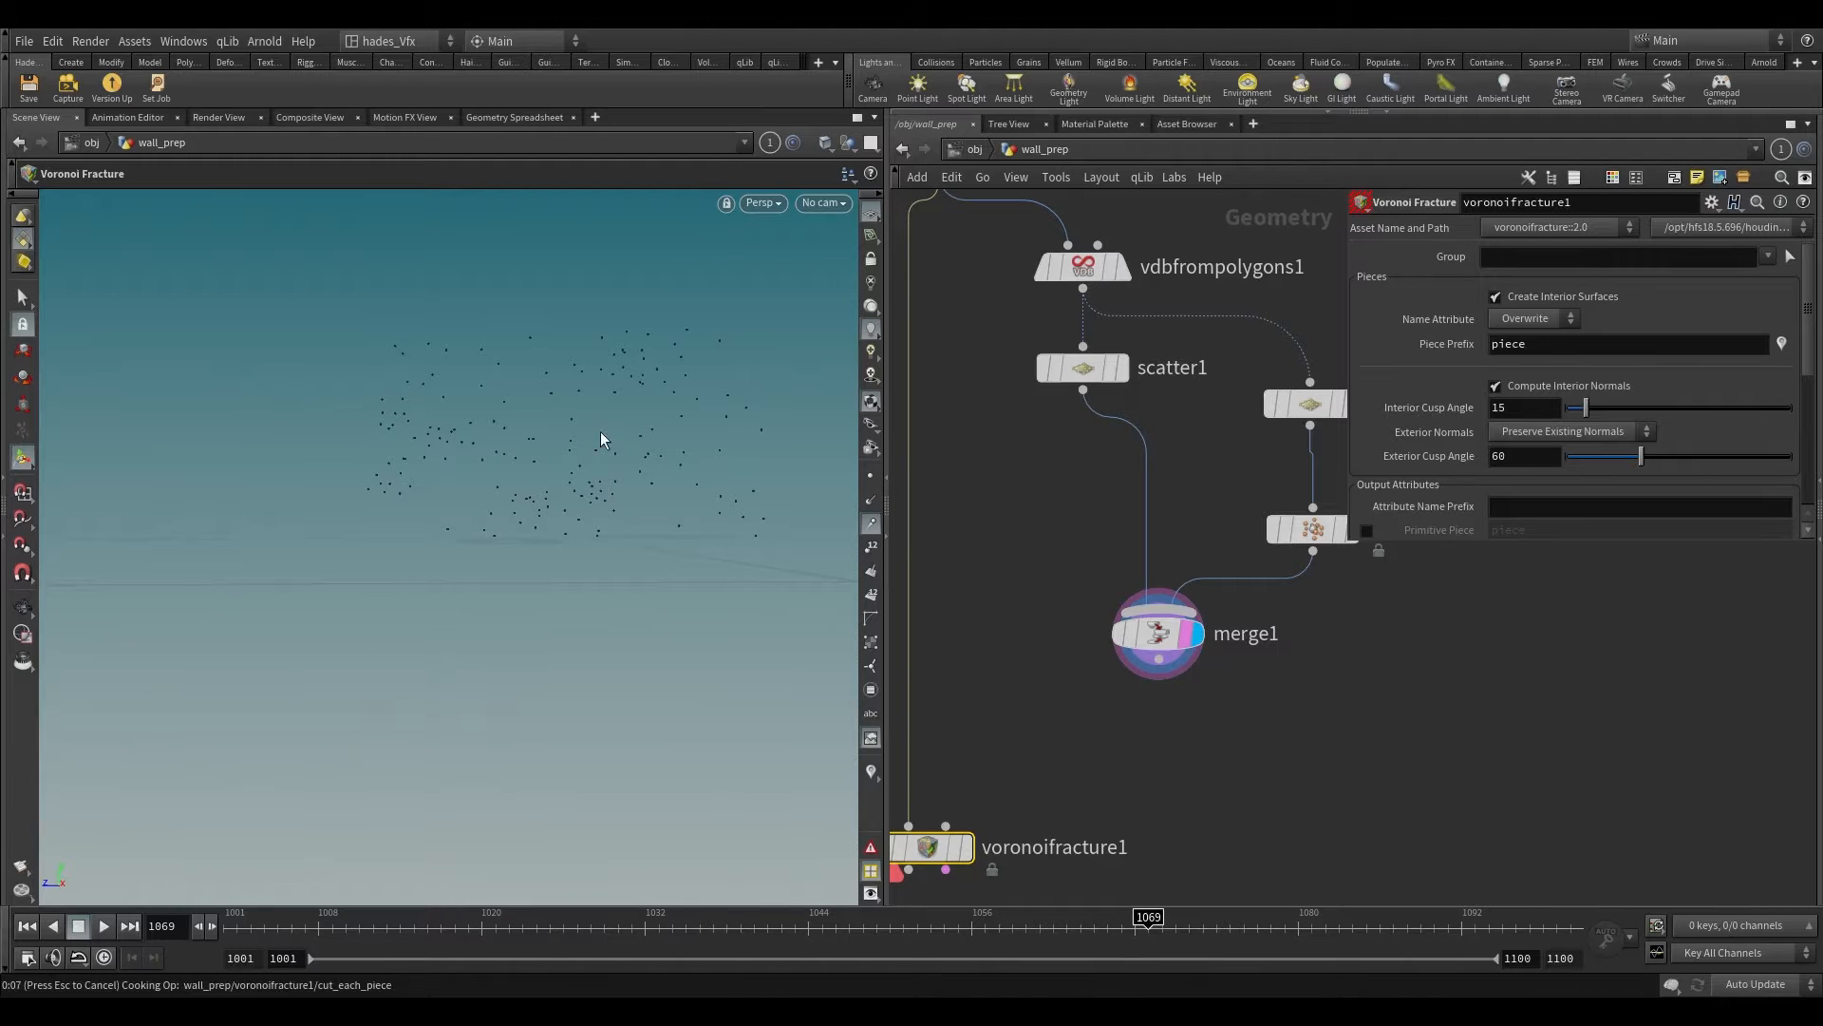
Step: Make the Voronoi Fracture node the displayed node
alt+right_drag(621, 414, 679, 67)
scroll(1173, 663, up, 2)
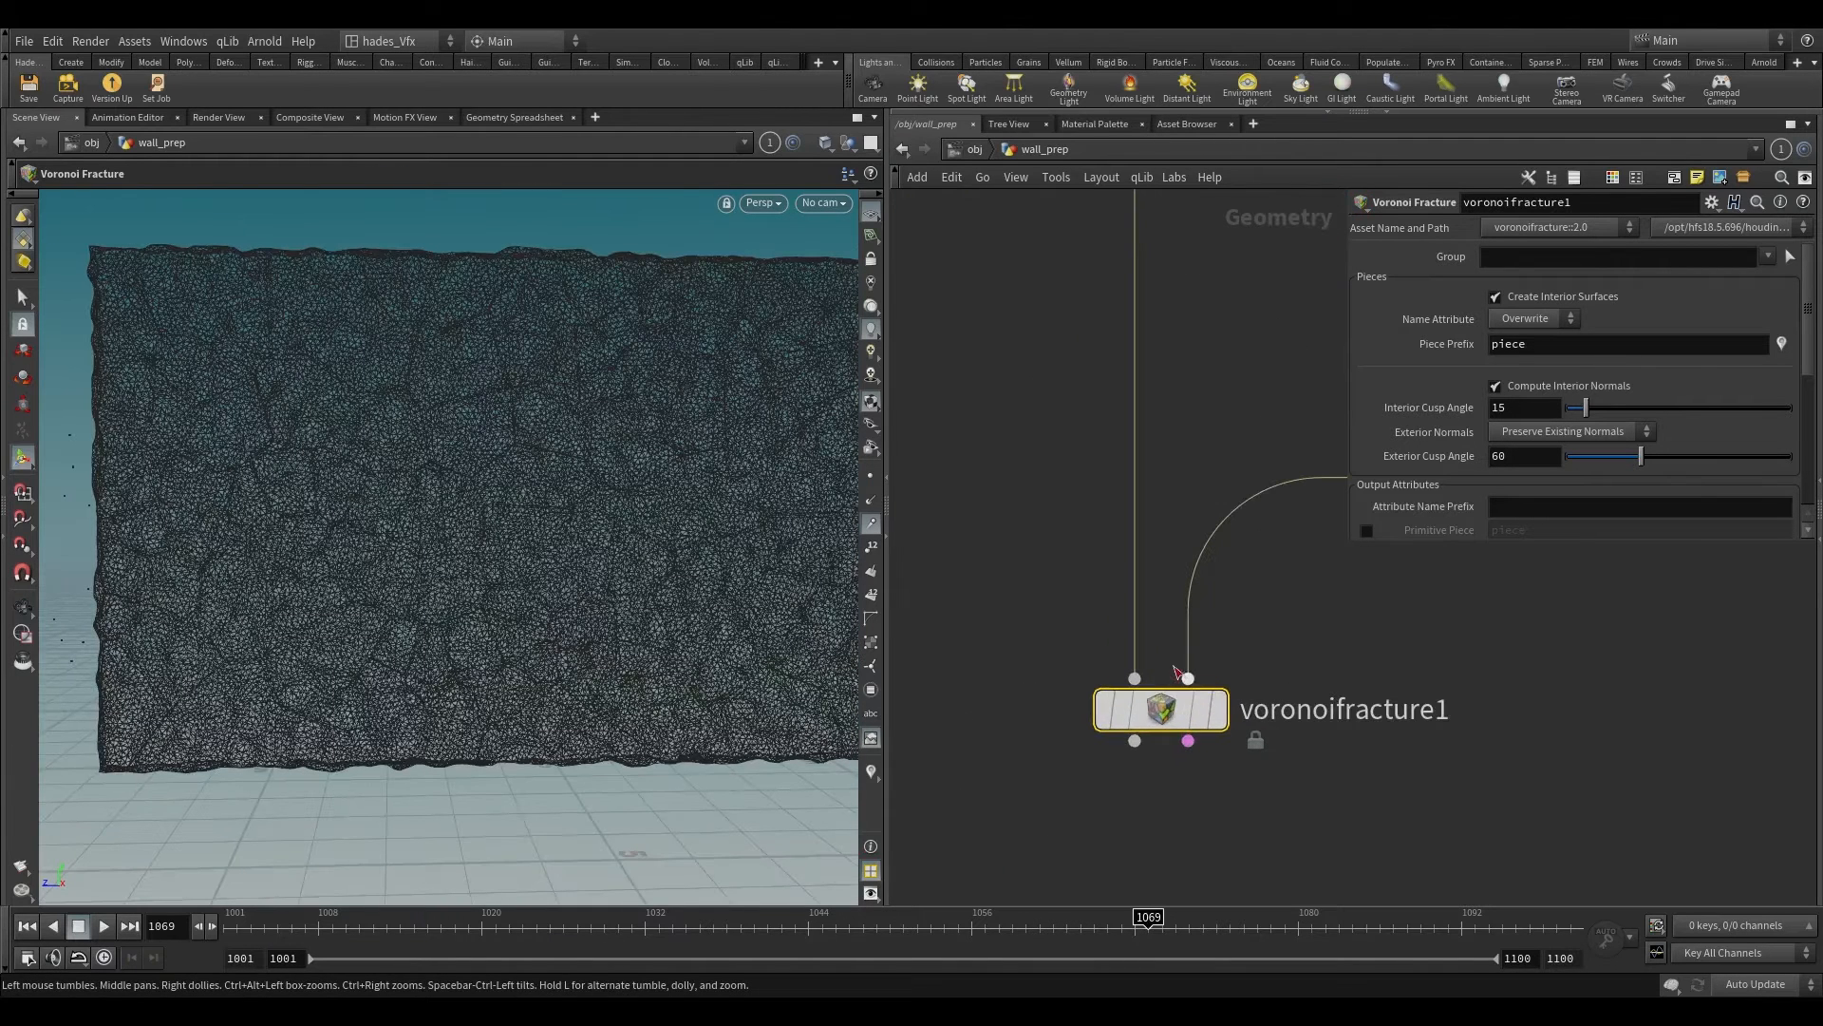
click(1221, 717)
key(Escape)
Step: Examine the surface of the fractured wall from several angles, toggling the viewport's wireframe shading
drag(683, 570, 338, 550)
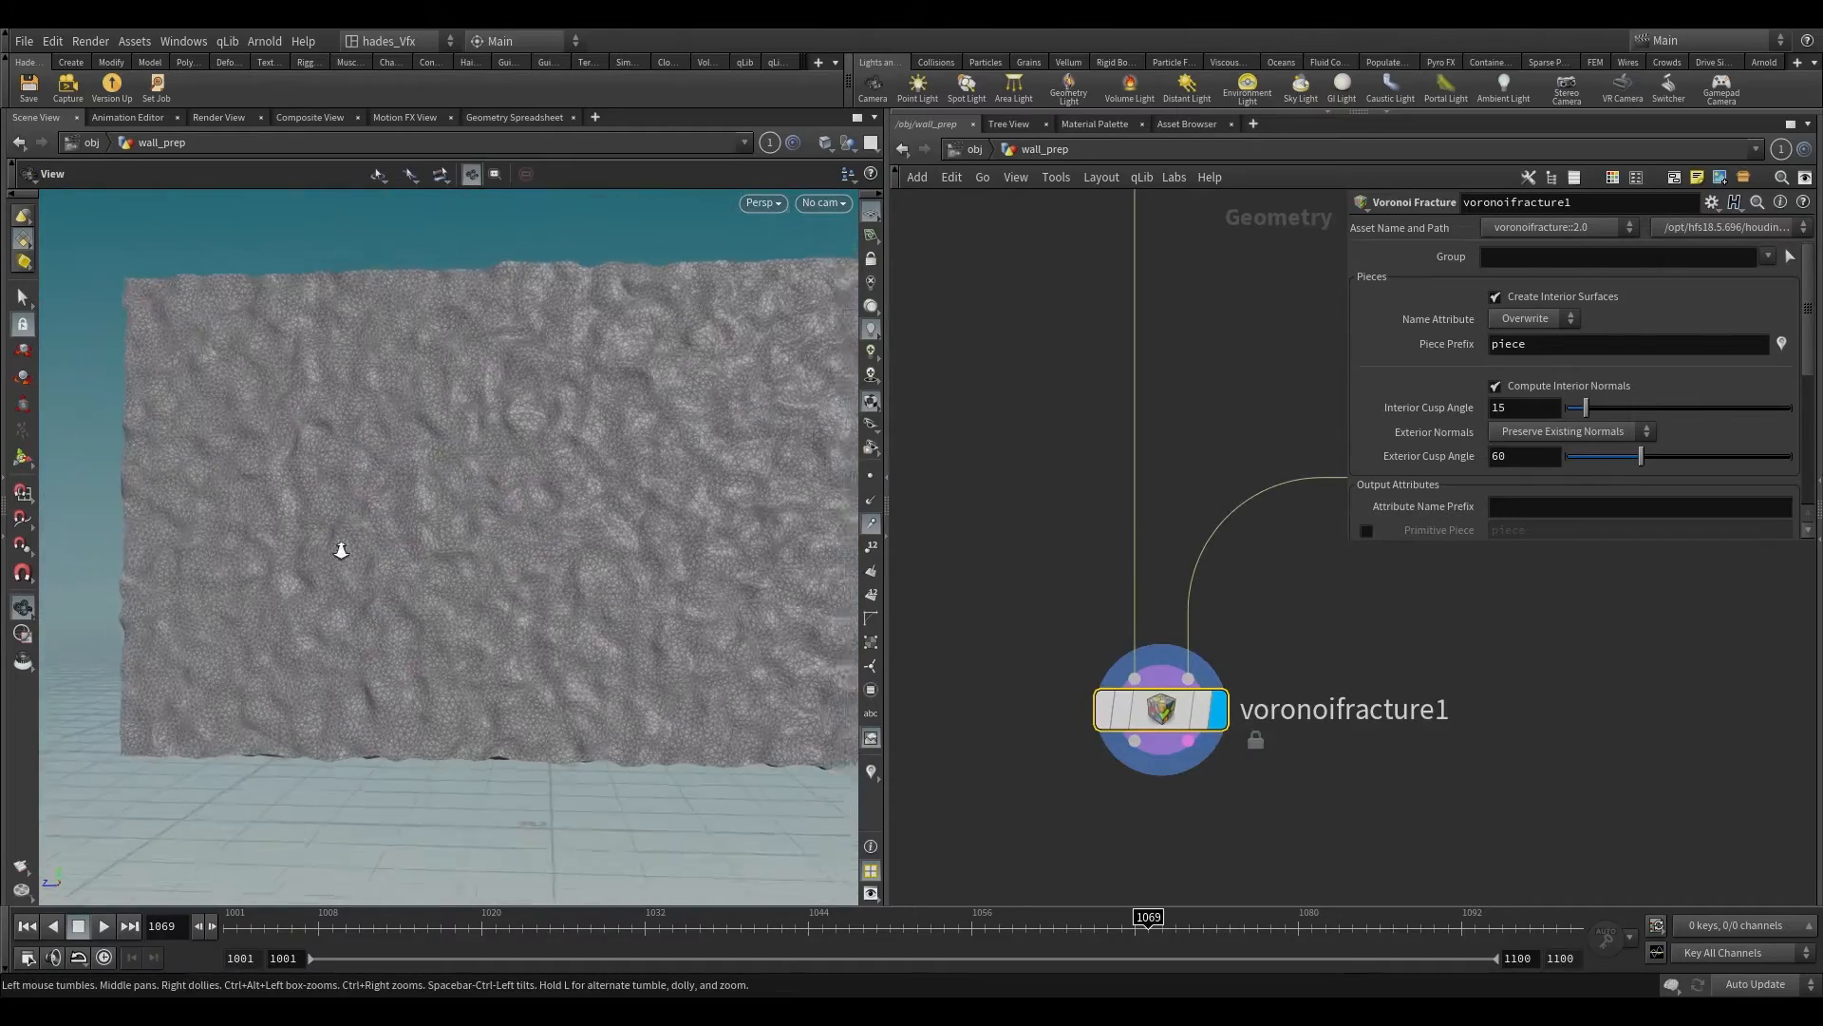
alt+right_drag(338, 549, 435, 545)
alt+drag(436, 545, 455, 584)
scroll(956, 598, down, 1)
scroll(955, 592, down, 2)
middle_drag(955, 593, 988, 400)
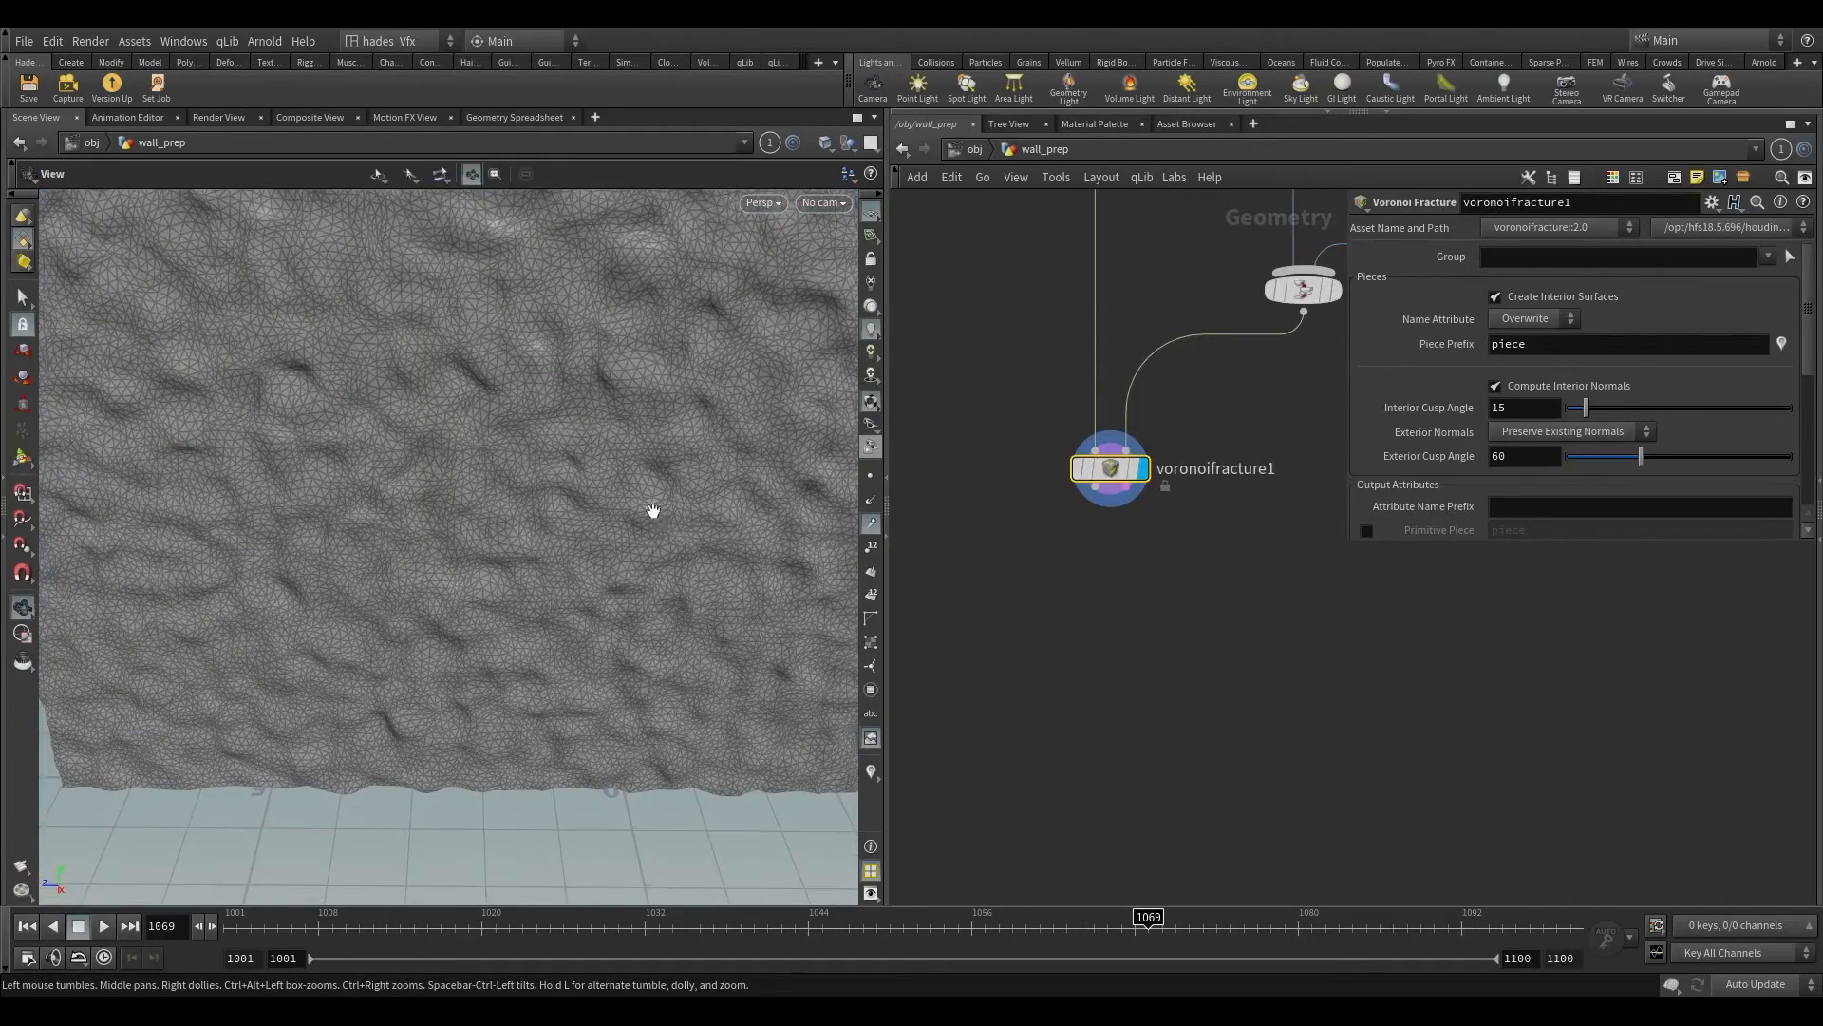
key(shift+w)
alt+right_drag(652, 509, 607, 430)
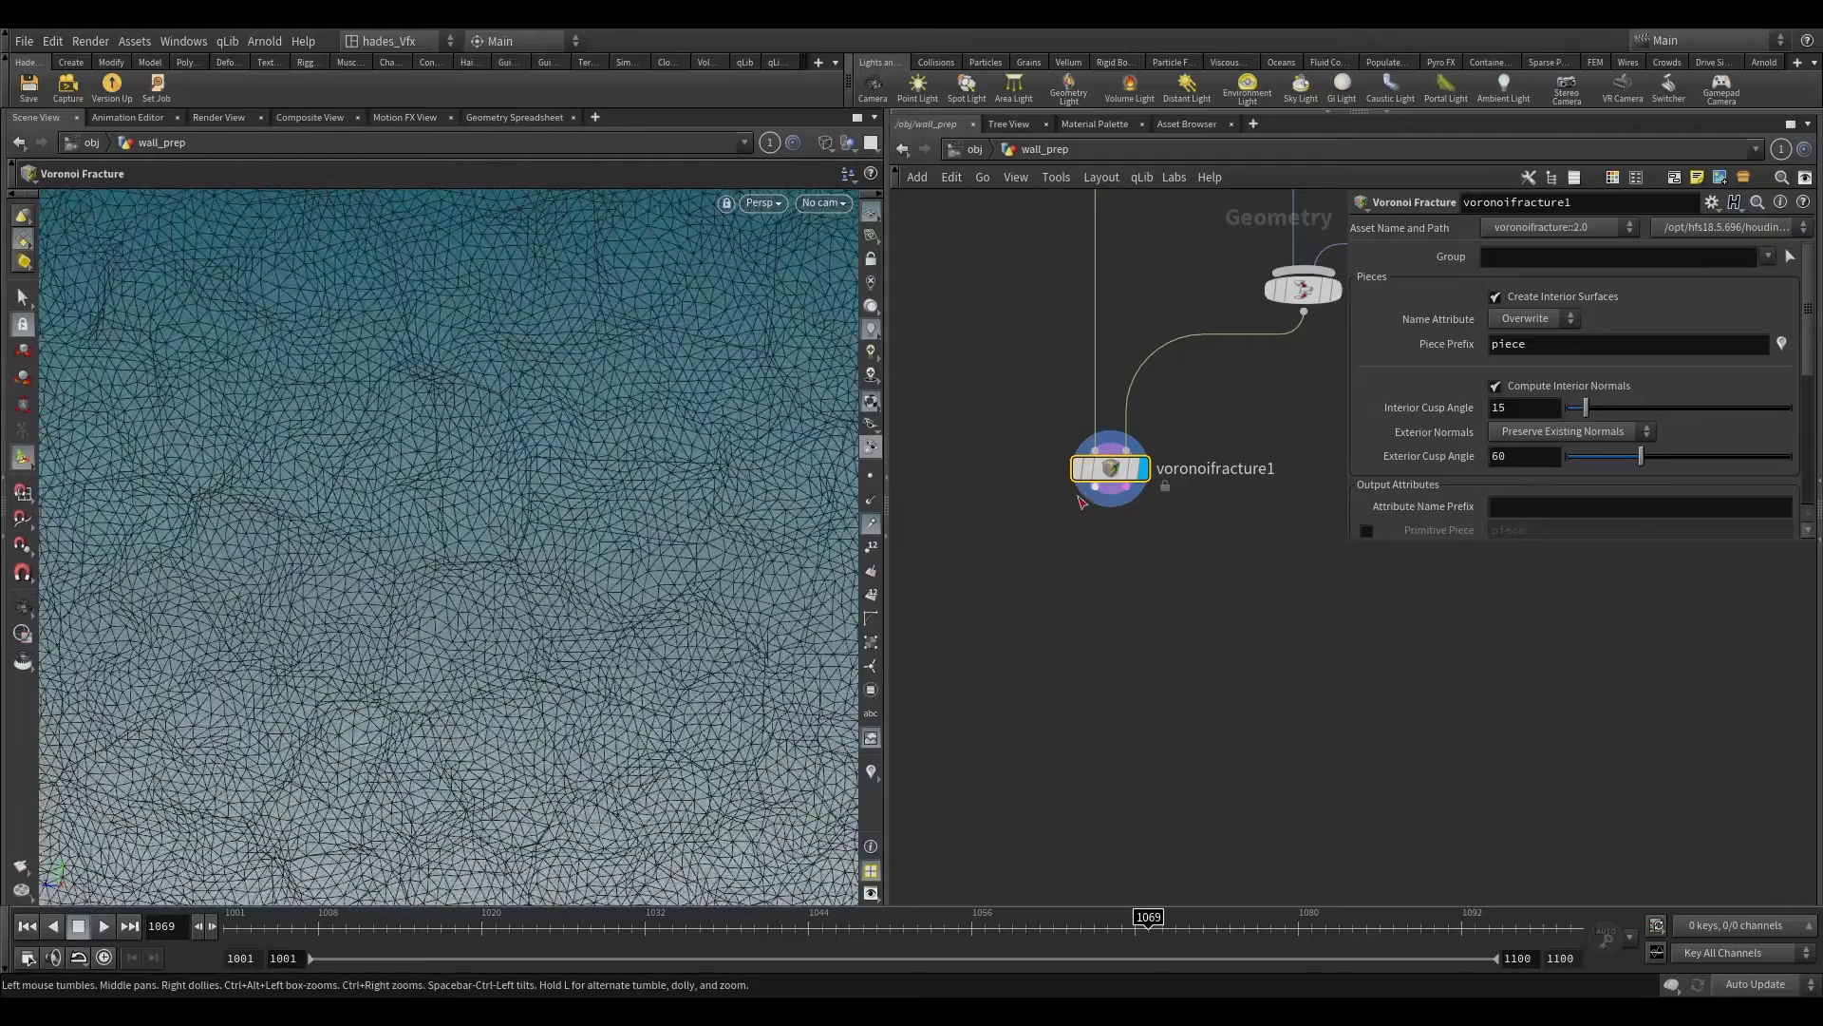
Step: Attach an Exploded View node to the first output of the Voronoi Fracture node and display it
click(1094, 487)
key(Tab)
text(ex)
key(Return)
click(951, 594)
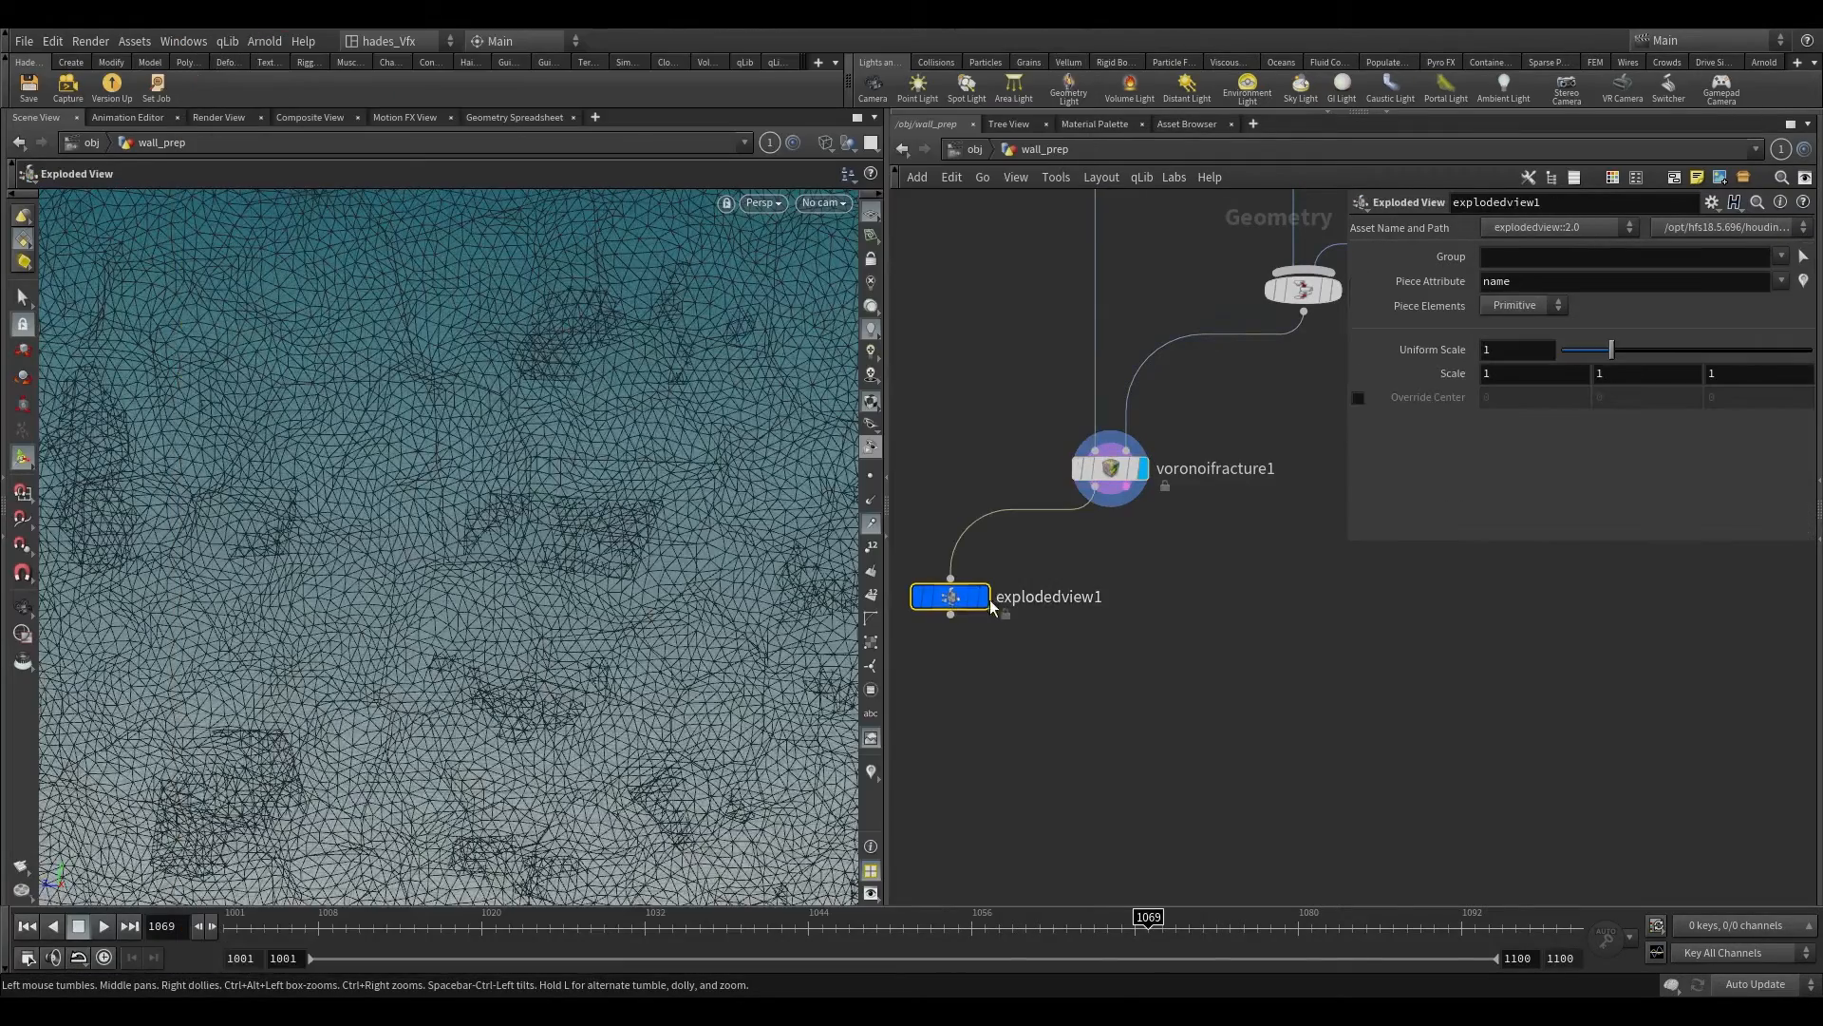
key(shift+w)
Step: Examine the exploded wall pieces from several angles and read the Exploded View node's geometry attributes and groups
mouse_move(557, 479)
alt+mouse_down()
mouse_move(566, 500)
mouse_move(436, 522)
mouse_move(600, 525)
alt+mouse_up()
alt+right_drag(600, 525, 504, 627)
alt+drag(505, 626, 456, 635)
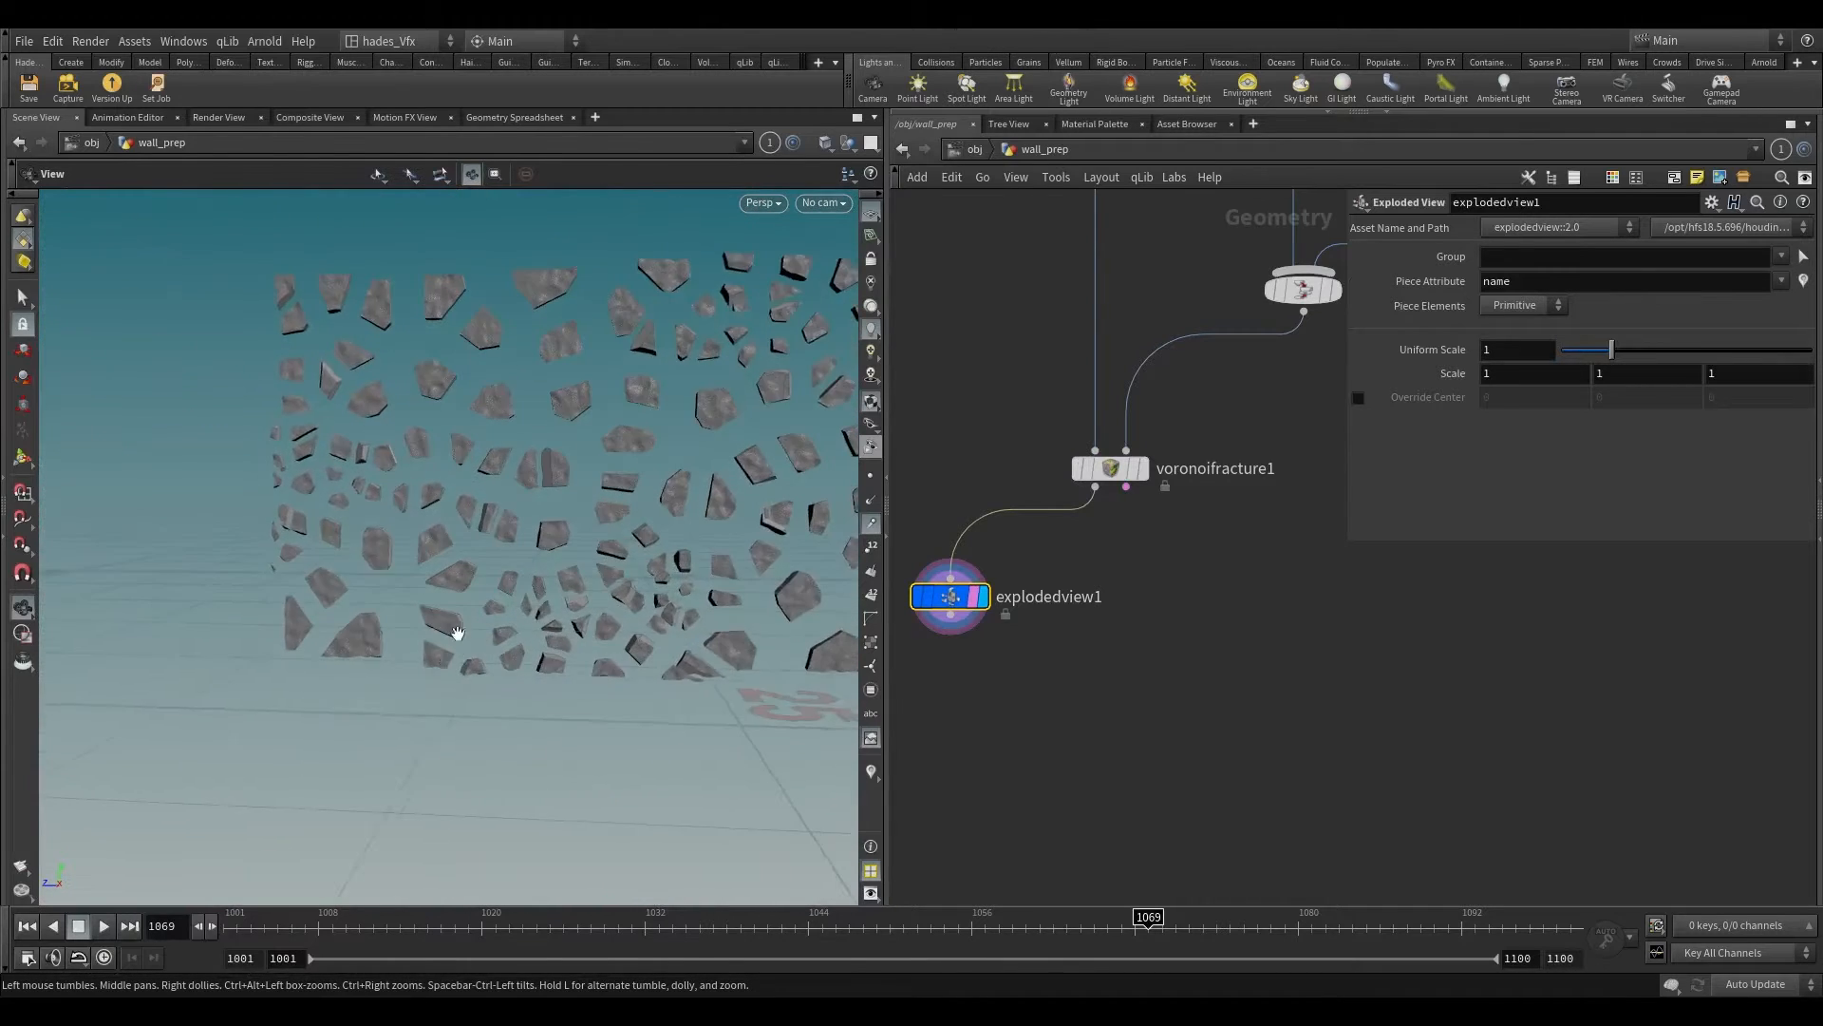
alt+right_drag(456, 634, 576, 324)
key(Return)
middle_click(943, 599)
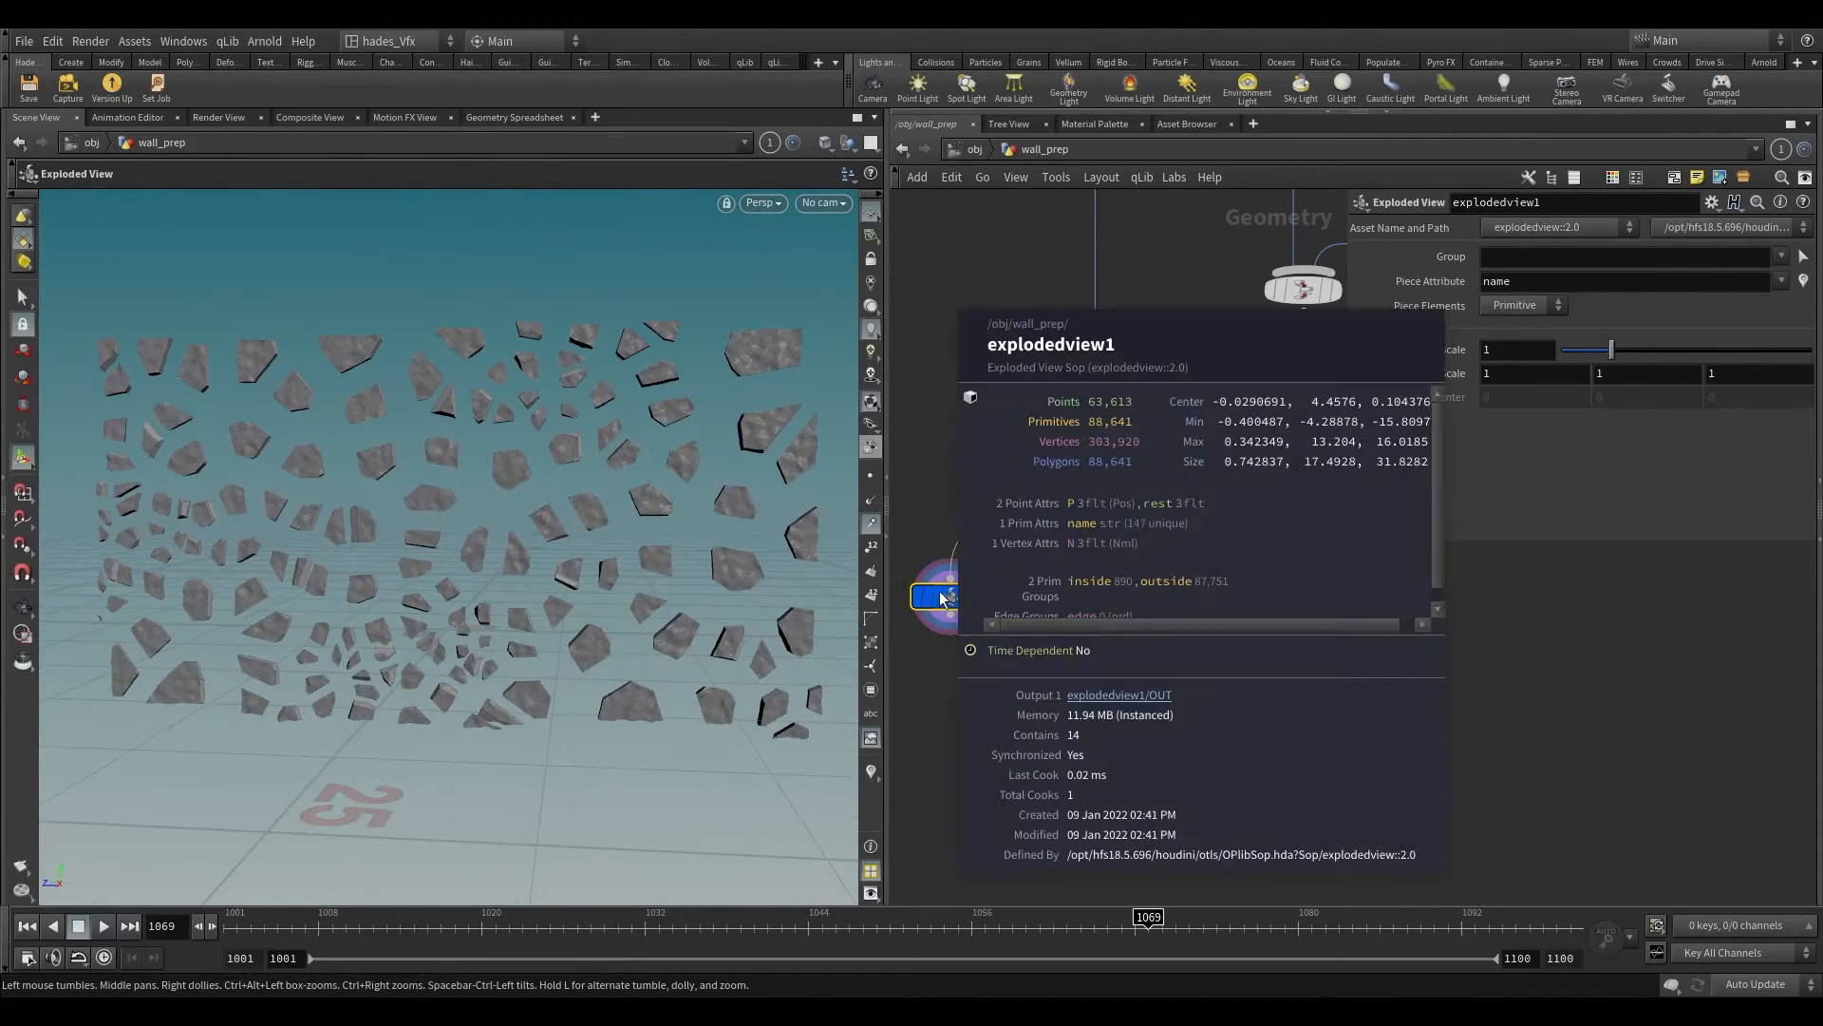
middle_drag(1098, 526, 1129, 527)
middle_click(968, 596)
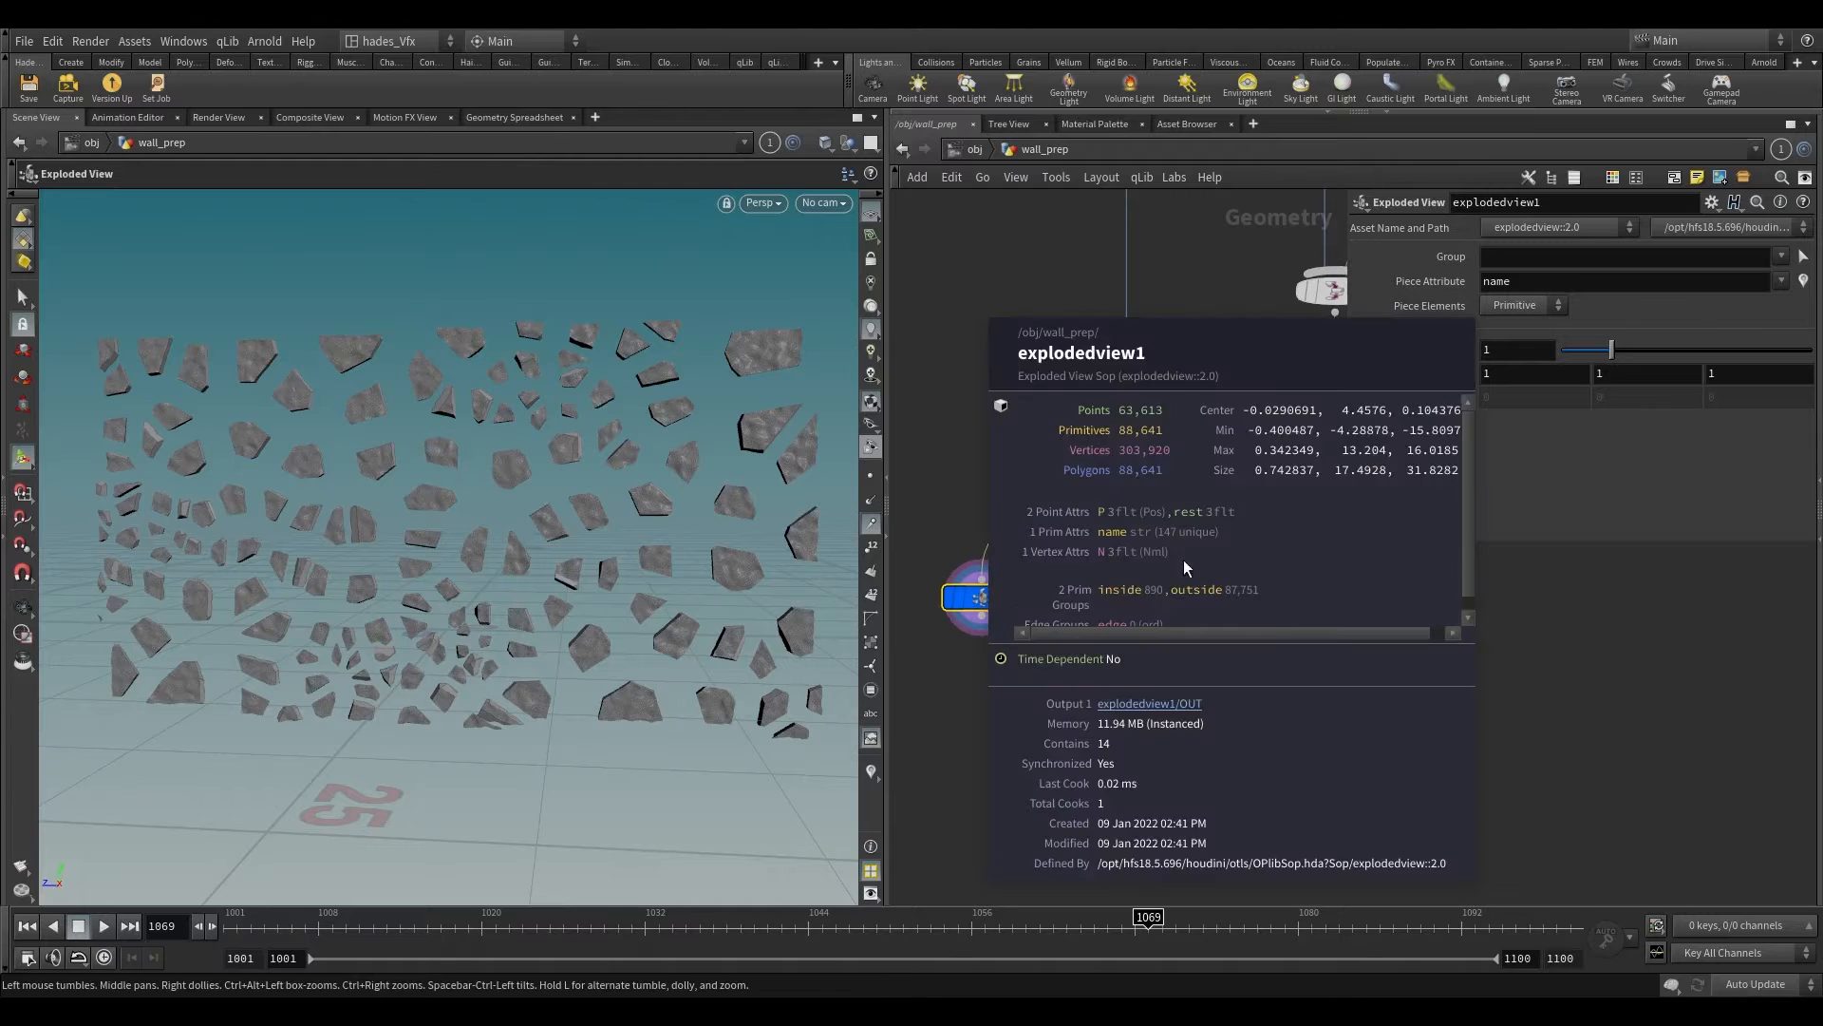
Step: Add a displayed Attribute Wrangle node to the first output of the Voronoi Fracture node and stay at the wall_prep level
click(1170, 561)
key(Tab)
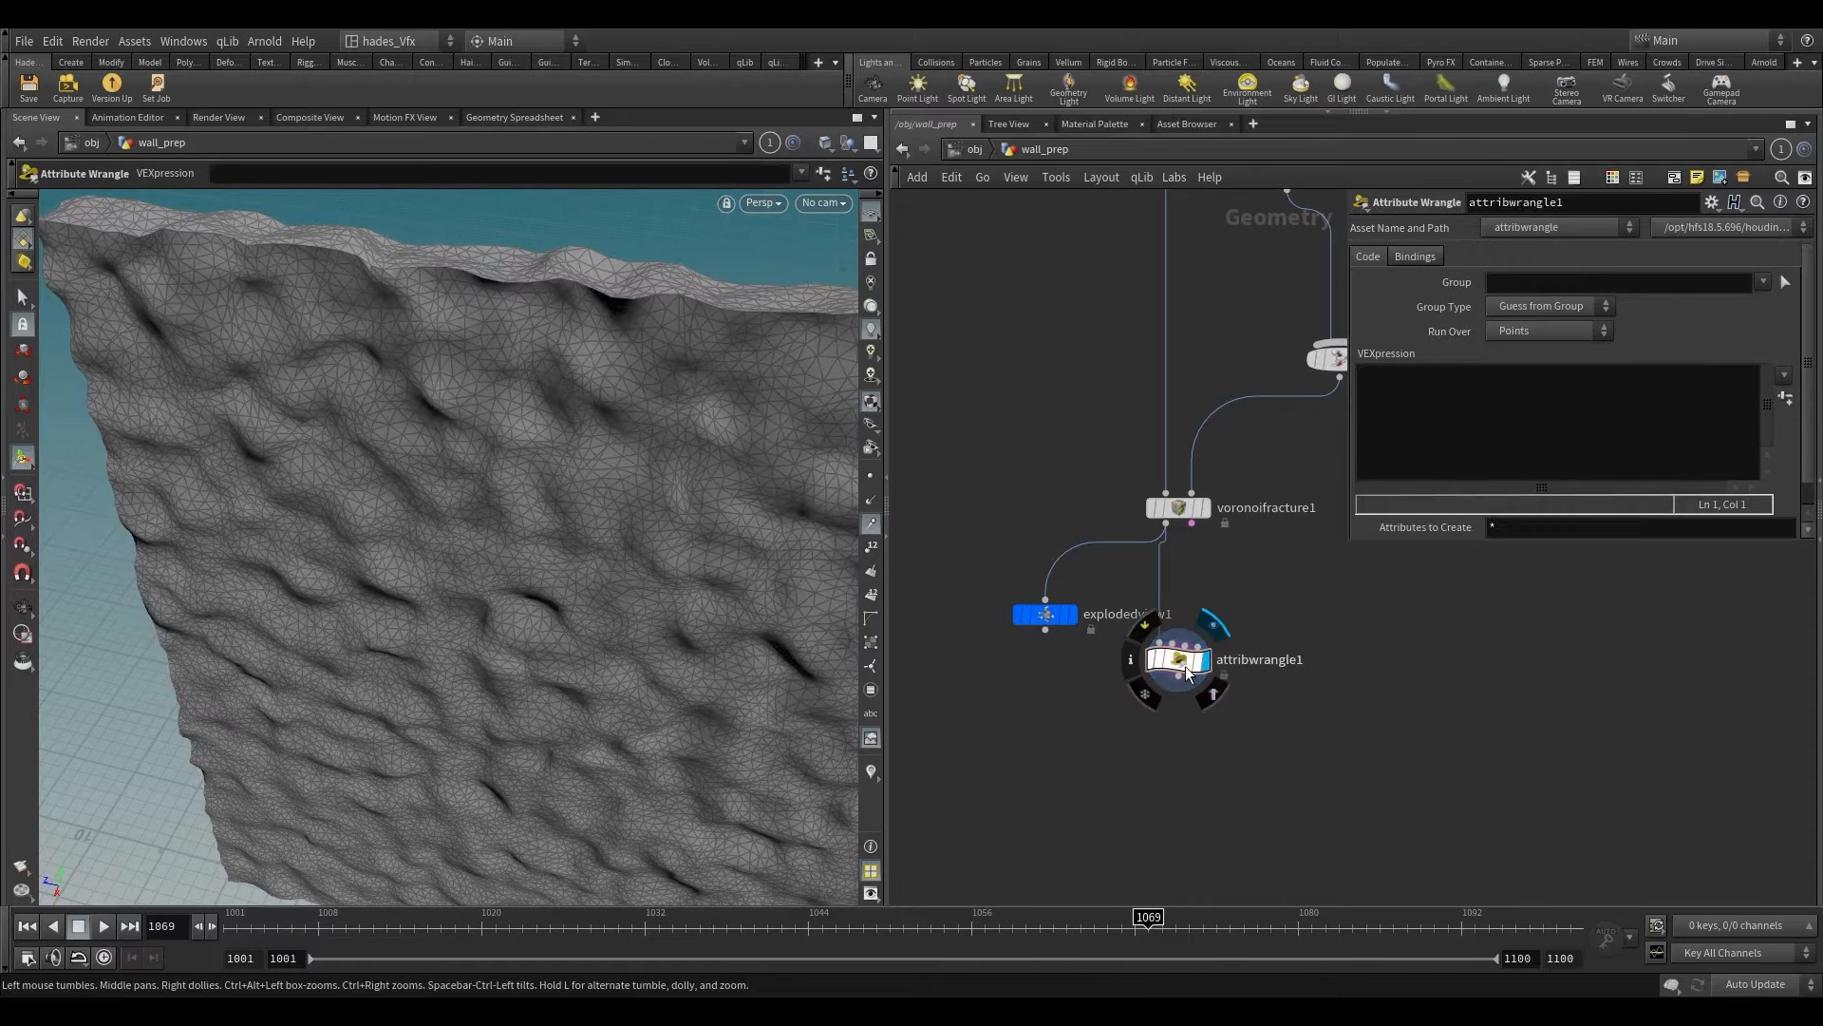
double_click(1186, 669)
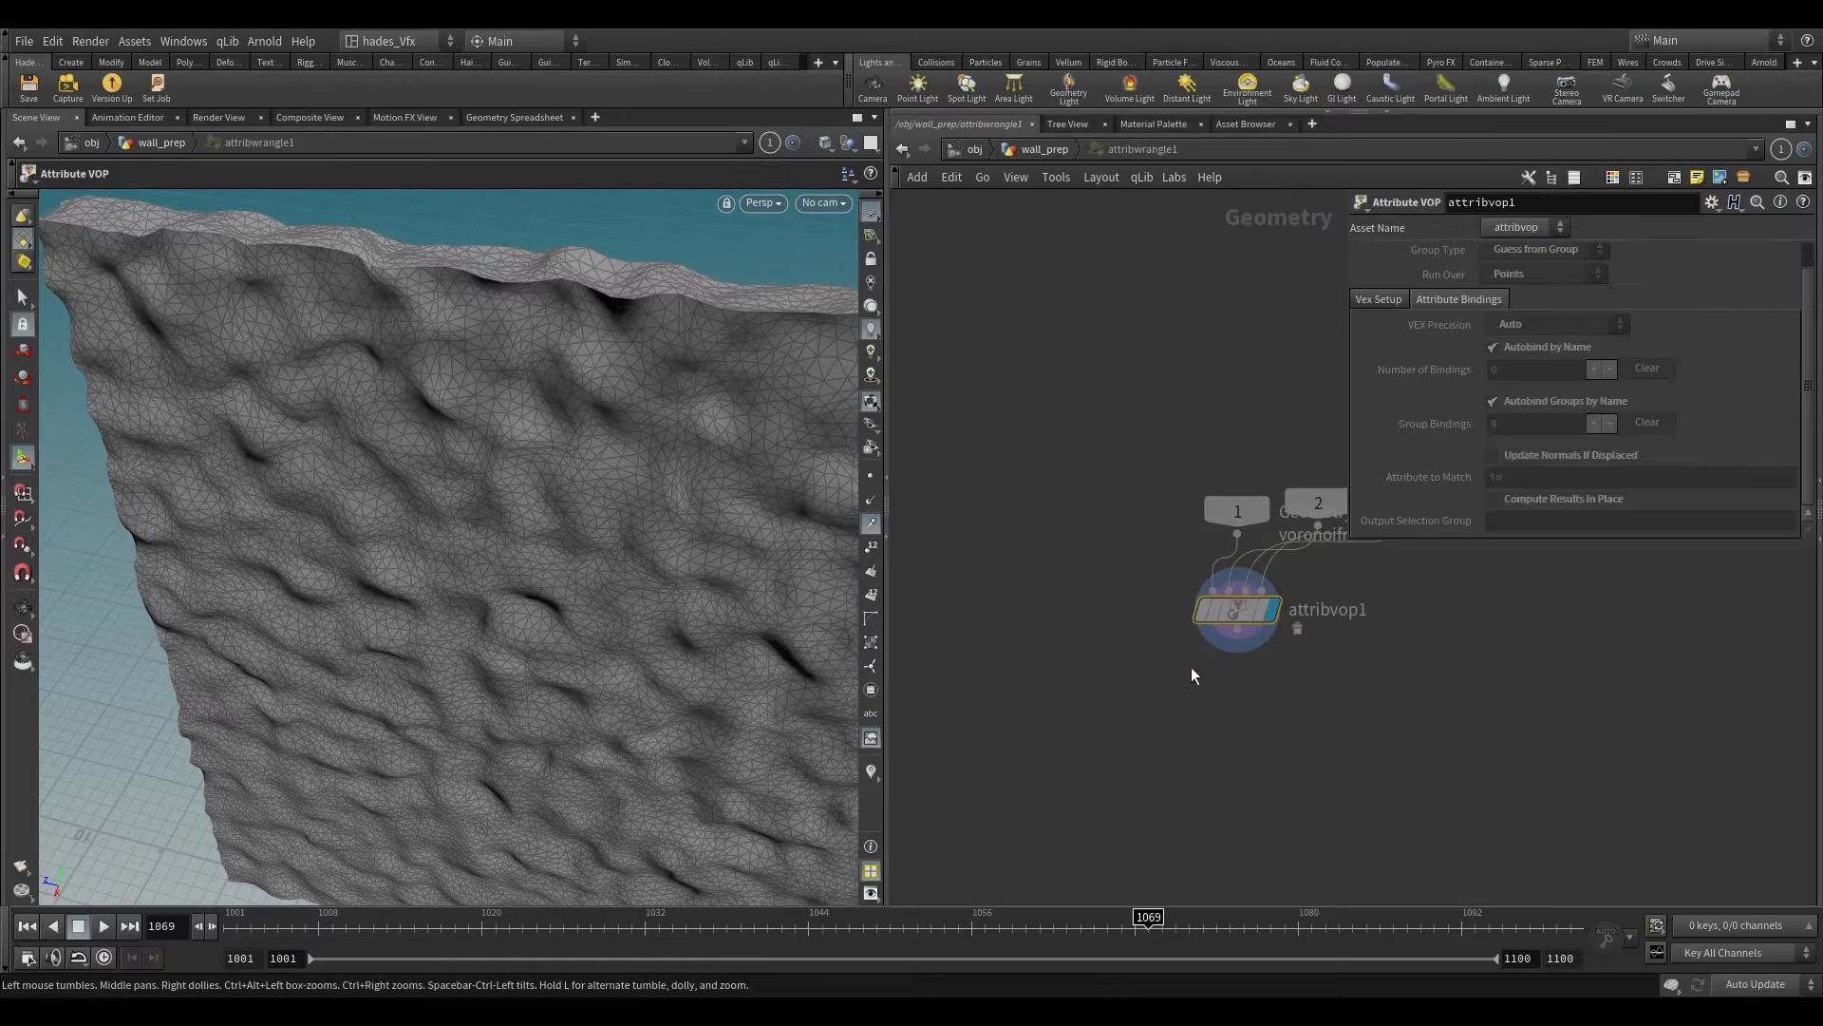
click(1045, 151)
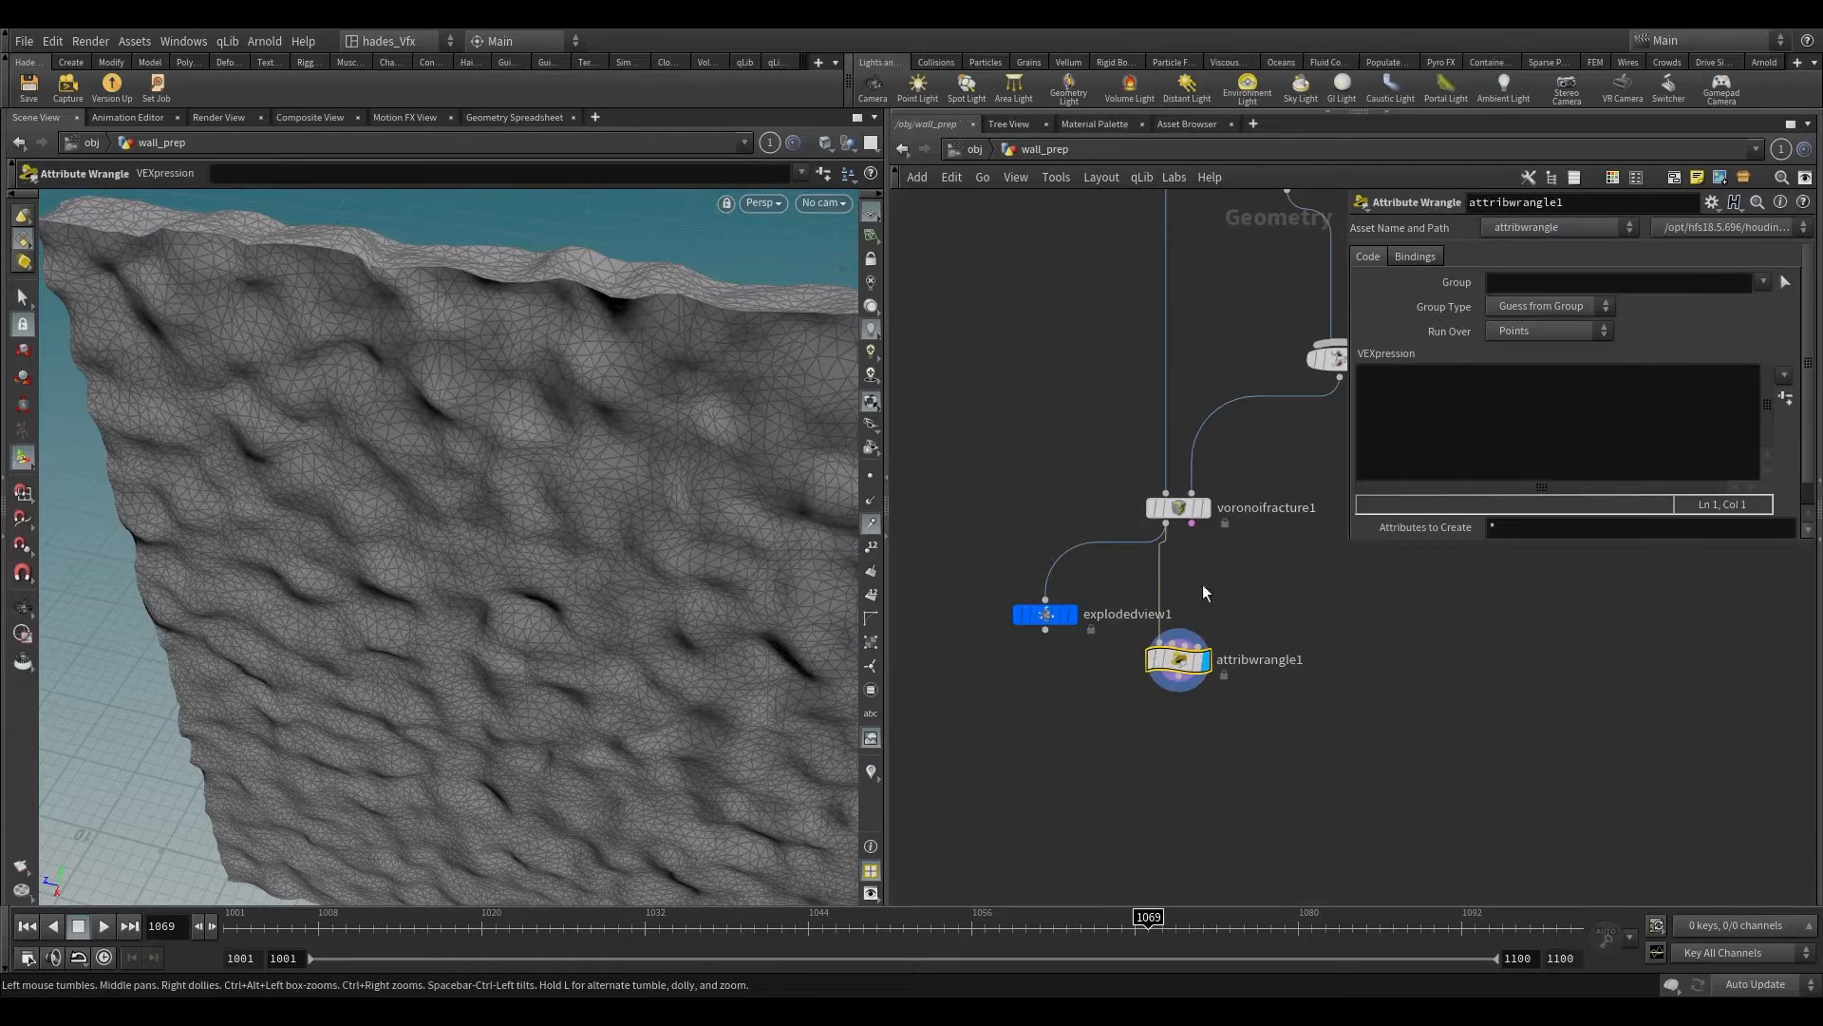
click(1463, 380)
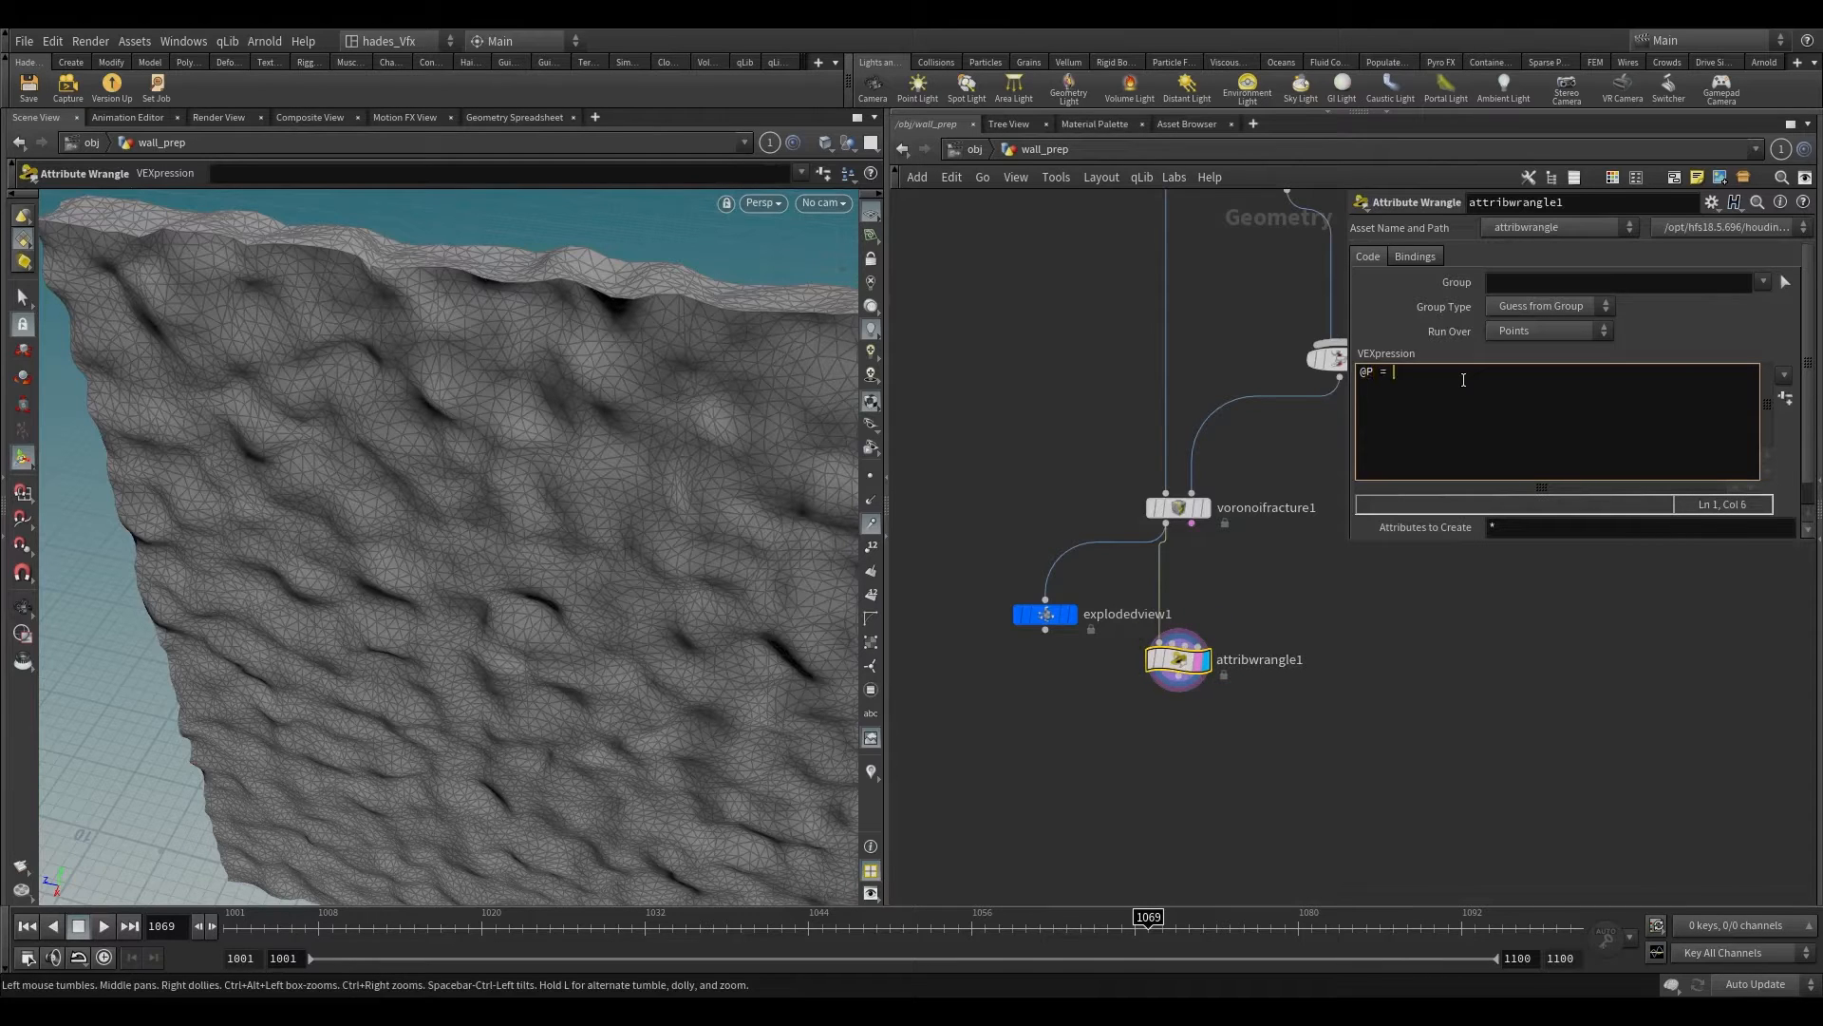
text(@P = @rest;)
click(1352, 724)
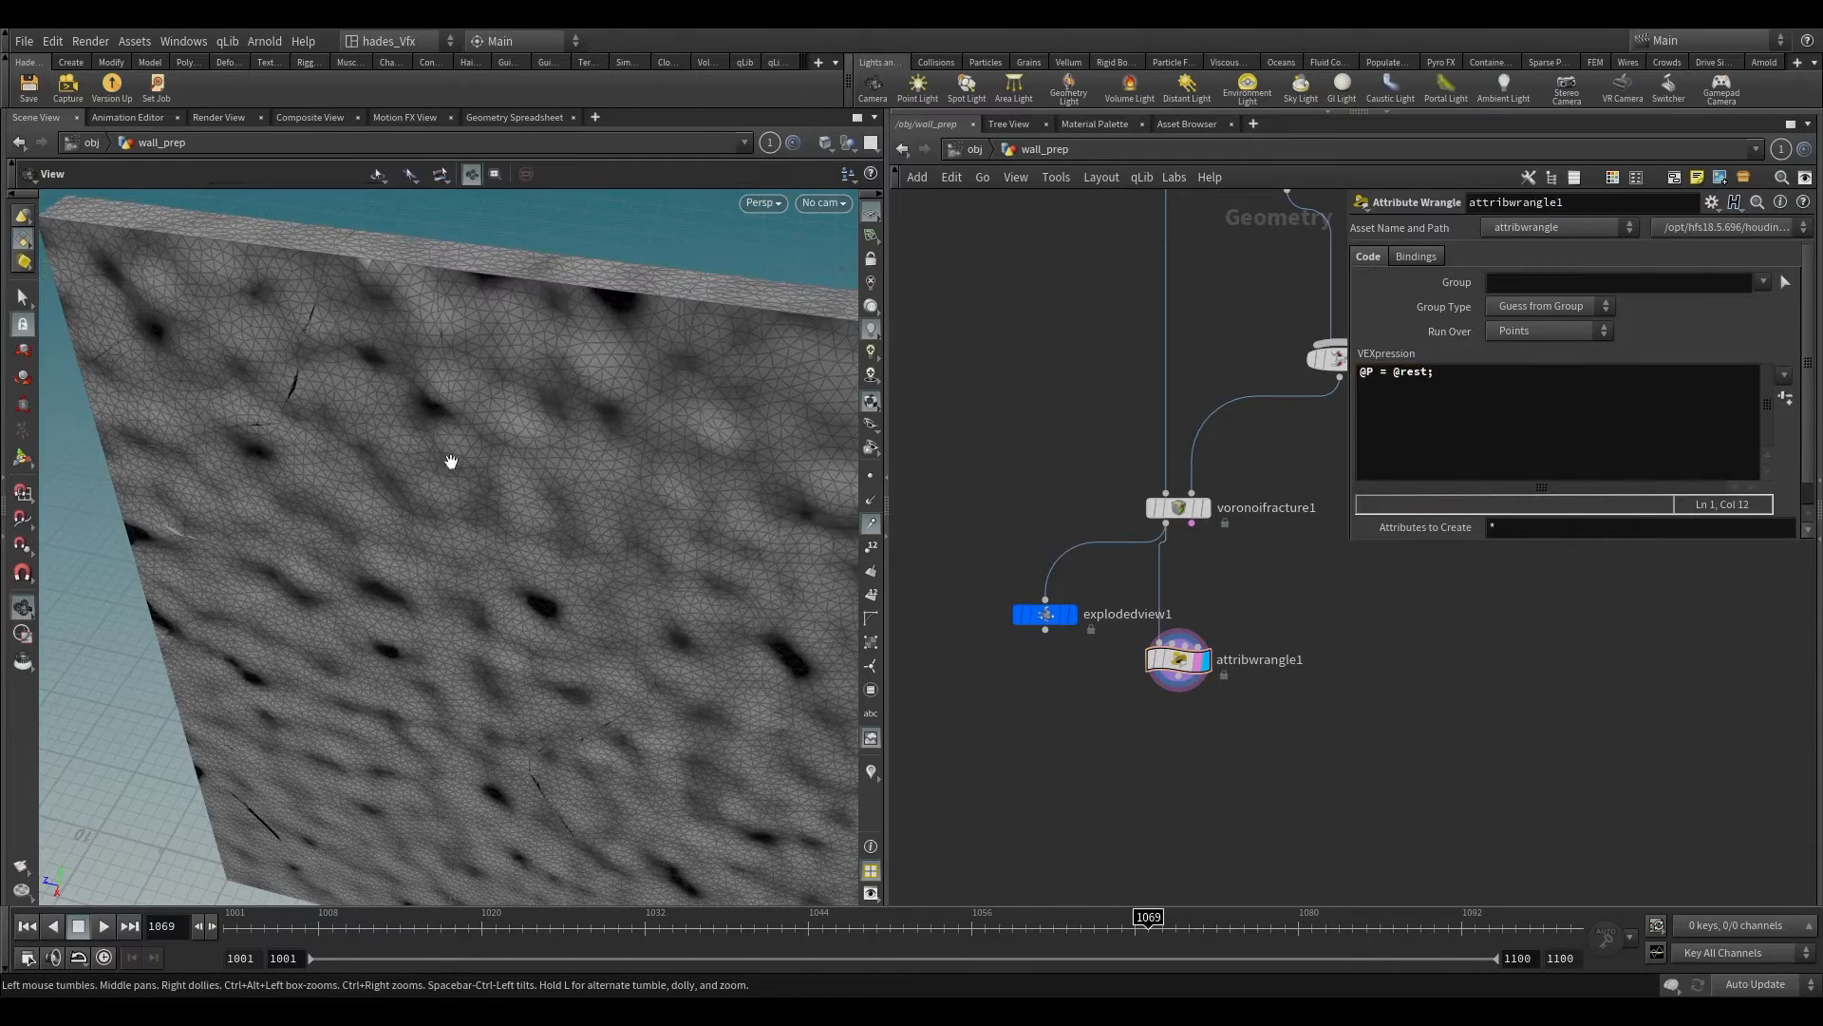
alt+drag(447, 460, 396, 390)
Step: Add an RBD Interior Detail node after the Attribute Wrangle, display it and show its noise and displacement scaling settings
scroll(1104, 731, down, 2)
middle_drag(1103, 731, 1055, 590)
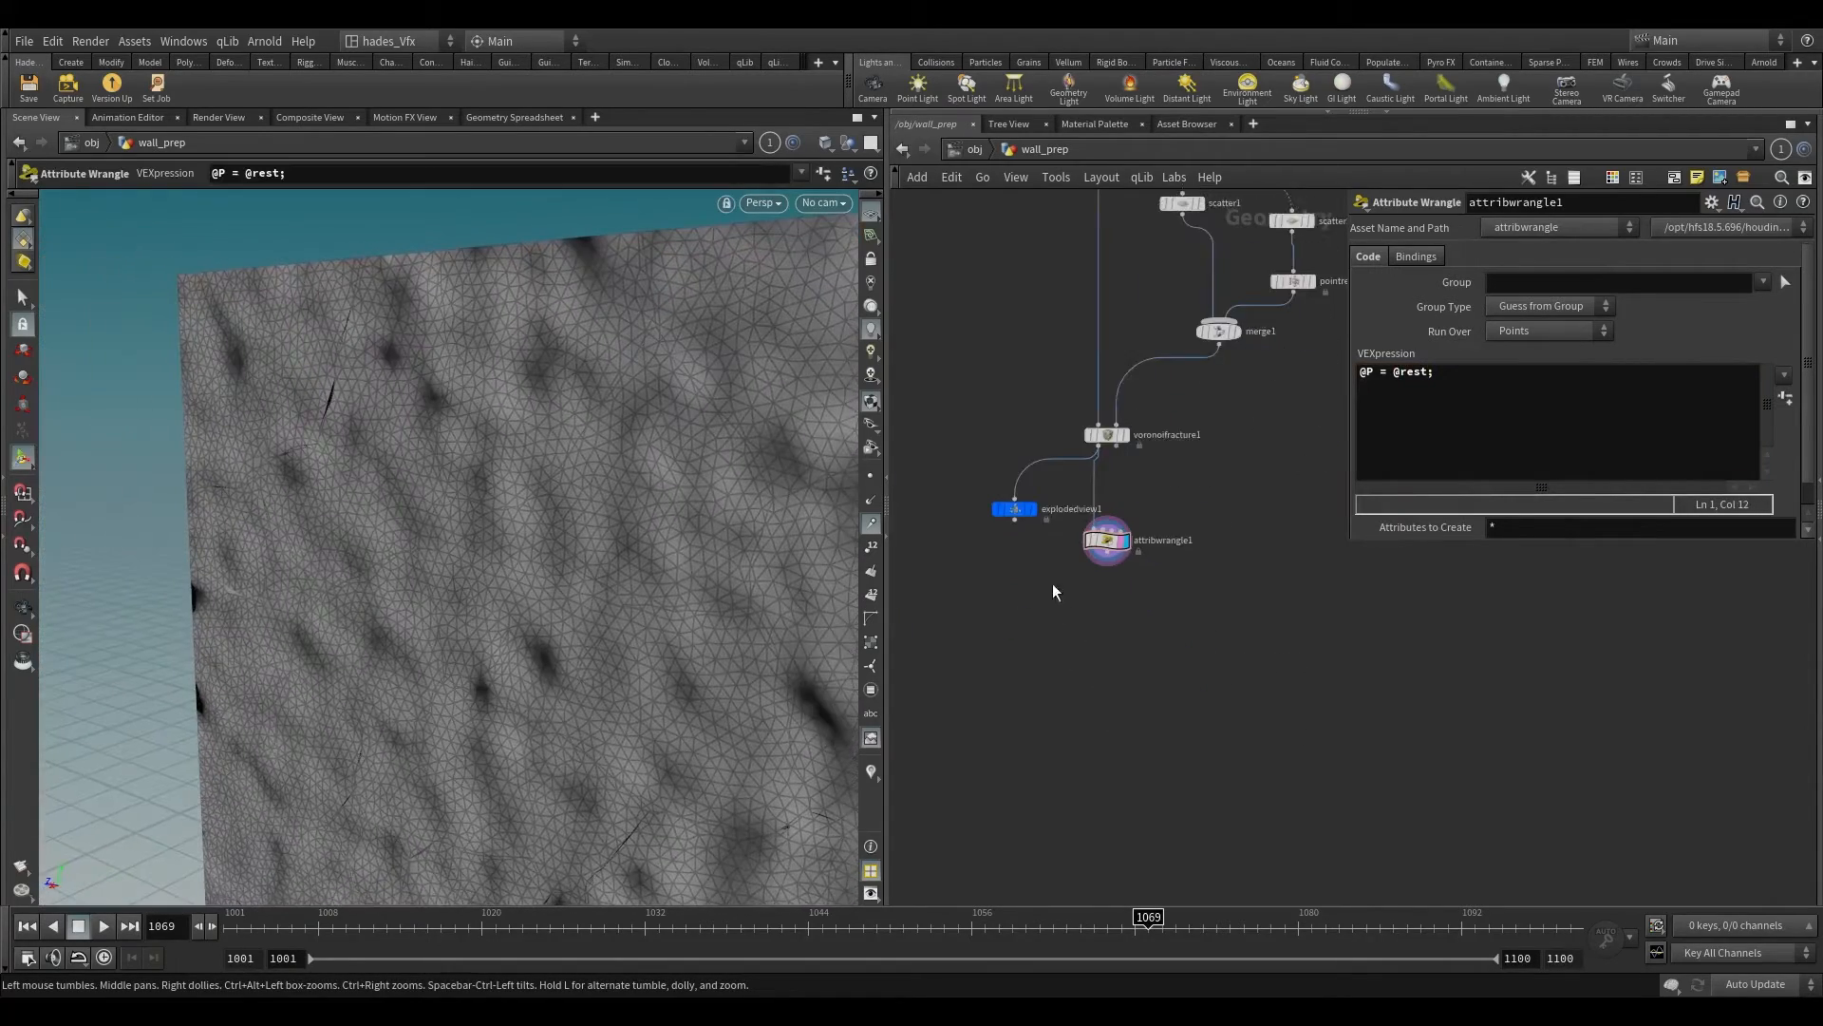
scroll(1133, 579, up, 1)
click(1099, 548)
key(Tab)
click(1171, 906)
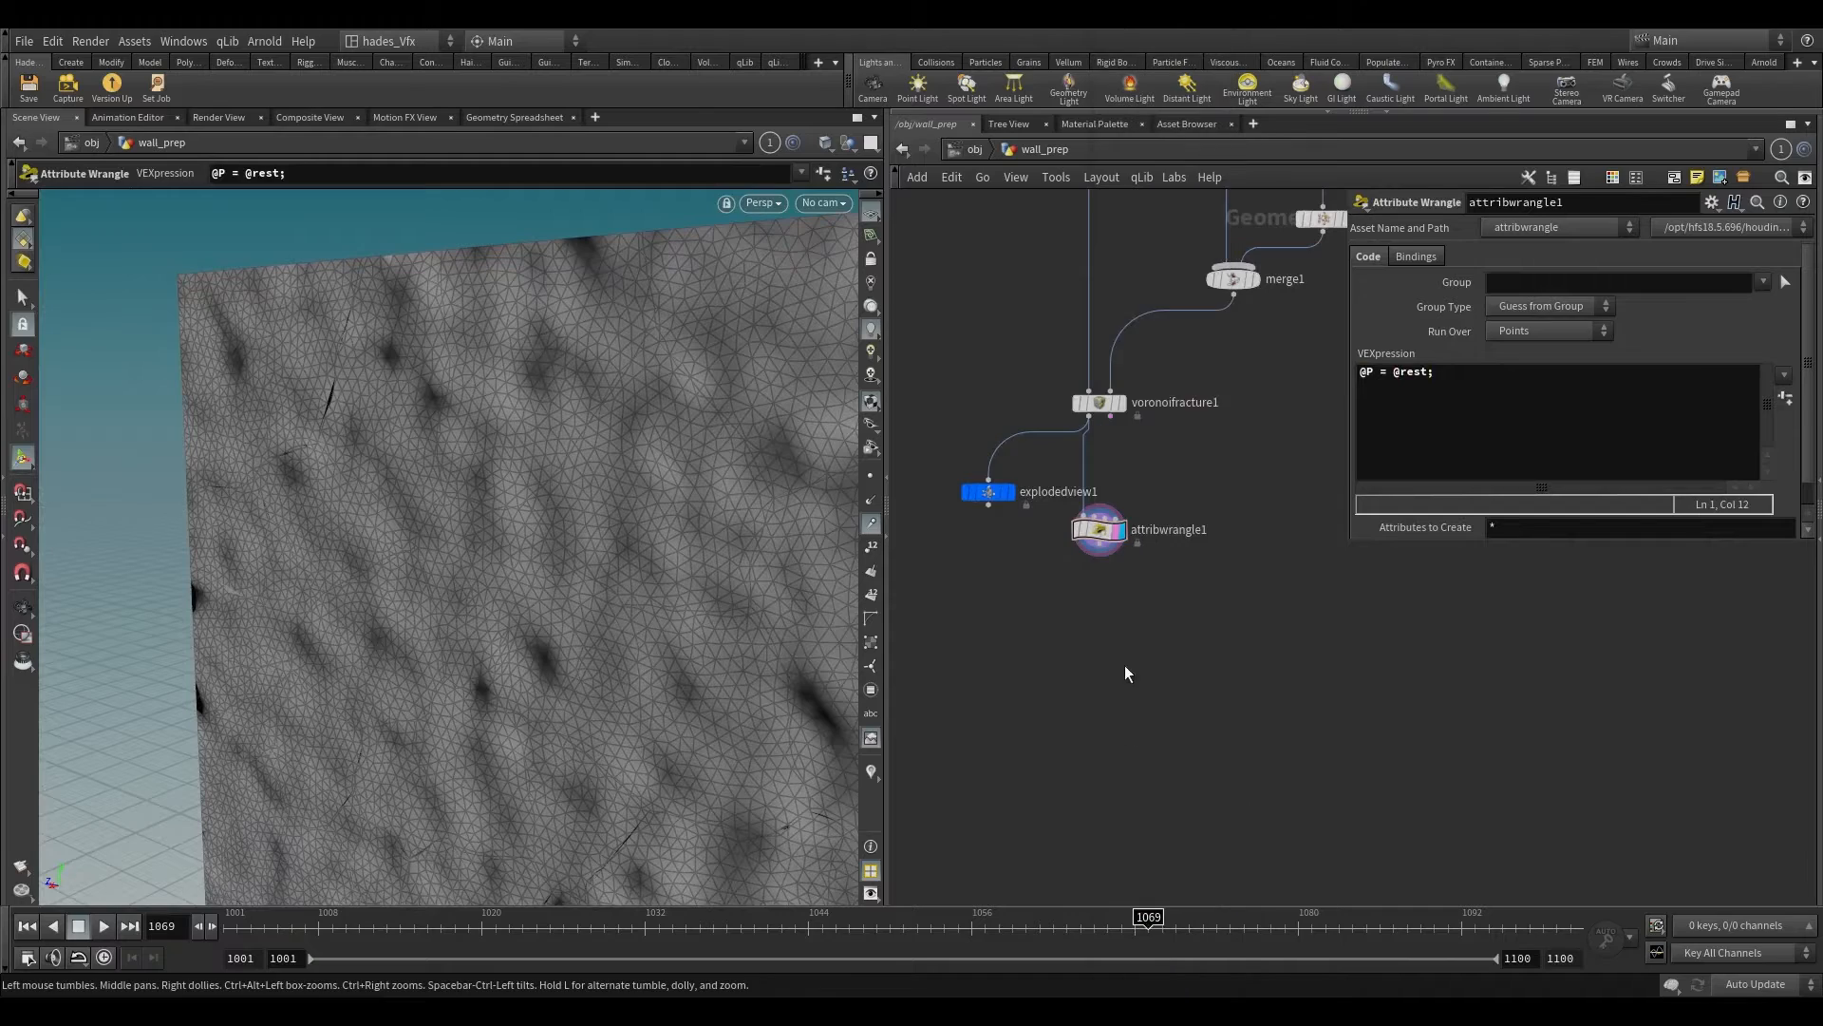
click(1106, 587)
scroll(521, 447, down, 2)
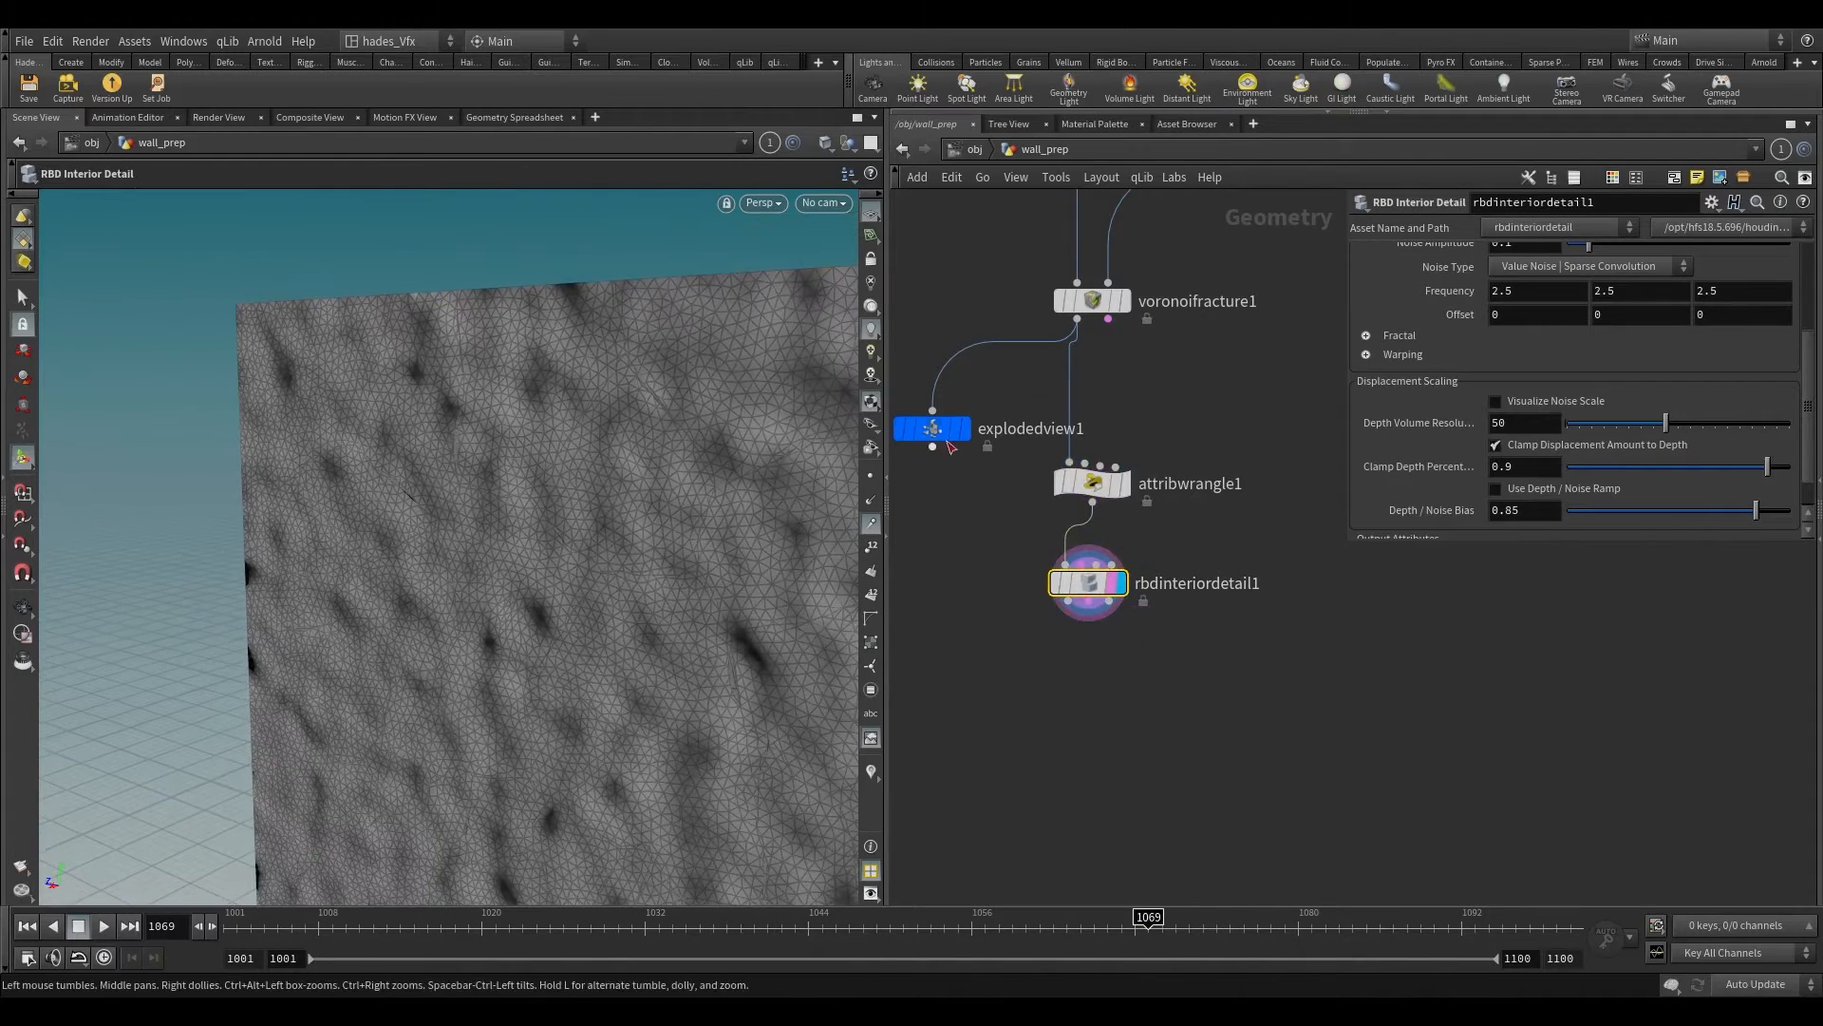
Step: Rewire the Exploded View node to the RBD Interior Detail output, display it and inspect the pieces' interior faces
drag(952, 423, 1071, 657)
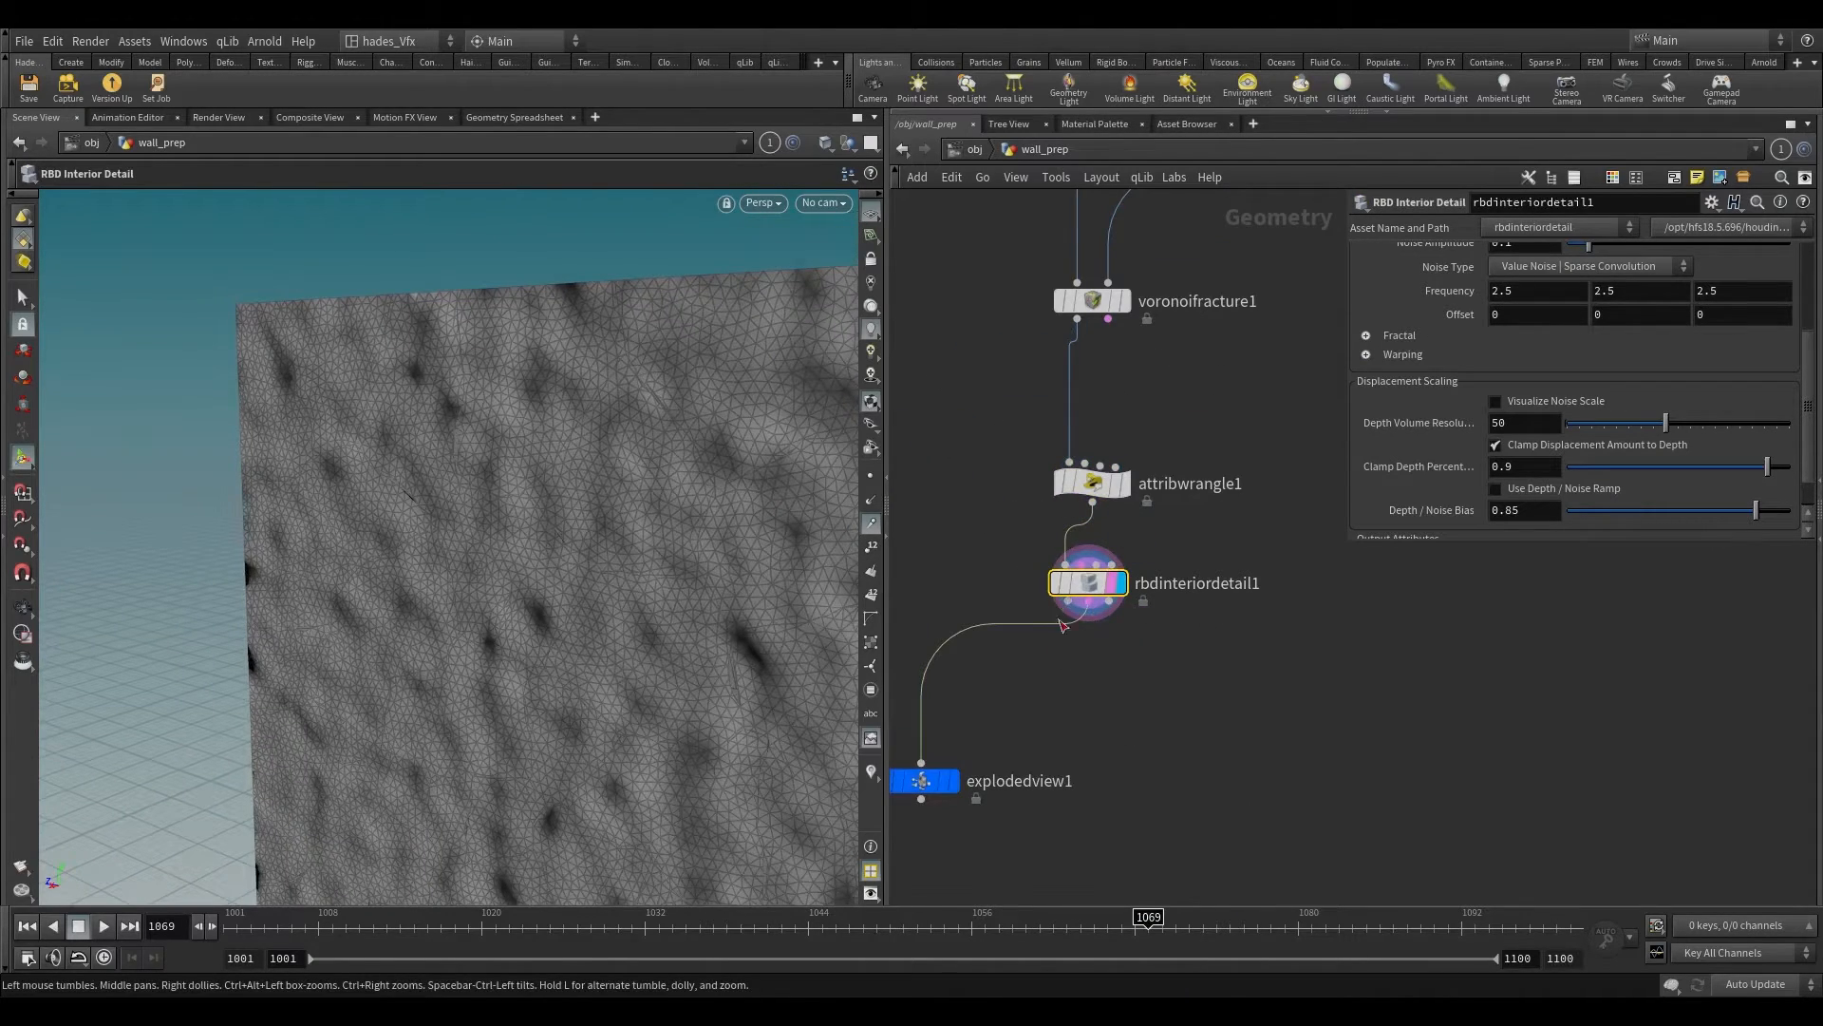
click(918, 781)
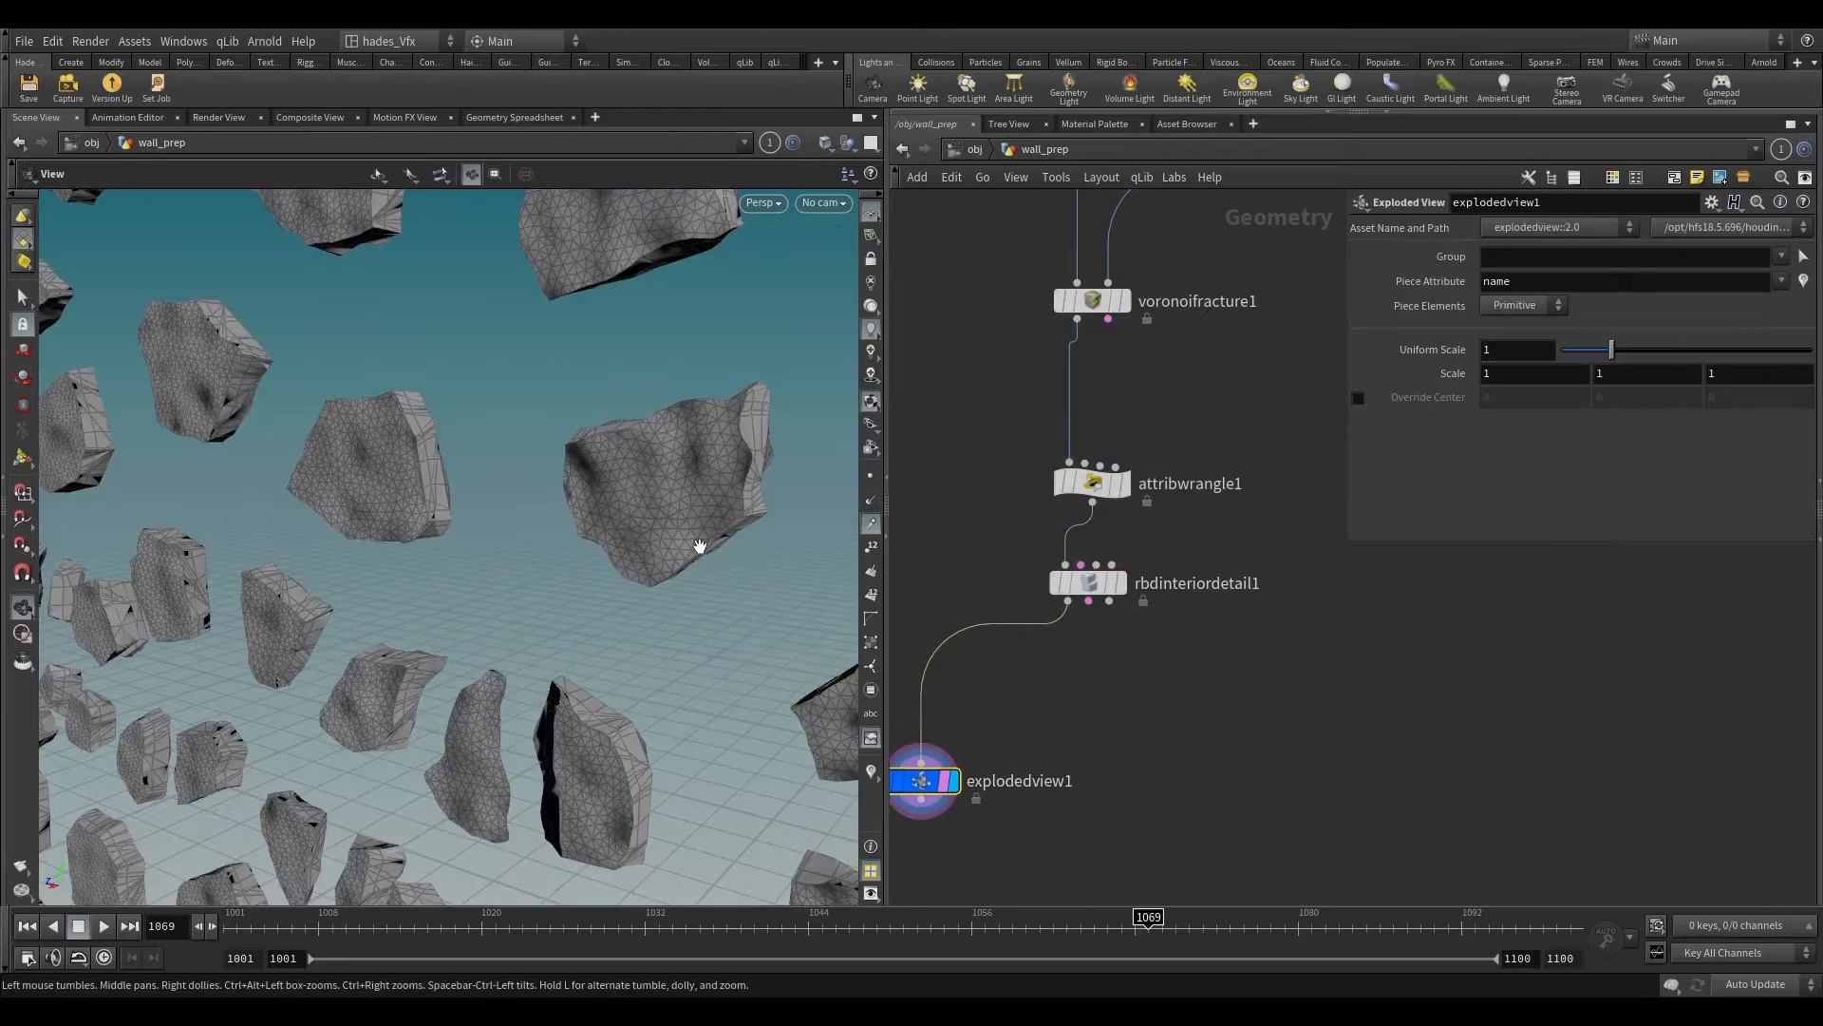
drag(622, 534, 791, 522)
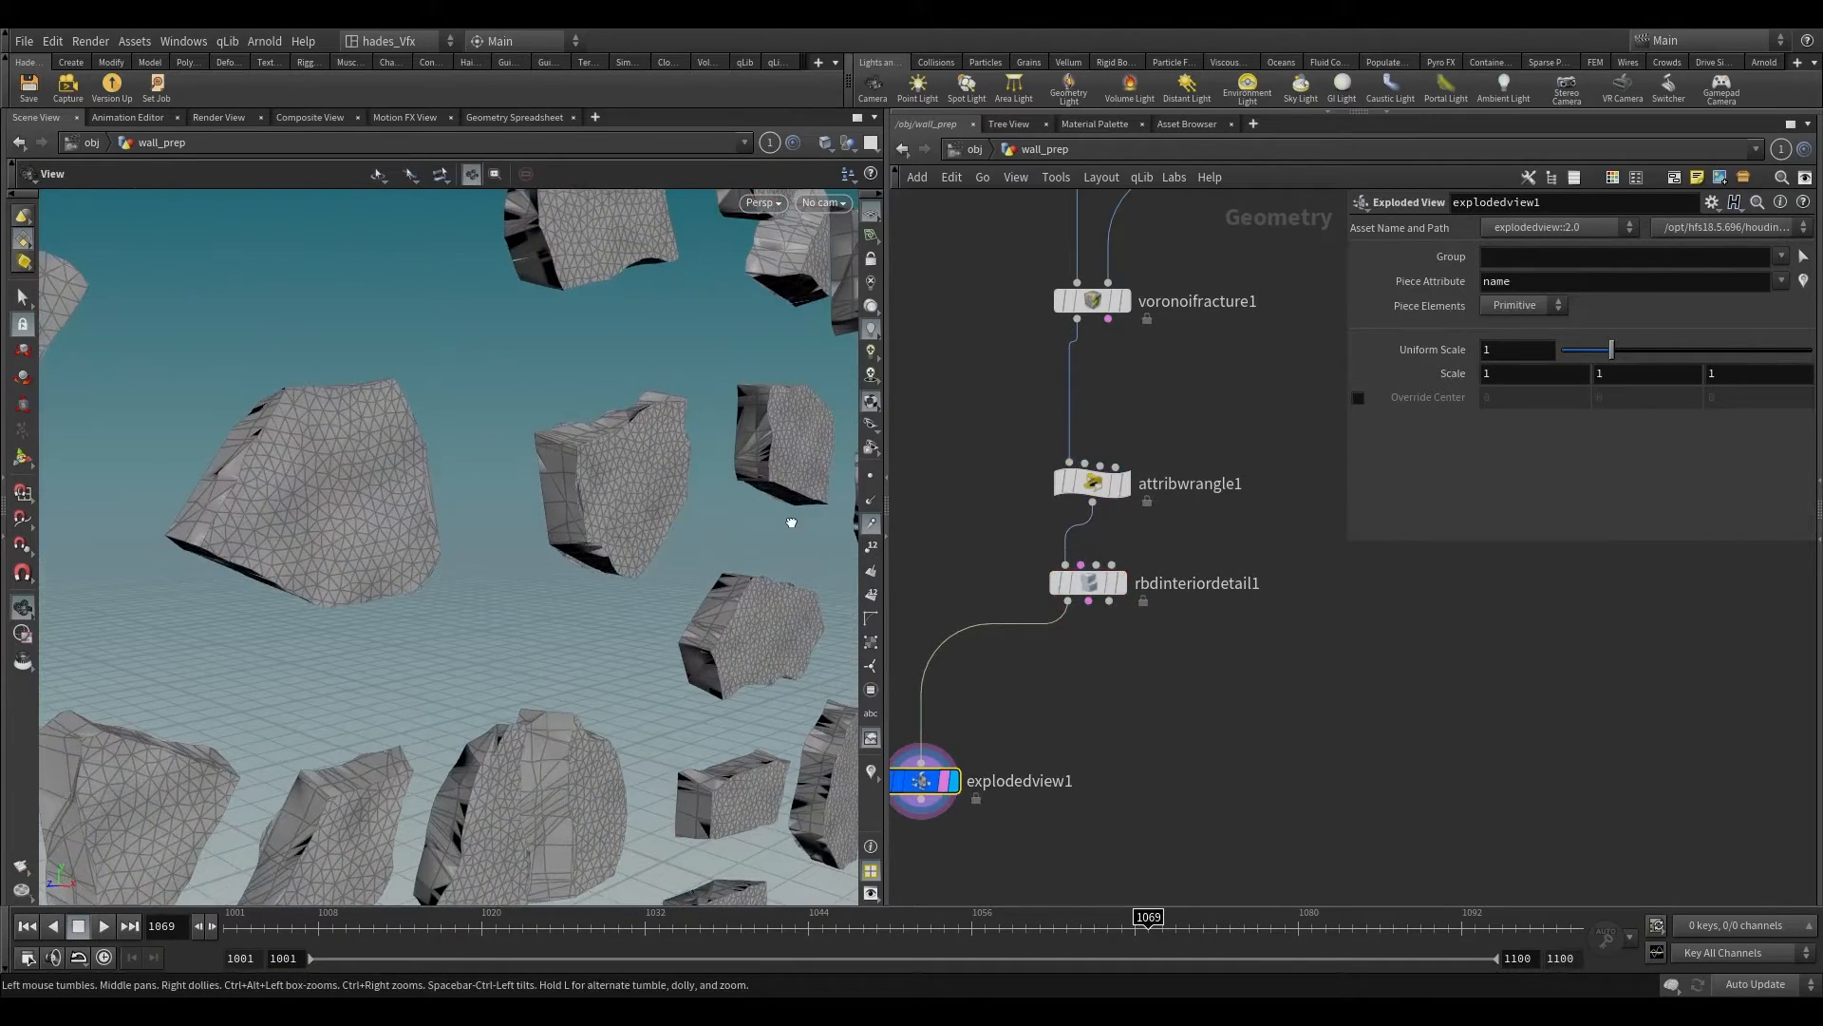
key(Return)
Step: Enable Visualize Noise Scale on the RBD Interior Detail node and inspect the coloured pieces and noise settings
click(1068, 582)
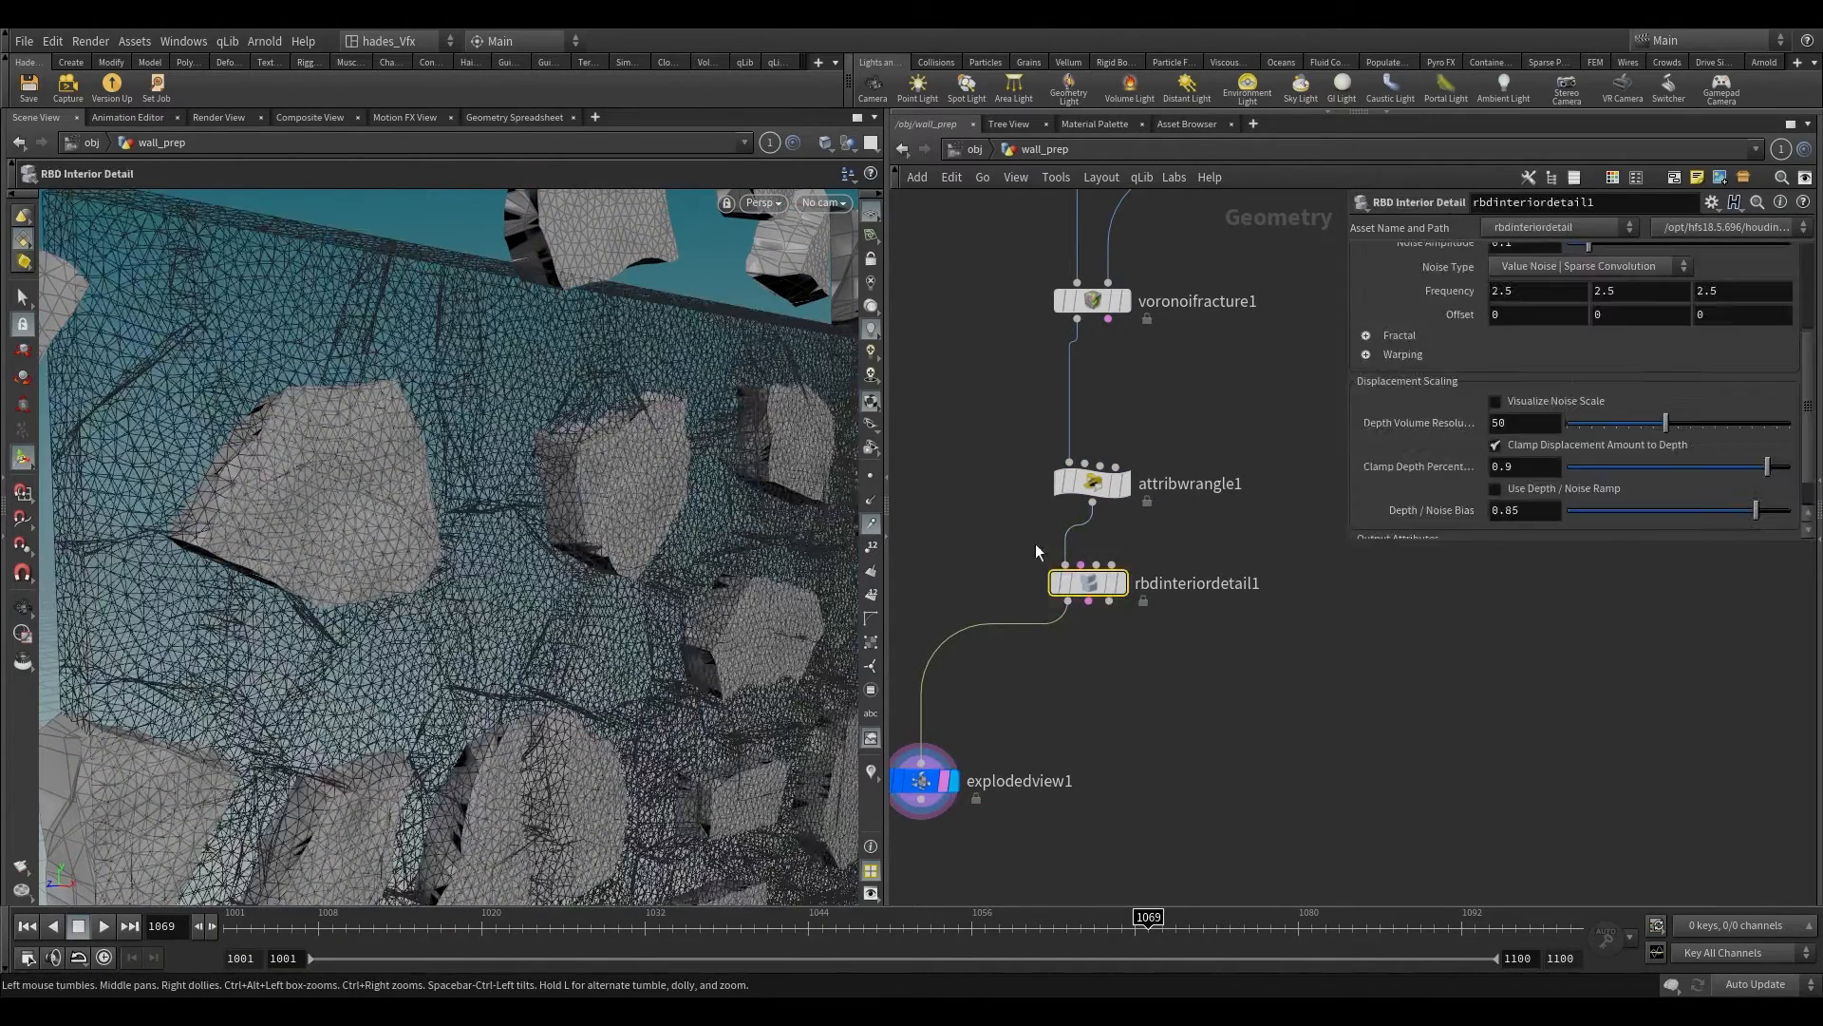
click(1496, 400)
key(Escape)
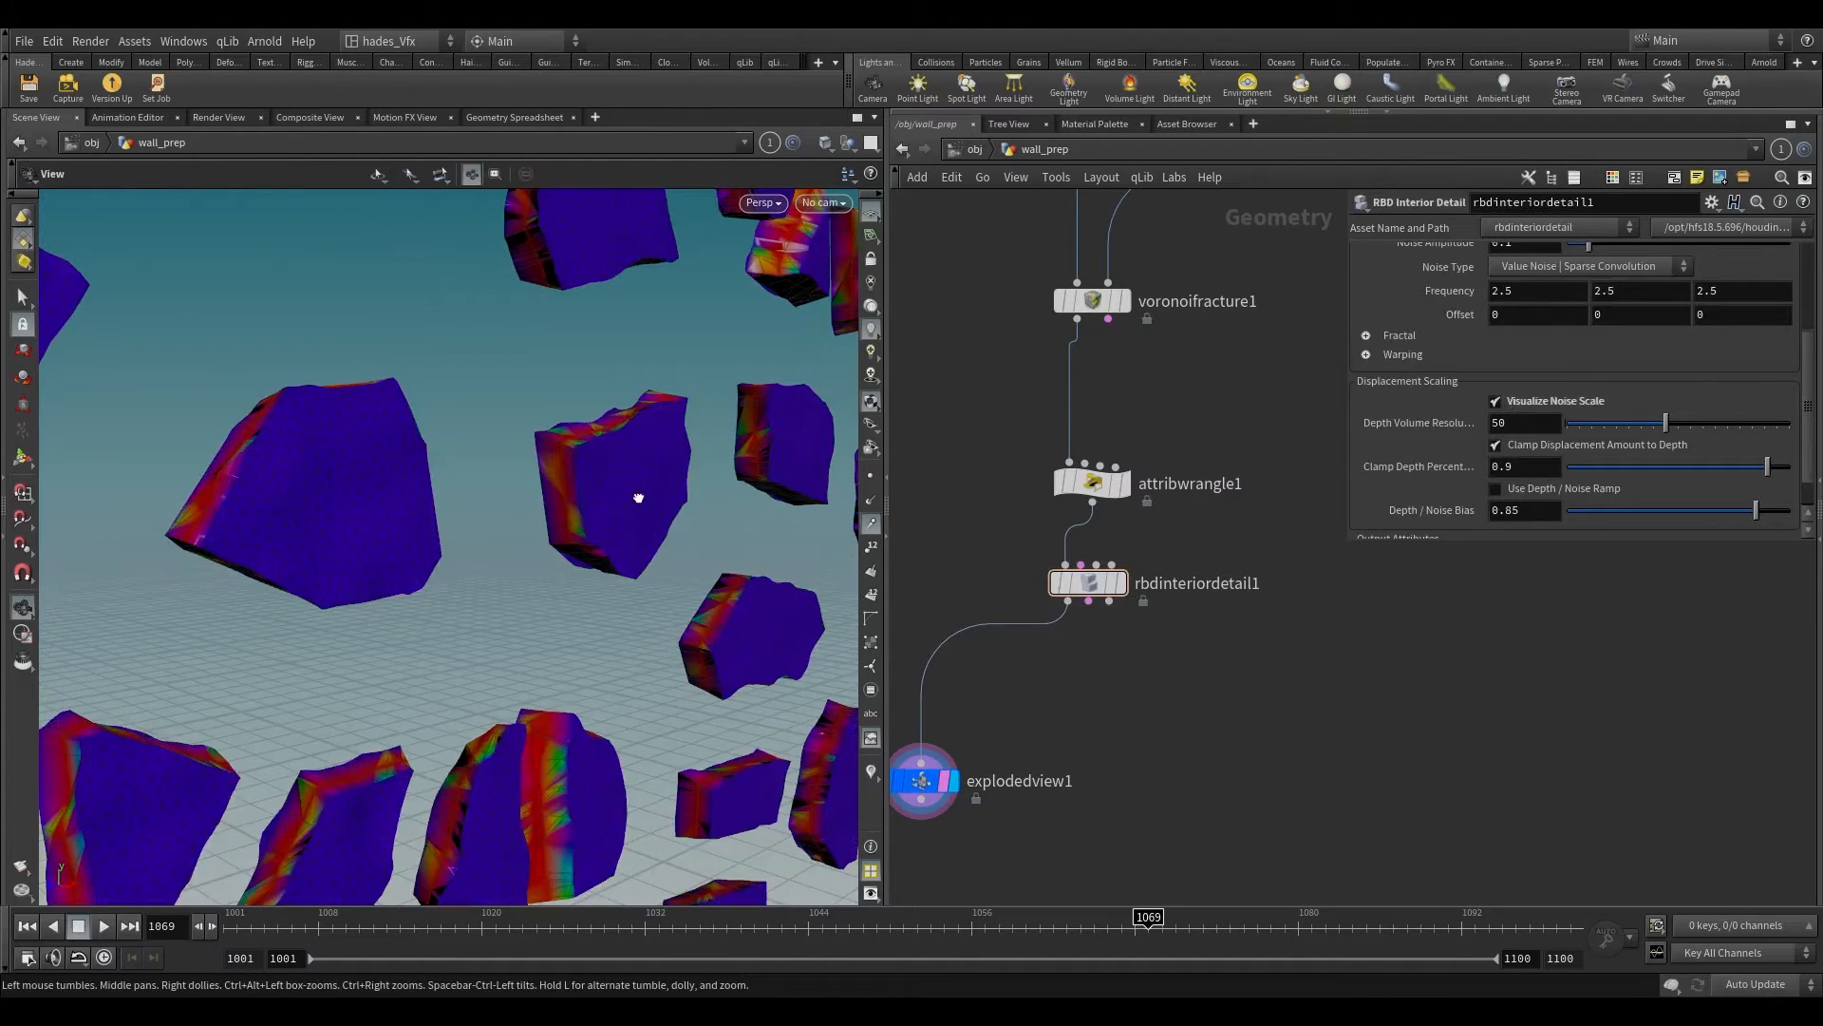
scroll(588, 573, up, 3)
mouse_move(588, 572)
alt+mouse_down()
mouse_move(567, 610)
mouse_move(582, 598)
alt+mouse_up()
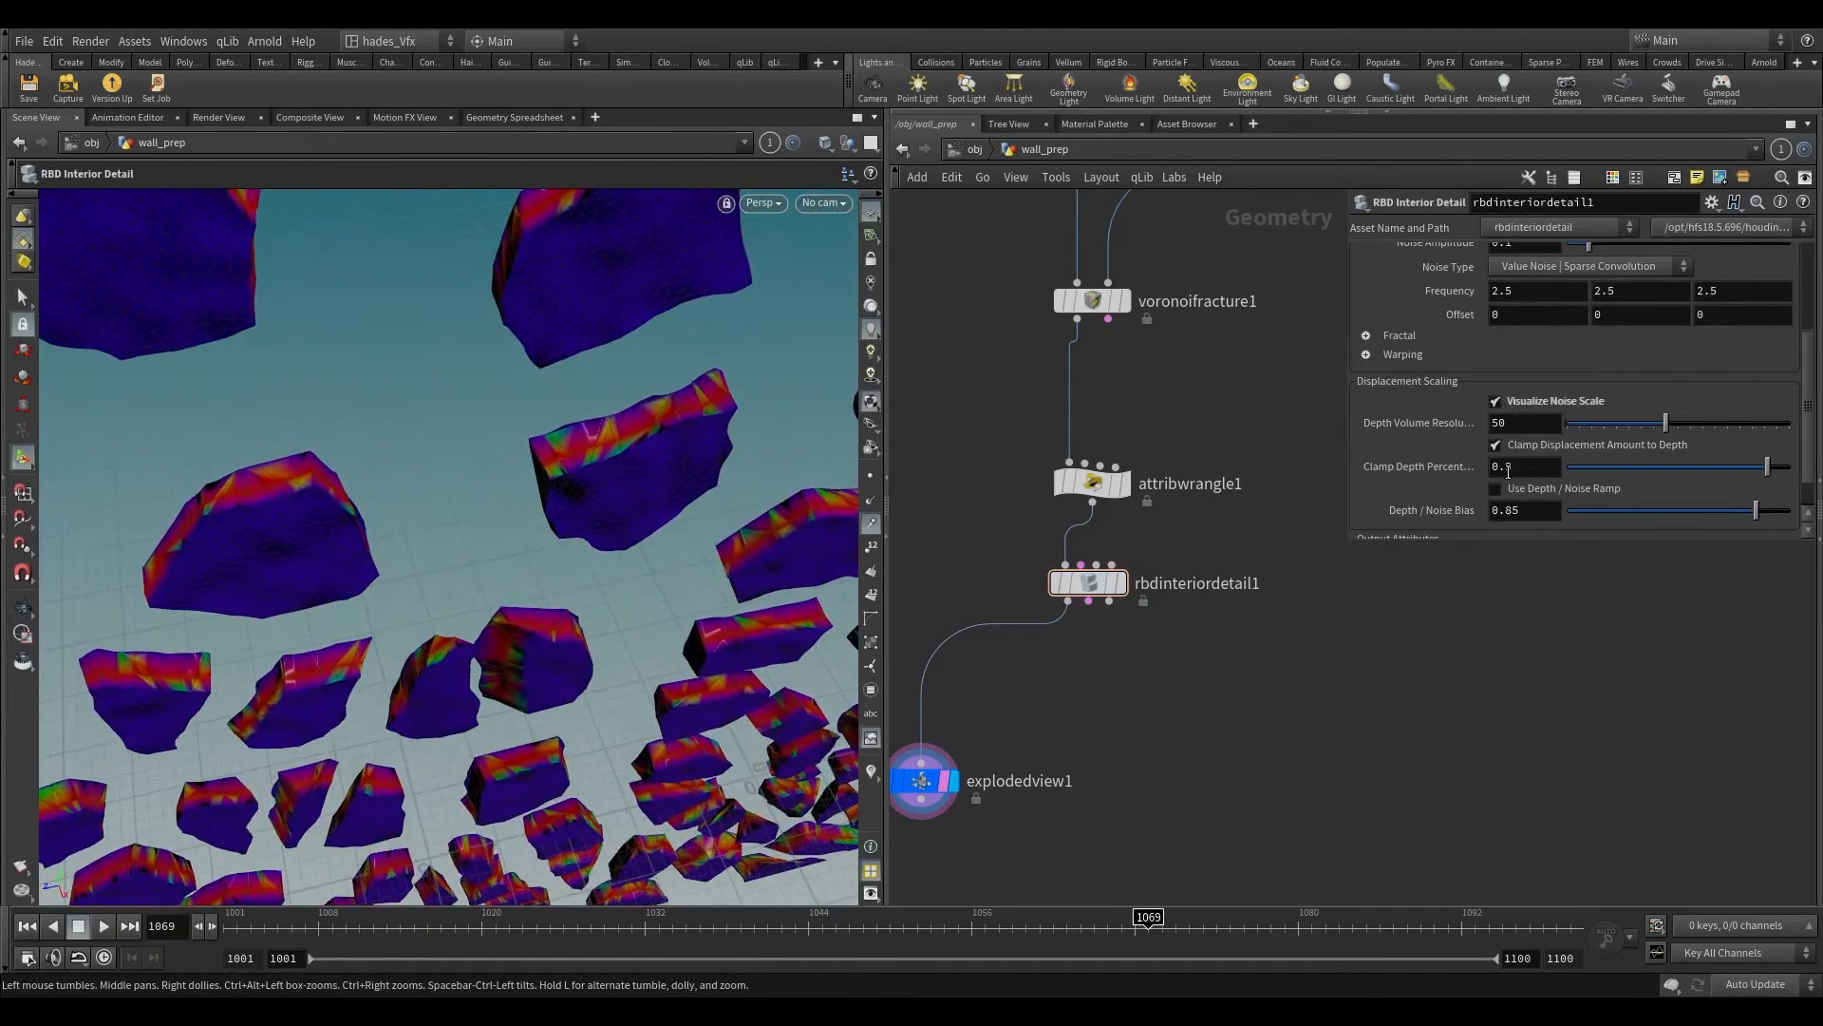
scroll(1489, 365, up, 3)
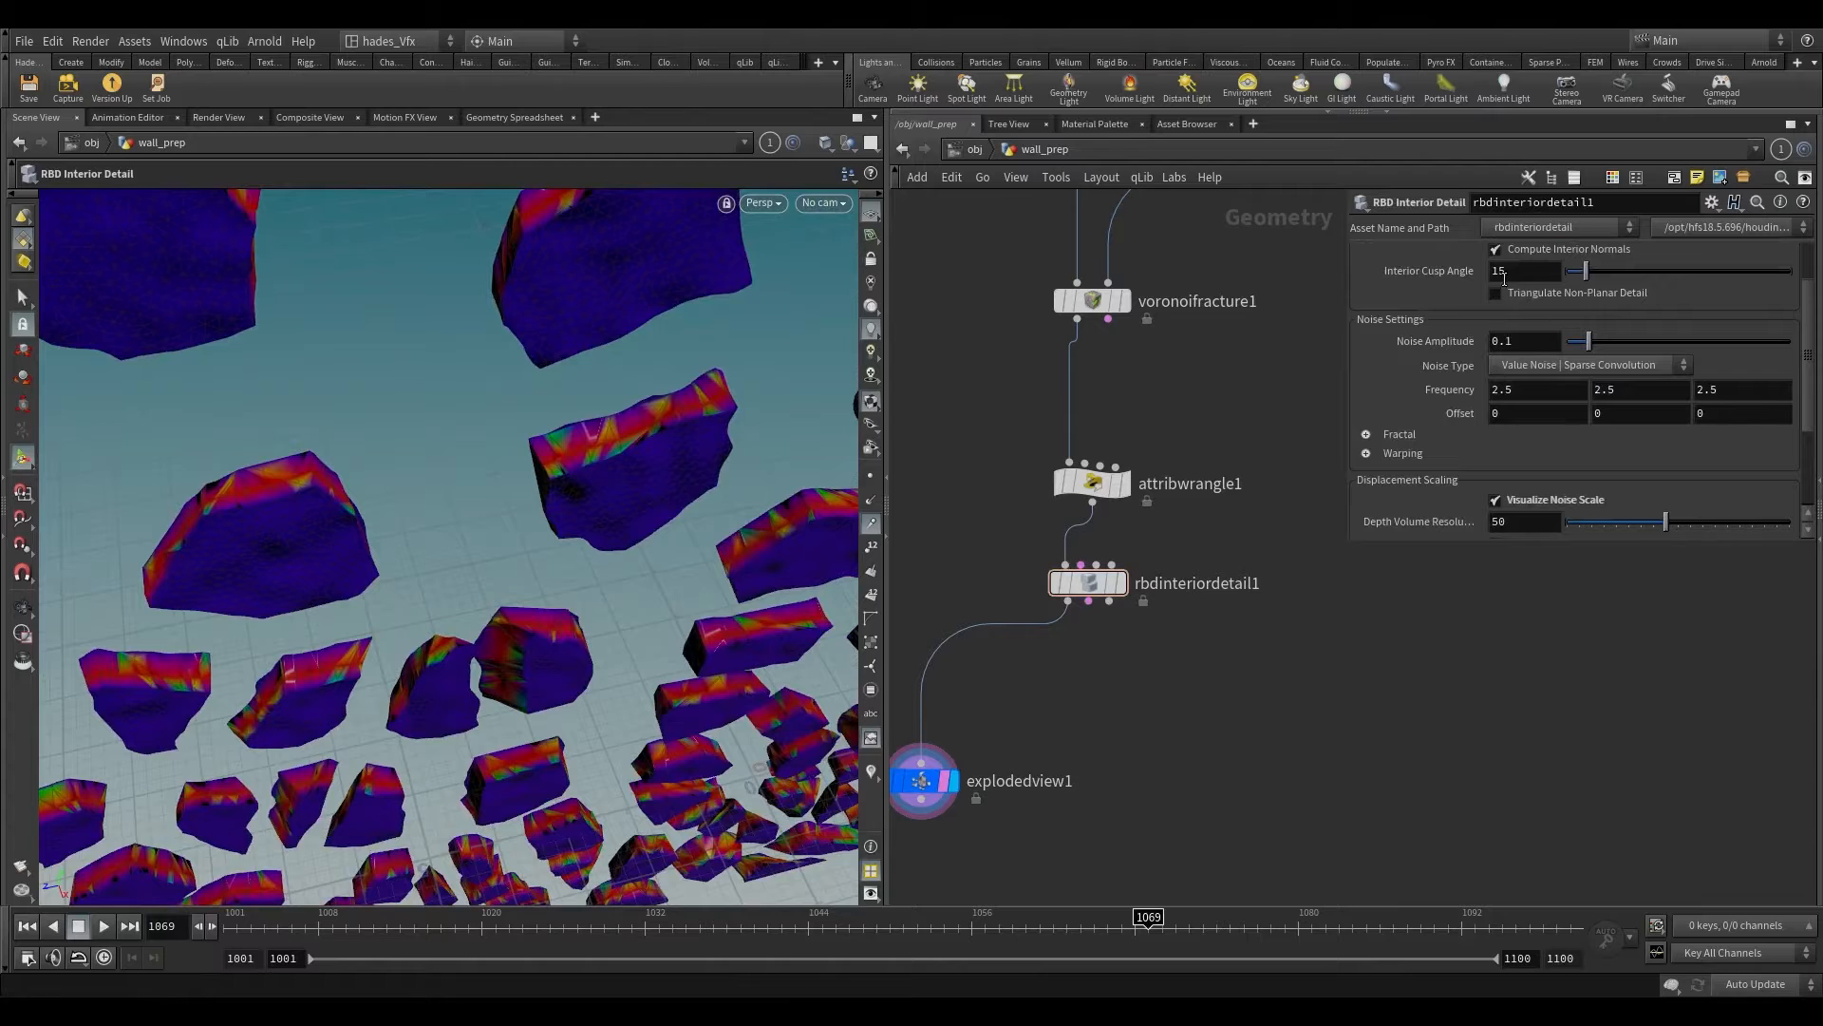
Step: Set the RBD Interior Detail node's Detail Size to 0.05 and inspect the noise colouring on the pieces' edges
scroll(1504, 279, up, 1)
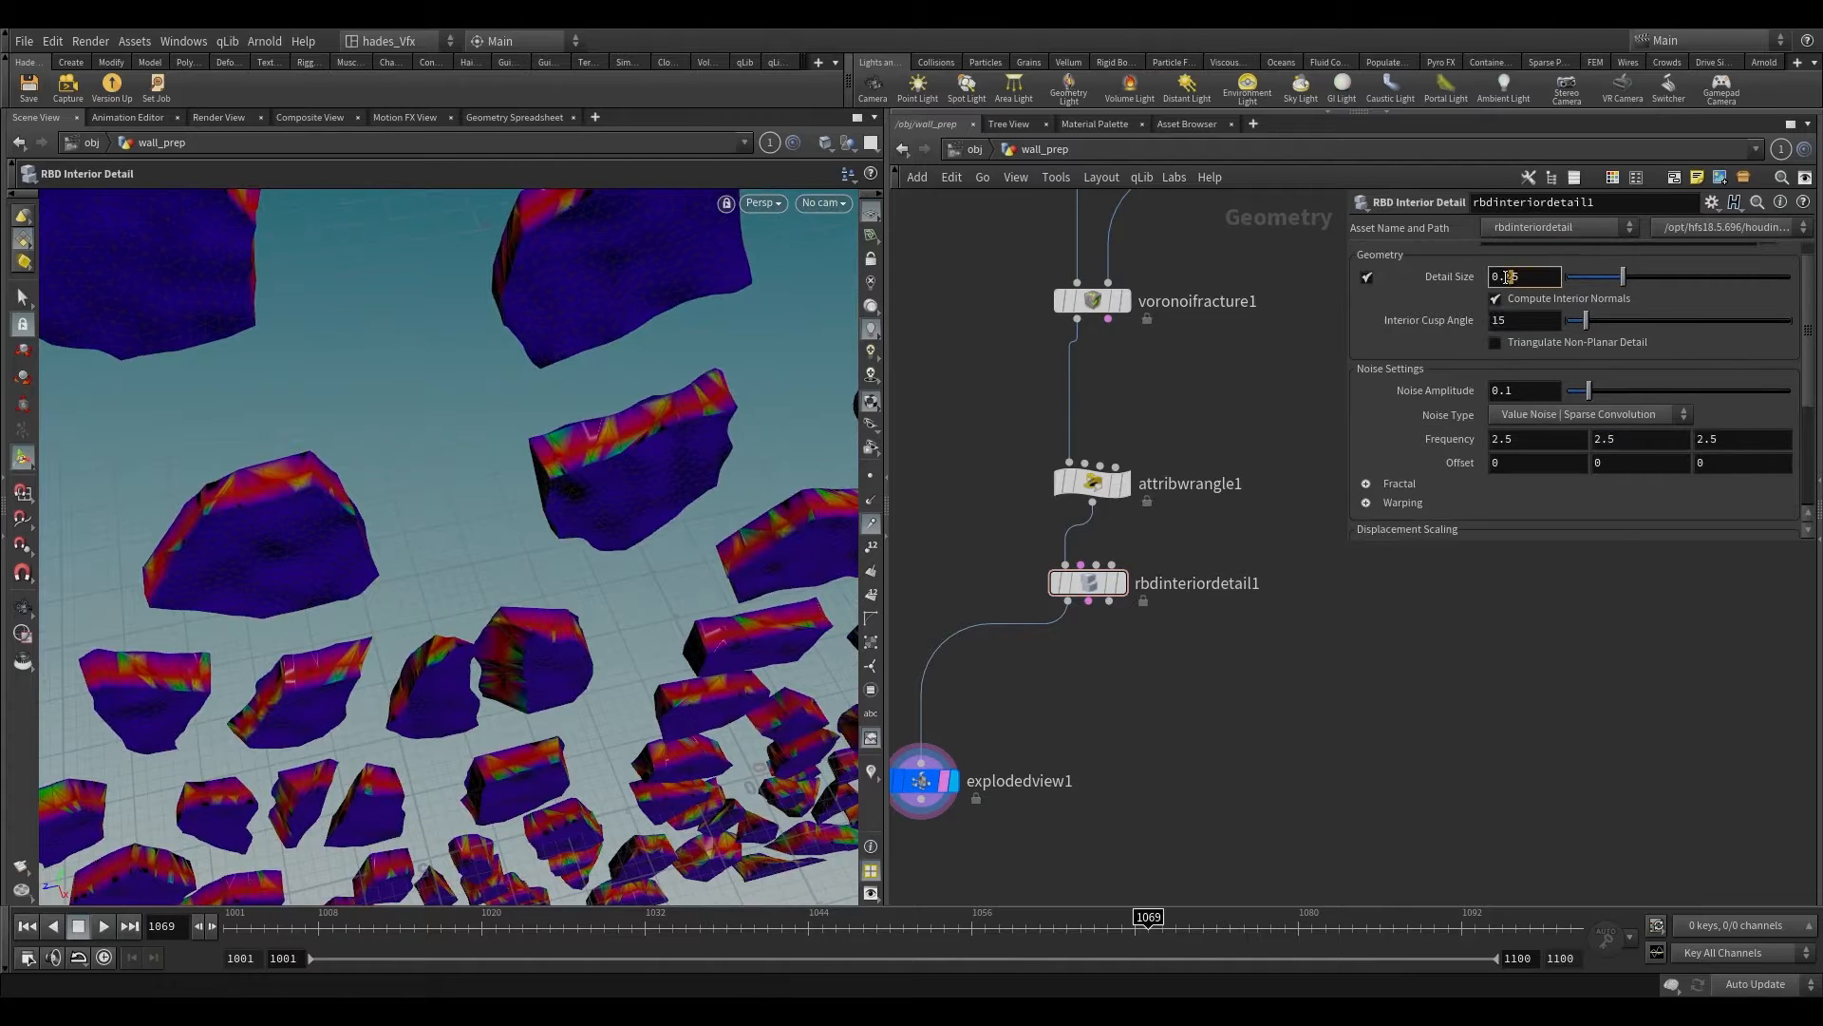
key(Return)
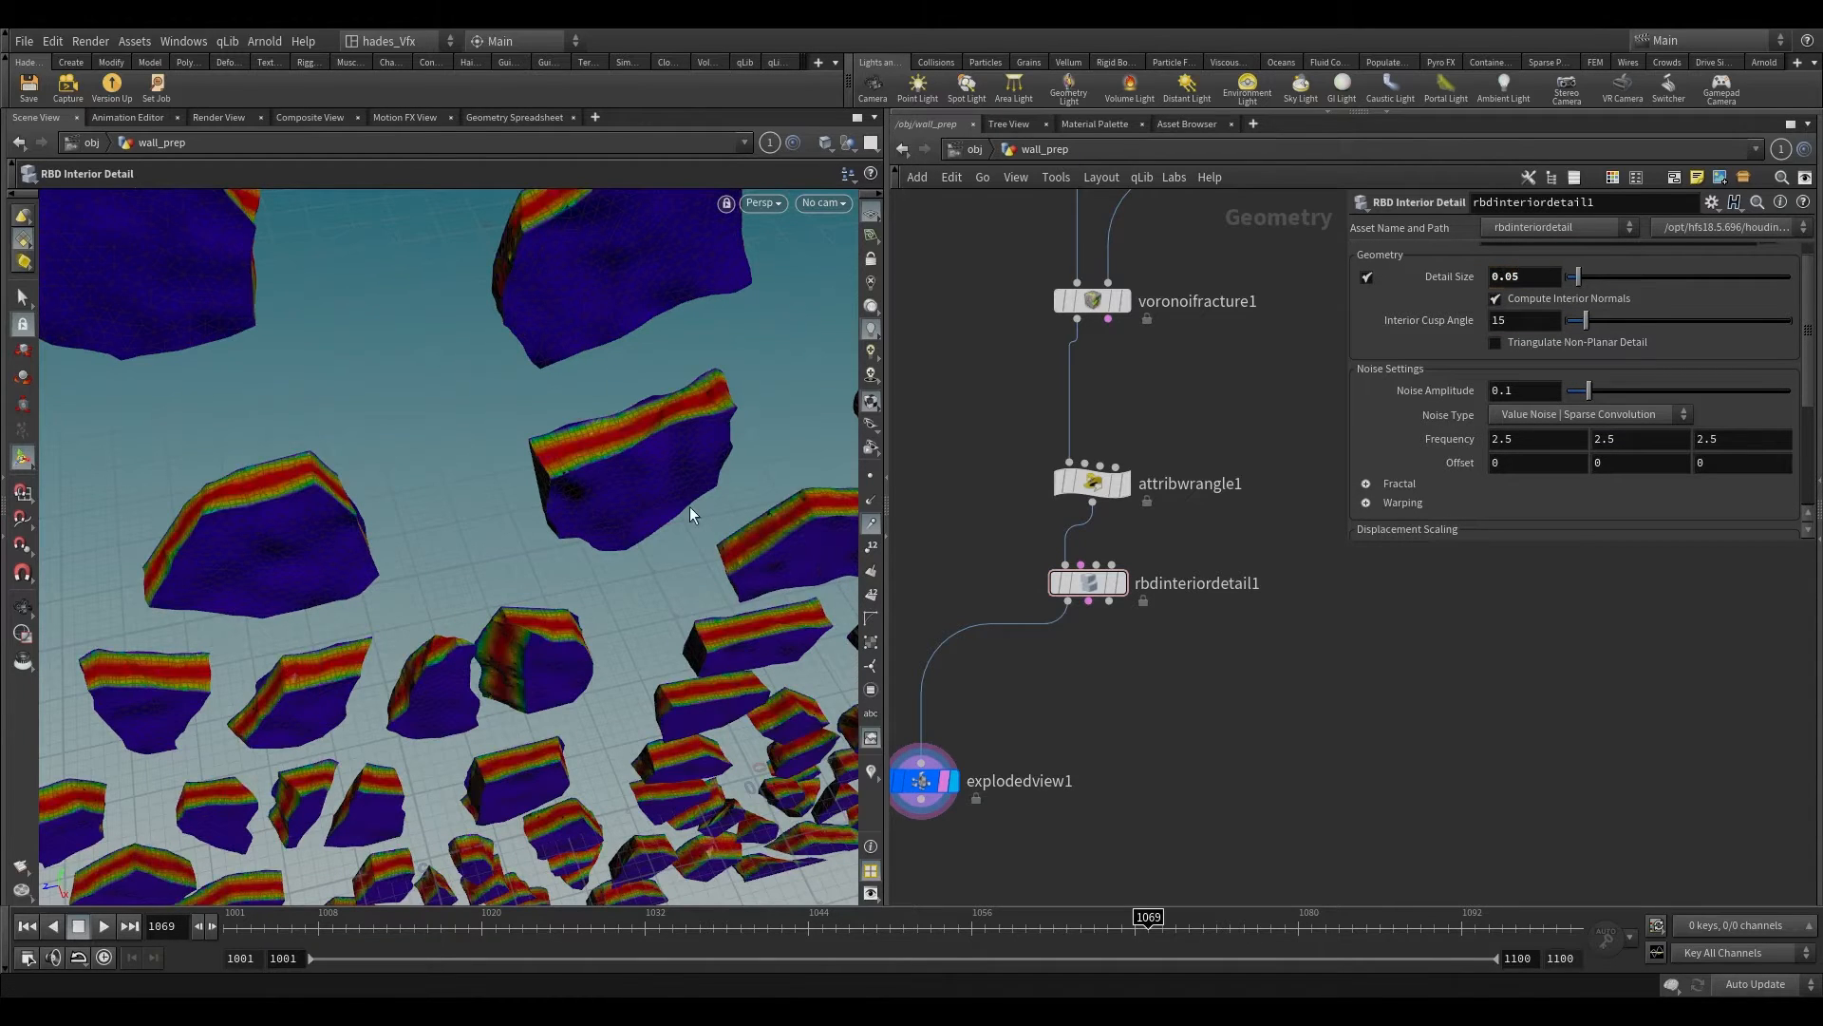
alt+drag(621, 439, 528, 332)
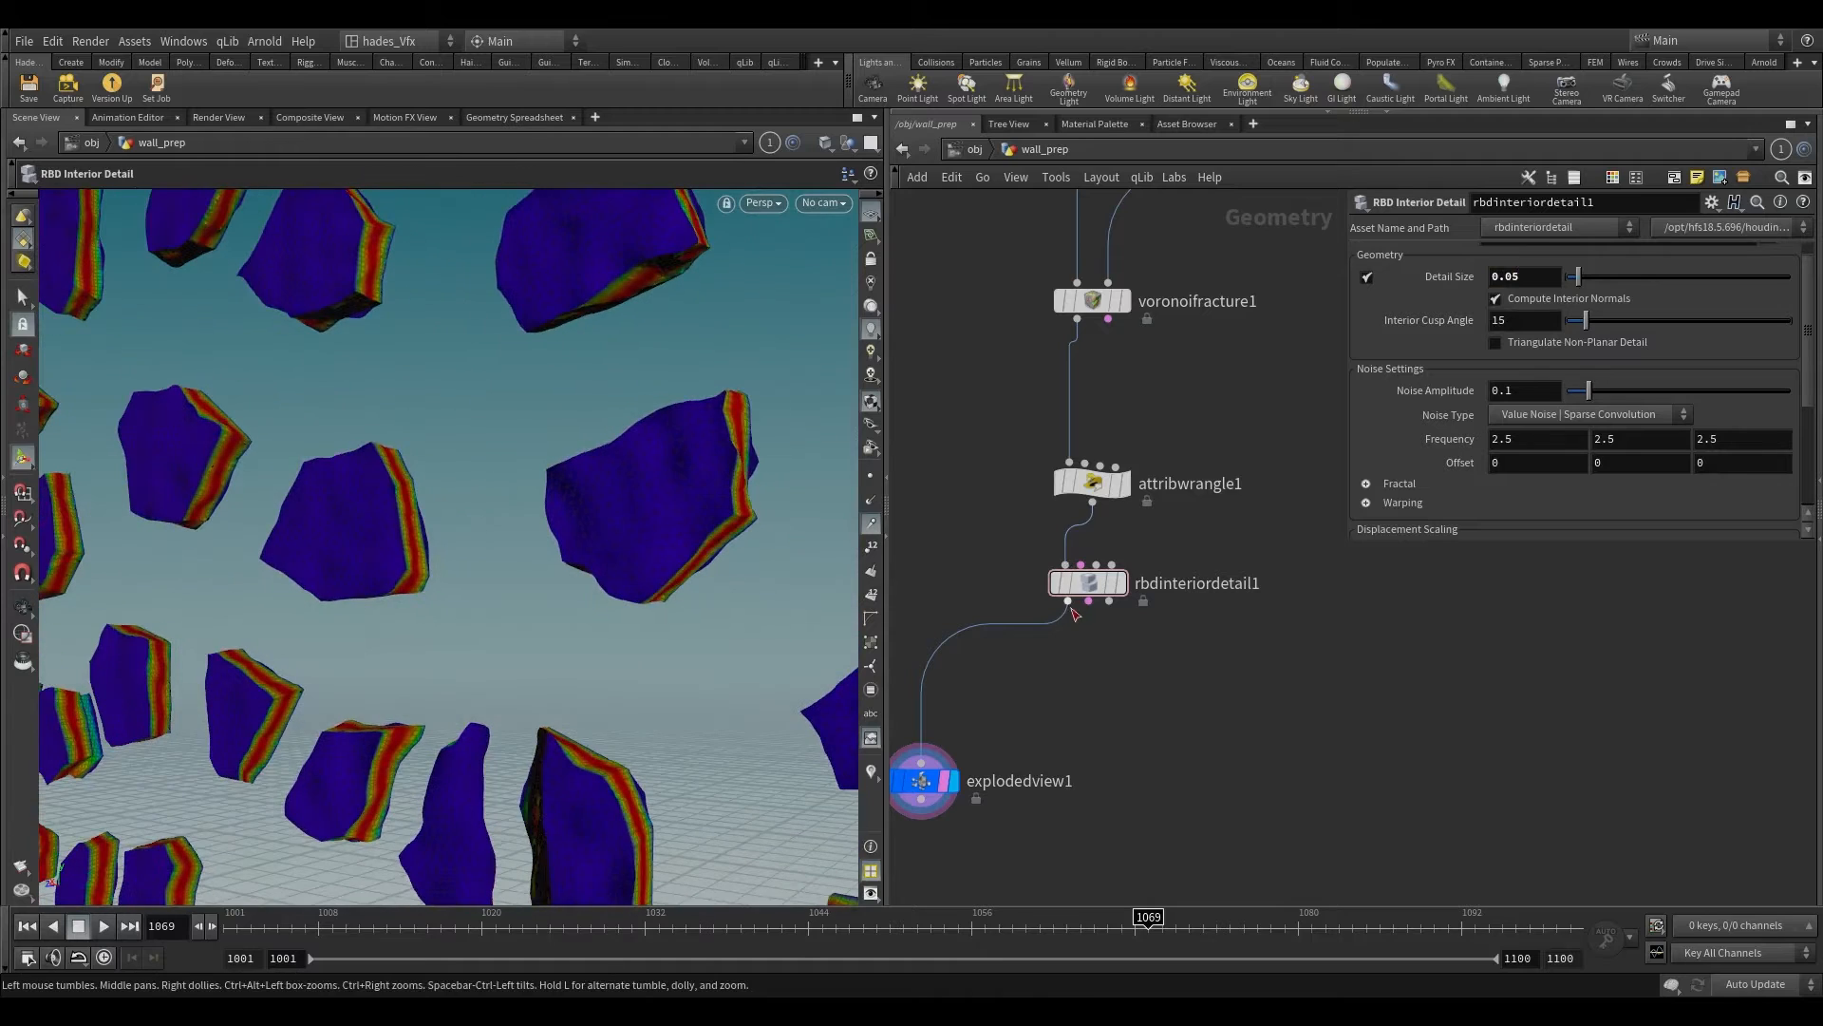
drag(953, 516, 1164, 613)
click(1498, 595)
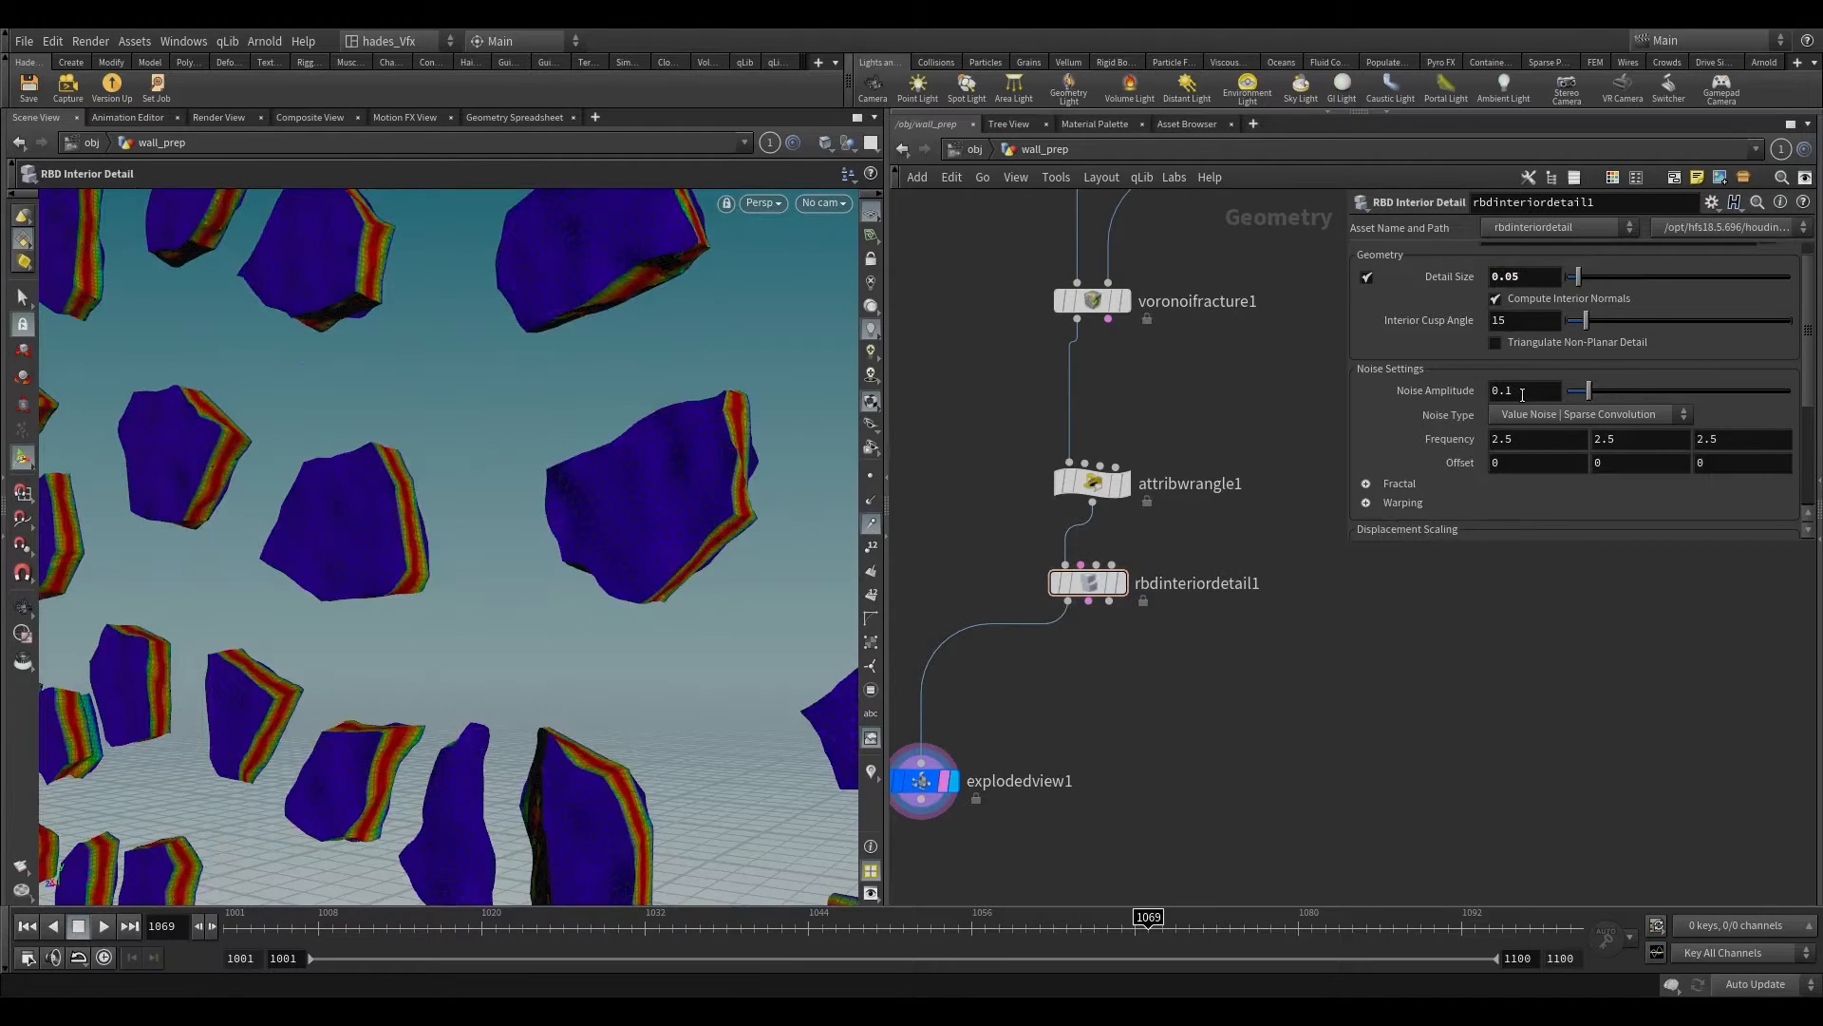
Step: Set the Noise Amplitude to 0.376 and inspect the displaced interior faces of the exploded pieces
middle_drag(1522, 389, 1673, 382)
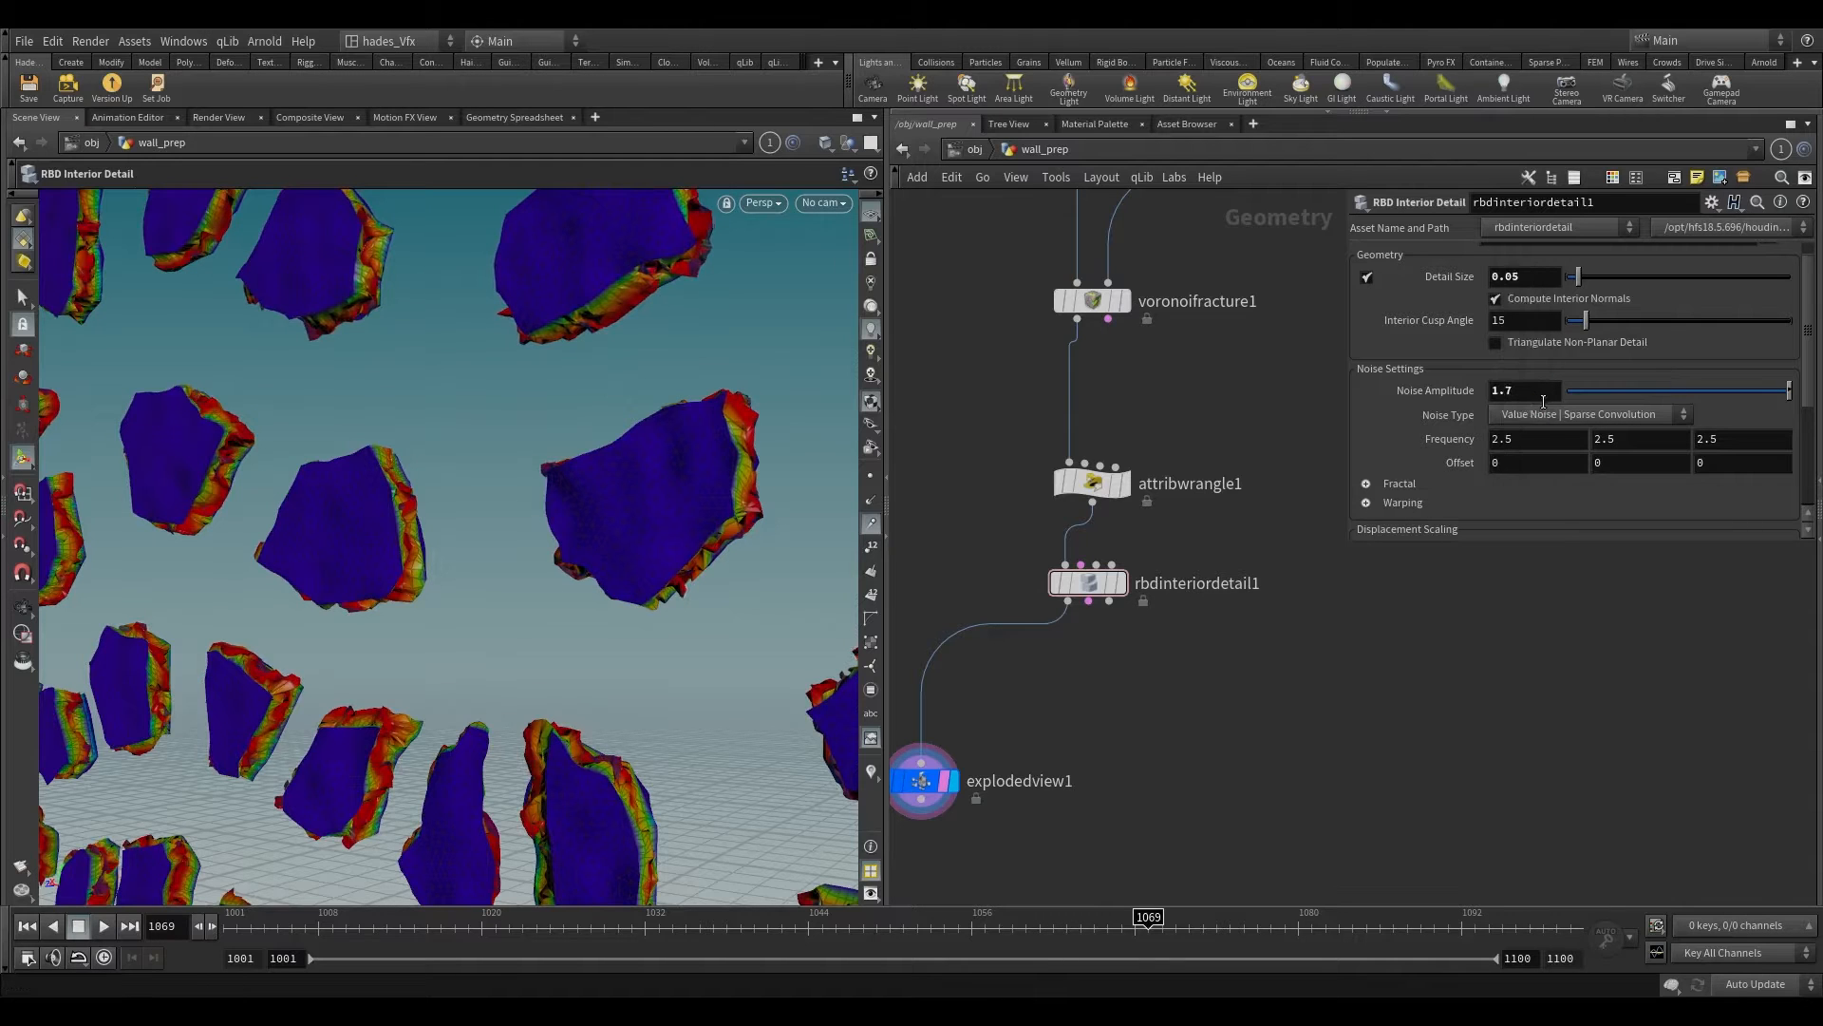
drag(1672, 389, 1651, 389)
alt+drag(428, 600, 1035, 742)
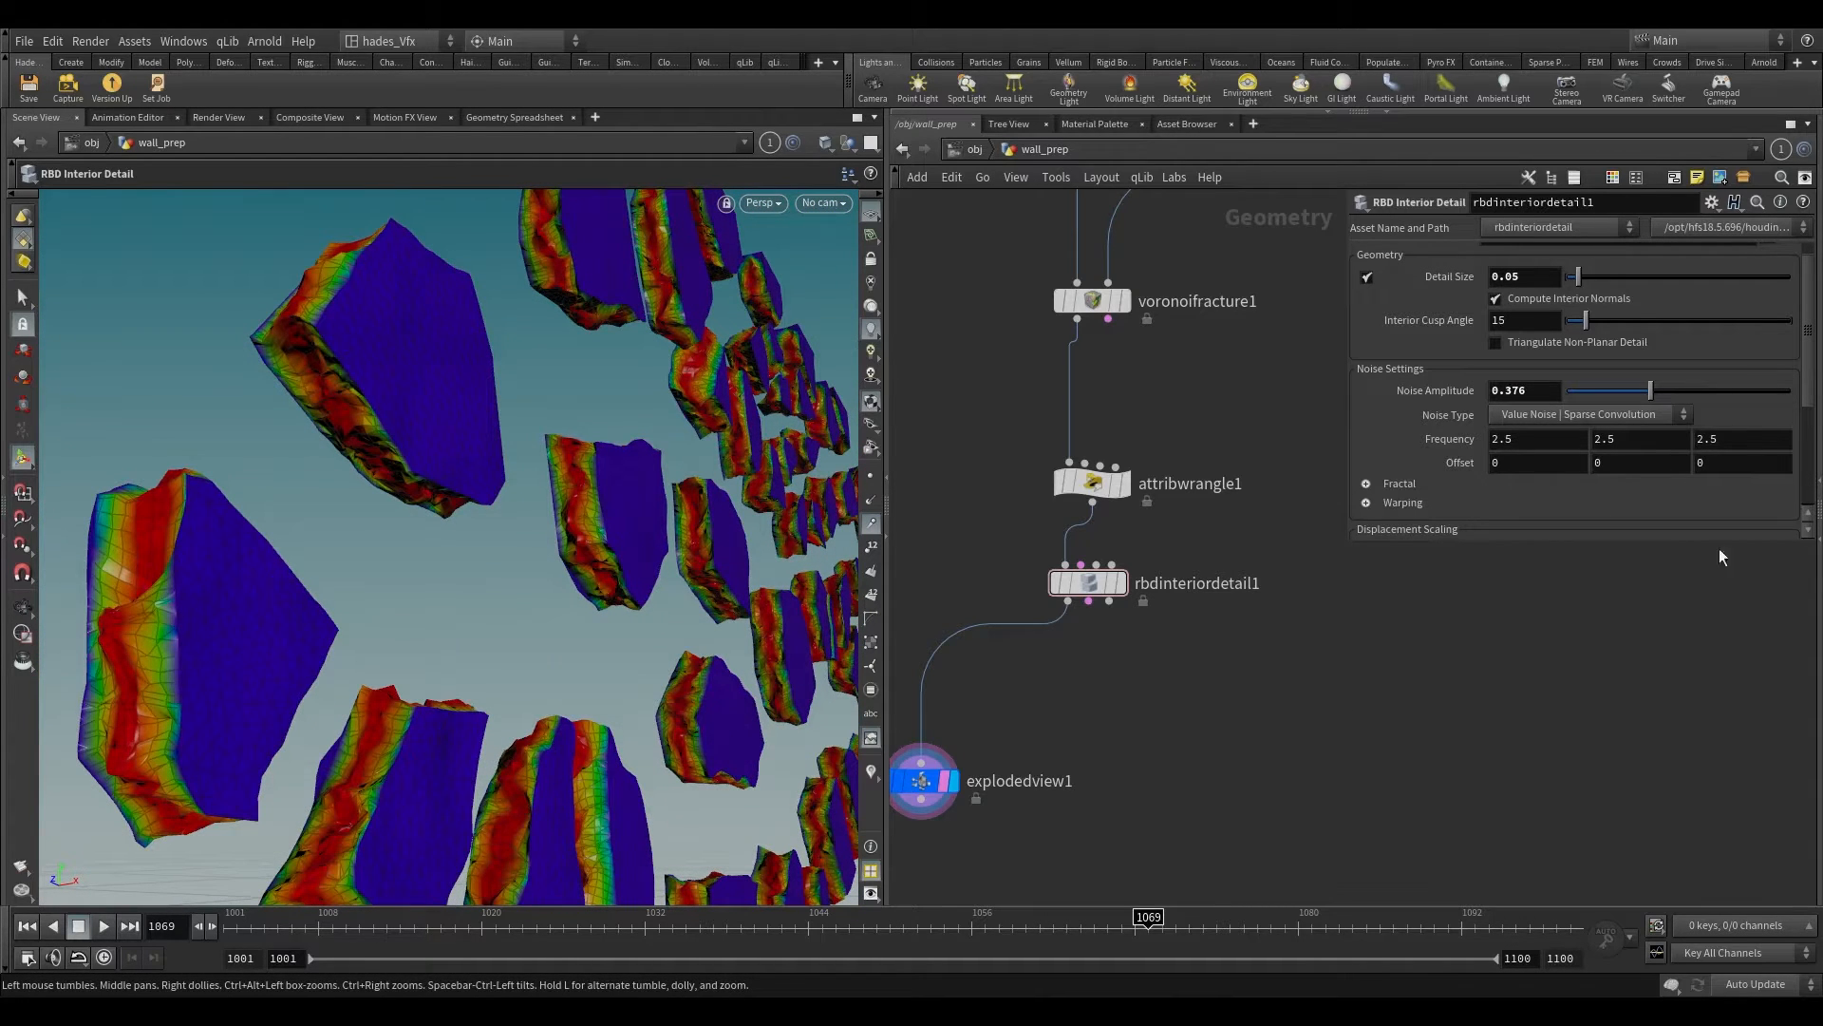
middle_drag(1077, 732, 1129, 670)
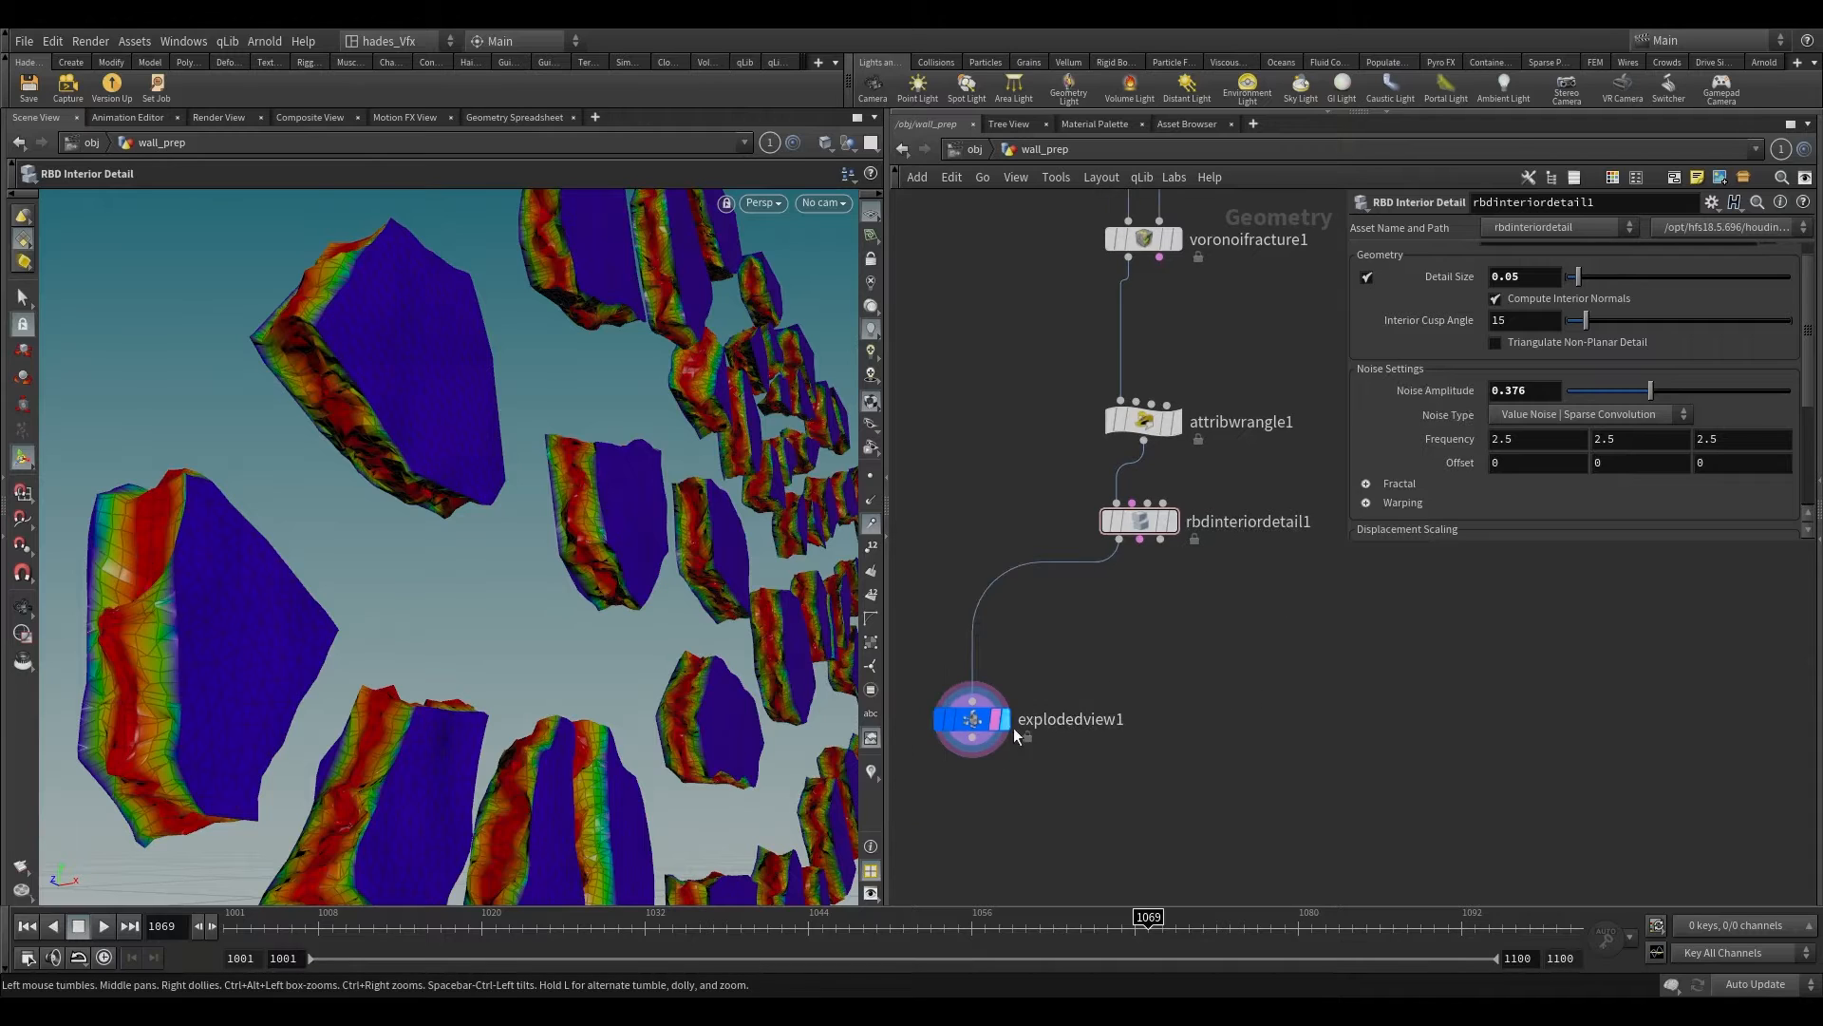
click(982, 722)
alt+drag(646, 569, 512, 574)
alt+right_drag(513, 573, 627, 510)
alt+drag(626, 509, 720, 540)
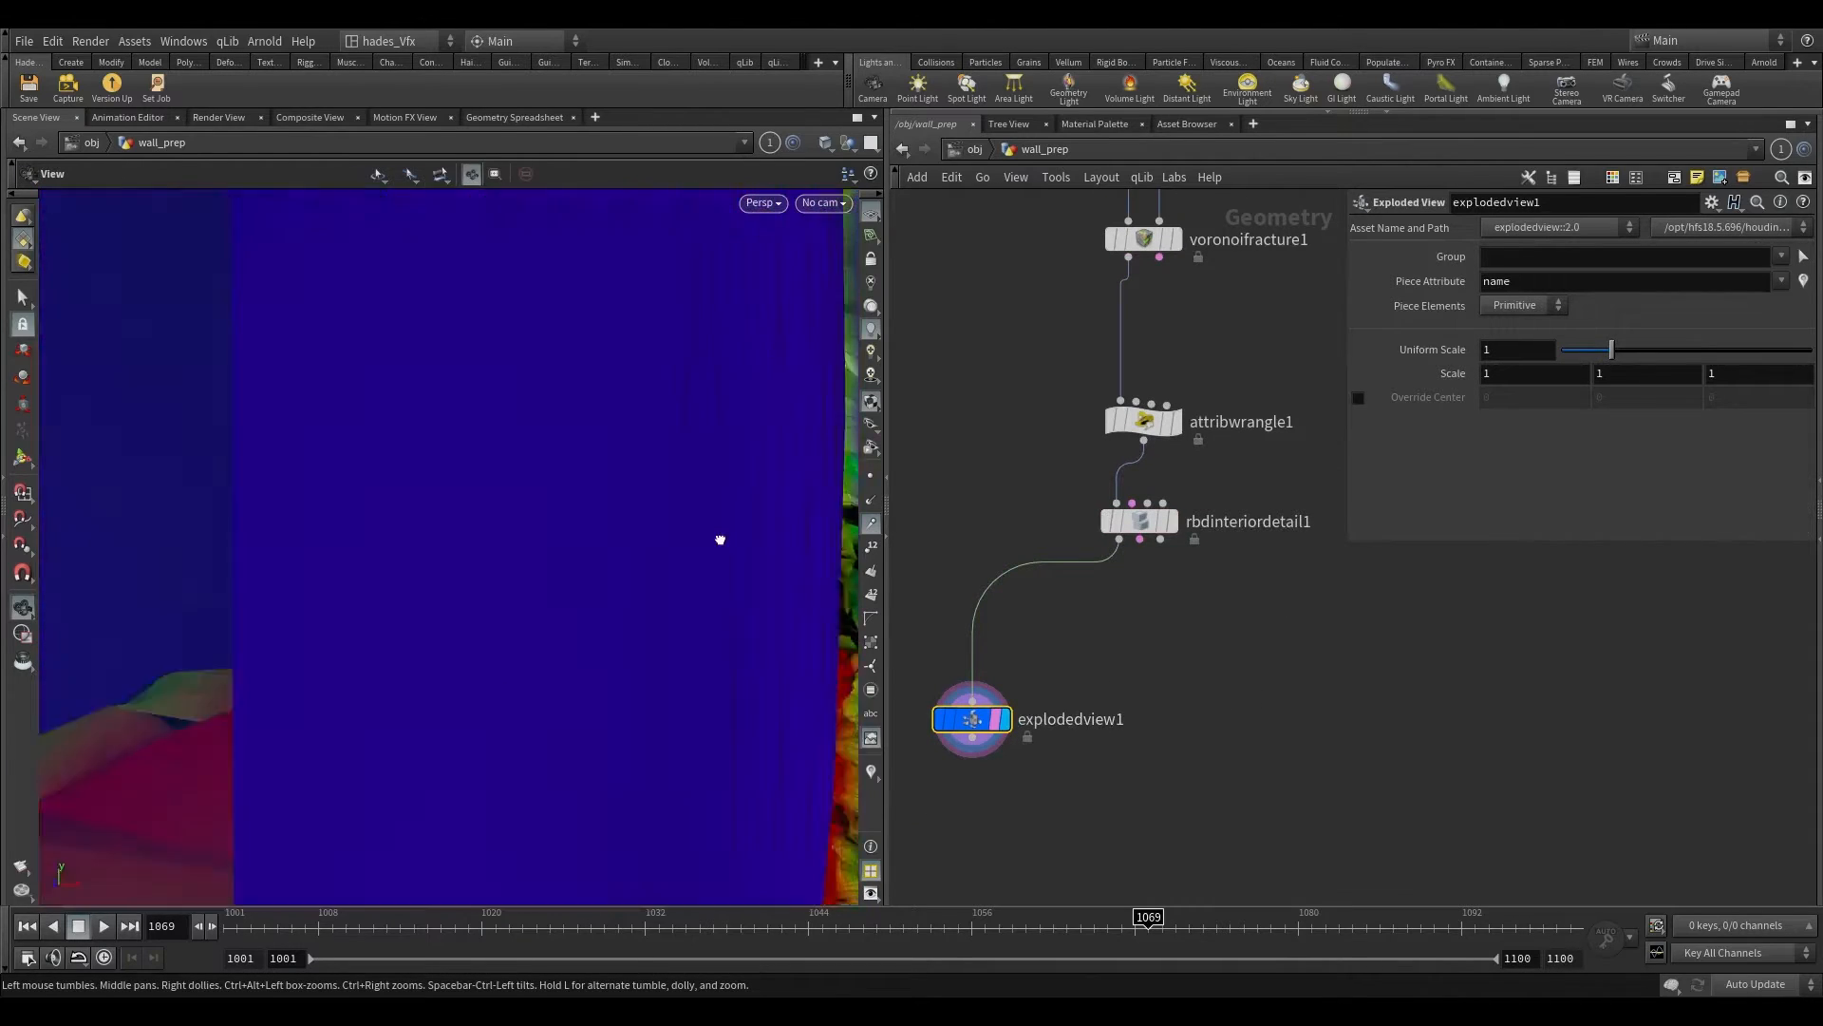
alt+right_drag(719, 539, 396, 710)
alt+drag(395, 710, 665, 665)
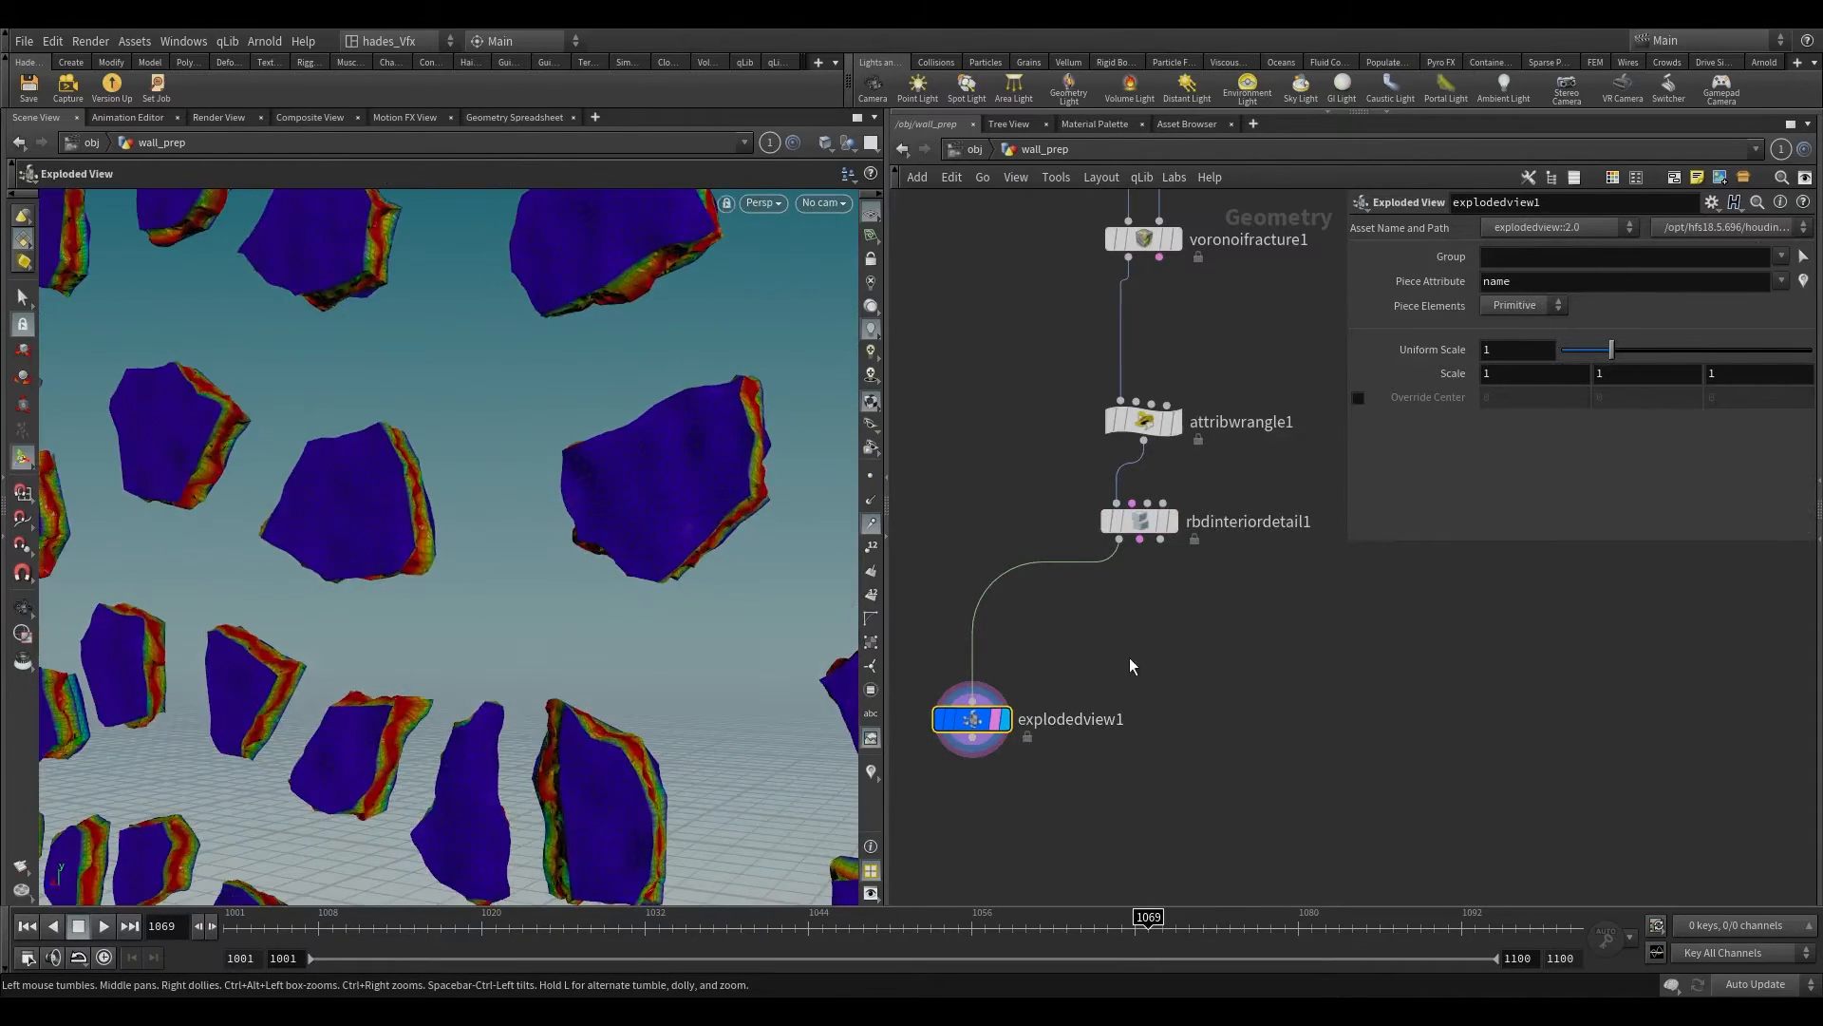
Step: Disable Visualize Noise Scale on the RBD Interior Detail node
click(1140, 521)
scroll(1445, 436, down, 1)
click(1513, 472)
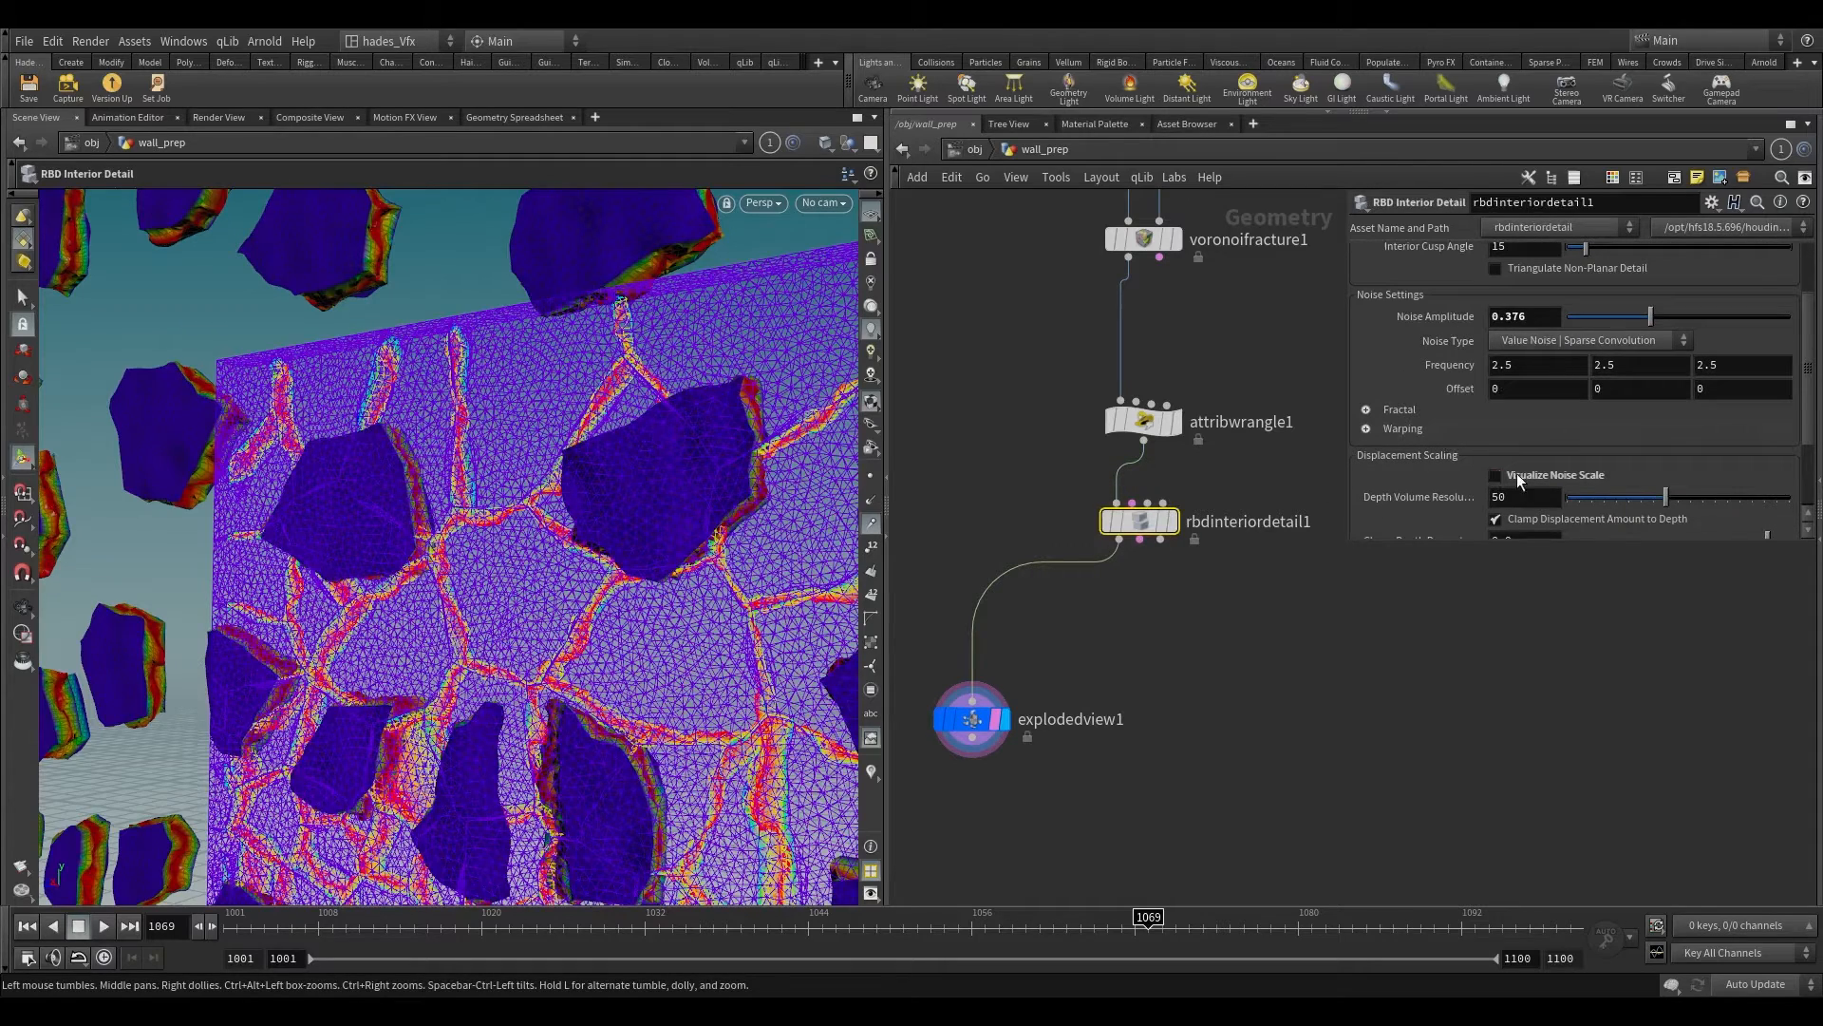
click(1111, 719)
click(1188, 596)
scroll(1157, 593, down, 5)
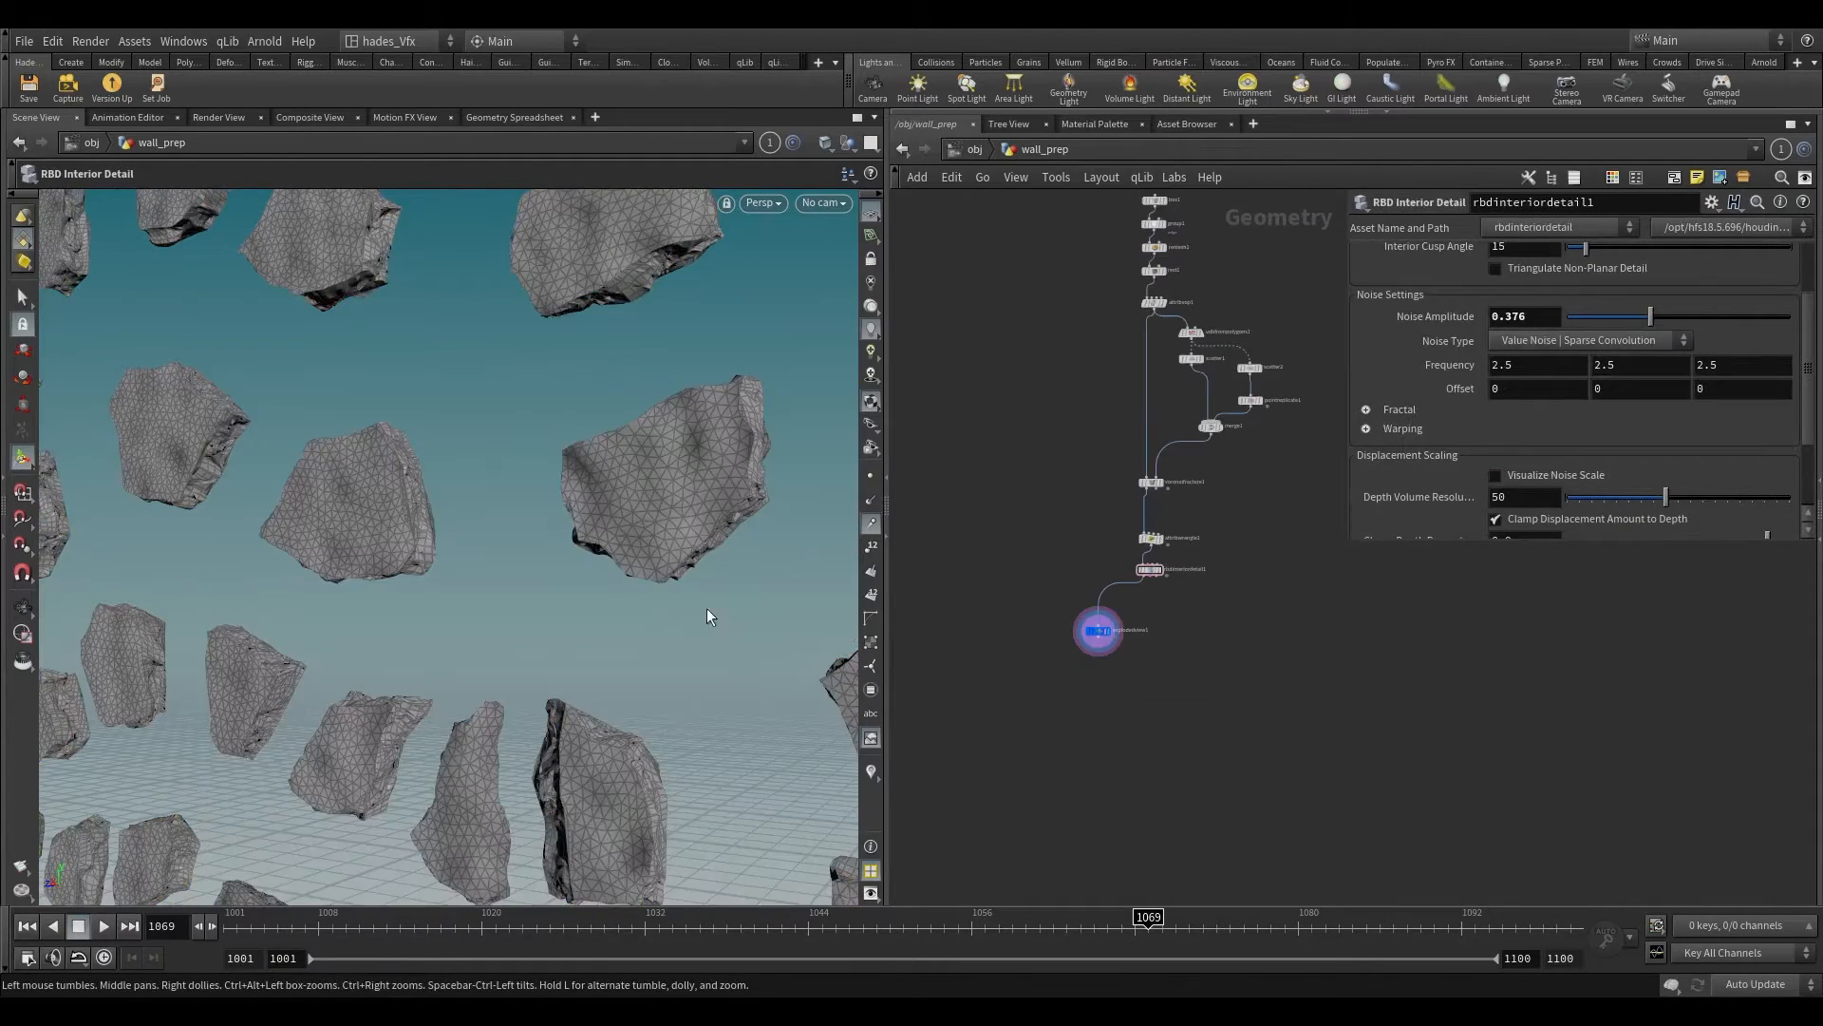
Step: Enable Triangulate Non-Planar Detail on the RBD Interior Detail node and inspect the broken edges of the pieces
alt+drag(702, 619, 745, 627)
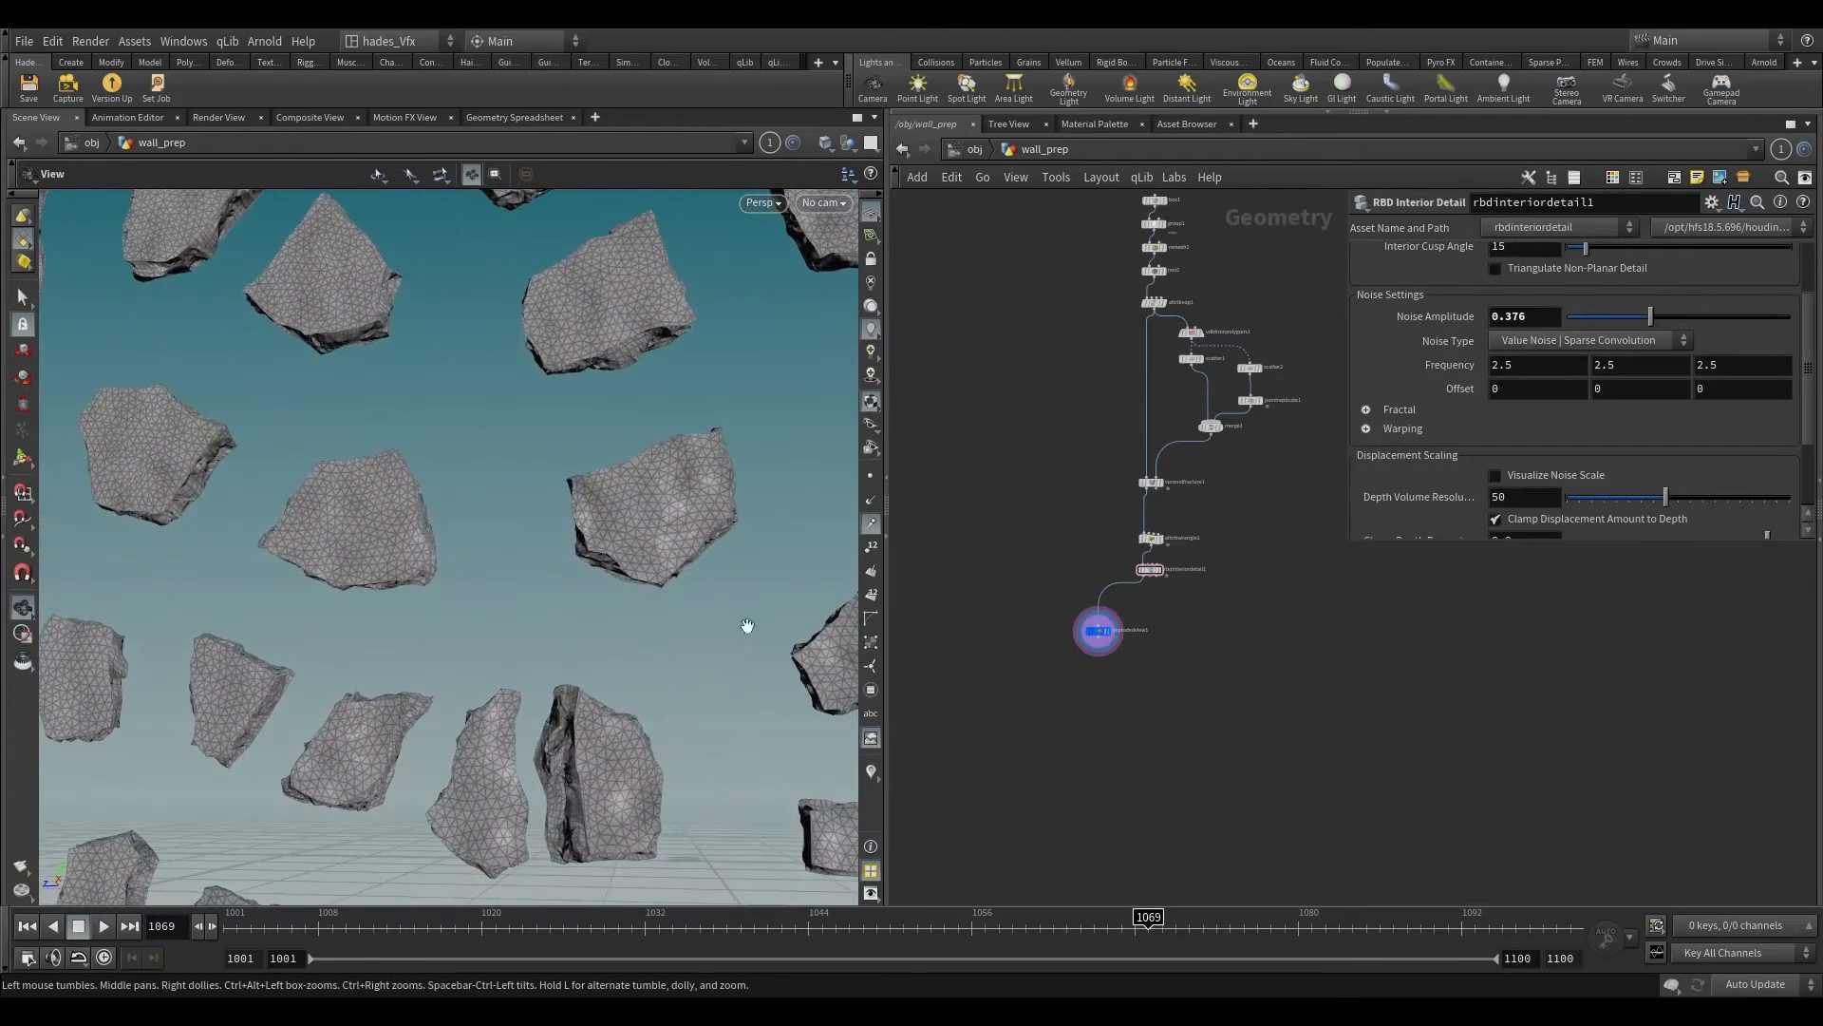
key(Return)
scroll(1447, 463, up, 2)
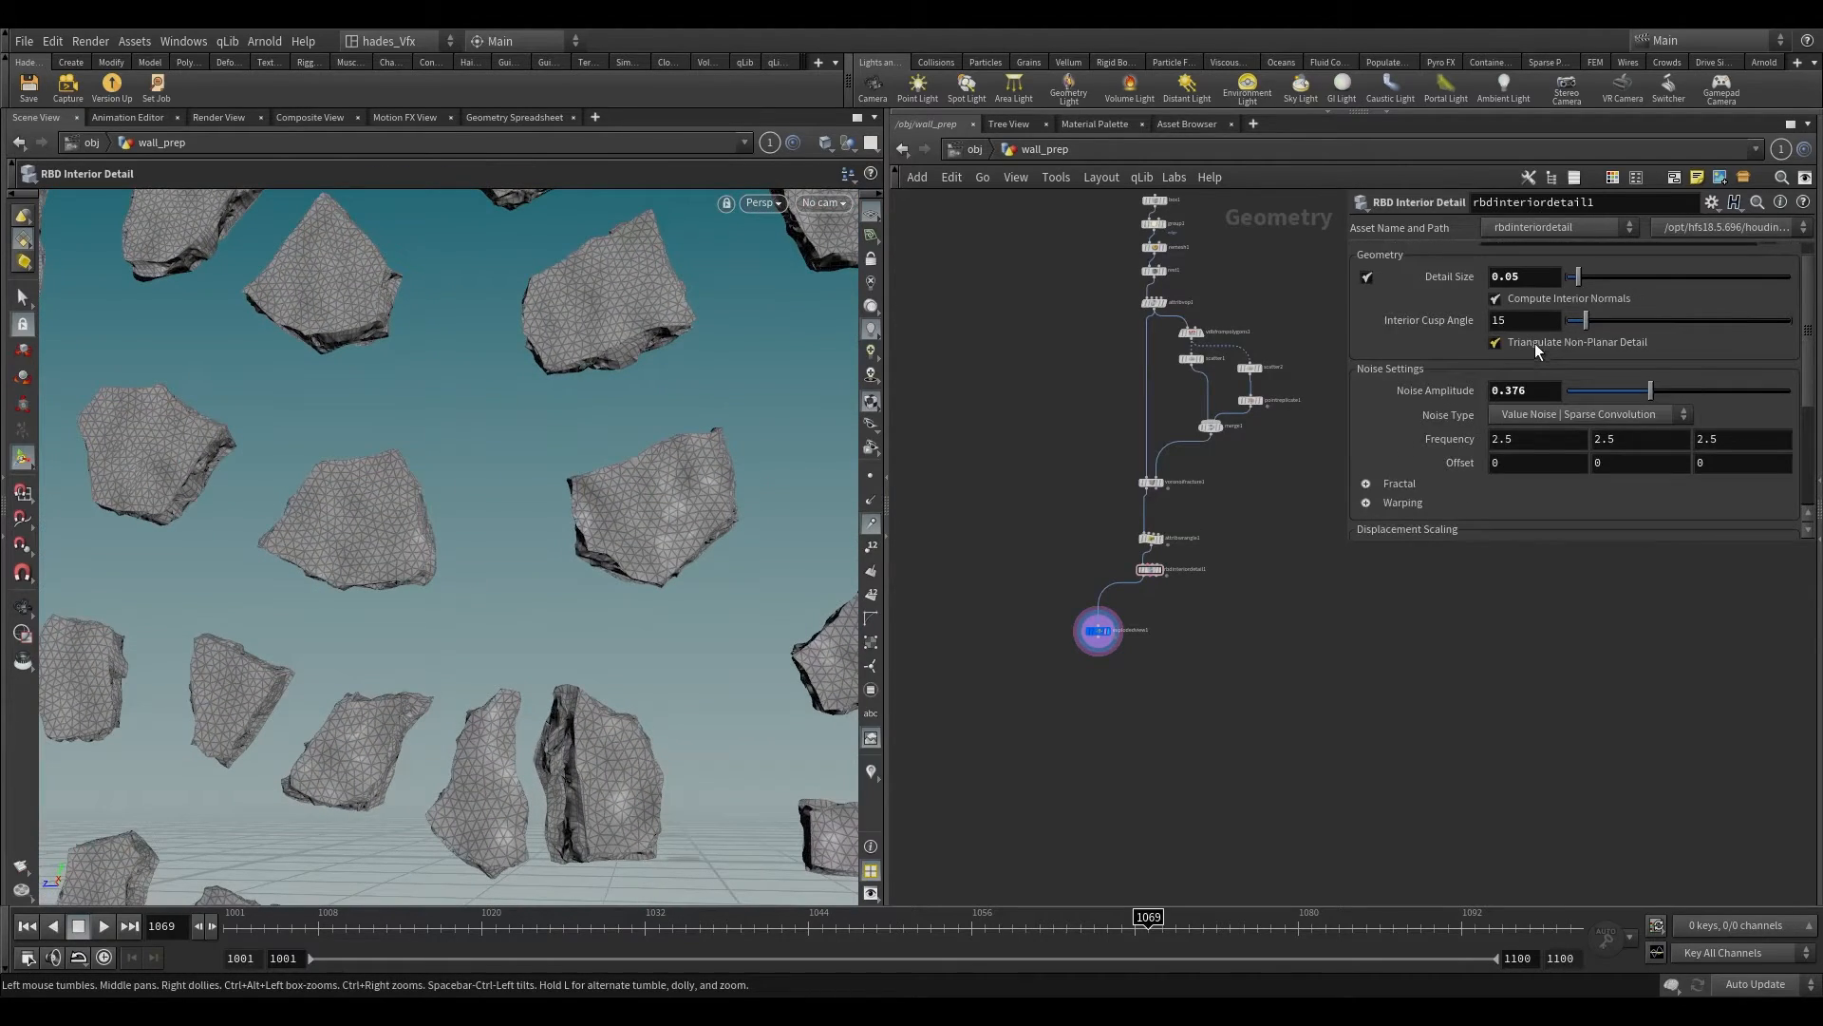
click(1535, 344)
alt+drag(652, 548, 636, 529)
alt+right_drag(635, 529, 635, 589)
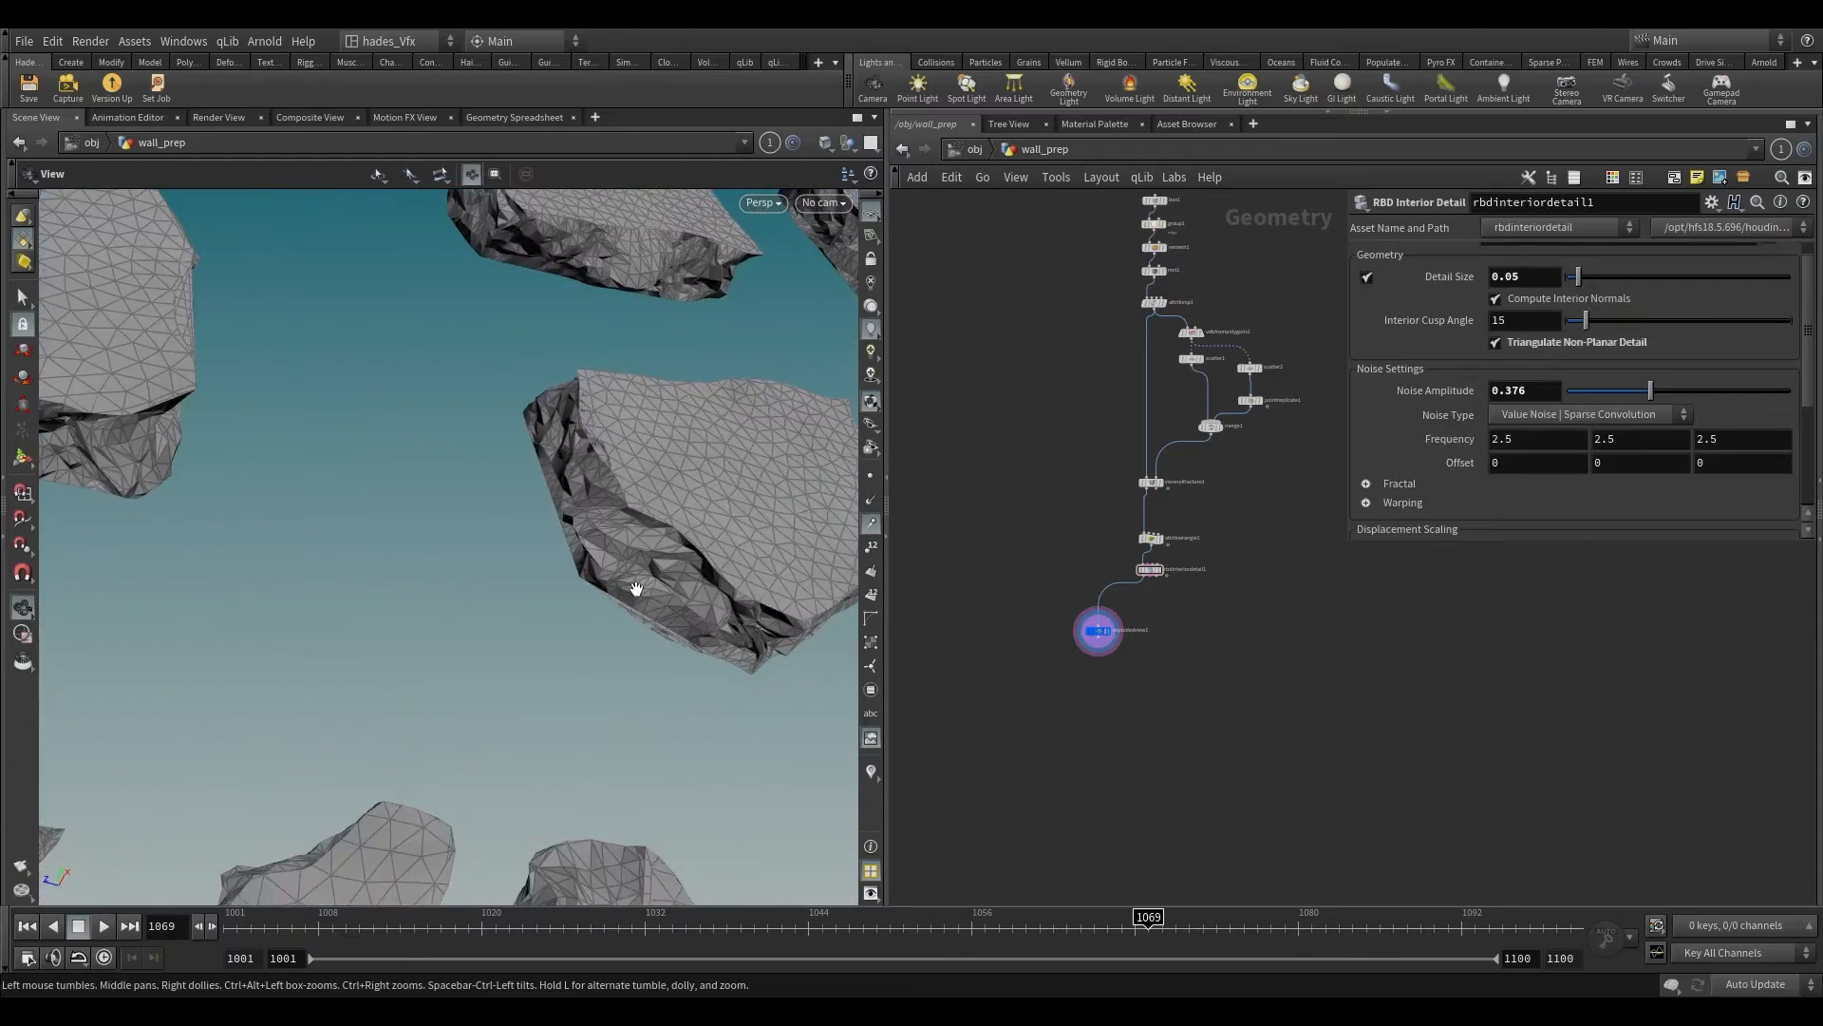
alt+drag(636, 588, 607, 664)
alt+right_drag(607, 665, 465, 835)
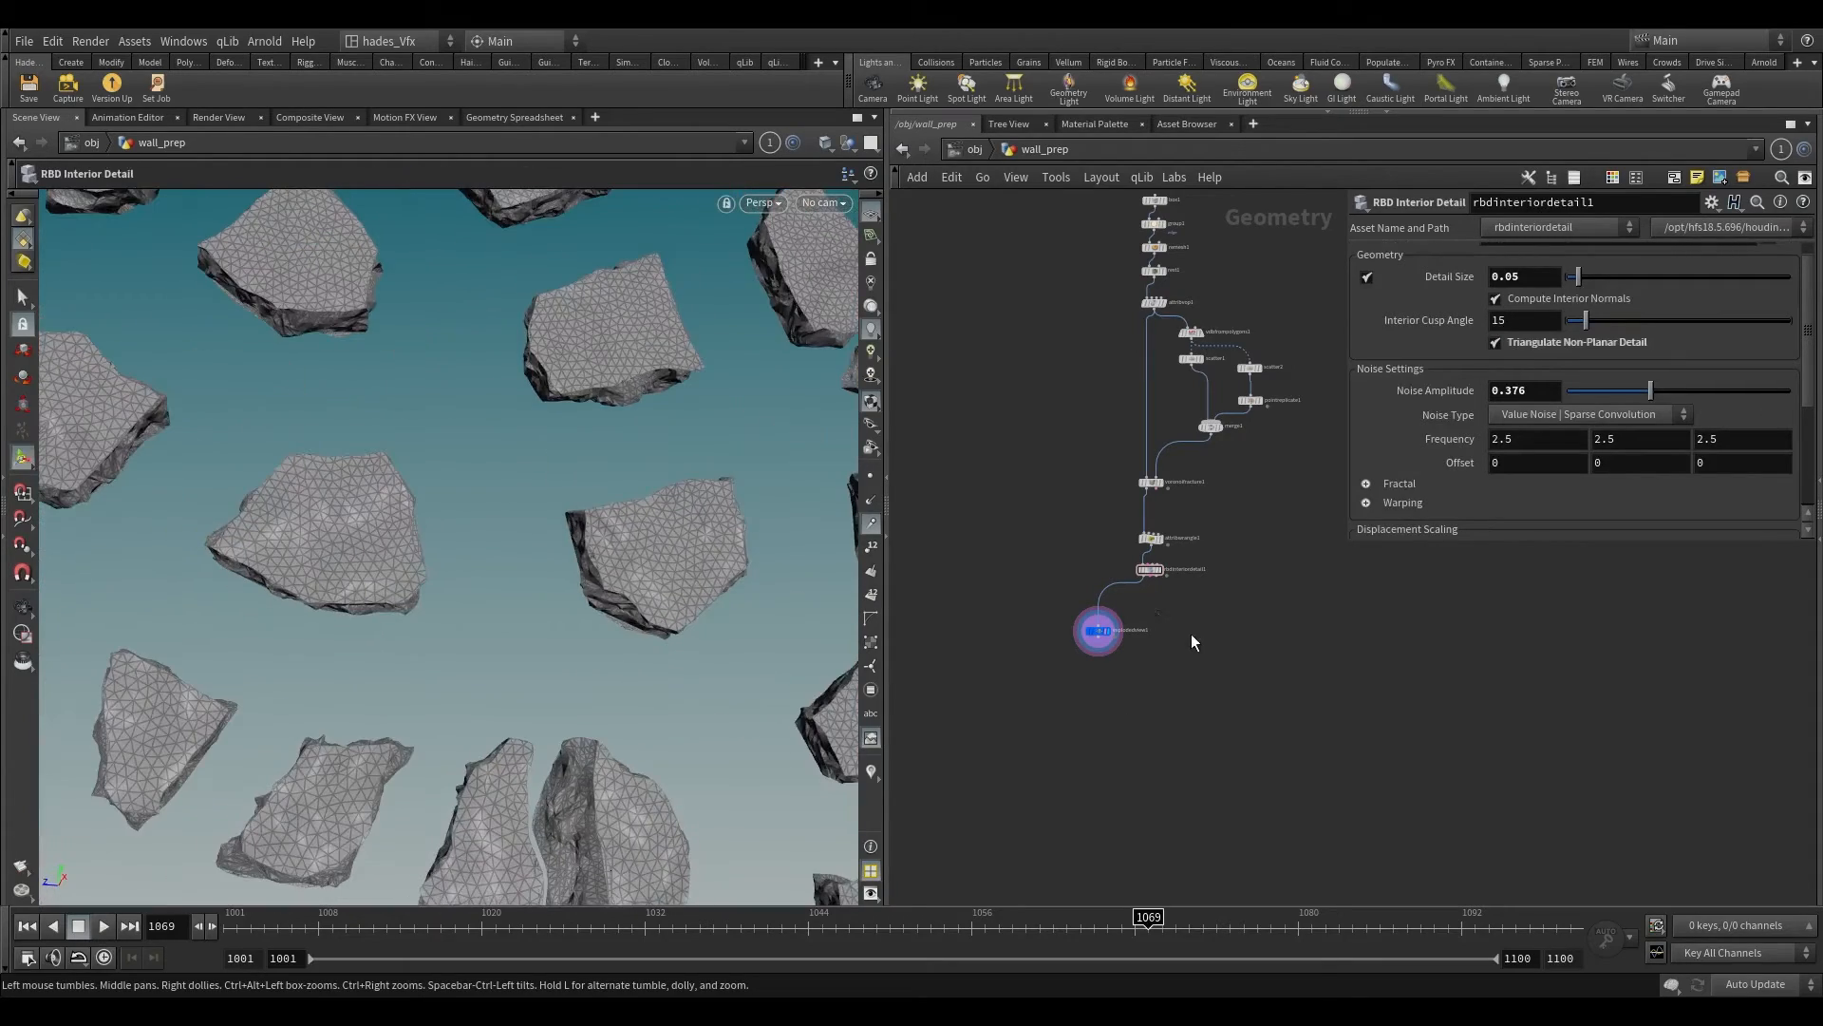
Step: Add a Normal node and connect it to the first output of the RBD Interior Detail node
key(Tab)
text(norm)
key(Return)
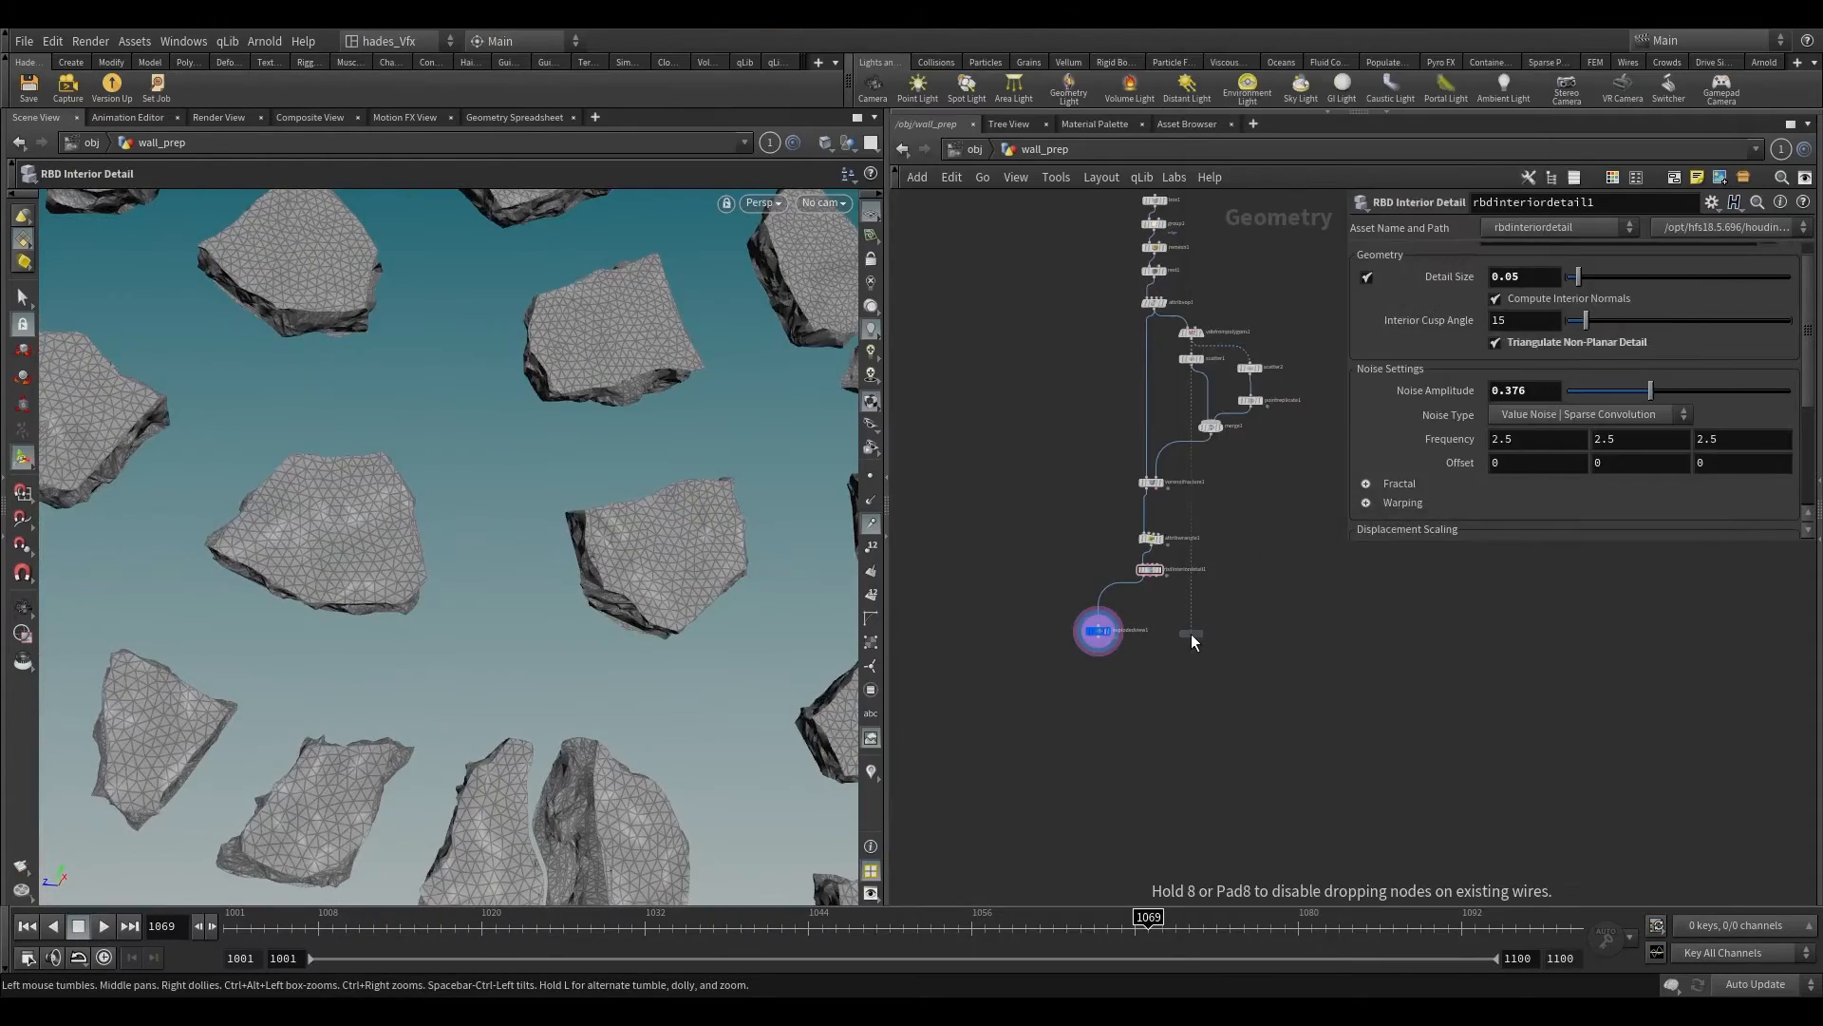
click(1191, 633)
scroll(1138, 544, up, 5)
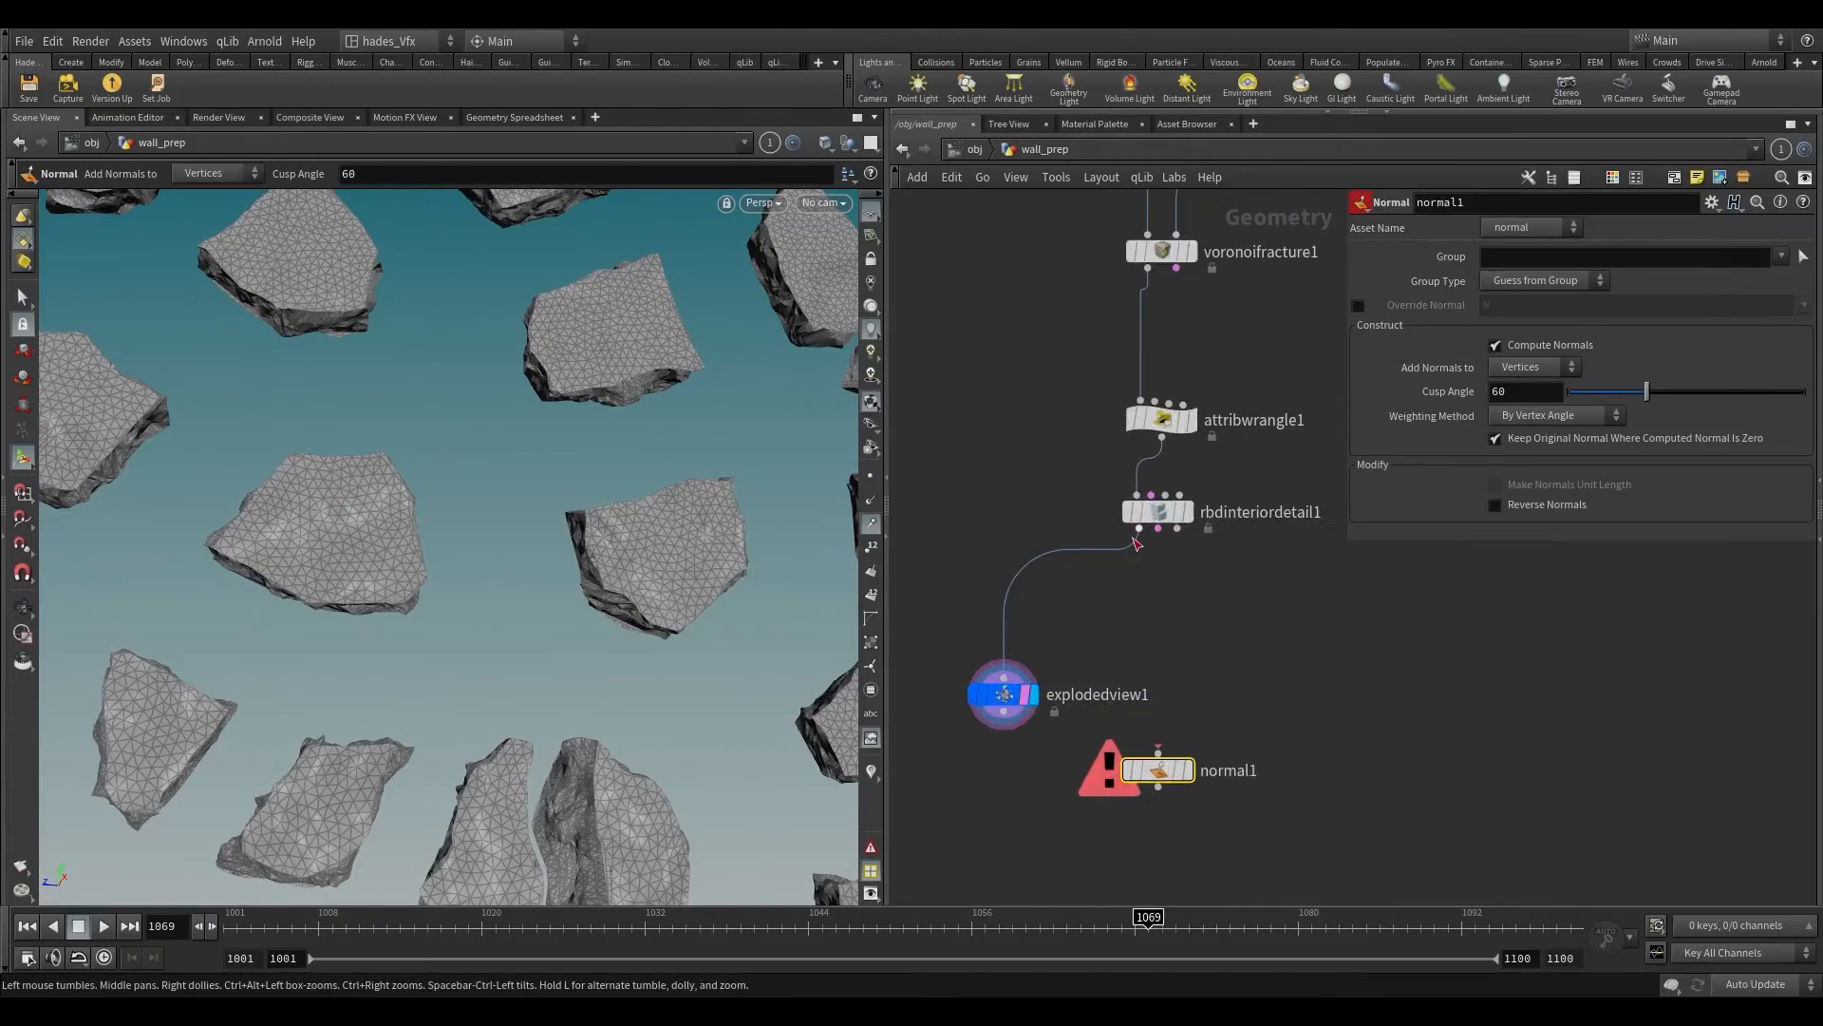
drag(1127, 662, 1157, 750)
Step: Display the Normal node and check the shading of the assembled wall
alt+right_drag(570, 437, 630, 147)
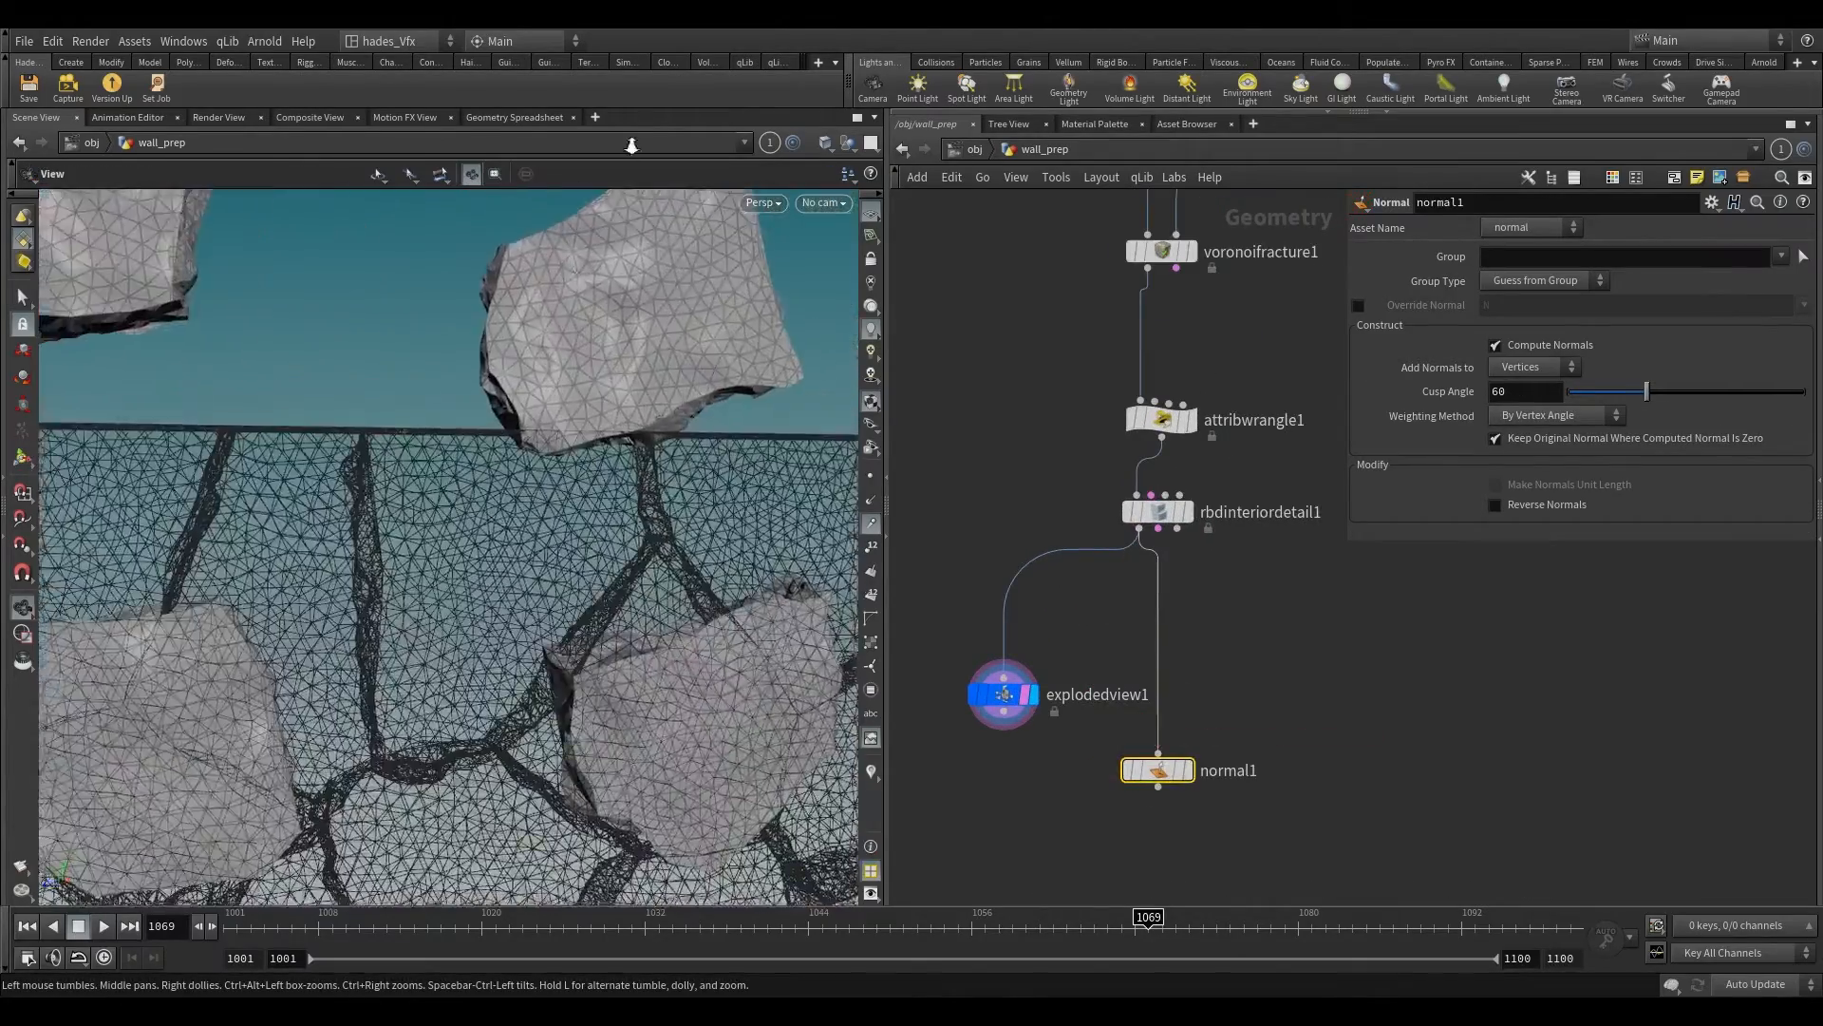
alt+drag(561, 228, 533, 333)
alt+right_drag(533, 333, 545, 271)
scroll(1156, 700, up, 2)
click(1194, 781)
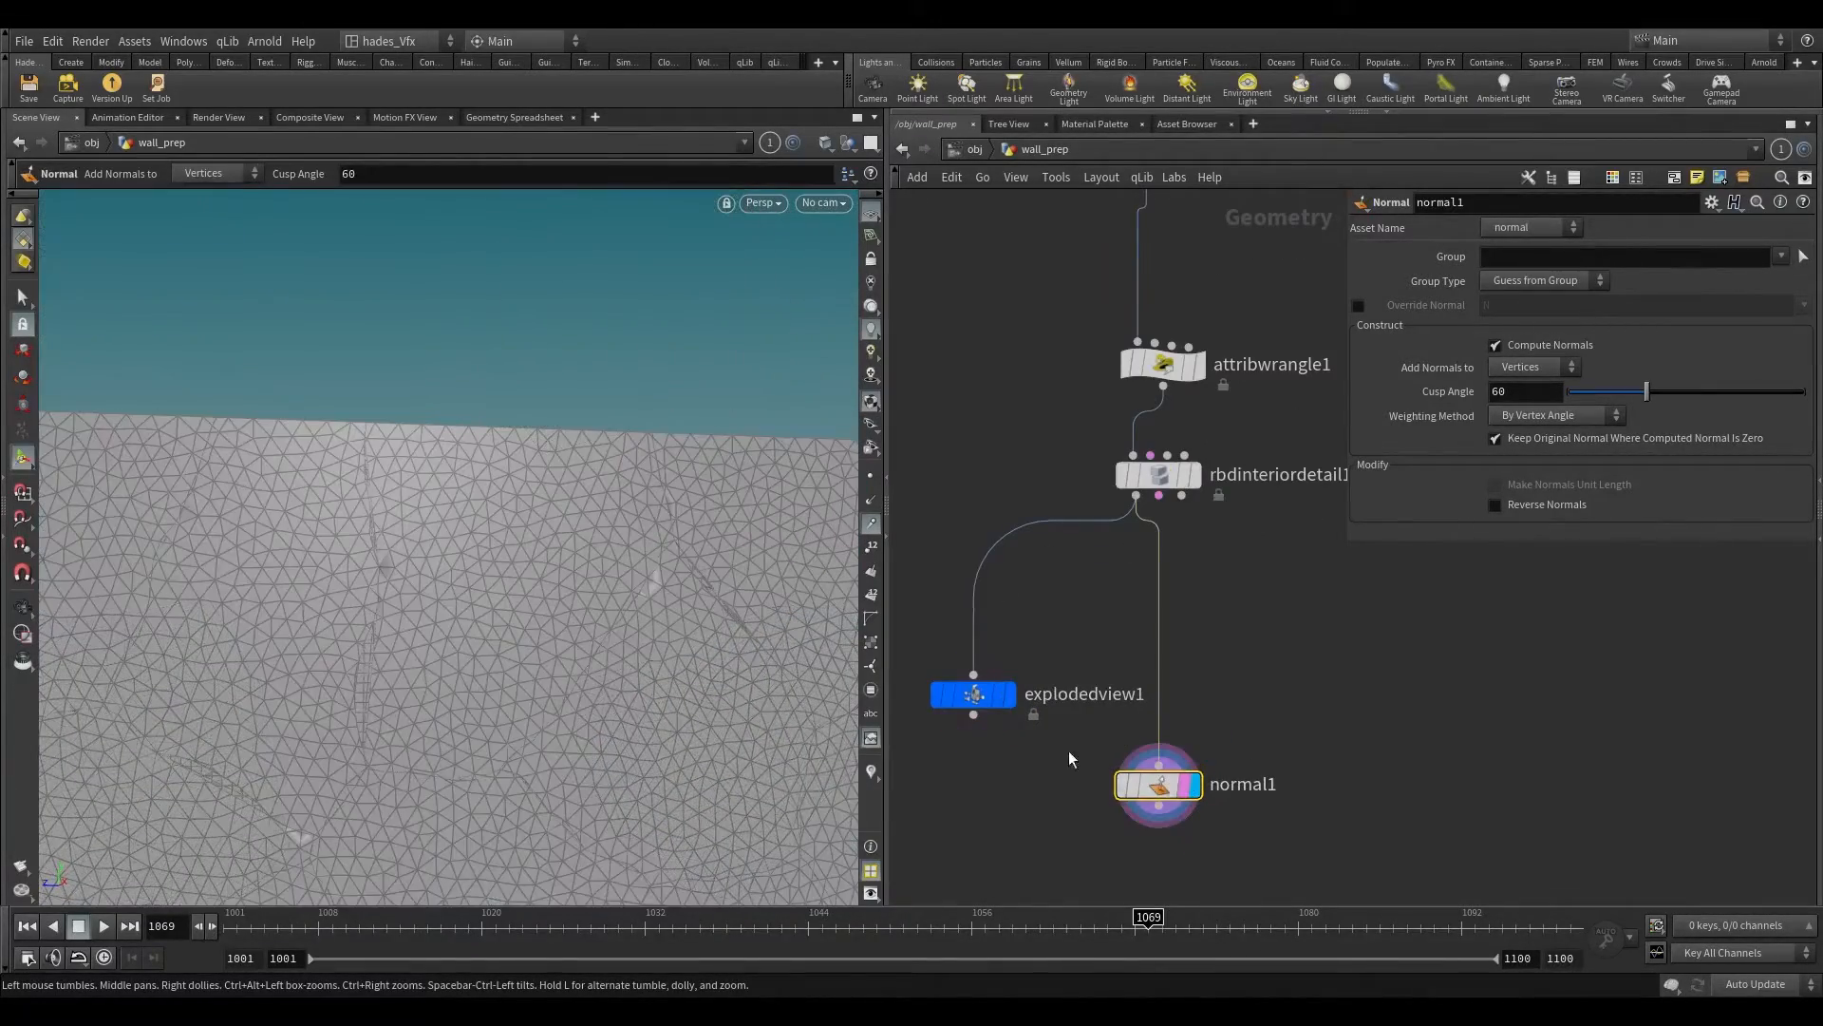
alt+right_drag(519, 460, 459, 374)
alt+drag(460, 374, 346, 479)
Step: Rewire the Exploded View node to the Normal node, display it and inspect the separated pieces
drag(988, 698, 981, 849)
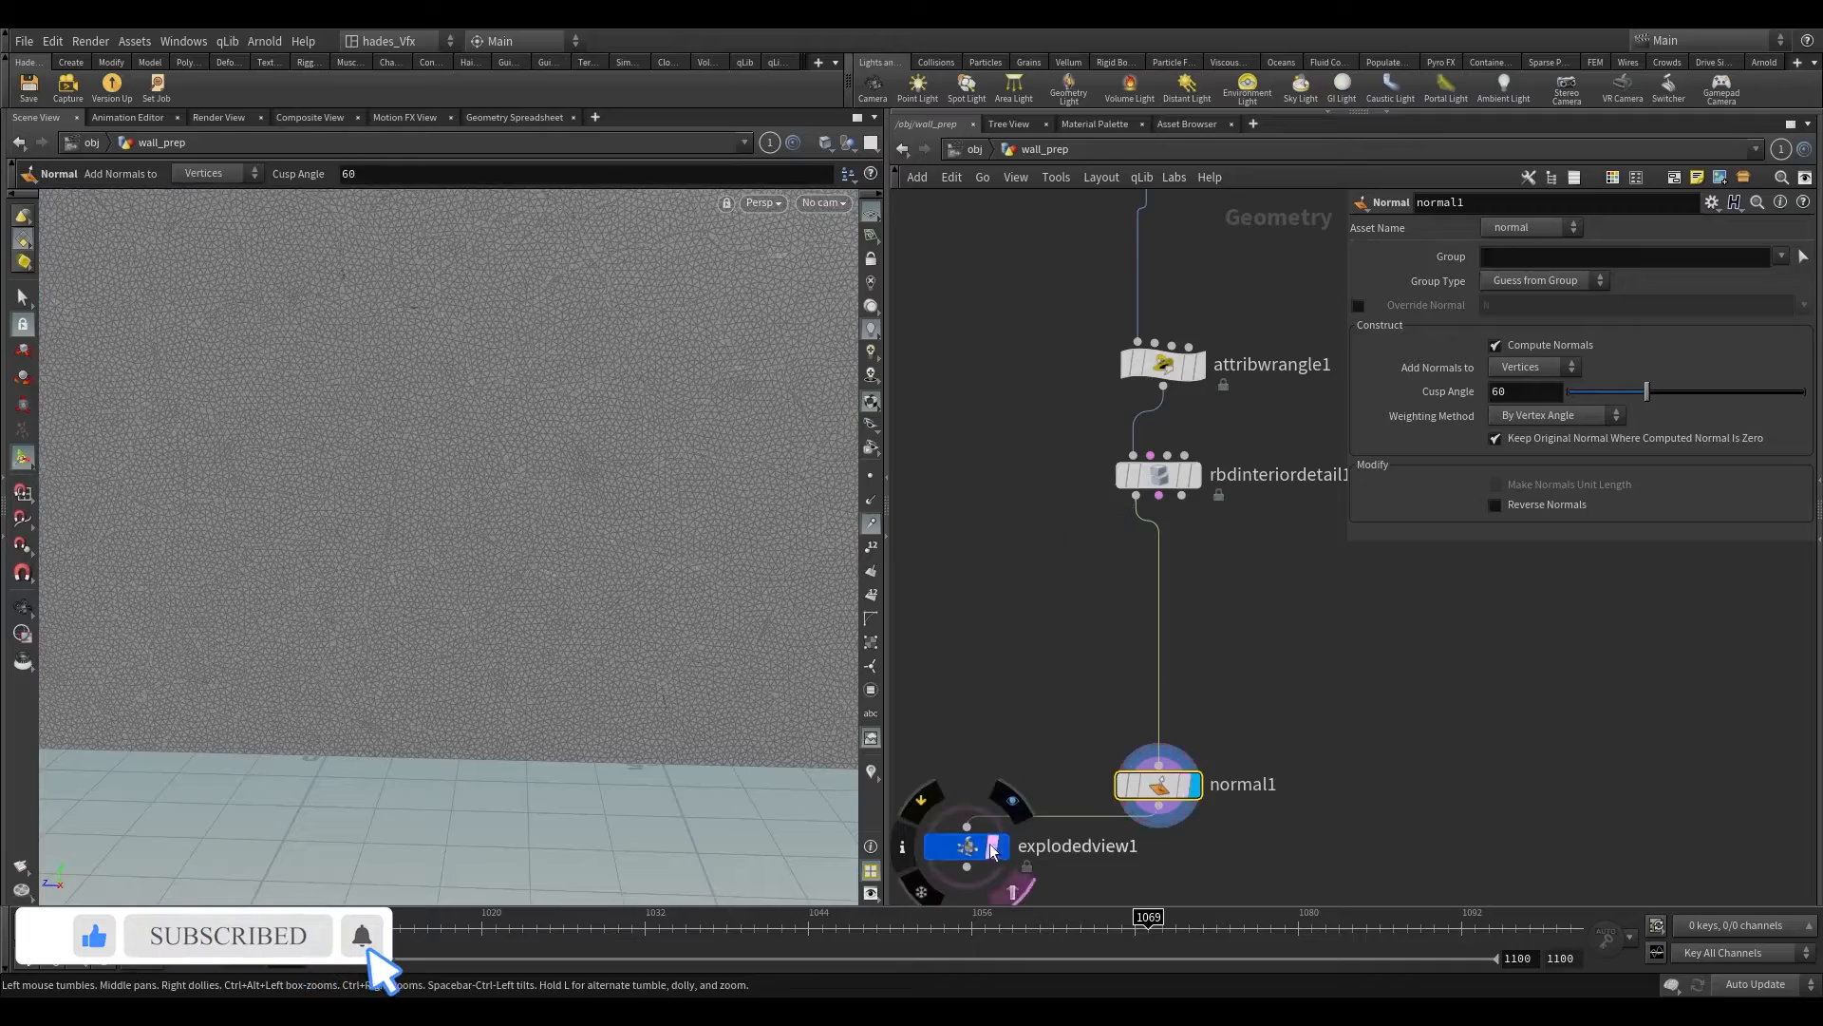
click(997, 847)
click(983, 850)
alt+drag(533, 533, 265, 382)
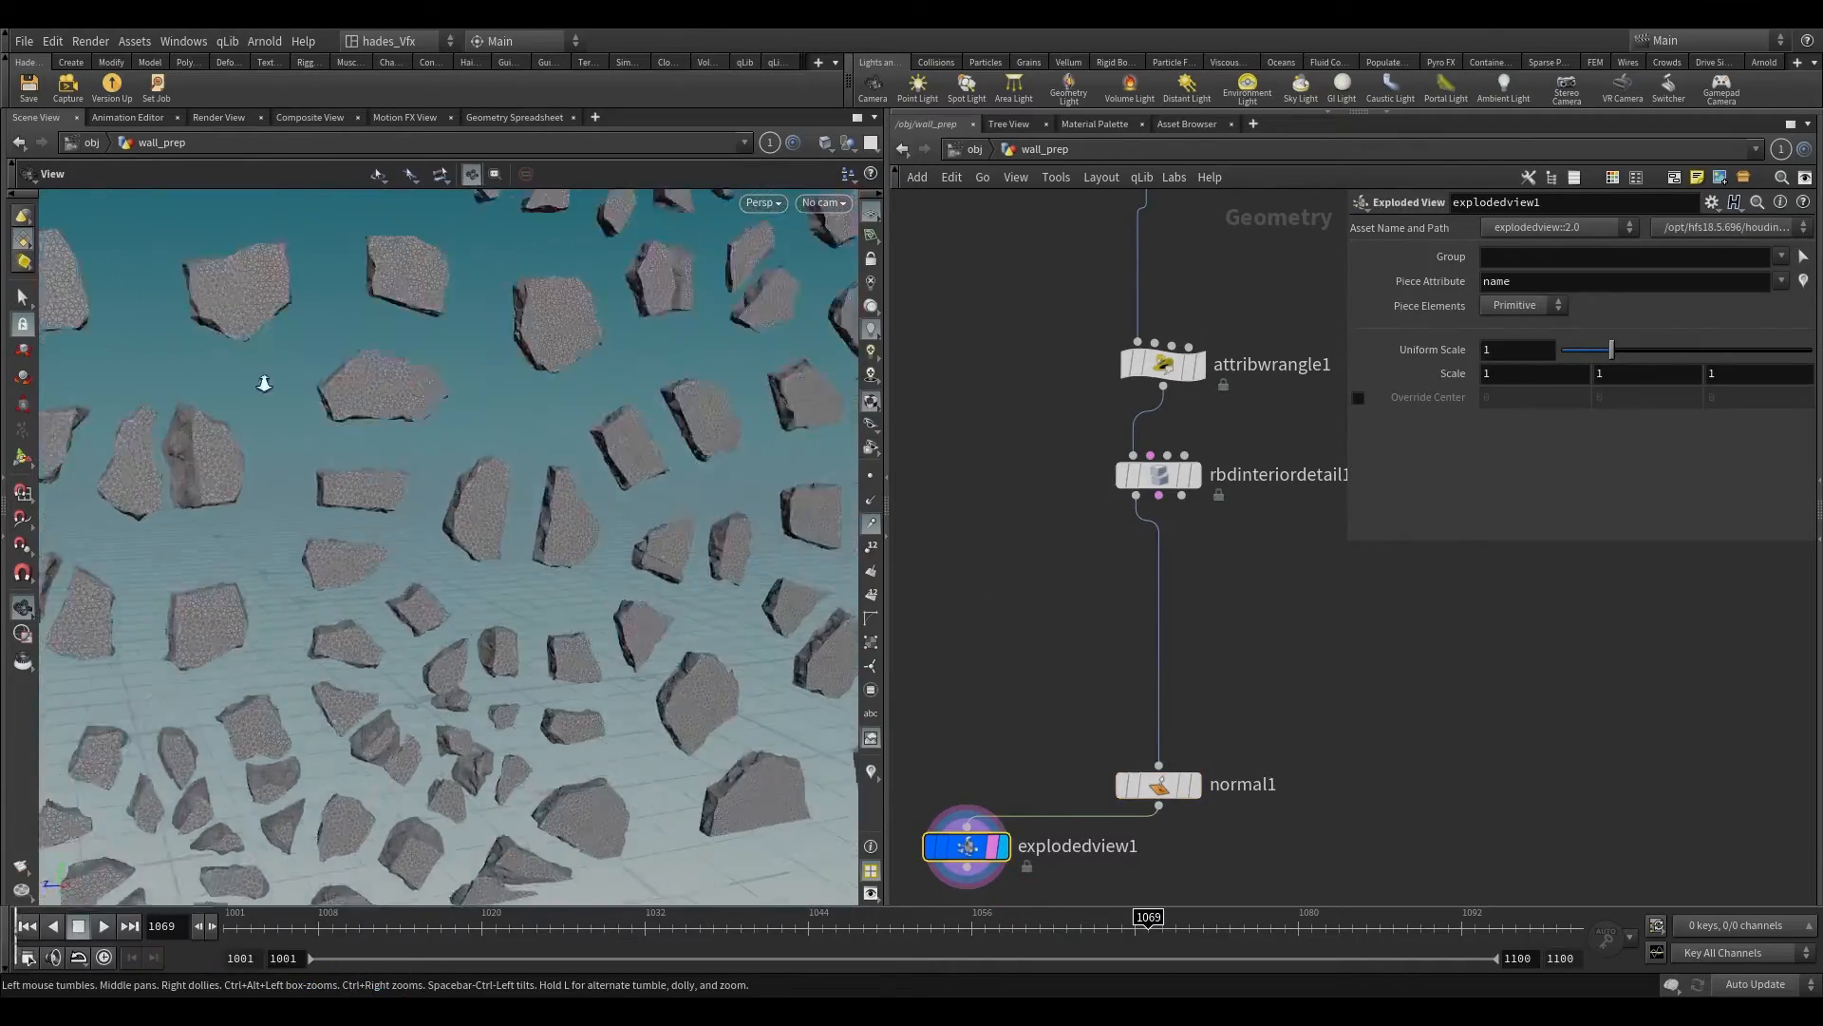
alt+right_drag(265, 383, 276, 892)
alt+drag(276, 892, 472, 639)
scroll(1015, 636, down, 3)
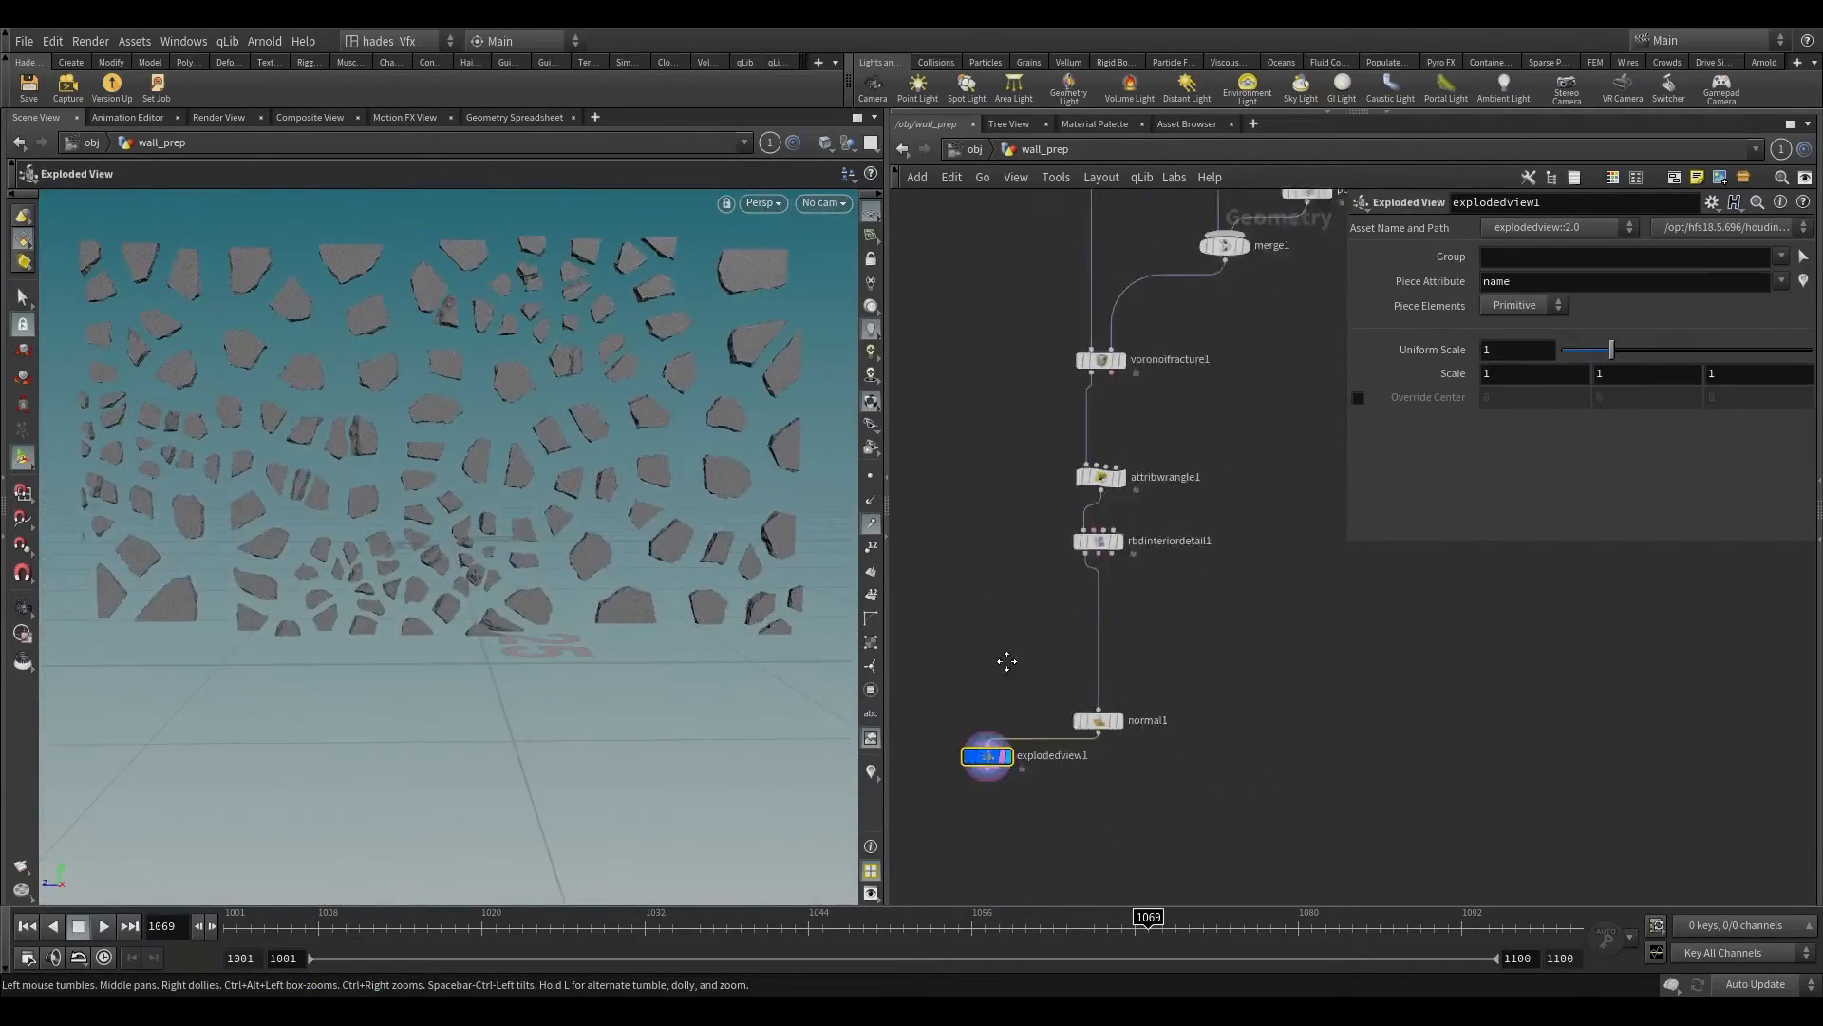
Step: Delete the Exploded View node and place the Normal node directly beneath the RBD Interior Detail node as the displayed node
middle_drag(1006, 659, 1016, 624)
key(Delete)
drag(1117, 686, 1118, 593)
scroll(1118, 593, up, 2)
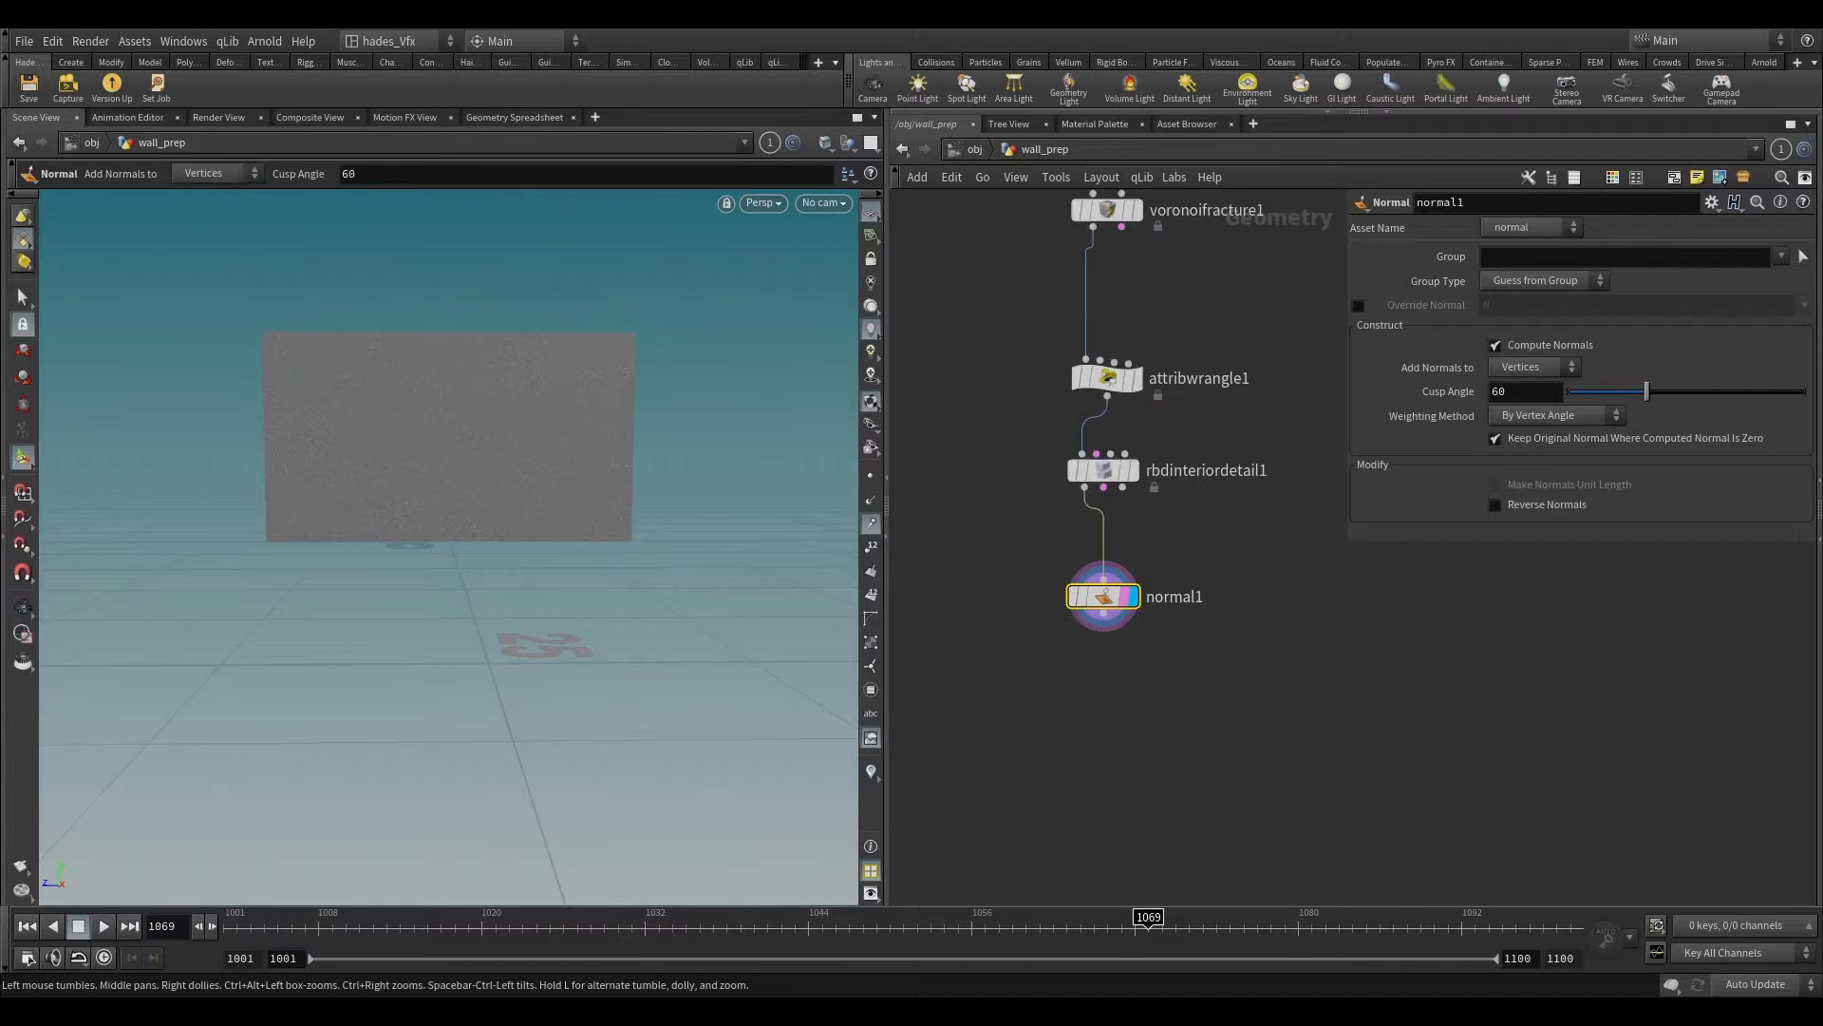
Step: Arrange all the wall nodes in a network box and title it "Wall"
scroll(1176, 631, down, 4)
middle_drag(1262, 528, 1196, 712)
scroll(1196, 711, down, 3)
drag(1027, 345, 1239, 826)
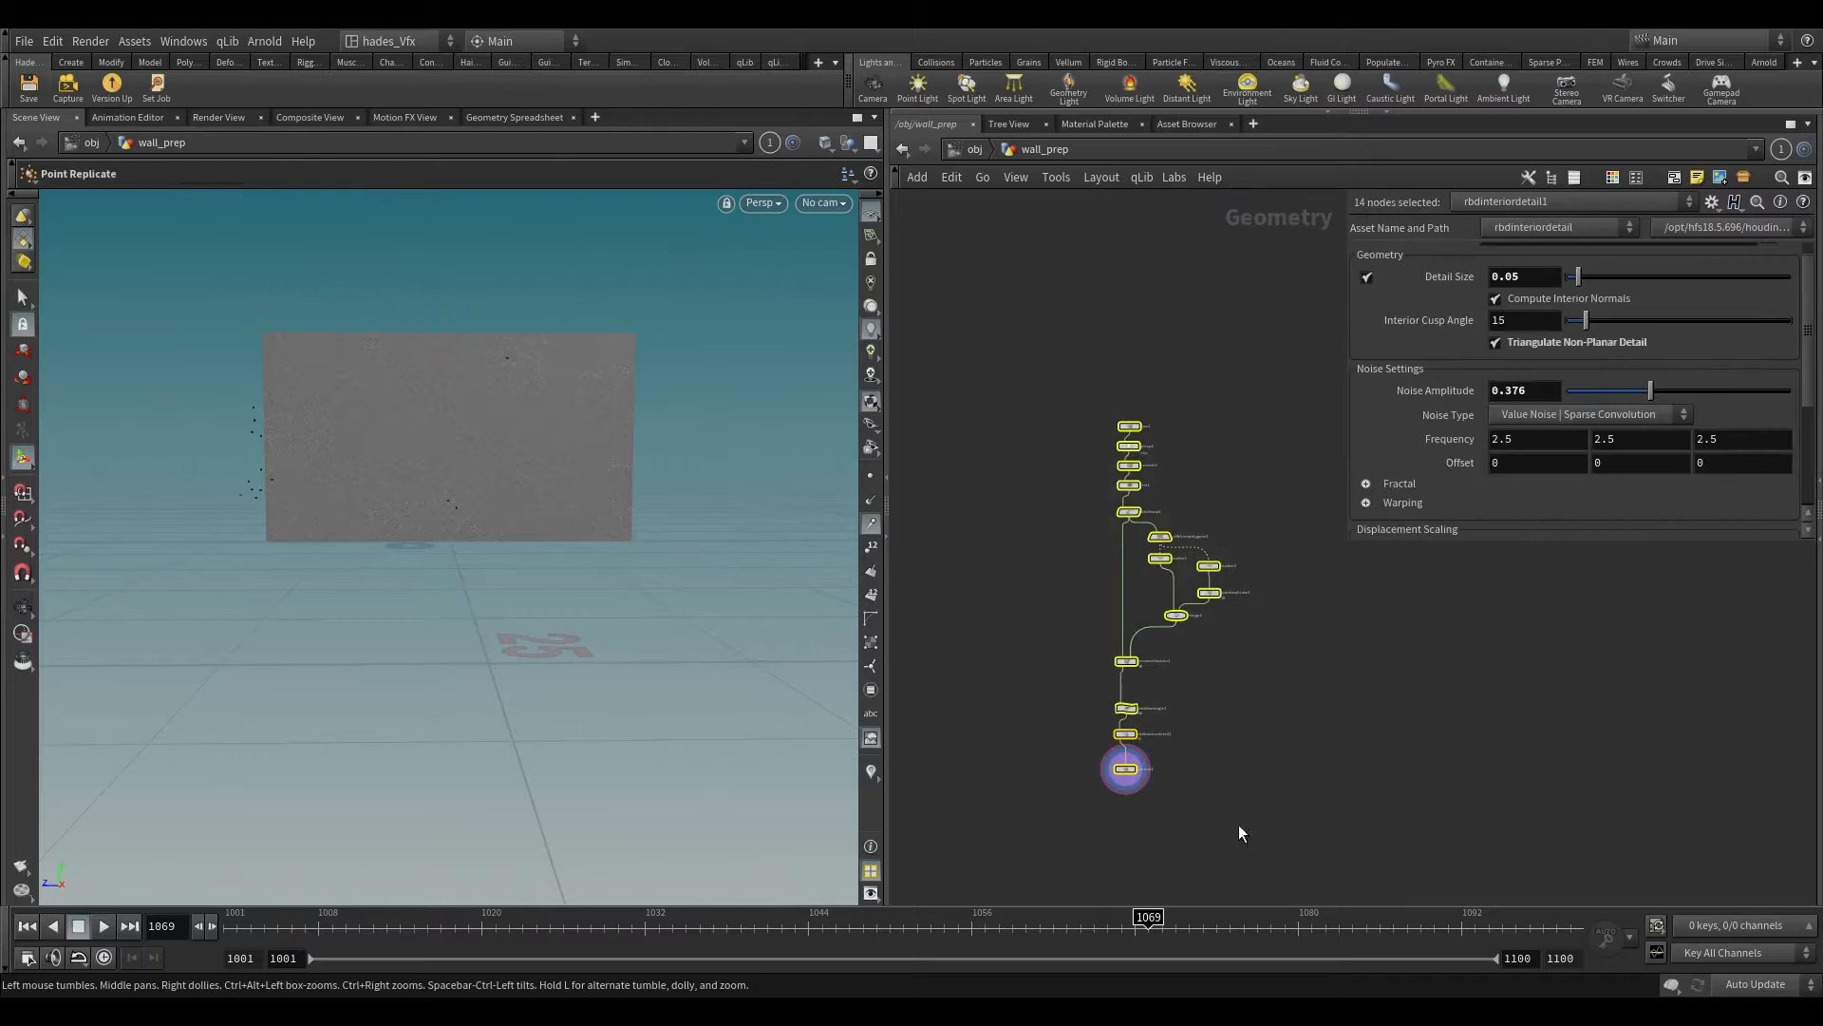
key(l)
key(shift+o)
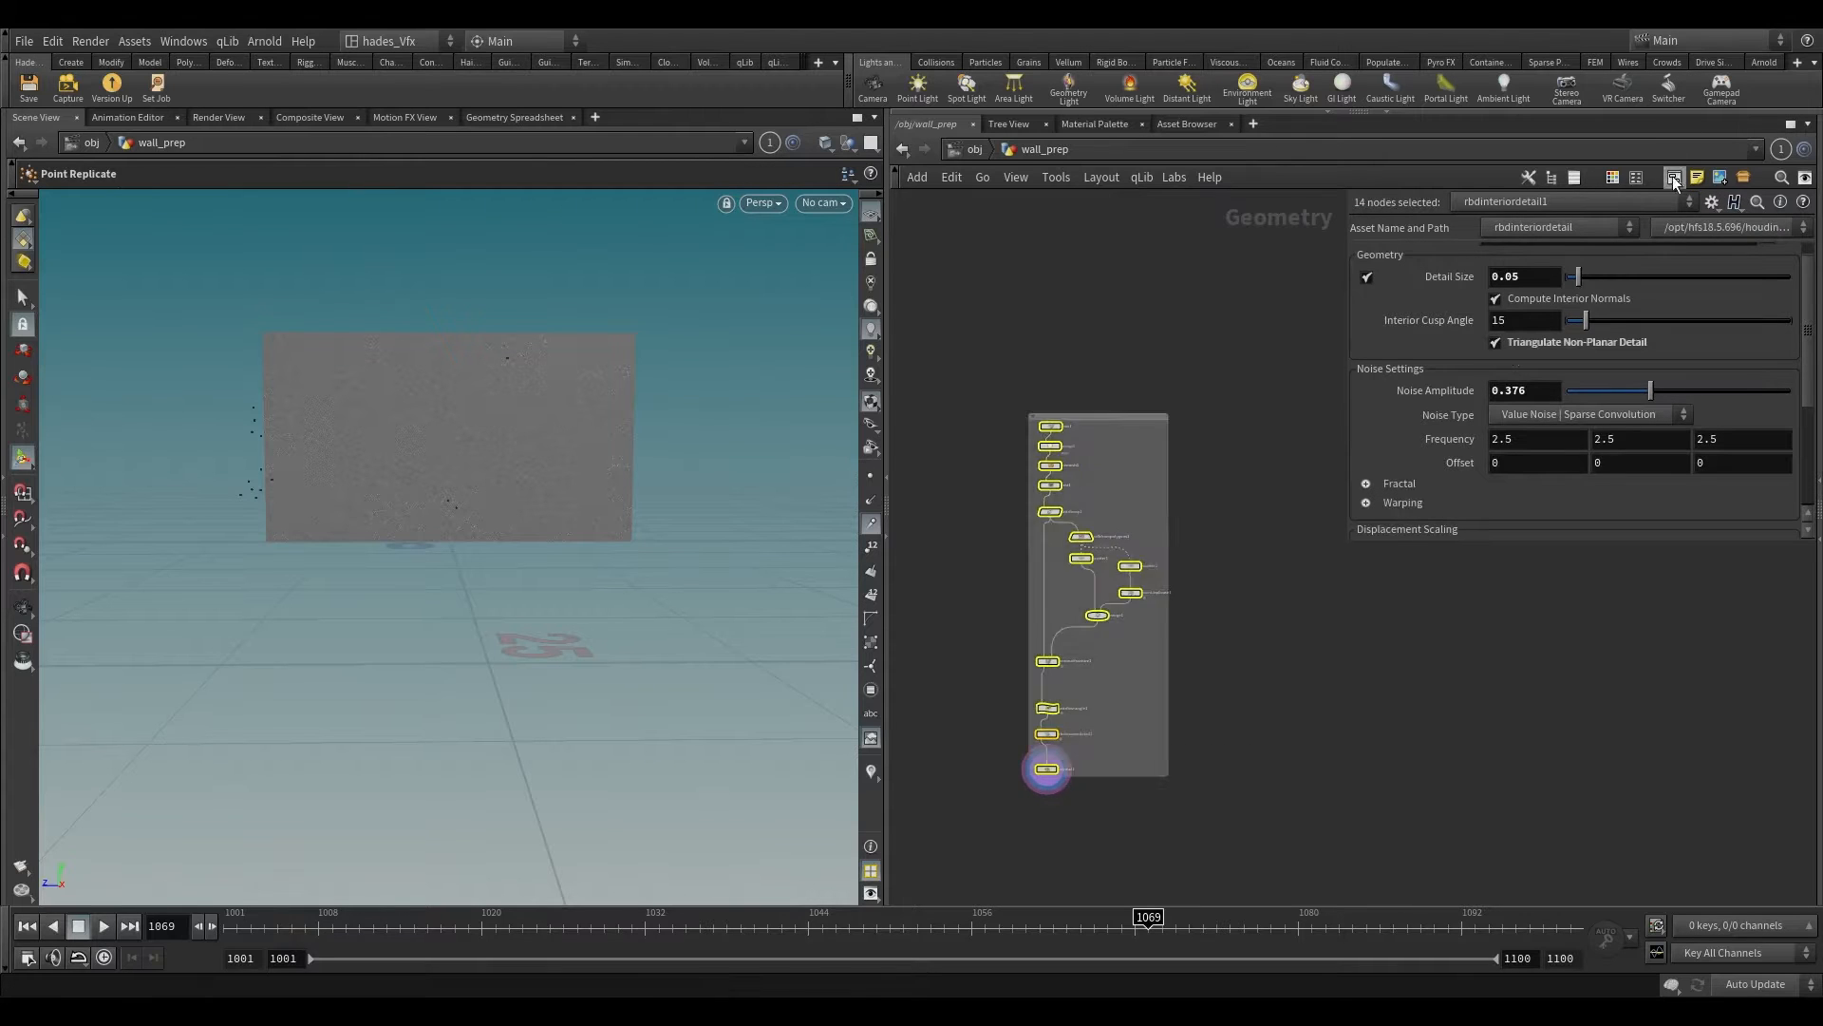
scroll(1033, 460, up, 3)
double_click(1000, 437)
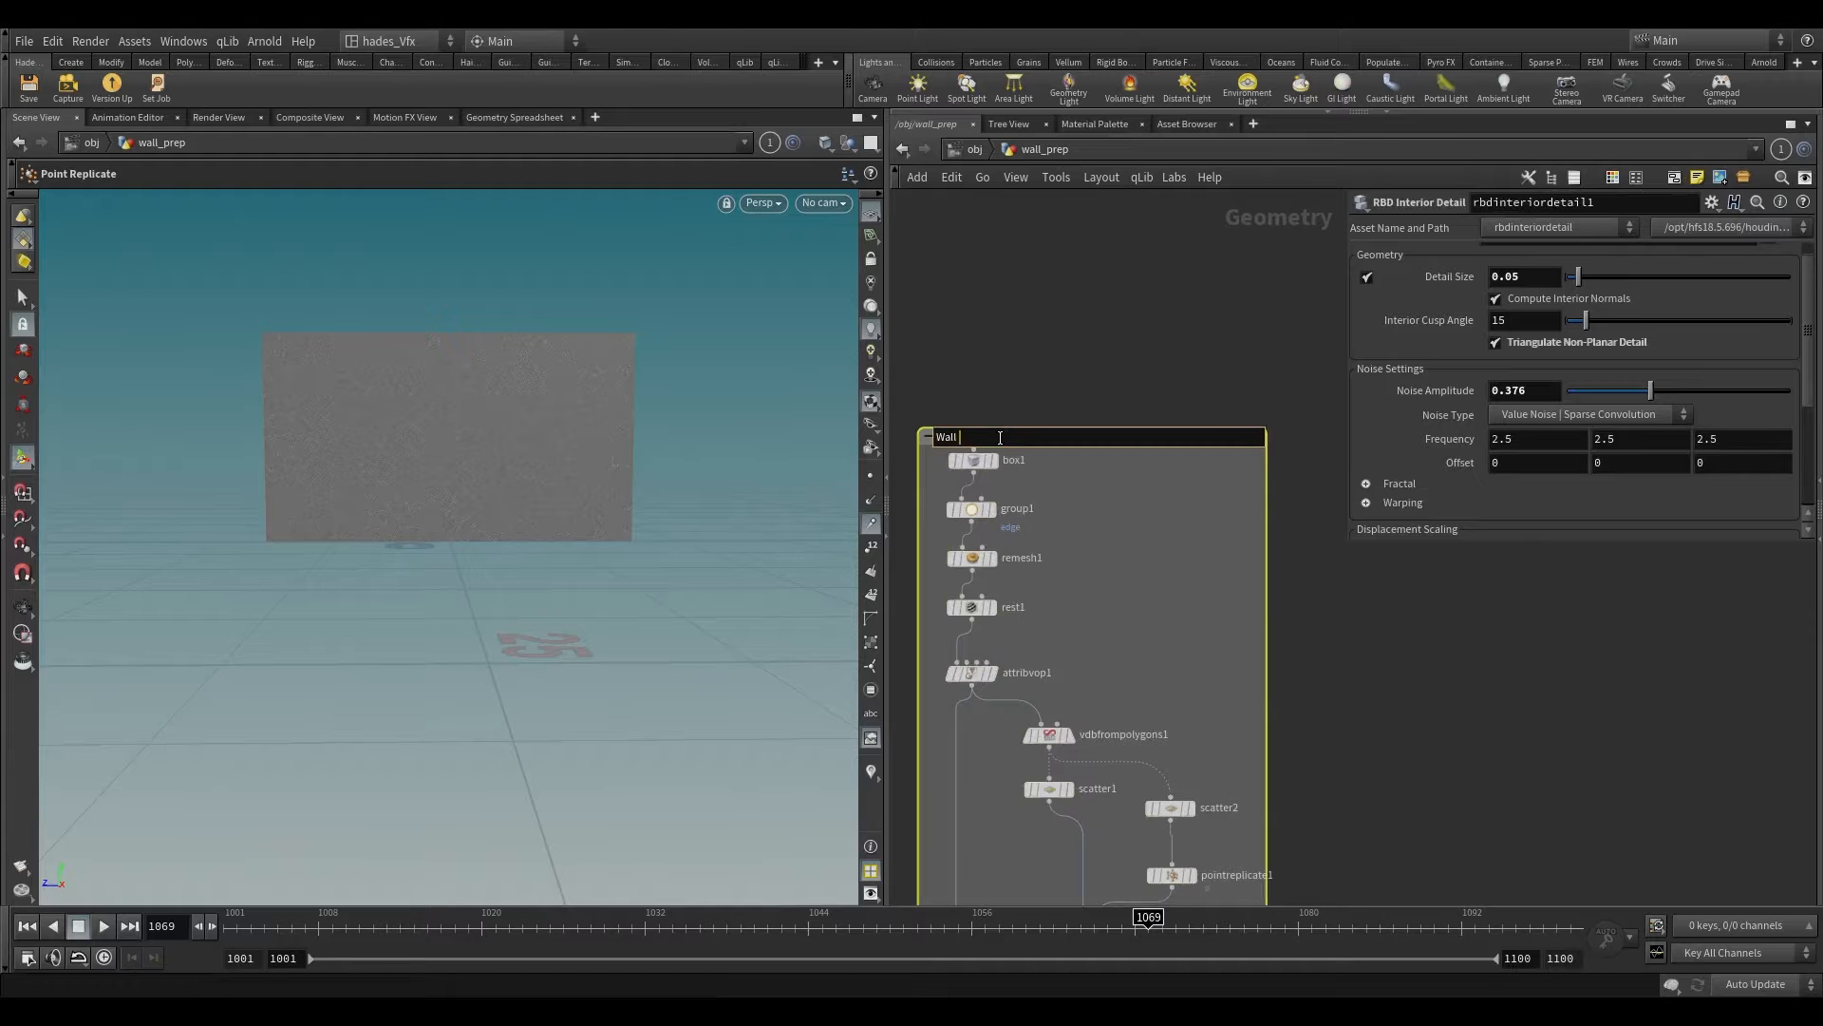
scroll(1432, 674, down, 5)
Step: Add a Grid node in the empty network area beside the wall's network box
middle_drag(1382, 731, 1189, 559)
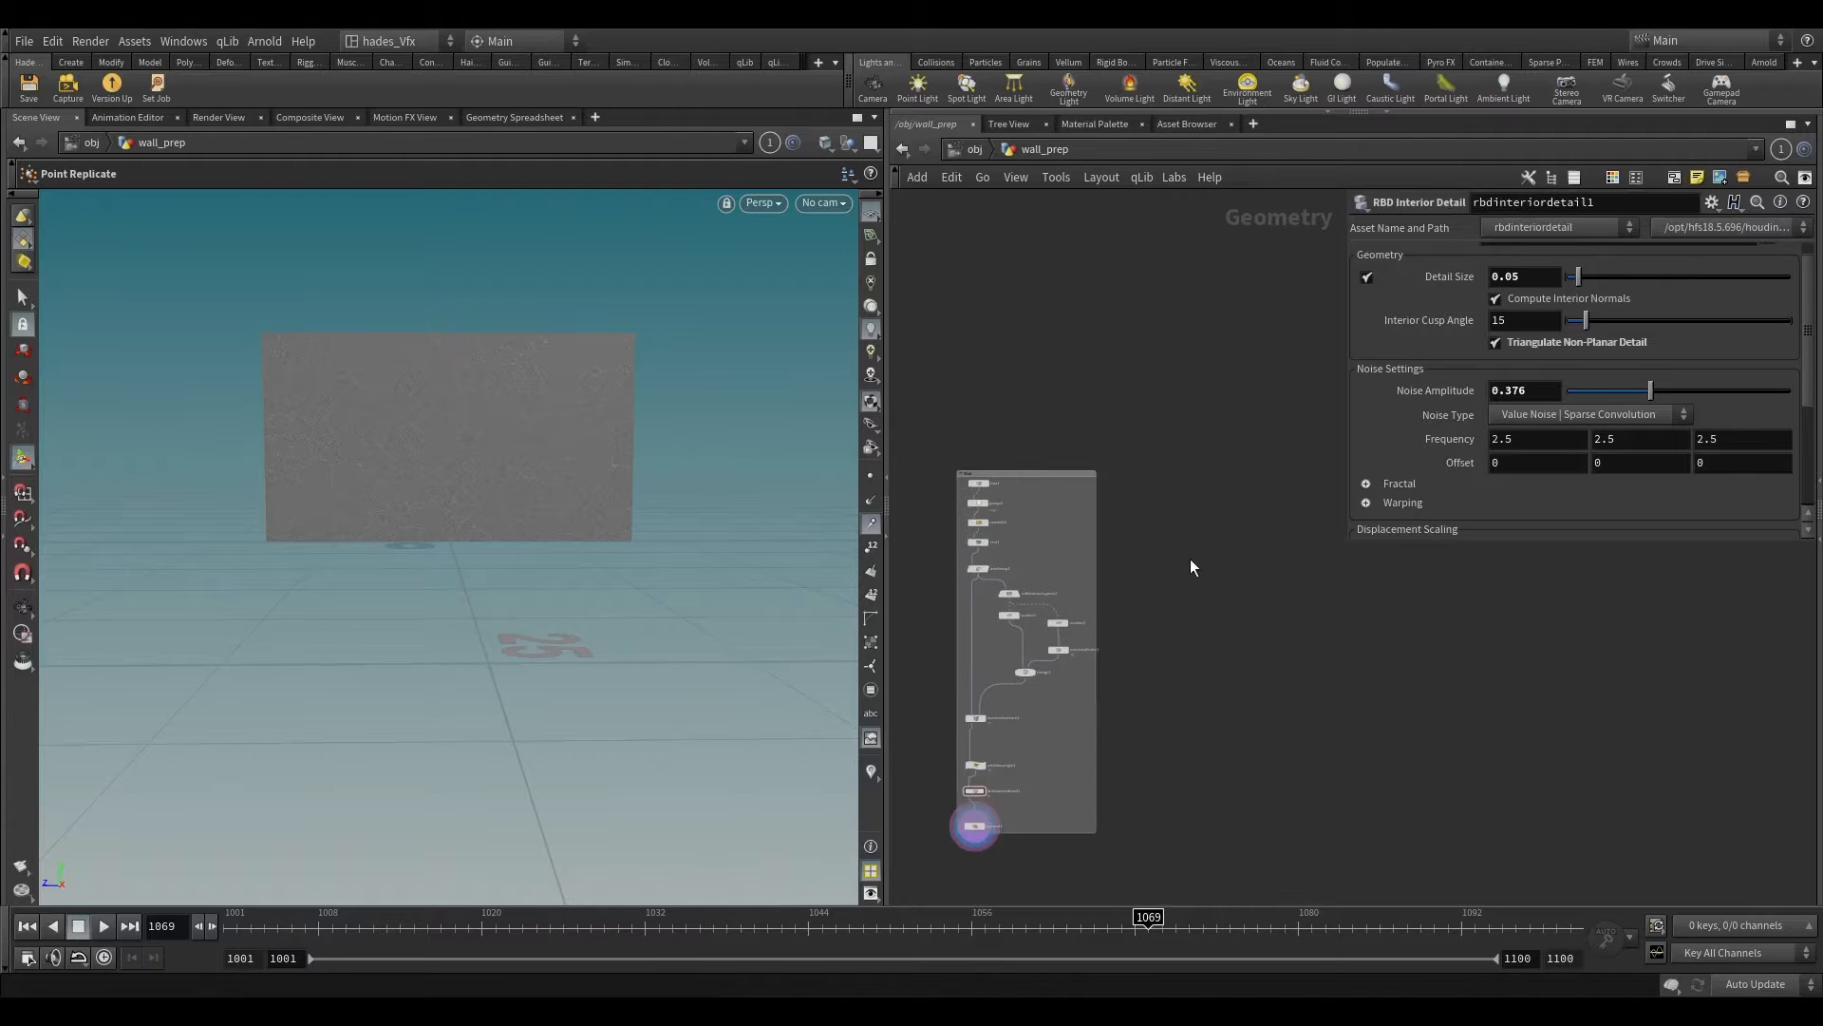
key(Tab)
text(grid)
key(Return)
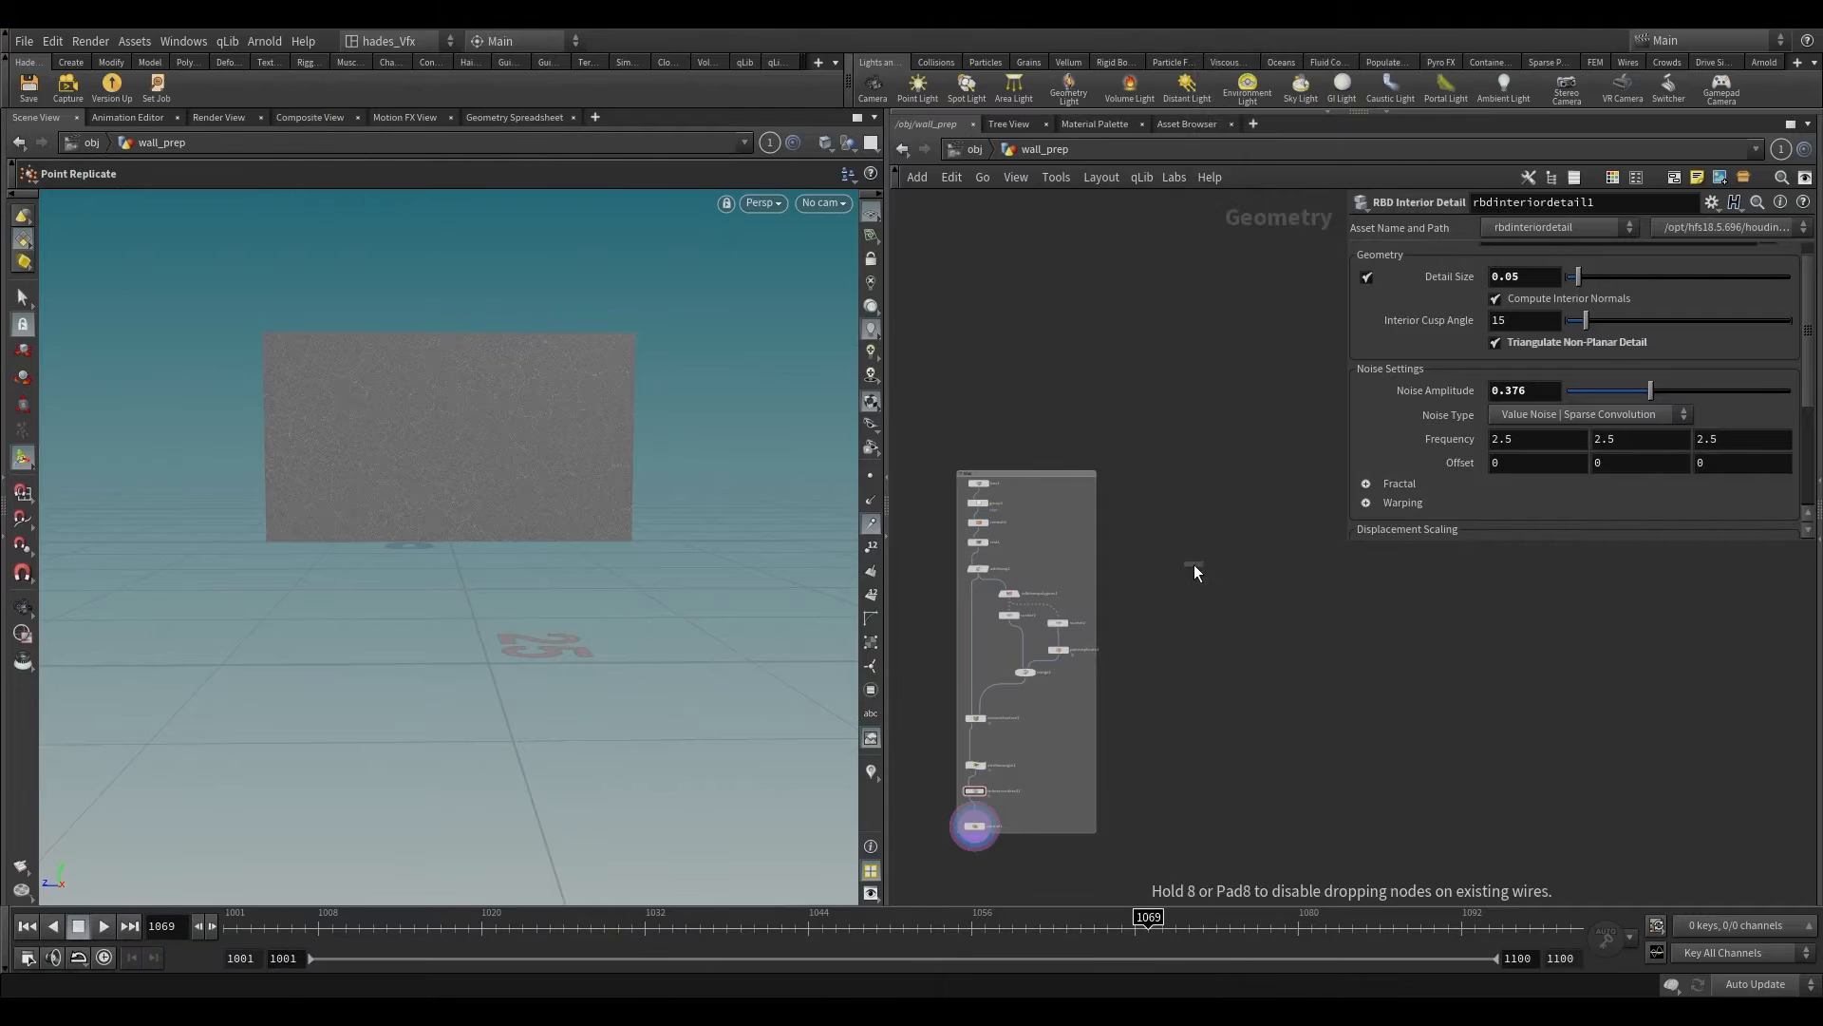
click(1194, 567)
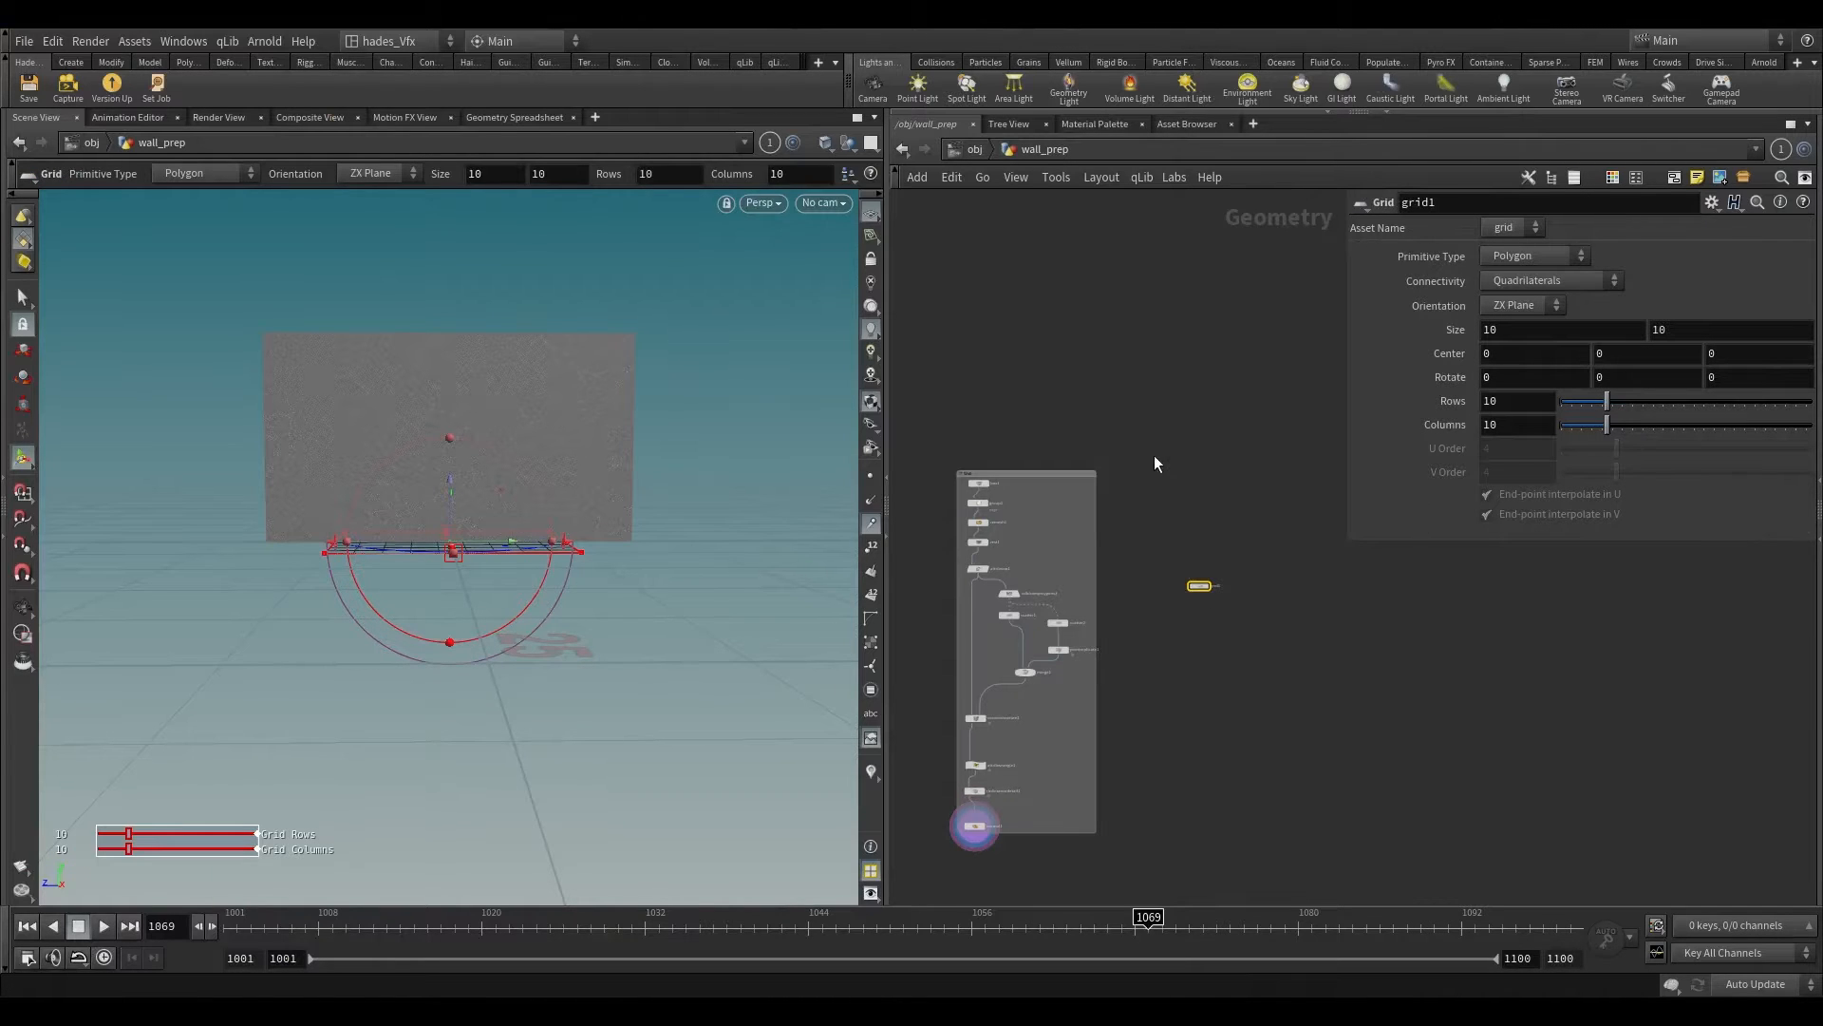
Step: Link the Grid's second Size value to the wall box's Y size with a relative reference
scroll(1049, 530, up, 2)
drag(1096, 517, 1097, 518)
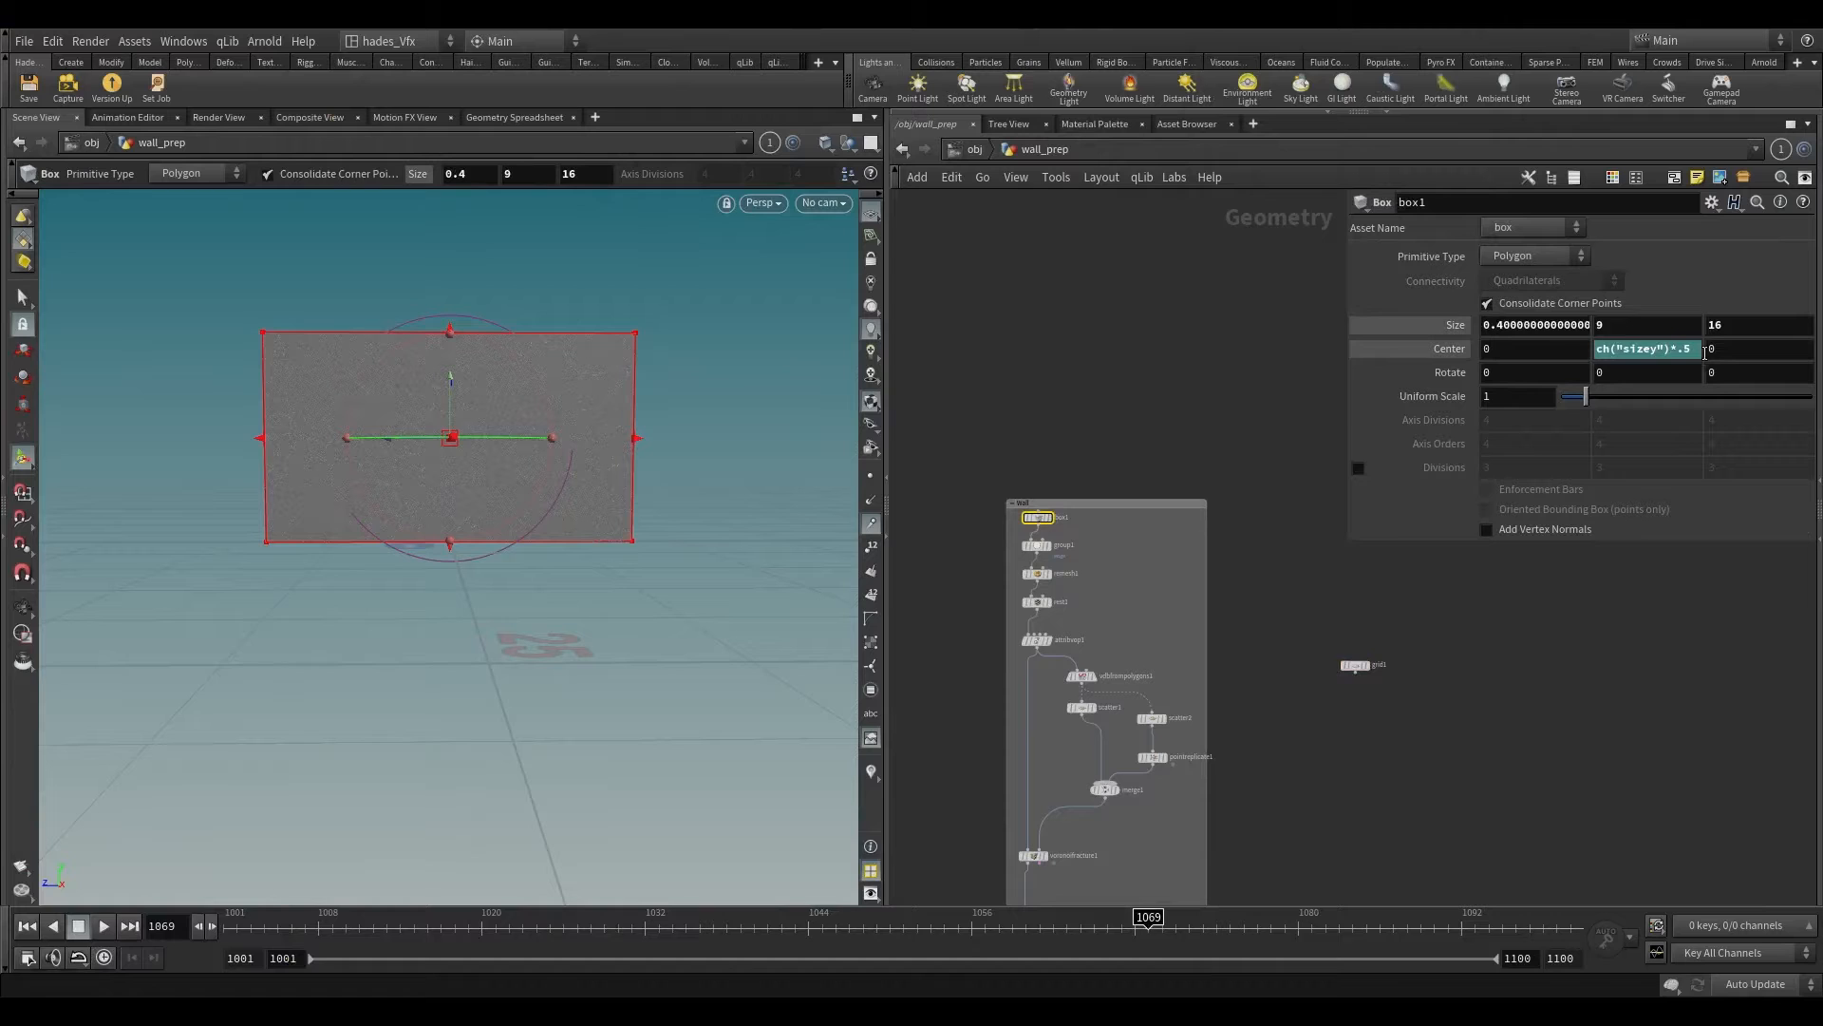
click(1421, 332)
right_click(1611, 329)
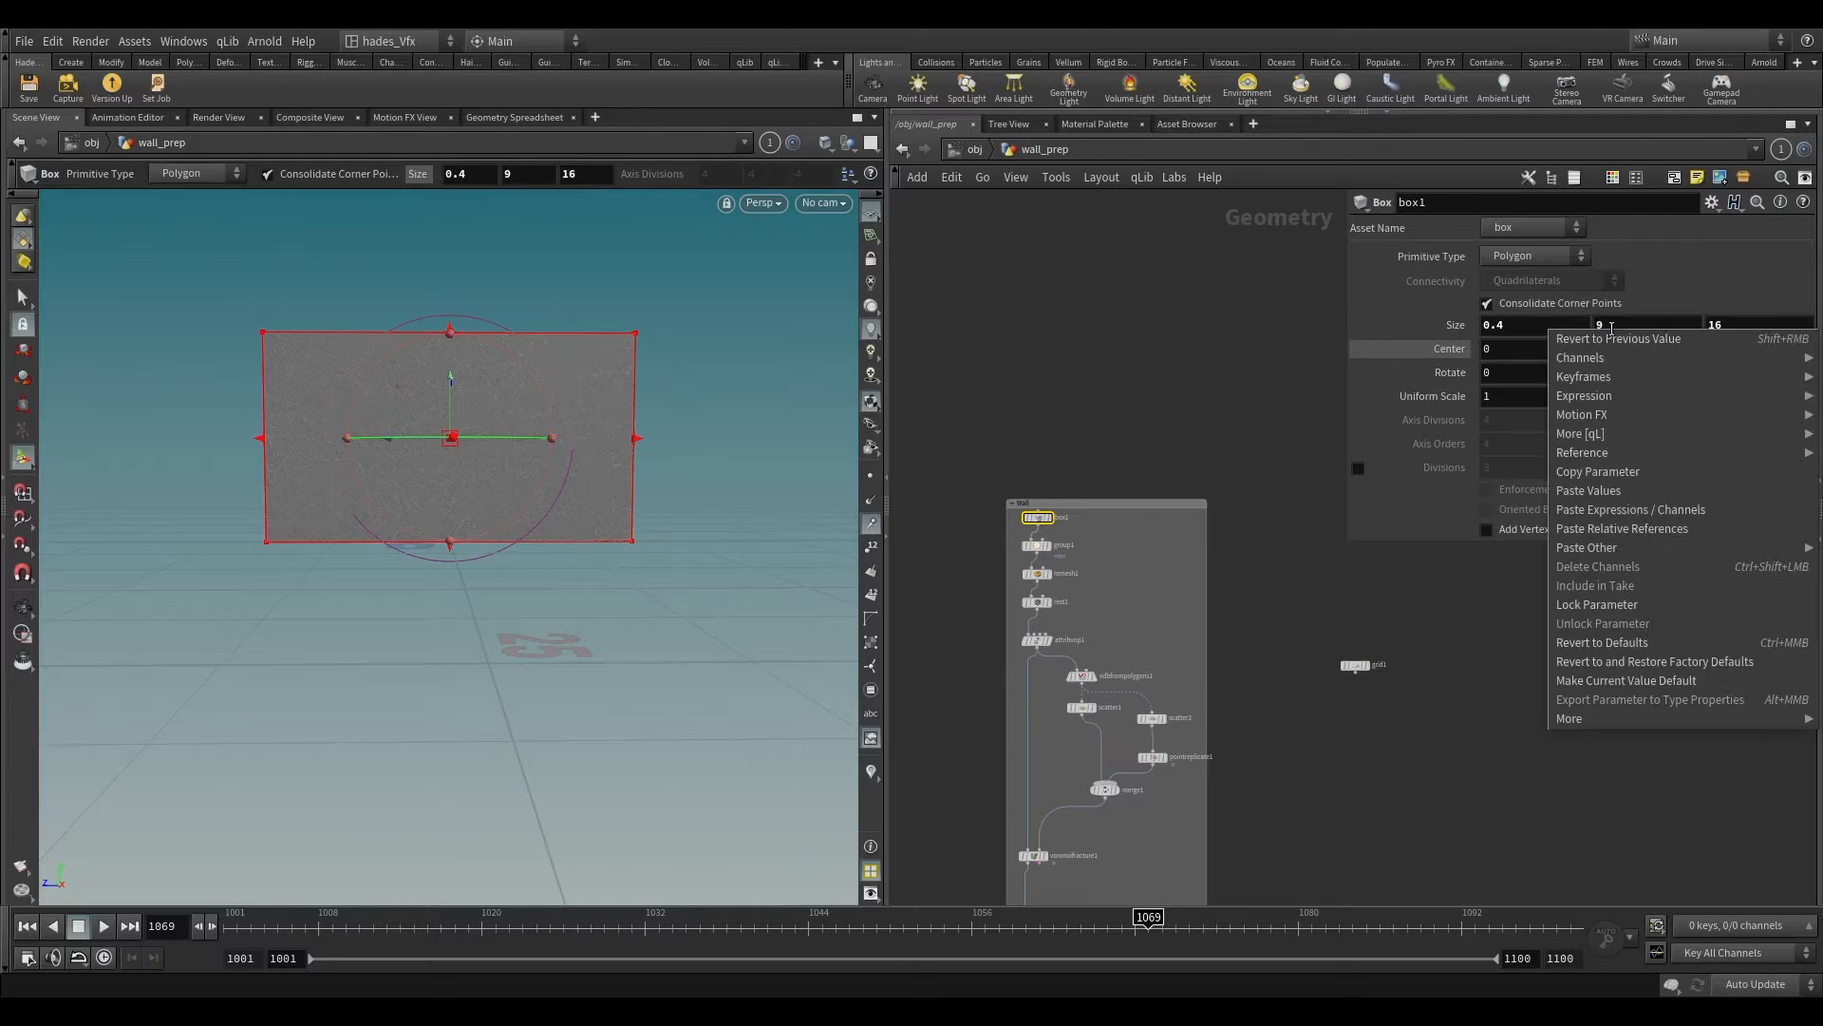
click(1603, 471)
scroll(1375, 654, up, 2)
click(1355, 669)
right_click(1517, 330)
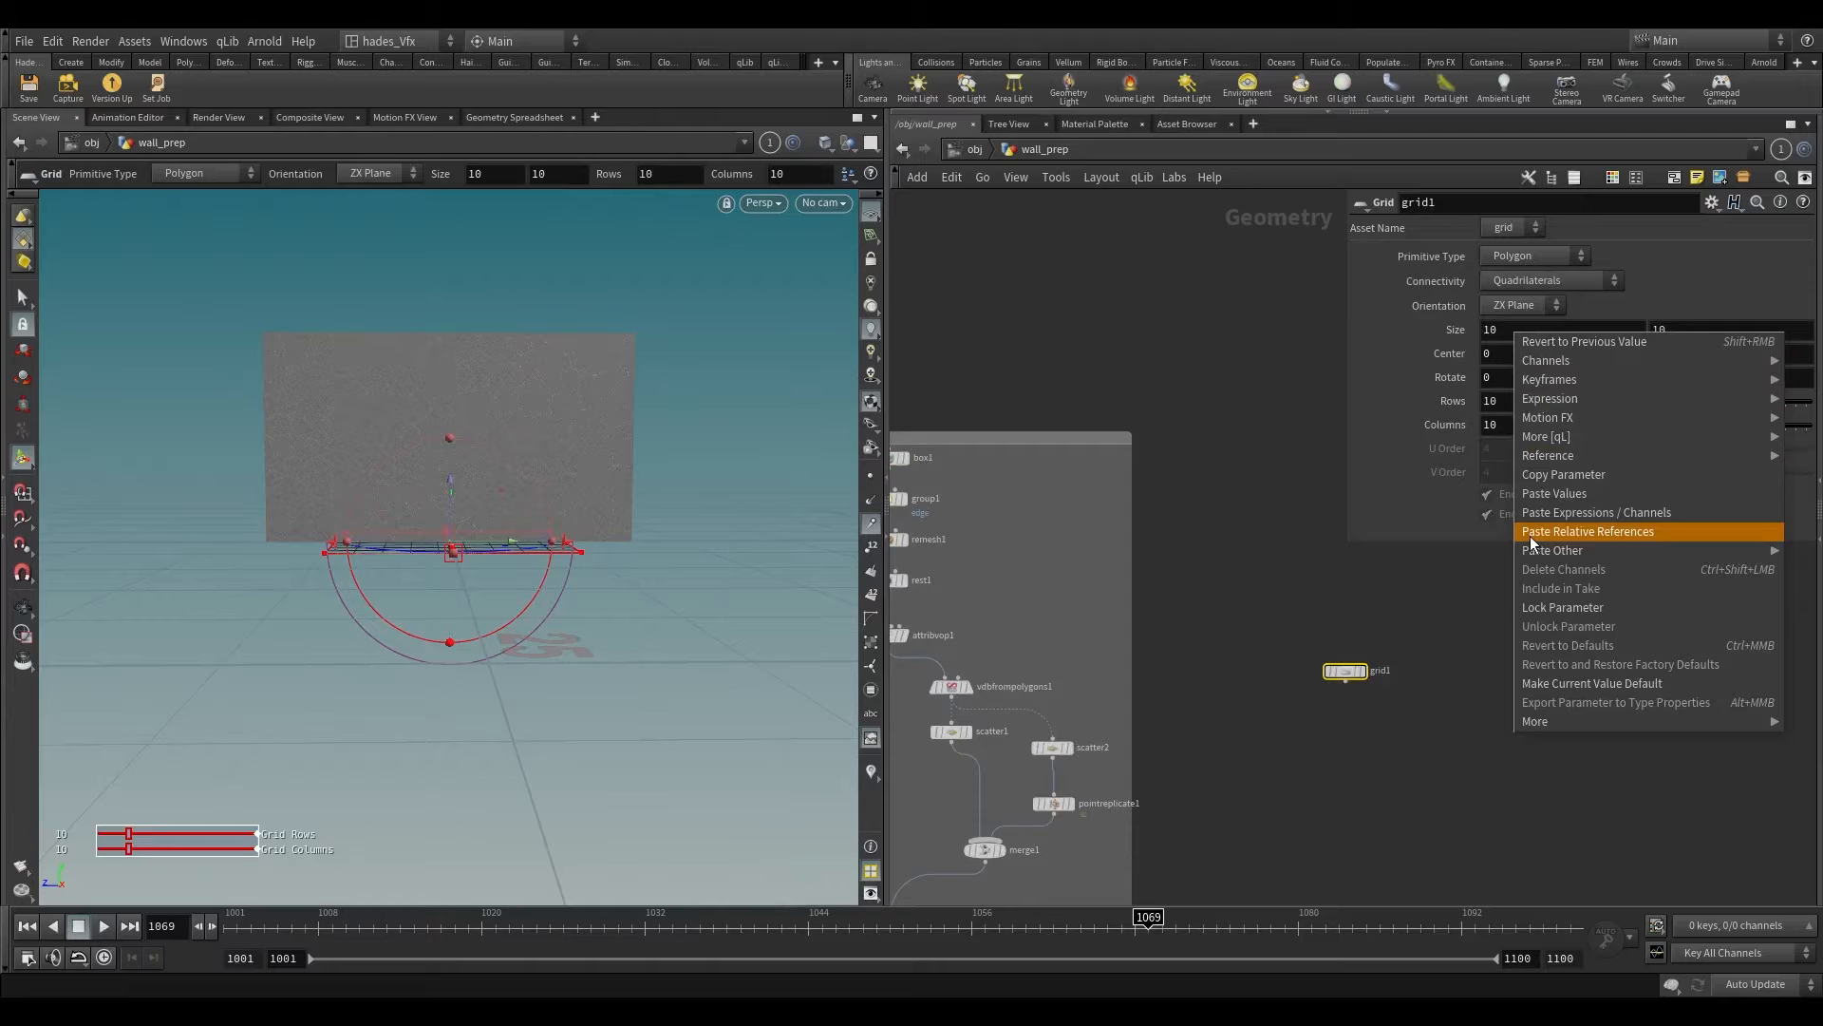
click(1512, 332)
right_click(1691, 334)
click(1666, 534)
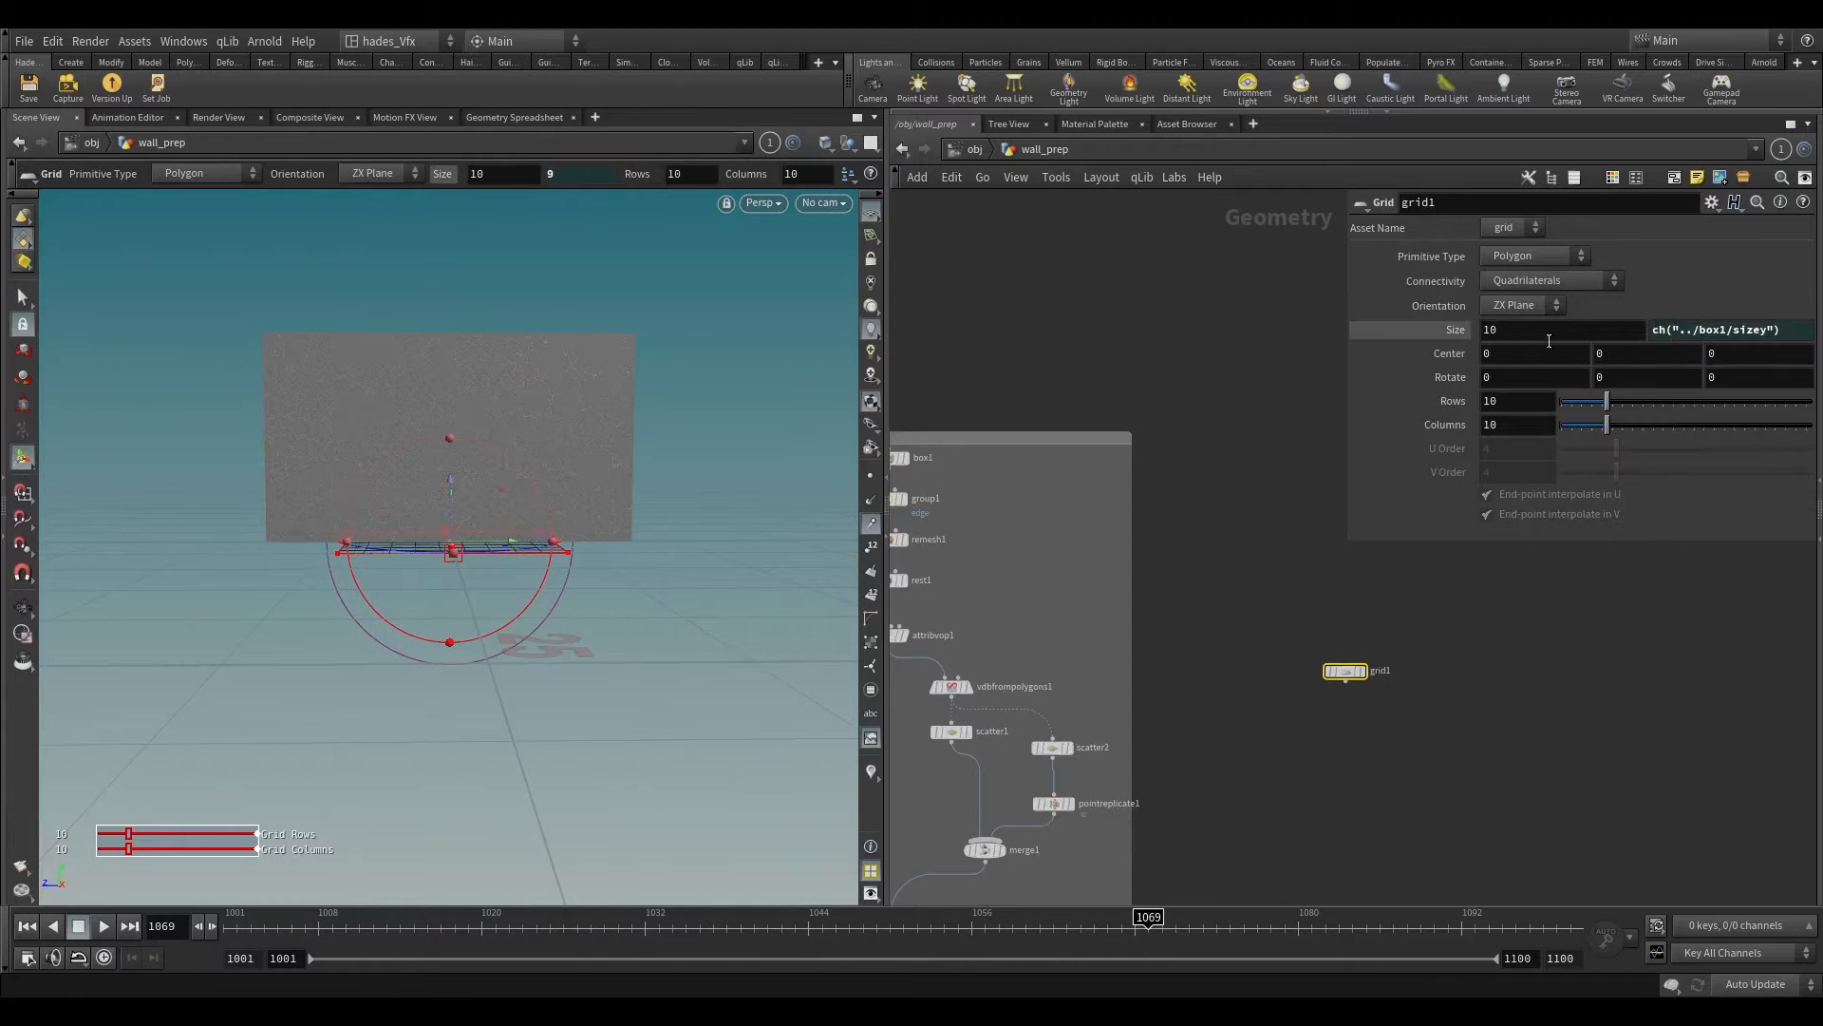
Step: Link the Grid's first Size value to the wall box's Z size with a relative reference
scroll(1073, 477, up, 2)
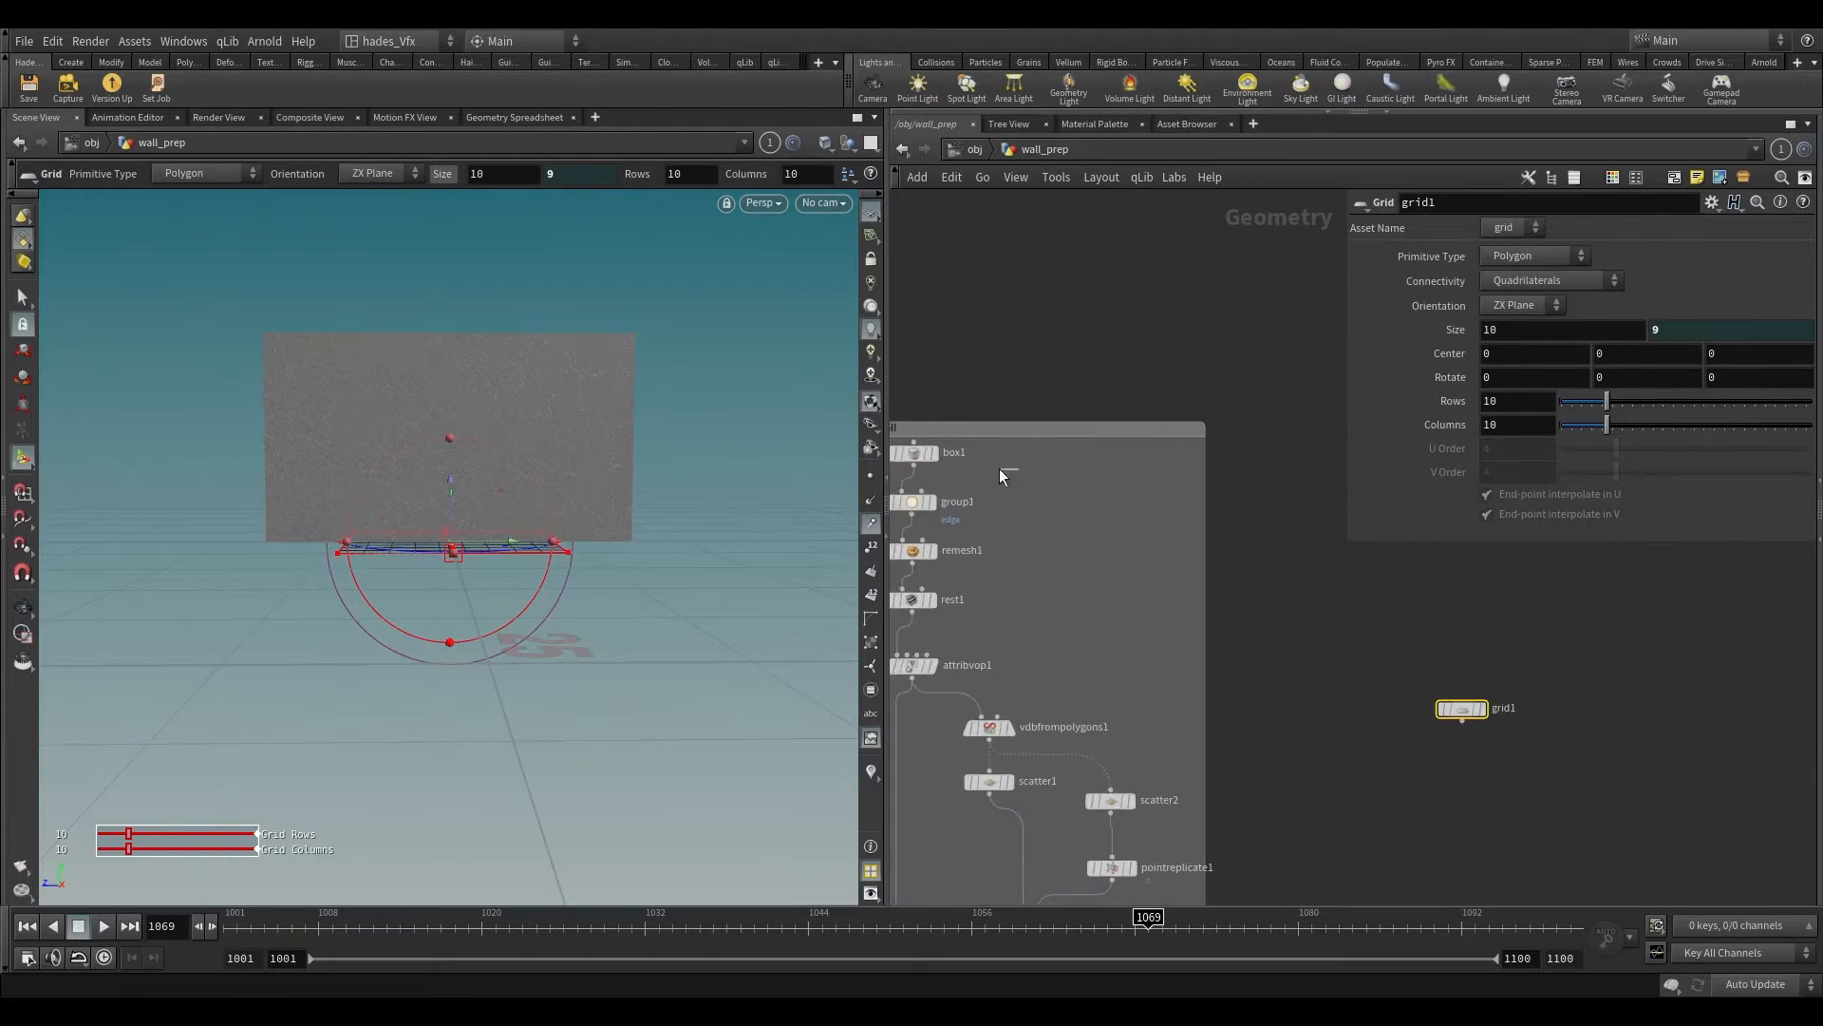
click(913, 453)
right_click(1699, 350)
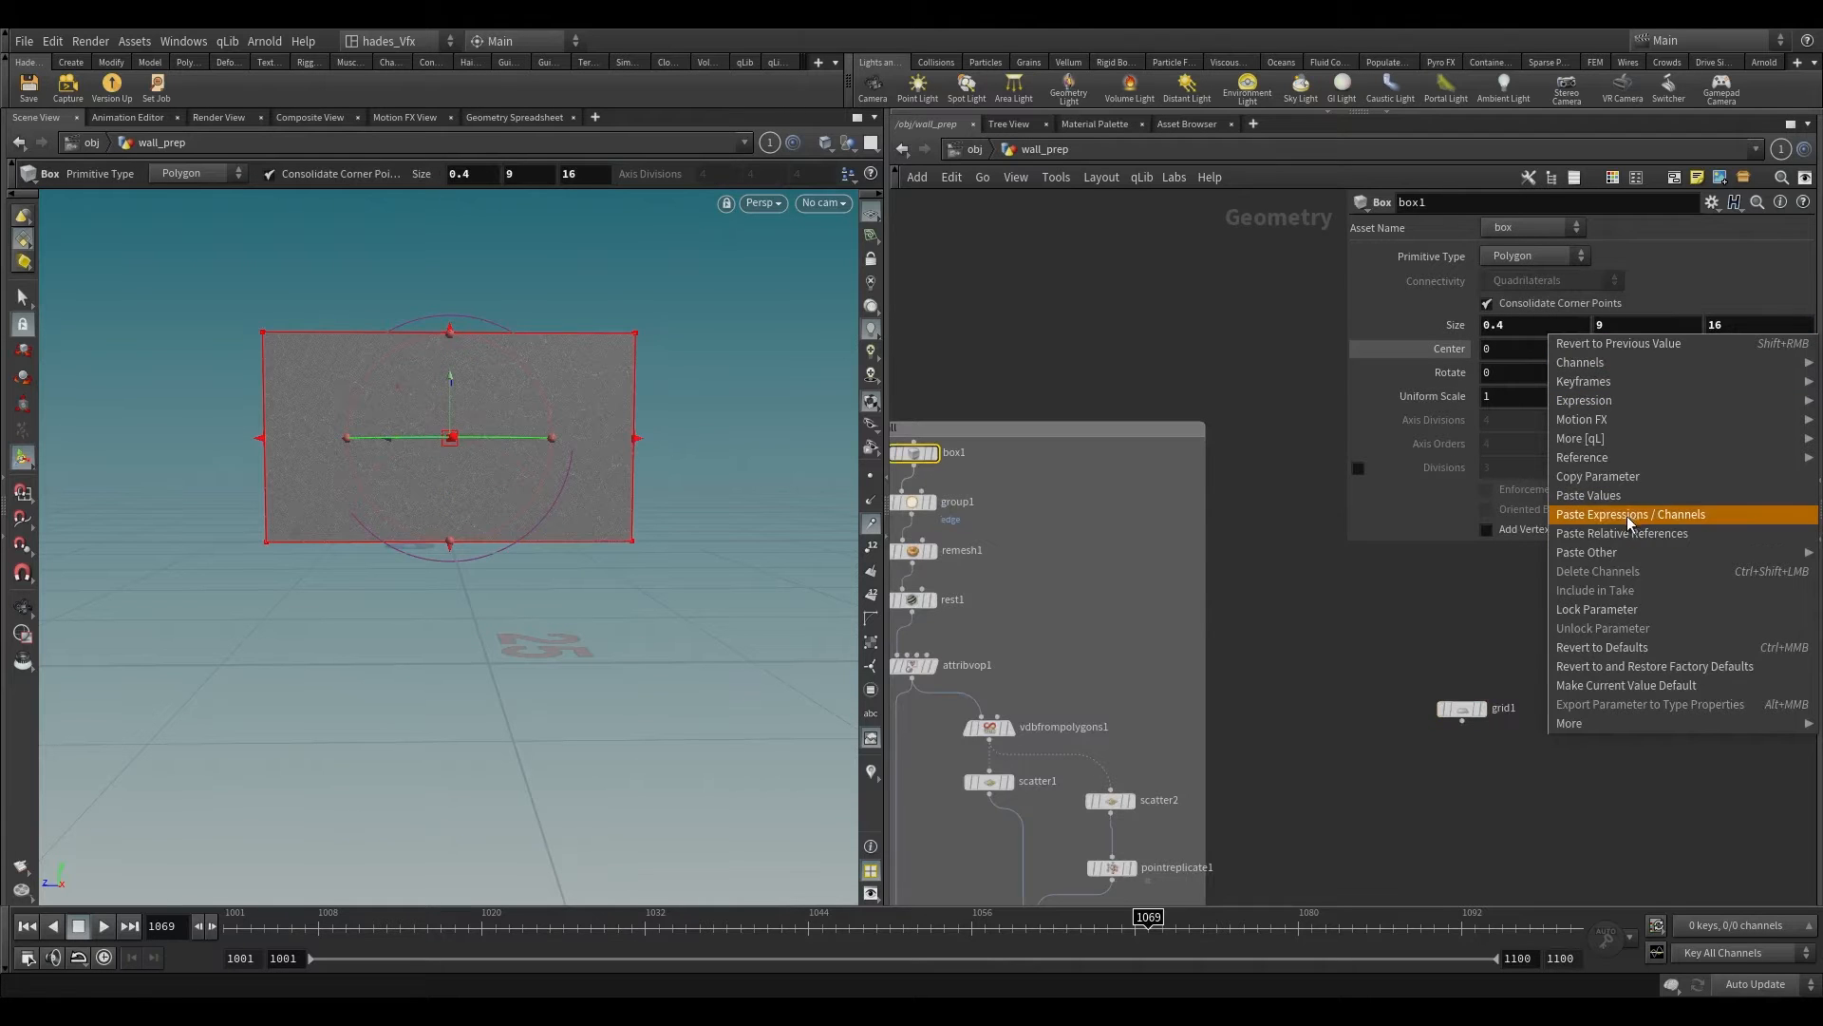
click(1599, 476)
click(1462, 709)
right_click(1543, 329)
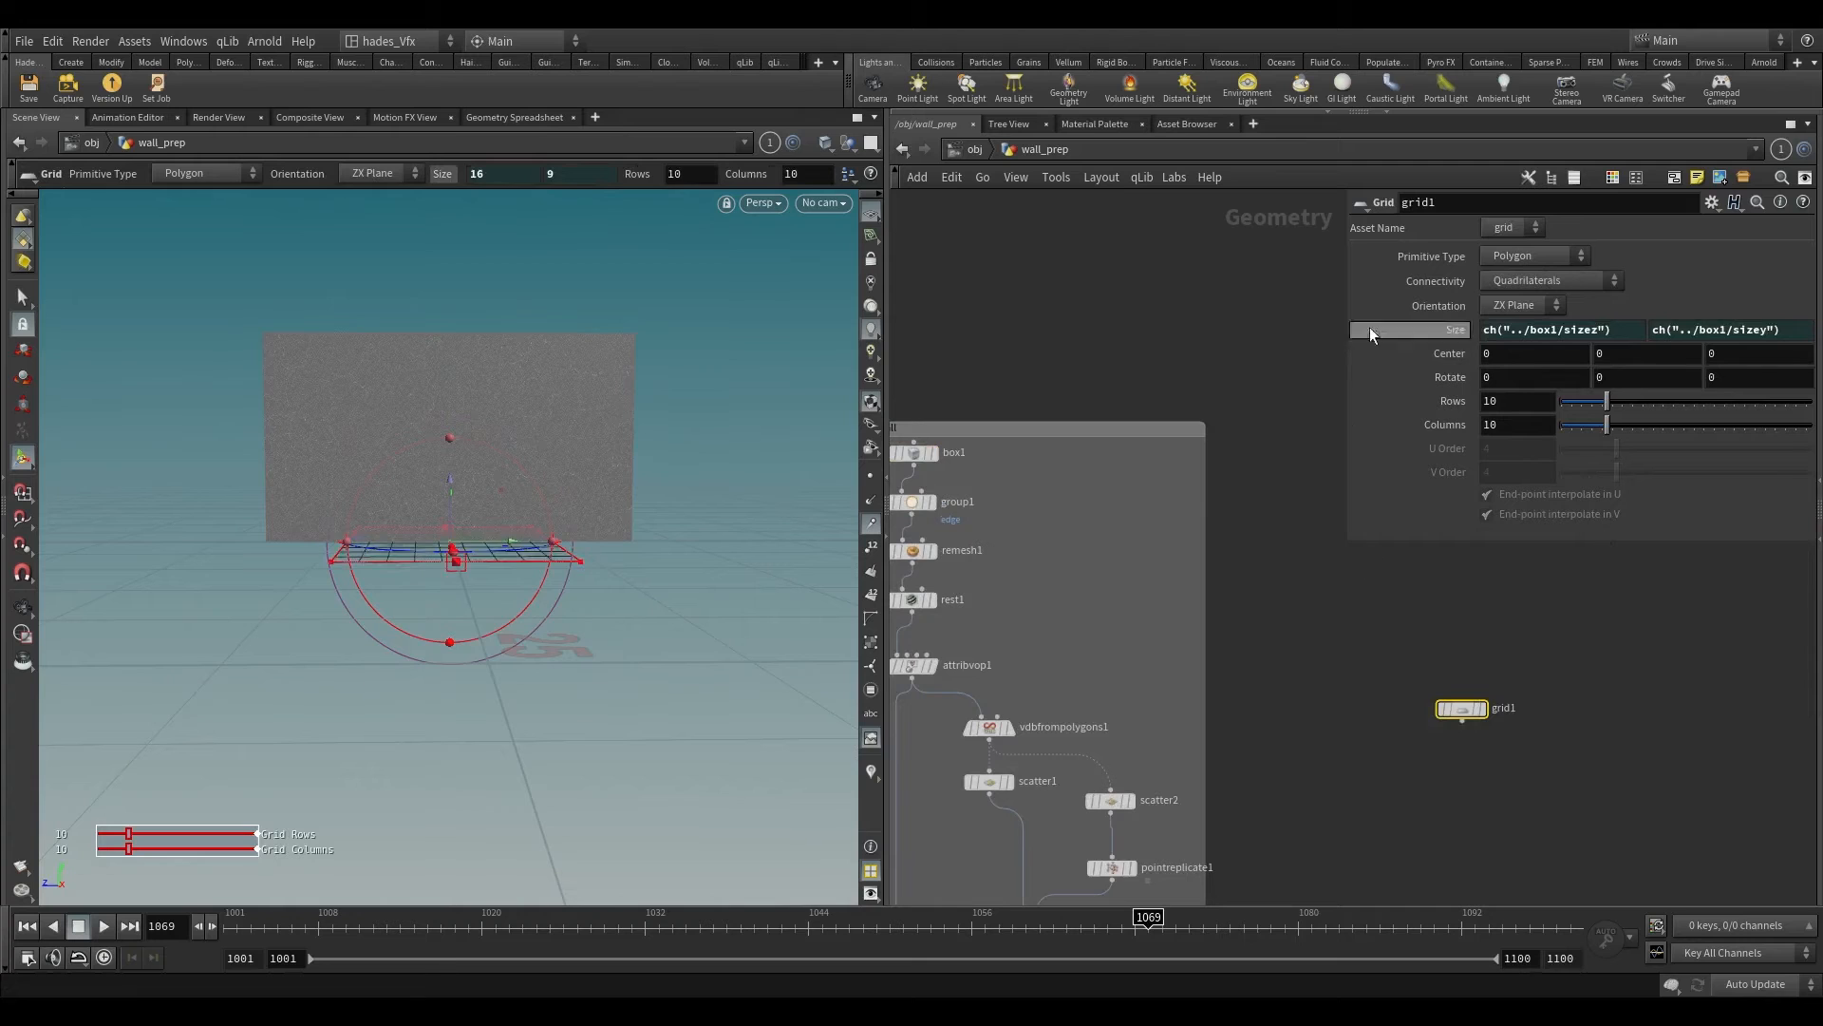
ctrl+shift+click(1396, 330)
Step: Set the Grid's orientation to YZ Plane so it stands parallel to the wall
key(Escape)
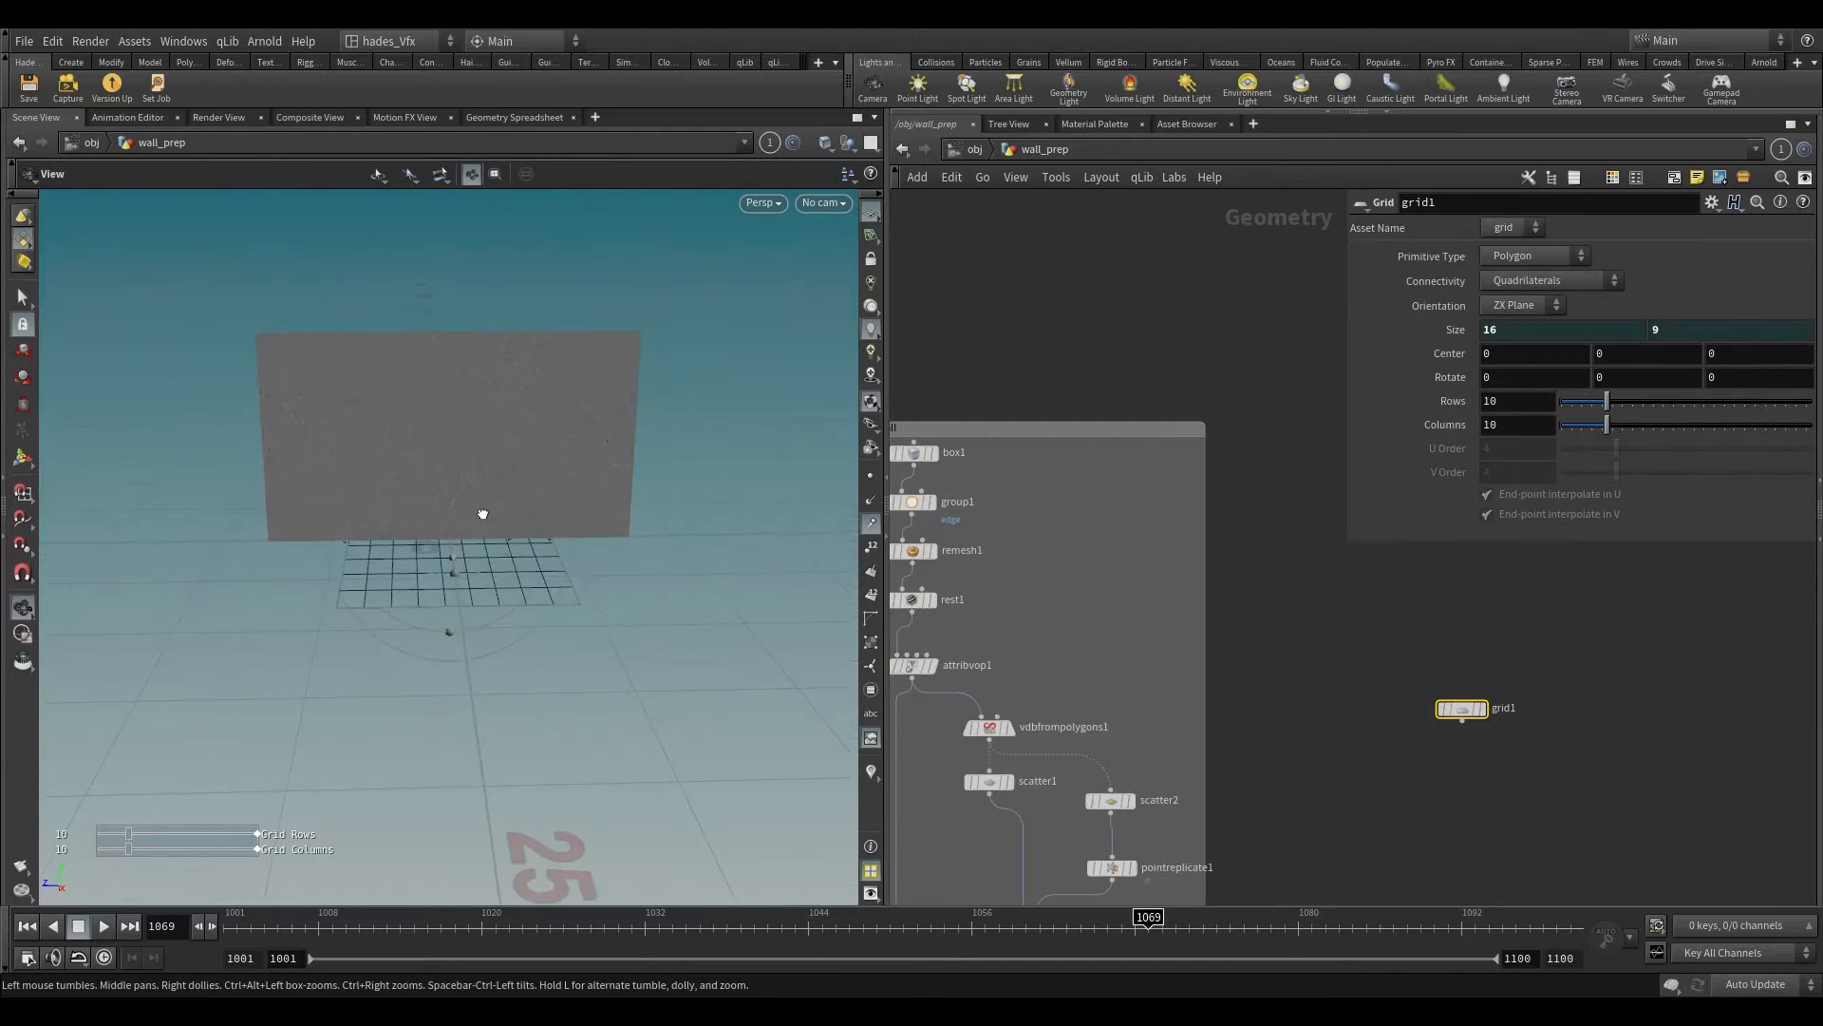
key(Return)
click(1520, 305)
click(1491, 352)
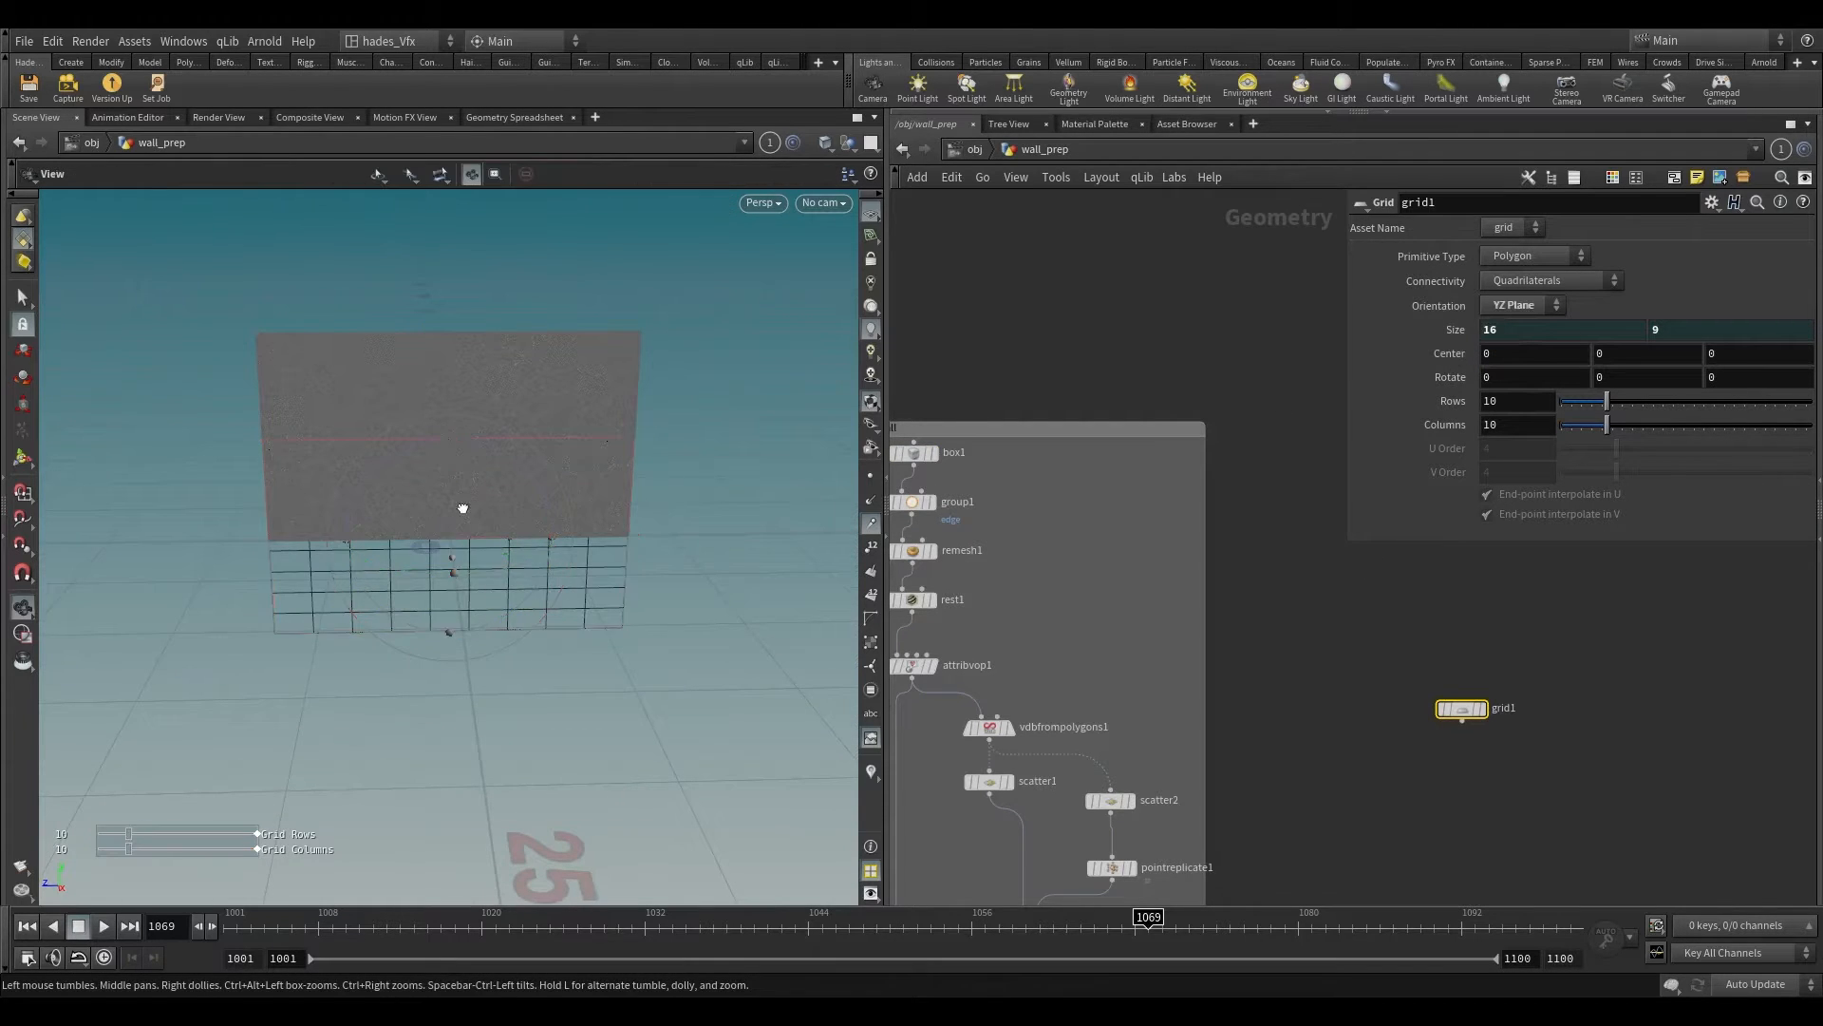
drag(460, 509, 518, 459)
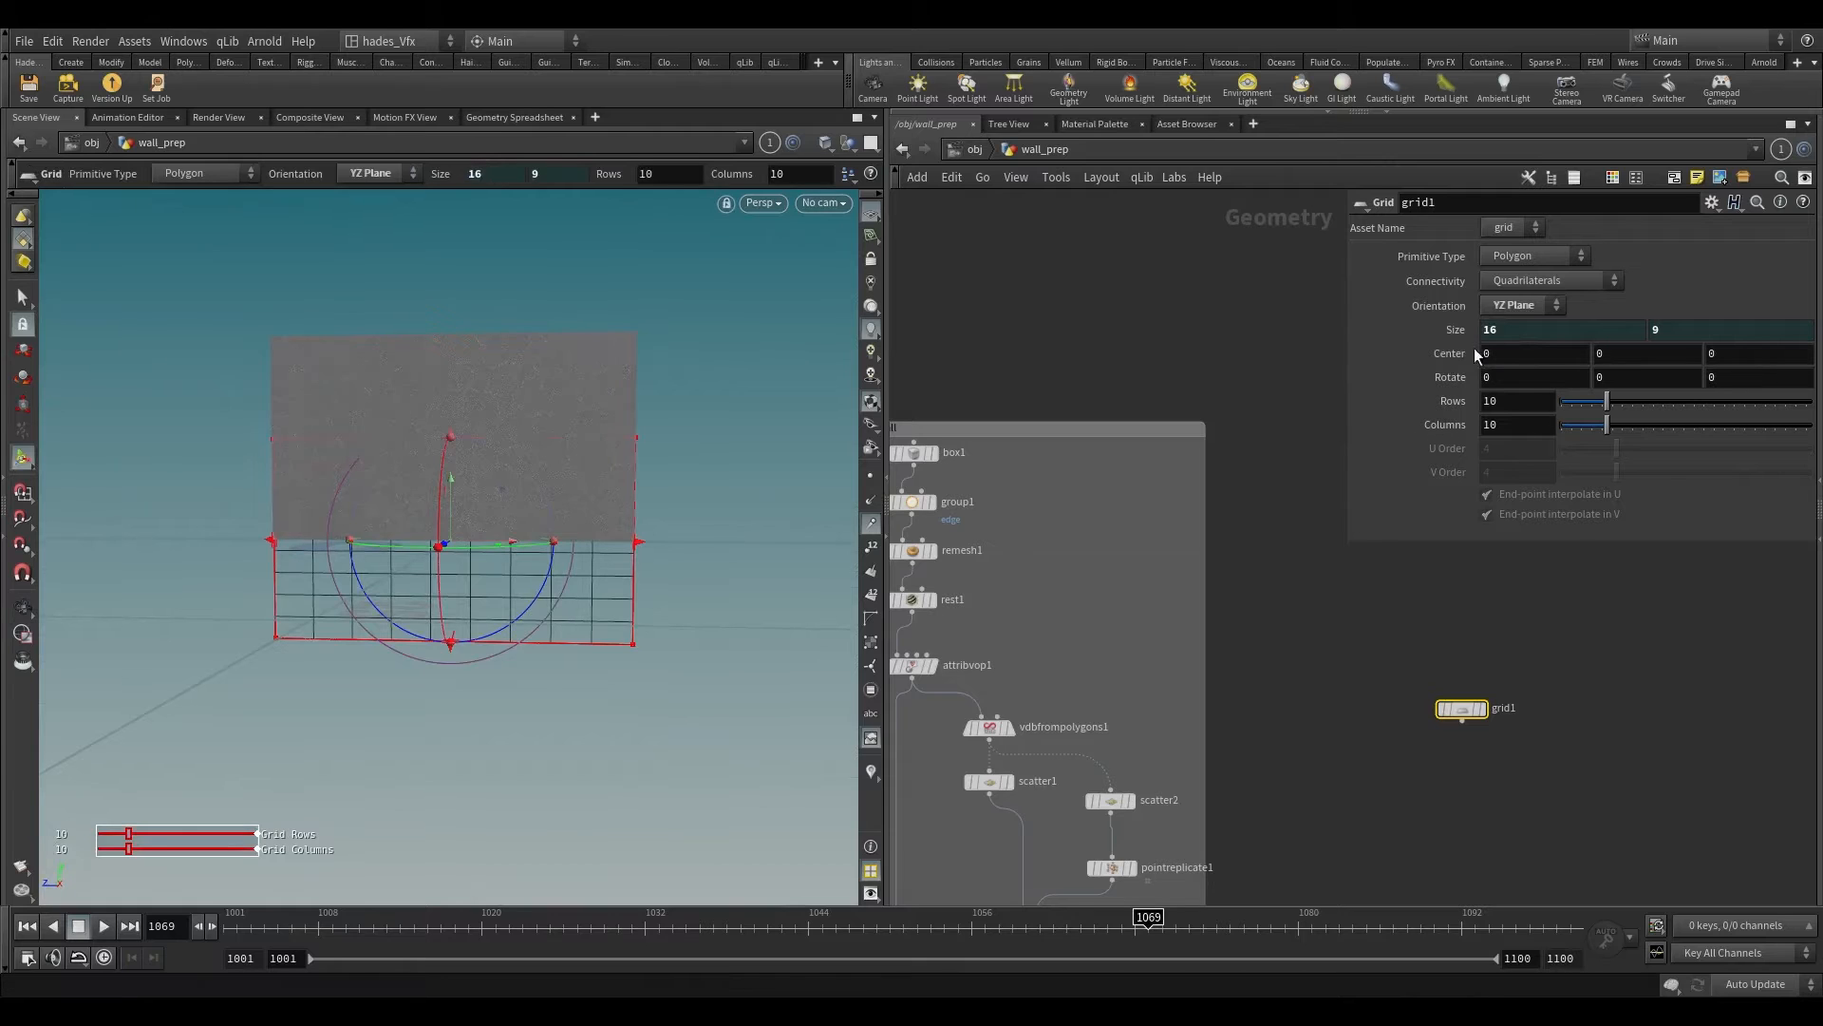
Step: Link the Grid's Center Y value to the wall box's Center Y with a relative reference
middle_drag(994, 503, 1112, 519)
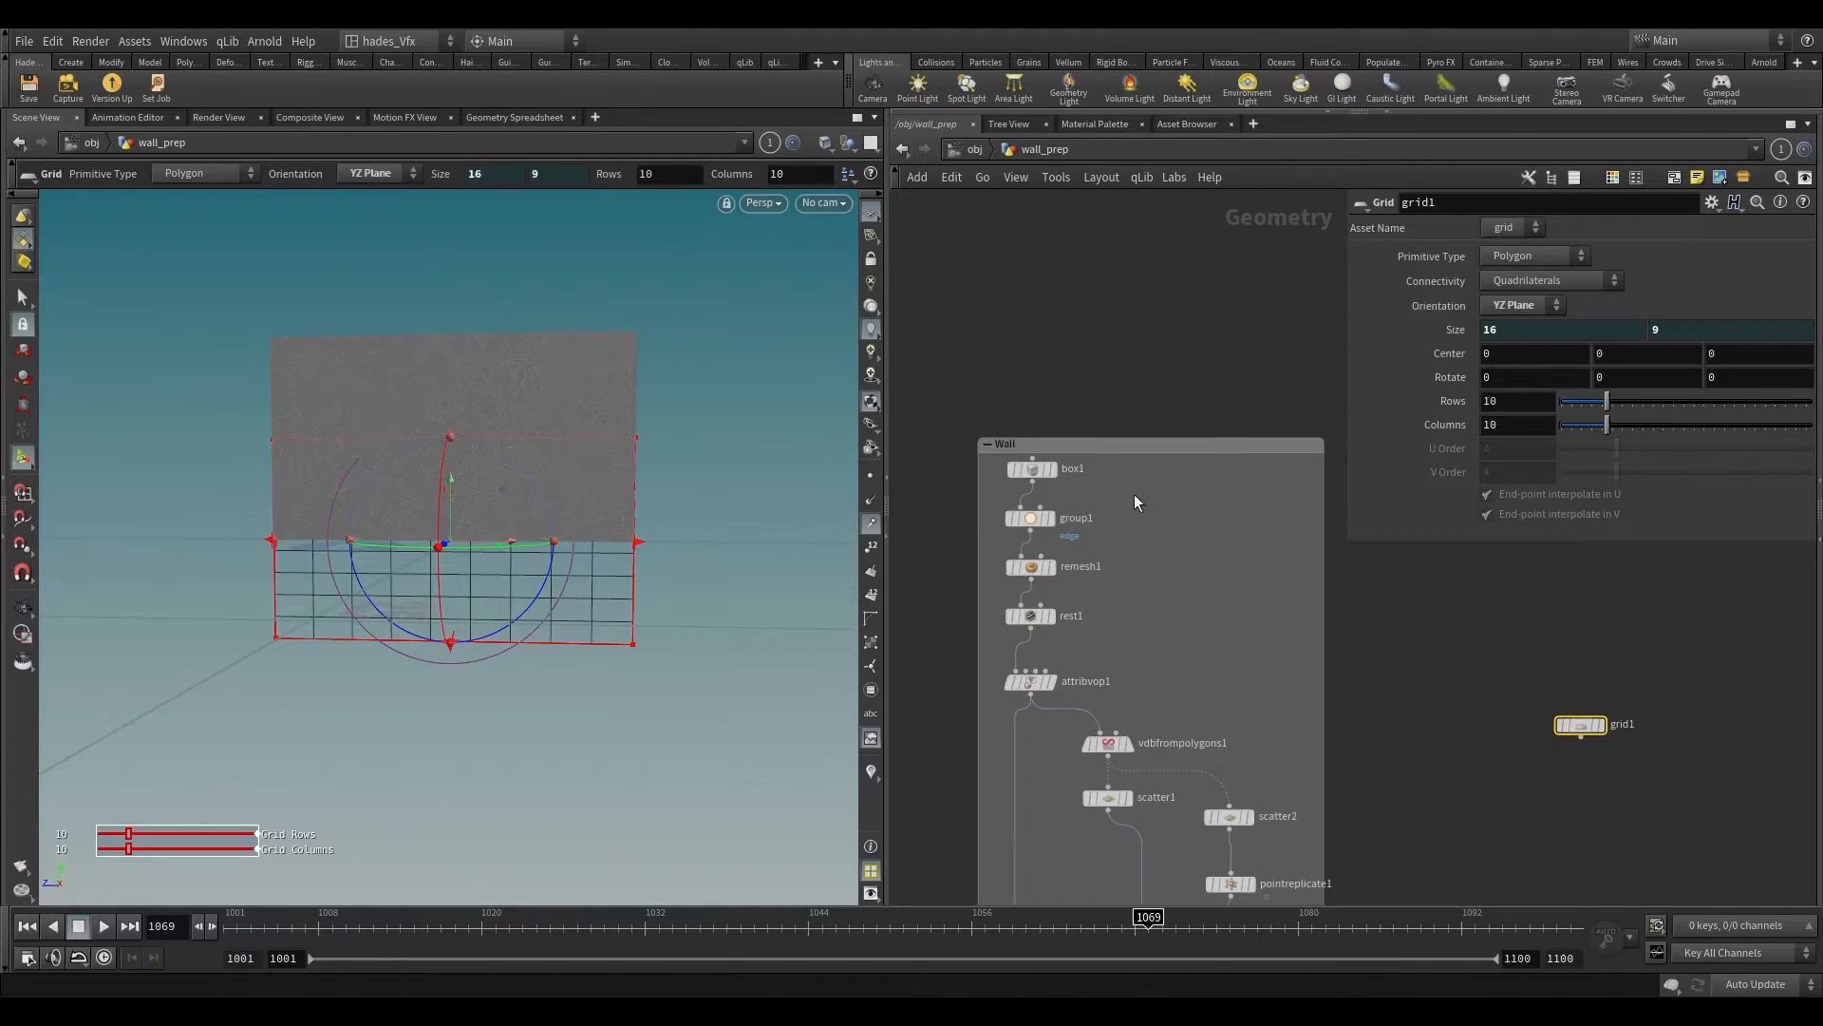
click(1032, 469)
right_click(1549, 349)
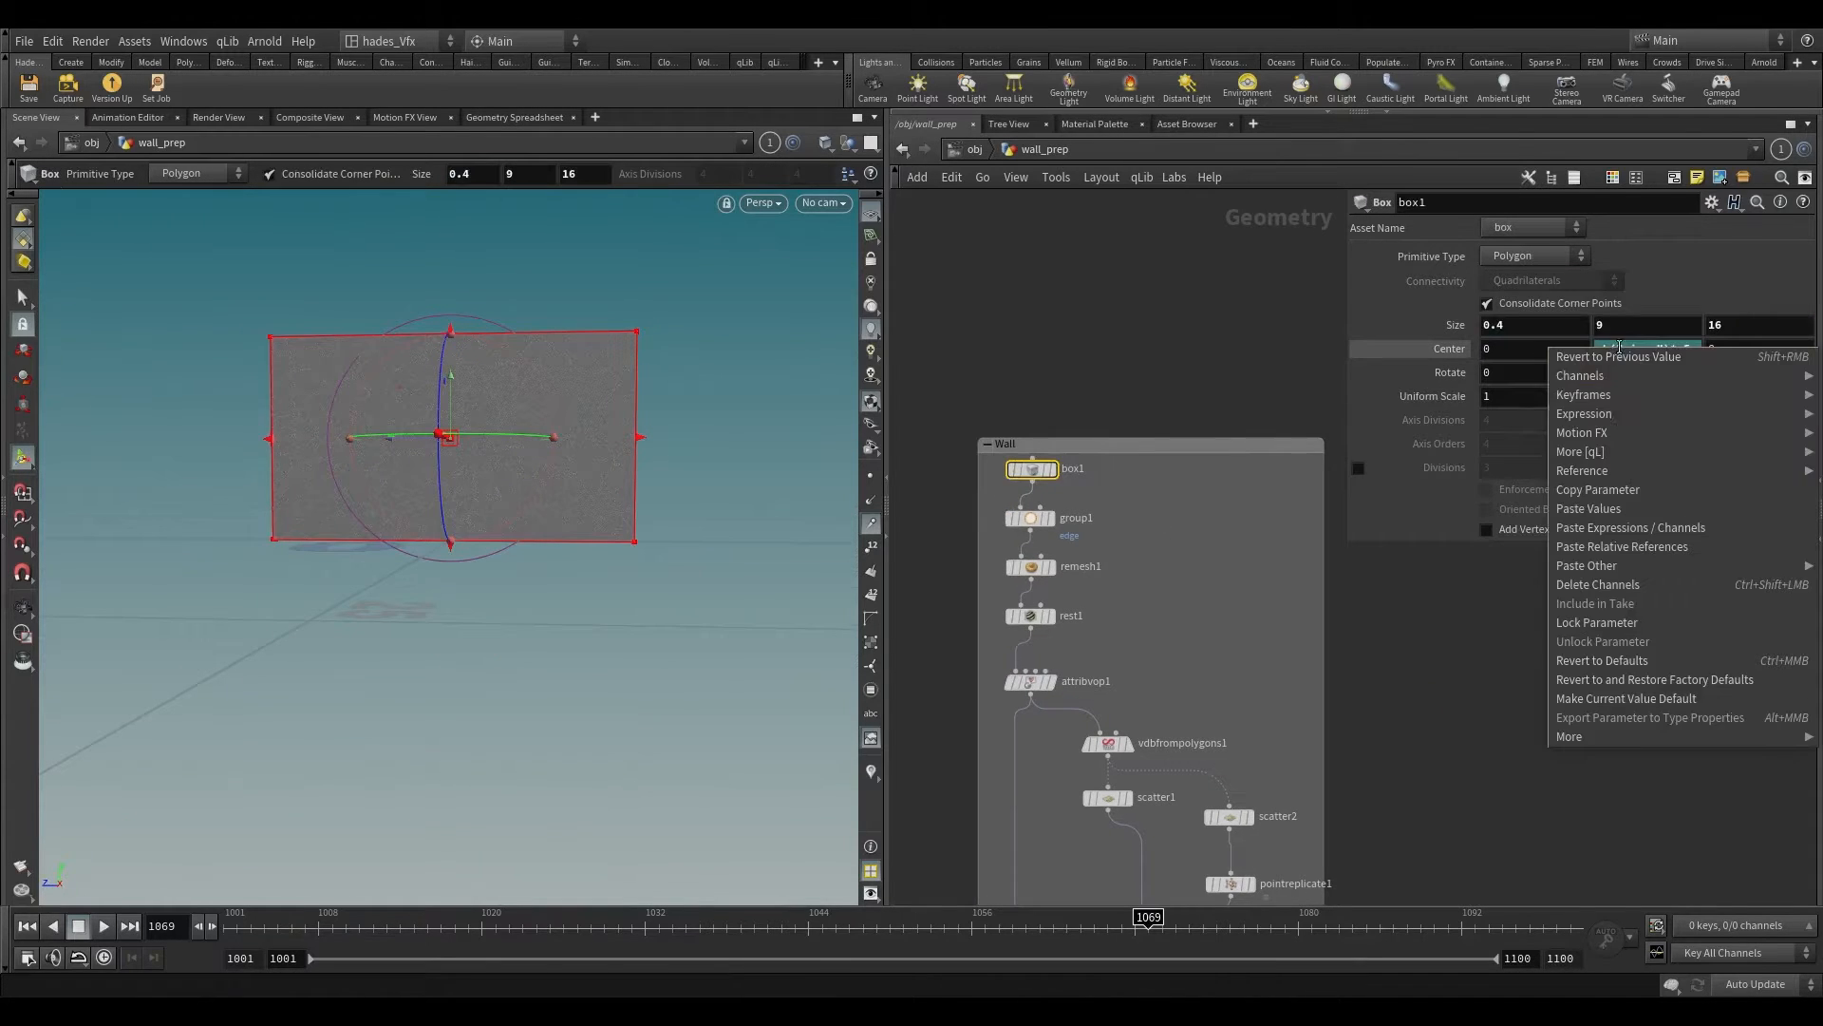
click(1615, 508)
click(1581, 720)
right_click(1549, 359)
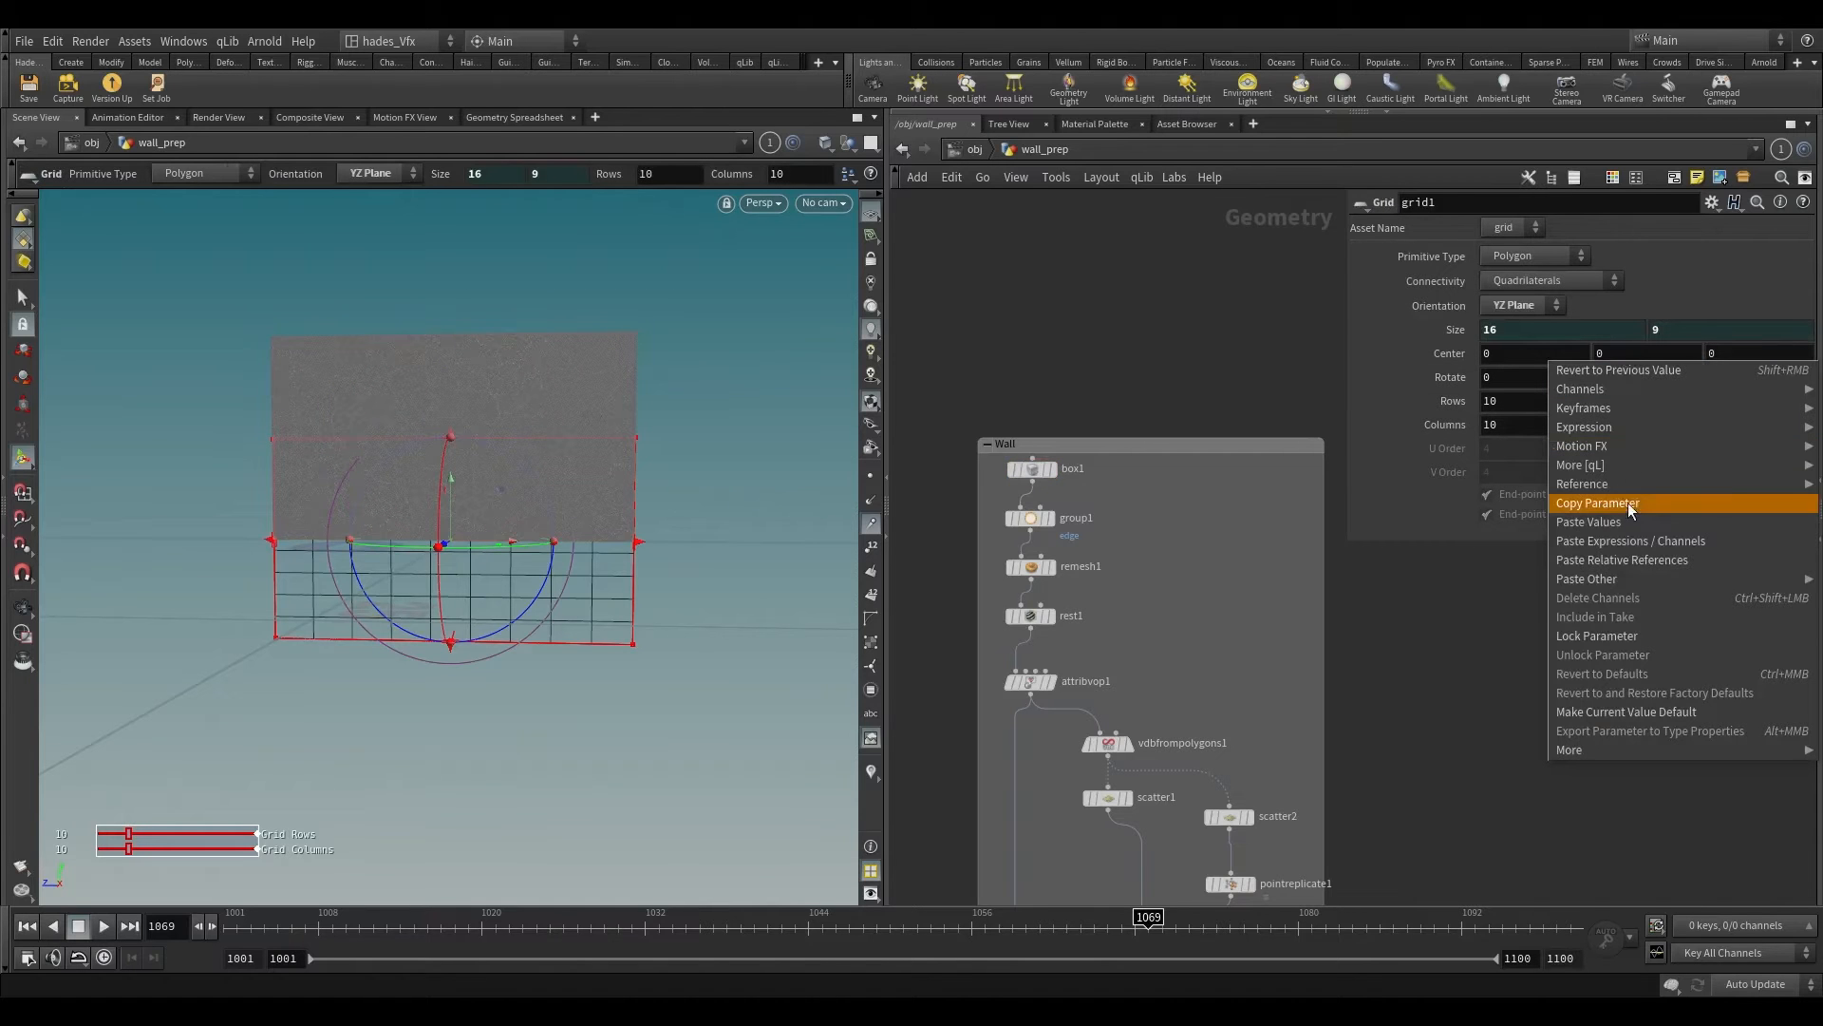
click(1624, 560)
click(959, 567)
alt+drag(701, 443, 878, 503)
key(Return)
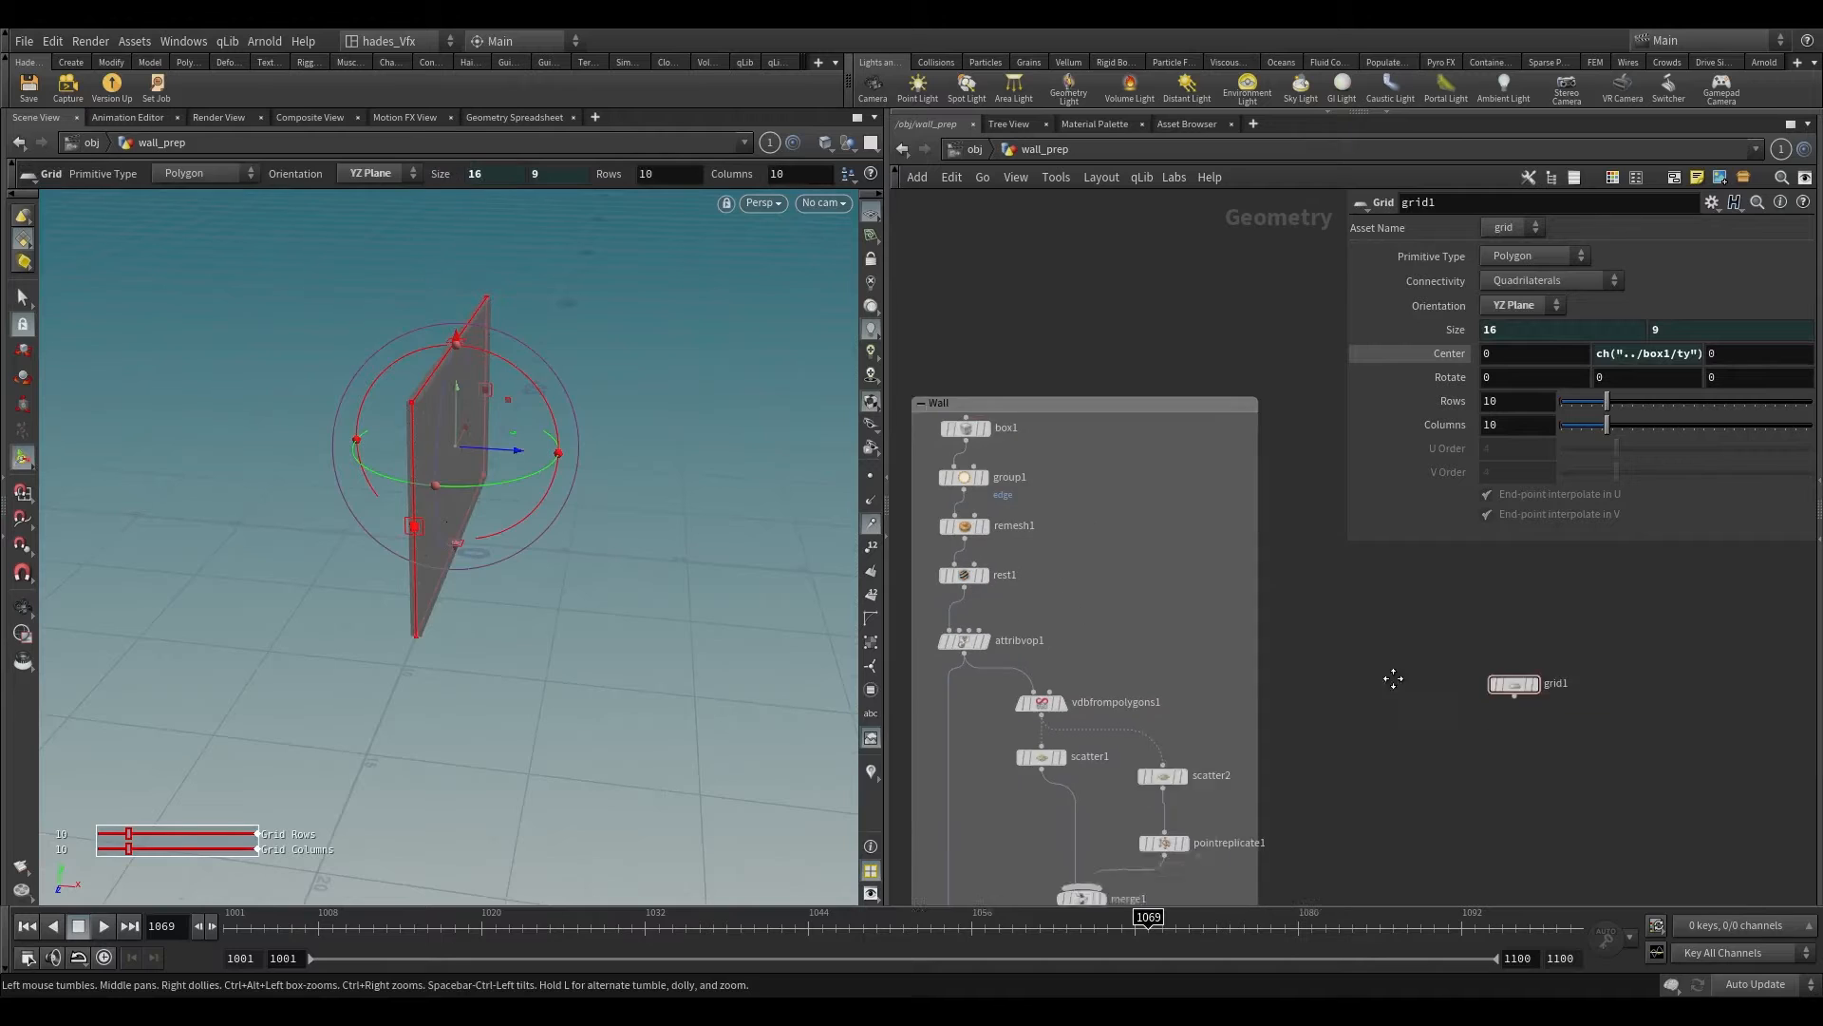
Step: Set the Grid's connectivity to Alternating Triangles and make it the displayed node
click(1481, 657)
click(1520, 281)
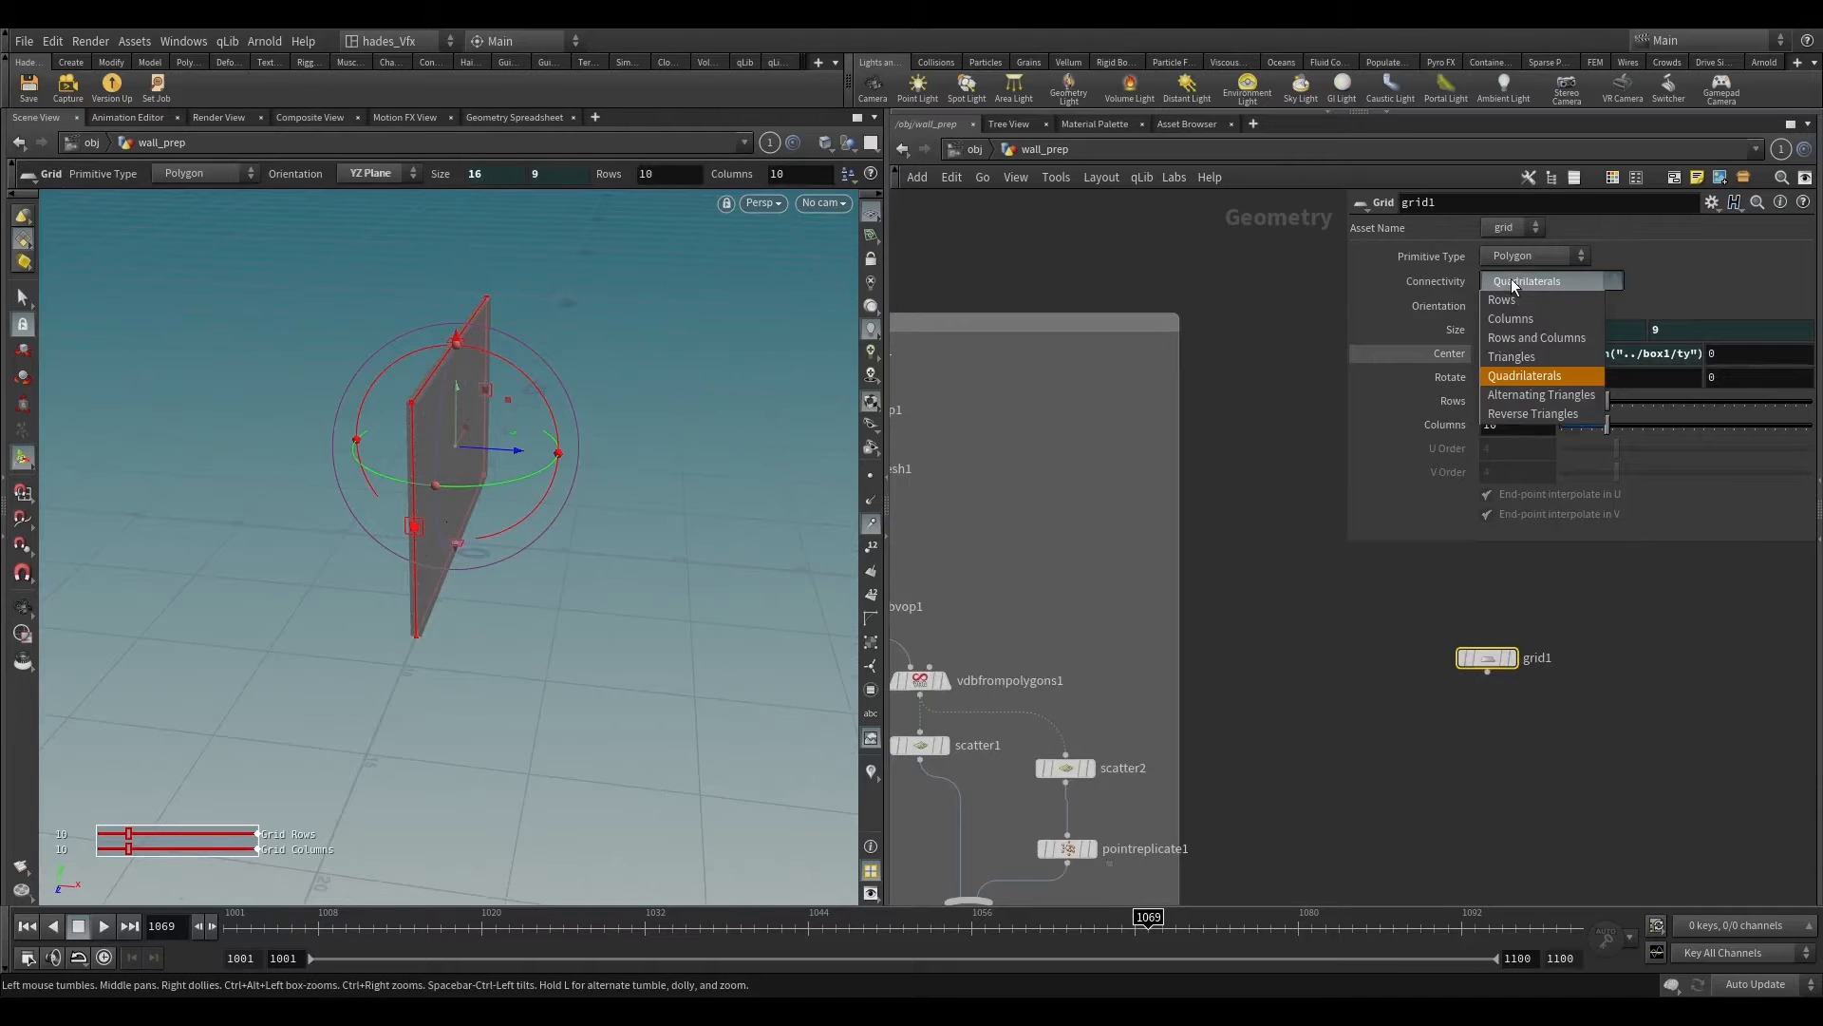
click(1529, 394)
scroll(1493, 683, up, 2)
click(1522, 653)
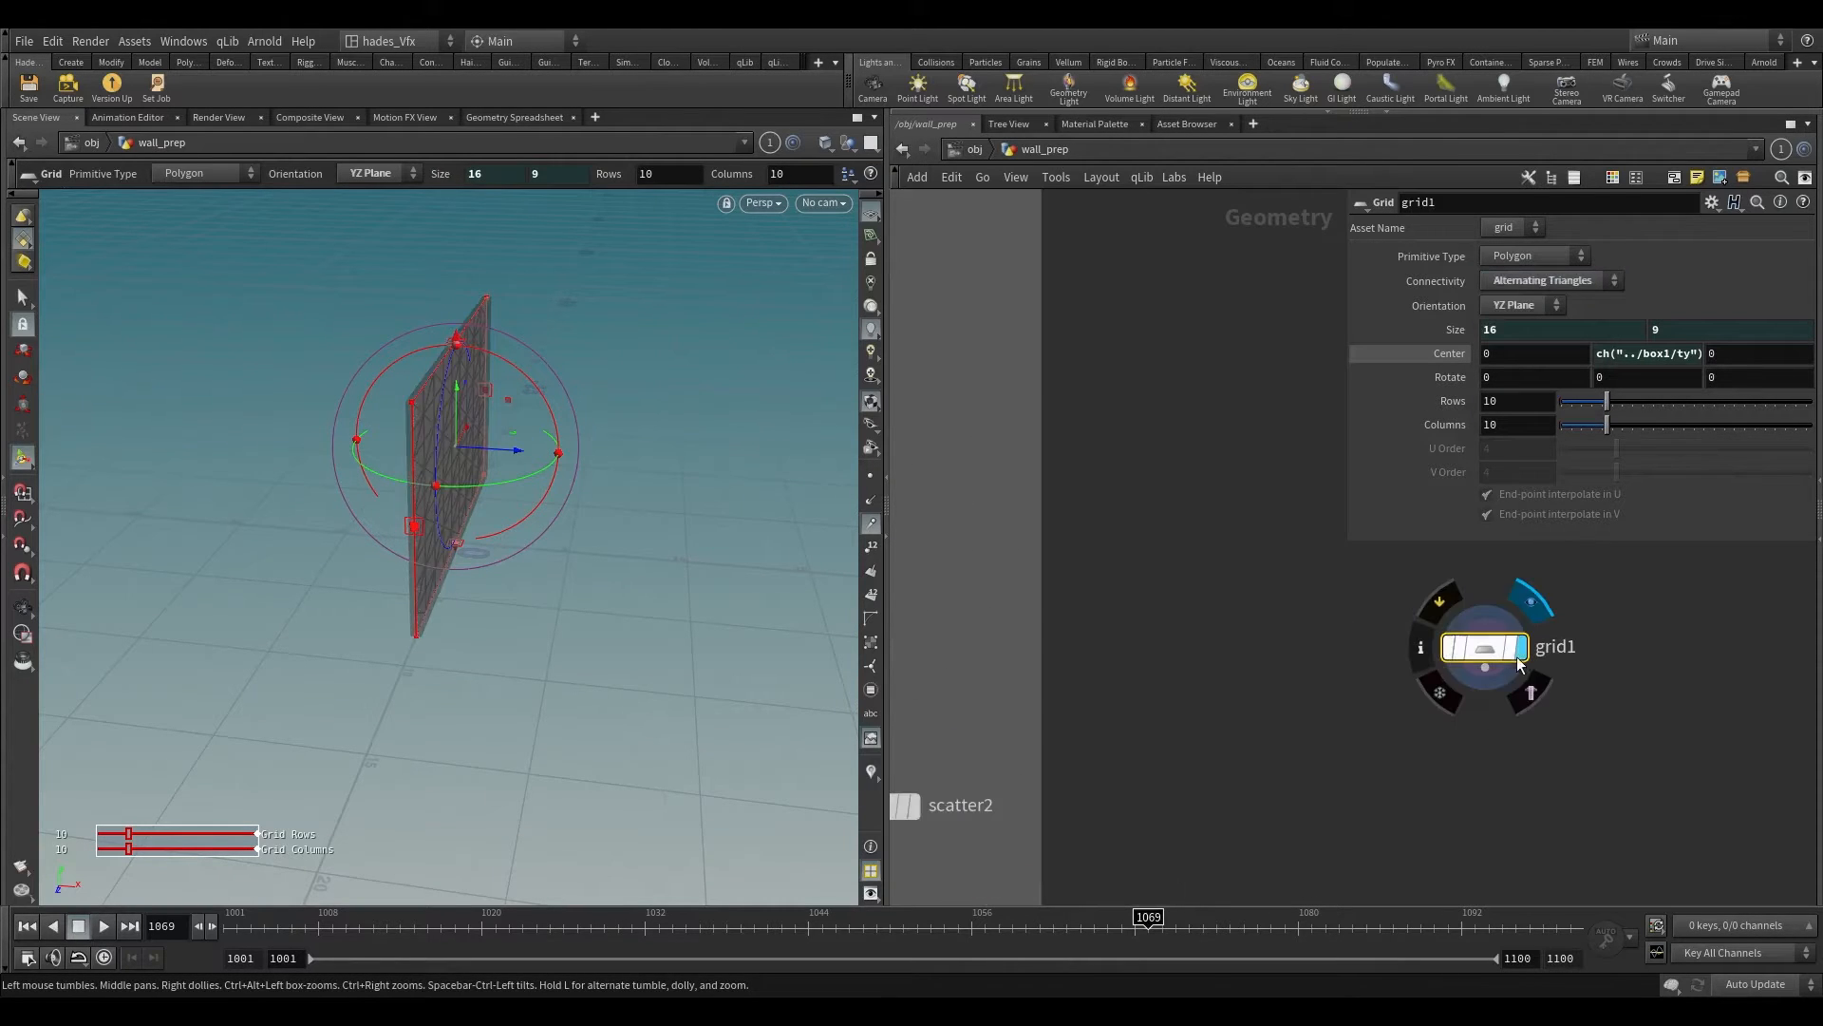
click(1510, 654)
alt+drag(697, 464, 430, 370)
alt+right_drag(430, 370, 516, 345)
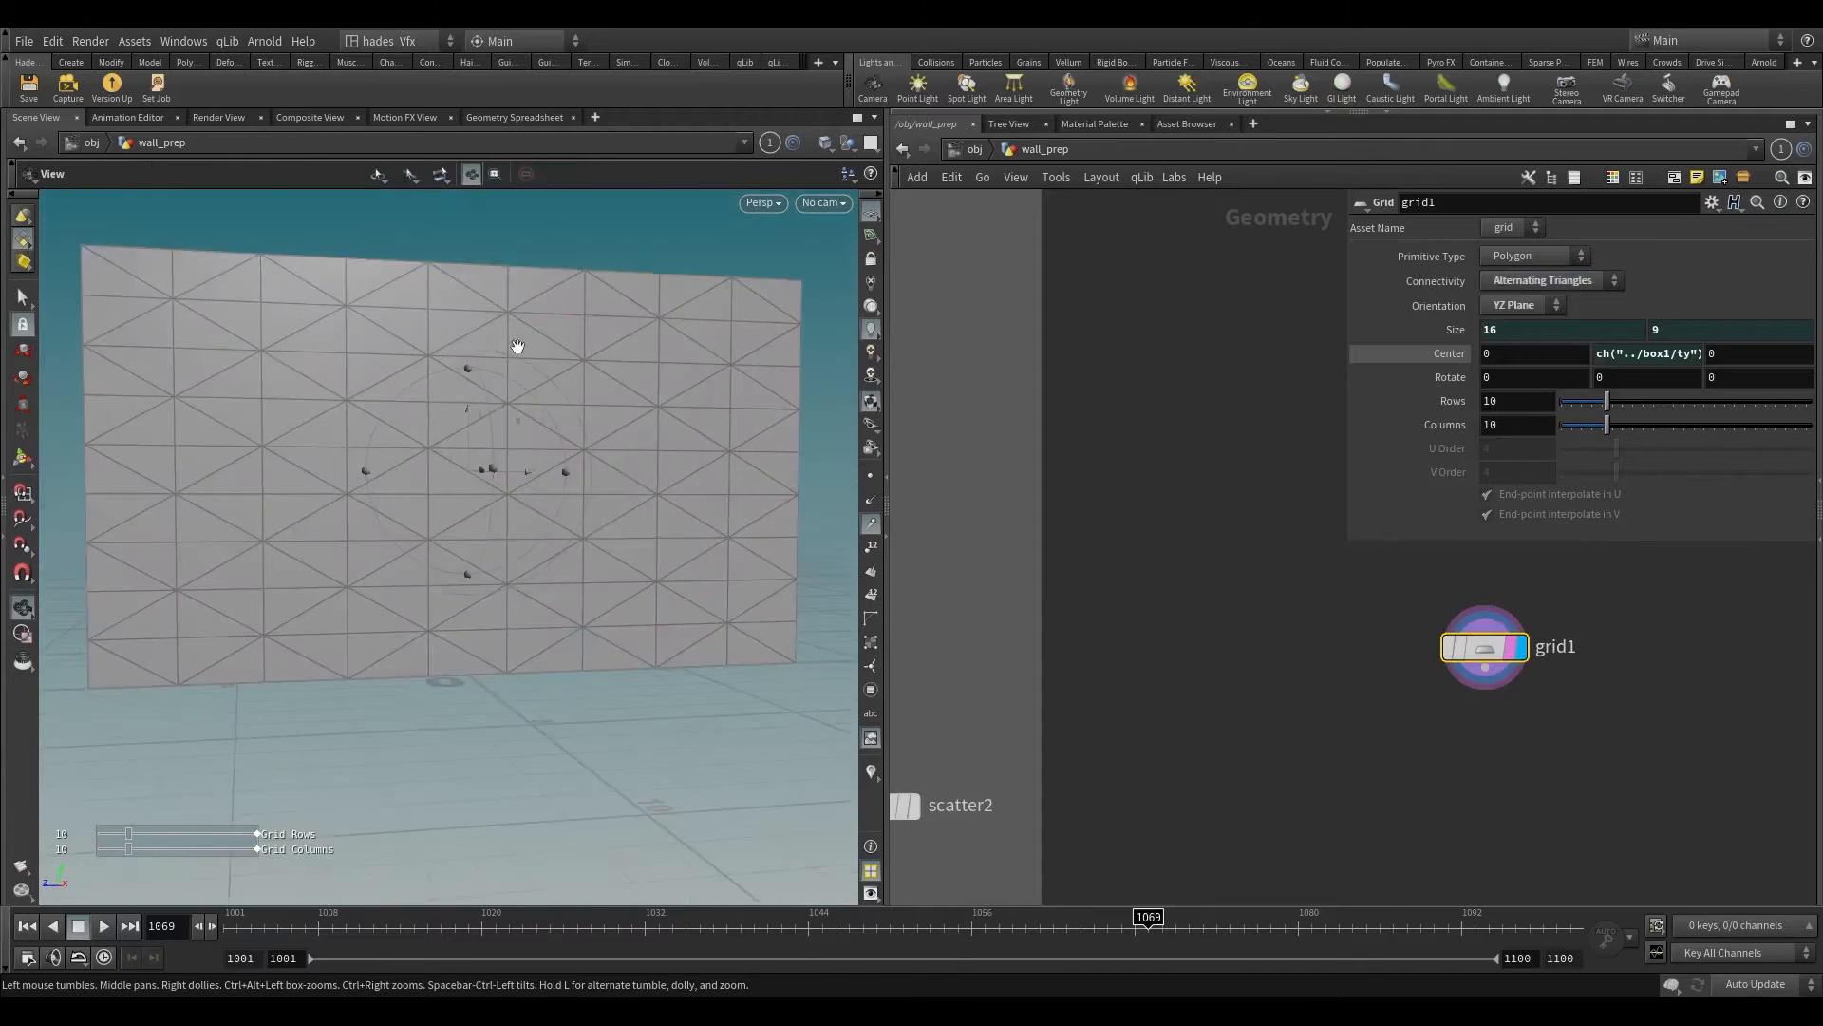
alt+drag(517, 346, 429, 384)
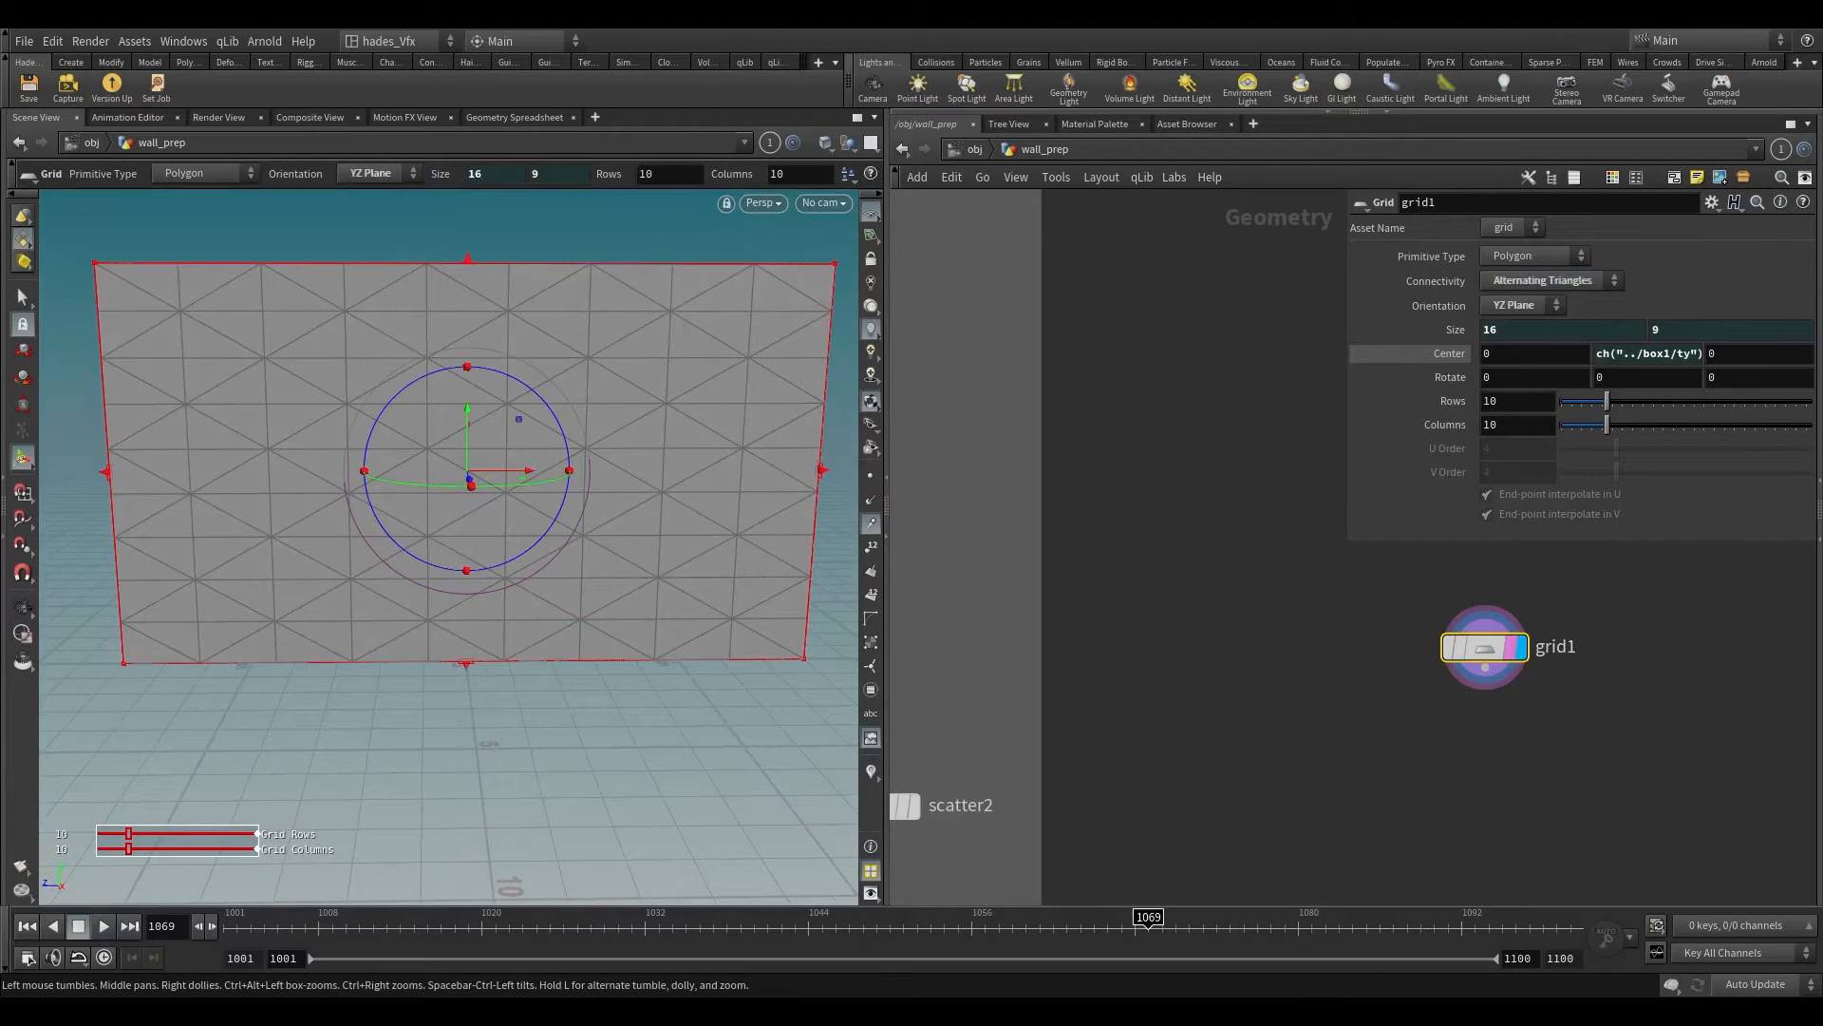
Step: Set the Grid's rows and columns to 25 each
drag(1502, 402, 1434, 426)
text(2525)
key(Return)
click(1220, 557)
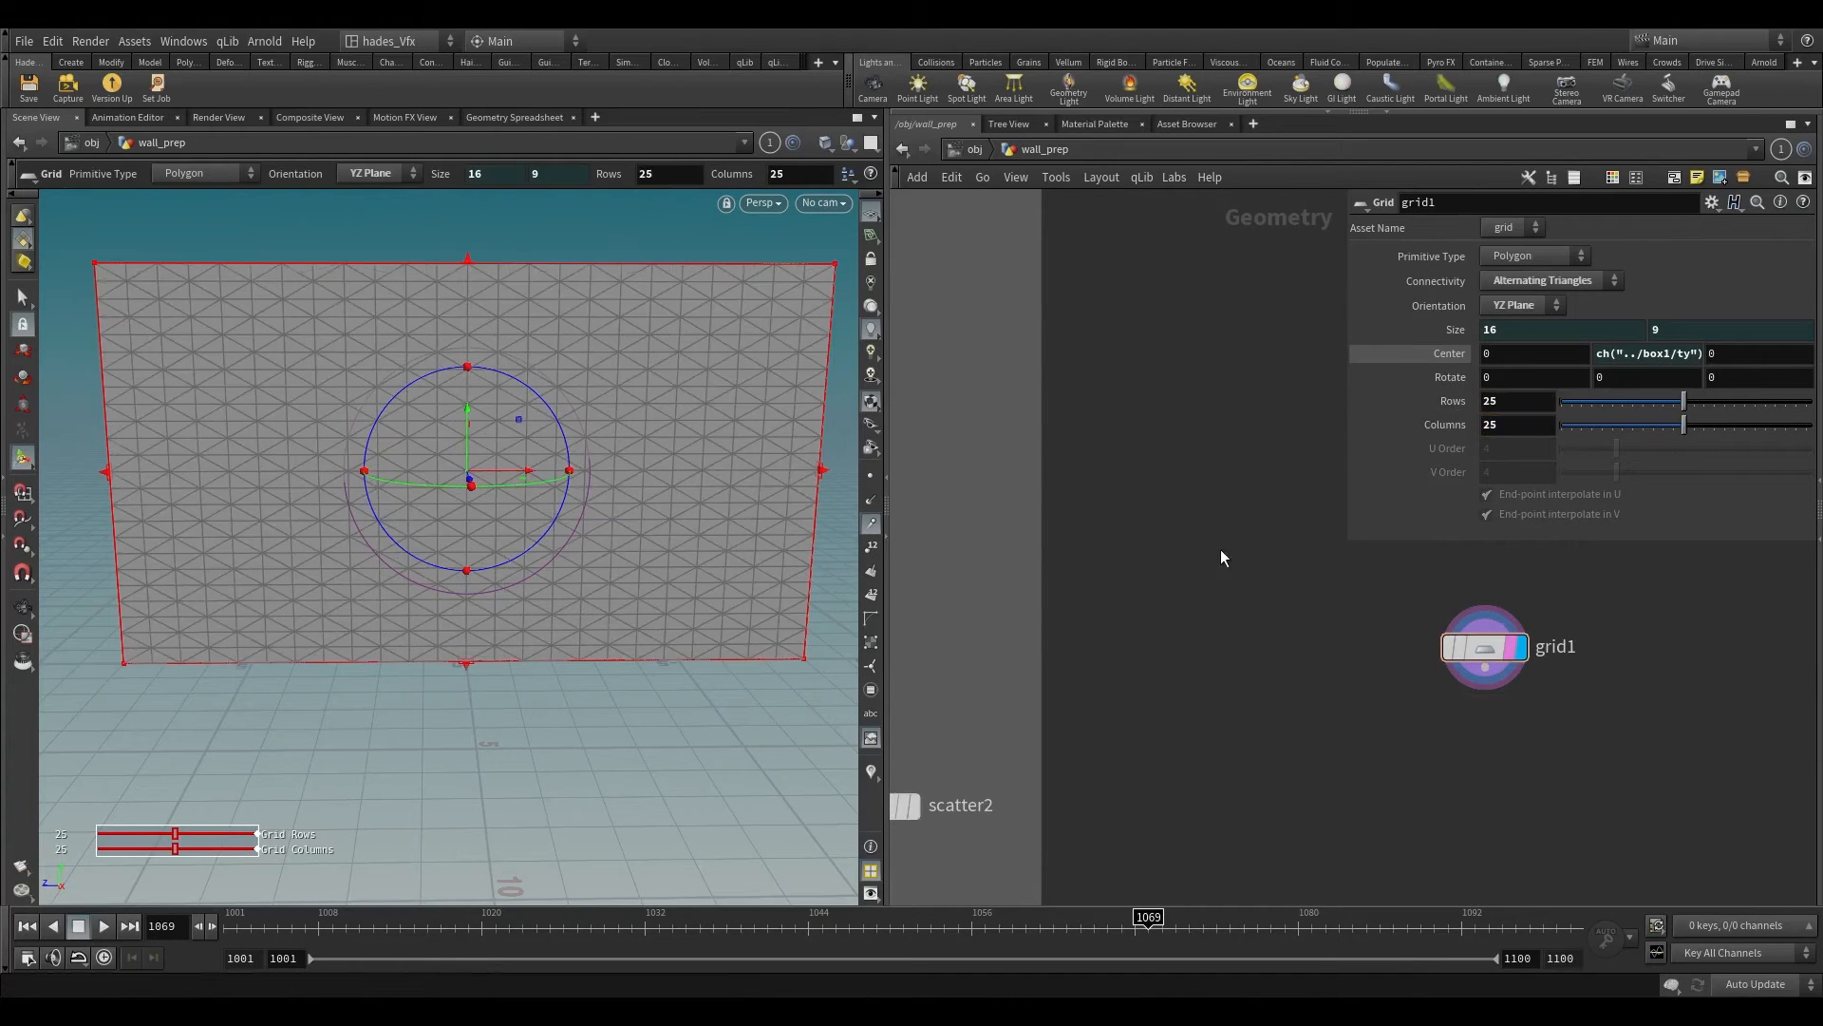
Step: Add a Group Expression node beneath the Grid node and make it the displayed node
key(s)
scroll(319, 373, up, 3)
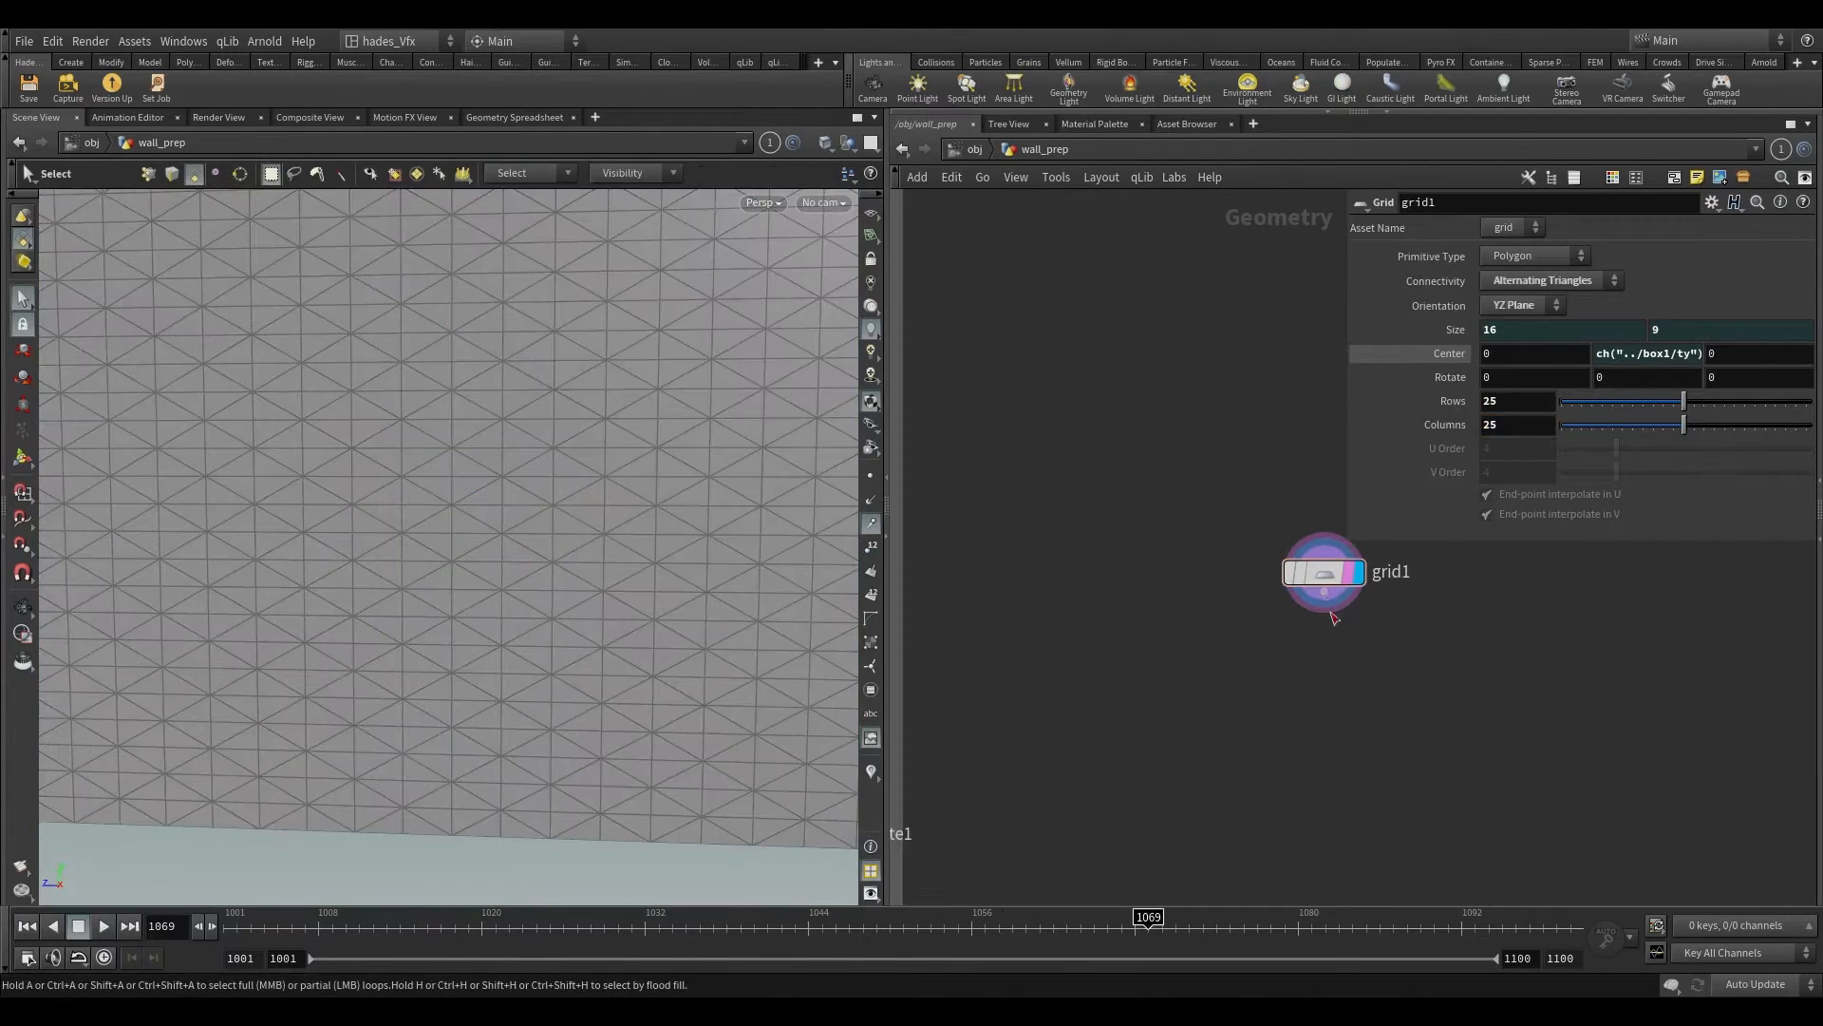
key(Tab)
text(gr ex)
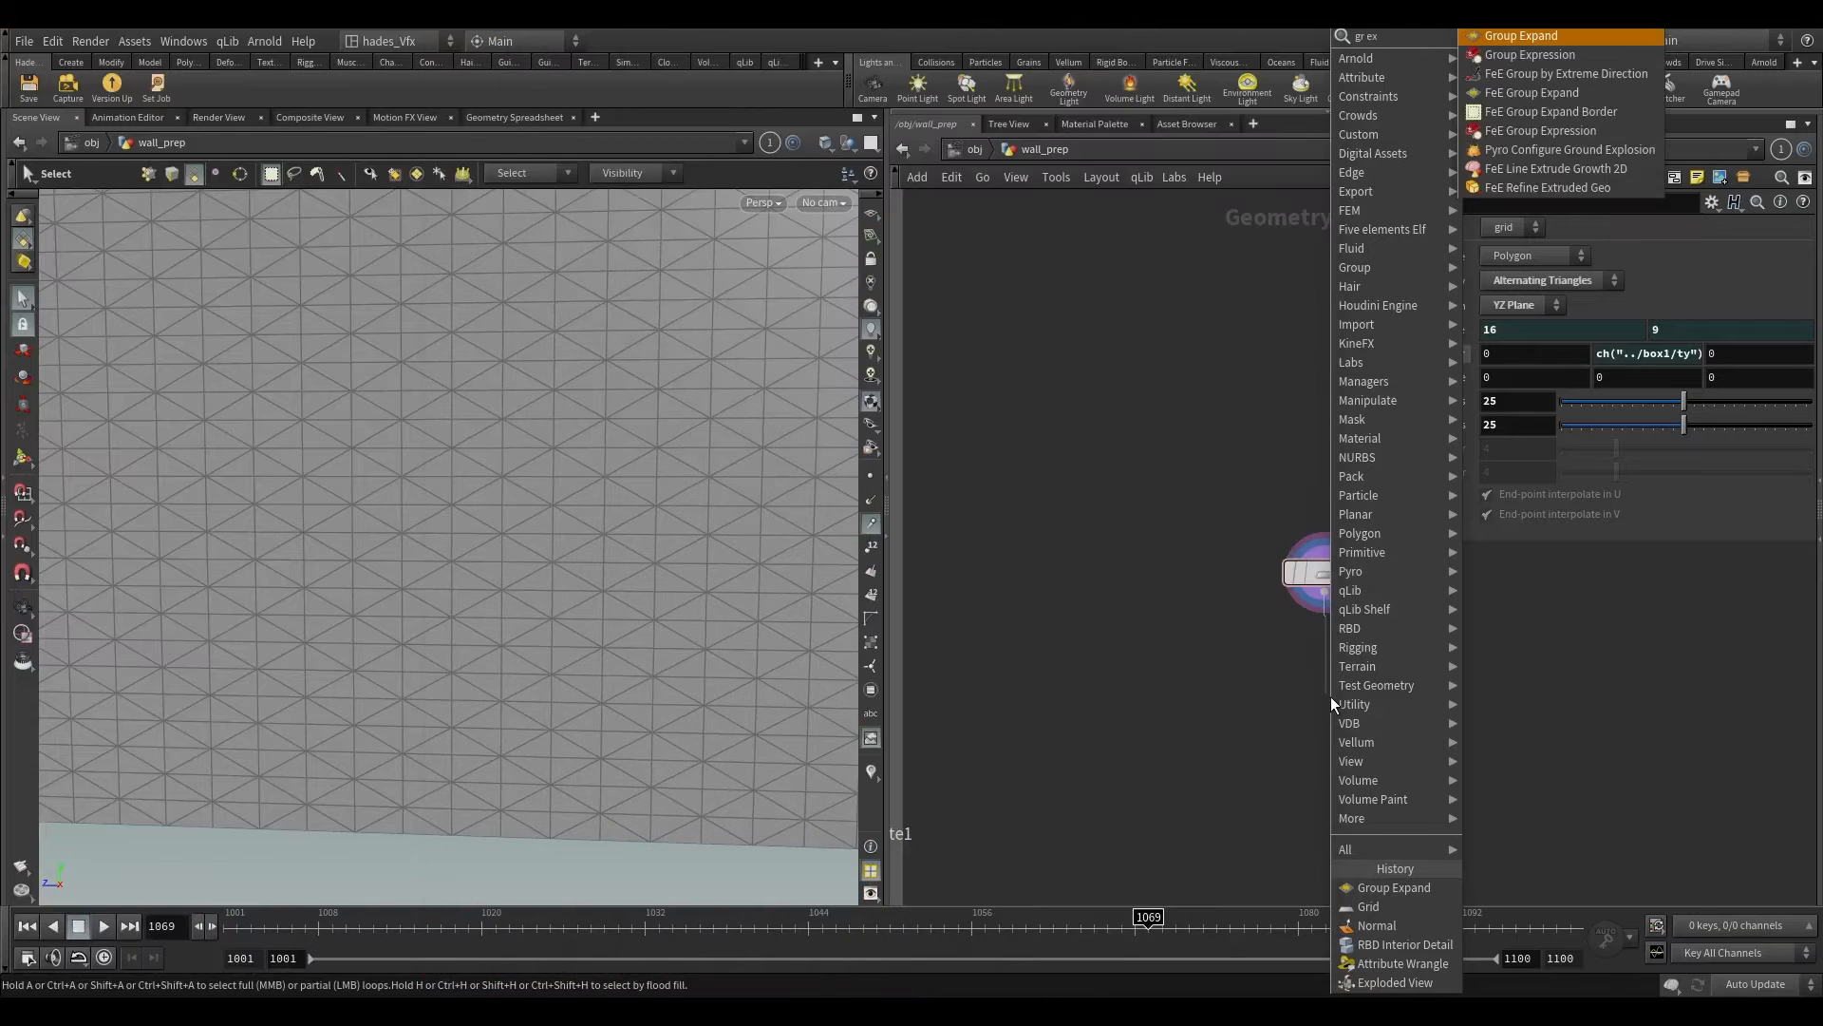
key(Down)
key(Return)
scroll(1332, 697, up, 3)
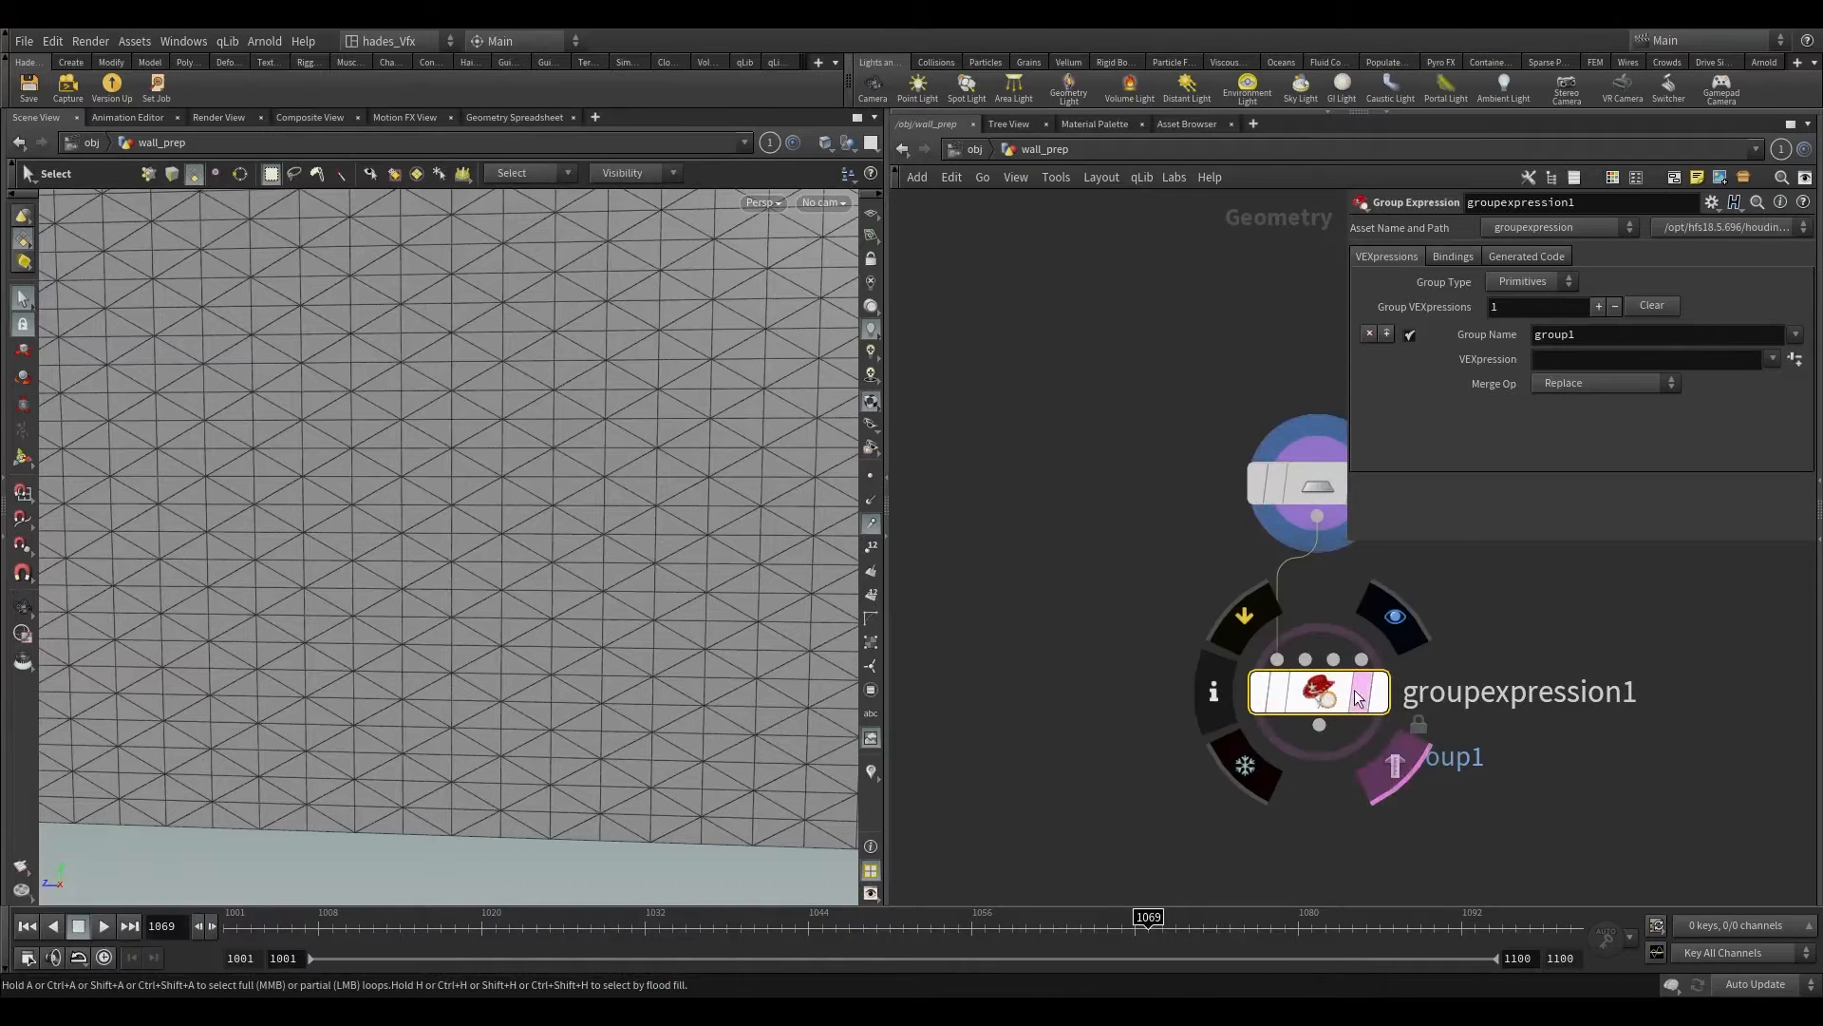
click(1394, 764)
Step: Set the Group Expression's group type to Points and name the group "bricks"
click(1529, 287)
click(1502, 321)
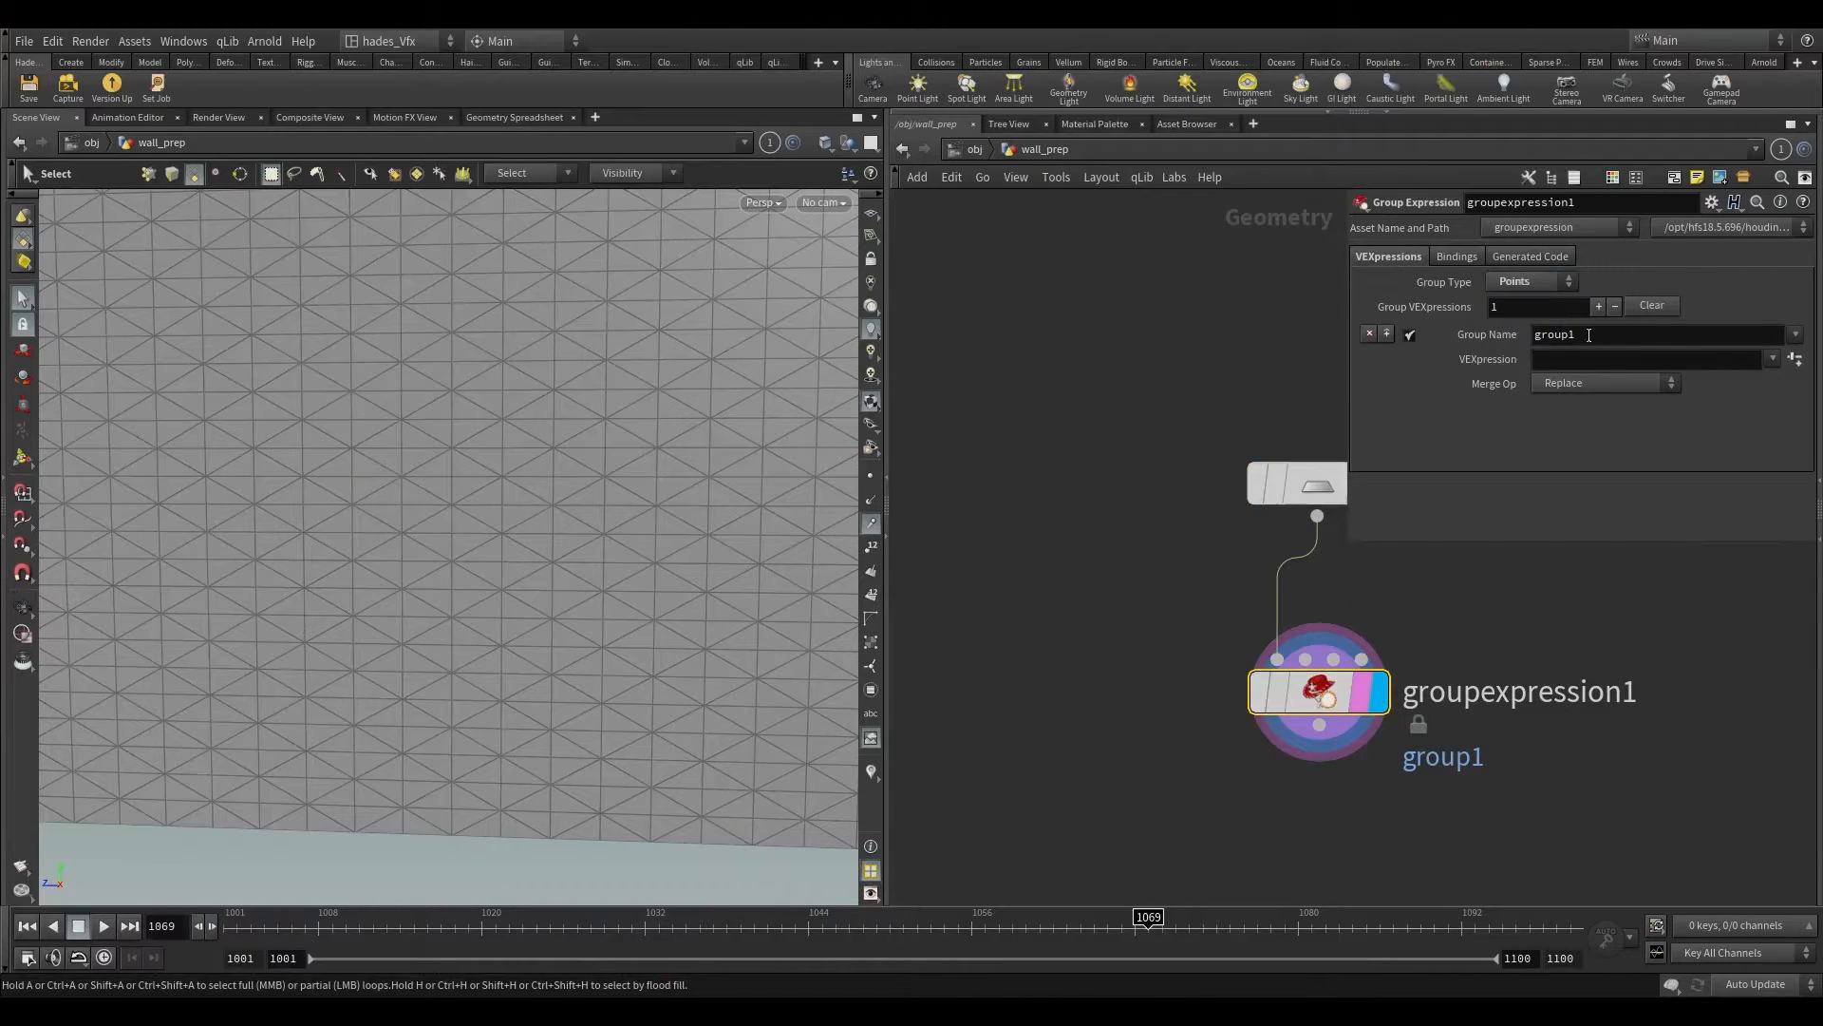
drag(1701, 335, 1440, 337)
key(BackSpace)
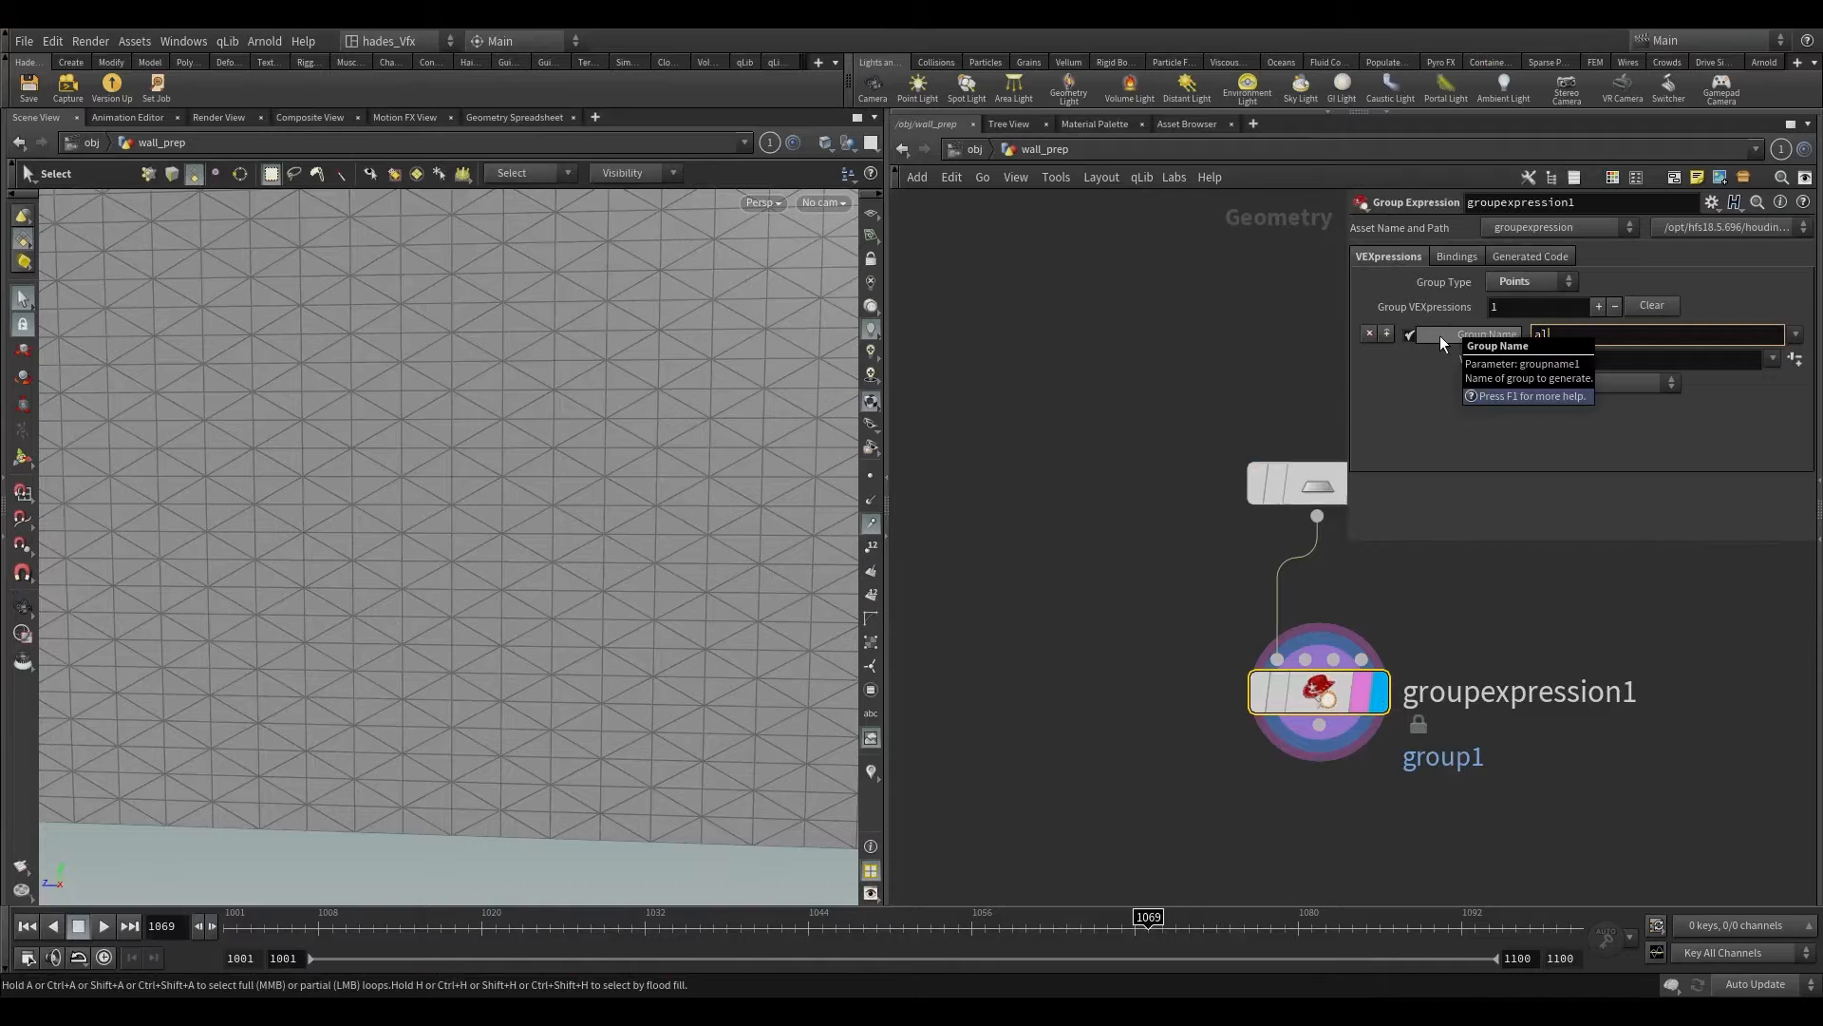
text(bricks)
key(Return)
click(1584, 362)
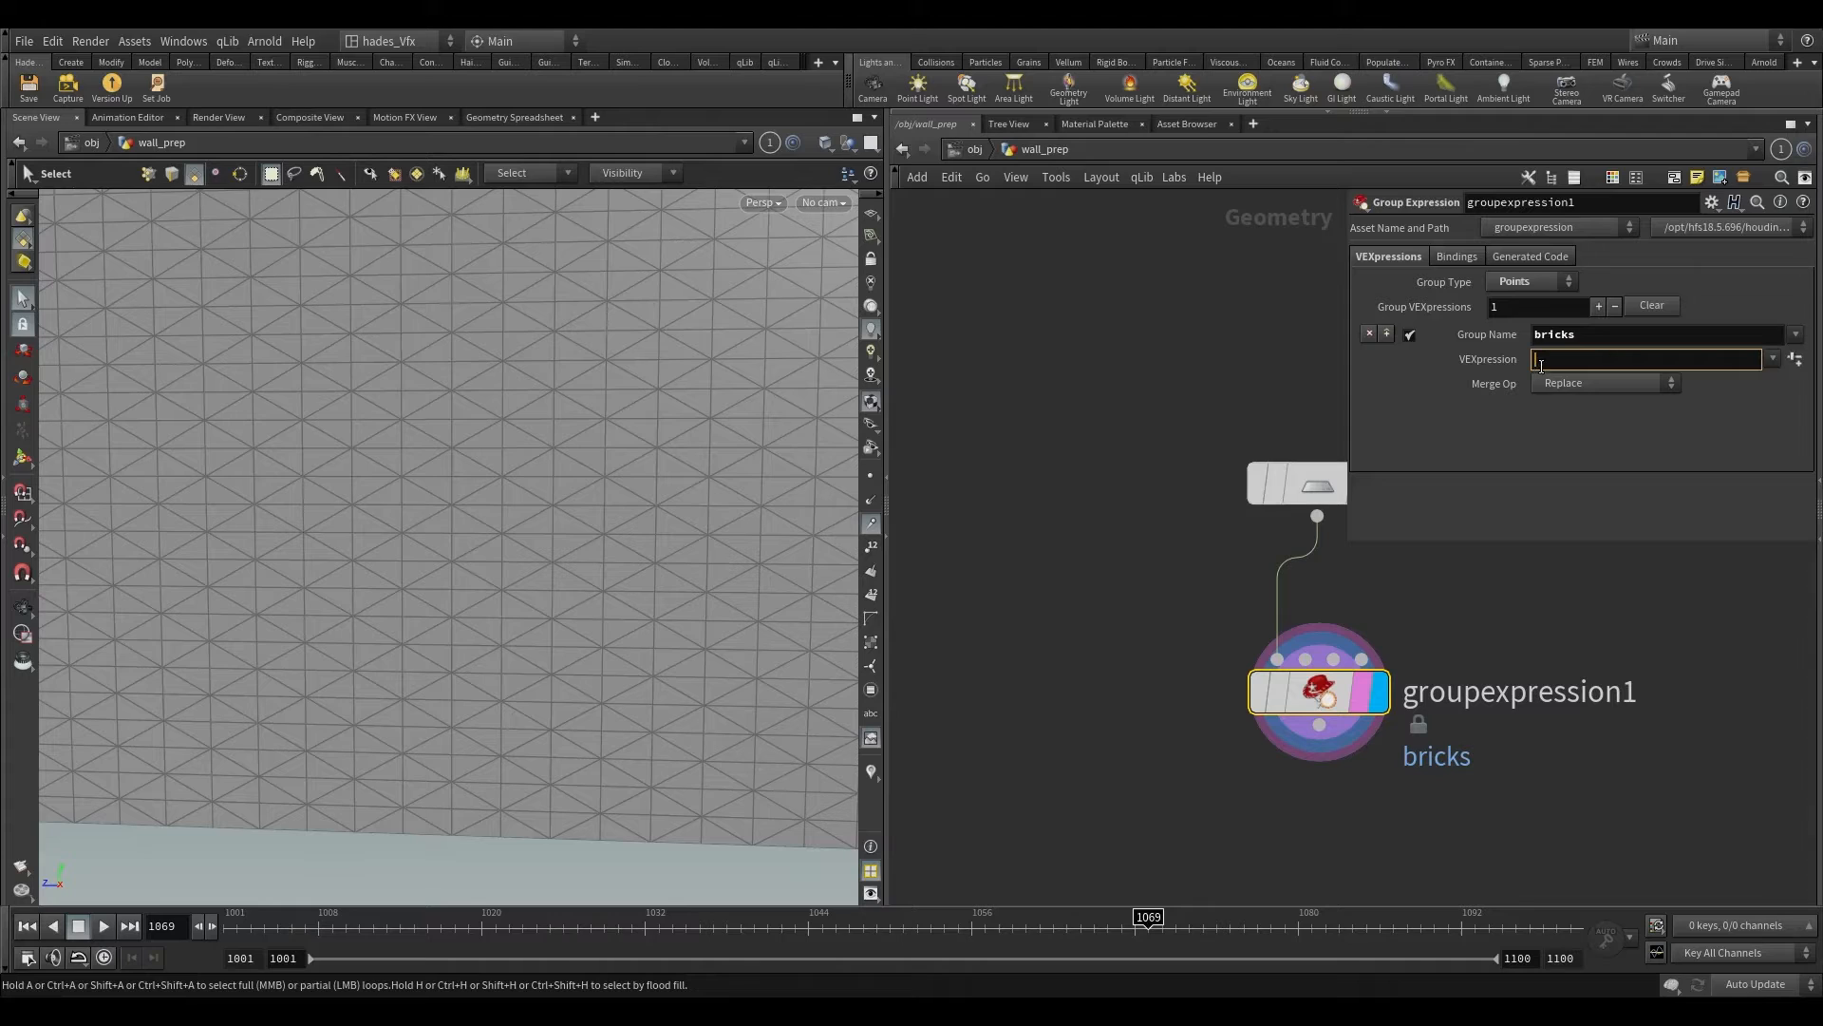
text(neighbourcount(0,@ptnum)==8)
click(1669, 631)
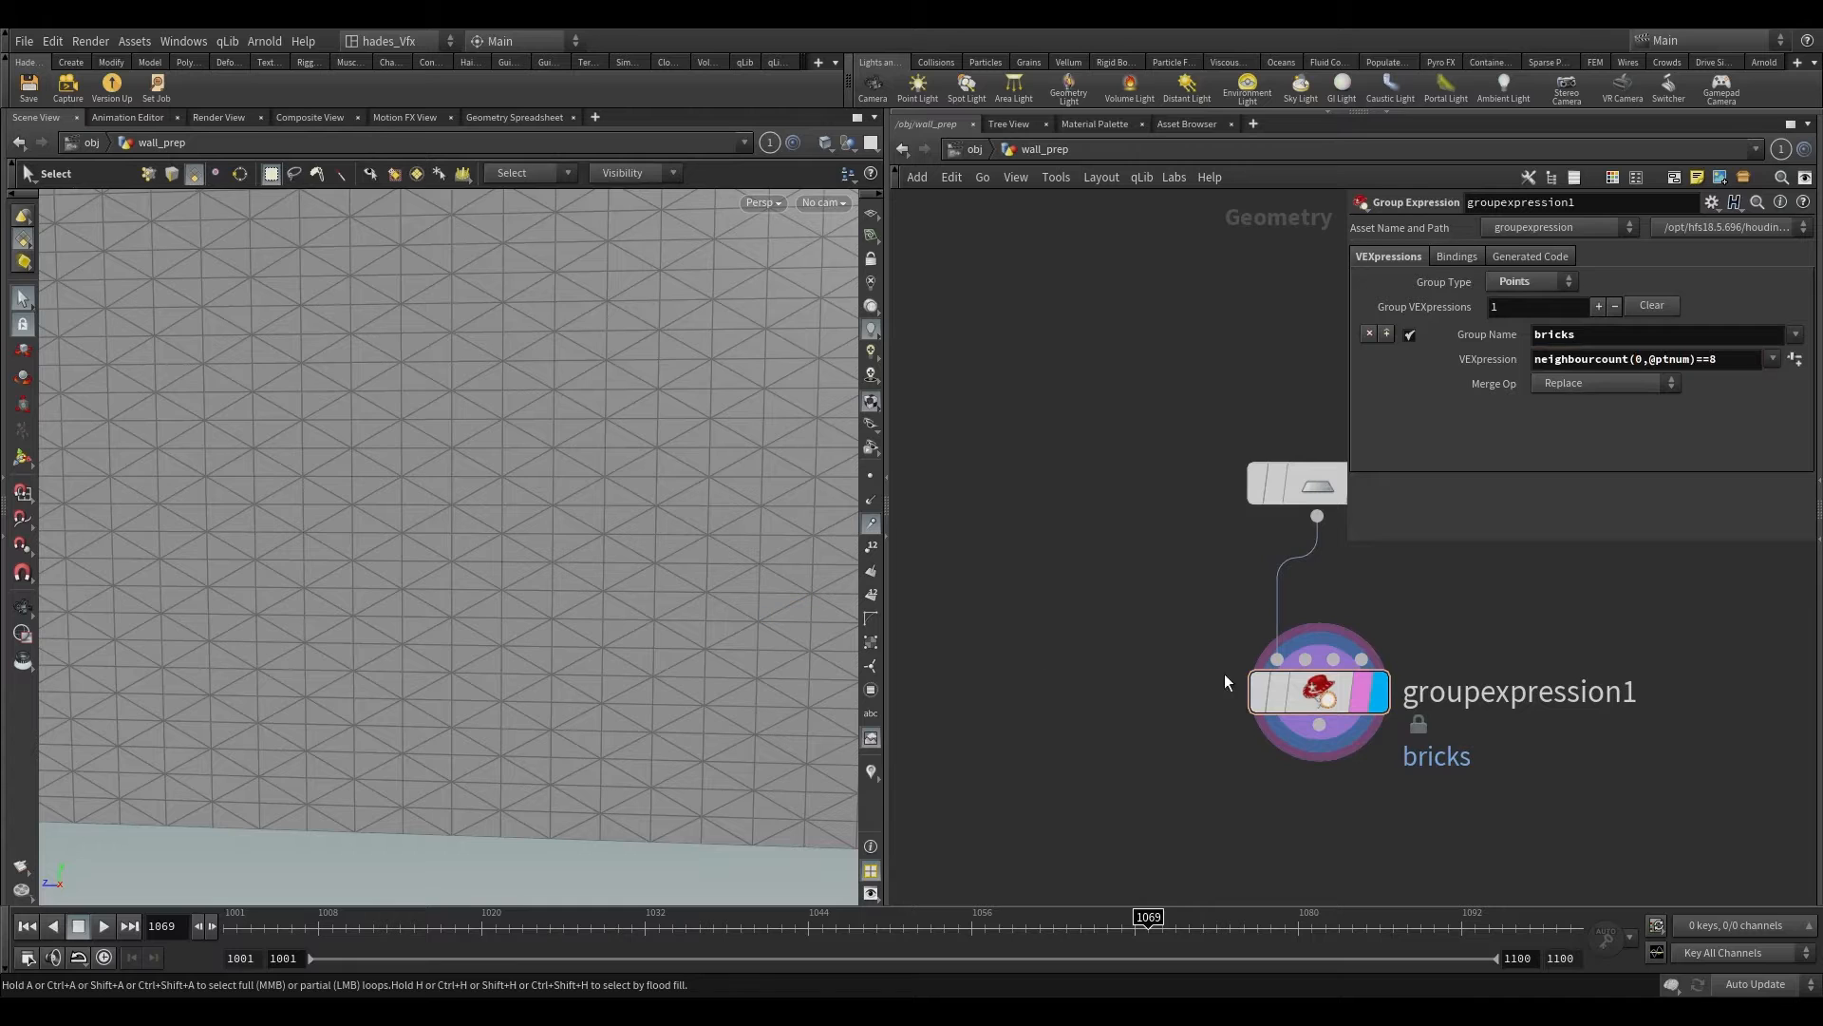
key(Escape)
key(h)
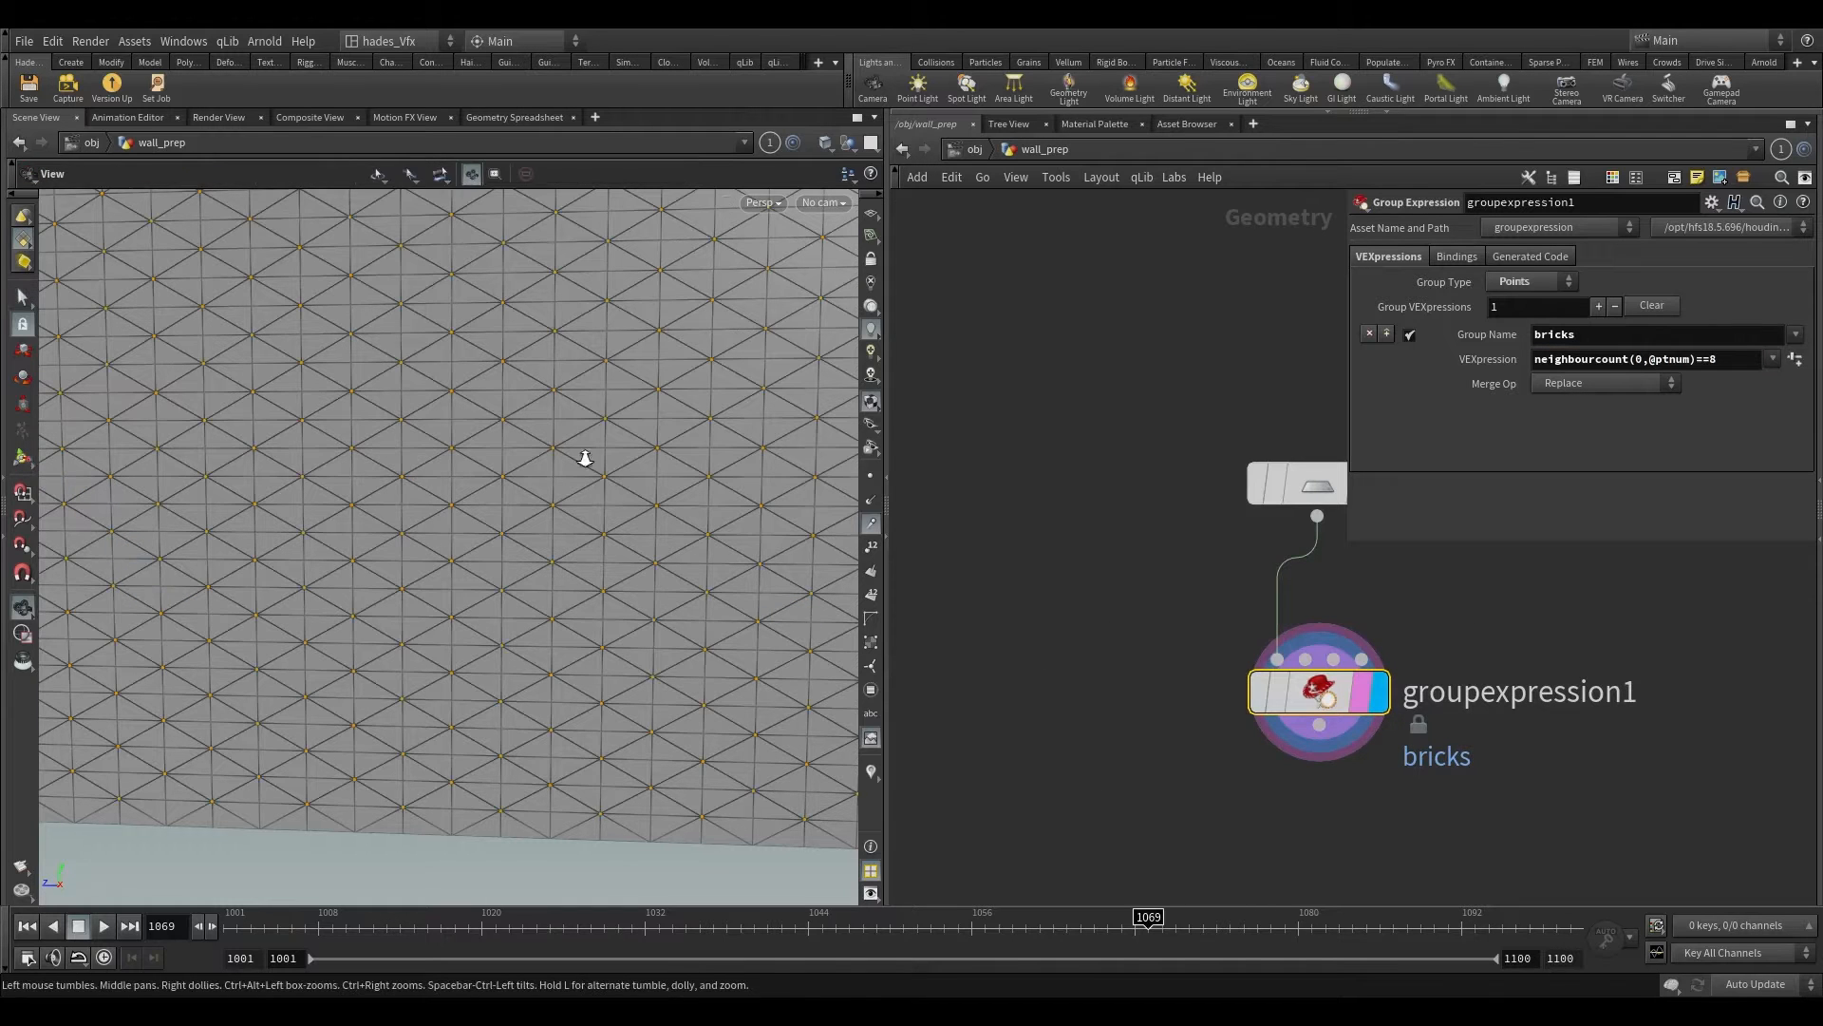
Step: Switch to the browser and read the SideFX documentation's description of the neighbourcount VEX function
key(alt+Tab)
drag(671, 226, 1087, 244)
click(1088, 244)
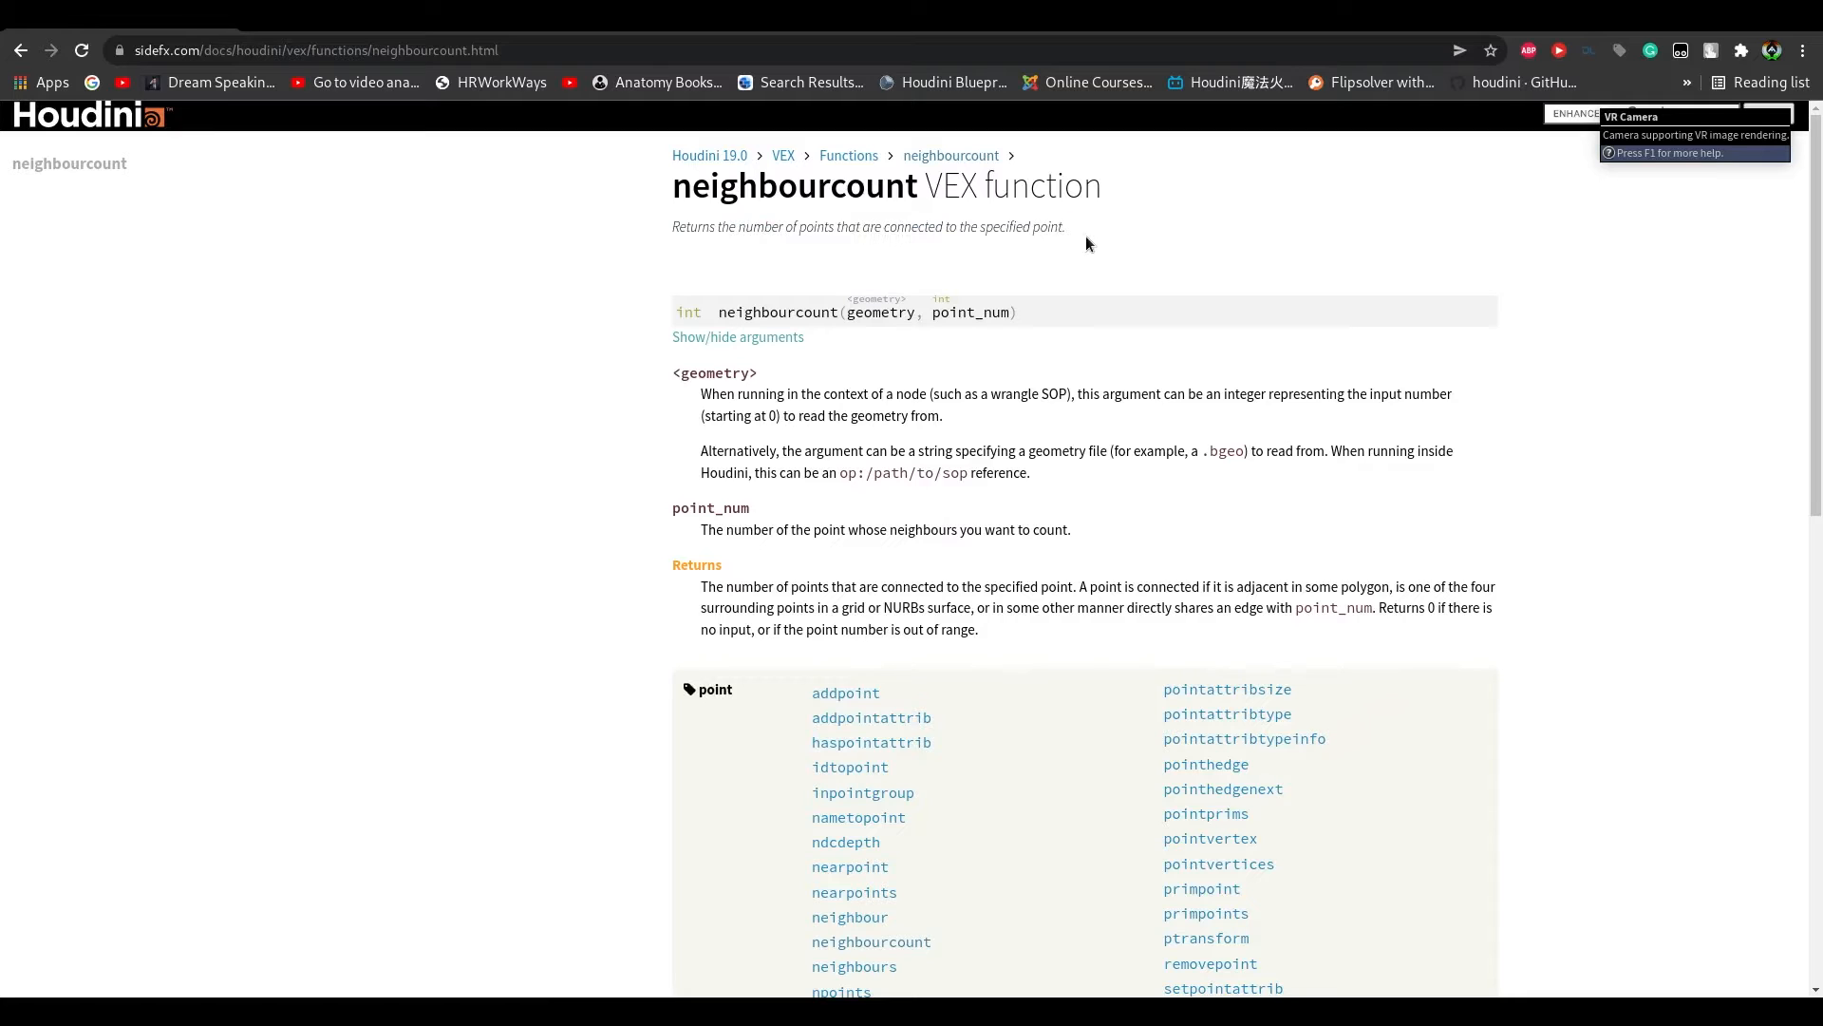
drag(663, 191, 866, 222)
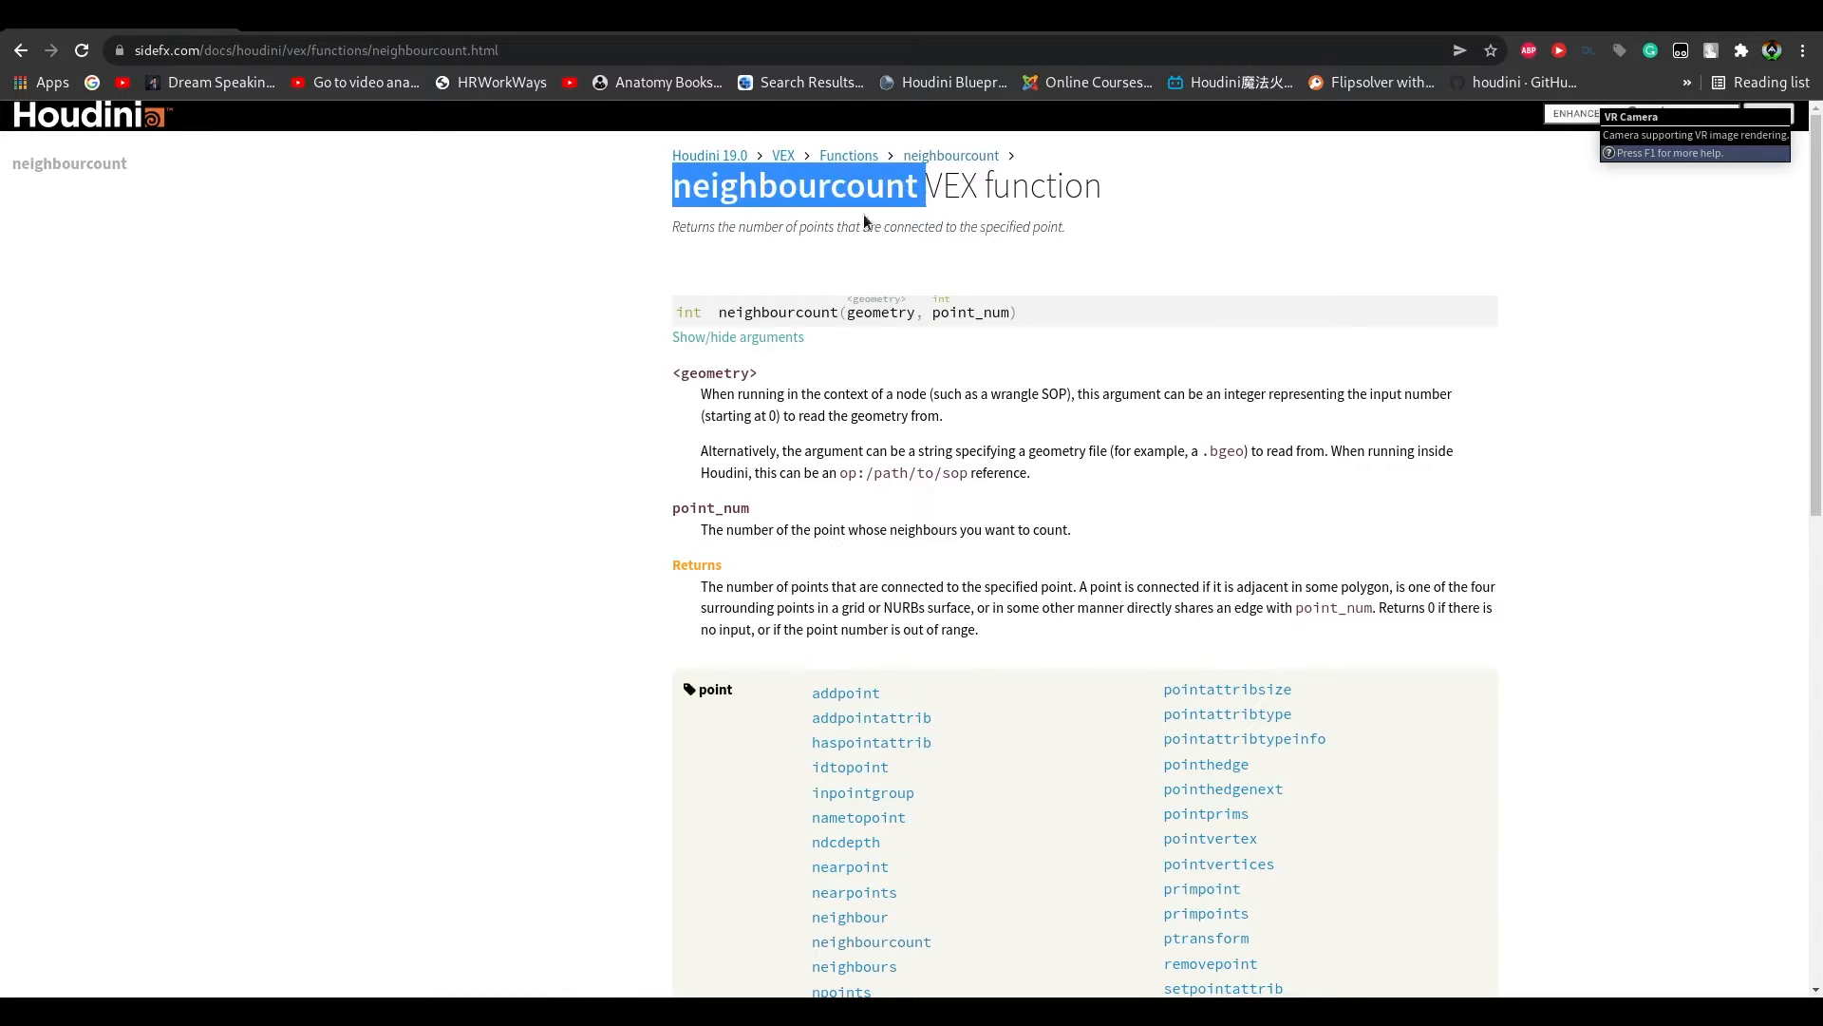
drag(667, 231, 1127, 232)
click(1109, 236)
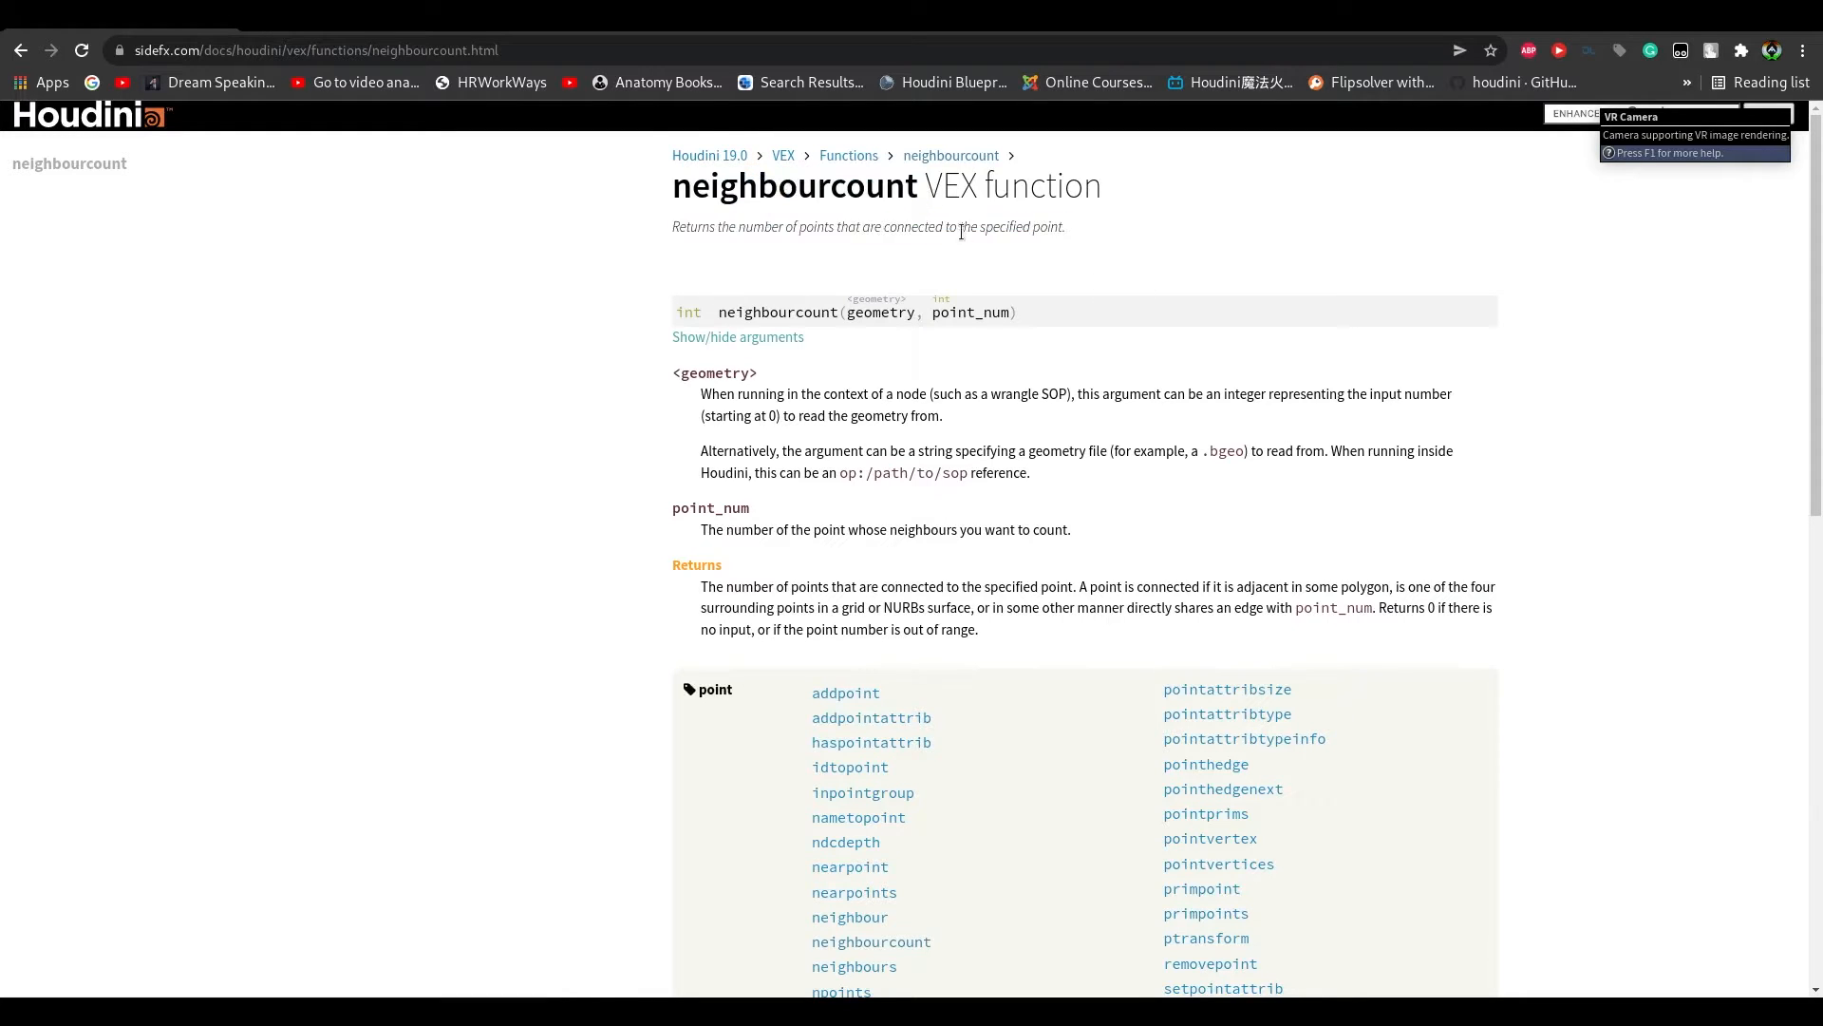
click(1742, 21)
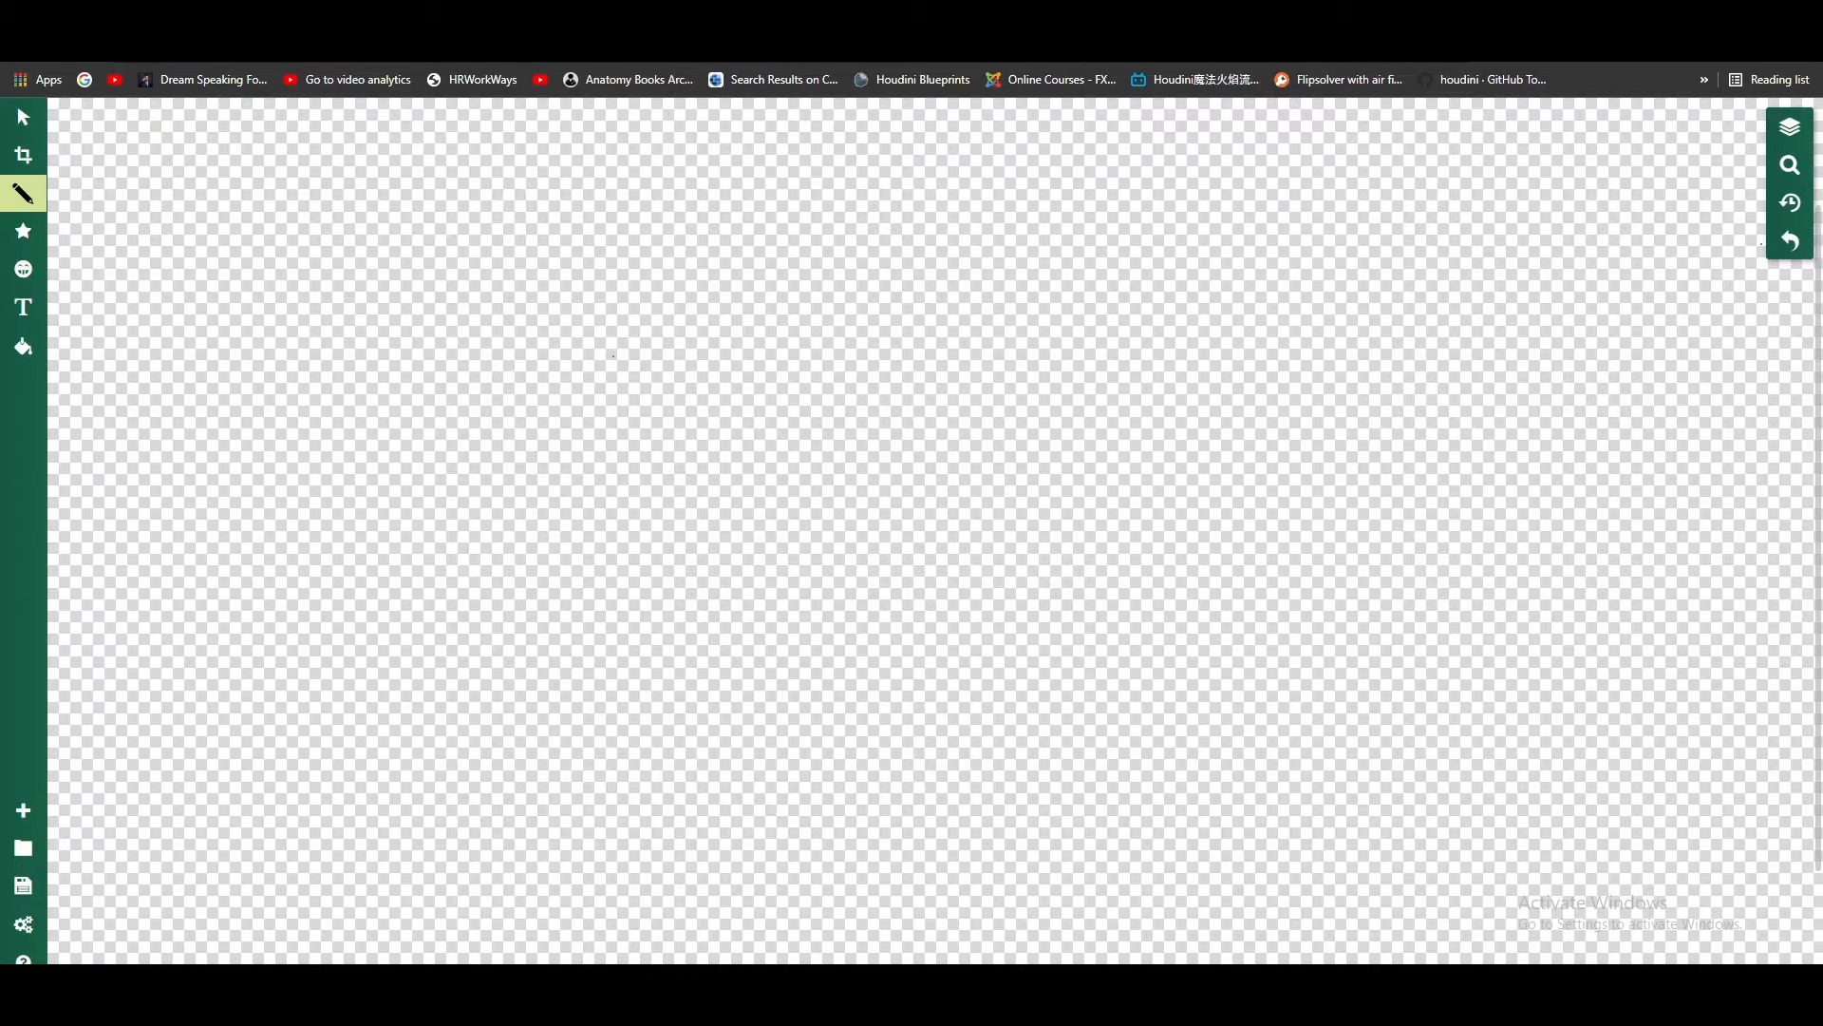
Step: In the browser drawing app, undo the red test stroke and set the pencil's outline colour to black (#000000)
drag(747, 368, 1476, 330)
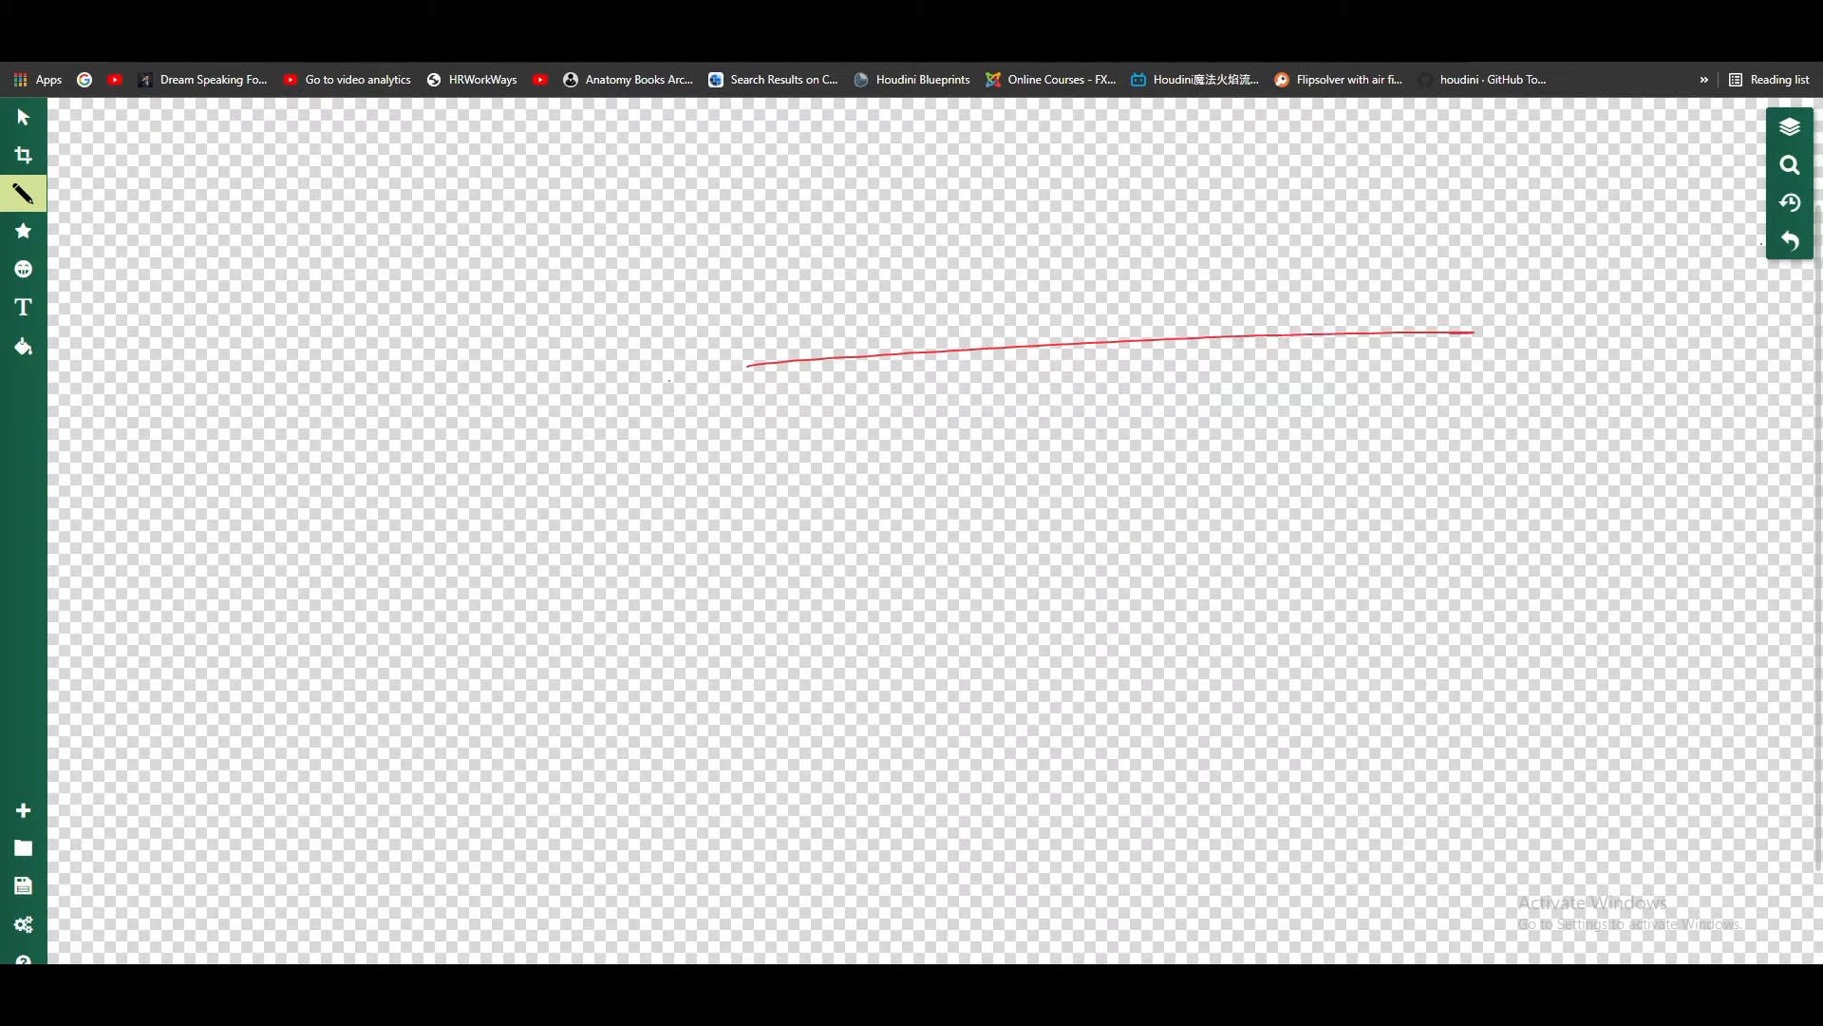
key(ctrl+z)
click(23, 194)
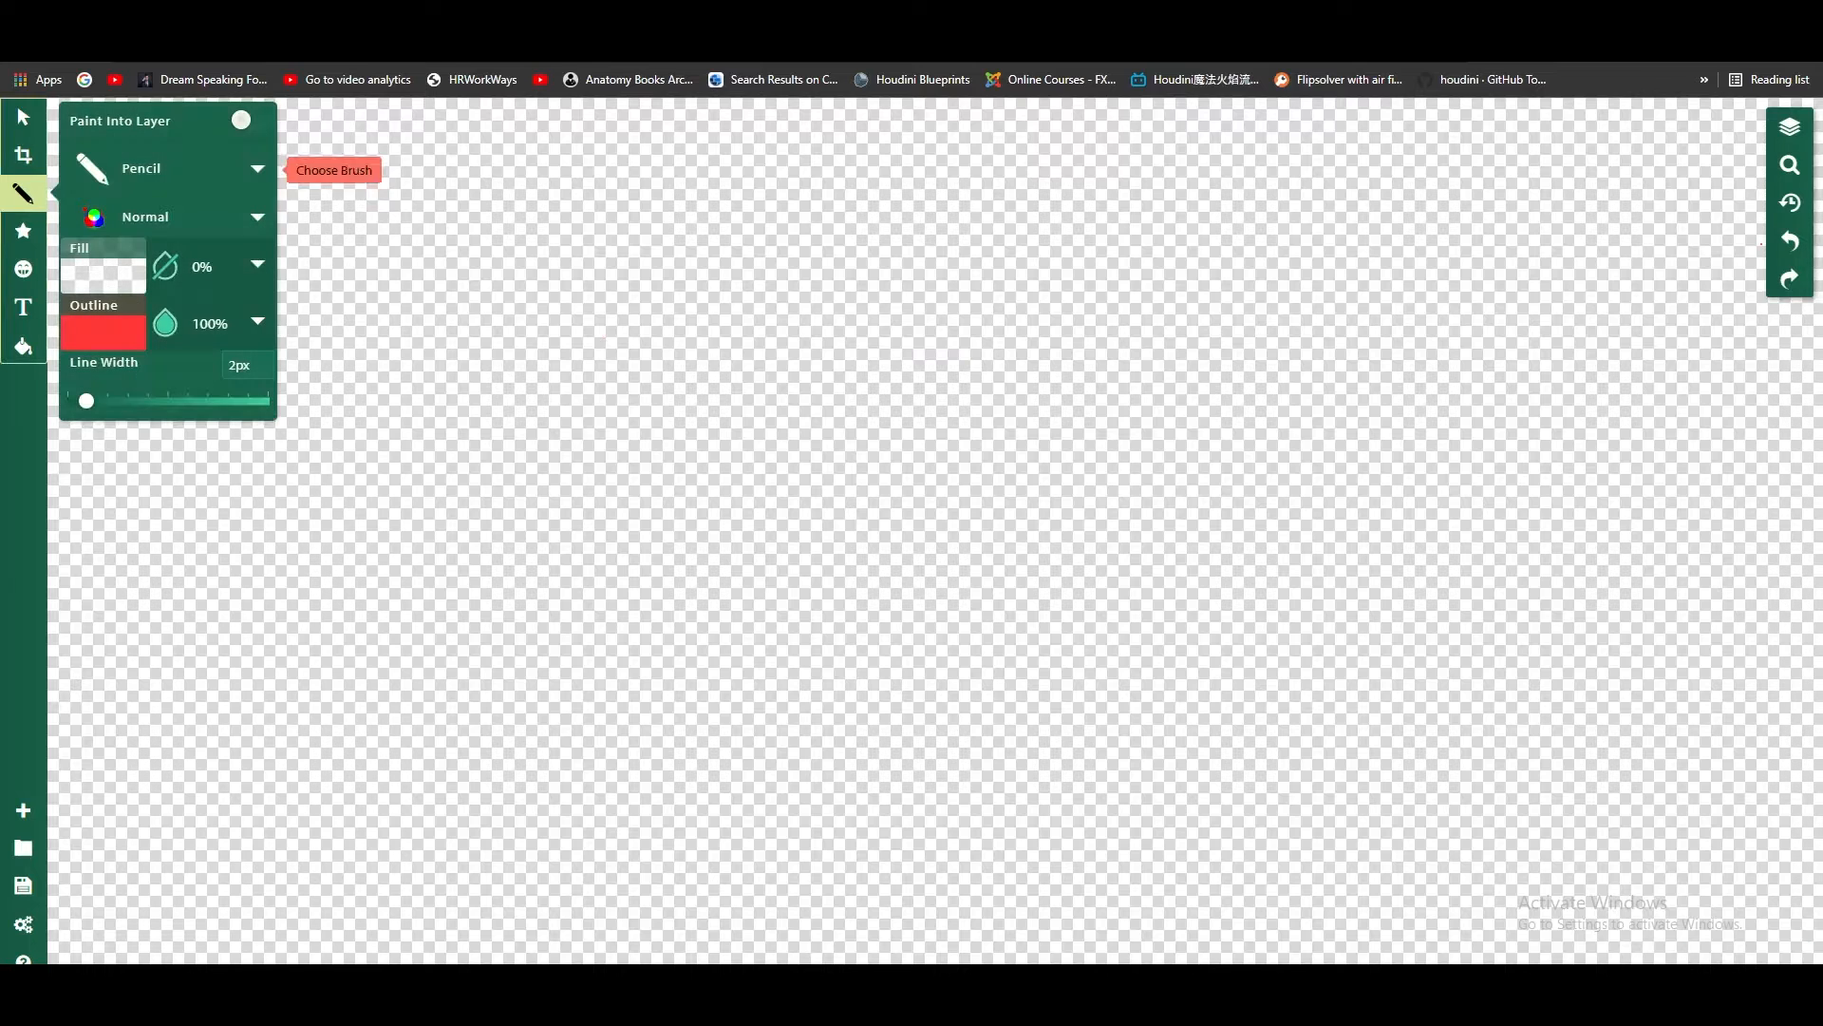
click(104, 331)
click(480, 198)
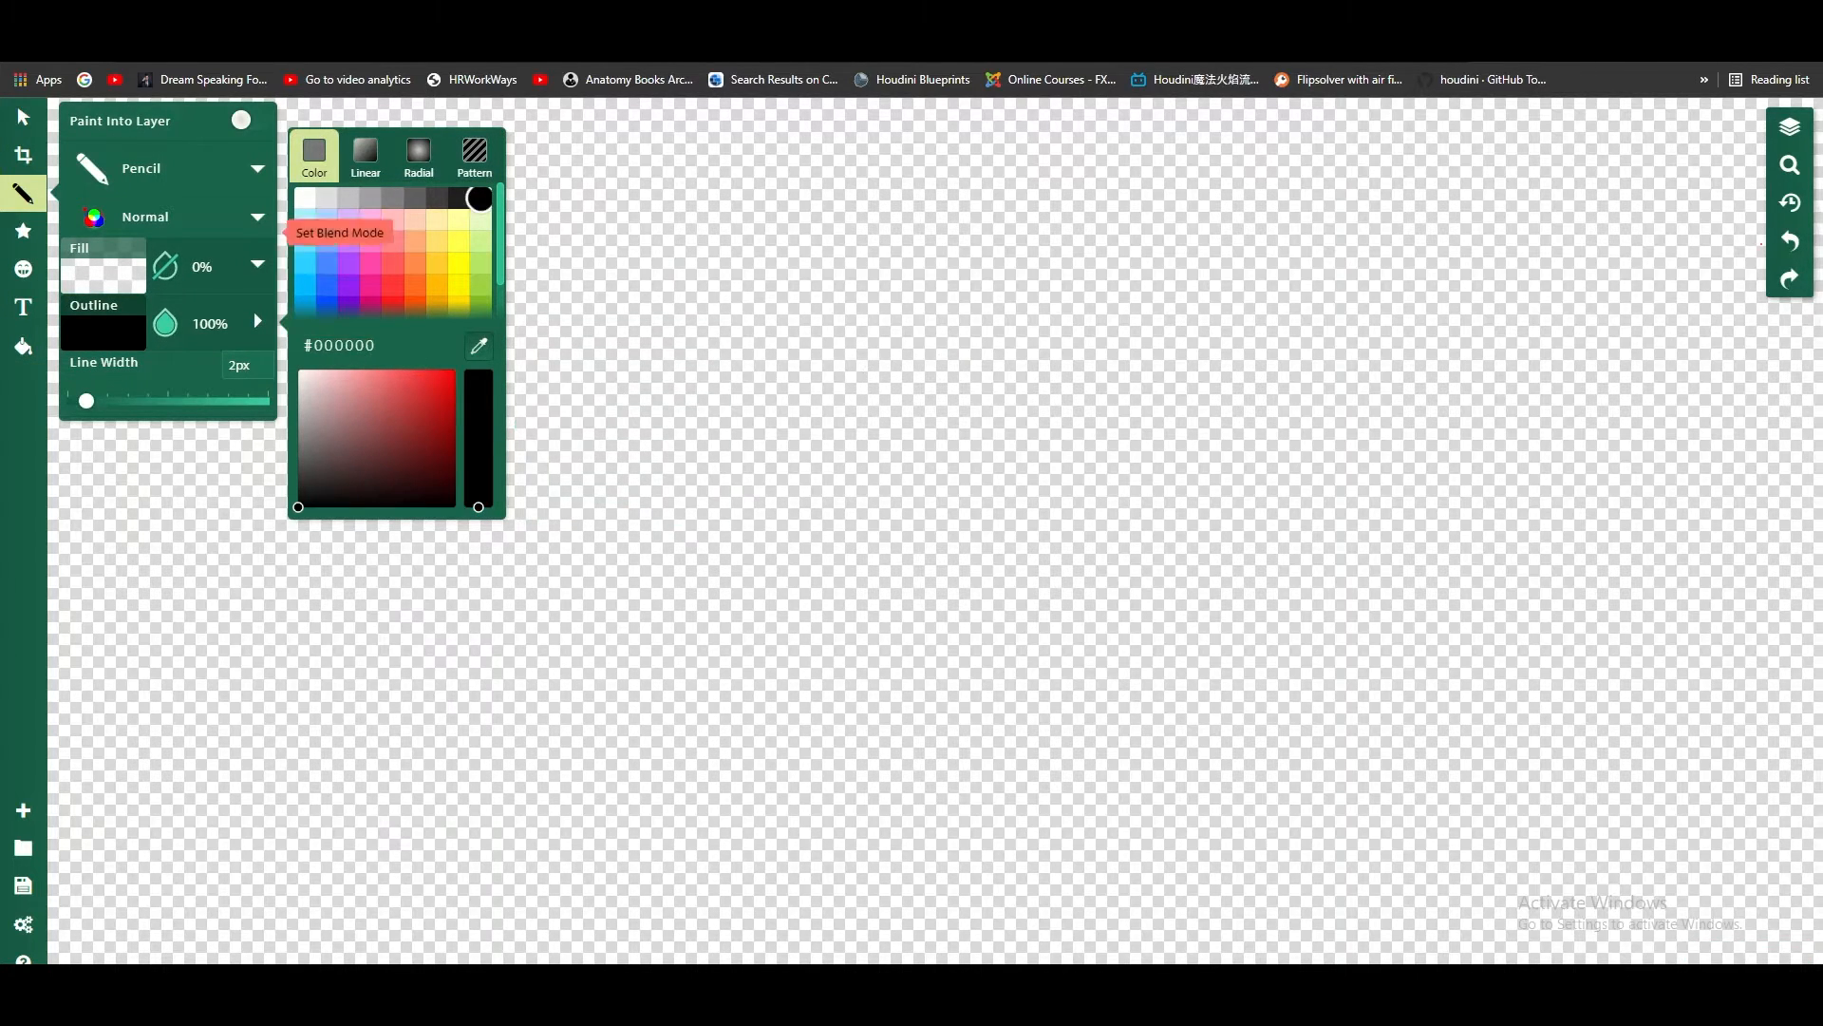
click(25, 194)
Step: Draw a large freehand rectangle with the pencil near the middle of the canvas to represent the wall grid
drag(691, 383, 1001, 364)
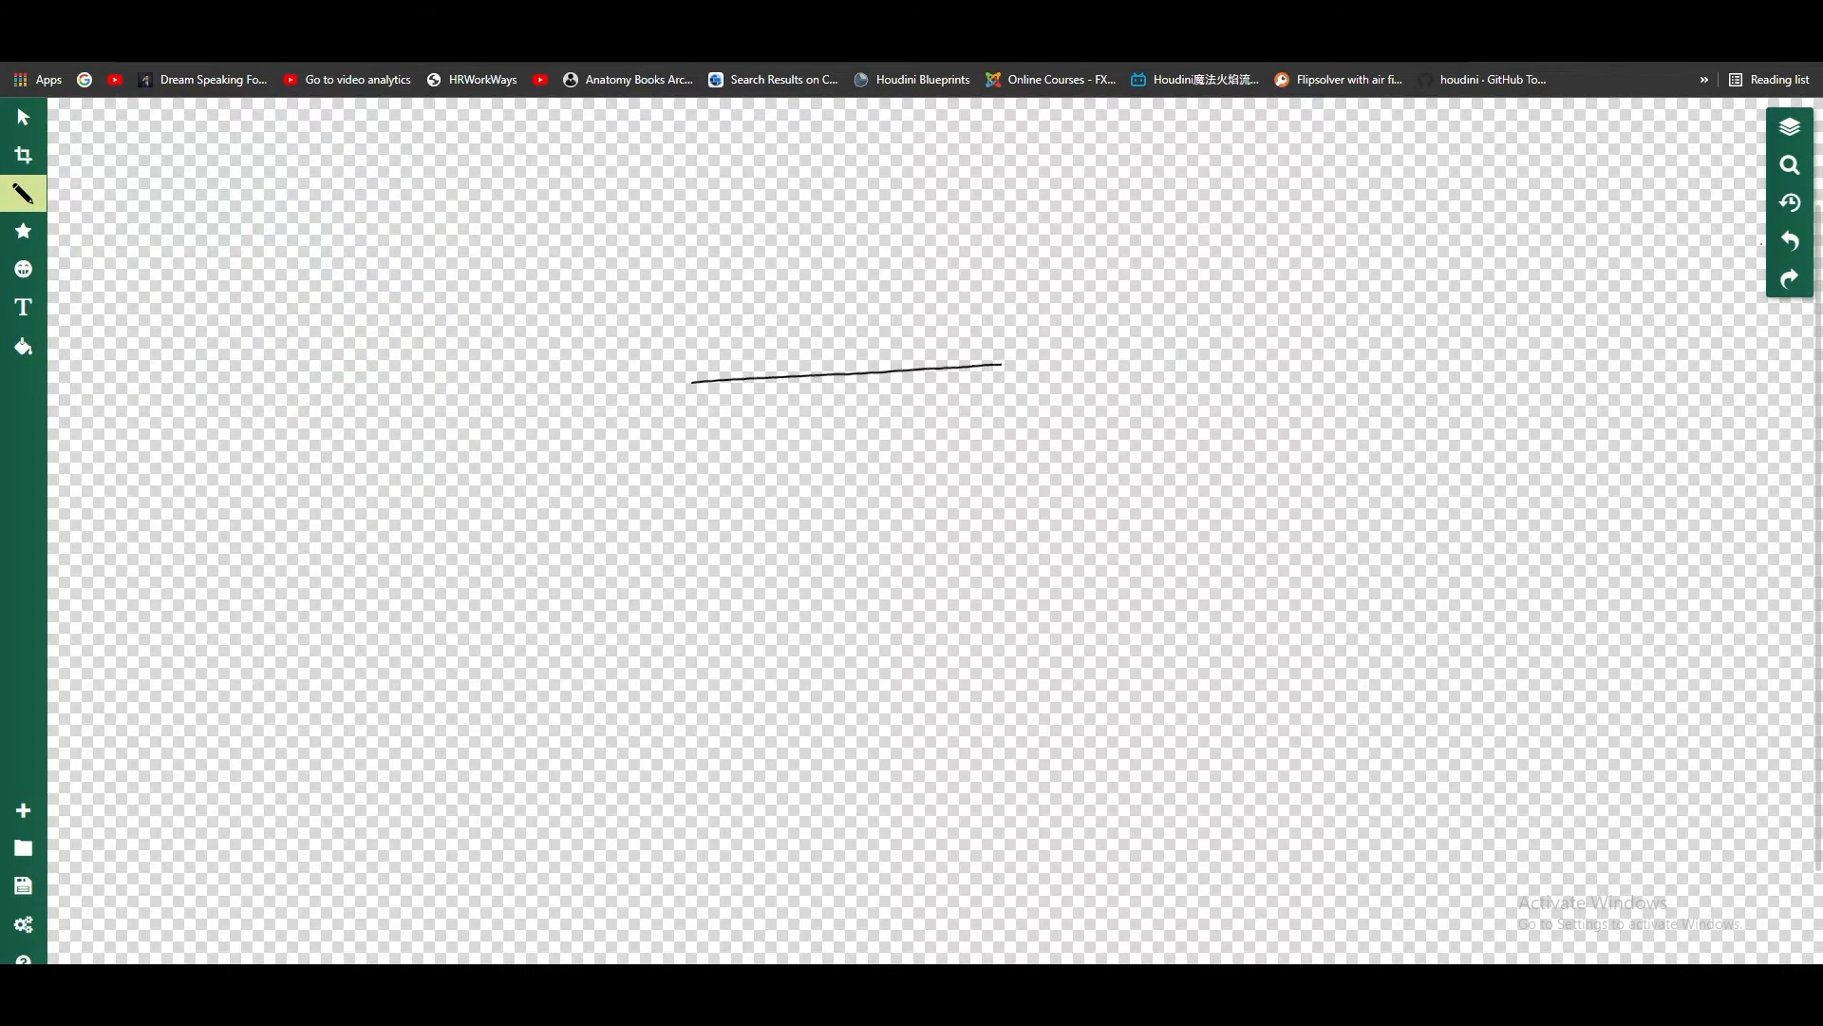
mouse_move(693, 391)
mouse_down()
mouse_move(703, 482)
mouse_move(746, 507)
mouse_move(1030, 487)
mouse_up()
drag(1002, 365, 1029, 487)
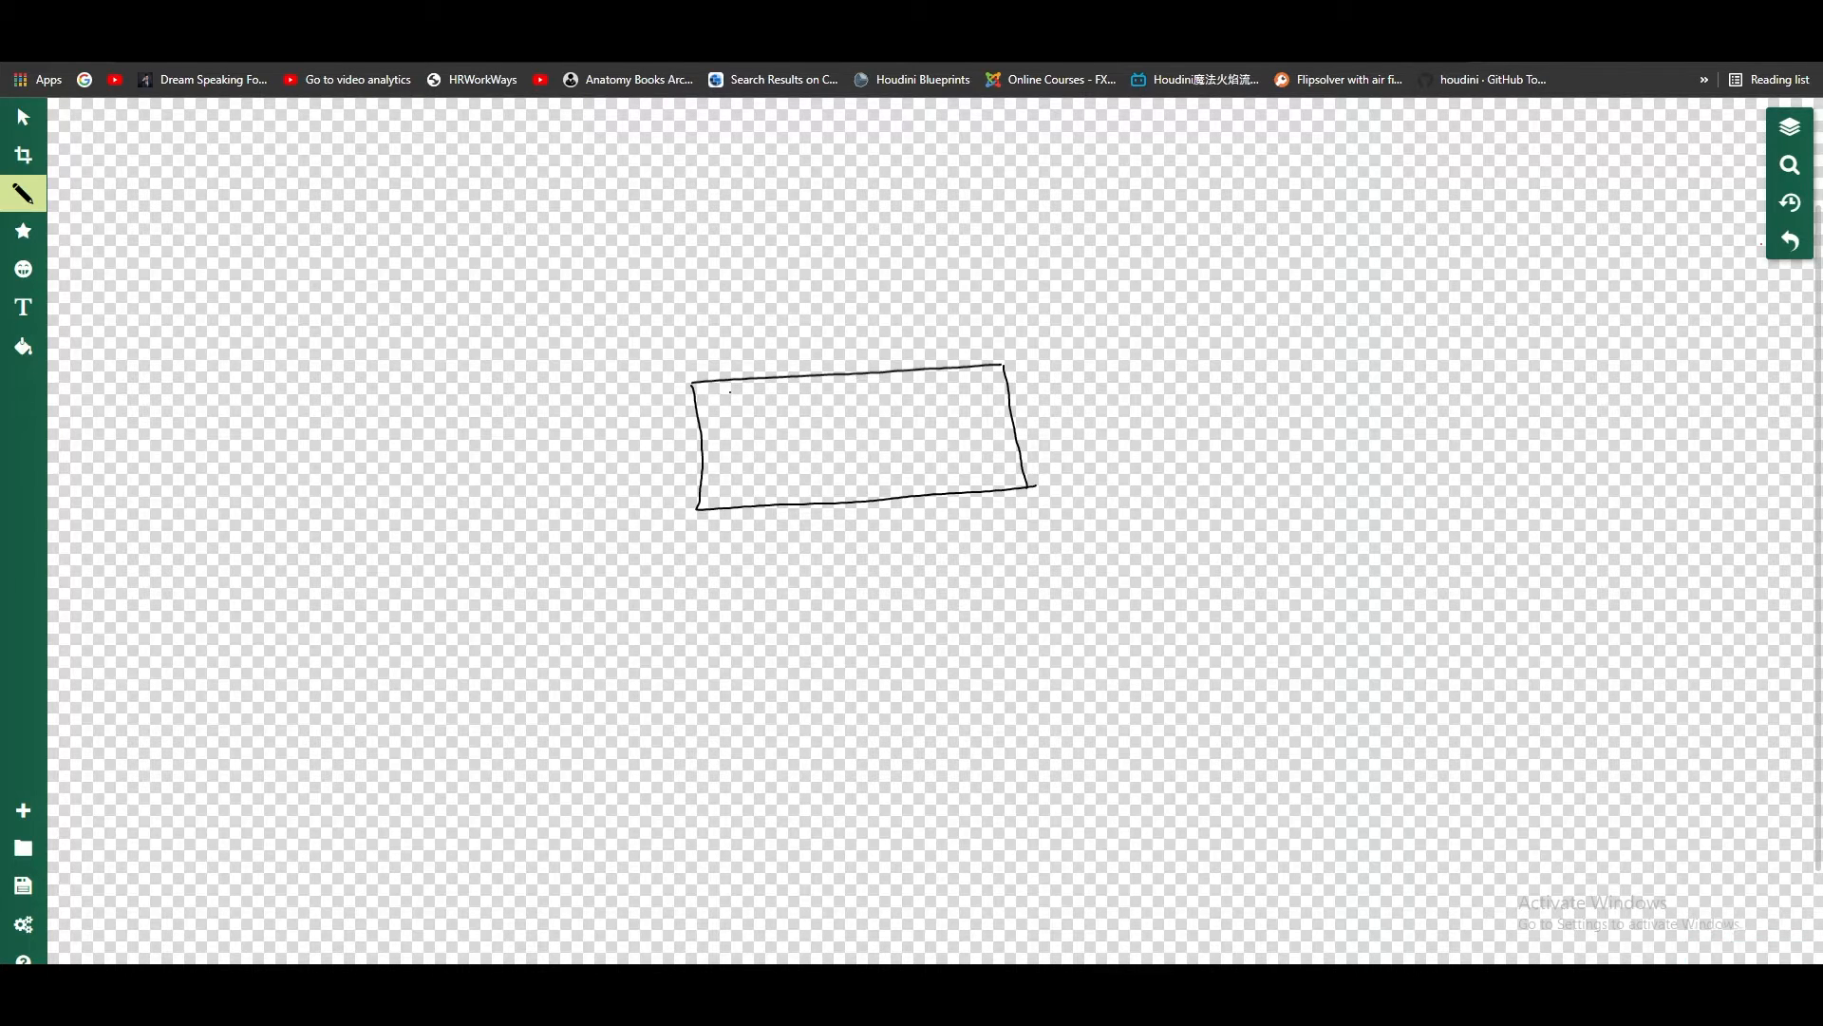
Step: Draw a small cell in the rectangle's upper-left corner, divided by diagonal, horizontal and vertical lines meeting at one centre point
mouse_move(698, 415)
mouse_down()
mouse_move(792, 409)
mouse_move(782, 388)
mouse_move(785, 410)
mouse_move(665, 421)
mouse_move(789, 413)
mouse_move(726, 410)
mouse_move(788, 387)
mouse_move(760, 400)
mouse_move(790, 408)
mouse_up()
key(ctrl+z)
key(ctrl+z)
key(ctrl+z)
key(ctrl+z)
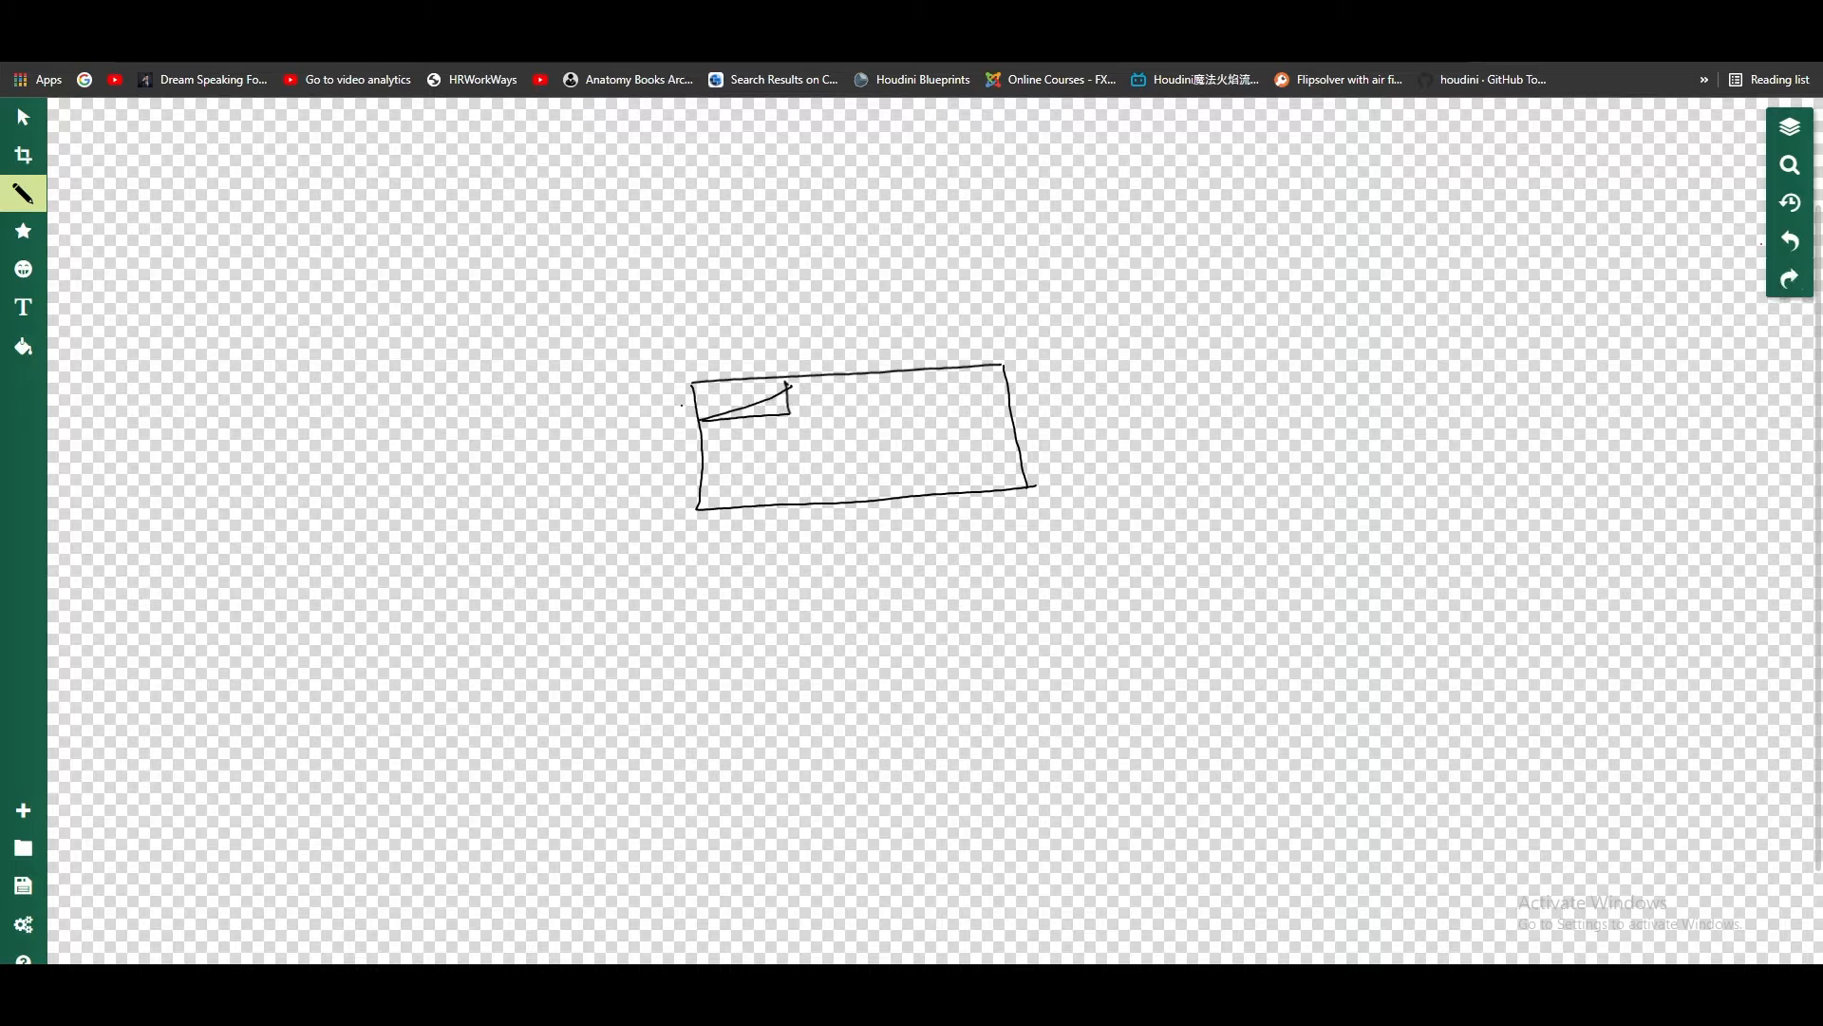
mouse_move(700, 420)
mouse_down()
mouse_move(787, 382)
mouse_move(766, 400)
mouse_move(790, 397)
mouse_up()
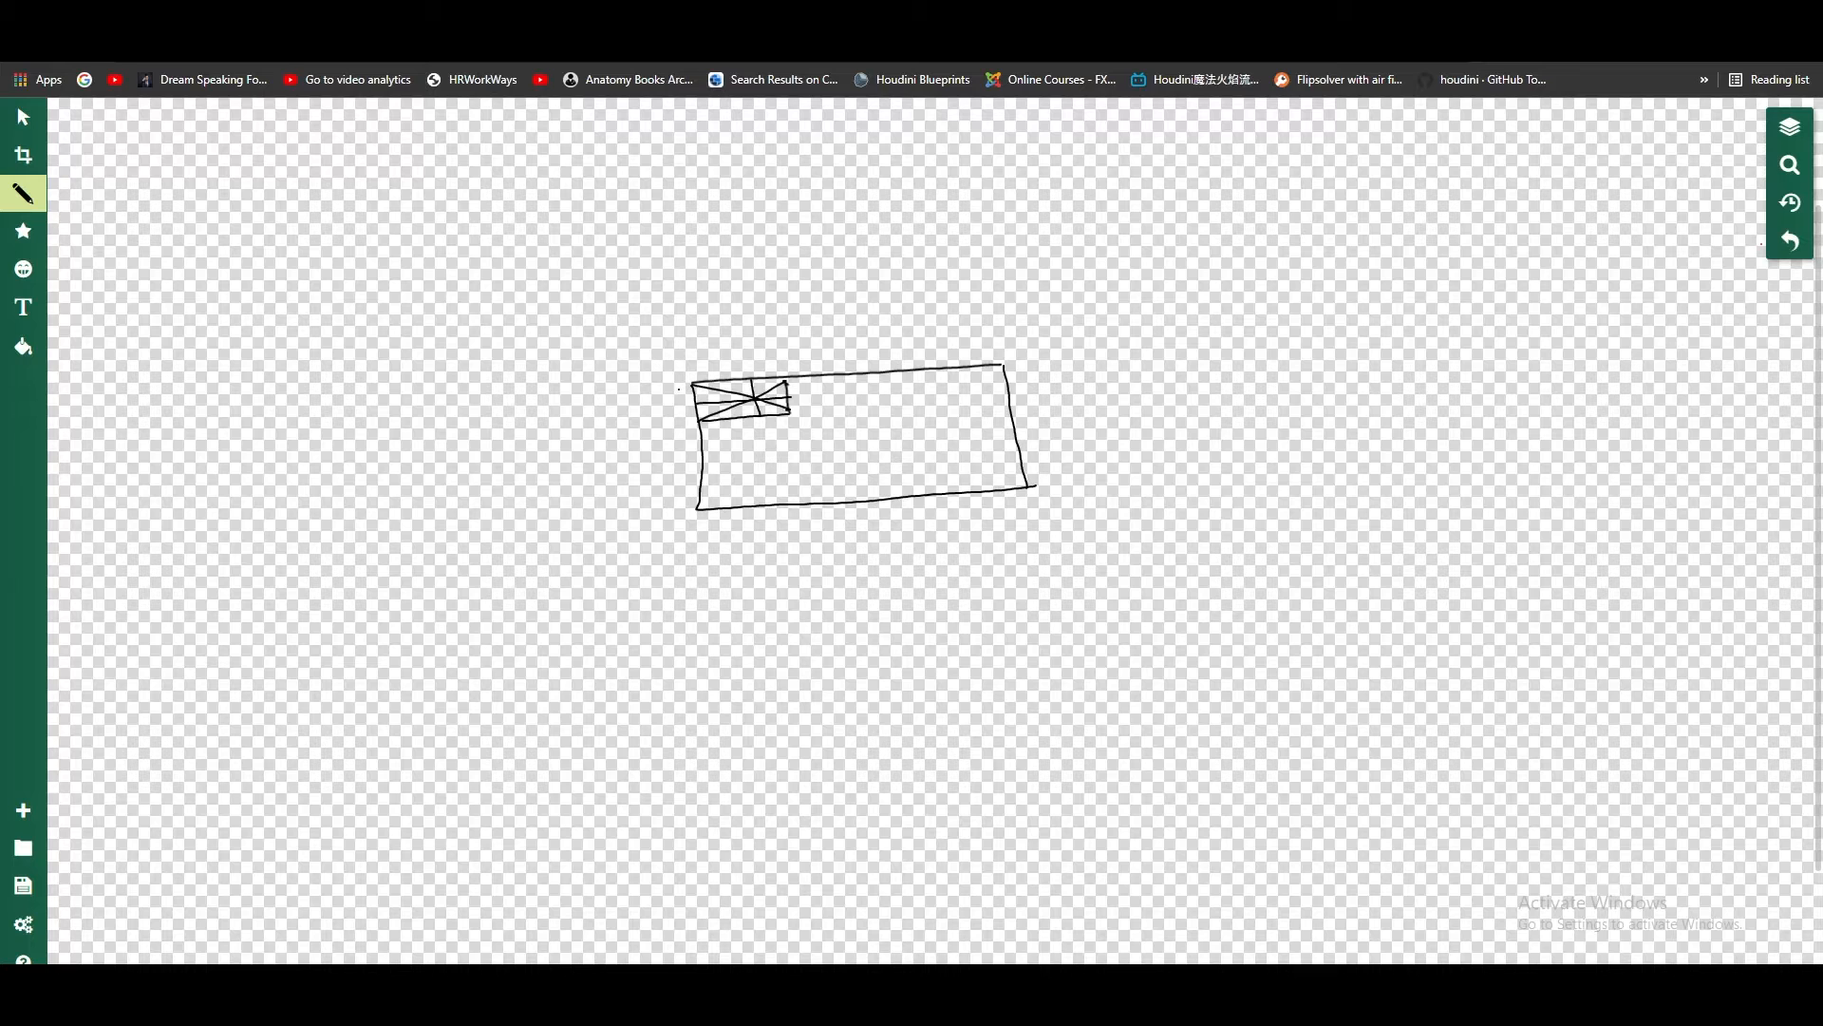
Step: Set the pencil's outline colour to pink (#f3228a)
click(24, 194)
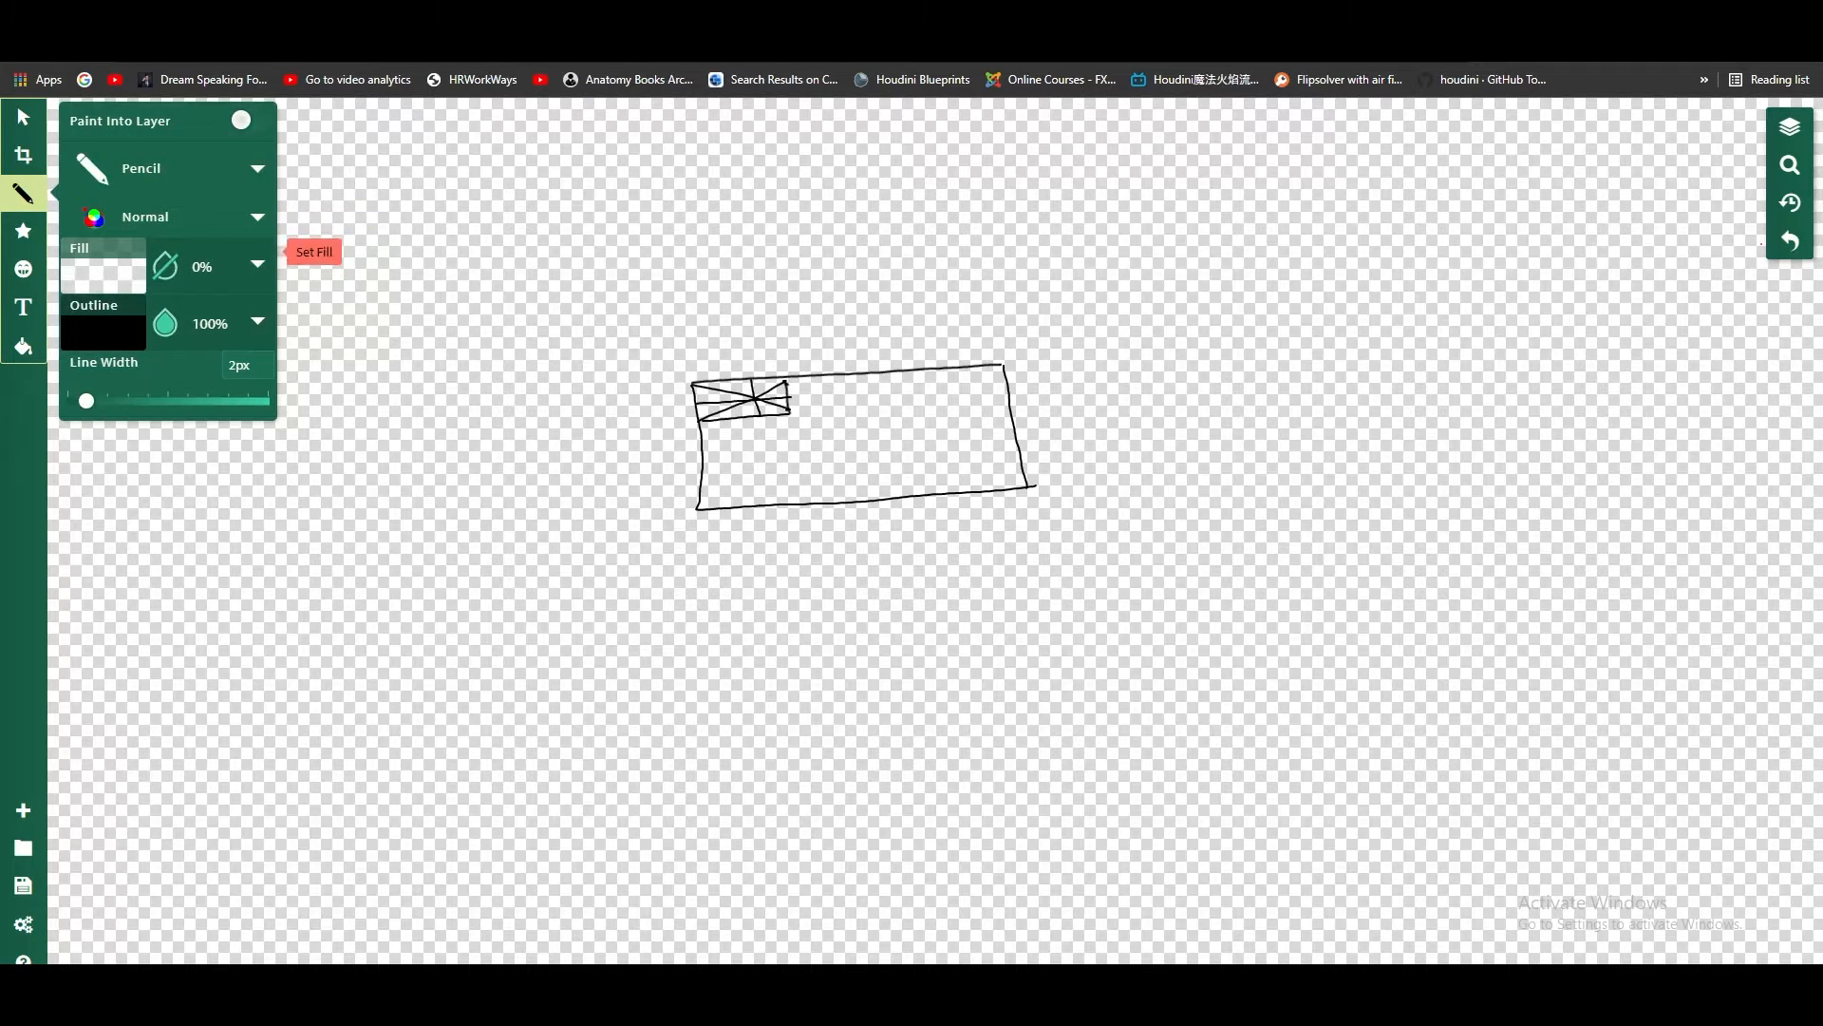
click(103, 323)
click(370, 285)
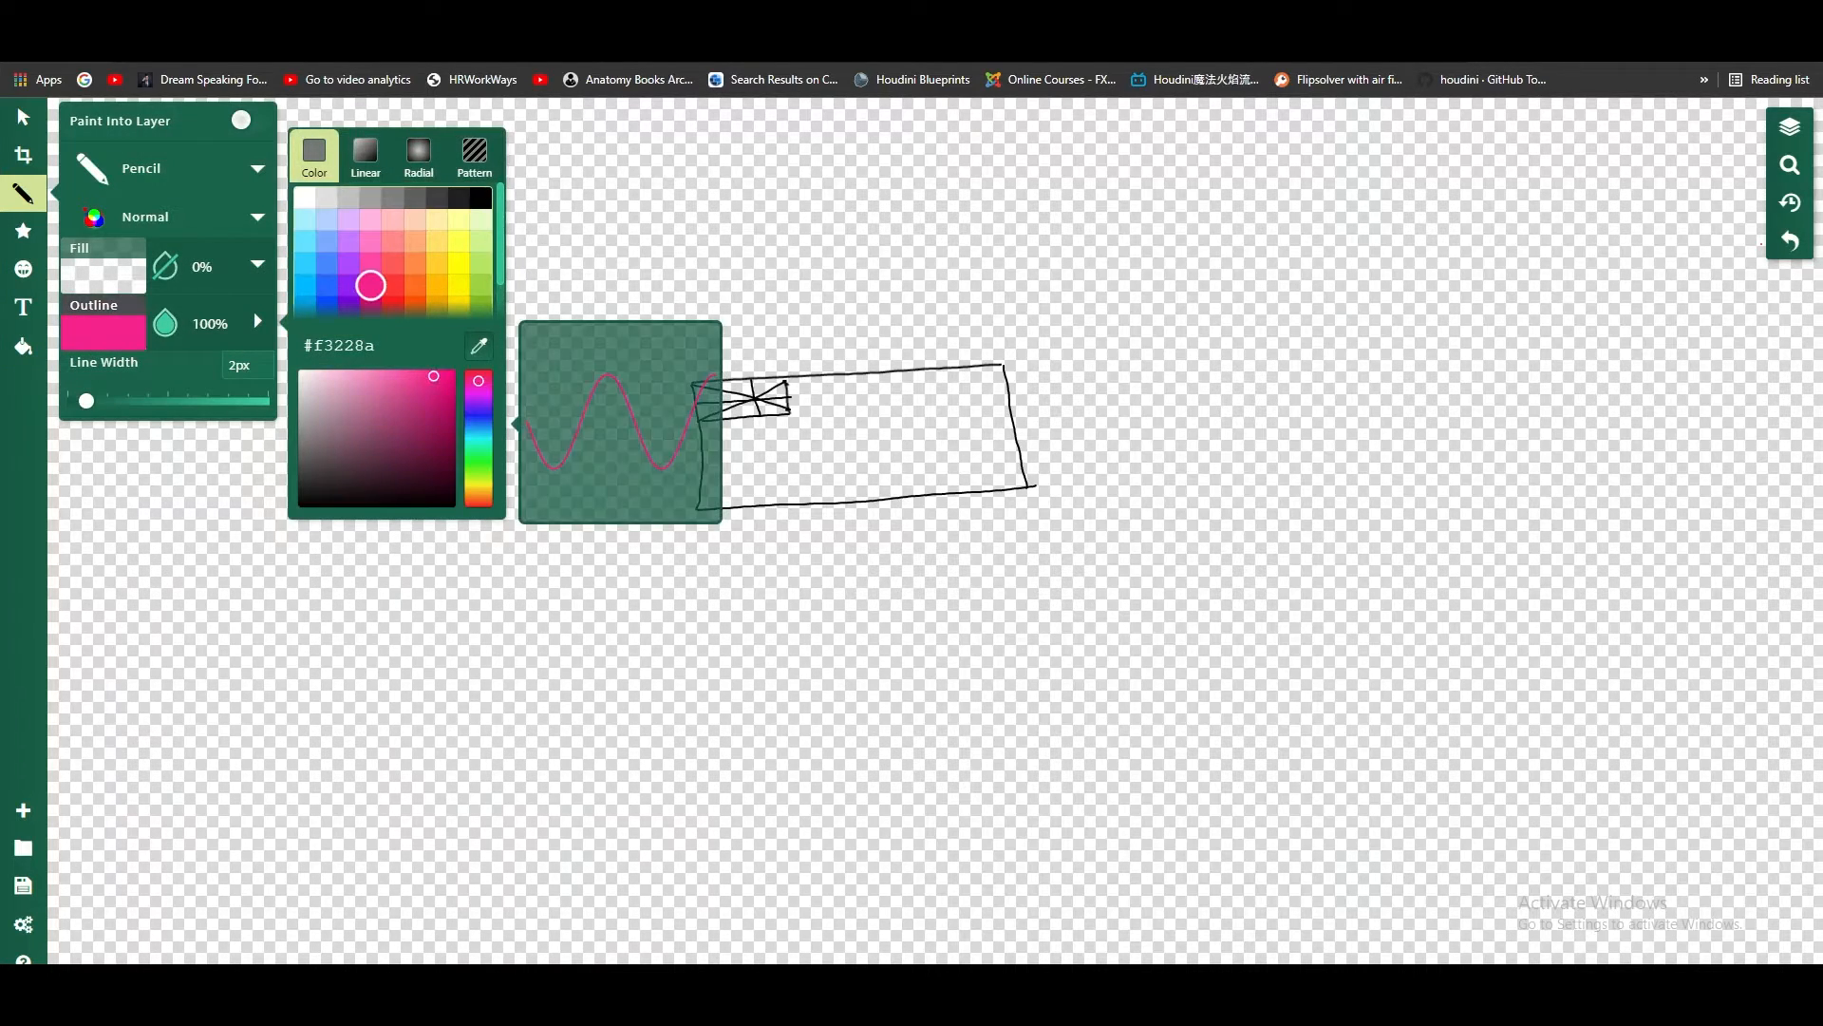
click(23, 194)
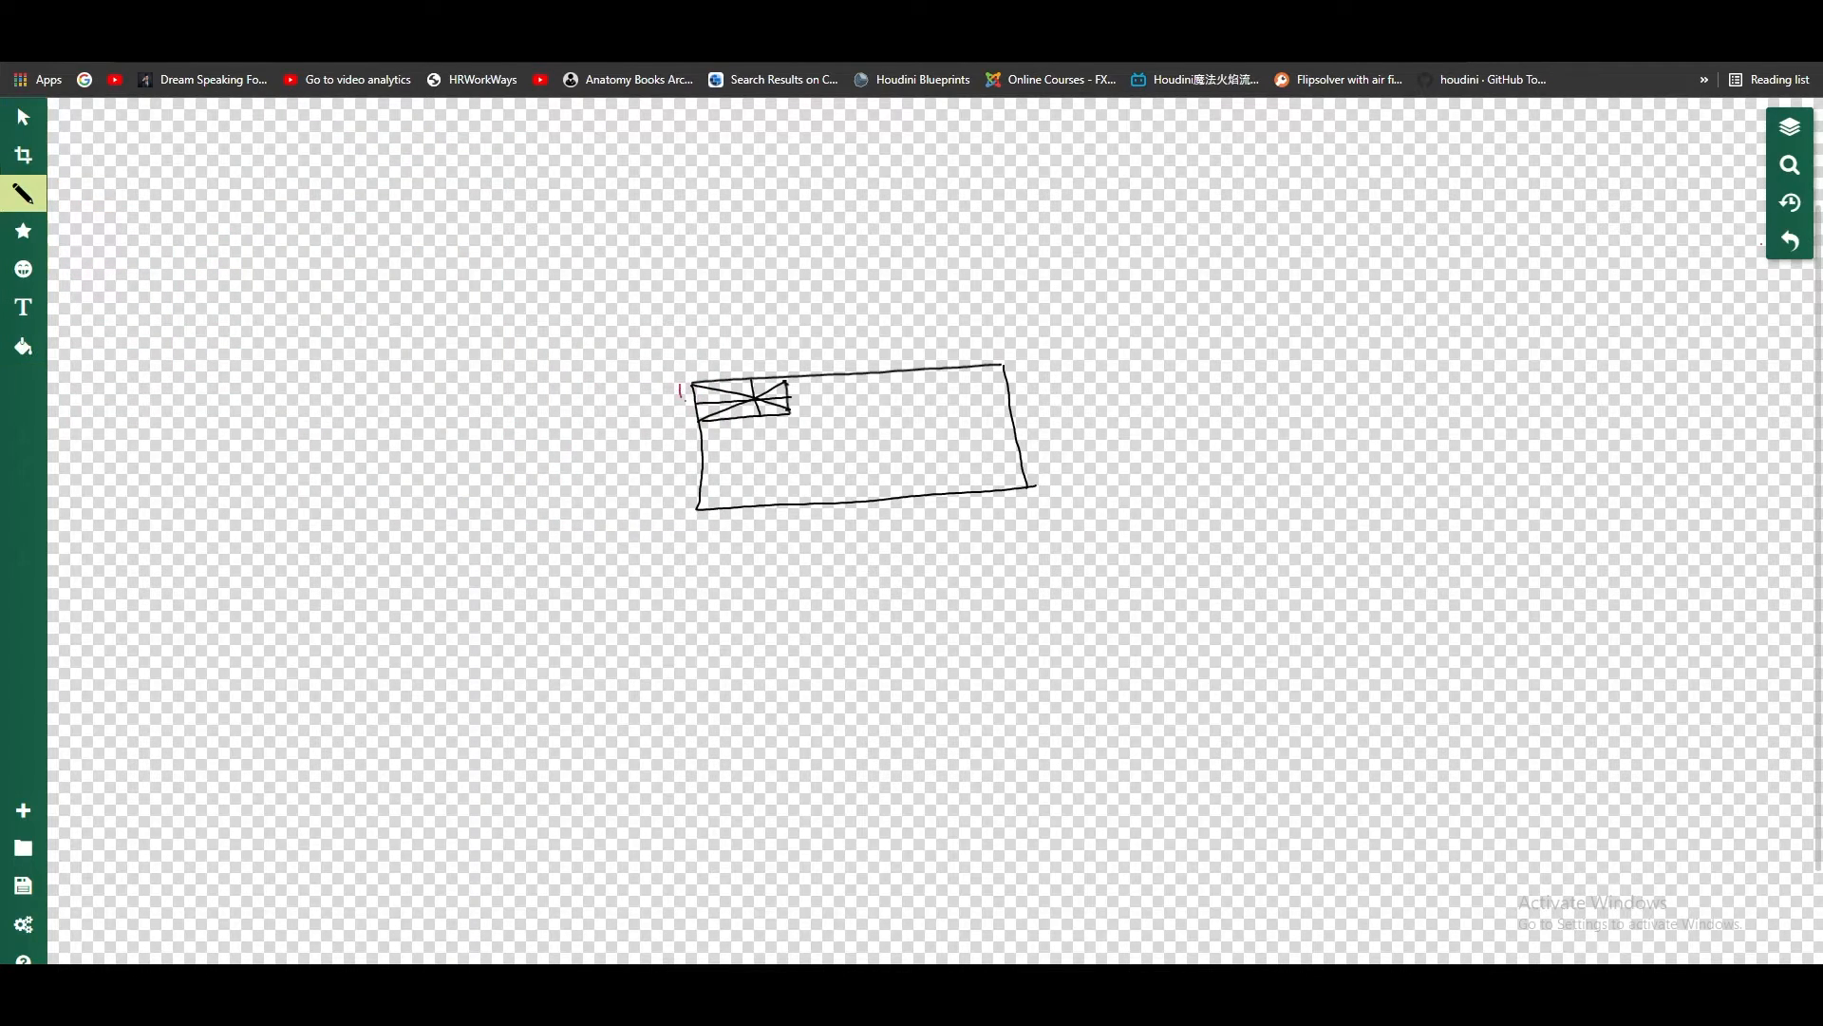
Step: Mark the eight edge segments around the small divided cell with short pink strokes and number them 1 to 8 clockwise
mouse_move(707, 432)
mouse_down()
mouse_move(800, 422)
mouse_move(789, 367)
mouse_move(751, 368)
mouse_up()
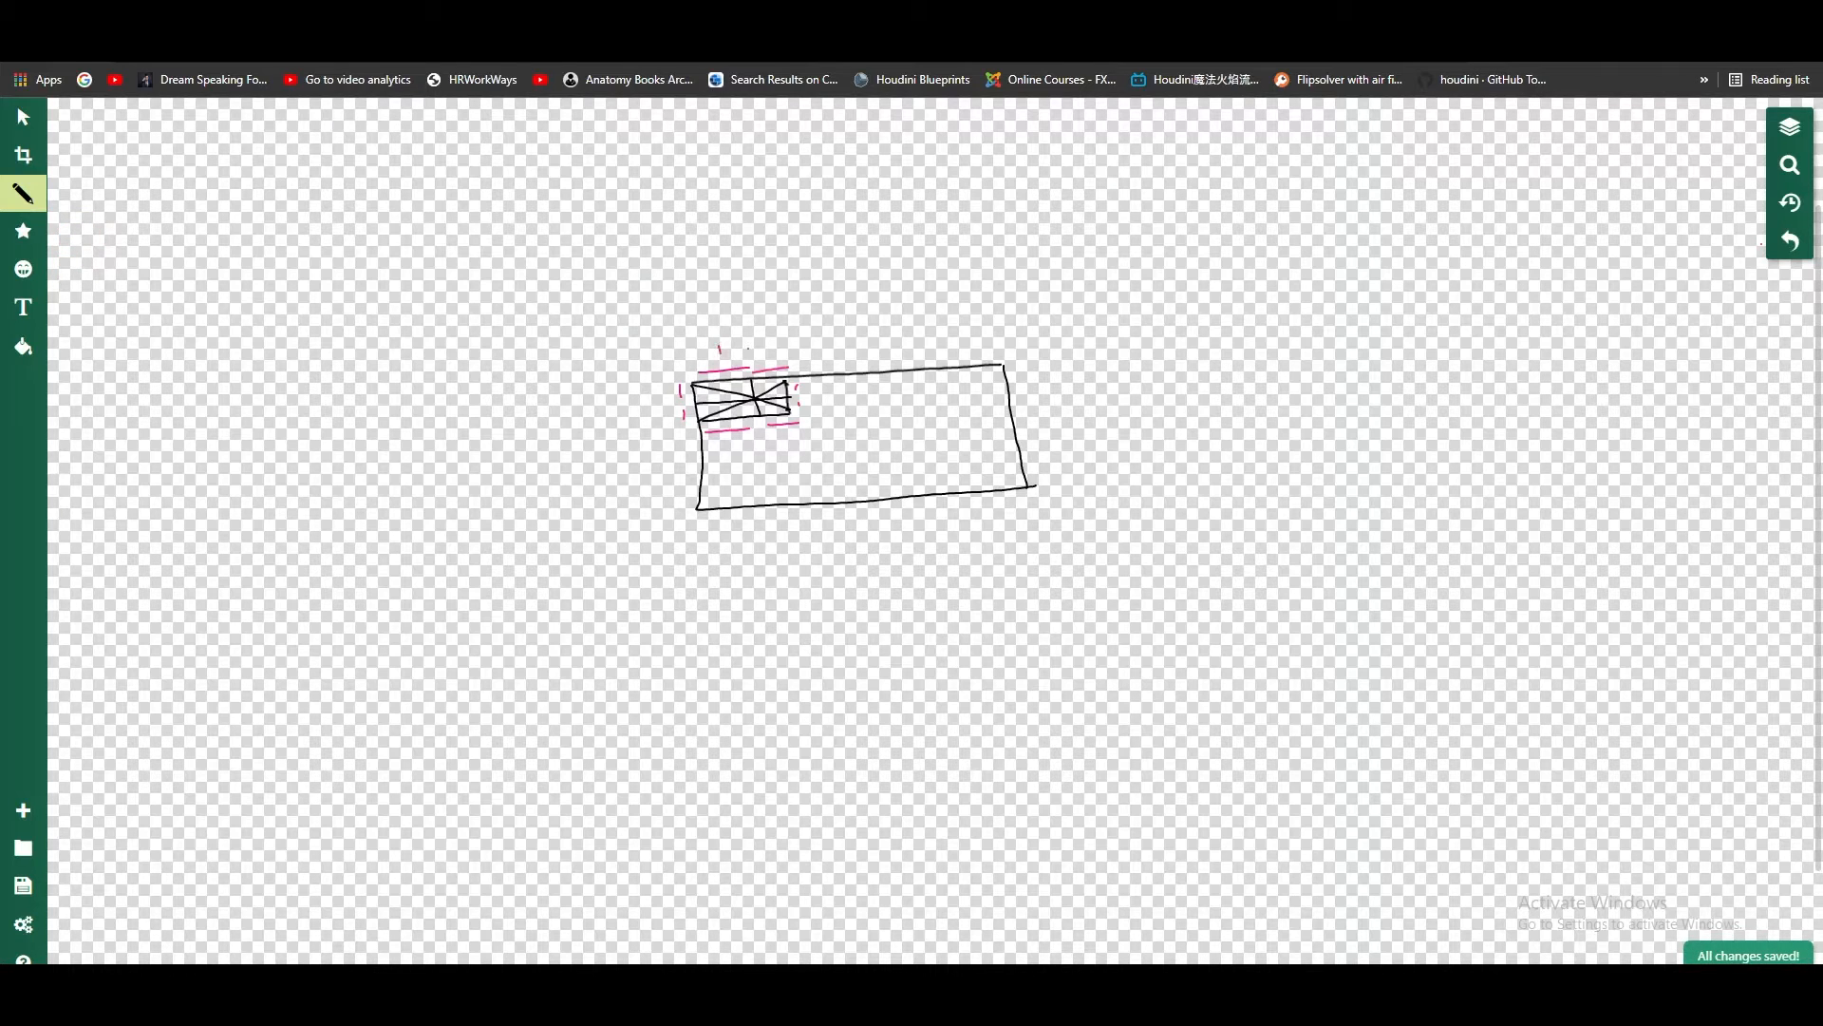
drag(759, 344, 788, 352)
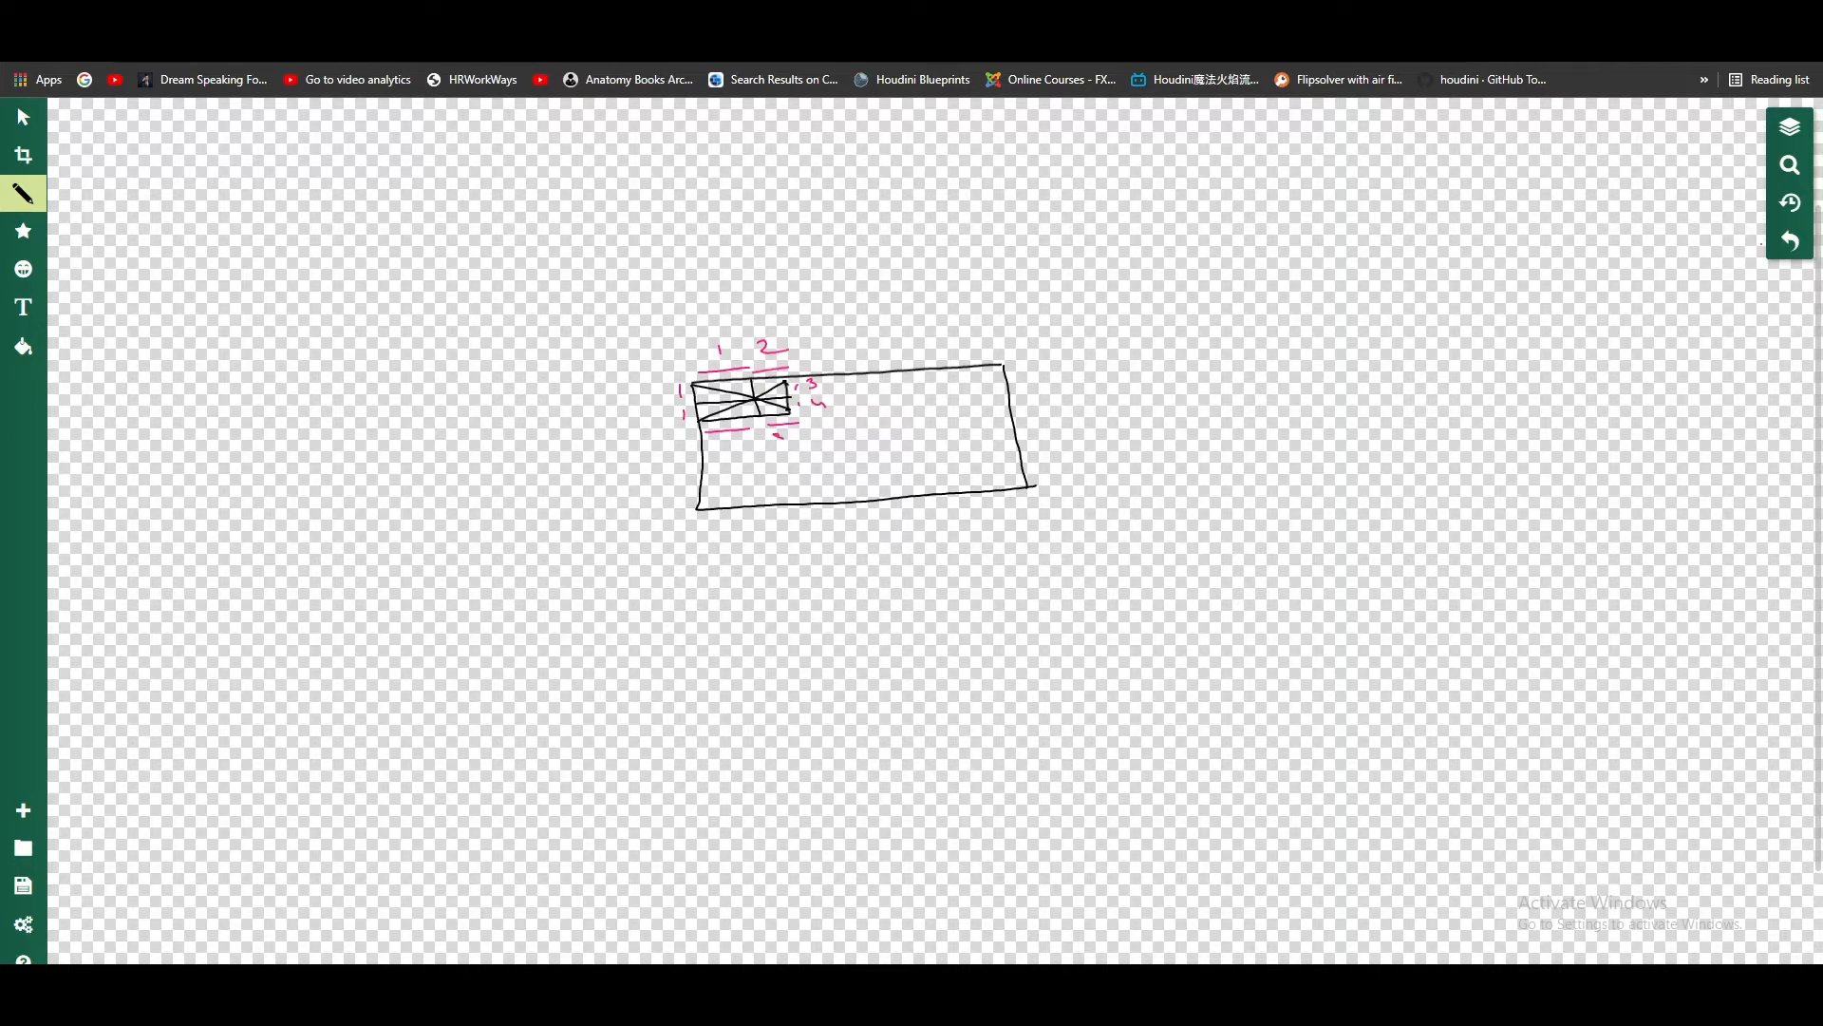
drag(728, 439, 718, 448)
drag(667, 391, 665, 400)
Step: Set the pencil's outline colour to red (#ff1b1b) and mark the small cell's centre point
click(24, 194)
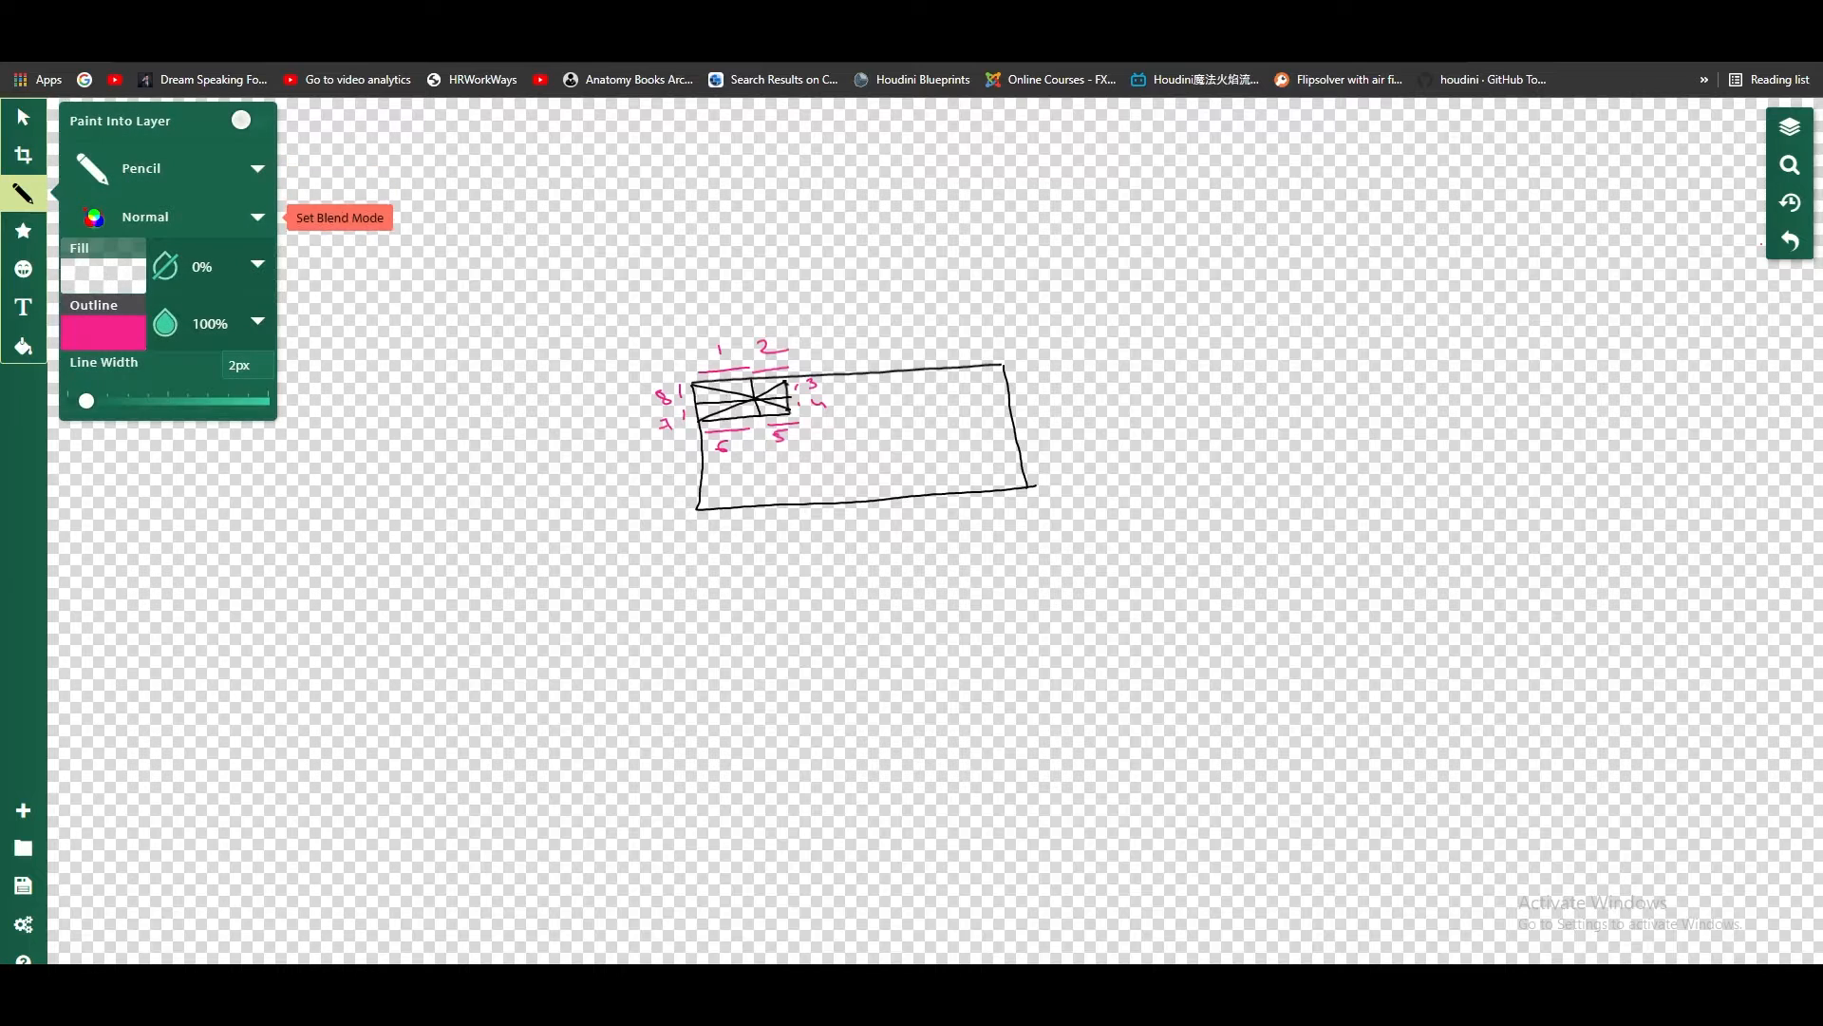
click(257, 321)
click(393, 303)
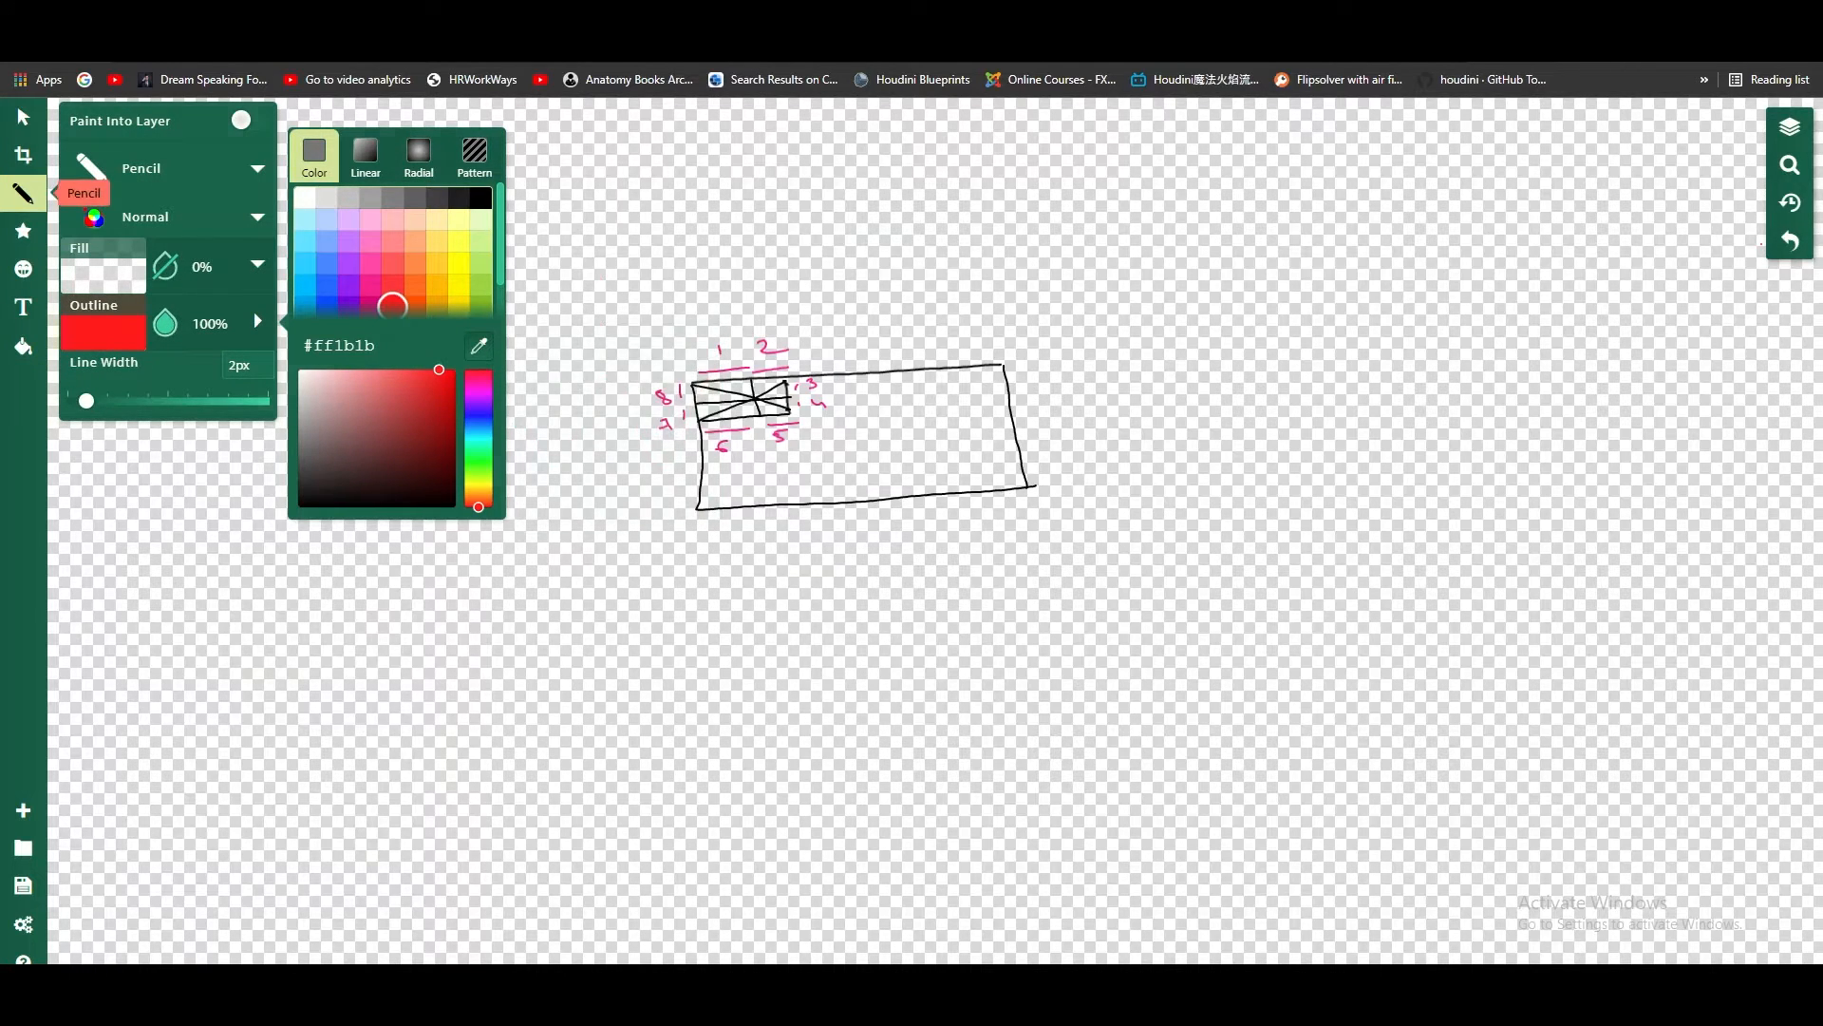
click(23, 194)
click(755, 398)
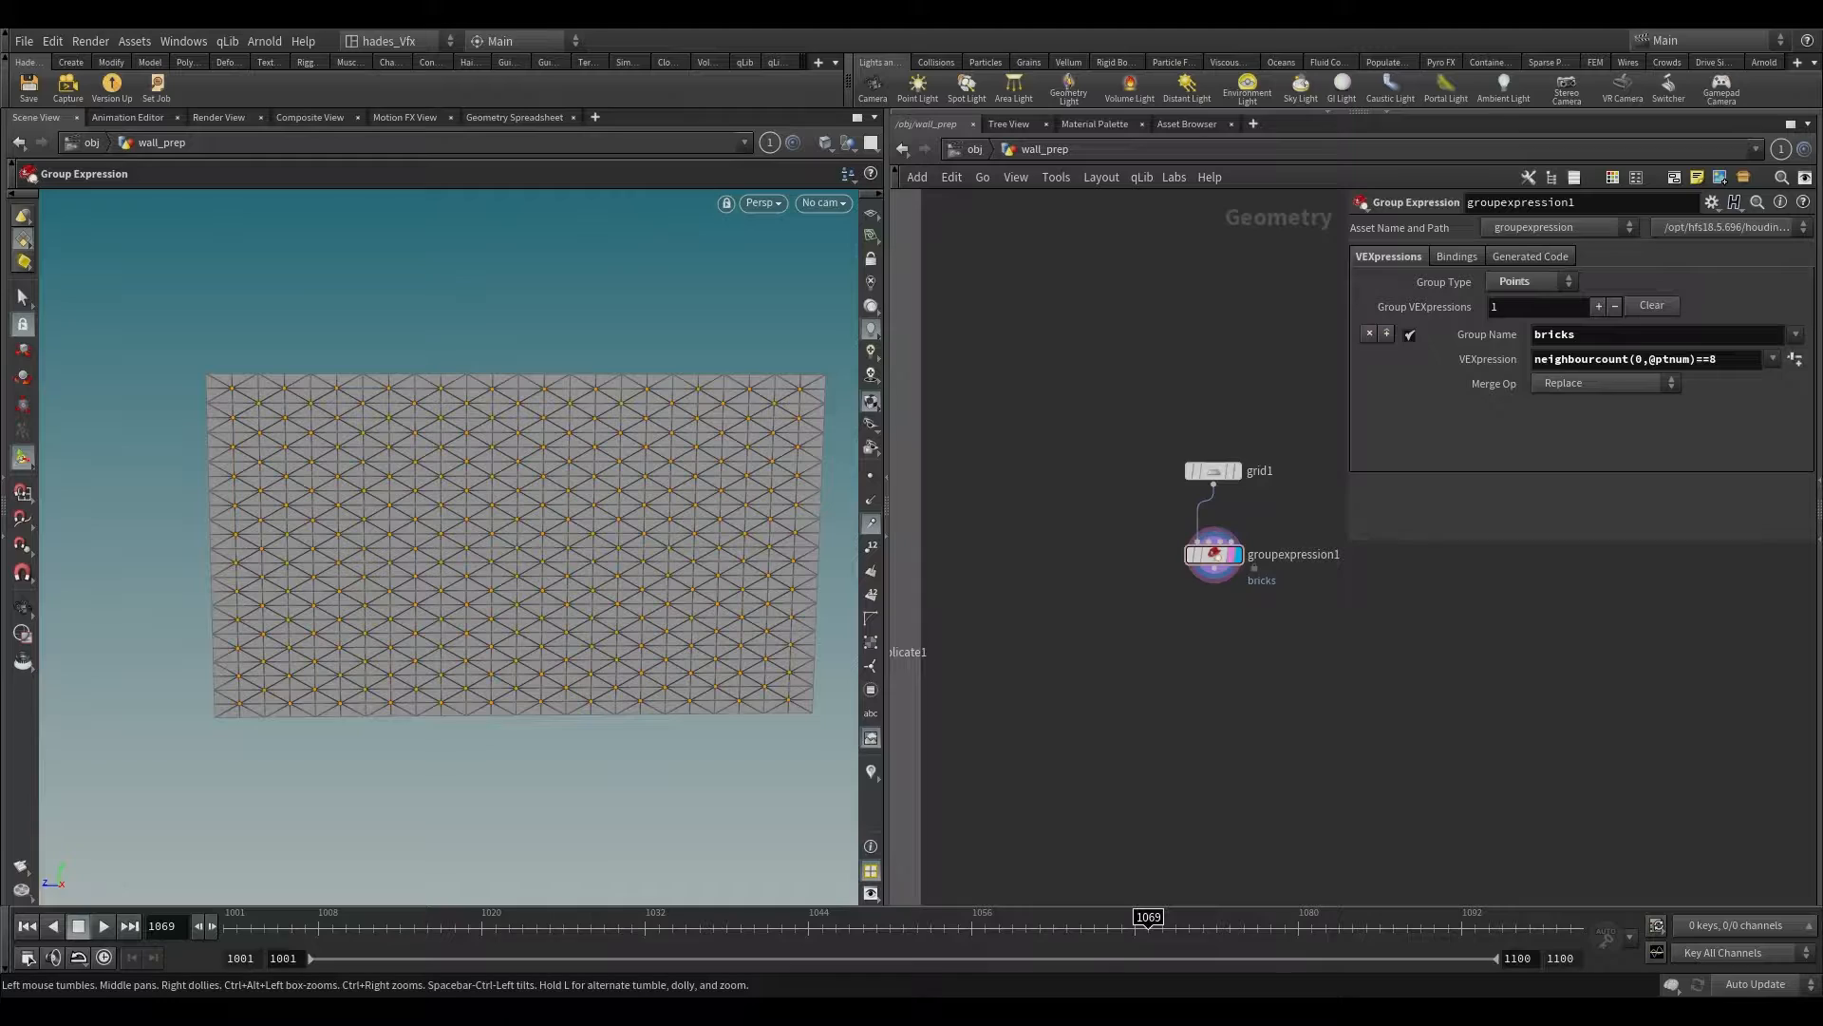
Step: Switch to Houdini and add a Box node beside the groupexpression1 node in the wall_prep network
key(Tab)
text(box)
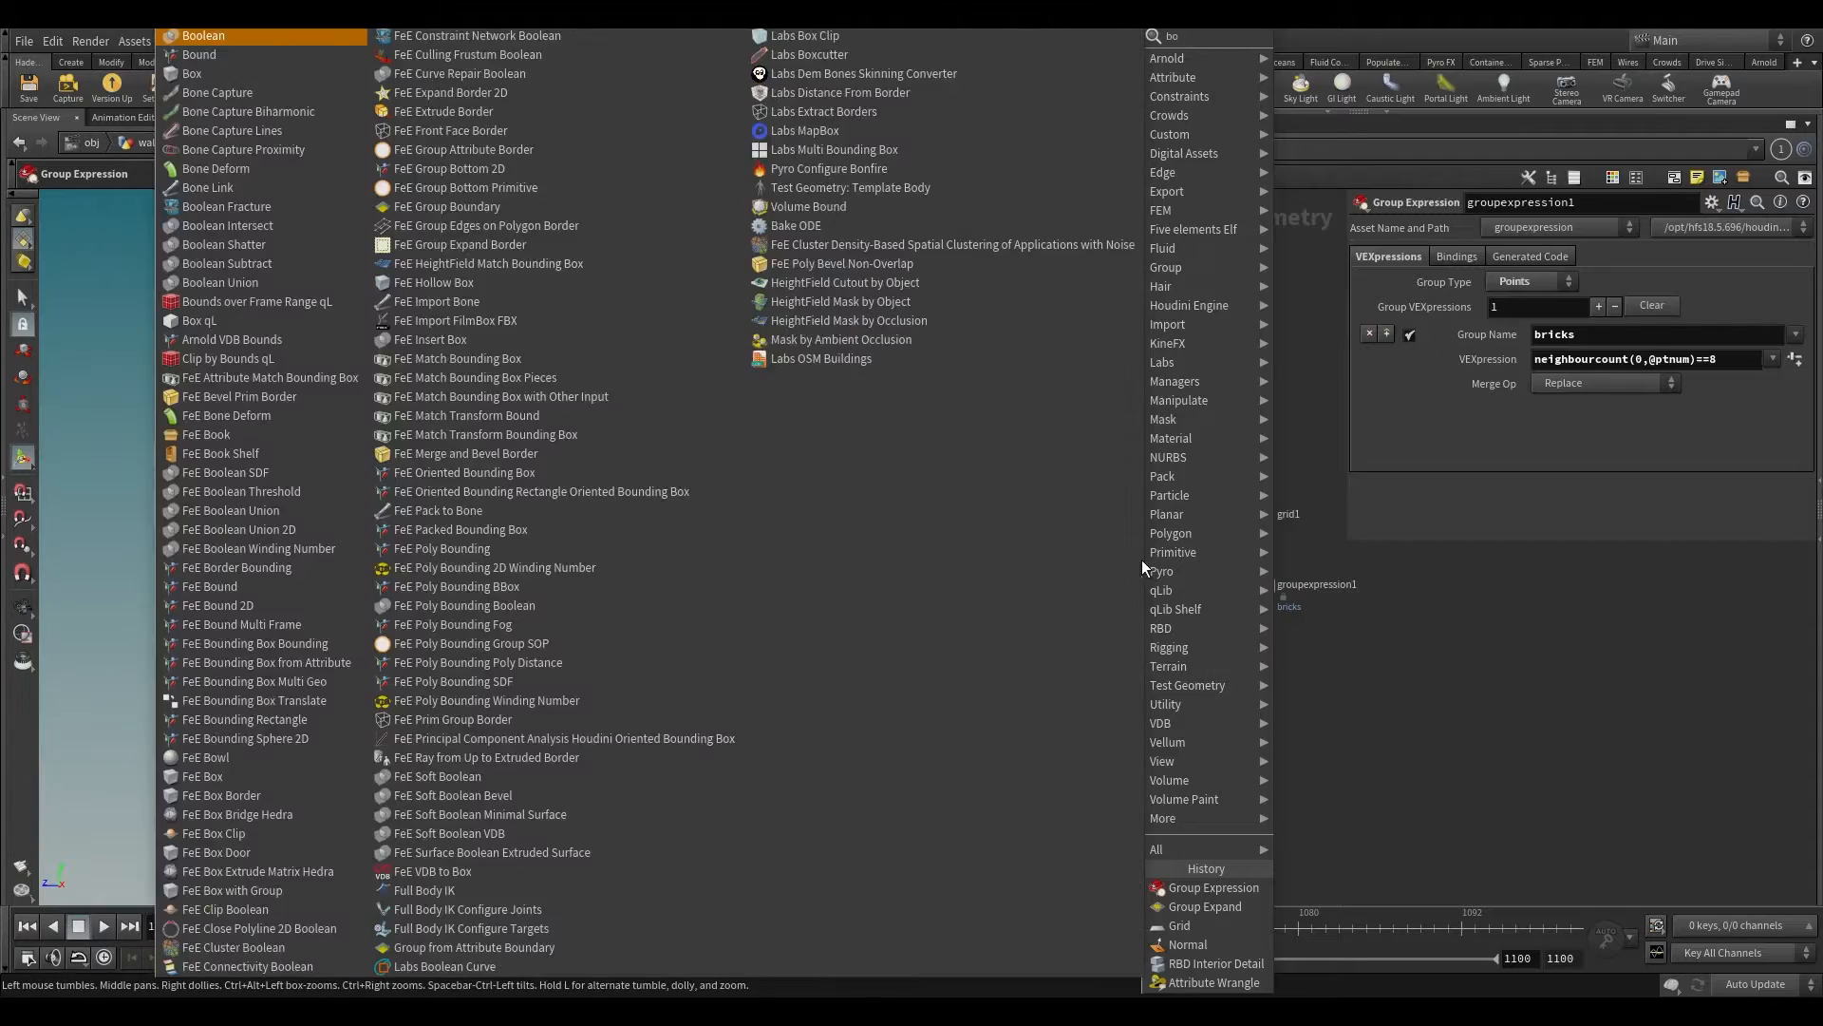
key(Return)
click(1139, 568)
scroll(1231, 668, up, 3)
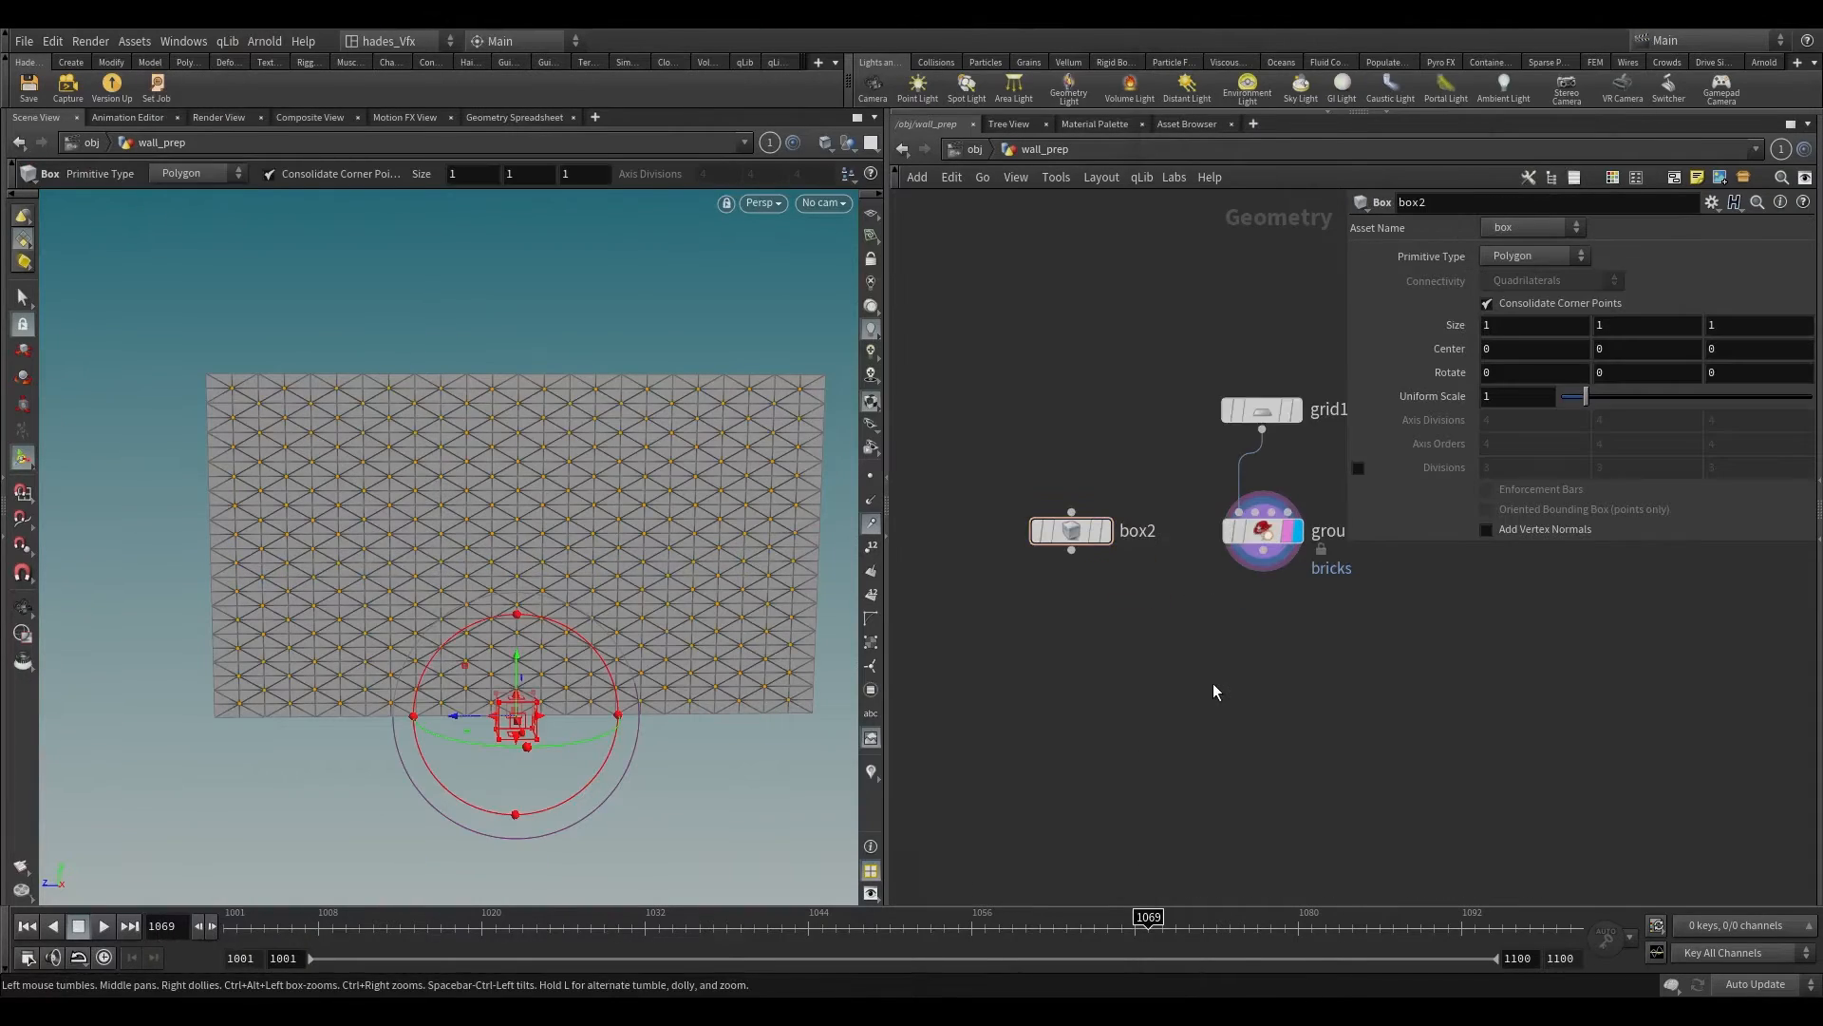
Step: Add a Copy to Points node with box2 as the source and groupexpression1 as the target points, and display it
key(Tab)
text(copy to)
key(Down)
key(Return)
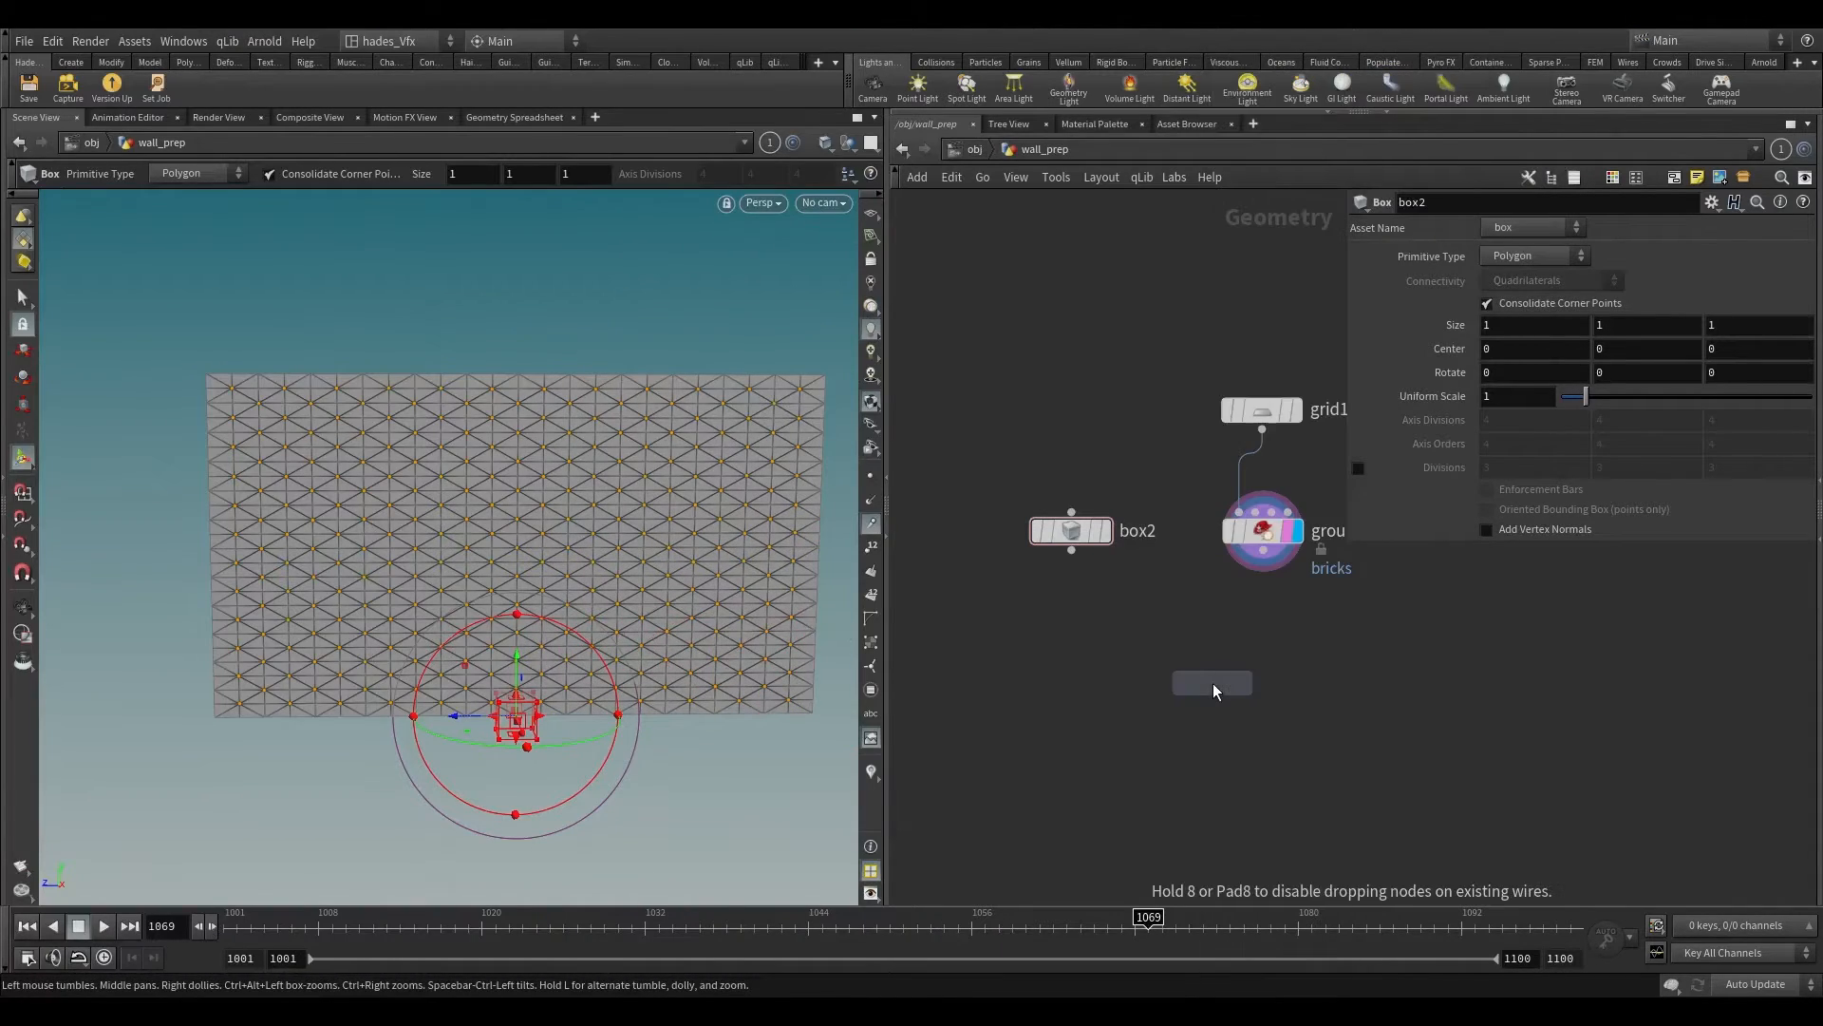
click(1212, 682)
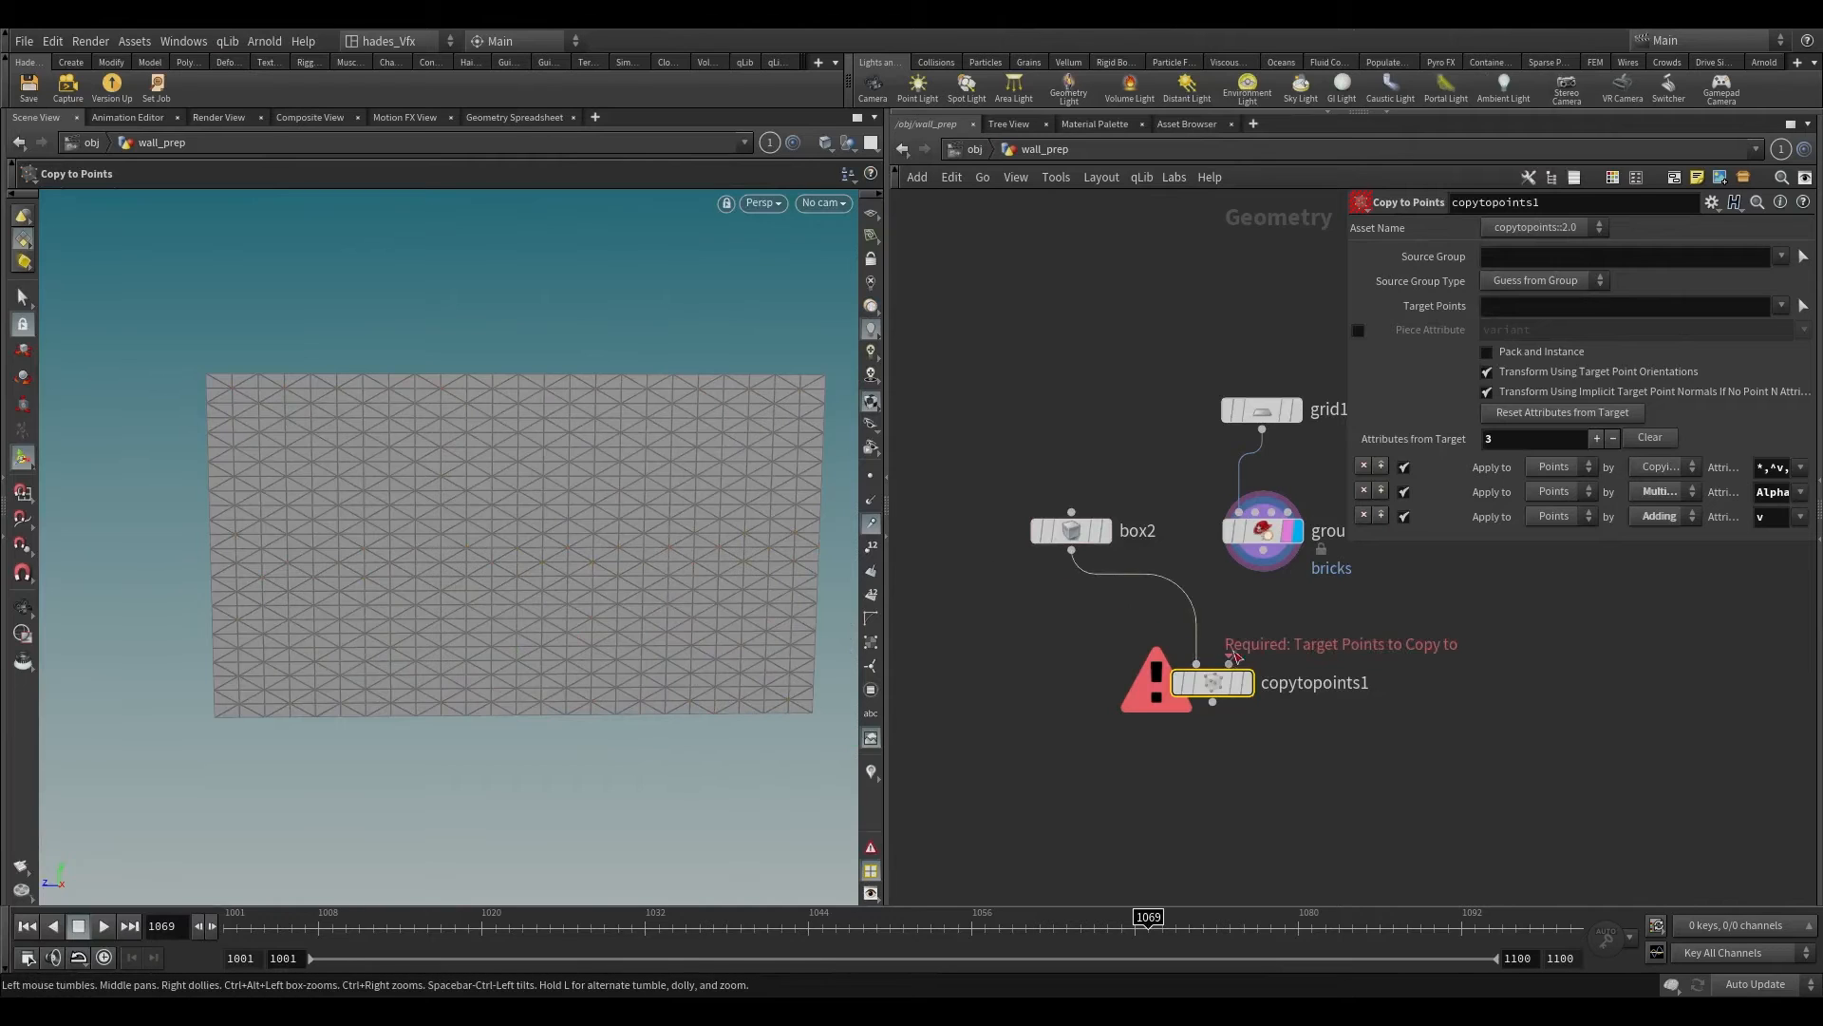
drag(1263, 550, 1228, 664)
click(1248, 683)
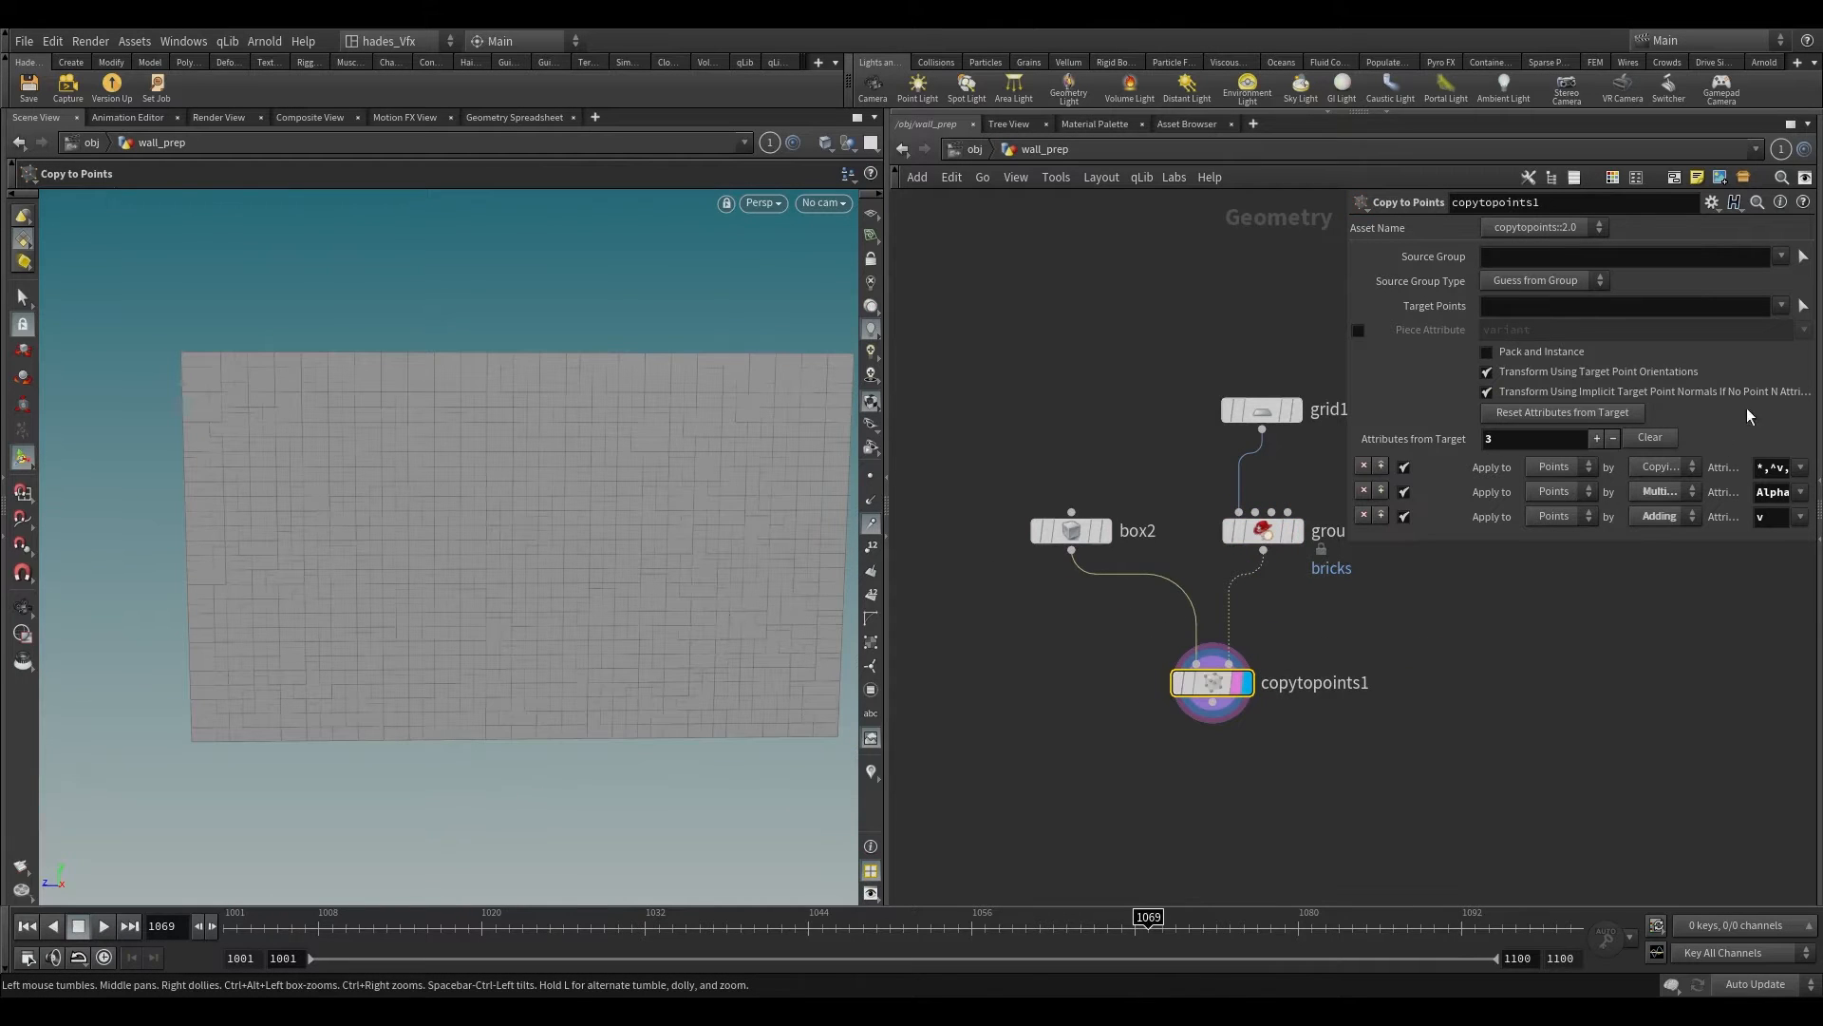
Step: Restrict the Copy to Points target points to the bricks group
click(1783, 306)
click(1696, 344)
scroll(615, 387, up, 5)
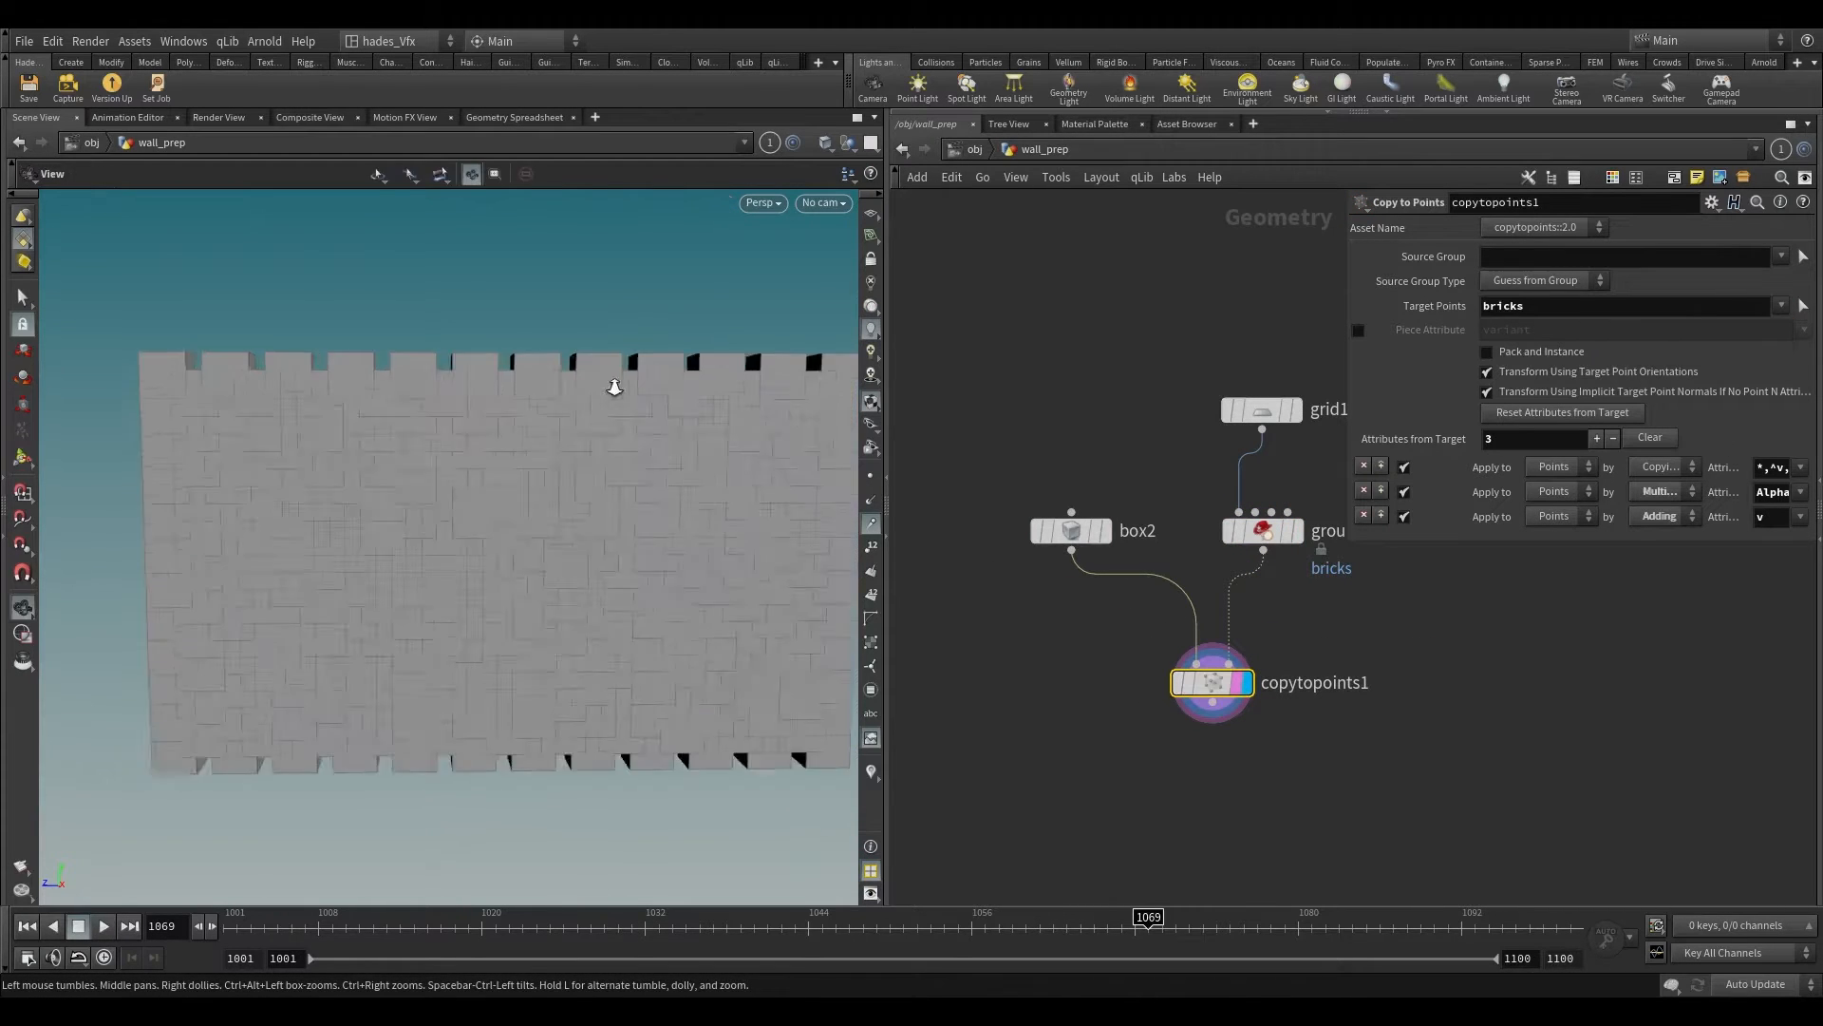
Step: Set box2's X size to 1.3 and its Y size to 0.362 to shape the copies as bricks
click(1071, 531)
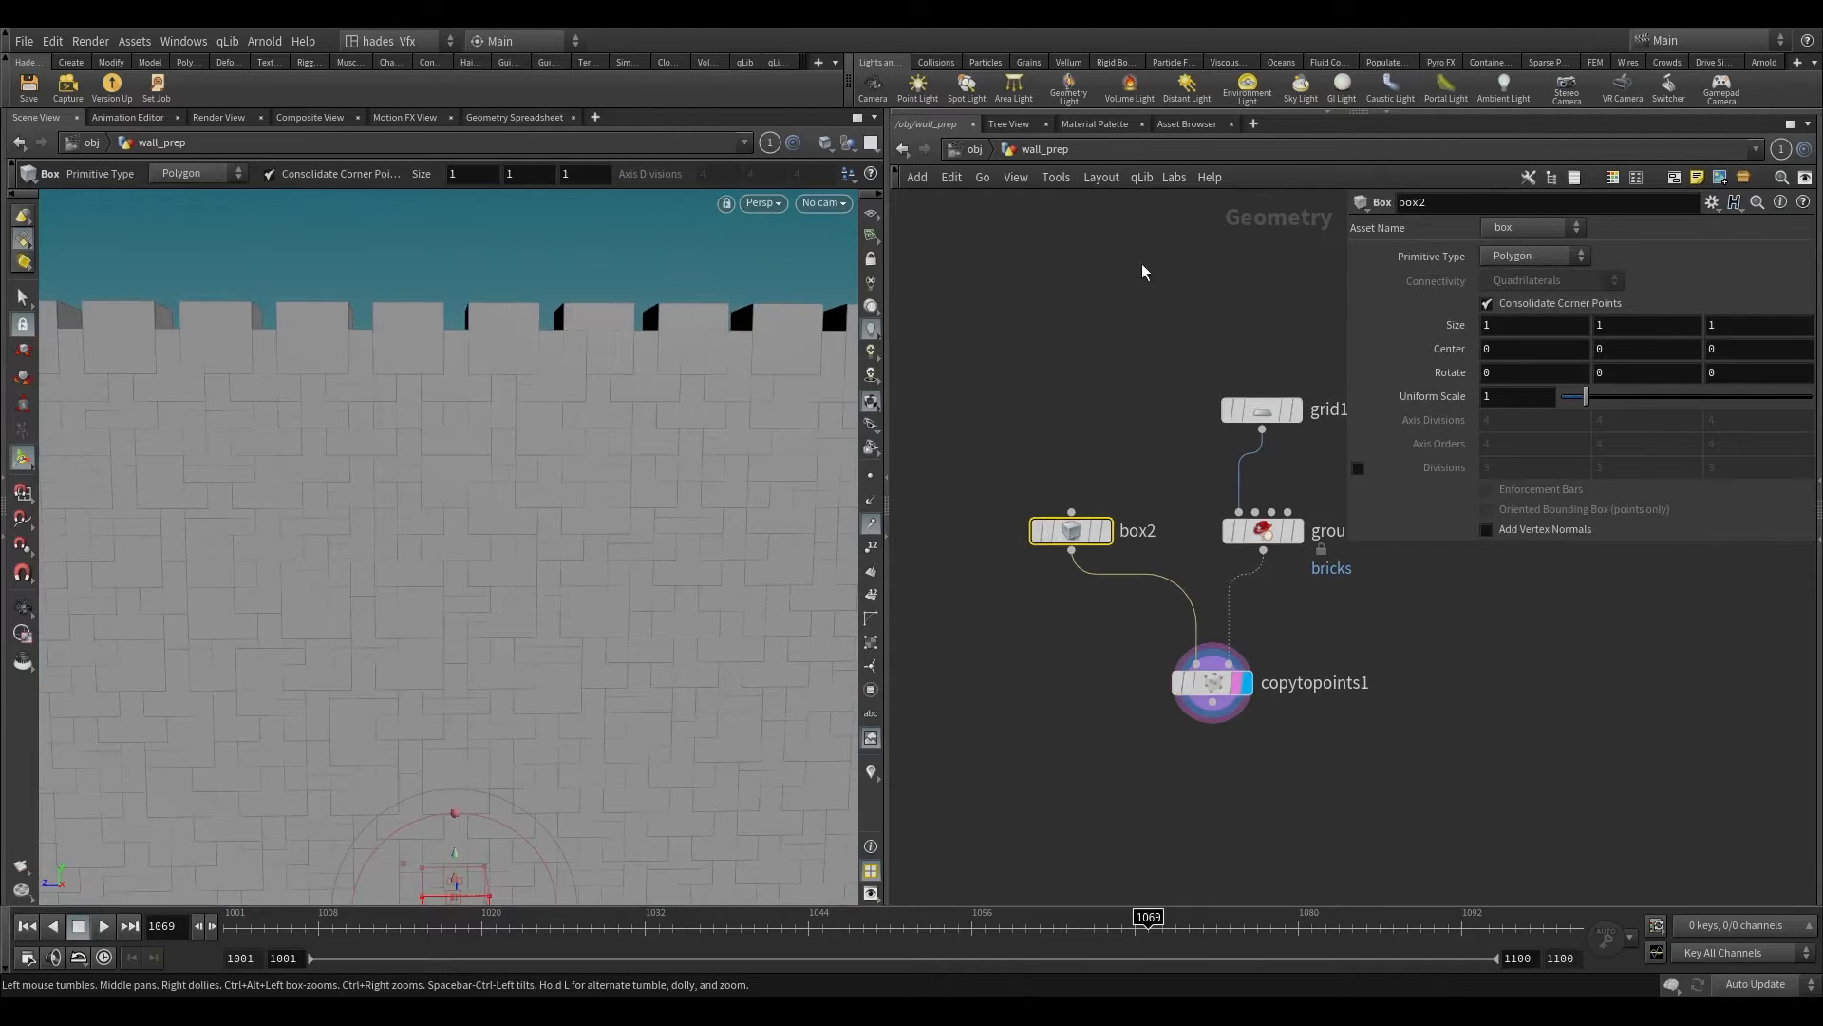
middle_drag(1515, 324, 1558, 324)
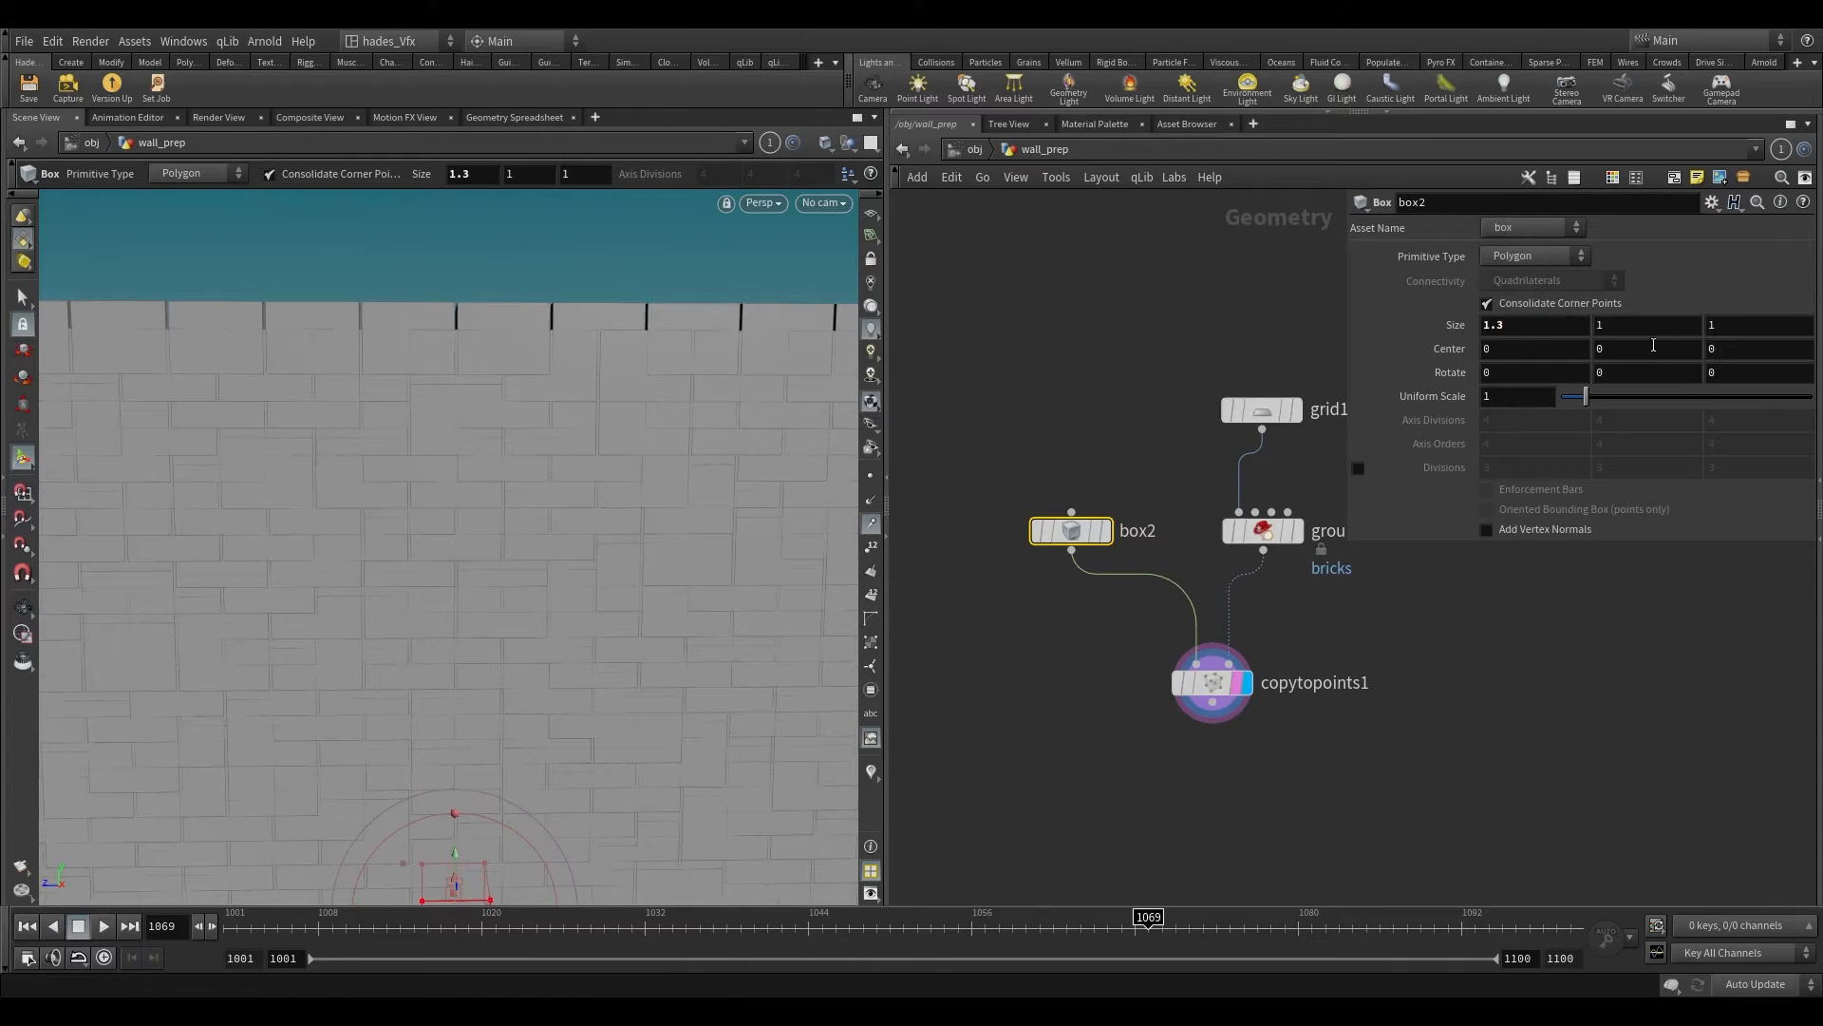
alt+right_drag(728, 342, 703, 122)
alt+drag(704, 122, 736, 128)
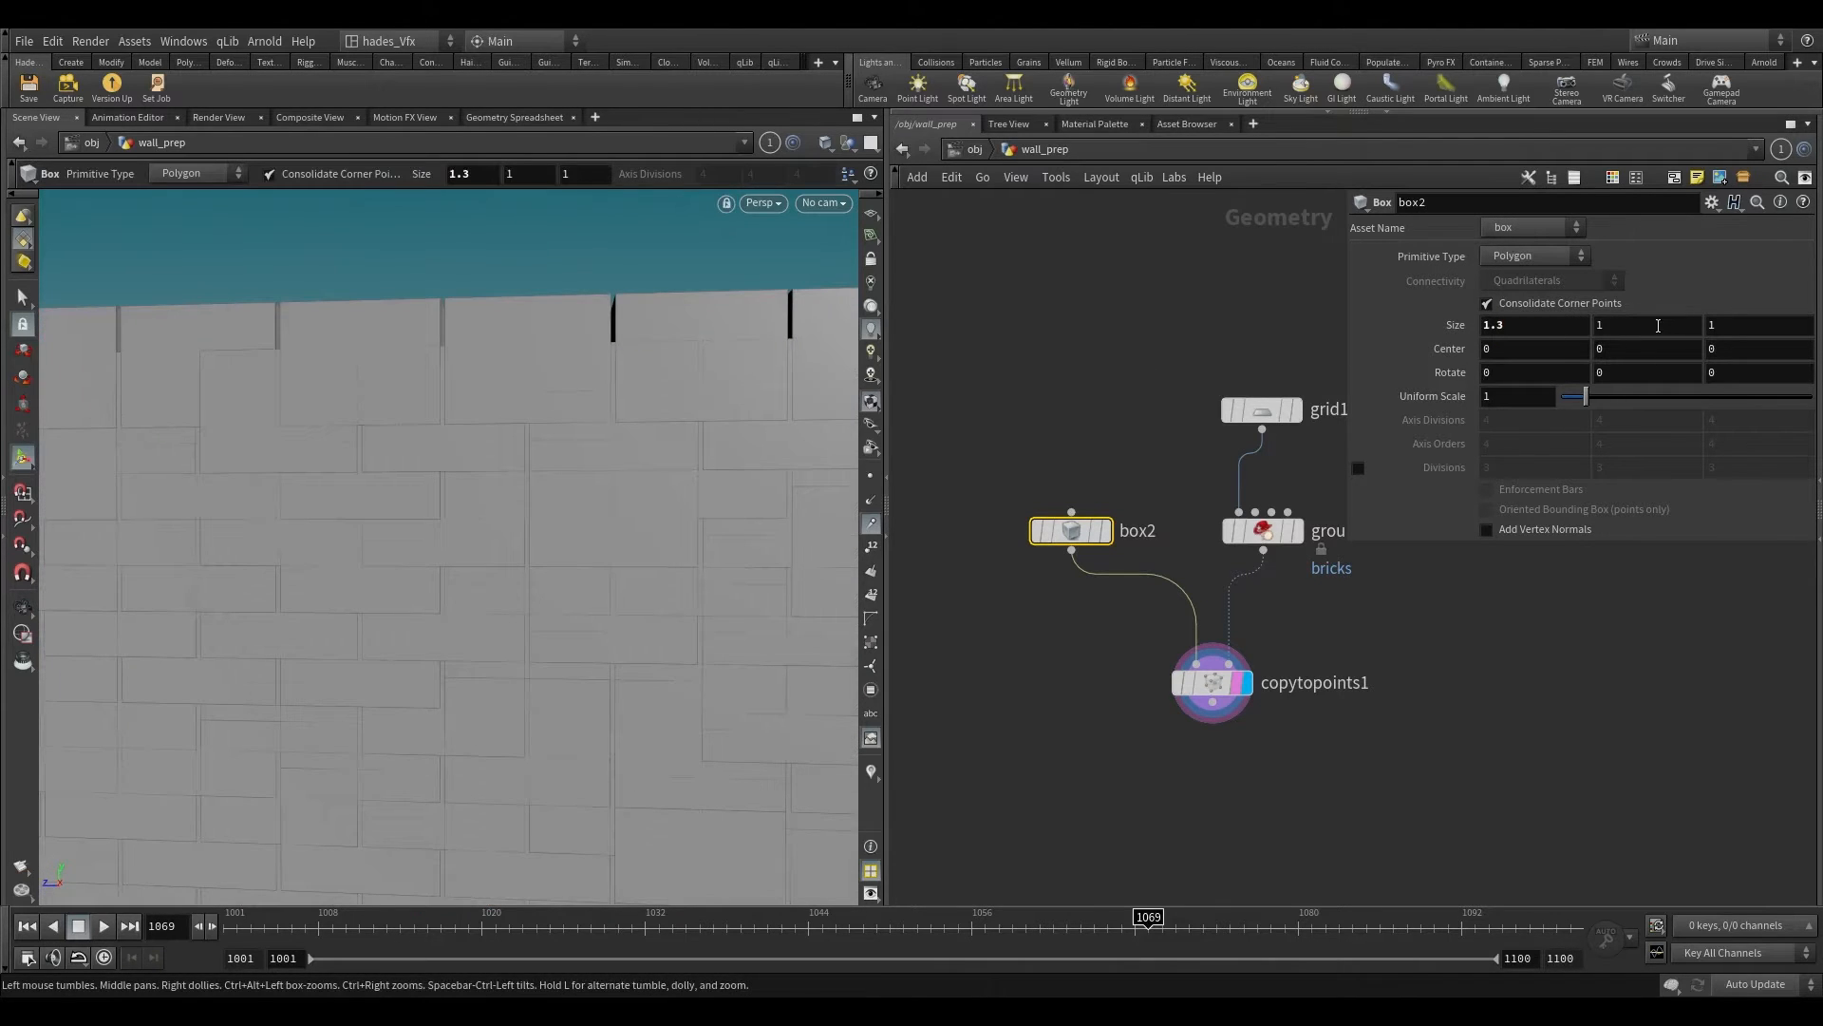
middle_drag(1624, 325, 1548, 322)
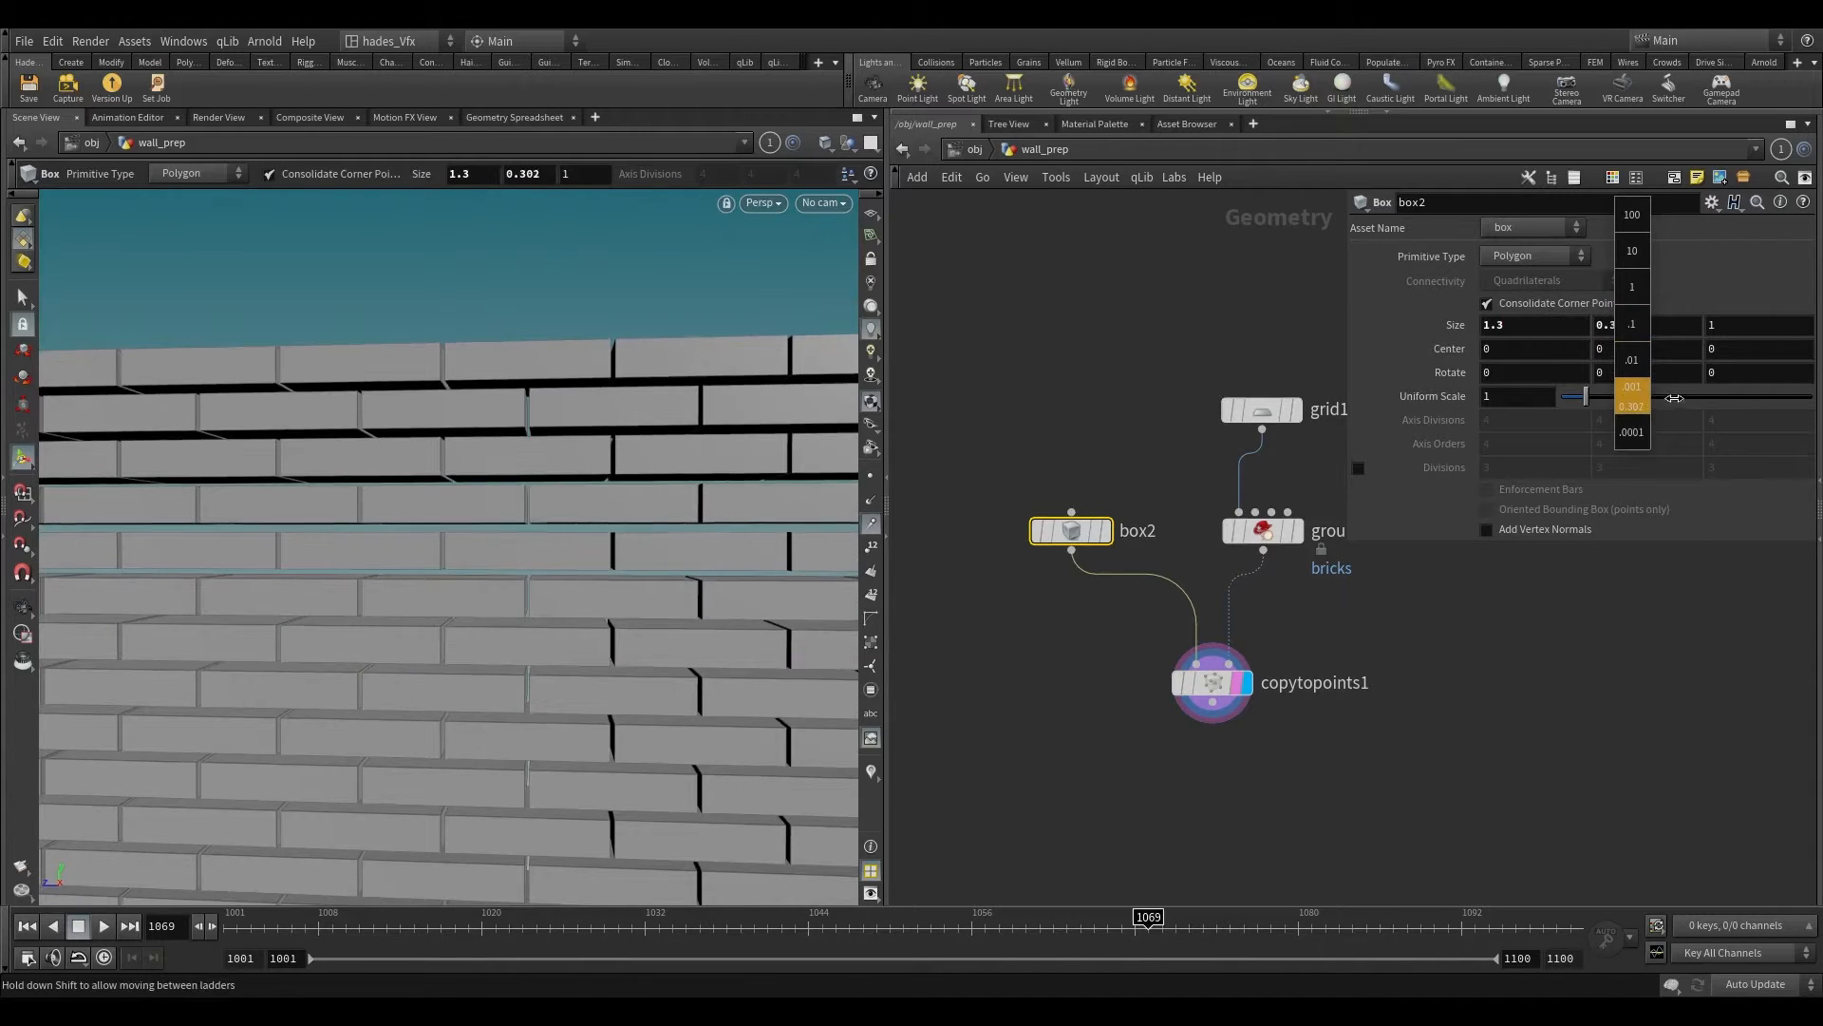
middle_drag(1674, 398, 1724, 398)
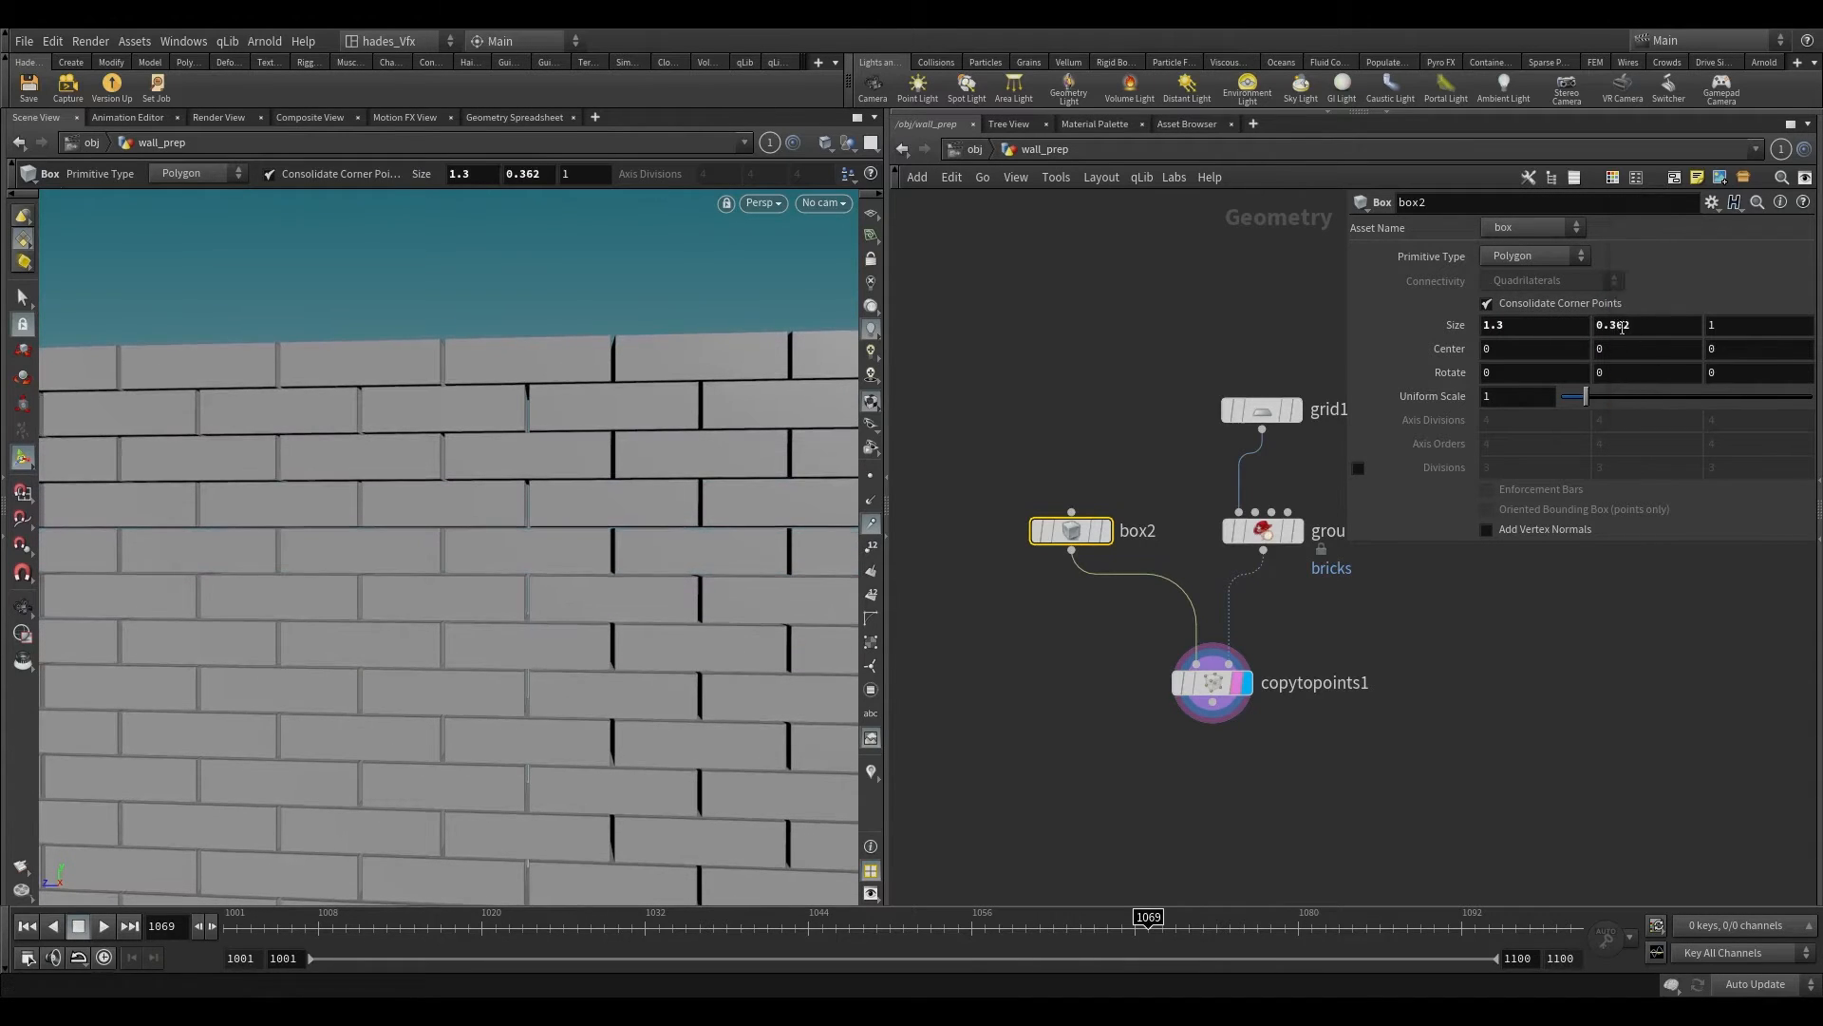
Step: Thin the bricks by setting box2's Z size to 0.2
middle_drag(1738, 321, 1062, 351)
key(Escape)
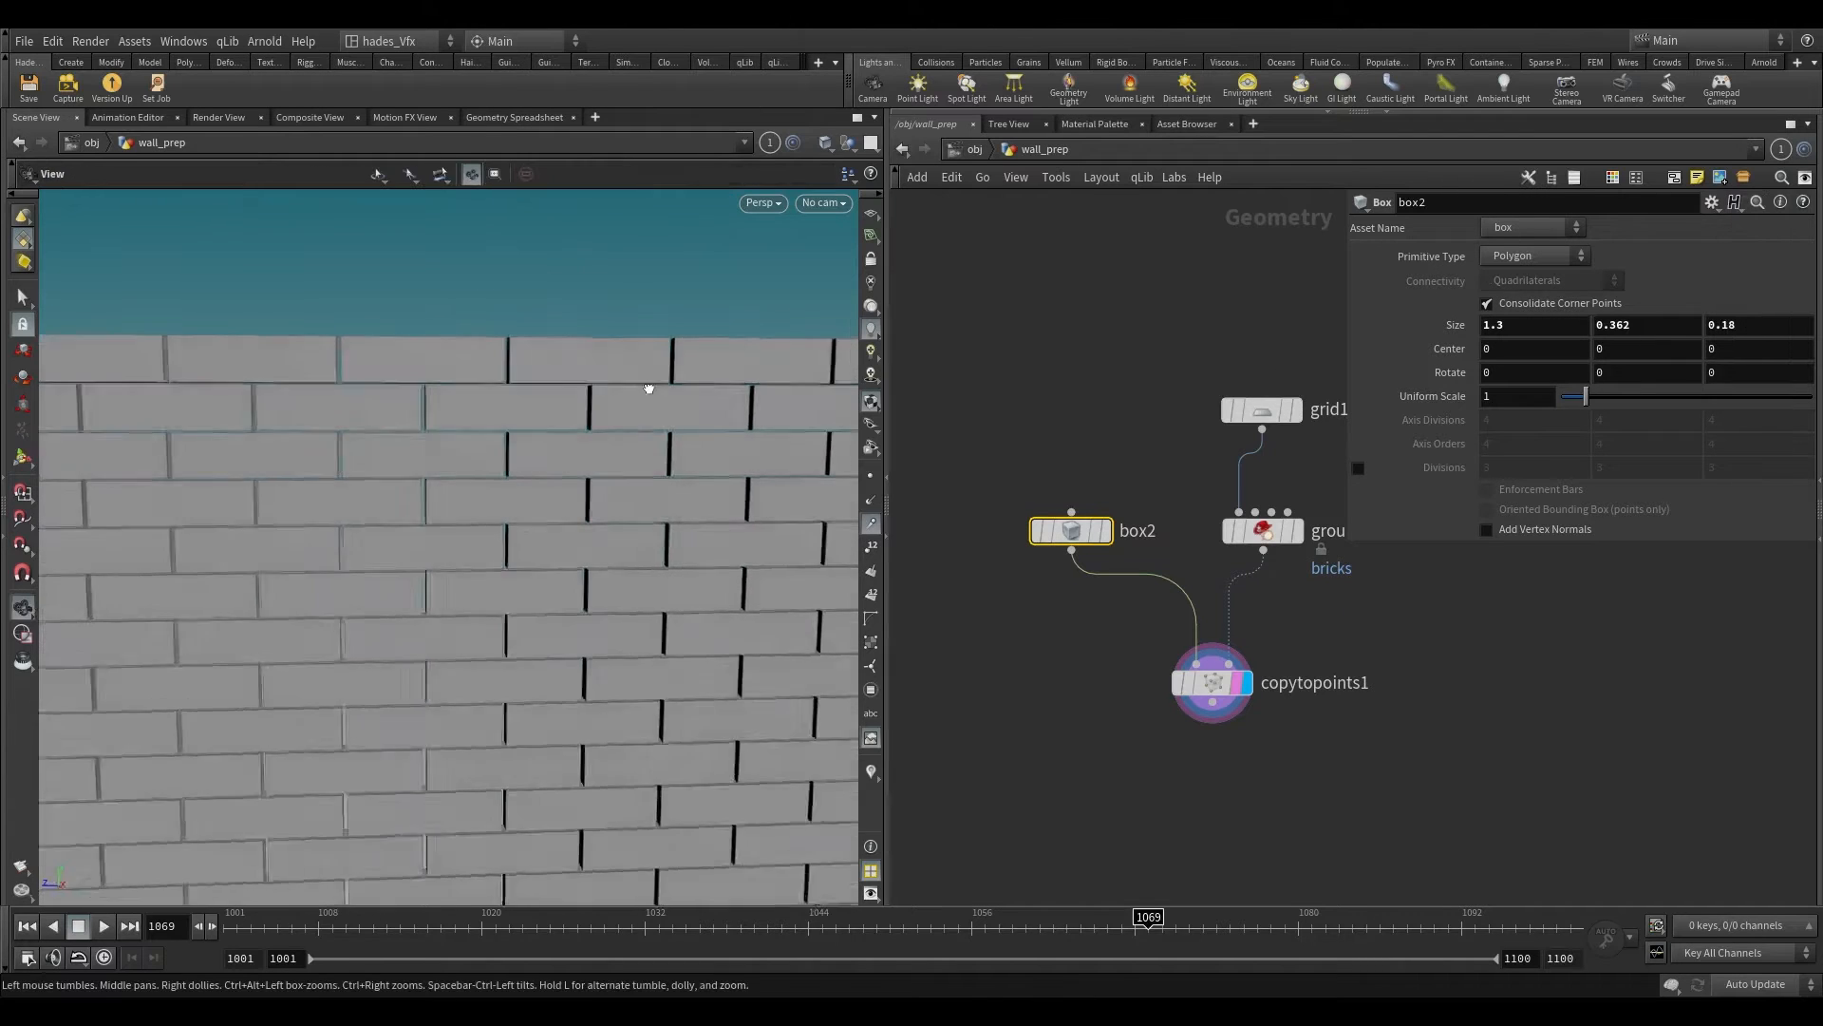
drag(652, 390, 815, 446)
key(Return)
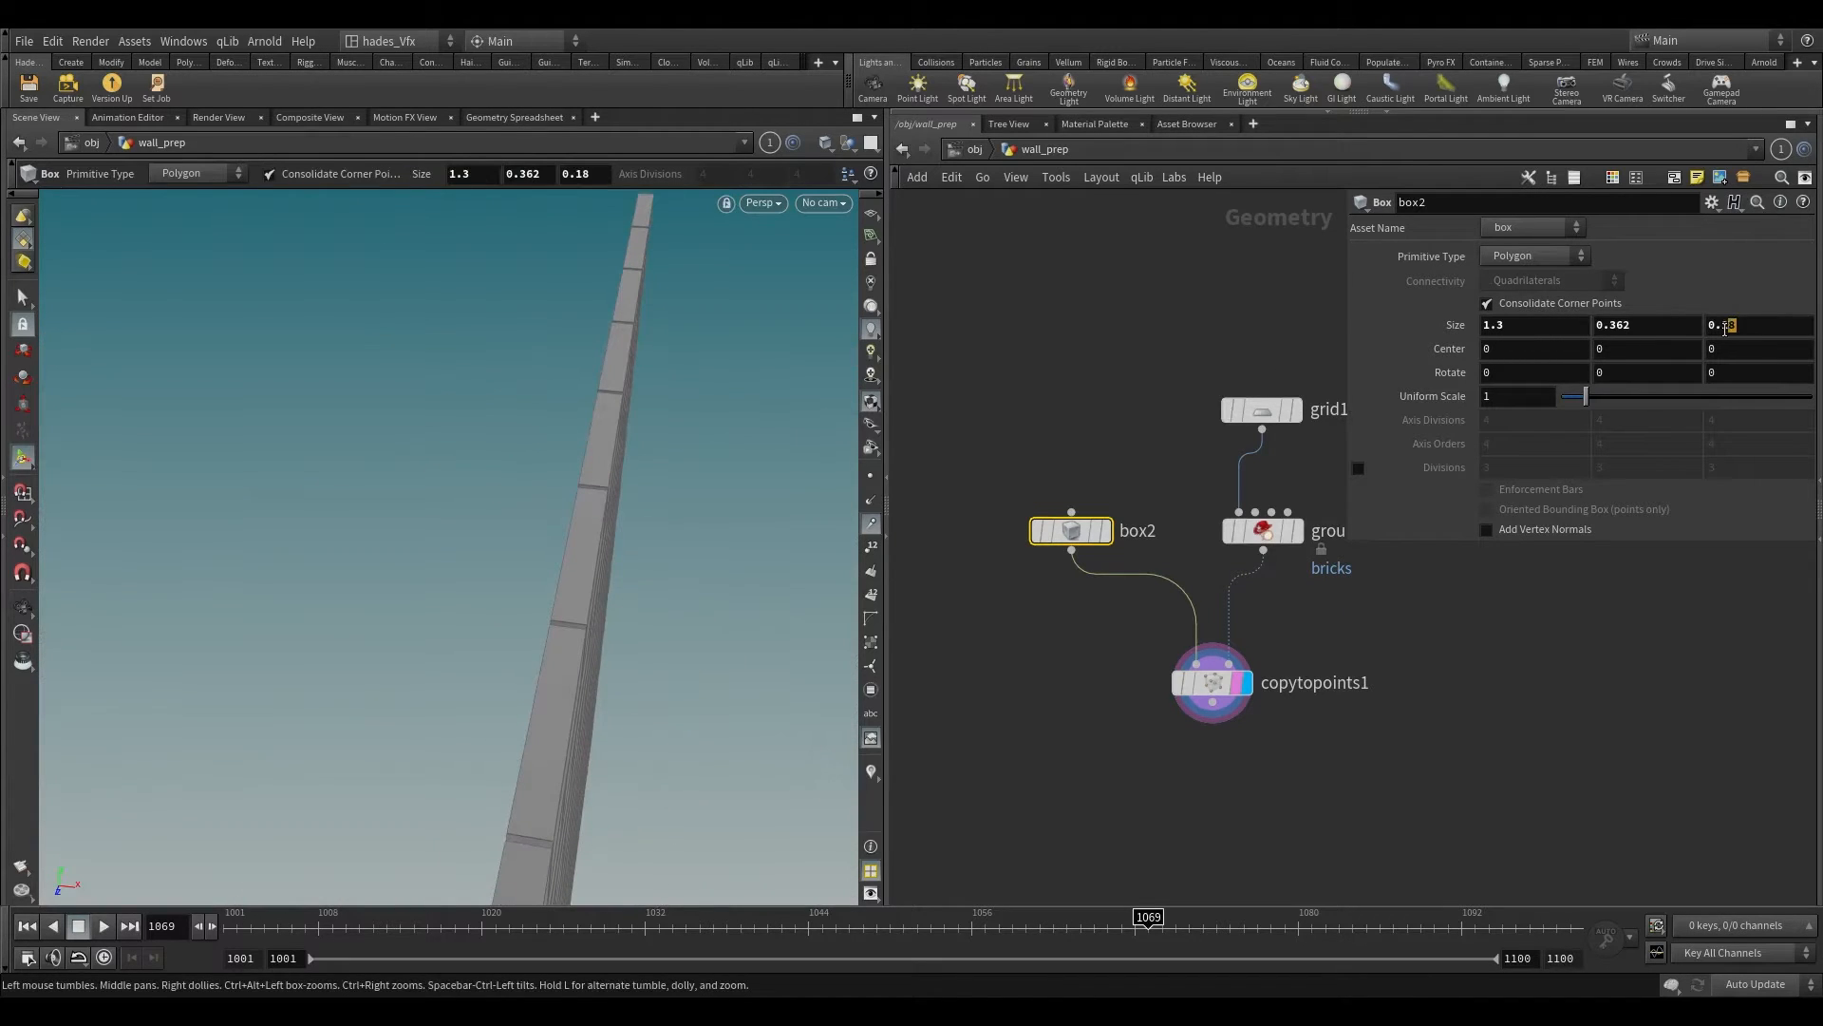
text(2)
key(Return)
Step: Narrow the vertical gaps between bricks by setting box2's X size to 1.32, and review the whole wall
drag(594, 492, 655, 475)
middle_drag(1523, 325, 1560, 359)
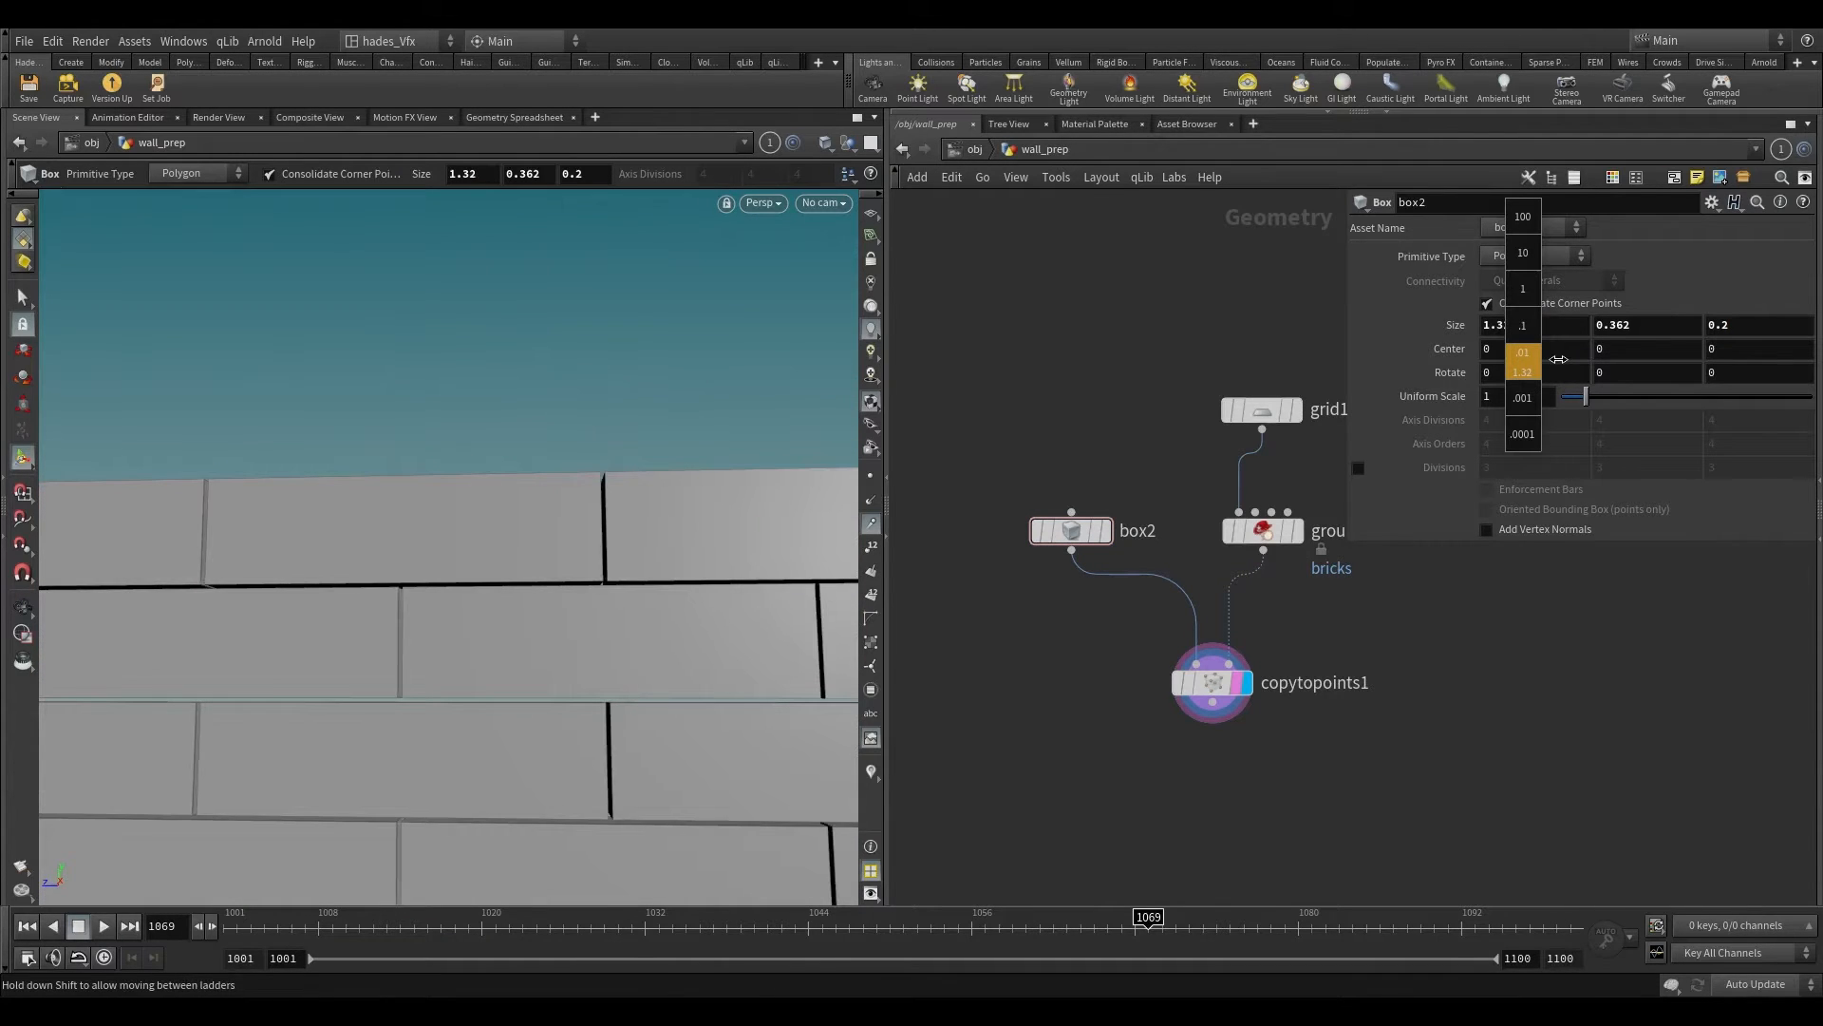
mouse_move(521, 594)
alt+mouse_down()
mouse_move(448, 627)
mouse_move(529, 570)
alt+mouse_up()
alt+right_drag(529, 570, 582, 358)
click(22, 296)
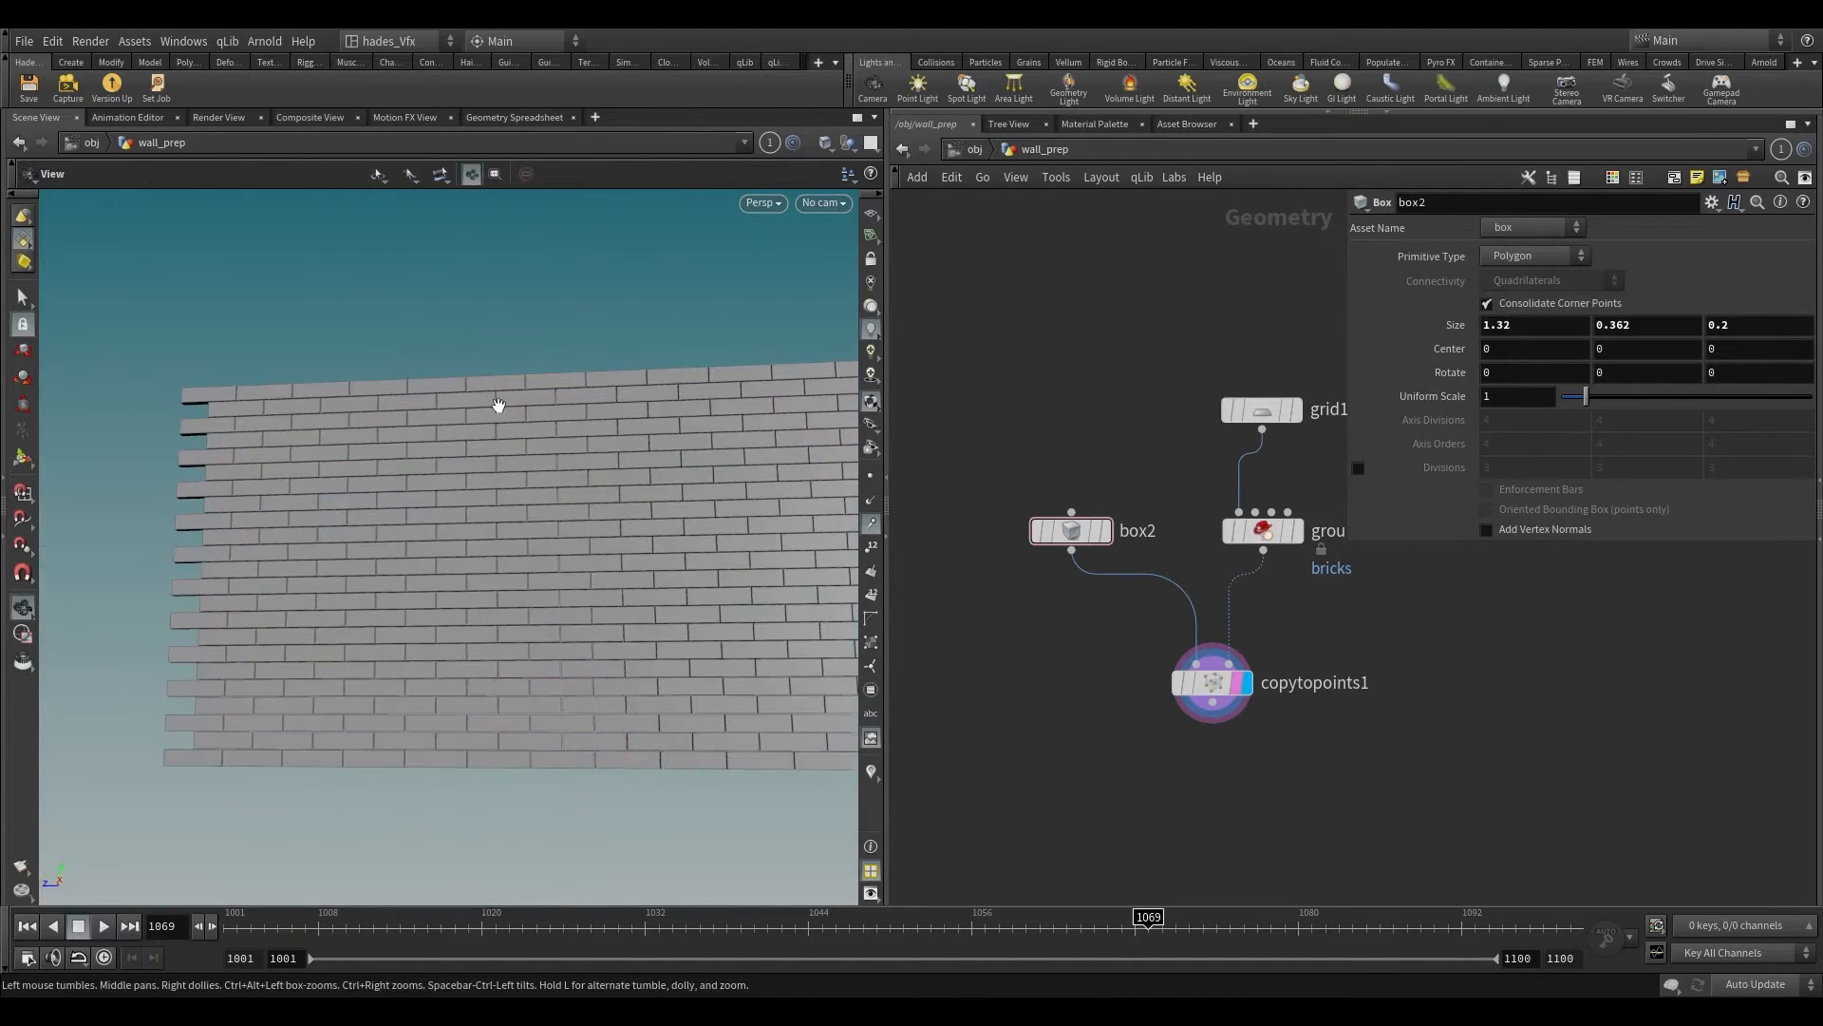
alt+right_drag(499, 405, 513, 566)
alt+drag(513, 566, 524, 528)
Step: Enclose the grid1, box2, groupexpression1 and copytopoints1 nodes in a network box titled "BRicks"
scroll(1170, 637, down, 3)
middle_drag(1046, 674, 1110, 489)
drag(1152, 290, 1305, 604)
scroll(1305, 604, down, 1)
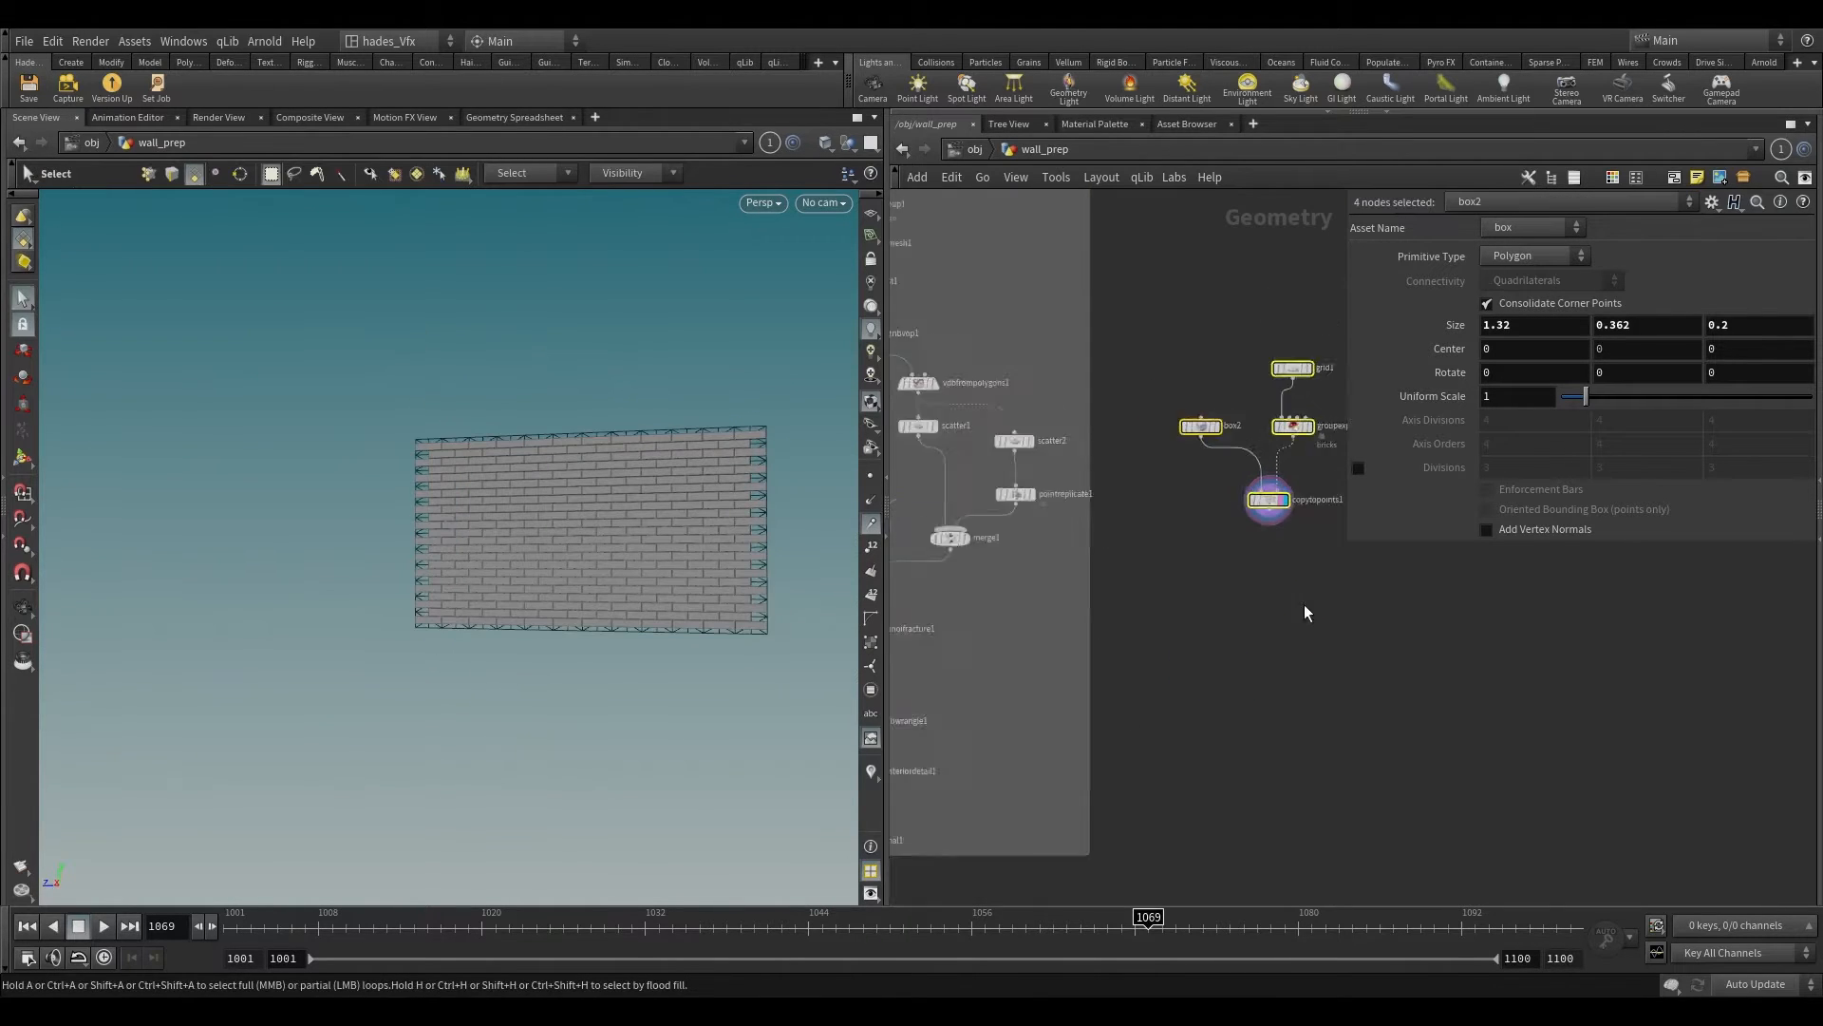
scroll(1305, 605, down, 1)
middle_drag(1305, 605, 1268, 386)
drag(1246, 301, 1233, 592)
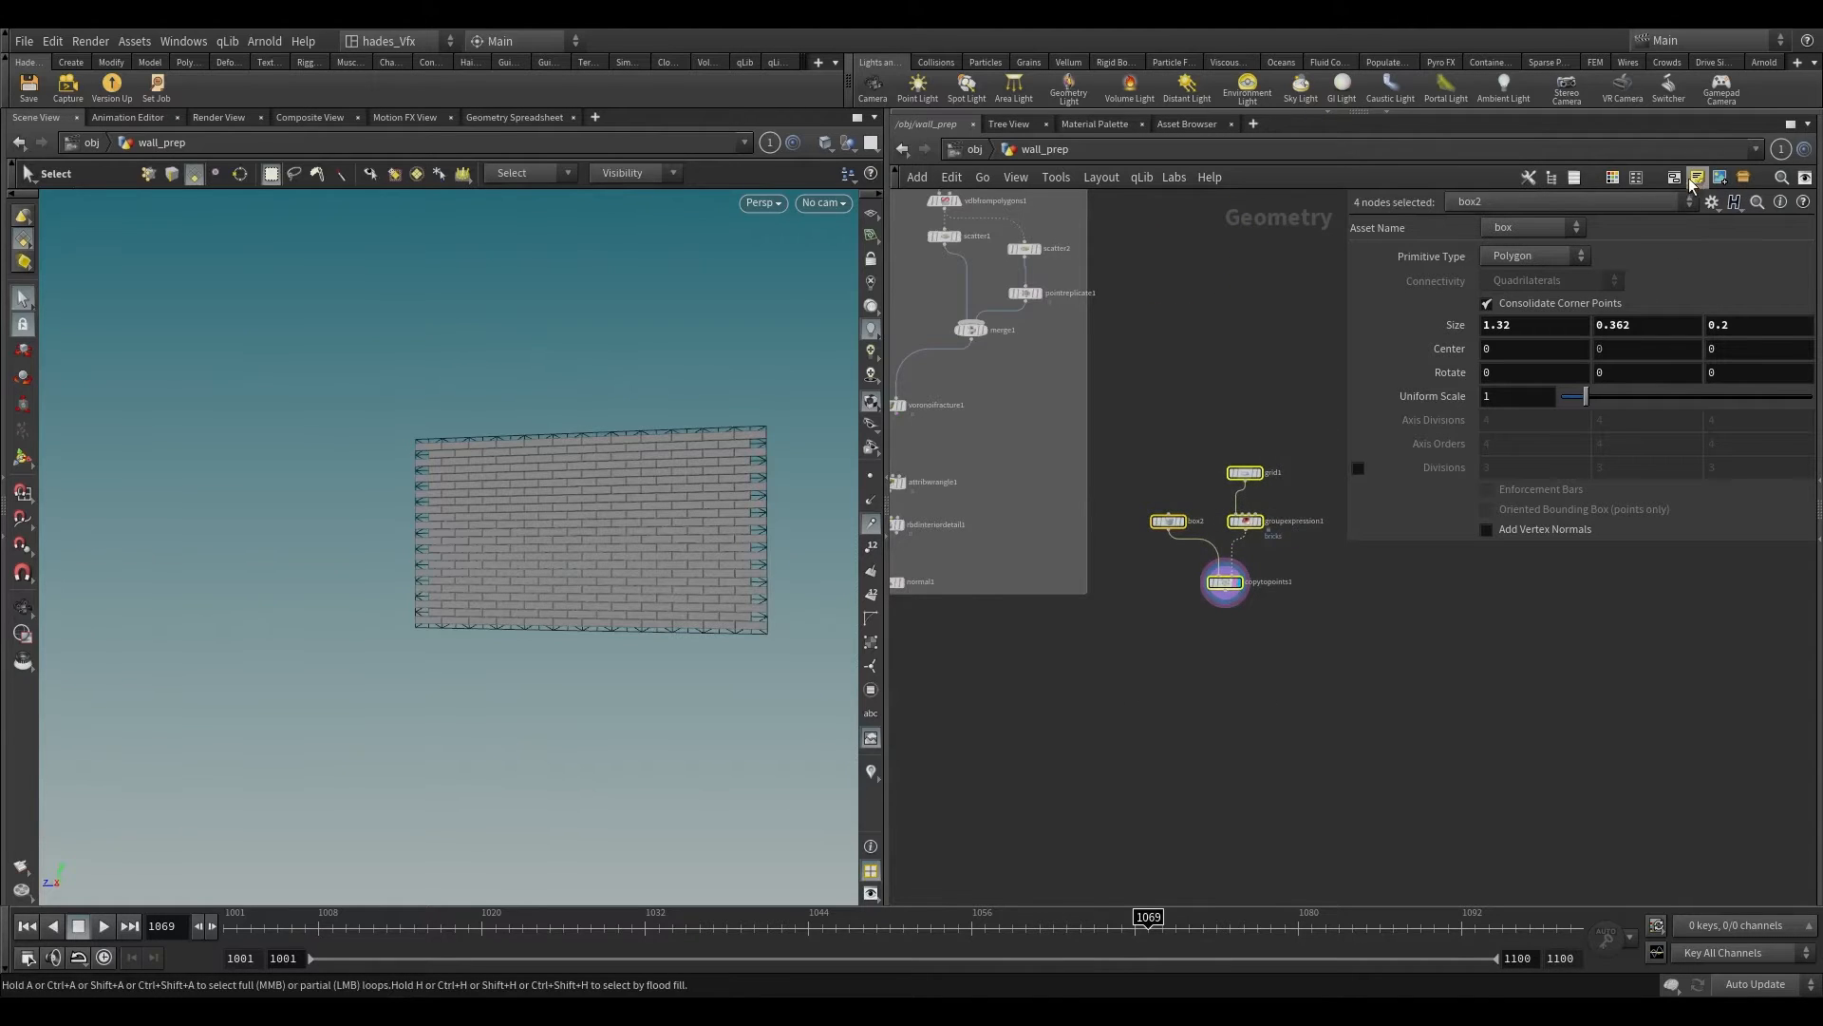
scroll(1178, 437, up, 3)
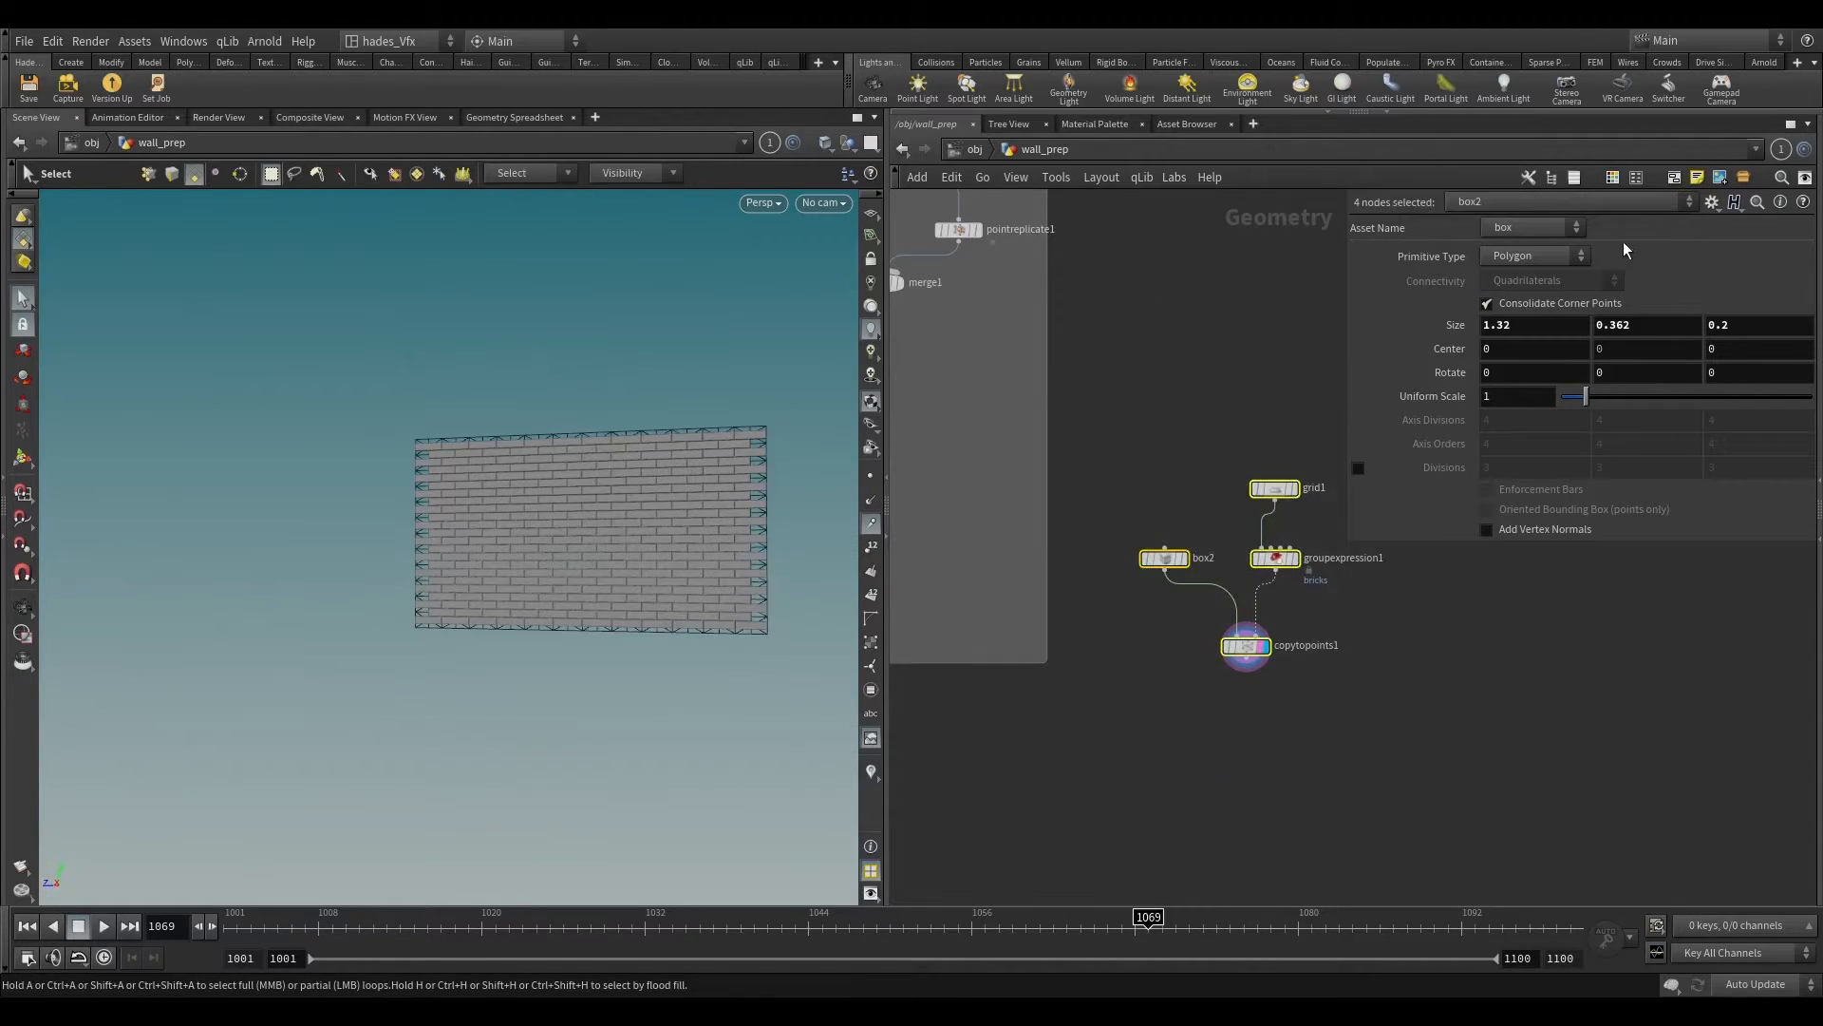
click(1674, 177)
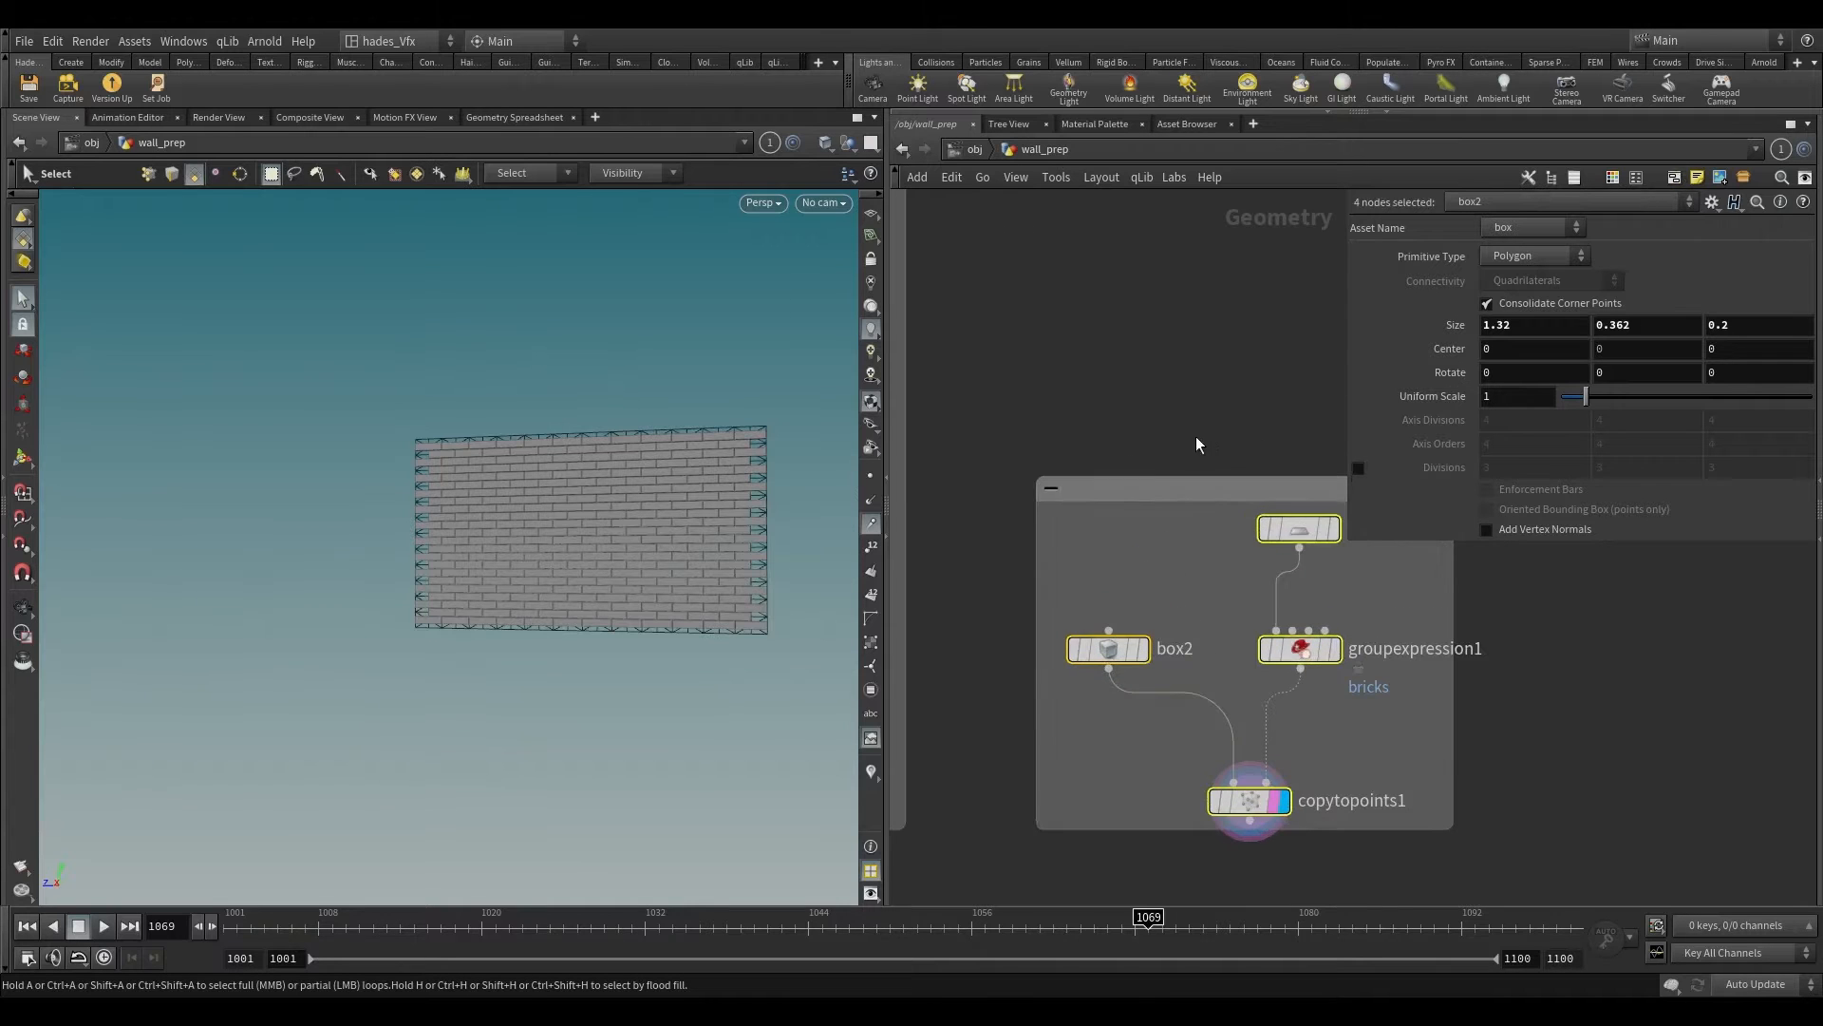
text(BRicks)
key(Return)
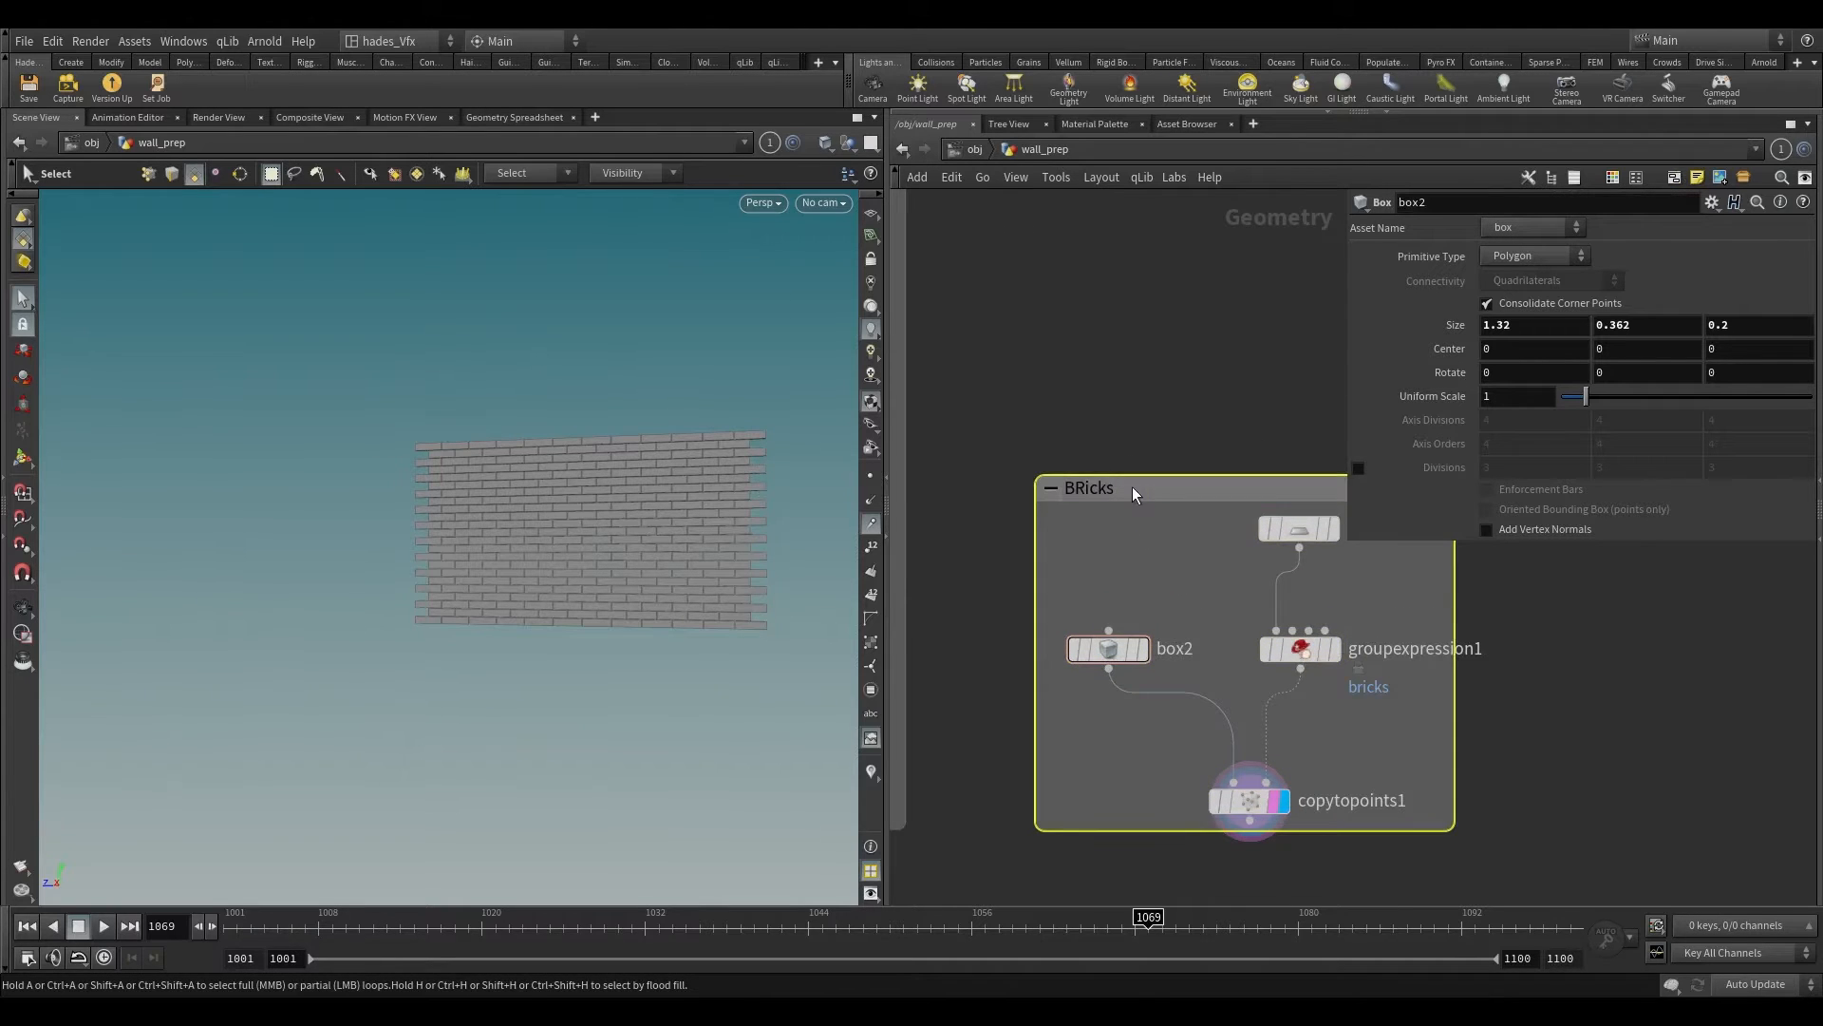
Step: Merge the outputs of normal1 and copytopoints1 in a Merge node below the network boxes and display it
scroll(1054, 618, down, 5)
middle_drag(1017, 700, 1313, 581)
drag(1037, 560, 1586, 660)
scroll(1438, 598, up, 2)
click(1240, 741)
scroll(1262, 732, up, 3)
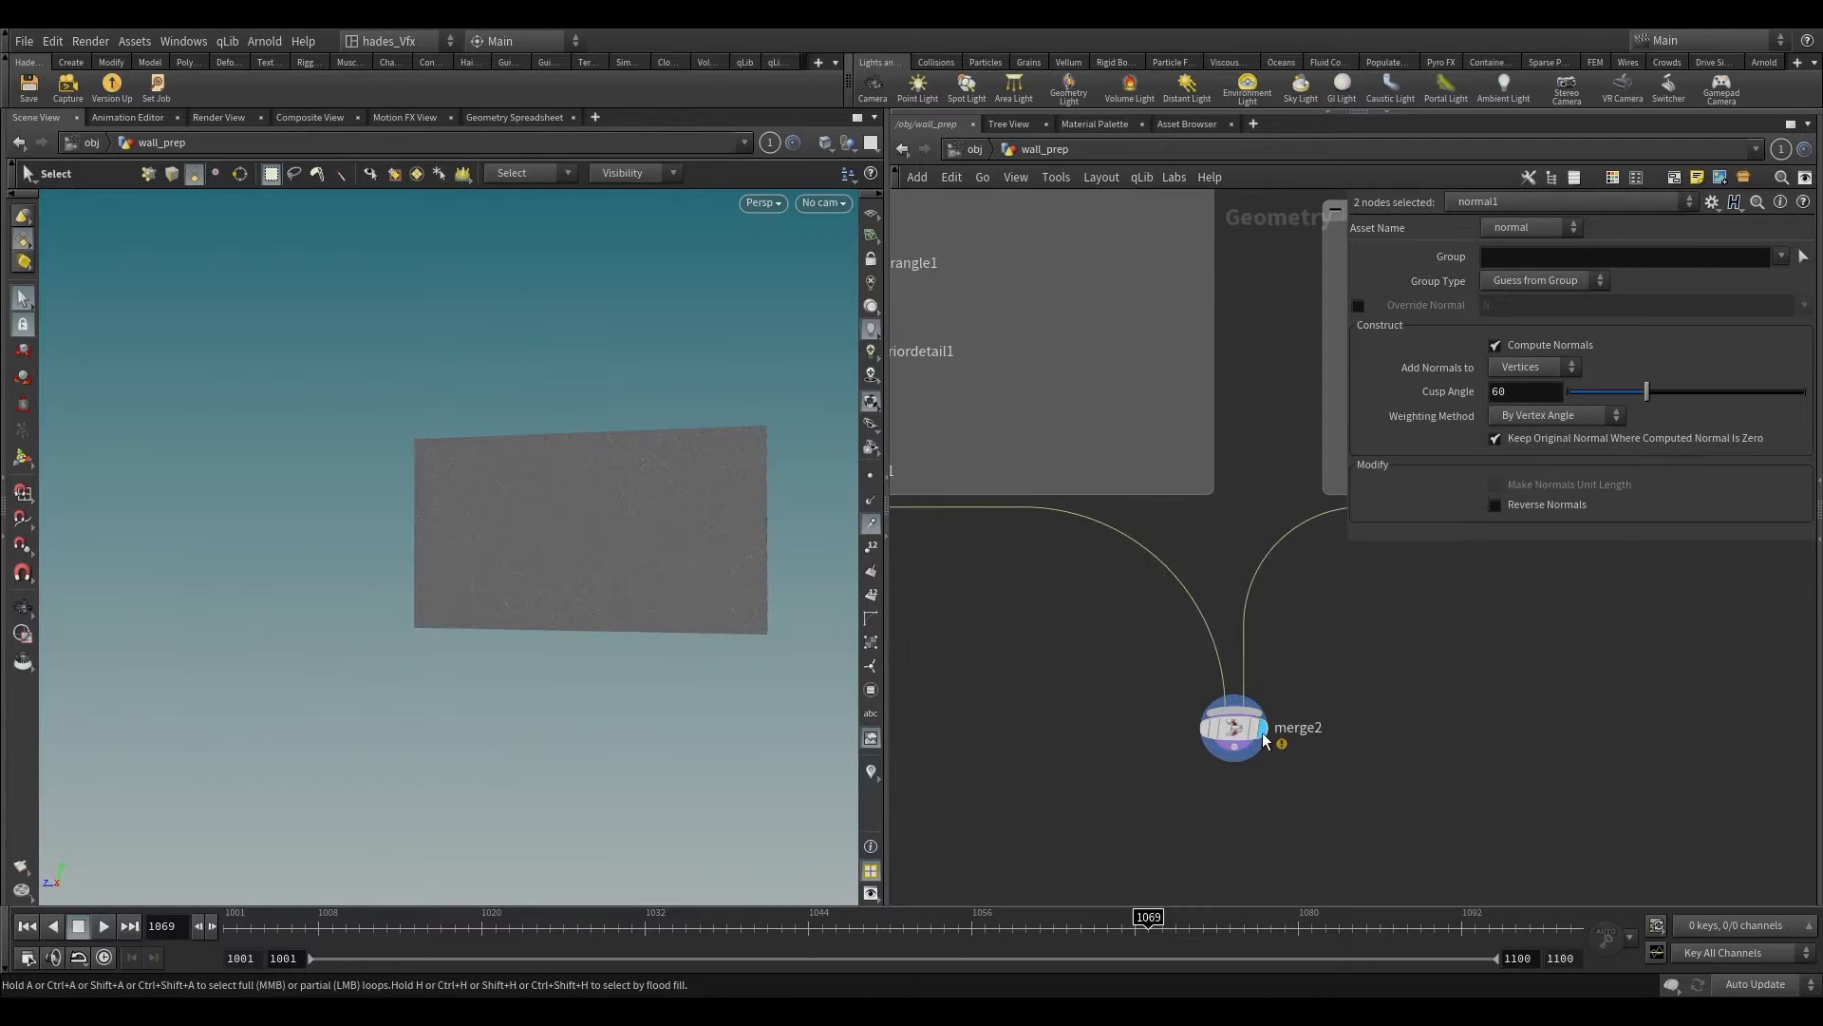
click(1246, 737)
drag(1242, 737, 1214, 784)
alt+scroll(541, 477, up, 5)
alt+drag(561, 494, 313, 484)
Step: Insert a Transform node between copytopoints1 and merge2, placed just below the BRicks network box
scroll(1319, 716, down, 3)
middle_drag(1361, 681, 1311, 590)
key(Tab)
text(tra)
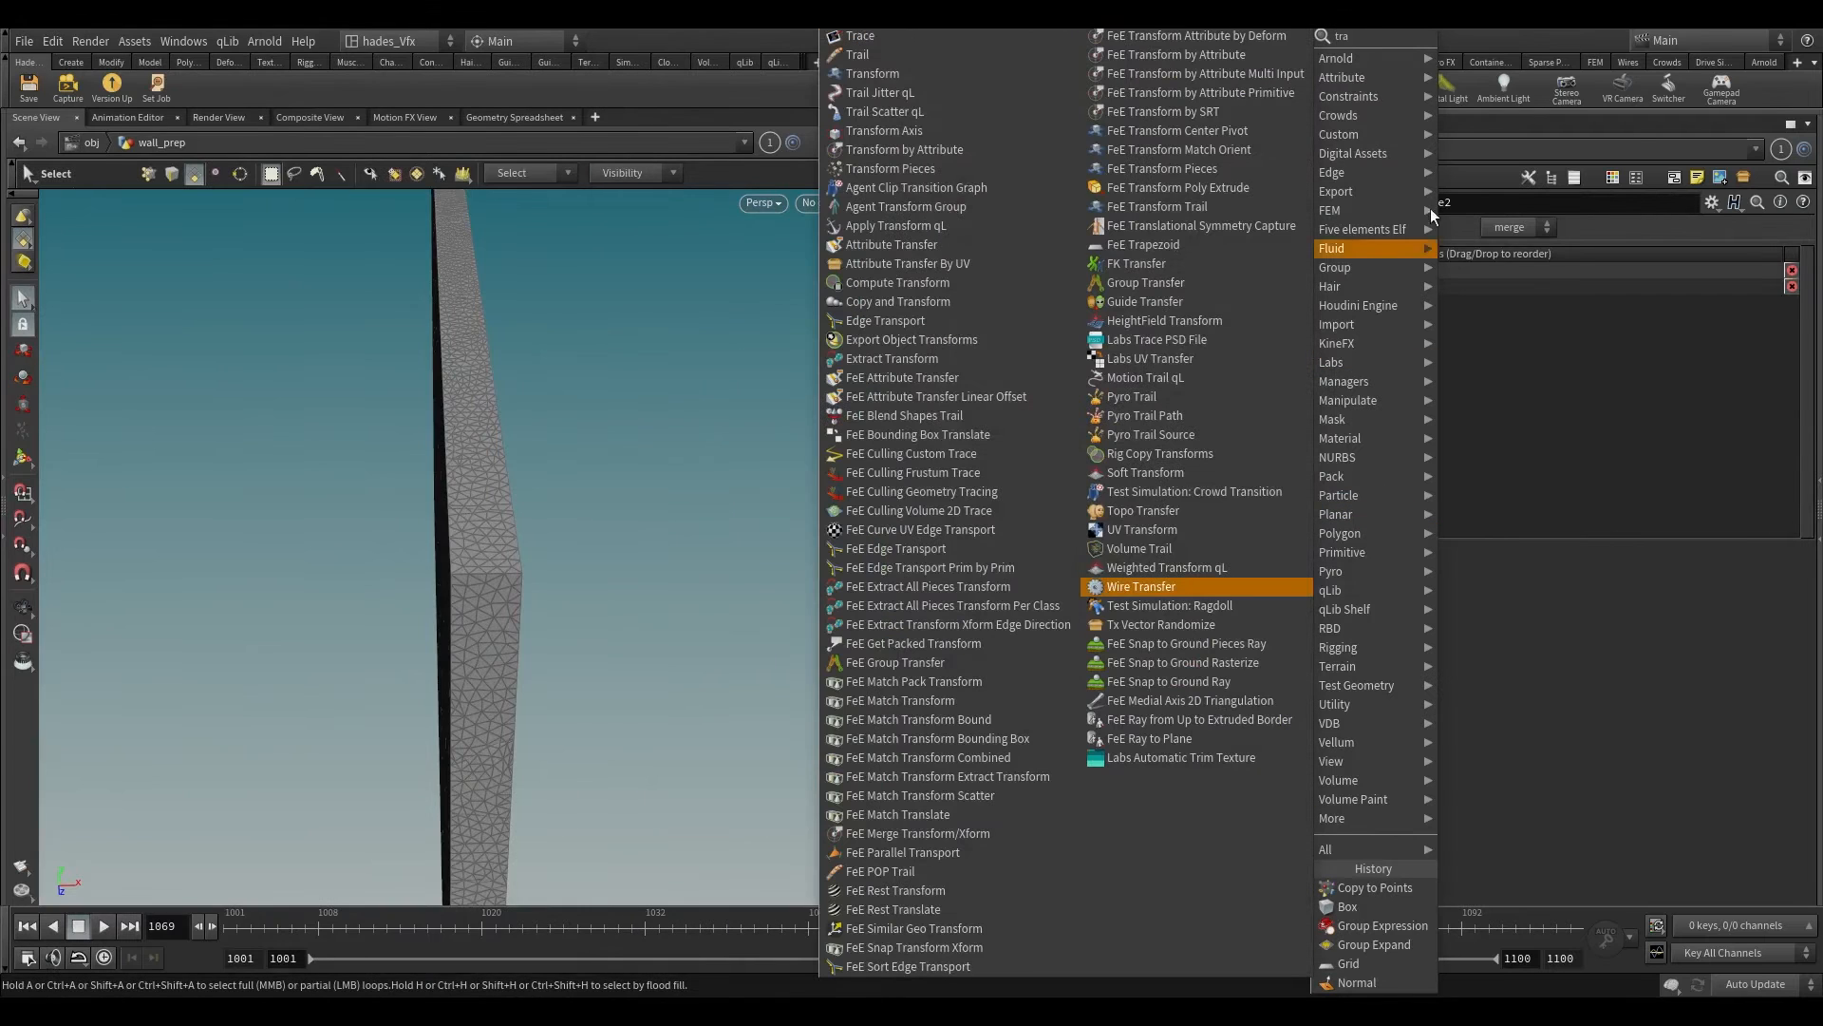
click(947, 73)
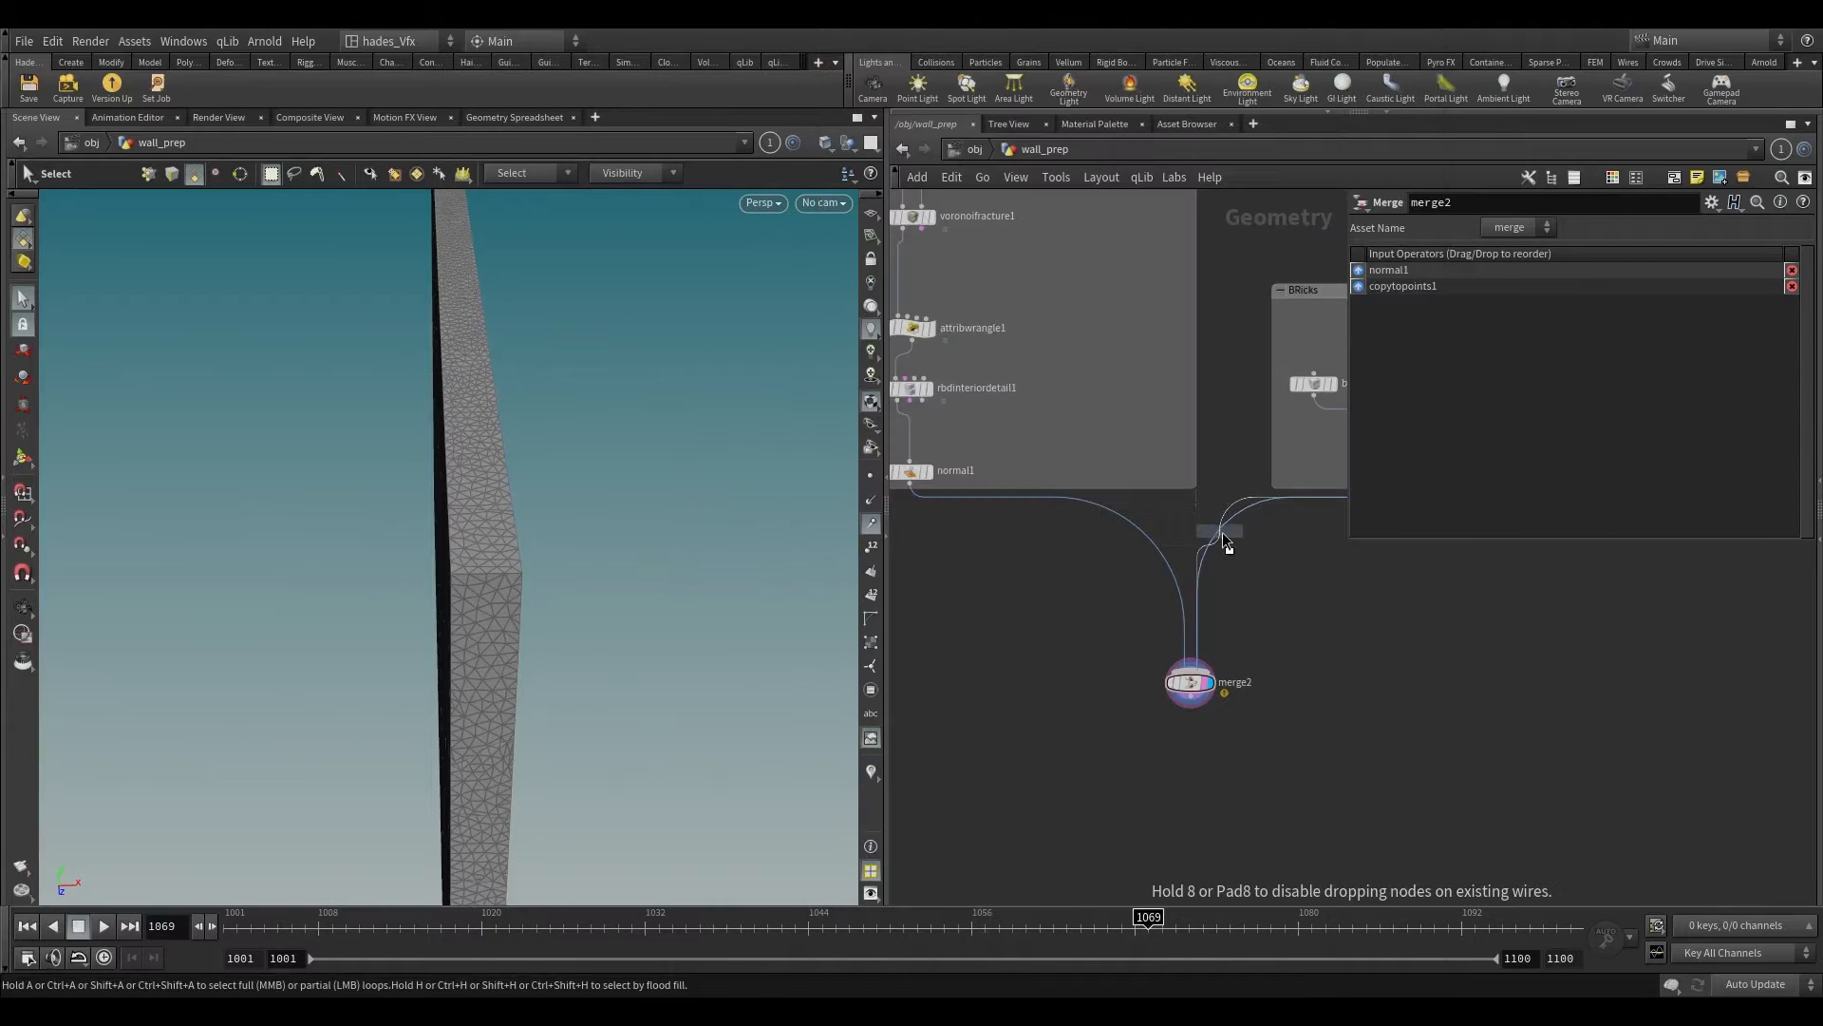
click(1222, 532)
middle_drag(1261, 734, 1233, 750)
drag(1037, 652, 1210, 677)
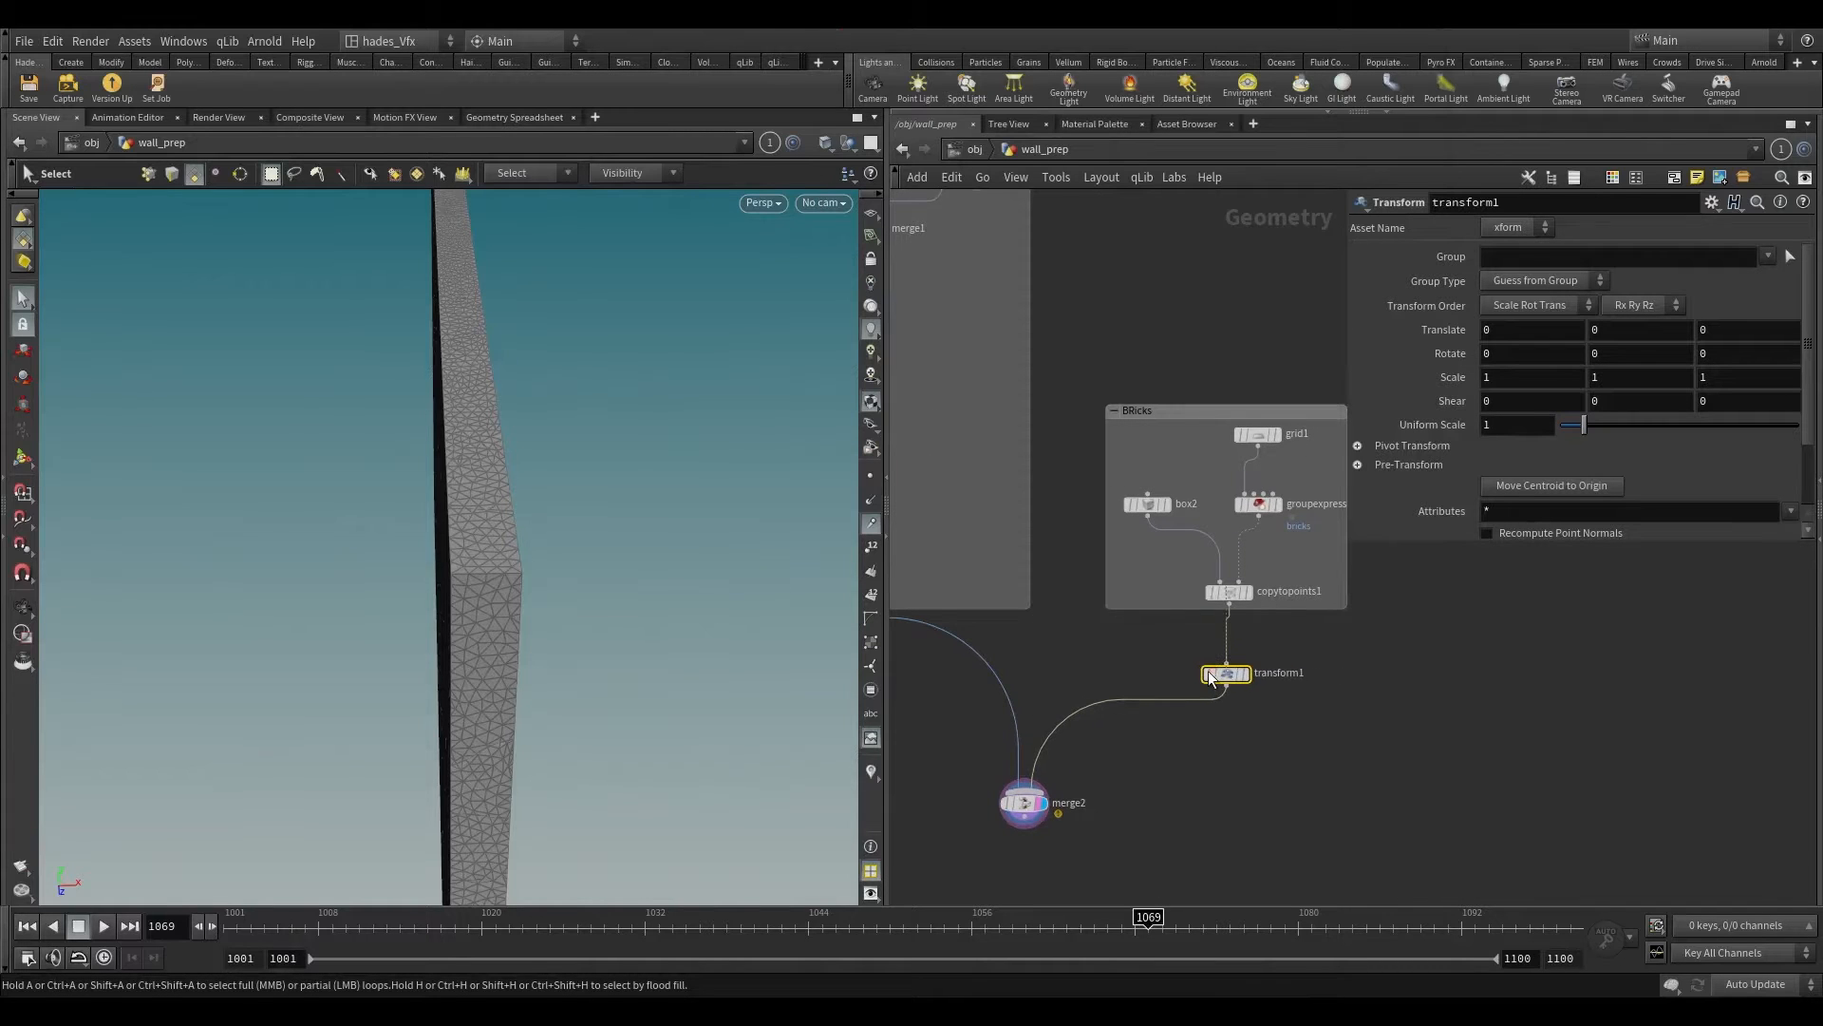
Step: Shift the brick layer with transform1 to about -0.289 in X against the wall face, and check the fit
alt+right_drag(406, 504, 466, 356)
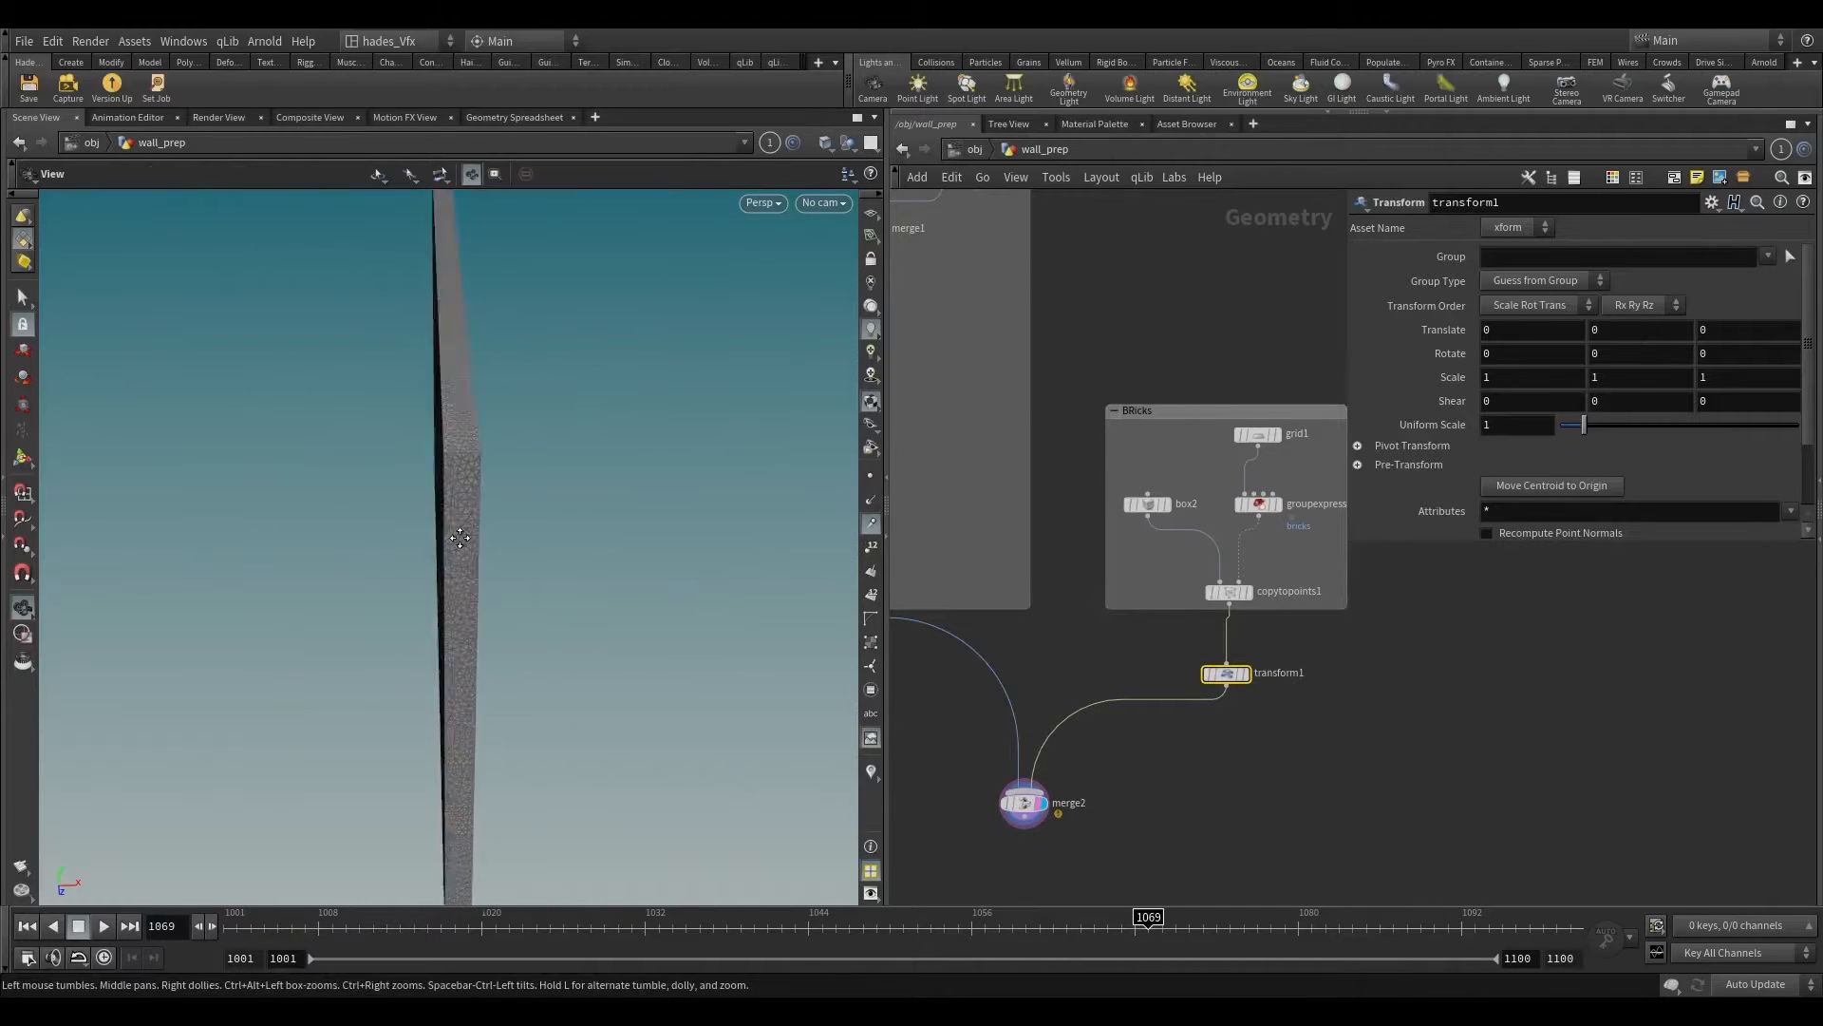
alt+middle_drag(460, 538, 500, 429)
alt+right_drag(504, 472, 475, 399)
alt+right_drag(420, 543, 440, 484)
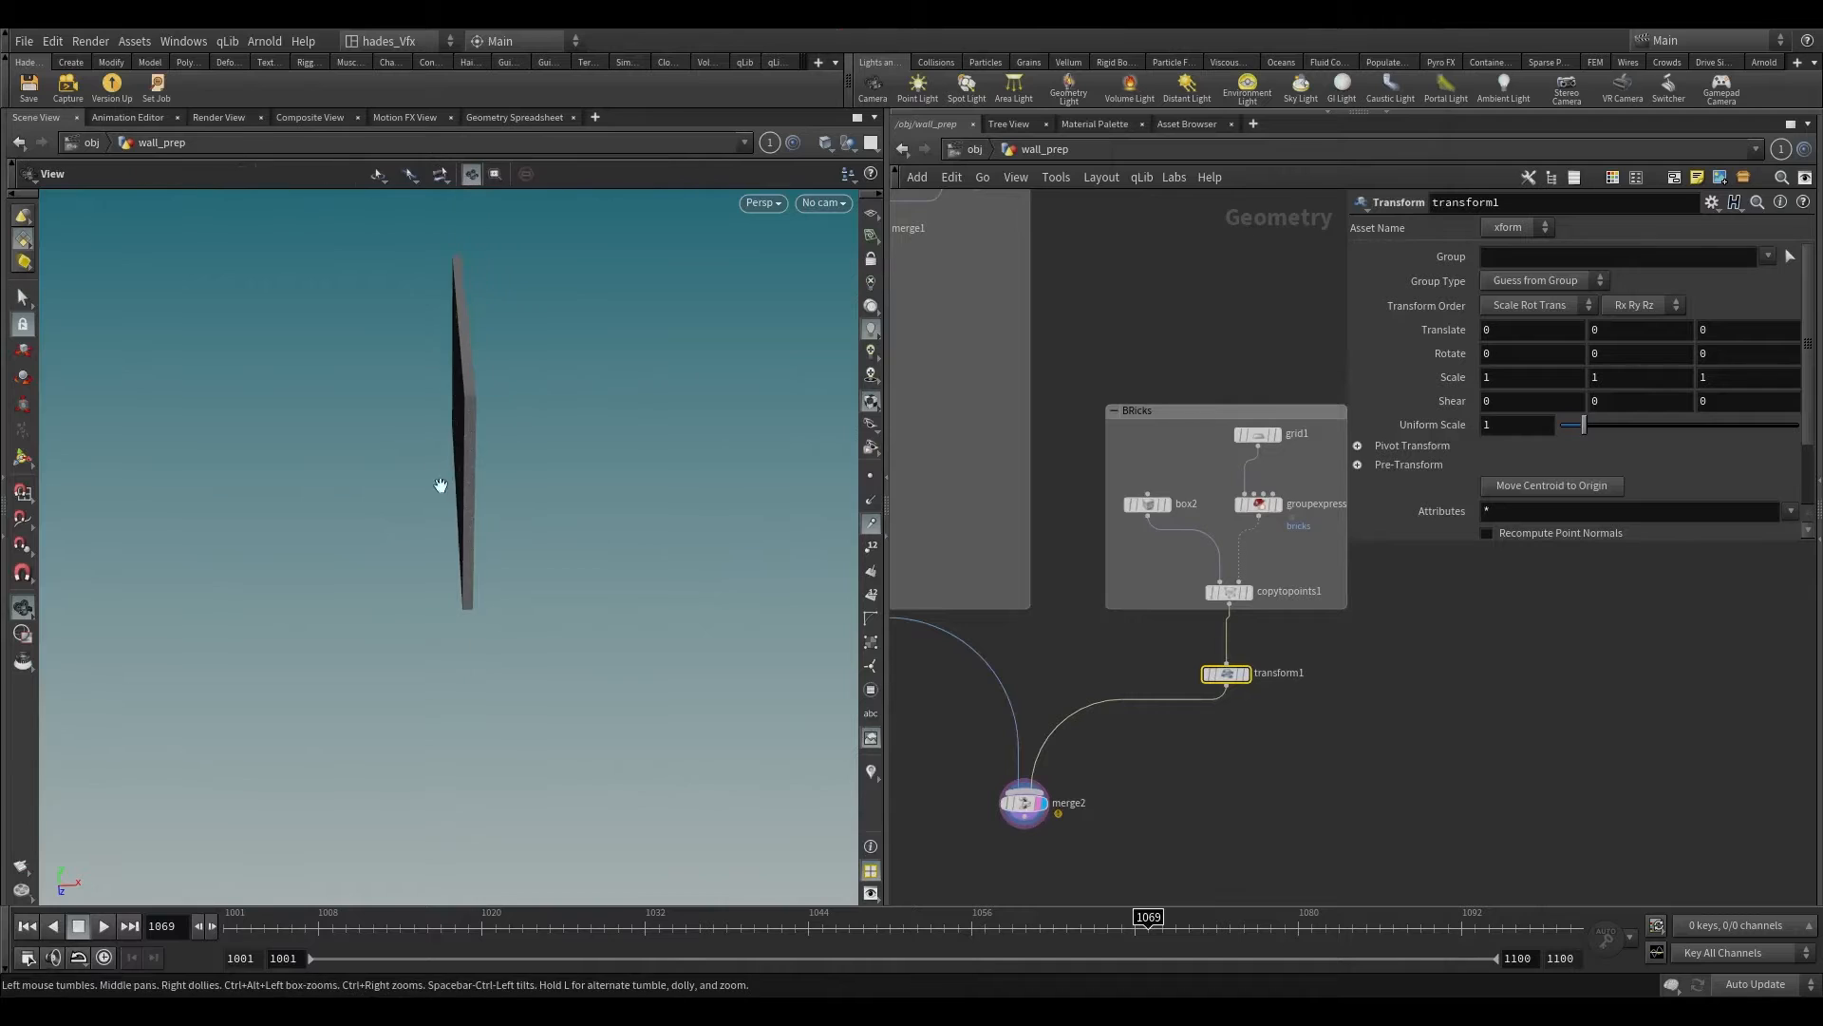
alt+middle_drag(440, 485, 429, 610)
key(Return)
alt+right_drag(475, 503, 482, 599)
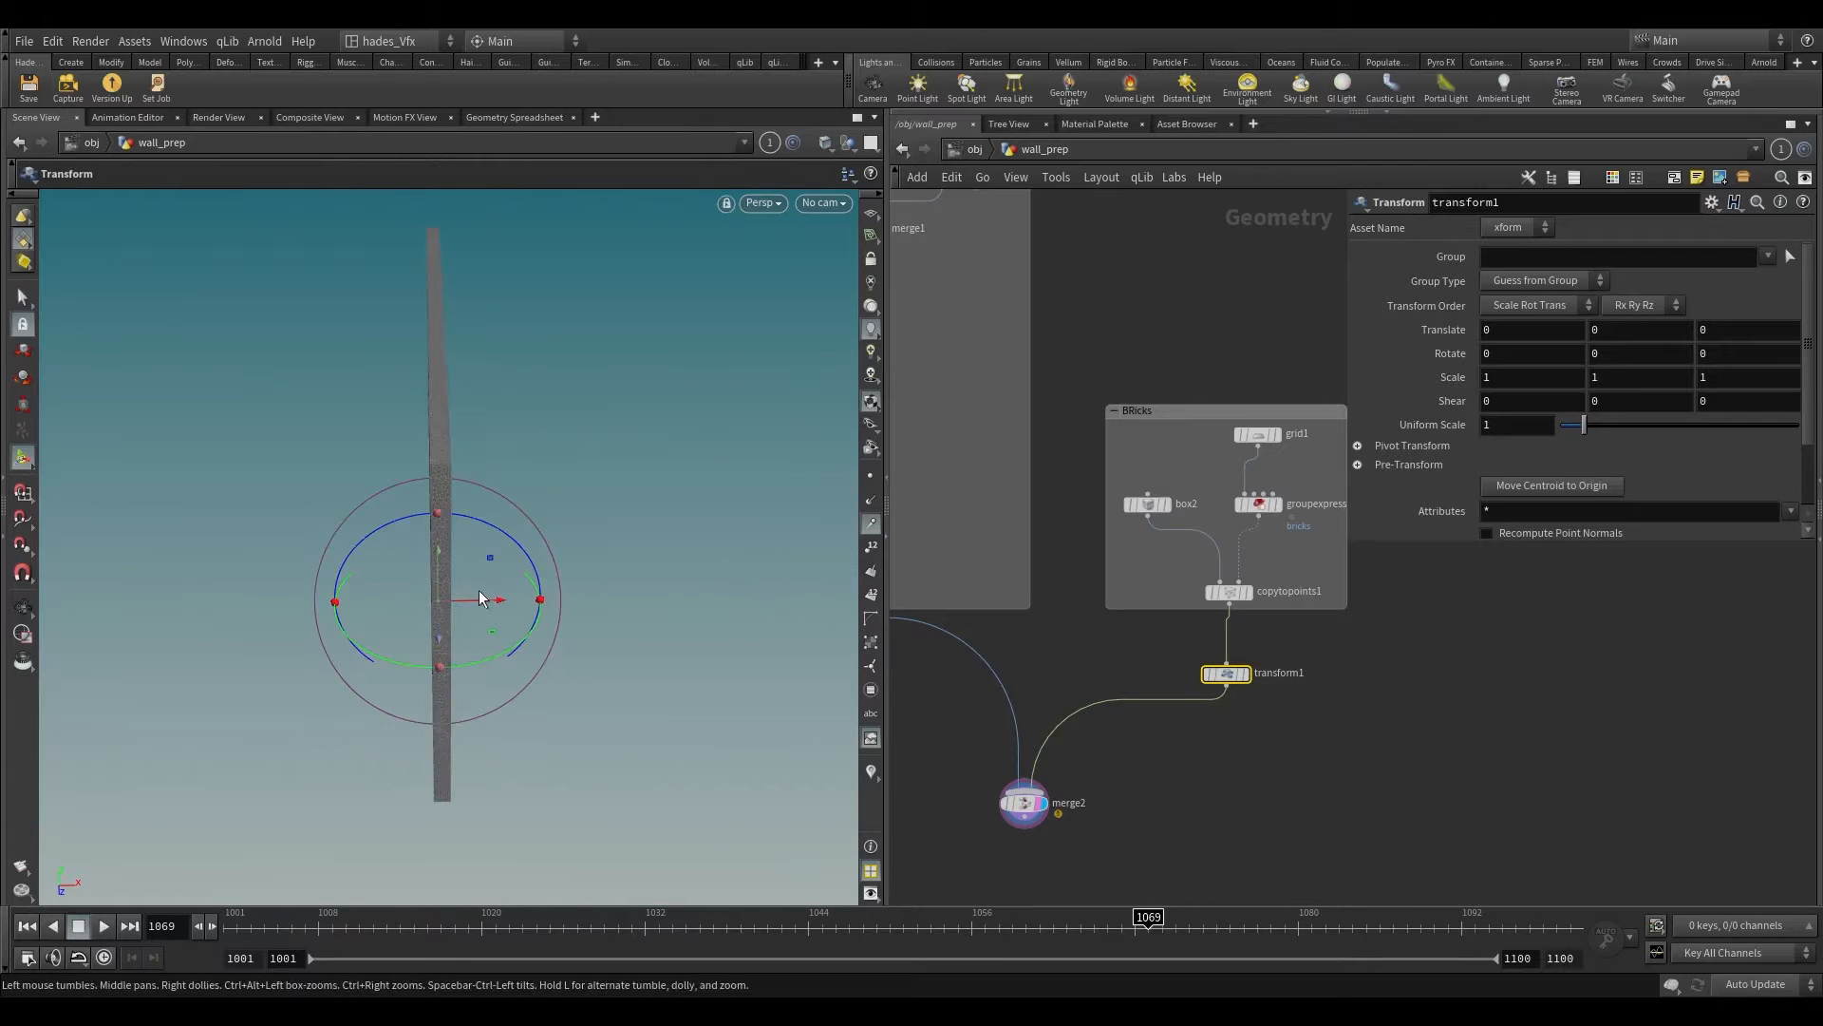
drag(481, 602, 470, 599)
alt+right_drag(437, 318, 459, 493)
alt+drag(459, 493, 465, 428)
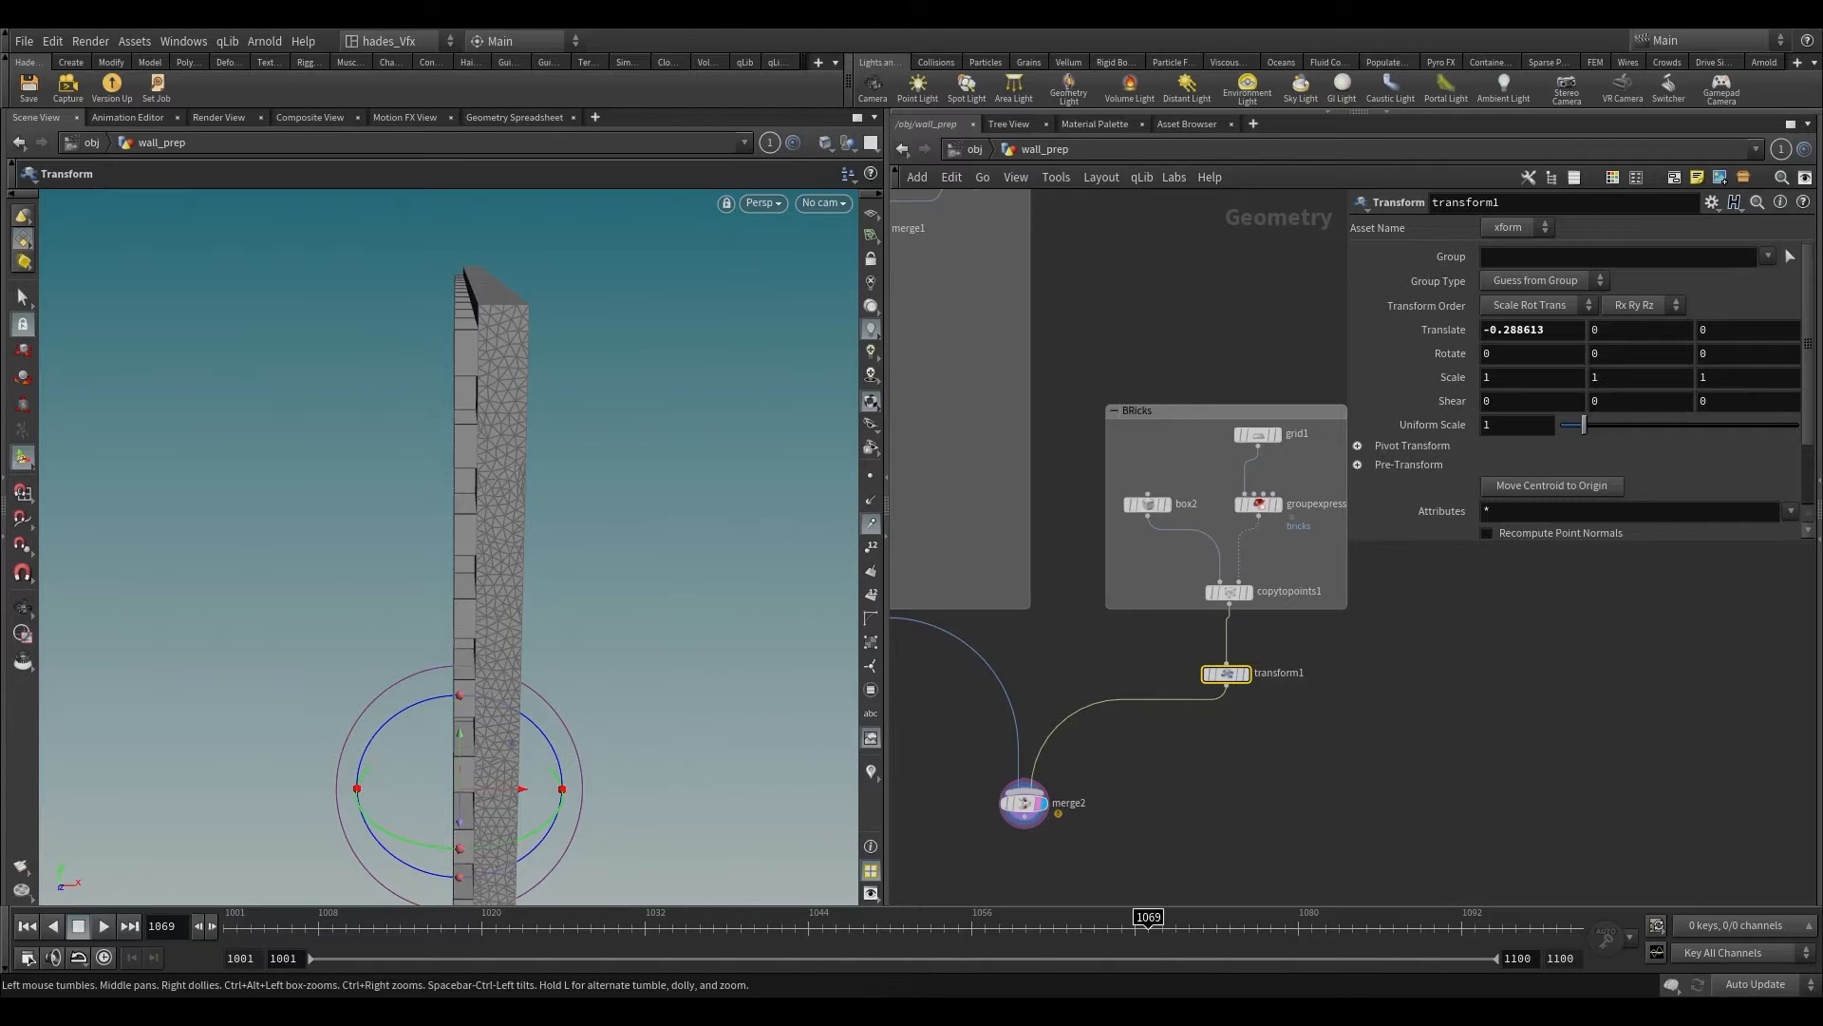
alt+drag(663, 429, 744, 436)
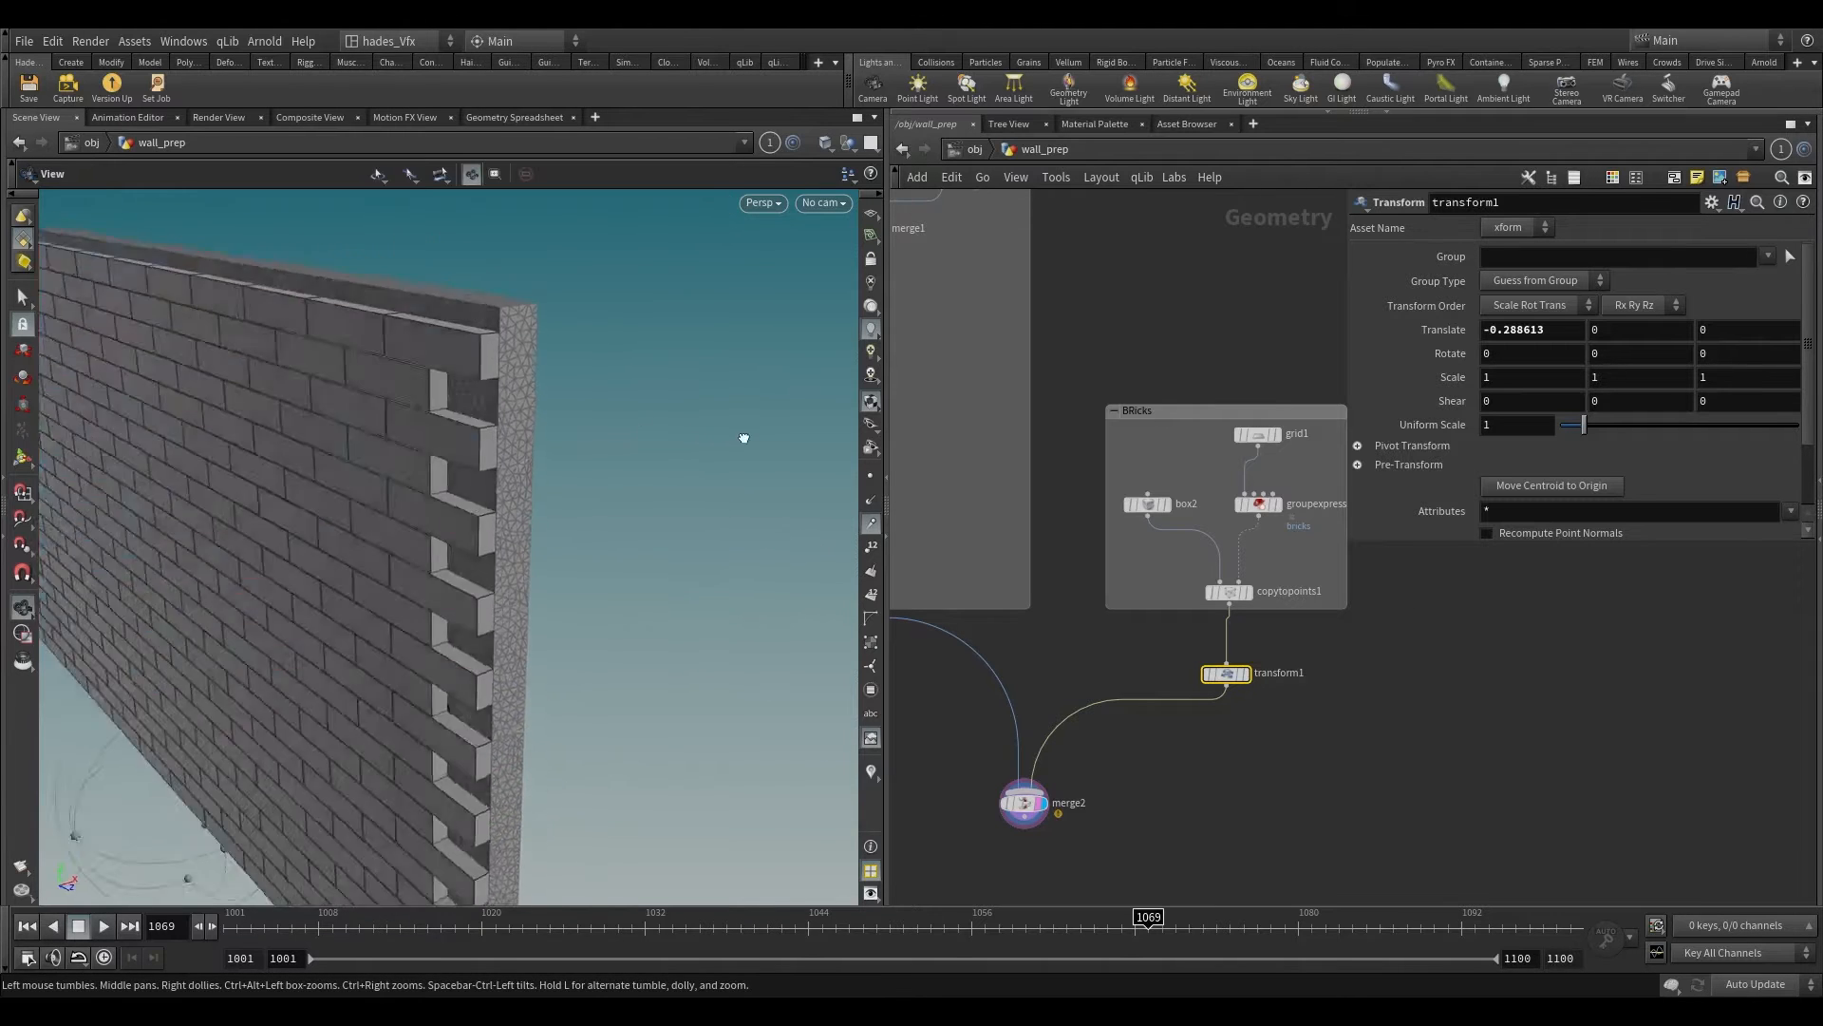
alt+right_drag(744, 436, 550, 647)
Step: Add a second Transform node fed by normal1, placed below the wall network box beside merge2
scroll(1210, 703, down, 2)
middle_drag(1210, 704, 1350, 604)
click(936, 629)
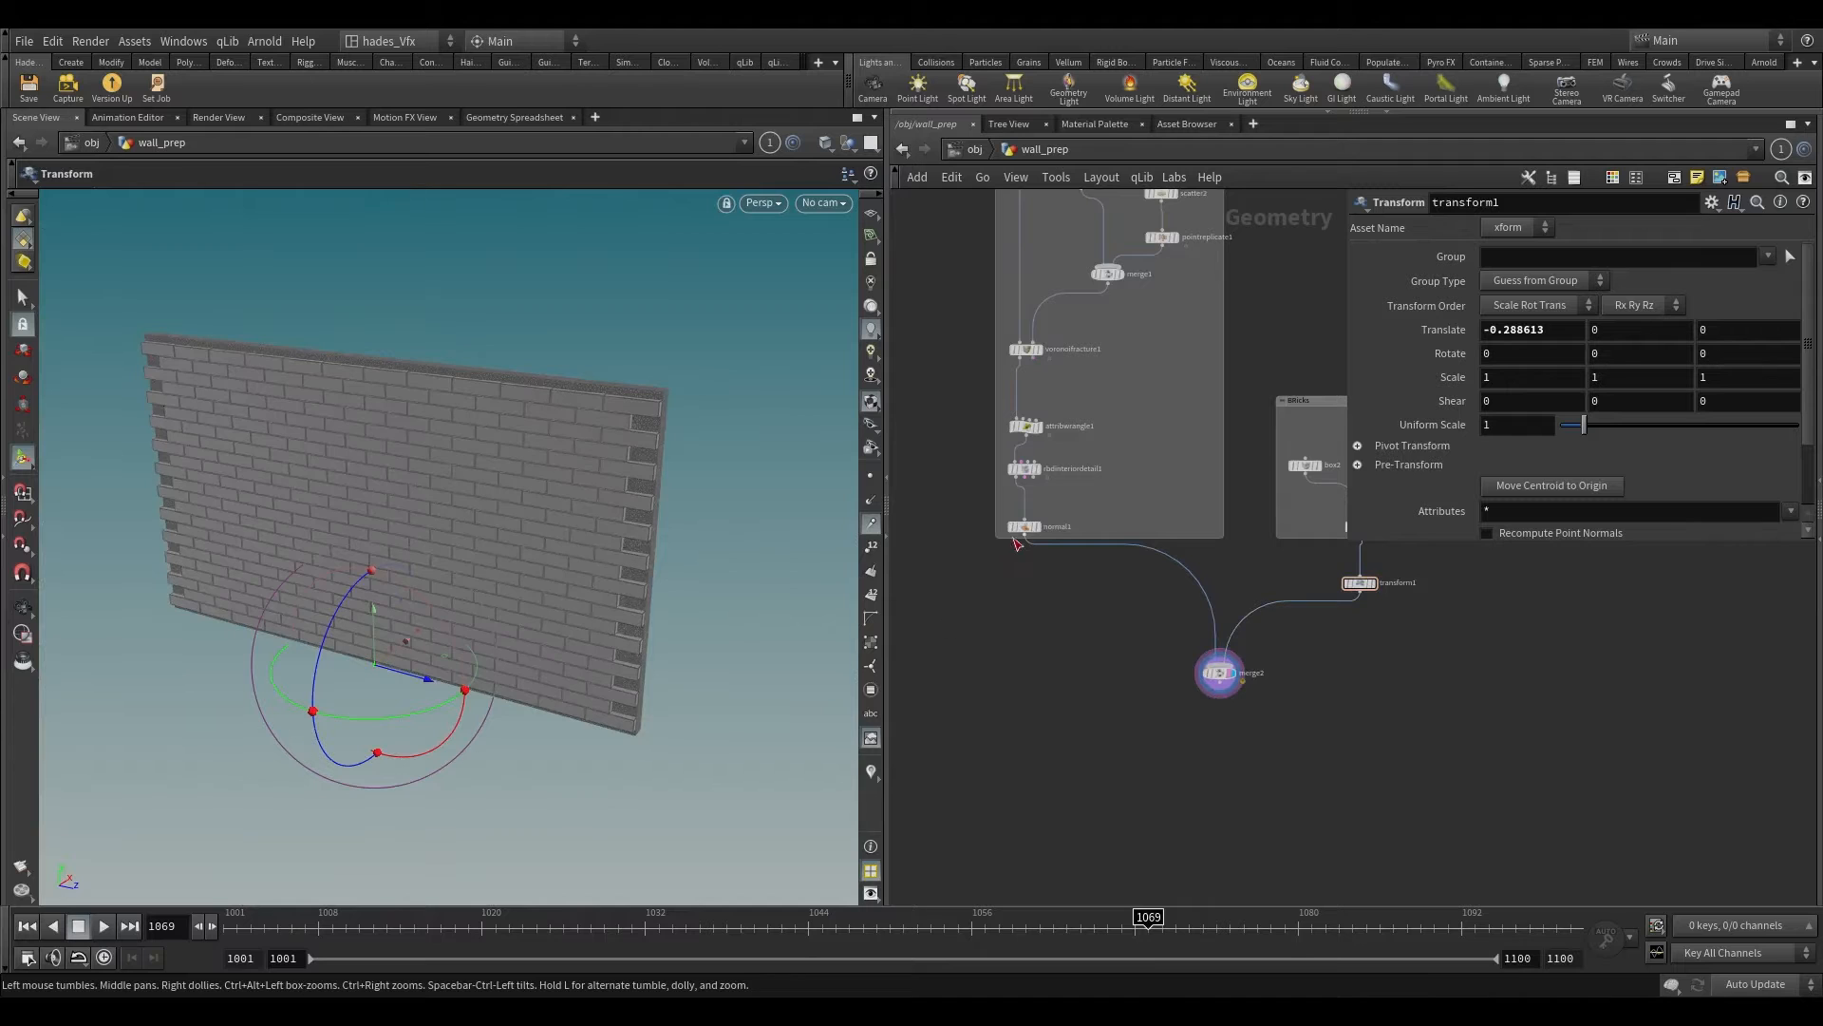
key(Tab)
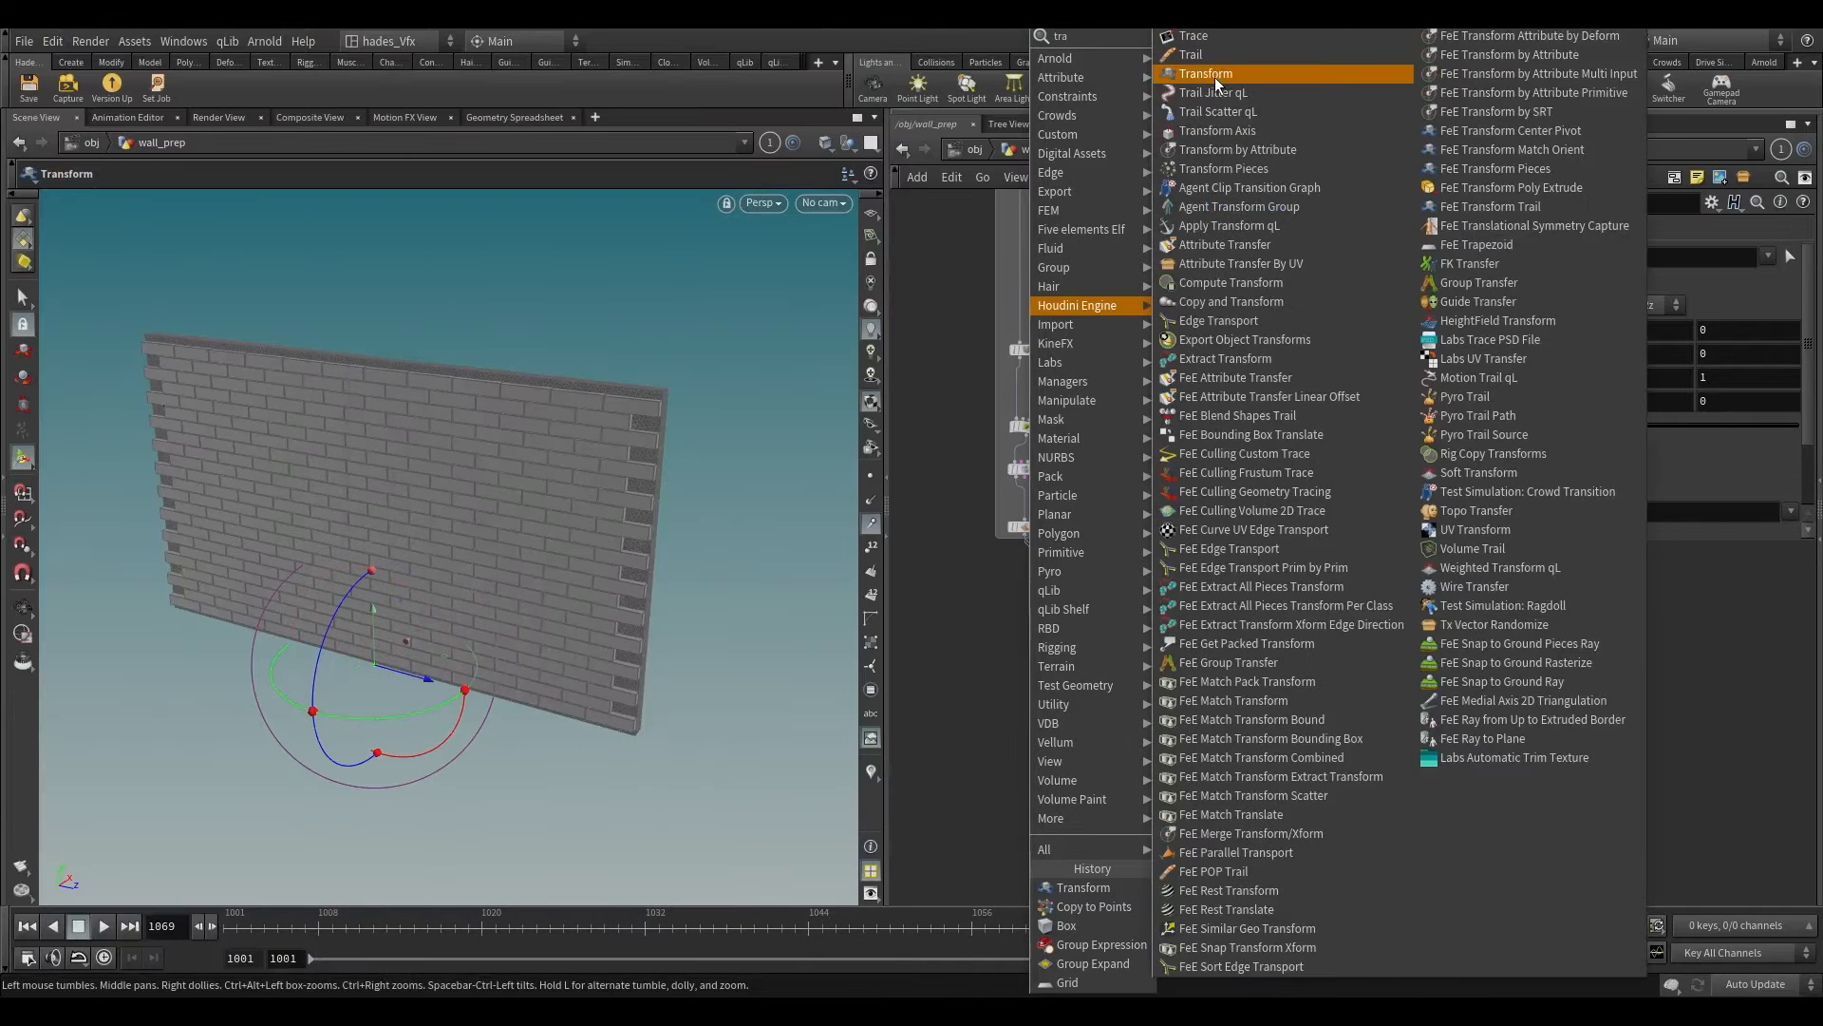
click(1215, 77)
scroll(1054, 696, up, 2)
drag(1020, 614, 1138, 678)
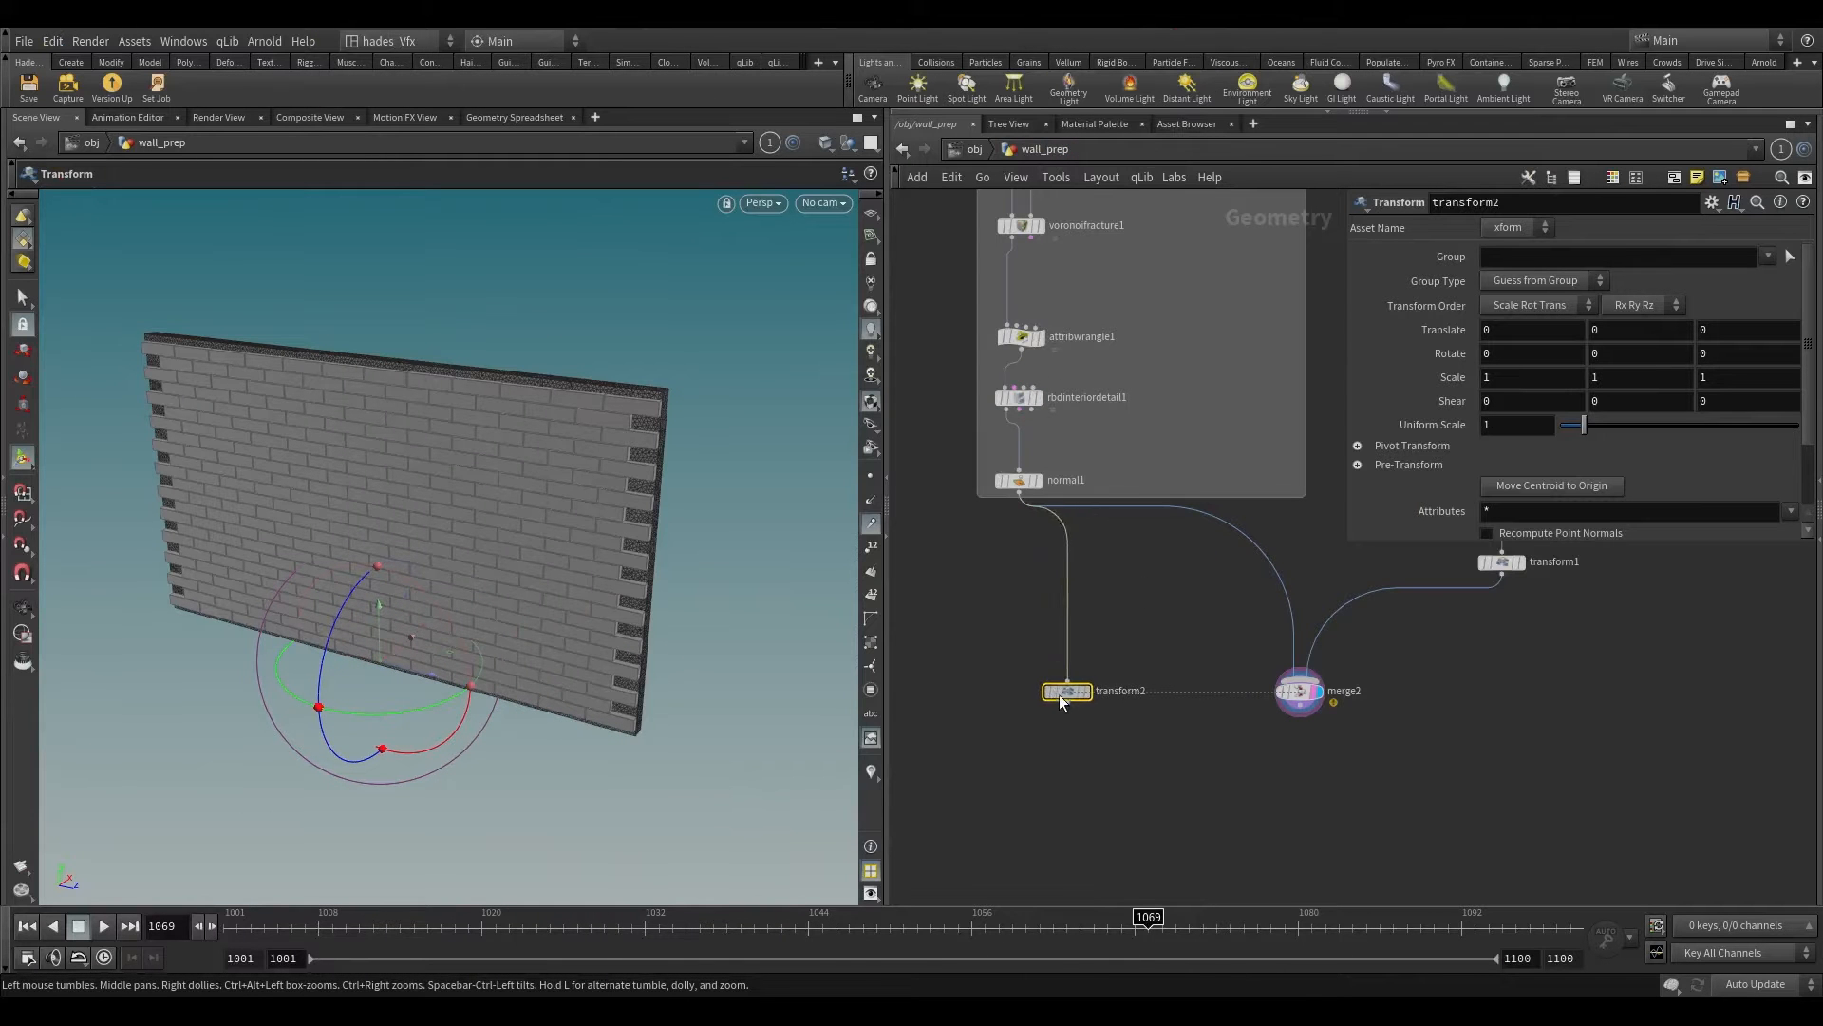
Step: Connect transform2 to merge2 and reorder the merge inputs so that transform2 comes first
click(1284, 701)
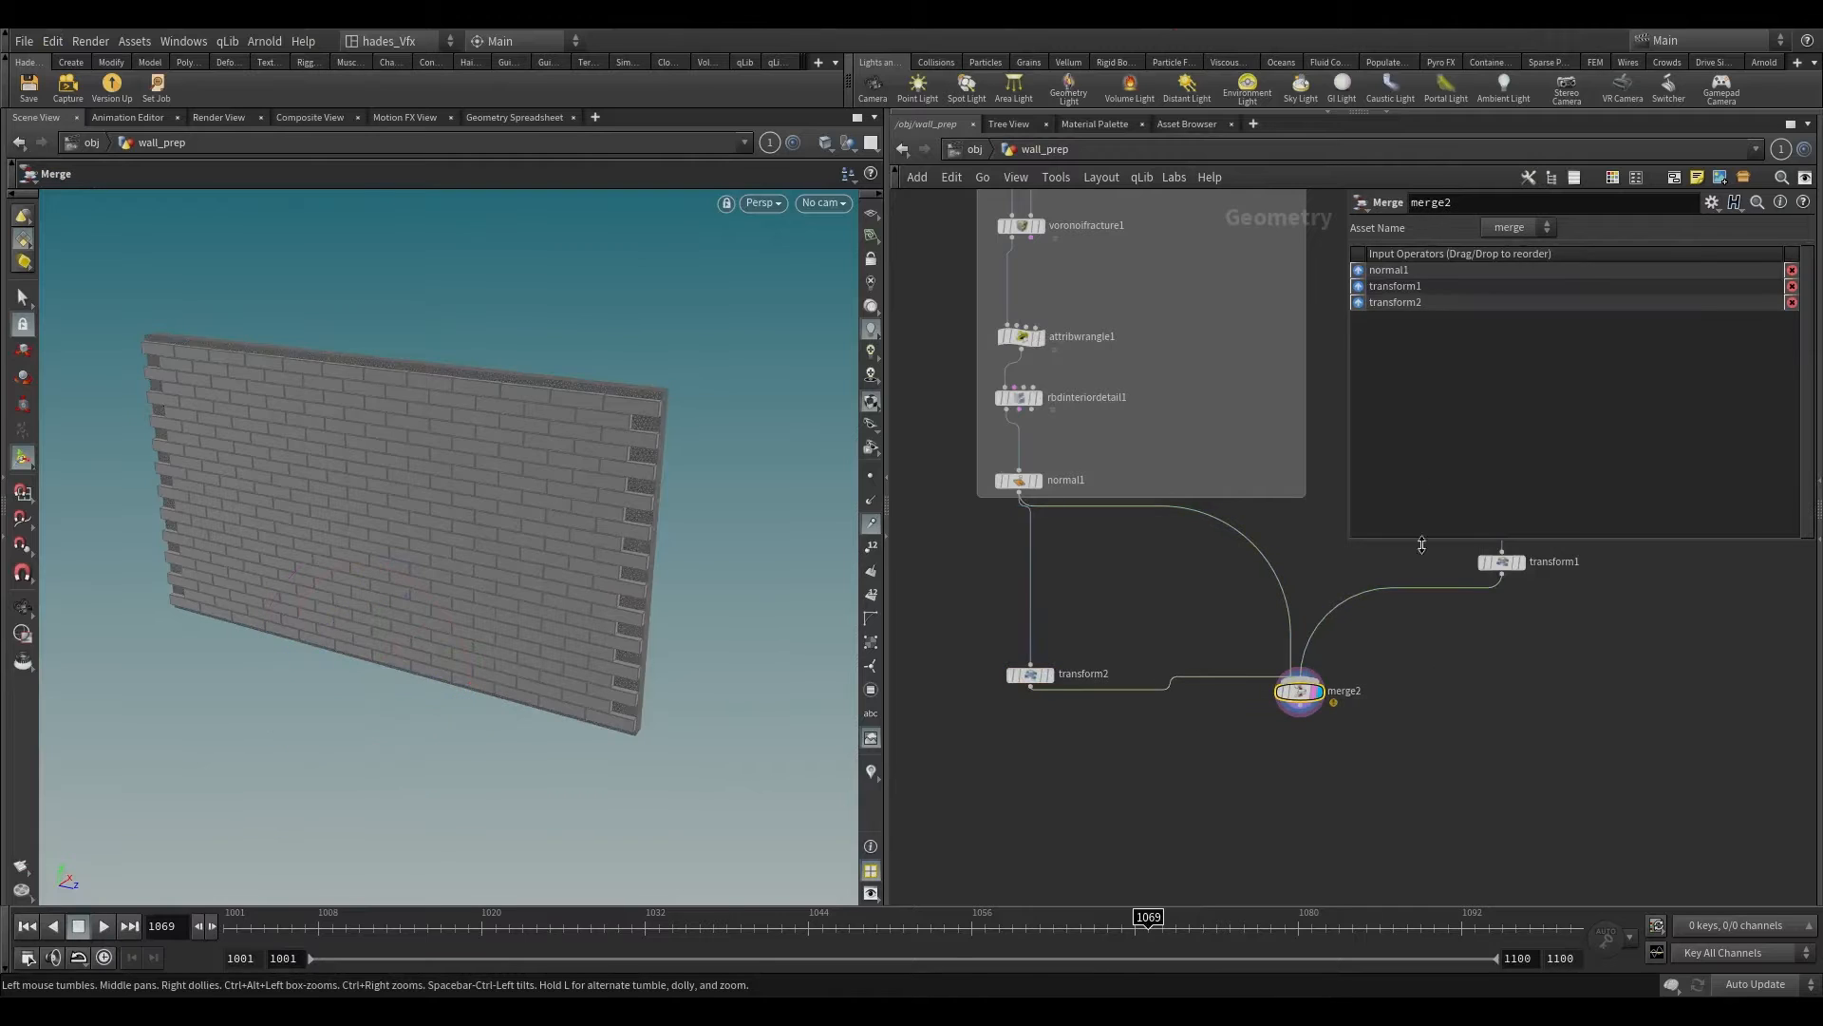
drag(1359, 302, 1363, 283)
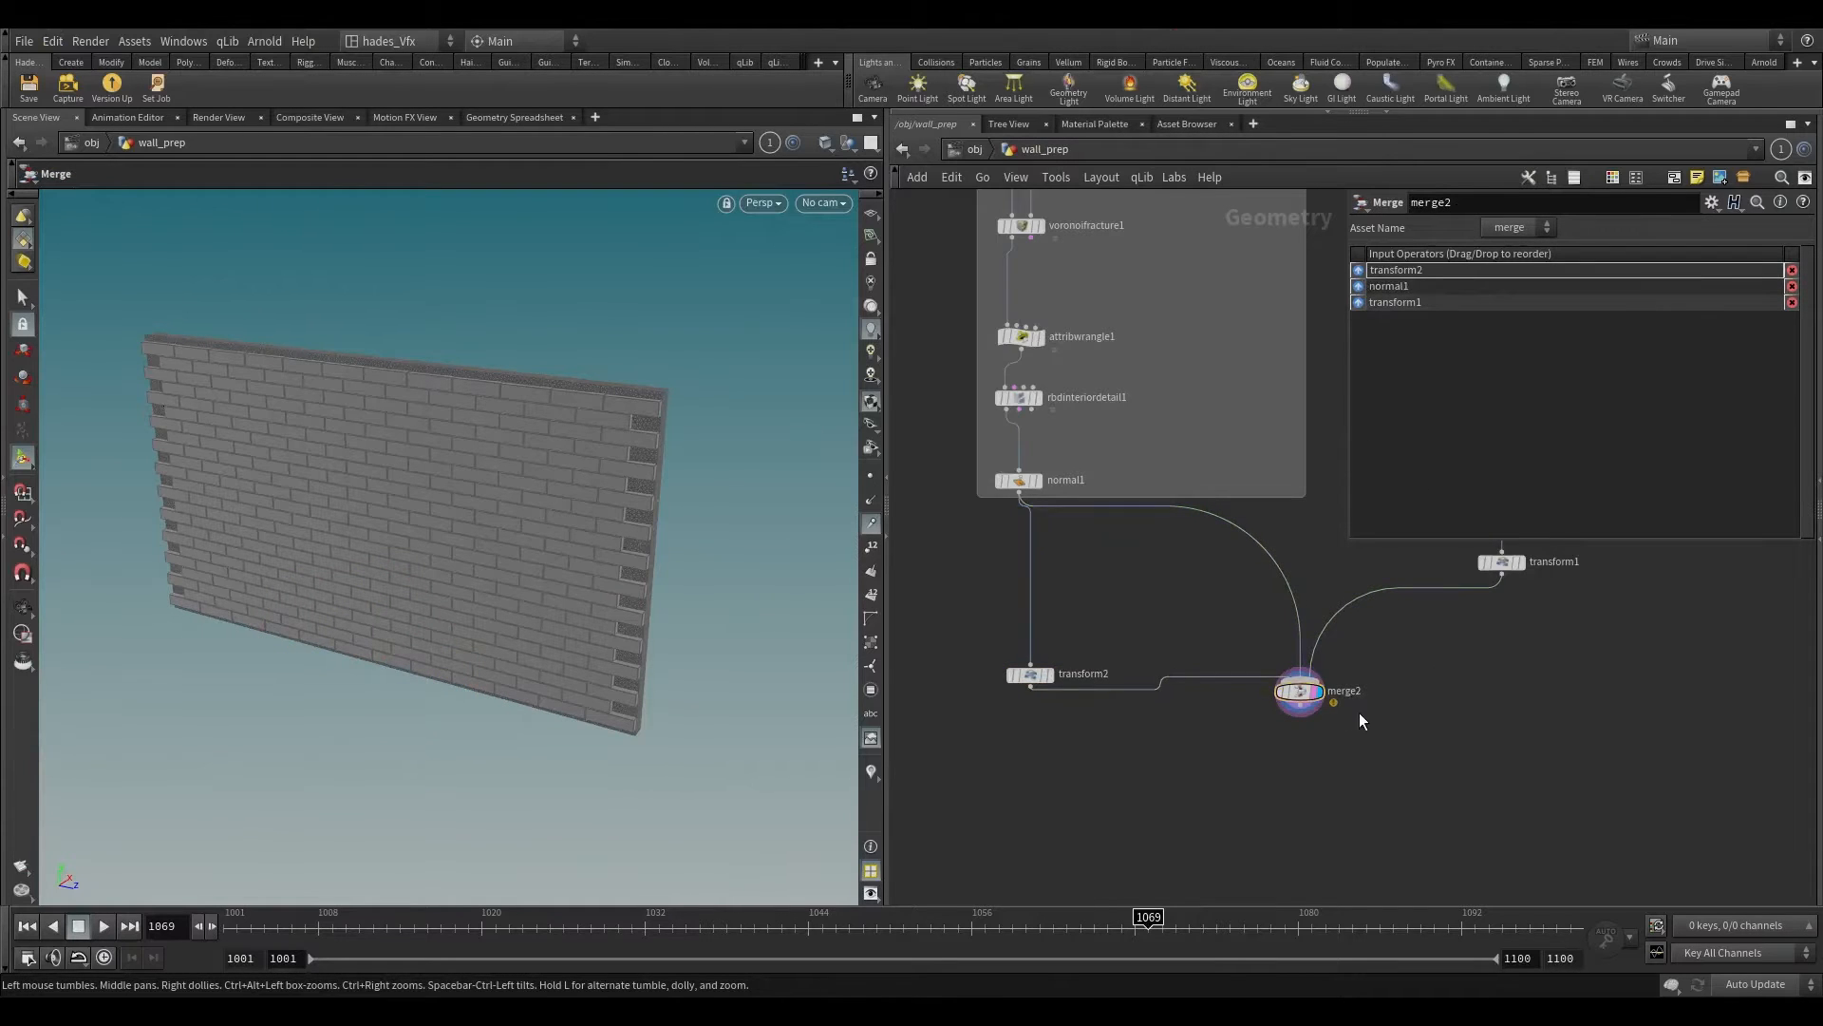
scroll(1317, 697, up, 2)
drag(1297, 692, 1297, 820)
Step: Shift the wall copy with transform2 to about -0.548 in X, onto the opposite side of the bricks
alt+drag(548, 482, 835, 579)
drag(969, 600, 853, 749)
middle_drag(900, 761, 1069, 659)
alt+drag(613, 655, 399, 533)
key(t)
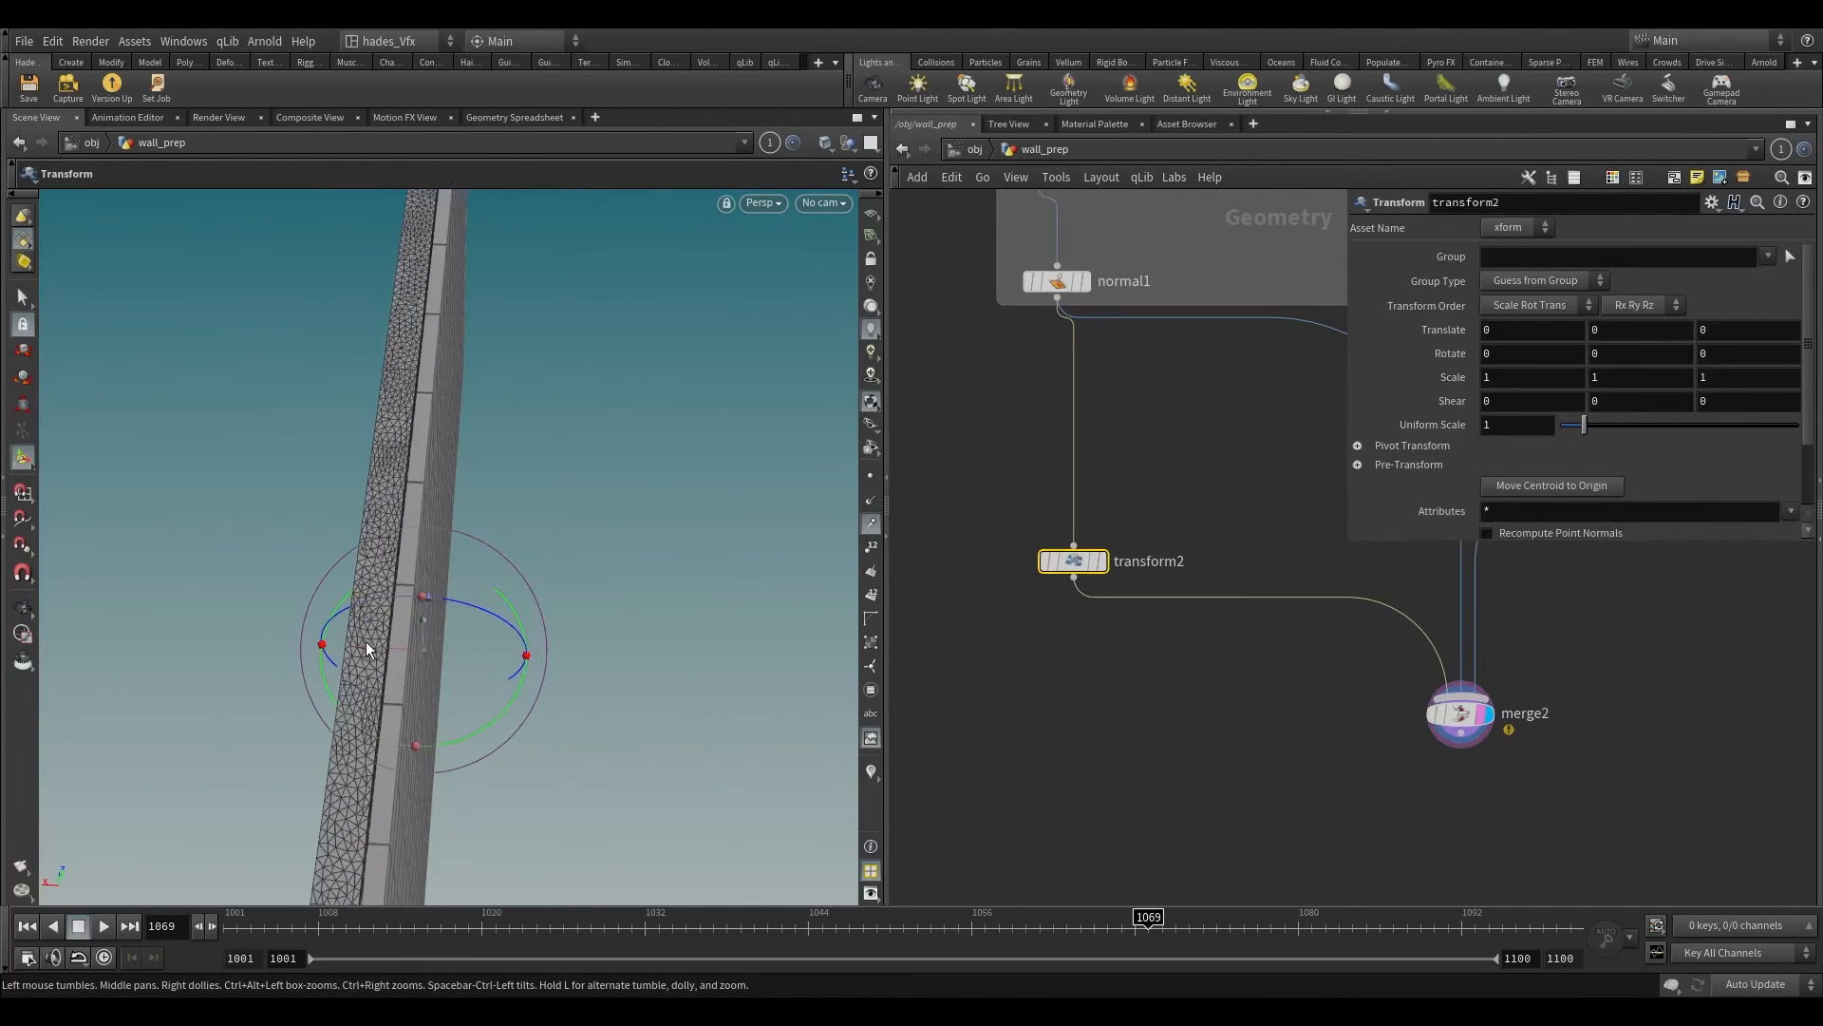
drag(382, 642, 409, 646)
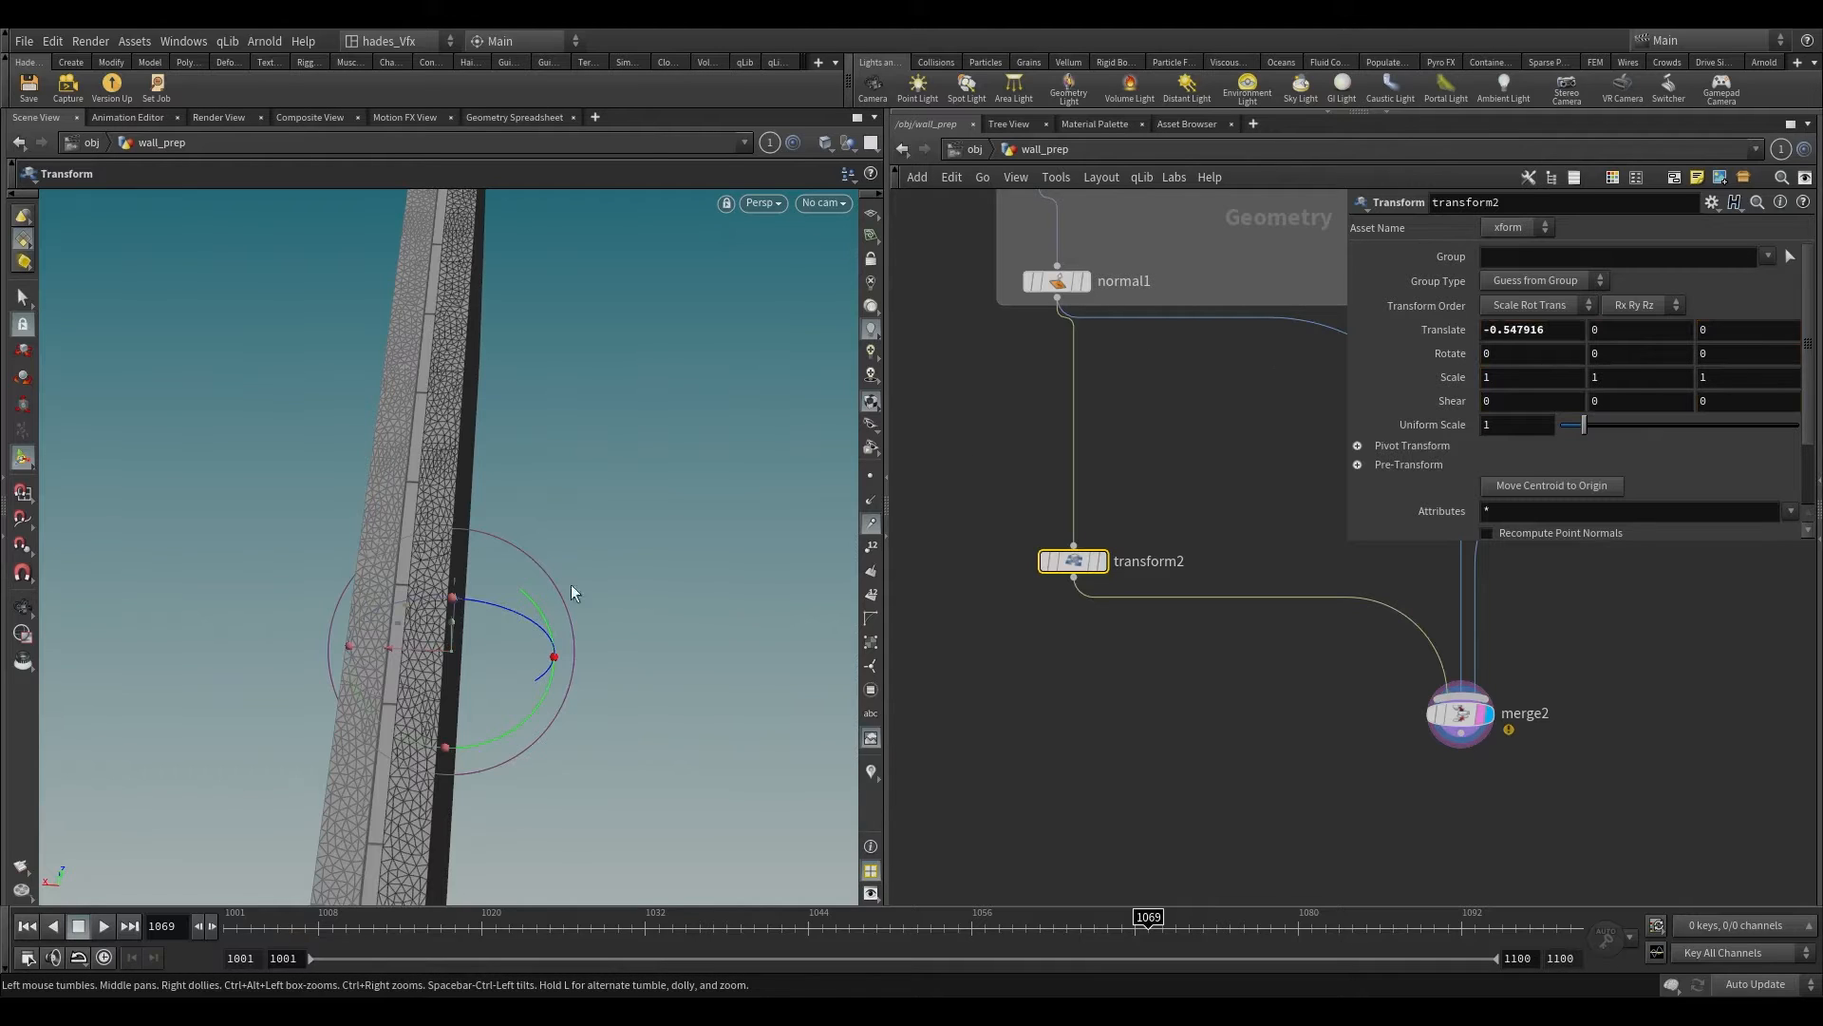
Step: Thin the wall copy by setting transform2's X scale to 0.37, and reposition it to about -0.378 in X
click(1489, 377)
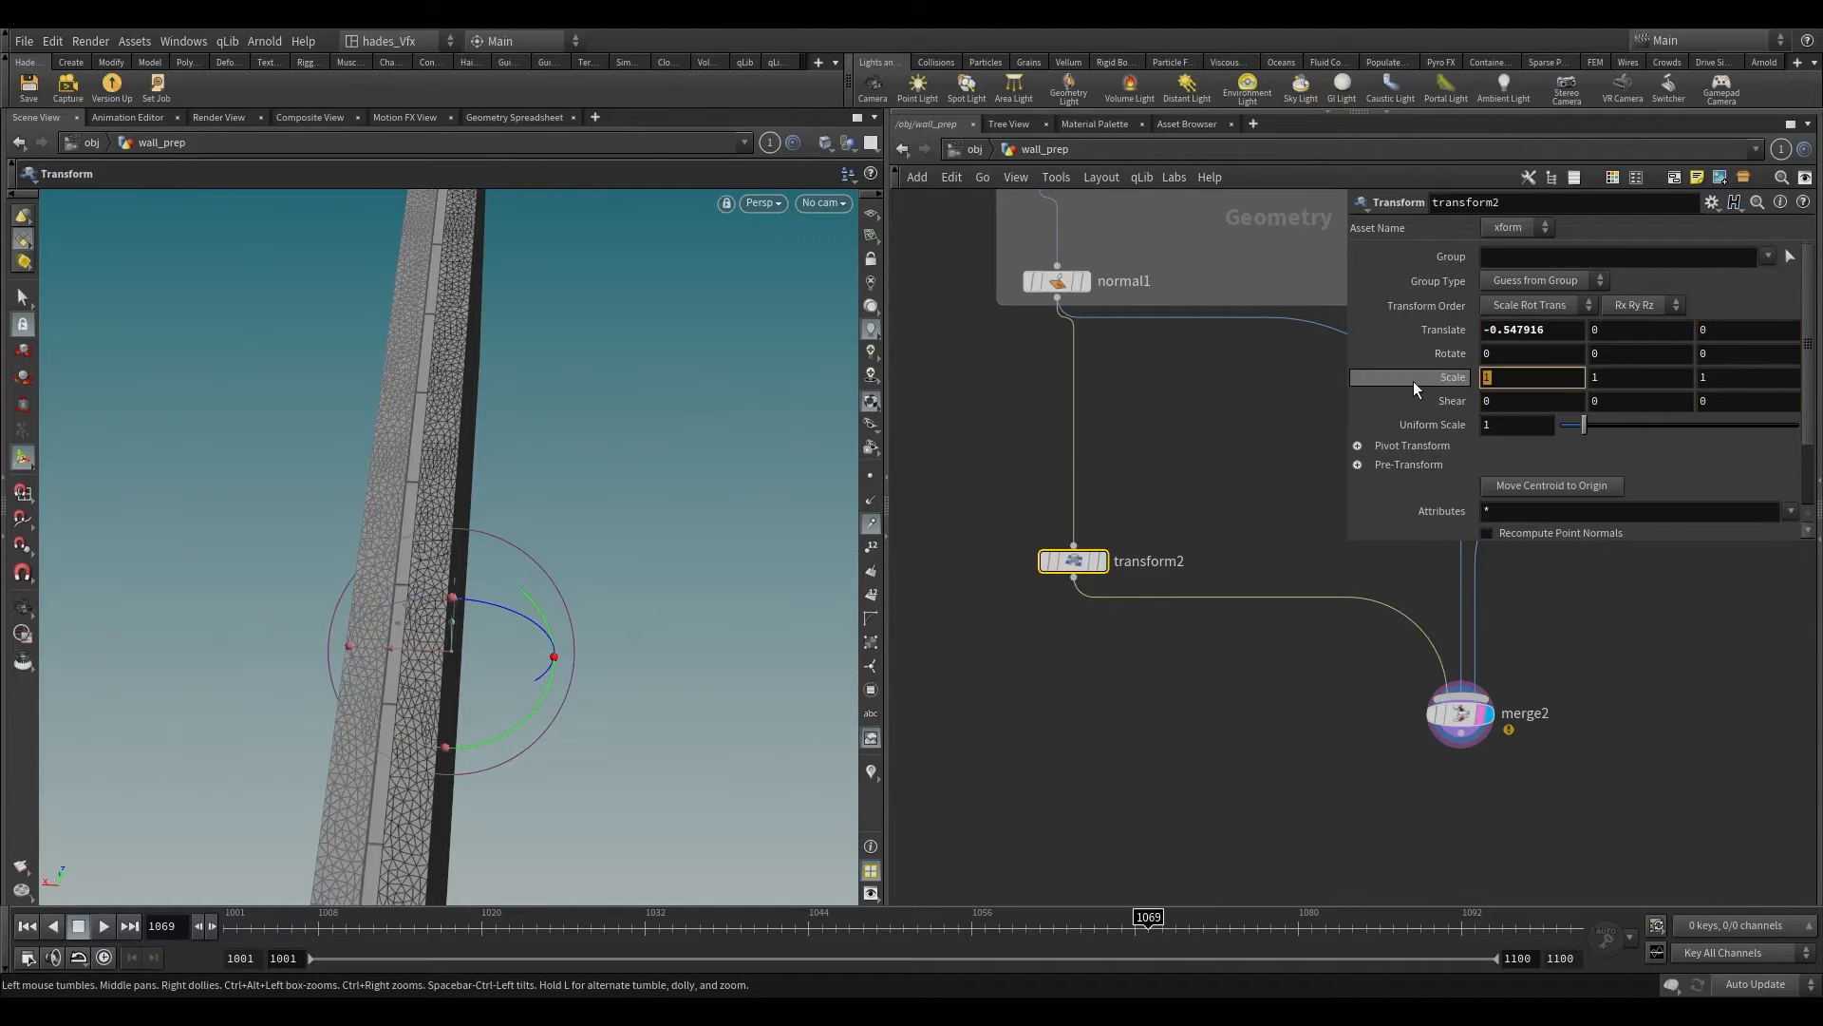
text(.37)
key(Return)
click(1177, 738)
alt+drag(307, 716, 367, 720)
scroll(375, 516, up, 8)
Step: Inspect the wall edge from top to base and shift the thin wall copy to about -0.468 in X
alt+middle_drag(359, 784, 338, 599)
scroll(338, 598, down, 8)
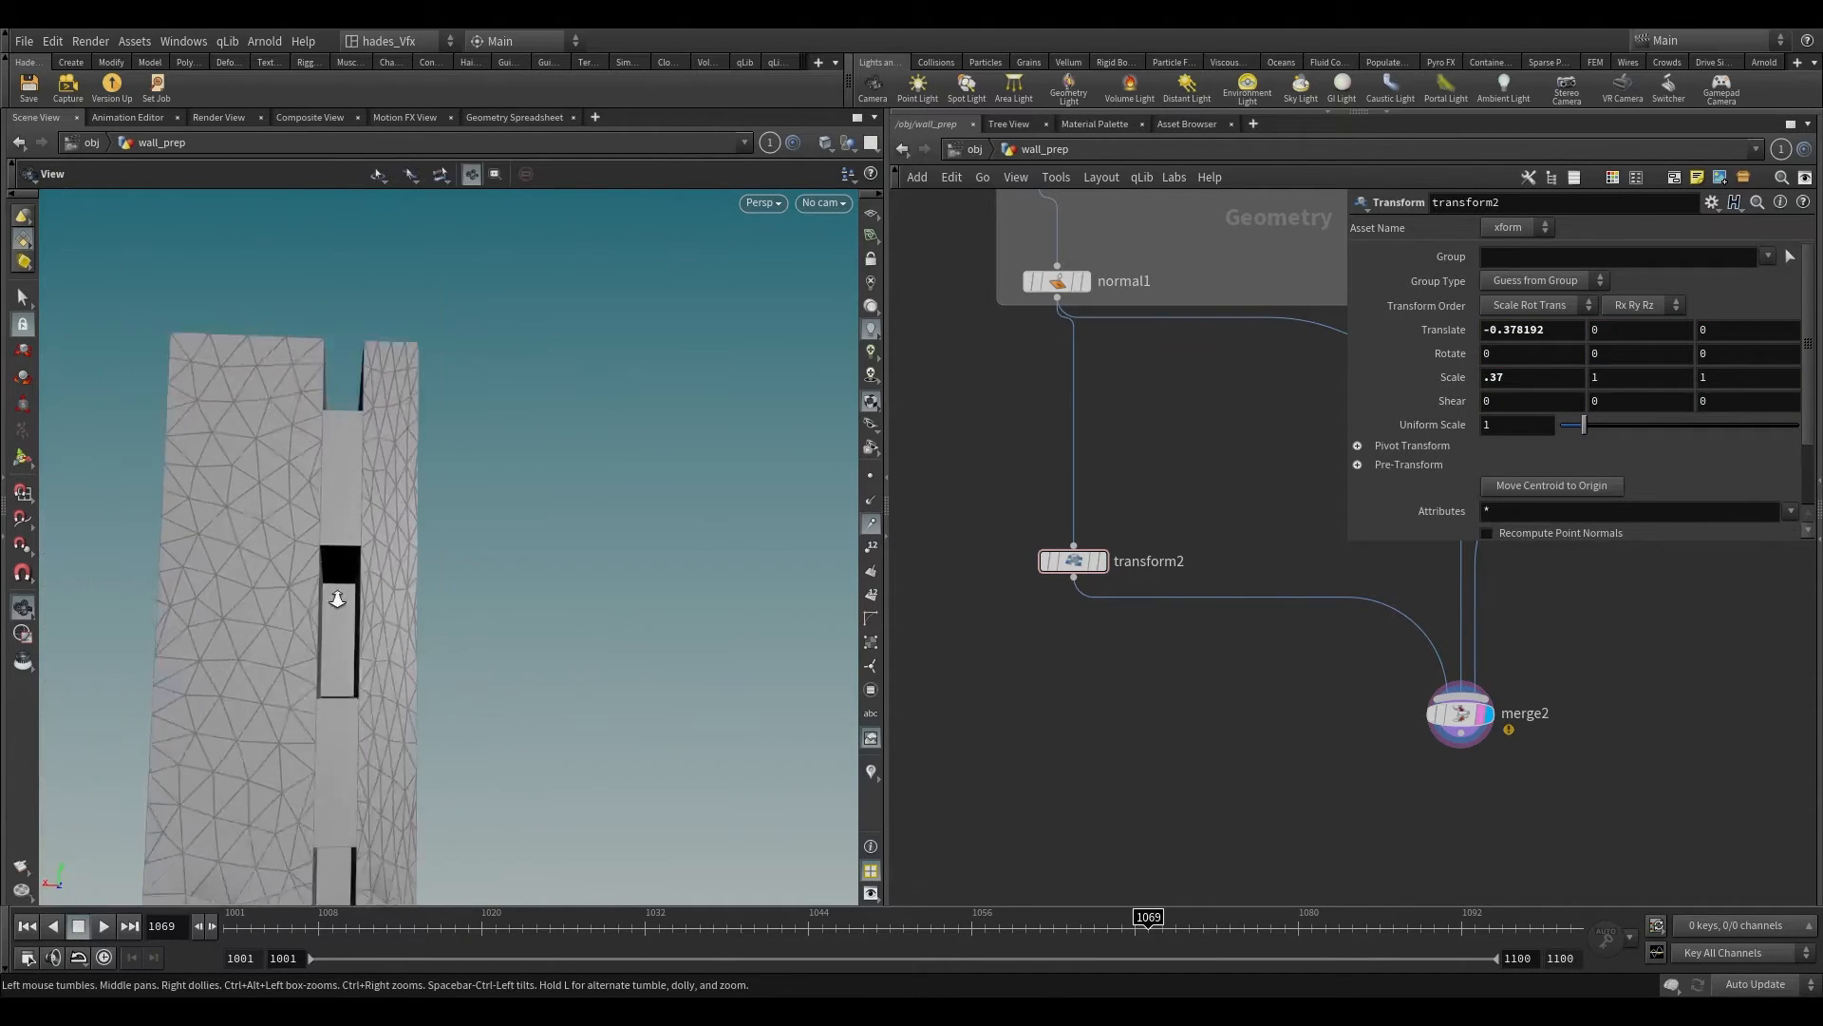
scroll(371, 725, down, 4)
alt+middle_drag(370, 725, 336, 536)
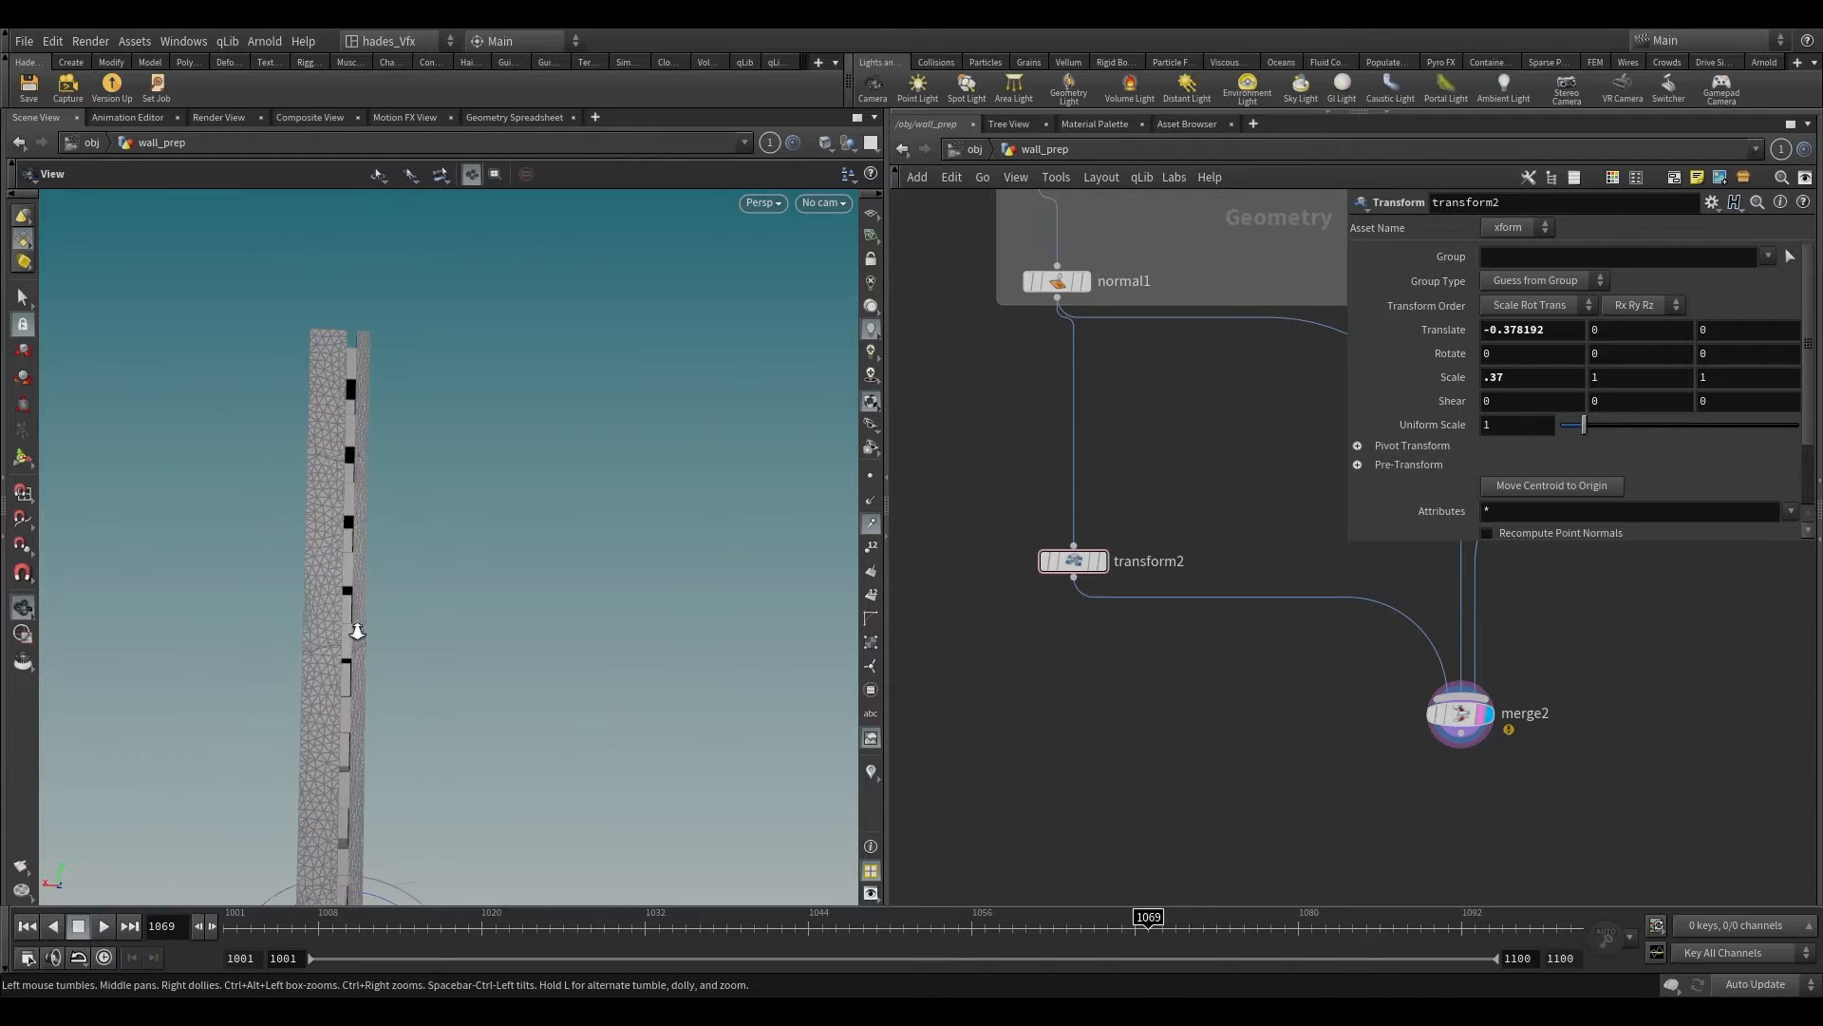
scroll(354, 631, down, 4)
alt+middle_drag(354, 631, 342, 513)
alt+middle_drag(357, 825, 357, 564)
scroll(358, 725, up, 10)
scroll(357, 564, up, 4)
scroll(357, 564, up, 4)
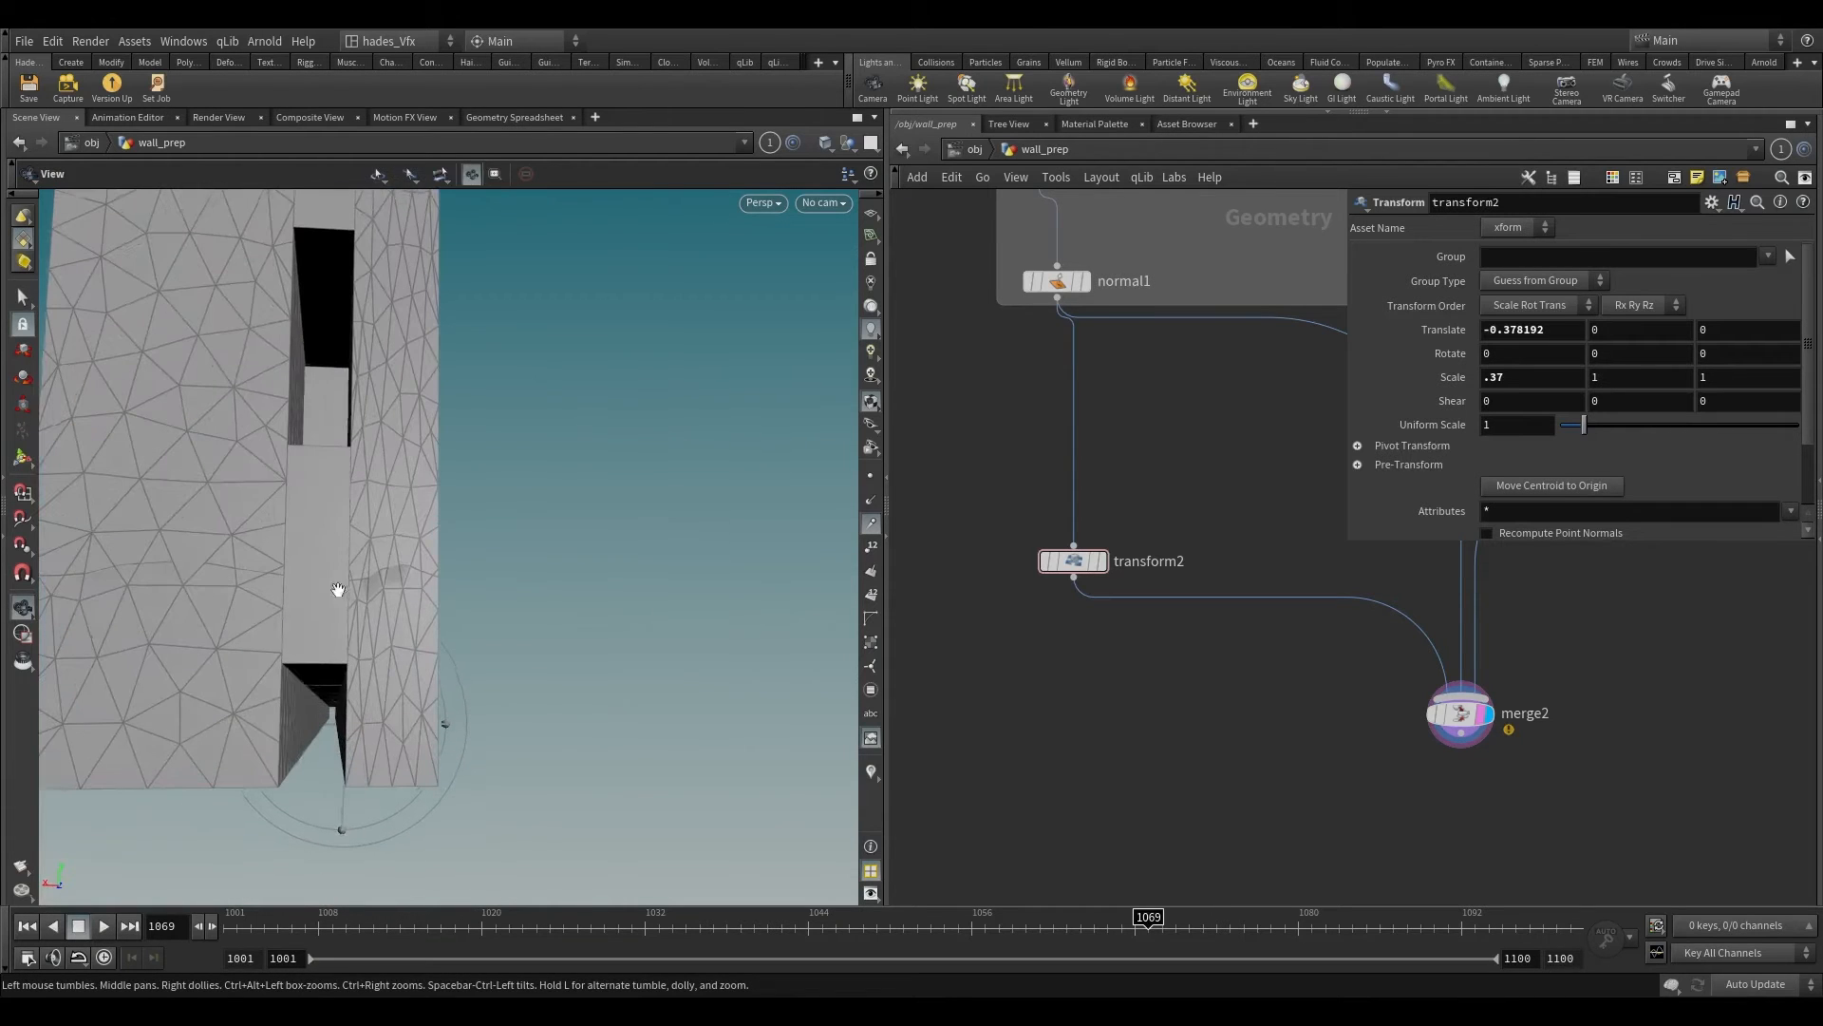
alt+drag(304, 716, 311, 635)
key(Escape)
drag(311, 636, 315, 699)
alt+right_drag(315, 699, 415, 491)
scroll(1234, 746, down, 1)
middle_drag(1249, 748, 1142, 524)
middle_drag(1467, 552, 1221, 695)
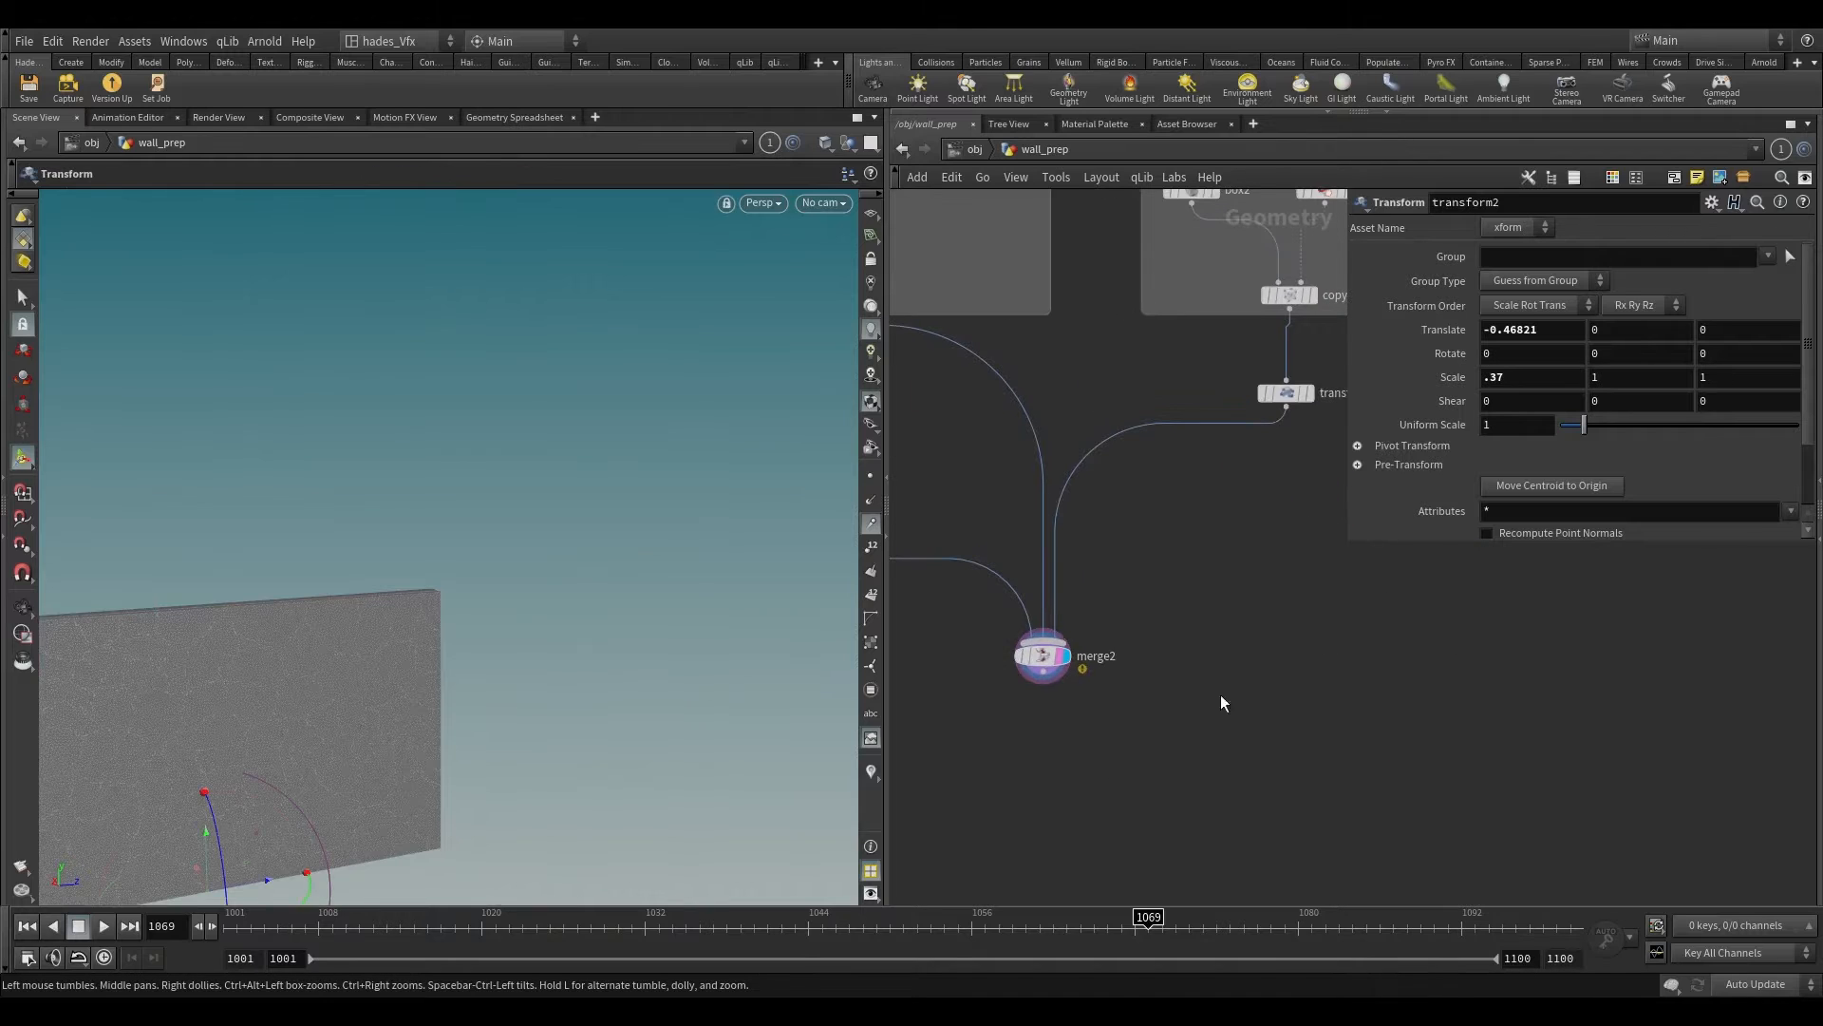
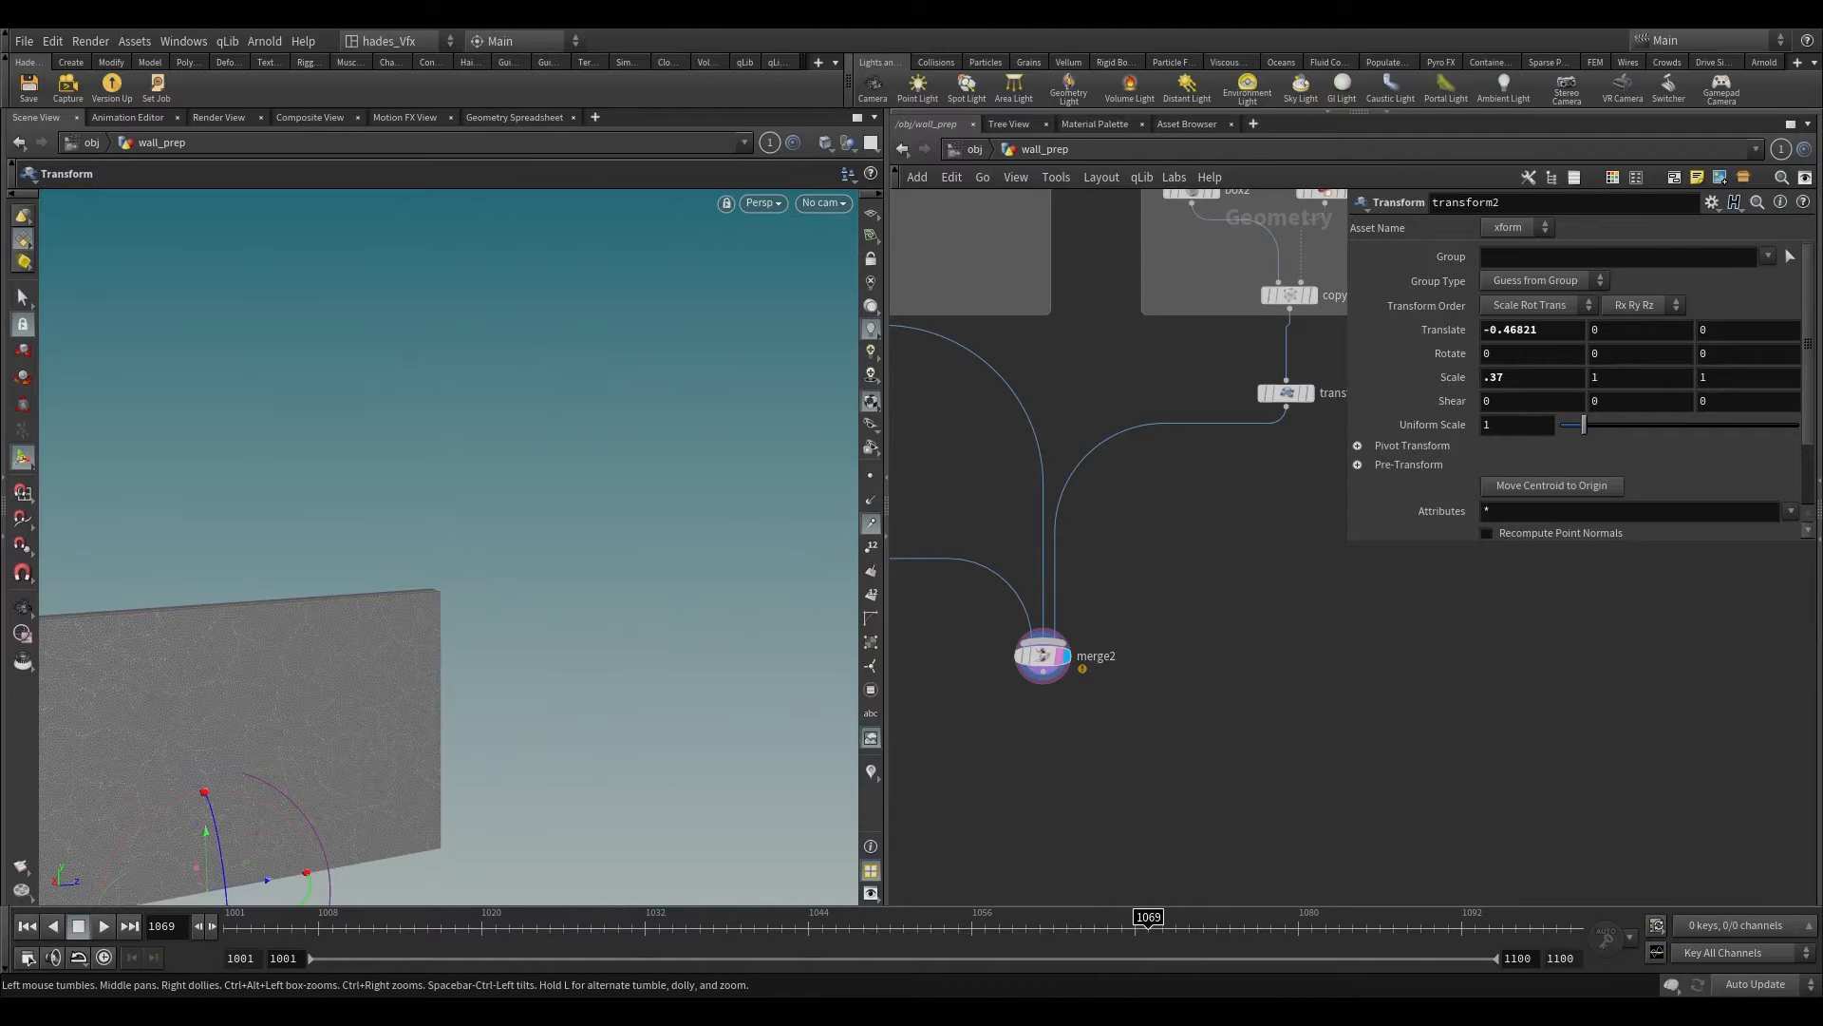
Step: Rearrange the brick nodes and move merge2 further down to free space below transform1
scroll(1211, 720, down, 4)
click(1108, 538)
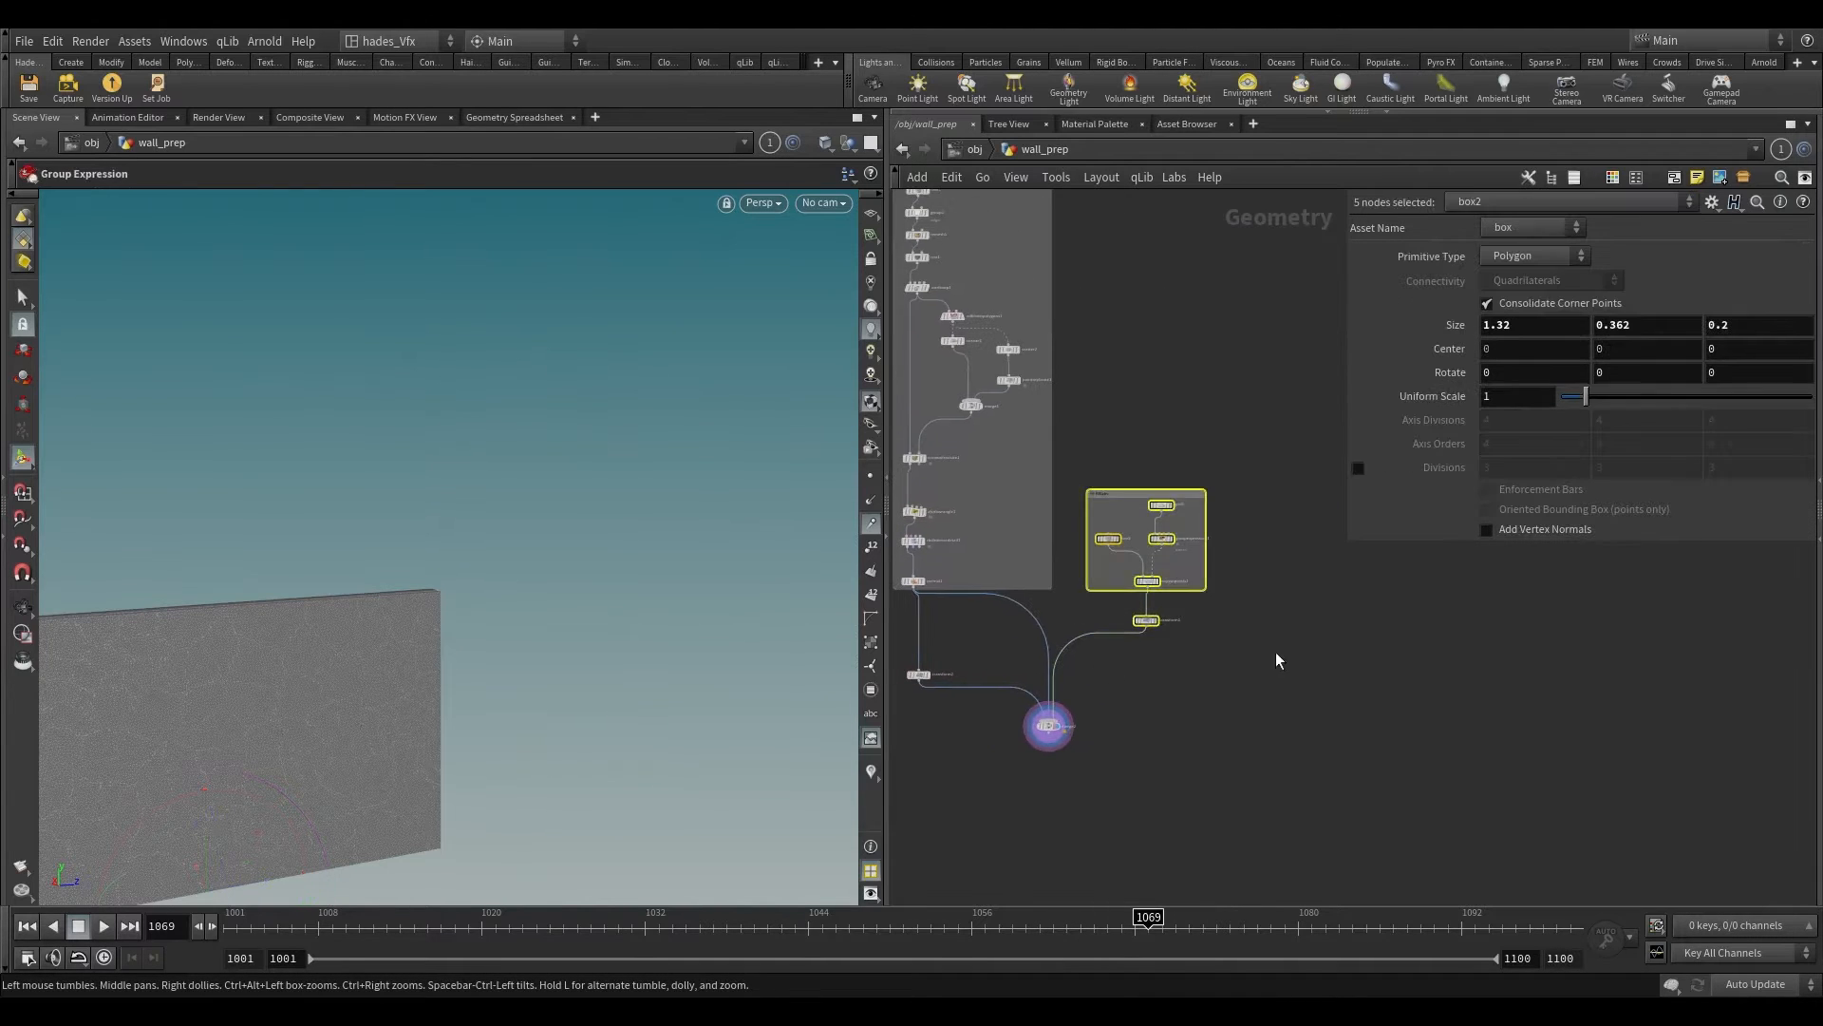
drag(1050, 730, 1022, 872)
scroll(1161, 641, up, 3)
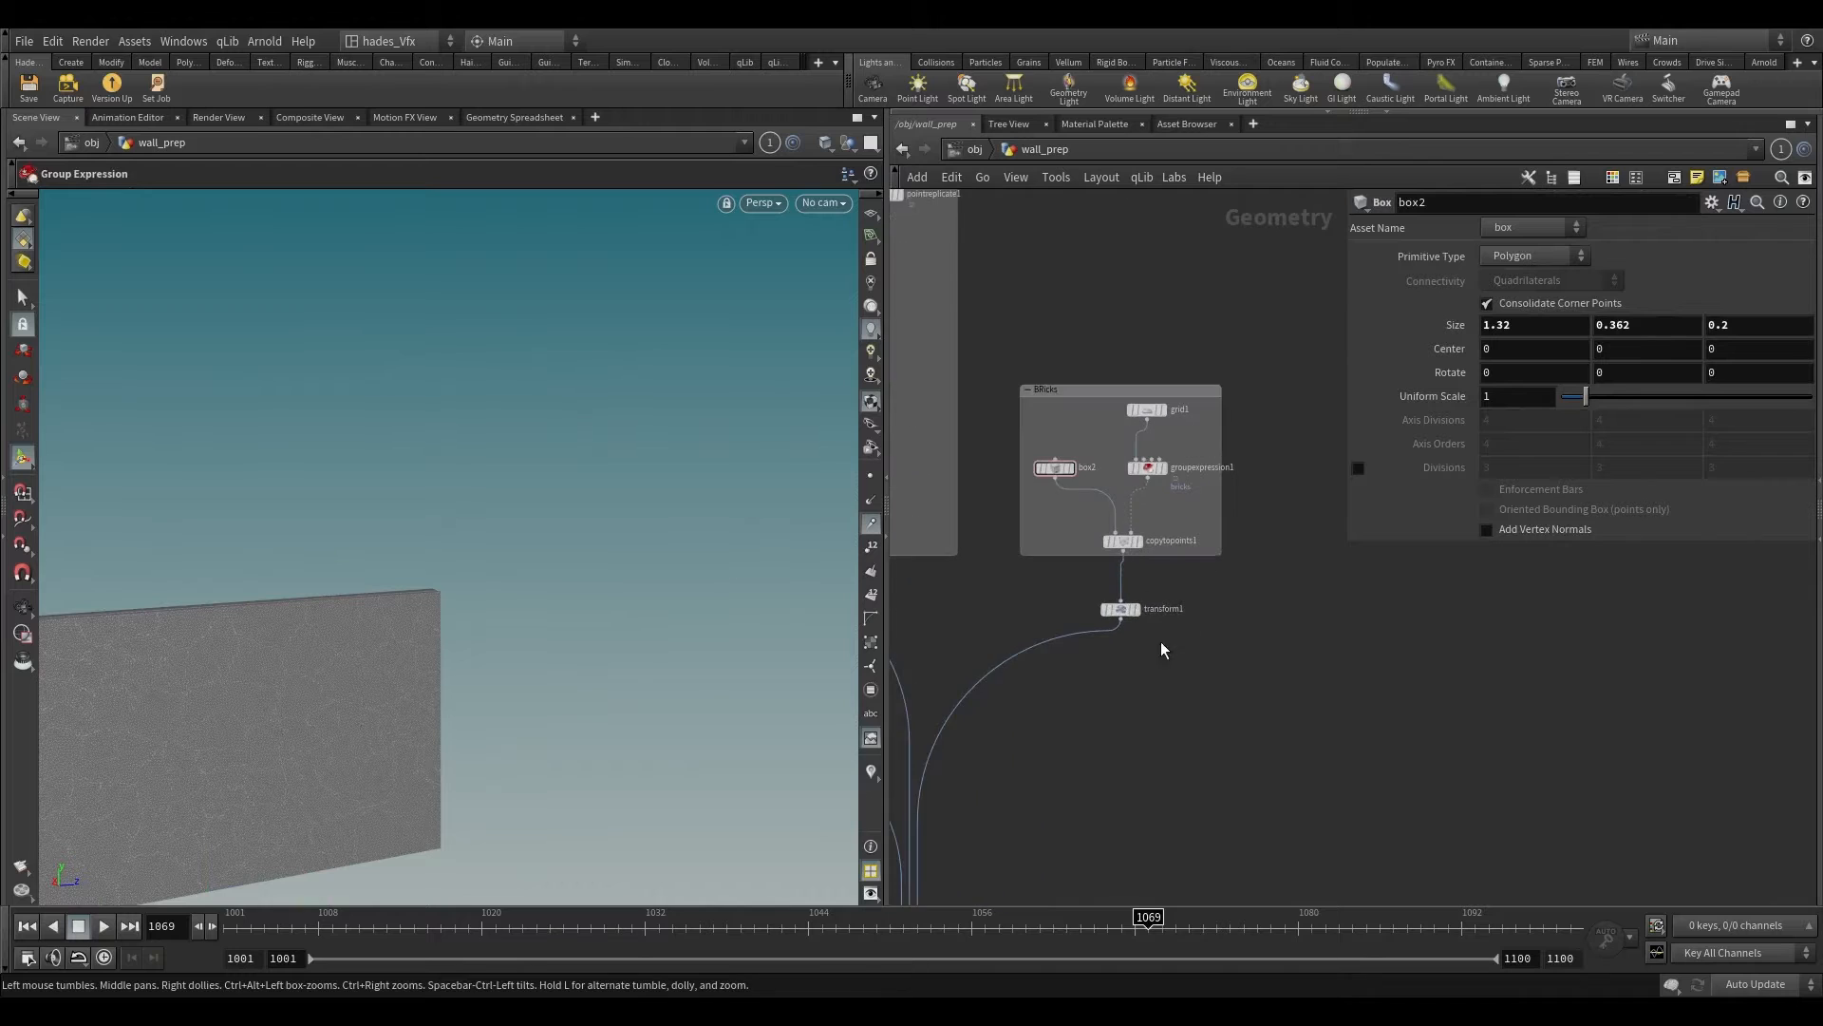
Step: Add an IsoOffset node fed by transform1, display it, and set its Uniform Sampling Divs to 50
key(Tab)
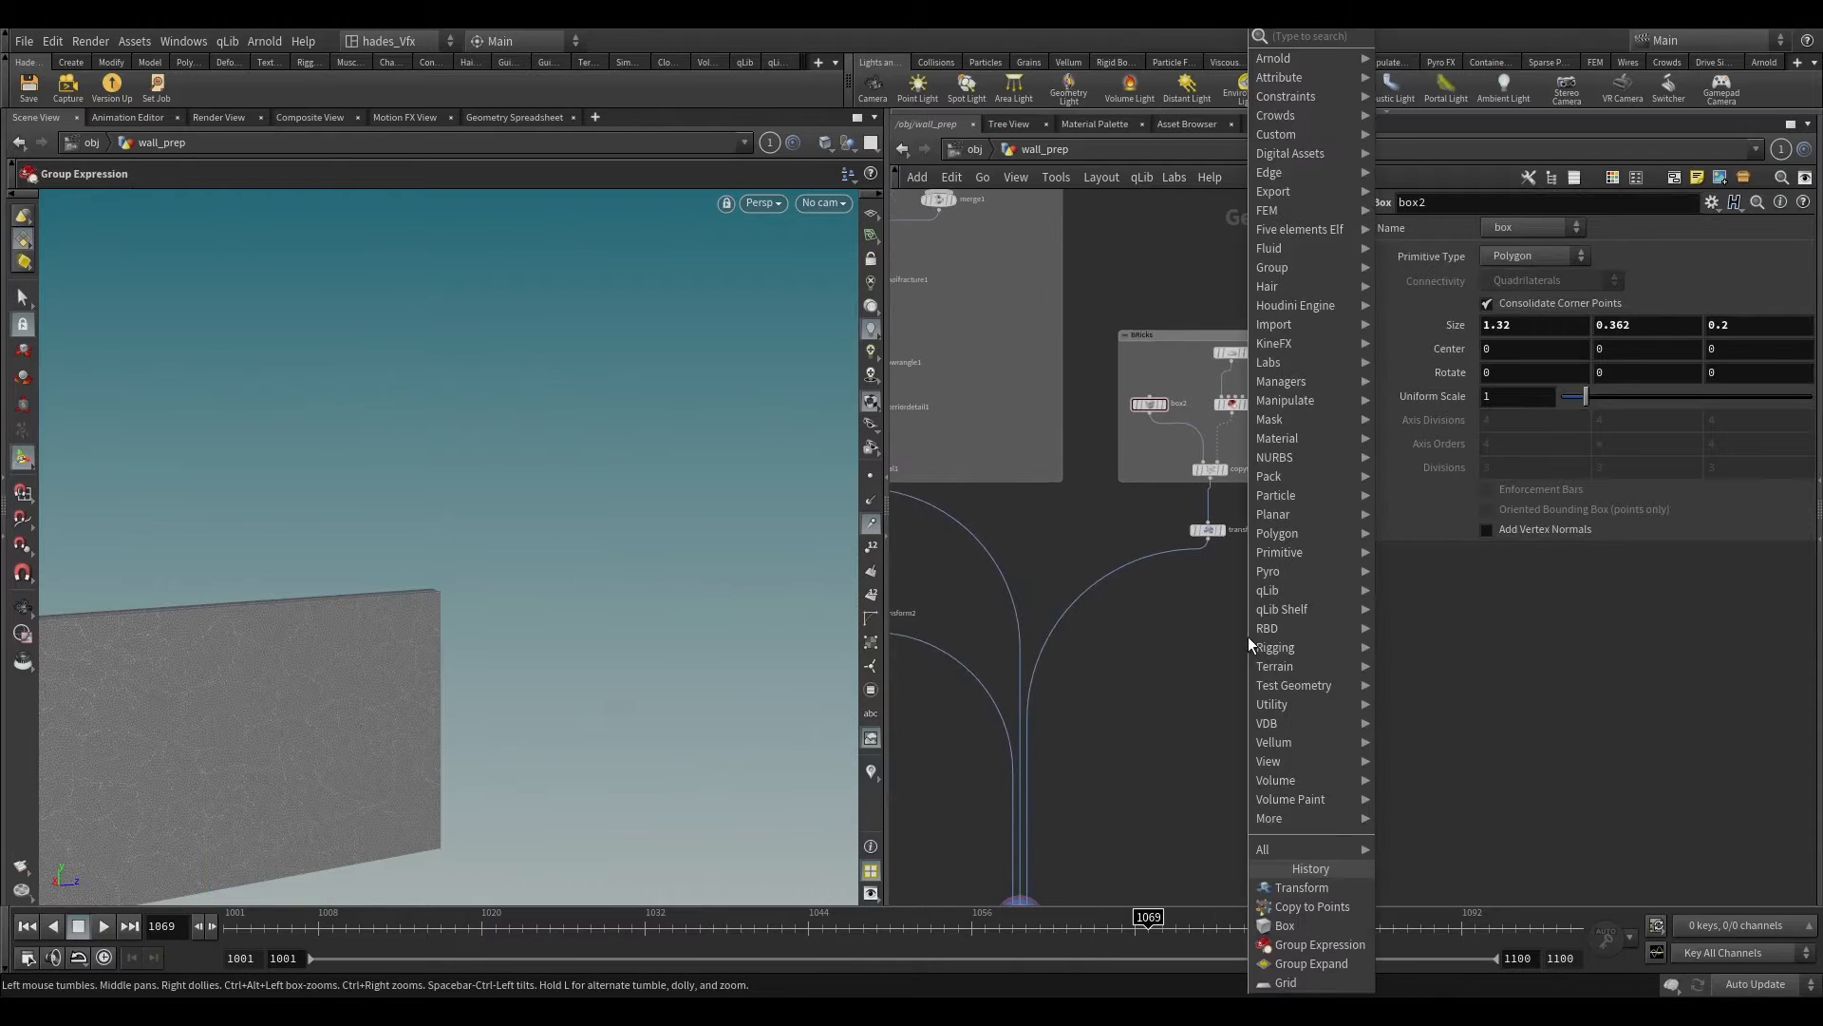
text(resa)
key(Return)
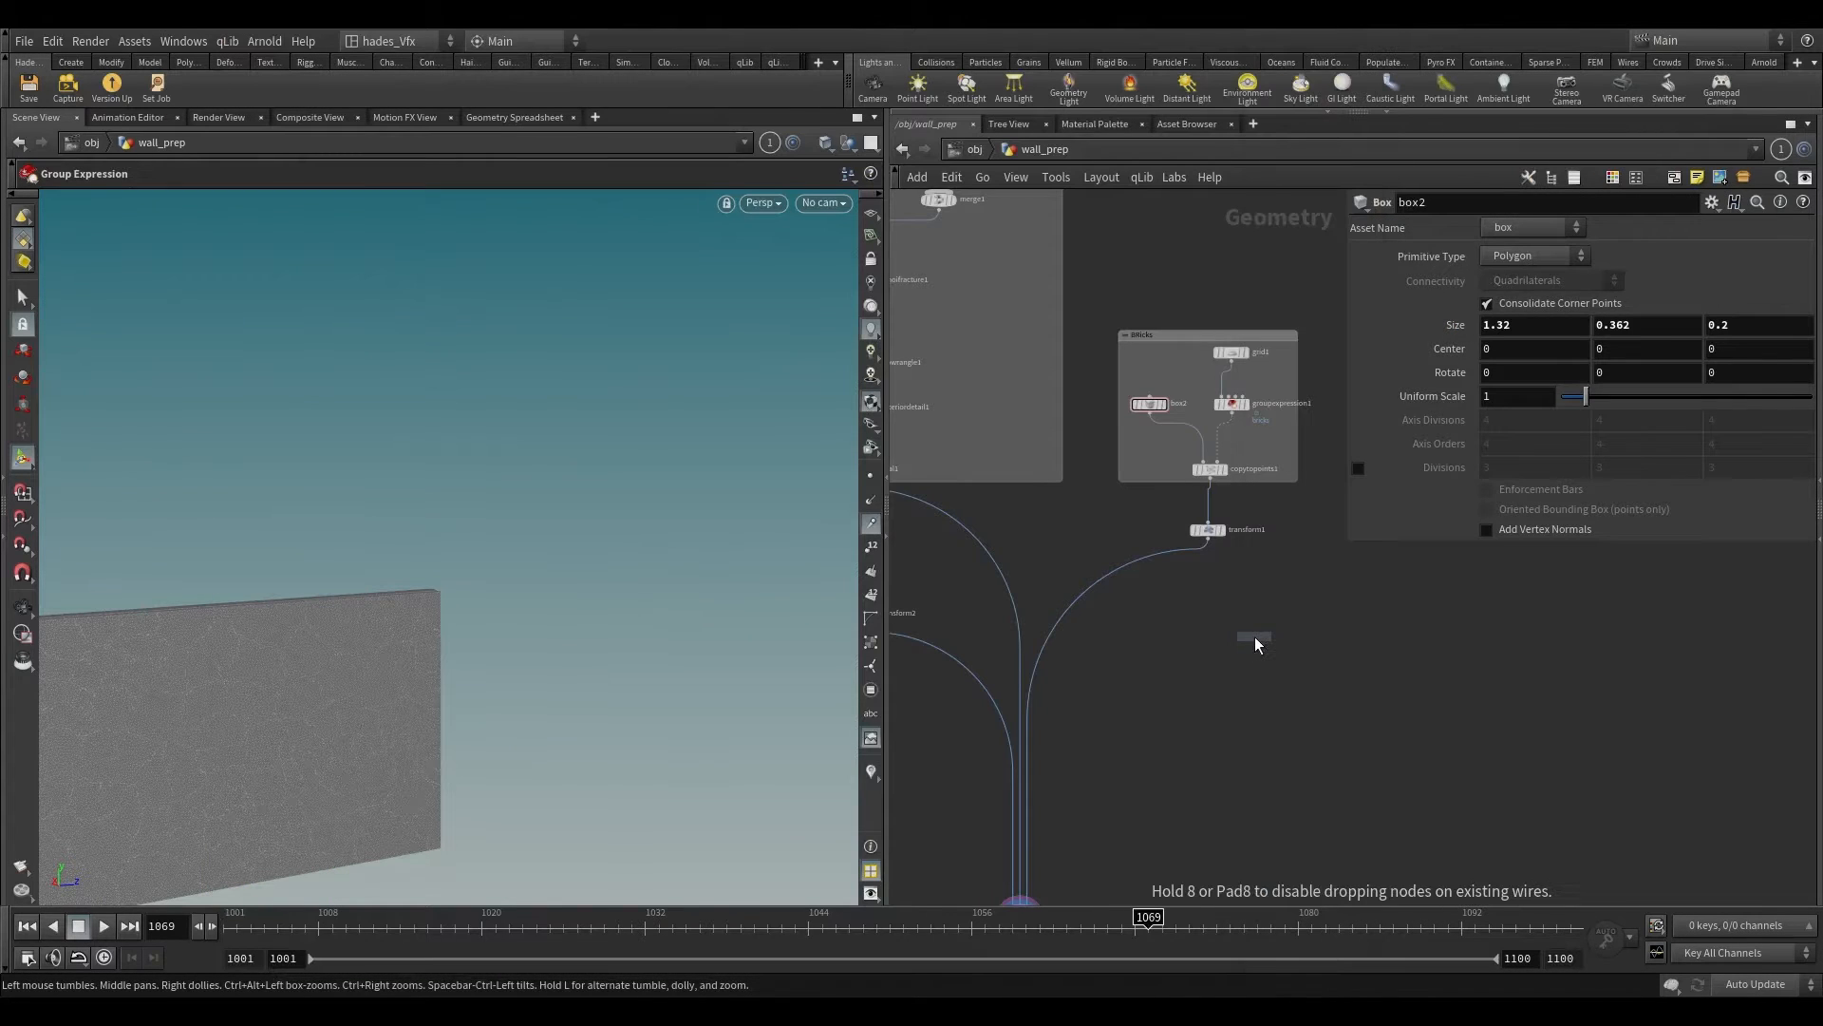
click(1255, 638)
scroll(1261, 612, up, 2)
drag(1174, 484, 1240, 645)
scroll(1261, 669, up, 2)
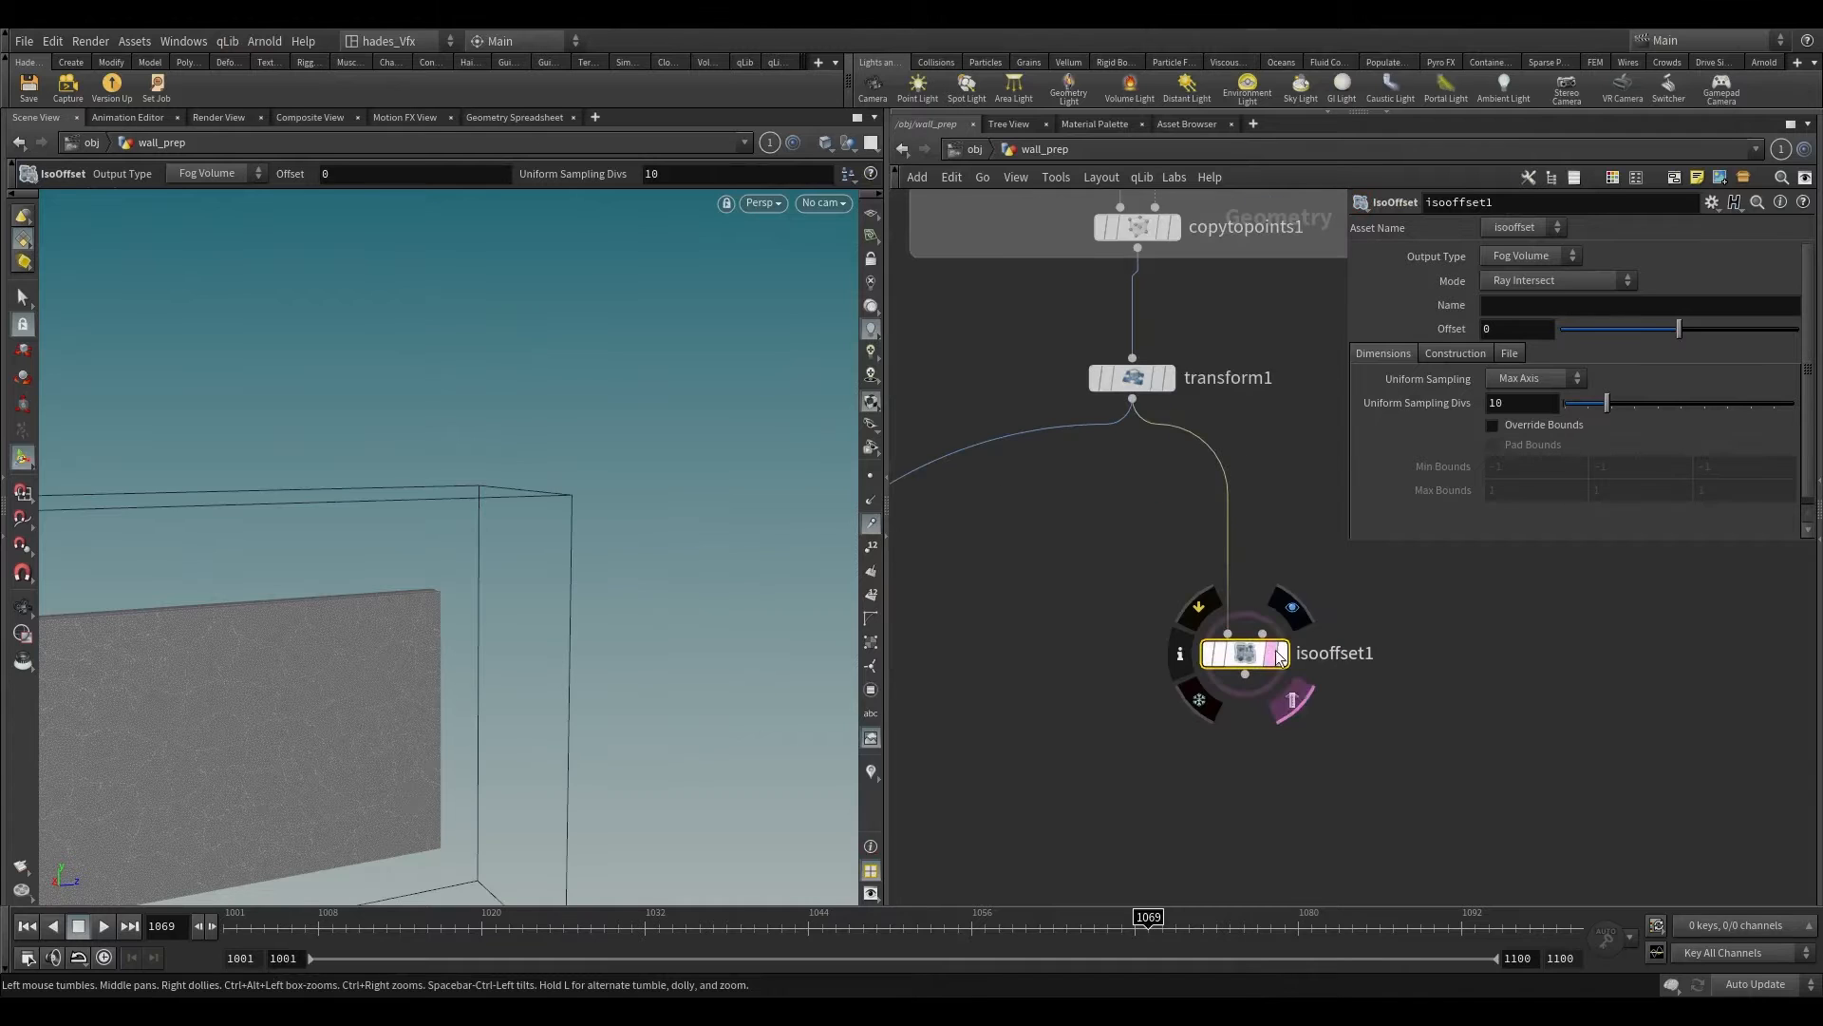
click(1279, 653)
drag(1766, 409, 1798, 408)
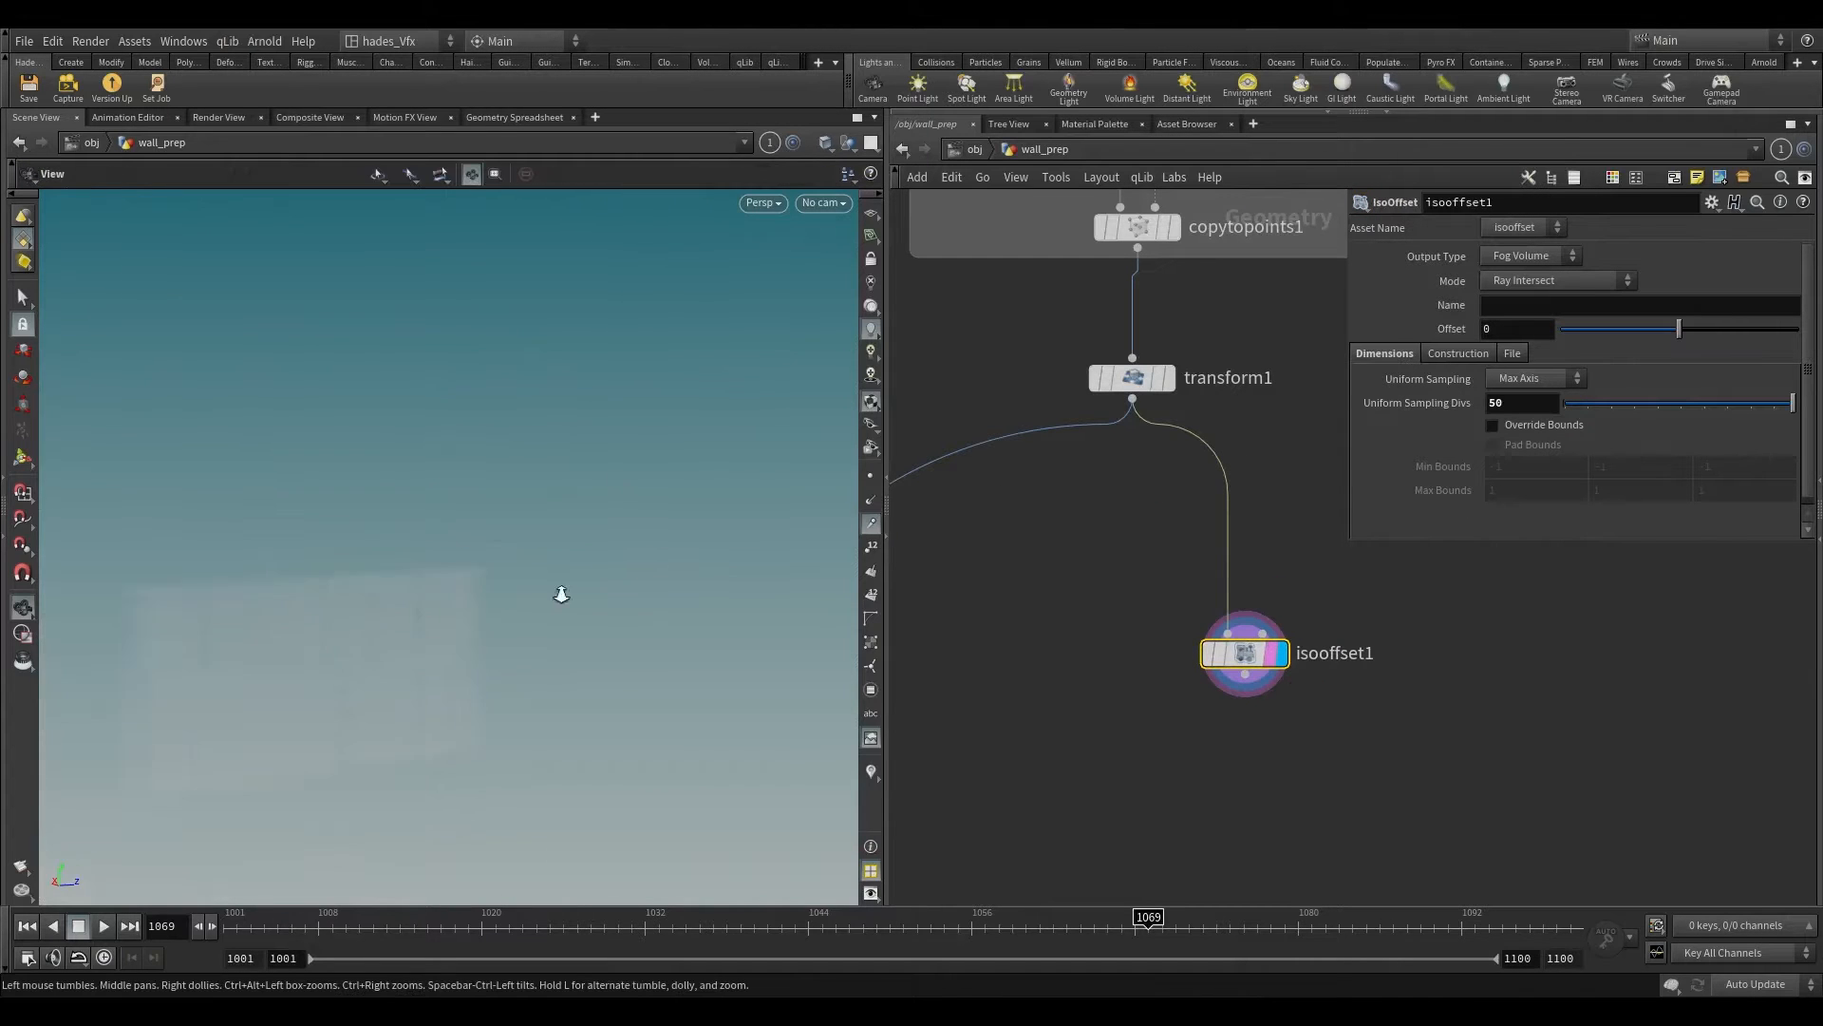
Step: Add a Scatter node below isooffset1, display it, and force its total point count to 620
key(Tab)
text(sca)
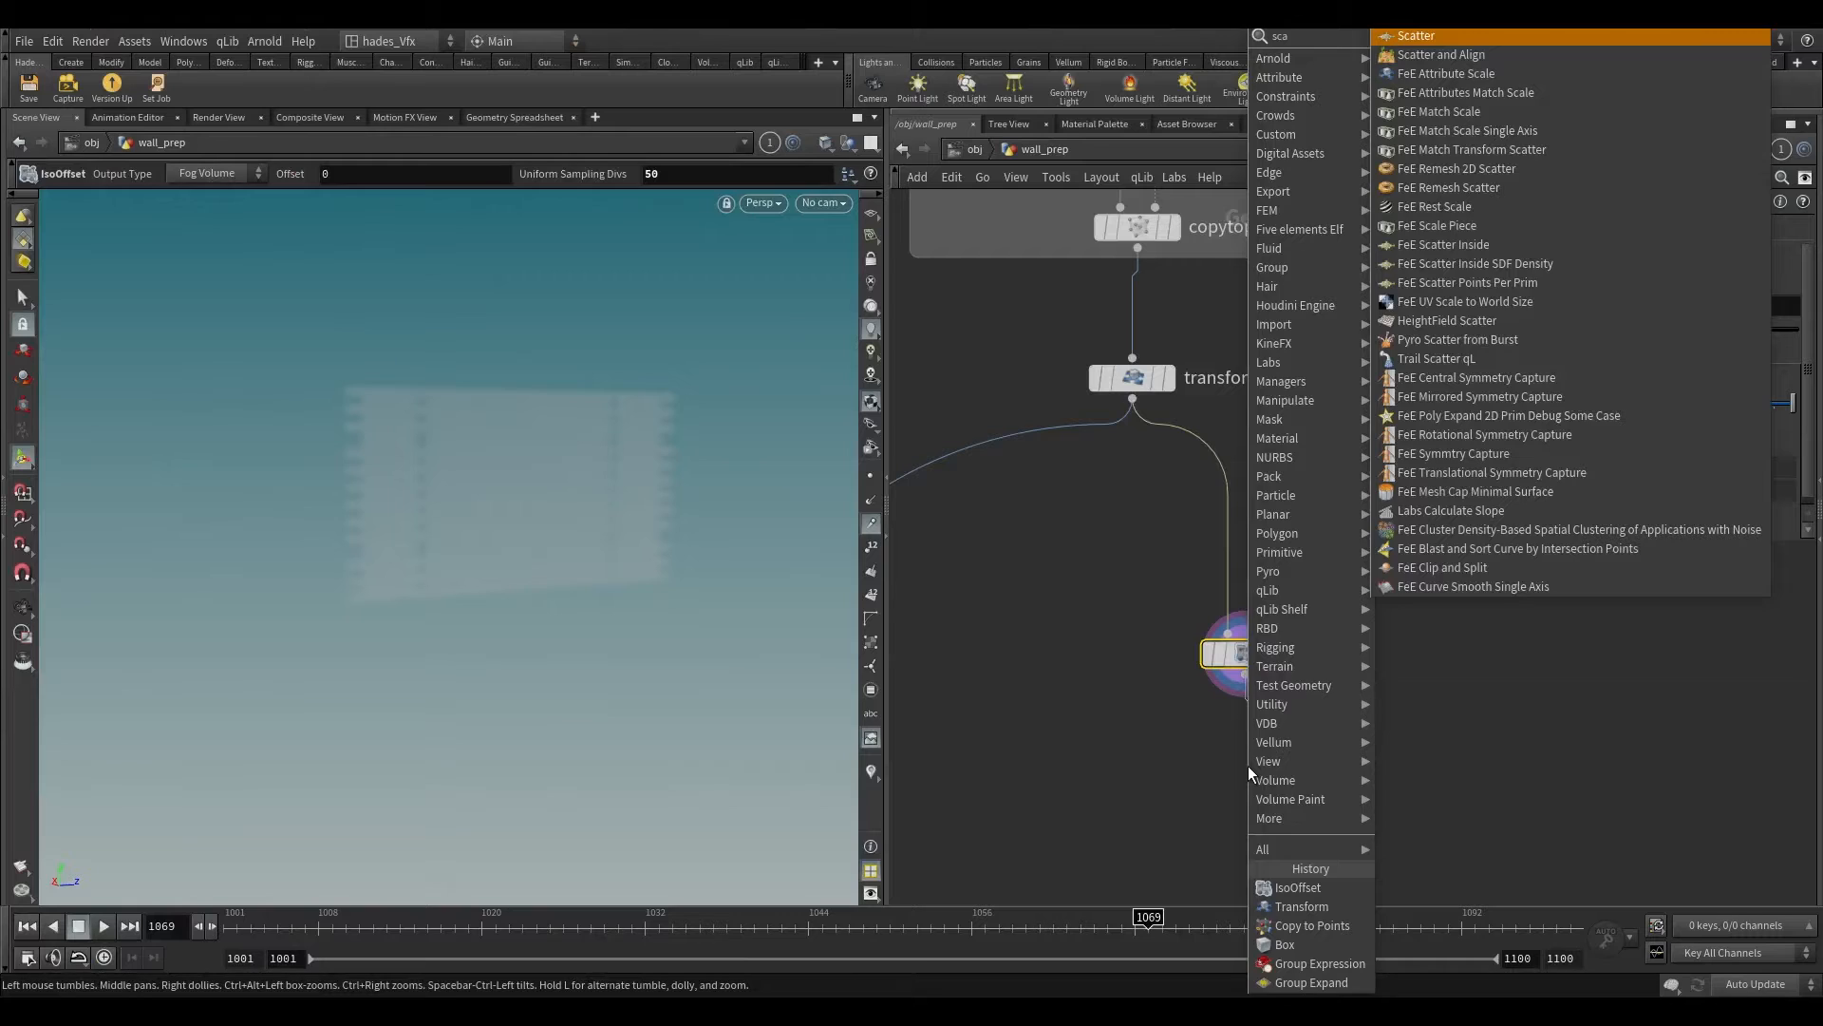
key(Return)
click(1284, 773)
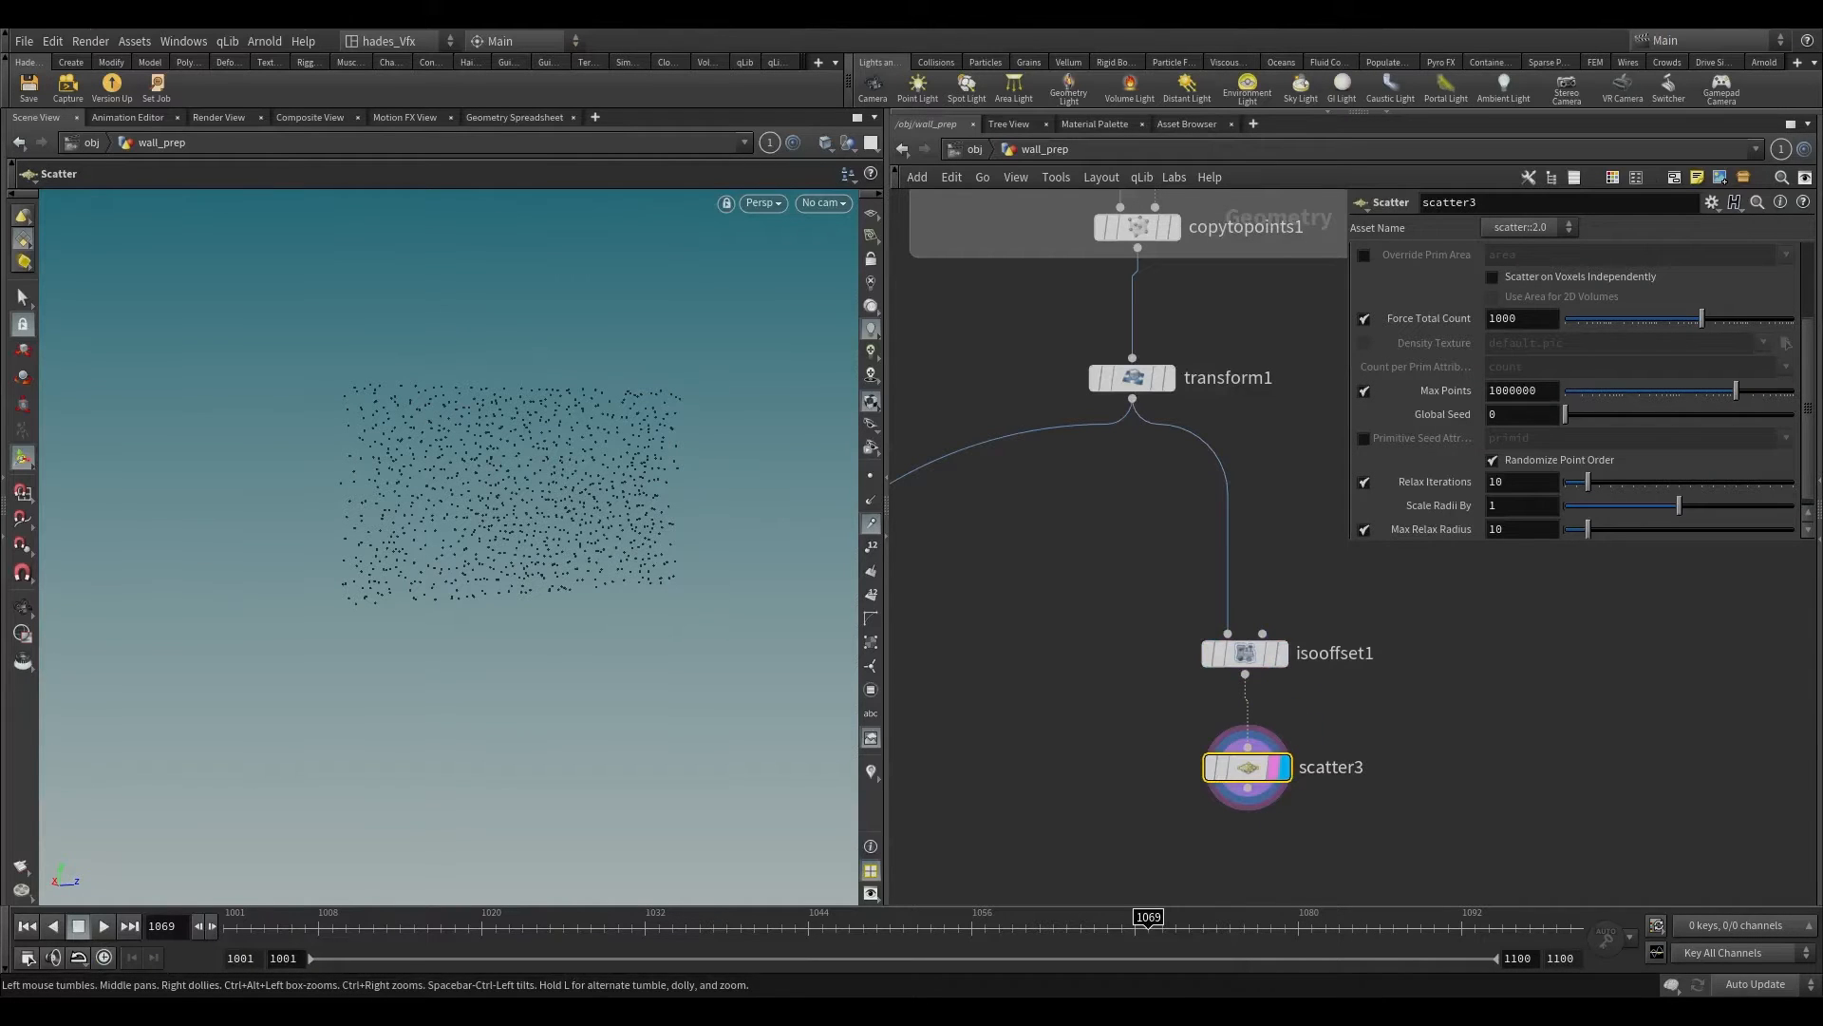
middle_drag(1311, 675, 1125, 698)
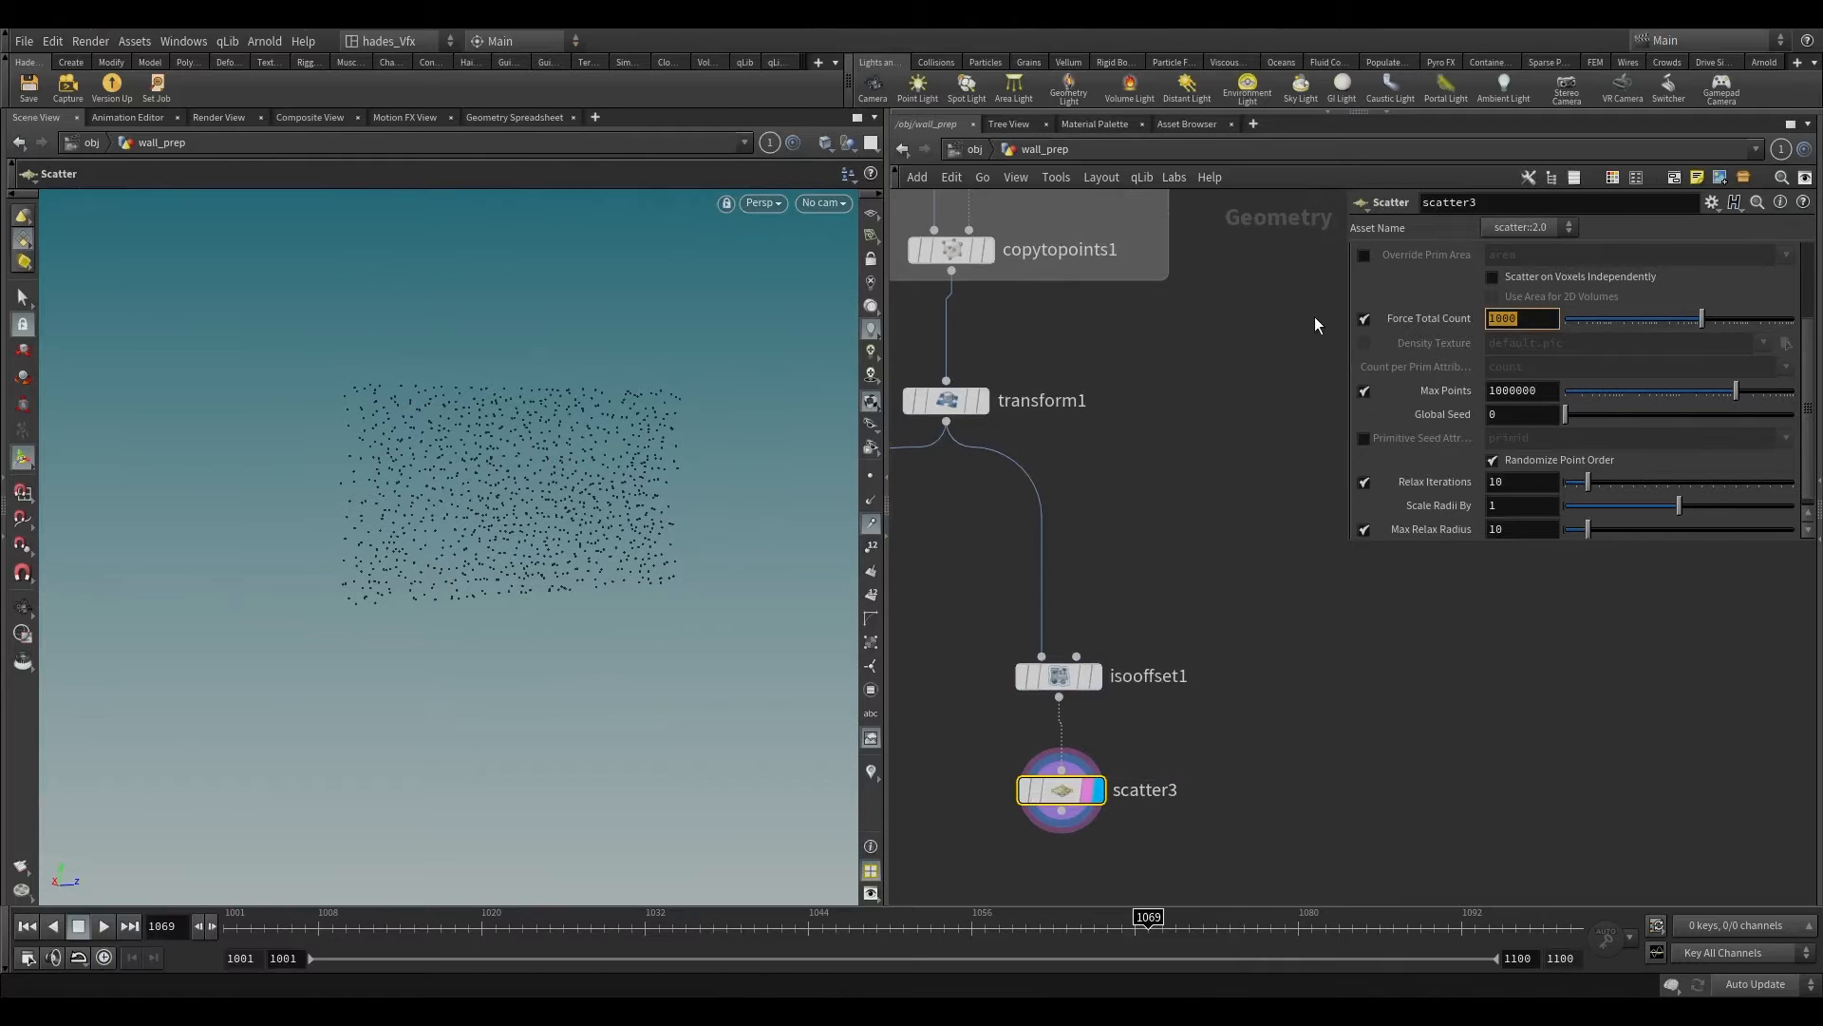
text(620)
key(Return)
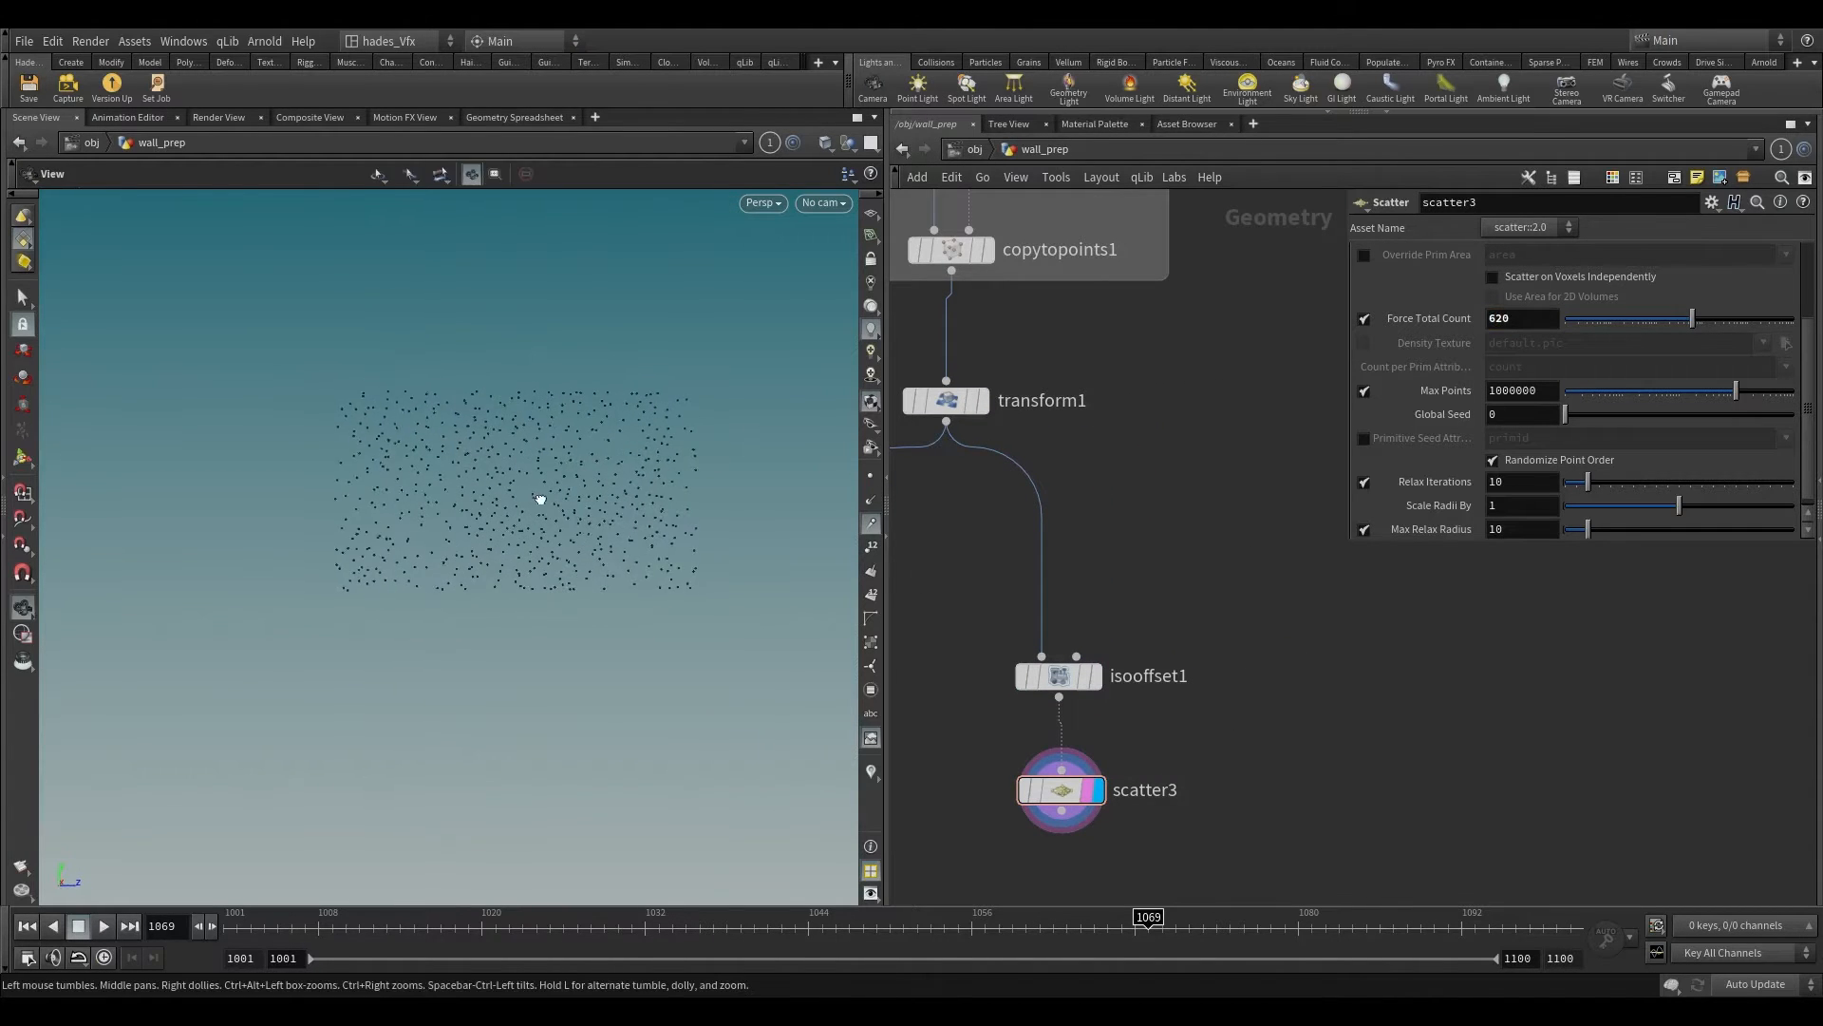
alt+drag(541, 500, 596, 498)
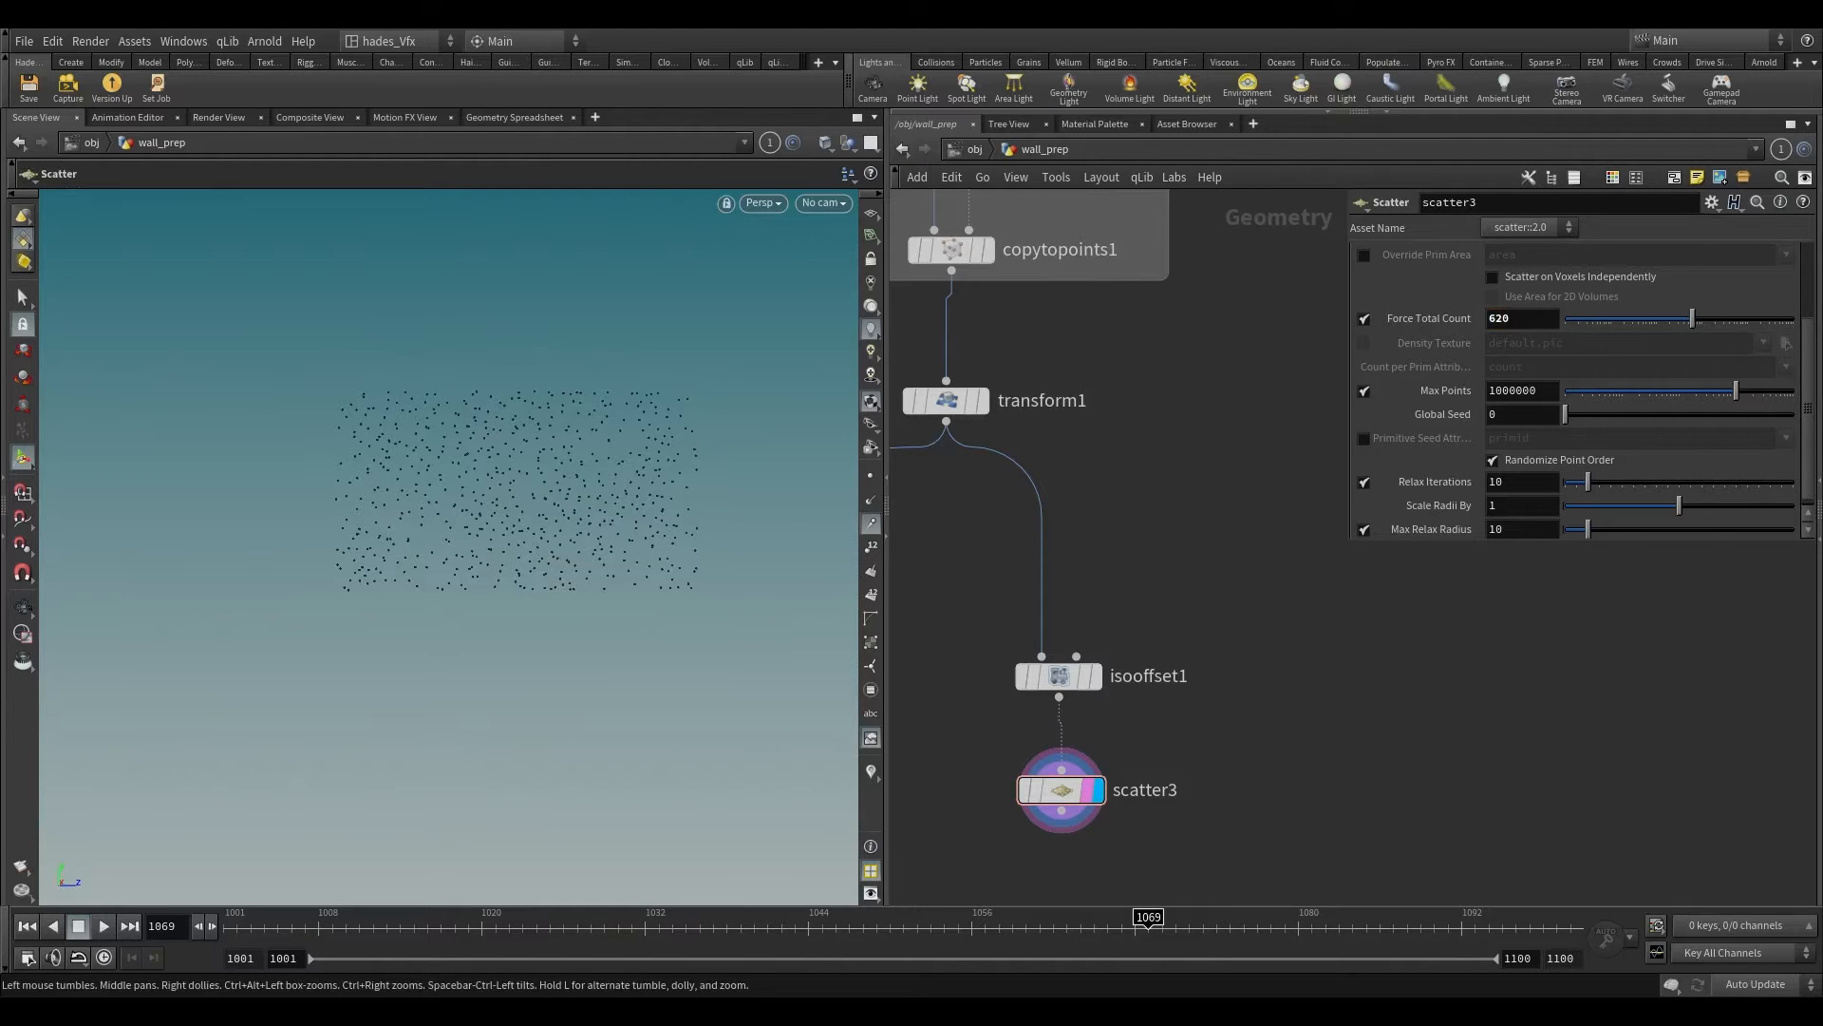
key(Tab)
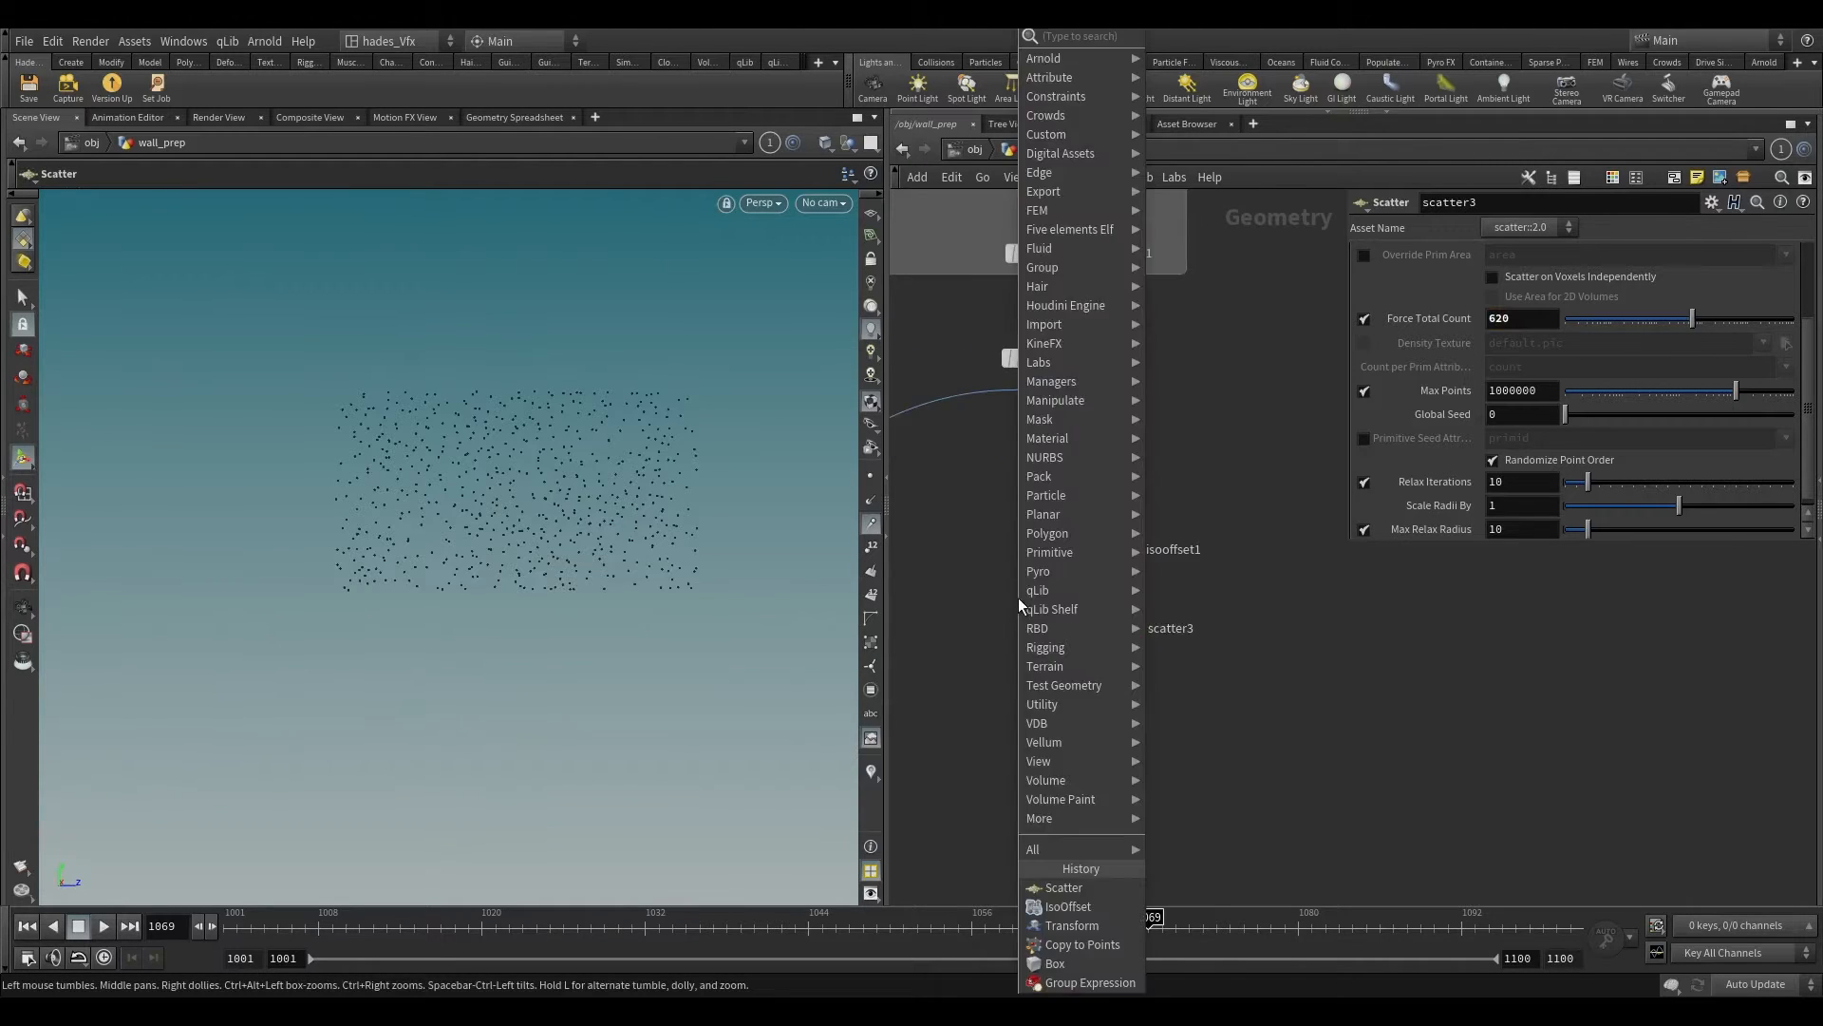
text(voro)
key(Return)
Step: Add a Voronoi Fracture node with transform1 as its geometry input and scatter3 as its points input
key(Tab)
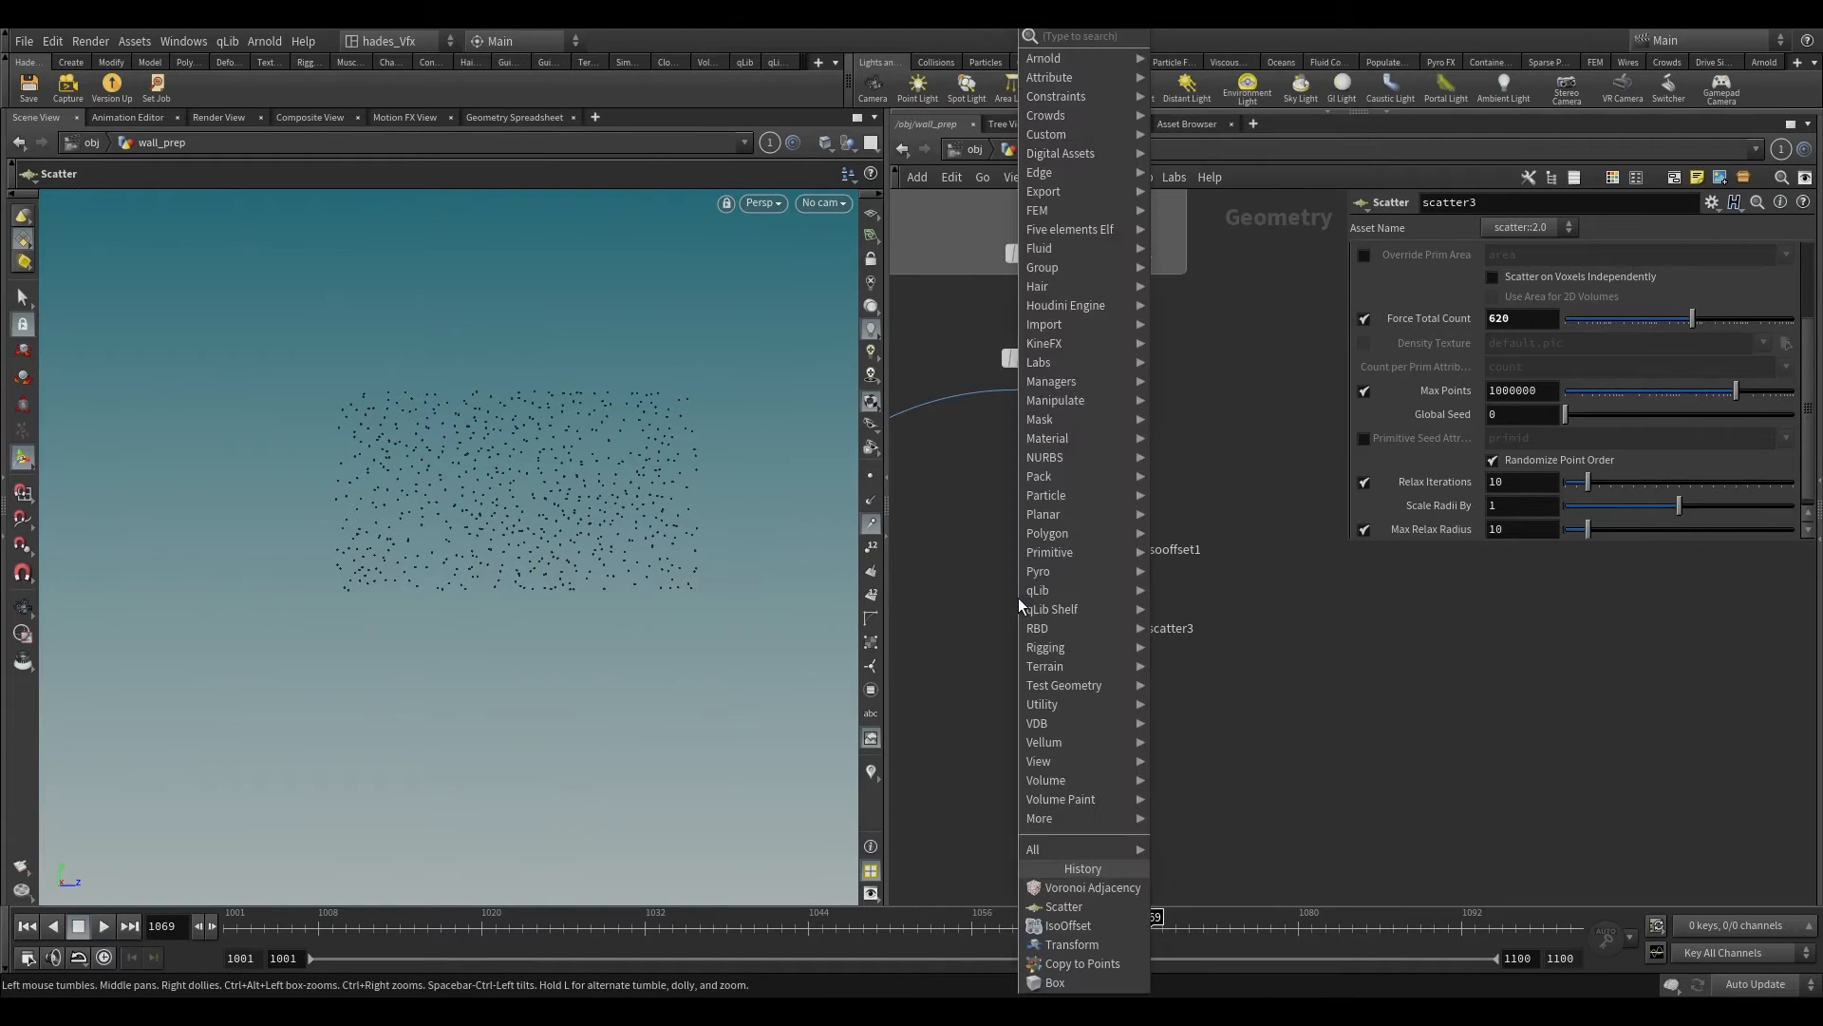
text(voro)
key(Down)
key(Return)
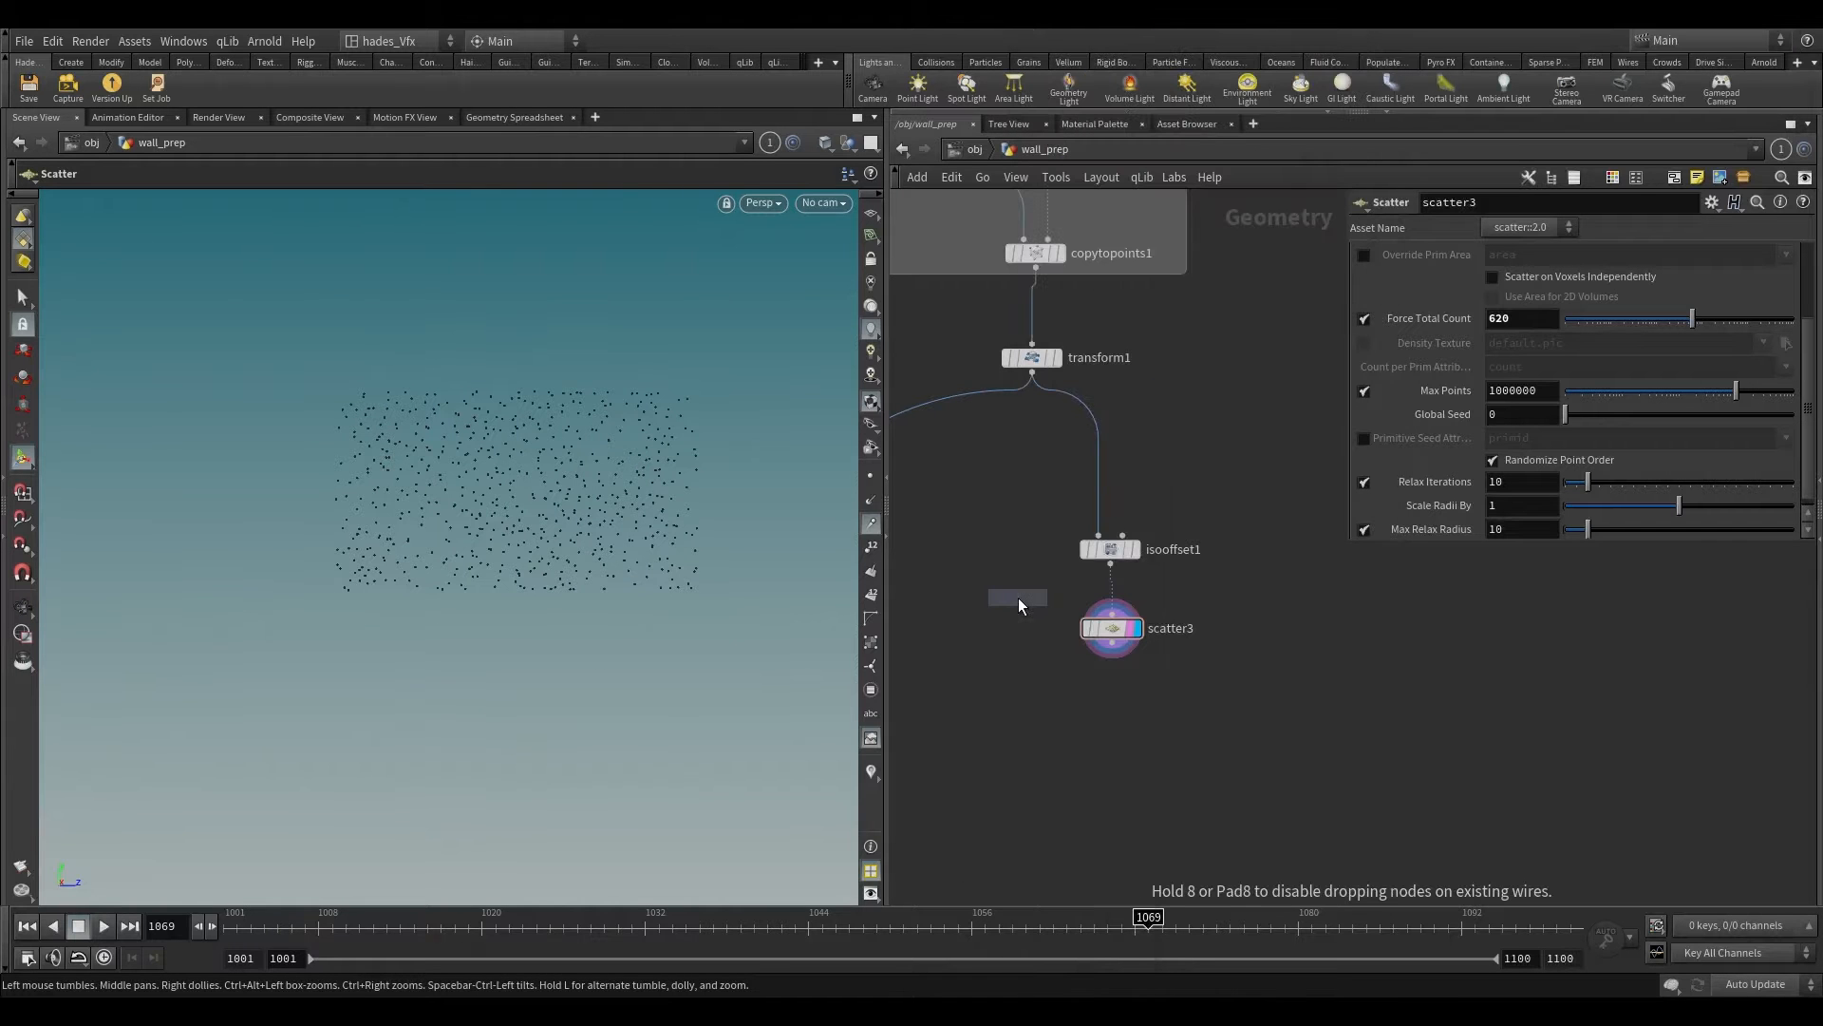
click(1033, 758)
drag(1033, 363, 1015, 479)
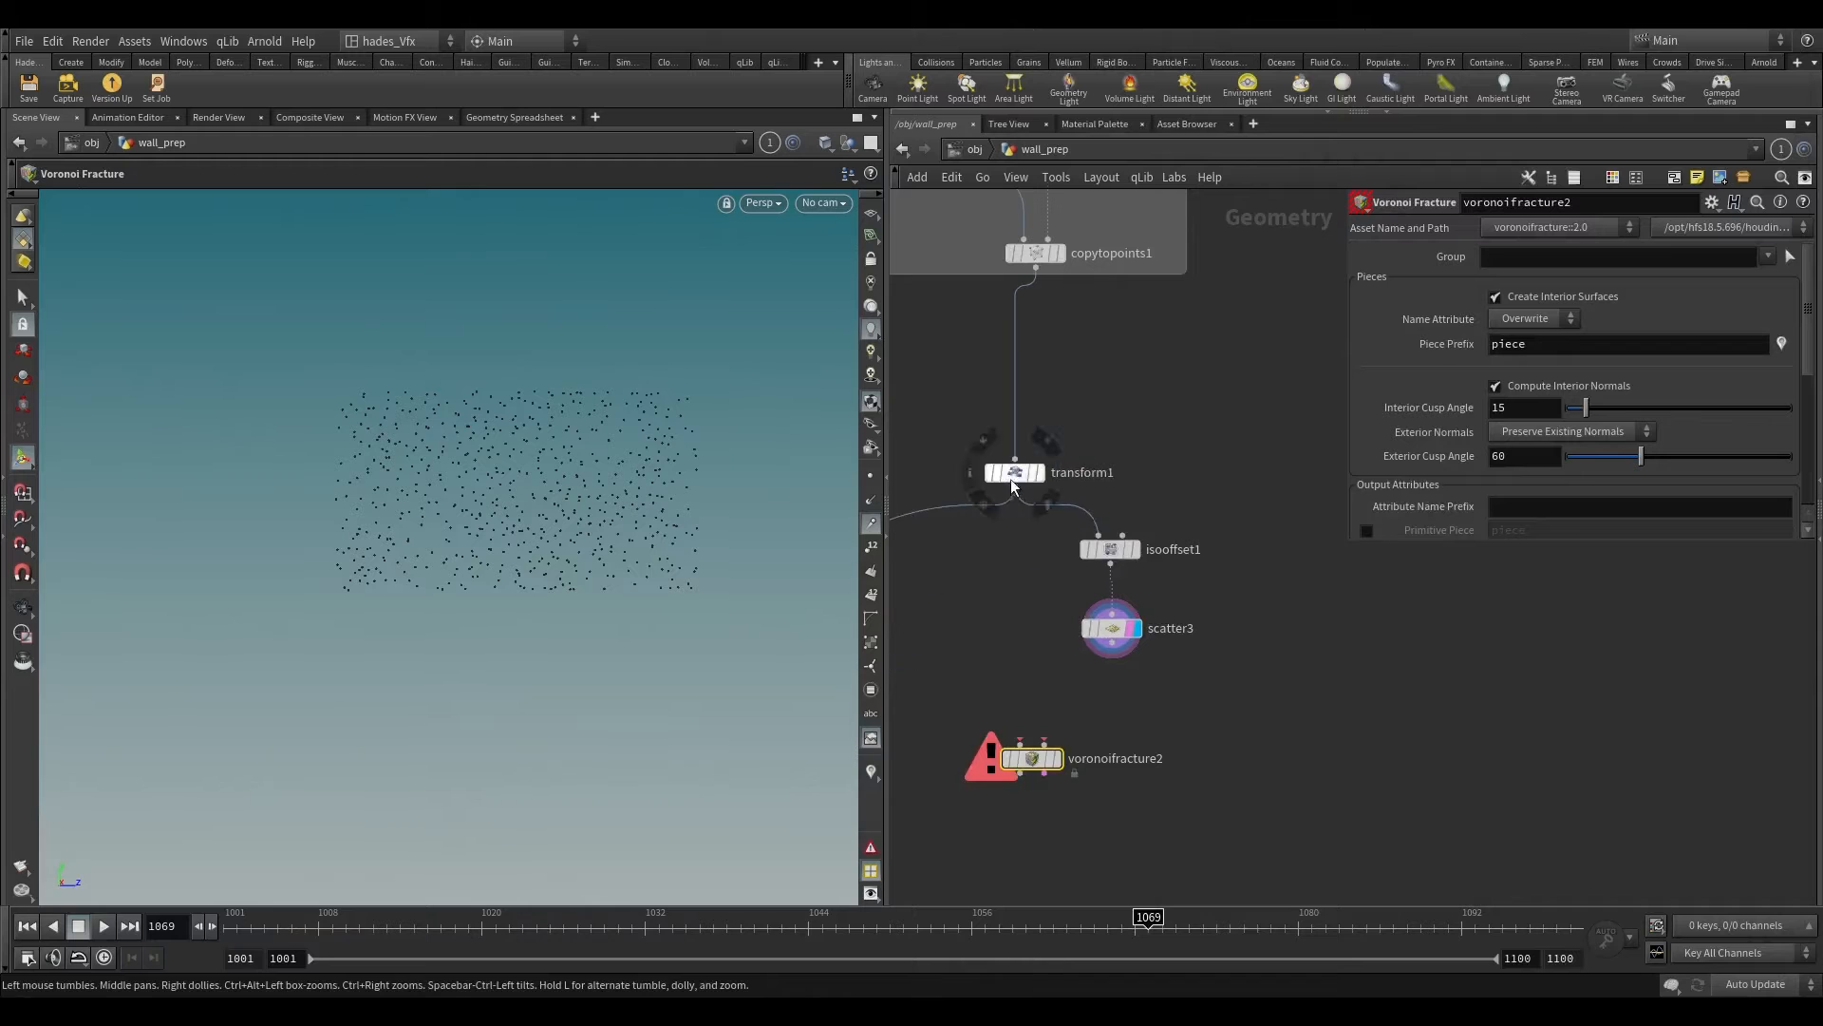
key(ctrl+z)
drag(1003, 658, 1033, 739)
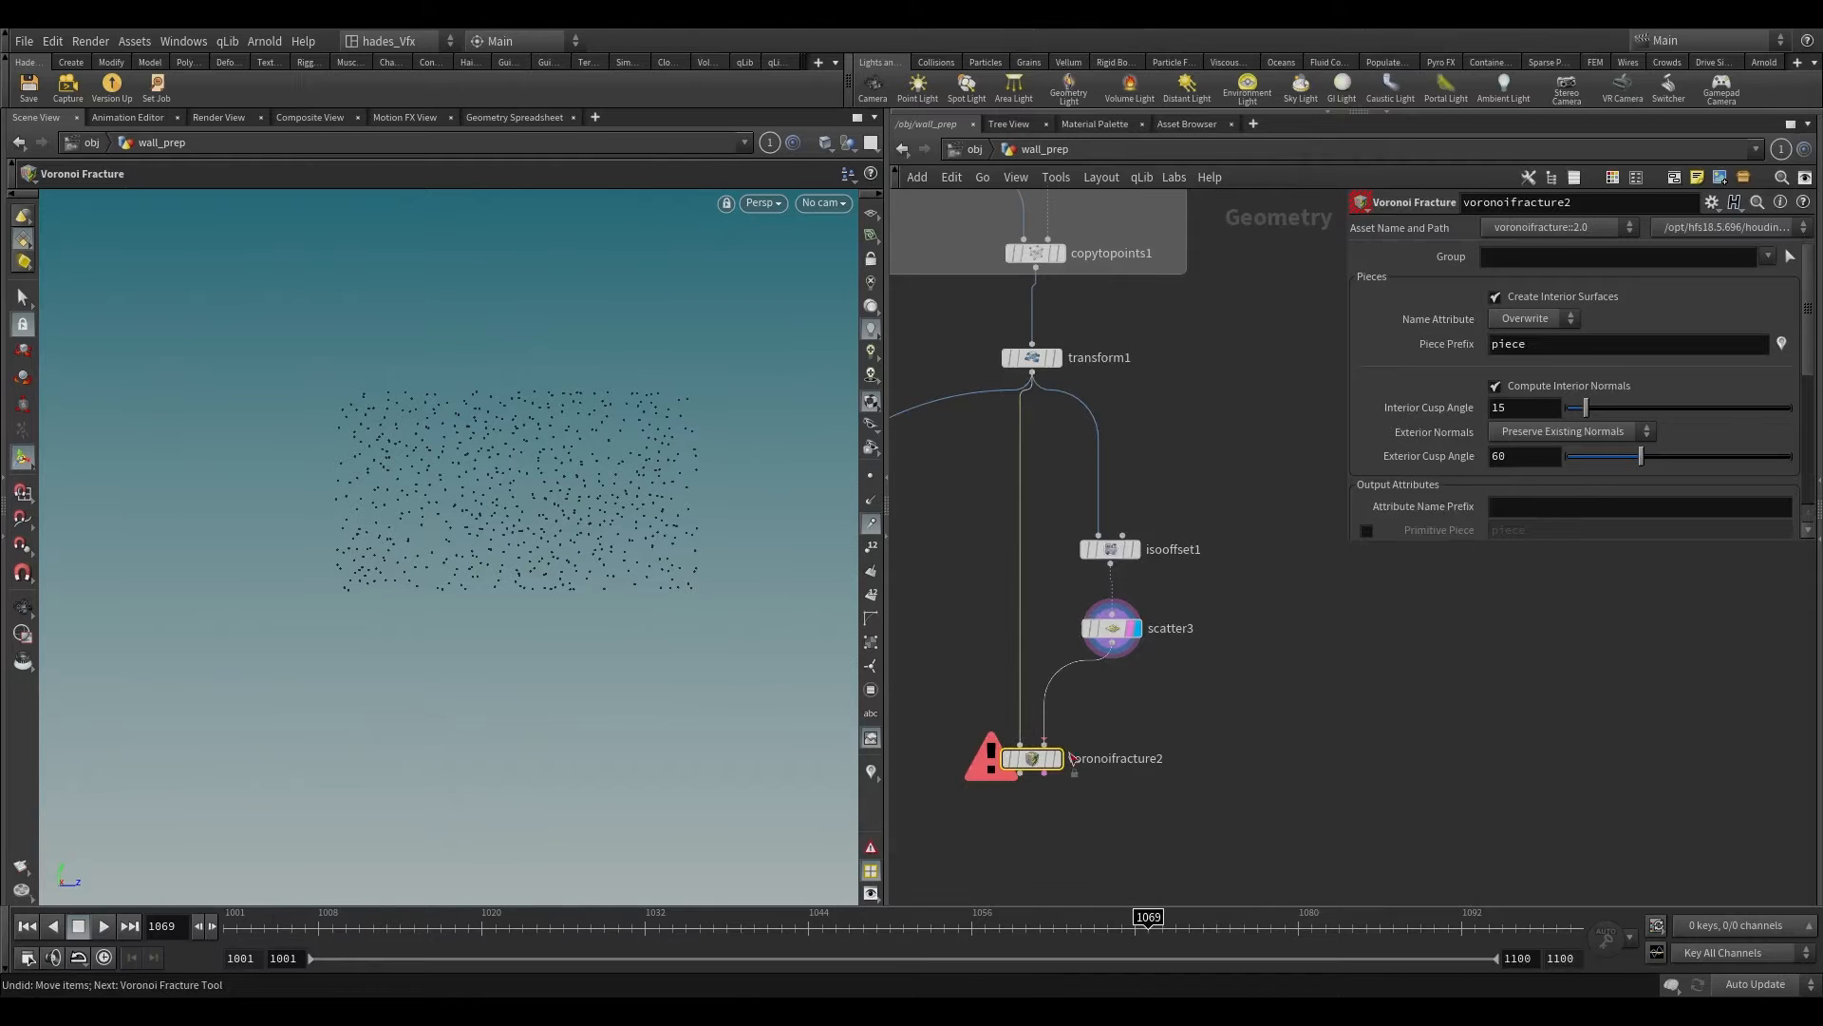
Step: Make voronoifracture2 the display and render node, and inspect the fractured bricks across the wall
scroll(1062, 766, up, 2)
click(1060, 763)
scroll(635, 325, up, 10)
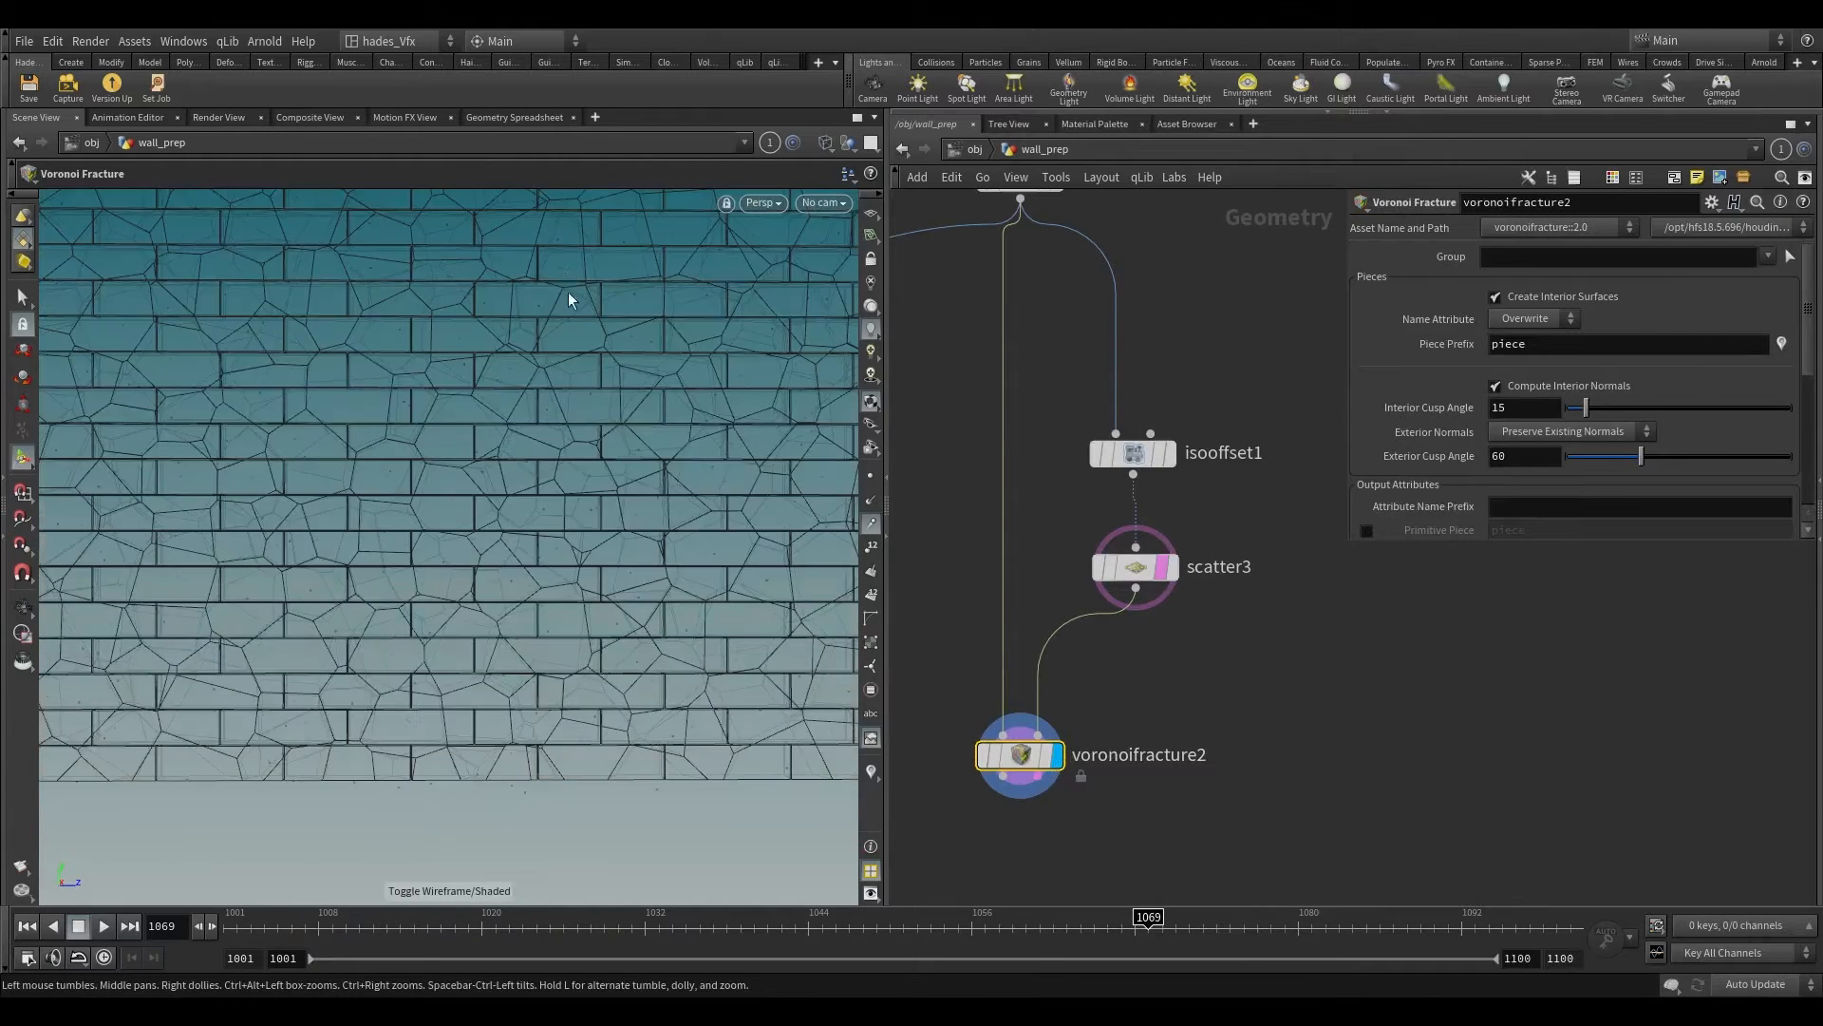
click(1028, 759)
click(1045, 757)
alt+right_drag(544, 467, 493, 517)
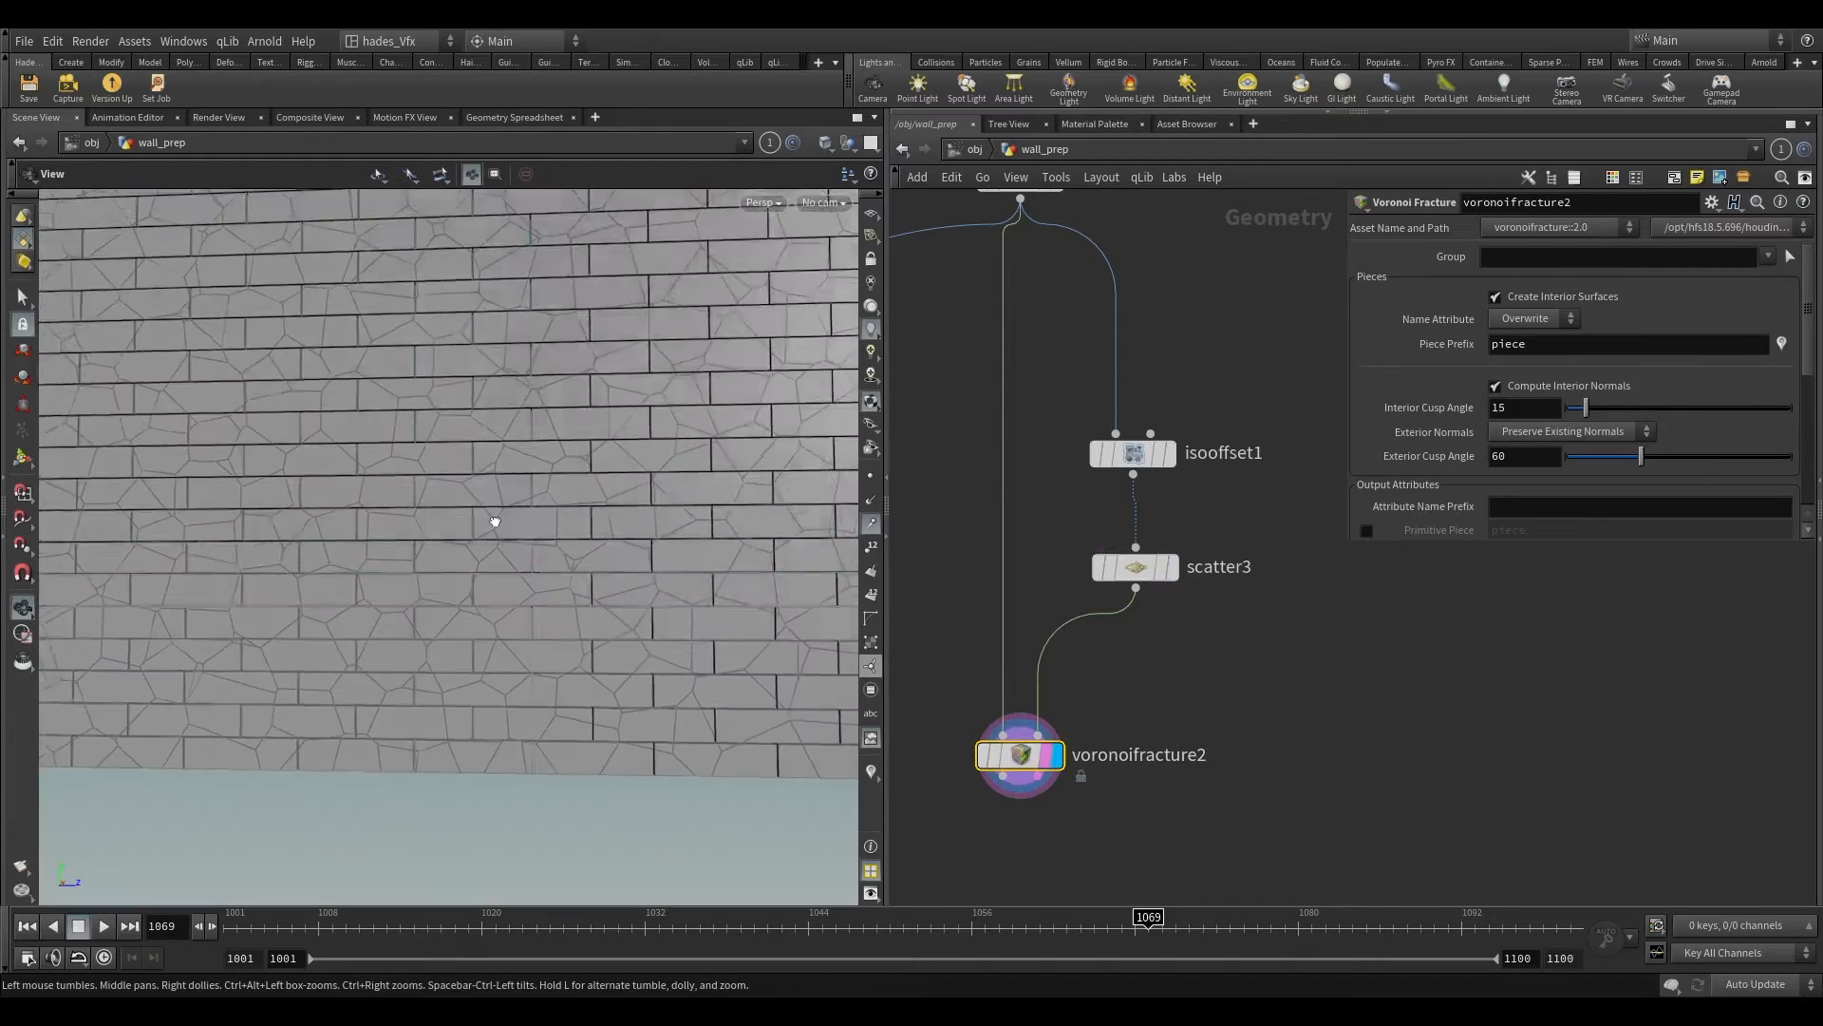
drag(493, 516, 532, 546)
right_drag(532, 546, 553, 692)
drag(555, 550, 616, 539)
key(Return)
Step: Replace transform1 with voronoifracture2 as the brick input of merge2, and make merge2 the display and render node
scroll(1381, 728, down, 4)
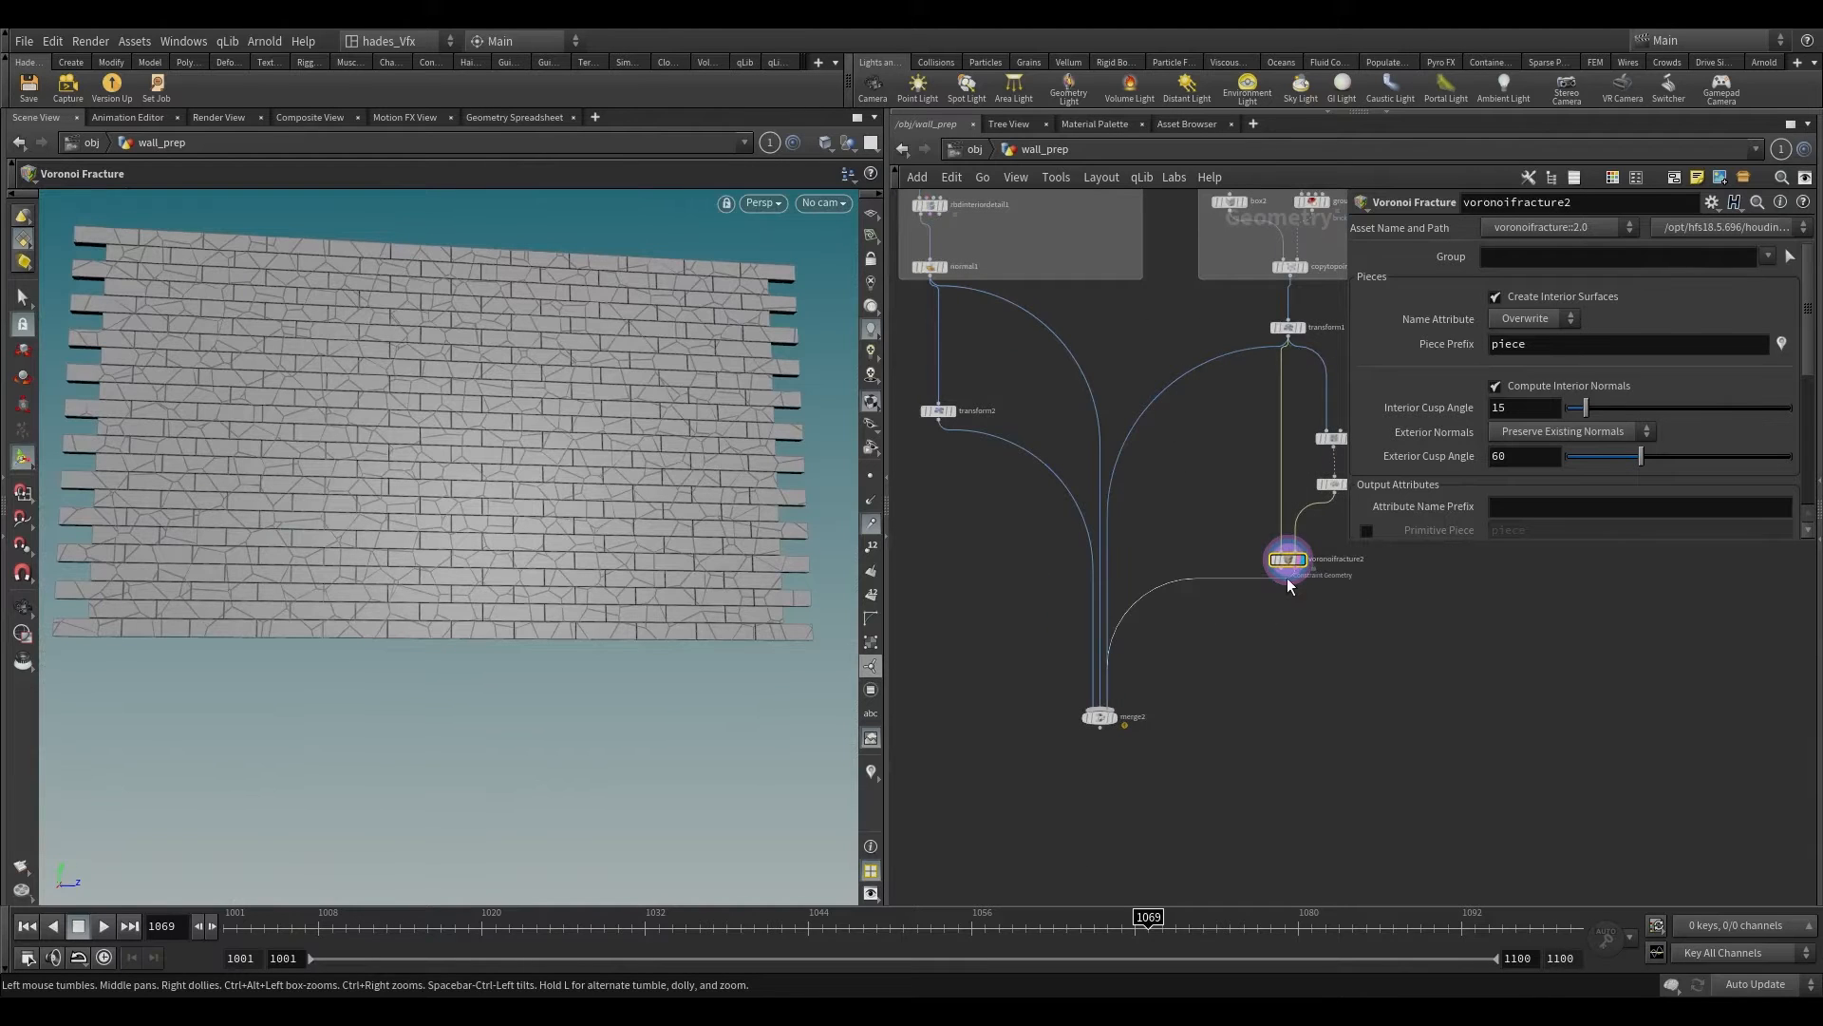
click(1280, 576)
scroll(1239, 719, down, 2)
middle_drag(1158, 720, 1103, 597)
scroll(1103, 596, up, 5)
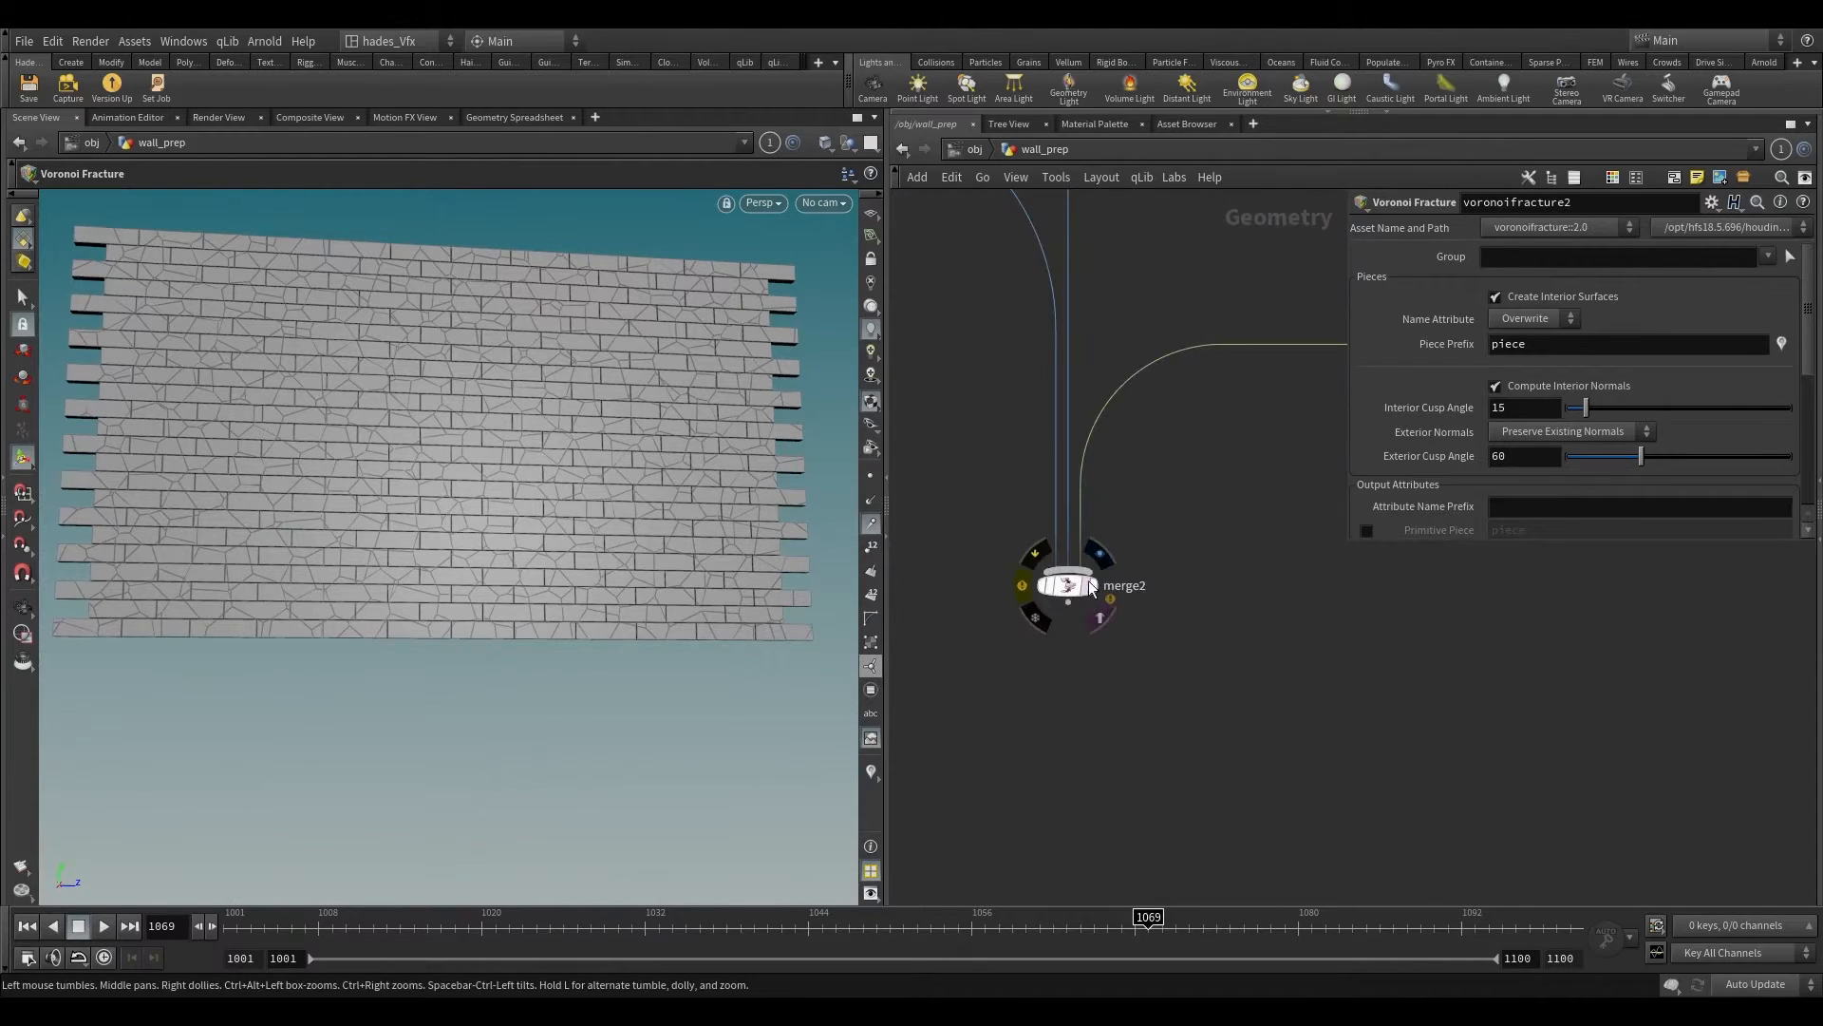
click(1100, 616)
click(1097, 589)
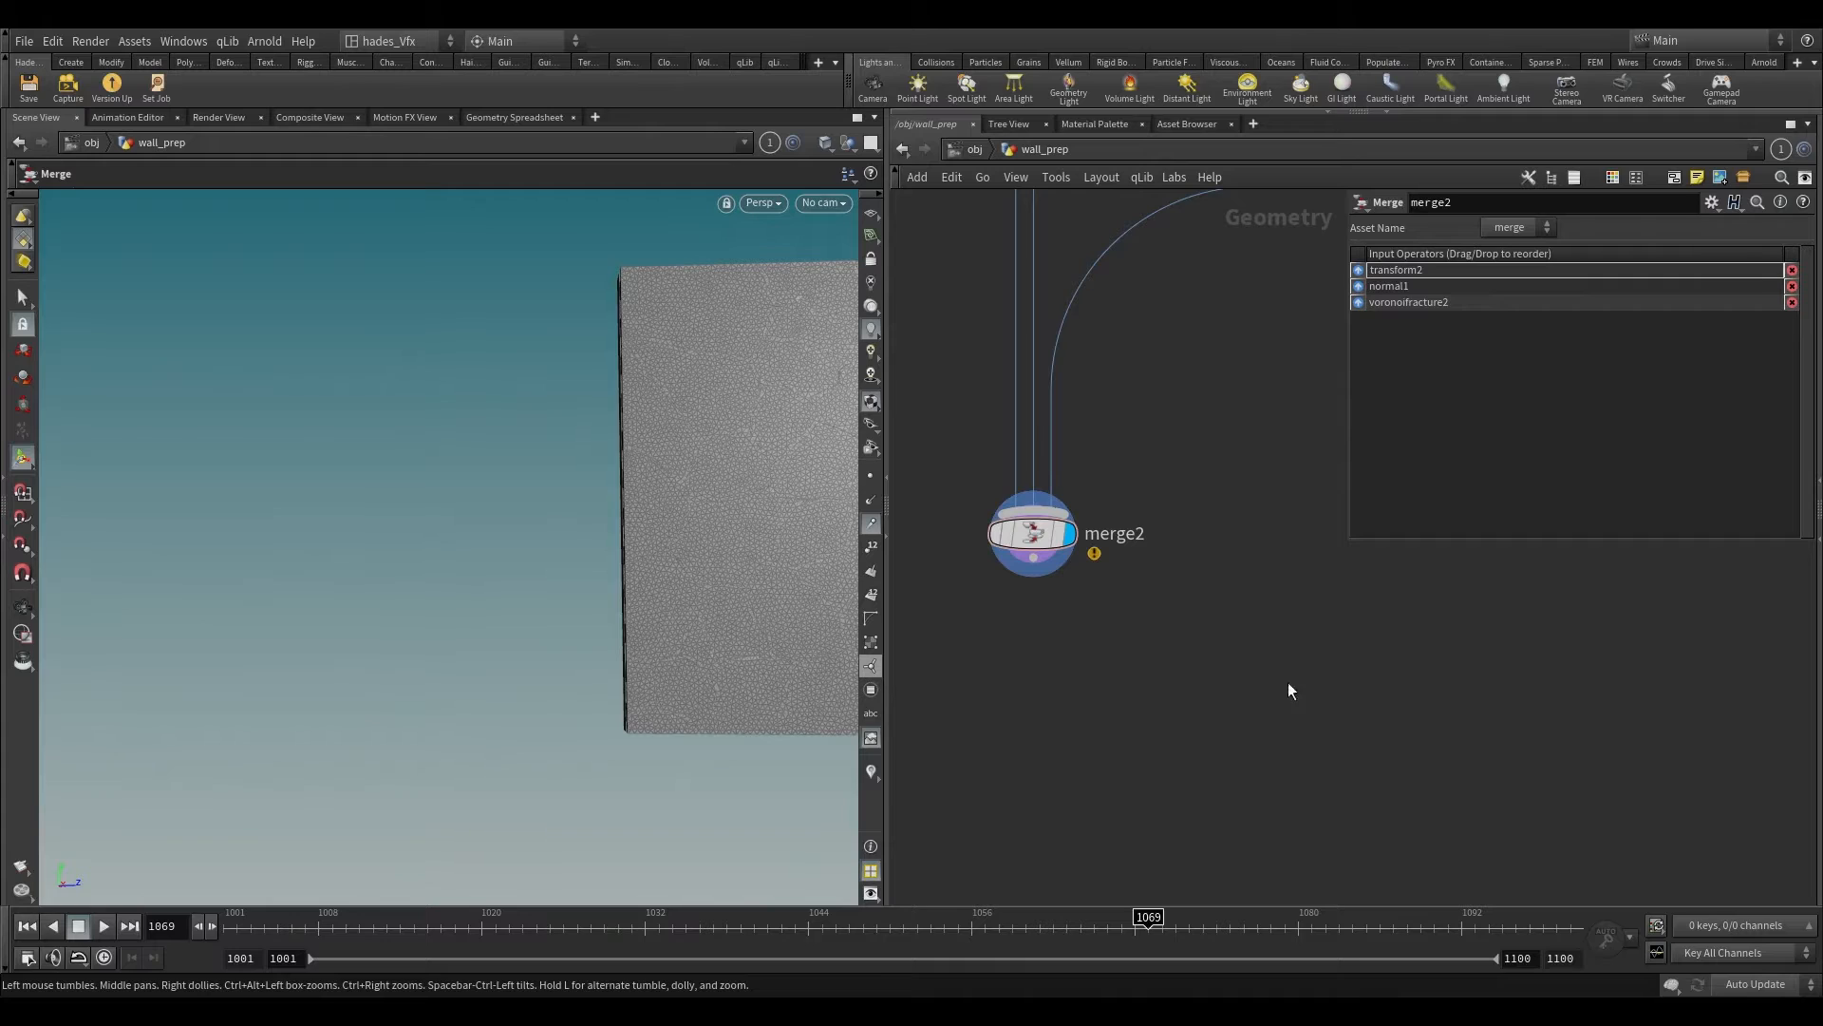
Step: Add a Rest Position node below merge2, make it the display and render node, and check the wall
key(Tab)
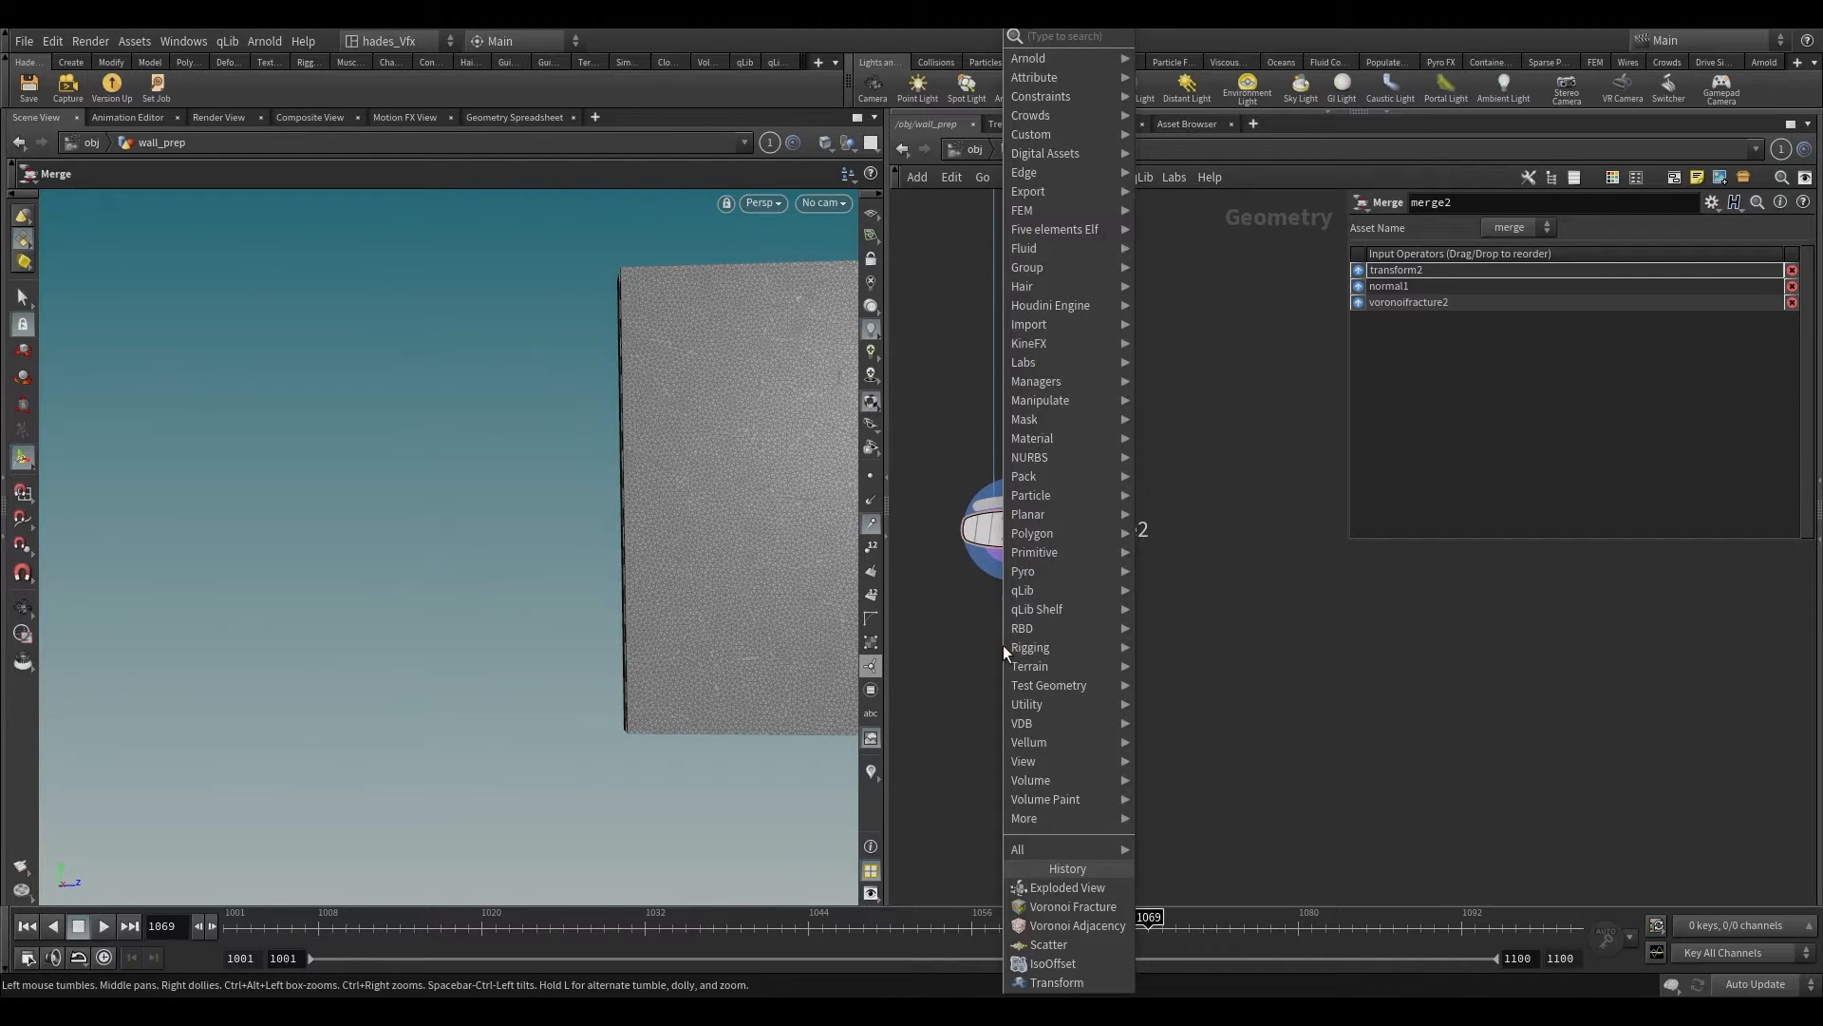
text(rest)
key(Return)
click(1003, 646)
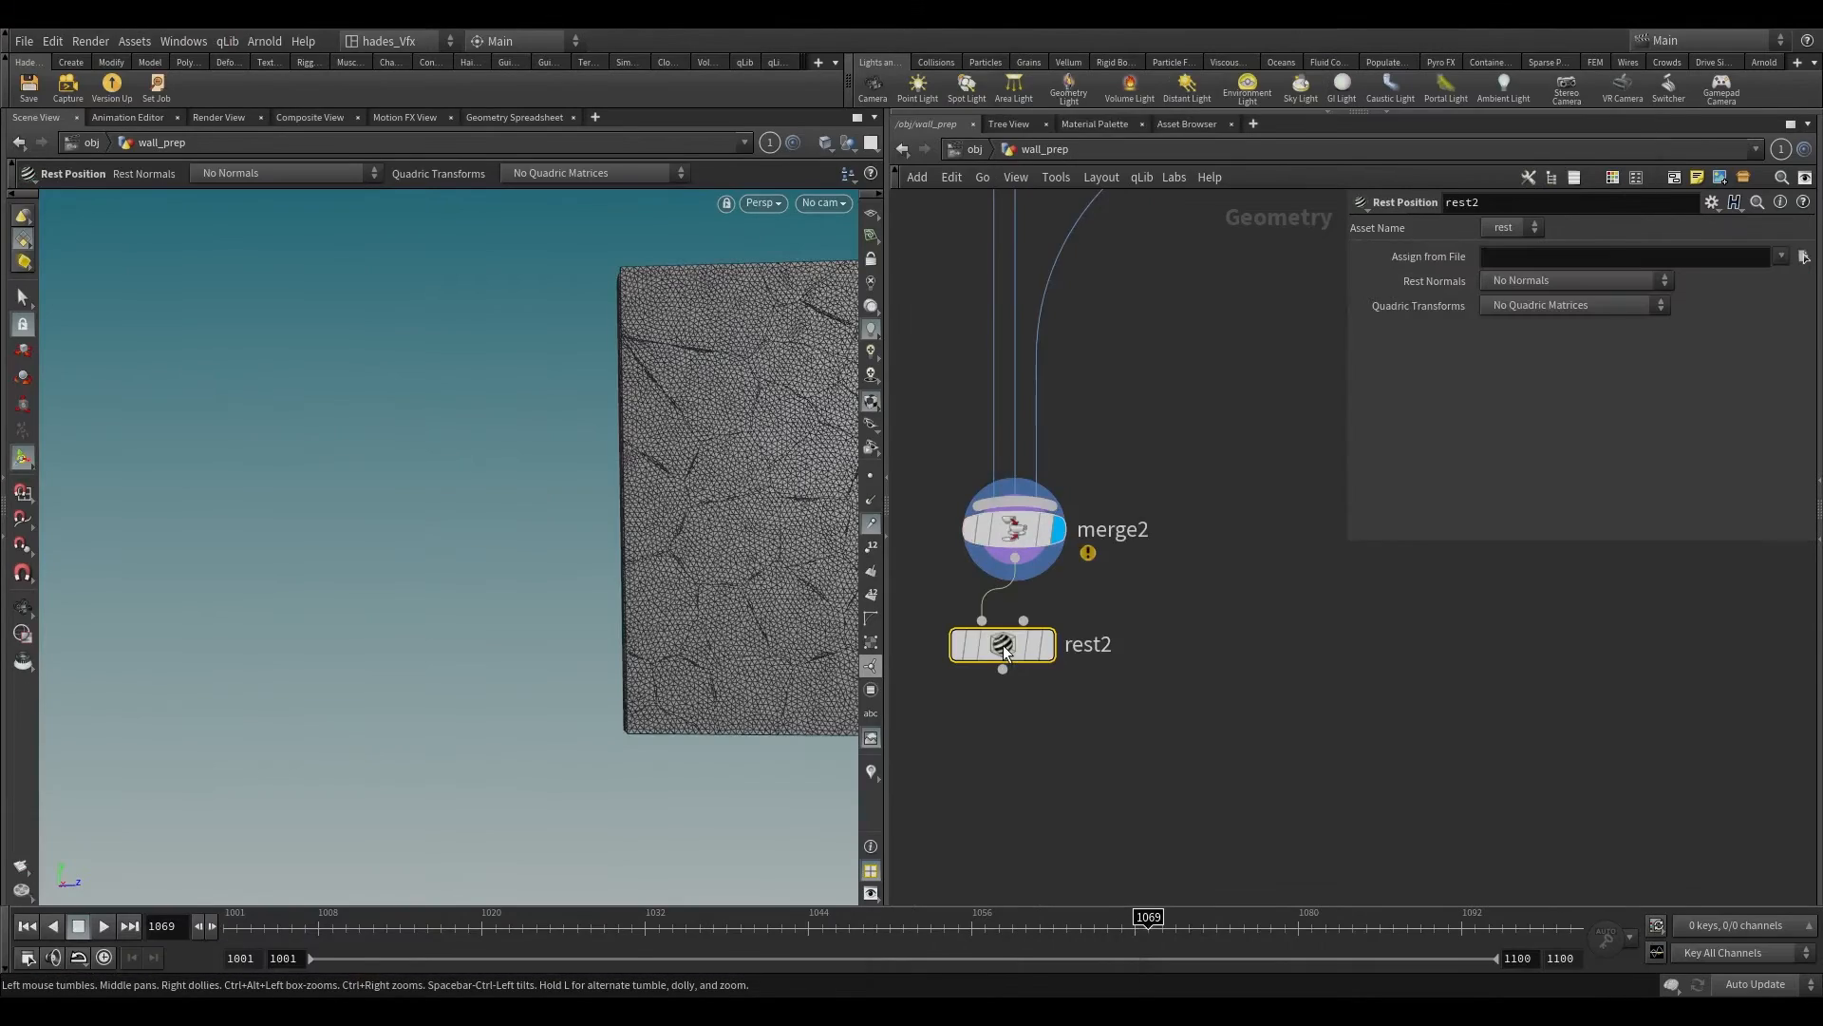
scroll(1003, 646, up, 2)
click(1067, 644)
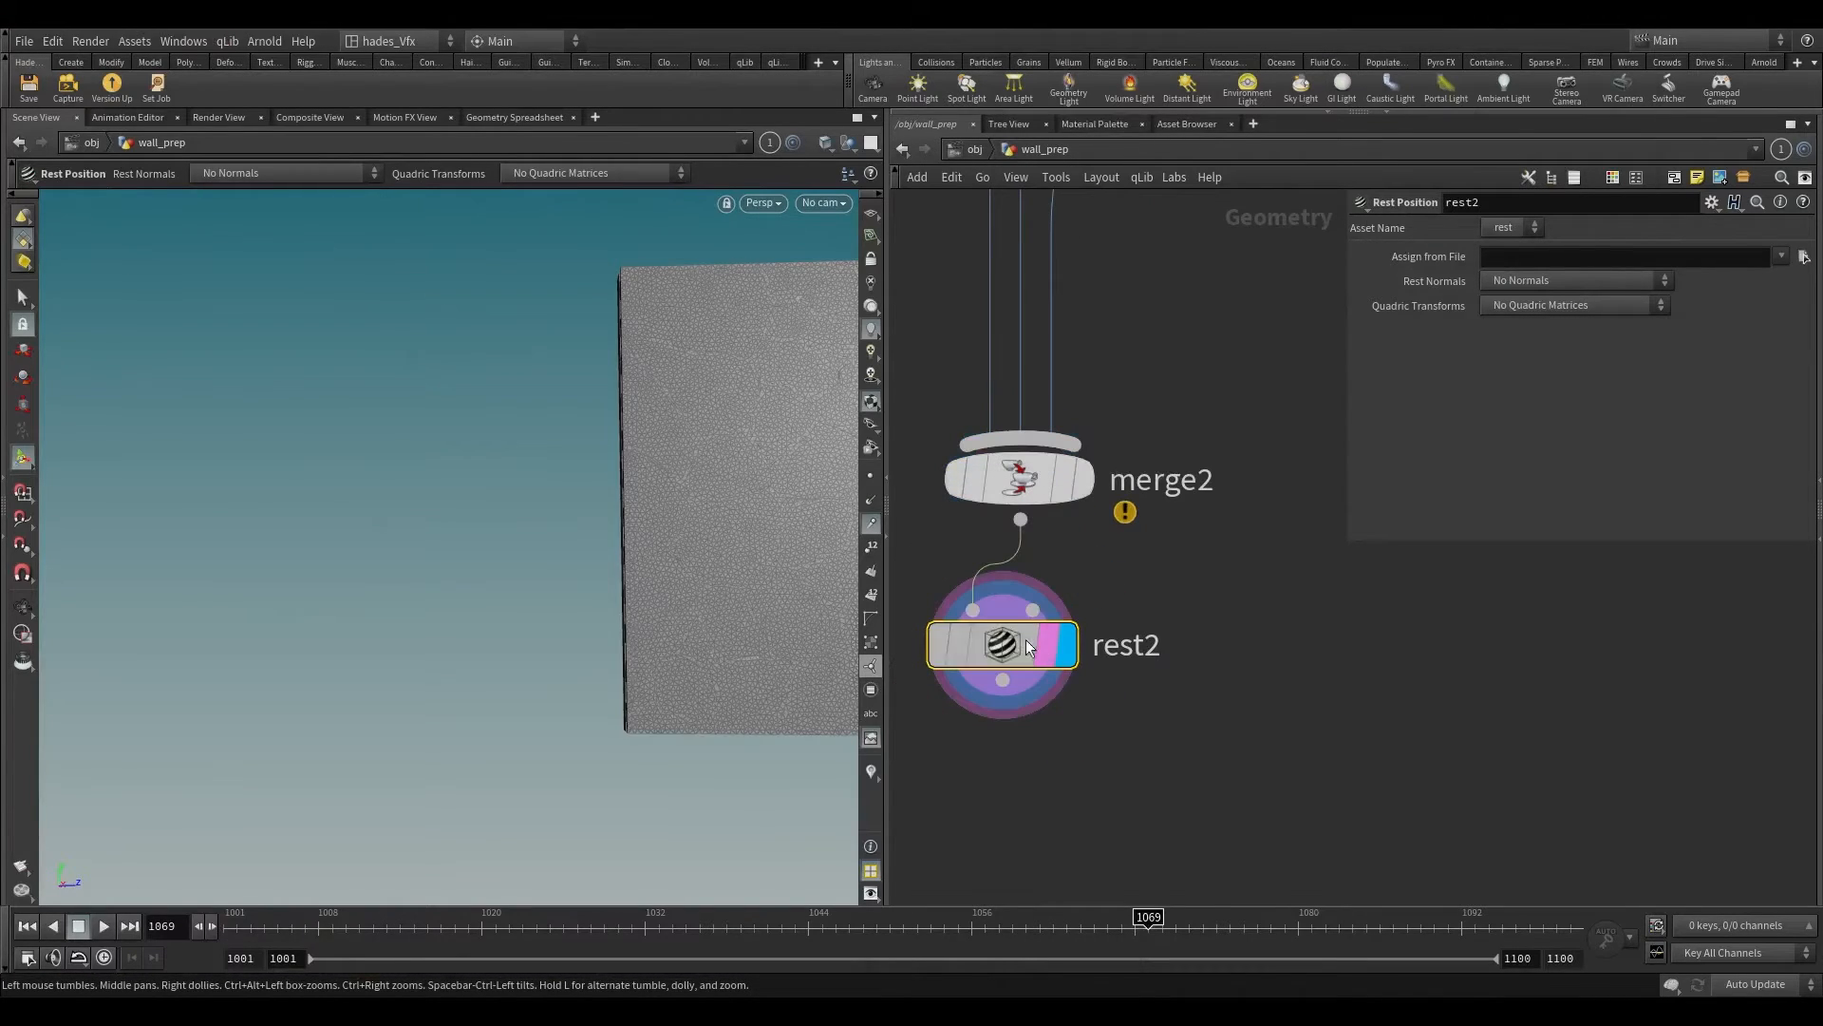
drag(619, 472, 152, 418)
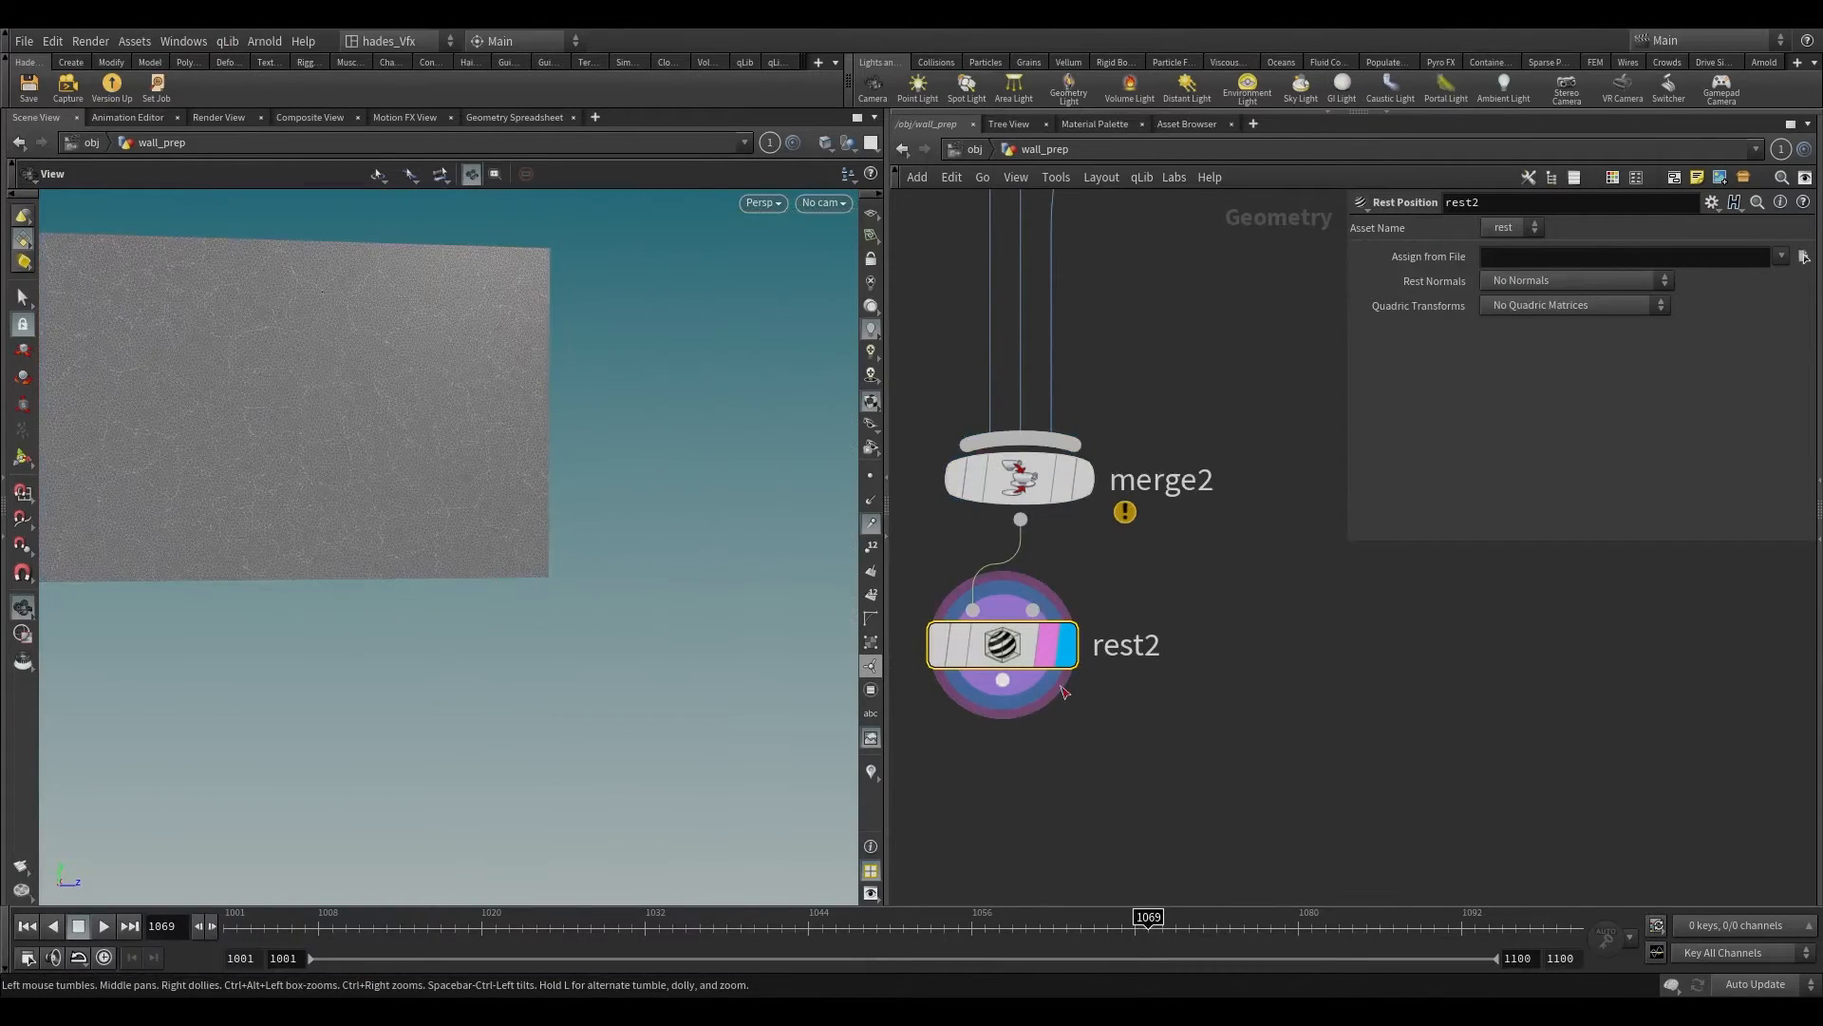
key(Return)
Step: Add a Connectivity node below rest2 and make it the display and render node
key(Tab)
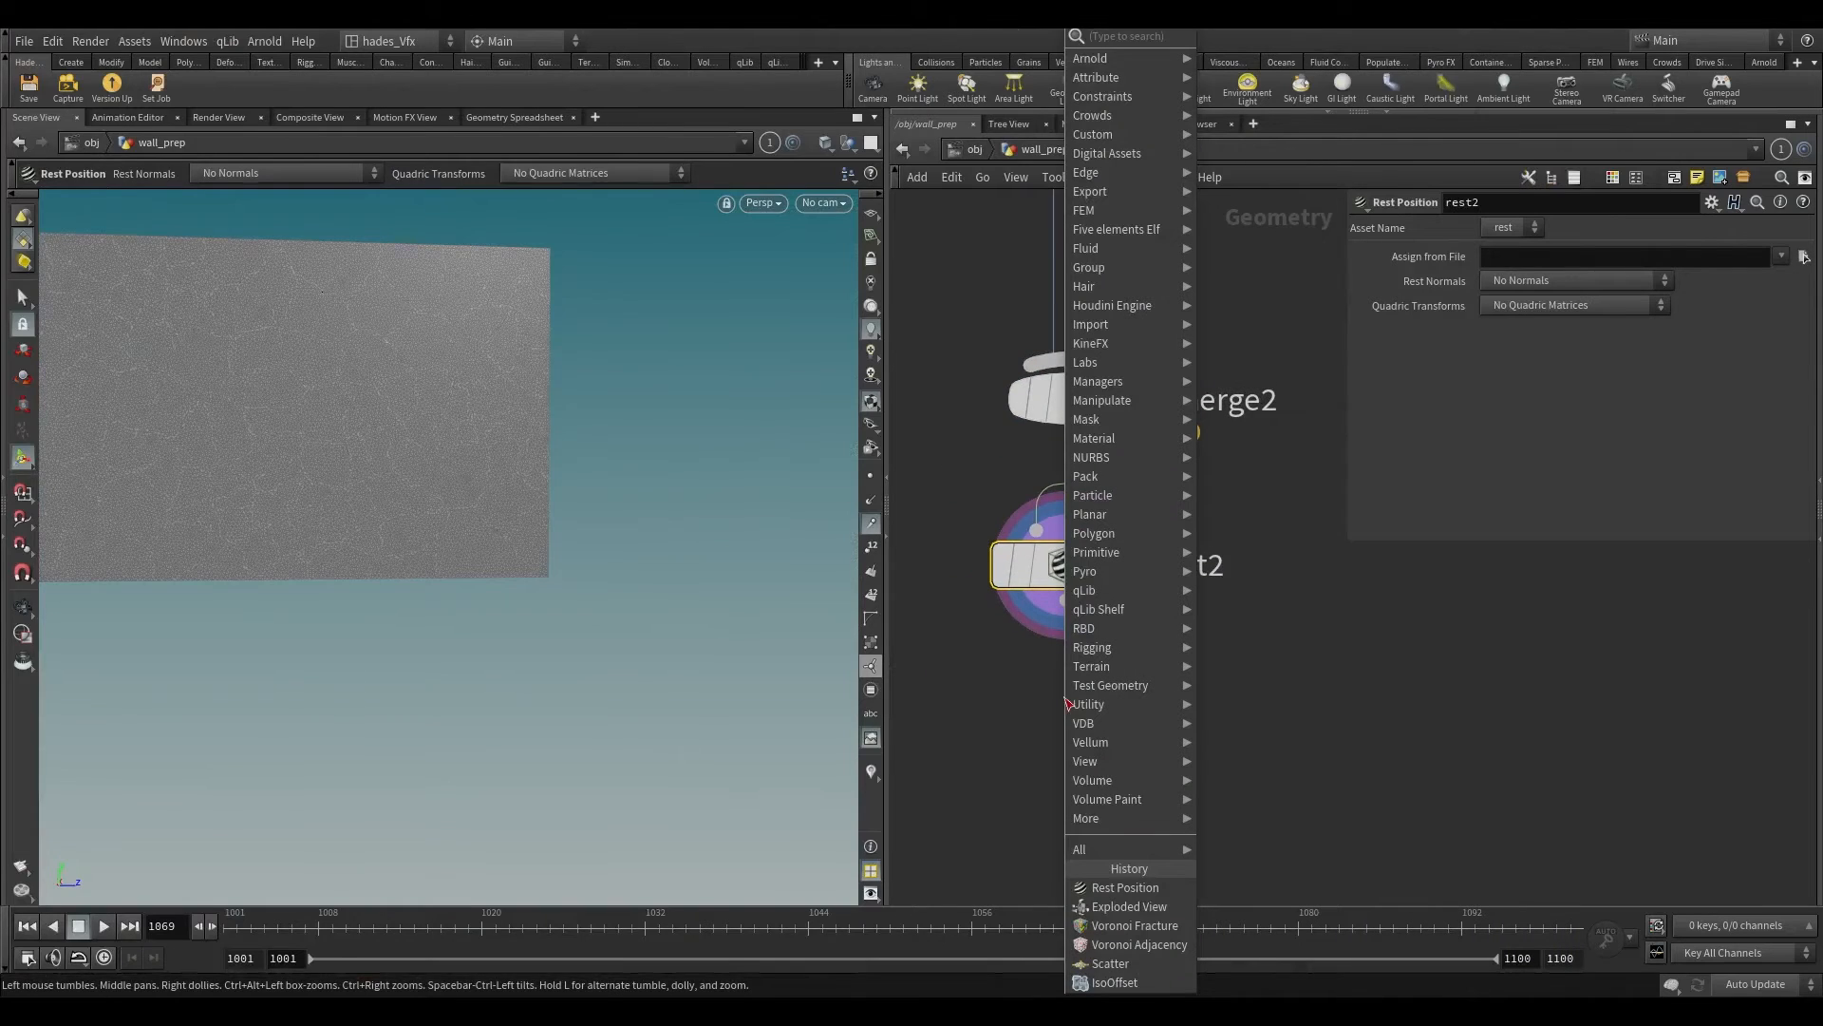
text(connectivity)
key(Return)
click(1064, 697)
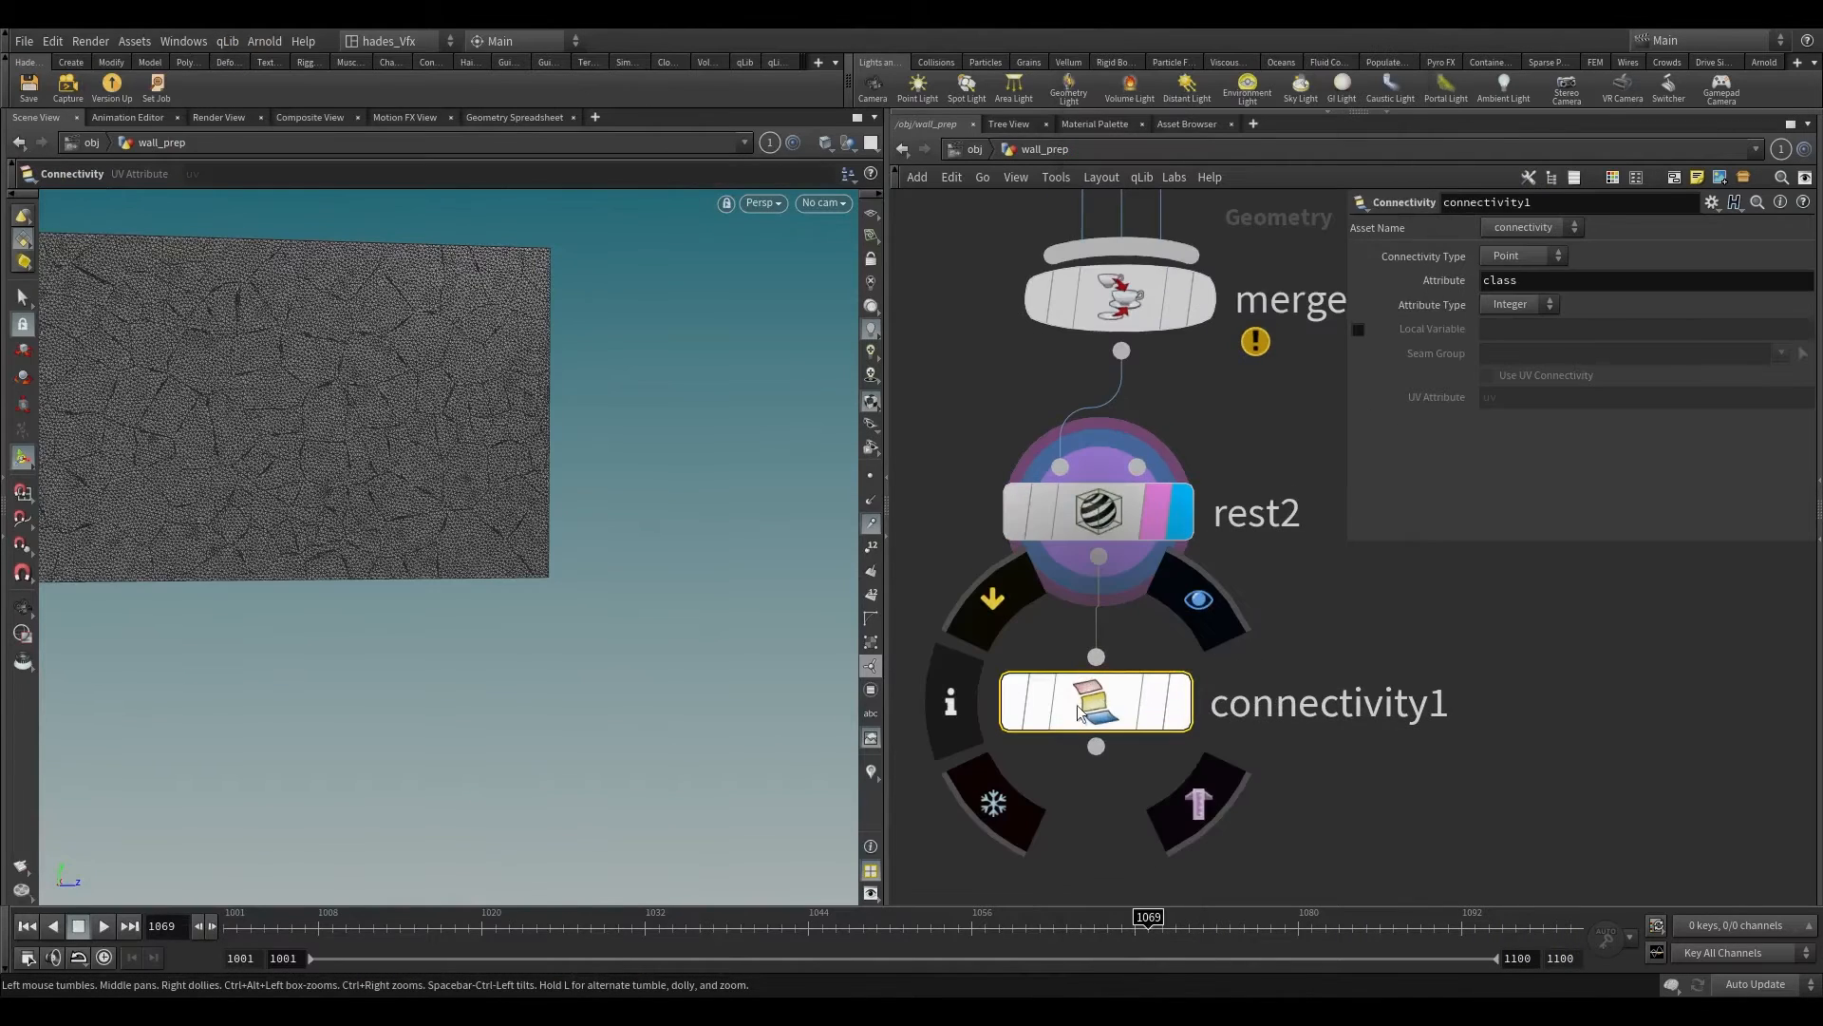
middle_drag(537, 472, 729, 488)
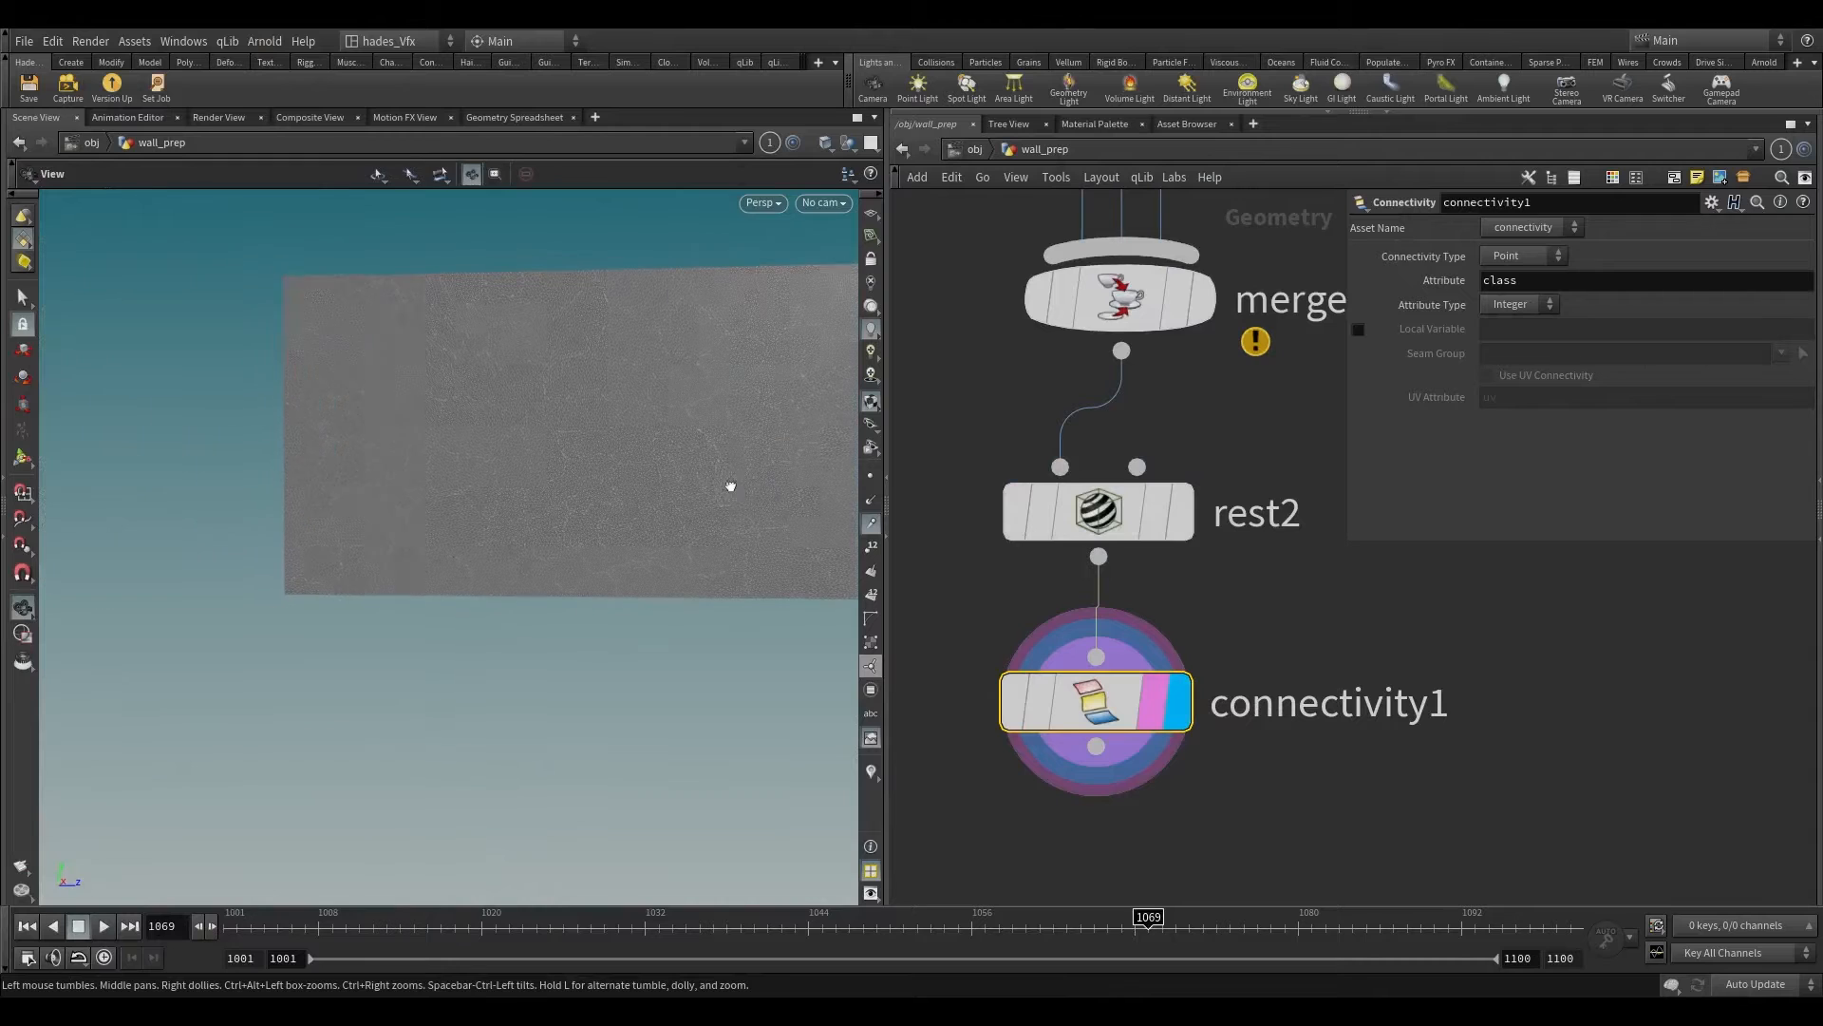
Step: Configure connectivity1 for Primitive connectivity, writing a String attribute called name with the prefix wall
click(1520, 294)
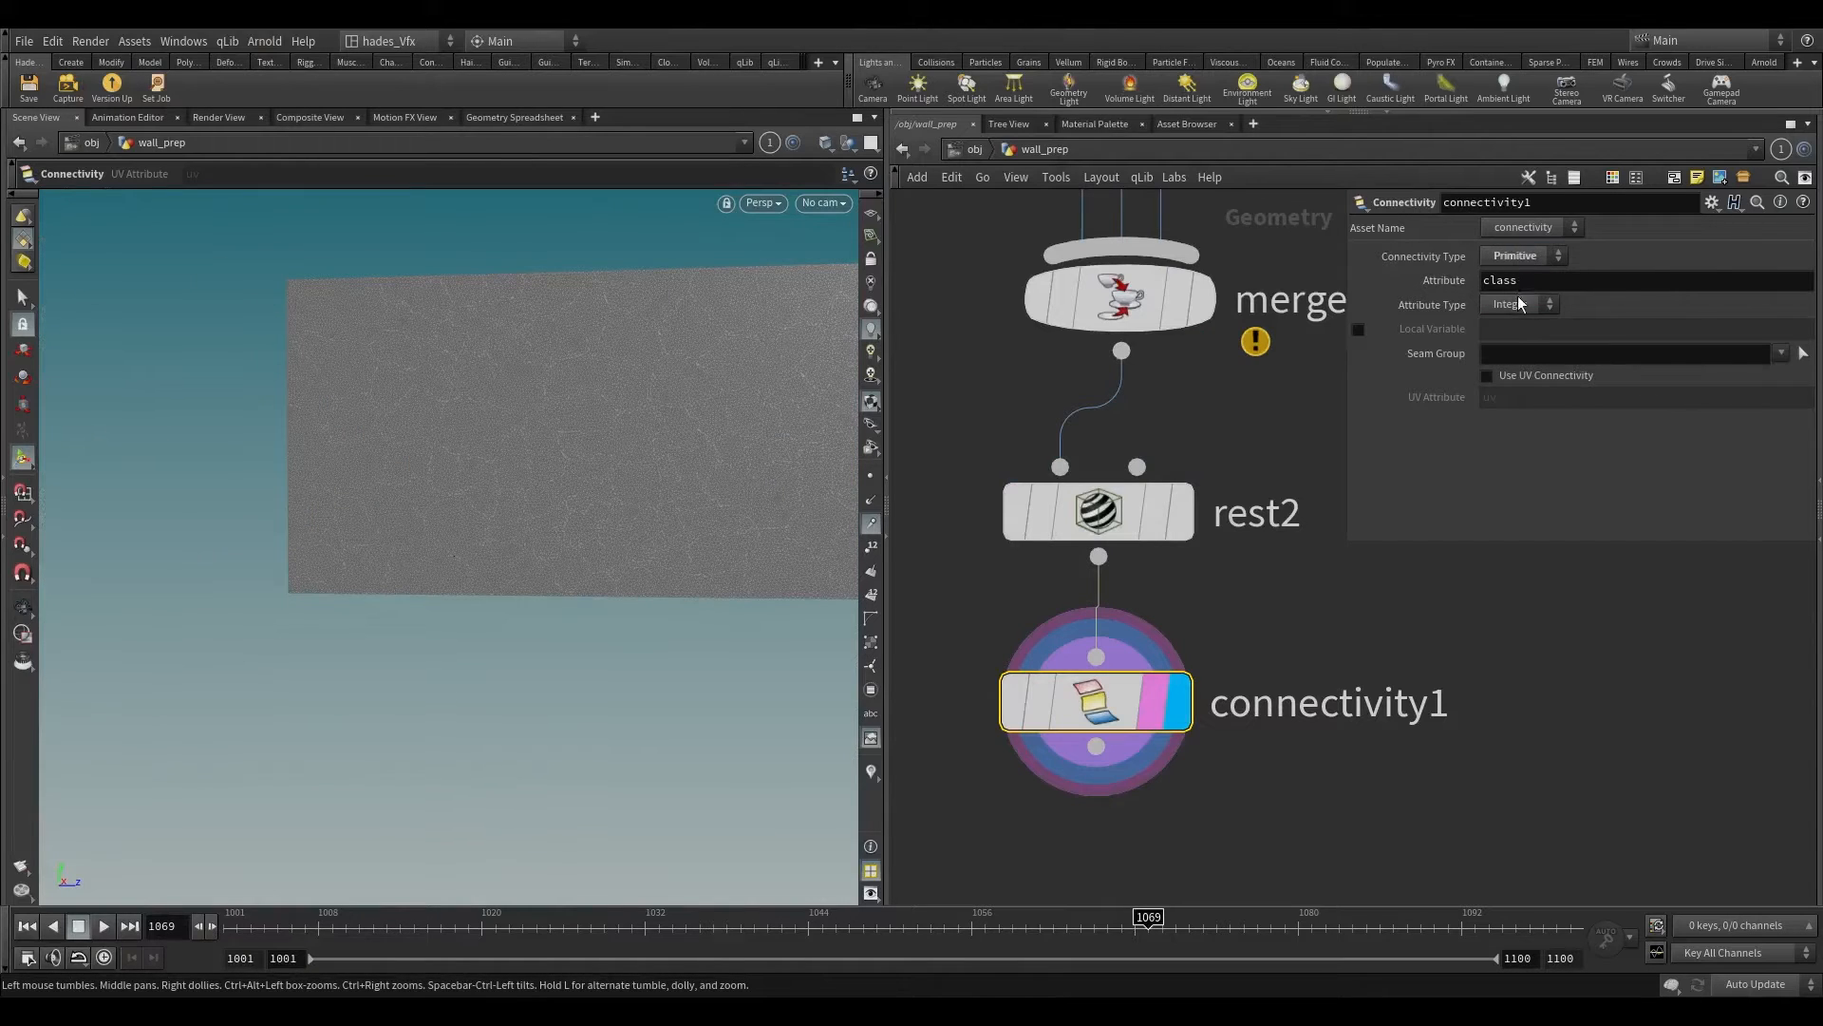
click(1519, 304)
click(1517, 346)
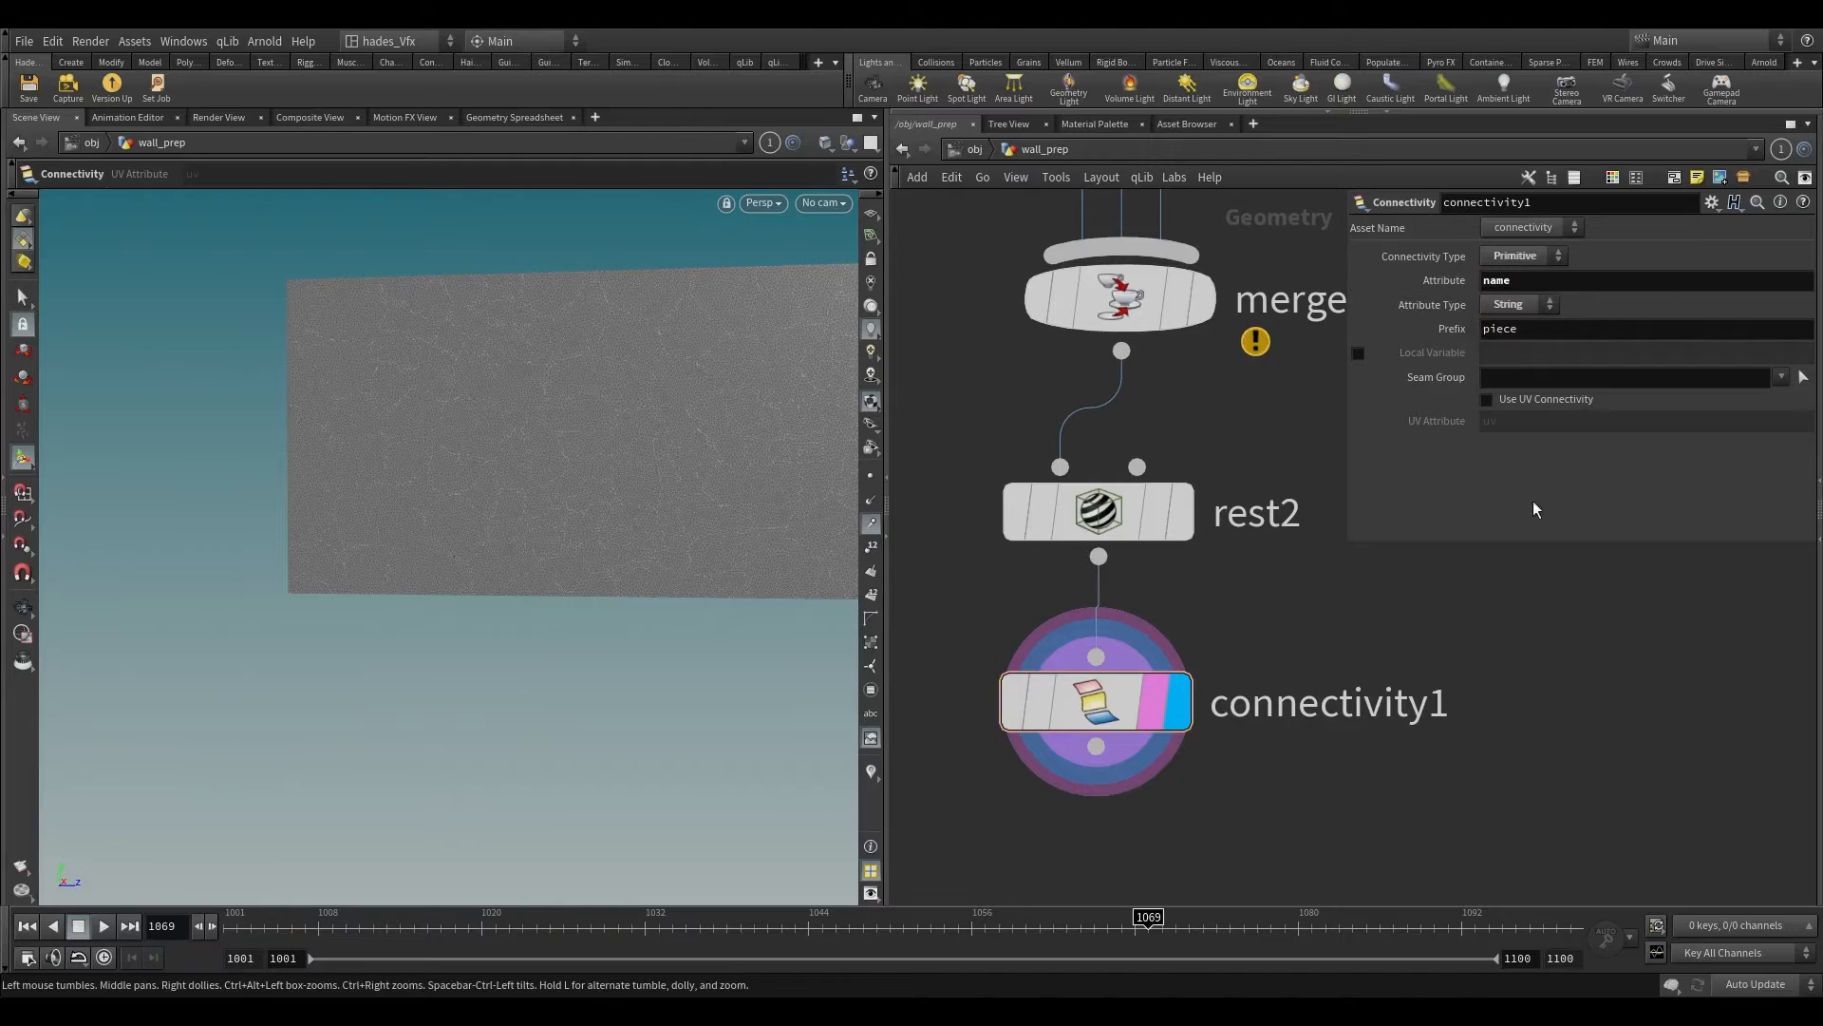
click(1484, 330)
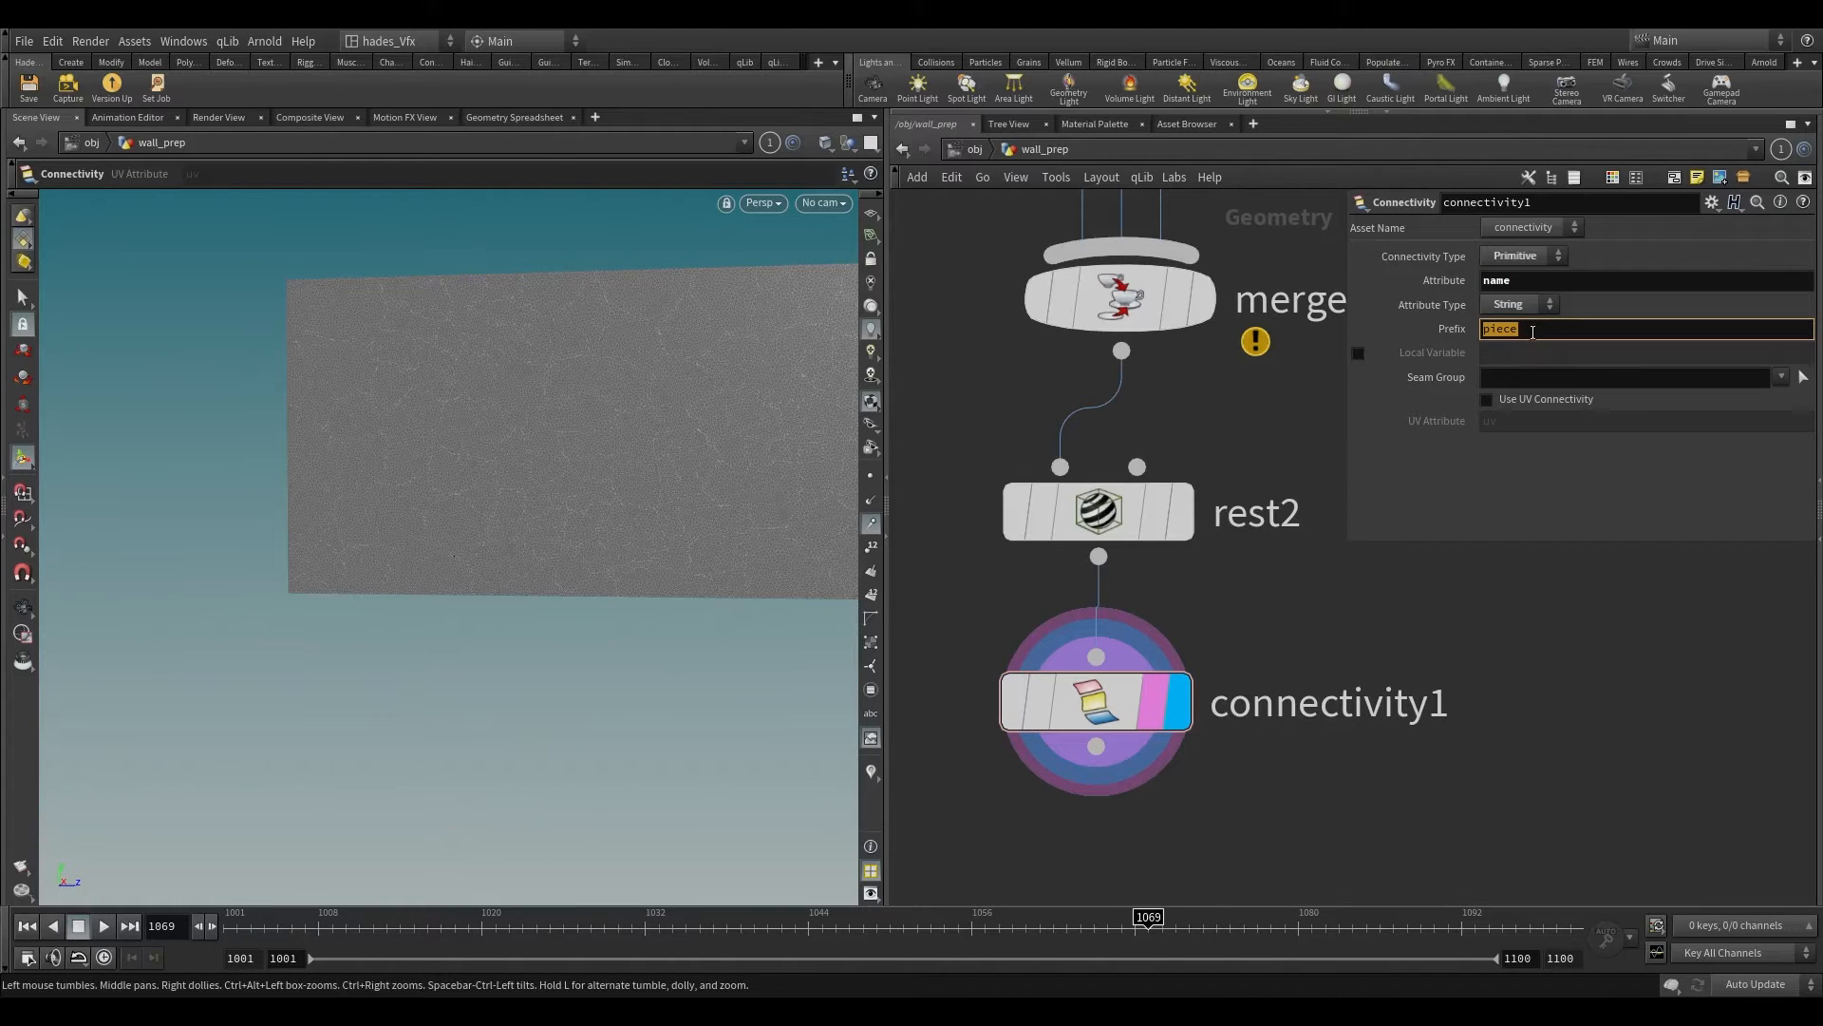
text(wall)
key(Return)
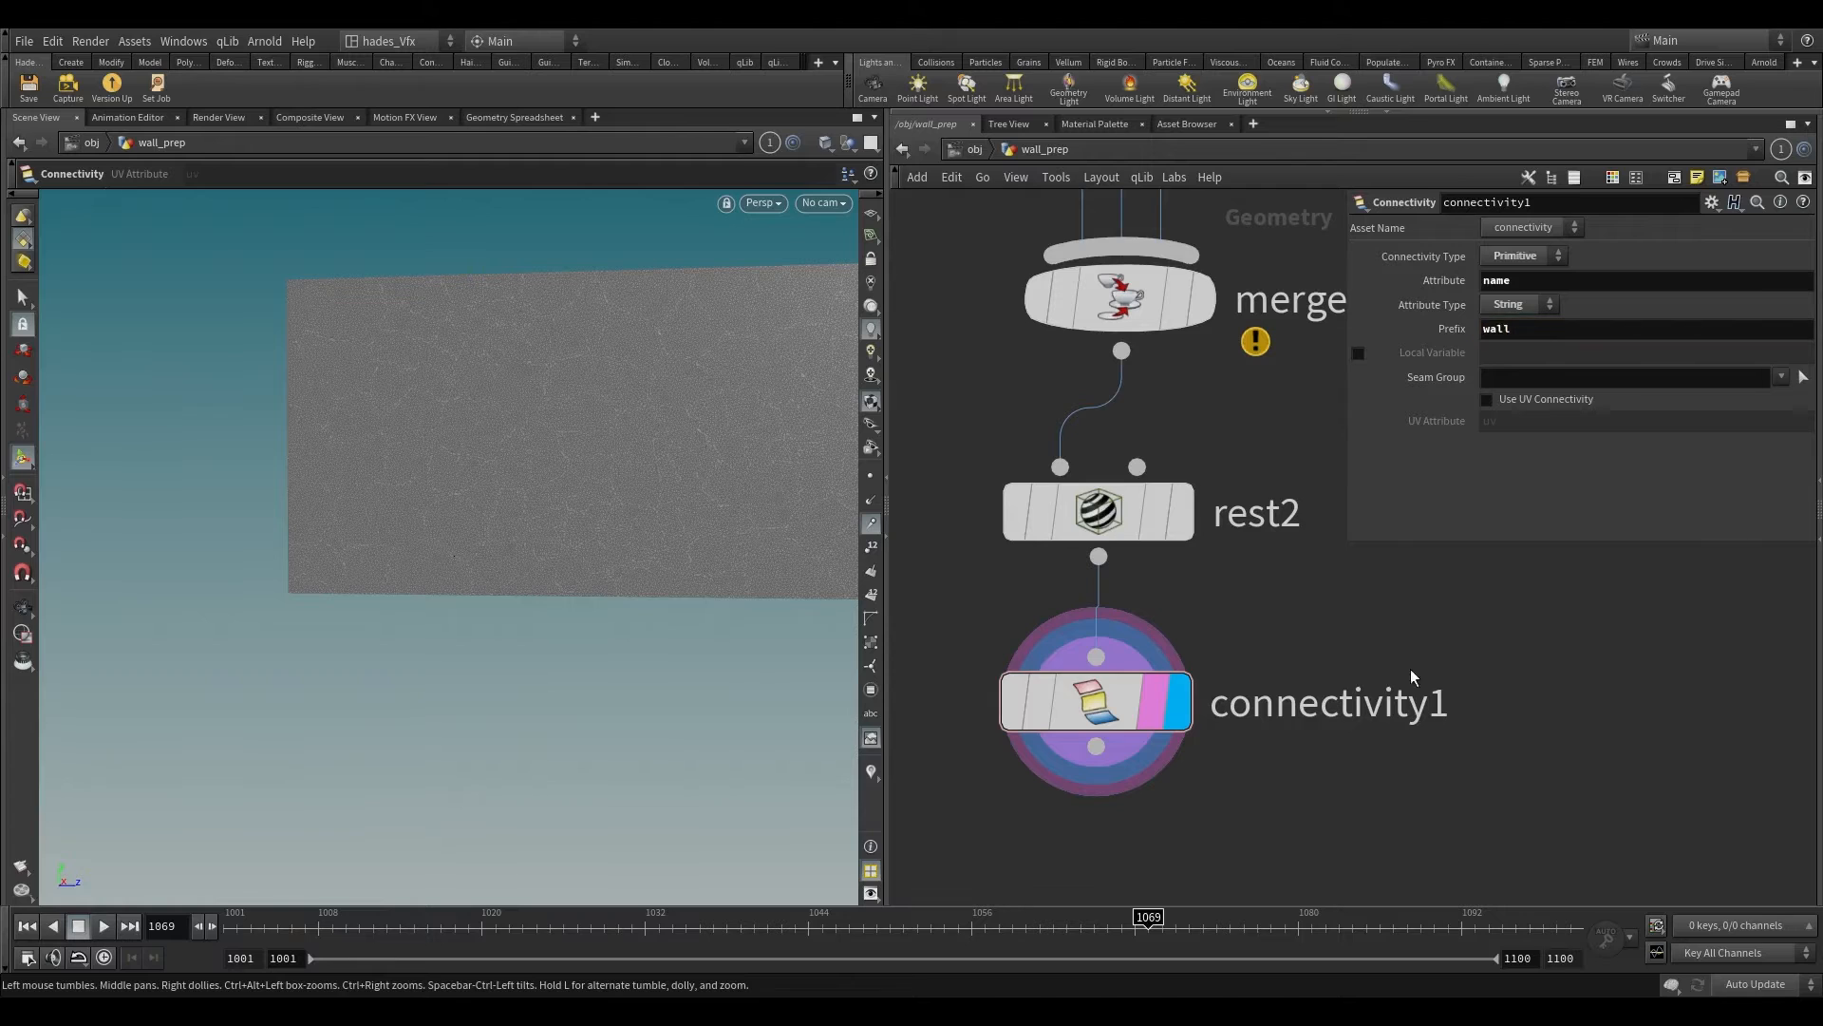
Step: Check connectivity1's name values on the primitives in the Geometry Spreadsheet
click(514, 117)
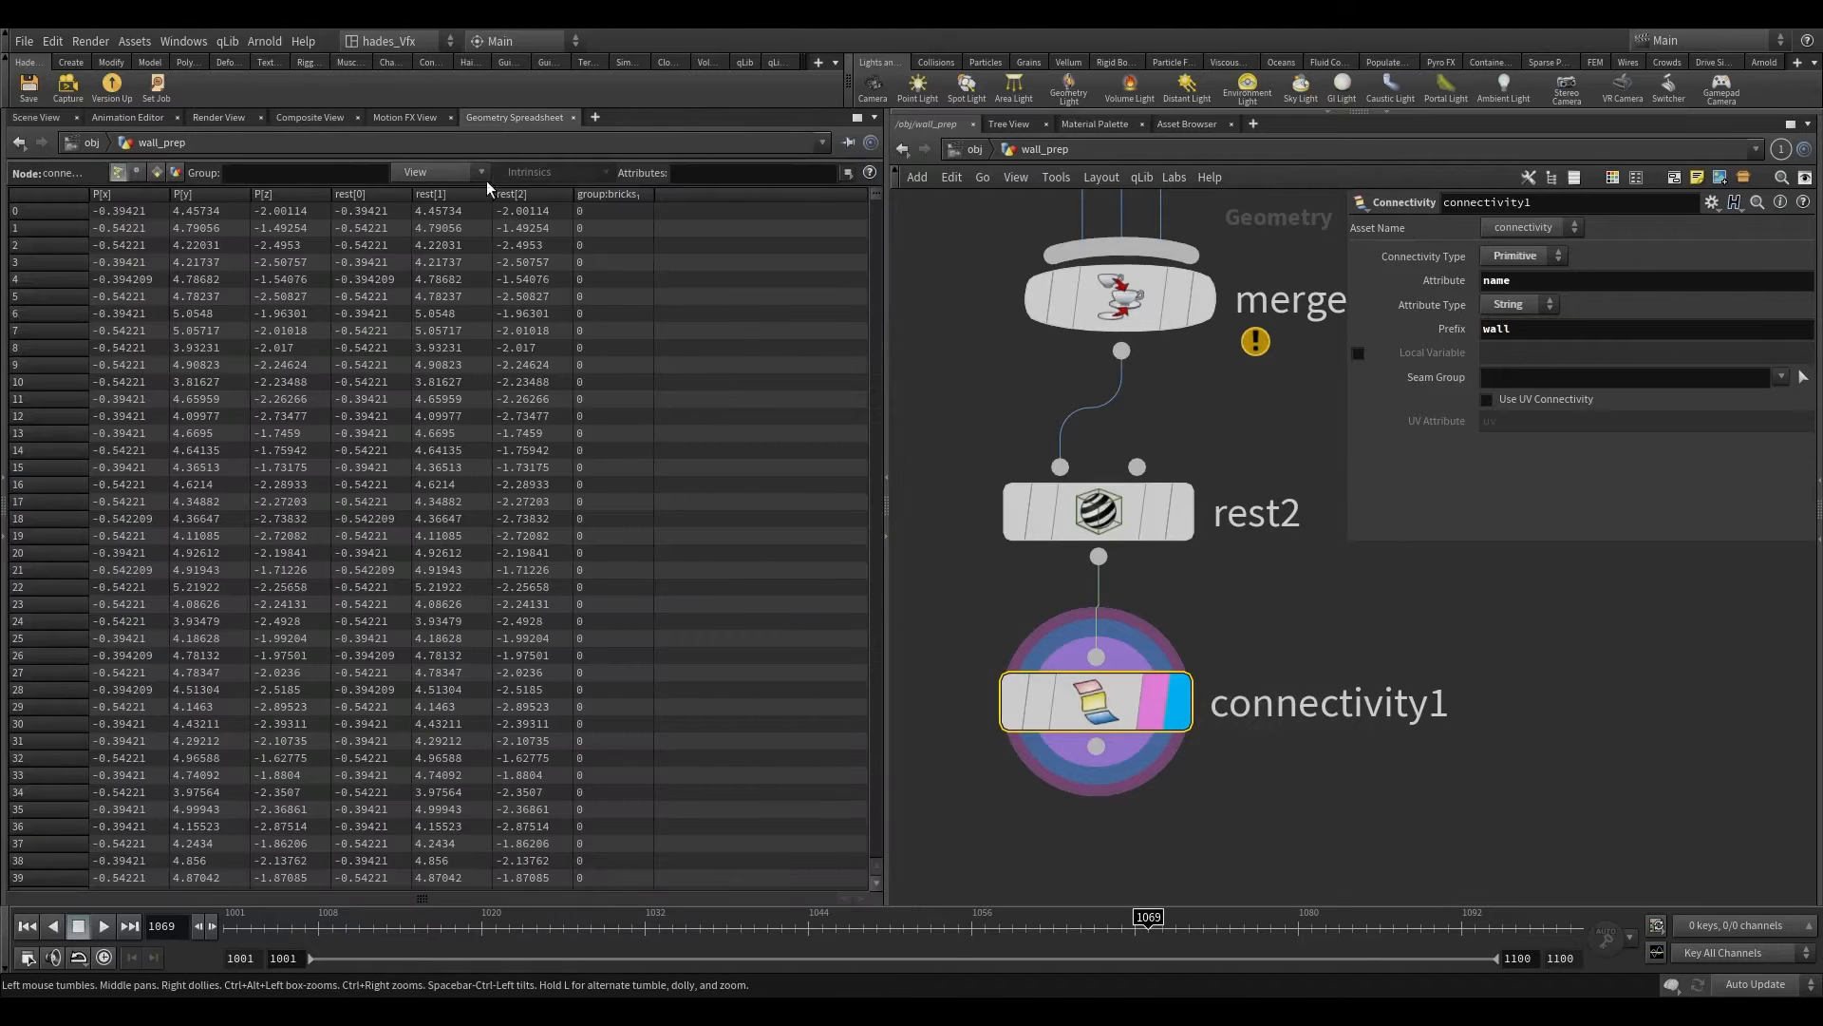
click(434, 173)
click(428, 261)
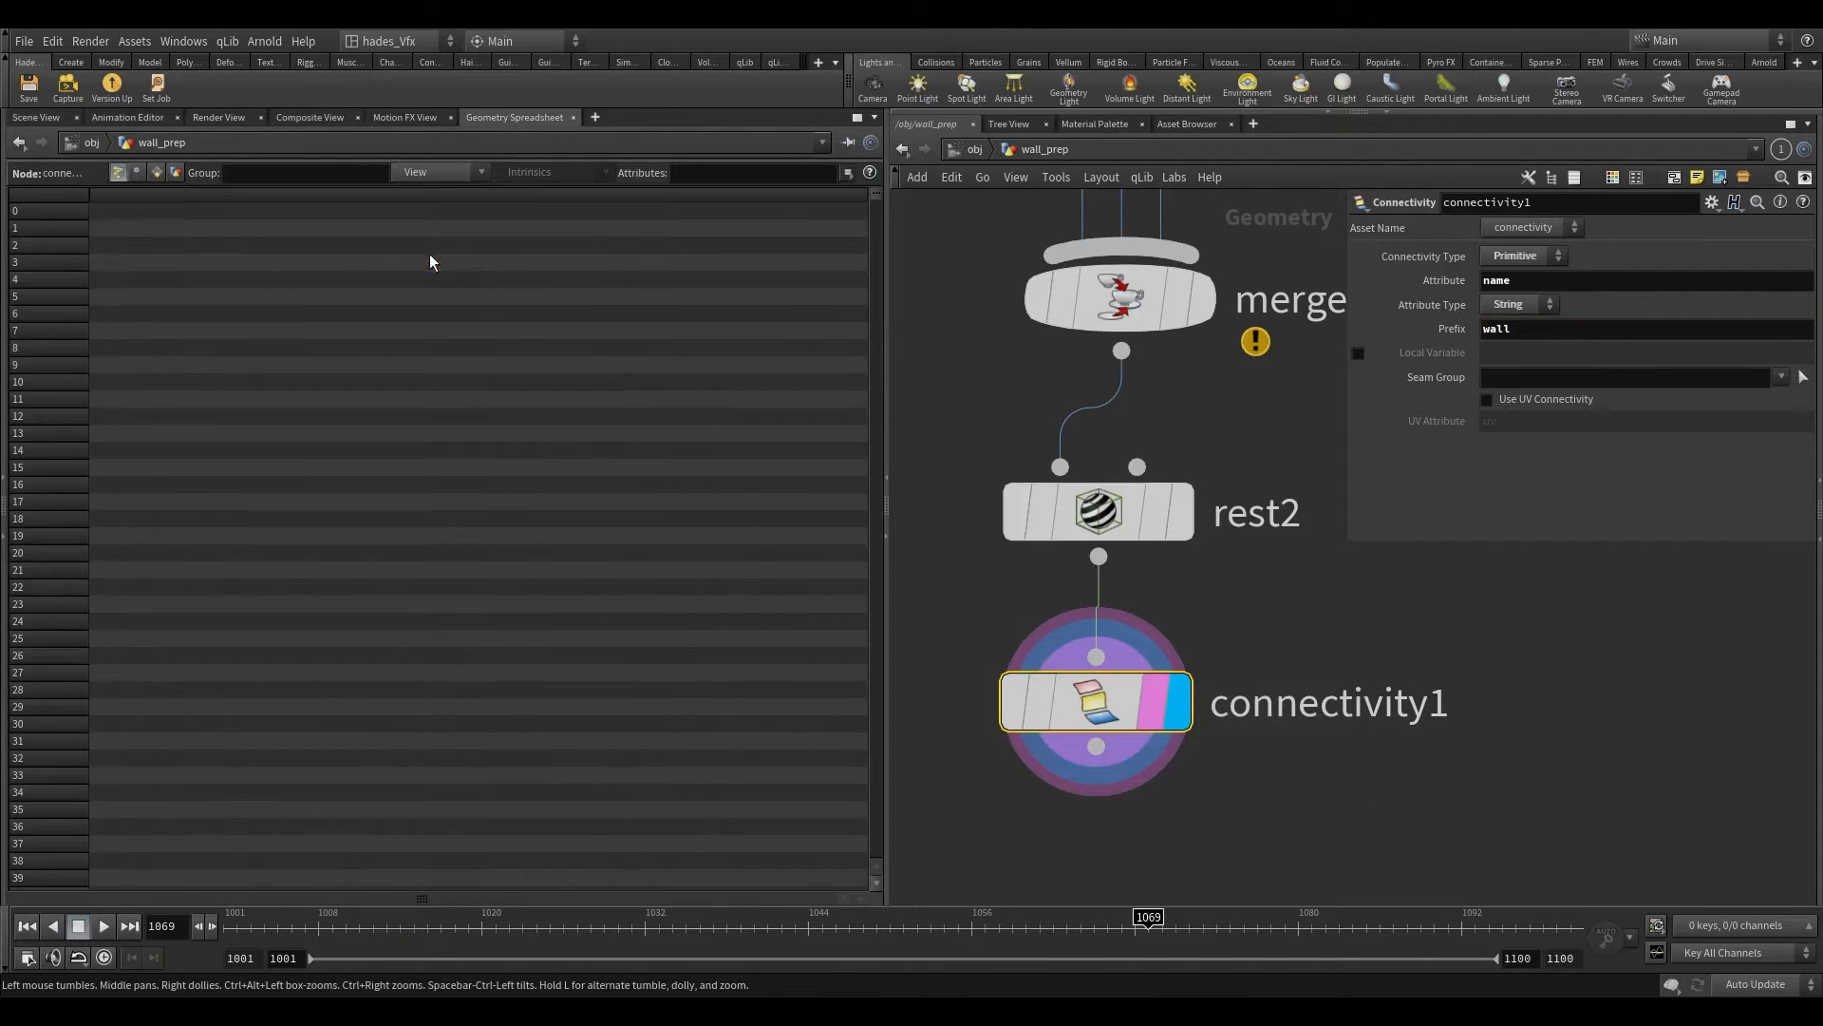
click(424, 177)
click(157, 172)
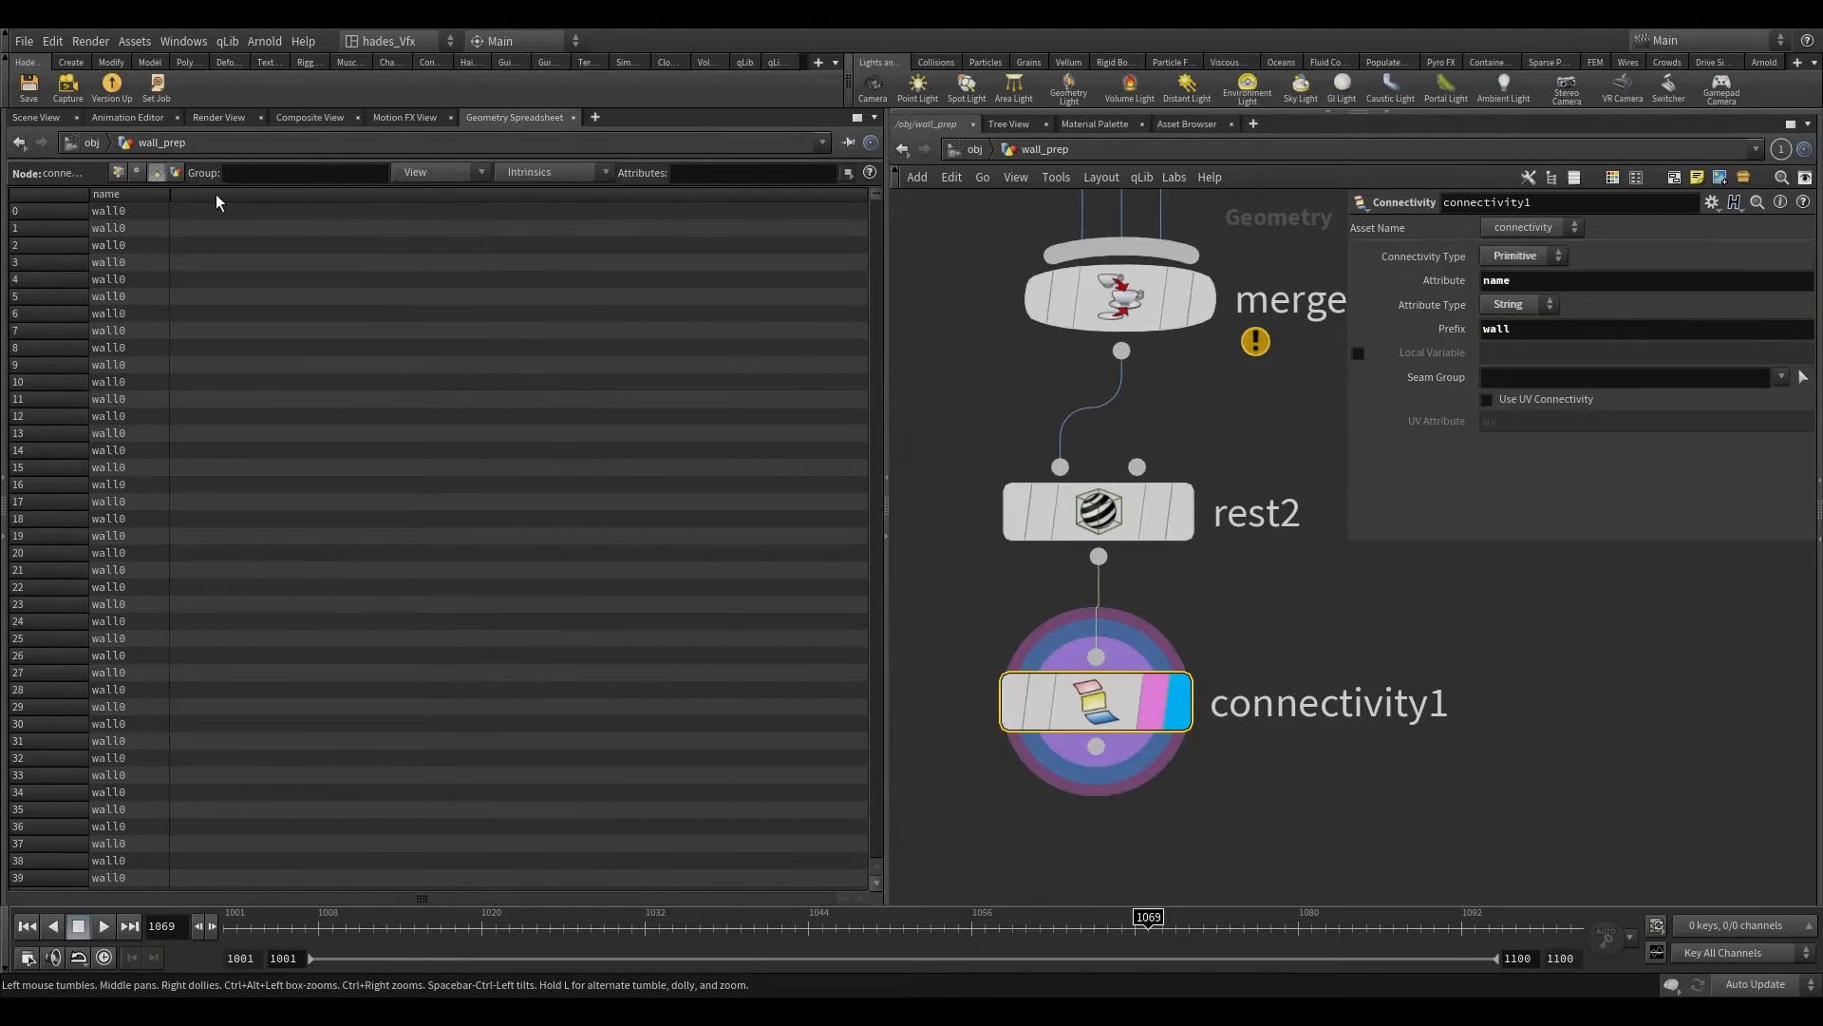
Step: Examine connectivity1's name values down to the last primitive and check the node's information
drag(169, 194, 208, 194)
drag(876, 195, 903, 976)
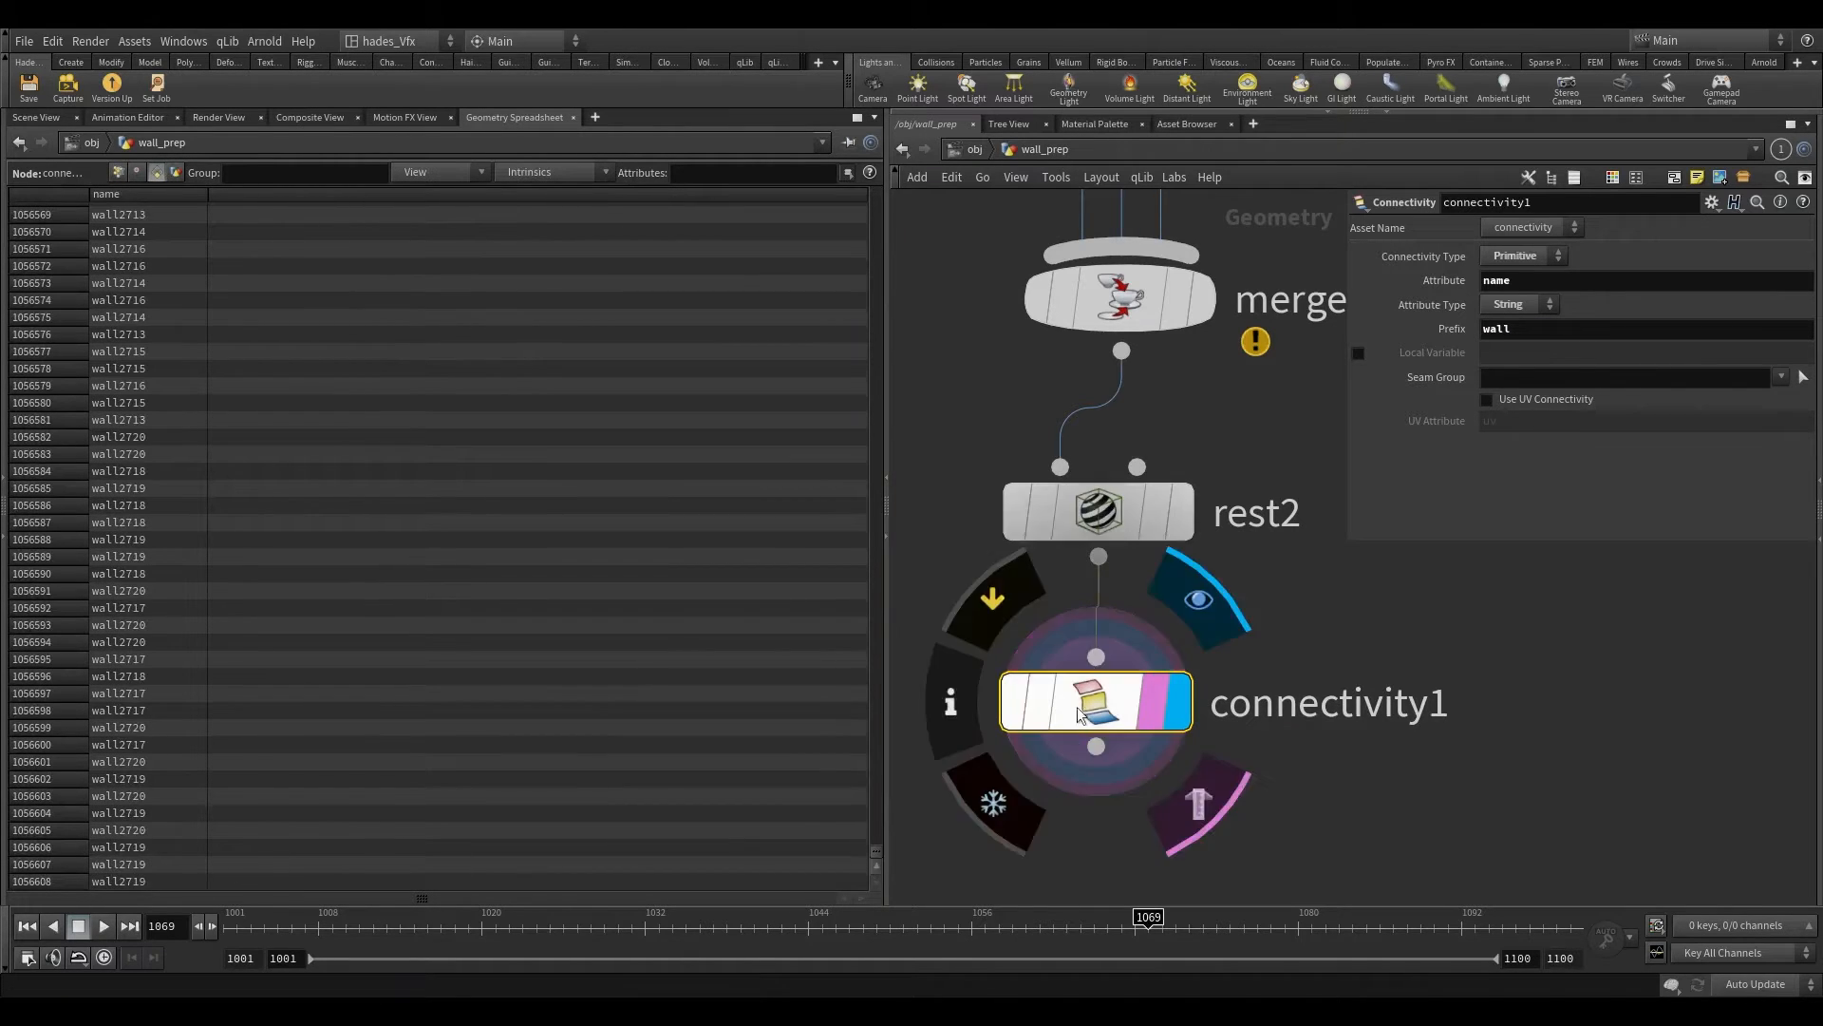
middle_click(1120, 697)
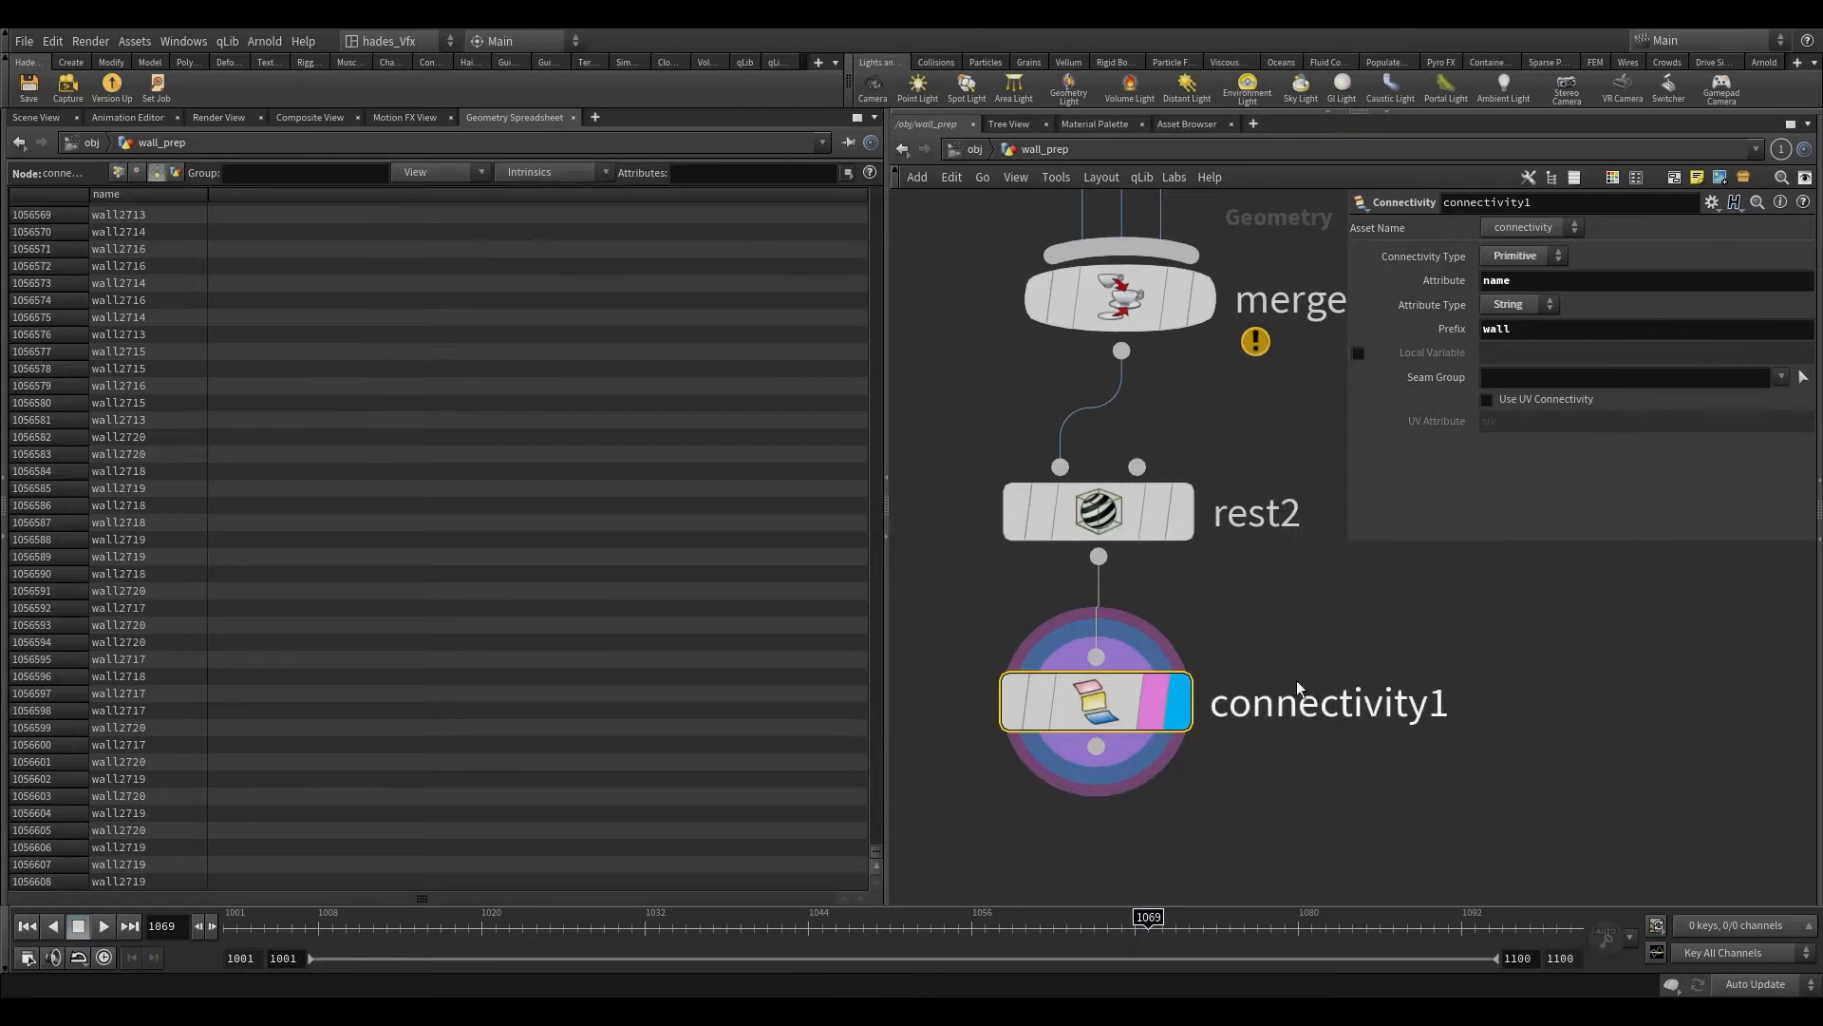
drag(876, 866, 899, 152)
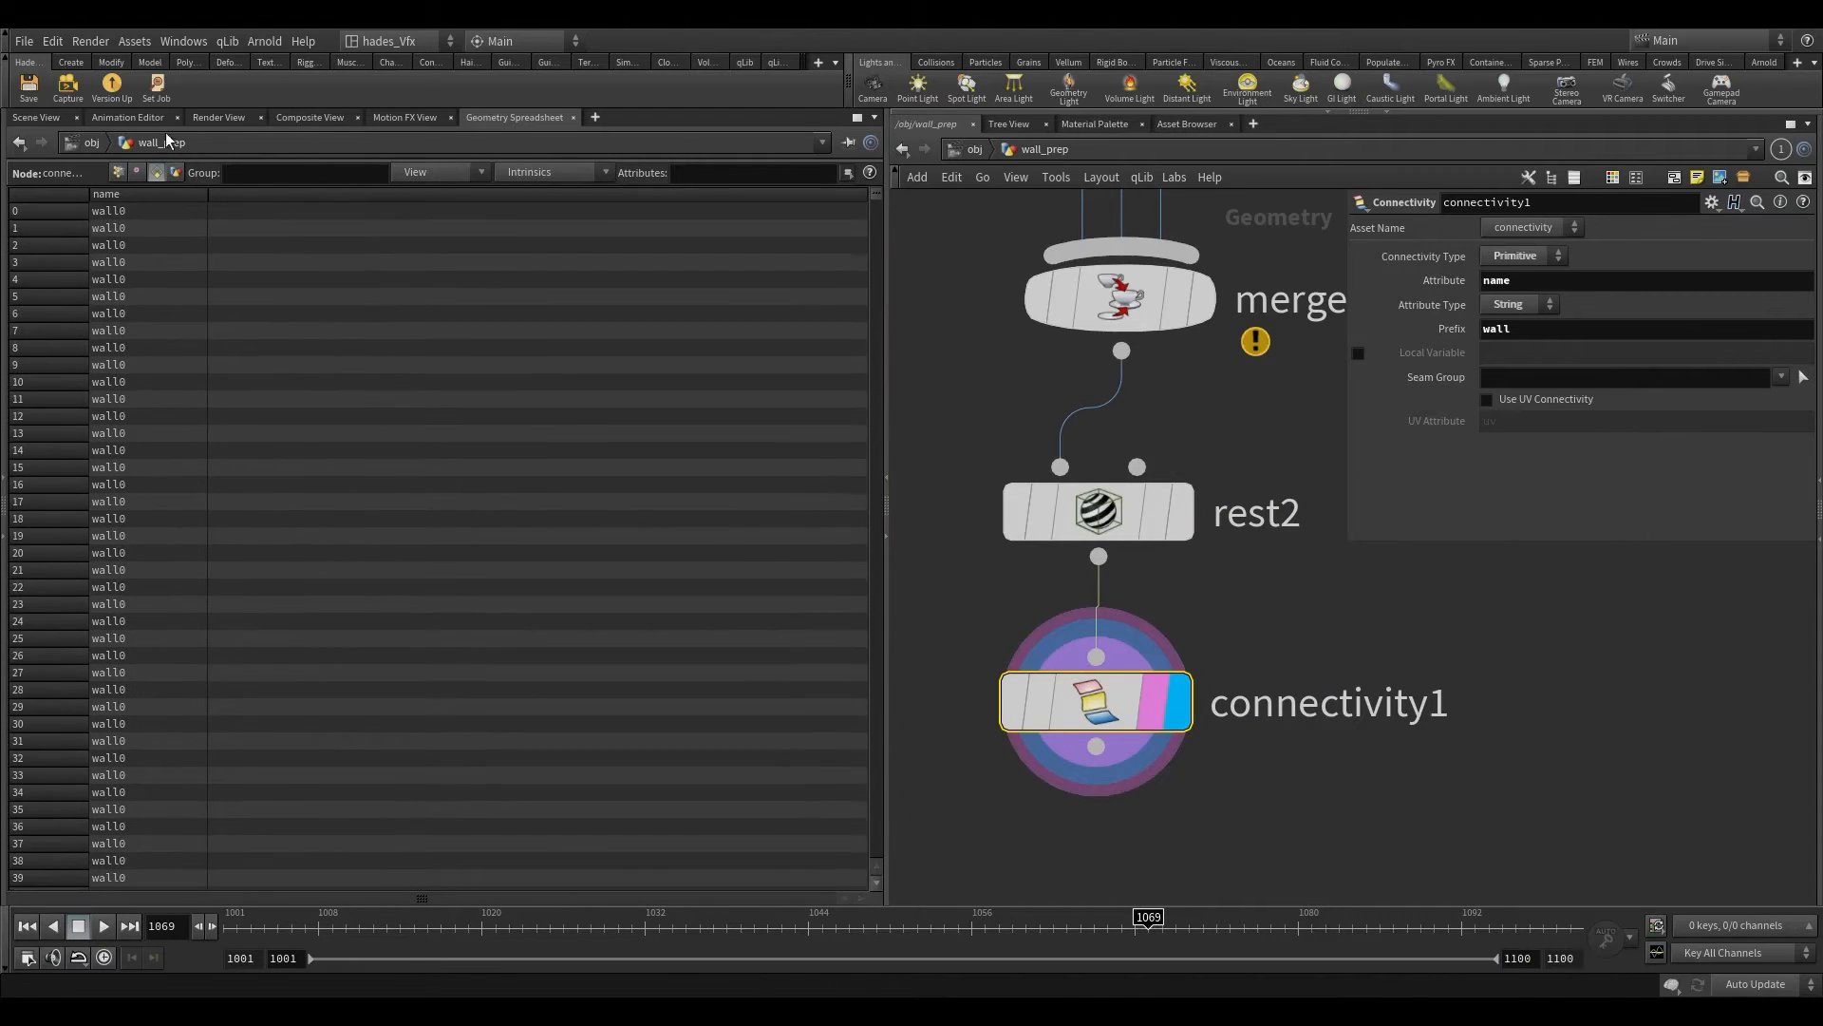
Step: Add an Exploded View node below connectivity1, display it, and inspect the separated wall pieces from the side
click(36, 117)
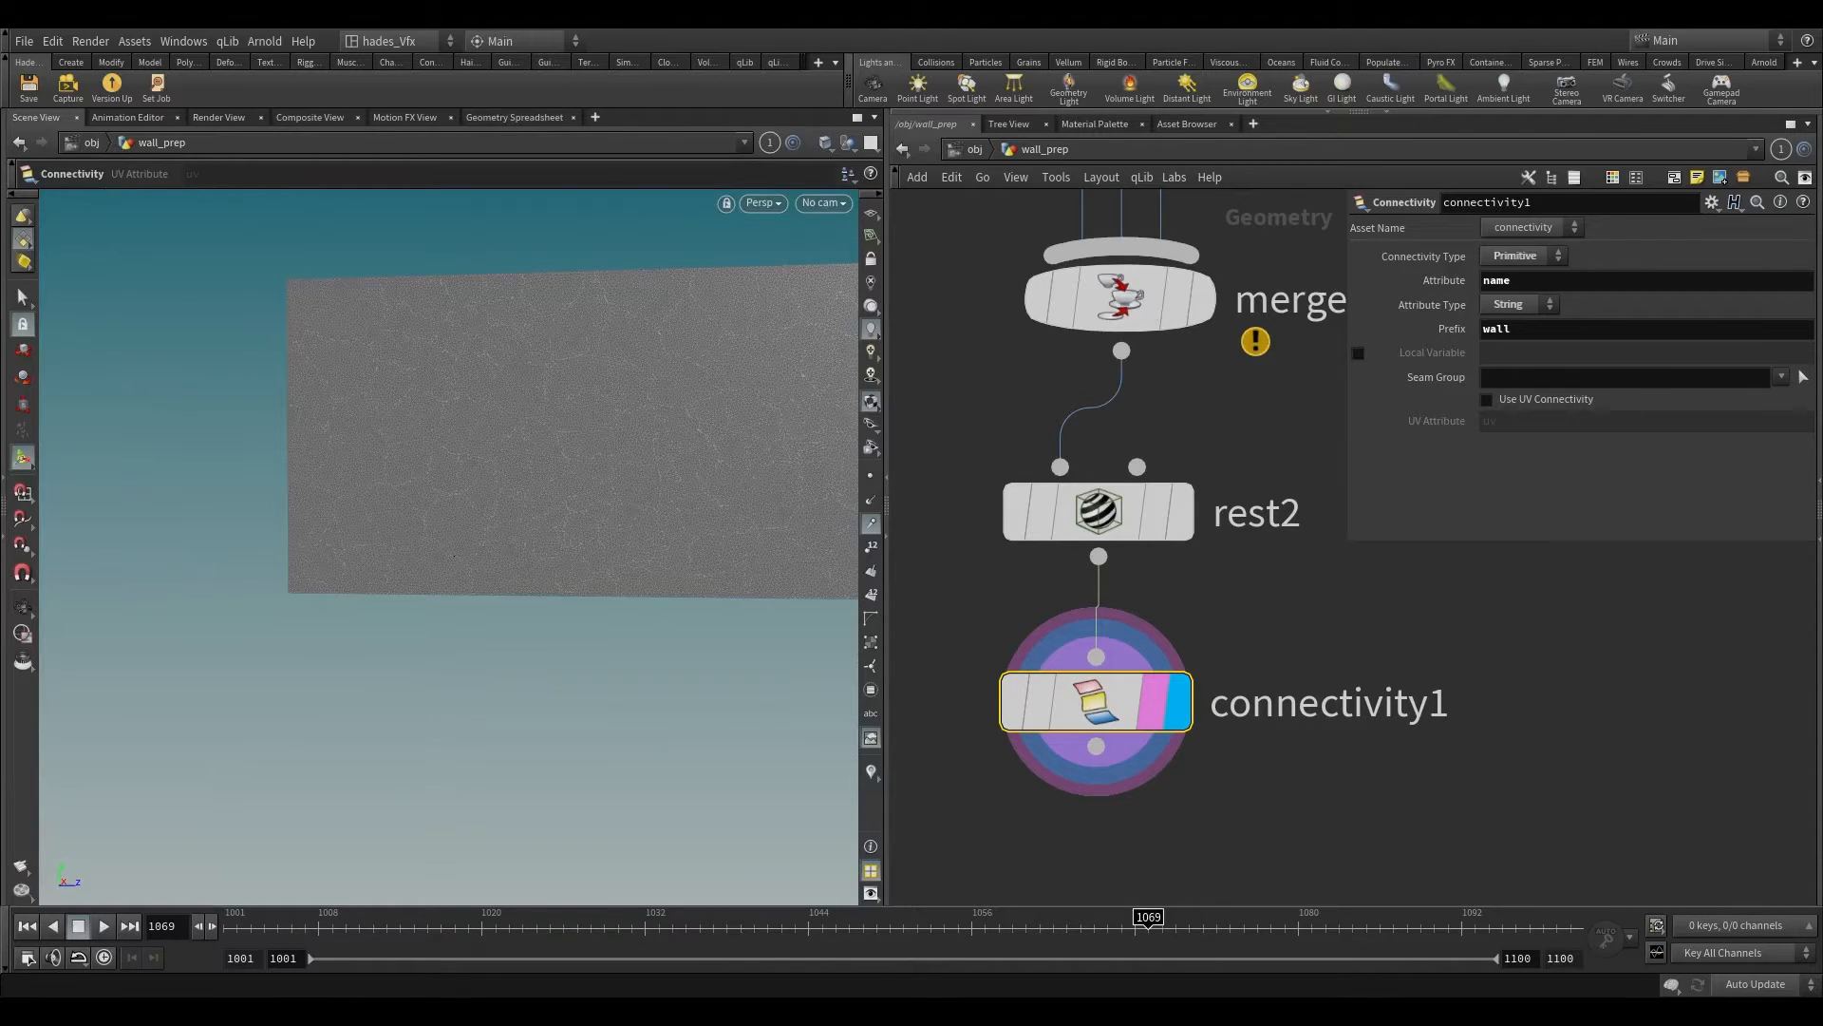
scroll(1242, 741, down, 3)
scroll(489, 517, down, 2)
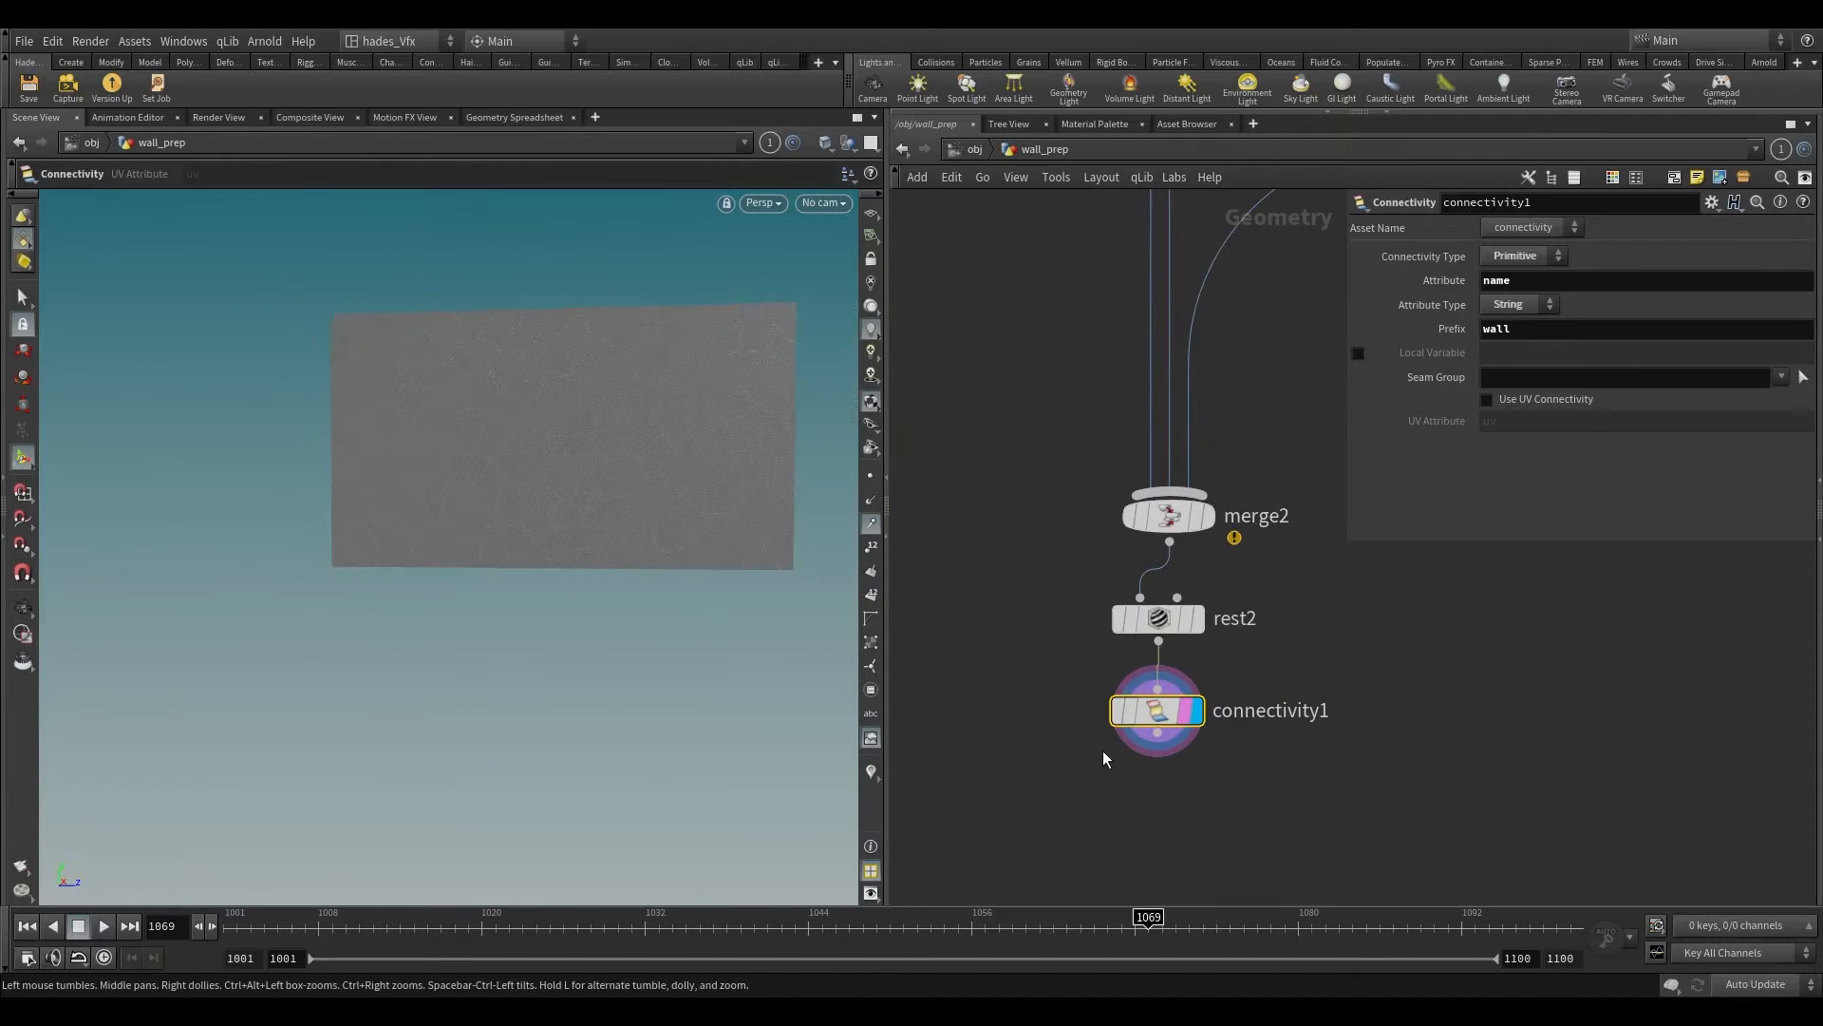
click(1167, 733)
right_click(992, 783)
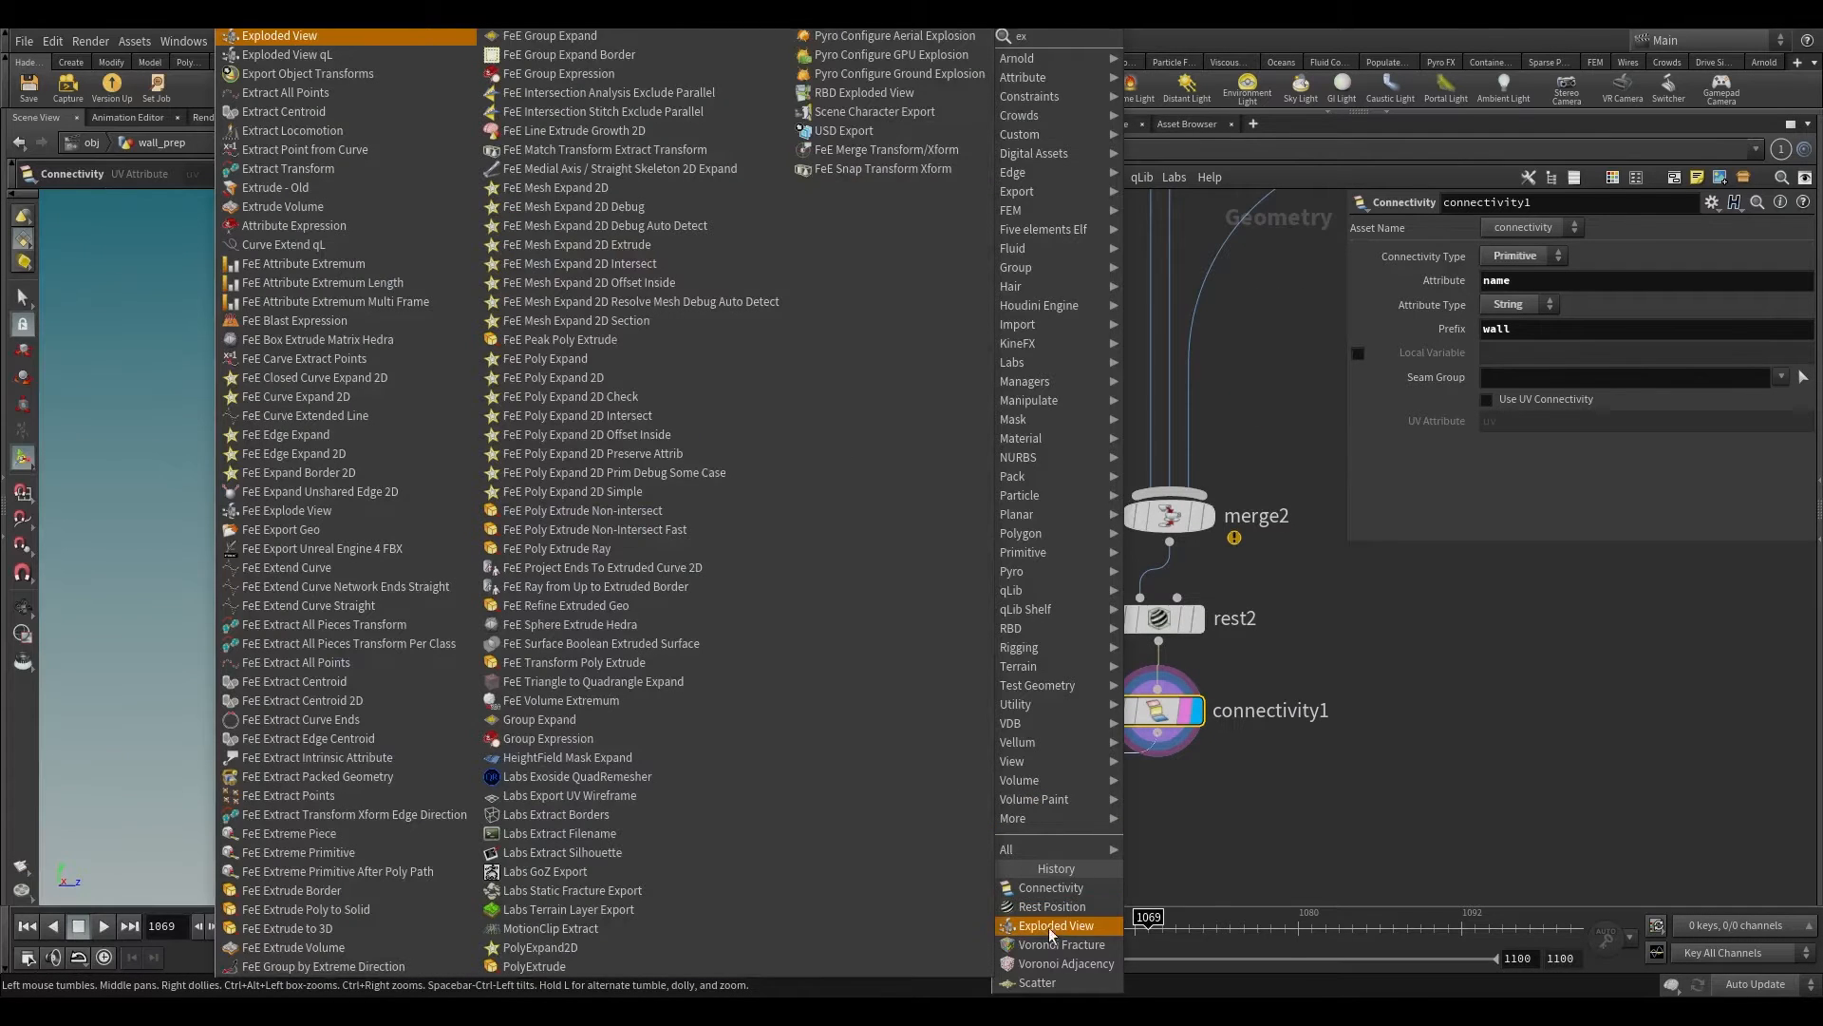
click(1056, 930)
click(1031, 803)
key(Escape)
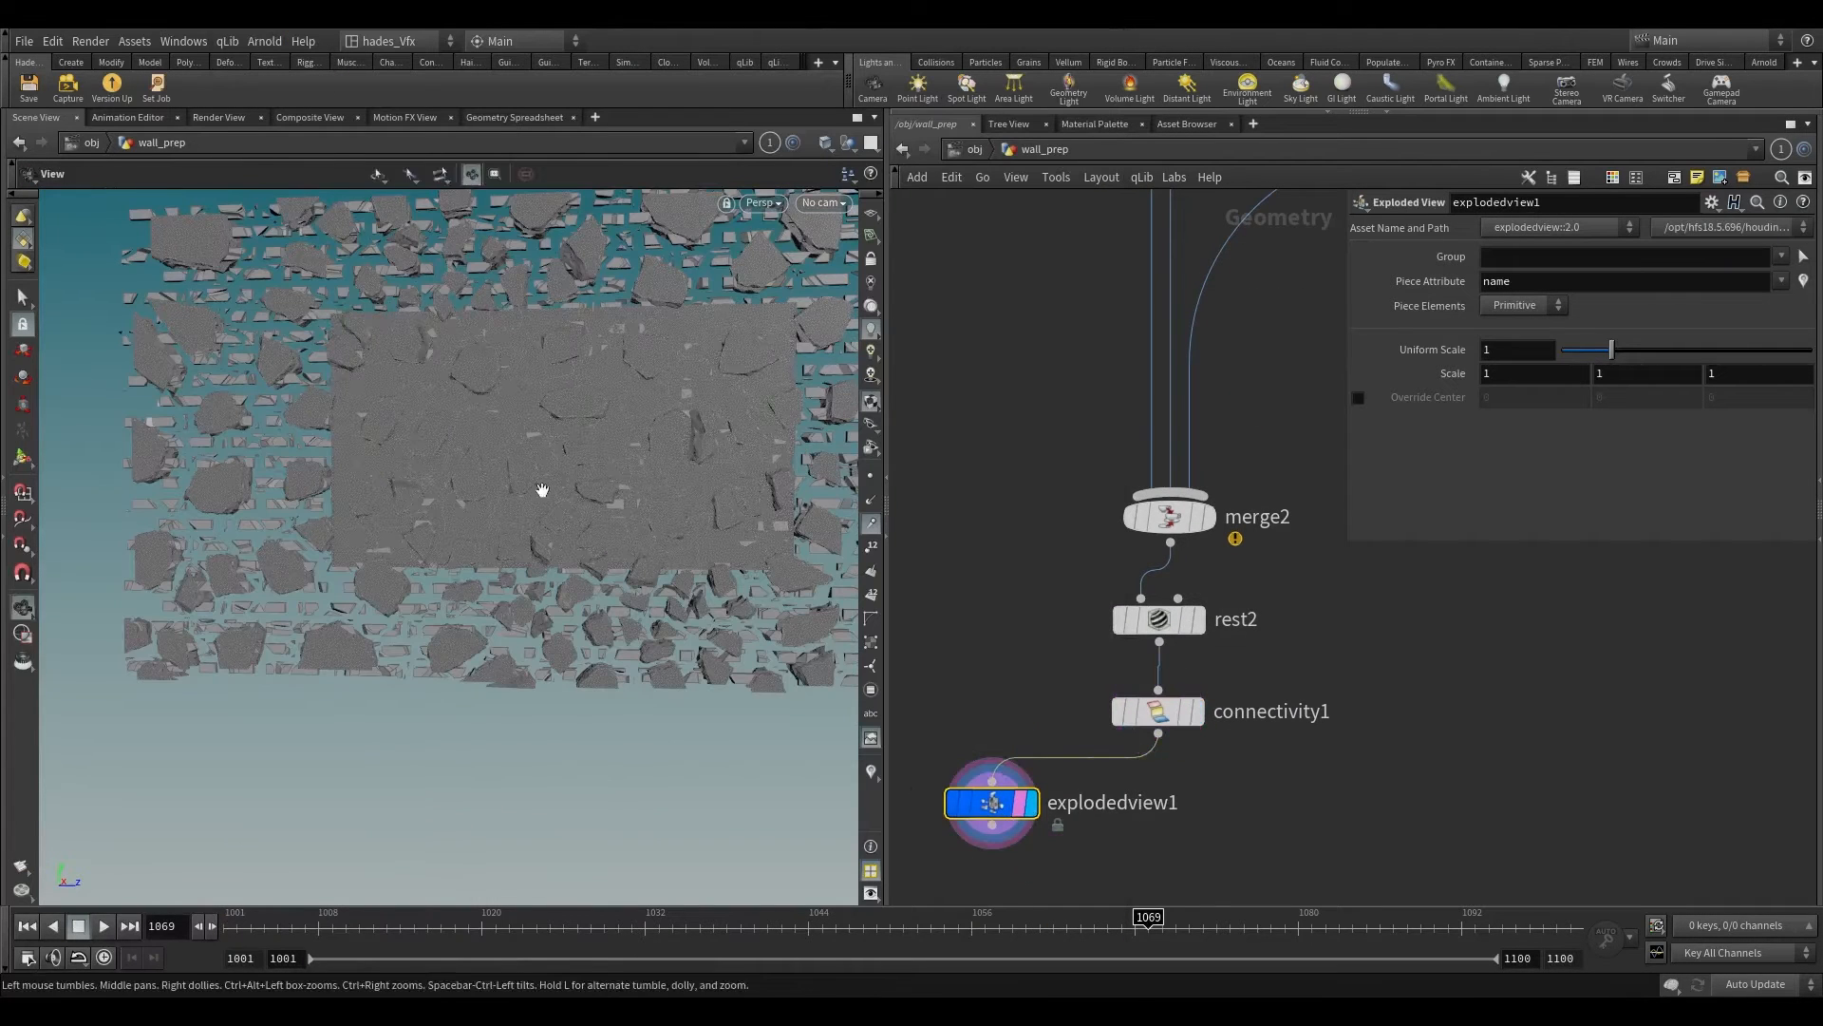
scroll(513, 410, up, 3)
drag(513, 409, 407, 259)
click(294, 118)
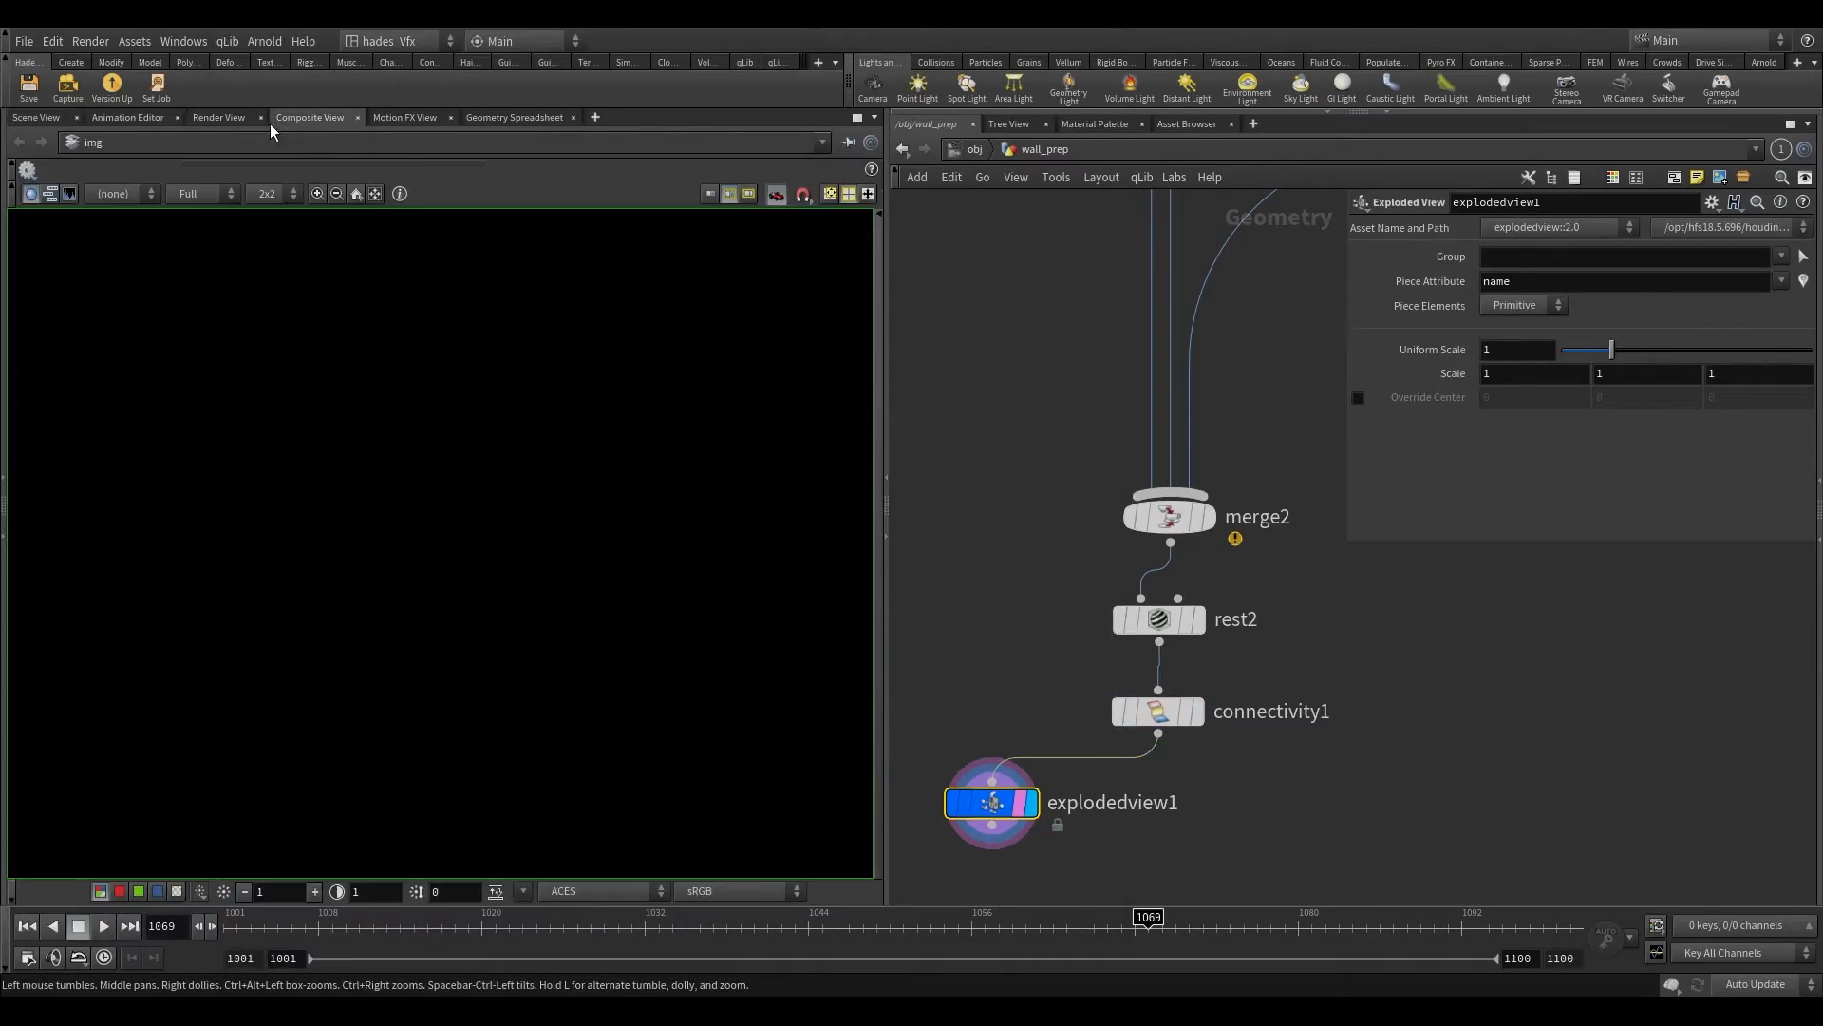
click(45, 125)
drag(256, 351, 380, 351)
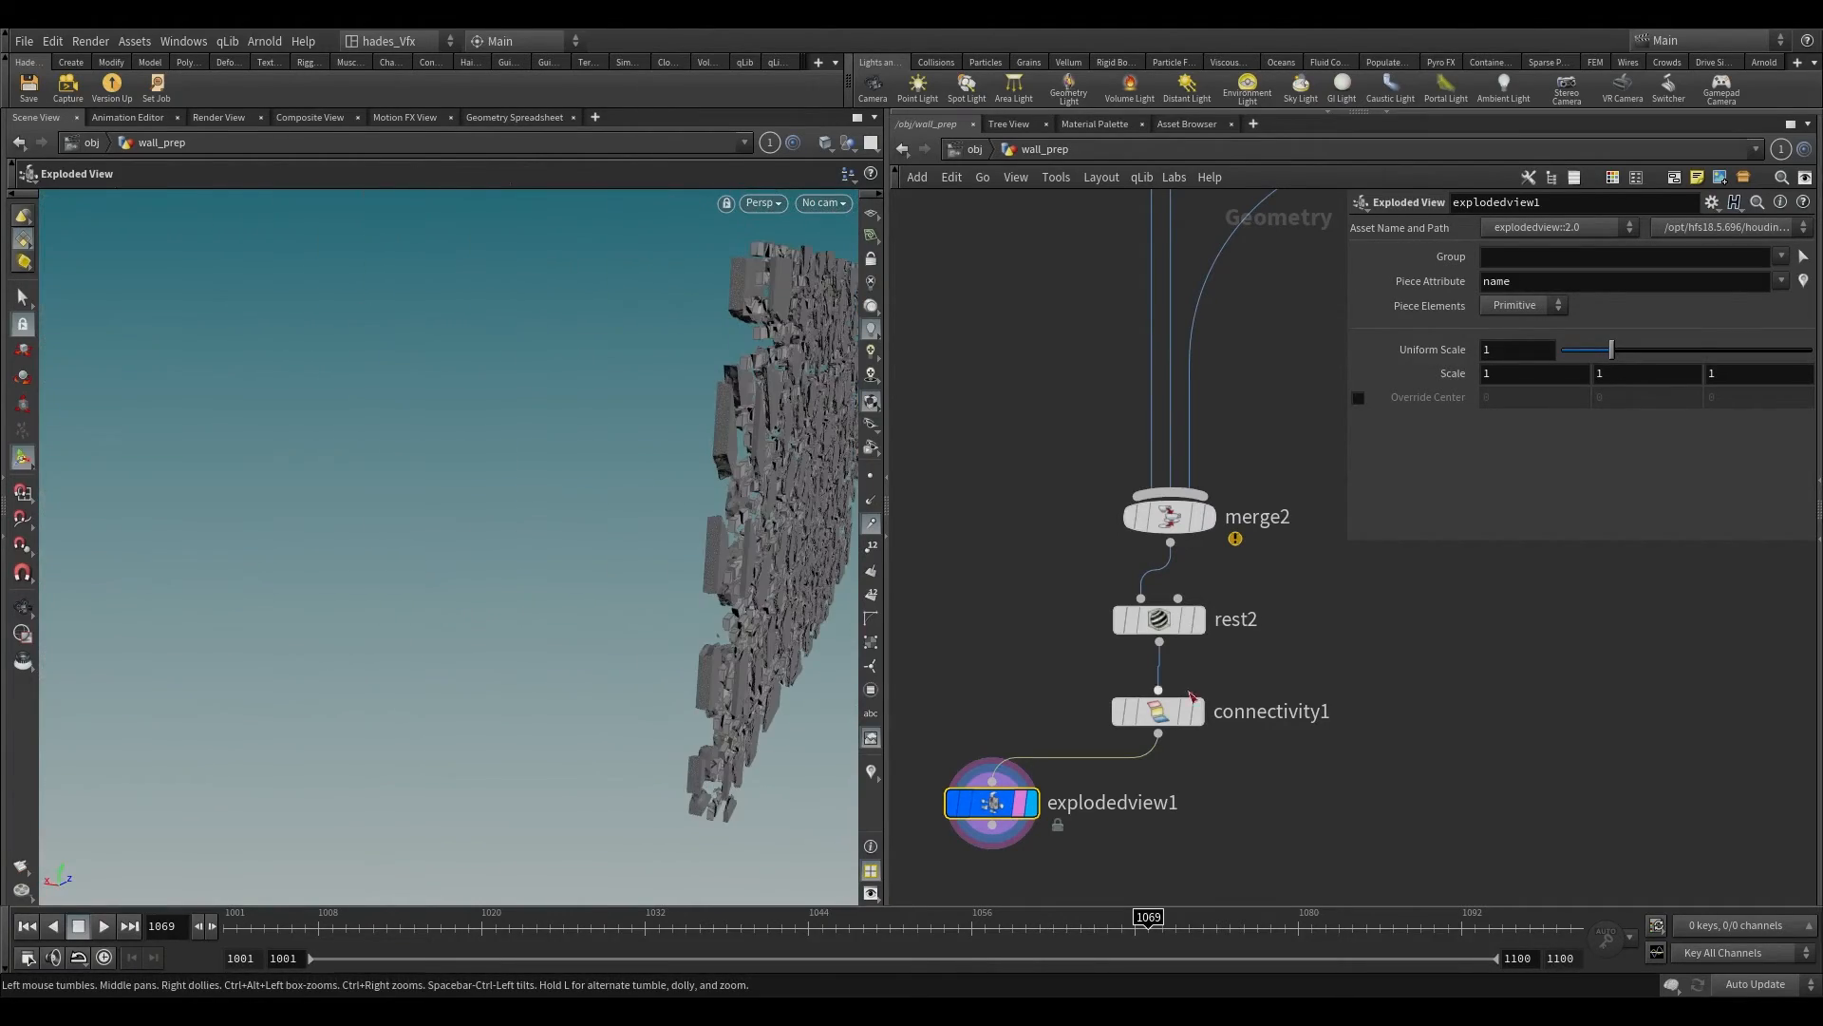
Step: Set transform2's X rotation to 180 and line the node up beneath normal1
middle_drag(976, 285, 1045, 658)
scroll(1044, 655, down, 3)
middle_drag(1030, 575, 1273, 814)
drag(1033, 561, 1161, 458)
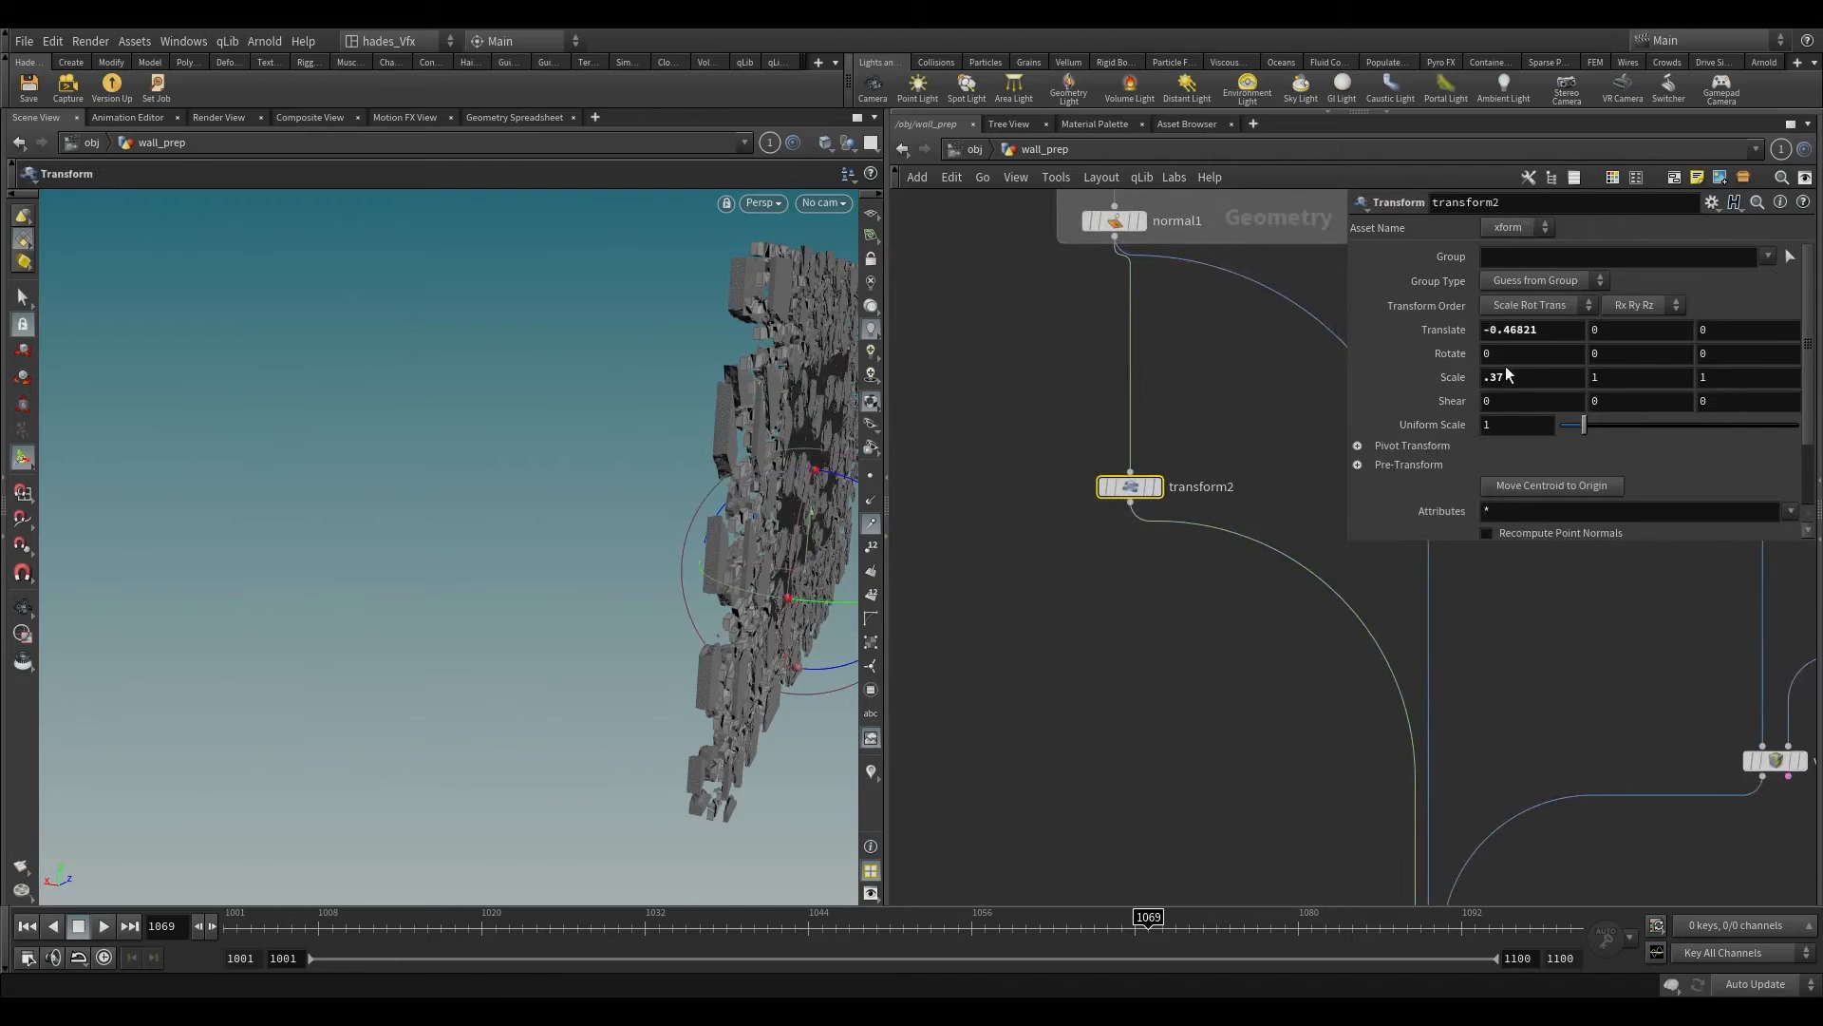
drag(1494, 353, 1423, 359)
text(180)
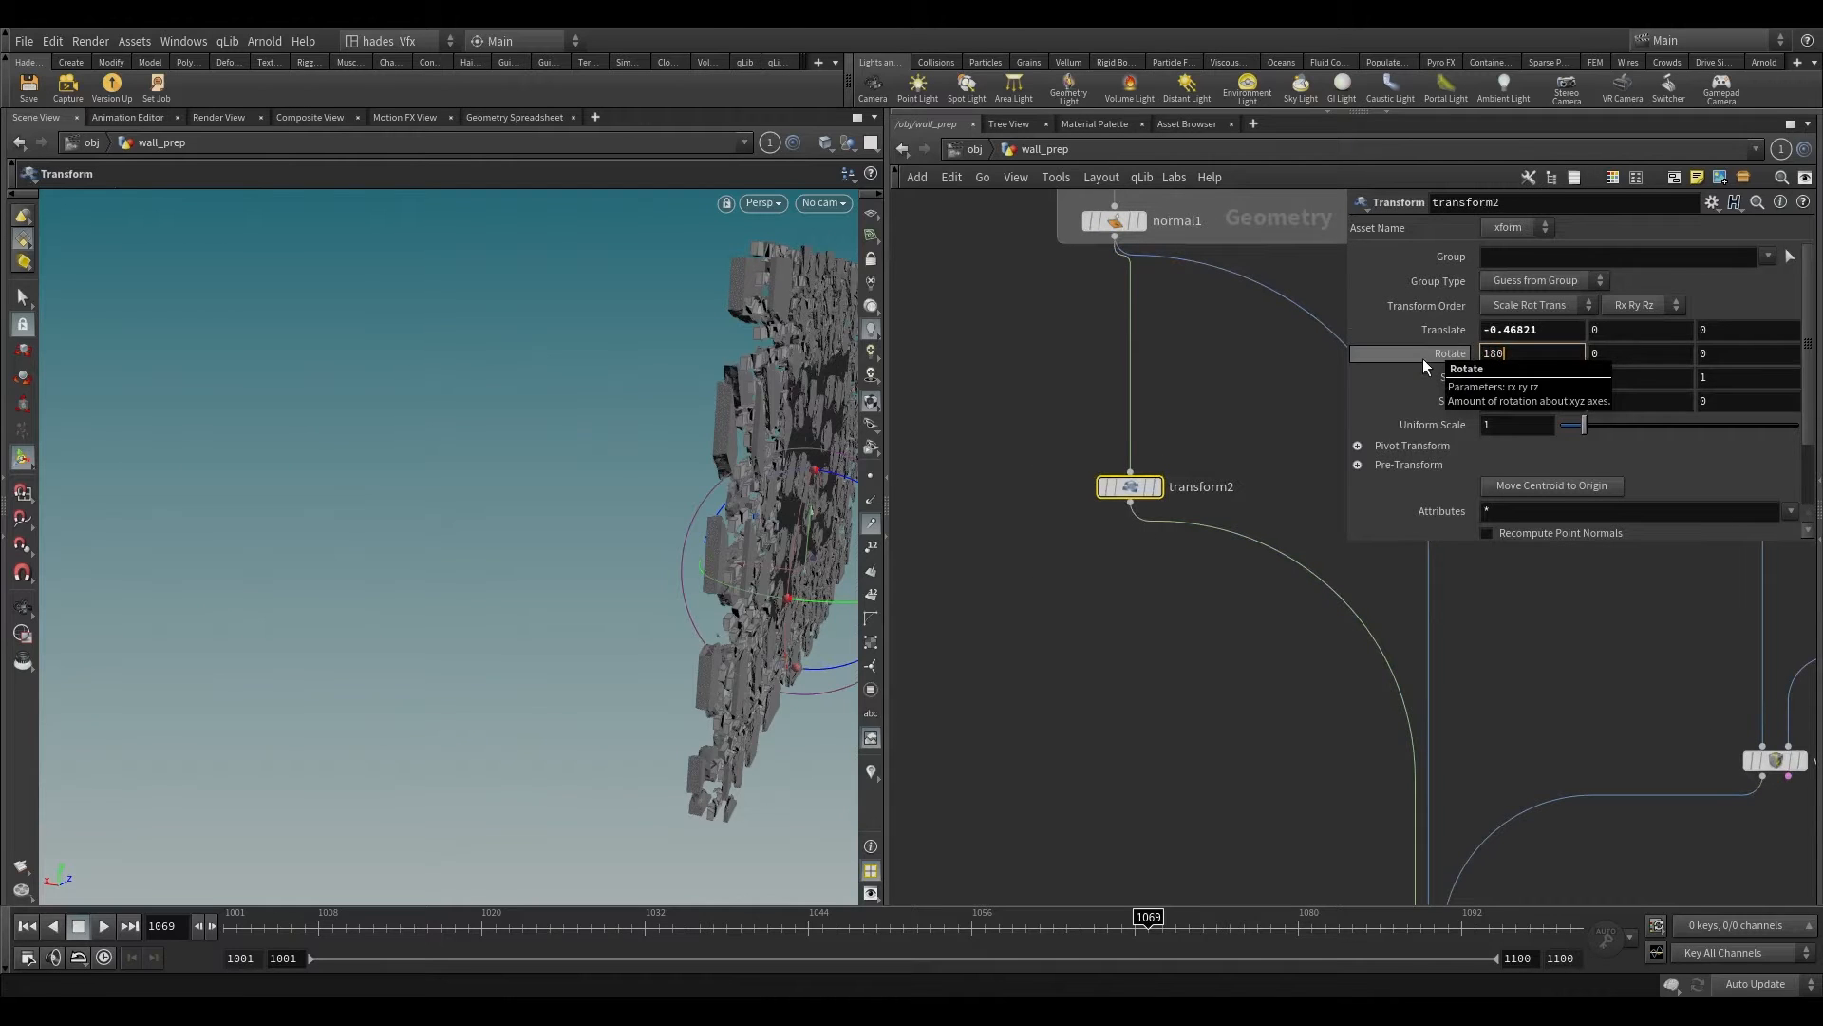
key(Return)
click(1194, 634)
alt+drag(714, 458, 1197, 536)
mouse_move(1144, 492)
mouse_down()
mouse_move(1111, 483)
mouse_move(1126, 483)
mouse_up()
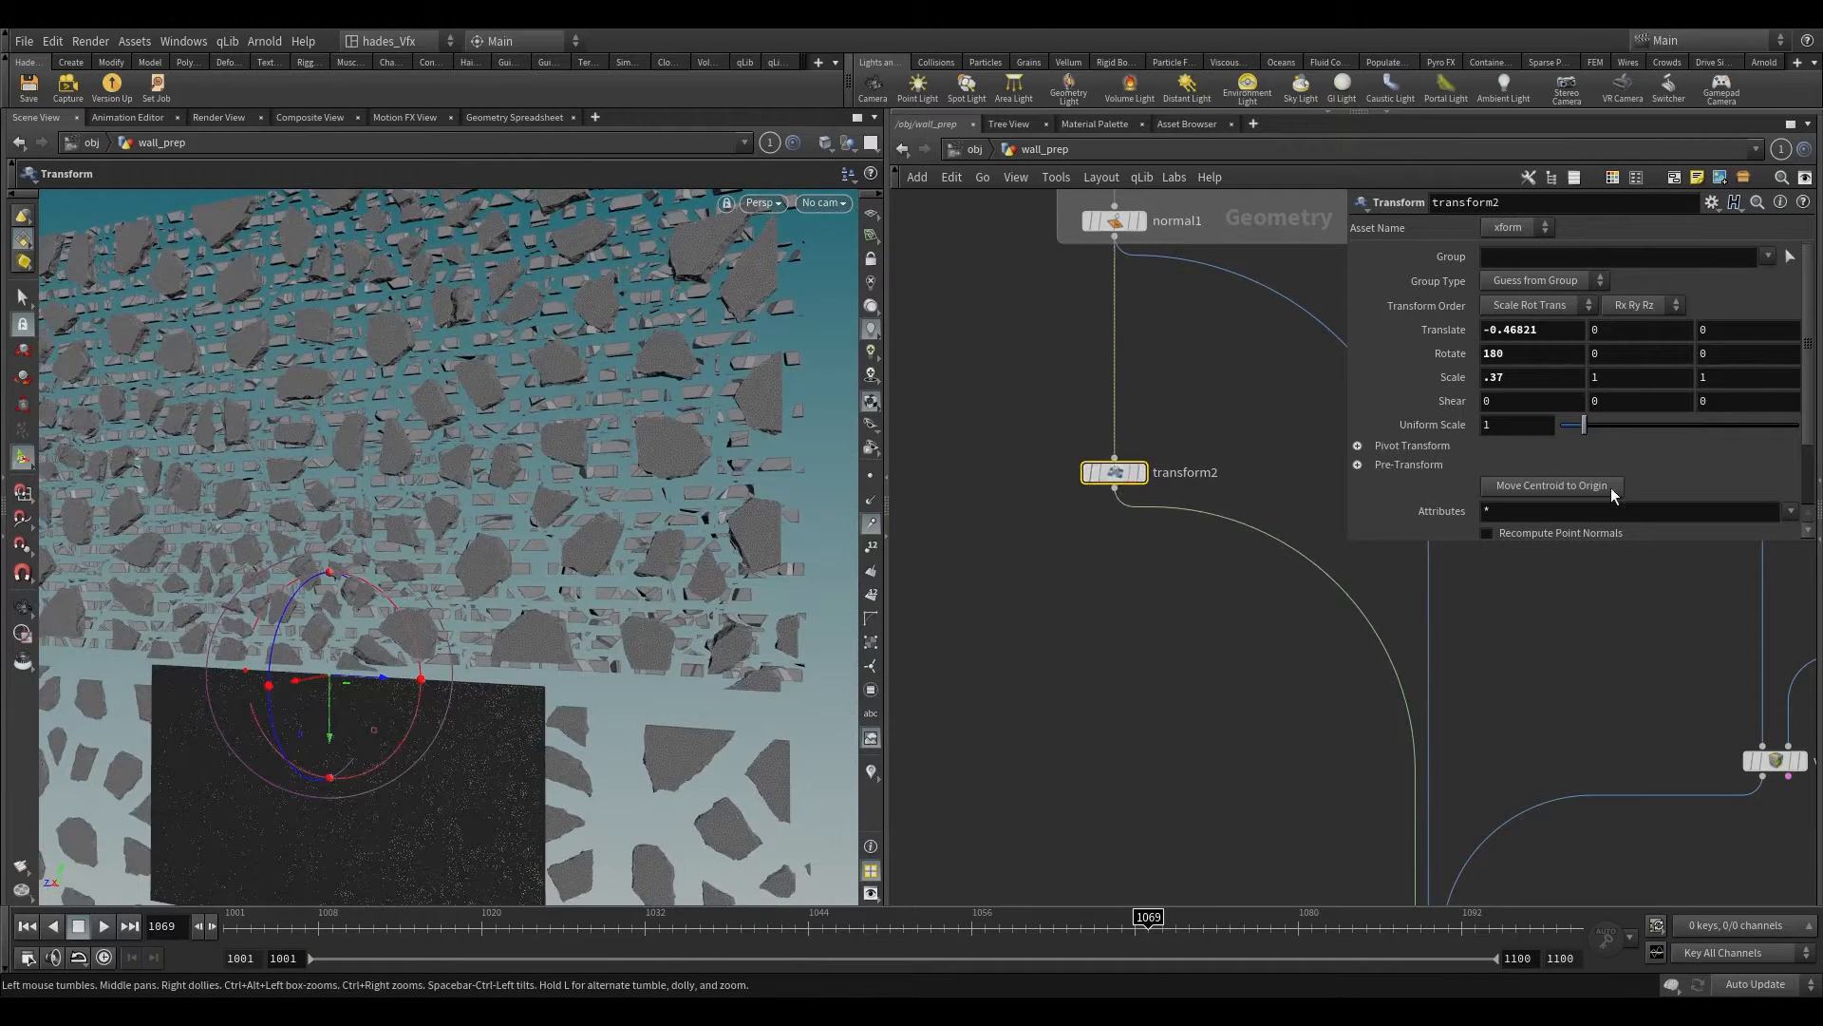
Step: Set transform2's Pivot Translate to $CEX, $CEY and $CEZ and check the exploded wall
click(1412, 445)
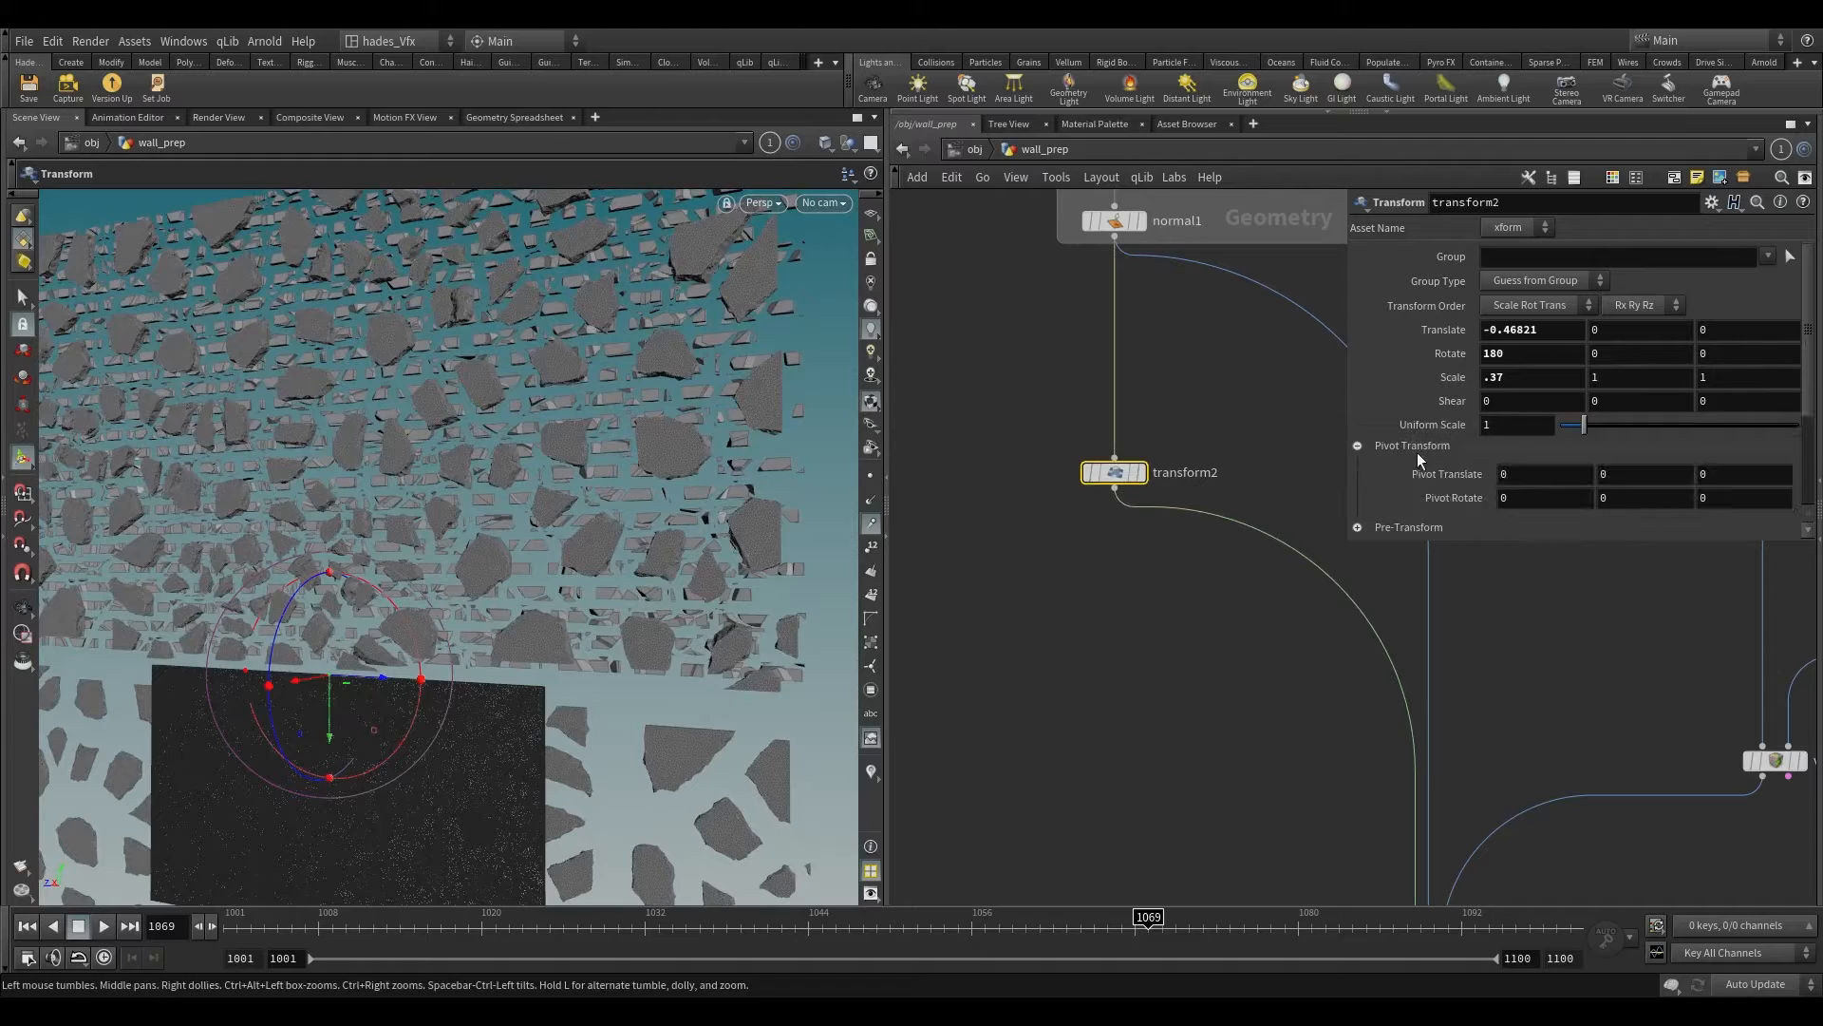
scroll(1413, 463, down, 1)
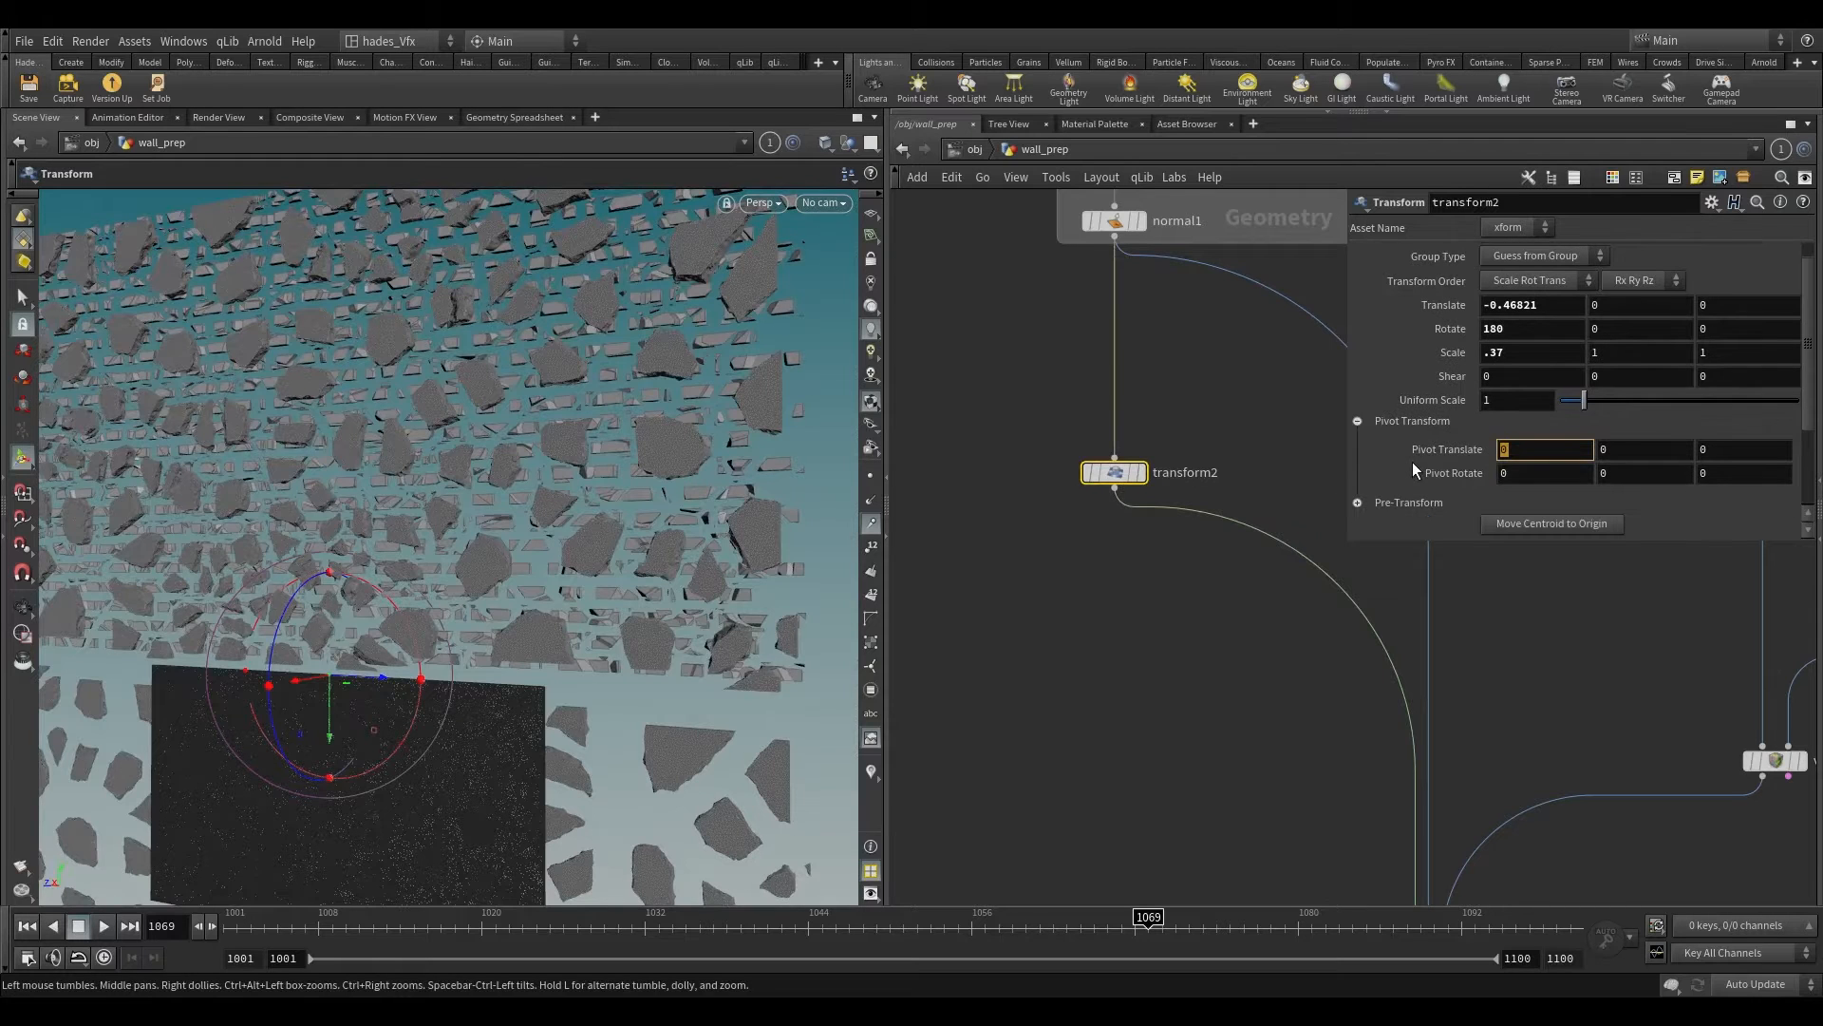
text($CEX)
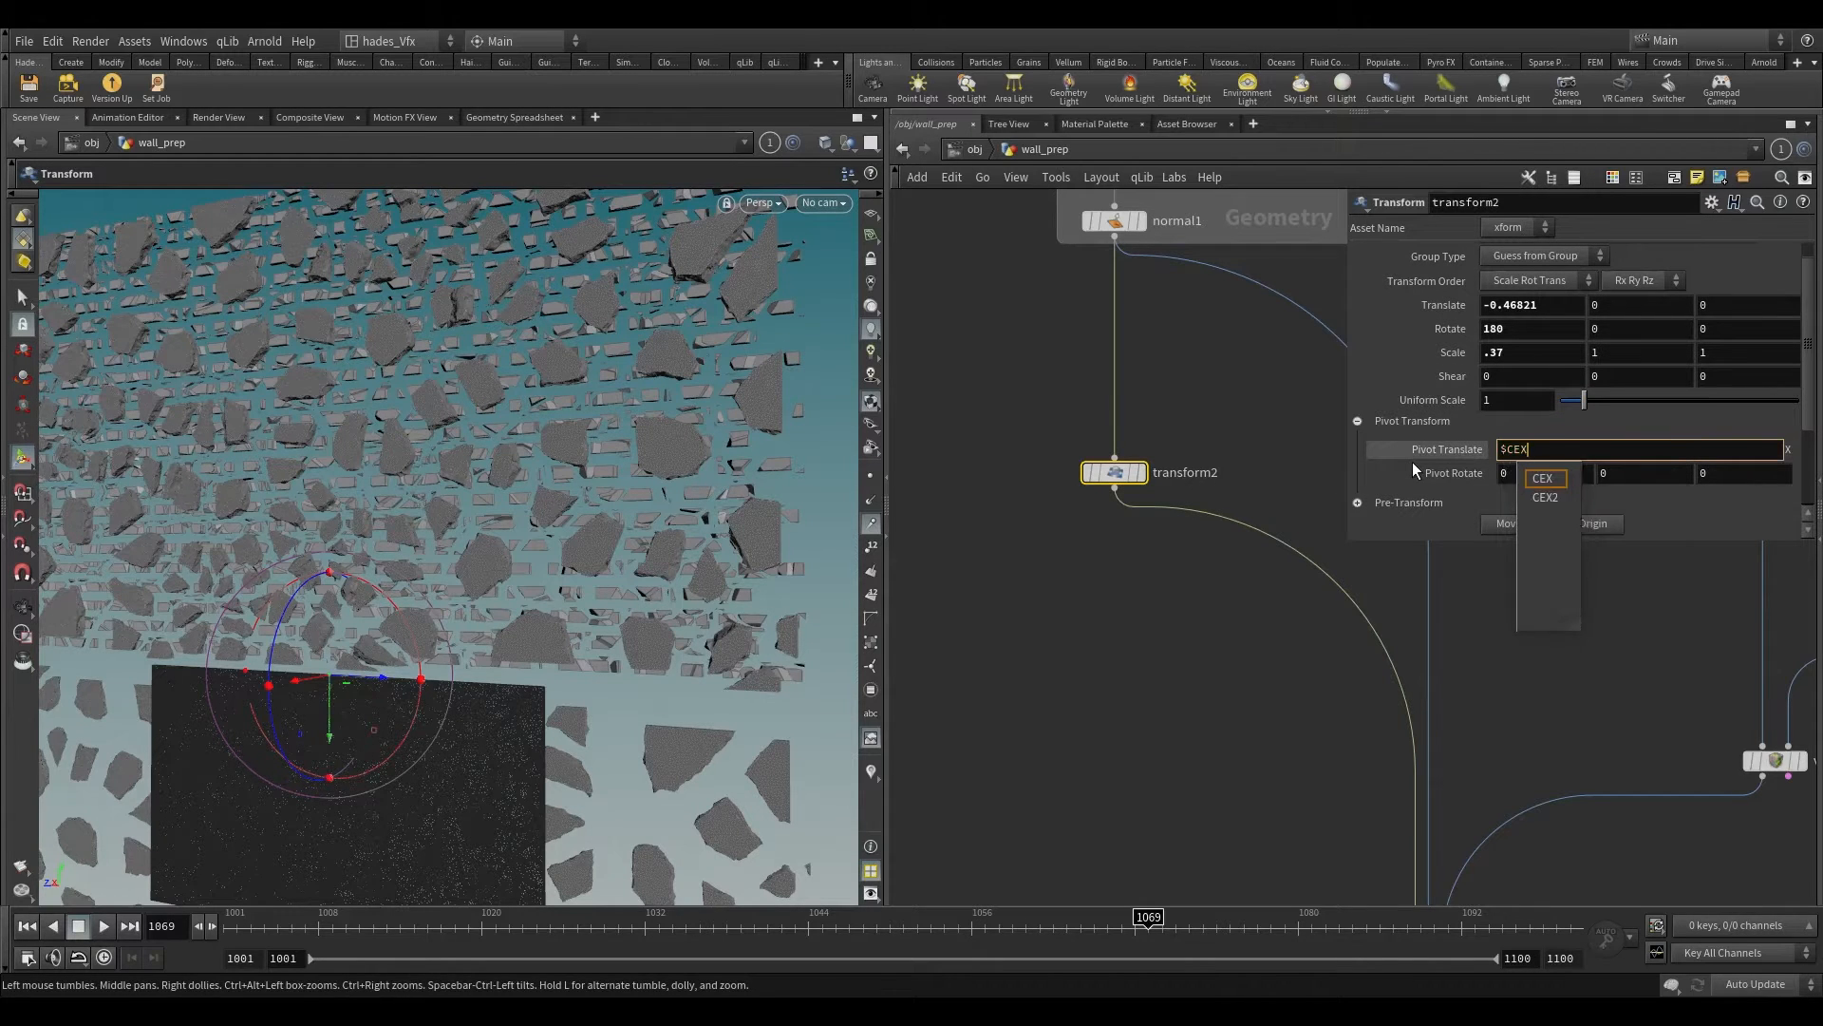
key(Tab)
text($CEY)
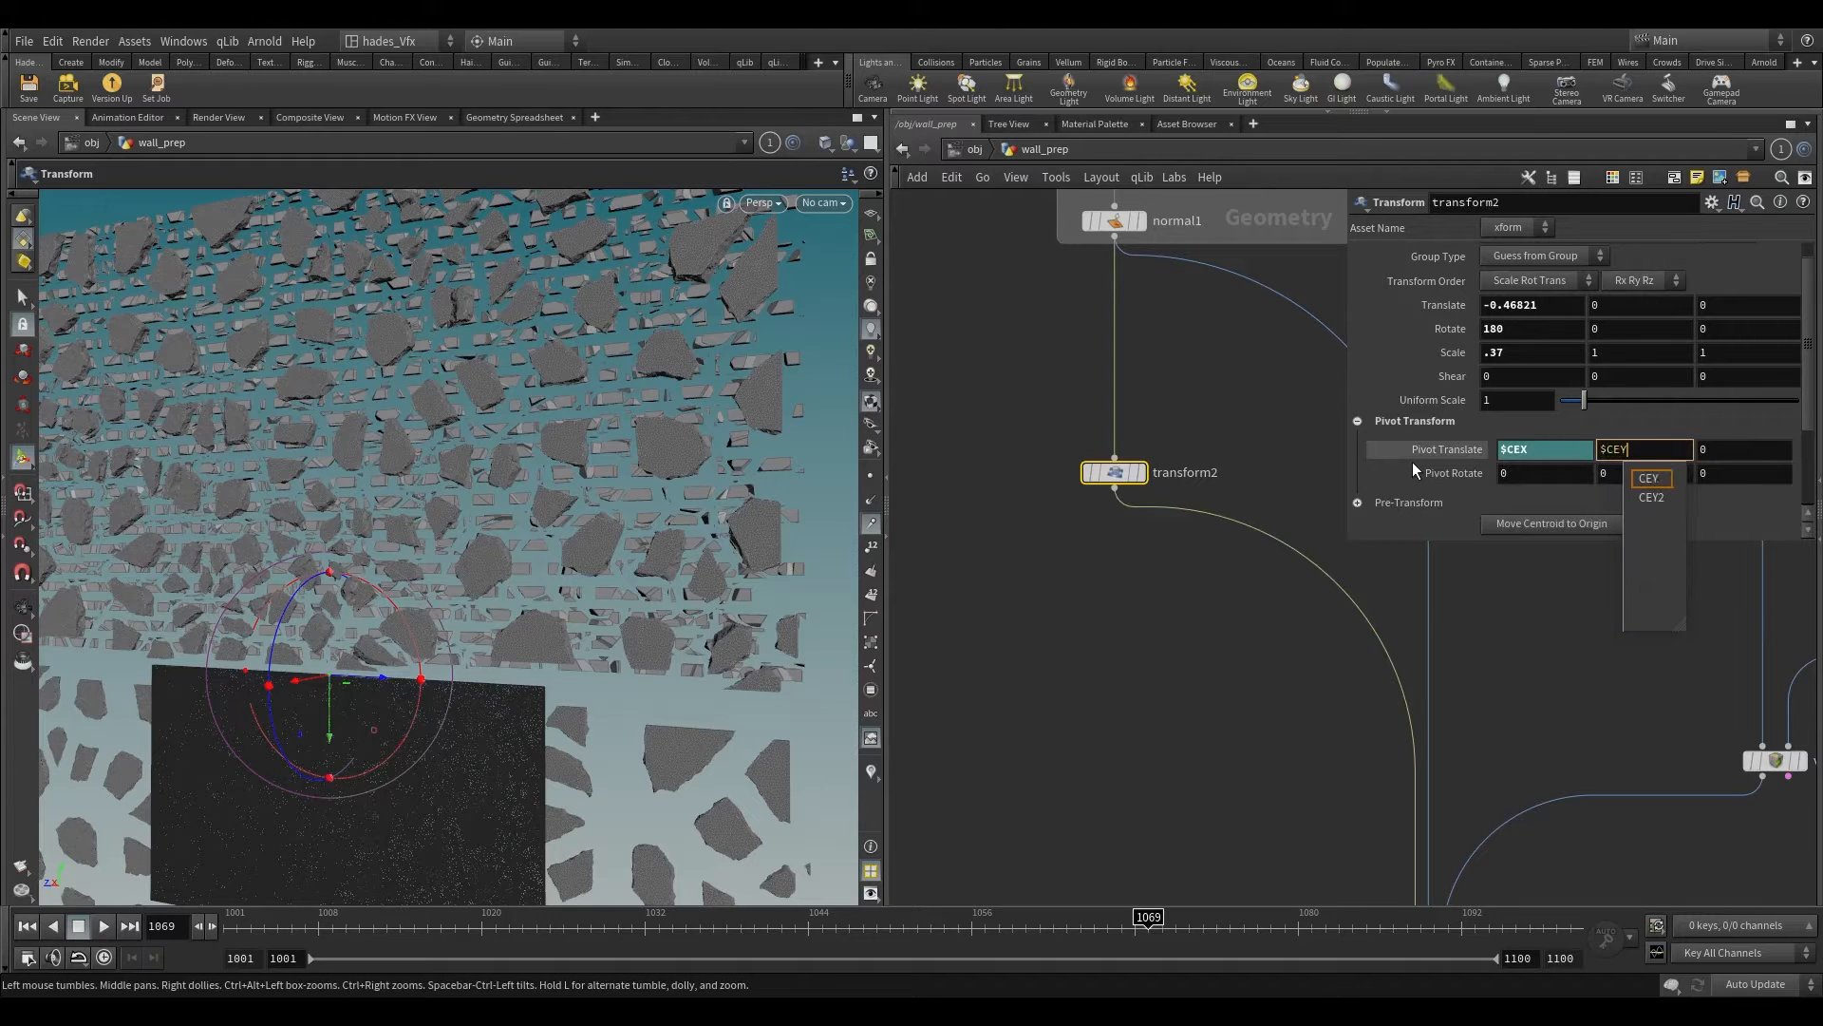
key(Tab)
text($CE)
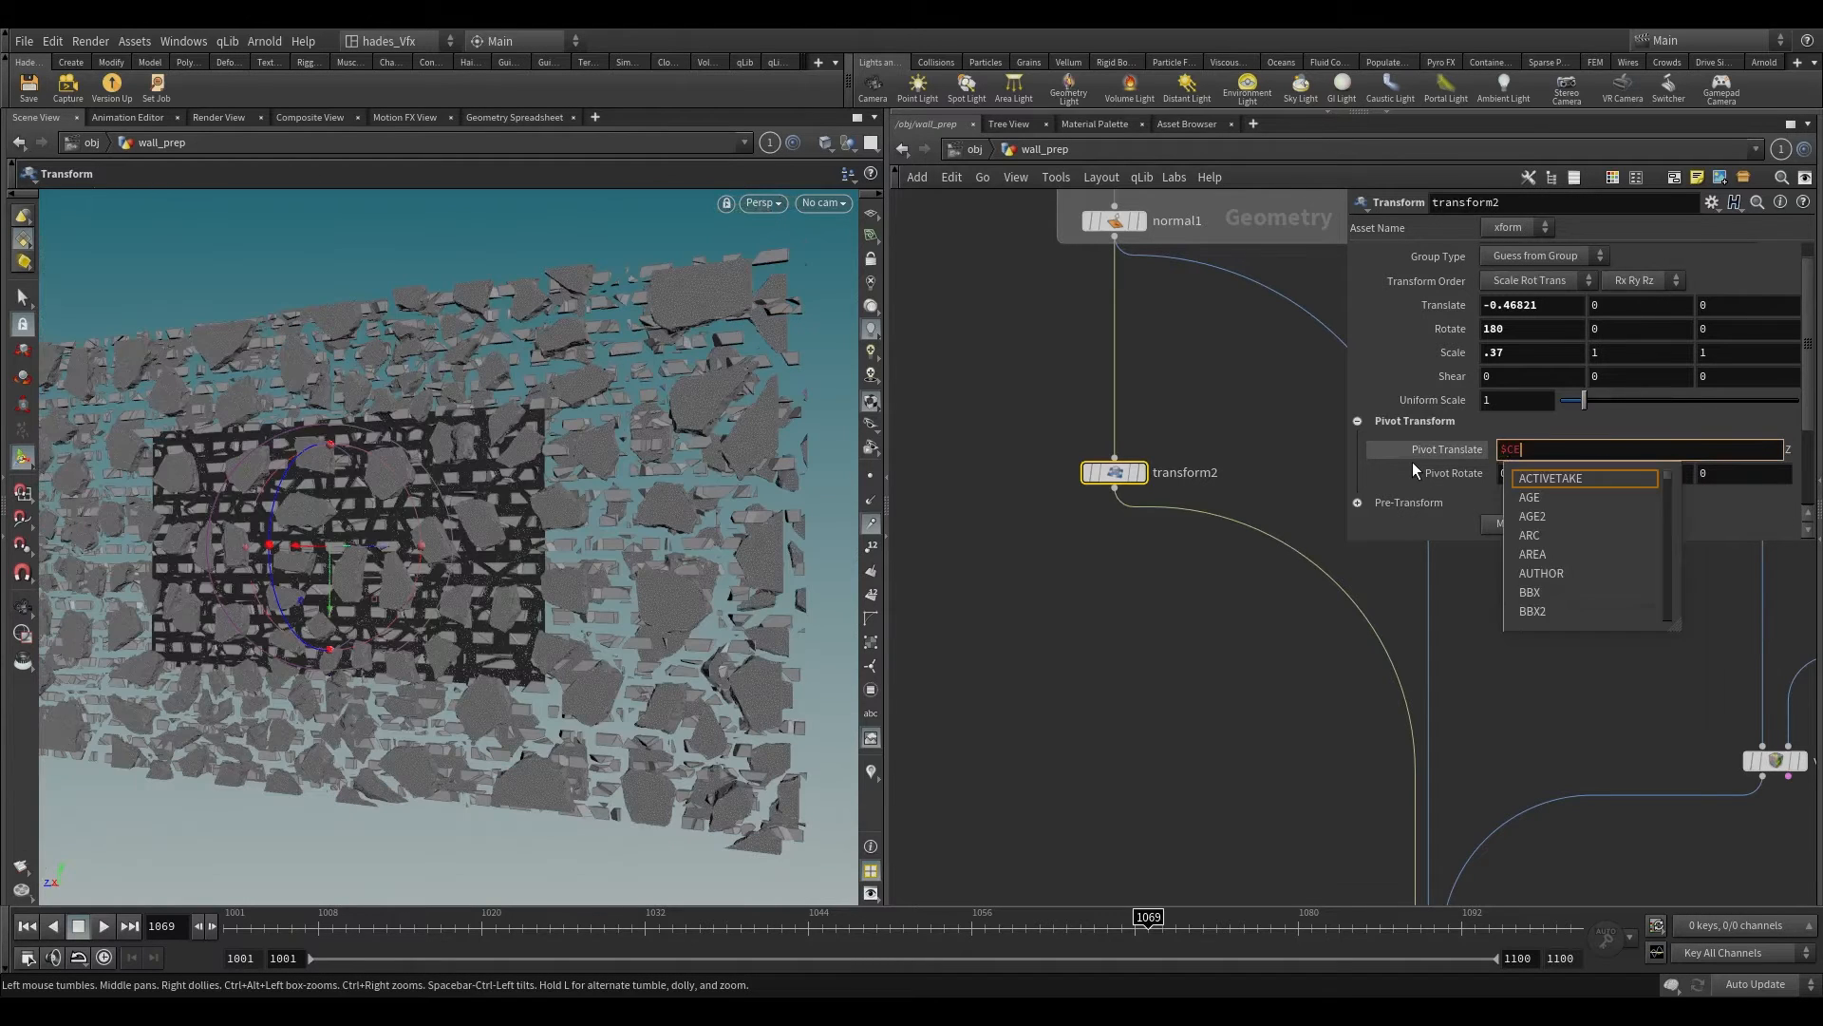
text(Z)
key(Return)
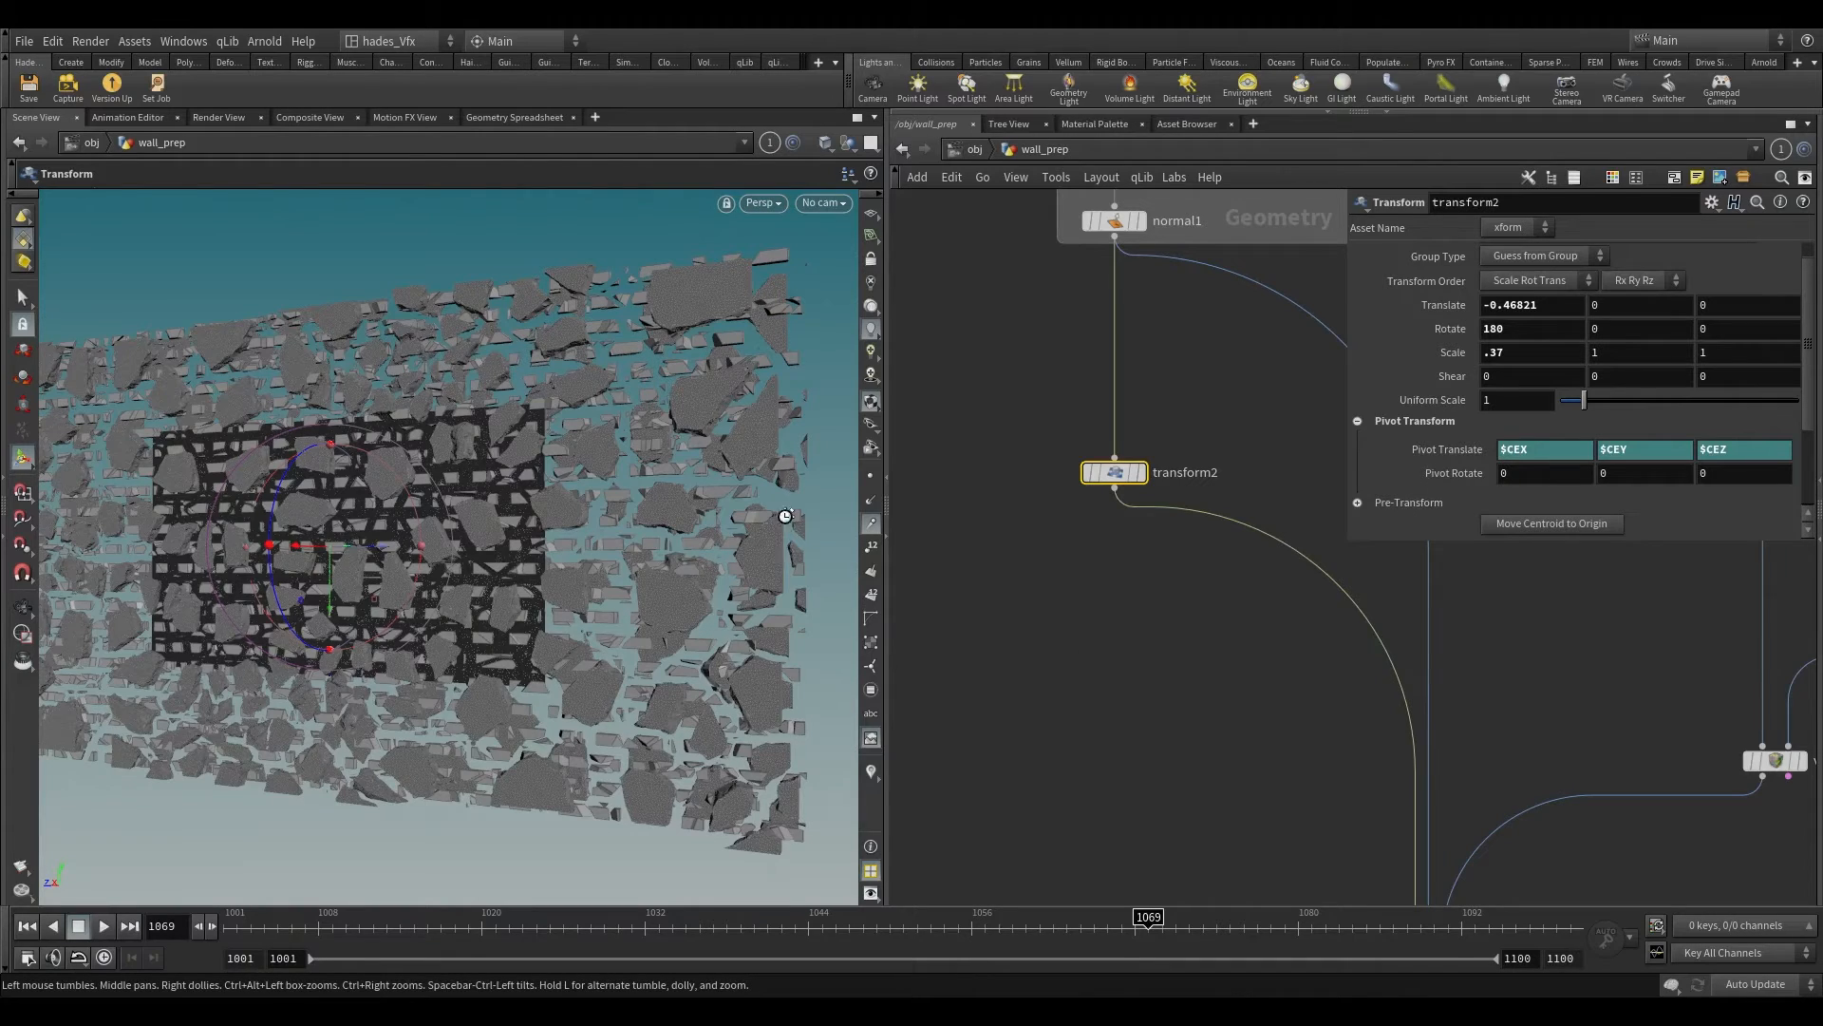
key(Escape)
drag(786, 516, 596, 572)
Step: Make connectivity1 the display and render node, select it, and check the assembled wall
click(1021, 636)
scroll(1037, 617, down, 8)
middle_drag(1052, 709, 983, 591)
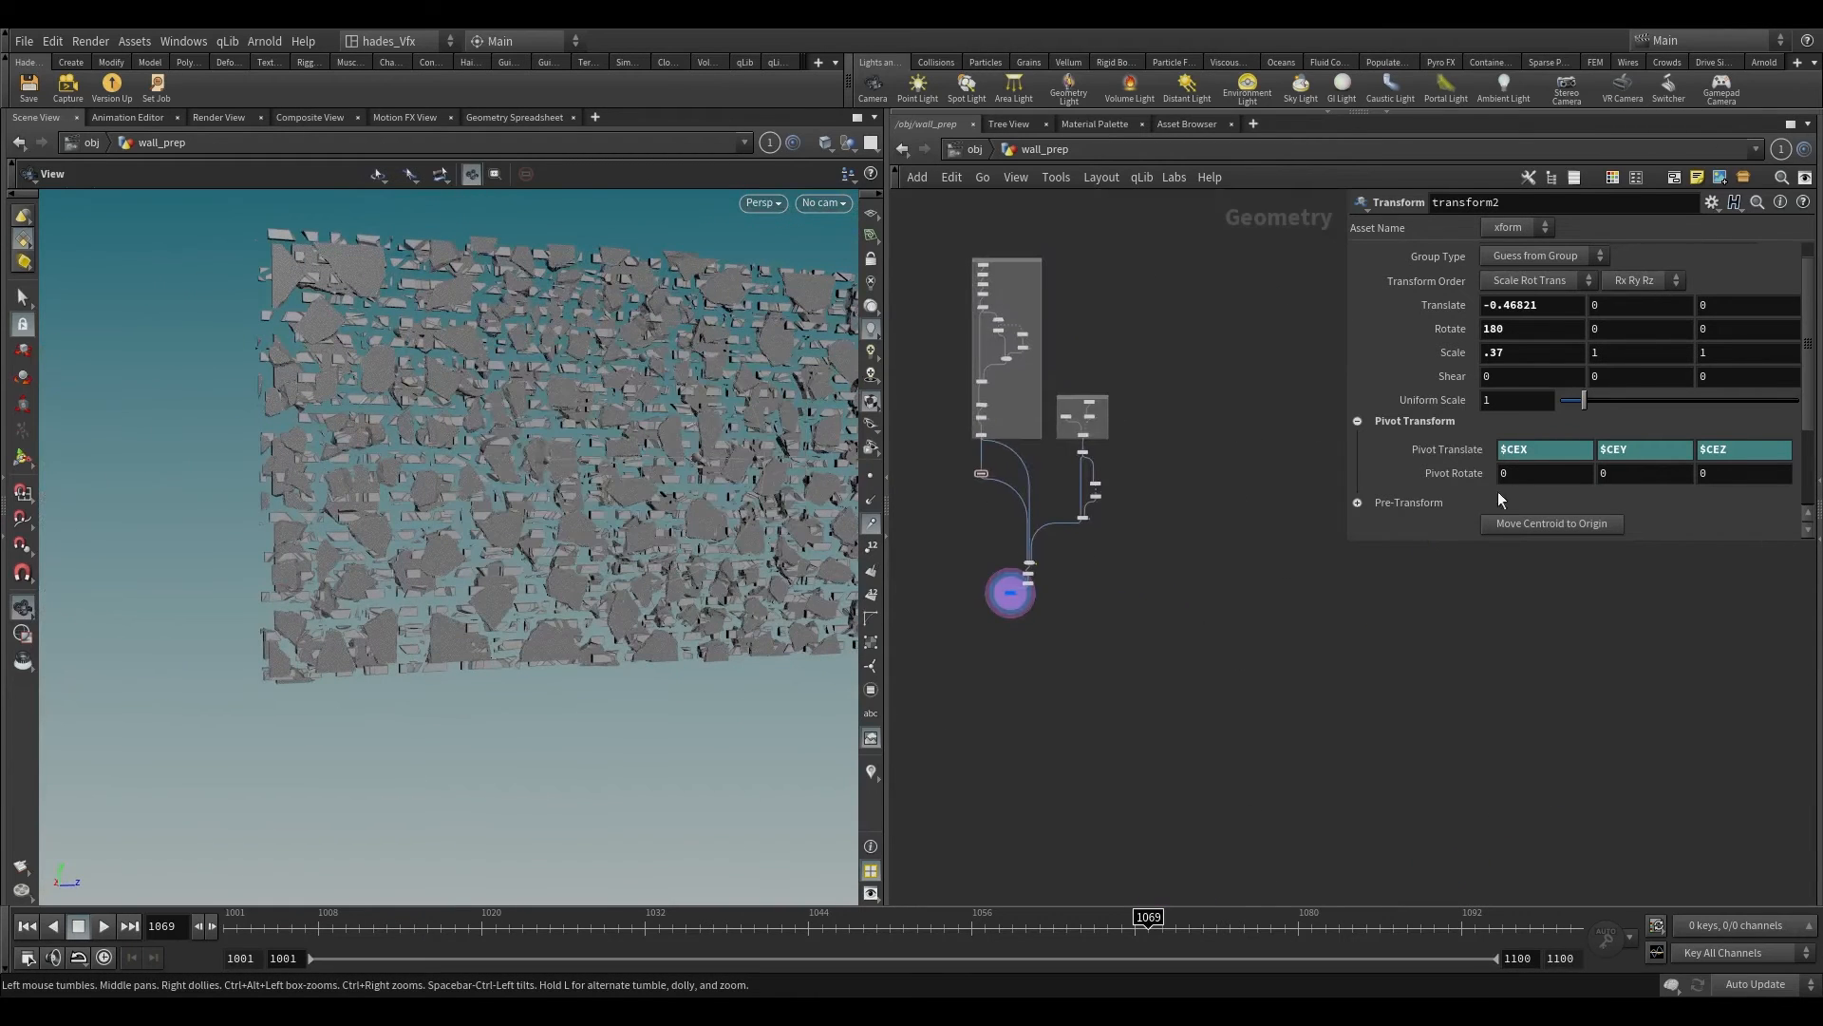
scroll(1451, 481, up, 1)
scroll(960, 599, up, 6)
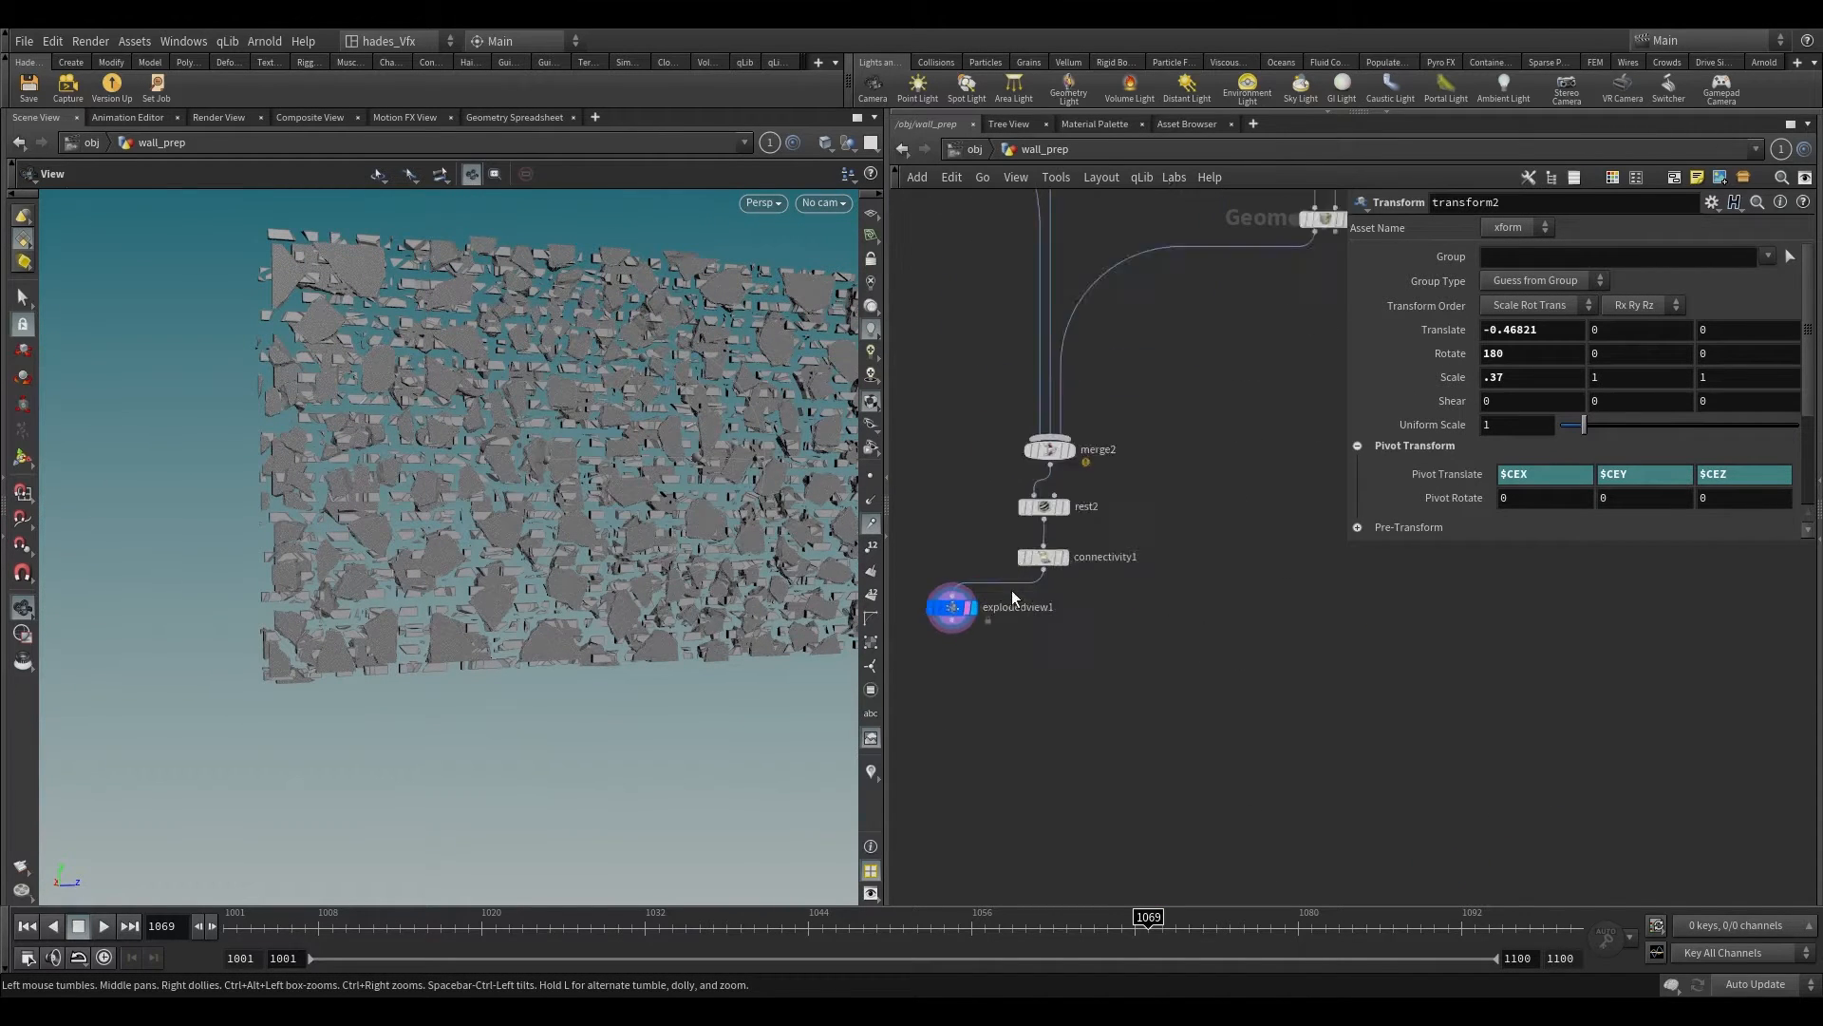
click(1050, 551)
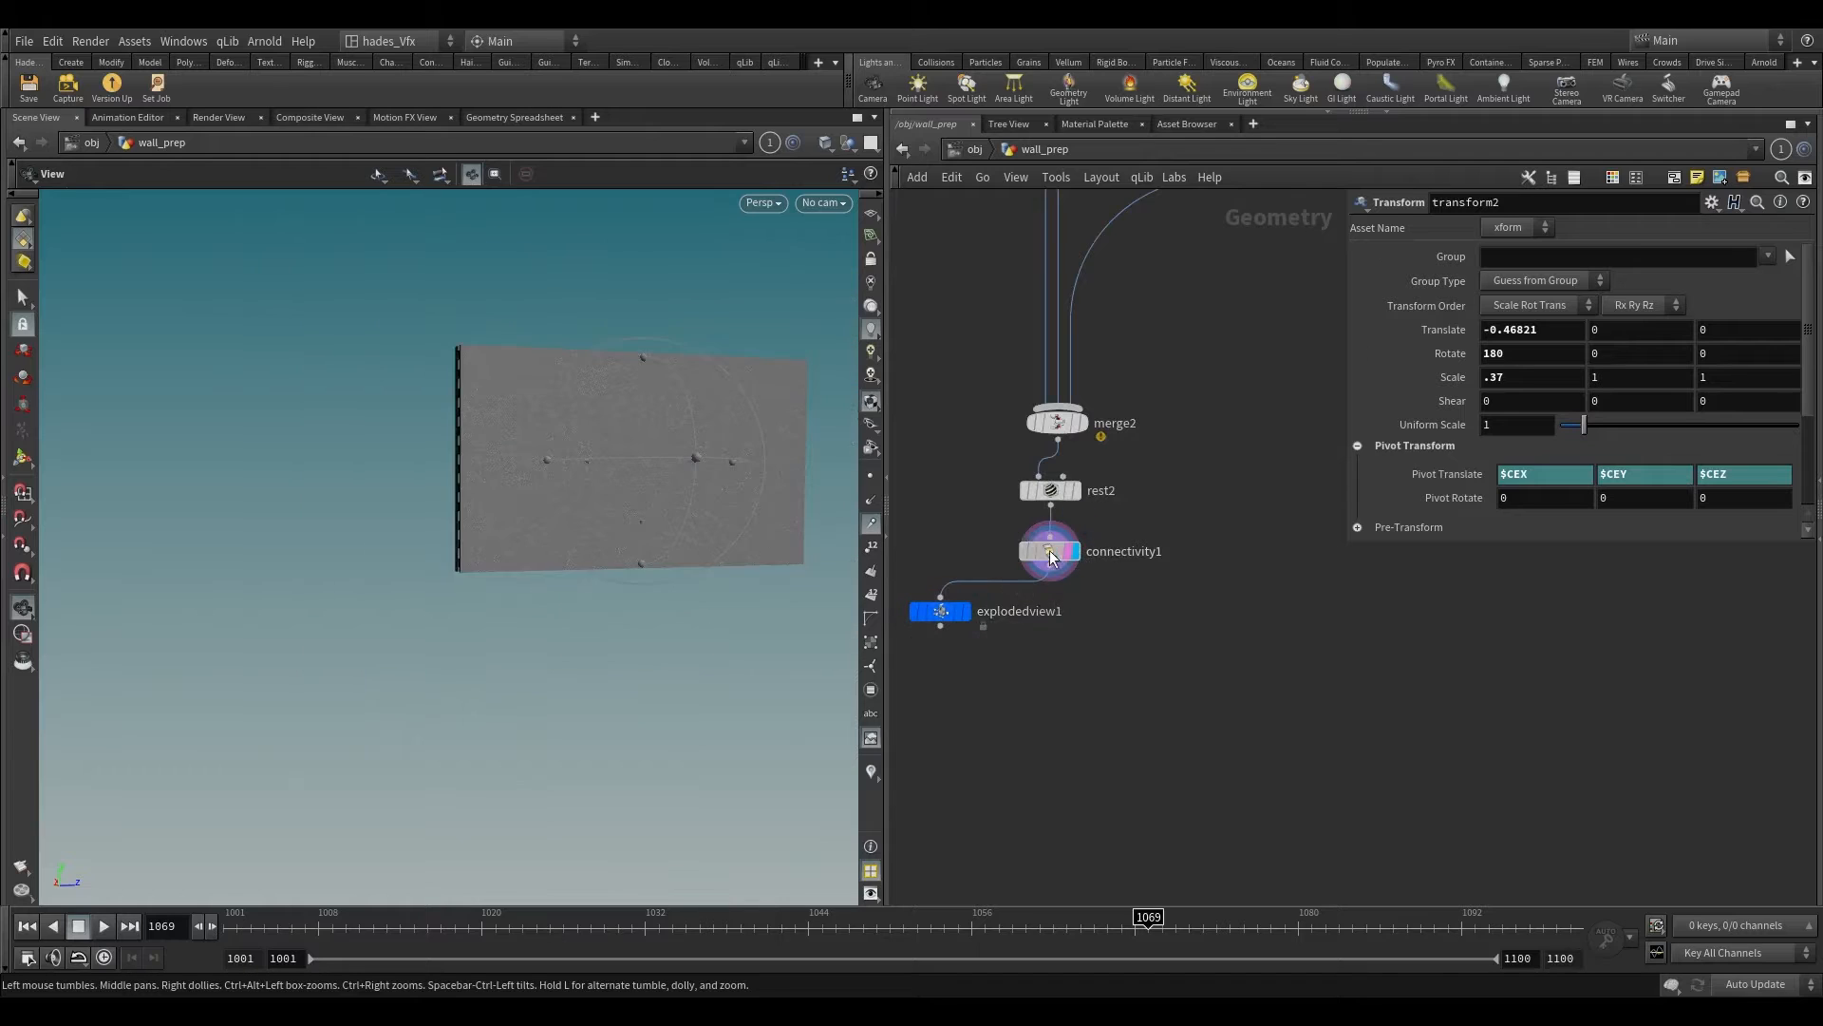
key(t)
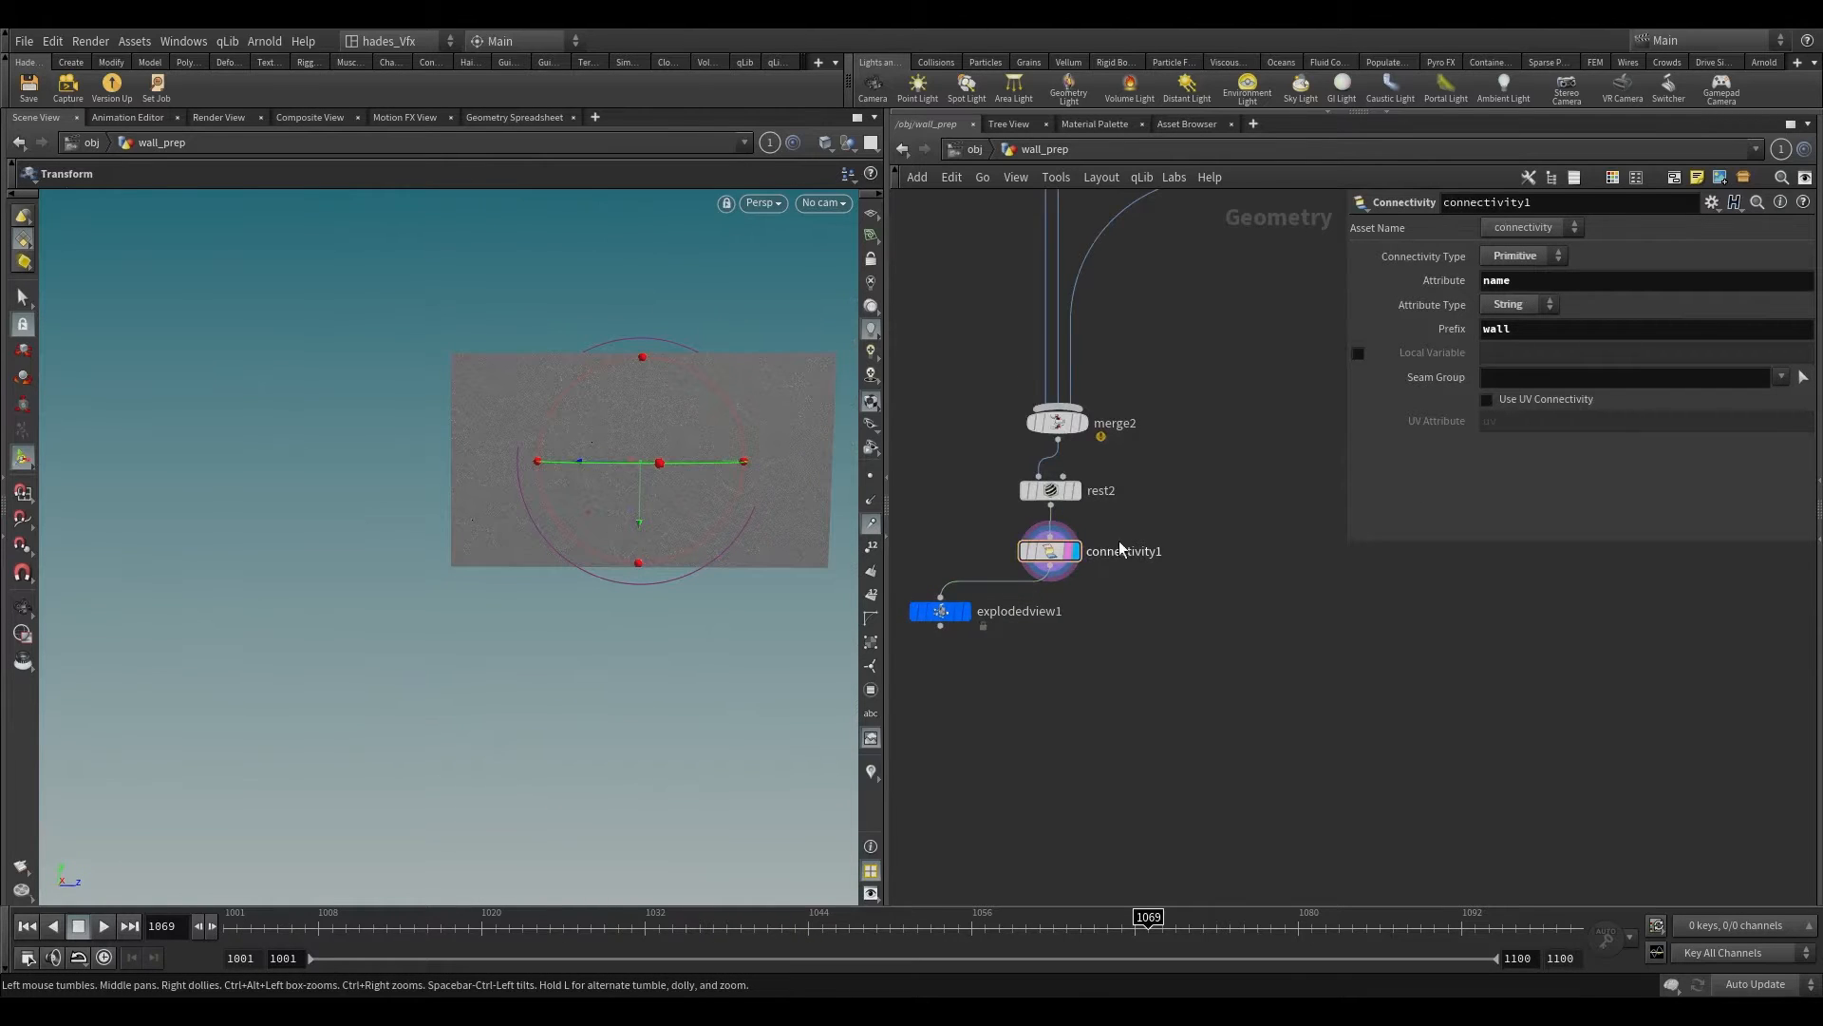
scroll(1116, 541, up, 3)
click(23, 298)
alt+right_drag(656, 378, 665, 447)
alt+drag(599, 447, 680, 460)
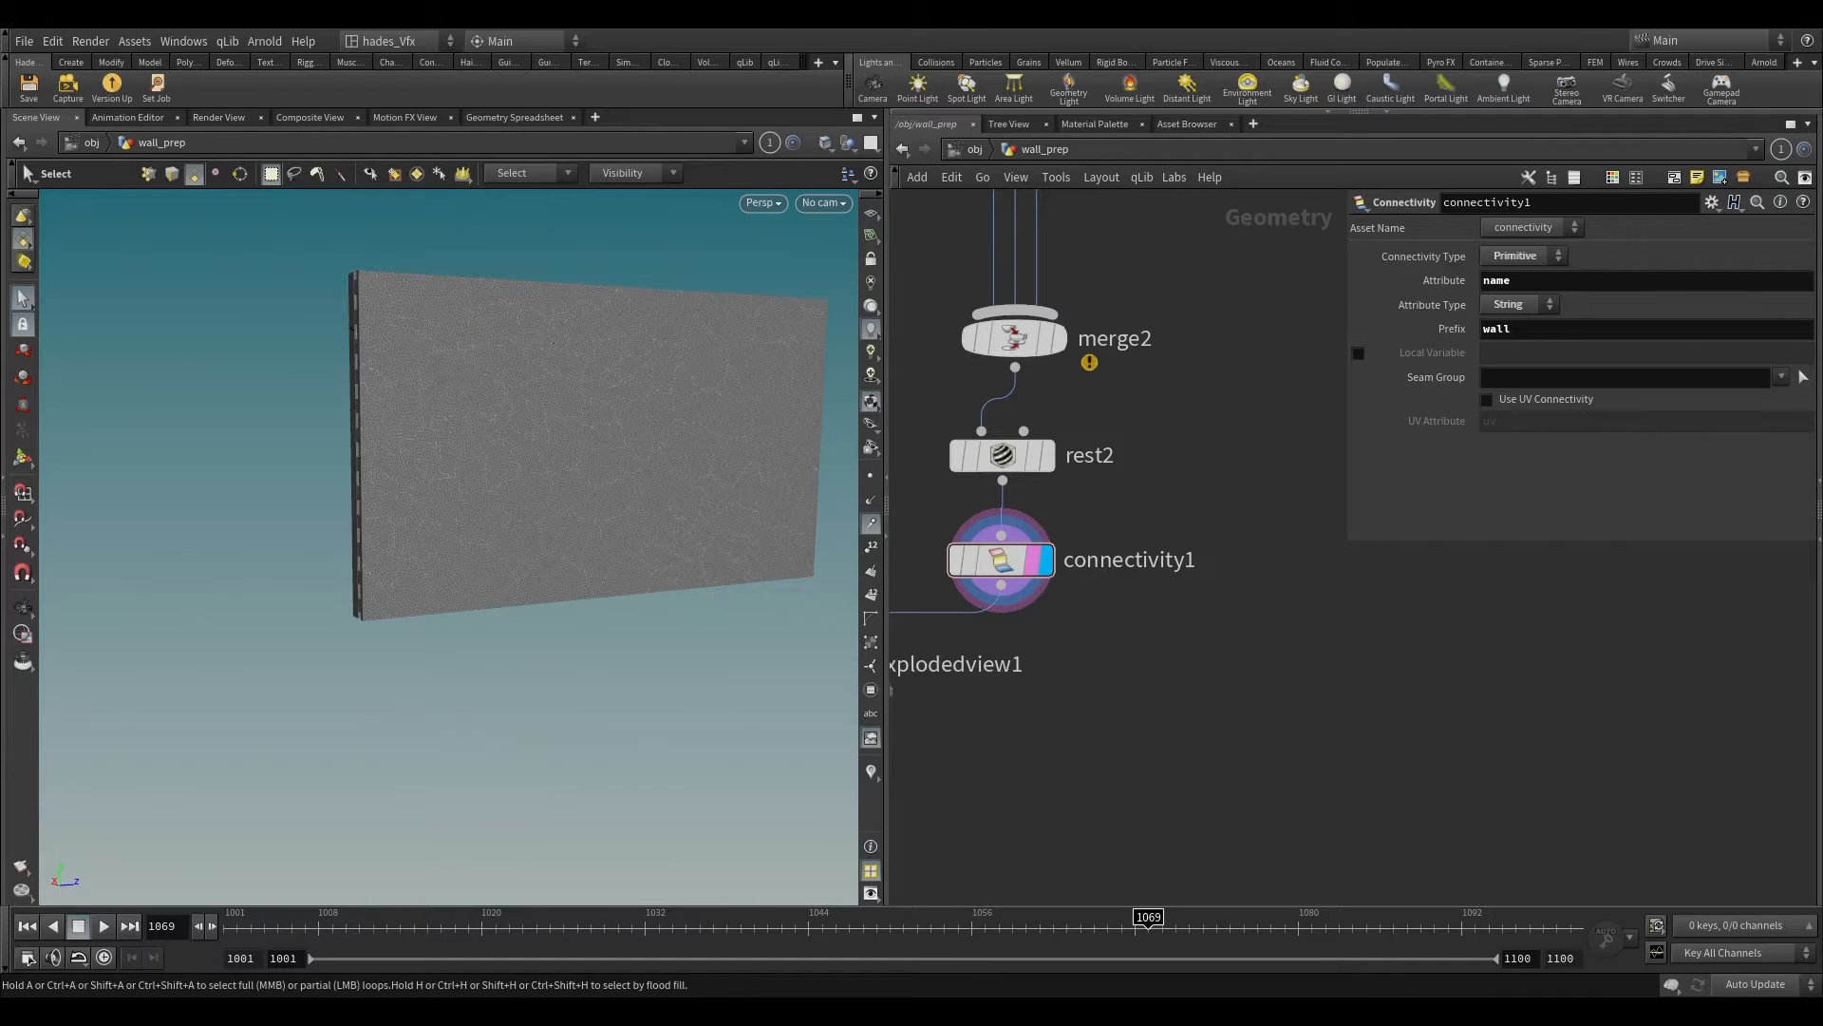
Step: Add a Pack node below connectivity1 and make it the display and render node
scroll(1085, 625, up, 2)
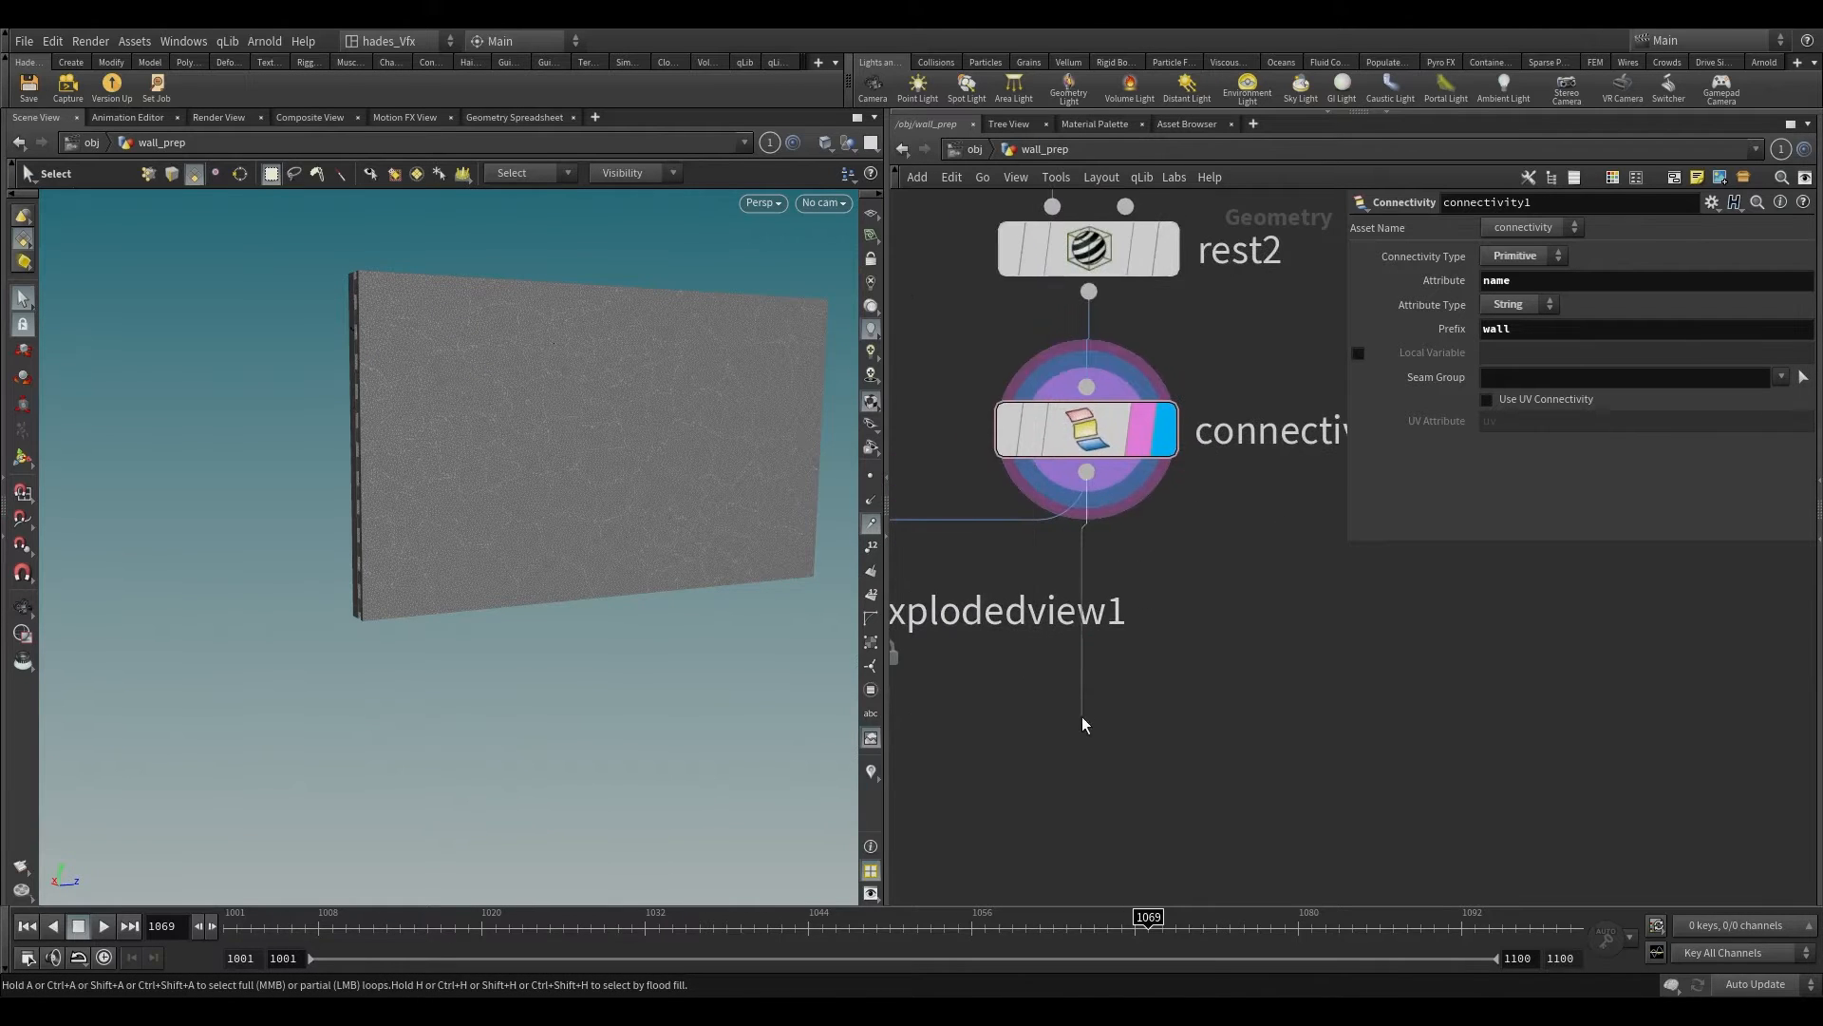
key(Tab)
text(pack)
key(Return)
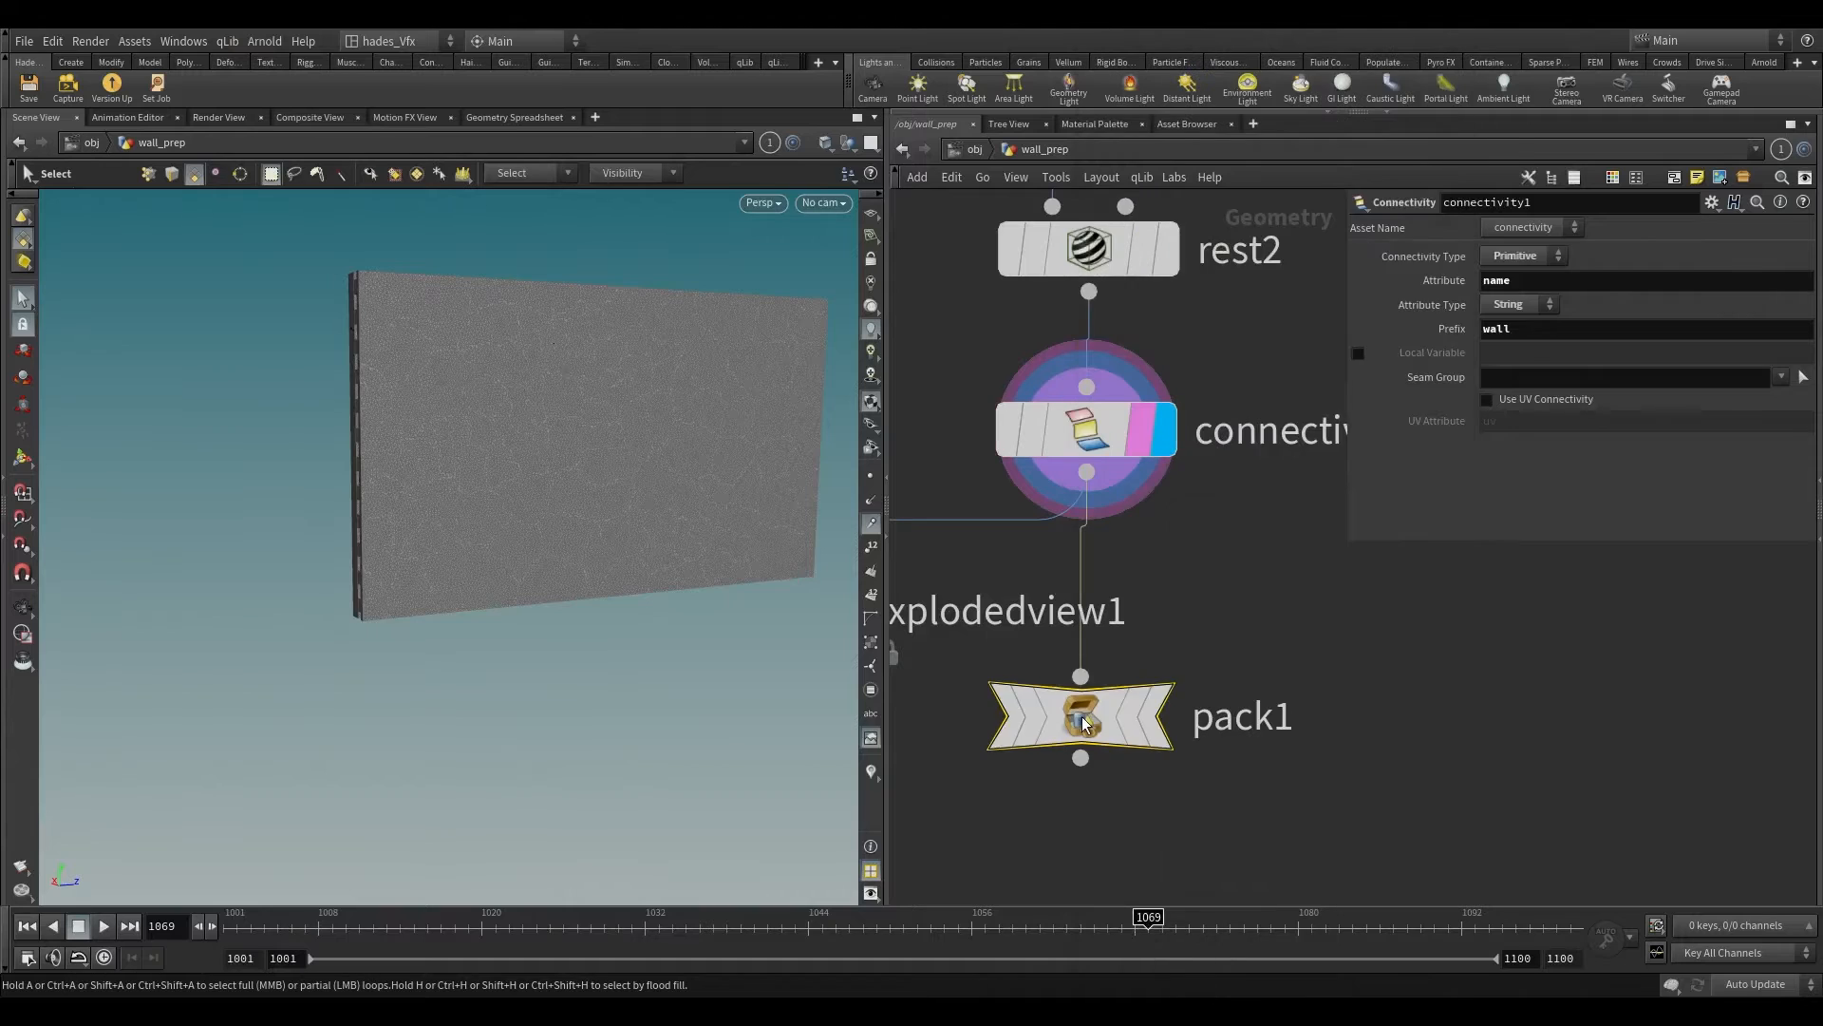
click(1192, 696)
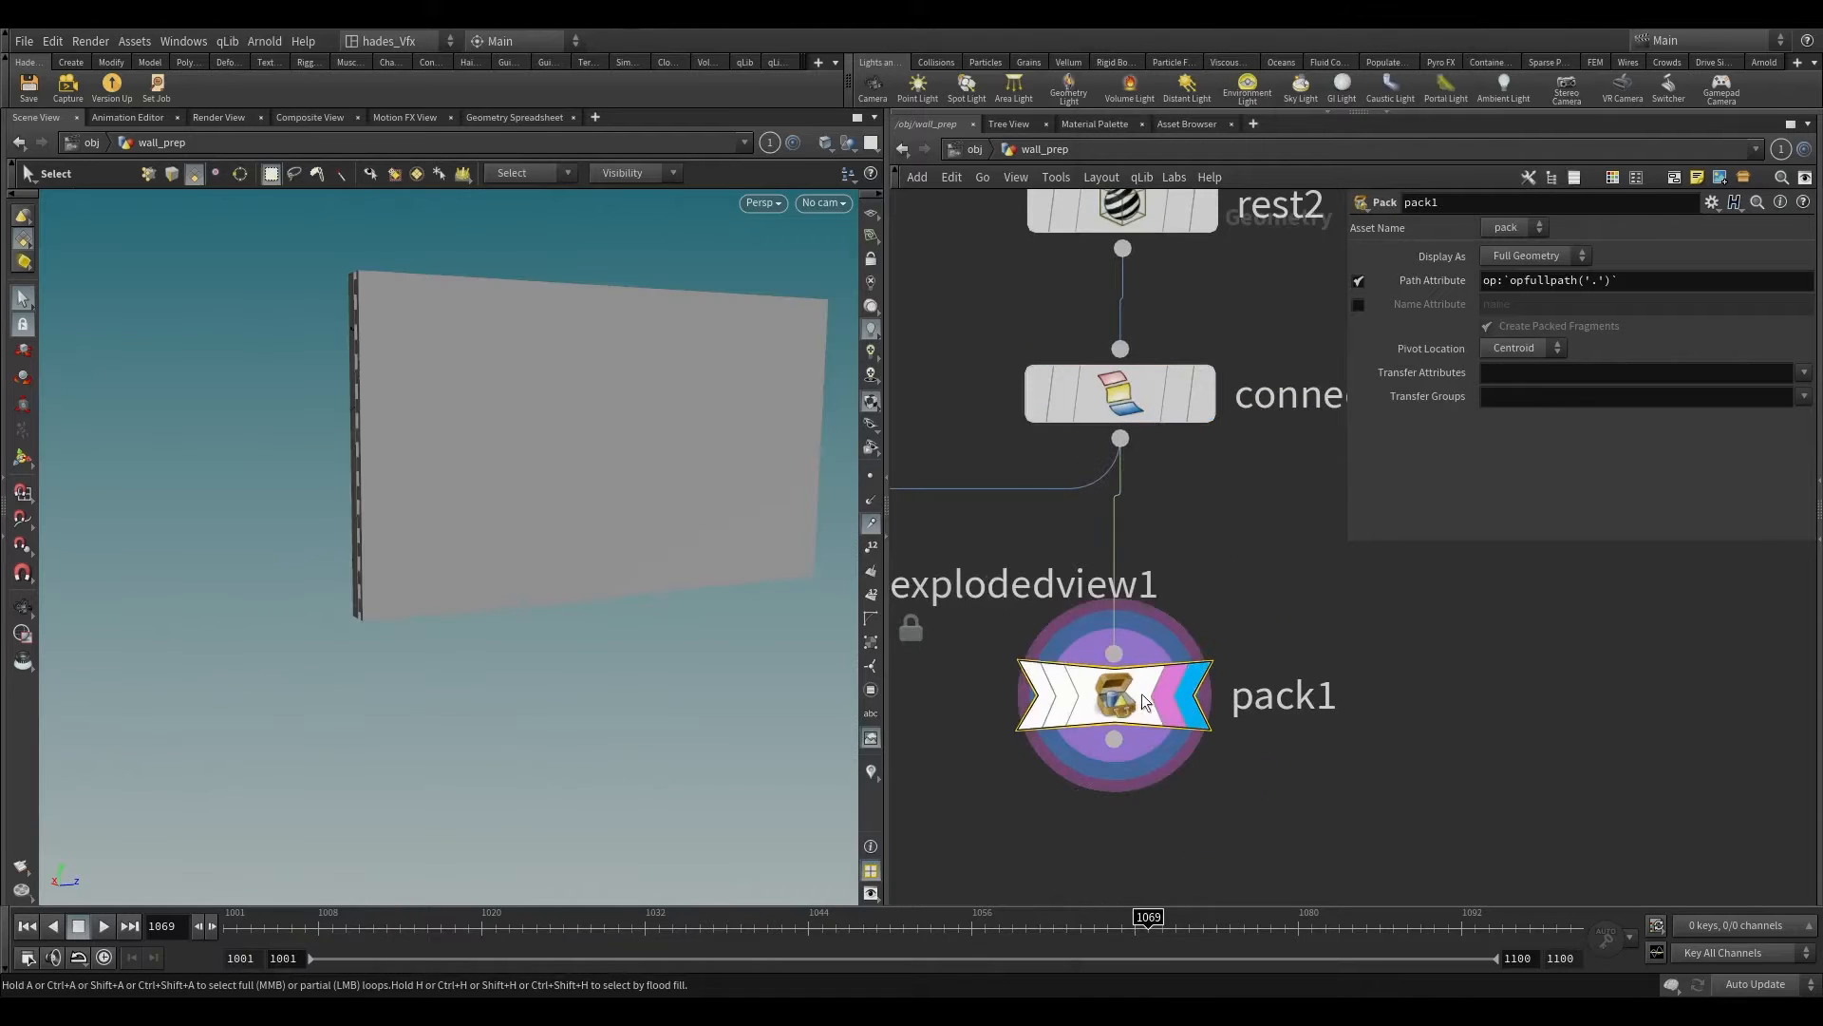
Step: Turn off pack1's Path Attribute, pack by the name attribute, set Transfer Attributes to name, and check the node's information
click(1358, 304)
click(1804, 372)
click(1790, 390)
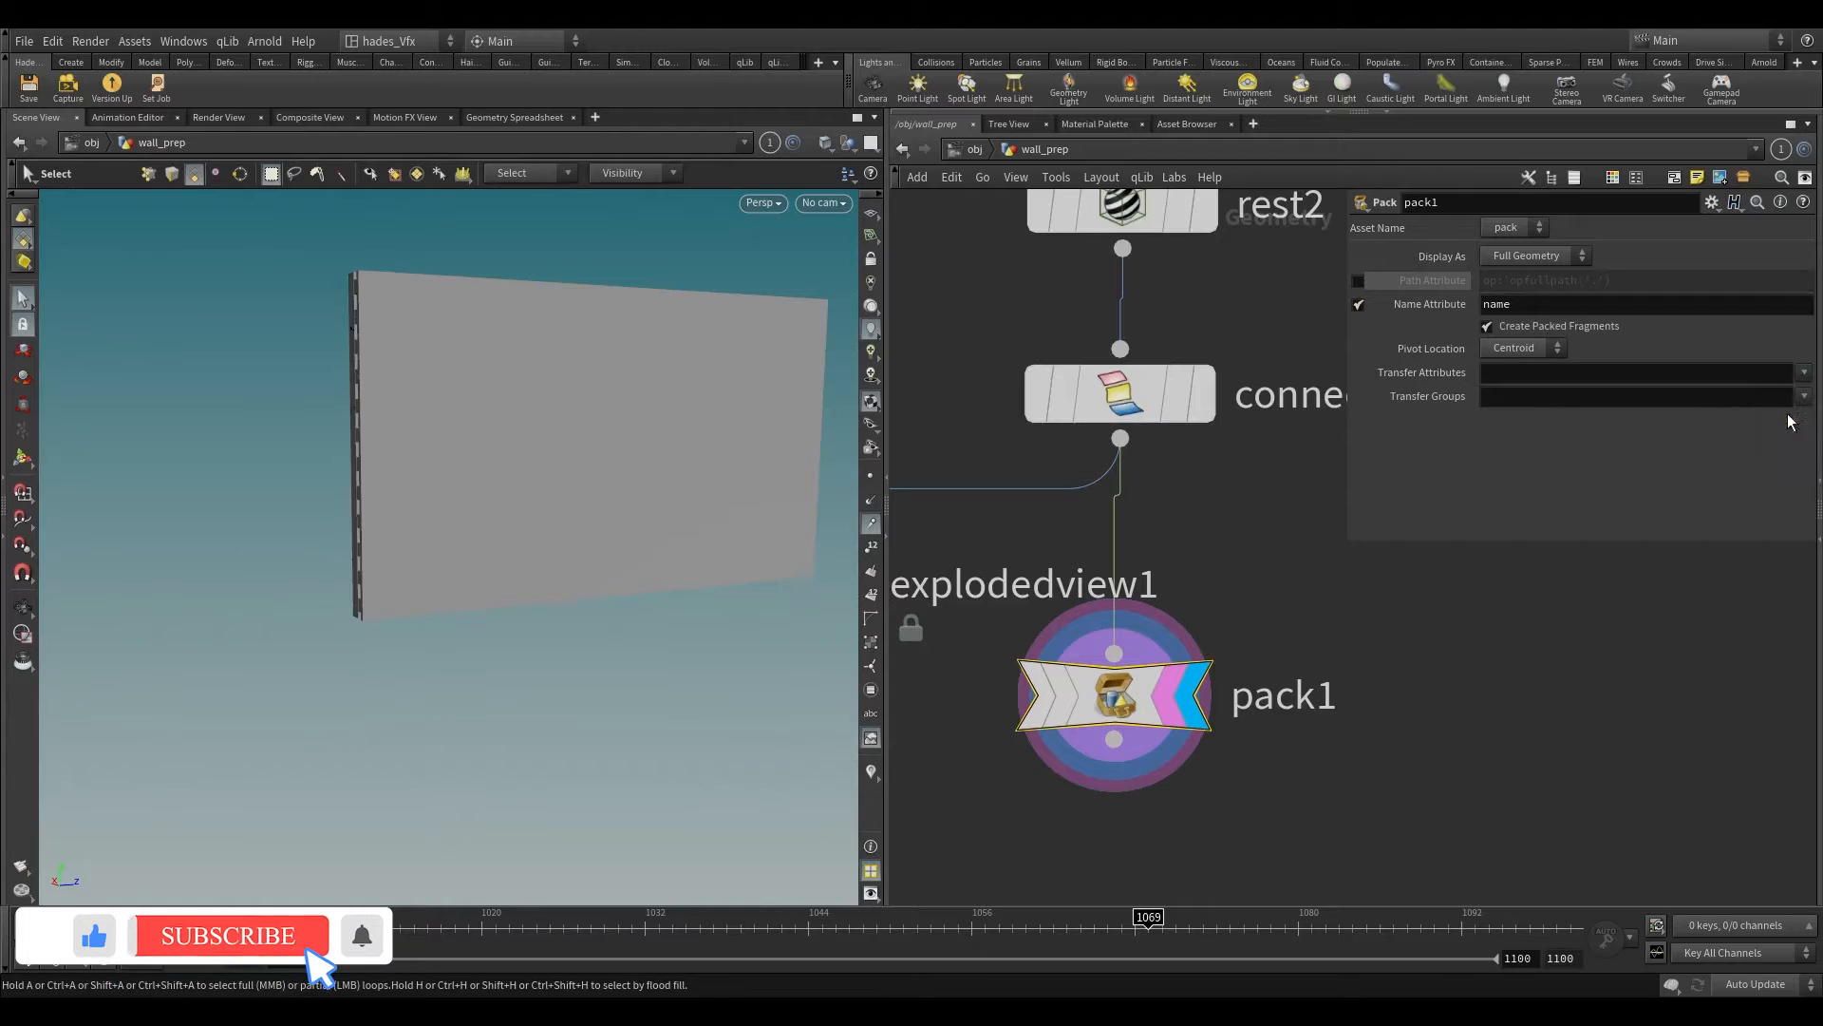
alt+drag(678, 412, 574, 394)
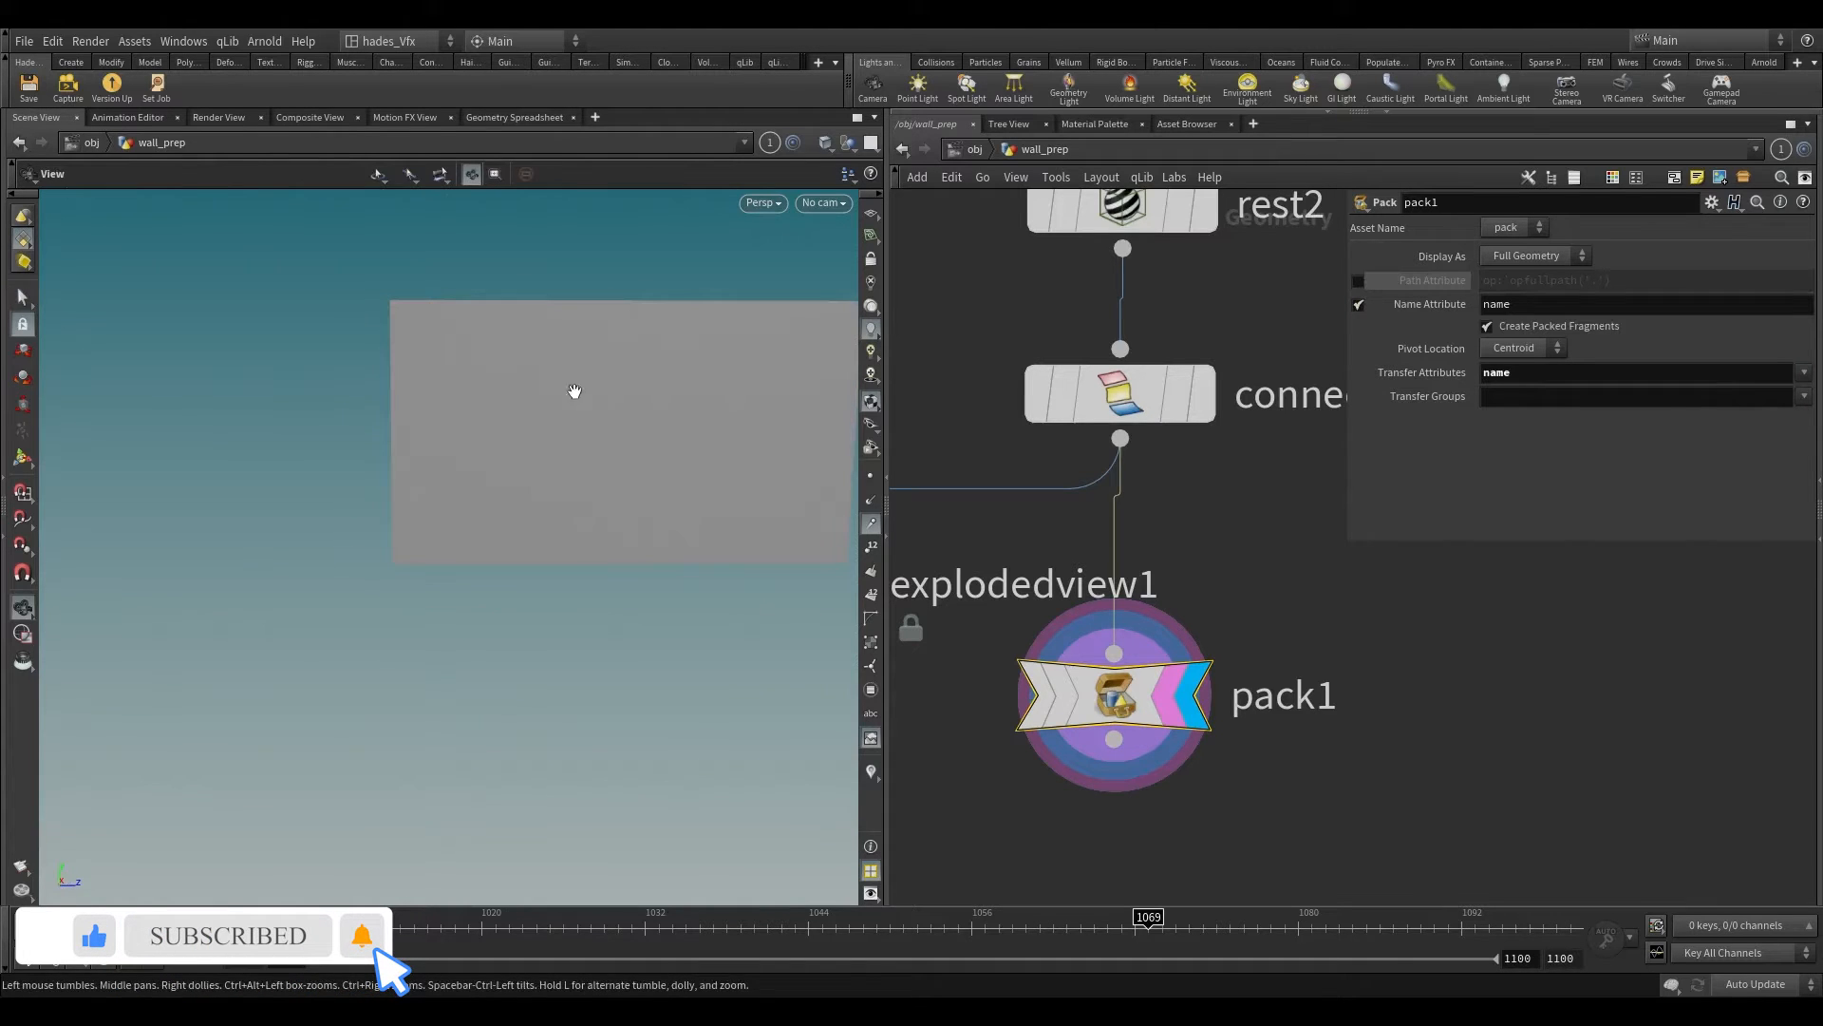
middle_click(1198, 717)
middle_drag(1534, 699, 1523, 698)
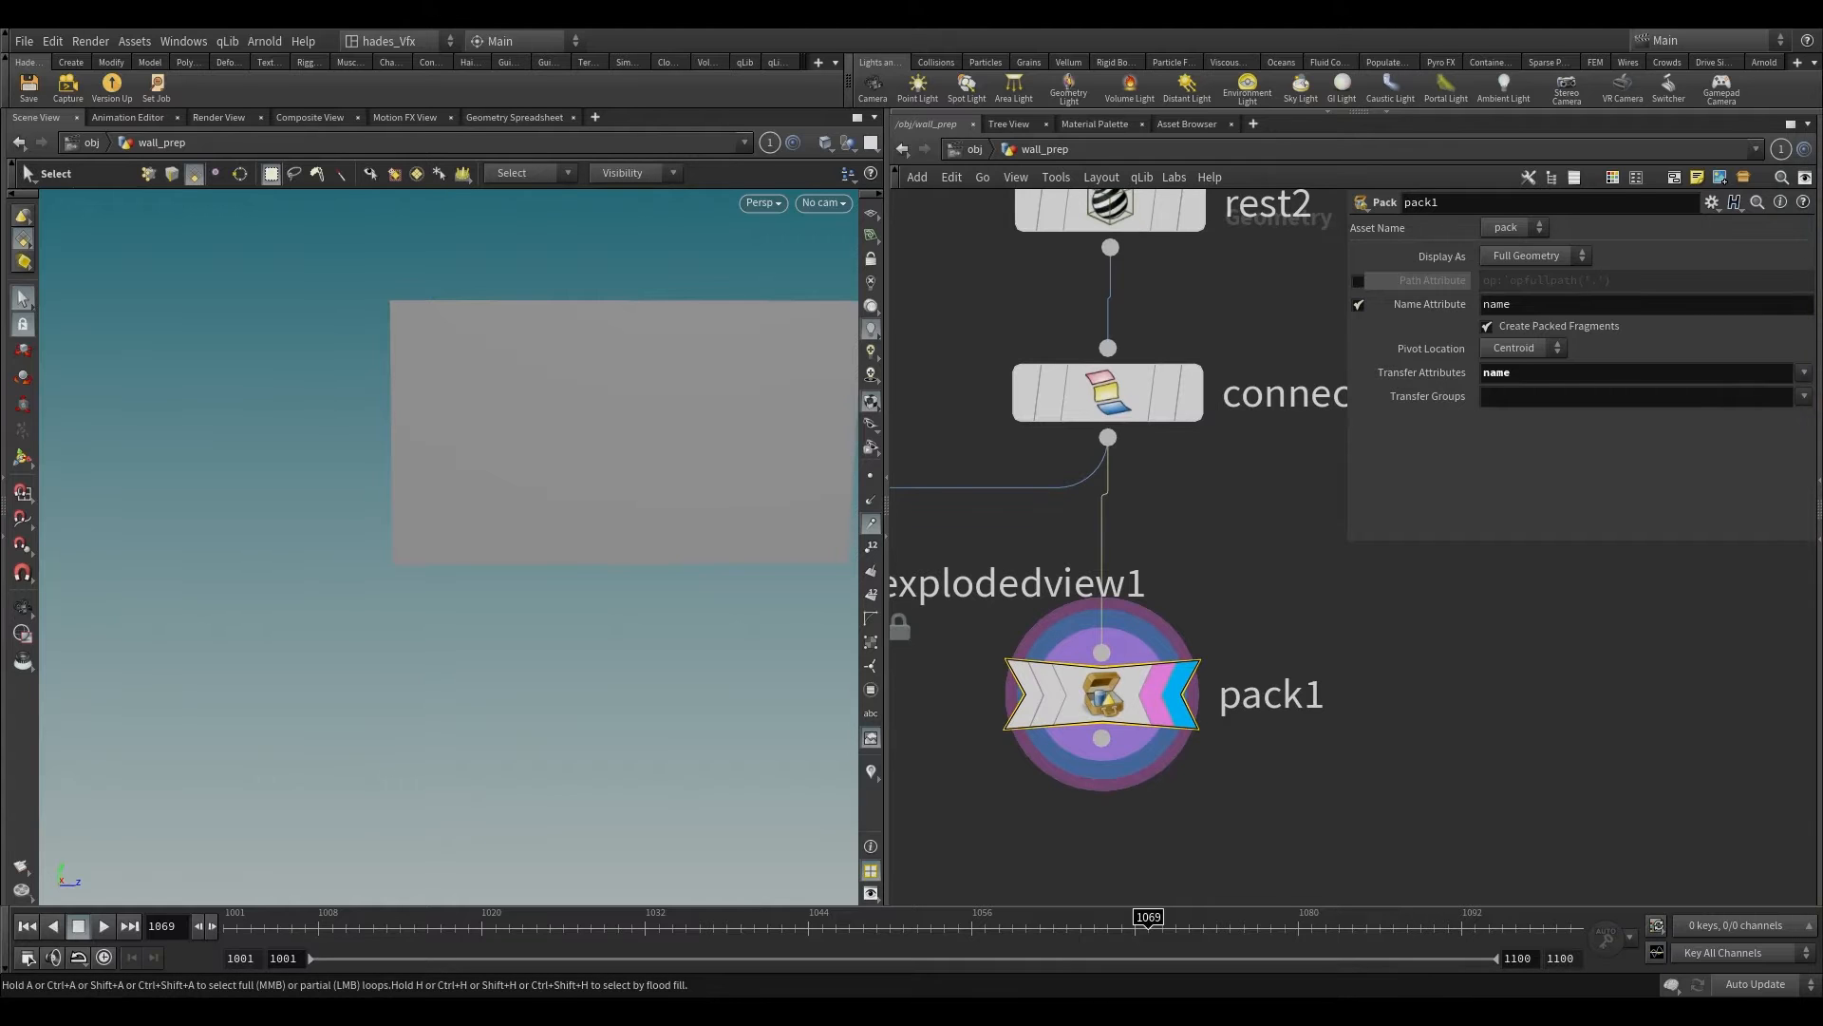
Step: Add an Attribute Wrangle node below pack1 and make it the display and render node
middle_drag(1285, 794, 1202, 452)
middle_drag(1152, 611, 1035, 736)
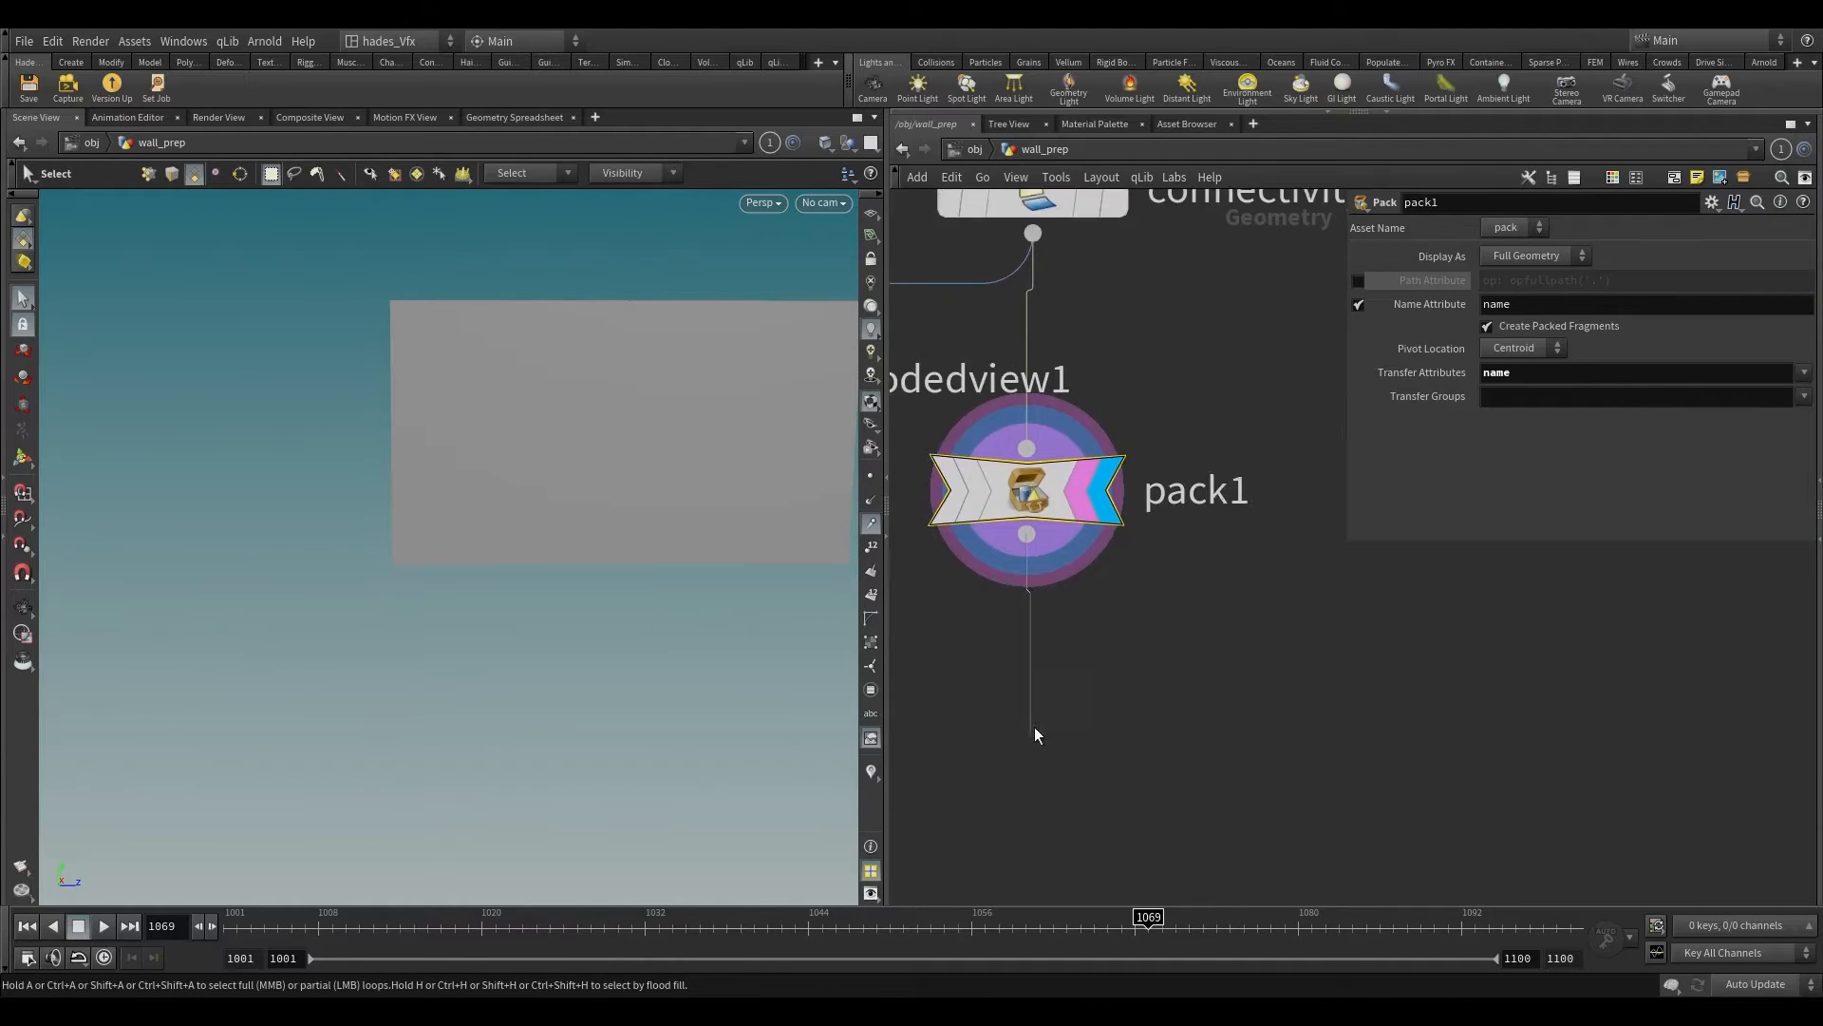
scroll(1024, 733, down, 5)
key(Tab)
text(at wra)
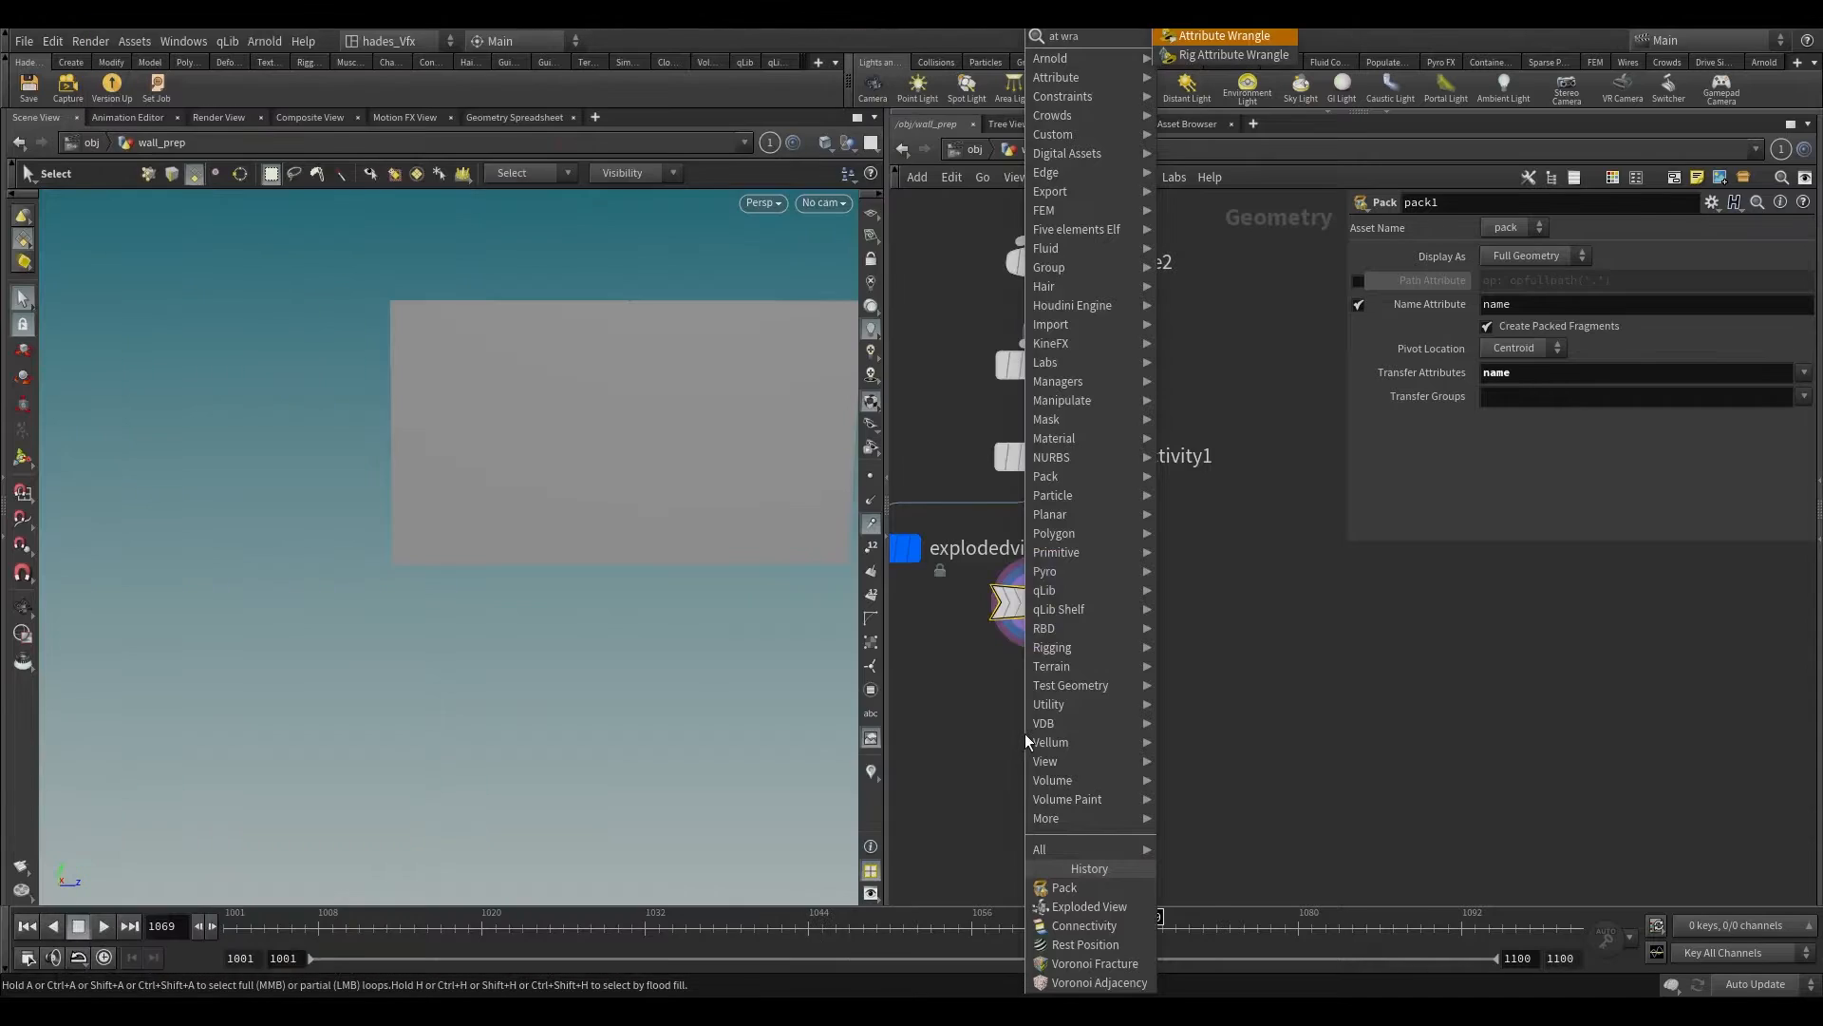
key(Return)
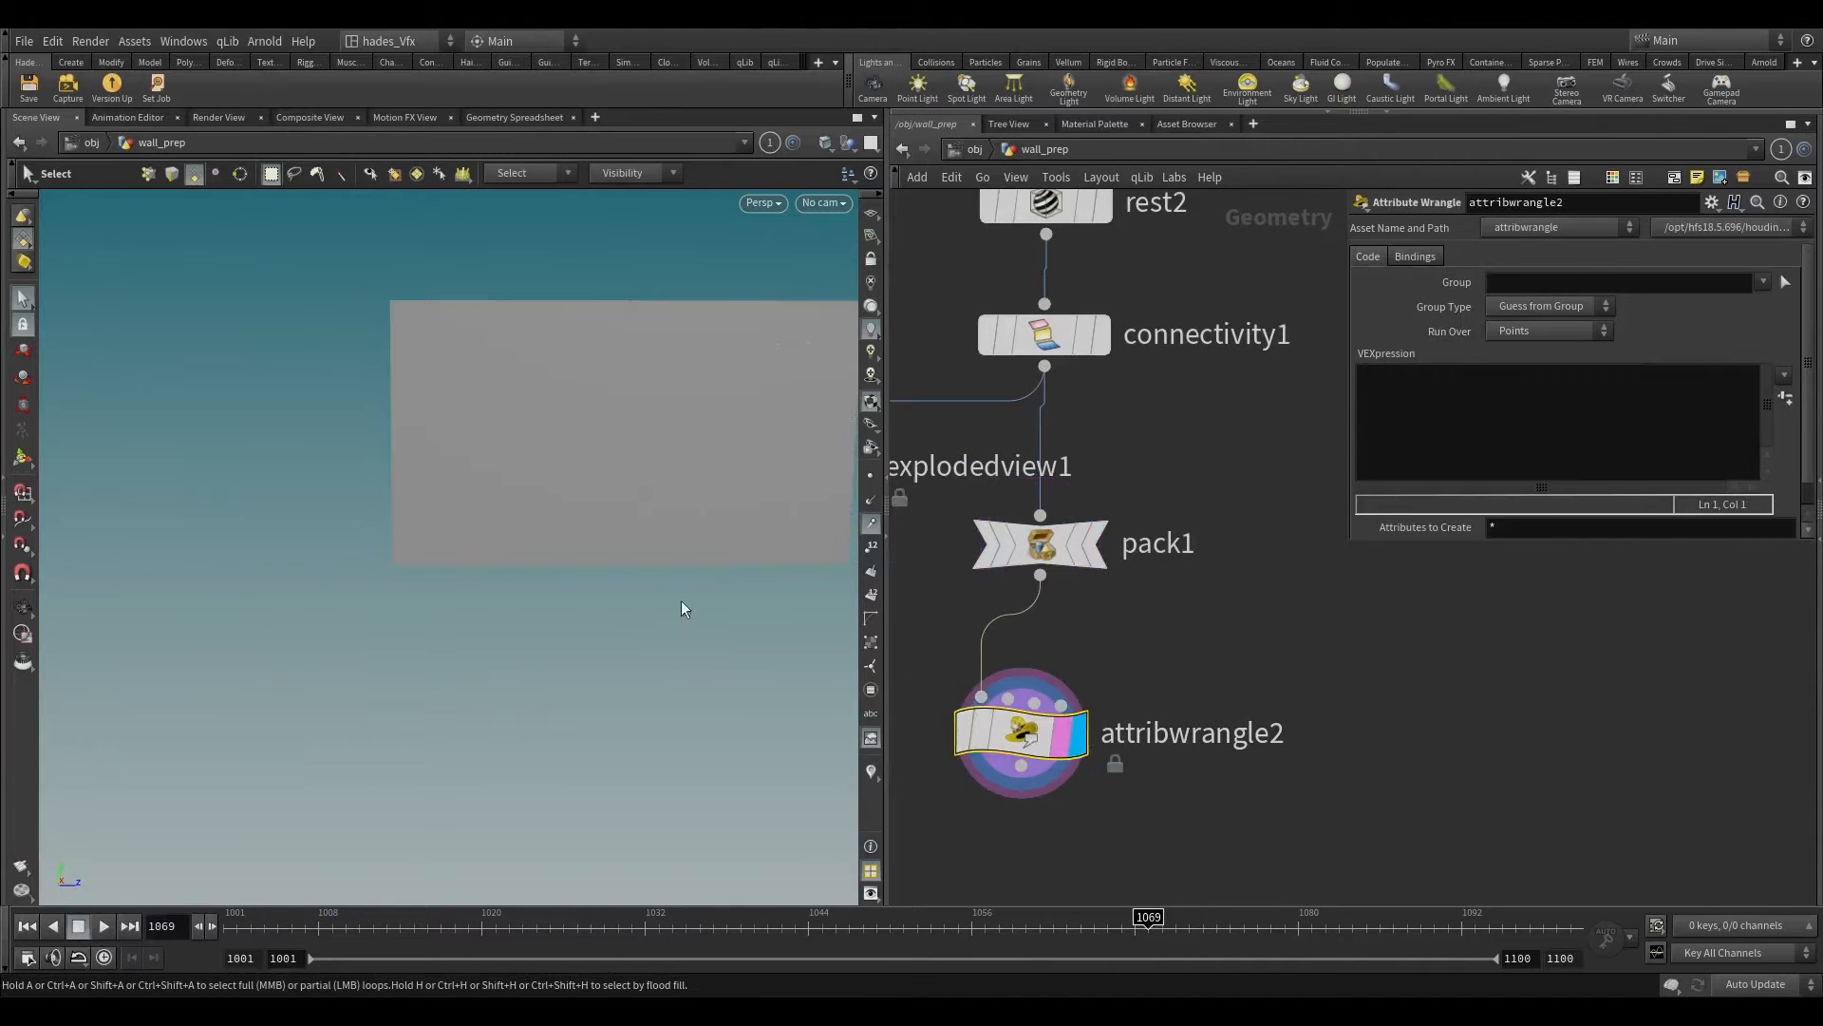
Step: Start attribwrangle2's VEX code with the condition if(@P.y<ch("height"))
alt+middle_drag(680, 475, 501, 529)
scroll(501, 529, up, 2)
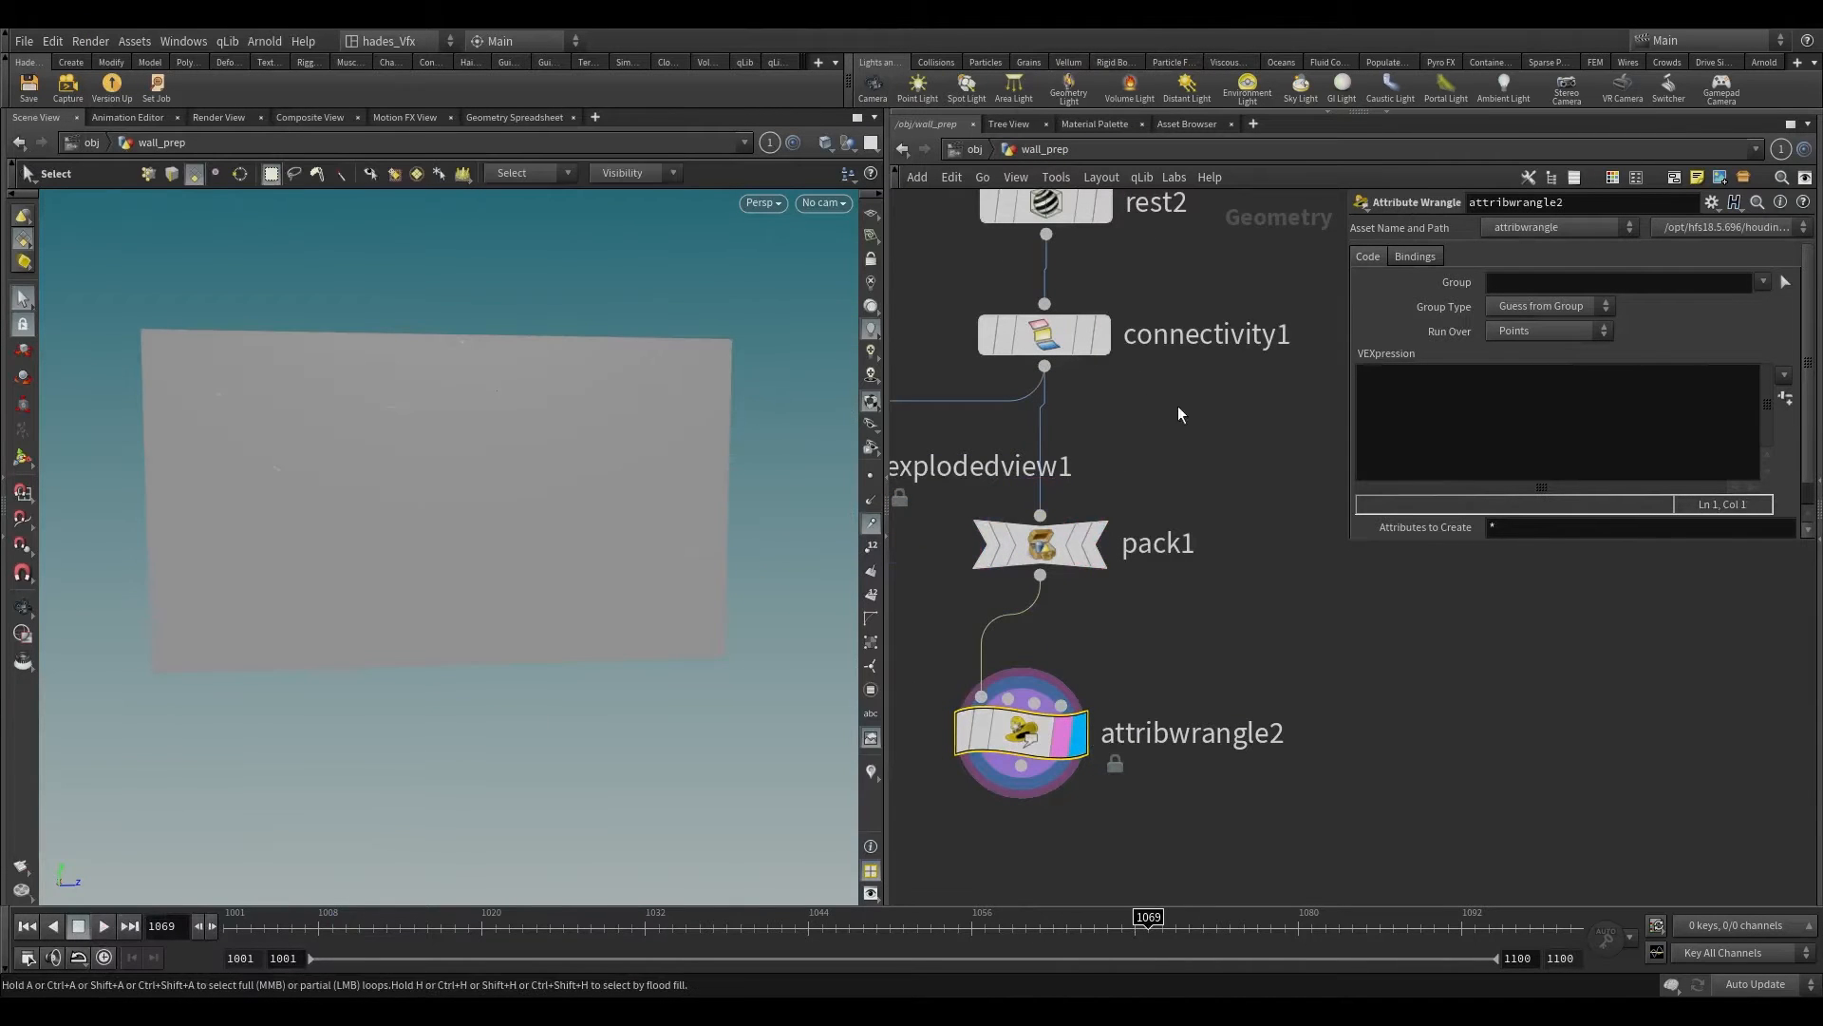
click(1528, 397)
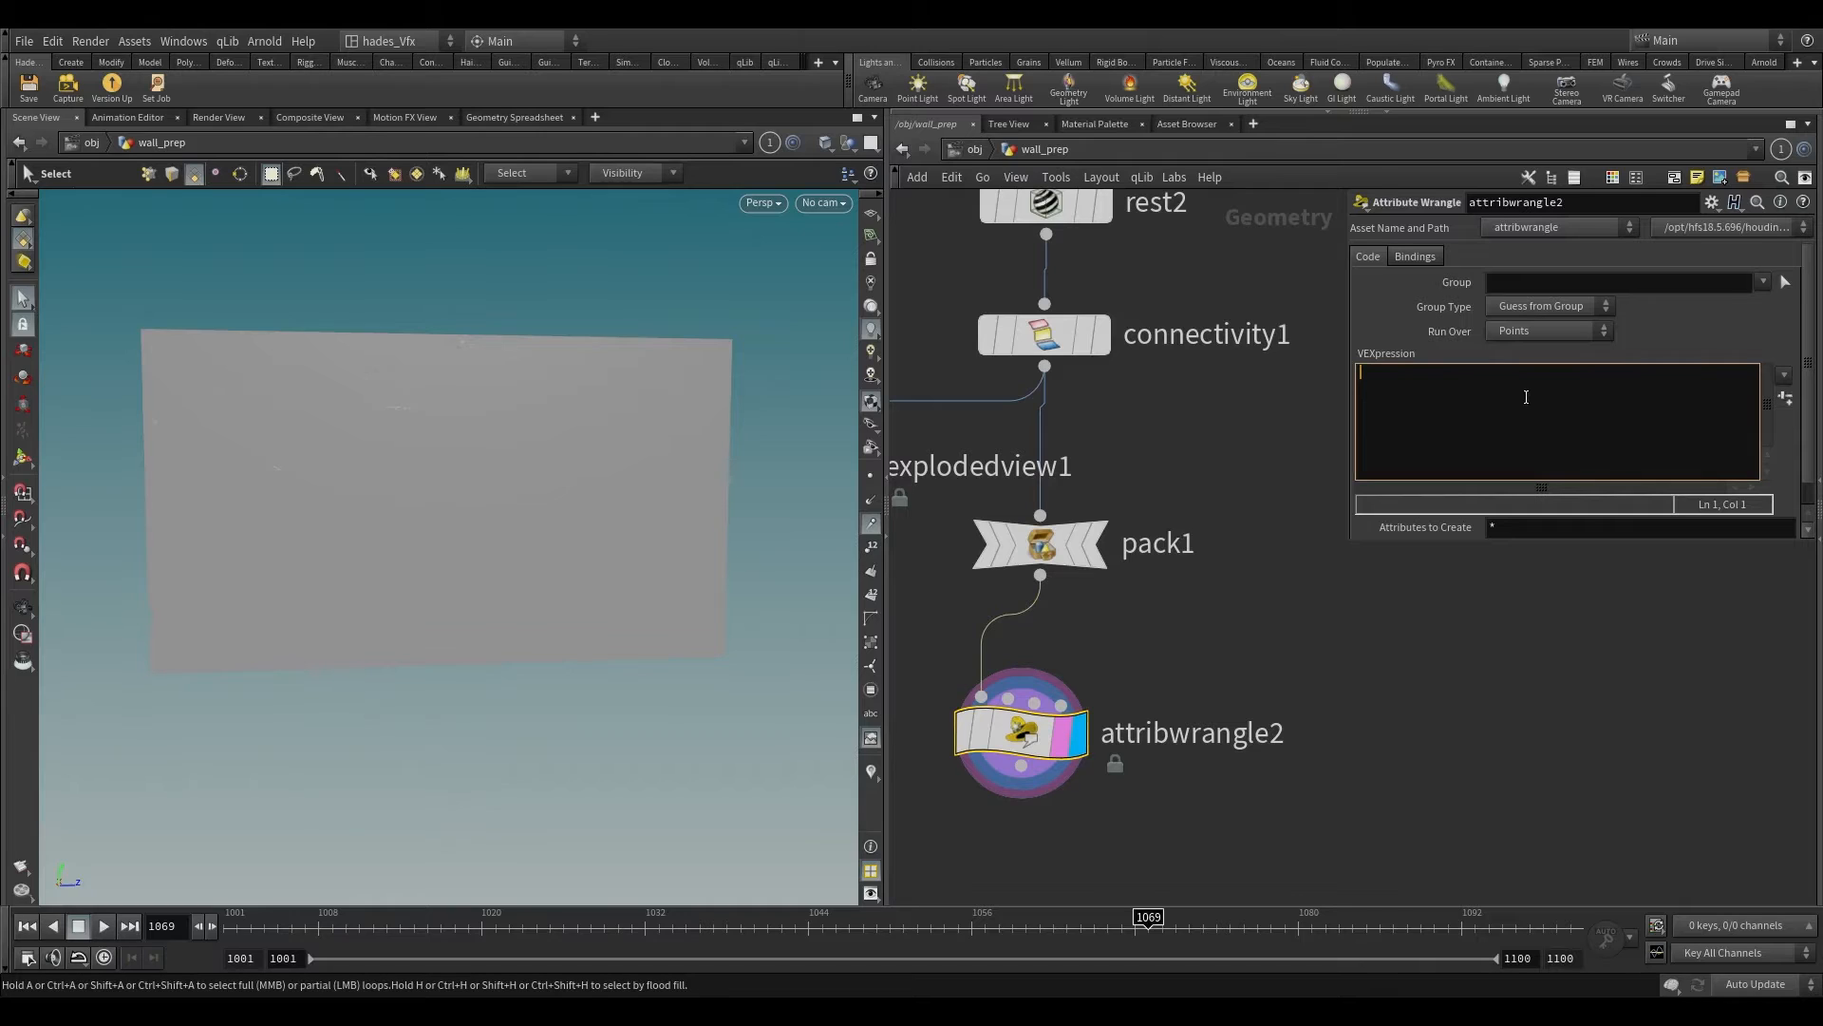
text(if(@)
text(ch()
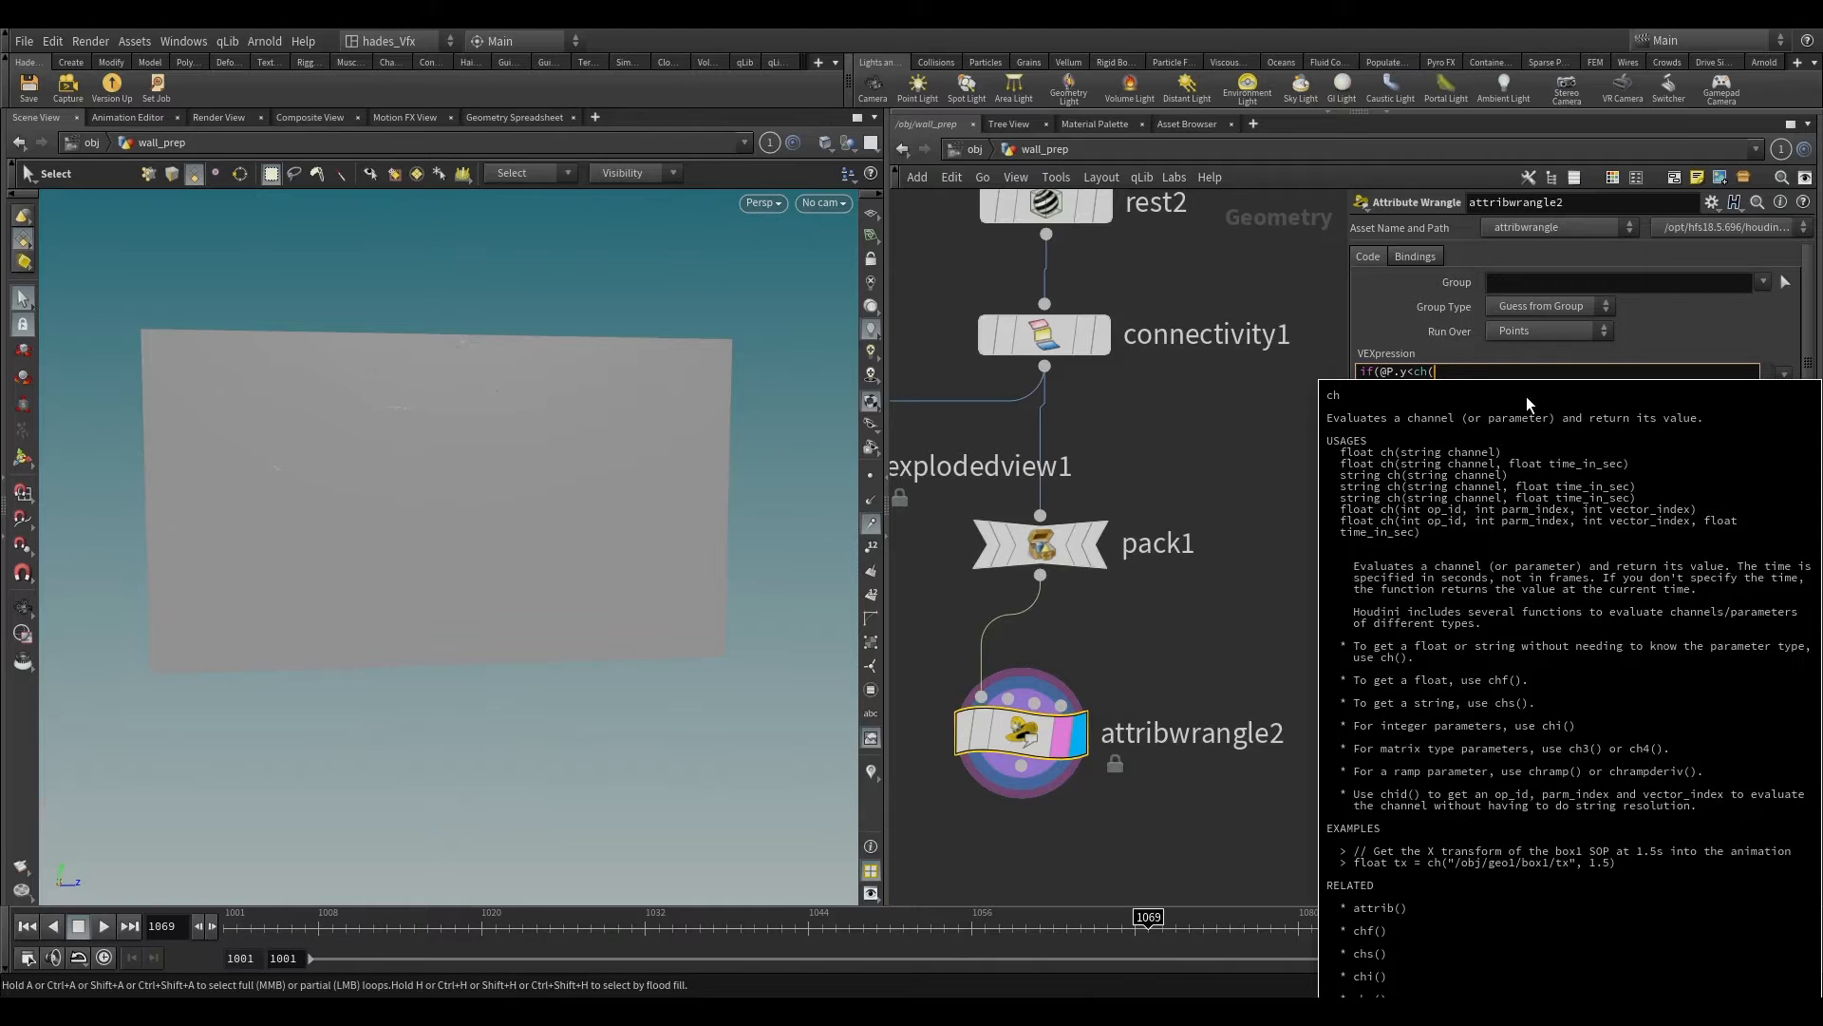
text(")
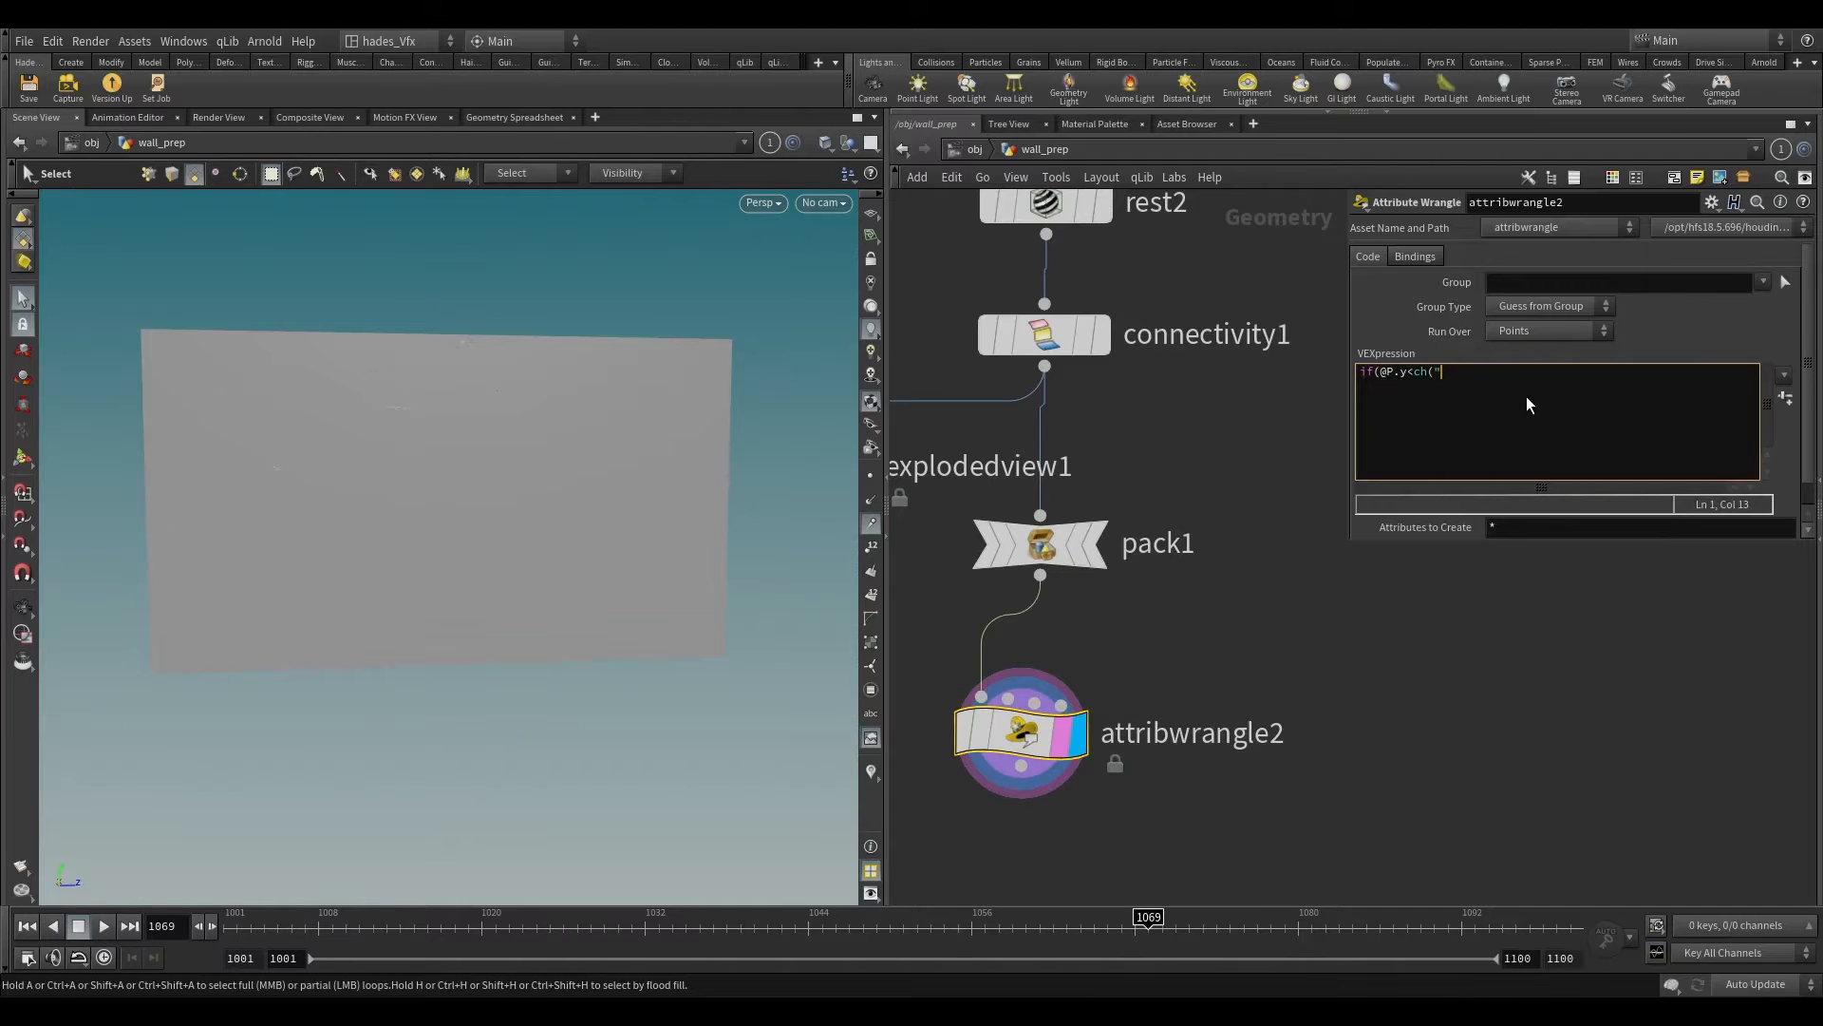
text(ehigh)
key(BackSpace)
key(BackSpace)
key(BackSpace)
key(BackSpace)
key(BackSpace)
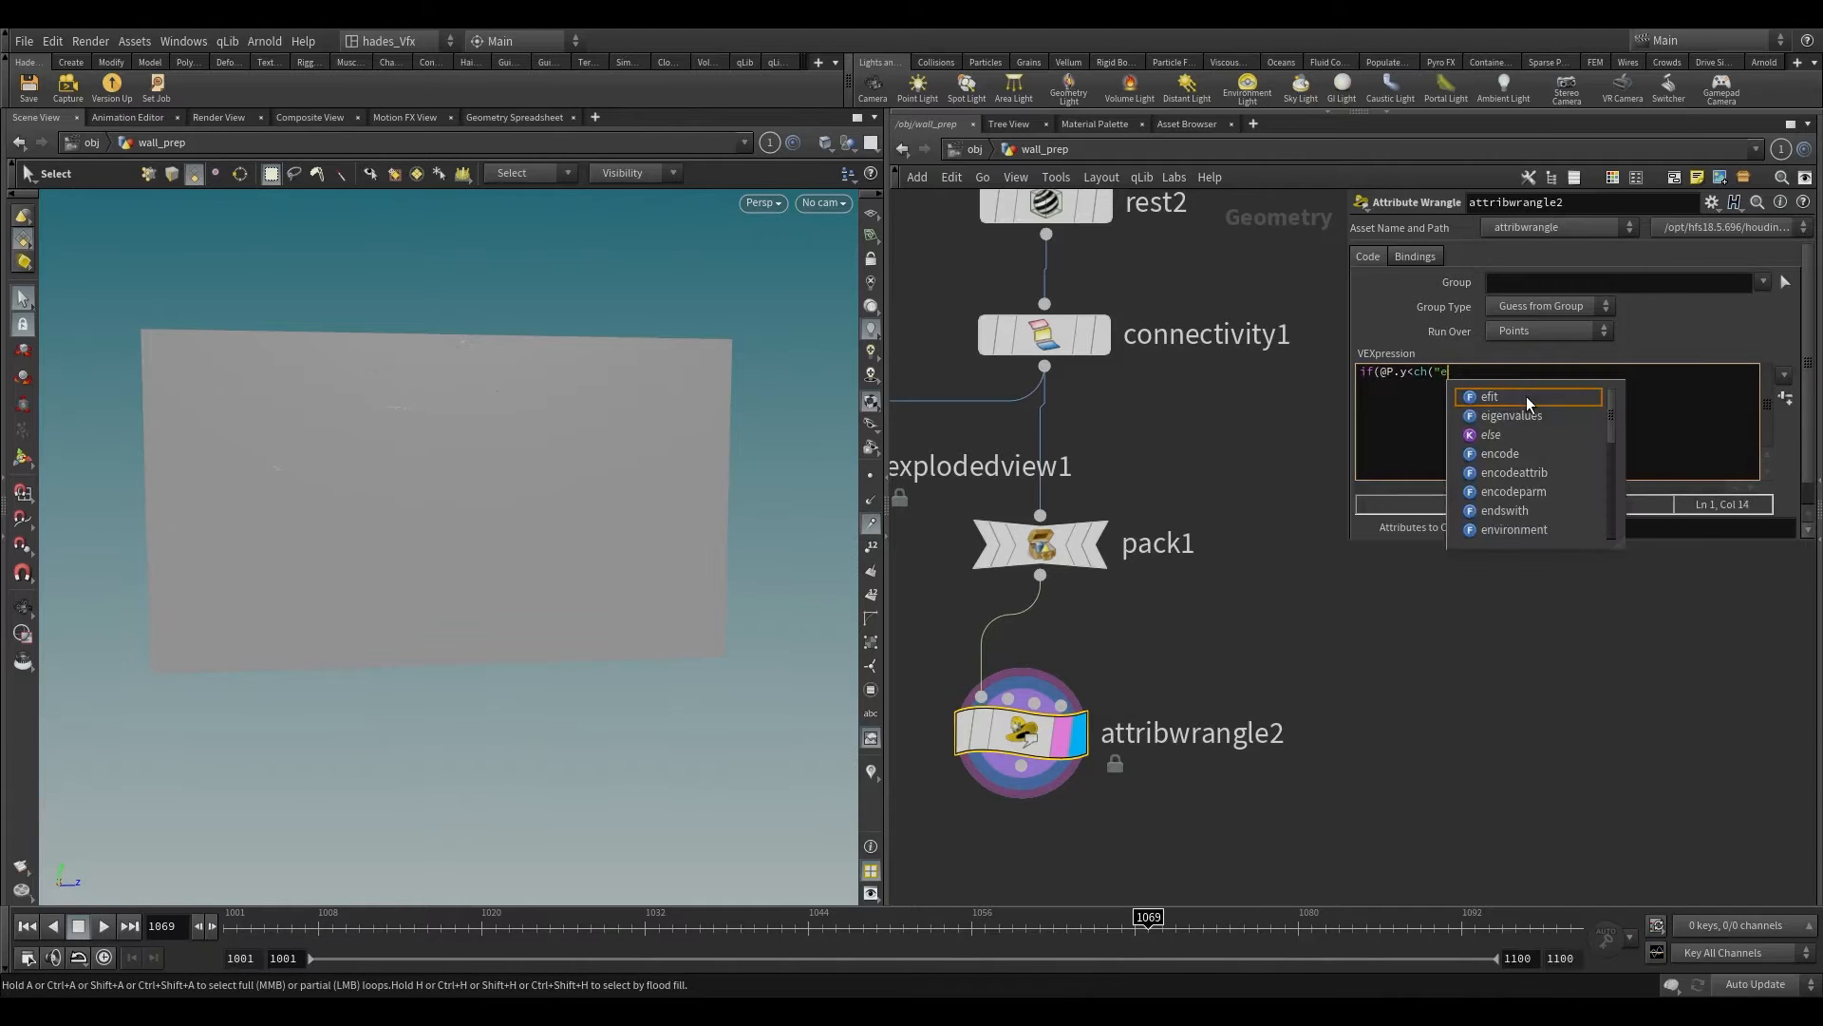
text(height)
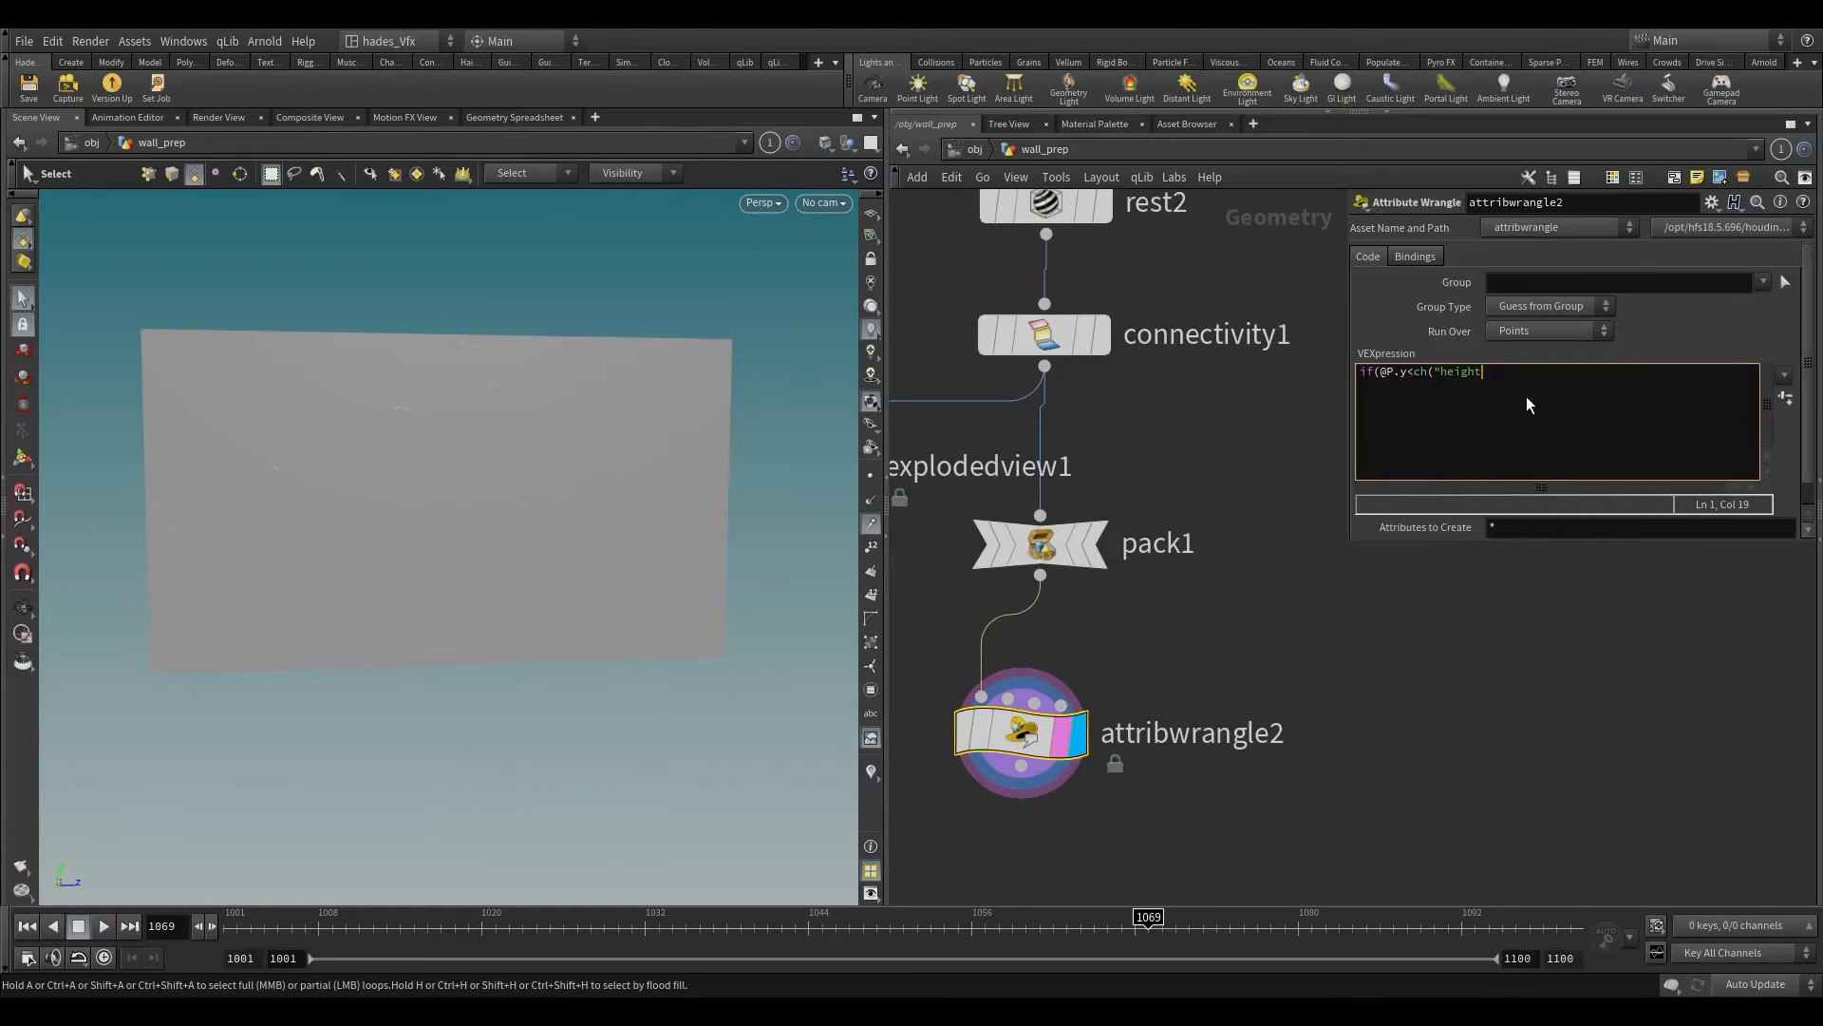
text("))
Step: Complete the height condition with the statement i@active=0; on an indented line, and place attribwrangle2 slightly lower beneath pack1
key(Return)
key(Tab)
text(i@active=0;)
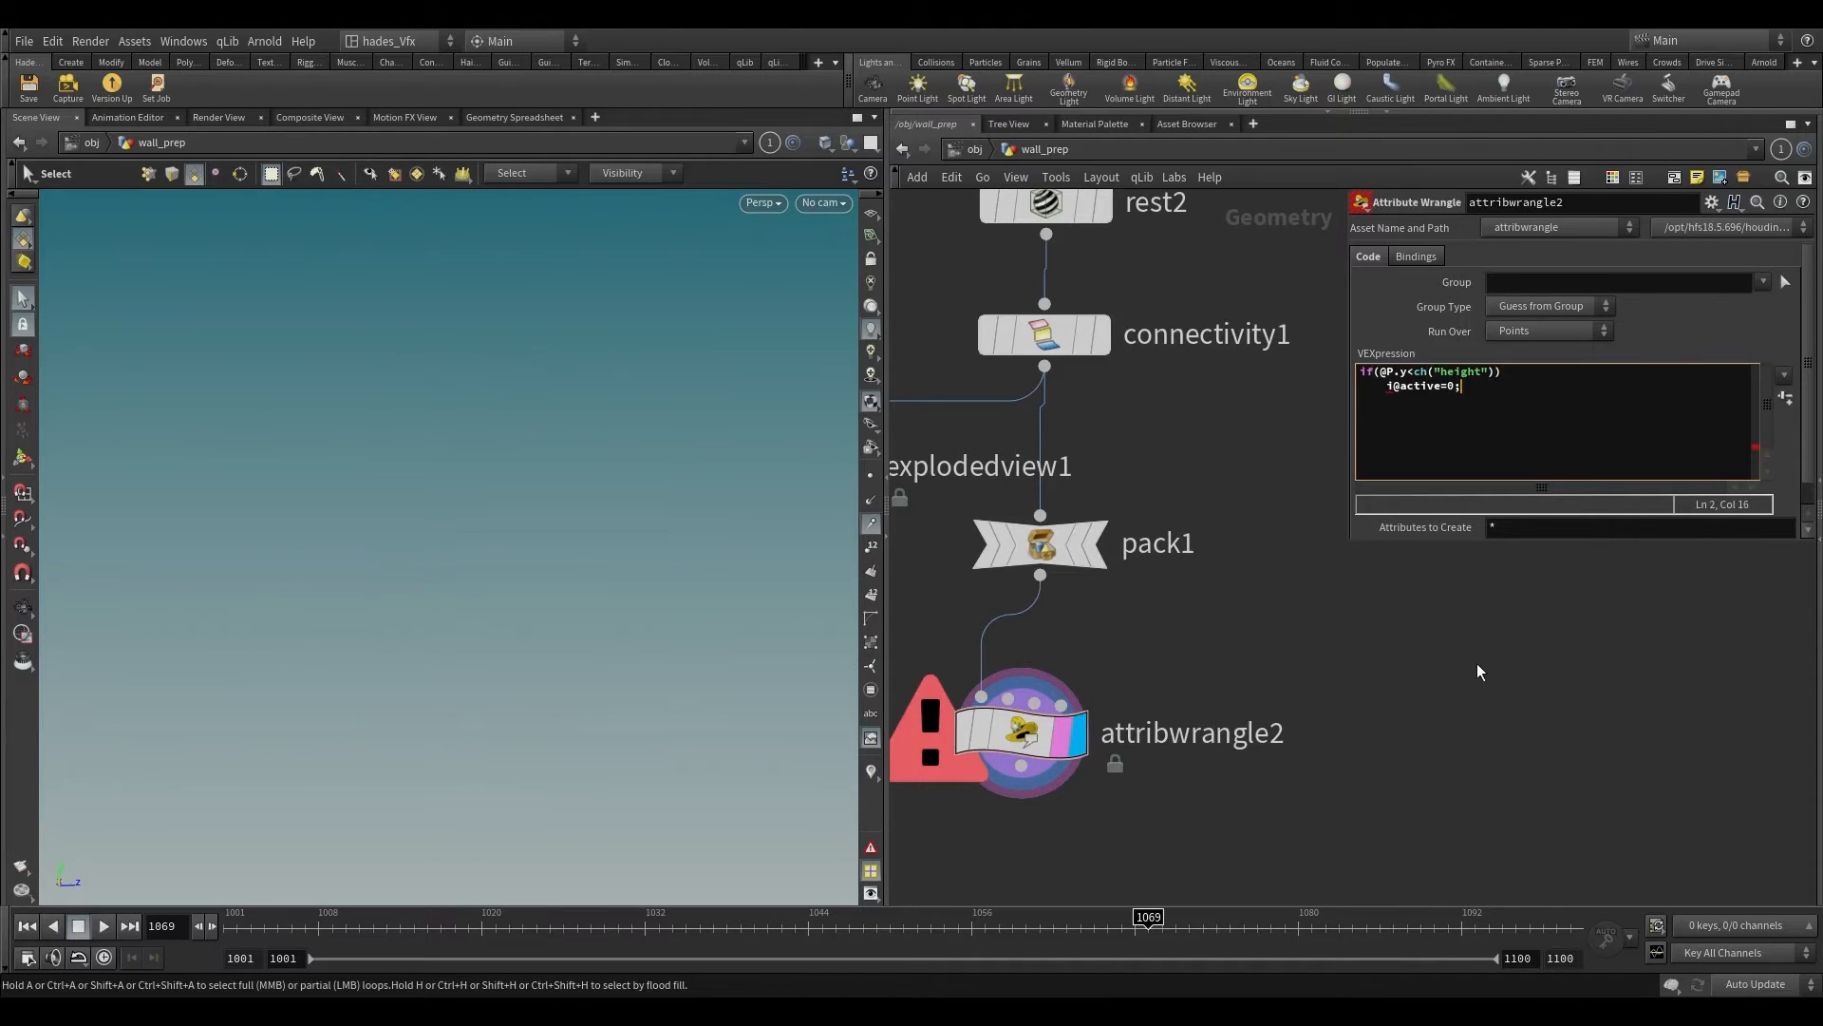
drag(983, 748, 1009, 785)
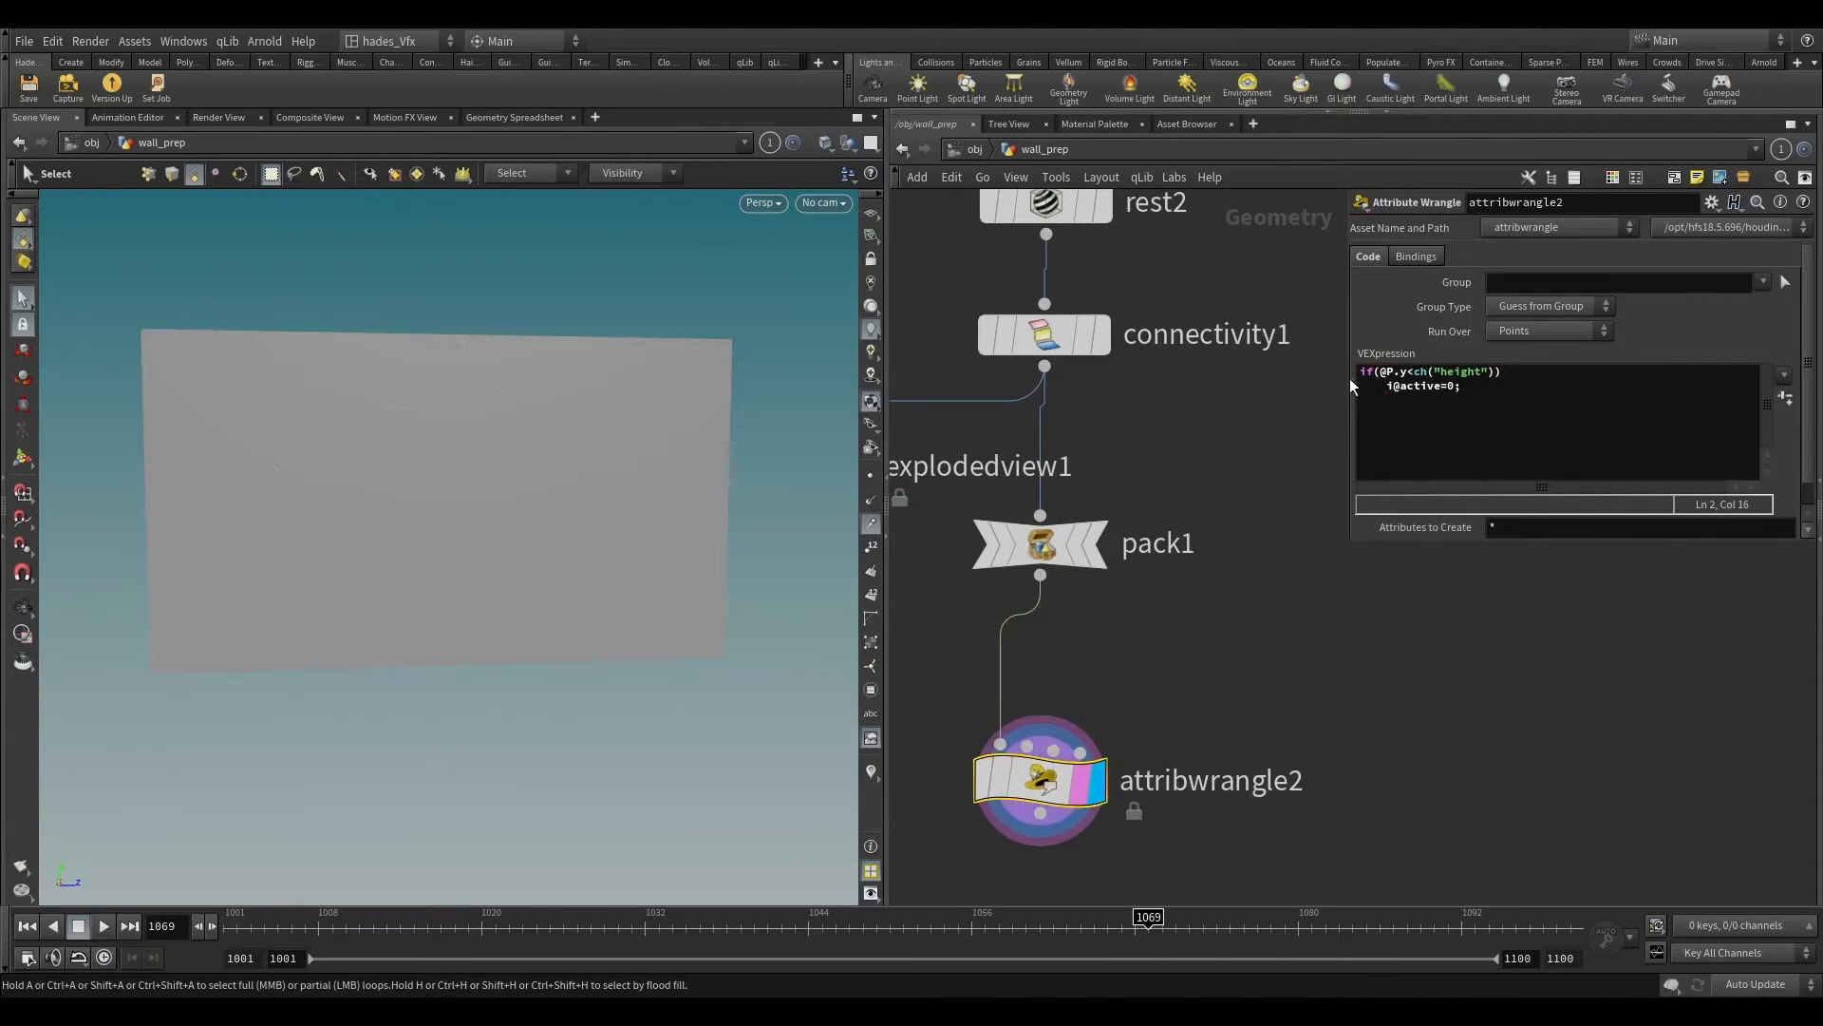
Step: Add the line else i@active=1; to attribwrangle2's code and apply it
click(1492, 393)
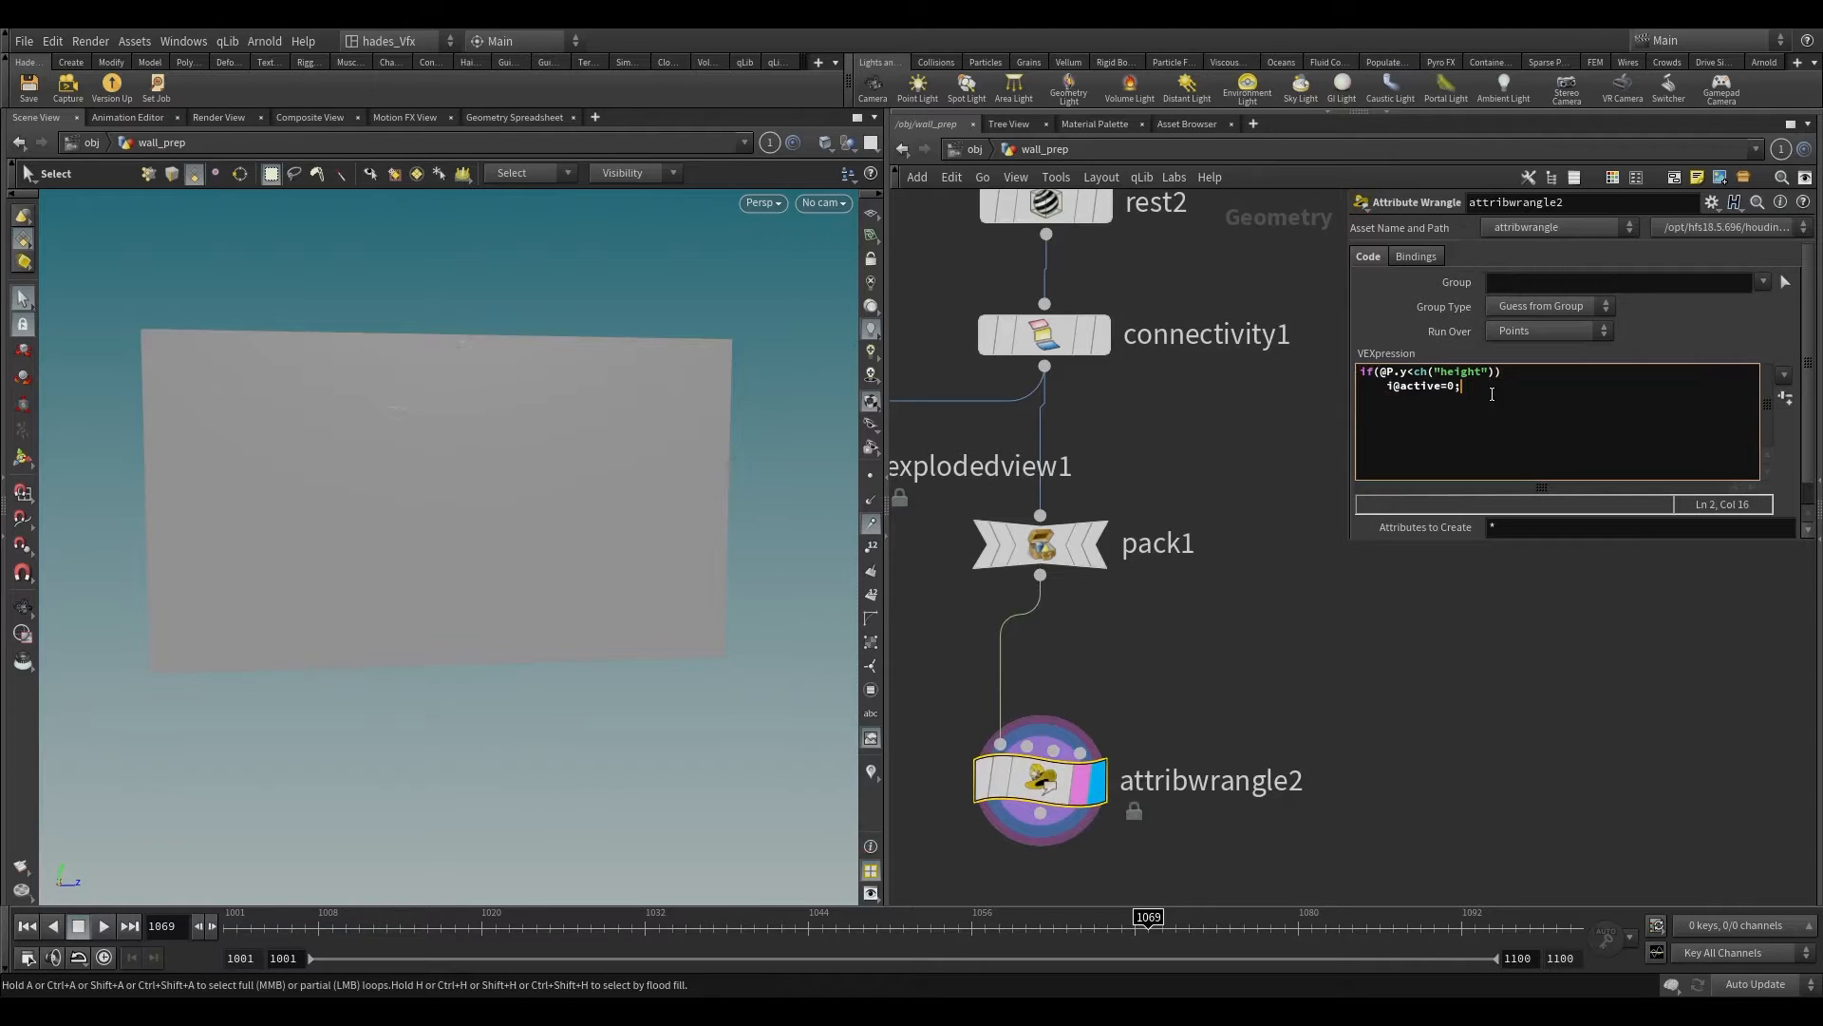
key(Return)
text(else i@active=1;)
drag(1011, 782, 1012, 798)
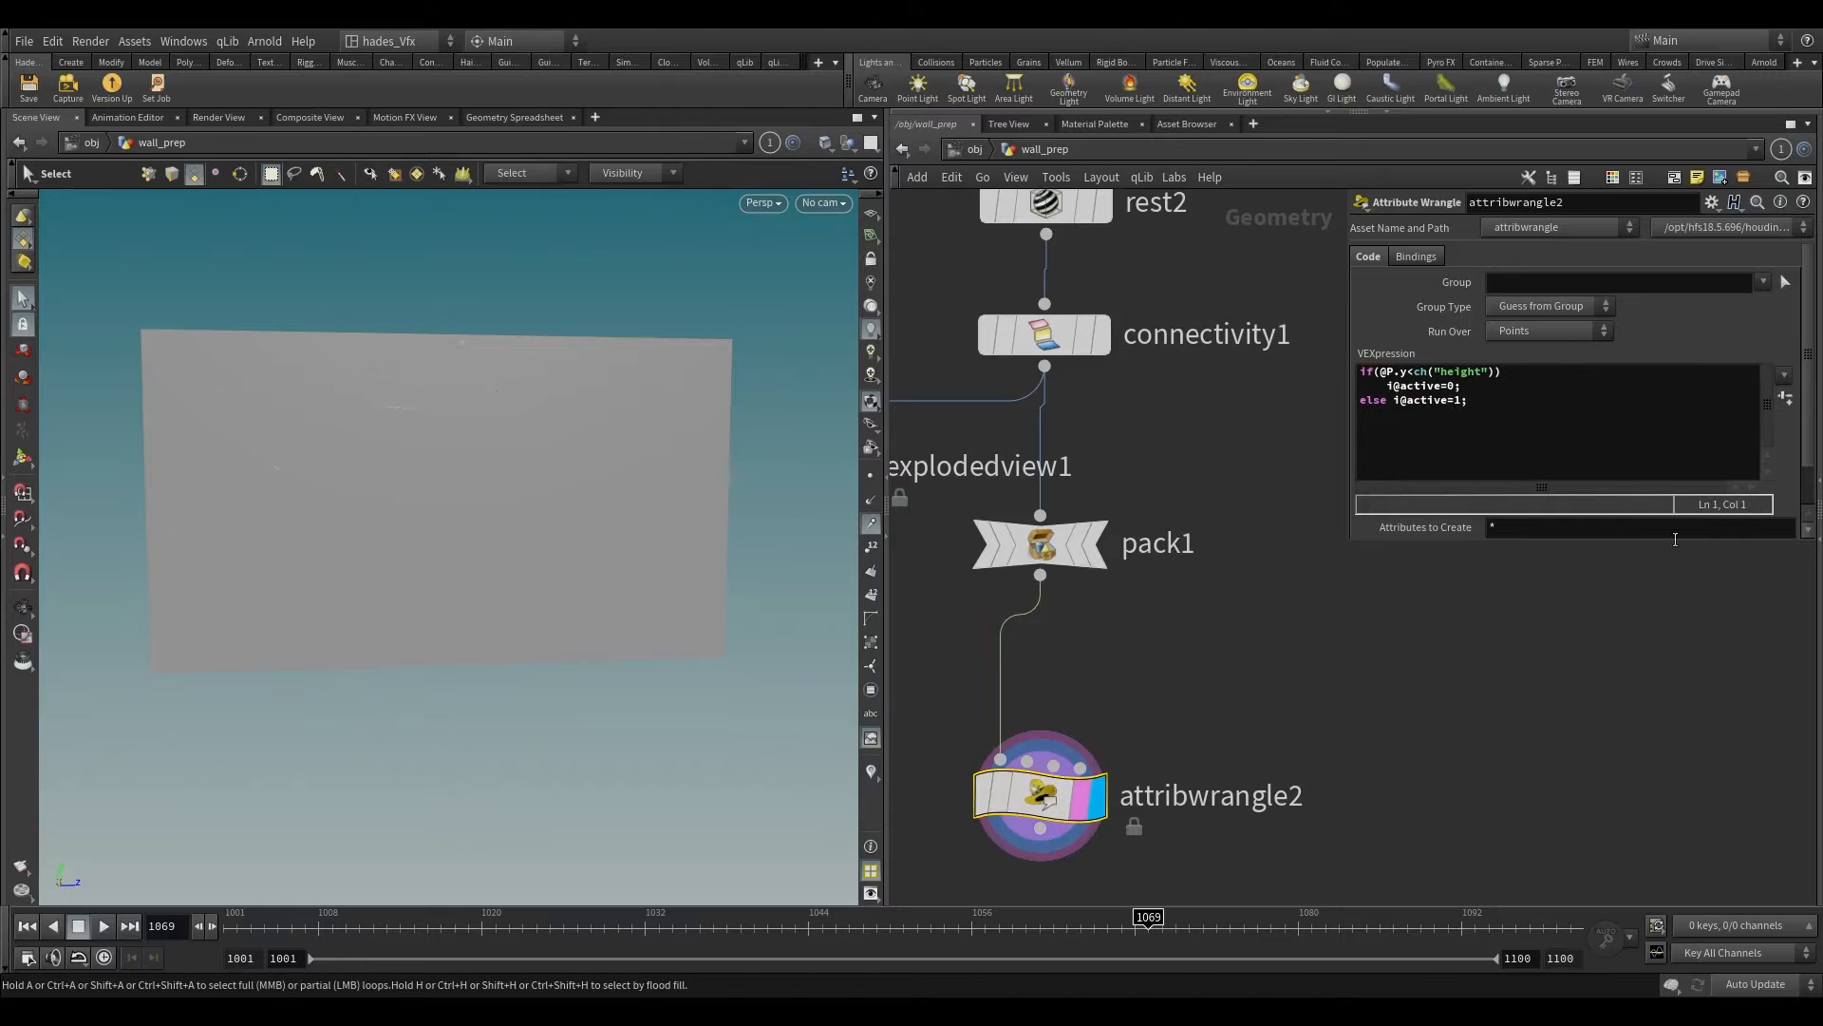
Step: Generate the Height parameter from attribwrangle2's code and set it to 0.6
click(1786, 398)
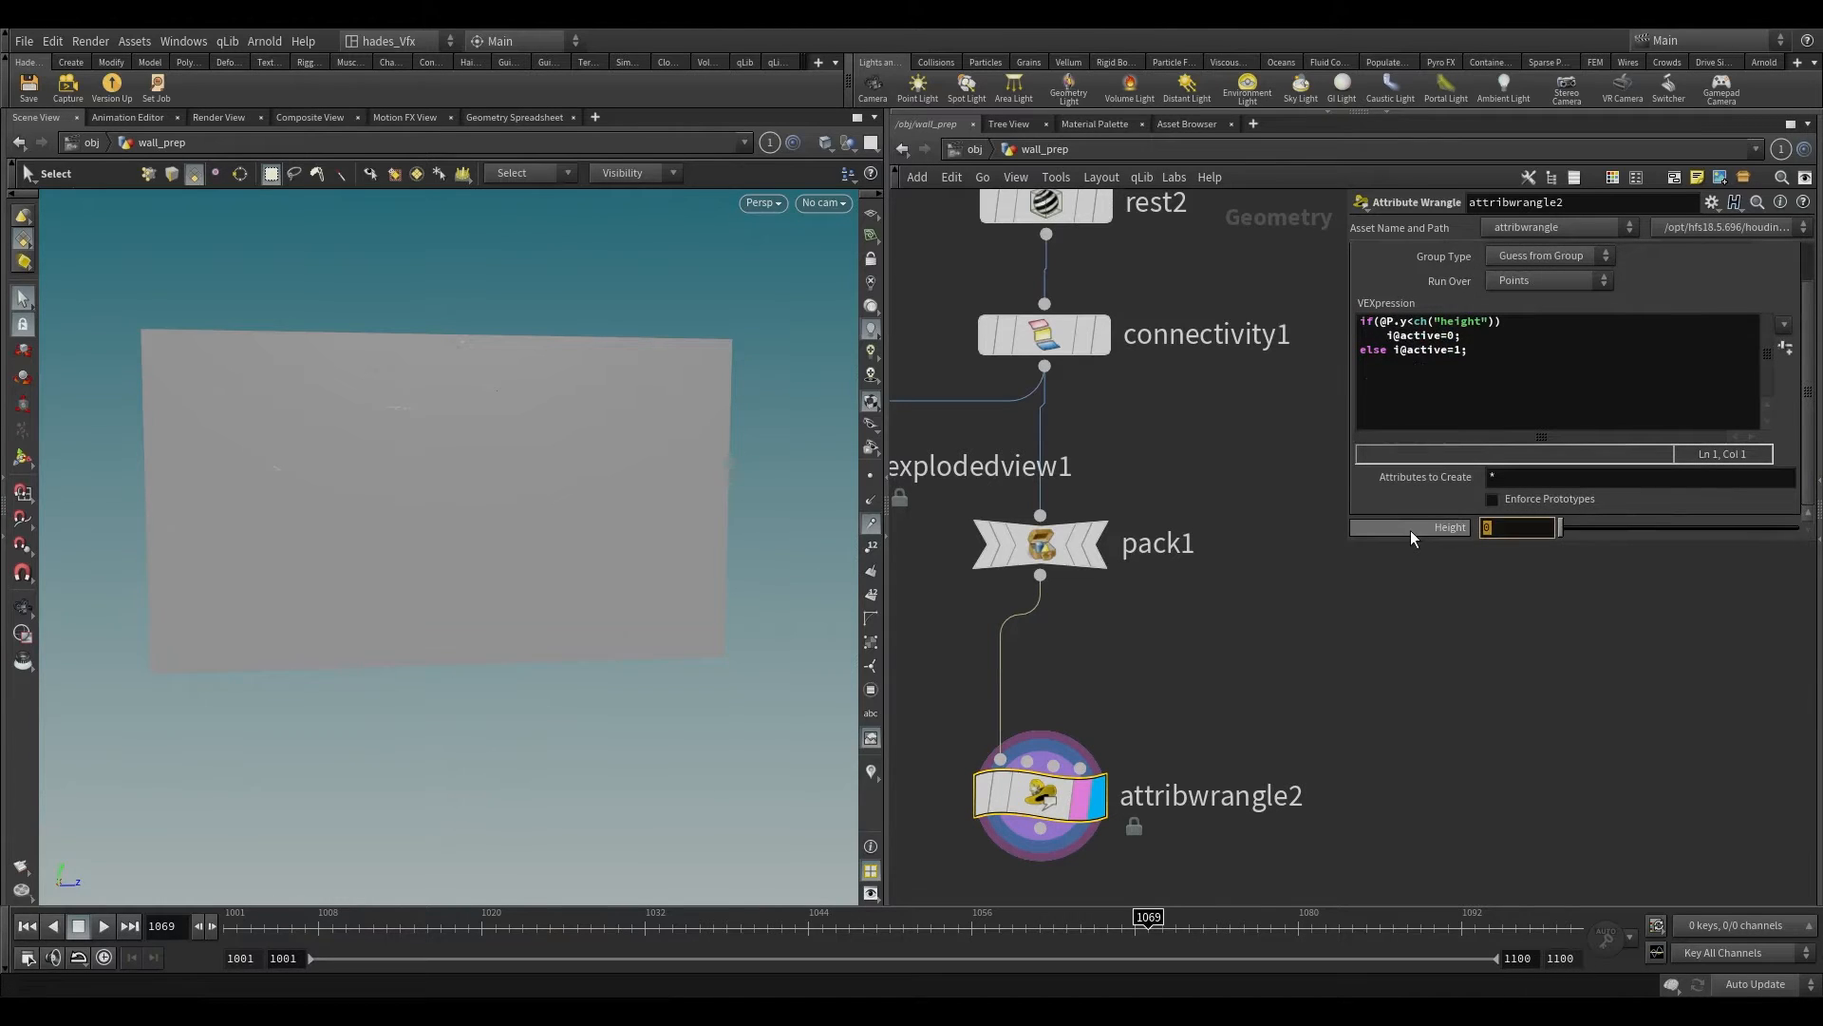
text(.6)
key(Return)
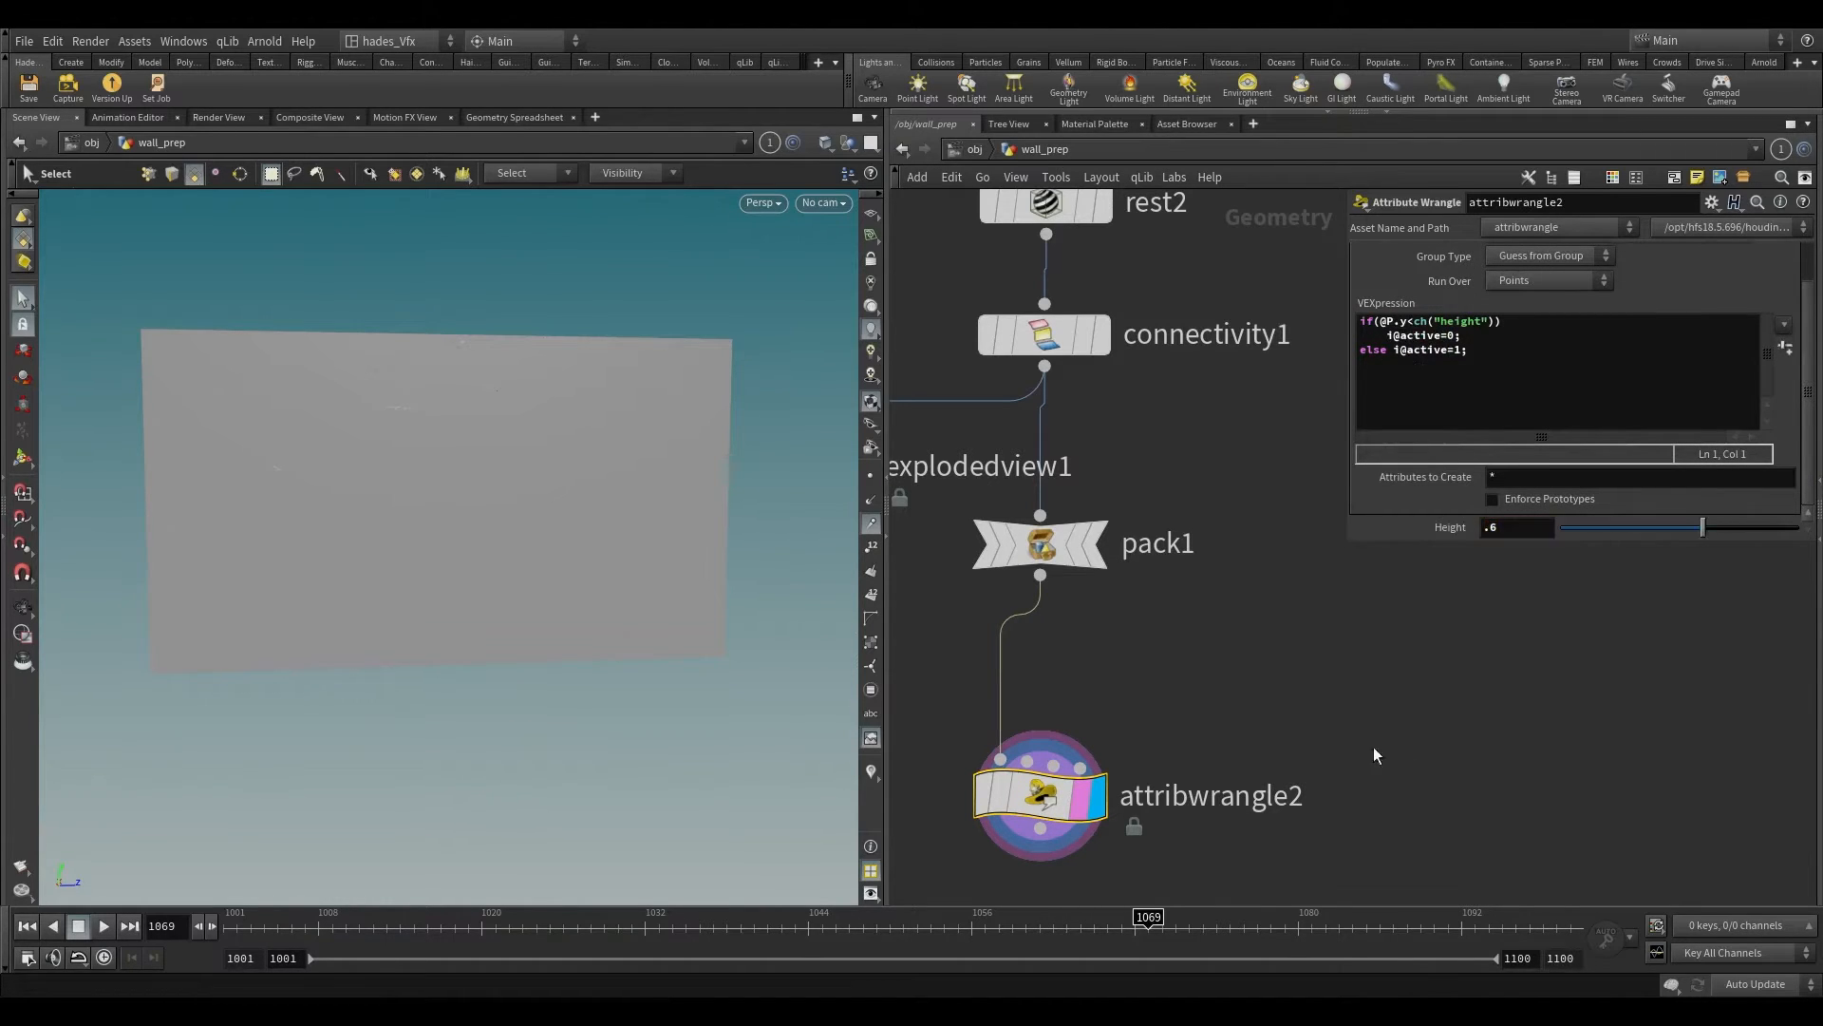
click(1368, 750)
Step: Inspect attribwrangle2's point attributes in the geometry spreadsheet, sorted by the active value, and return to the 3D view
middle_drag(1297, 787, 1428, 485)
click(484, 120)
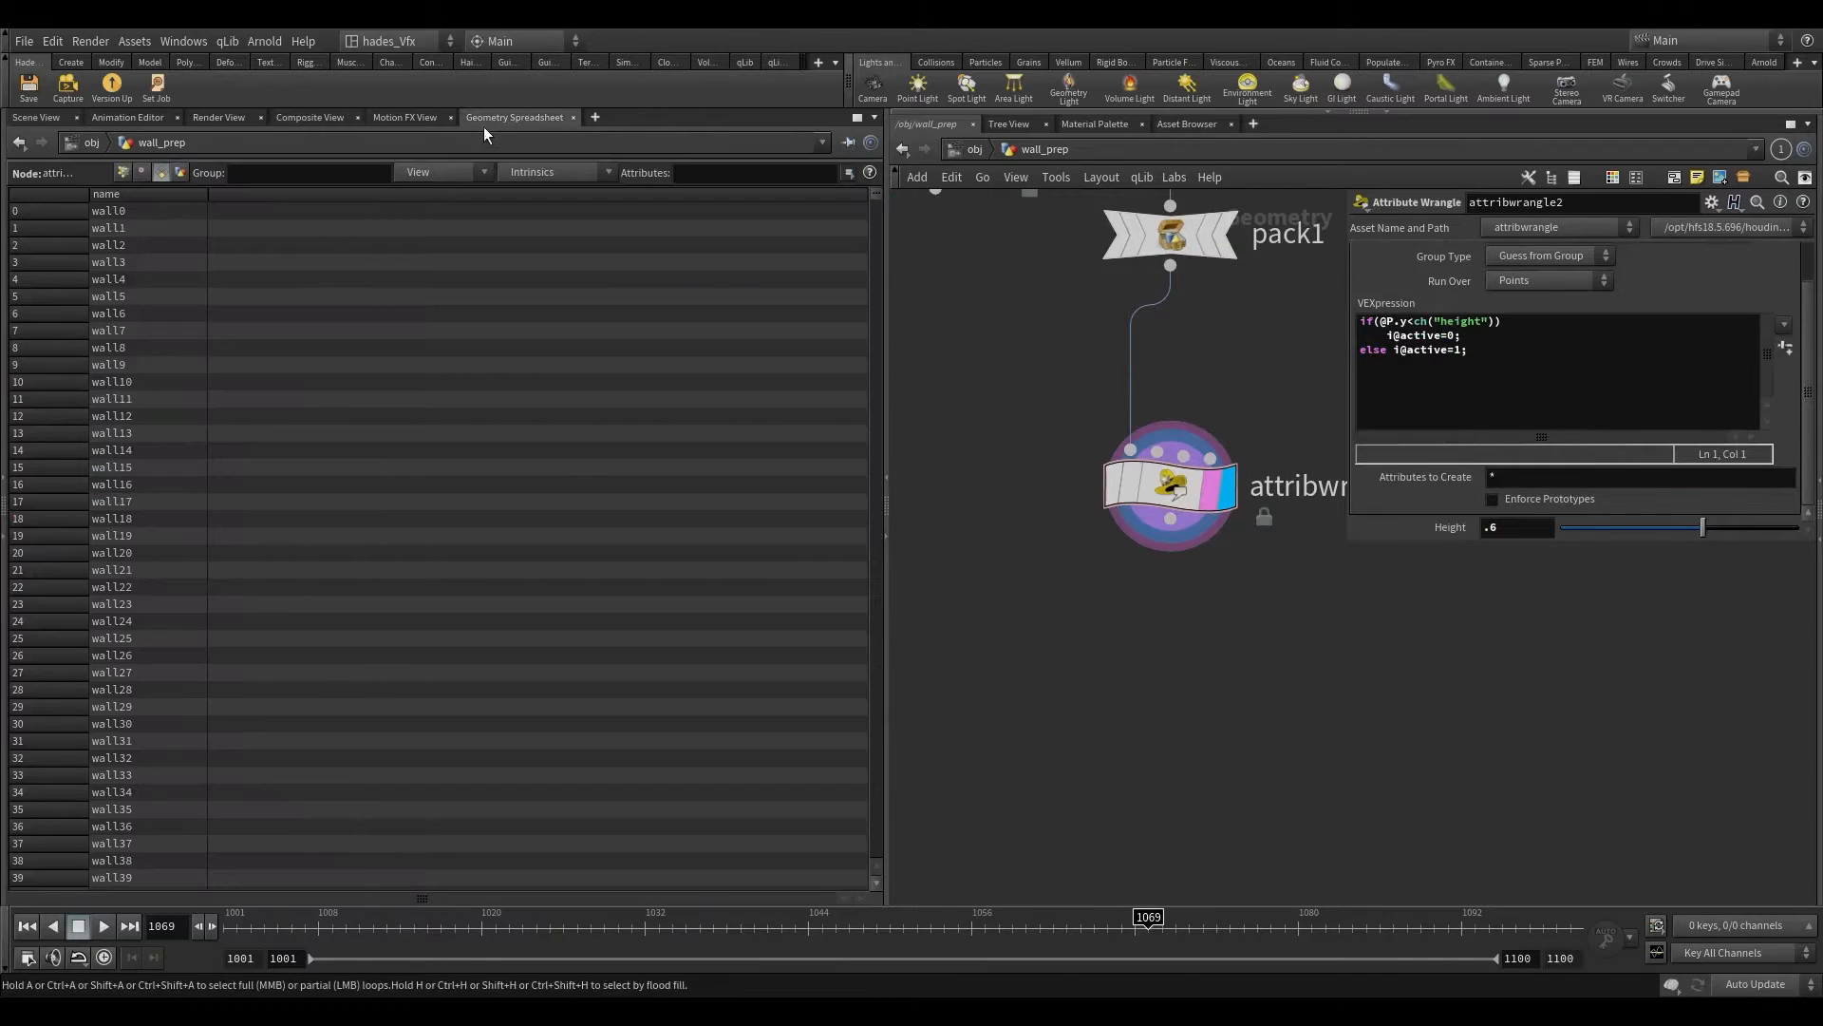
click(123, 173)
click(441, 174)
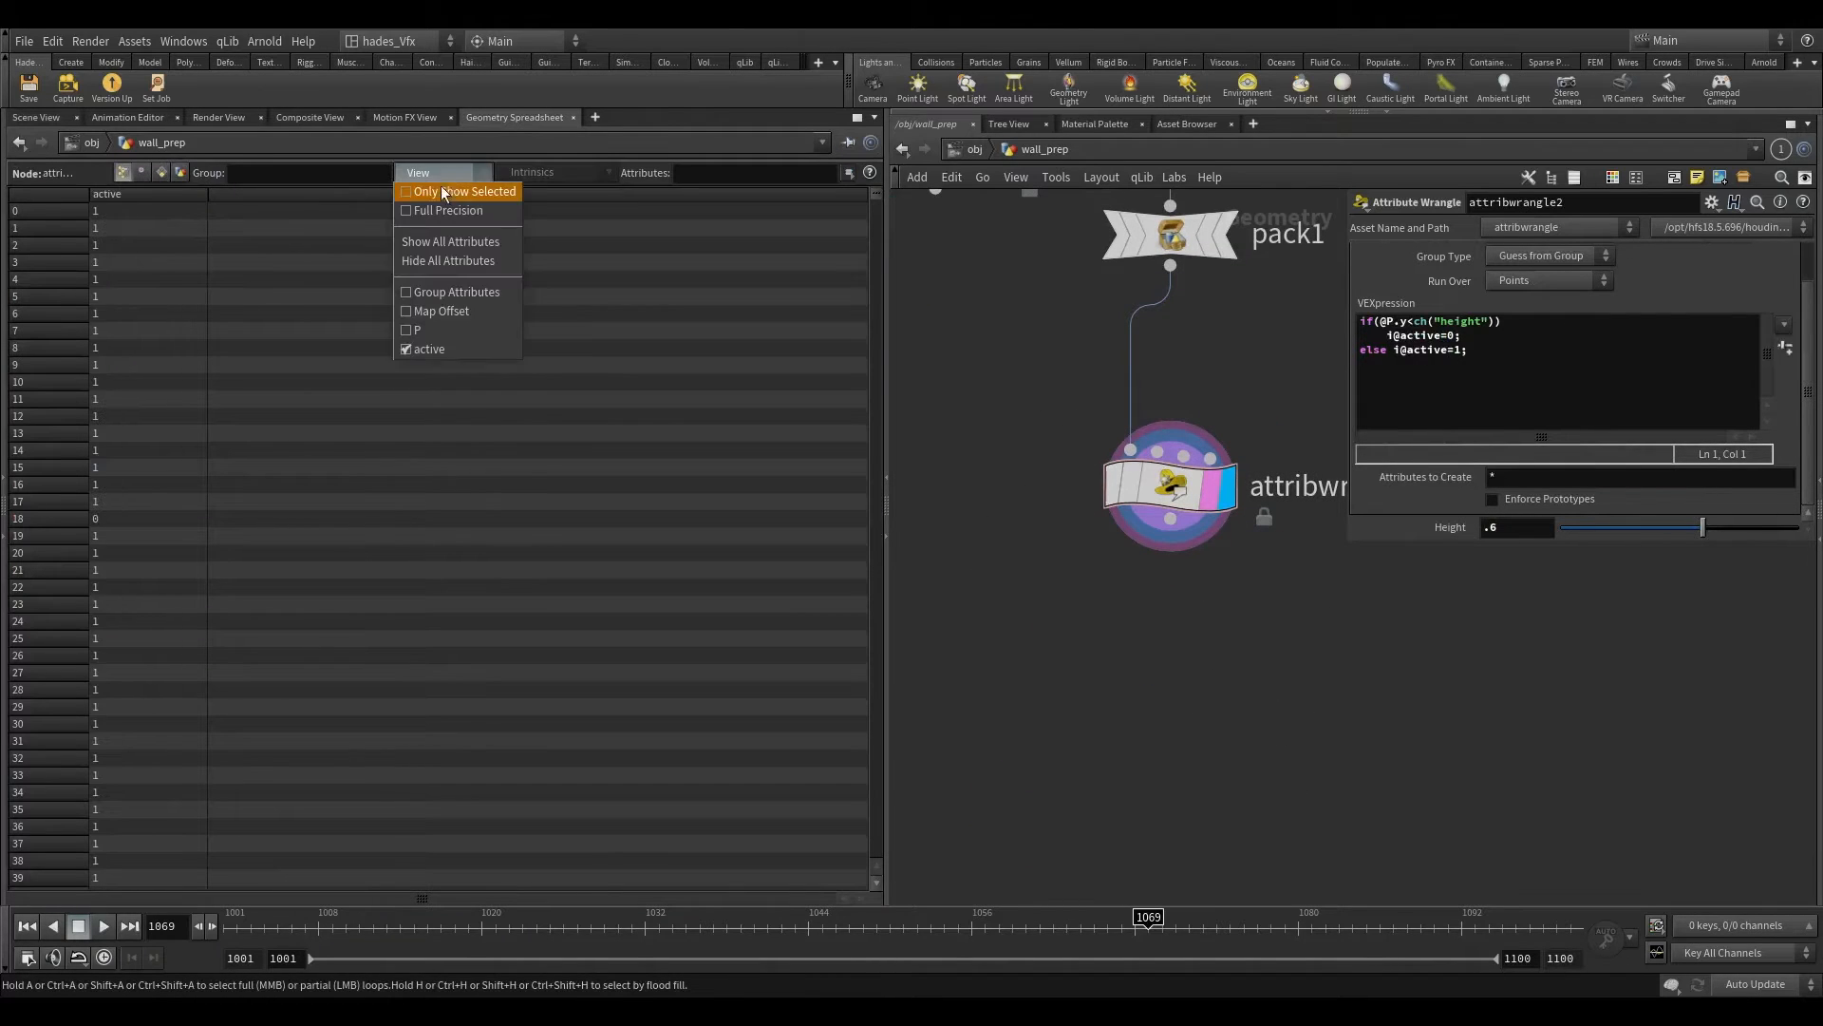
click(144, 191)
click(141, 173)
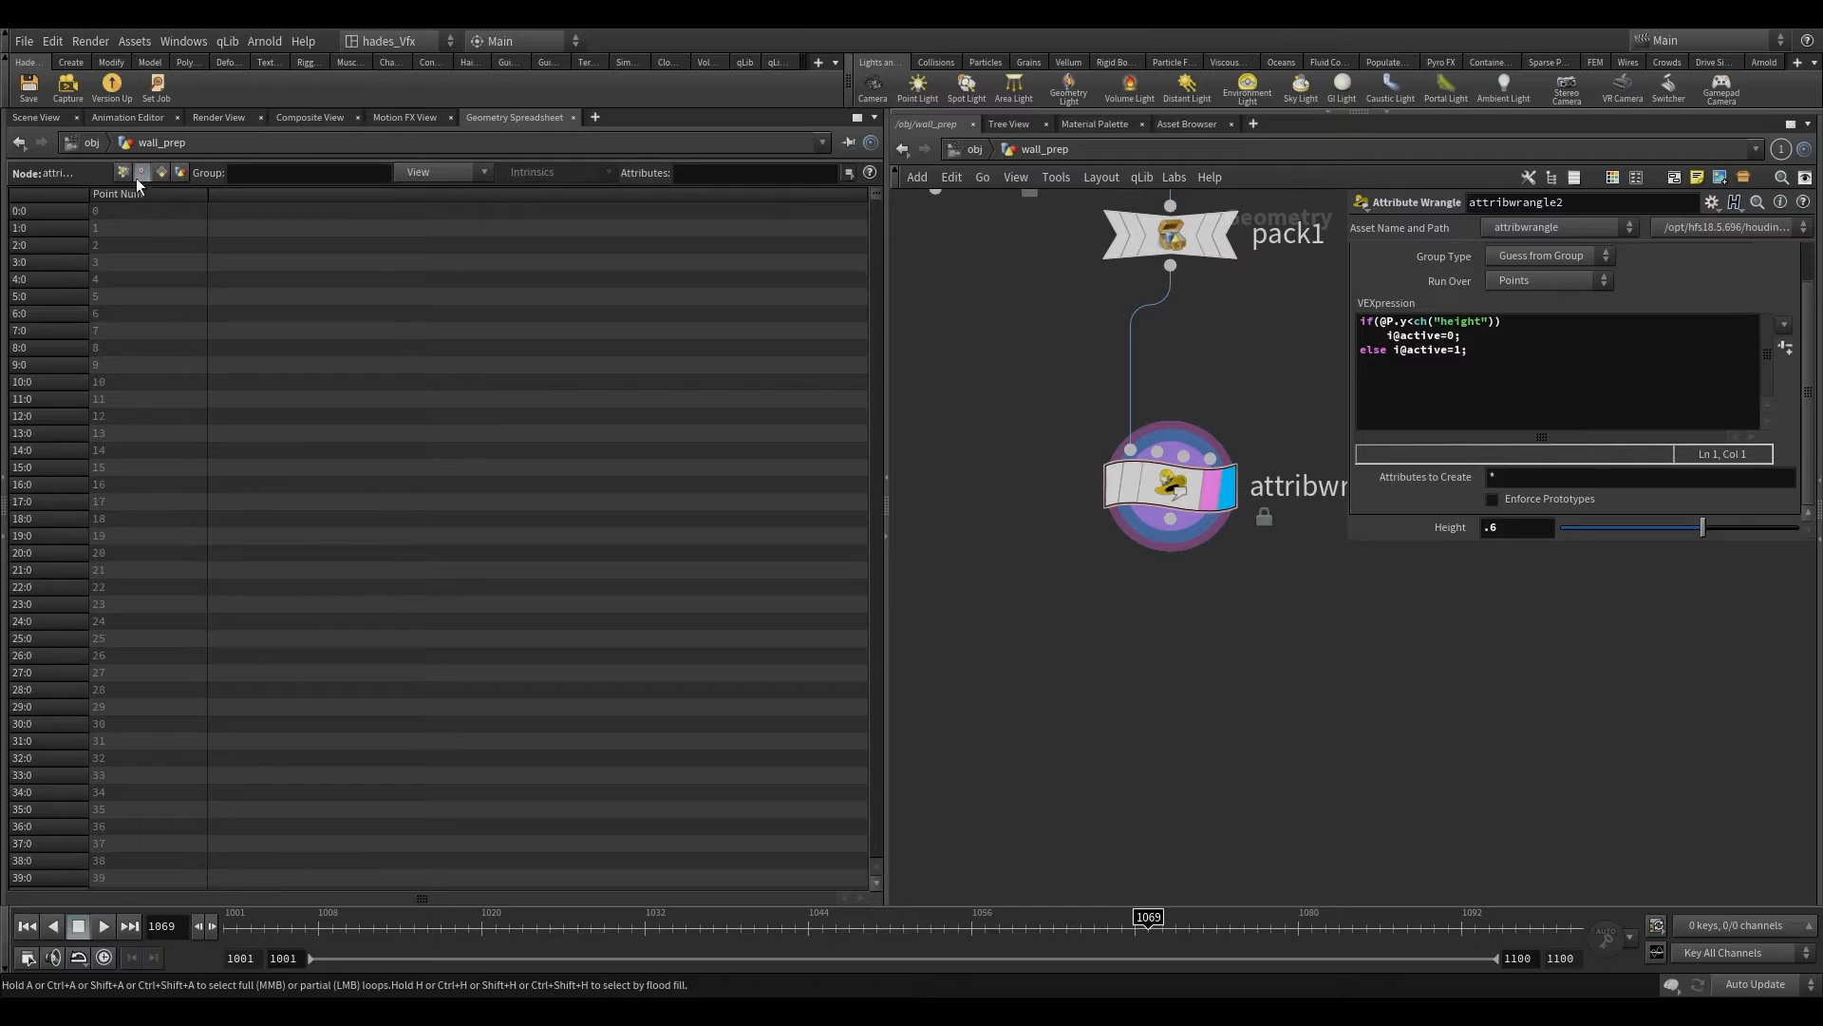
click(125, 173)
click(133, 192)
click(133, 196)
click(133, 196)
click(133, 195)
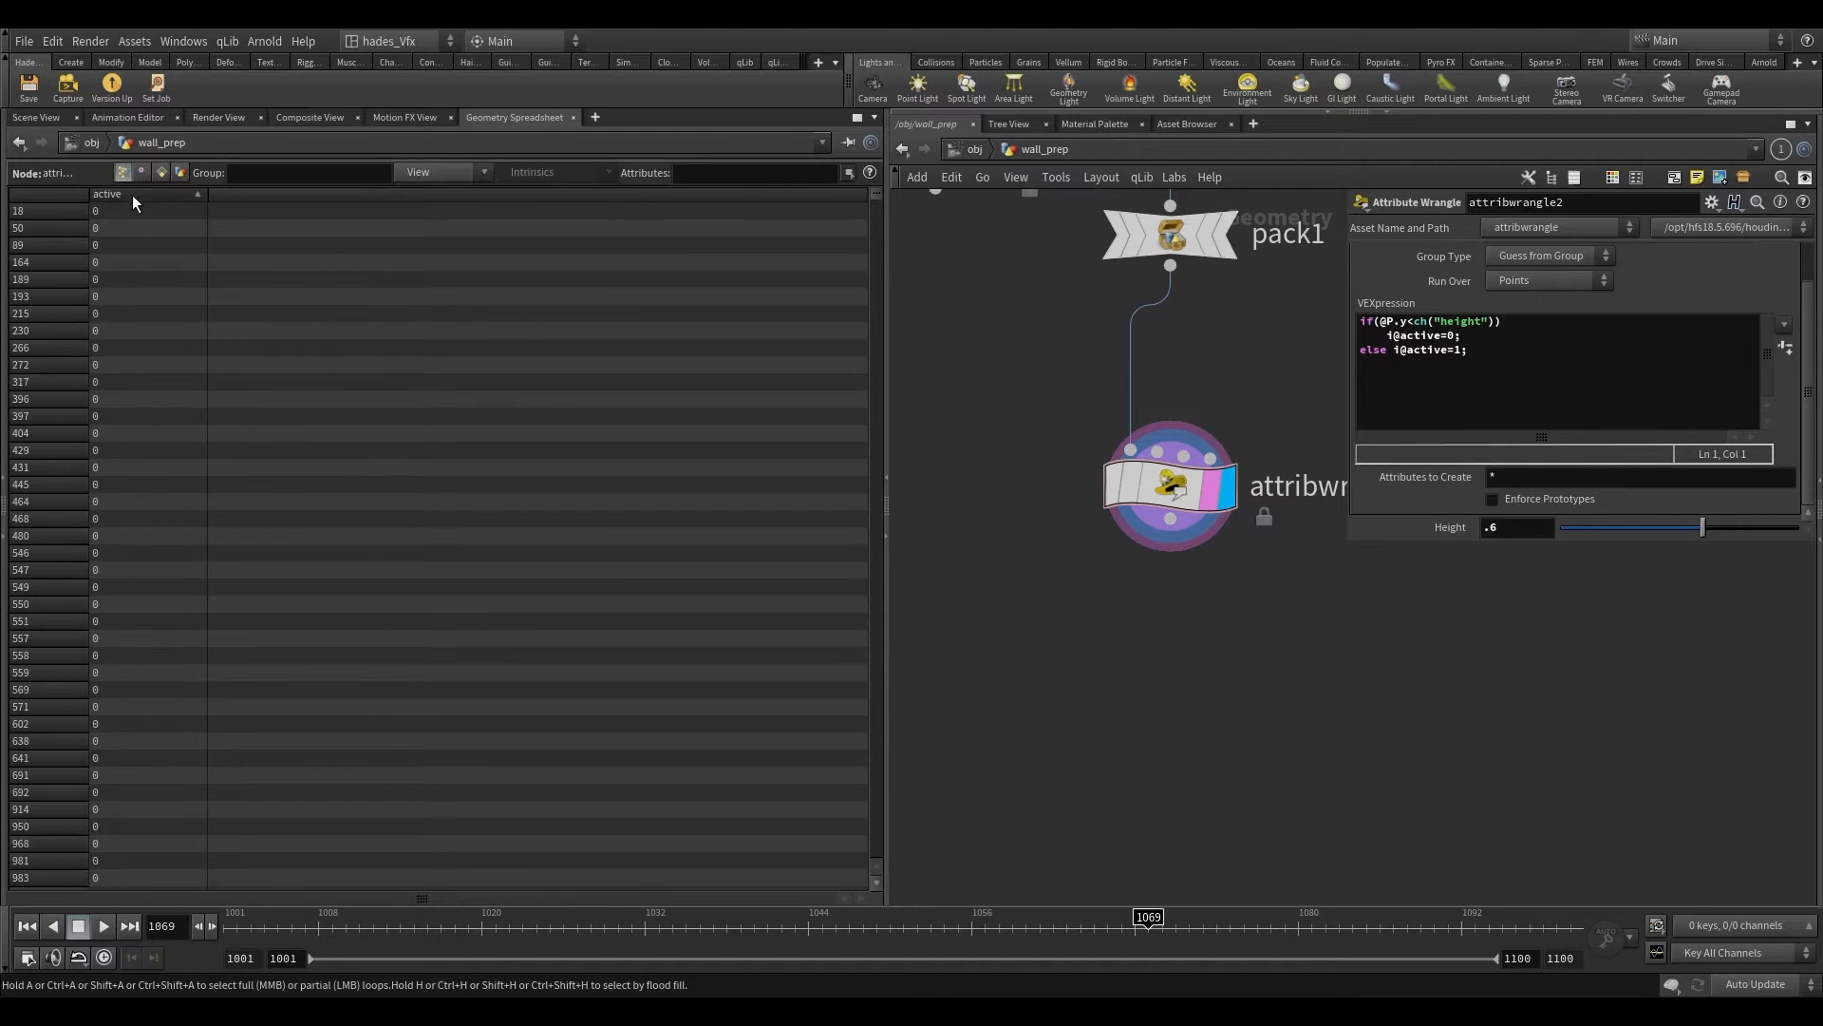
click(54, 120)
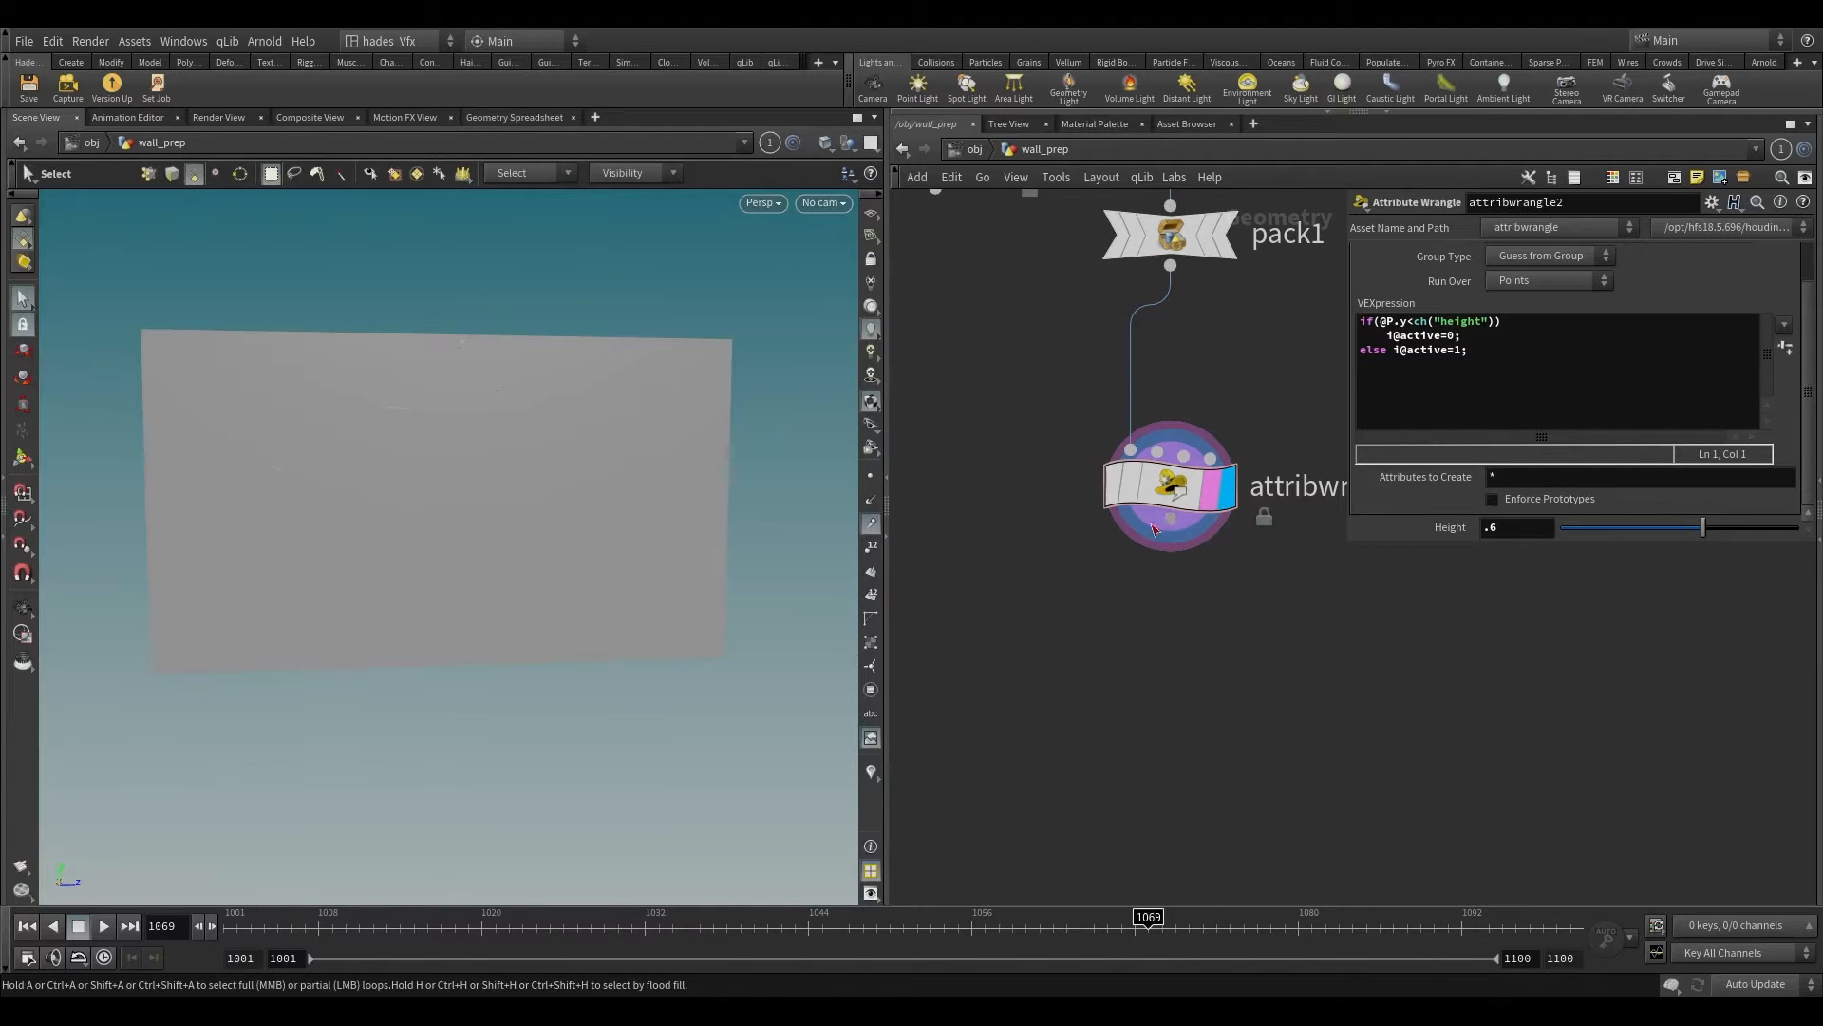
Step: Add a Blast node below attribwrangle2 and make it the display and render node
key(Tab)
text(bl)
key(Return)
click(986, 665)
scroll(988, 656, up, 2)
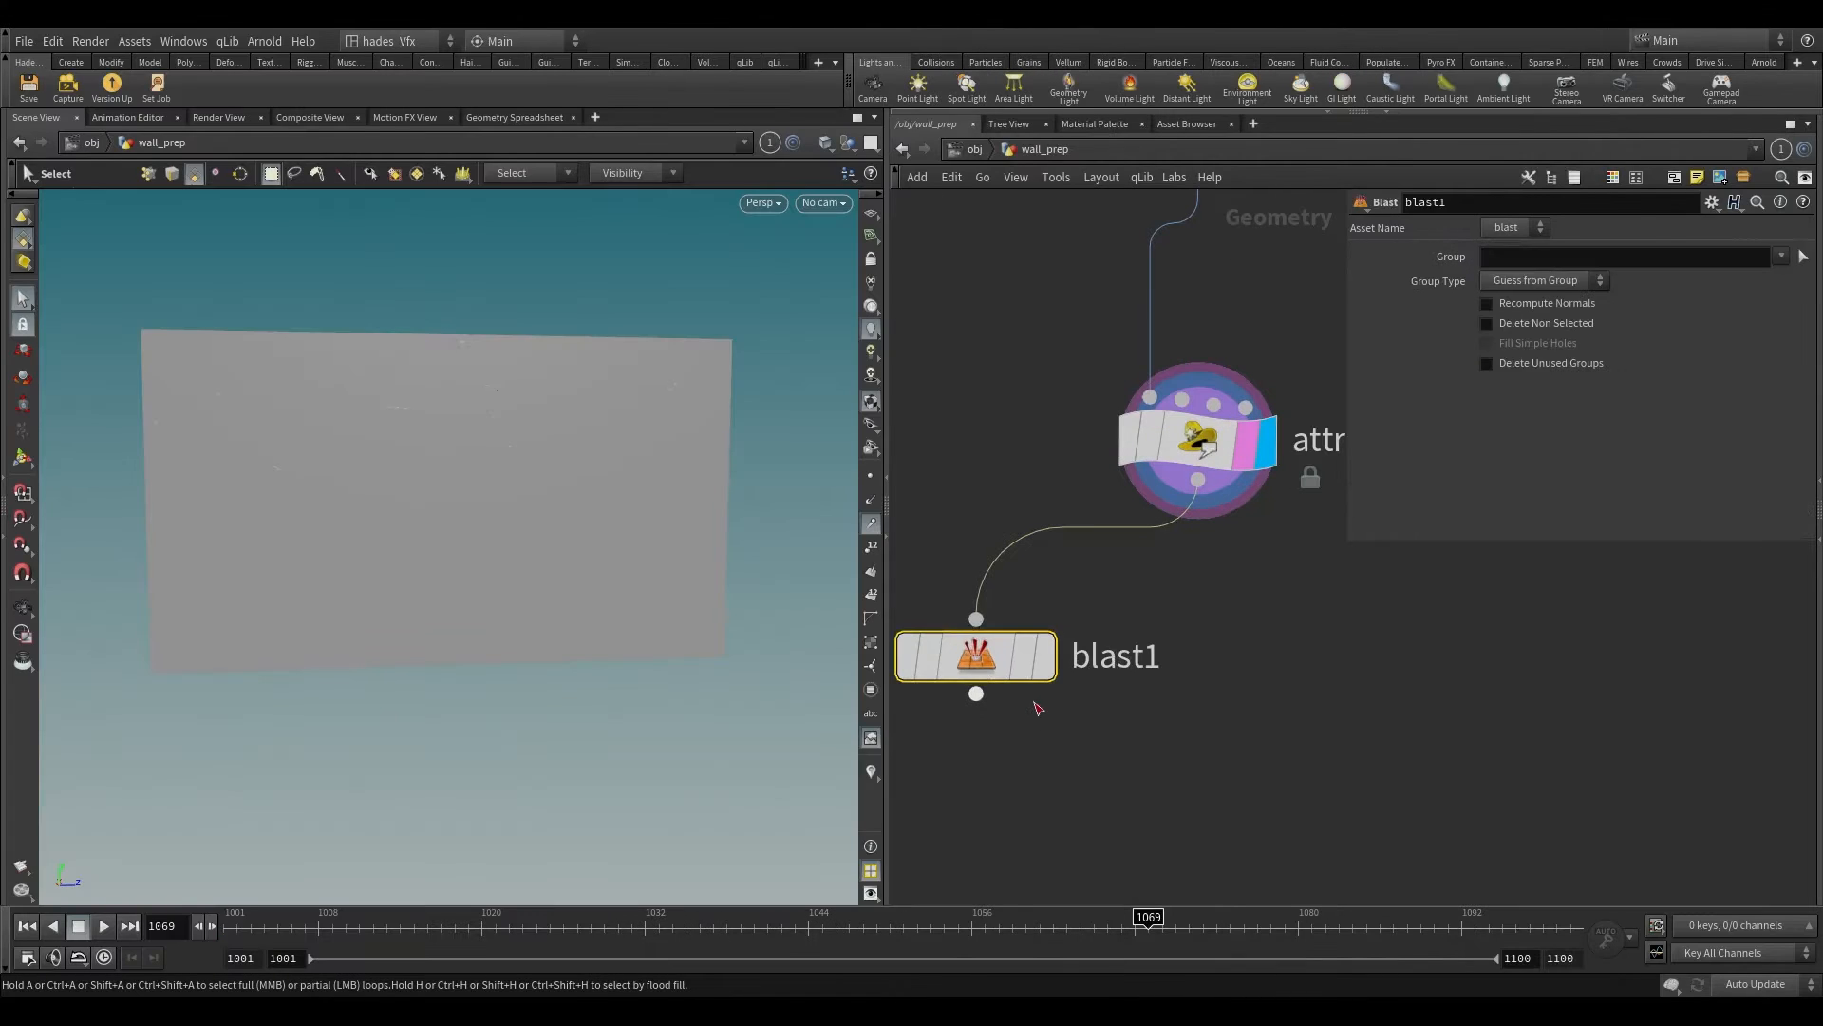
click(1045, 656)
click(1542, 258)
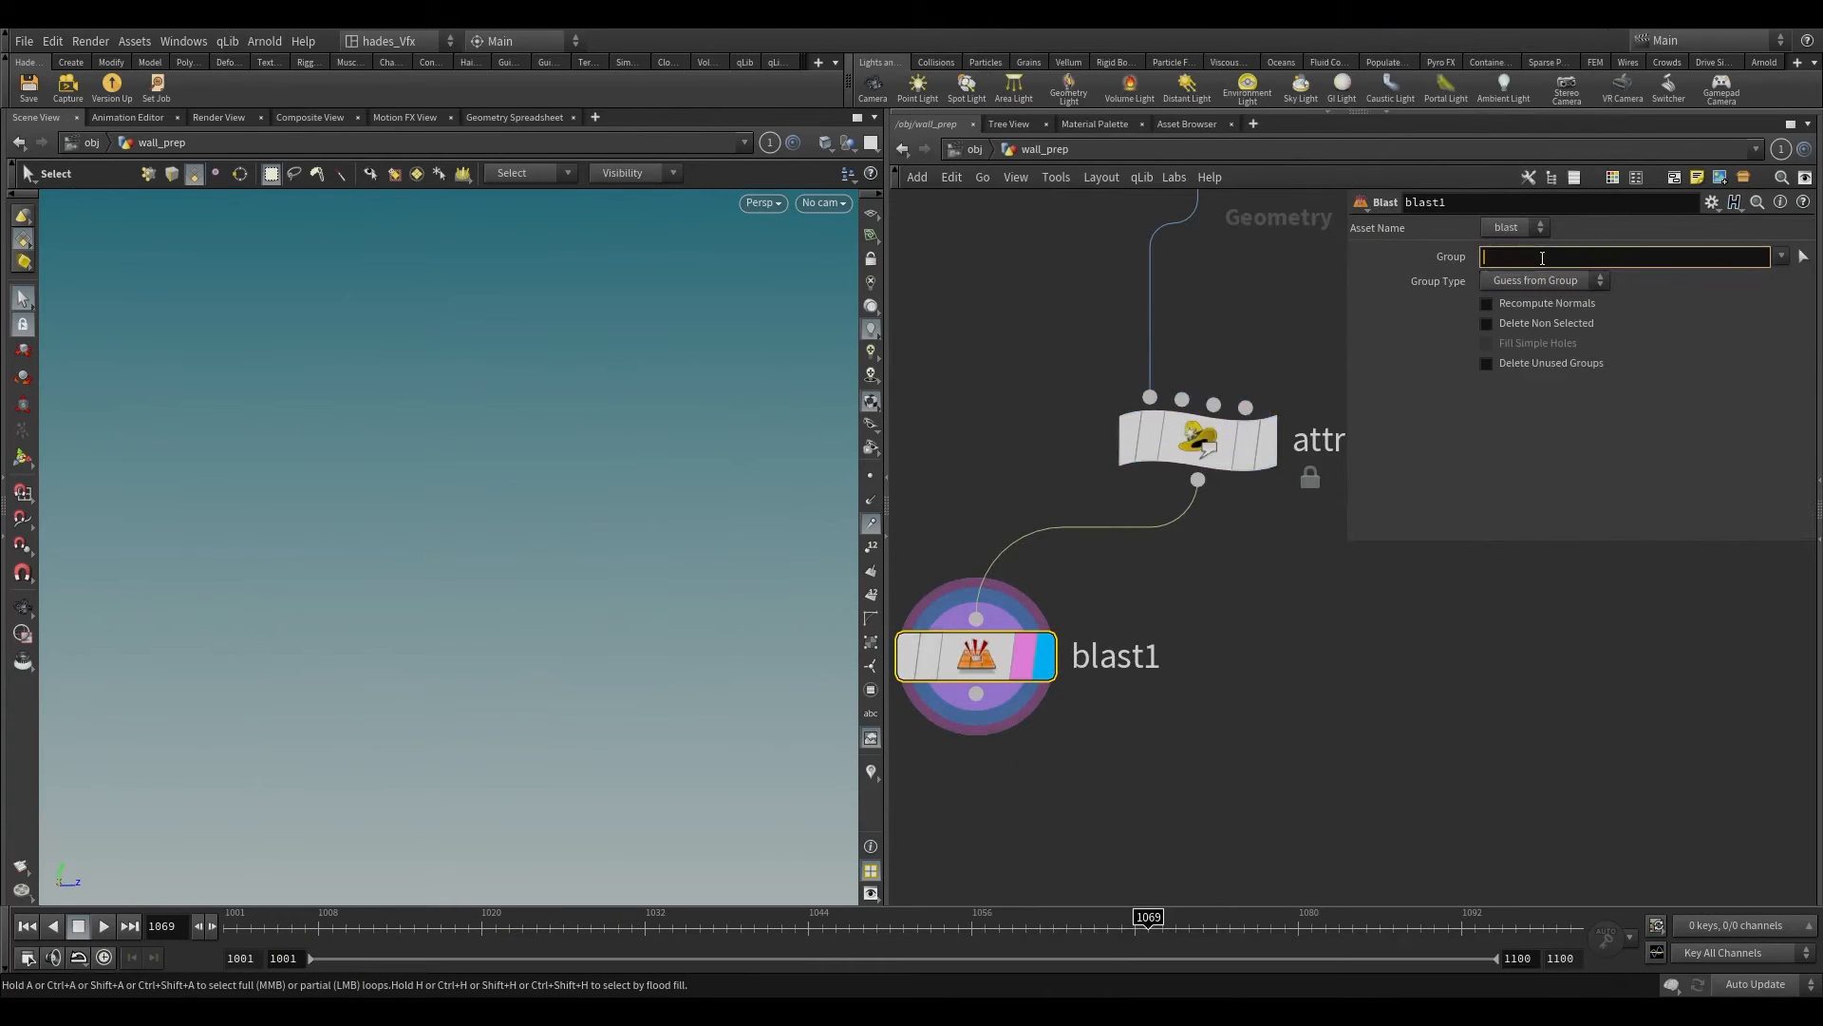
text(@activ)
key(BackSpace)
key(BackSpace)
key(Return)
click(1524, 282)
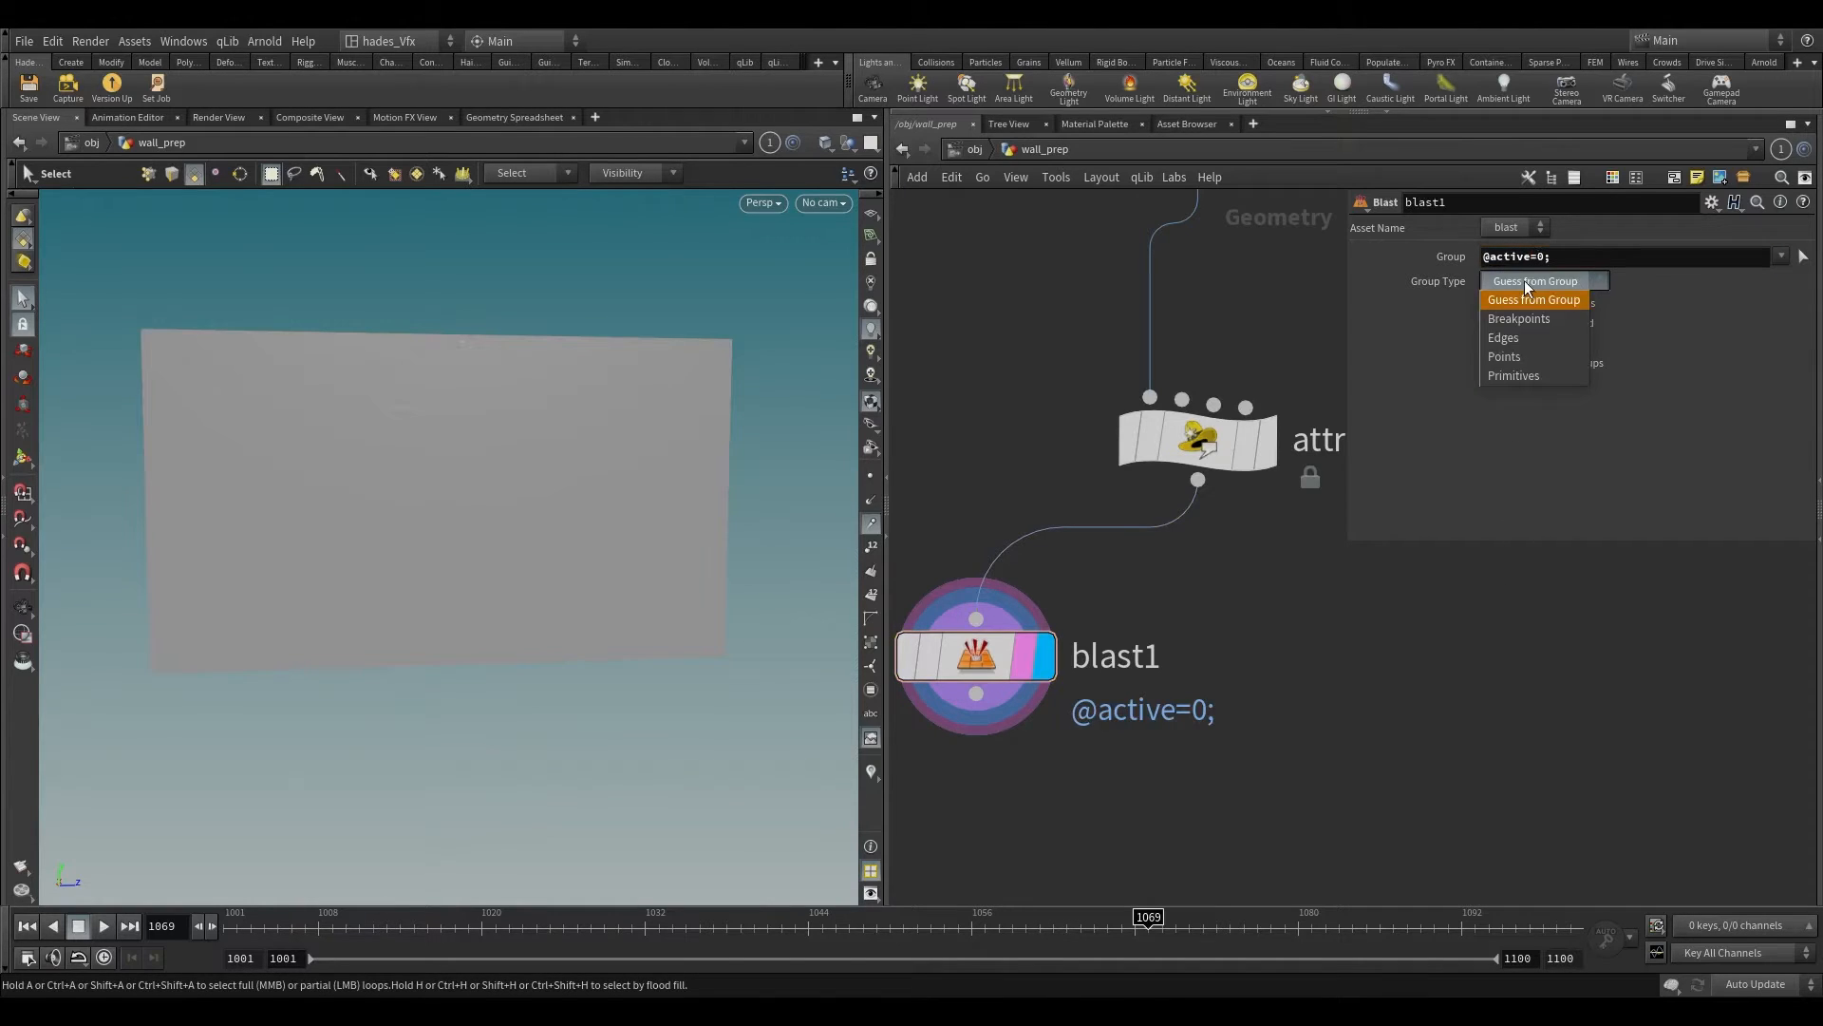
click(1523, 352)
alt+drag(519, 665, 88, 570)
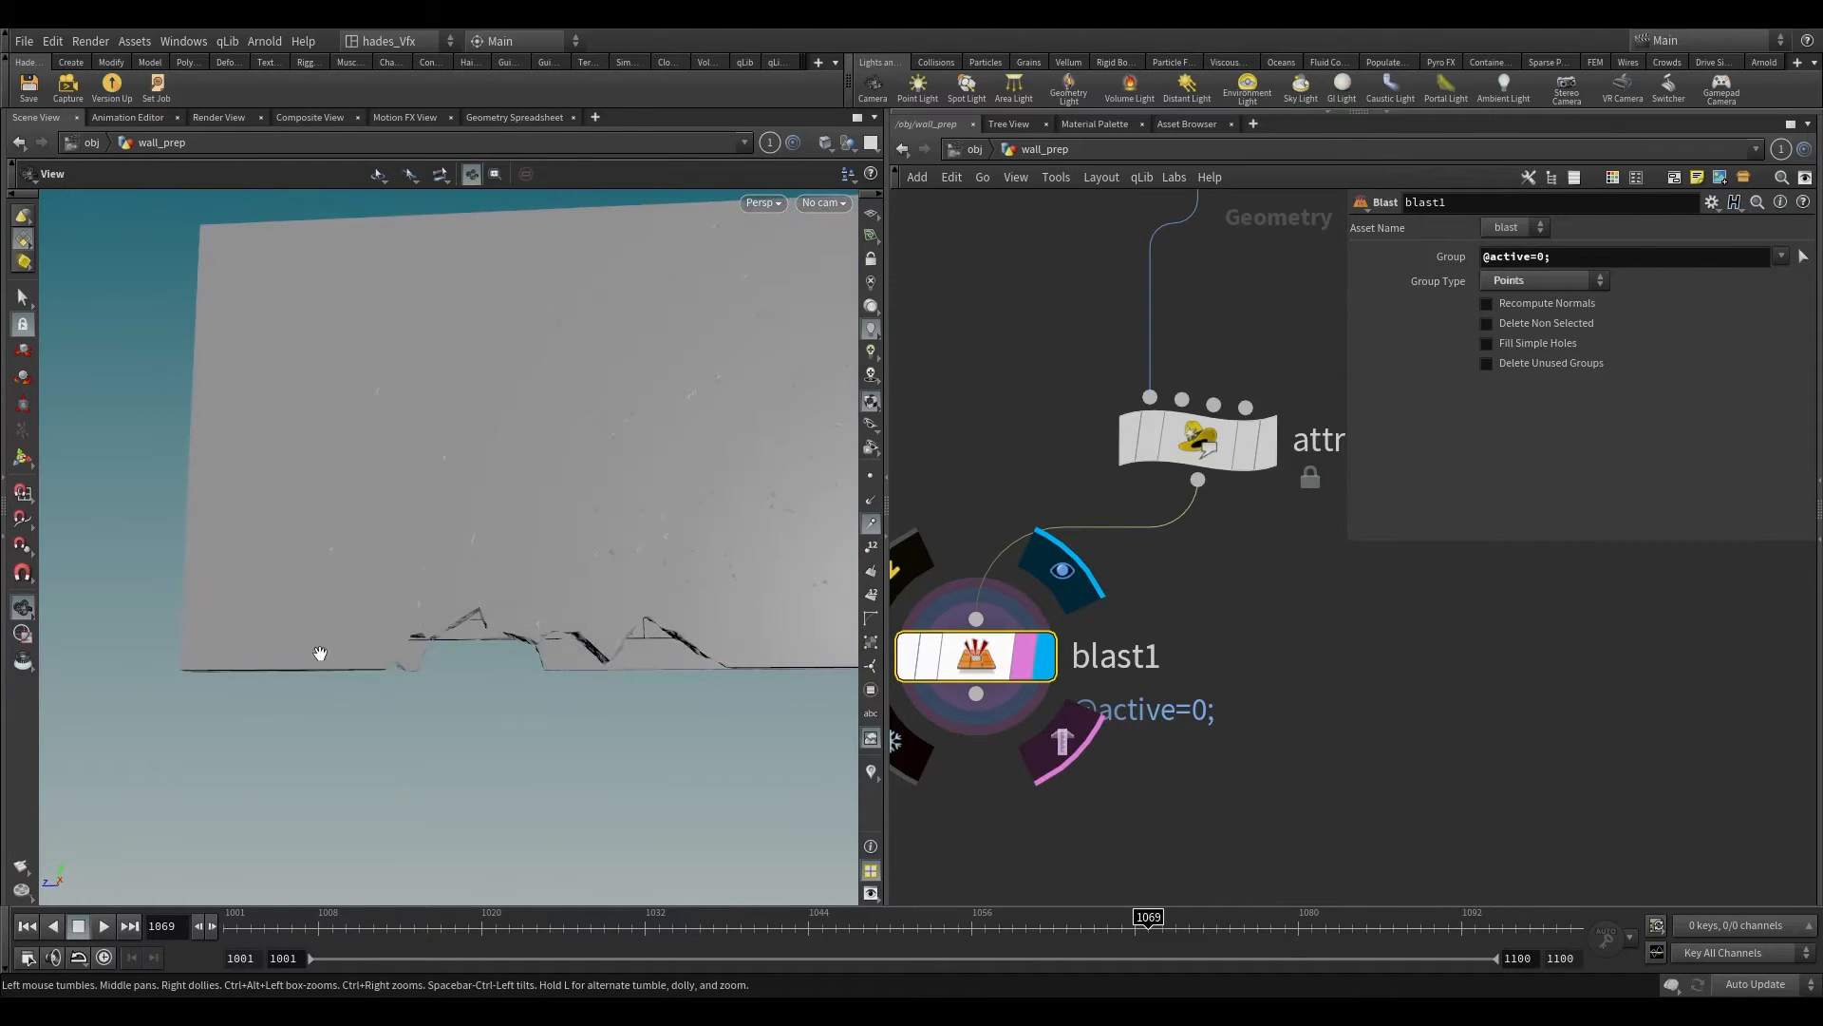
drag(431, 573, 405, 531)
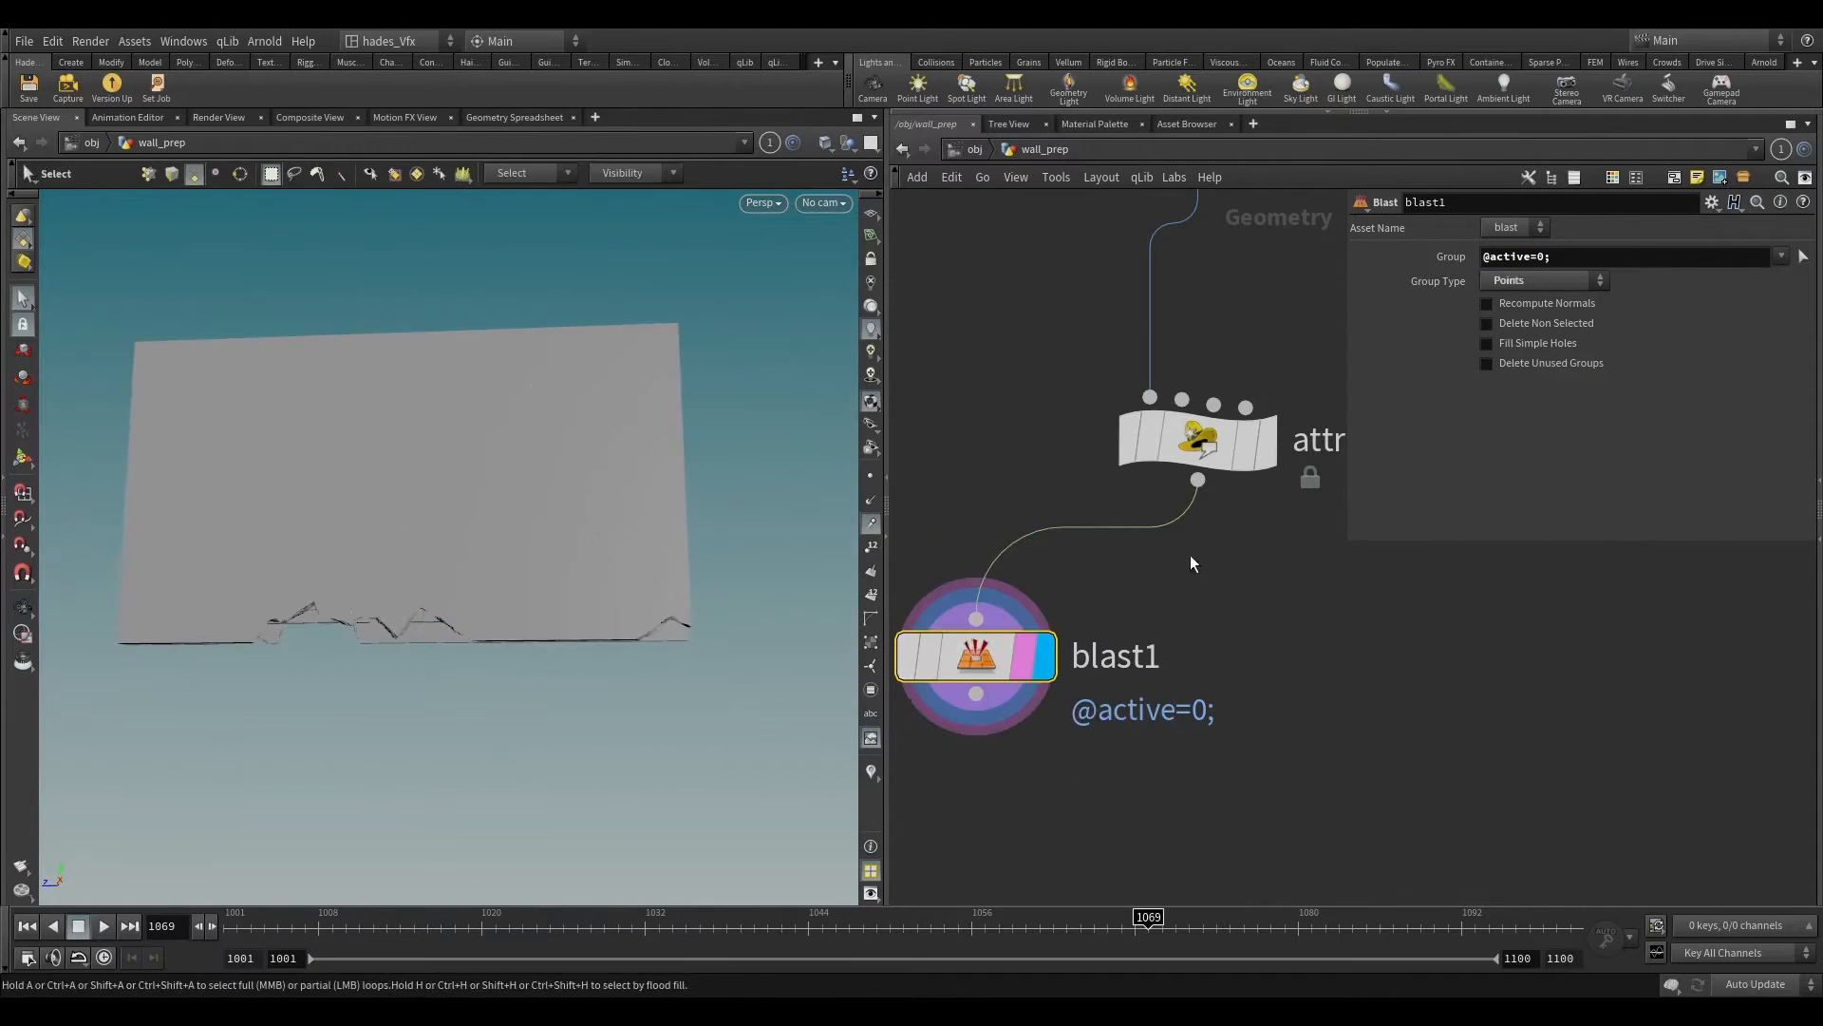
Step: Set attribwrangle2's Height to 1 and examine which pieces are removed along the wall's base
click(1198, 439)
drag(1676, 528, 1799, 530)
click(1525, 652)
alt+drag(596, 669, 428, 623)
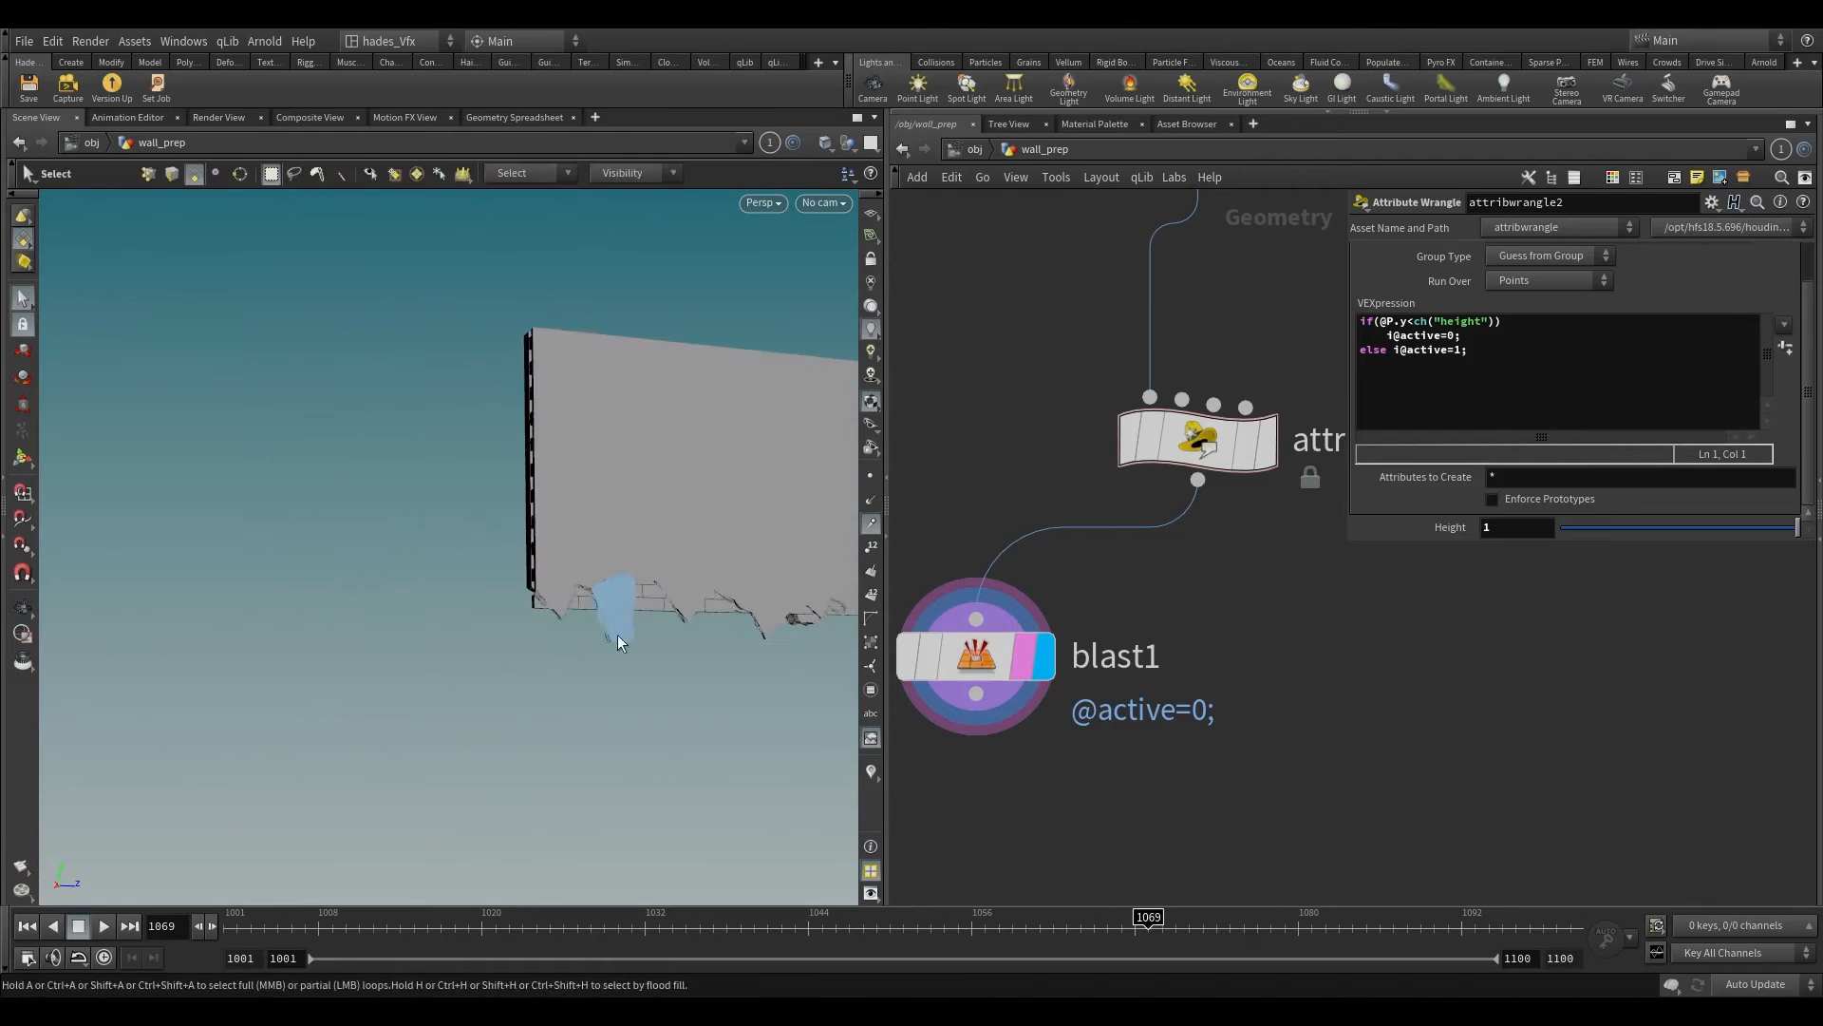
click(624, 629)
alt+drag(489, 681, 425, 665)
Step: Delete the blast1 node and make attribwrangle2 the display and render node
drag(1102, 658, 853, 747)
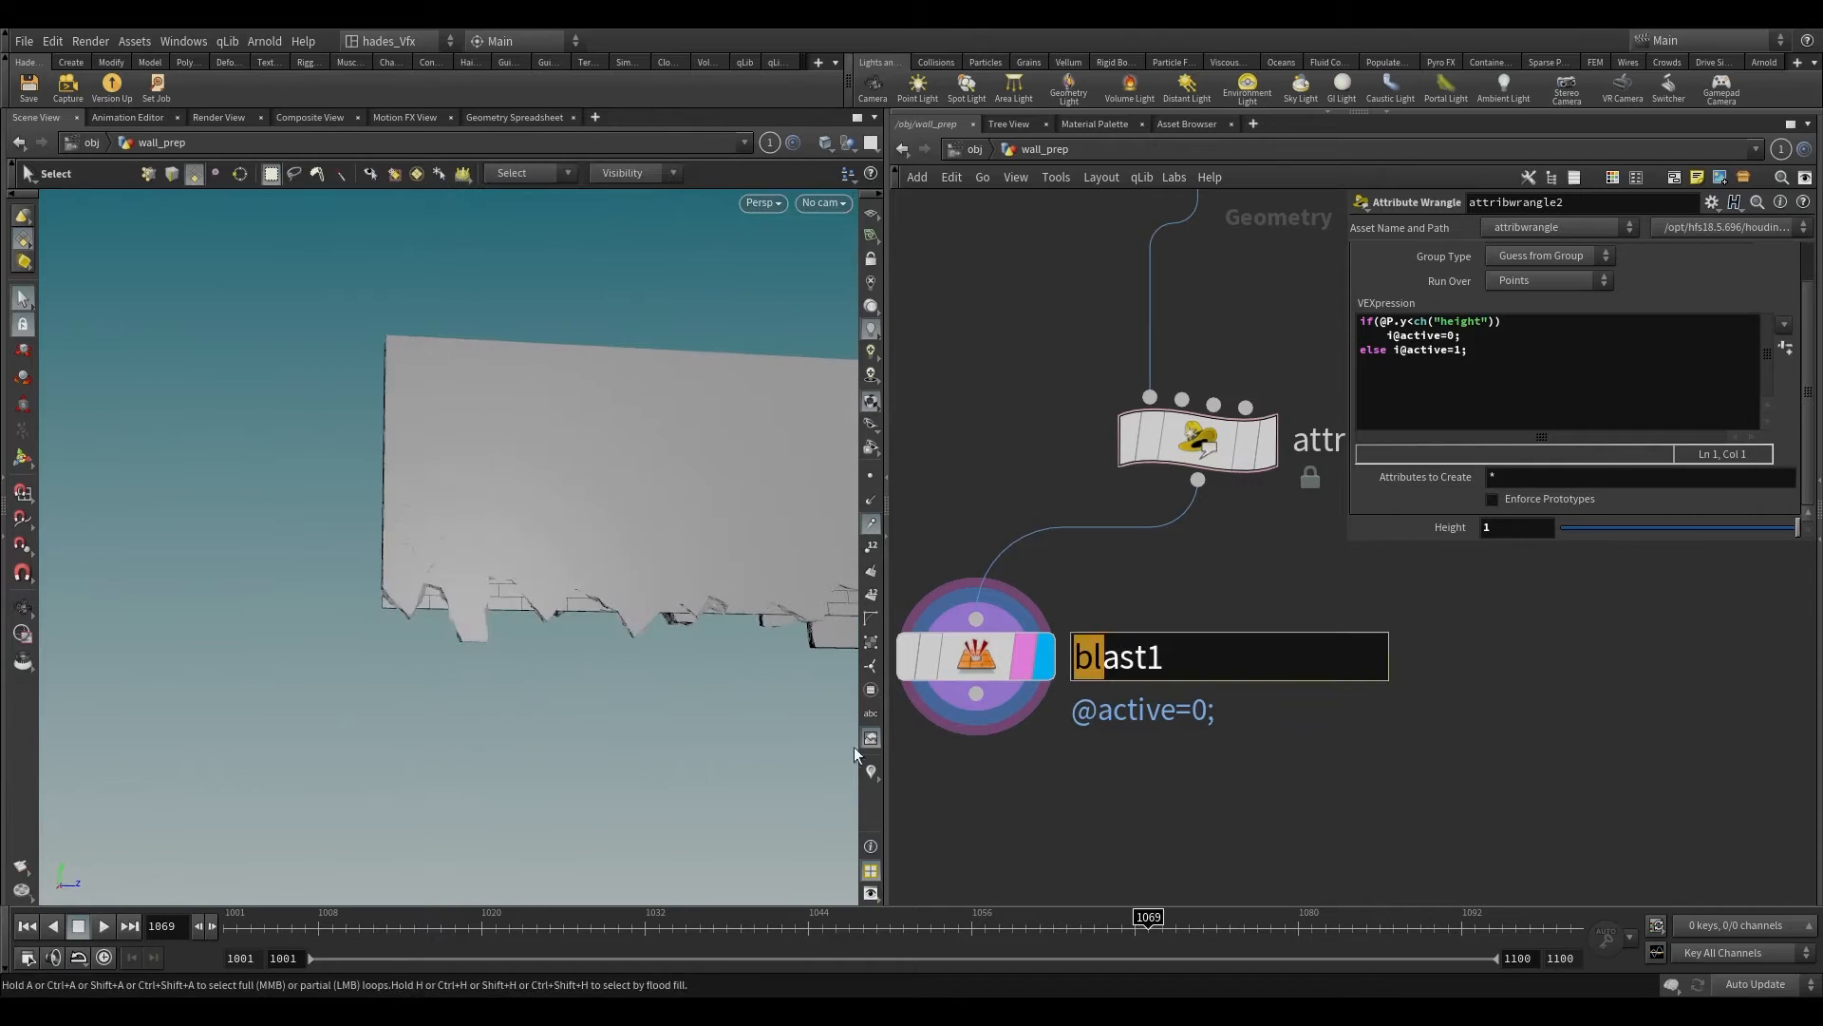
drag(900, 604, 1211, 807)
key(Delete)
scroll(1211, 759, down, 3)
middle_drag(1267, 736, 1136, 732)
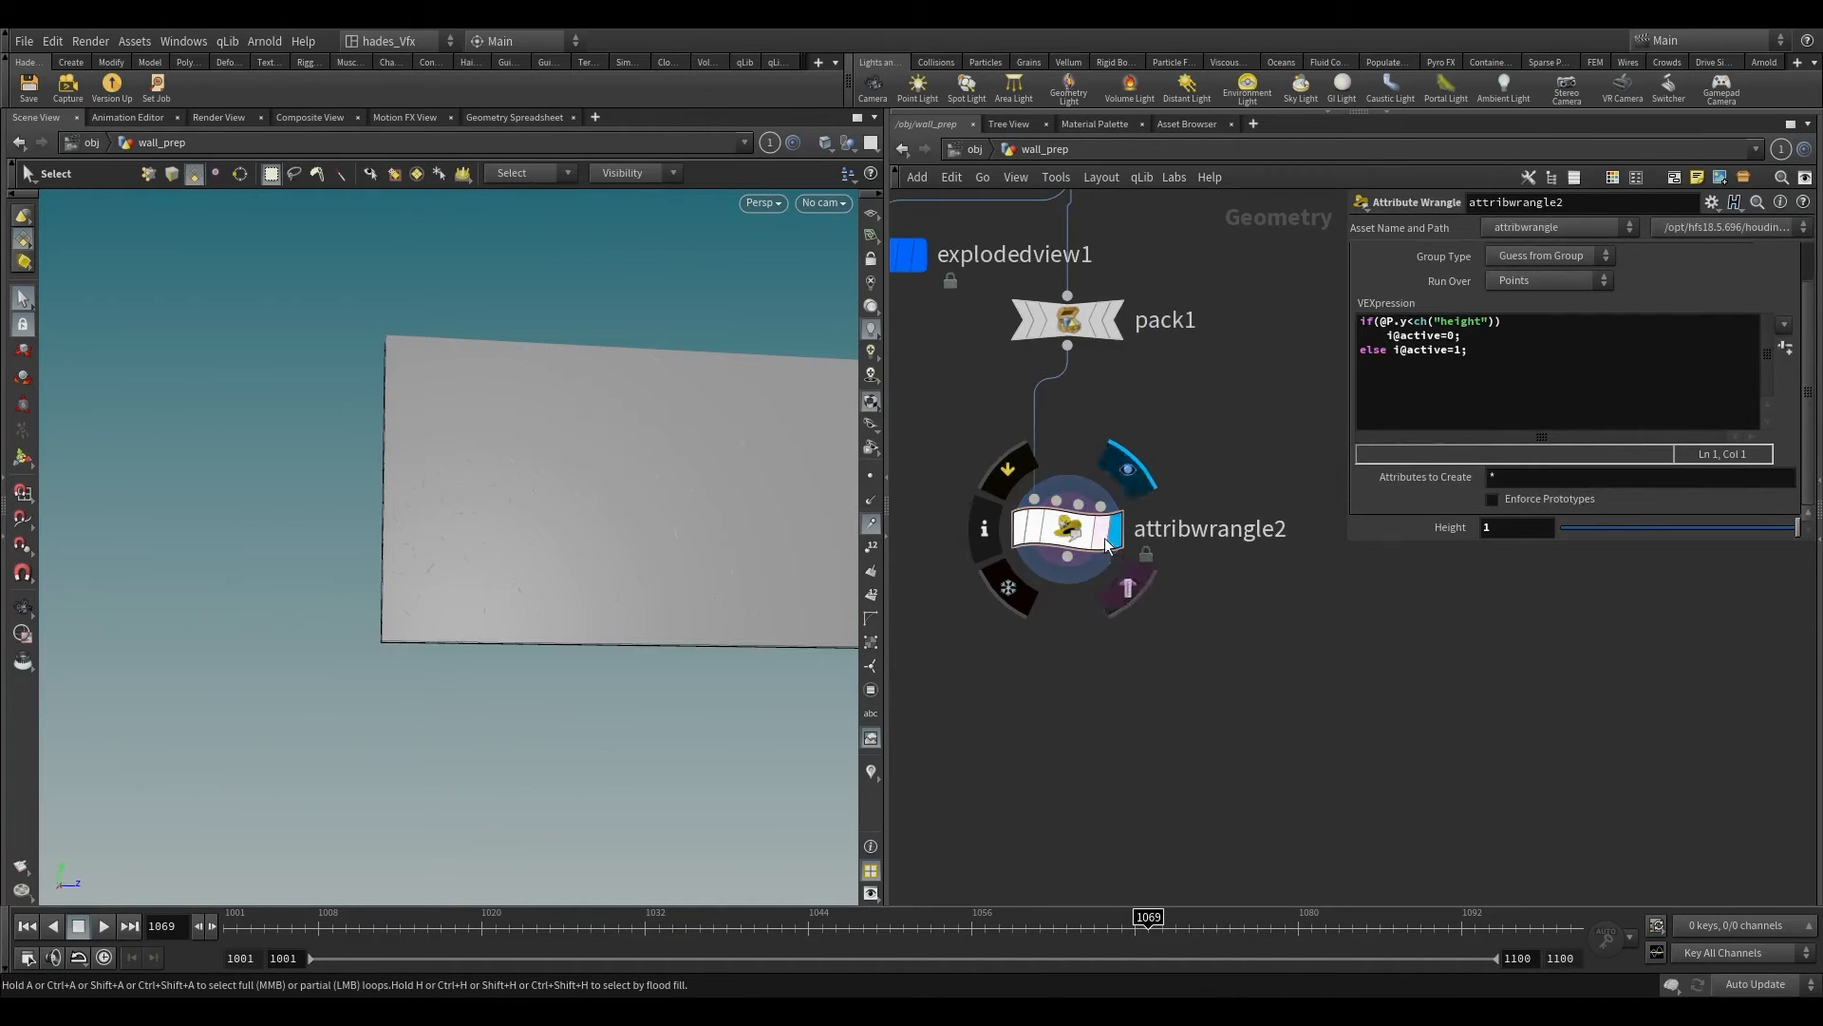
click(1127, 587)
alt+scroll(556, 440, down, 3)
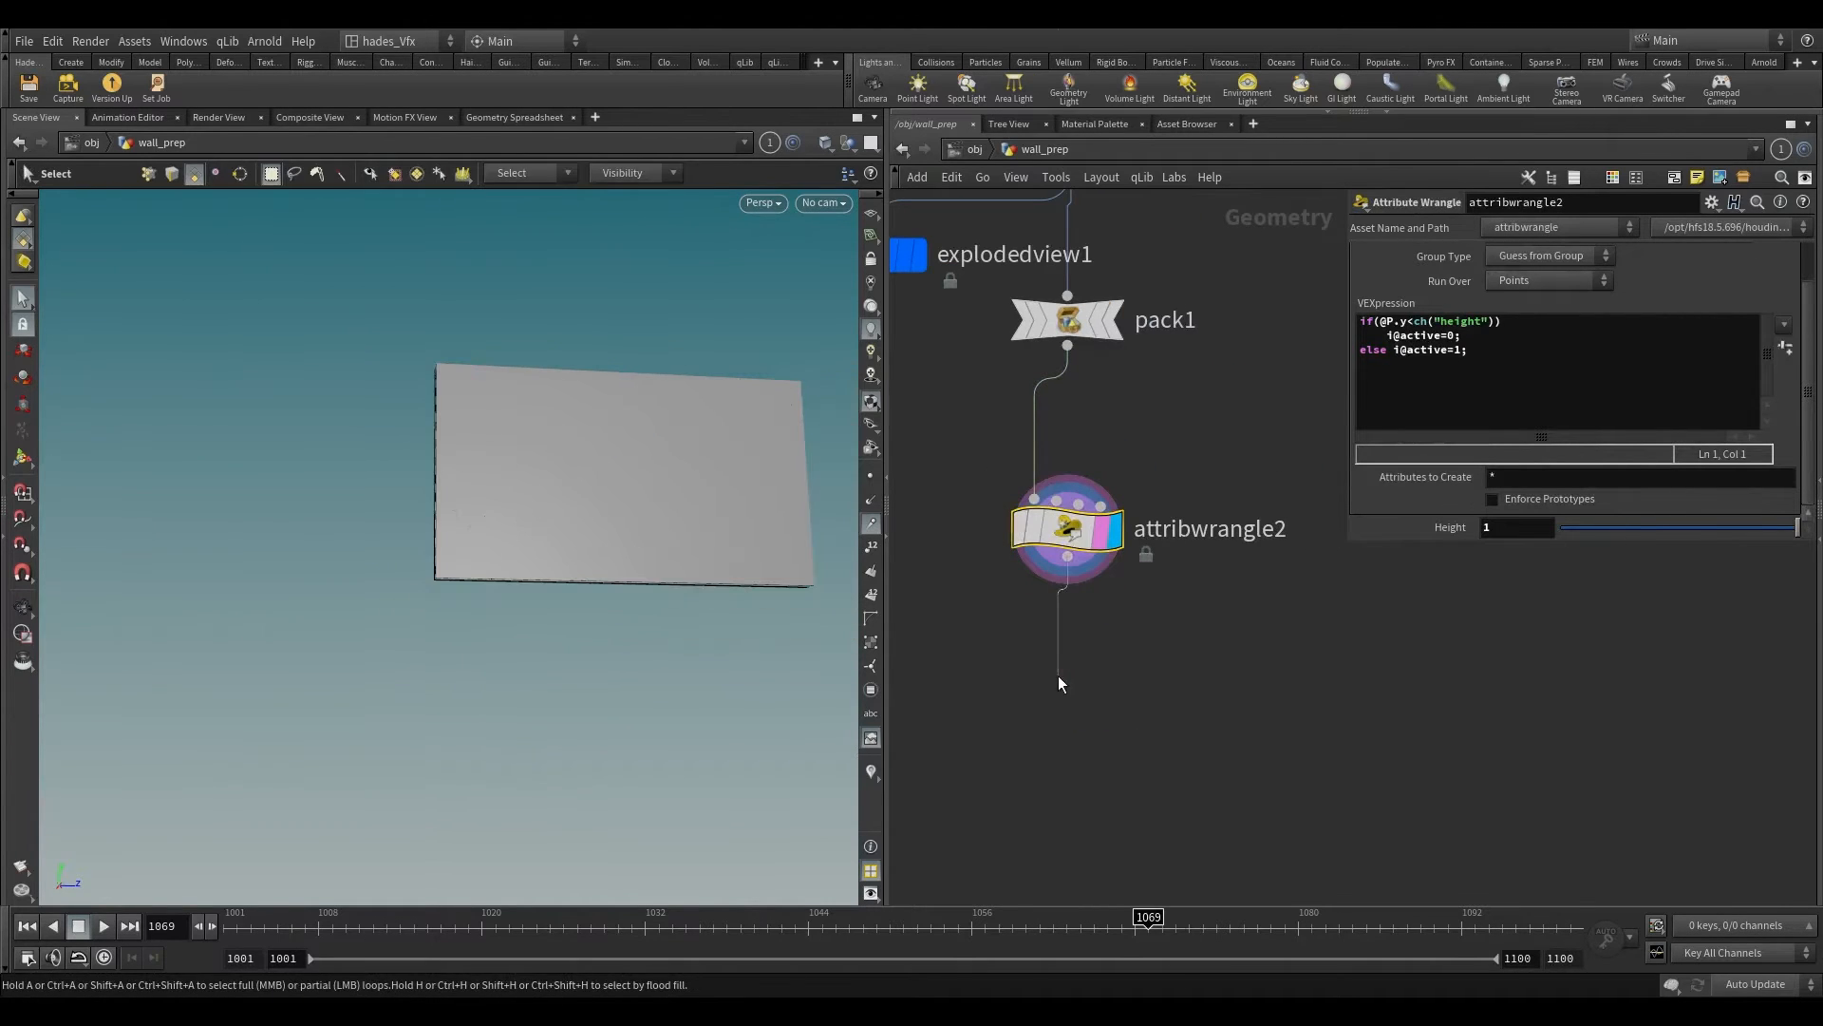
Step: Add a Null node below attribwrangle2 and name it OUT_SIM_PIECES
key(Tab)
text(null)
key(Return)
scroll(1058, 675, up, 2)
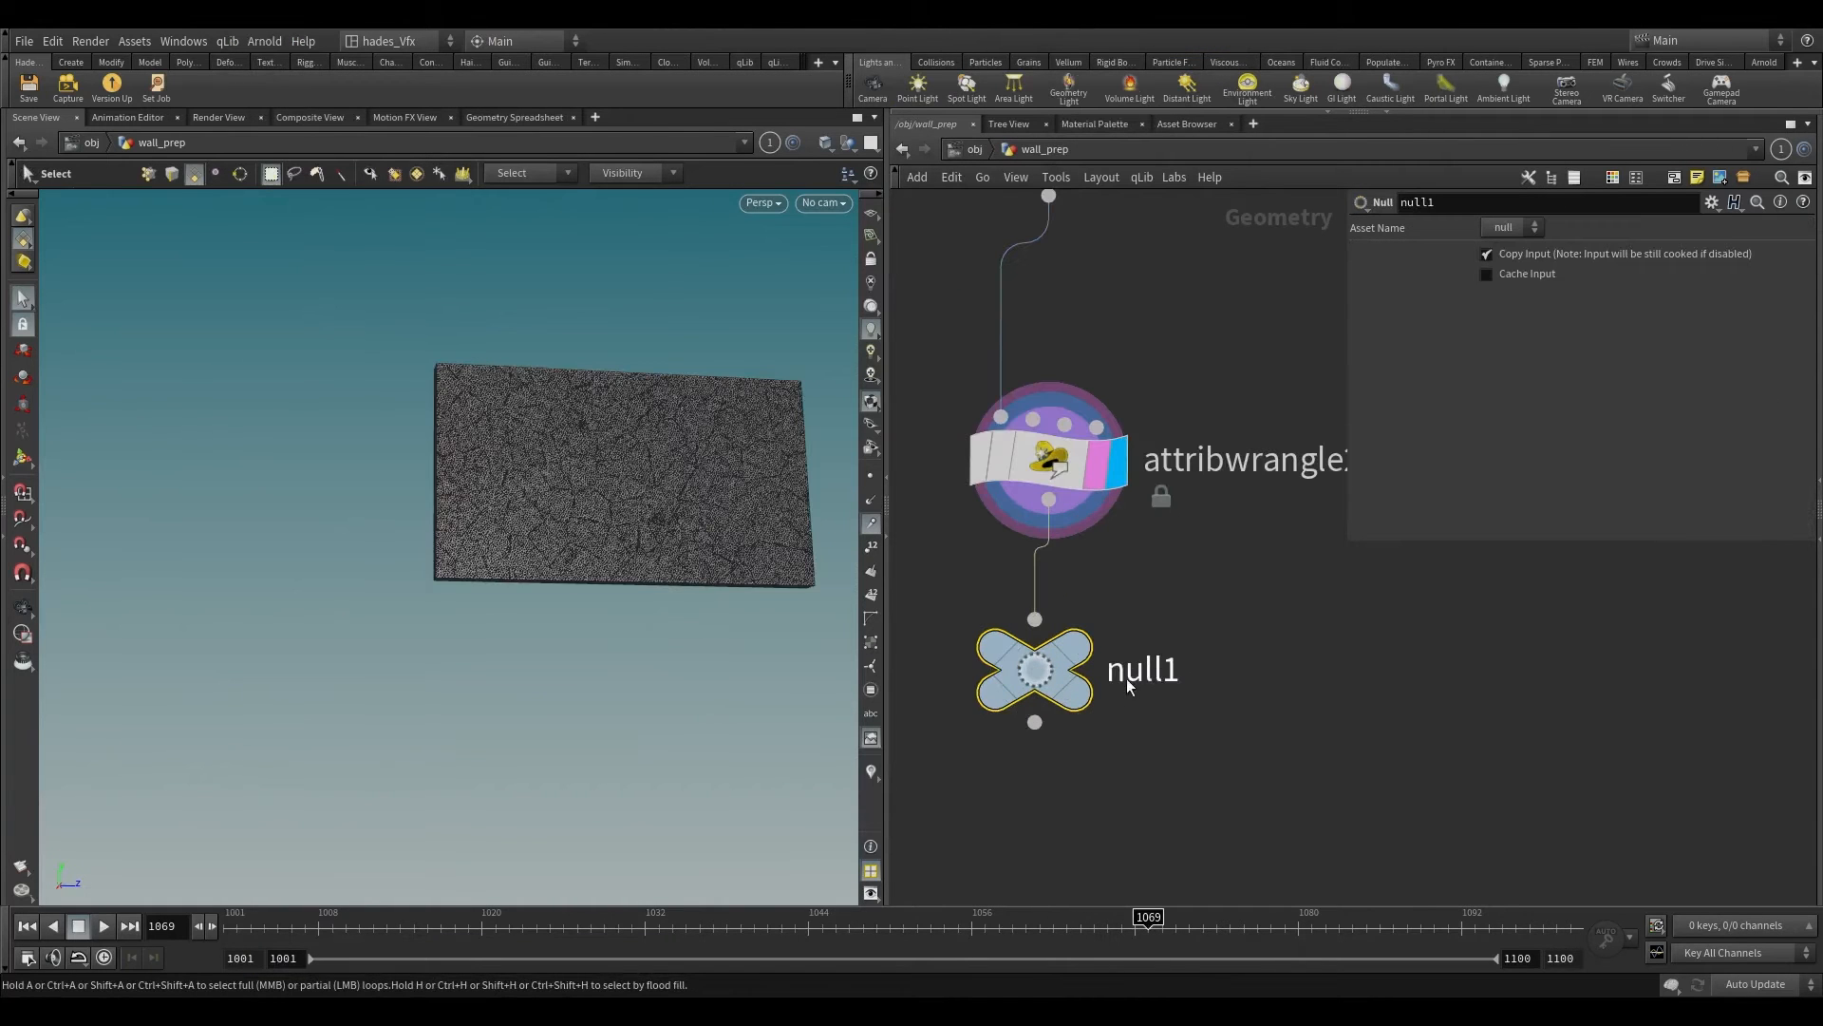
key(F2)
text(OUT_SI)
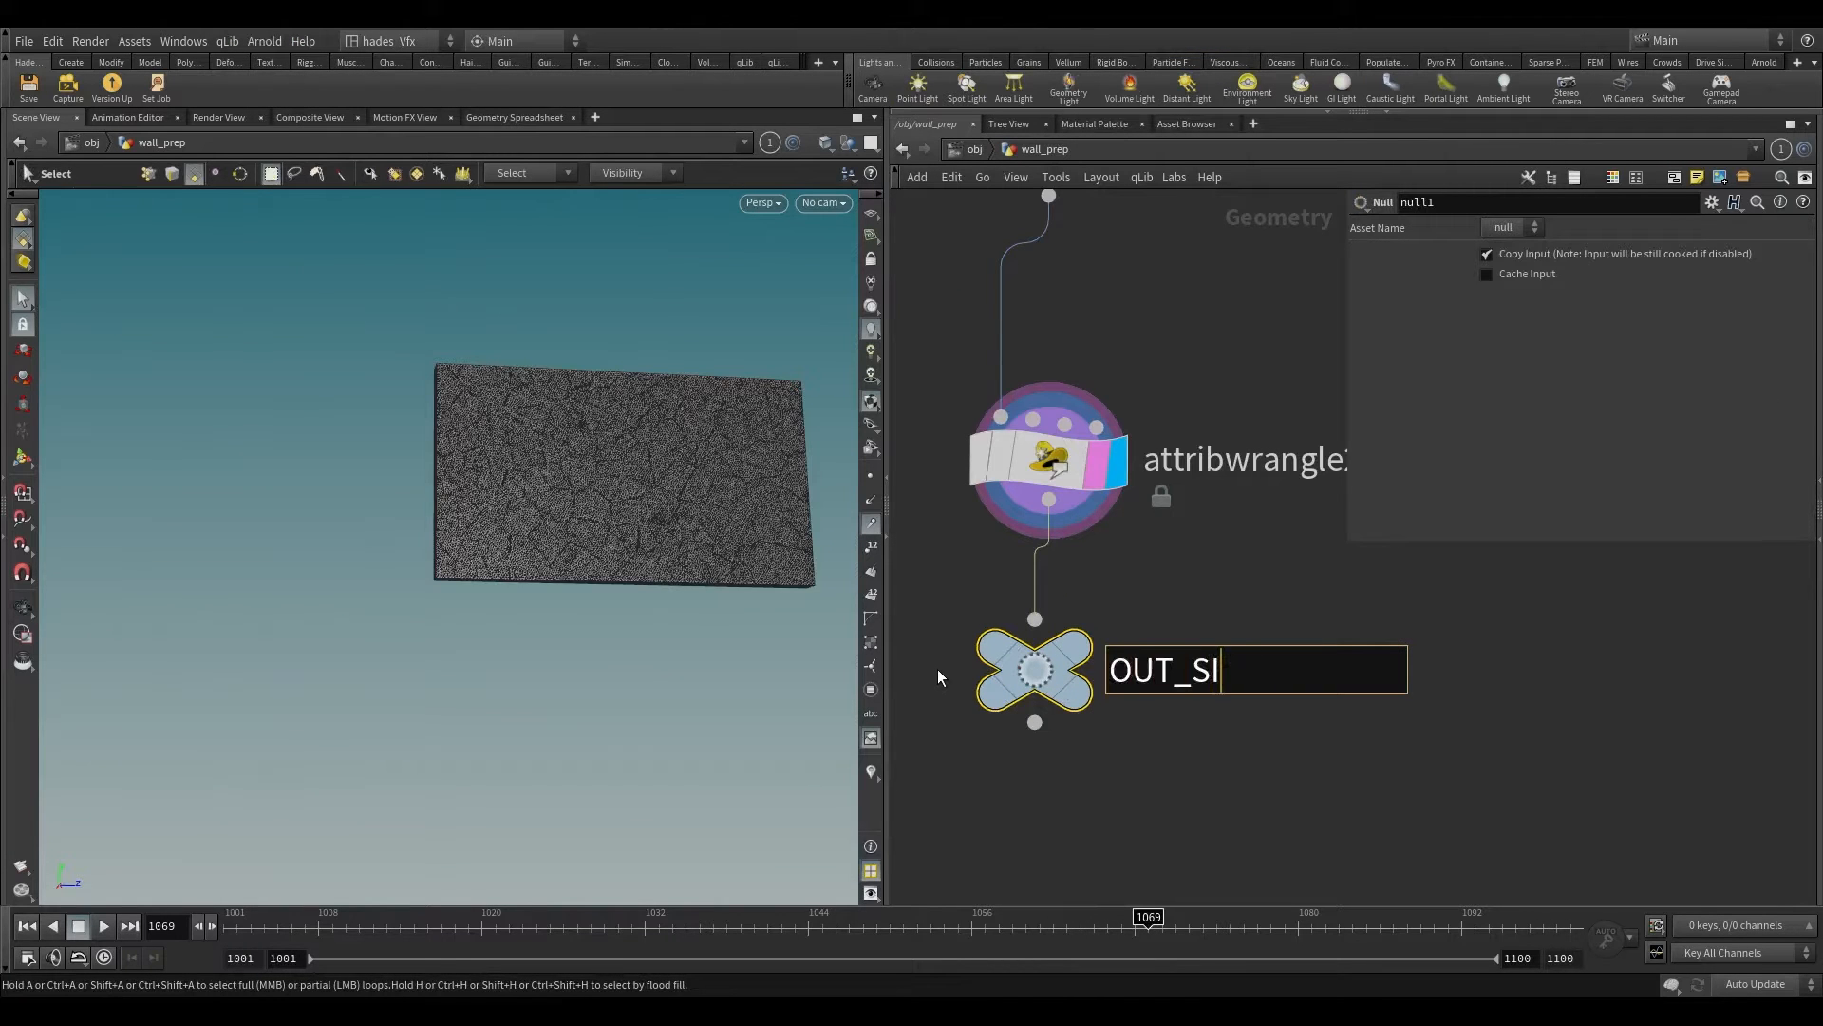
text(M_PIECES)
key(Return)
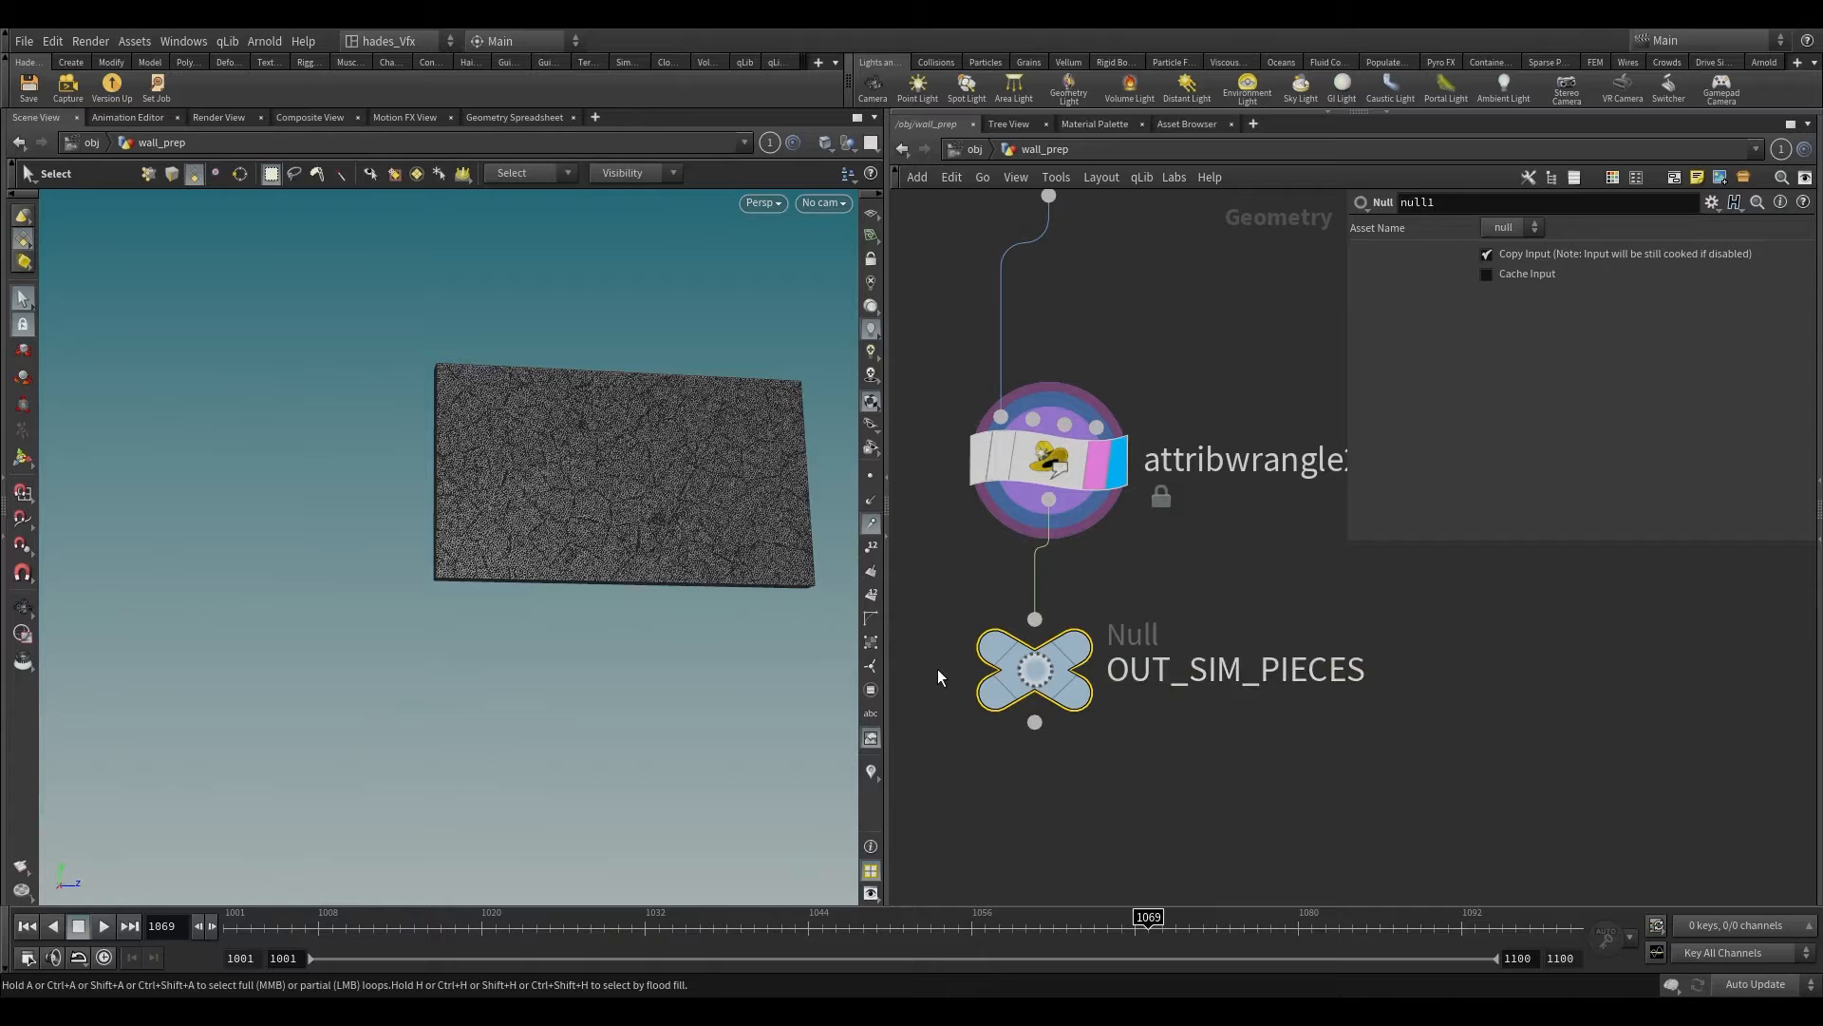
Step: Branch a Connect Adjacent Pieces node off connectivity1's output, place it to the side, and make it the display and render node
key(h)
scroll(1131, 731, down, 3)
middle_drag(1106, 696, 1055, 744)
scroll(1054, 745, up, 3)
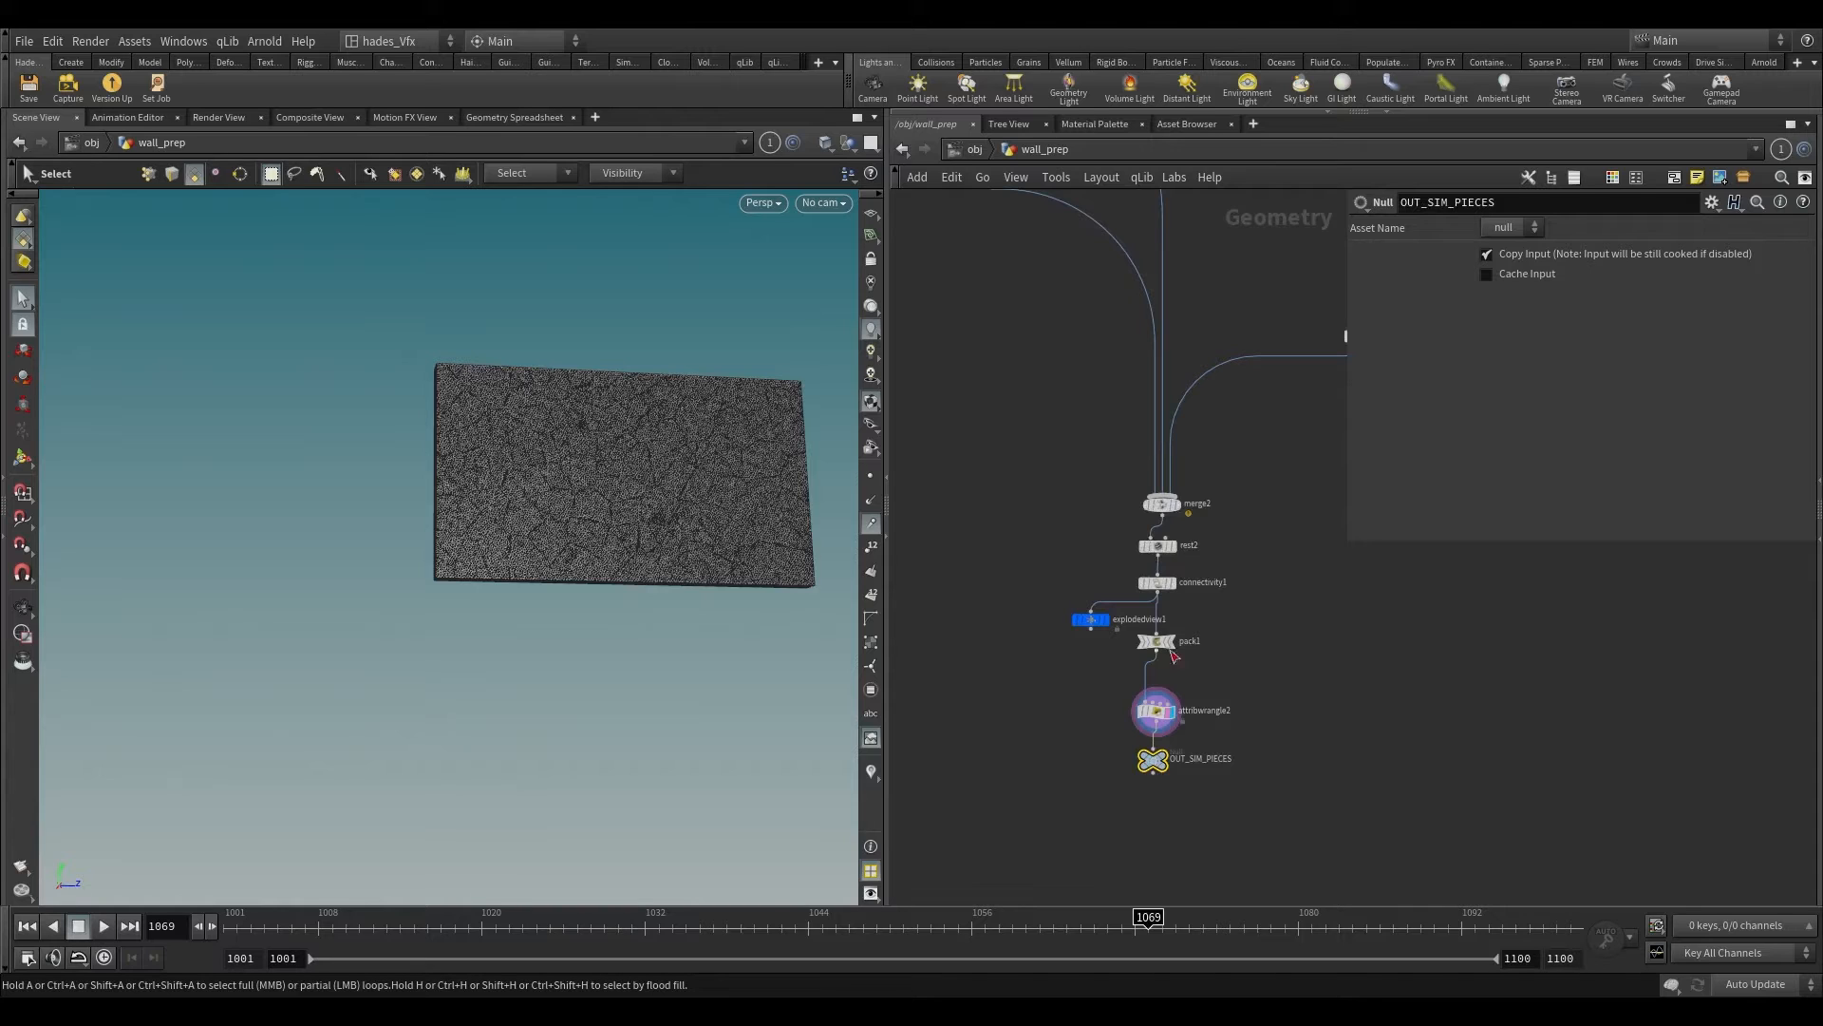
scroll(1174, 656, up, 3)
middle_drag(1289, 585, 1257, 535)
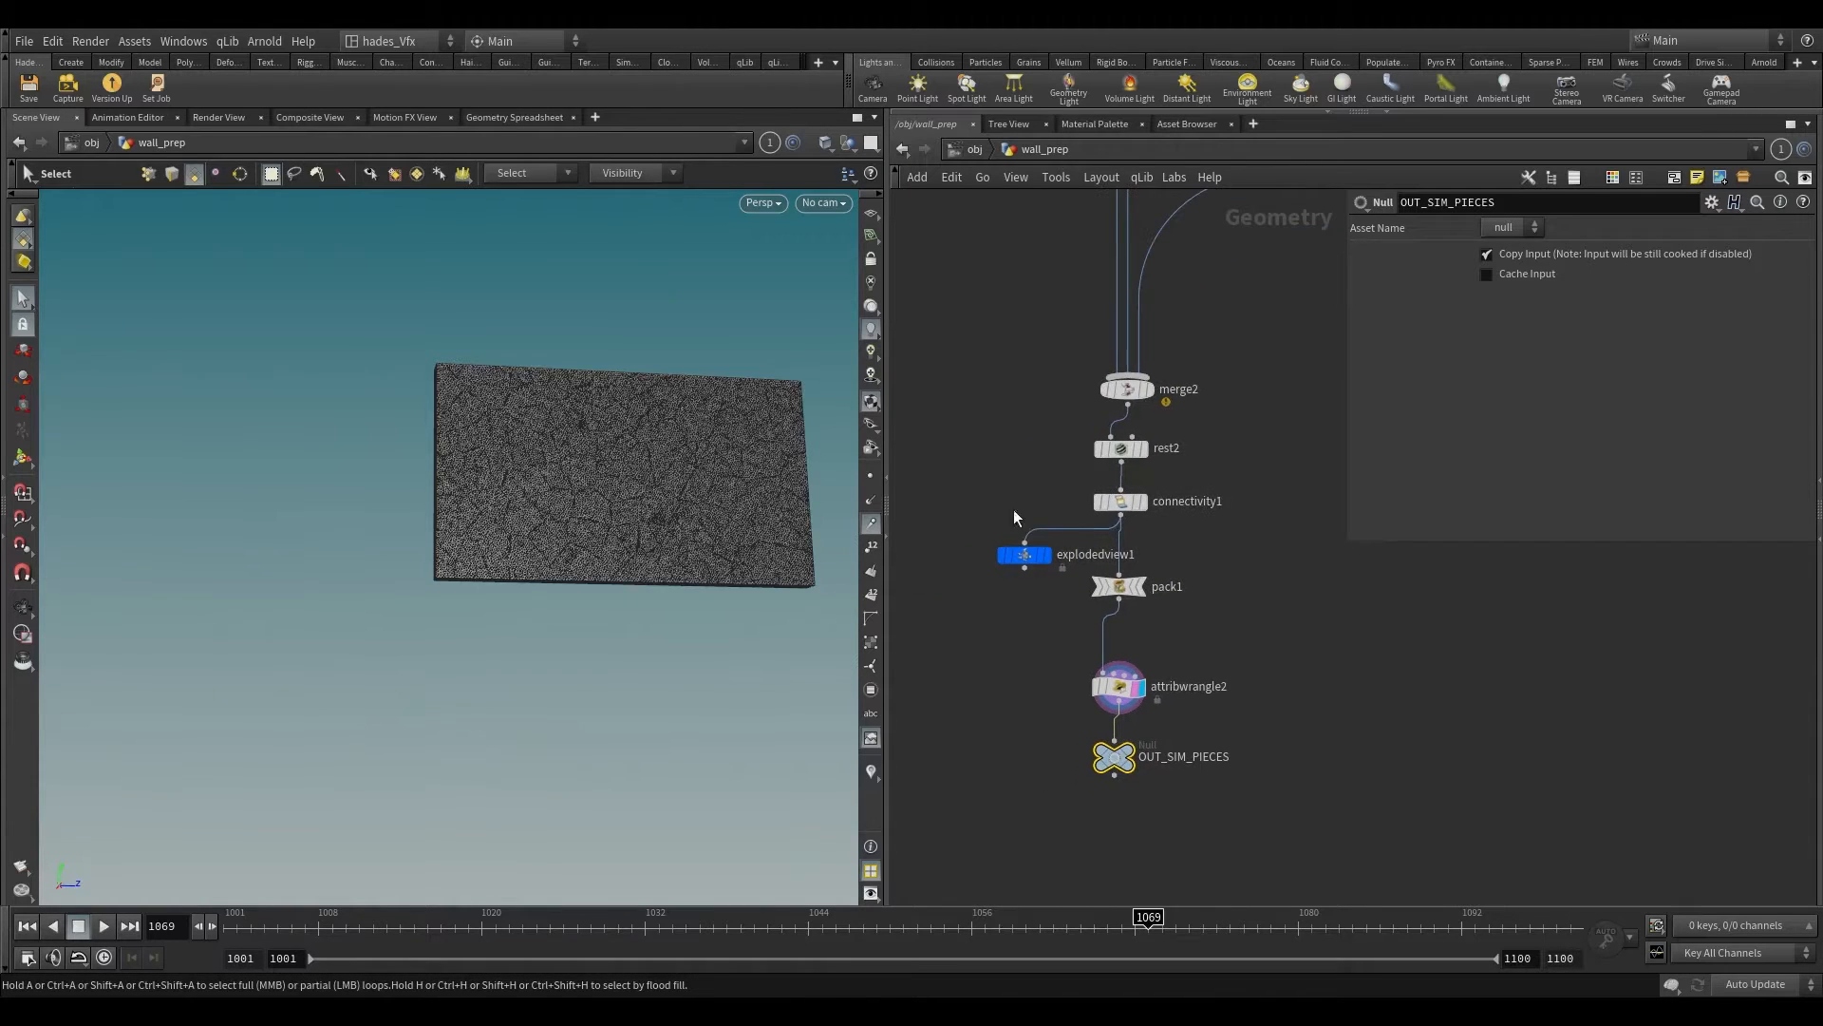
drag(982, 476, 1193, 526)
middle_drag(1109, 541, 1070, 530)
click(1081, 504)
scroll(1340, 570, down, 3)
middle_drag(1340, 581, 1037, 597)
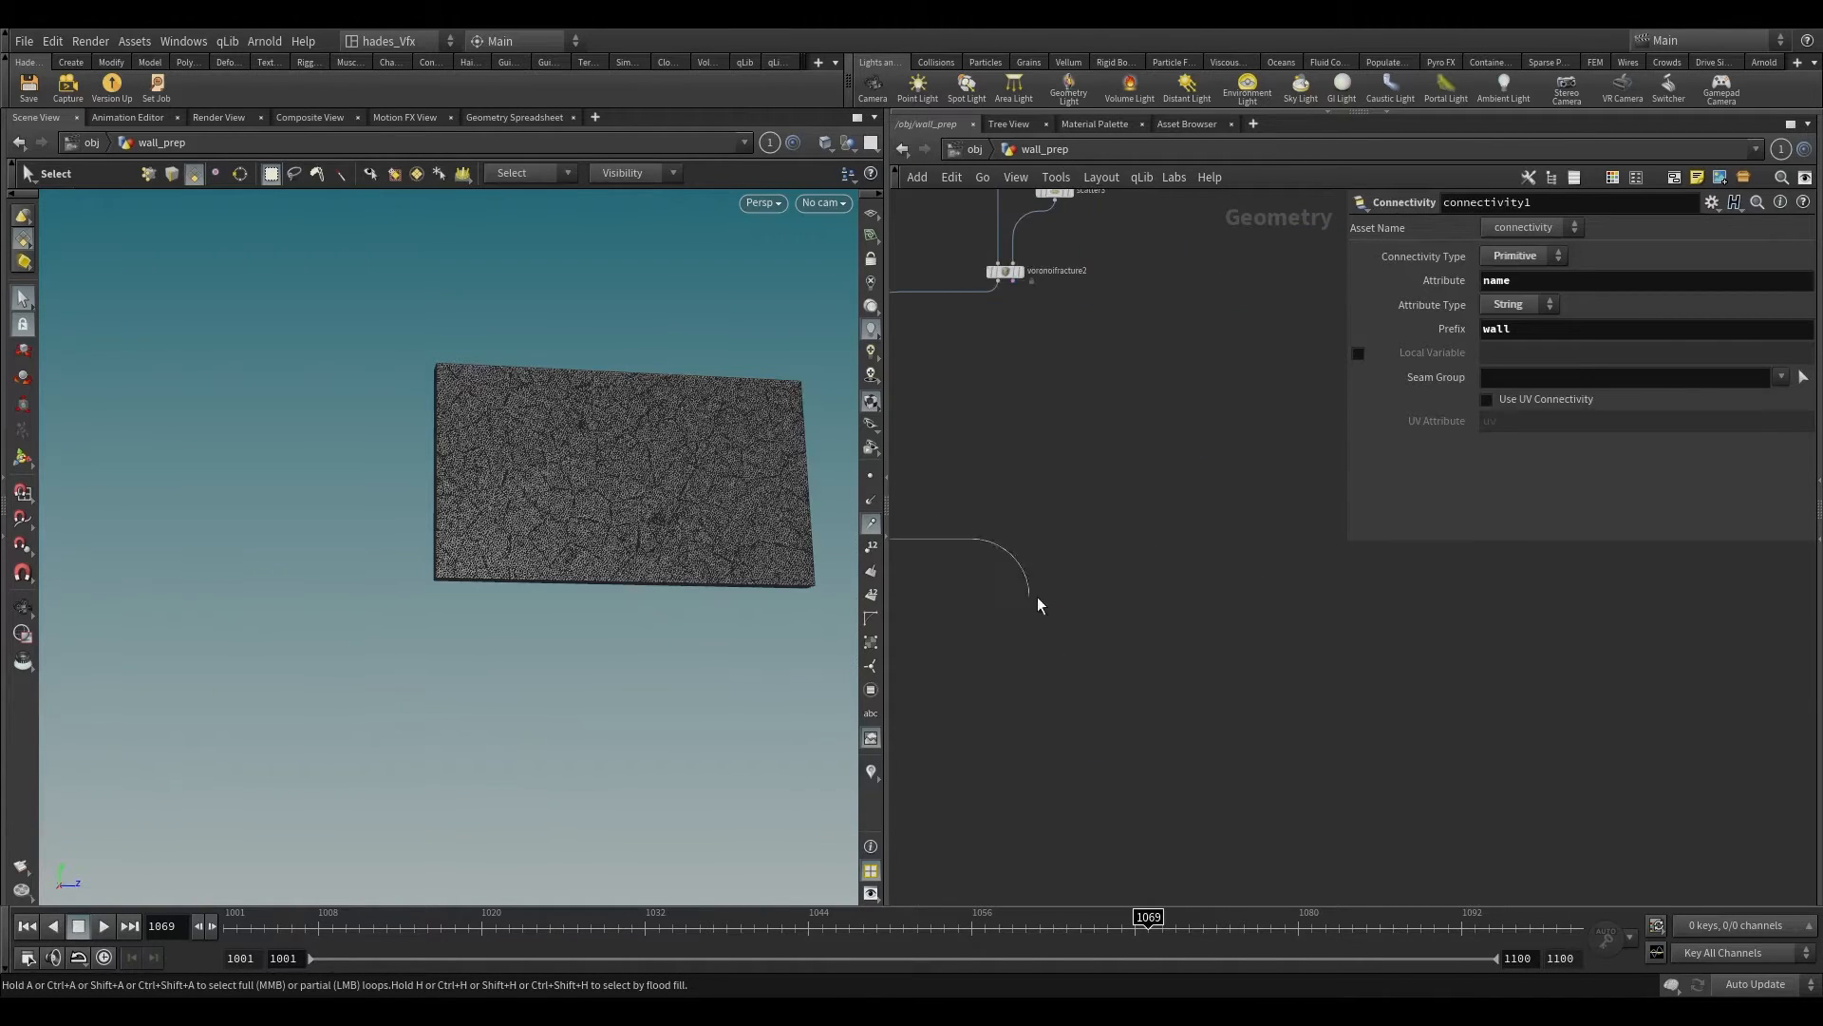
click(1326, 580)
text(connec)
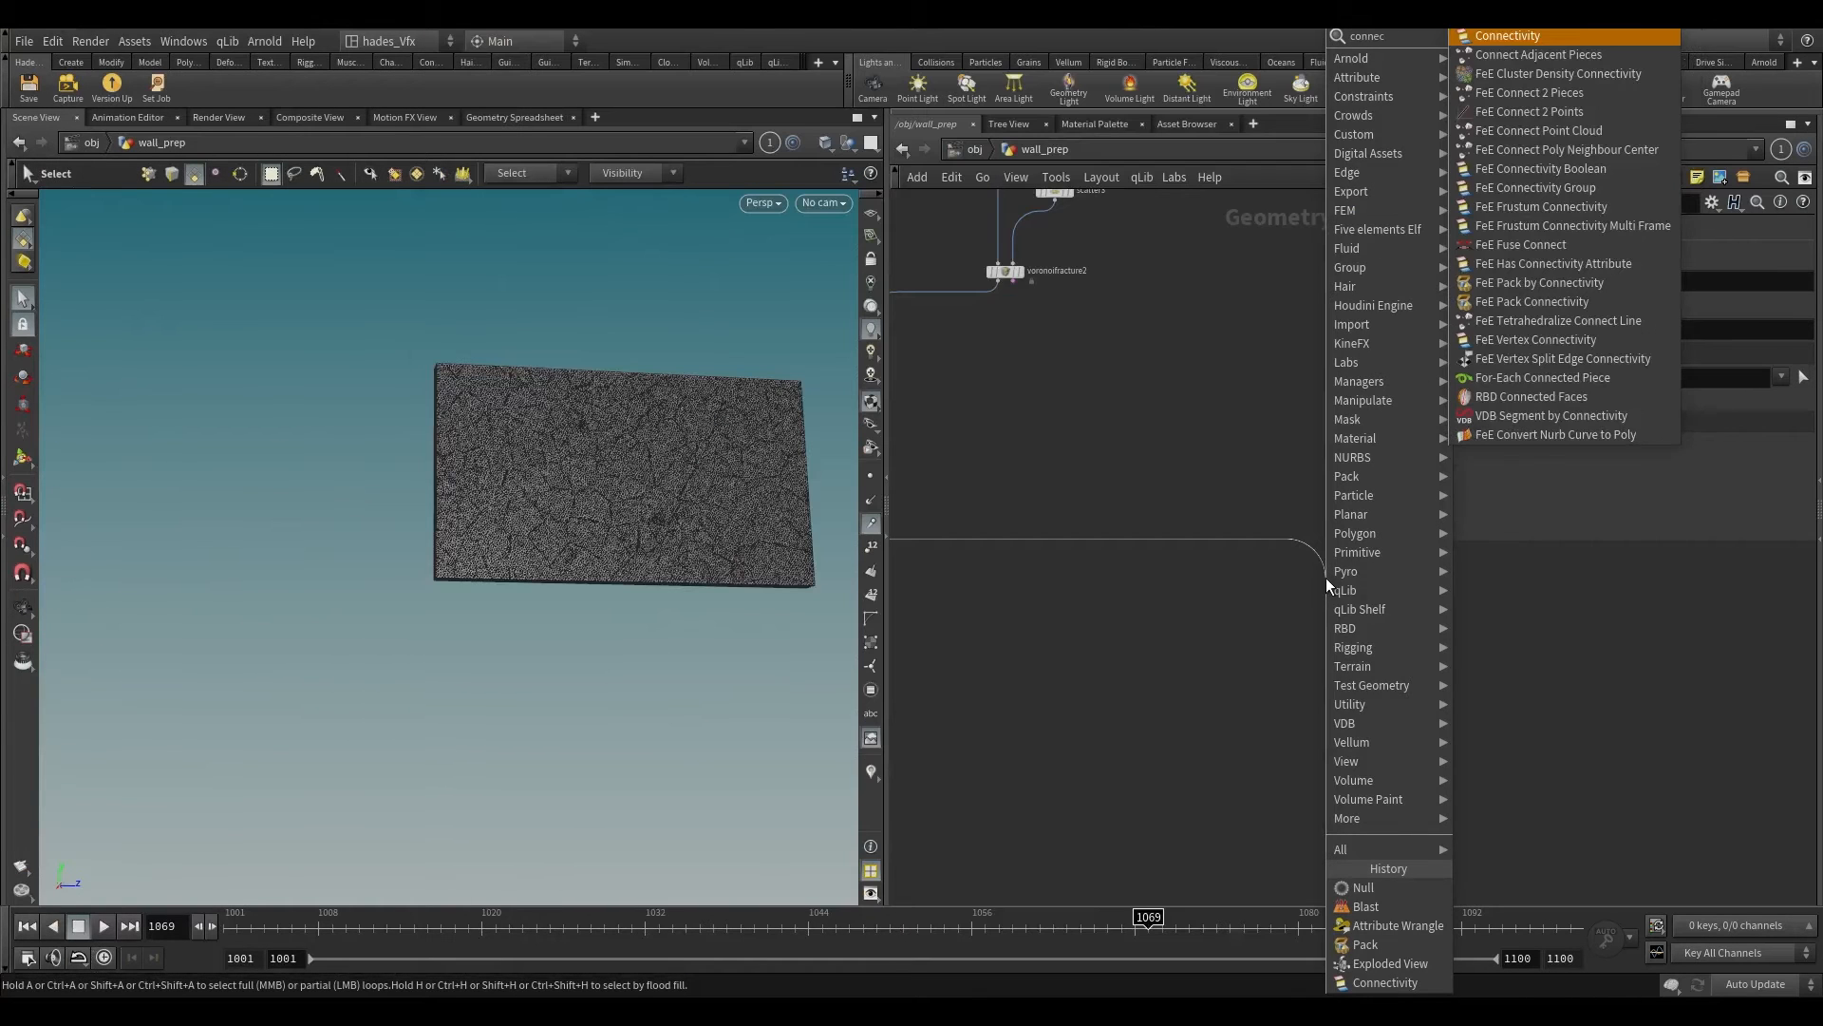
key(Return)
click(1332, 581)
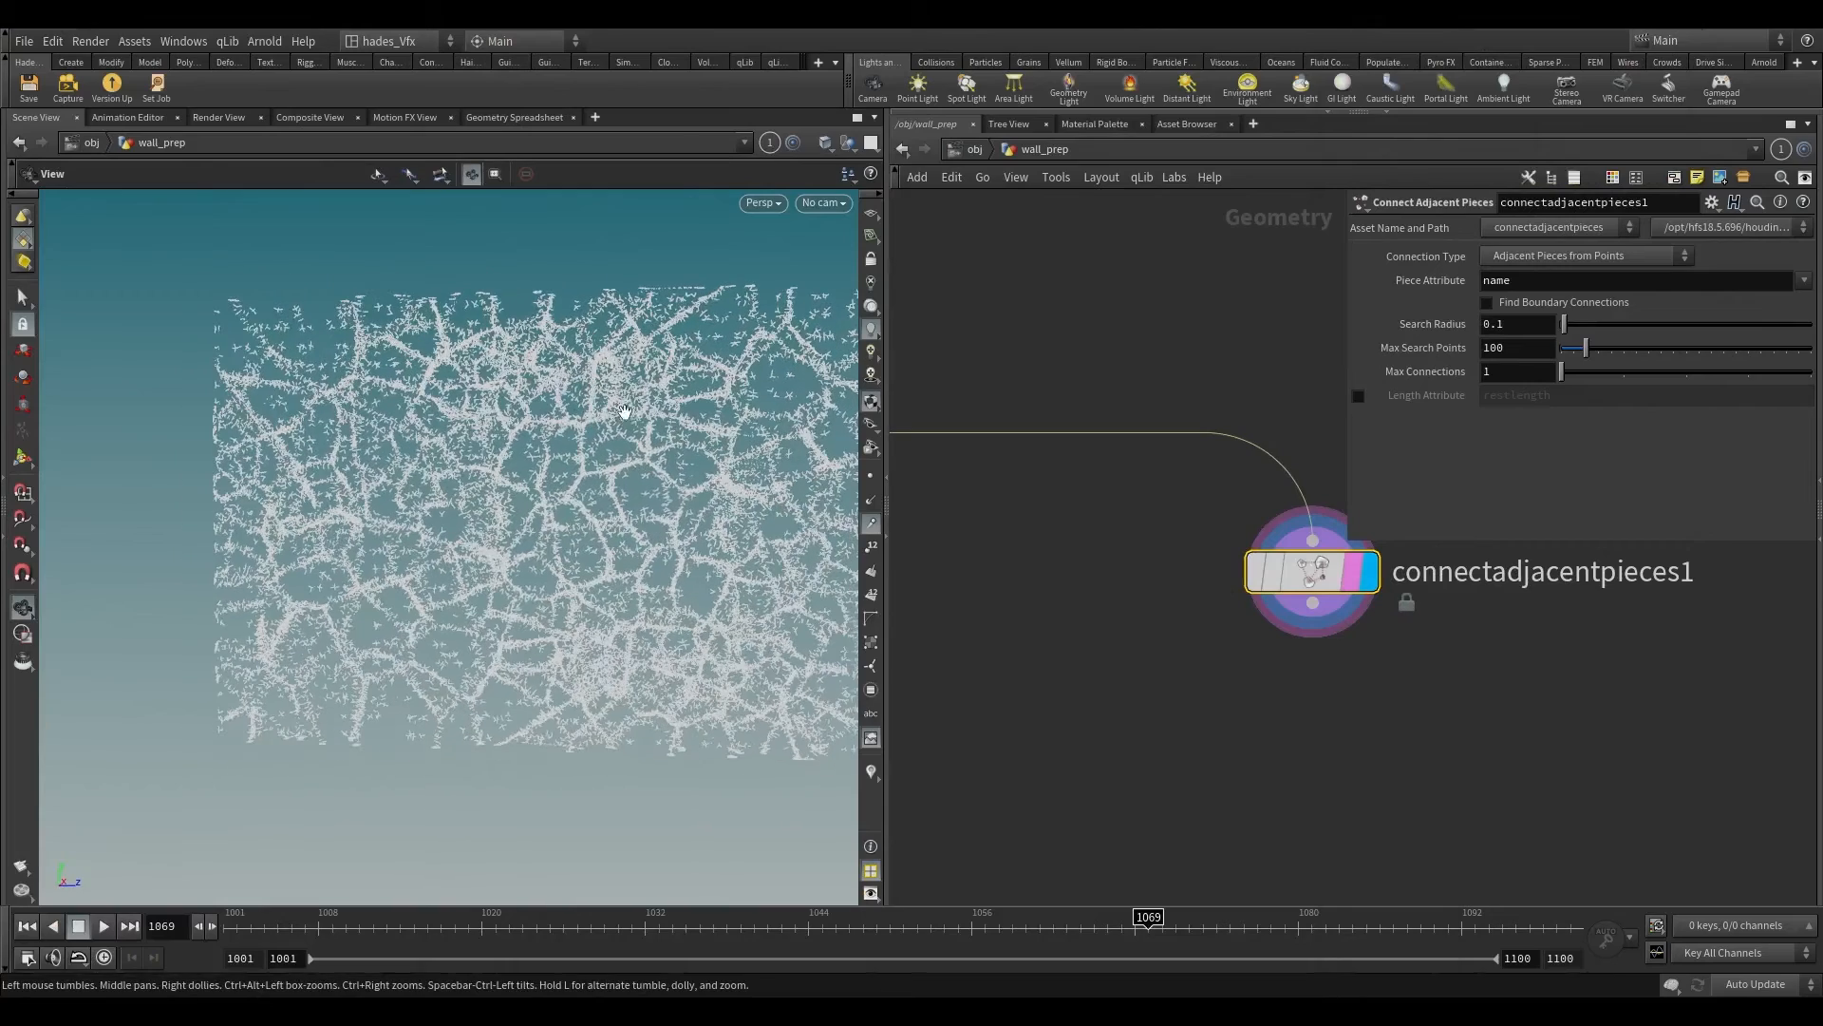
Step: Set connectadjacentpieces1's Connection Type to Adjacent Pieces from Surface Points and its Search Radius to 10
click(1537, 256)
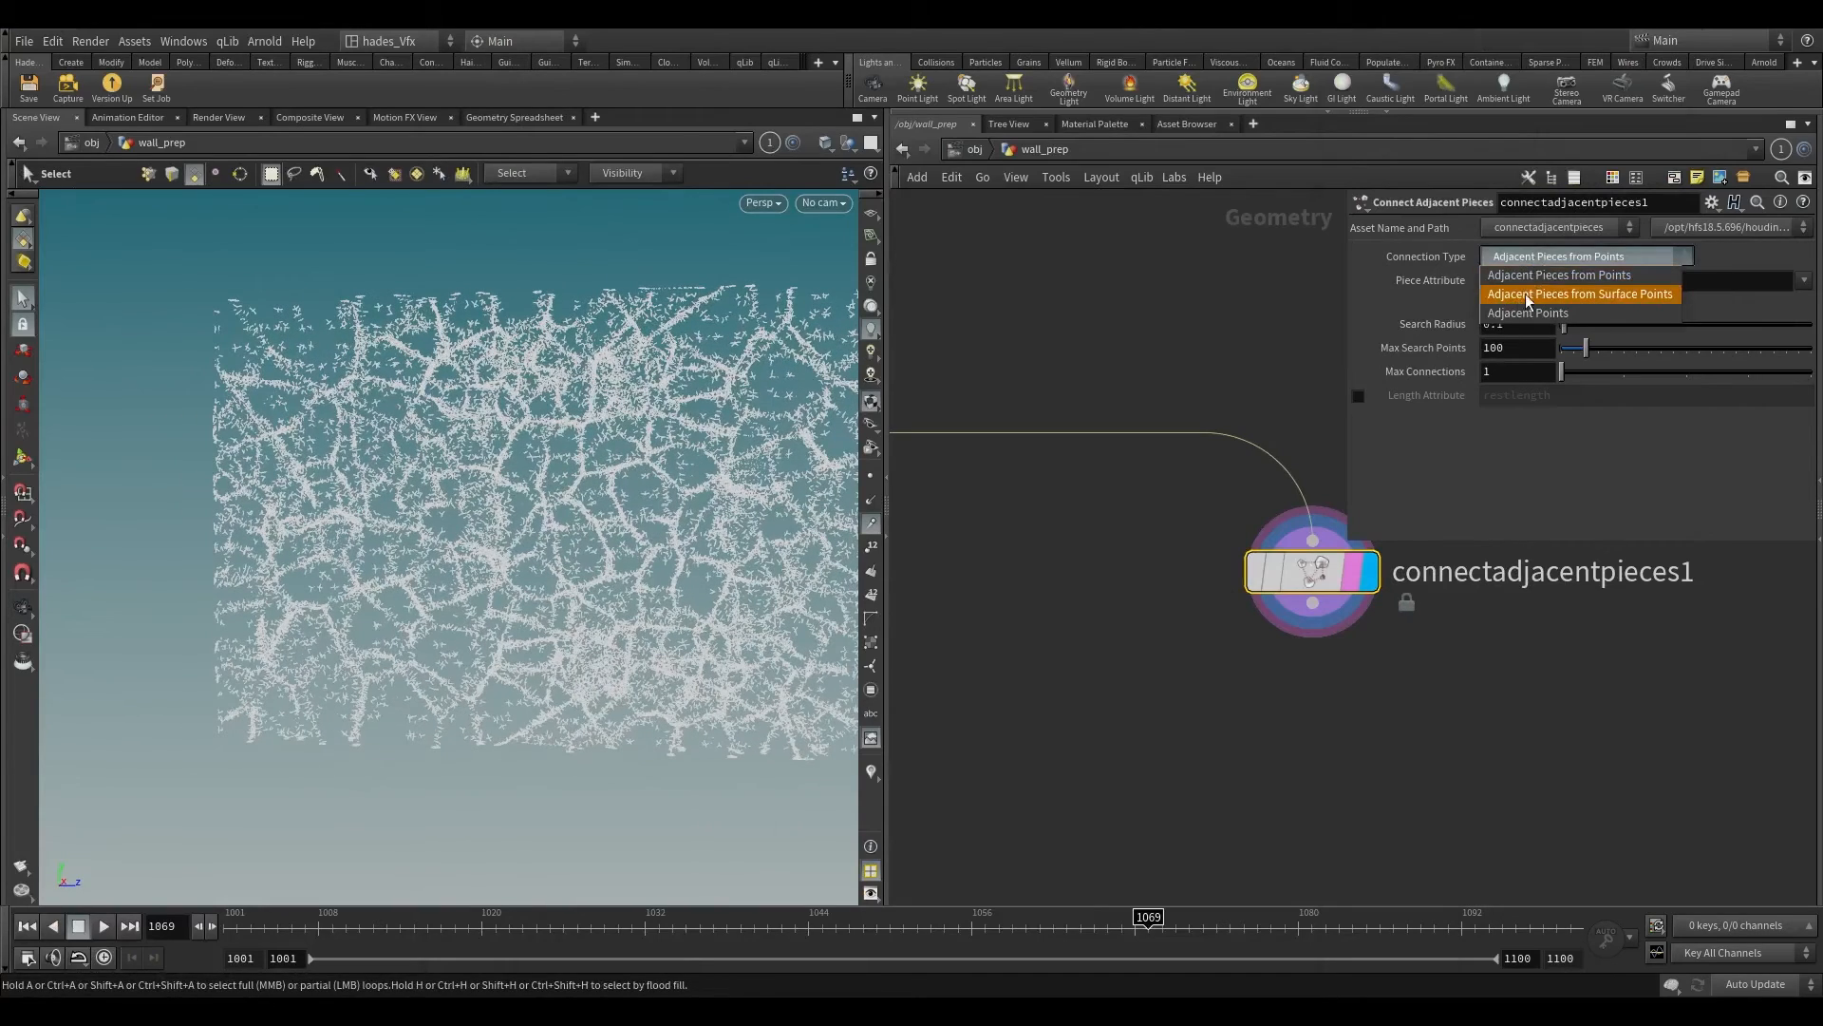
click(1525, 294)
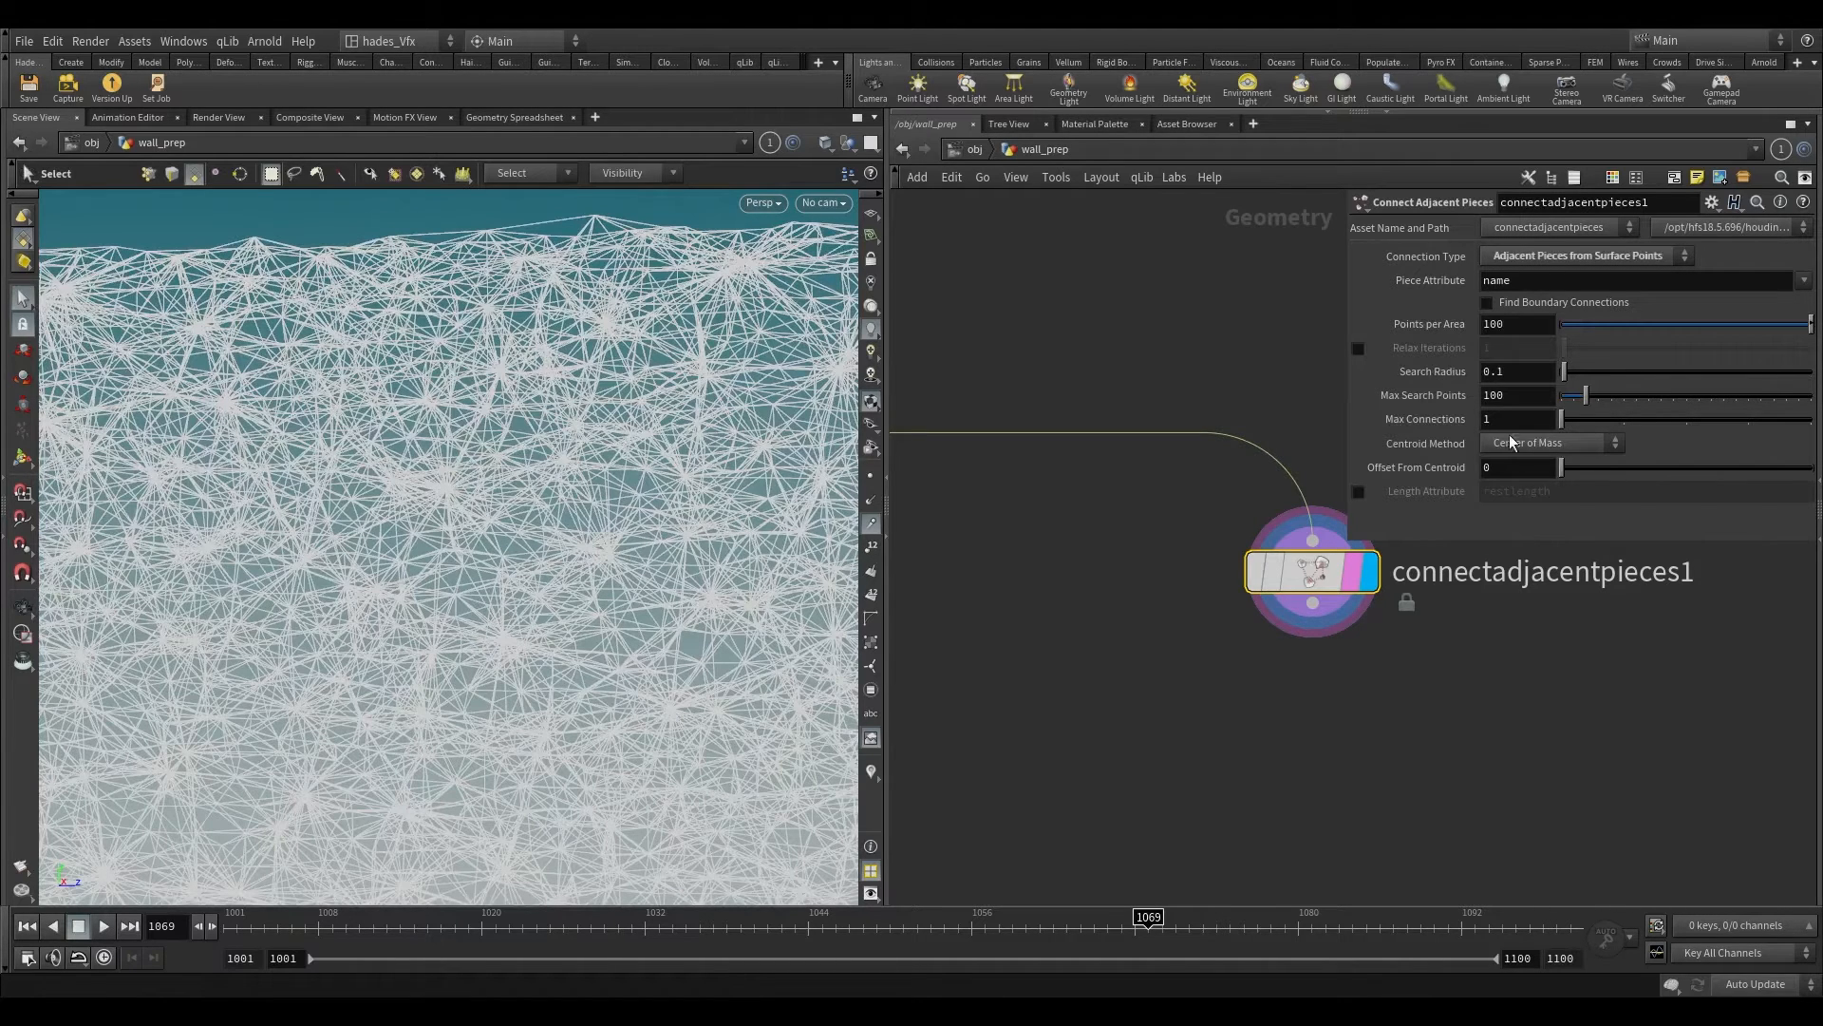
double_click(1519, 373)
text(10)
key(Return)
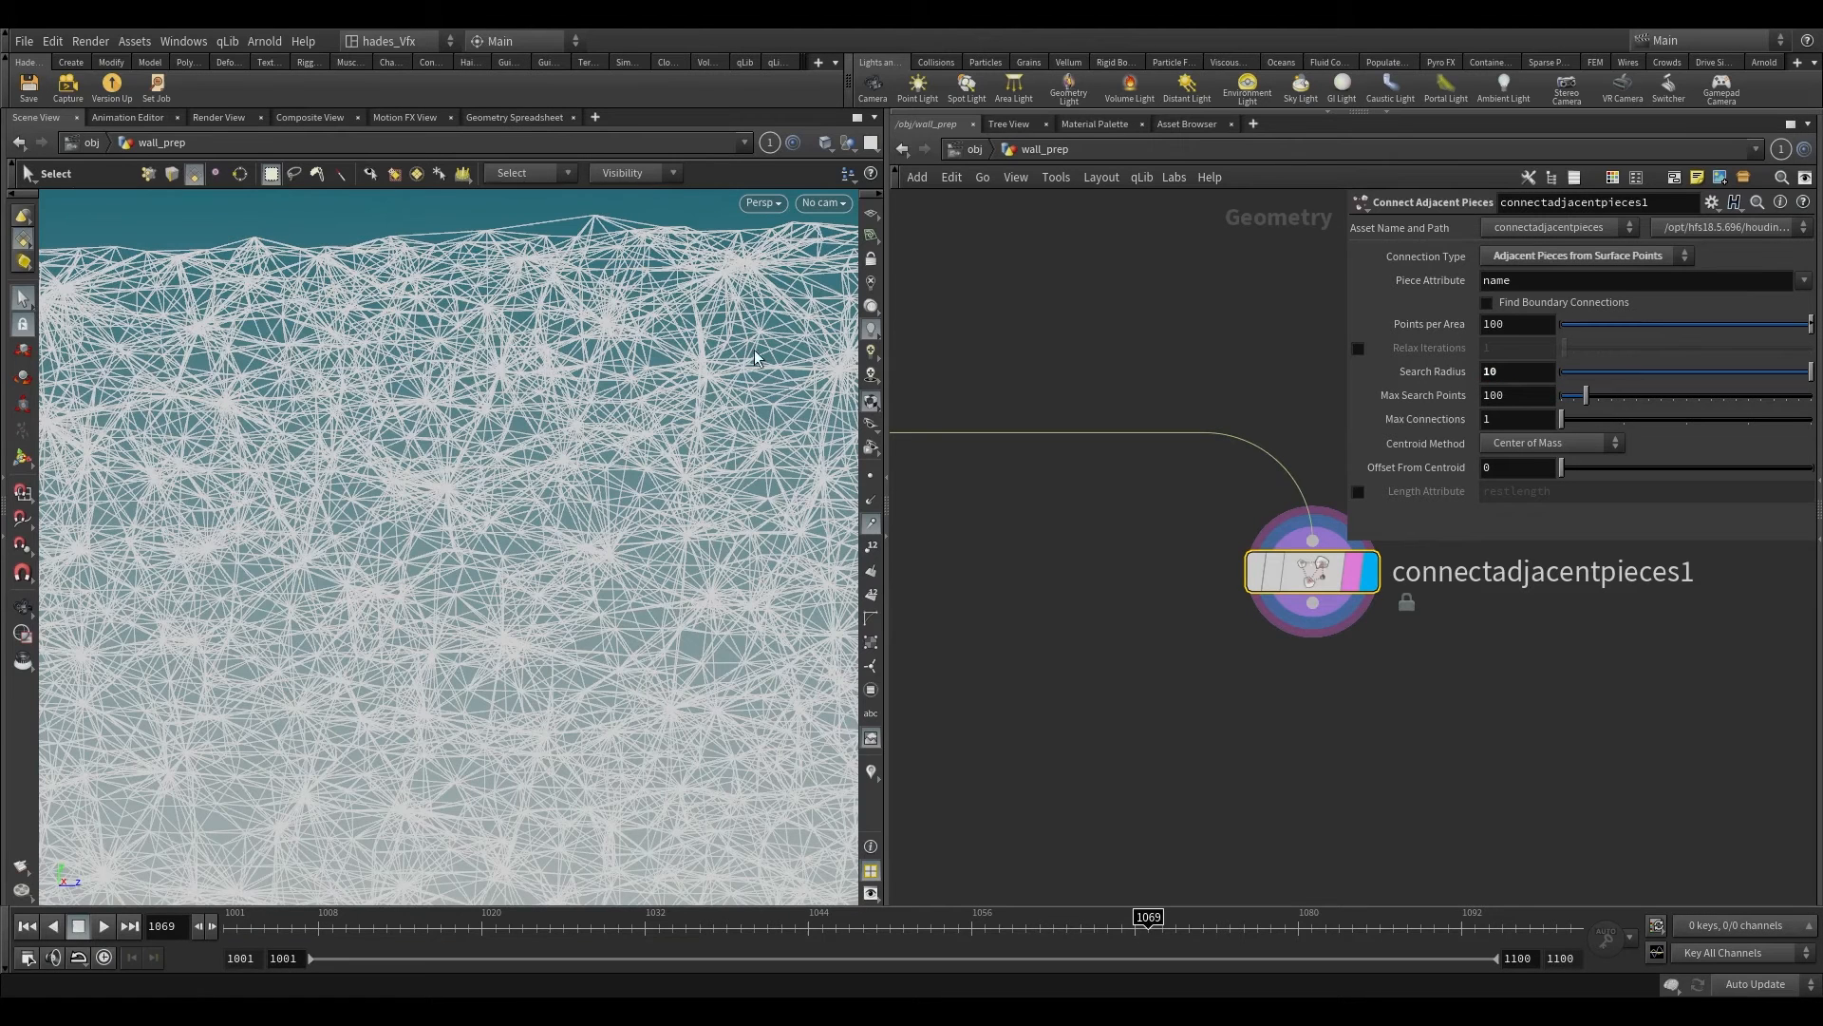
Step: Set connectadjacentpieces1's Max Connections to 12 and its Points per Area to 1.37
double_click(1518, 419)
text(12)
key(Return)
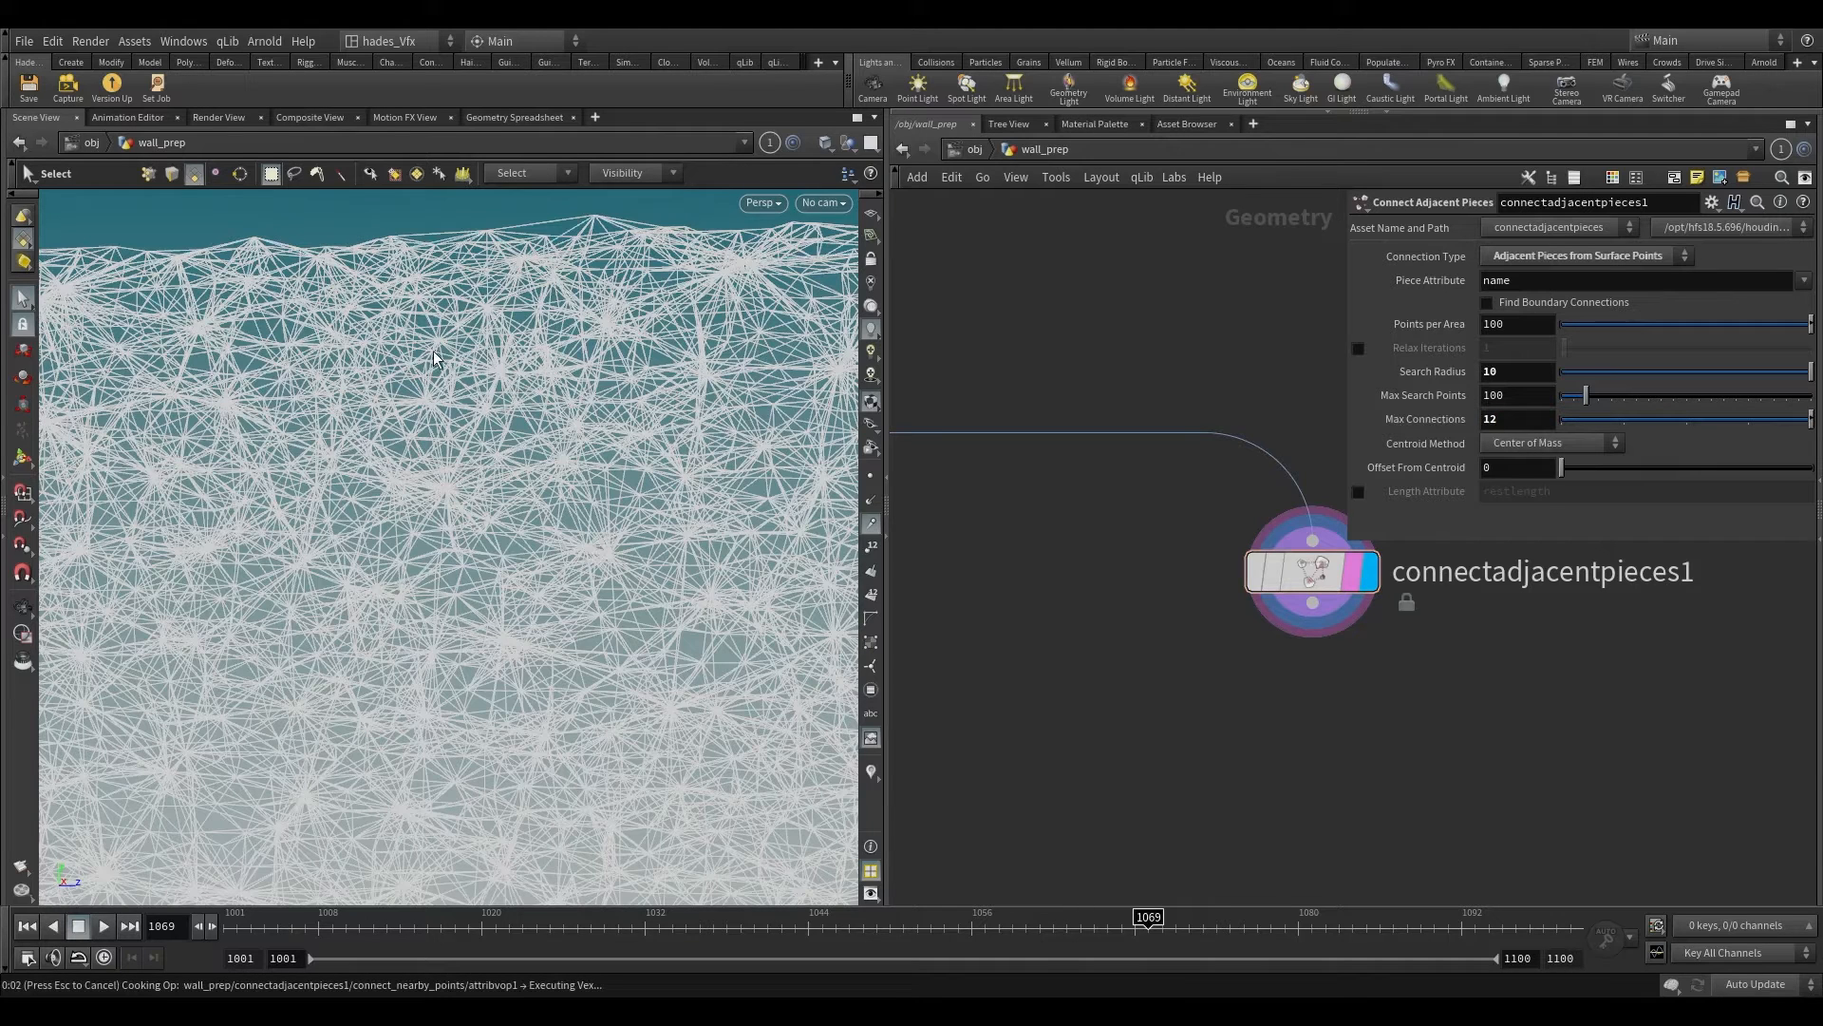
alt+right_drag(549, 409, 458, 726)
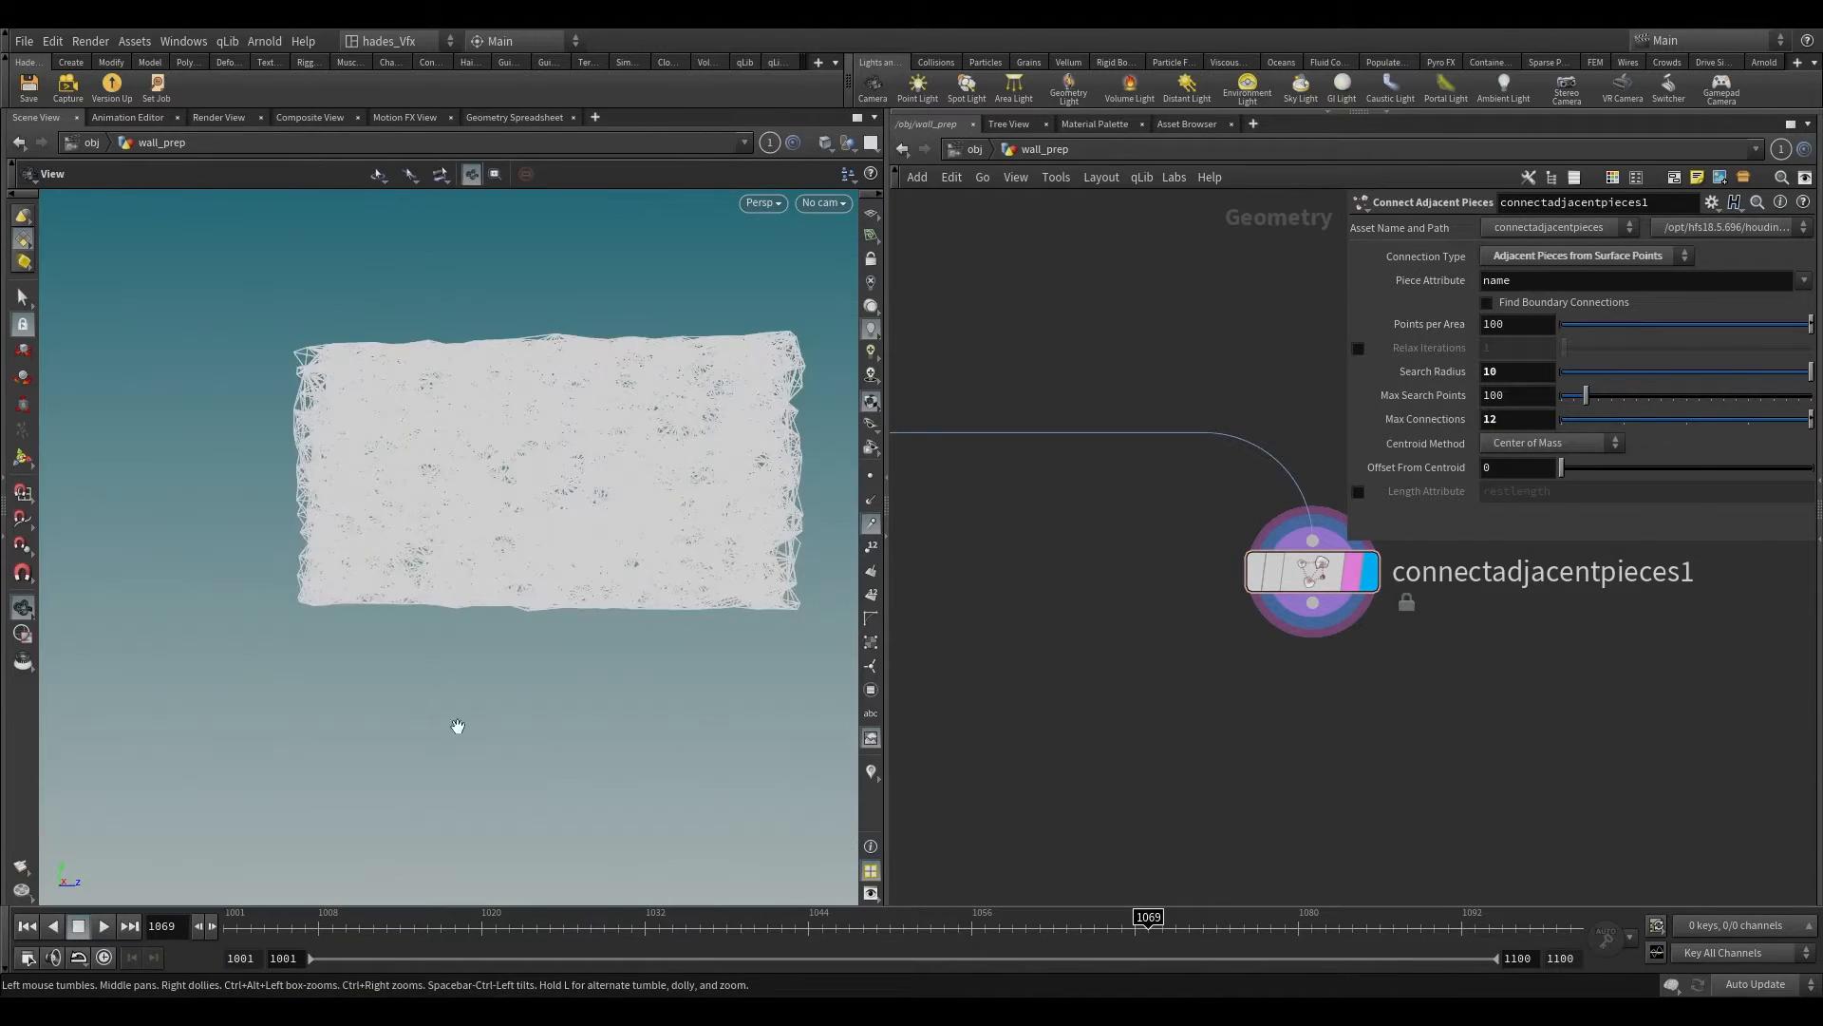
drag(457, 726, 594, 550)
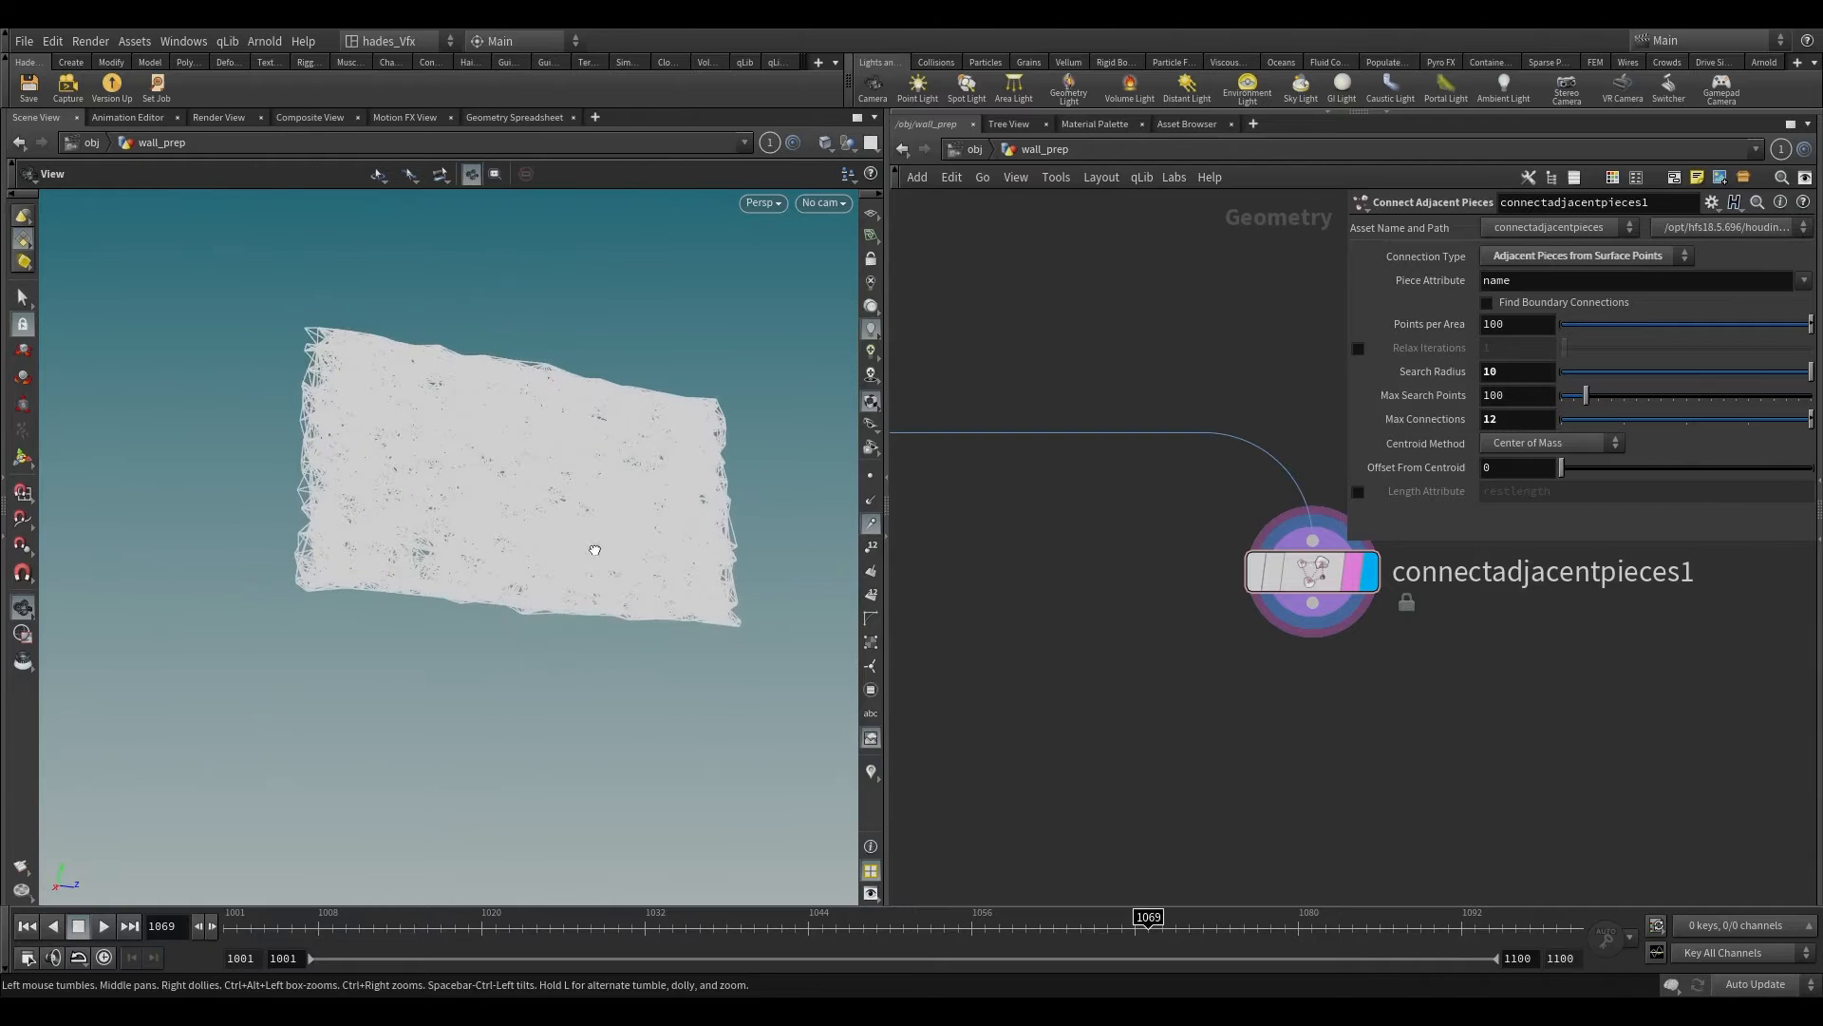
key(s)
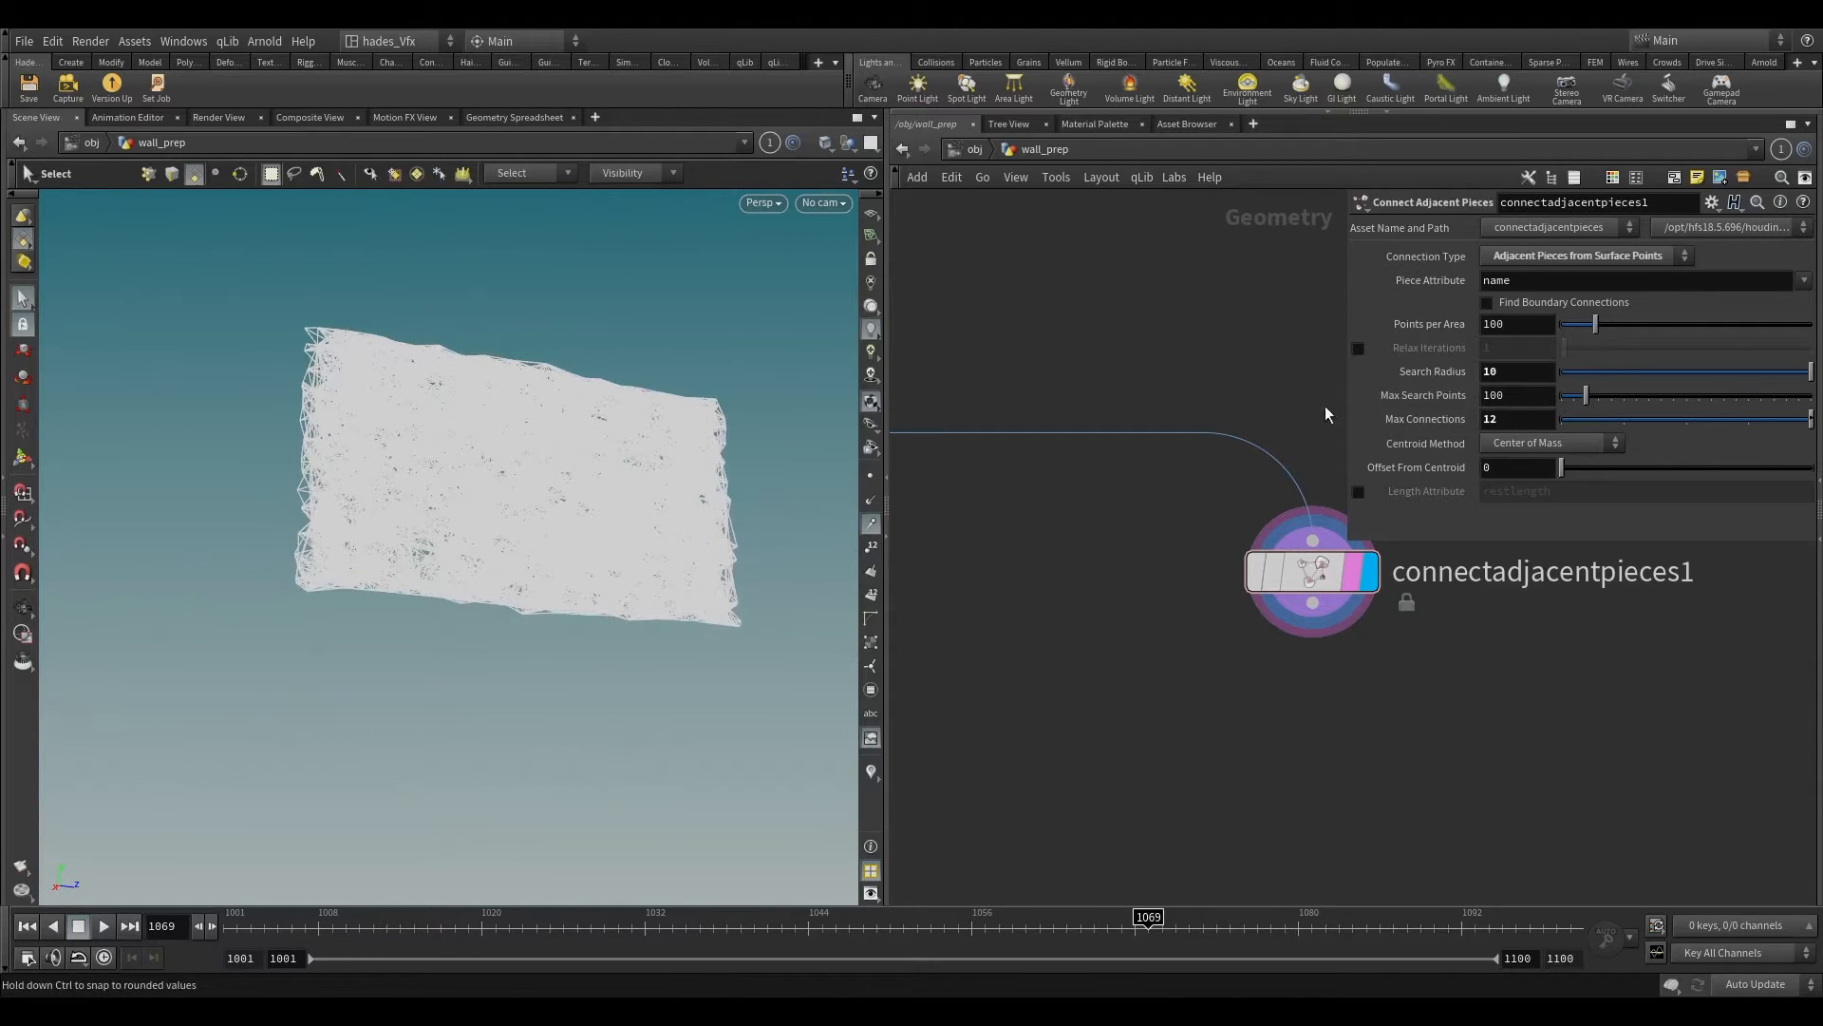
alt+drag(601, 486, 837, 482)
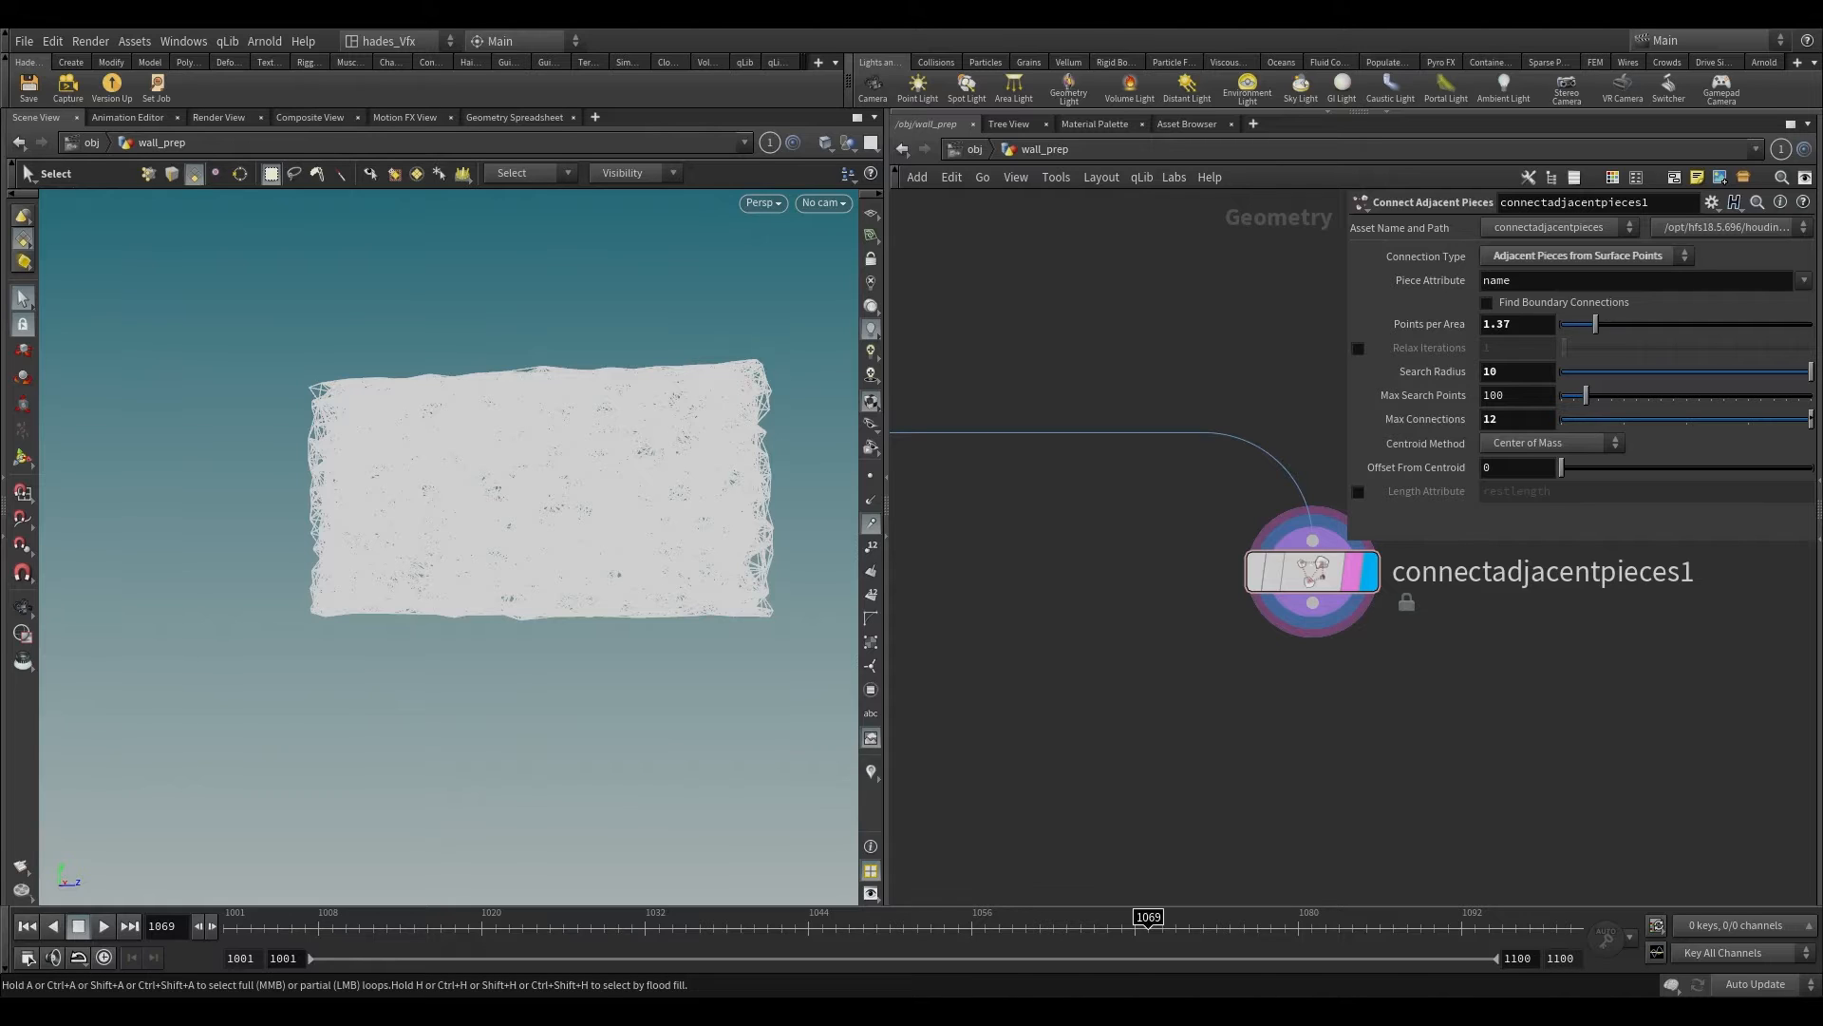
Step: Append an Attribute VOP node below connectadjacentpieces1 and make it the display and render node
middle_drag(1369, 667, 1136, 510)
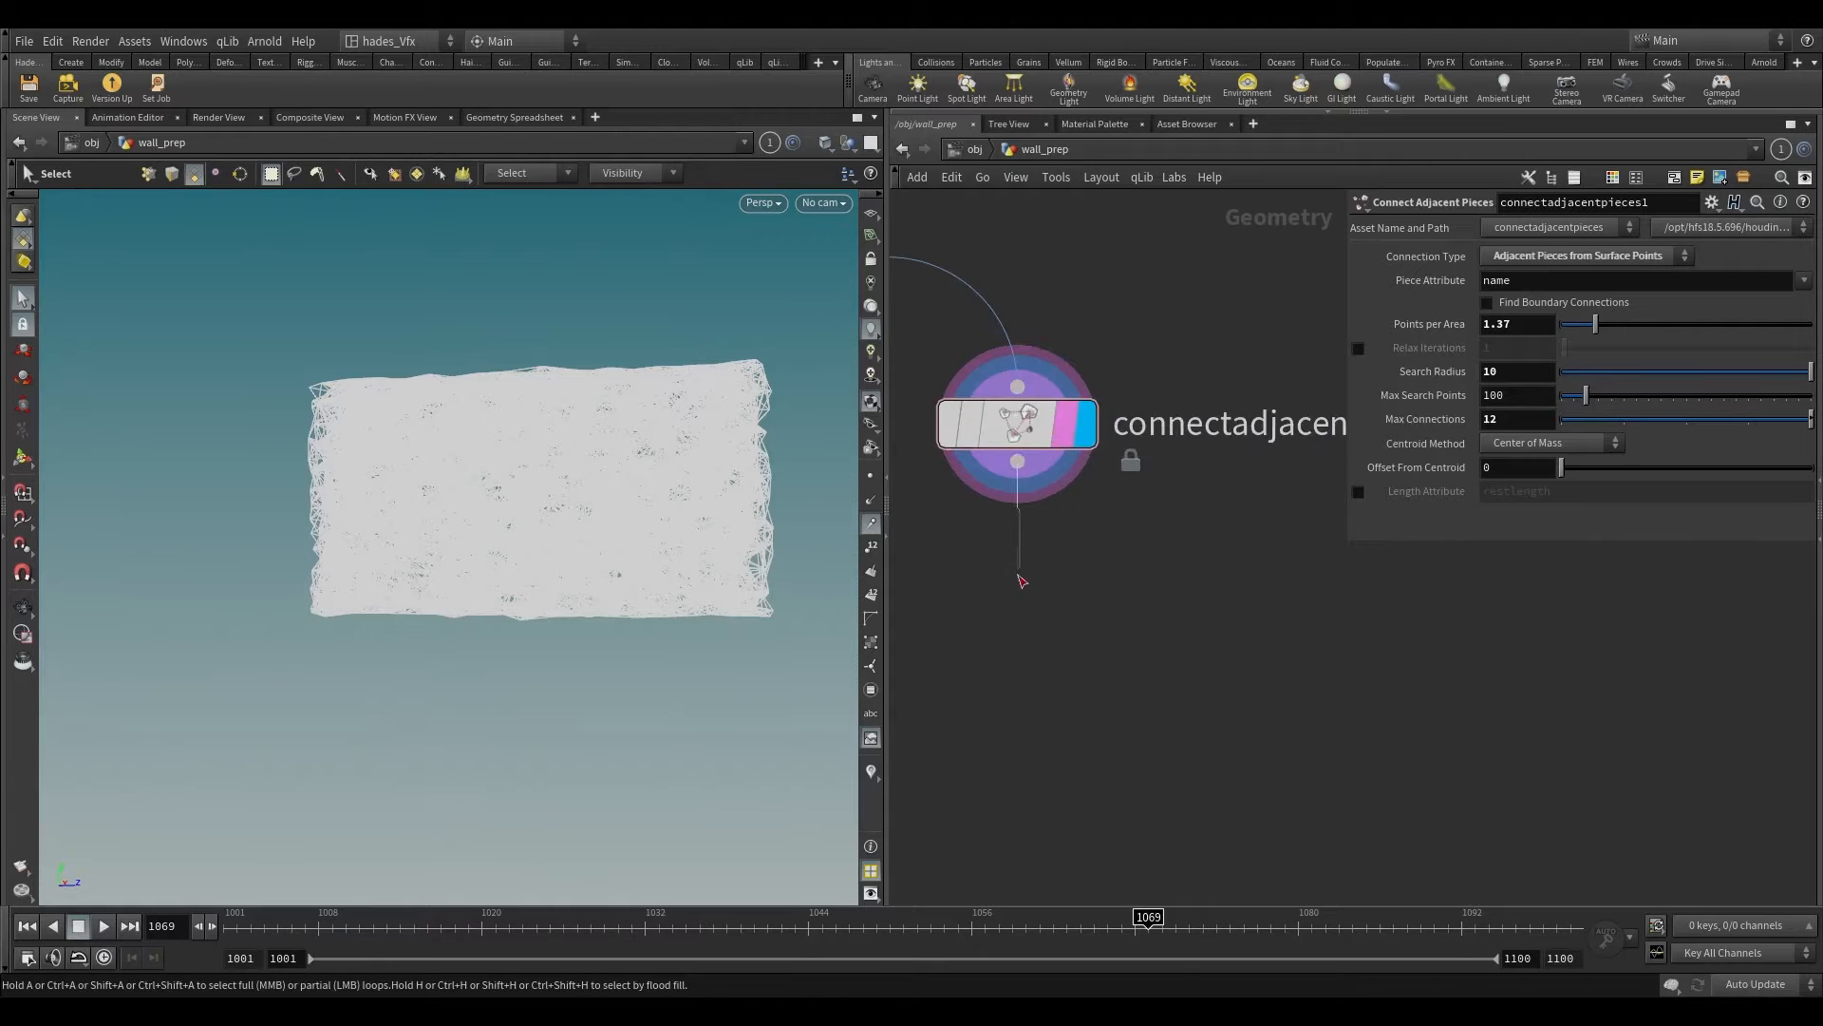
key(Tab)
text(attribvop)
key(Return)
click(1016, 589)
scroll(1016, 589, up, 2)
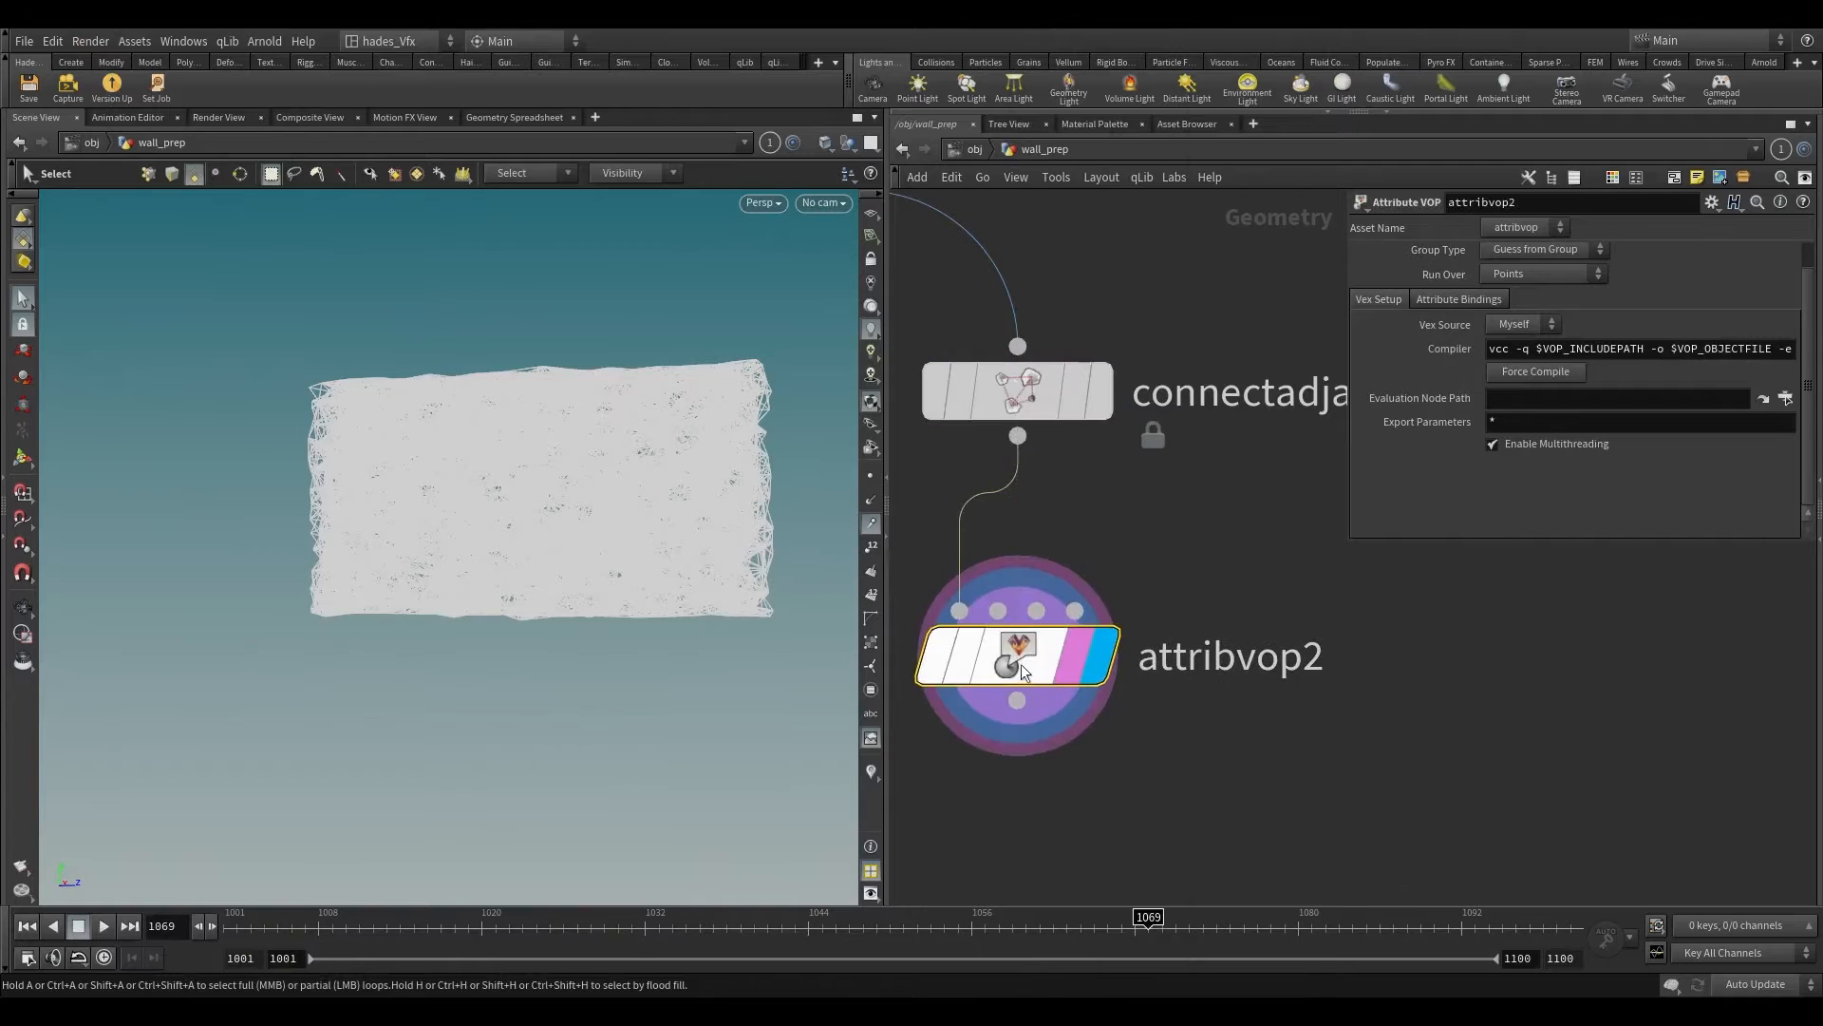
Step: Inside attribvop2, space the global input and output nodes apart and place an Add node fed by the global P
double_click(1022, 660)
middle_drag(1255, 531, 998, 638)
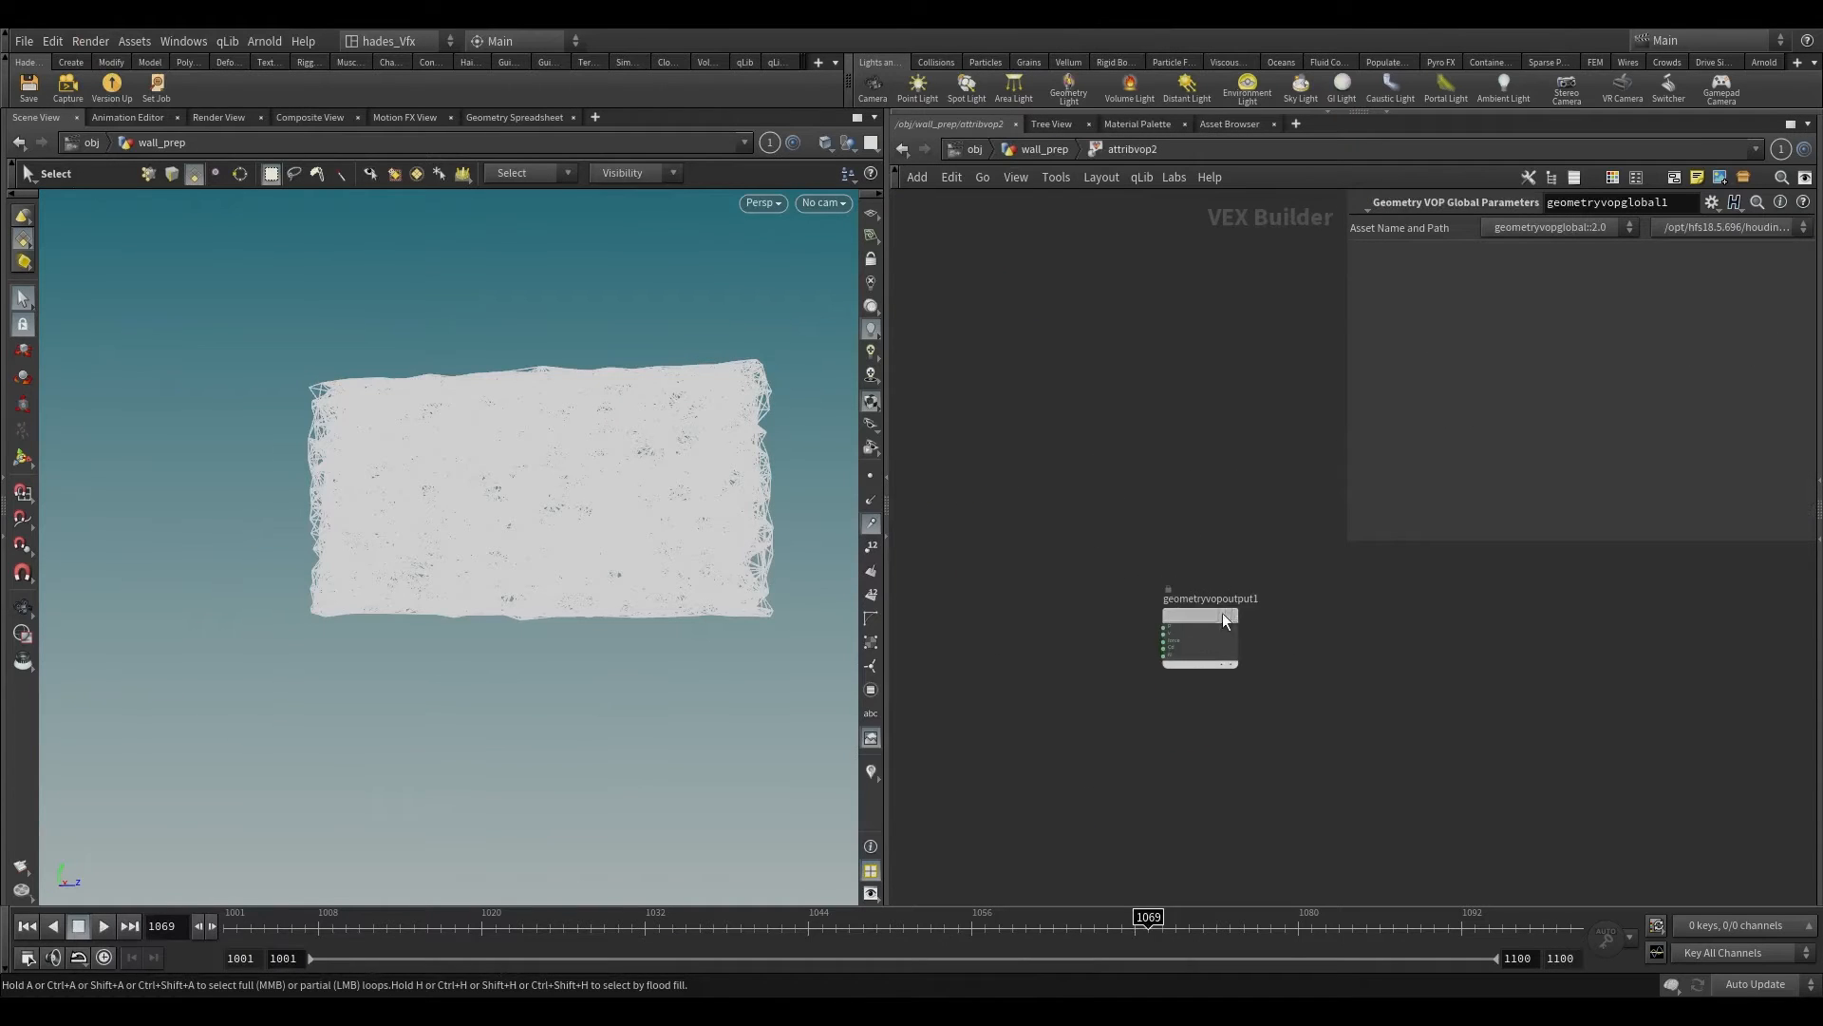
drag(1222, 613, 1248, 617)
middle_drag(960, 646, 1128, 619)
key(Tab)
text(add)
key(Return)
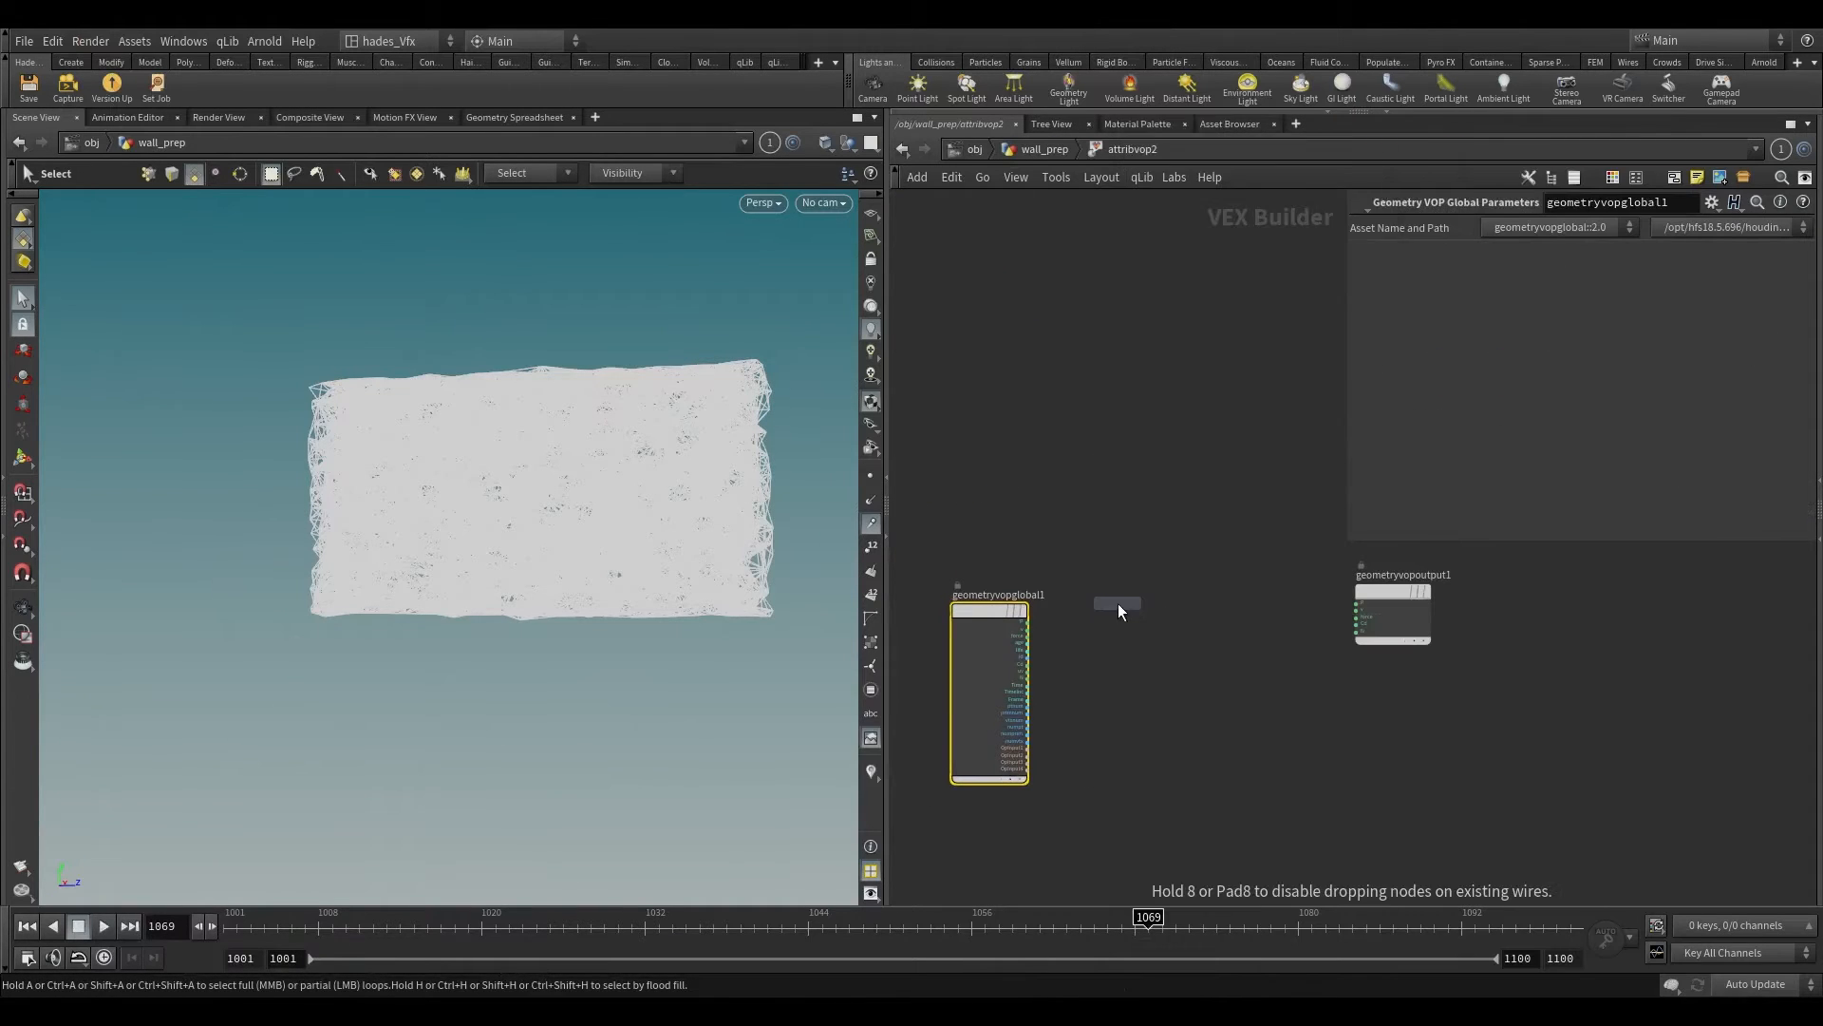
click(1119, 604)
scroll(1027, 632, up, 3)
drag(1026, 619, 1227, 766)
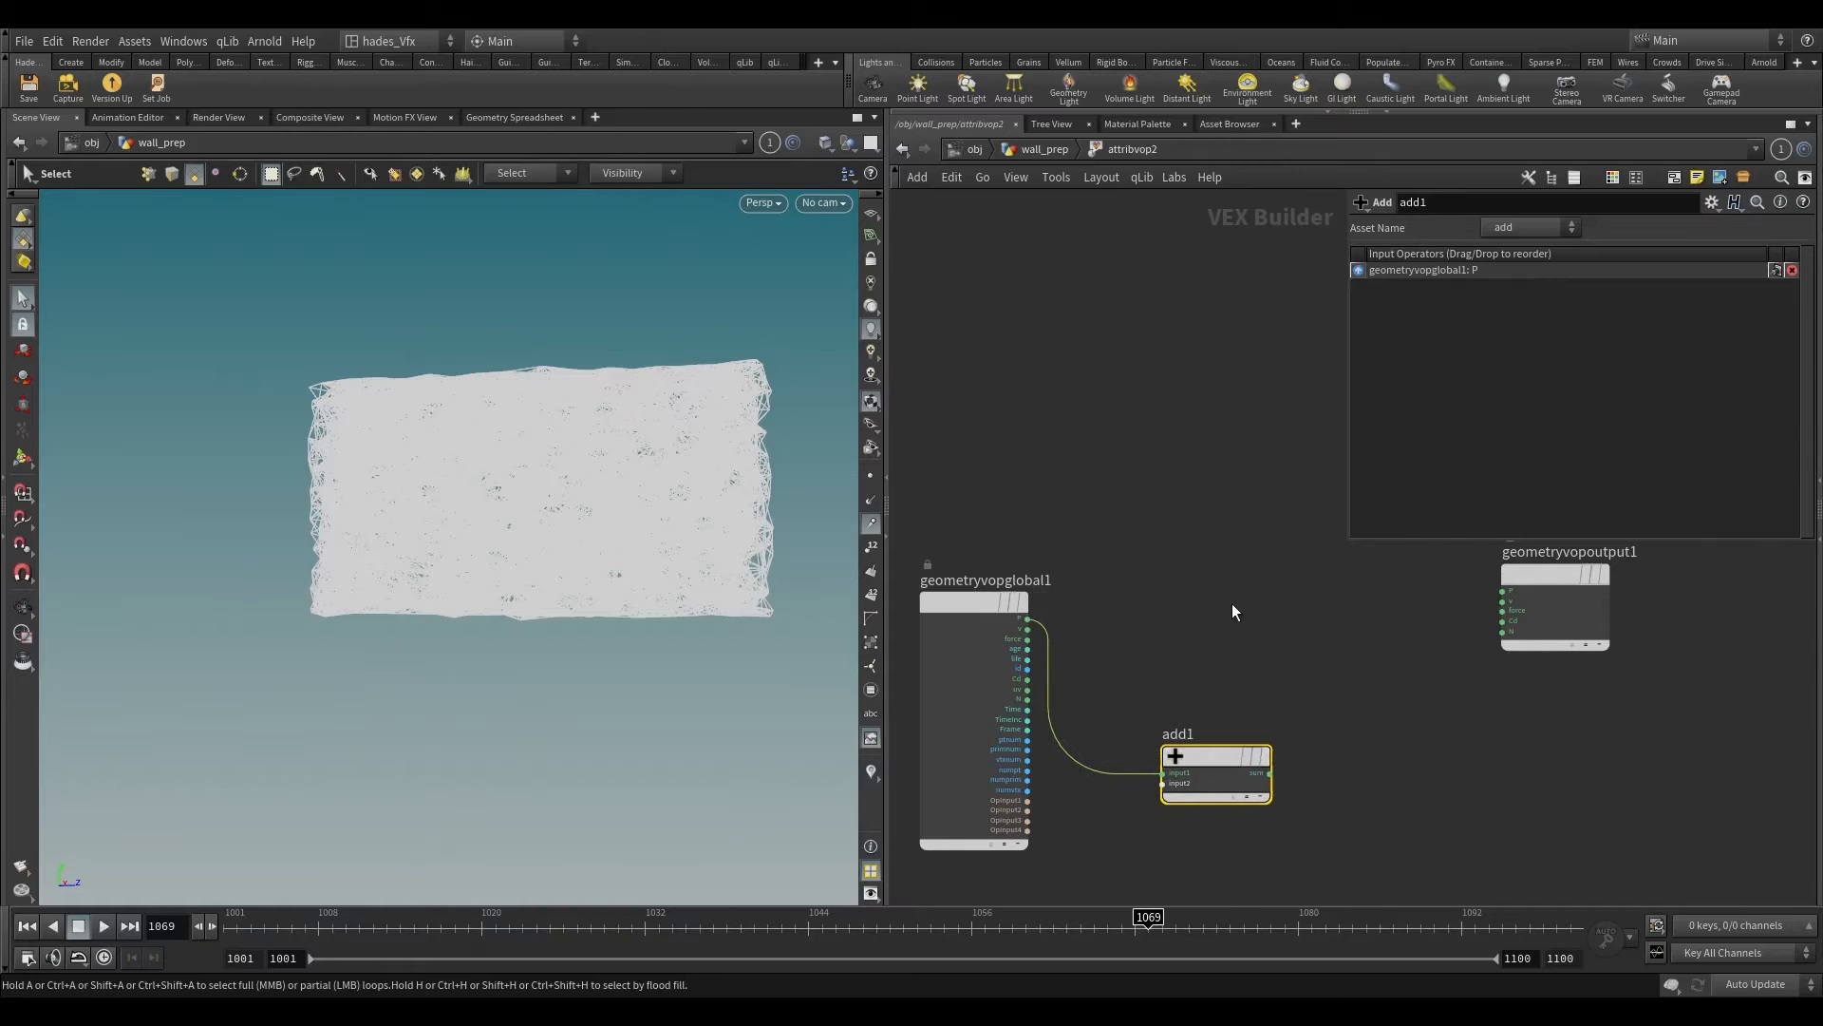
Step: Add a Voronoi Noise node with the global P wired to pos and its seed wired to the output's Cd
key(Tab)
text(voro)
key(Return)
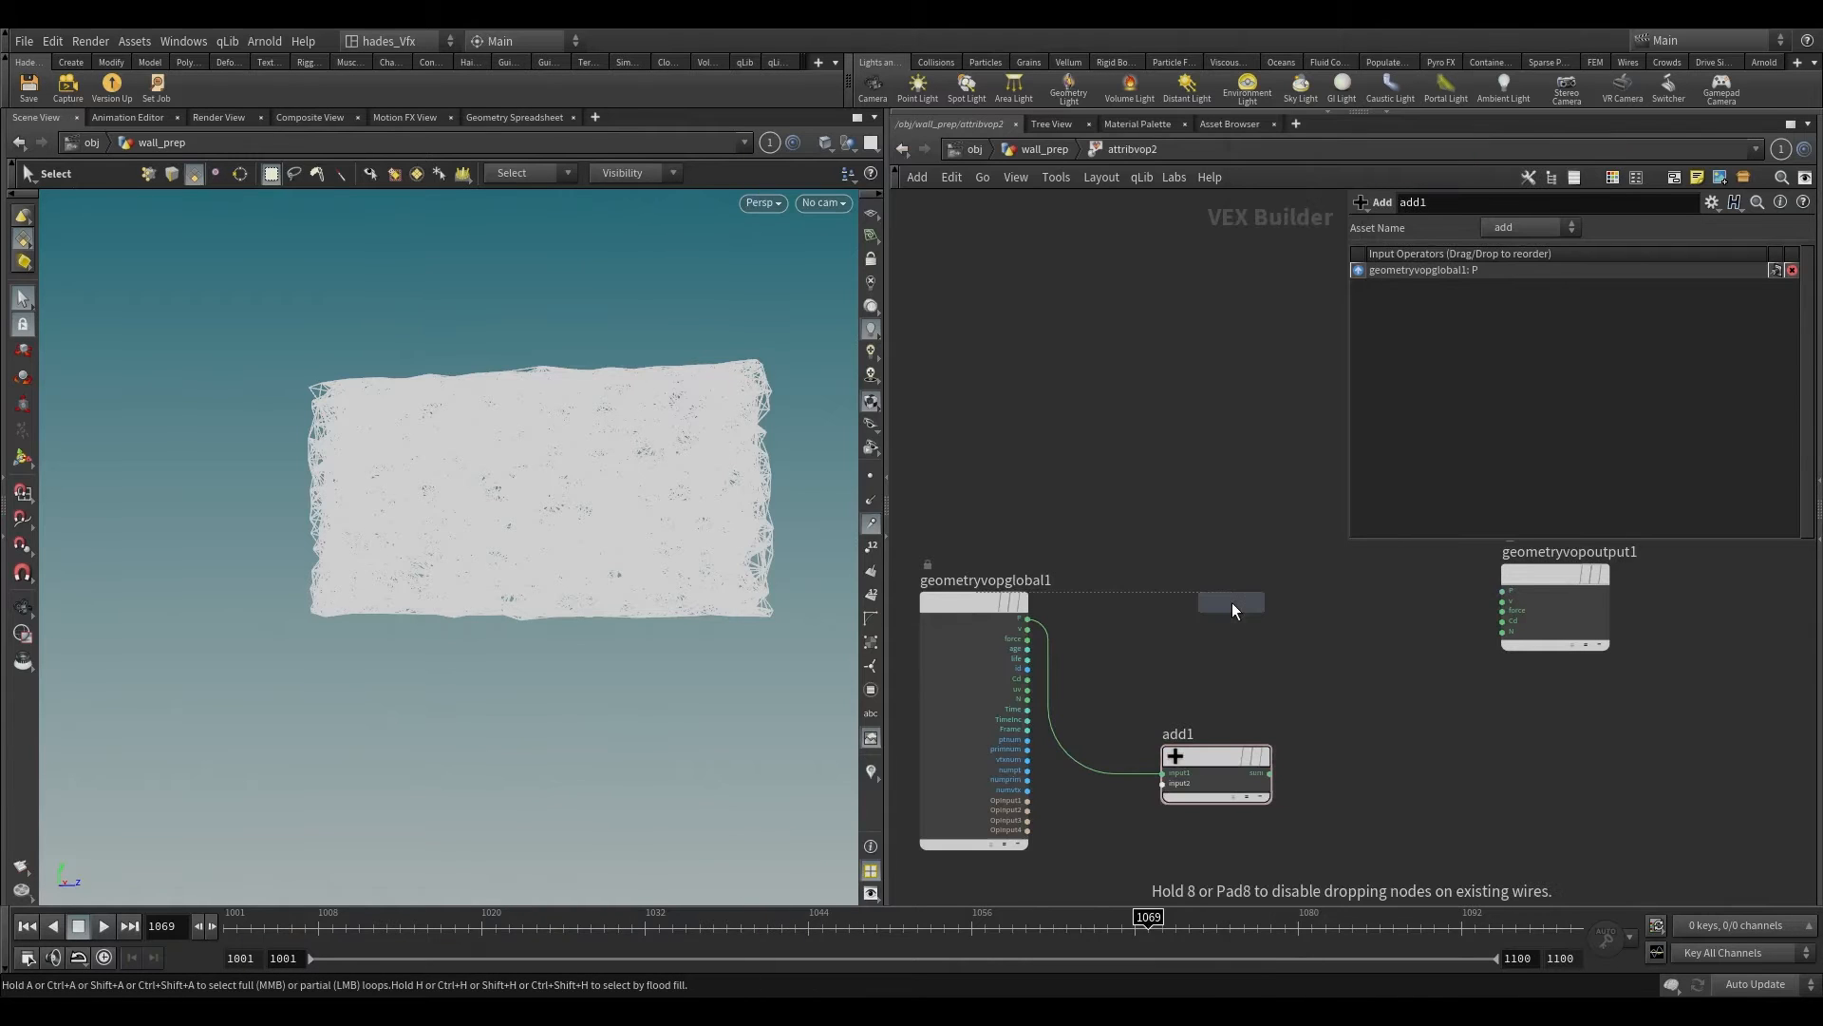
click(1232, 602)
scroll(1121, 601, up, 1)
mouse_move(1008, 622)
mouse_down()
mouse_move(1498, 639)
mouse_move(1577, 625)
mouse_up()
key(Escape)
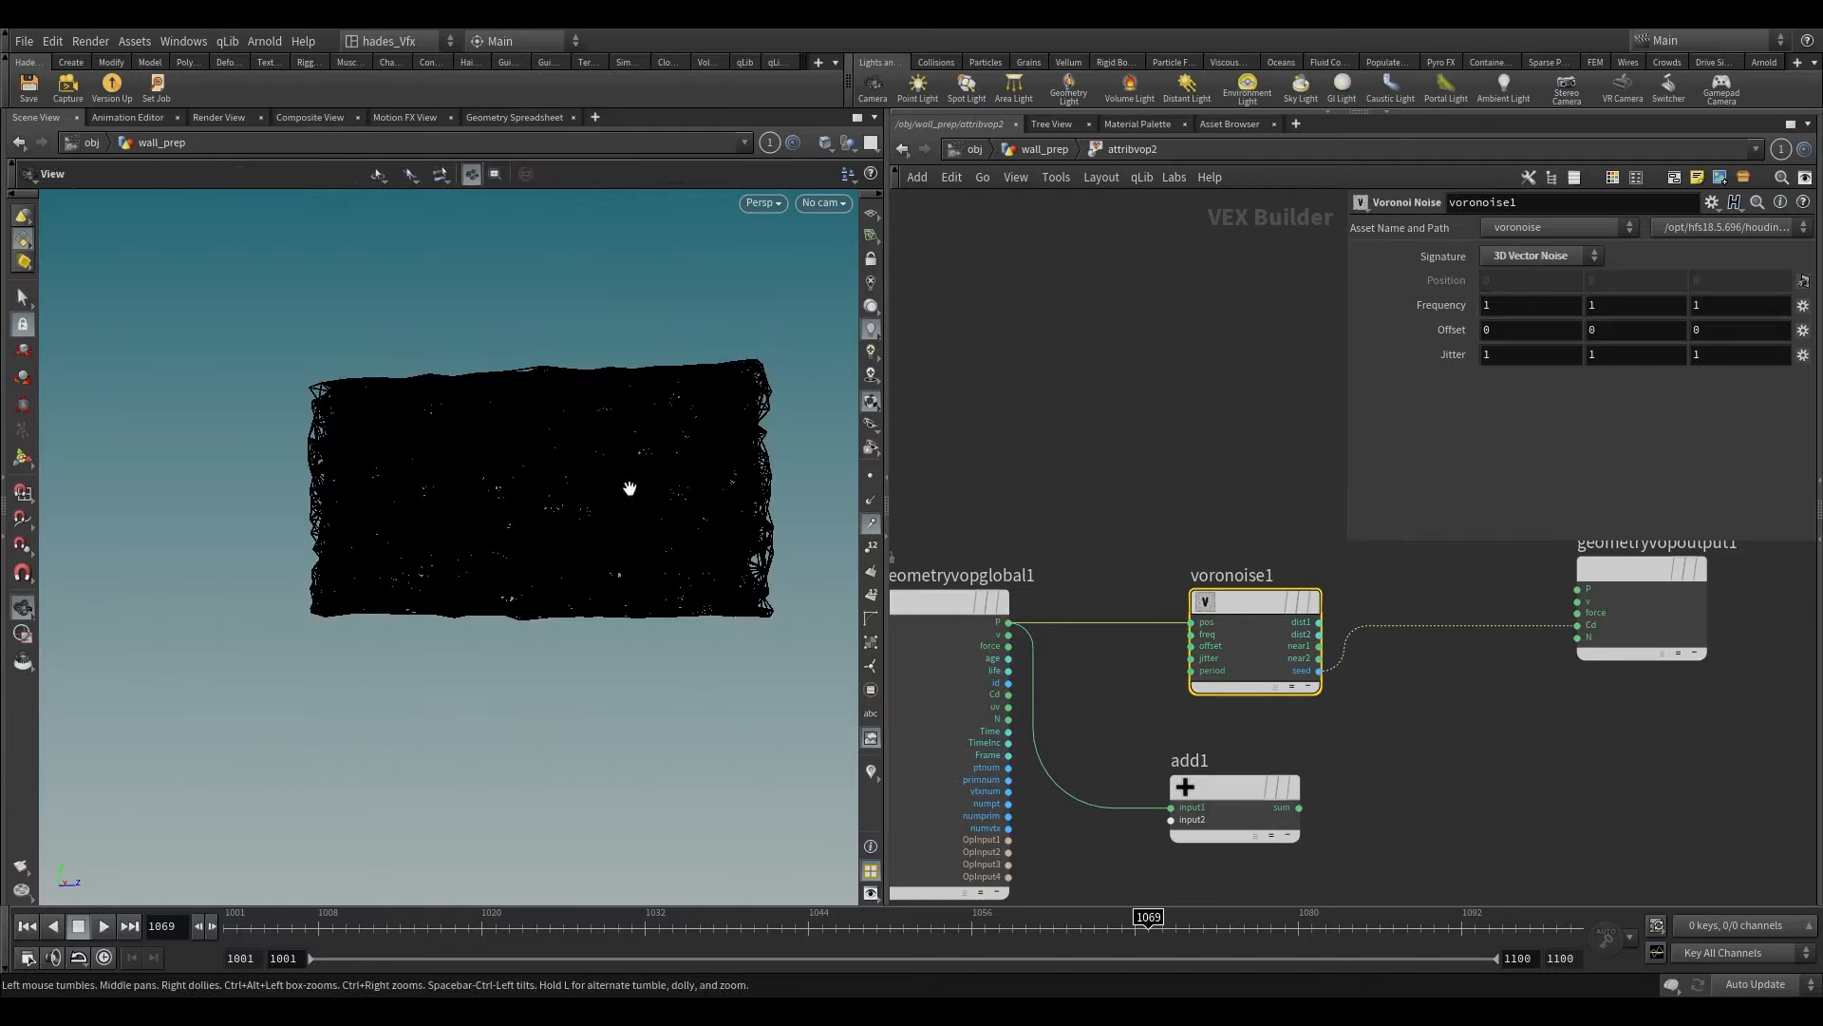
Step: Insert a Random node on the wire between voronoise1's seed and the output's Cd
scroll(660, 417, up, 3)
scroll(660, 417, up, 1)
key(s)
scroll(1562, 632, up, 3)
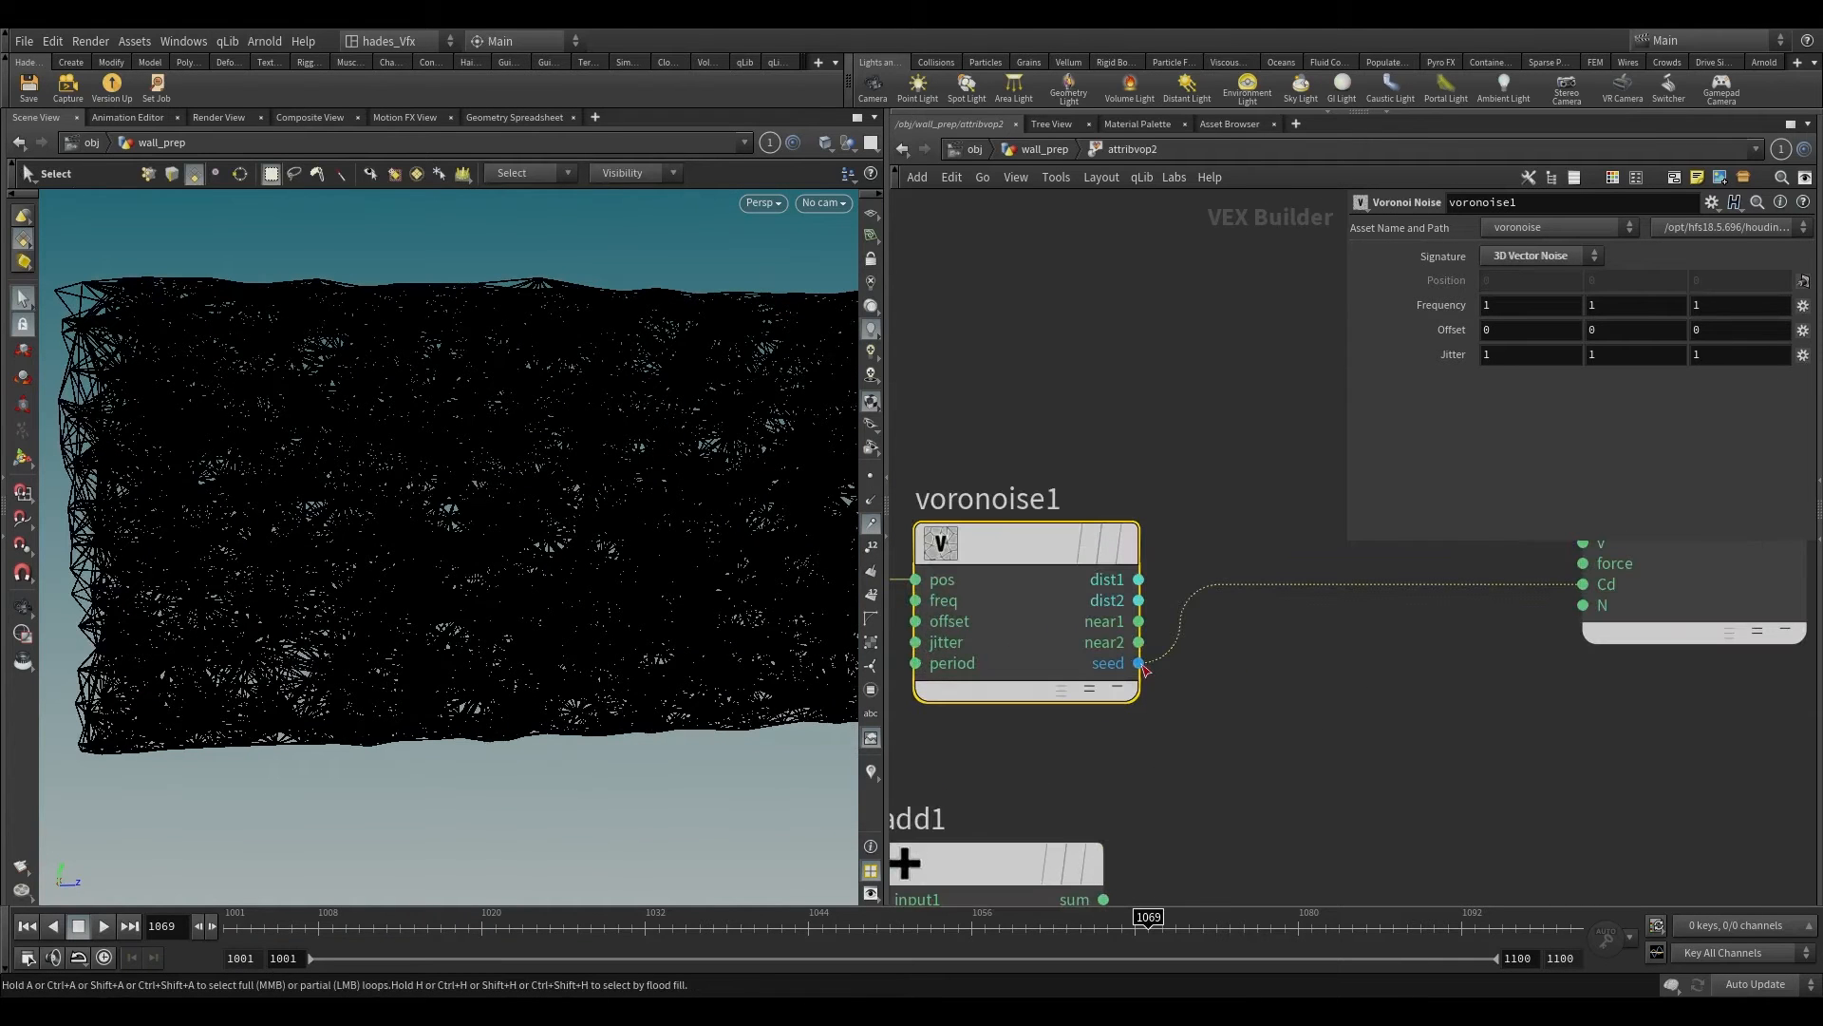
key(Tab)
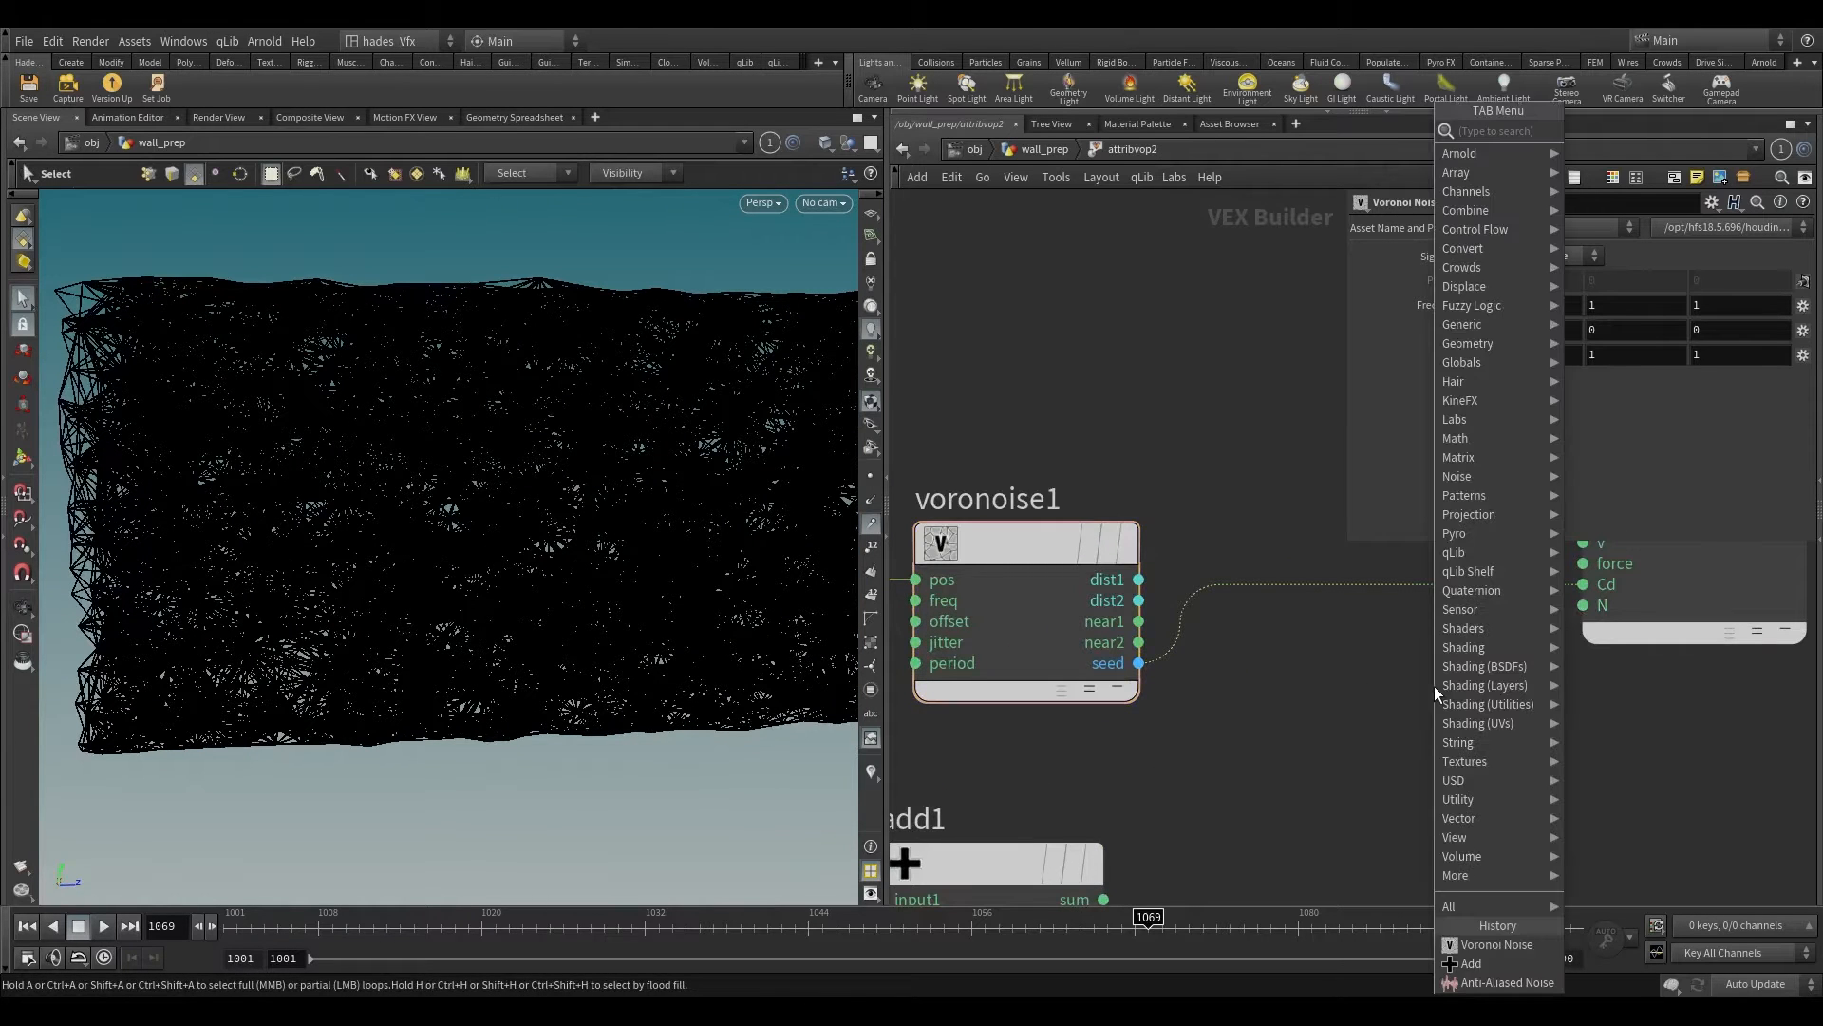
text(rand)
key(Return)
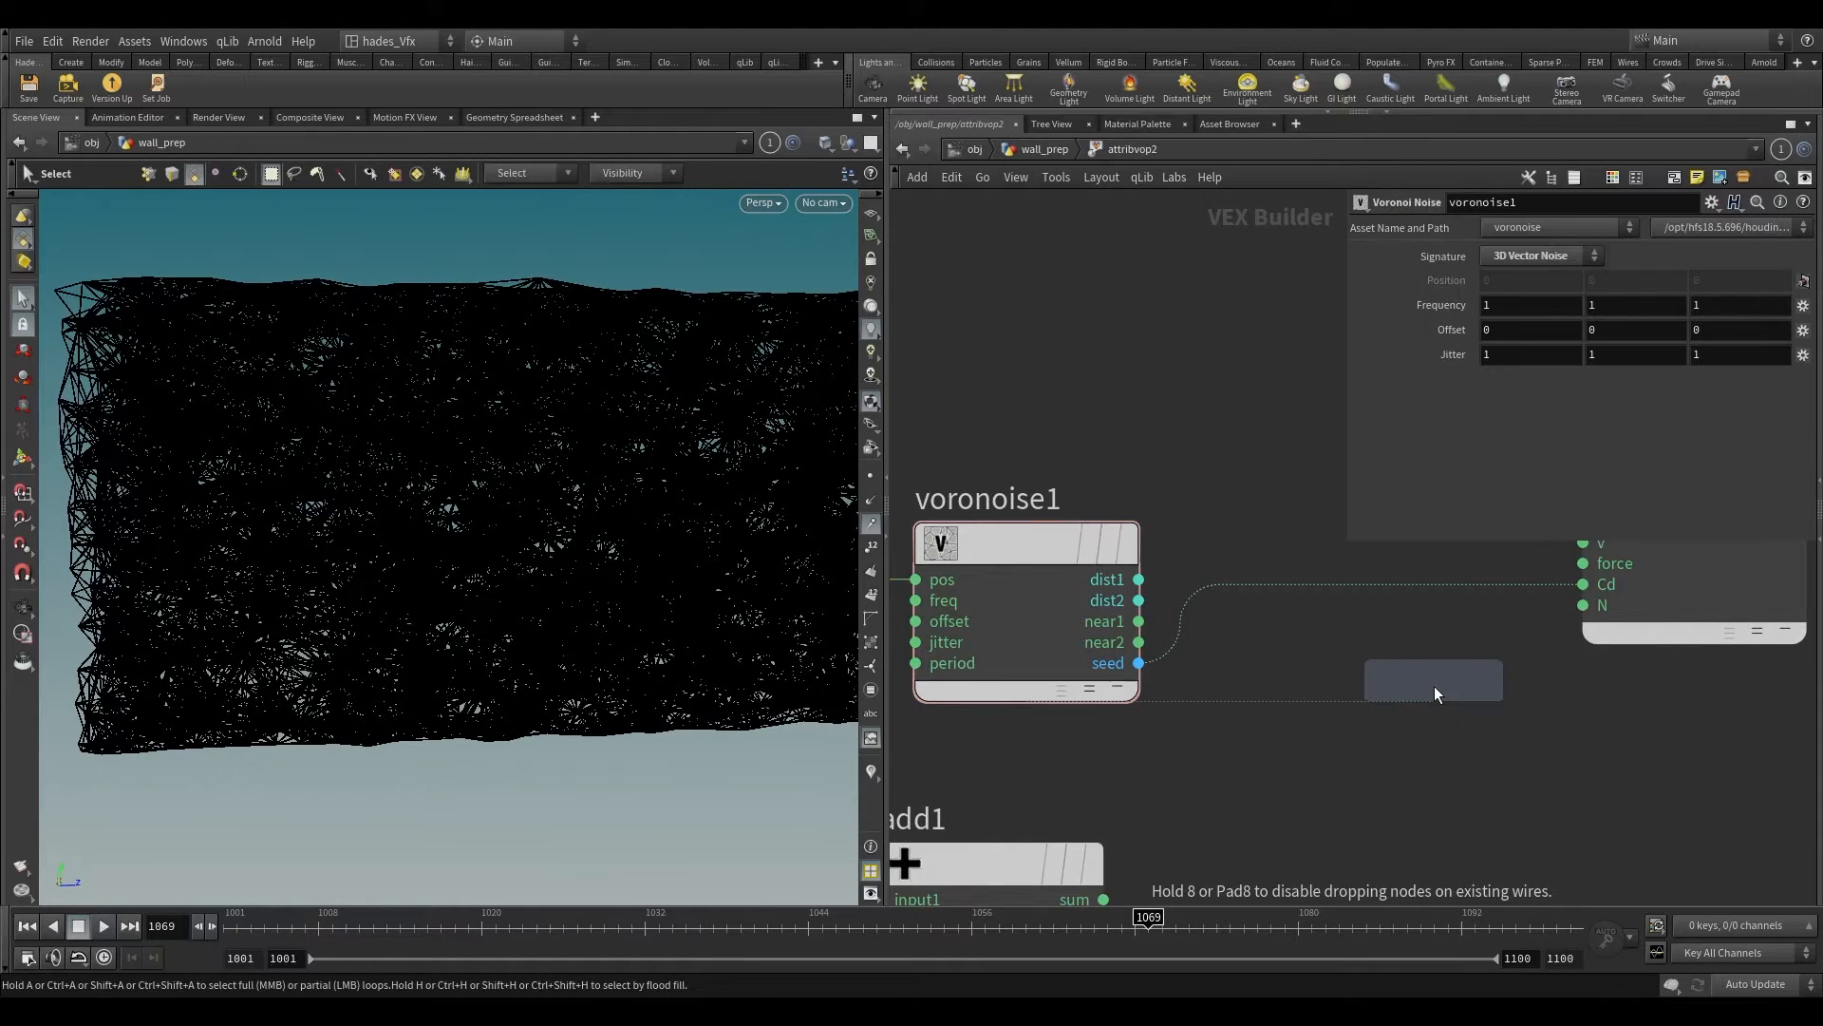
click(1434, 689)
drag(1435, 691, 1355, 582)
Step: Set the Random node's Signature to 1D Integer Input, 3D Color and check the colored clusters on the wall
click(1538, 254)
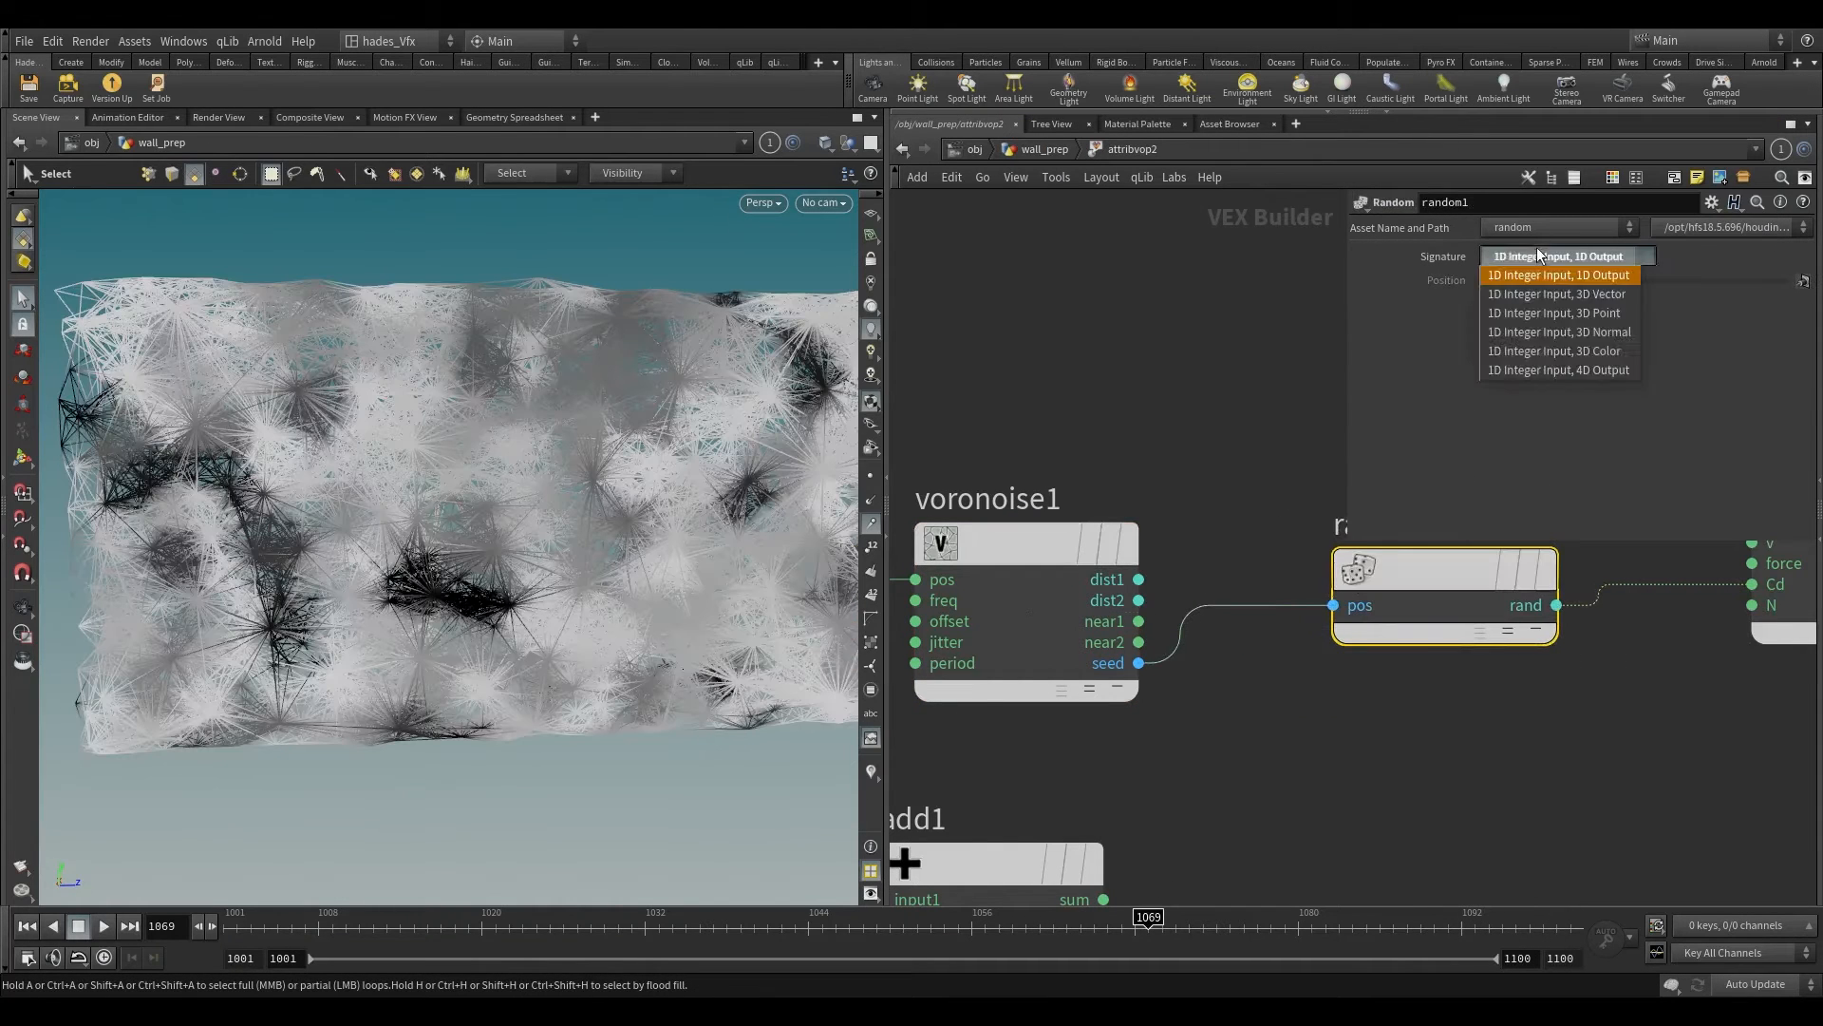
click(1588, 352)
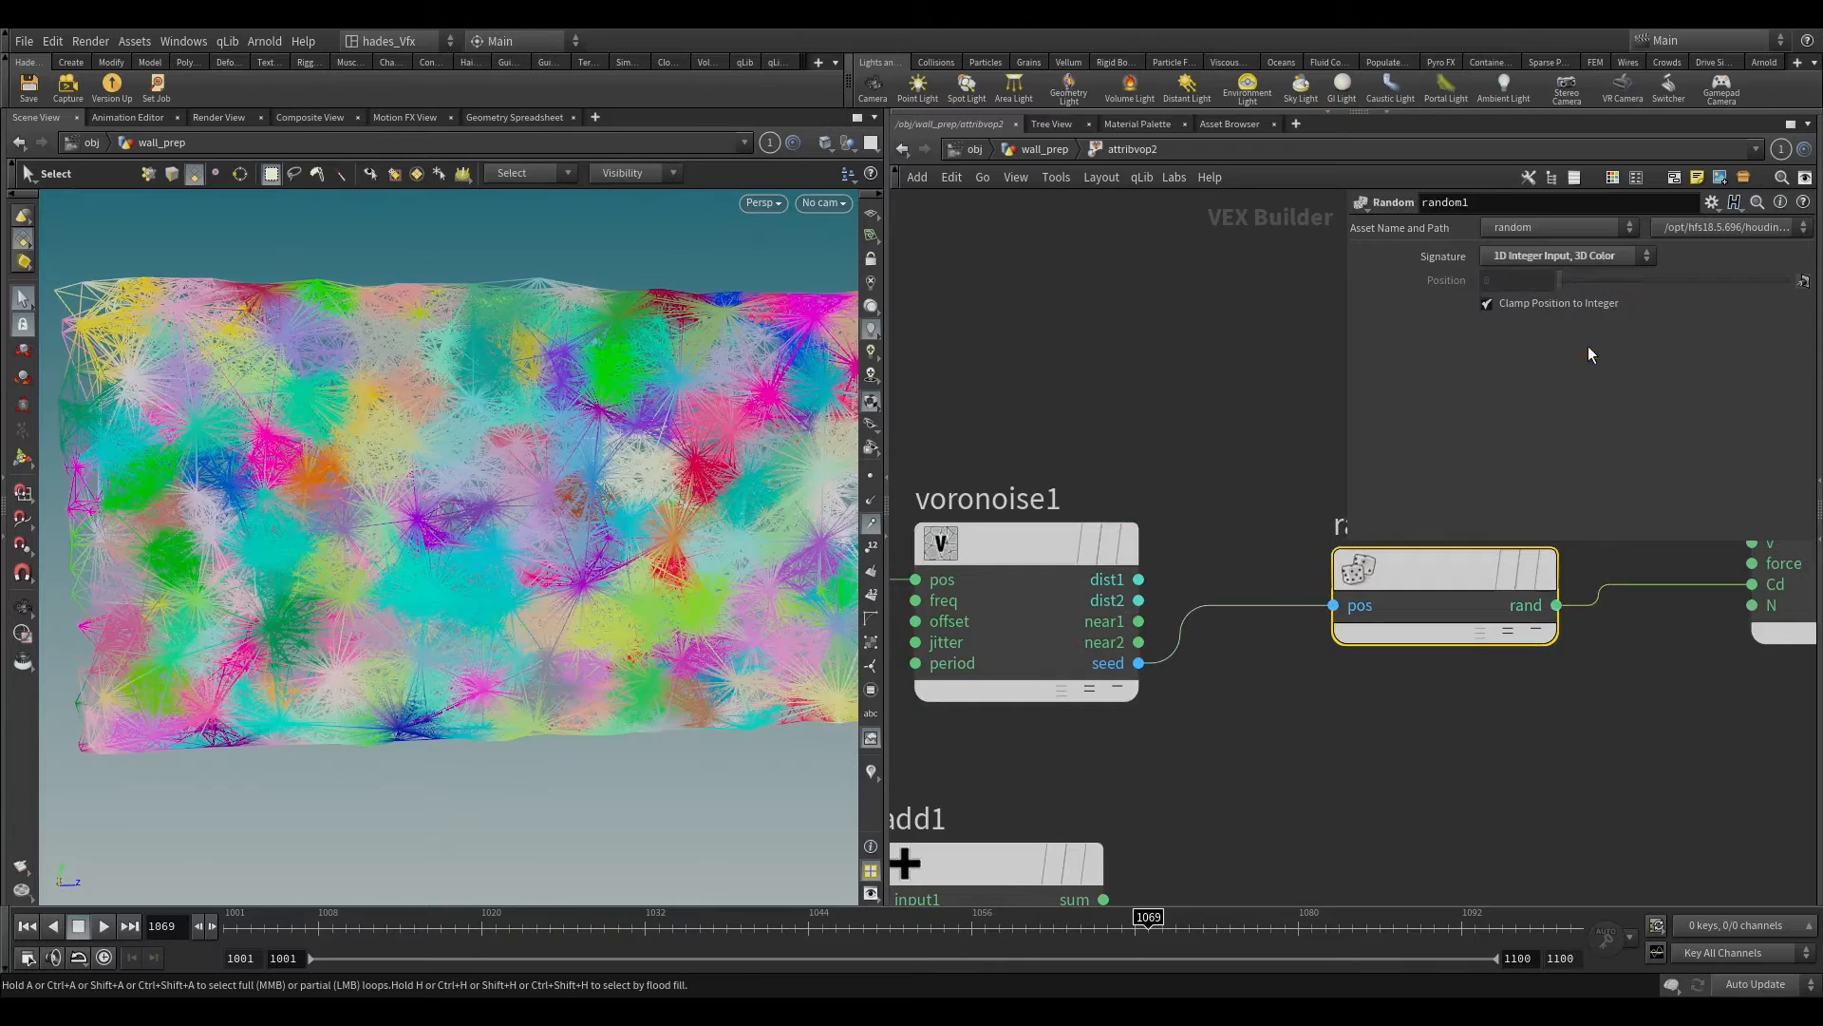
alt+right_drag(760, 442, 639, 578)
alt+middle_drag(695, 441, 573, 456)
alt+drag(574, 456, 527, 451)
alt+right_drag(527, 452, 511, 558)
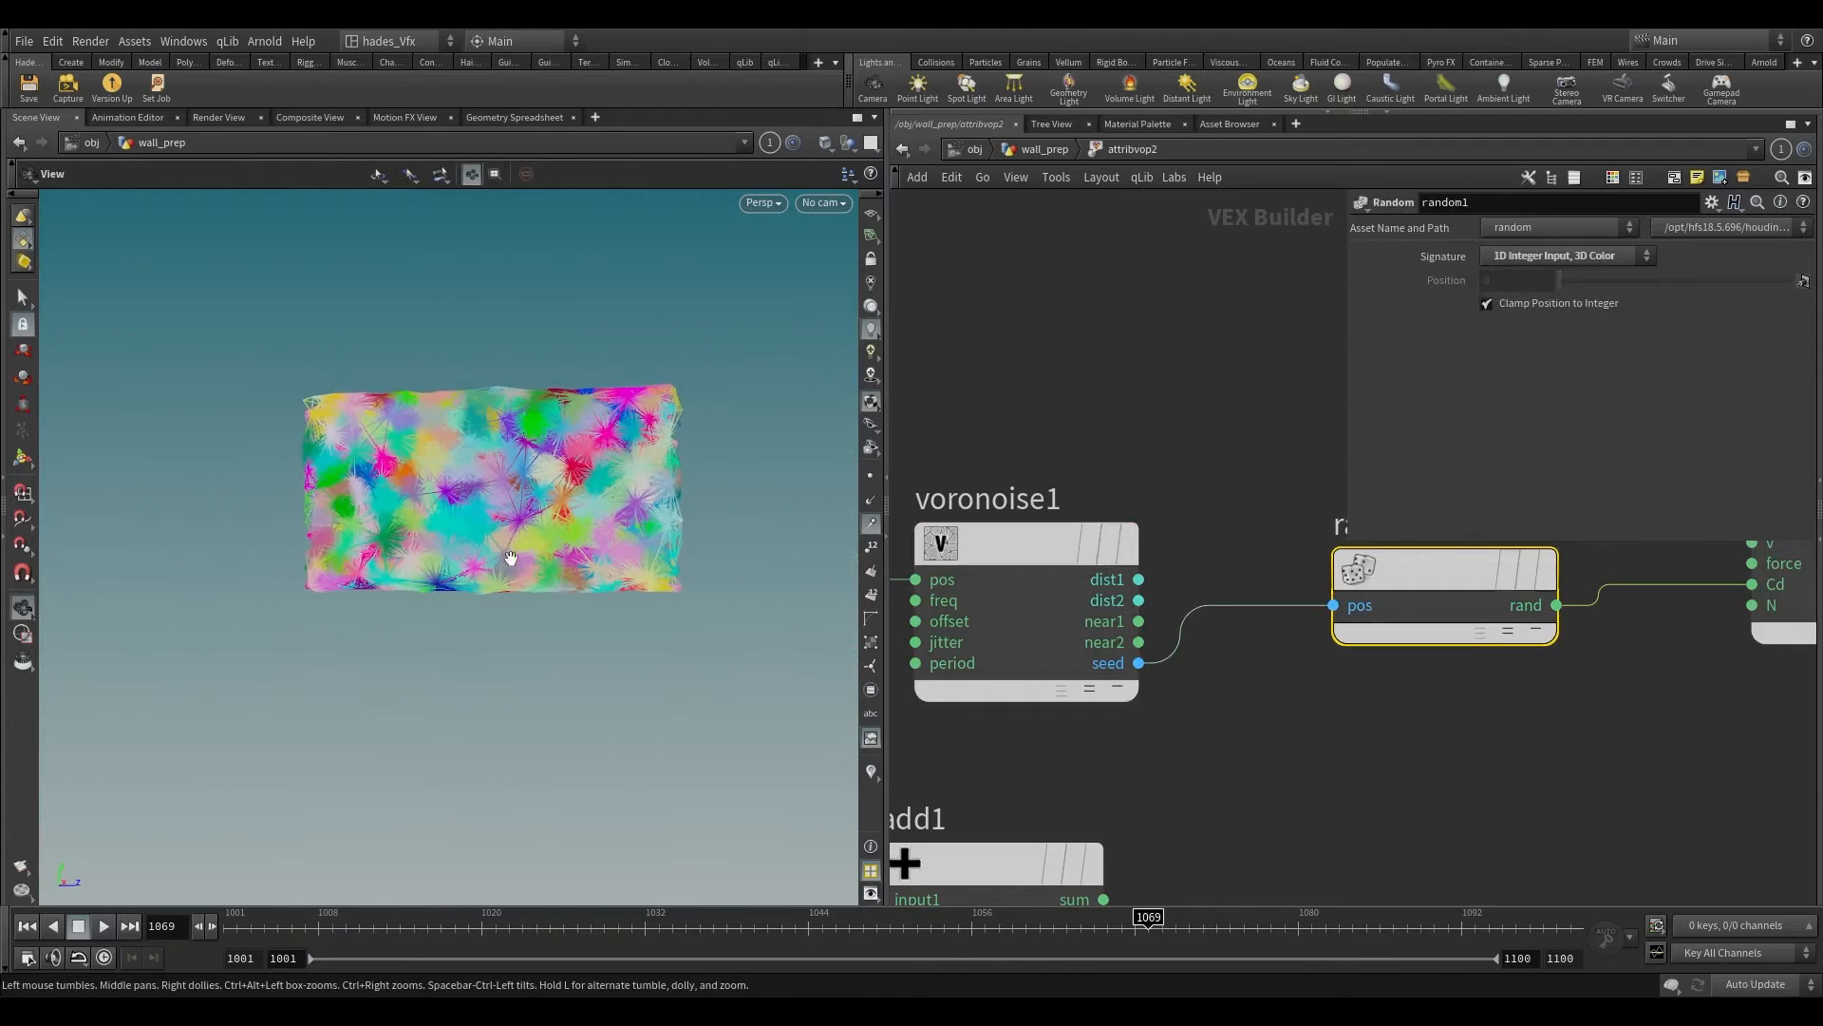
key(s)
Step: Try a Jitter of 0.8 on all three axes of voronoise1 and restore its default
click(1026, 546)
middle_drag(1433, 305, 1453, 357)
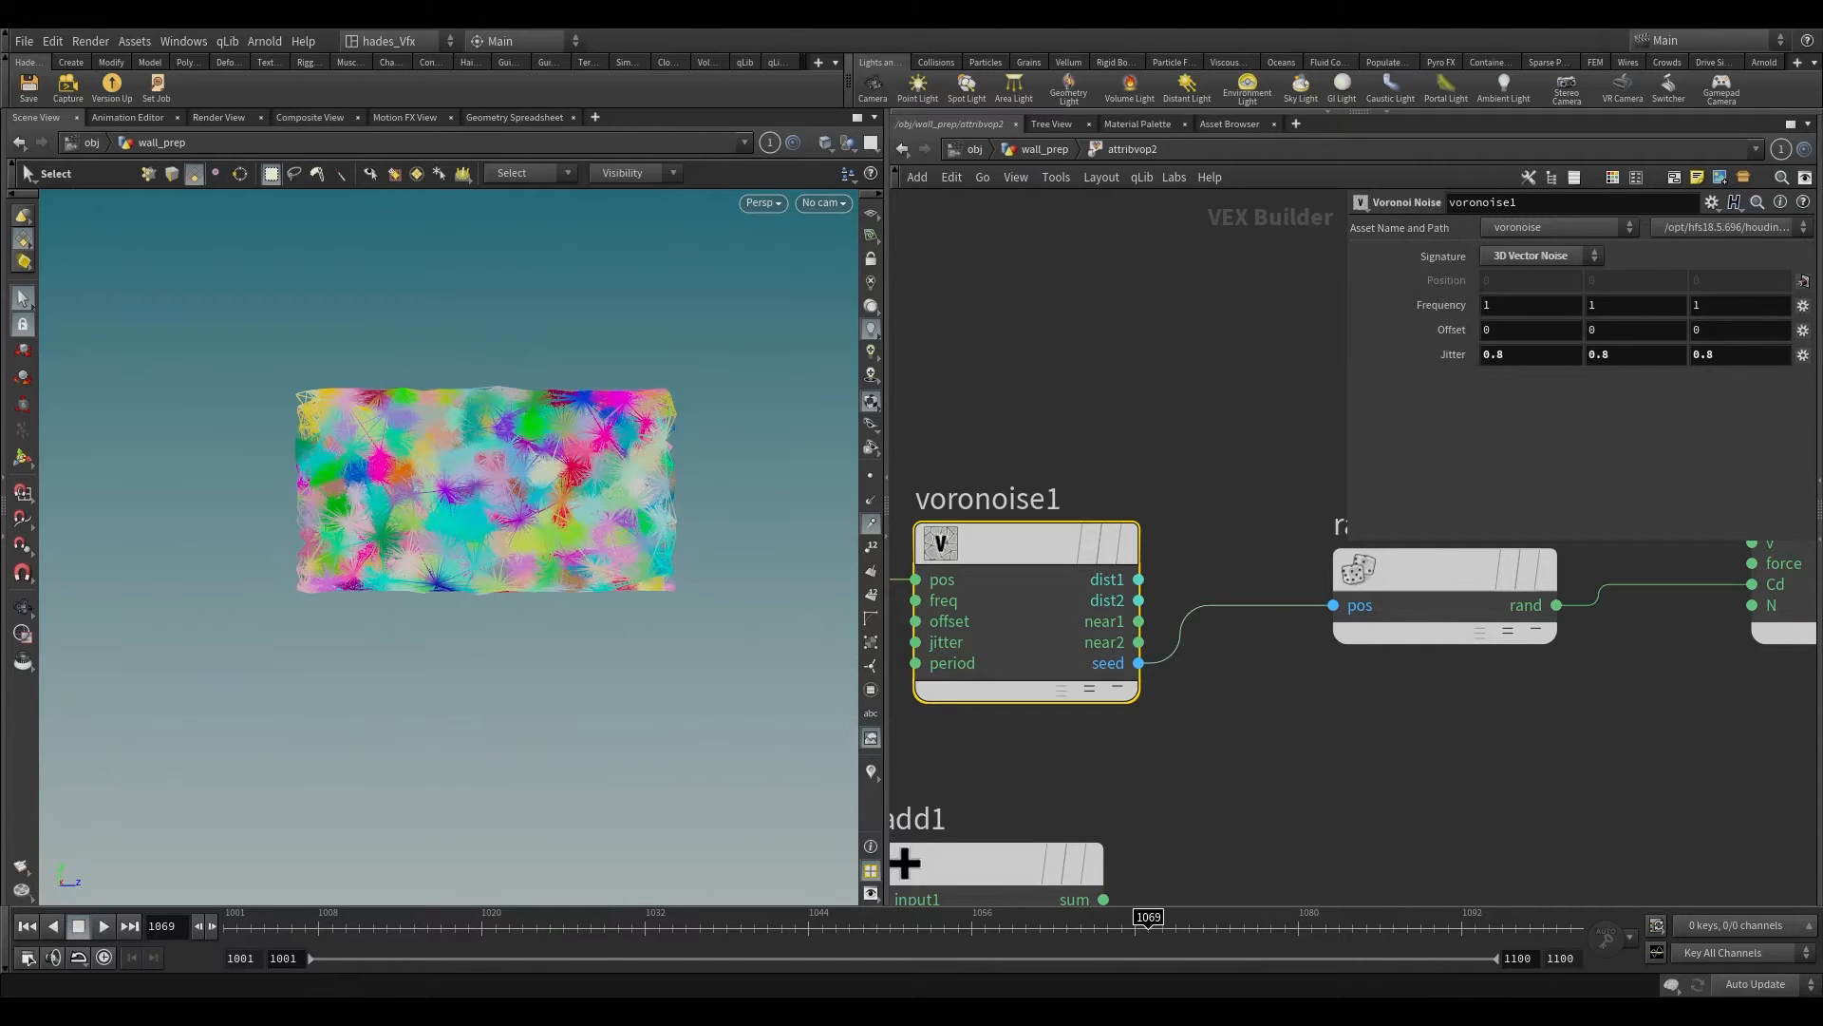
ctrl+middle_click(1417, 358)
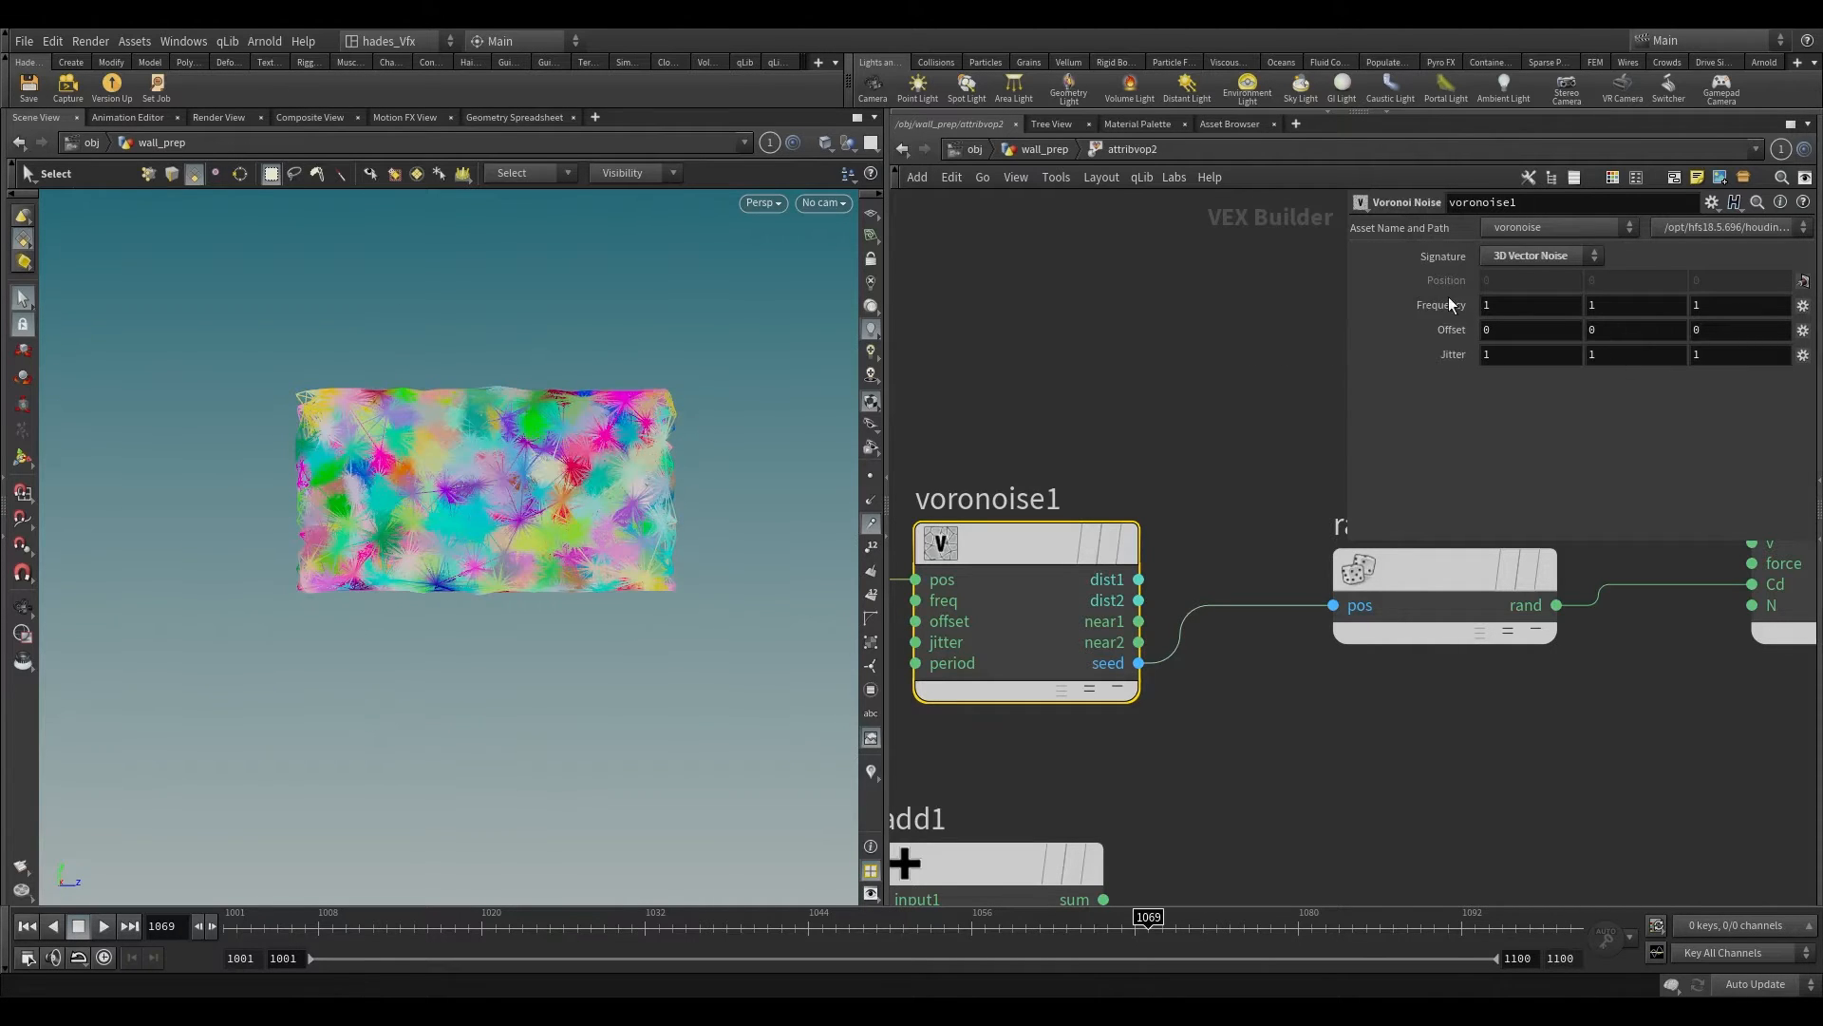
Step: Set voronoise1's Frequency to 0.8 on all three axes
middle_drag(1425, 305, 1391, 307)
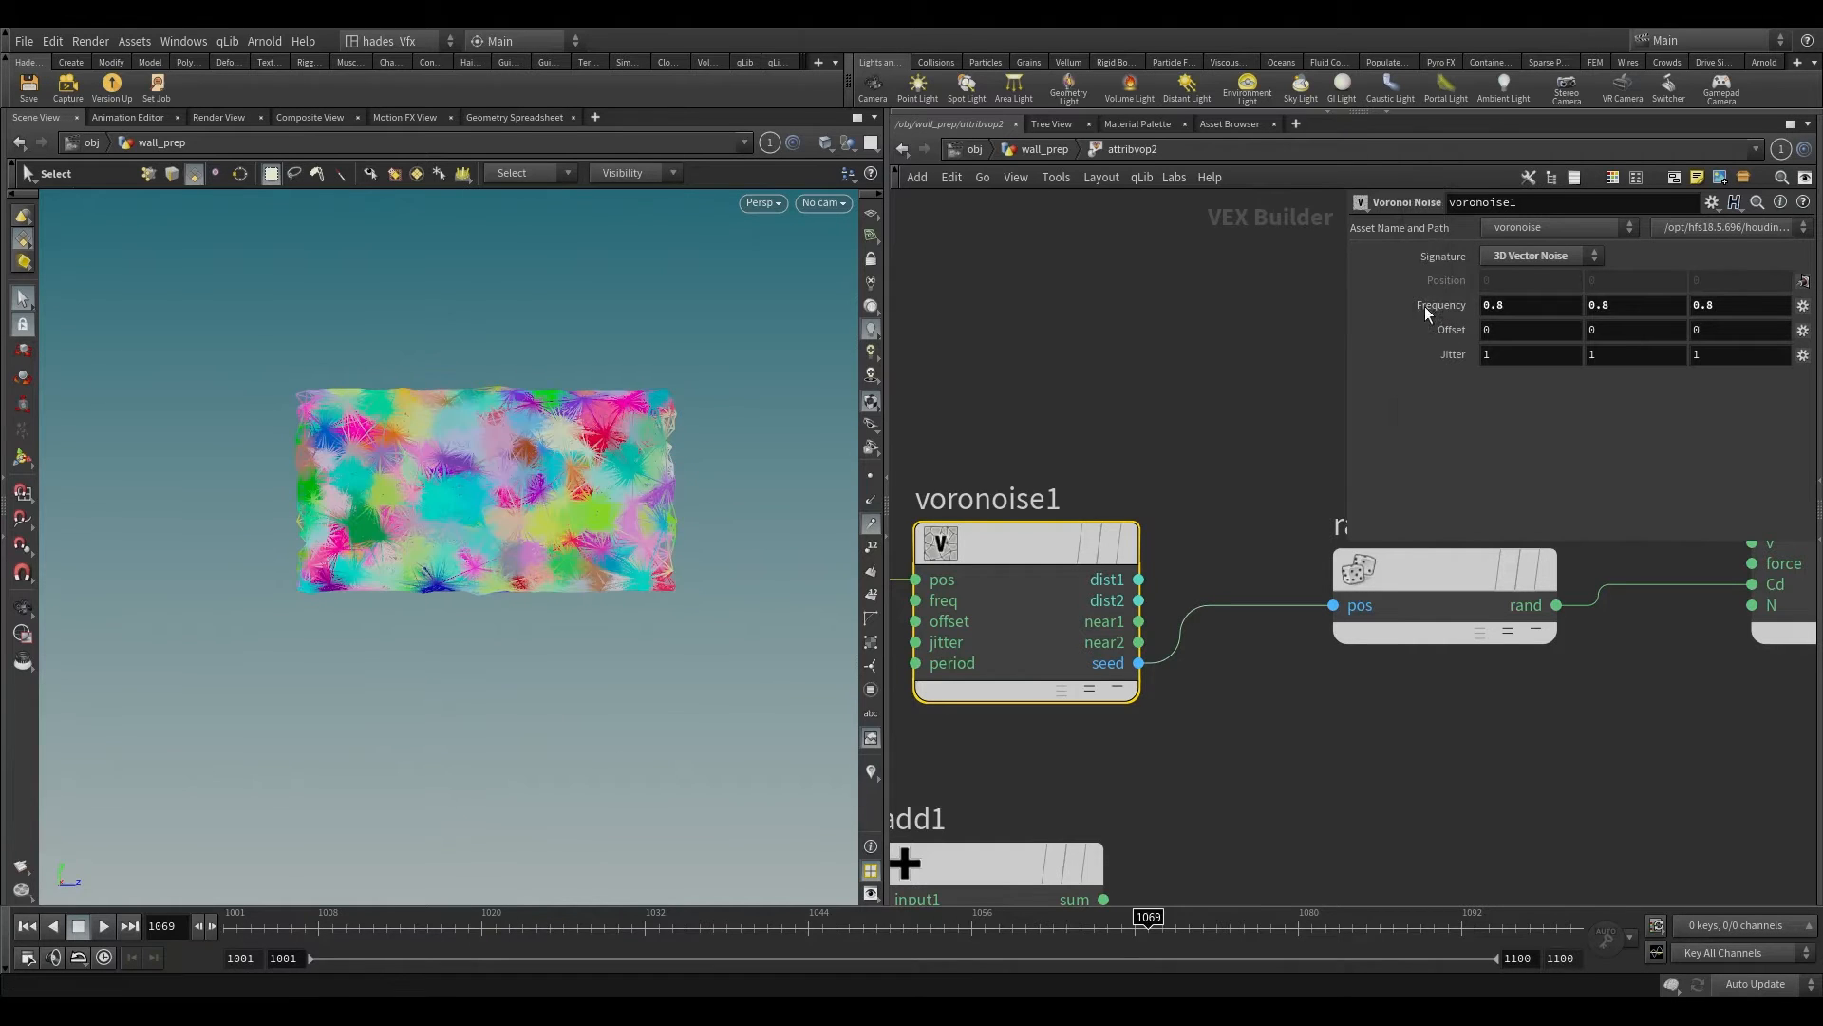
scroll(496, 367, up, 3)
alt+drag(497, 367, 534, 412)
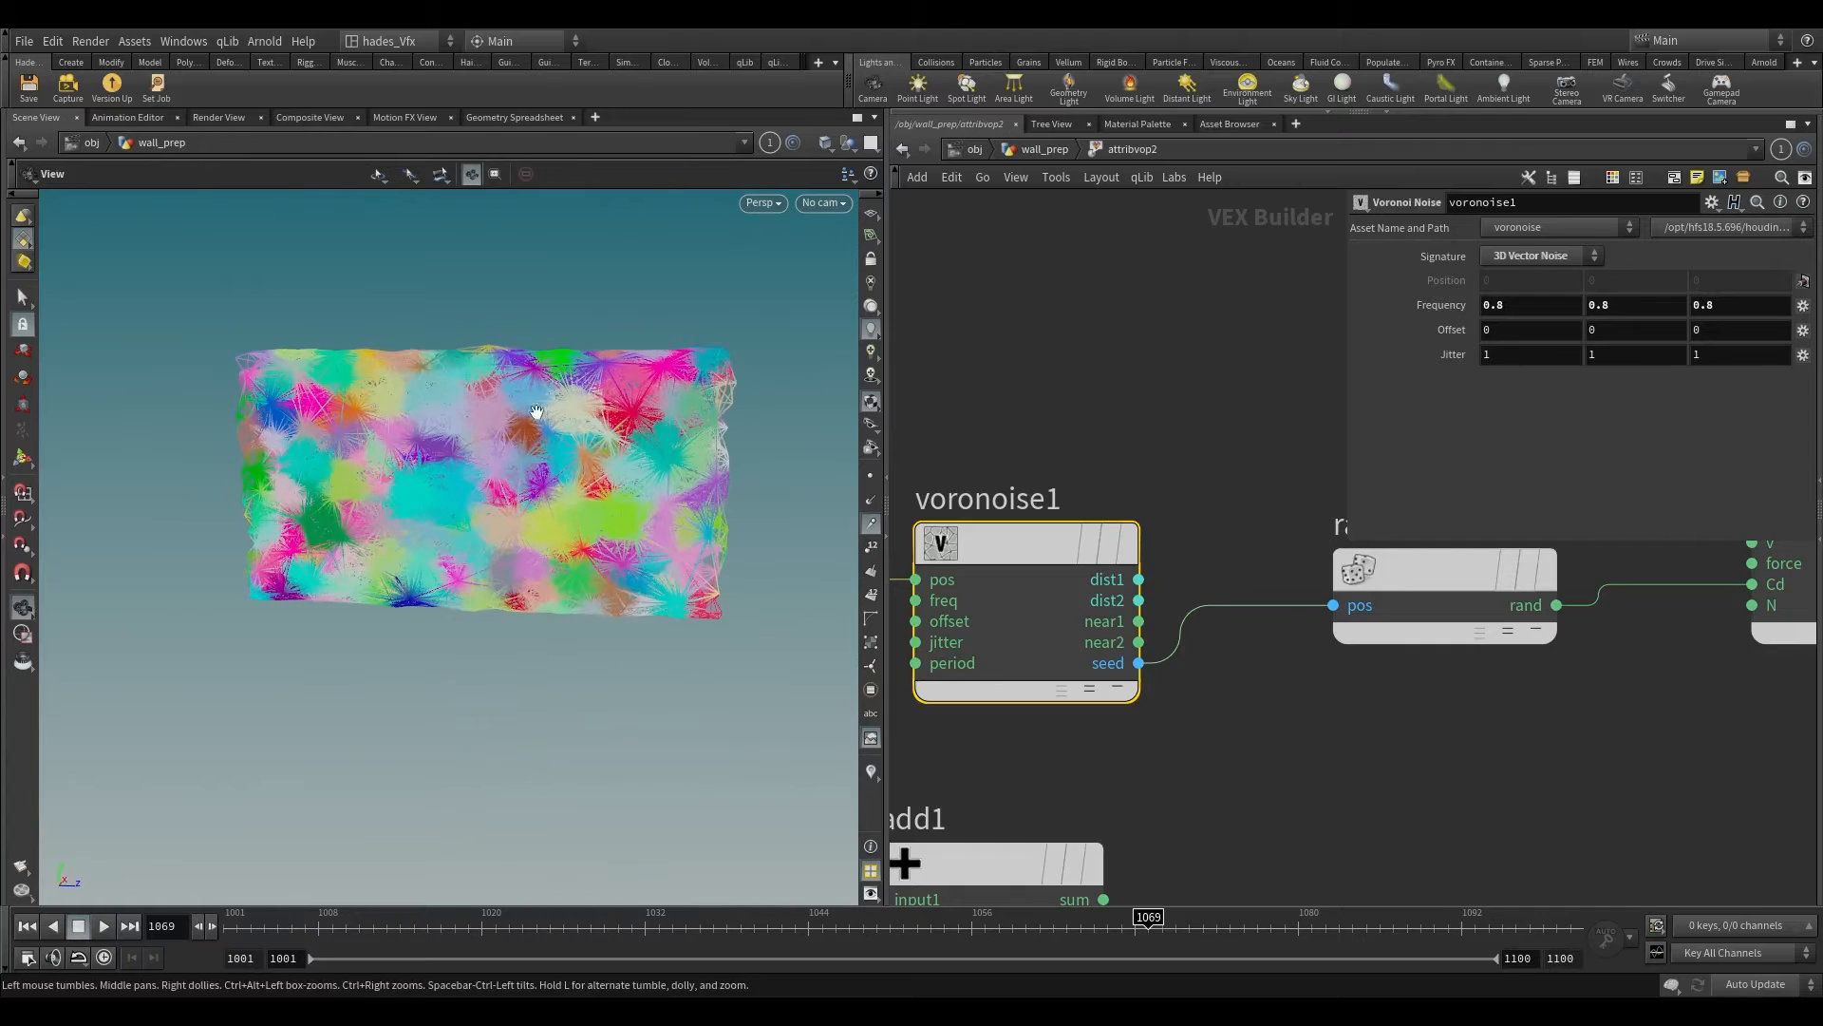
Step: Add an Anti-Aliased Flow Noise fed by P, wire it into add1 with P, and wire add1's sum to voronoise1's pos
scroll(1265, 764, down, 4)
middle_drag(1265, 764, 1352, 606)
drag(1225, 656, 1126, 359)
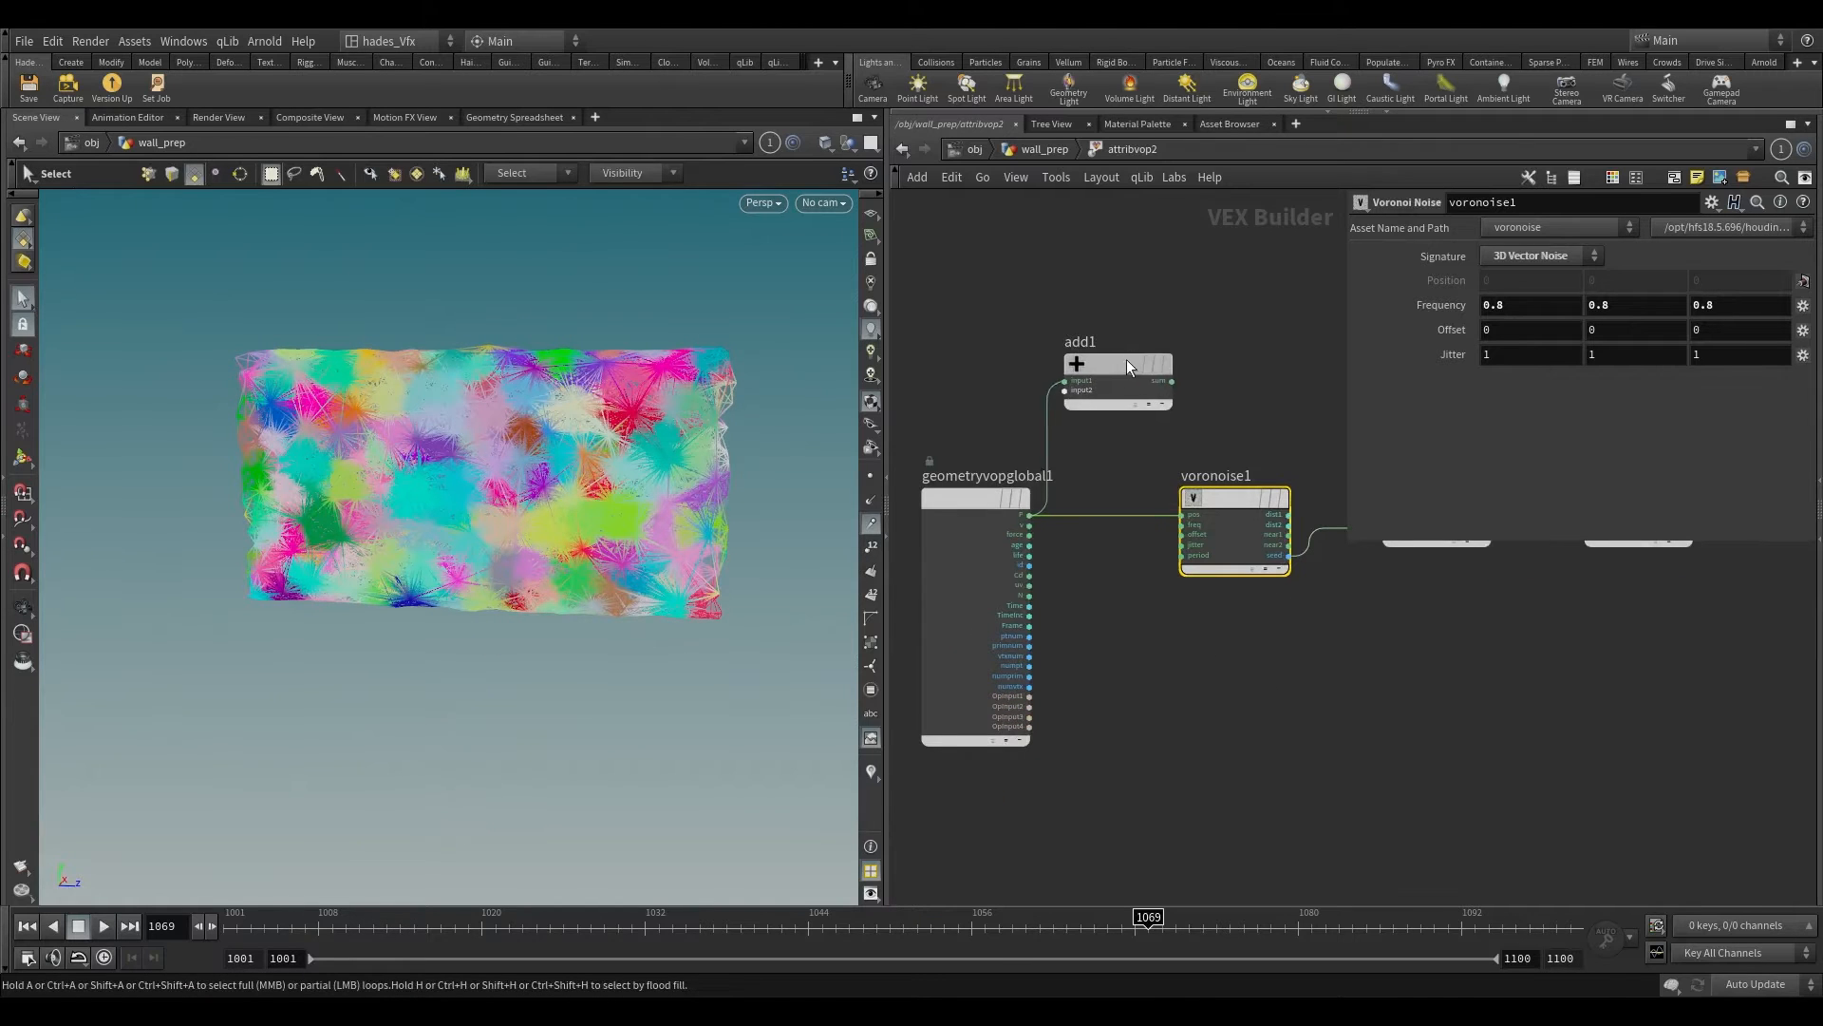
key(Tab)
text(aa)
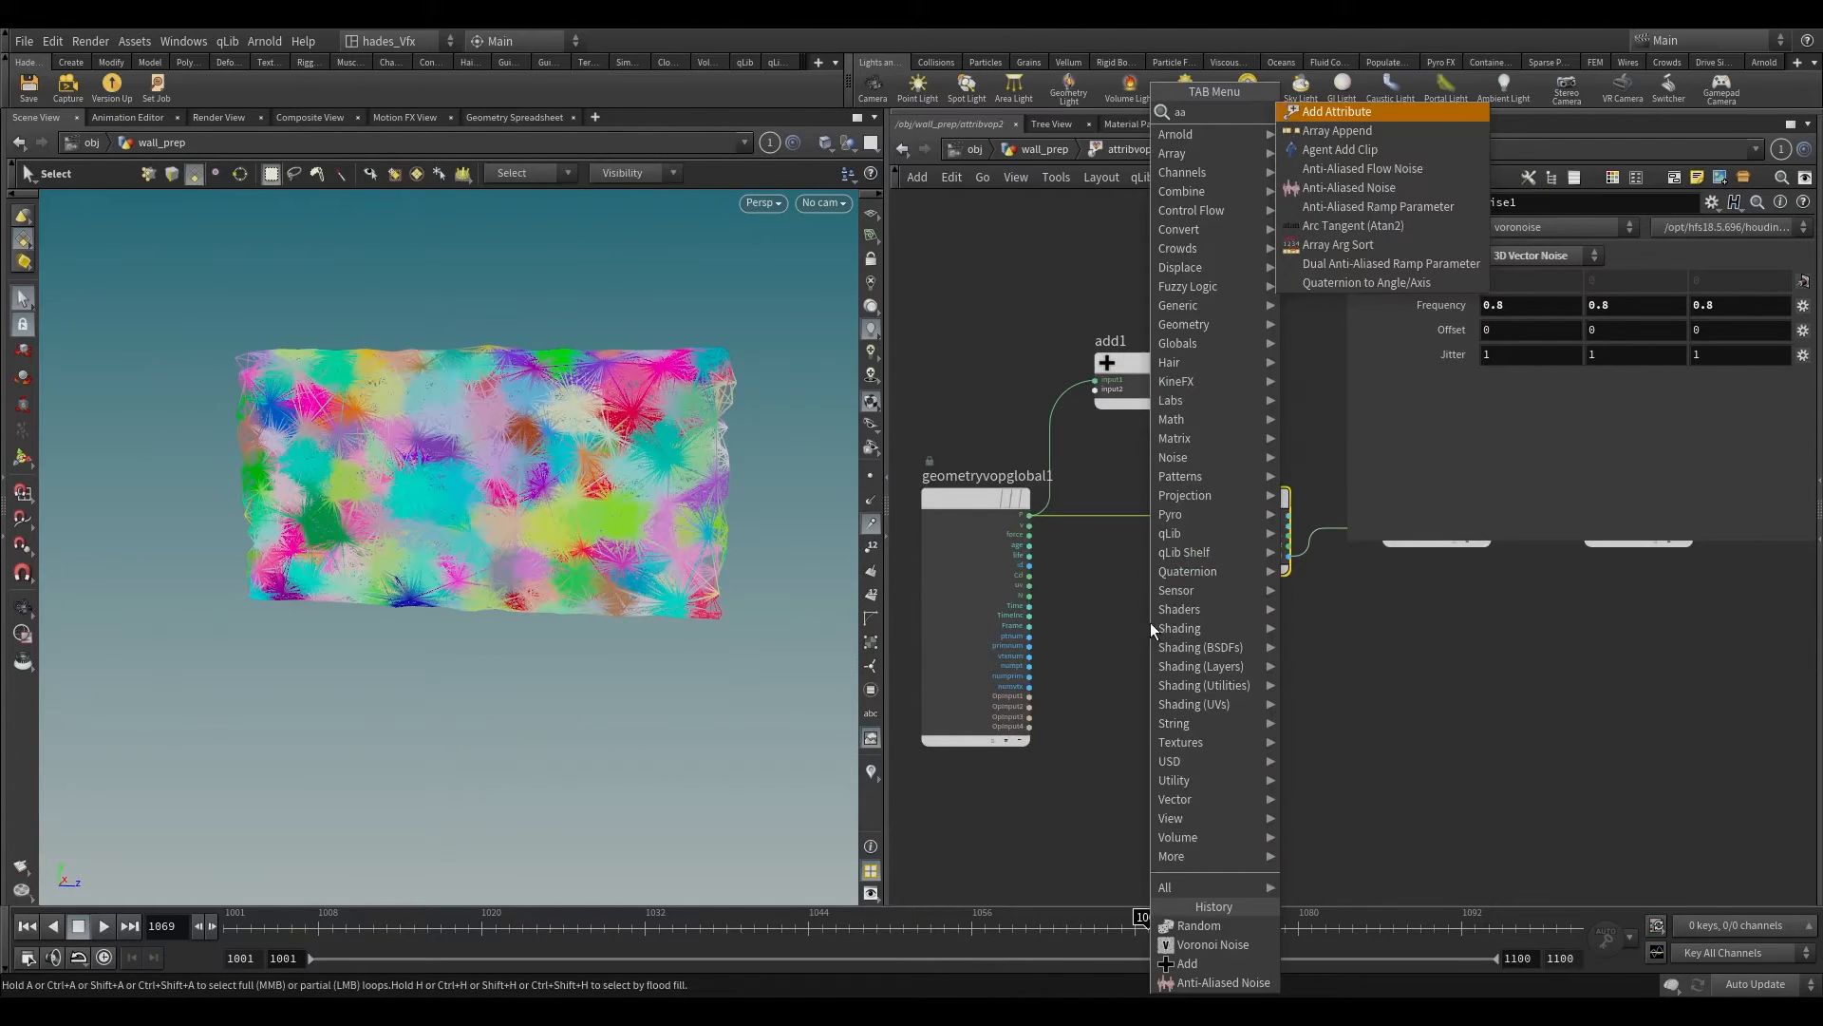
click(1324, 174)
click(1114, 702)
drag(1029, 515, 1180, 514)
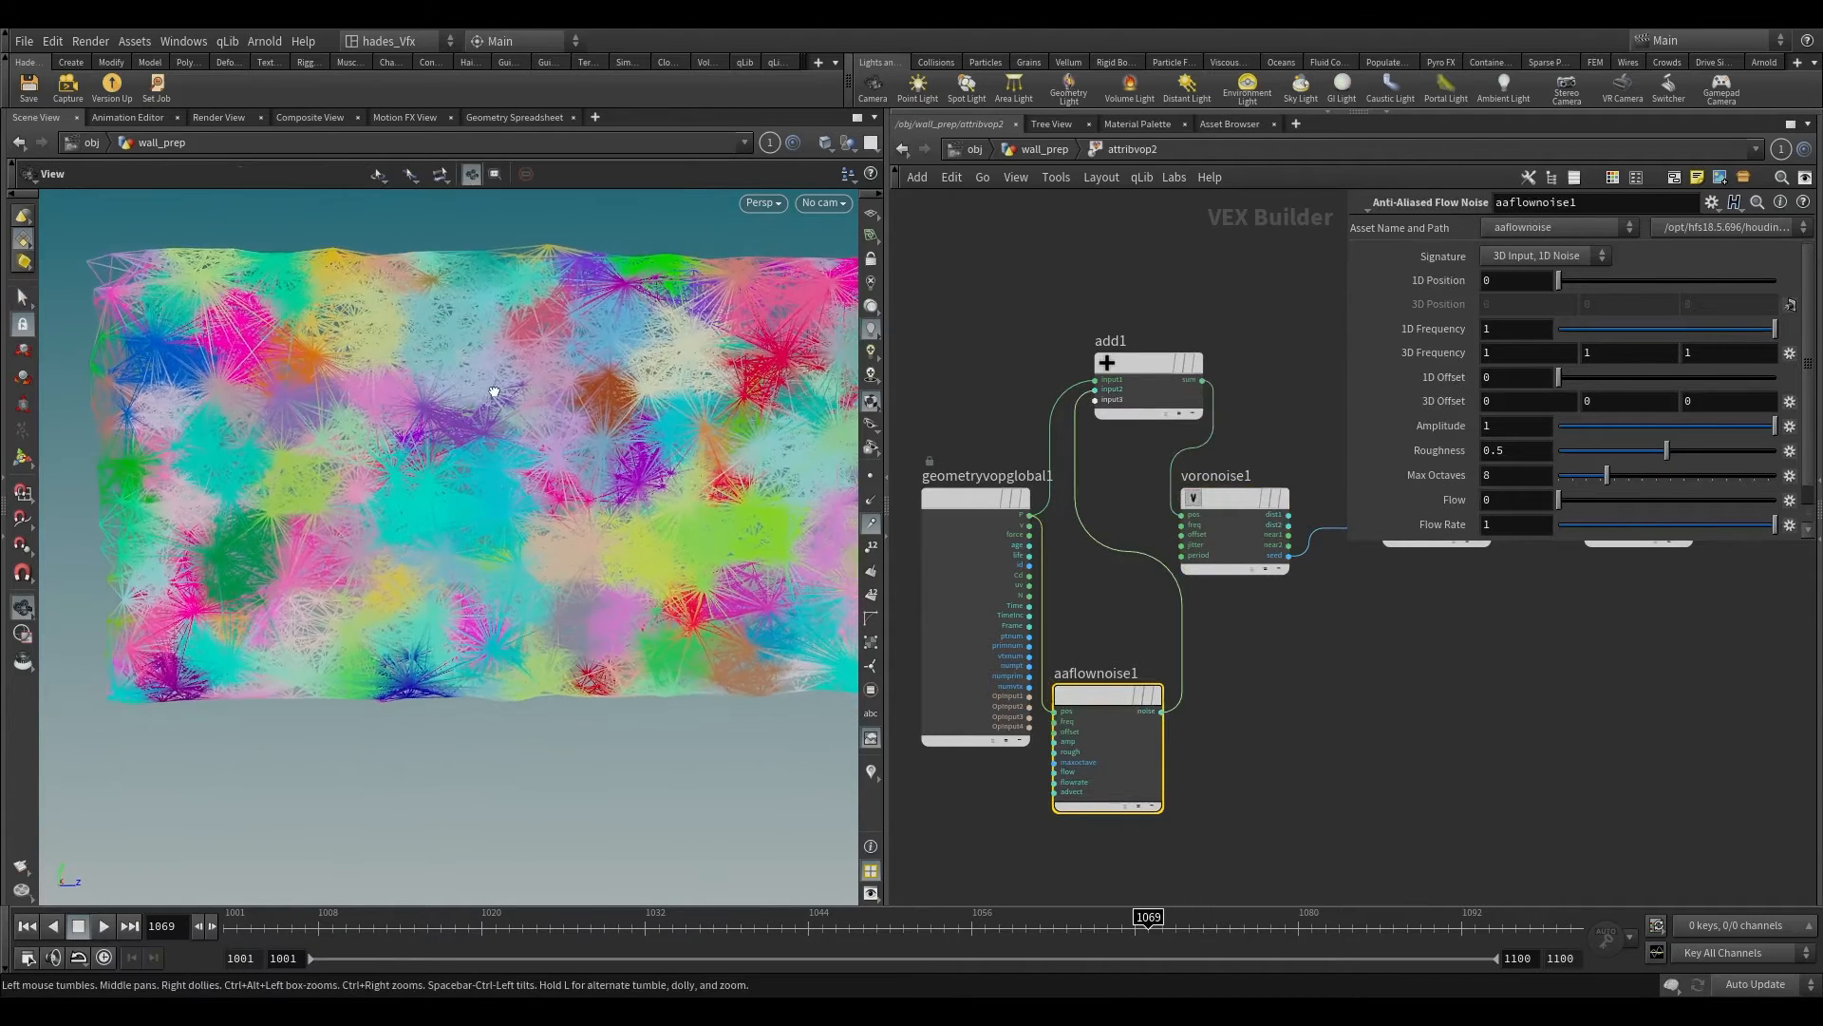
click(1187, 641)
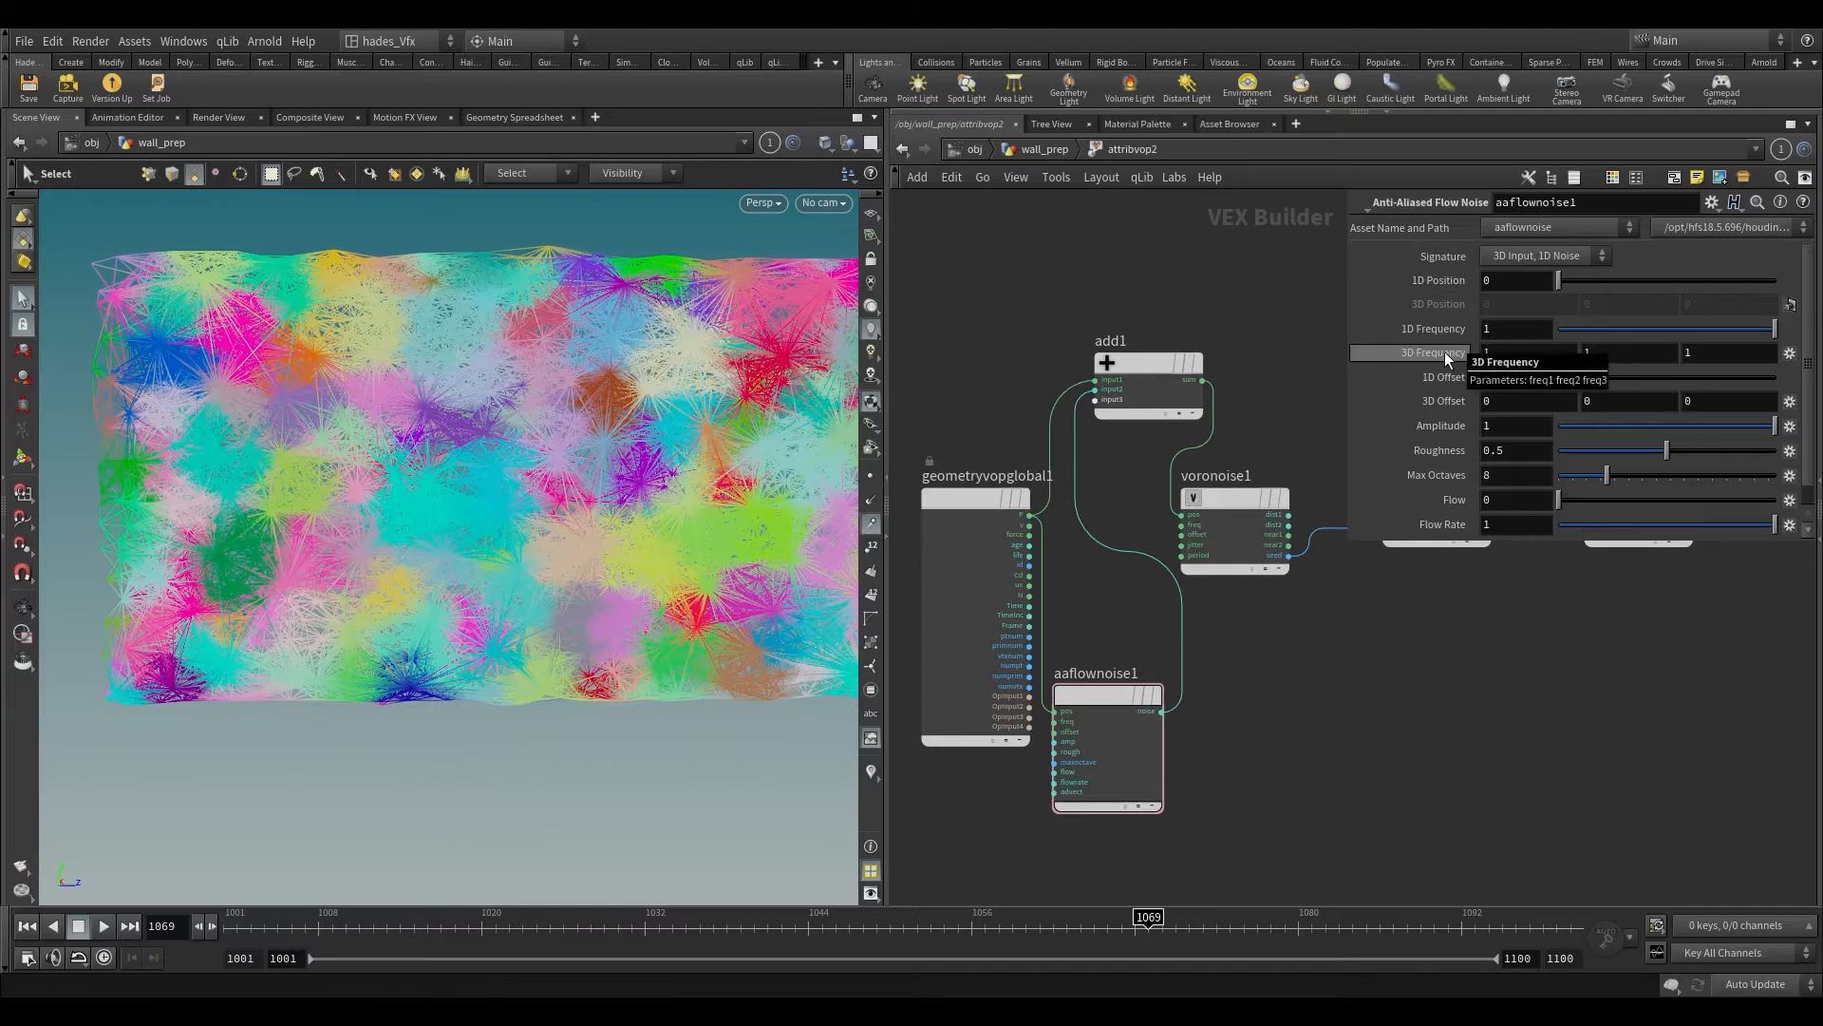
Step: Replace aaflownoise1 with an Anti-Aliased Noise node fed by the global P and wired into add1's second input
mouse_move(1445, 357)
middle_down()
mouse_move(1389, 352)
mouse_move(1415, 353)
middle_up()
click(1113, 678)
key(Delete)
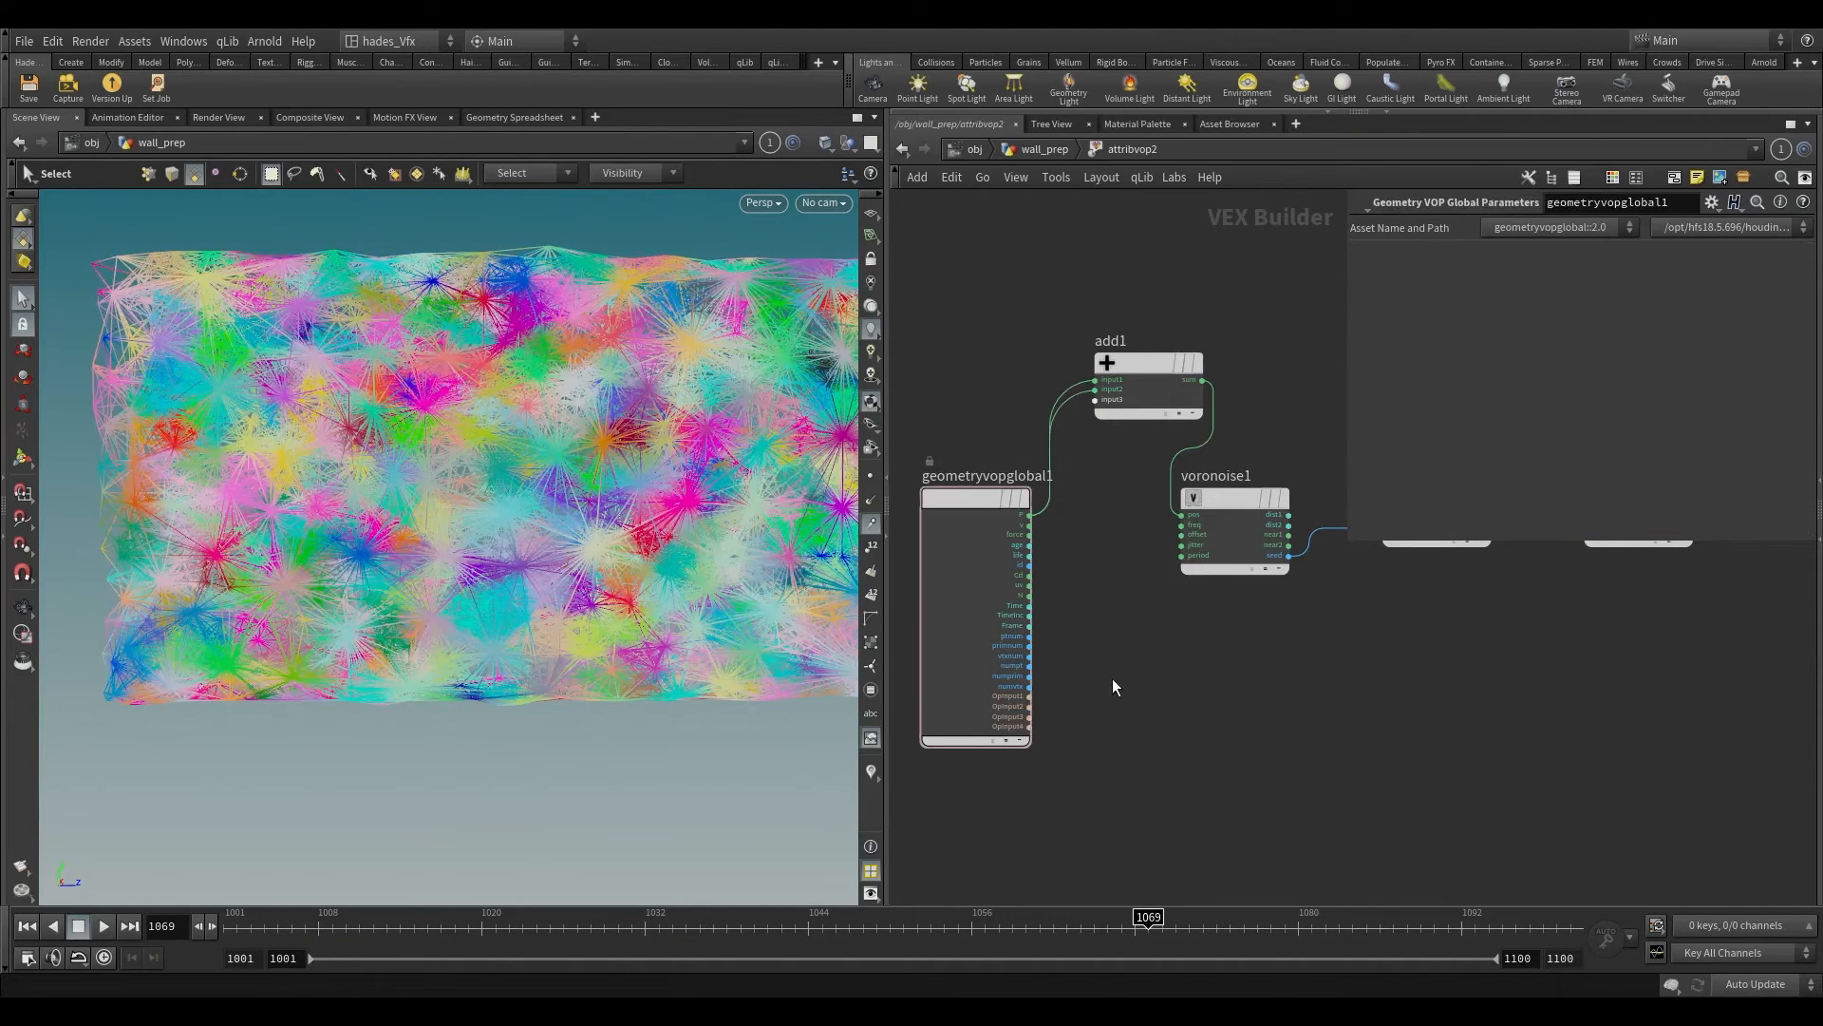
key(Tab)
text(aa)
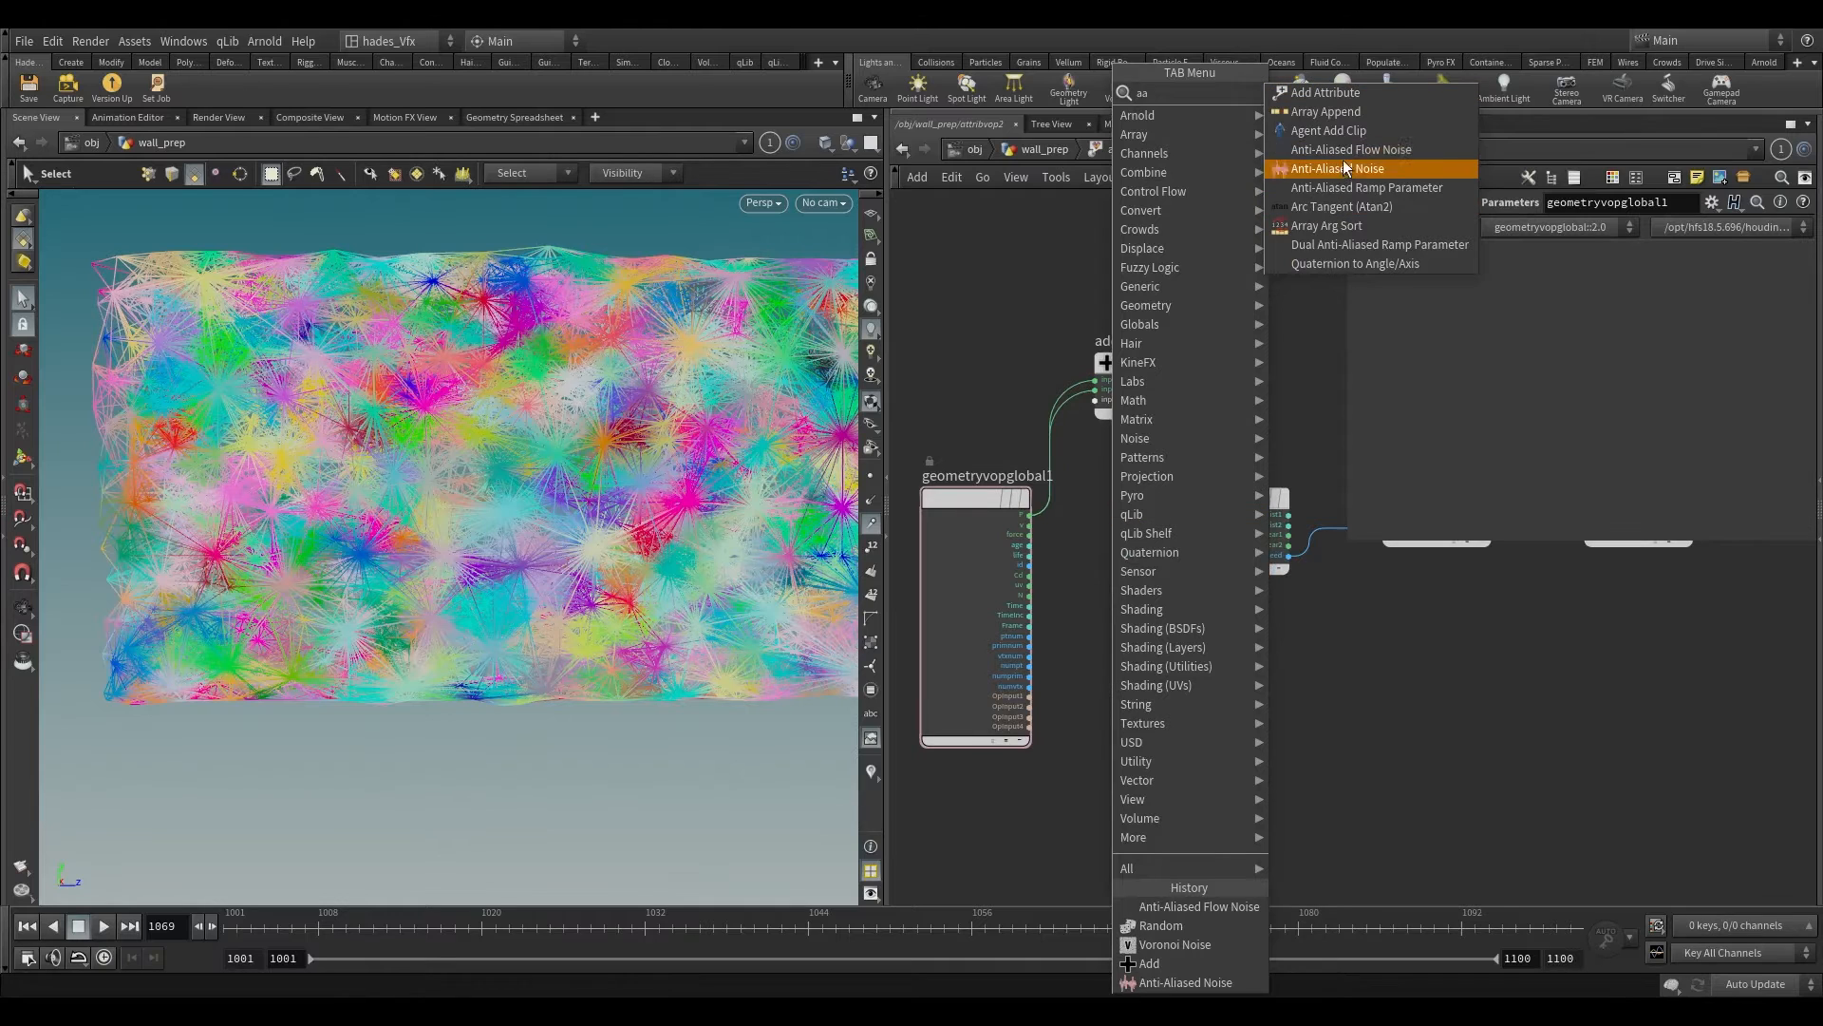
click(1341, 165)
click(1141, 714)
drag(1030, 514, 1095, 389)
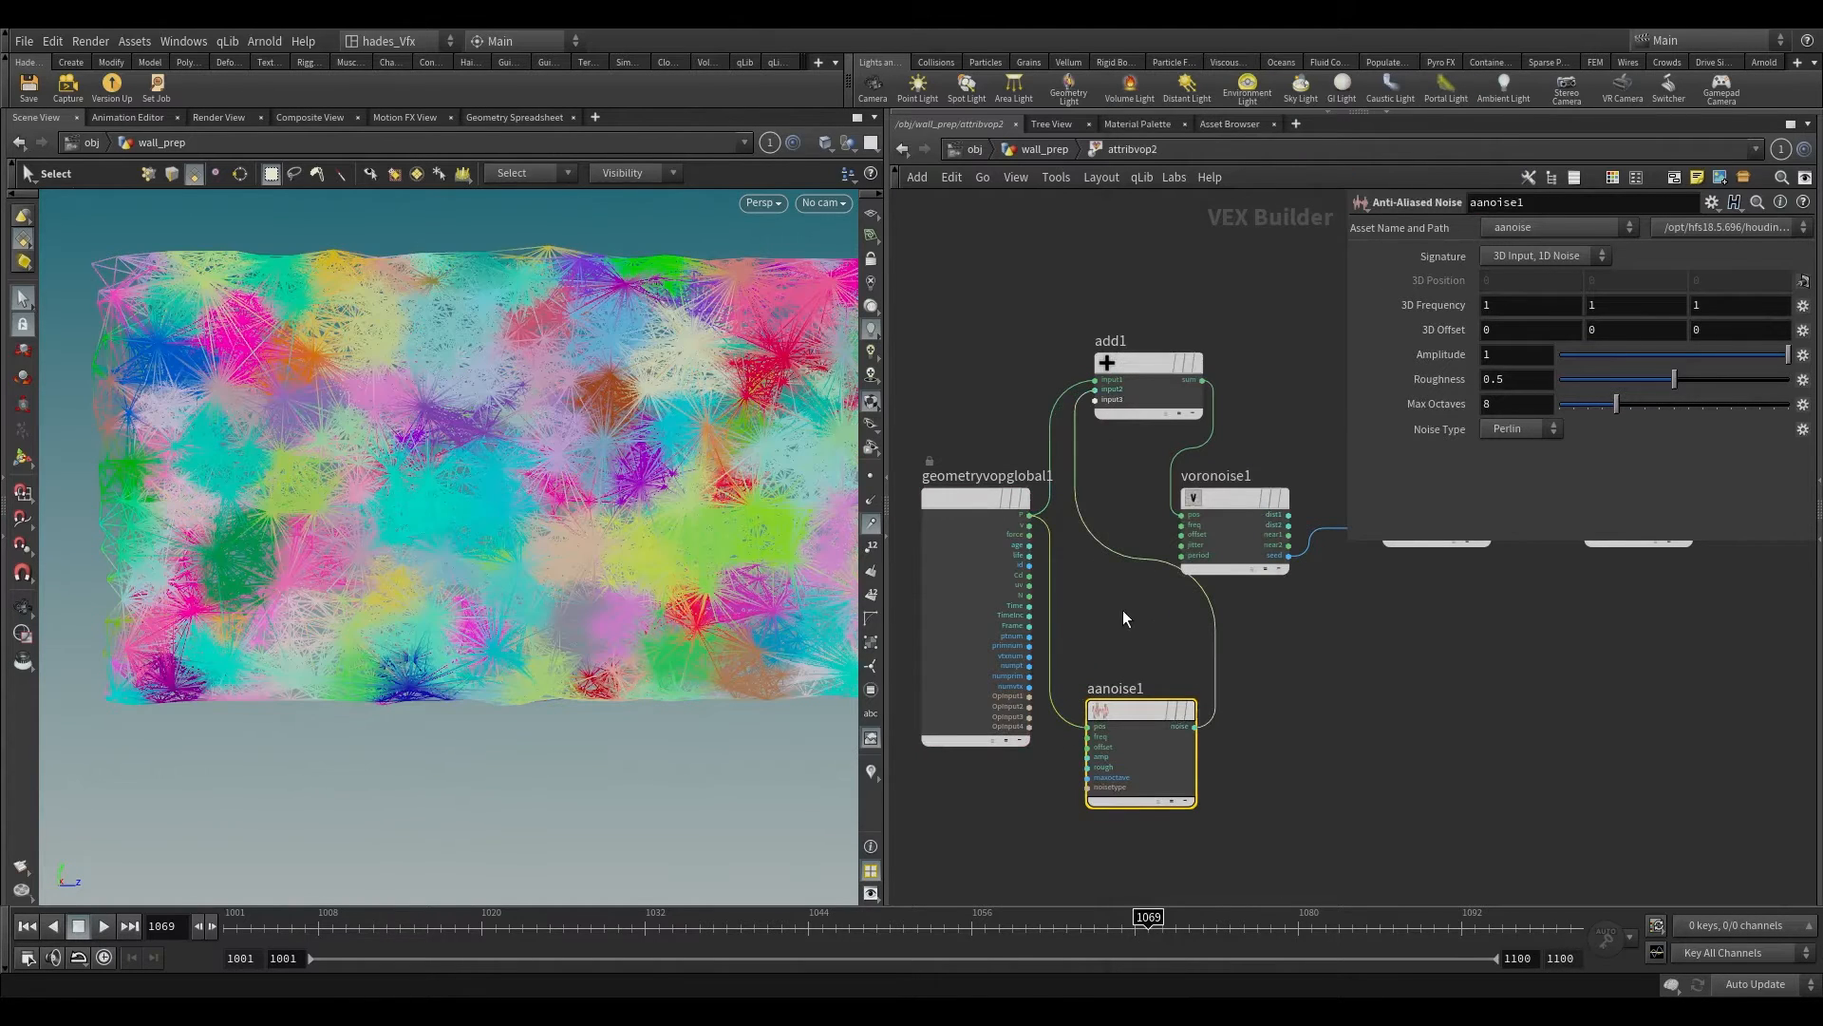
alt+right_drag(636, 459, 580, 584)
alt+drag(579, 584, 559, 593)
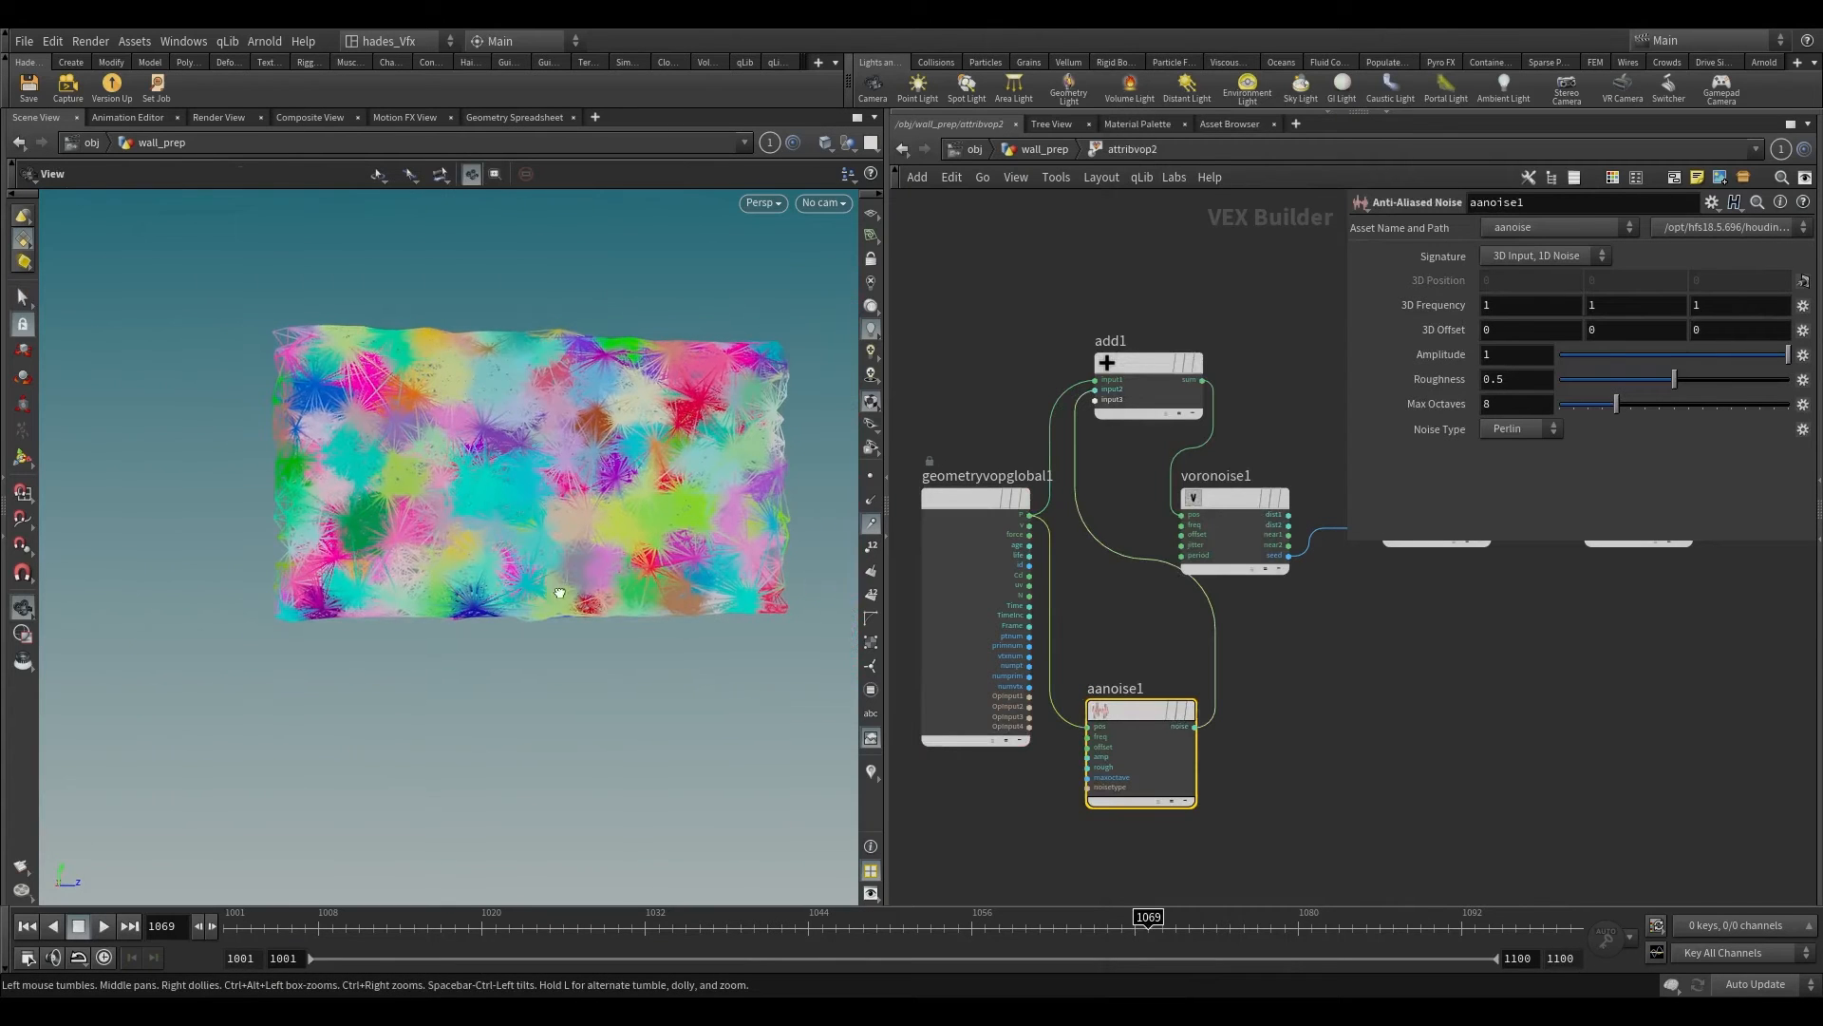
key(s)
Step: Return to the wall_prep network and examine the colored connection clusters up close
click(1036, 154)
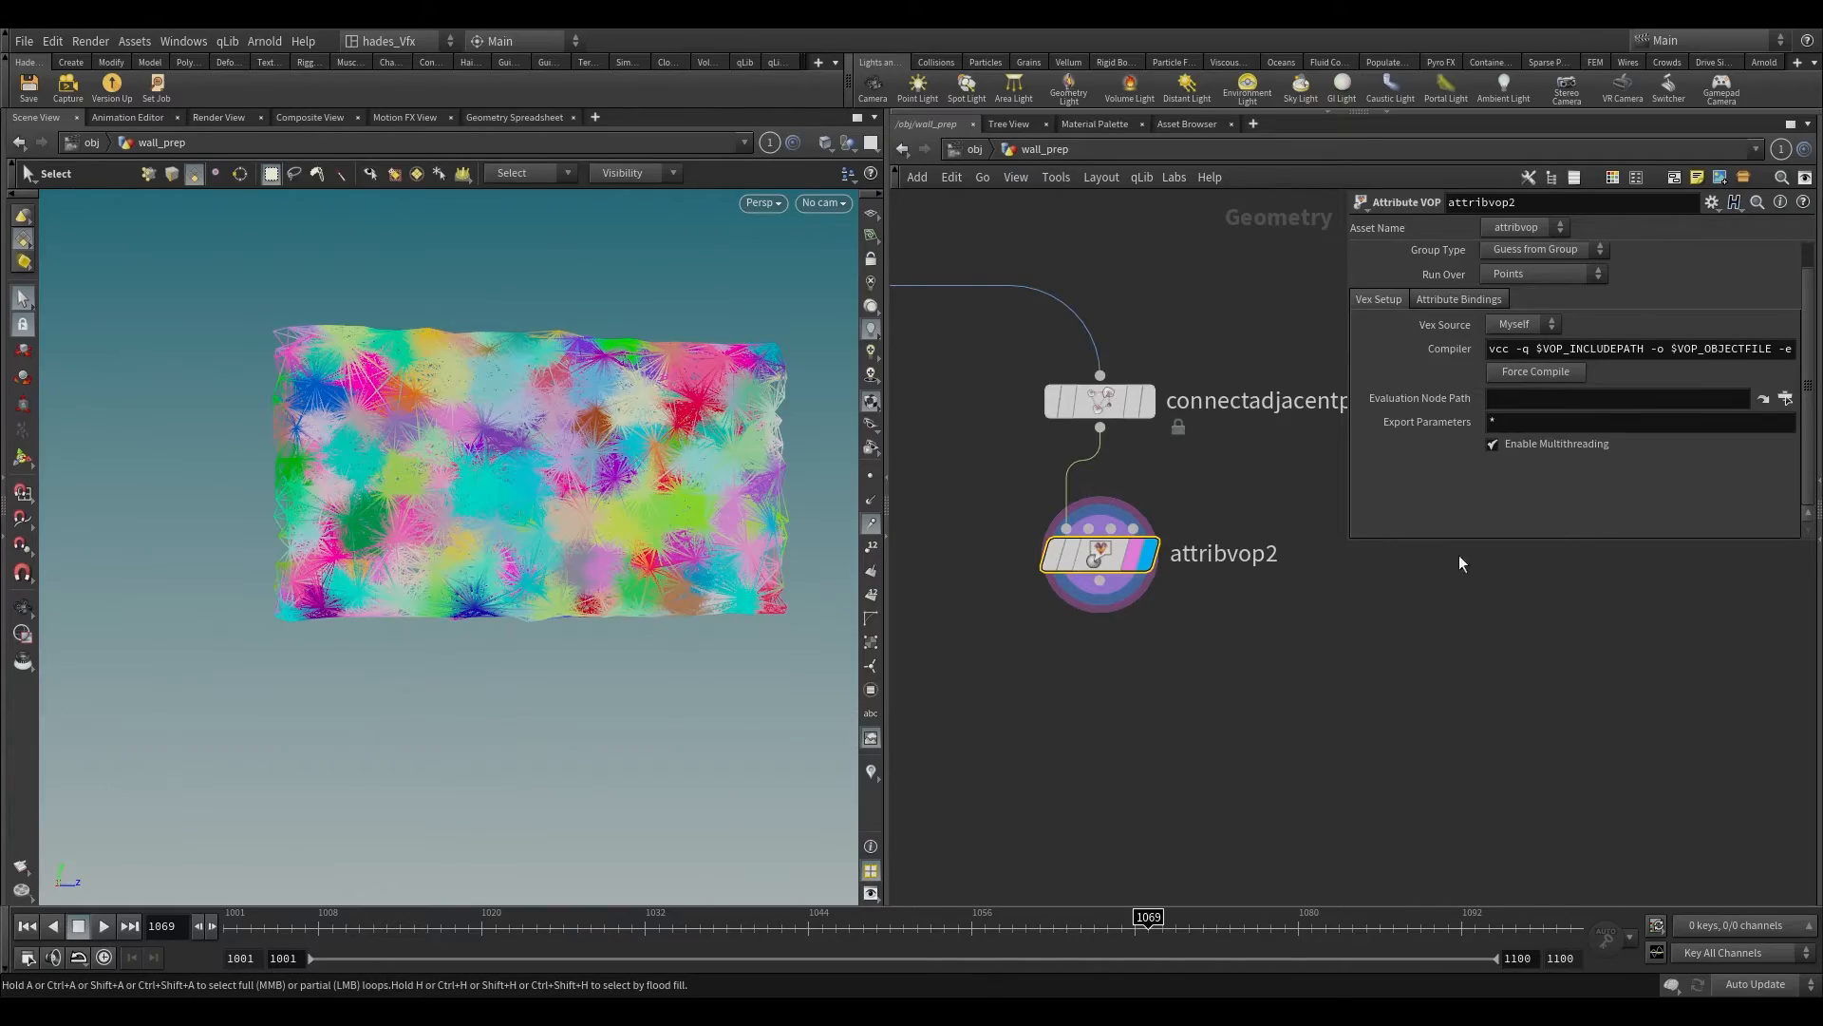
right_click(538, 484)
alt+right_drag(517, 487, 304, 445)
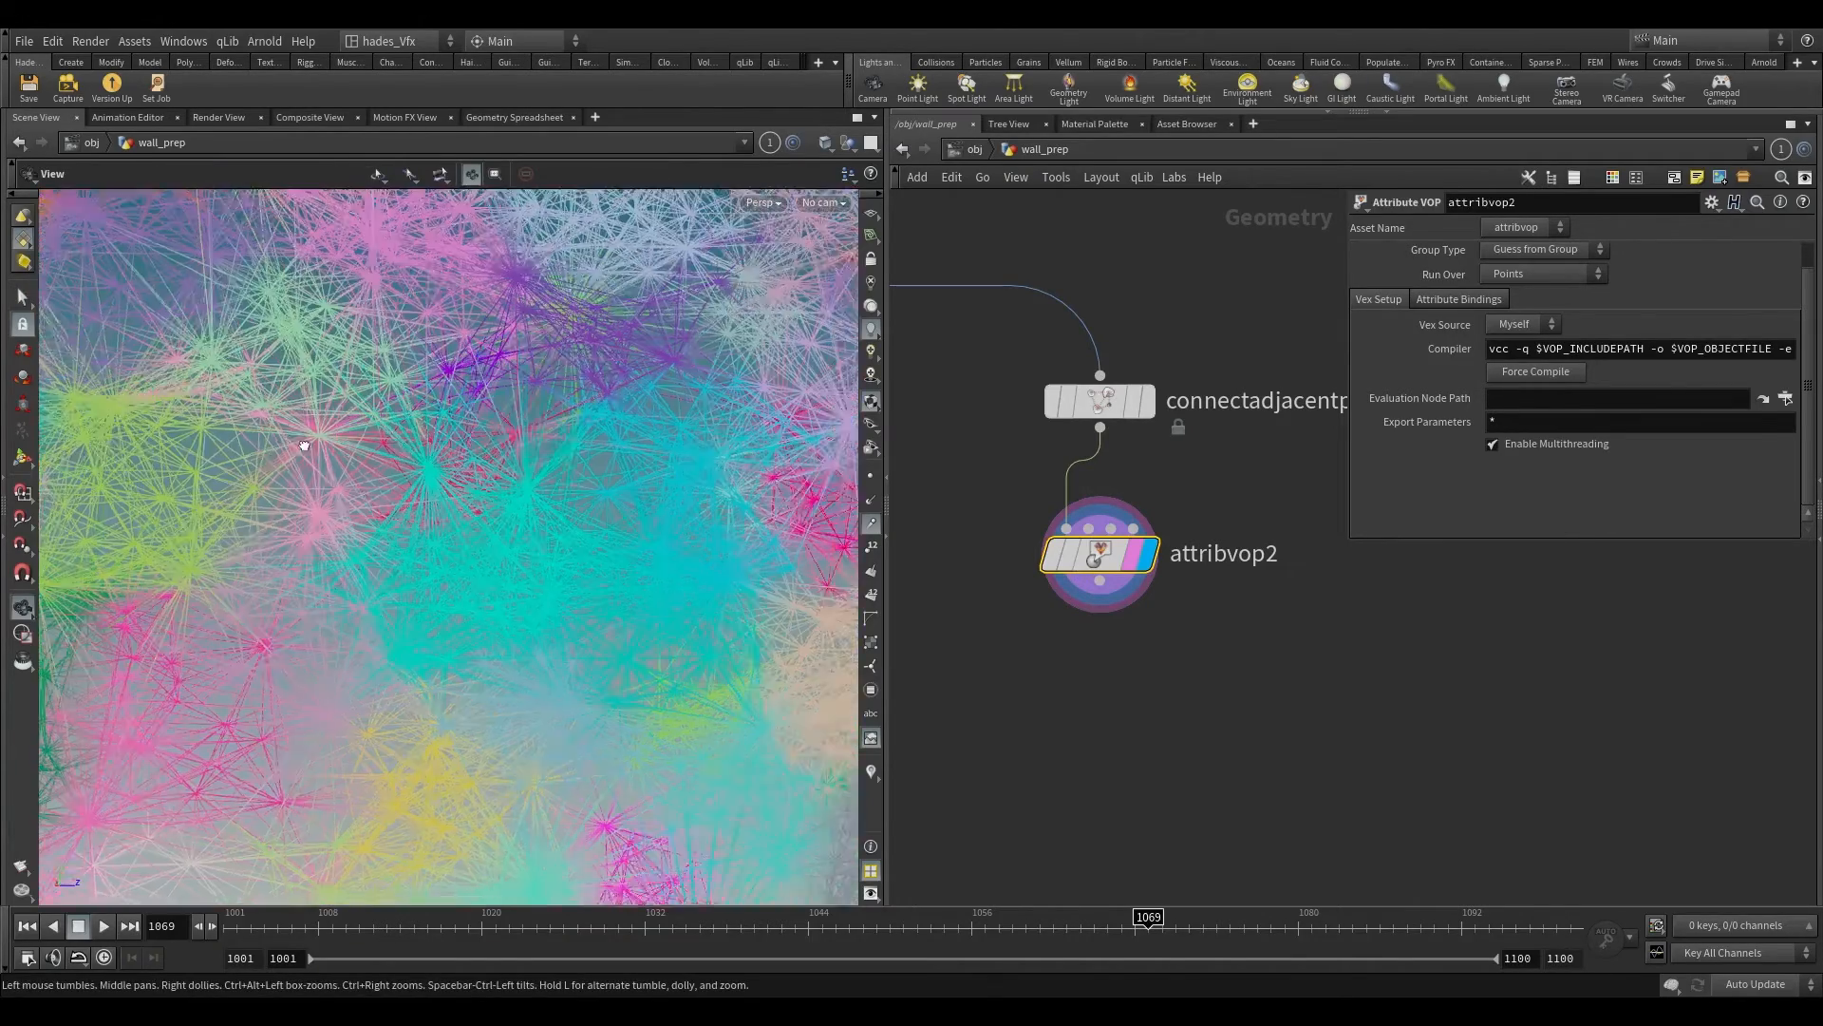
Step: Append an Attribute Wrangle to the Attribute VOP that colors the connections and display it
drag(304, 446, 233, 464)
right_drag(232, 463, 276, 527)
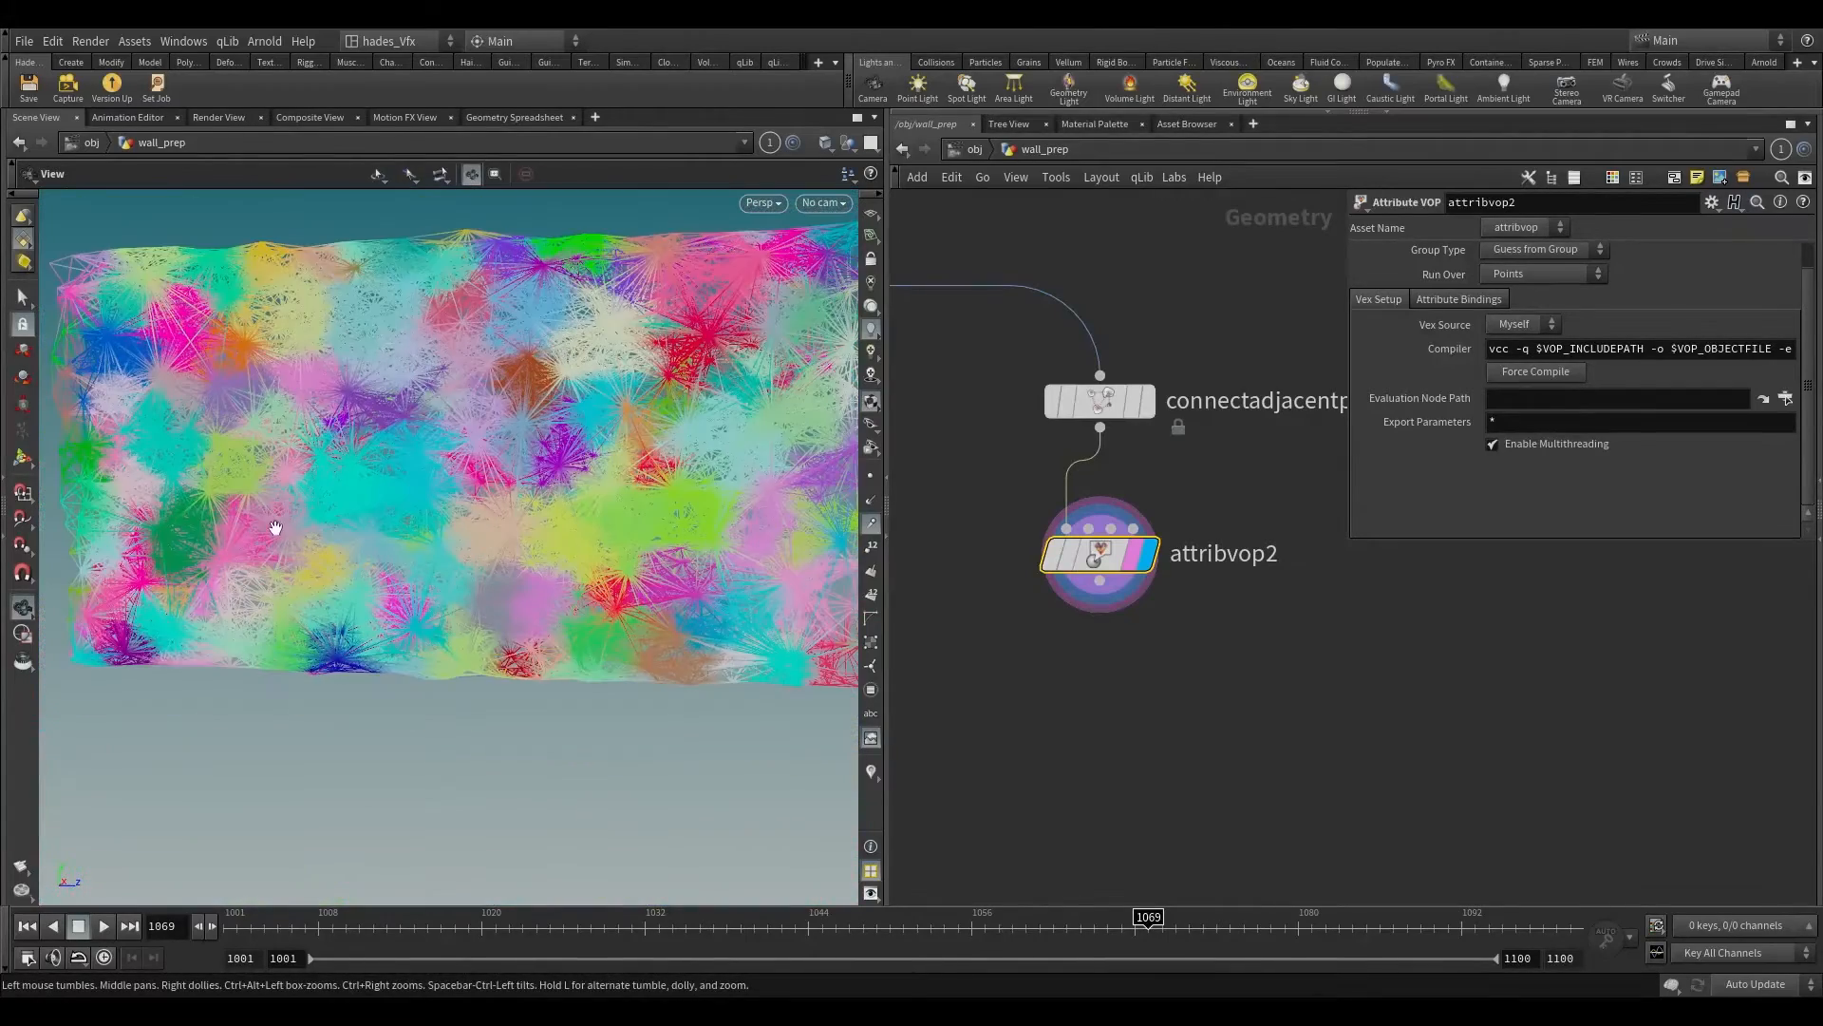
middle_drag(275, 527, 382, 517)
key(s)
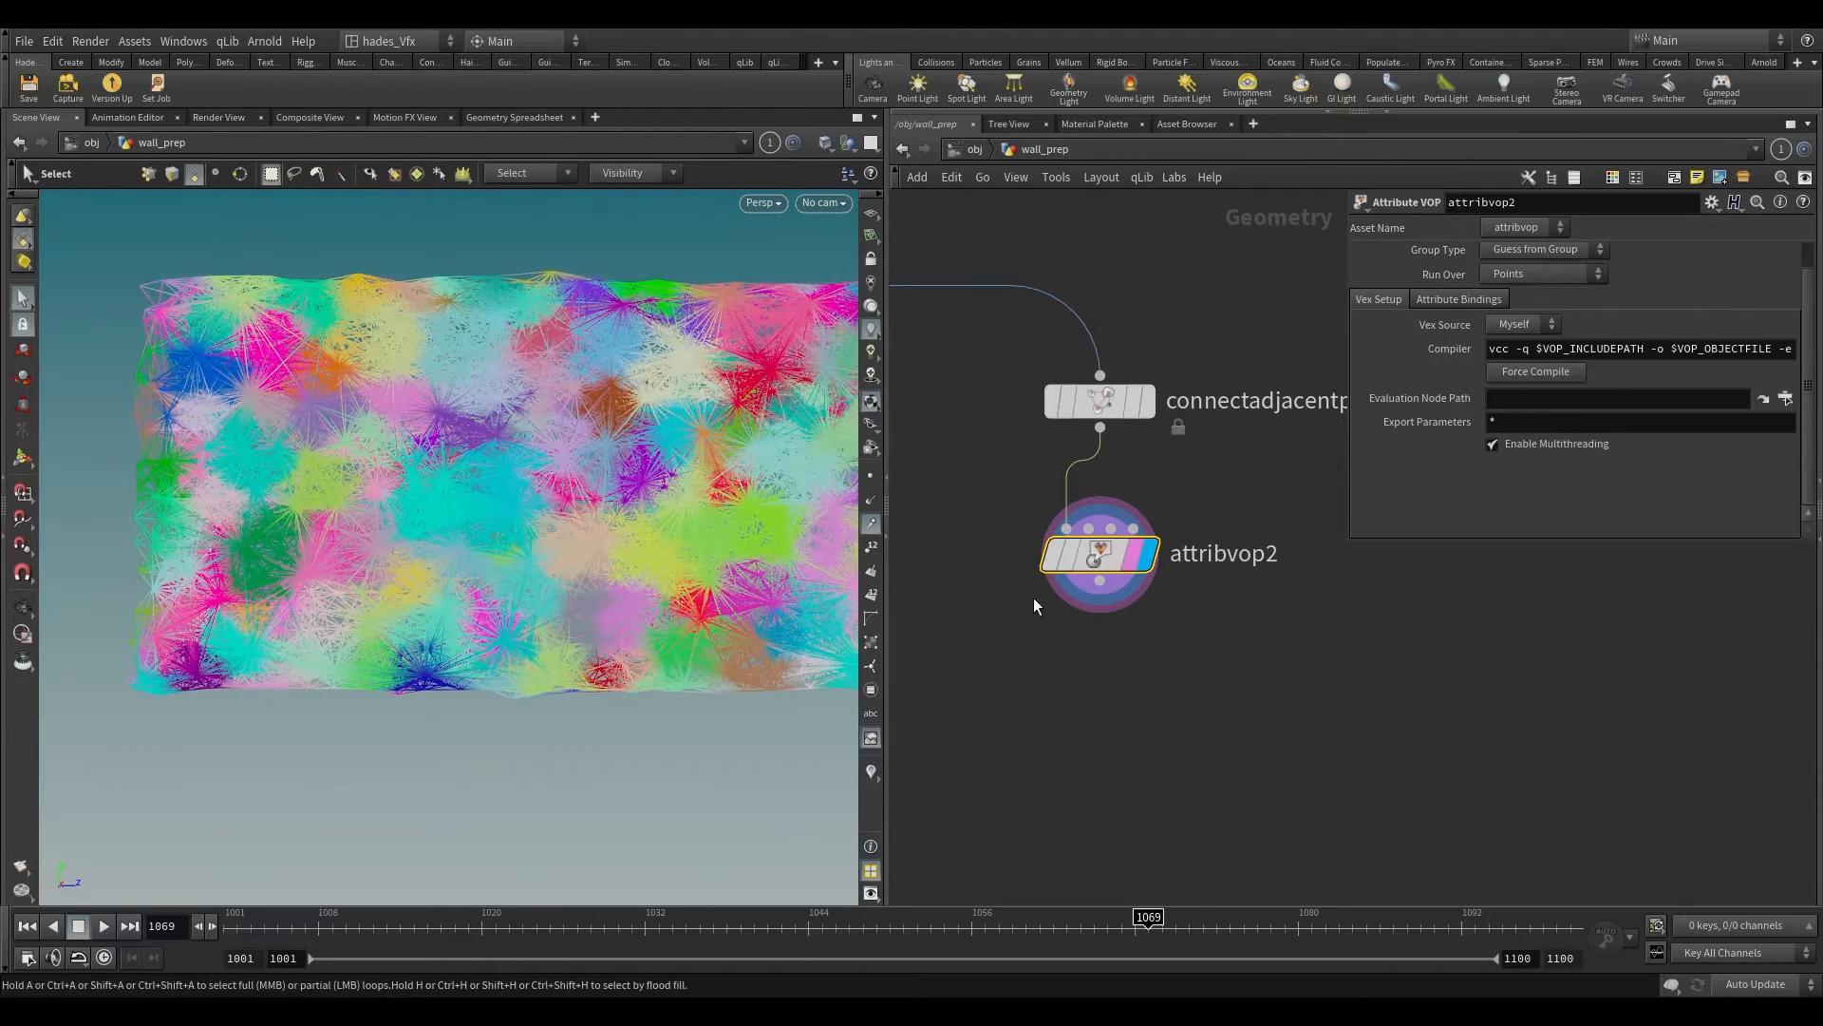
key(Tab)
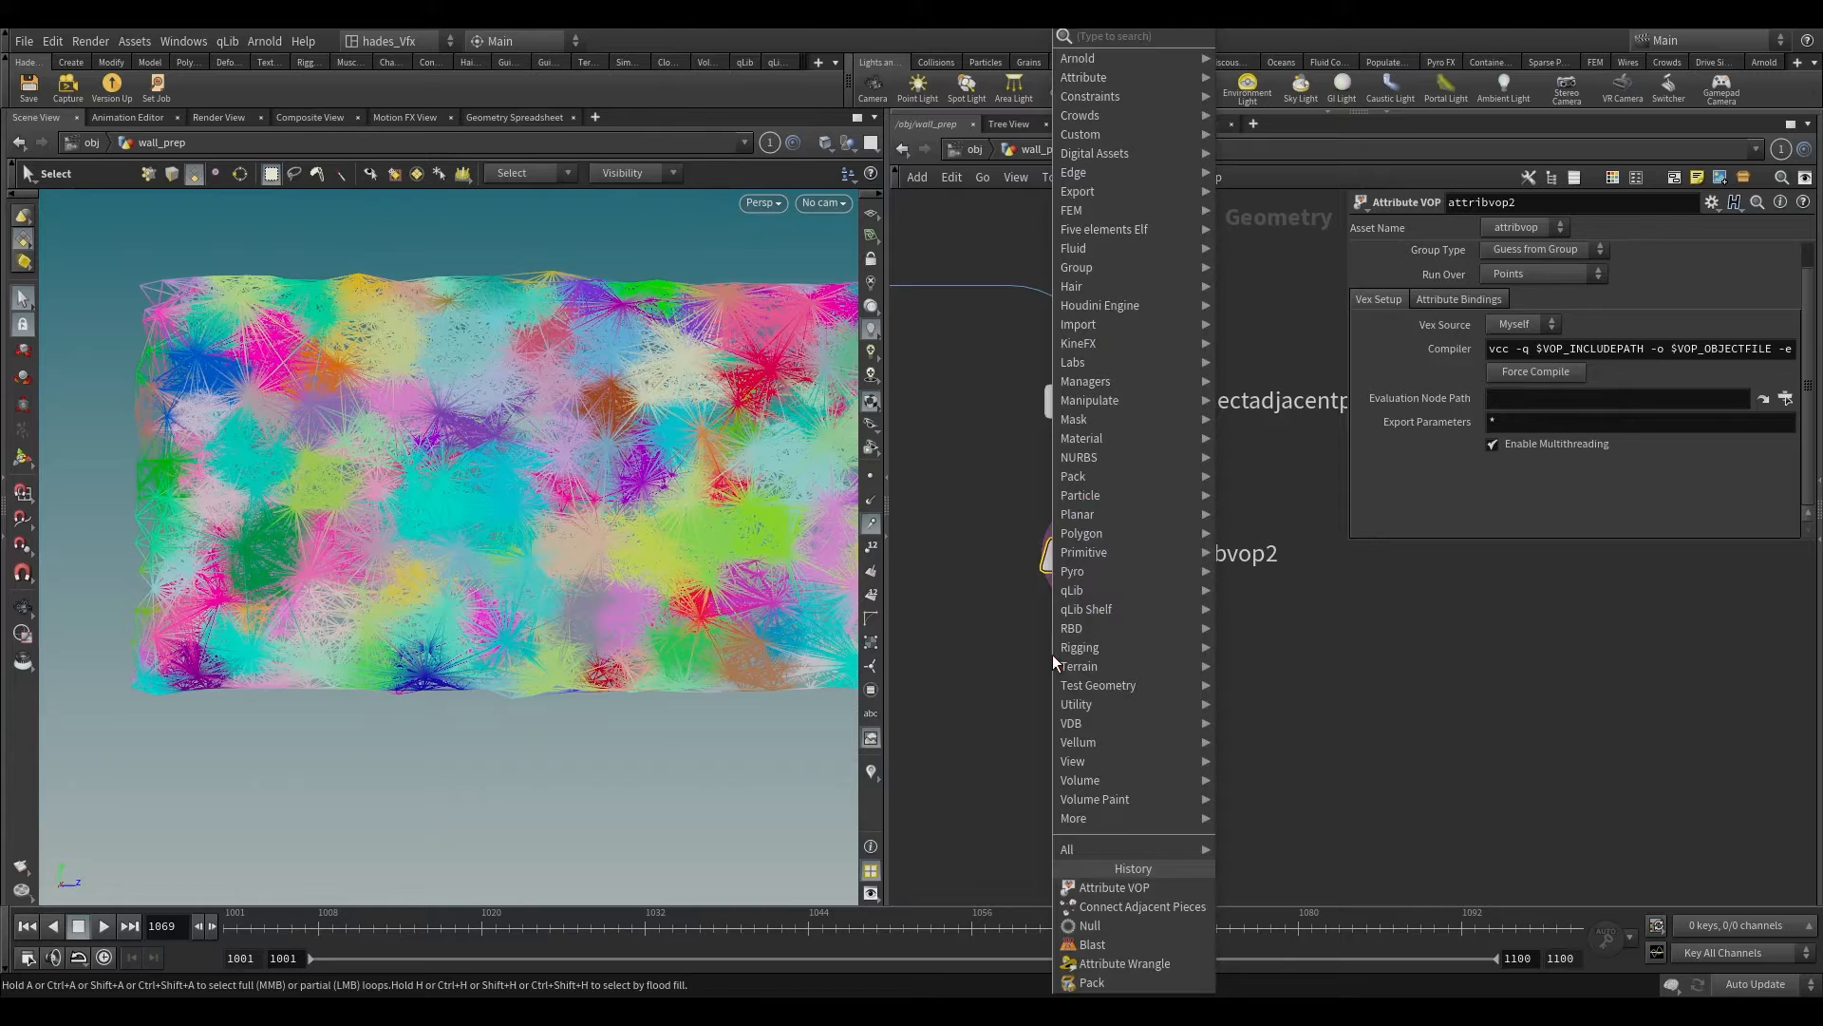
click(1125, 963)
click(1079, 675)
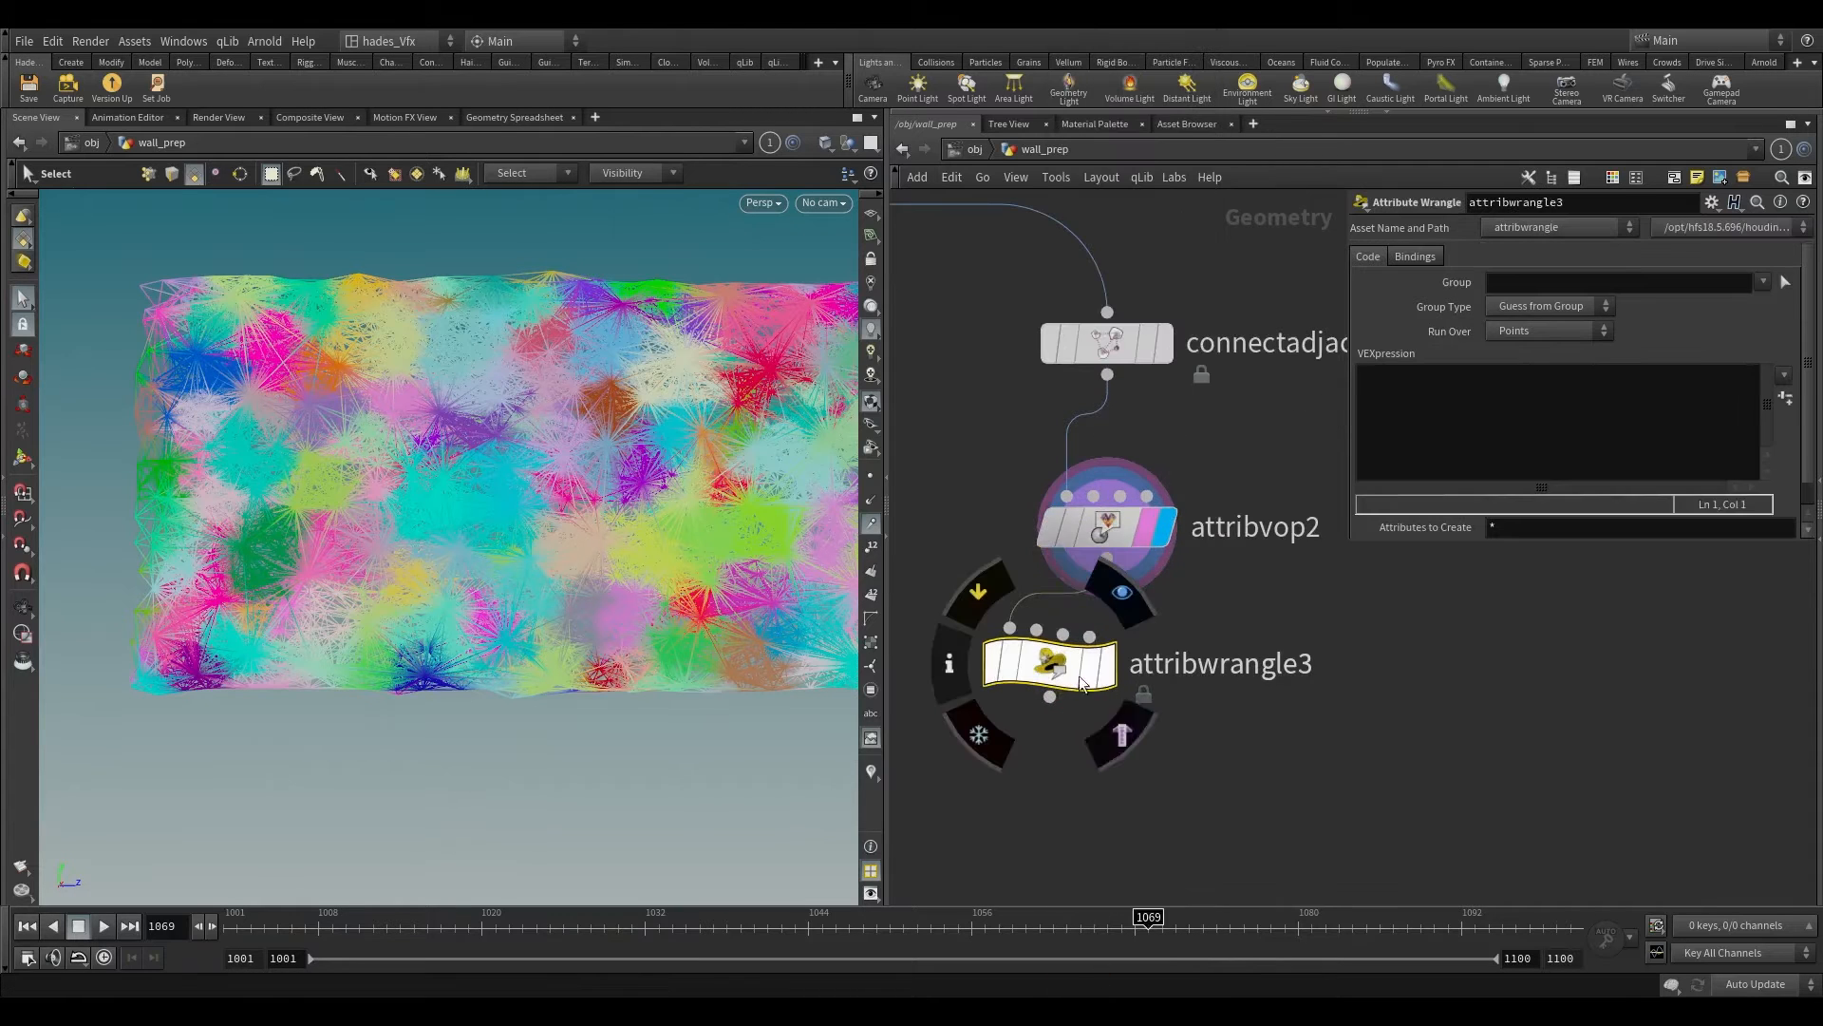
drag(1057, 678, 1020, 735)
scroll(1170, 665, down, 1)
middle_drag(1170, 665, 1287, 641)
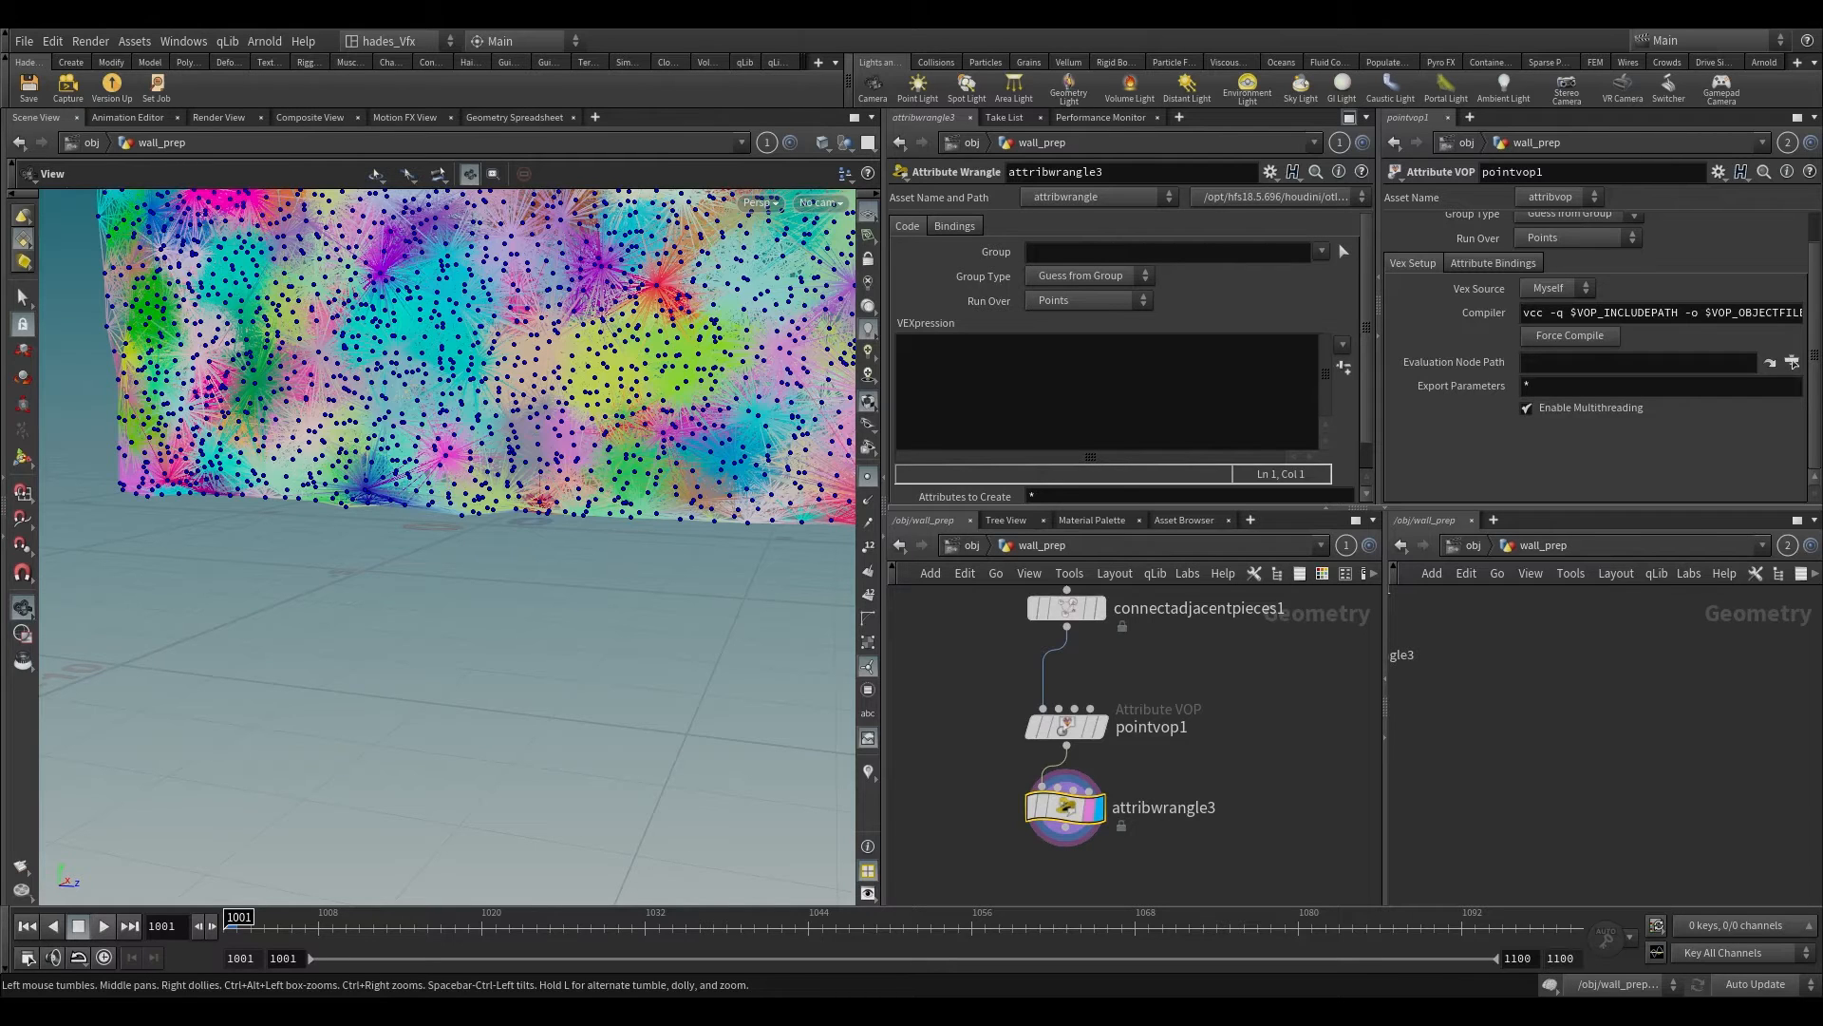
click(1149, 375)
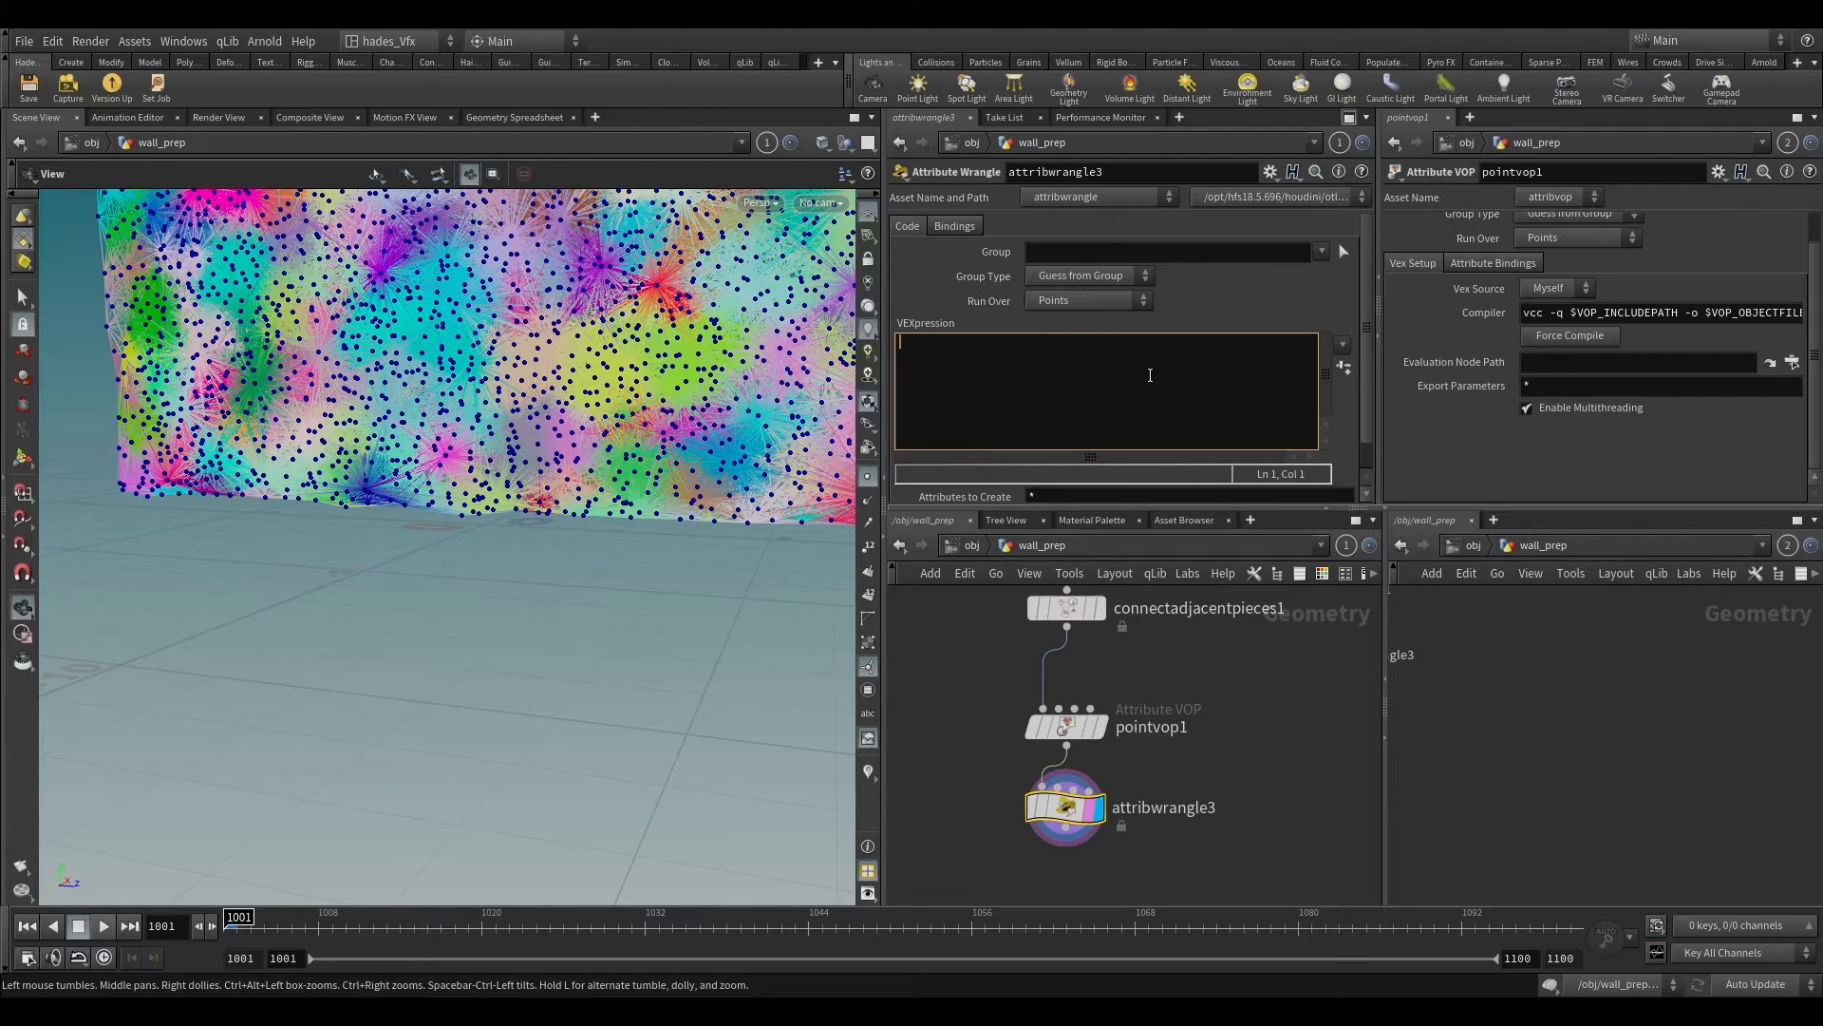
text(int p)
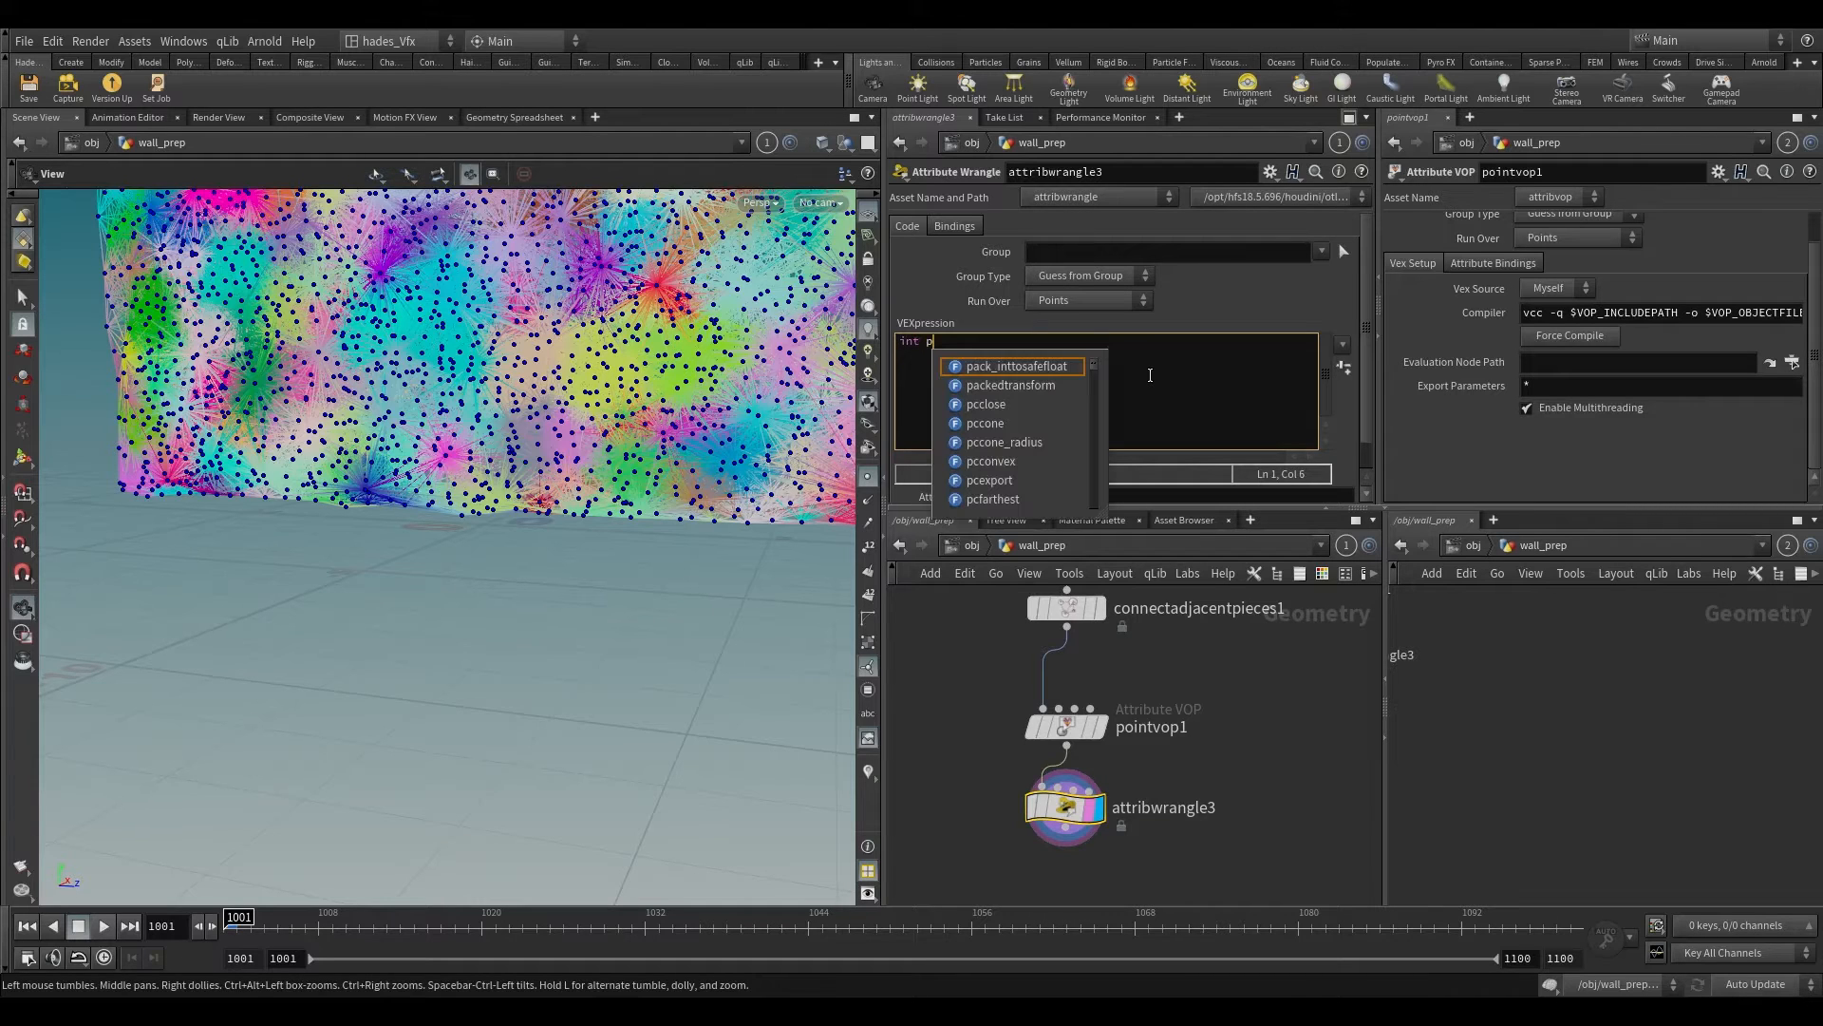
text(oint)
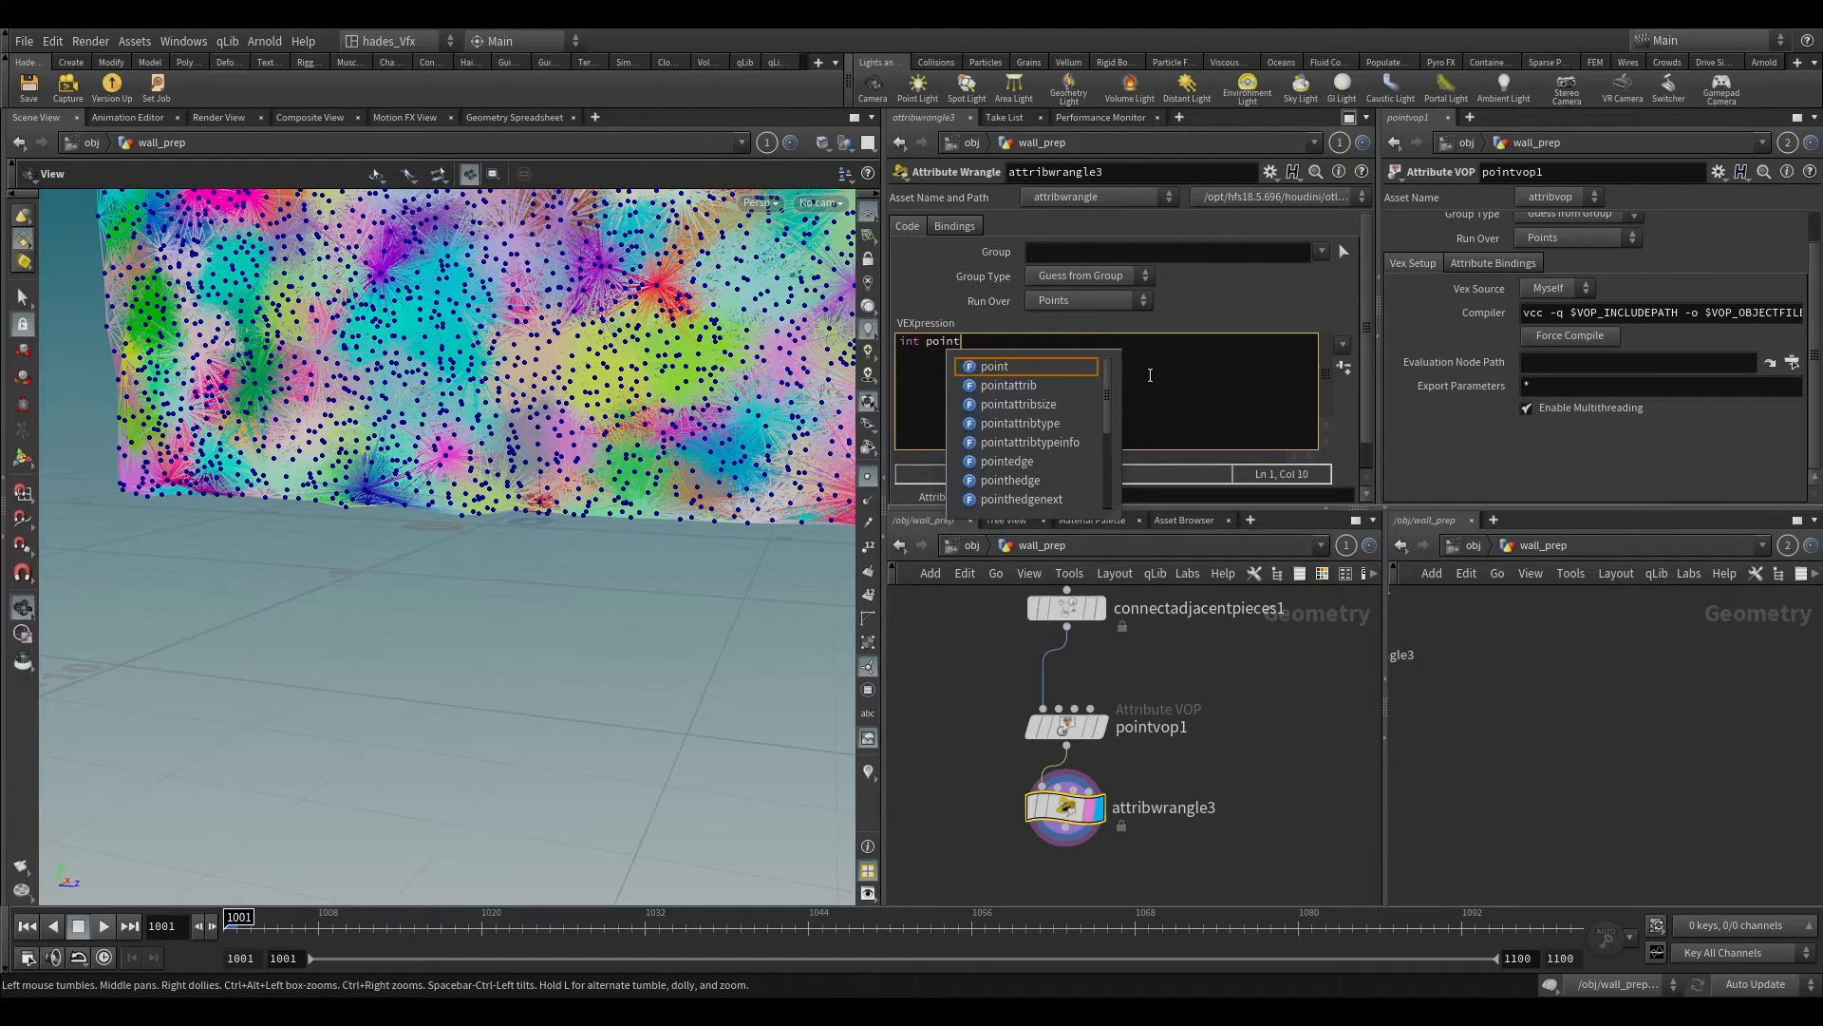
text(0 = )
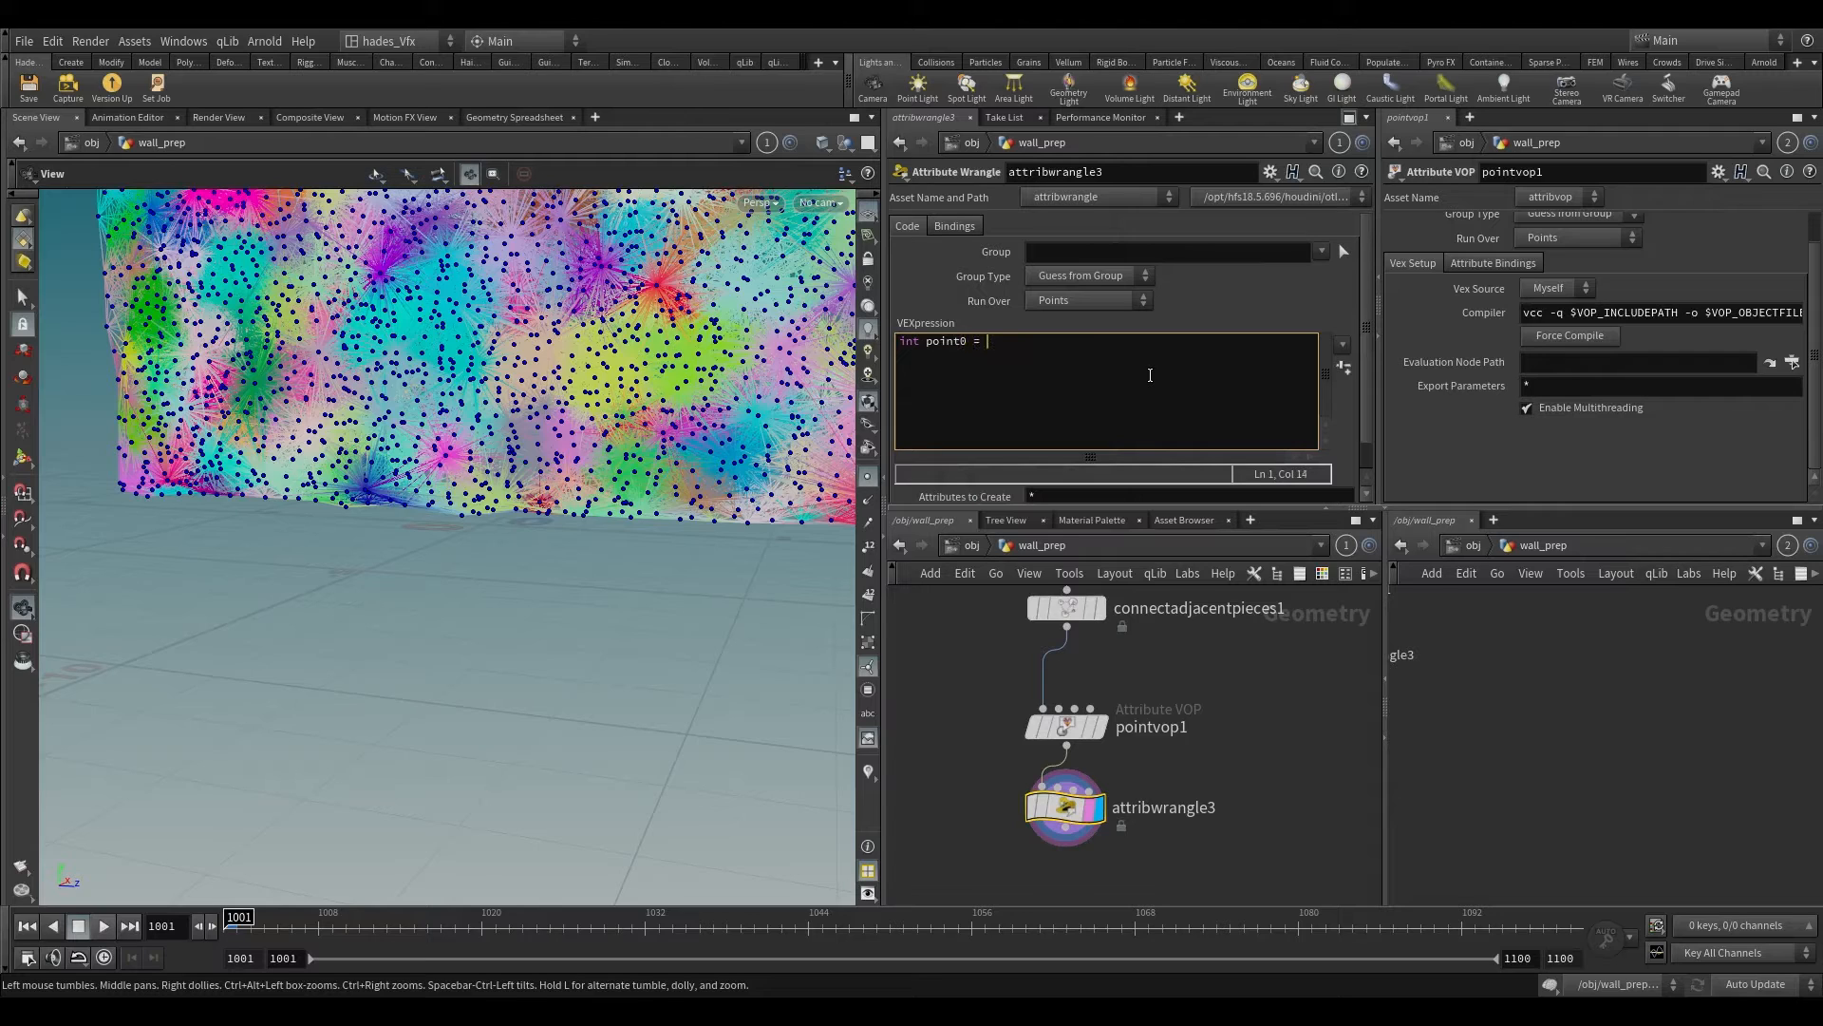
text(primpoint)
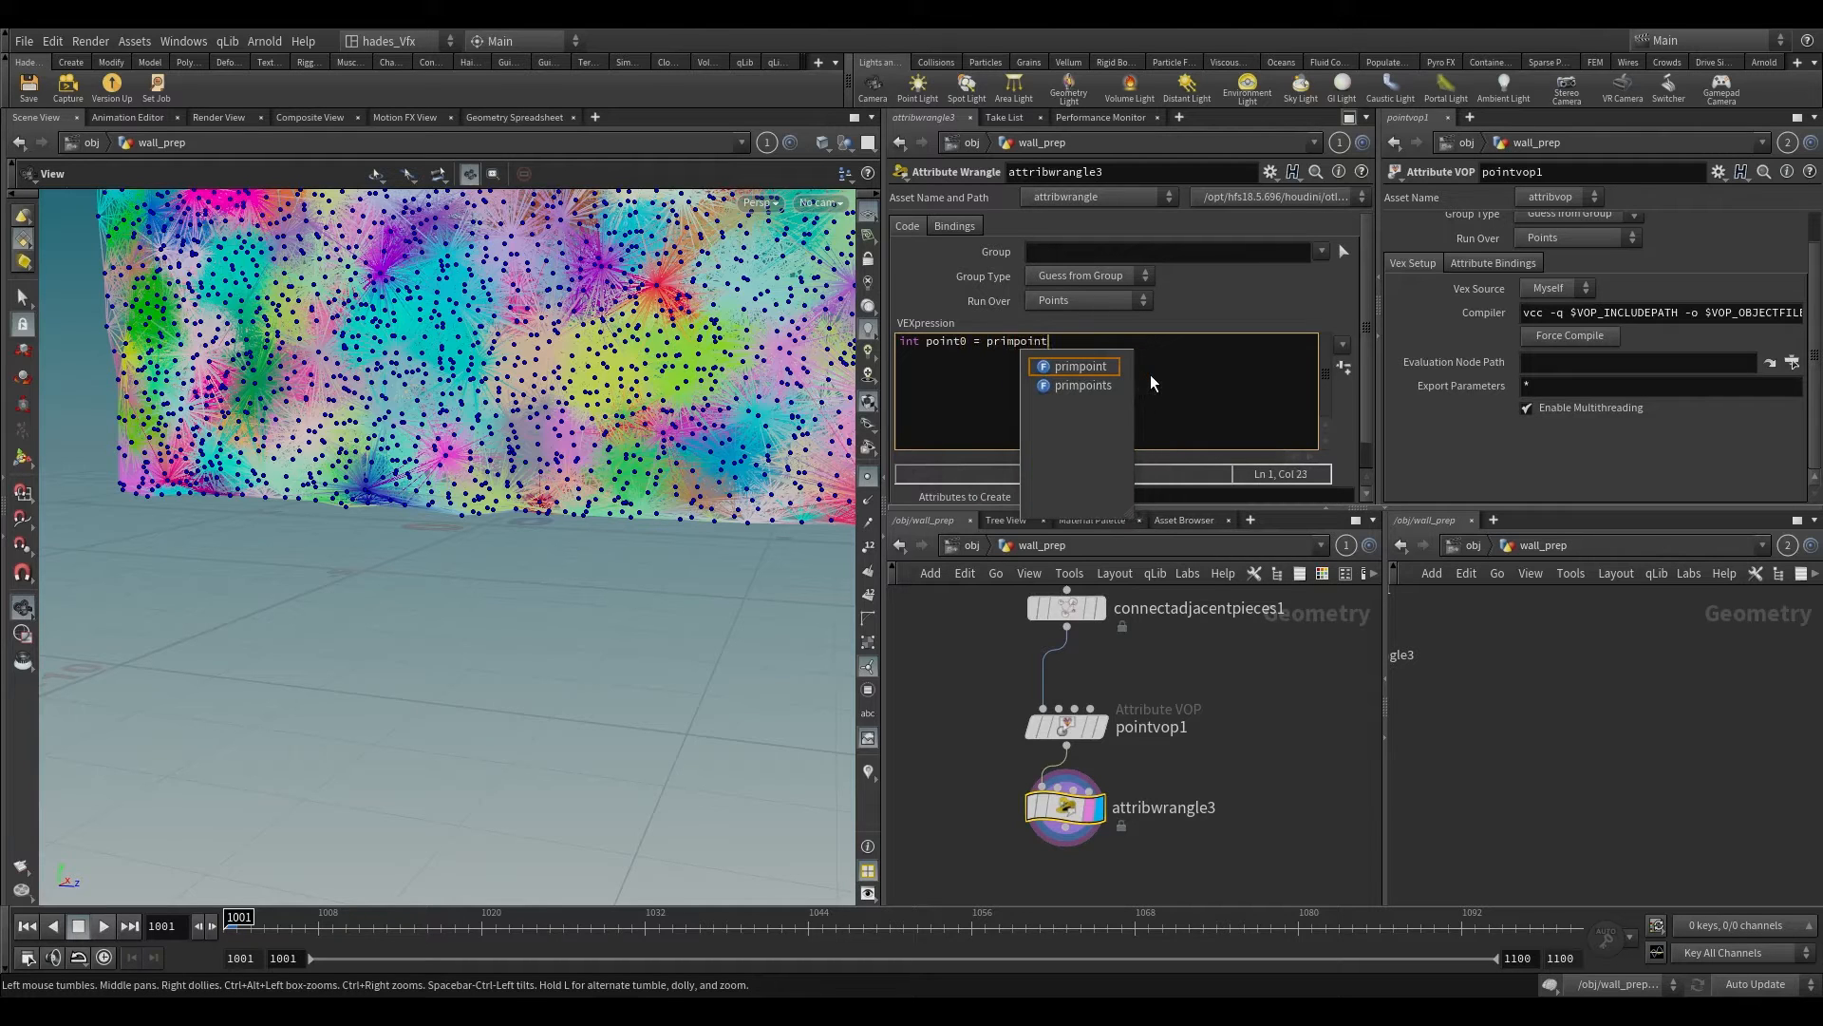
text(()
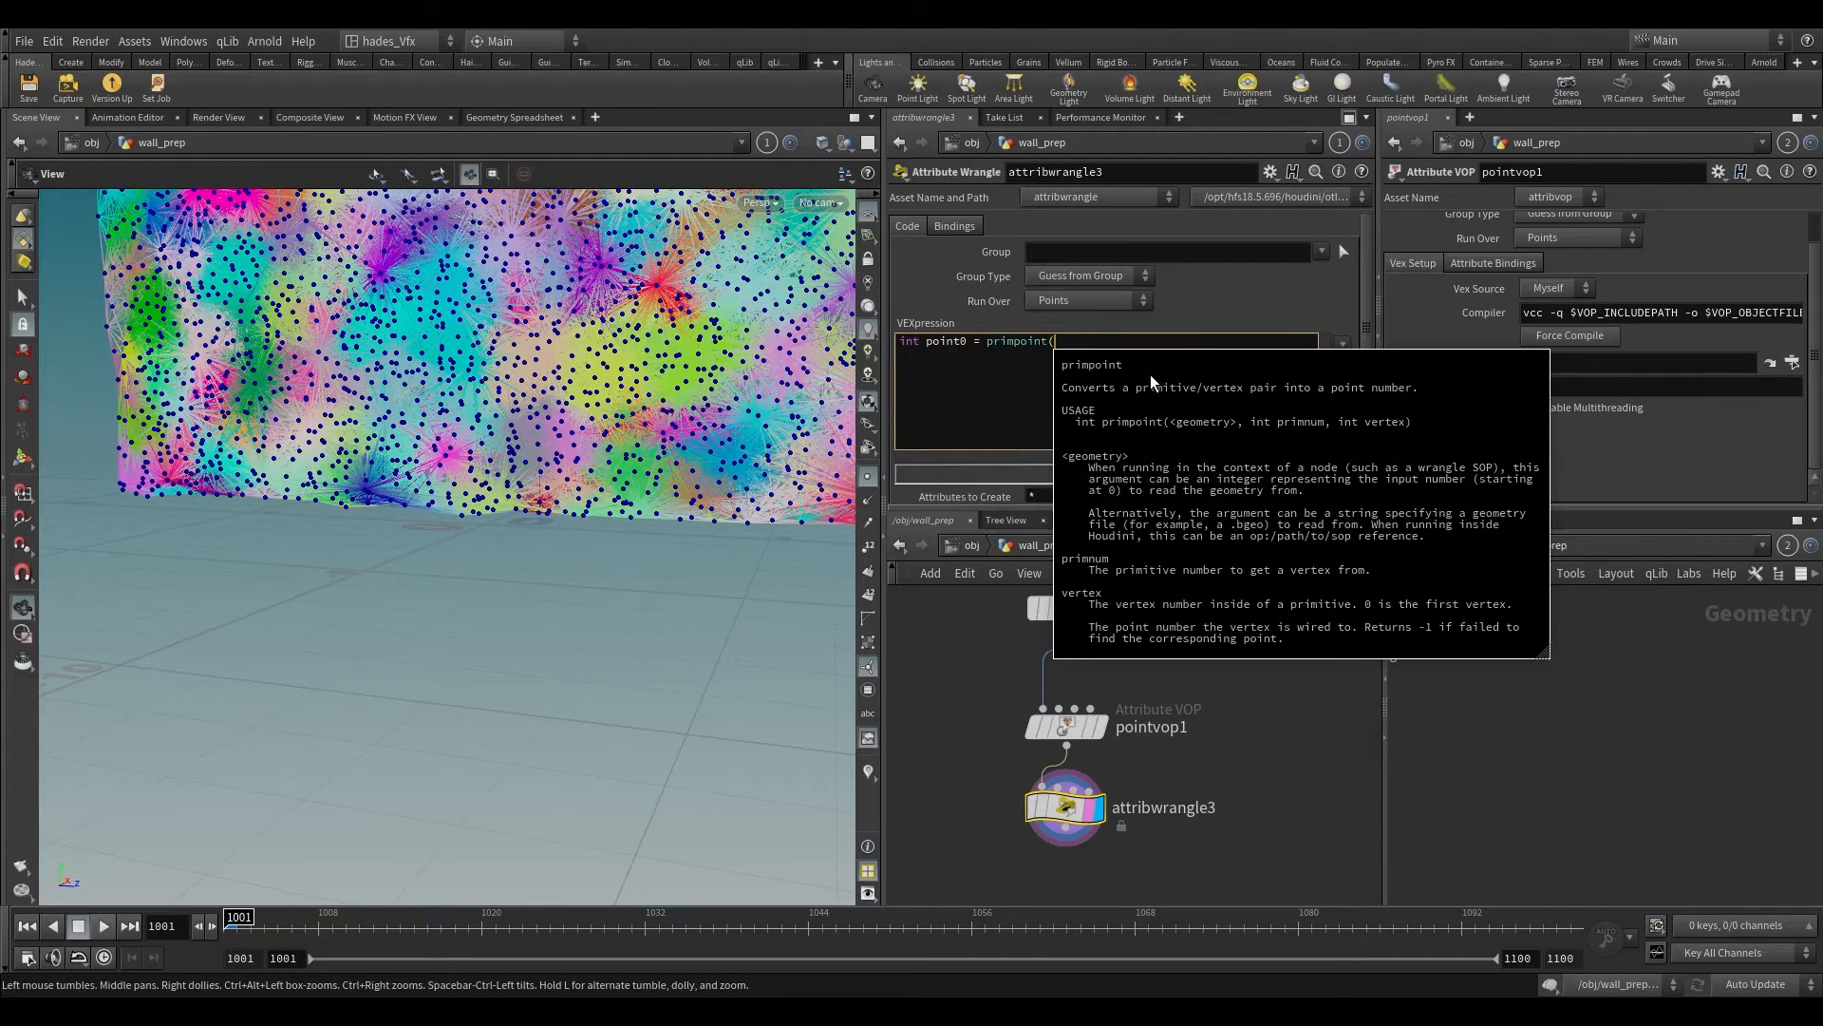
text(0,@primnun)
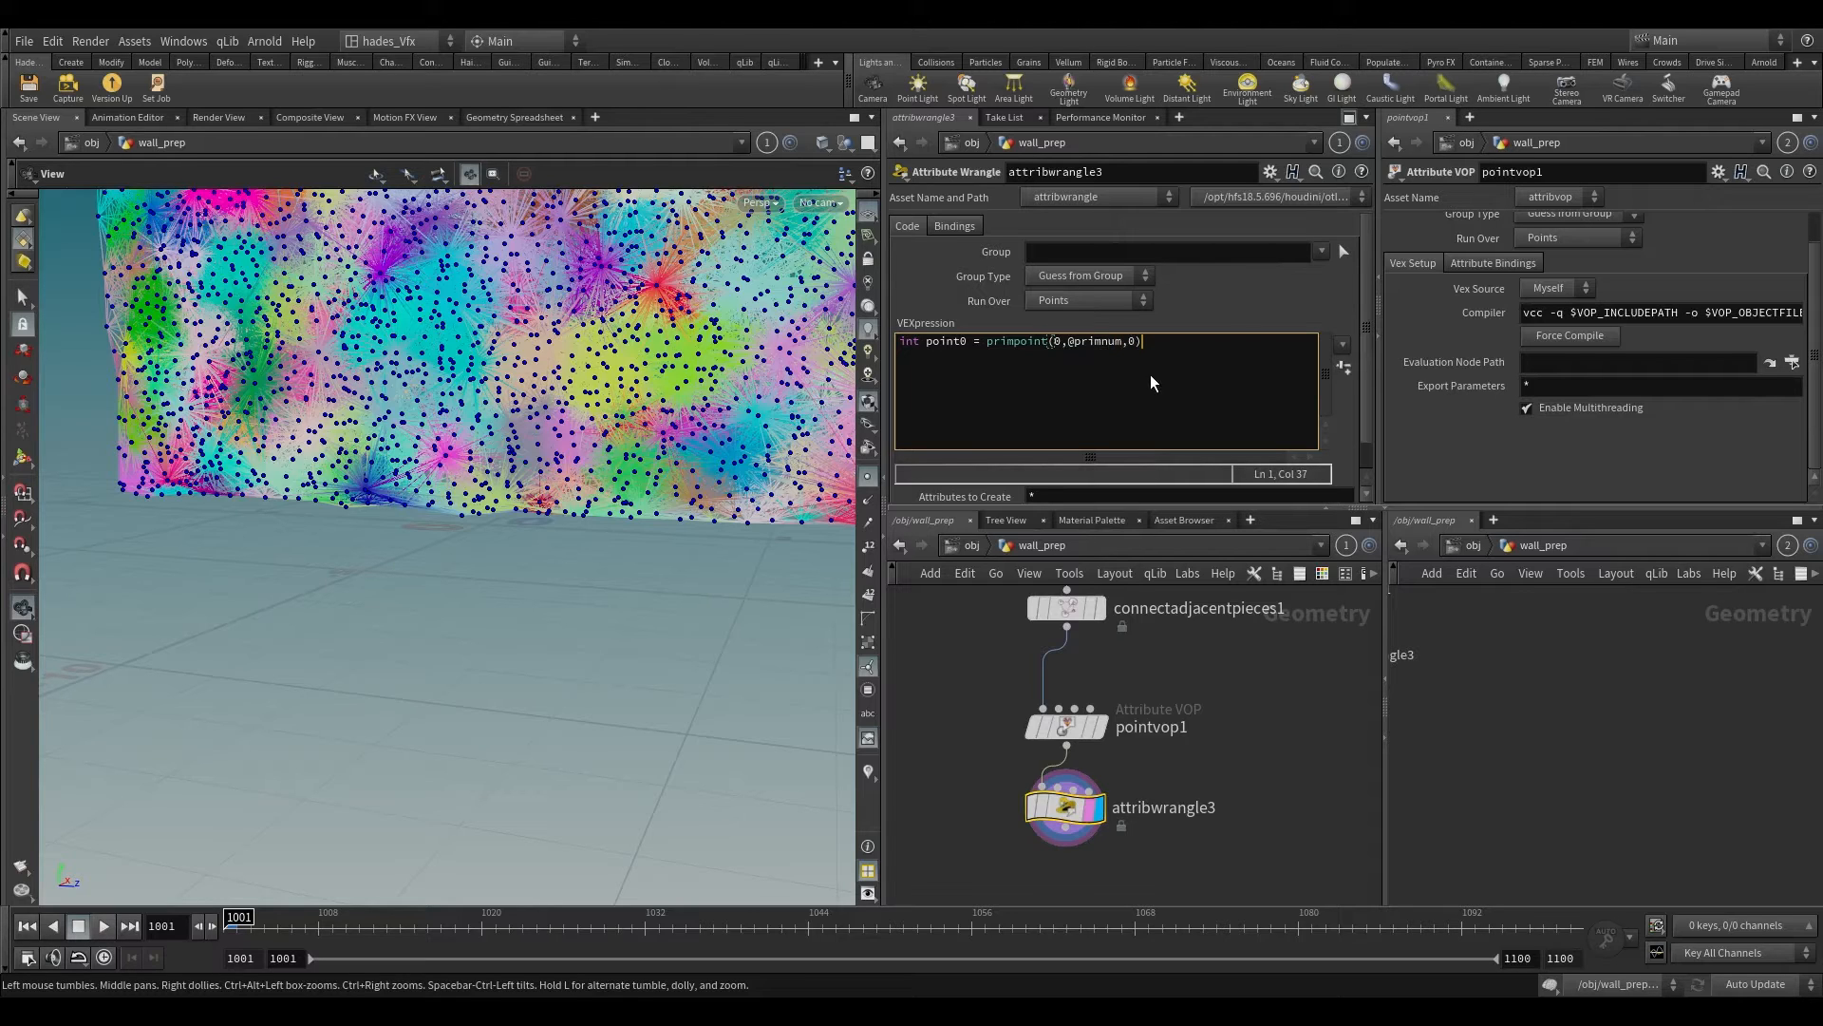
text(;)
key(ctrl+a)
key(ctrl+c)
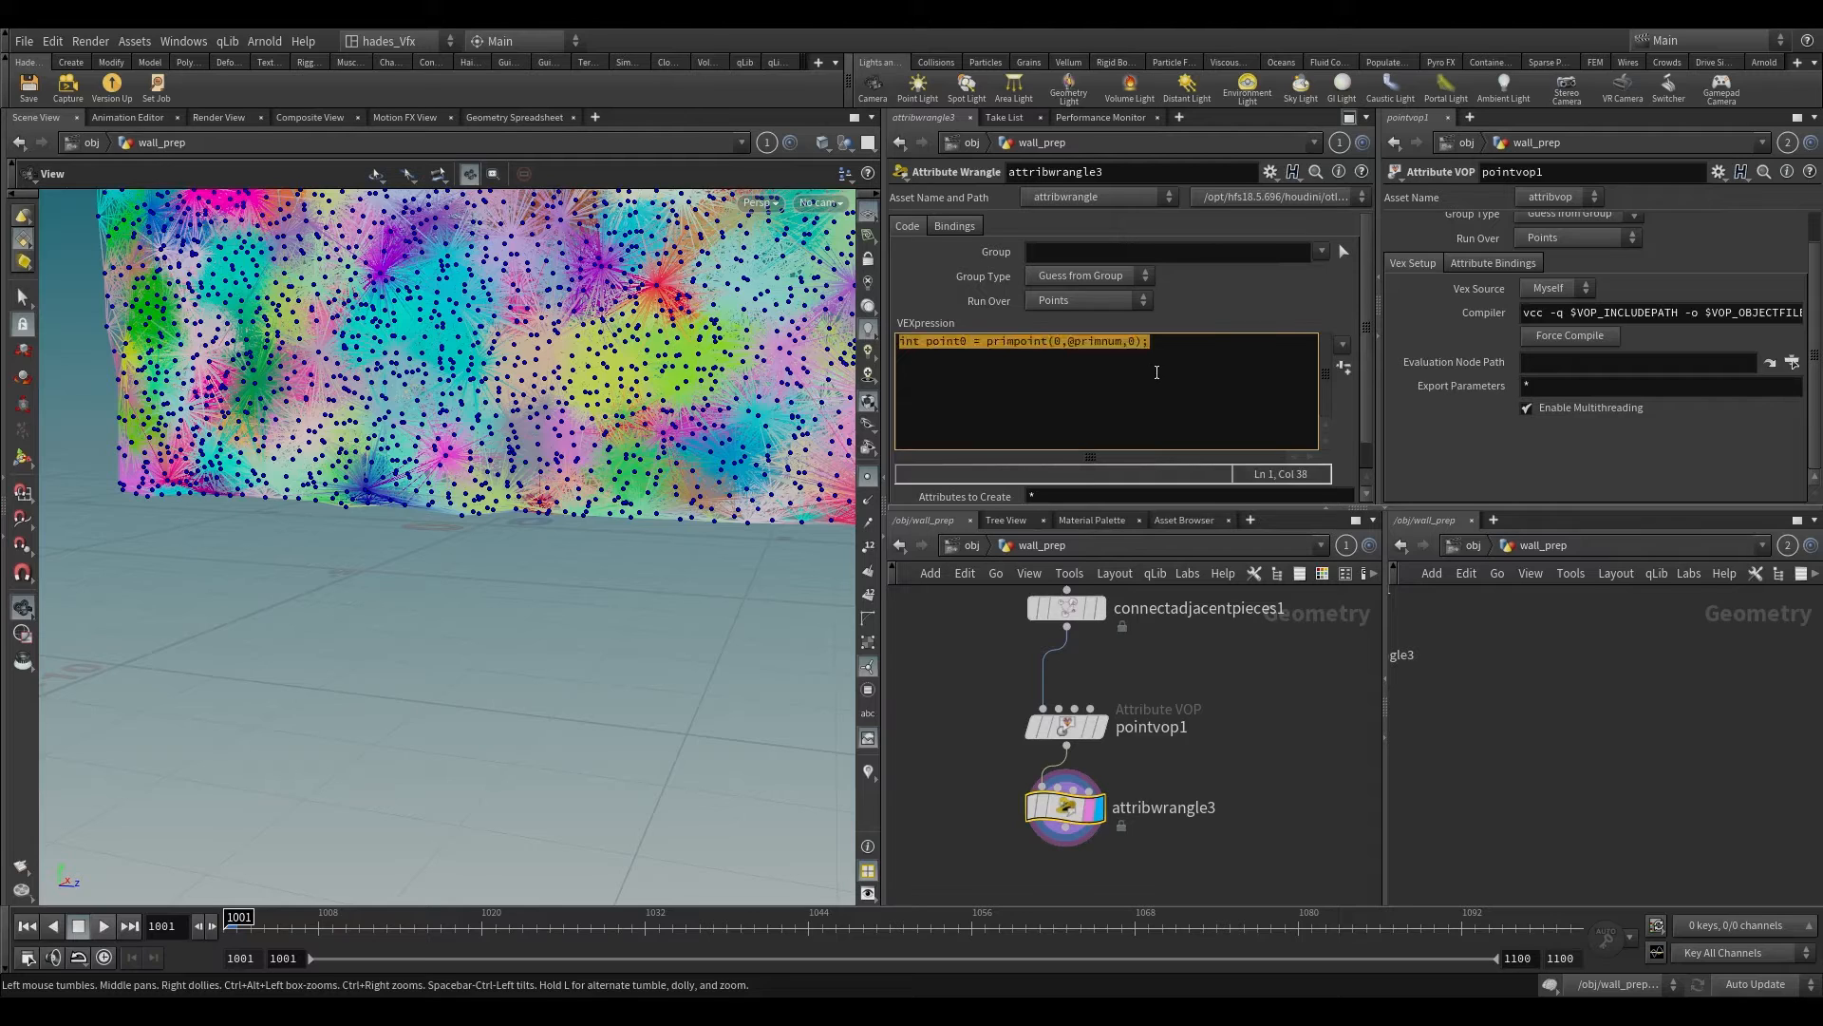
click(1154, 376)
key(Return)
key(ctrl+v)
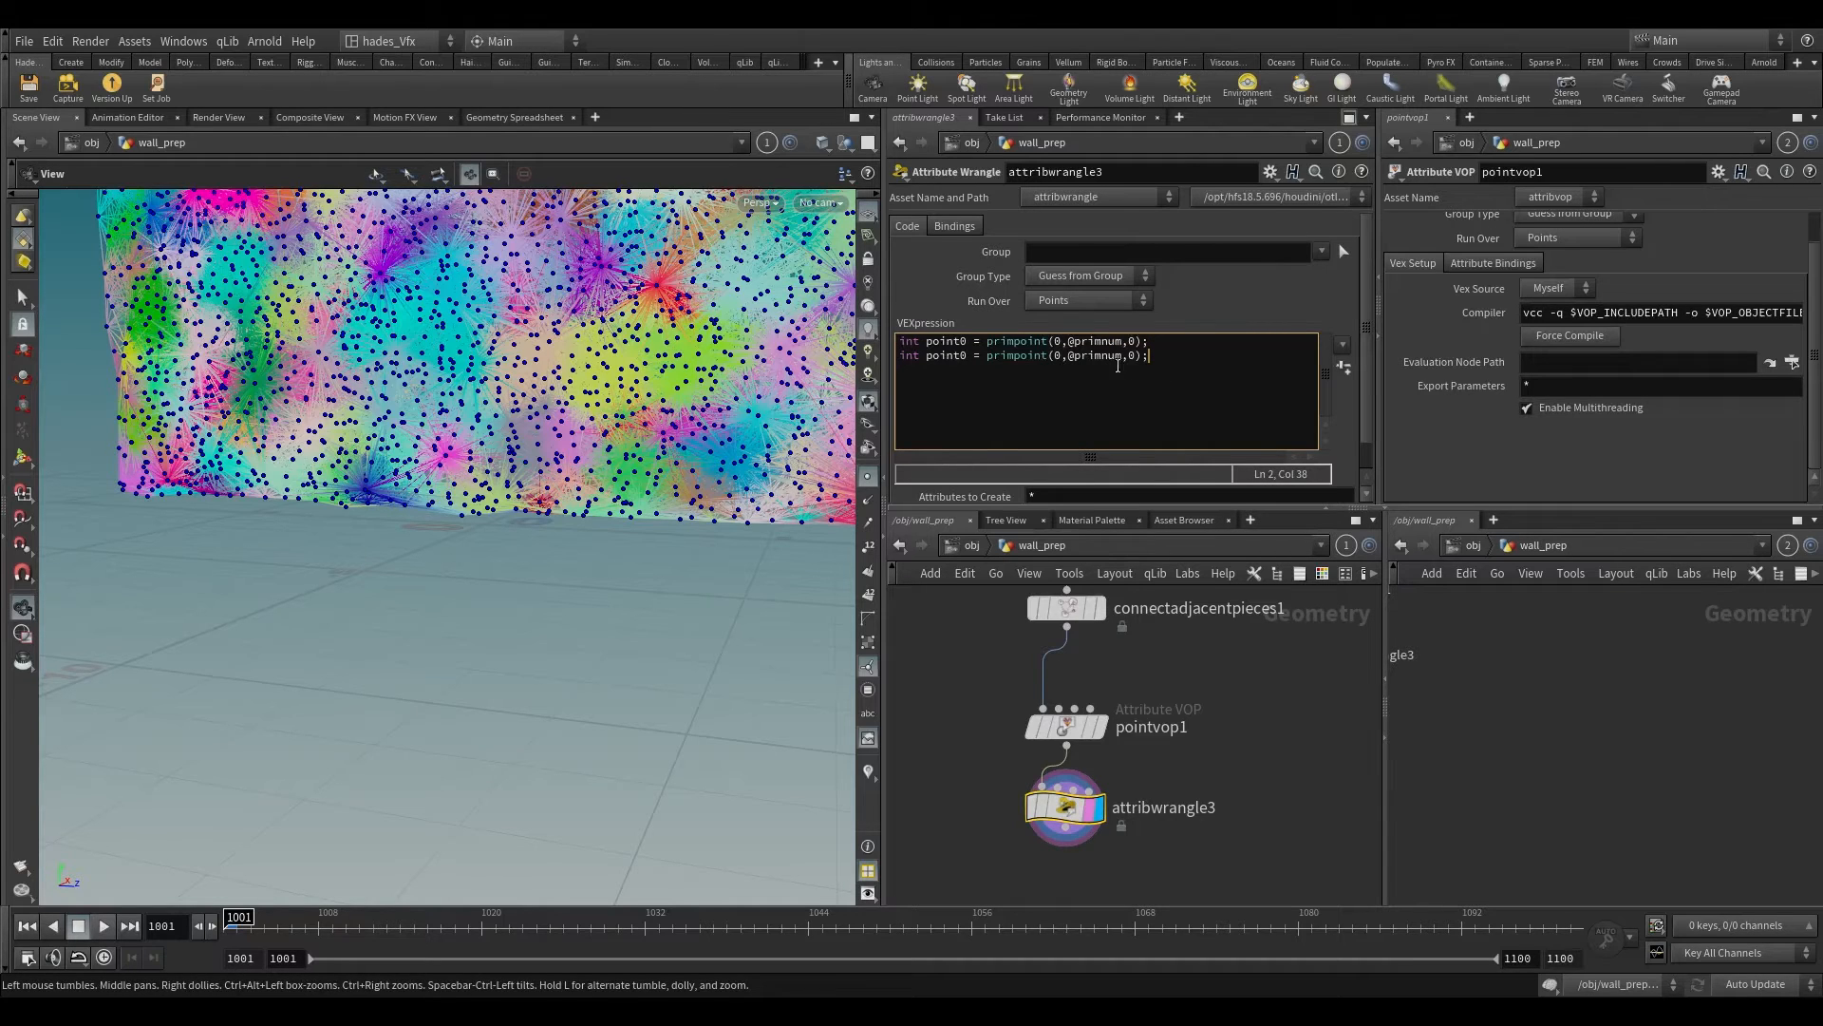
double_click(1131, 355)
drag(967, 354, 959, 355)
text(1)
Step: Add the third VEXpression line int seed0 = point(0,"seed",point0); and copy it
click(1223, 345)
key(Return)
text(int see)
text(d)
text(0 - )
text(=)
text(point()
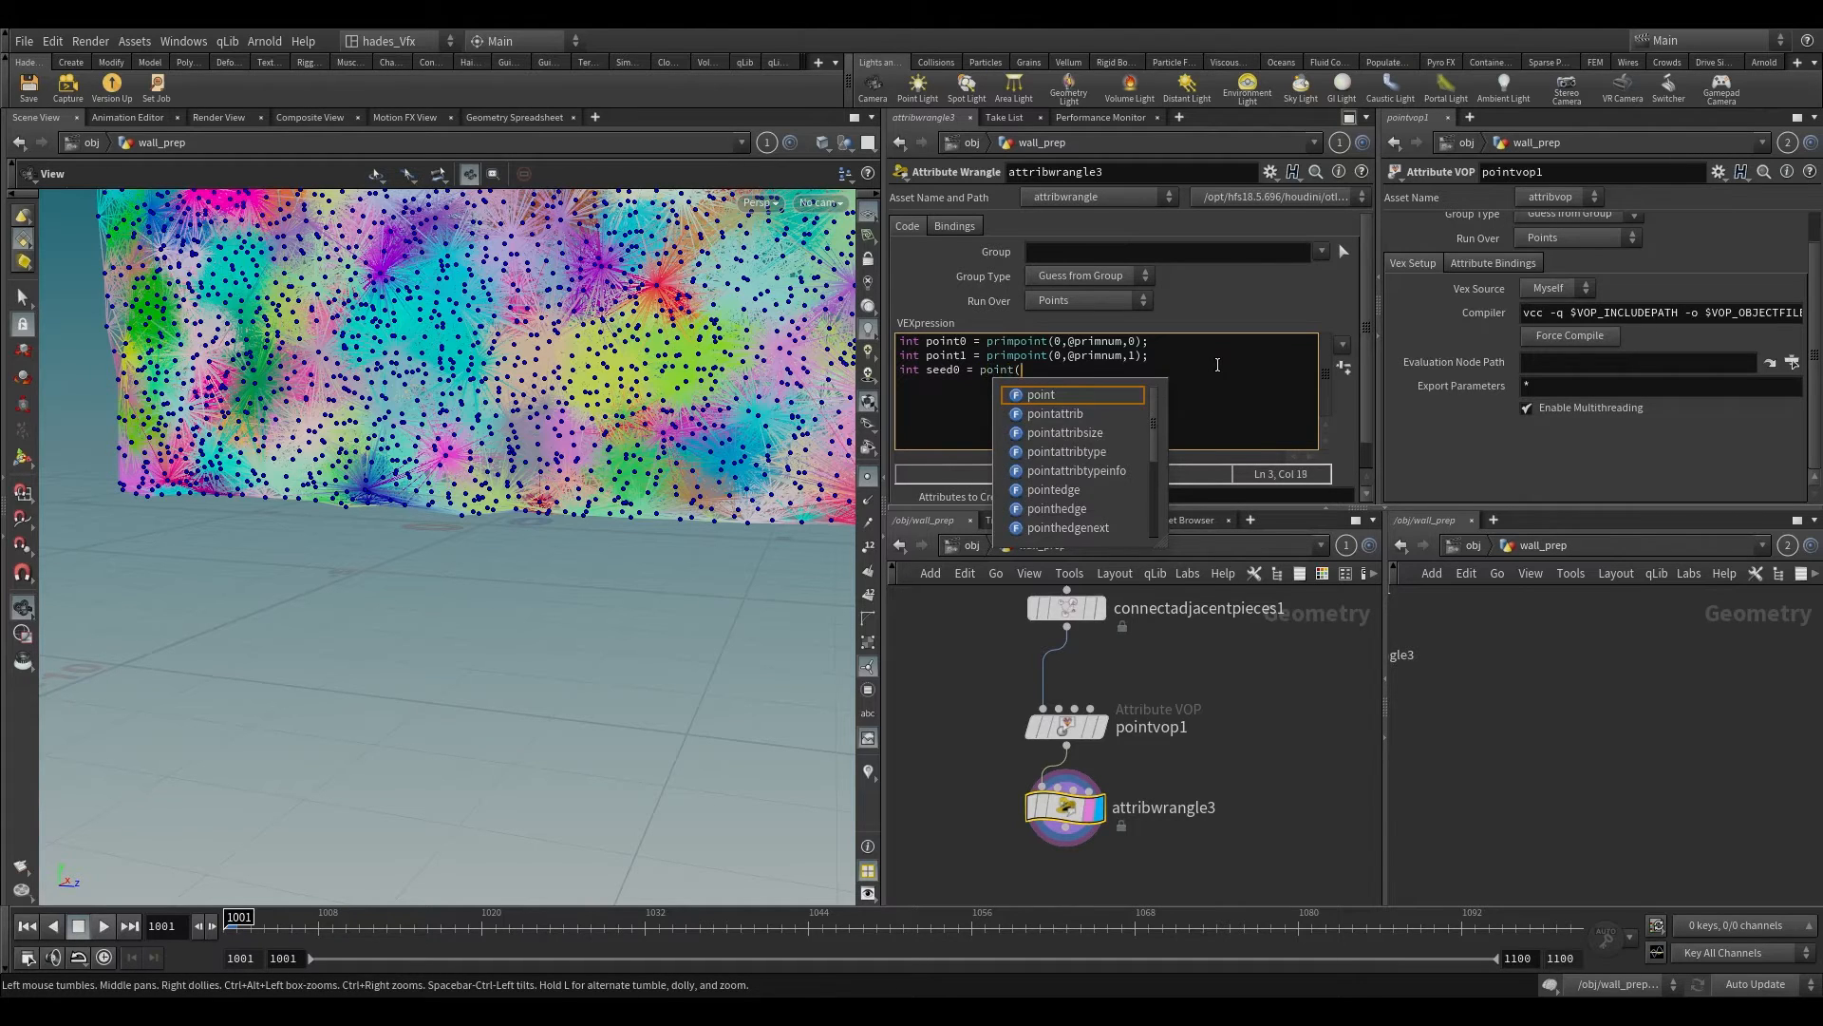
text(0,)
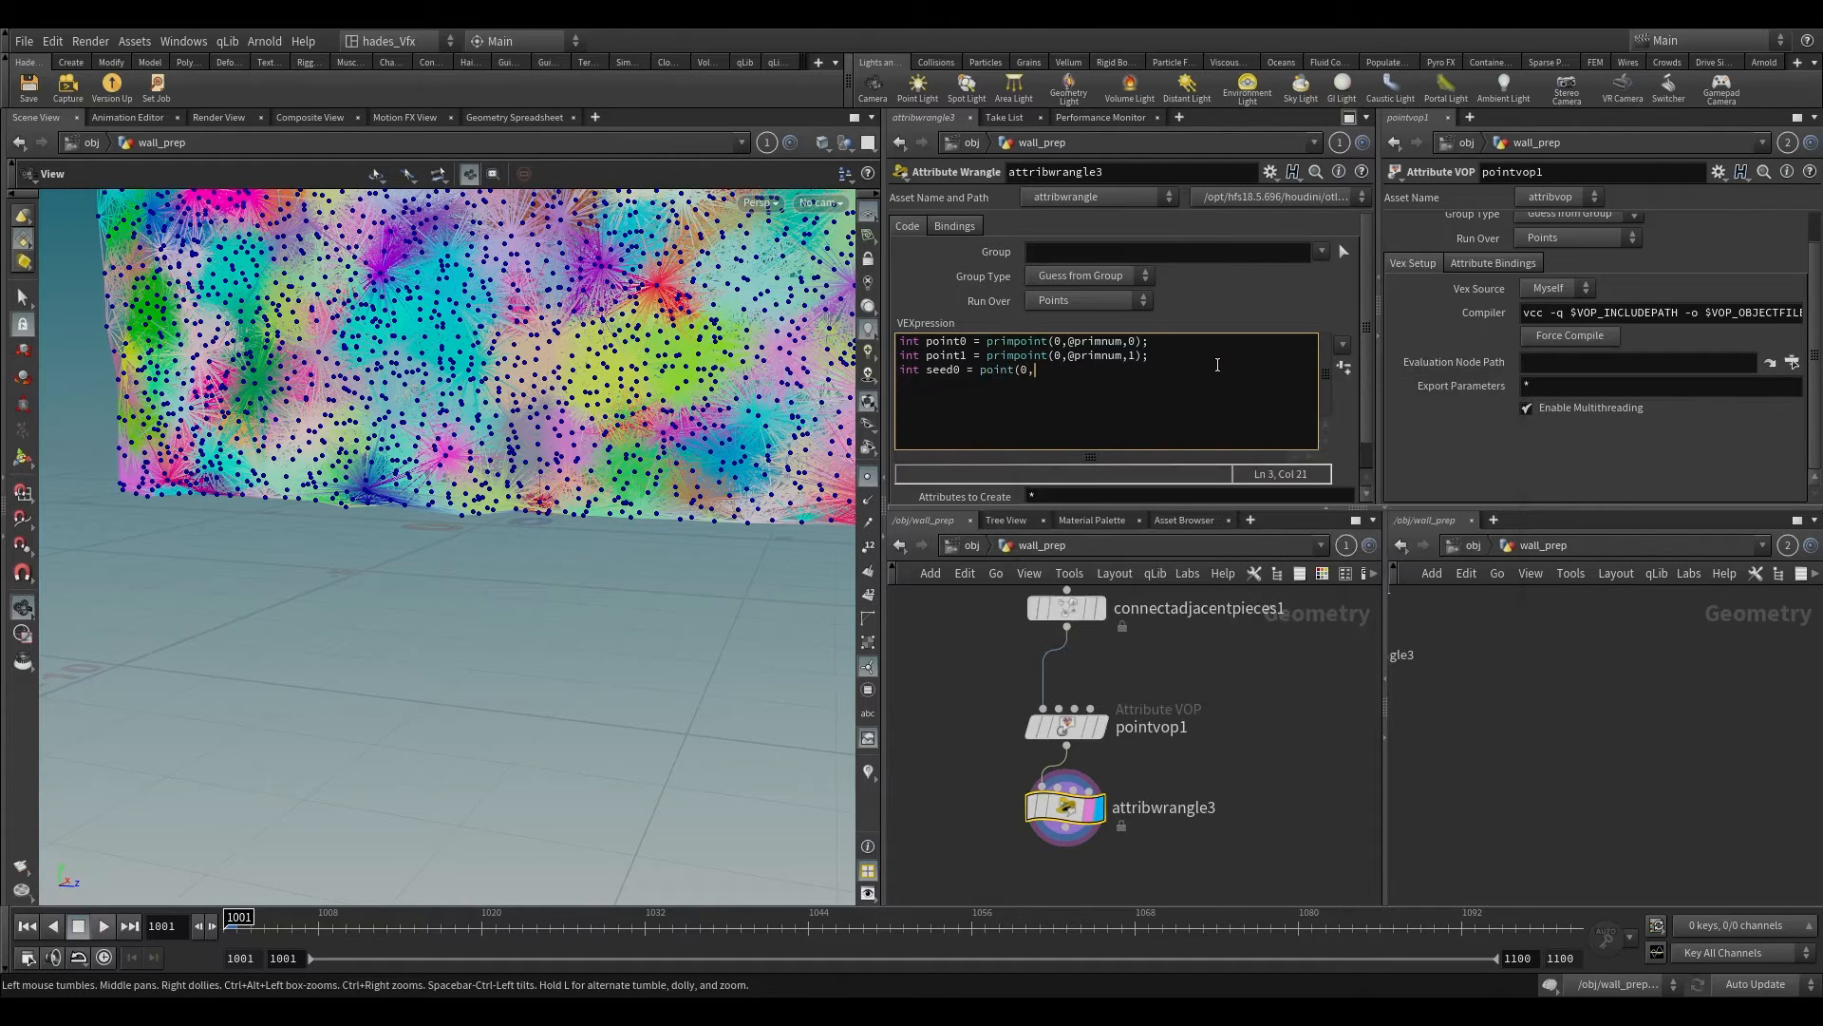
text("seed")
text(,0)
text(oint0);)
drag(1217, 365, 866, 383)
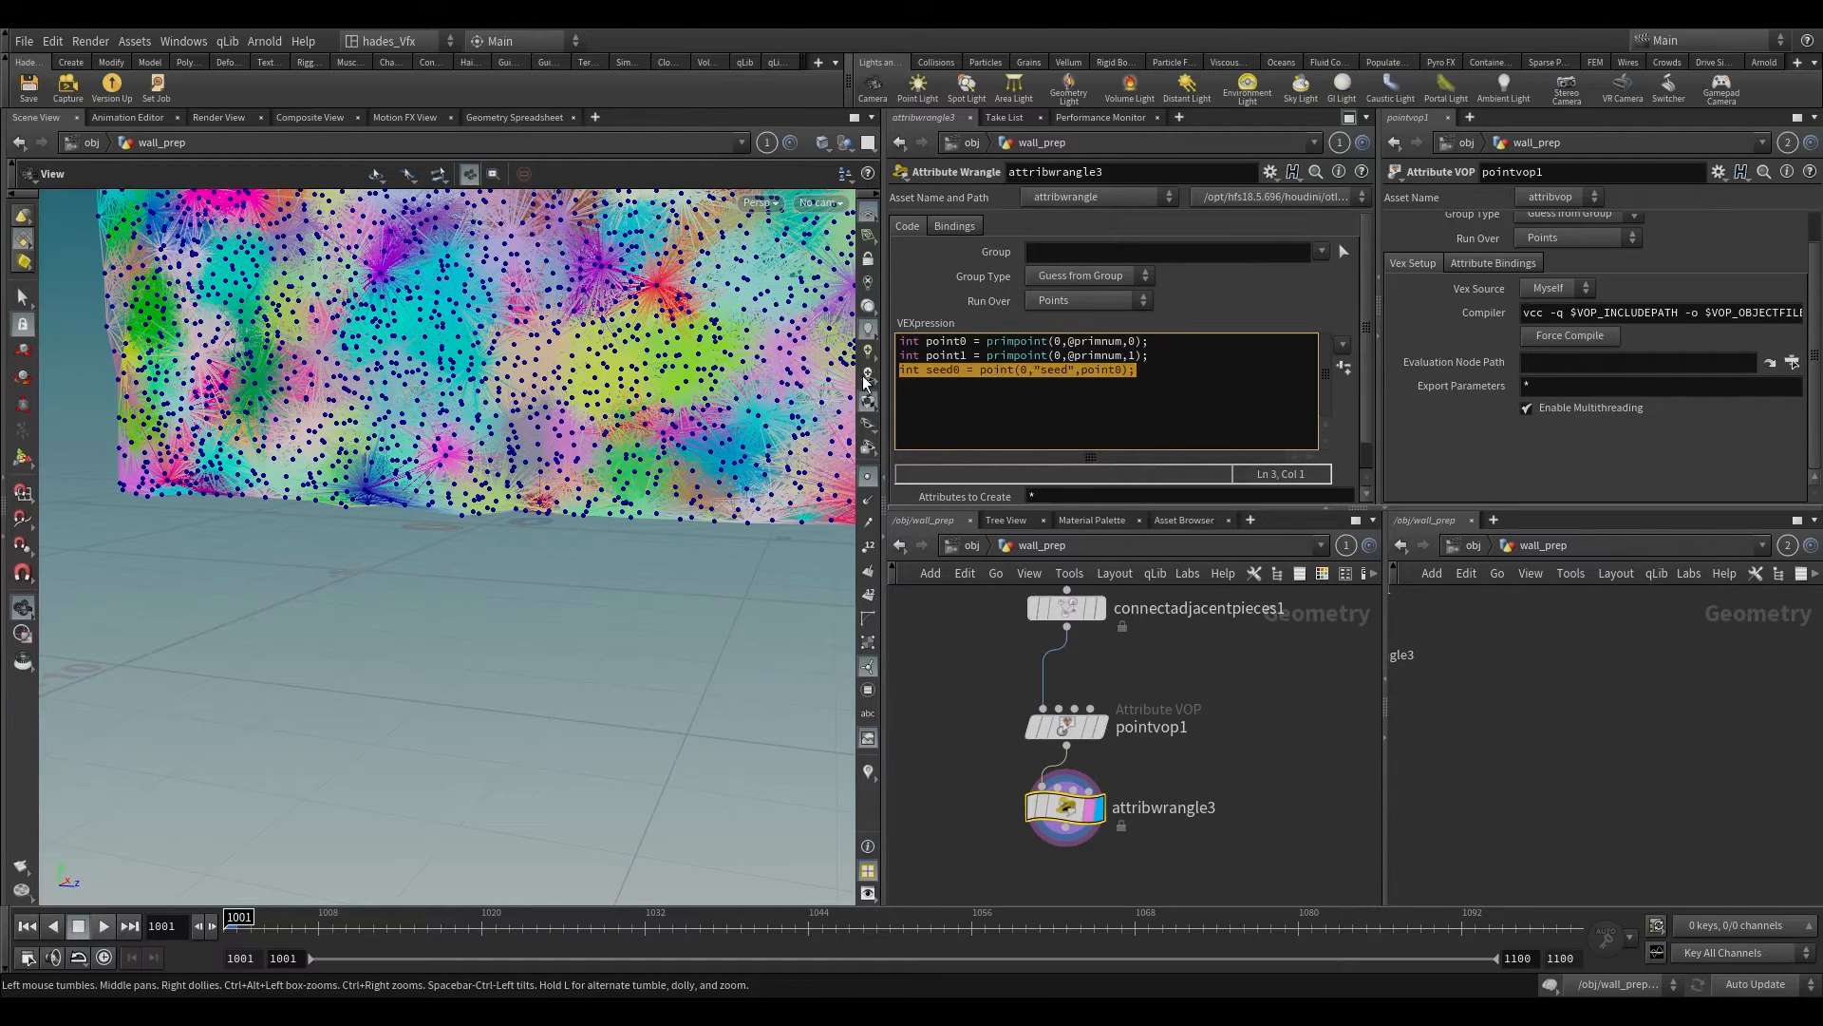
Step: Duplicate the seed0 line and change the copy to int seed1 = point(0,"seed",point1);
key(ctrl+Right)
click(1176, 380)
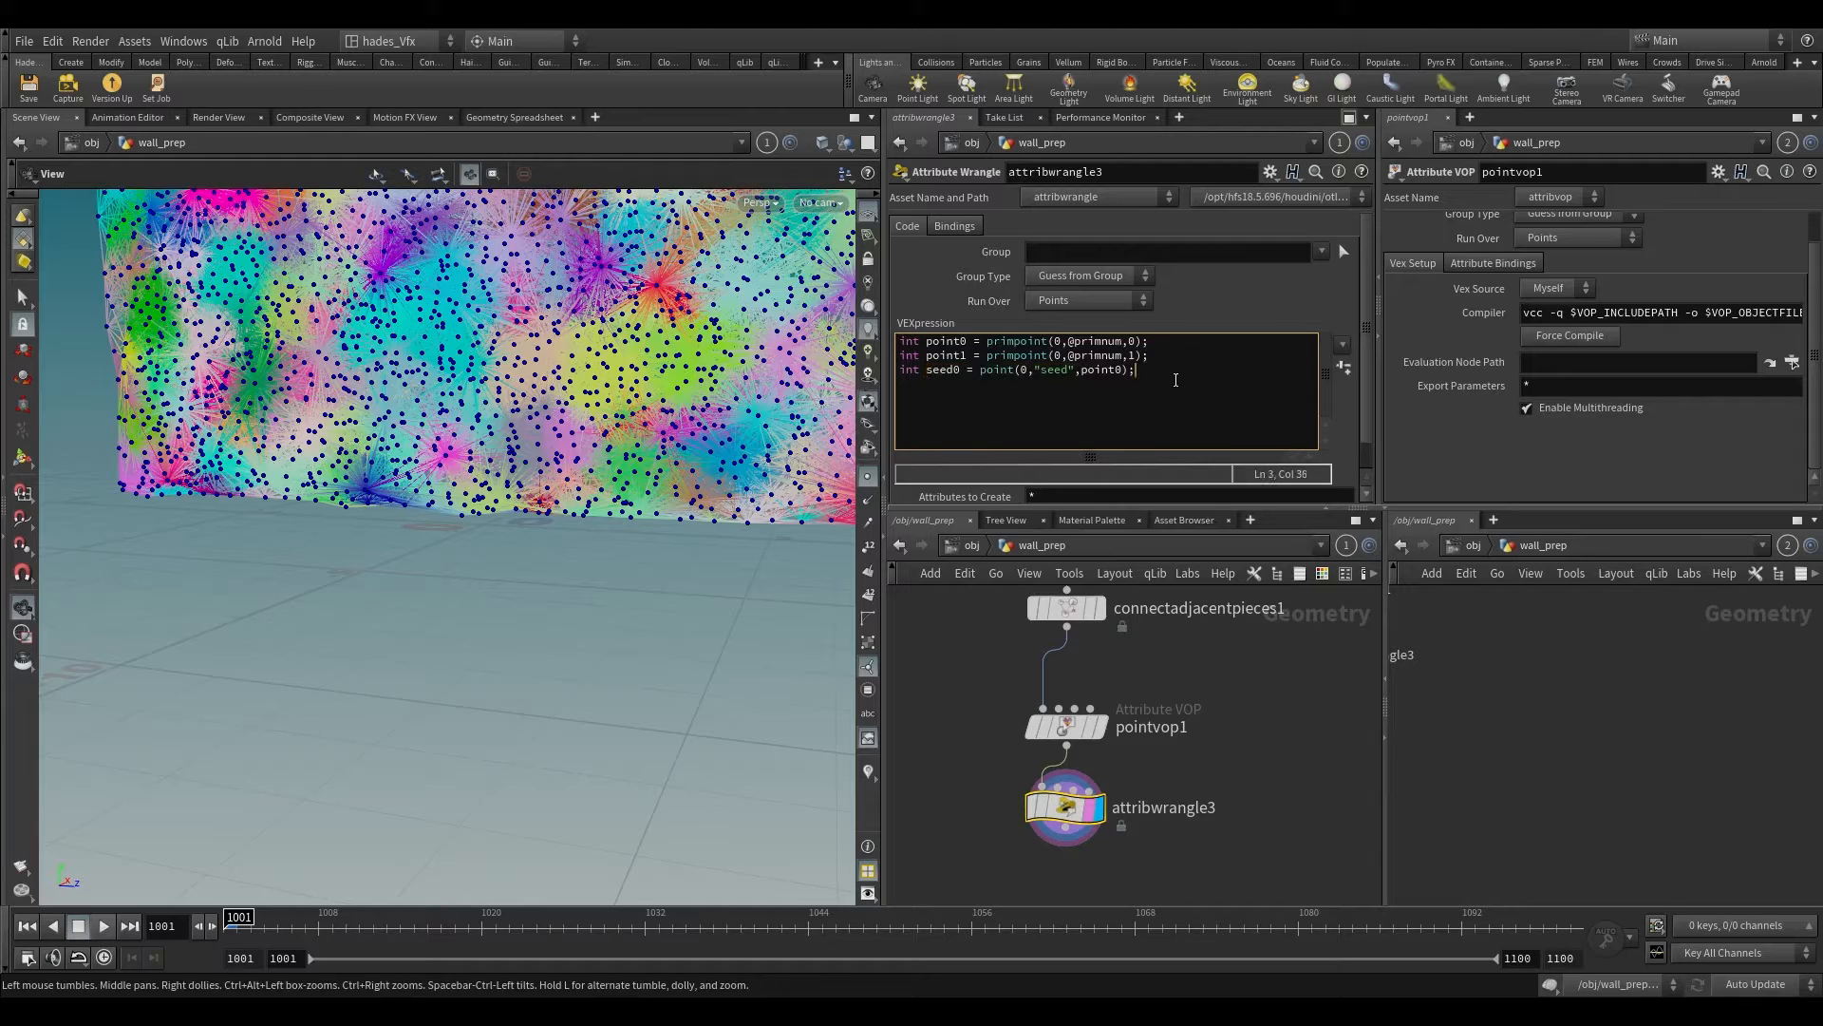
key(Return)
key(ctrl+v)
click(1100, 400)
click(958, 391)
key(BackSpace)
text(1)
Step: Add the condition if(seed0!=seed1) below the seed lines, separated by a blank line
click(1214, 387)
key(Return)
key(Return)
text(if(seed0)
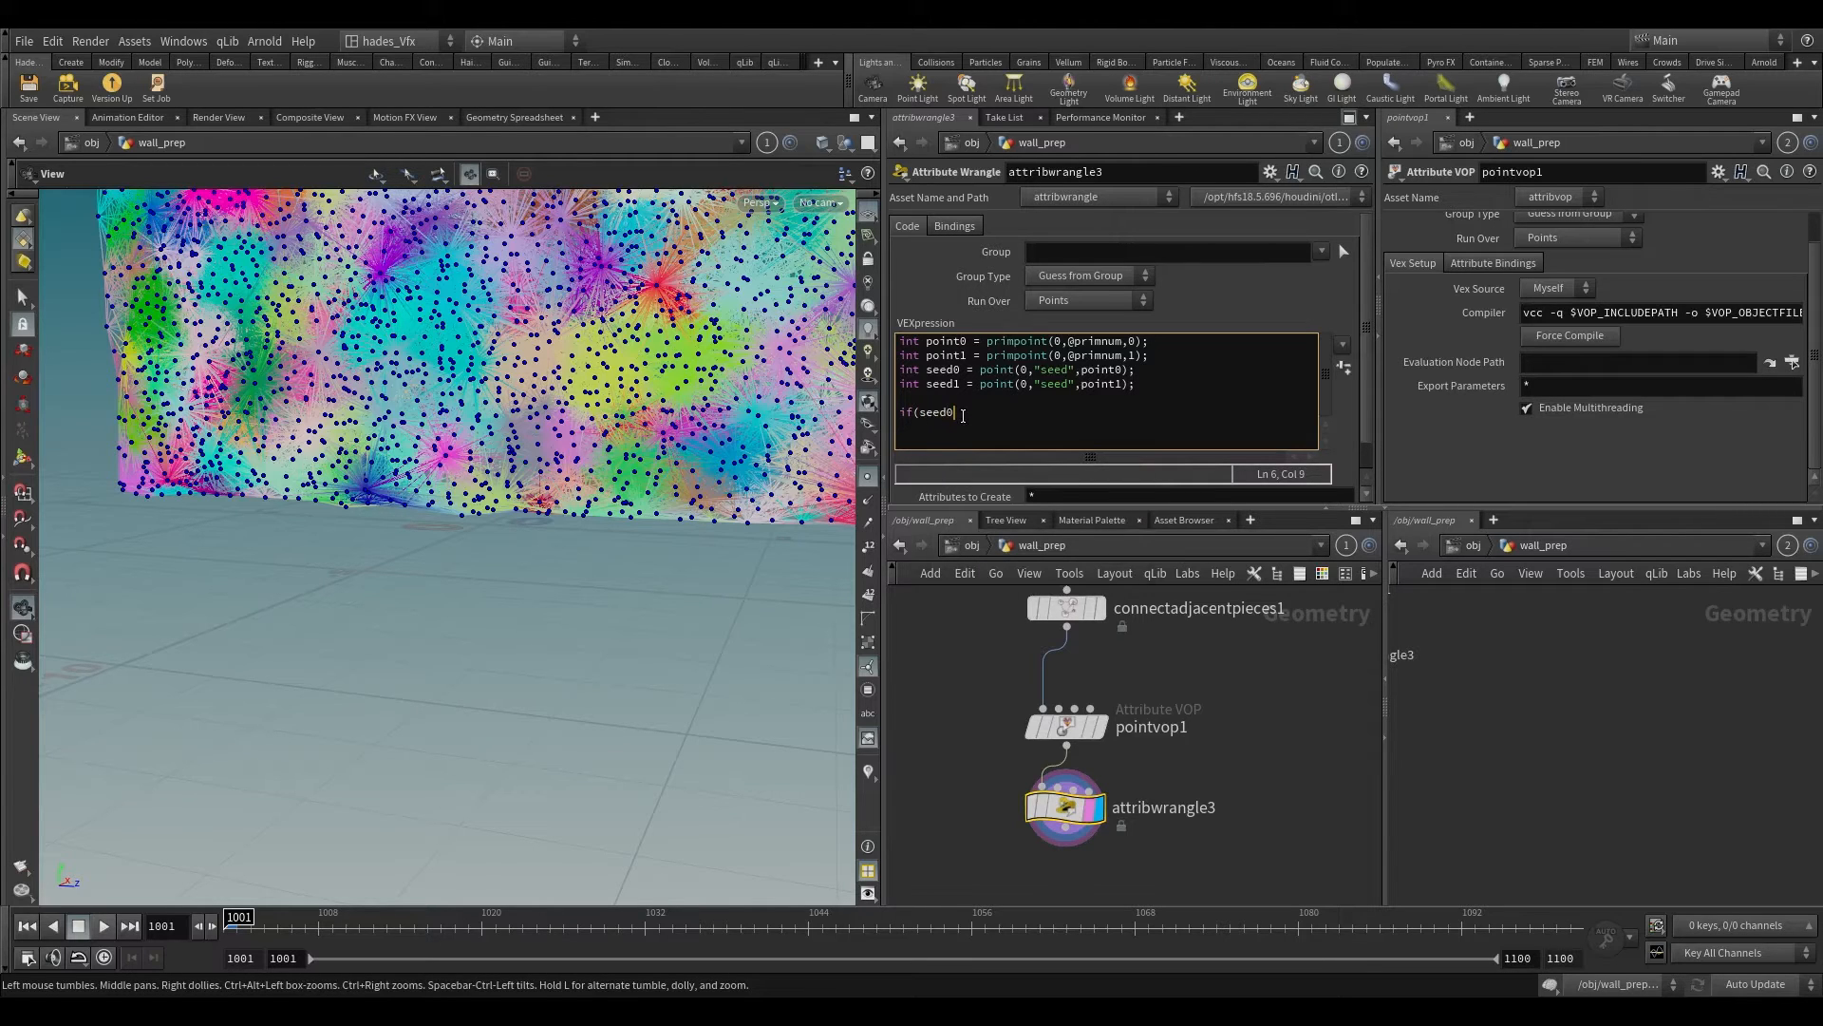
text(!=see)
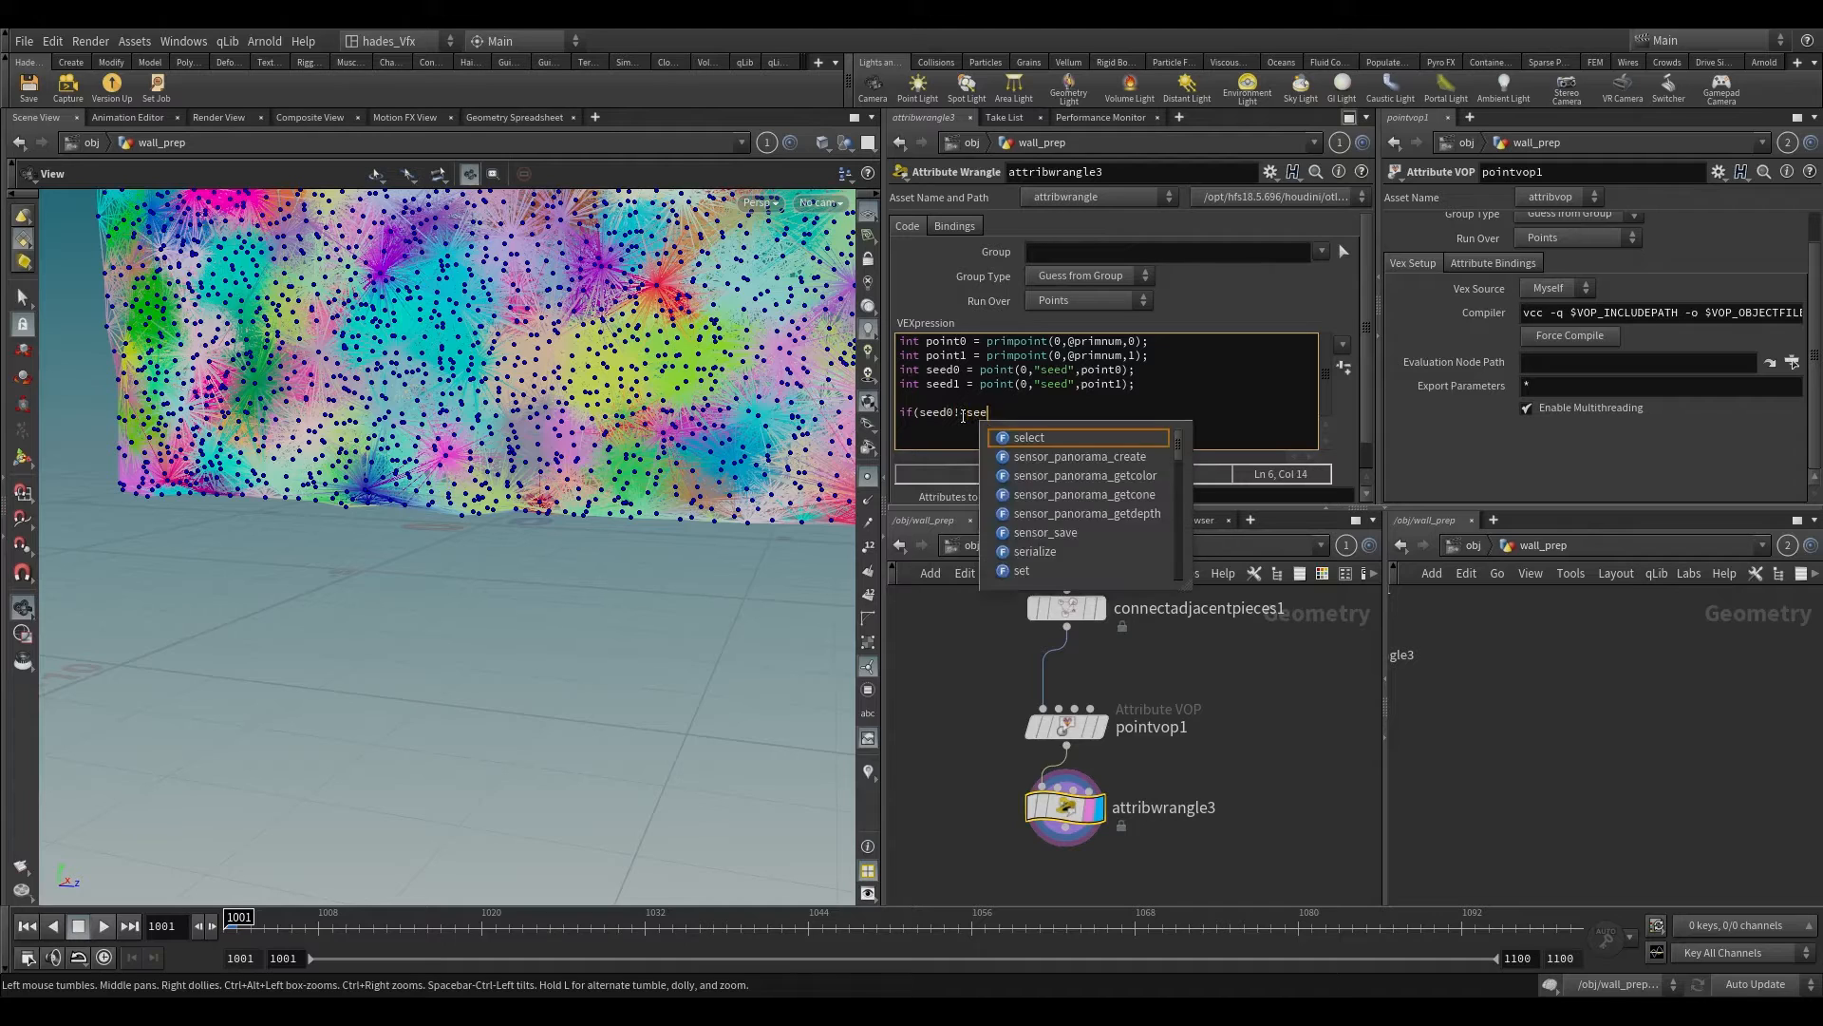
text(d1))
key(Return)
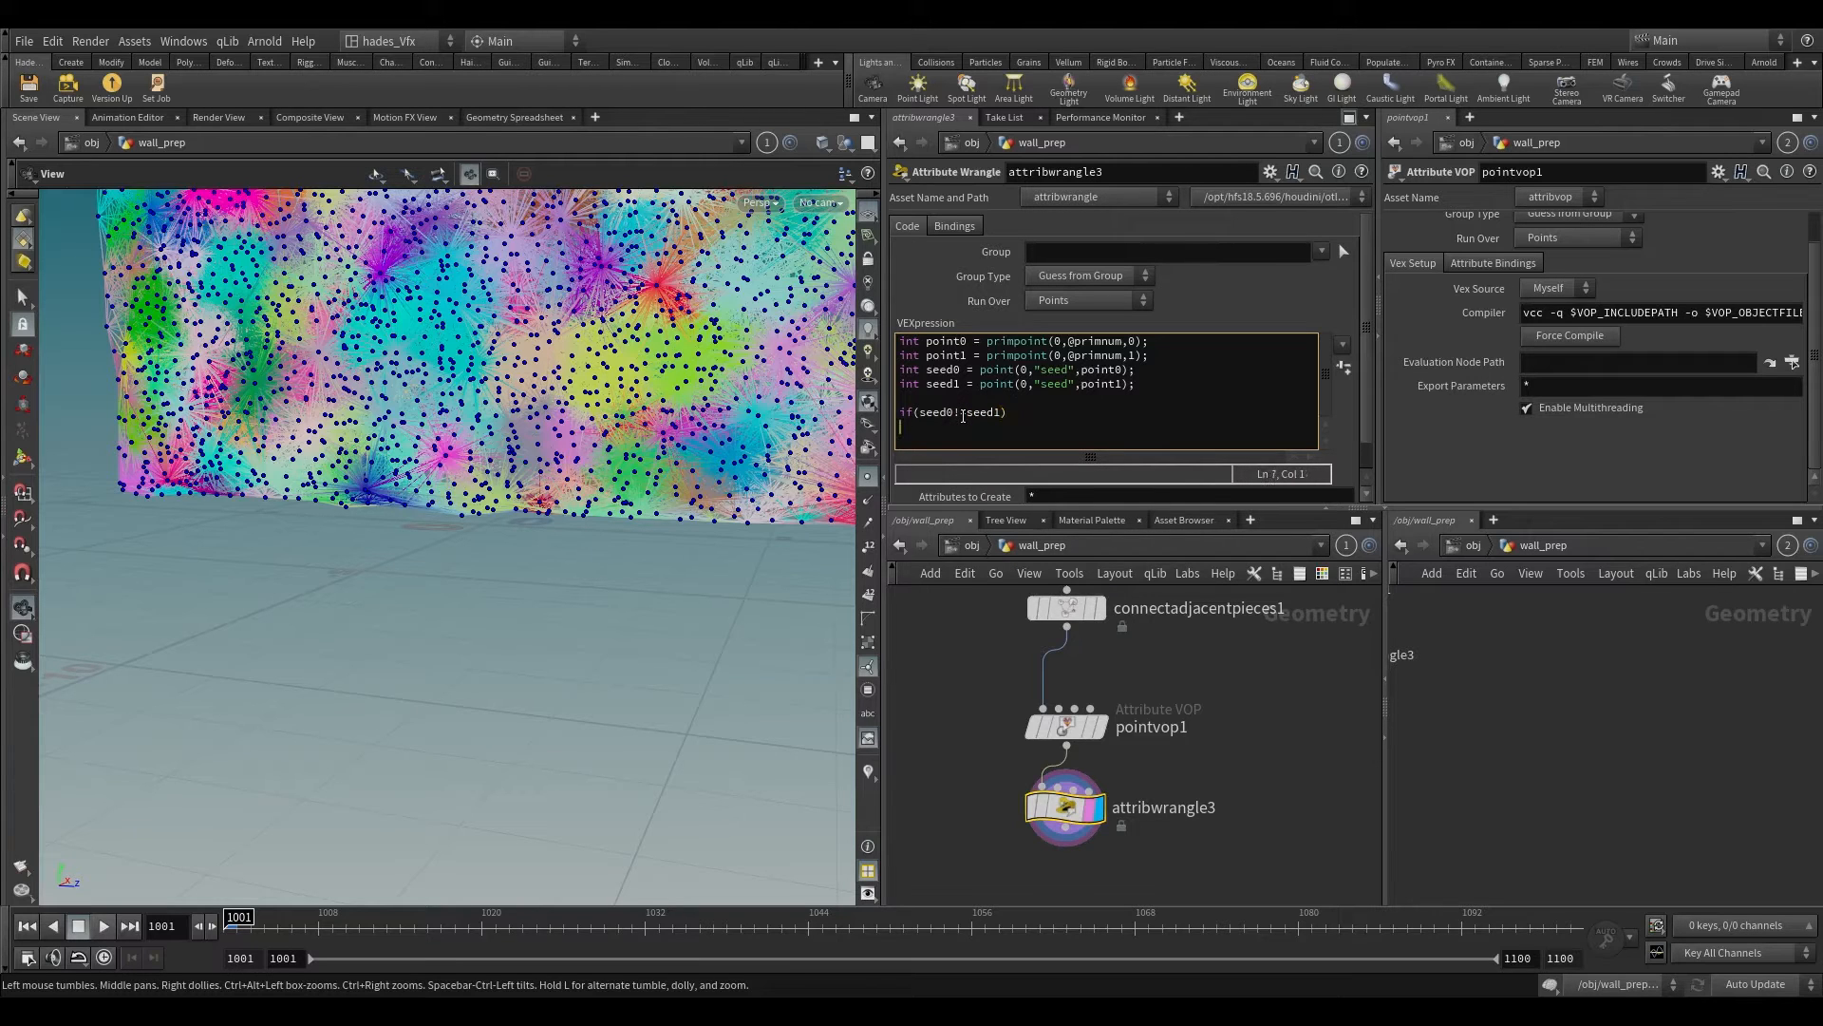
text(removeprim(0,@primnum,0);)
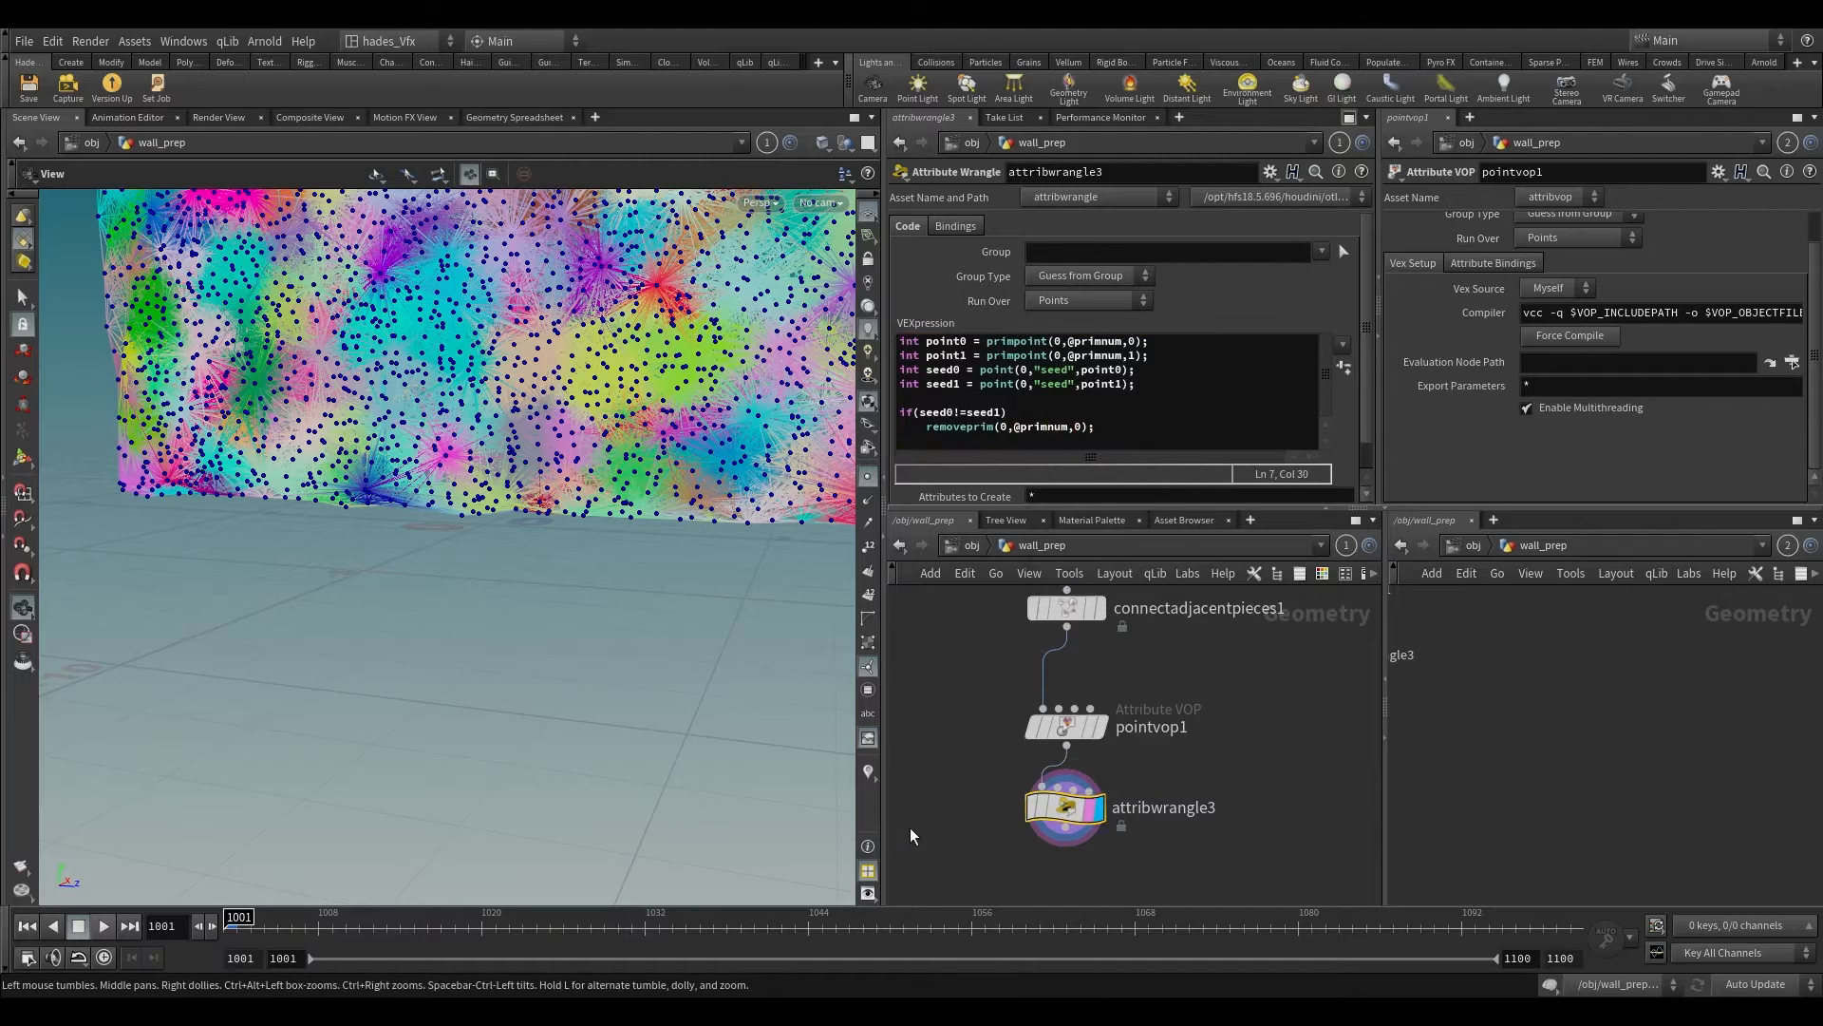
Step: Set attribwrangle3 to run over Primitives and inspect the remaining connections up close
click(1094, 815)
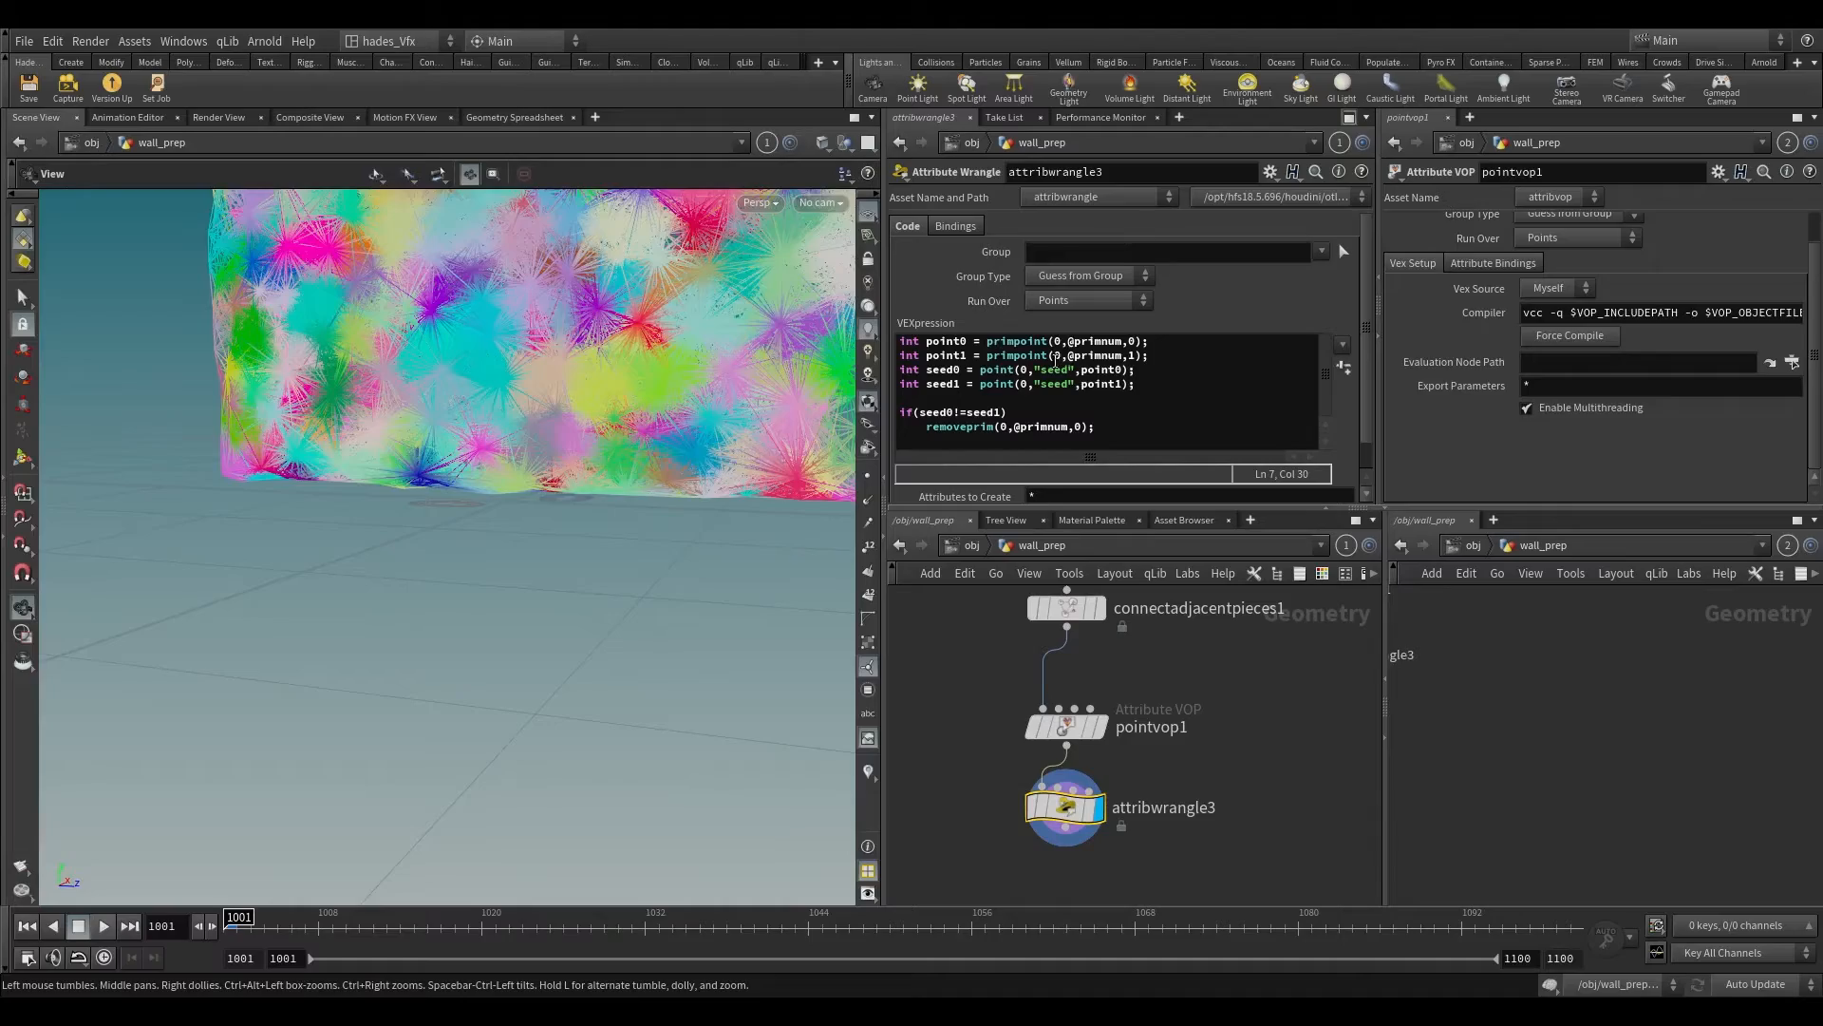
click(1087, 300)
click(1068, 339)
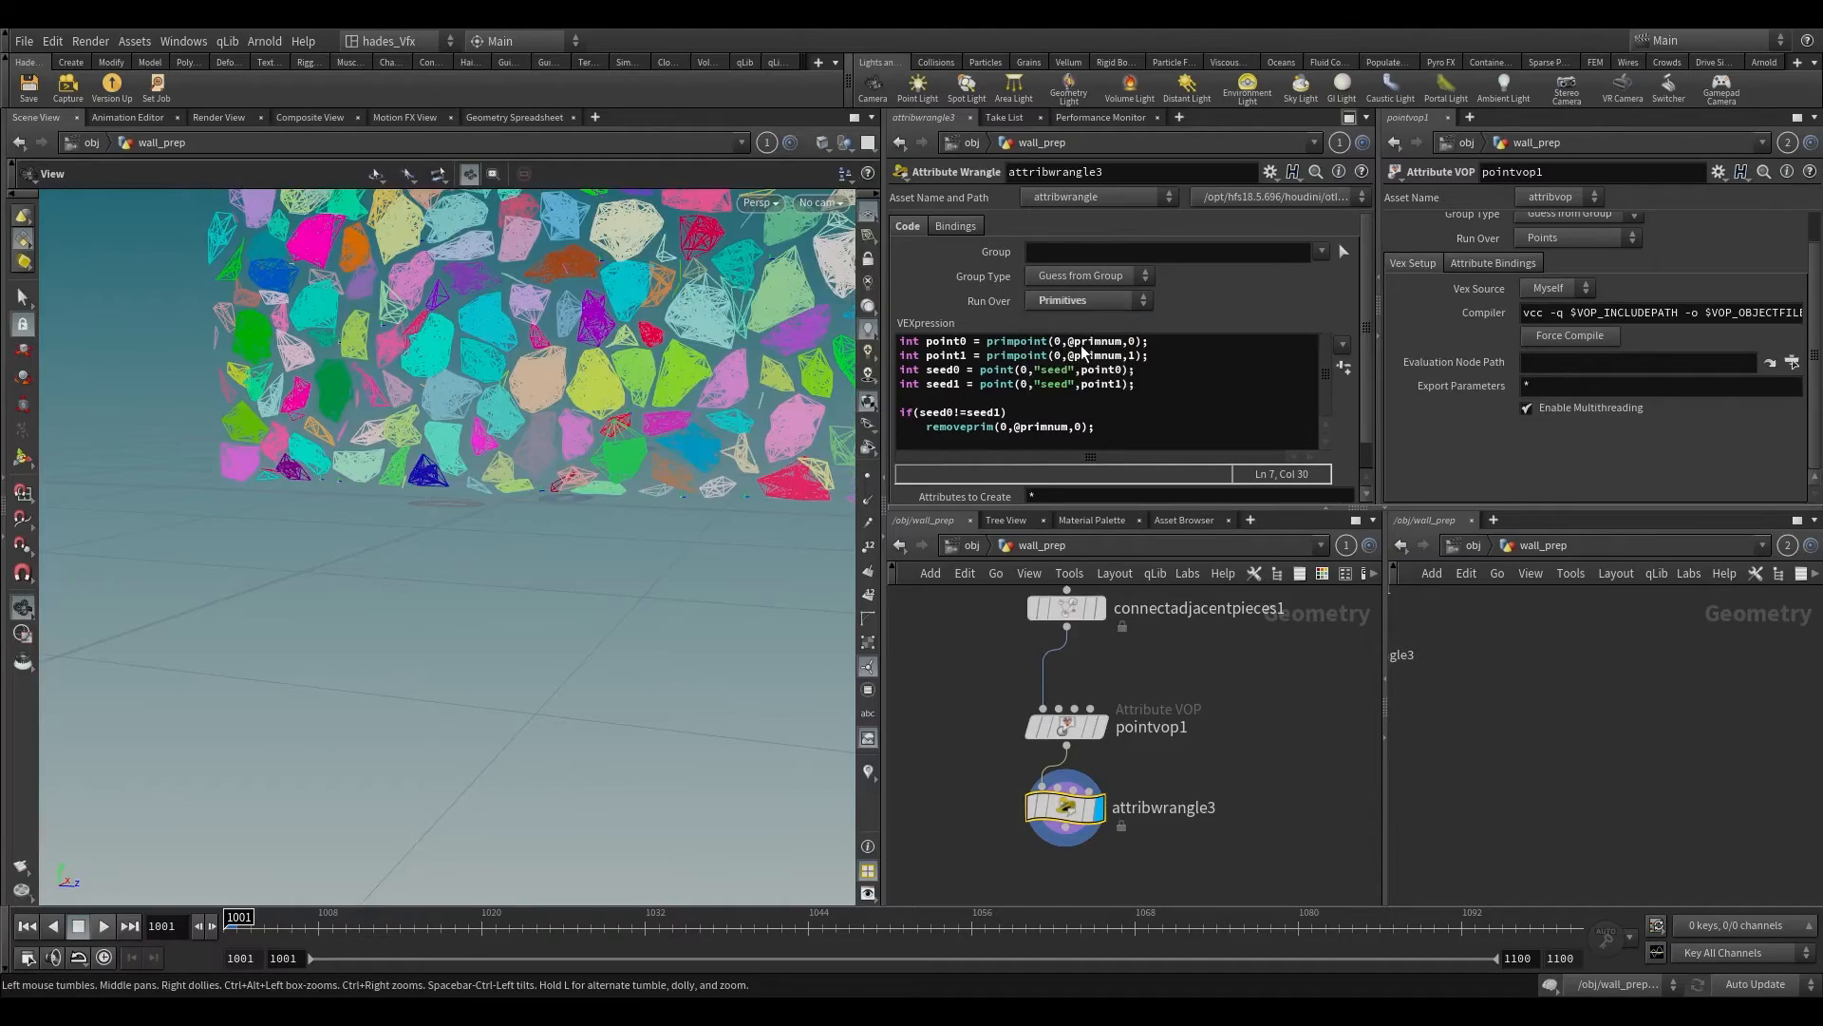
scroll(597, 418, up, 5)
scroll(597, 419, up, 5)
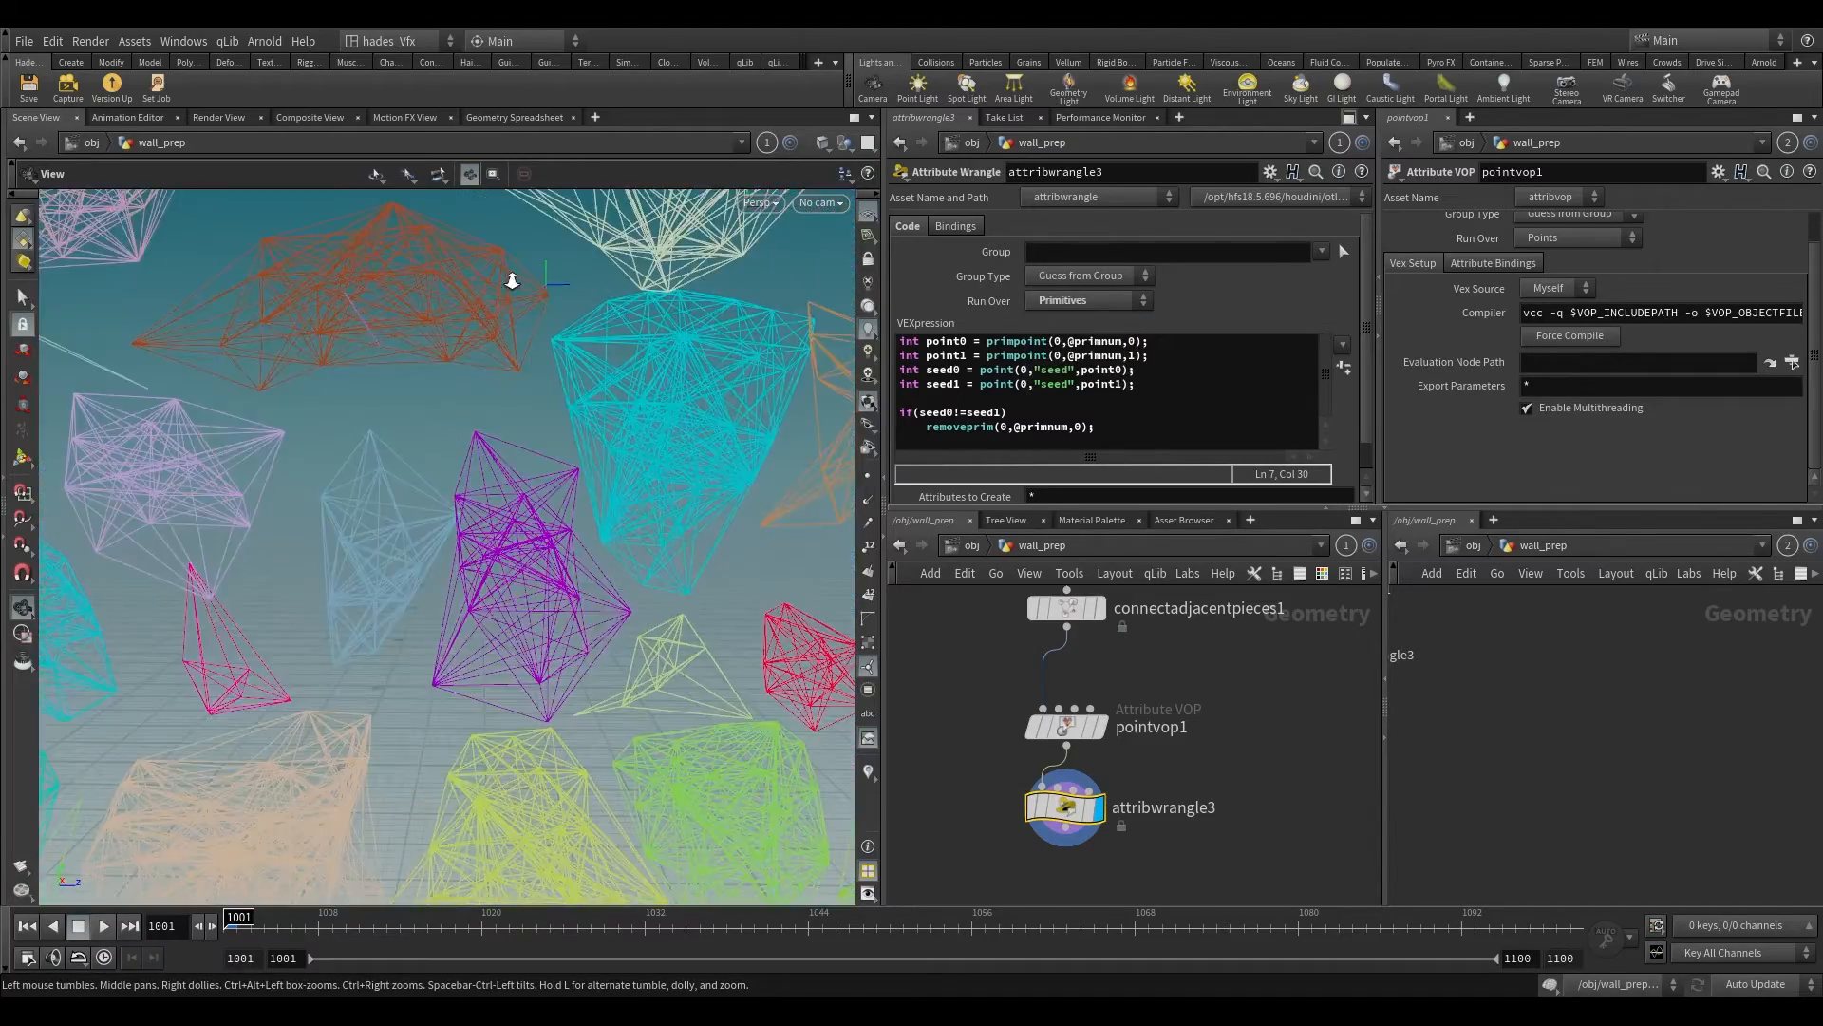
right_drag(515, 423, 613, 174)
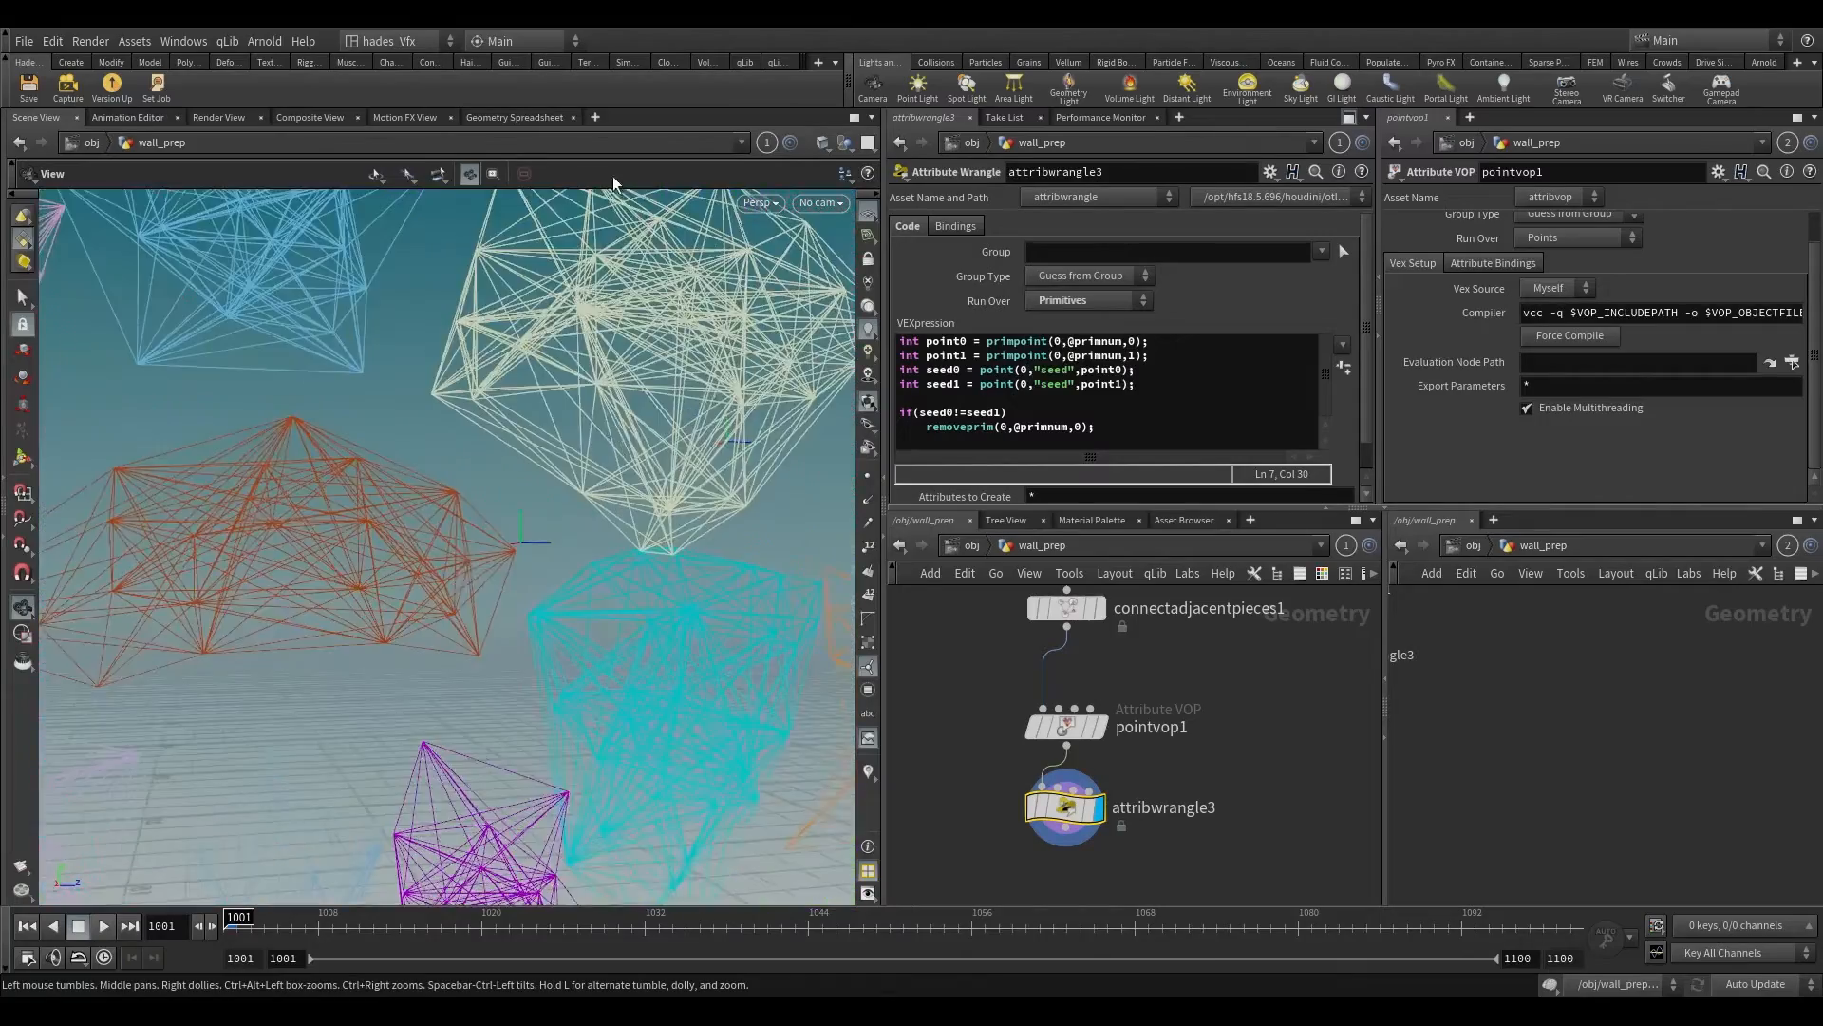
drag(570, 475, 488, 623)
right_drag(488, 623, 397, 799)
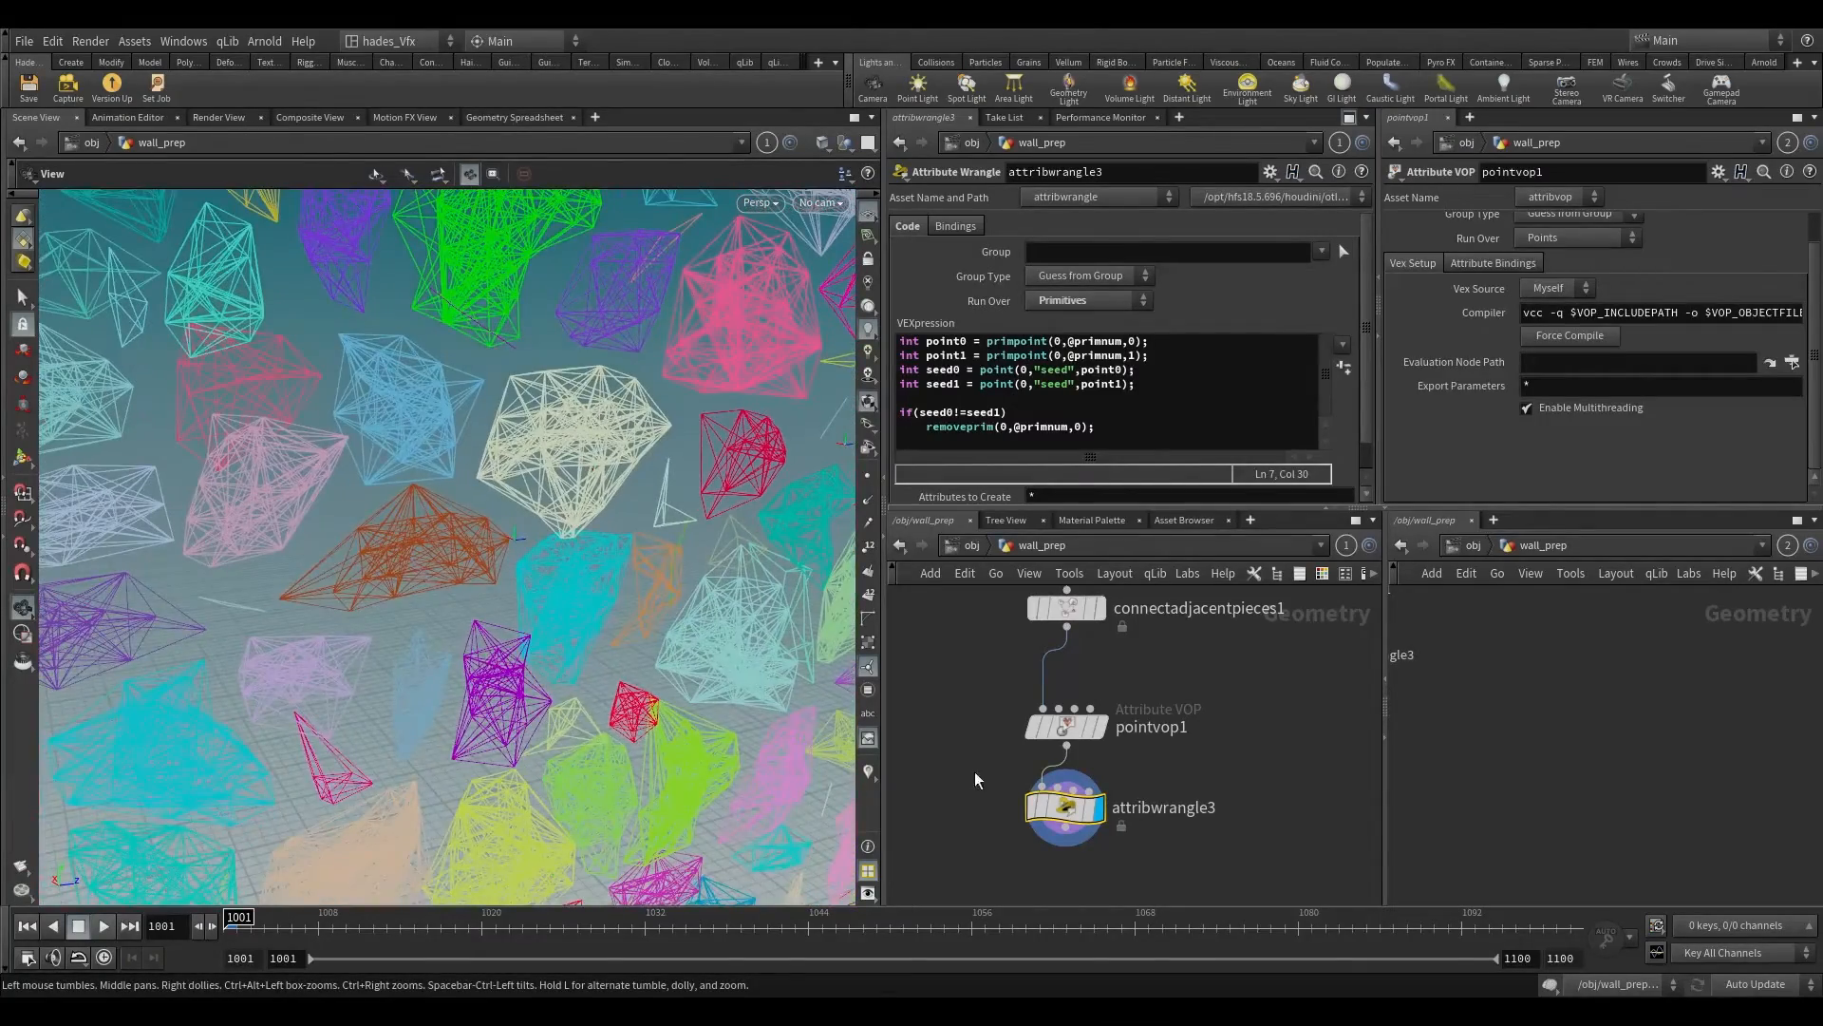
drag(572, 576, 517, 532)
Step: Turn off the Particle gnomon guide in the viewport's display options and close them
key(d)
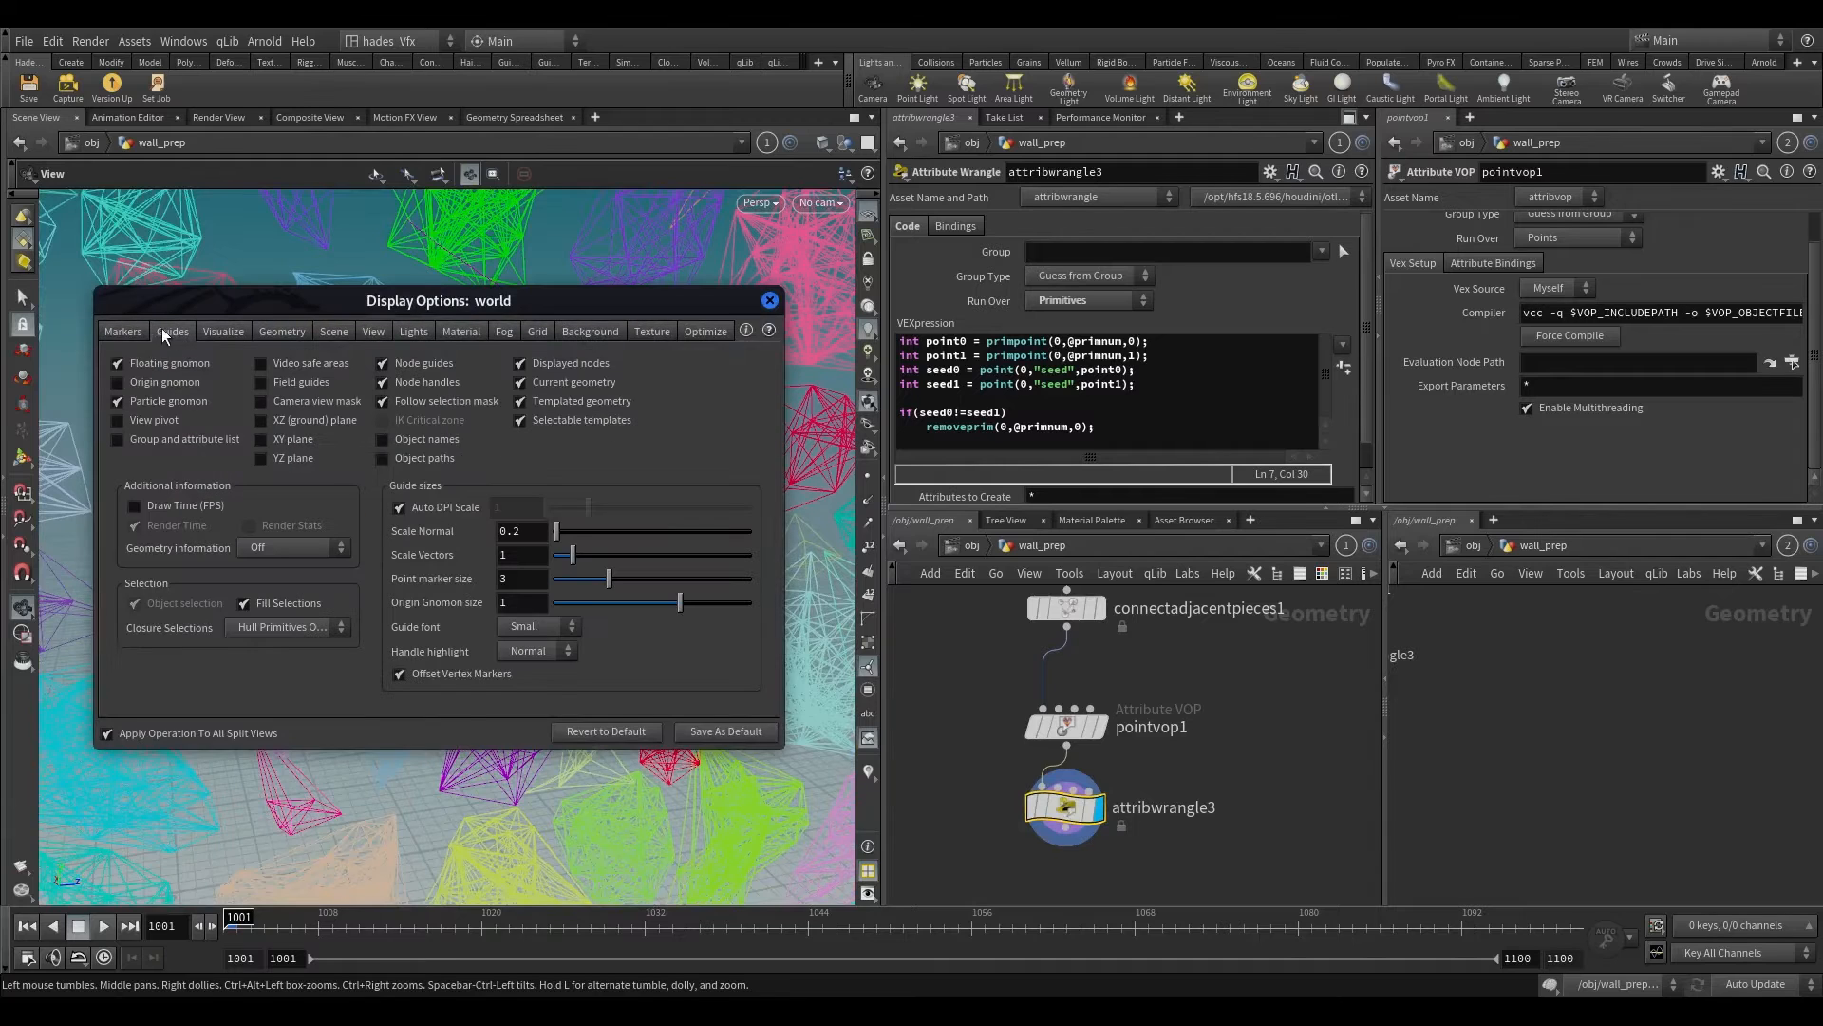
drag(437, 302, 1328, 274)
click(1058, 373)
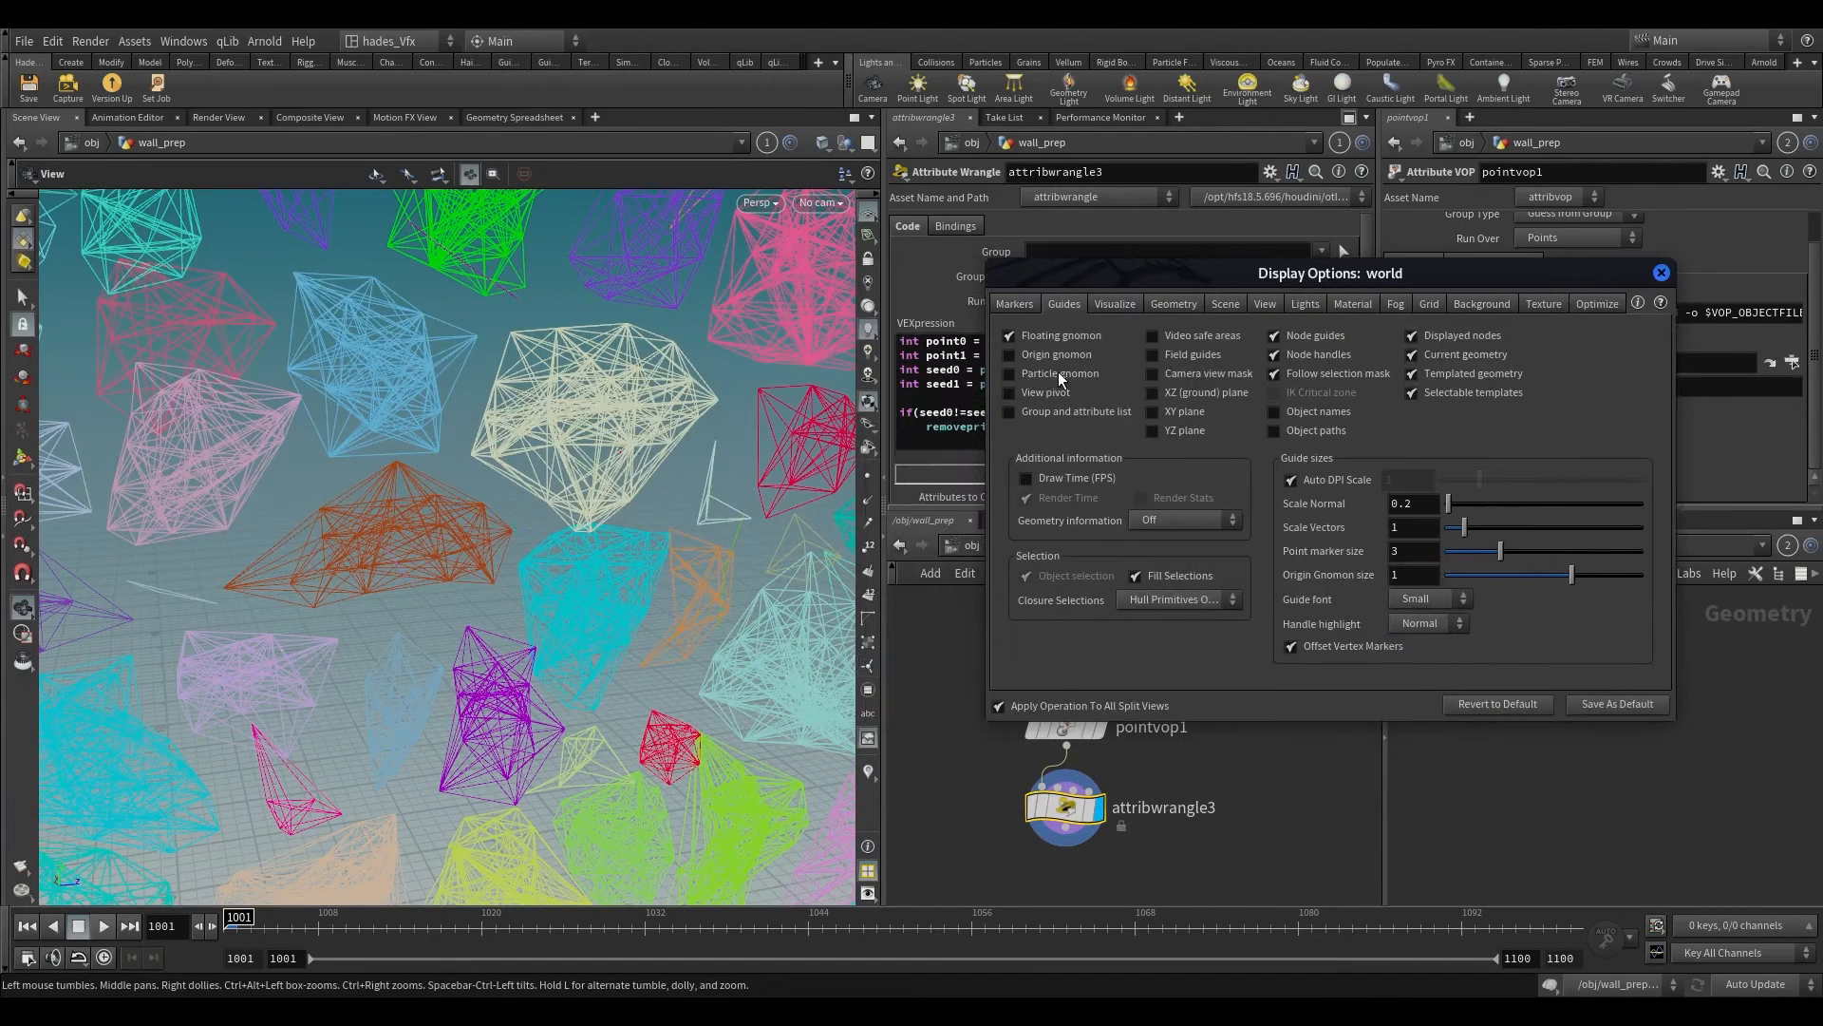
click(1058, 373)
drag(644, 460, 479, 530)
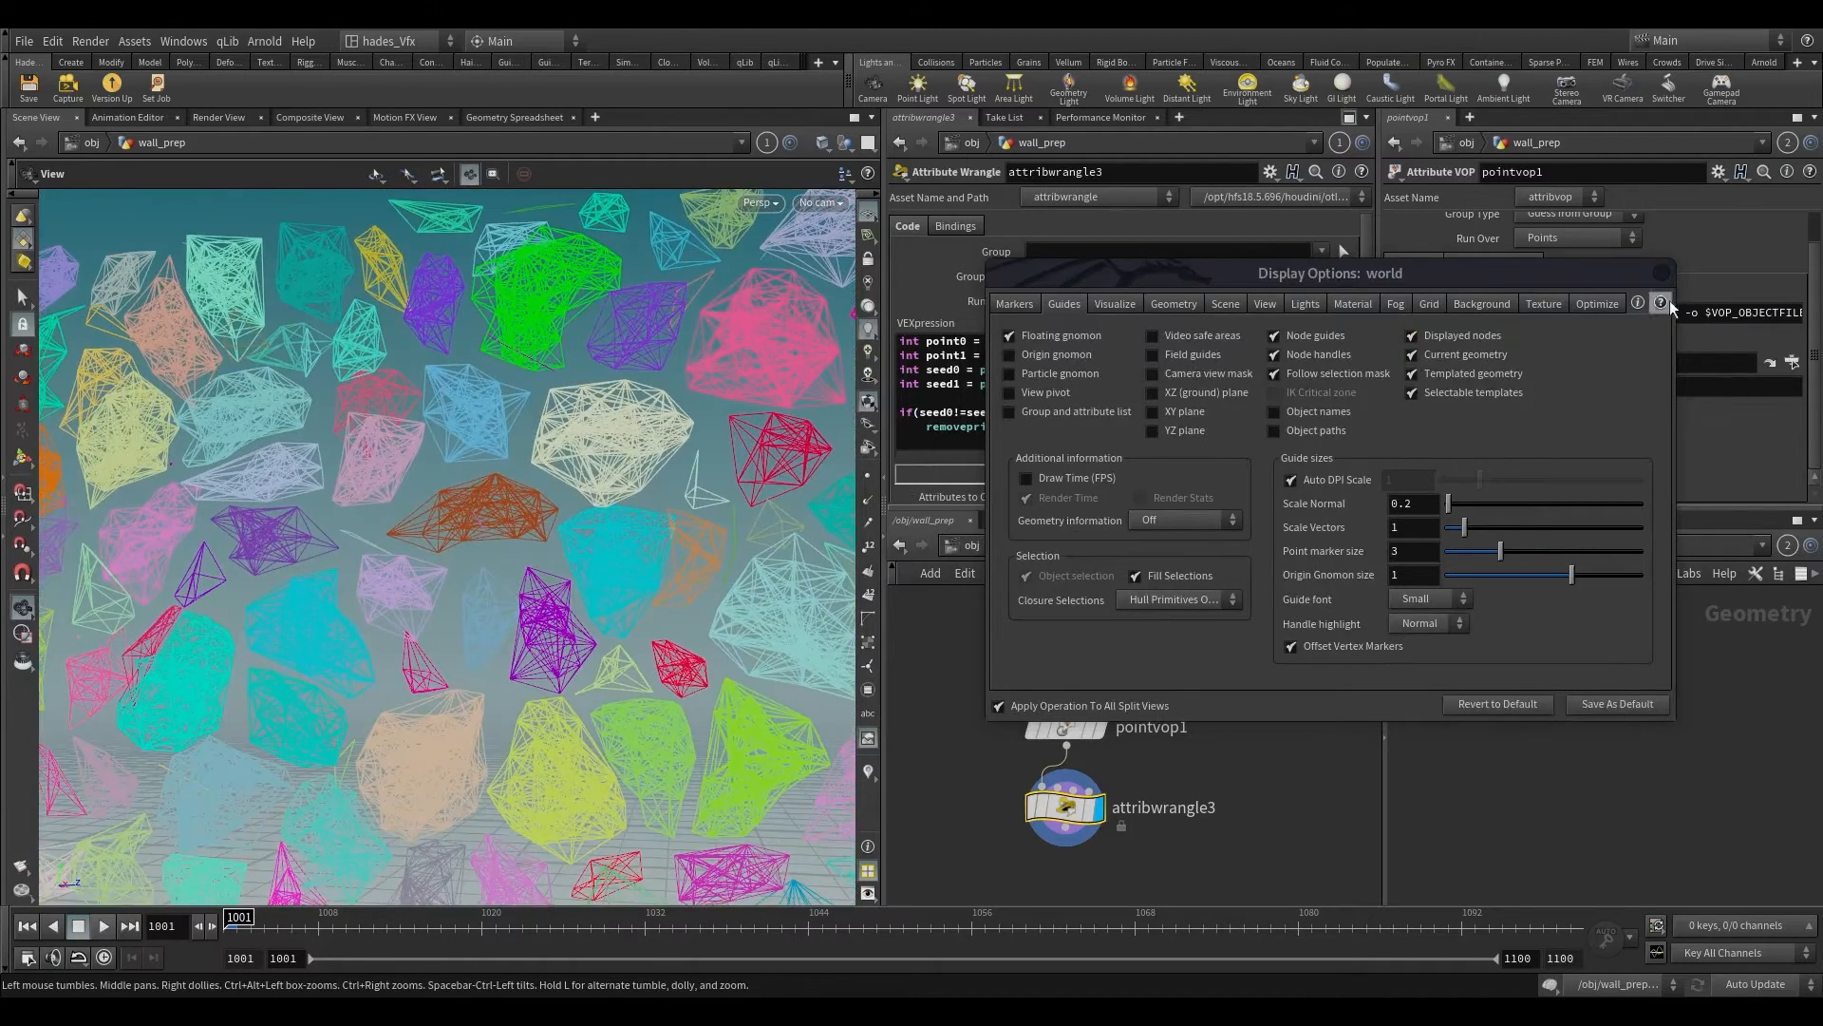
click(1661, 272)
Step: Duplicate attribwrangle3 as a parallel branch beside it, fed by pointvop1
right_drag(484, 538, 322, 885)
mouse_move(441, 587)
mouse_down()
mouse_move(148, 620)
mouse_move(447, 607)
mouse_up()
scroll(1114, 732, down, 4)
middle_drag(1168, 753, 1148, 750)
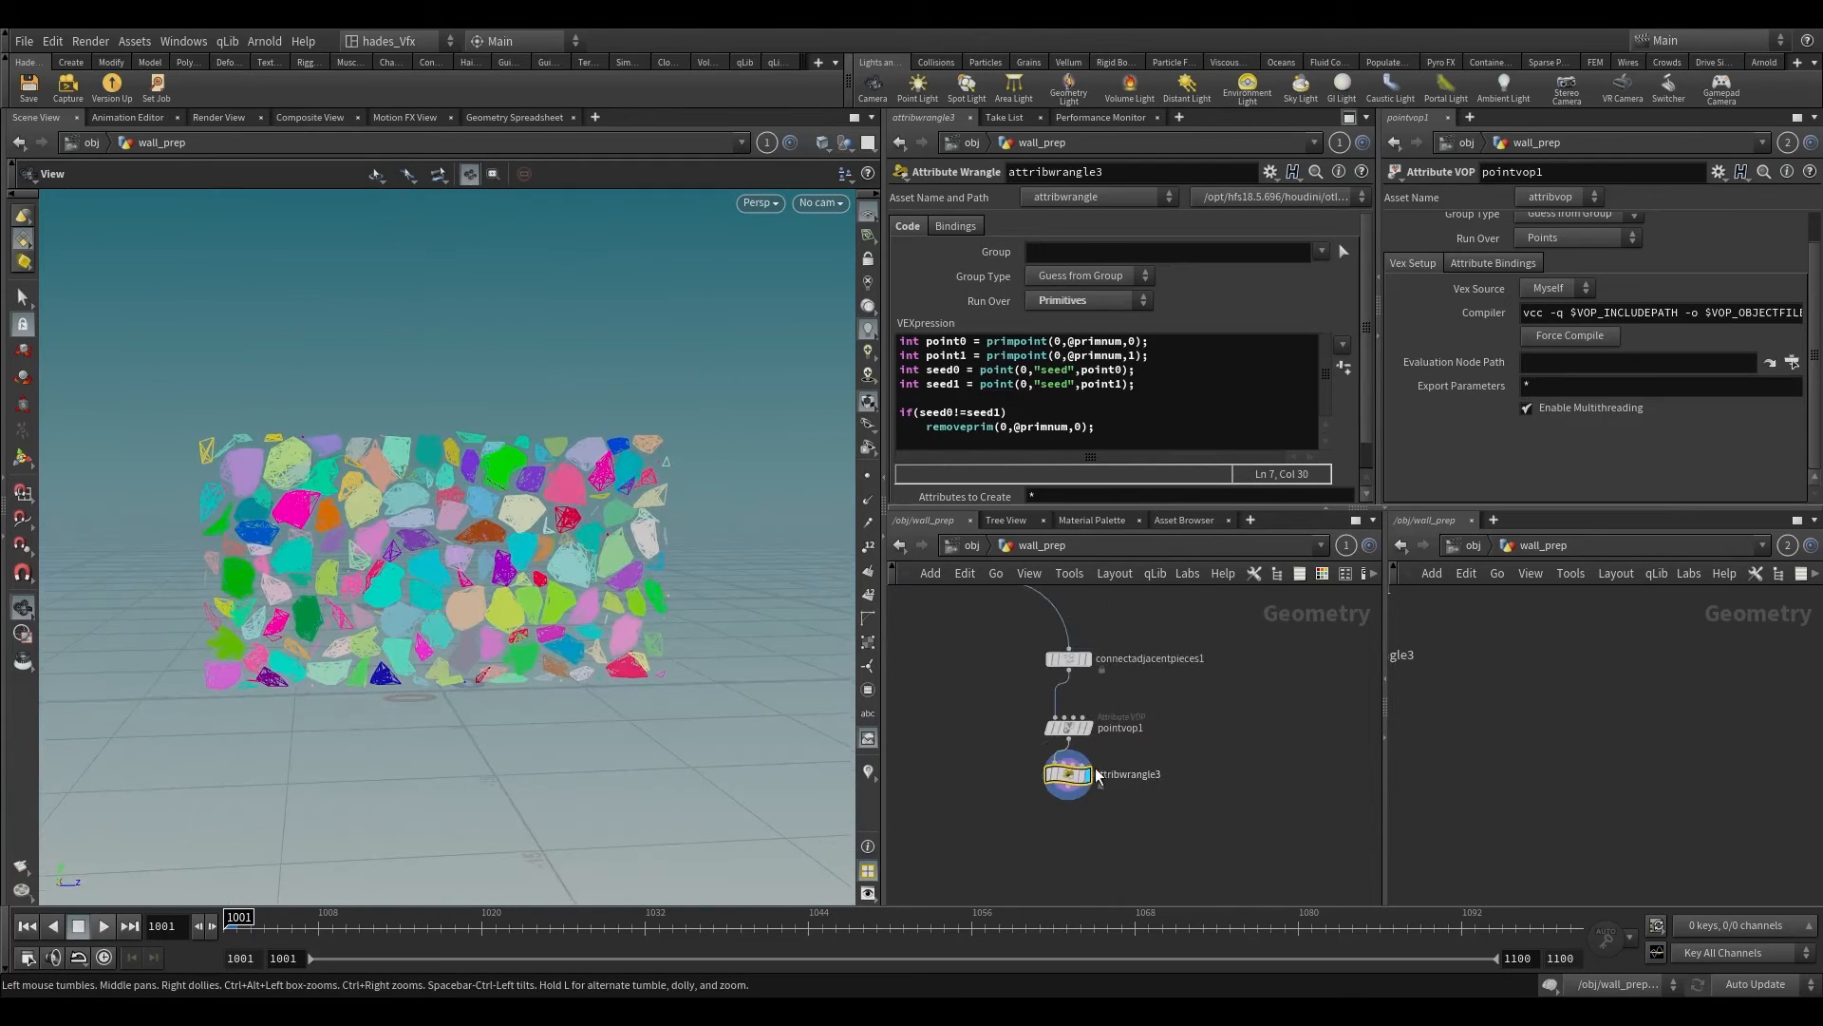
alt+drag(1119, 781, 1244, 838)
scroll(1125, 762, up, 3)
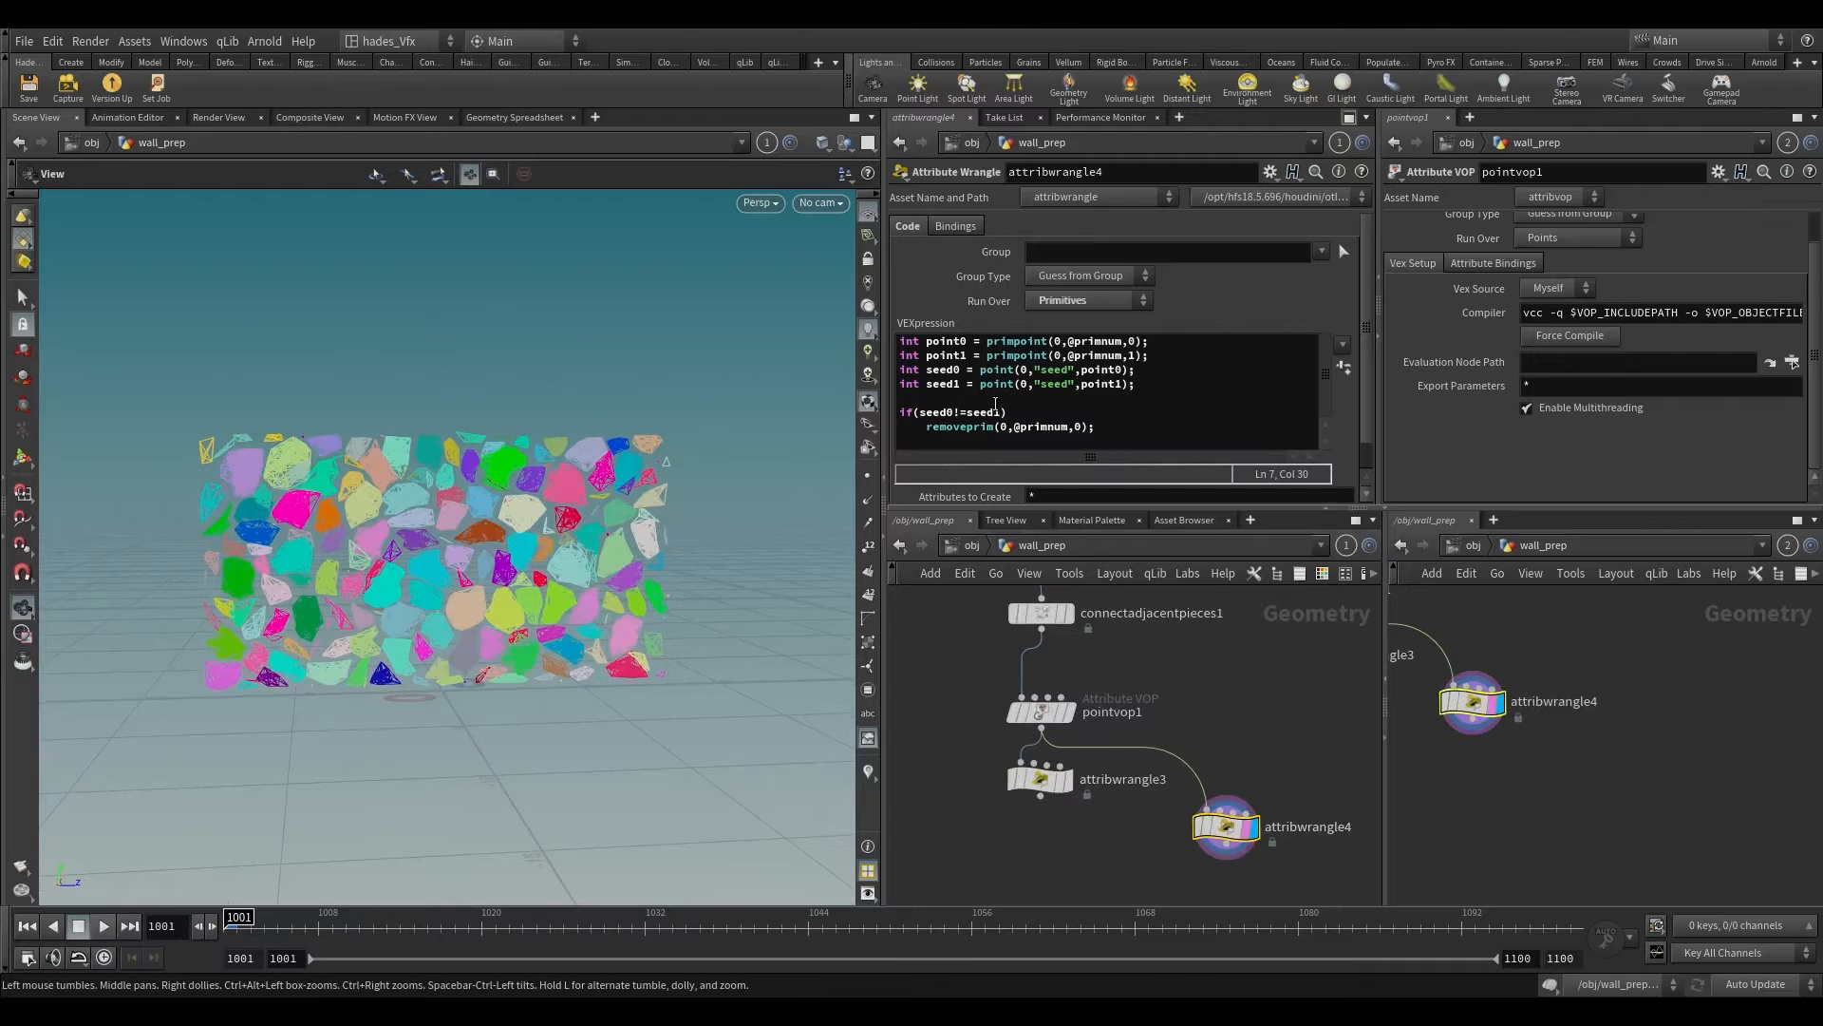
Step: Change attribwrangle4's condition to if(seed0==seed1) and inspect the resulting connections up close
click(958, 414)
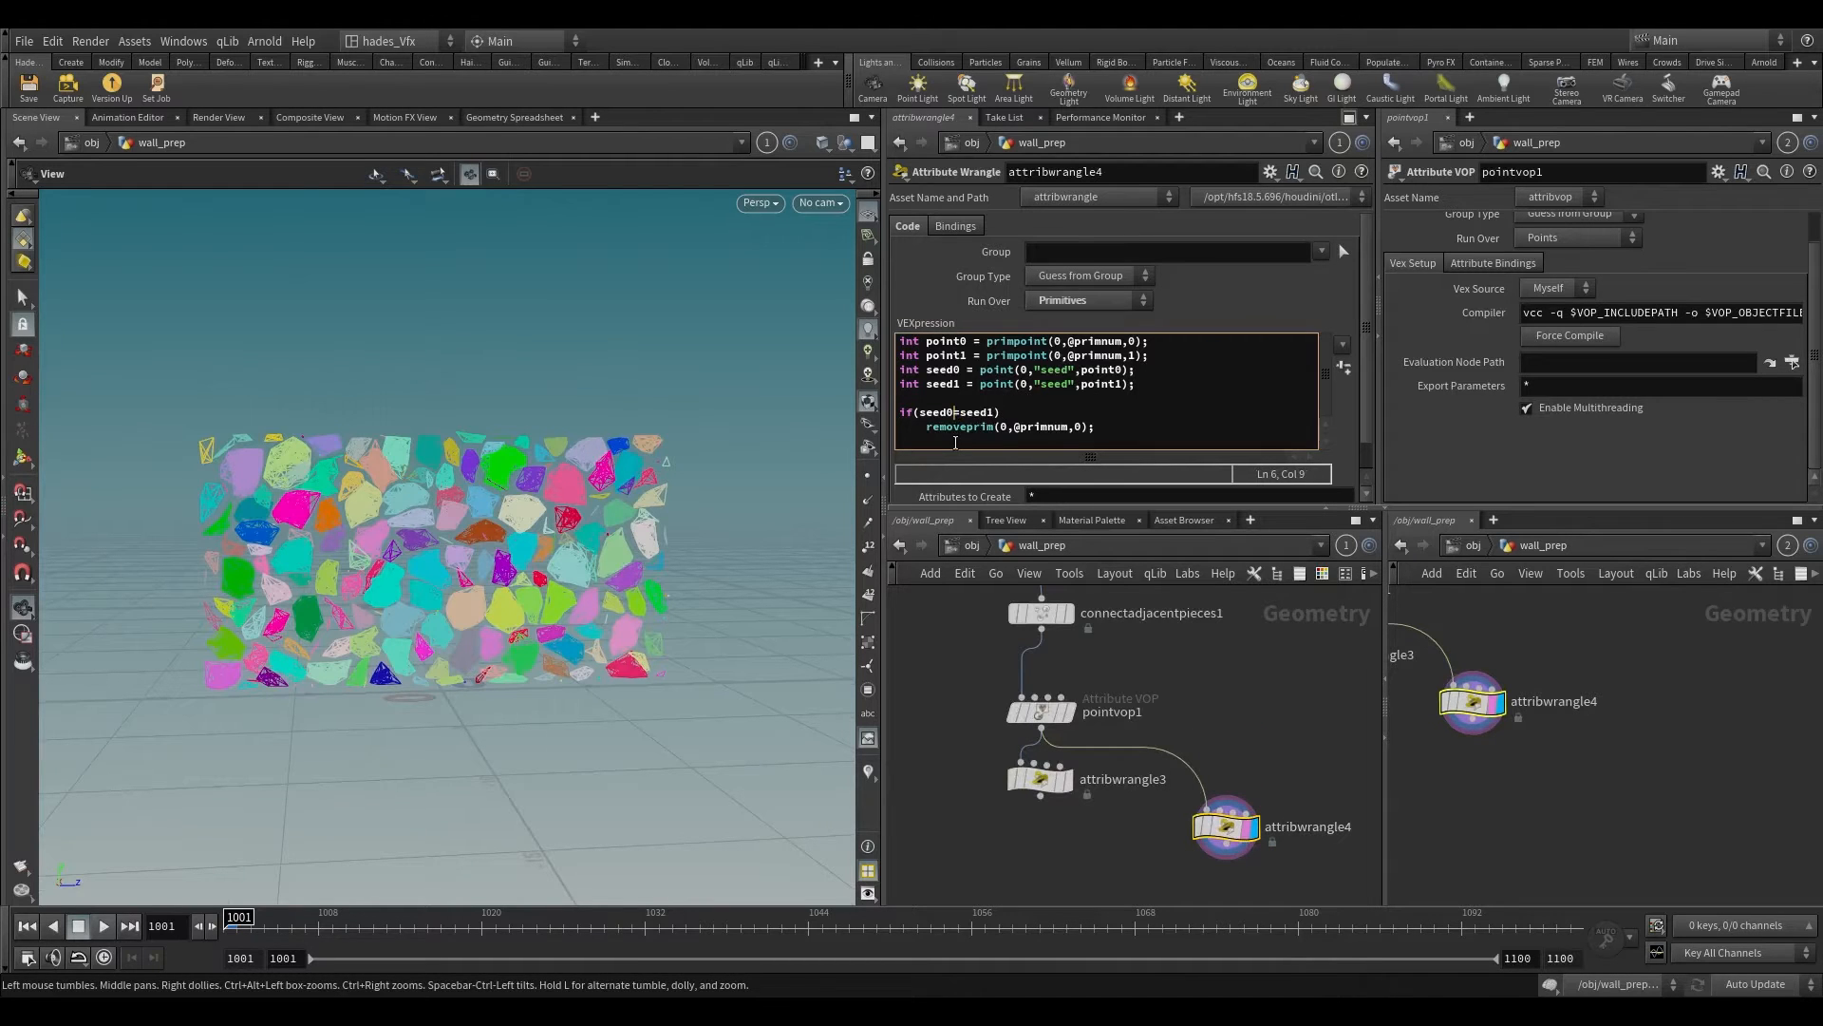
text(=)
scroll(562, 358, up, 2)
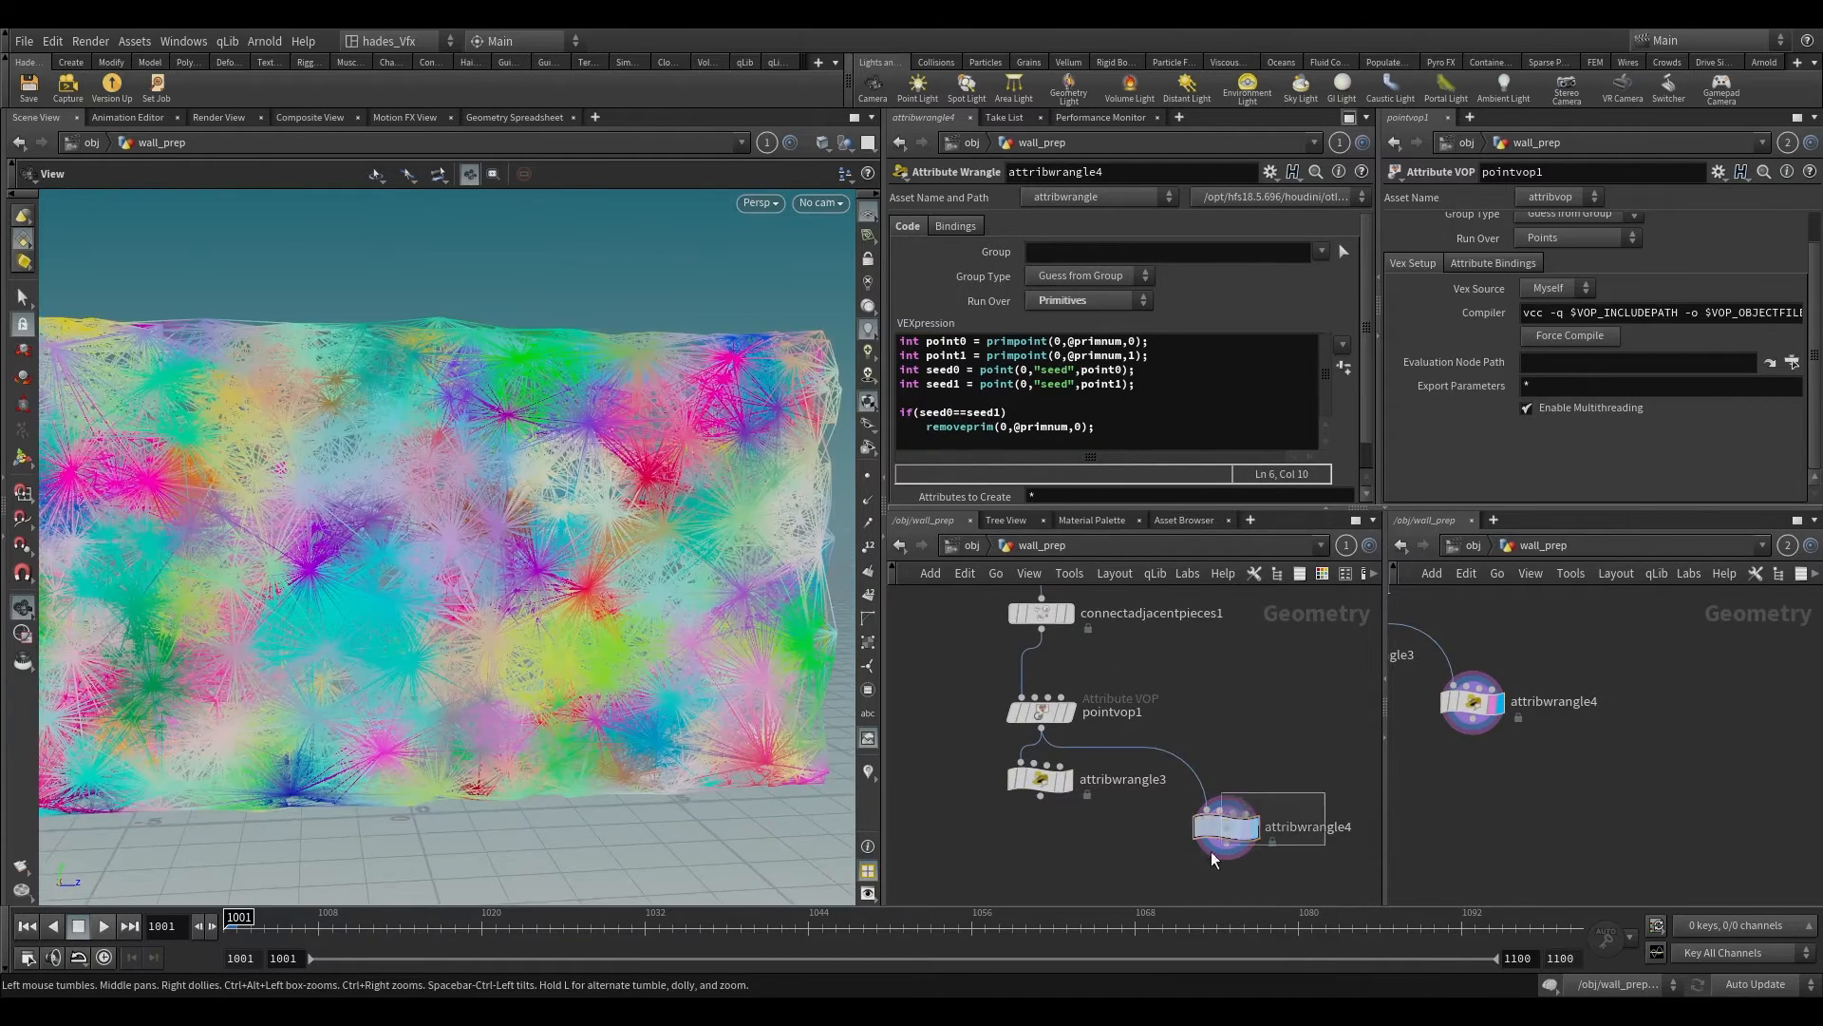
scroll(603, 338, up, 5)
drag(600, 517, 553, 509)
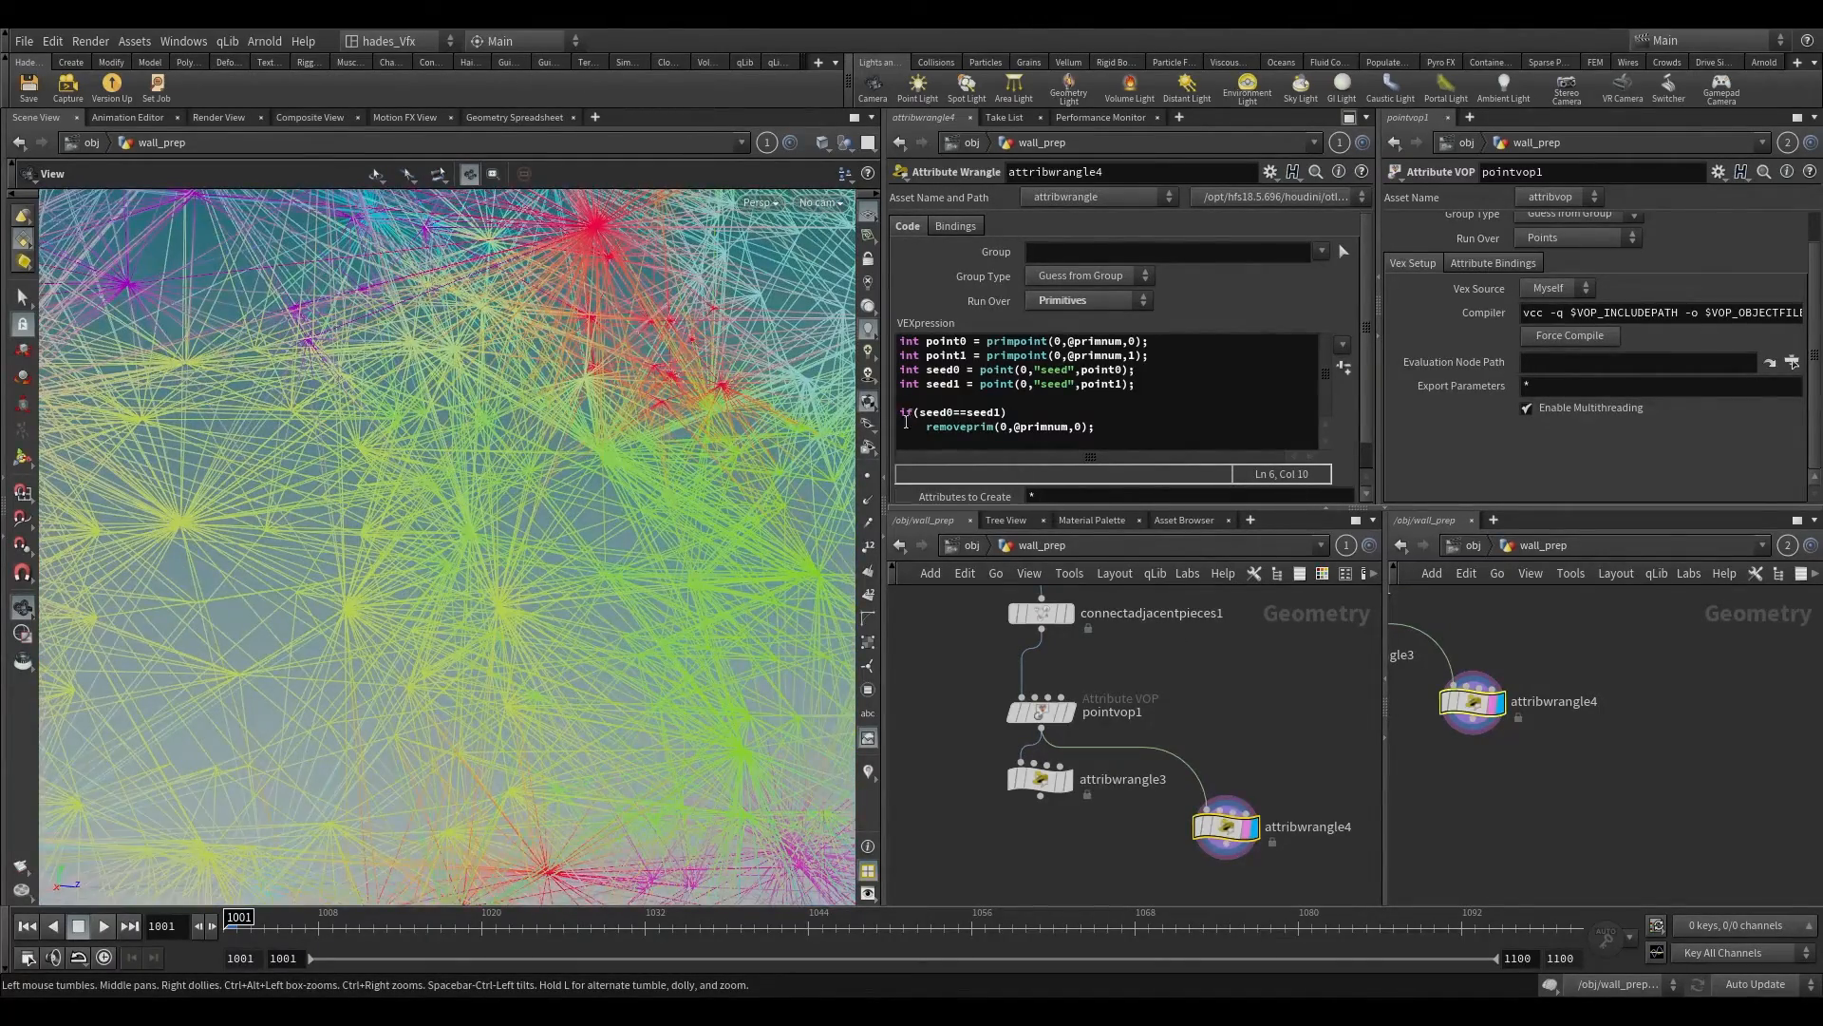
Step: Move attribwrangle3 farther from attribwrangle4 in the network and examine attribwrangle4's between-seed connections across the wall
drag(1051, 777, 955, 800)
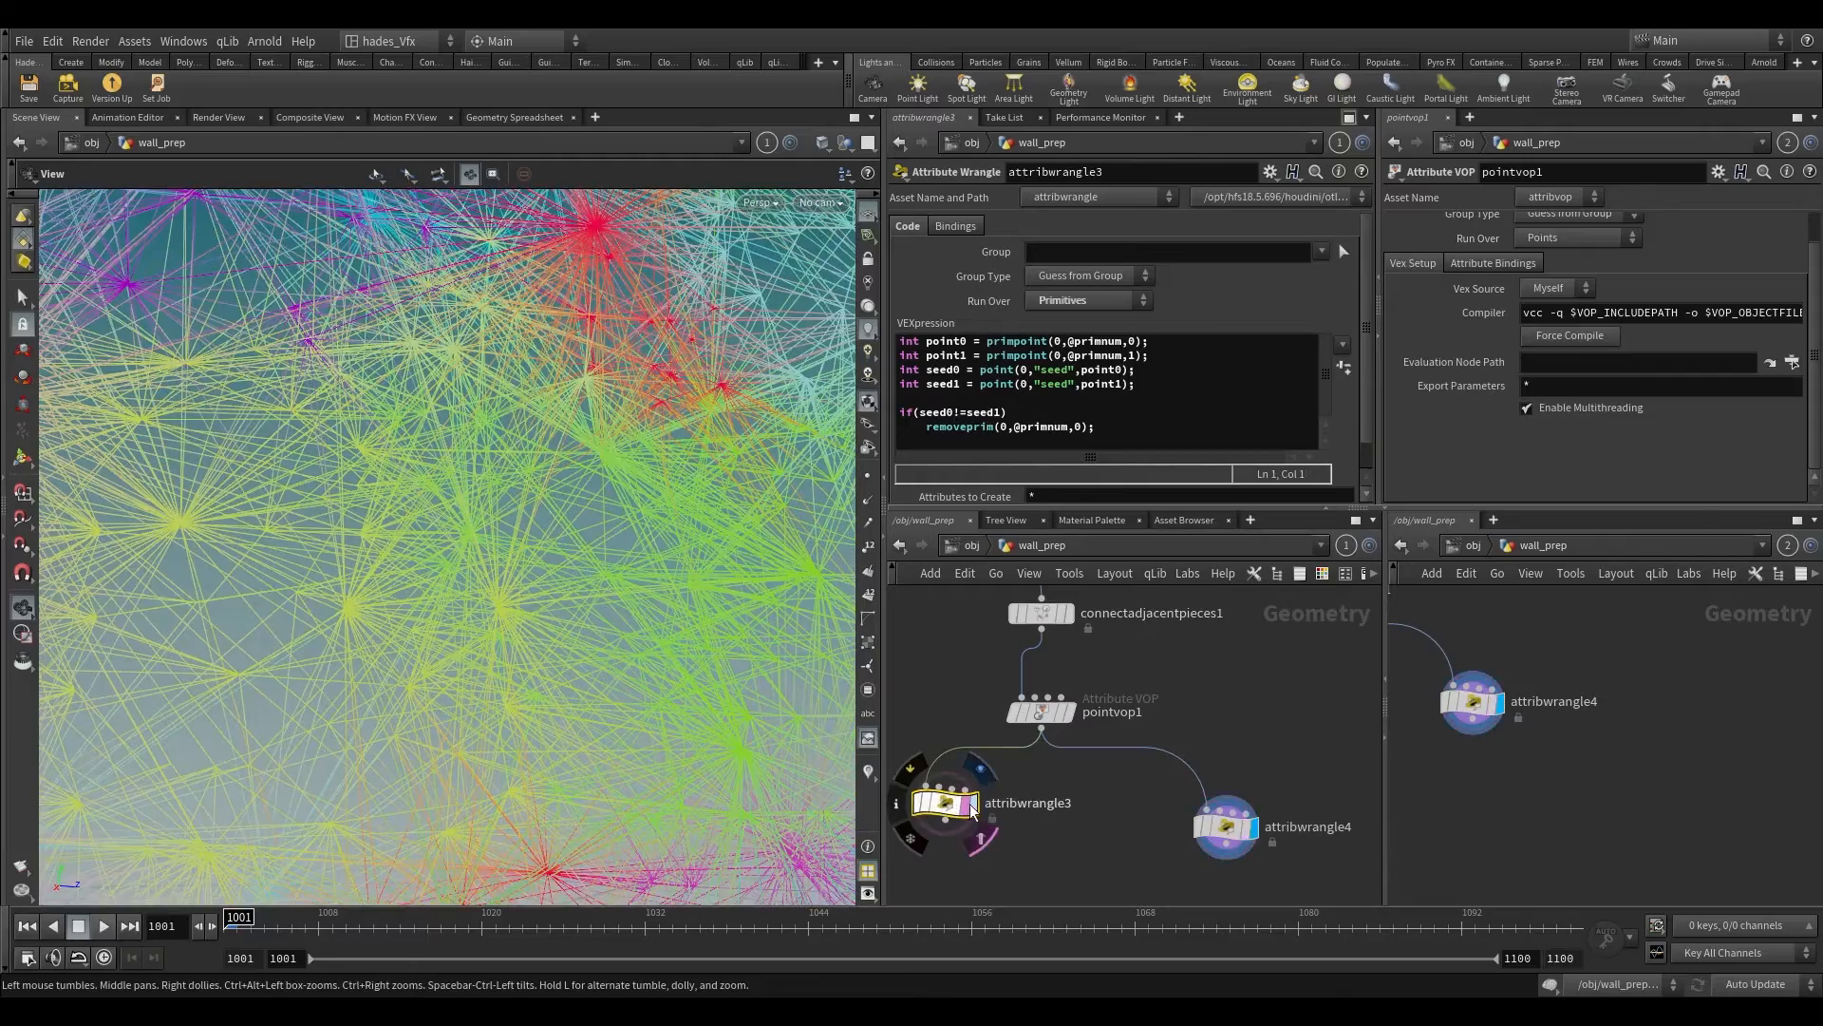
click(971, 805)
click(1256, 826)
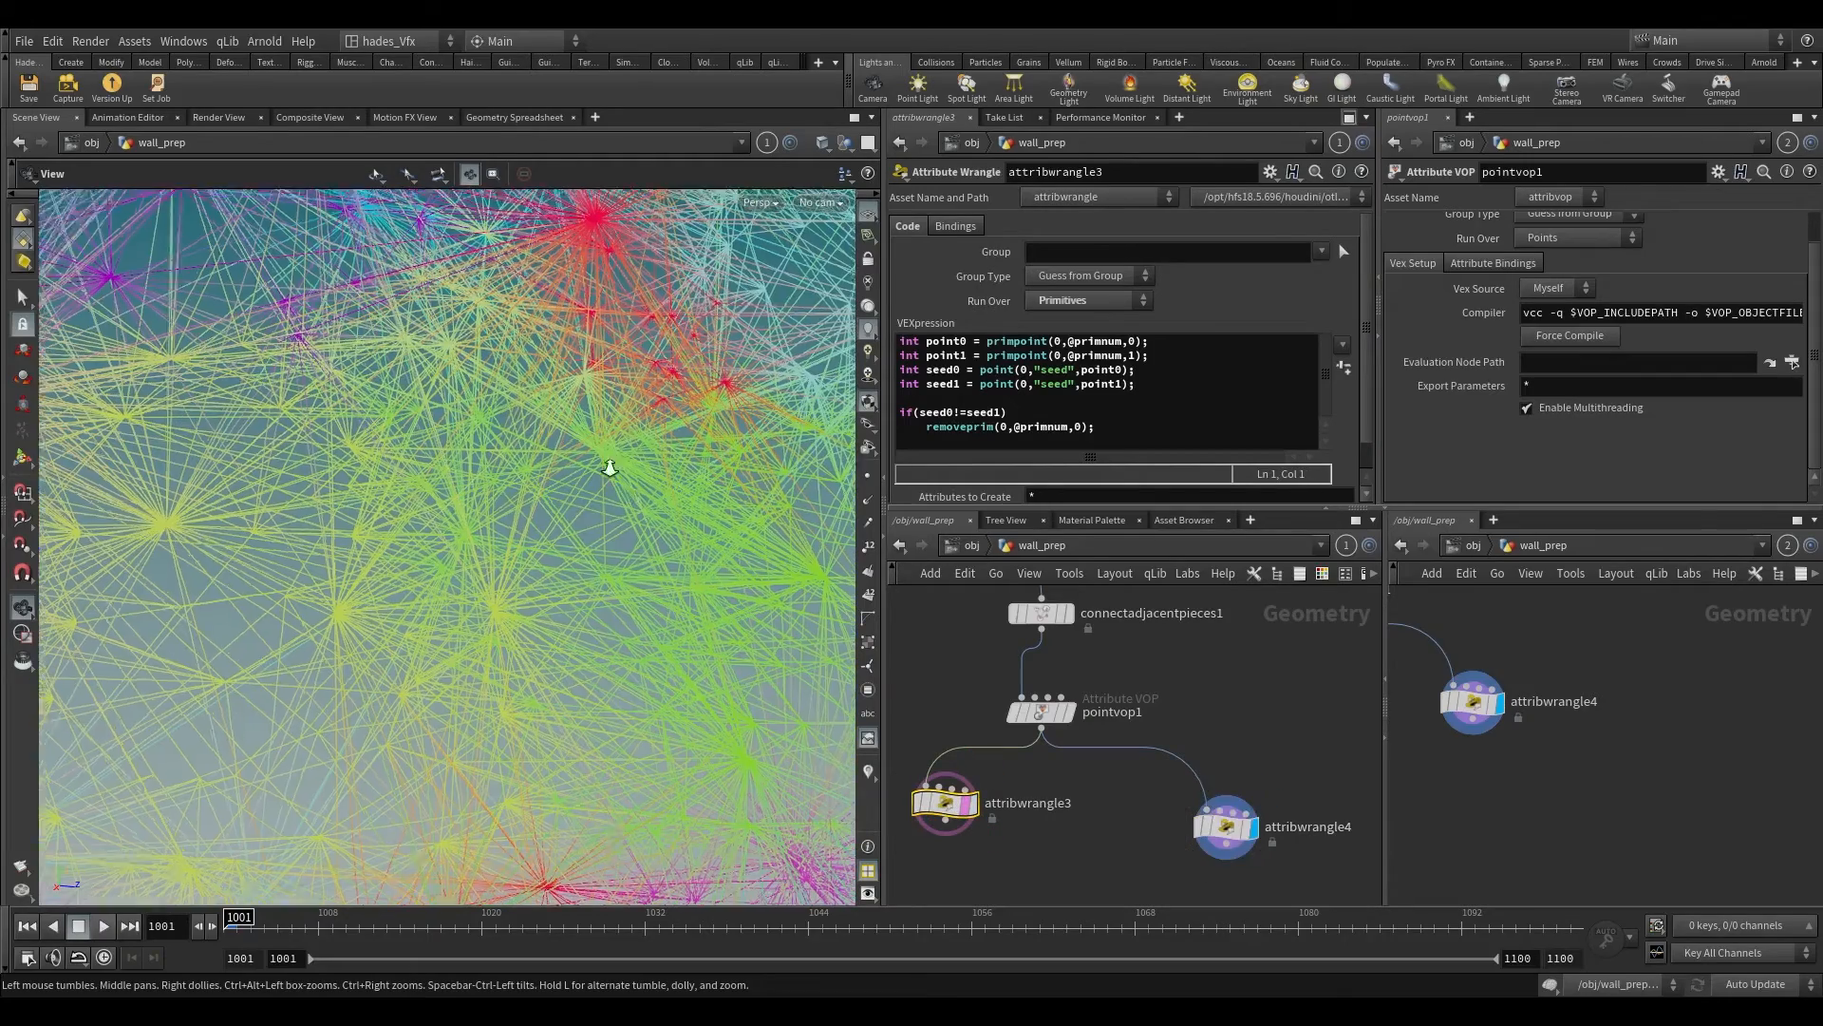
right_drag(610, 468, 732, 184)
drag(547, 550, 557, 541)
right_drag(557, 541, 281, 994)
right_drag(418, 532, 307, 815)
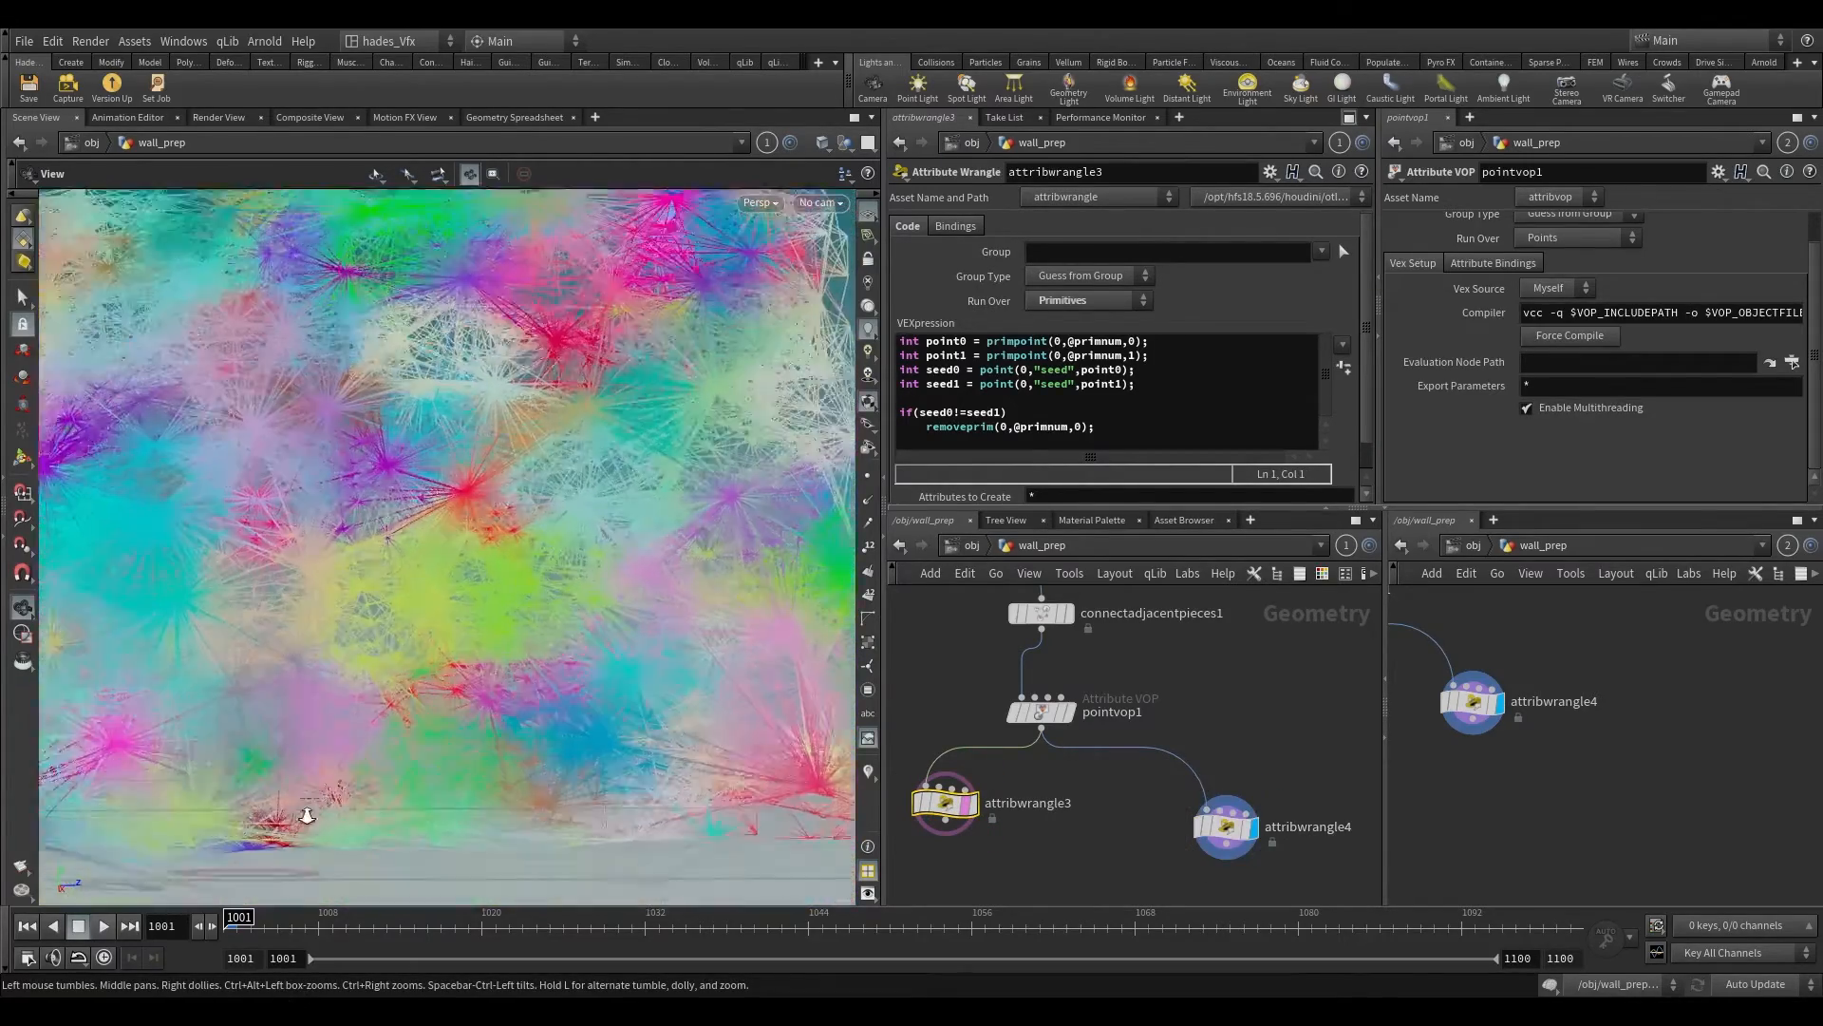
middle_drag(307, 815, 475, 679)
drag(475, 679, 453, 648)
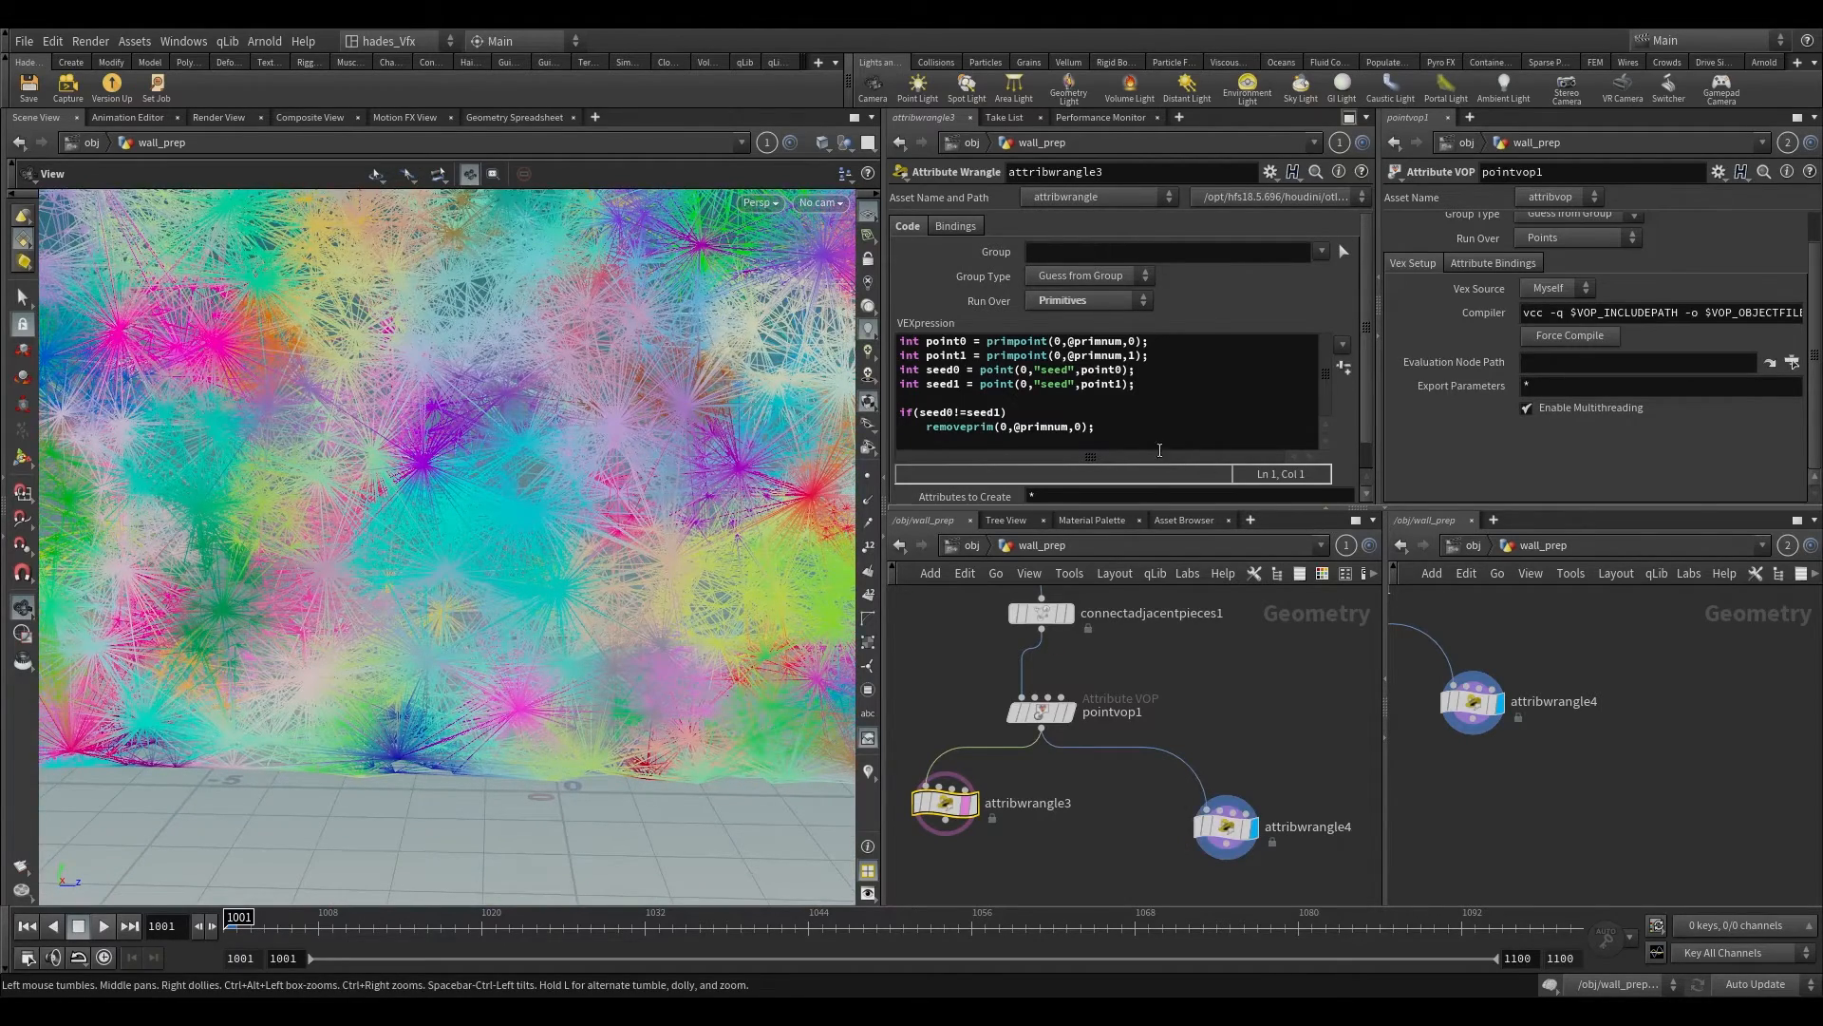
Step: Change the last removeprim argument to 1 in both attribwrangle3 and attribwrangle4
click(1074, 427)
text(1)
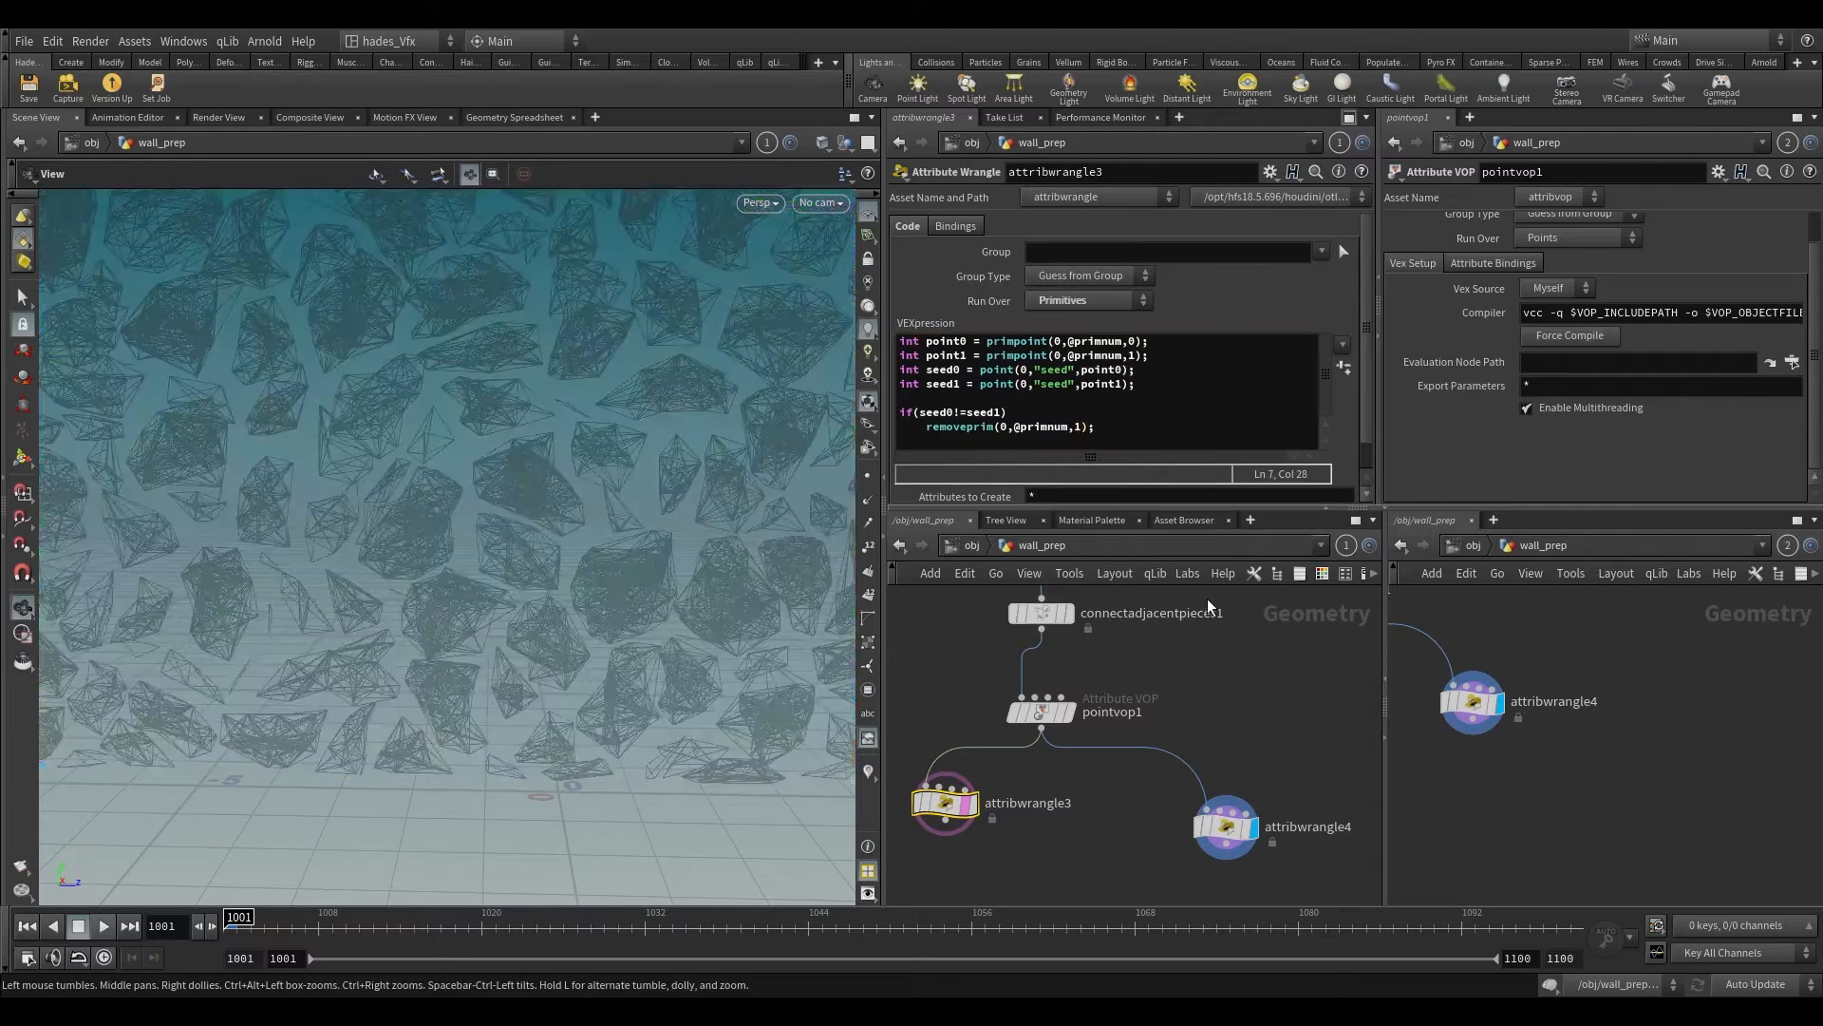
drag(1331, 829, 1216, 849)
key(Return)
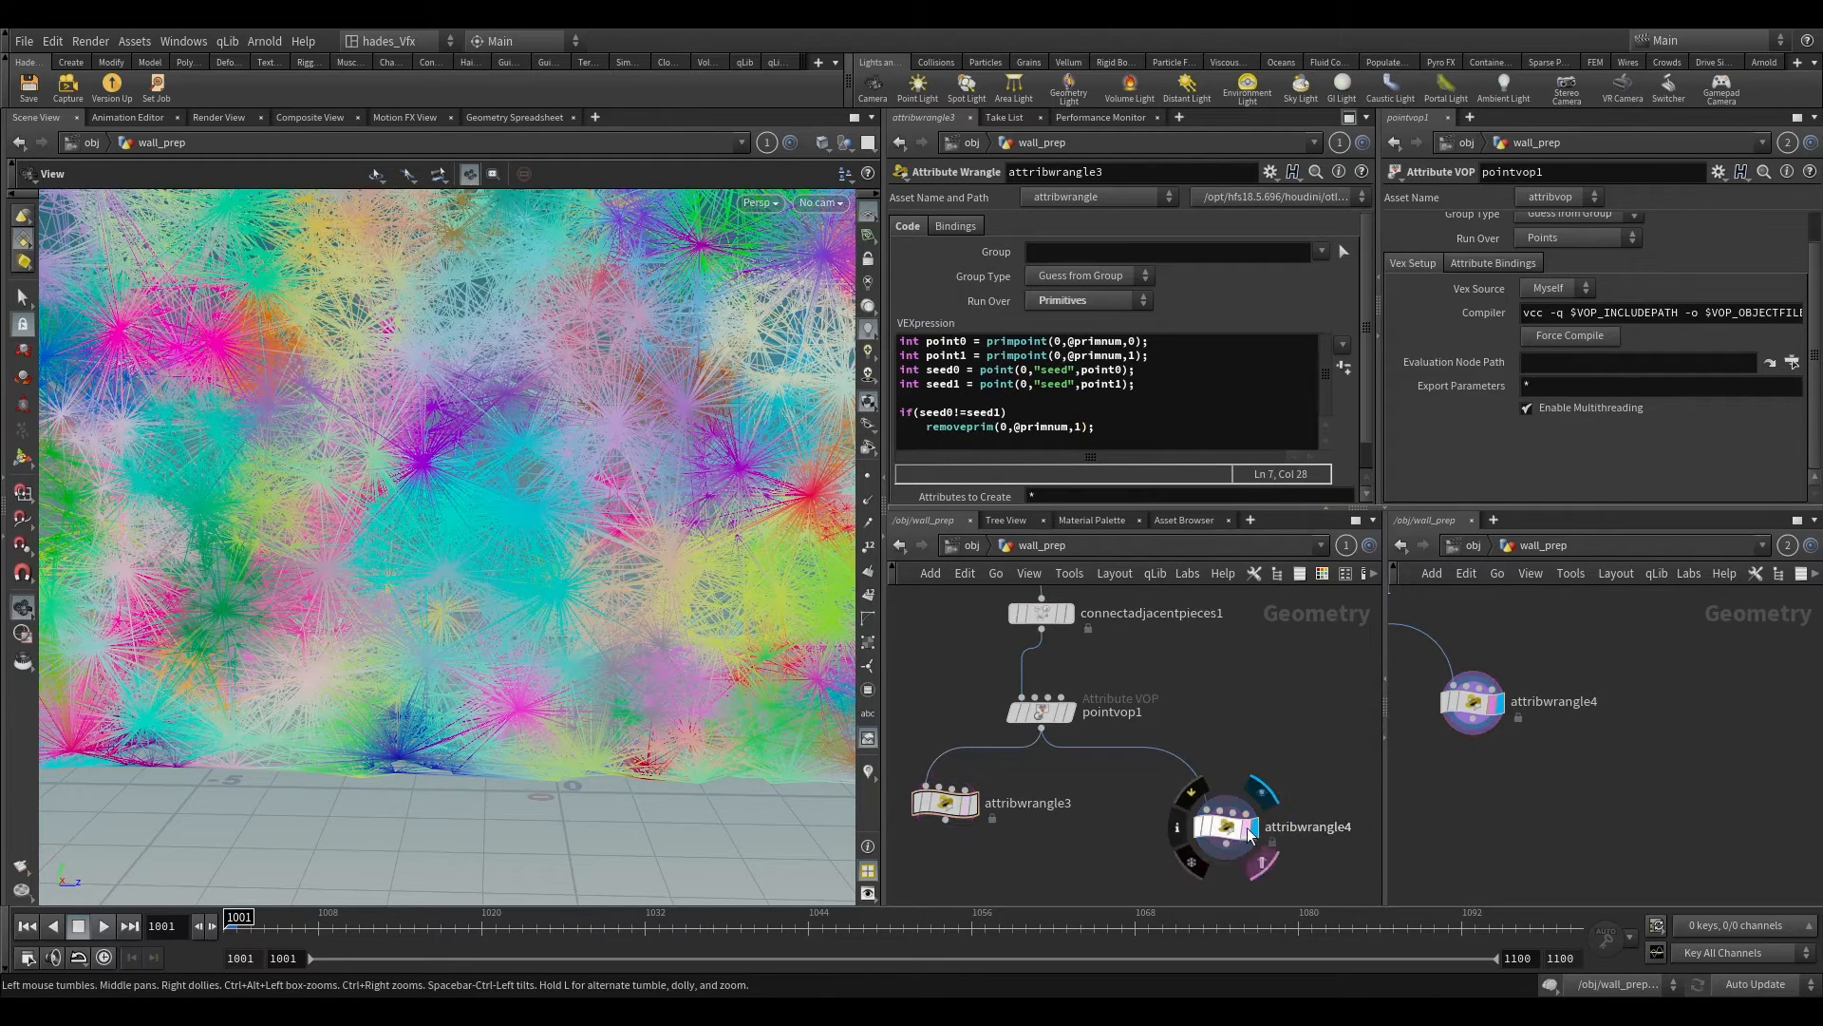
click(943, 803)
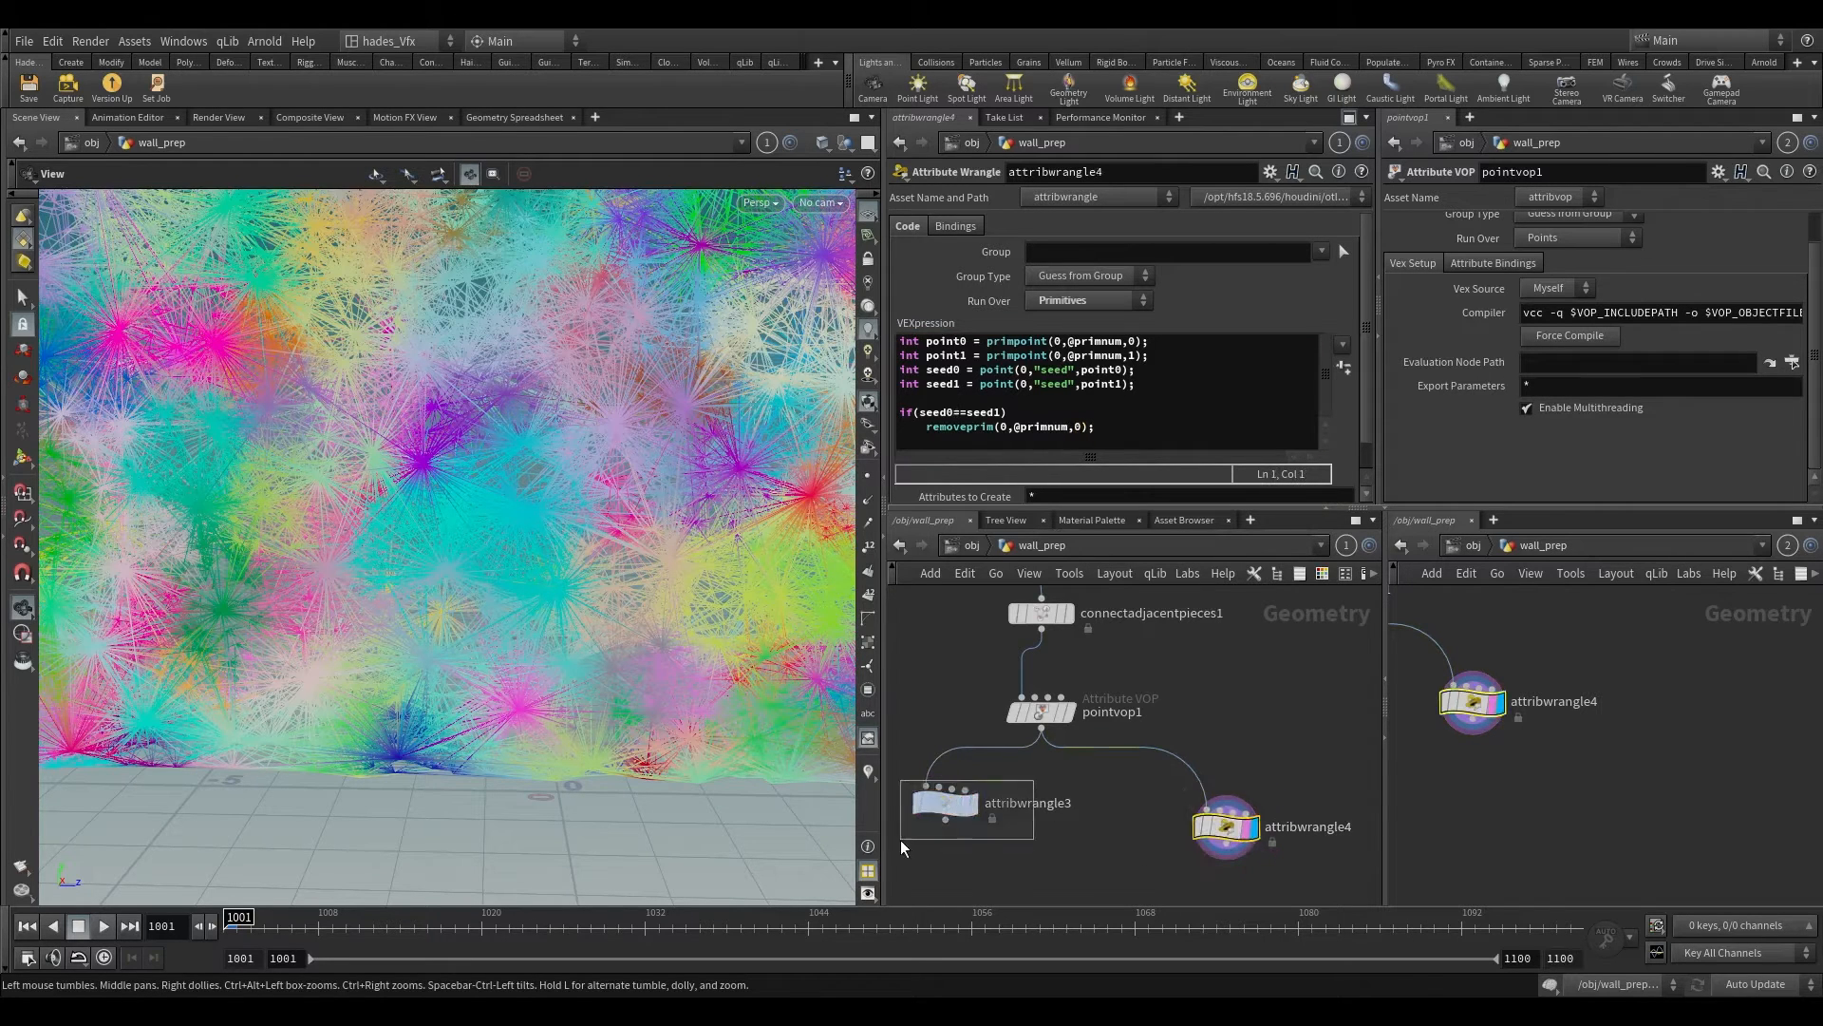
click(1077, 428)
click(1226, 825)
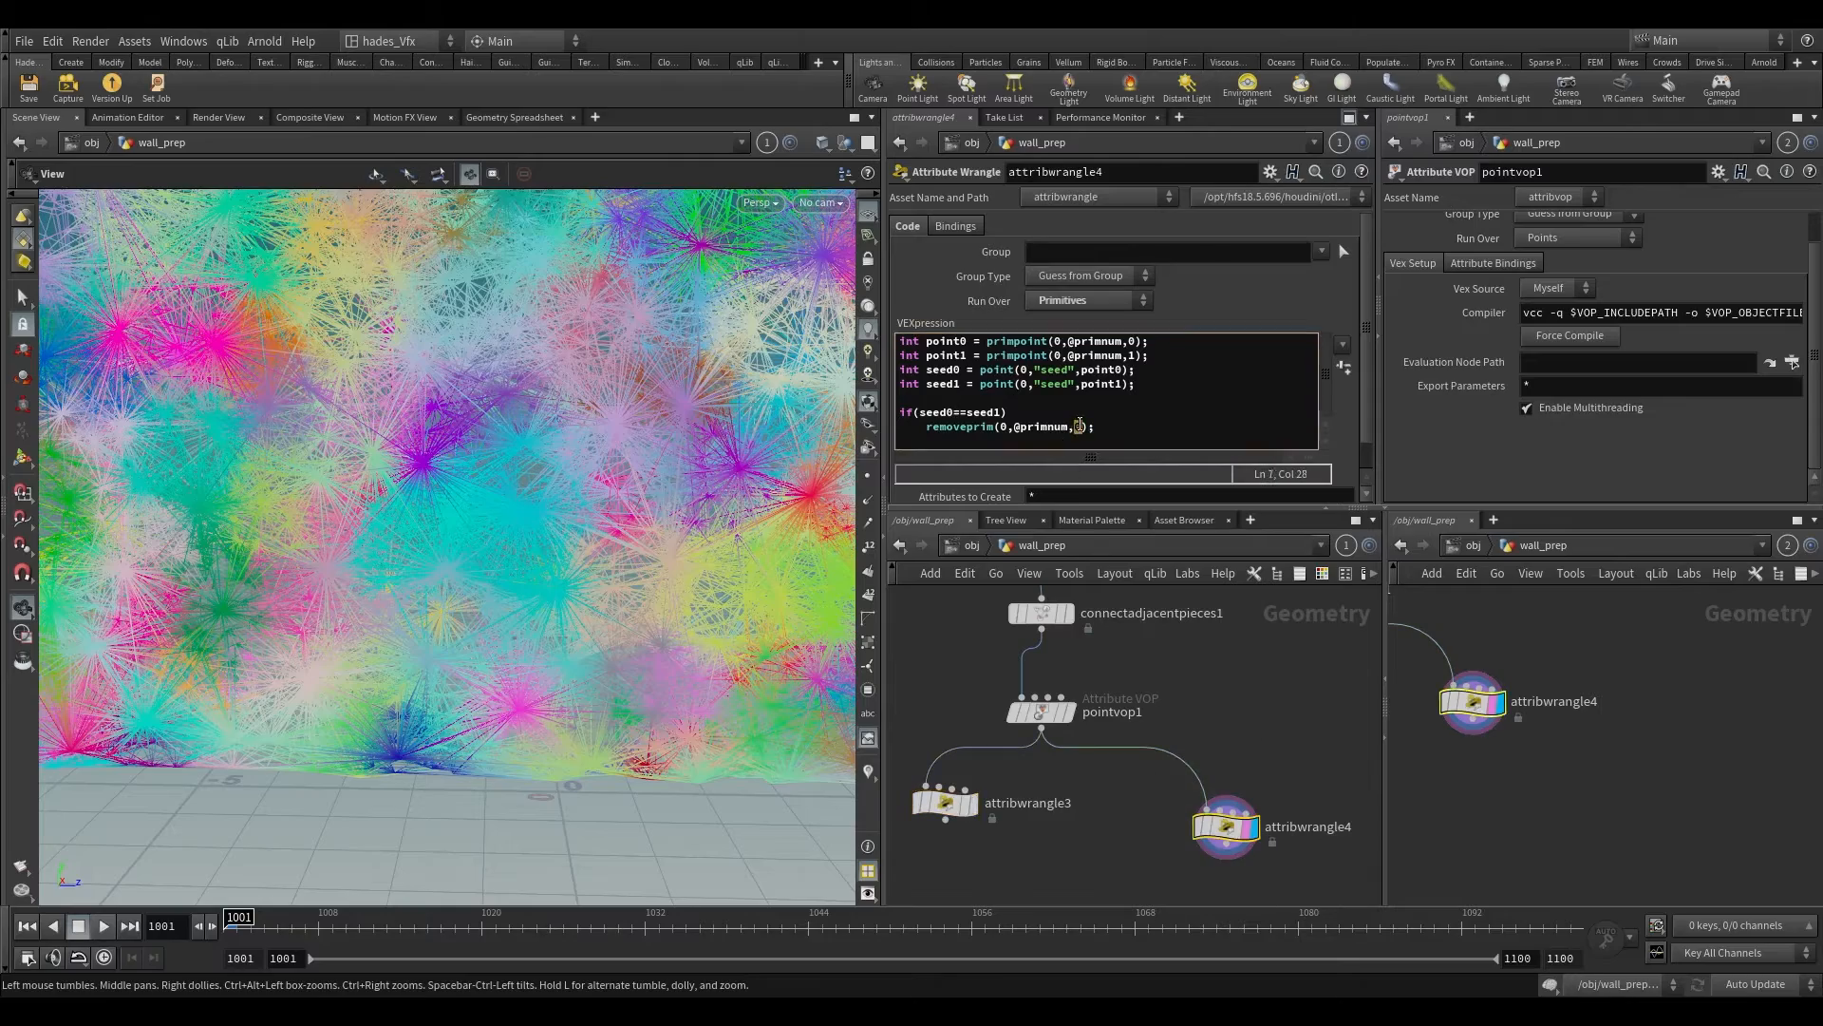
Step: Examine attribwrangle4's remaining connections on the whole wall from several angles and distances
right_drag(459, 608, 488, 724)
drag(544, 539, 779, 543)
right_drag(622, 494, 619, 196)
drag(601, 548, 253, 522)
right_drag(253, 521, 485, 846)
middle_drag(509, 463, 633, 574)
drag(634, 574, 641, 491)
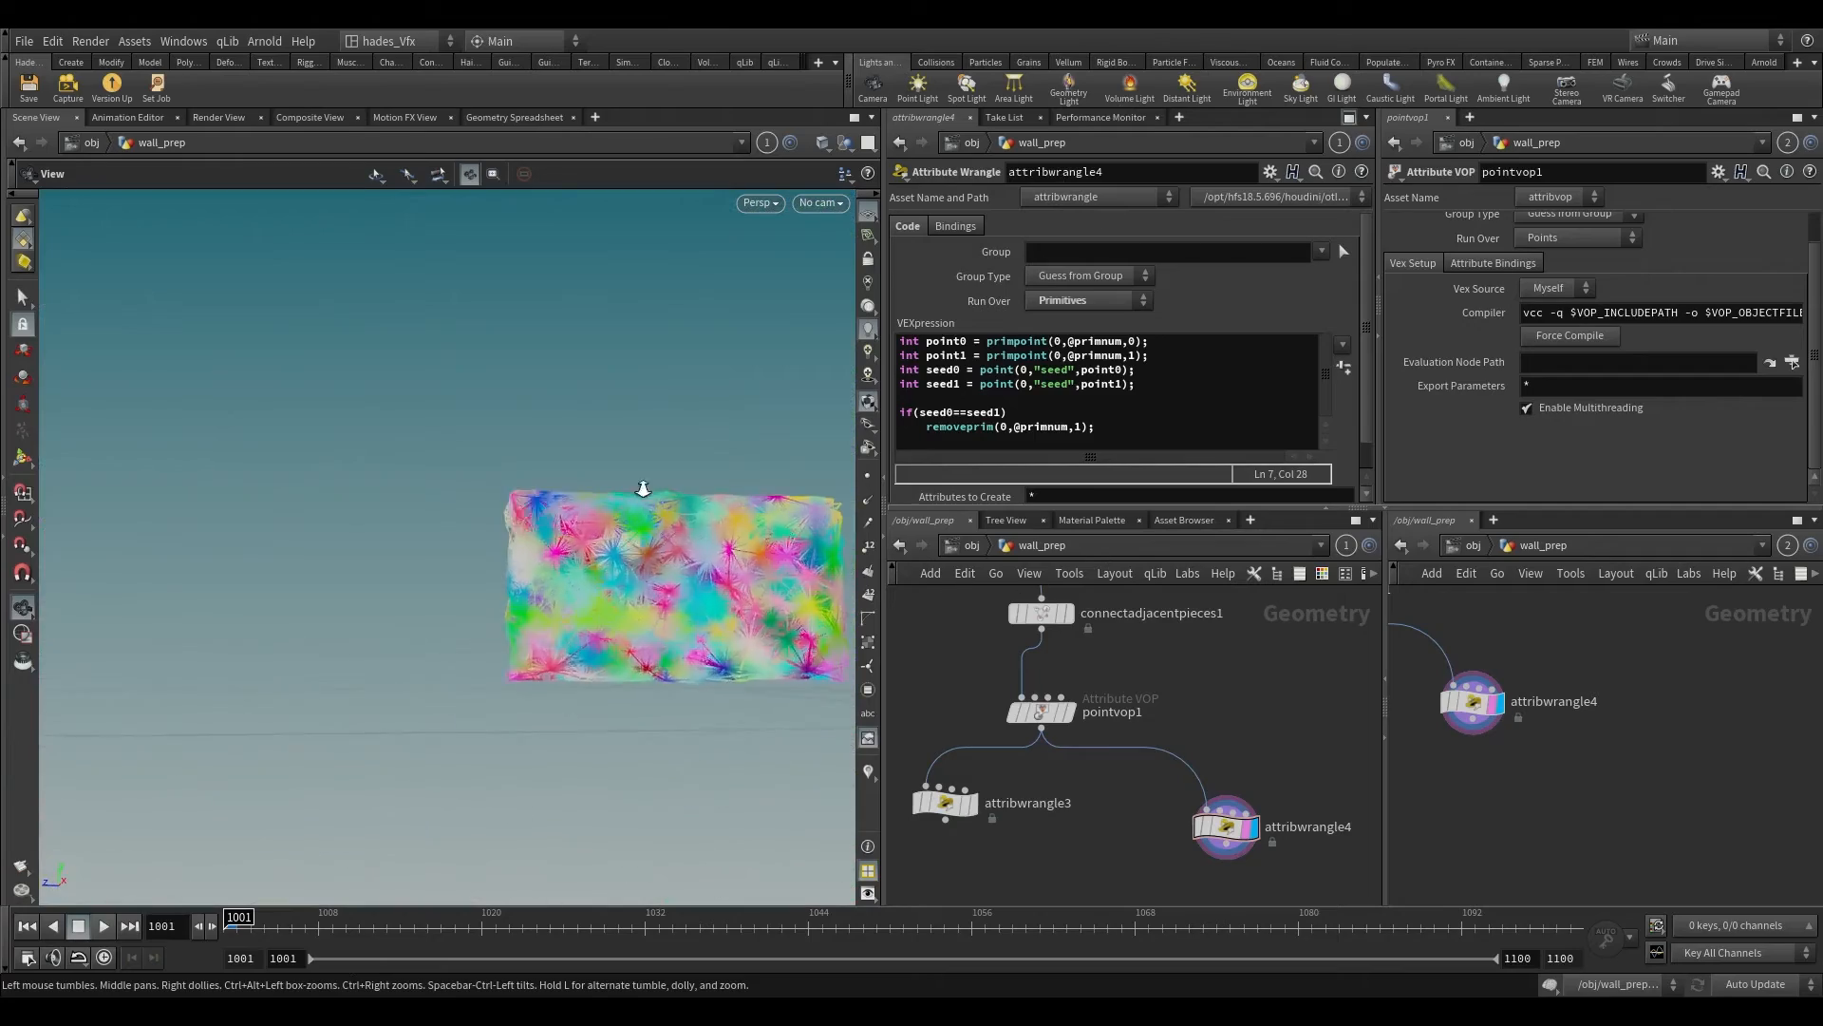
right_drag(641, 491, 669, 614)
right_click(663, 590)
click(589, 664)
middle_drag(590, 664, 491, 374)
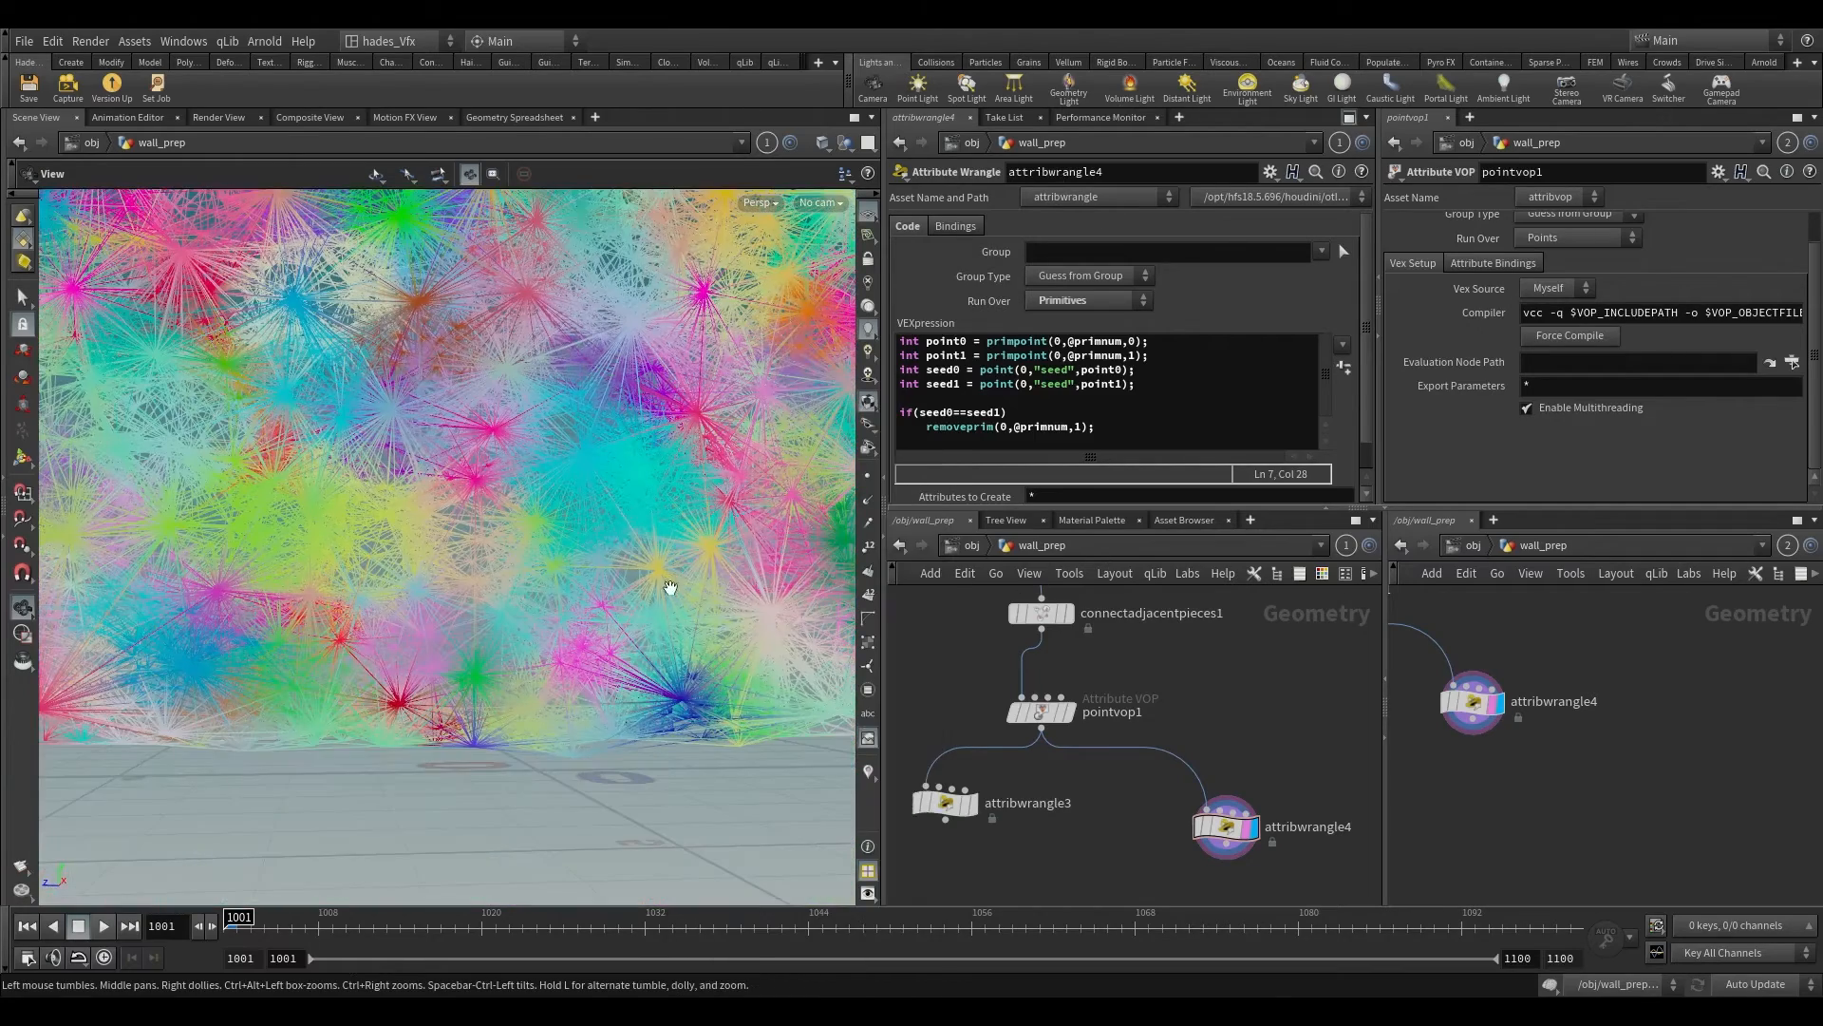
drag(644, 641, 596, 657)
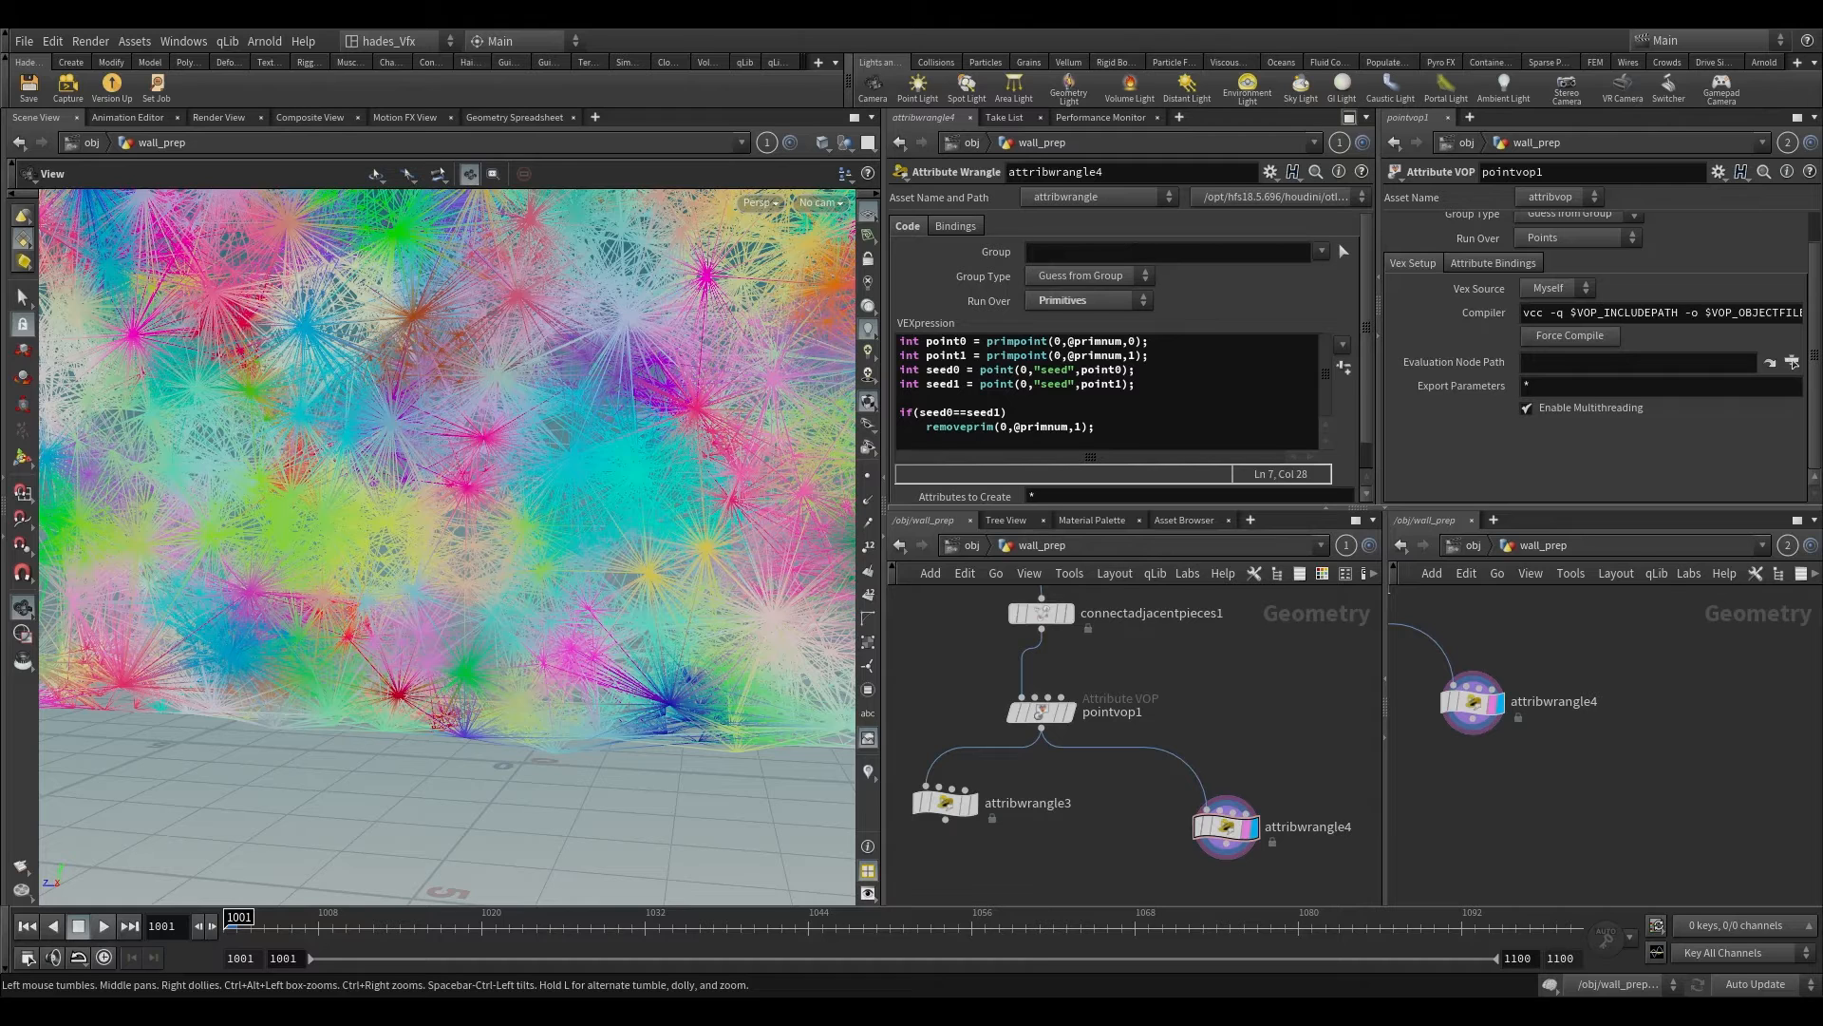
scroll(471, 662, down, 3)
Step: Add an Attribute Wrangle beneath attribwrangle3, fed by its output
middle_drag(1168, 739, 1171, 699)
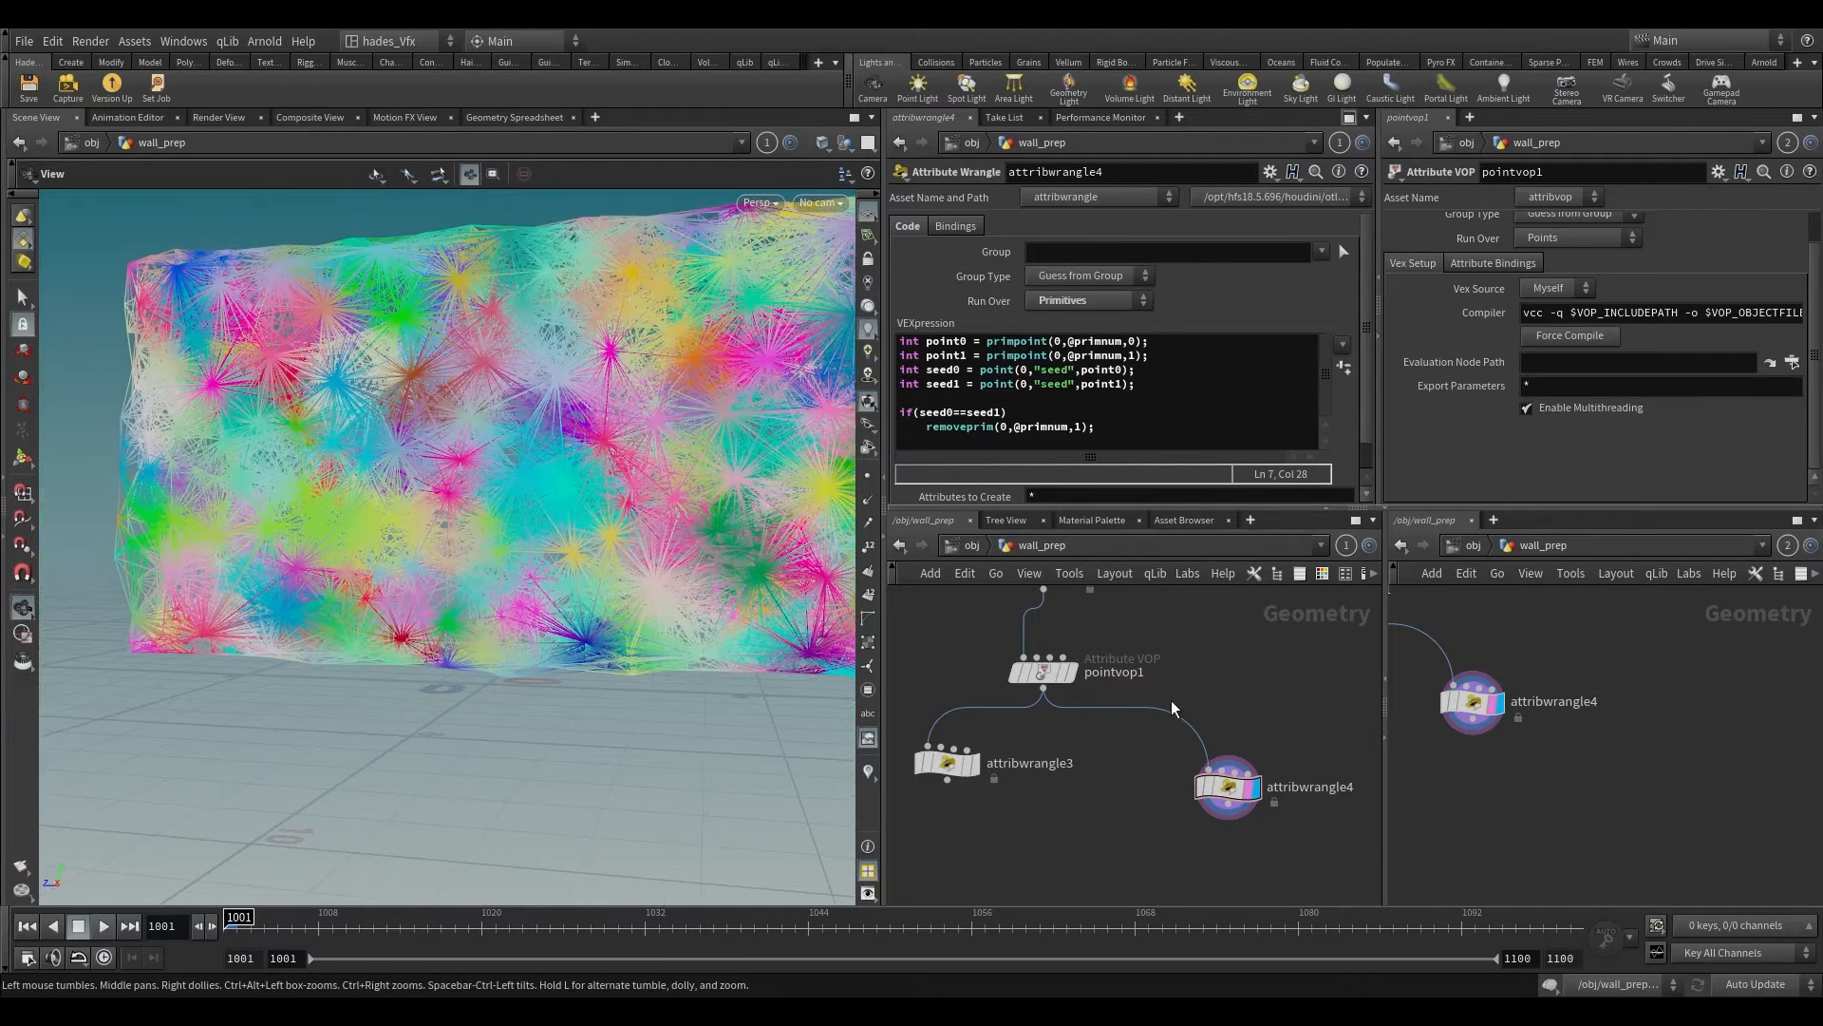
mouse_move(1226, 788)
click(1193, 758)
click(1193, 759)
middle_drag(1121, 754, 1101, 720)
drag(1073, 703, 1207, 811)
middle_drag(1207, 811, 1212, 706)
scroll(1212, 707, down, 2)
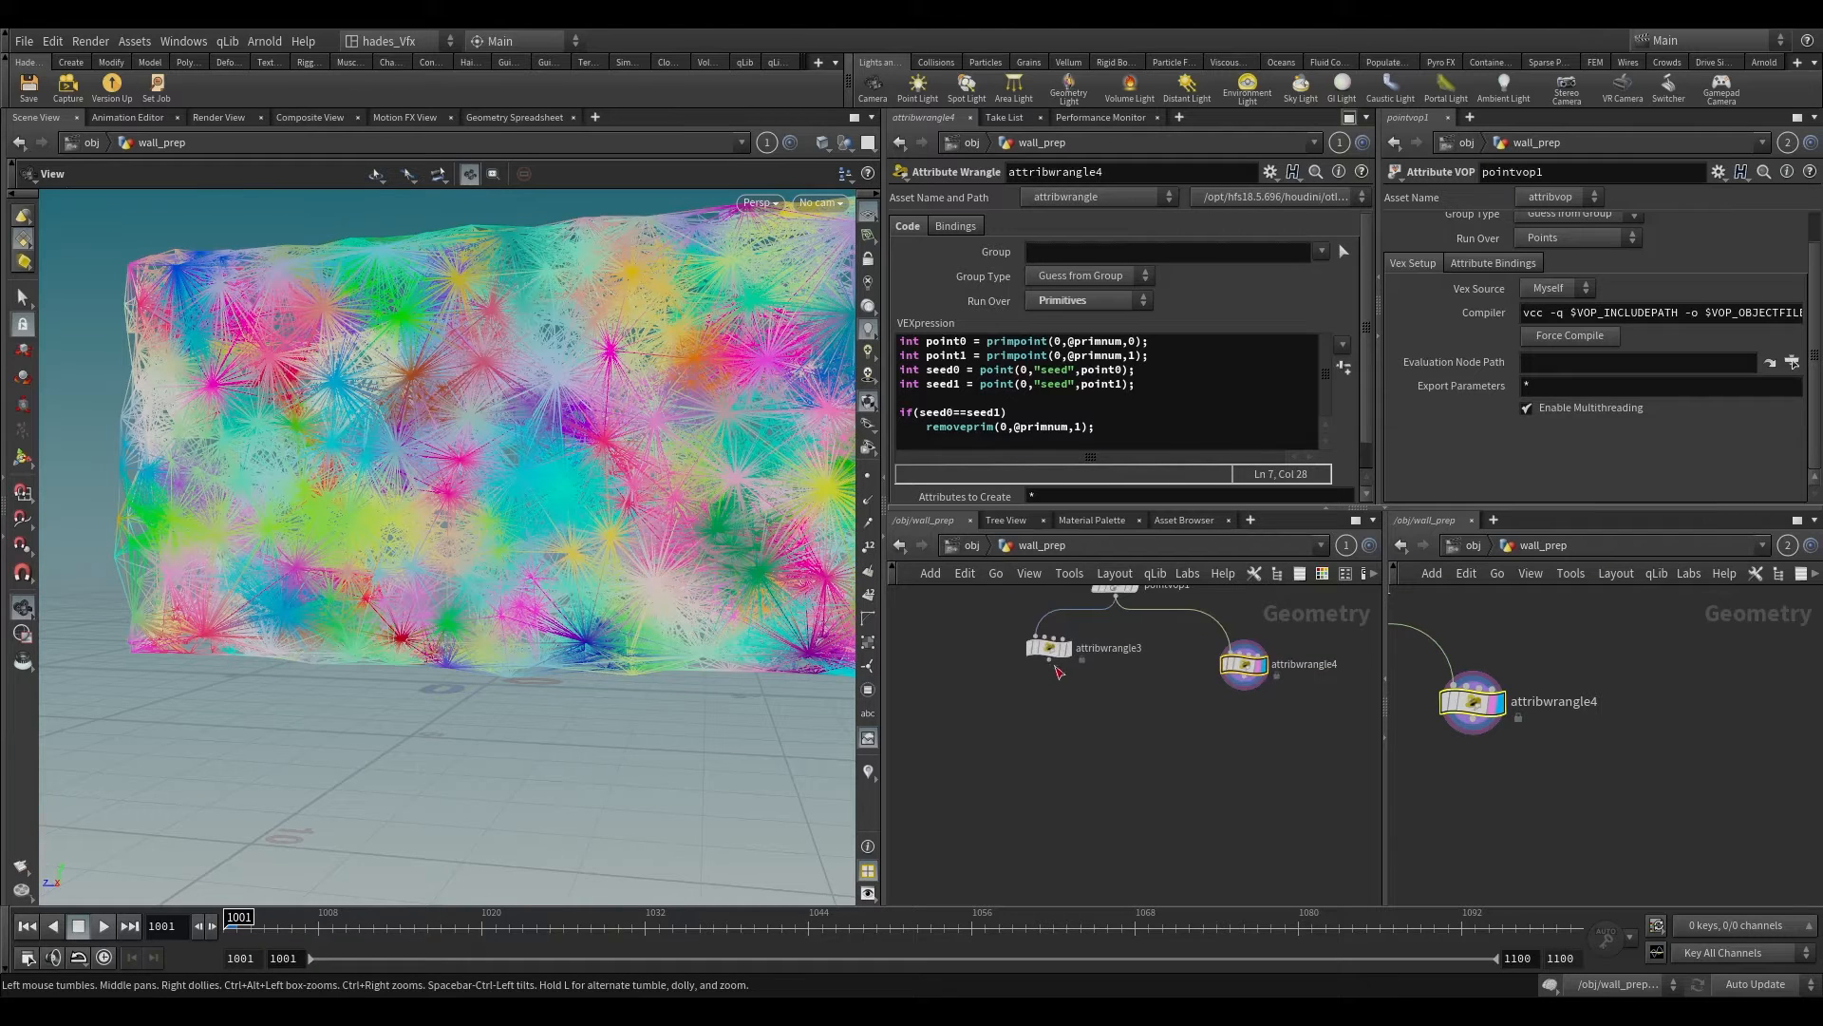
drag(1053, 664, 1046, 713)
click(1095, 887)
scroll(1092, 748, up, 2)
click(1063, 704)
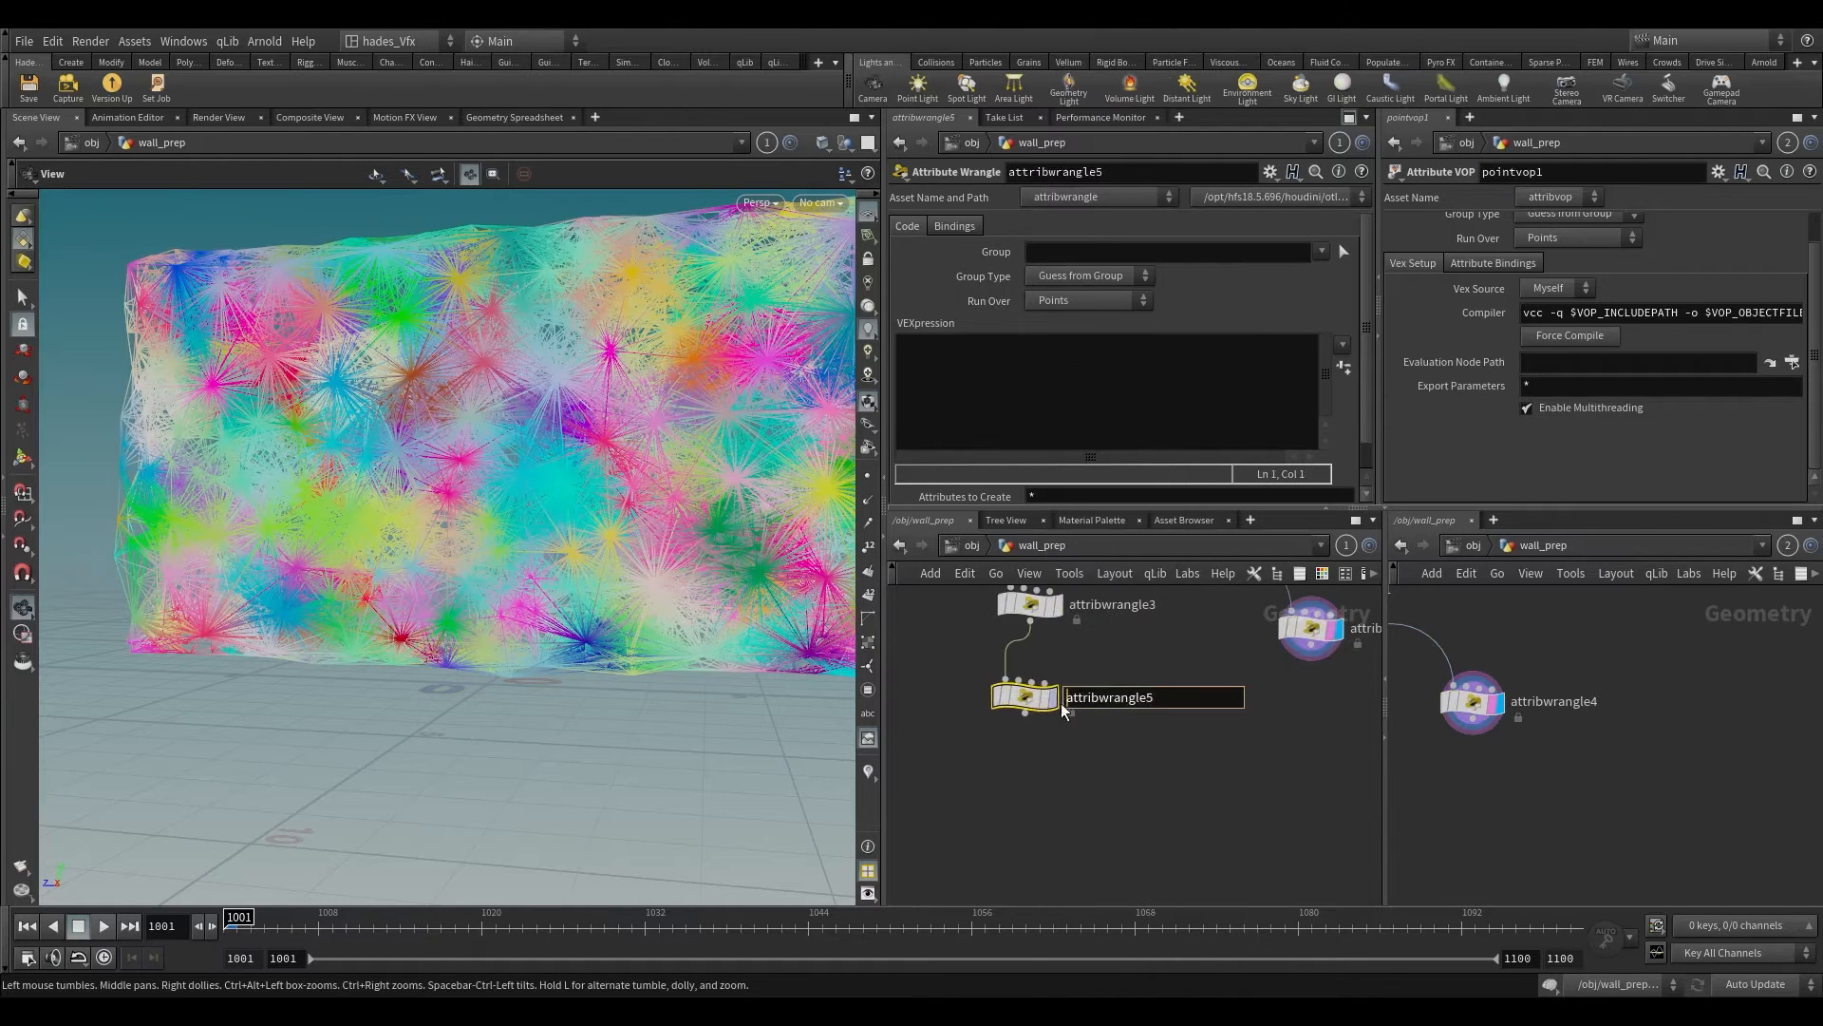
click(1042, 701)
Step: Set attribwrangle5 to run over Primitives, keeping the group type at Guess from Group
click(1066, 282)
click(1070, 309)
click(1069, 306)
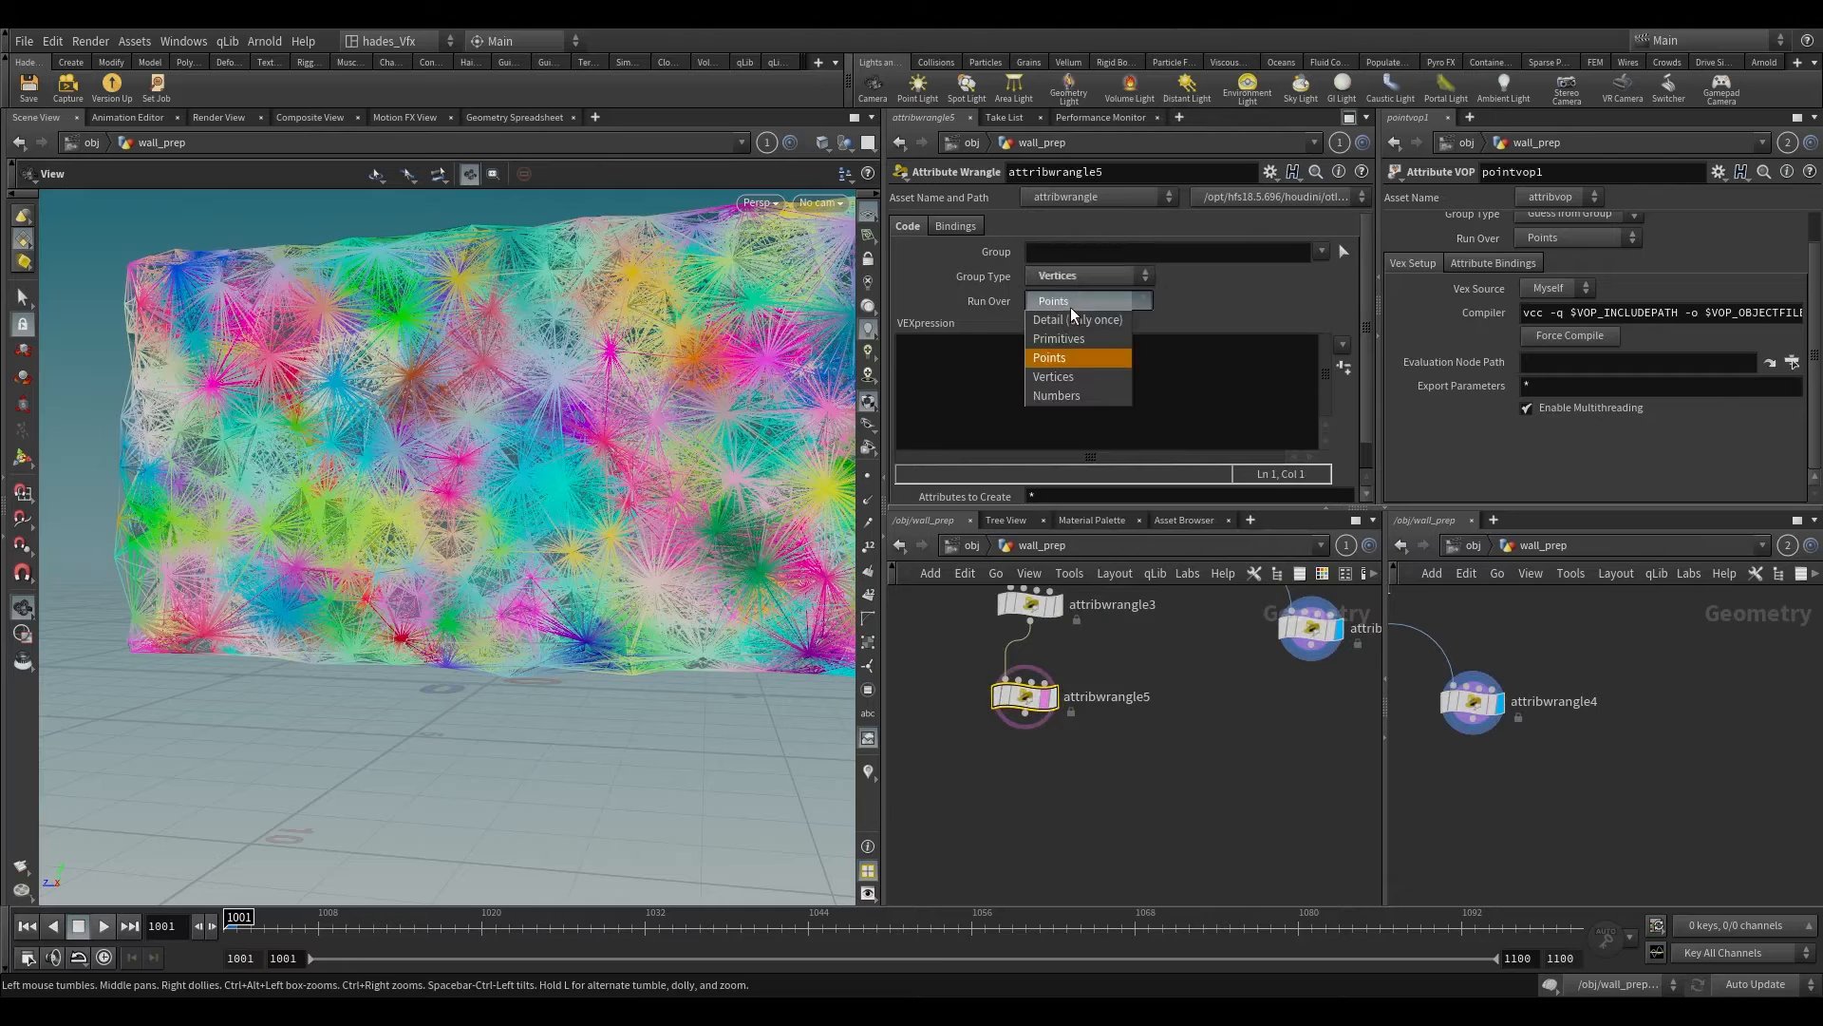
click(1068, 277)
click(1069, 292)
click(1069, 301)
click(1068, 336)
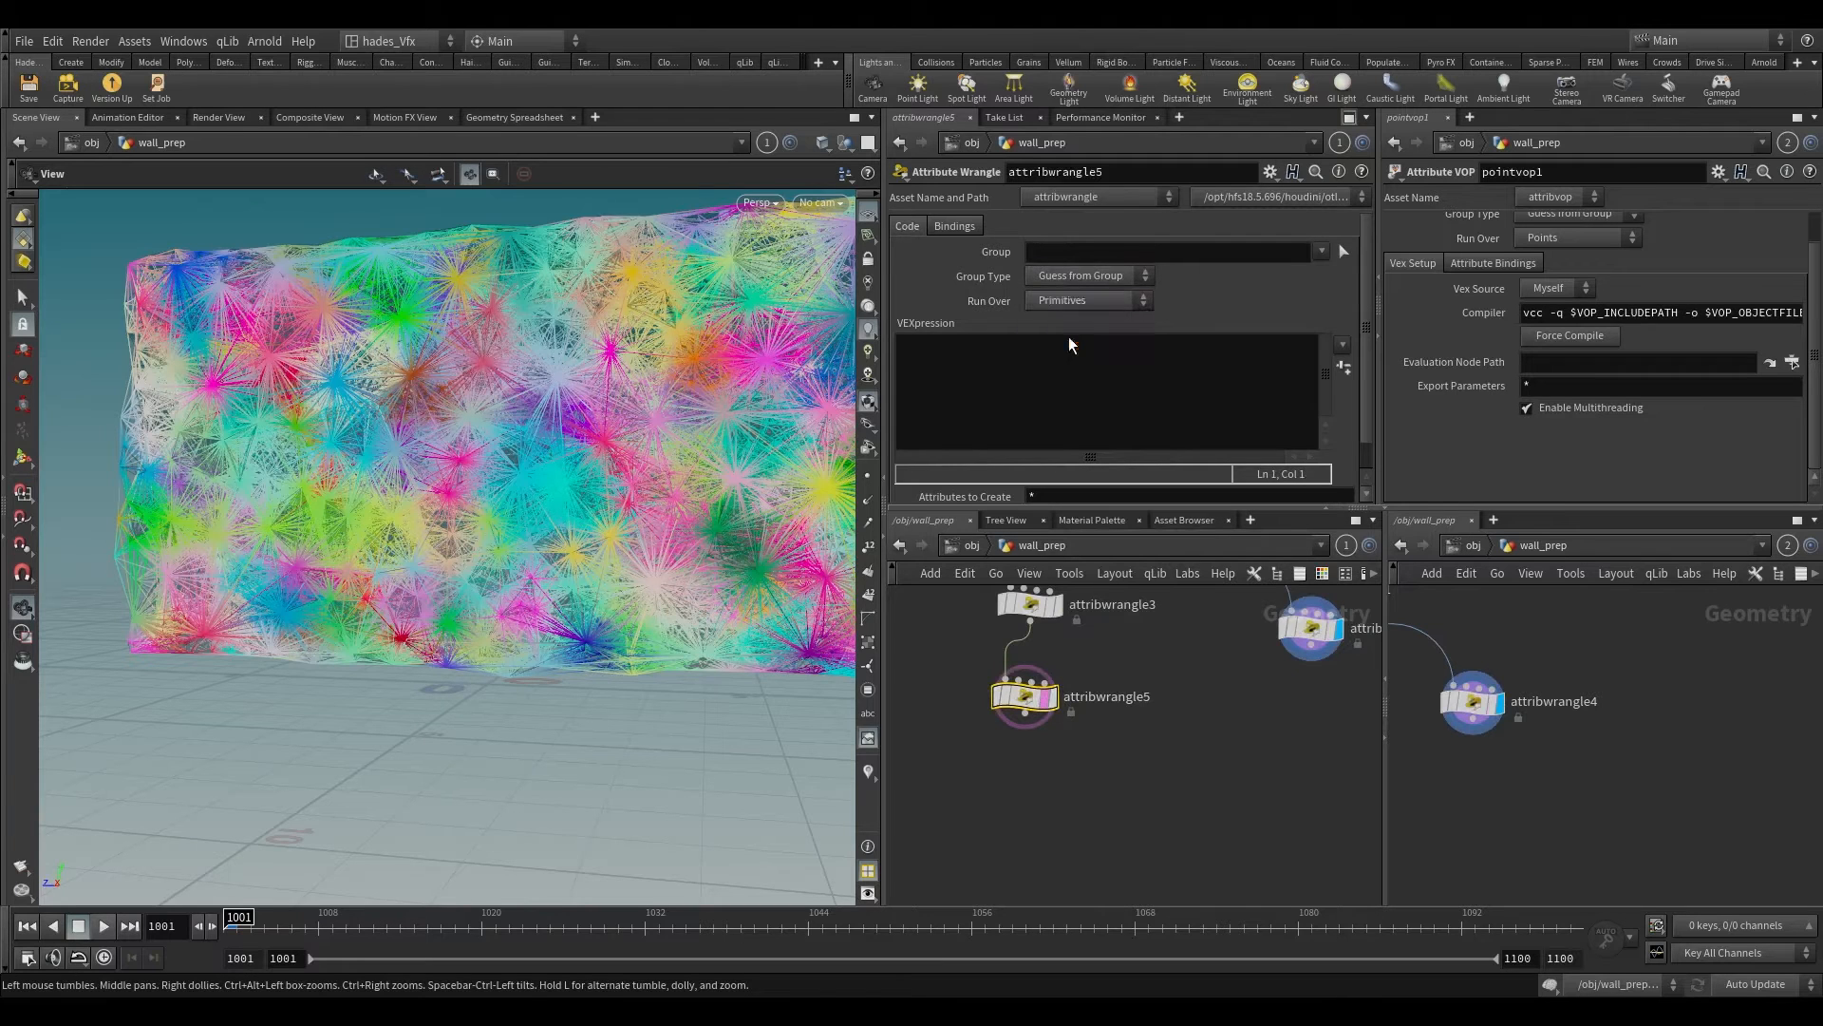
Step: Write VEX in attribwrangle5 setting s@constraint_name="glue"; and s@constraint_type="all";
text(s@co)
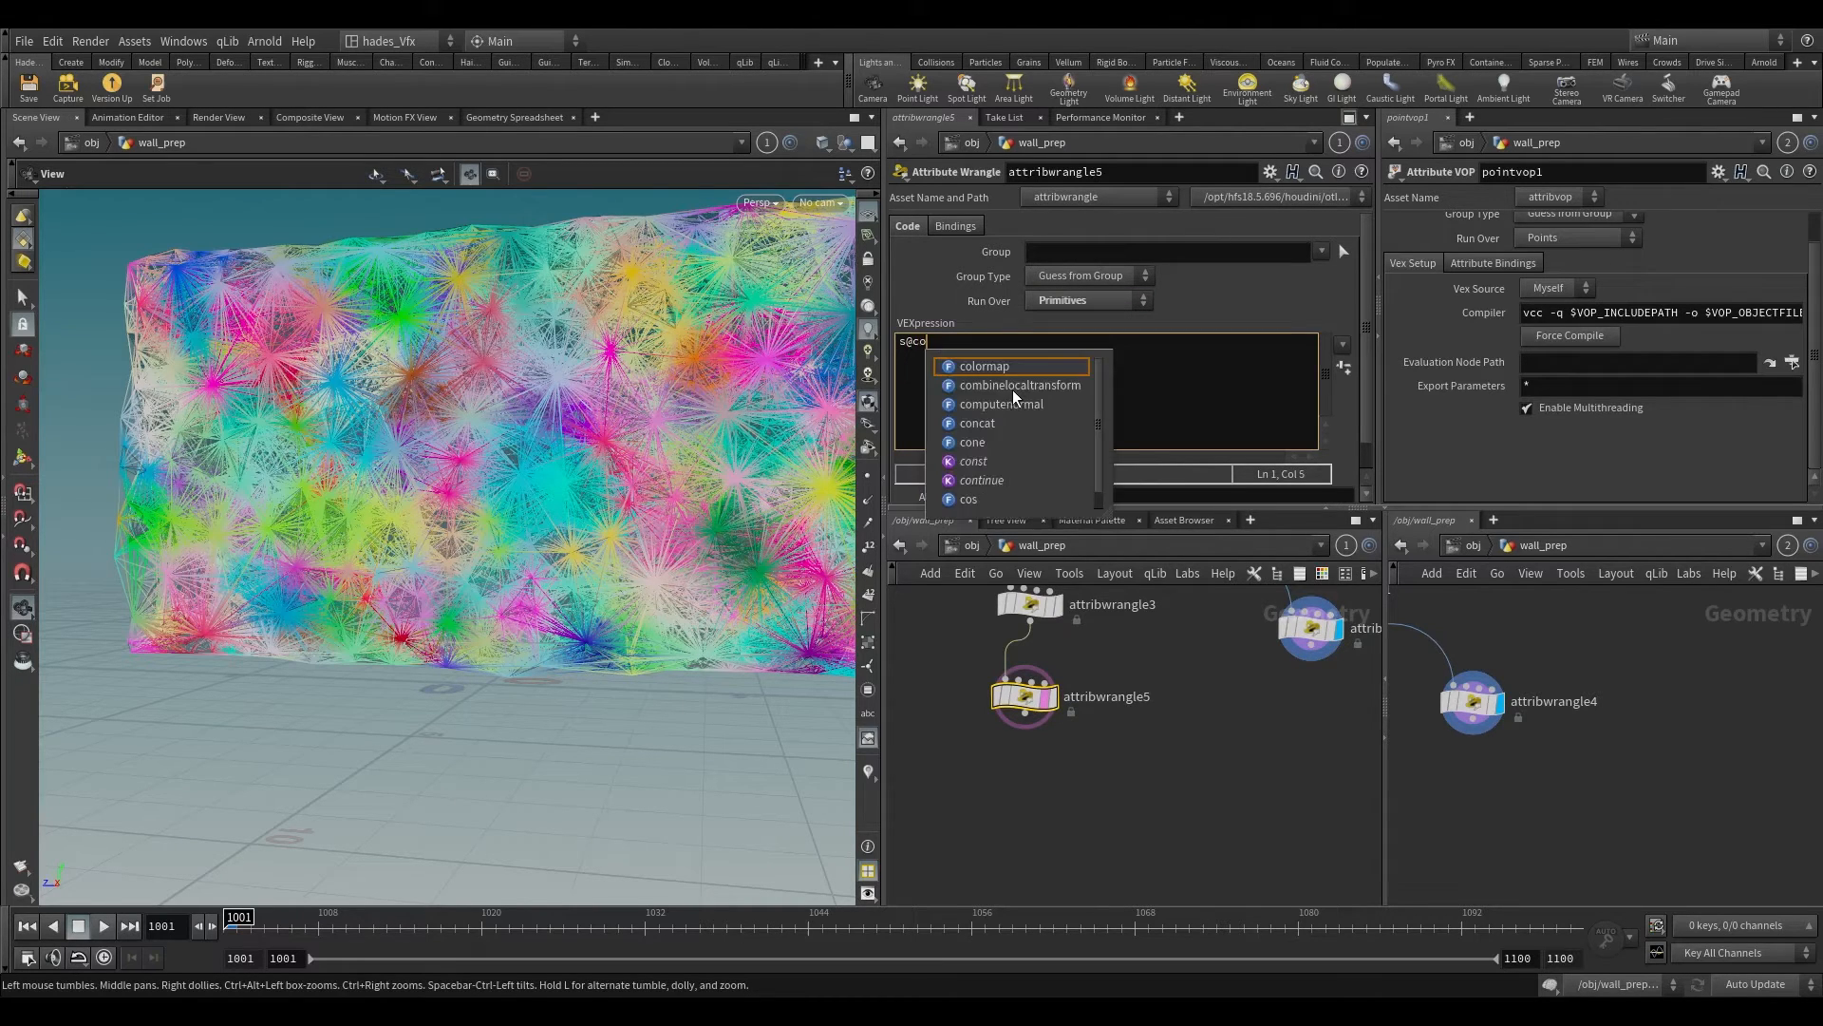
text(nstraint_name)
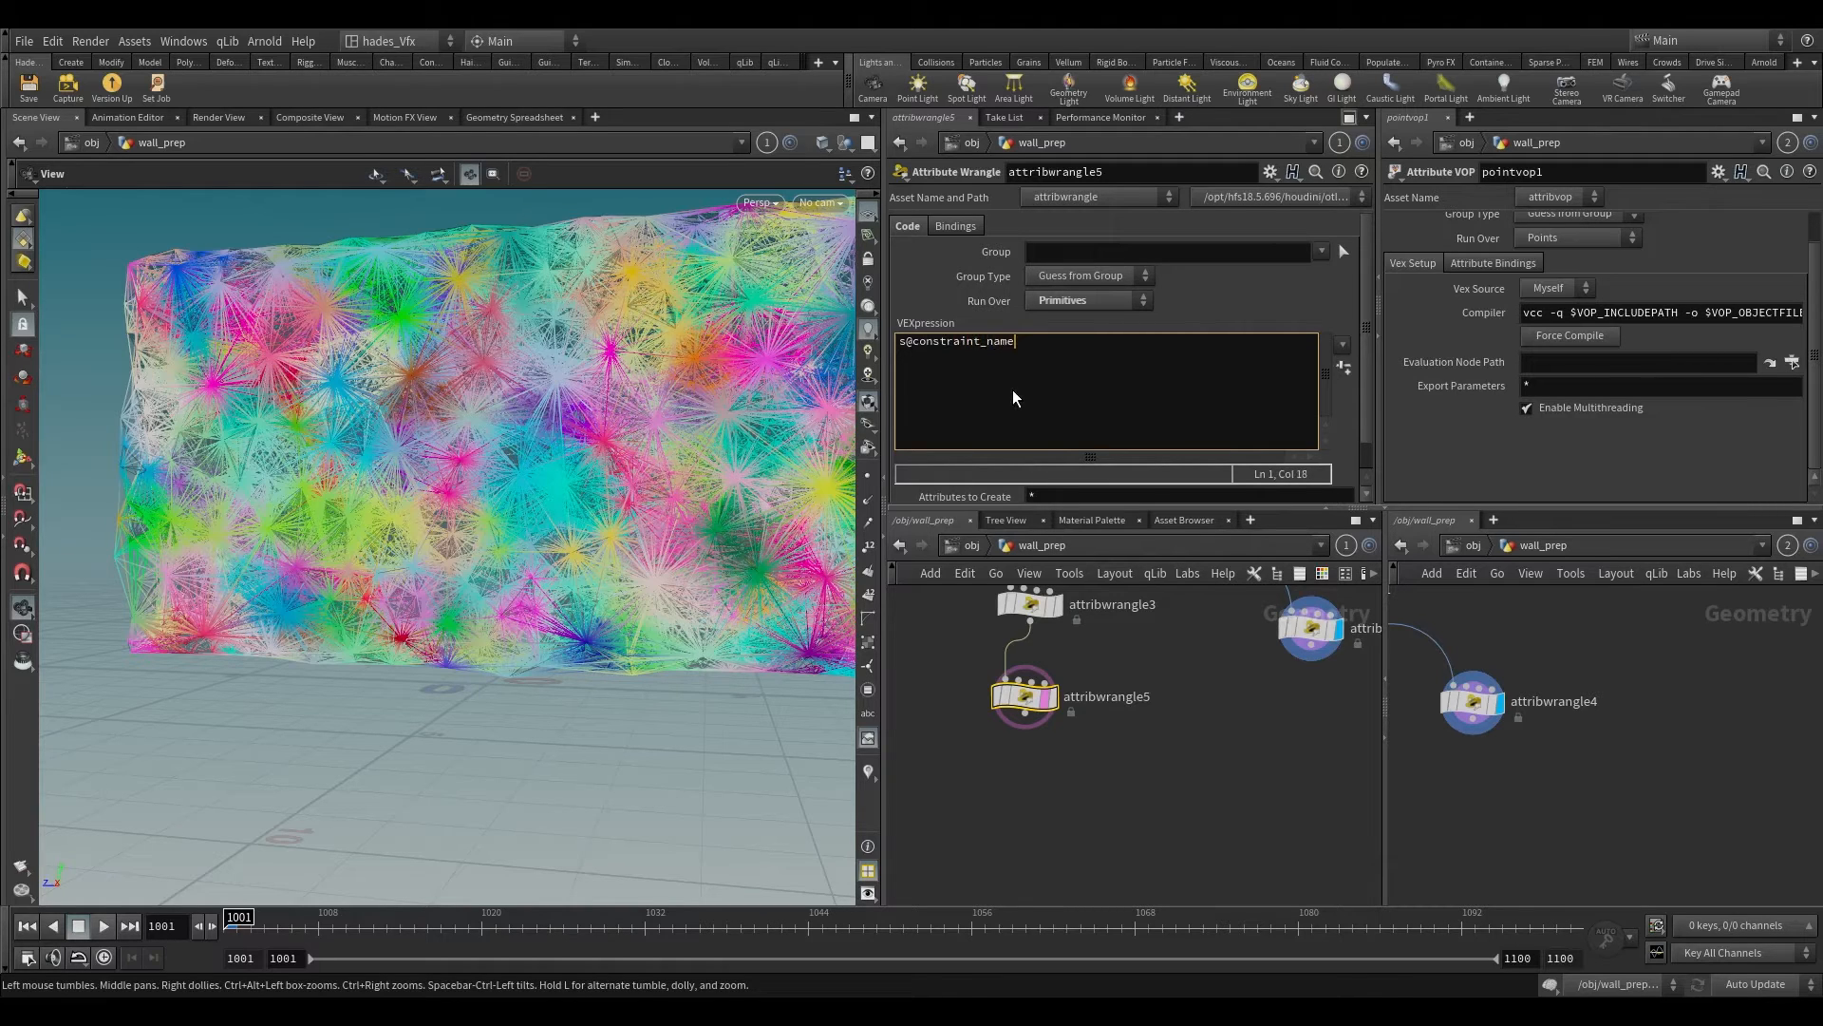
text(="glue";)
key(Return)
text(s@constraint_type="a;)
key(BackSpace)
text(ll")
text(;)
Step: Place a displayed copy of attribwrangle5 beneath attribwrangle4 and set its constraint_name to "hard"
scroll(1115, 767, down, 2)
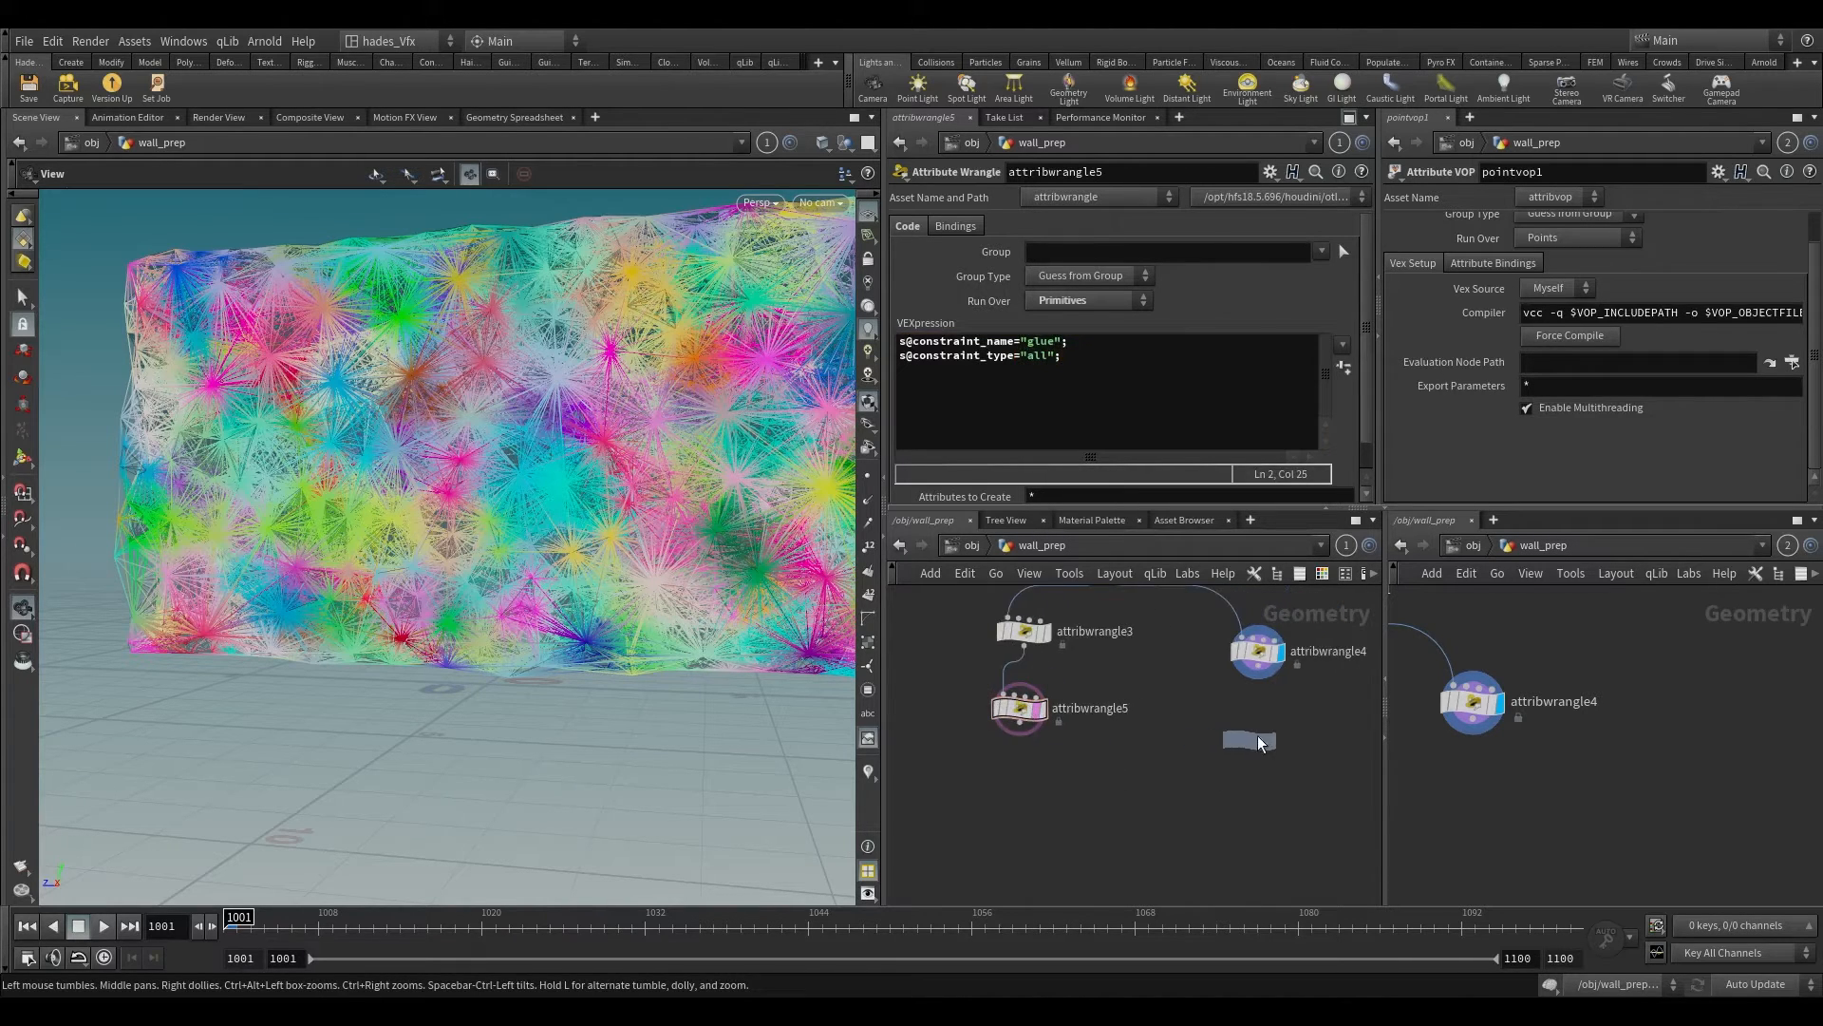
click(1263, 740)
scroll(1257, 676, up, 1)
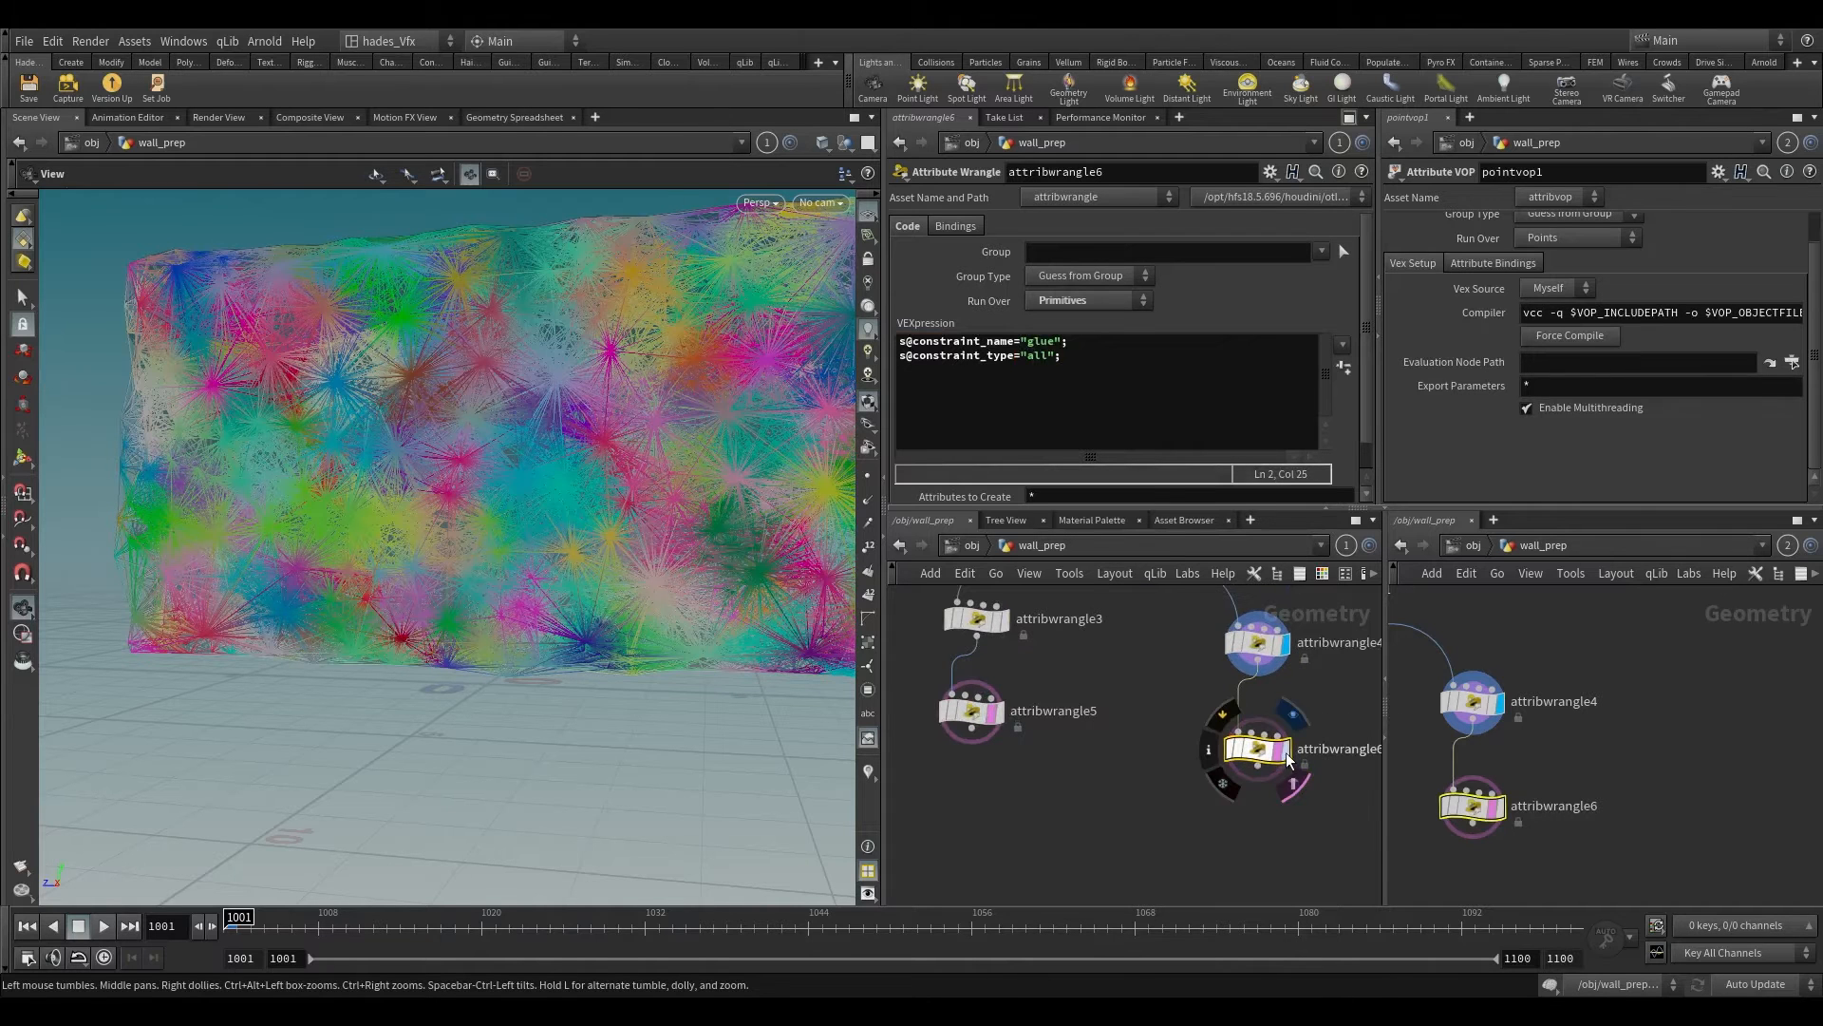
click(1287, 752)
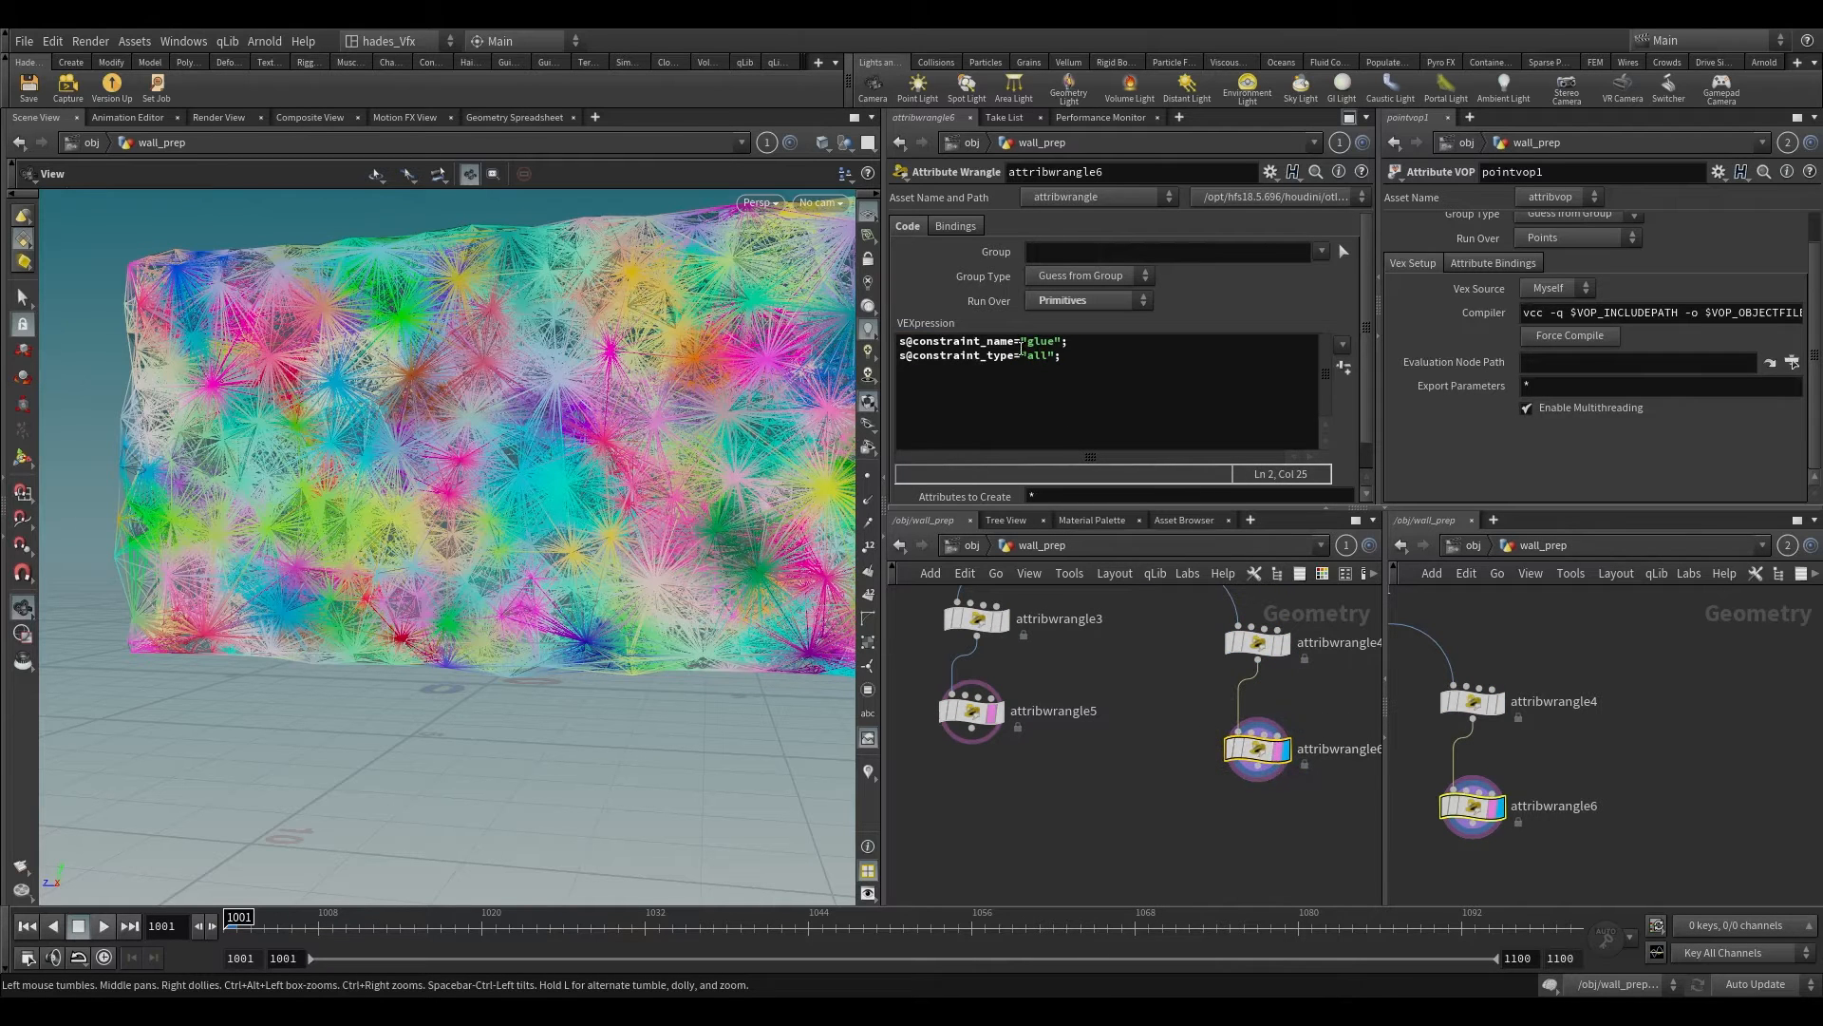
drag(1022, 343, 1043, 344)
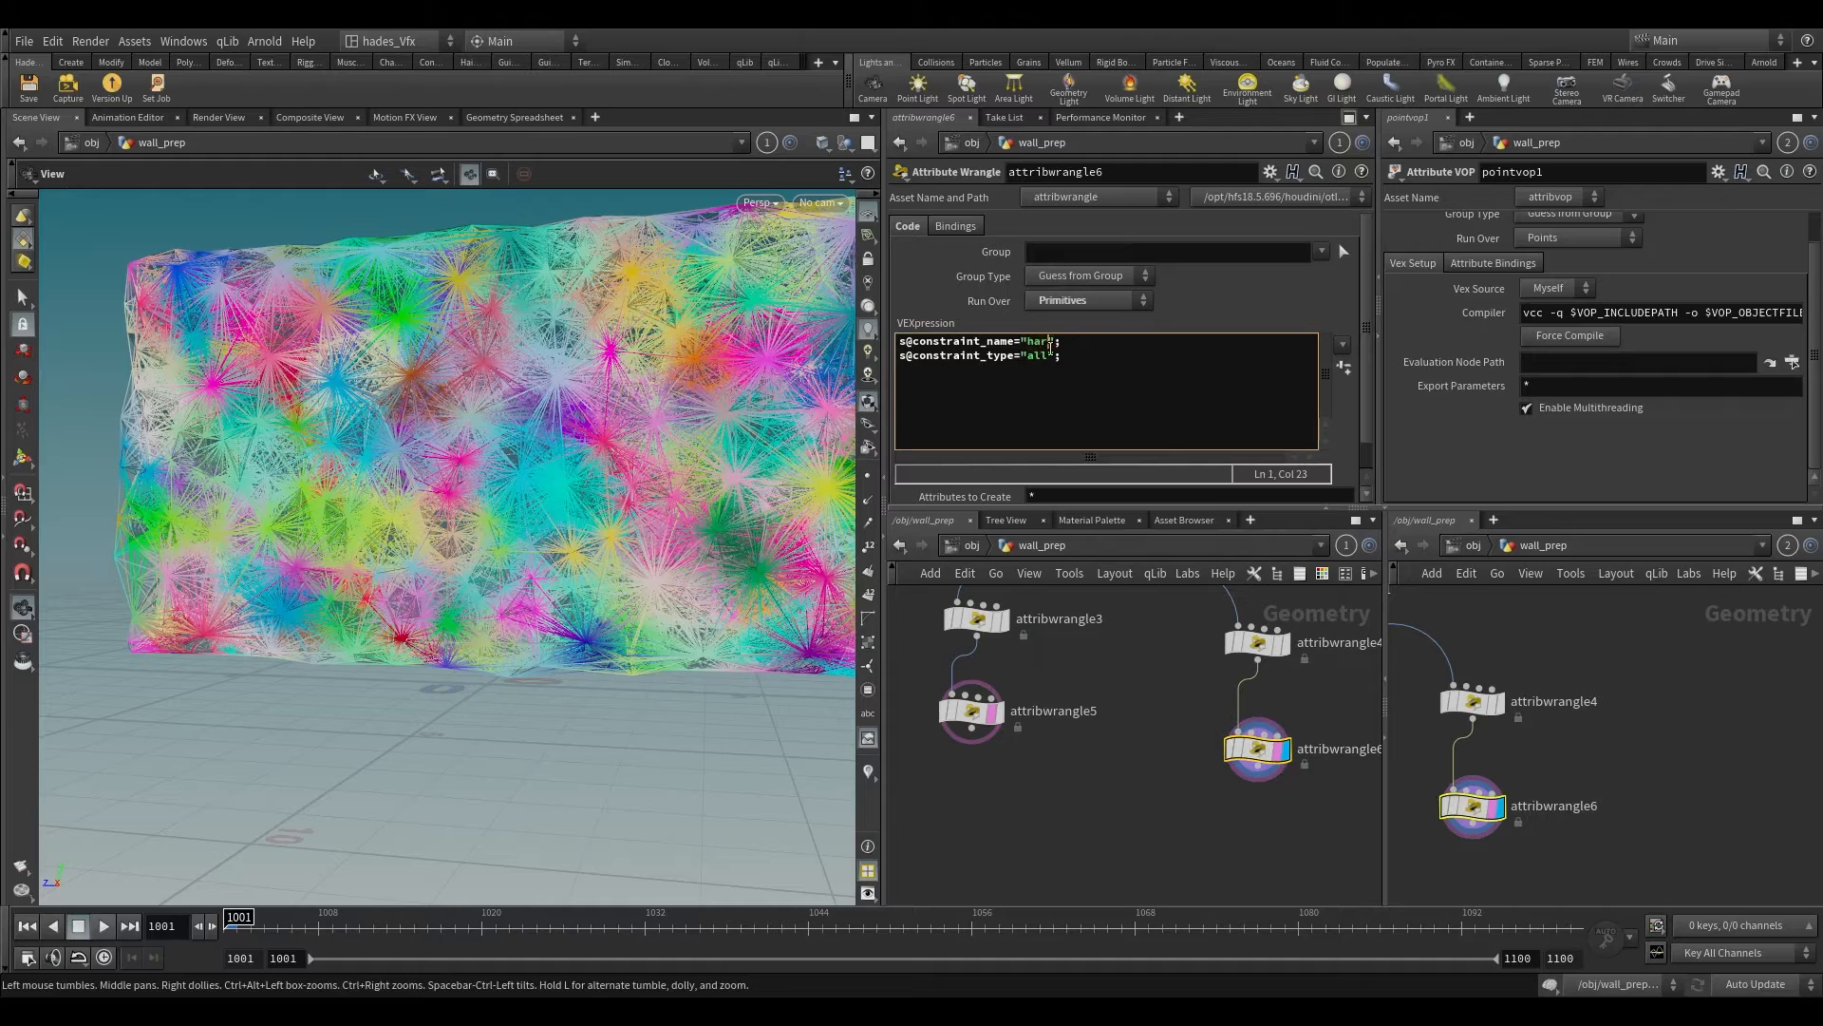
drag(1157, 715, 1273, 817)
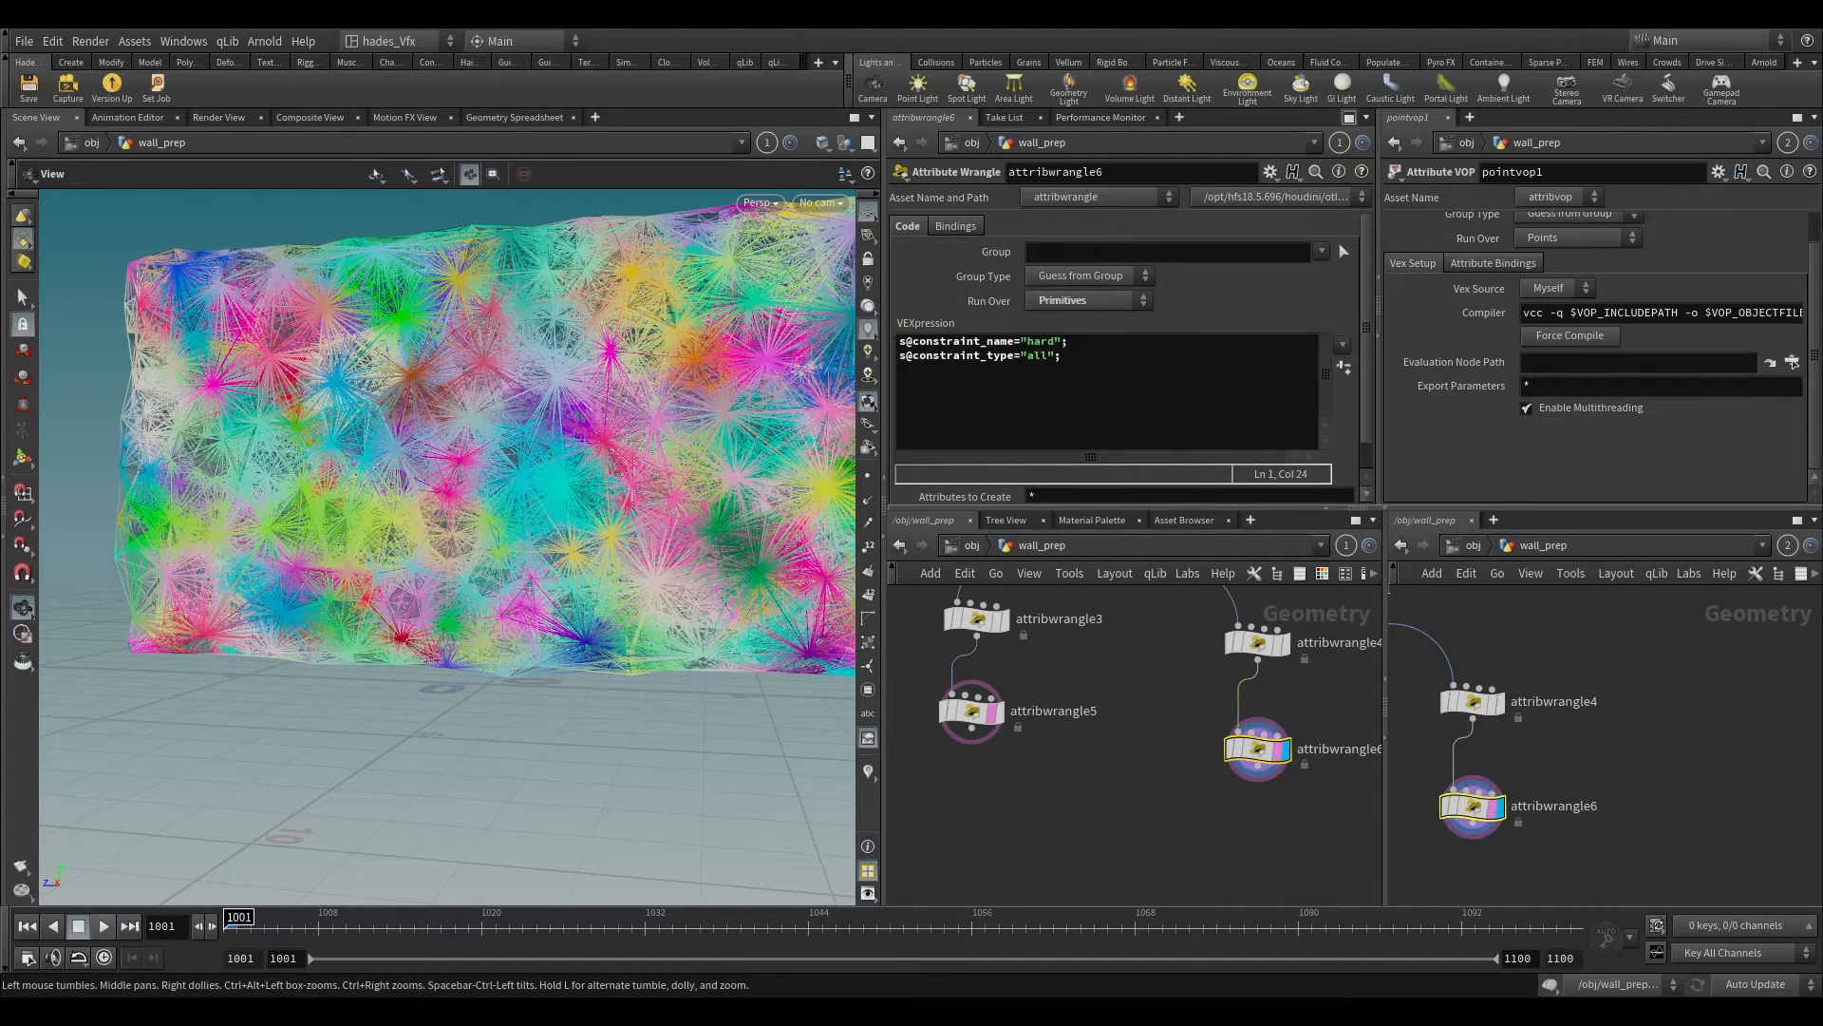
Step: Add a Facet node after attribwrangle6 with Unique Points enabled
scroll(1301, 807, up, 1)
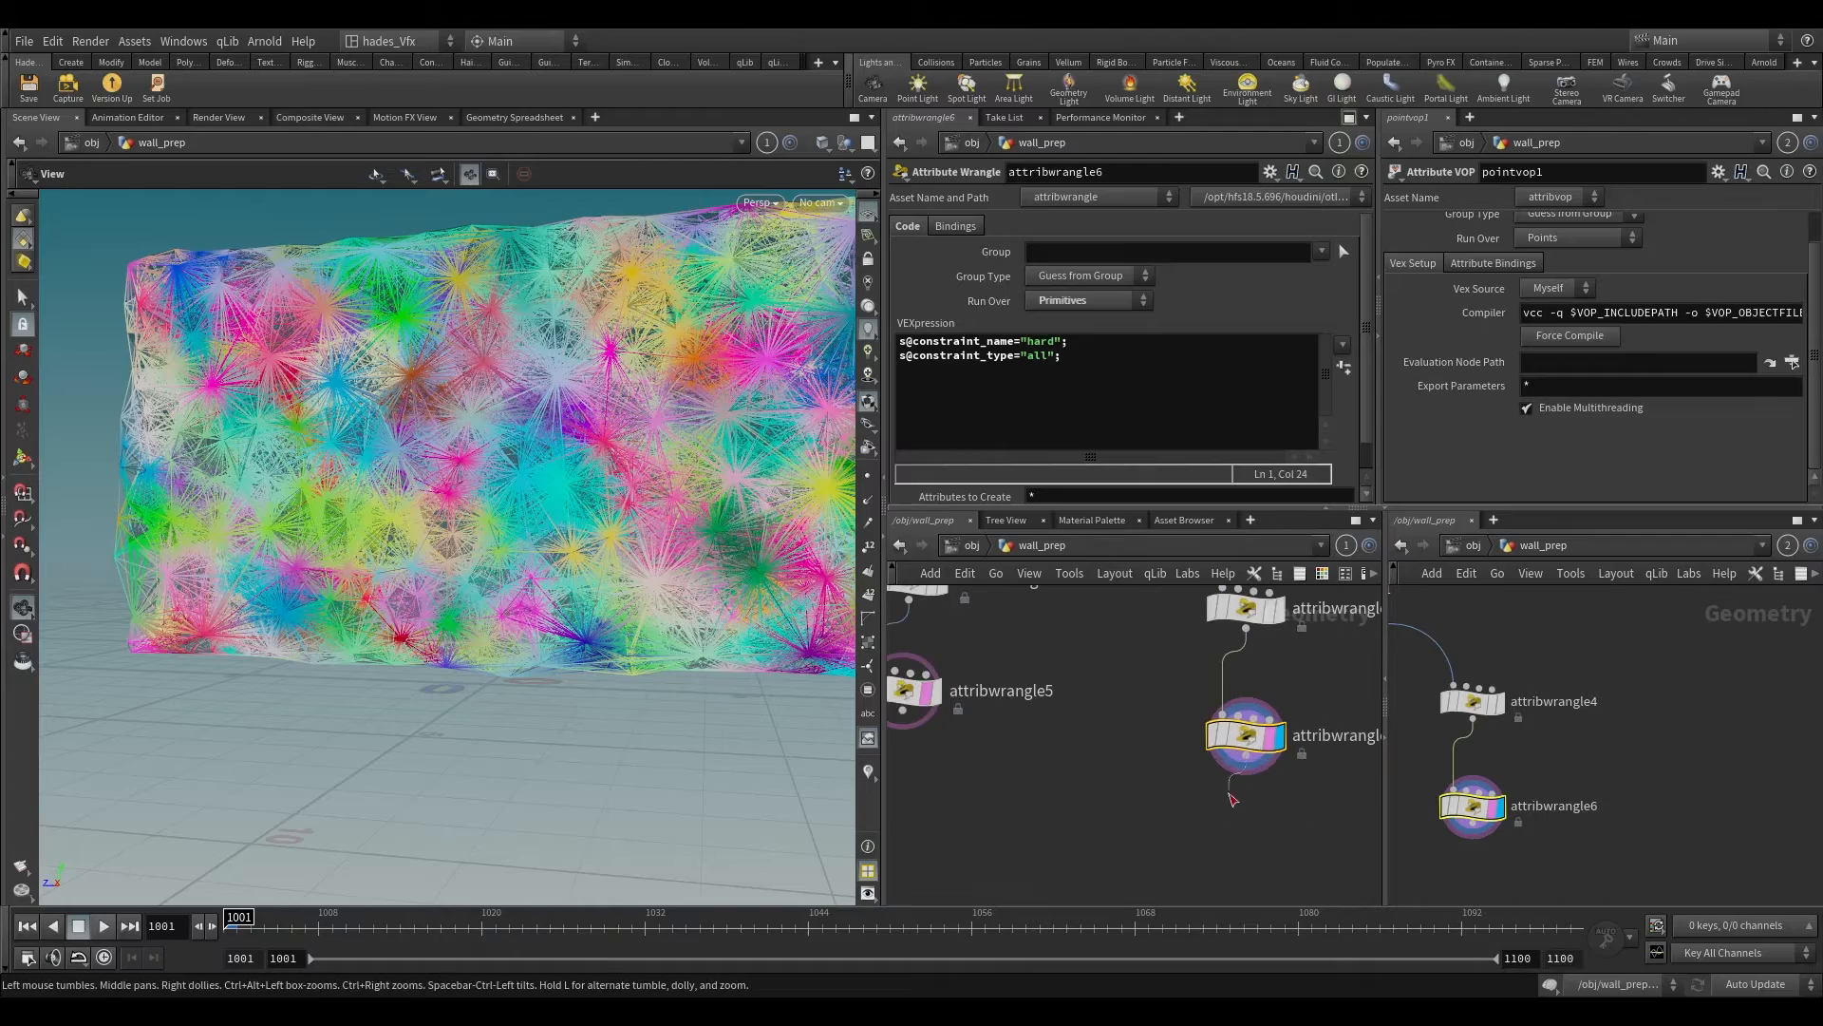
key(Tab)
text(facet)
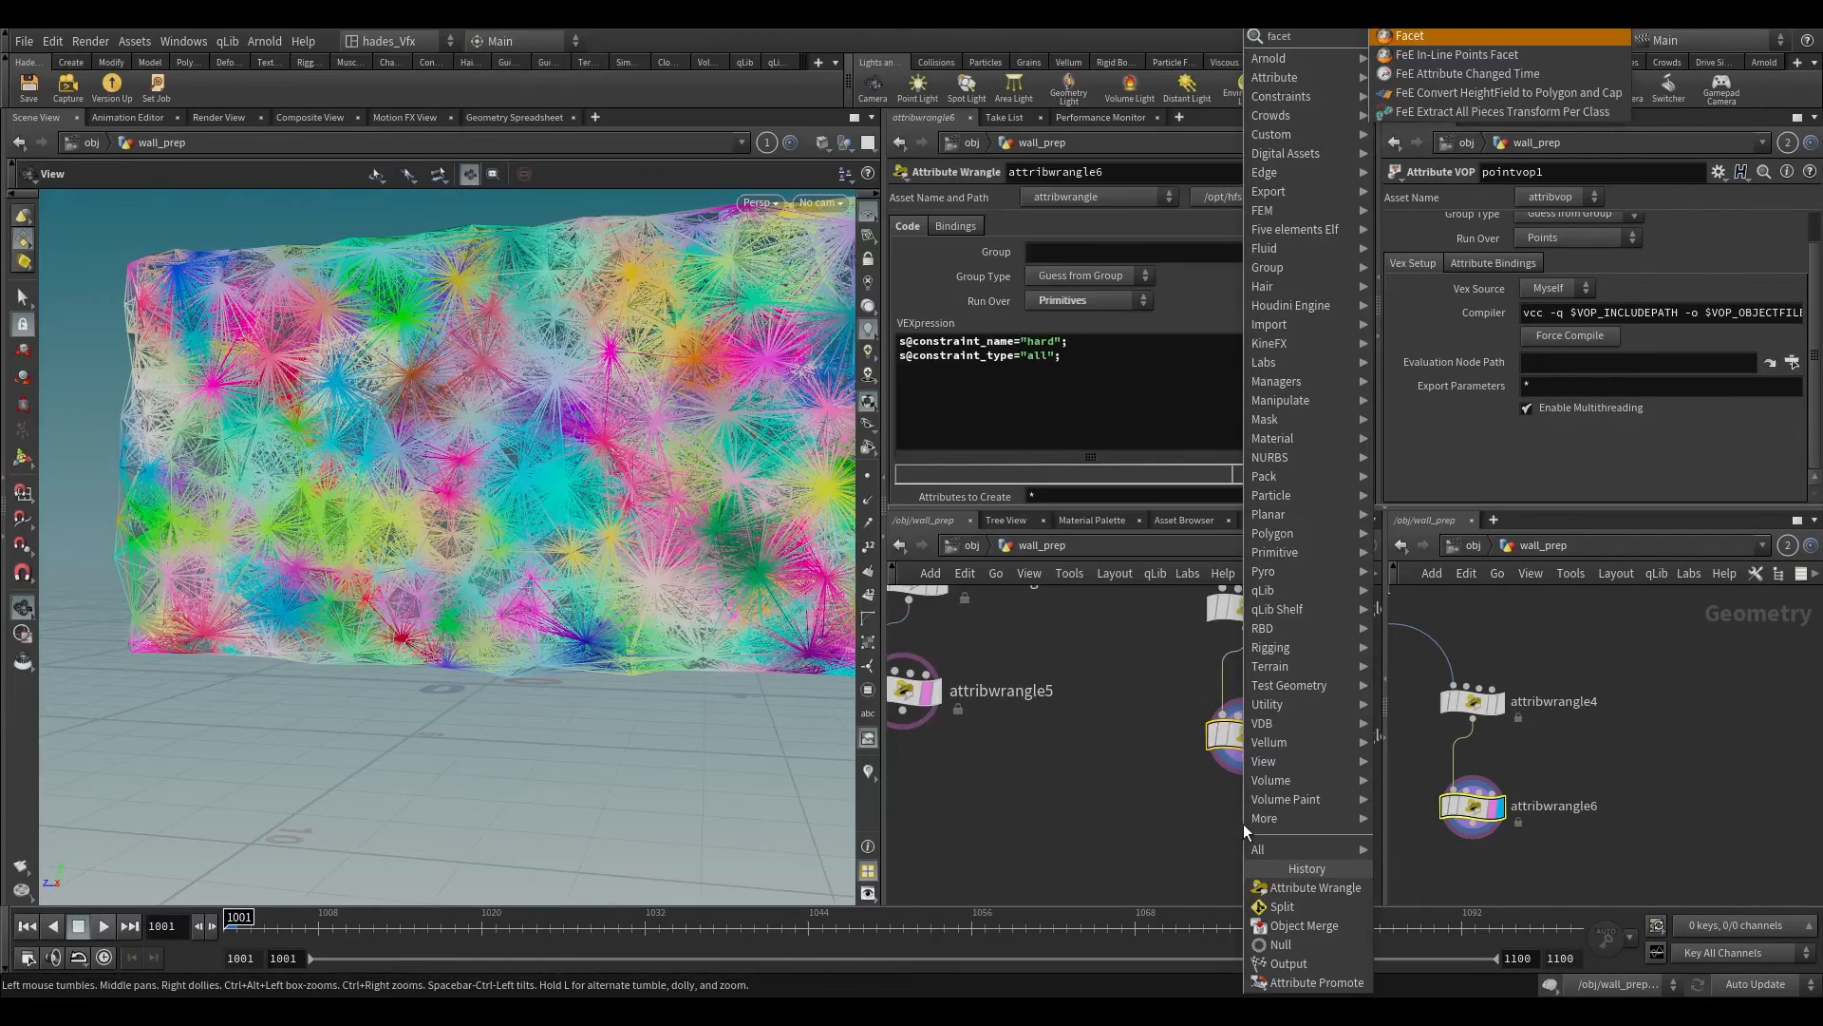
key(Return)
click(1277, 825)
click(1058, 315)
scroll(1090, 841, down, 1)
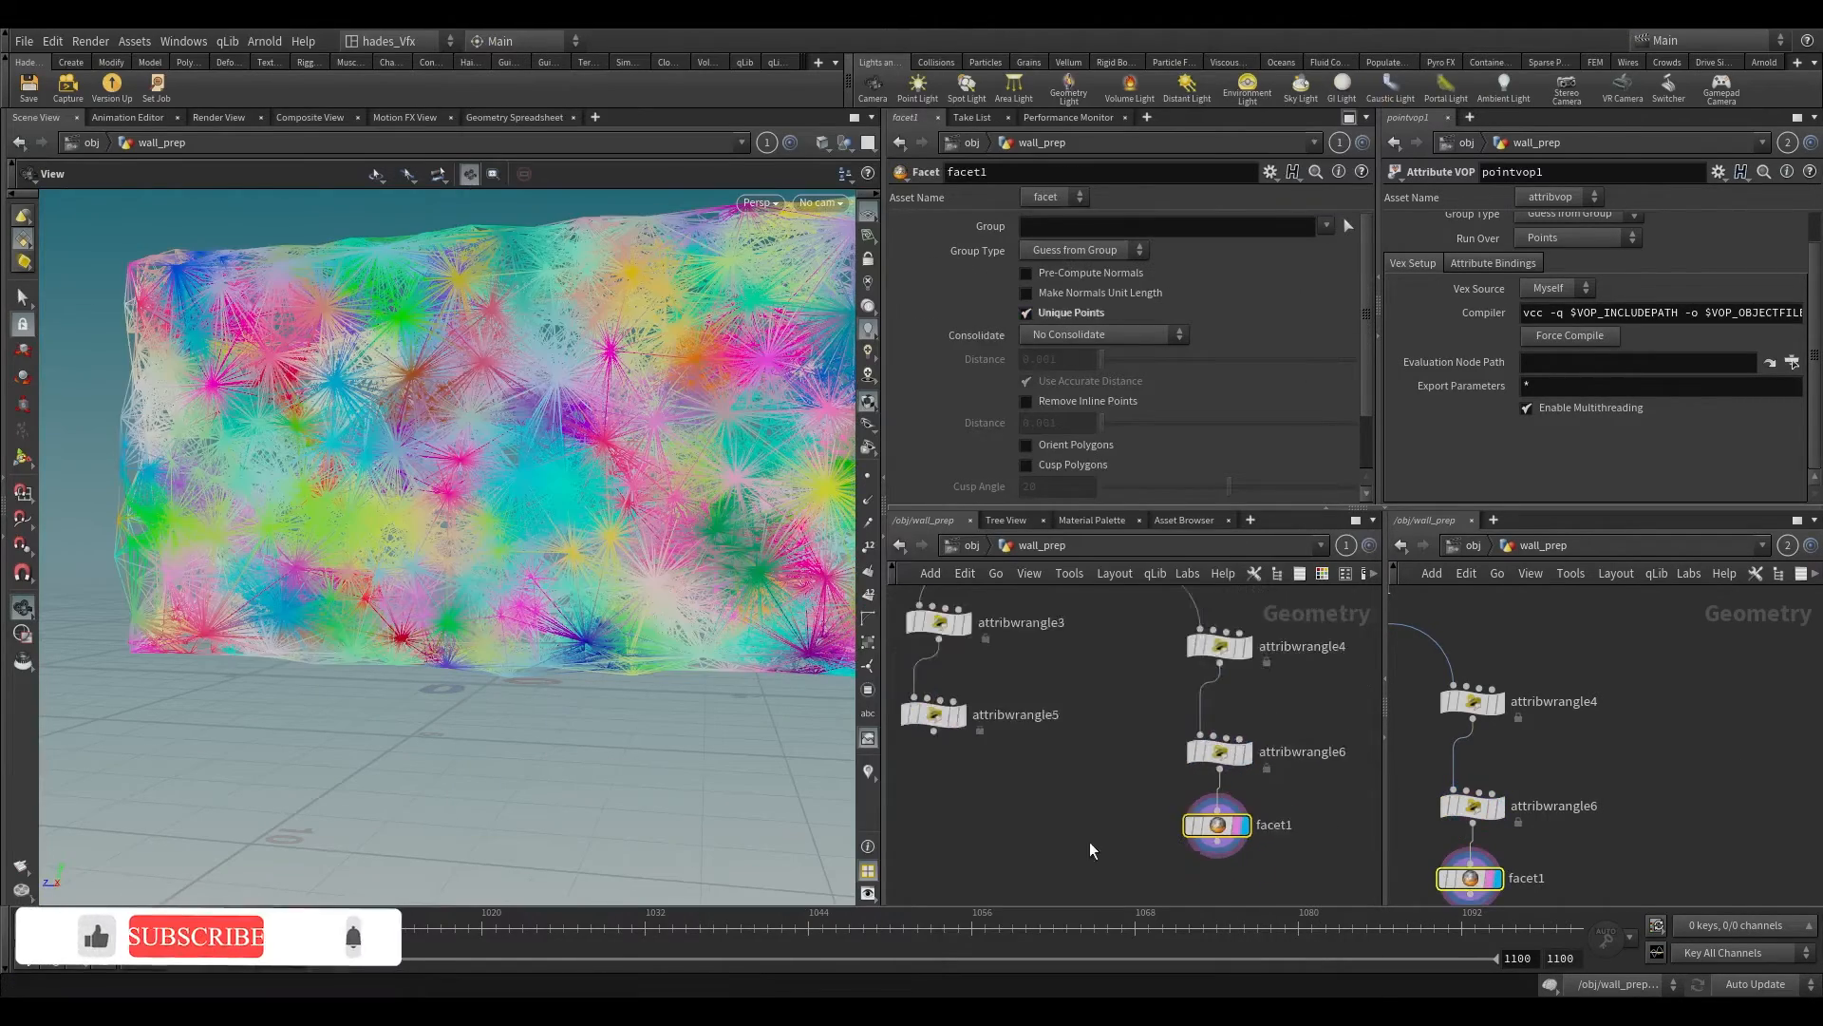
Step: Add a Primitive node after facet1 and make it the displayed node
middle_drag(1090, 841, 1003, 692)
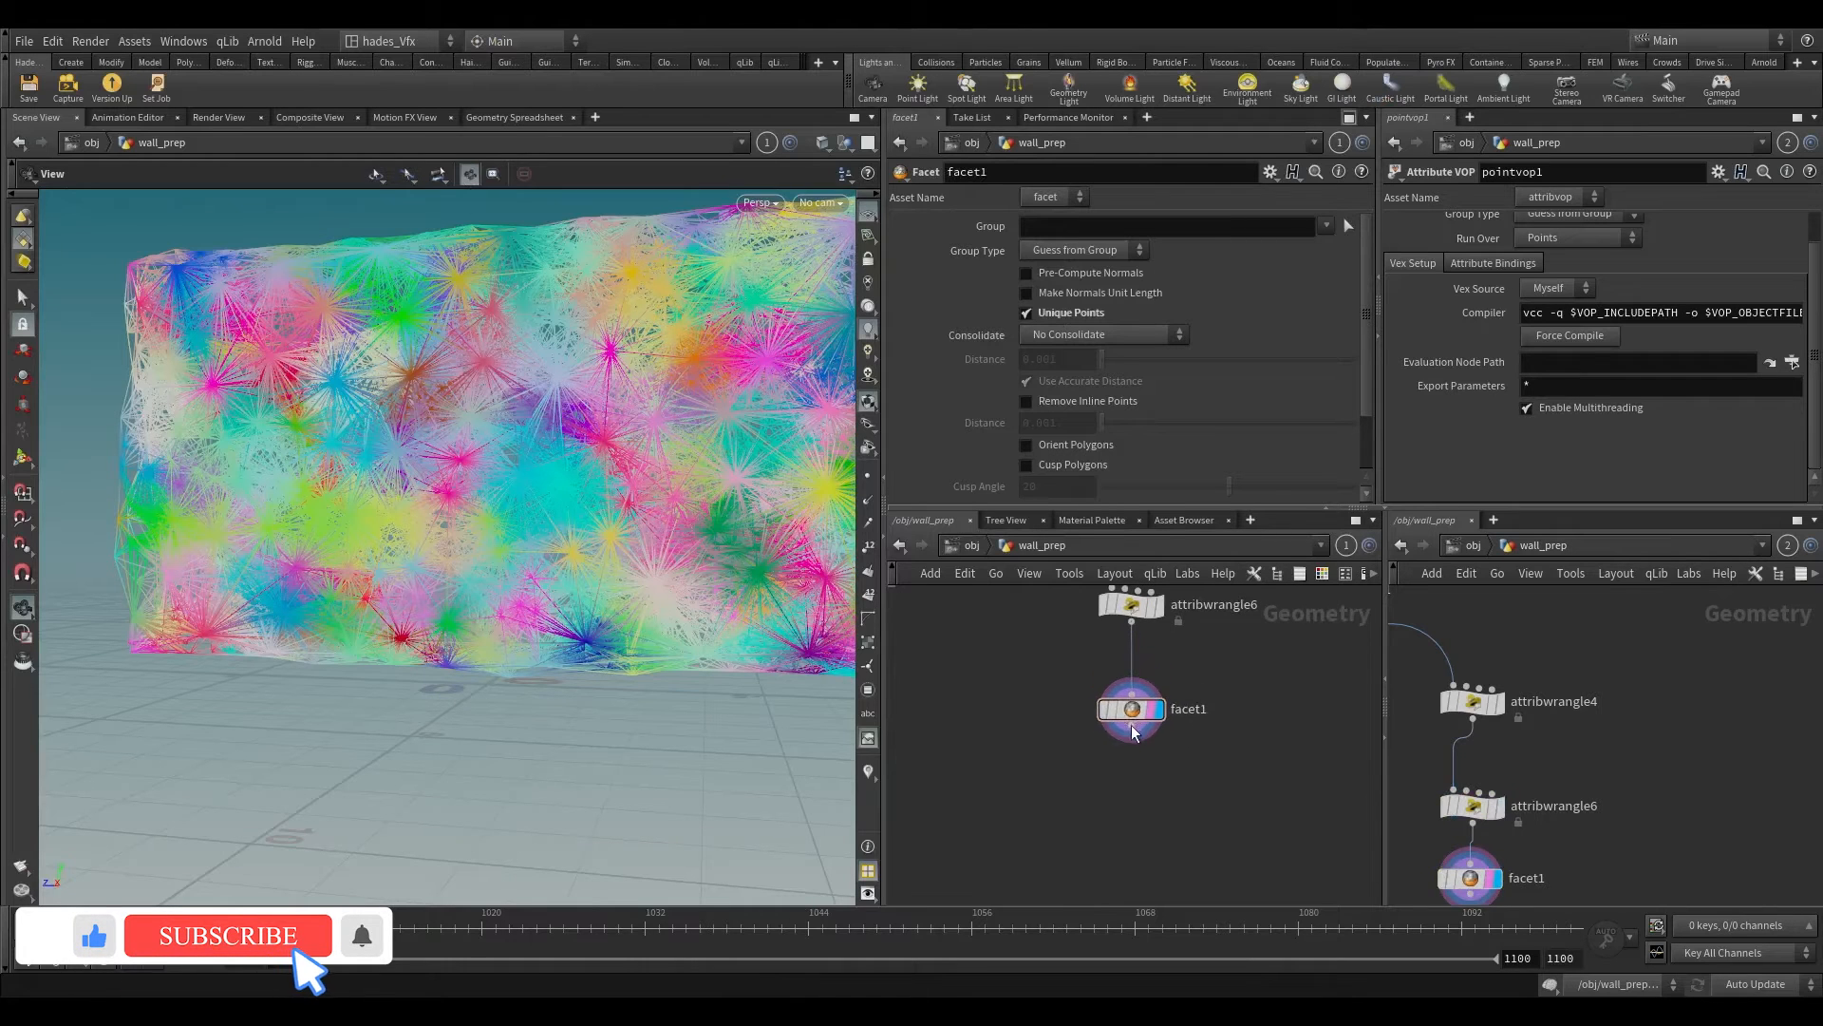
drag(1130, 680, 1133, 743)
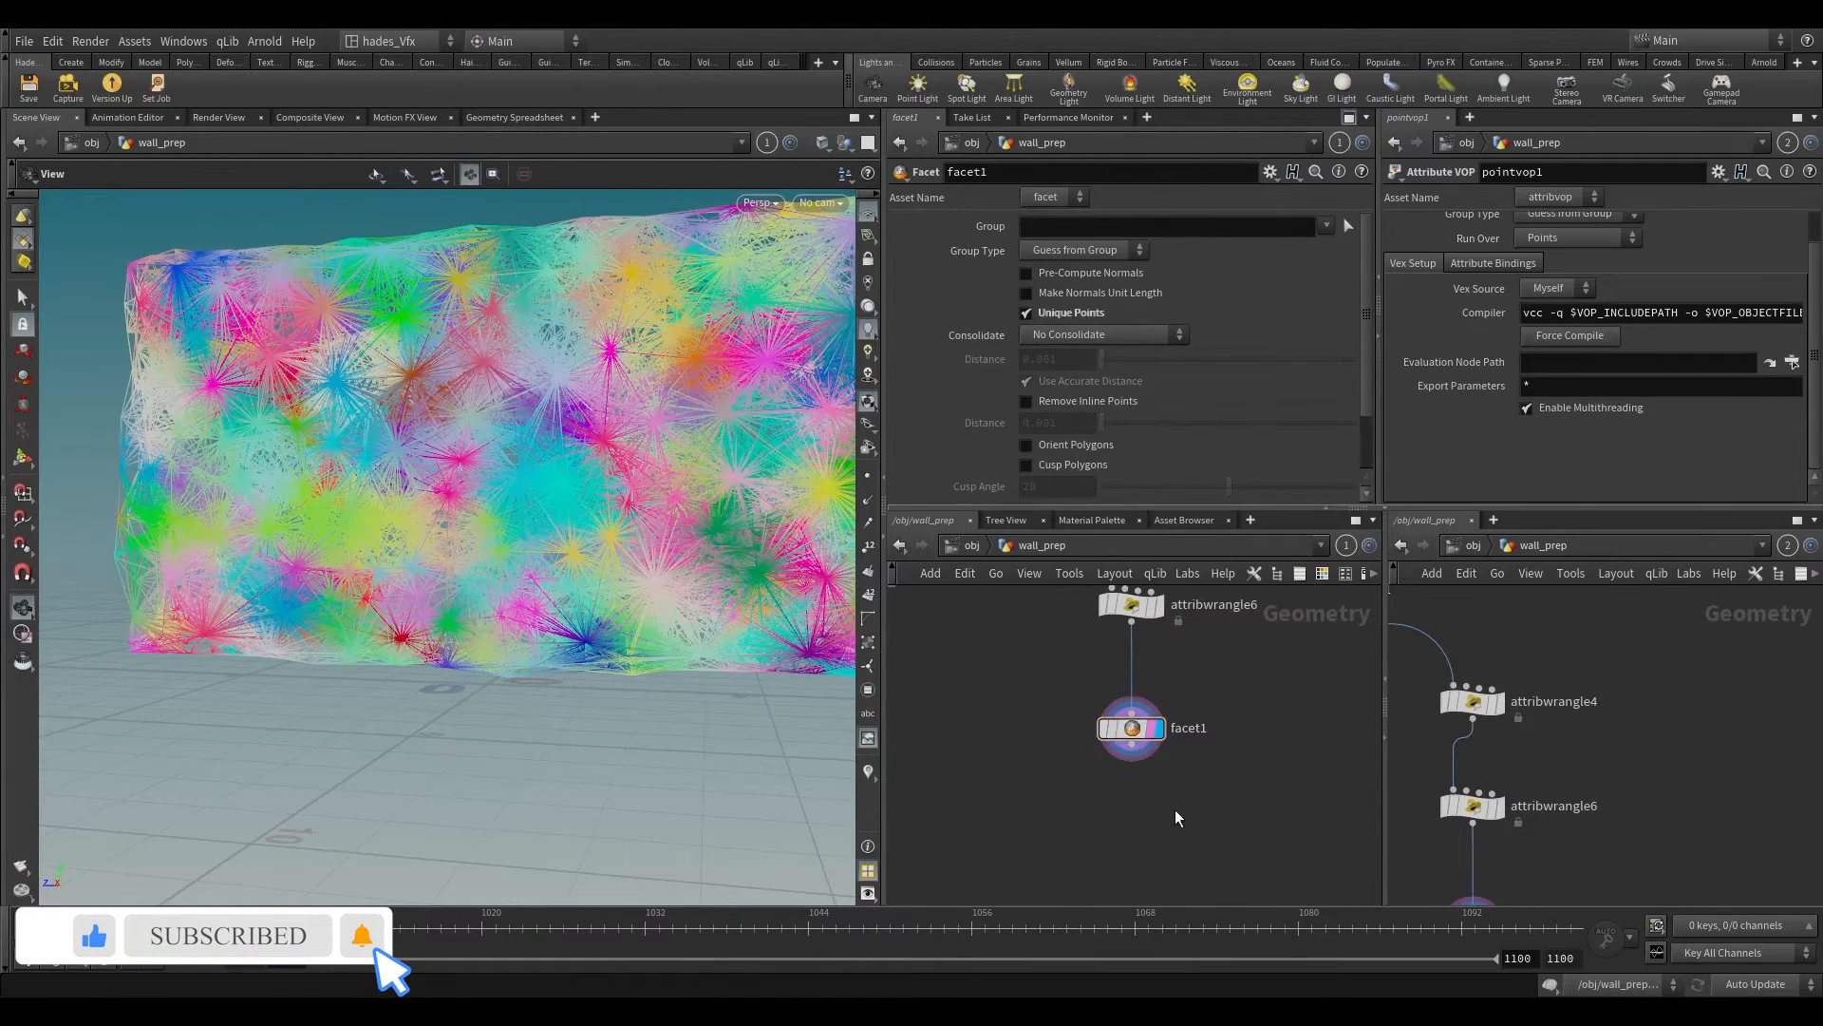
key(Tab)
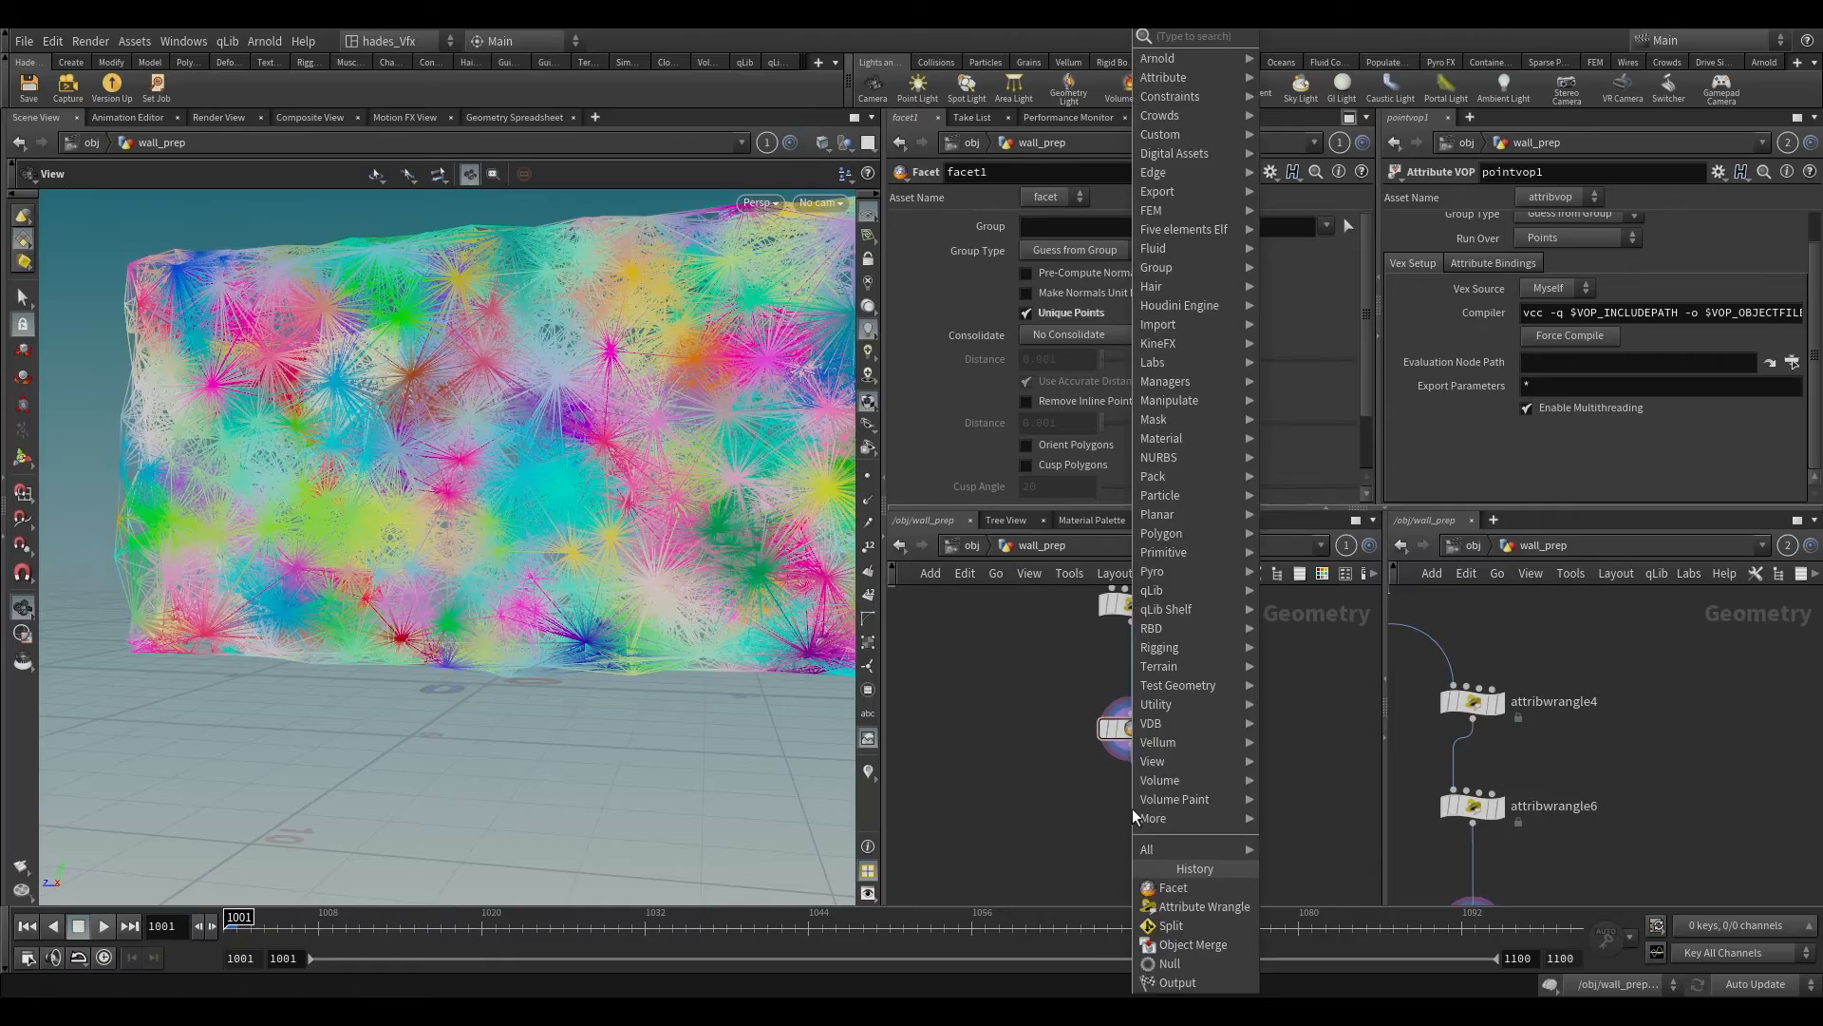
text(pri)
key(BackSpace)
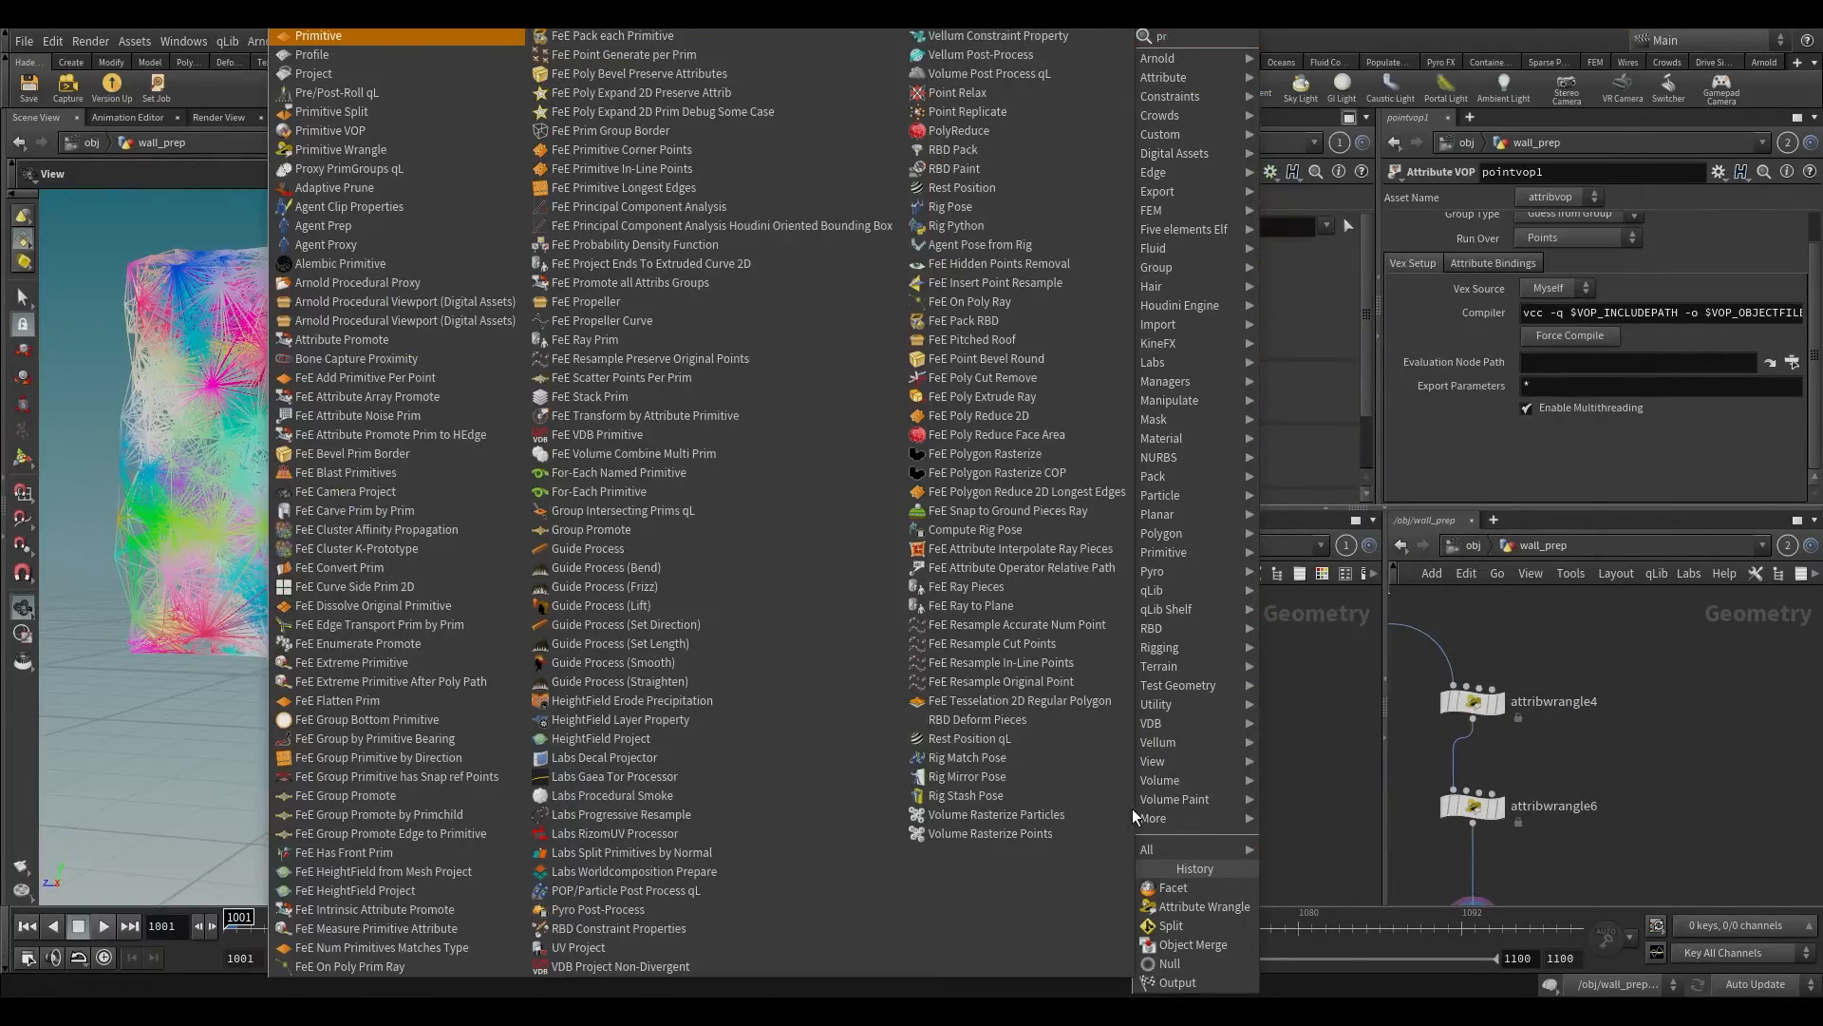
text(imi)
key(Return)
key(Return)
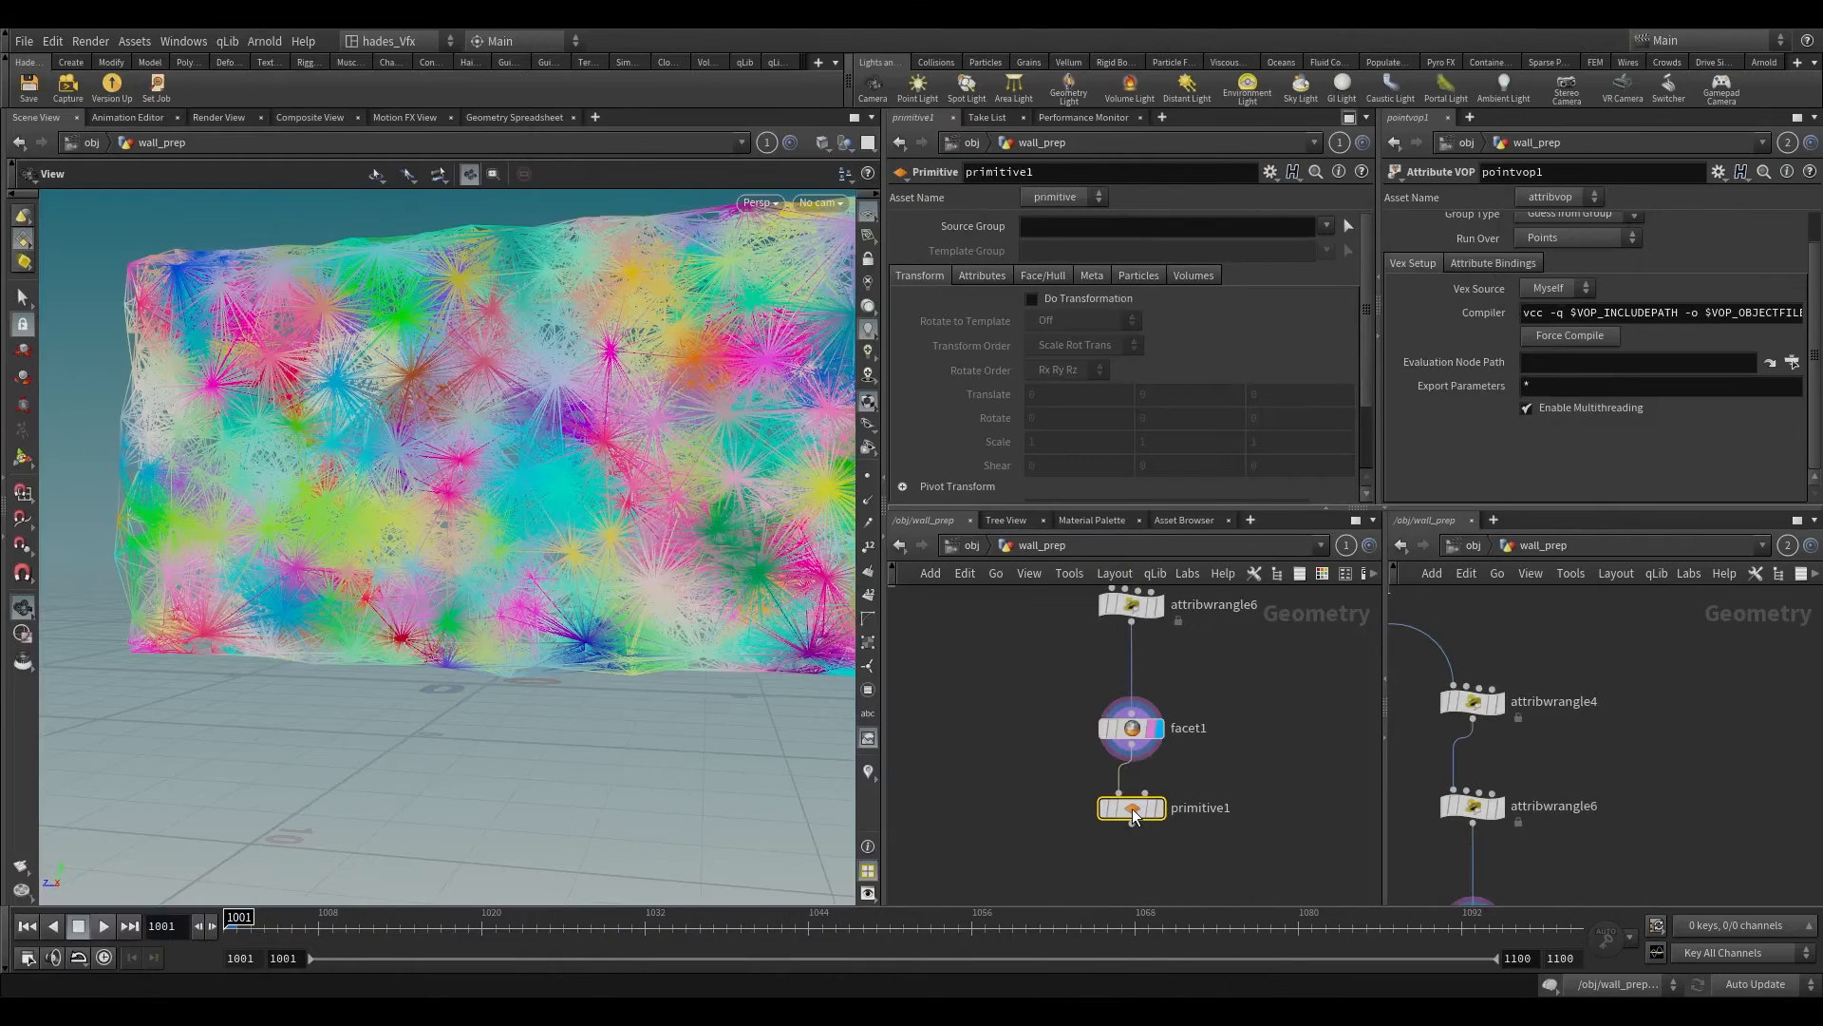
scroll(1132, 807, up, 3)
key(e)
key(r)
middle_drag(1253, 716, 1162, 656)
Step: Enable Do Transformation on primitive1 with scale 0, 0, 0 and turn on point display in the viewport
click(1048, 305)
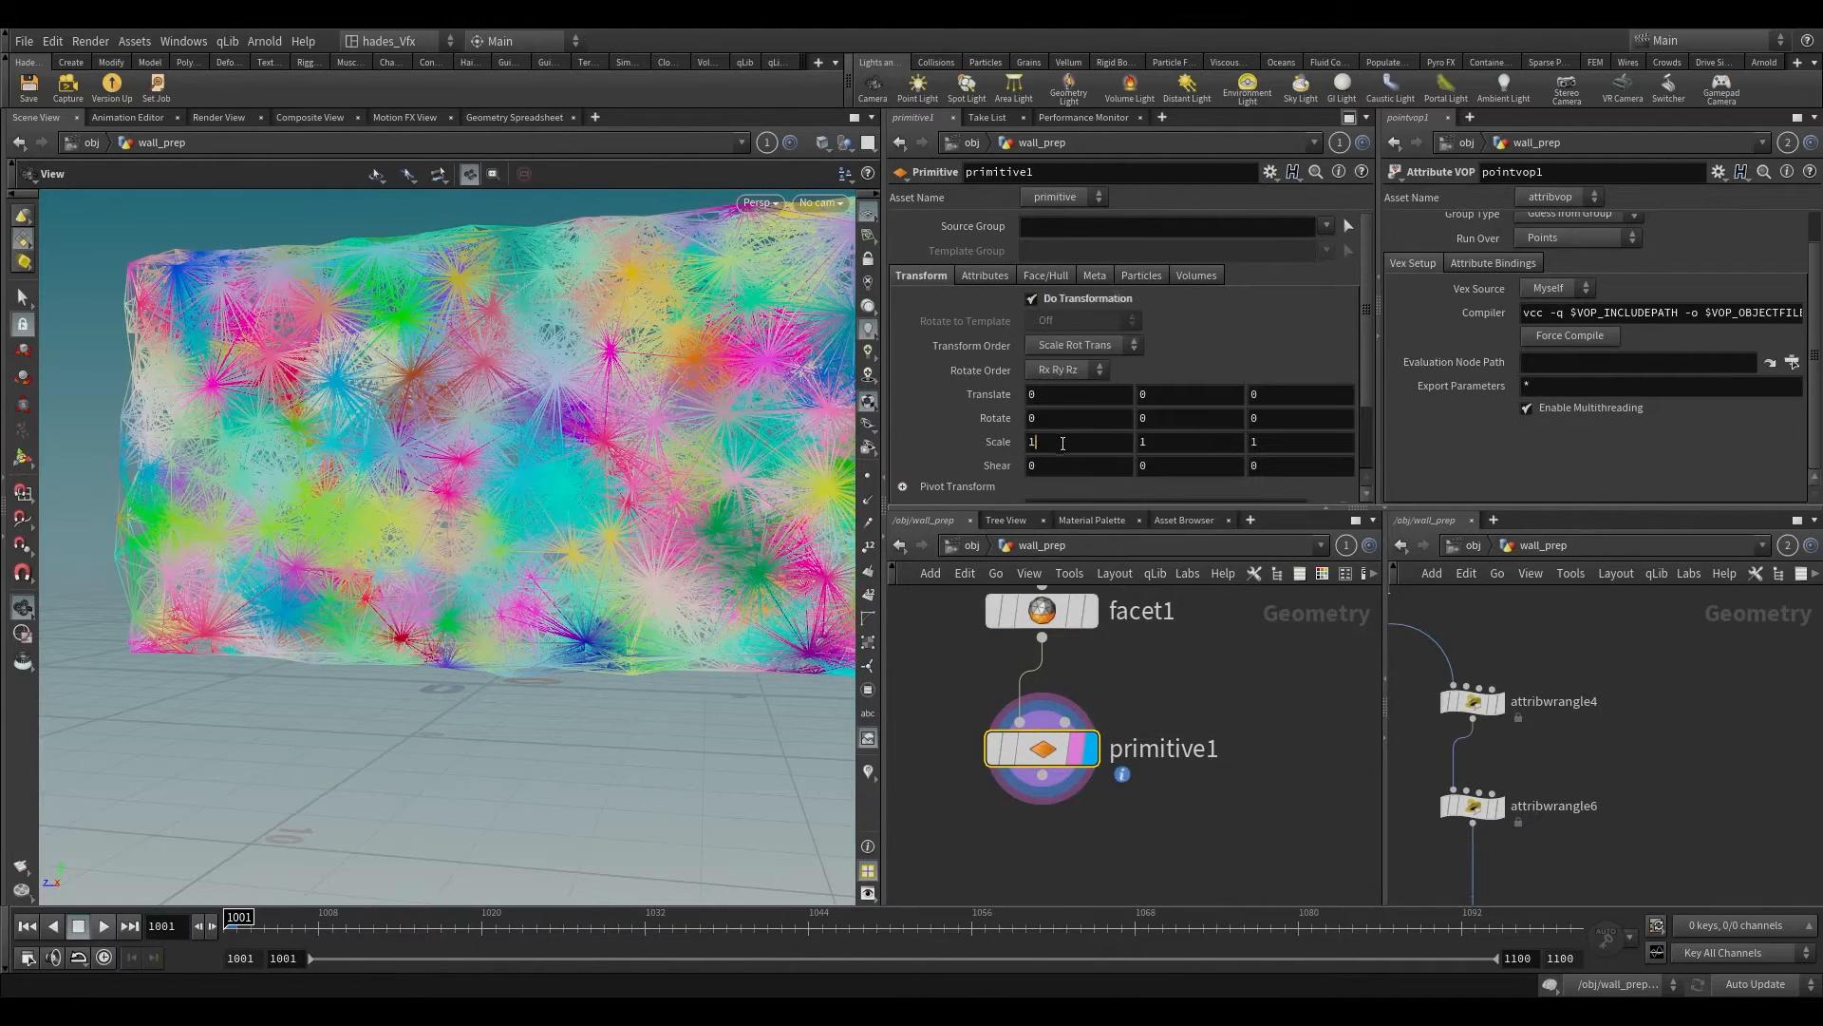
drag(1063, 441, 926, 443)
text(0)
key(Tab)
text(0)
key(Tab)
text(0)
click(1247, 750)
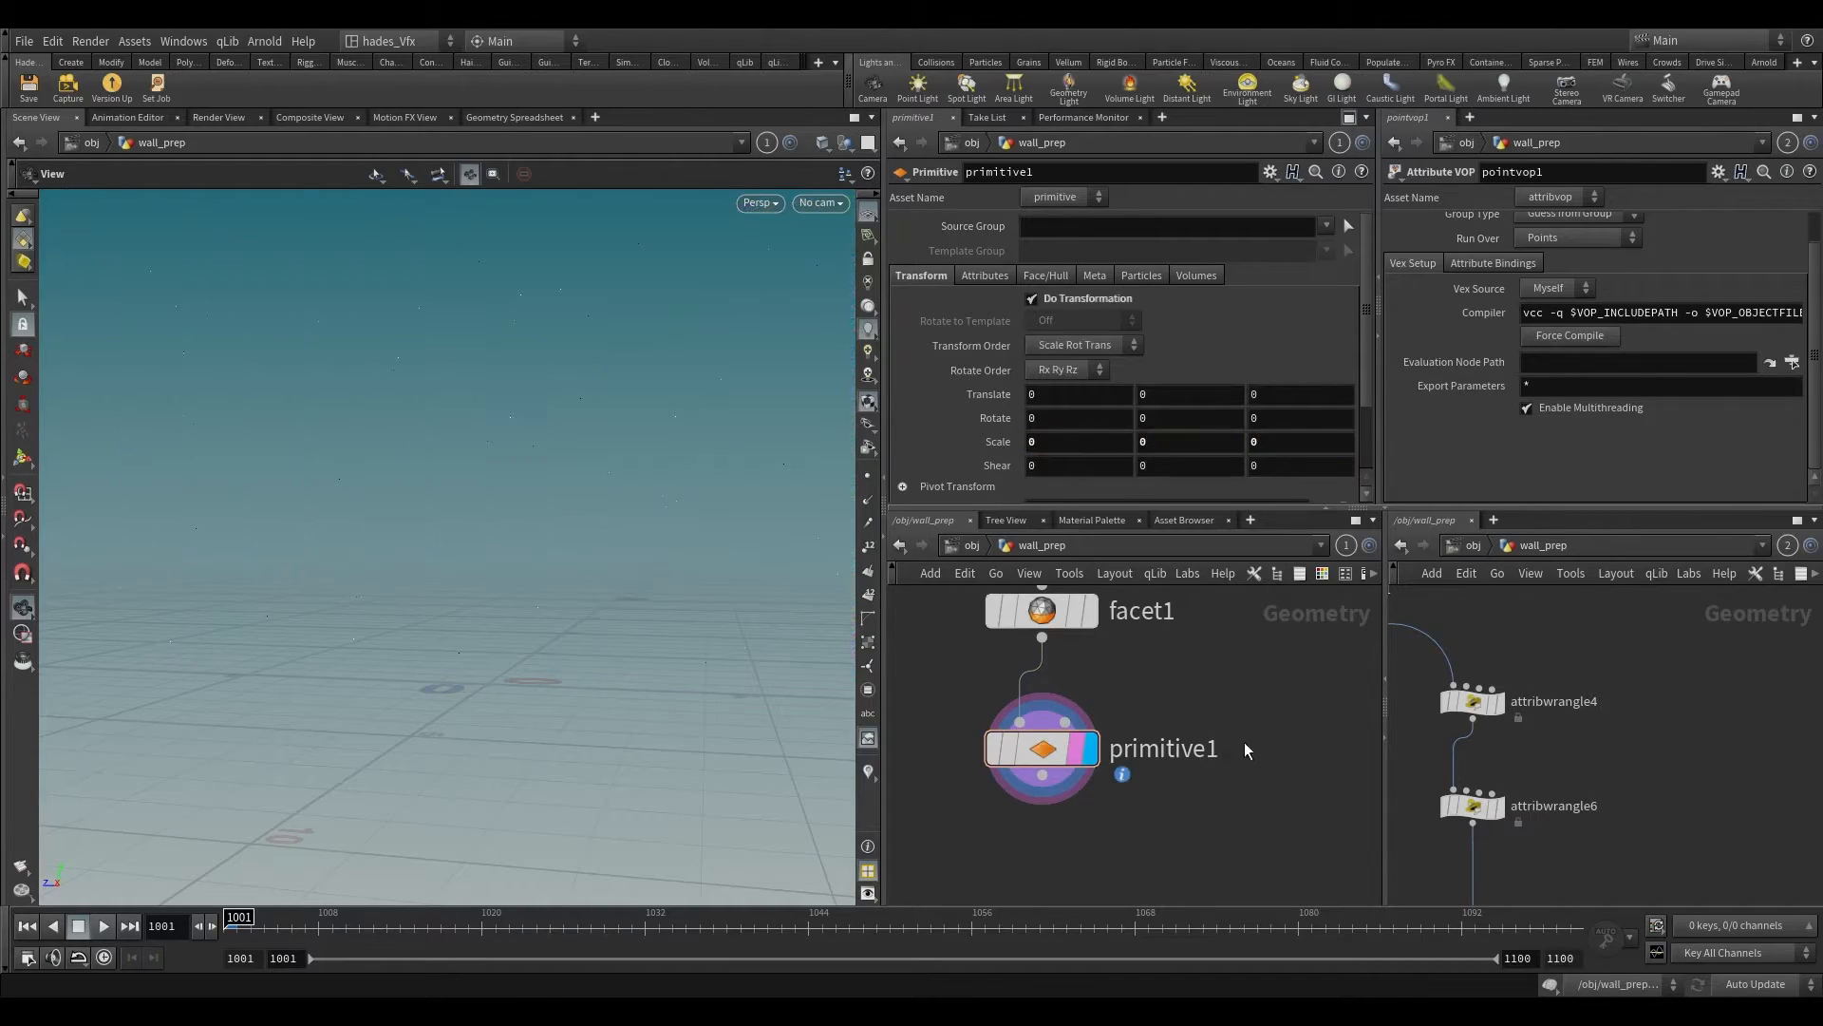
click(869, 477)
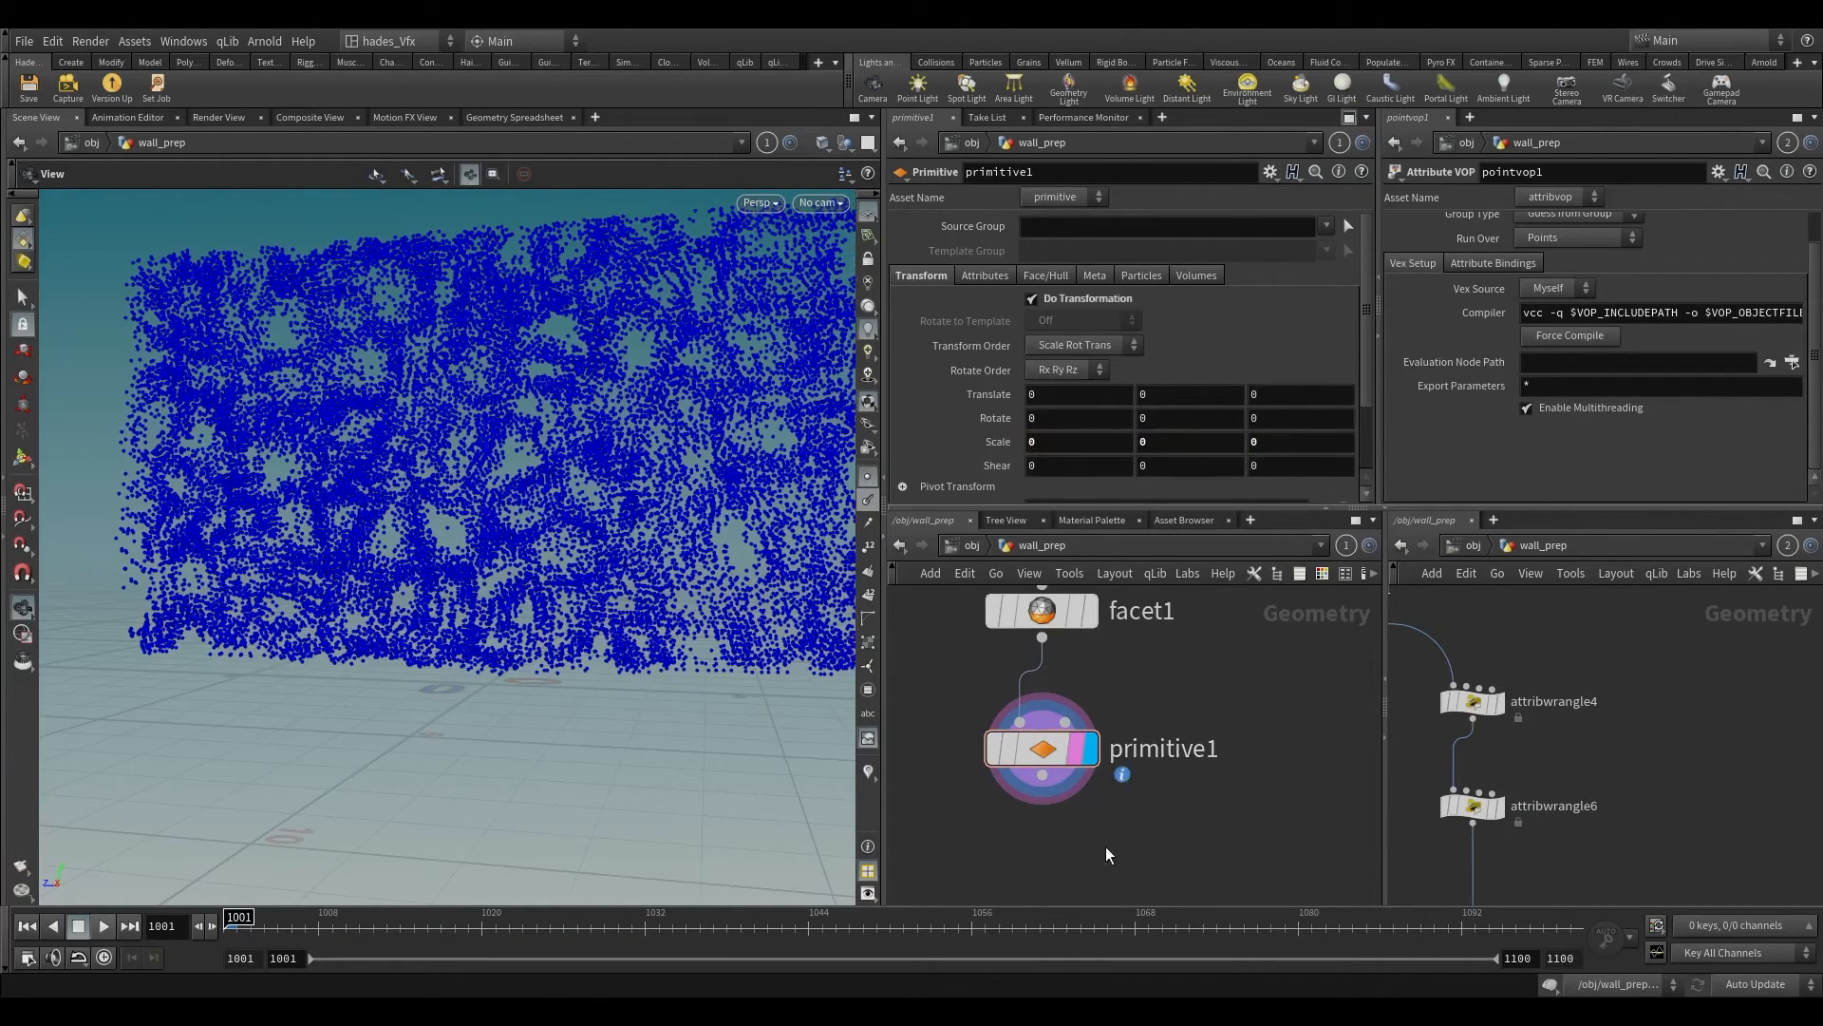
Step: Add a Blend Shapes node with primitive1 and facet1 as its inputs and make it the displayed node
key(Tab)
text(add)
key(Return)
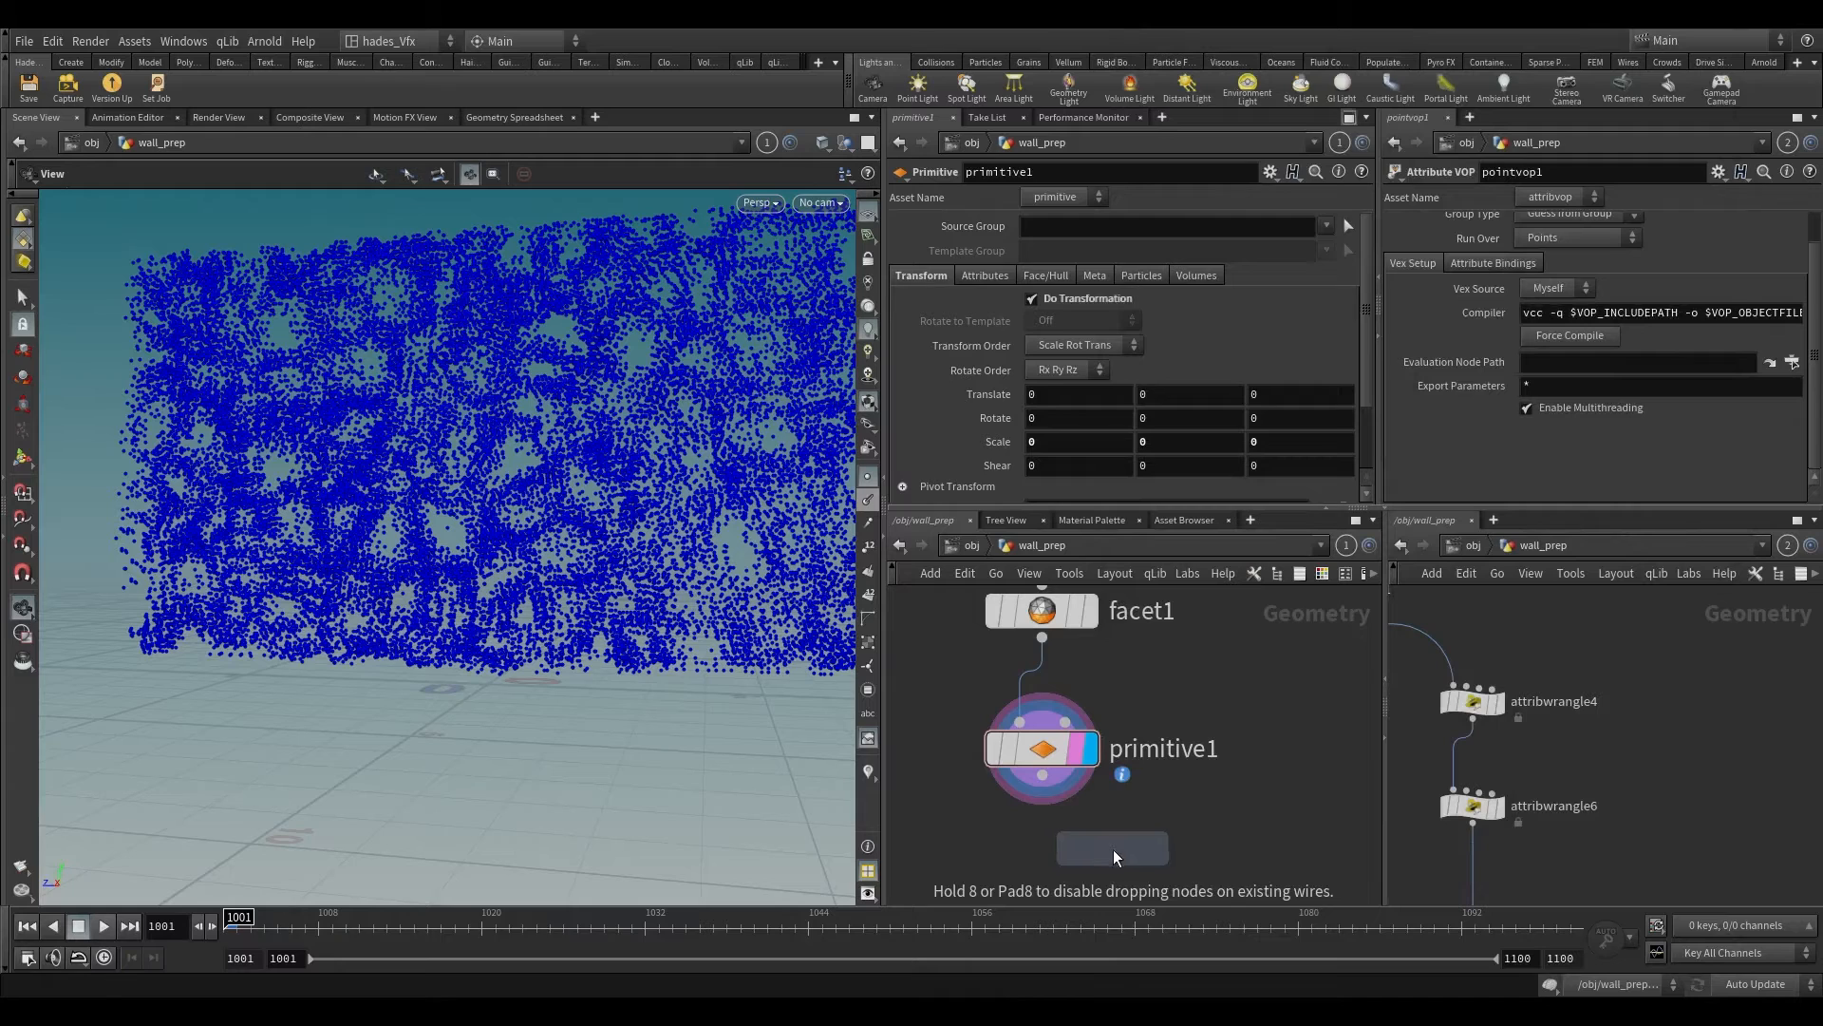
click(1131, 853)
drag(1042, 776, 1219, 866)
drag(1042, 638, 1247, 831)
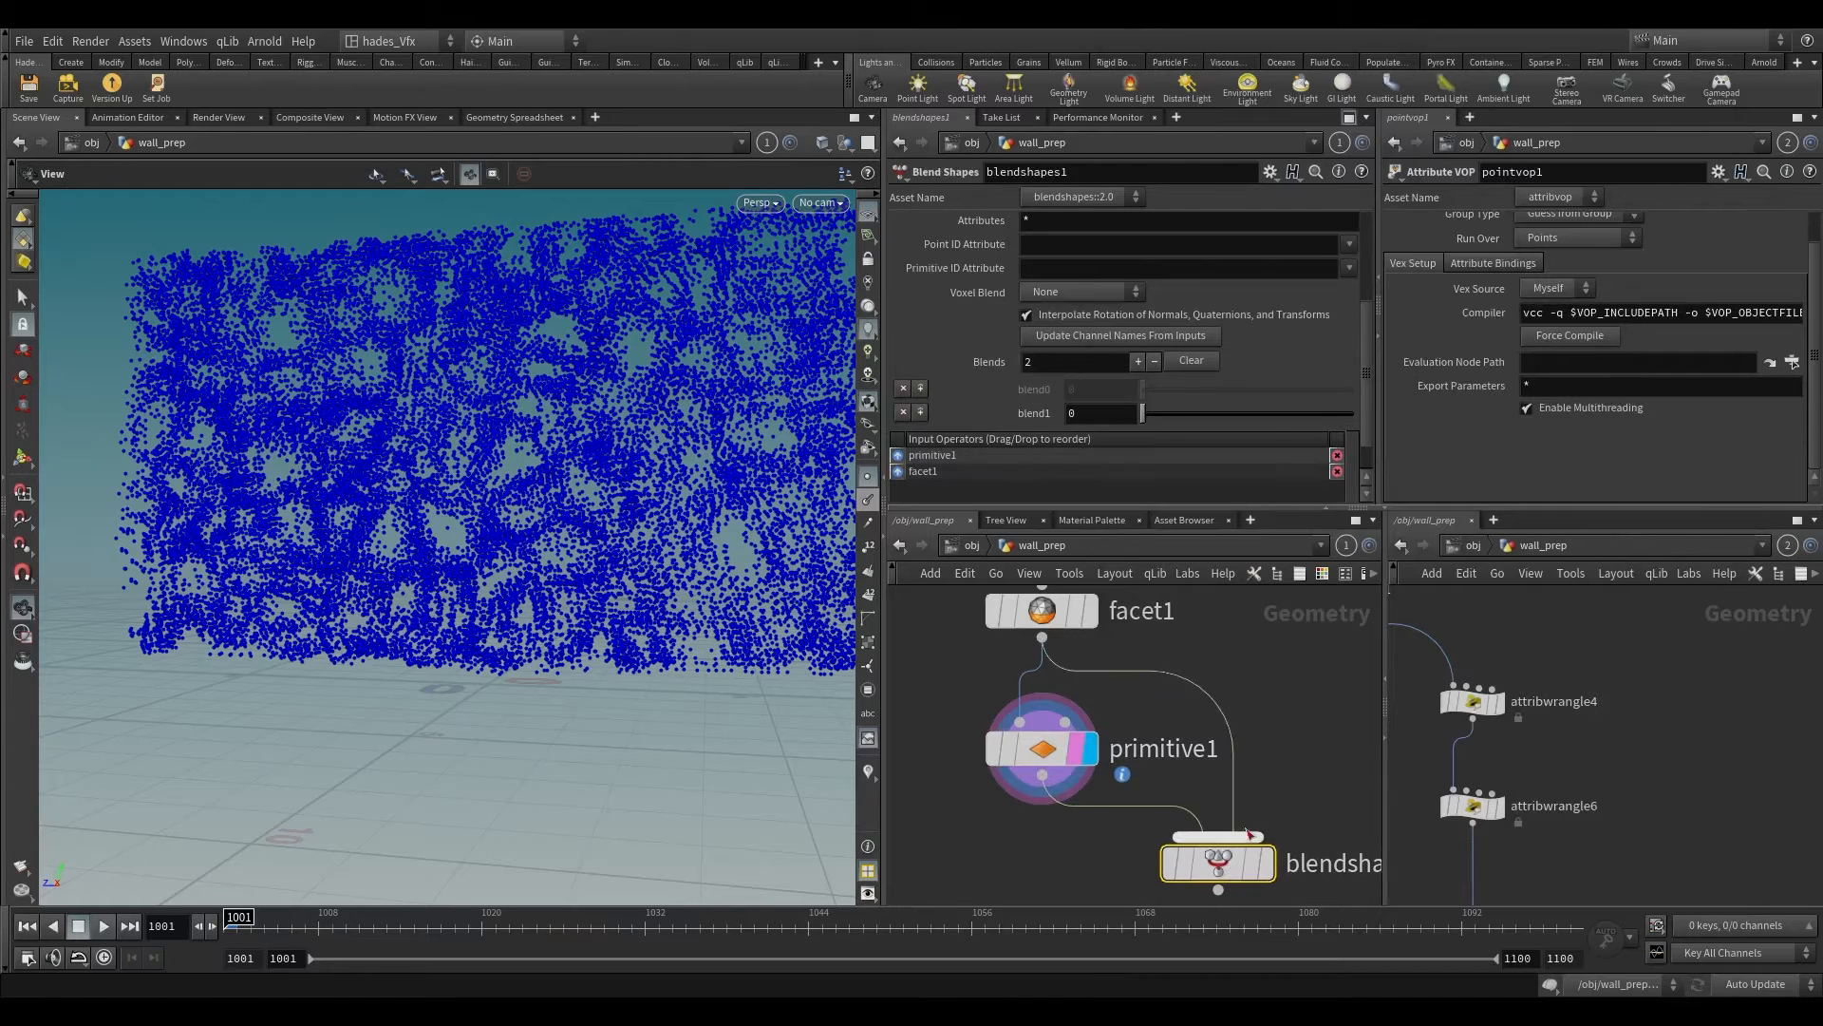
click(1267, 864)
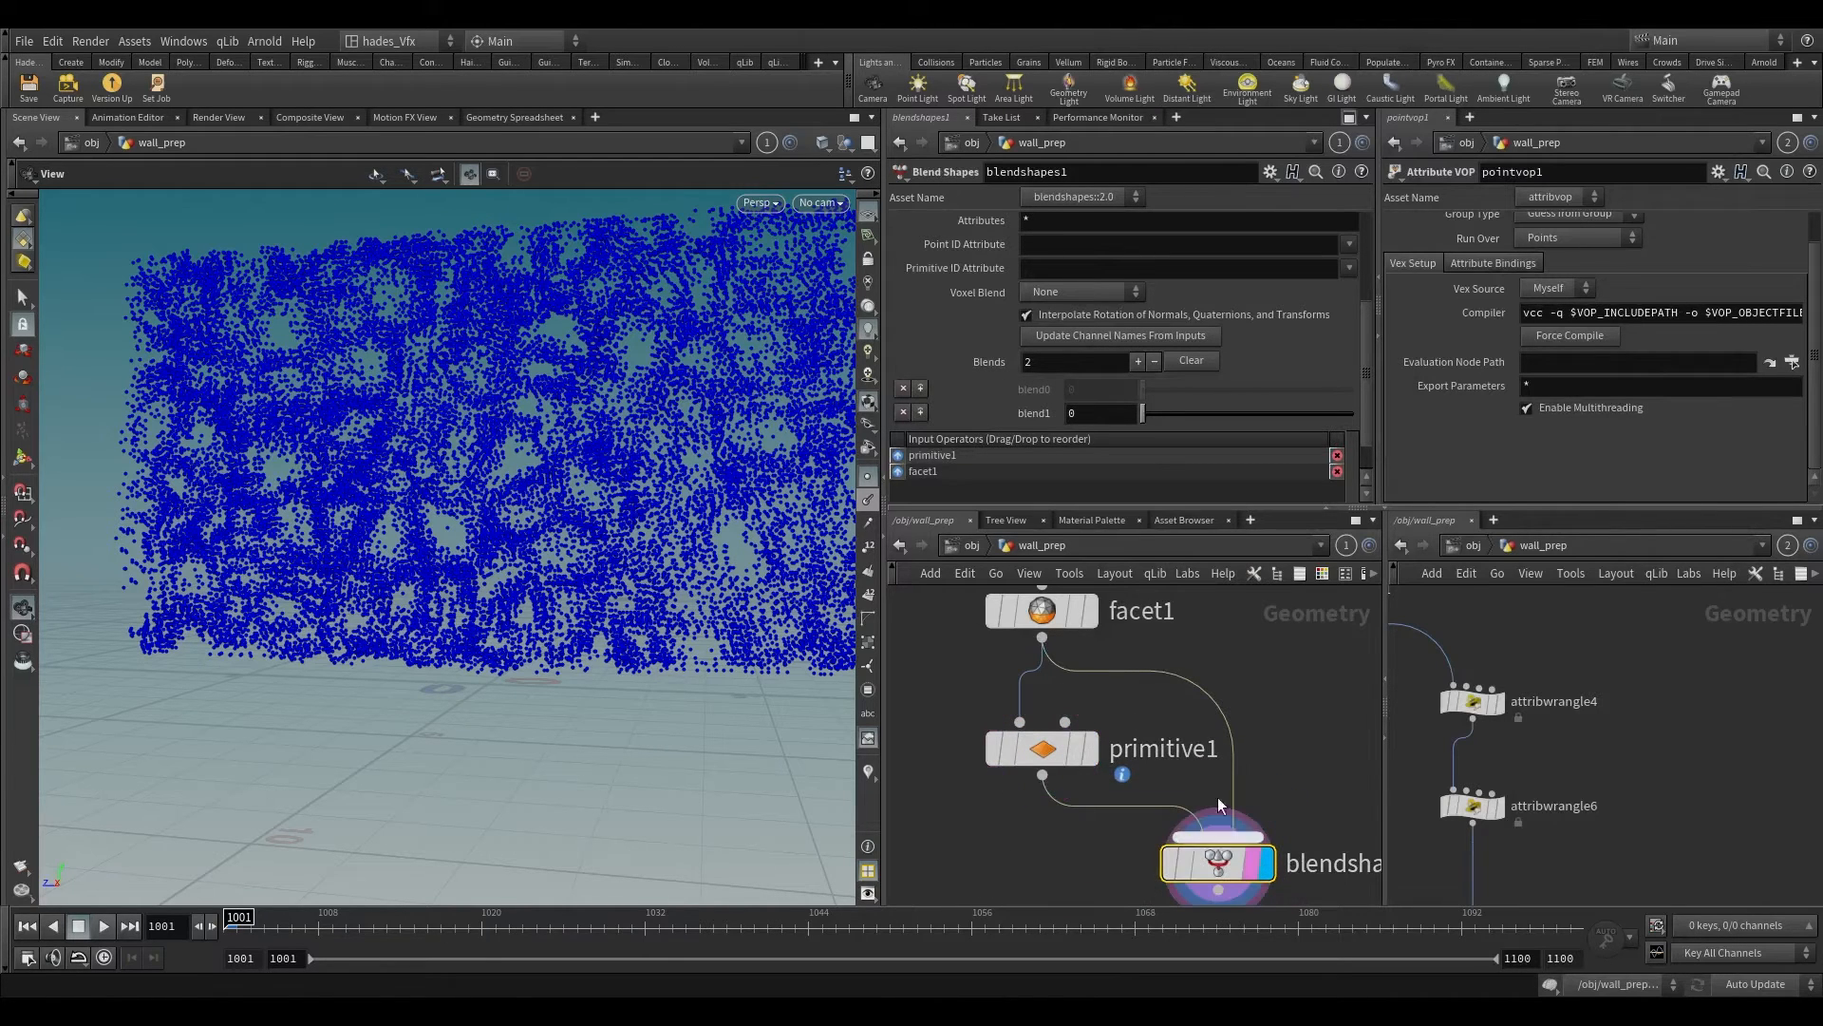
Step: Set blend1 to 0.905, hide the point markers in the viewport, and lower blend1 to 0.176
drag(1157, 411, 1333, 412)
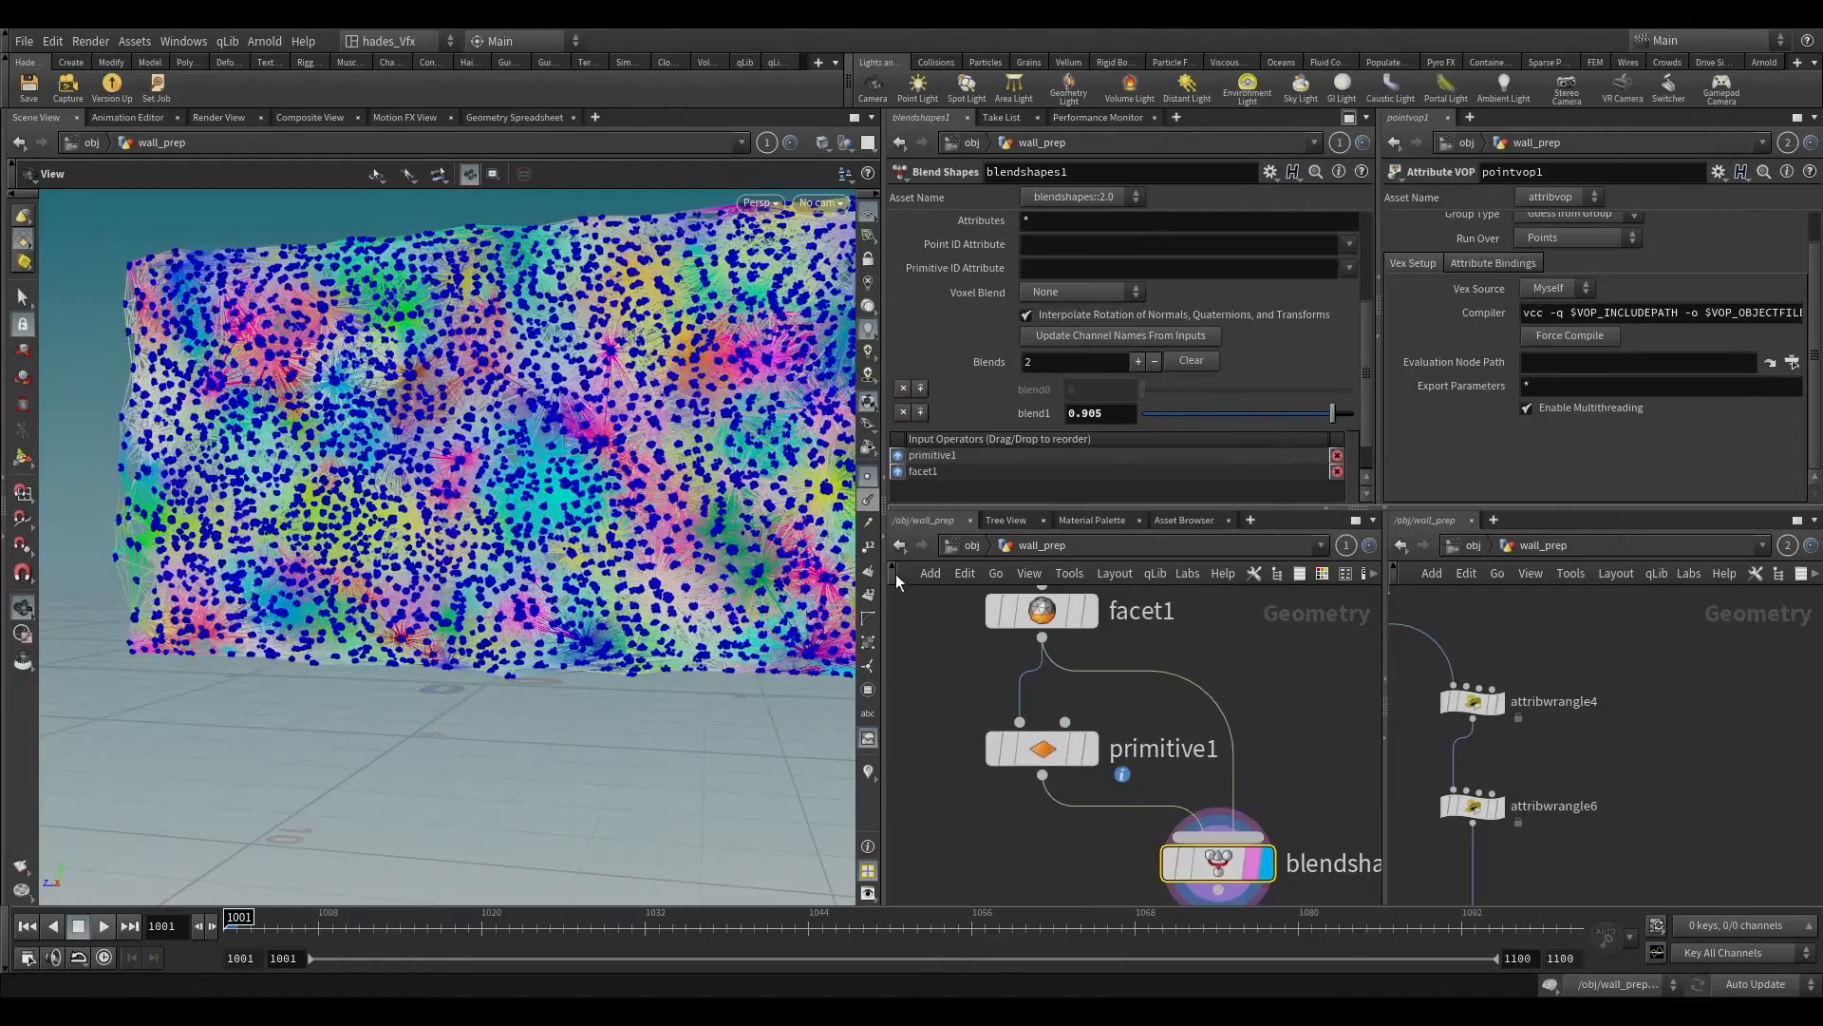
click(868, 480)
click(868, 498)
scroll(696, 475, up, 4)
drag(696, 476, 750, 475)
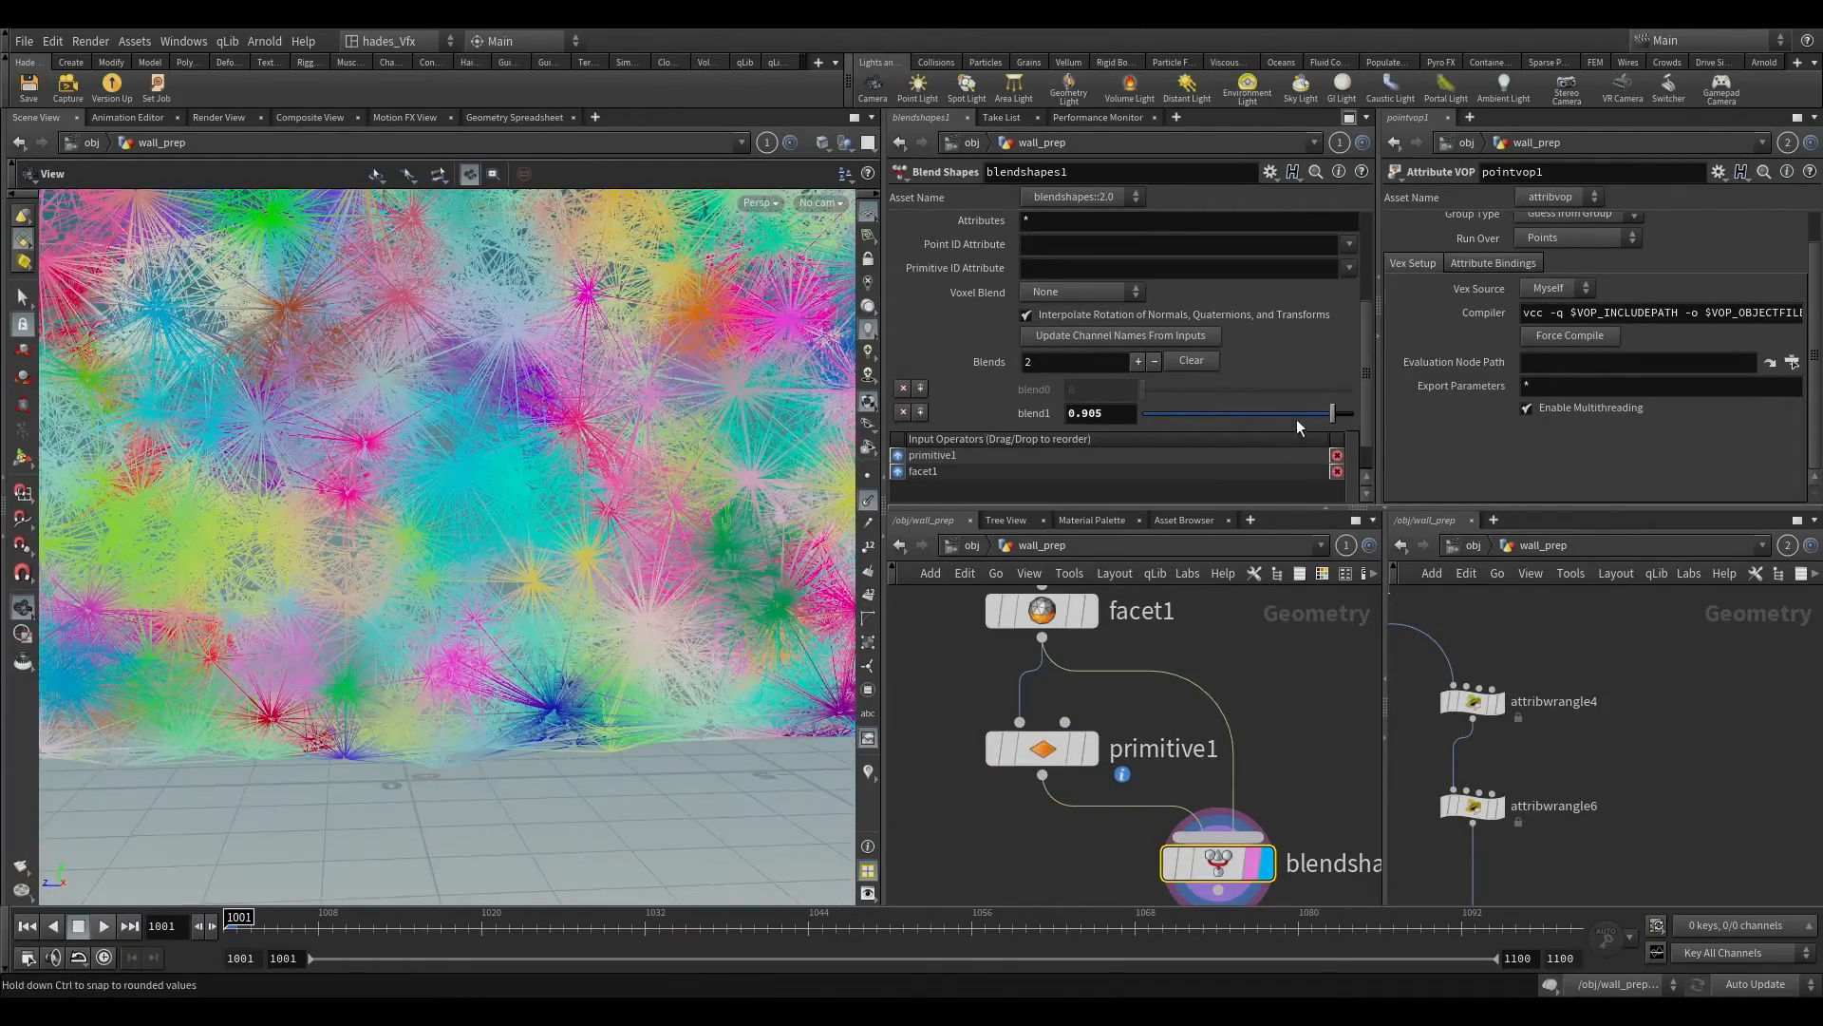
drag(1298, 416, 1180, 418)
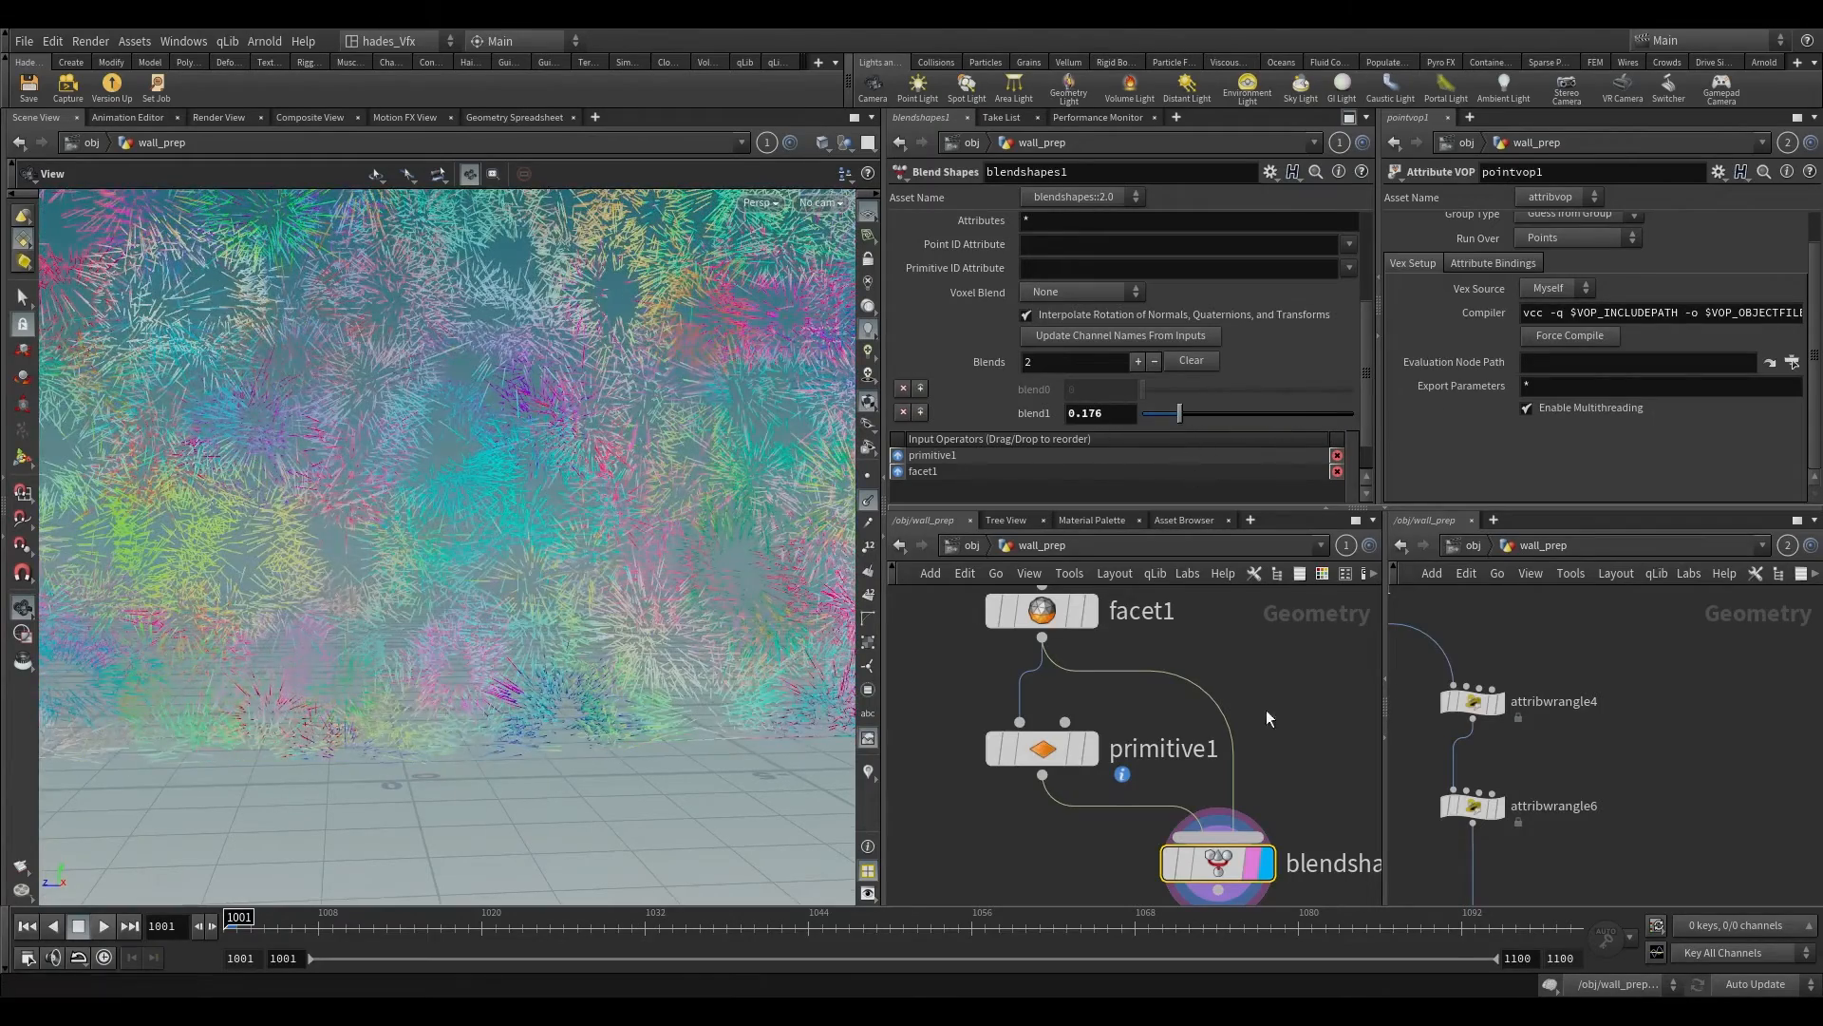
Step: Delete the Blend Shapes node and make primitive1 the displayed node again
key(Delete)
click(1091, 751)
click(1056, 751)
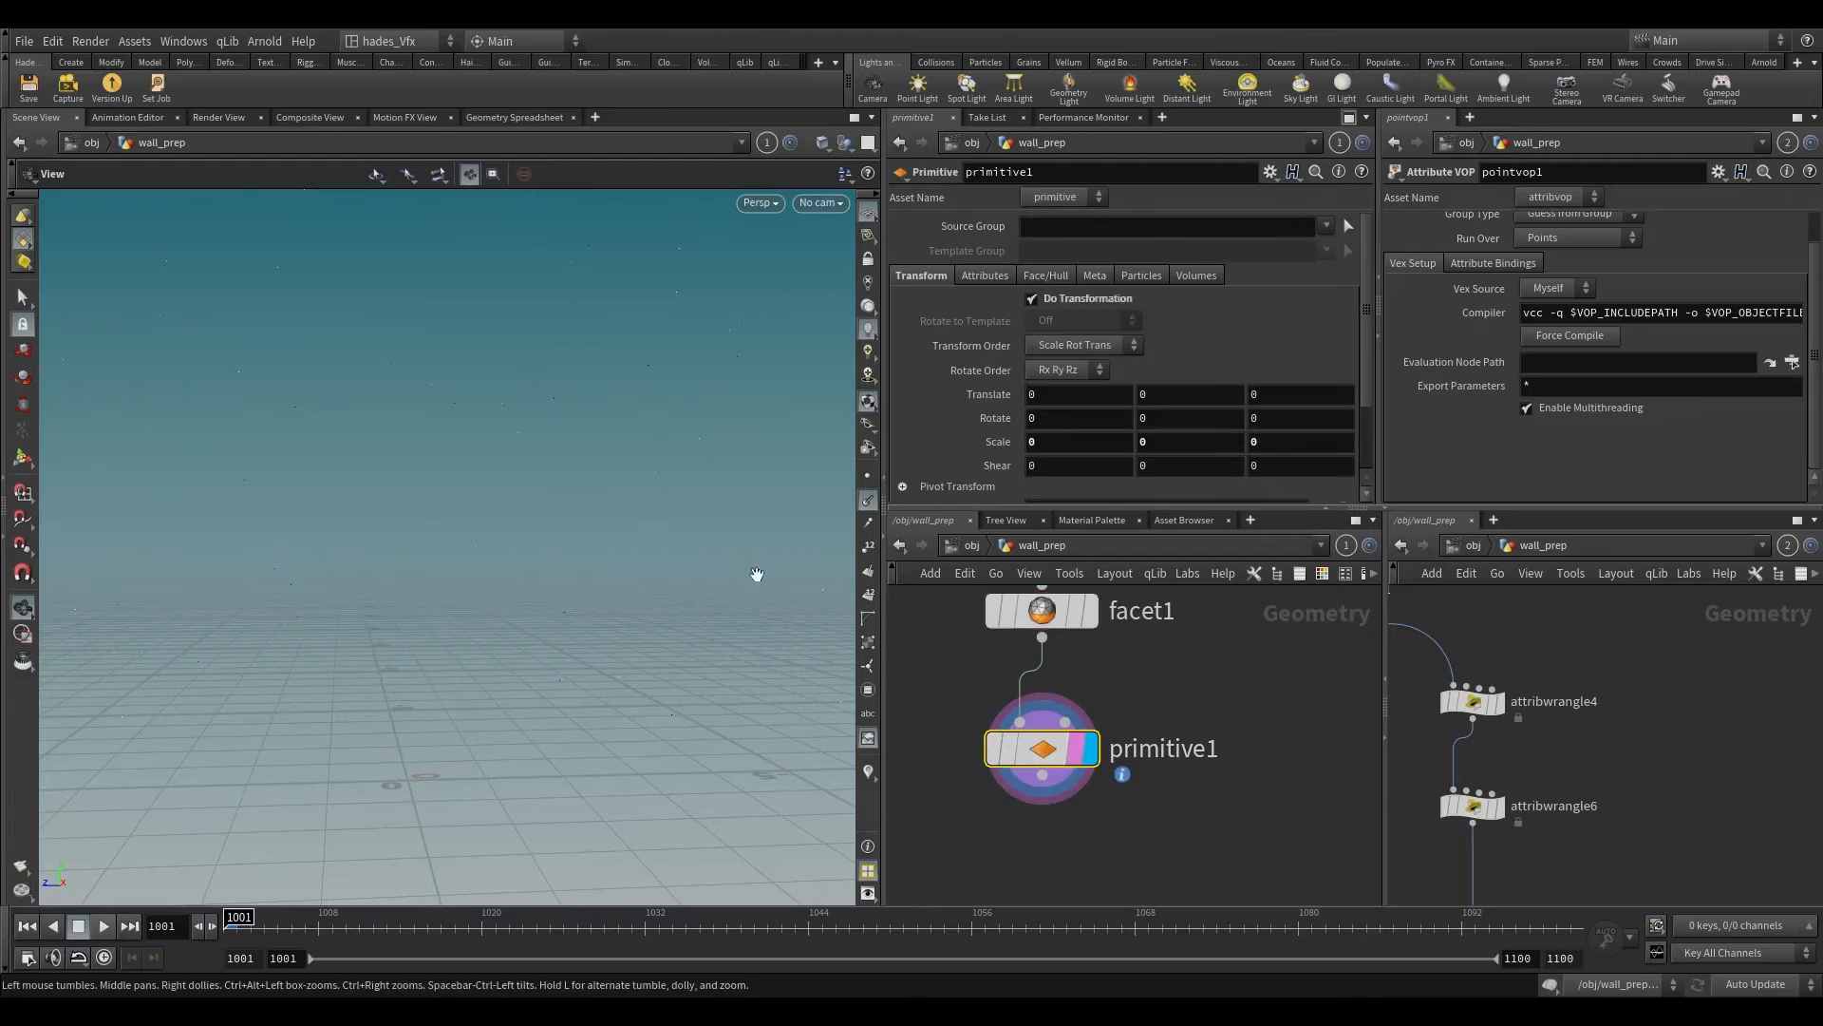
Step: Show point markers and point numbers in the viewport and examine the points of primitive1
click(867, 475)
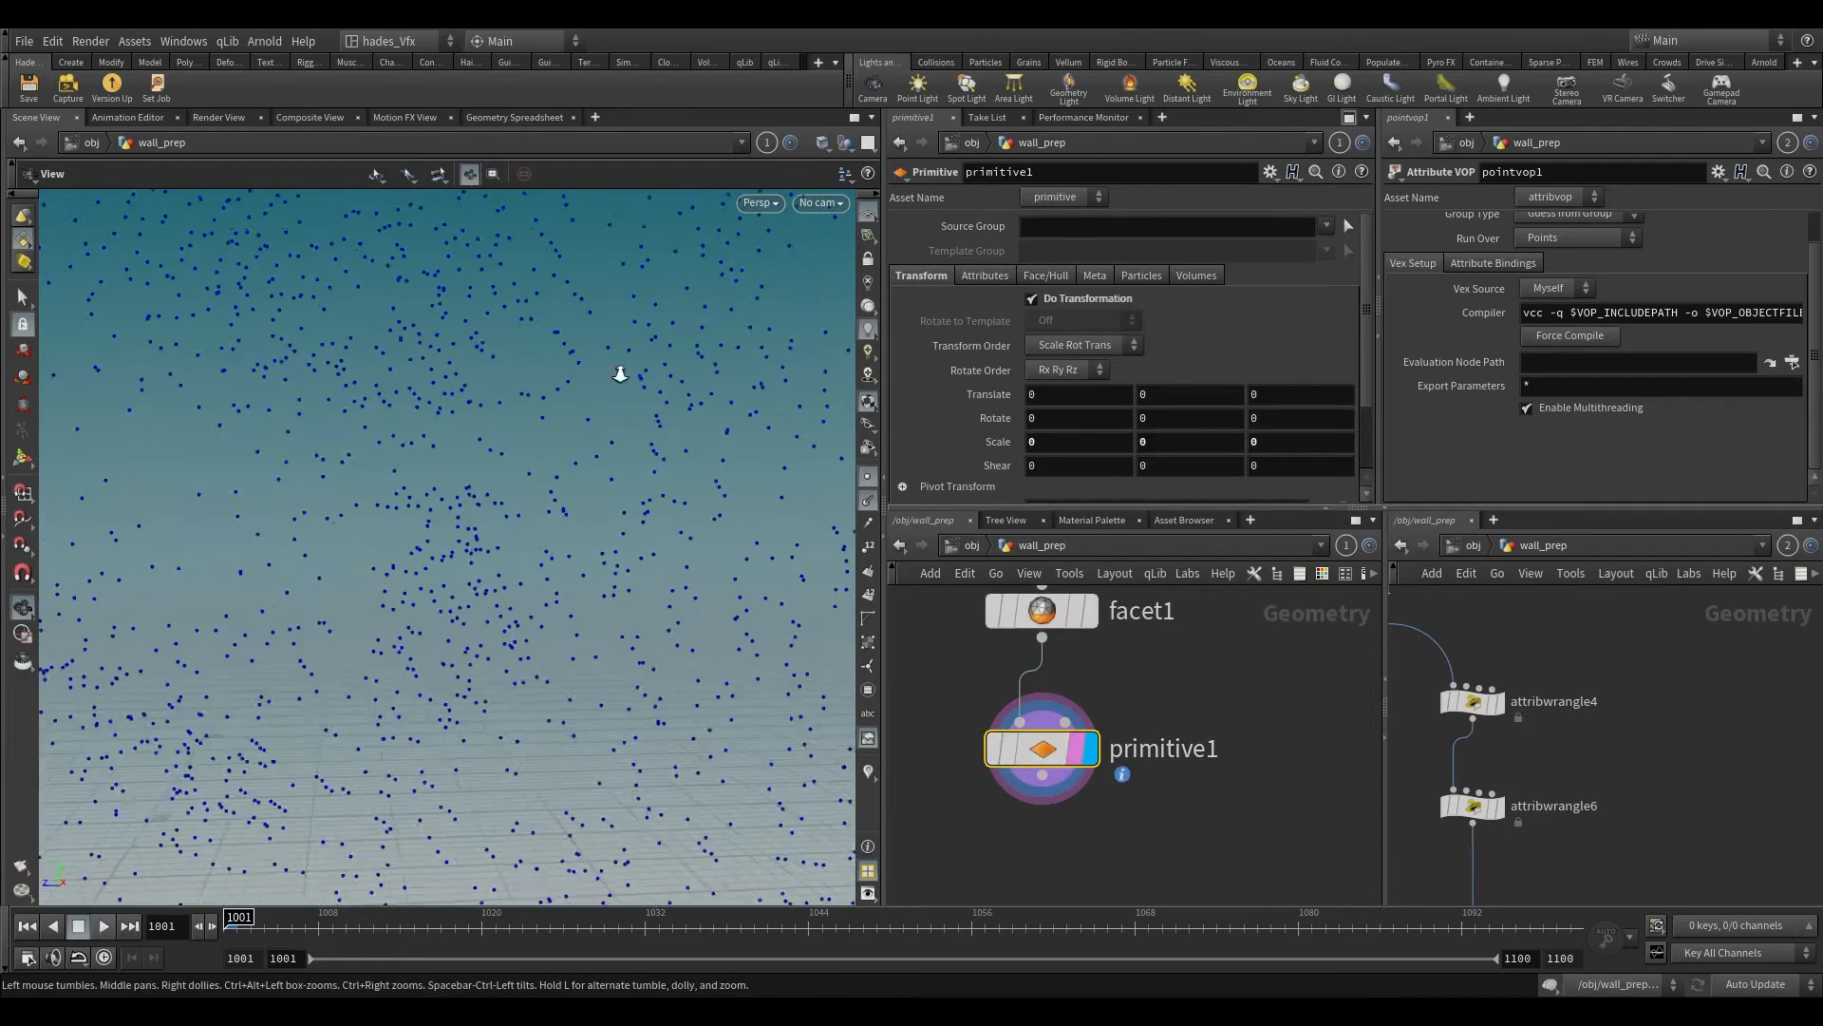
click(867, 549)
drag(799, 653, 774, 623)
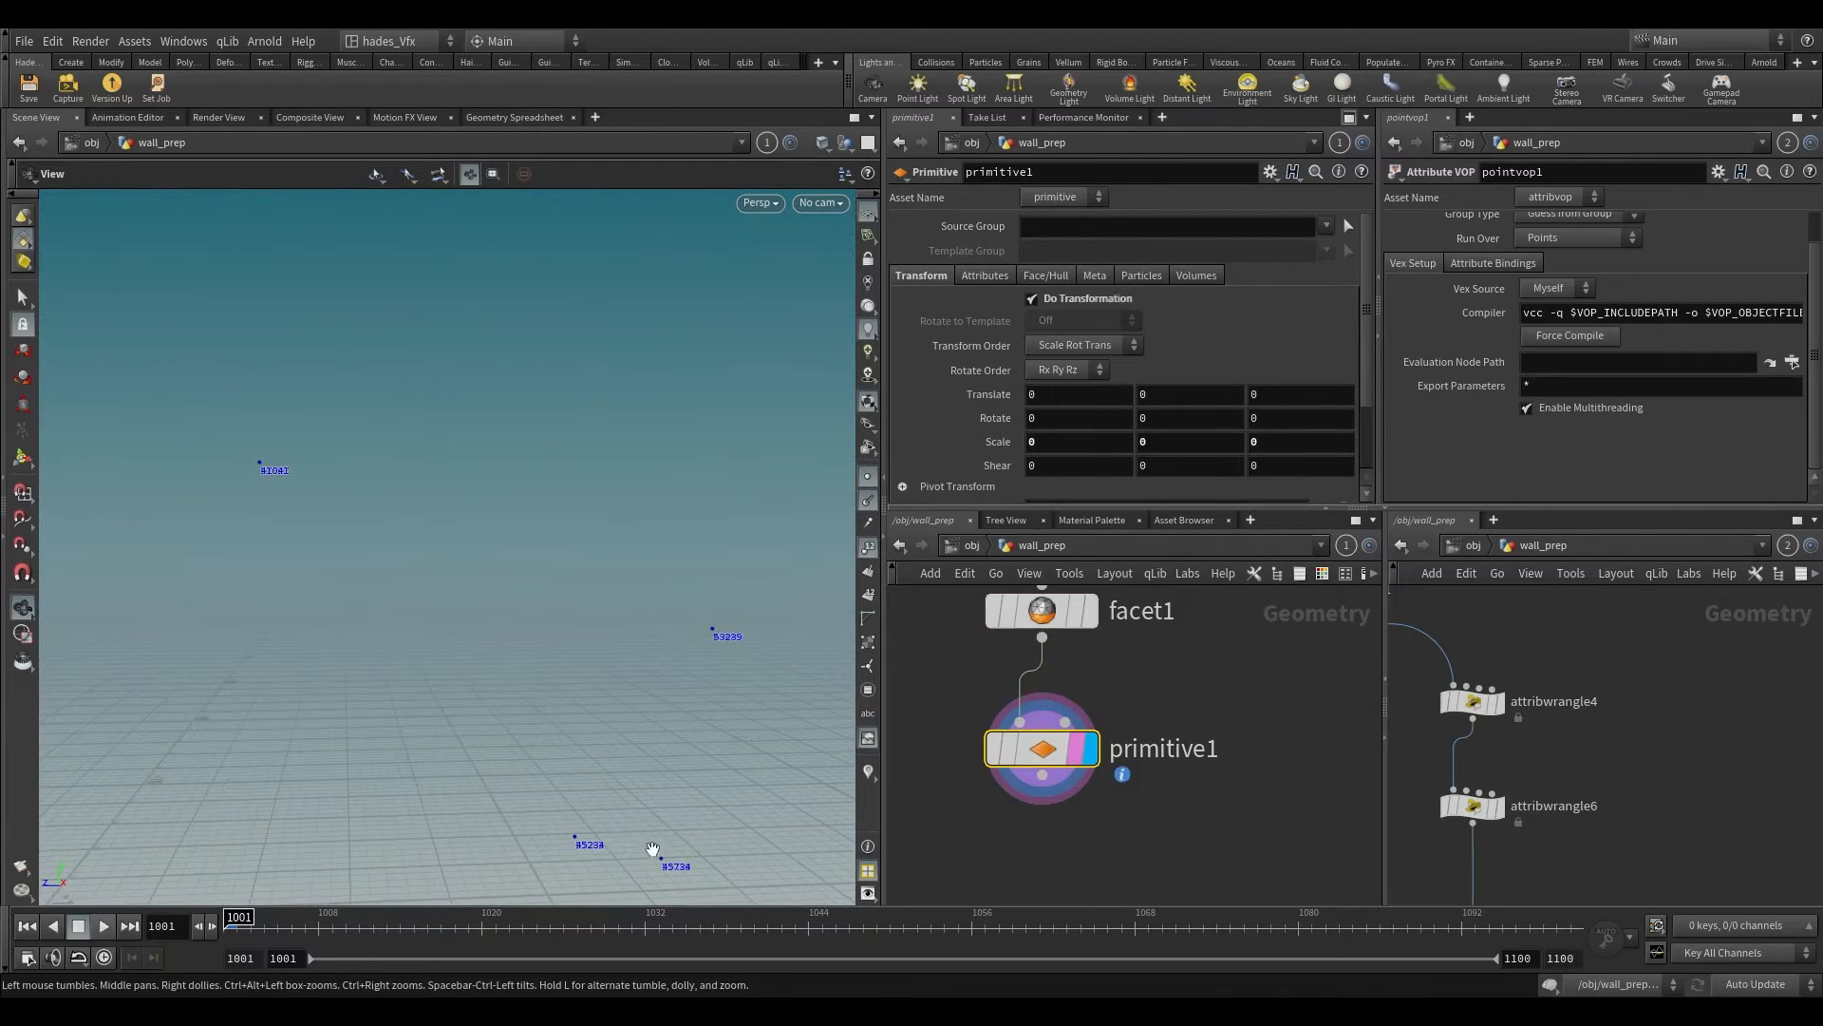
mouse_move(693, 686)
mouse_down()
mouse_move(719, 641)
mouse_move(703, 660)
mouse_up()
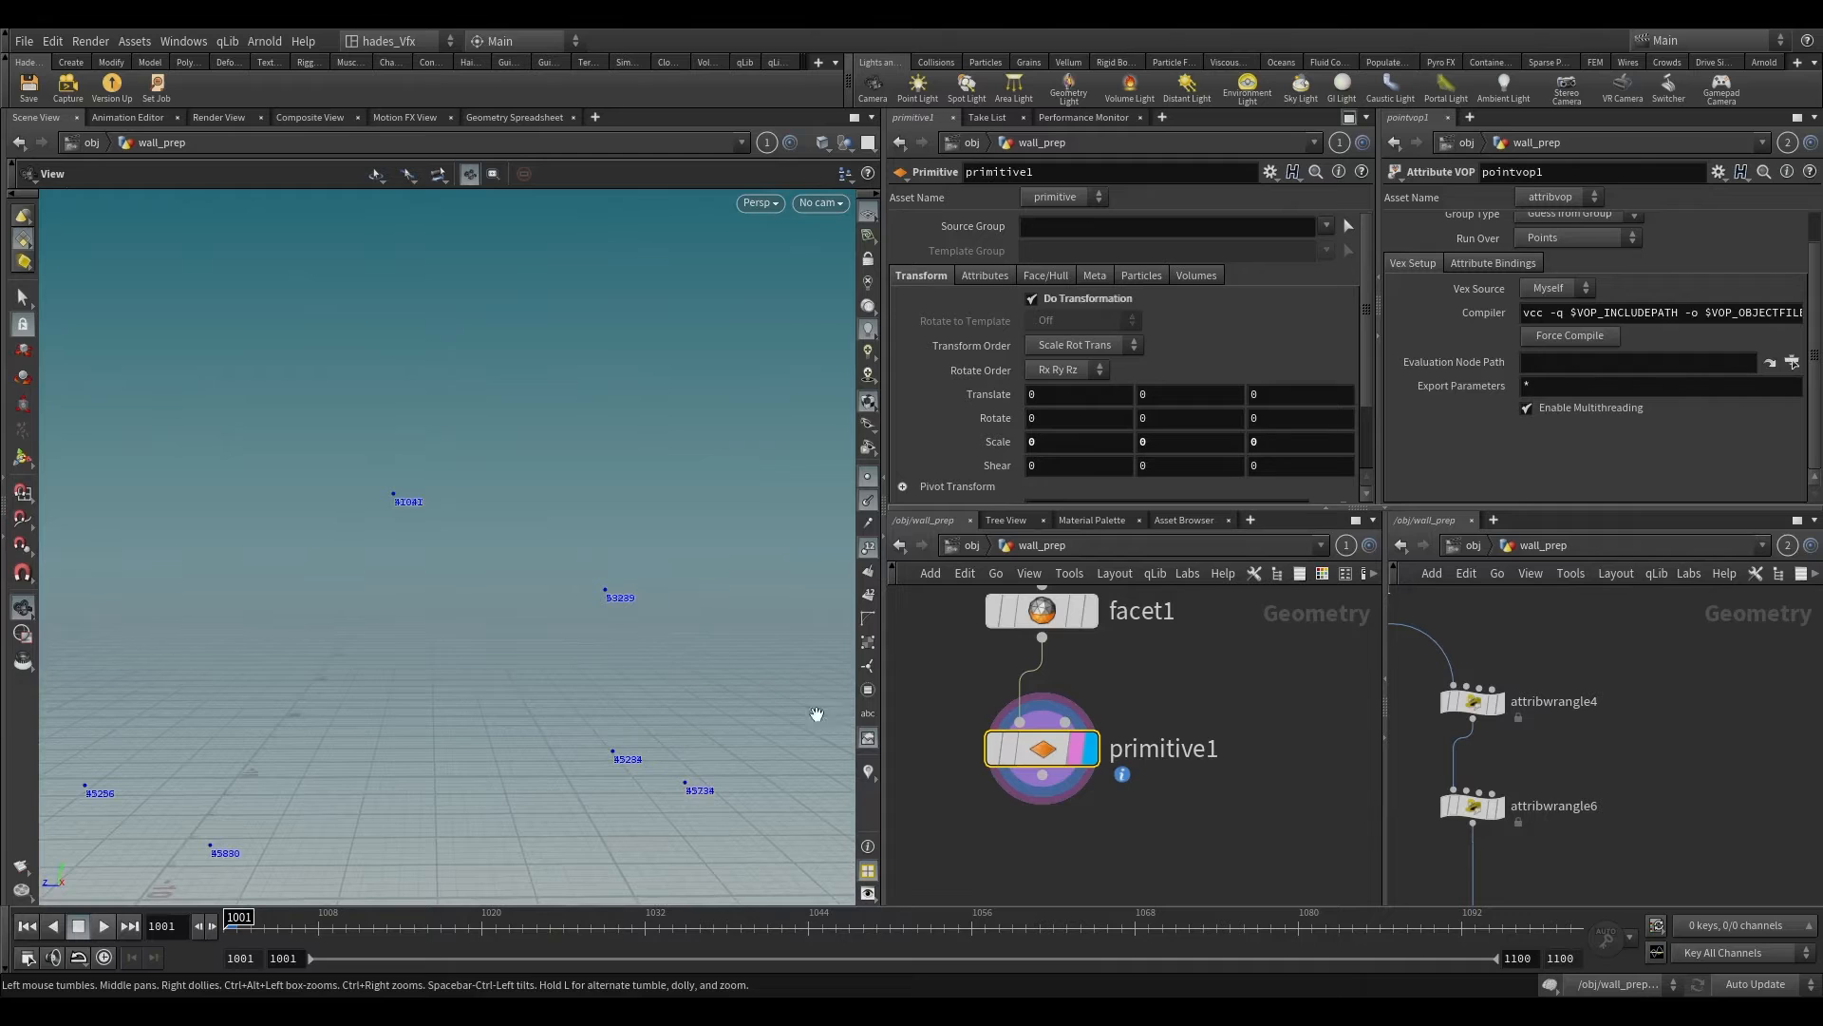
click(868, 503)
drag(765, 582, 665, 608)
click(819, 203)
click(680, 372)
drag(570, 750, 749, 684)
Step: Combine attribwrangle5 and primitive1 in a Merge node and make it the displayed node
scroll(1054, 800, down, 8)
middle_drag(1058, 808, 1116, 760)
right_drag(1116, 761, 1075, 784)
drag(986, 651, 1077, 809)
scroll(1092, 751, up, 3)
scroll(1061, 806, up, 3)
Step: Add a Null node after merge3 and name it OUT_CONSTRAINT
click(1073, 799)
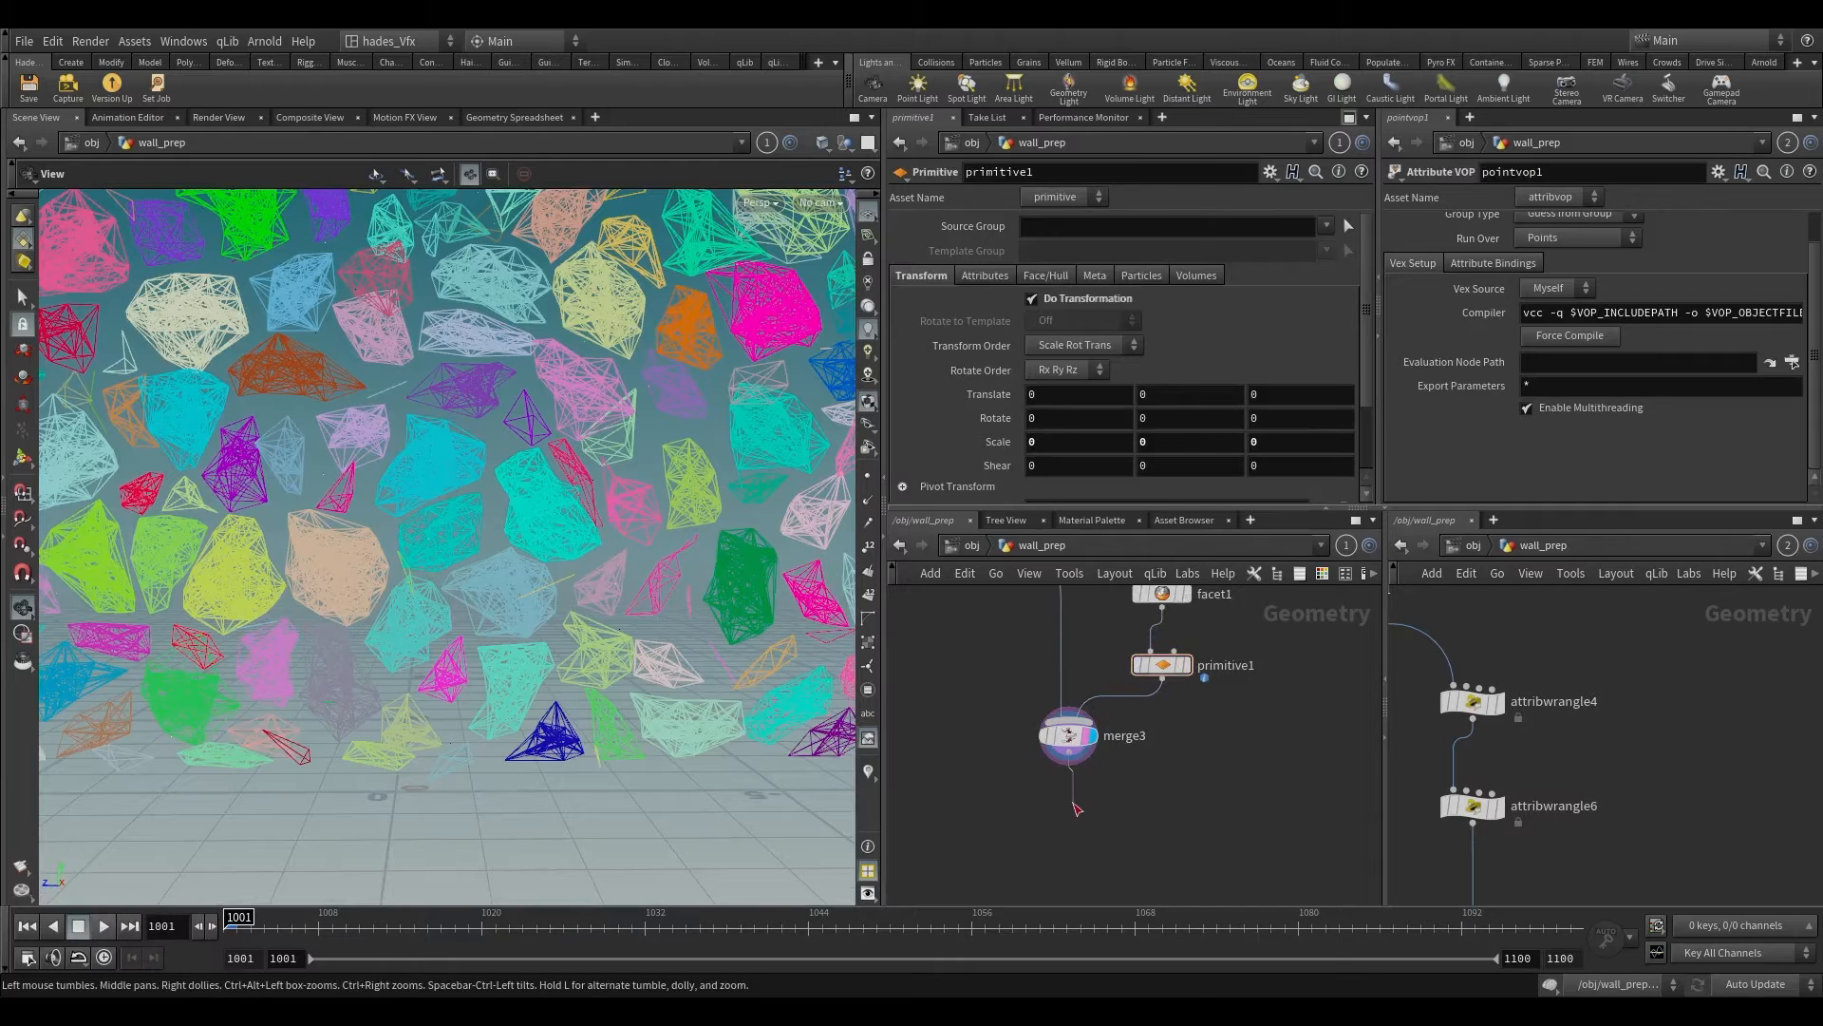
key(Tab)
text(null)
key(Return)
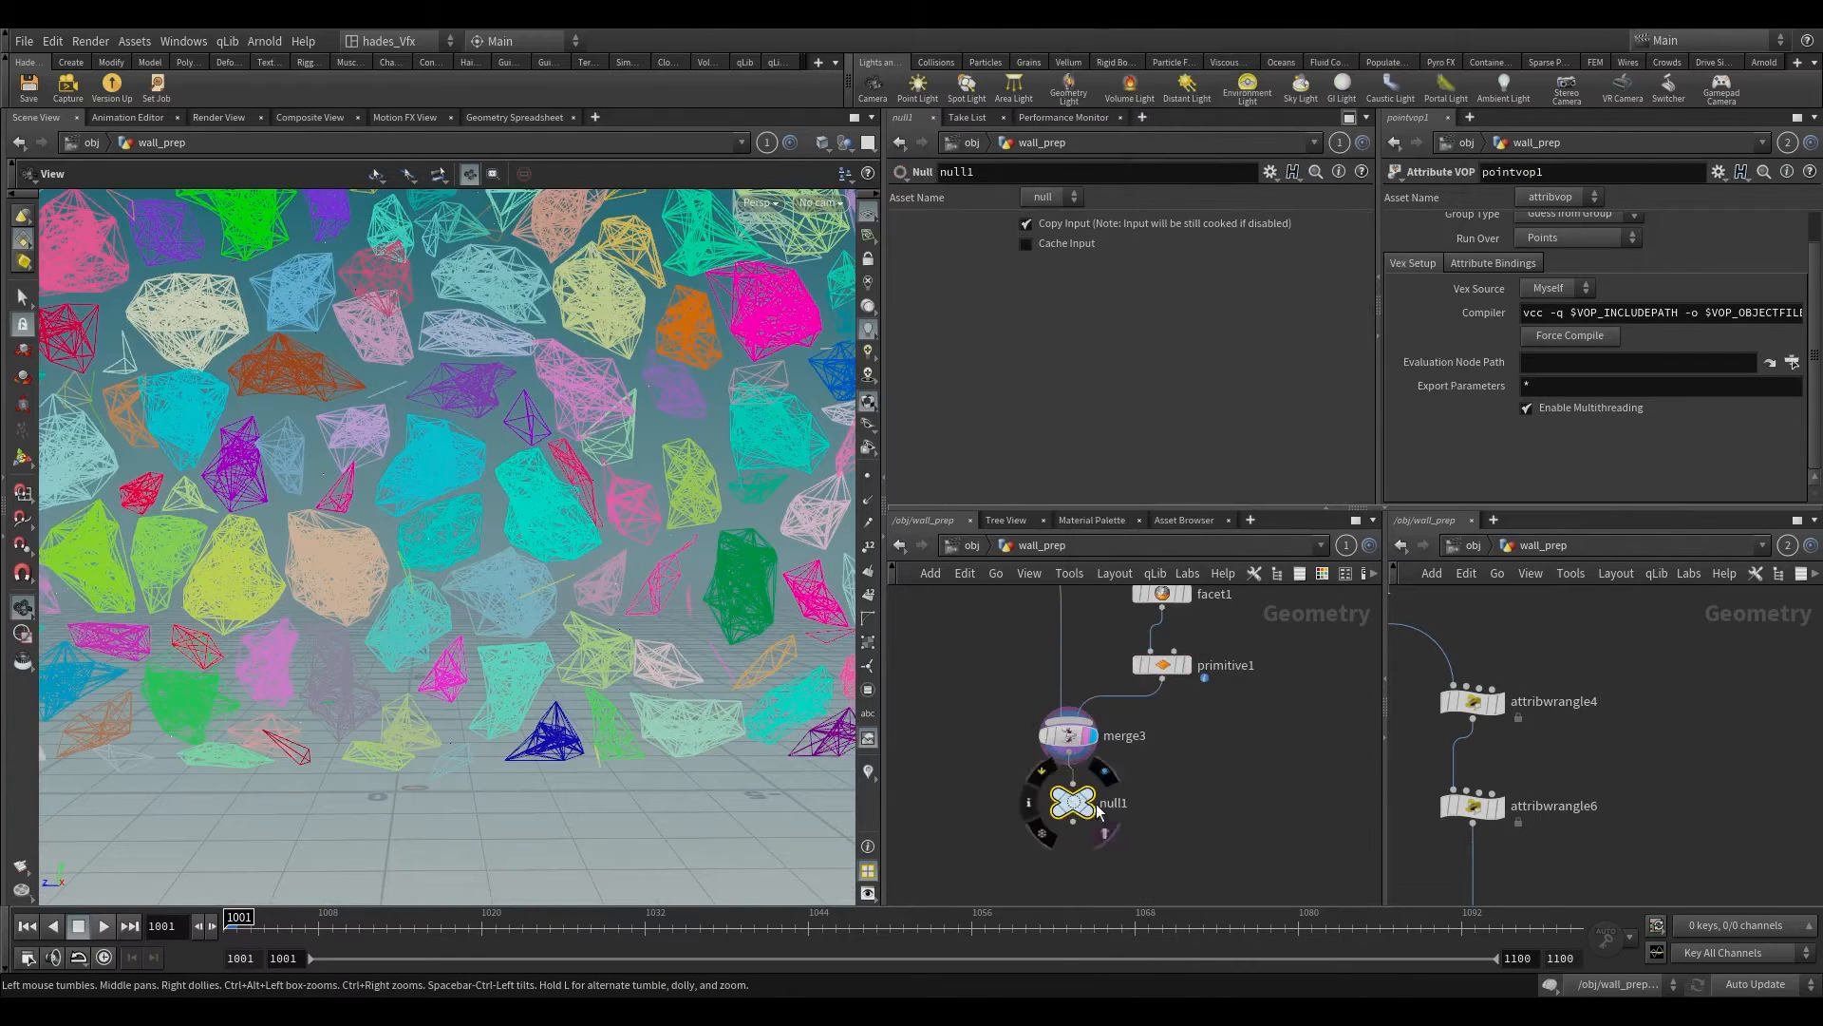
double_click(1109, 802)
text(OUT_O)
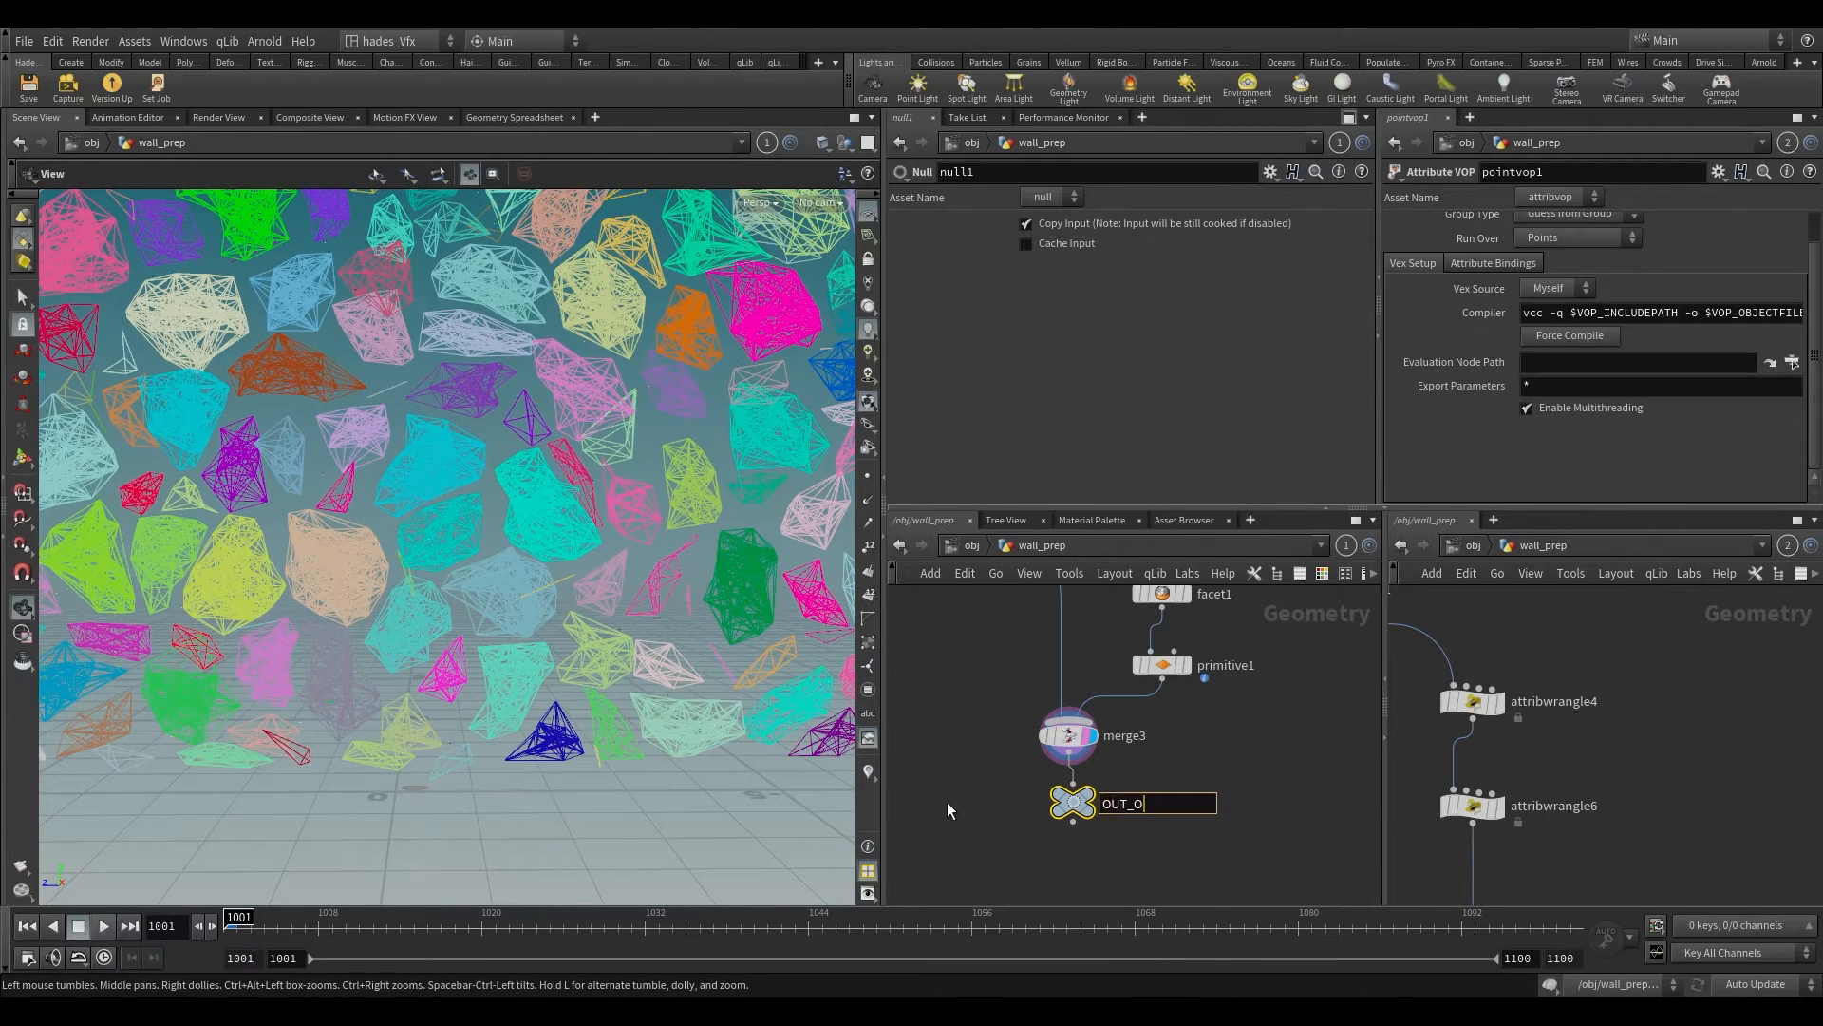
key(BackSpace)
text(CONSTRAINT)
Step: Add a DOP Network node beside the constraint and piece branches and make it the displayed node
key(Tab)
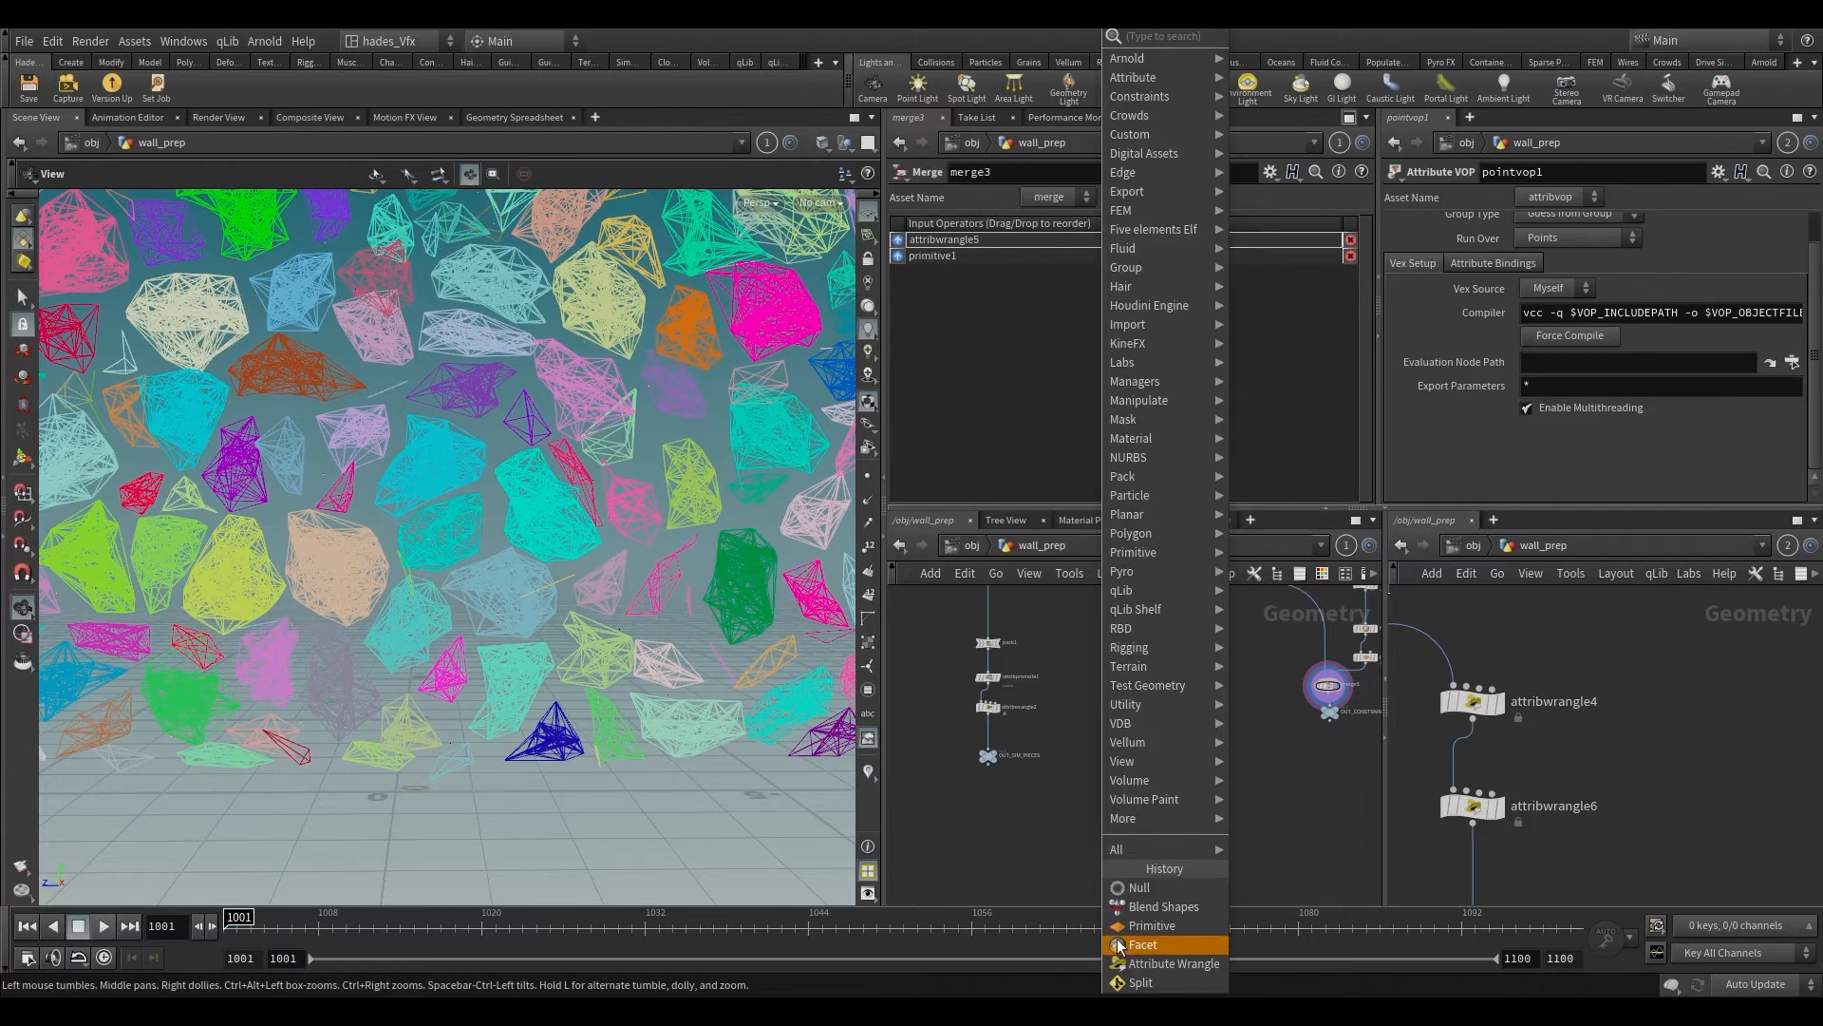
text(dopppn)
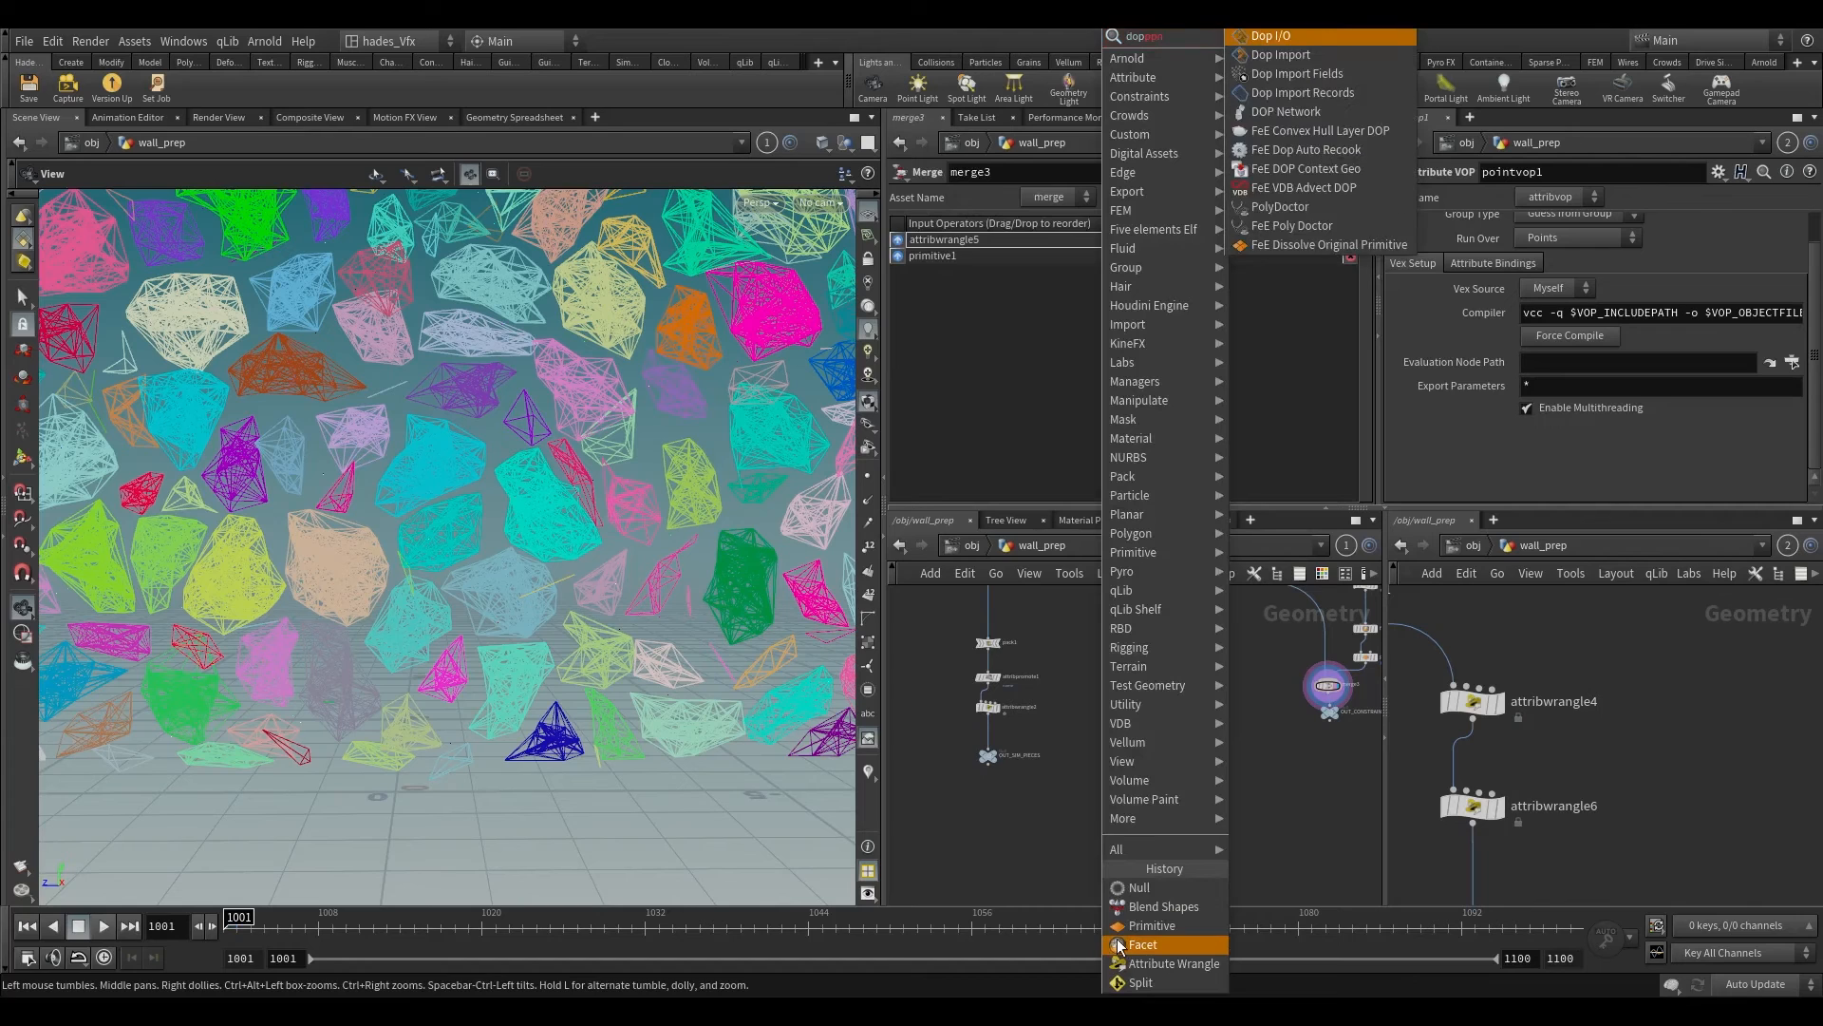
key(Down)
key(Down)
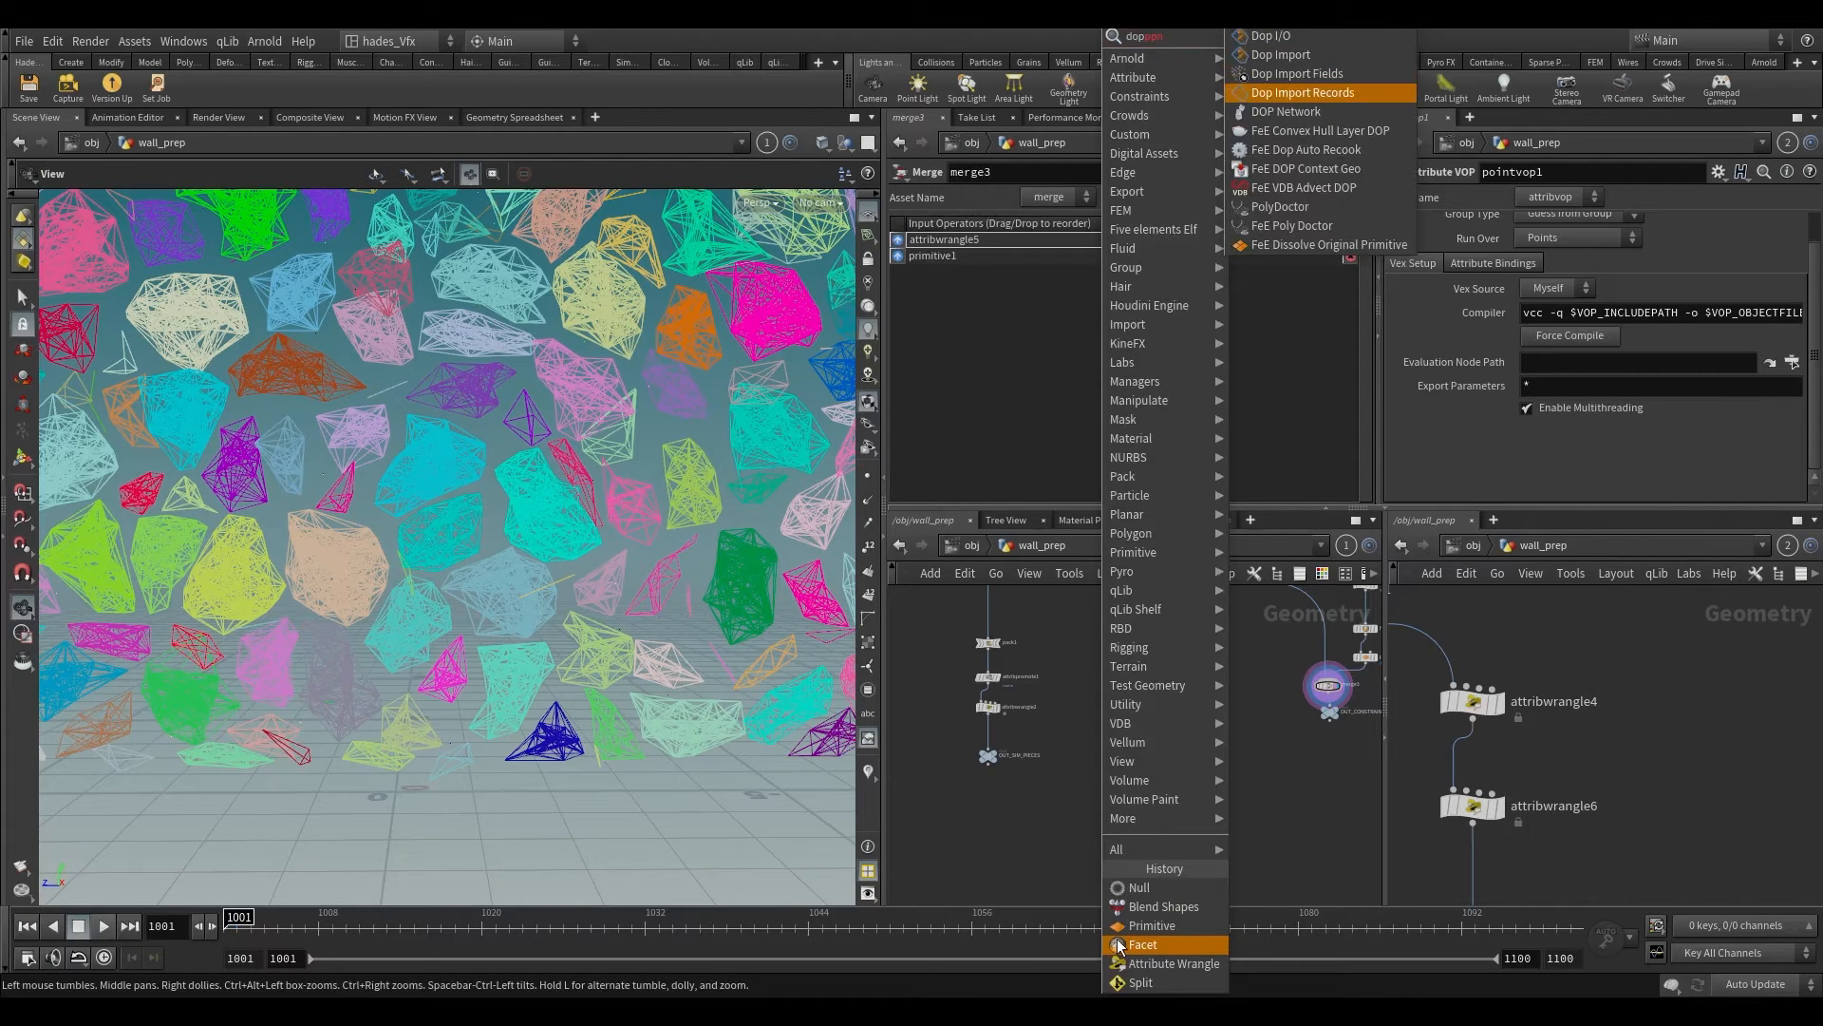
key(Down)
key(Return)
click(1114, 812)
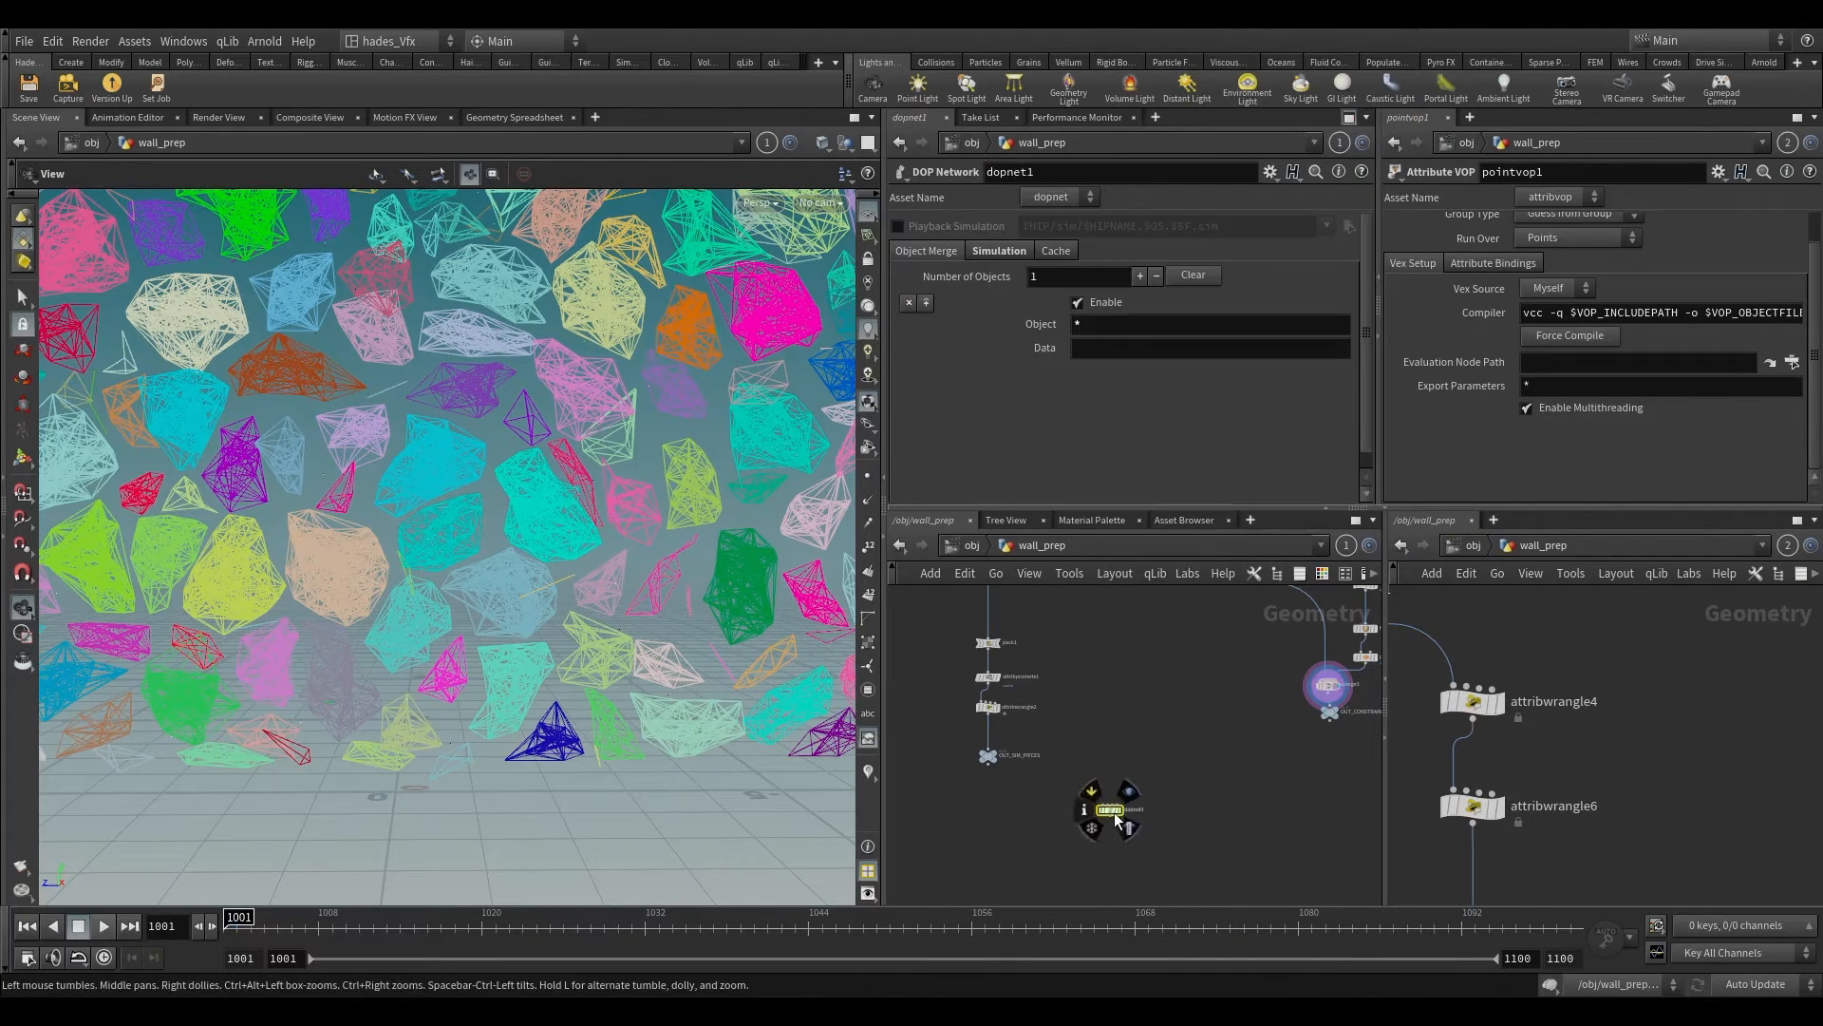
scroll(1115, 812, up, 2)
click(1126, 811)
drag(1112, 809, 1143, 826)
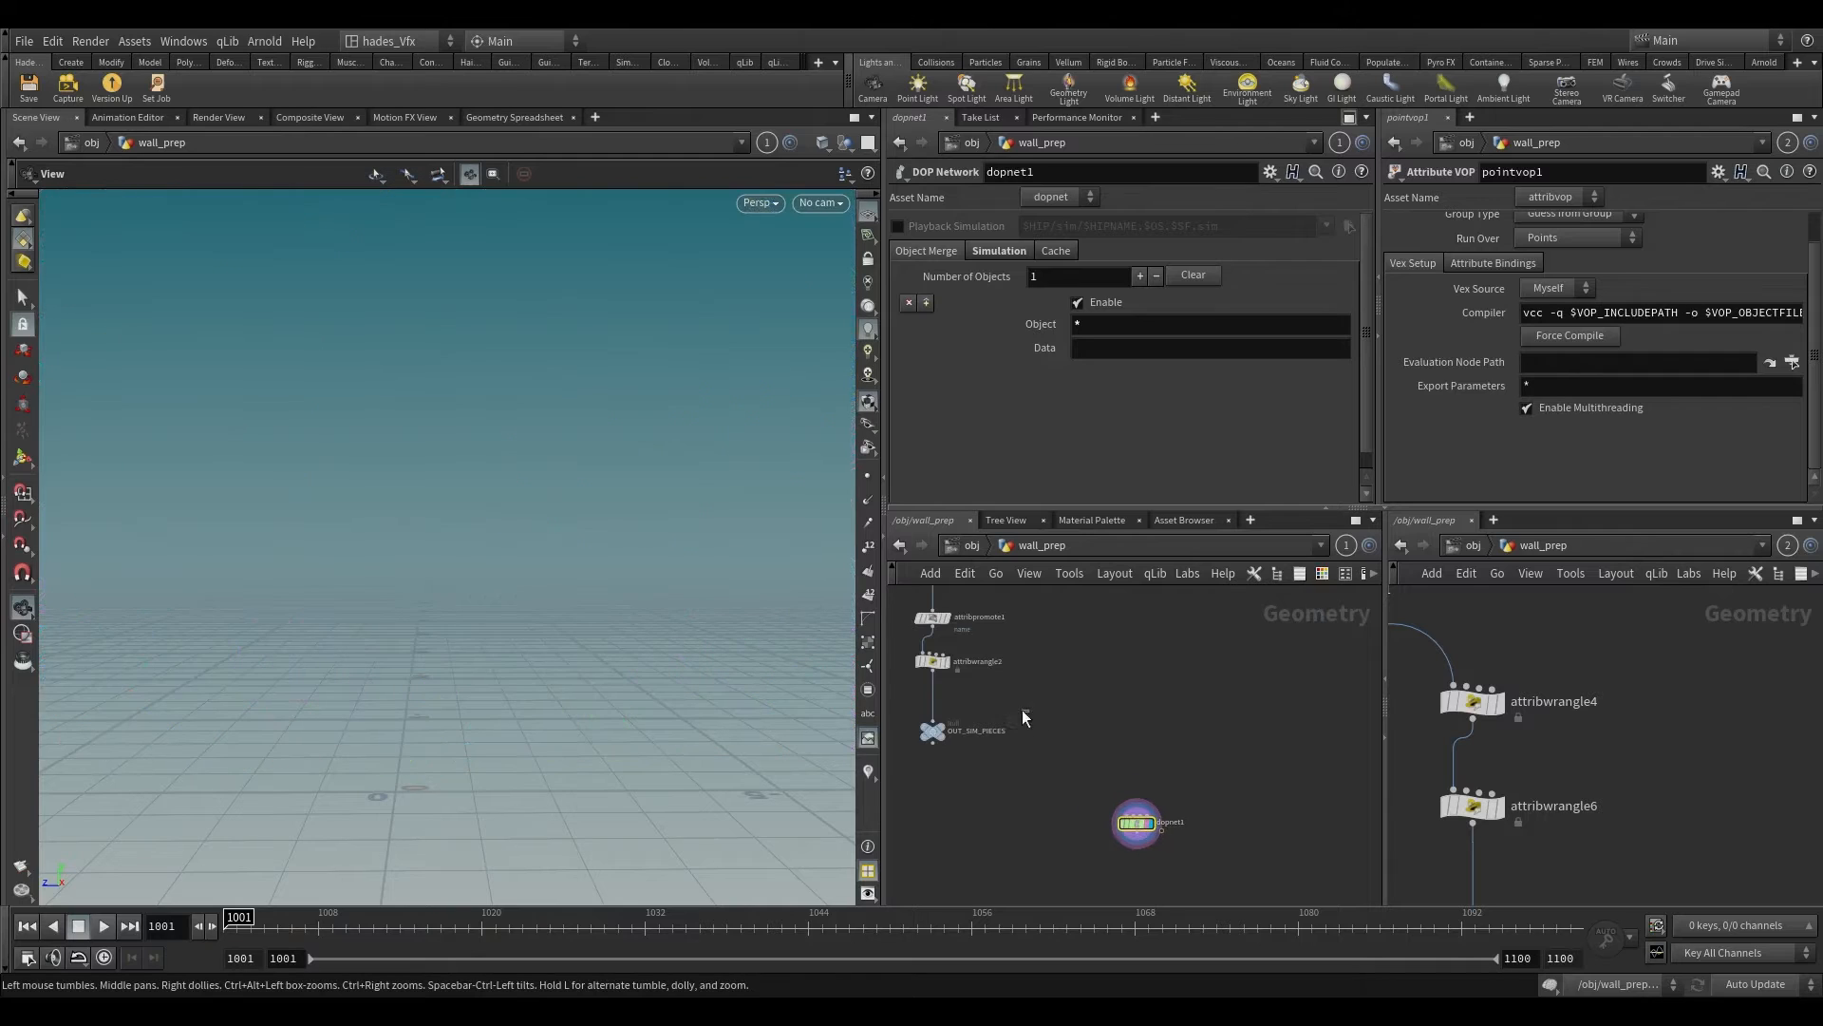
Step: Rename the DOP network to RBD_SIM
click(933, 730)
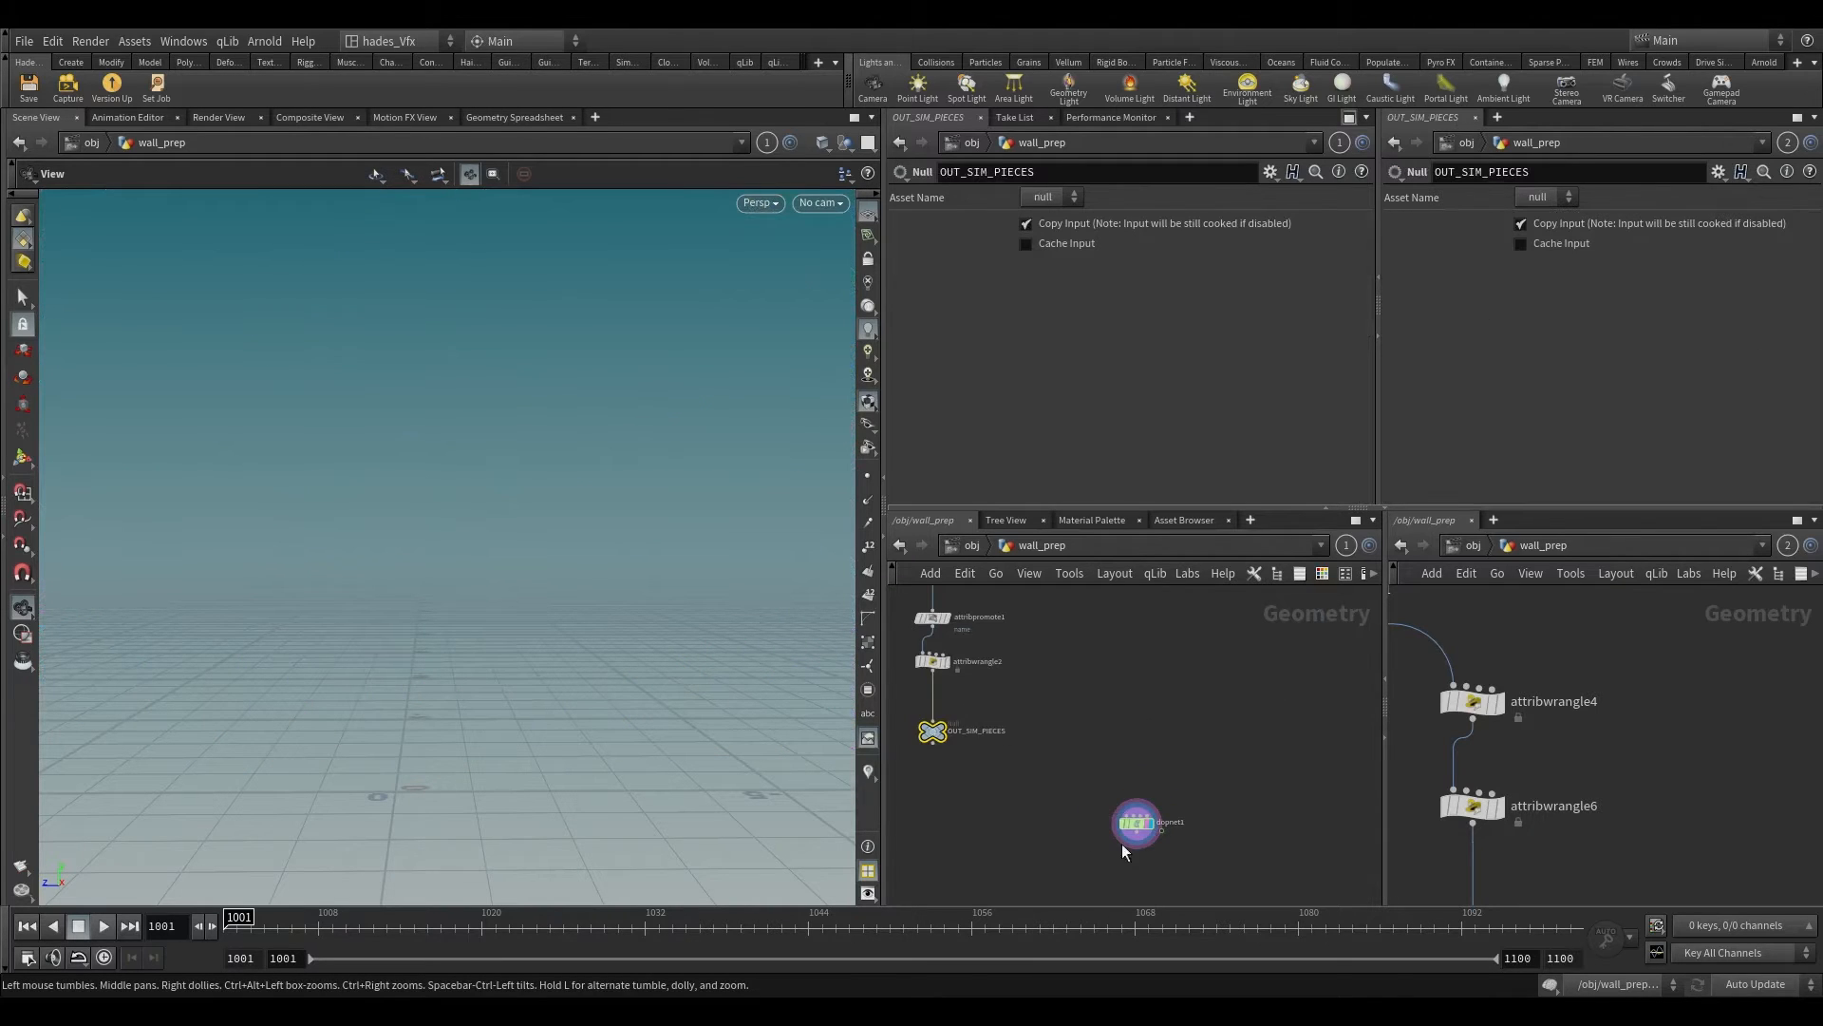
scroll(1089, 855, up, 3)
click(1178, 803)
click(1233, 804)
double_click(1260, 802)
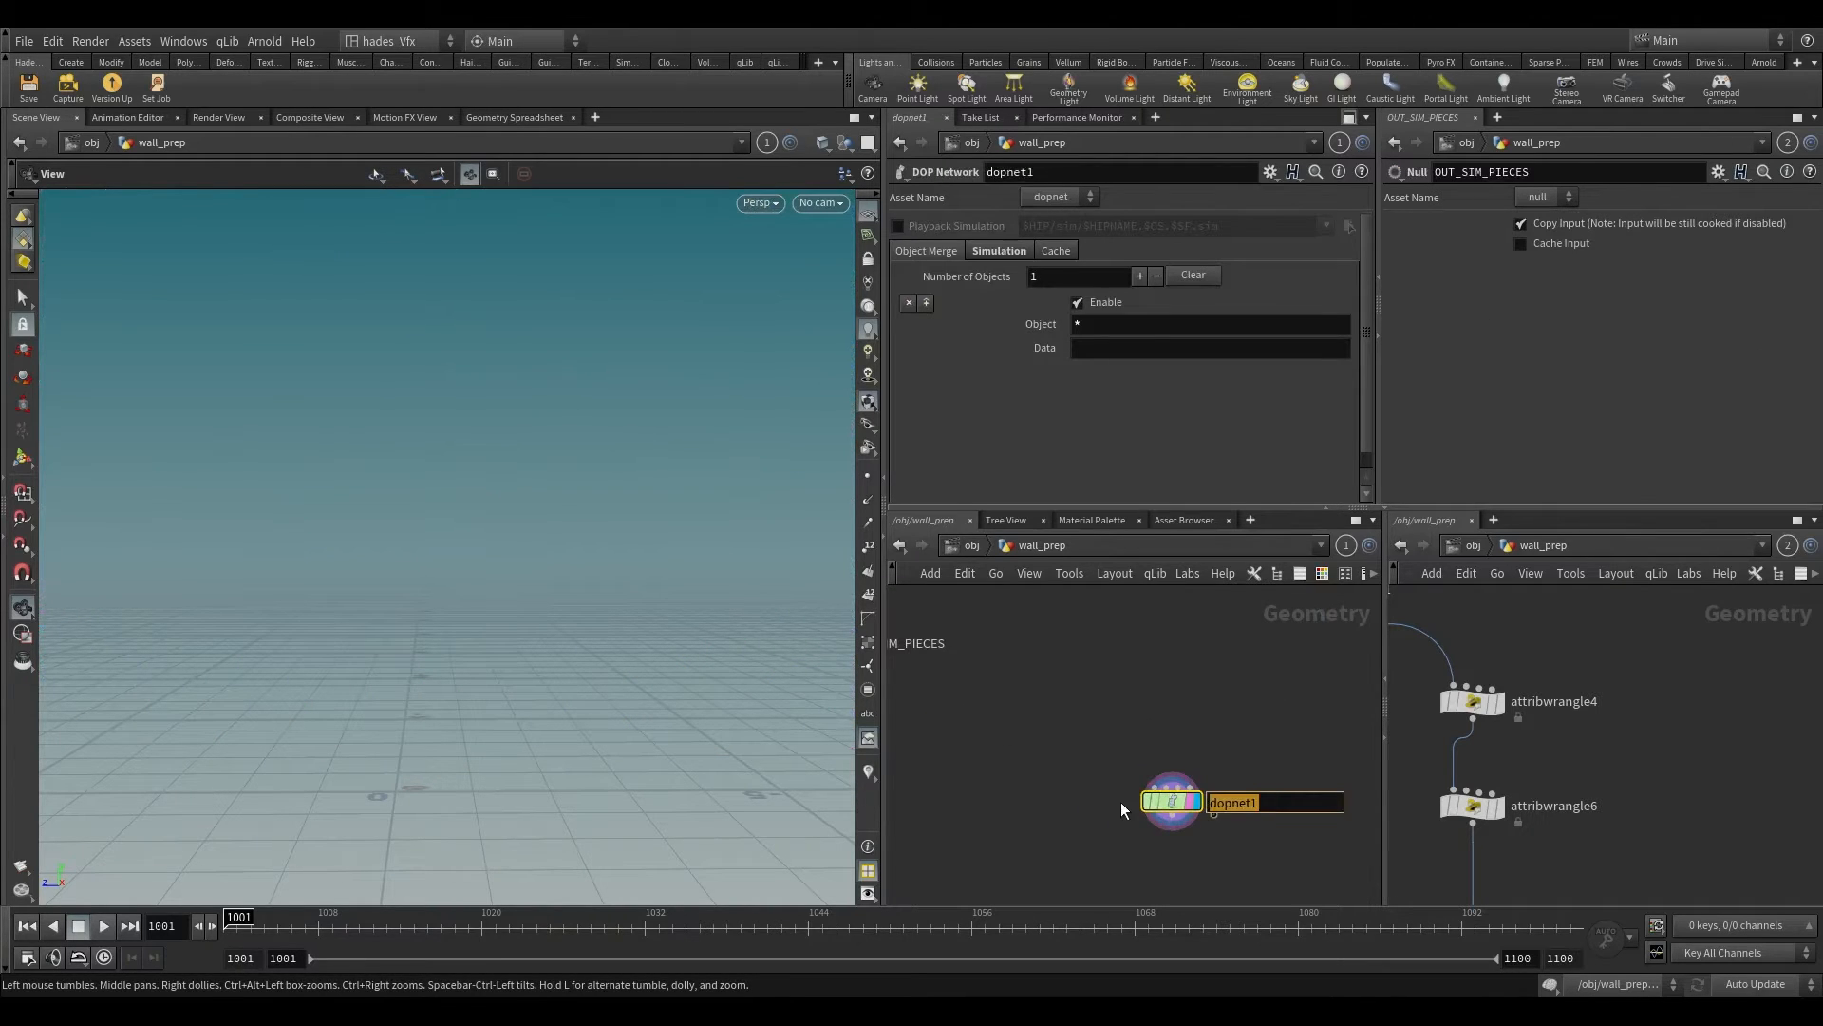
text(RBD_SIM)
key(Return)
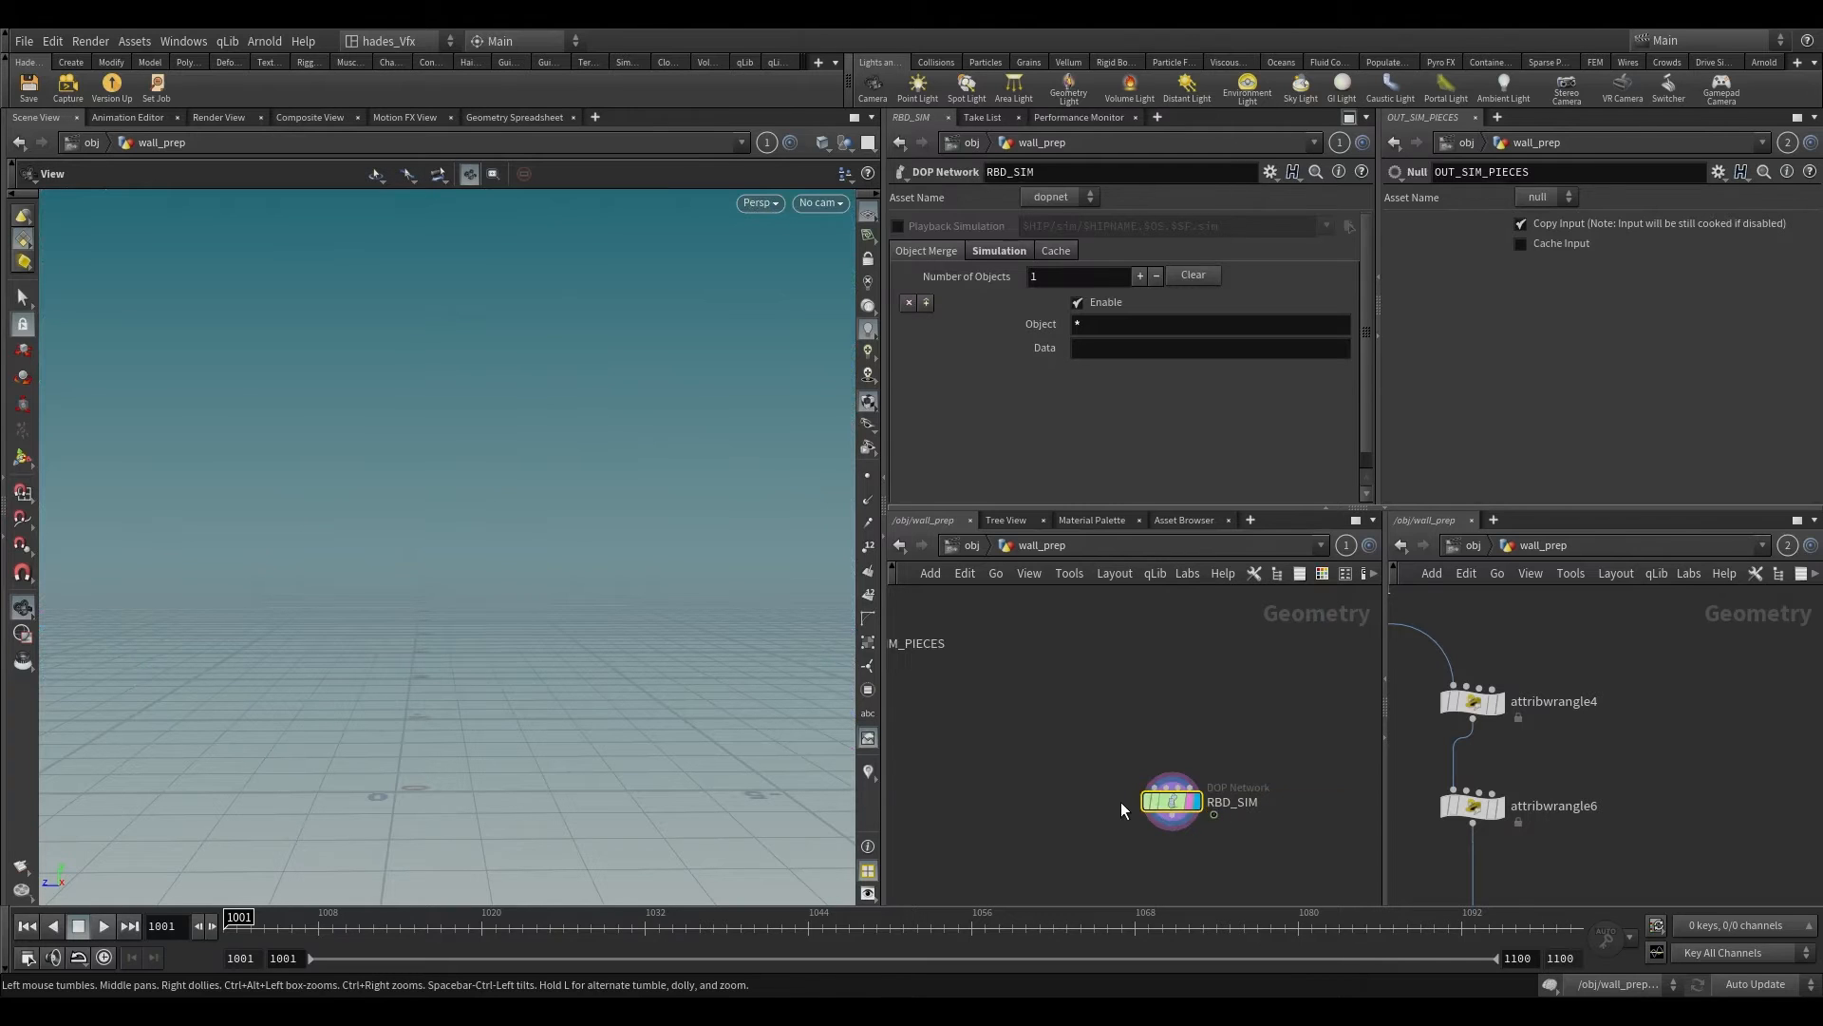
Step: Inside RBD_SIM, add a Gravity Force node connected into the output node
double_click(1171, 802)
scroll(1571, 664, down, 2)
scroll(1519, 713, down, 3)
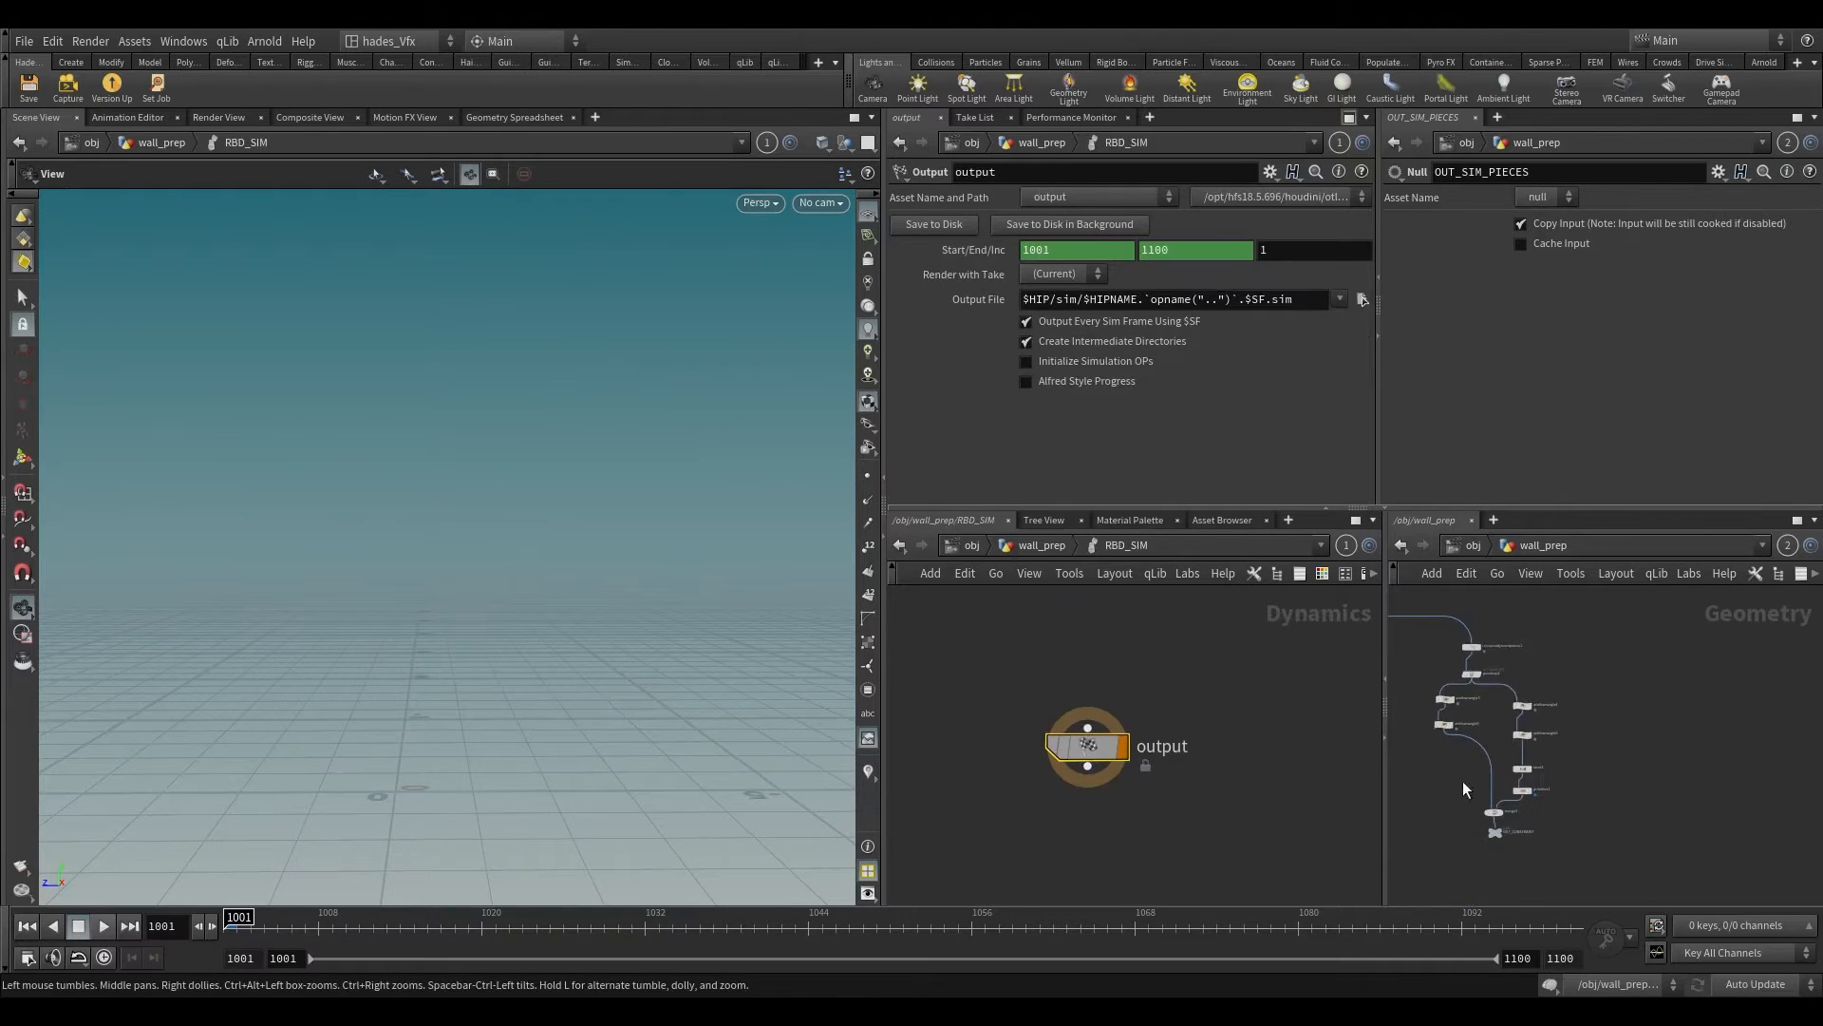
middle_drag(1465, 786, 1812, 714)
scroll(1618, 760, up, 5)
middle_drag(1190, 723, 1190, 851)
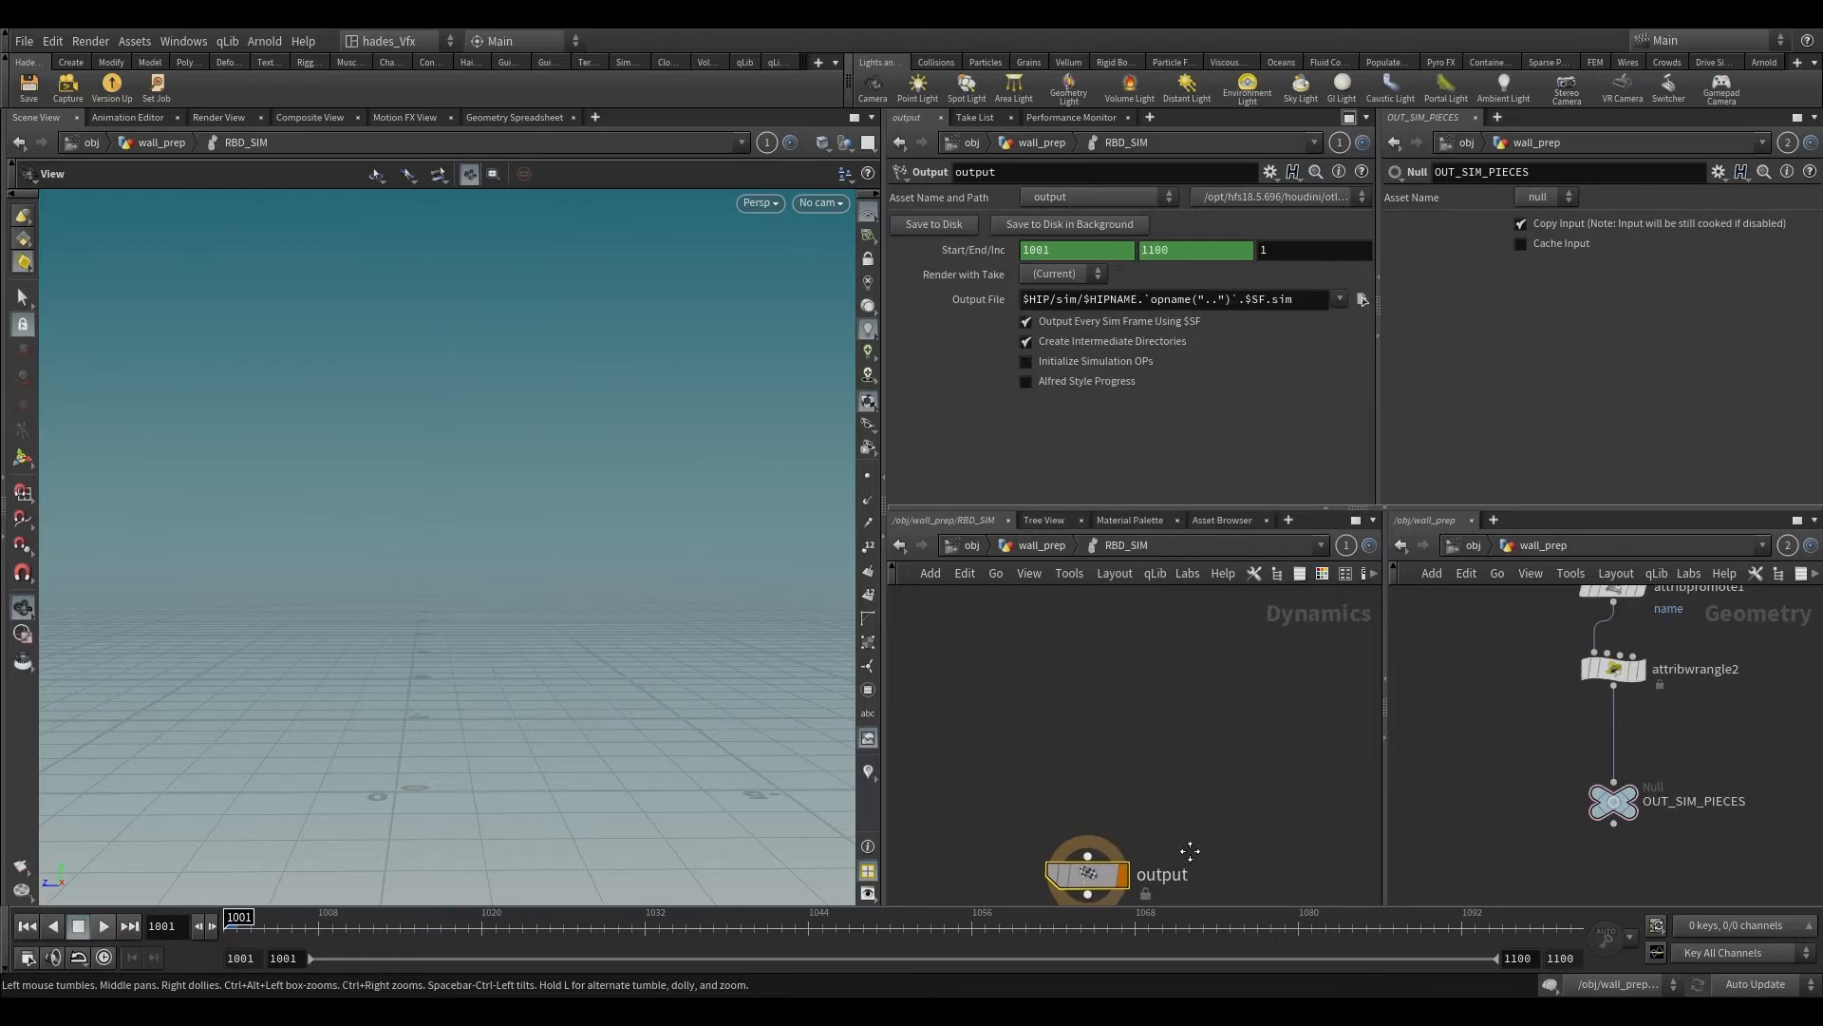
key(Tab)
text(grv)
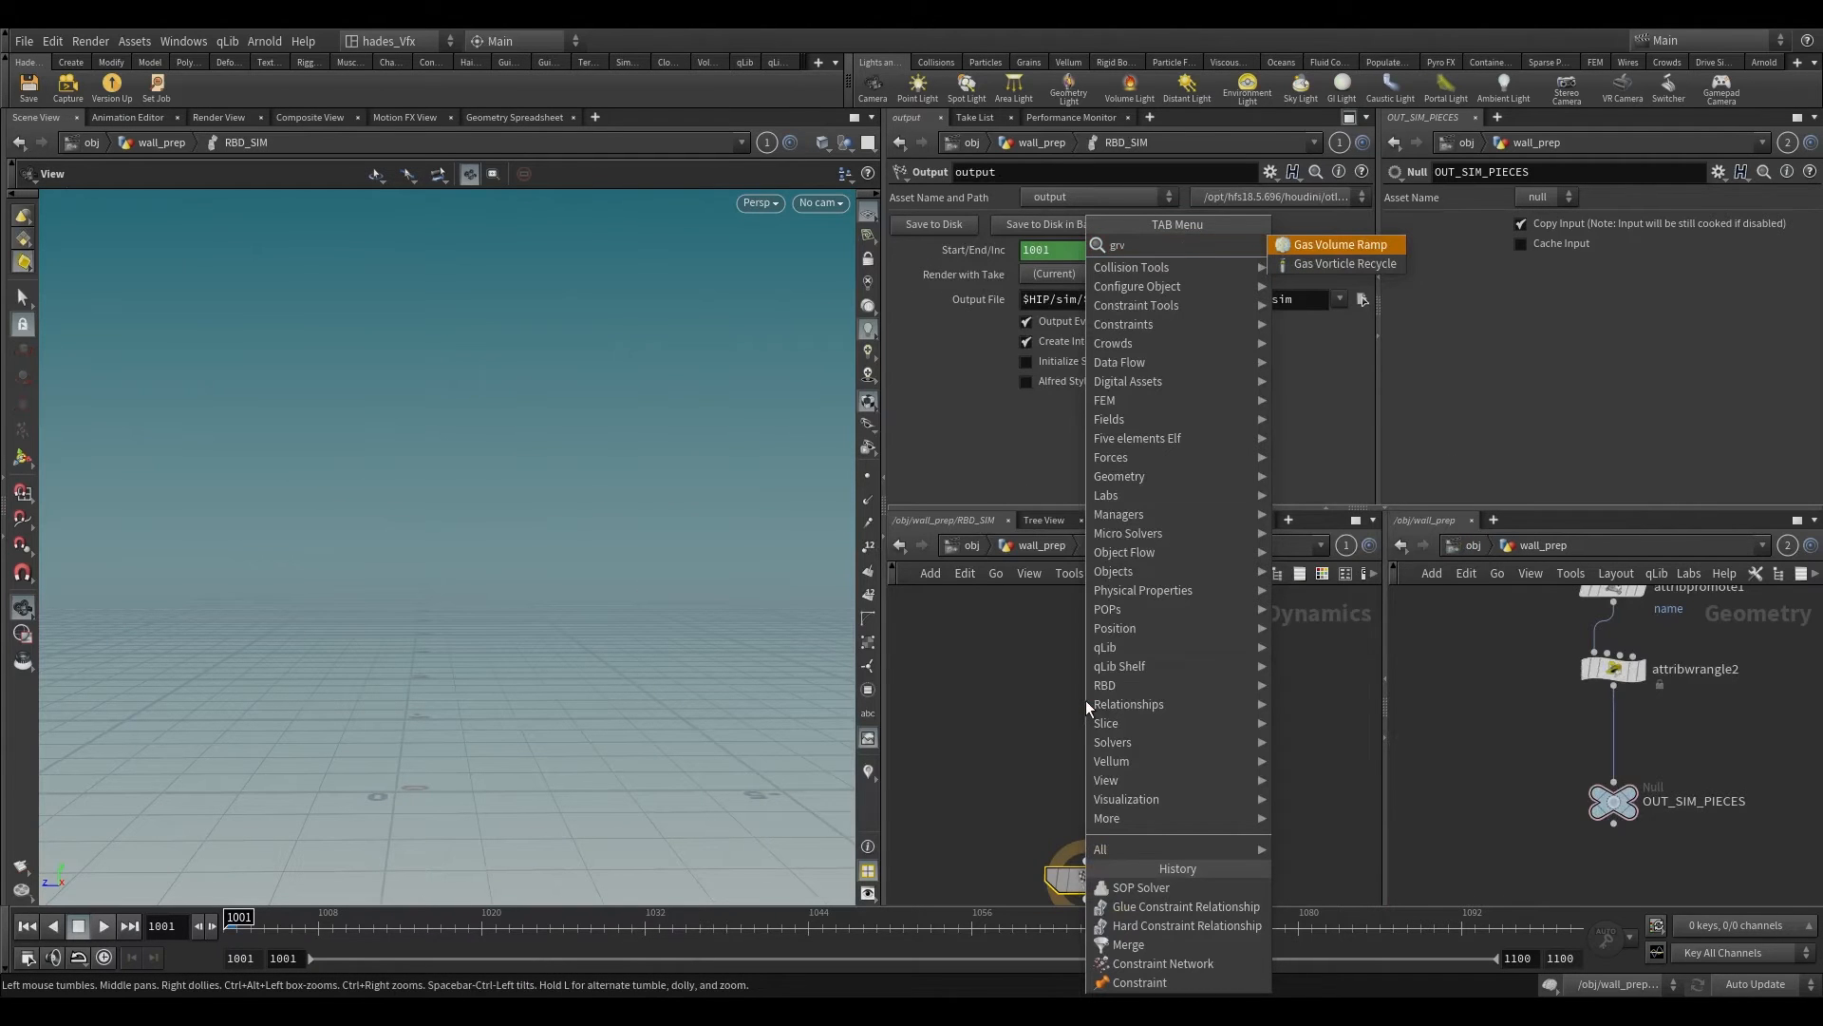
key(BackSpace)
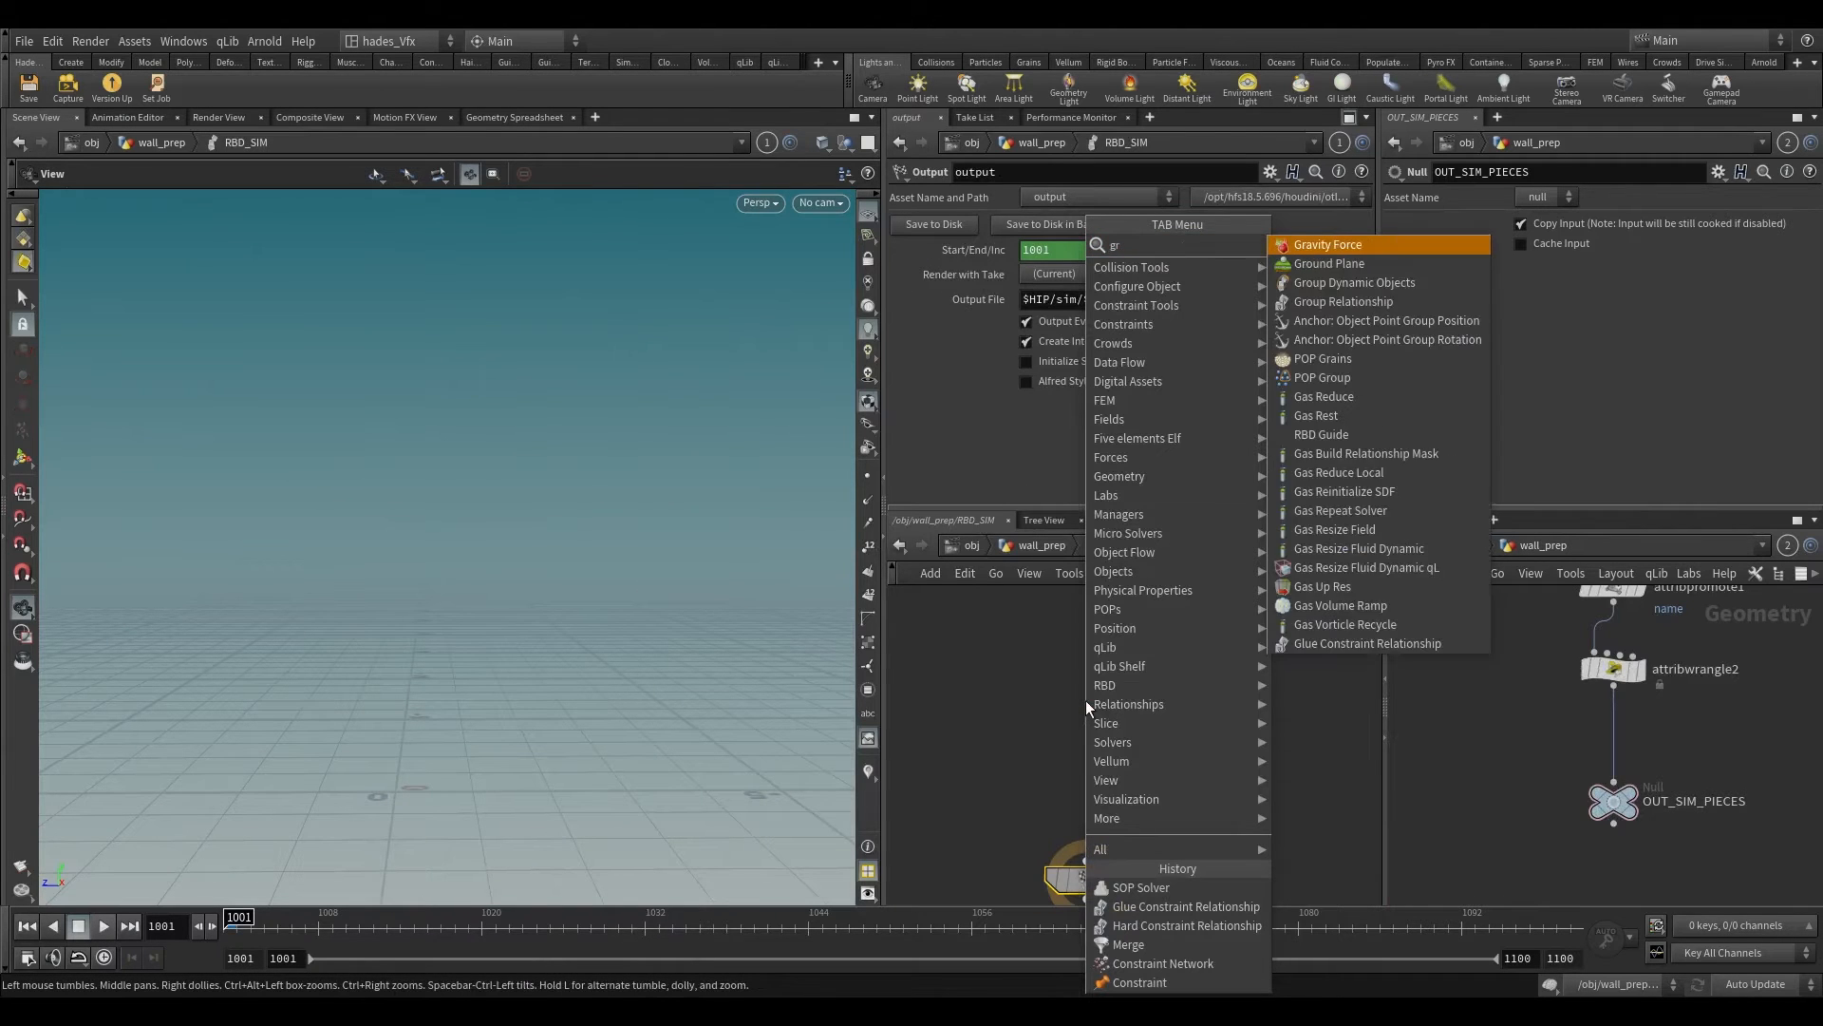
key(Return)
scroll(1073, 802, down, 4)
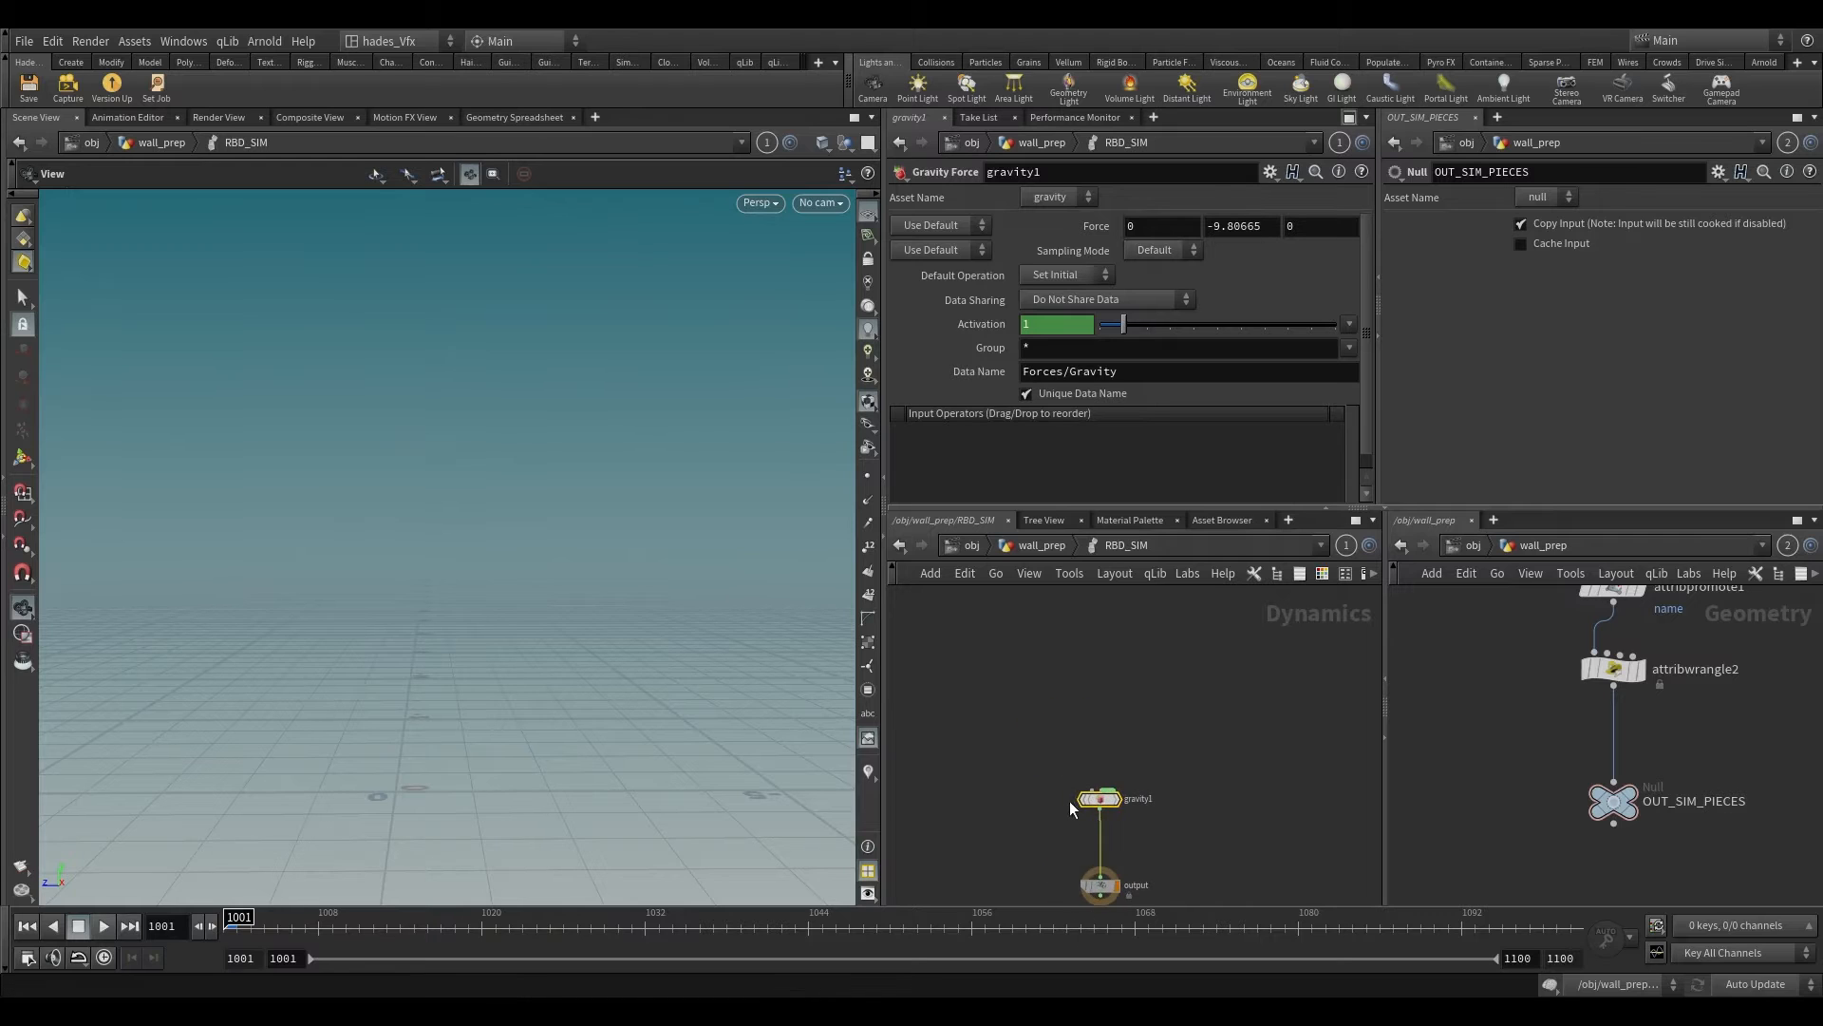
Step: Add a Merge node feeding gravity1 and connect a Ground Plane node to its input
key(Tab)
text(merge)
key(Return)
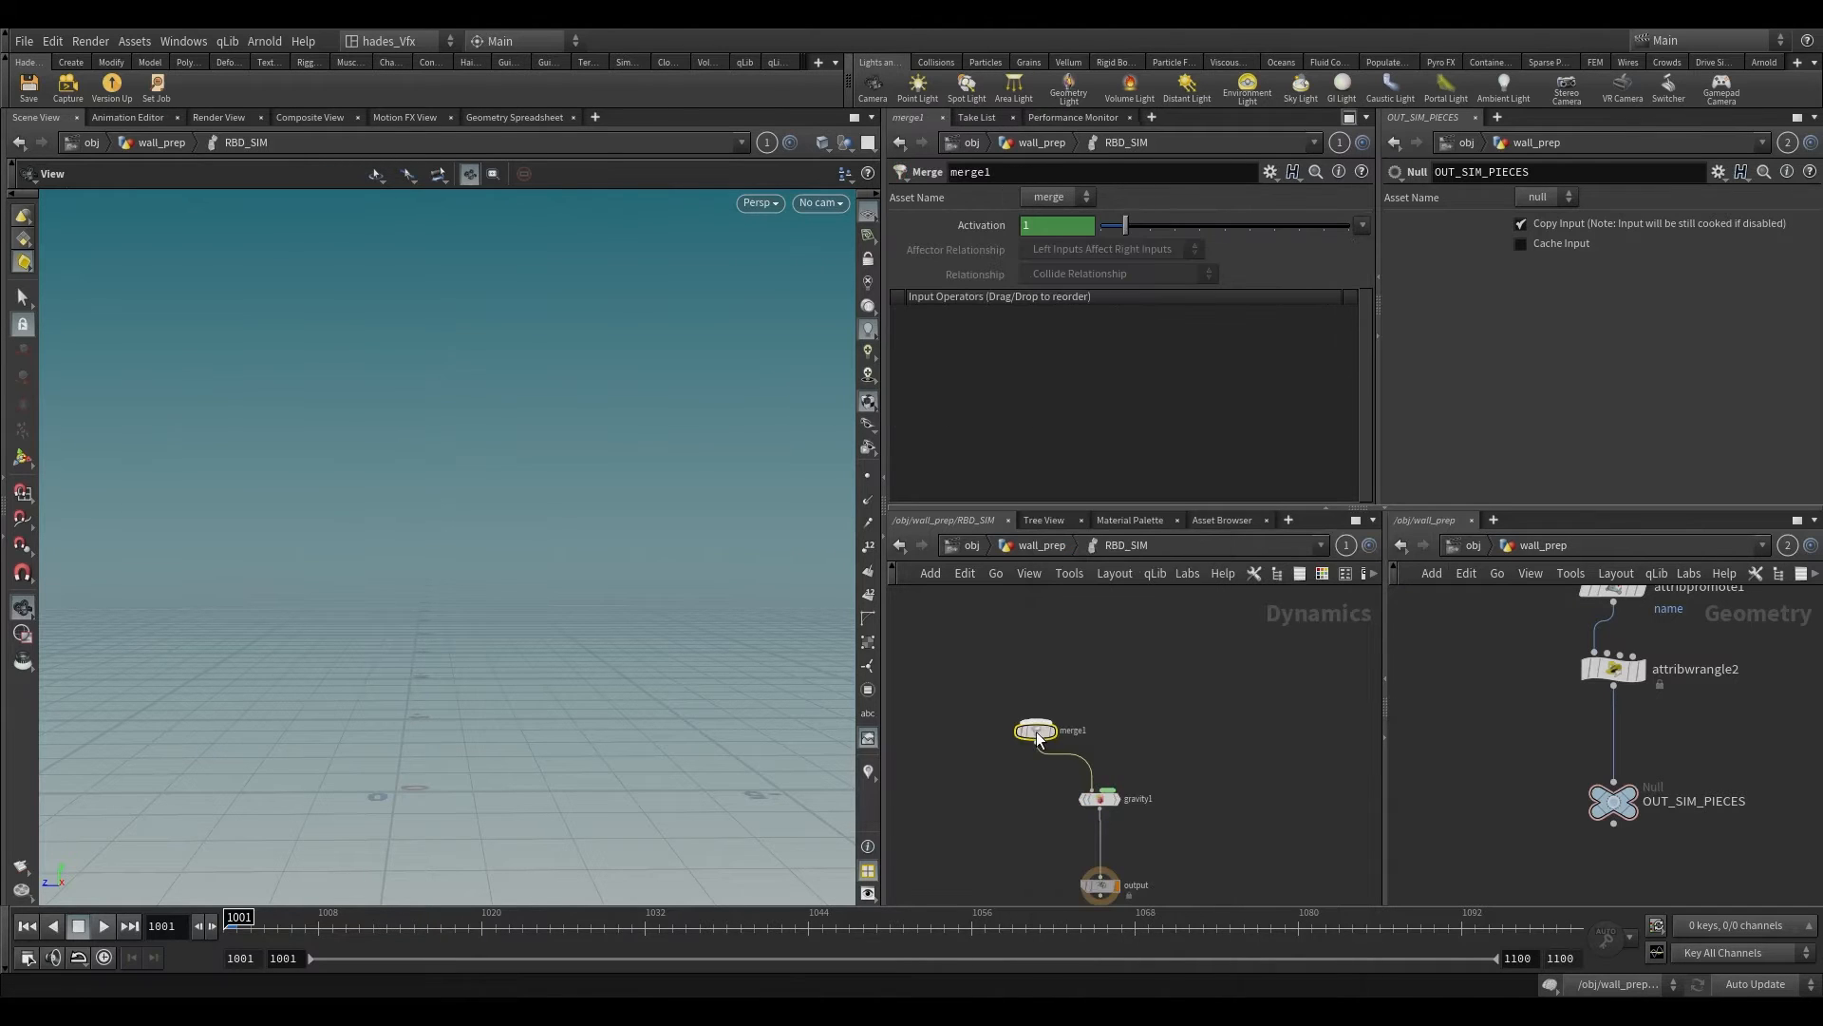
key(Tab)
text(gr)
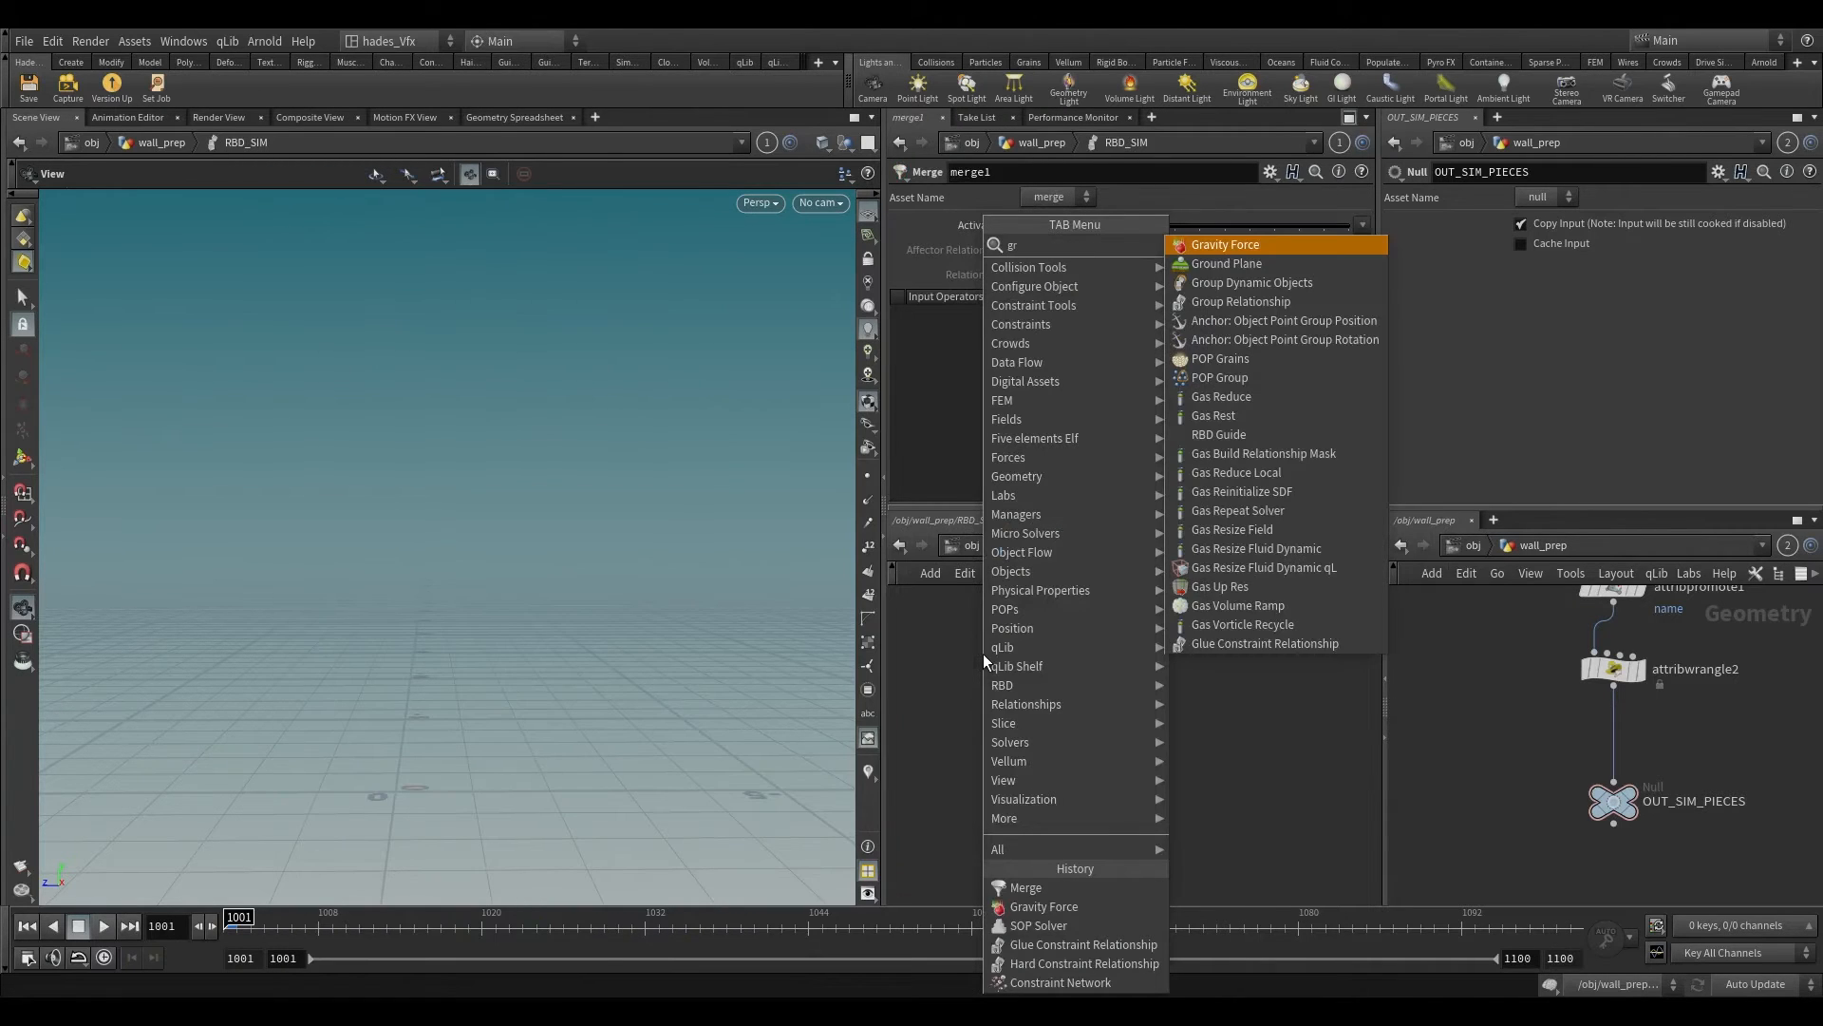
key(Down)
key(Return)
click(917, 651)
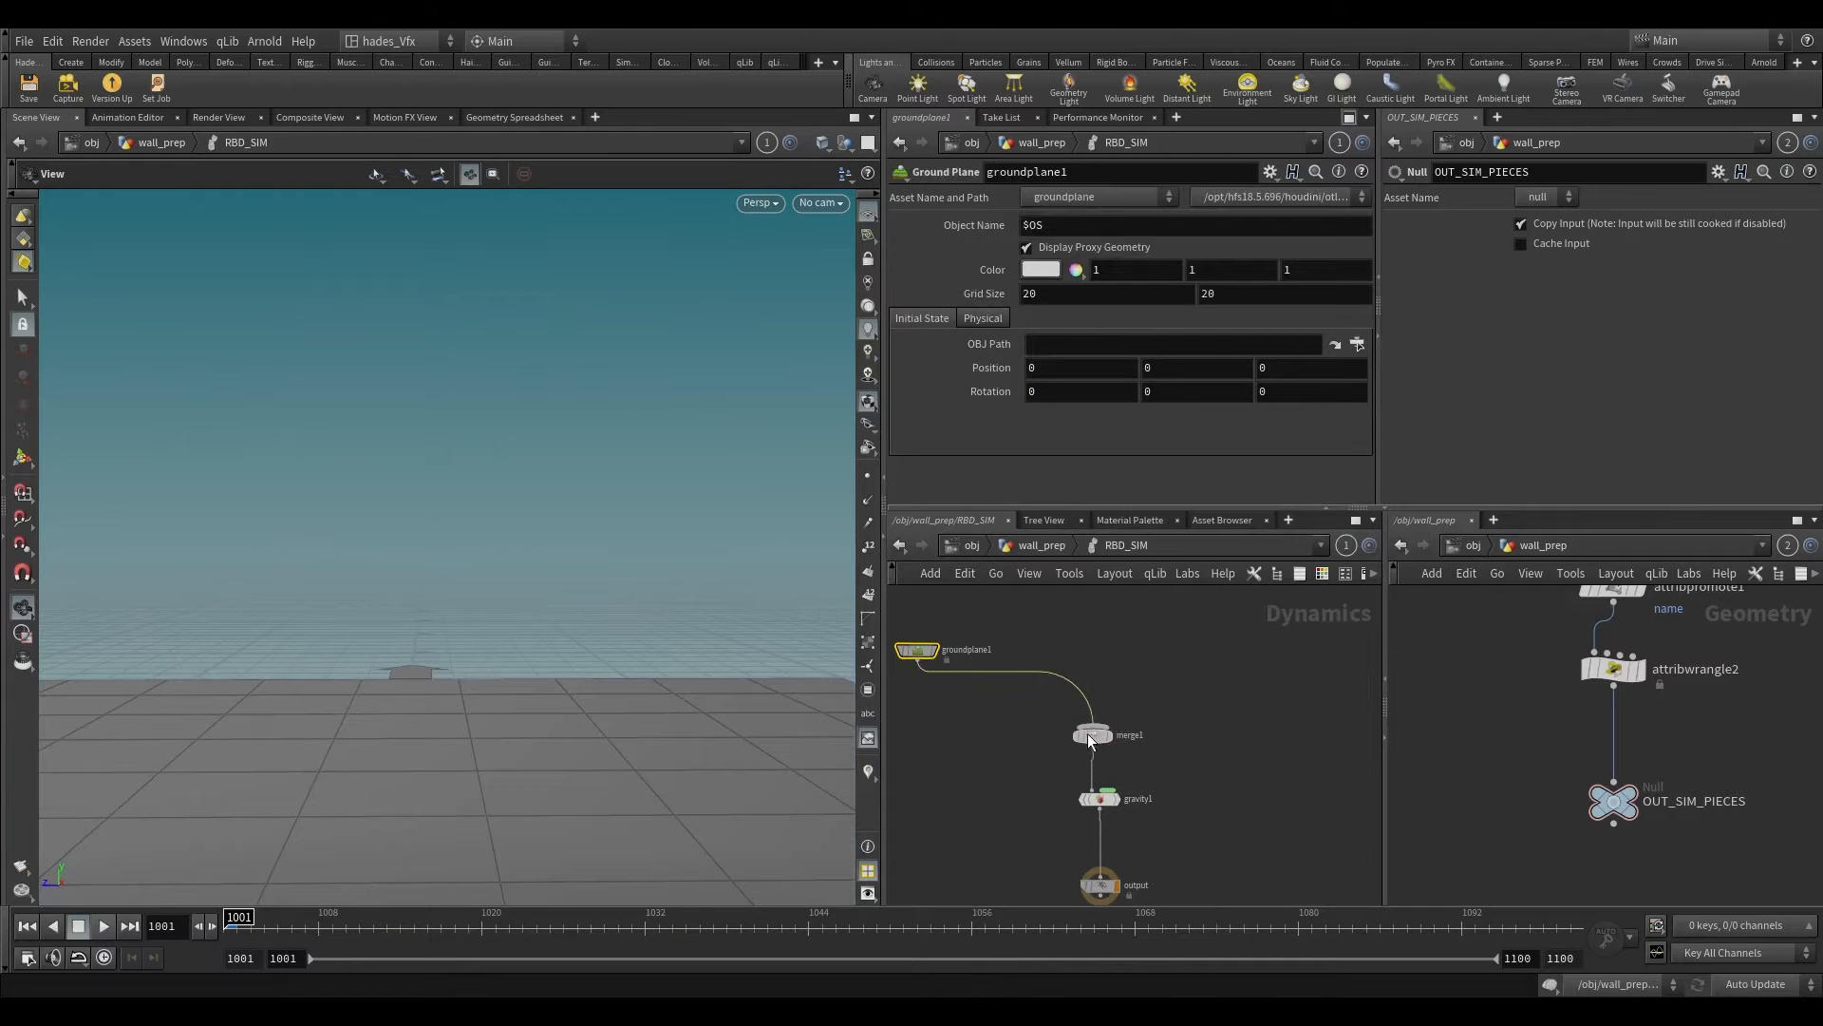
click(1098, 727)
Step: Add a Multiple Solver node as another input of merge1 and position it above the merge
middle_drag(1148, 702, 1143, 848)
key(Tab)
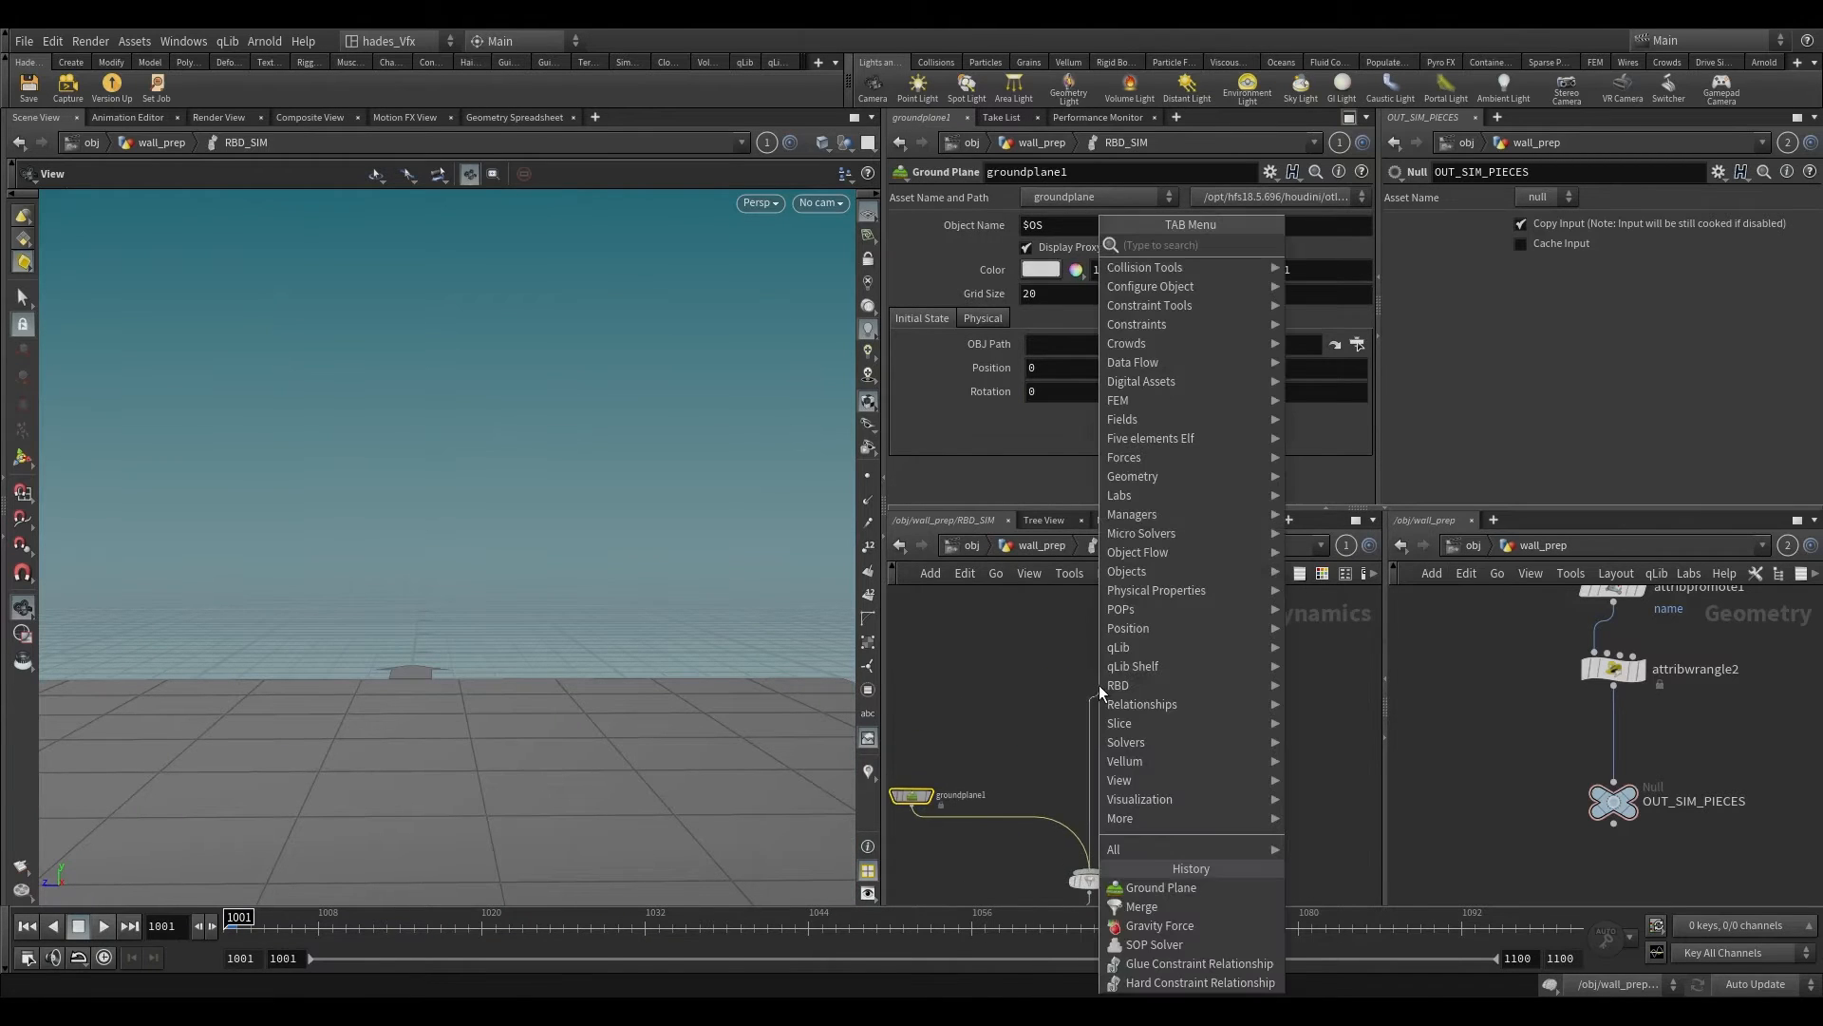
text(multi)
key(Down)
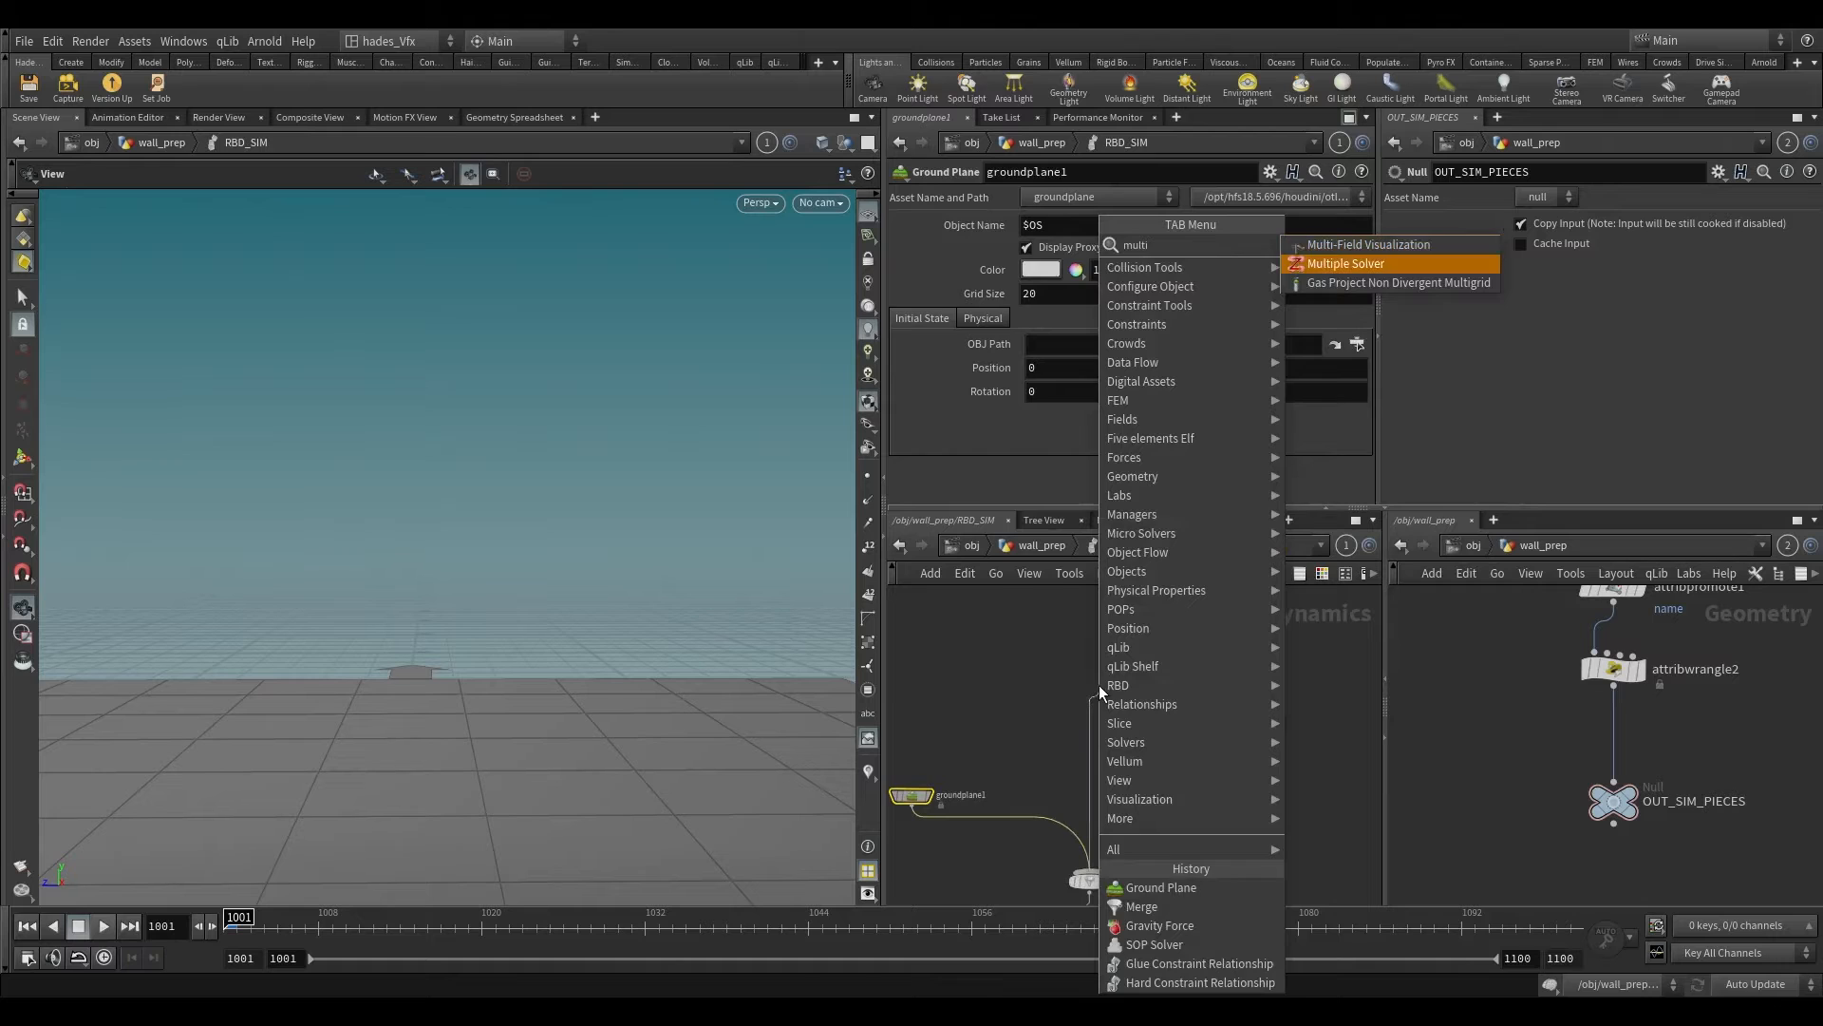
key(Return)
middle_drag(1060, 698, 1093, 771)
drag(1125, 757, 1147, 807)
Step: Add an RBD Packed Object node connected to the object input of multisolver1
key(Tab)
text(rbd pack)
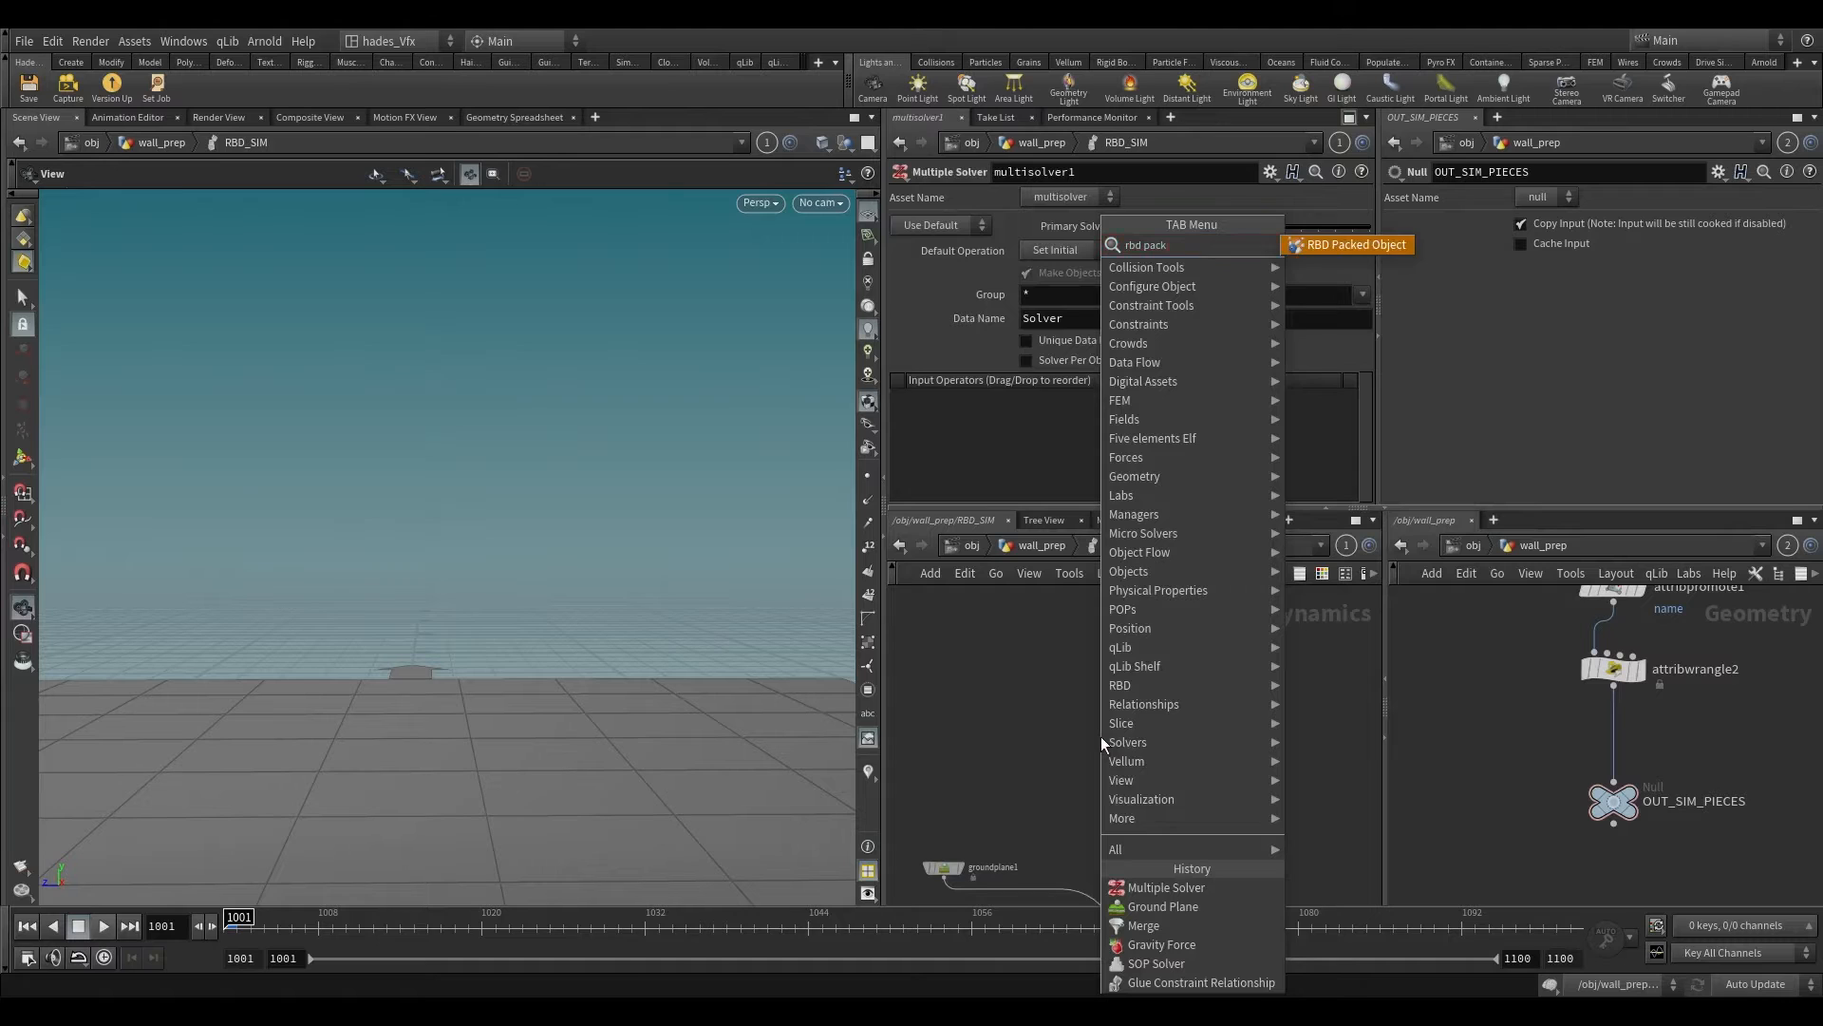
key(Return)
click(1101, 737)
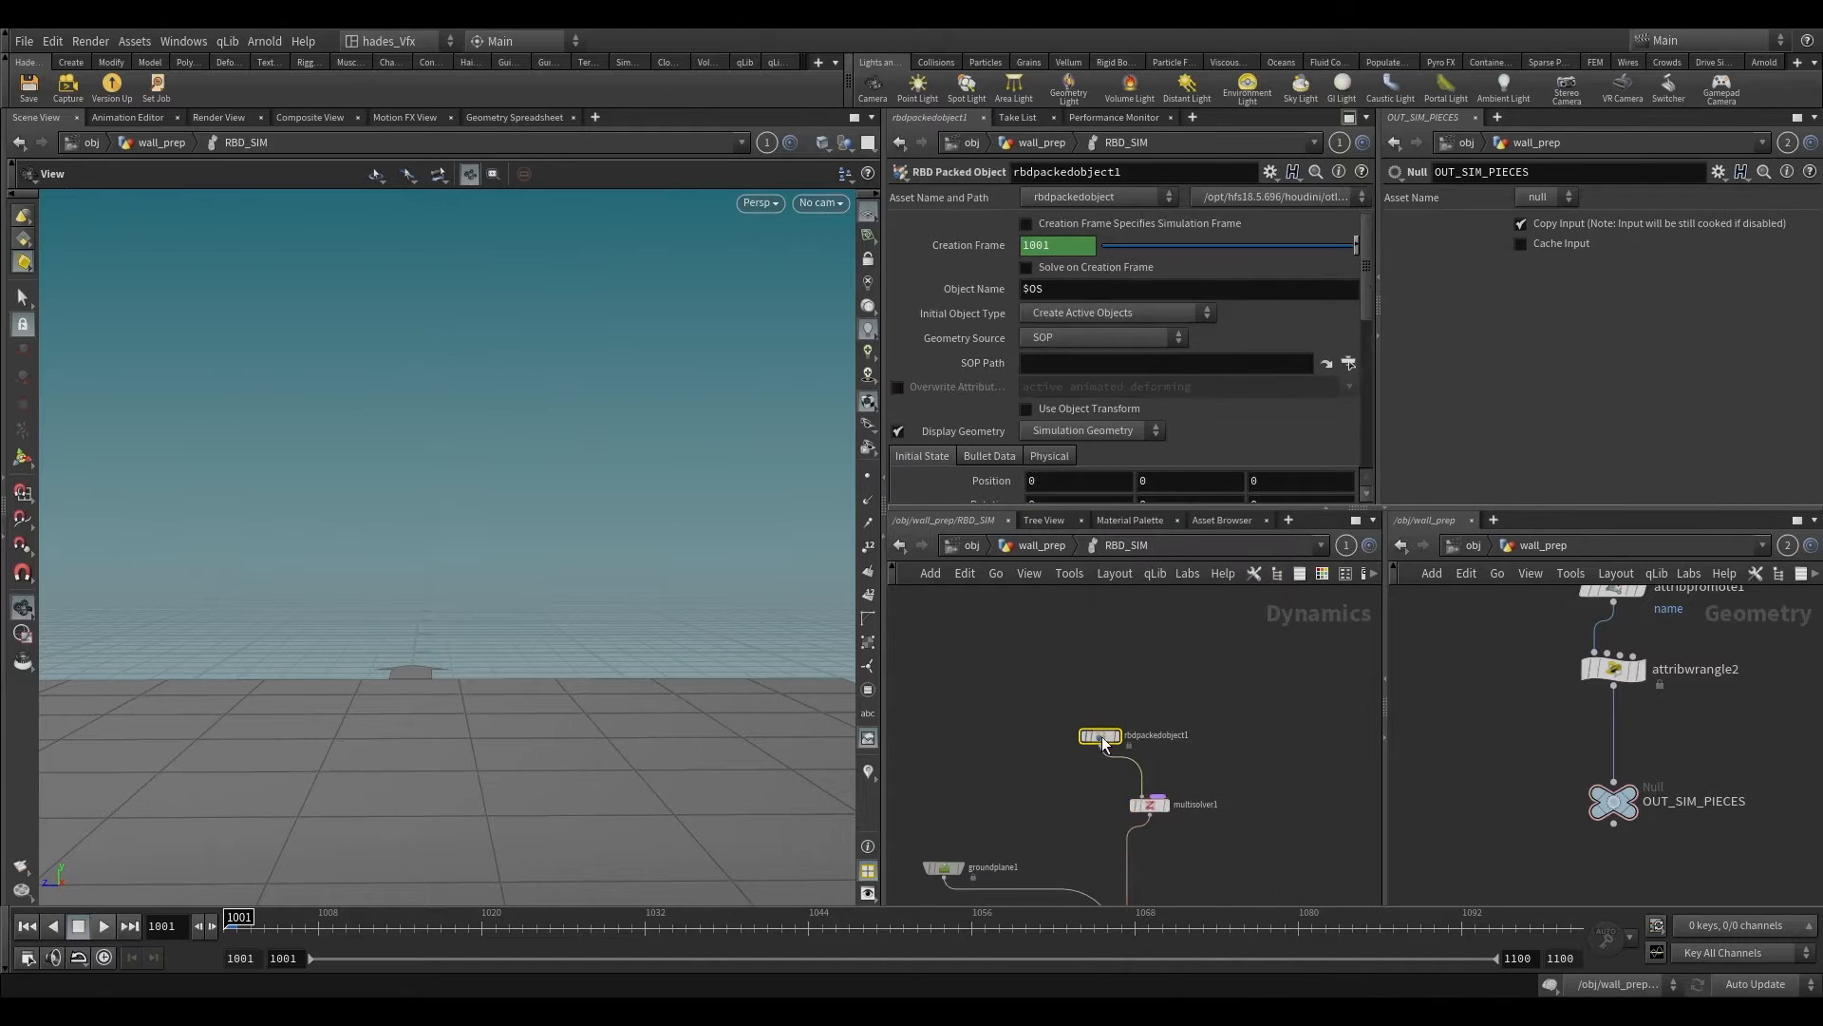
mouse_move(1171, 810)
mouse_down()
mouse_move(1192, 745)
mouse_move(1149, 829)
mouse_up()
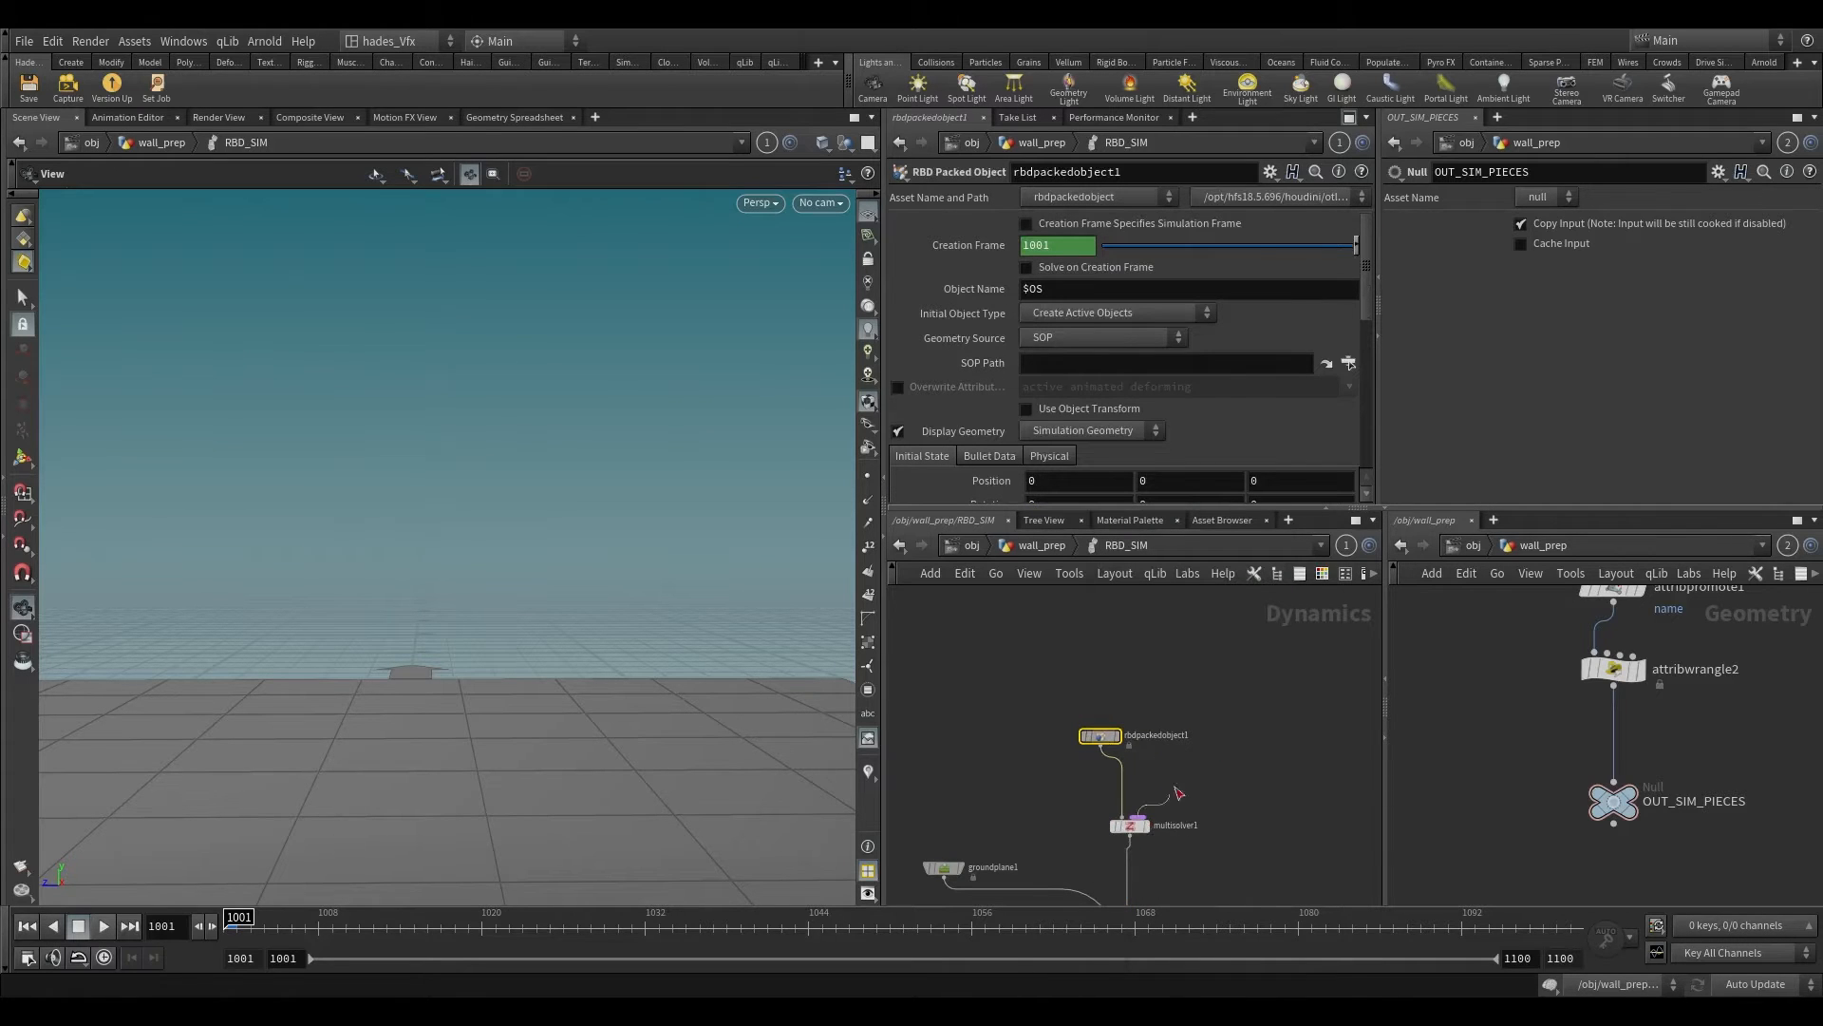
Step: Add a Rigid Body Solver node connected to the solver input of multisolver1
key(Tab)
text(rigid)
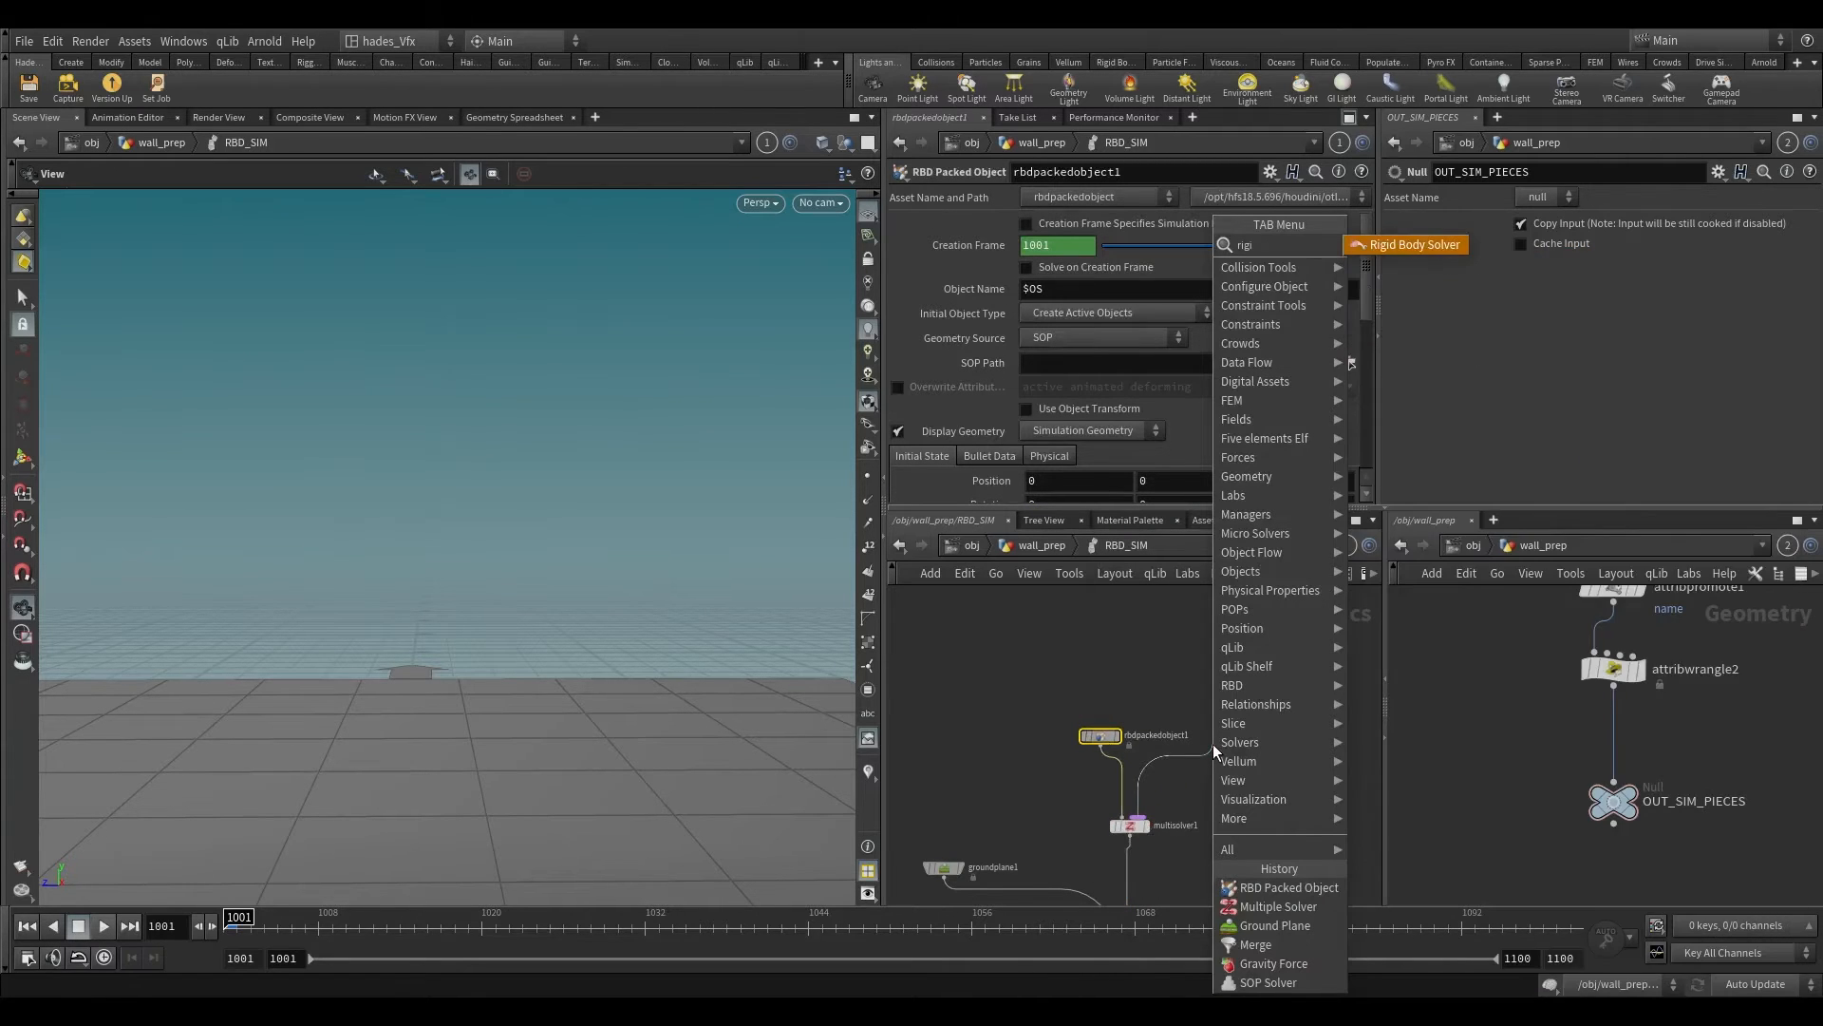
key(Return)
click(1212, 743)
drag(1214, 744, 1198, 700)
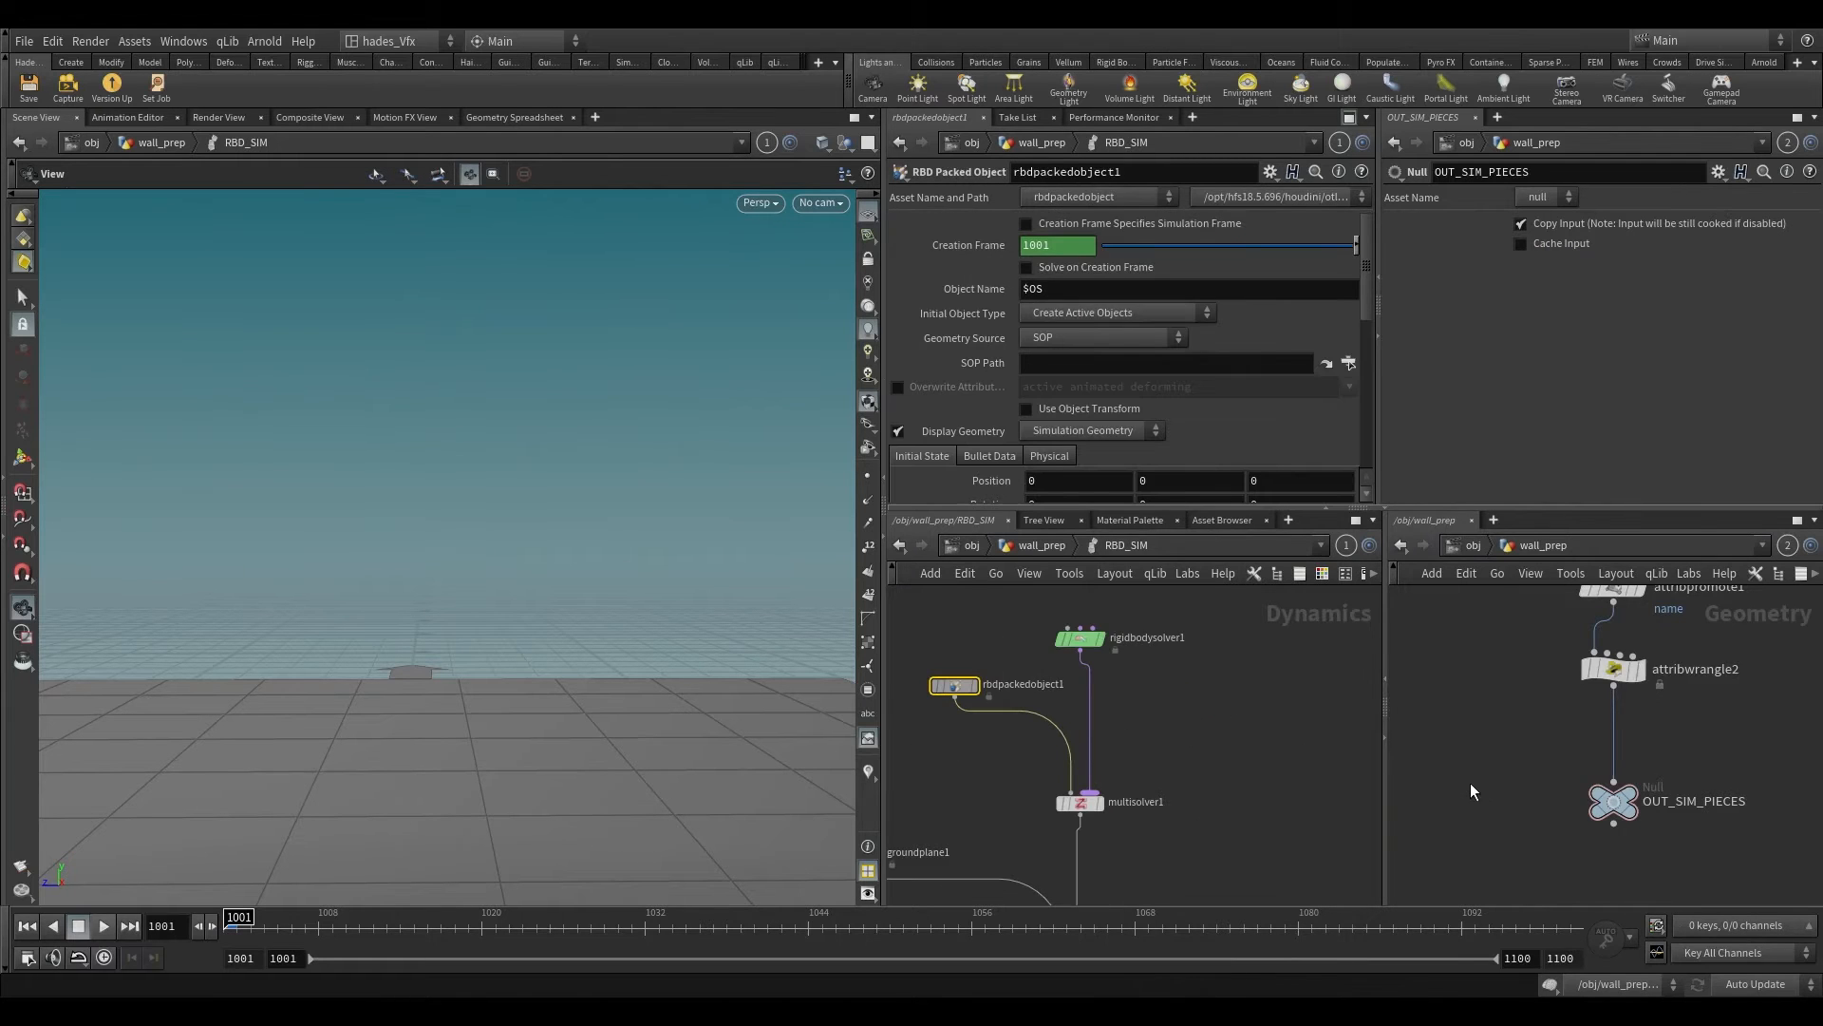
Step: Set the SOP Path of rbdpackedobject1 to ../../OUT_SIM_PIECES
scroll(1468, 783, down, 5)
middle_drag(1466, 785, 1544, 800)
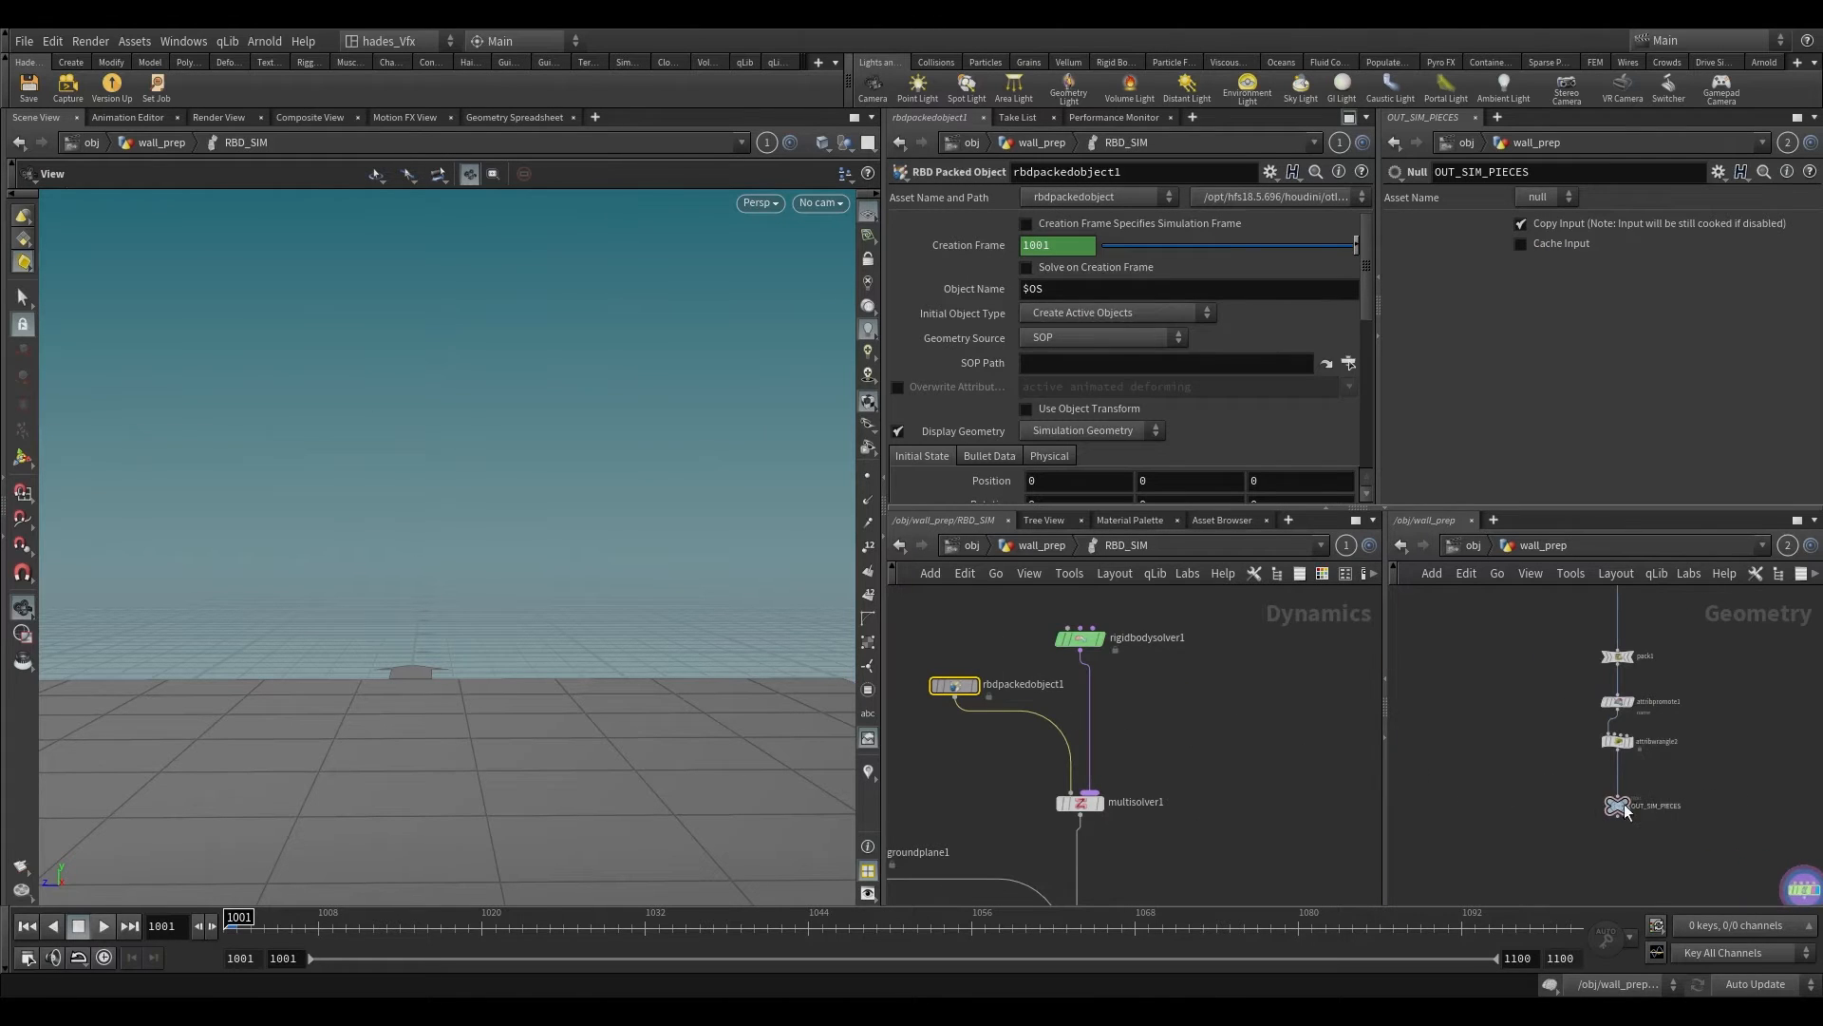
drag(1070, 366, 1070, 367)
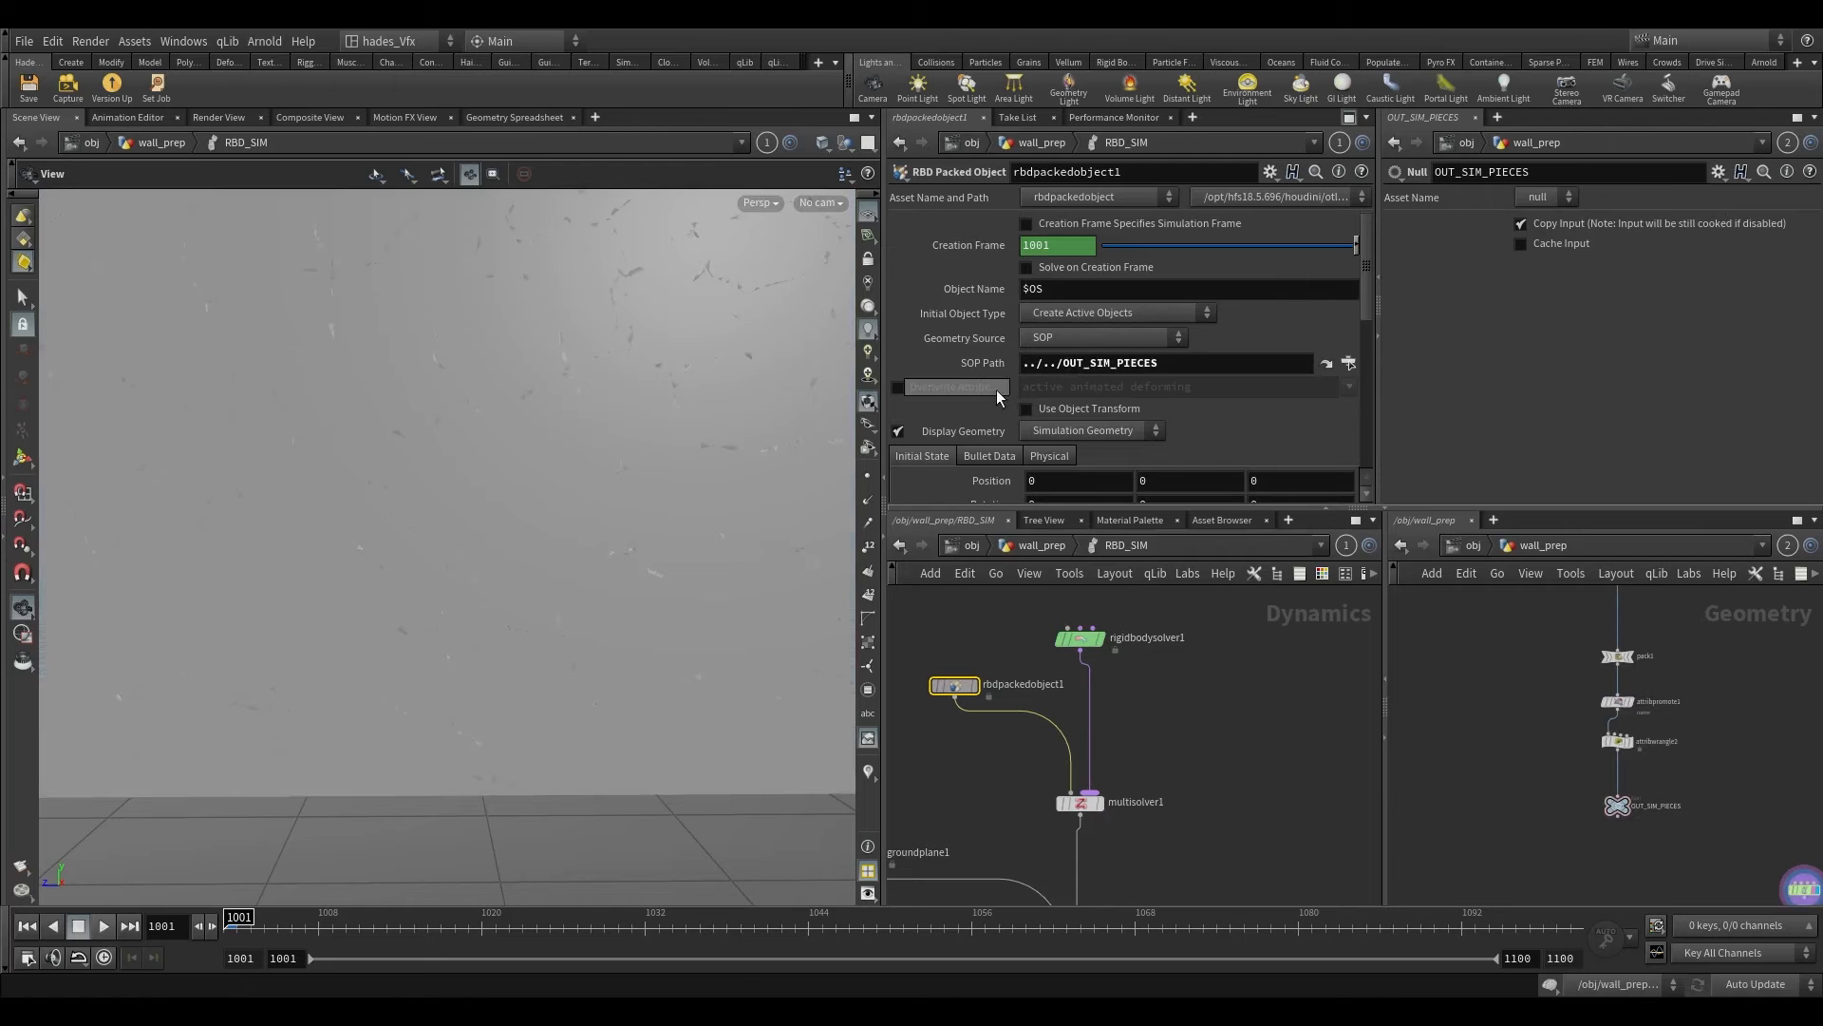
Step: View the whole wall from the side above the ground plane and play the simulation from frame 1001
scroll(611, 506, down, 3)
scroll(611, 506, down, 3)
drag(612, 506, 597, 662)
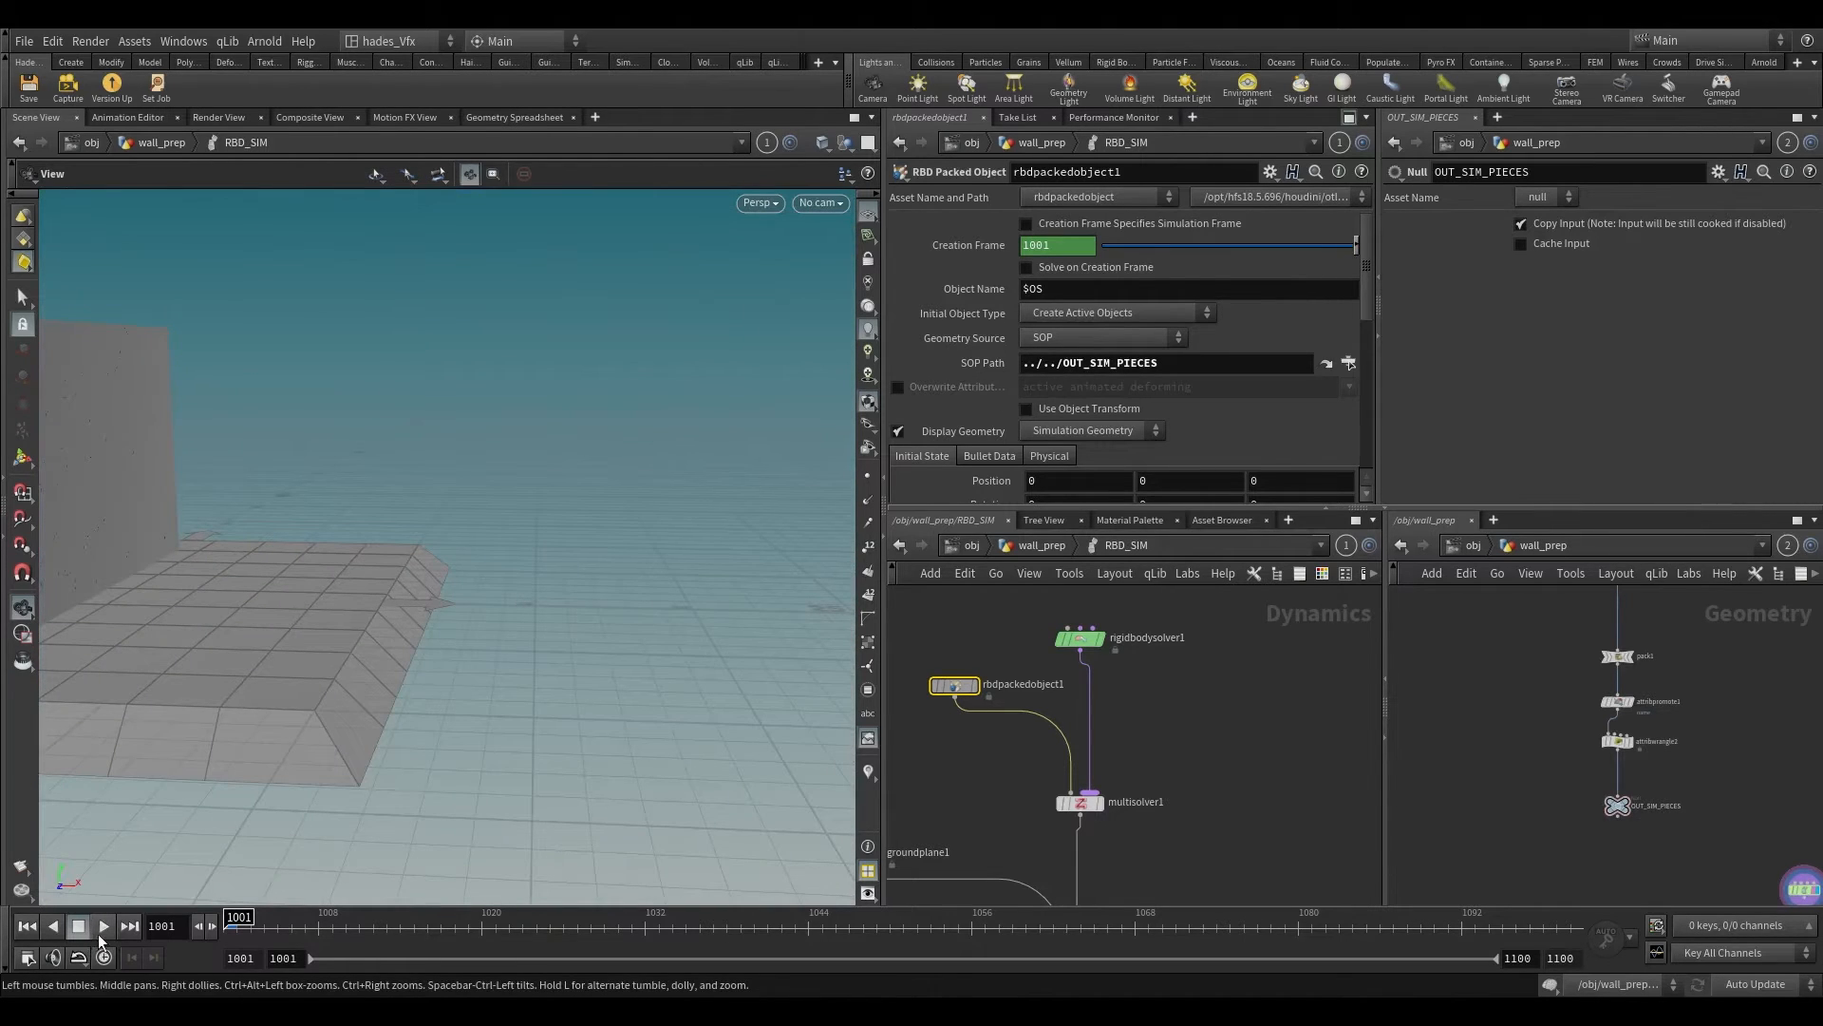
middle_drag(208, 628, 509, 610)
scroll(459, 636, down, 4)
drag(509, 610, 135, 864)
scroll(488, 452, up, 4)
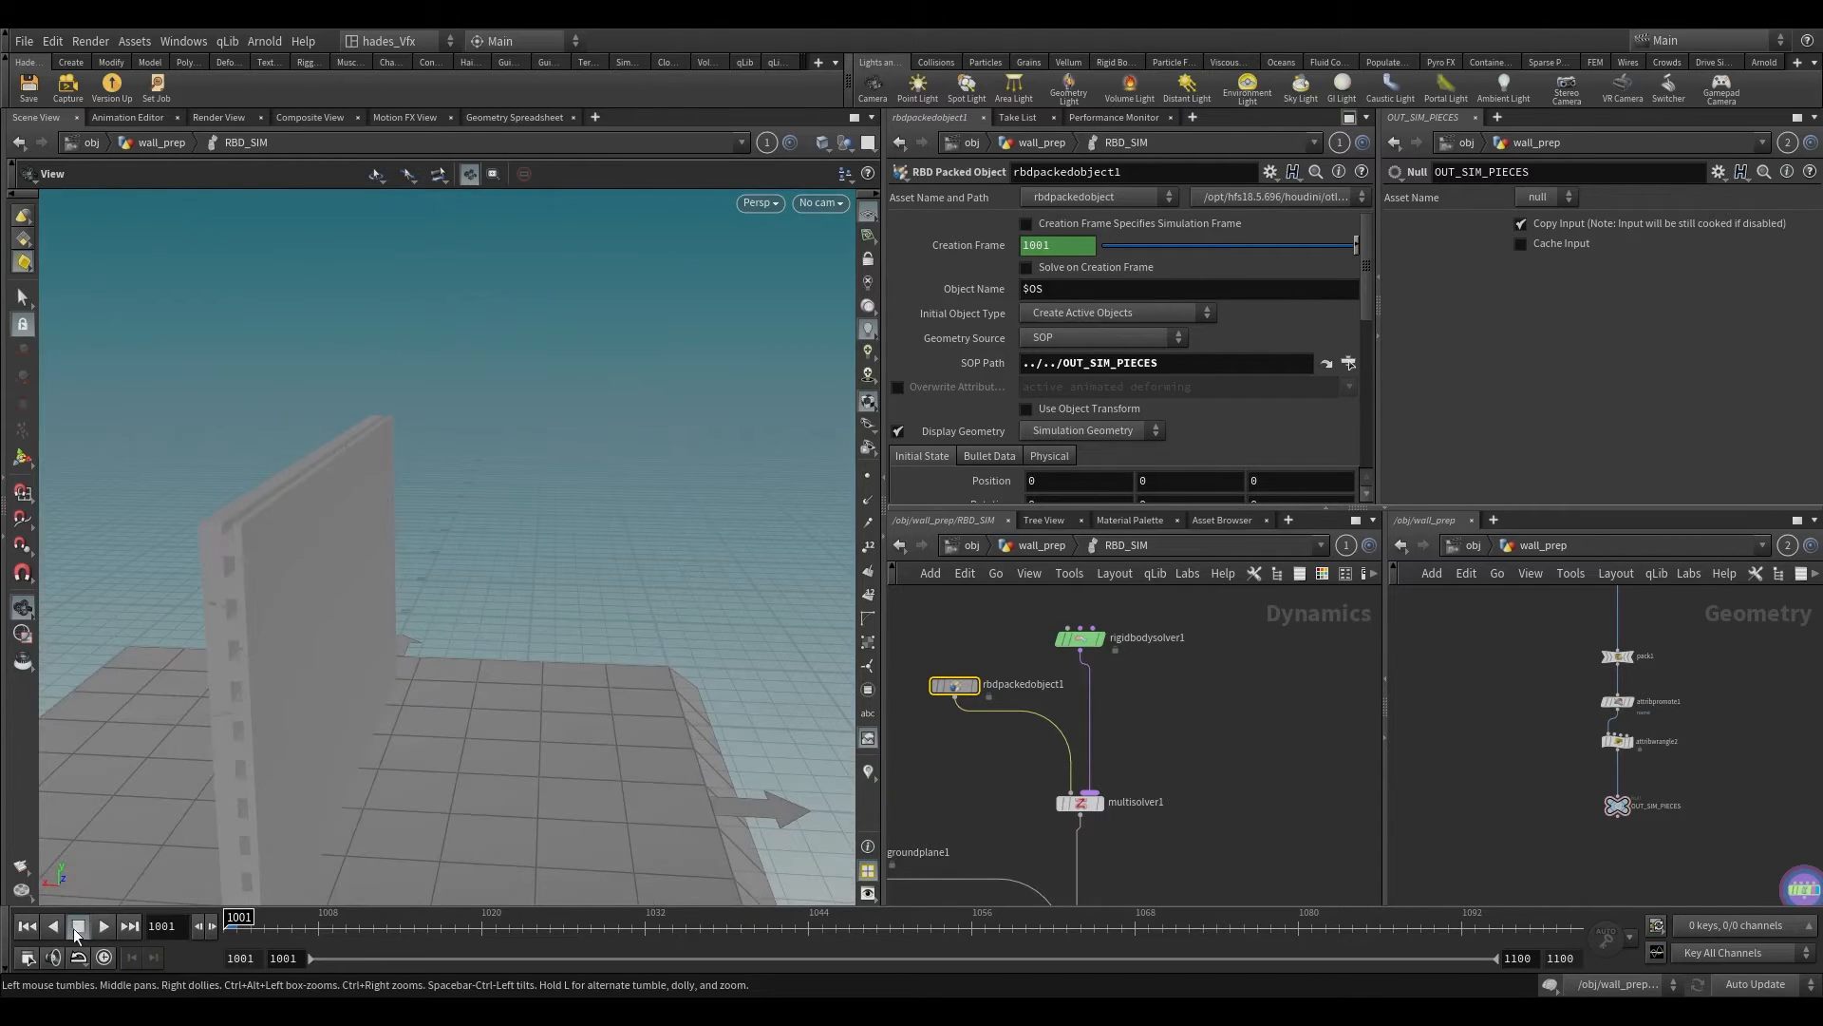
click(112, 926)
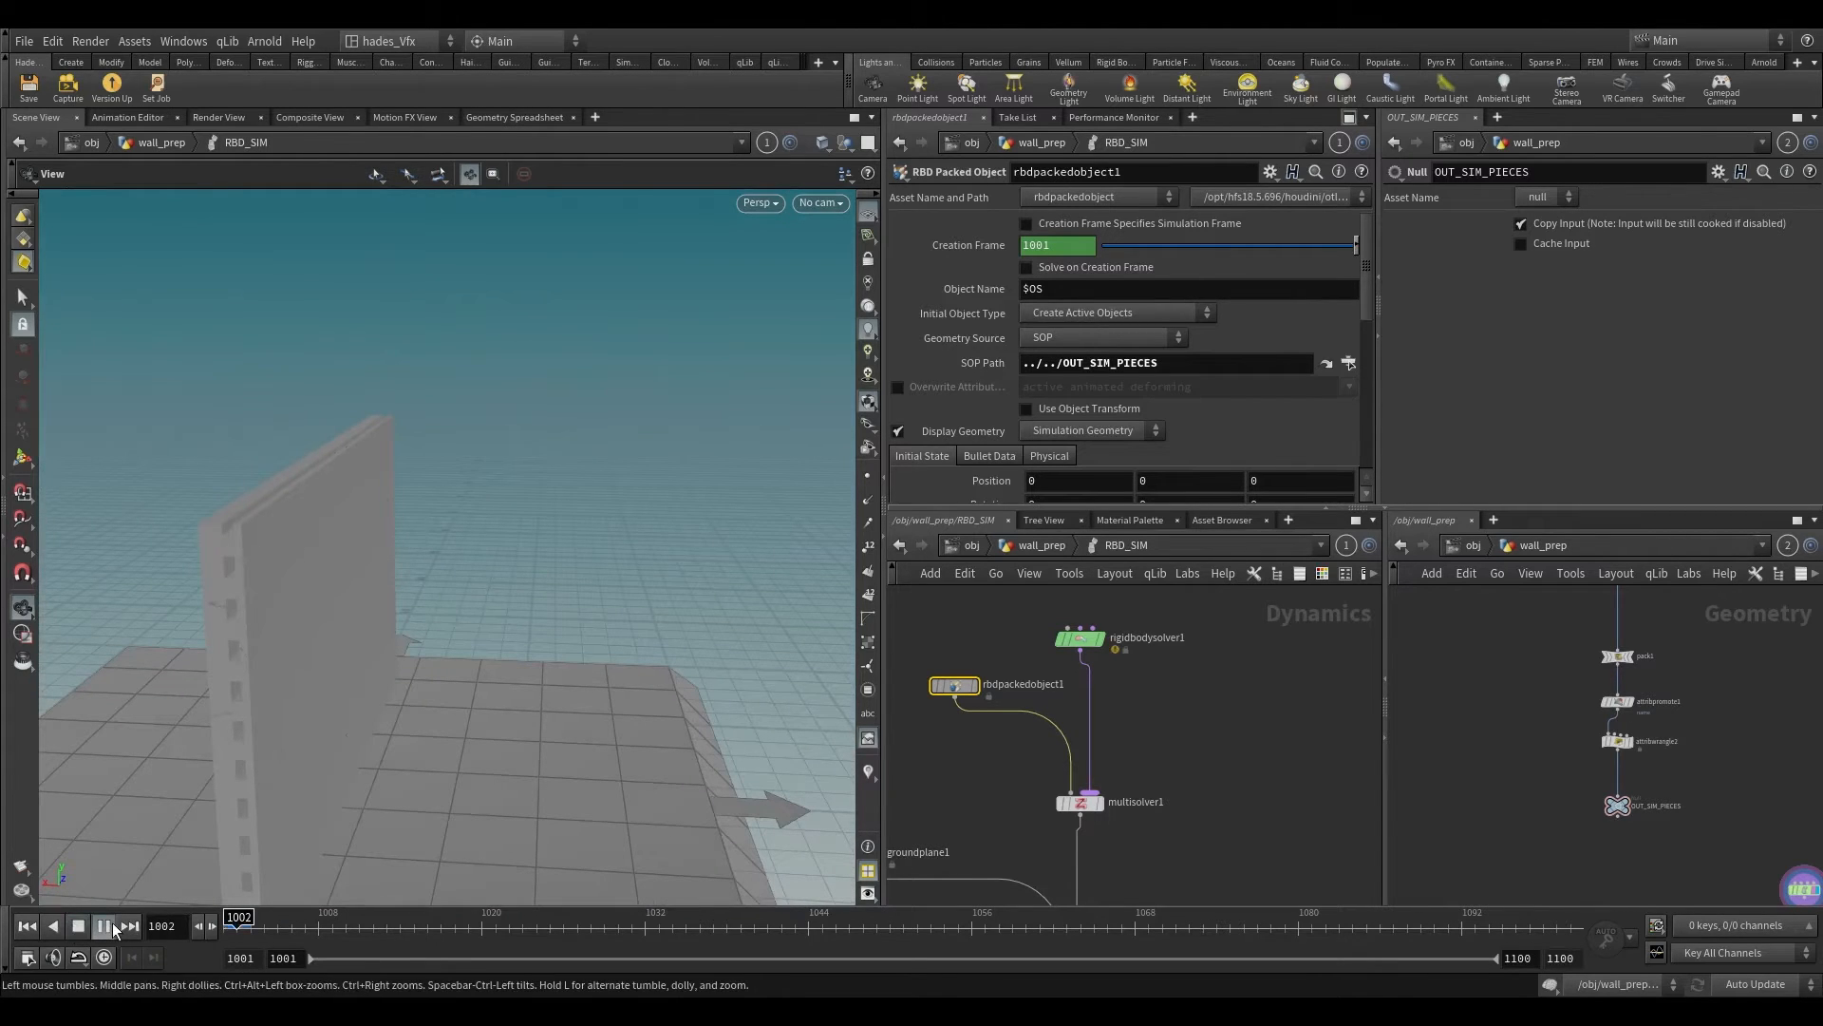
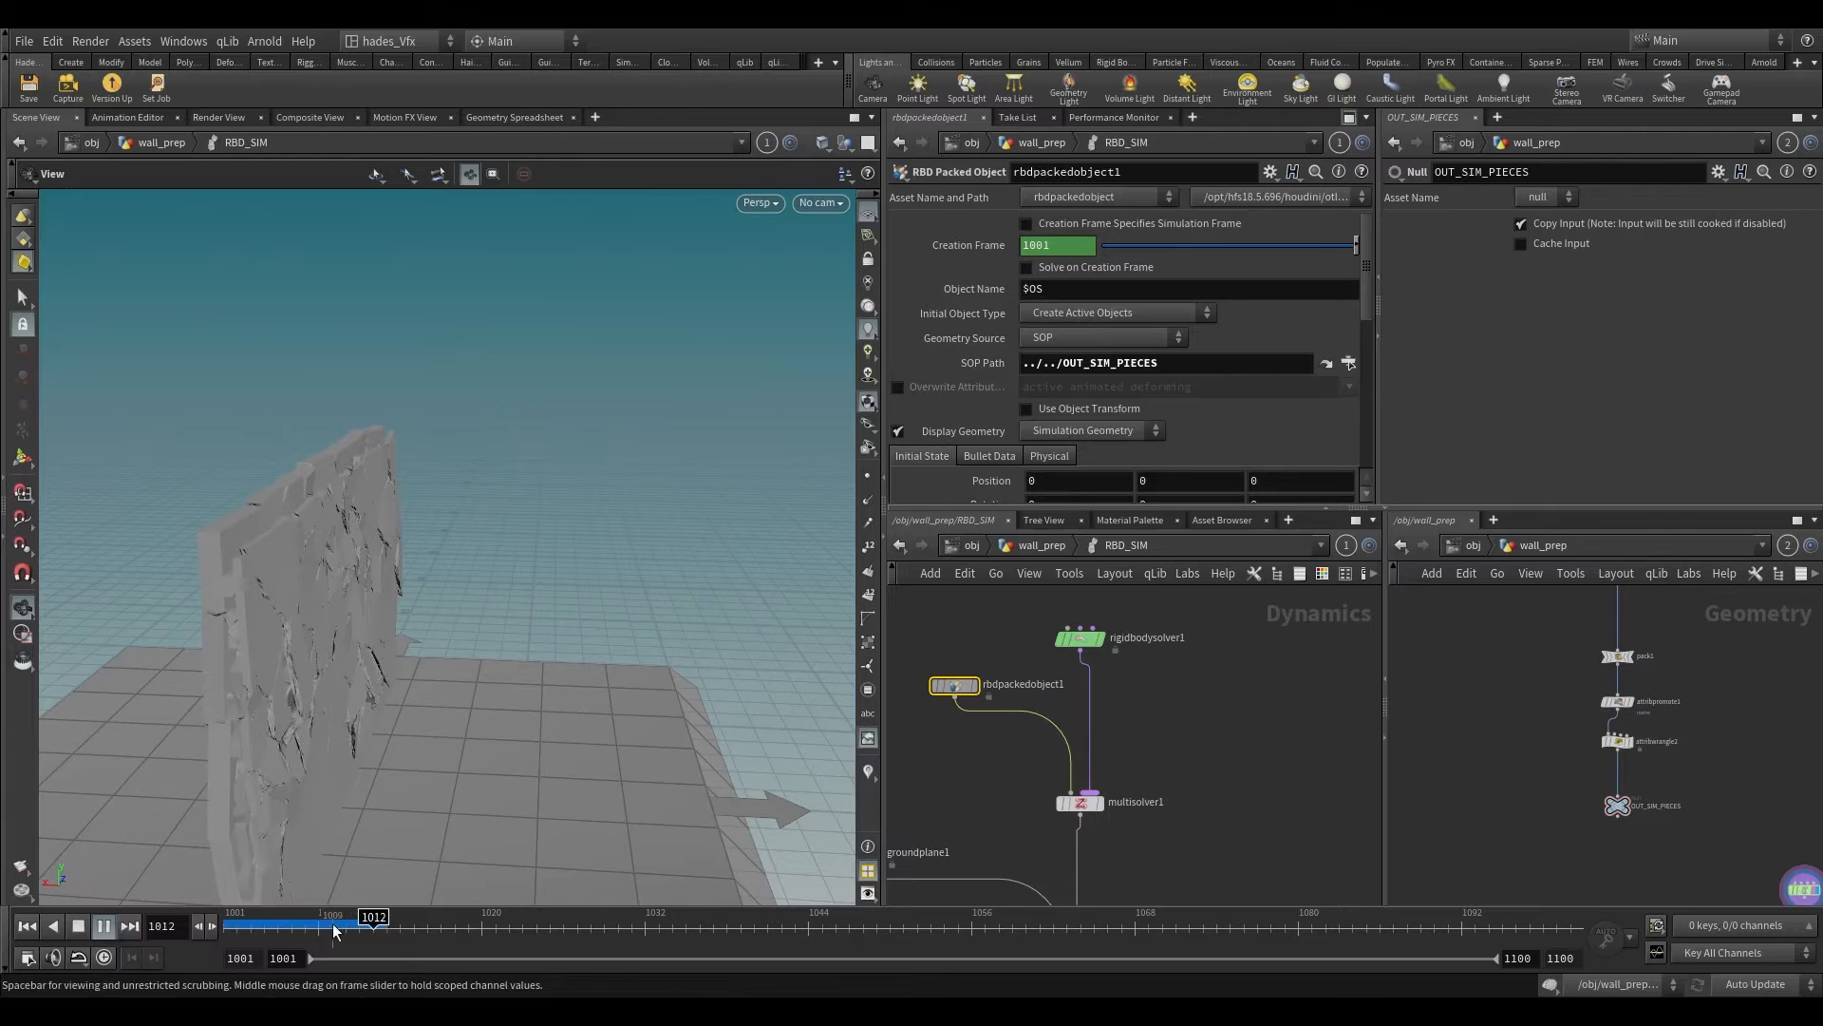
Step: Stop playback at frame 1009, view the wall from the front, and inspect the name promotion settings of attribpromote1 in wall_prep
click(333, 927)
drag(456, 738, 876, 583)
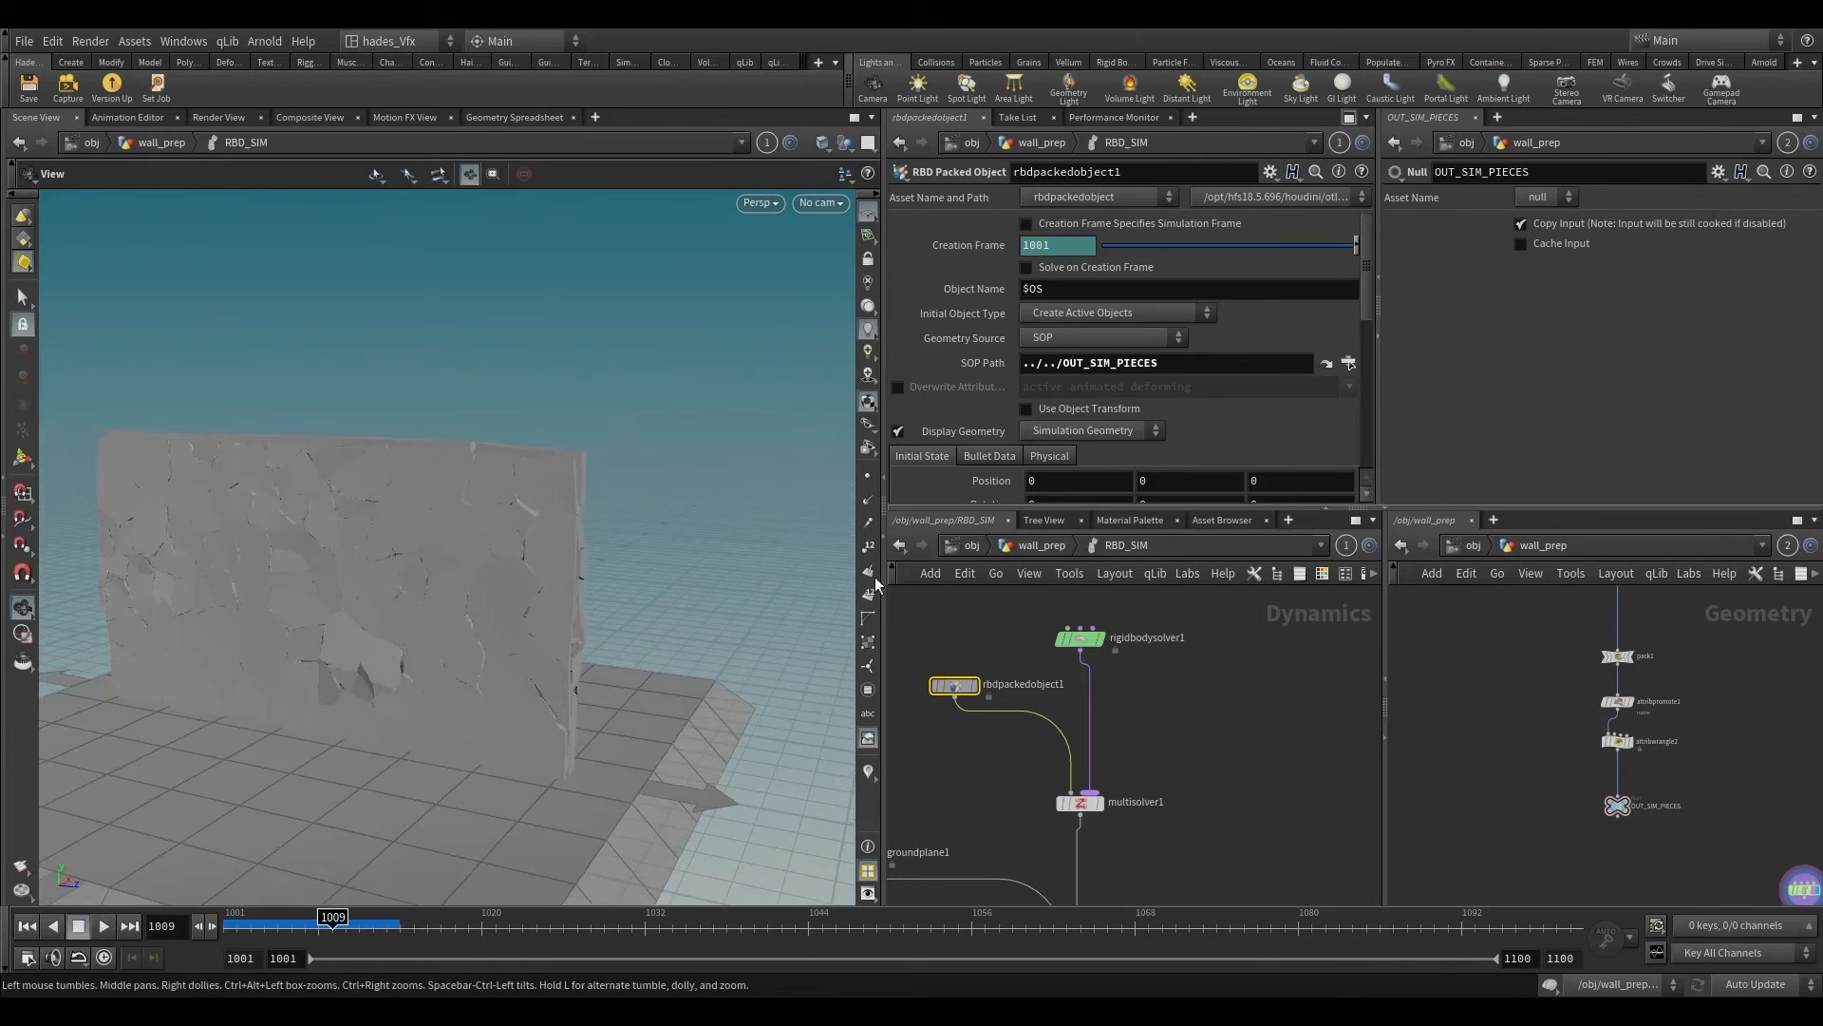
click(1042, 545)
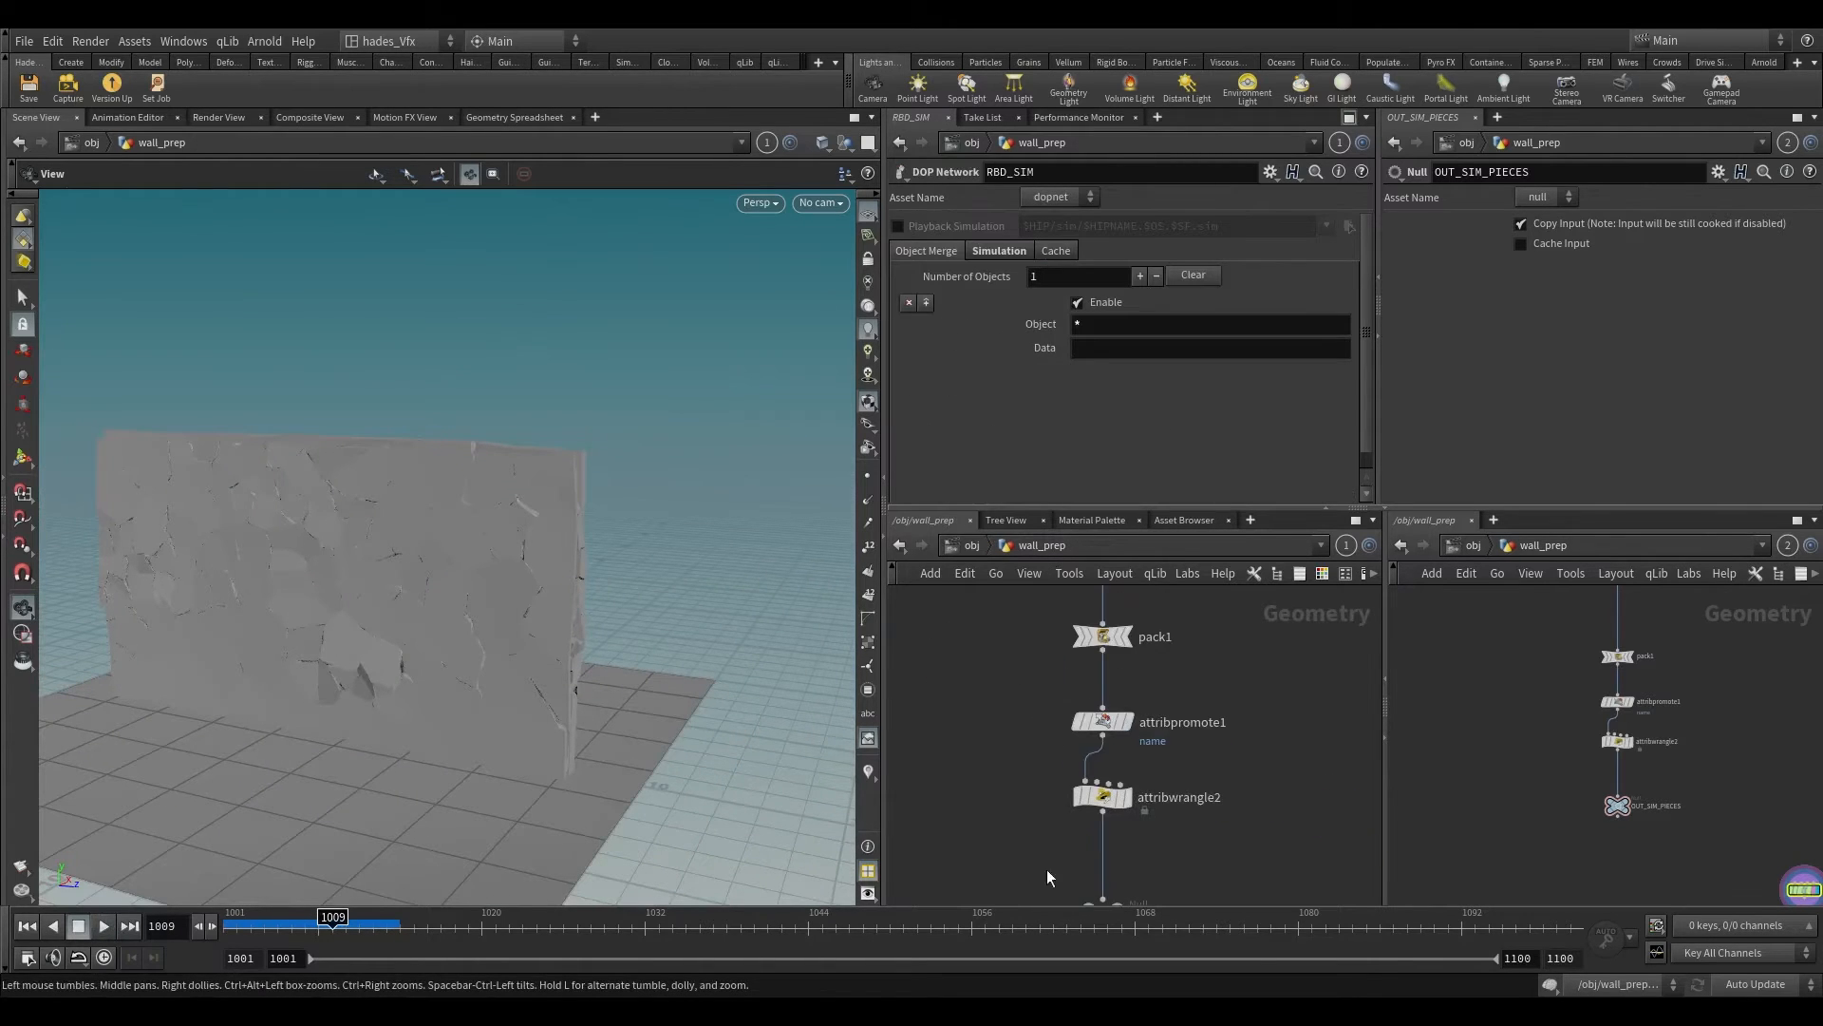
click(1098, 757)
scroll(1160, 777, up, 3)
middle_click(1049, 750)
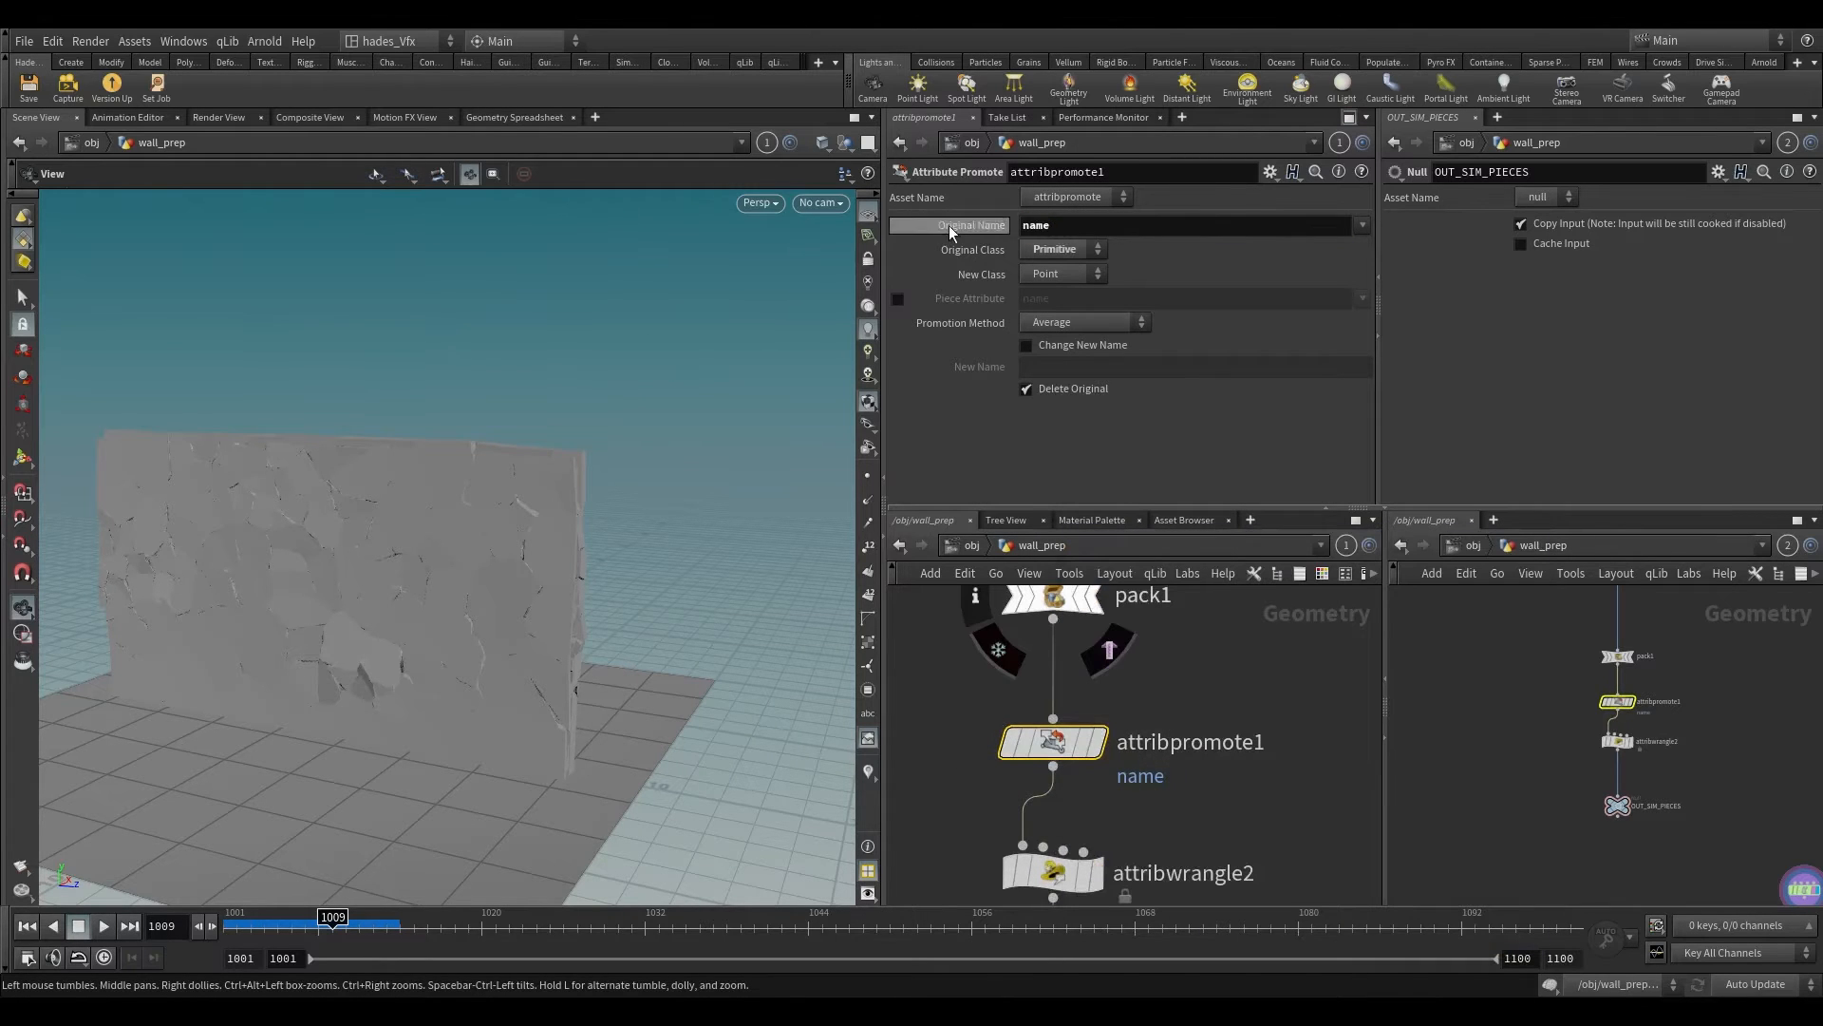
scroll(1181, 750, down, 2)
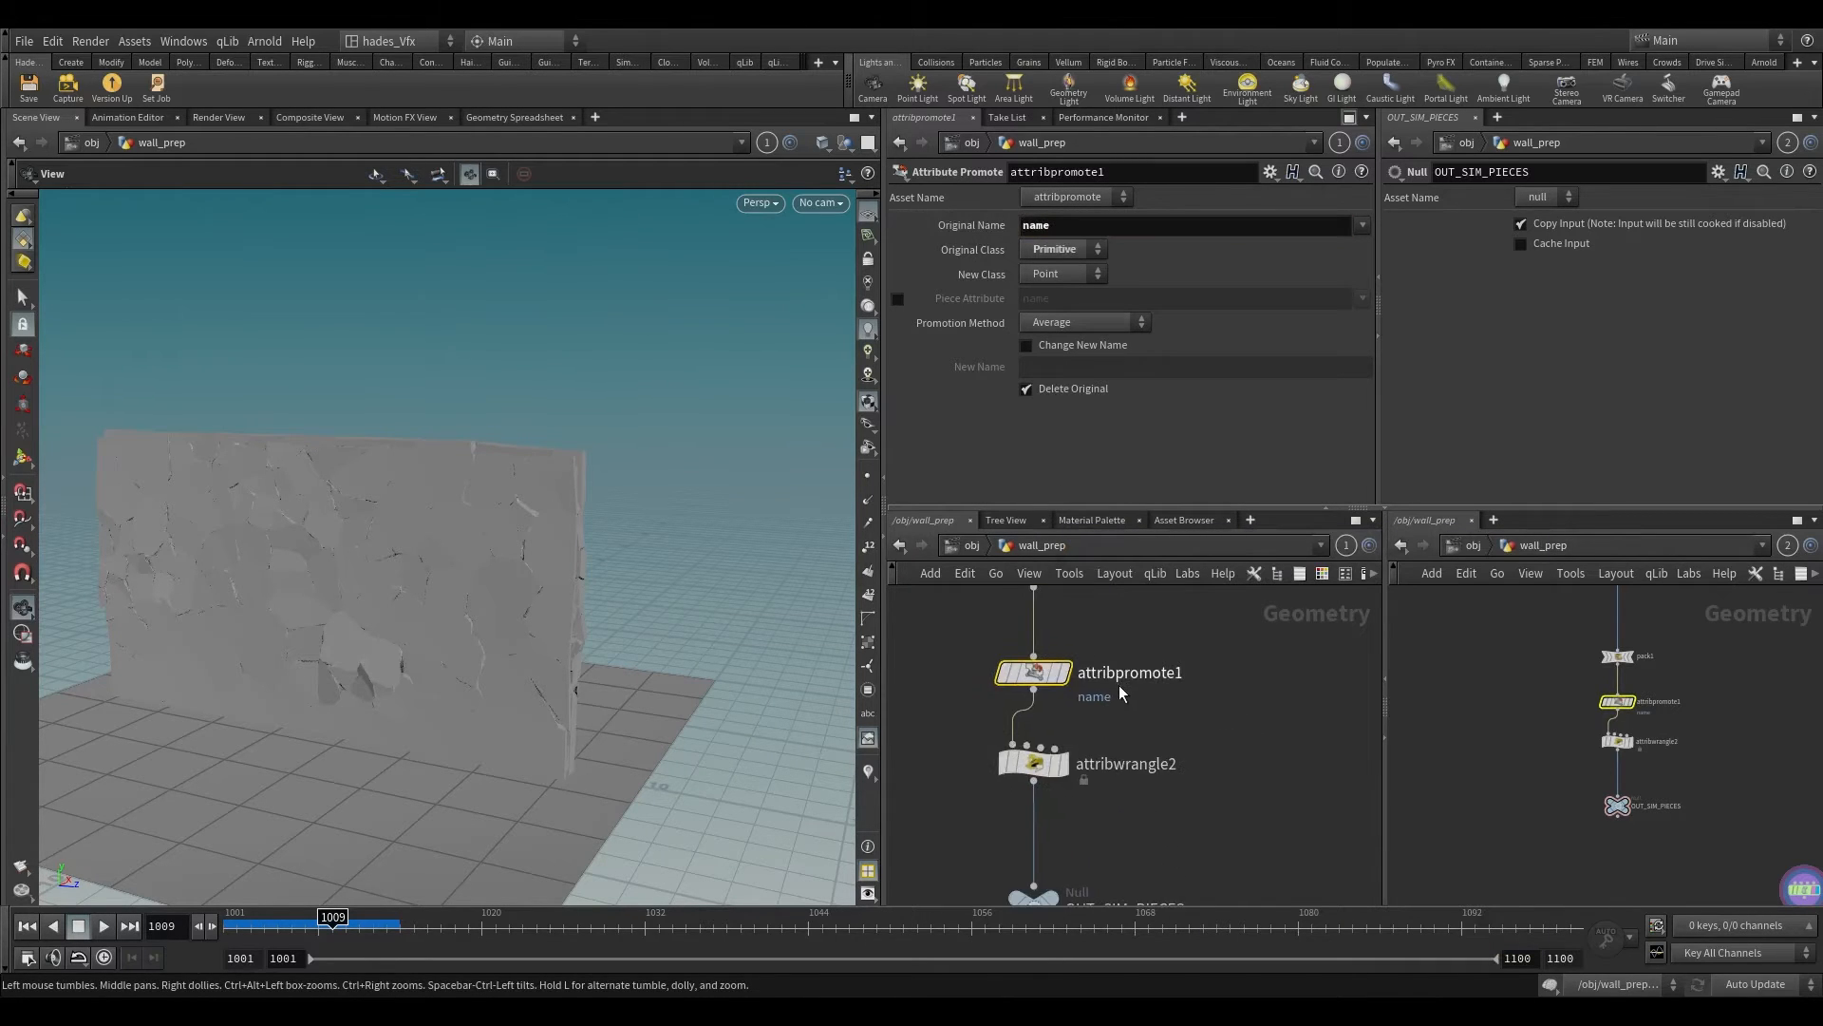
scroll(1187, 664, down, 4)
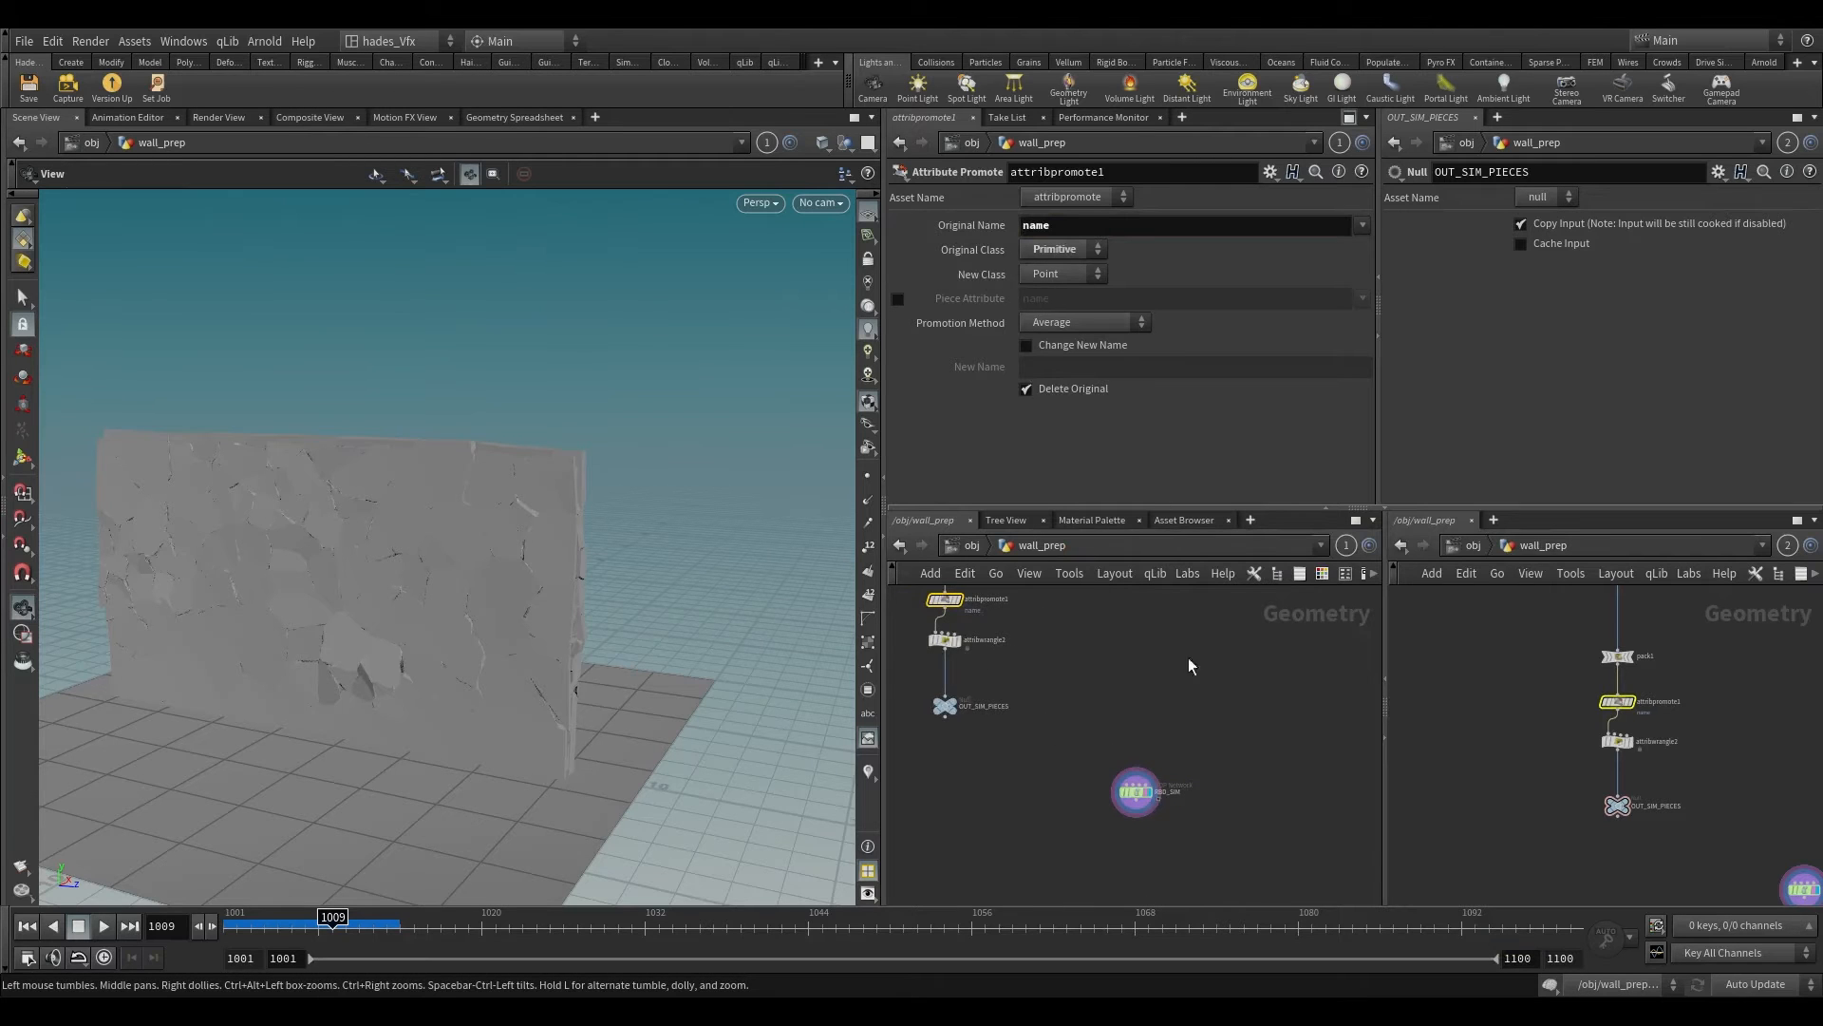
Step: Return to the RBD_SIM network and scrub the simulation to frame 1009
double_click(1122, 762)
click(955, 685)
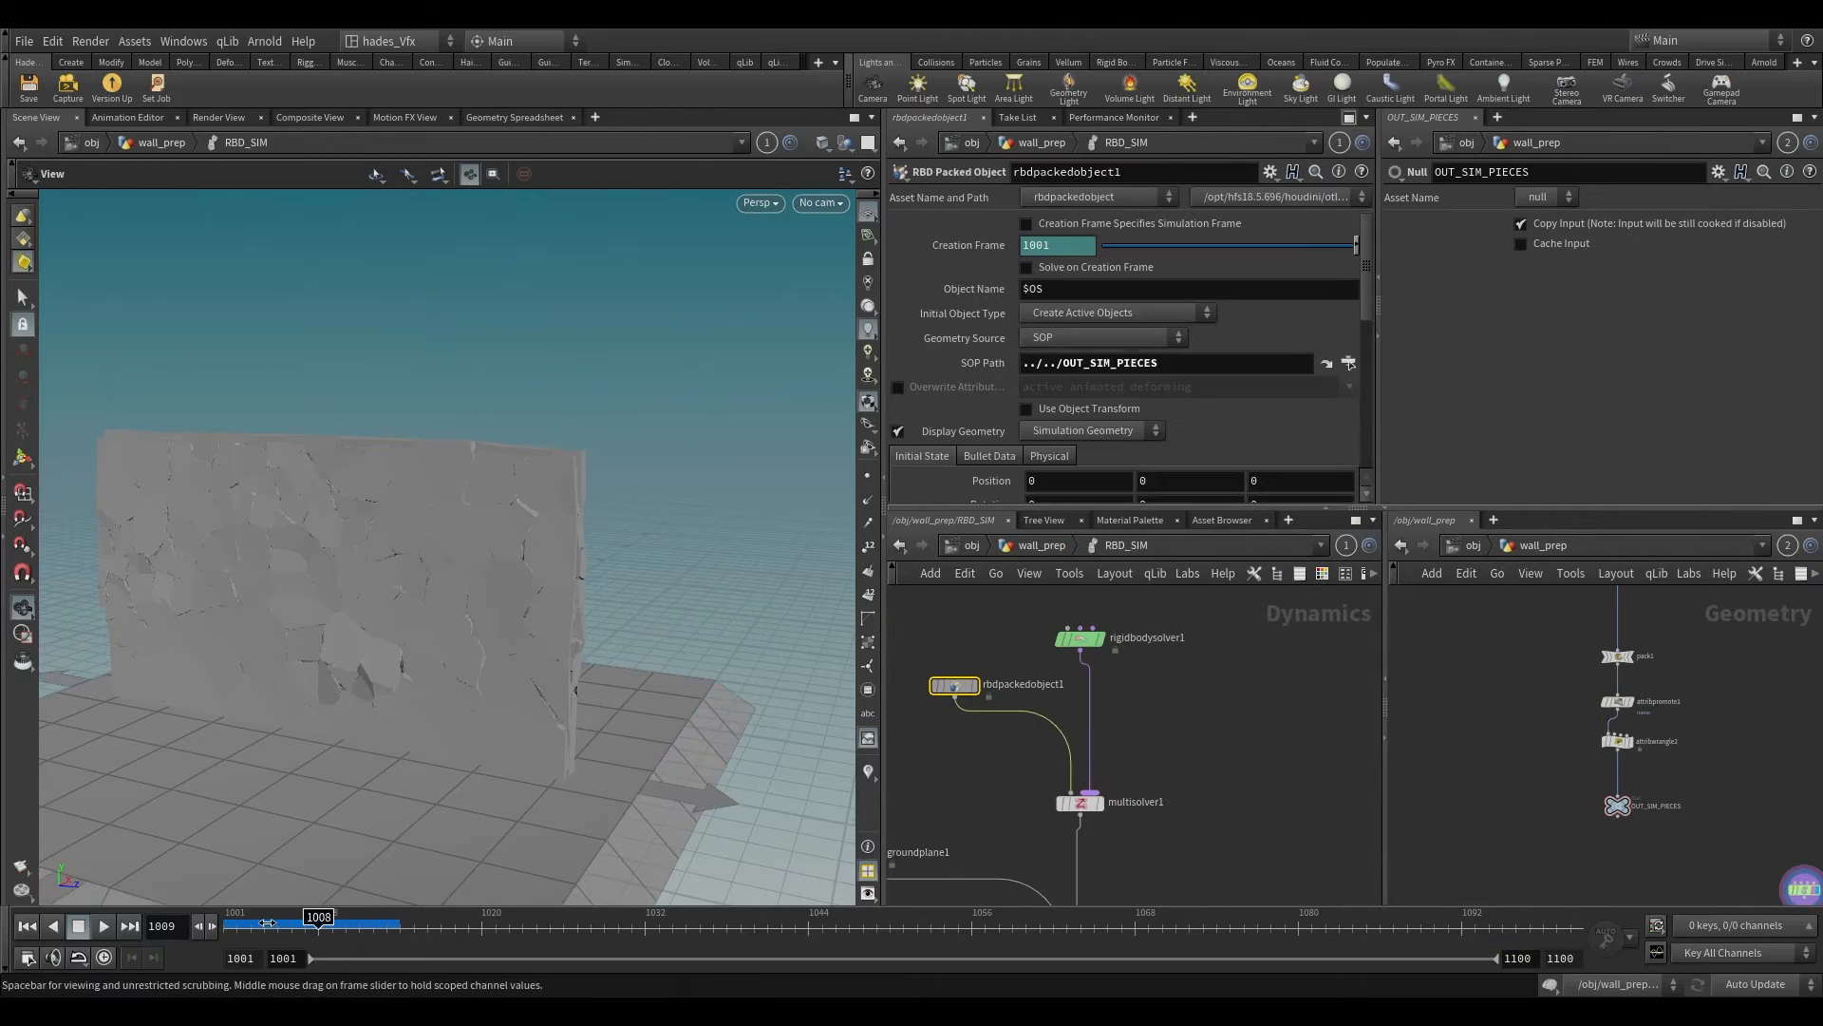
drag(267, 923, 337, 924)
scroll(1127, 764, down, 3)
scroll(1126, 760, up, 2)
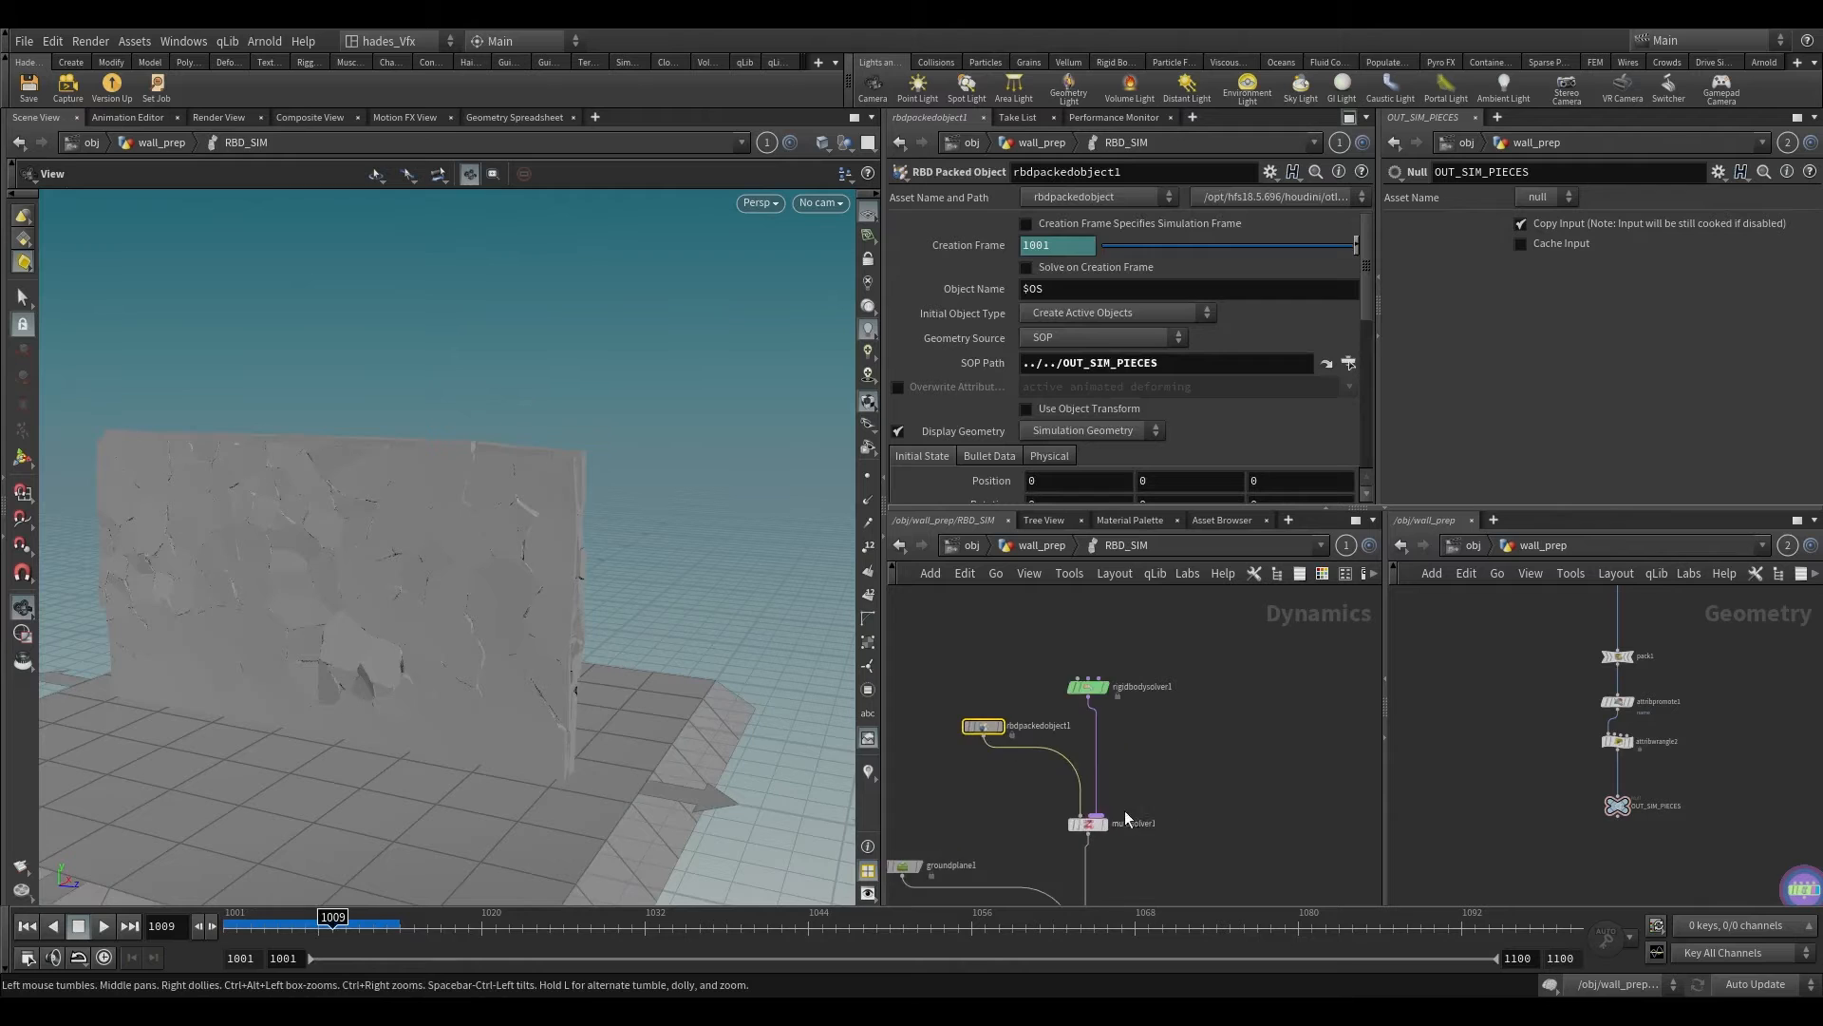
Step: Add a Constraint Network node and insert it between multisolver1 and merge1
middle_drag(1168, 858, 1178, 719)
key(Tab)
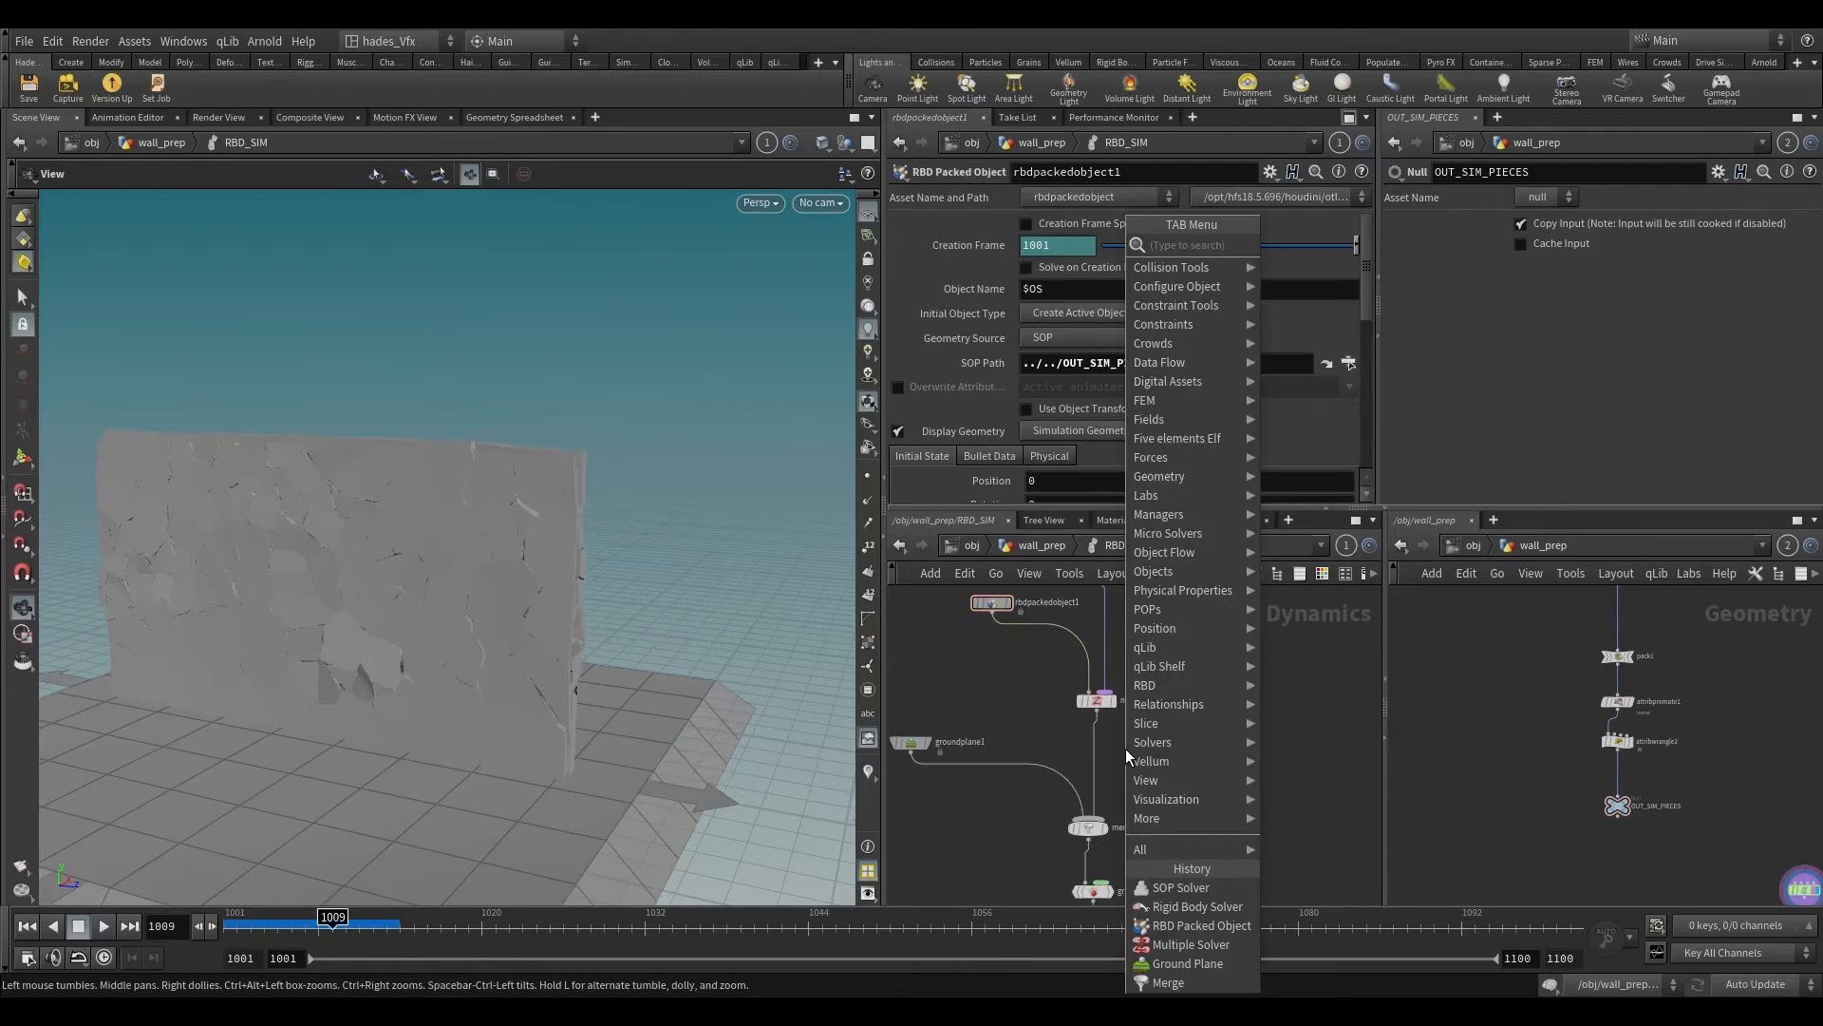
text(constr)
key(Down)
key(Down)
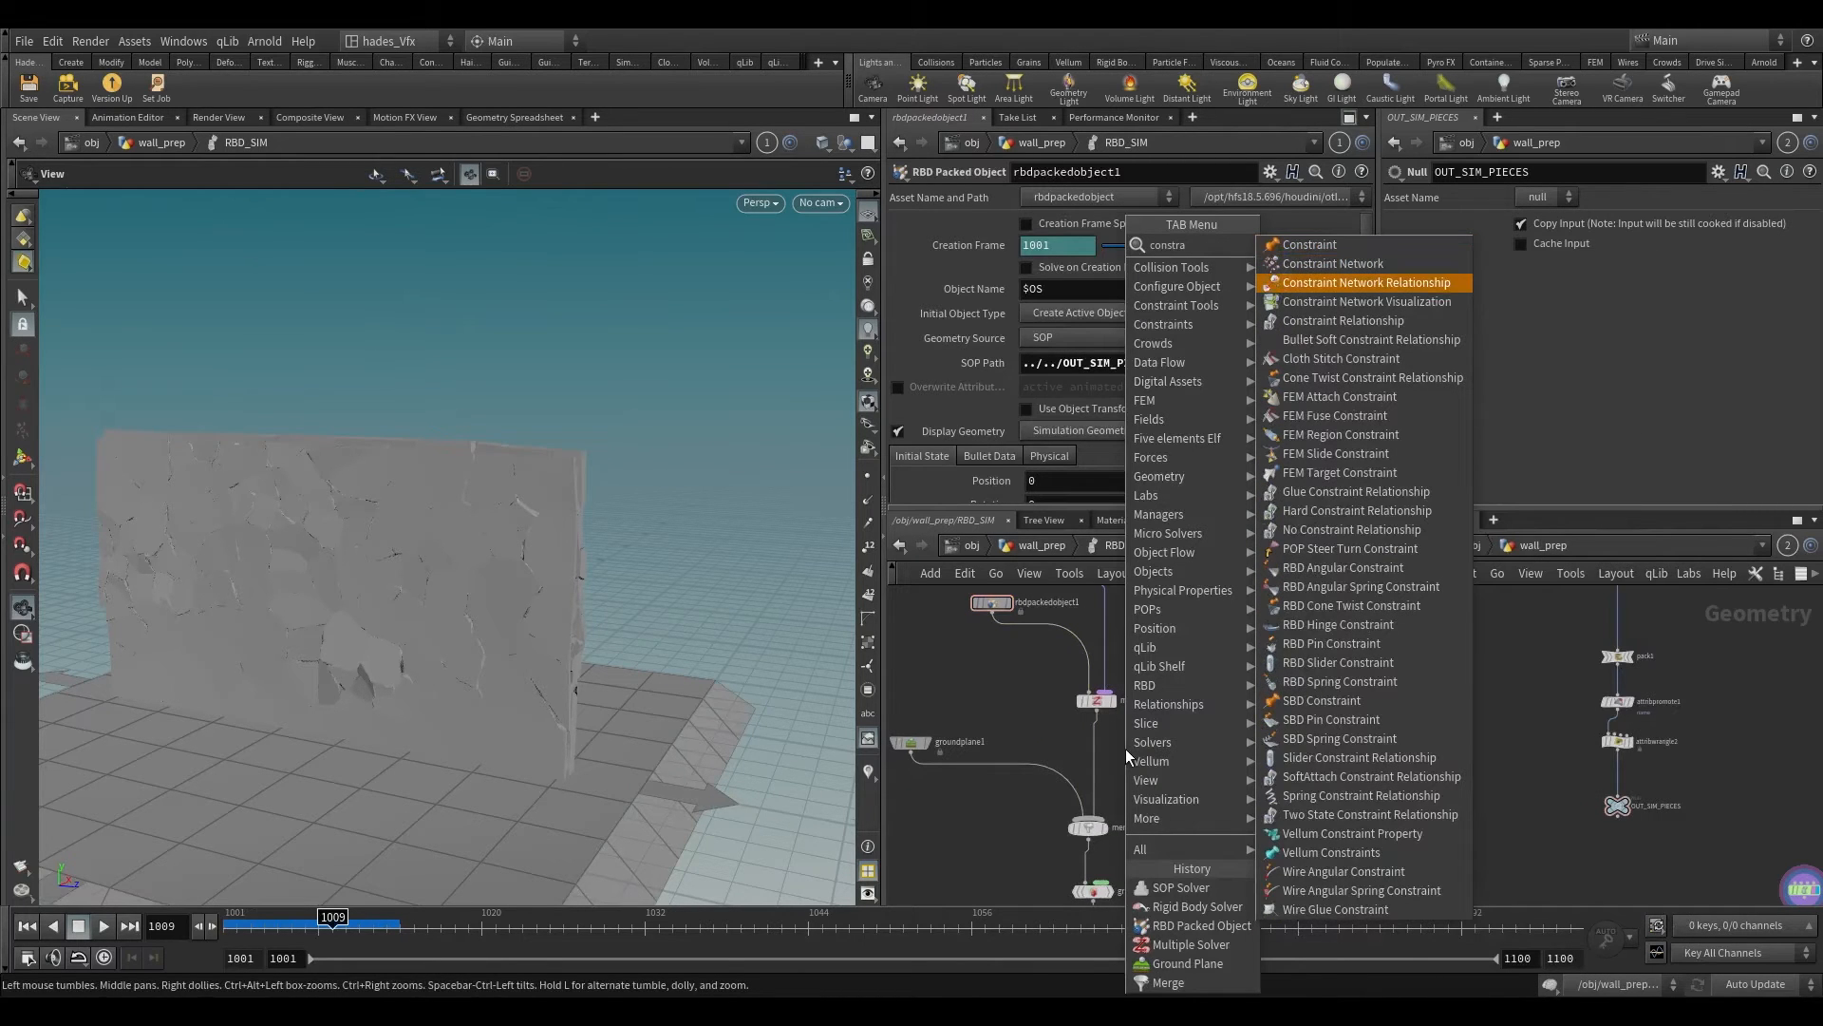
key(Return)
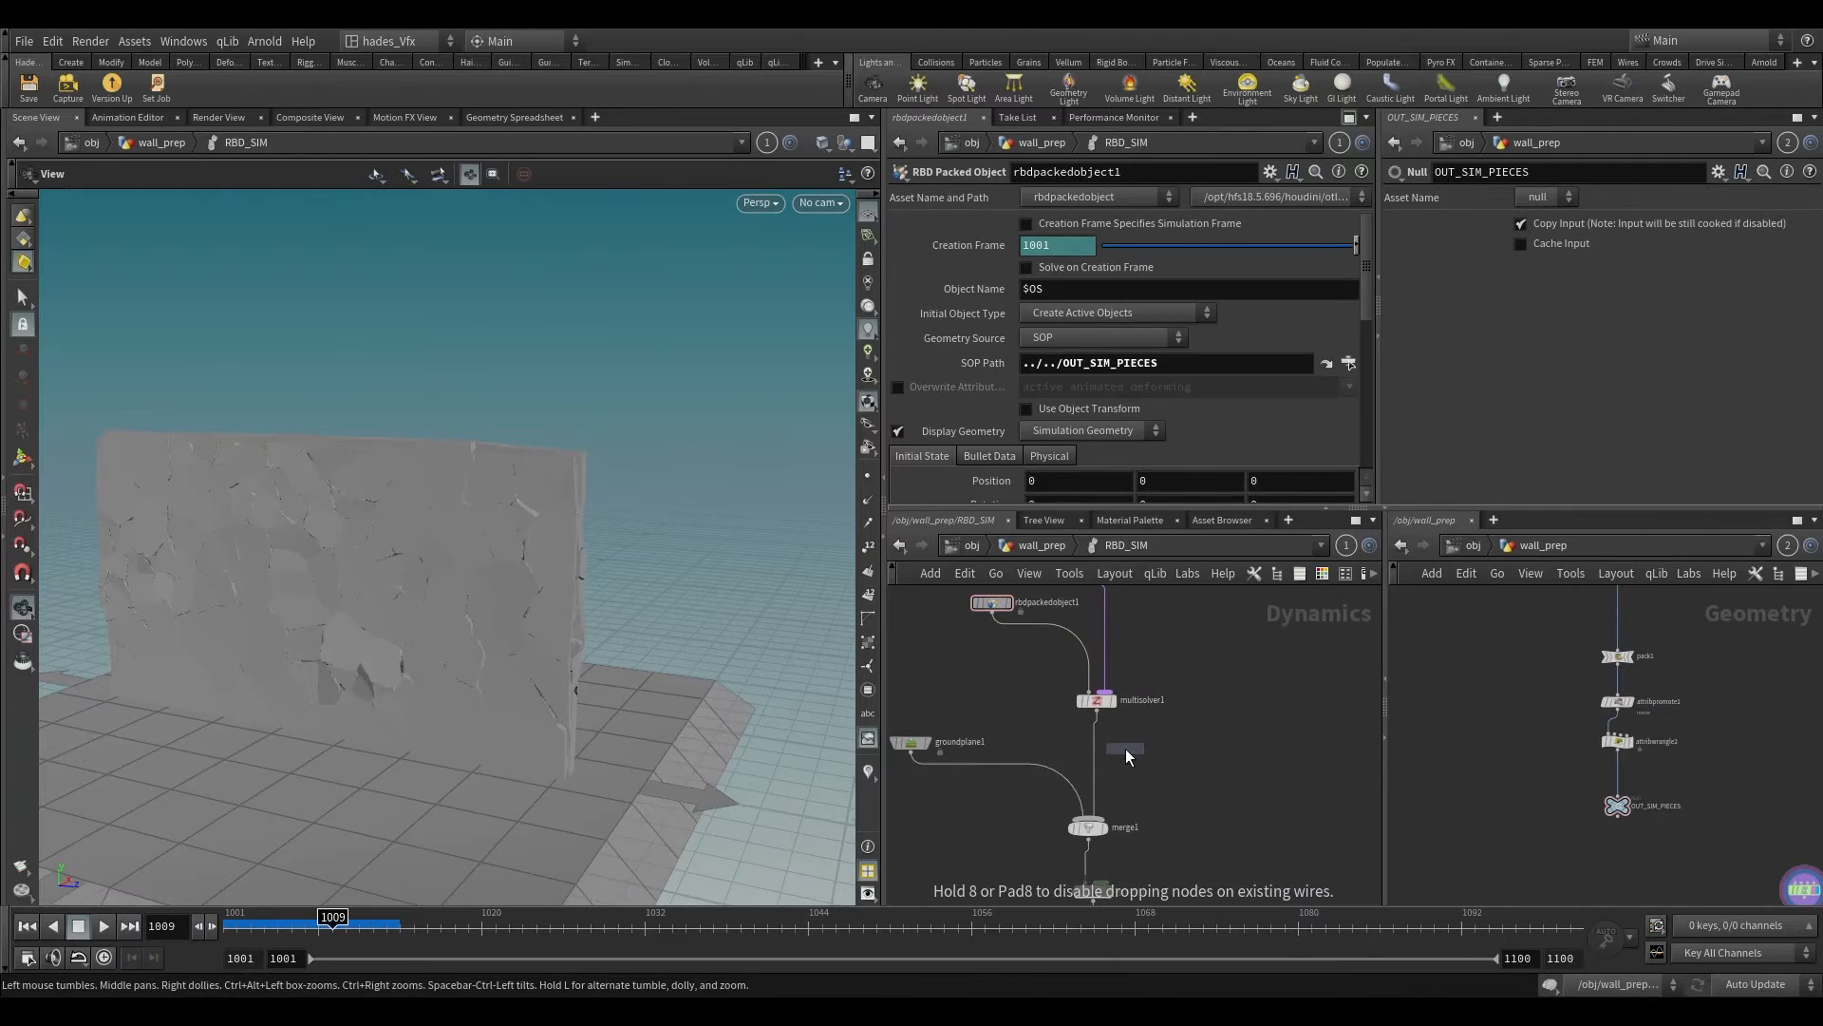
click(1113, 750)
scroll(1106, 752, up, 4)
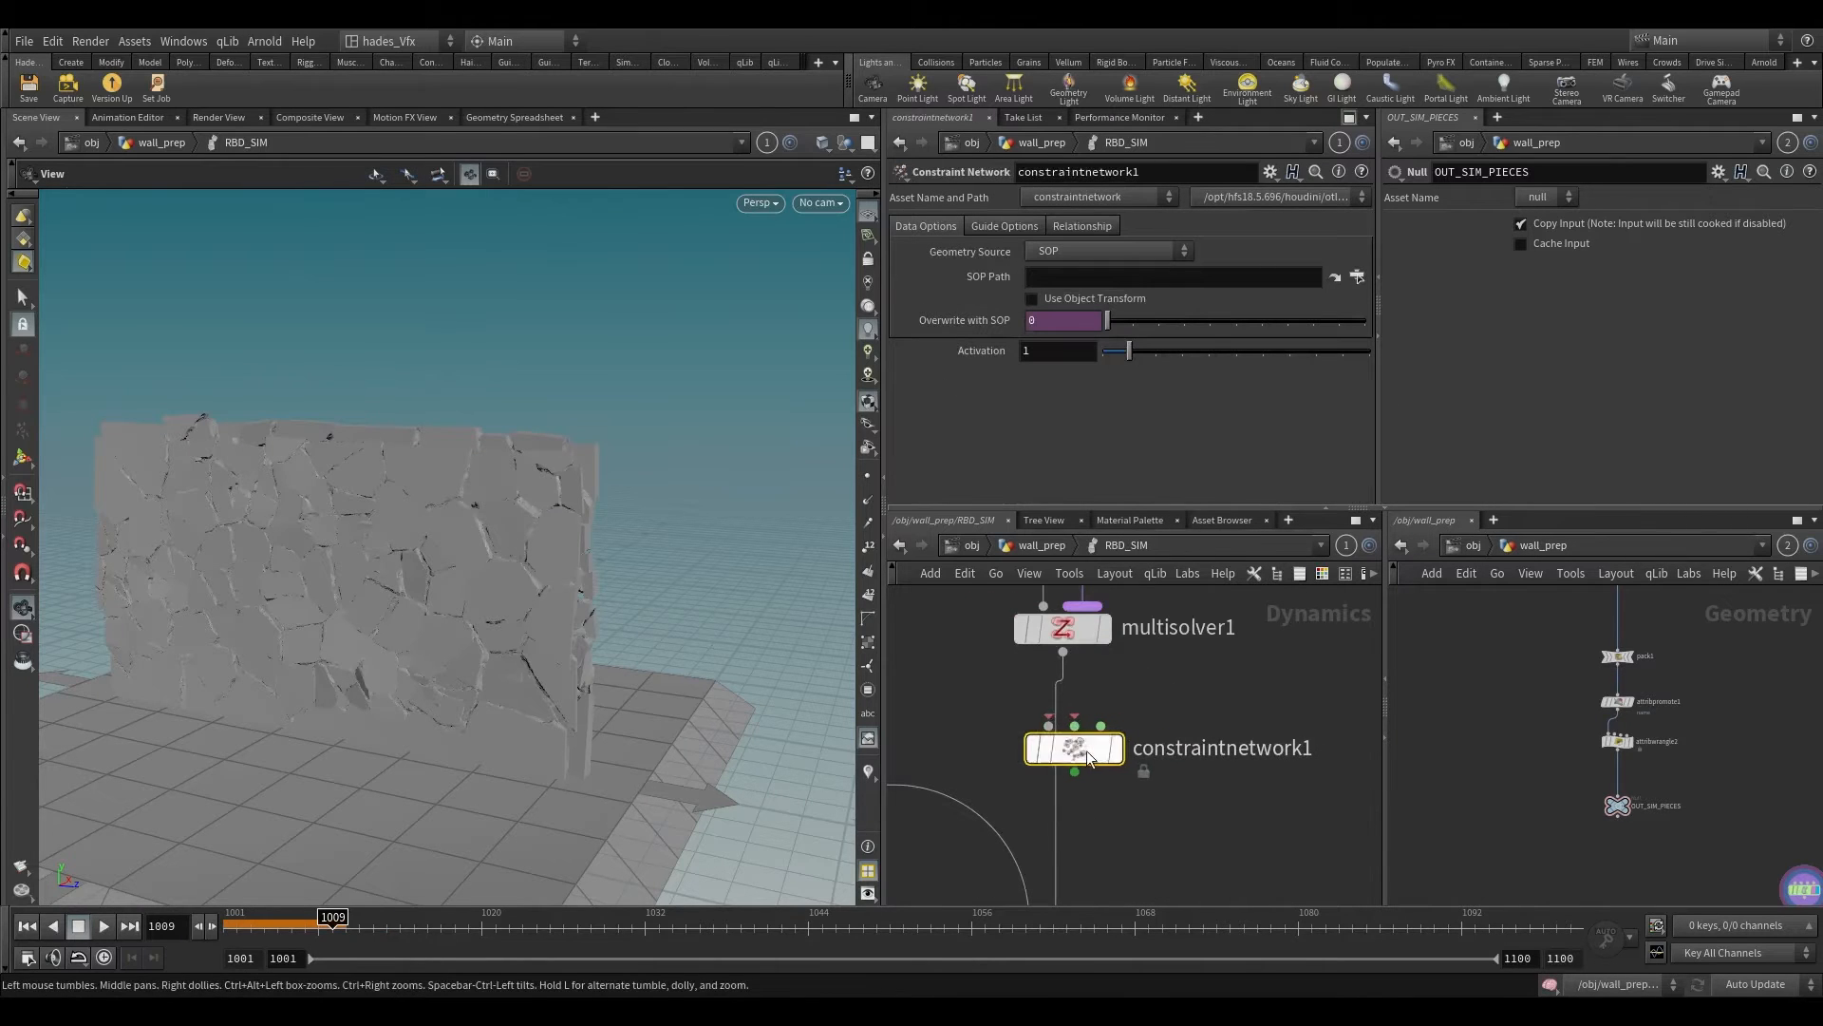
drag(1090, 759, 1178, 775)
Step: Set the SOP Path of constraintnetwork1 to ../../OUT_CONSTRAINT
scroll(1651, 854, up, 1)
middle_drag(1795, 853, 1582, 814)
scroll(1581, 812, down, 3)
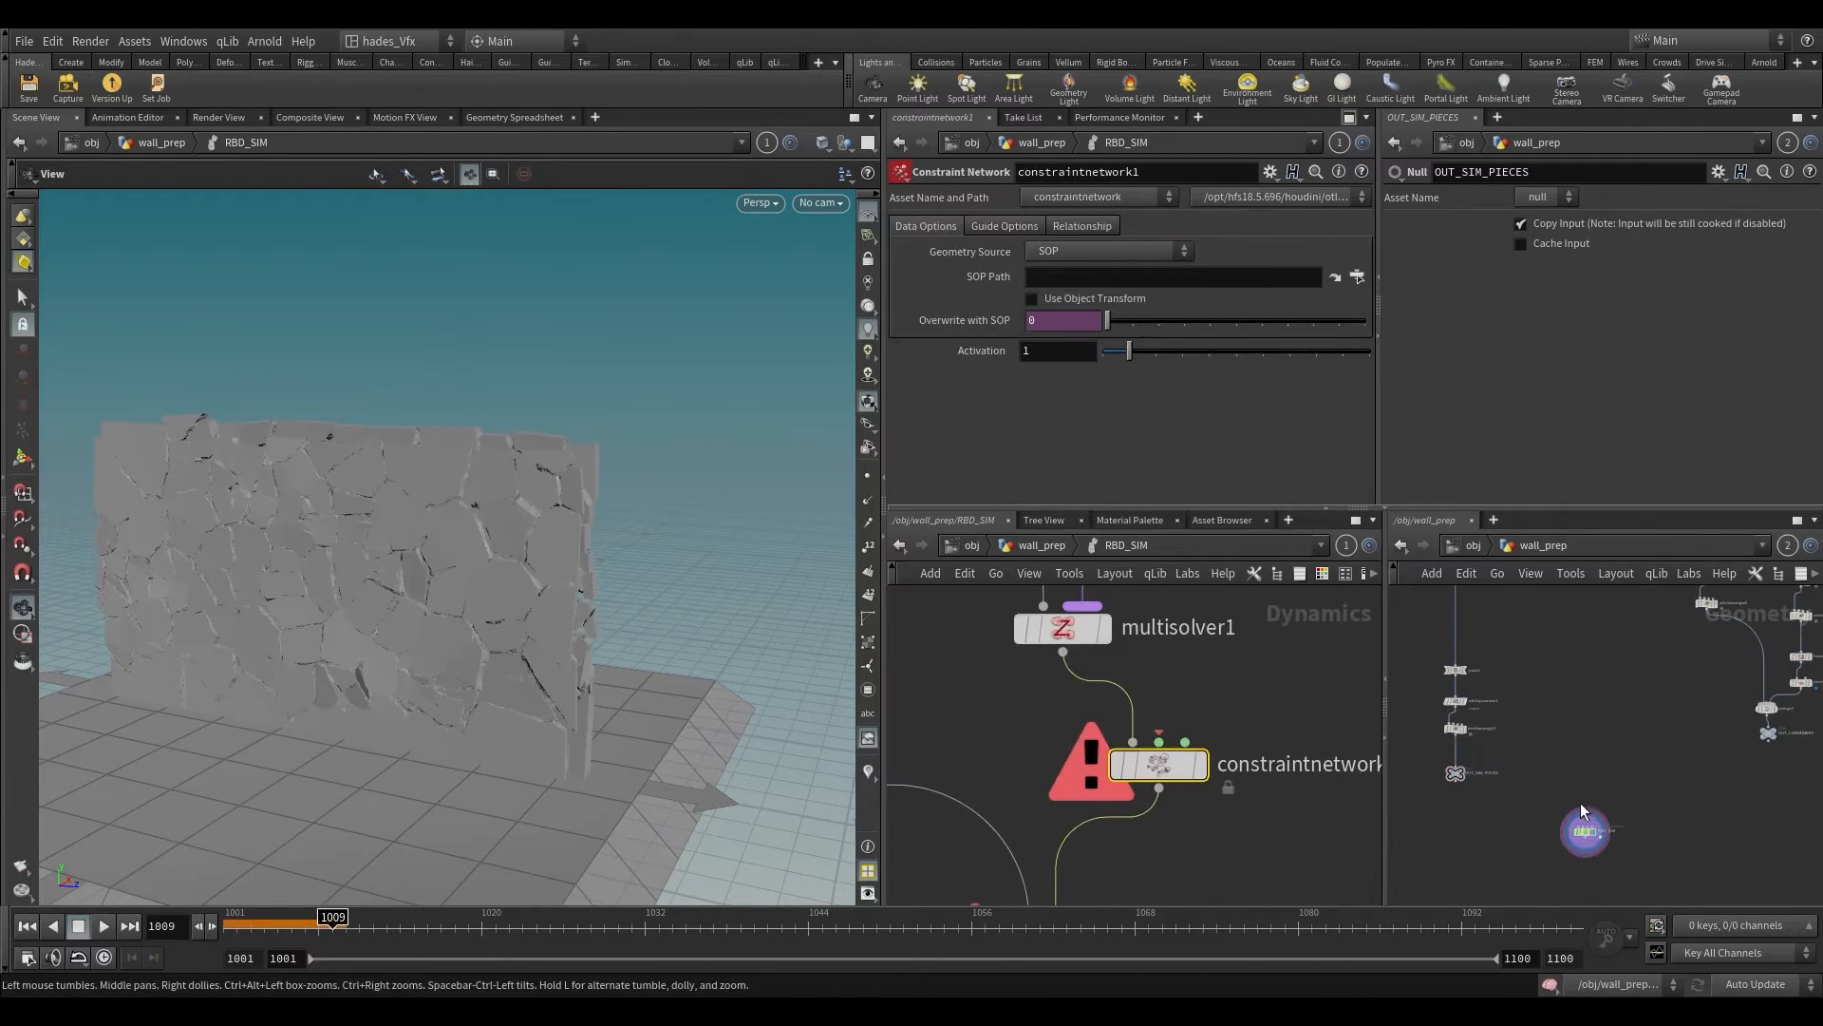
scroll(1732, 749, up, 4)
middle_drag(1734, 737, 1415, 821)
scroll(1379, 823, down, 1)
scroll(1462, 800, up, 4)
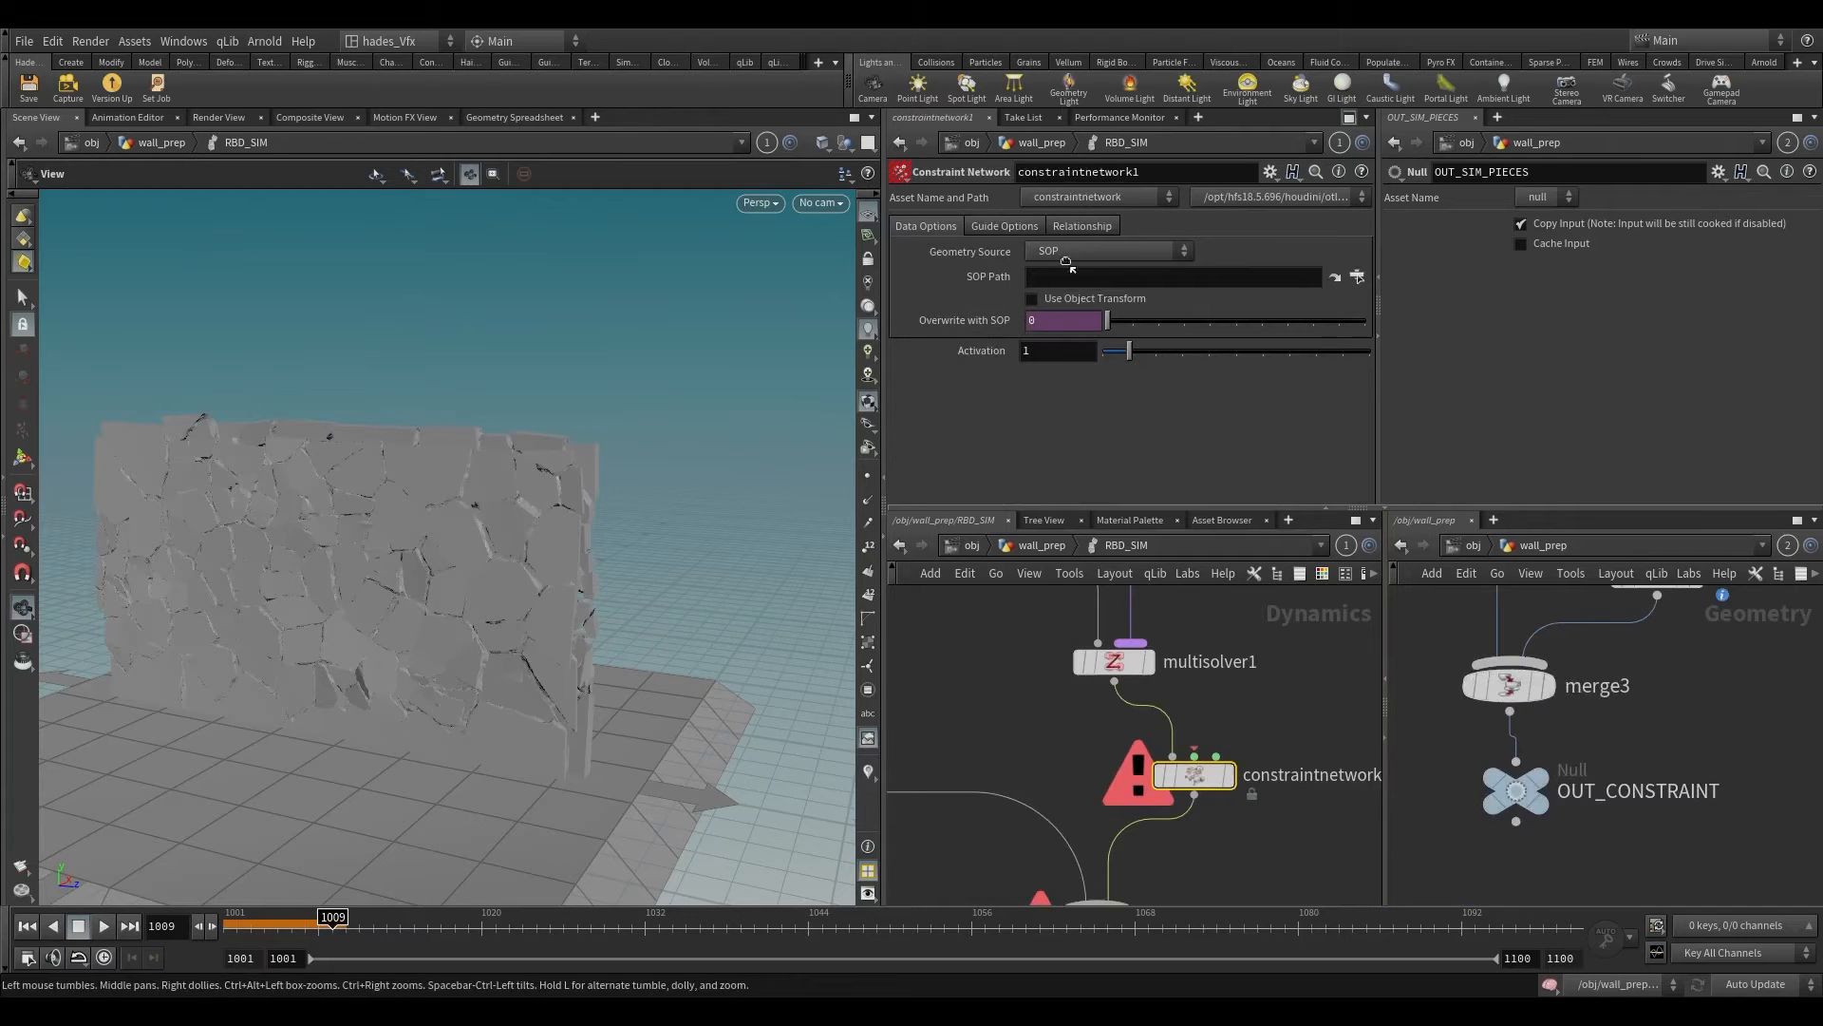
drag(1075, 282, 1073, 283)
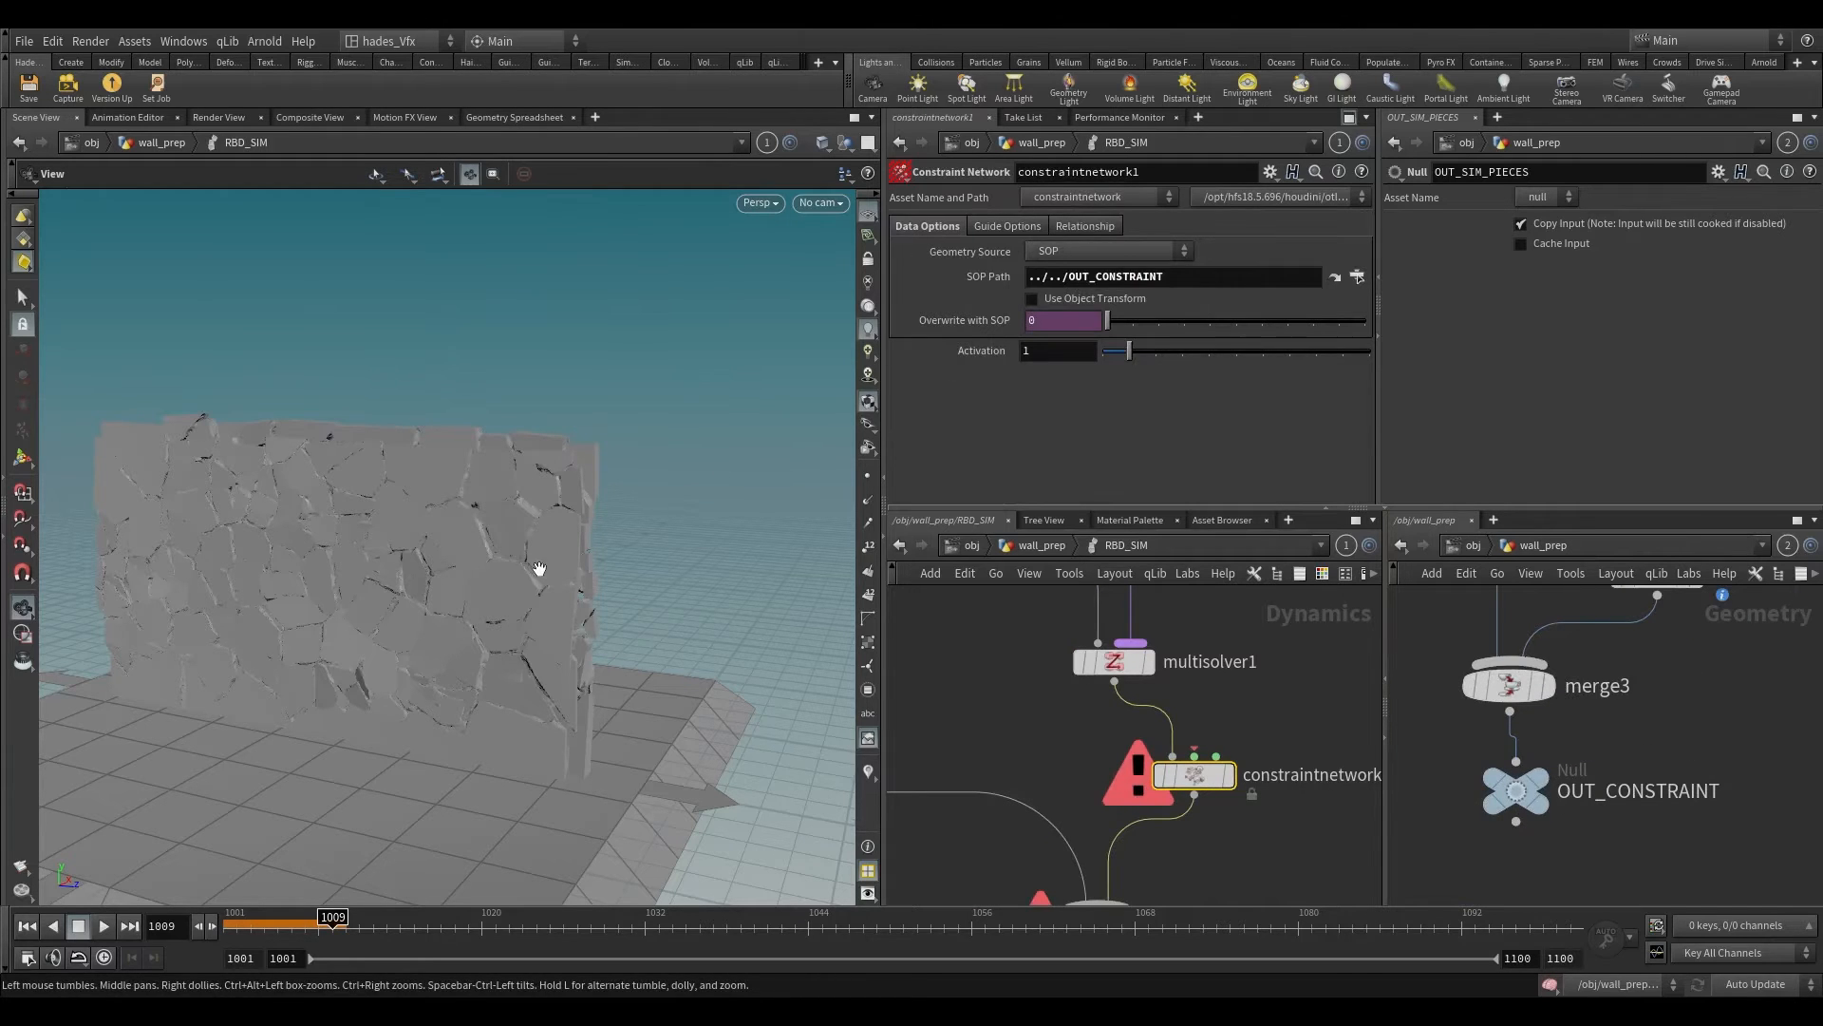
Step: Add a Merge node connected to the second input of constraintnetwork1 and place it above the node
click(1196, 748)
middle_drag(1359, 614, 1239, 701)
key(Tab)
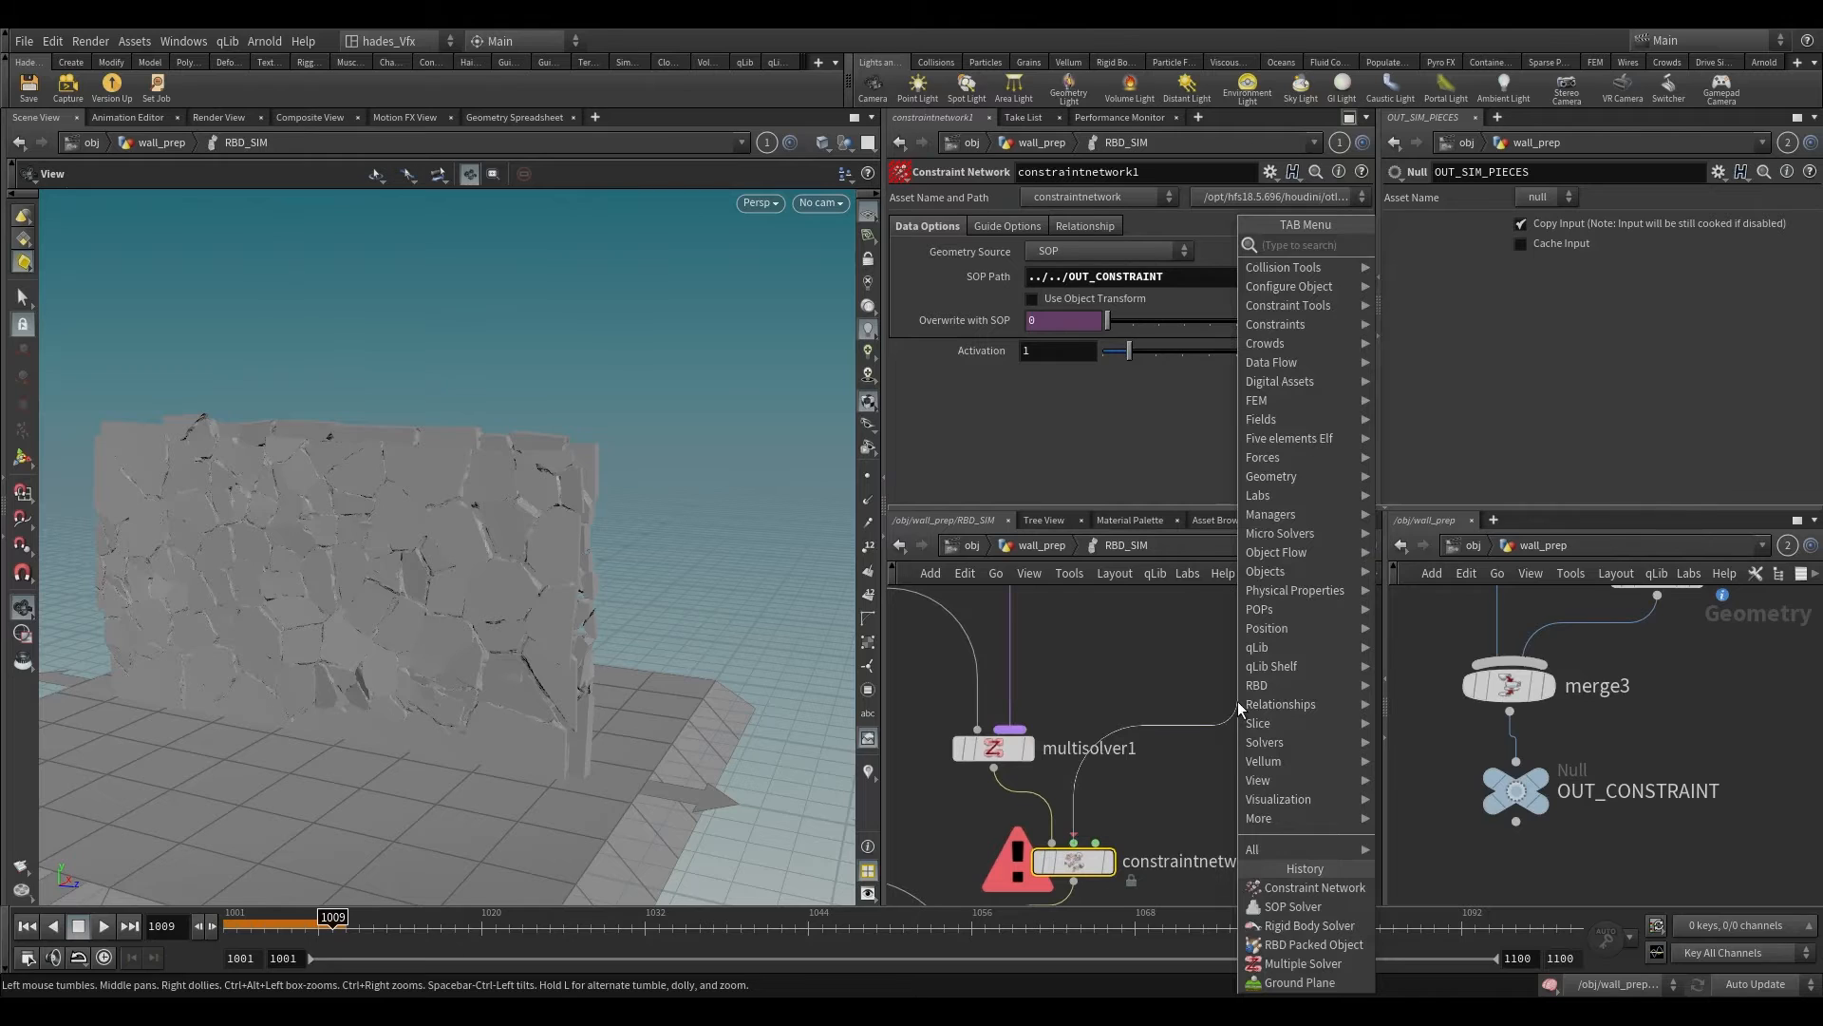
text(mer)
key(Return)
click(1238, 701)
drag(1239, 701, 1243, 765)
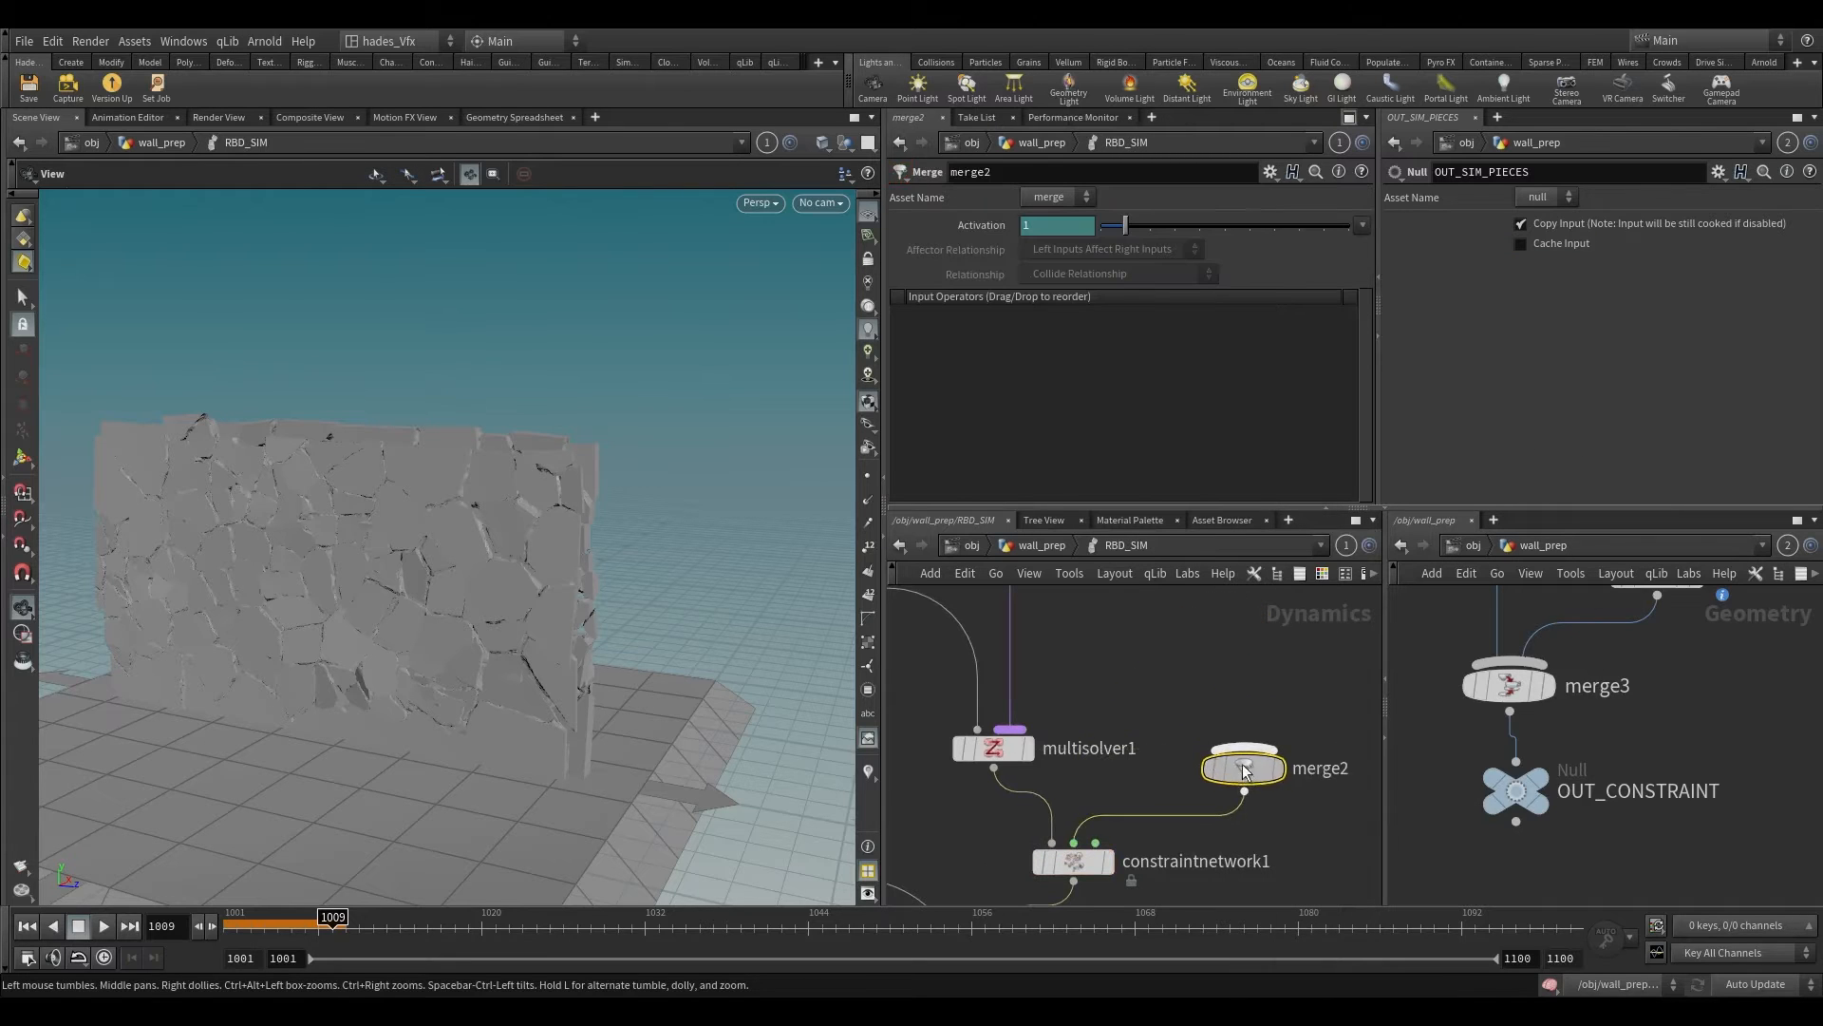
Step: Add a Hard Constraint Relationship node feeding merge2 and save the scene
key(Tab)
text(har)
key(Return)
click(1231, 691)
key(ctrl+s)
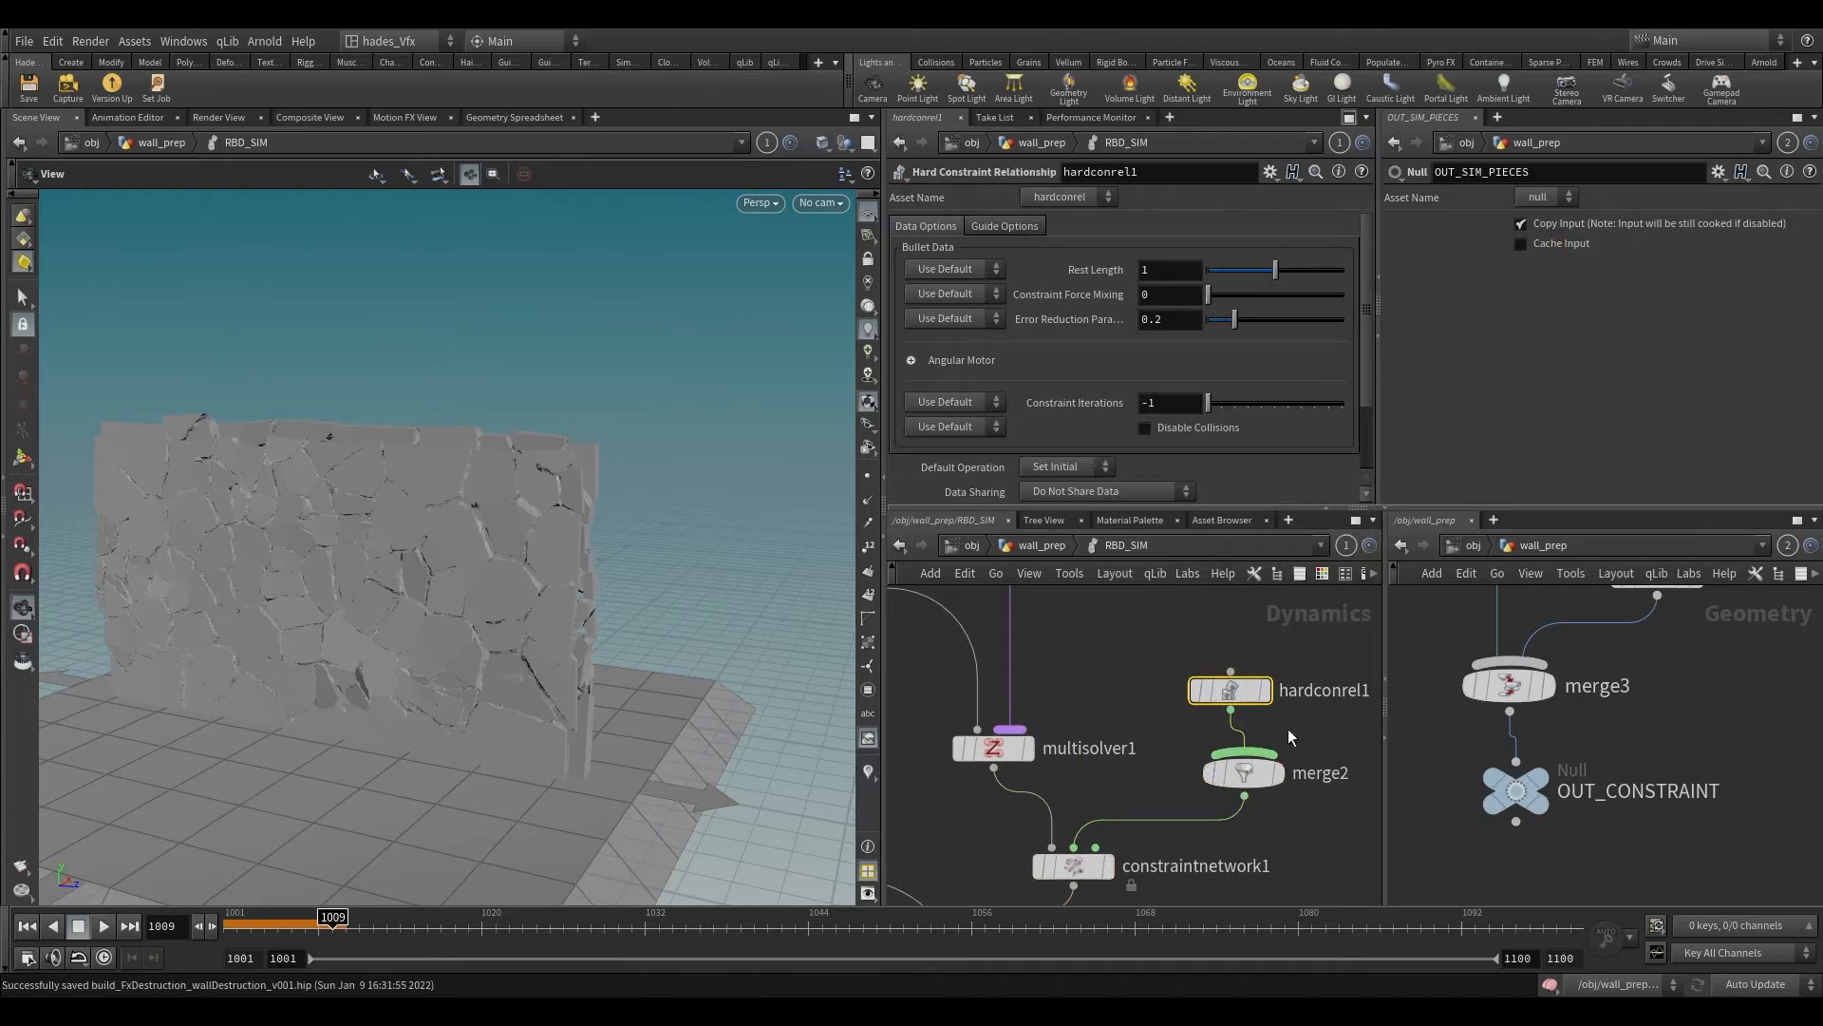
Step: Set the Data Name of hardconrel1 to hard
scroll(1138, 657, down, 2)
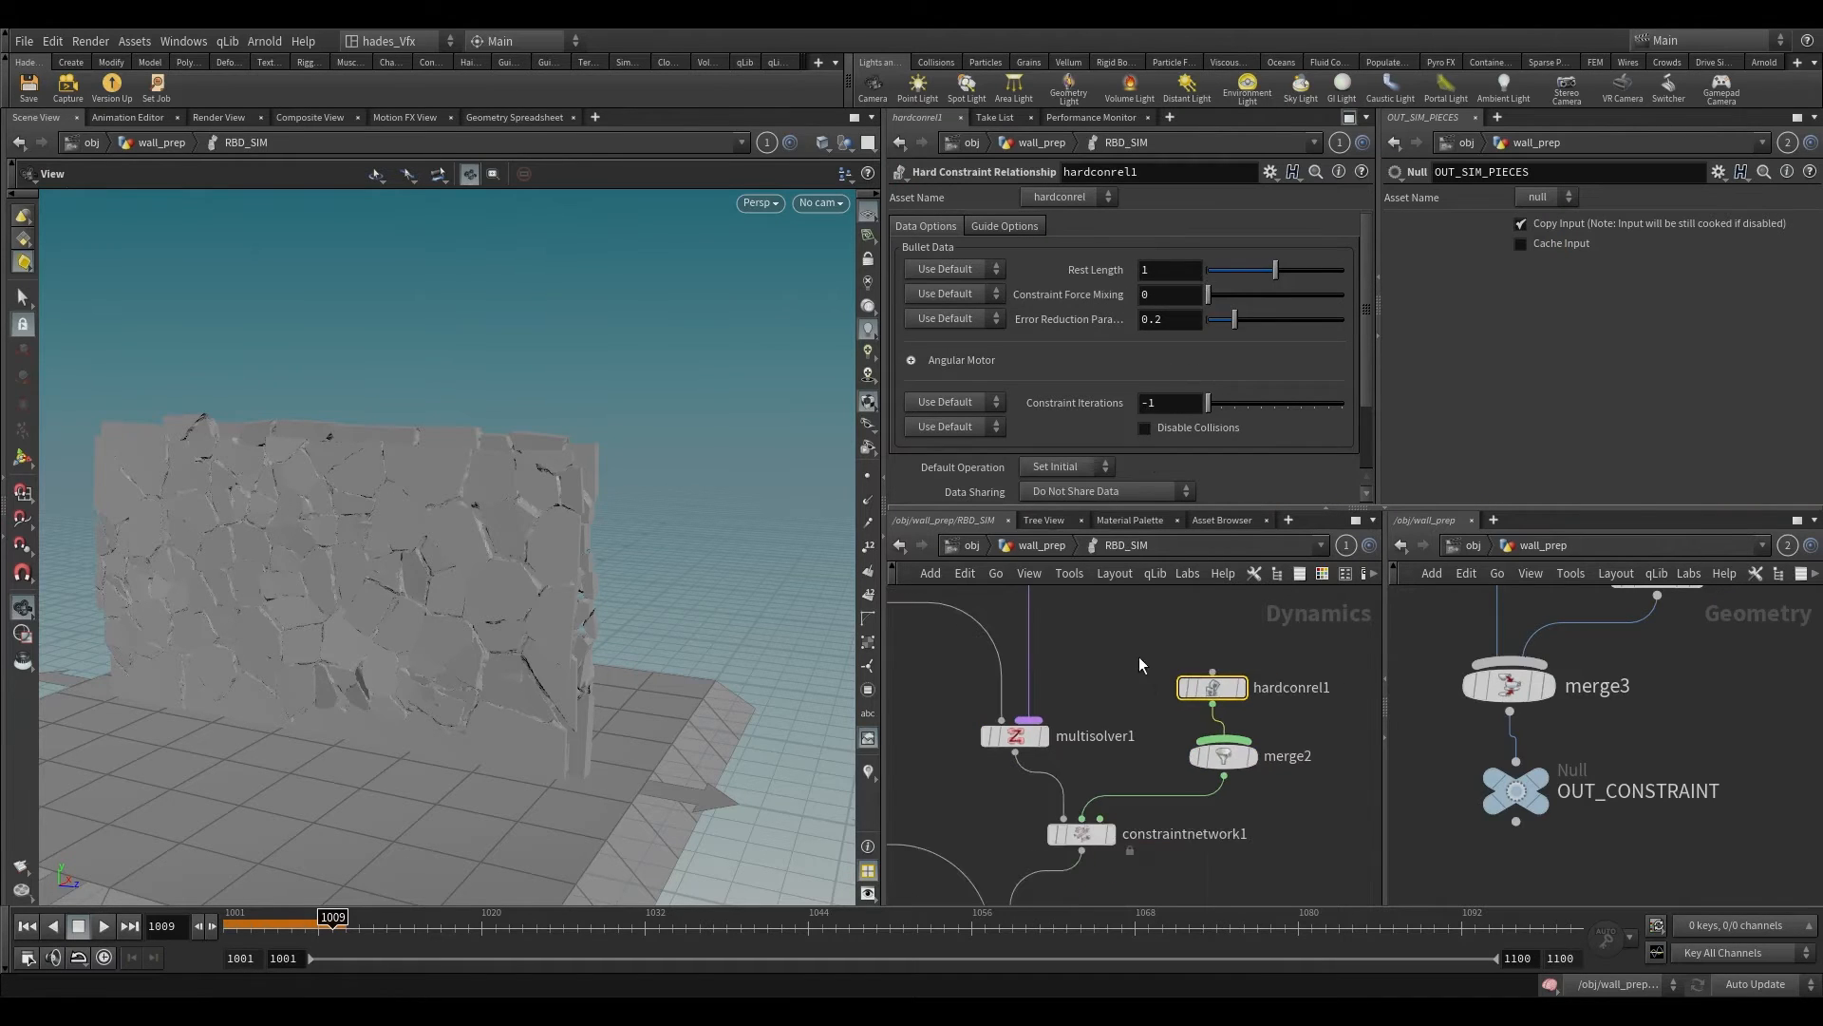
scroll(1062, 471, down, 3)
drag(1061, 471, 963, 468)
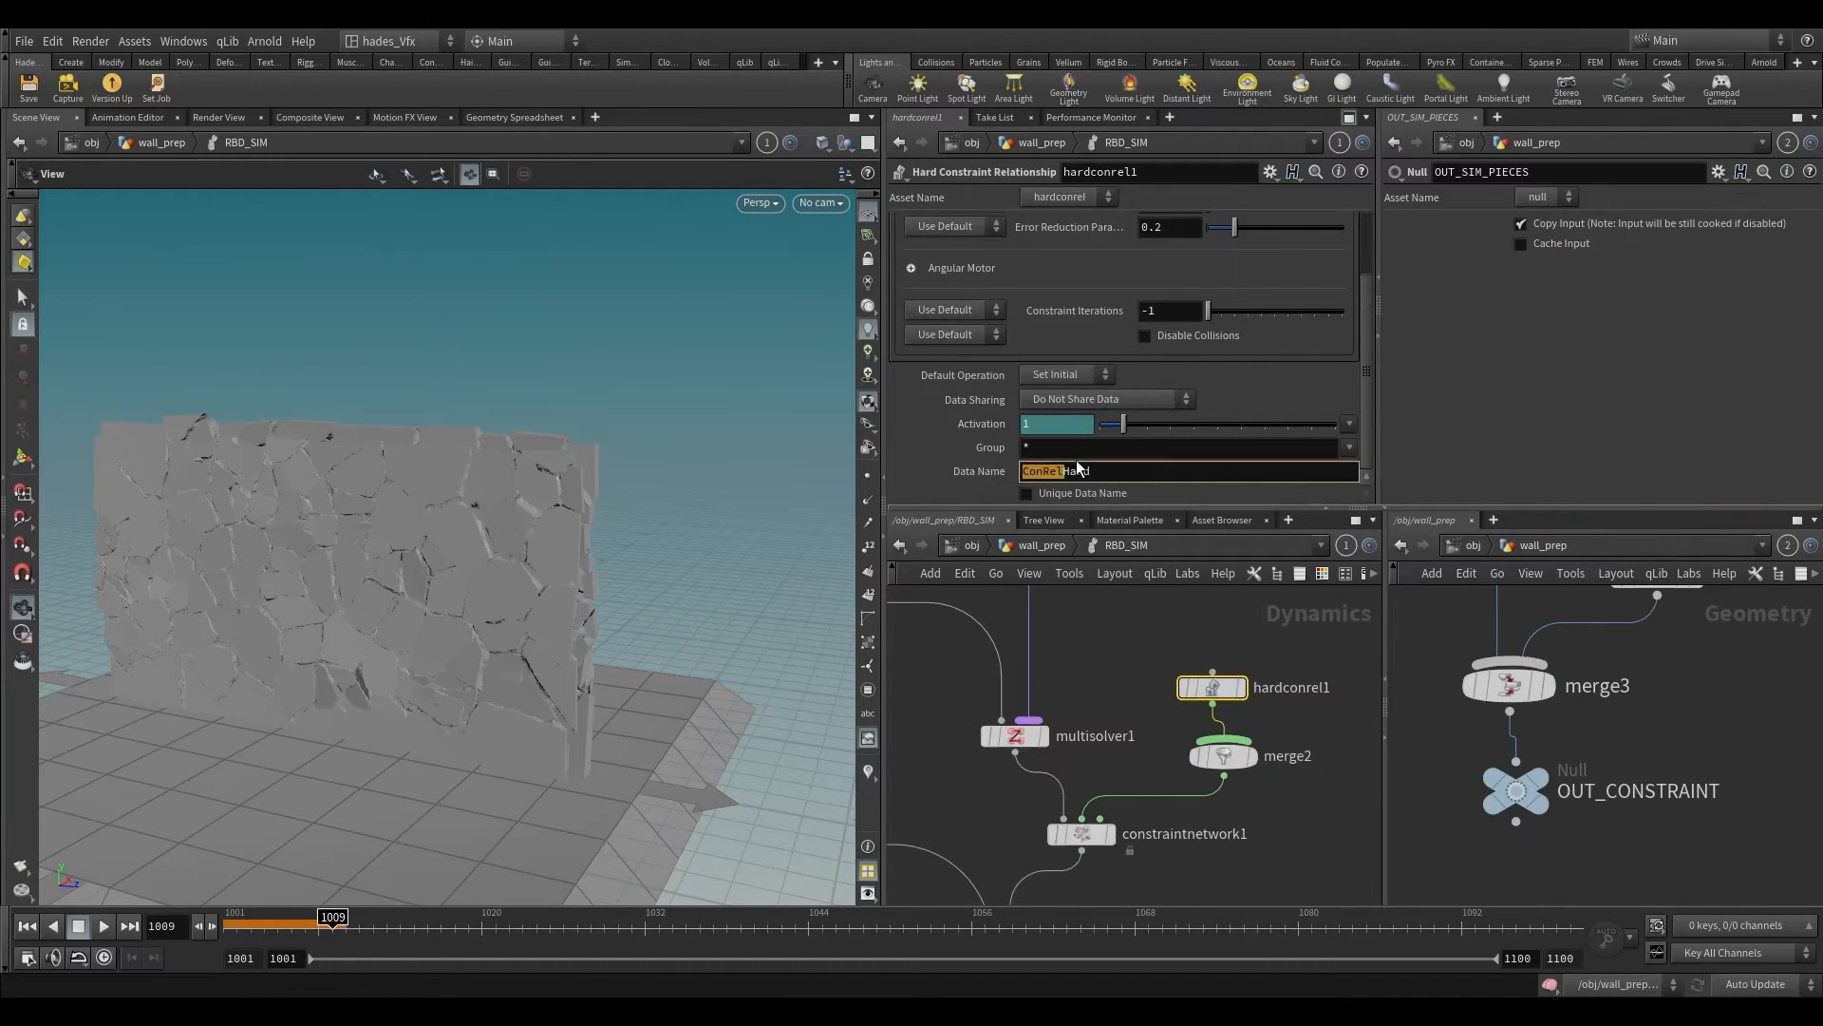
text(h)
key(Return)
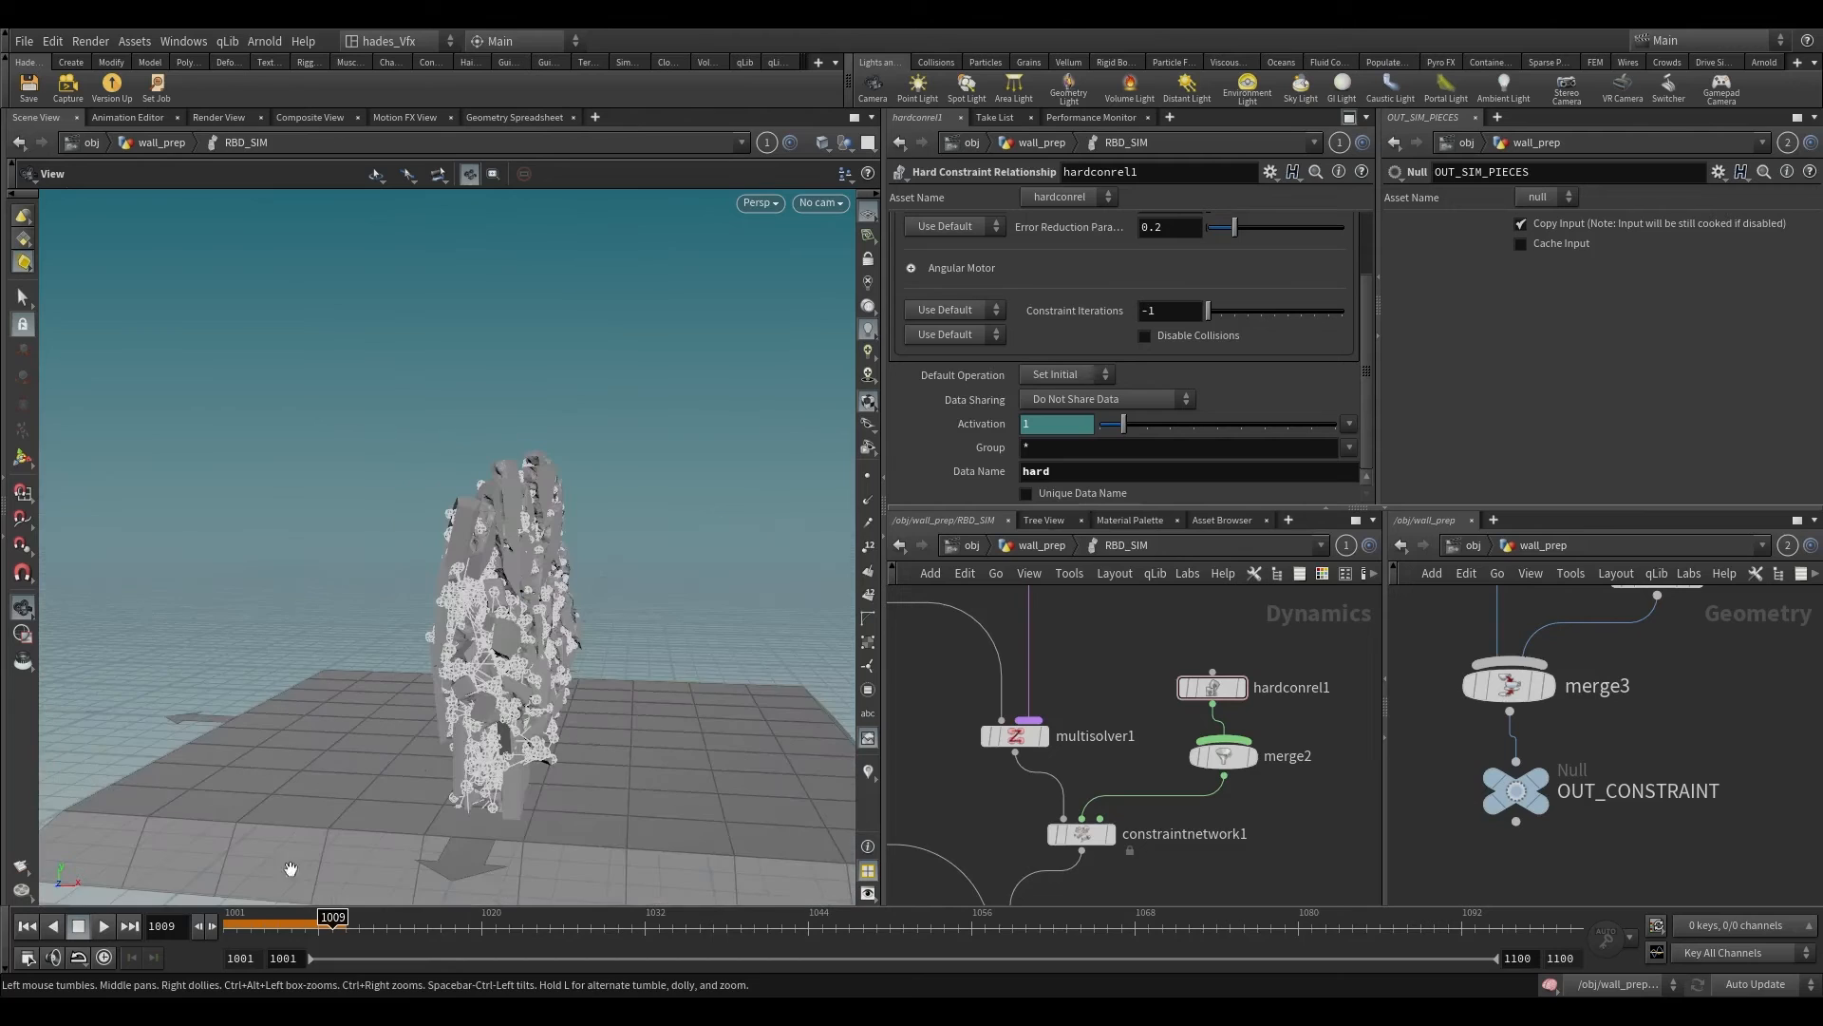
Step: Play the simulation from frame 1001 with the view on the wall's face and stop at frame 1002 to examine the constrained pieces
click(26, 926)
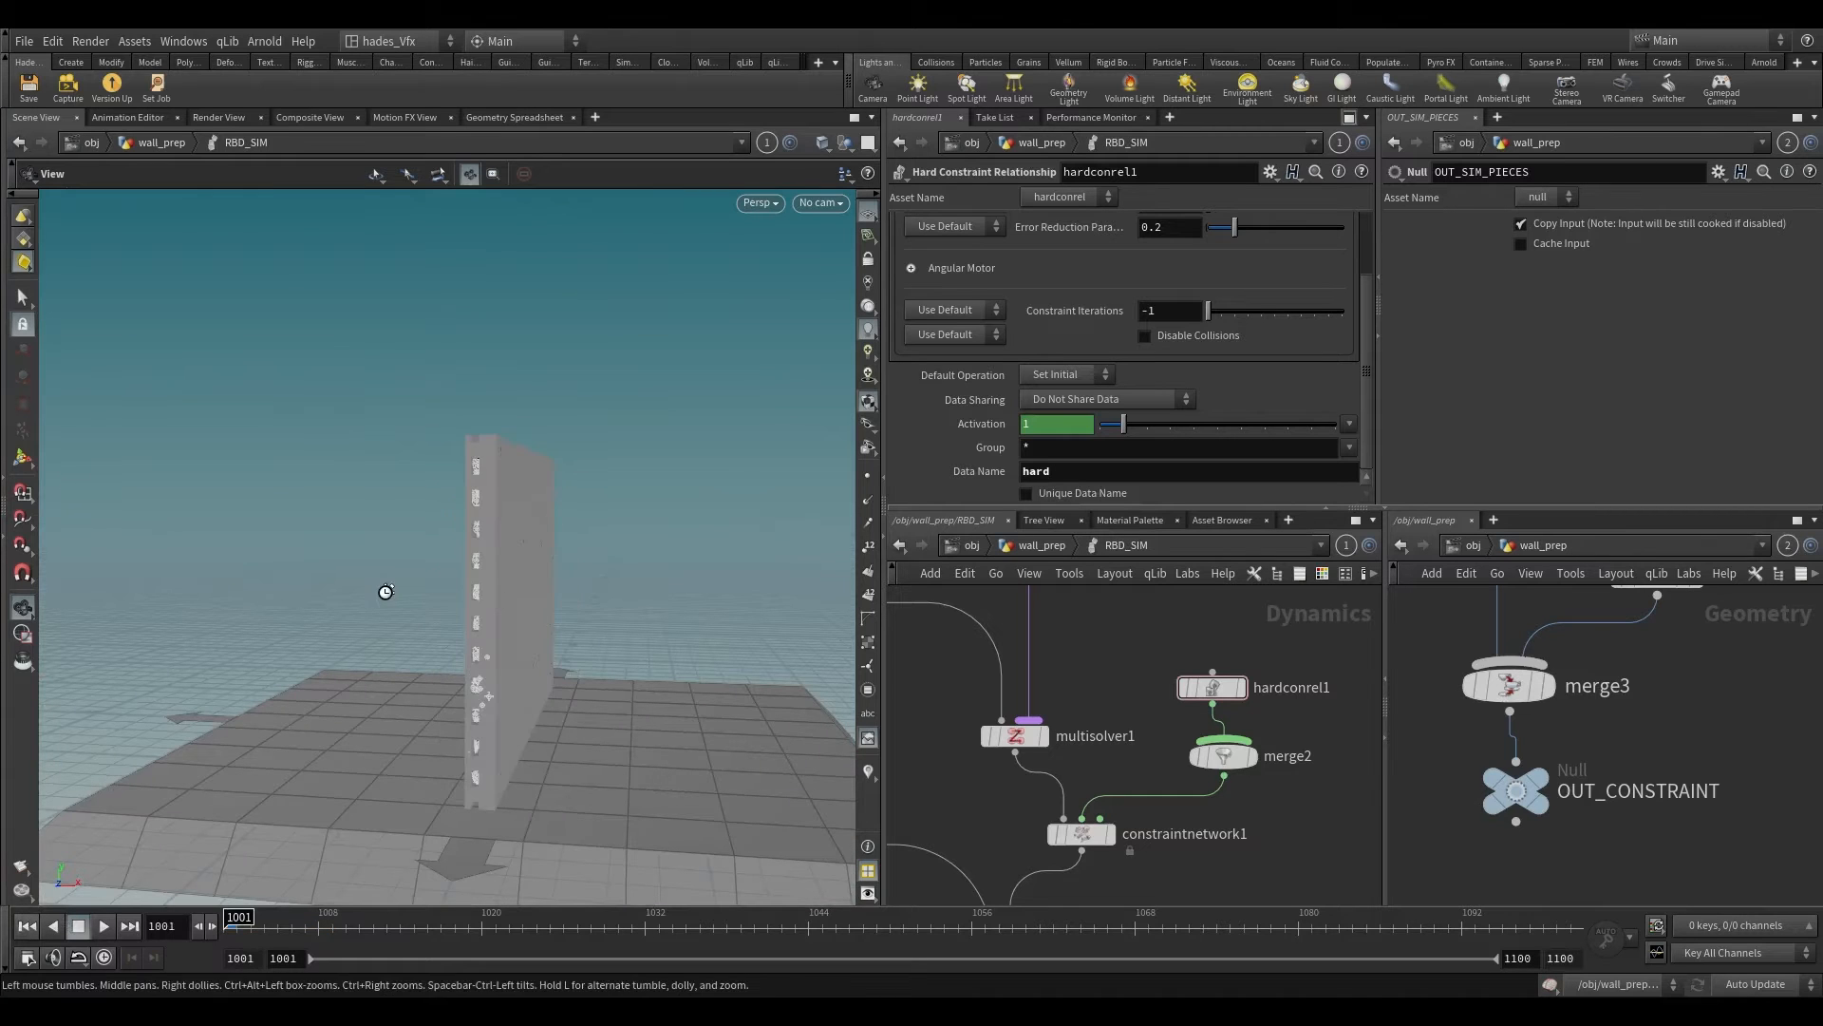
drag(386, 590, 422, 640)
right_drag(445, 717, 446, 686)
click(103, 926)
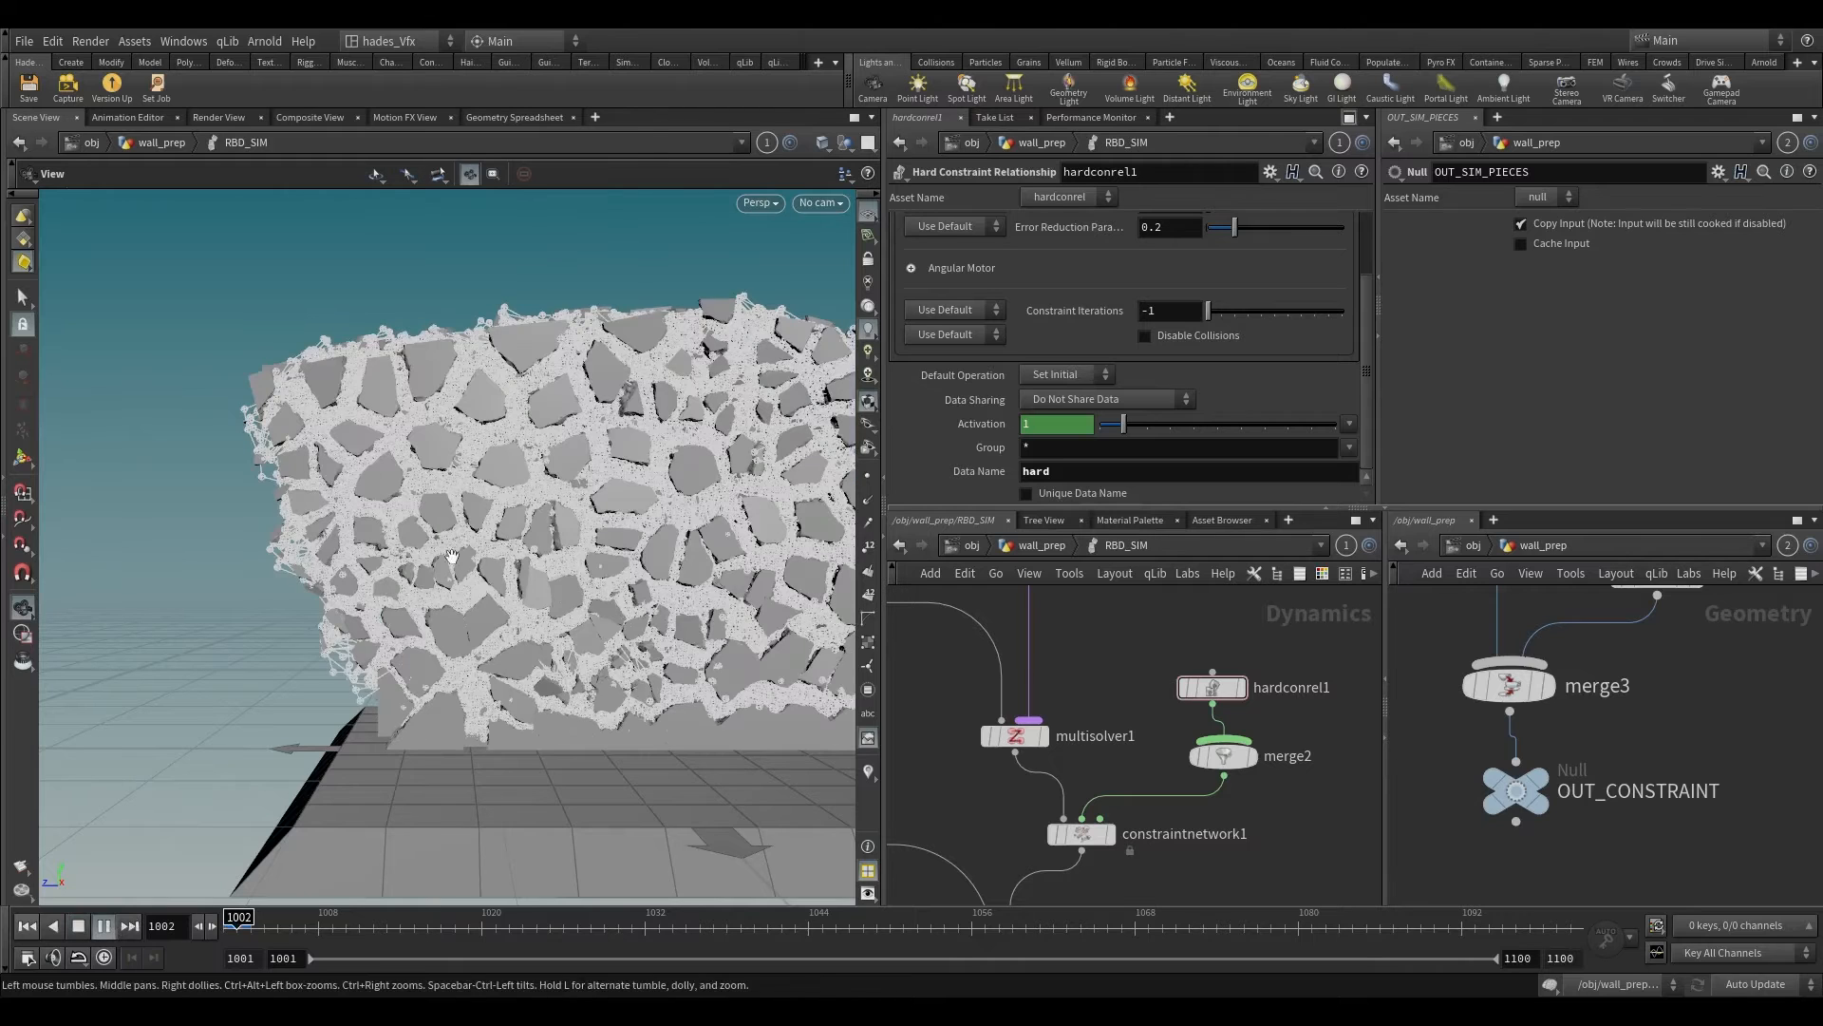
click(238, 922)
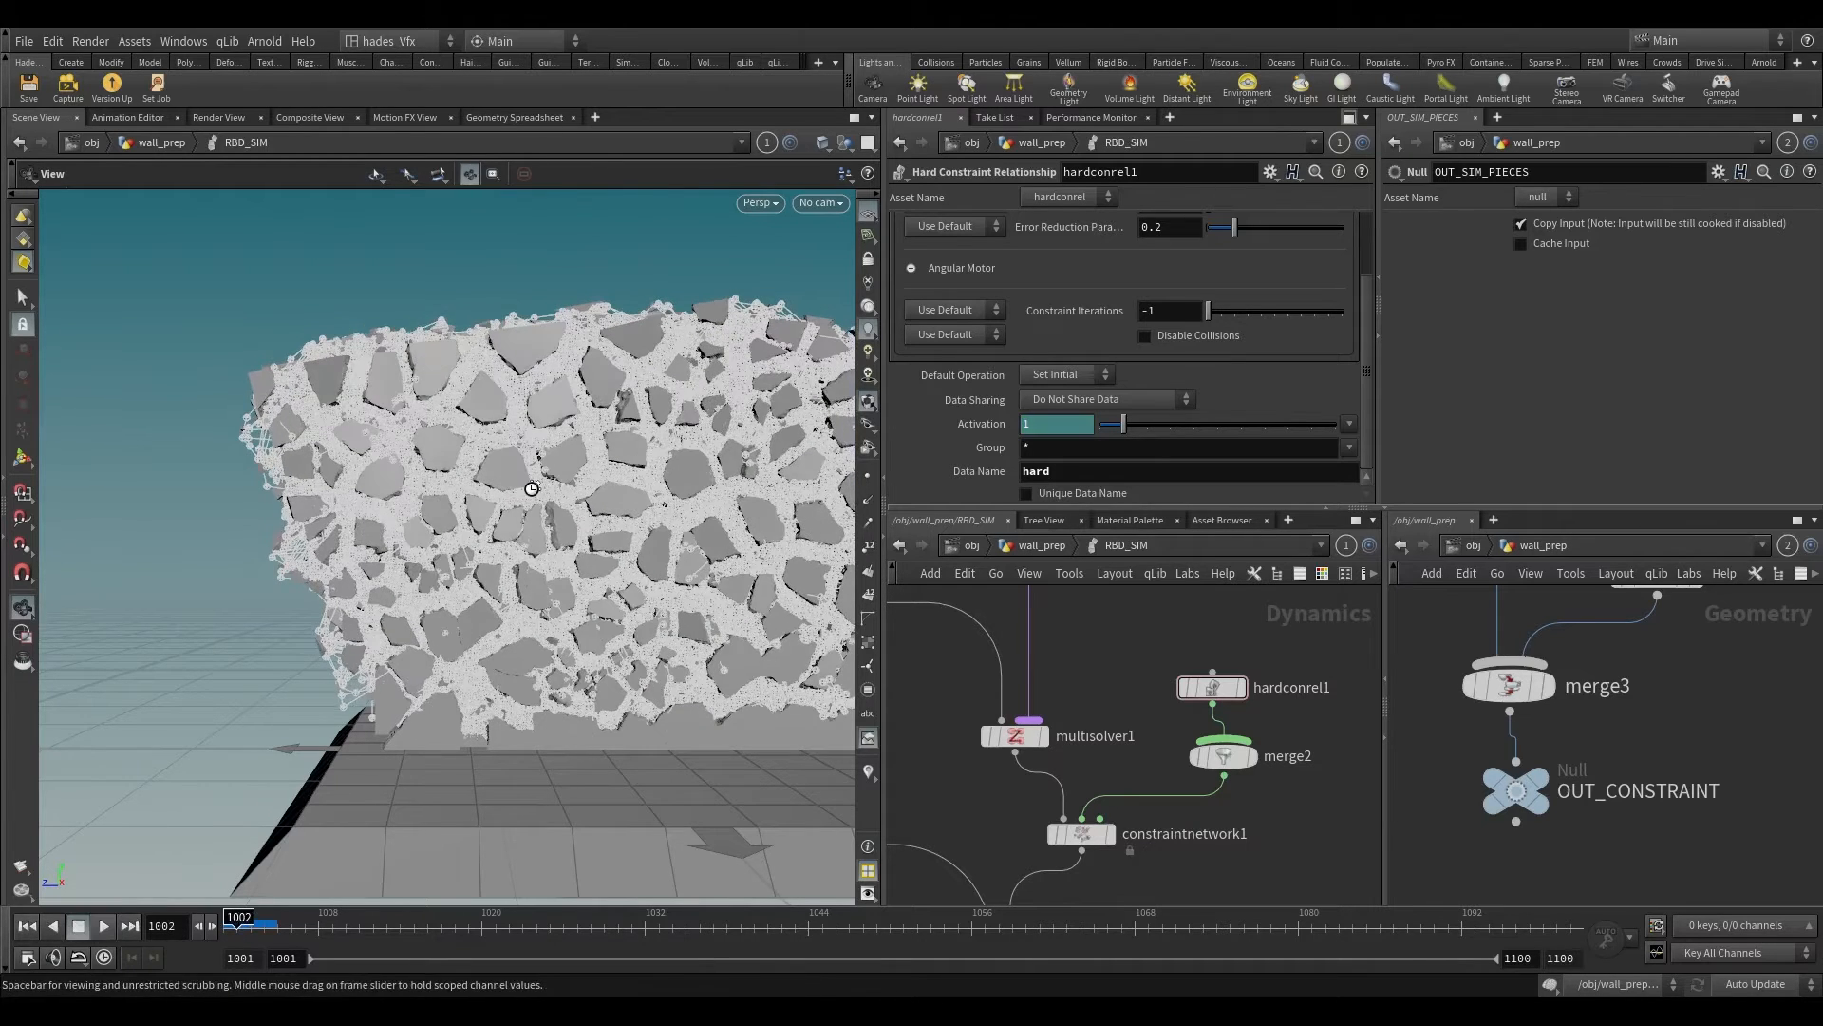
drag(533, 489, 566, 443)
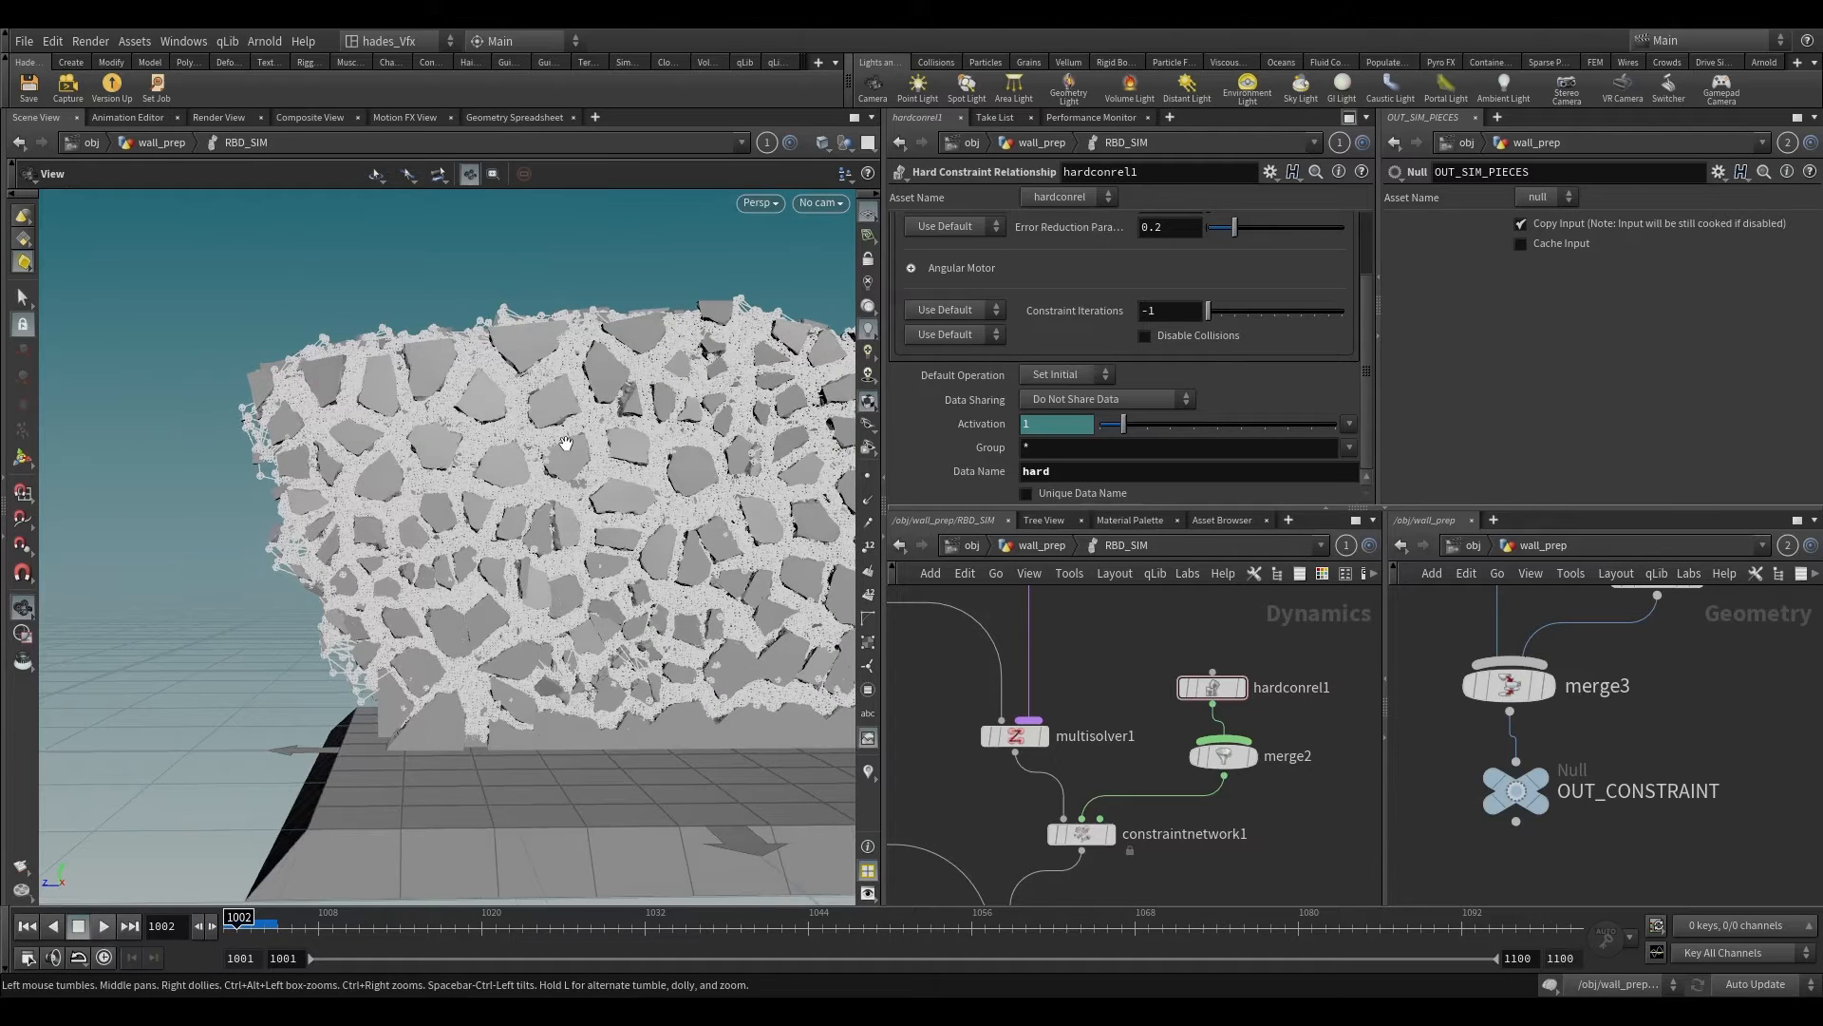
Step: Inspect the transform settings of primitive1 above merge3 in the wall_prep network
scroll(1715, 726, down, 5)
middle_drag(1702, 615, 1650, 790)
scroll(1659, 784, up, 2)
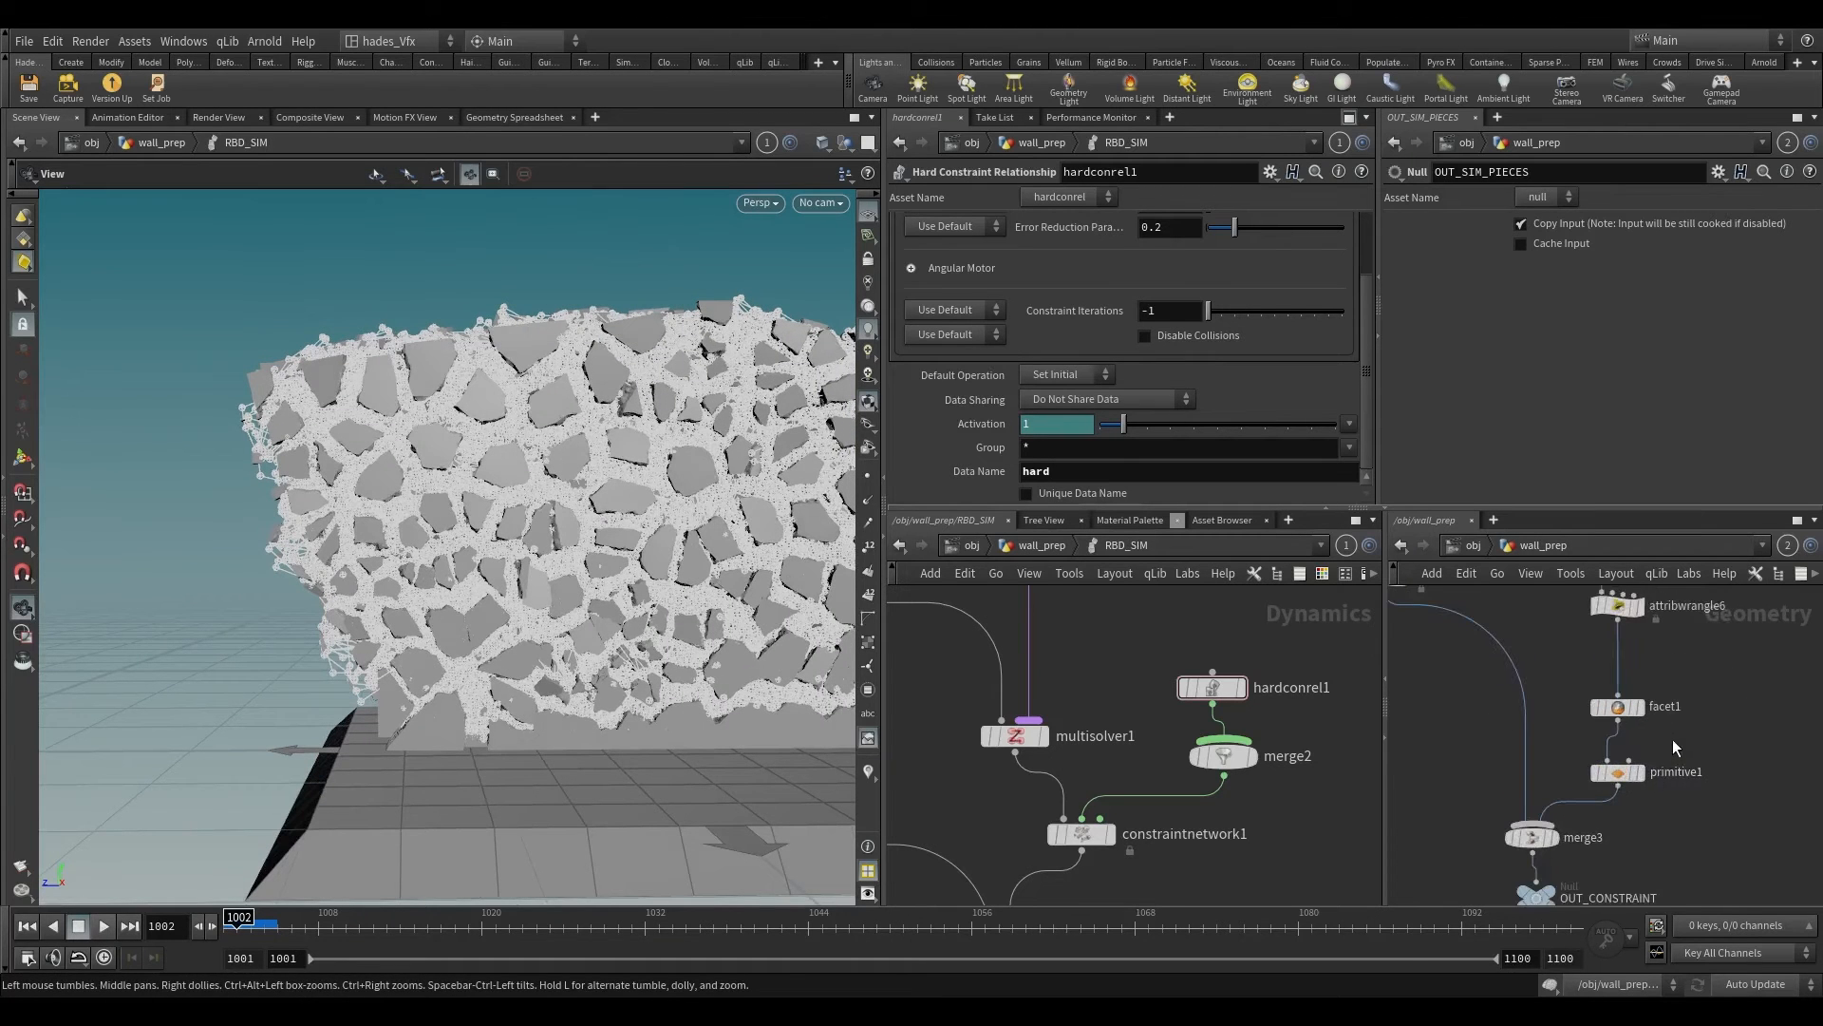
click(1610, 772)
scroll(1653, 807, up, 3)
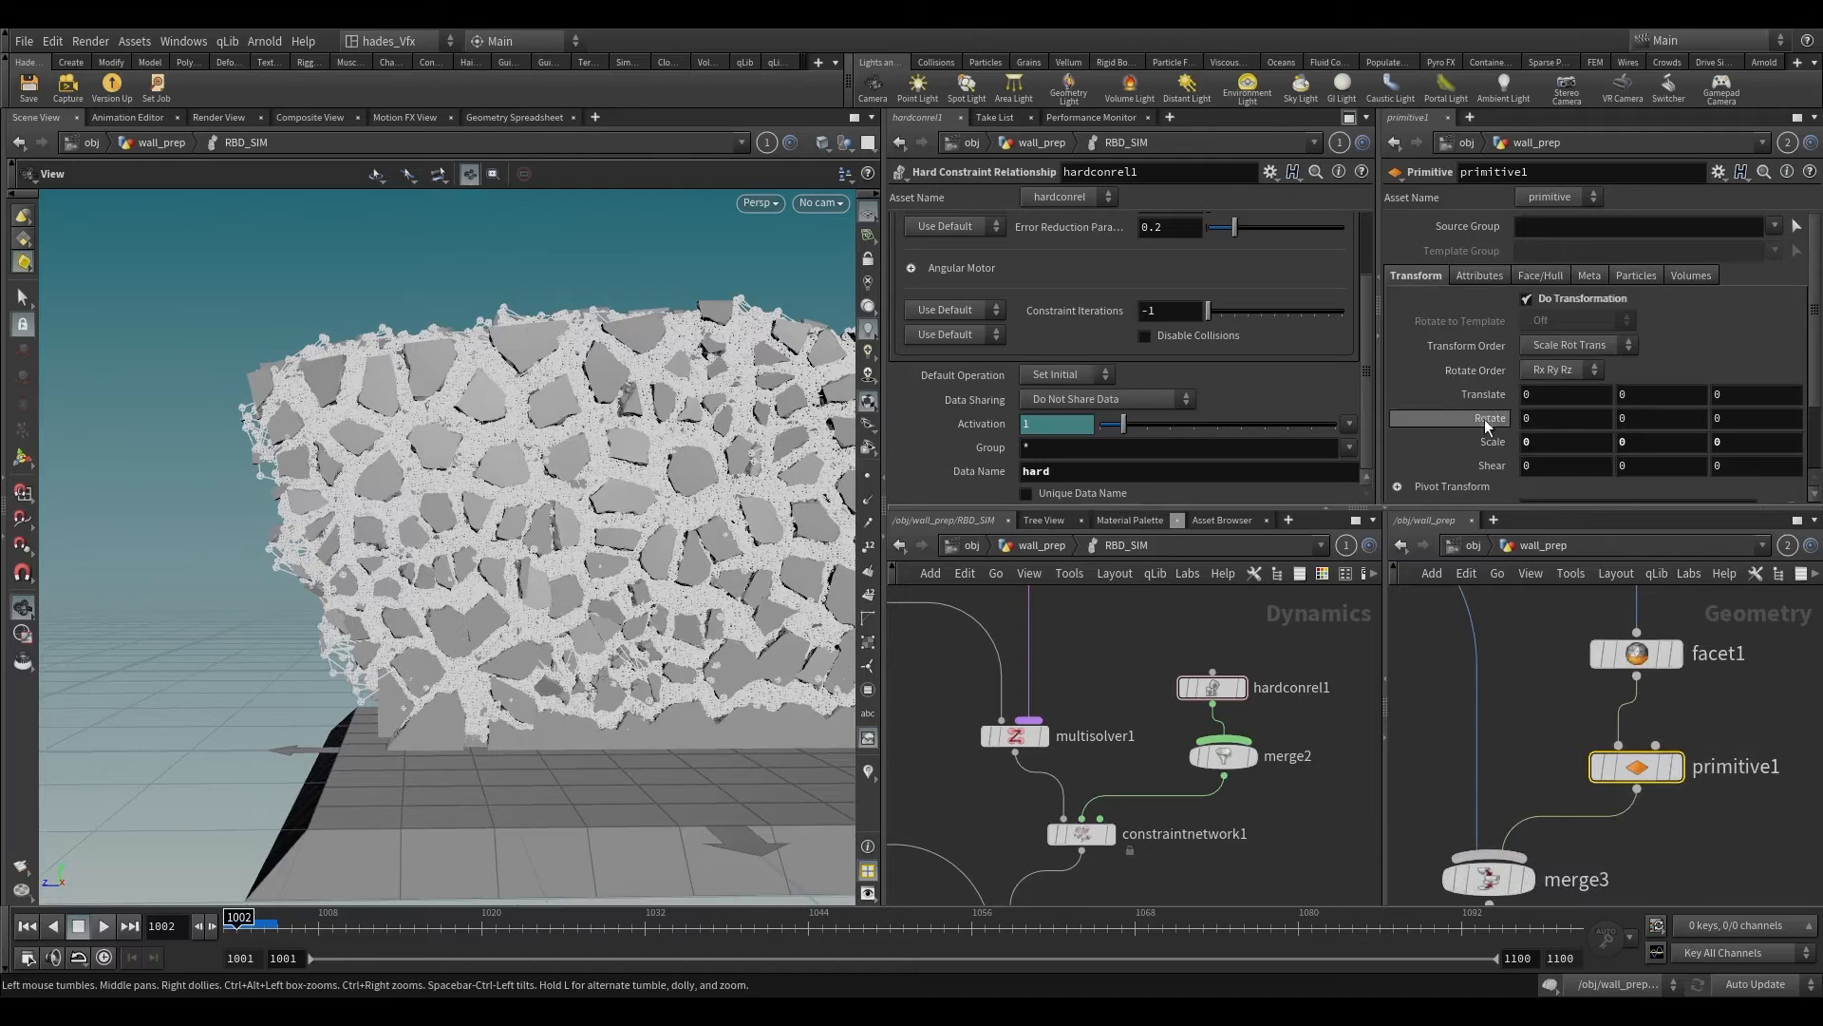
middle_drag(1652, 590, 1572, 591)
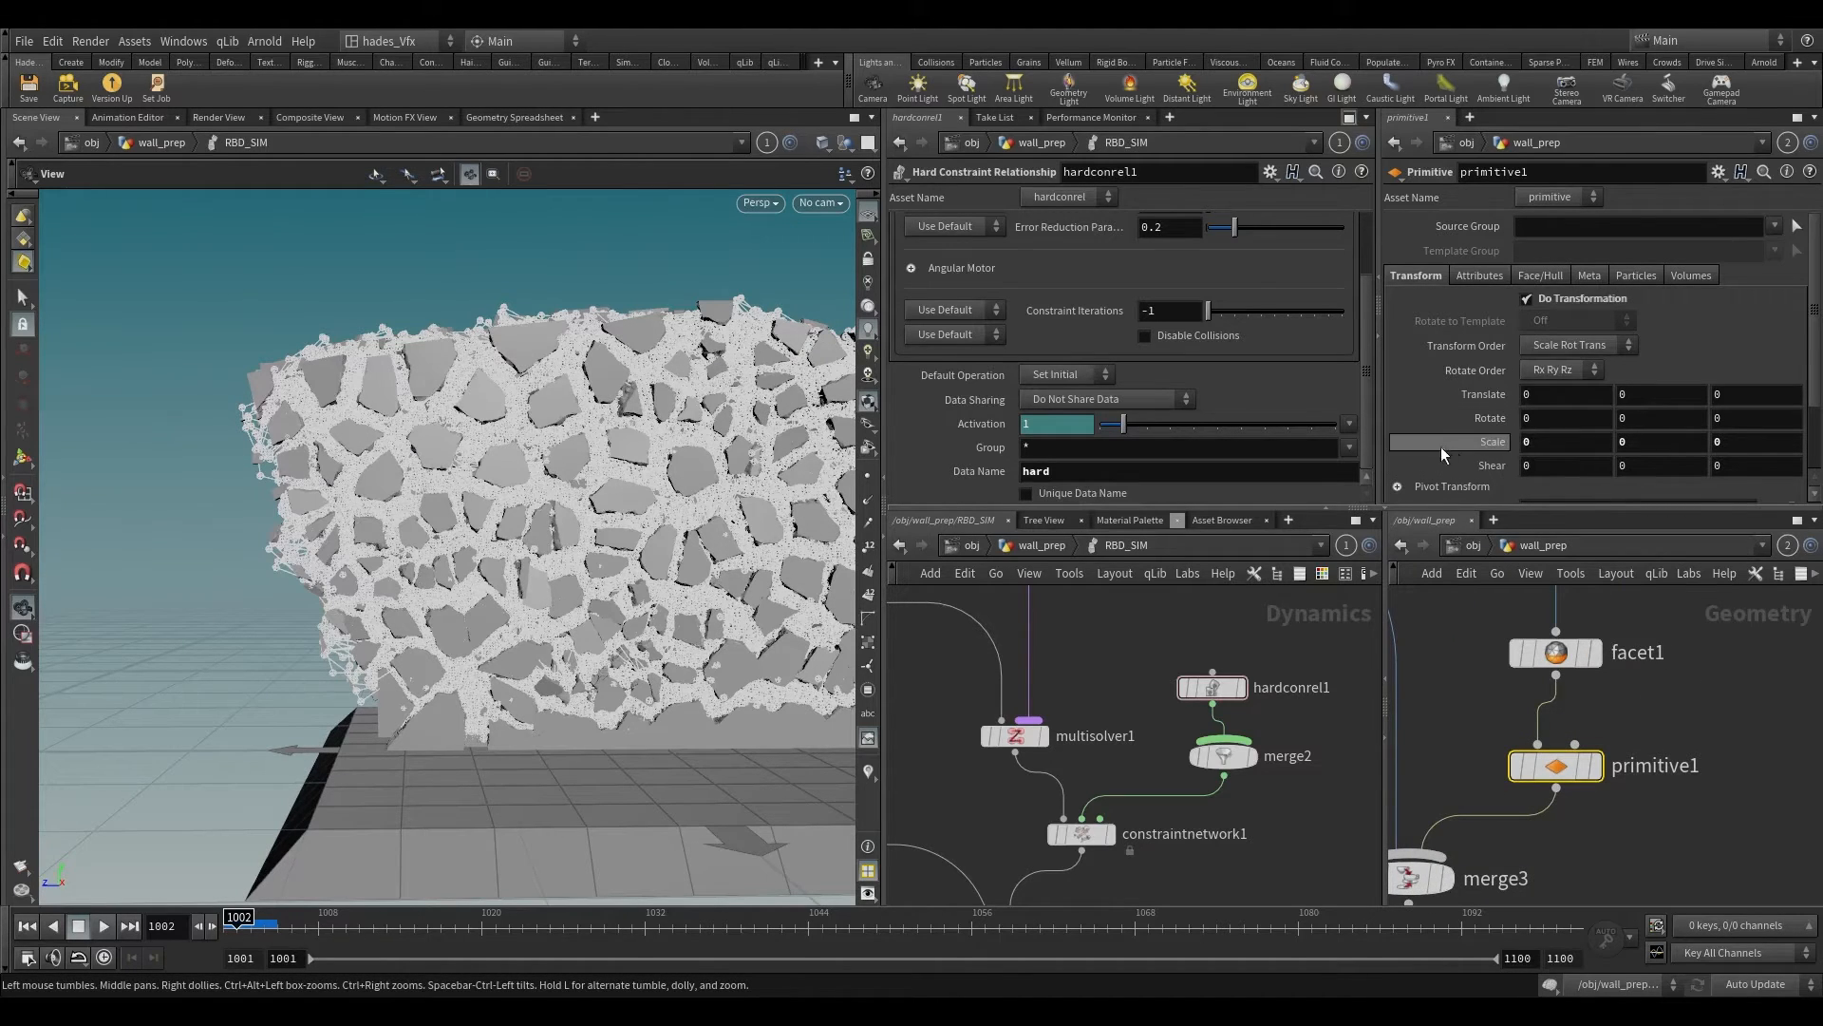
Step: Set the Rest Length of hardconrel1 to 0 and replay the simulation from frame 1001
scroll(1092, 382, up, 3)
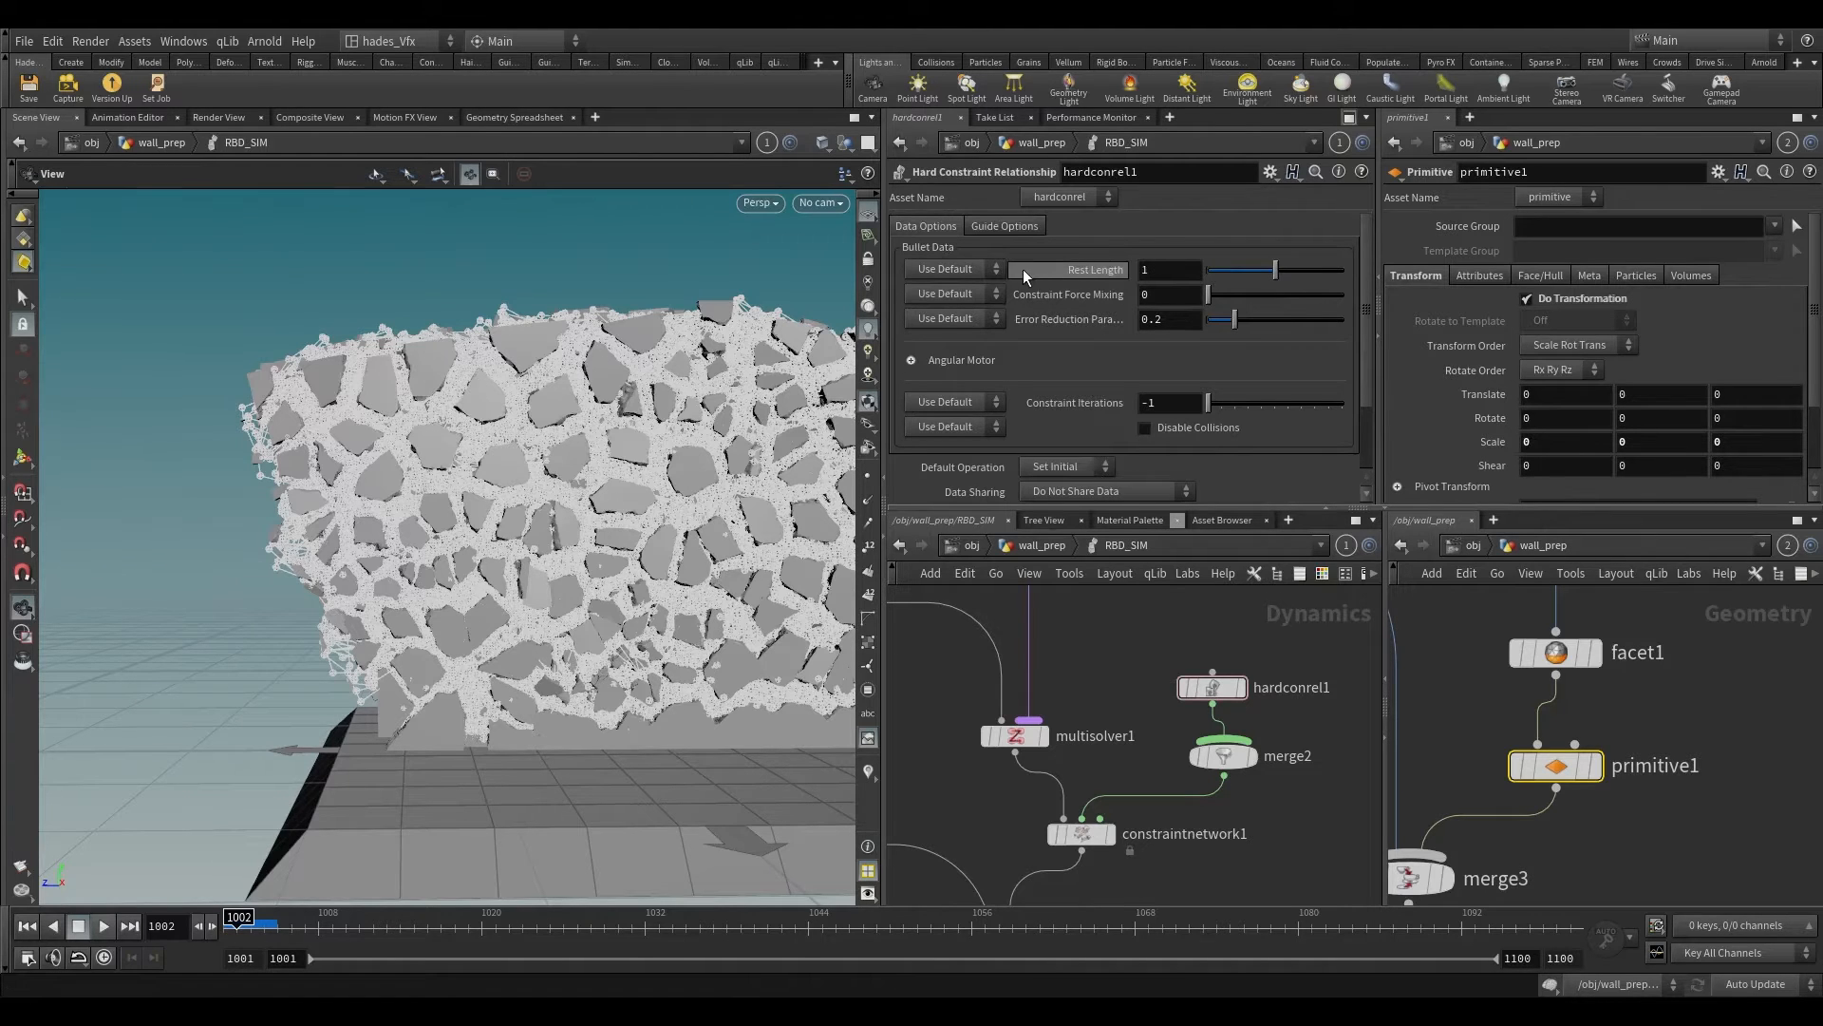
click(1237, 271)
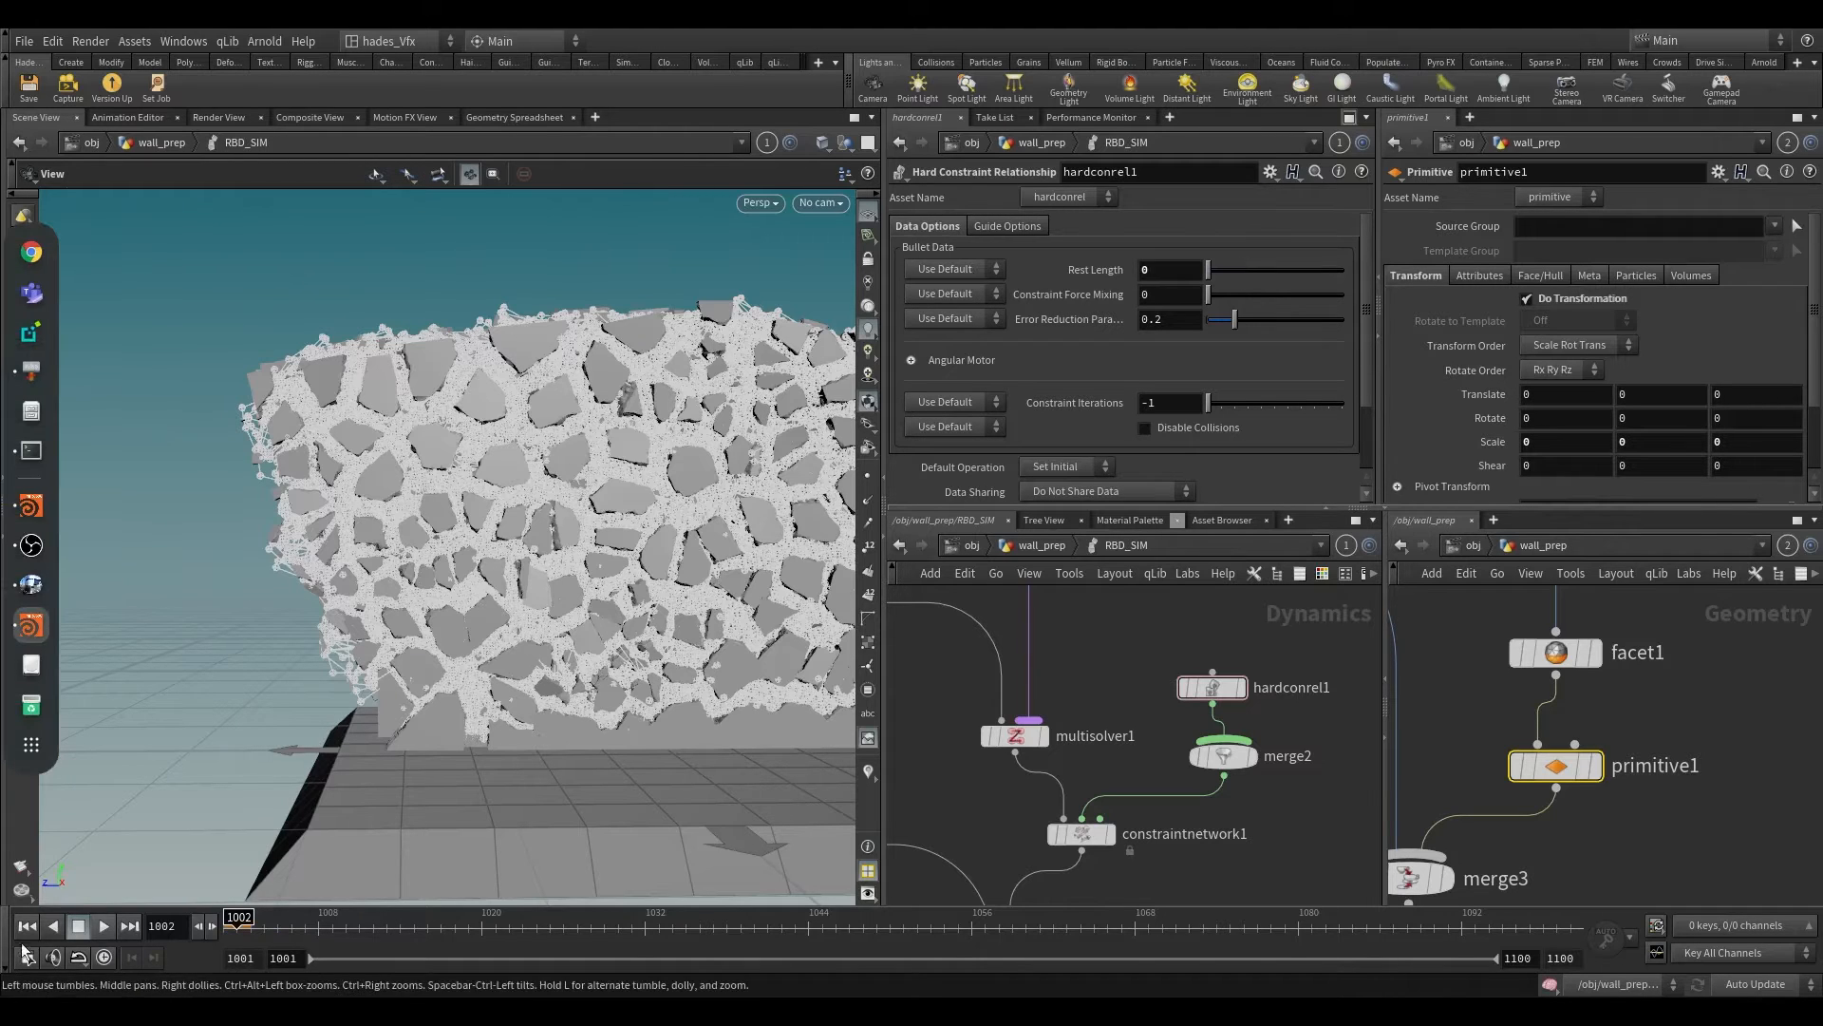
click(33, 929)
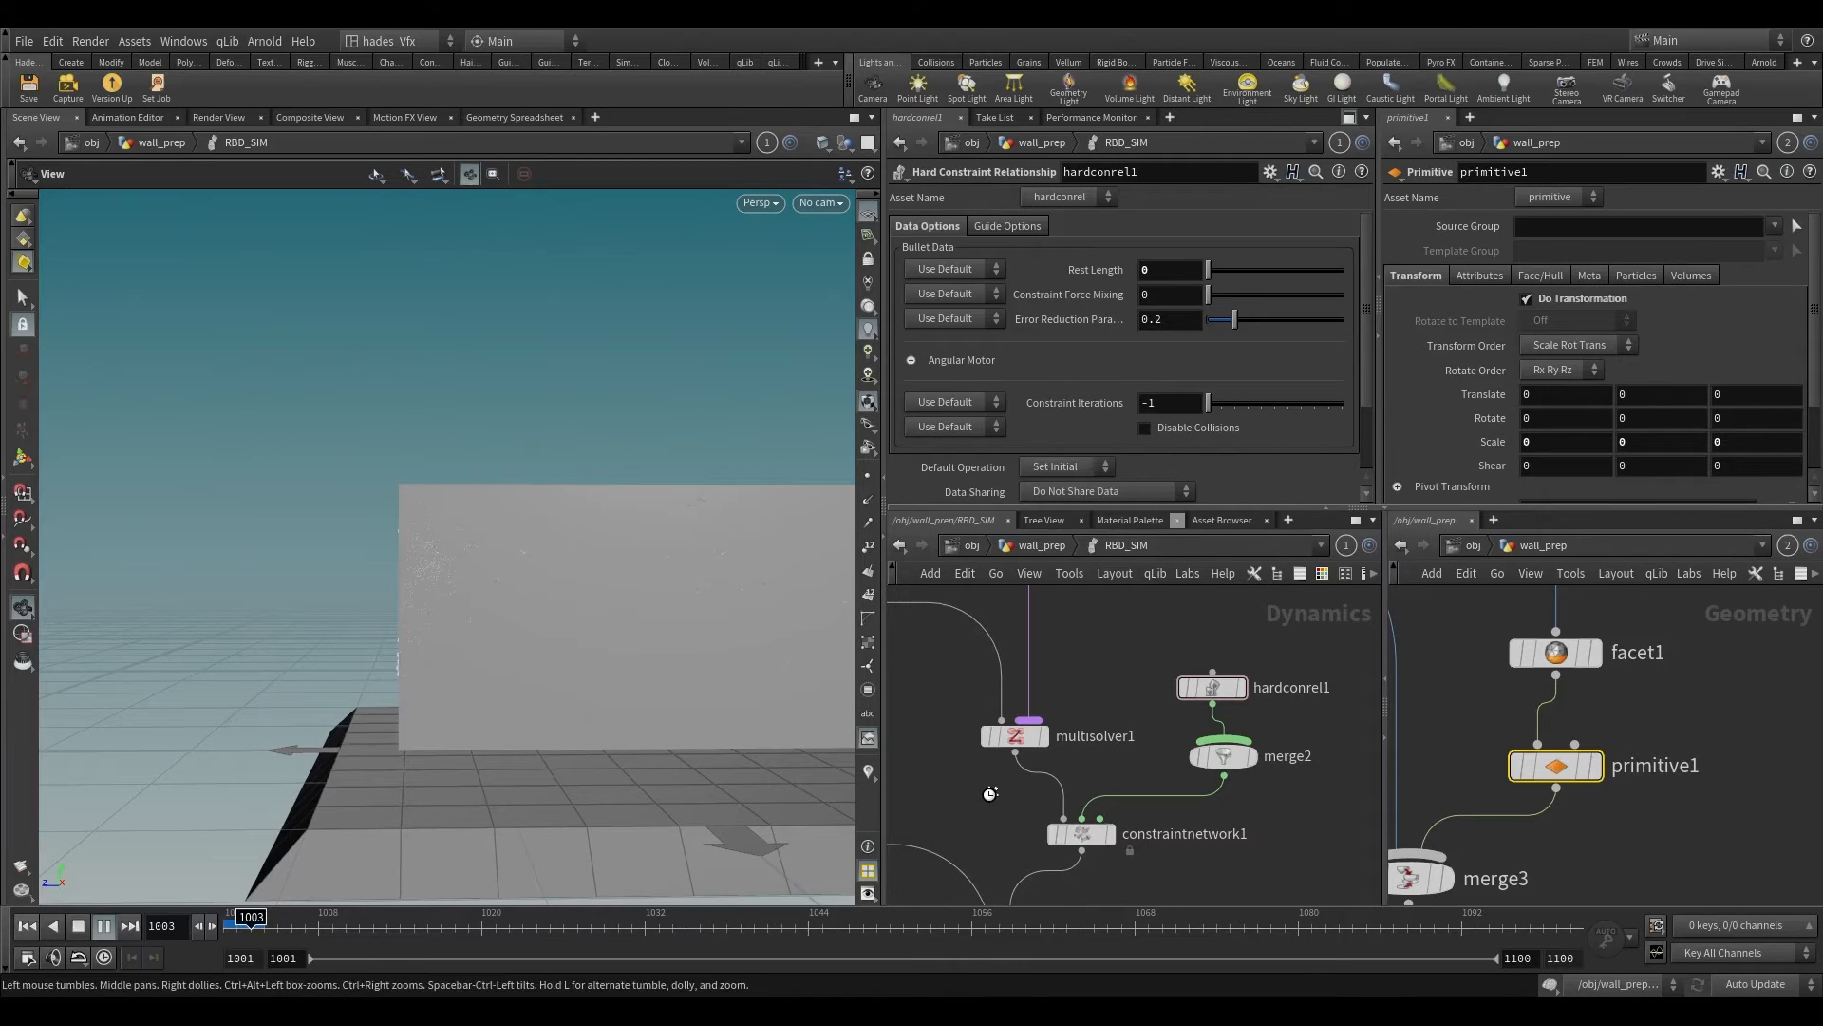
Step: Stop playback at frame 1004 and turn off Show Guide Geometry for constraintnetwork1
middle_drag(1115, 842, 1120, 790)
drag(993, 800, 1111, 837)
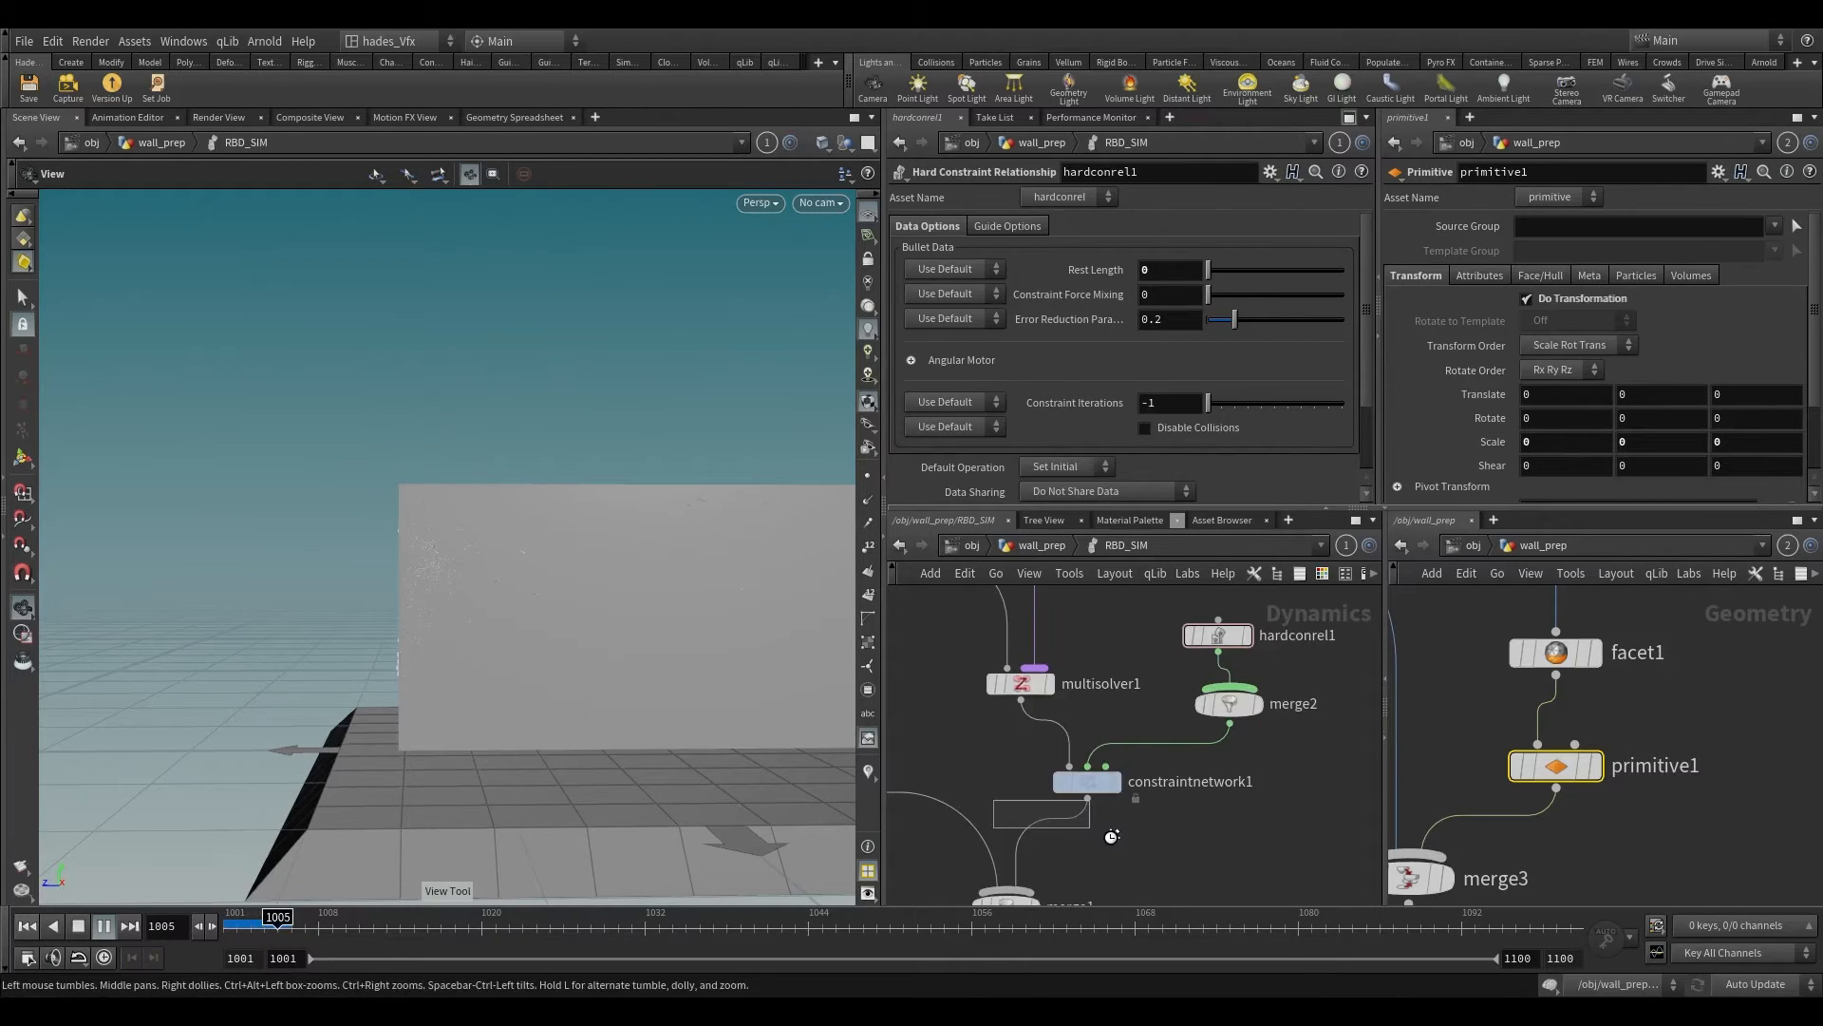
click(265, 926)
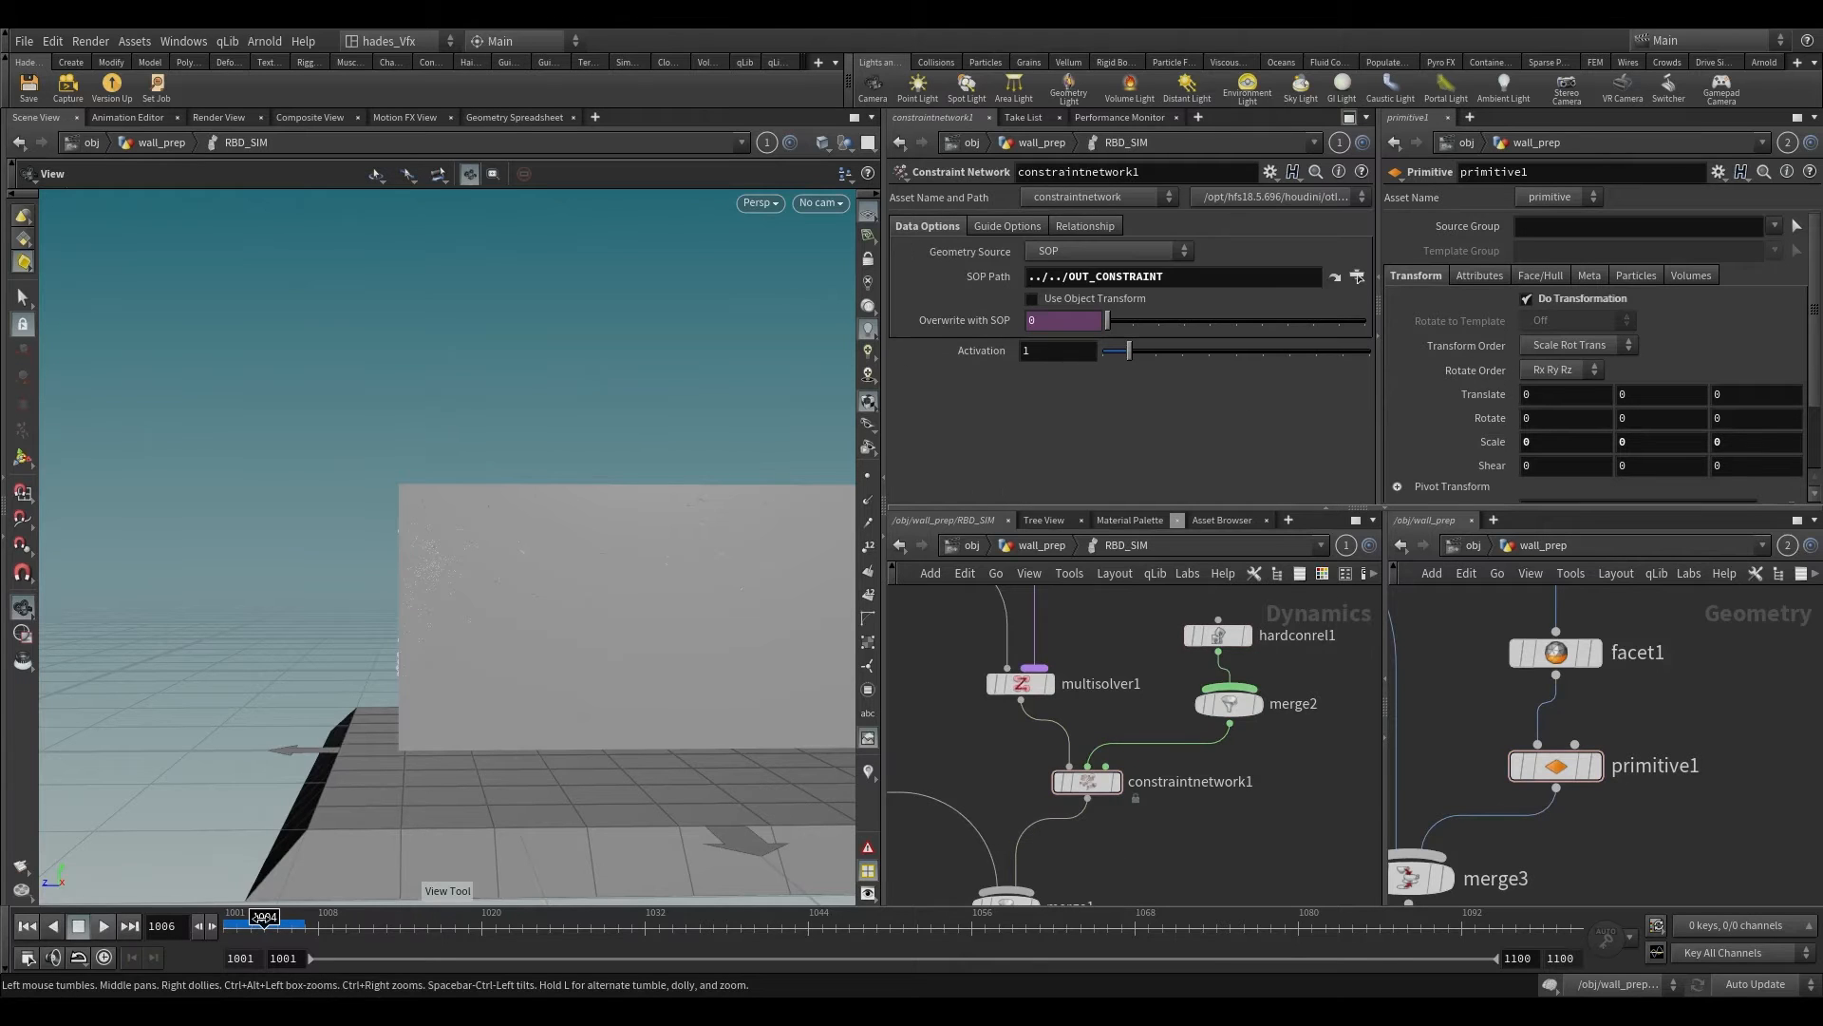
click(1026, 227)
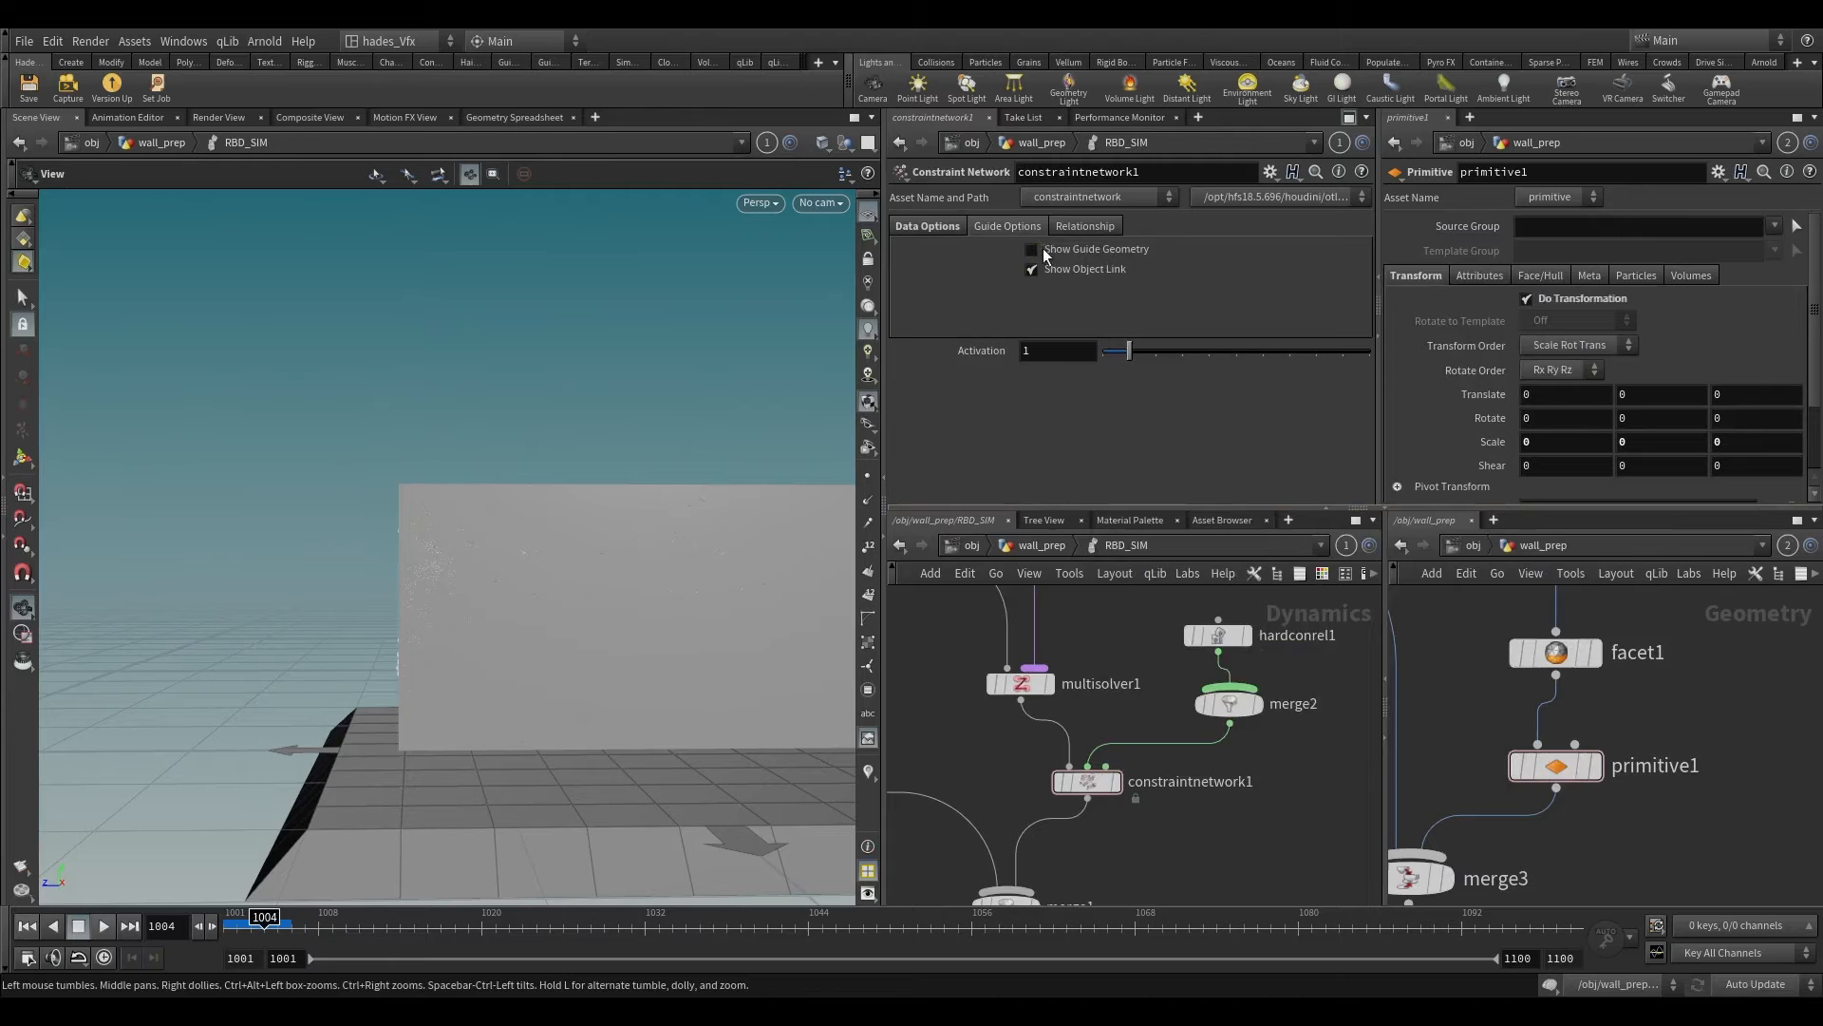
click(1035, 249)
Step: Add a Glue Constraint Relationship node beside hardconrel1 and wire it into merge2
scroll(1137, 671, down, 3)
middle_drag(1136, 674, 1045, 757)
drag(1091, 728, 1090, 672)
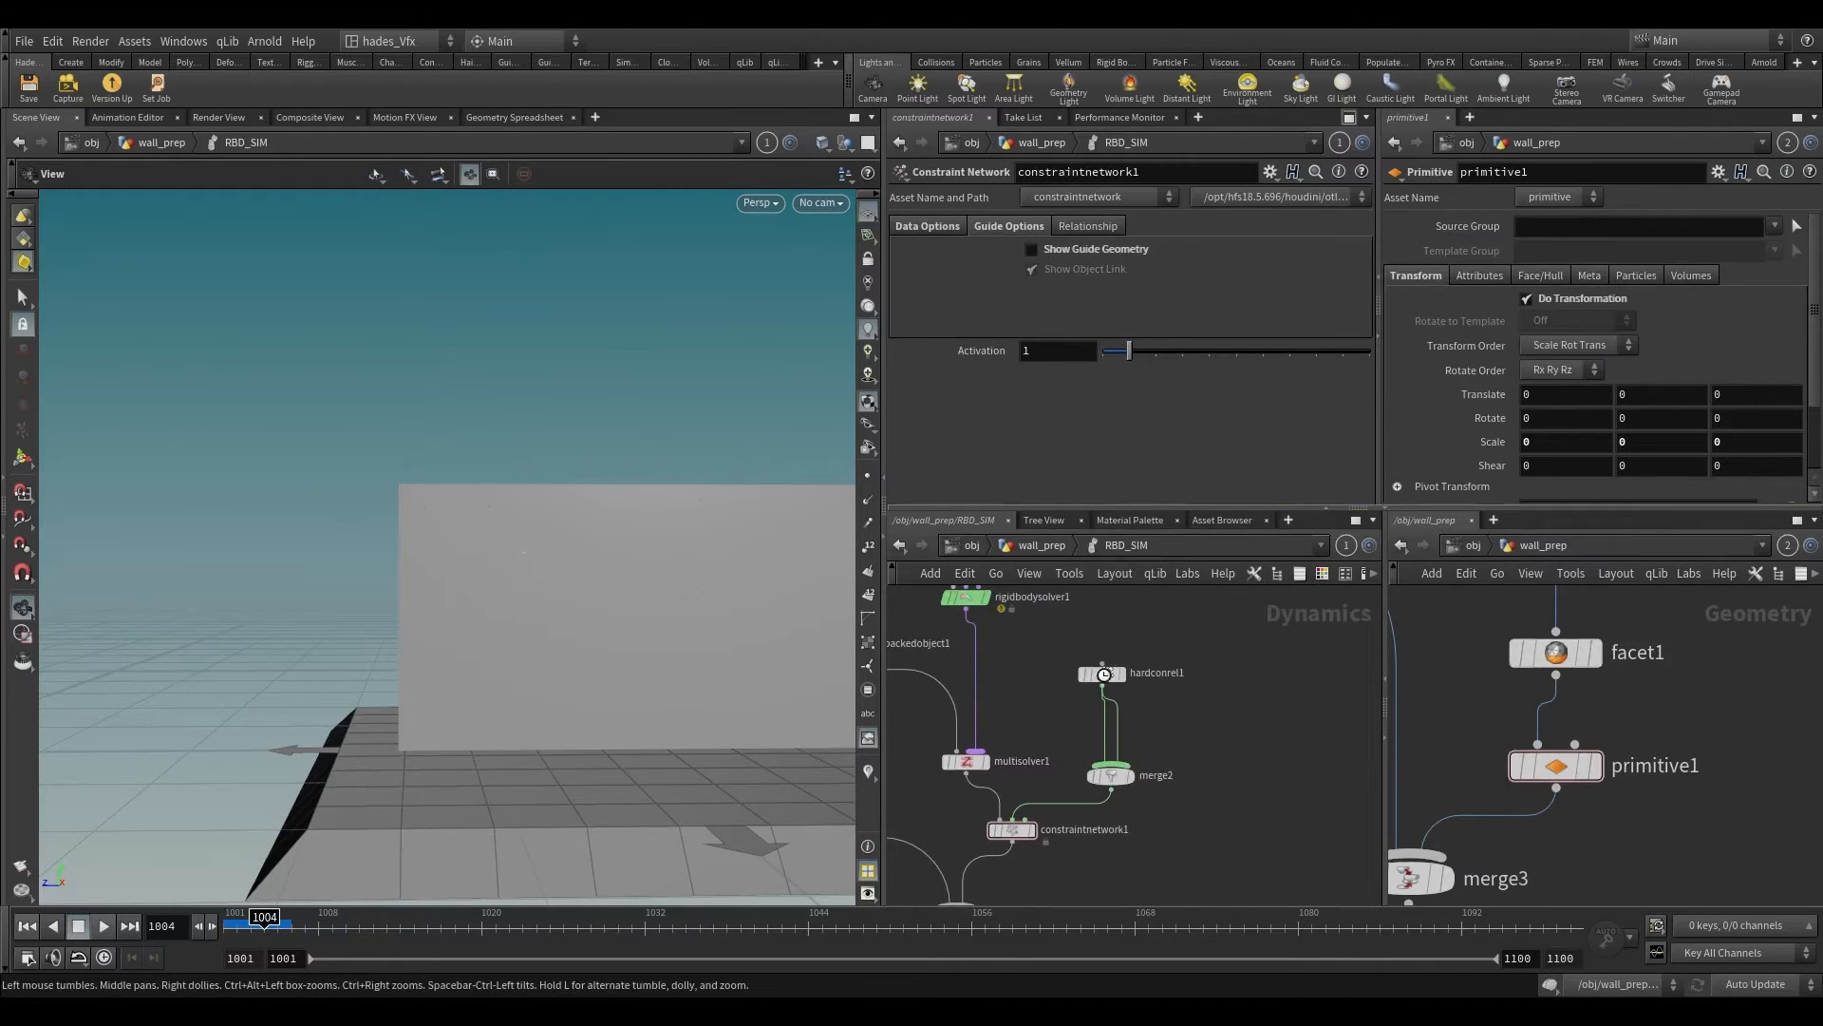
click(1102, 672)
key(Tab)
key(Tab)
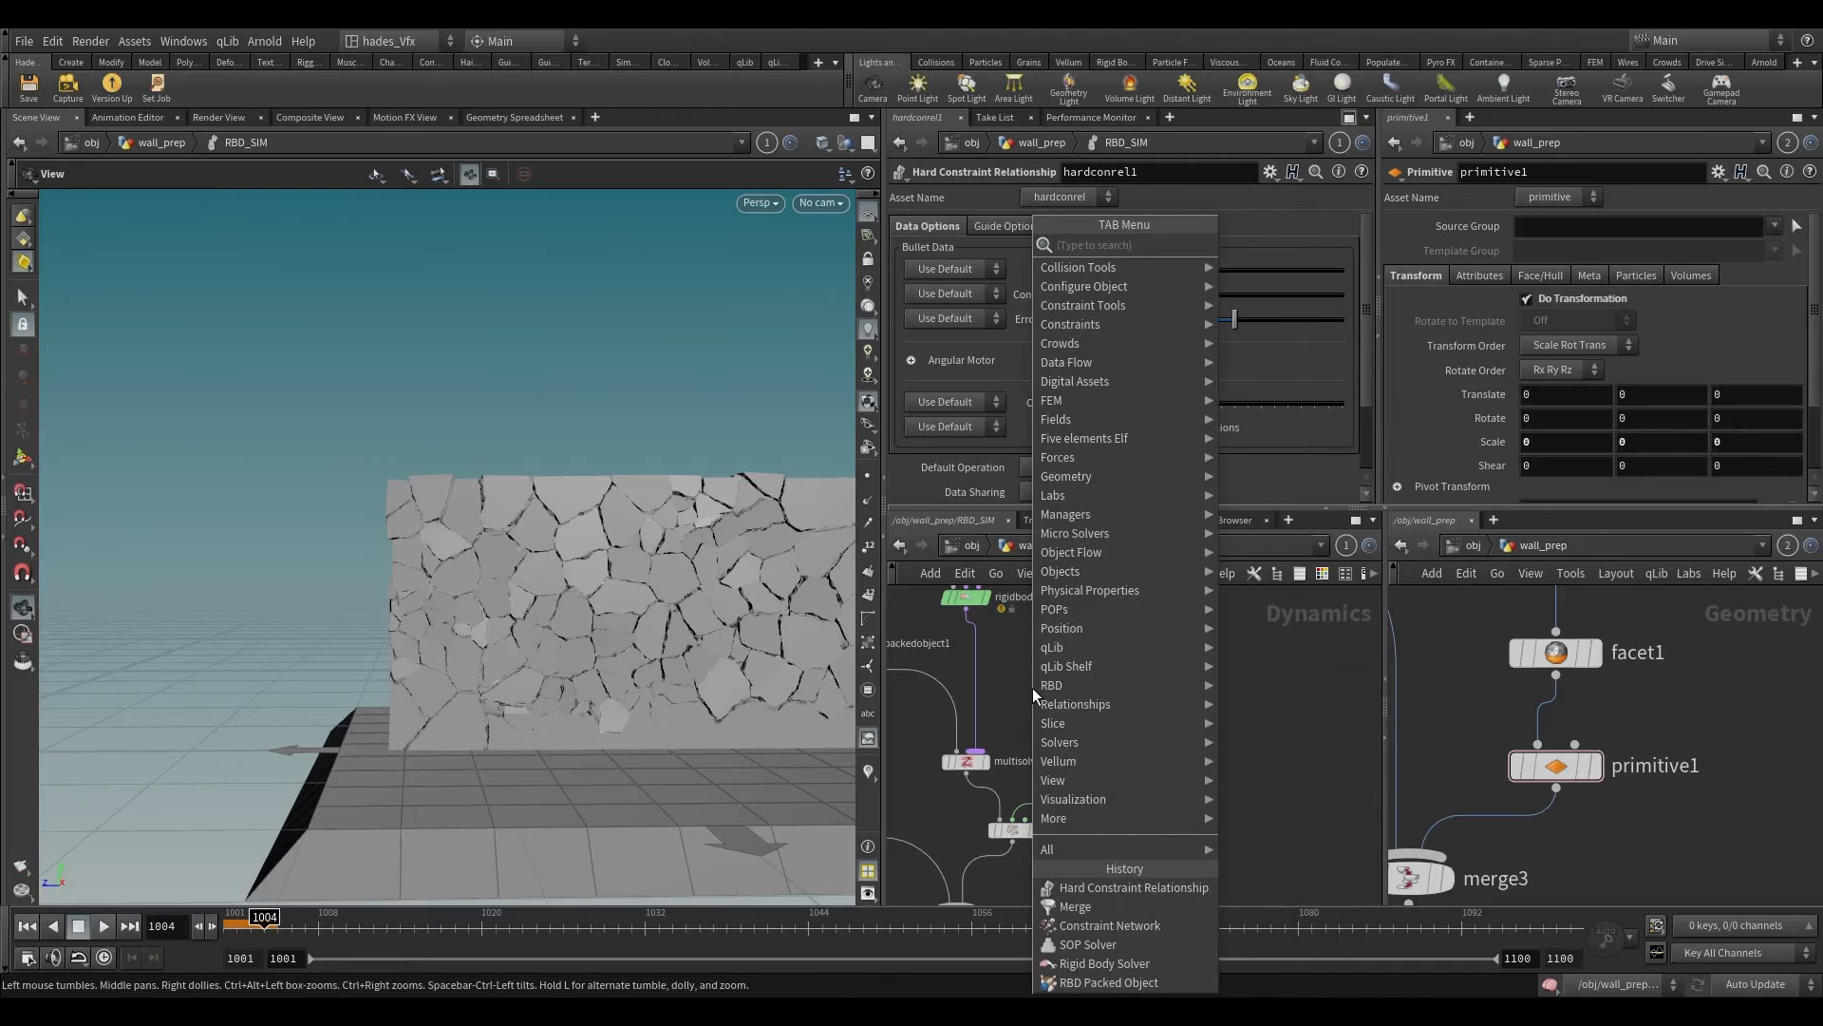
text(glue)
key(Return)
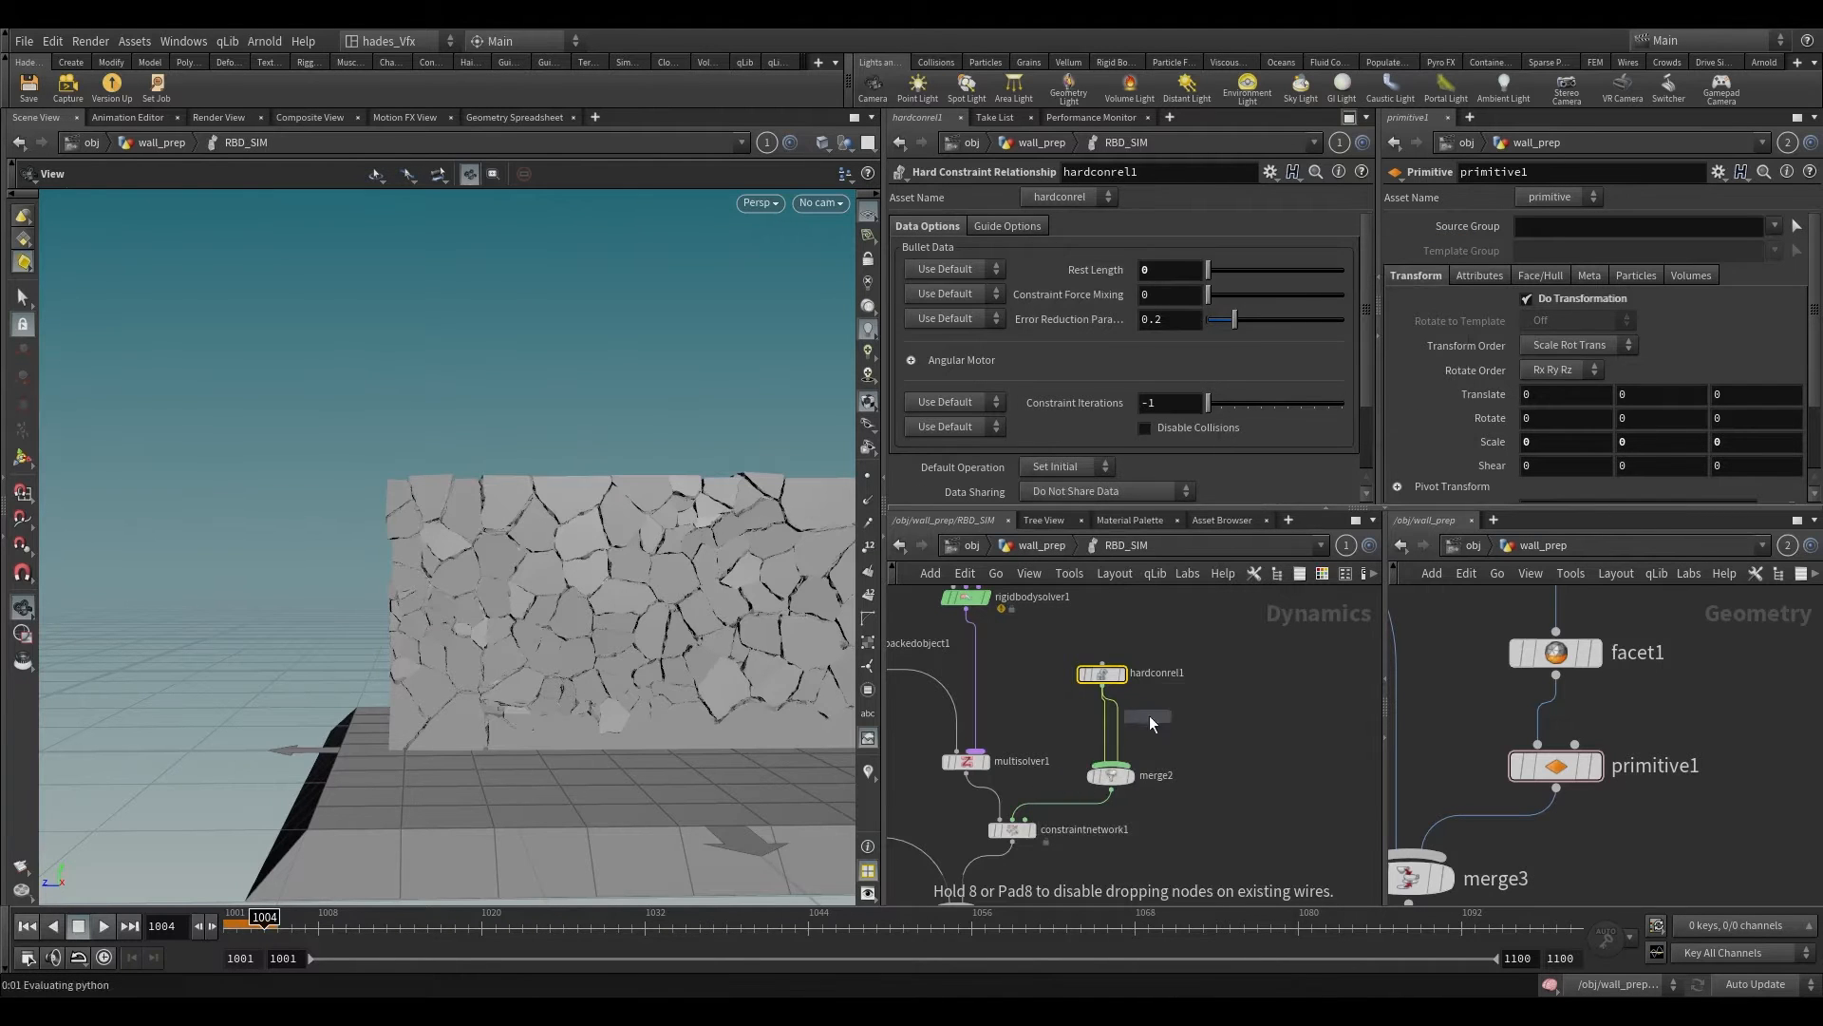
click(1190, 684)
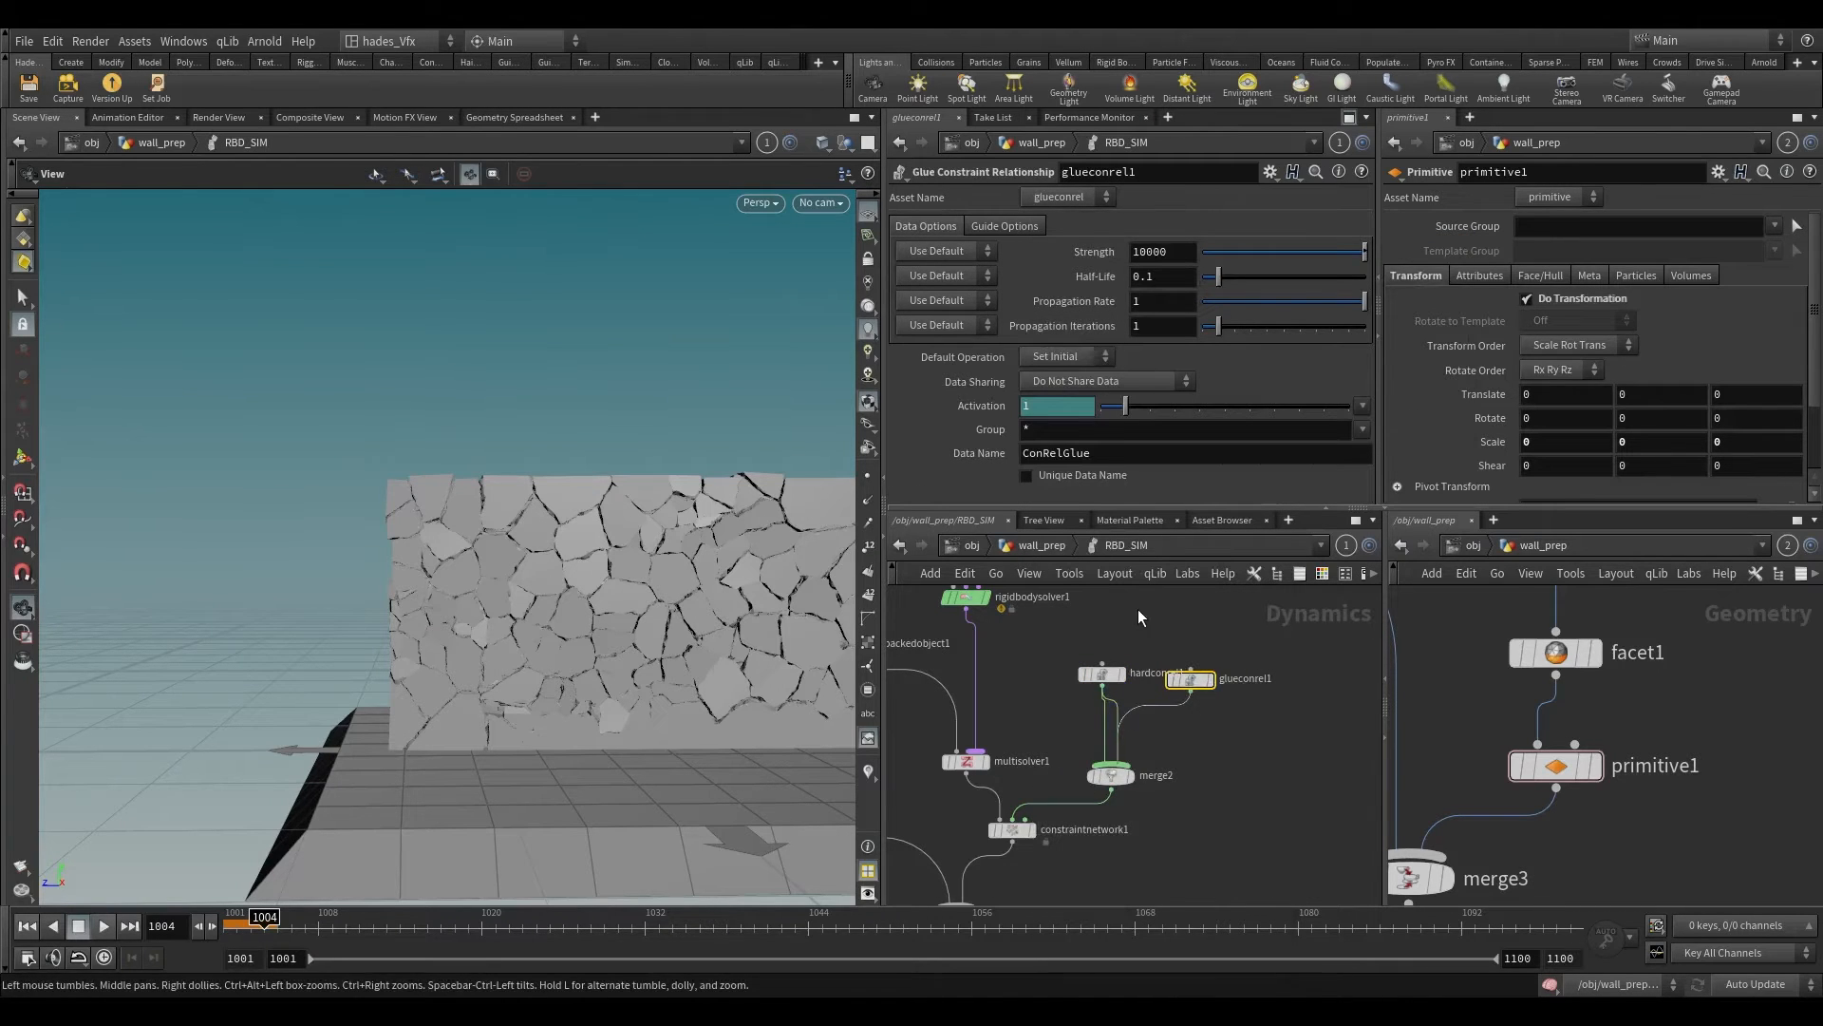
Step: Set the Data Name of the glue constraint relationship to glue and return to frame 1001
double_click(1072, 453)
text(glue)
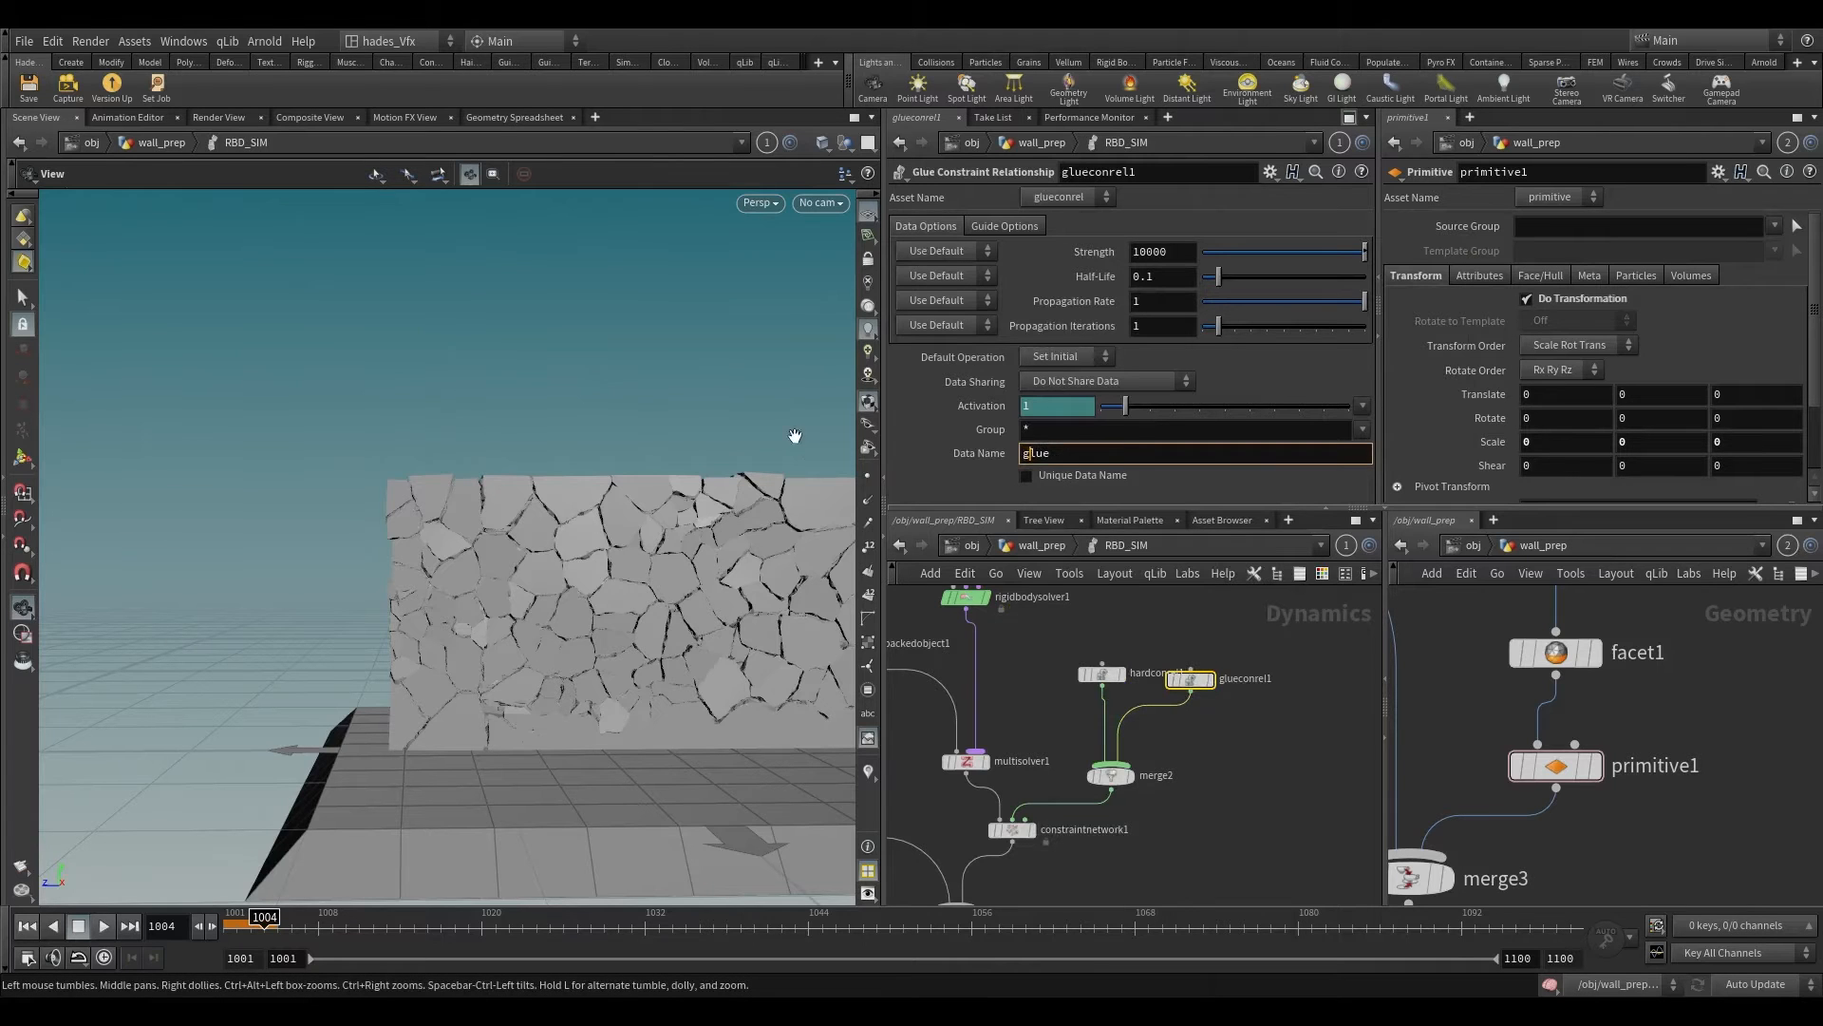
key(Return)
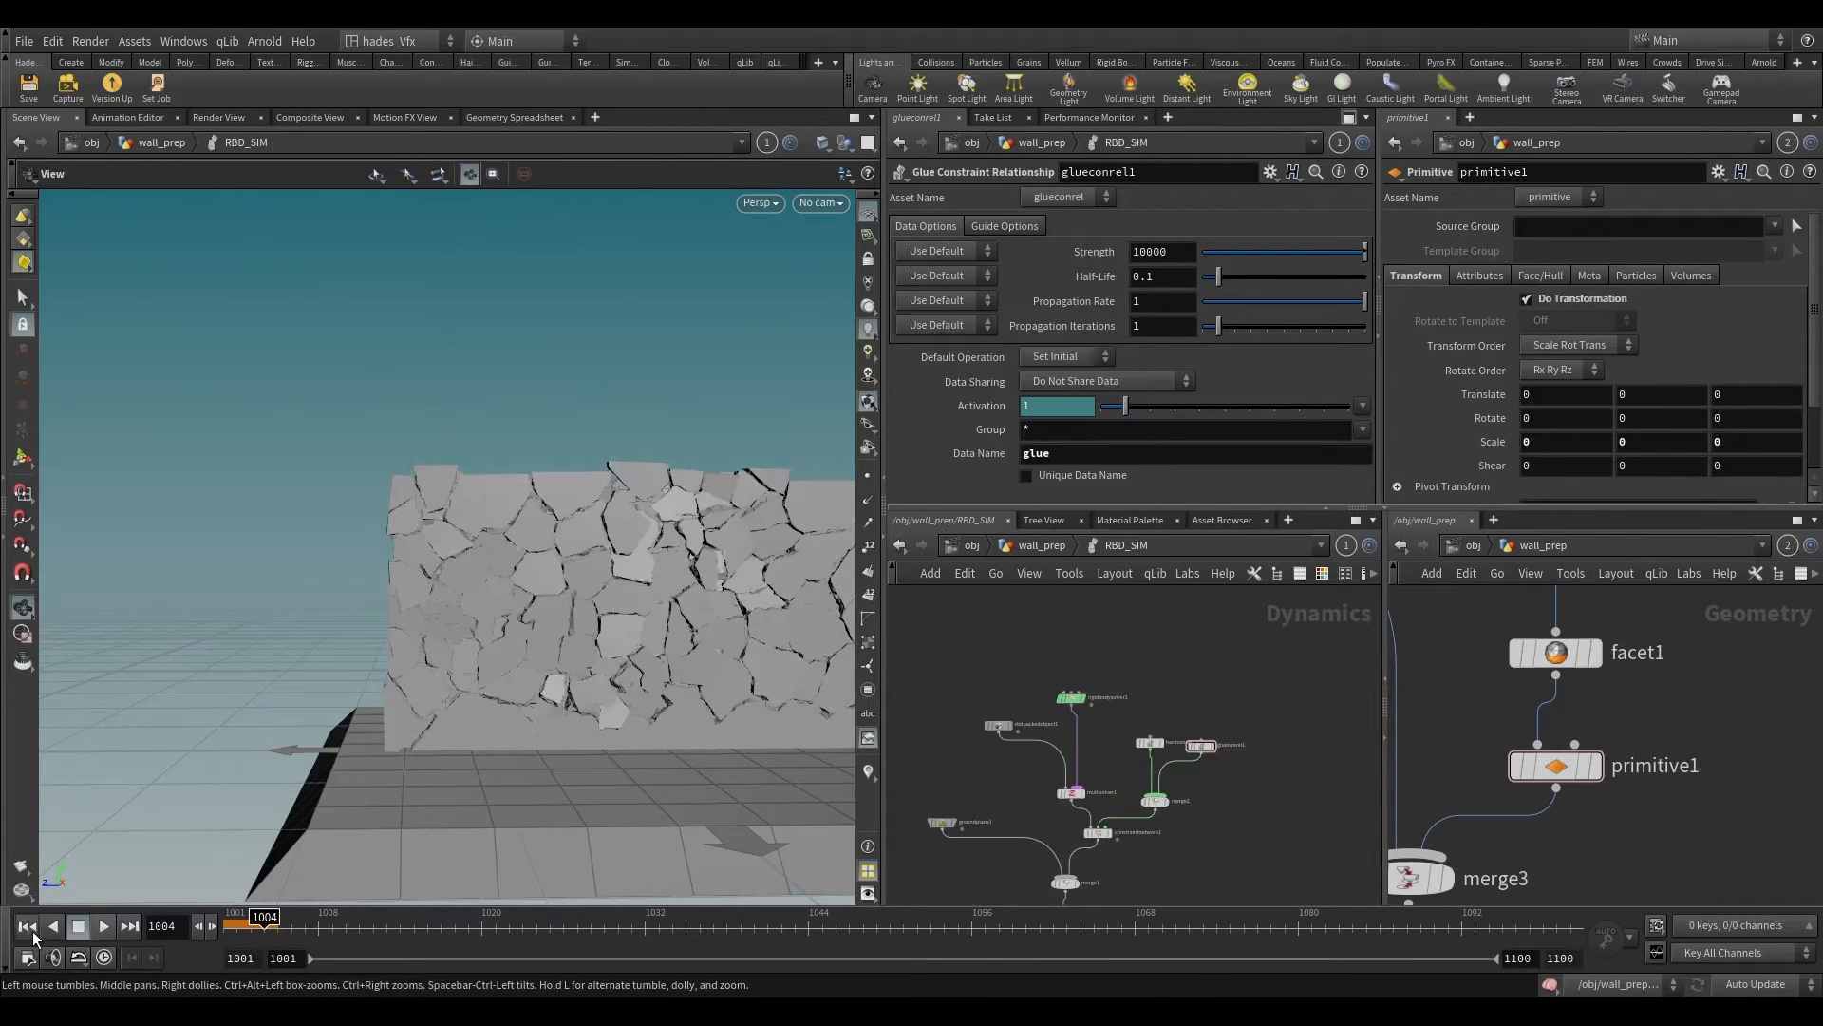
click(28, 928)
Step: Add a SOP Solver feeding the purple solver input of multisolver1 and enter its network
scroll(610, 590, down, 2)
drag(610, 594, 1179, 644)
middle_drag(567, 680, 271, 802)
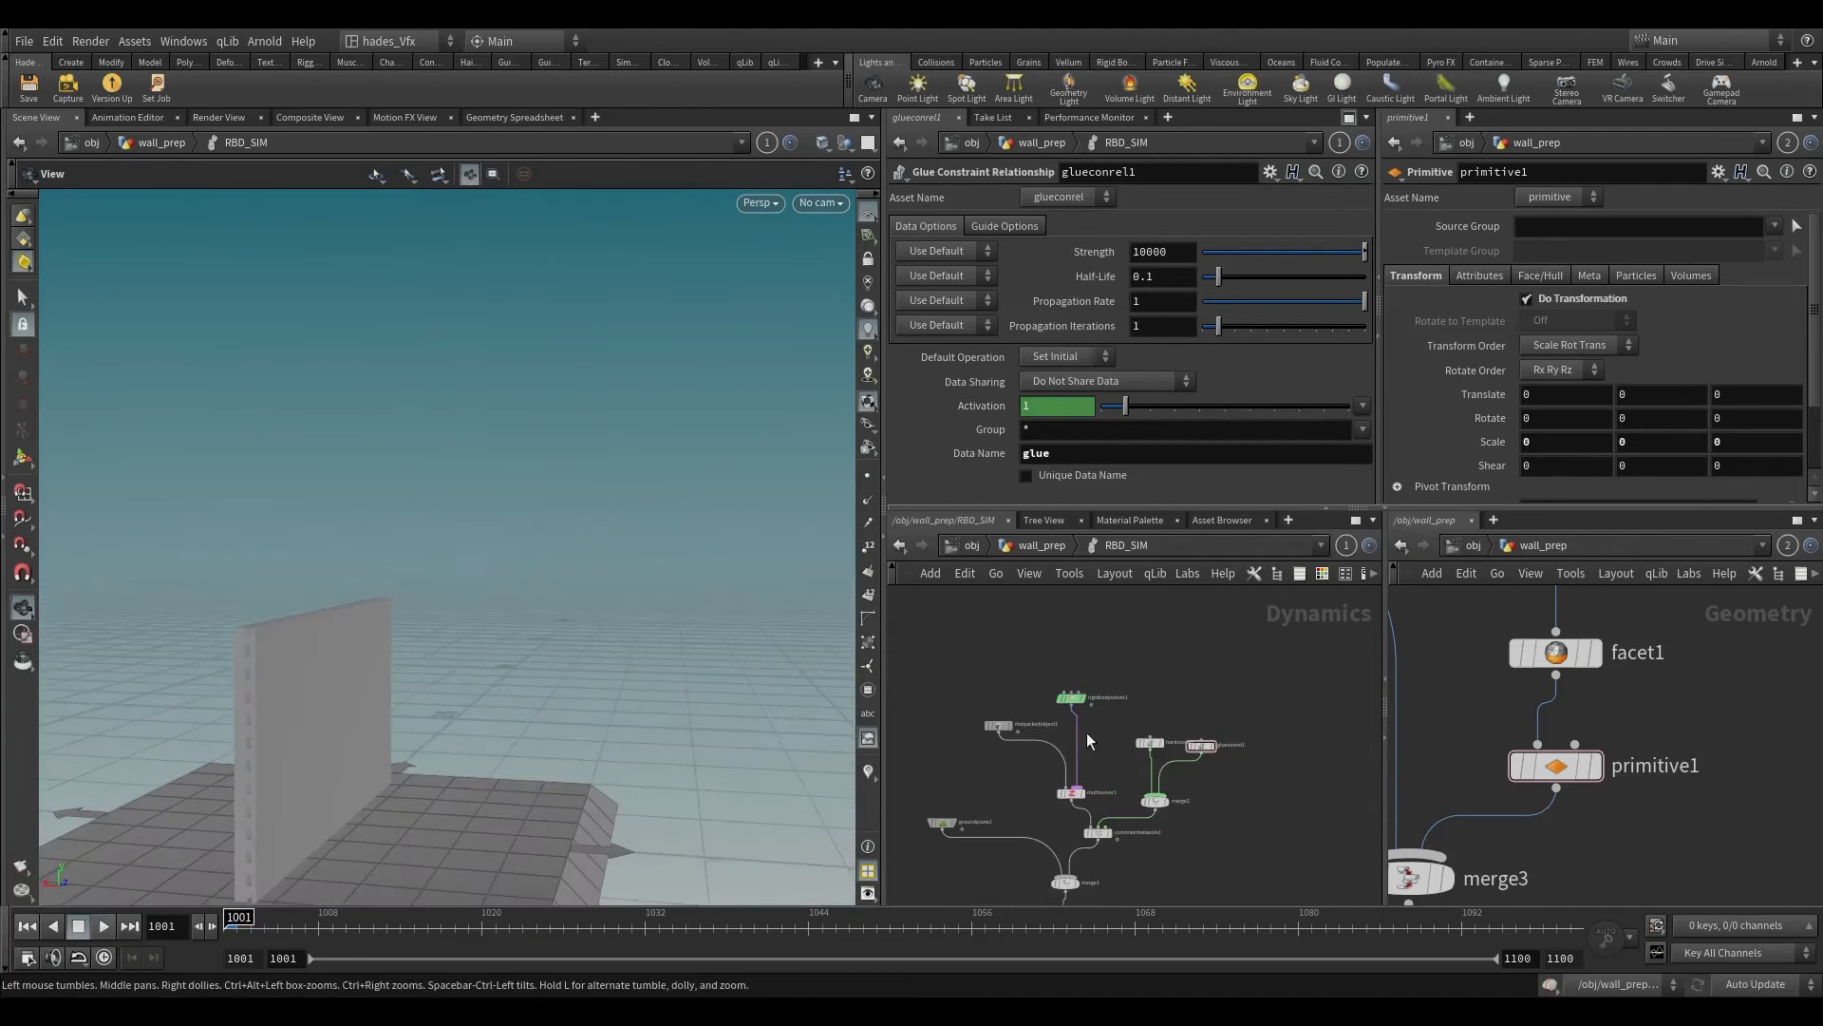
scroll(1087, 701, up, 3)
drag(1058, 701, 1048, 651)
scroll(507, 670, down, 3)
drag(501, 680, 585, 661)
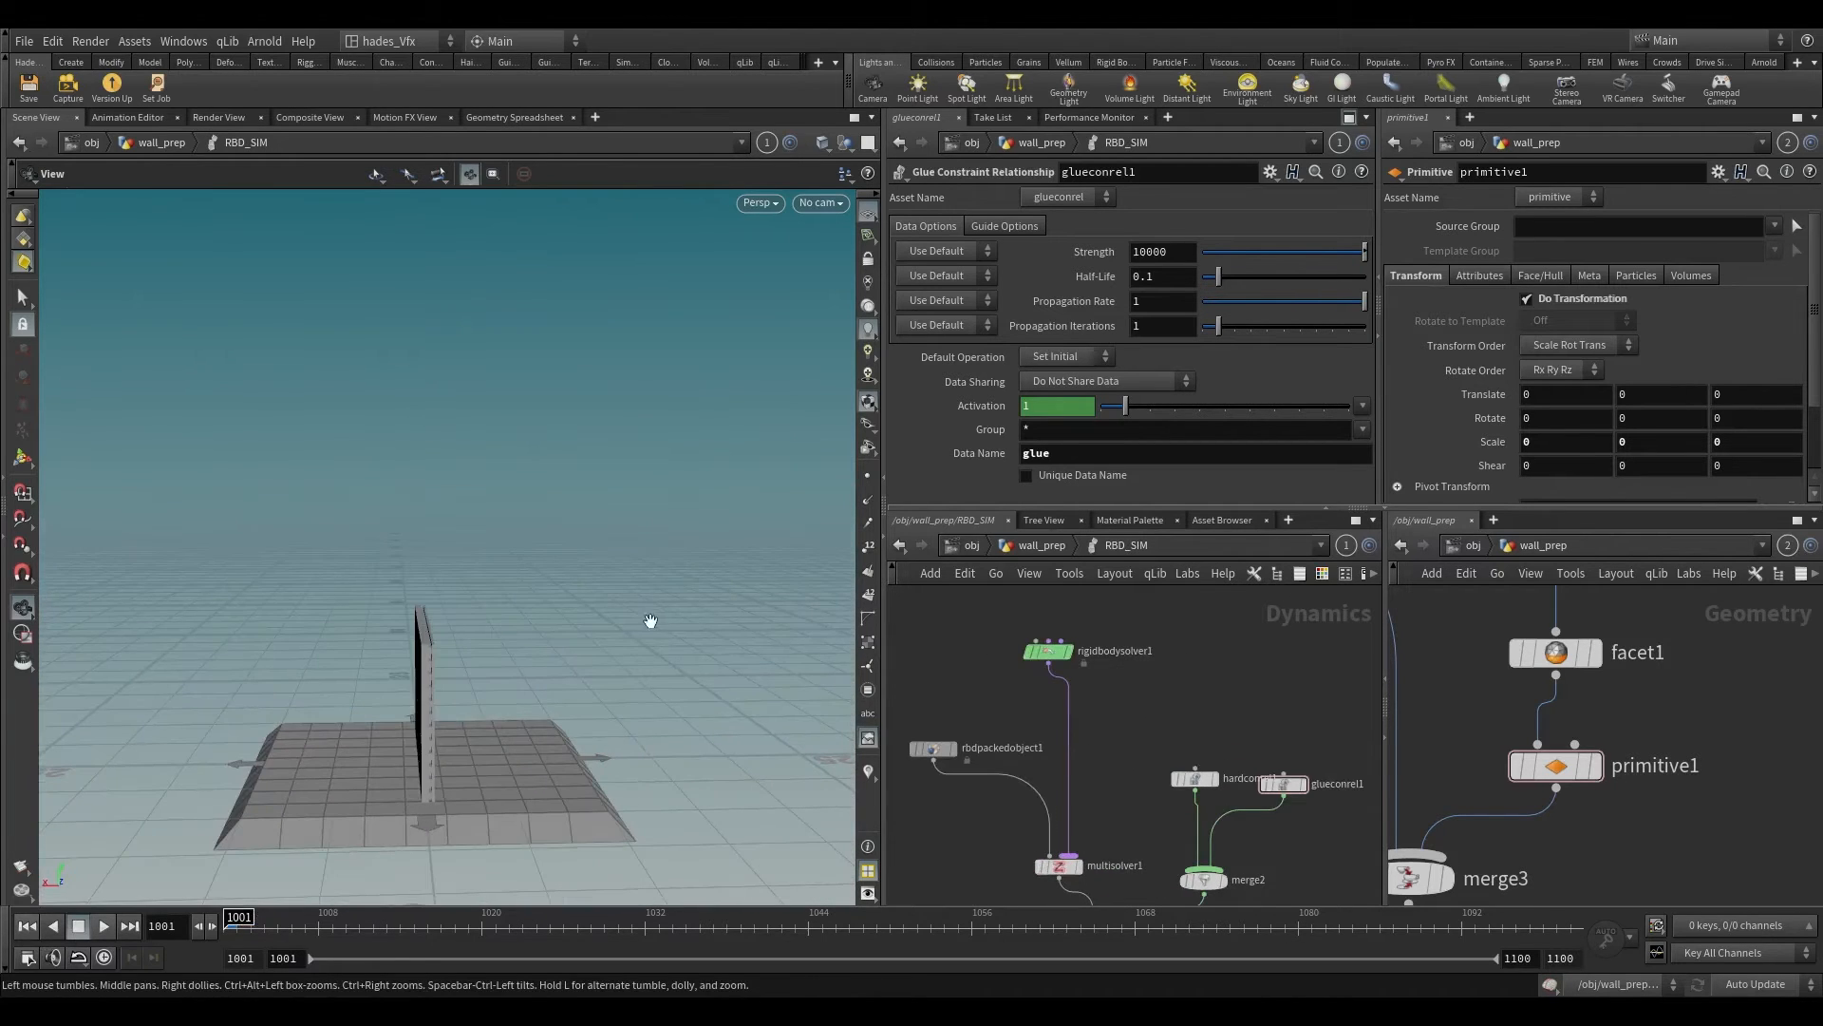
drag(1087, 847, 1165, 703)
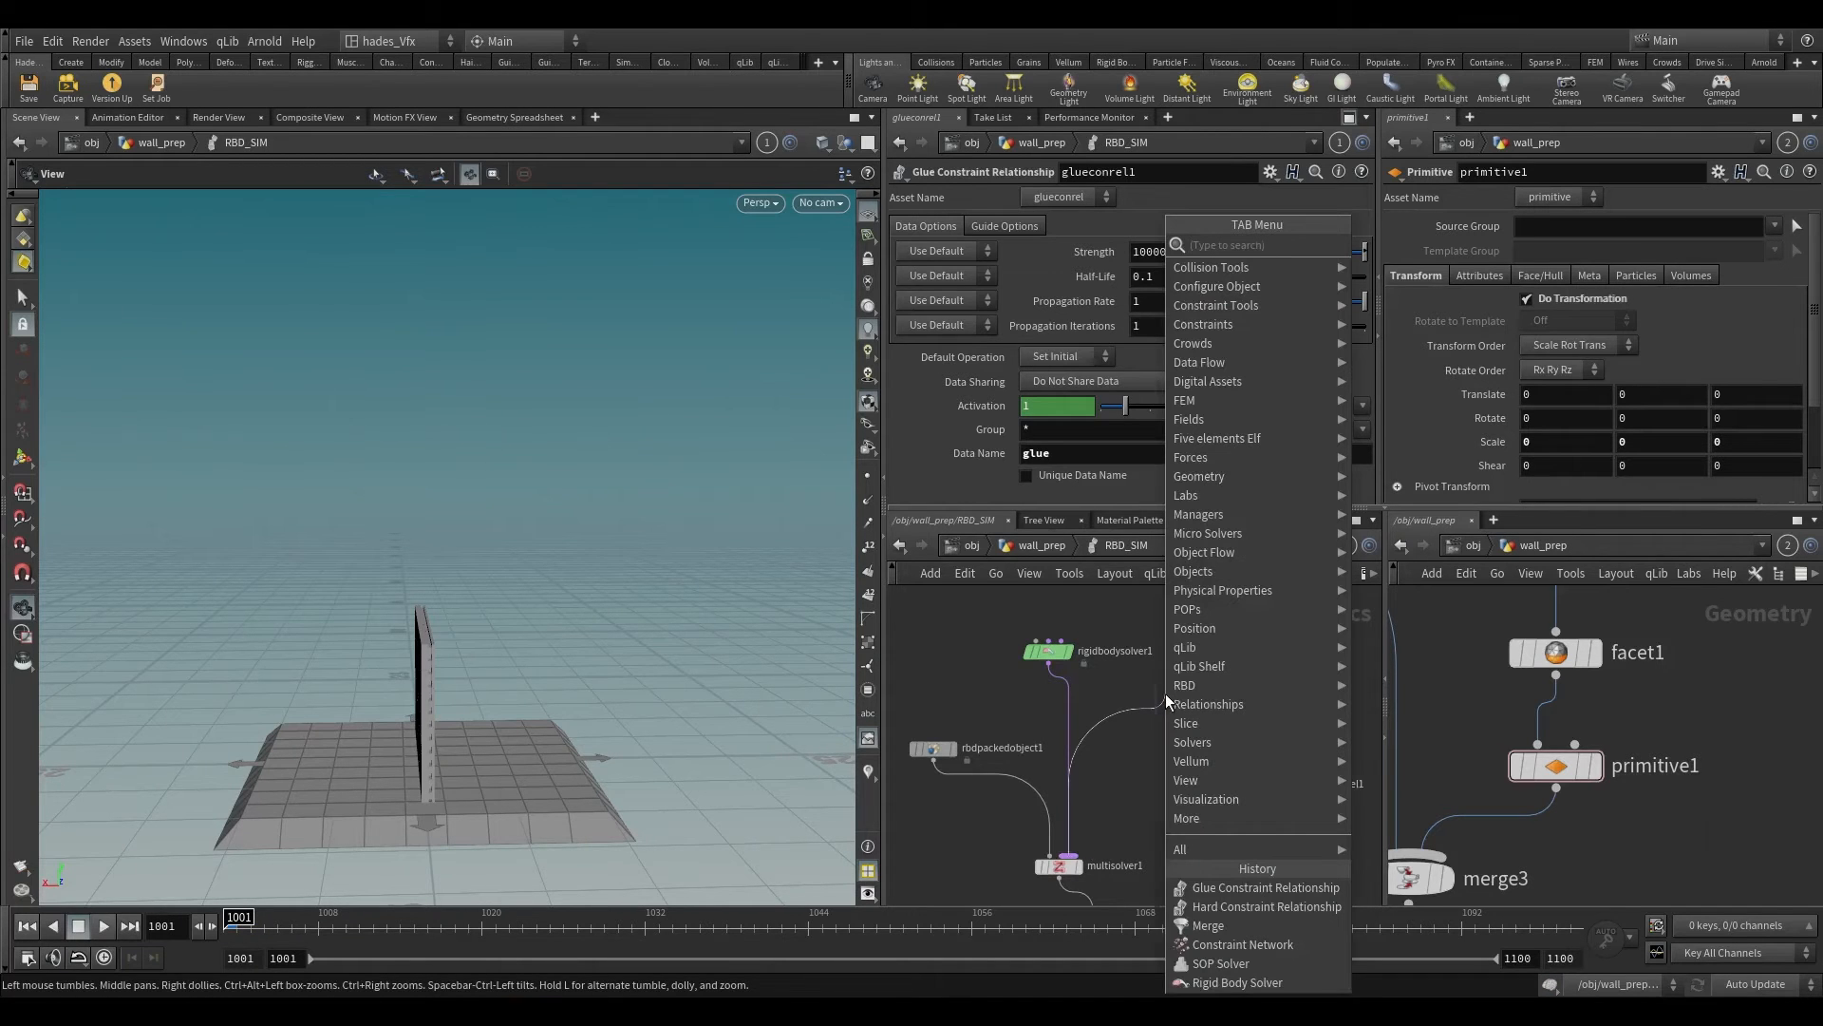
text(sops)
key(Return)
double_click(1165, 693)
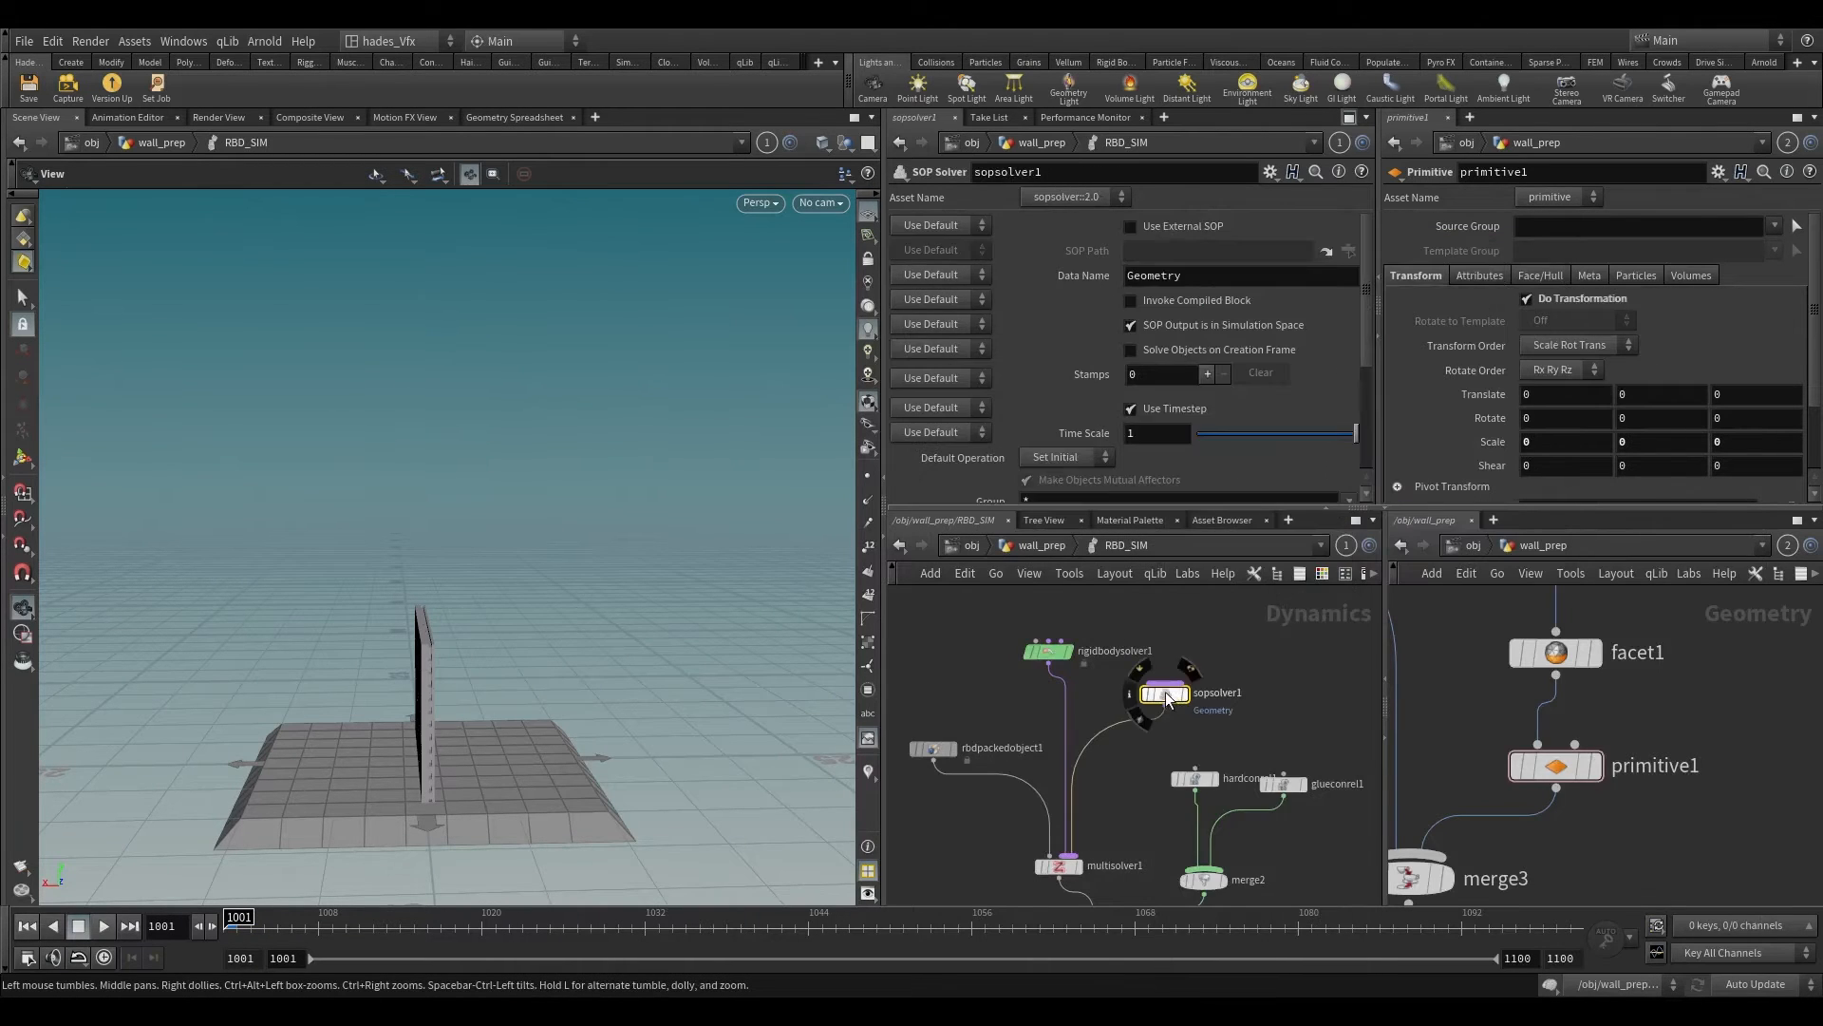
Step: Create a Box inside the SOP solver network and connect a Transform node below it
key(Tab)
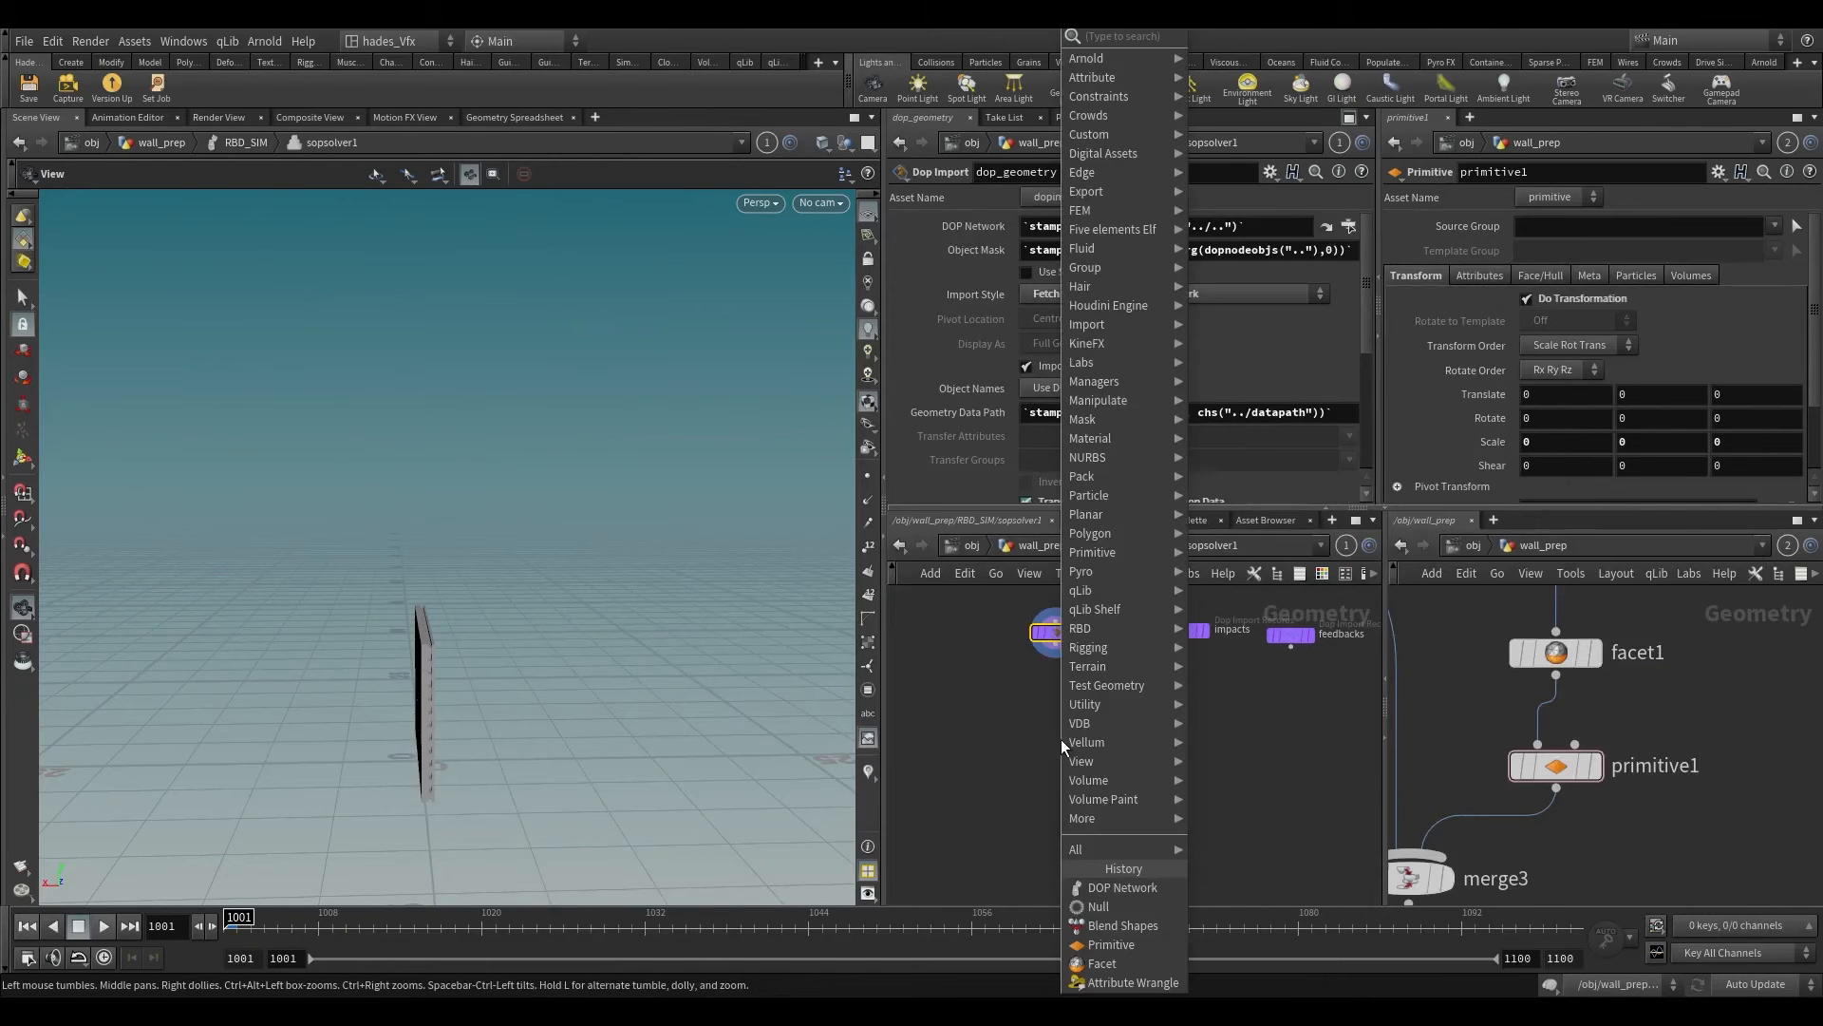
text(box)
key(Return)
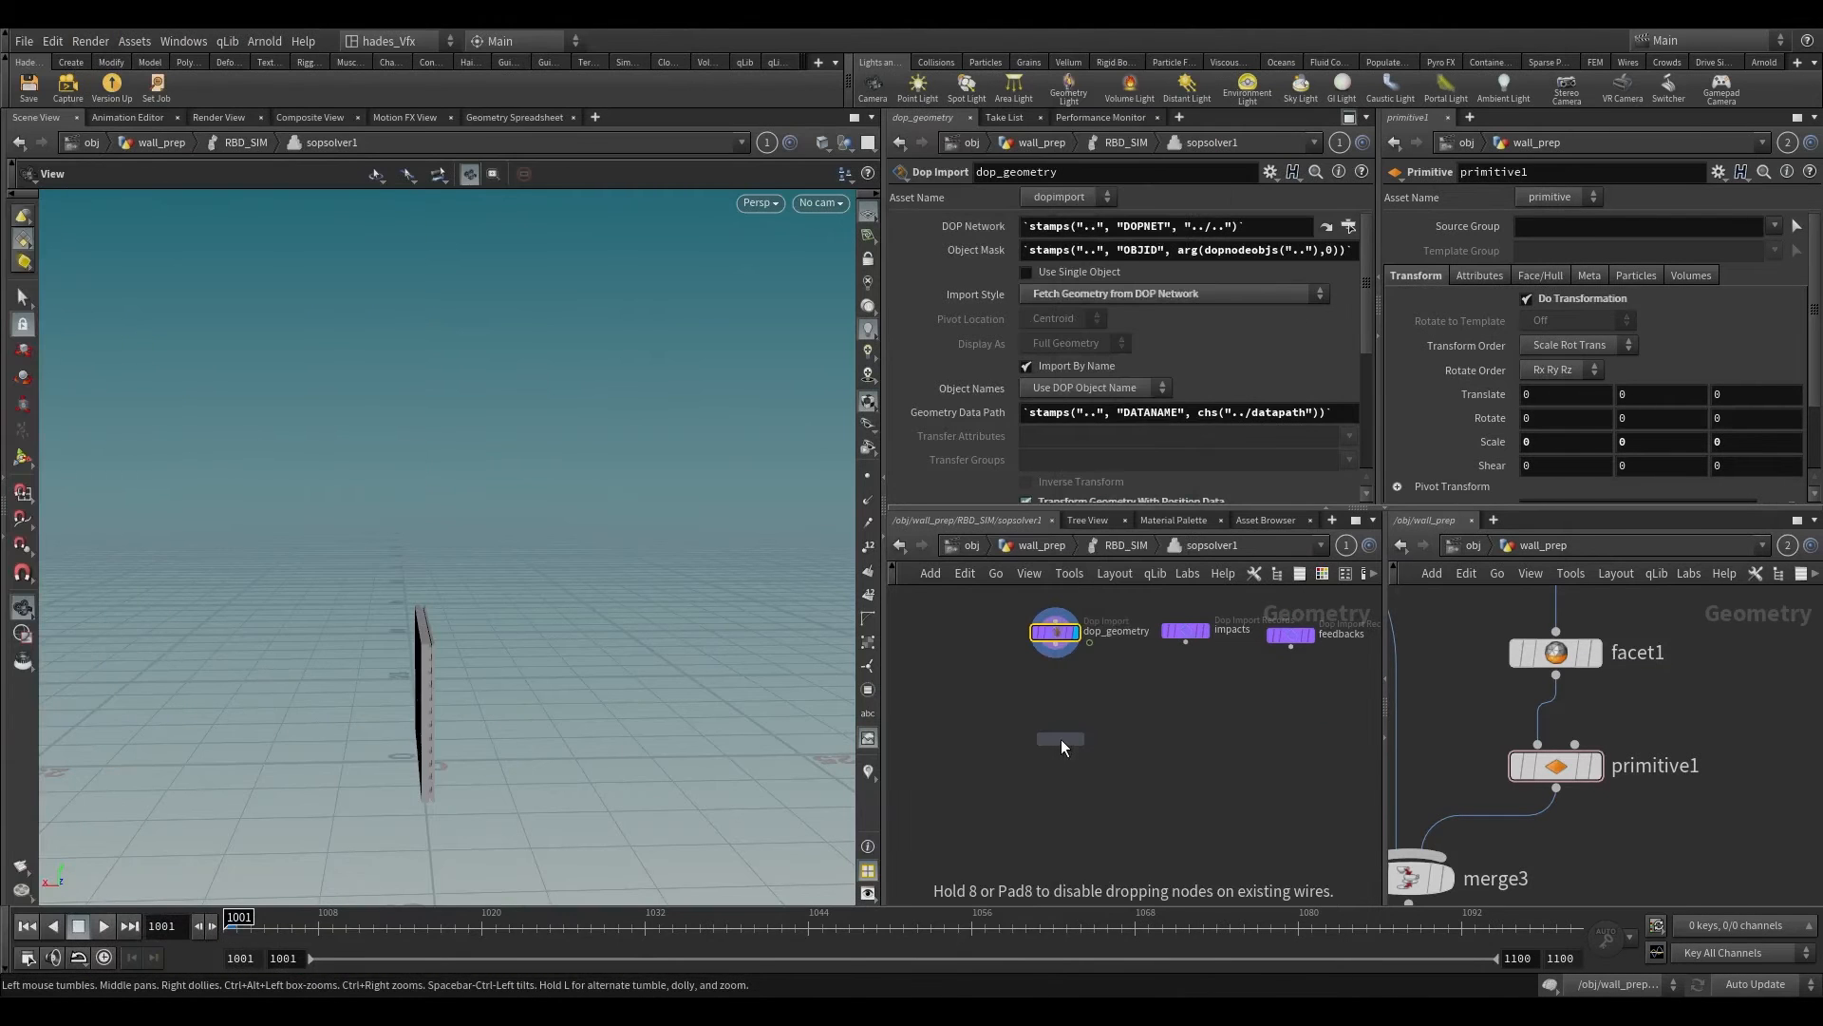
click(993, 714)
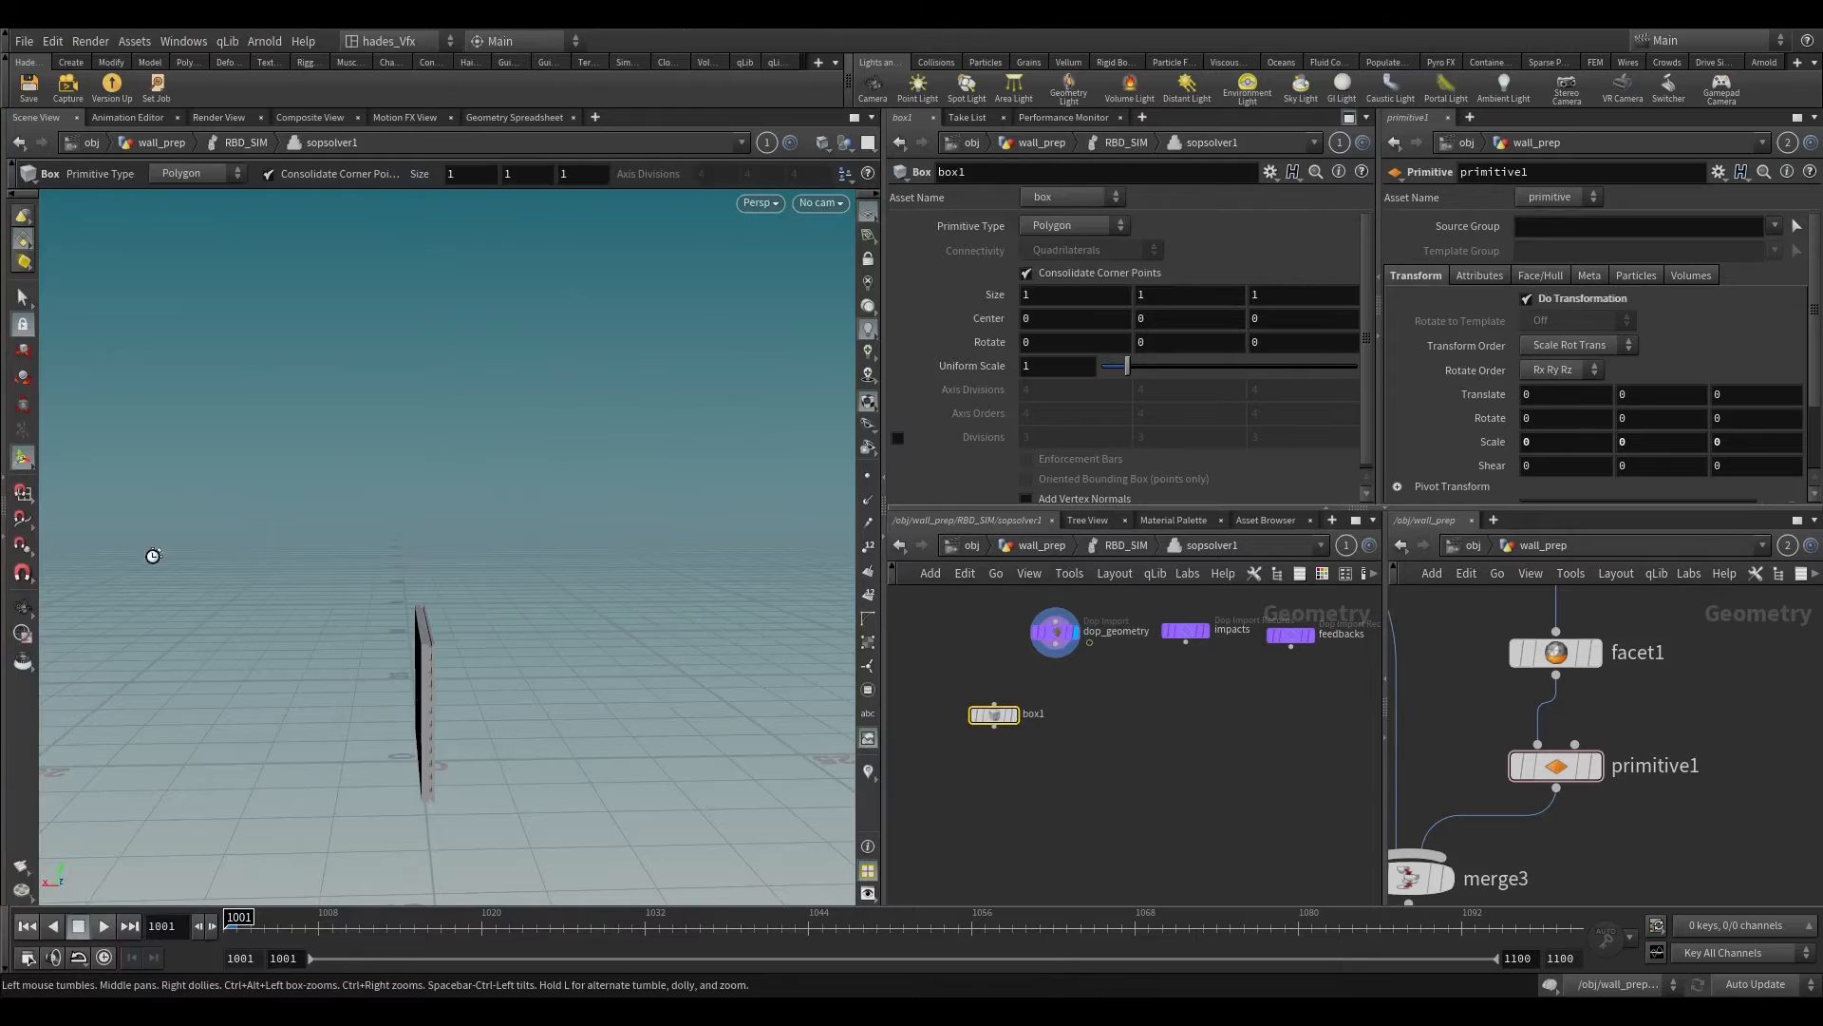
key(Return)
key(Tab)
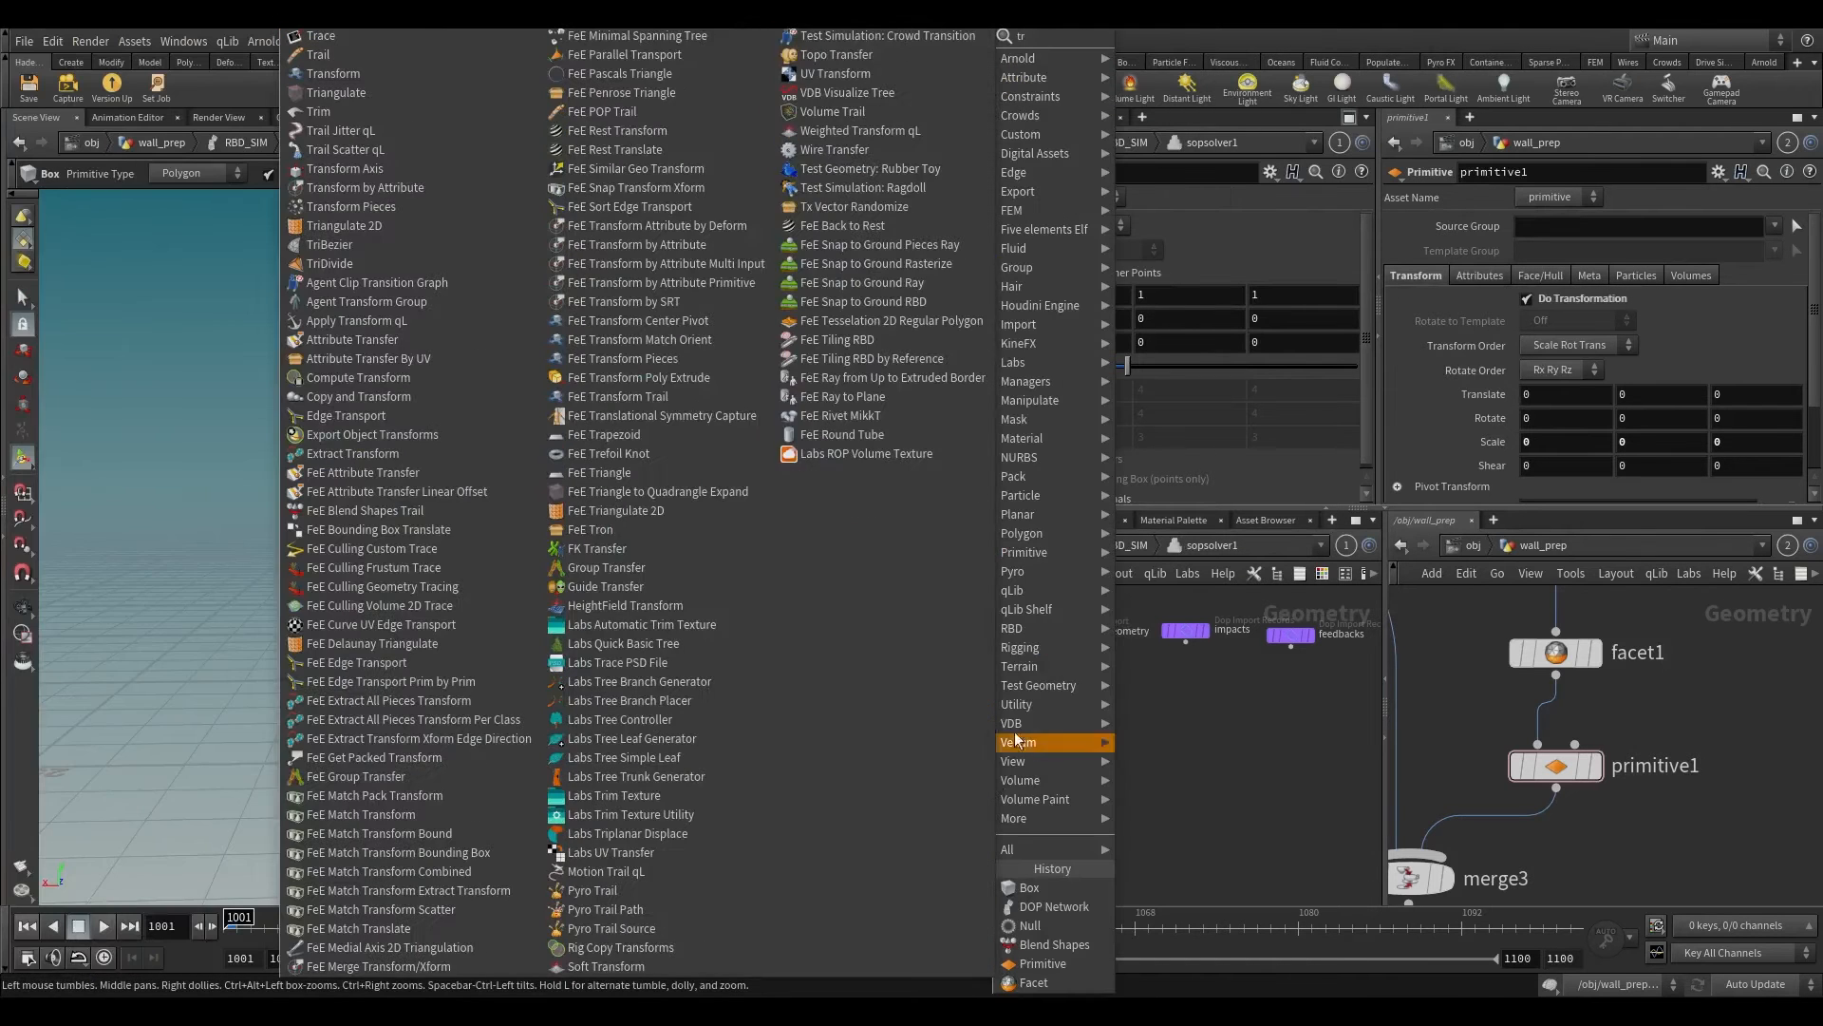
key(Escape)
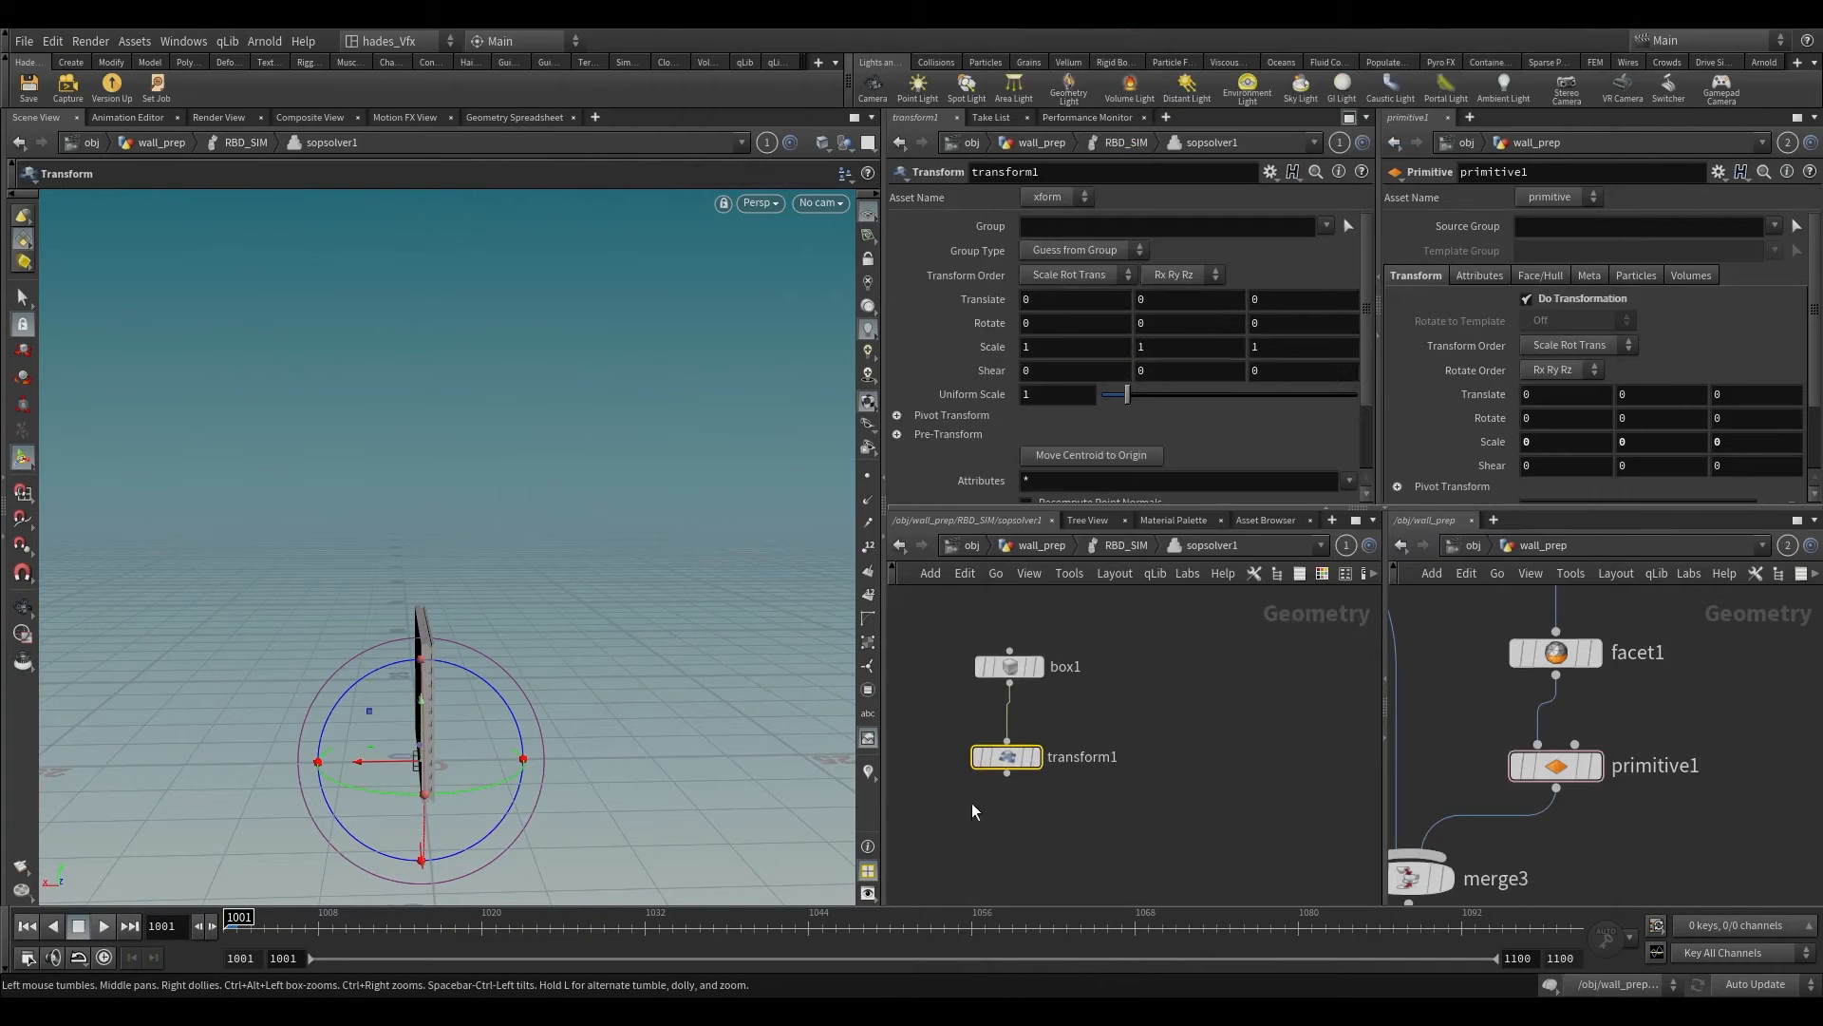
Step: Move the box away from the wall to about -14.46, 4.91, 0 and rotate it about -18.44, -4.39, -12.92 degrees
drag(397, 781, 675, 677)
drag(609, 620, 596, 660)
key(Return)
Step: Align the transform handle to World and raise the box to a Y translation of about 6.31
right_click(634, 669)
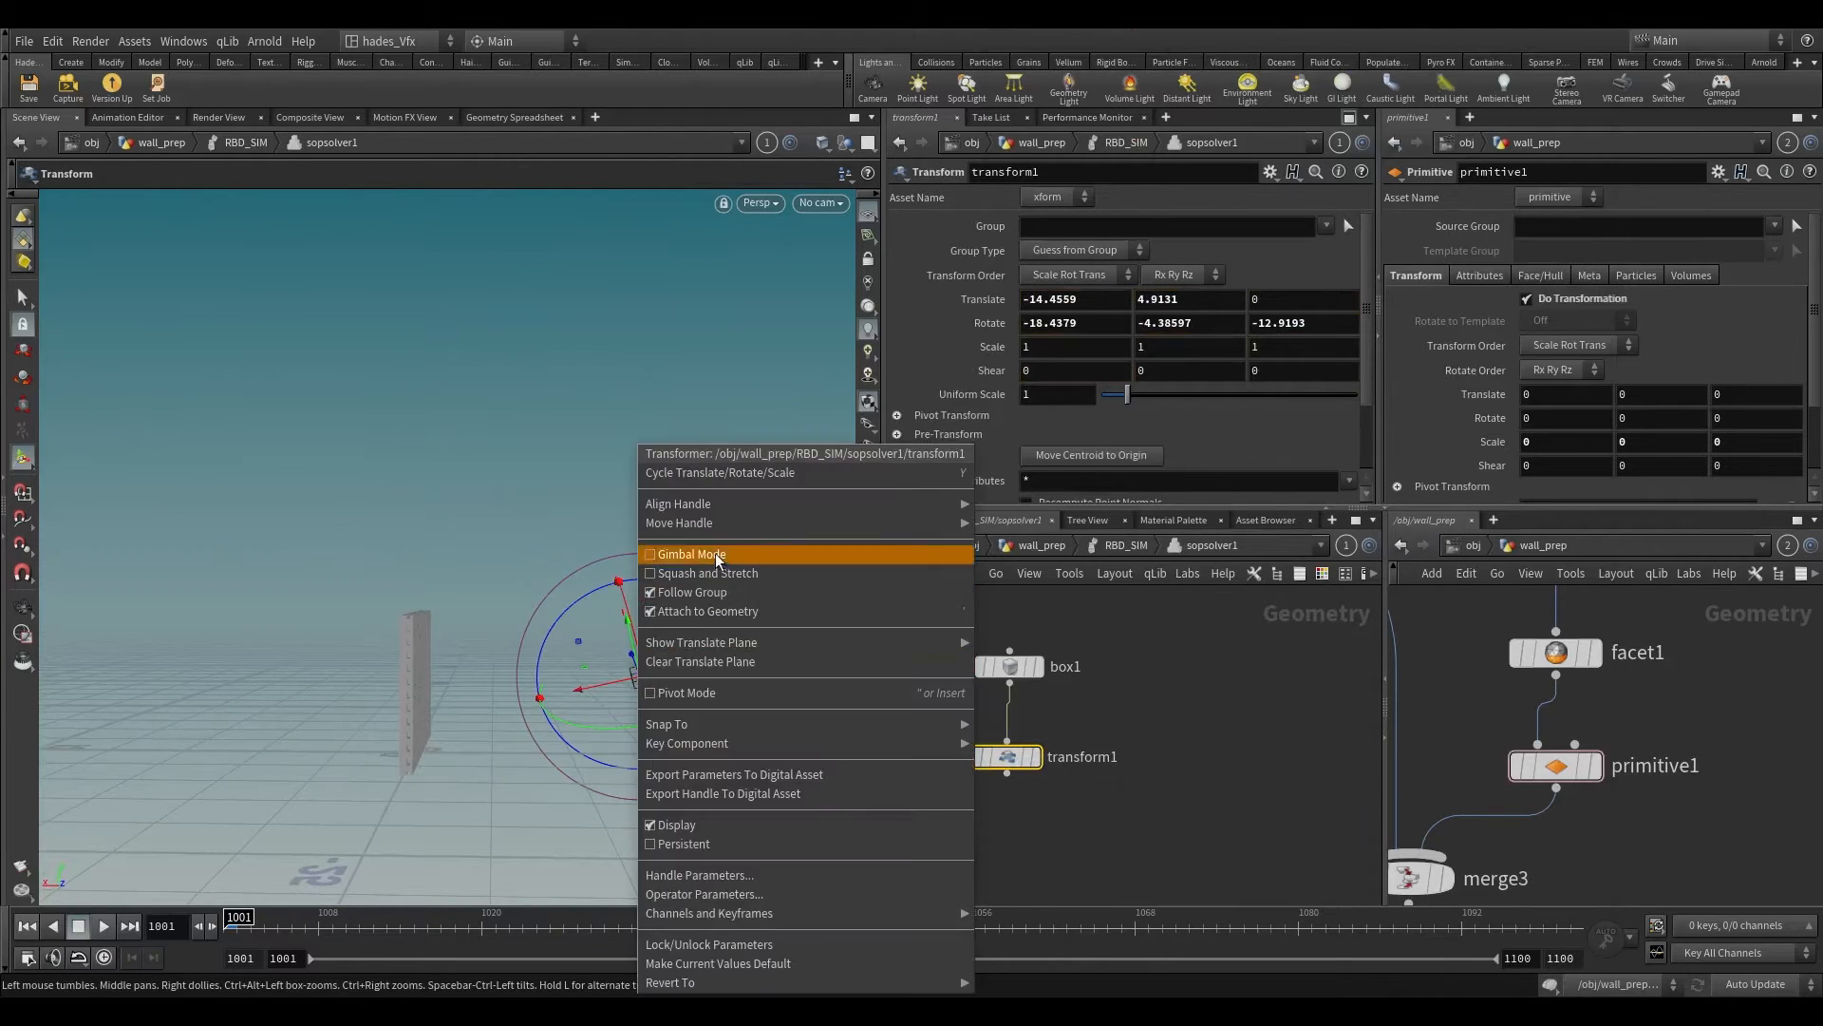
mouse_move(719, 513)
click(973, 548)
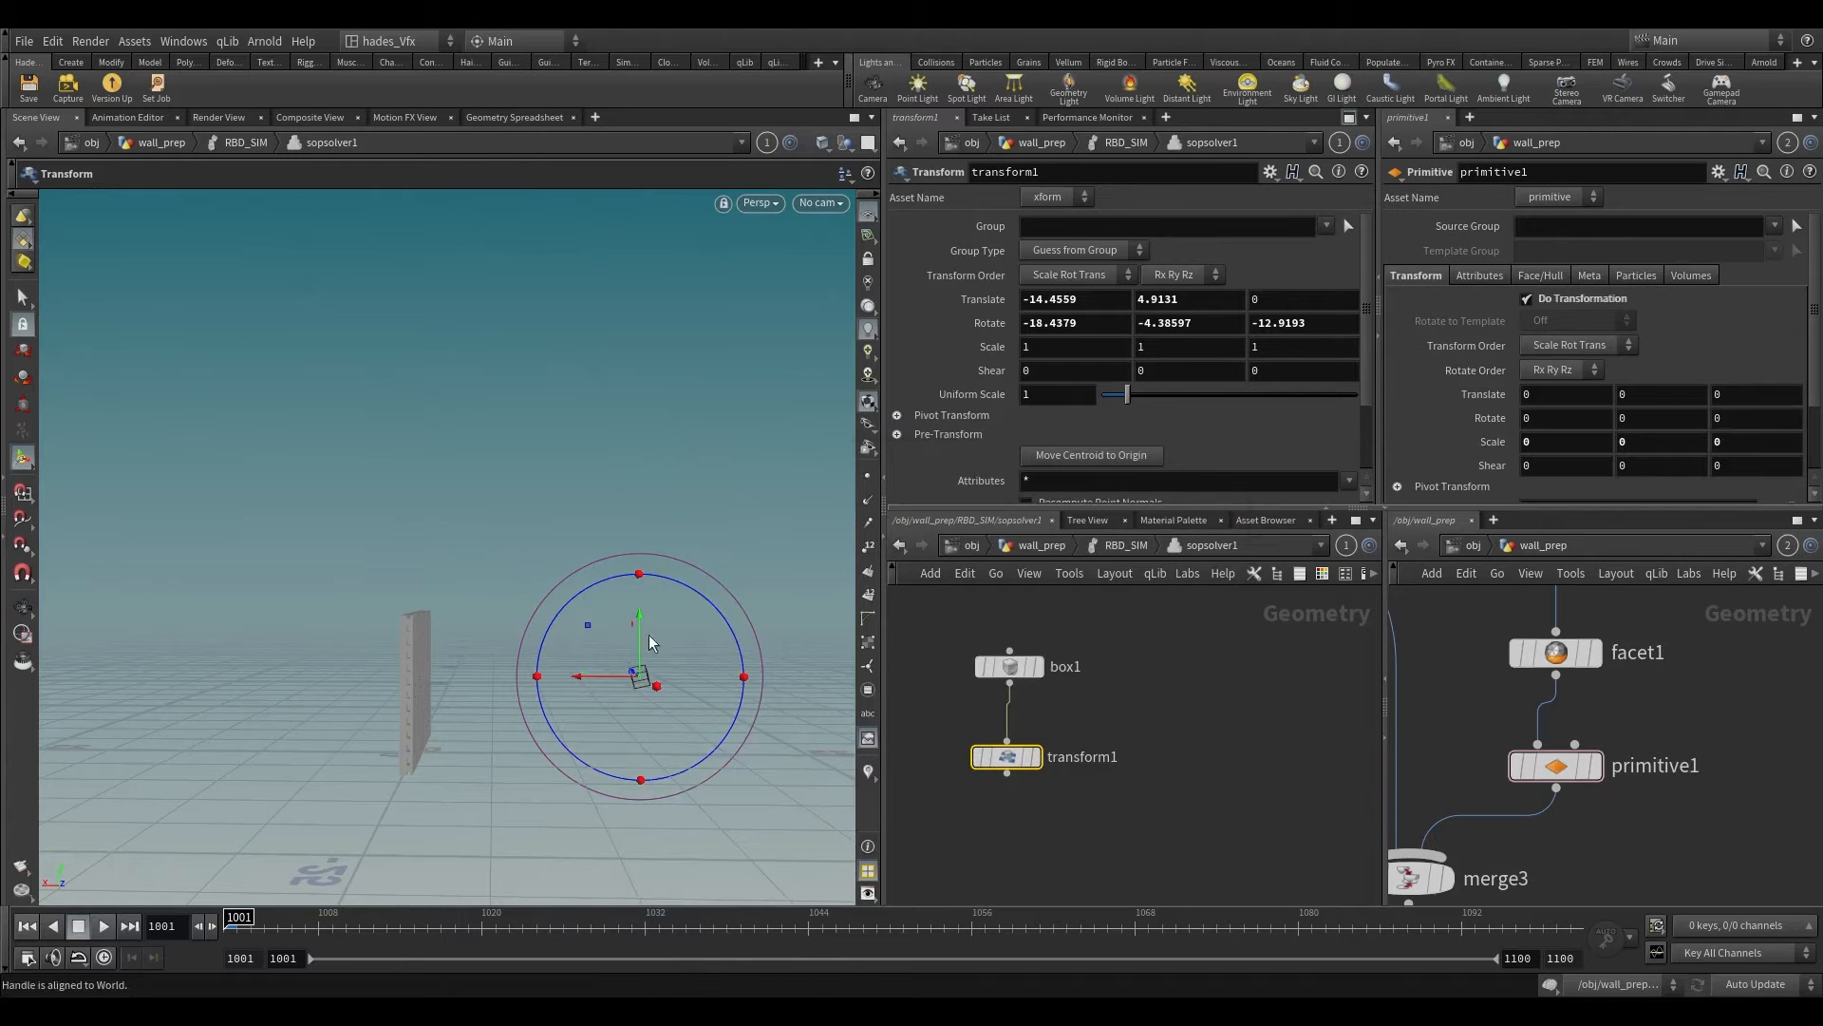
mouse_move(640, 631)
mouse_down()
mouse_move(639, 606)
mouse_move(673, 842)
mouse_move(617, 744)
mouse_move(618, 671)
mouse_move(646, 657)
mouse_up()
Step: Add an Assemble node connected below transform1
middle_drag(1082, 795, 1176, 701)
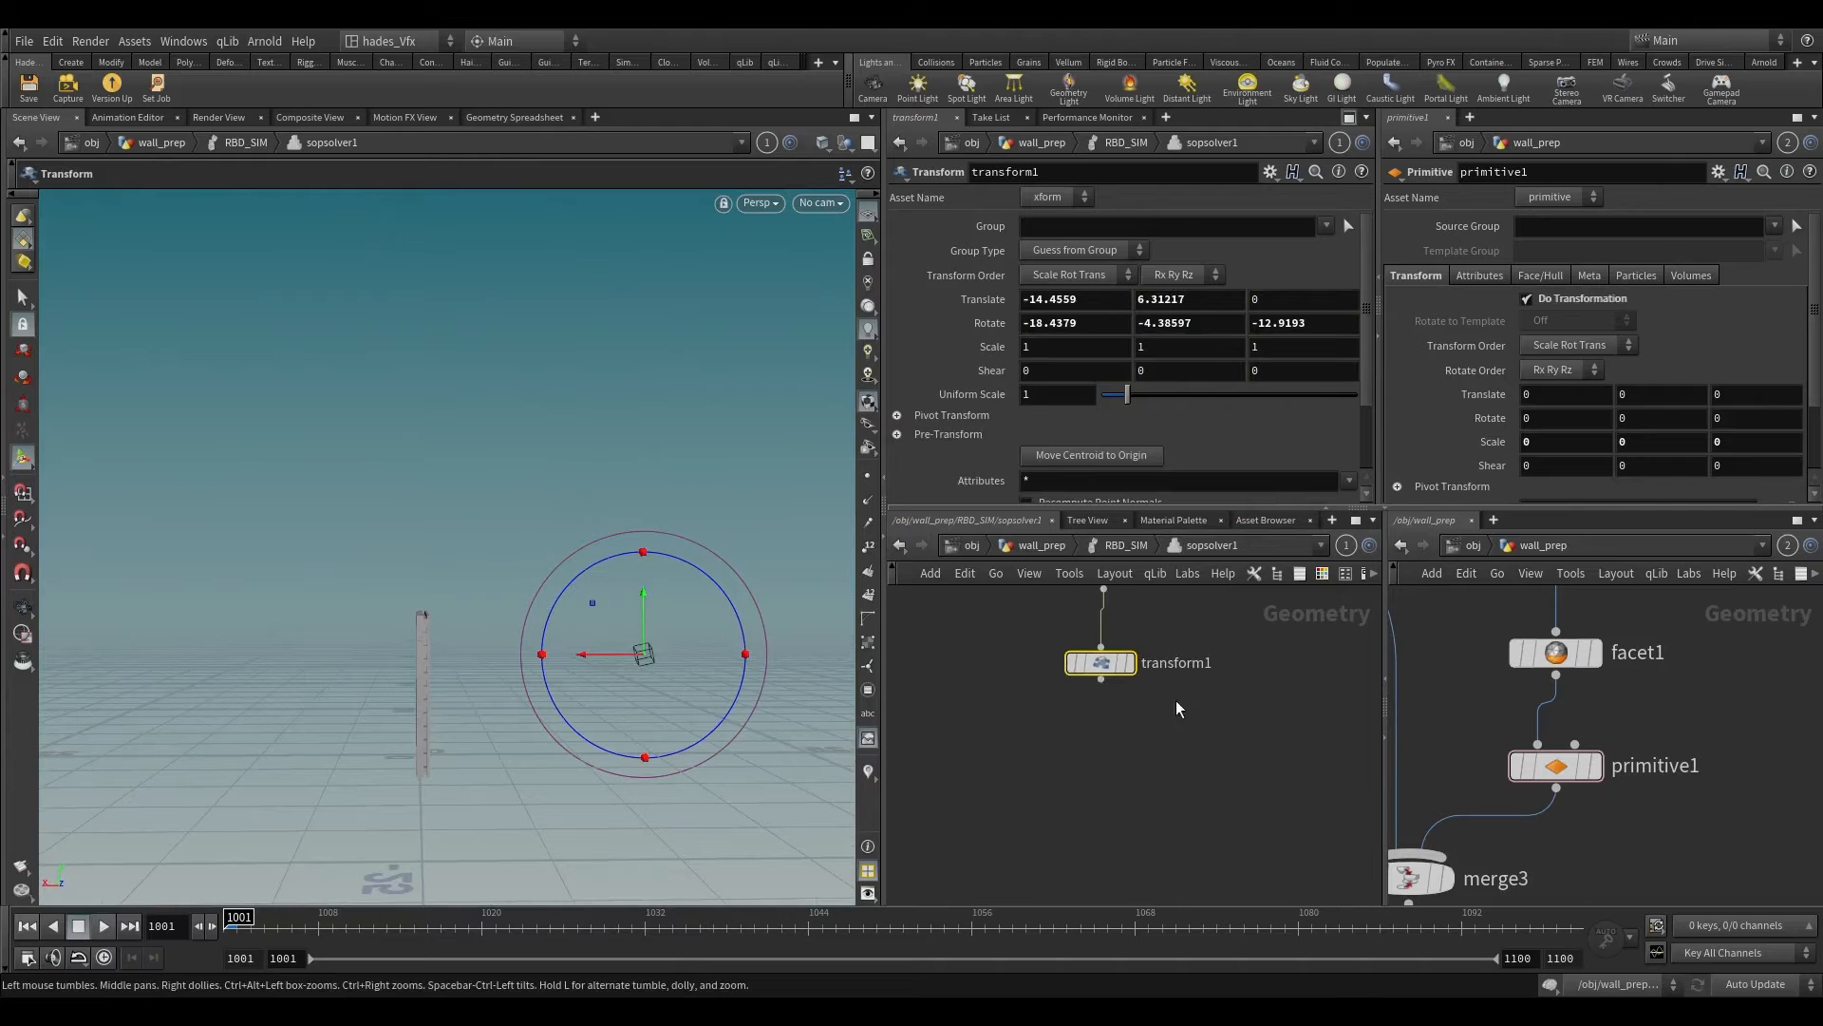
key(Tab)
text(ass)
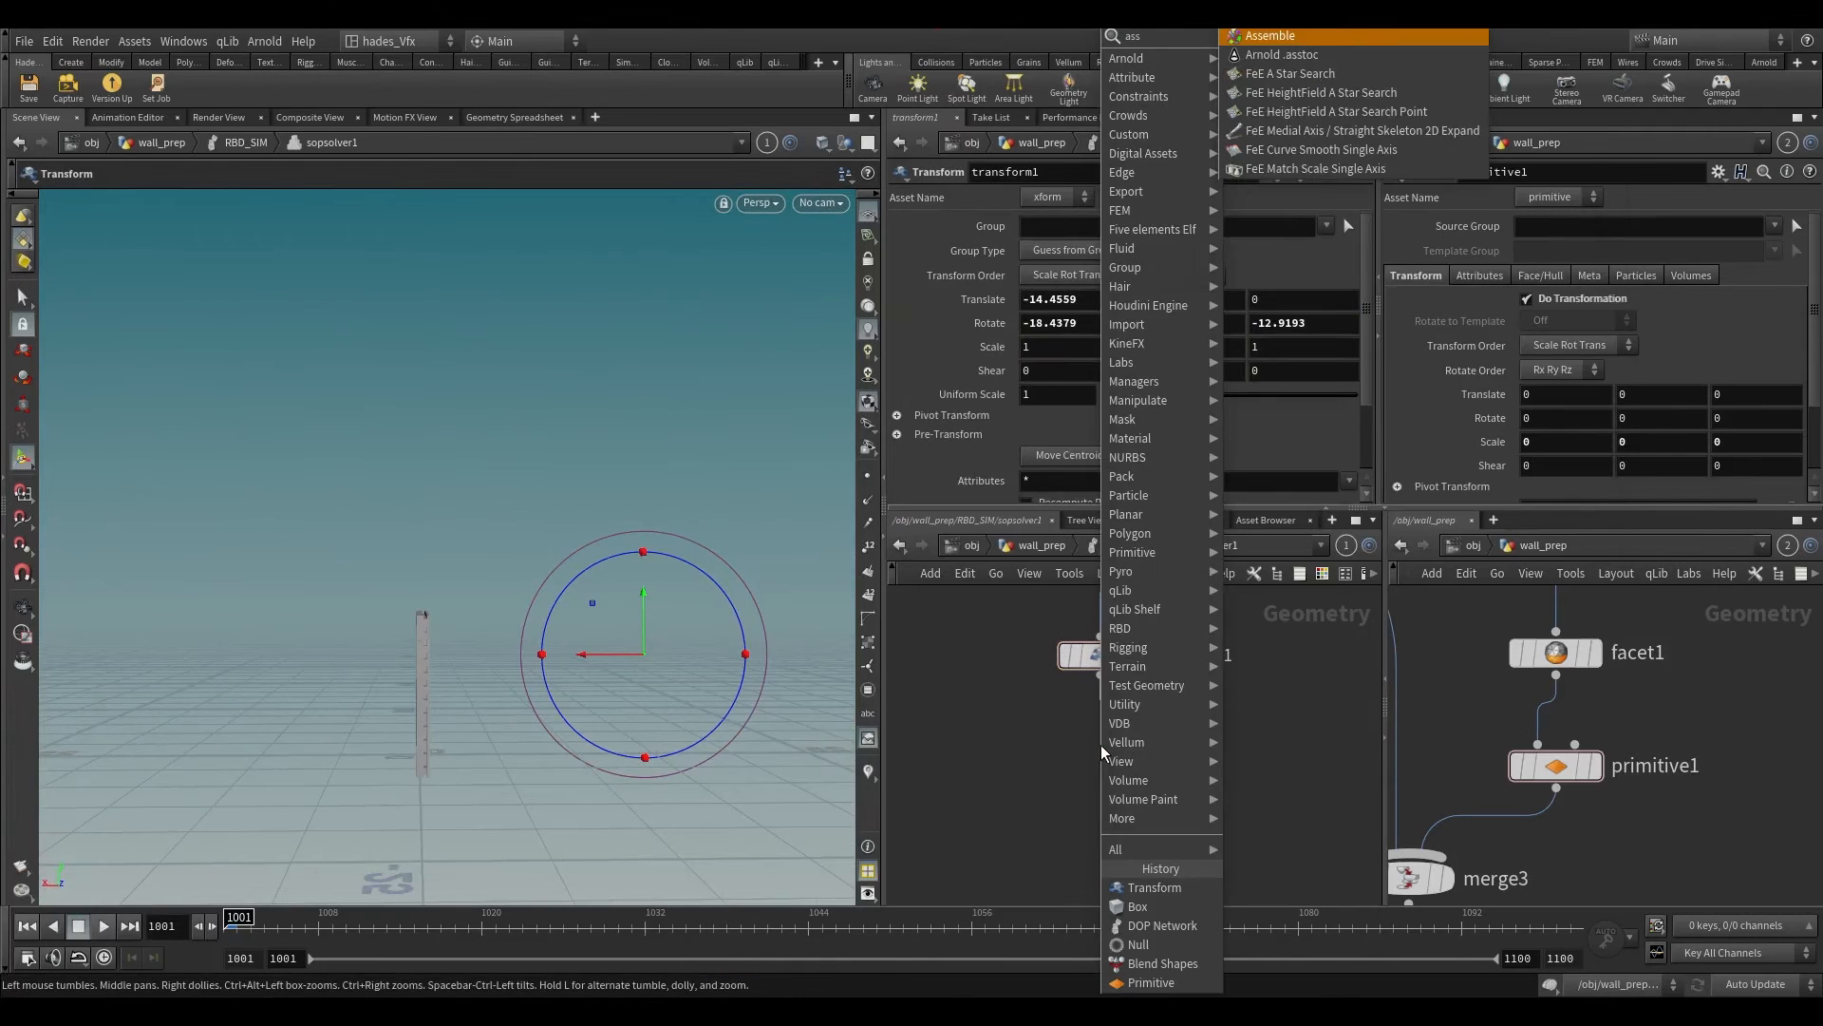
key(Return)
Step: Insert a Normal node between transform1 and assemble1
key(Tab)
text(a)
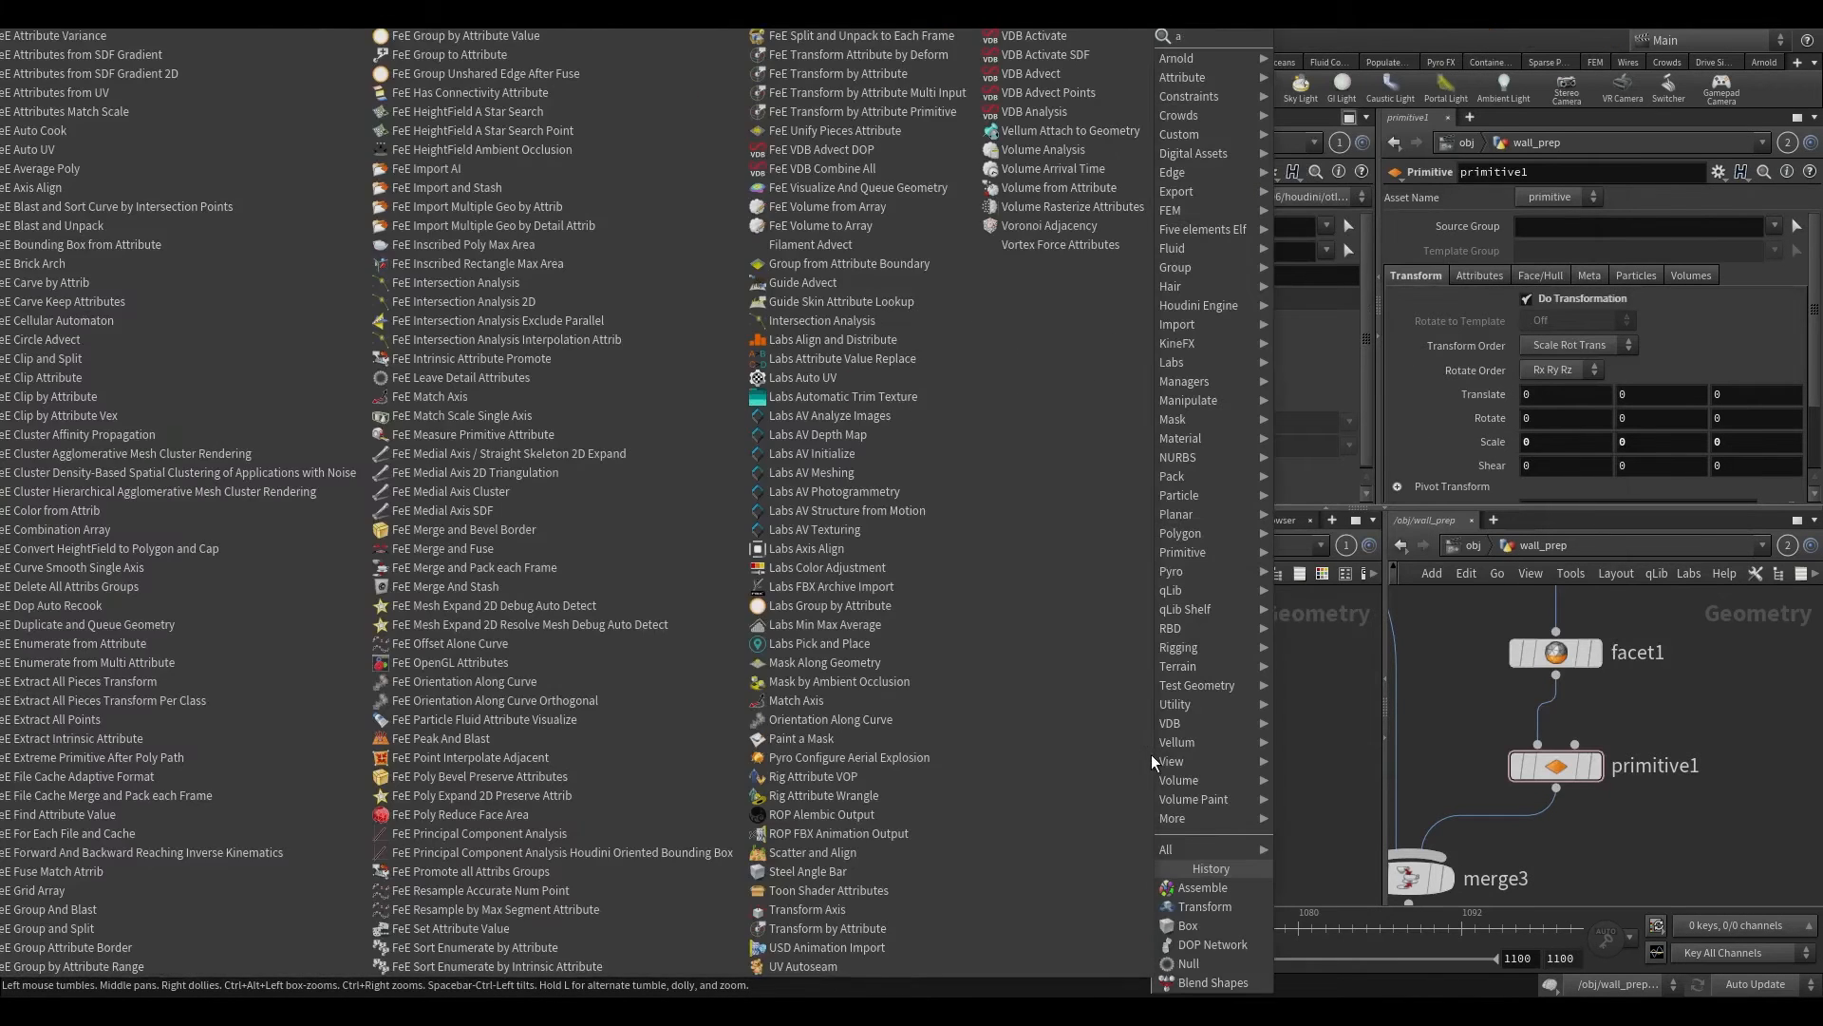
key(BackSpace)
text(no)
key(Return)
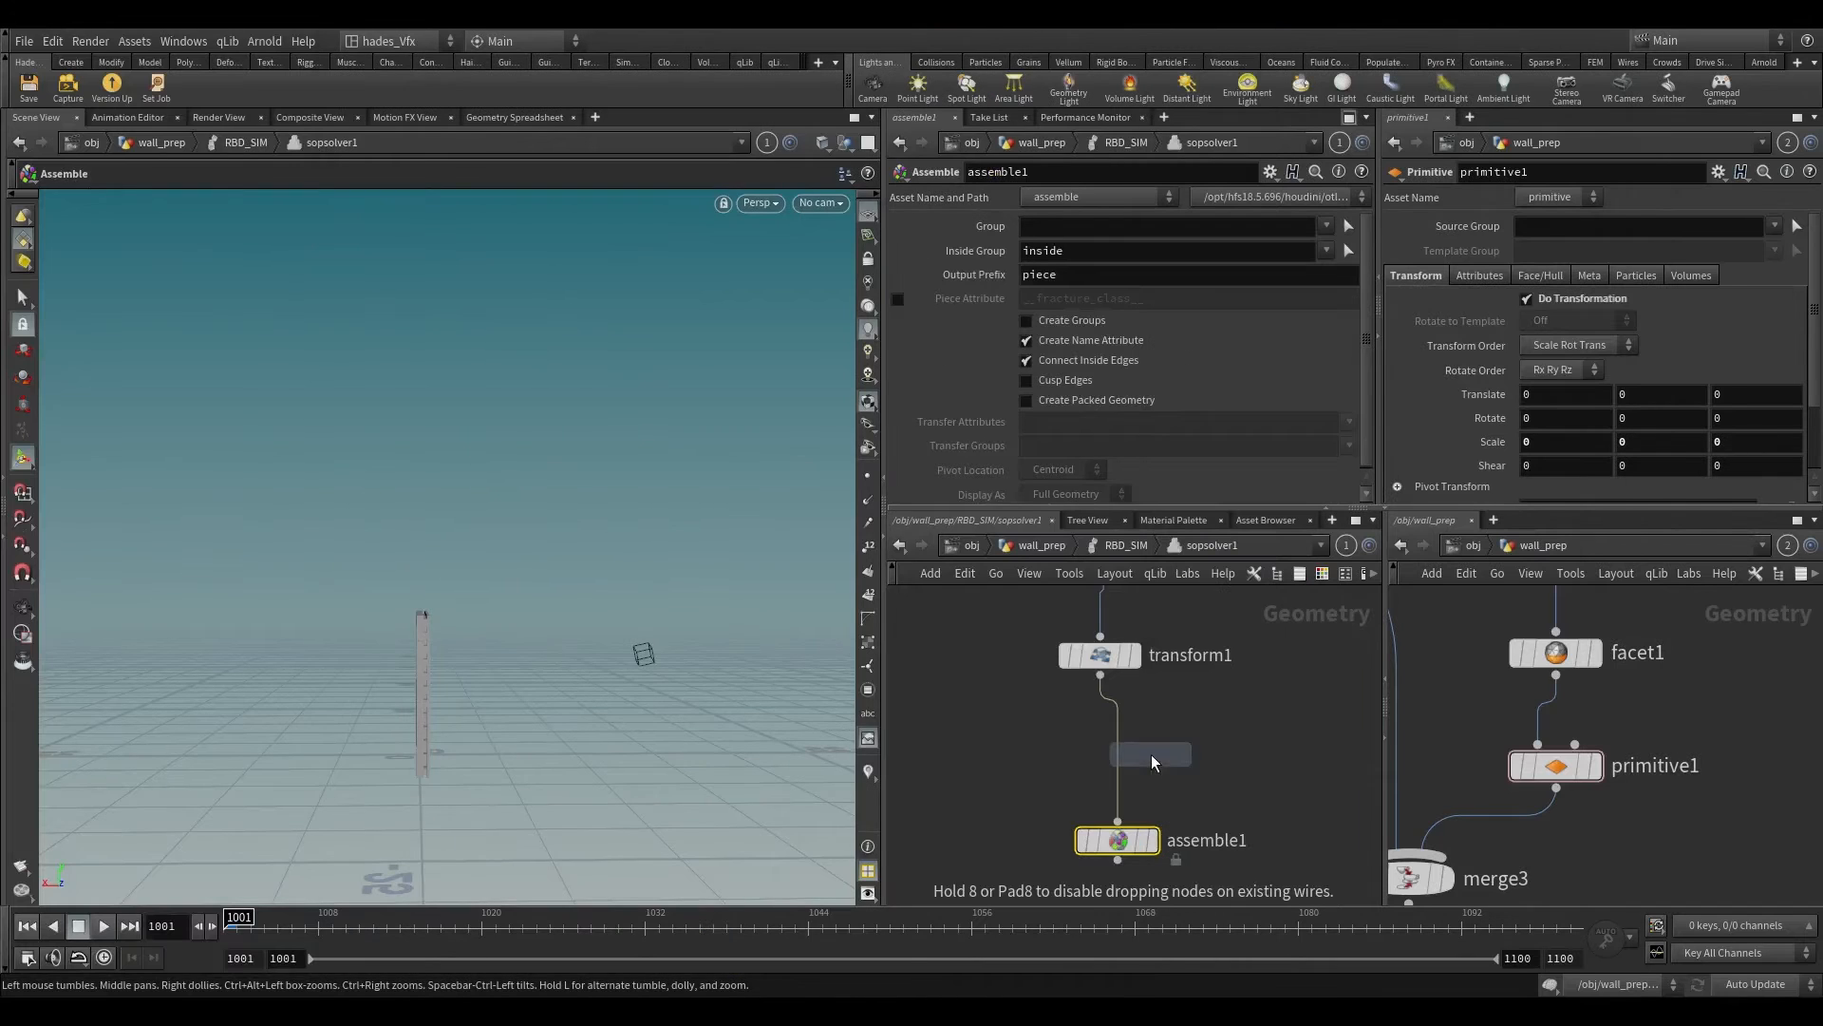
click(1126, 757)
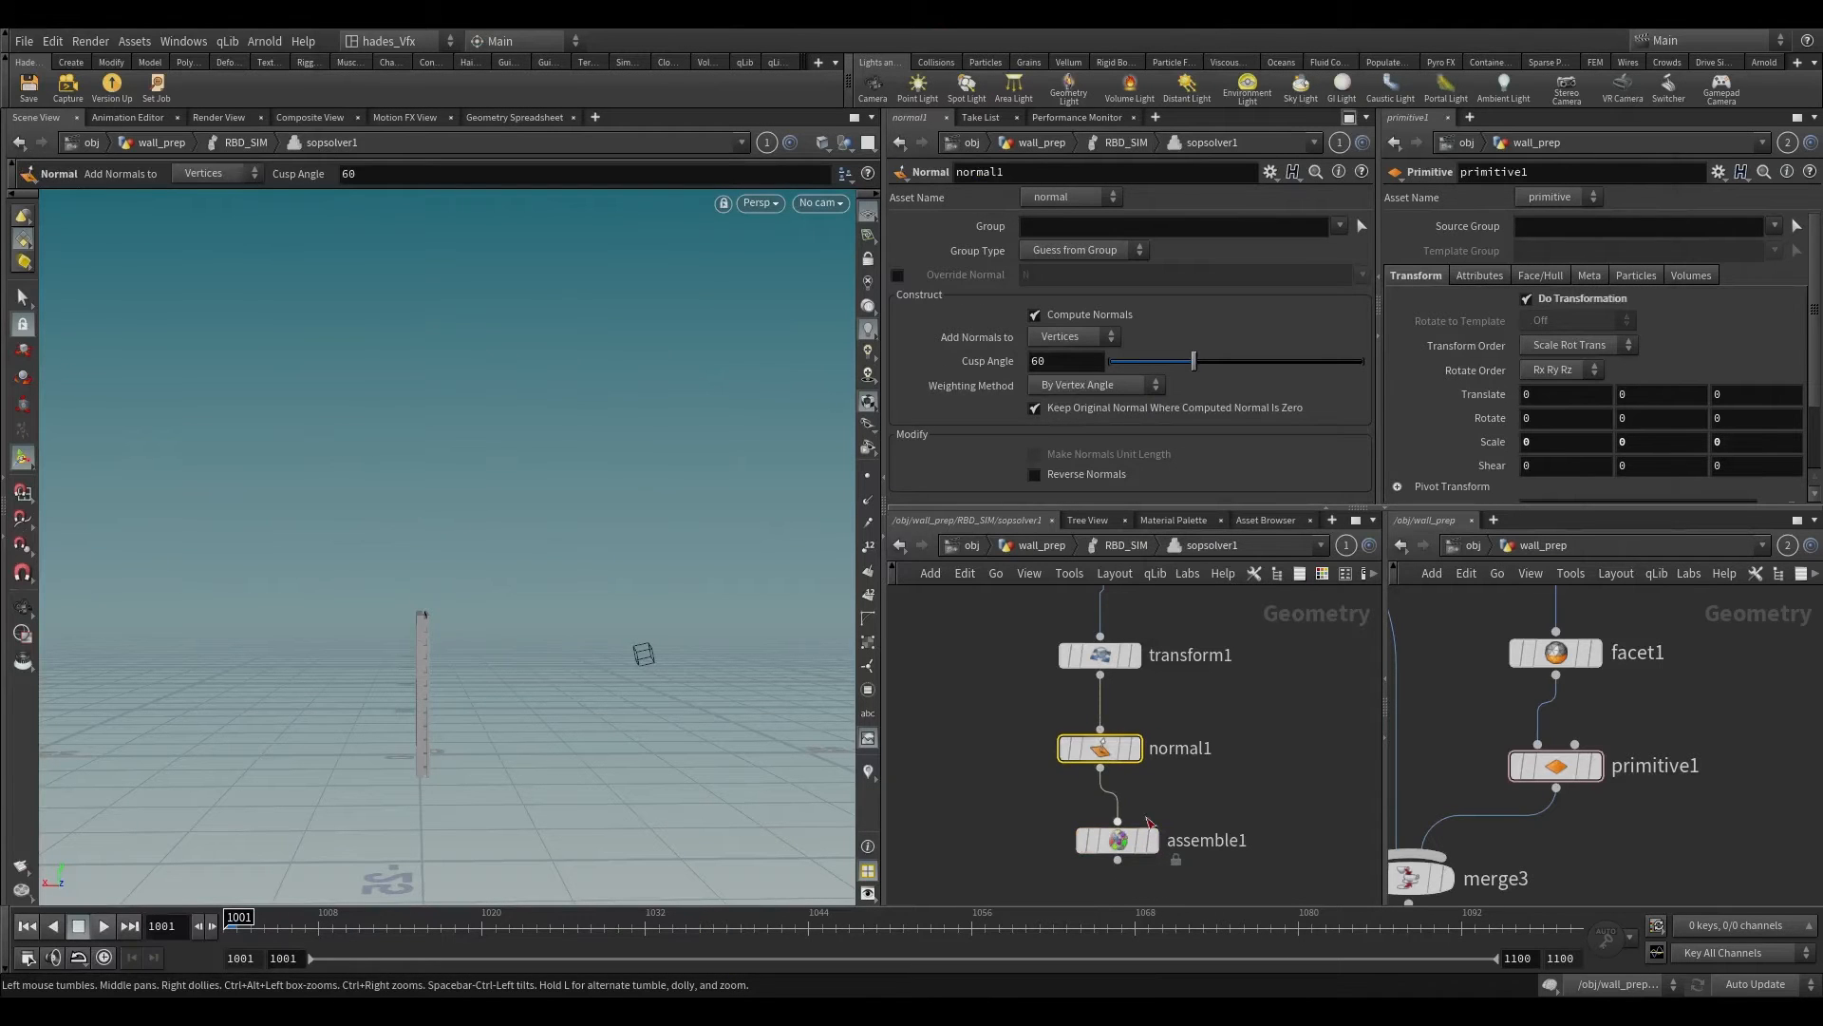
Step: Display assemble1 and enable Create Packed Geometry, keeping Create Name Attribute on
click(1148, 846)
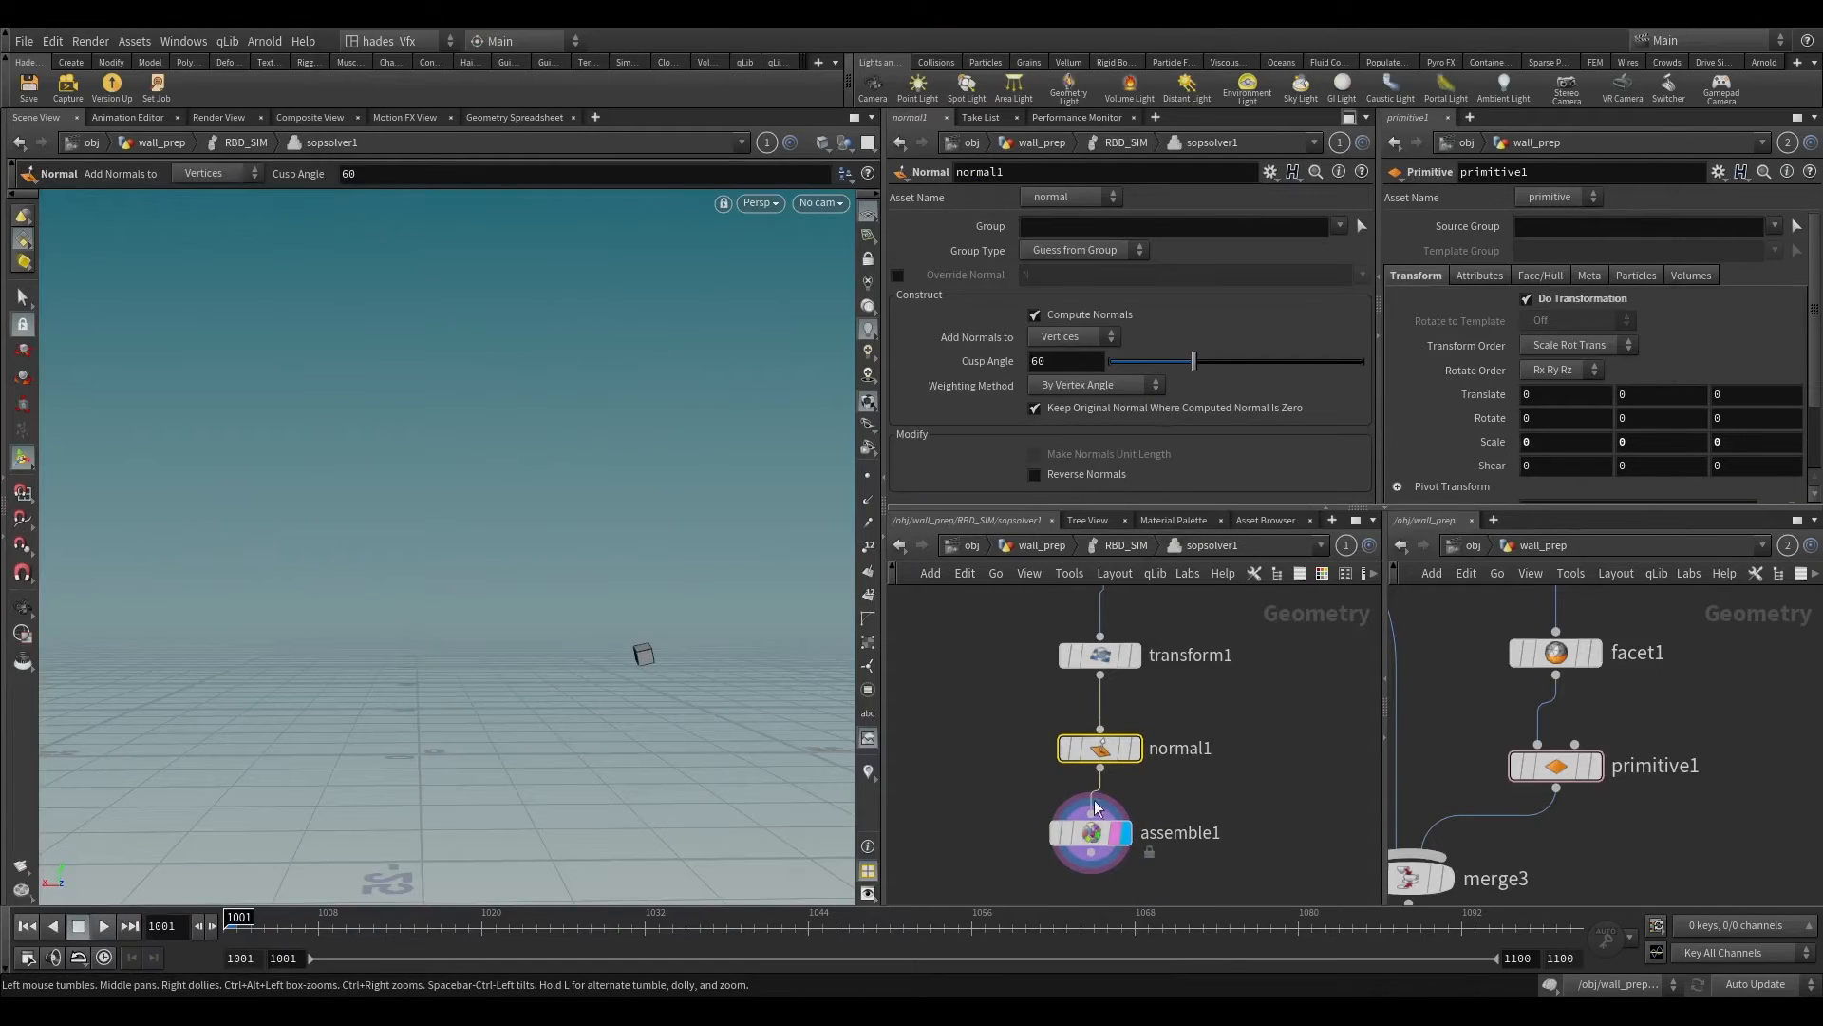
click(1233, 852)
click(1092, 833)
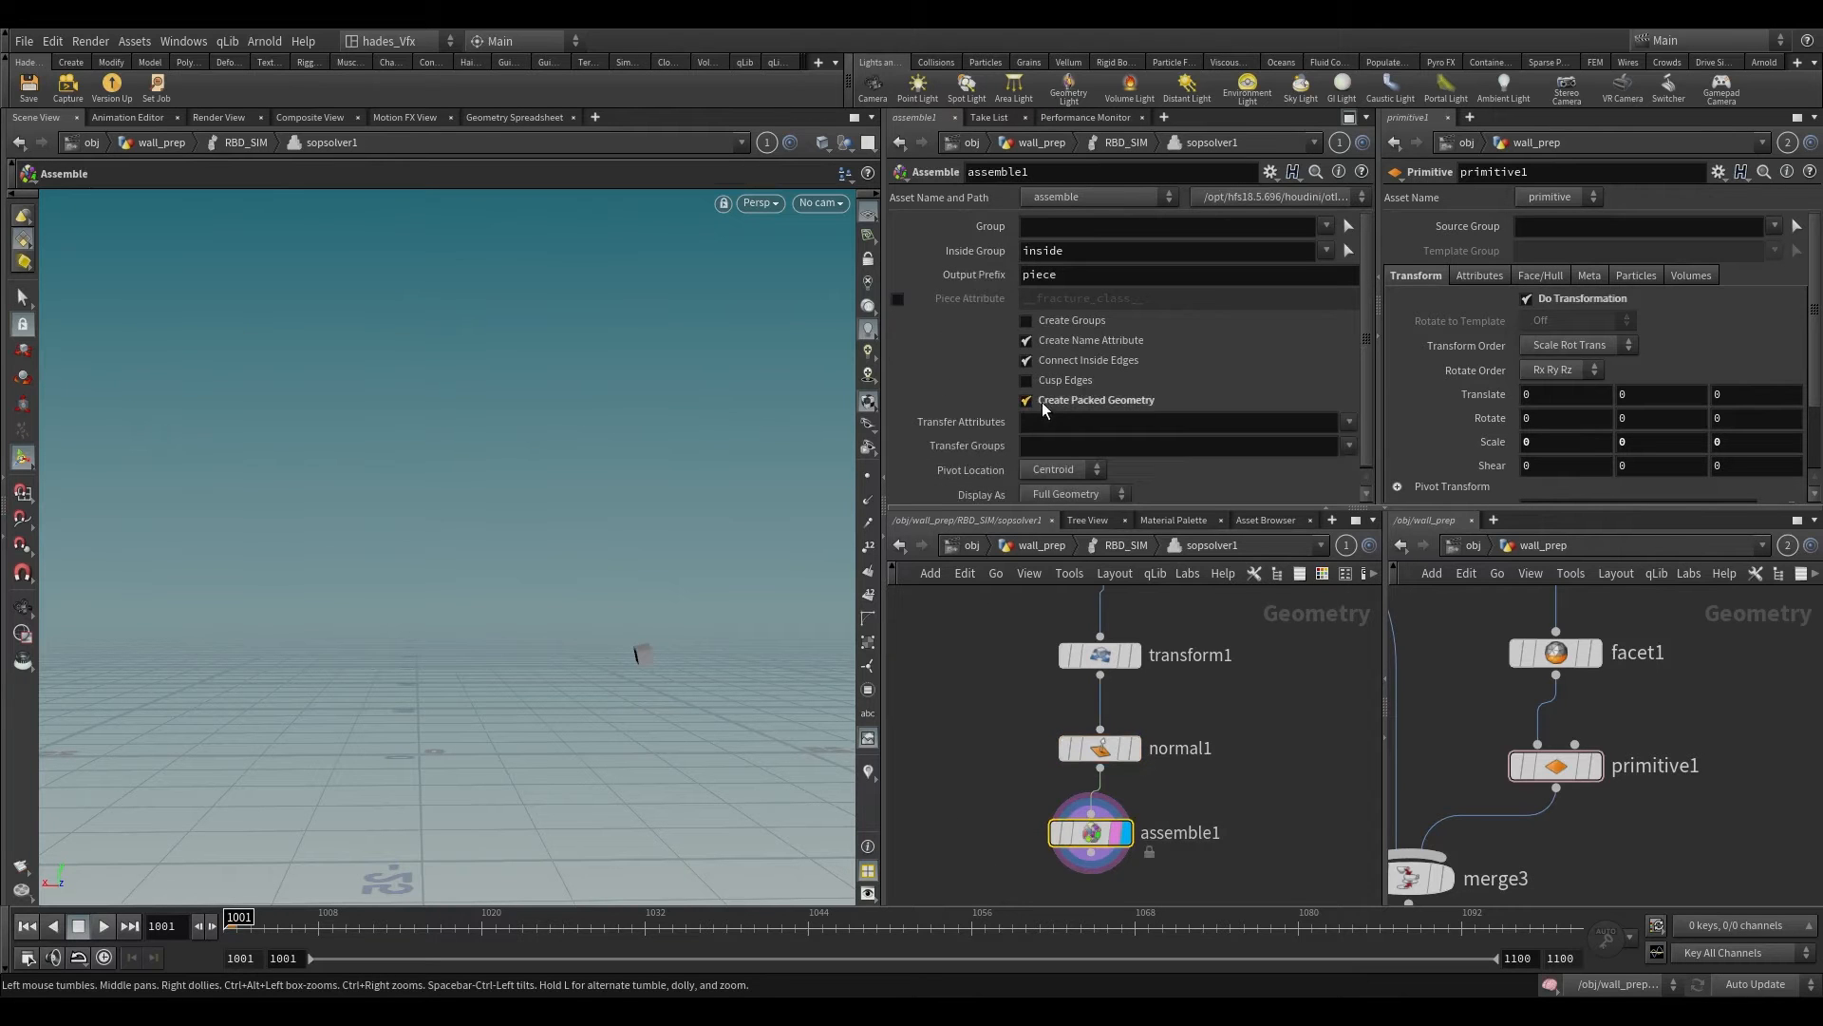
click(1035, 343)
Step: Add an Attribute Wrangle below assemble1 and make it the displayed node
middle_drag(971, 746, 958, 609)
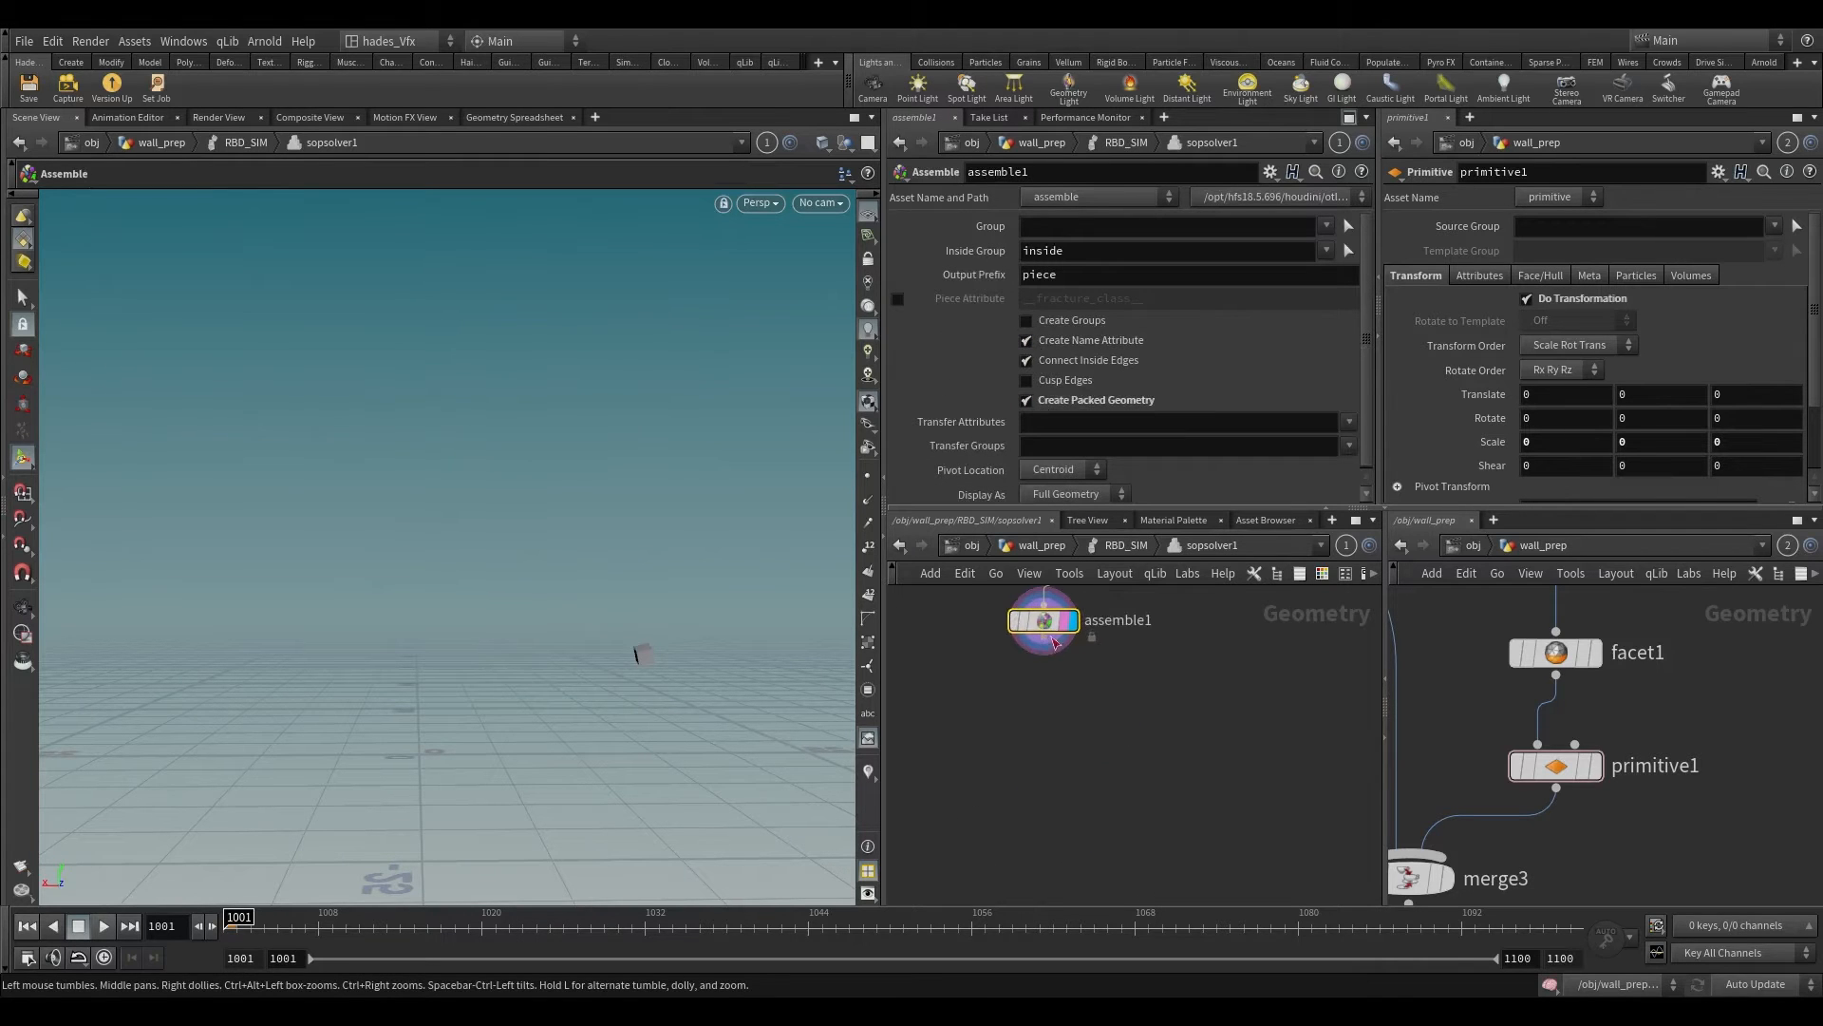
key(Tab)
text(at wra)
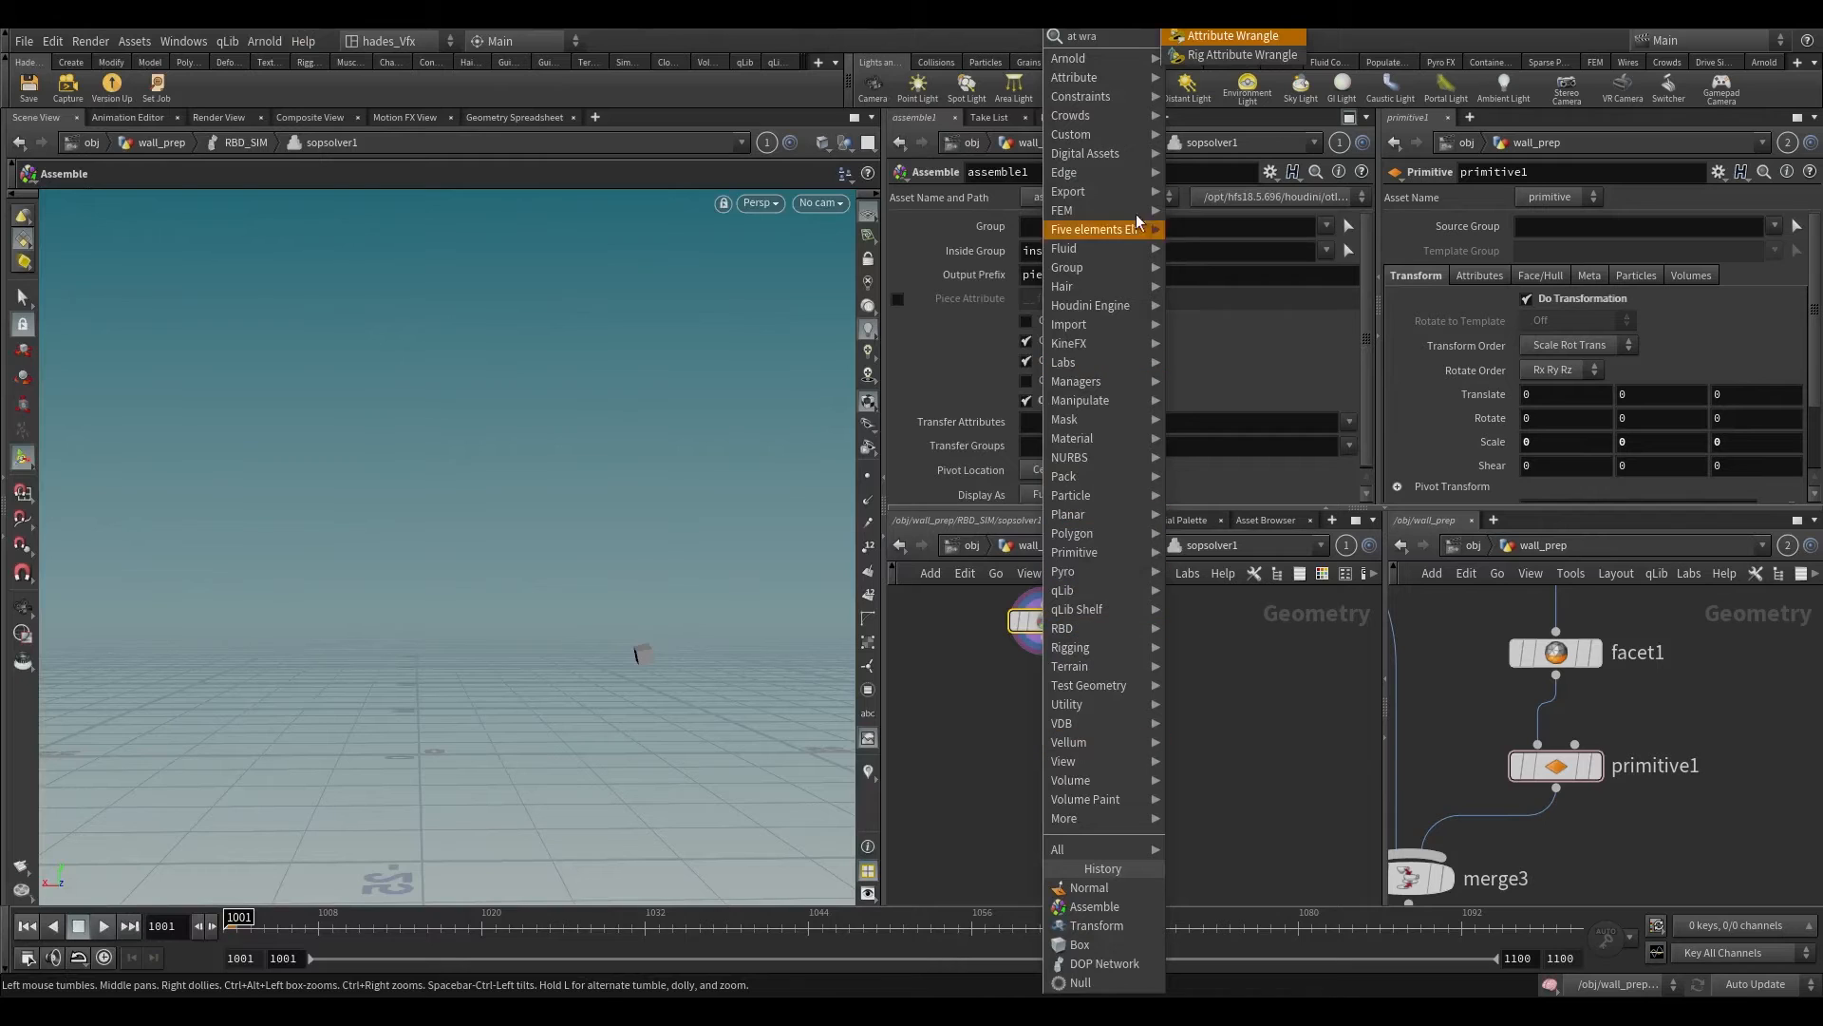
key(Return)
click(1052, 737)
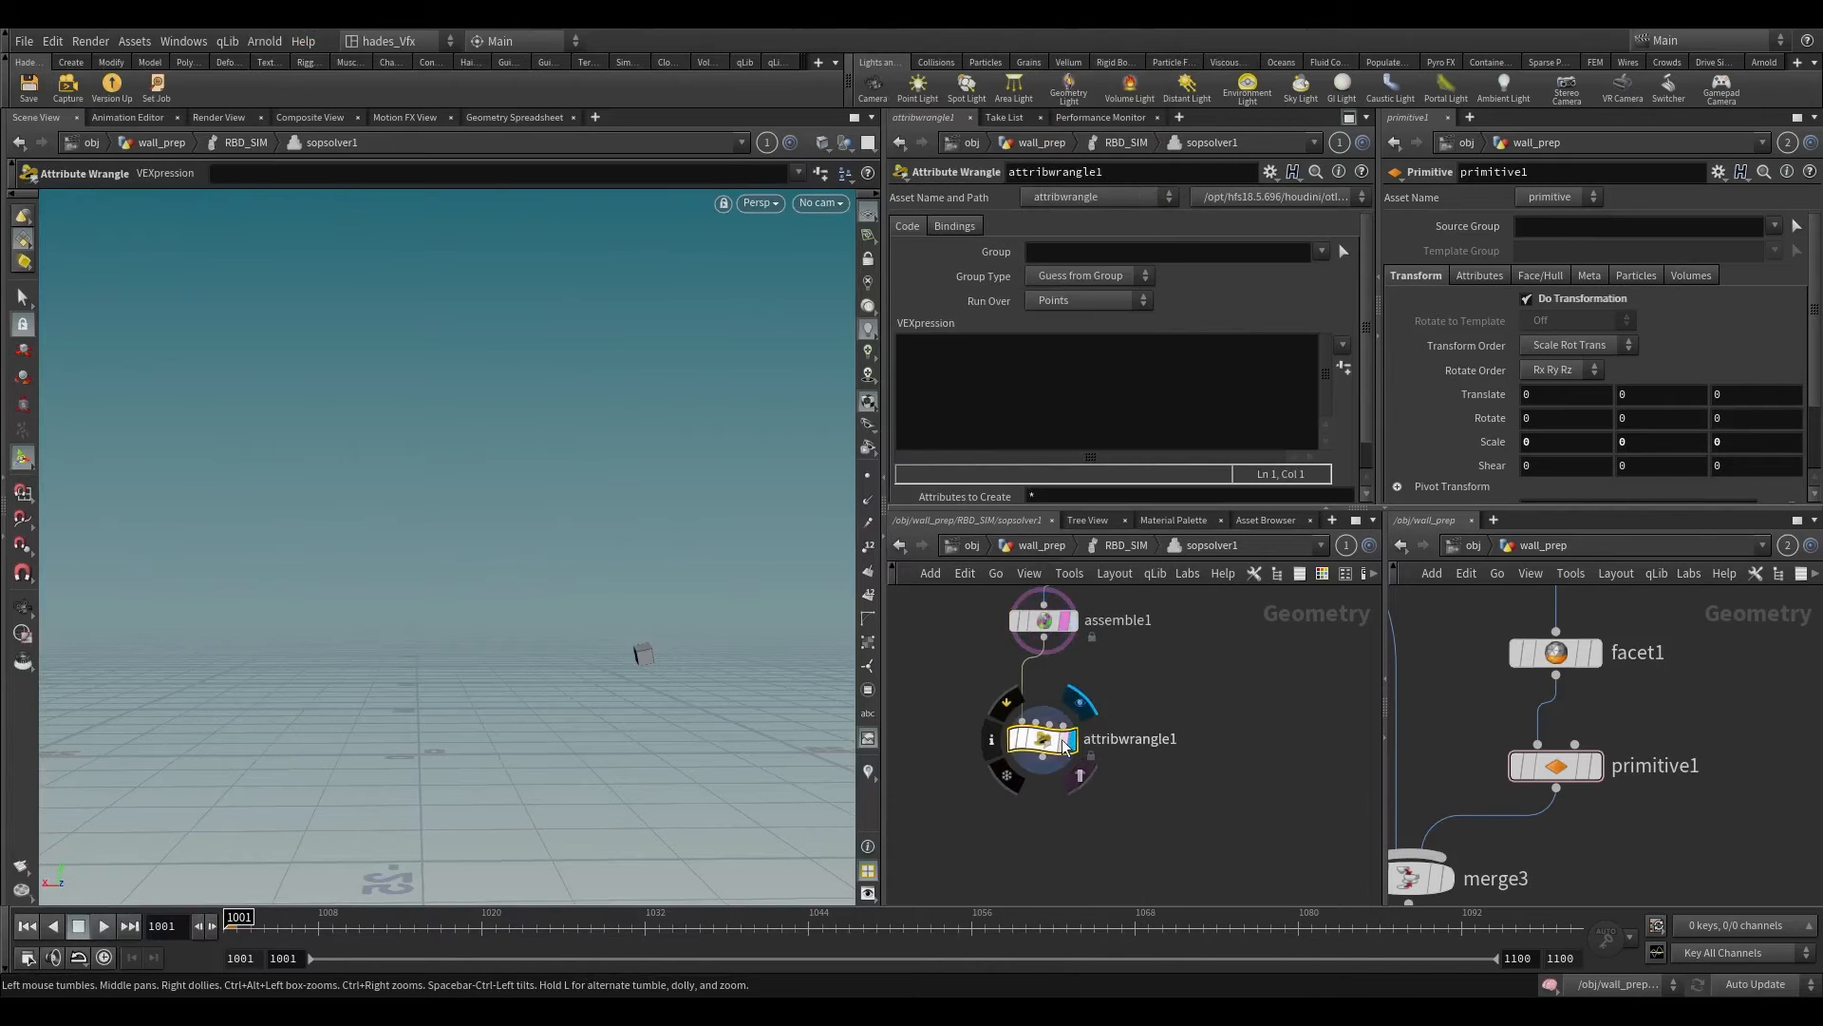
Step: Write i@active=1; as the first line of attribwrangle1's VEXpression
click(937, 419)
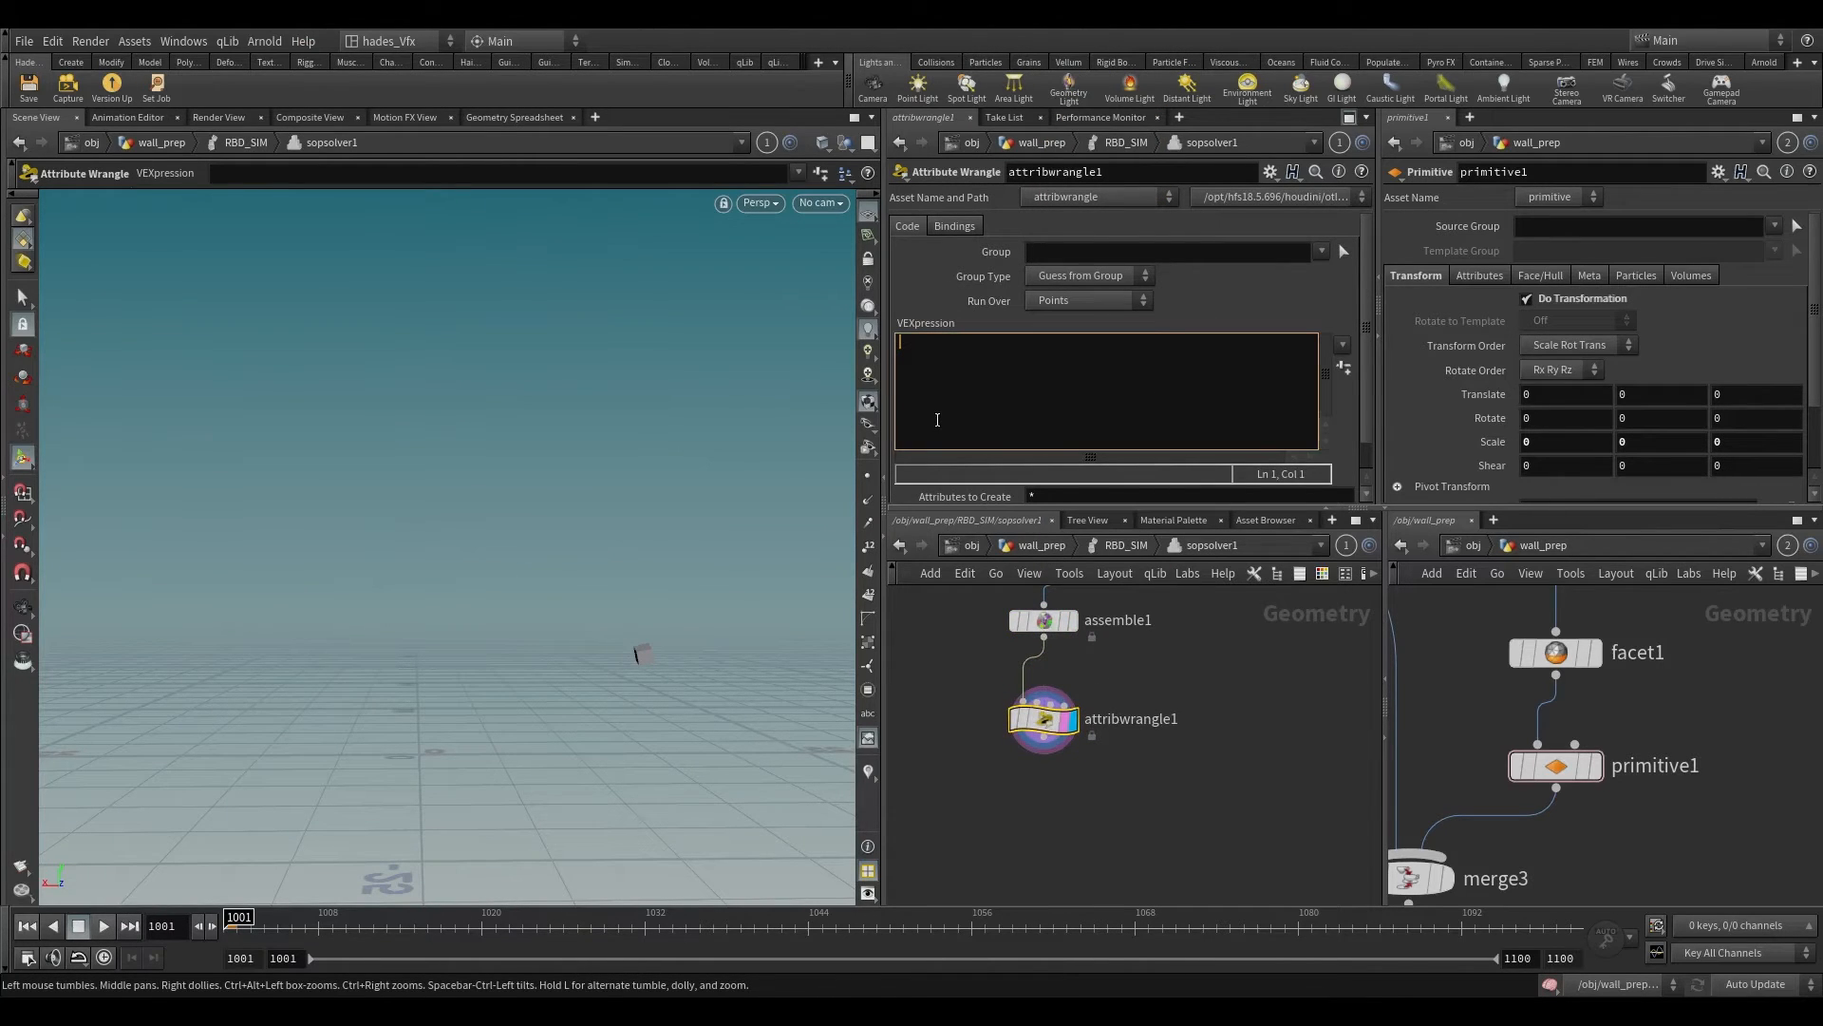
text(i@active=1;)
key(Return)
text(v@w)
key(BackSpace)
text(v s)
key(BackSpace)
text(= set()
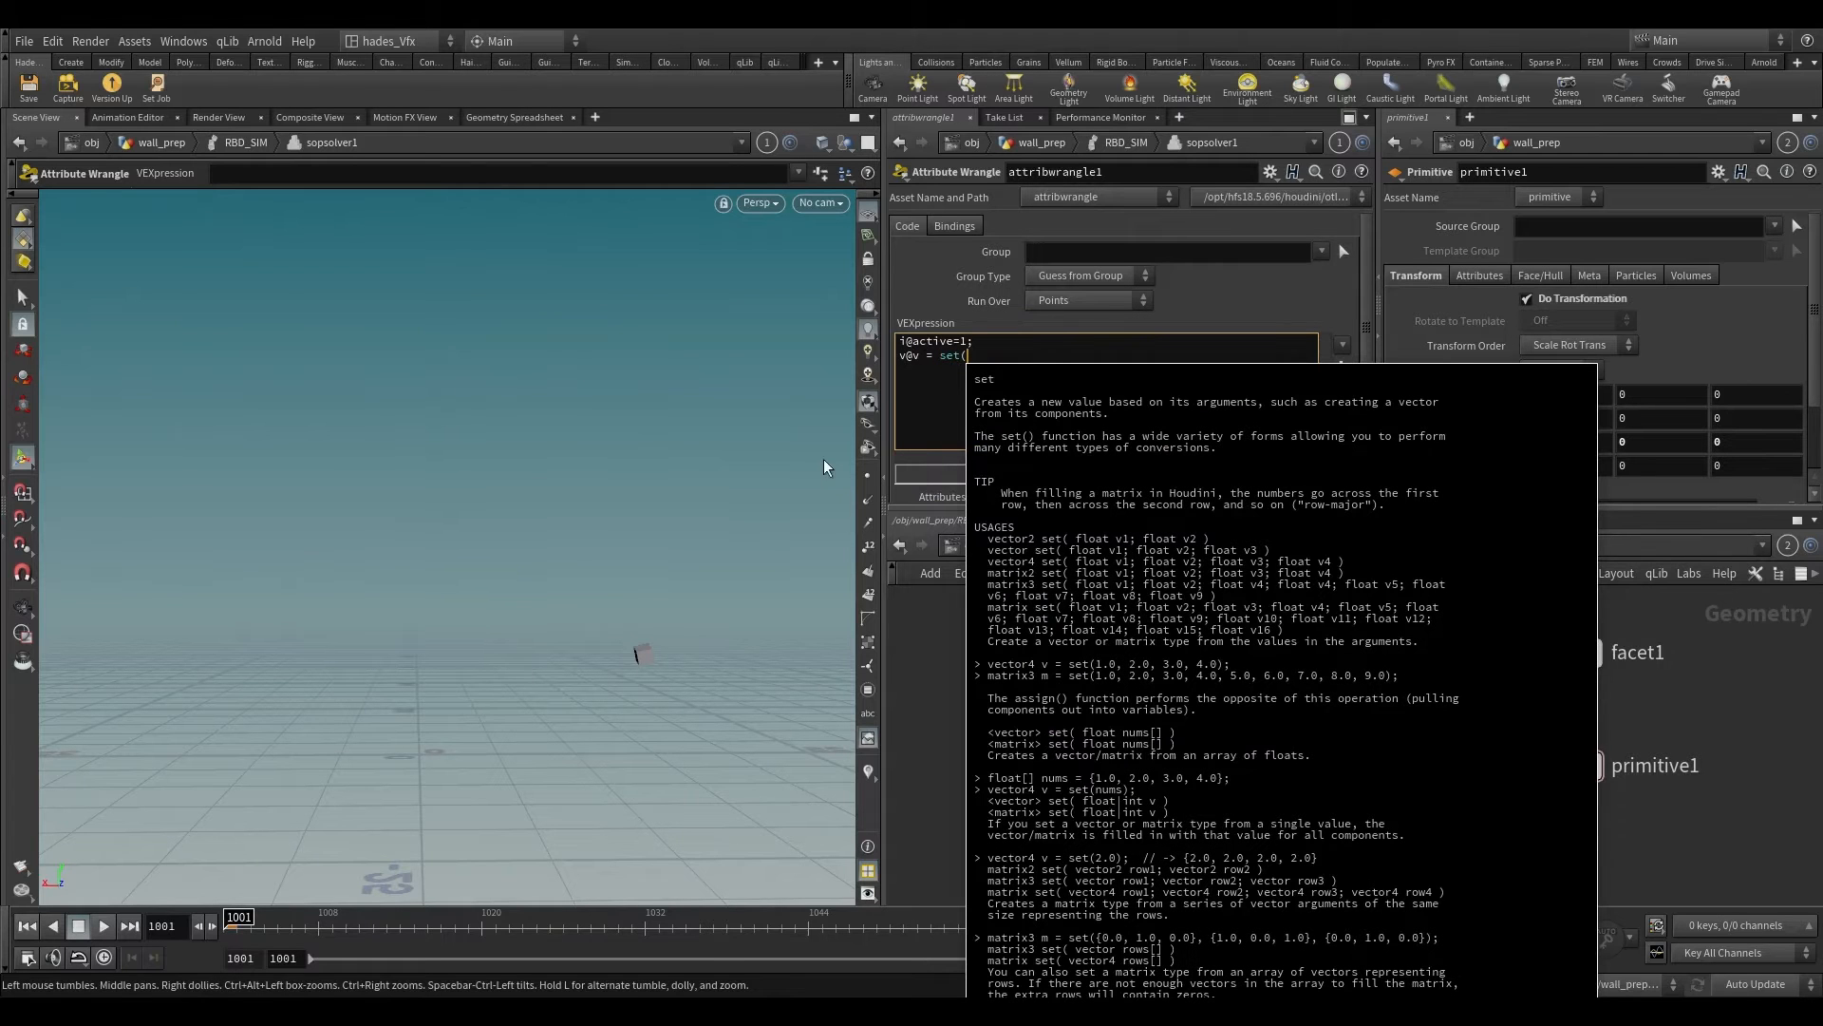
text(100)
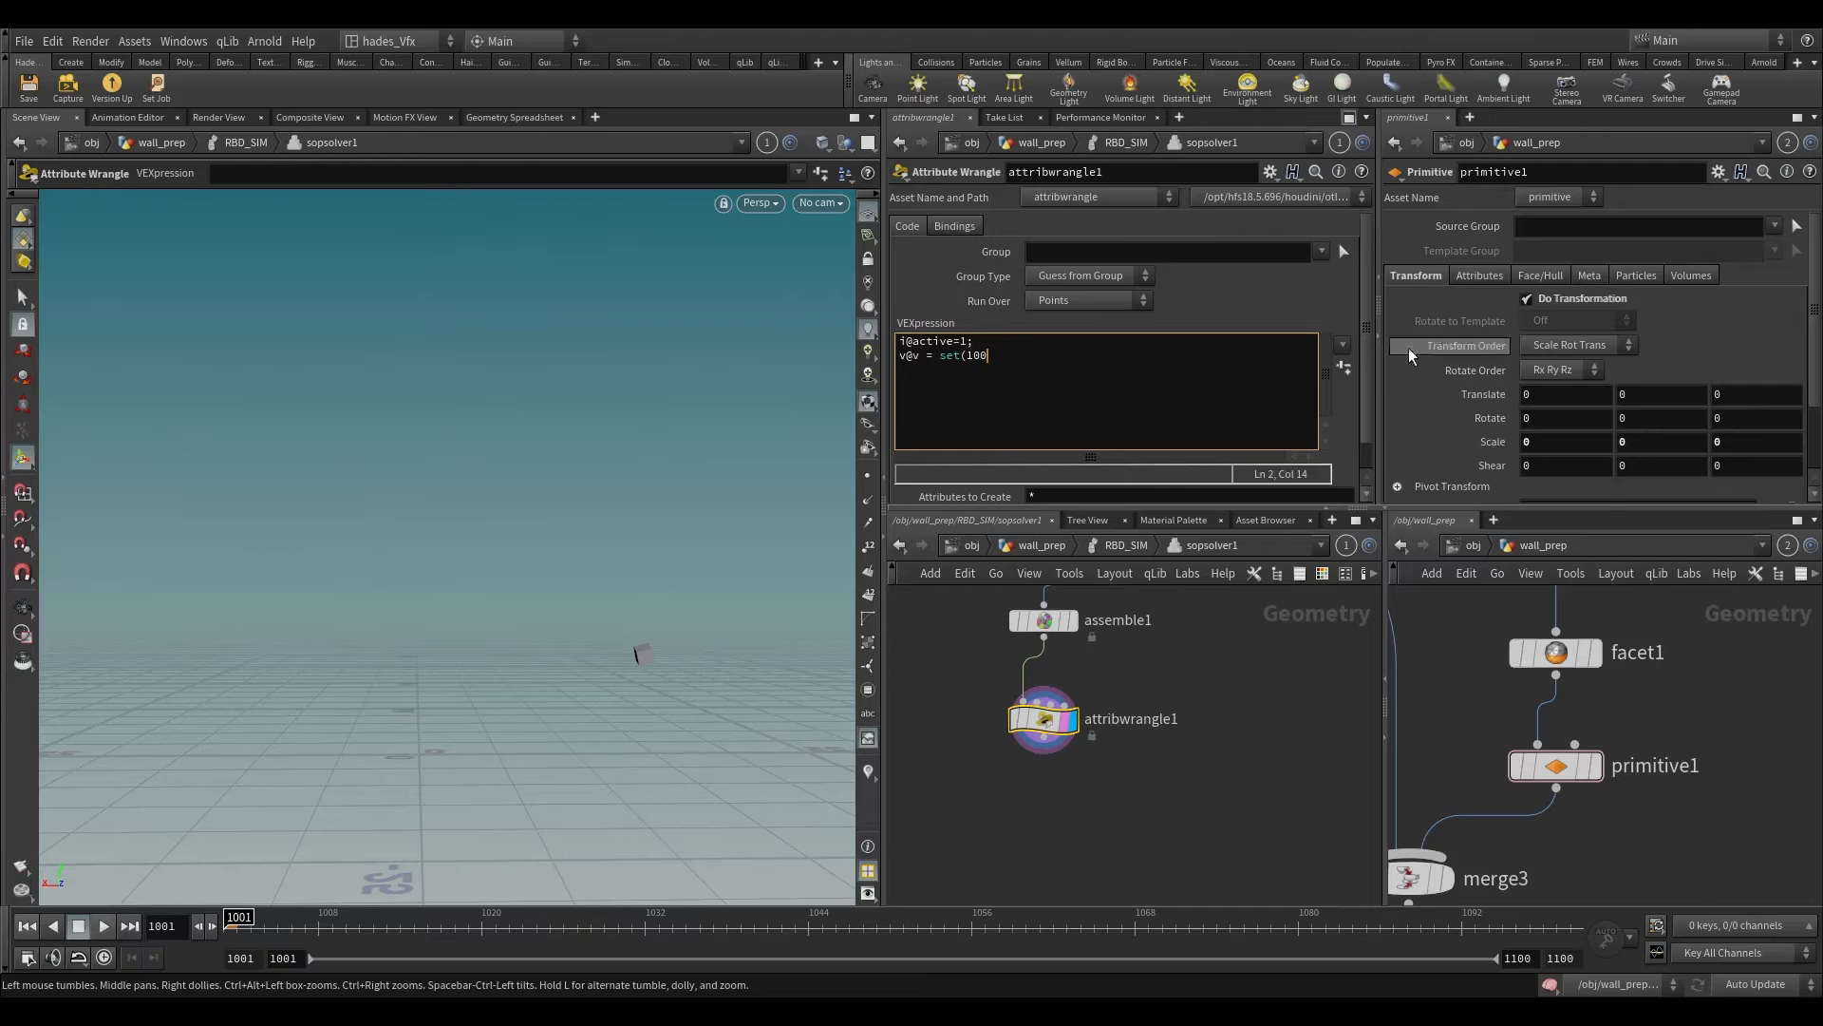
text(*)
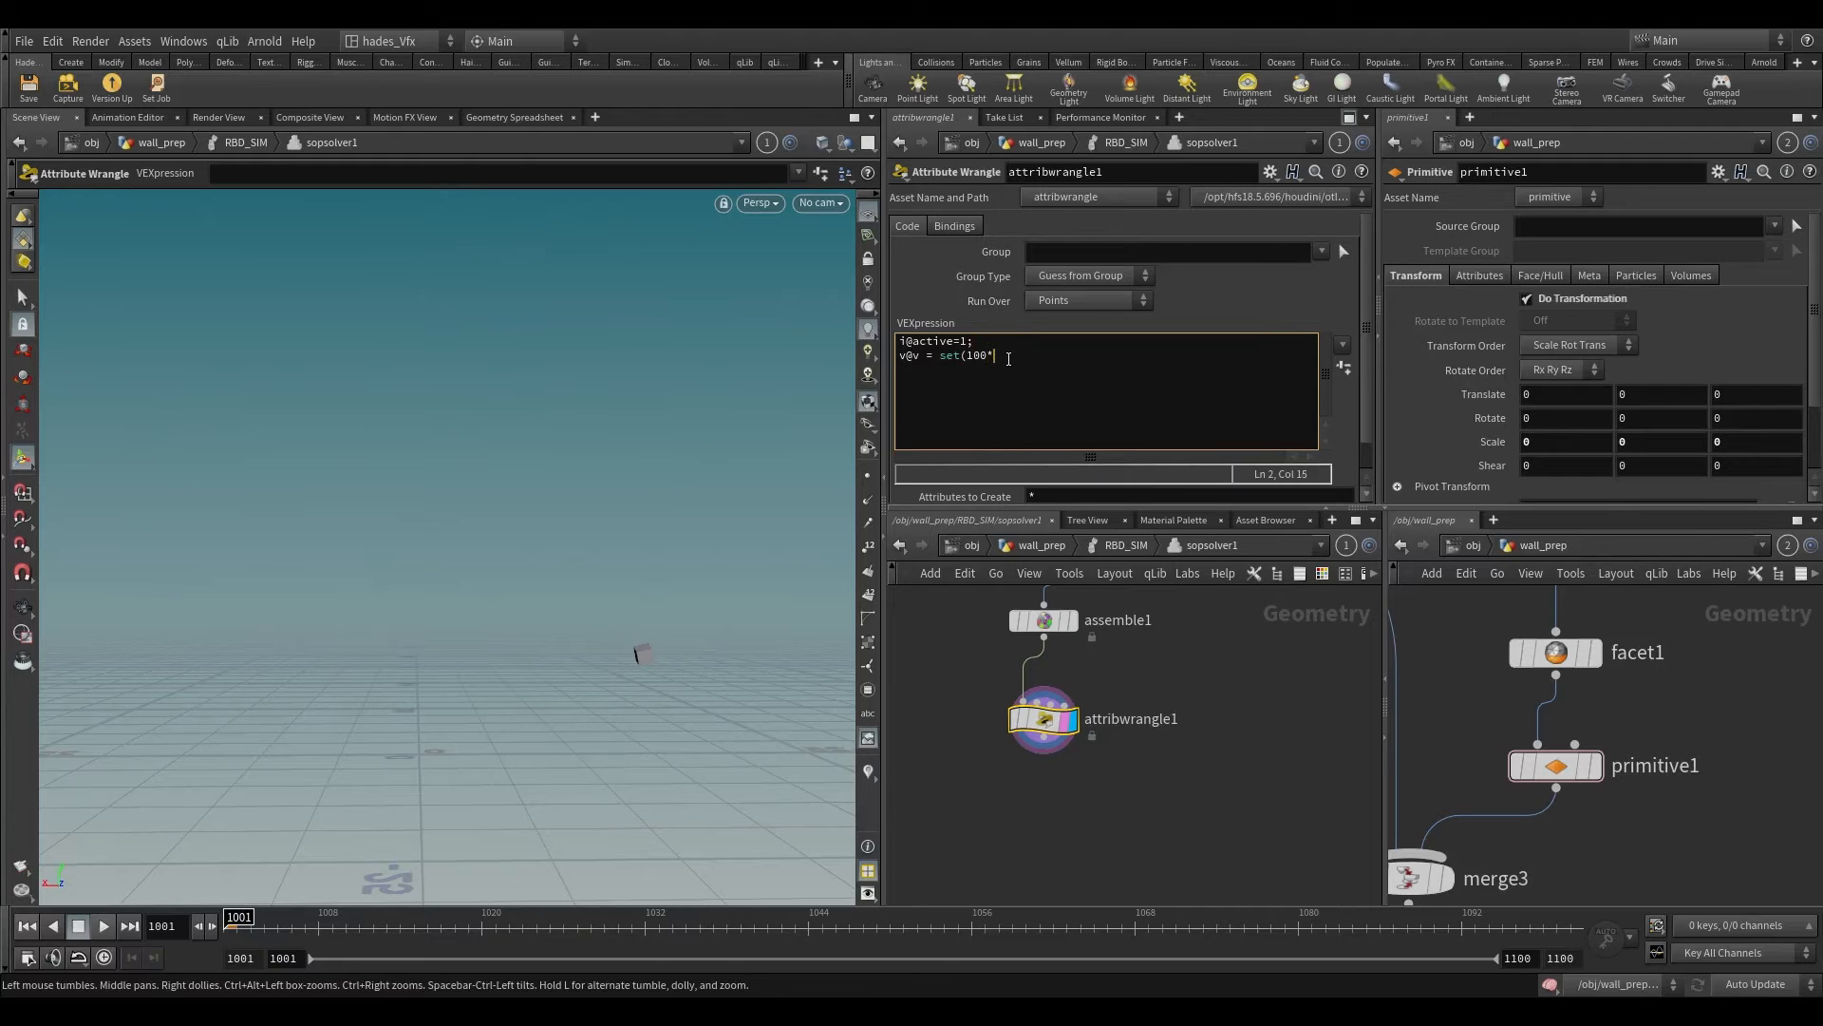
text(rand()
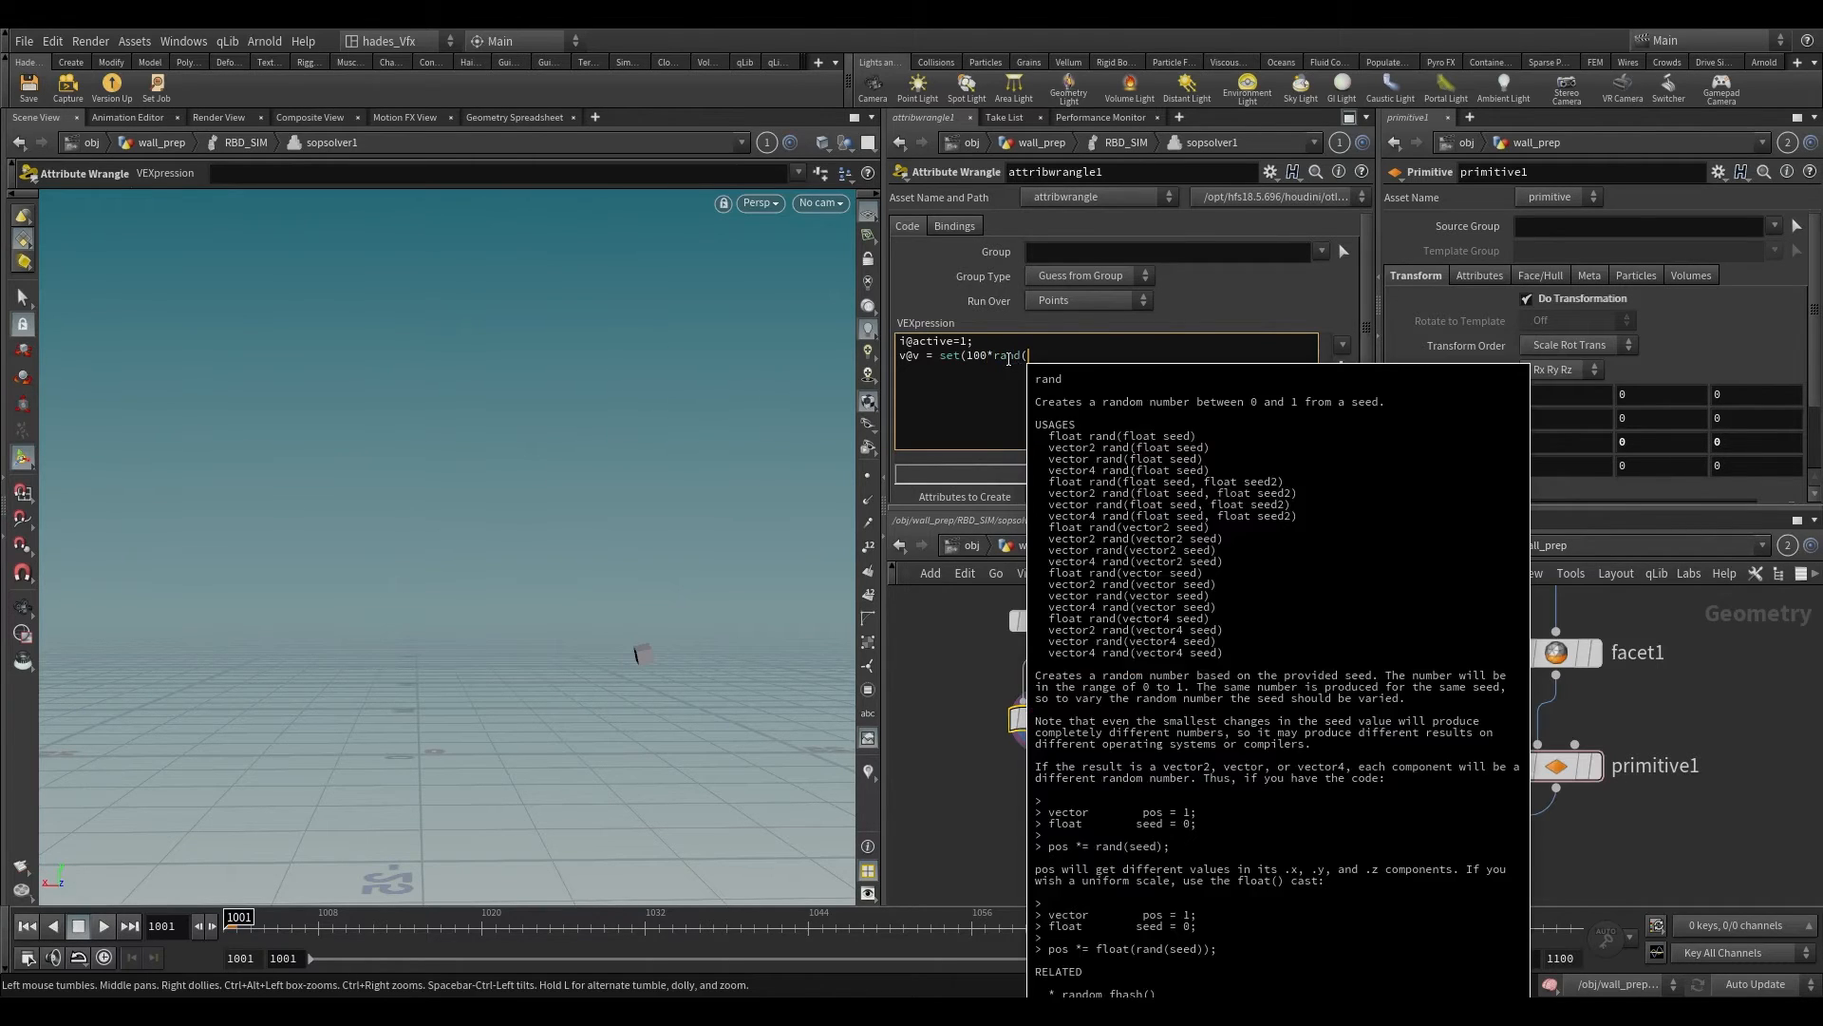
text(@Frame)
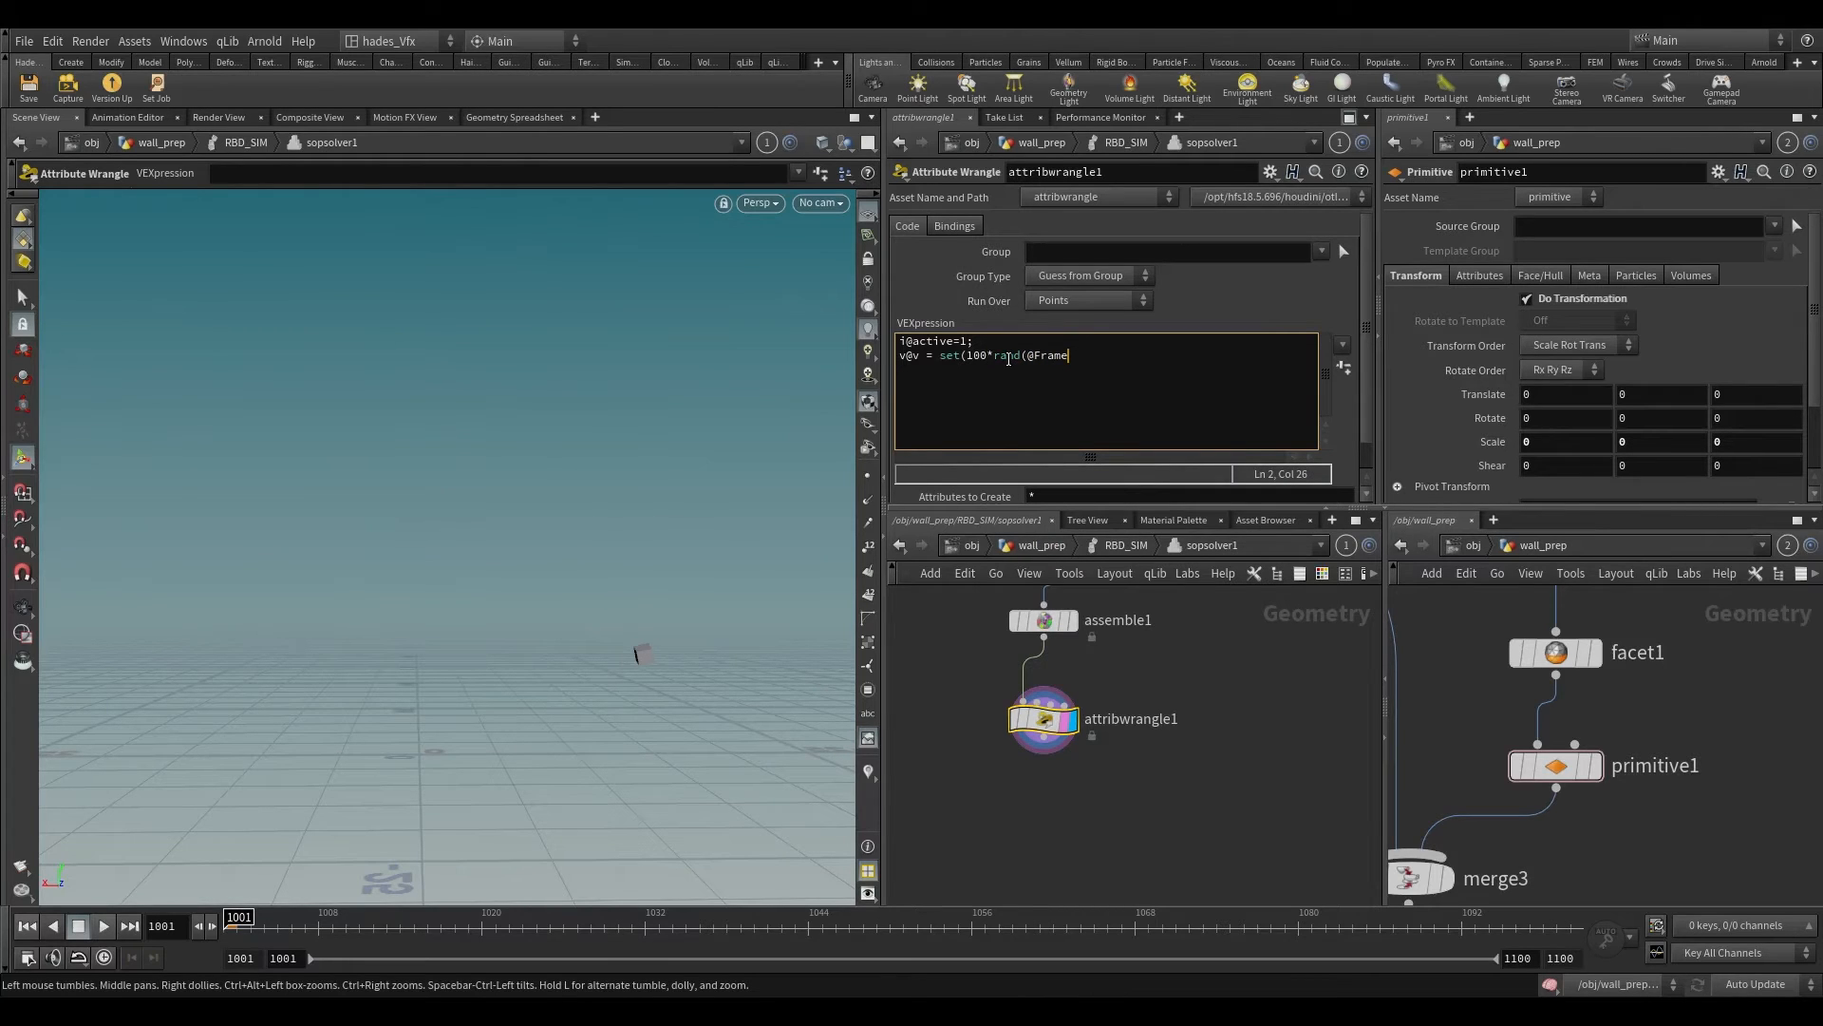
text())
text(+.5)
text())
text(,0,0)
text(_;)
key(BackSpace)
key(BackSpace)
text();)
Step: Check attribwrangle1's velocity line and read the node's error details
click(1112, 359)
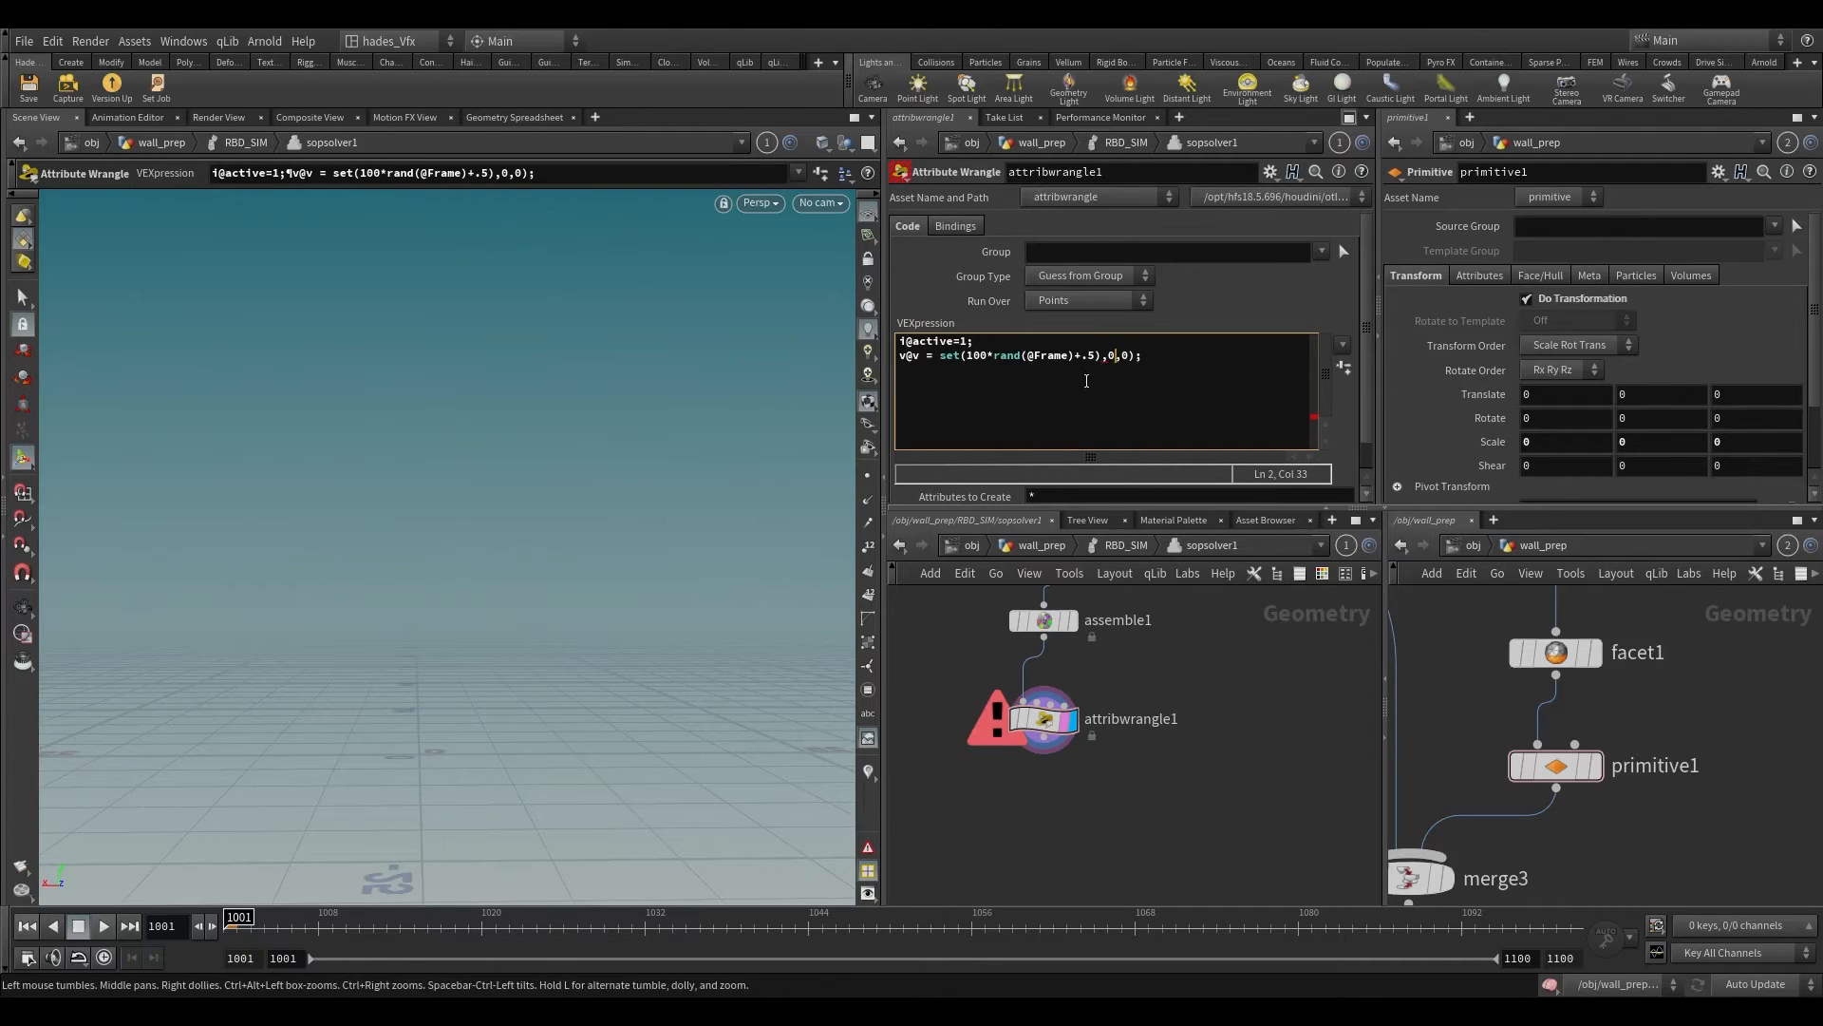
click(1098, 357)
click(1135, 355)
middle_click(1043, 720)
middle_click(1043, 720)
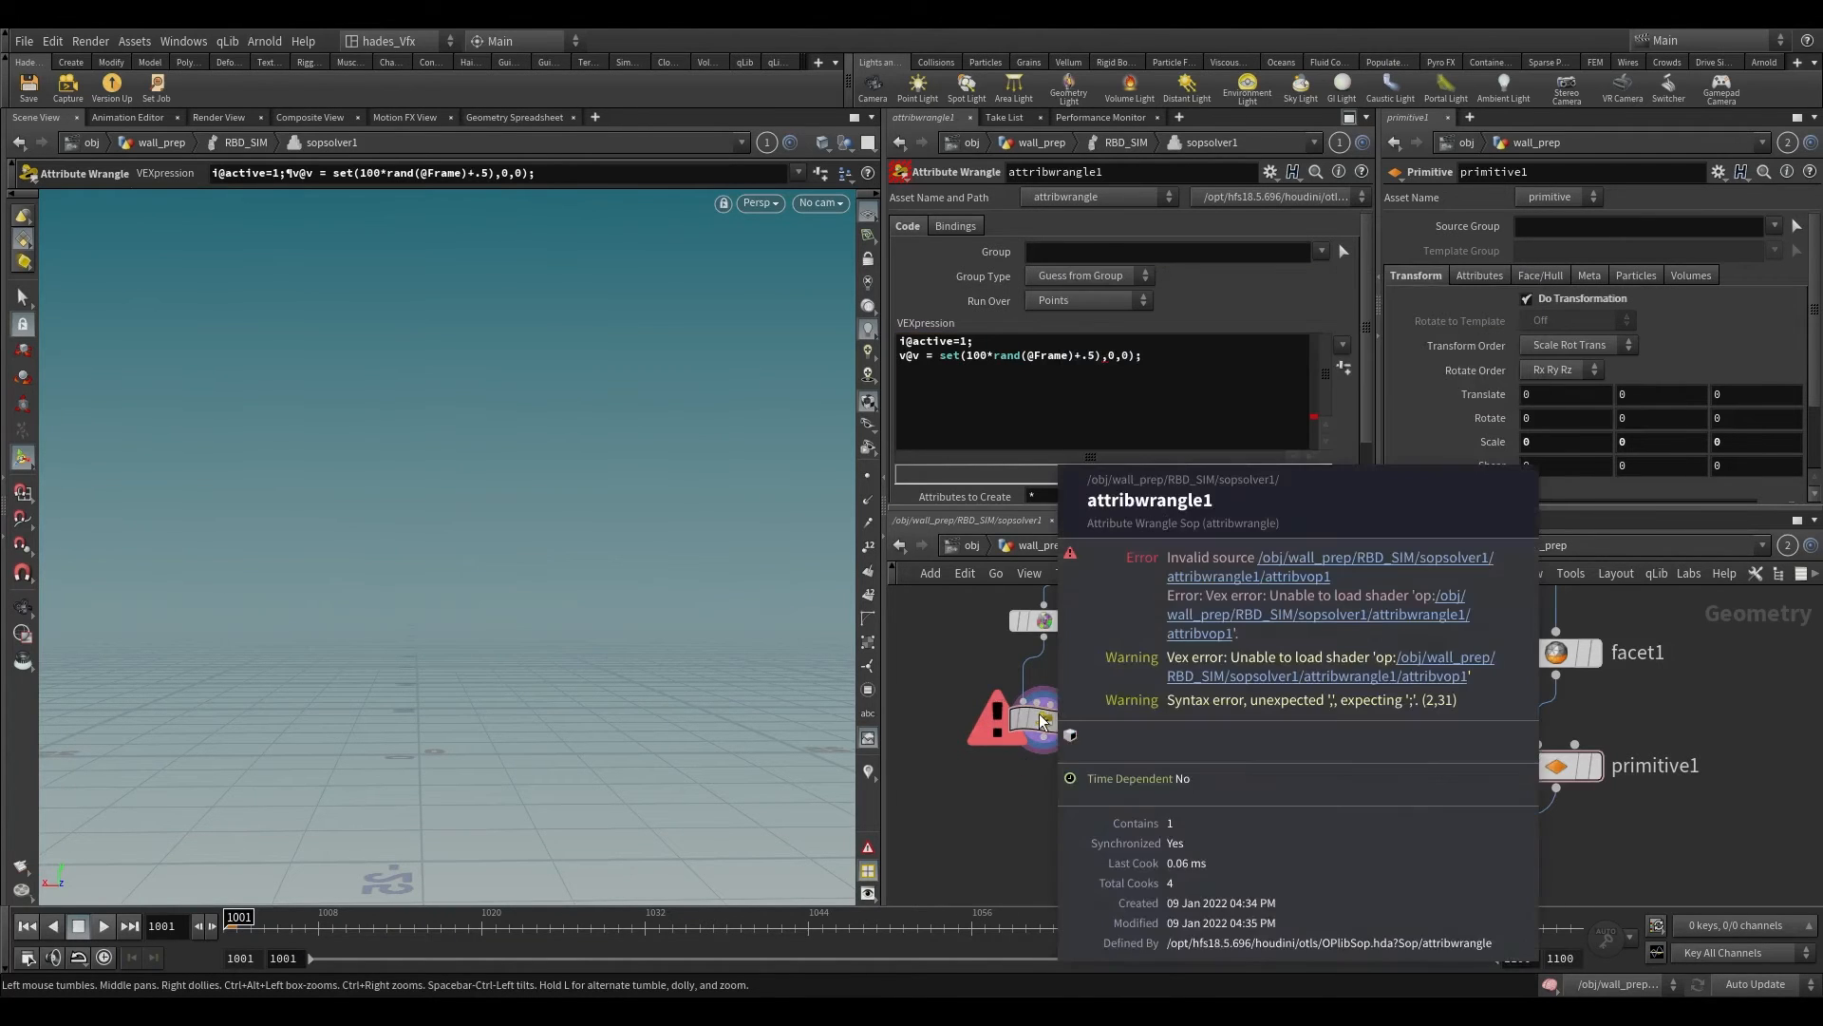
middle_click(1042, 719)
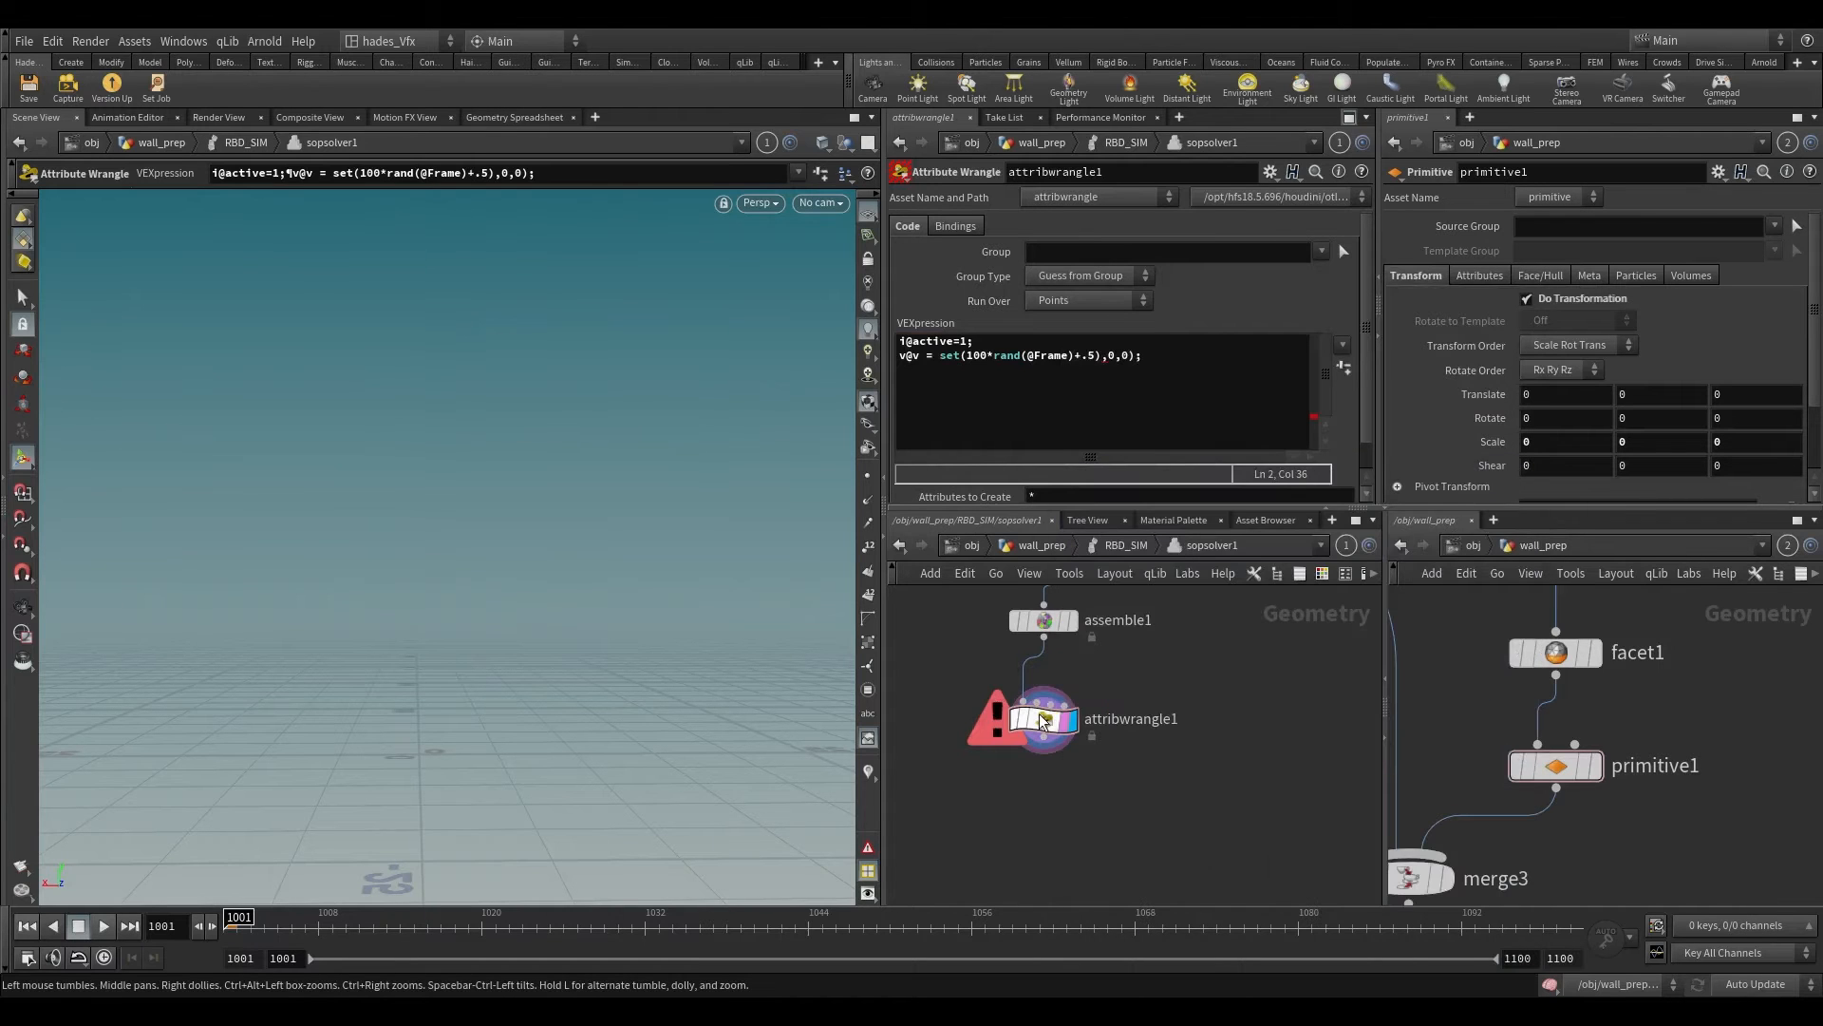
drag(971, 357, 1096, 357)
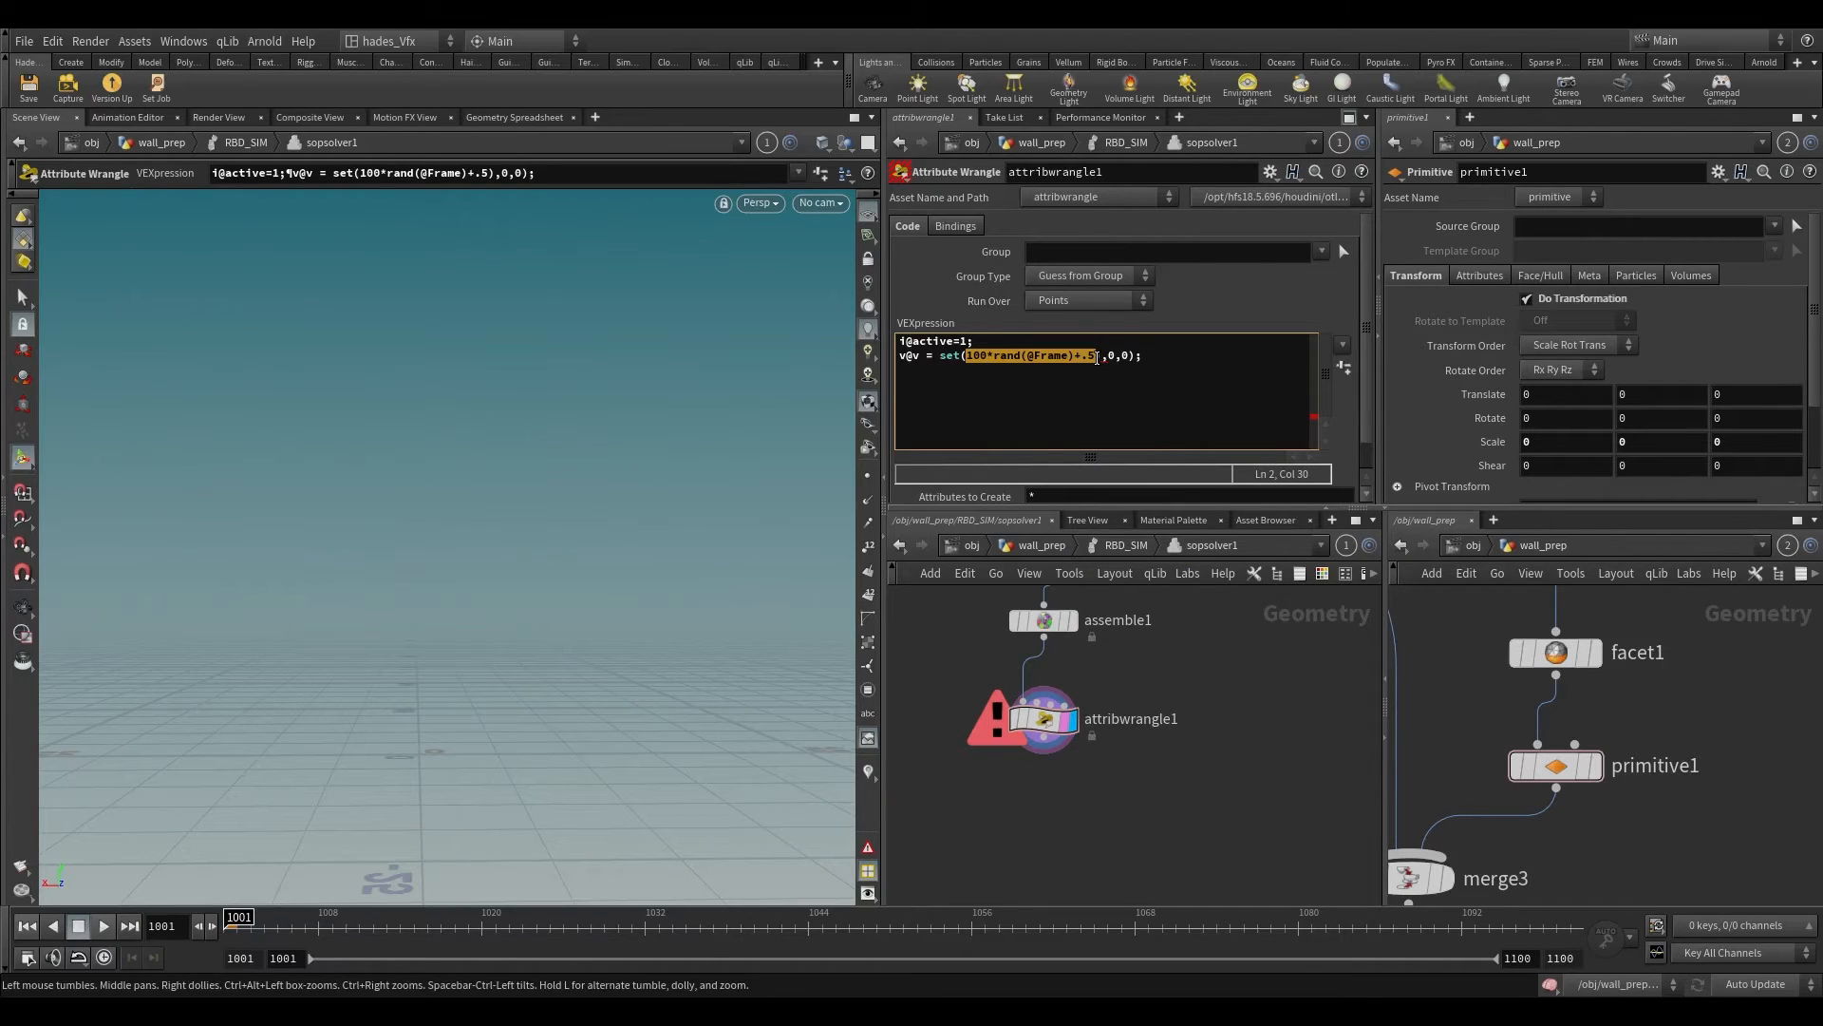
click(994, 356)
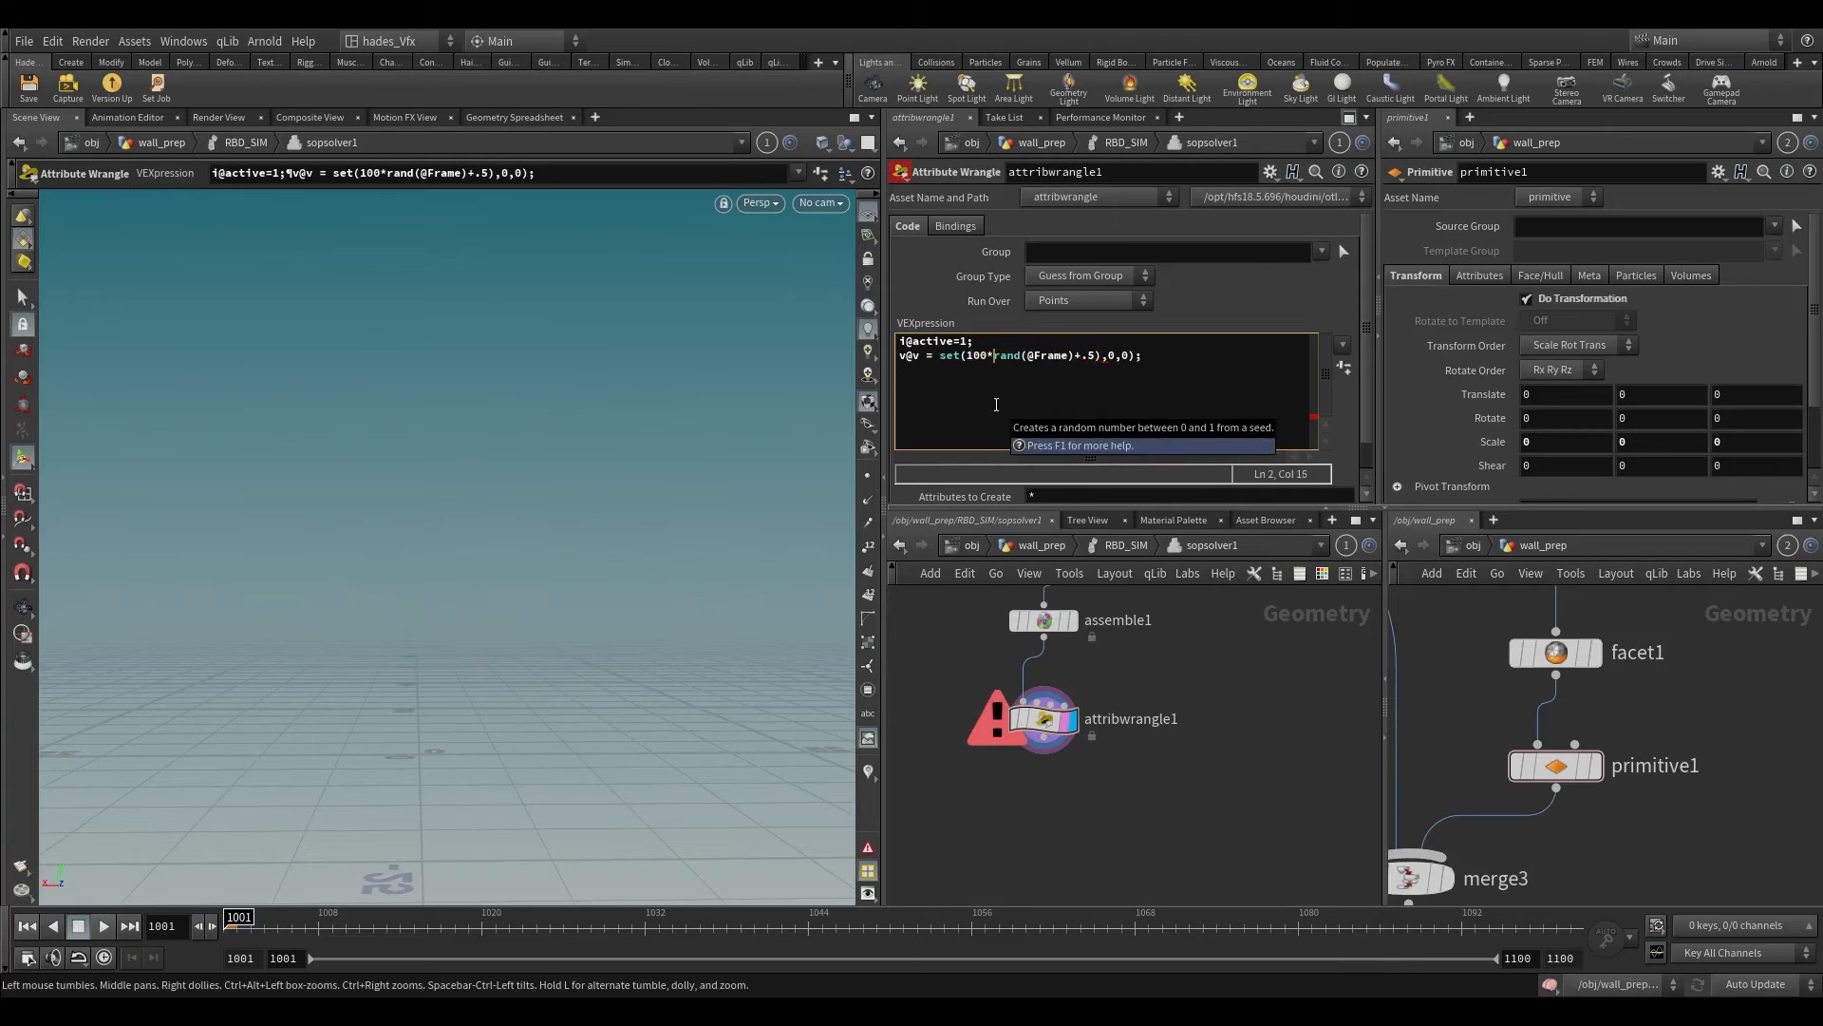
text(()
middle_click(1047, 720)
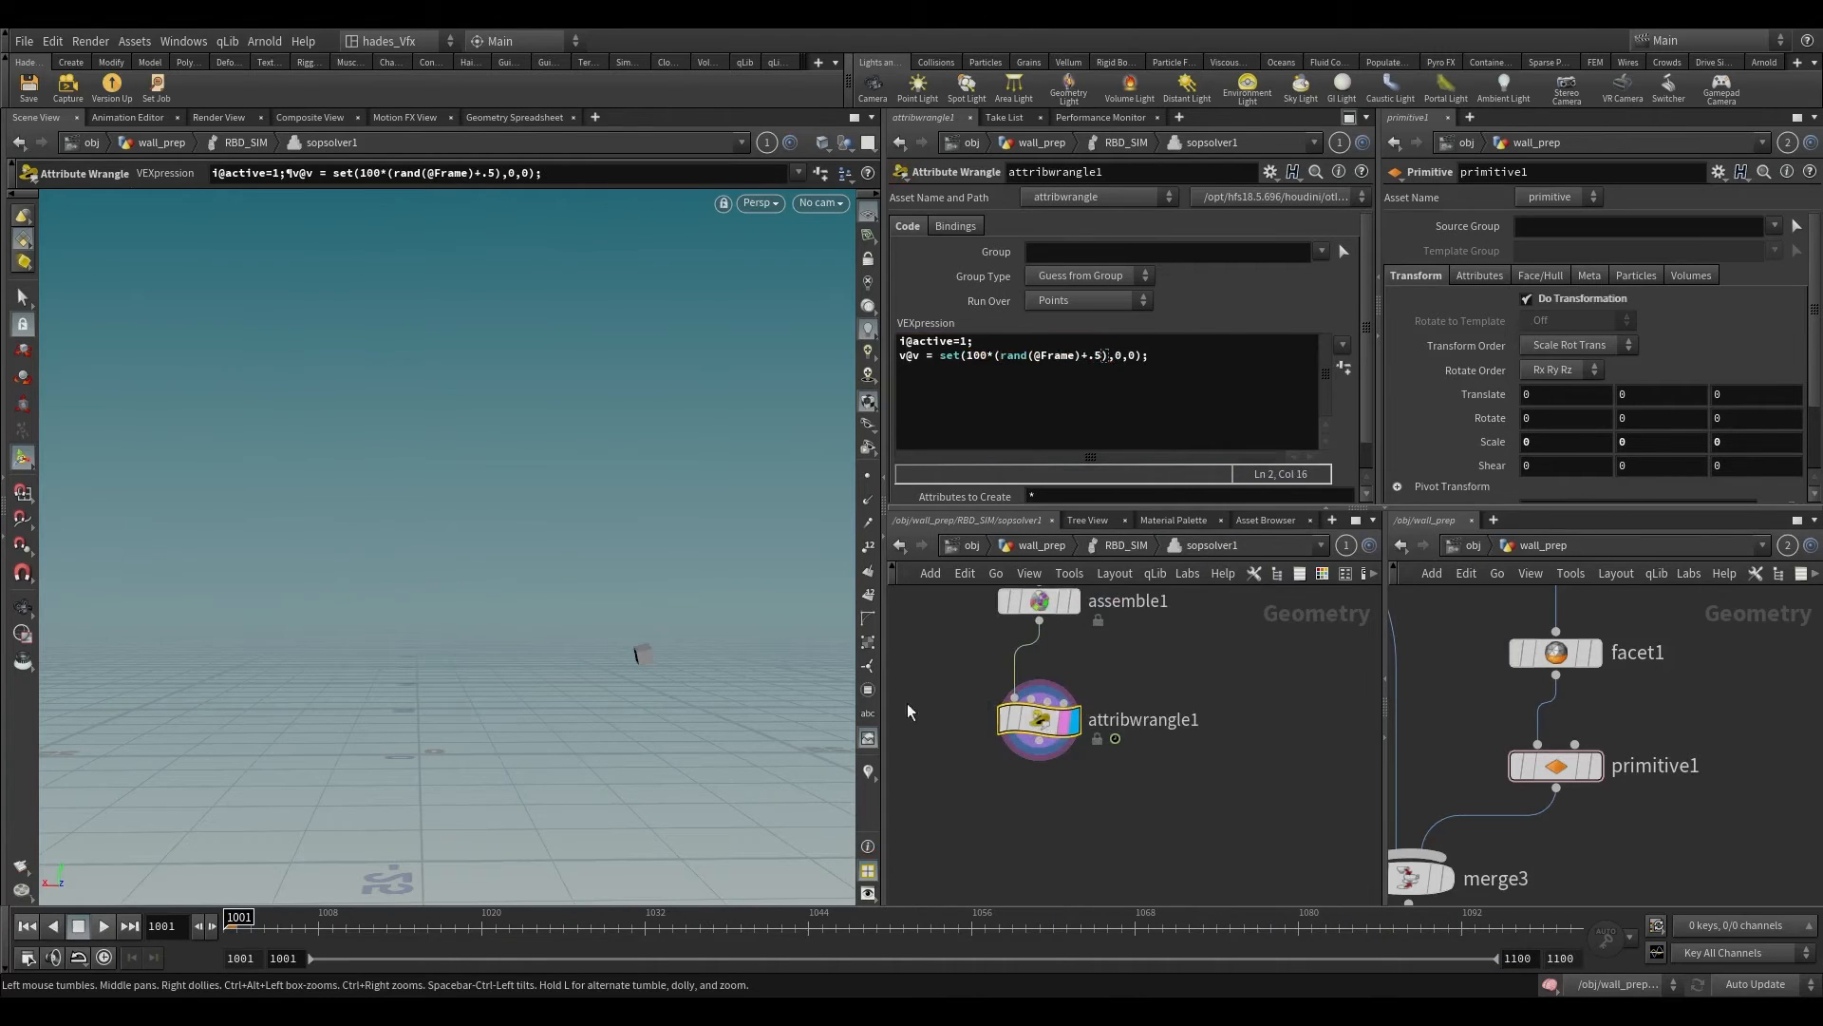
alt+drag(727, 631, 701, 543)
scroll(1126, 669, down, 3)
middle_drag(1126, 669, 1094, 771)
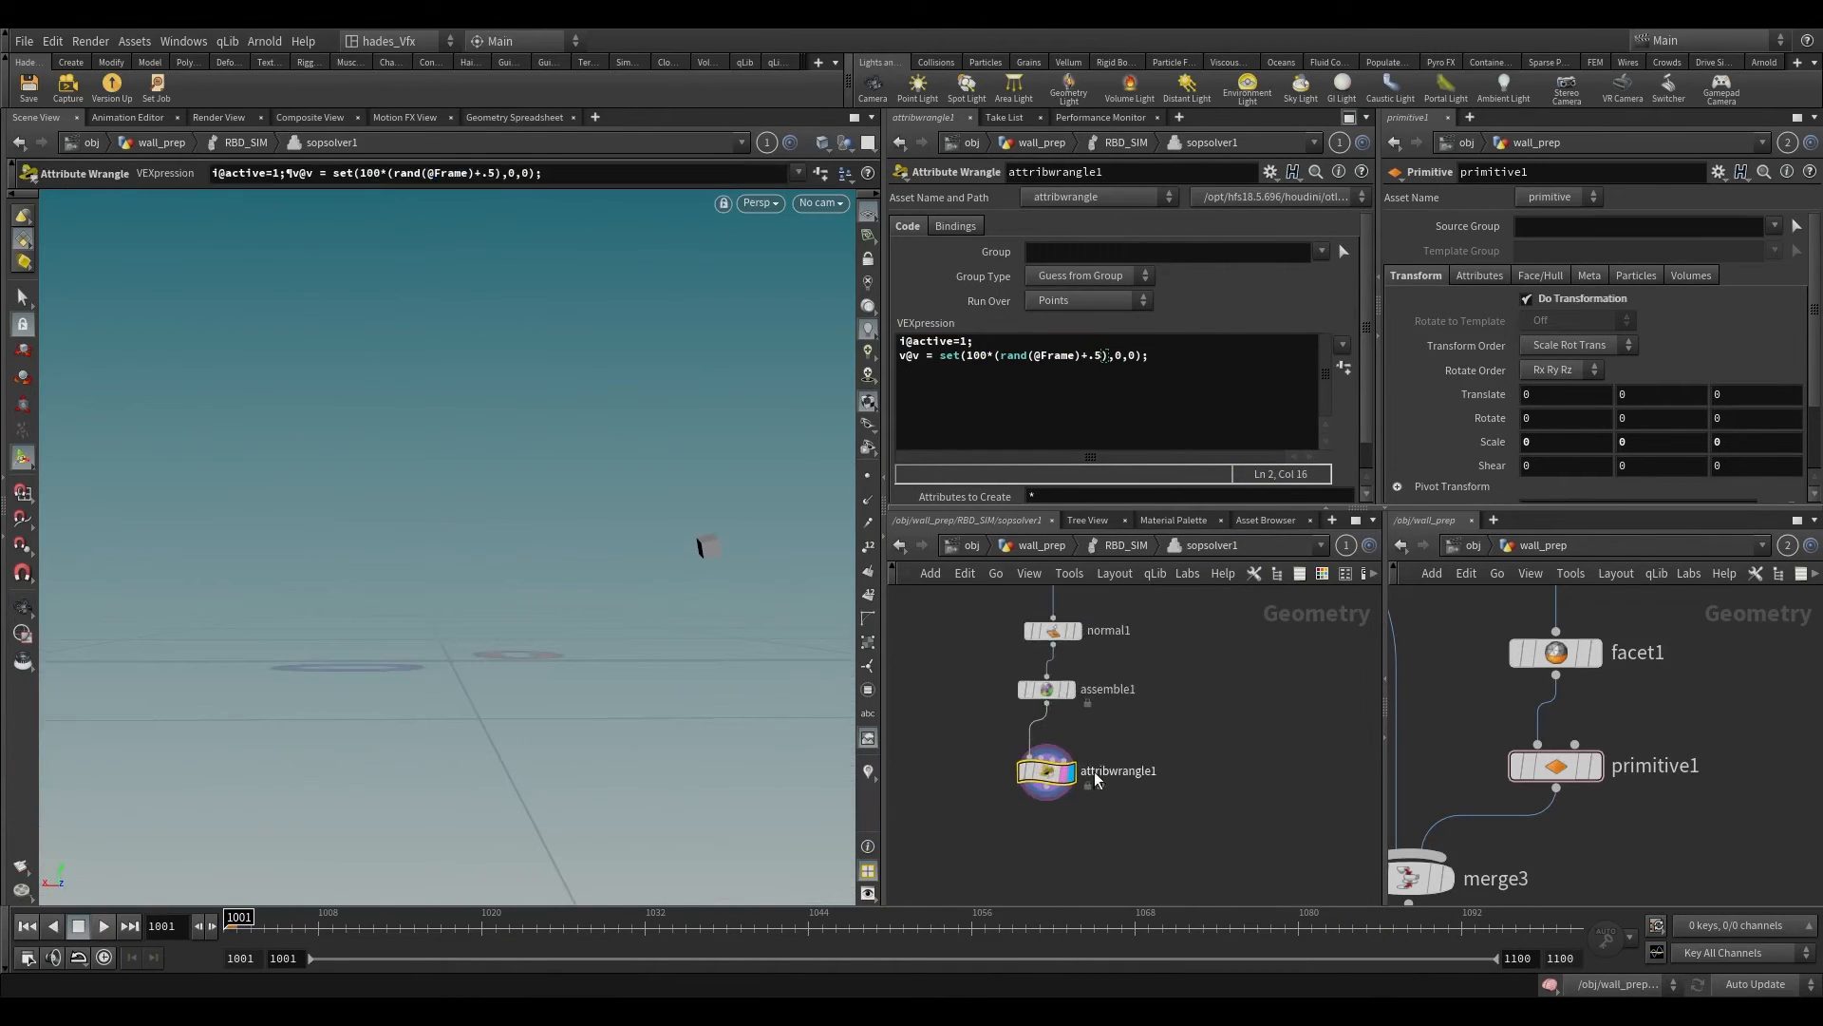
scroll(1100, 764, down, 1)
click(1188, 368)
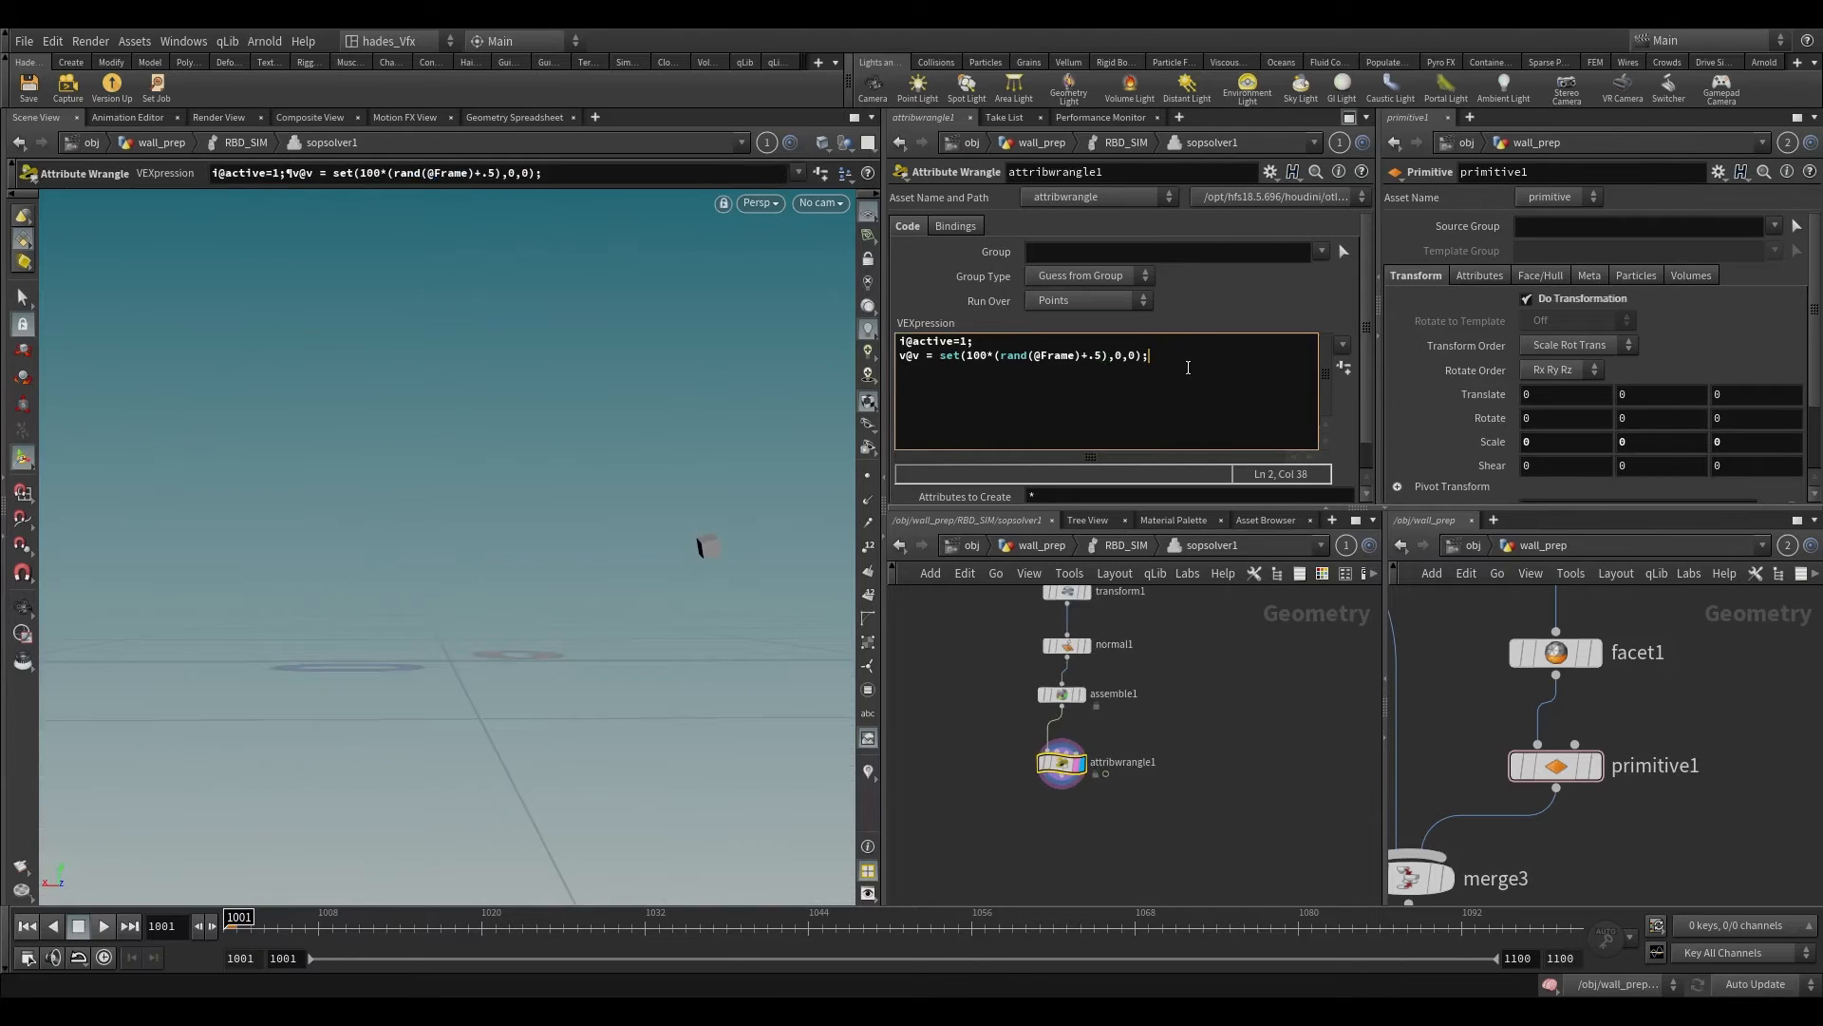
Step: Move dop_geometry beside attribwrangle1, combine both nodes in a Merge below them, and display the merge
scroll(1183, 619, down, 4)
click(1098, 627)
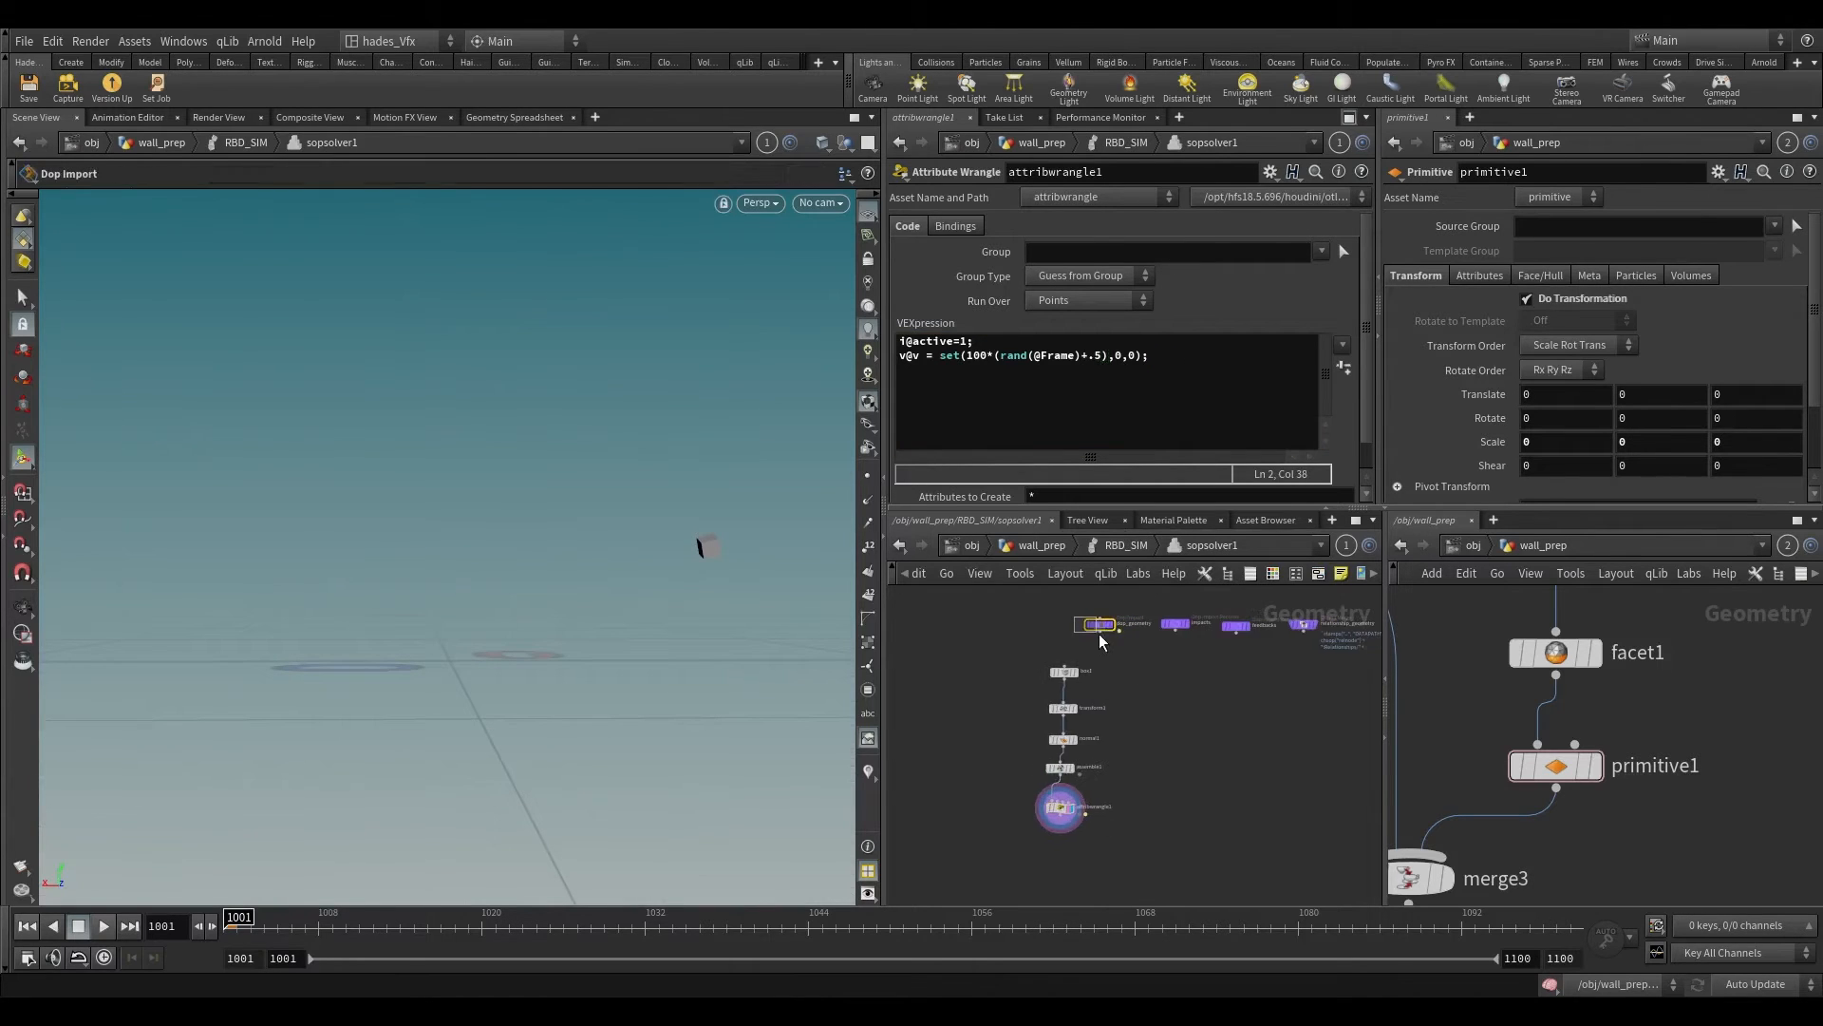
drag(1100, 636, 1123, 680)
scroll(1041, 817, up, 2)
shift+click(1056, 806)
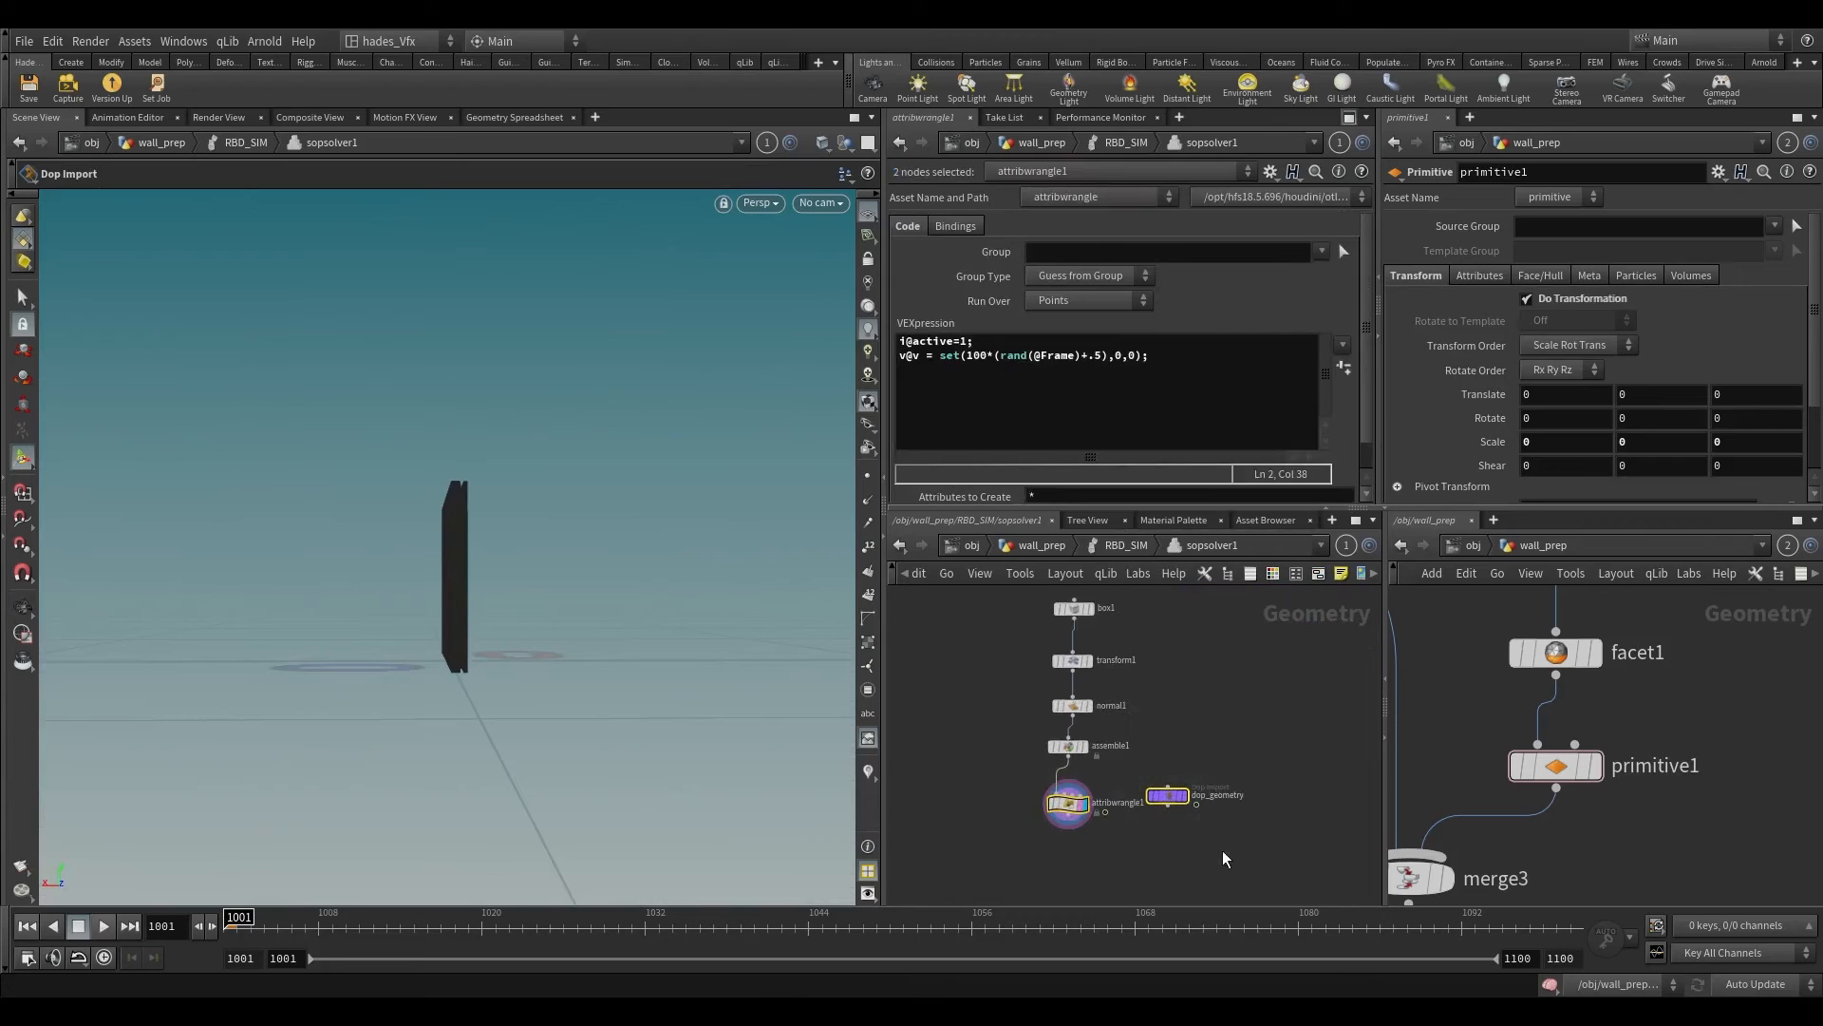
click(1150, 855)
scroll(1107, 760, up, 3)
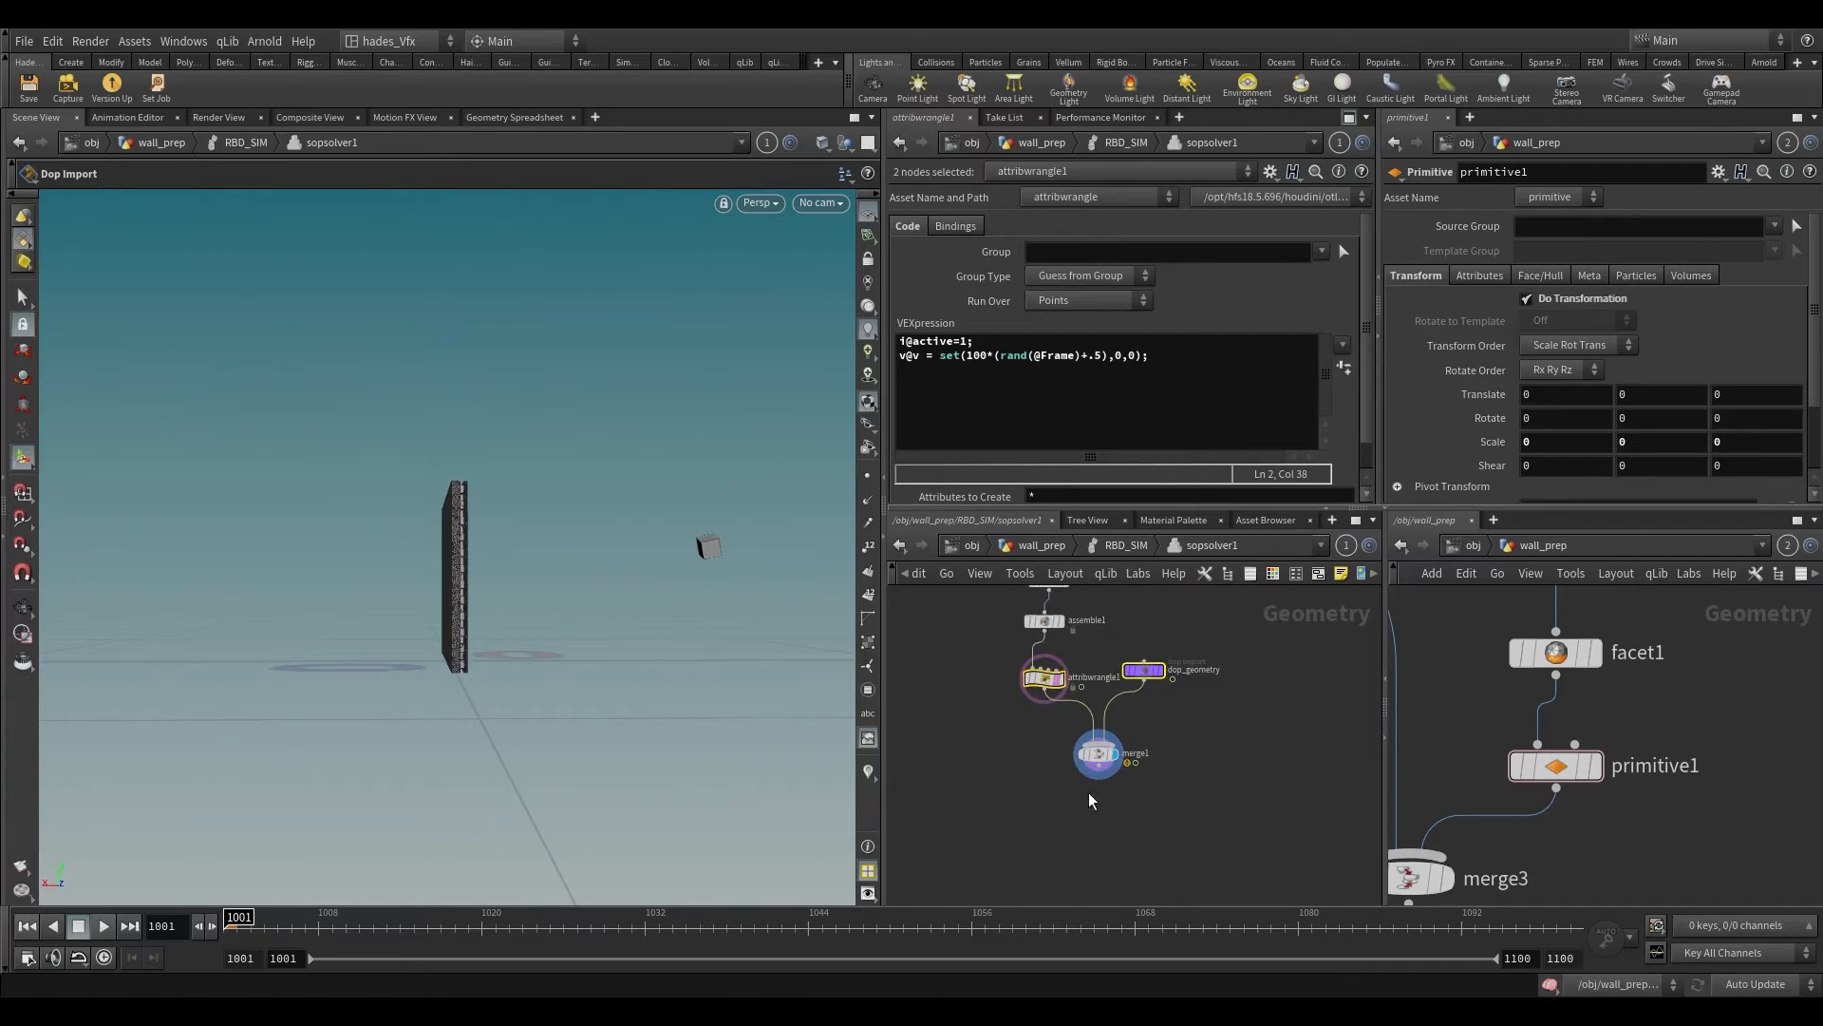
click(1116, 749)
Step: Return to the RBD_SIM network and play the first frames to check how the boxes are emitted
key(u)
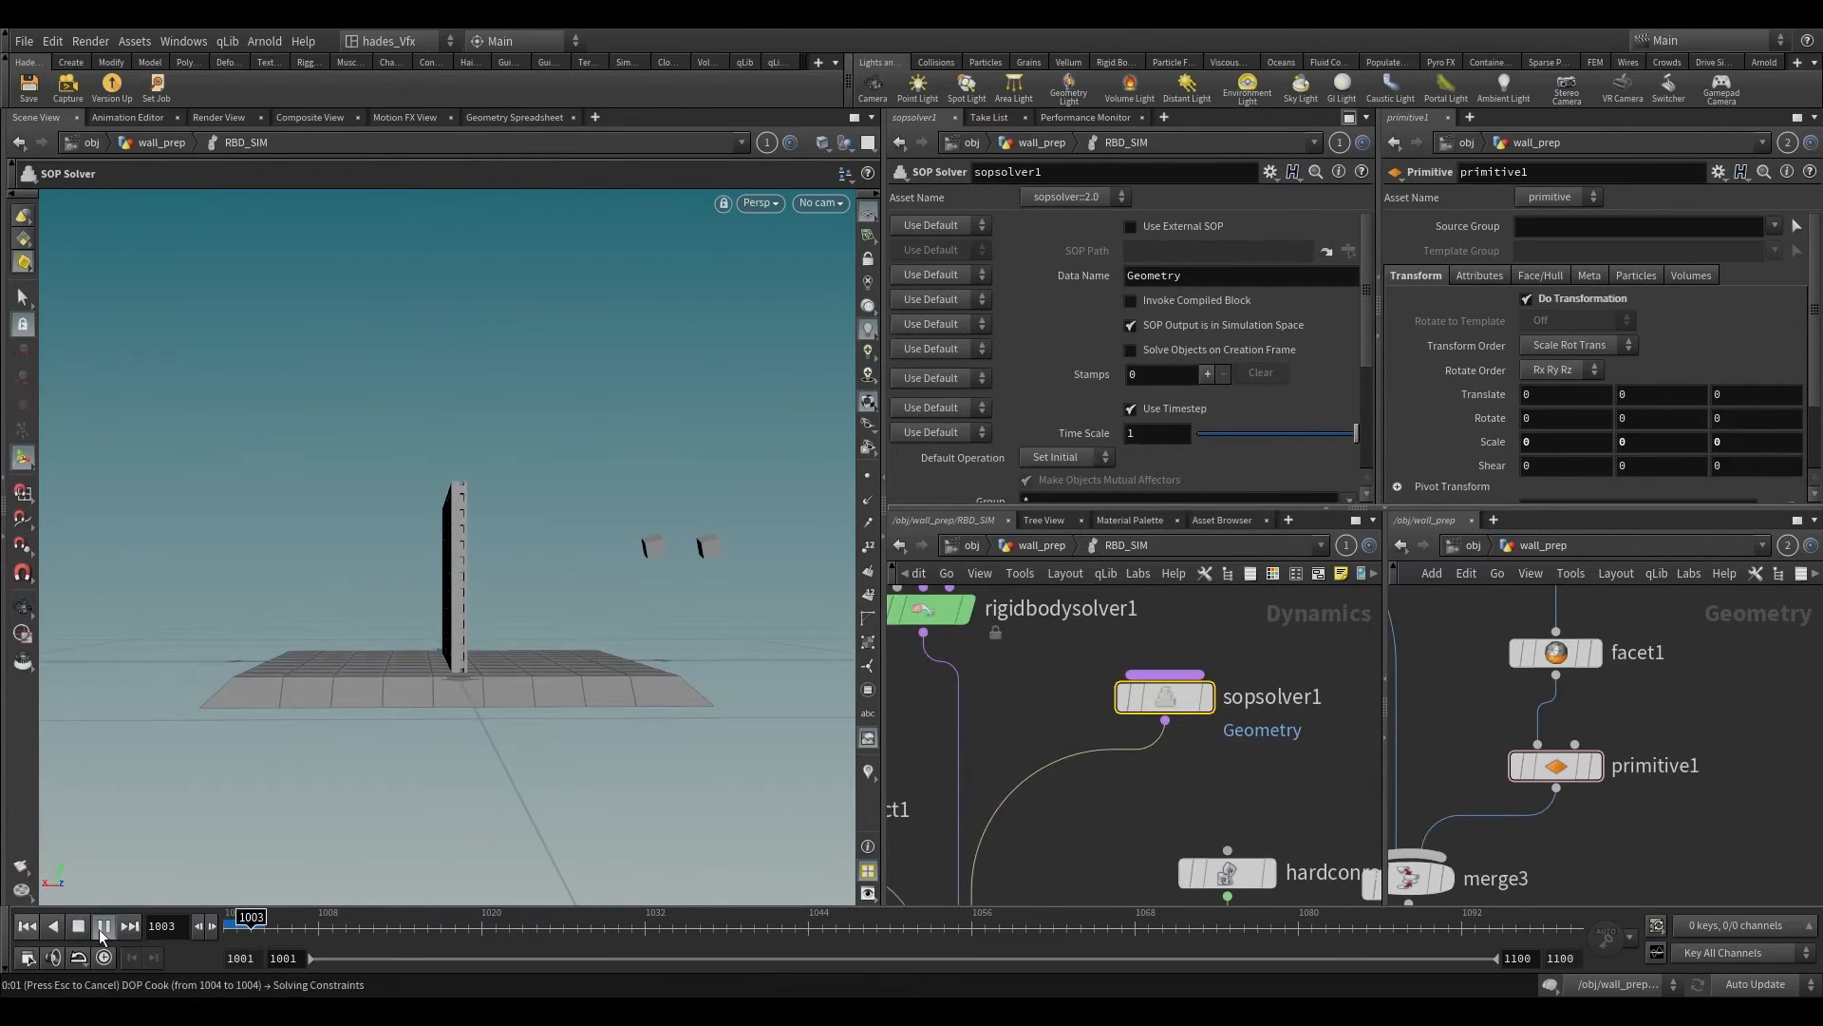
click(261, 927)
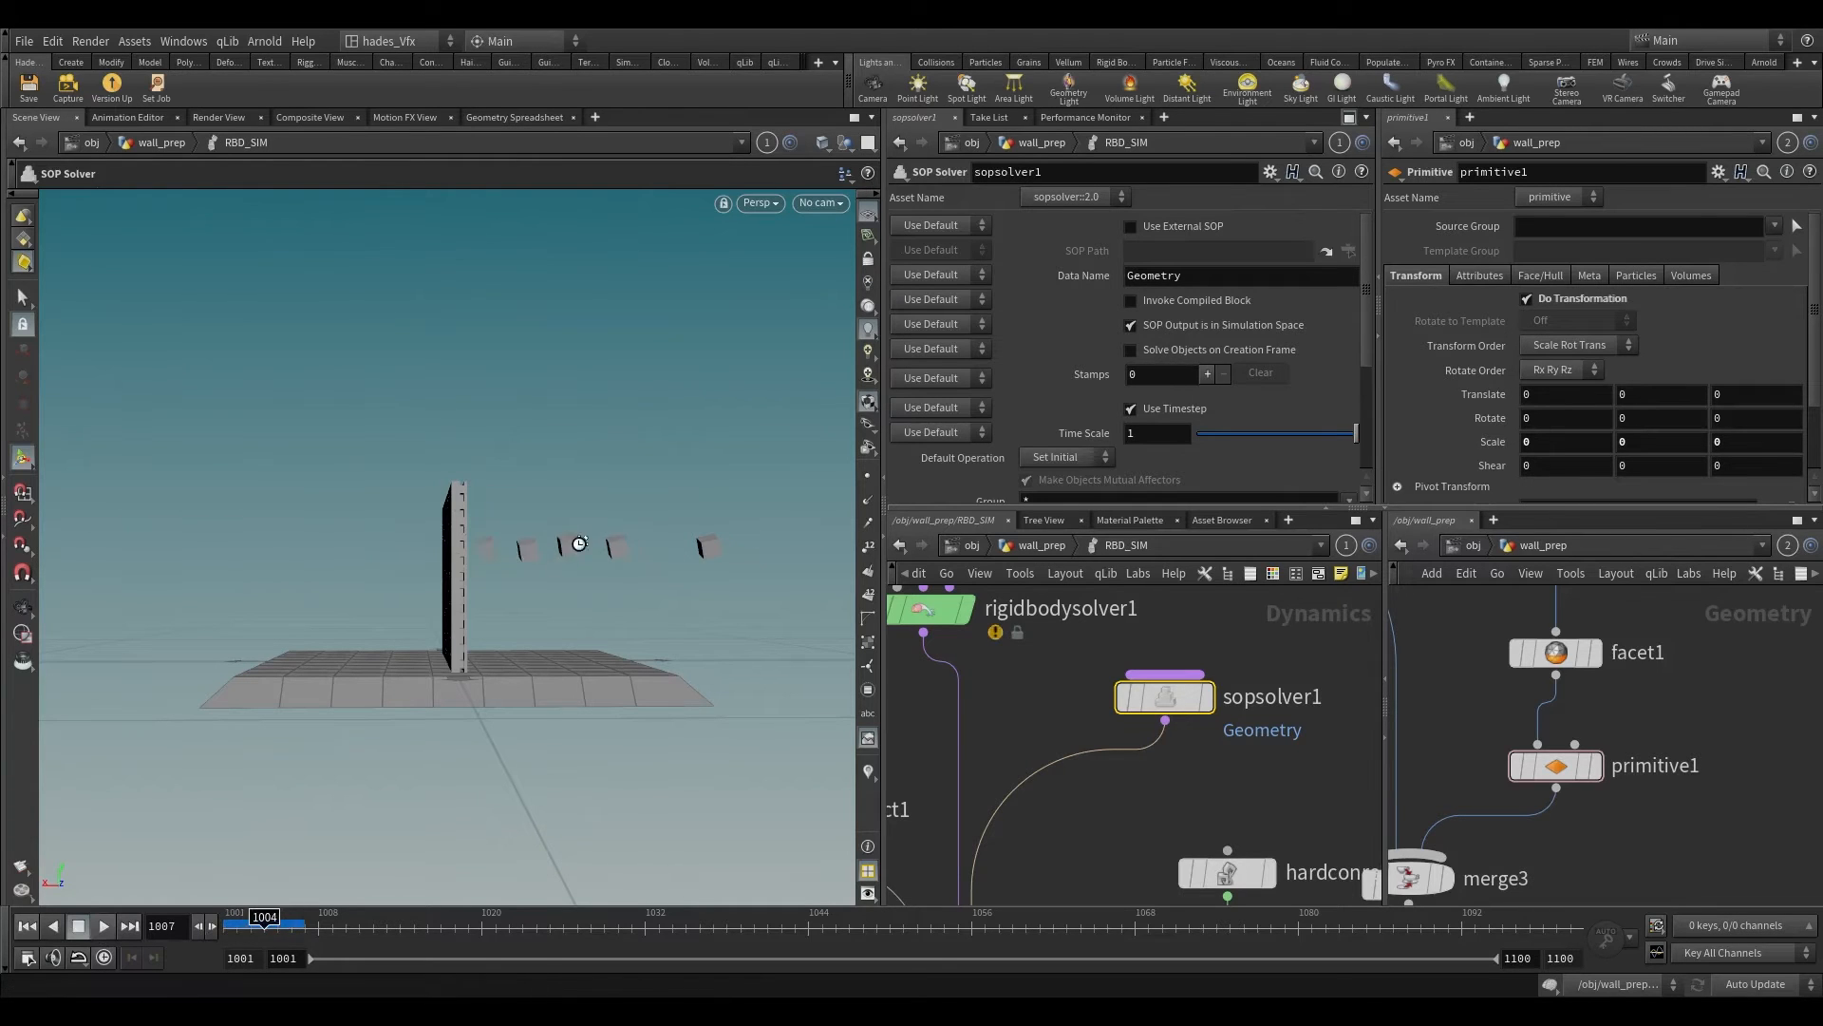
mouse_move(587, 556)
alt+mouse_down()
mouse_move(517, 611)
mouse_move(590, 591)
alt+mouse_up()
scroll(1027, 697, down, 3)
key(Tab)
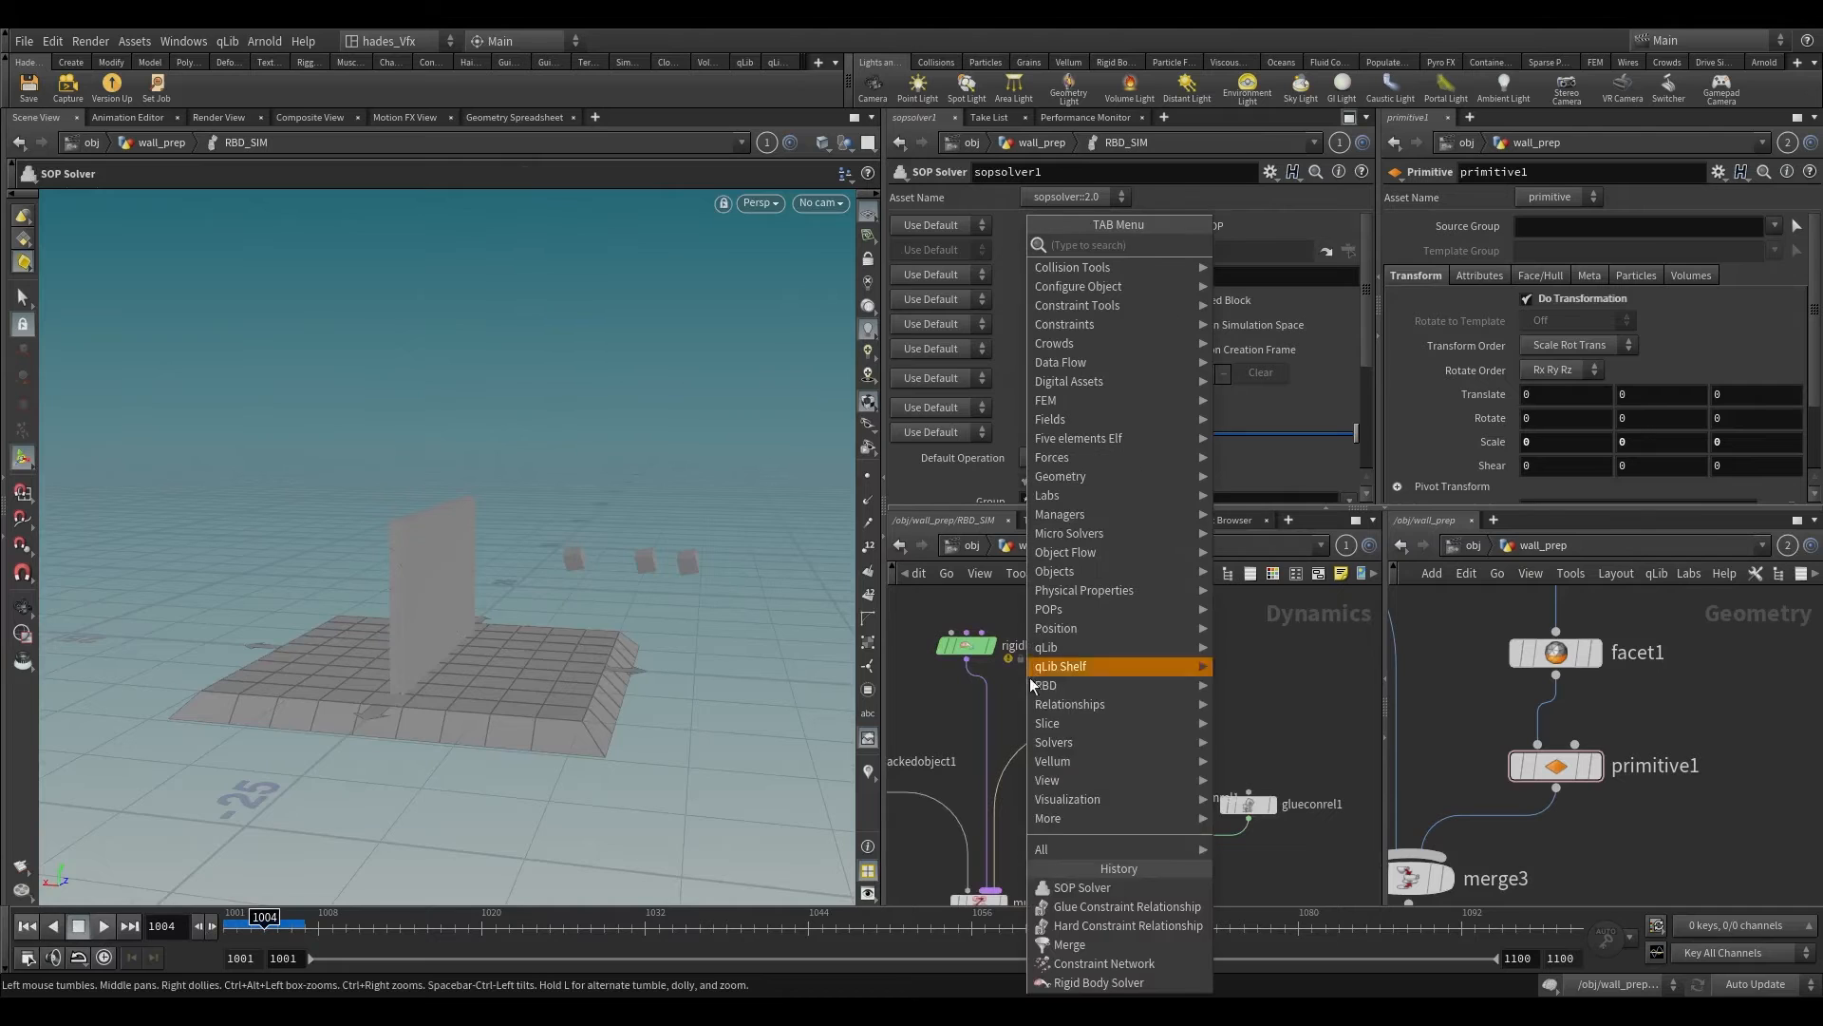
text(emb)
key(Return)
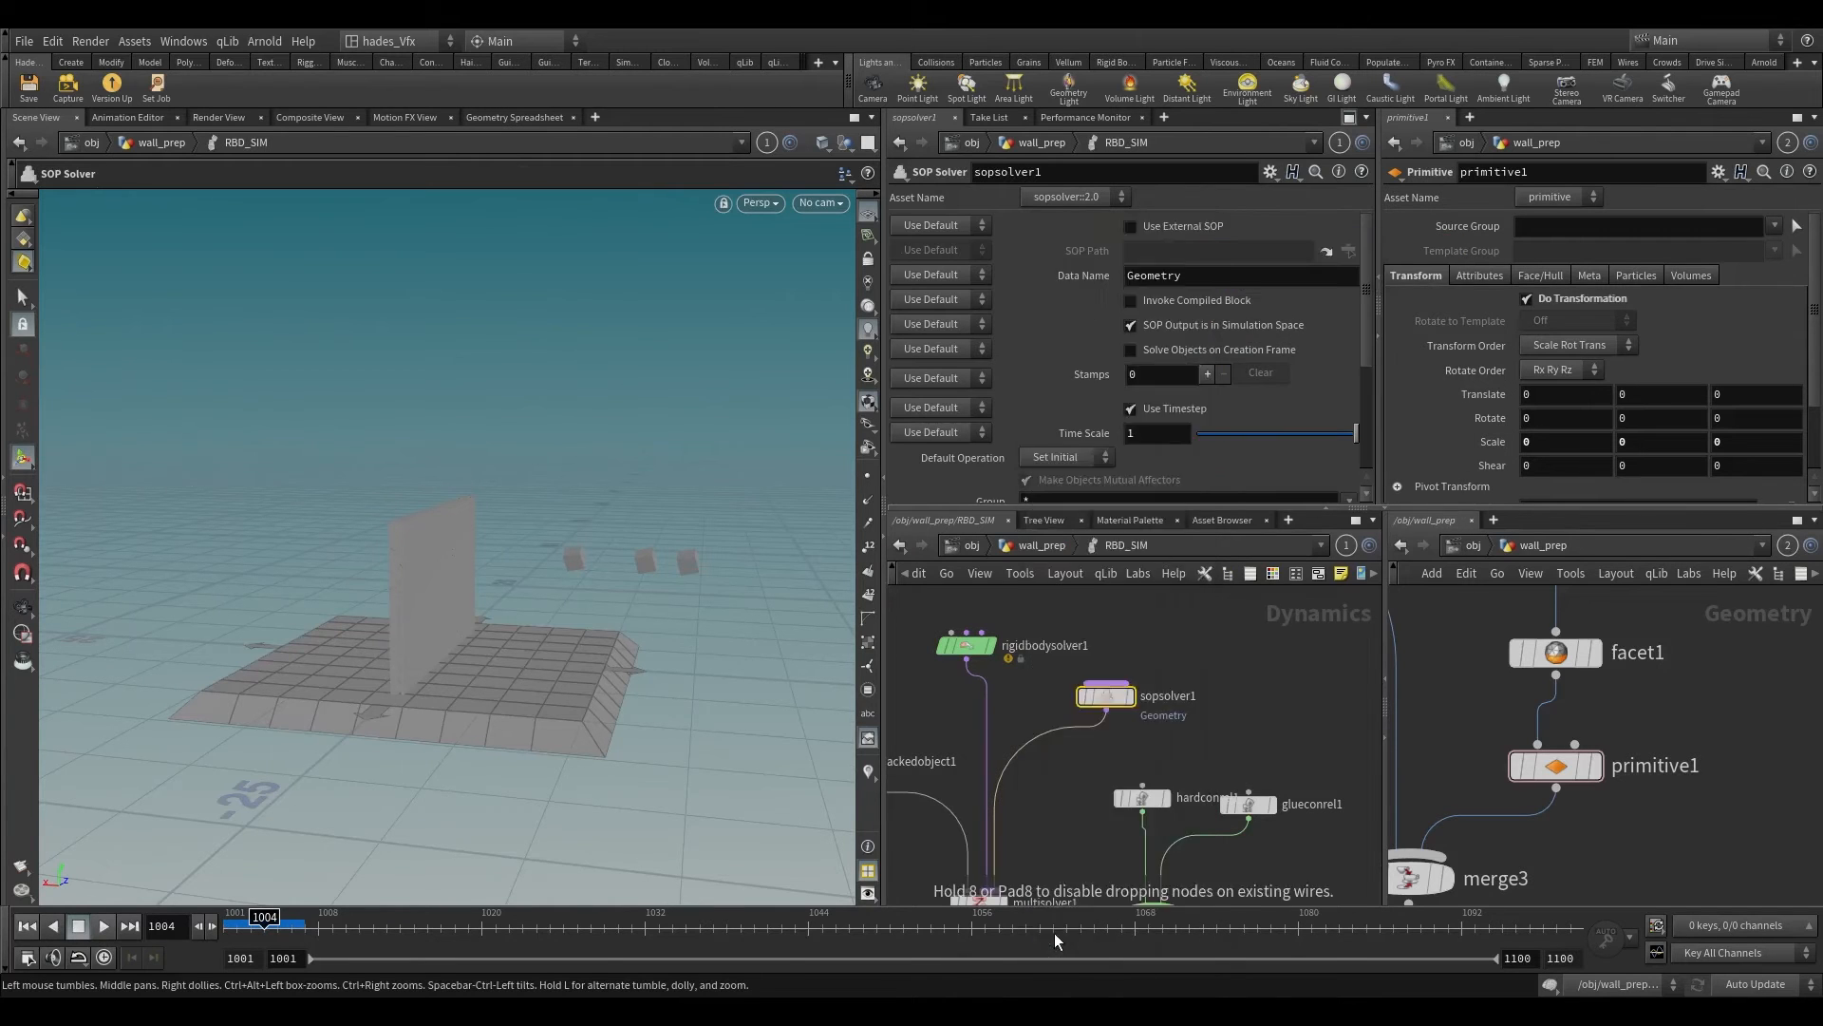
key(Escape)
Step: Insert an Enable Solver on the wire below sopsolver1
key(Tab)
text(en)
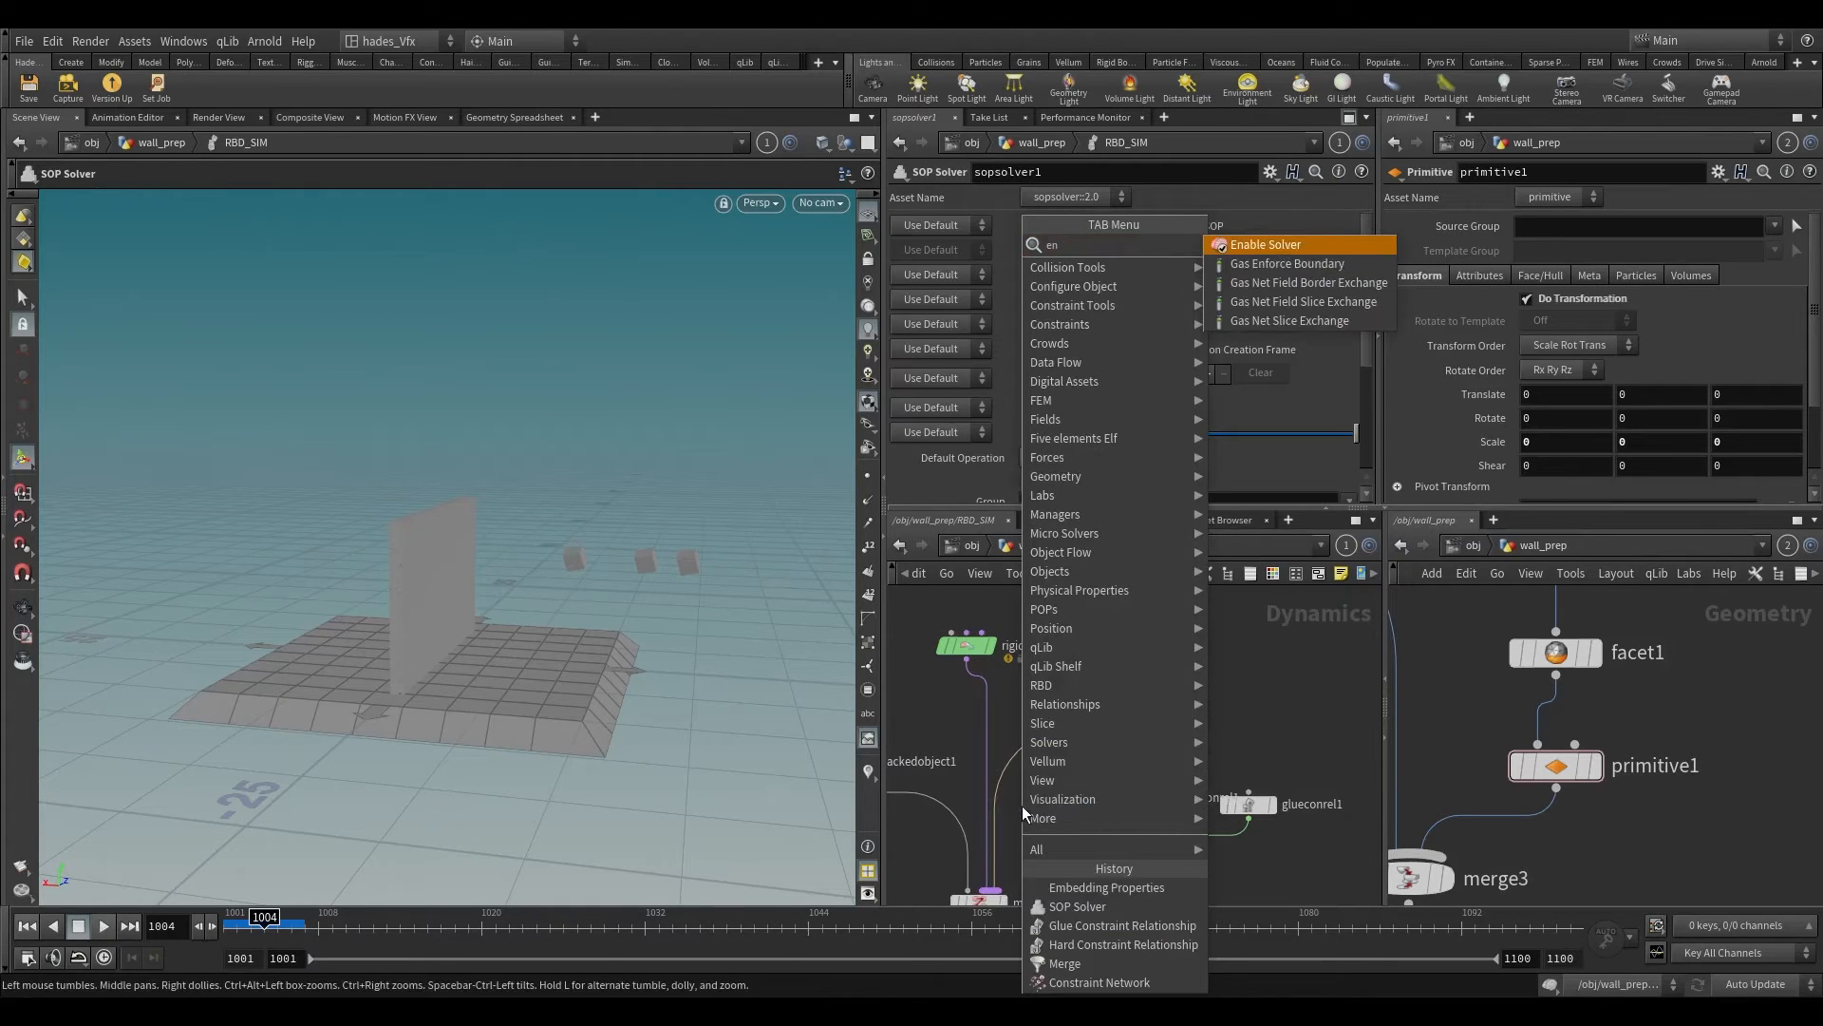
key(Return)
scroll(1027, 787, up, 2)
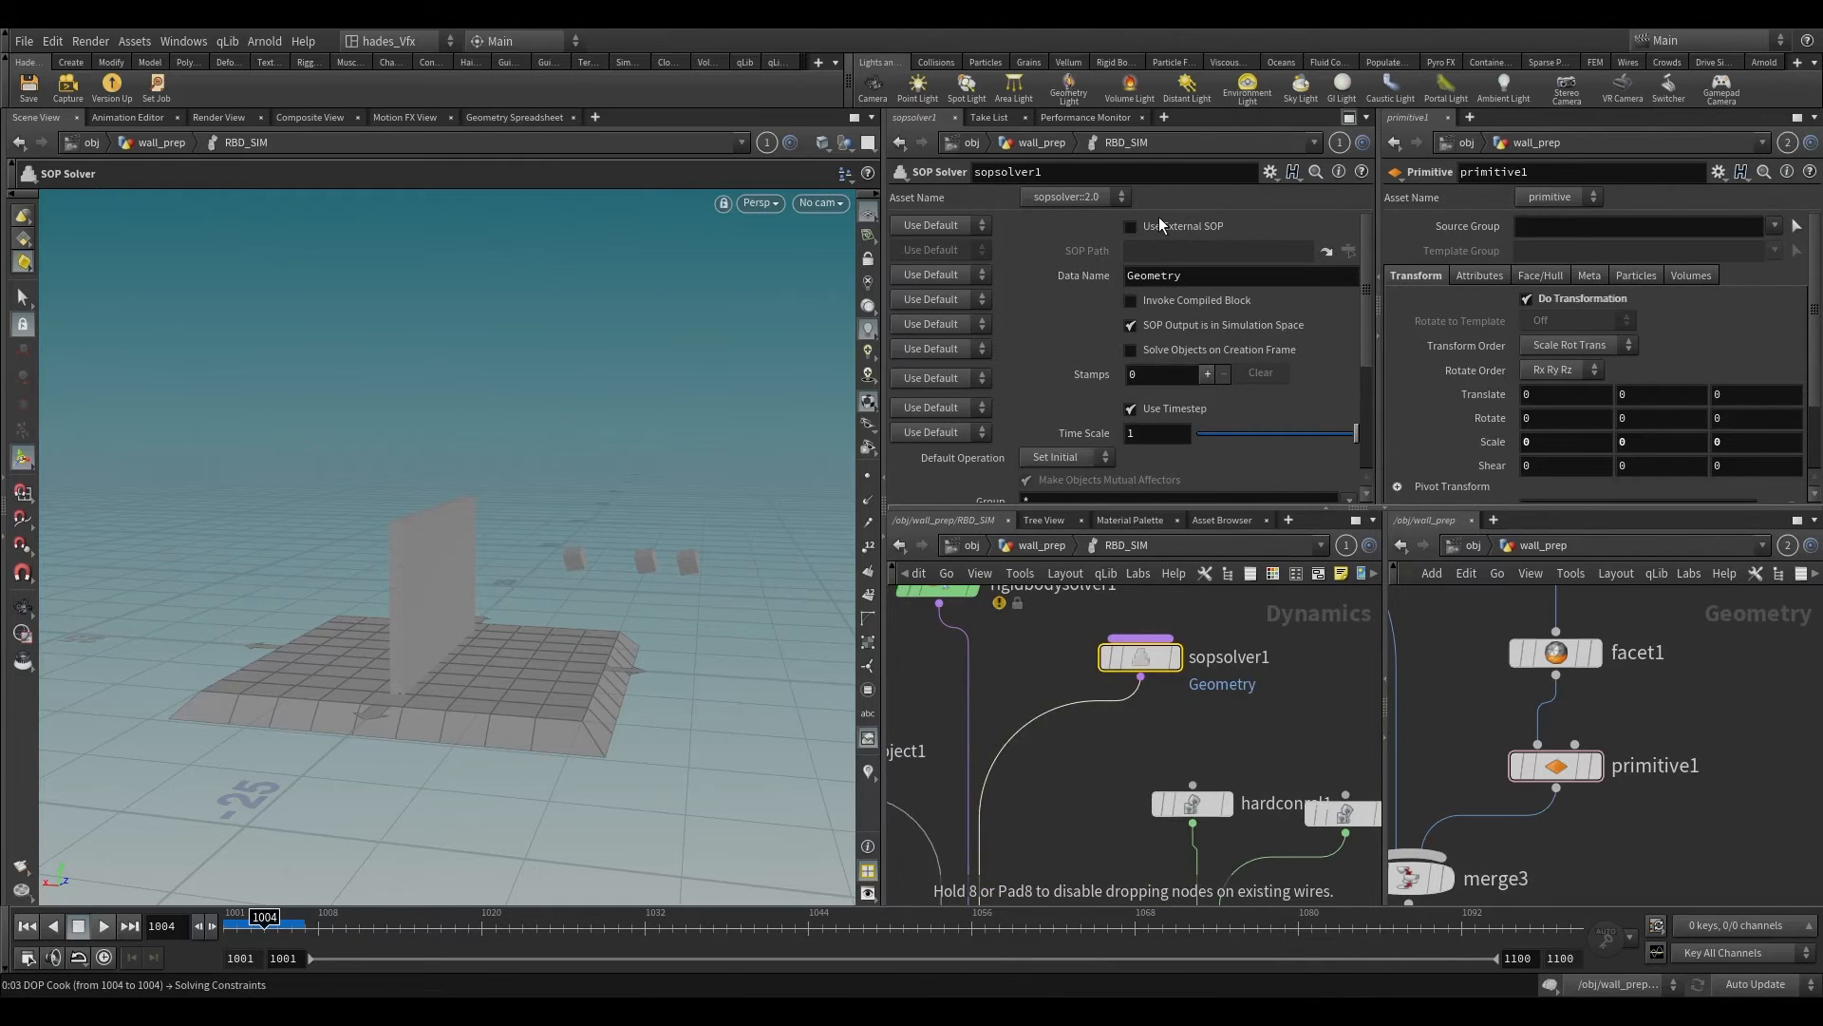
Step: Set enablesolver1's Enable Solvers parameter to the expression $F%5==0
drag(1066, 226, 940, 219)
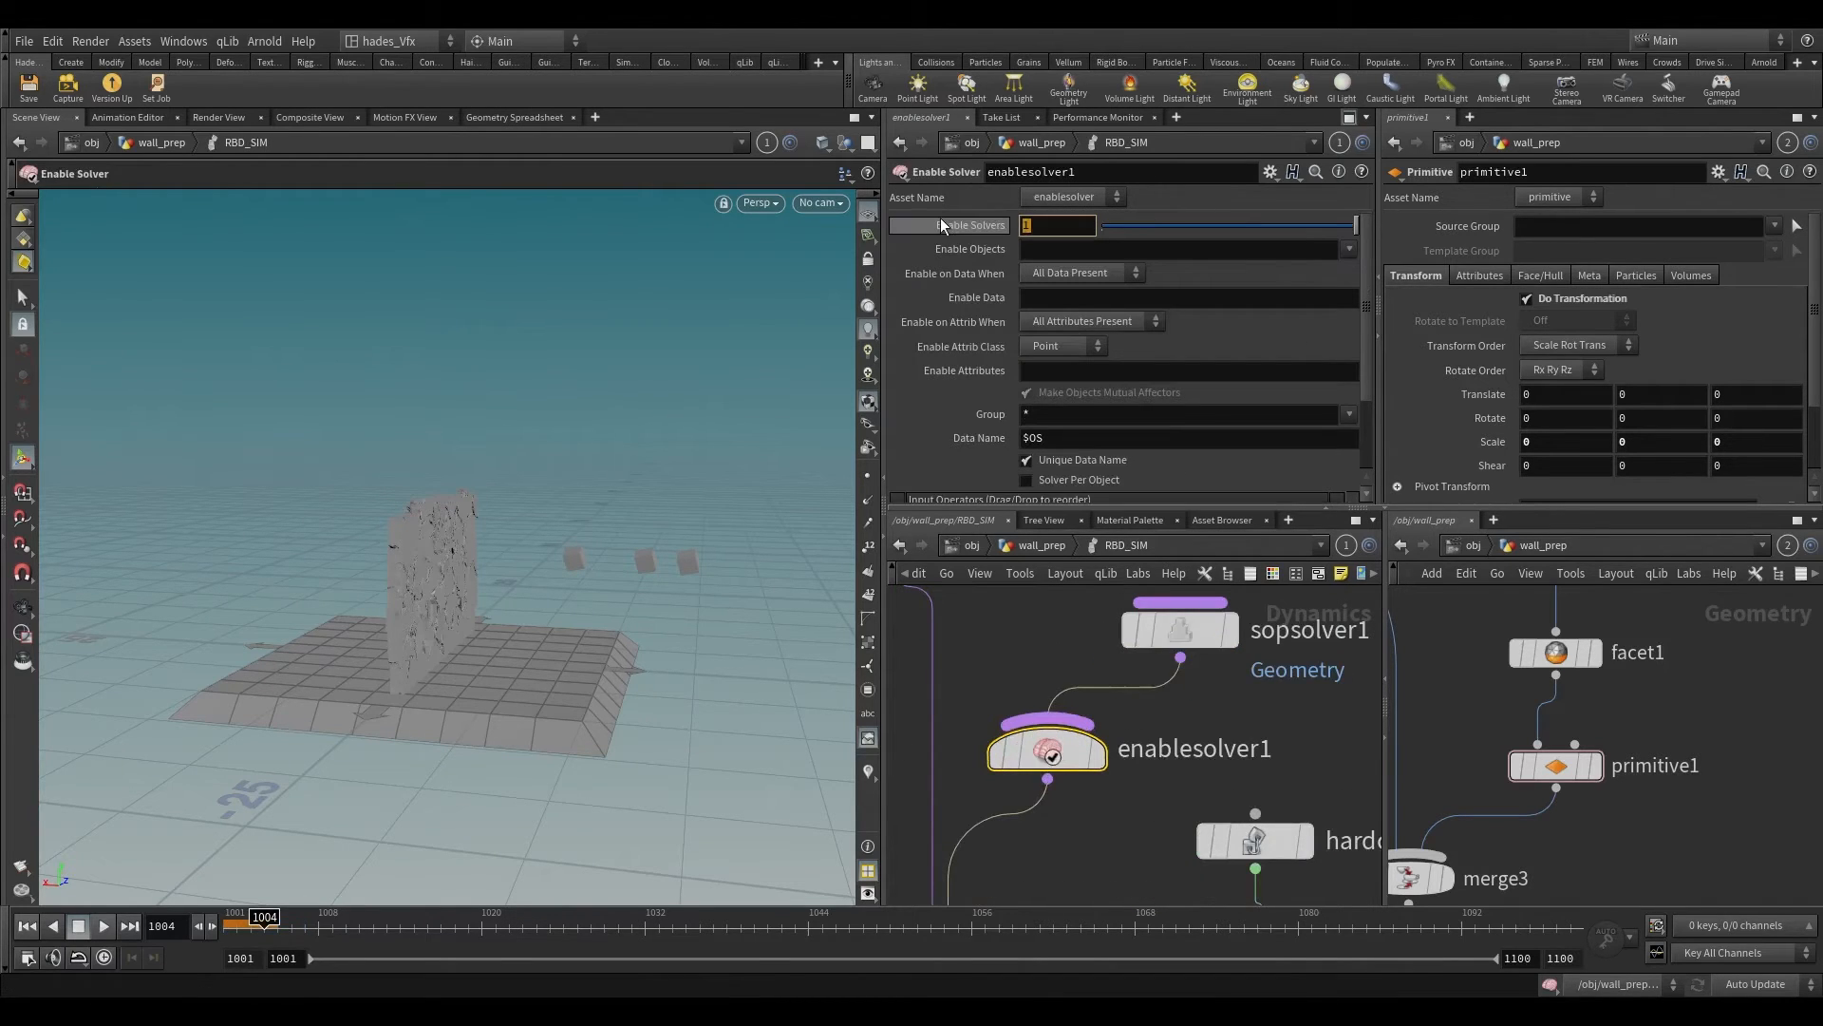
text($F)
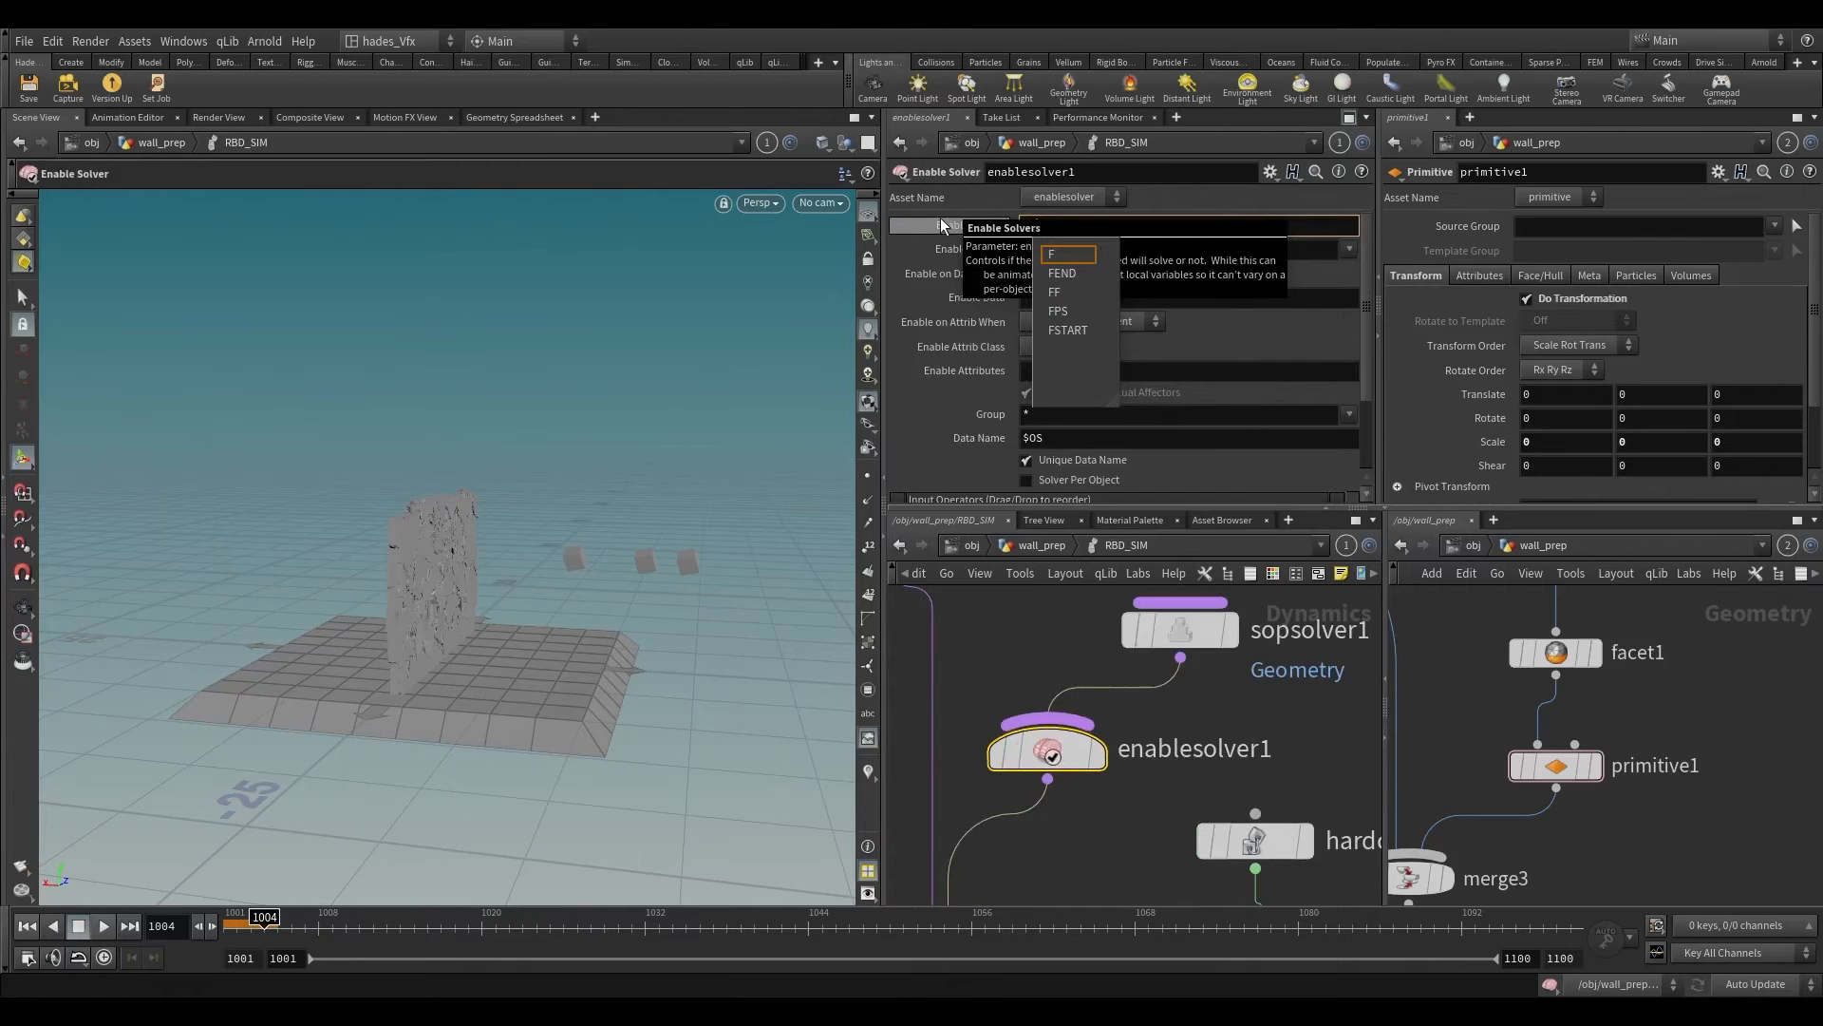
text(==0)
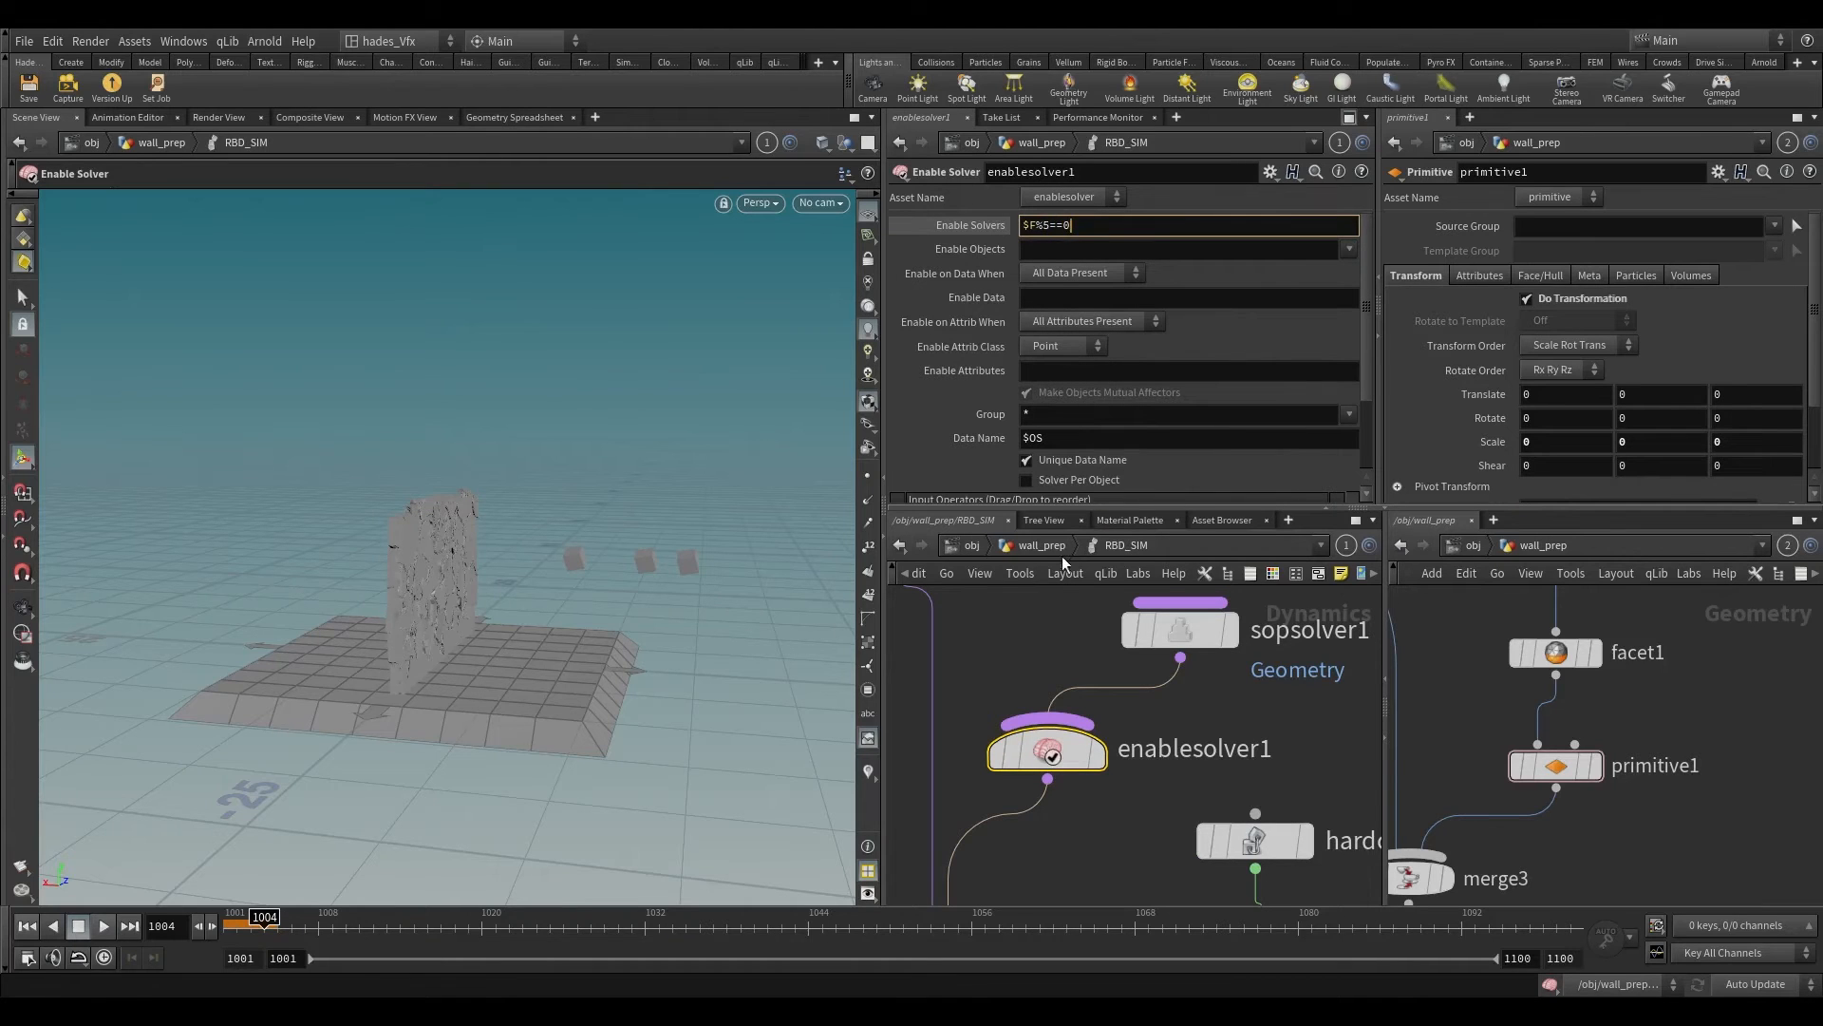
key(Return)
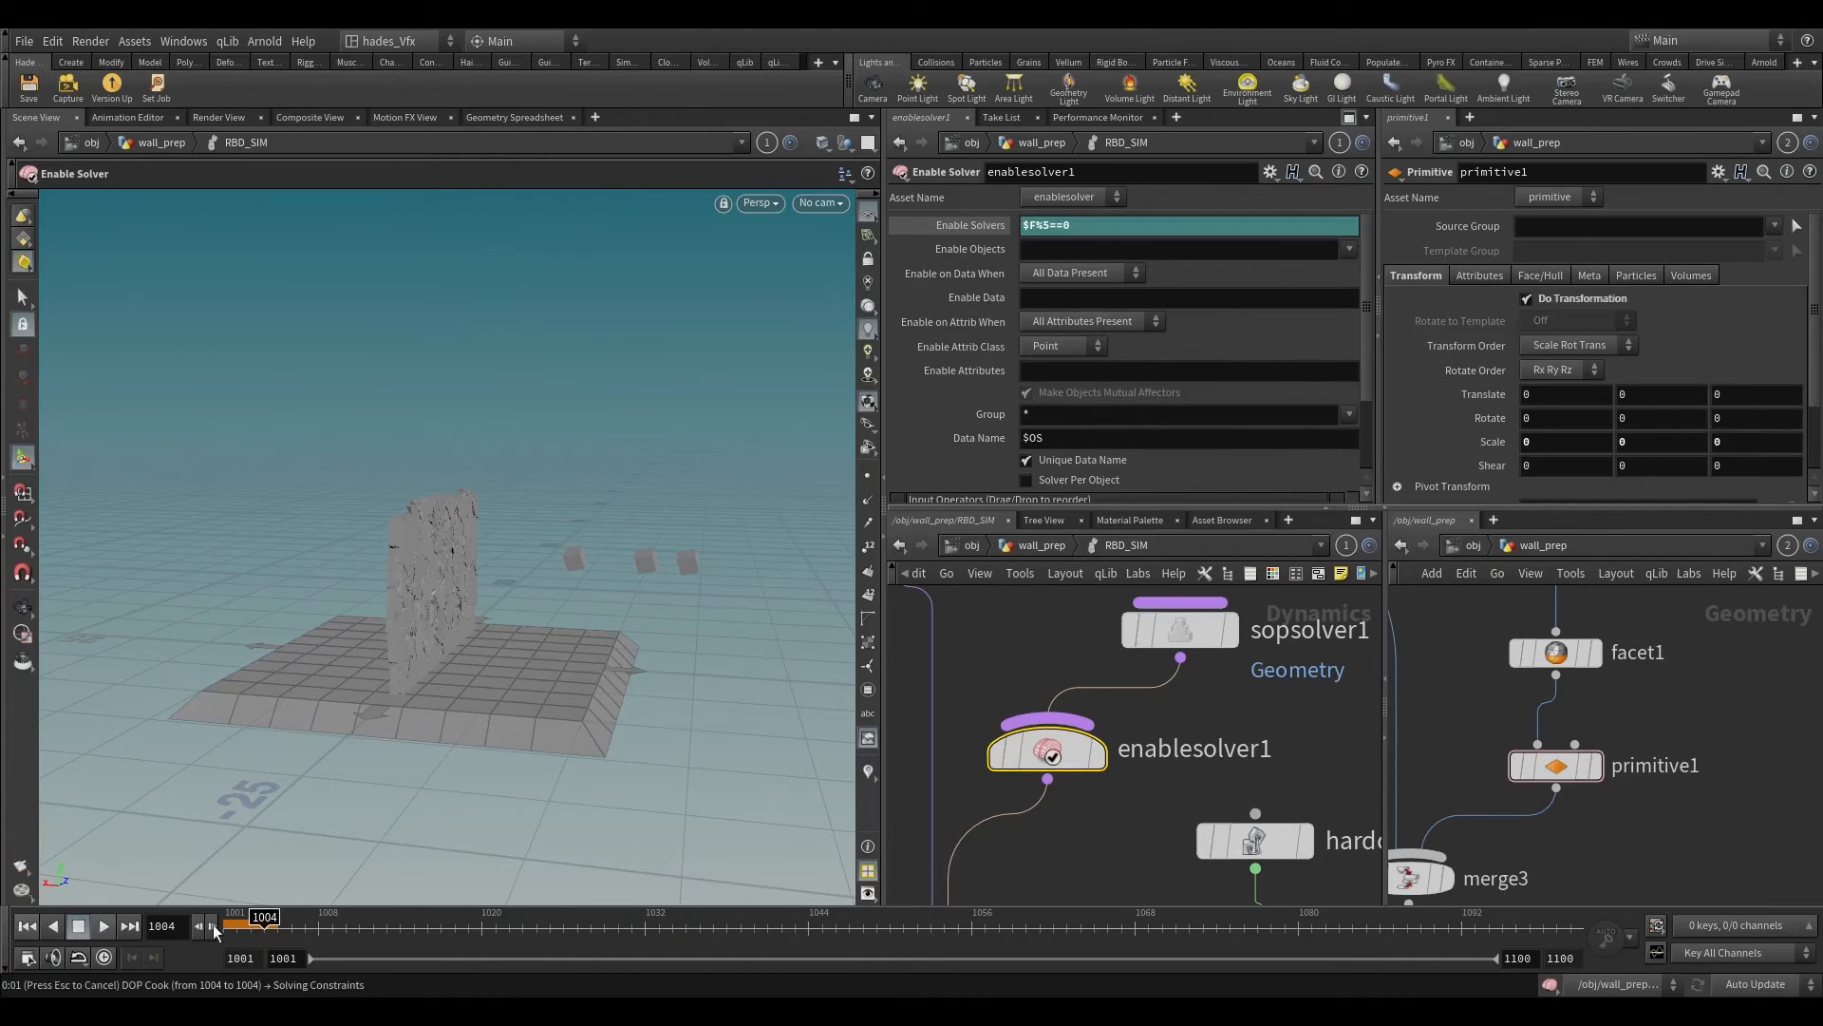
Step: Replay the simulation from the first frame and inspect the wall closely around the box impact
click(32, 922)
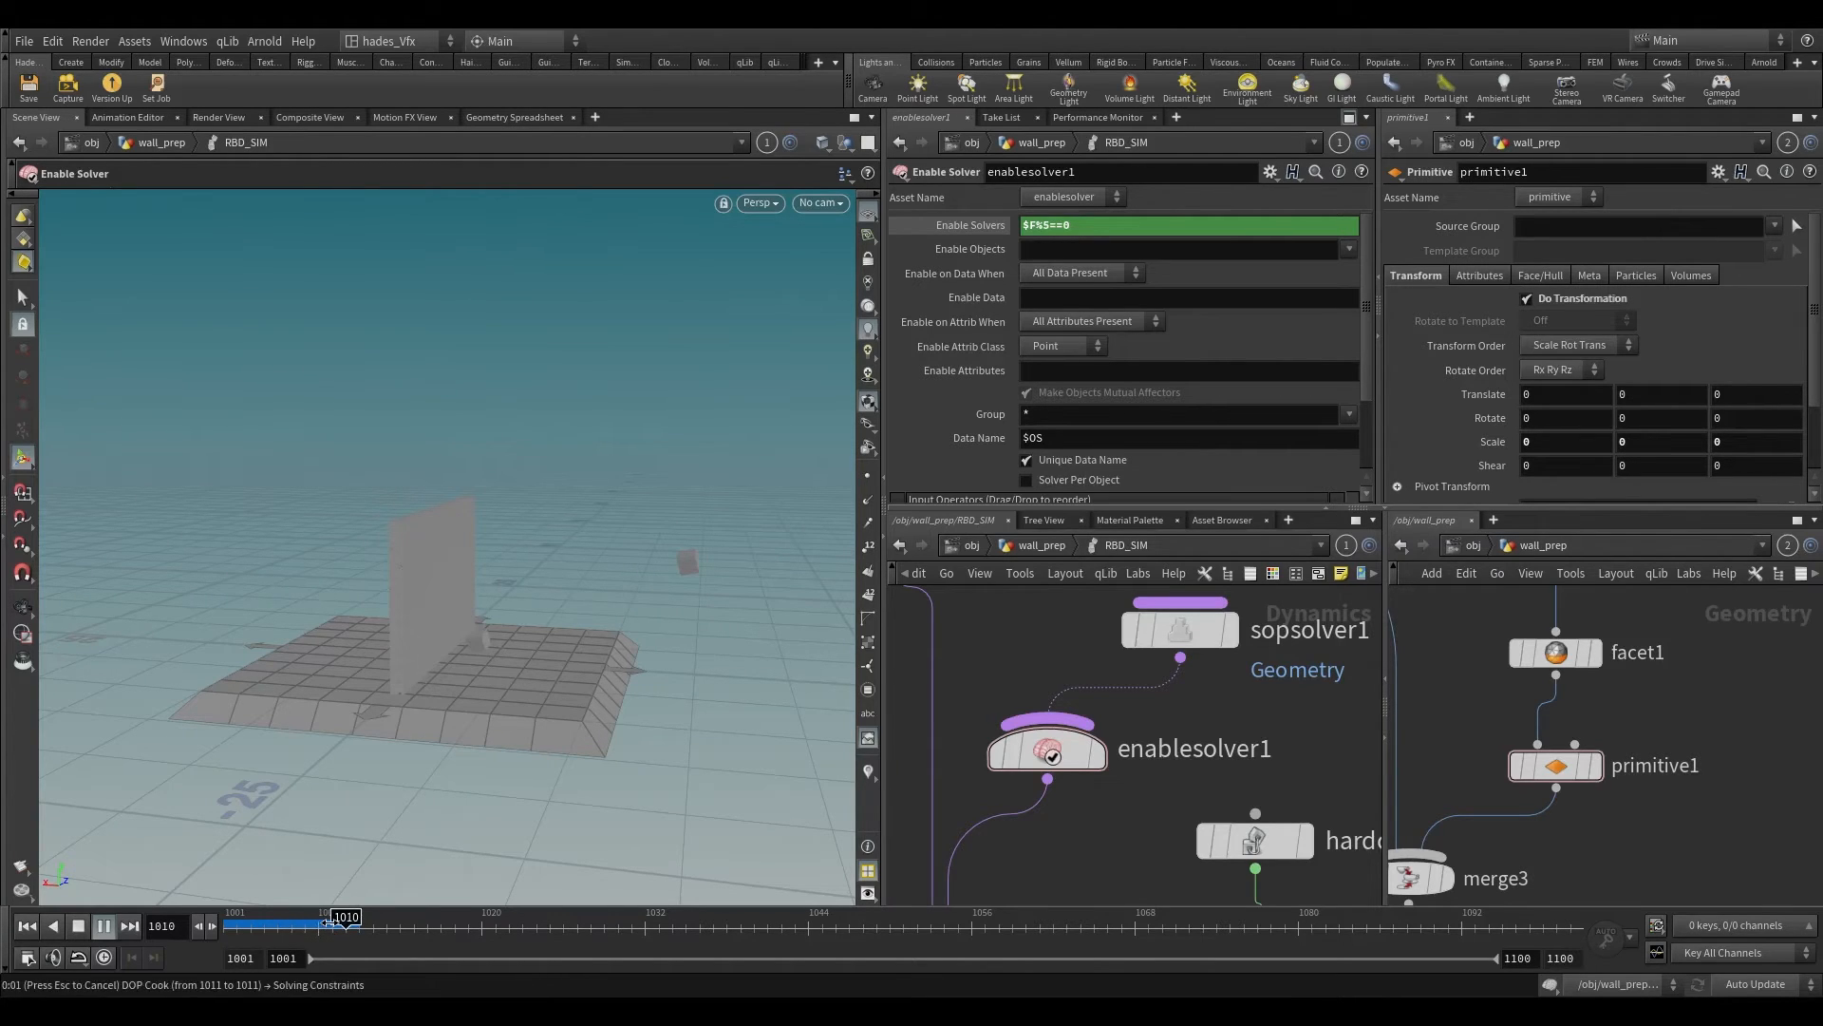
alt+right_drag(456, 505, 472, 378)
key(Left)
key(Left)
alt+drag(447, 602, 394, 517)
alt+right_drag(393, 517, 354, 285)
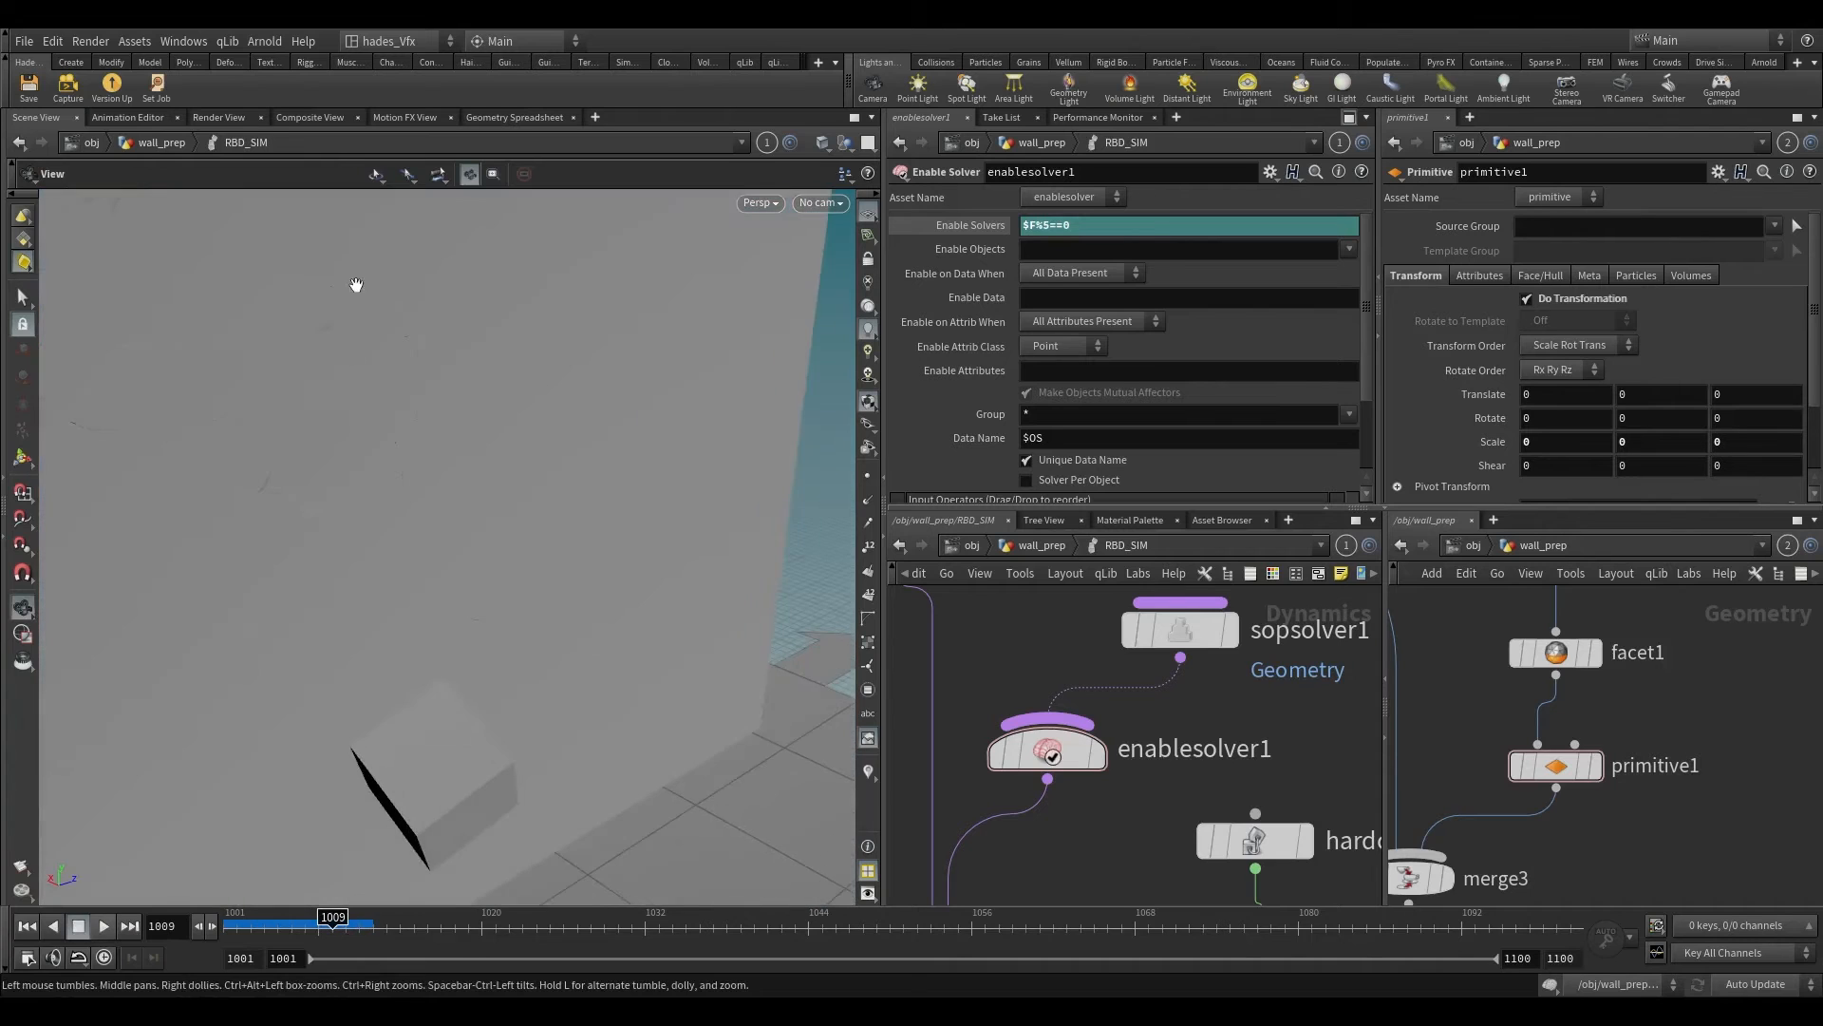
alt+middle_drag(354, 285, 468, 486)
alt+drag(468, 486, 424, 427)
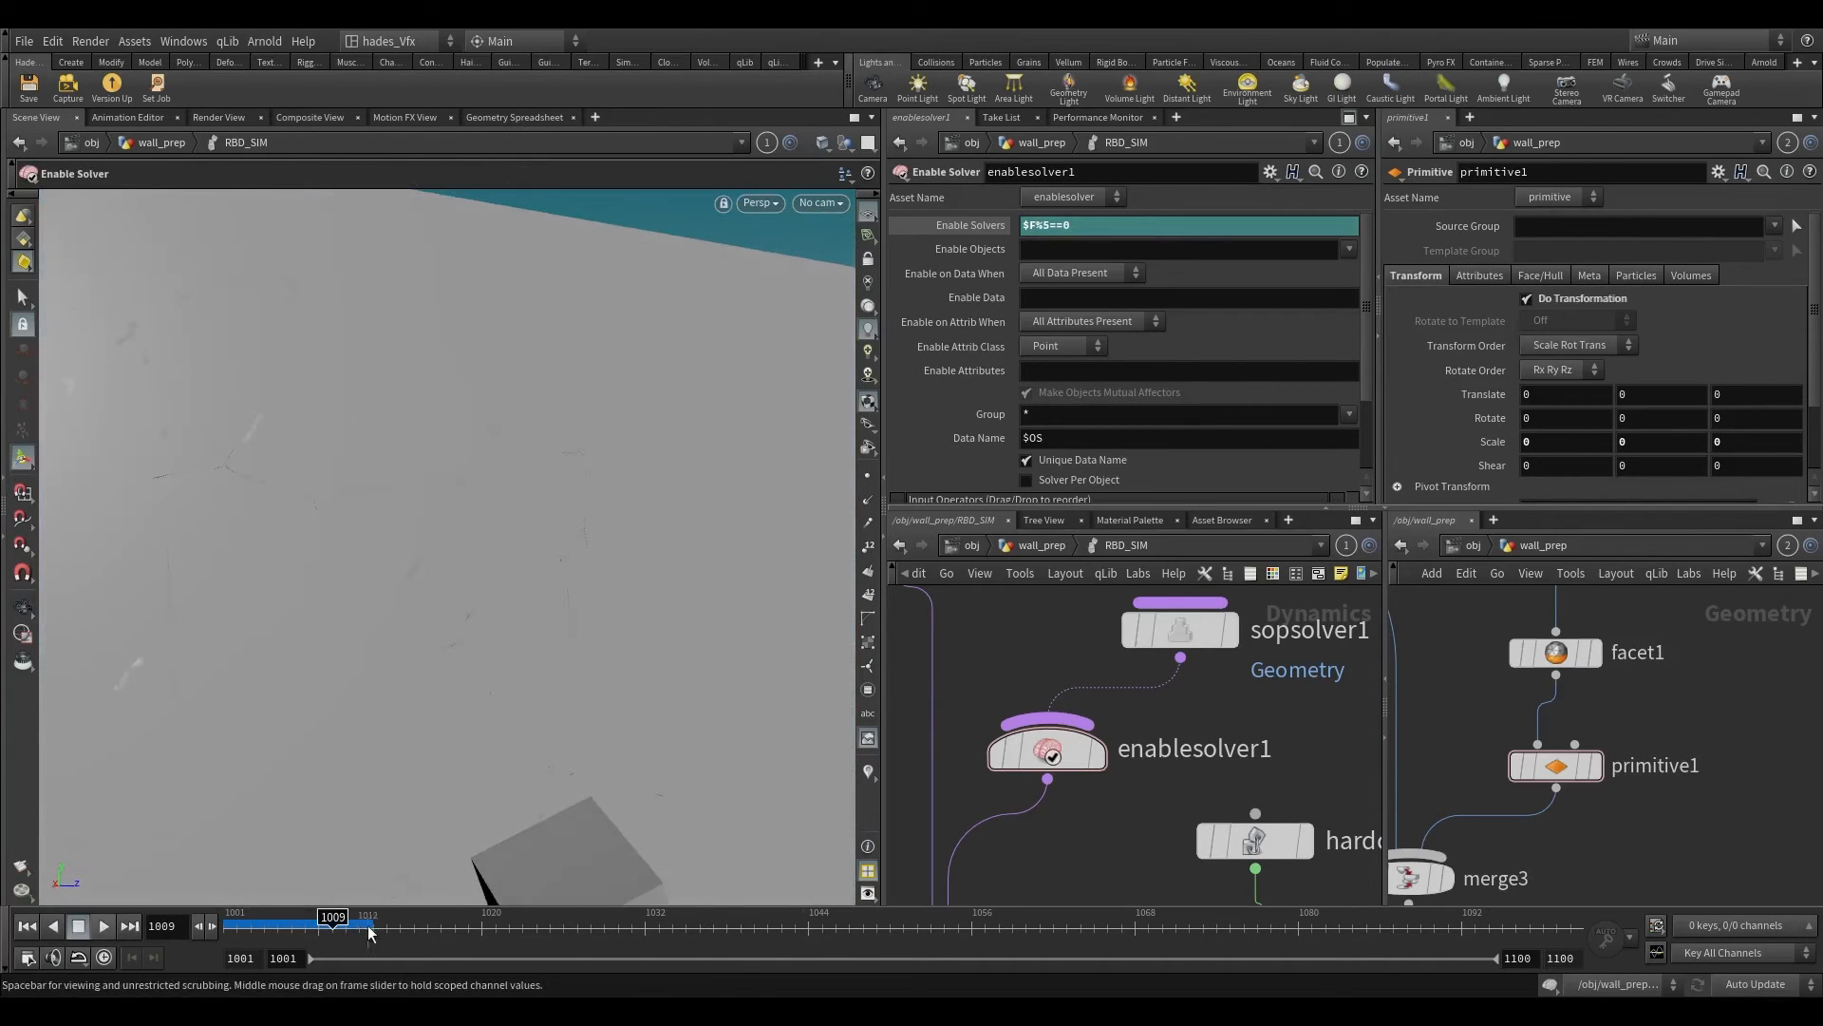
Step: Scrub between frames 1008 and 1011 to examine the cracks in the wall and the next emitted box
mouse_move(321, 924)
mouse_down()
mouse_move(291, 923)
mouse_move(311, 922)
mouse_up()
alt+drag(371, 752, 246, 644)
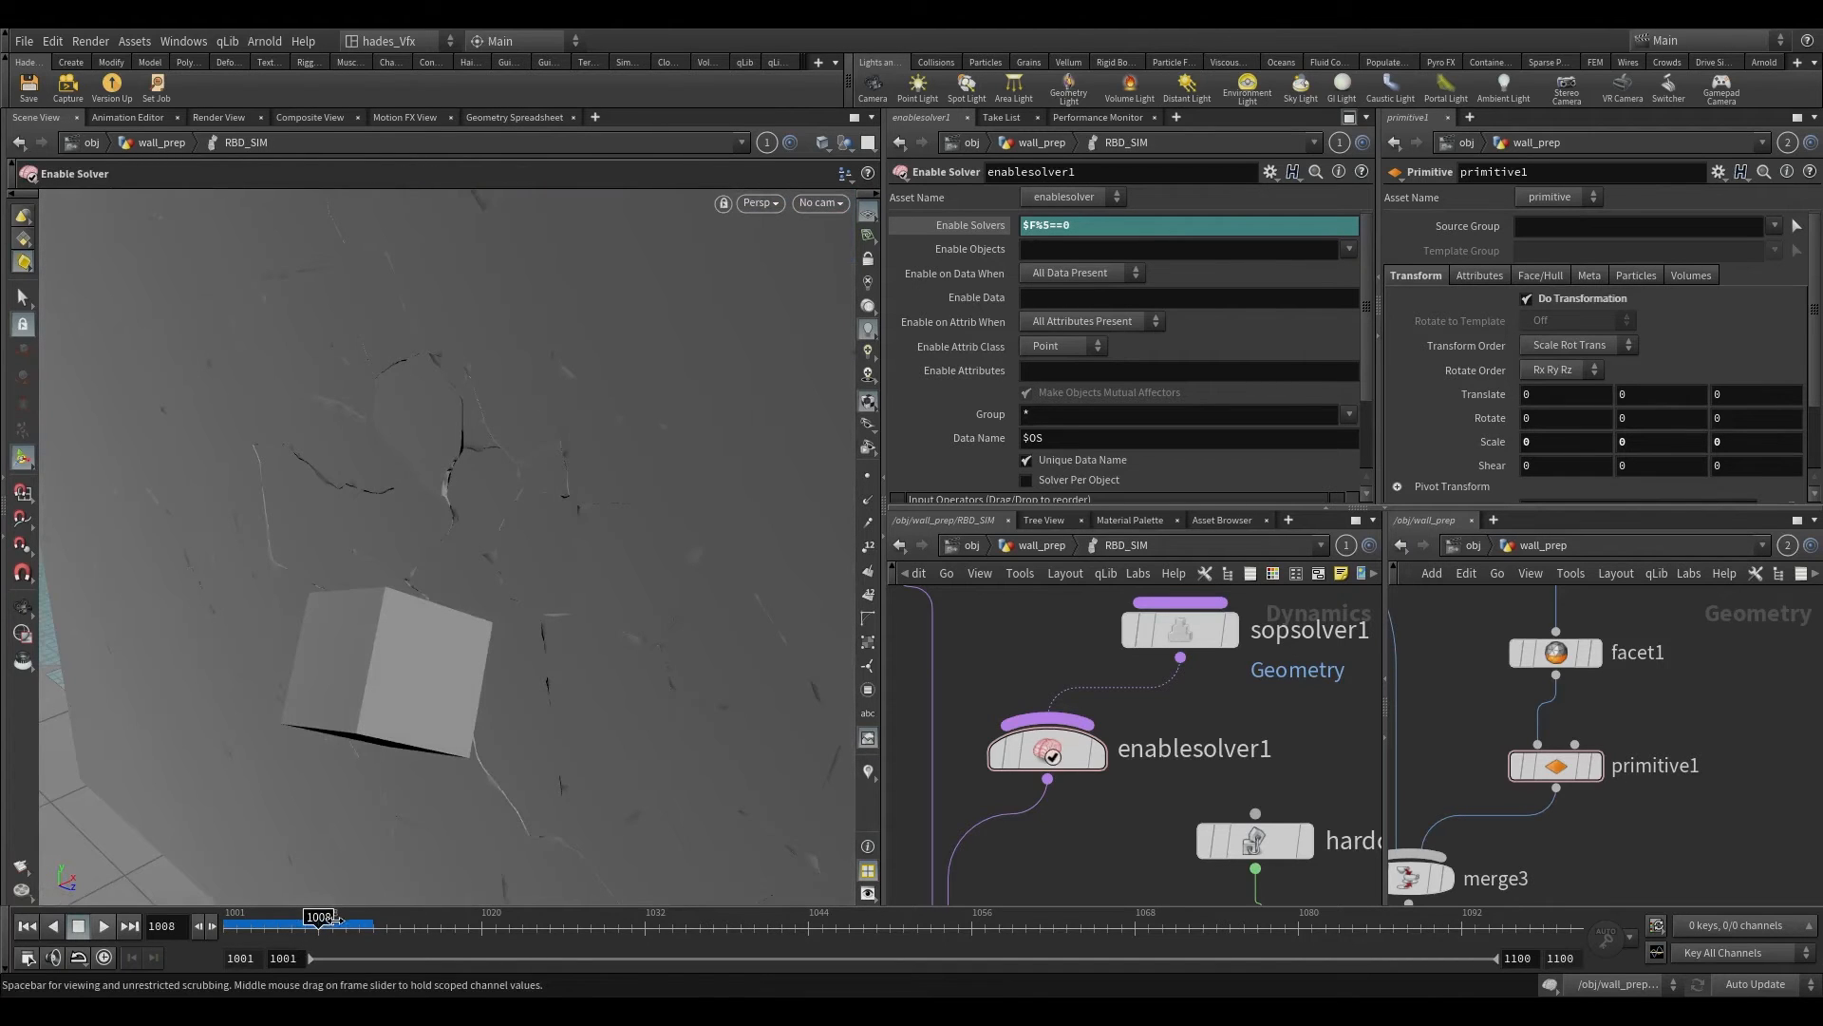
click(334, 918)
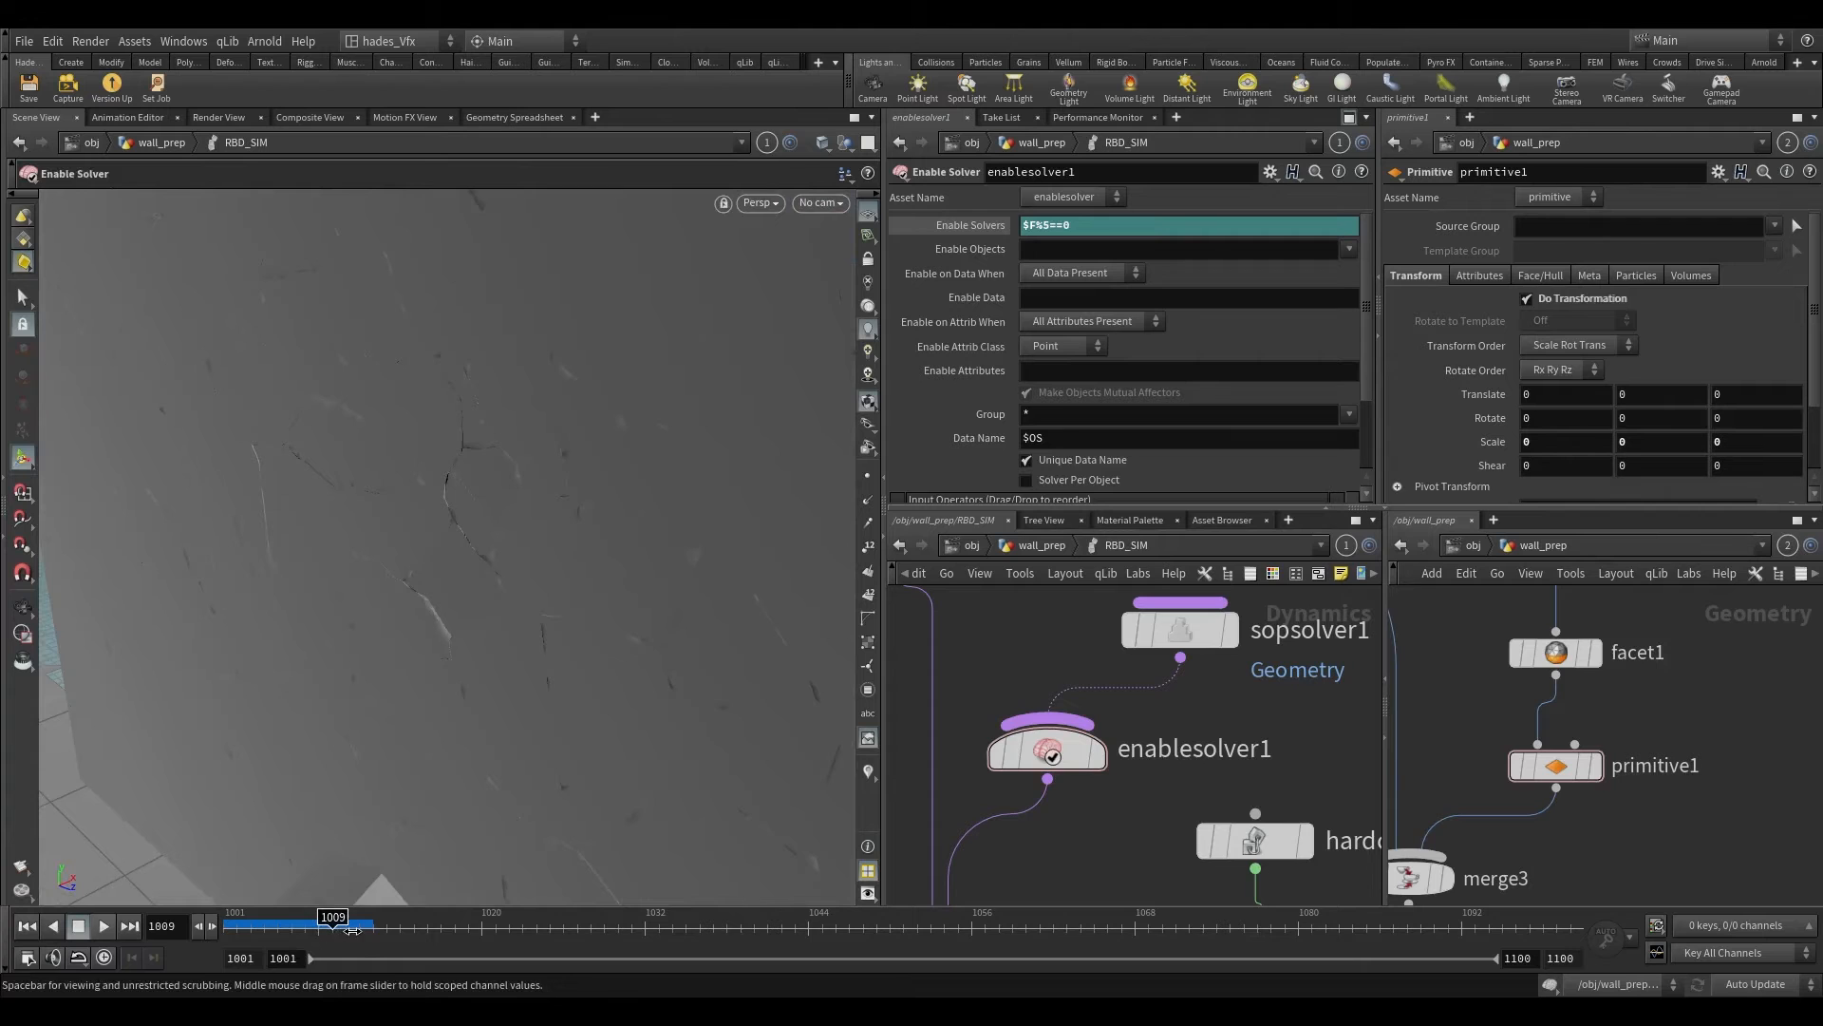
drag(352, 930, 360, 929)
scroll(415, 646, down, 5)
alt+drag(415, 647, 590, 638)
scroll(1101, 774, down, 3)
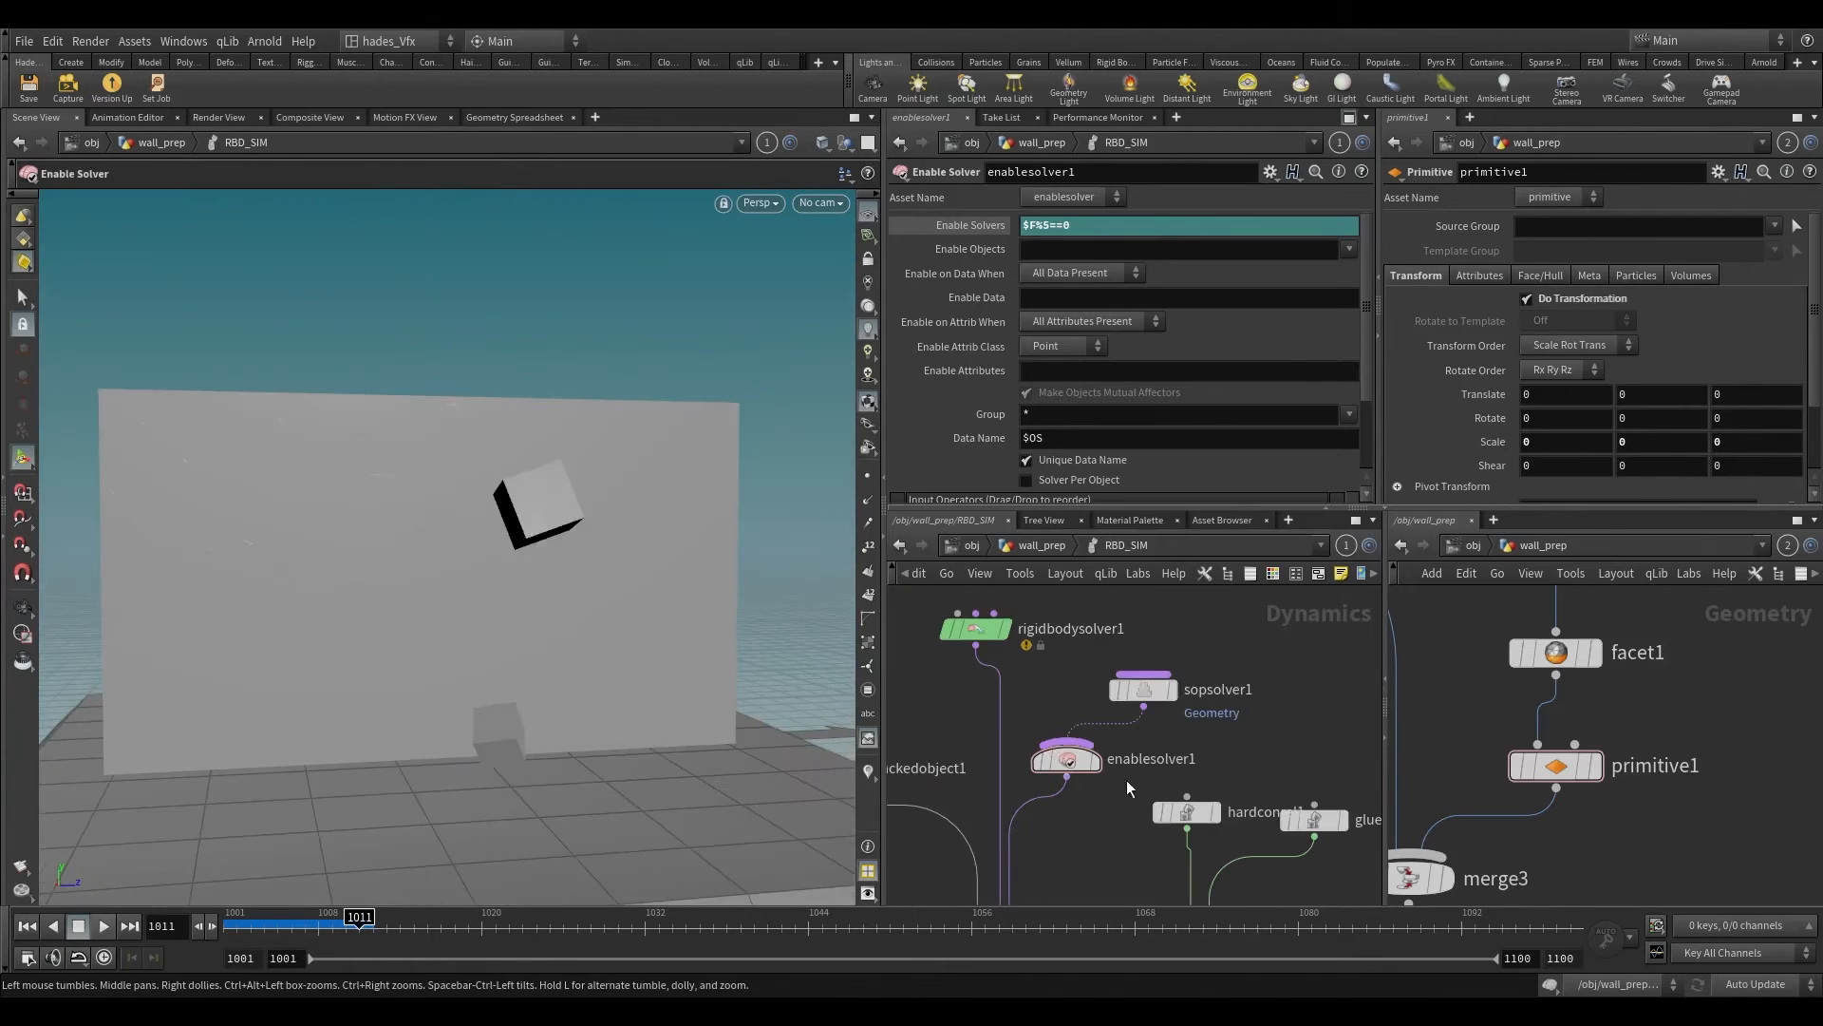
Step: Move merge2 and the hard and glue constraint relationship nodes farther away from constraintnetwork1
click(1196, 815)
scroll(1142, 858, down, 2)
middle_drag(1129, 887, 1109, 704)
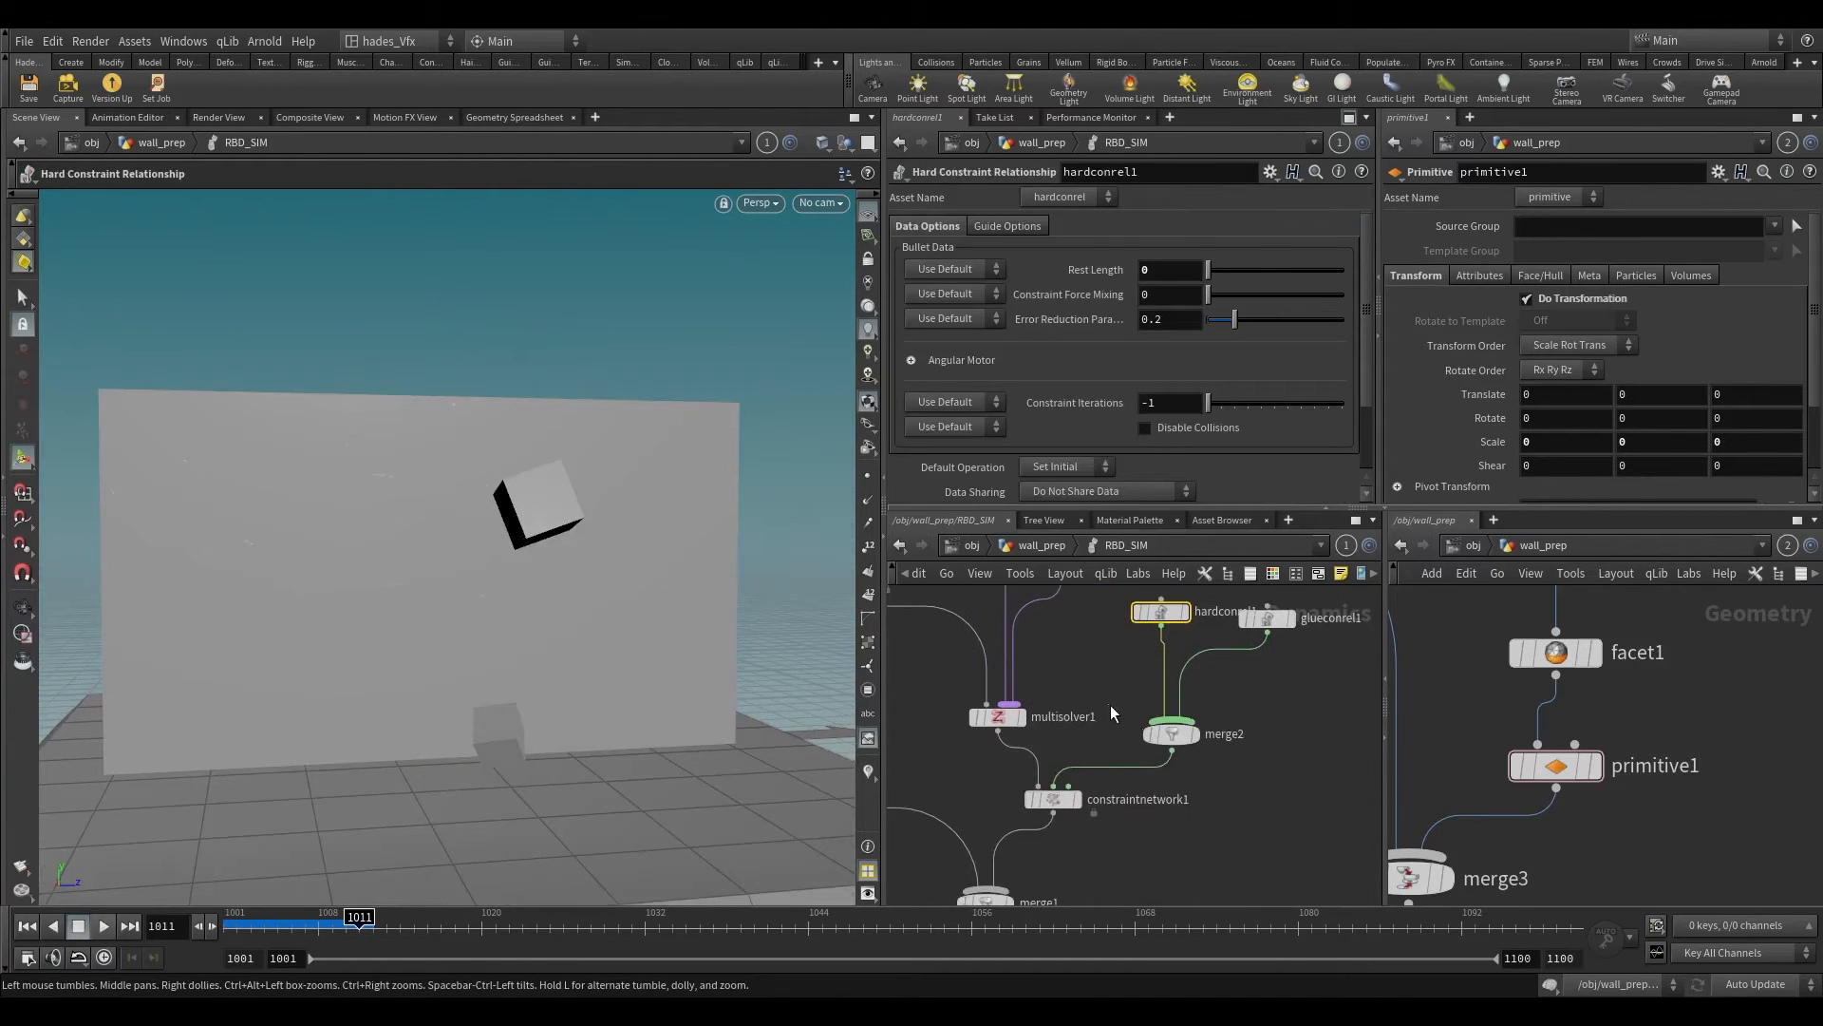
click(1179, 739)
scroll(1140, 765, down, 6)
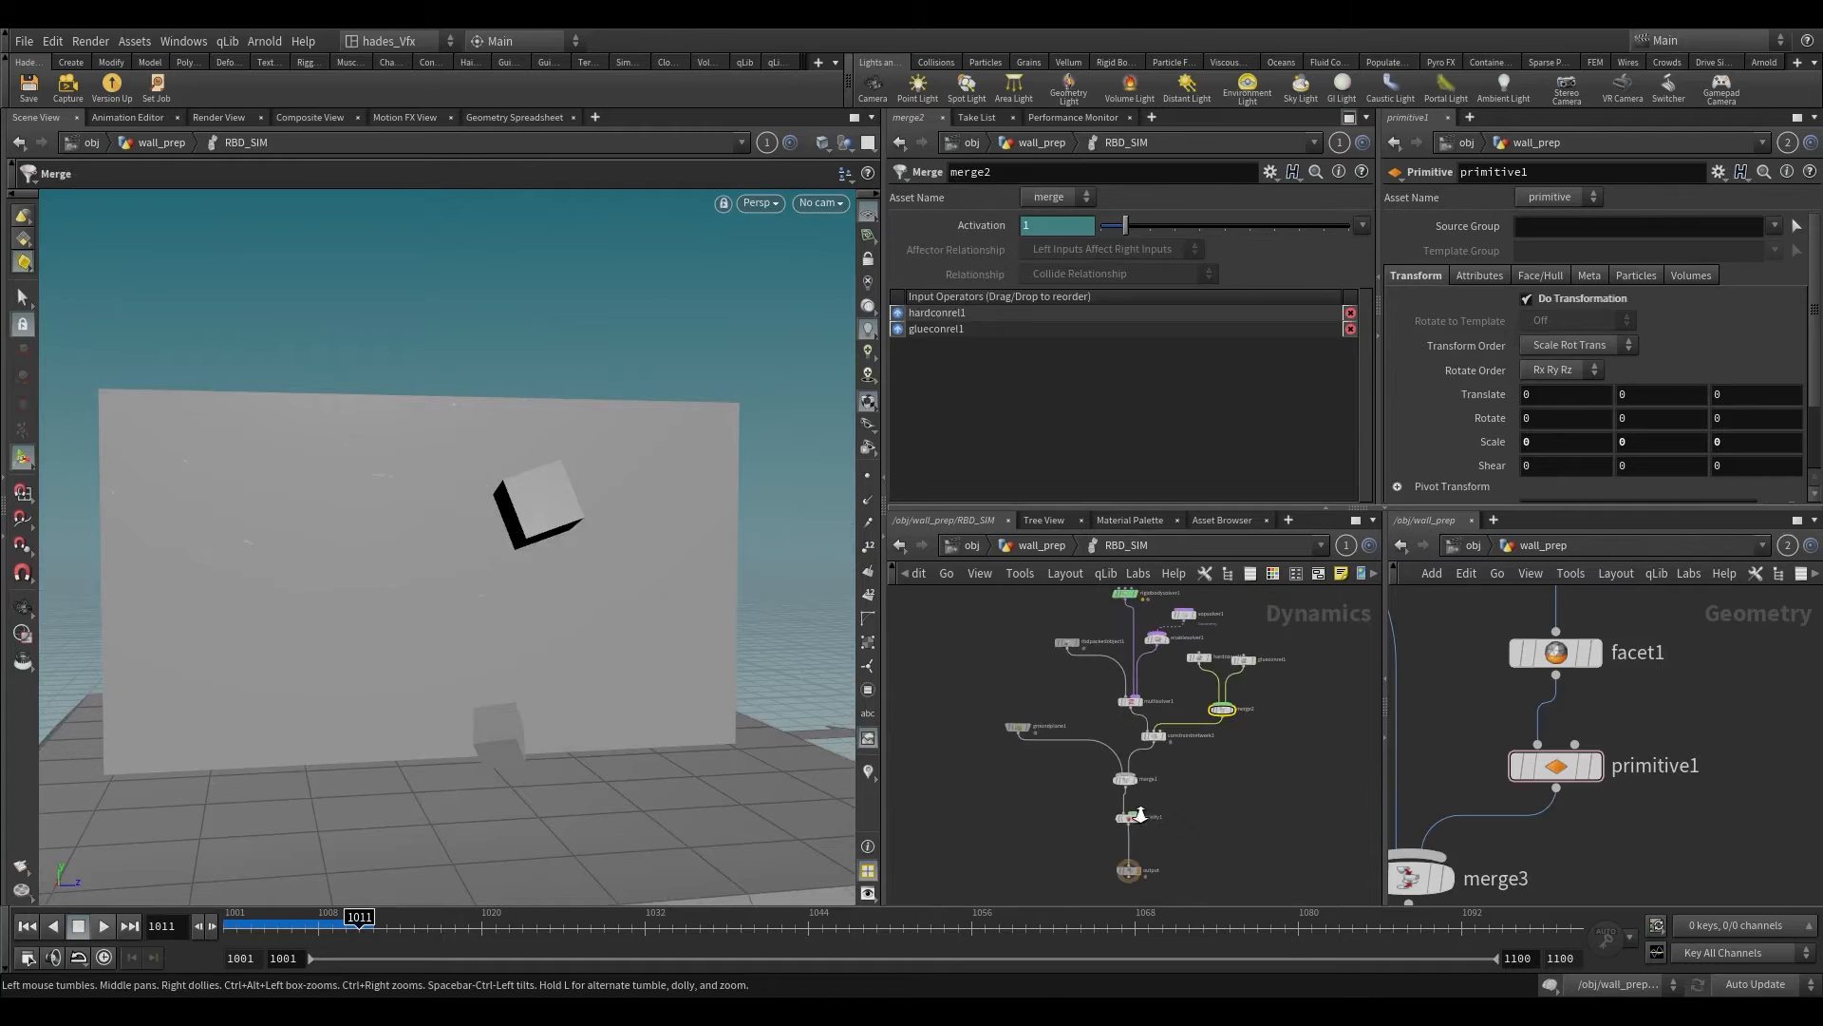
mouse_move(1219, 720)
mouse_down()
mouse_move(1107, 778)
mouse_move(1208, 696)
mouse_up()
click(1154, 756)
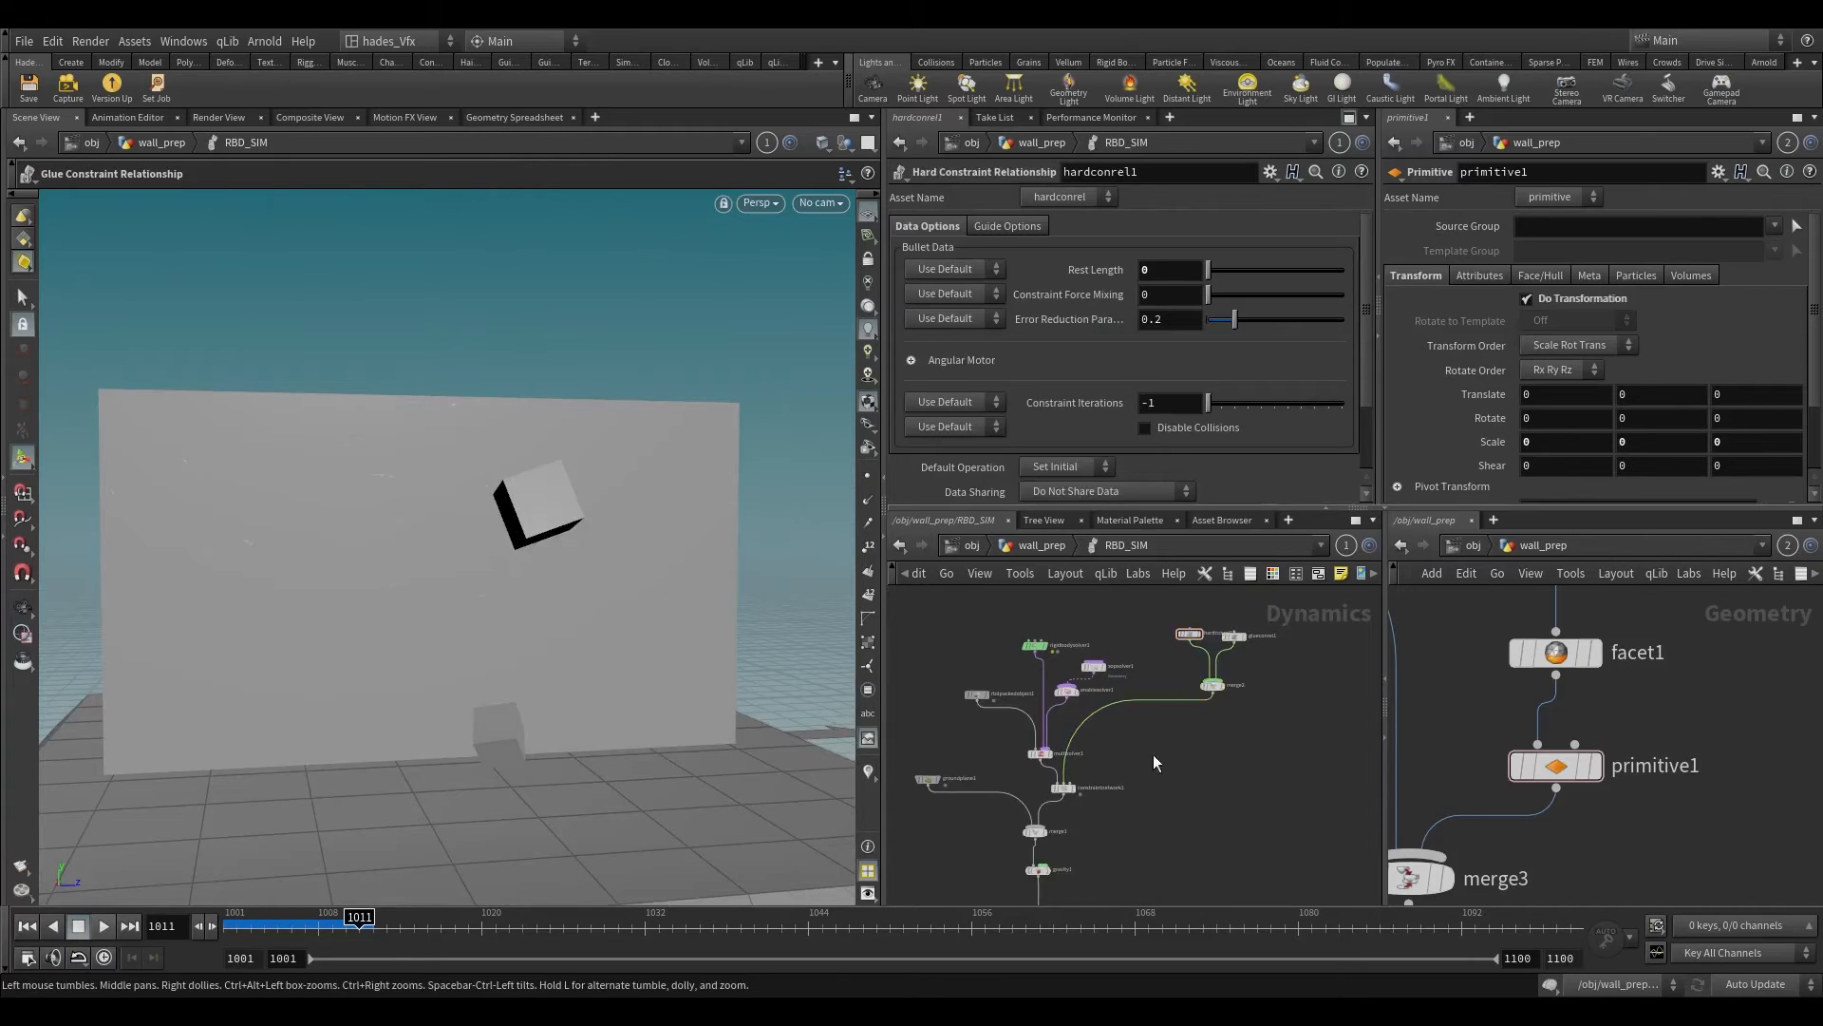
Step: Add a second SOP Solver below merge2, wired into a free input of constraintnetwork1
scroll(1092, 765, up, 3)
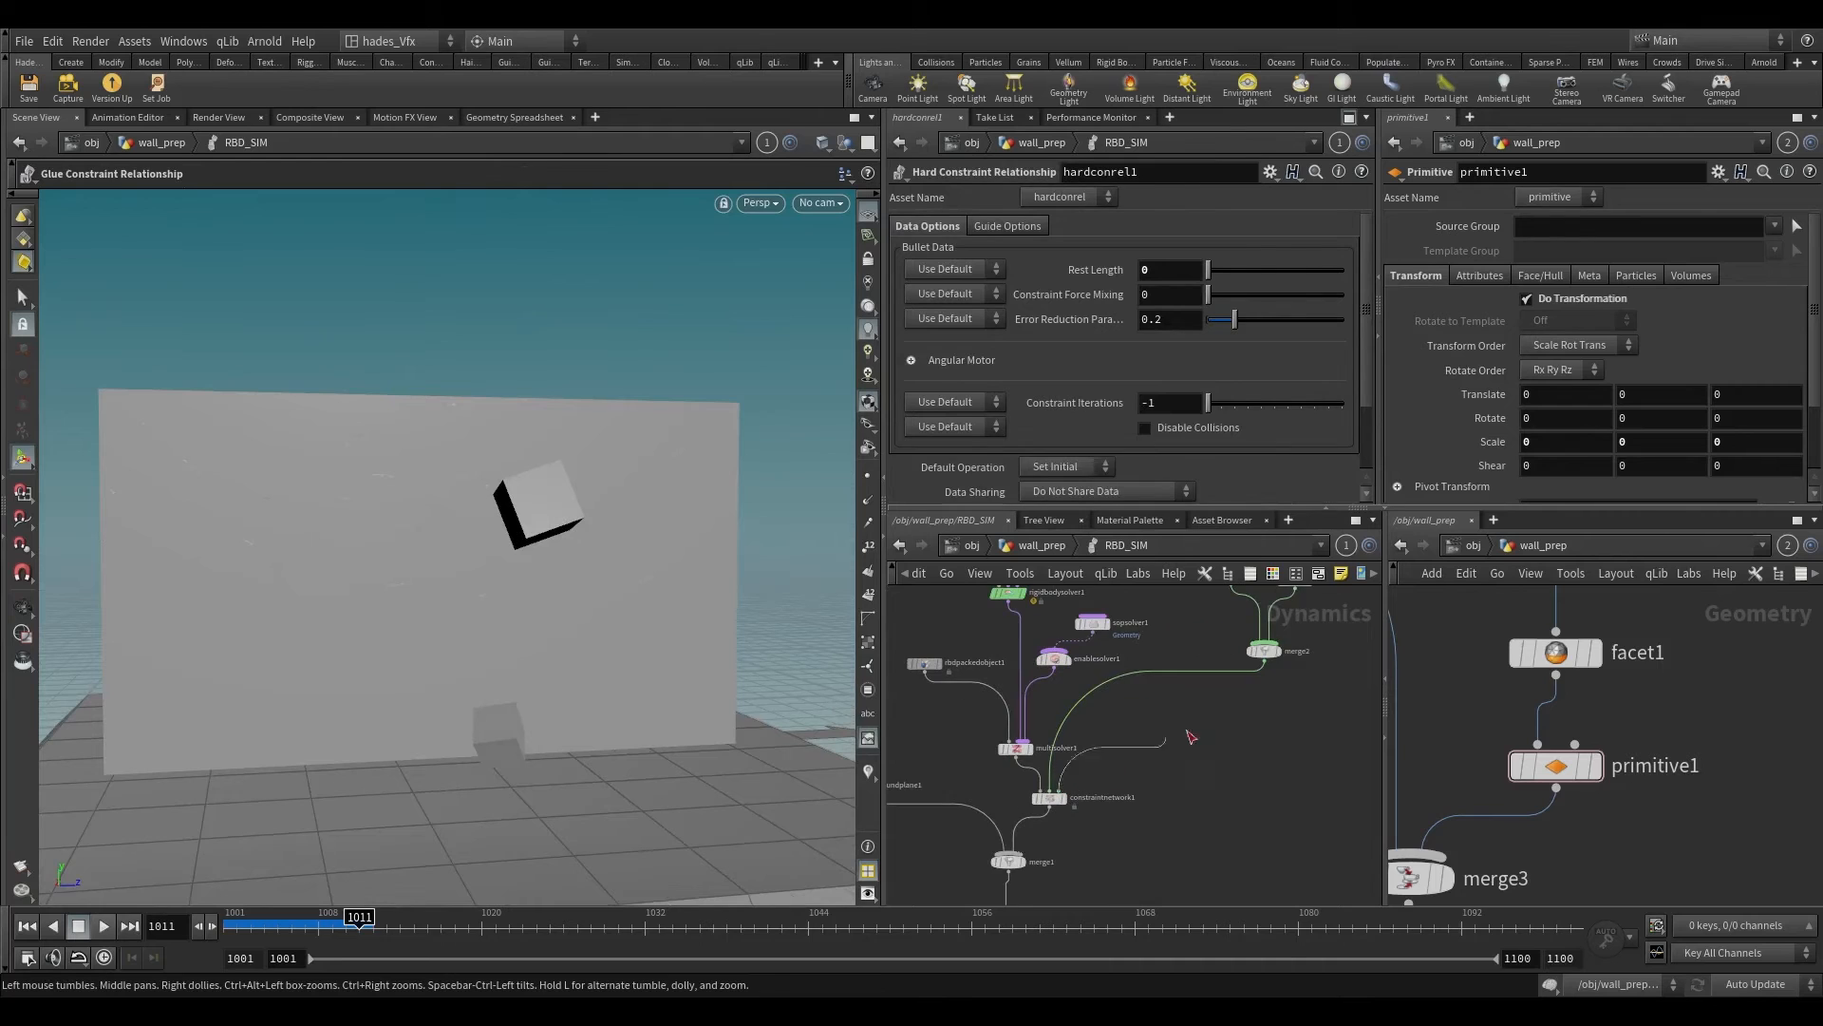
key(Tab)
text(sop)
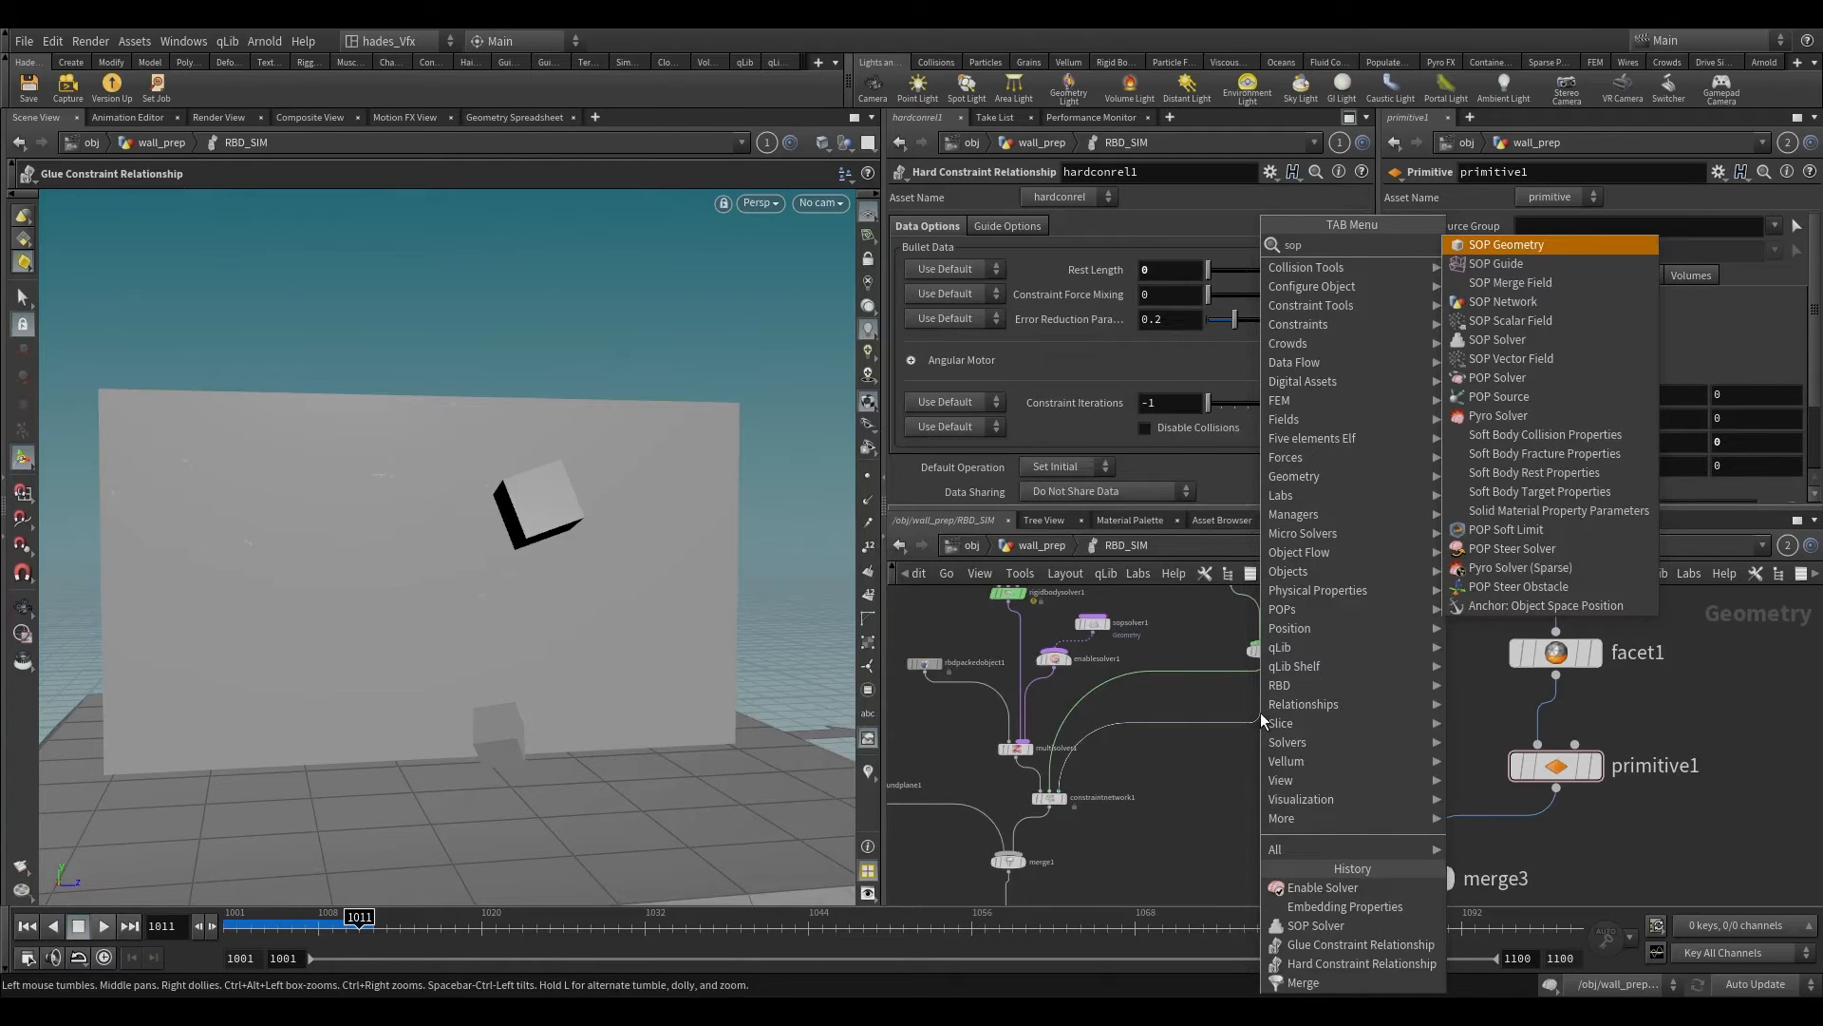
key(Down)
key(Down)
key(Down)
key(Down)
key(Down)
key(Return)
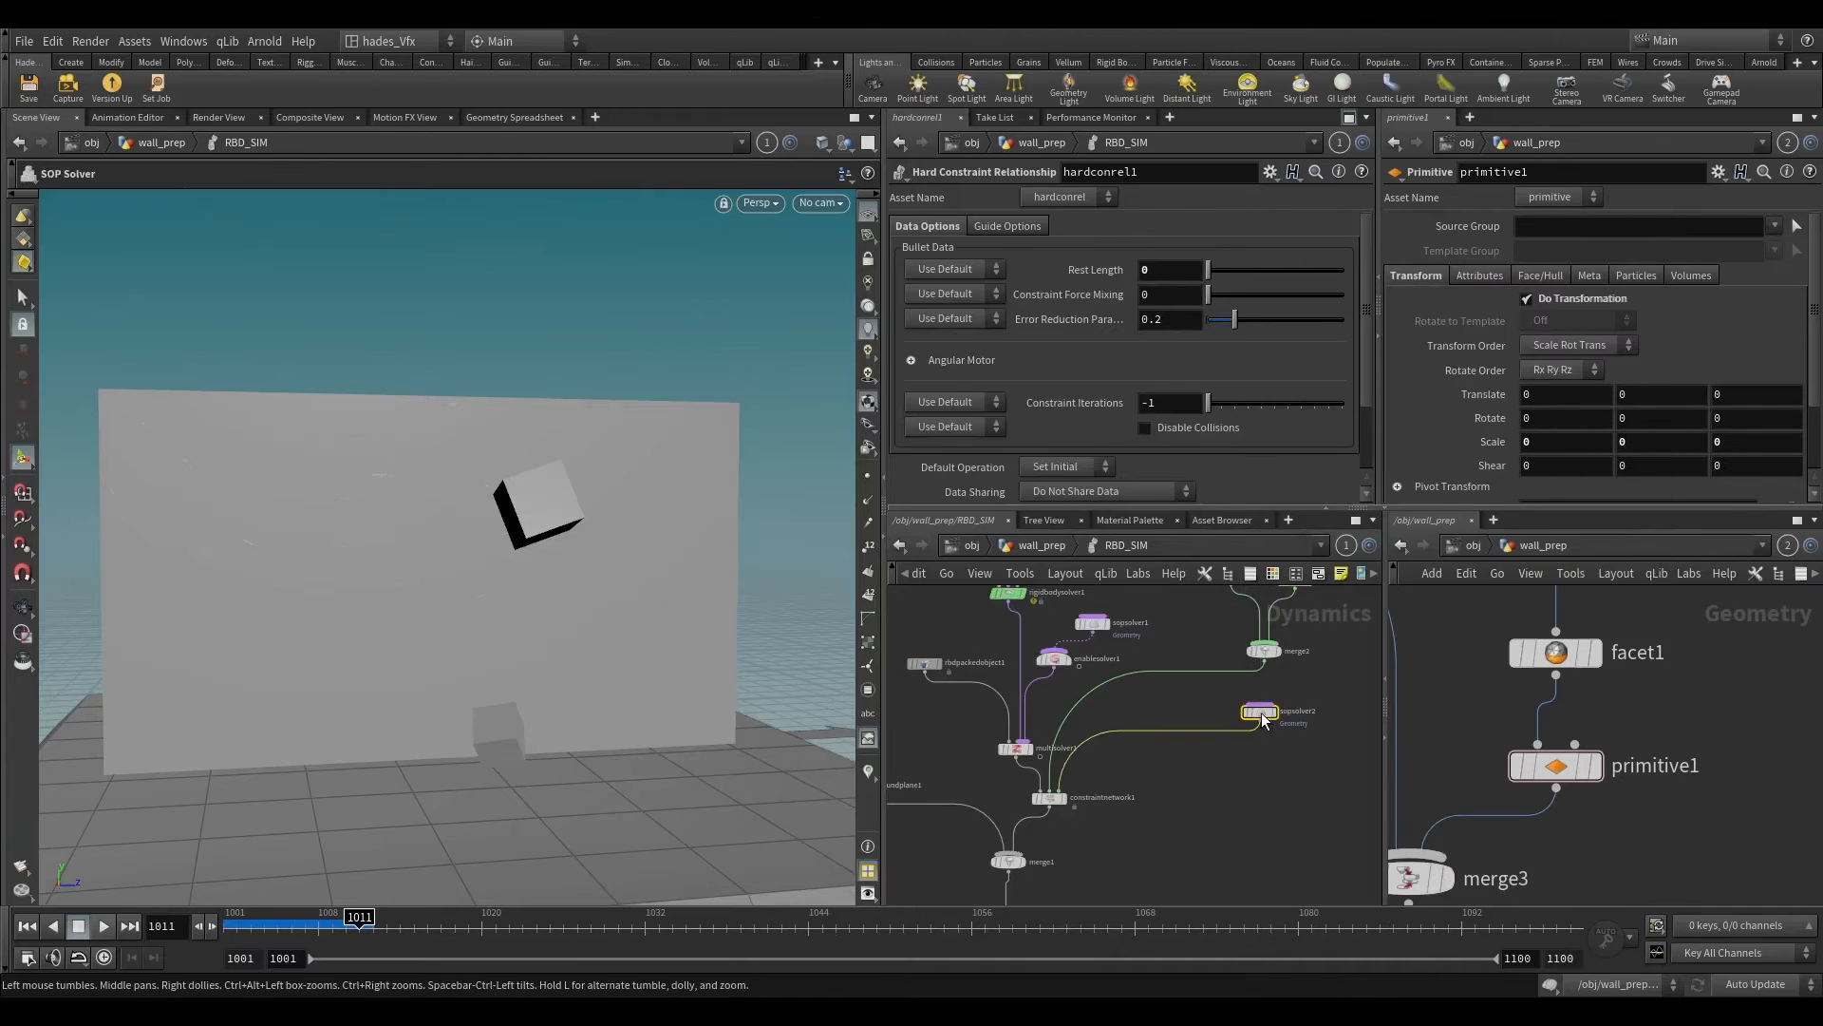
Step: Rewind to frame 1001, enter the new SOP Solver's network, and select its dop_geometry node
click(1262, 719)
scroll(1221, 826, up, 1)
drag(359, 923, 228, 927)
scroll(1111, 727, up, 2)
double_click(1216, 771)
click(958, 743)
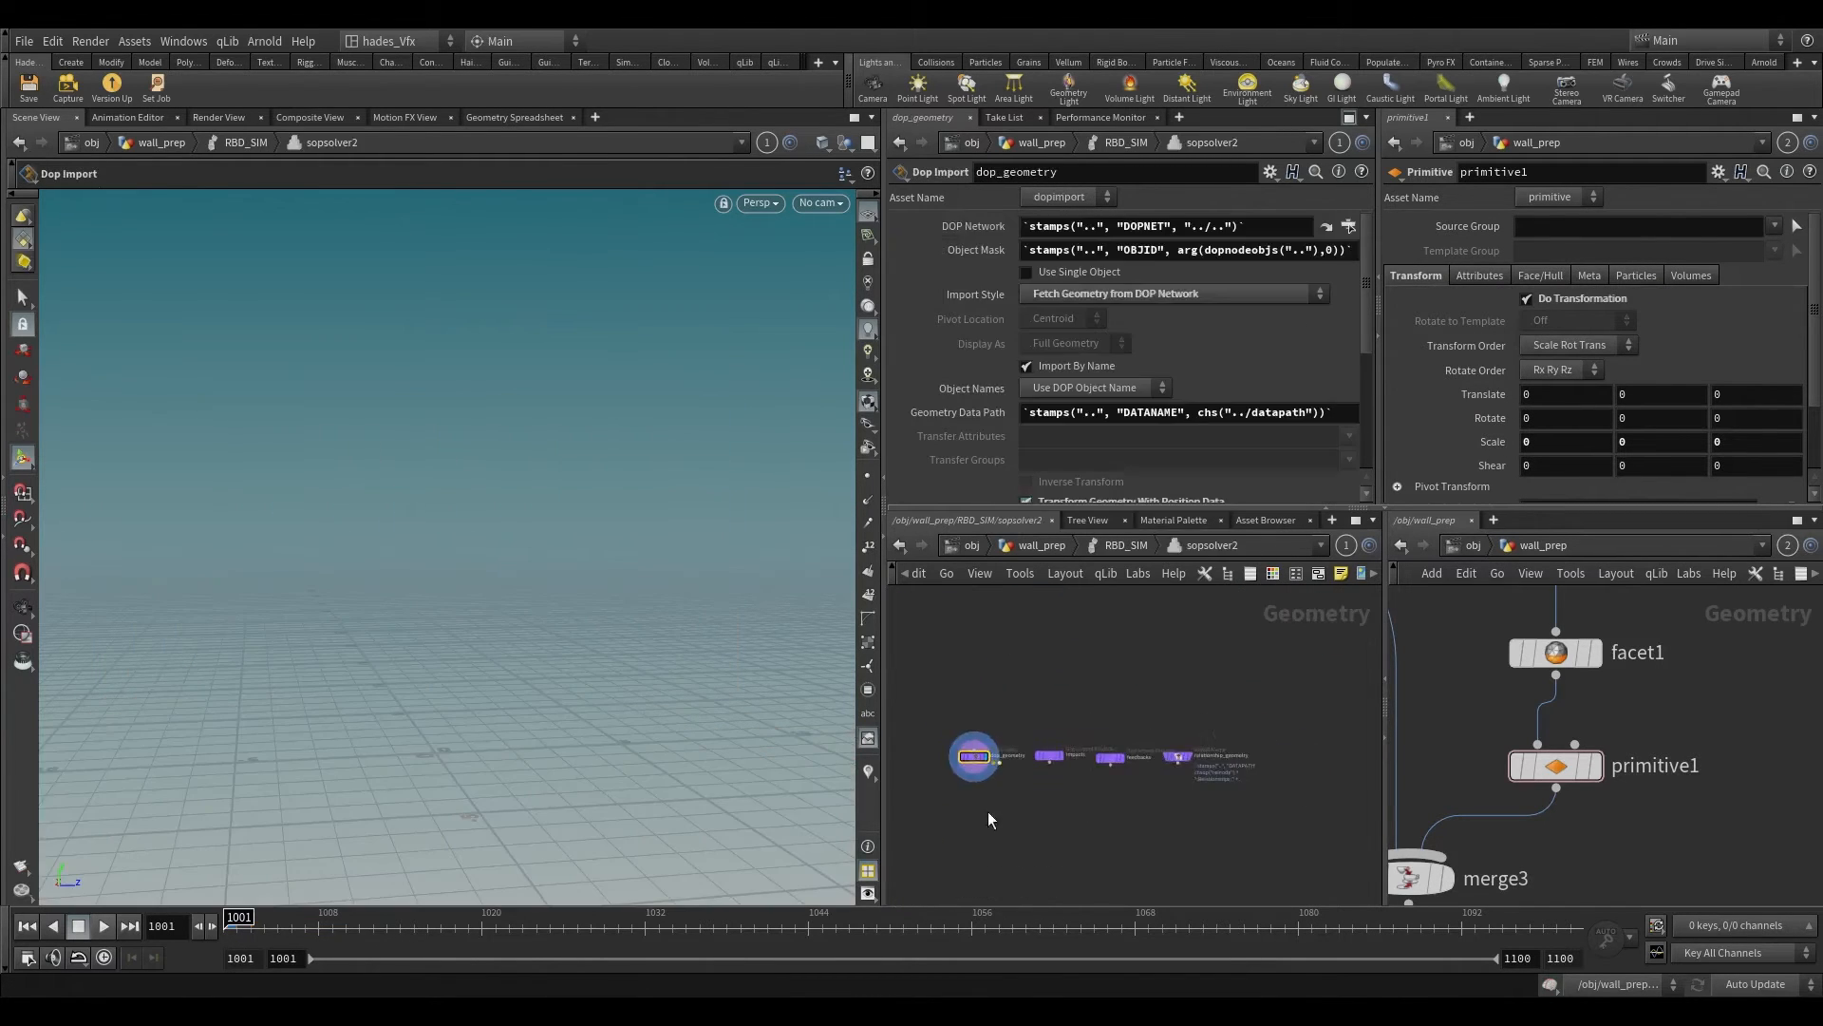
Step: Return to the RBD_SIM network, play the simulation to frame 1005, and examine the cracked wall from an angled view
click(1038, 546)
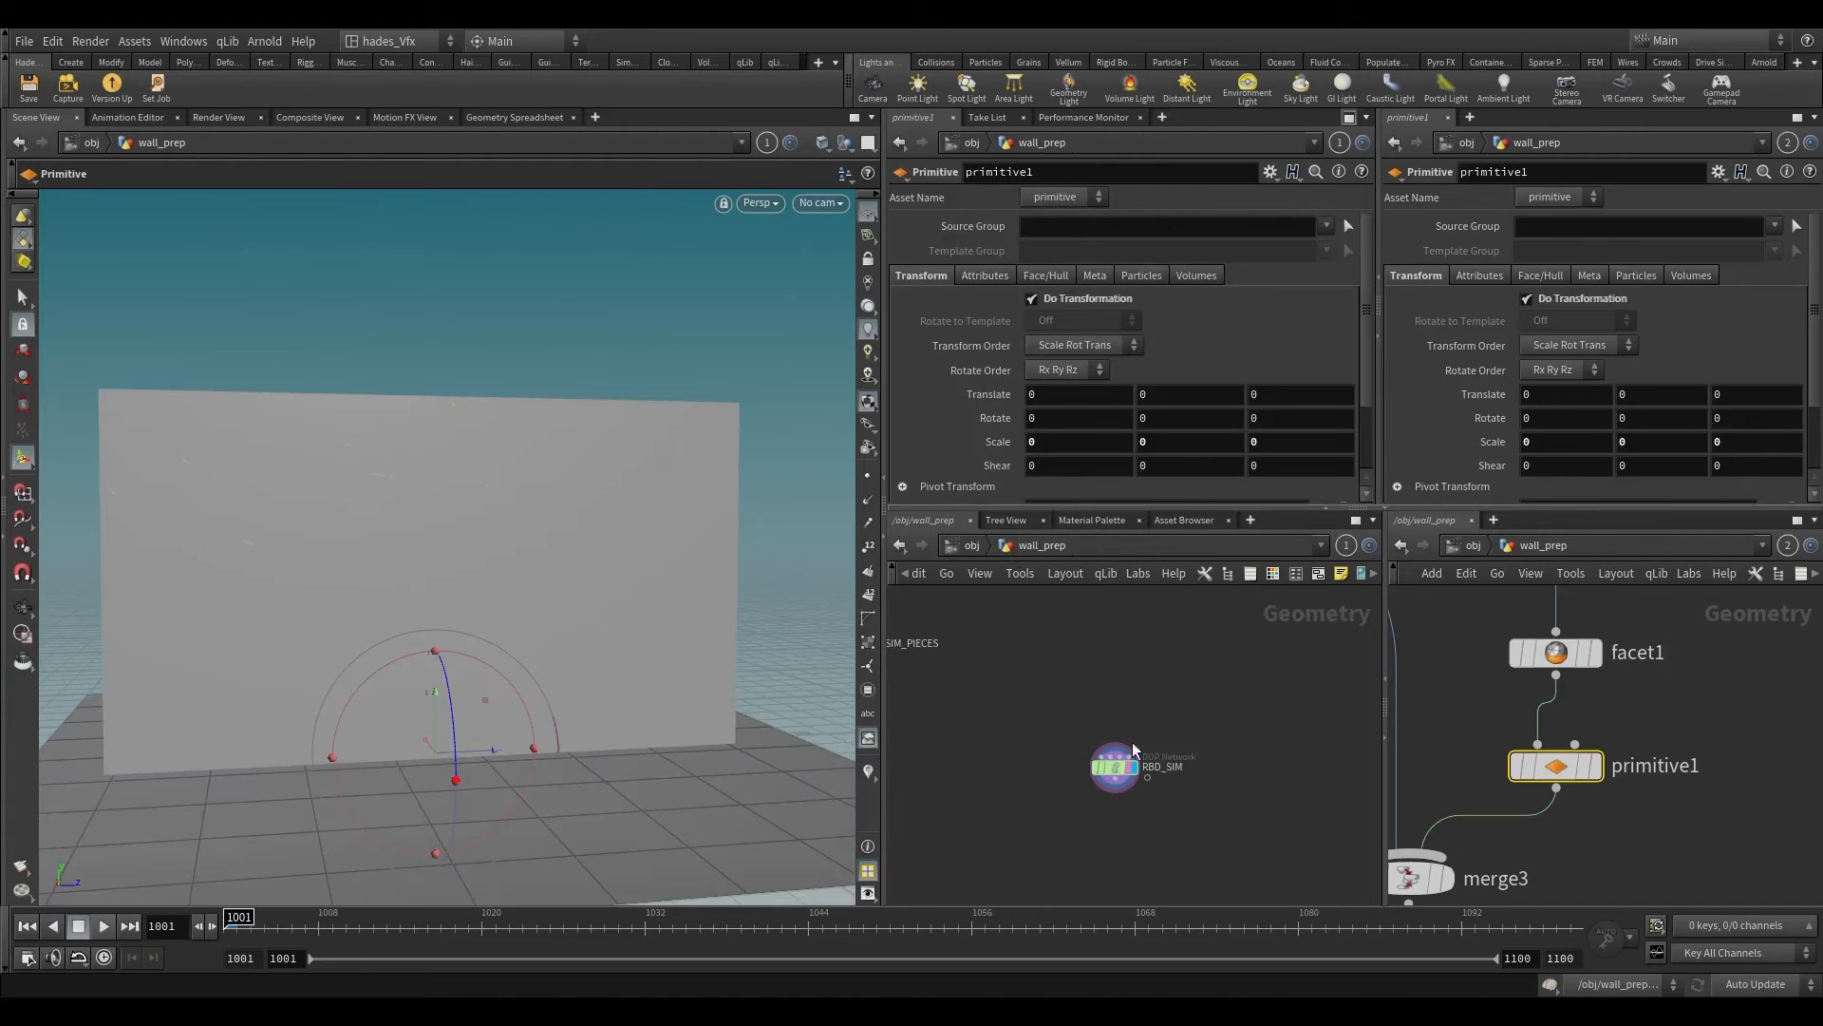
double_click(1116, 765)
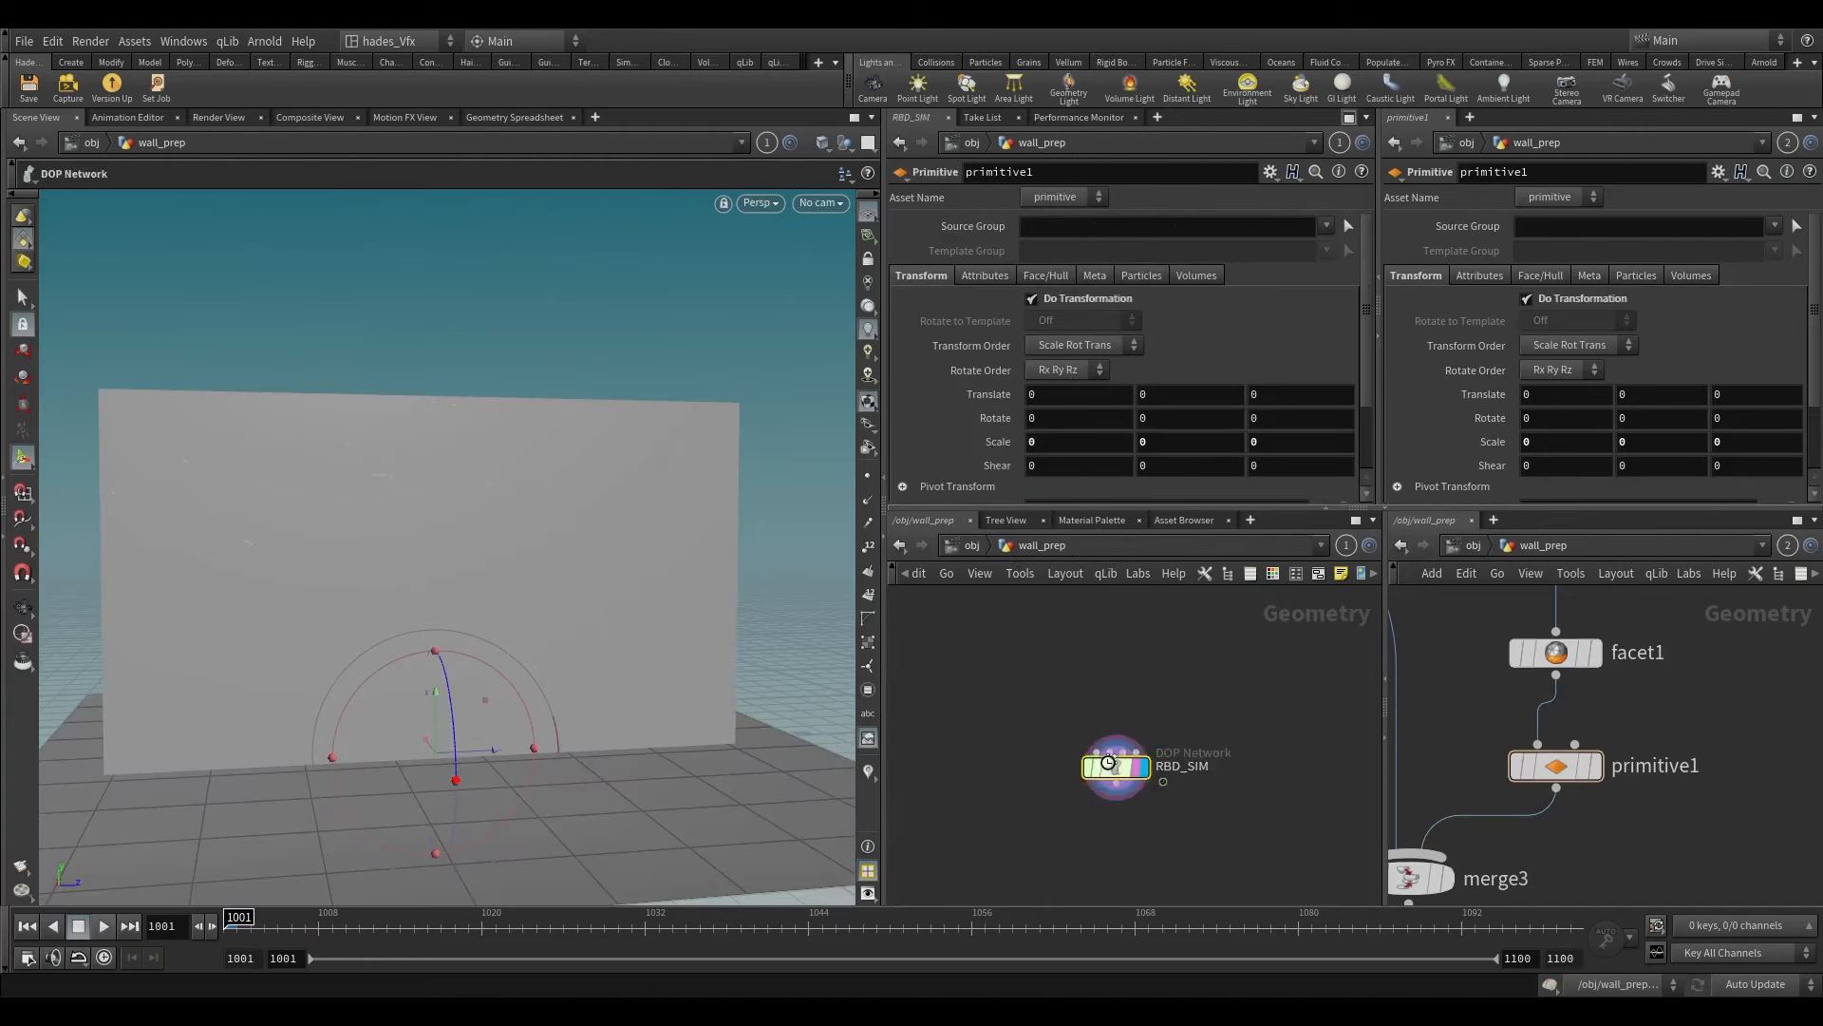
click(105, 928)
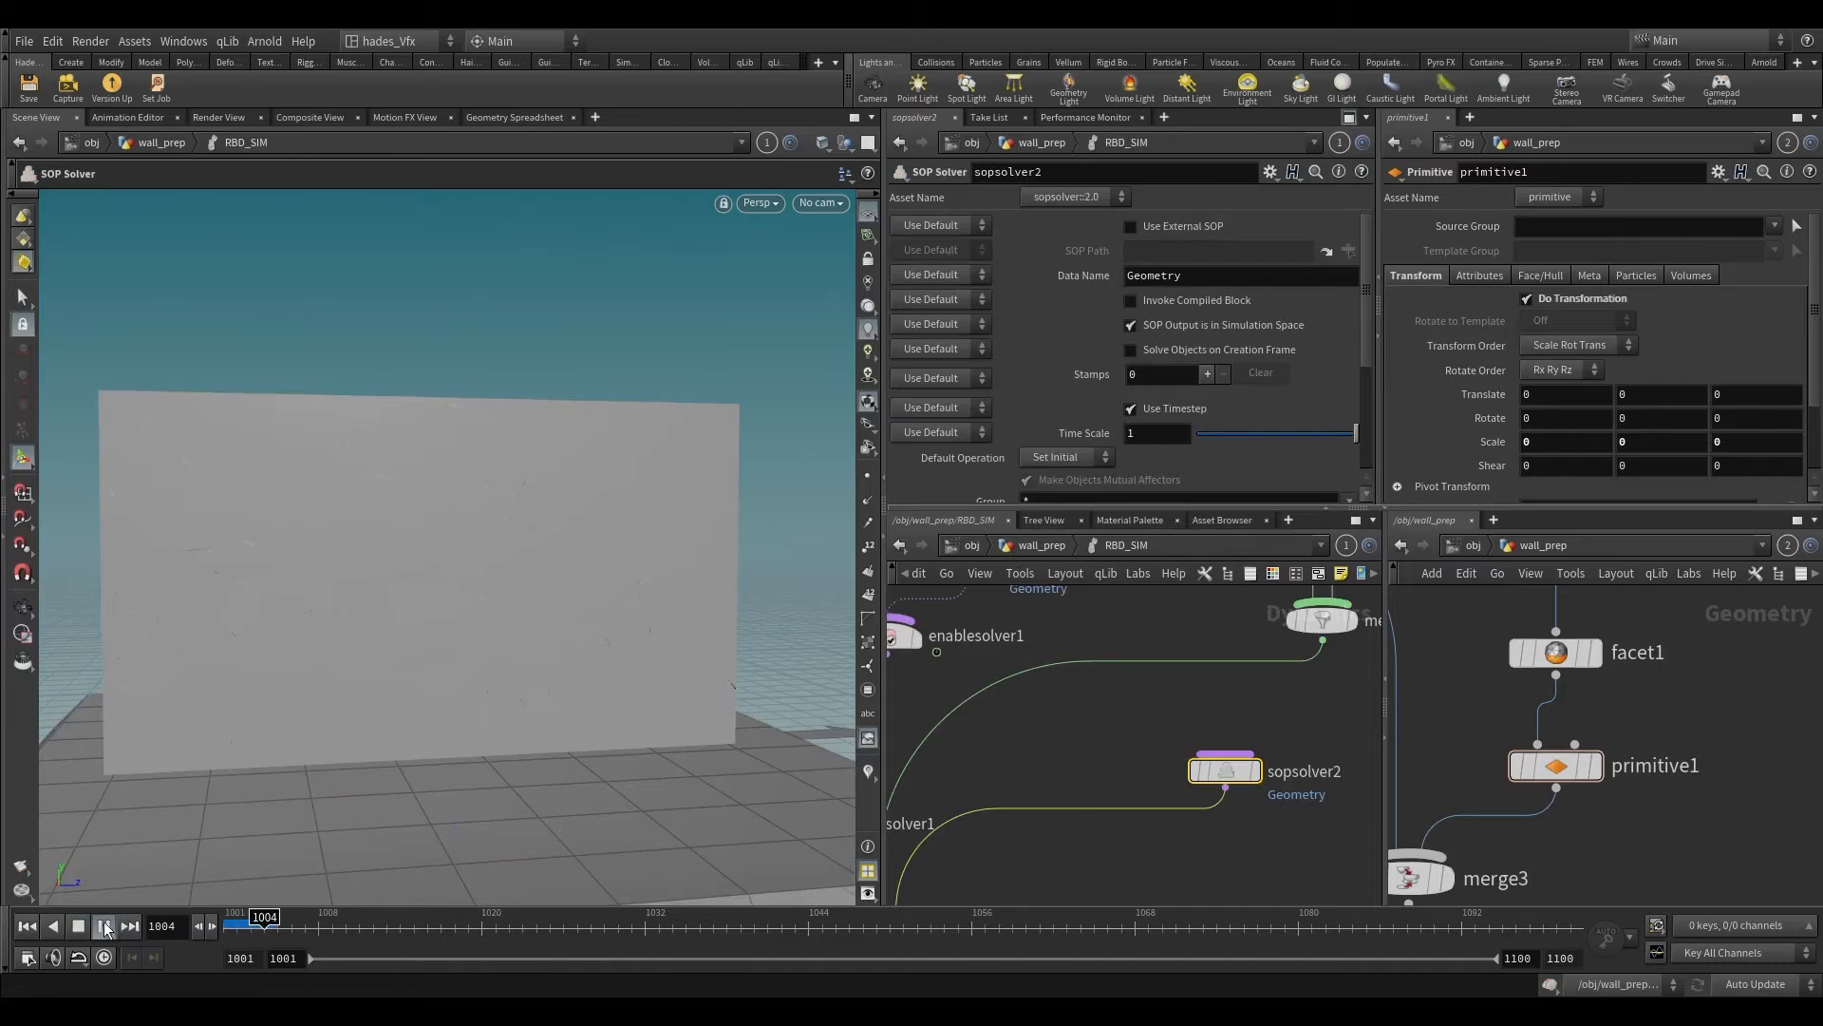
key(Up)
key(Left)
alt+drag(406, 652, 703, 546)
scroll(1251, 767, down, 3)
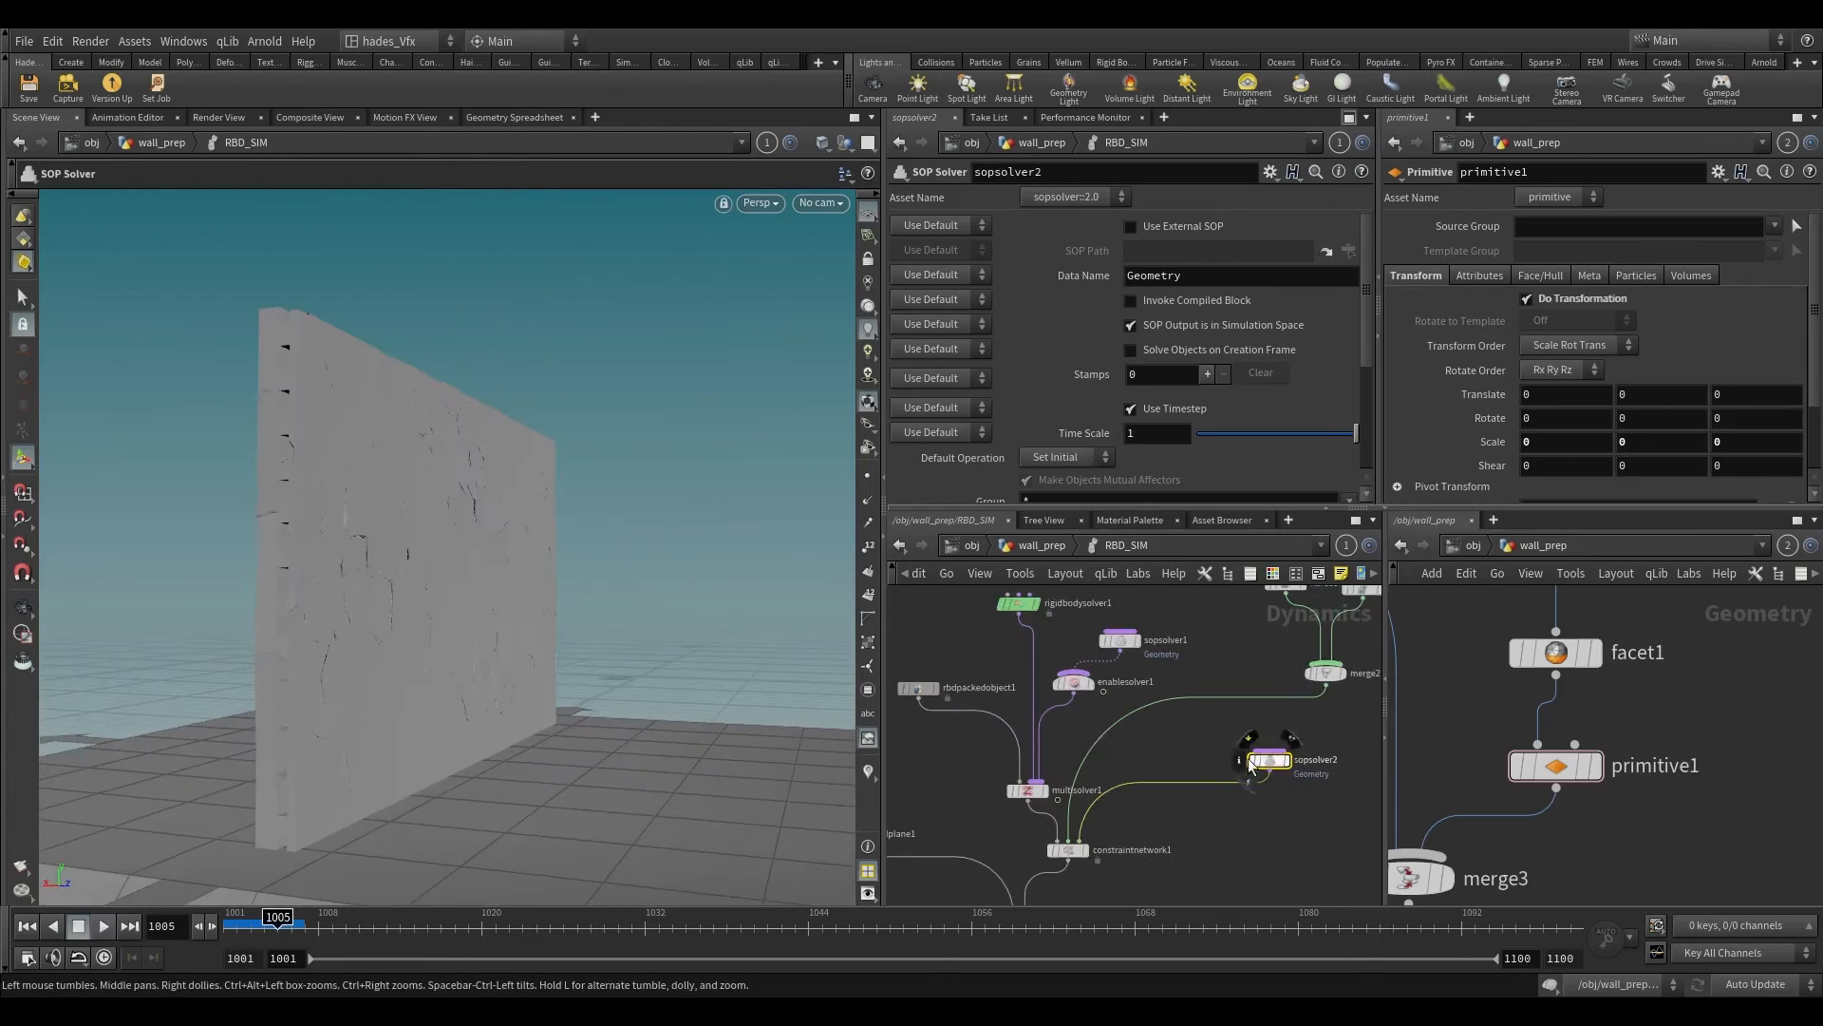
scroll(1097, 736, up, 3)
middle_drag(1167, 740, 858, 728)
drag(948, 718, 1037, 766)
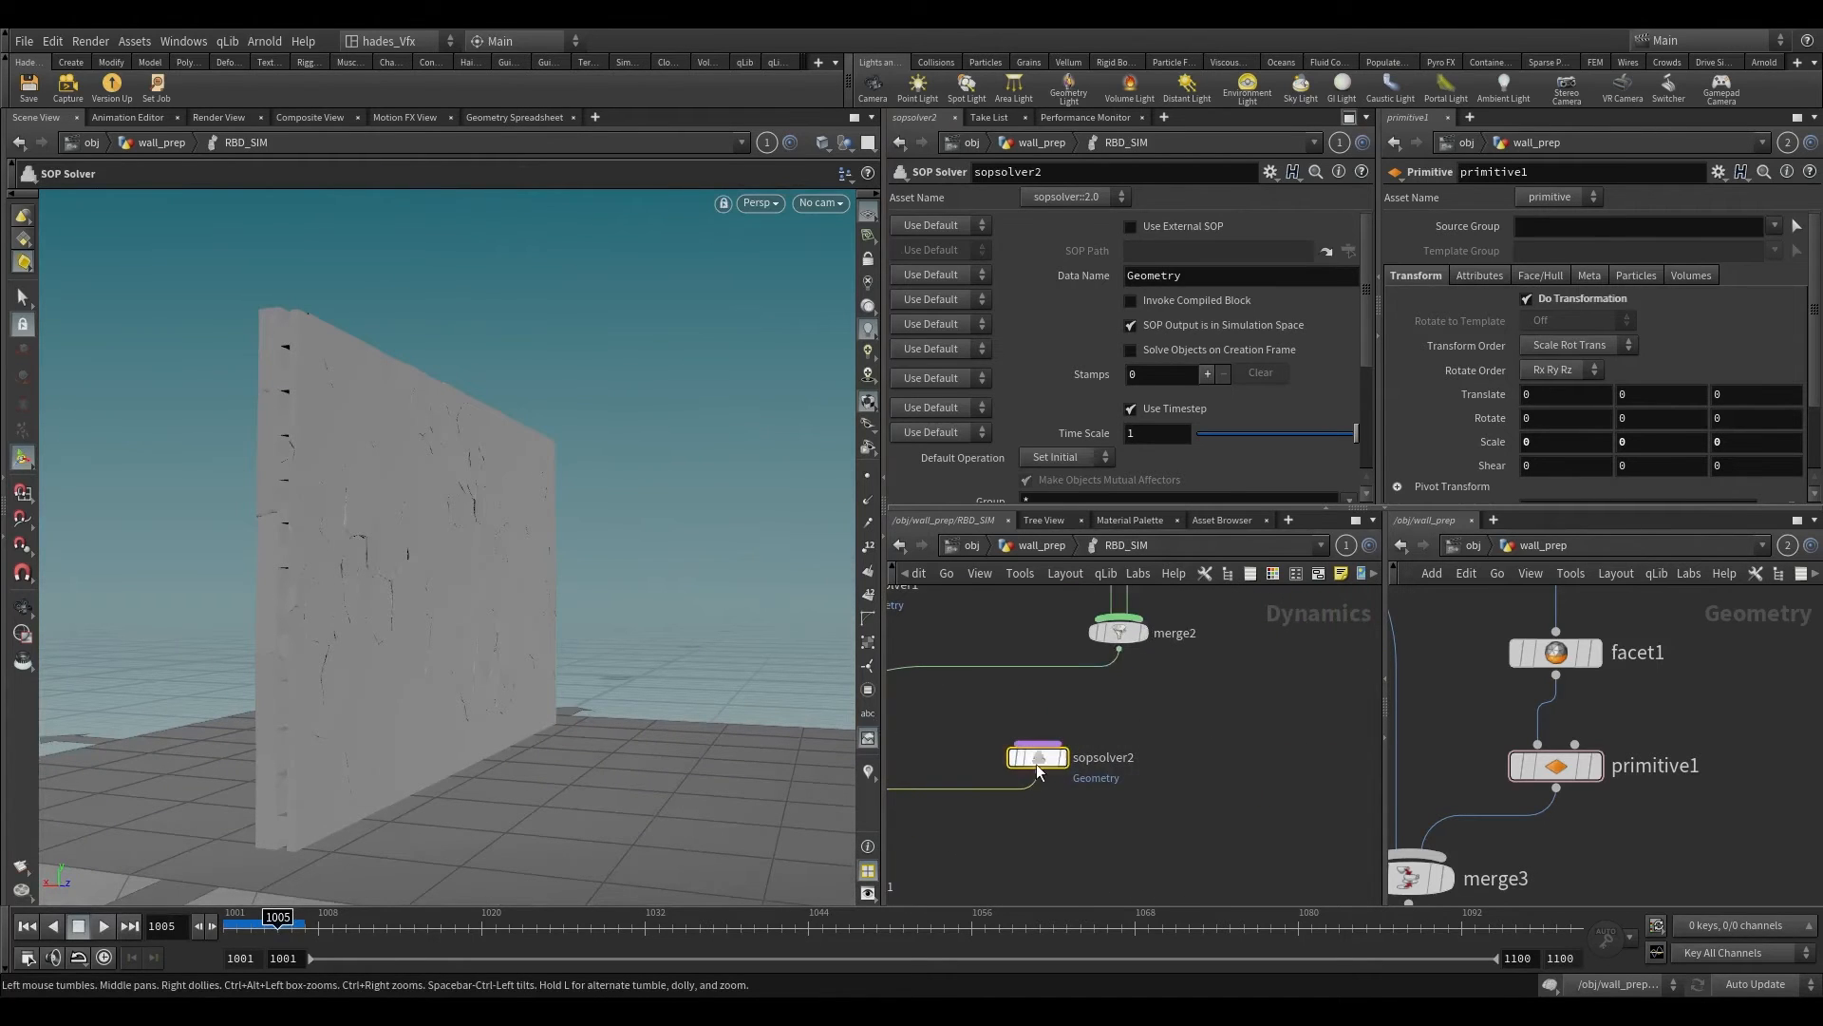
Step: Show RBD_SIM's simulation data in the Geometry Spreadsheet and pin the spreadsheet to that network
click(535, 119)
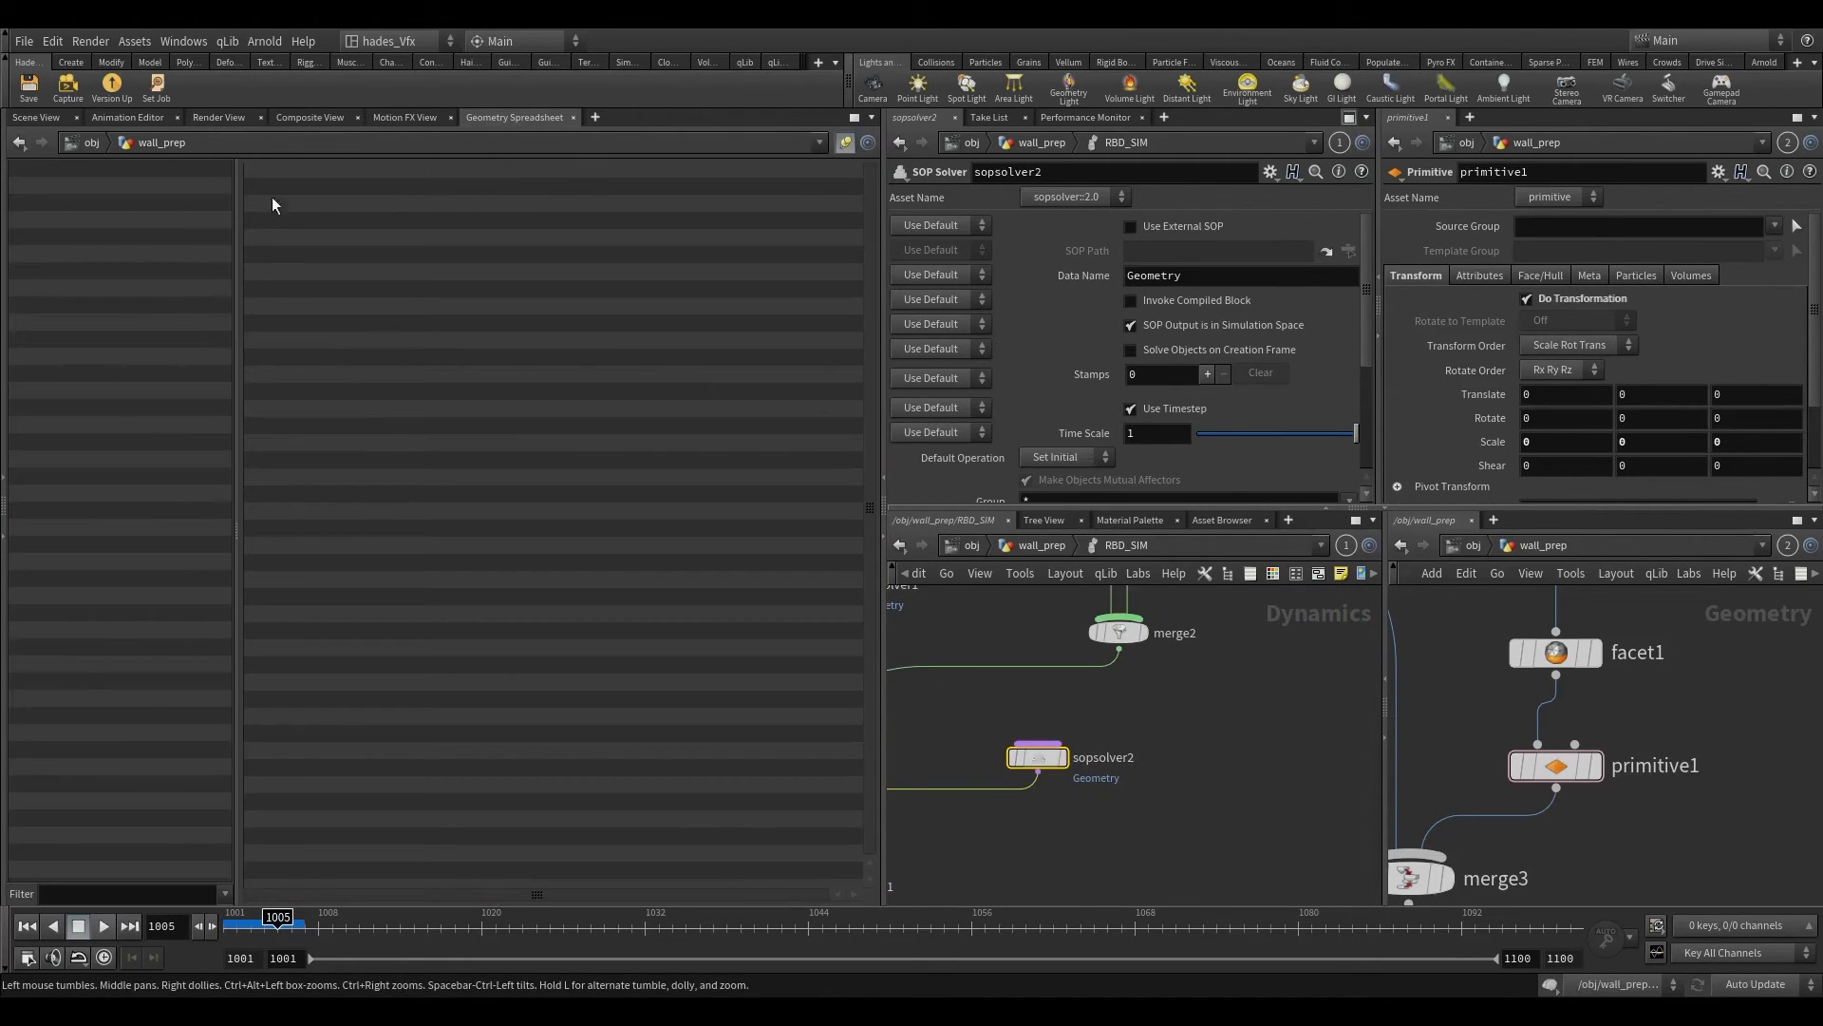
click(147, 142)
mouse_move(208, 201)
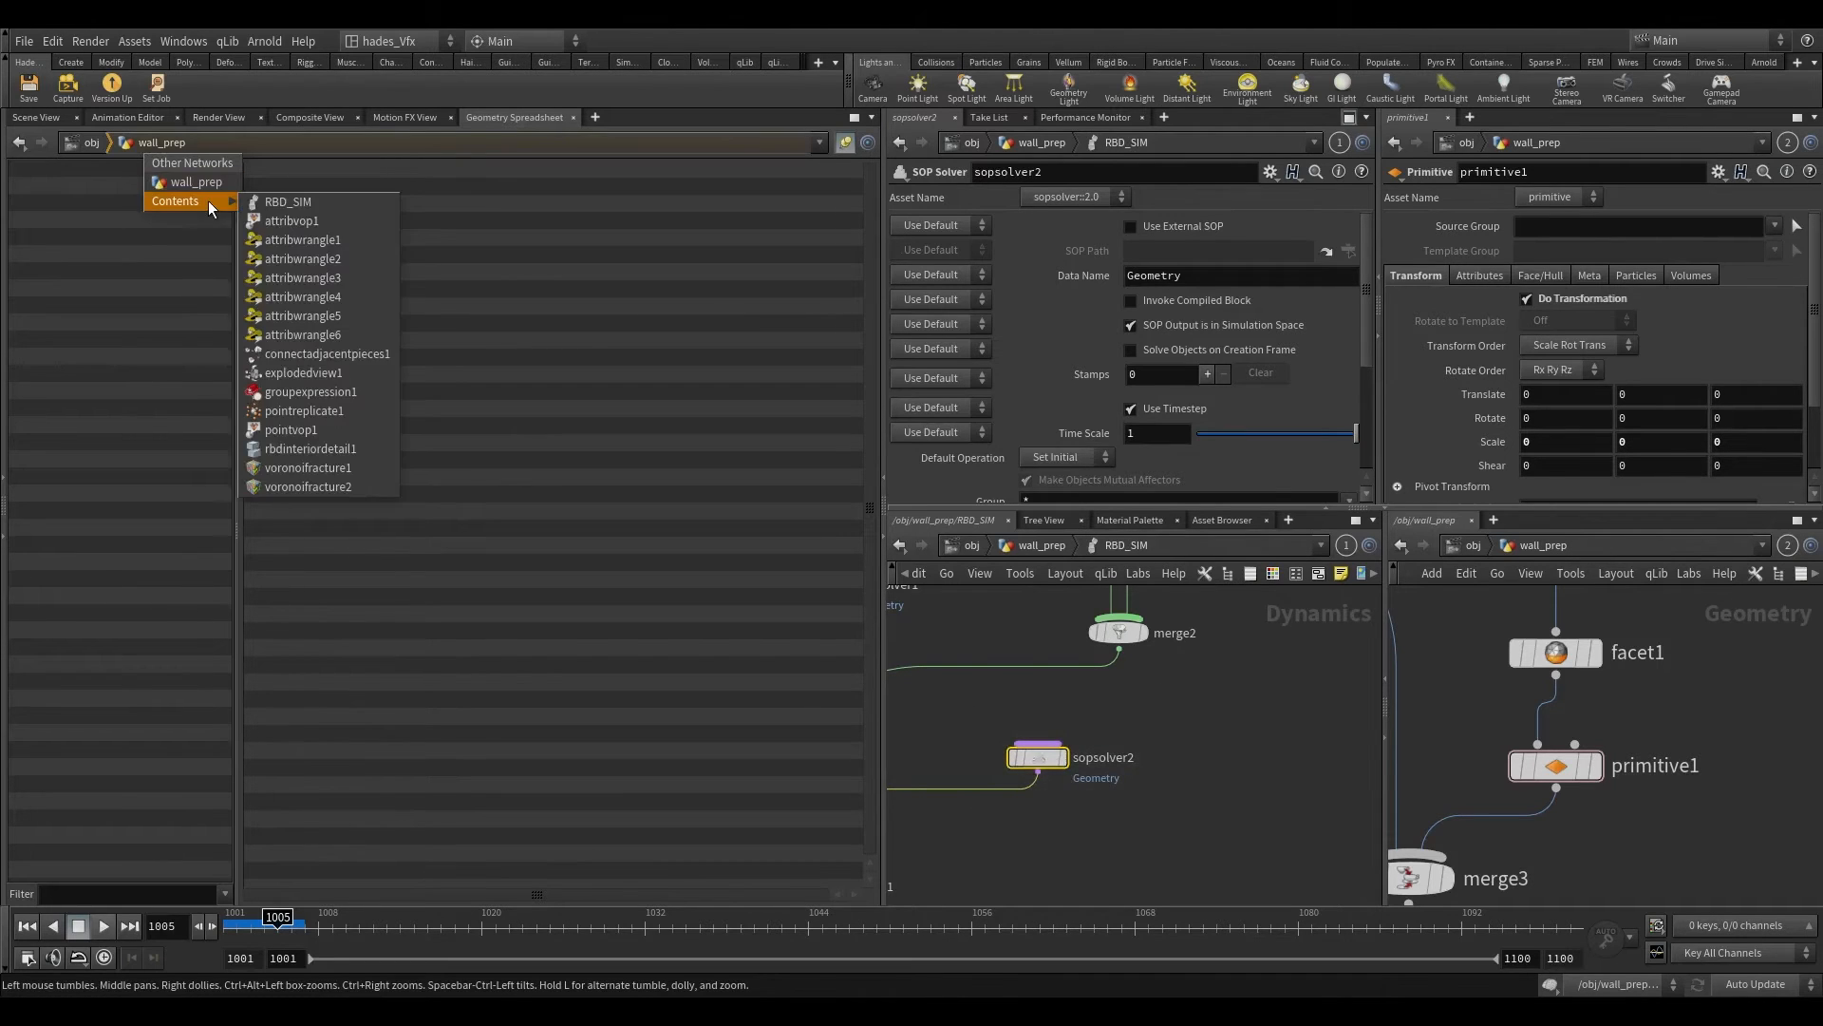
click(290, 202)
scroll(1037, 794, down, 2)
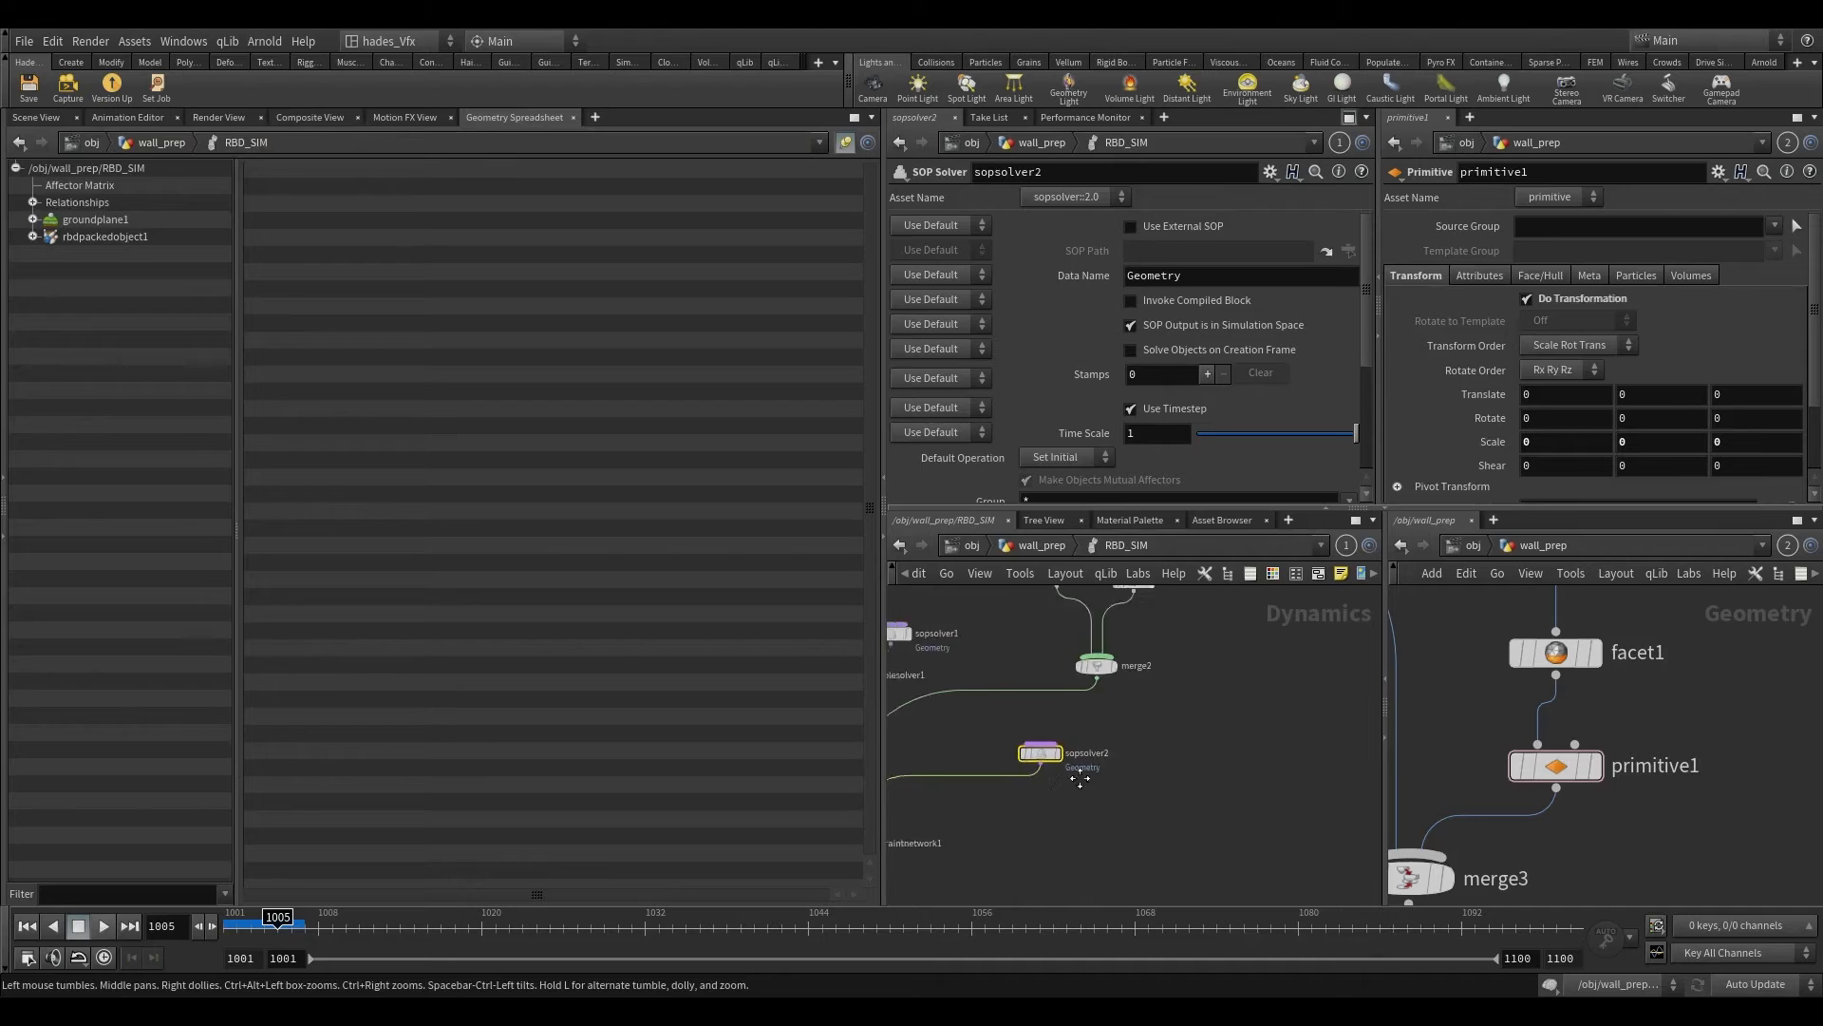
middle_drag(1037, 798, 1278, 726)
click(845, 142)
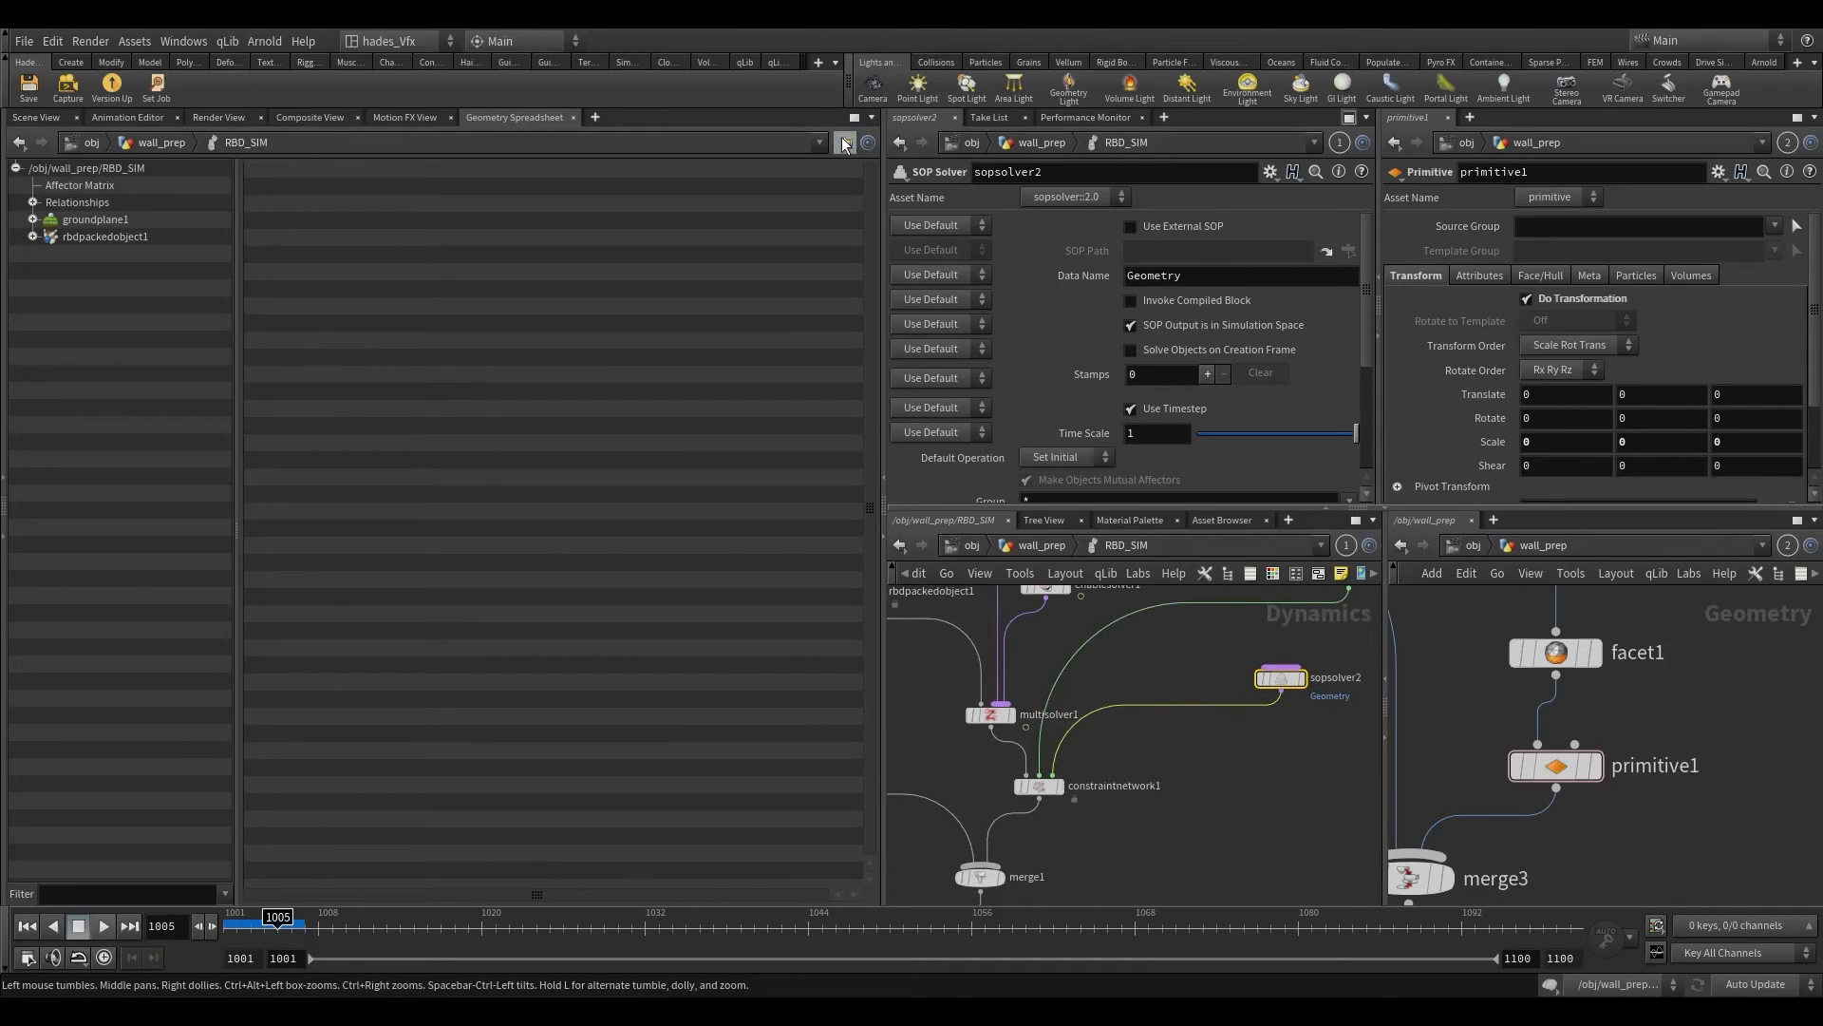
scroll(1014, 832, down, 3)
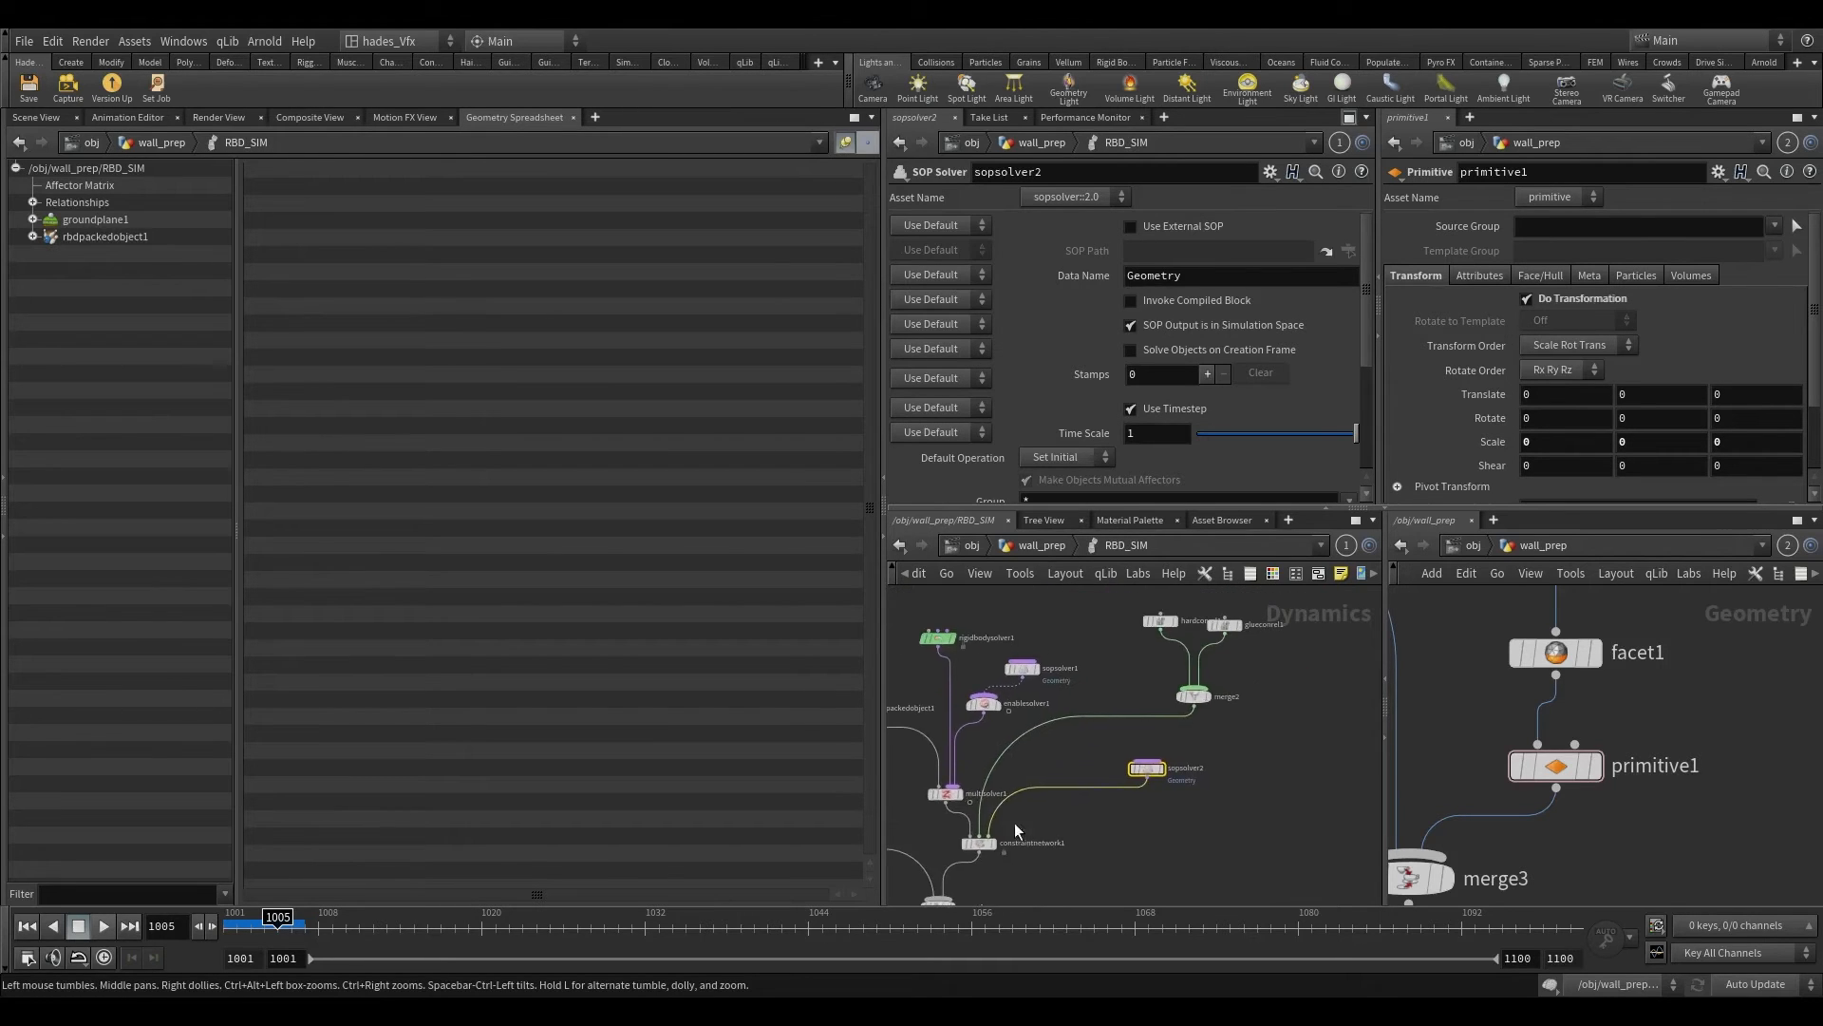
Step: Enter sopsolver2's network and add an Object Merge node beside relationship_geometry
double_click(1132, 769)
middle_drag(1123, 698, 1045, 724)
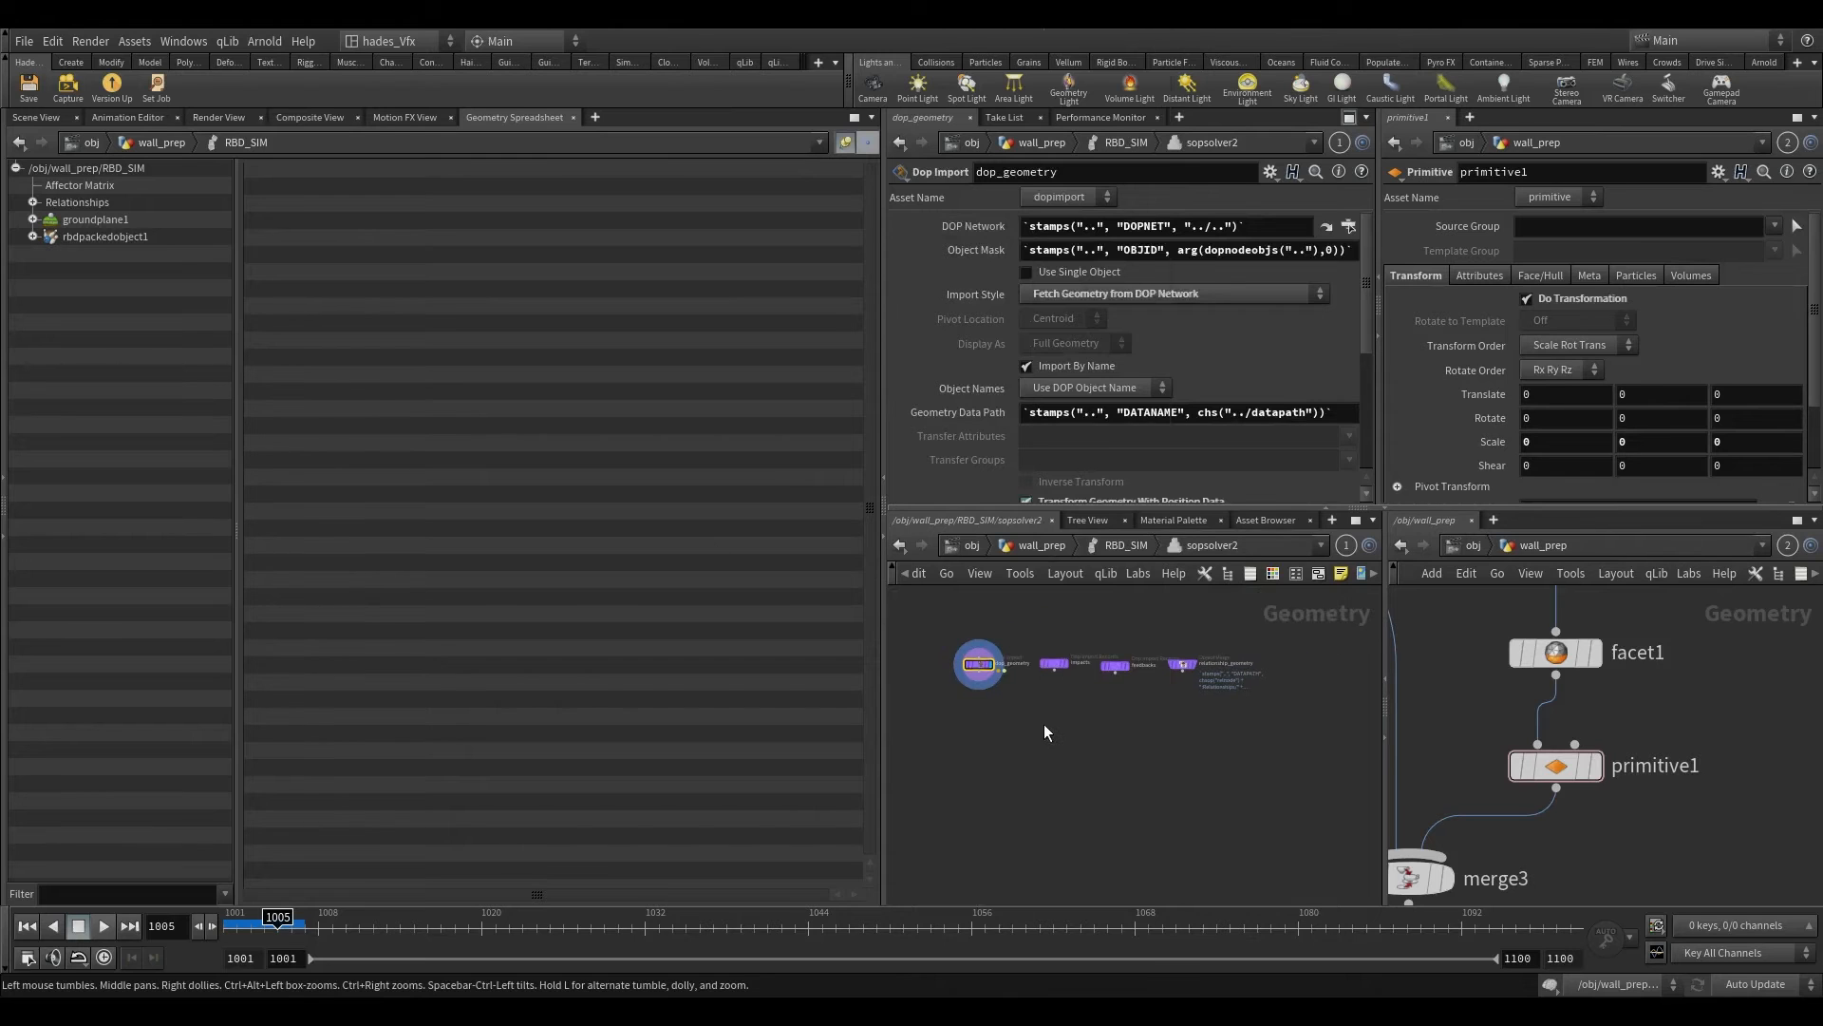
key(Tab)
text(obj)
key(Return)
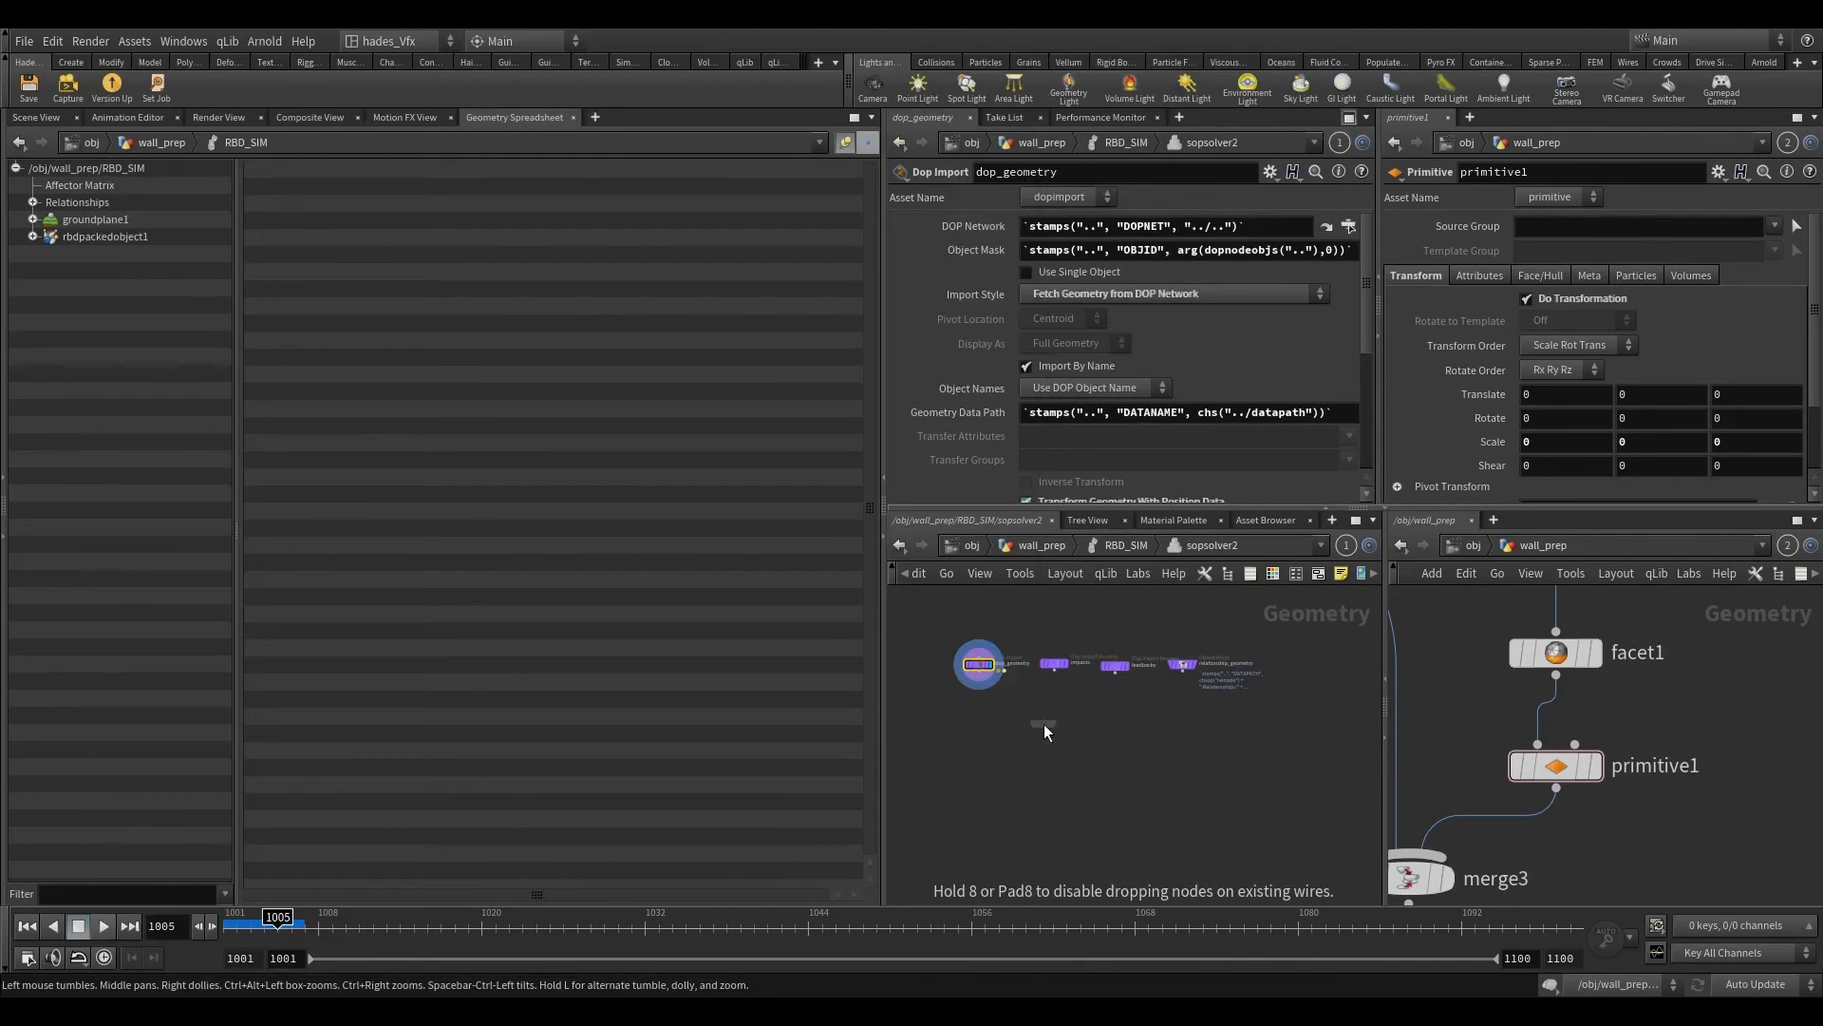
click(1233, 713)
scroll(1232, 713, up, 3)
scroll(1066, 752, up, 2)
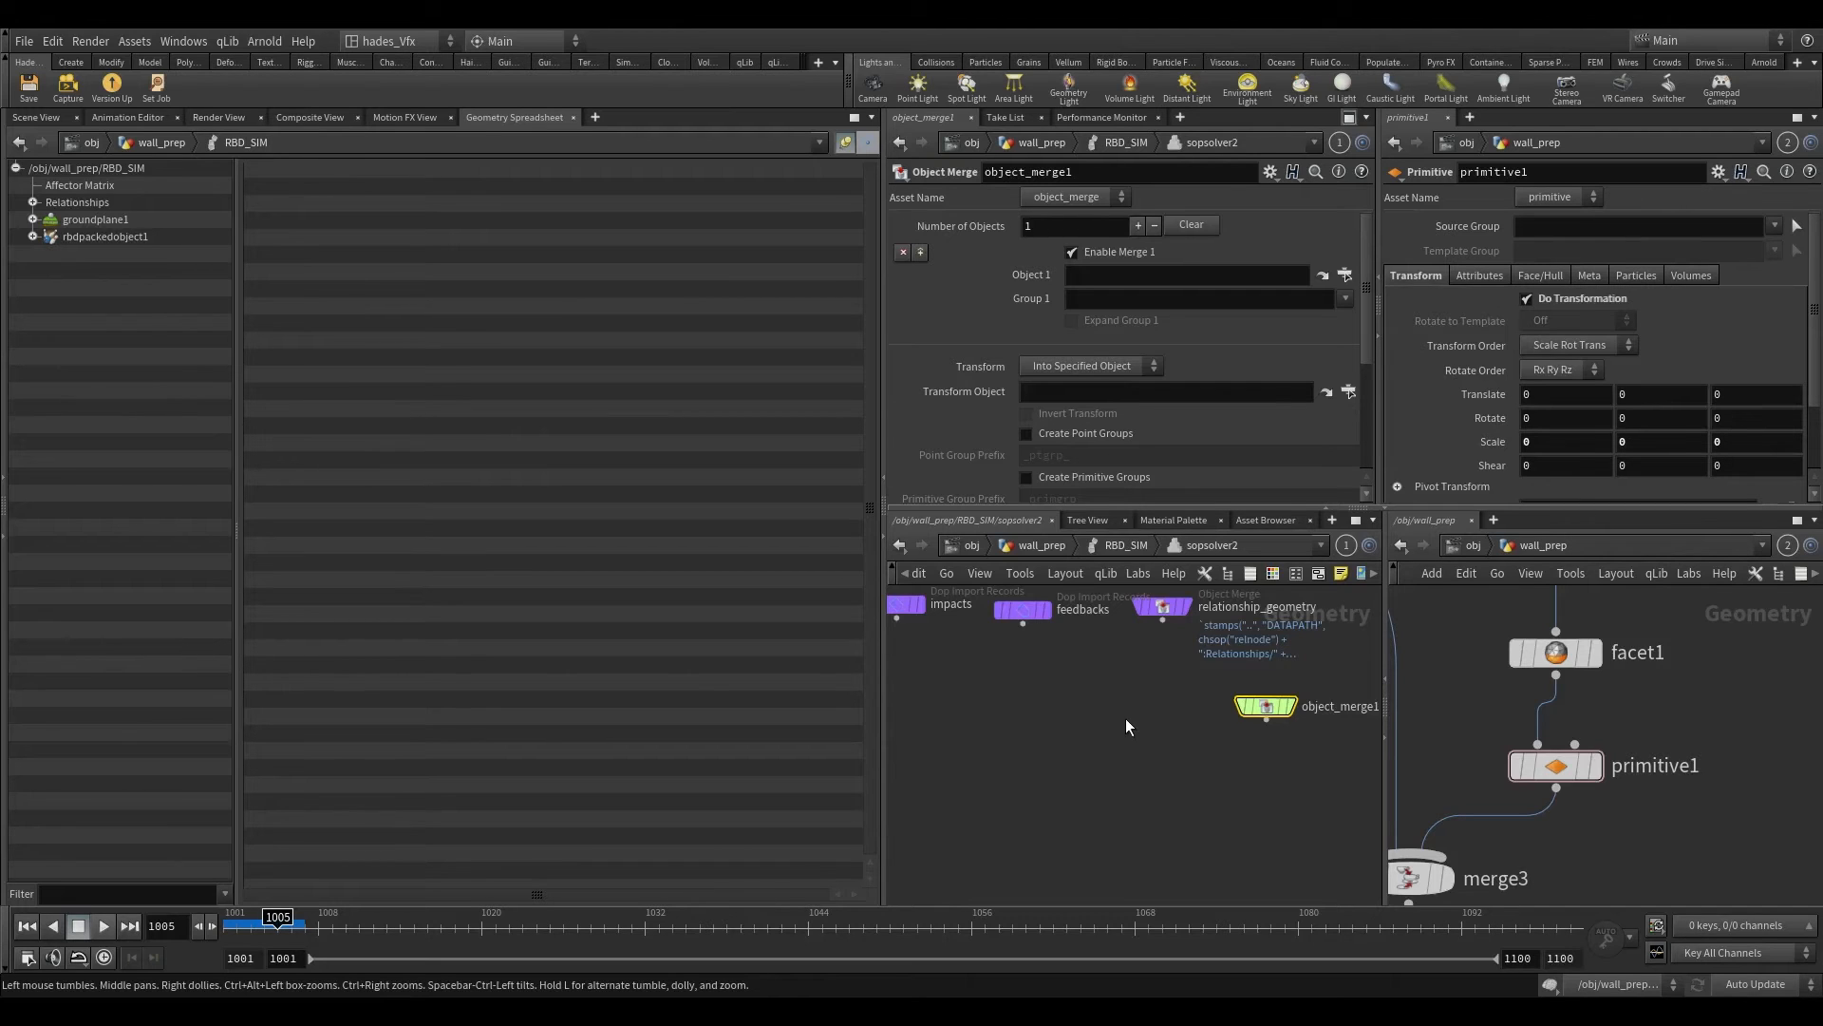
middle_drag(1127, 726, 1058, 767)
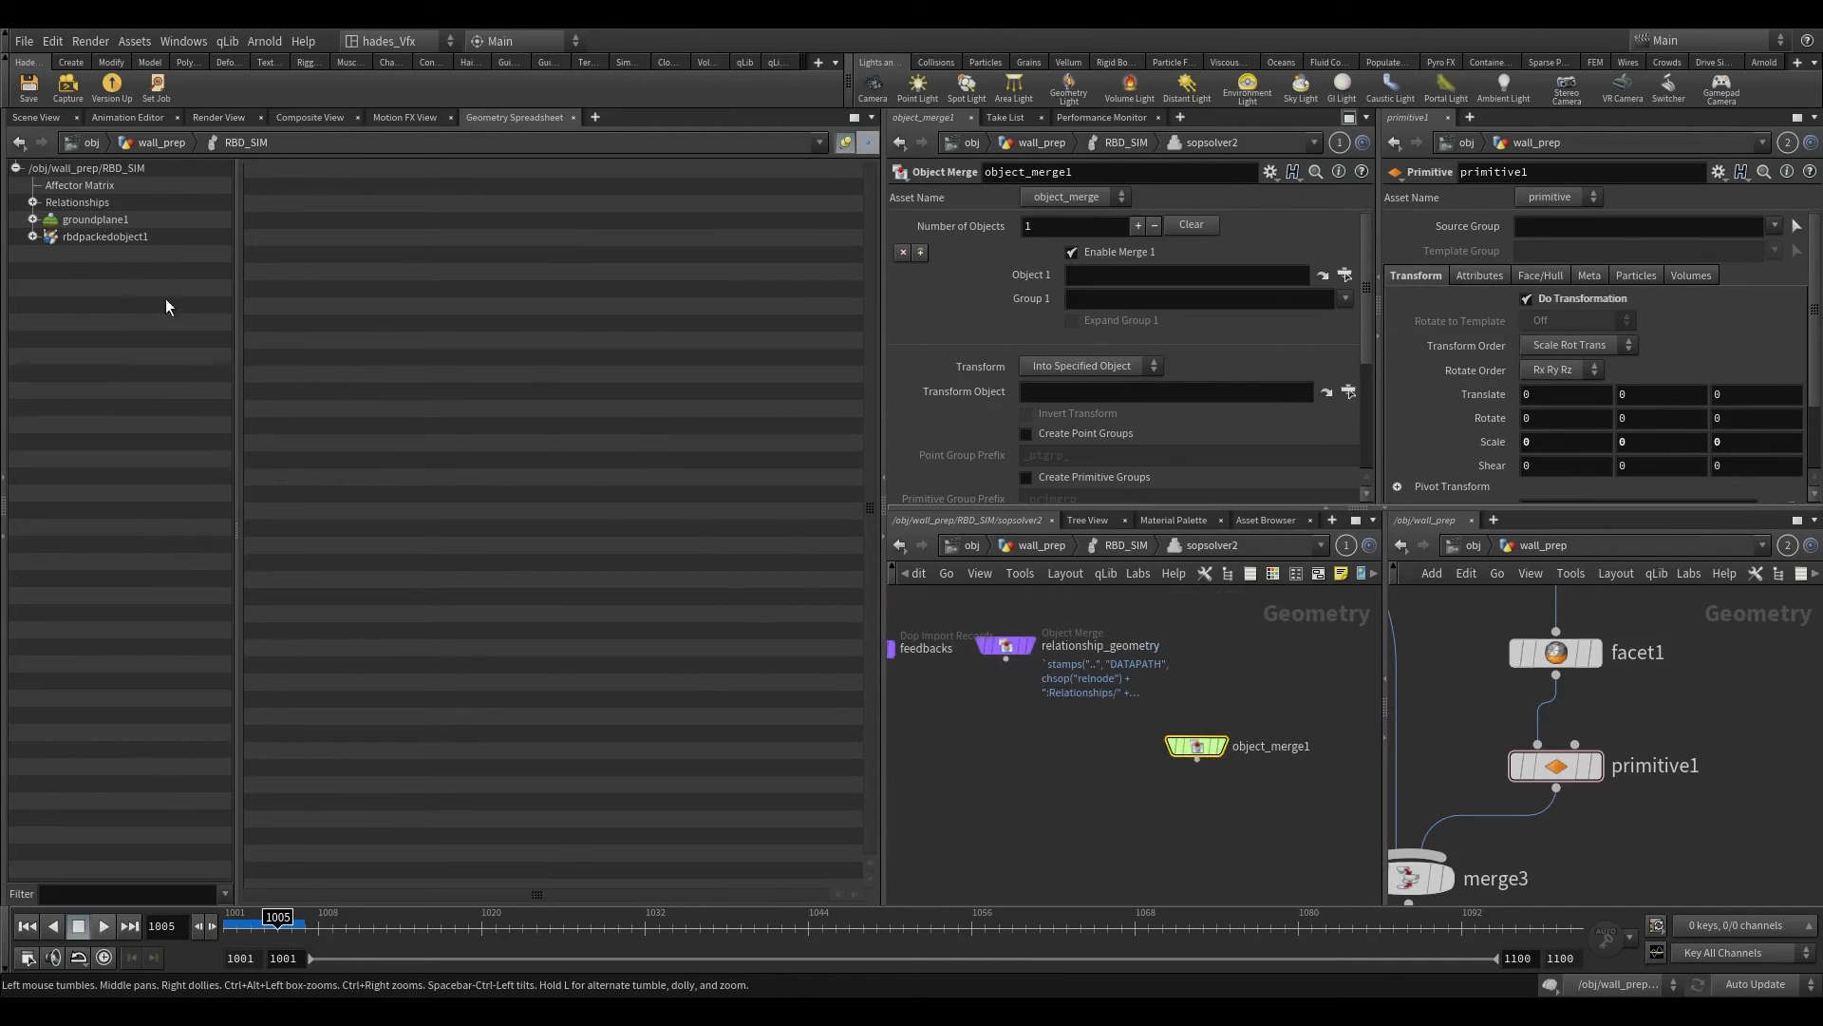
Step: Set the new merge node's Object 1 to rbdpackedobject1's Geometry data from the spreadsheet, and return to the 3D scene
click(32, 237)
drag(95, 356, 1105, 282)
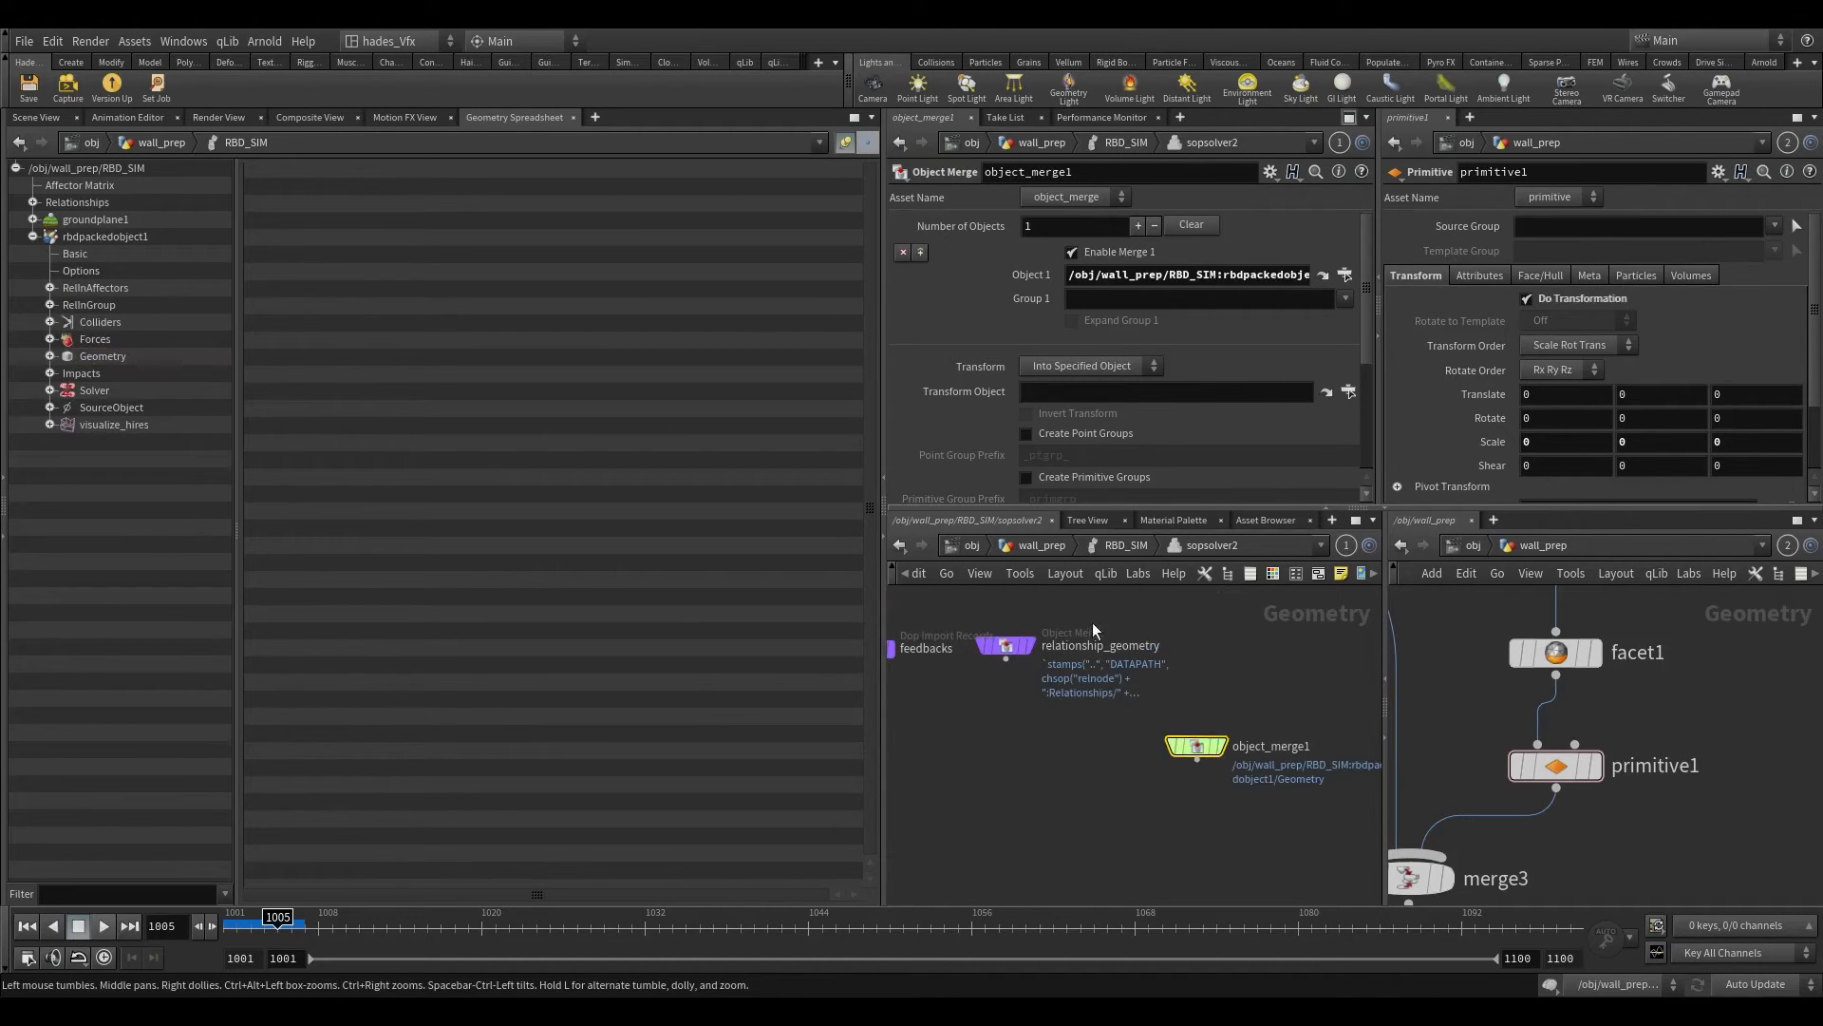
click(54, 117)
scroll(1092, 724, up, 3)
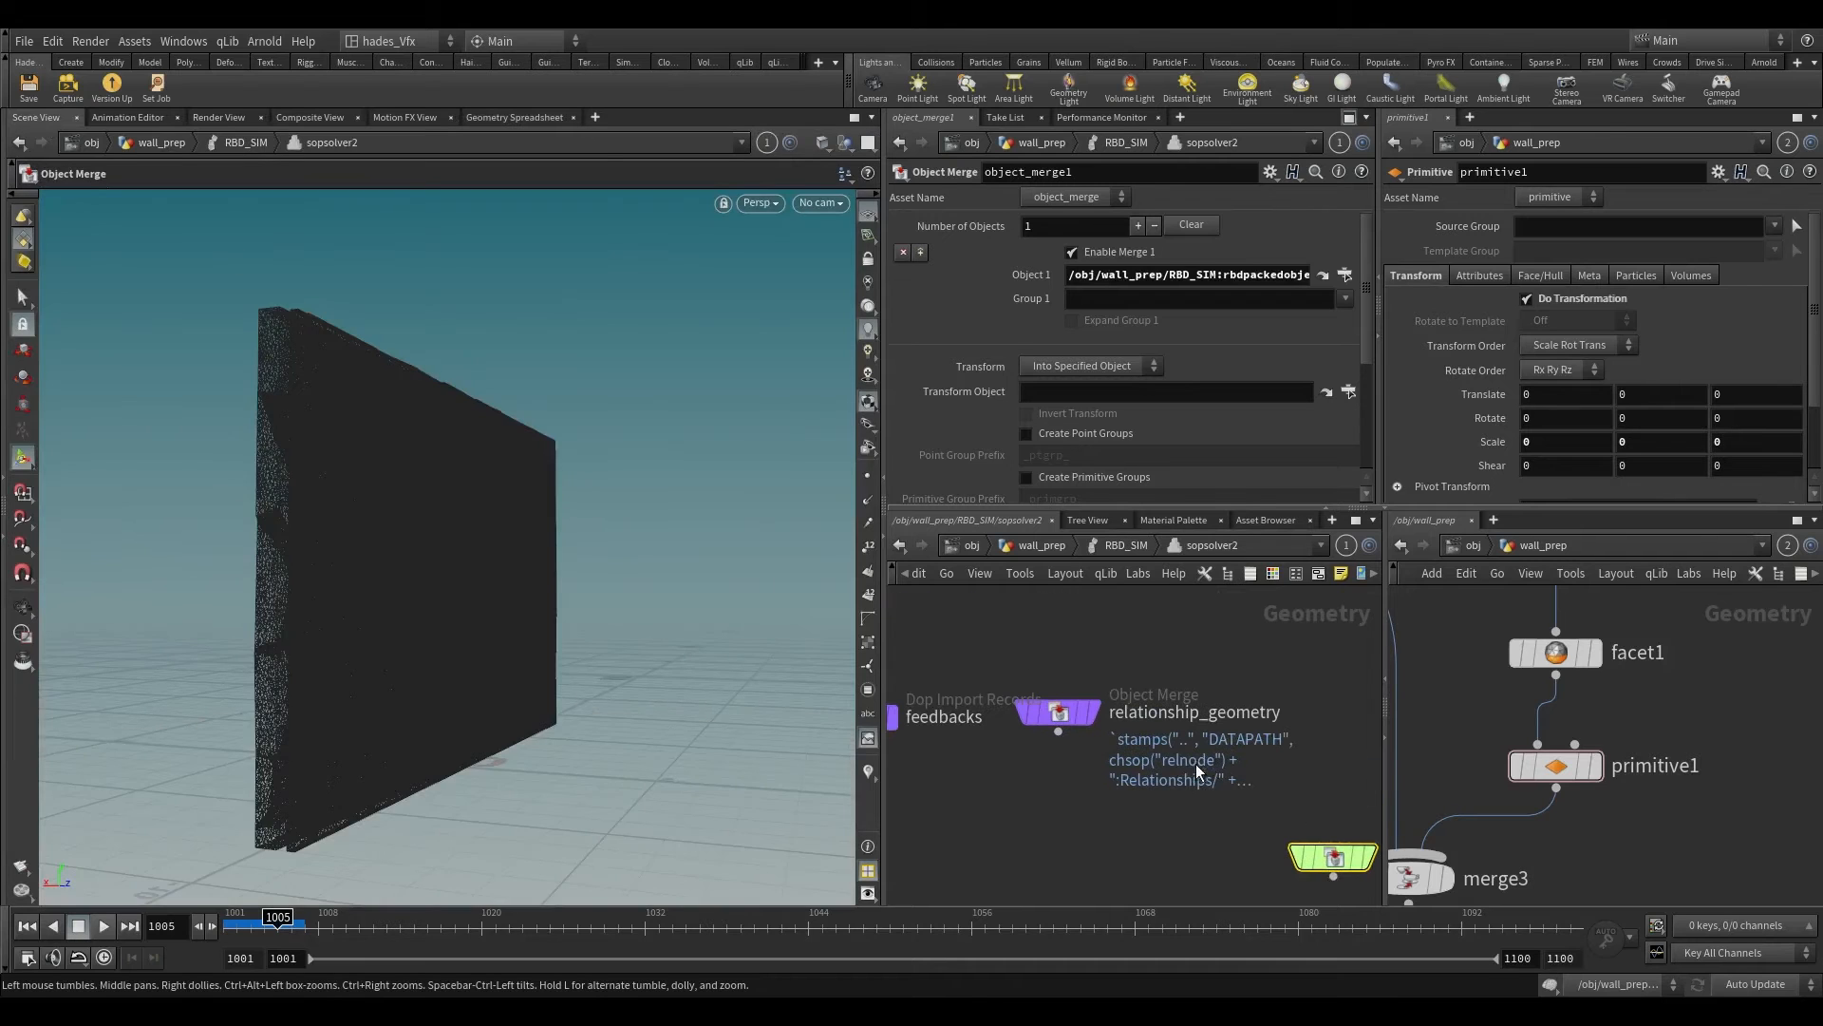
Step: Display relationship_geometry at frame 1001 and examine its constraint lines with point display toggled
click(1058, 712)
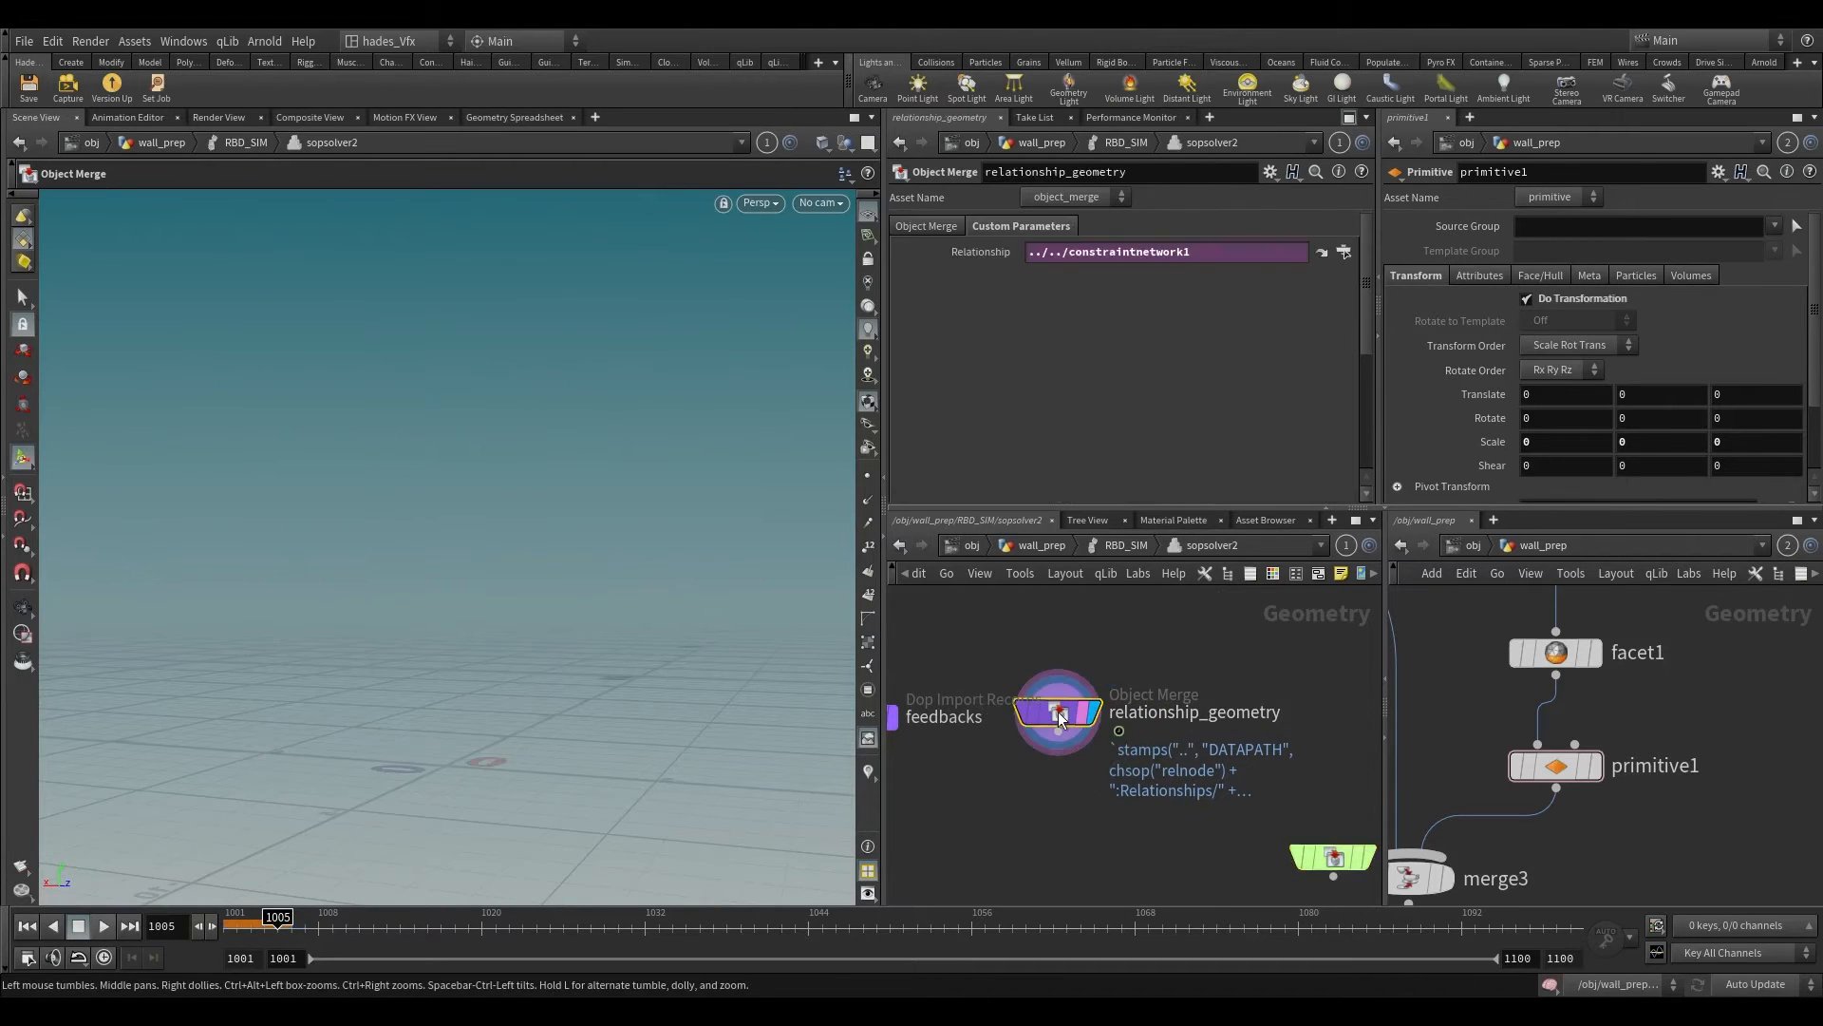
click(865, 480)
alt+drag(562, 525, 447, 687)
drag(276, 929, 215, 929)
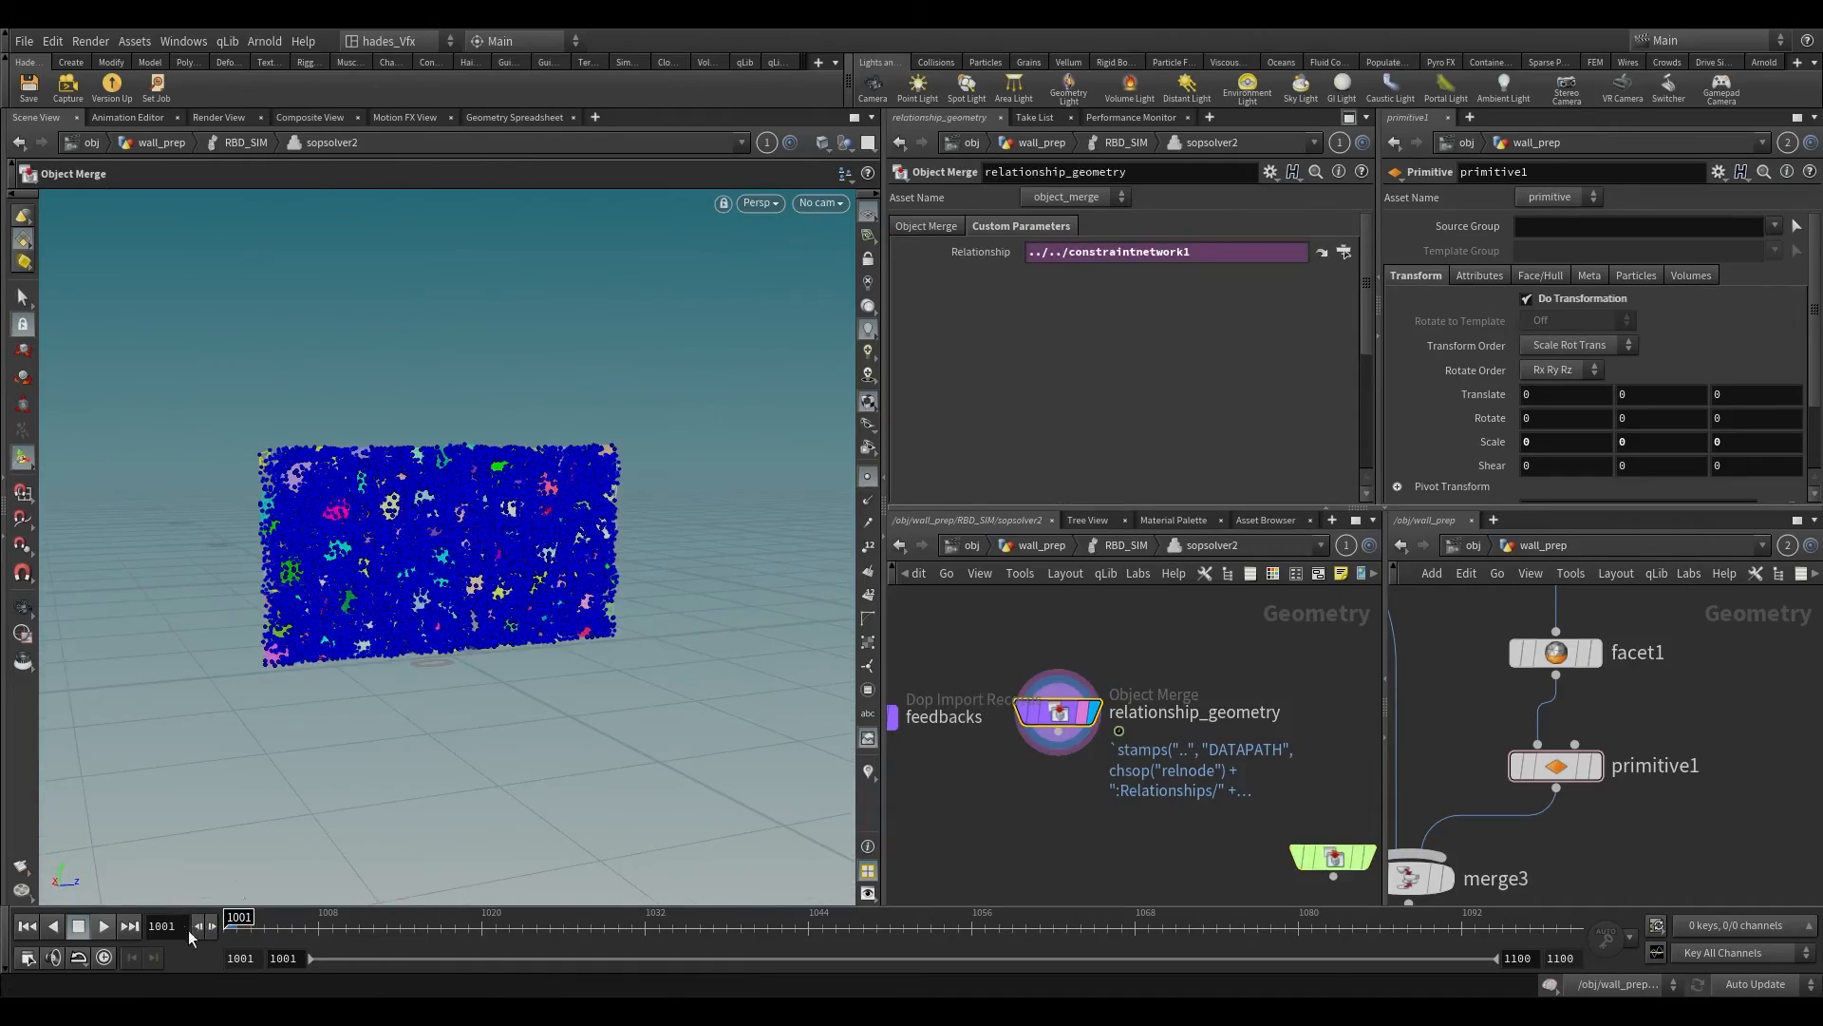
alt+right_drag(432, 379, 535, 430)
click(867, 478)
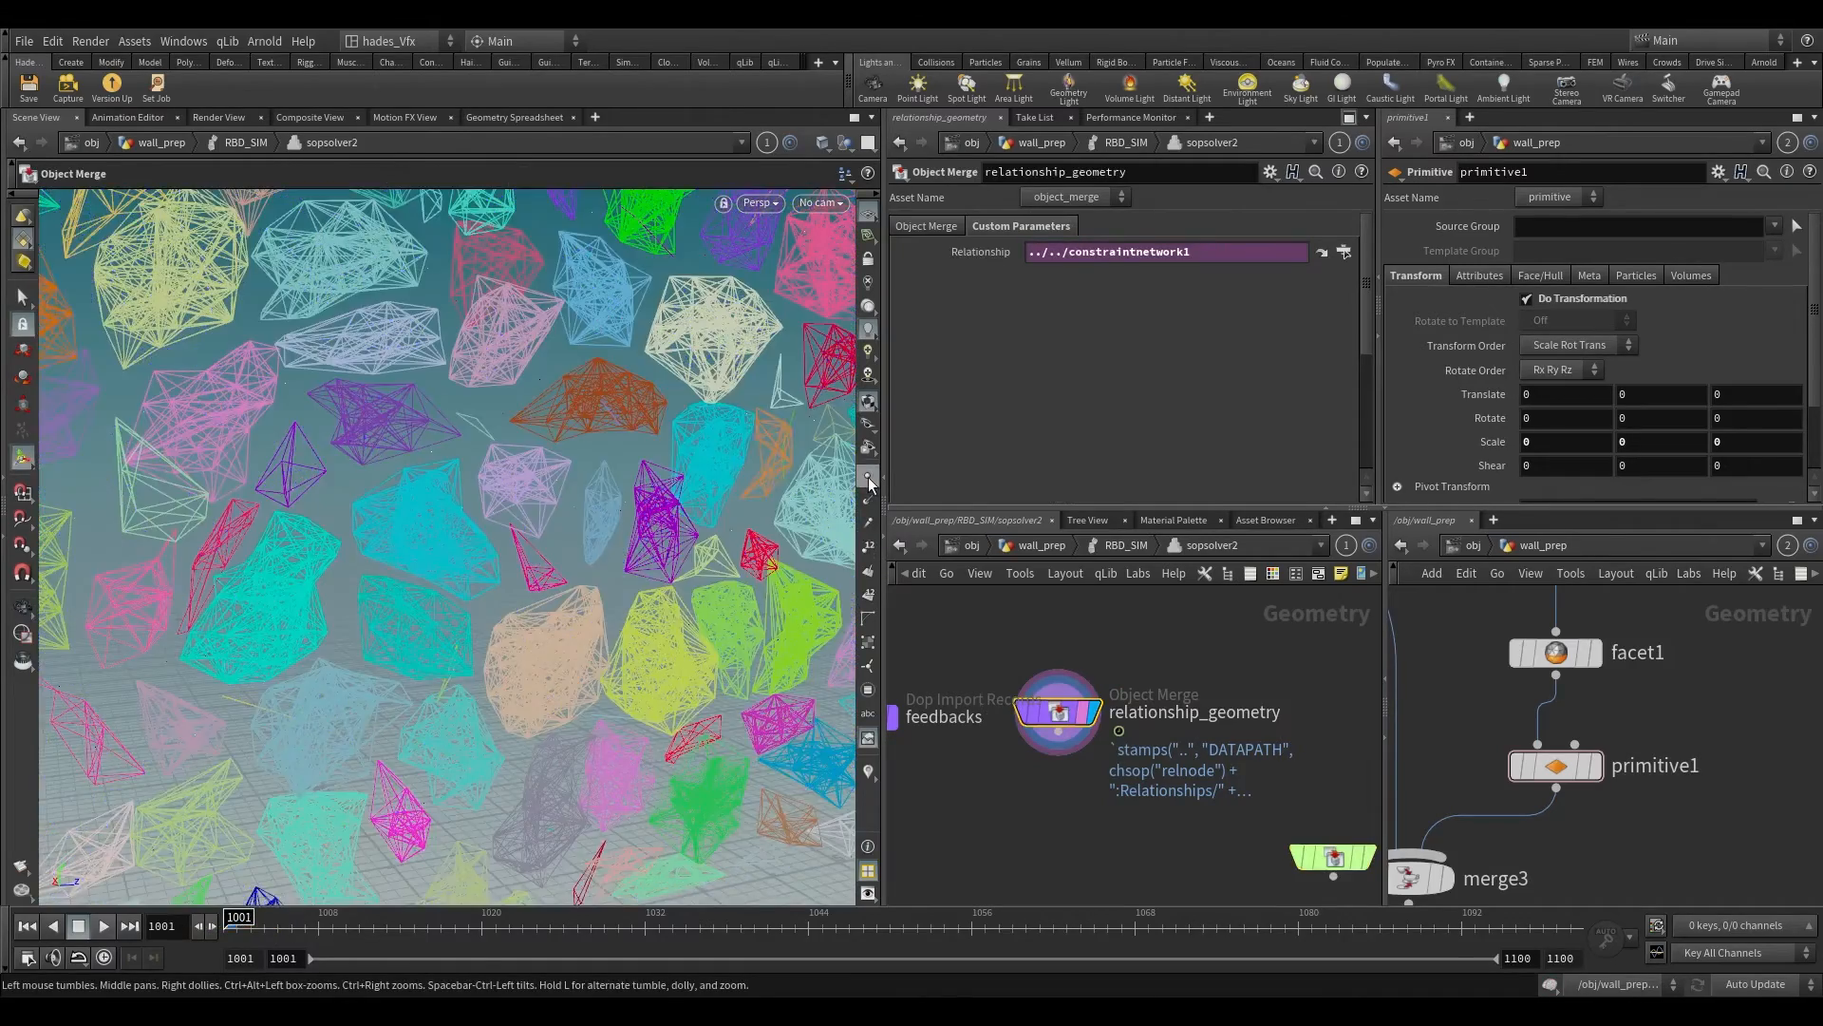
click(867, 478)
click(867, 478)
Step: Add a Split node below relationship_geometry, wired to its output, and display it
middle_drag(1121, 847, 1068, 811)
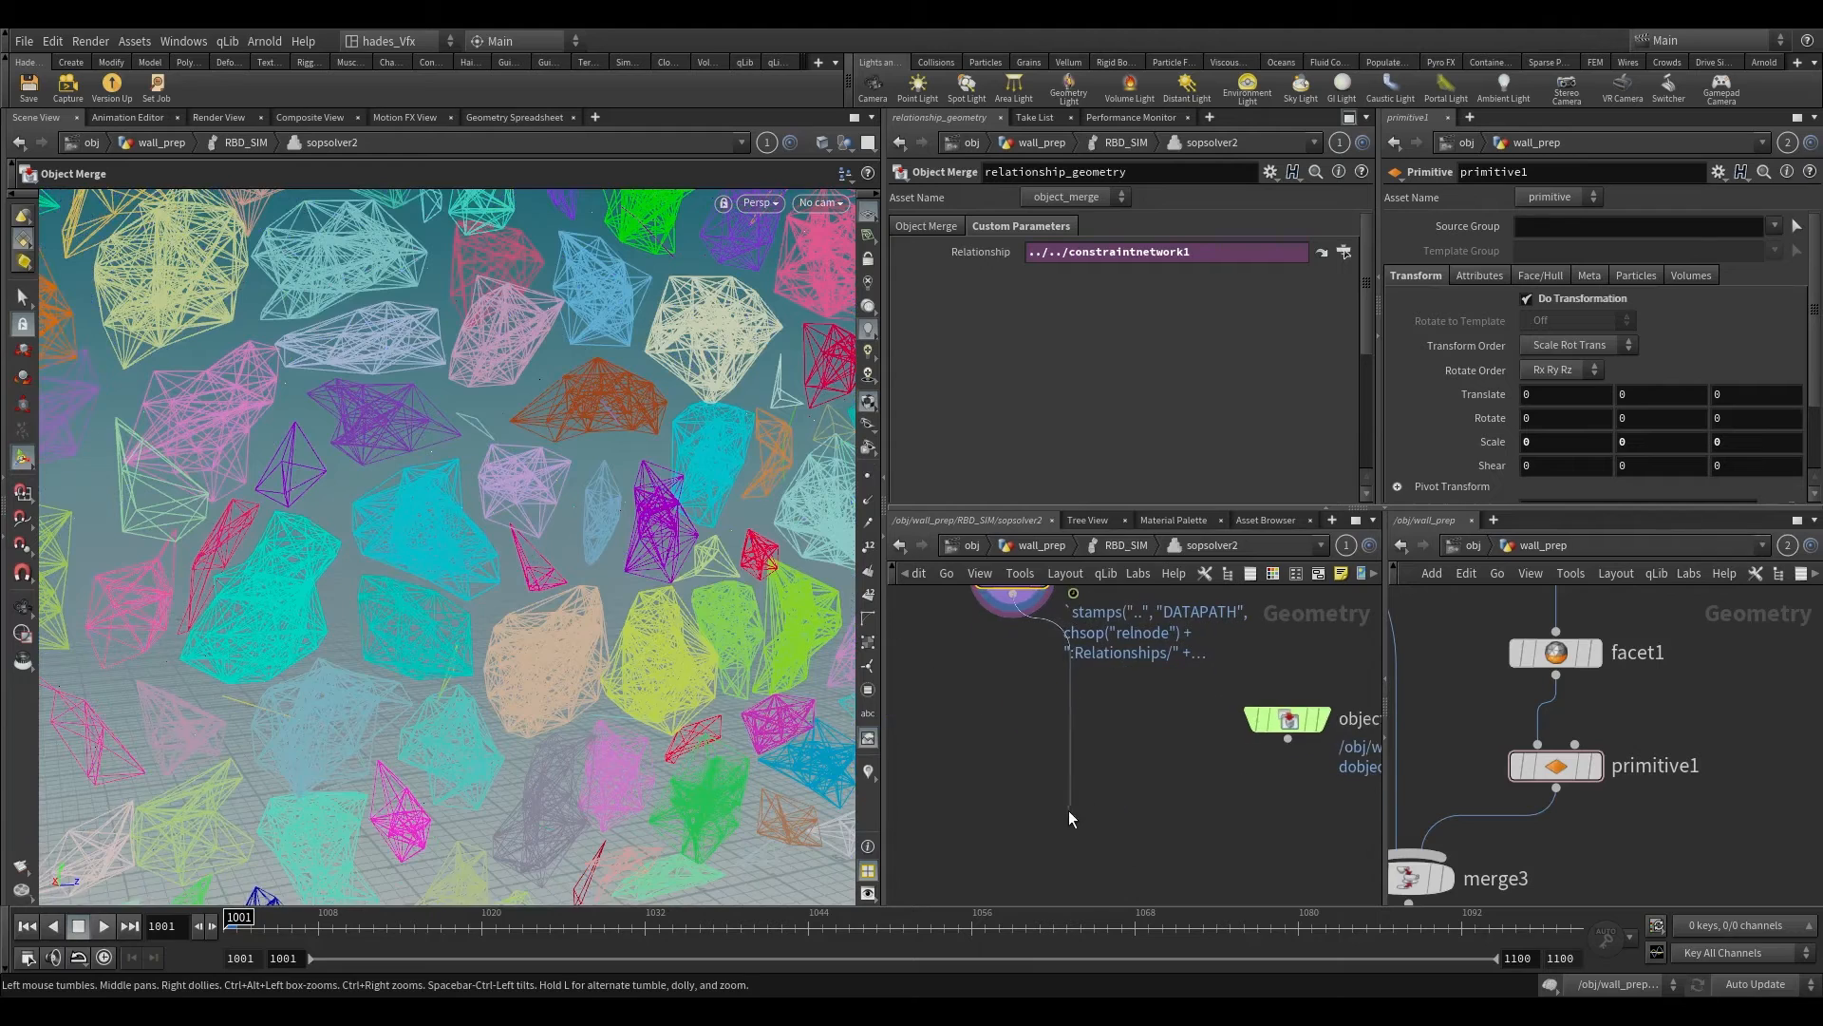
key(Tab)
text(split)
key(Return)
click(1046, 824)
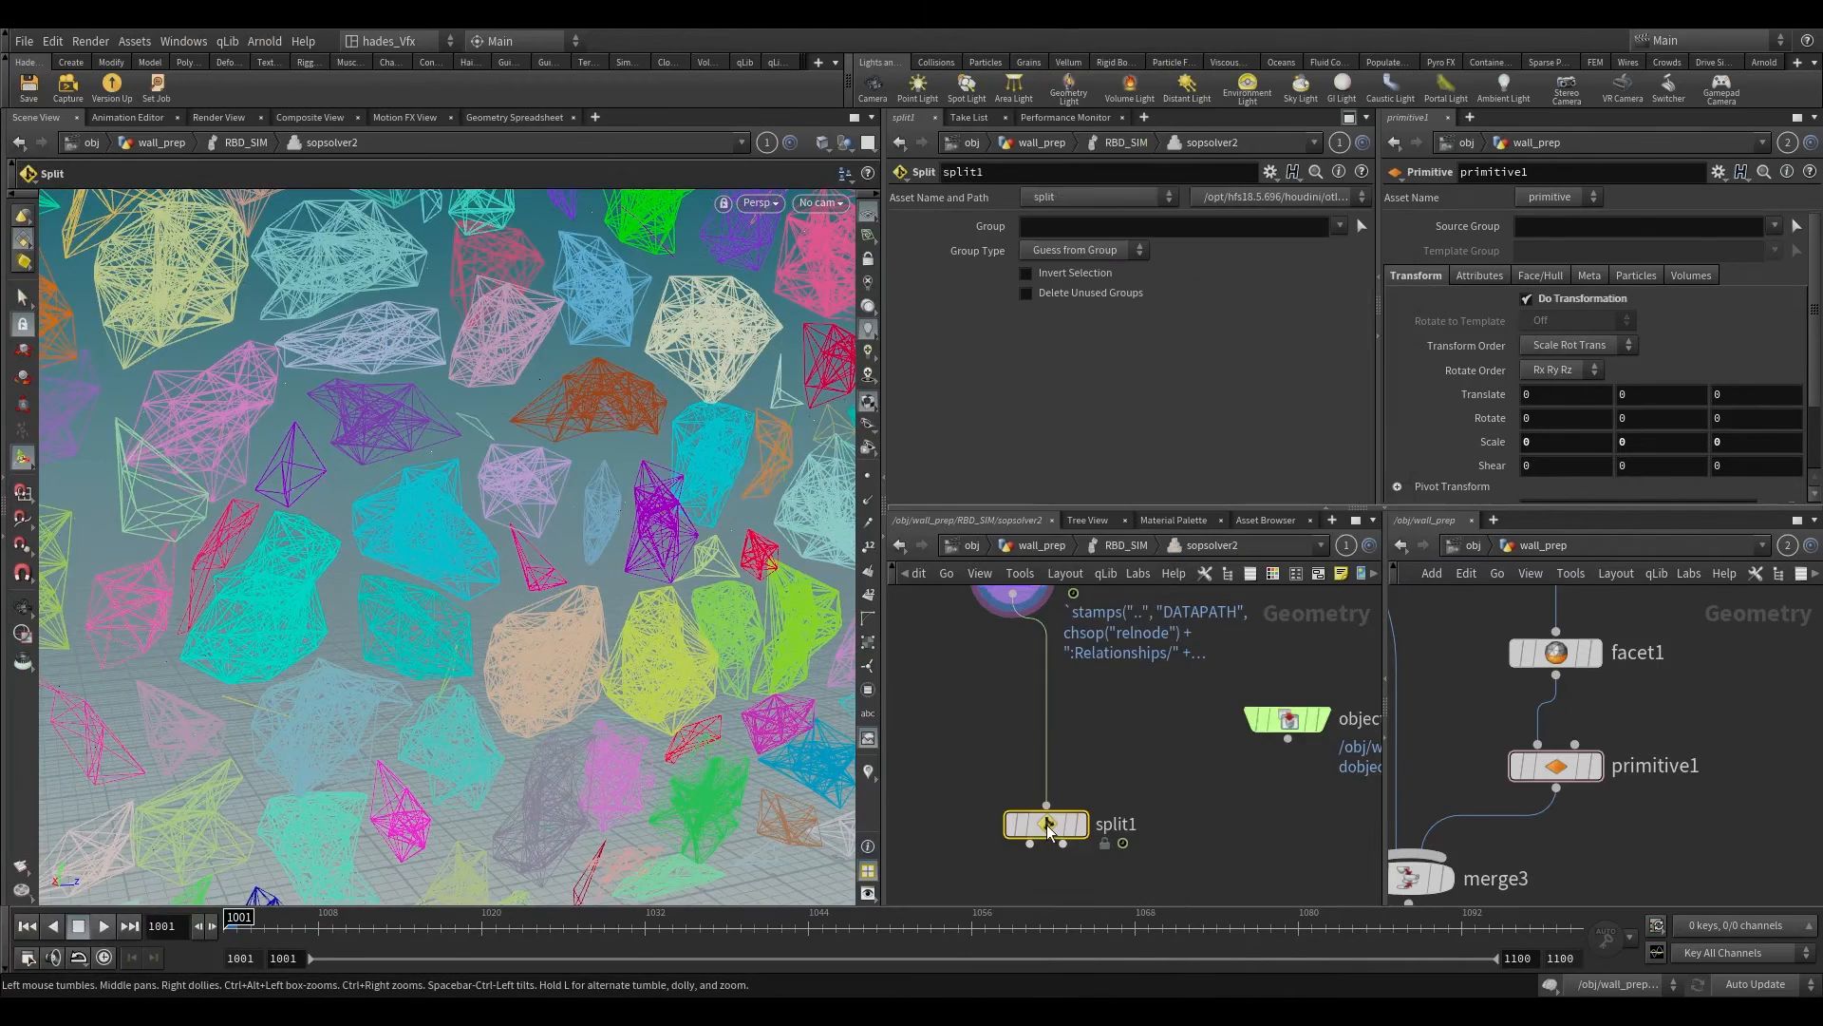
scroll(1047, 824, up, 2)
click(1094, 824)
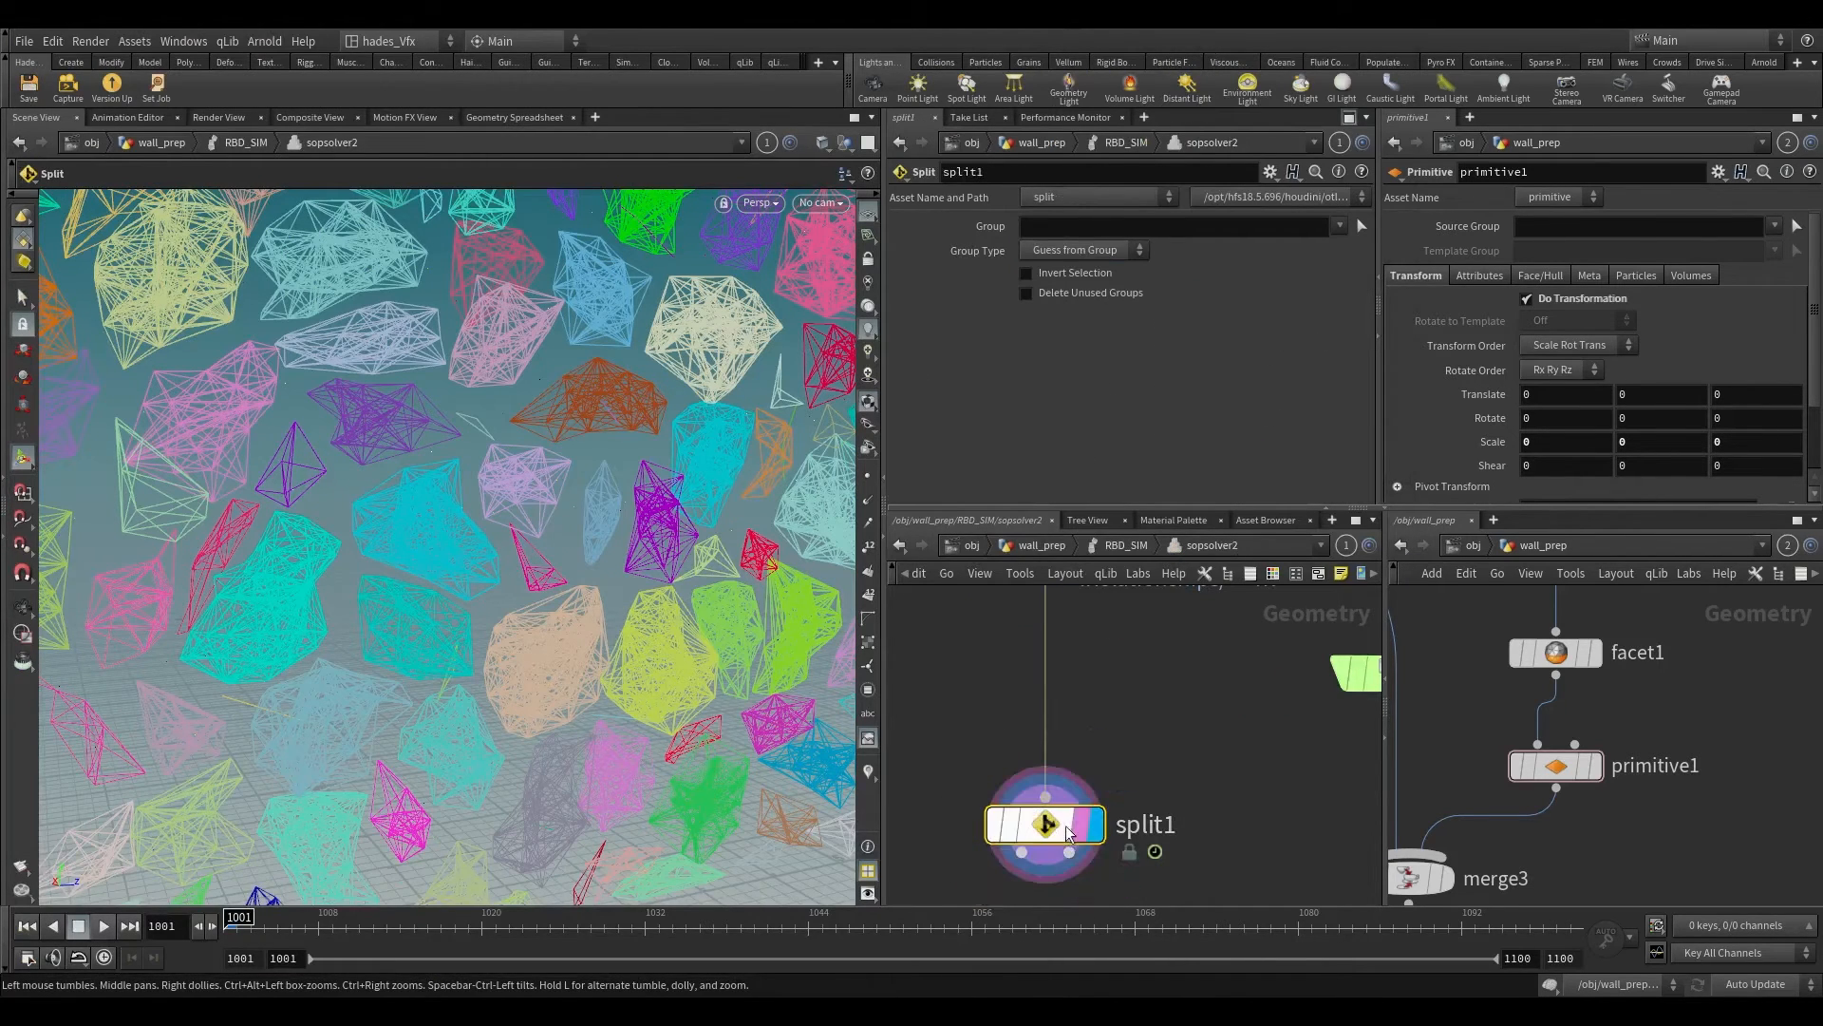
click(1340, 225)
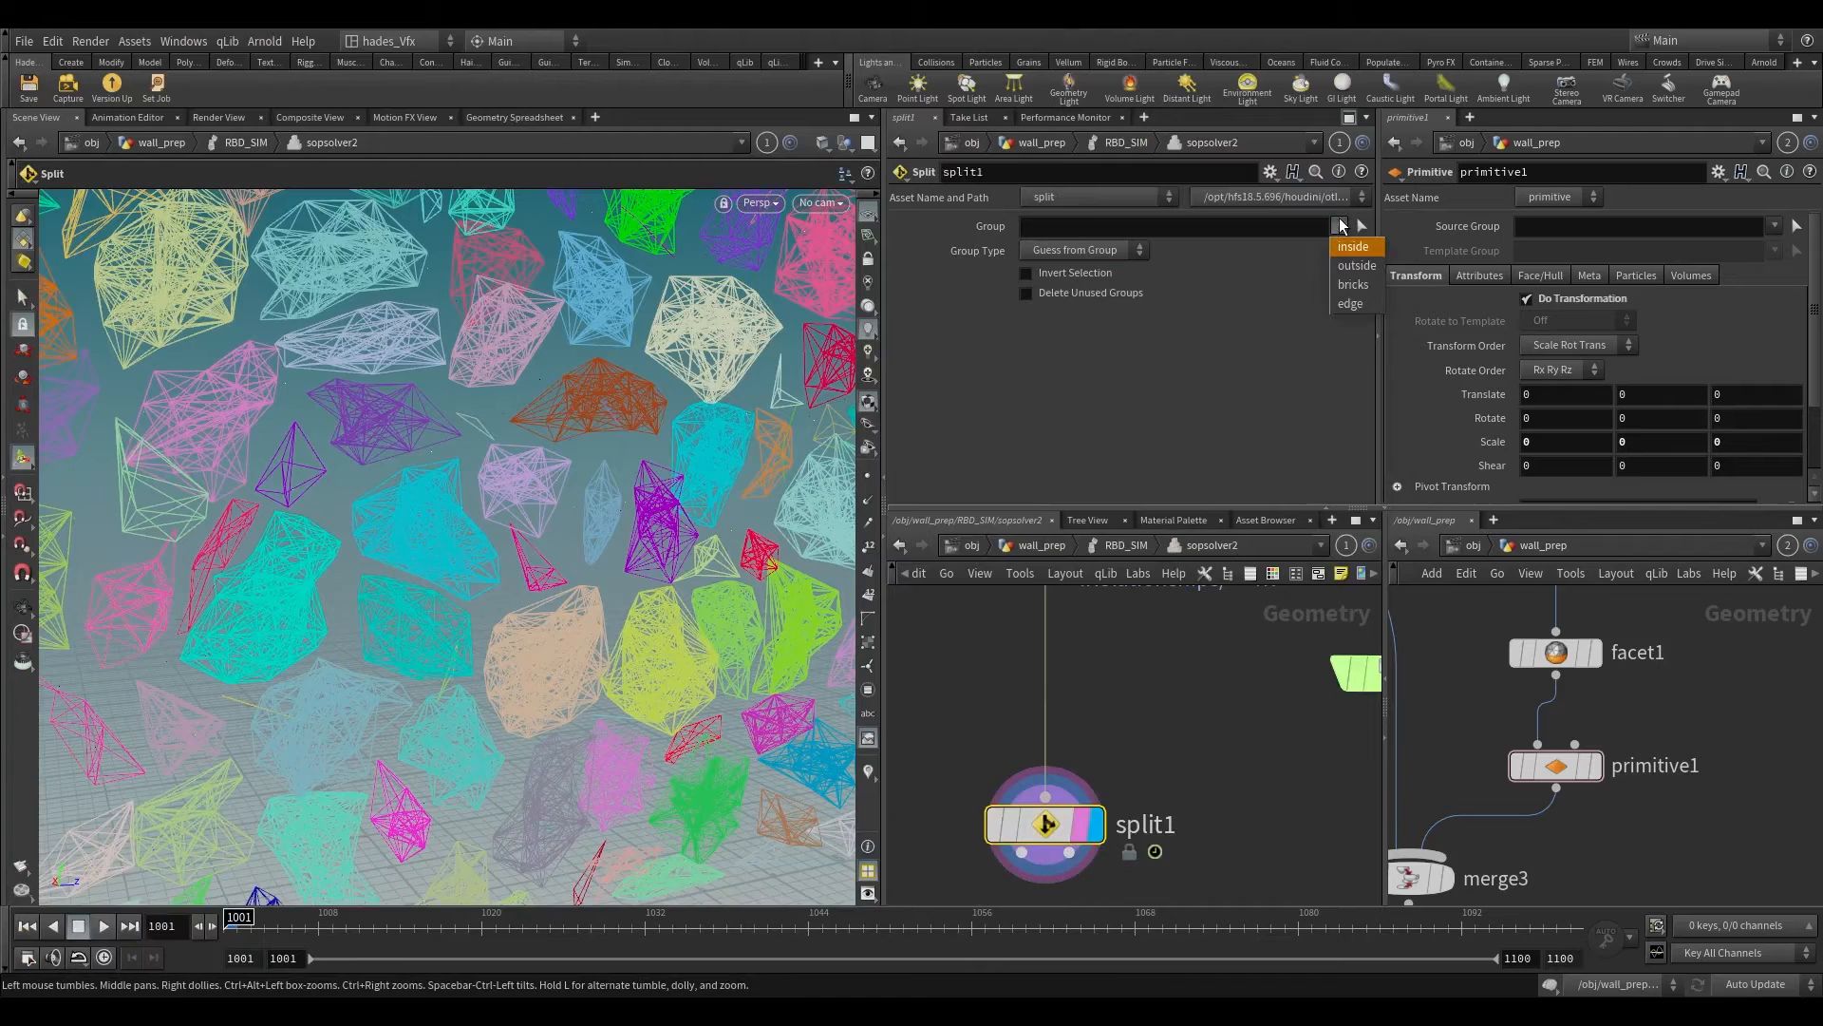
click(1230, 225)
text(@constrain_name="hard)
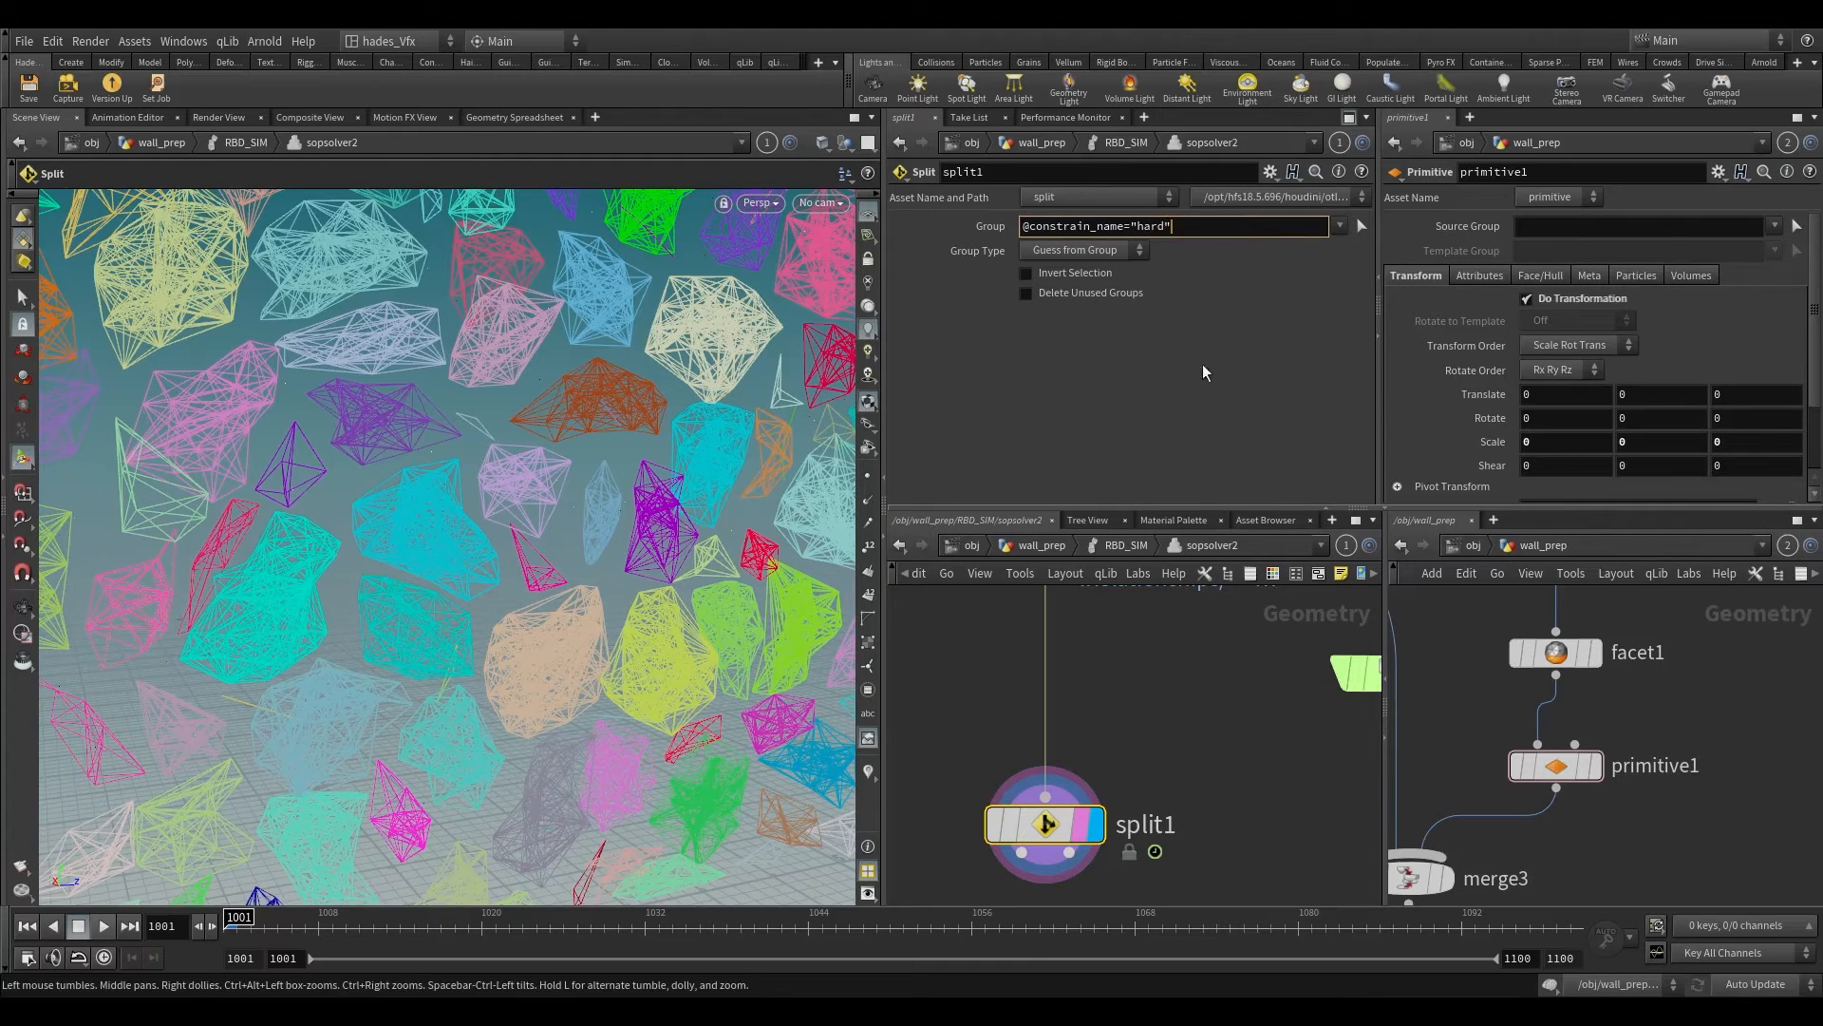
key(Return)
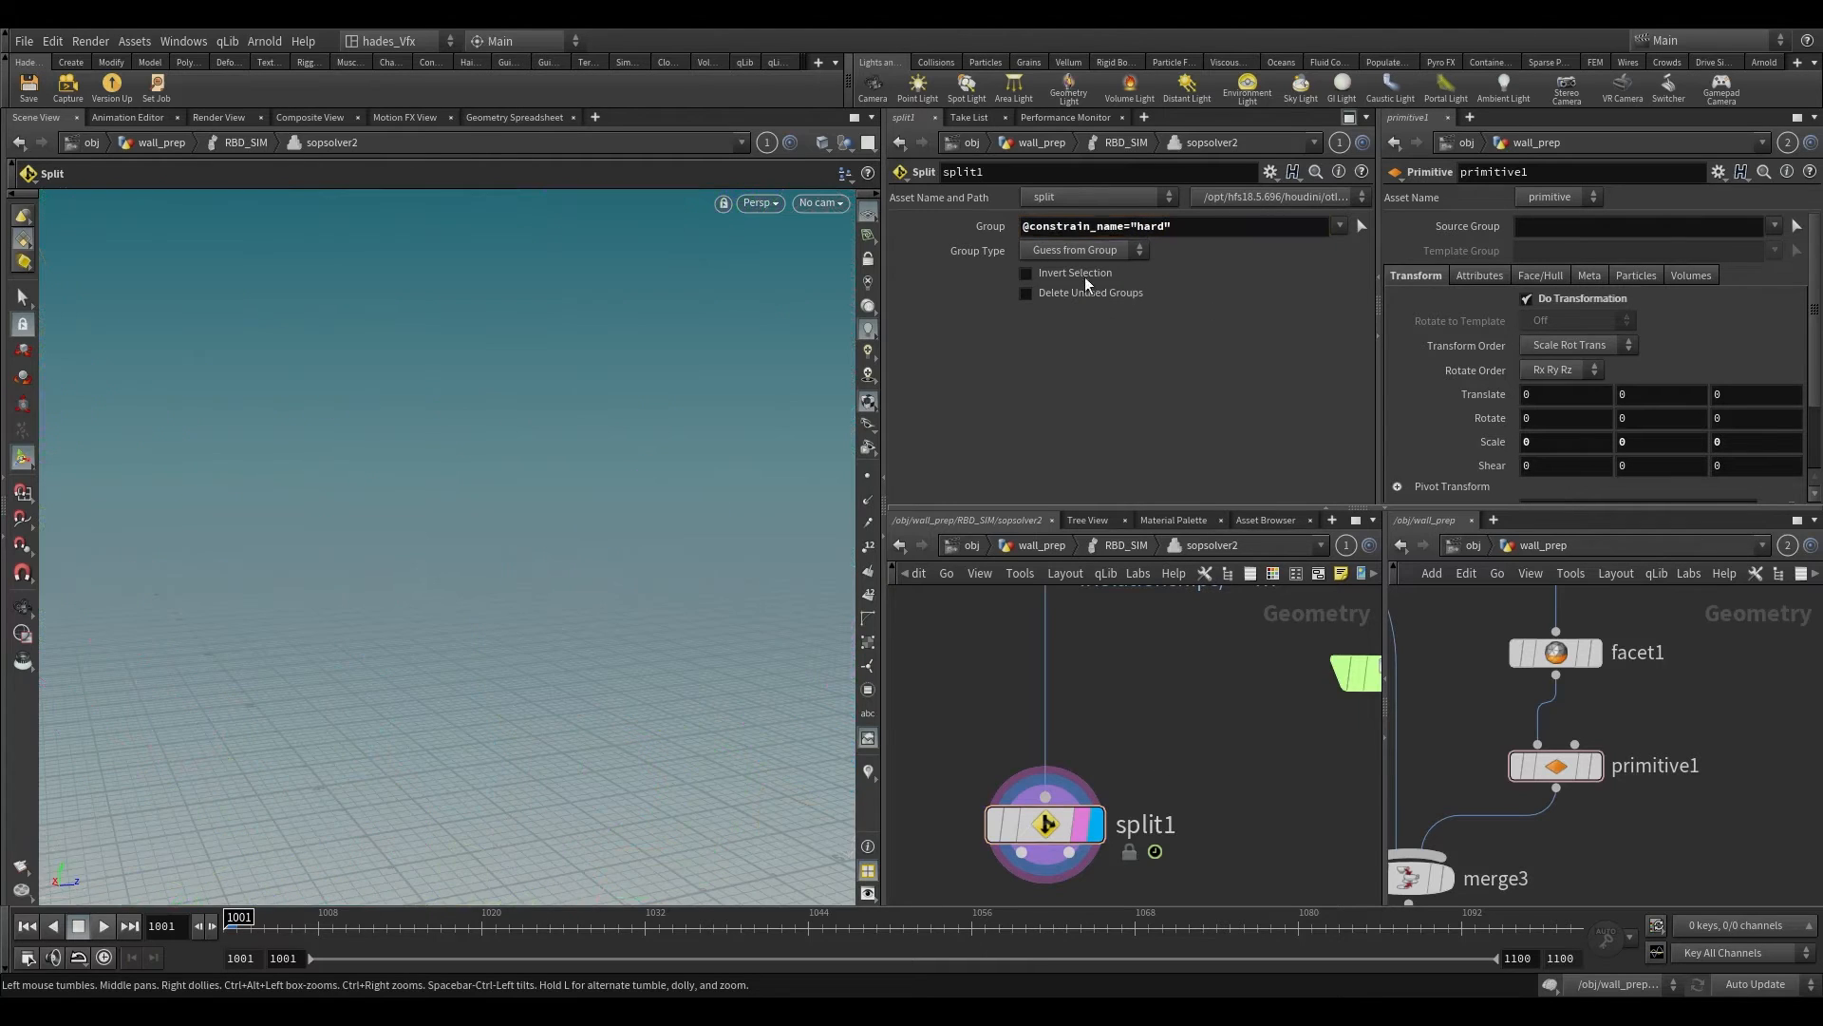
click(1082, 250)
click(1064, 347)
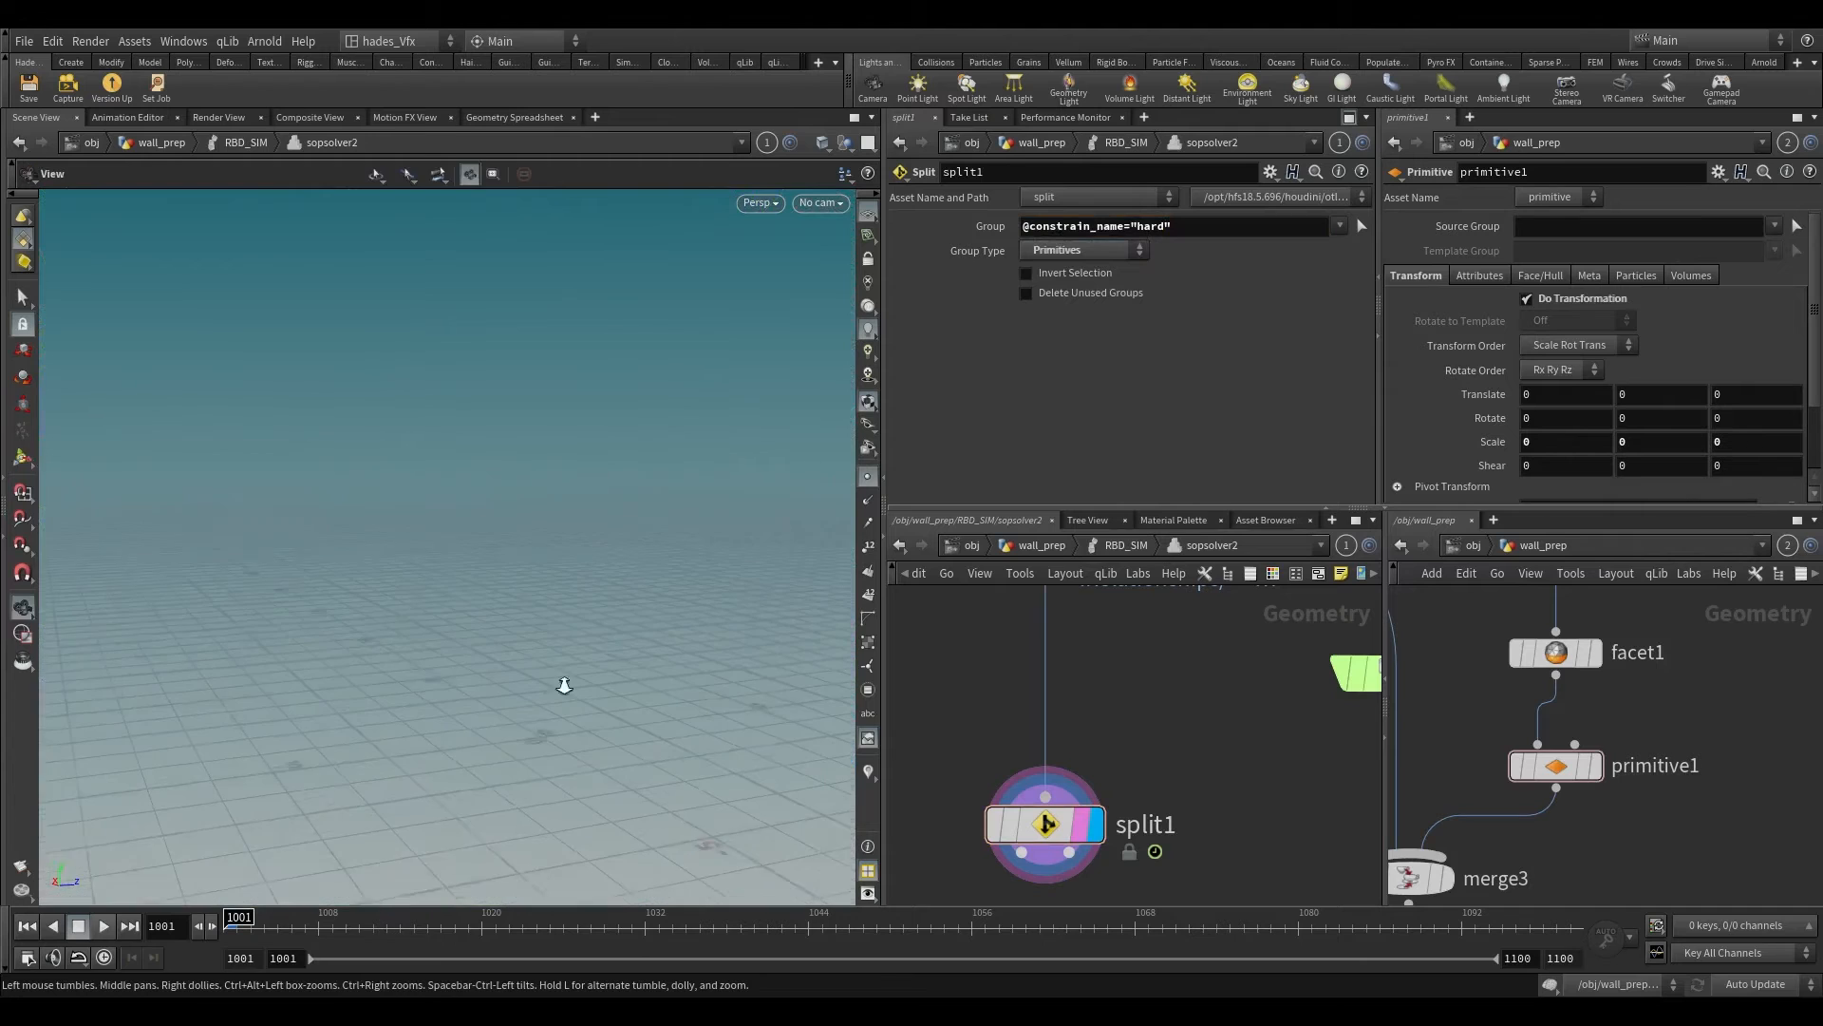
Step: Append a semicolon to split1's group expression and correct the attribute name to constraint_name
click(1199, 229)
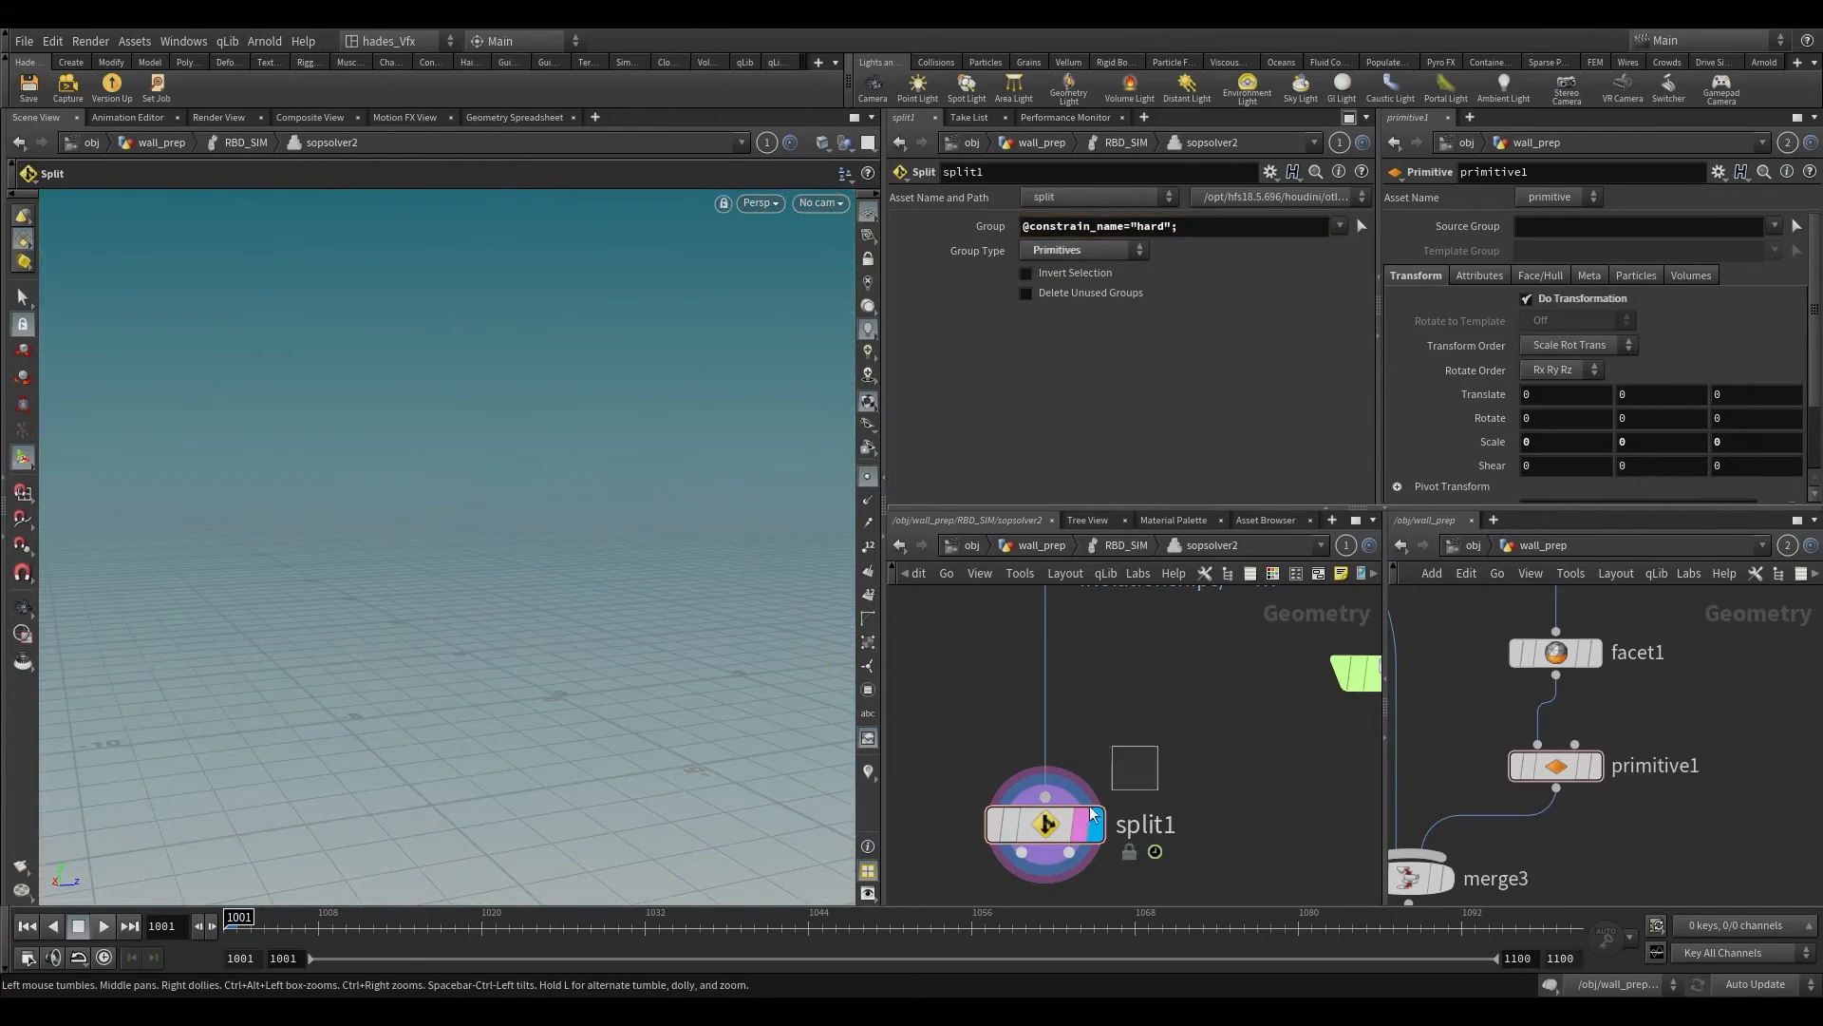
middle_click(1045, 822)
click(1090, 226)
text(t)
key(Return)
key(Escape)
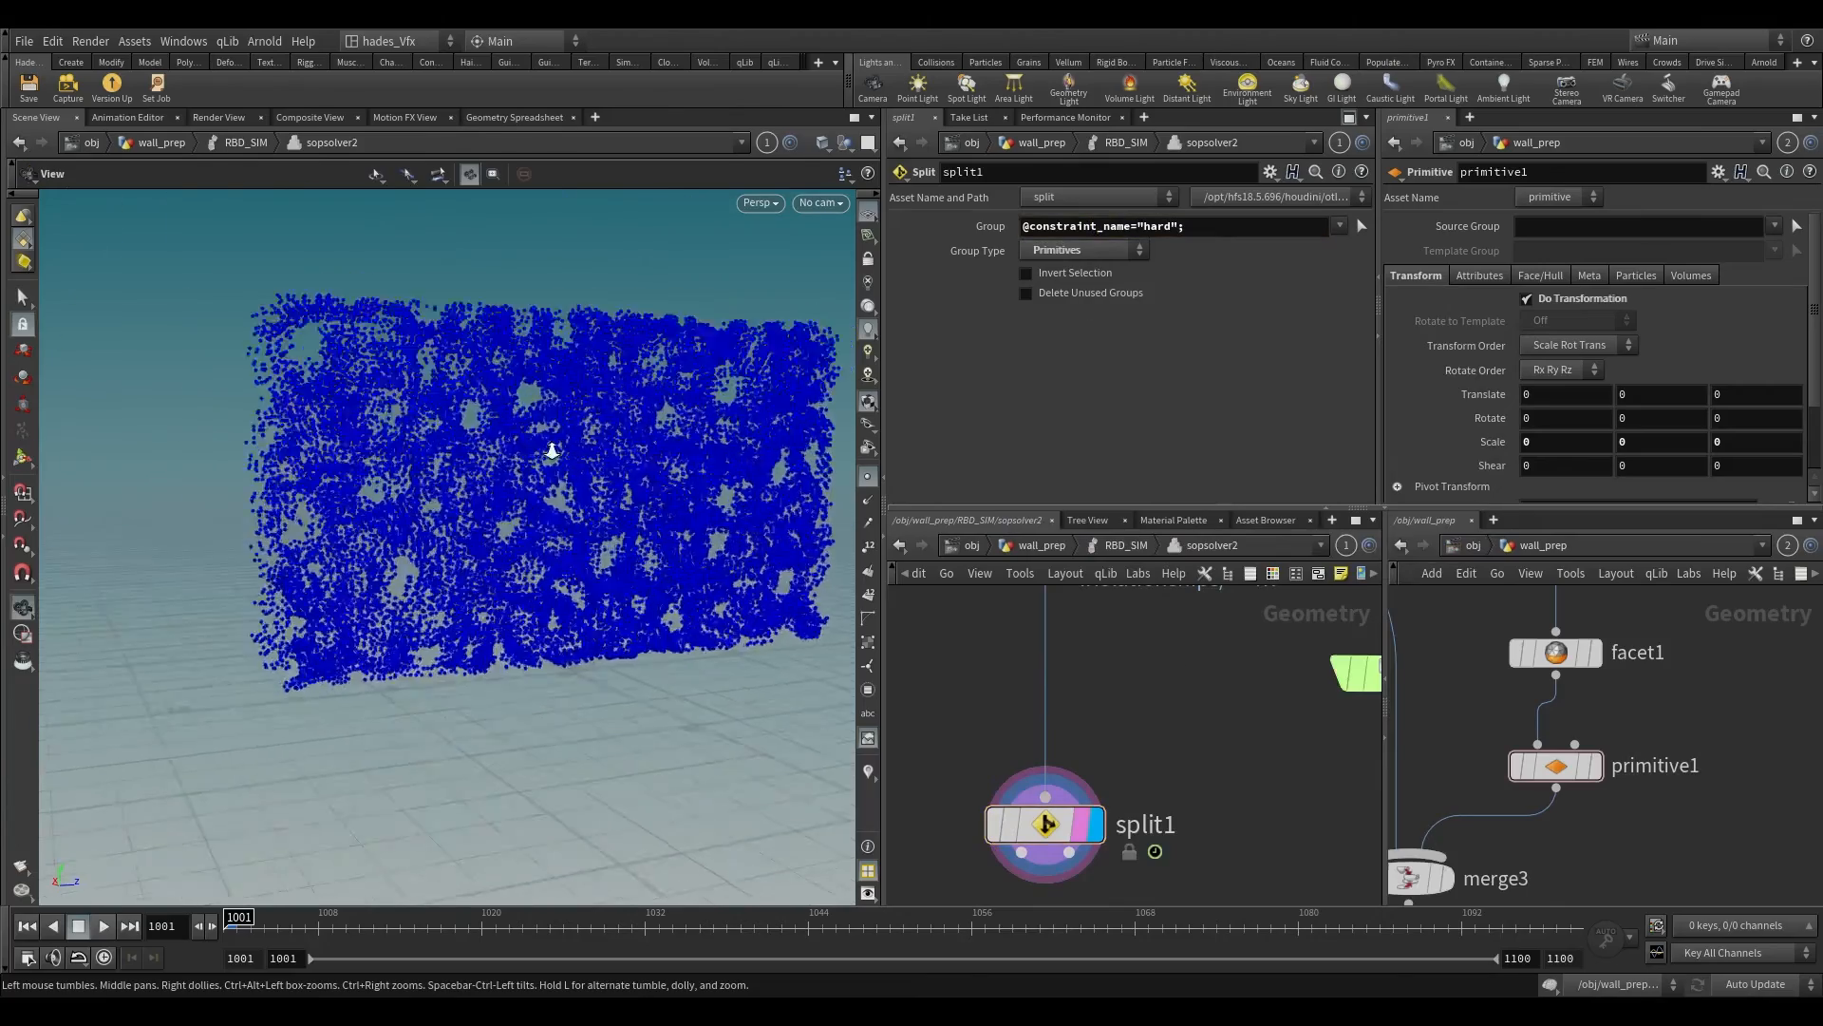
scroll(560, 443, up, 5)
scroll(566, 436, down, 5)
drag(570, 442, 608, 494)
middle_click(1049, 822)
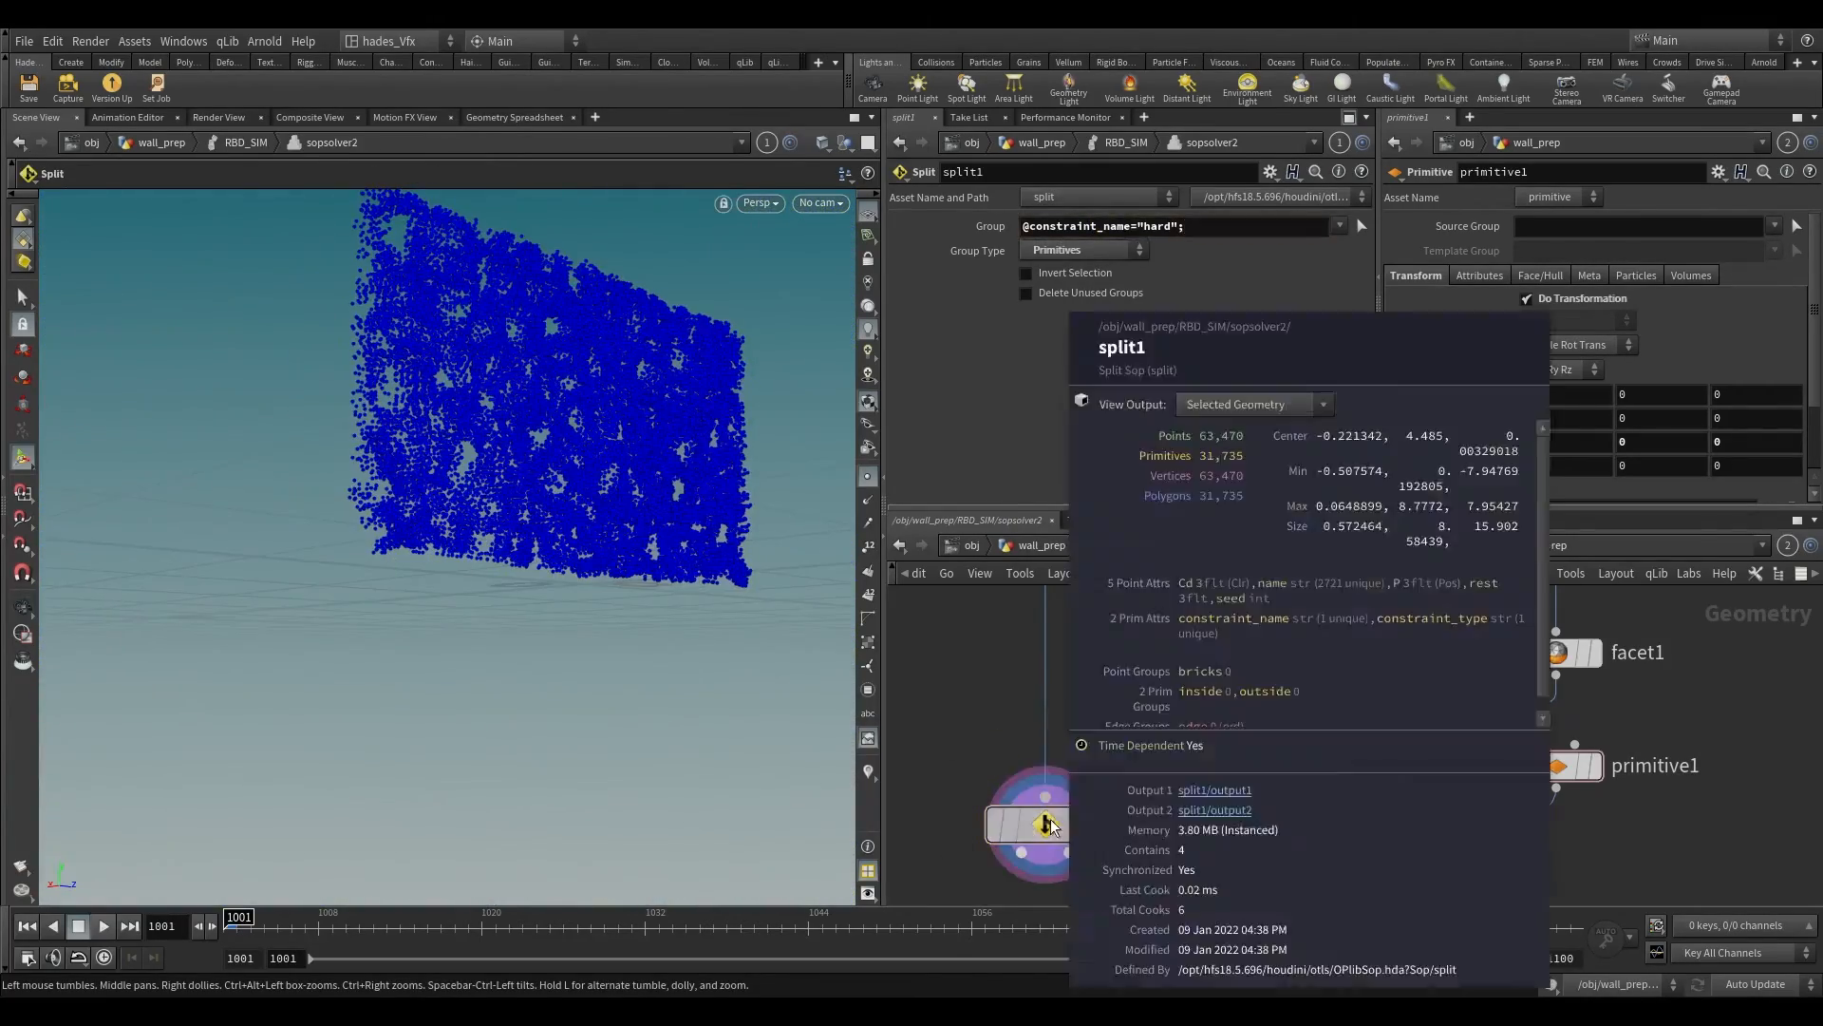
click(1203, 228)
click(1206, 228)
middle_click(1049, 824)
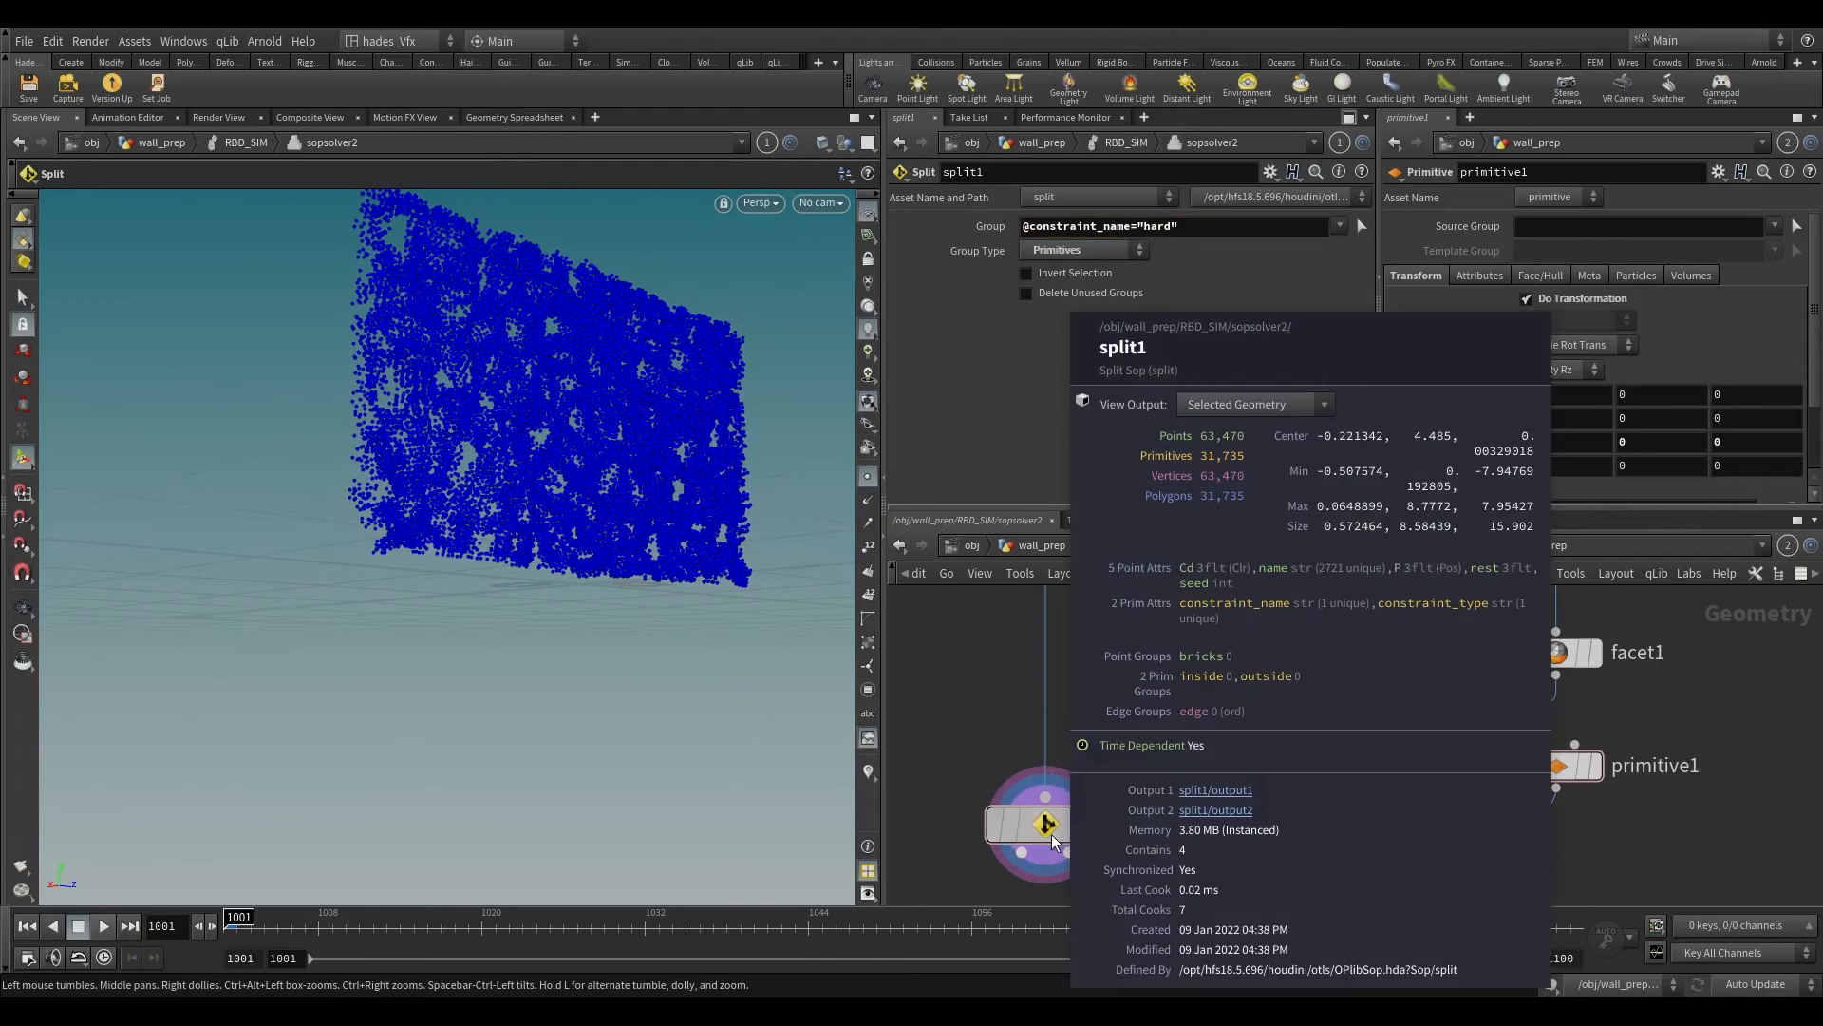
scroll(658, 514, down, 3)
drag(659, 513, 614, 305)
scroll(615, 305, up, 4)
scroll(1044, 693, down, 3)
Step: Move object_merge1 down beside split1 and display its wall geometry
middle_drag(1044, 692, 1015, 690)
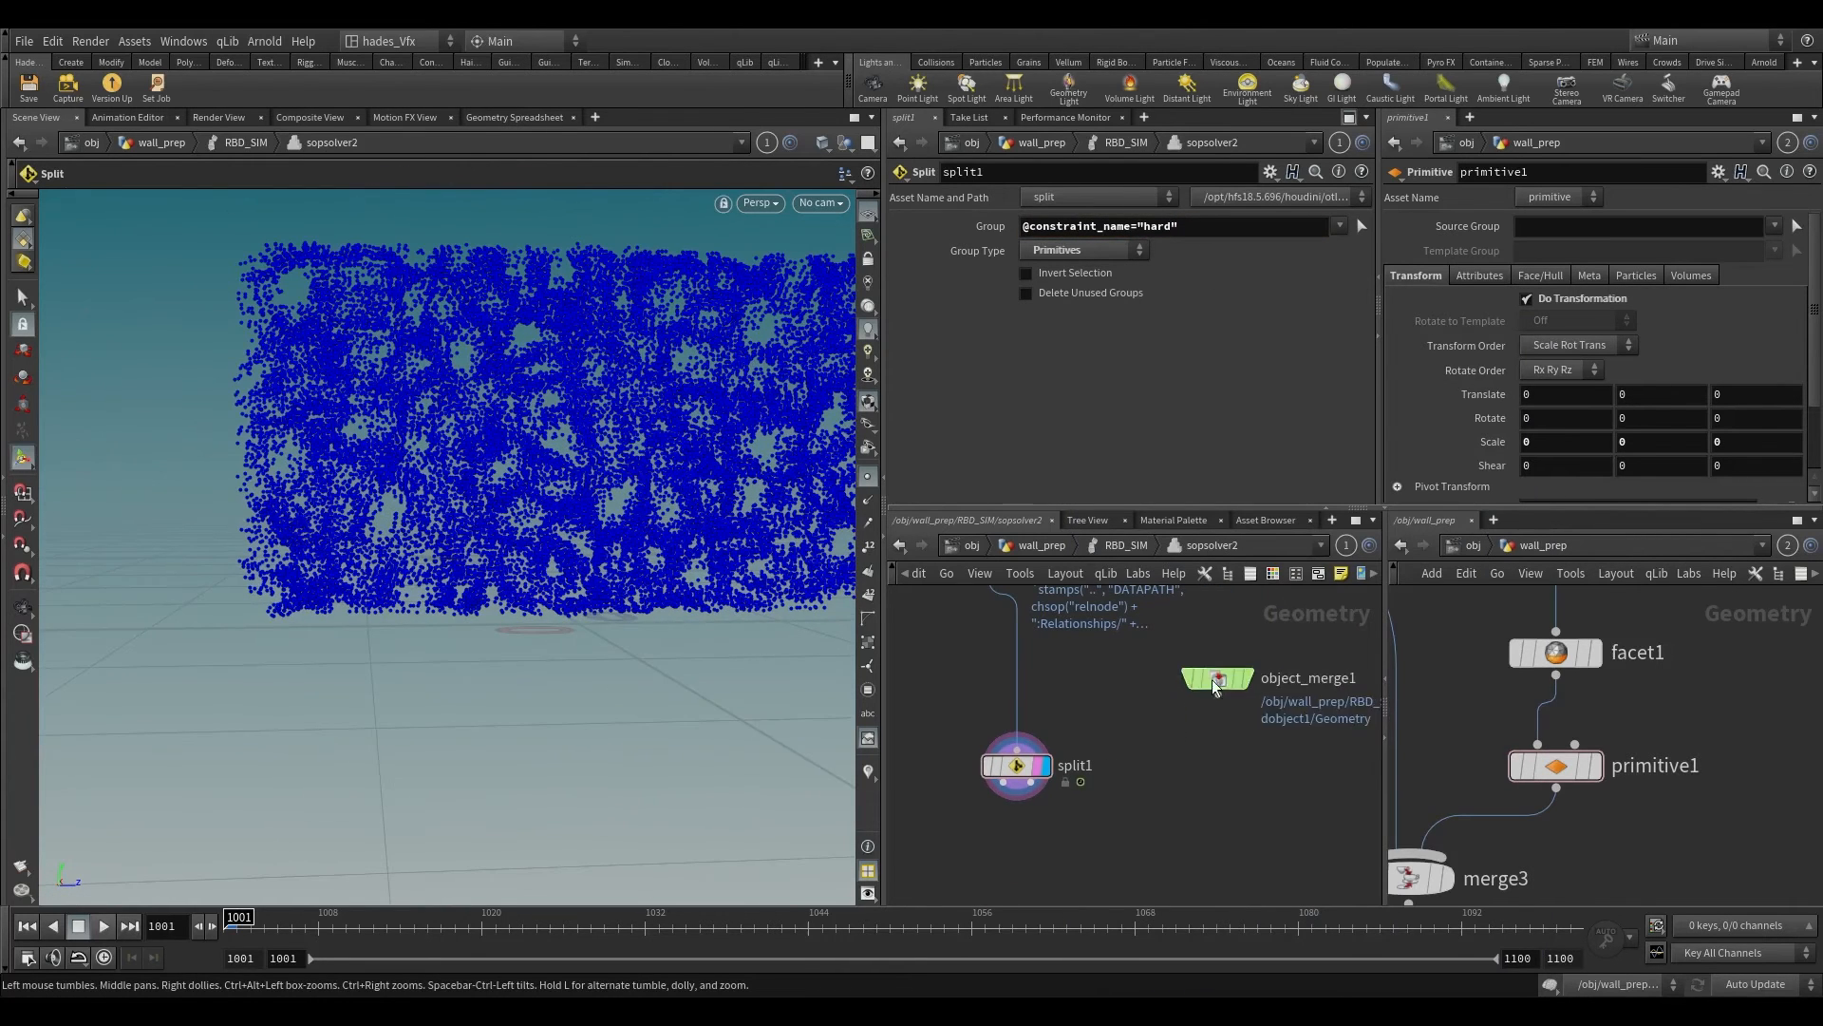
drag(1233, 688, 1222, 756)
click(1236, 751)
mouse_move(627, 532)
alt+mouse_down()
mouse_move(826, 428)
mouse_move(737, 545)
mouse_move(646, 556)
alt+mouse_up()
scroll(827, 427, down, 5)
scroll(1090, 615, down, 3)
middle_drag(975, 722, 1008, 793)
drag(1079, 793, 1059, 778)
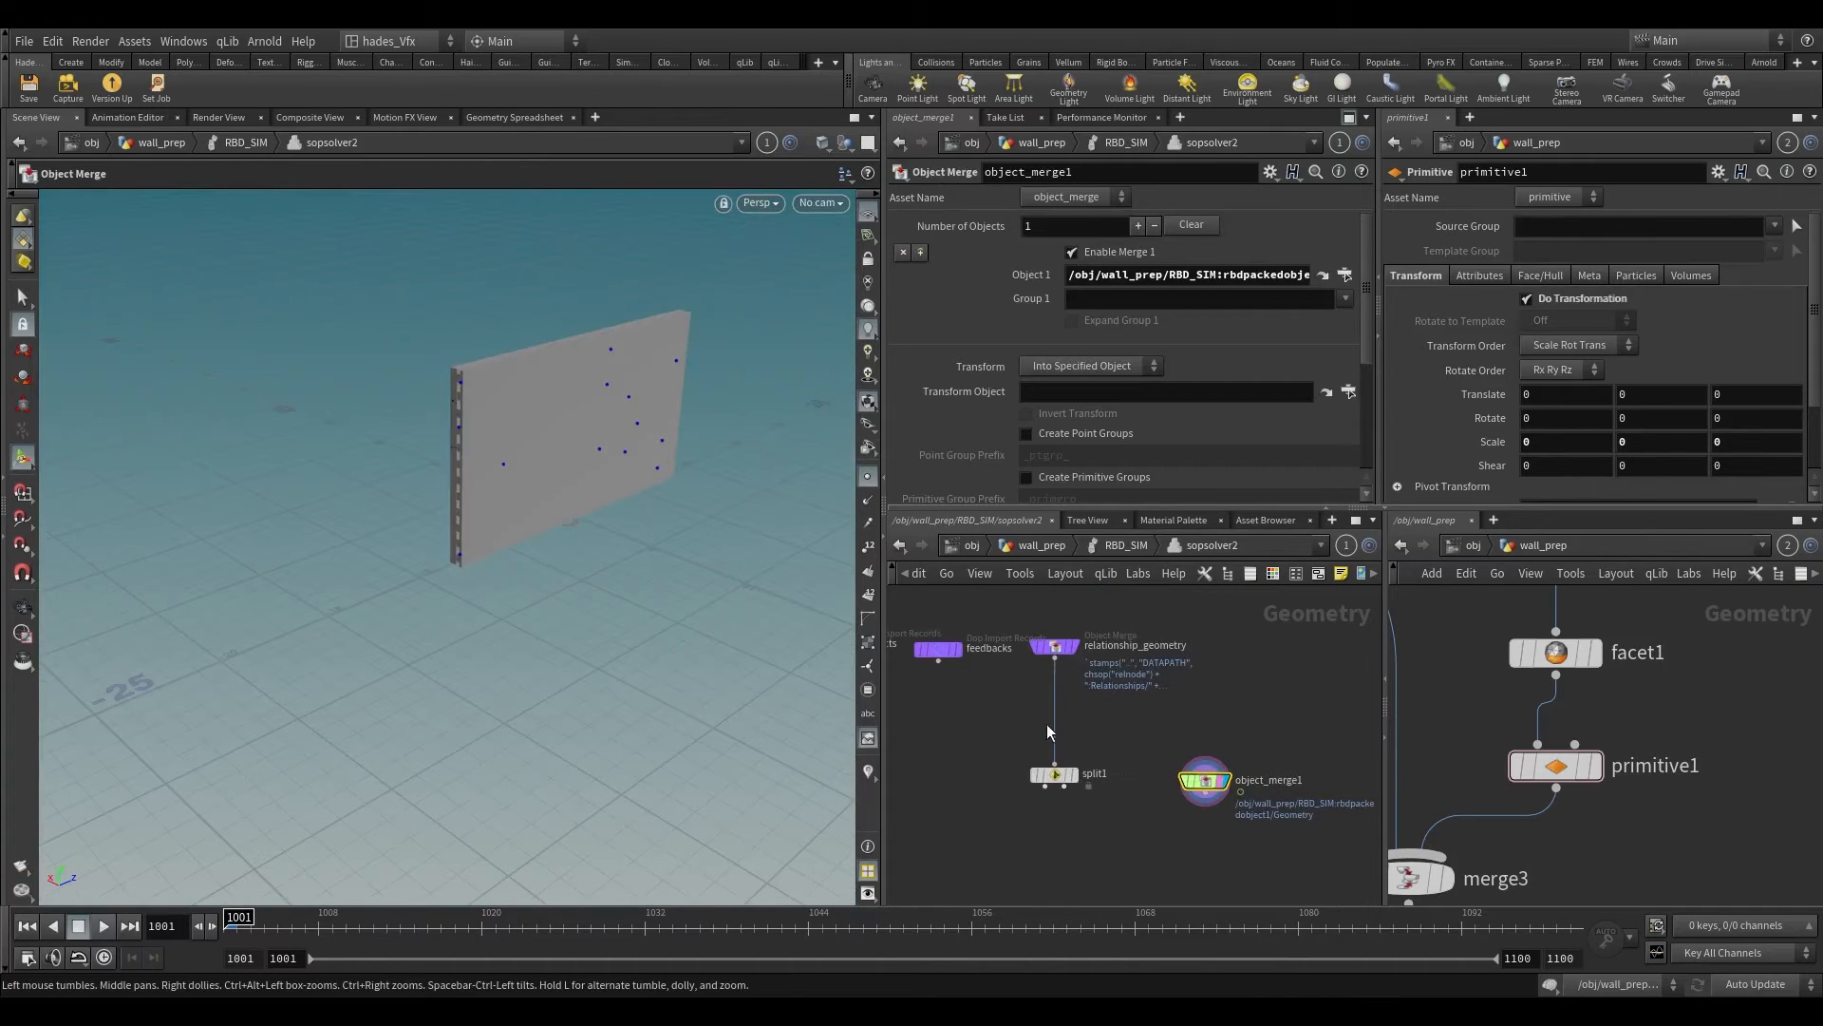
Step: Add an Attribute Wrangle below split1, with split1's first output in its first input and object_merge1 in its second, and display it
middle_drag(1047, 724, 1039, 643)
key(Tab)
text(aw)
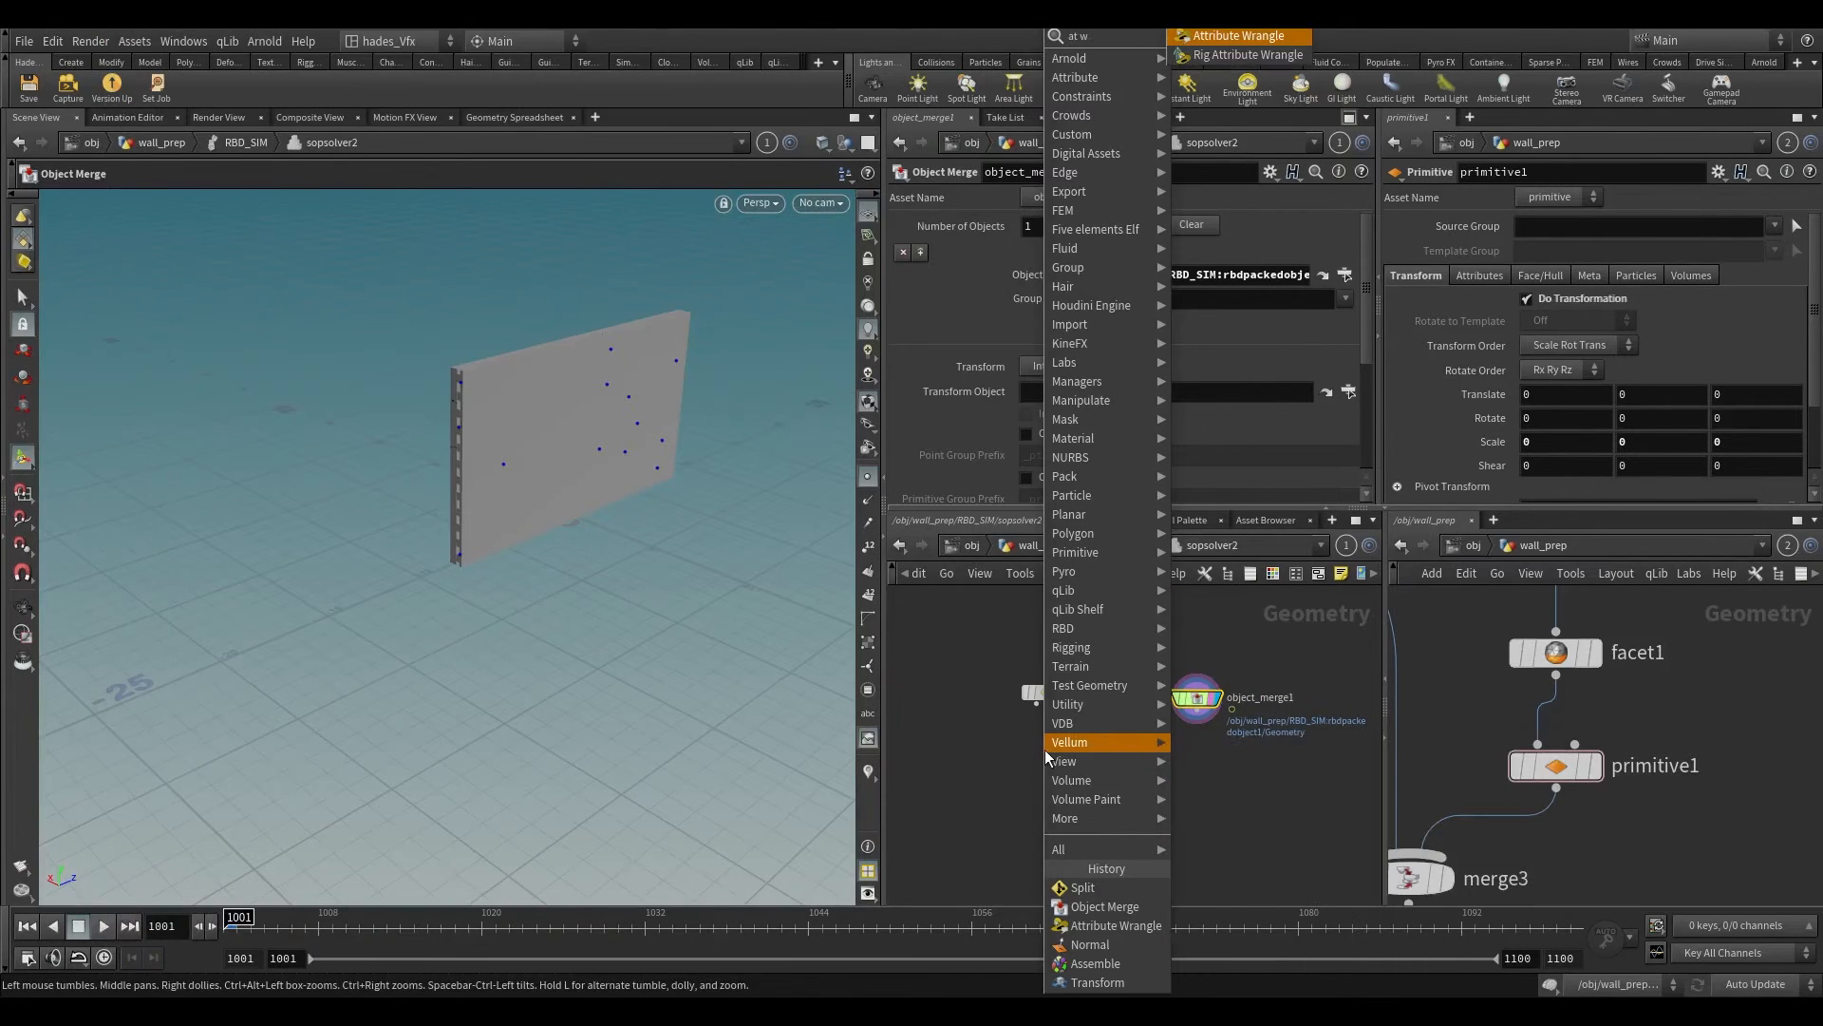
key(Return)
click(1046, 760)
scroll(1043, 741, up, 2)
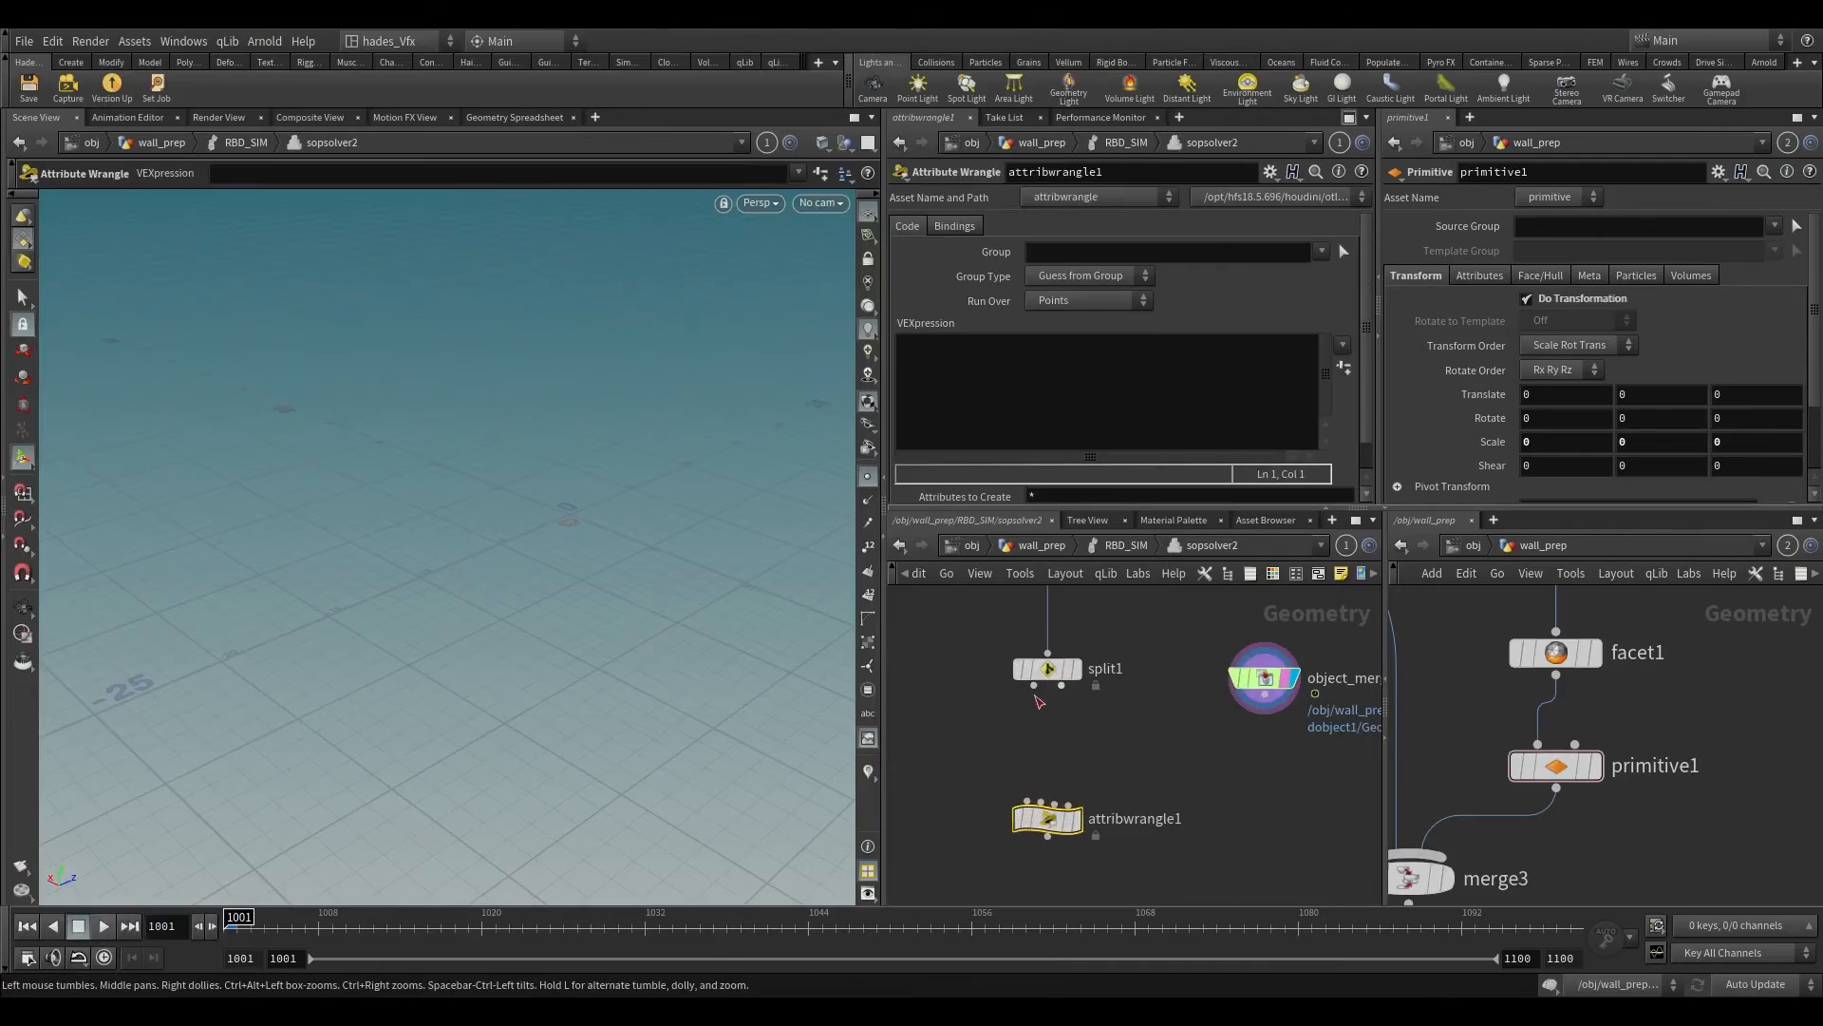
drag(1034, 686, 1265, 695)
click(1080, 823)
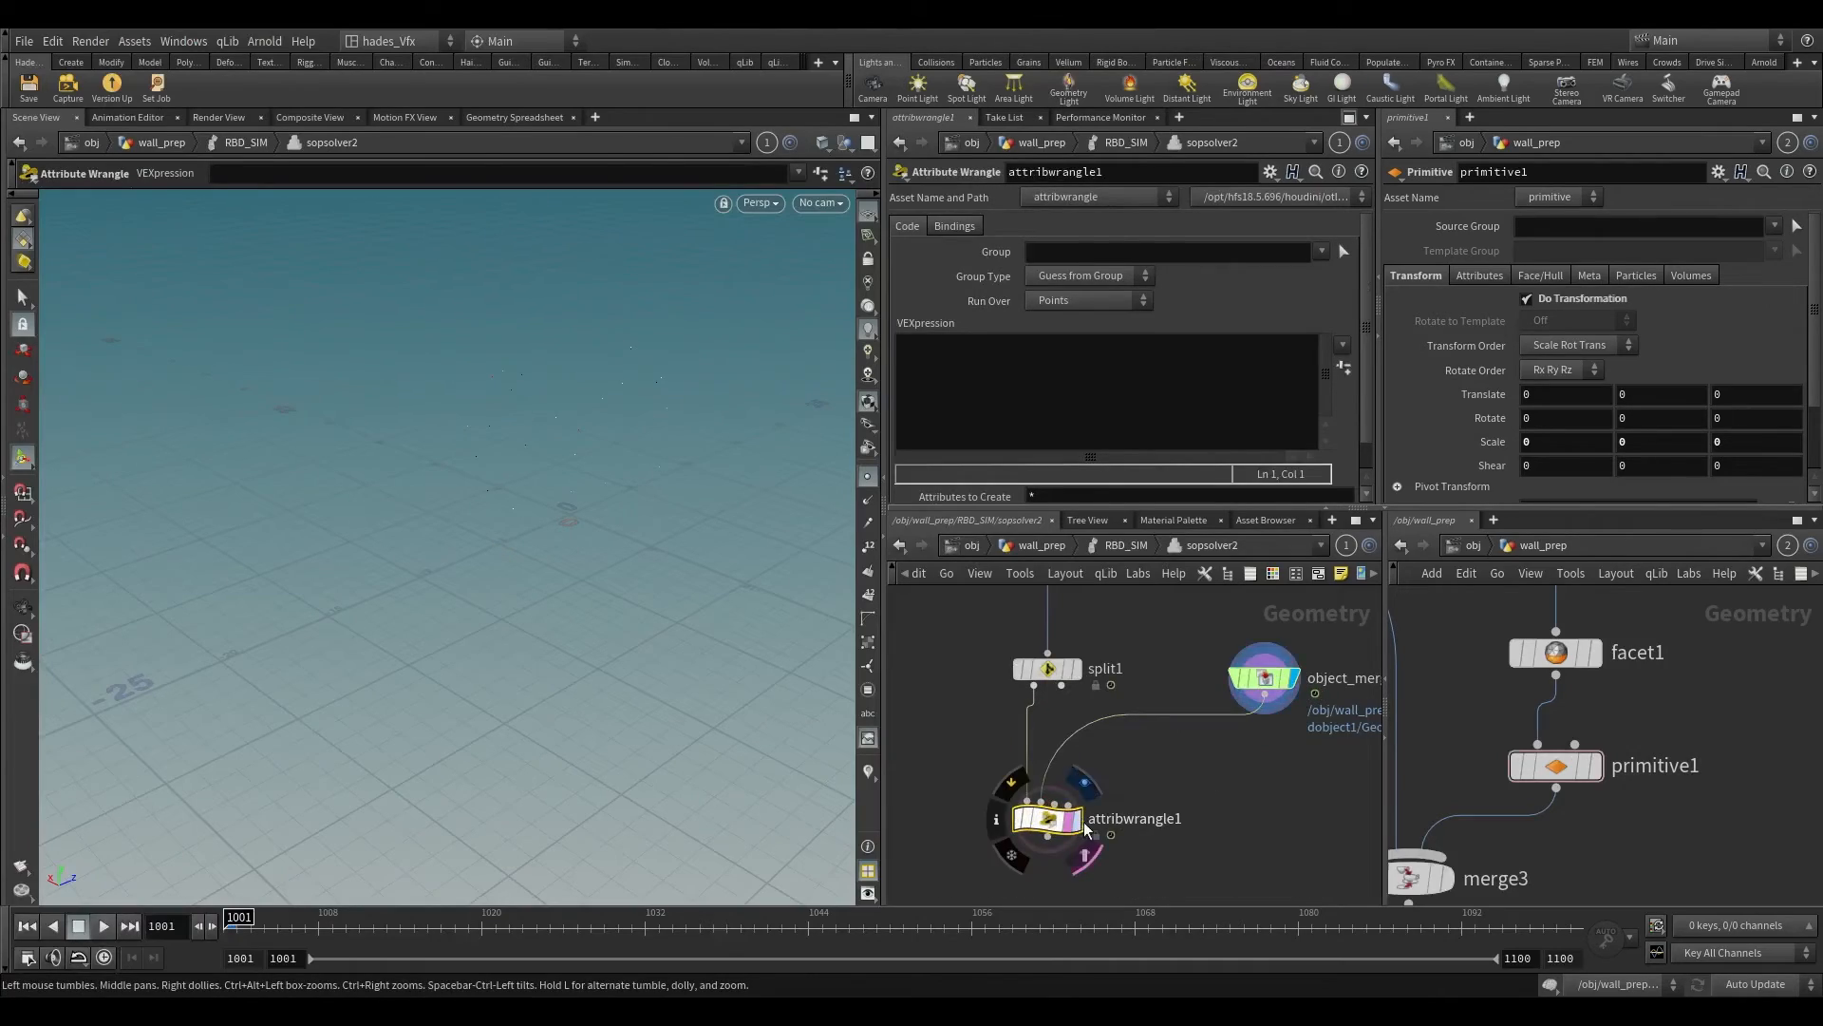
Step: Display attribwrangle1's output so the constraint points are drawn in the viewport
click(1080, 822)
alt+drag(703, 494, 560, 334)
alt+right_drag(560, 334, 759, 332)
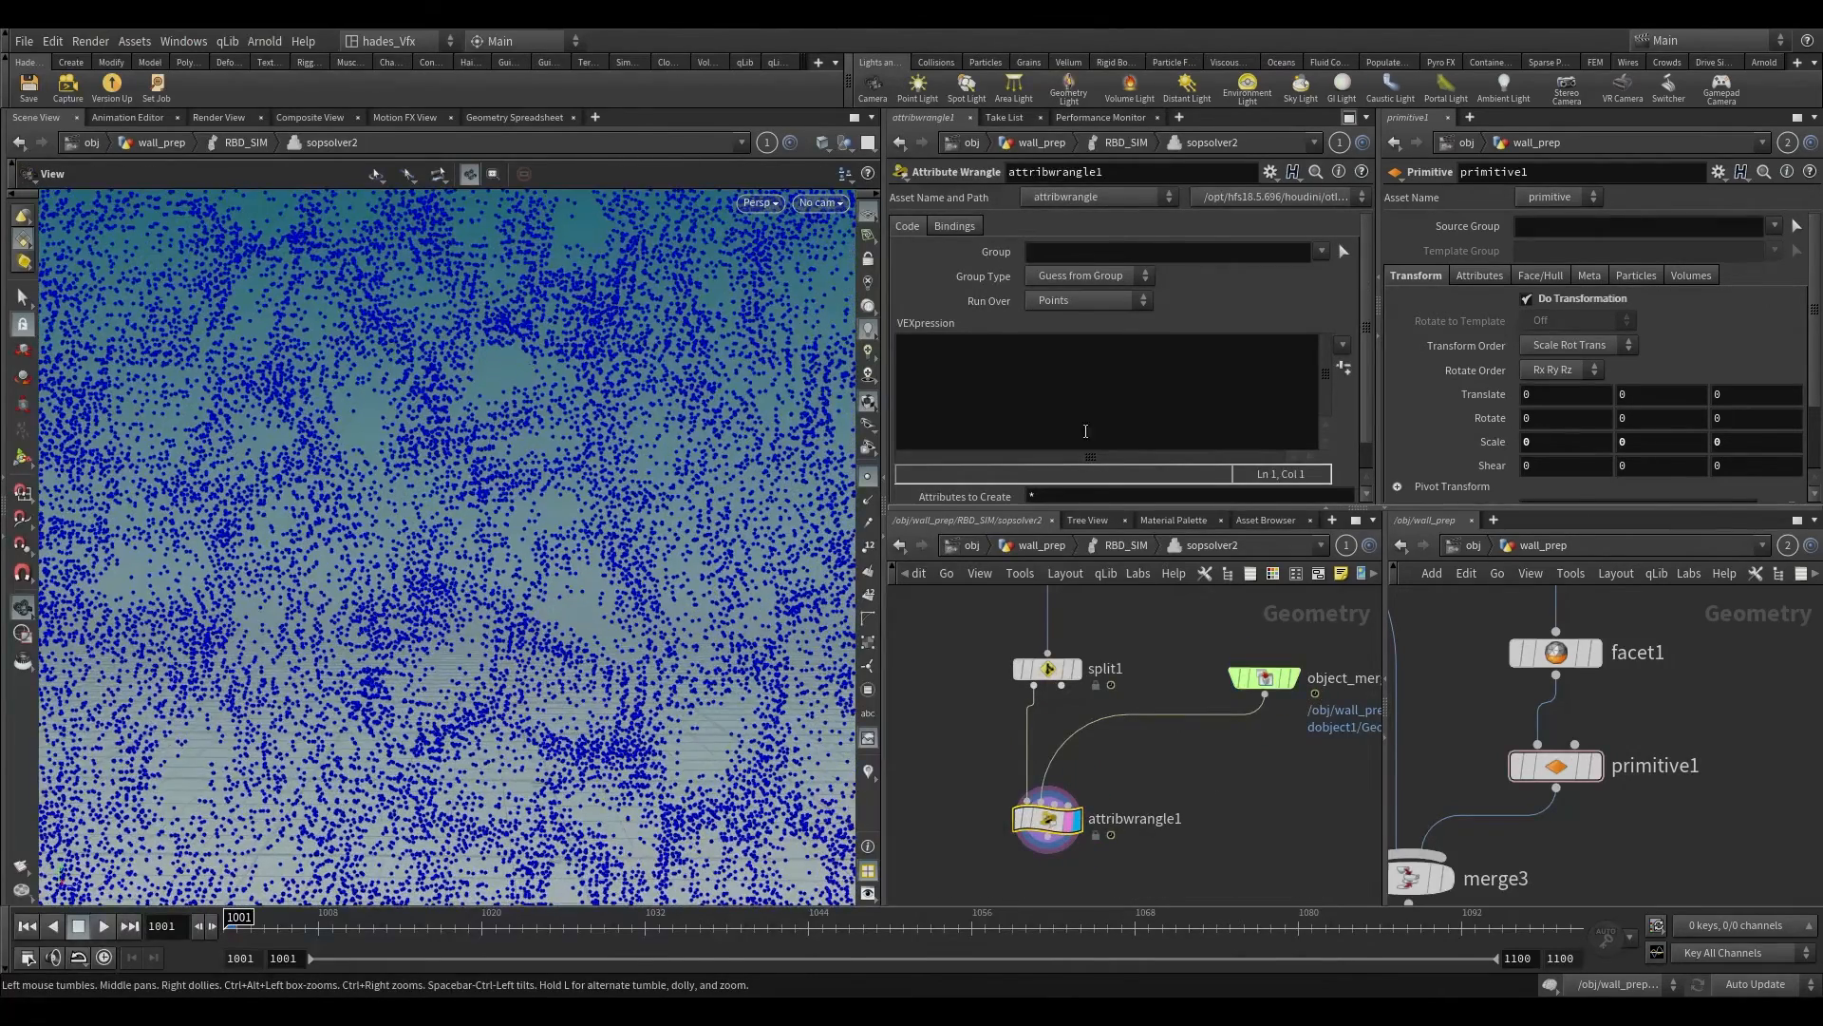
key(Return)
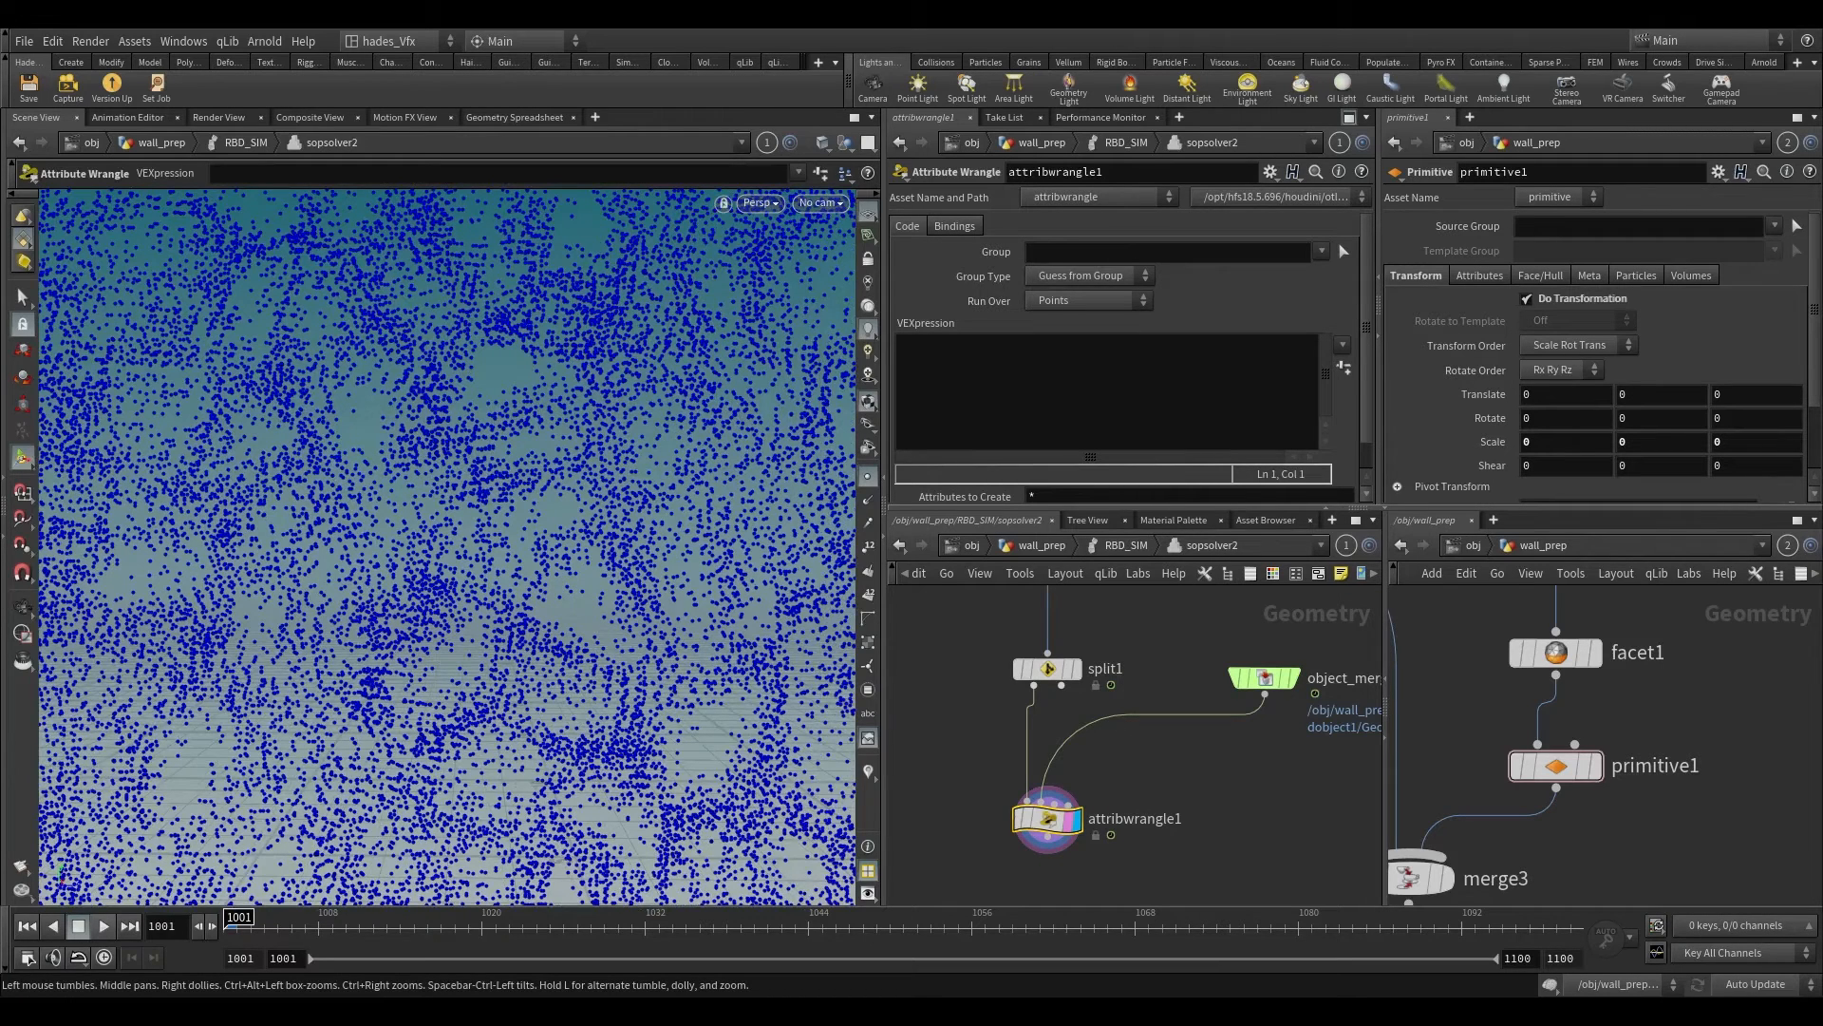
Step: Declare the integer variable ptnum in attribwrangle1's VEXpression
click(1050, 410)
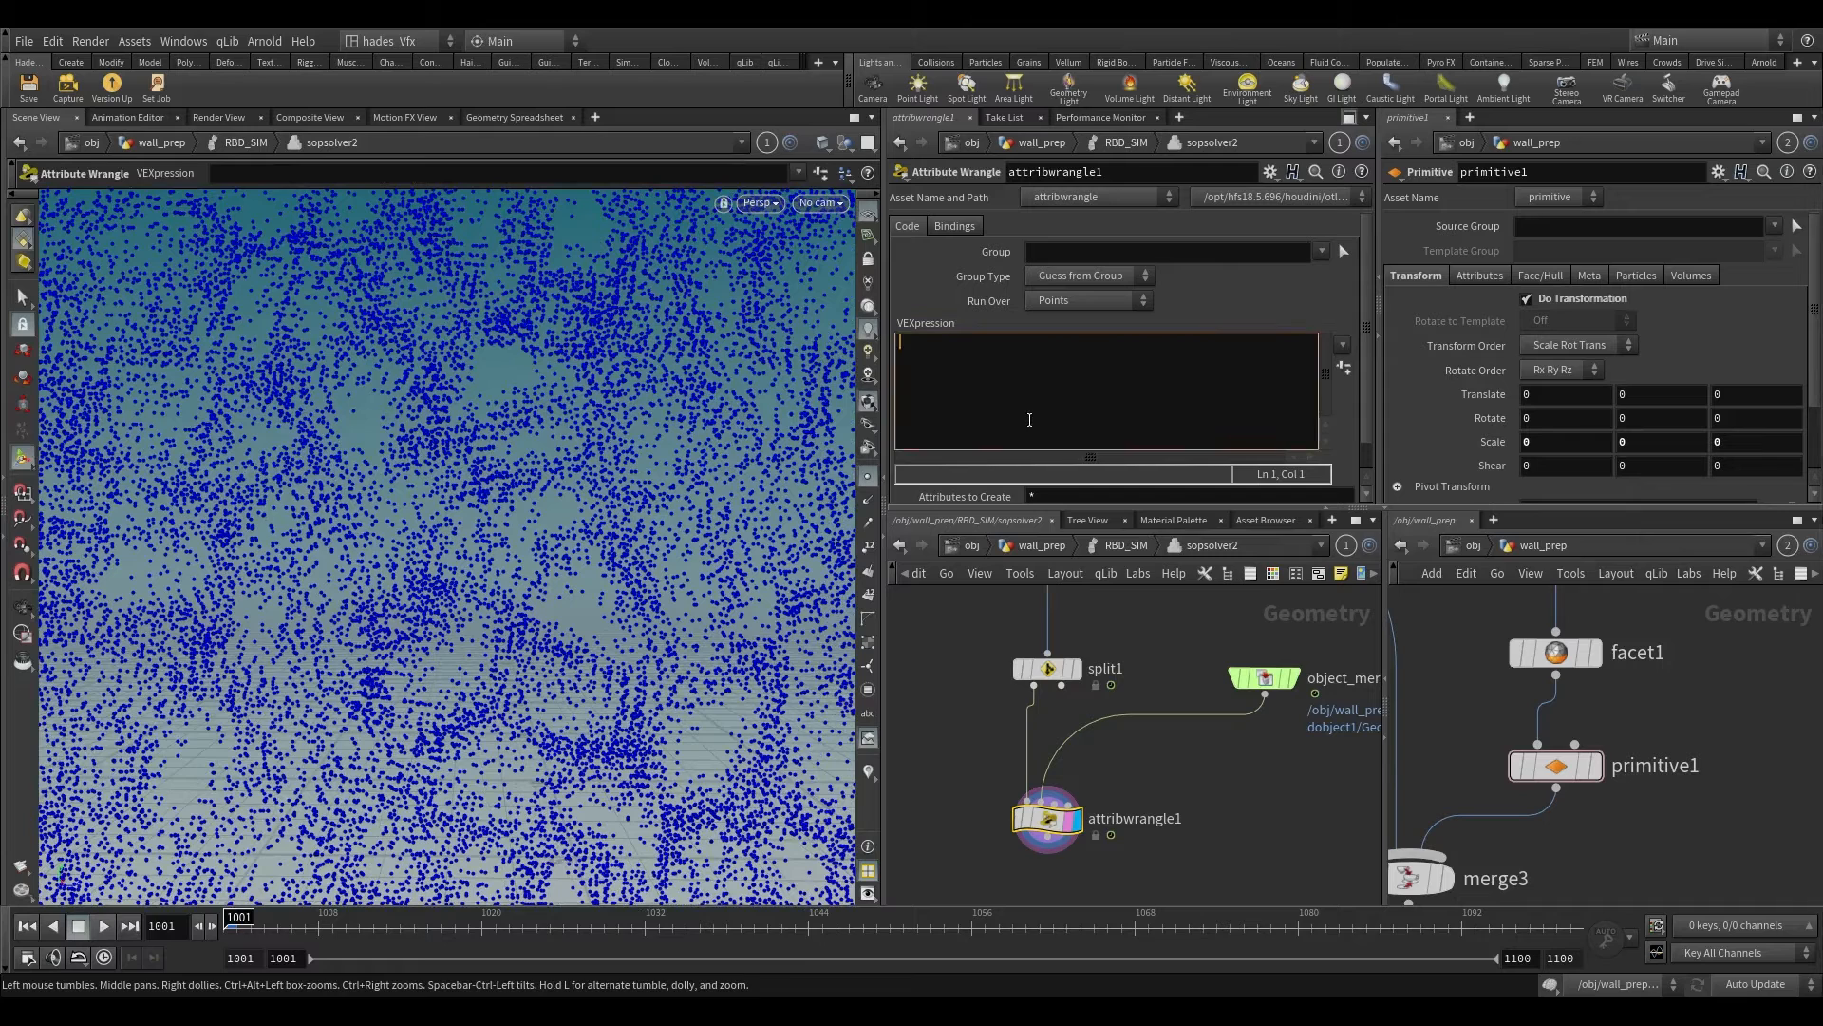
text(int point)
key(BackSpace)
key(BackSpace)
key(BackSpace)
key(BackSpace)
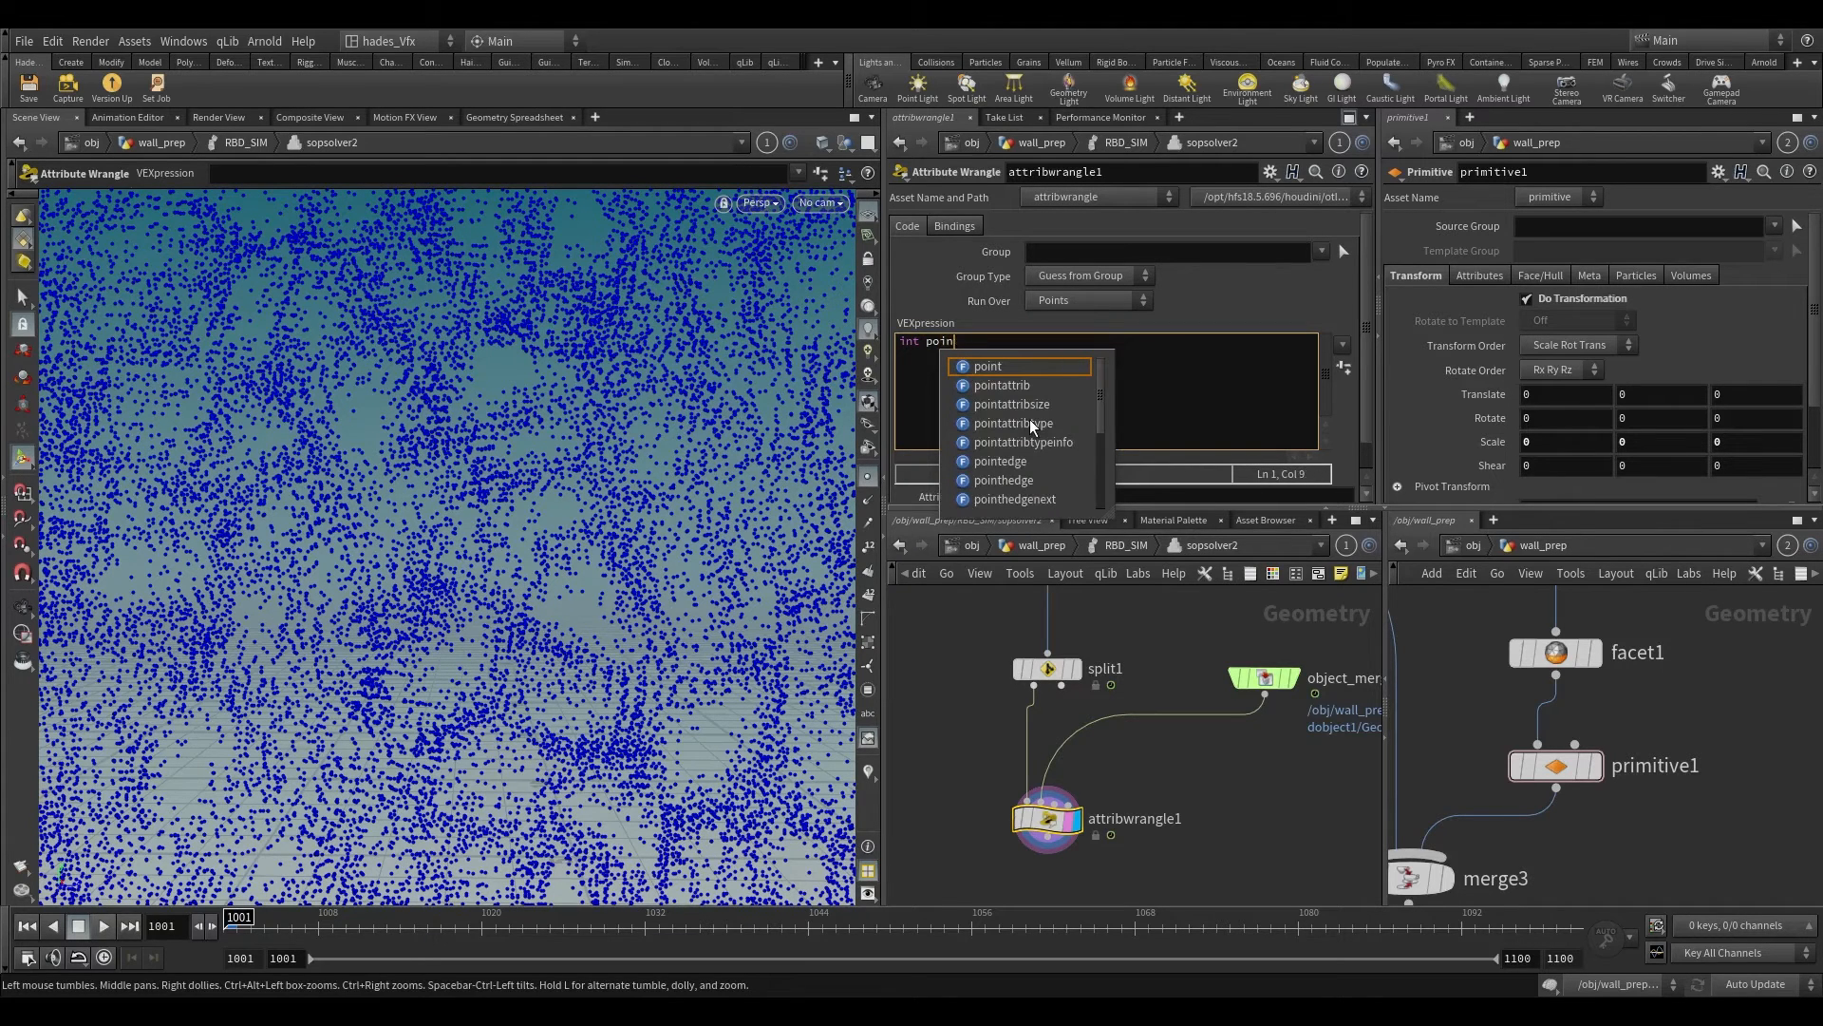
text(nu)
key(BackSpace)
key(BackSpace)
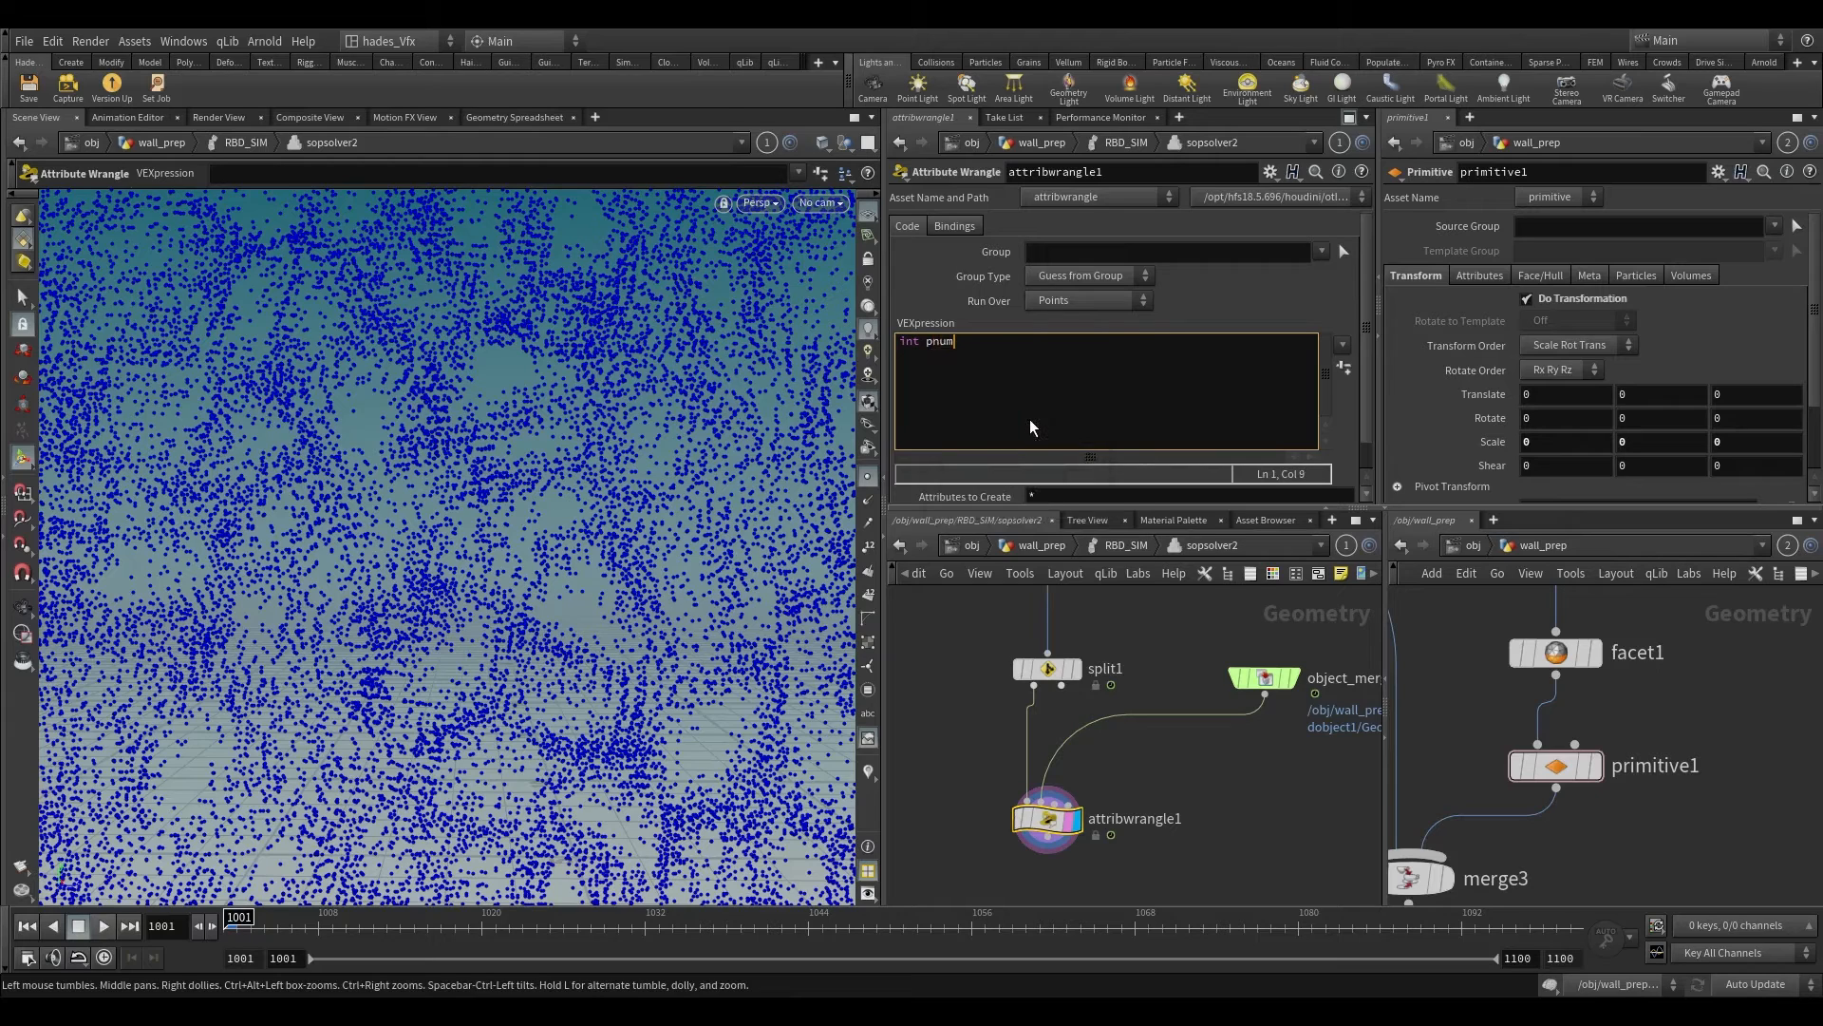
text(tnum  =)
key(BackSpace)
key(BackSpace)
key(BackSpace)
Step: Assign nametopoint(1,s@name); to ptnum to find the matching point in the second input
text(= nameto)
key(Return)
text((1,s@name);)
Step: Add the second VEXpression line 4@transform = primintrinsic(1,"packedfulltransform",ptnum); to read each packed piece's full transform
key(Return)
text(4@transform)
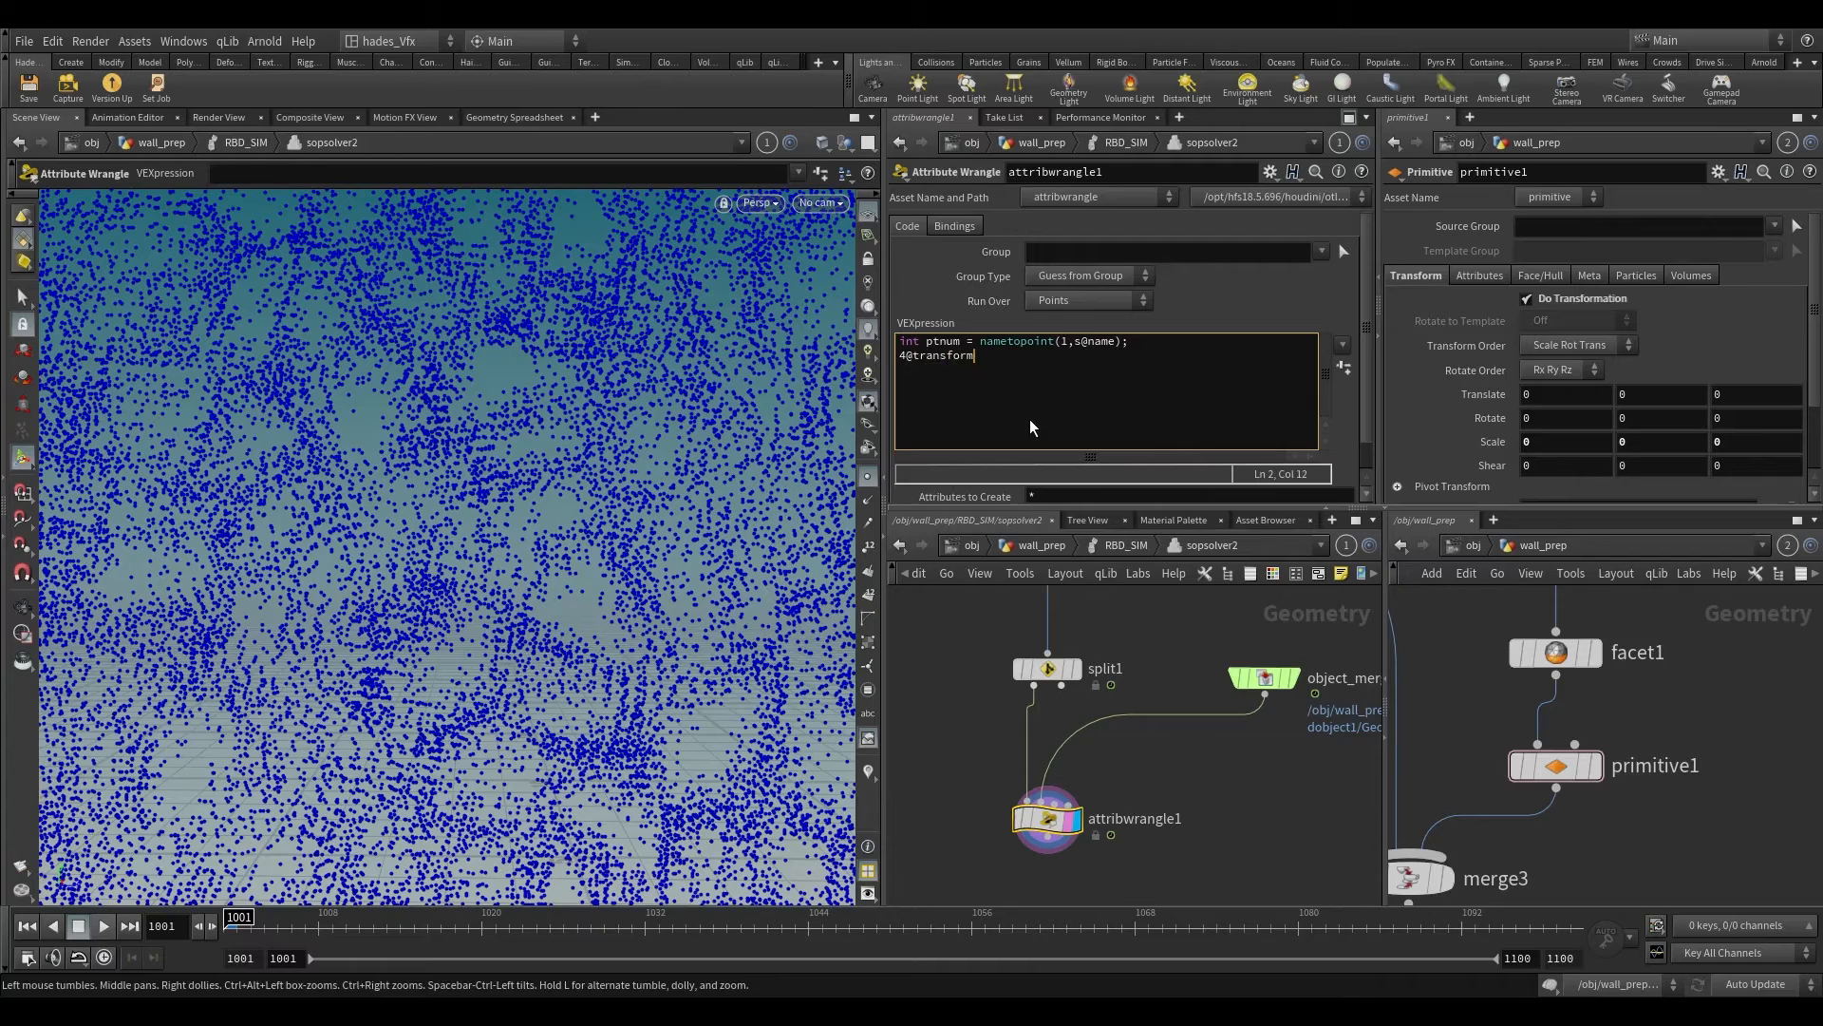
text( = primin)
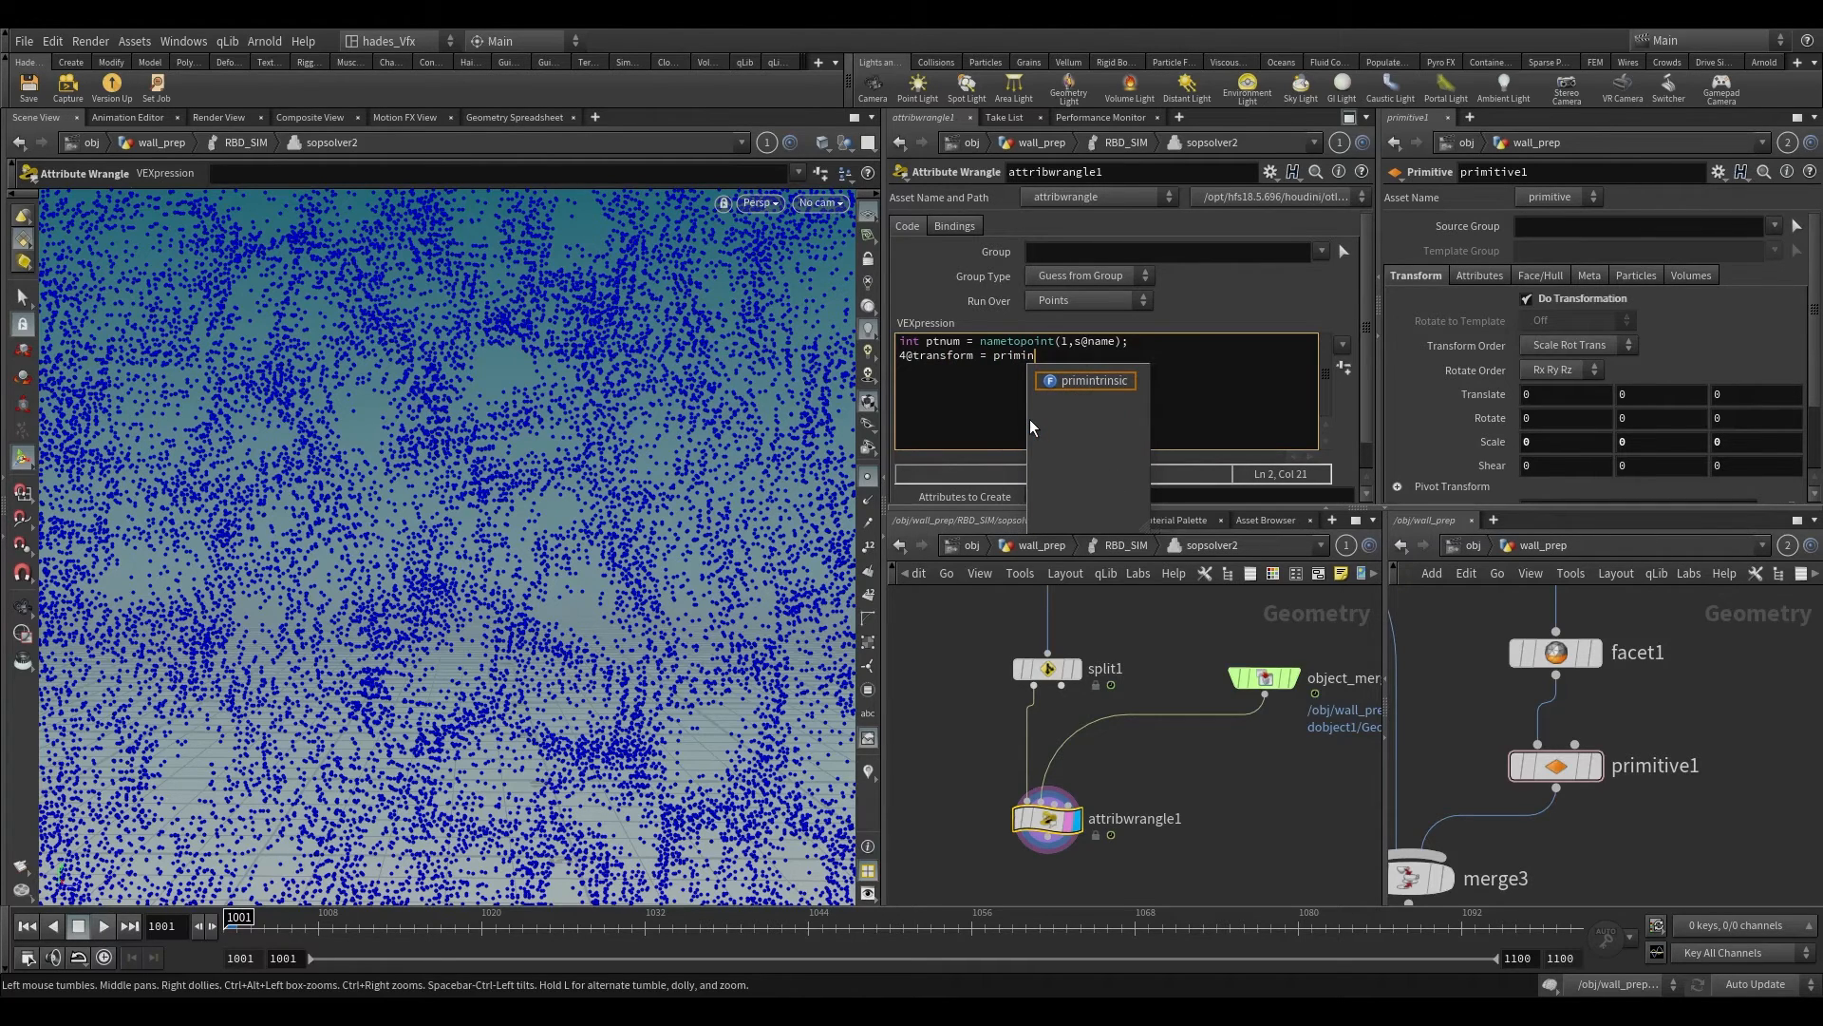
text(trinsic()
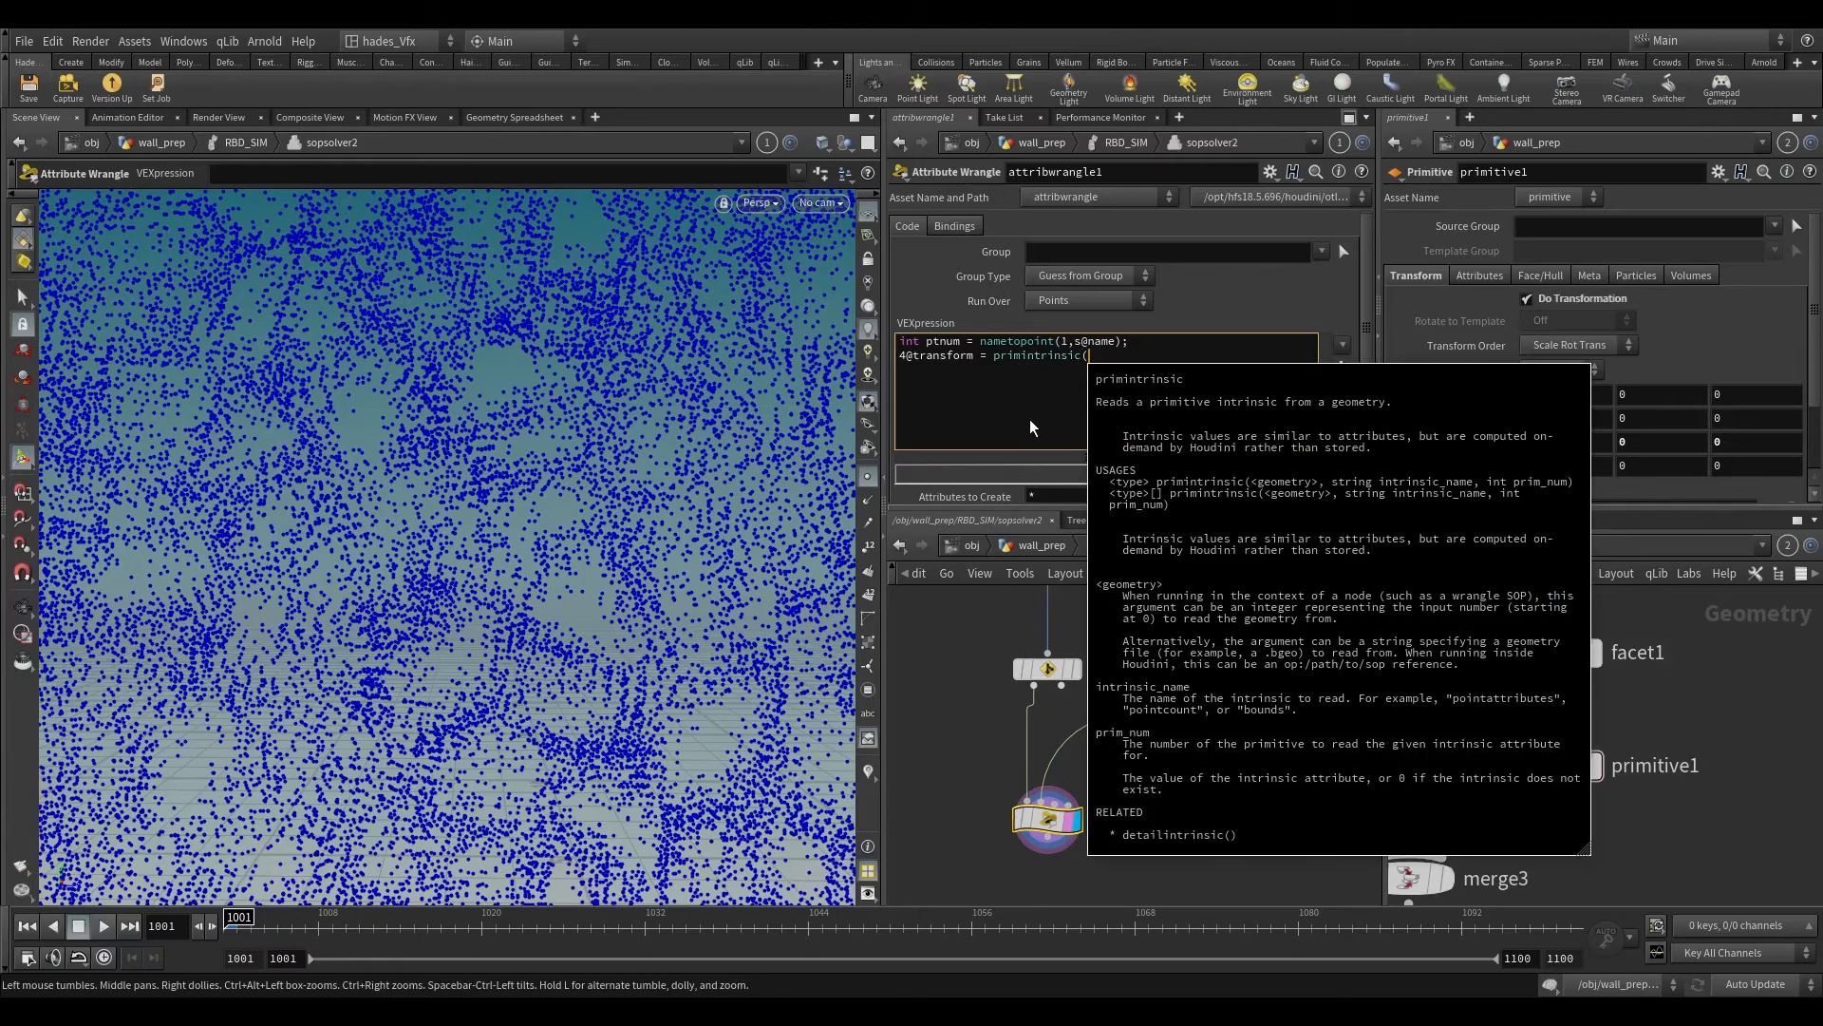
text(1,)
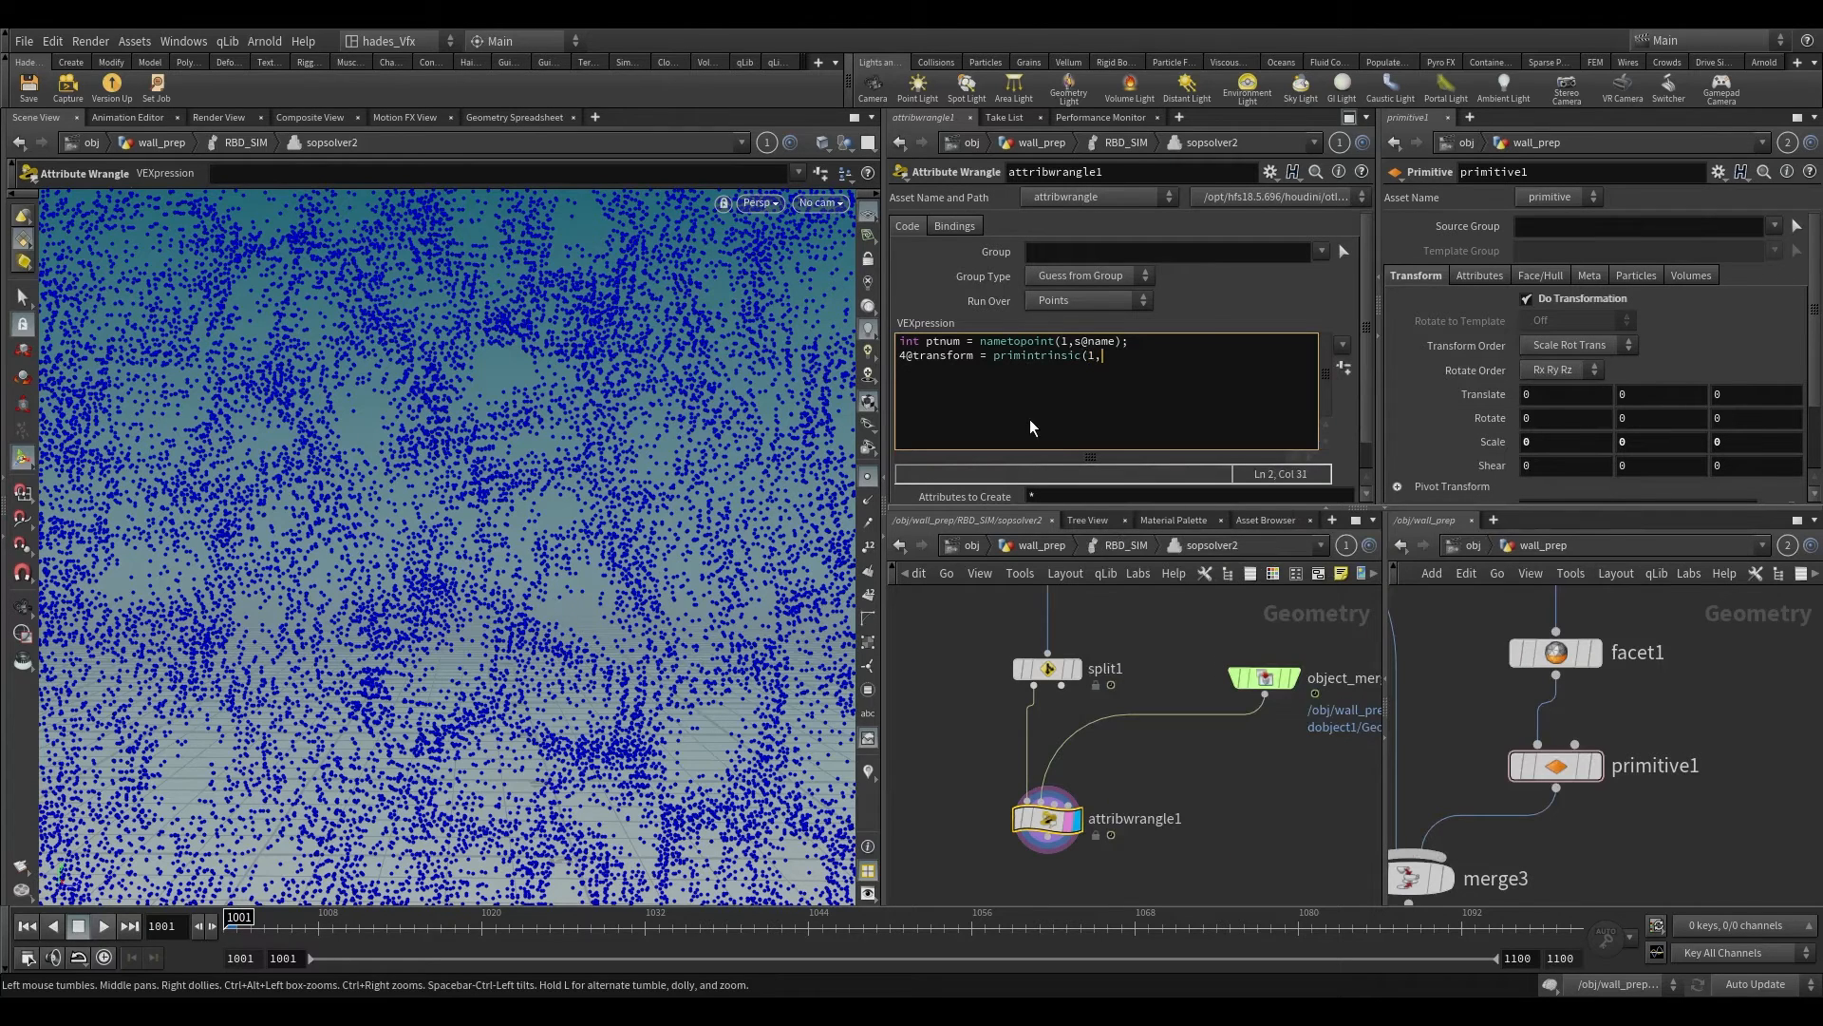
text("packed)
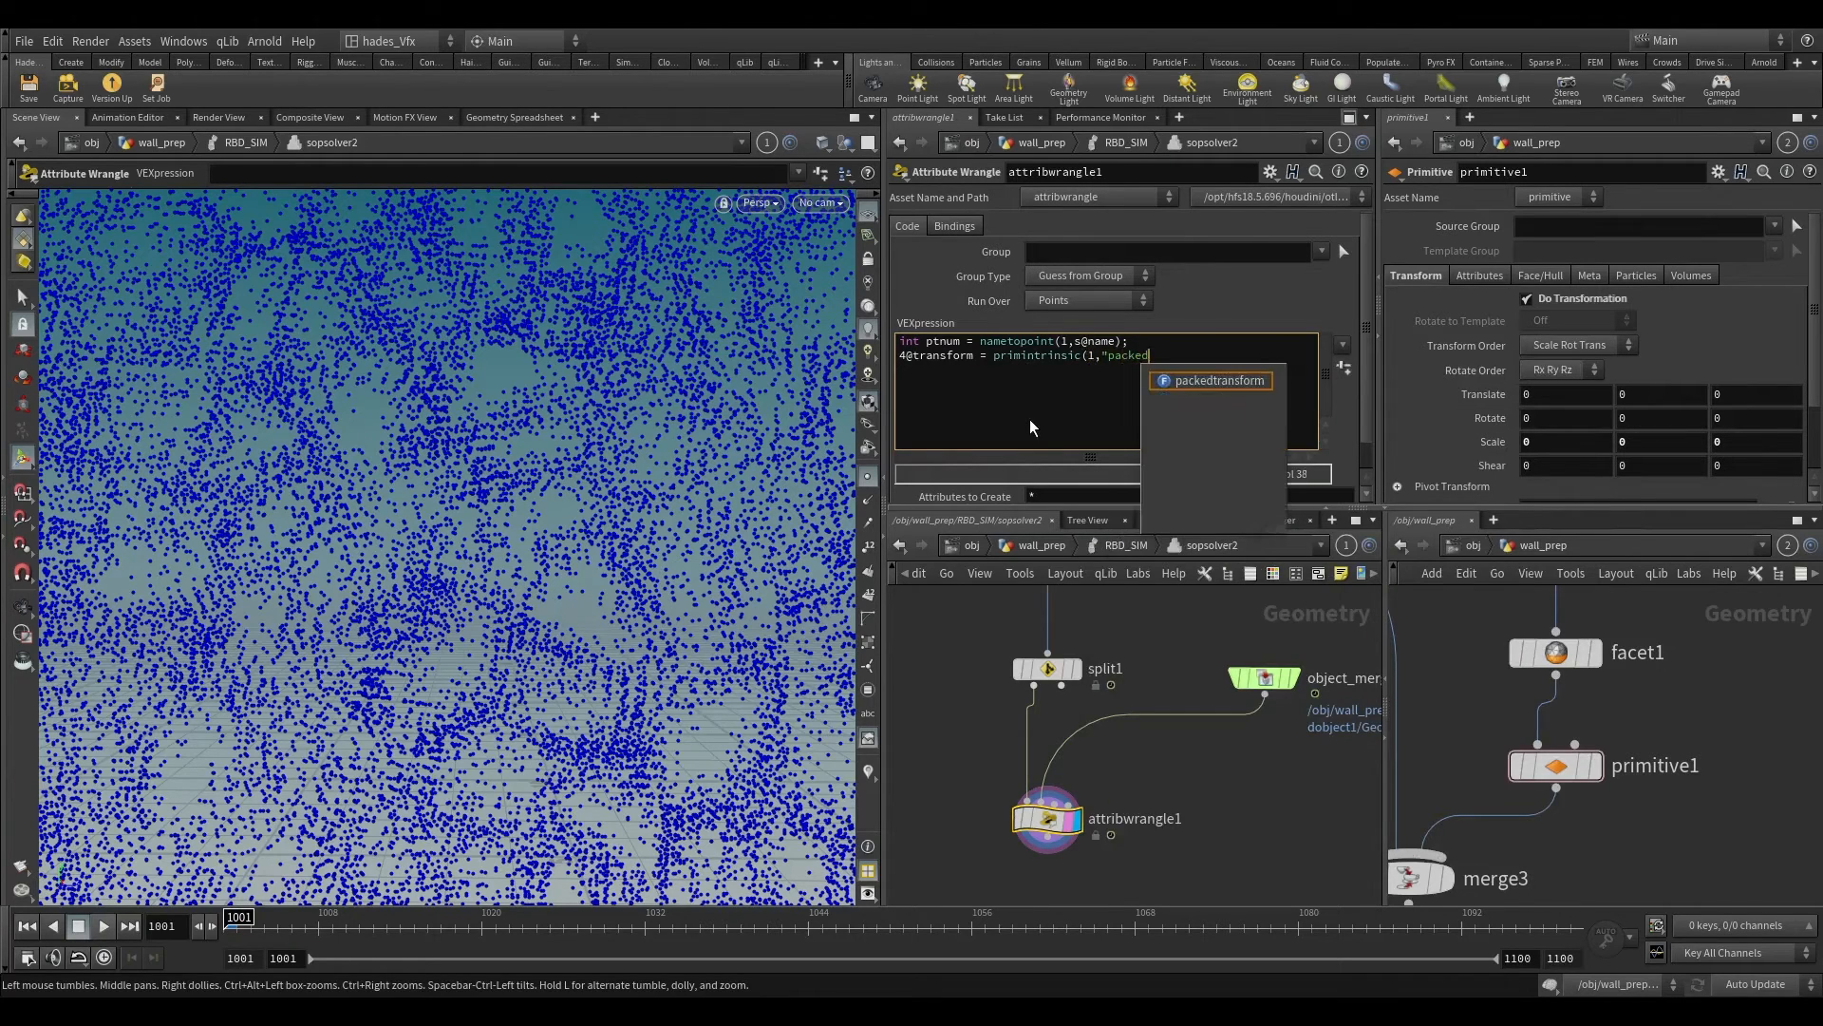
text(fu)
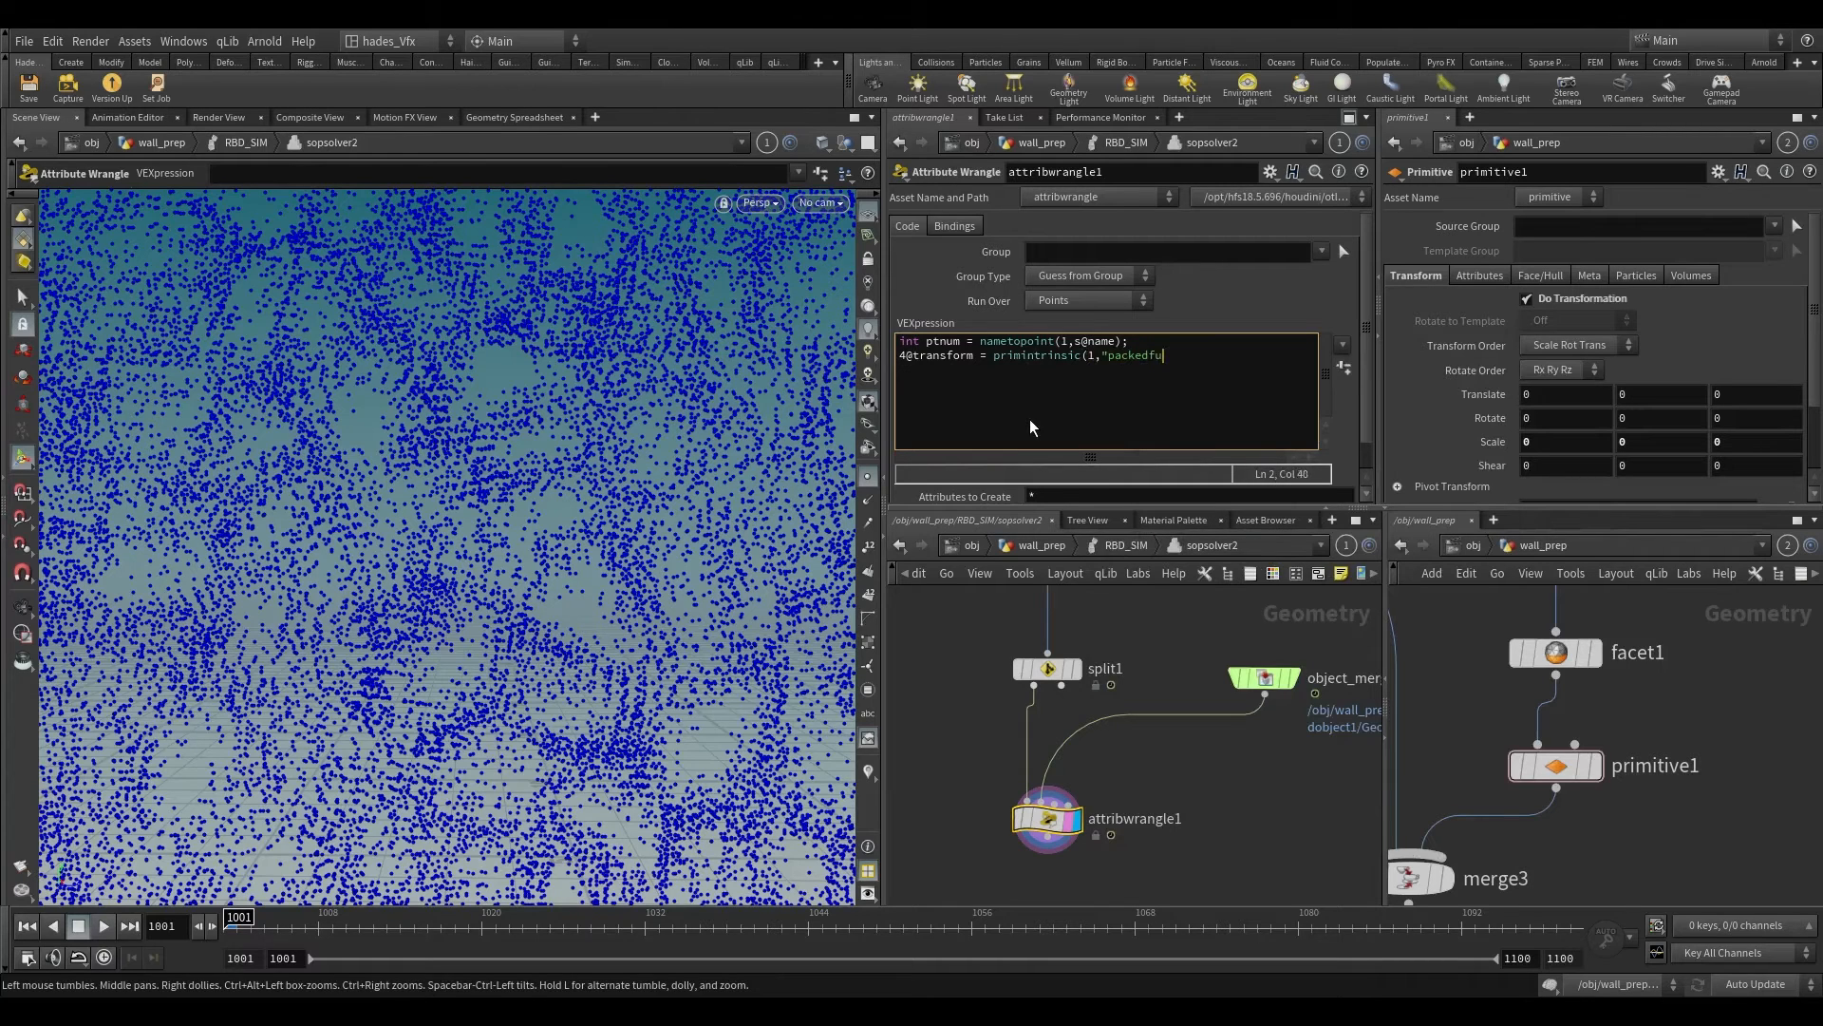
text(lltransform",pt)
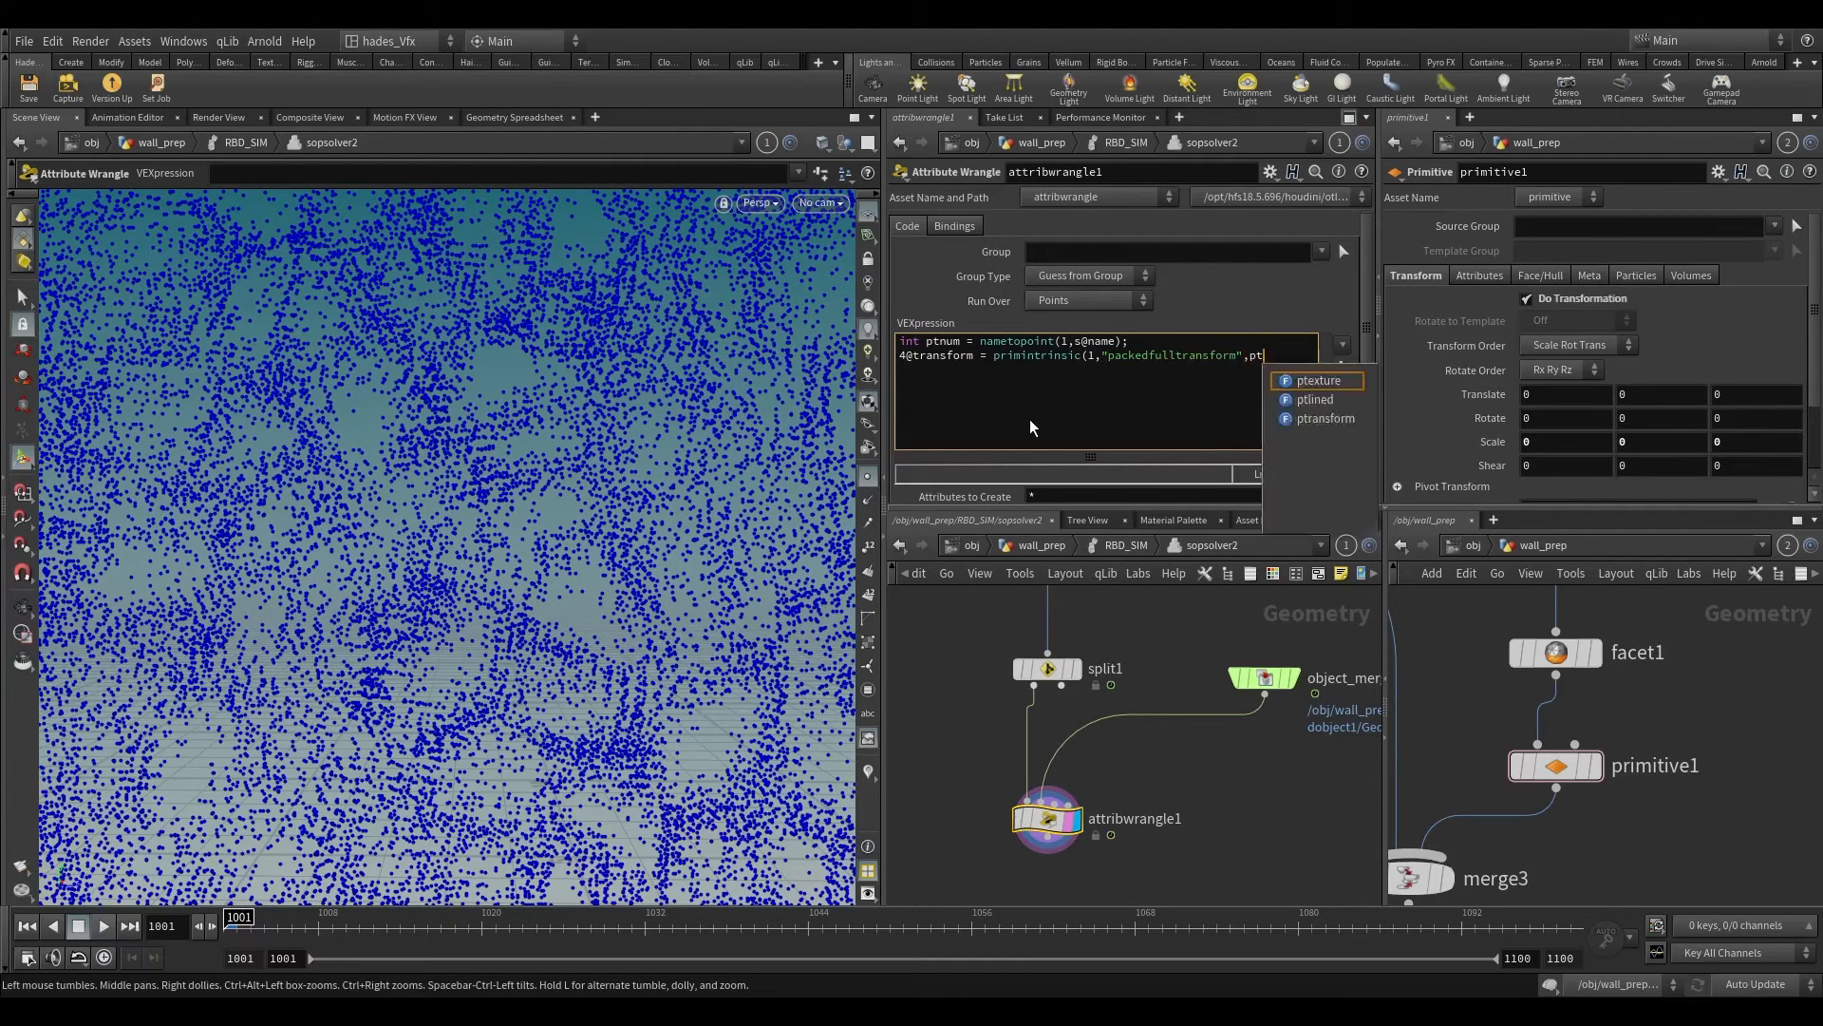
text(num);)
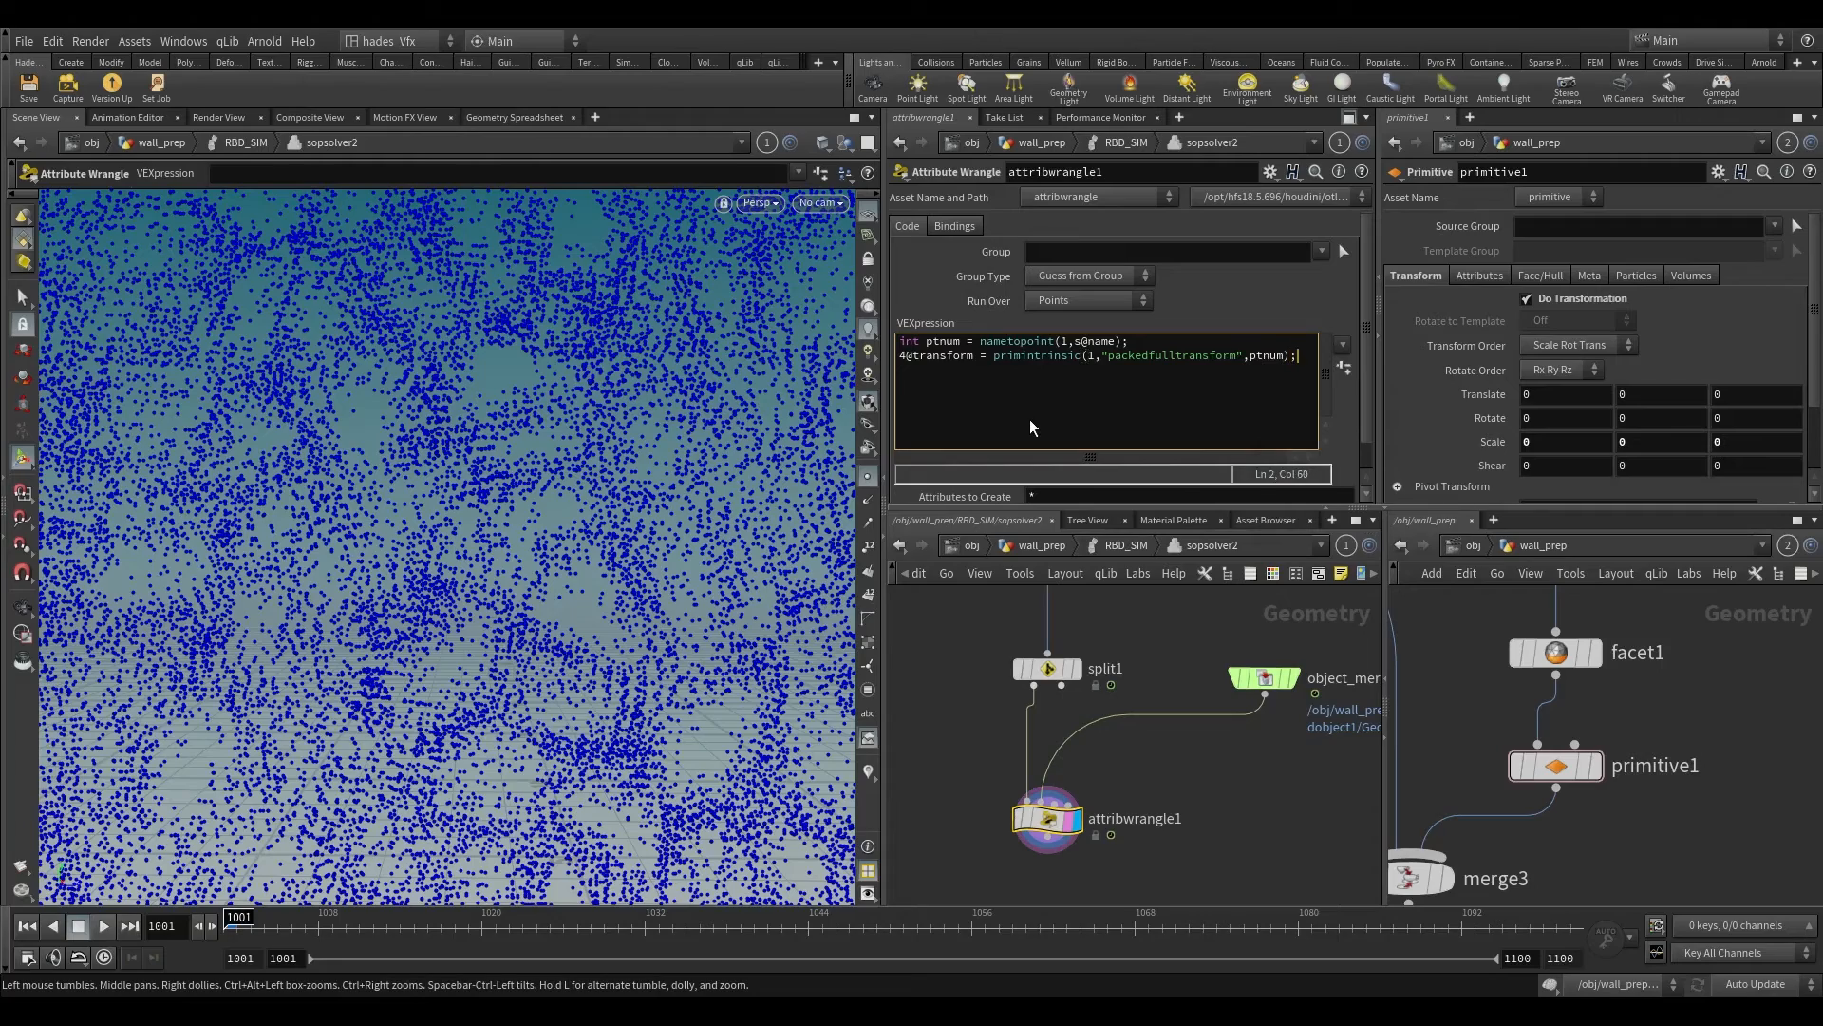
Step: Hide the group list overlay in the viewport and bring the whole wall of points into view
click(868, 691)
scroll(614, 497, down, 10)
alt+middle_drag(599, 509, 558, 502)
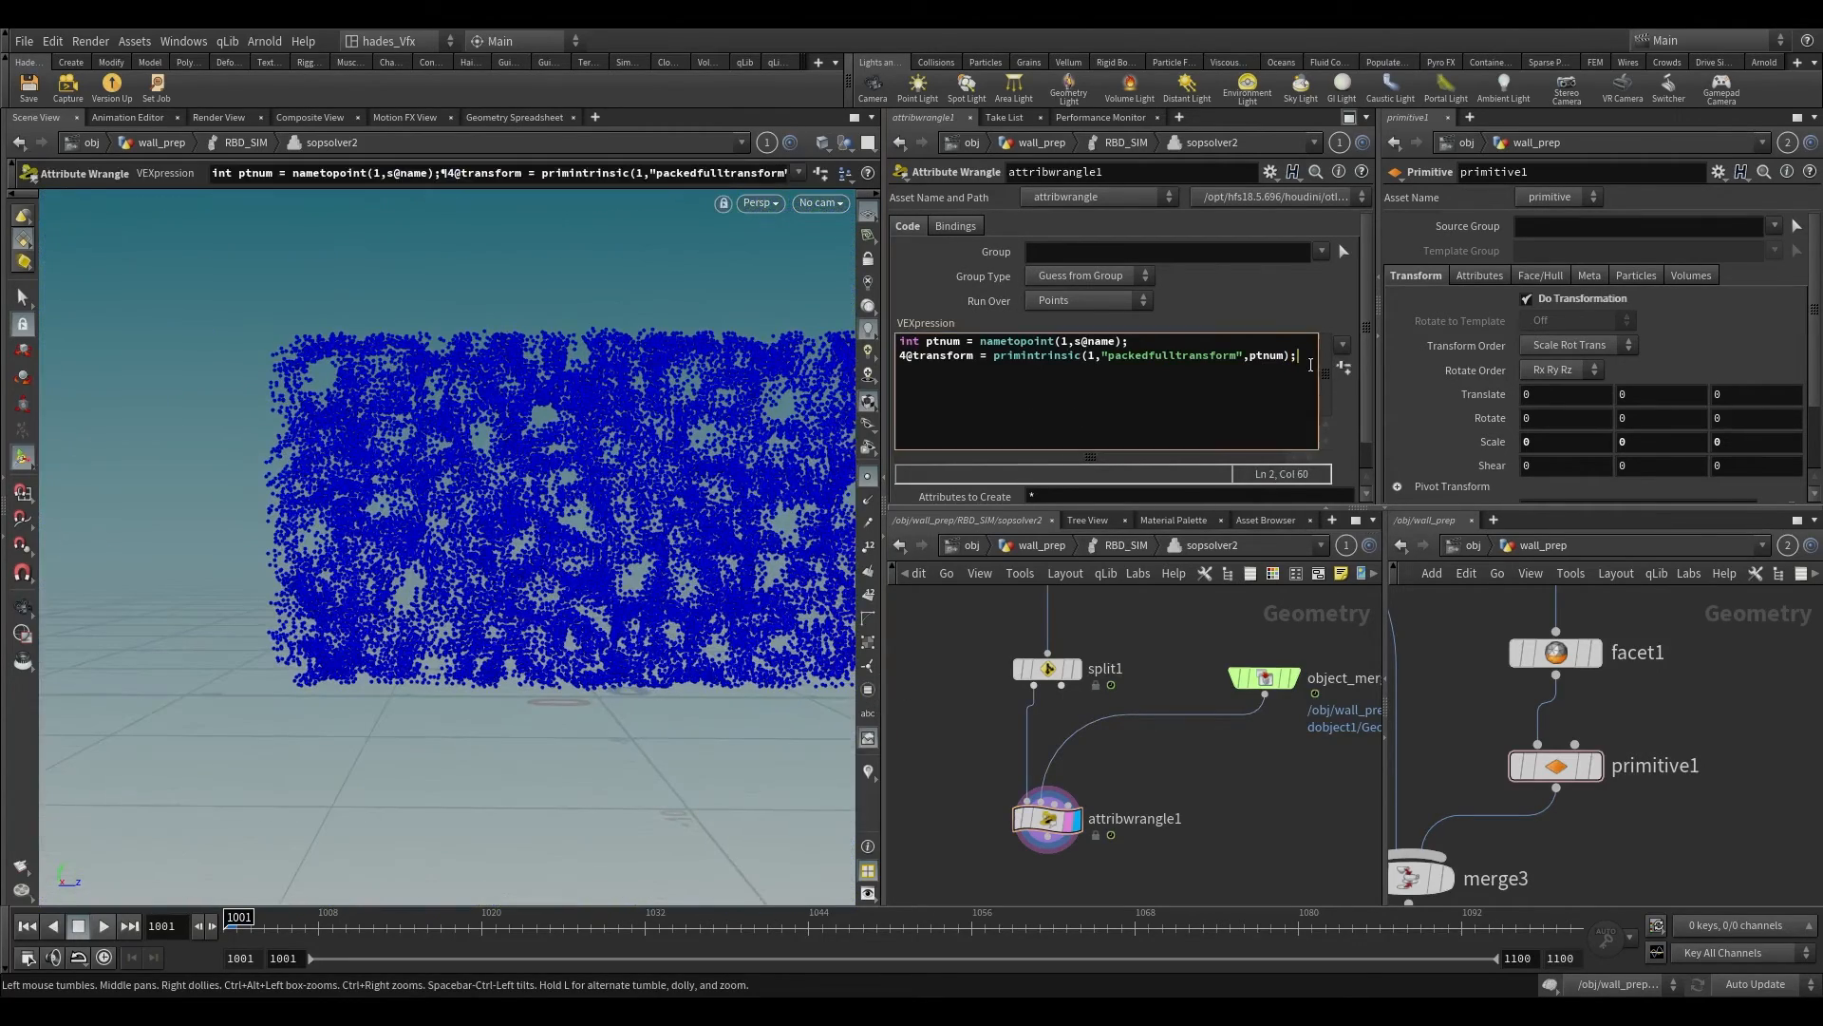
key(Return)
text(\)
key(BackSpace)
text(v@P *= @tr)
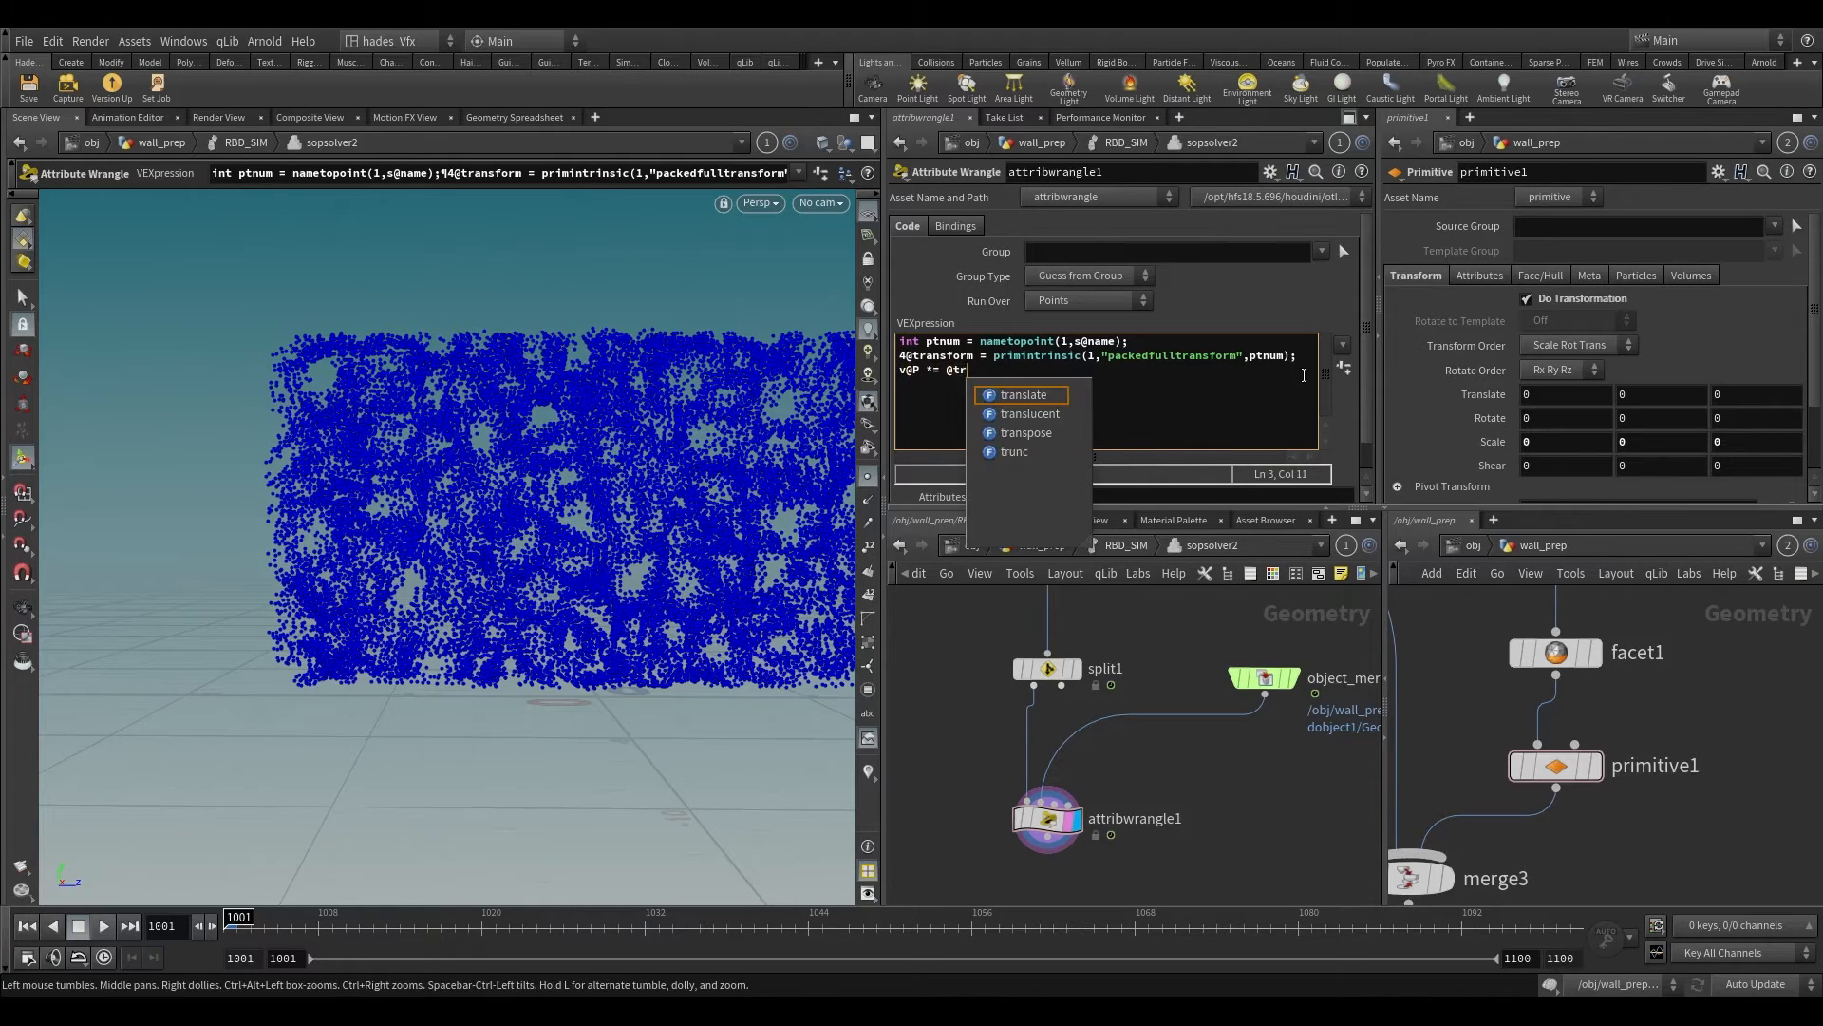
text(ansform)
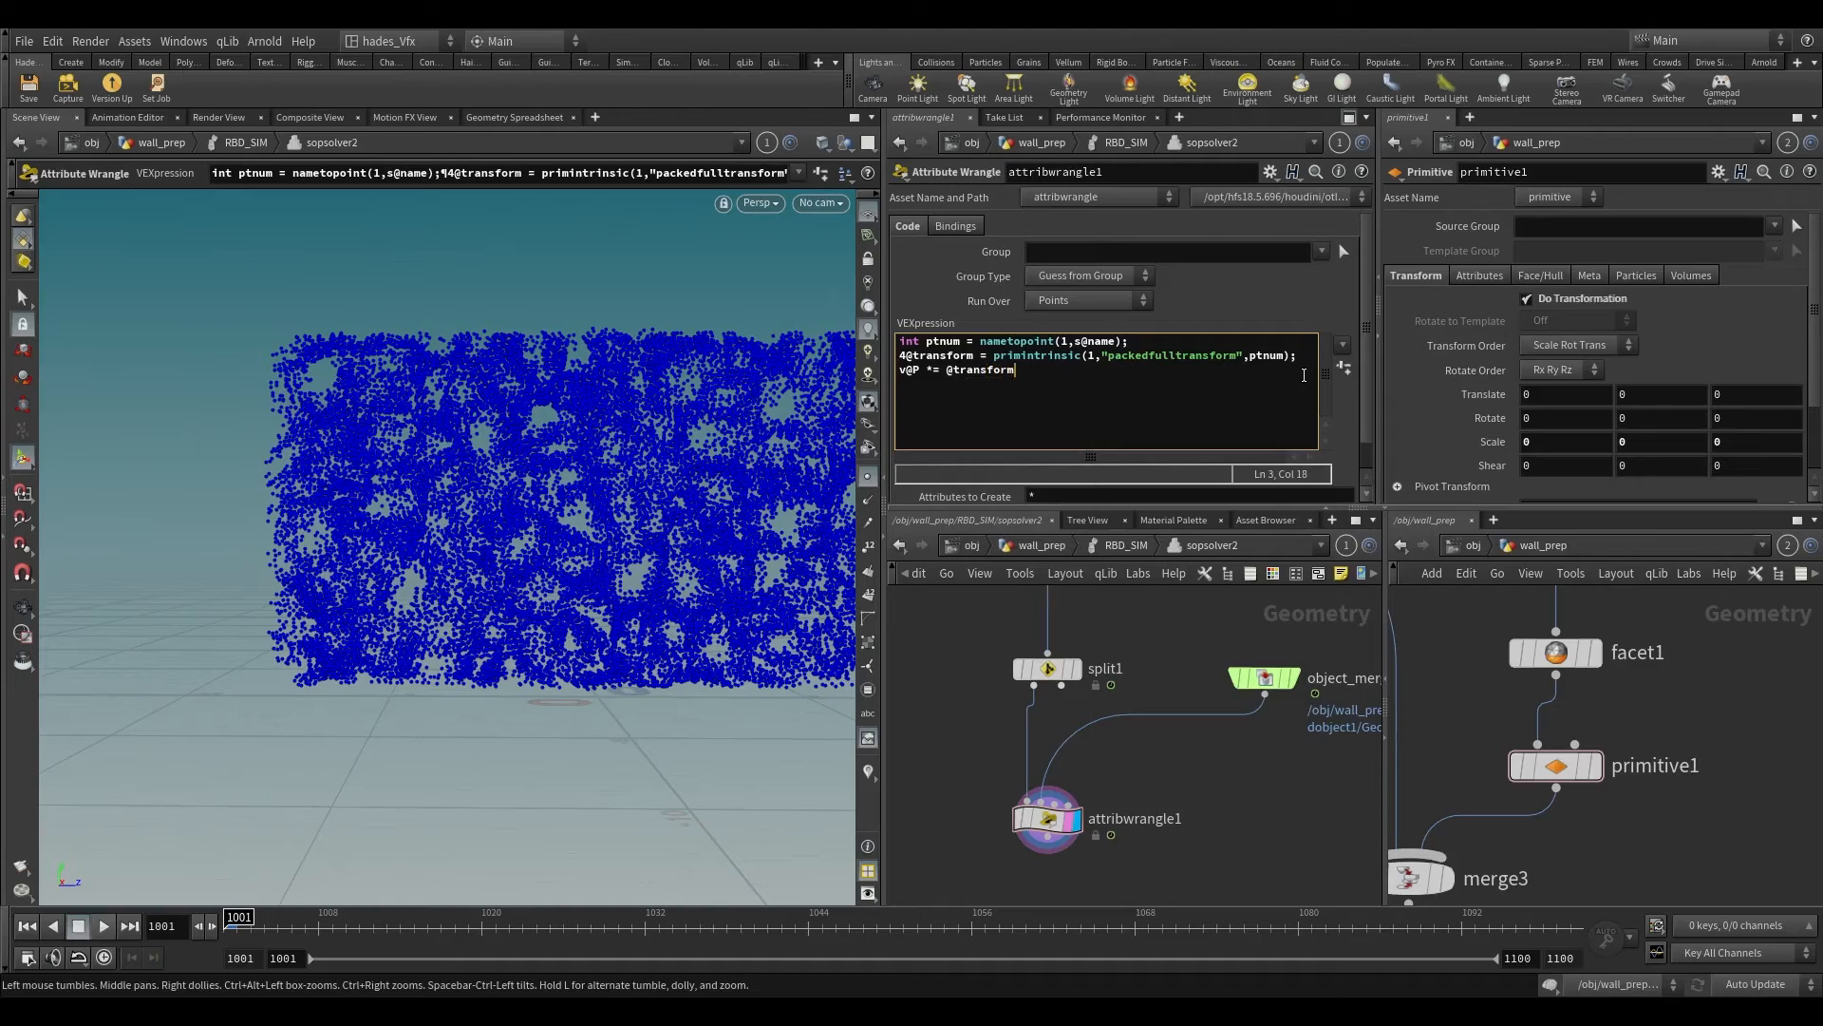
text(;)
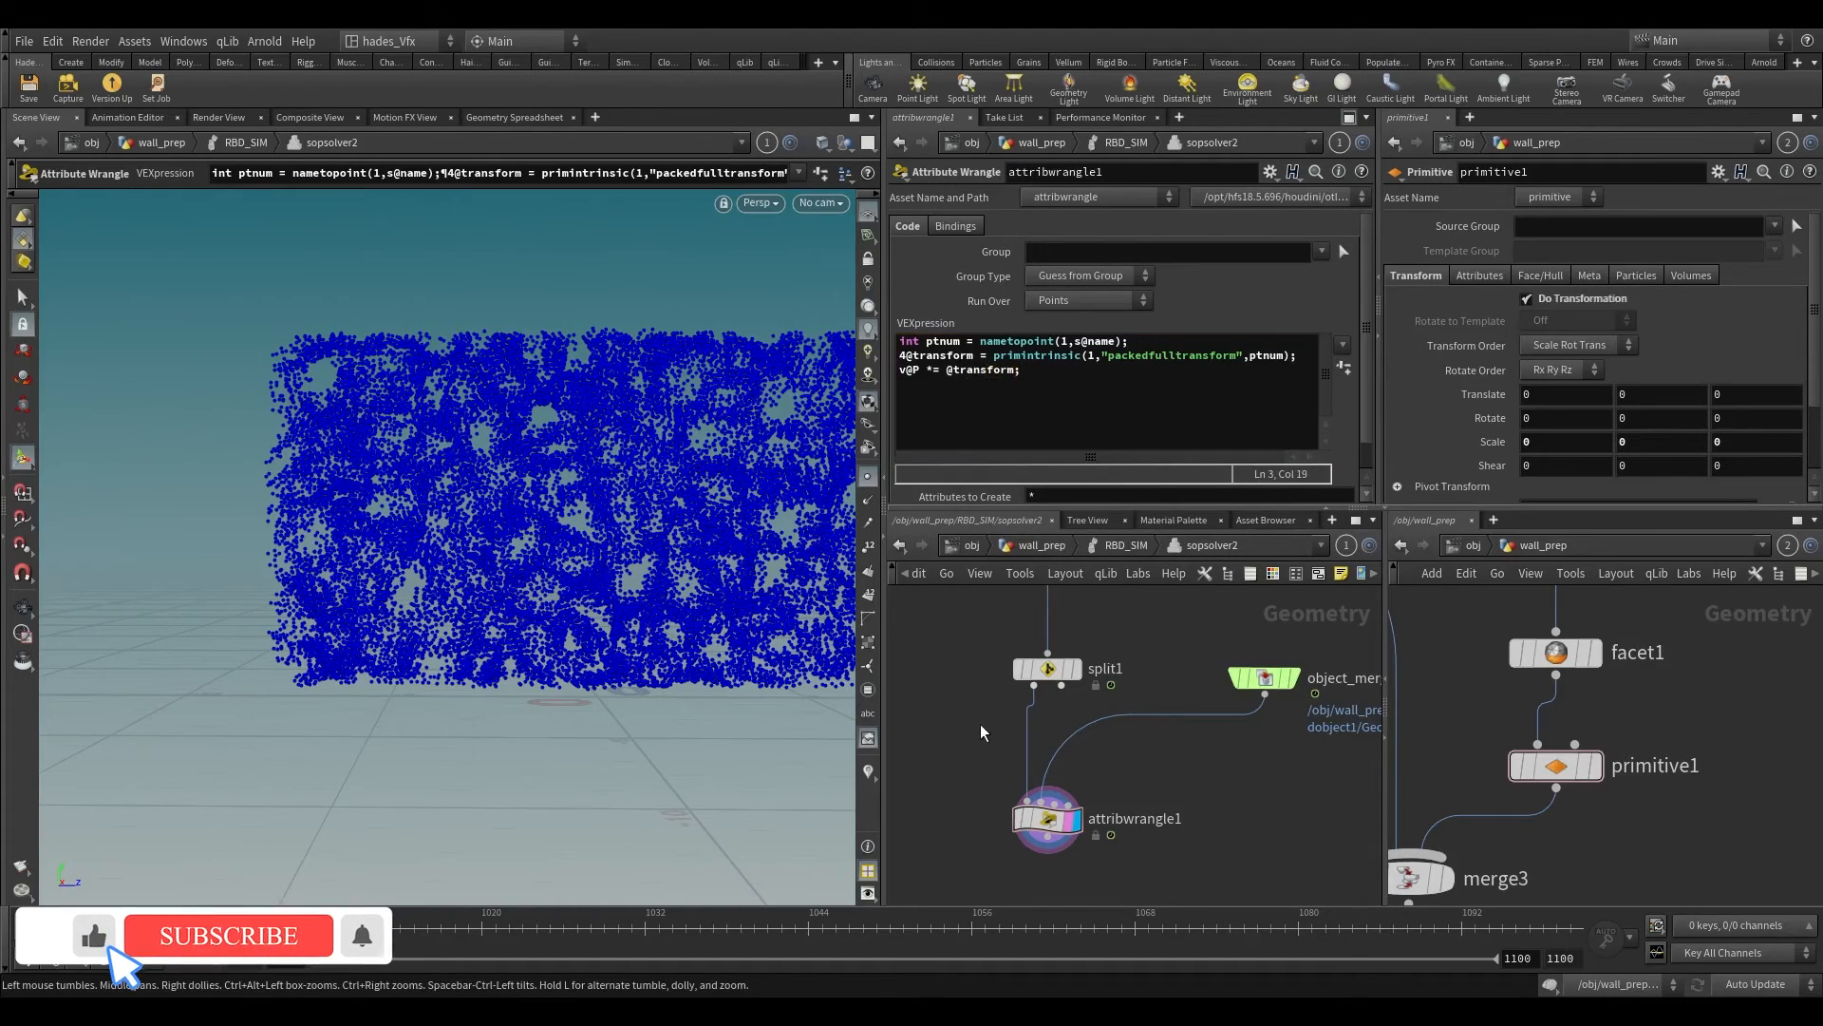
Step: Examine attribwrangle1's points and its two inputs, comparing them with the packed wall geometry from object_merge1
alt+right_drag(595, 488, 672, 688)
scroll(947, 798, up, 1)
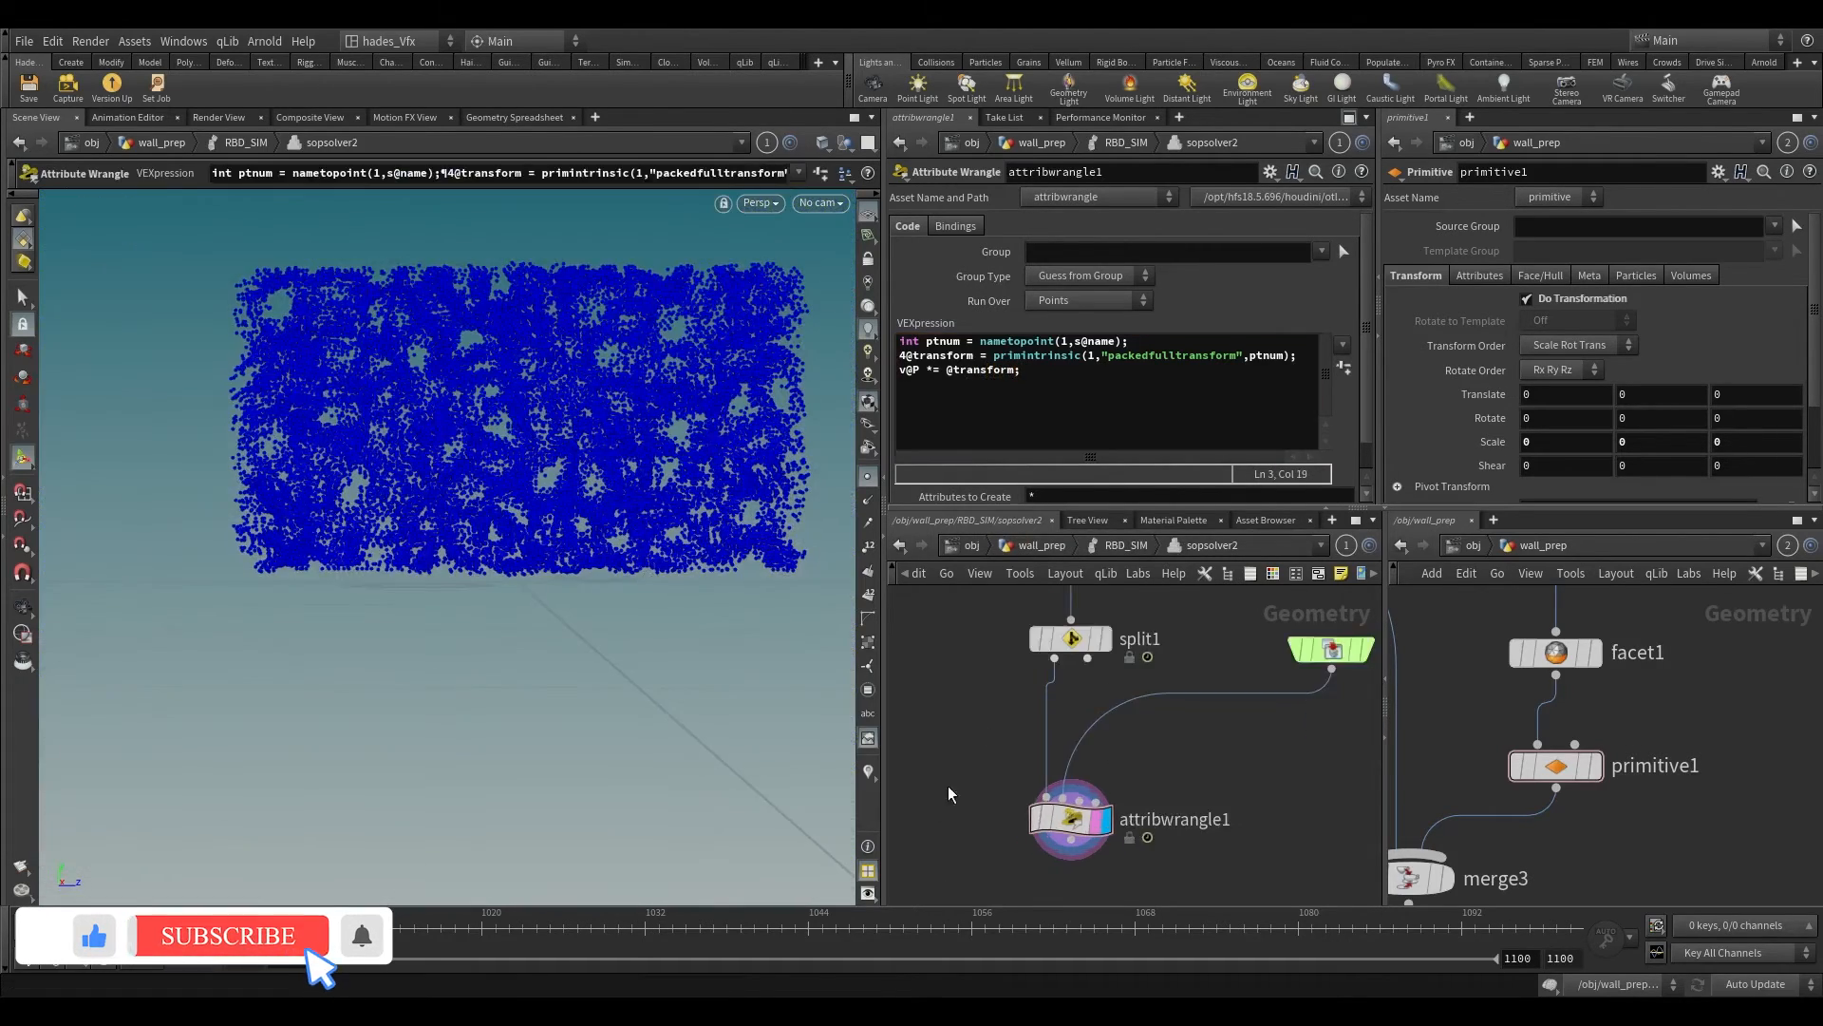
middle_drag(949, 786, 899, 693)
drag(931, 664, 1087, 794)
middle_drag(1111, 646, 1028, 782)
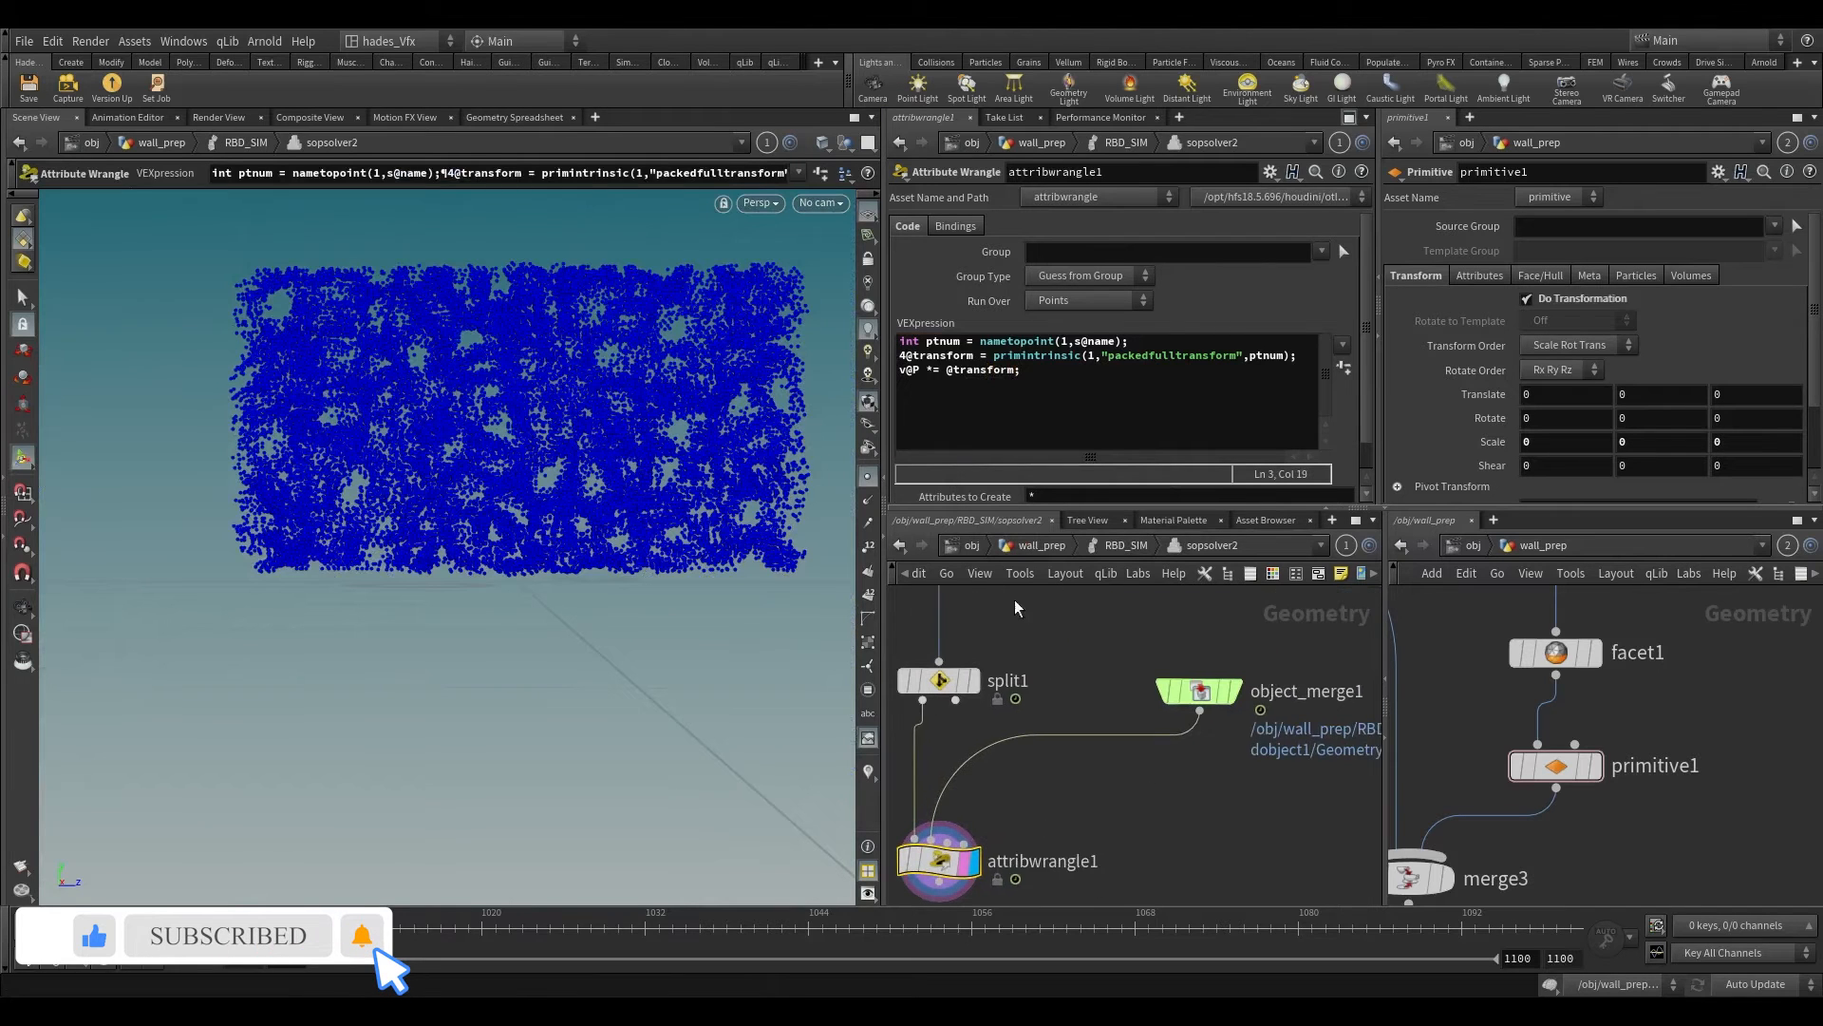
click(1082, 357)
middle_drag(1127, 692, 1194, 630)
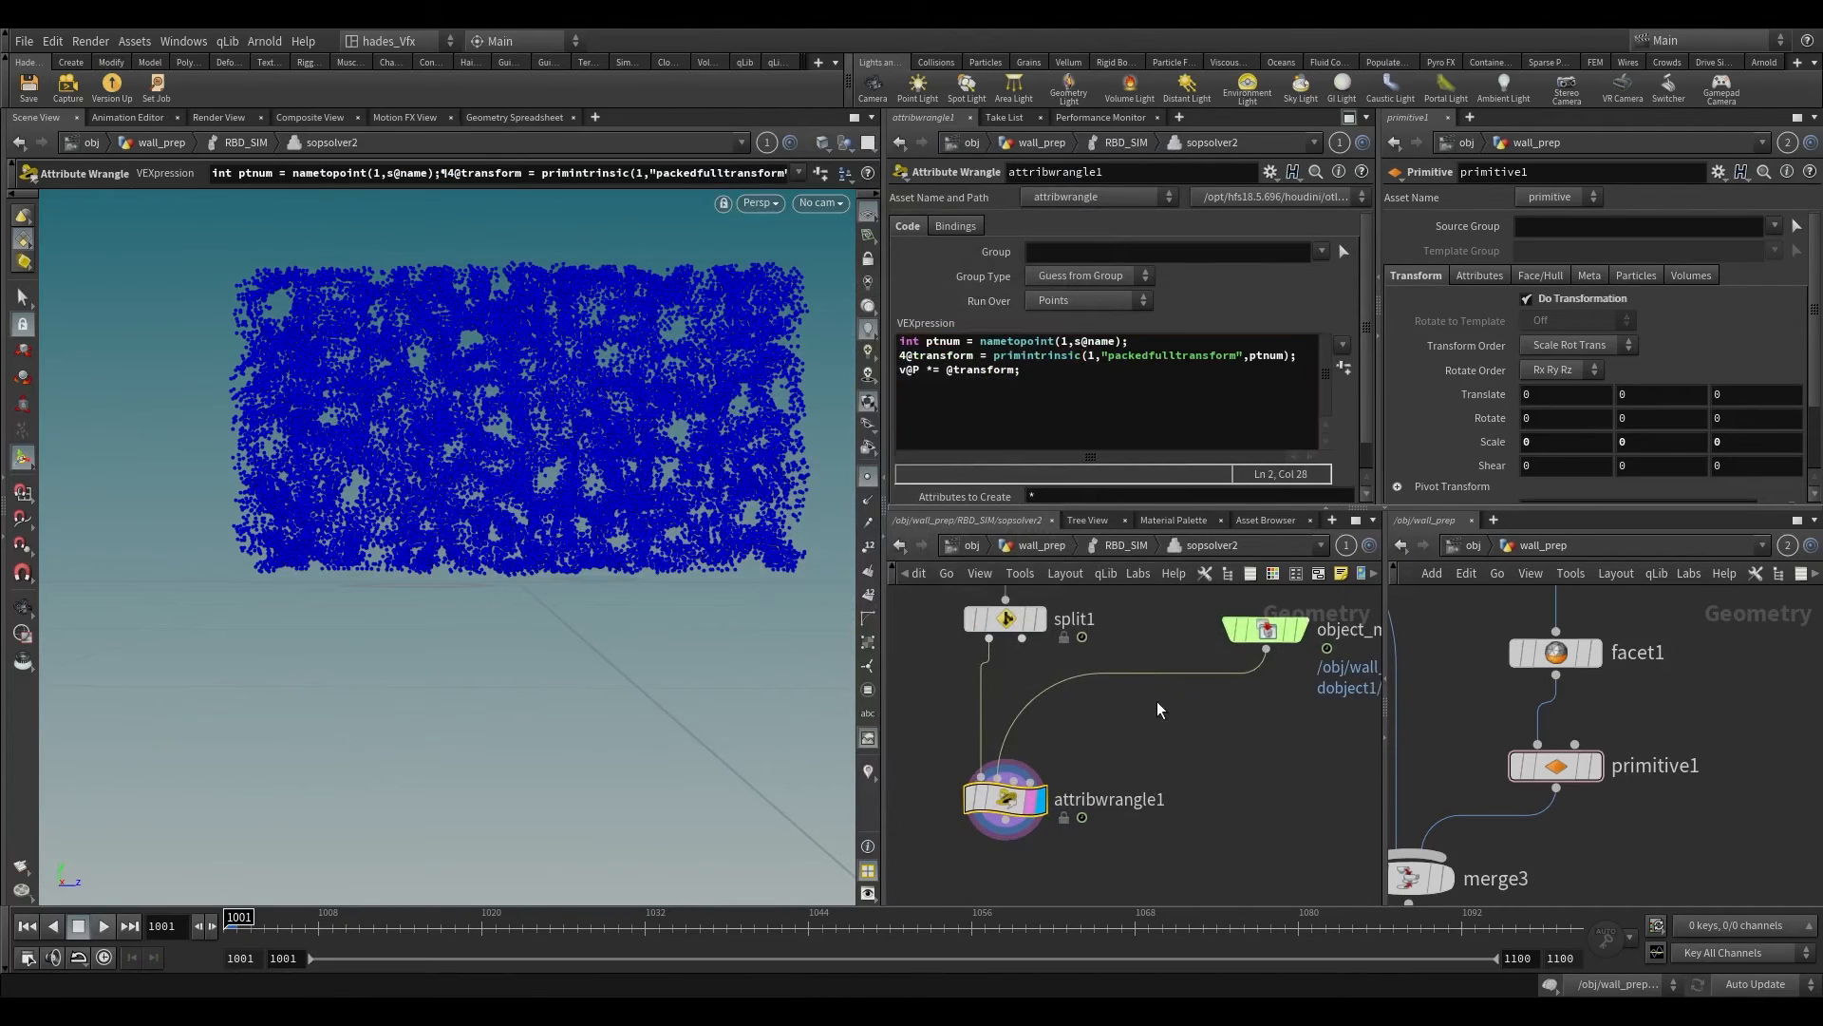
drag(1161, 730, 1003, 843)
middle_drag(1233, 786, 1147, 816)
drag(1165, 798, 1130, 628)
middle_drag(1044, 696, 1118, 644)
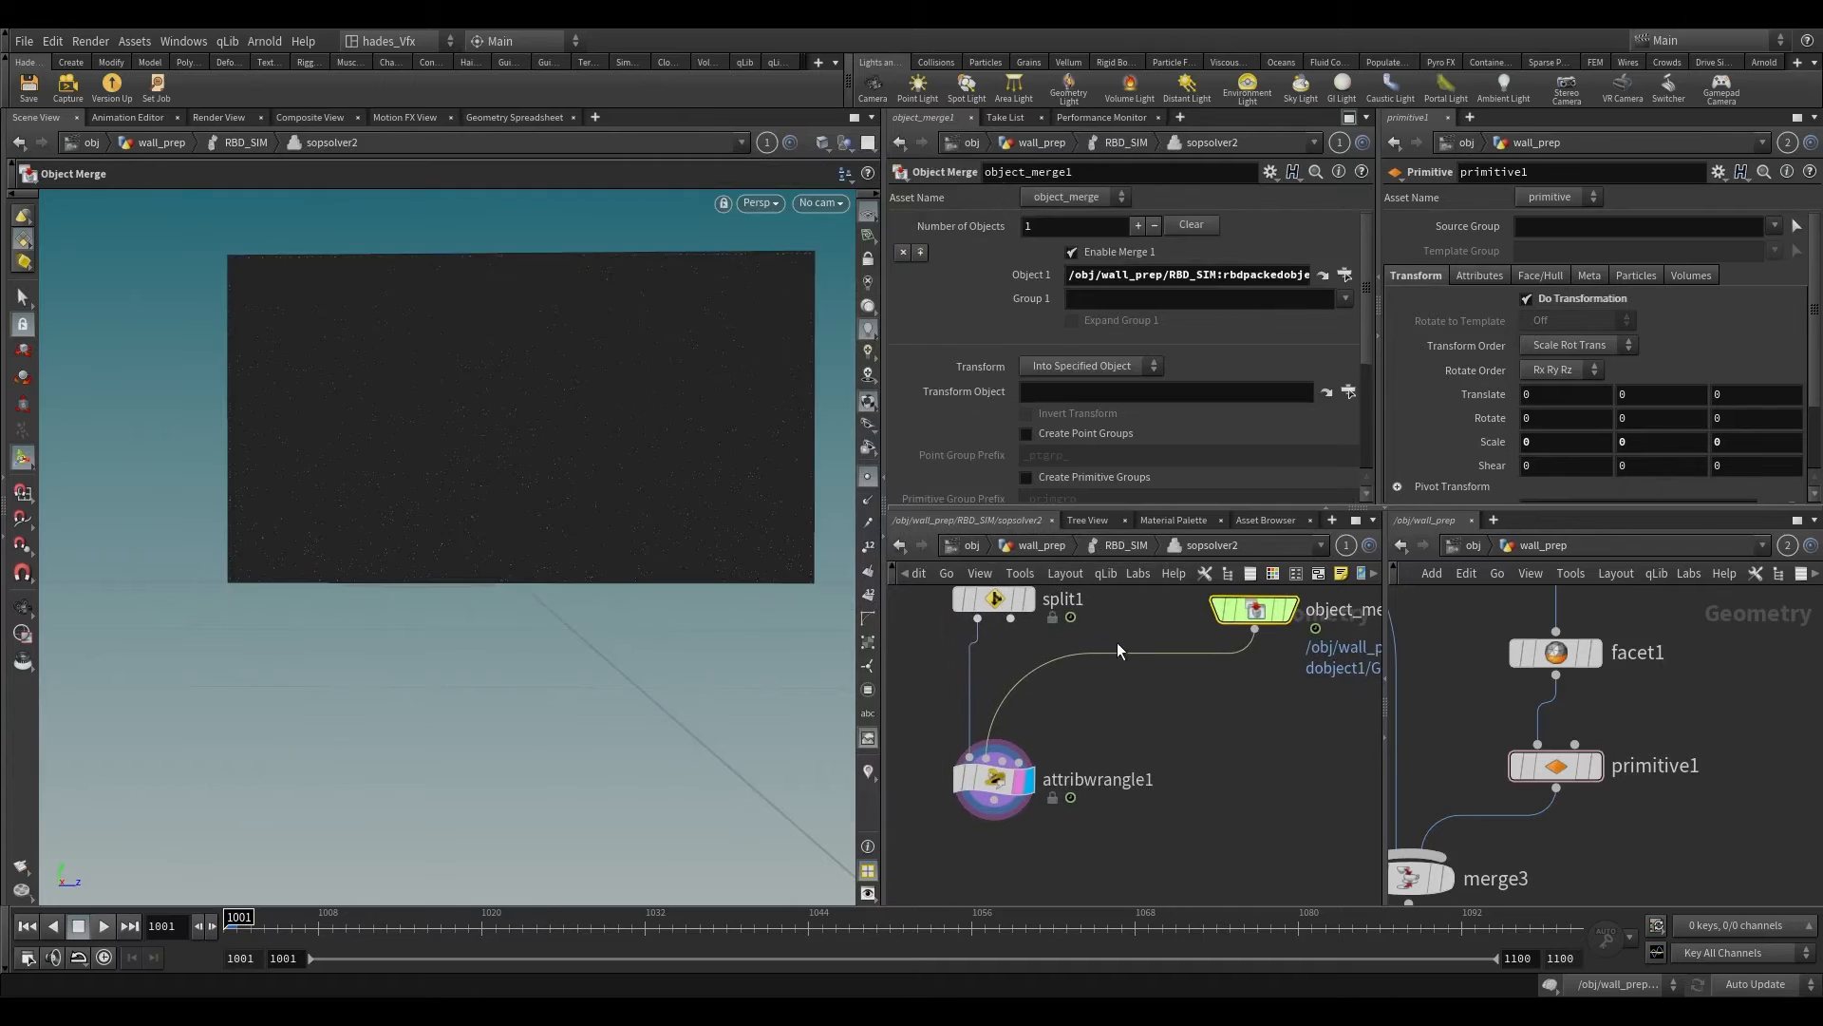
drag(980, 709, 1109, 792)
middle_drag(1160, 711, 1092, 785)
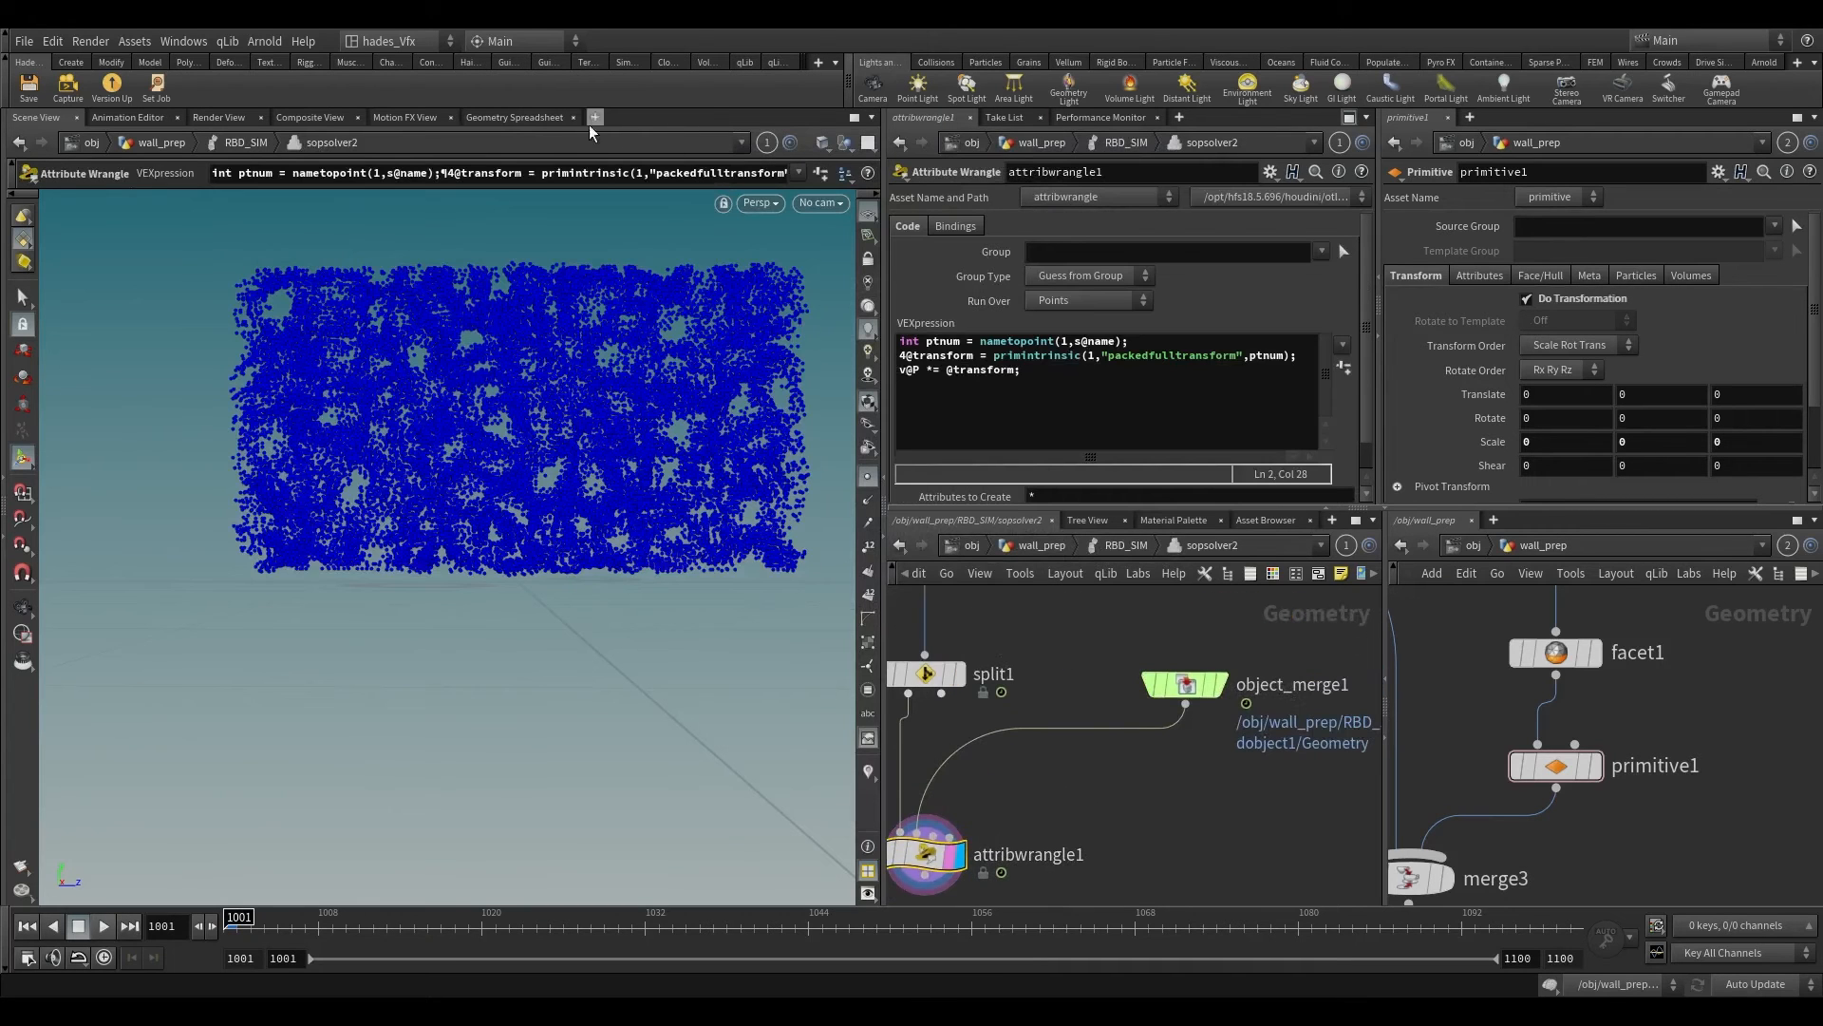
Step: Inspect rbdpackedobject1's Geometry data in the Geometry Spreadsheet and read object_merge1's node info
click(538, 118)
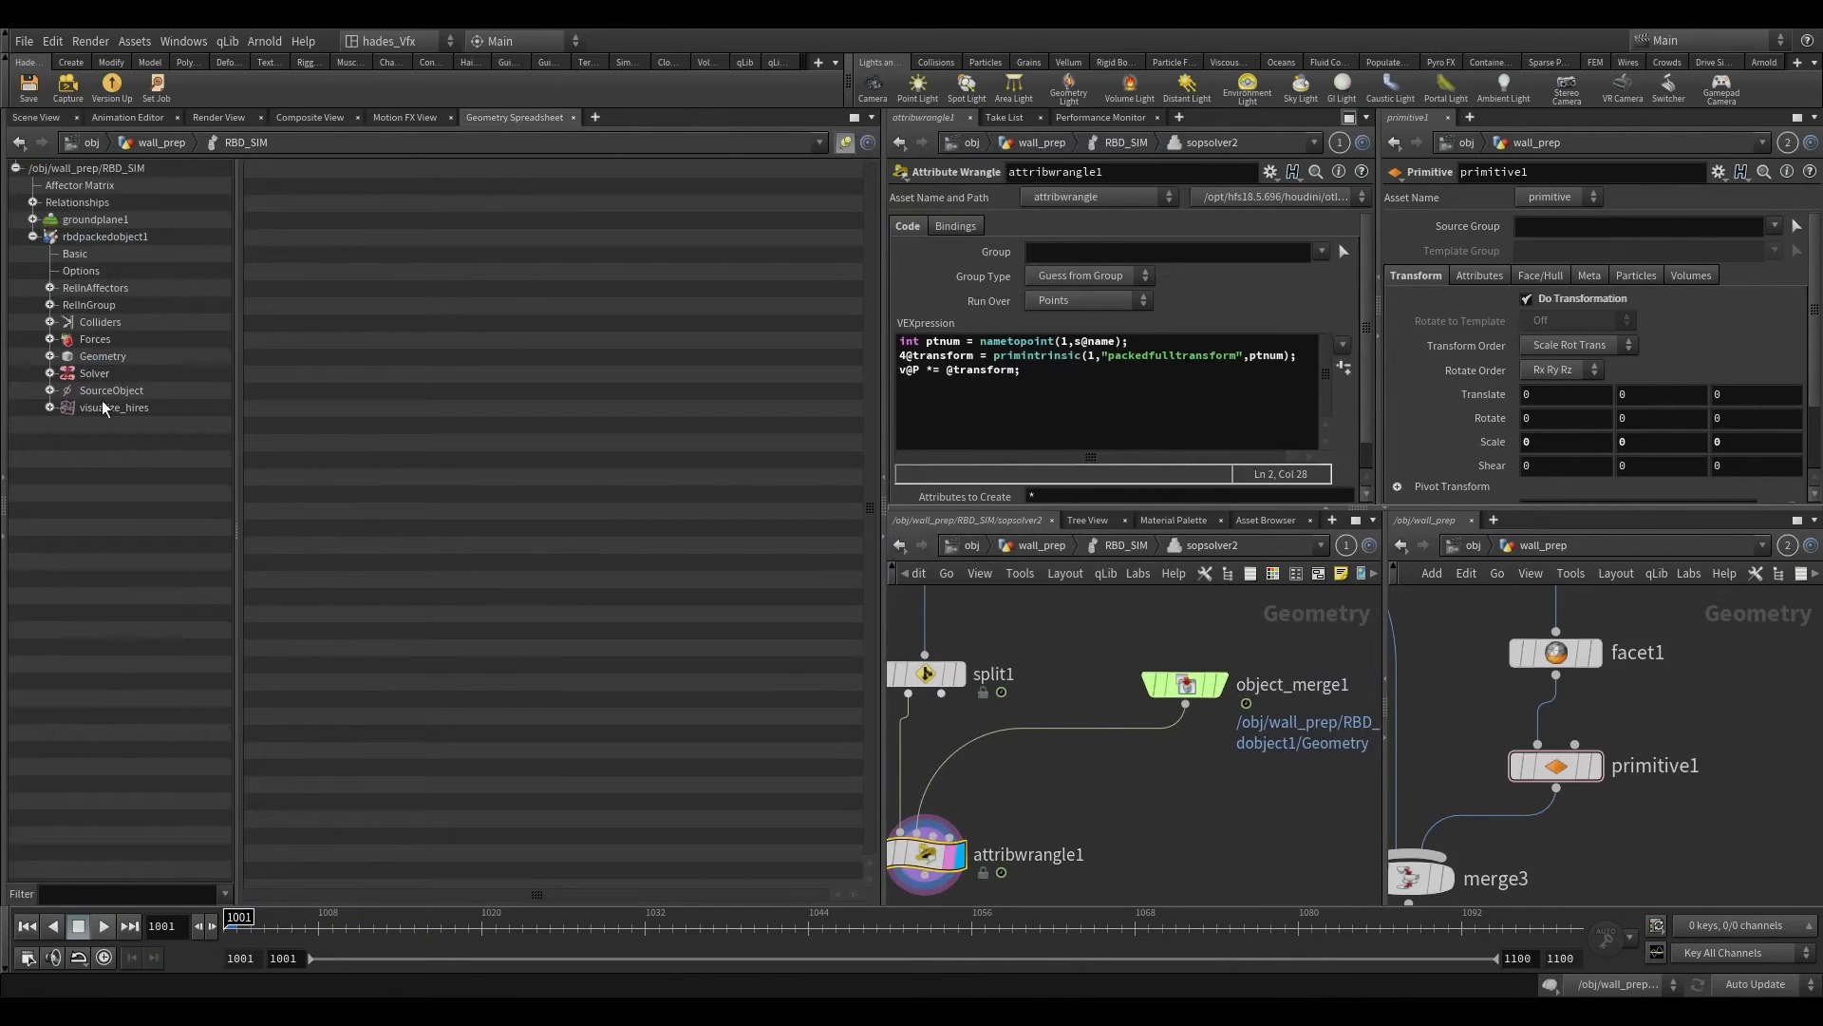
click(91, 359)
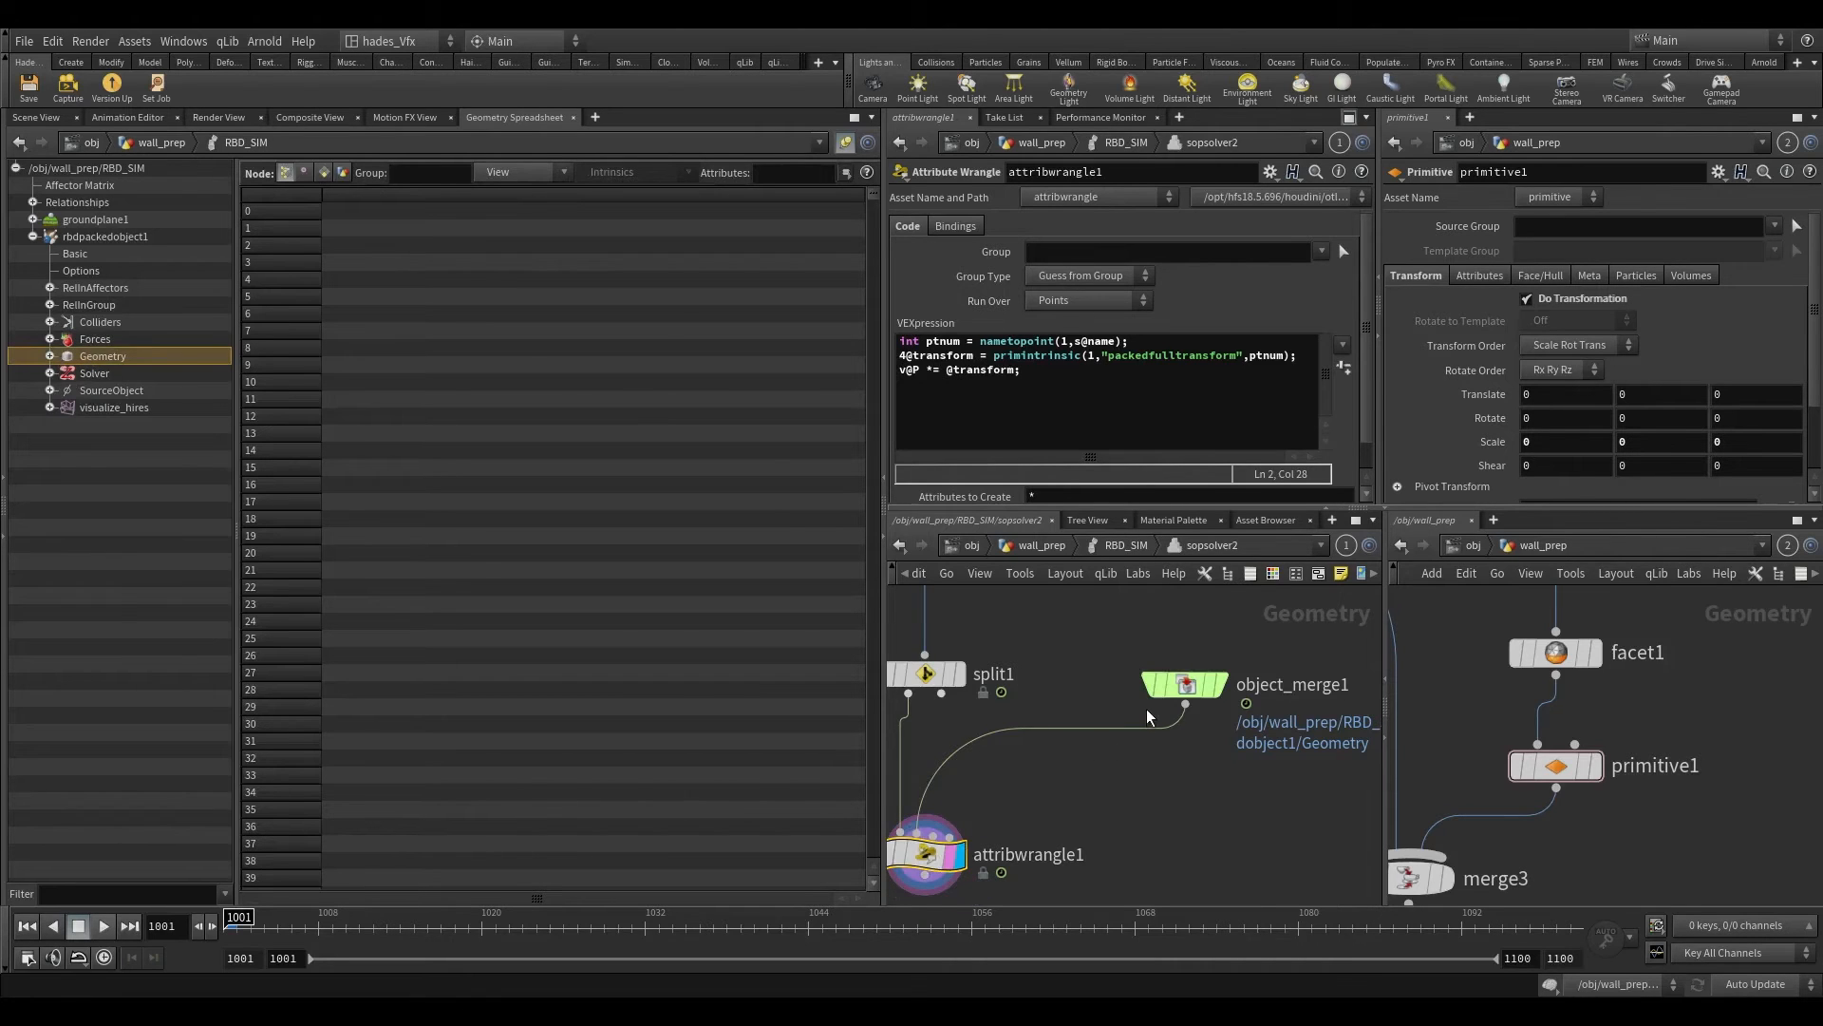
middle_click(1179, 686)
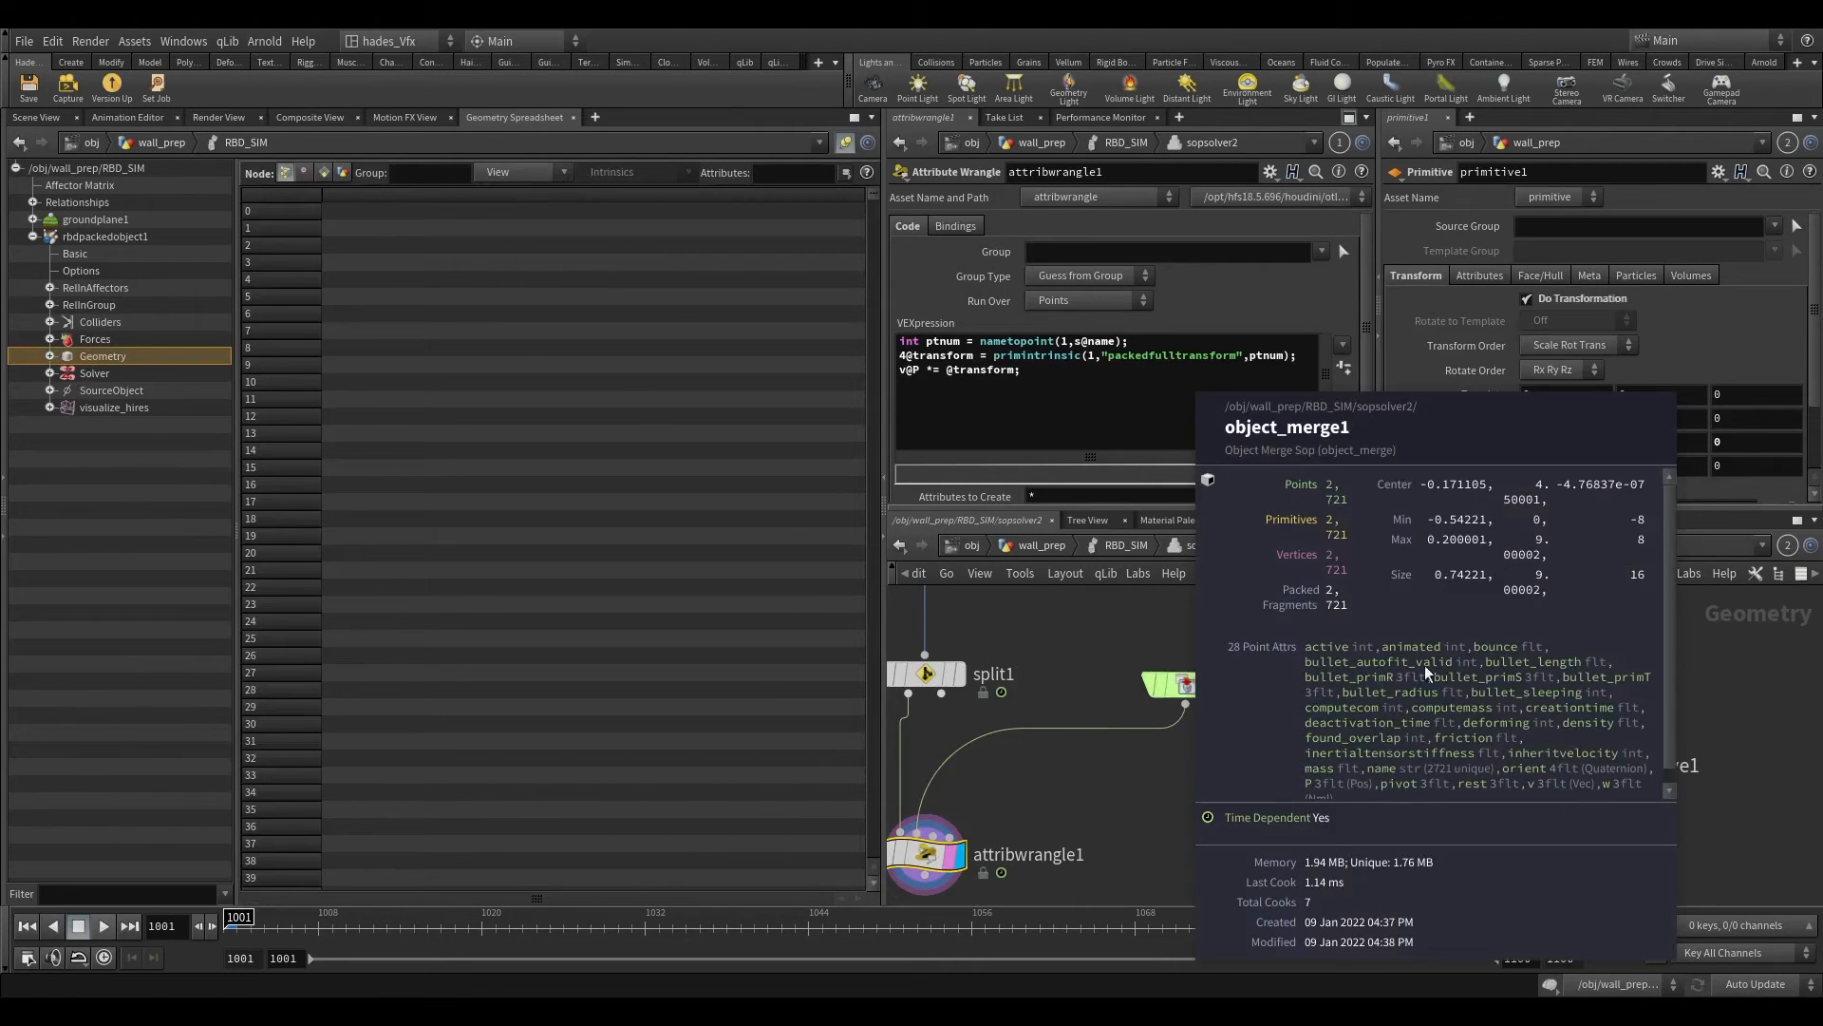
middle_drag(1425, 665, 1617, 661)
middle_drag(1192, 688, 1528, 798)
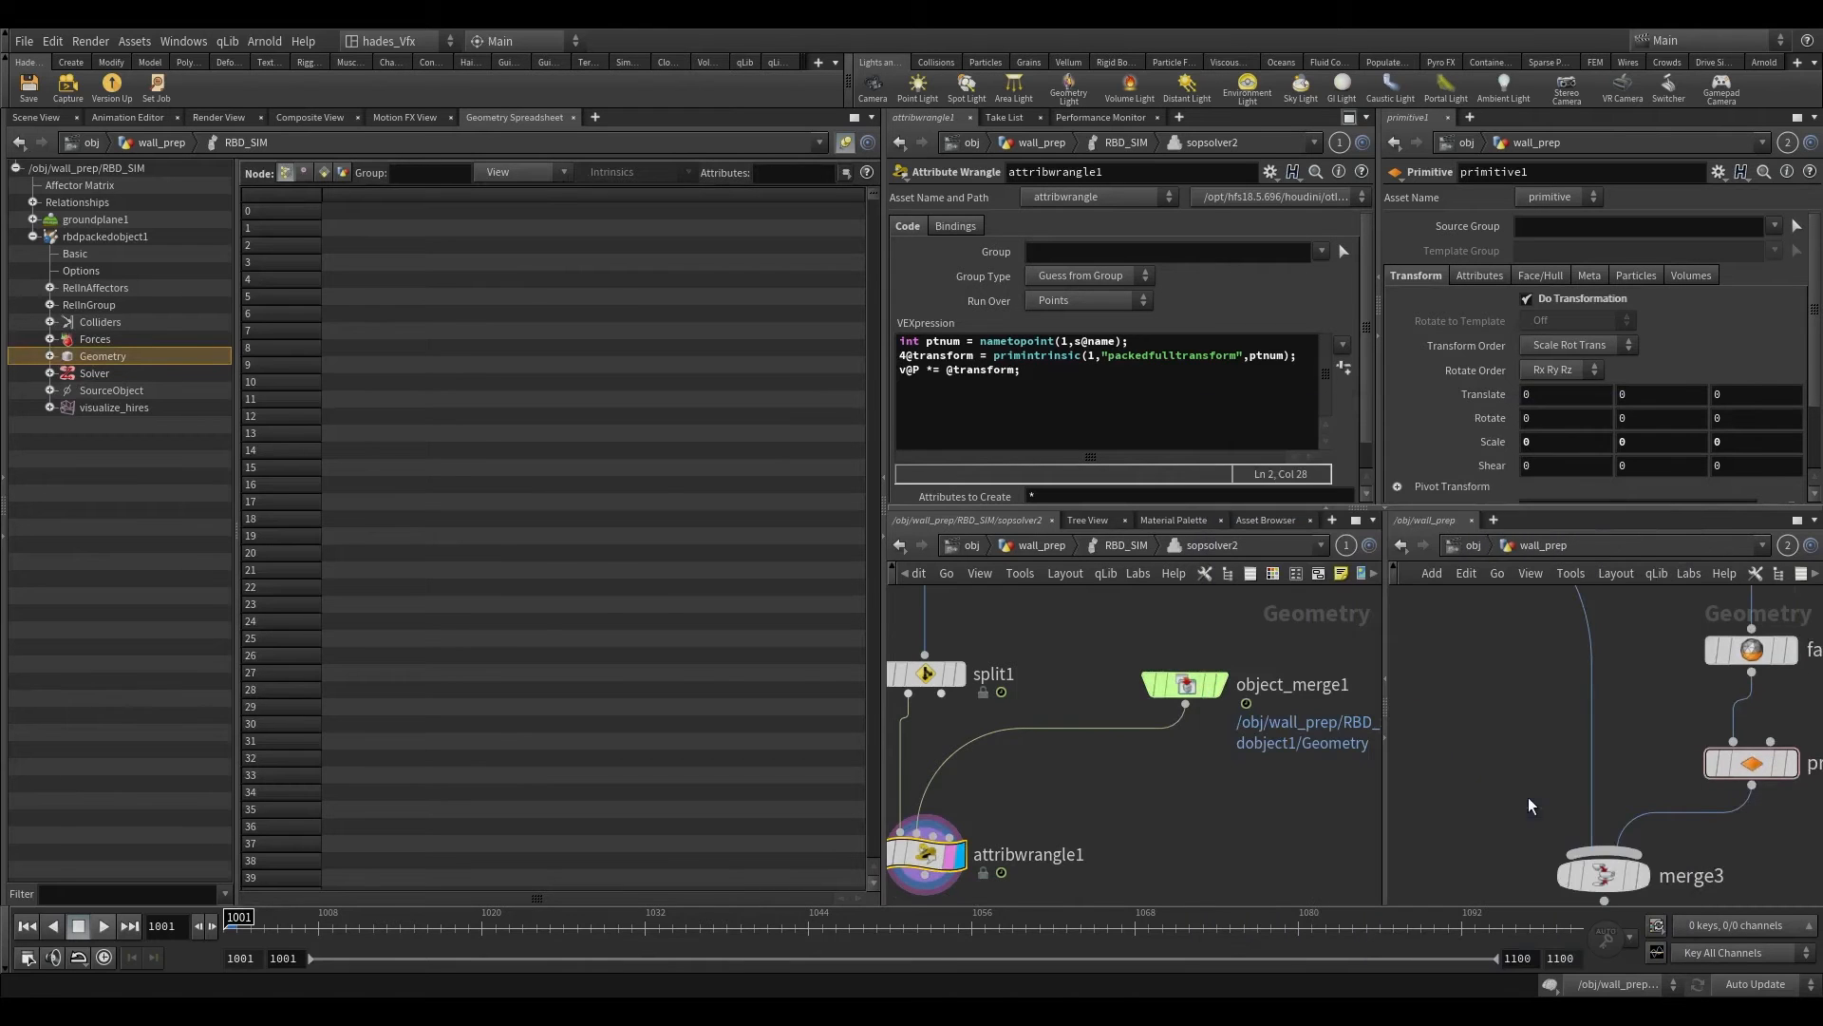
Step: List the primitive data with all intrinsics hidden and widen the spreadsheet pane
click(322, 172)
click(601, 177)
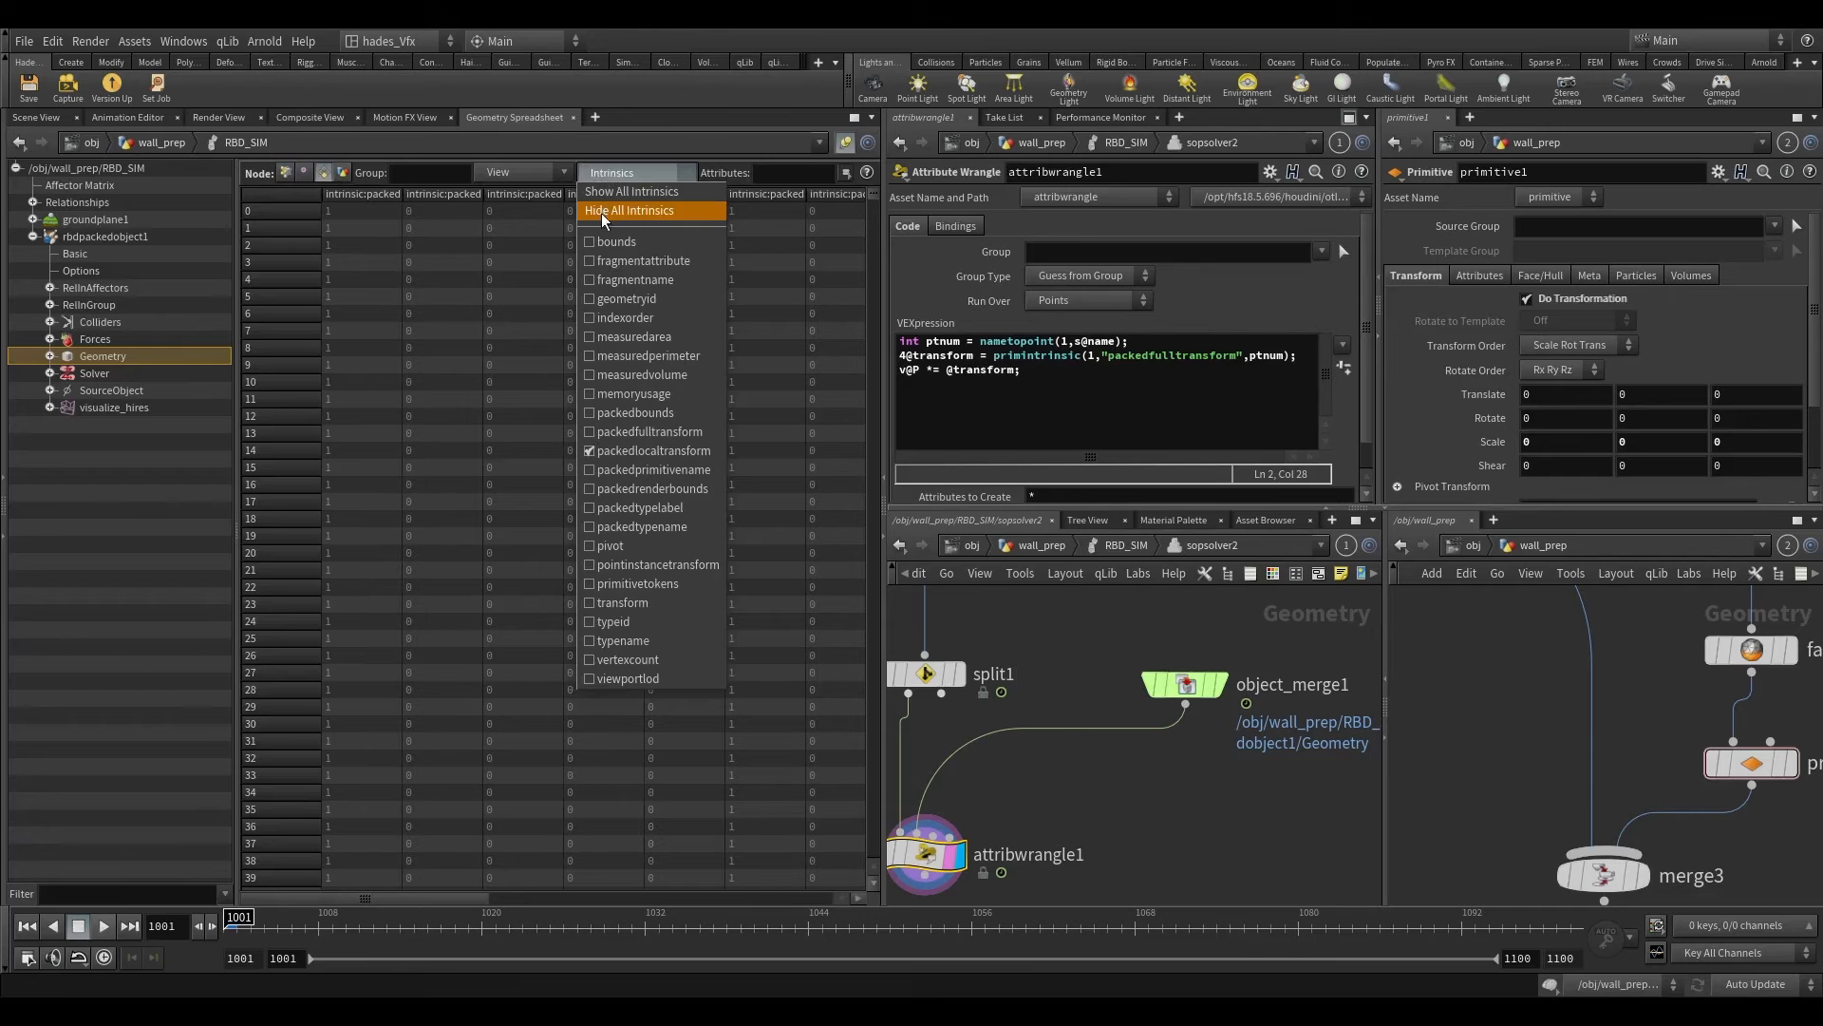
click(602, 213)
drag(891, 277, 1144, 281)
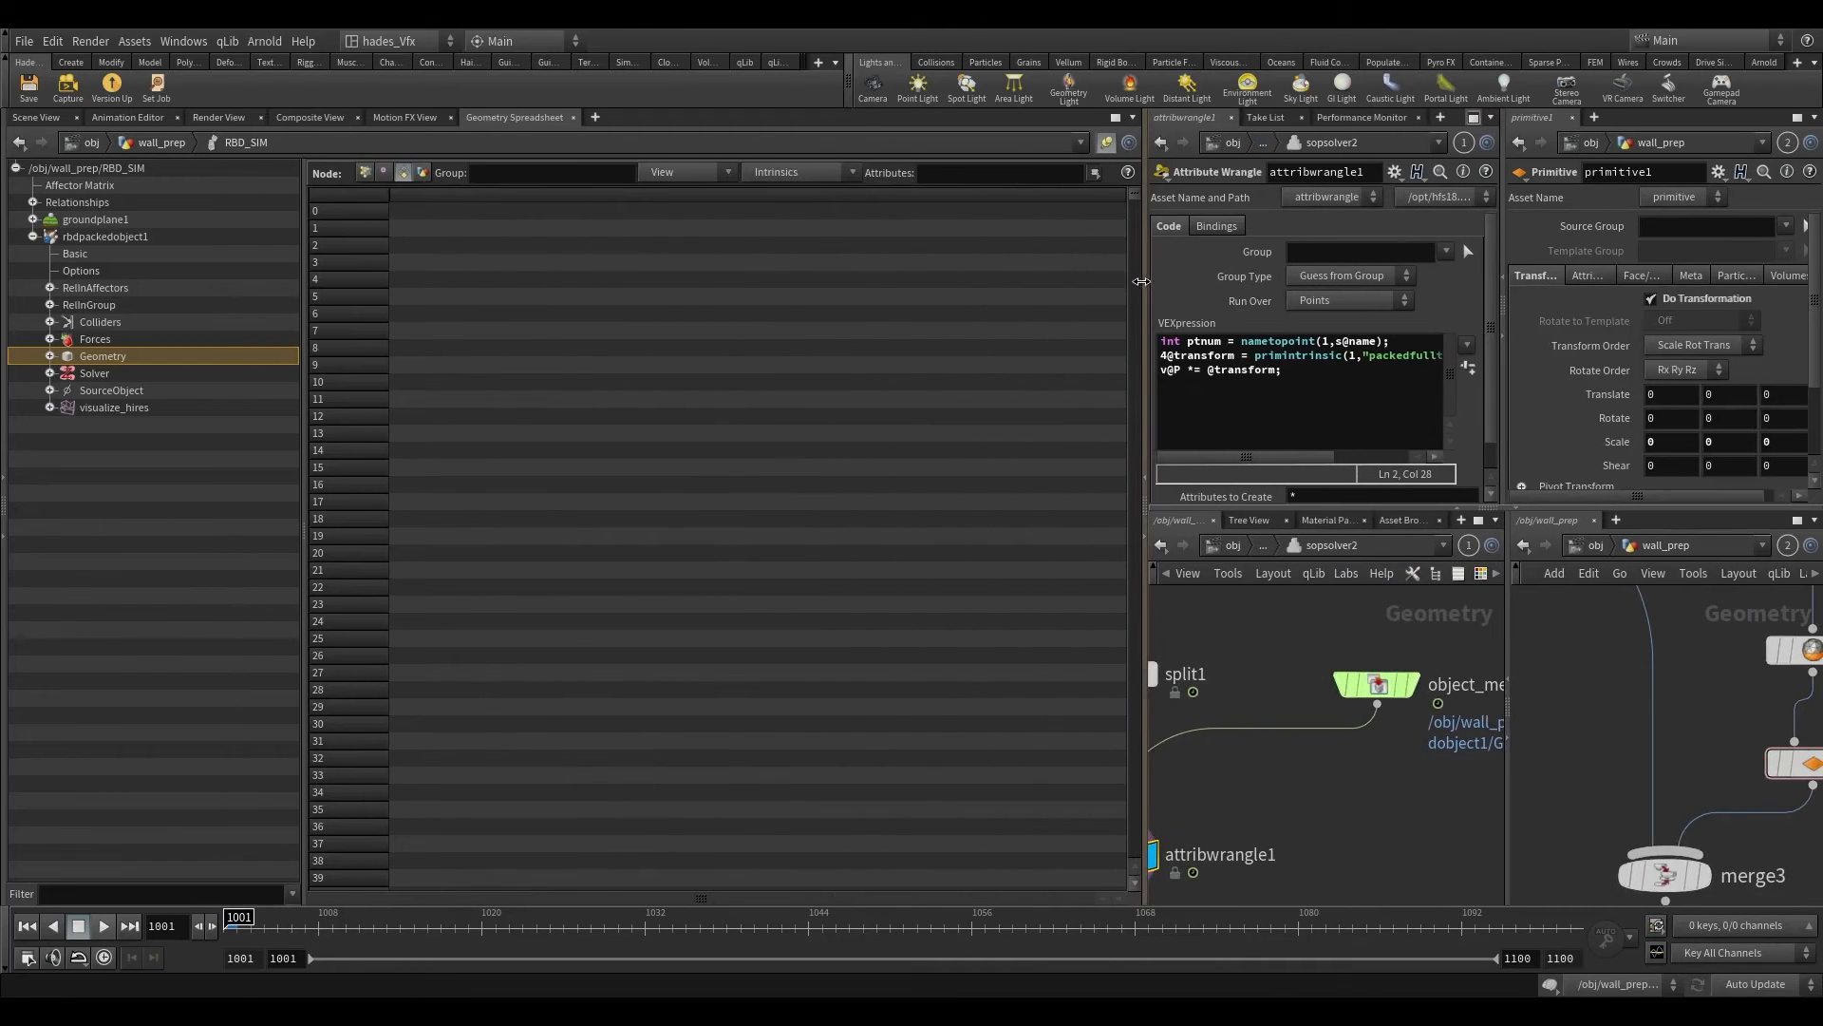
Step: Show the packedfulltransform intrinsic for rbdpackedobject1's primitives and examine its matrix values
click(691, 173)
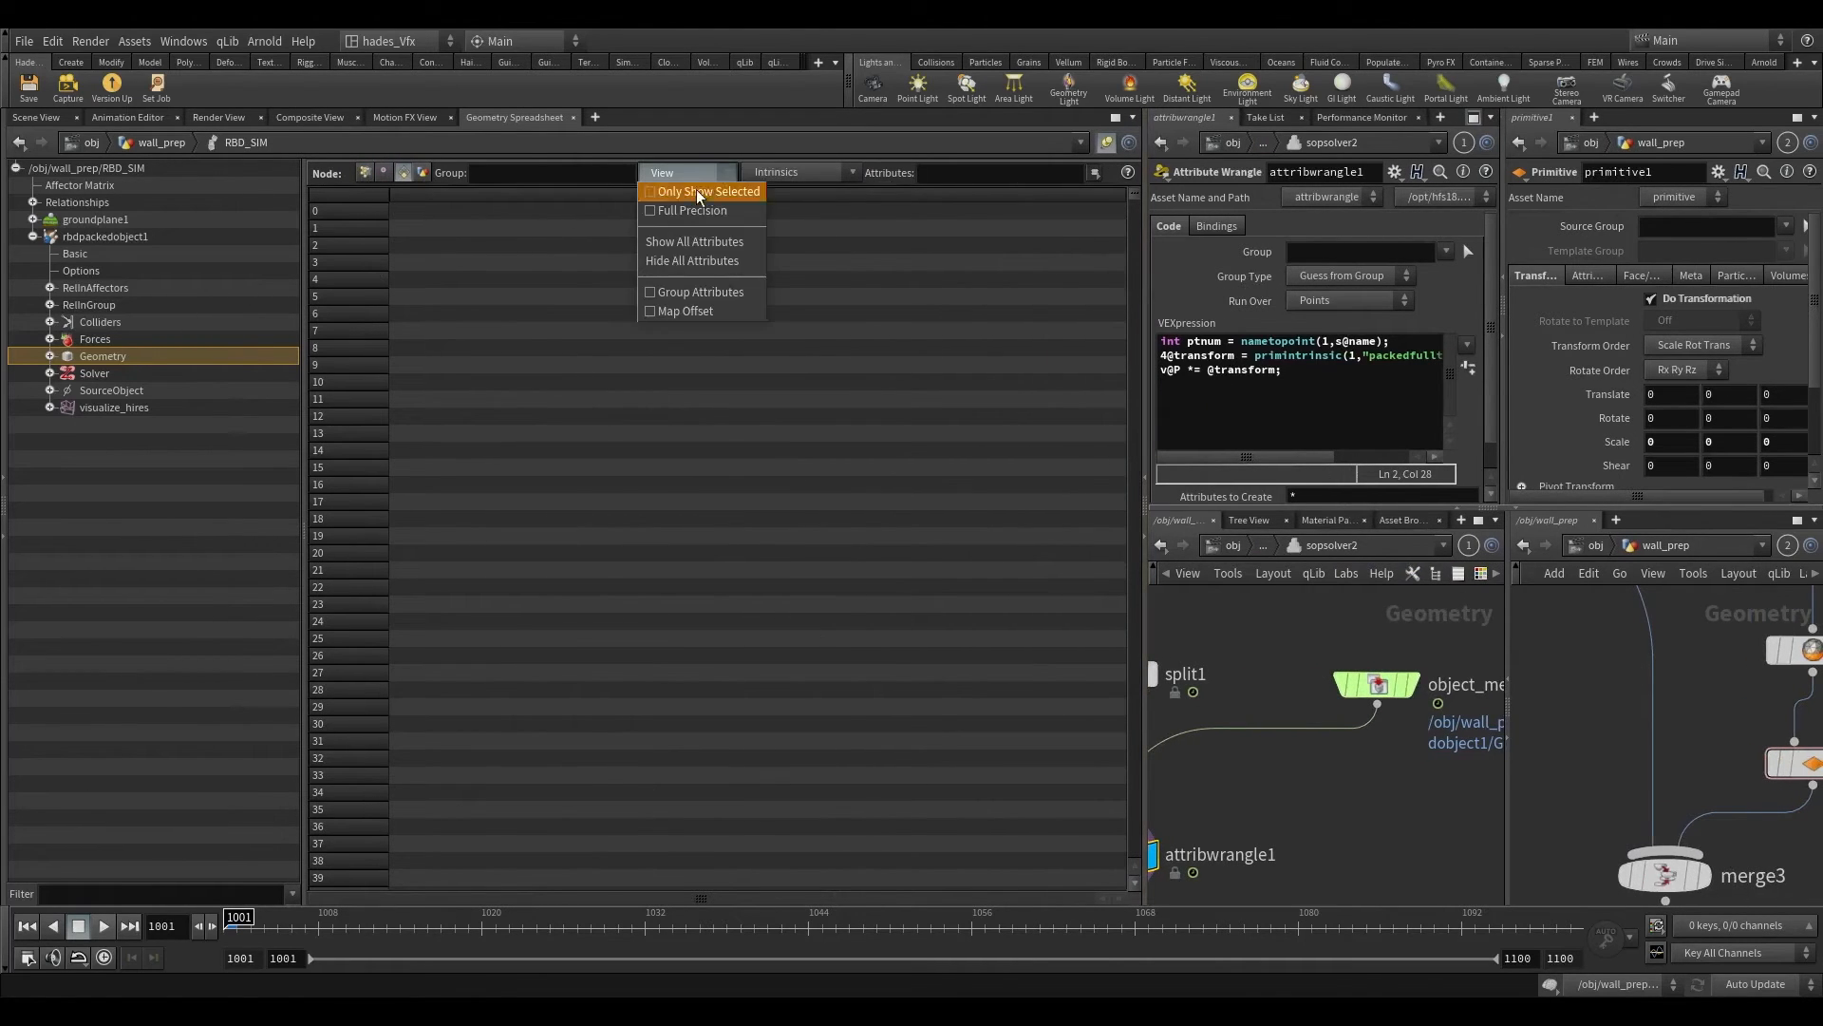
click(818, 174)
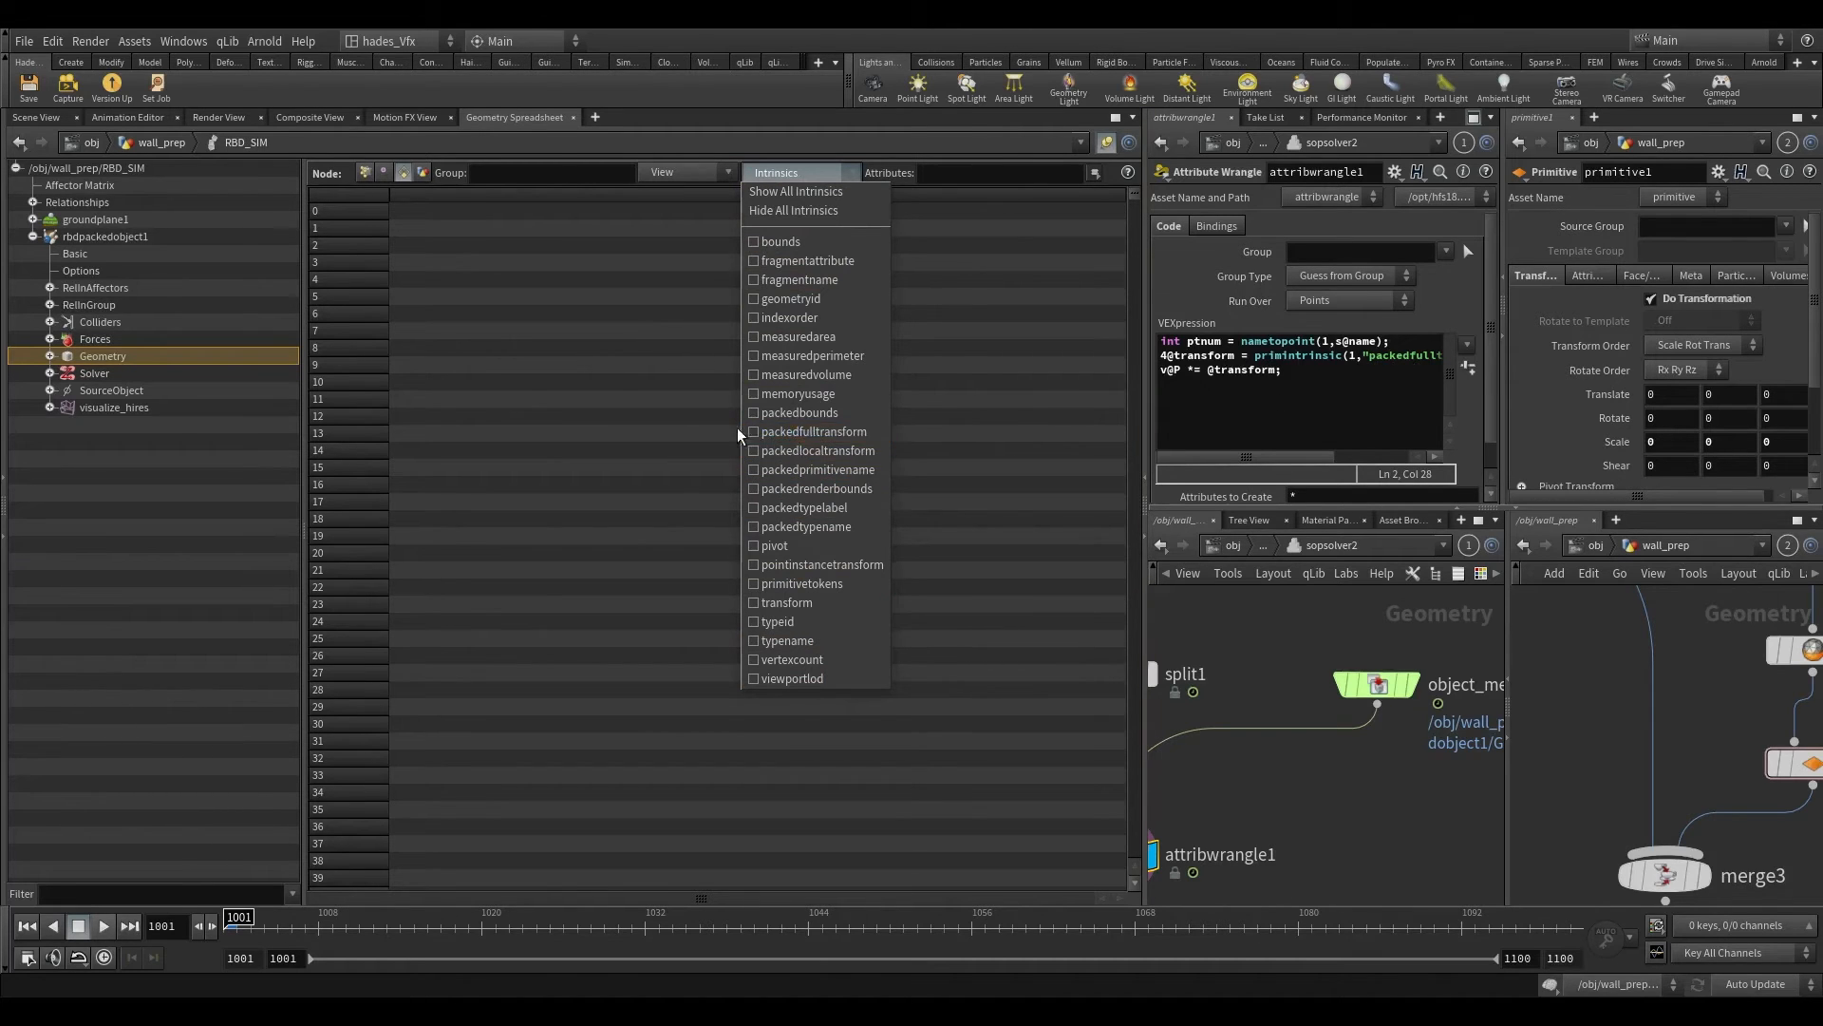
click(807, 432)
drag(373, 894, 236, 869)
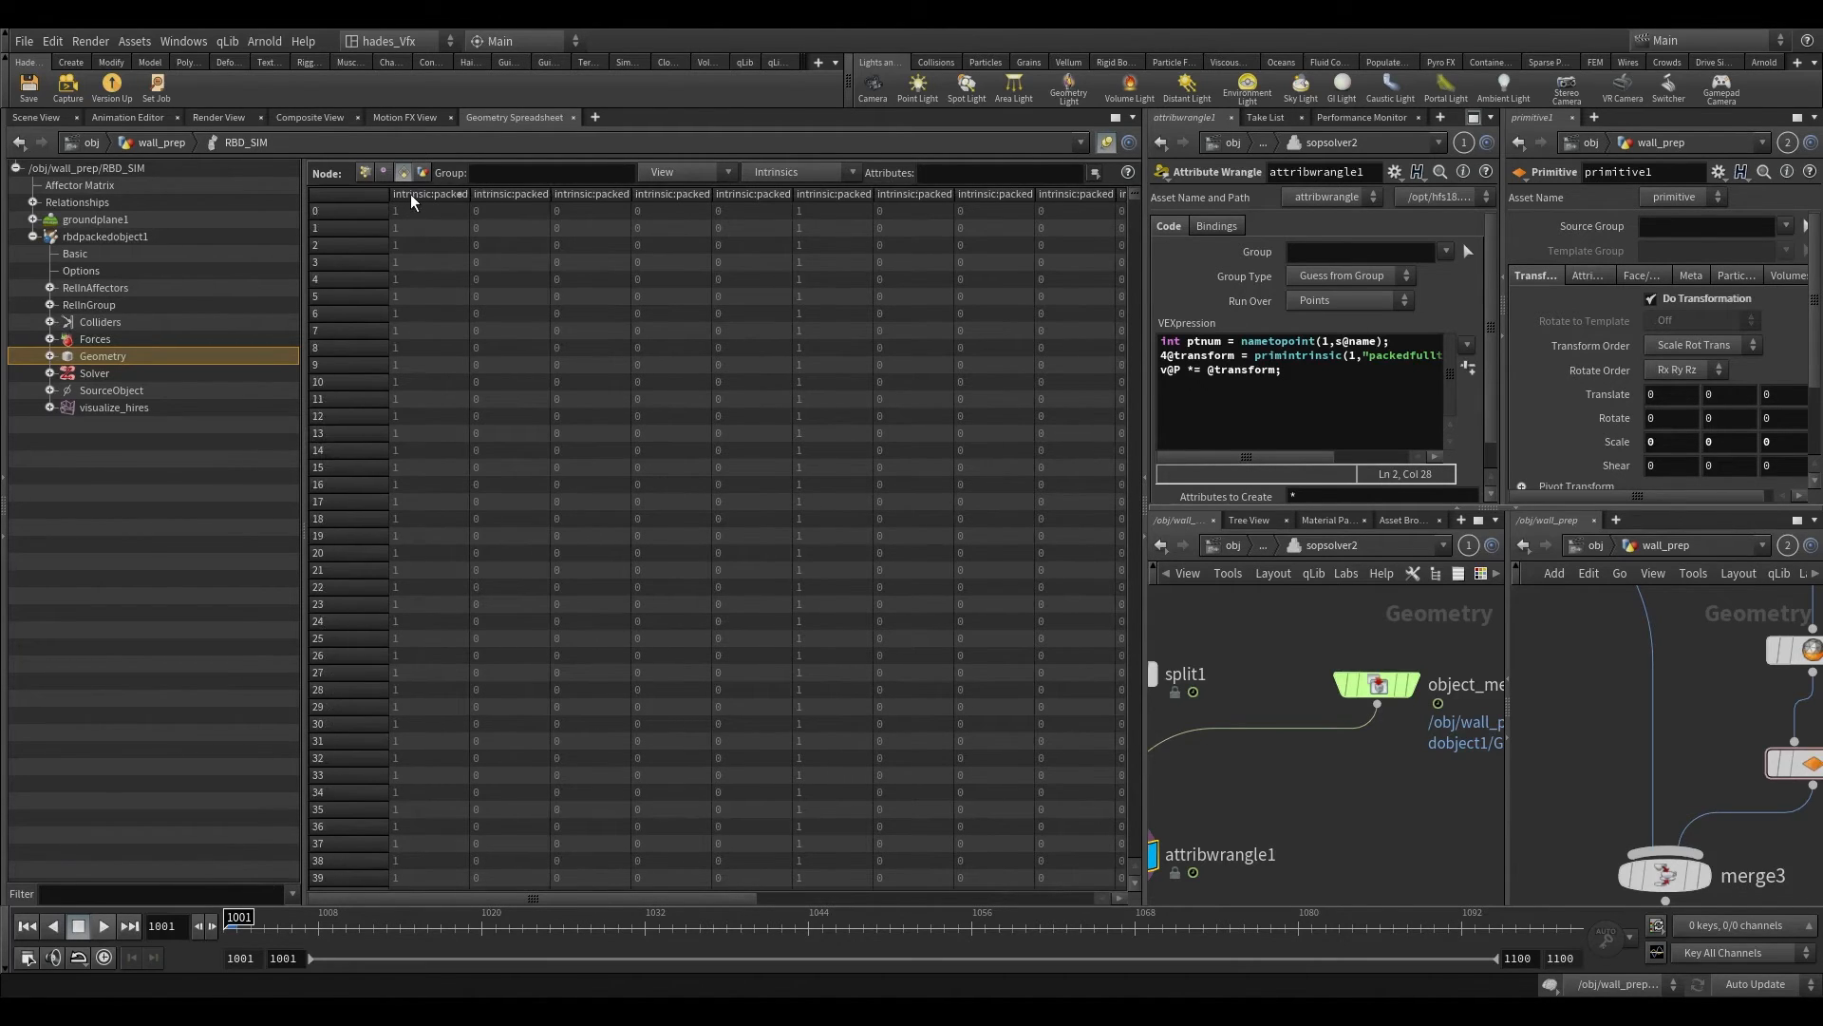
drag(366, 891, 225, 875)
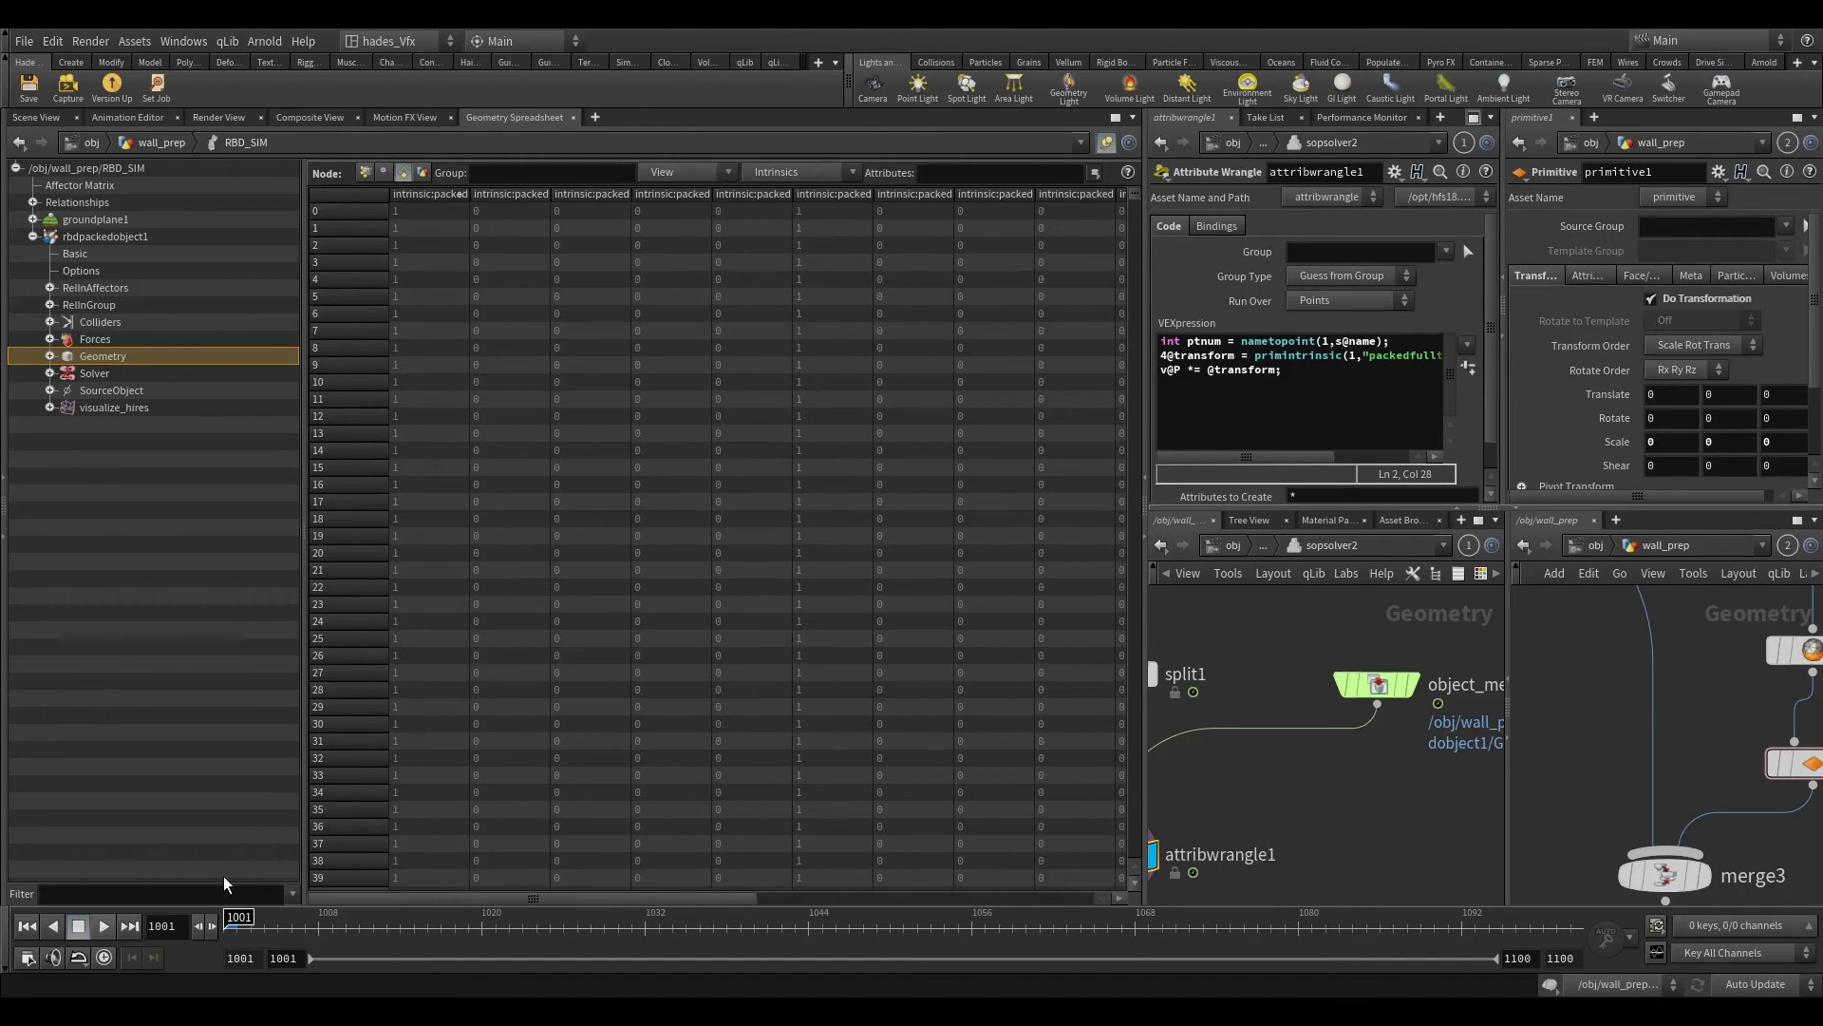
click(516, 177)
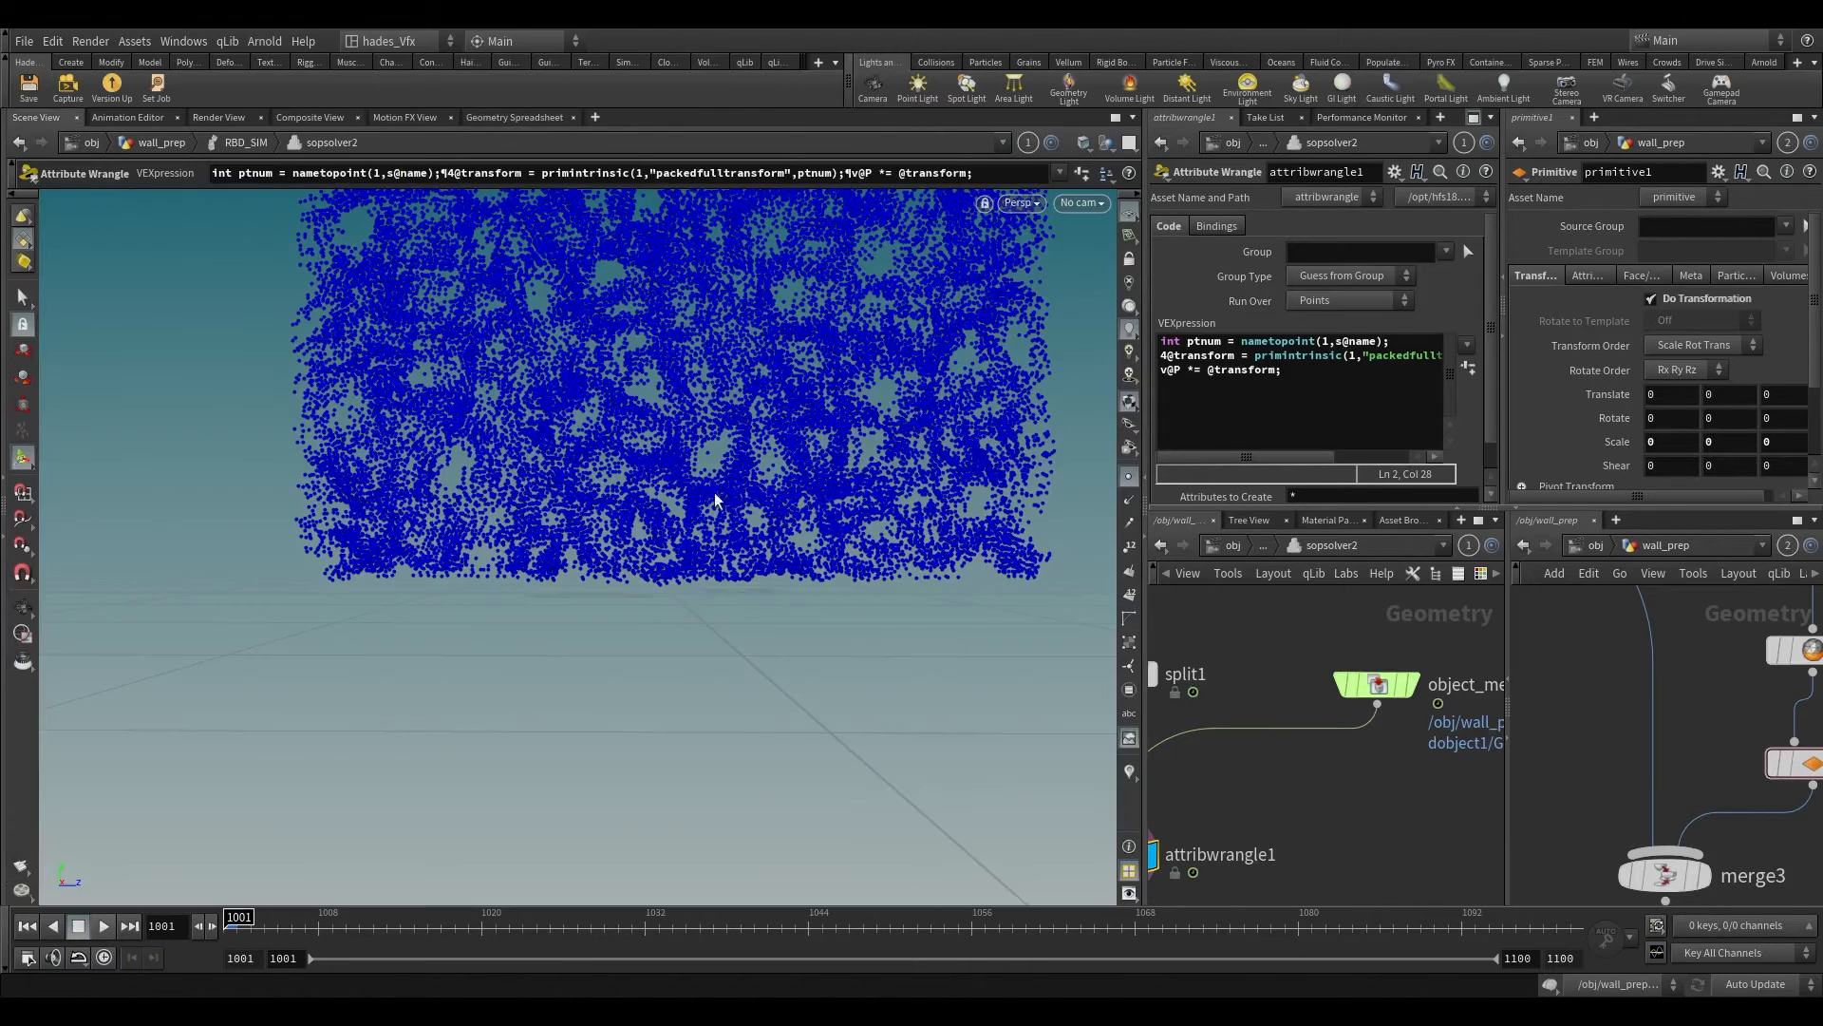
Step: Add a second Attribute Wrangle below attribwrangle1 in sopsolver2 and set it to run over vertices
click(50, 118)
scroll(1398, 817, down, 3)
scroll(1352, 763, up, 3)
middle_drag(1320, 798, 1327, 686)
middle_drag(1327, 840, 1348, 759)
scroll(1278, 769, down, 2)
scroll(1254, 715, up, 2)
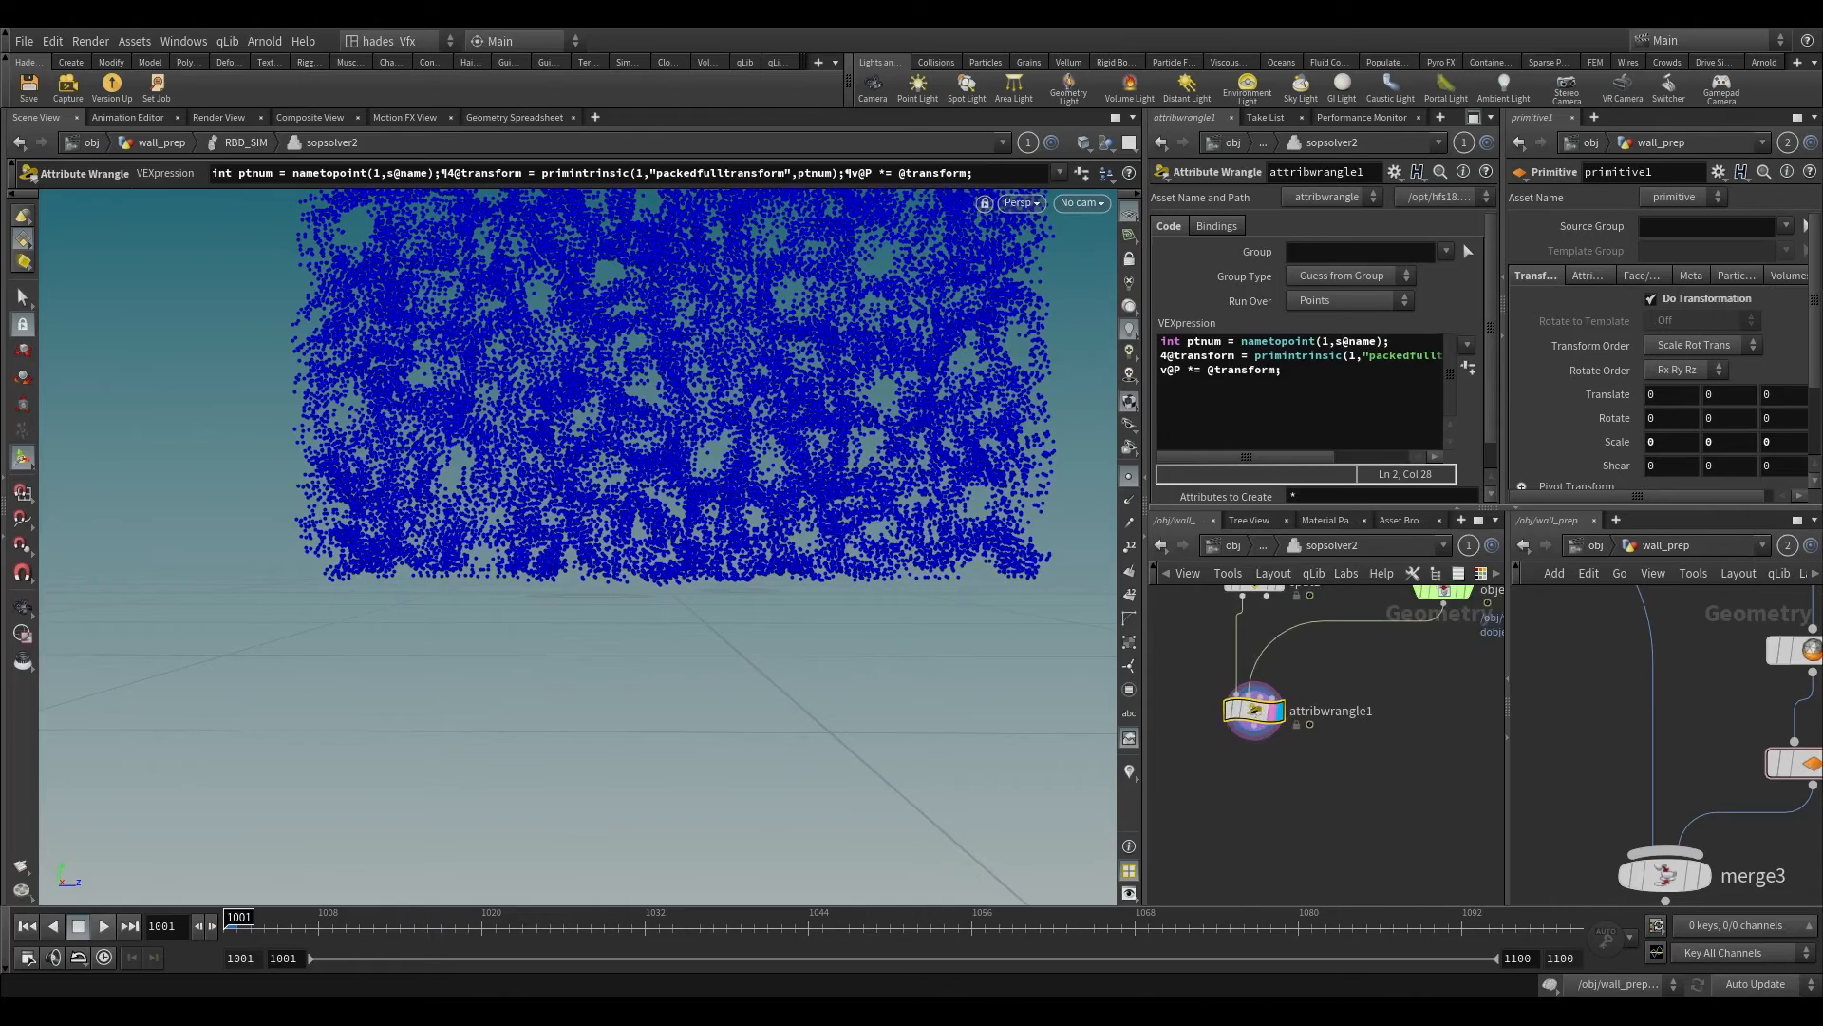
key(Tab)
text(at)
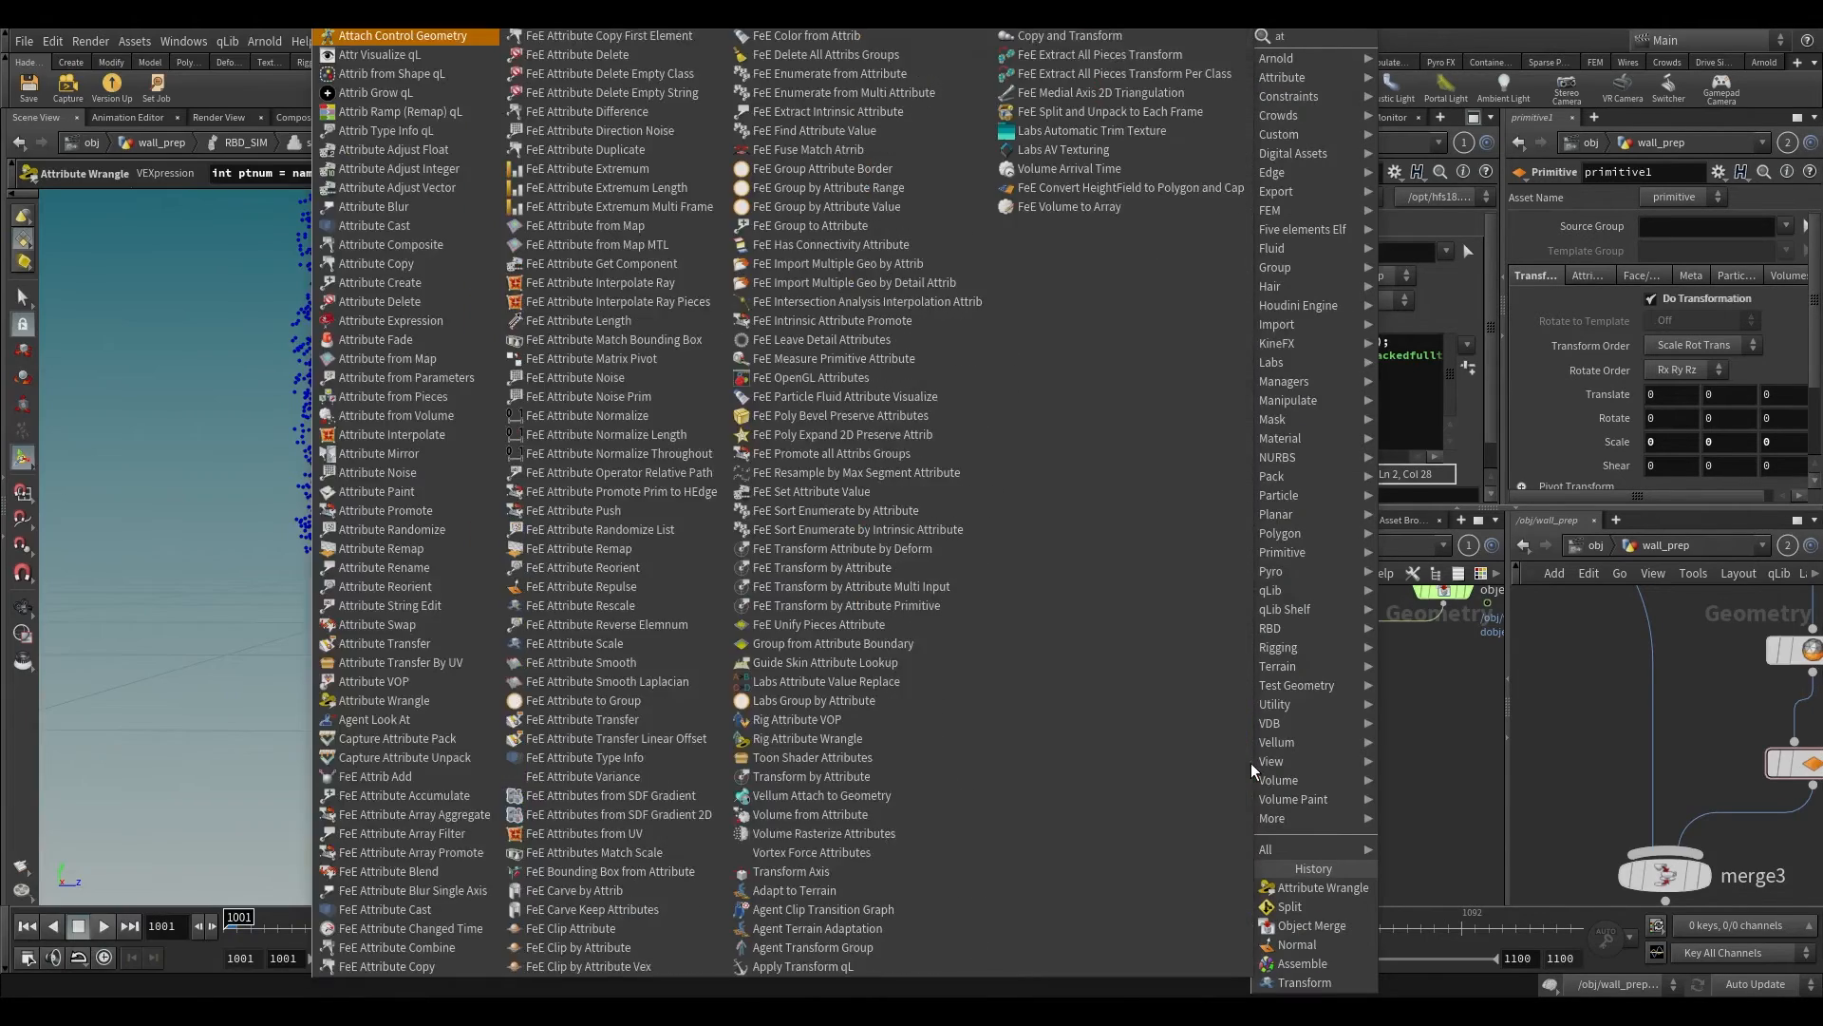
text( tra)
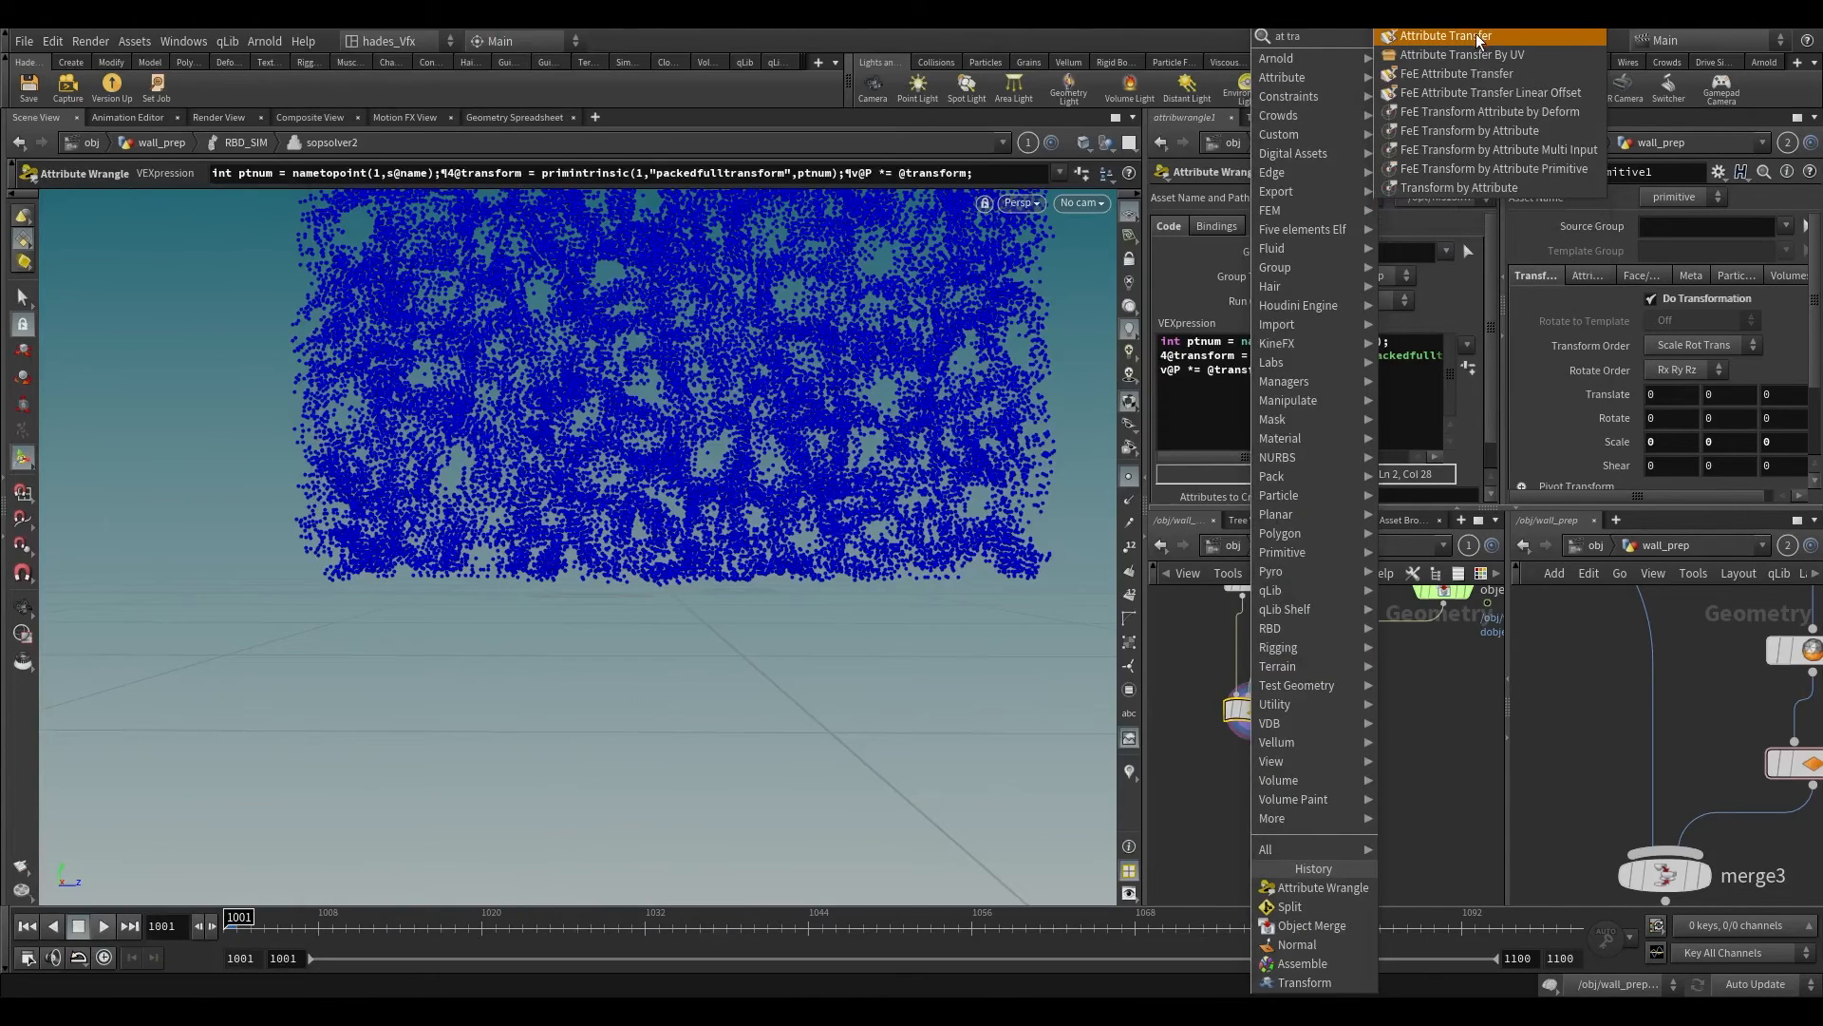
key(BackSpace)
key(BackSpace)
key(BackSpace)
text(wra)
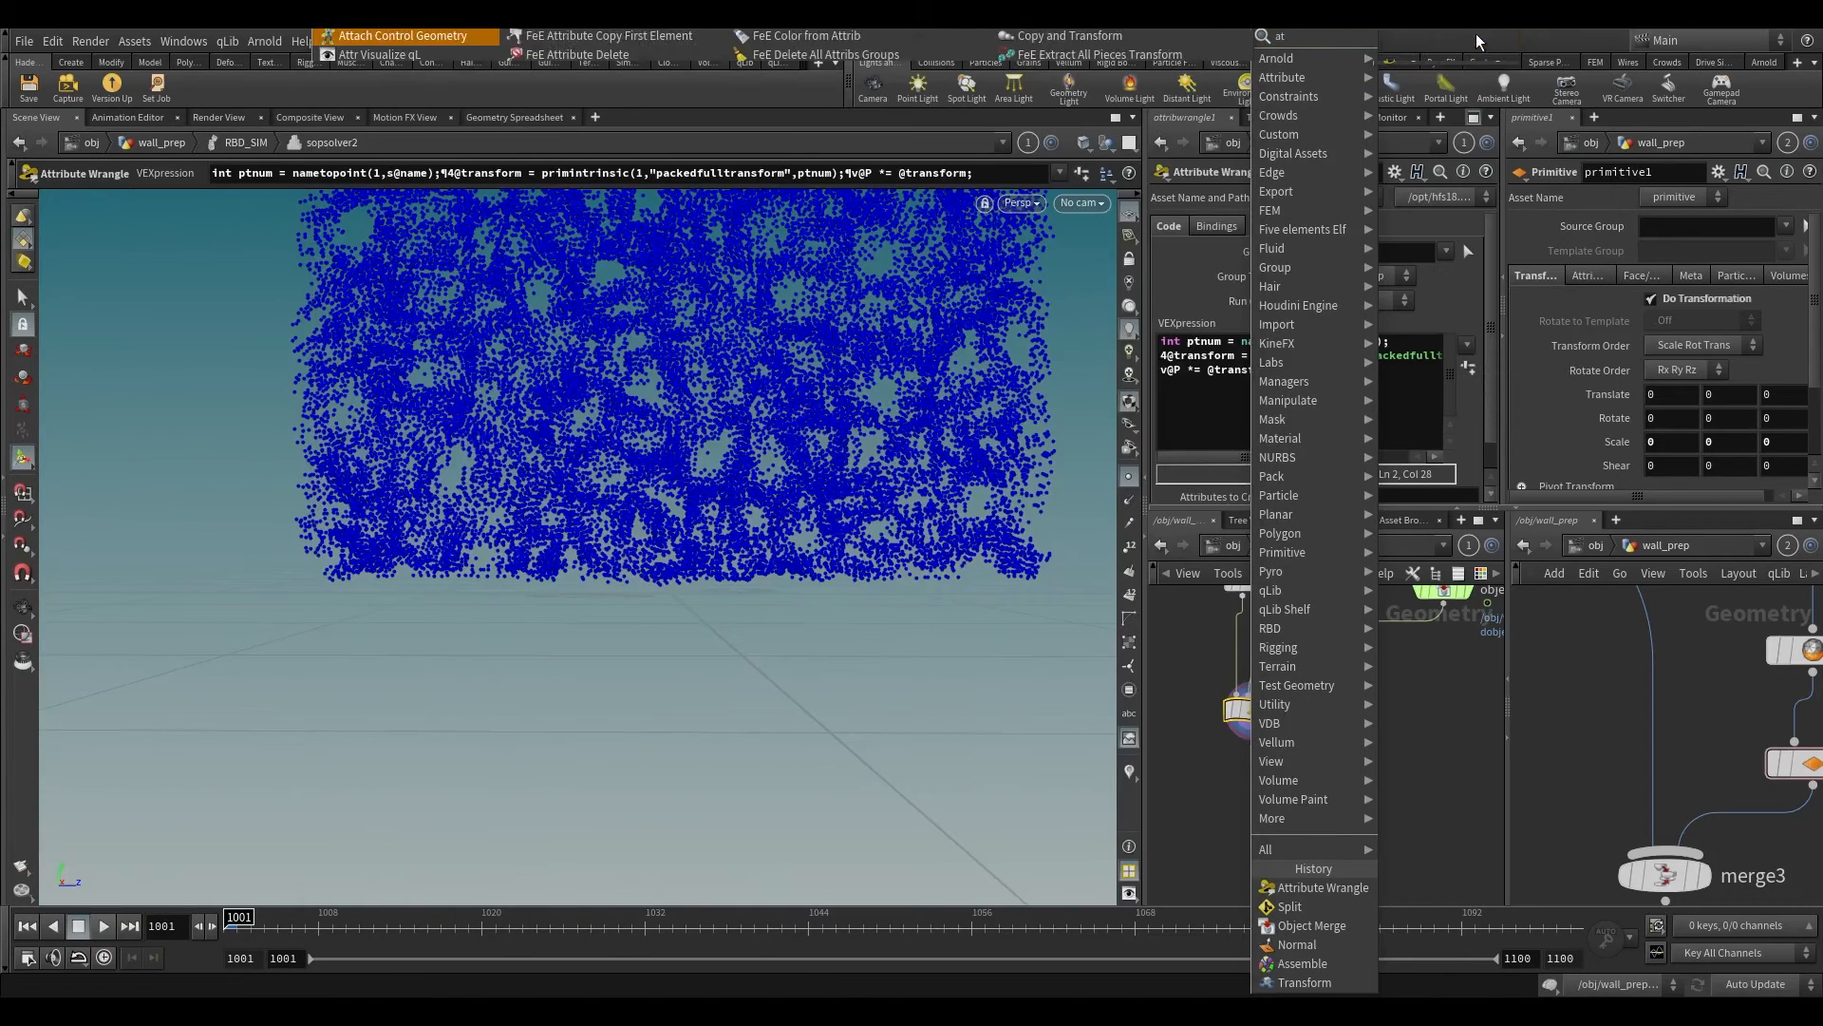
key(Return)
click(1311, 301)
click(1298, 373)
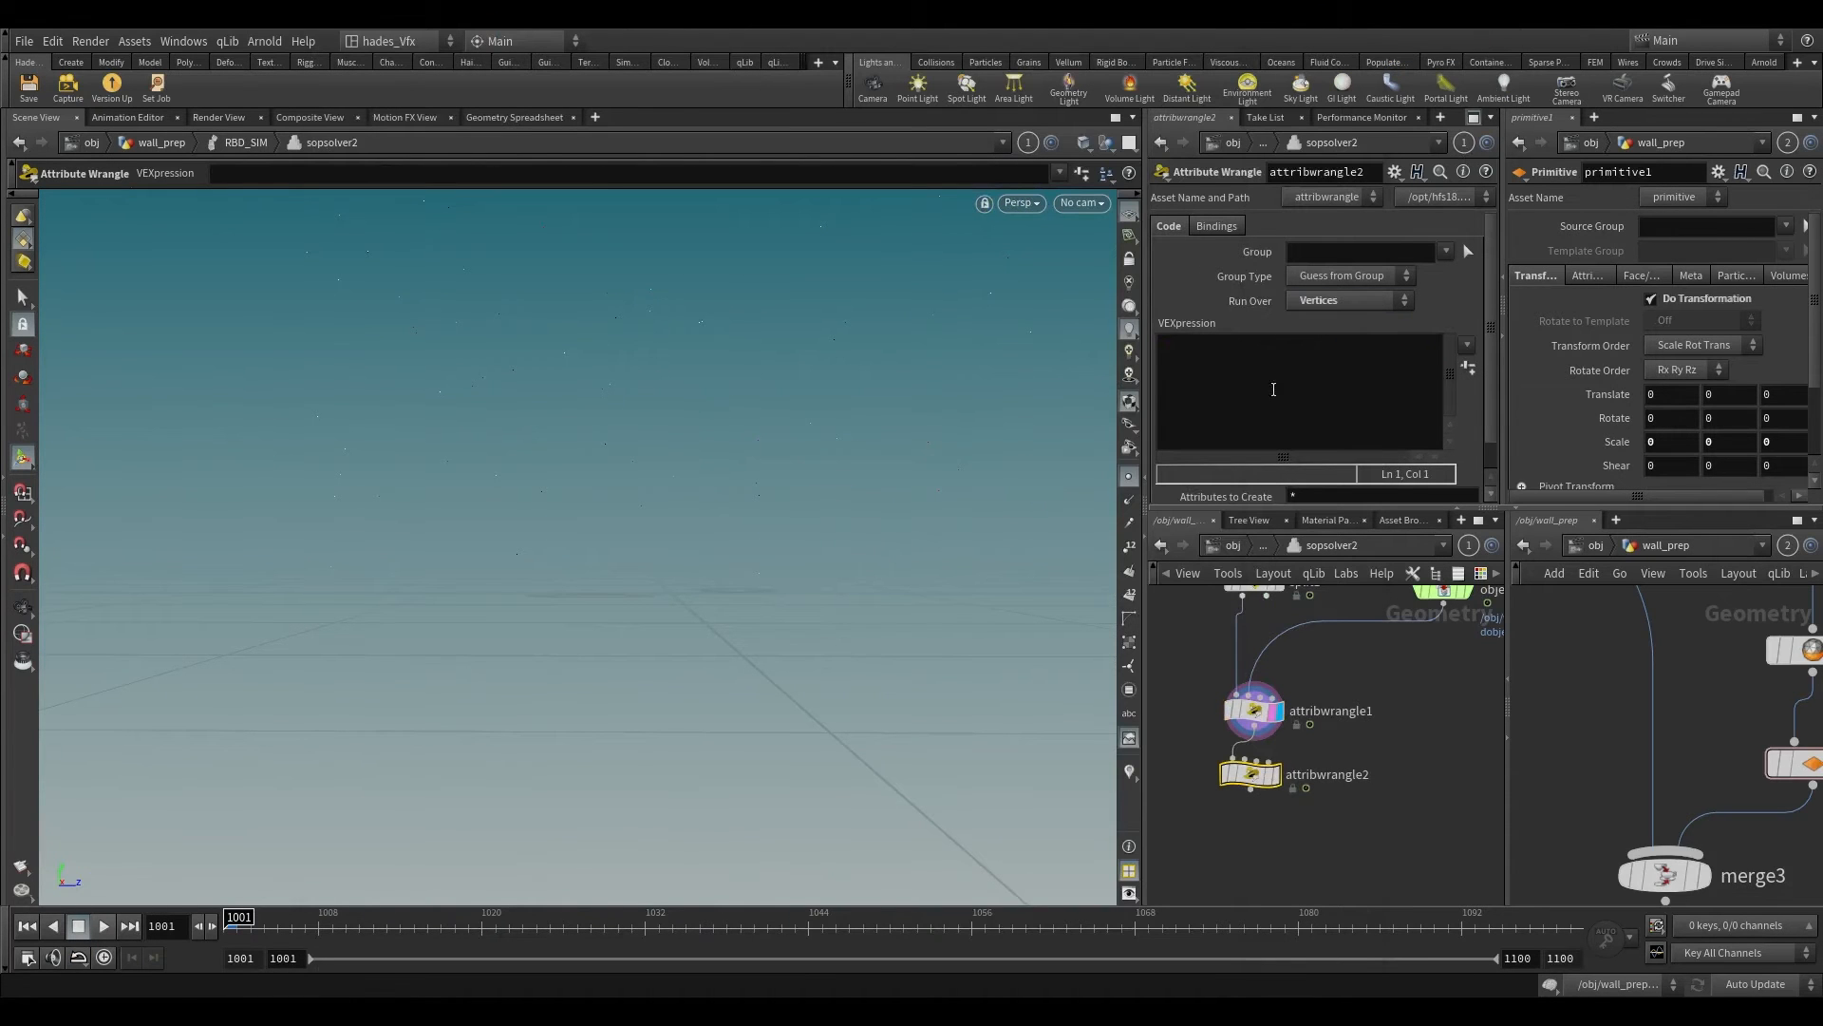
Step: Copy the four point0, point1, seed0 and seed1 declaration lines from attribwrangle4 into attribwrangle2's VEX code
drag(1151, 400, 819, 401)
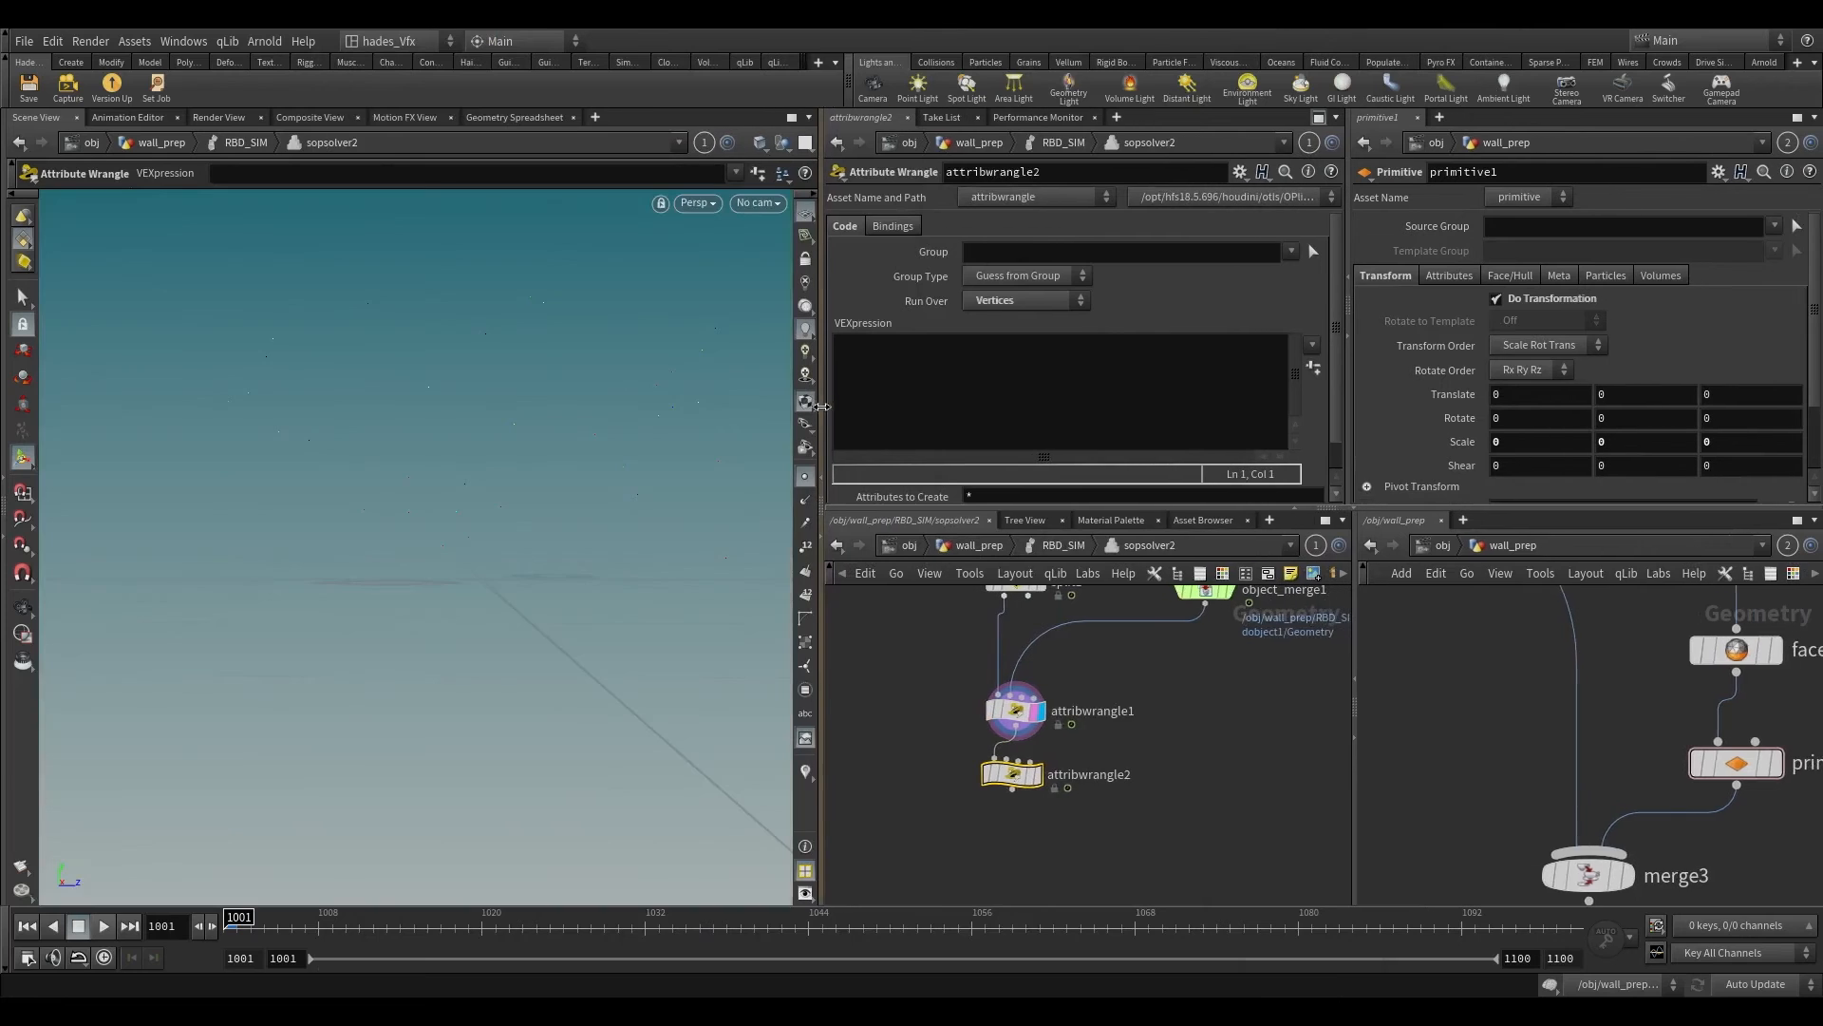
scroll(1577, 776, down, 3)
scroll(1575, 776, up, 3)
click(1626, 727)
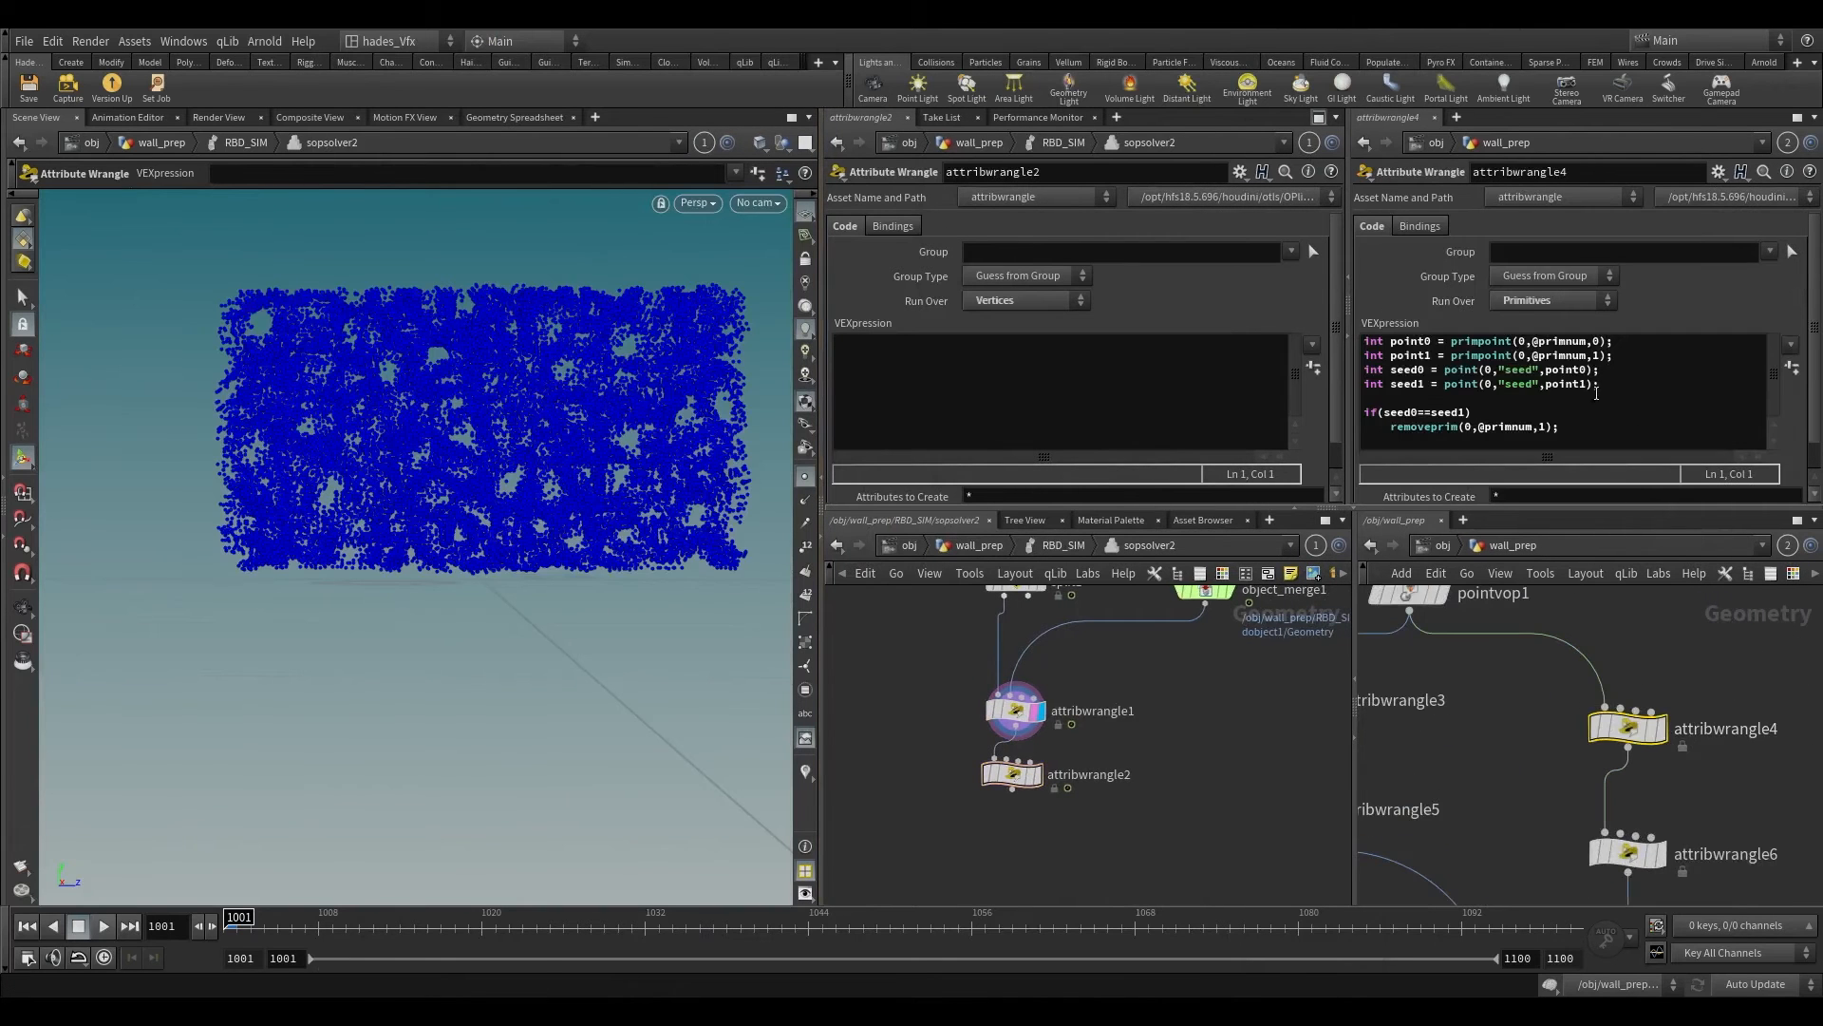
drag(1604, 384, 1363, 314)
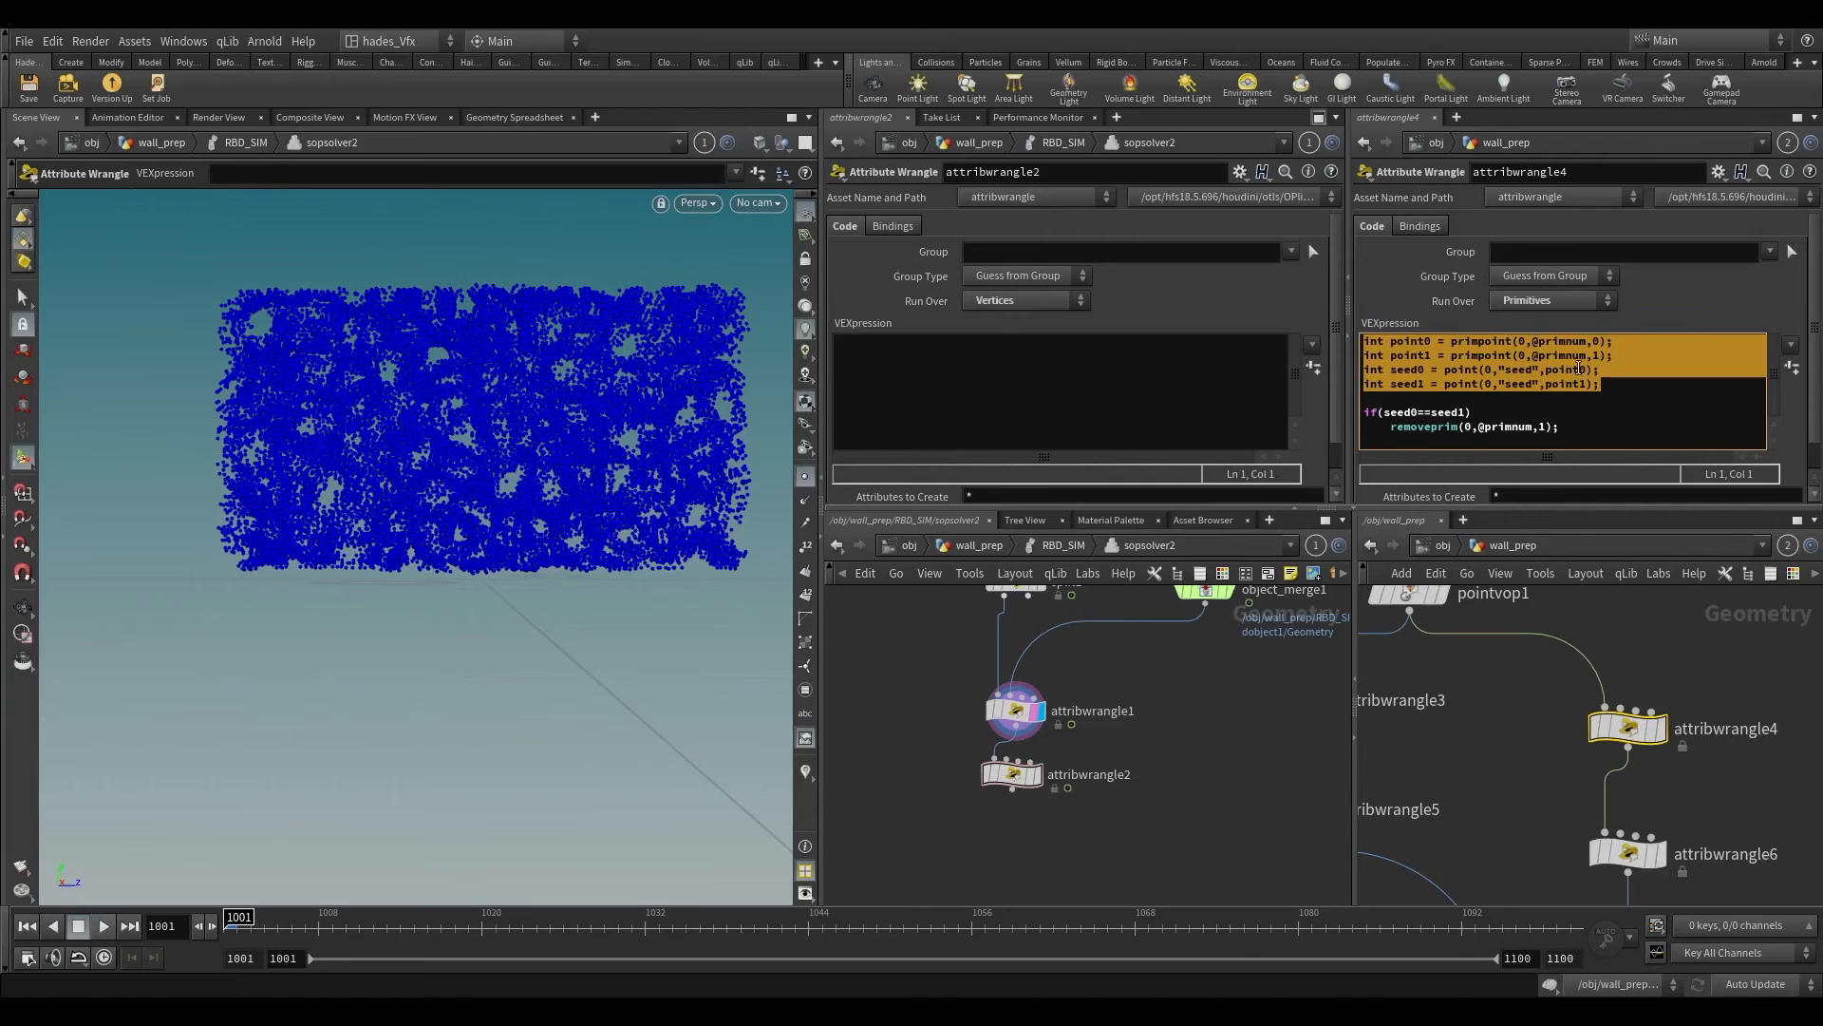
drag(1608, 389, 1364, 336)
key(ctrl+c)
click(855, 389)
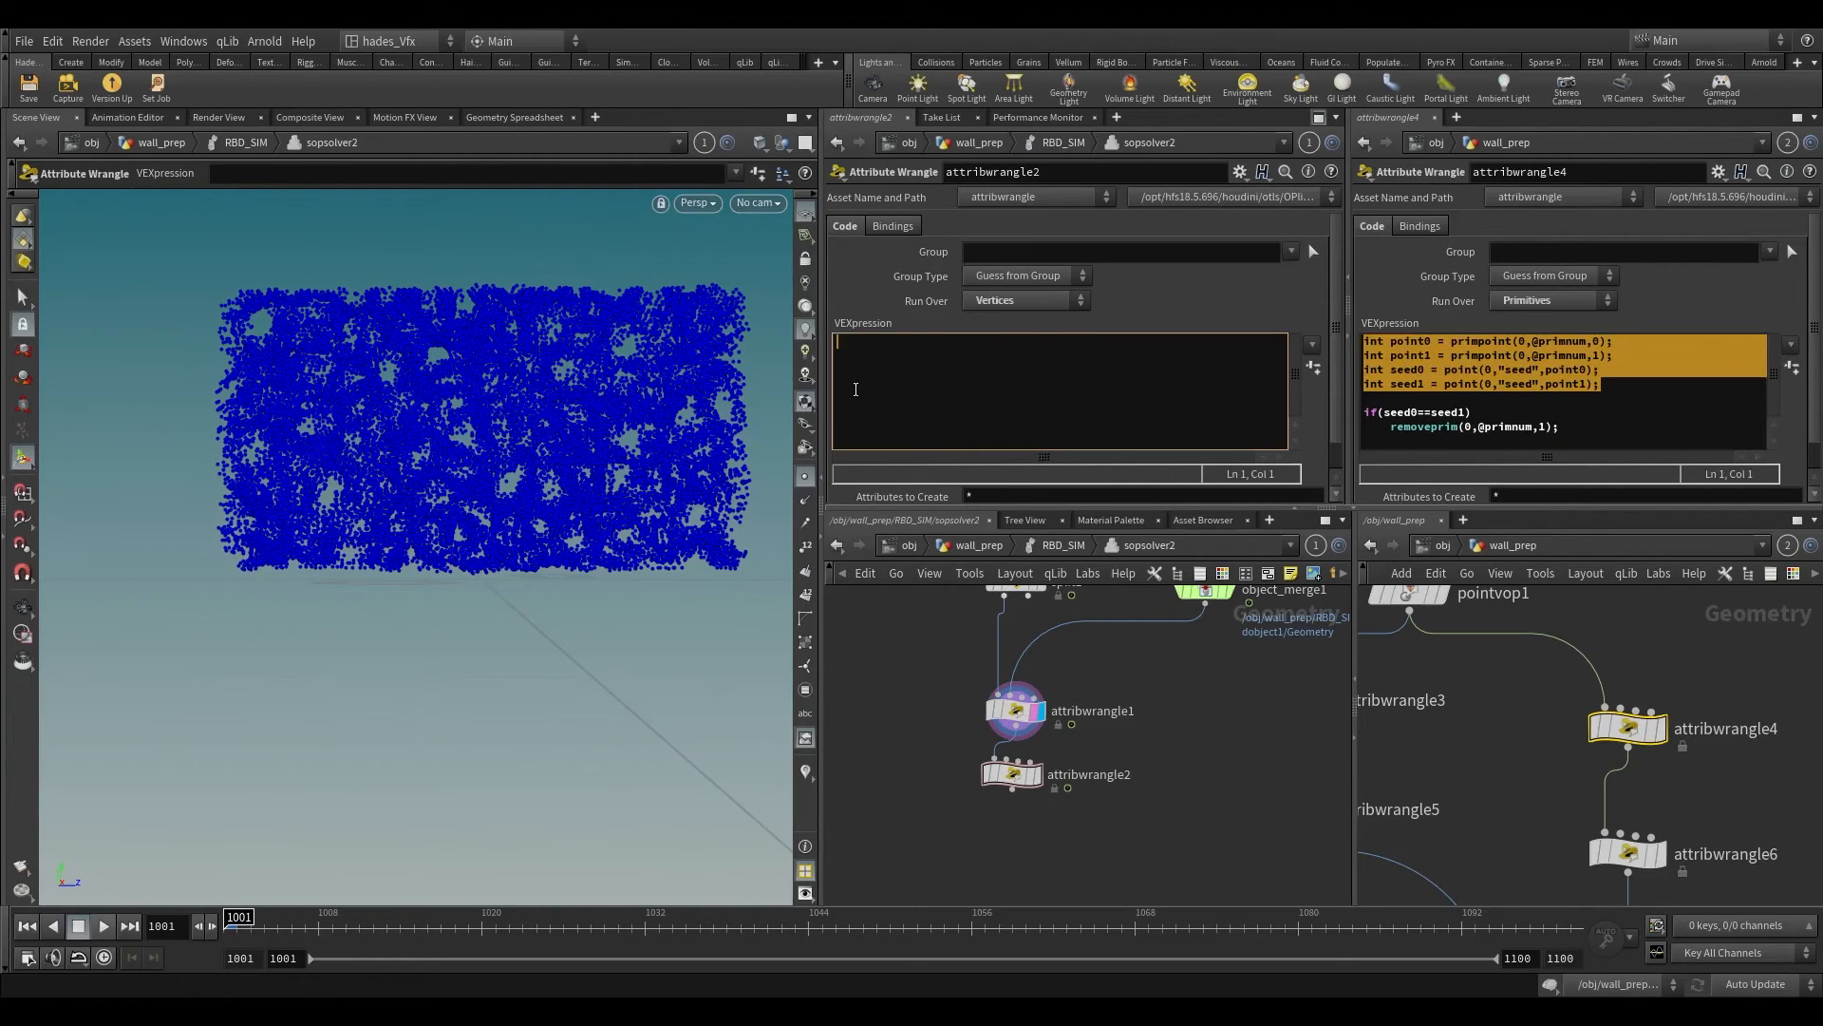
key(ctrl+v)
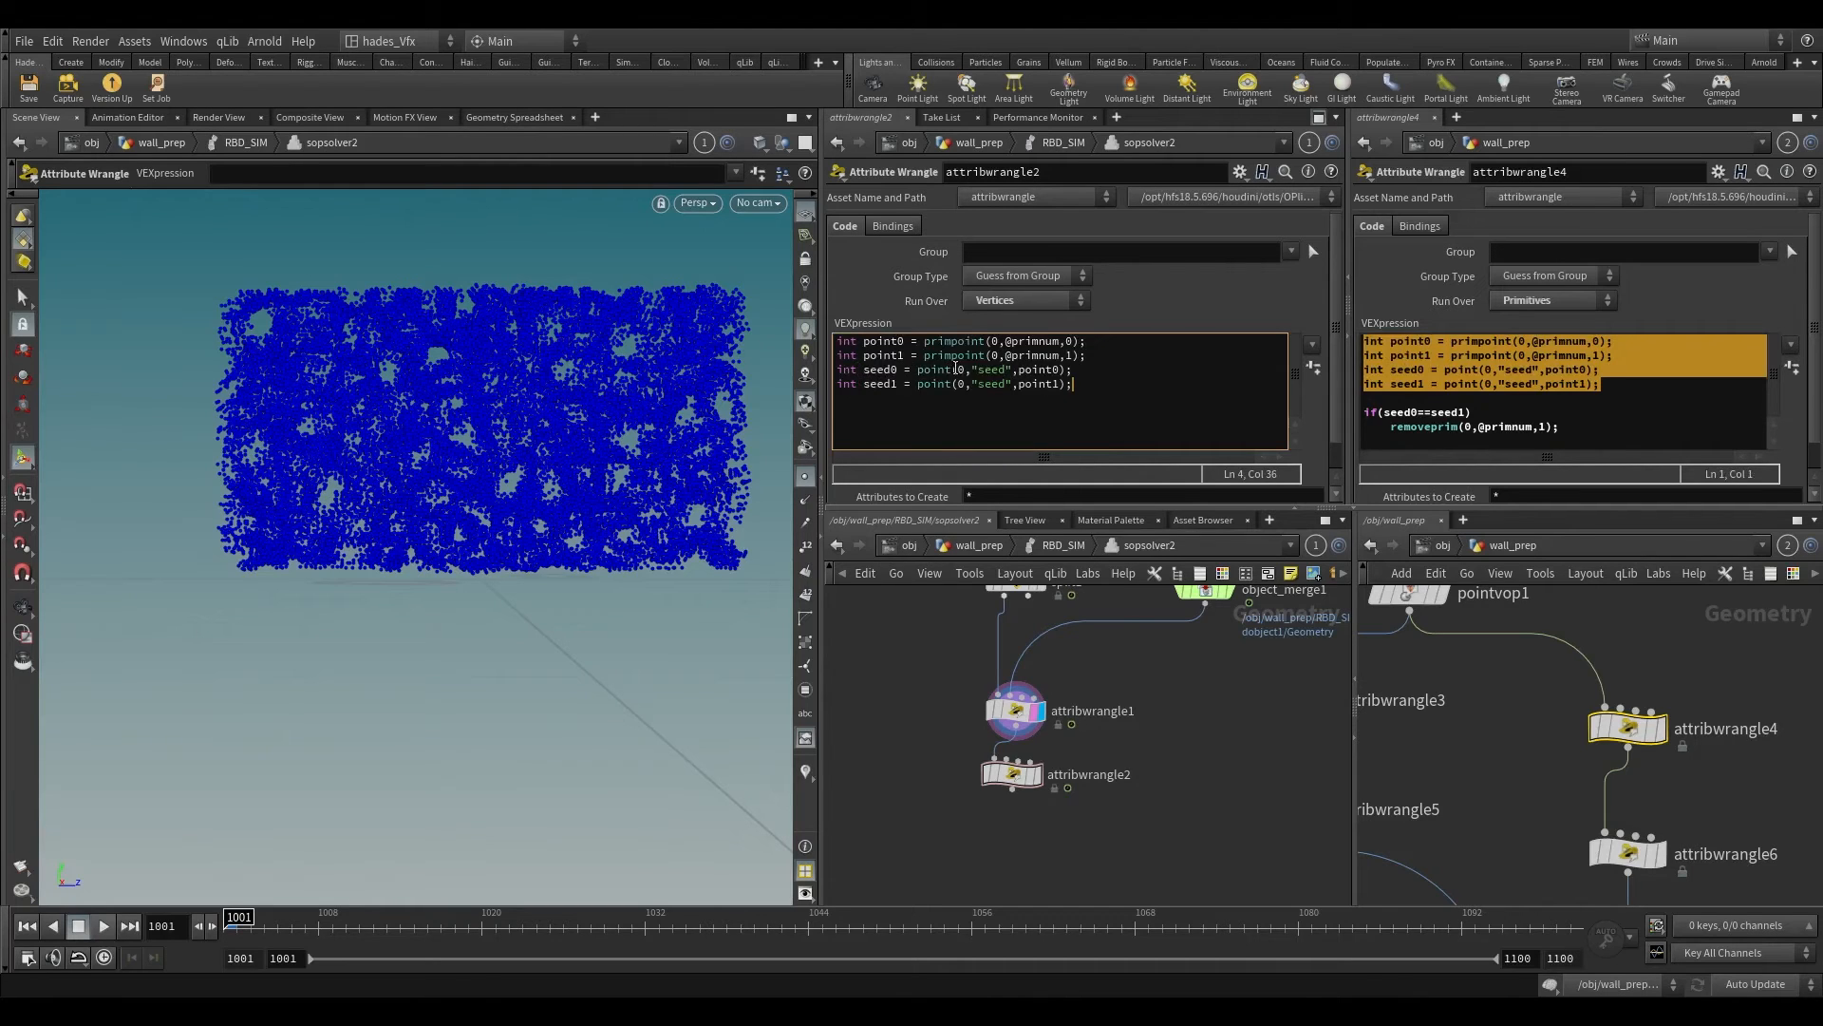
Step: Change the type of the seed0 and seed1 declarations in attribwrangle2 to vector
double_click(848, 370)
text(vector)
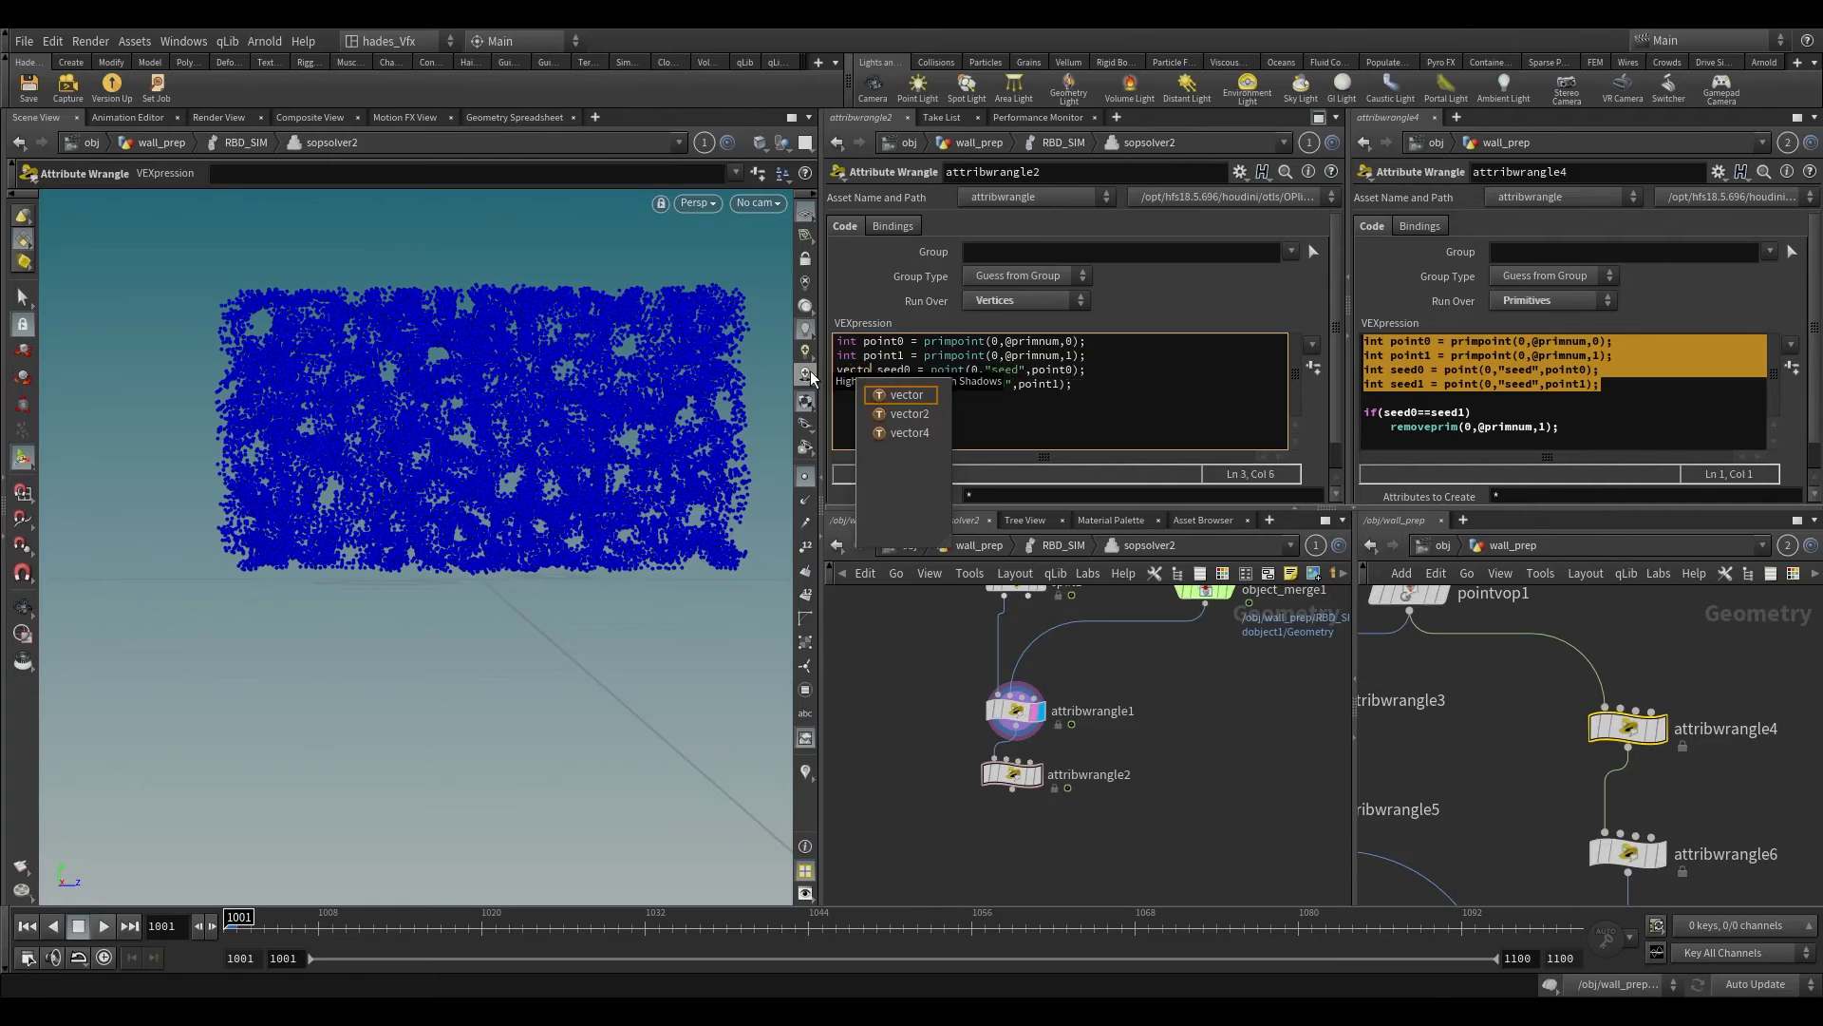
key(Escape)
double_click(845, 384)
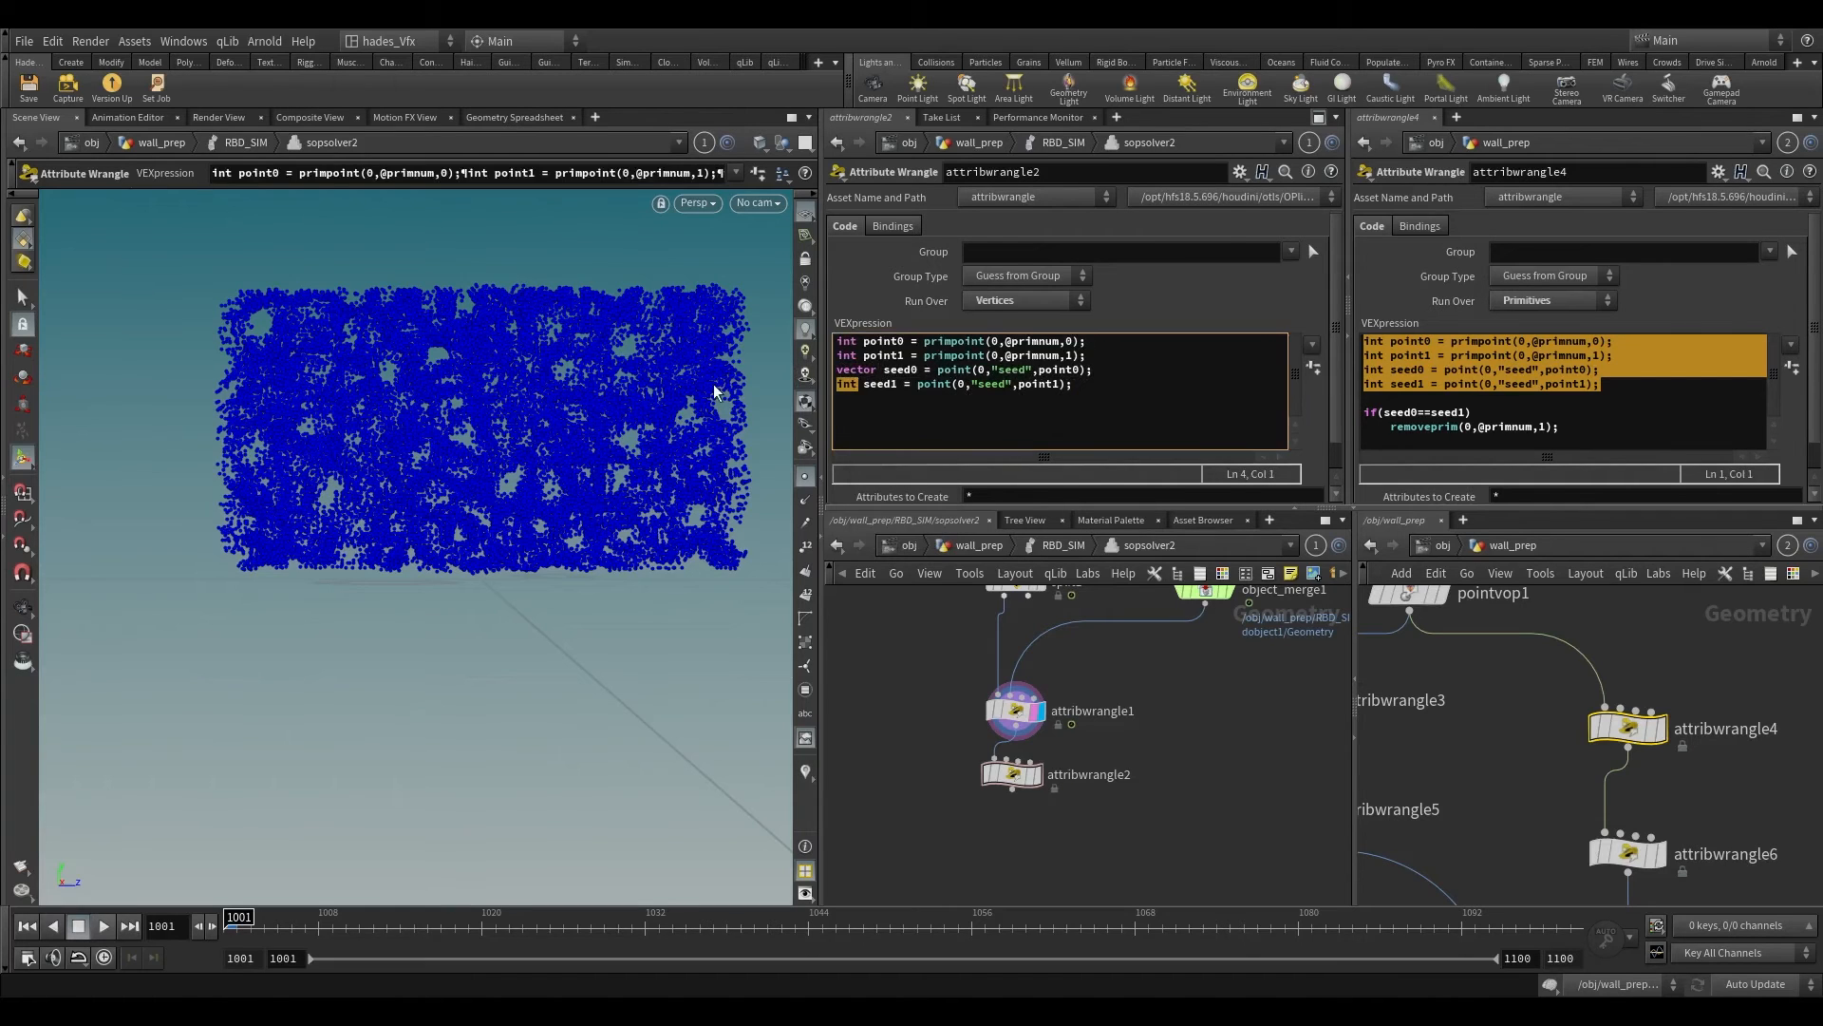
text(vector)
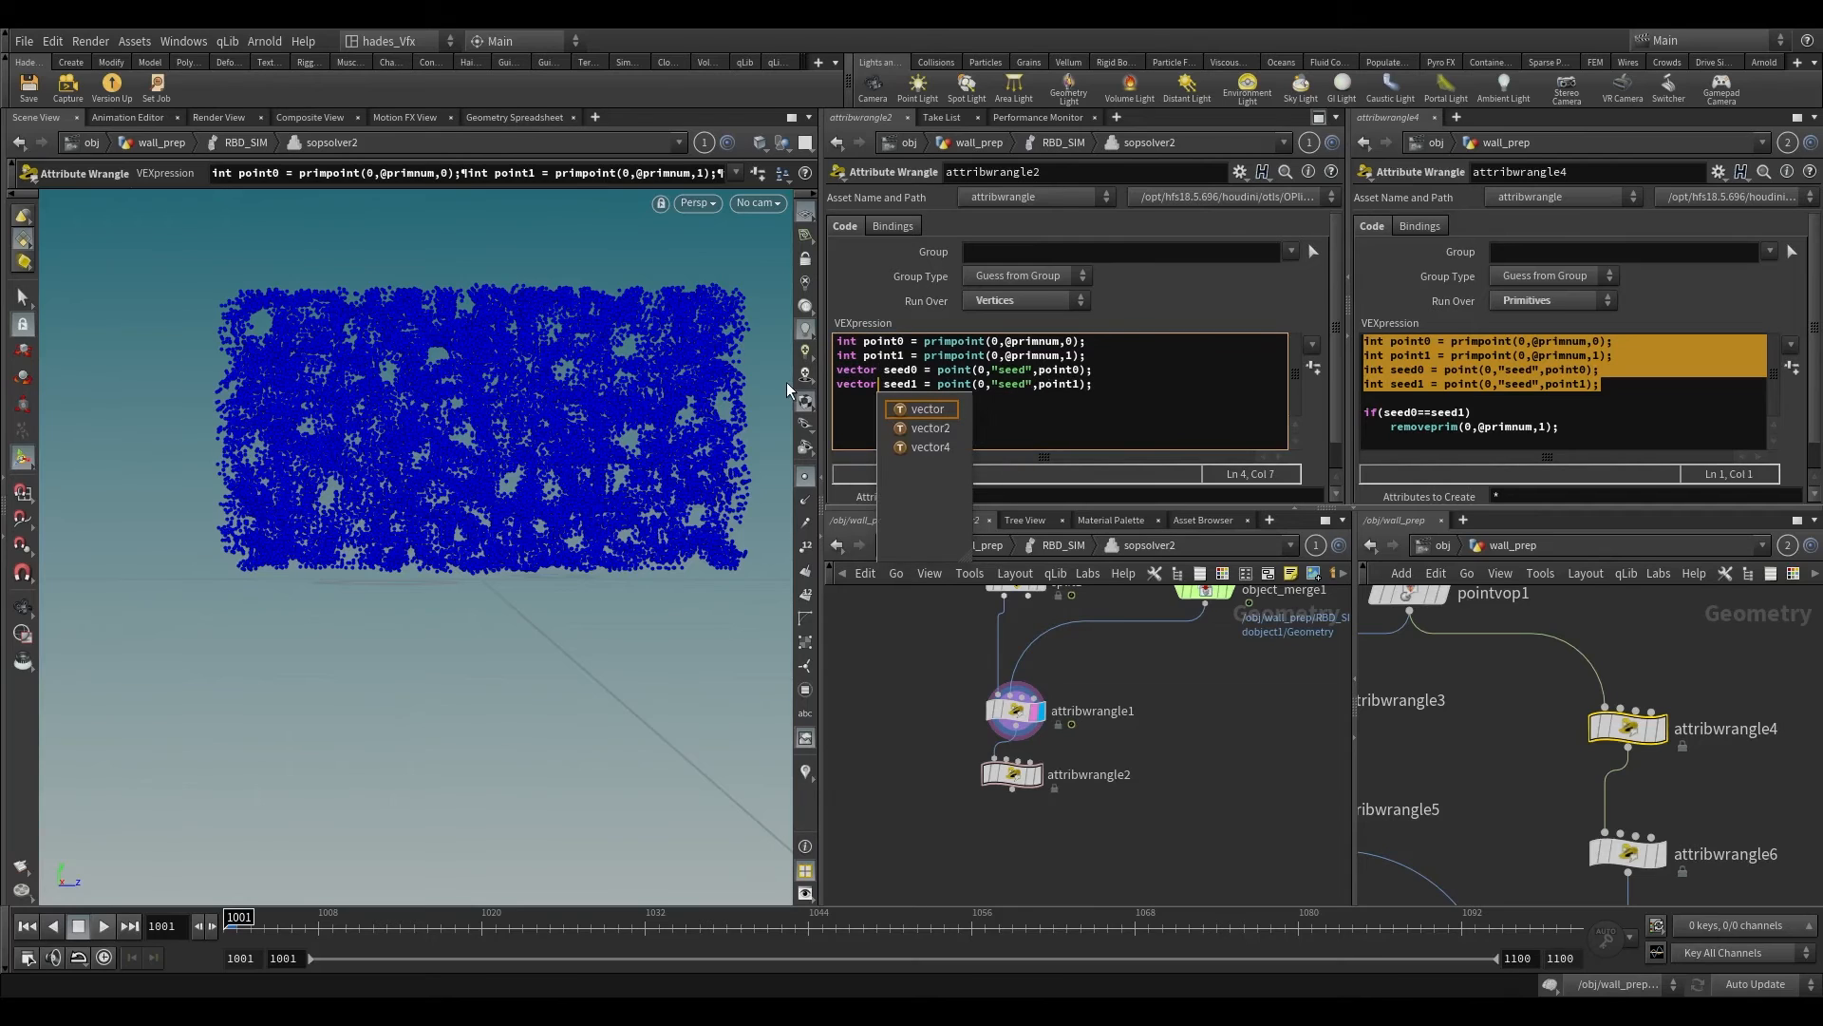
Step: Rename the two vector variables in attribwrangle2's code to pos0 and pos1
click(887, 371)
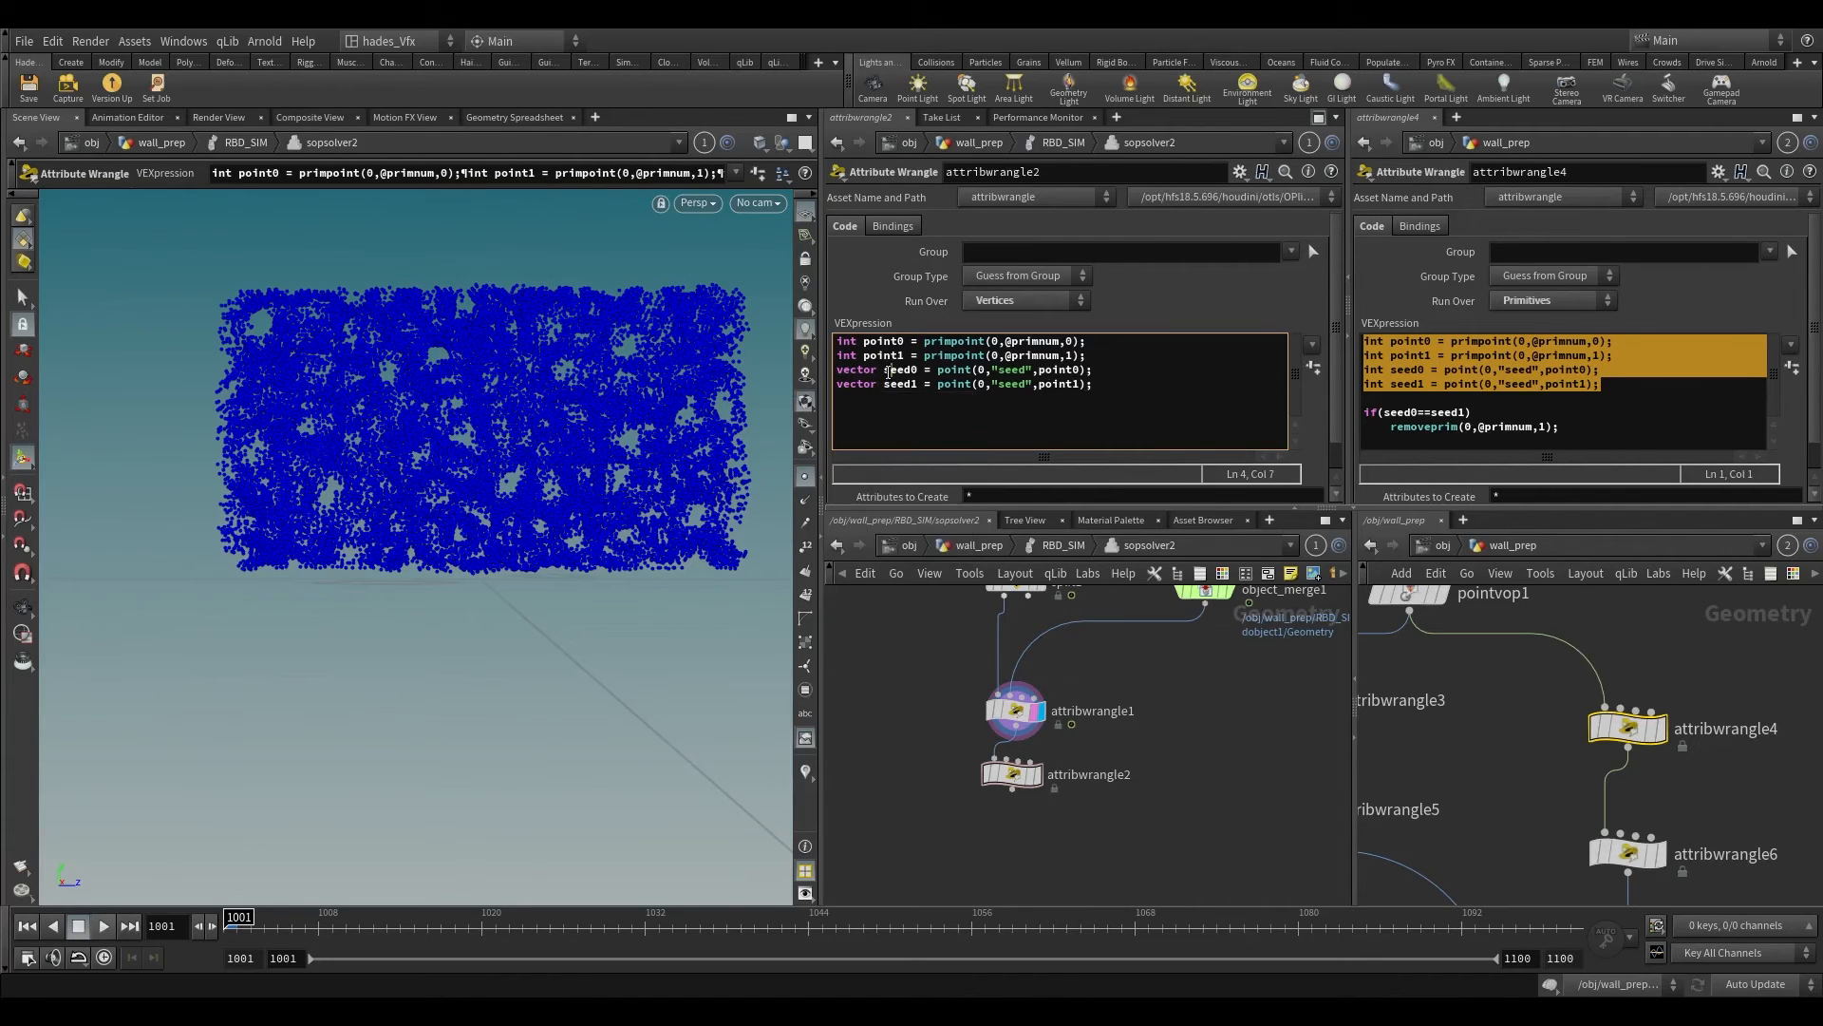
drag(885, 370, 923, 378)
double_click(907, 372)
text(pos)
drag(886, 389, 910, 389)
text(pos)
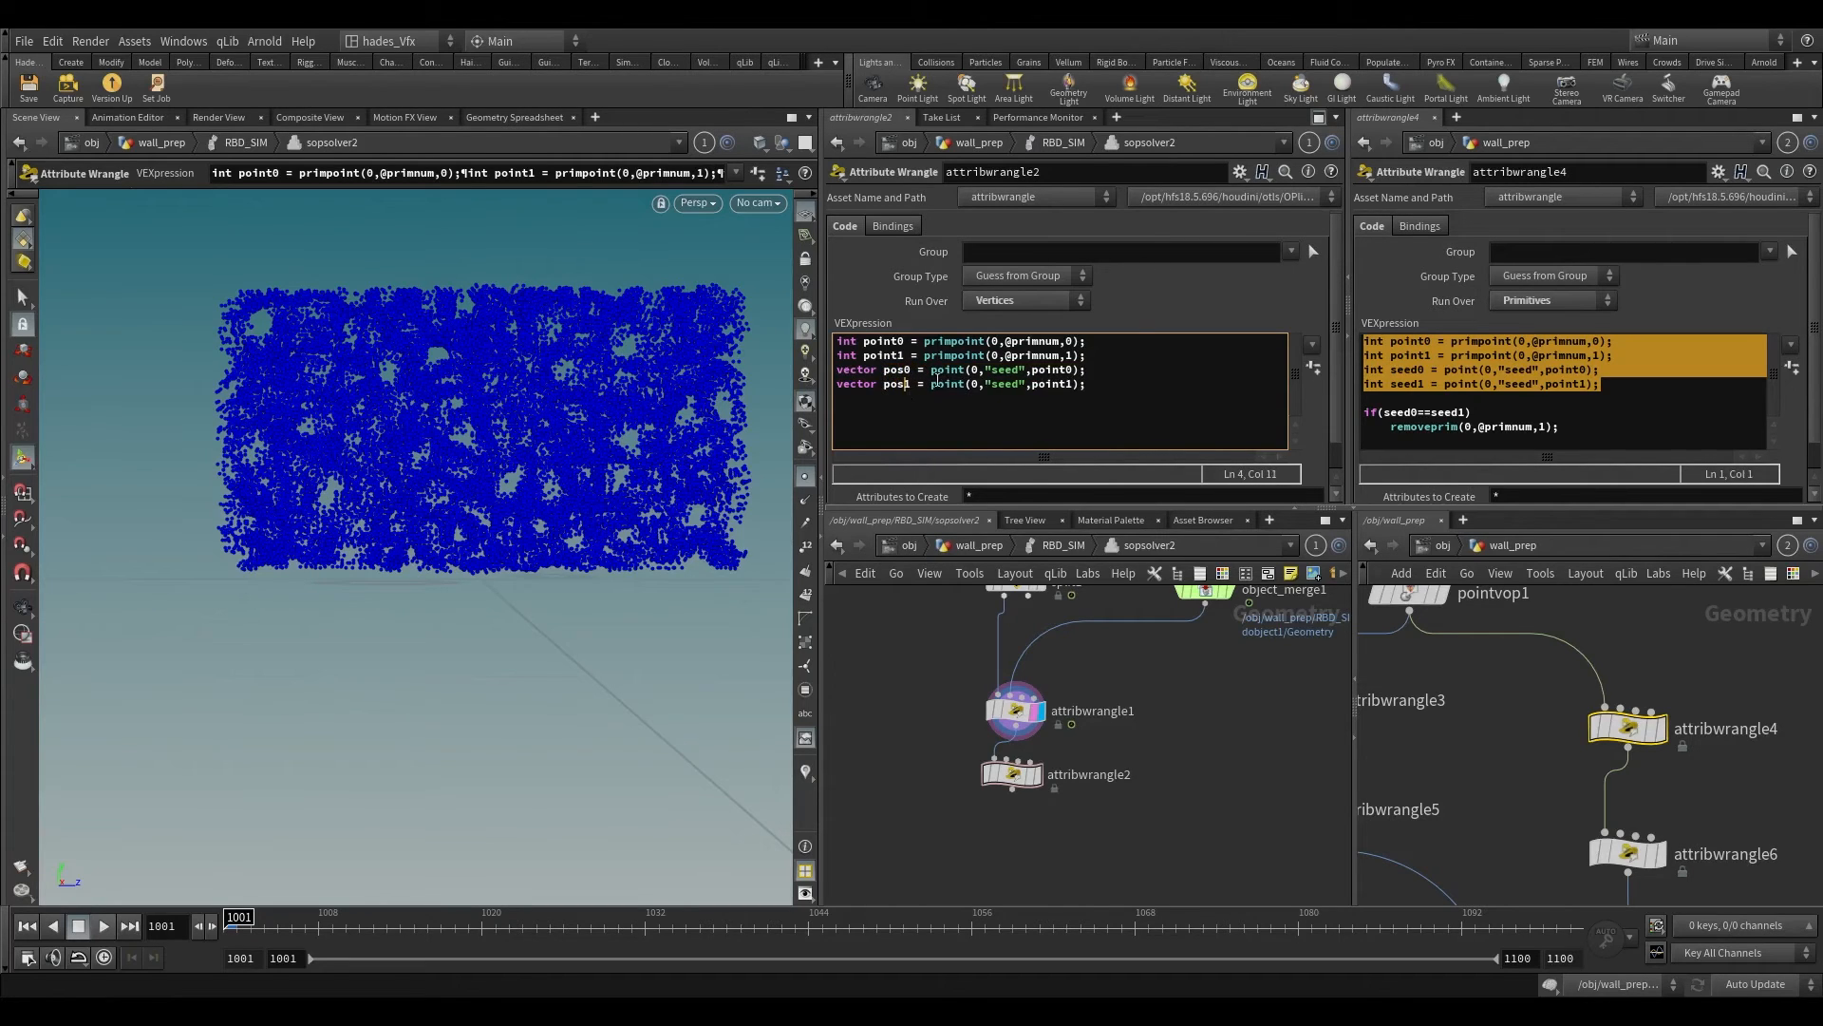
Step: Make both point() calls read the "P" attribute and turn on the display of attribwrangle2
click(1018, 370)
key(BackSpace)
key(BackSpace)
key(BackSpace)
key(BackSpace)
drag(988, 389, 1023, 390)
text(P)
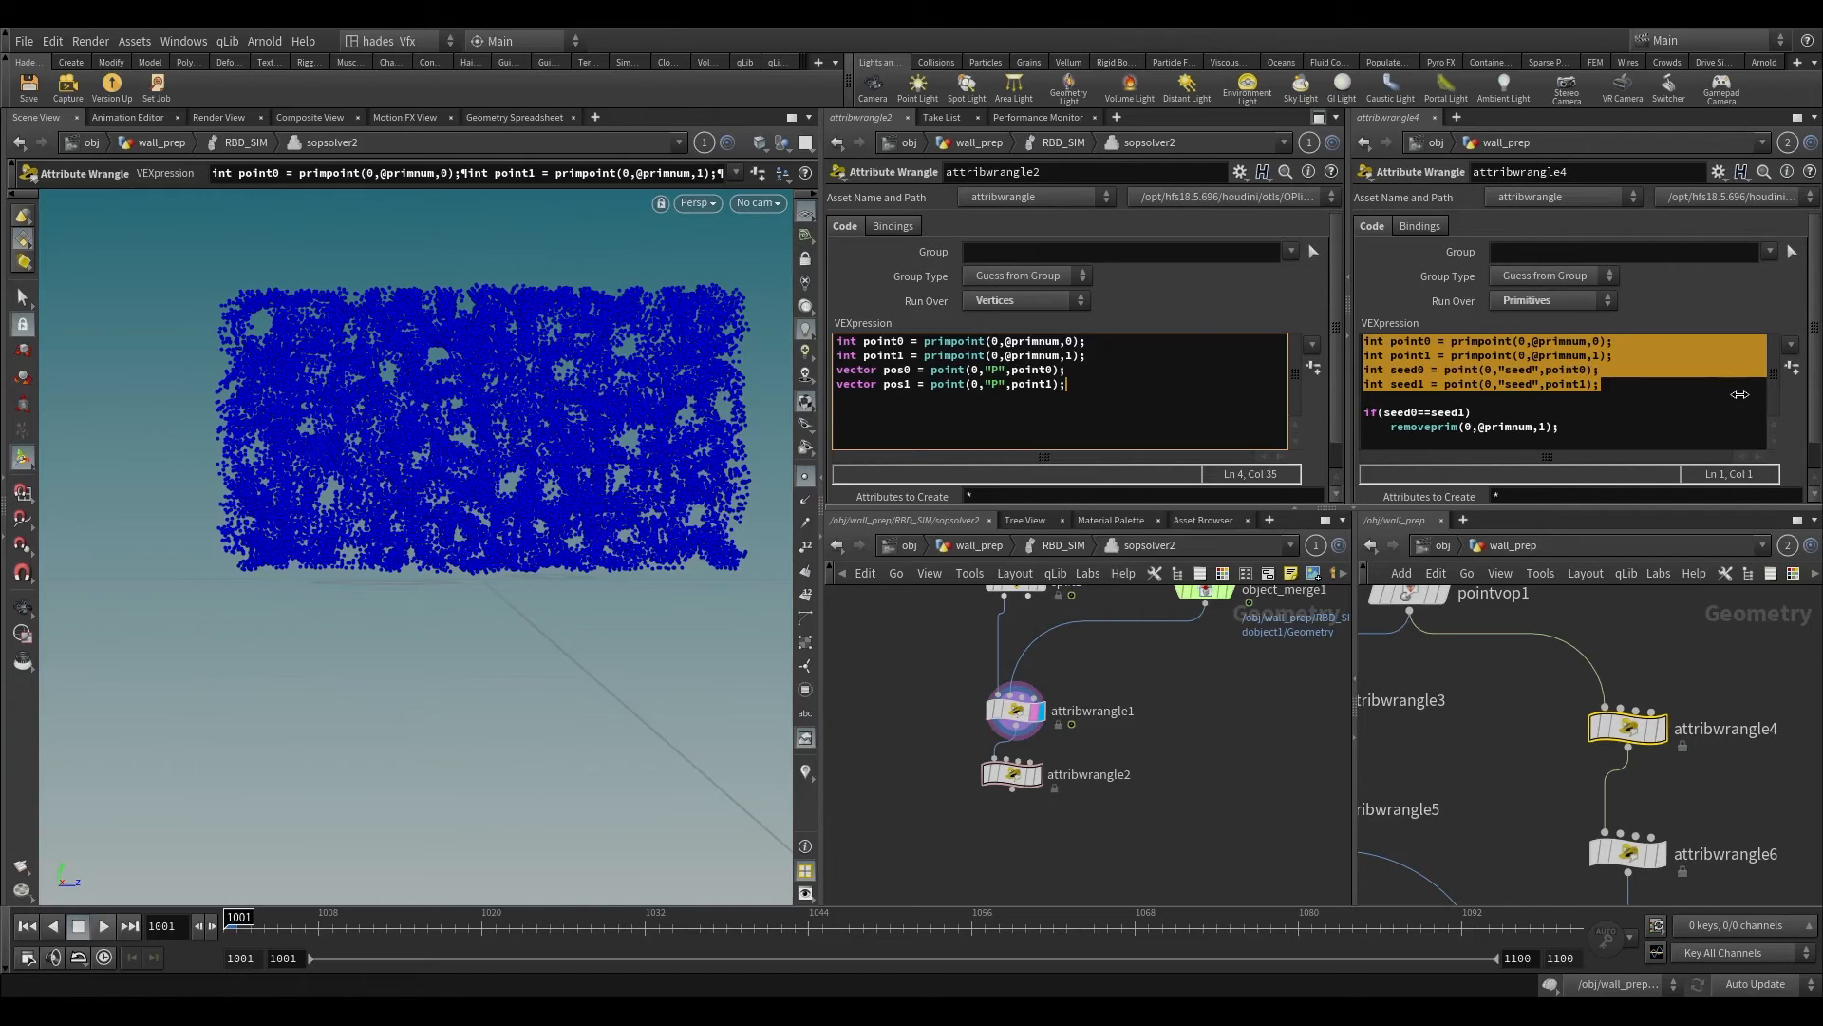
key(Return)
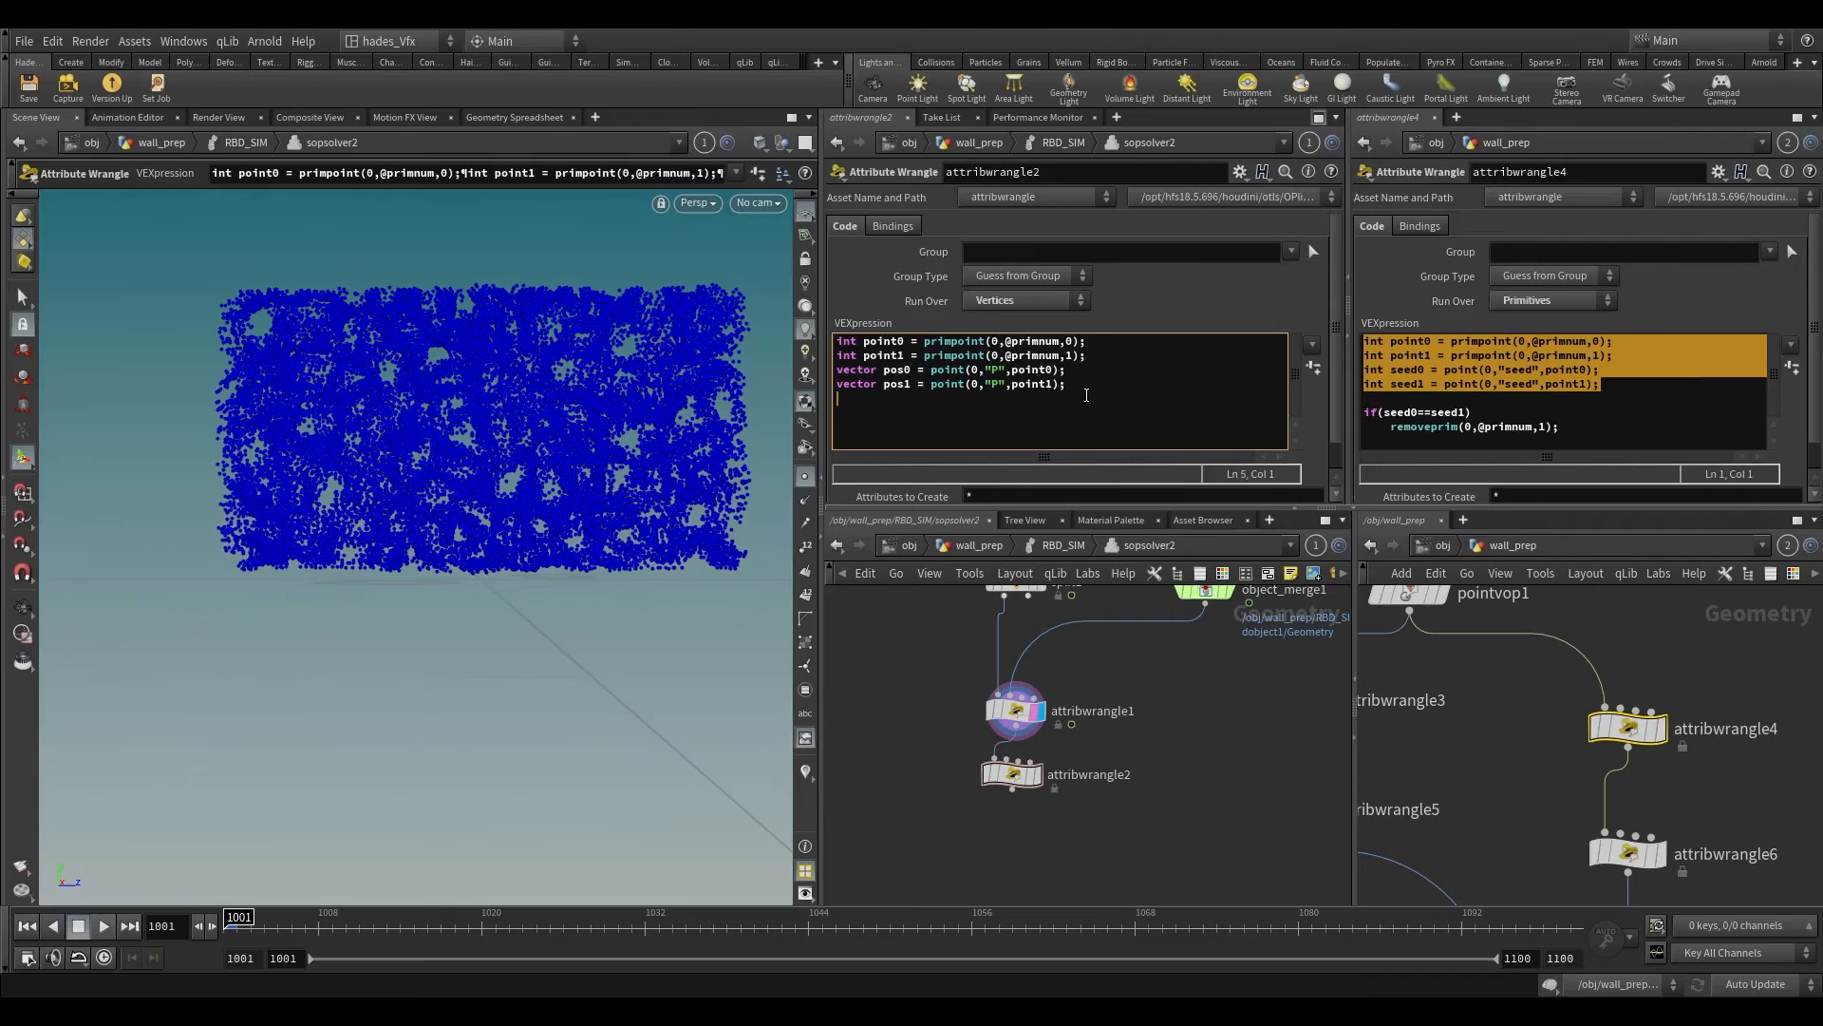
click(1037, 776)
Step: Add an empty setpointattrib(); call on a new line below the pos1 declaration
drag(1100, 407, 1102, 391)
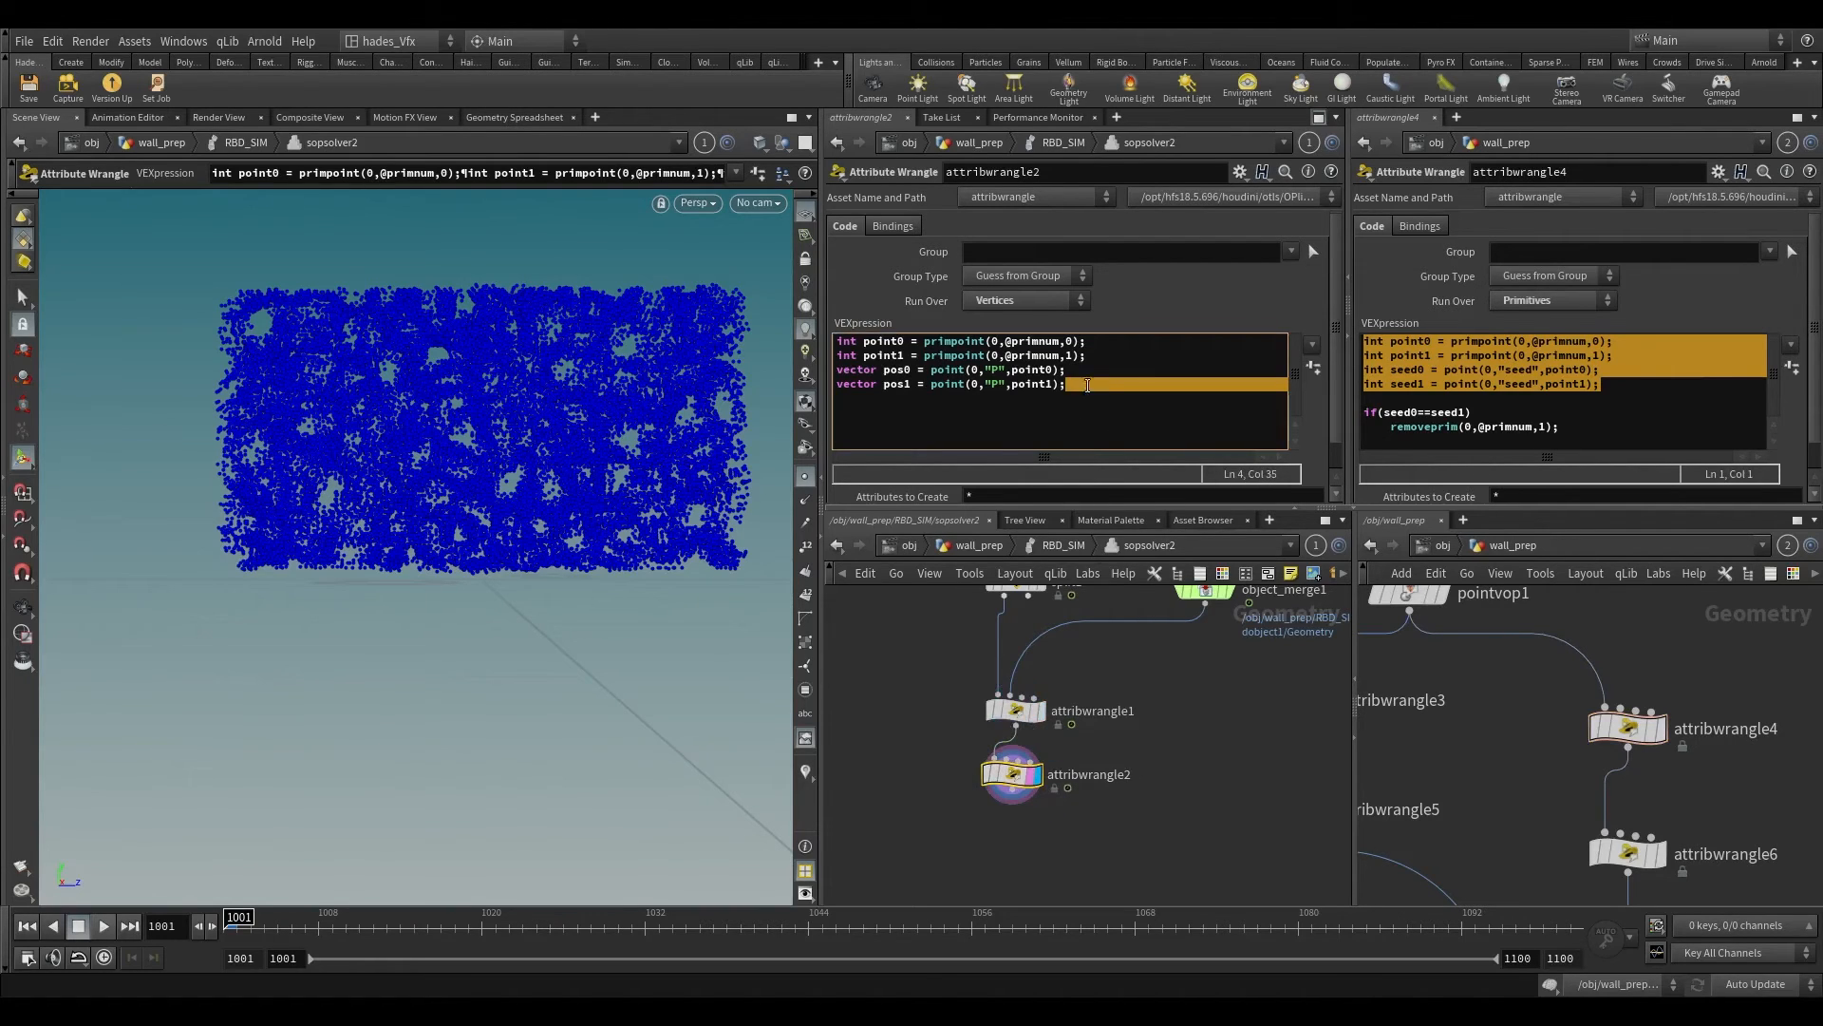
click(1088, 386)
key(Return)
text(set)
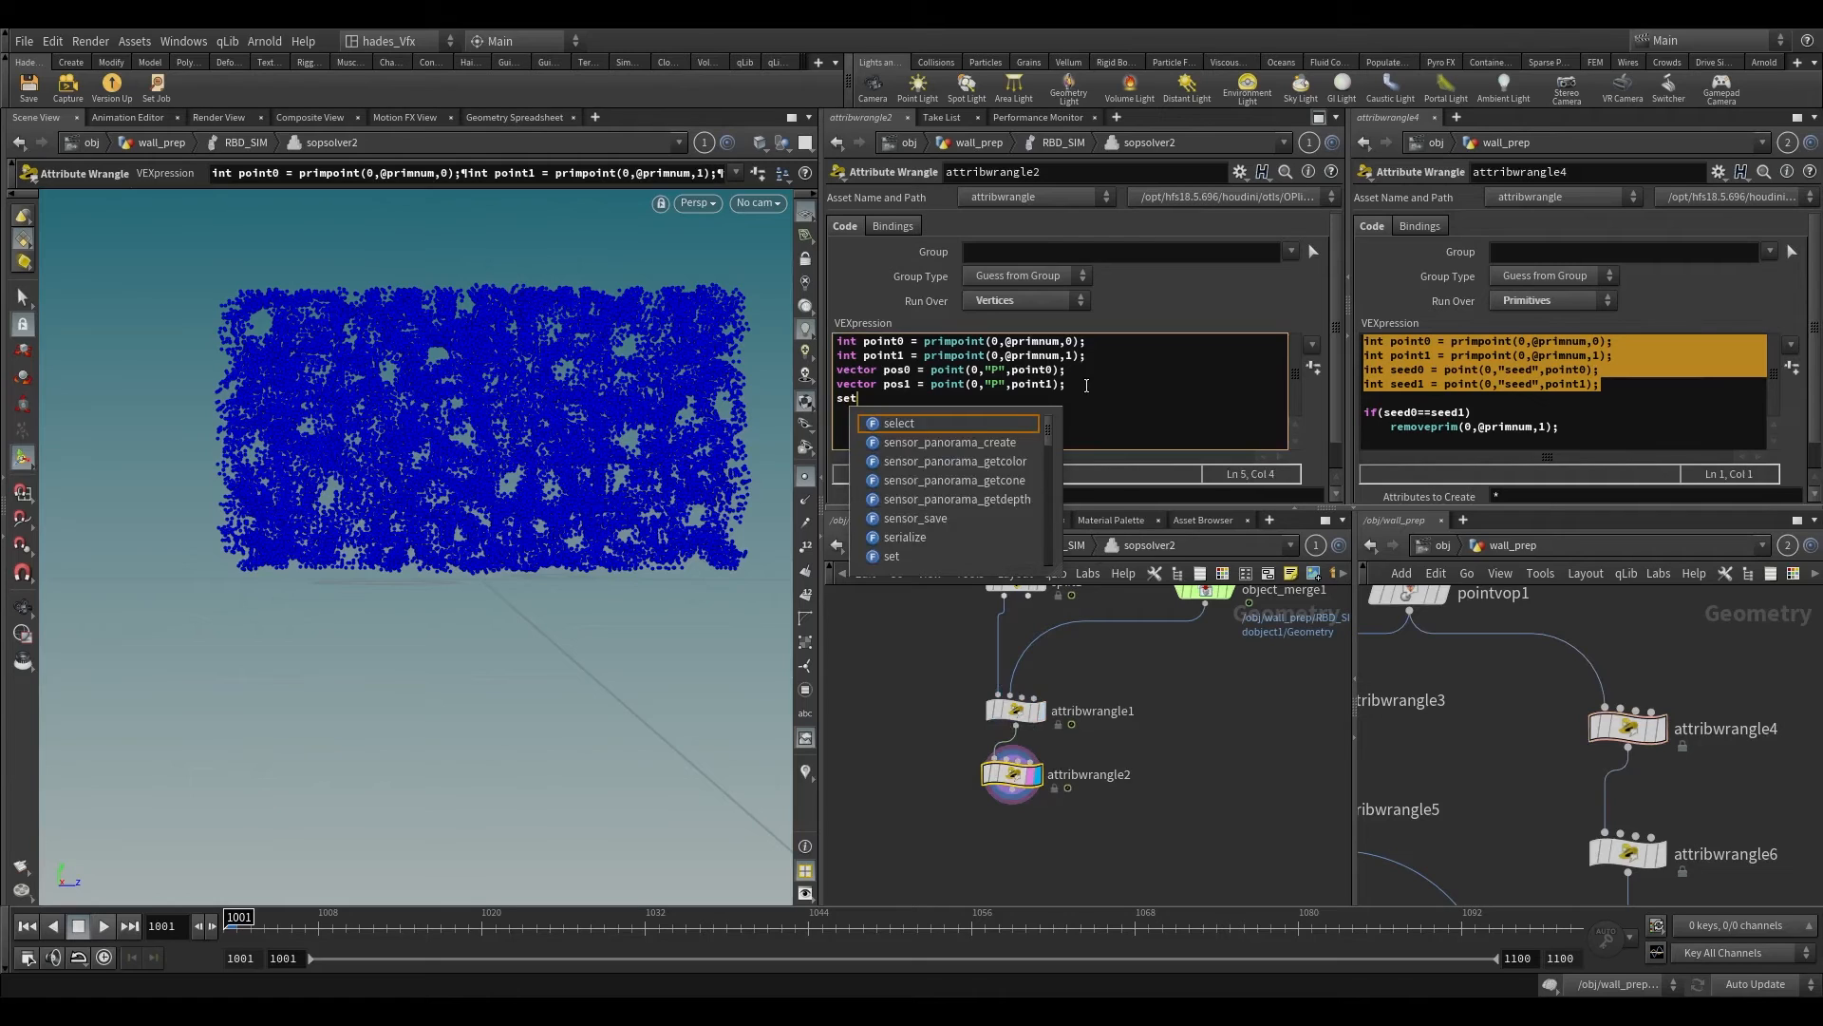
text(nt)
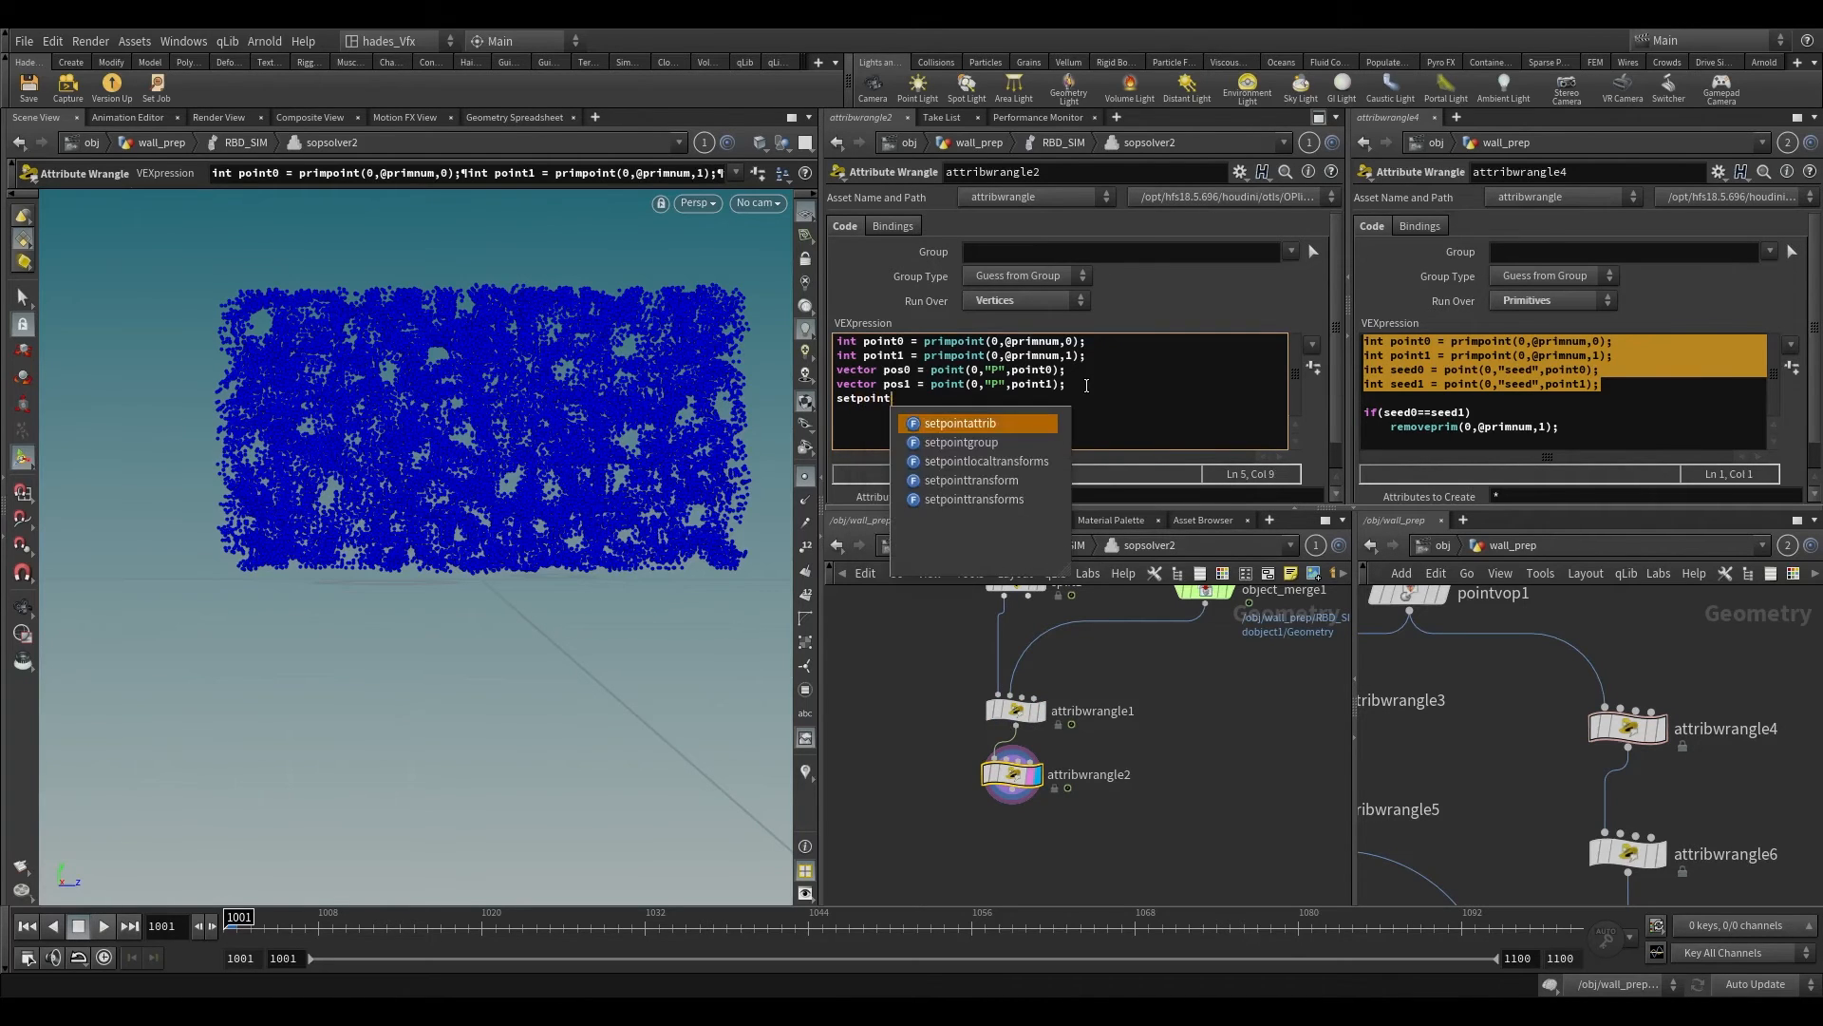
key(Return)
text(();)
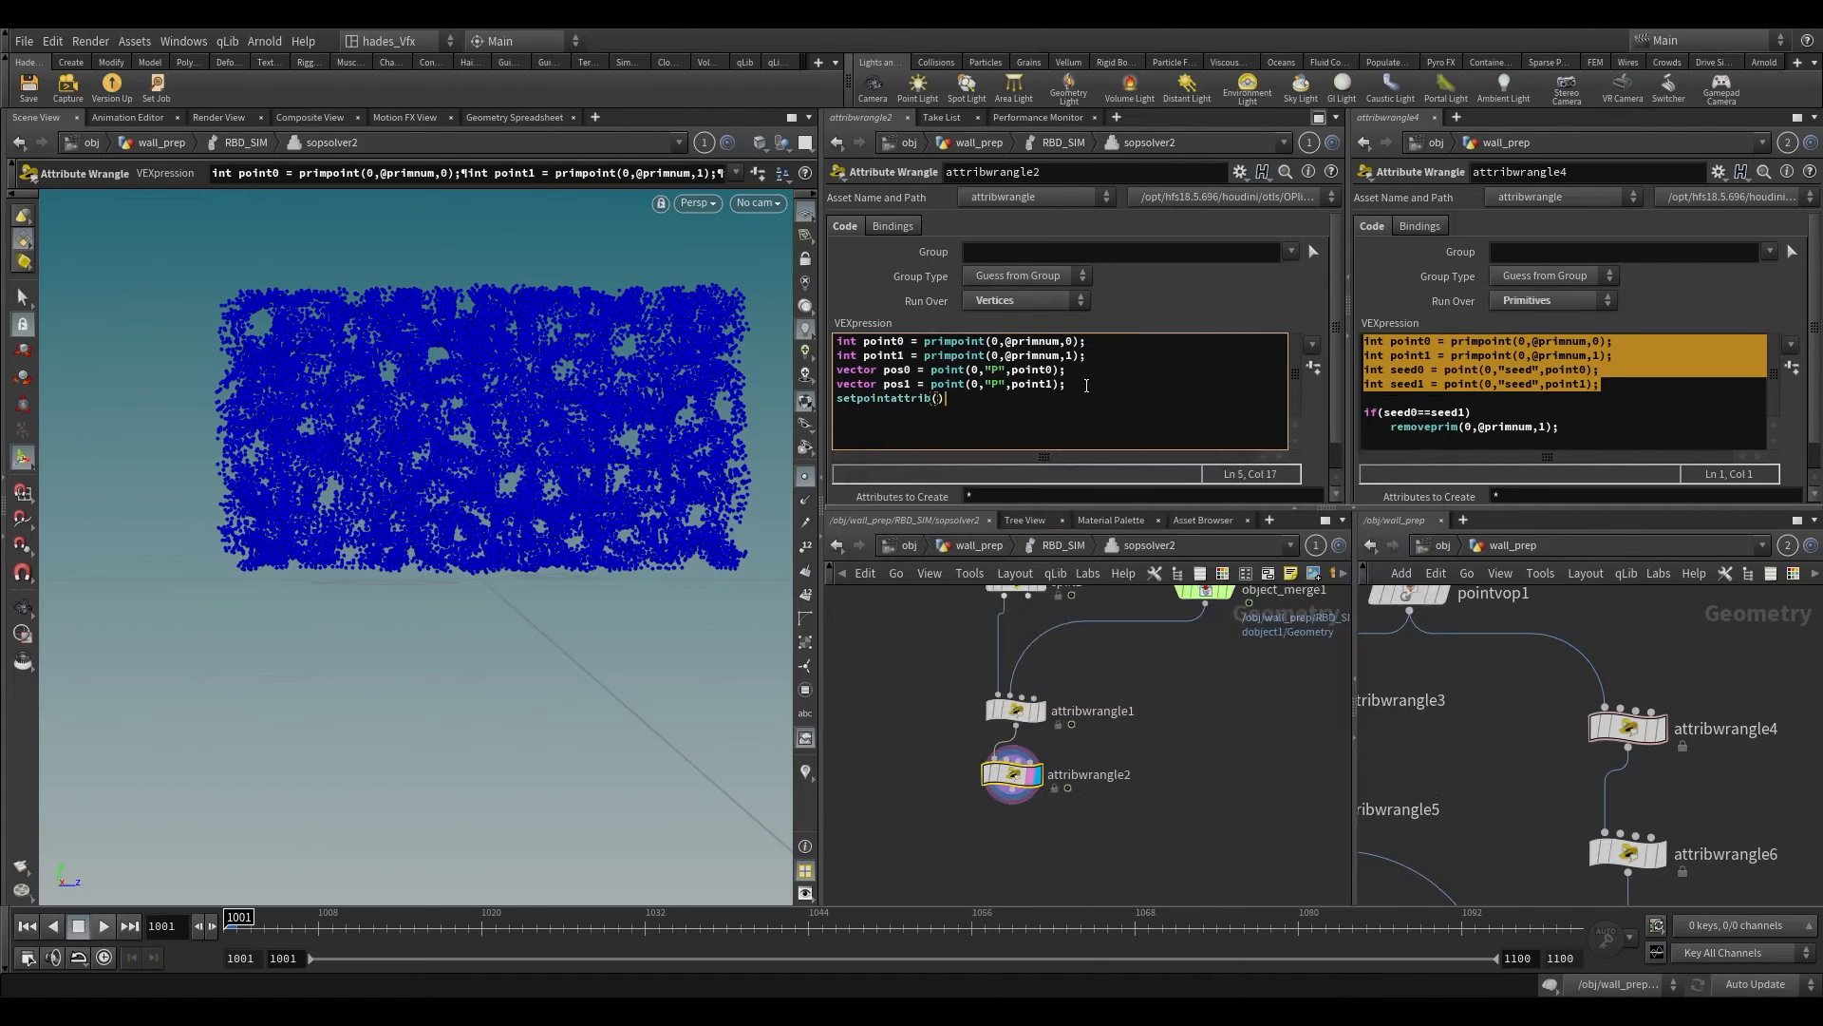
Step: Fill in the setpointattrib call's arguments as 0, "P", point0 and anchor
key(Left)
text(0,"P",pt)
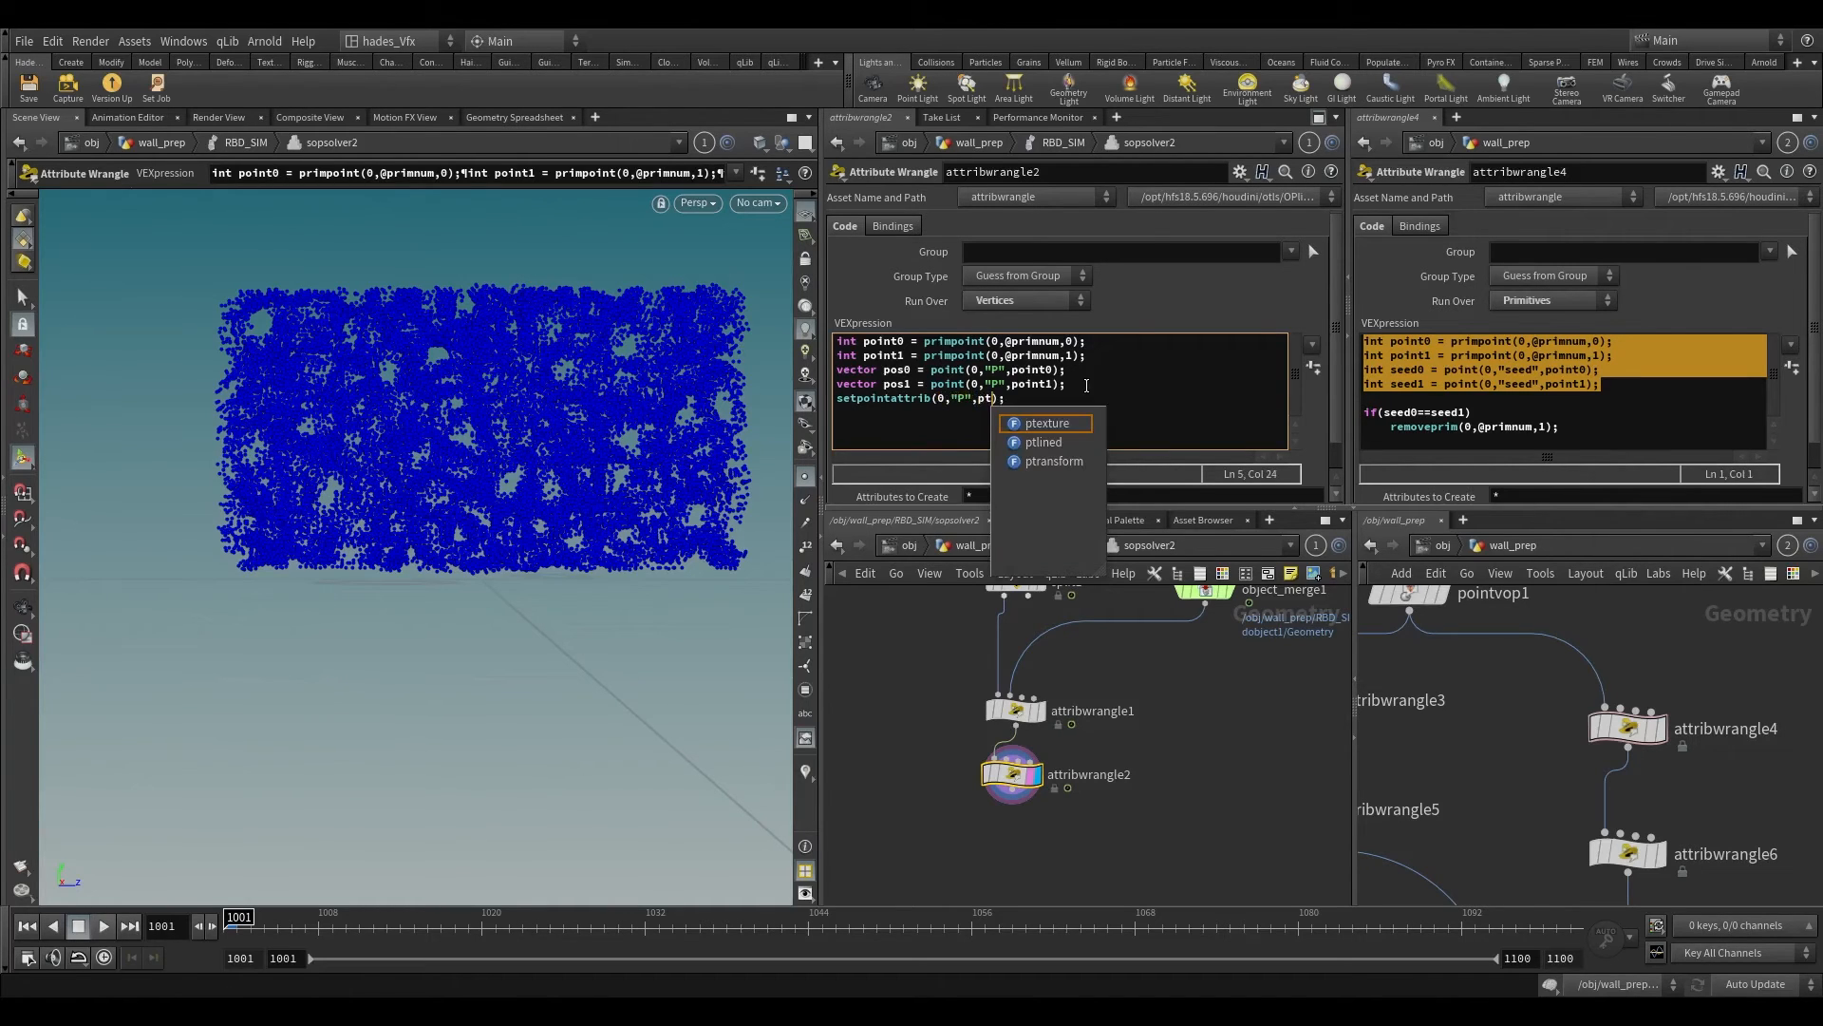
key(BackSpace)
text(oint0)
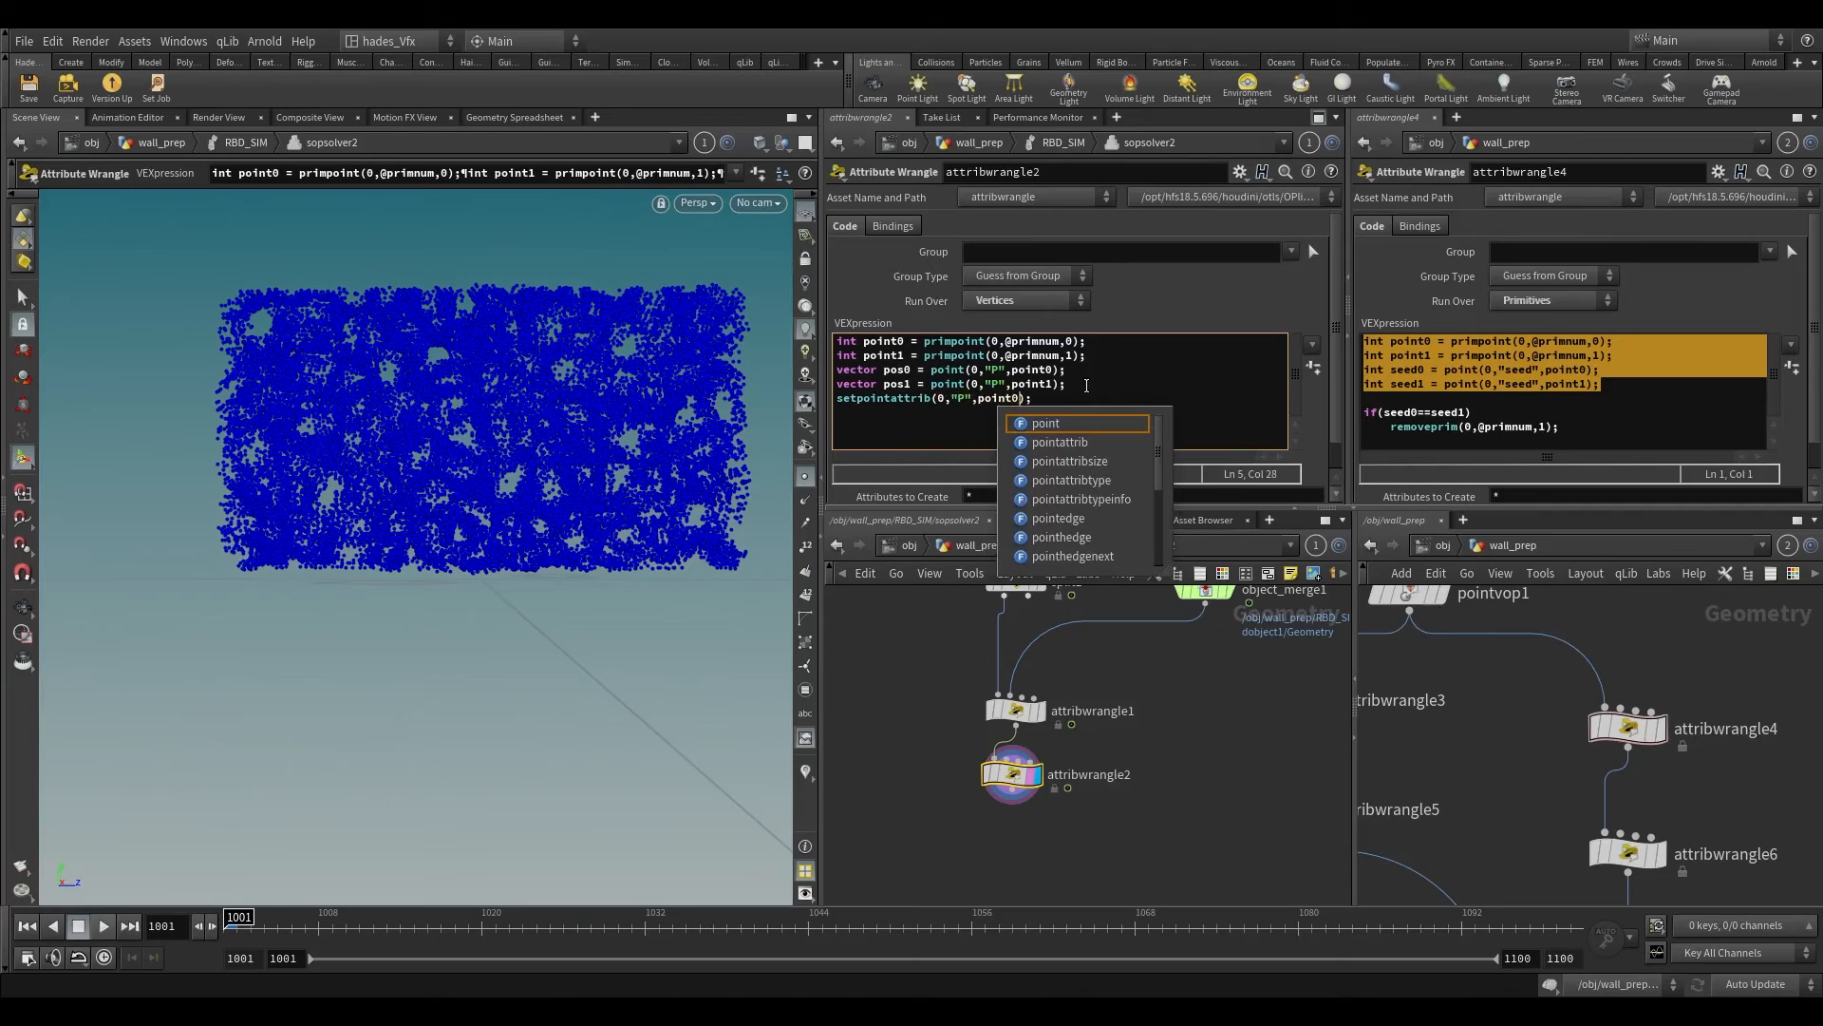
key(Escape)
text(,)
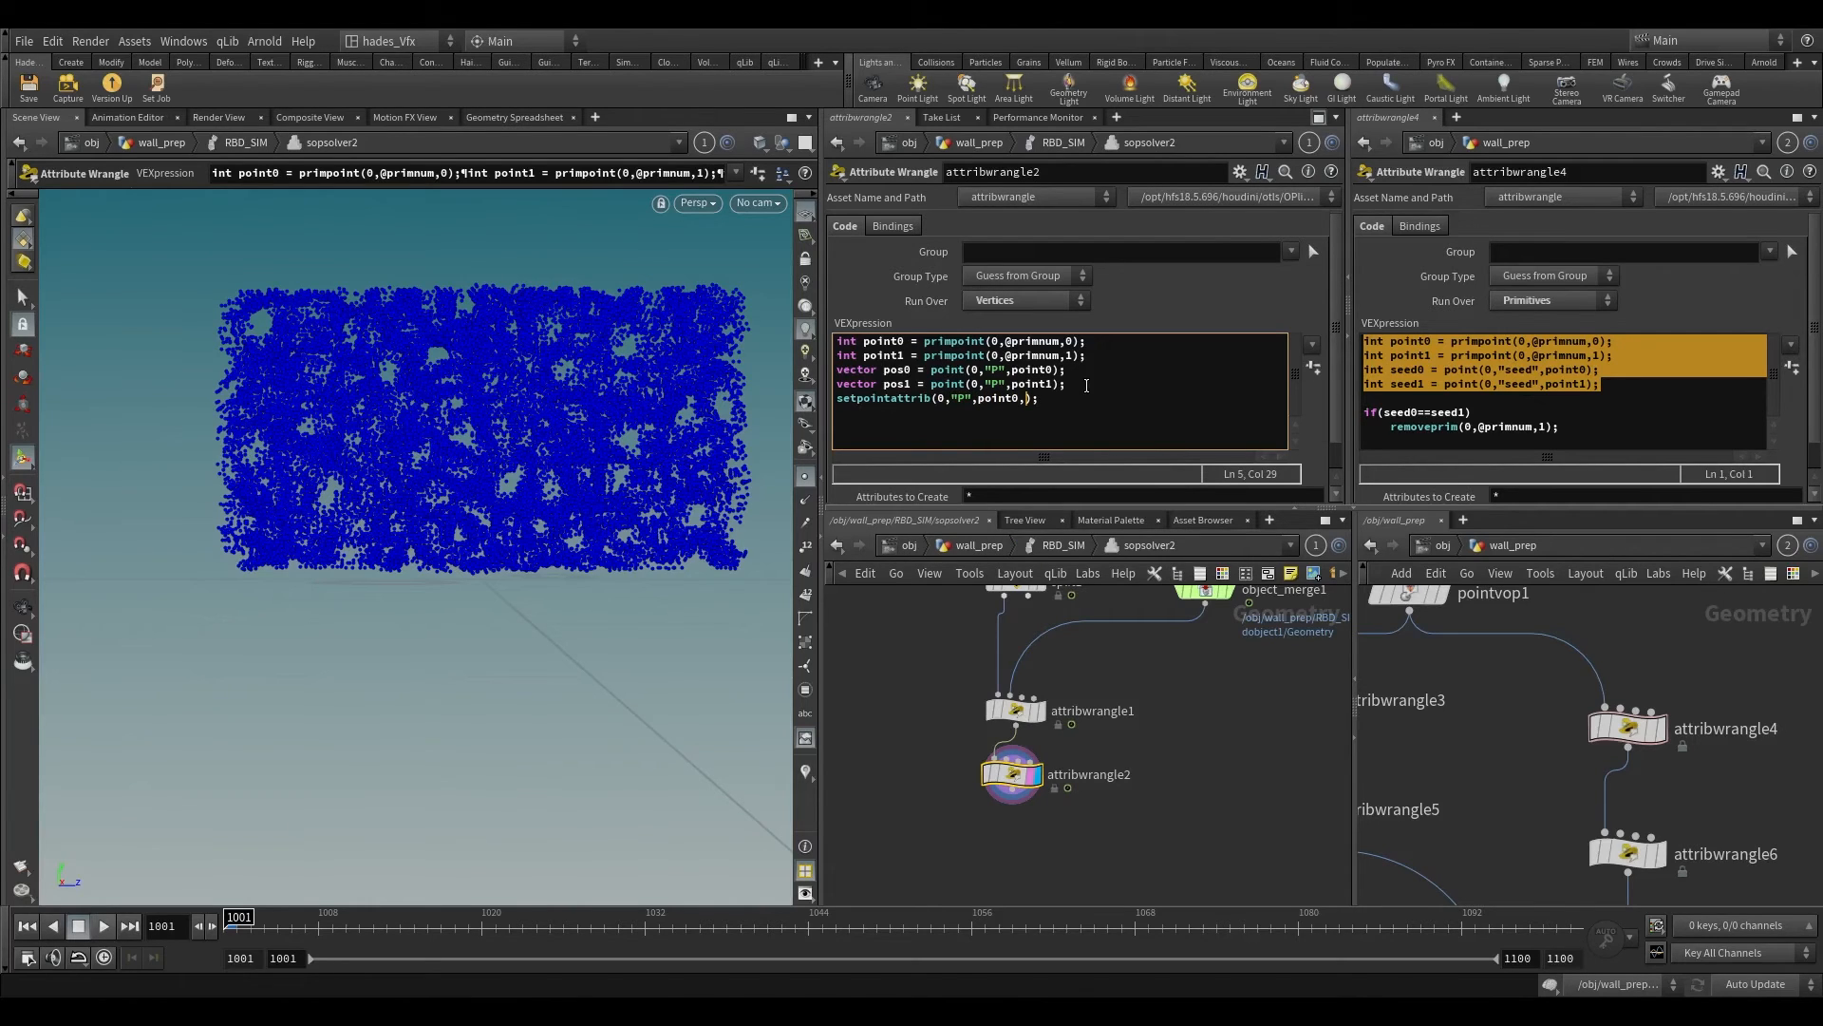
text(centre)
key(BackSpace)
key(BackSpace)
key(BackSpace)
key(BackSpace)
key(BackSpace)
key(BackSpace)
text(anchor)
Step: Insert a line above the setpointattrib call that begins declaring the anchor position with "vector anchor = (pos0"
key(Return)
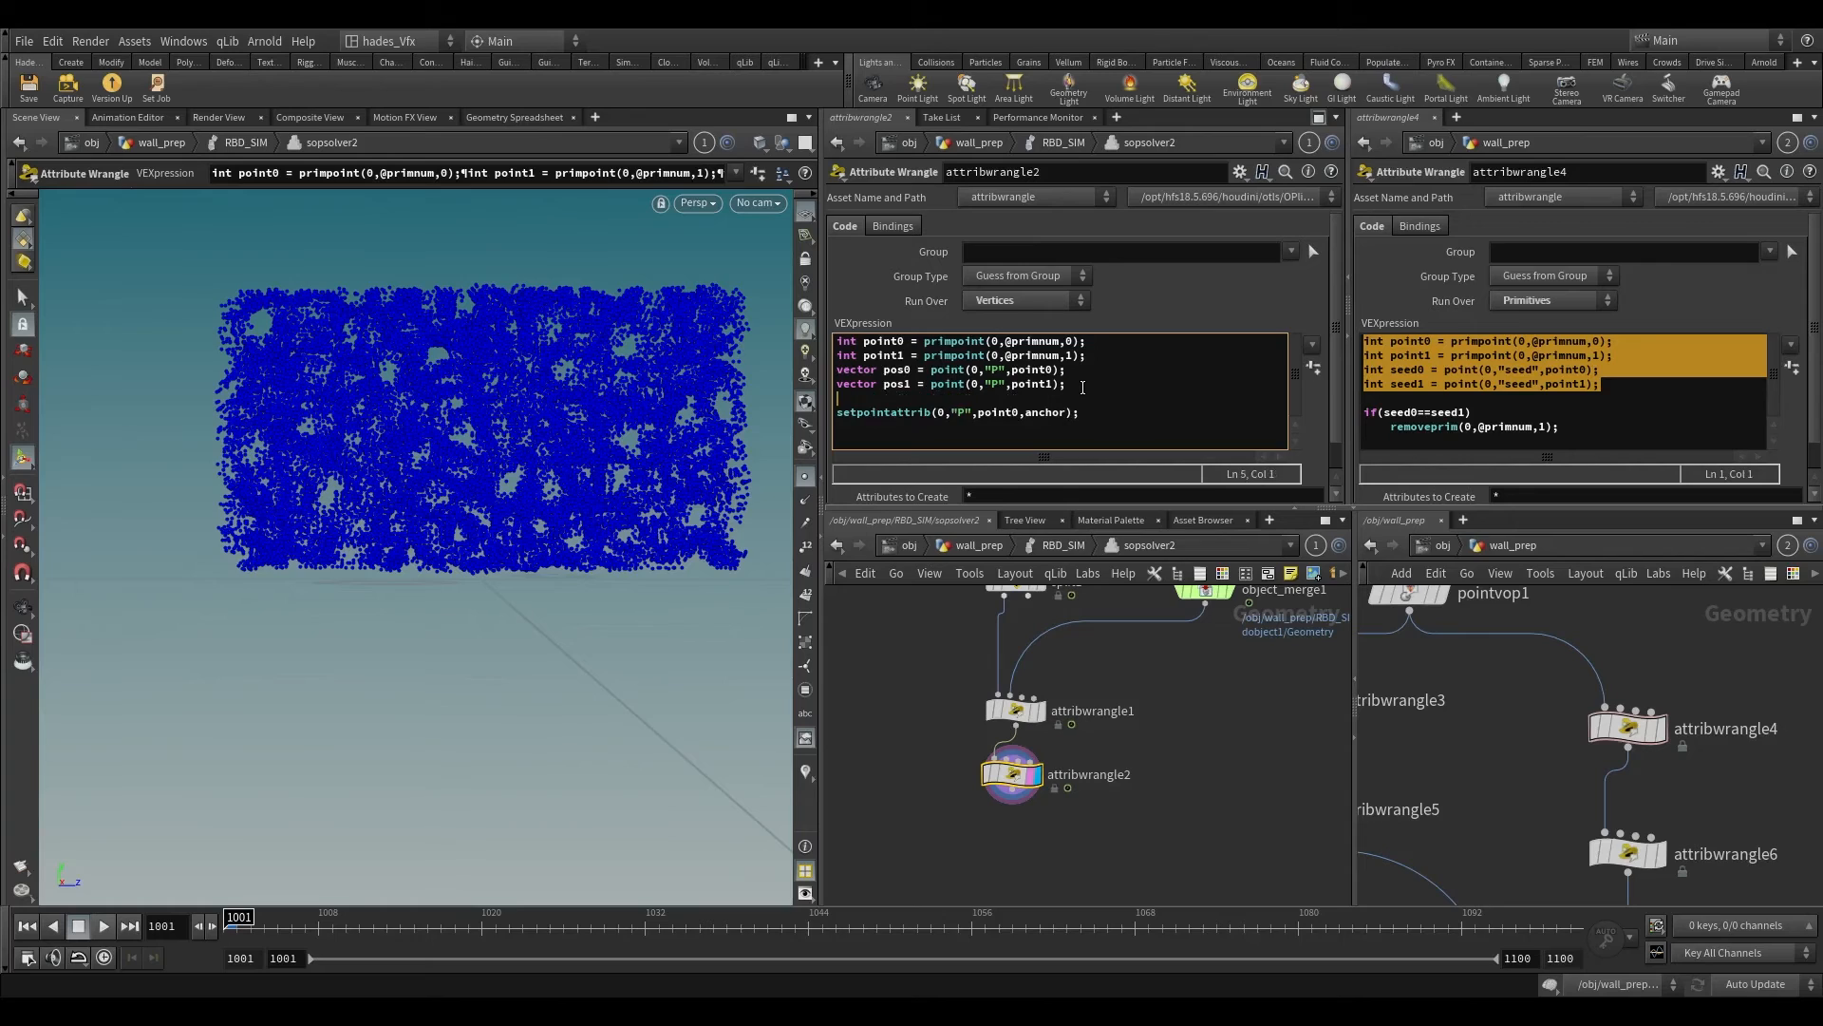
text(vector ac)
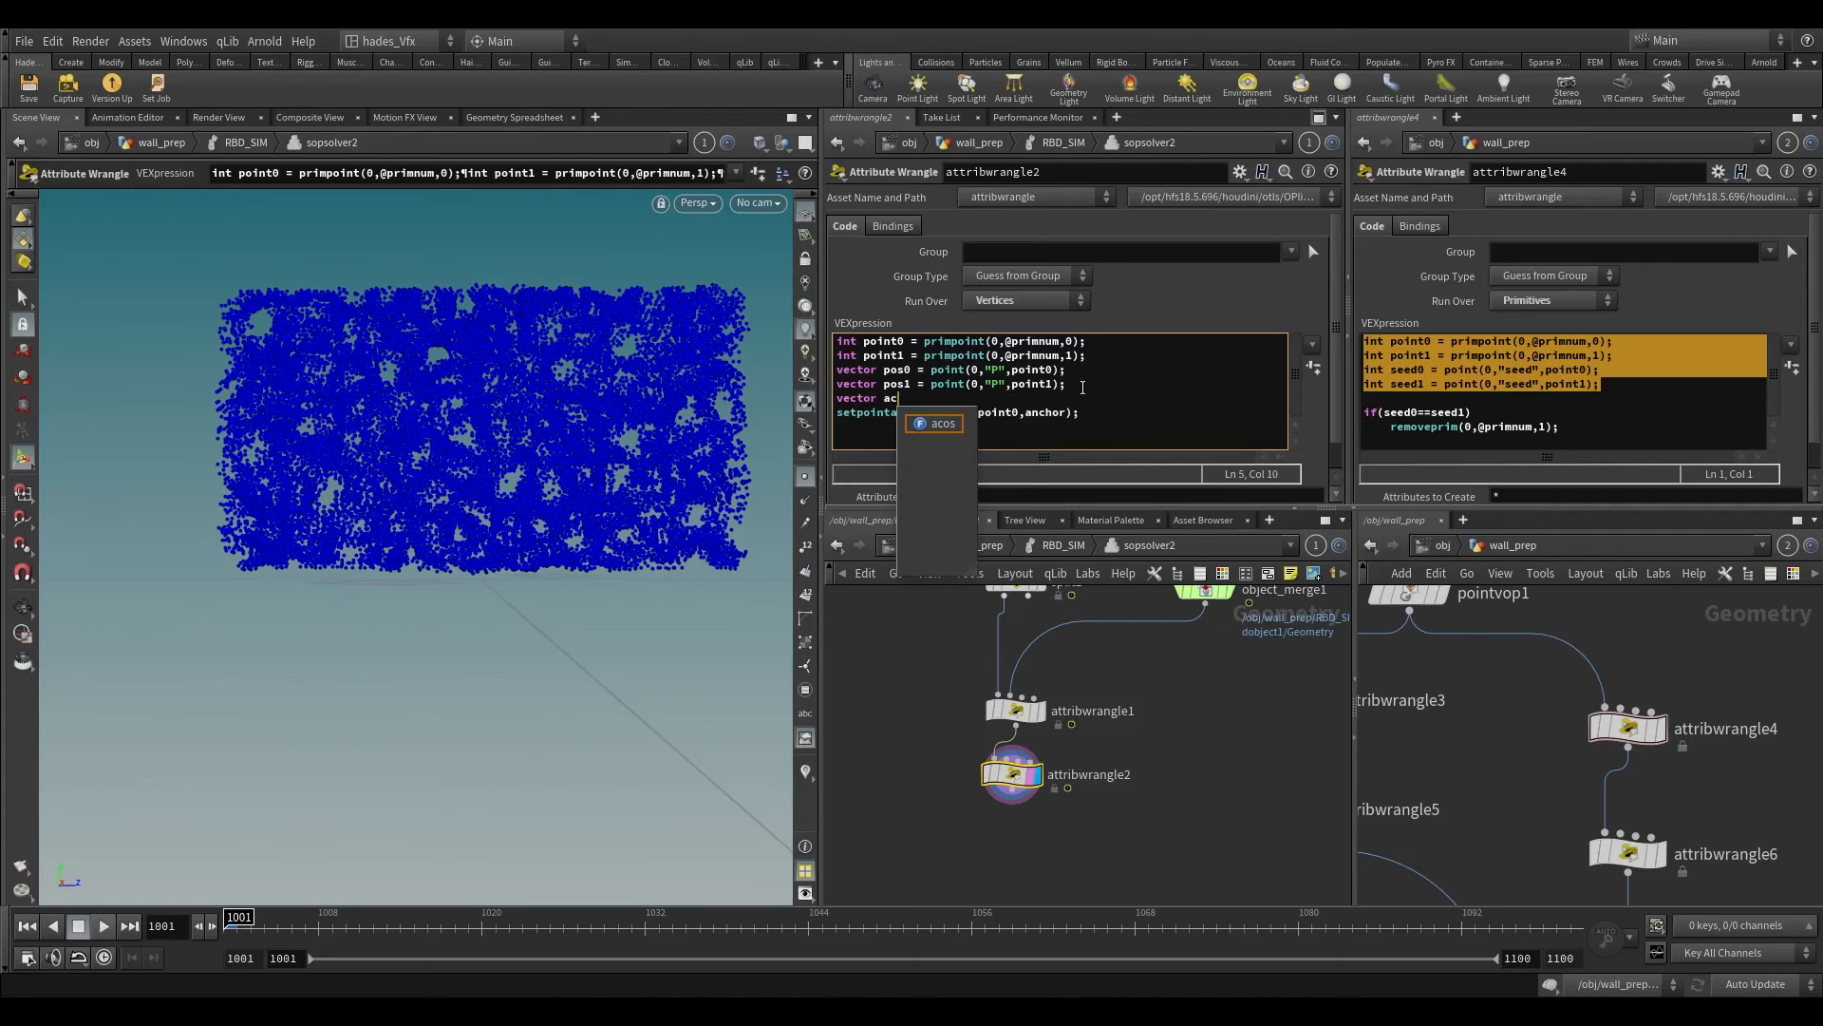
key(BackSpace)
text(nch)
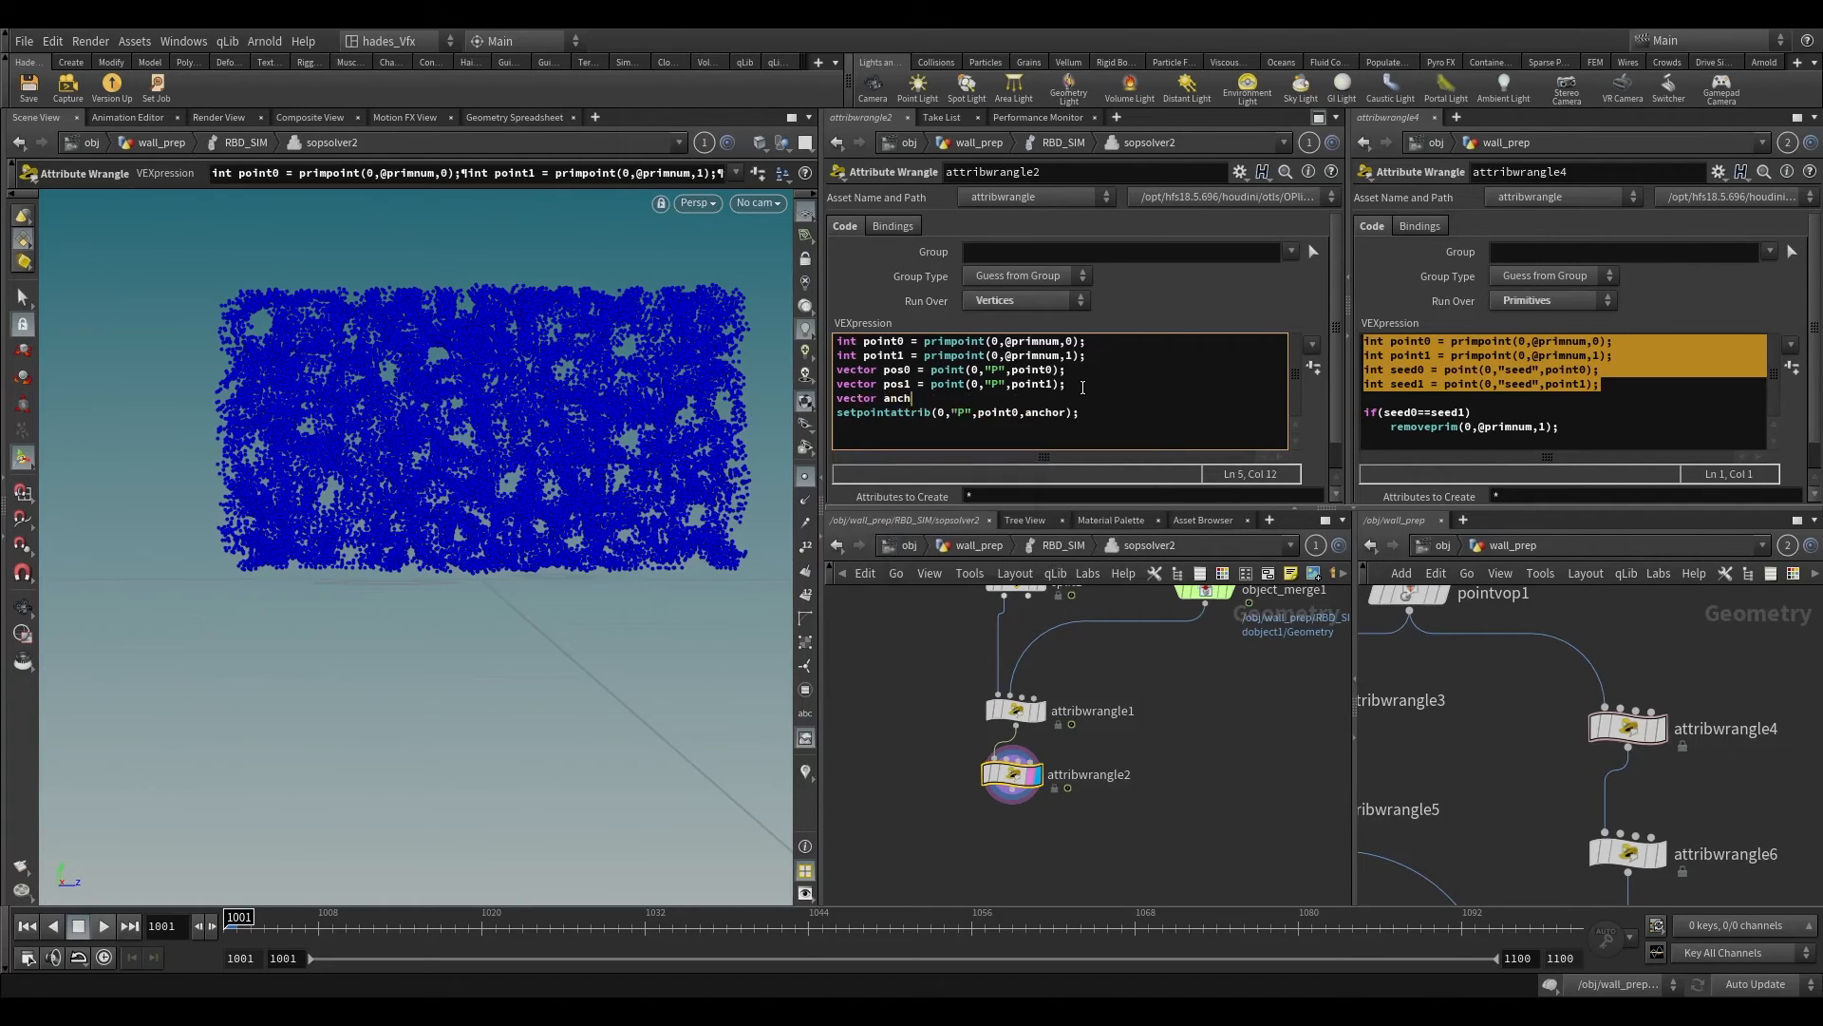
text(or = (pos)
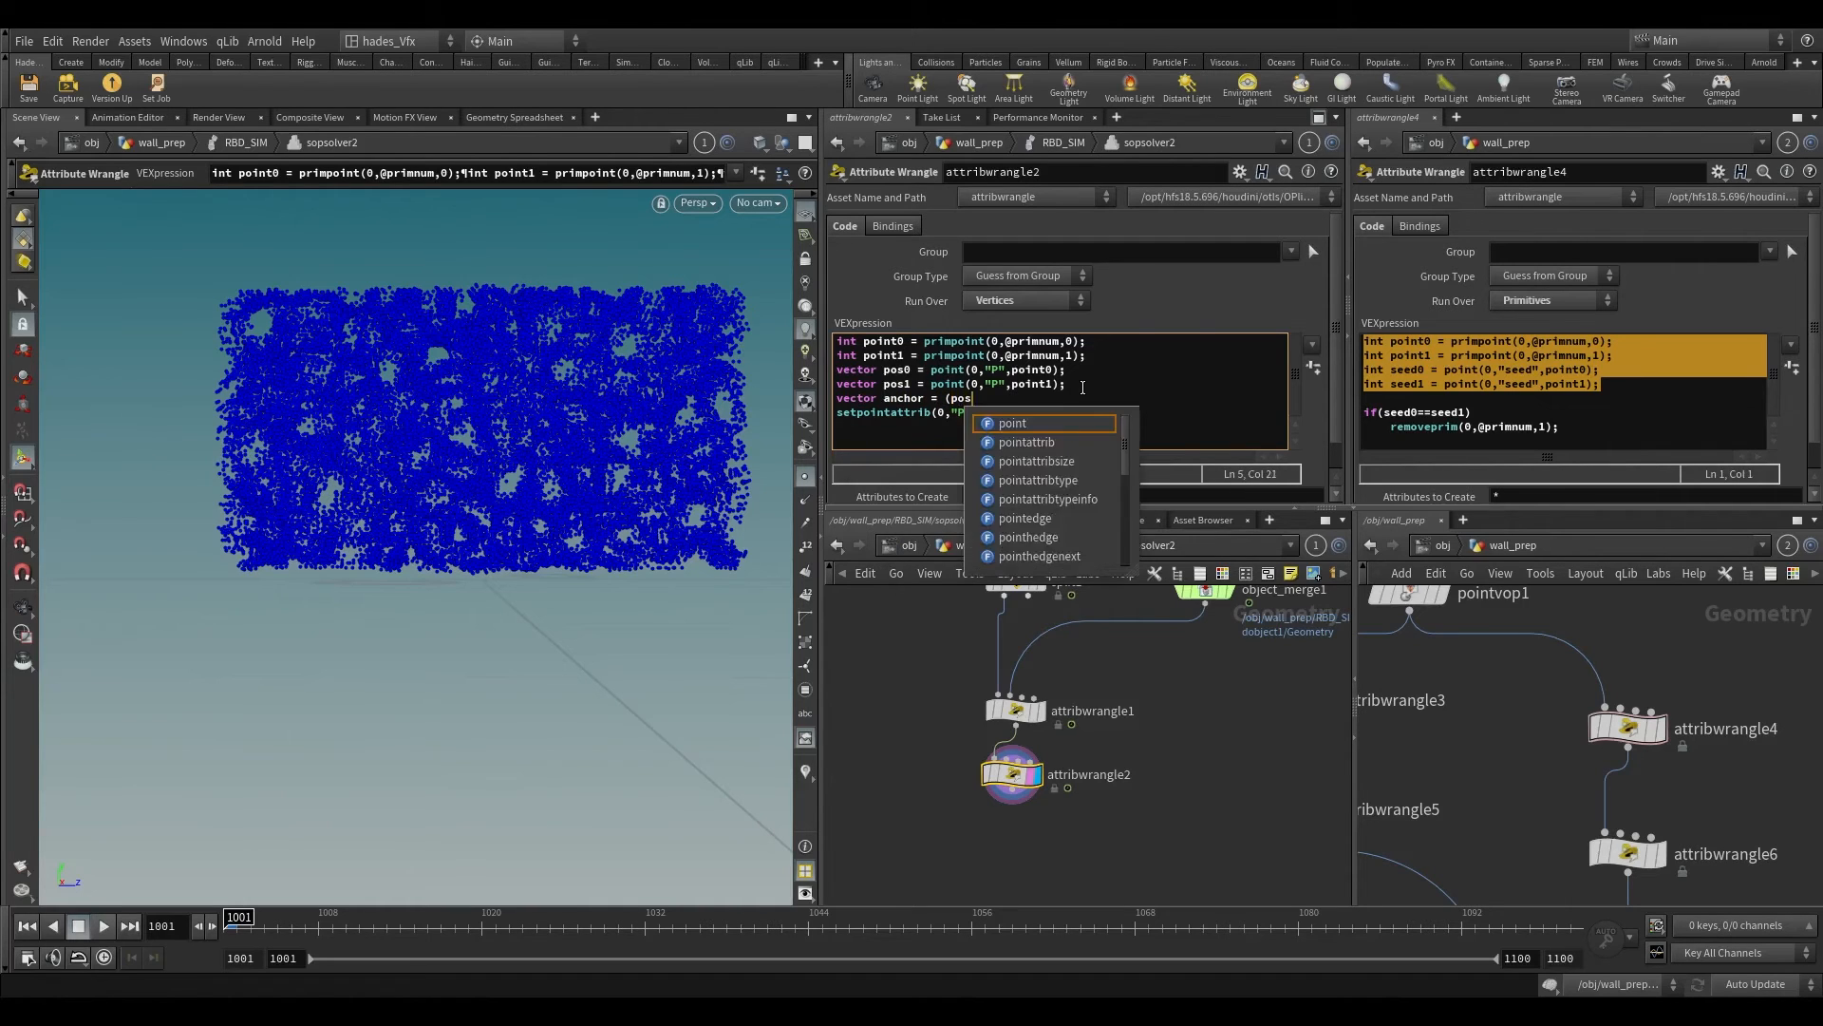
text(ition)
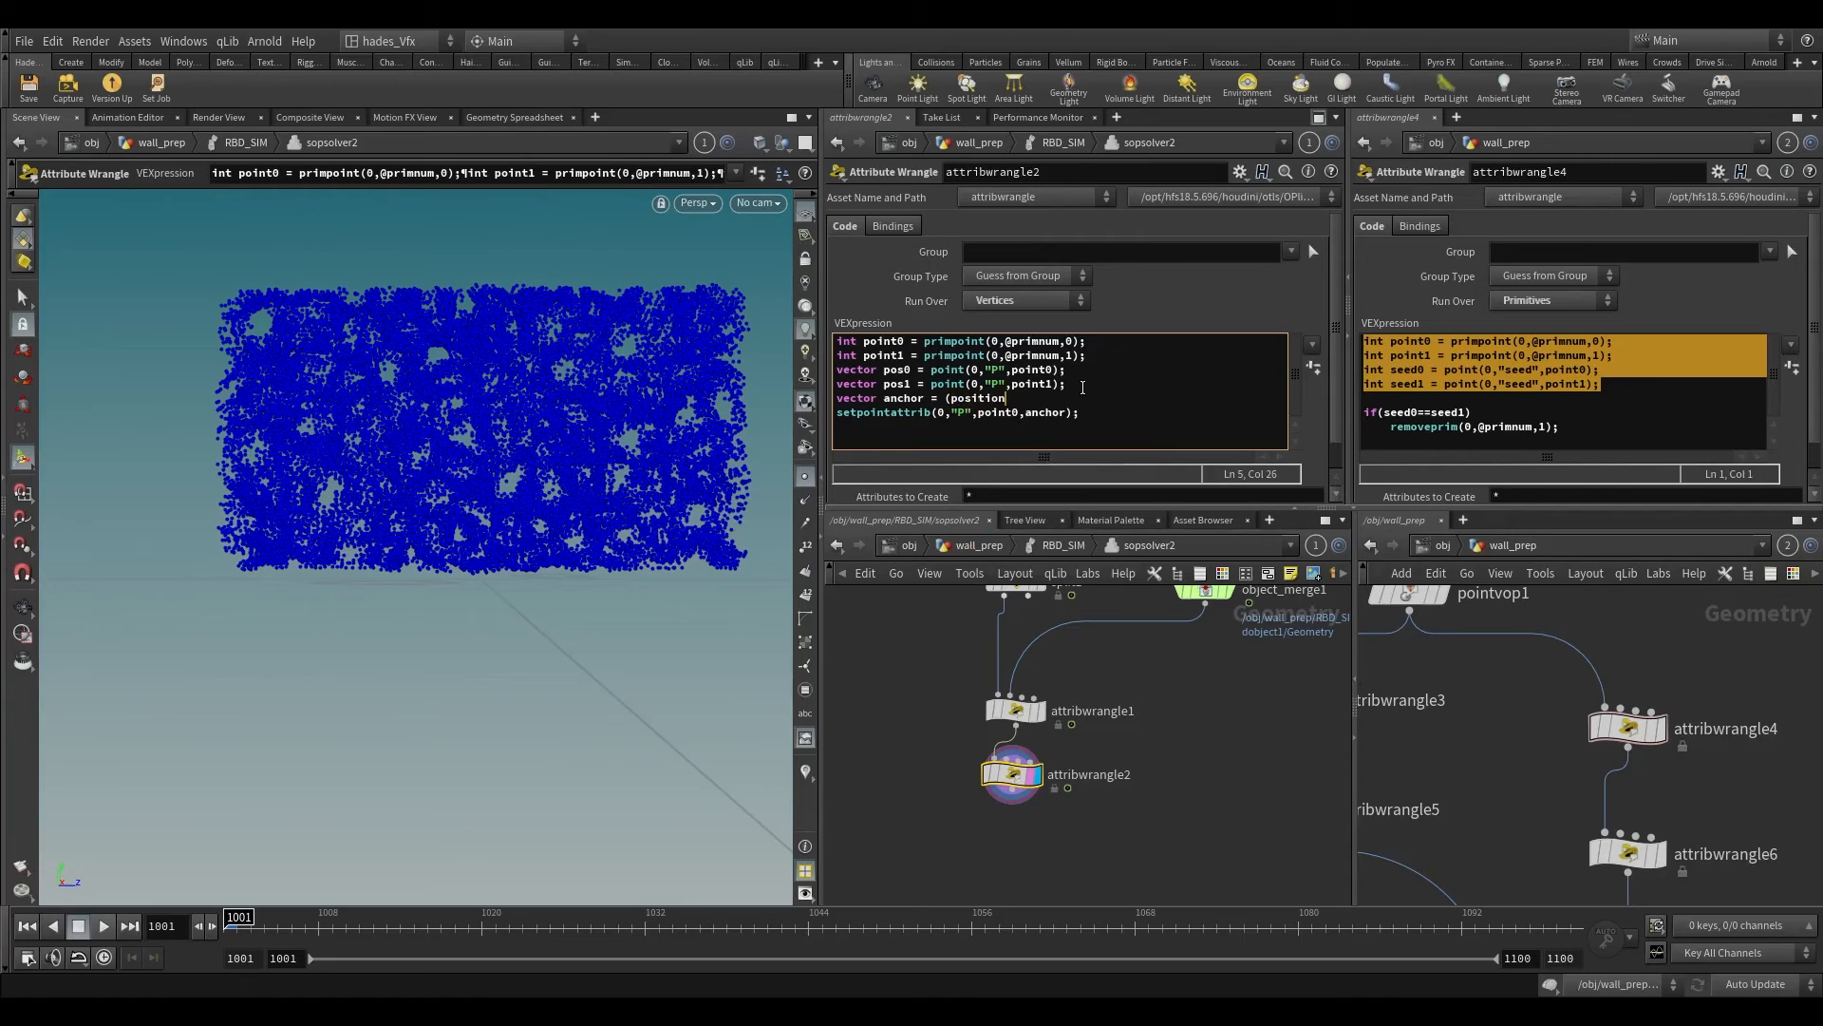
key(BackSpace)
key(BackSpace)
key(BackSpace)
key(BackSpace)
key(BackSpace)
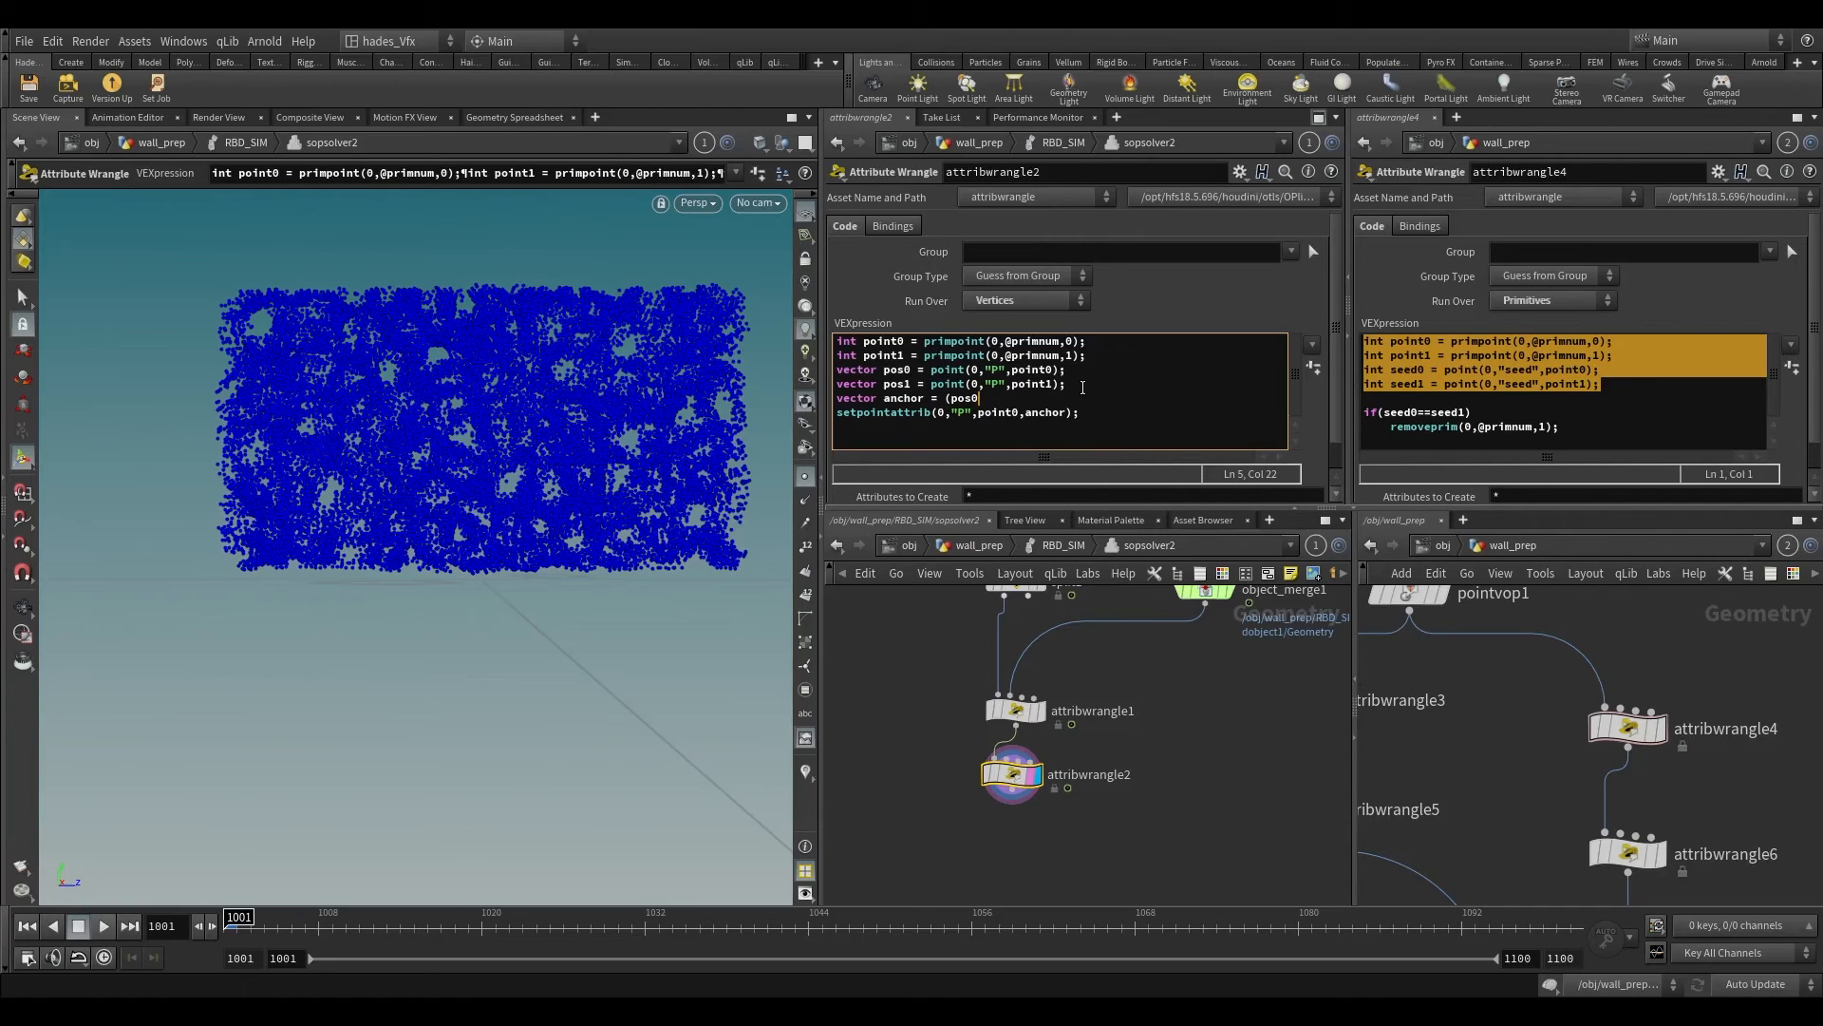
Step: Complete the anchor declaration in attribwrangle2 as vector anchor = (pos0 + pos1)/2; and compare the result with attribwrangle1
text(0 + pos1)/2;)
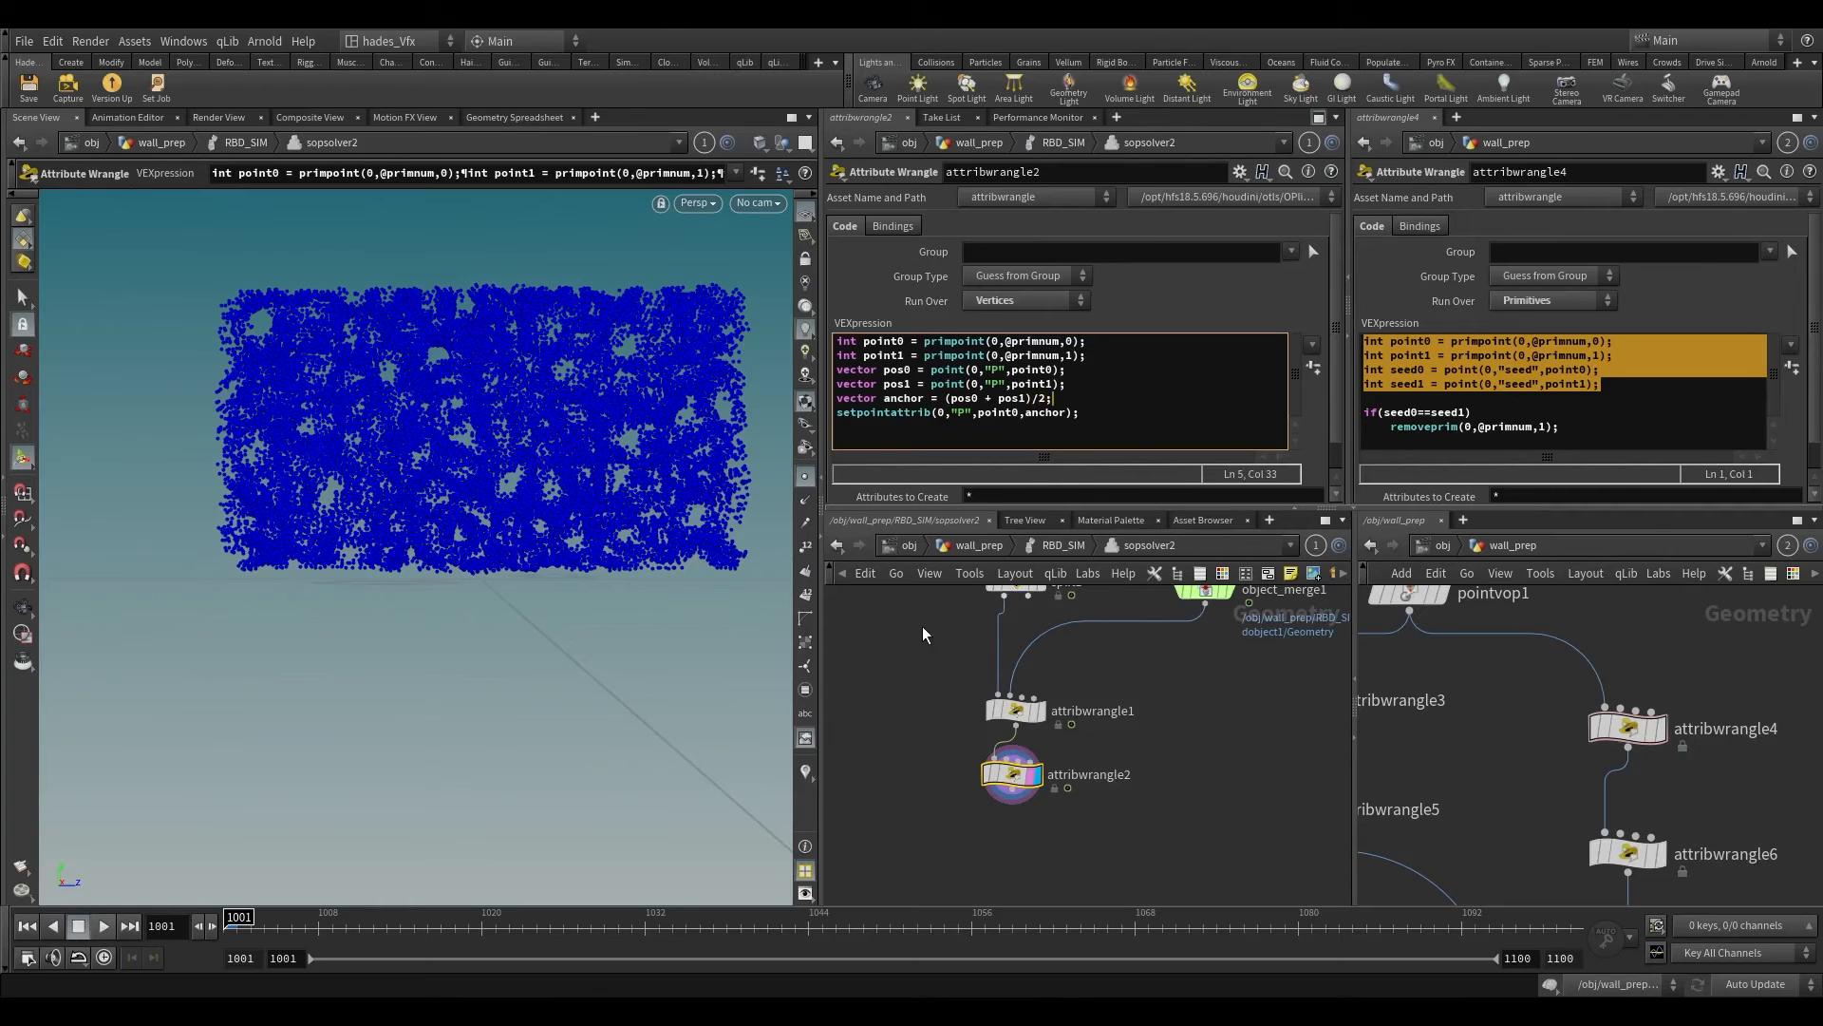
click(1014, 710)
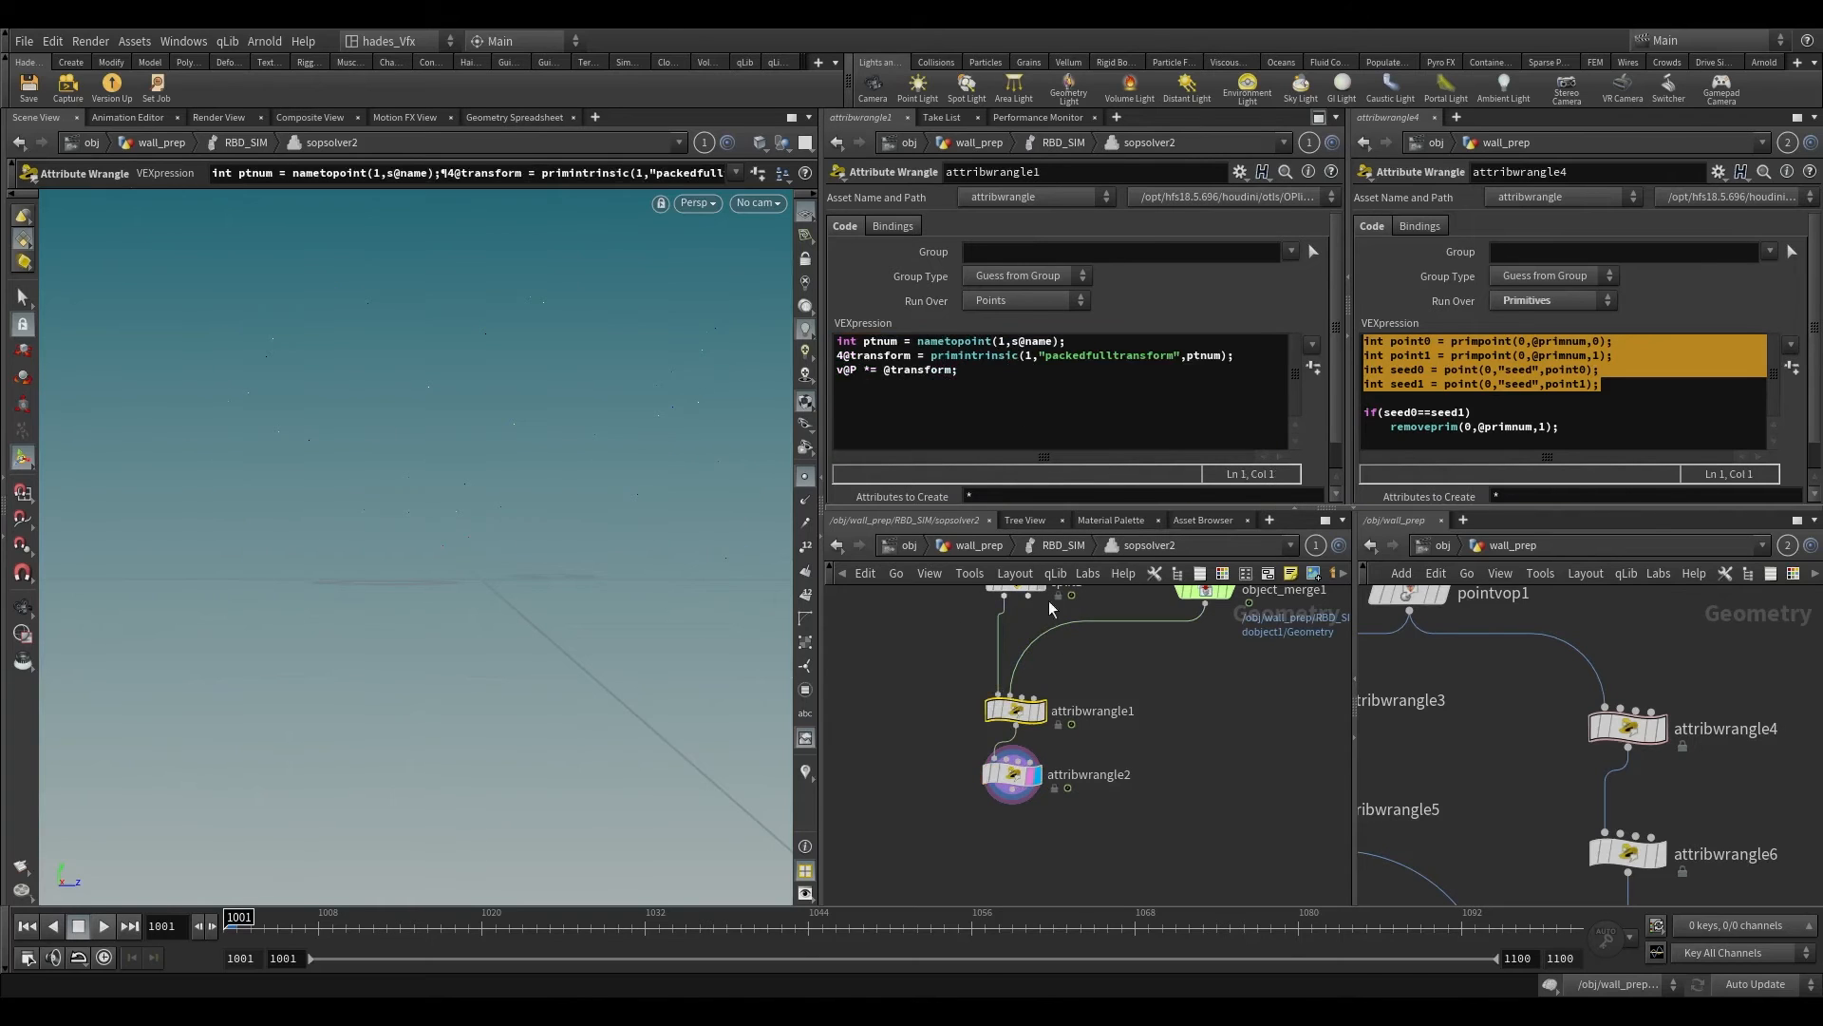
click(1012, 774)
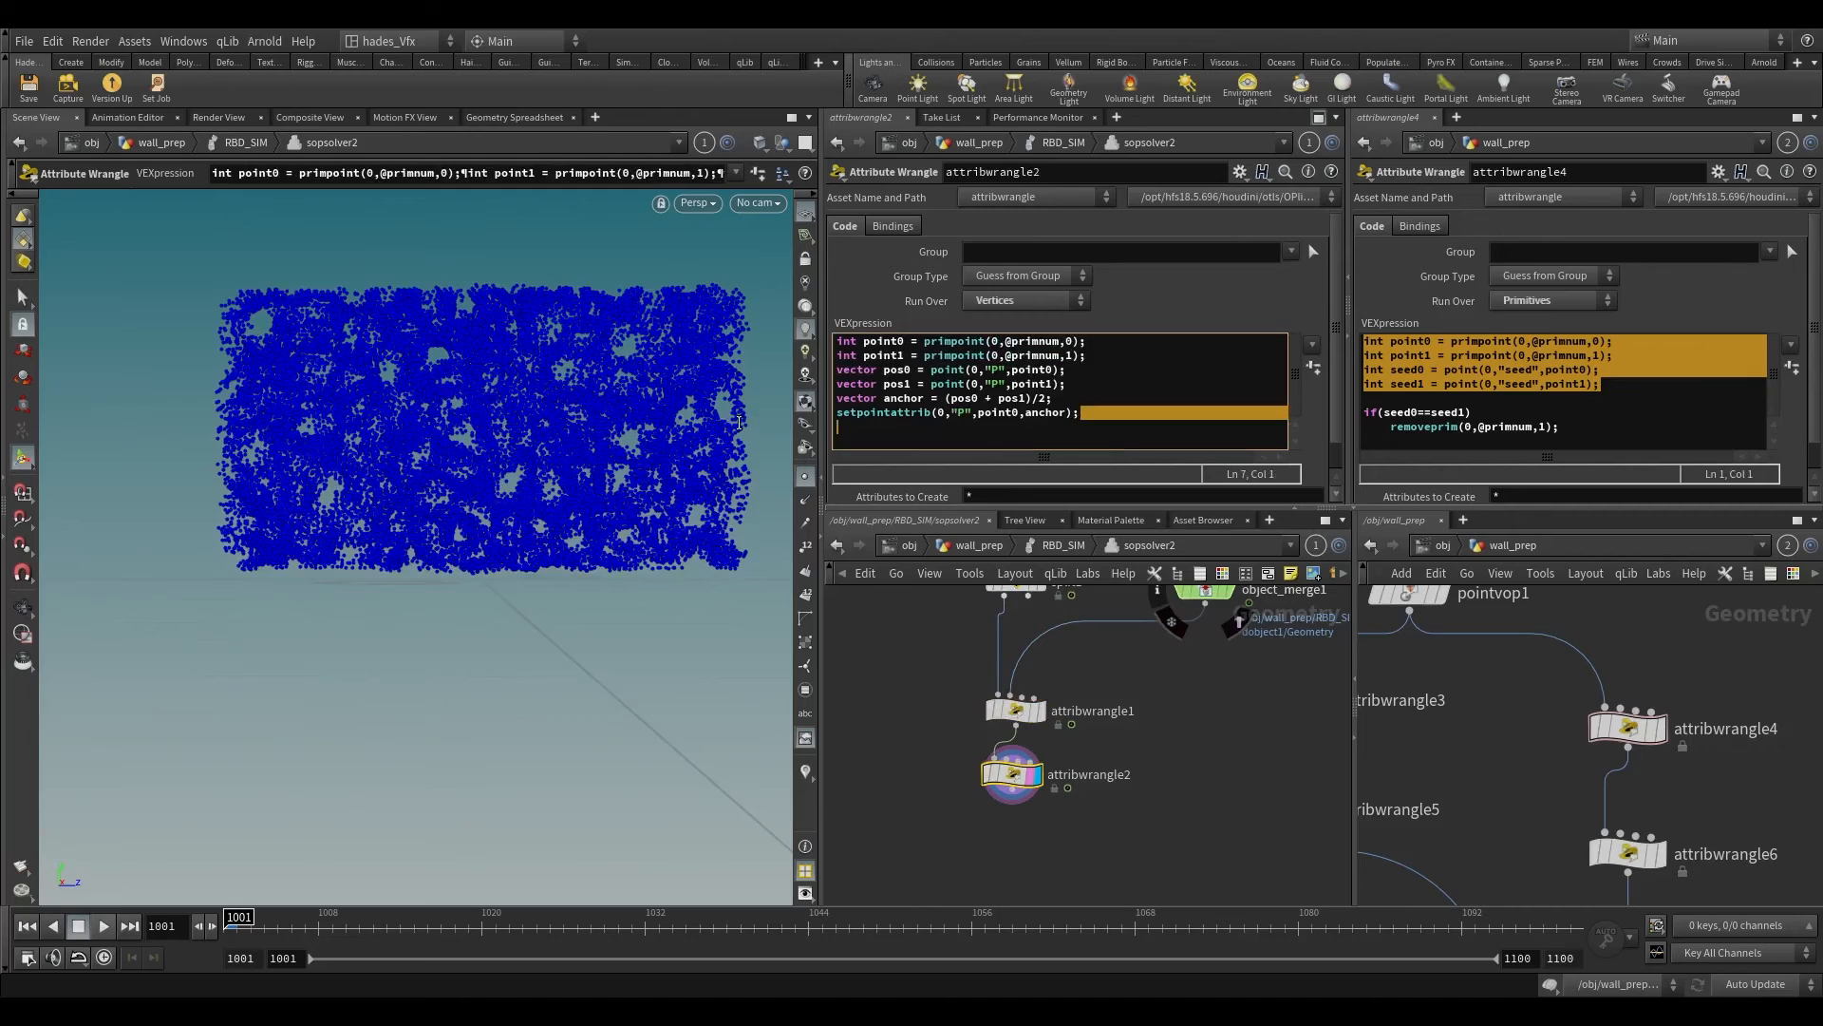
Step: Duplicate the setpointattrib line below the original and change its point argument to point1
key(BackSpace)
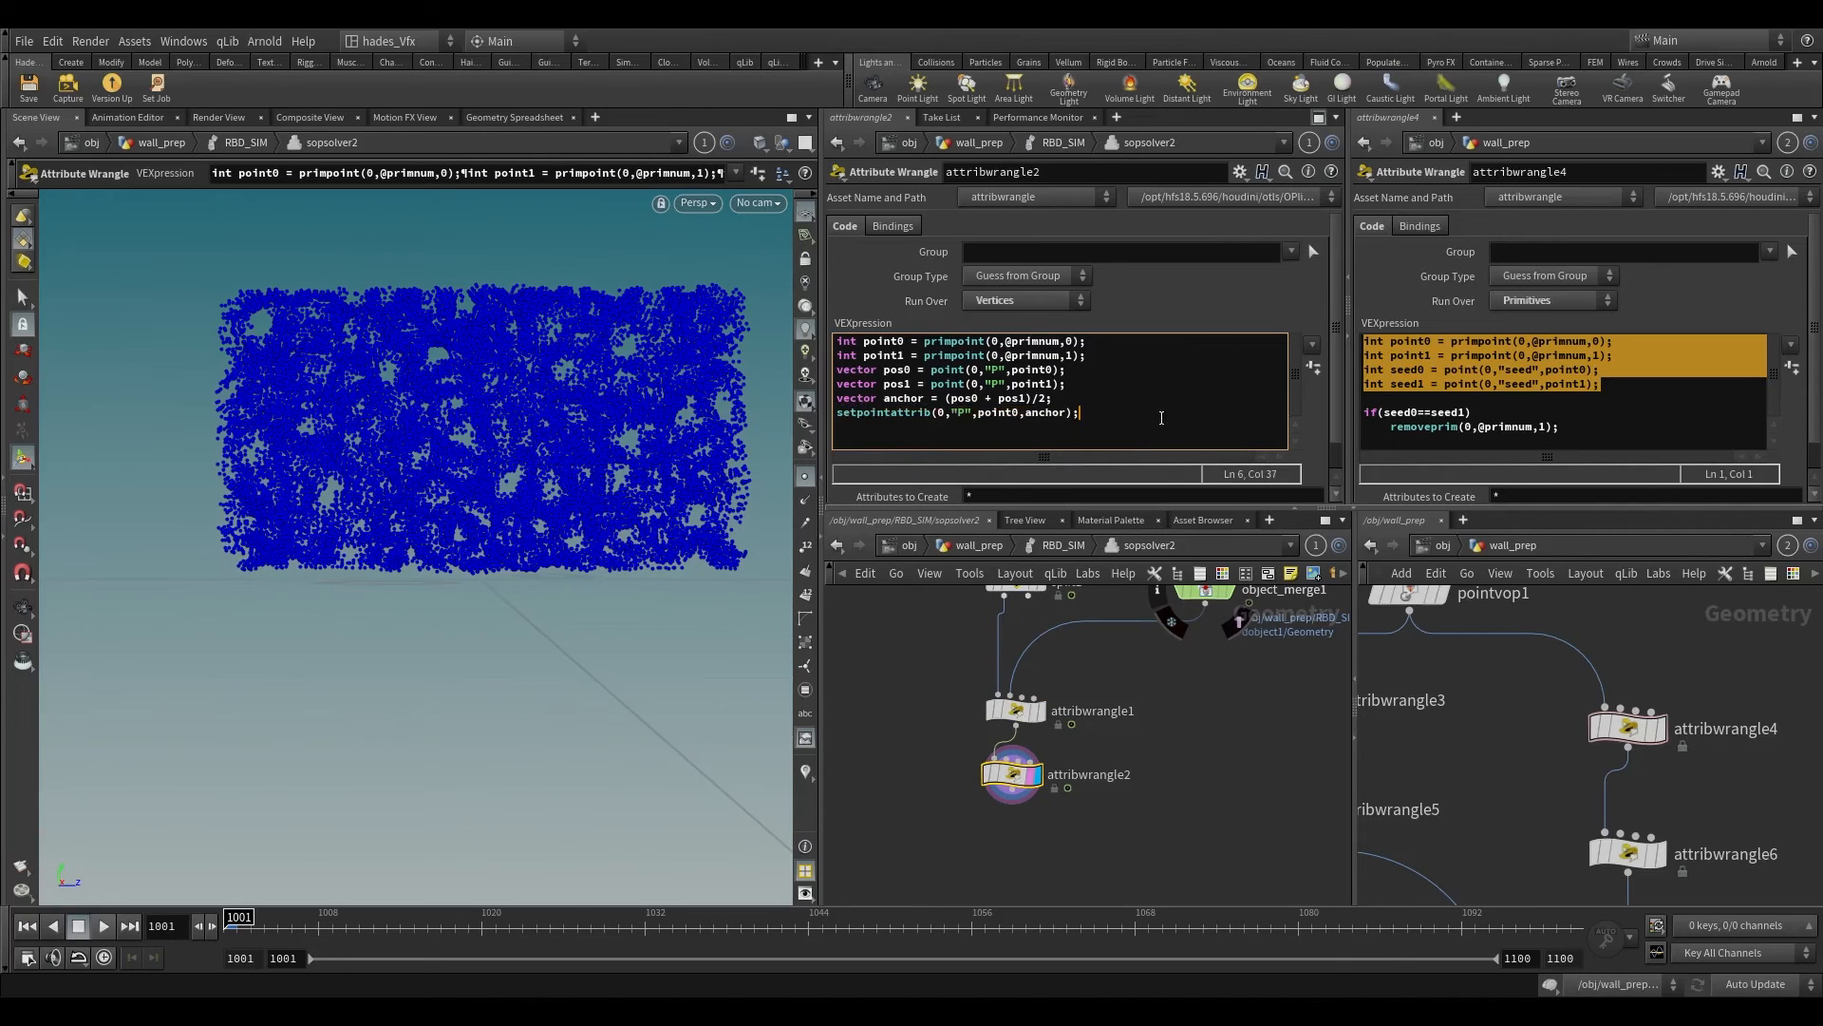
key(Return)
text(int point0 = primpoint(0,@primnum,0); int point1 = primpoint(0,@primnum,1); int seed0 = point(0,"seed",point0); int seed1 = point(0,"seed",point1);)
key(ctrl+z)
key(ctrl+z)
key(shift+Home)
key(ctrl+c)
click(1099, 426)
key(ctrl+v)
click(1016, 426)
key(BackSpace)
text(1)
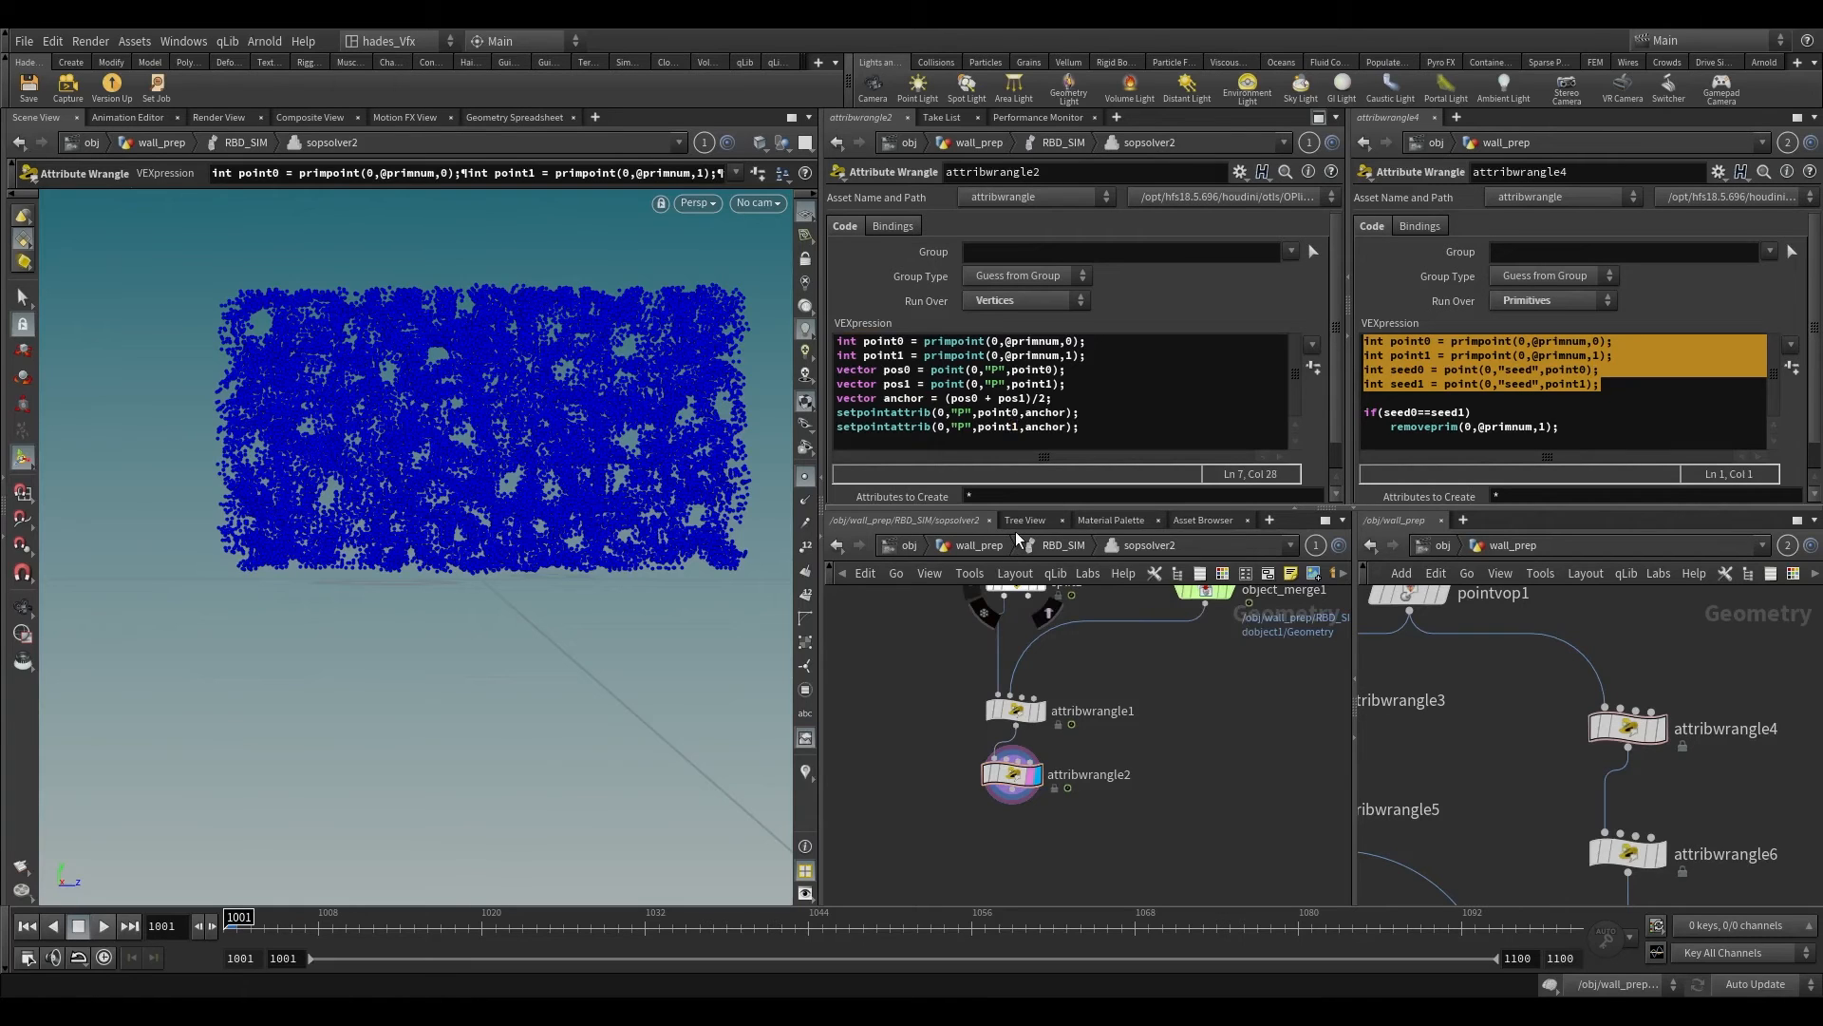
Step: Indent all the code lines in attribwrangle2 by one level
drag(1094, 432, 839, 344)
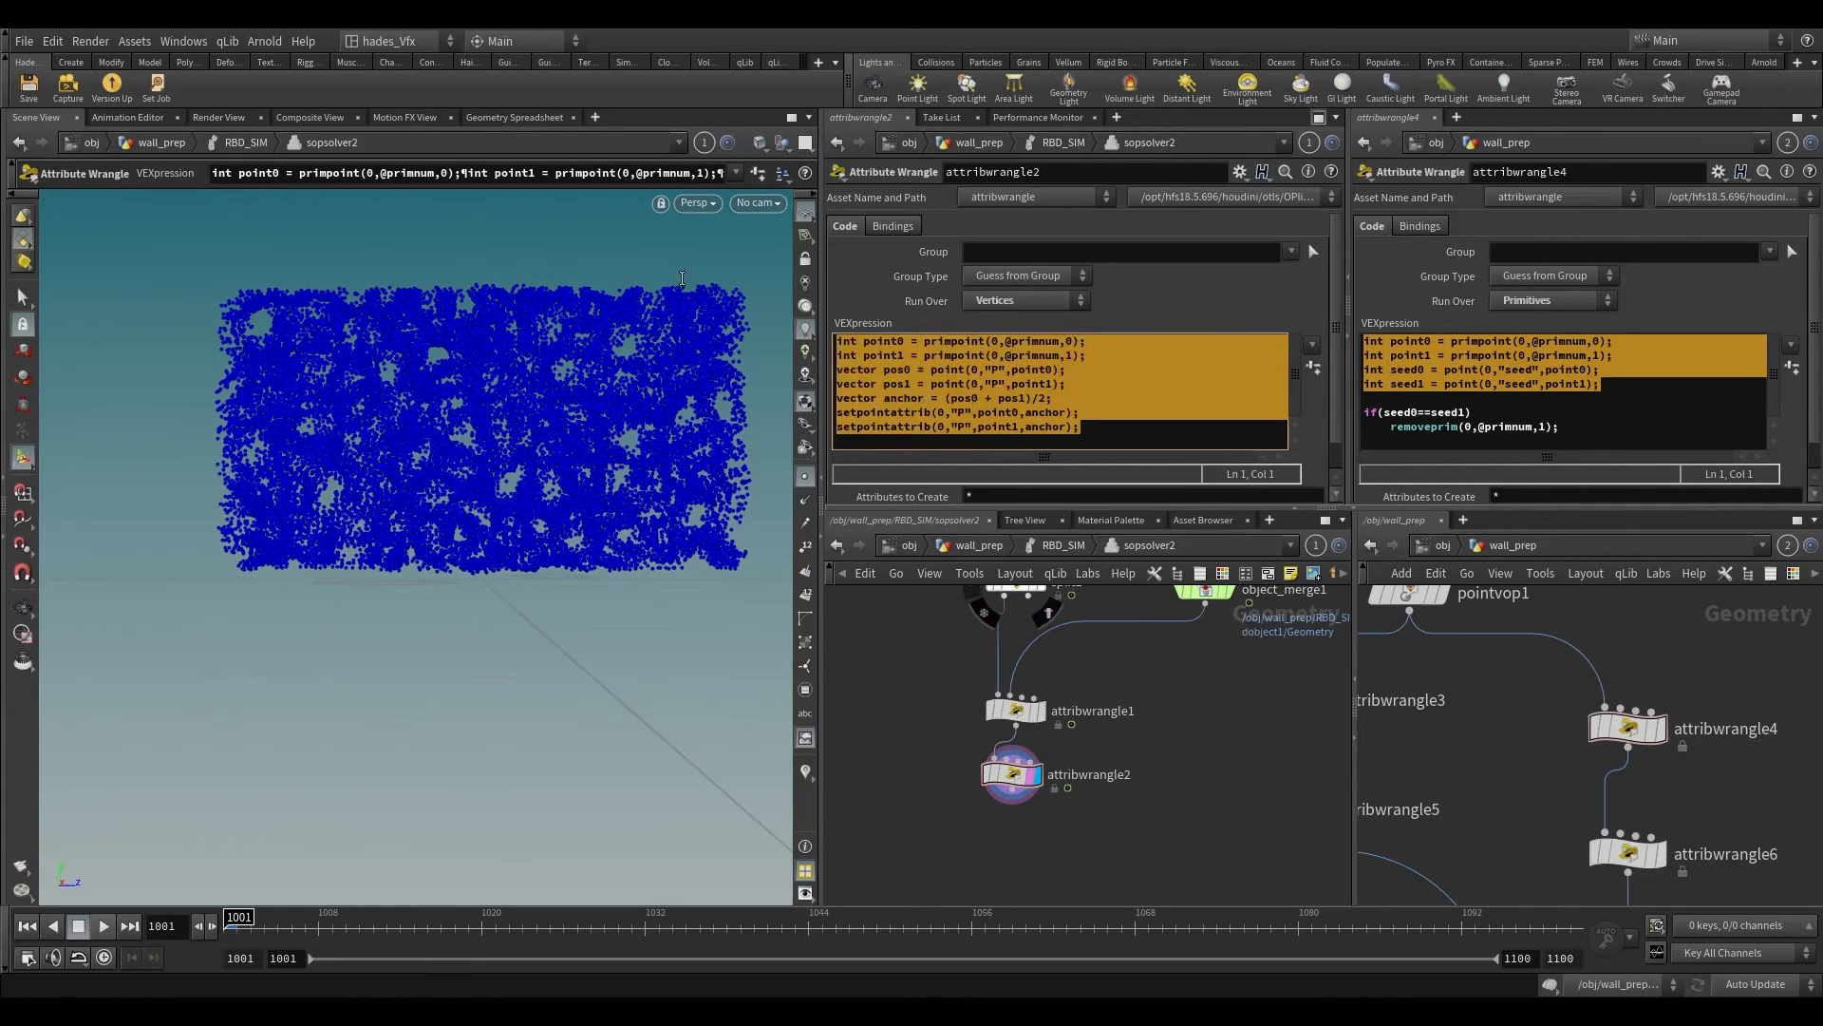
click(838, 344)
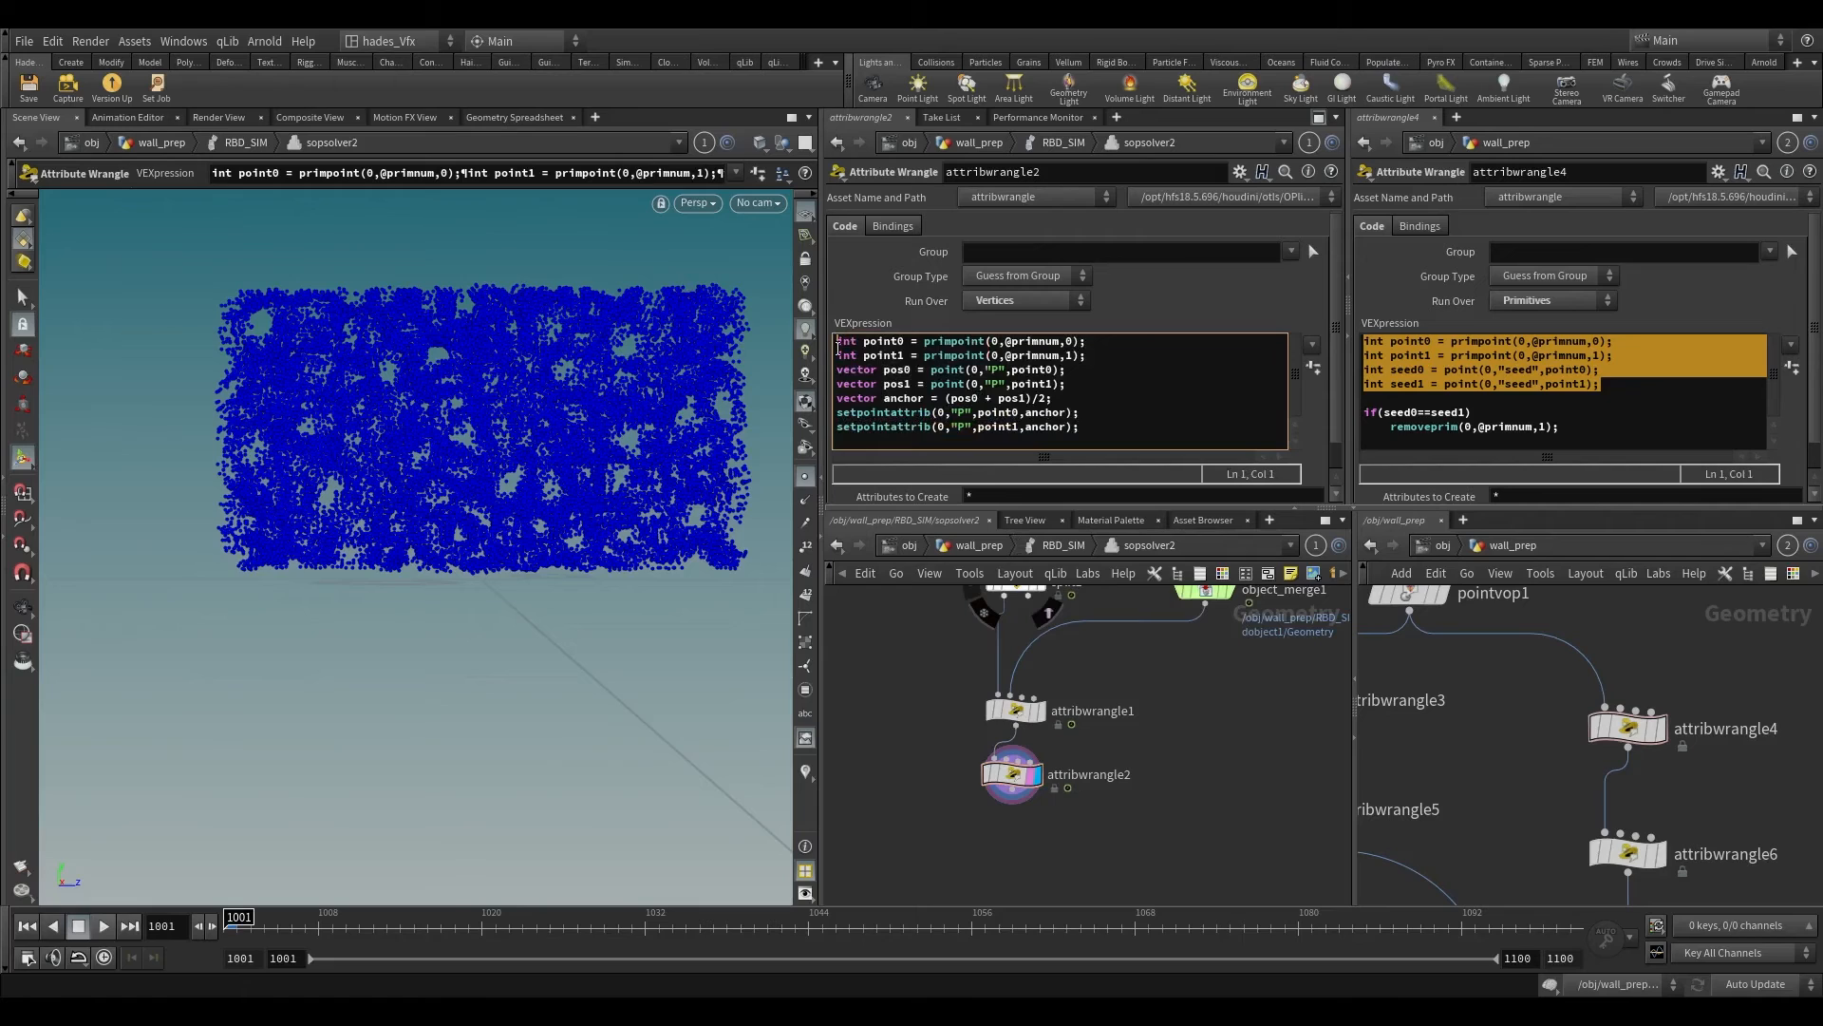
drag(1077, 427, 836, 340)
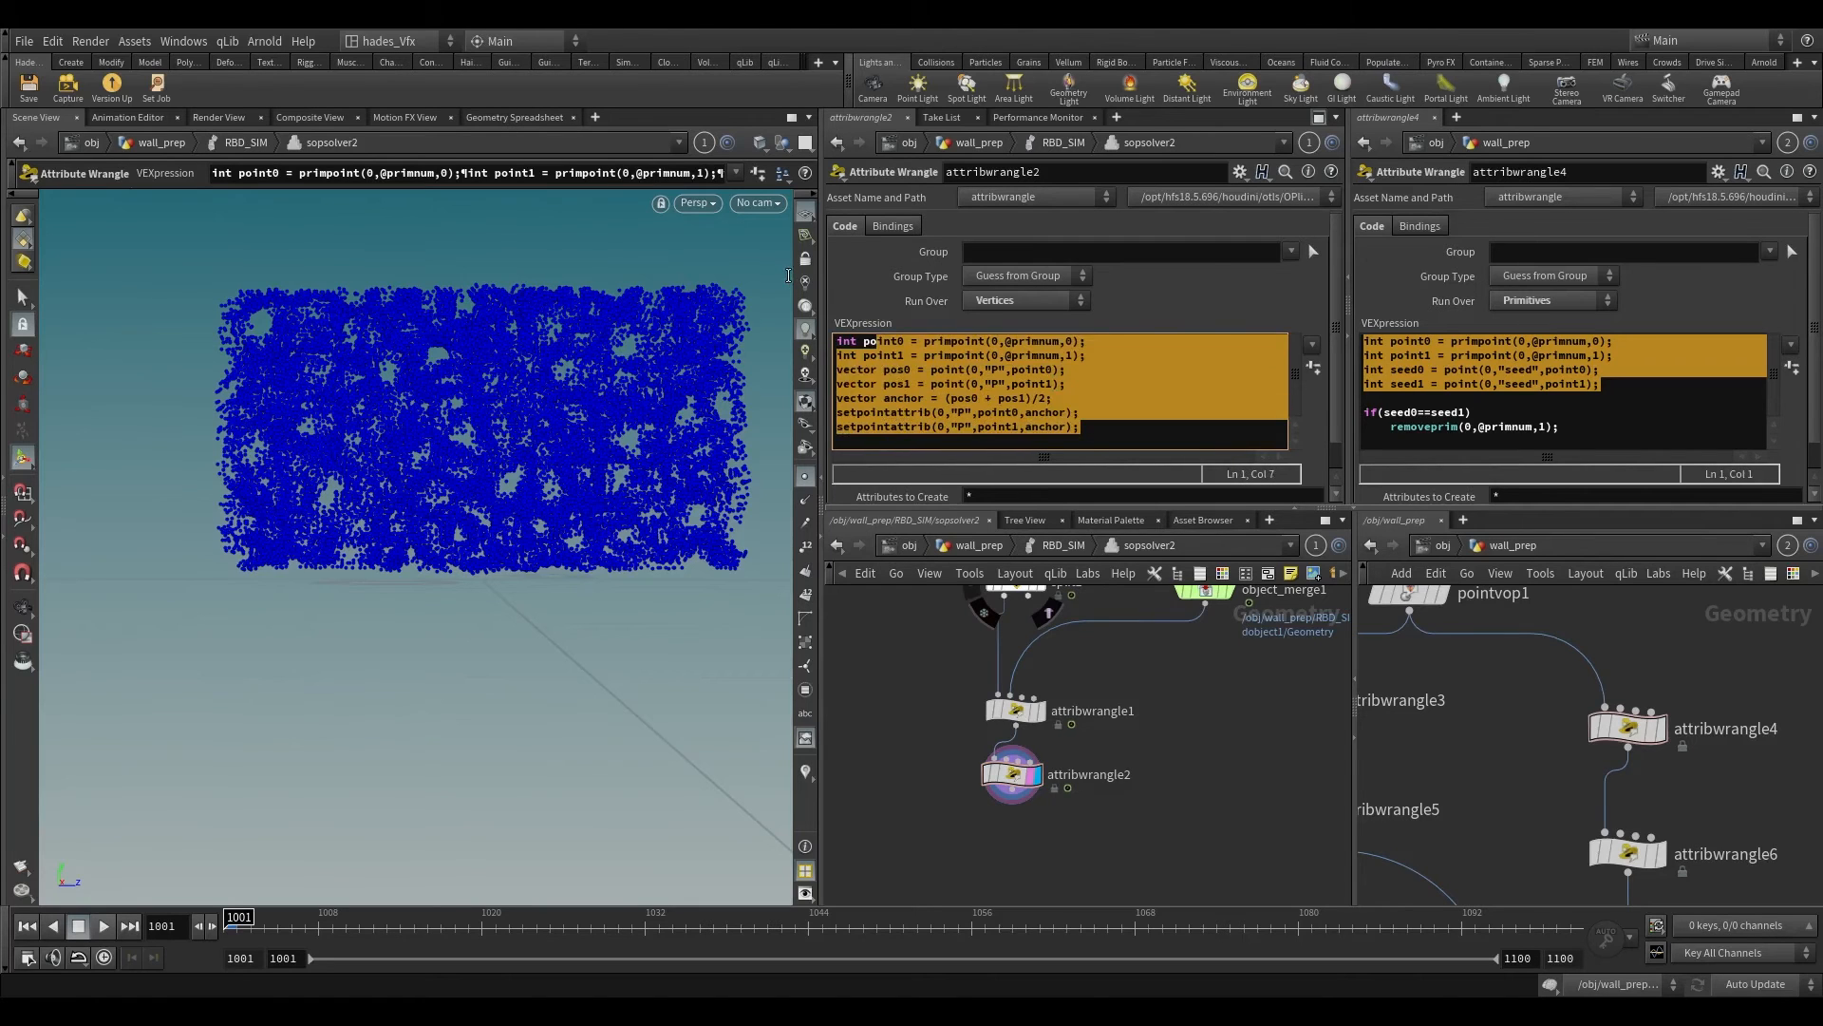
key(Tab)
click(865, 343)
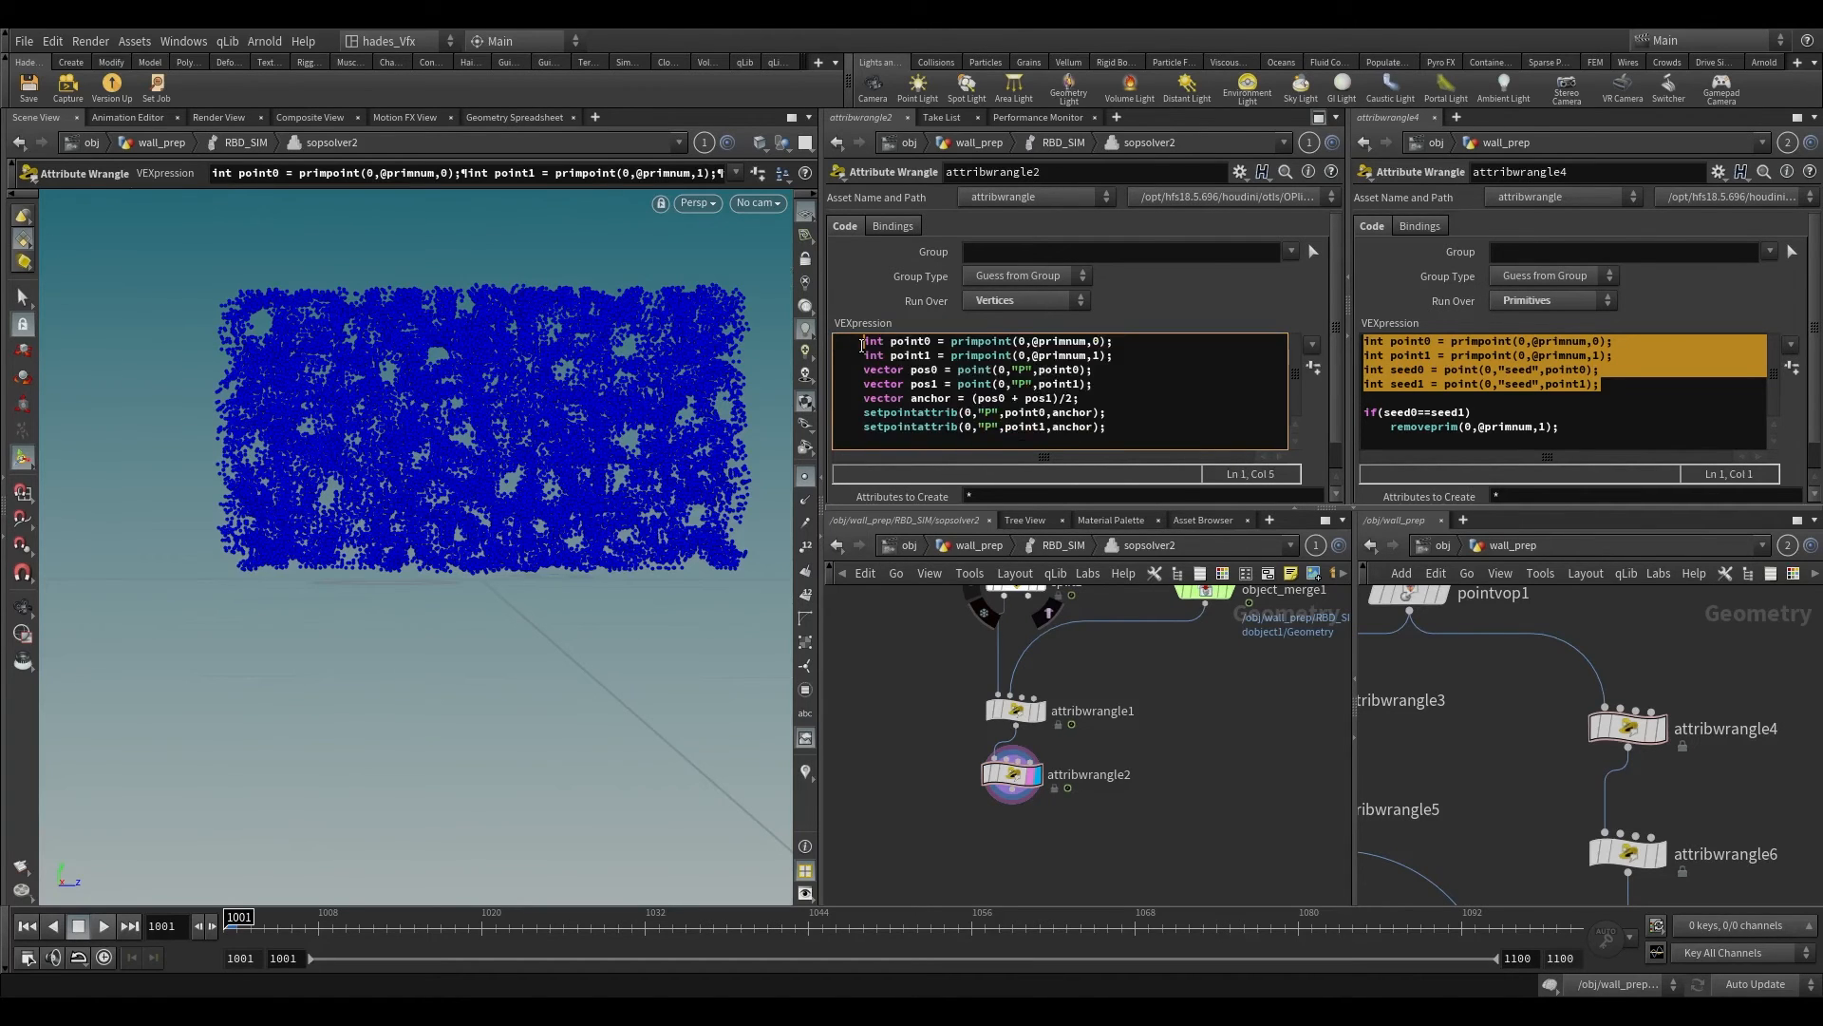
Step: Insert an unindented line above the indented code and begin an if( condition on it
key(Return)
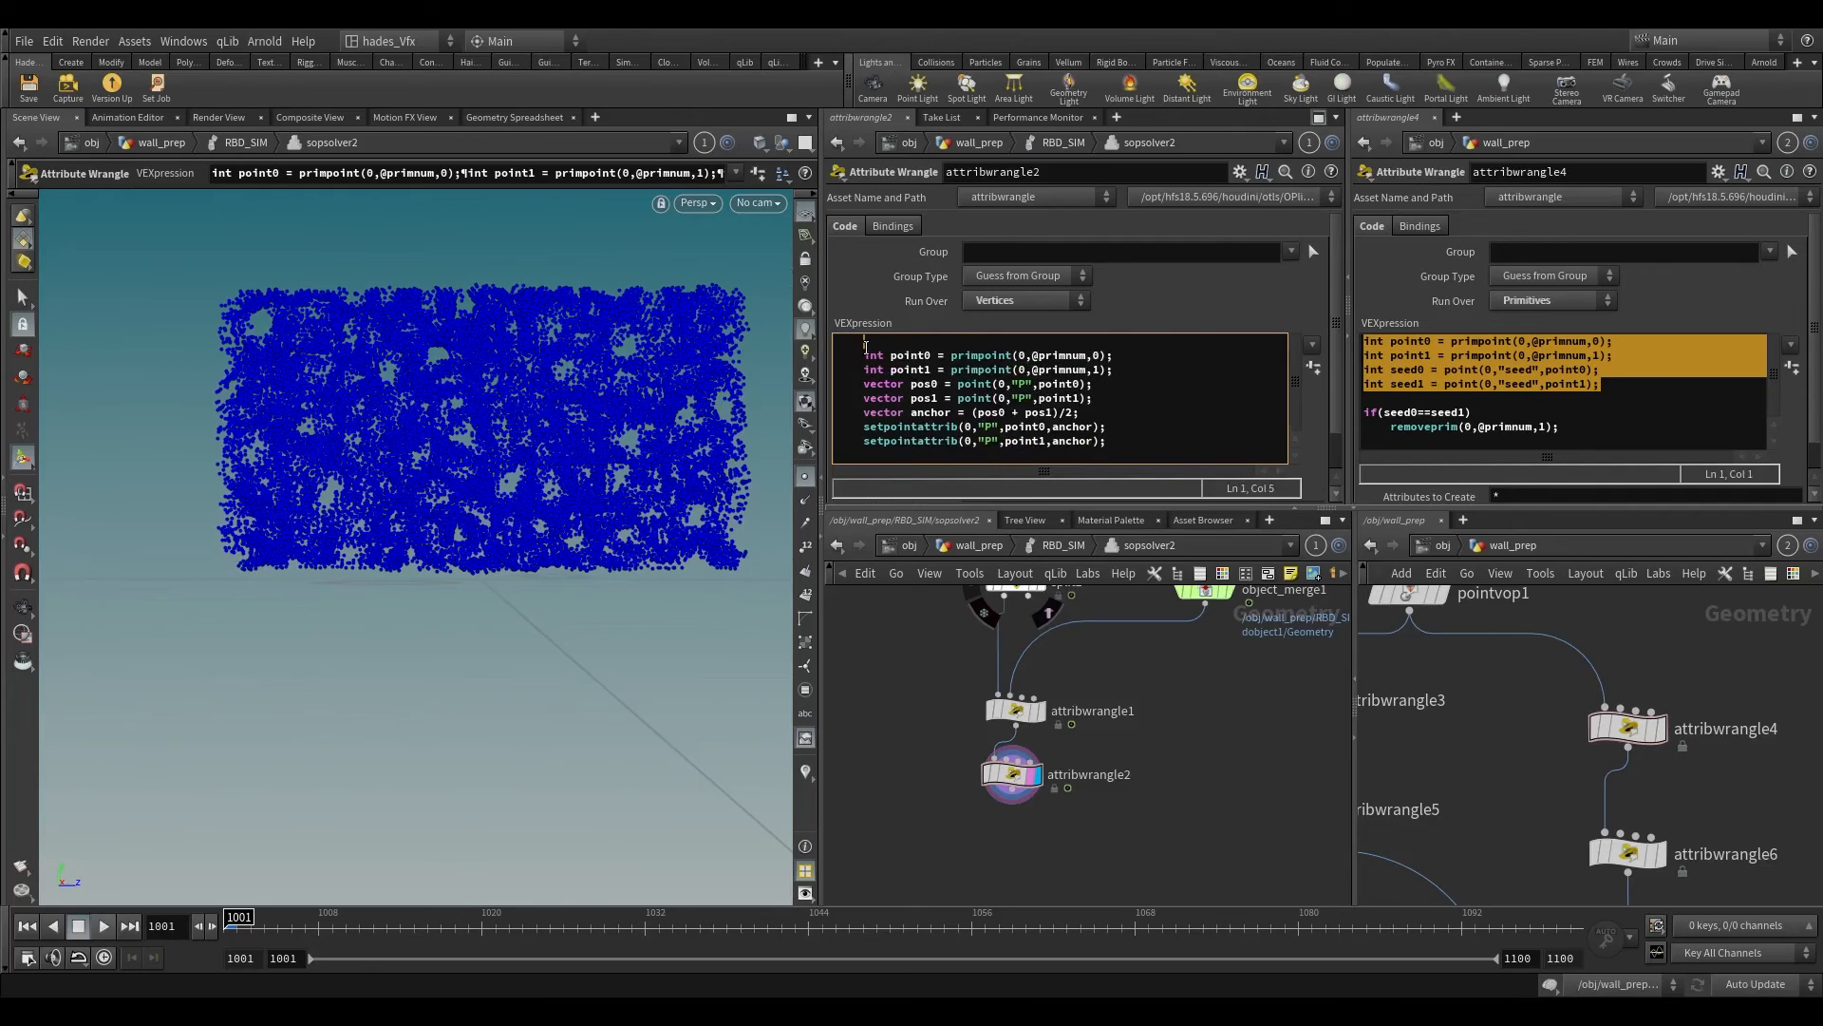
key(BackSpace)
key(BackSpace)
key(BackSpace)
text(if(and)
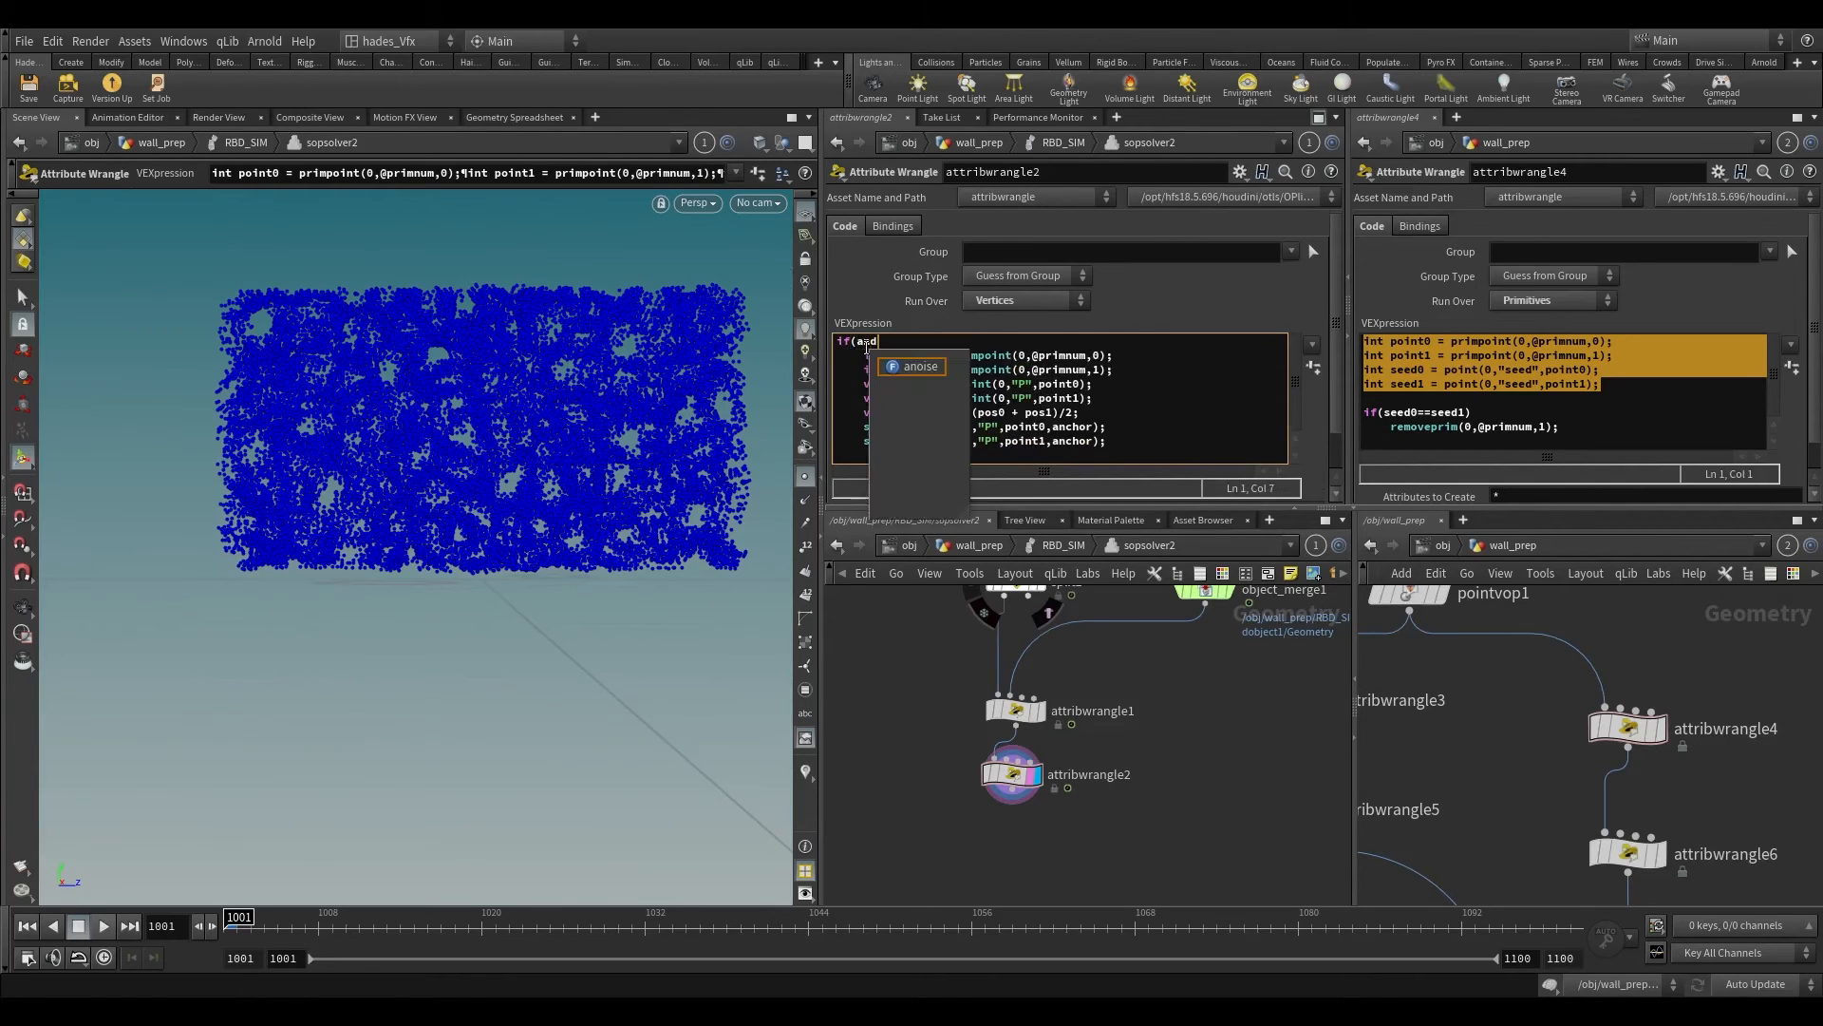
key(BackSpace)
text(glke)
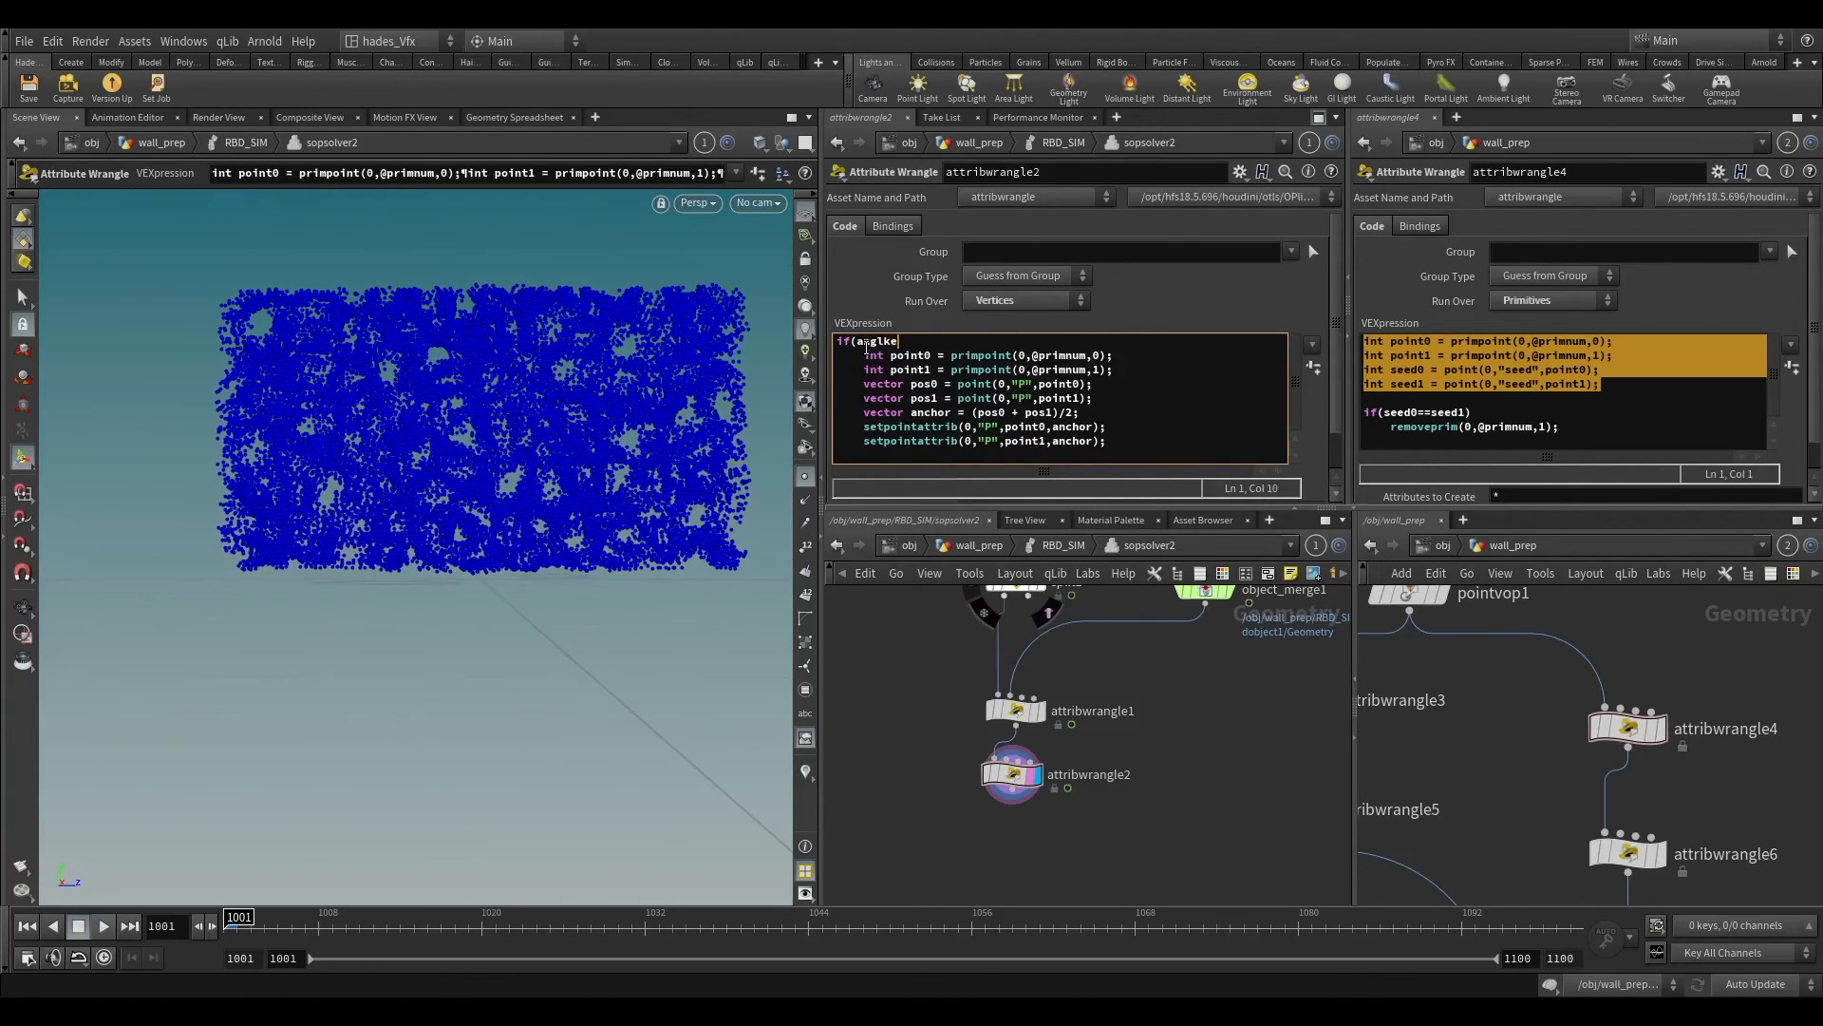
Step: Complete the condition as if(f@angle>0.5) and enclose the indented code in curly braces
click(860, 342)
text(f@)
drag(897, 341, 937, 341)
text(e)
key(BackSpace)
text(e<)
key(BackSpace)
text(>0.5){)
click(848, 457)
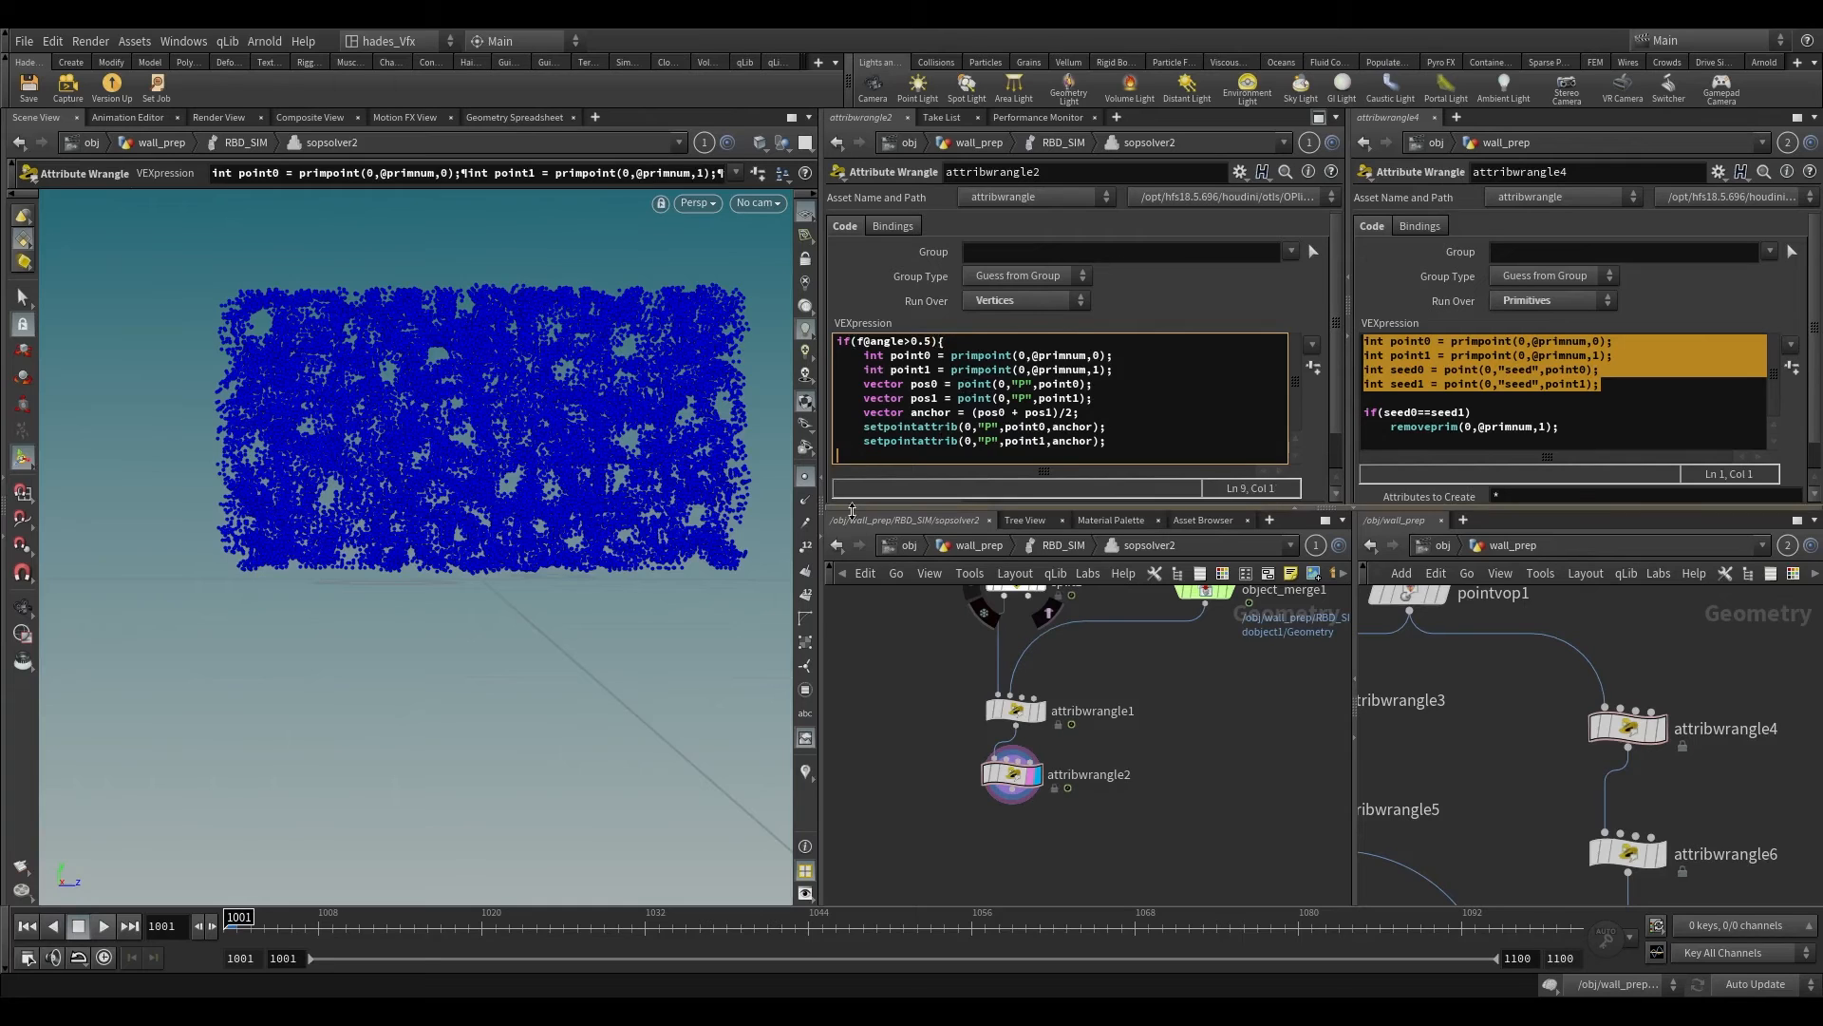
text(})
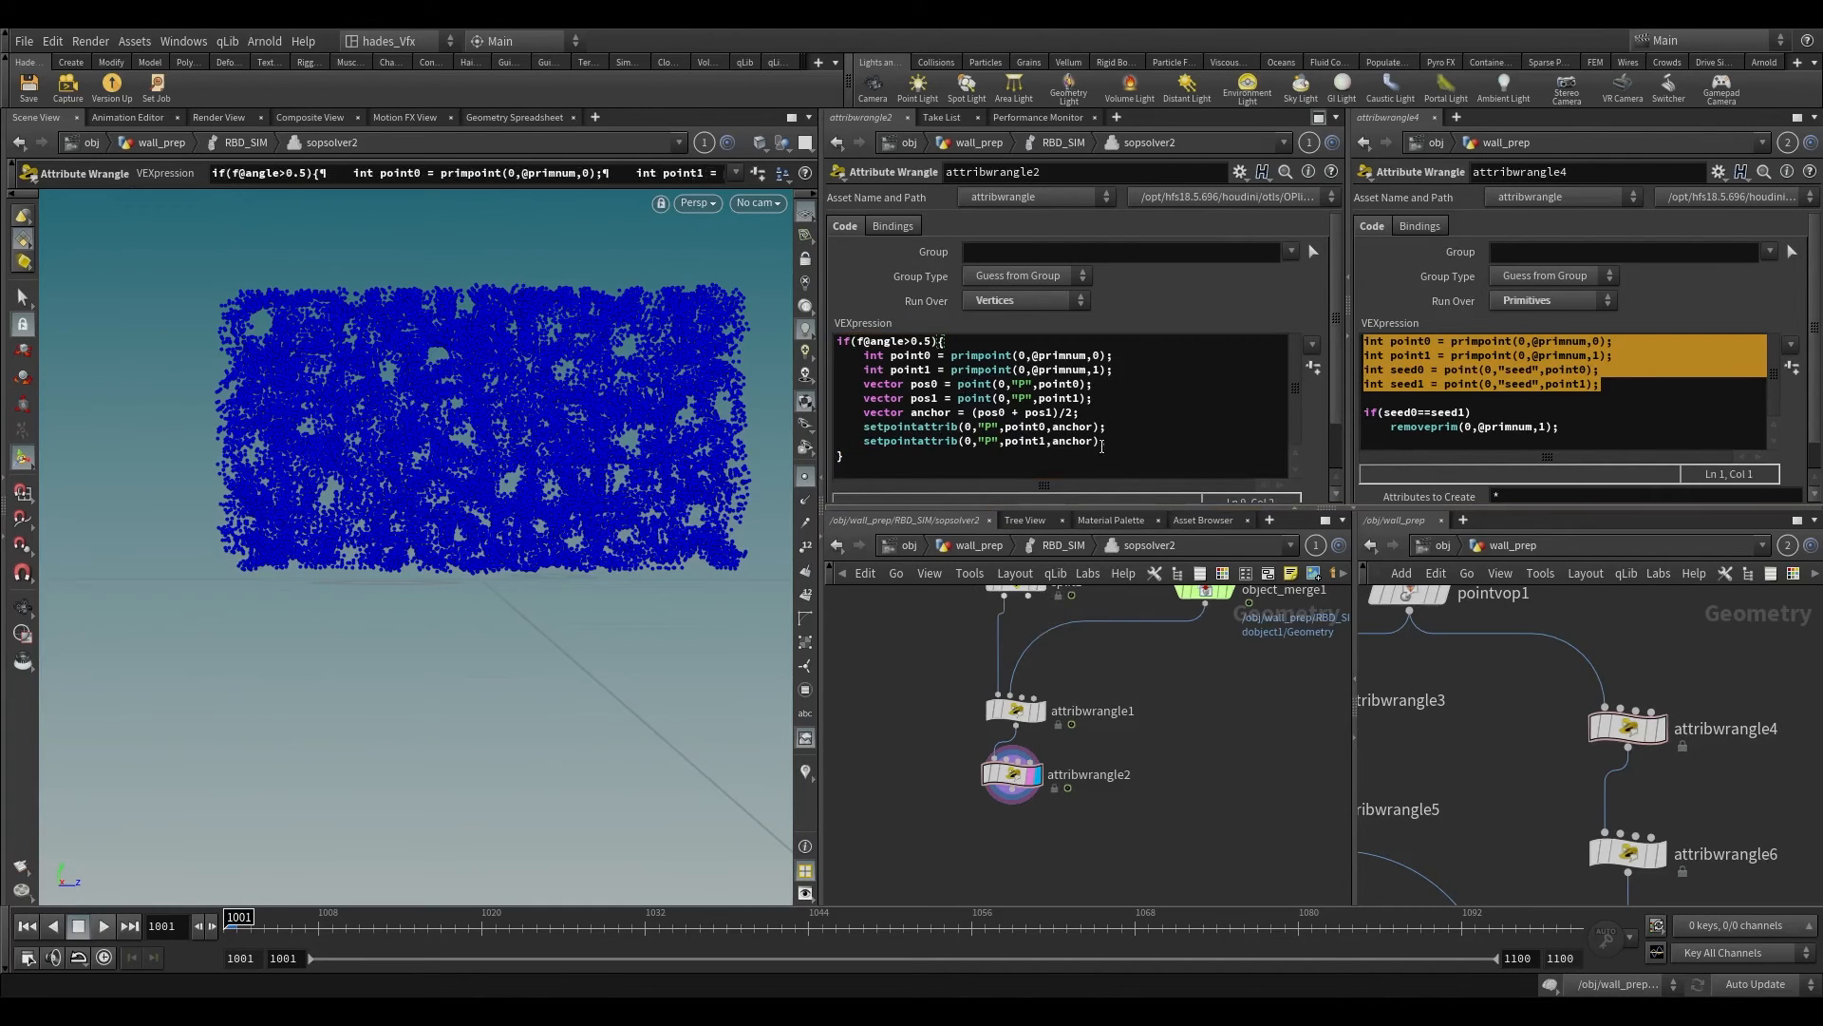
Step: Copy the code lines inside the if block of attribwrangle2, from the point0 declaration through the second setpointattrib call
drag(1107, 445, 804, 347)
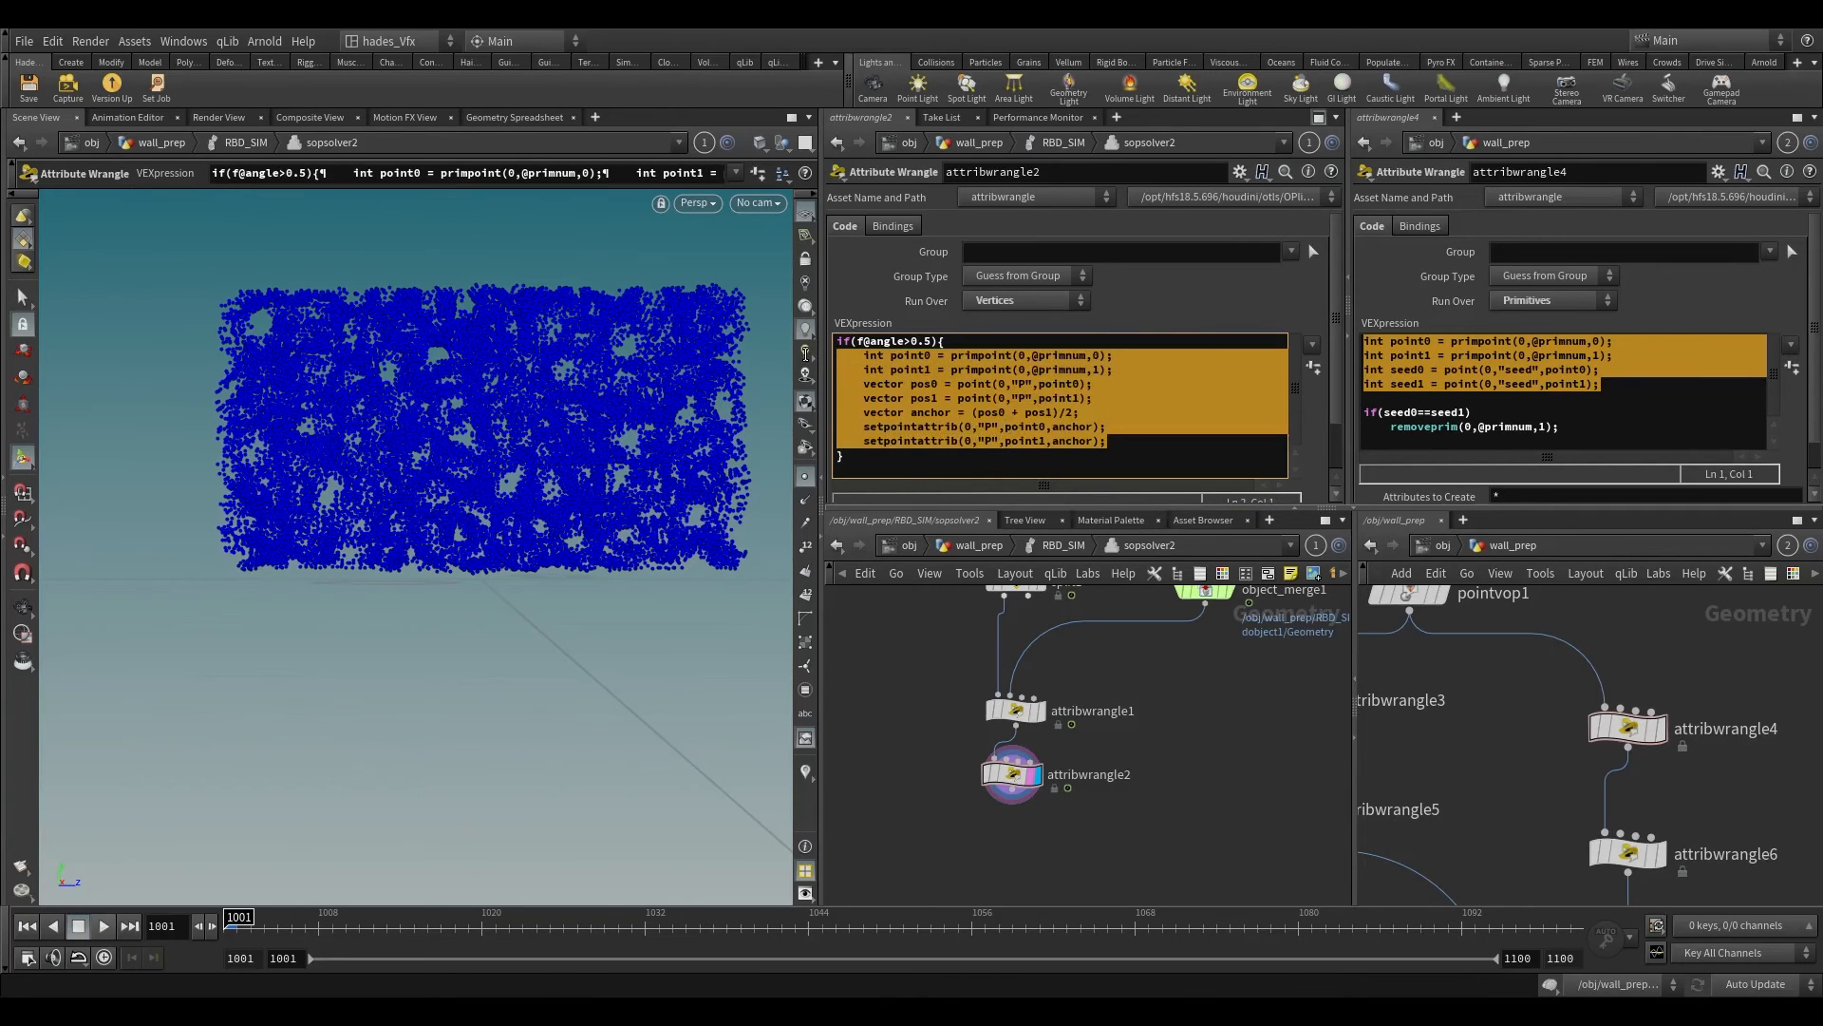
click(950, 385)
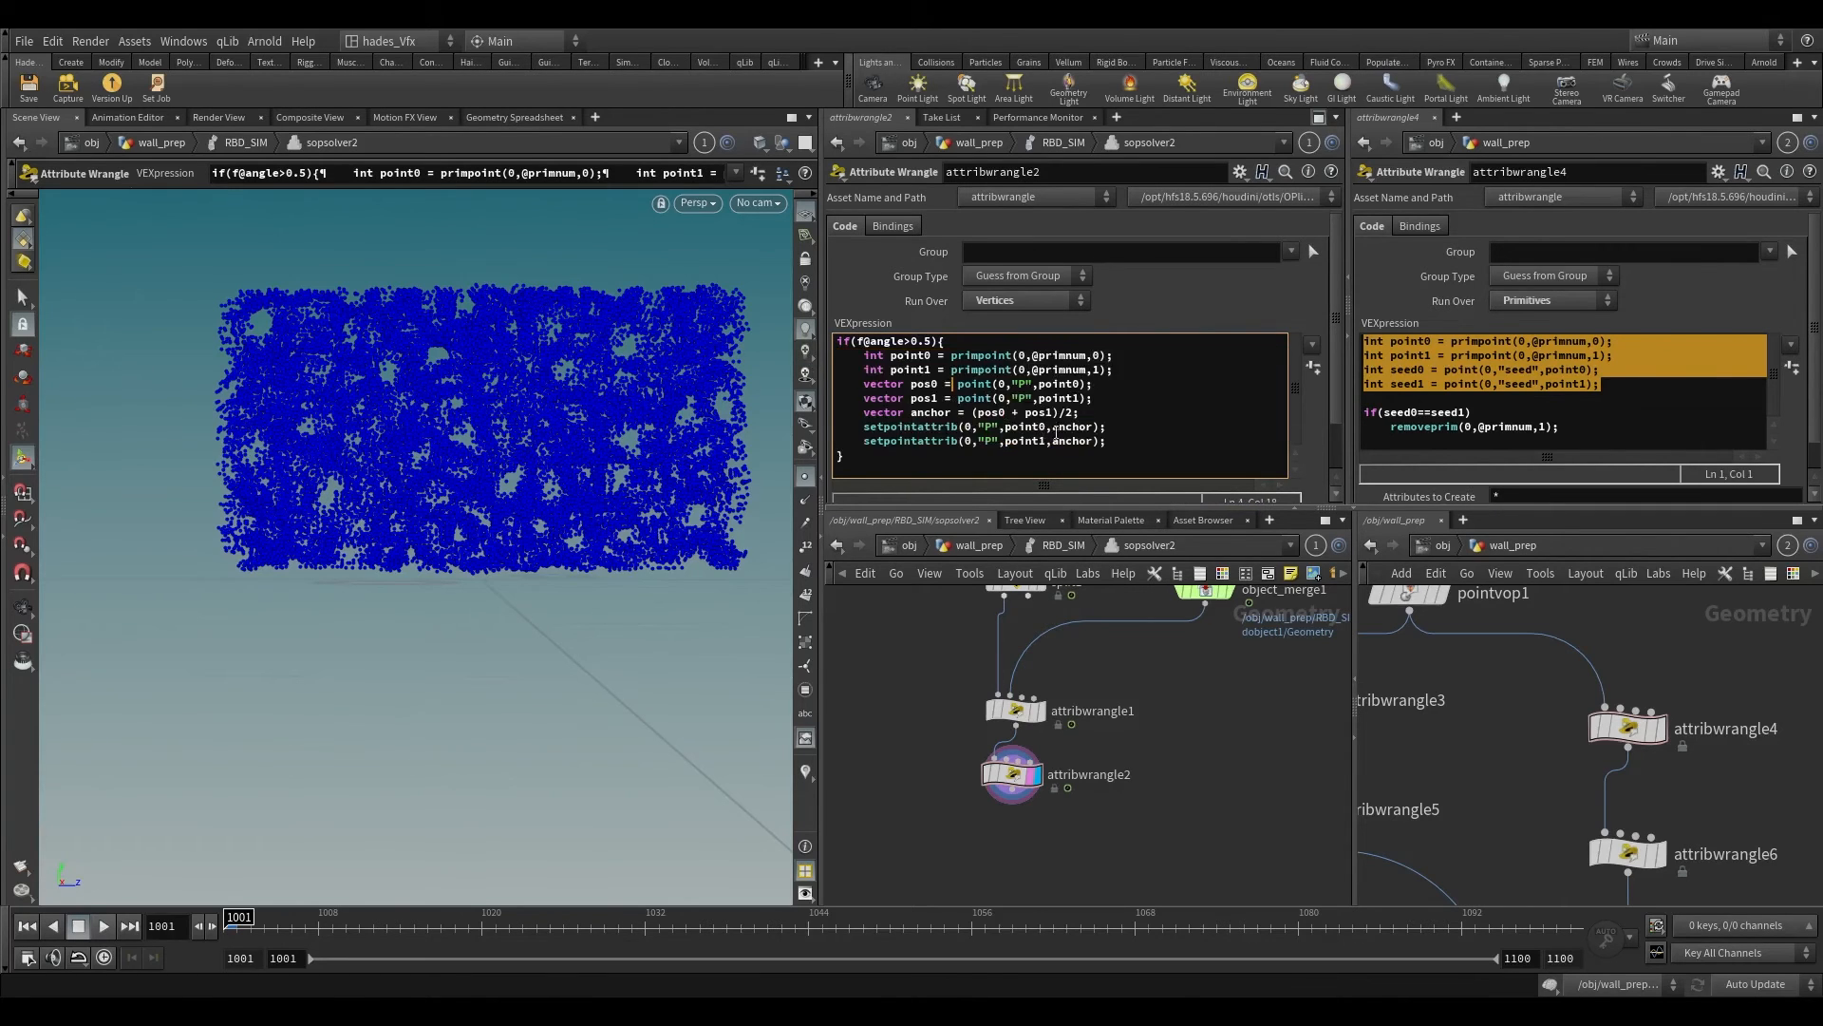
drag(1104, 446, 832, 355)
key(ctrl+c)
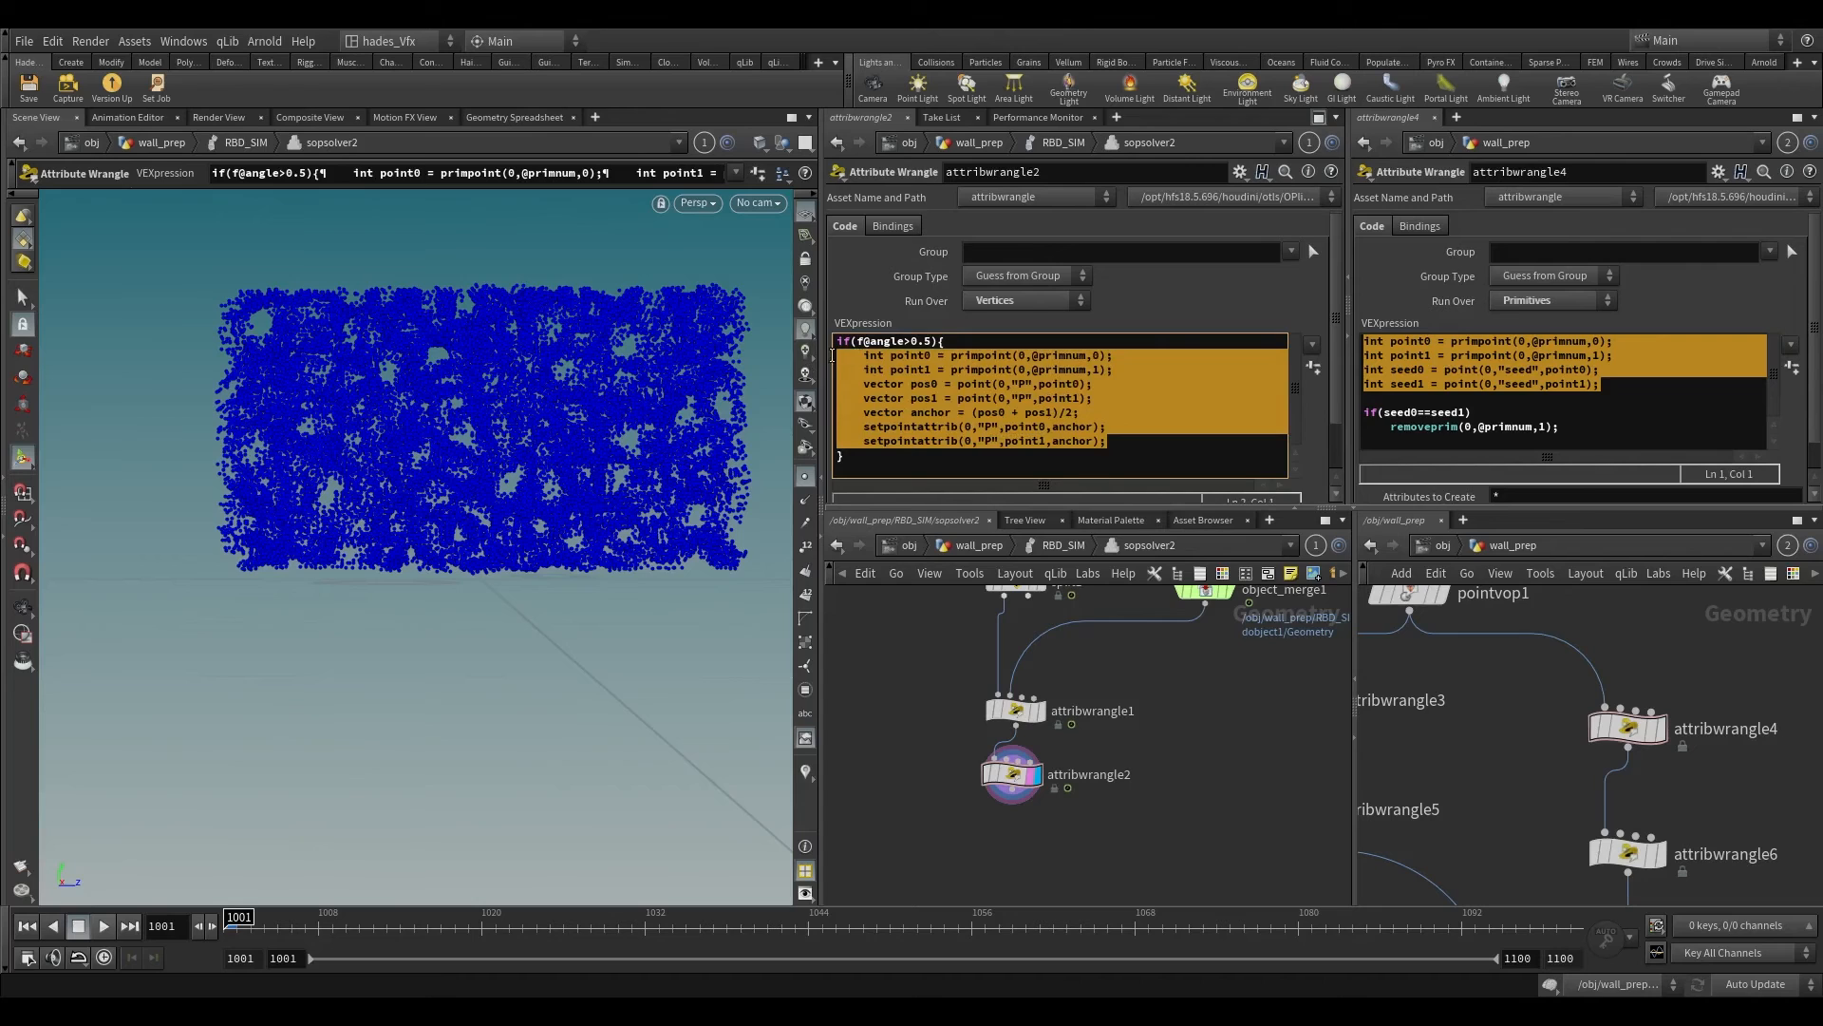
Step: Create a new Geometry object at the obj level and place a Line node inside it
click(904, 544)
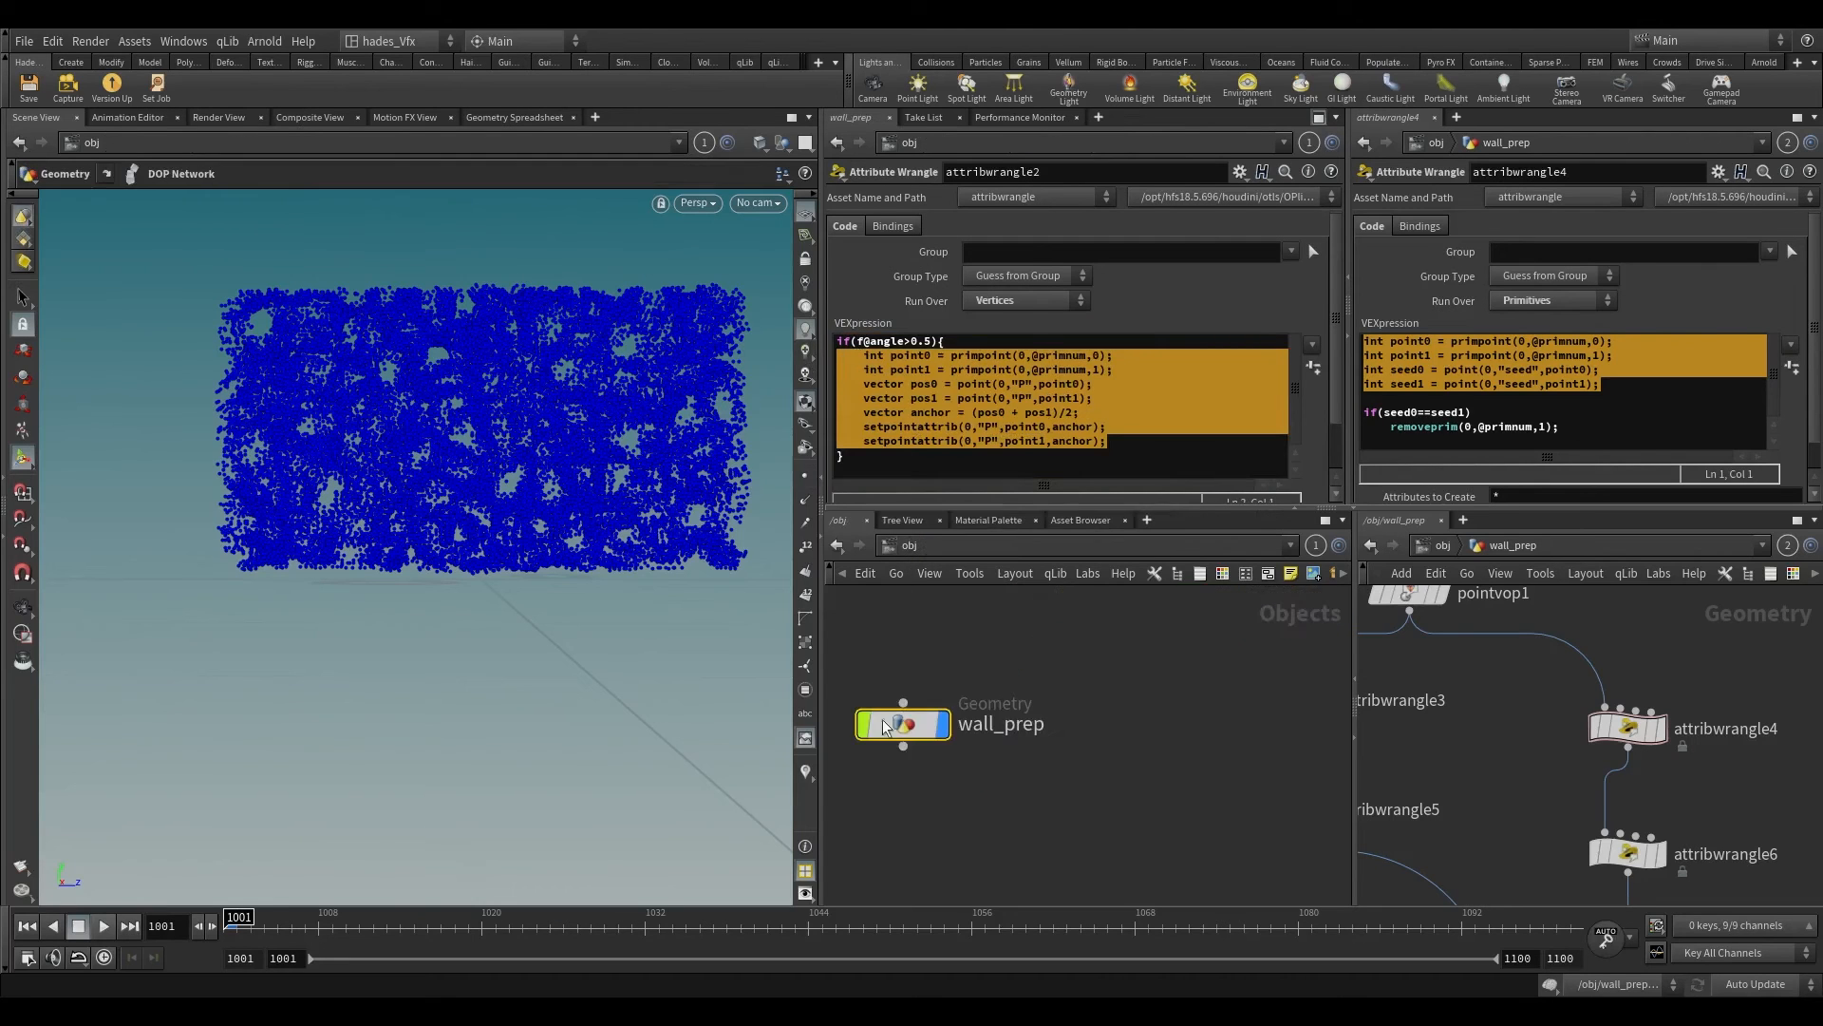
key(Tab)
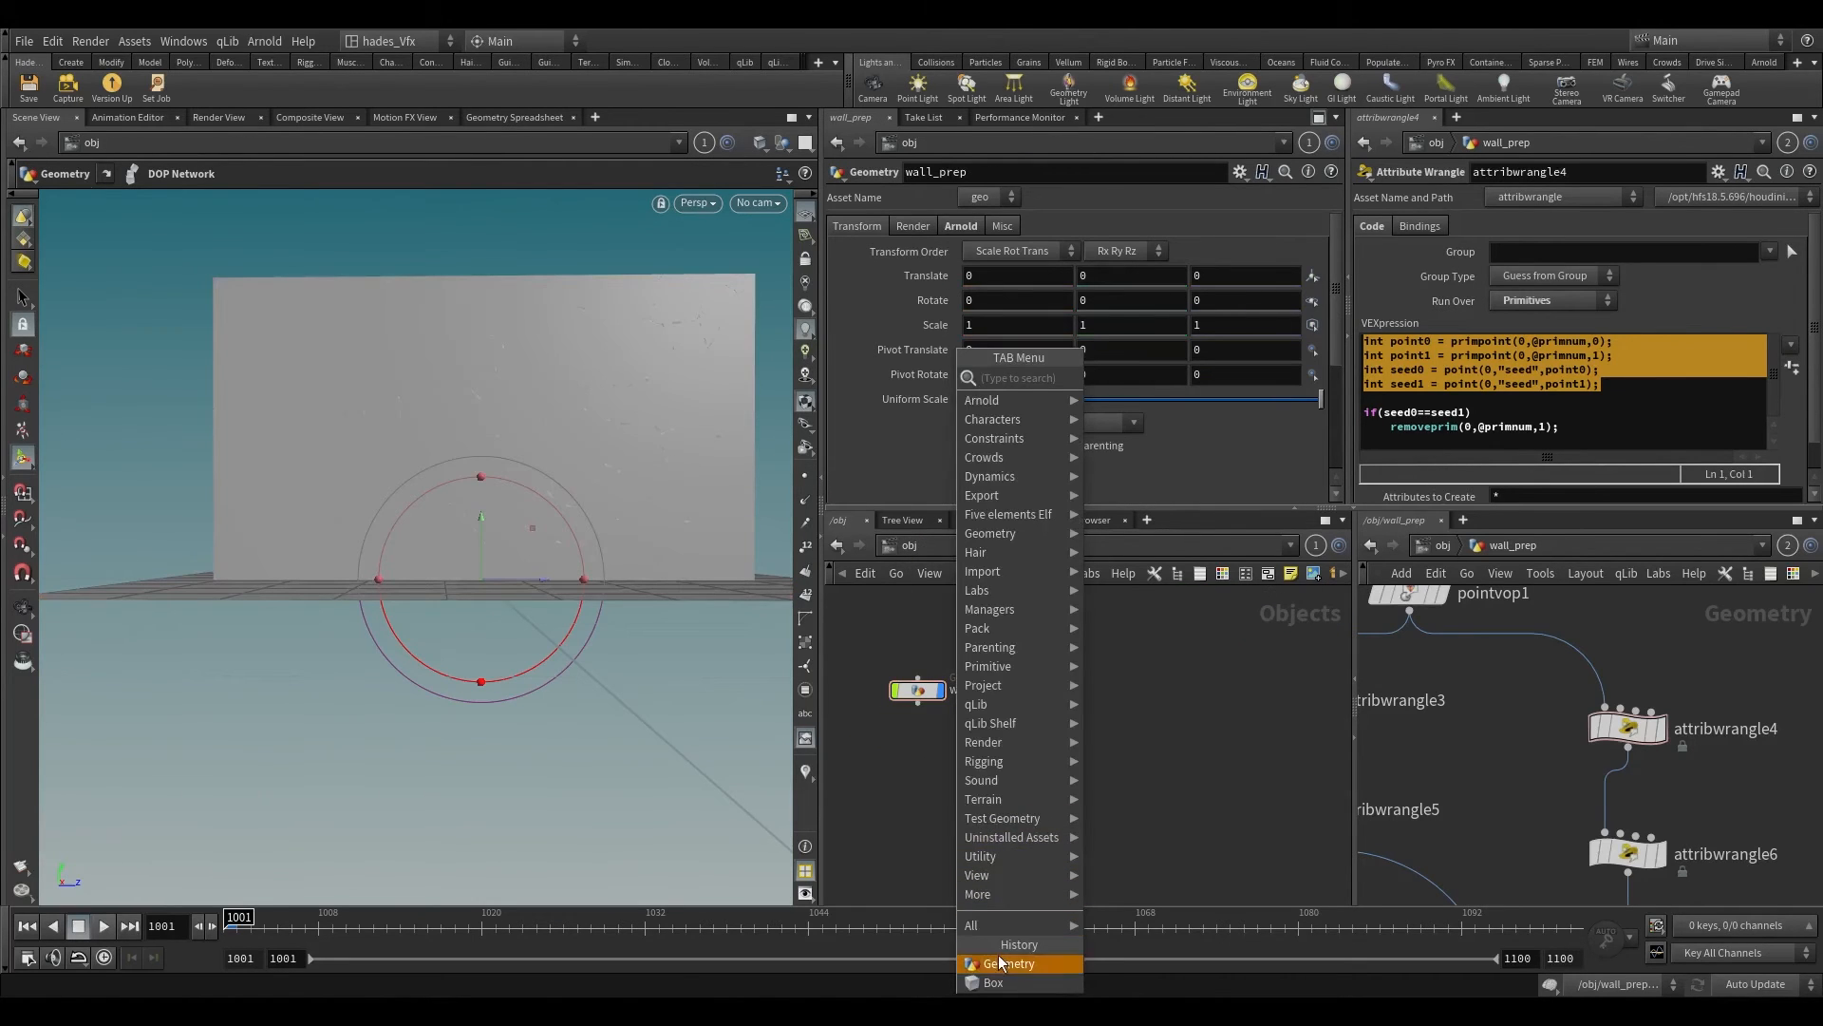
click(997, 964)
double_click(970, 795)
key(Tab)
text(line)
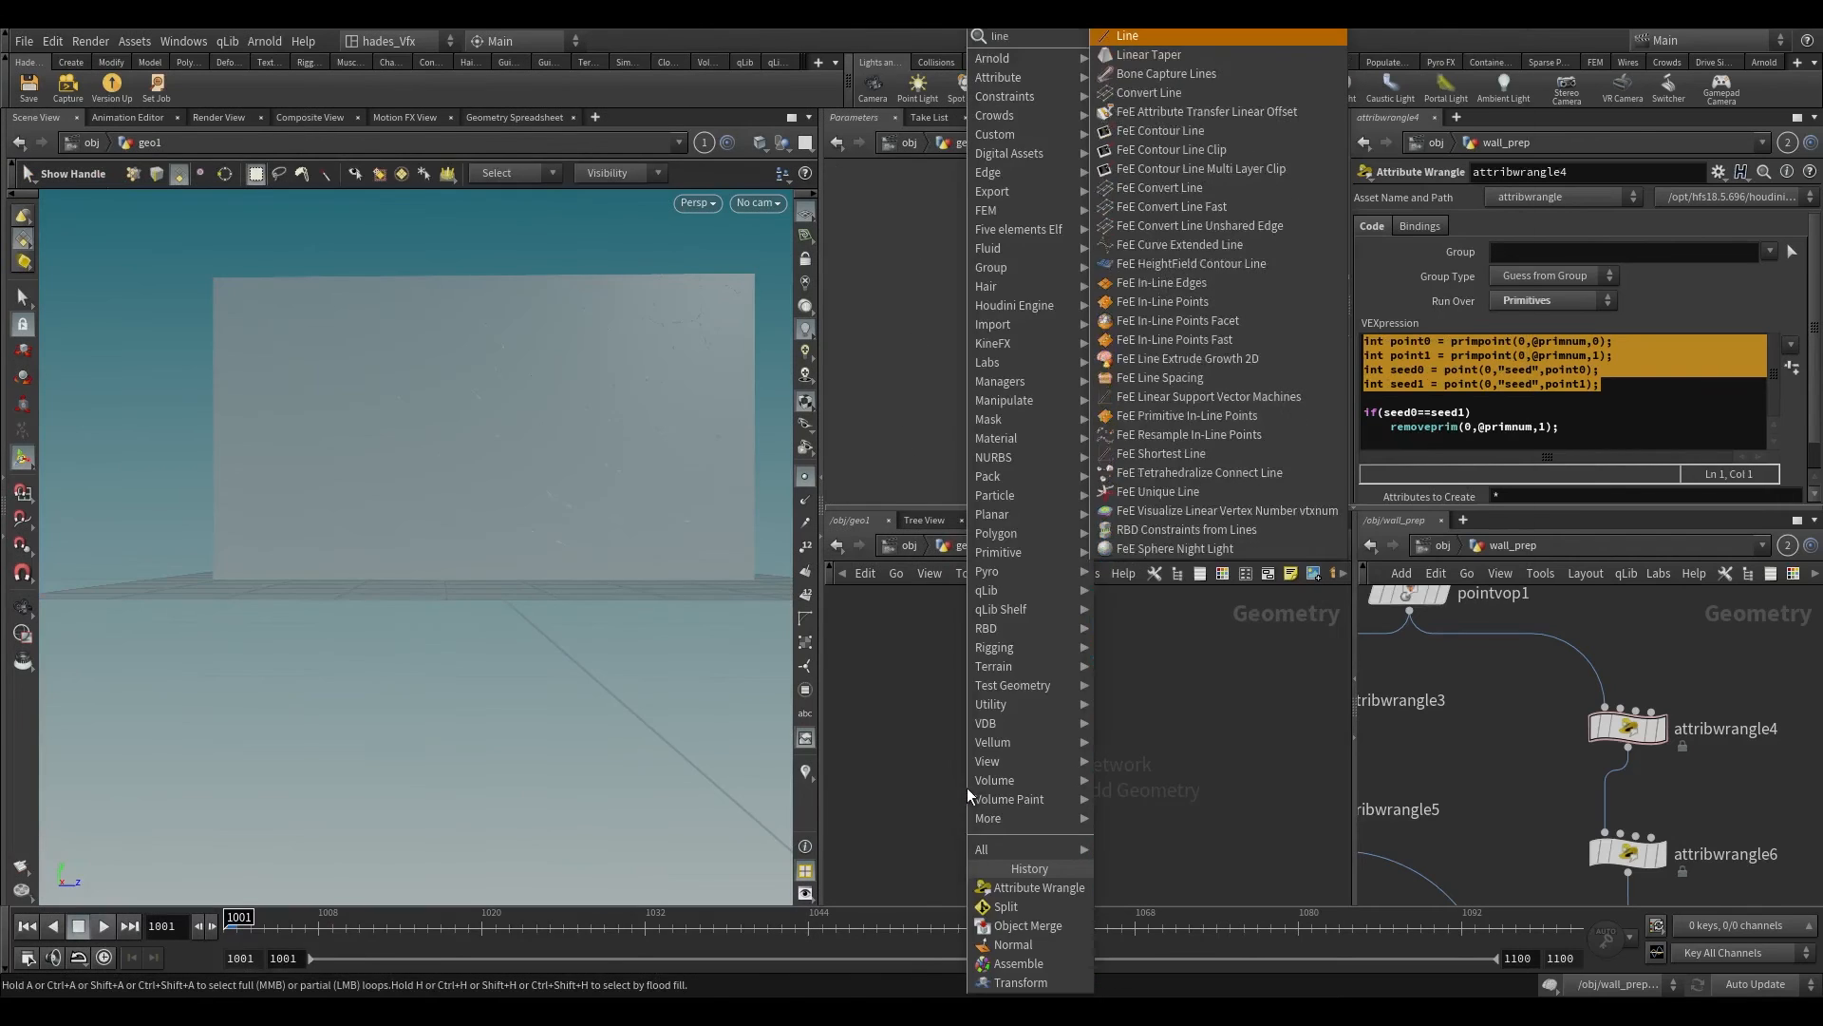
key(Return)
click(967, 788)
drag(967, 789, 963, 680)
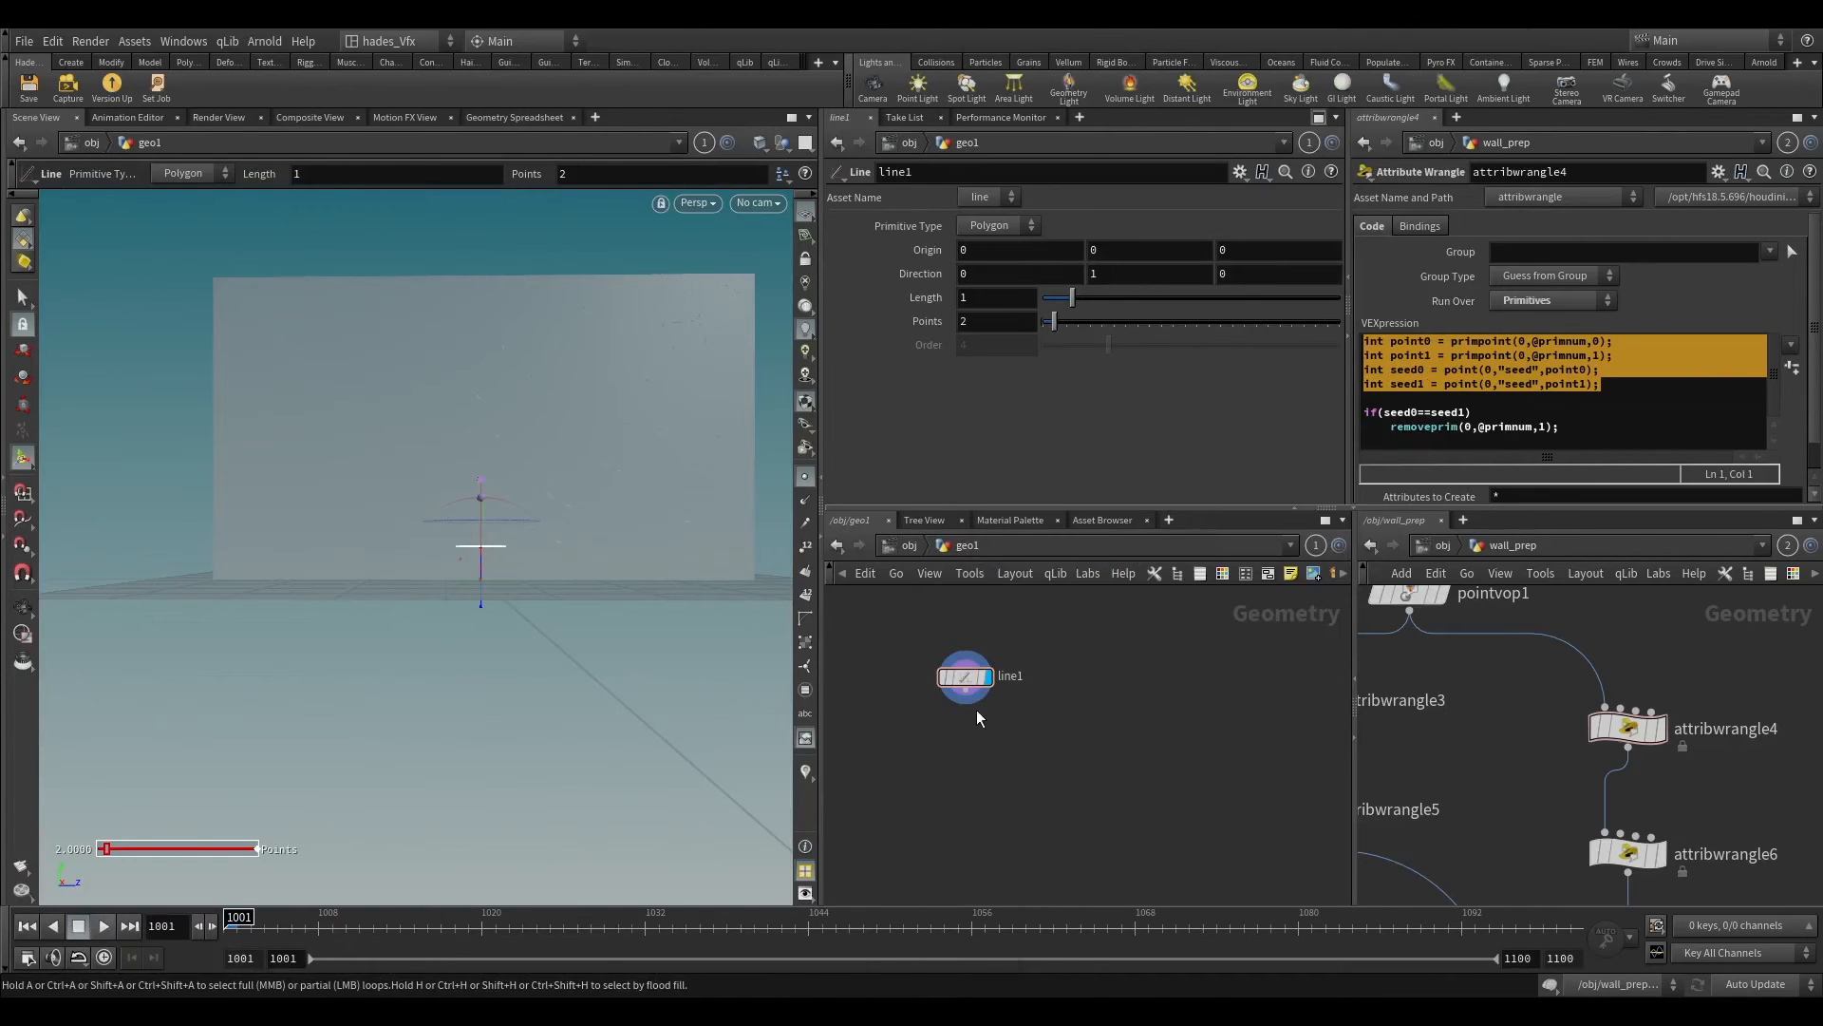
Step: Connect an Attribute Wrangle below line1 and paste the copied anchor code into its VEXpression
click(965, 697)
click(963, 749)
text(aw)
key(Return)
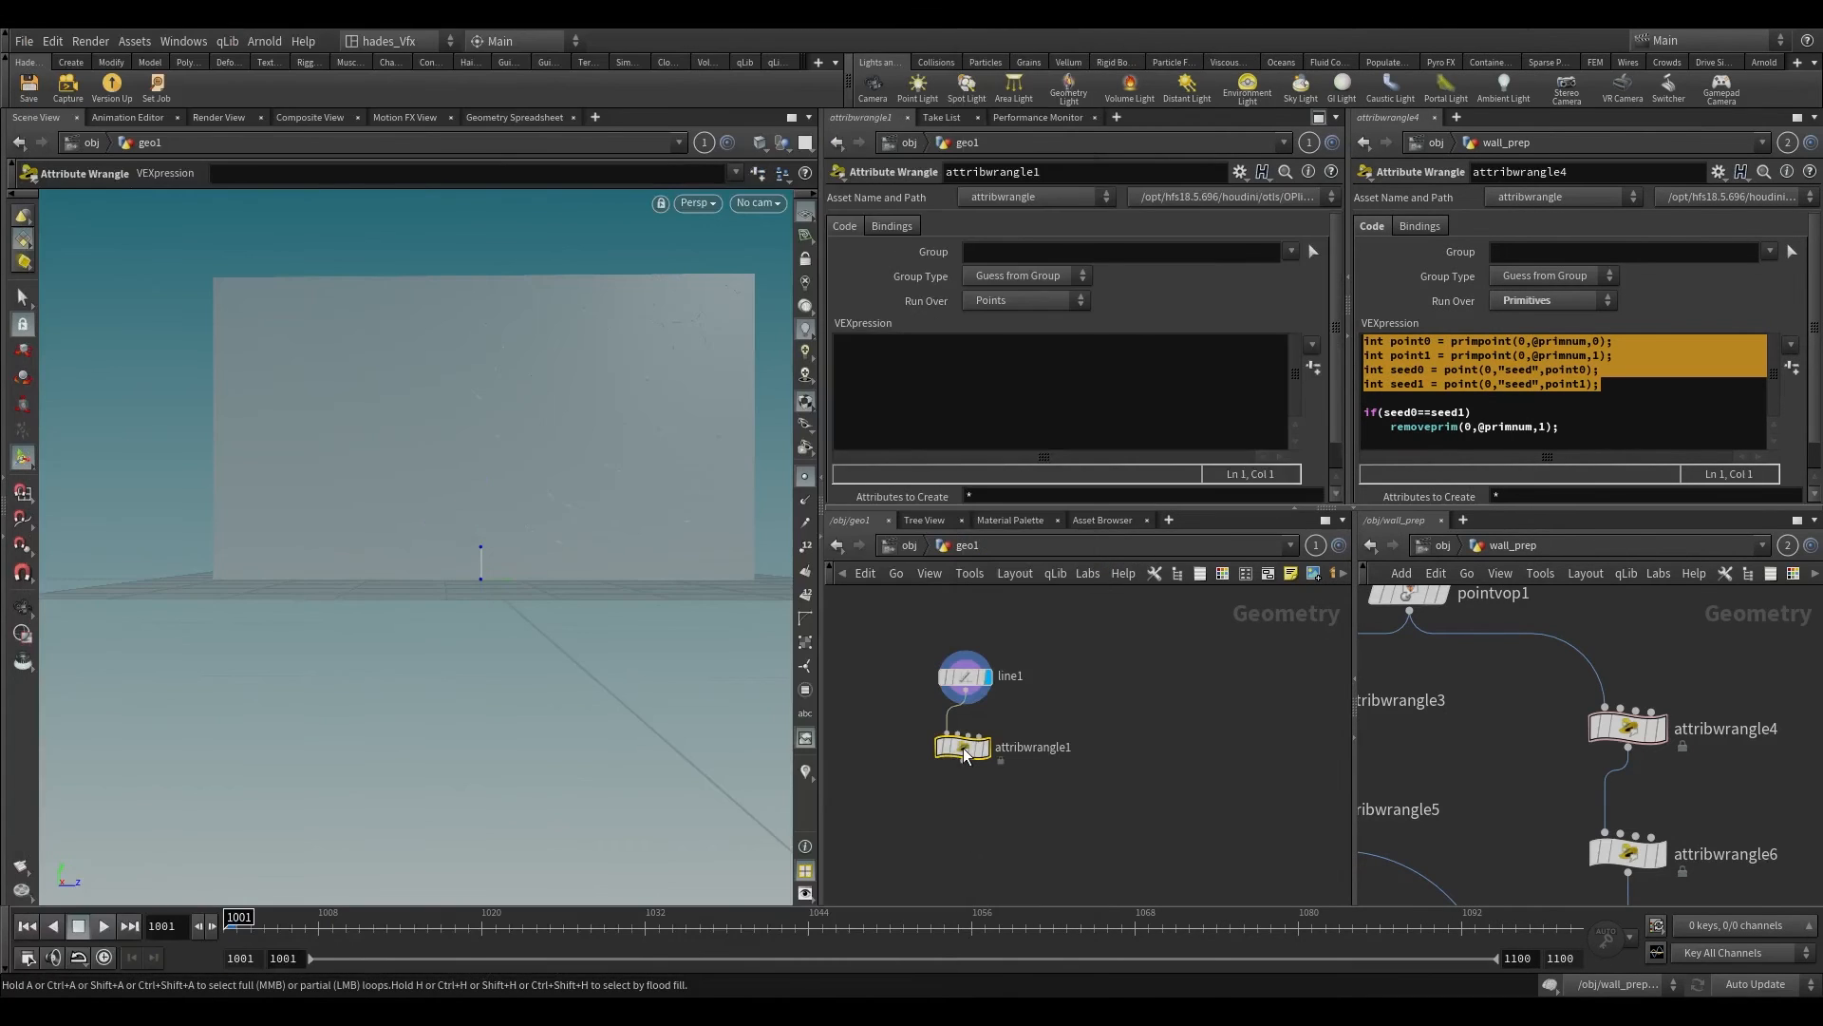
key(ctrl+v)
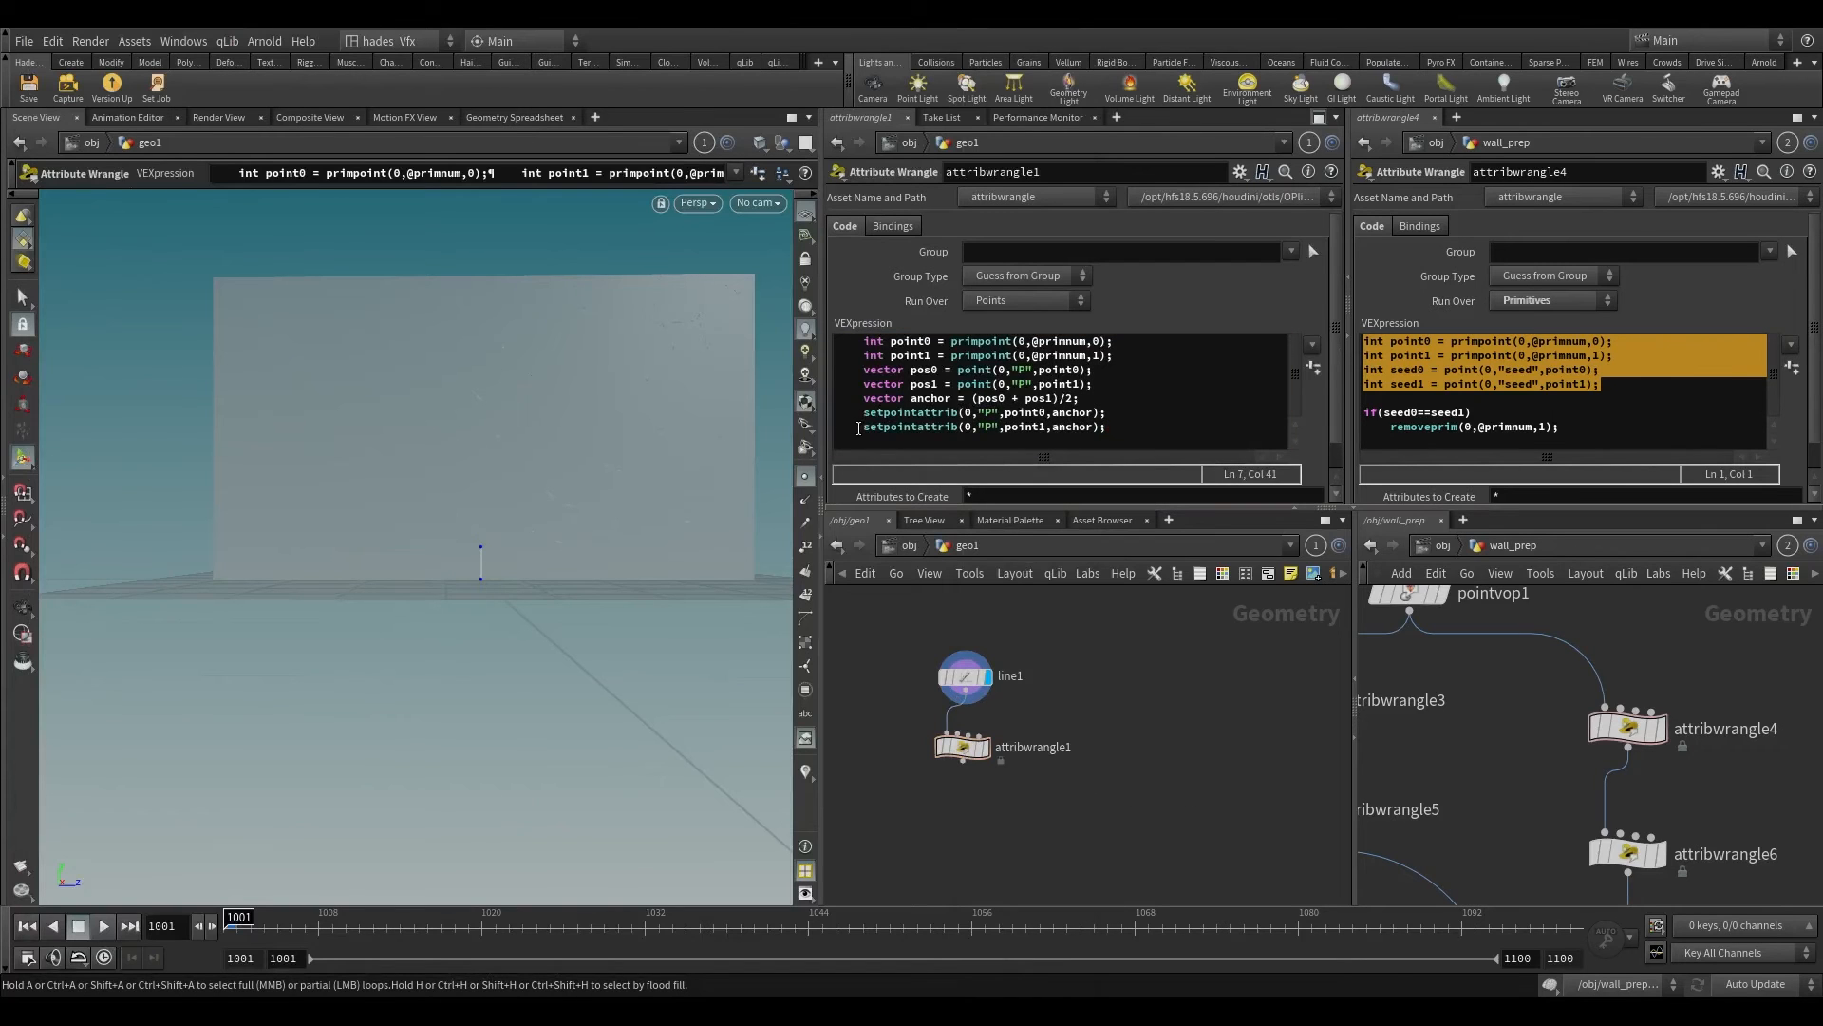
drag(859, 428, 747, 330)
key(BackSpace)
key(BackSpace)
key(BackSpace)
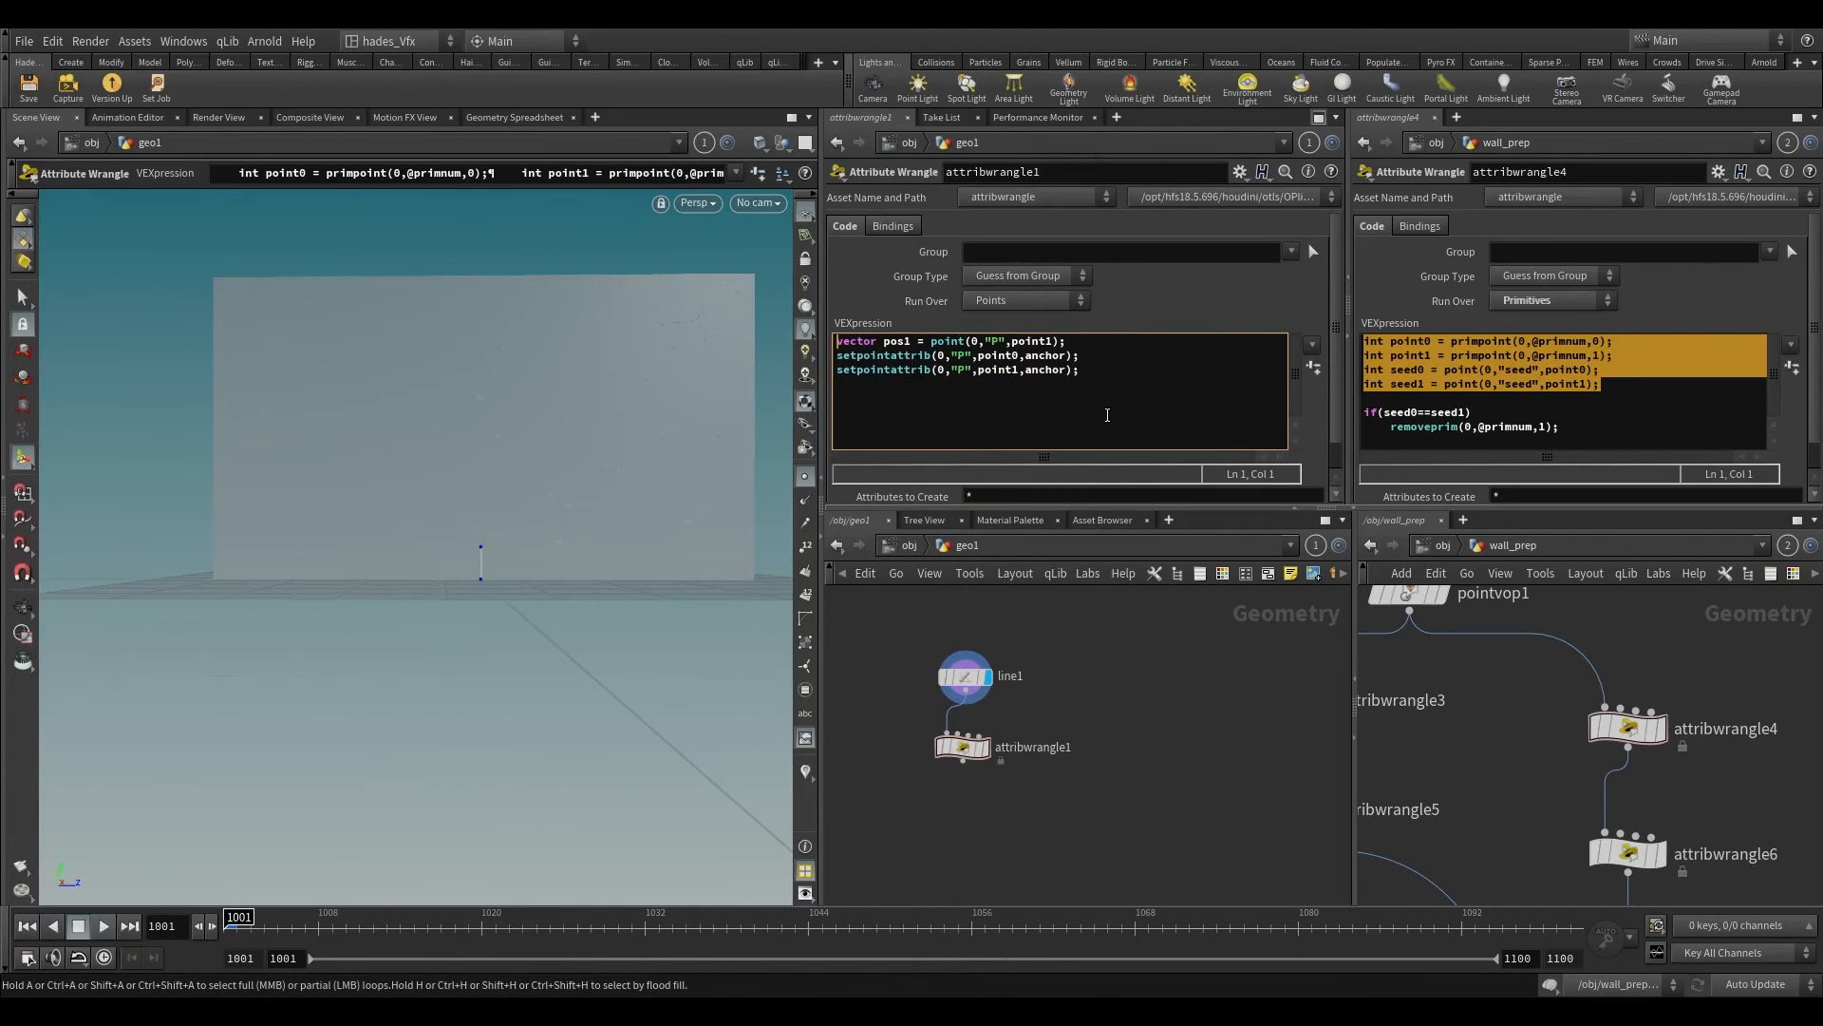
key(ctrl+z)
key(ctrl+z)
key(ctrl+z)
key(ctrl+z)
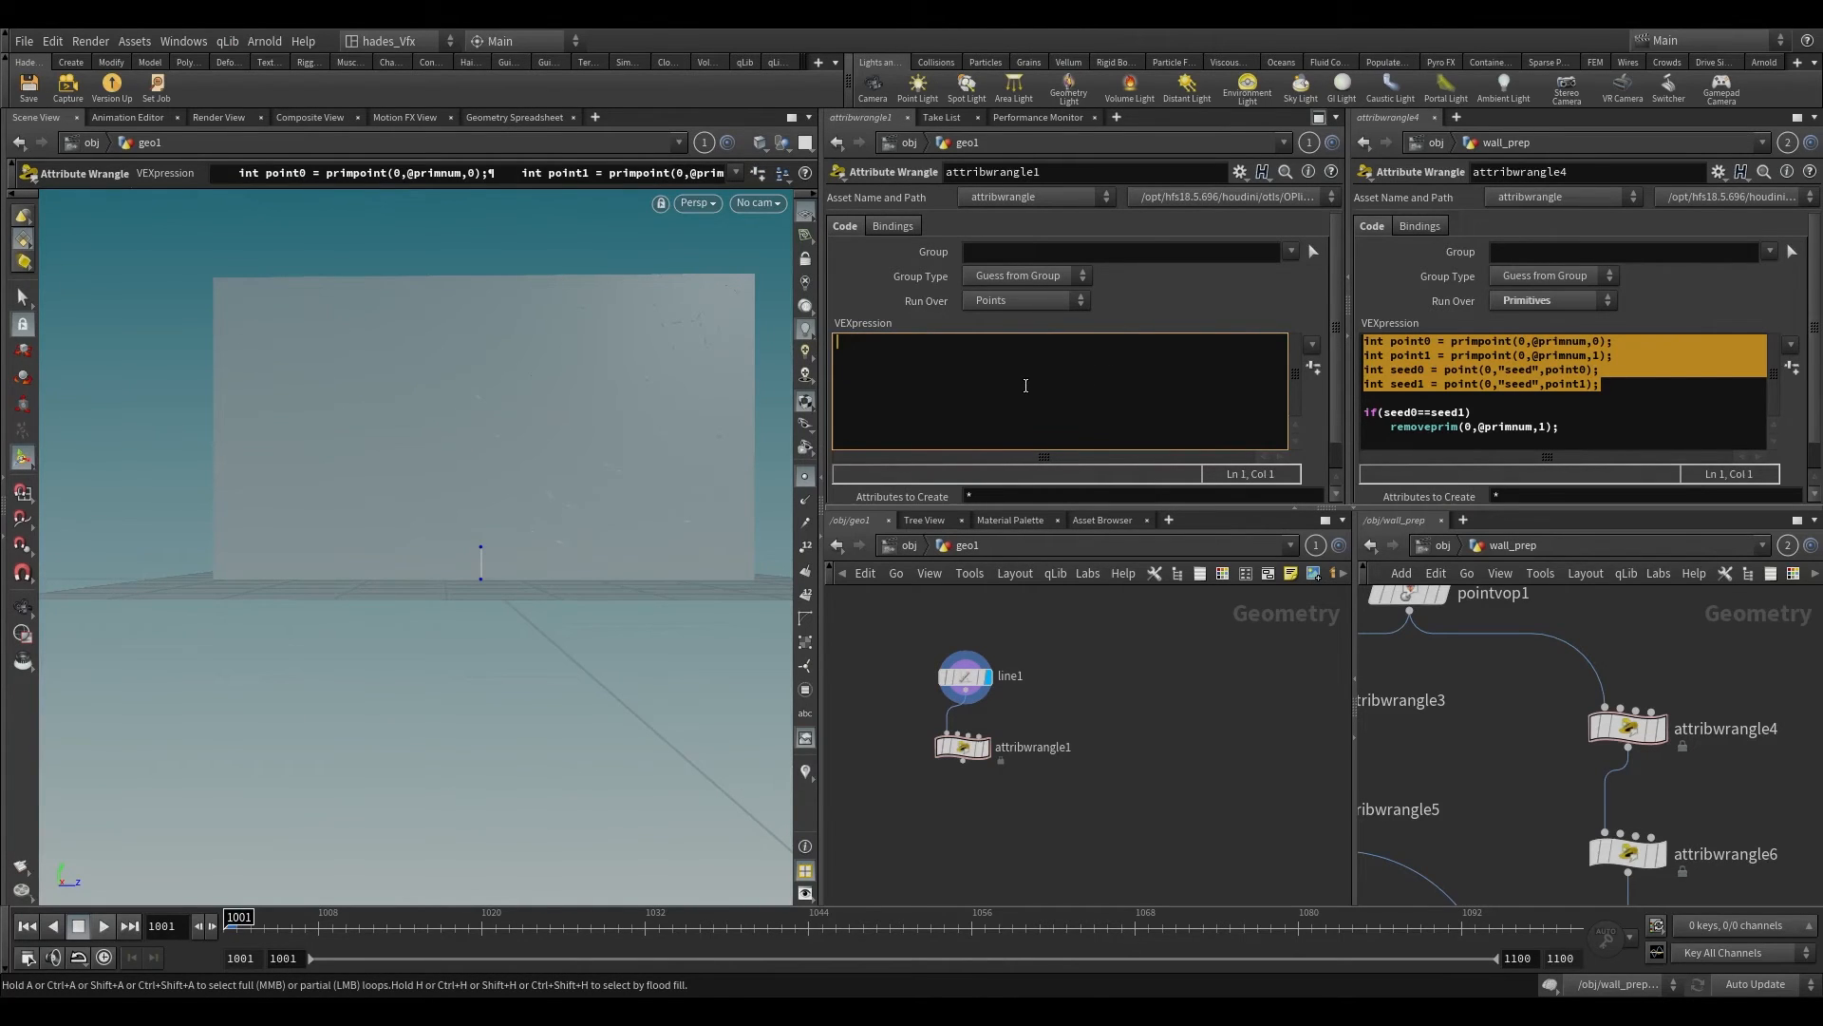
key(ctrl+v)
drag(864, 343, 805, 357)
key(BackSpace)
key(BackSpace)
key(ctrl+z)
key(ctrl+z)
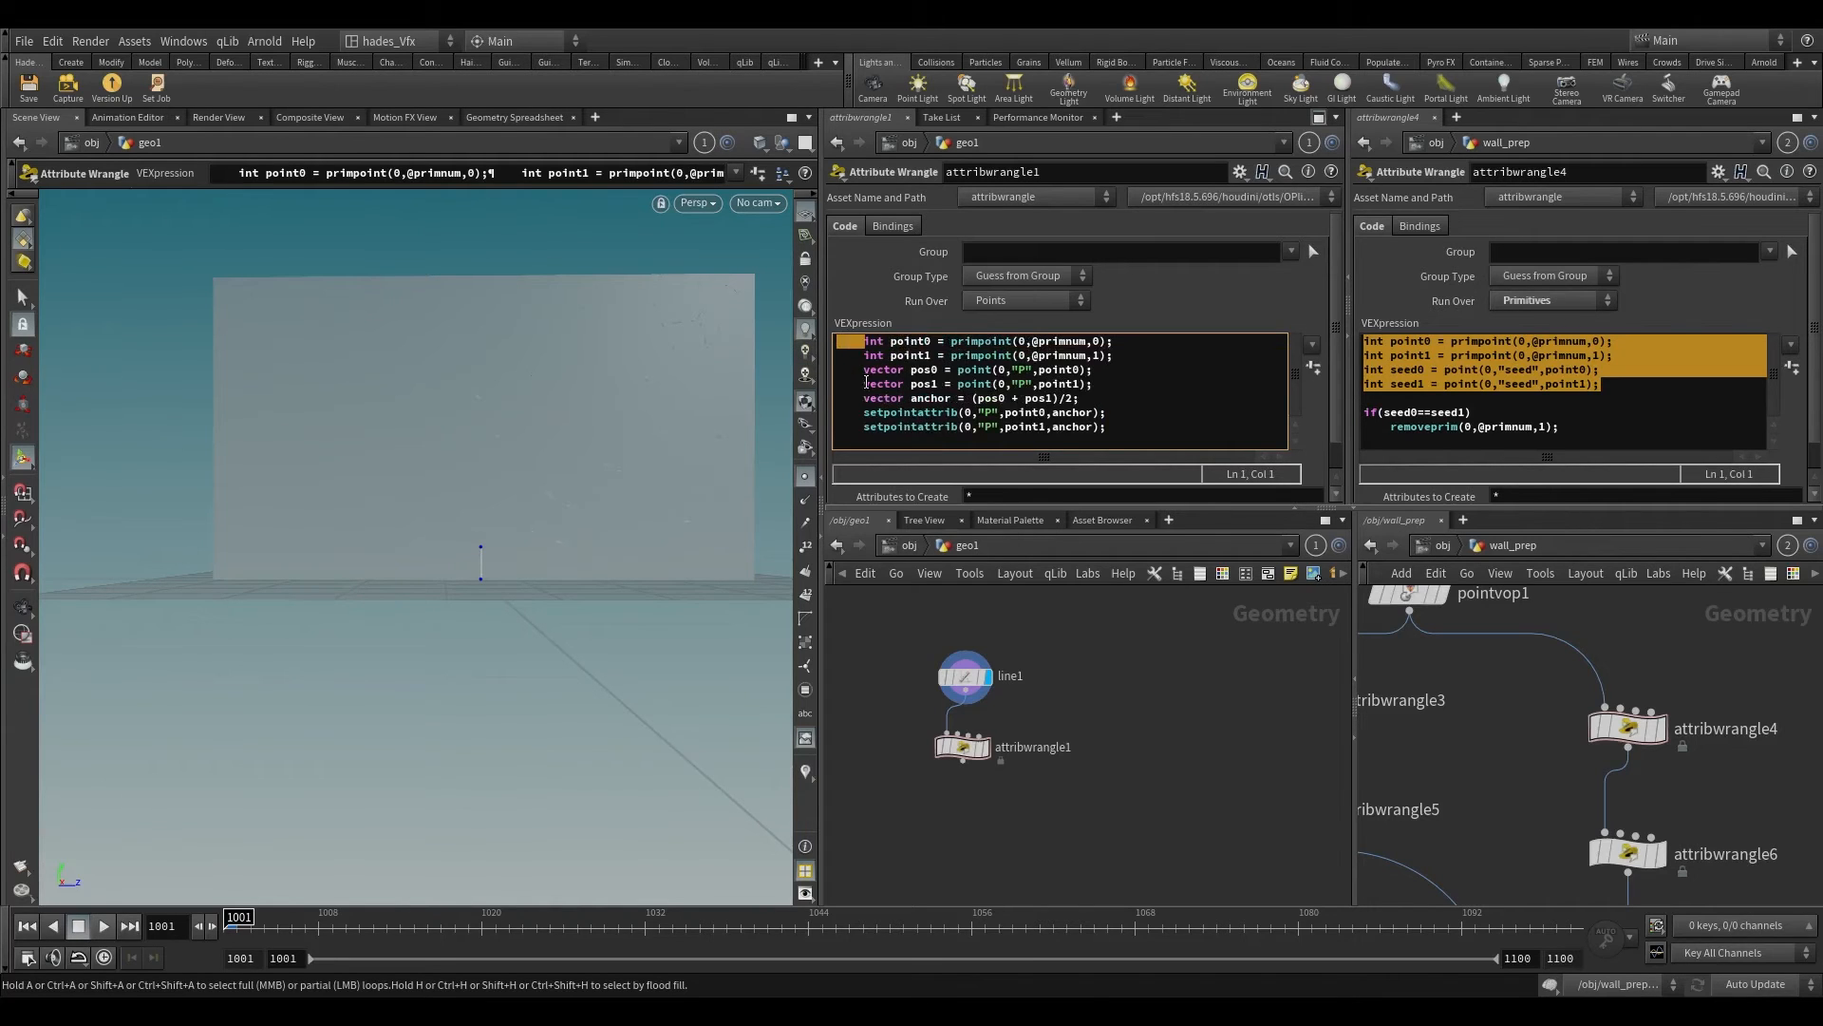
Step: Remove the leading indentation from every line of the pasted code in attribwrangle1
drag(864, 356, 835, 427)
key(BackSpace)
key(BackSpace)
key(BackSpace)
key(BackSpace)
key(BackSpace)
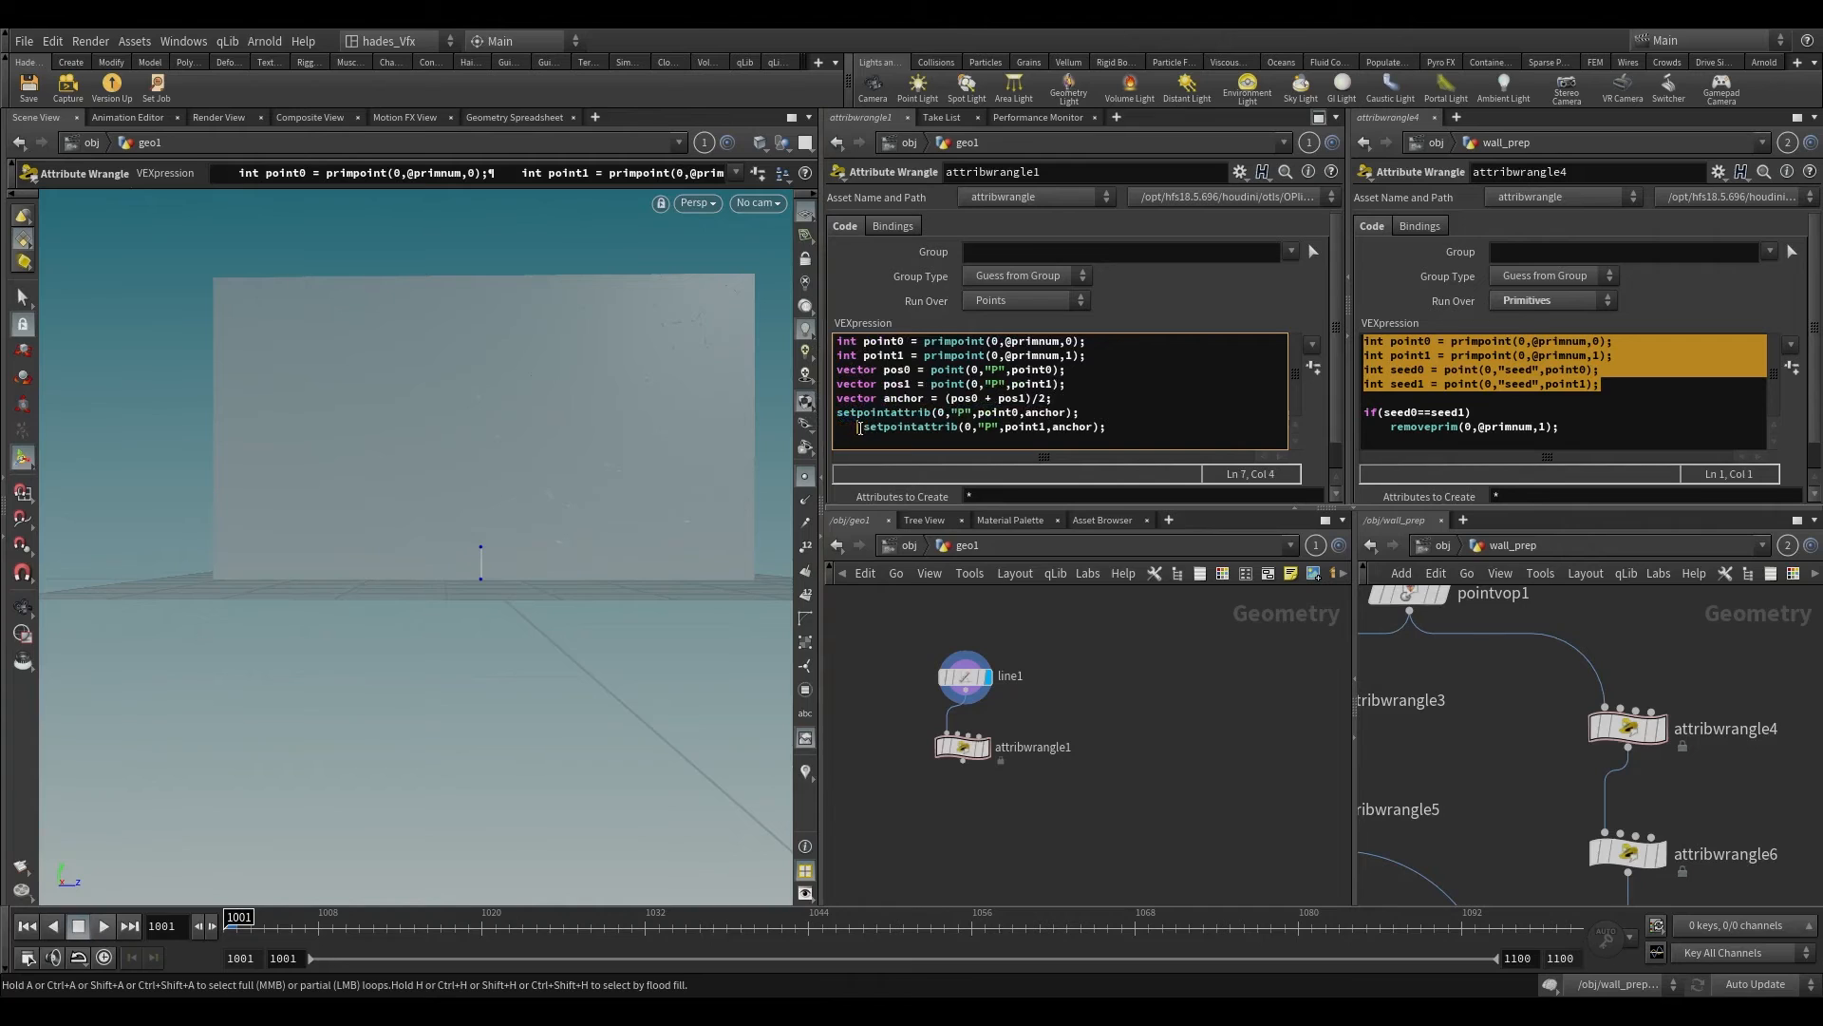
key(BackSpace)
Step: Hide the other objects in the viewport and display attribwrangle1's result
click(783, 143)
click(803, 201)
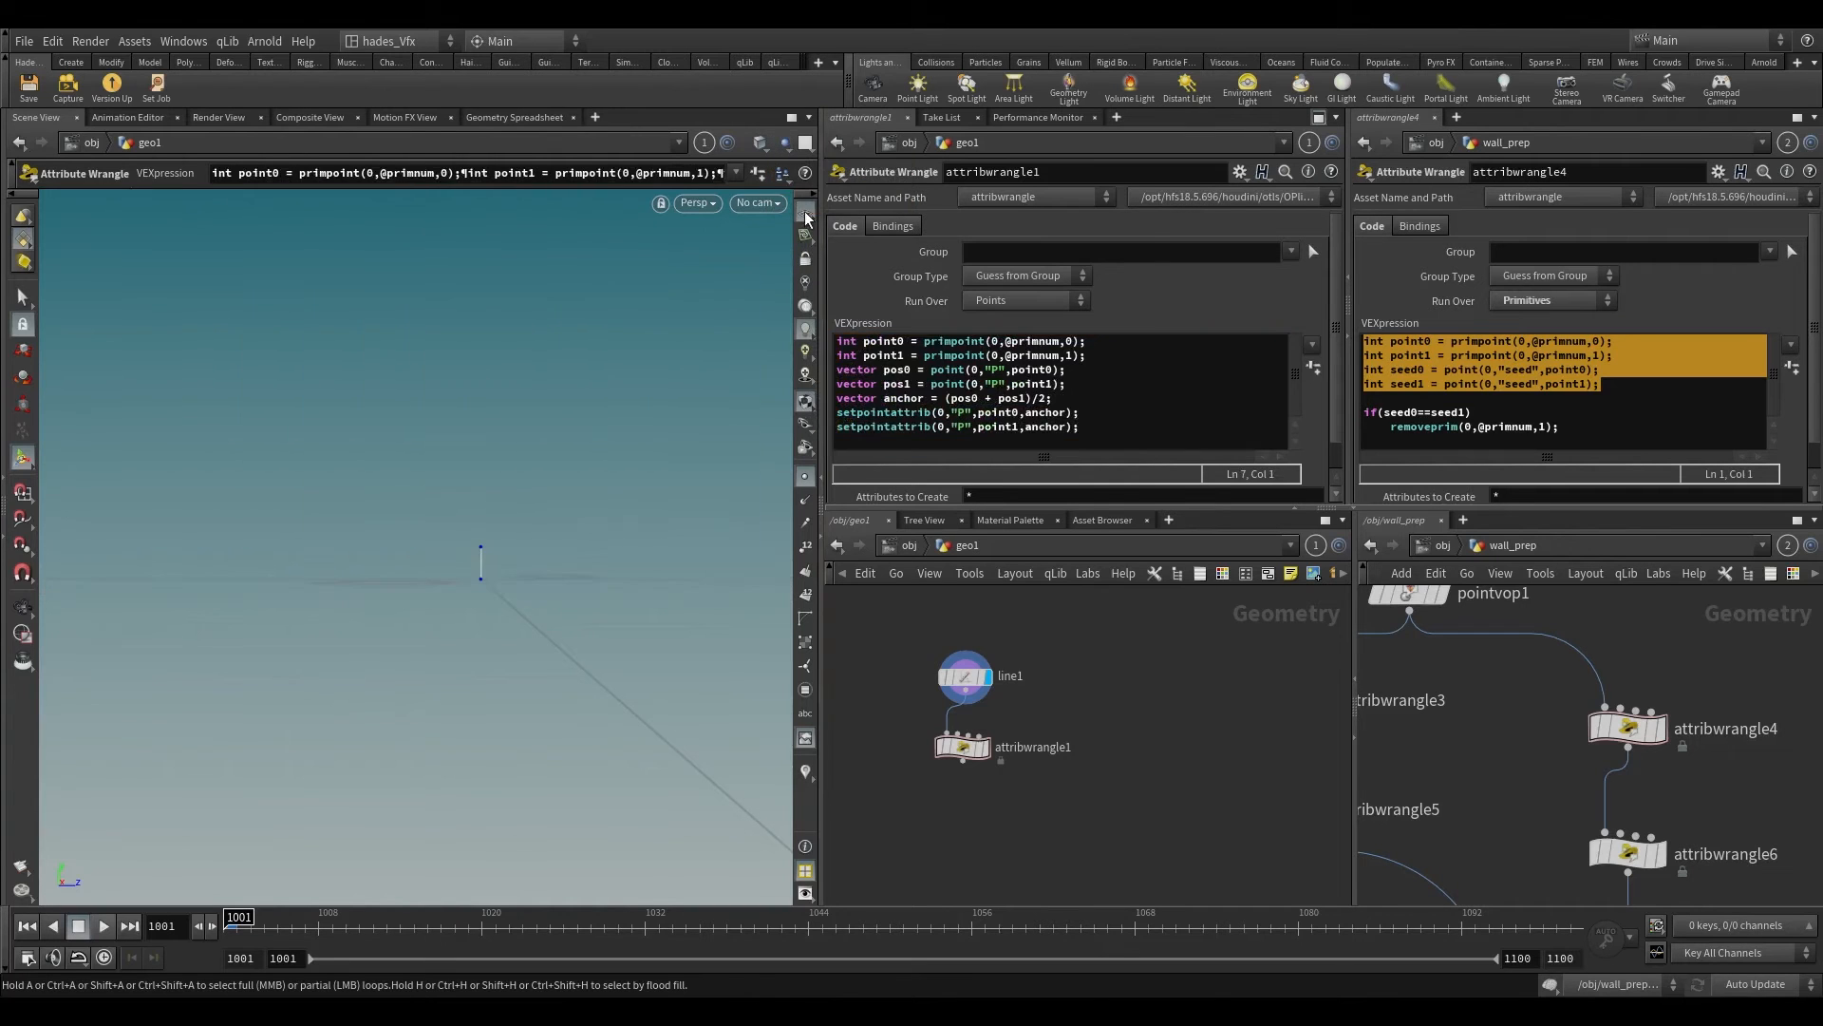
click(985, 747)
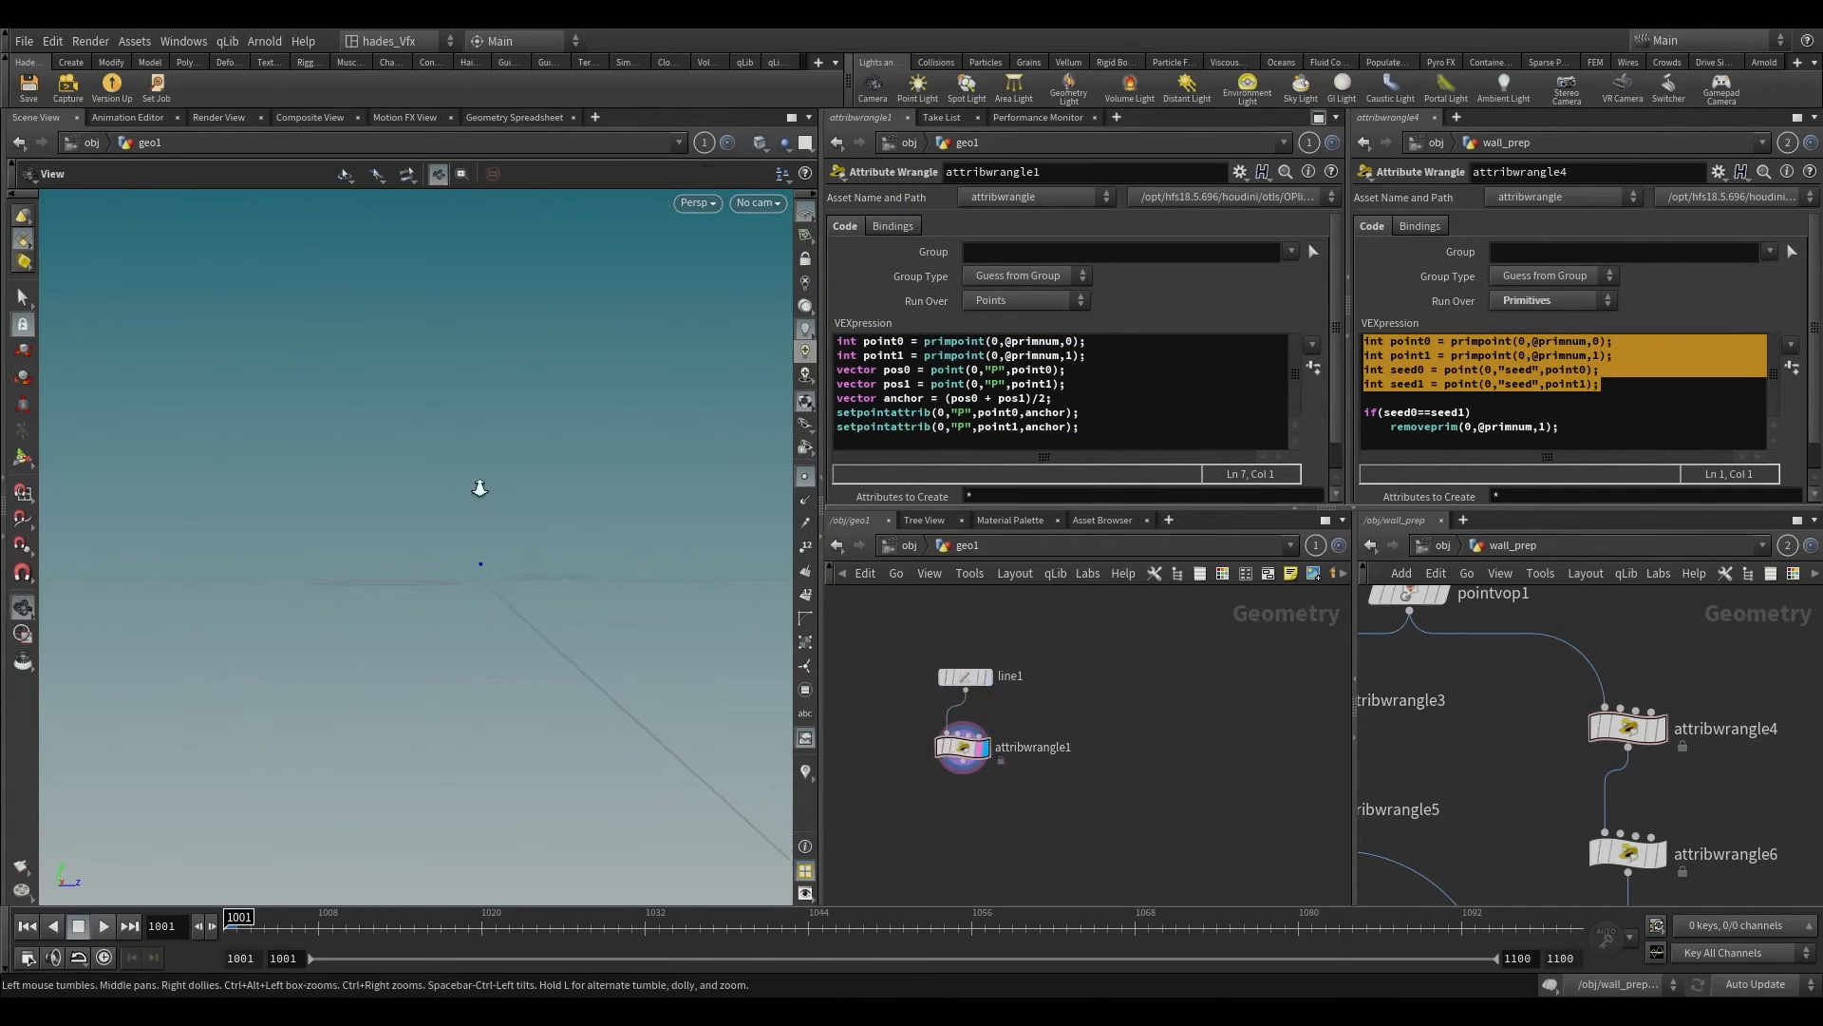
alt+drag(476, 488, 481, 679)
Step: Add a Blend Shapes node below attribwrangle1 and connect line1 as its first input
middle_drag(1076, 809, 1121, 722)
scroll(1029, 713, up, 3)
click(998, 658)
drag(1034, 714, 949, 632)
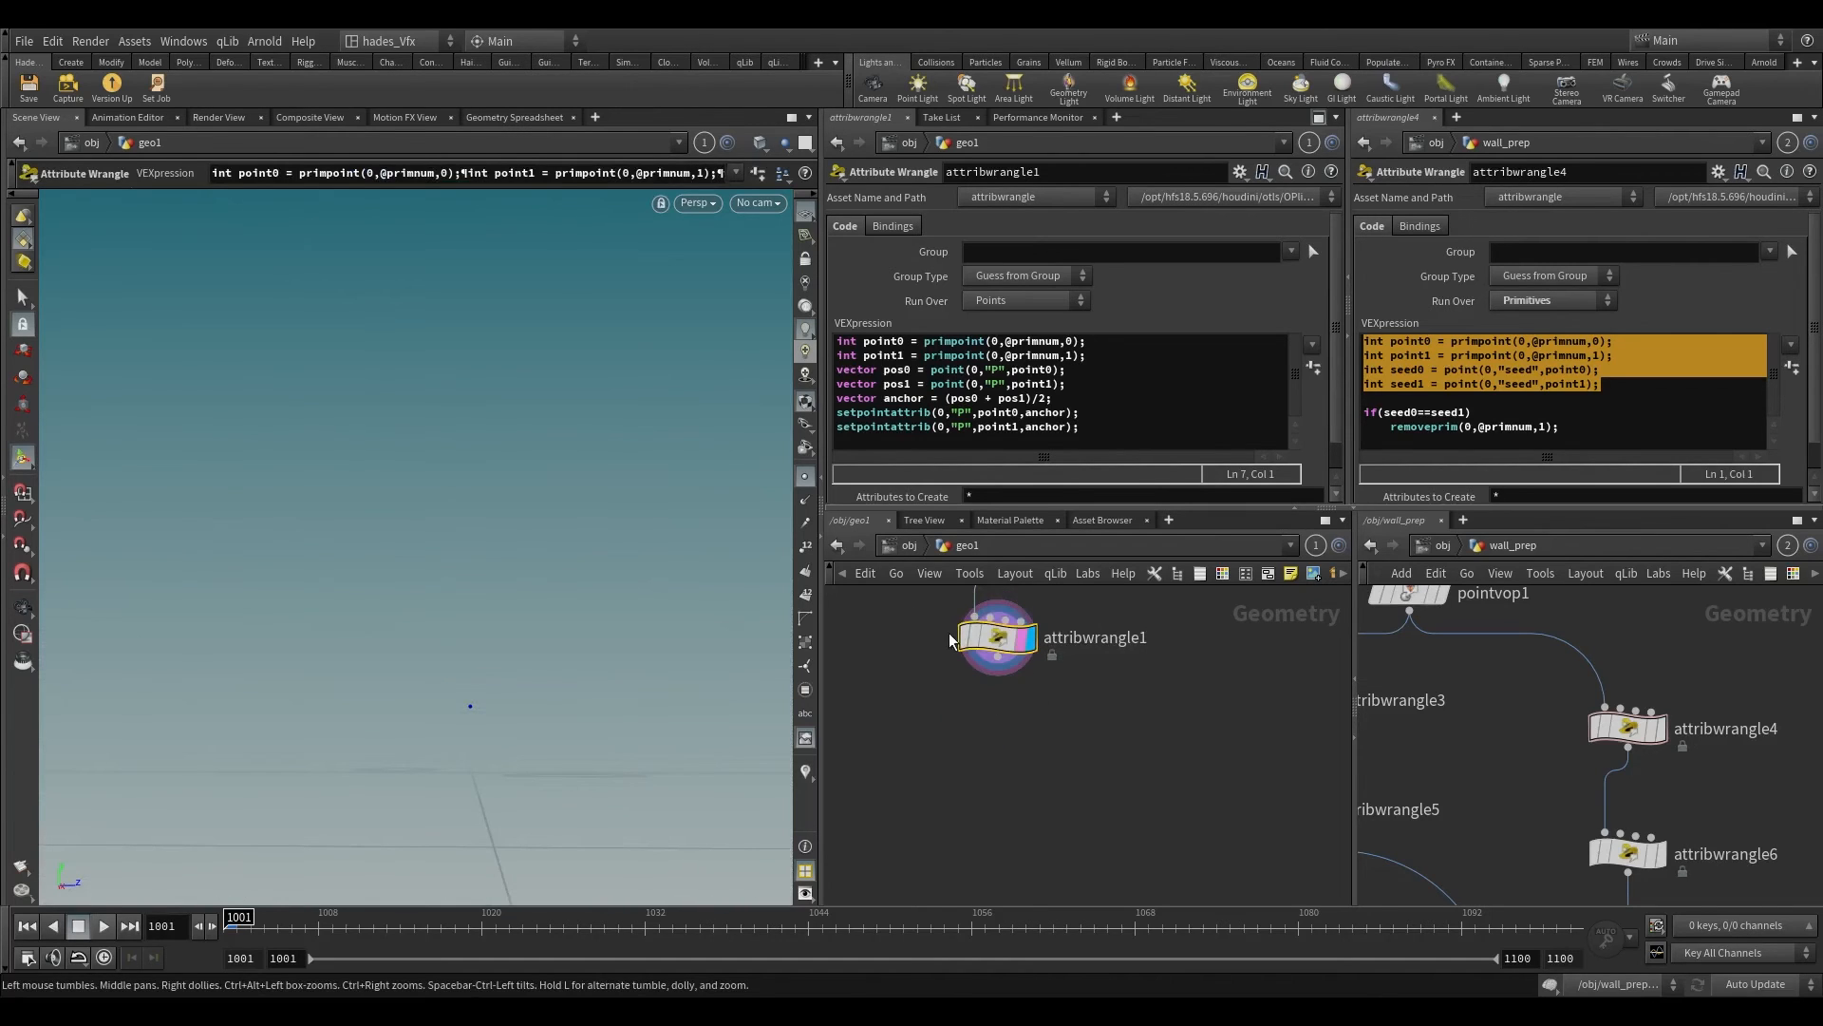
middle_drag(1117, 722, 1147, 794)
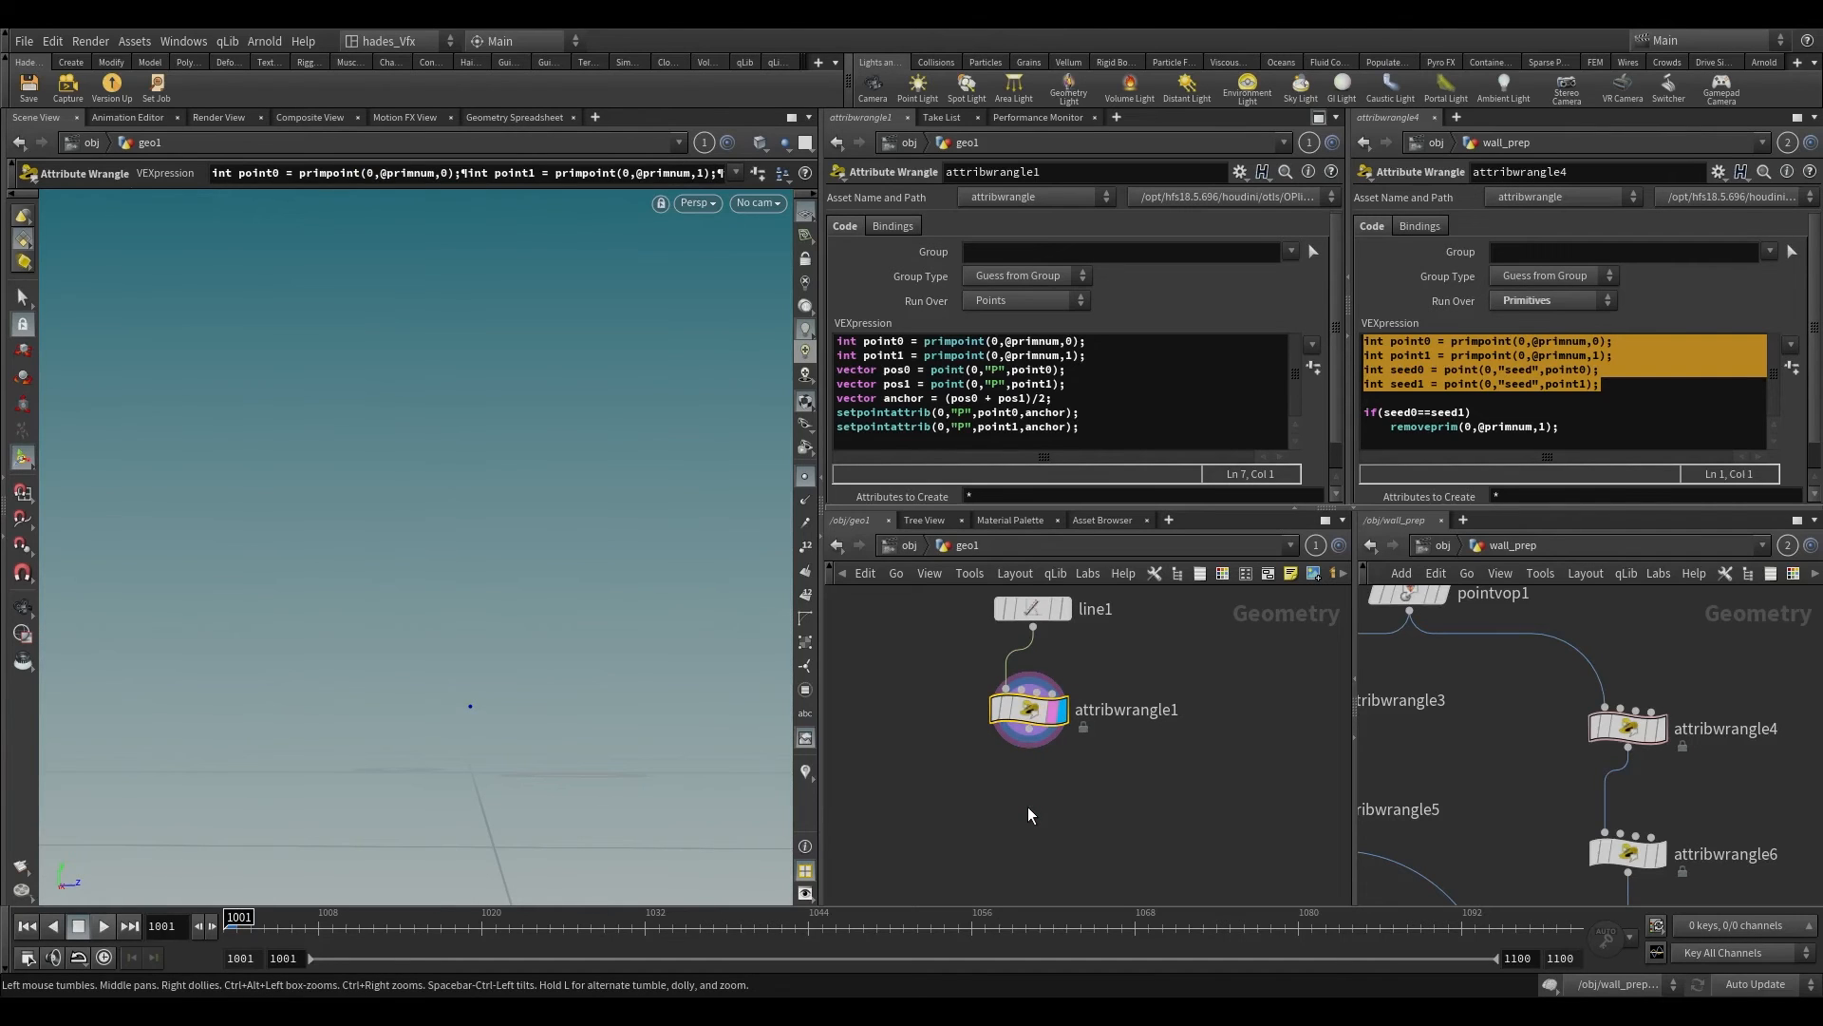
middle_drag(1027, 806, 1080, 801)
drag(946, 663, 985, 670)
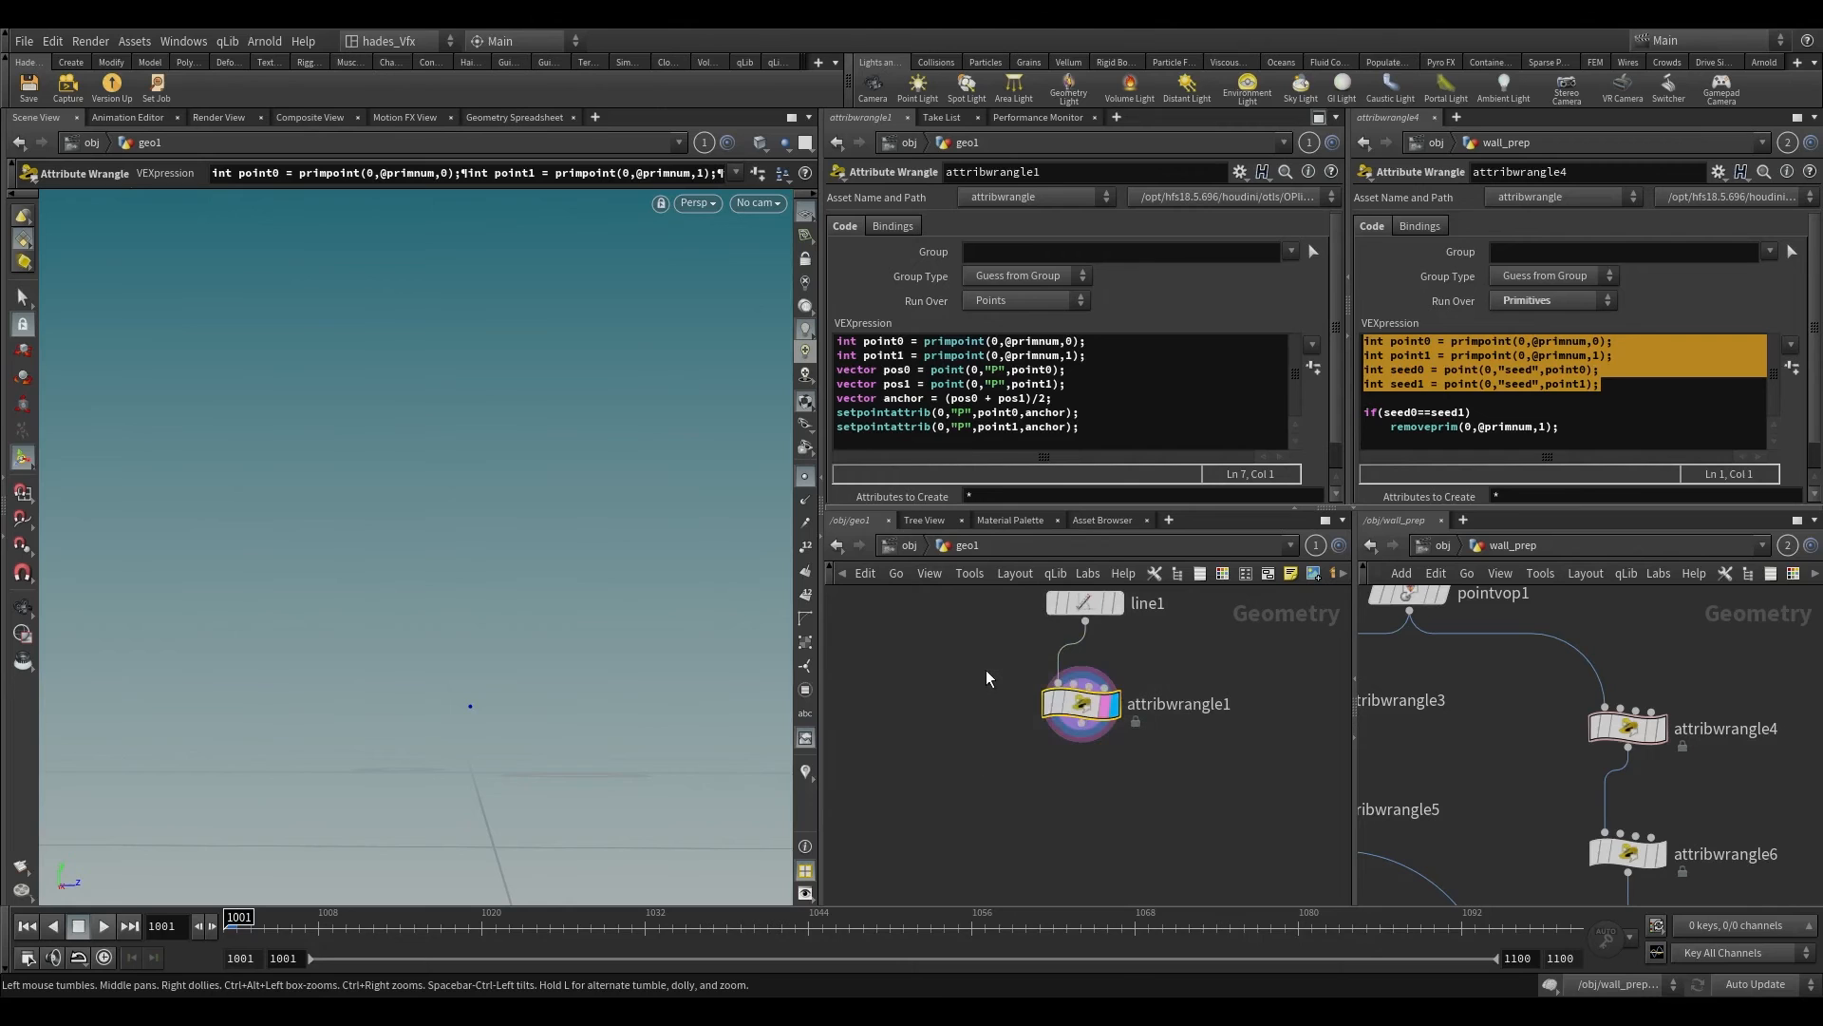
key(Tab)
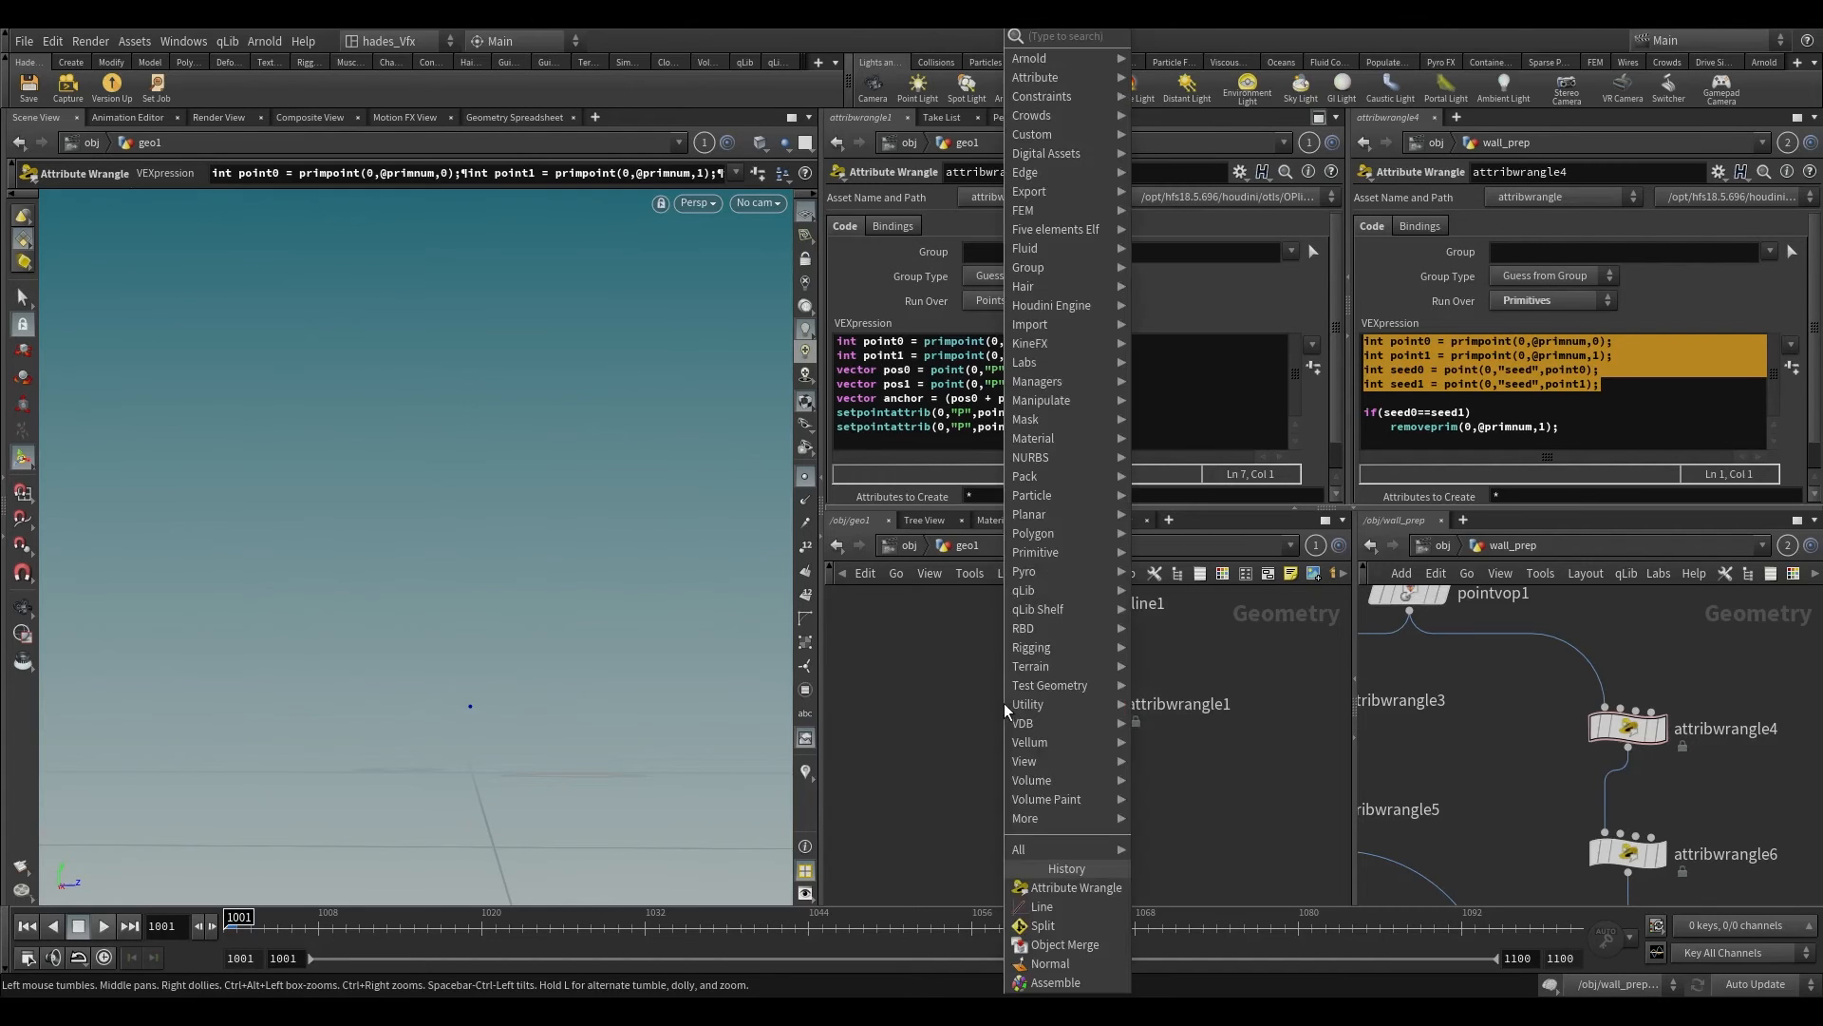
text(blend)
key(Return)
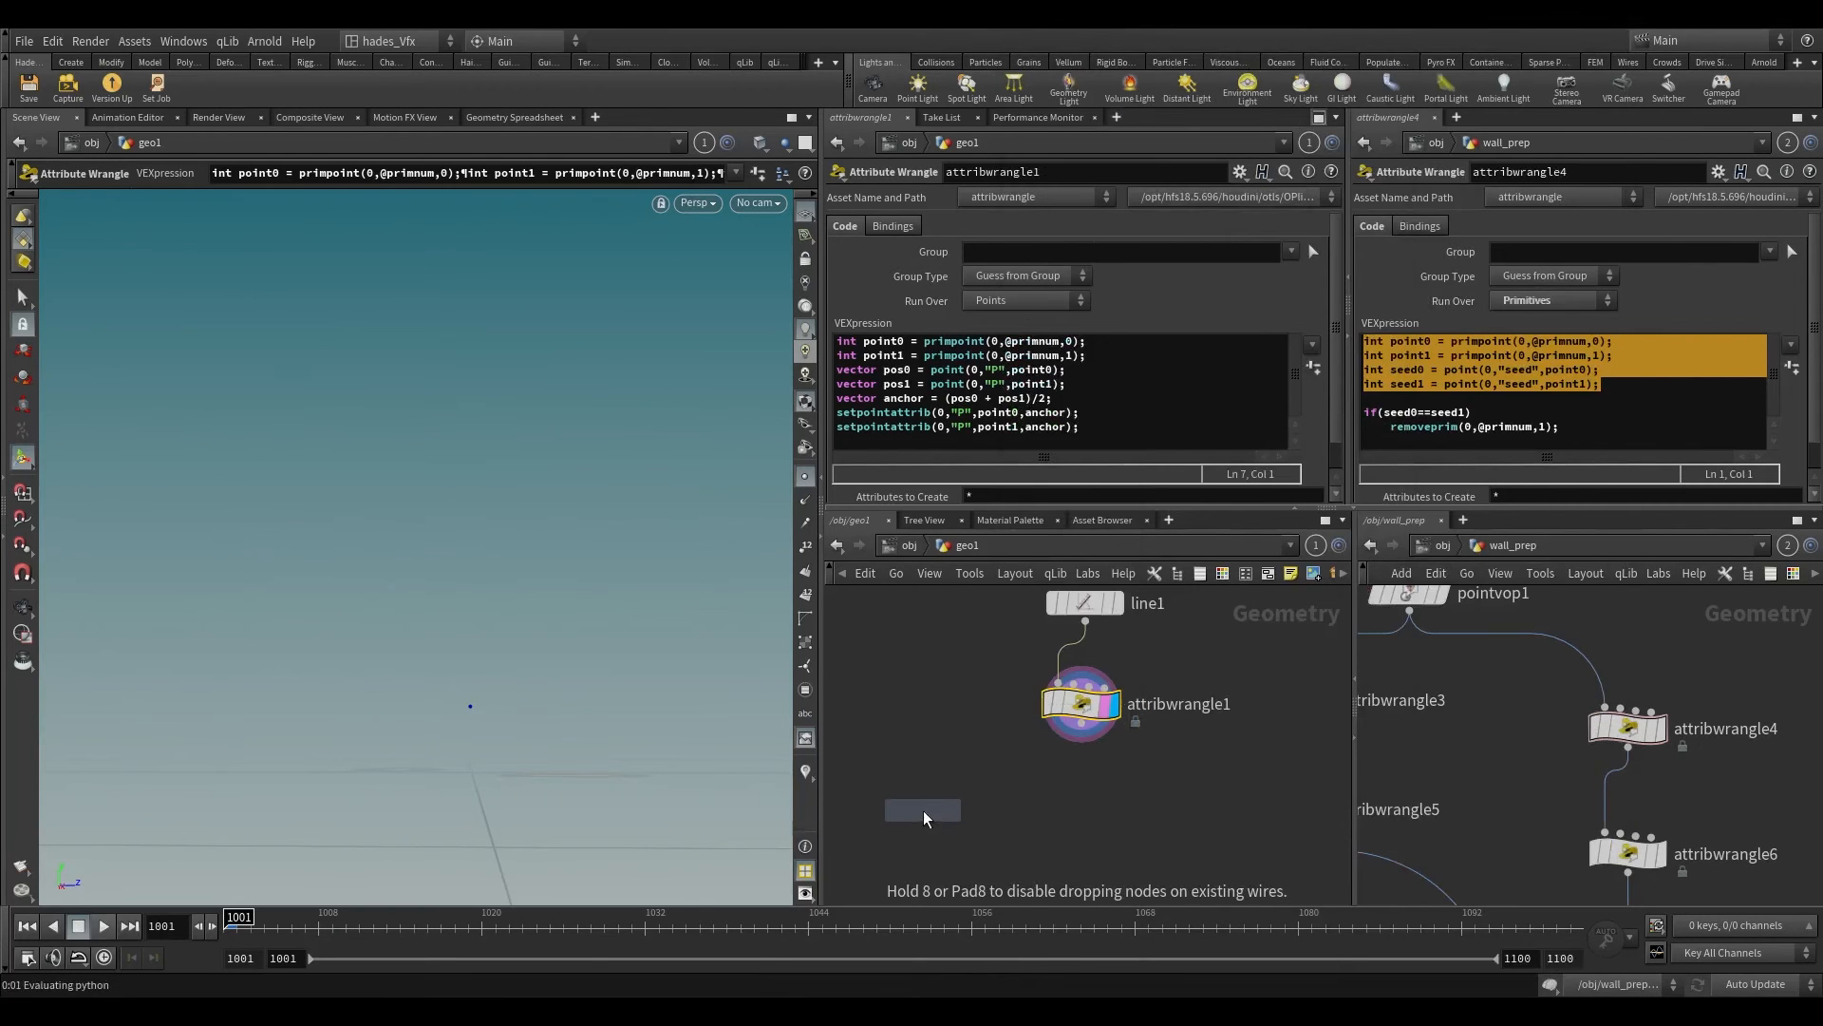
click(923, 811)
drag(811, 750, 867, 764)
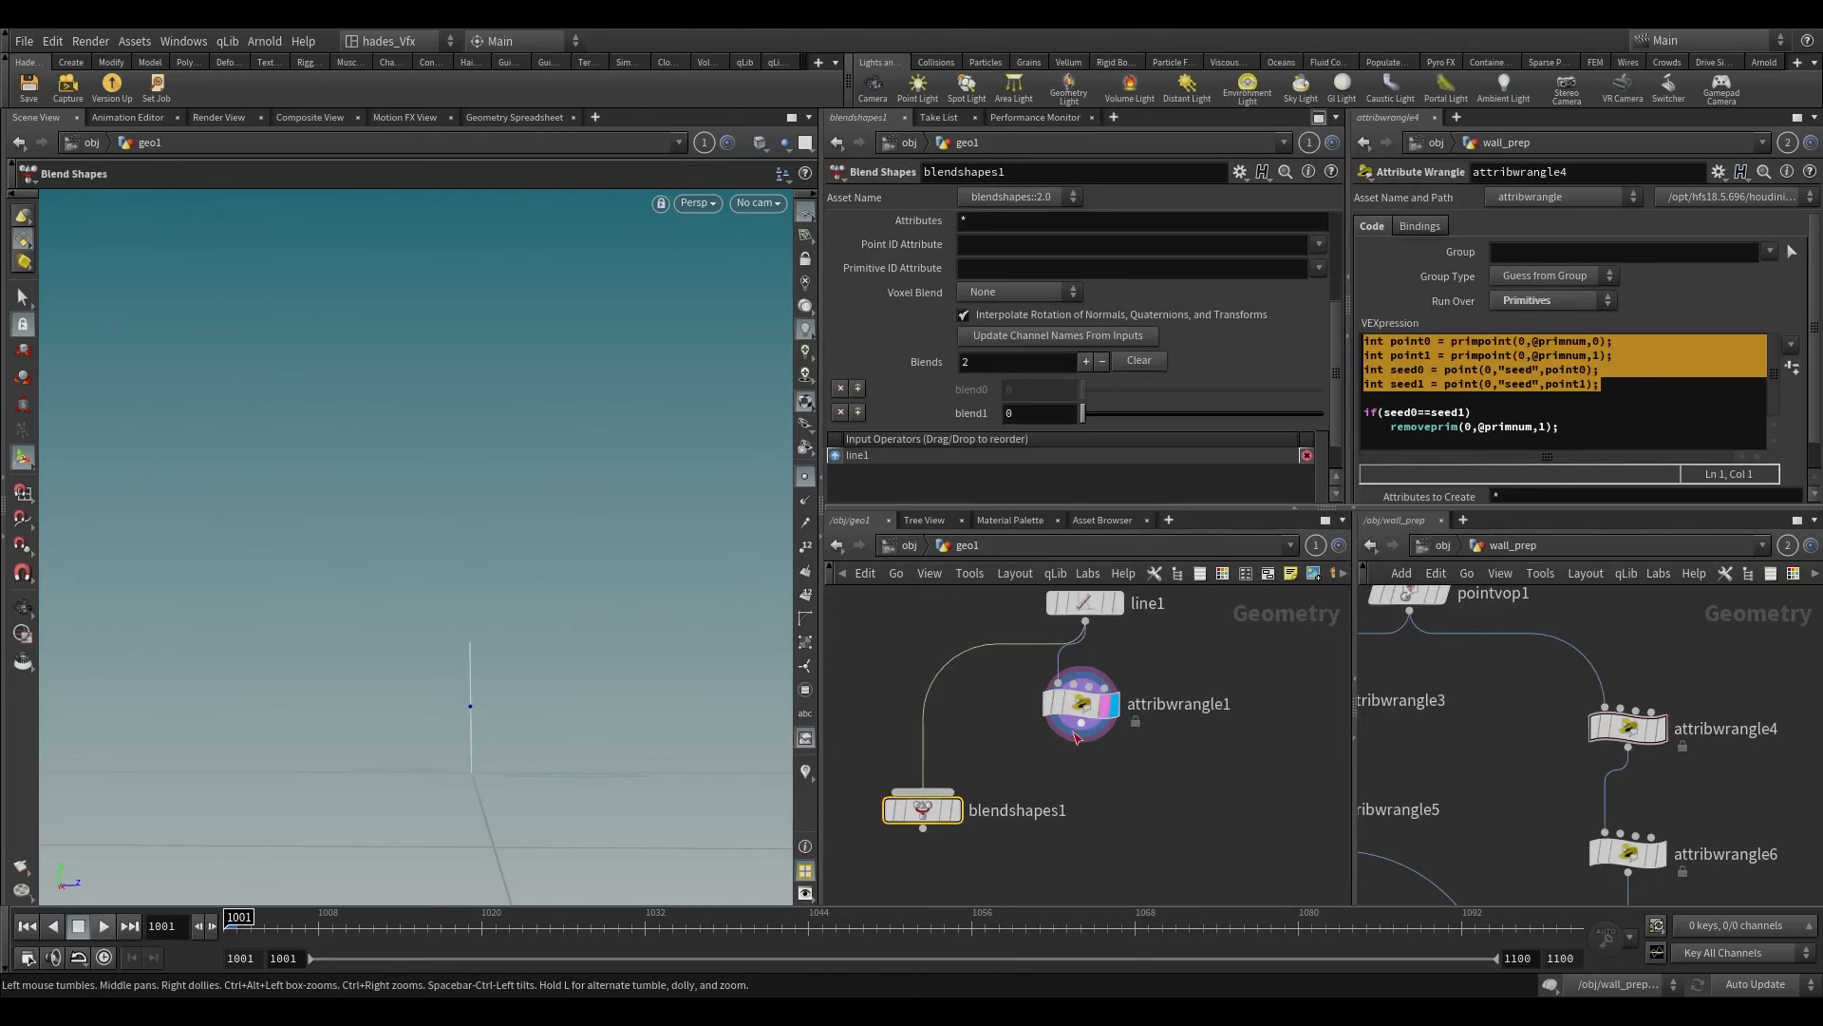
Step: Connect attribwrangle1 as blendshapes1's second input, display the blend and set blend1 to 1
drag(1081, 725, 938, 790)
click(954, 810)
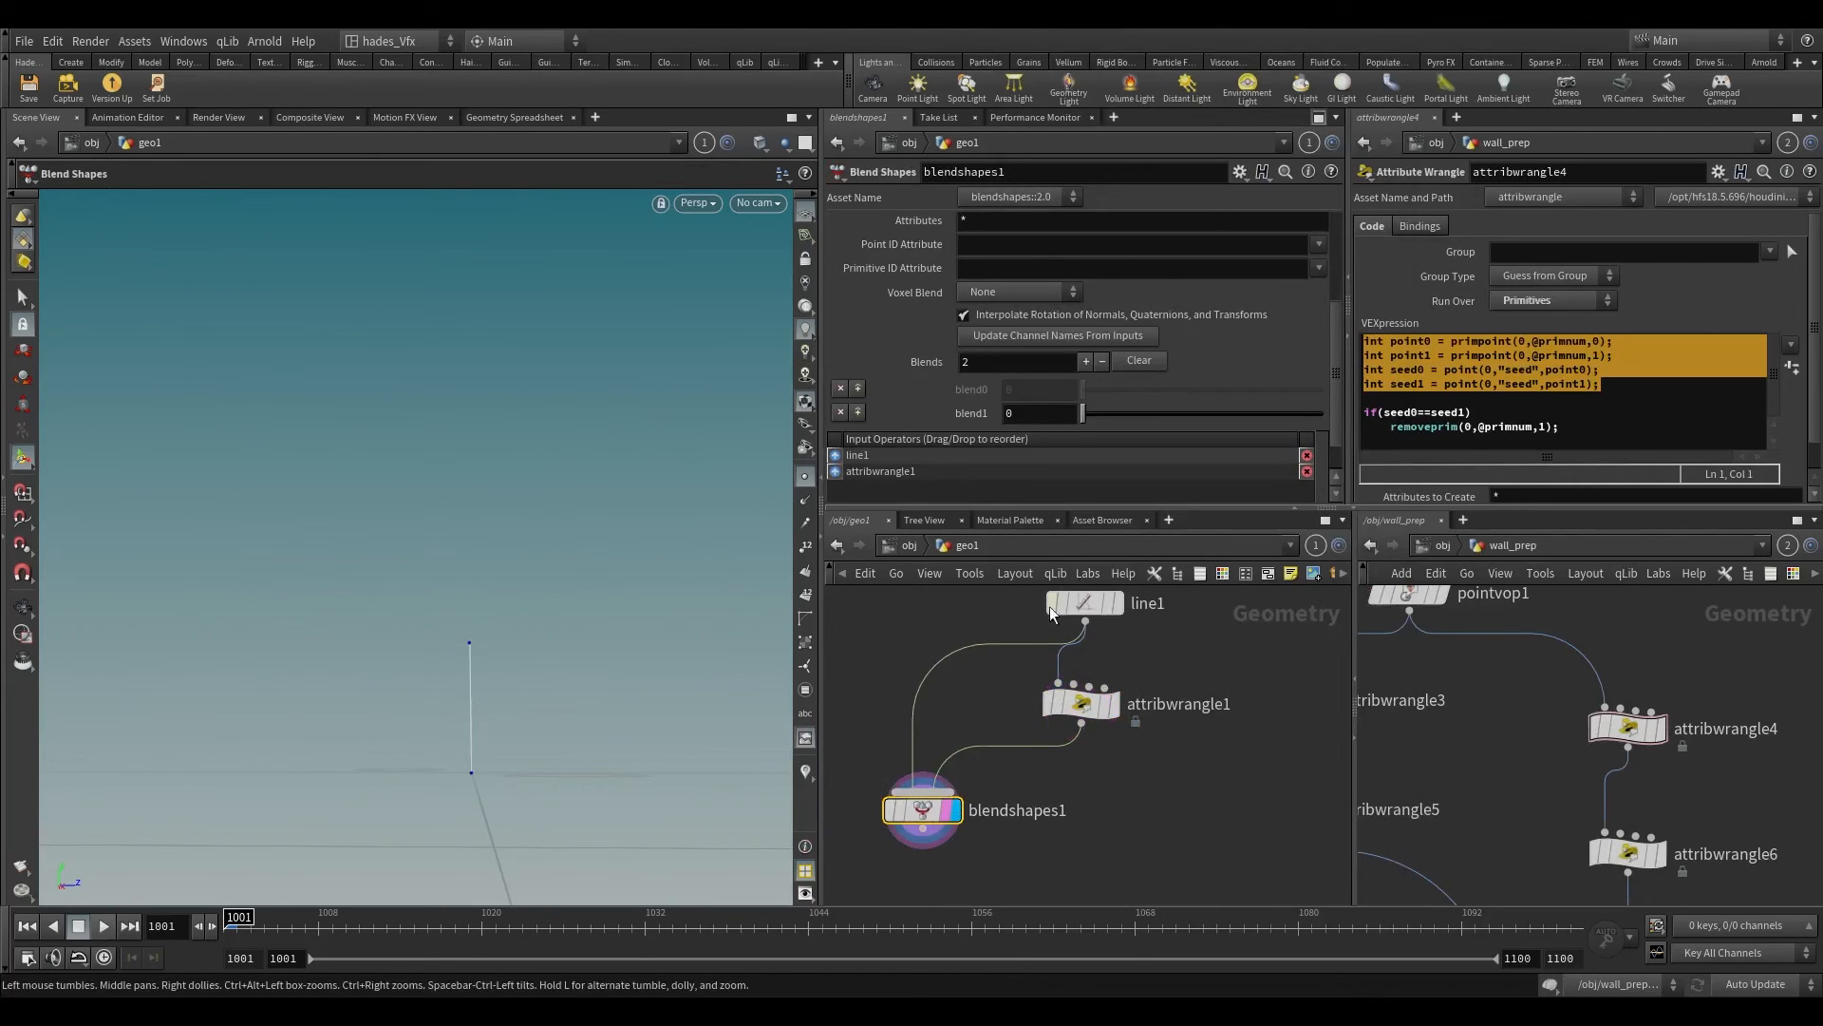
drag(1083, 414, 1352, 412)
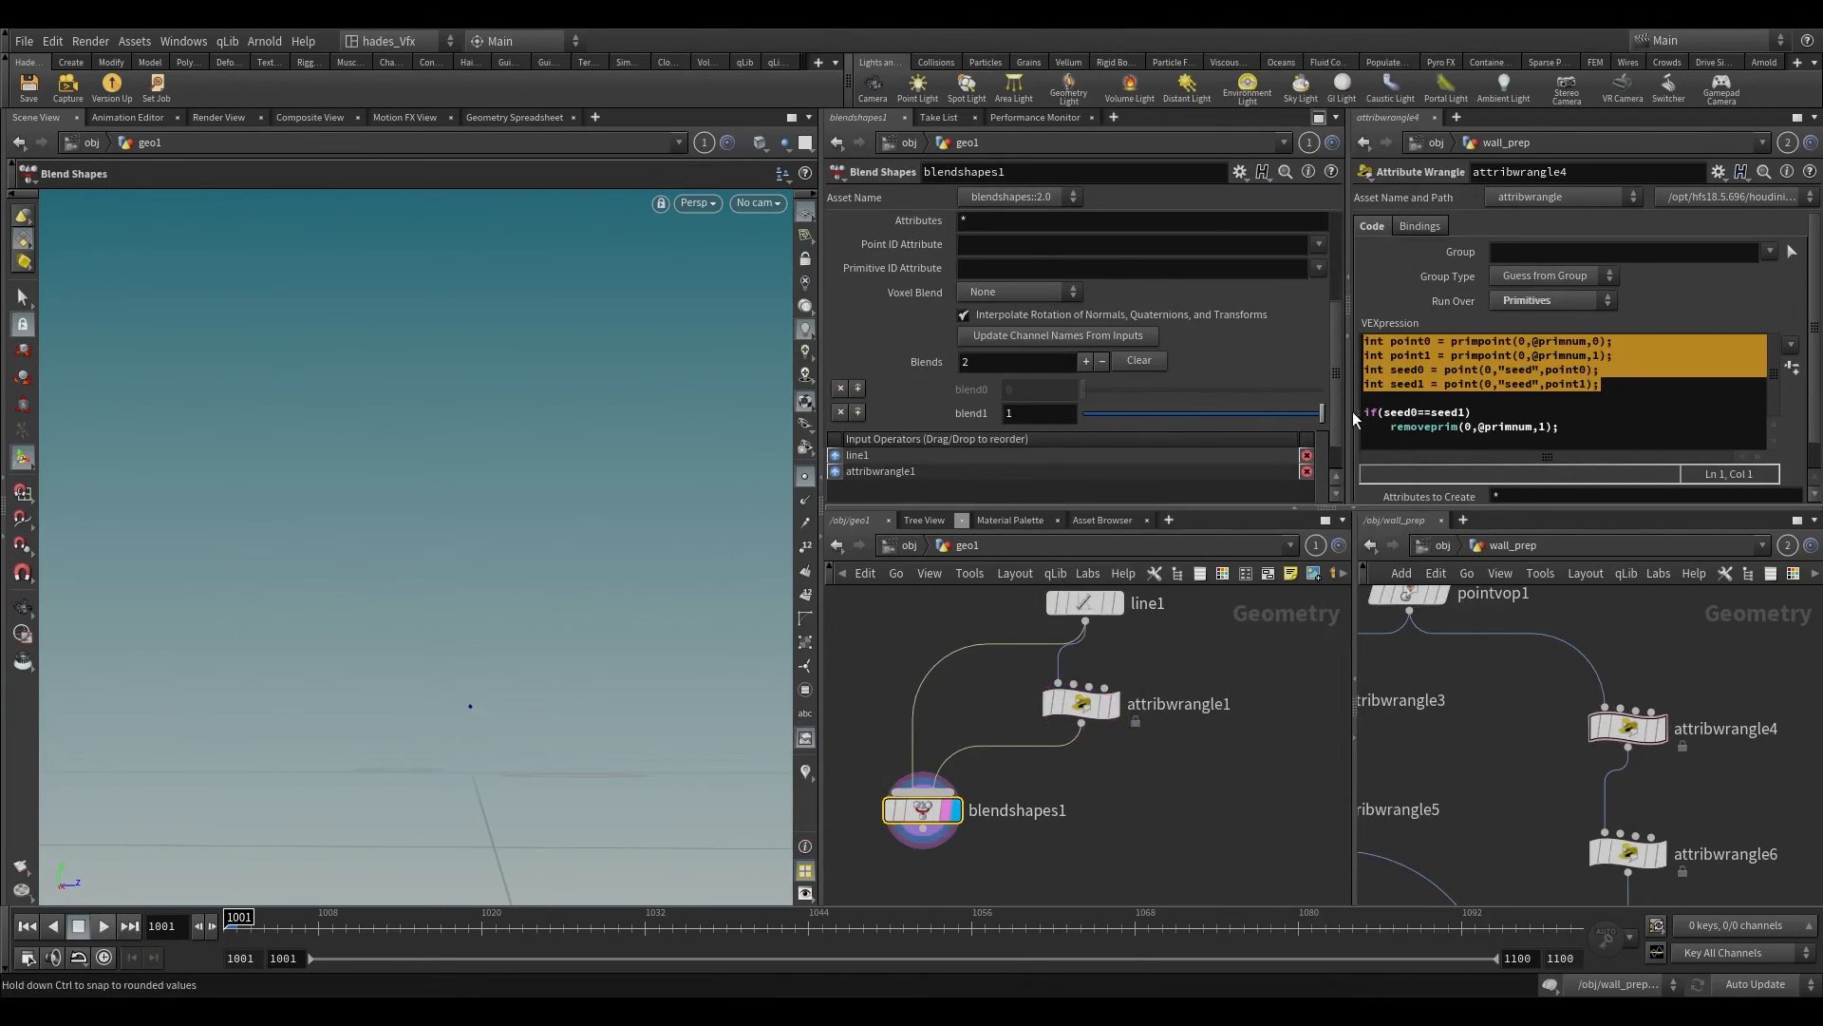
Step: Duplicate blendshapes1 with its inputs and display the copy beside it
scroll(1034, 811, down, 2)
scroll(1034, 812, down, 1)
alt+drag(976, 812, 1232, 812)
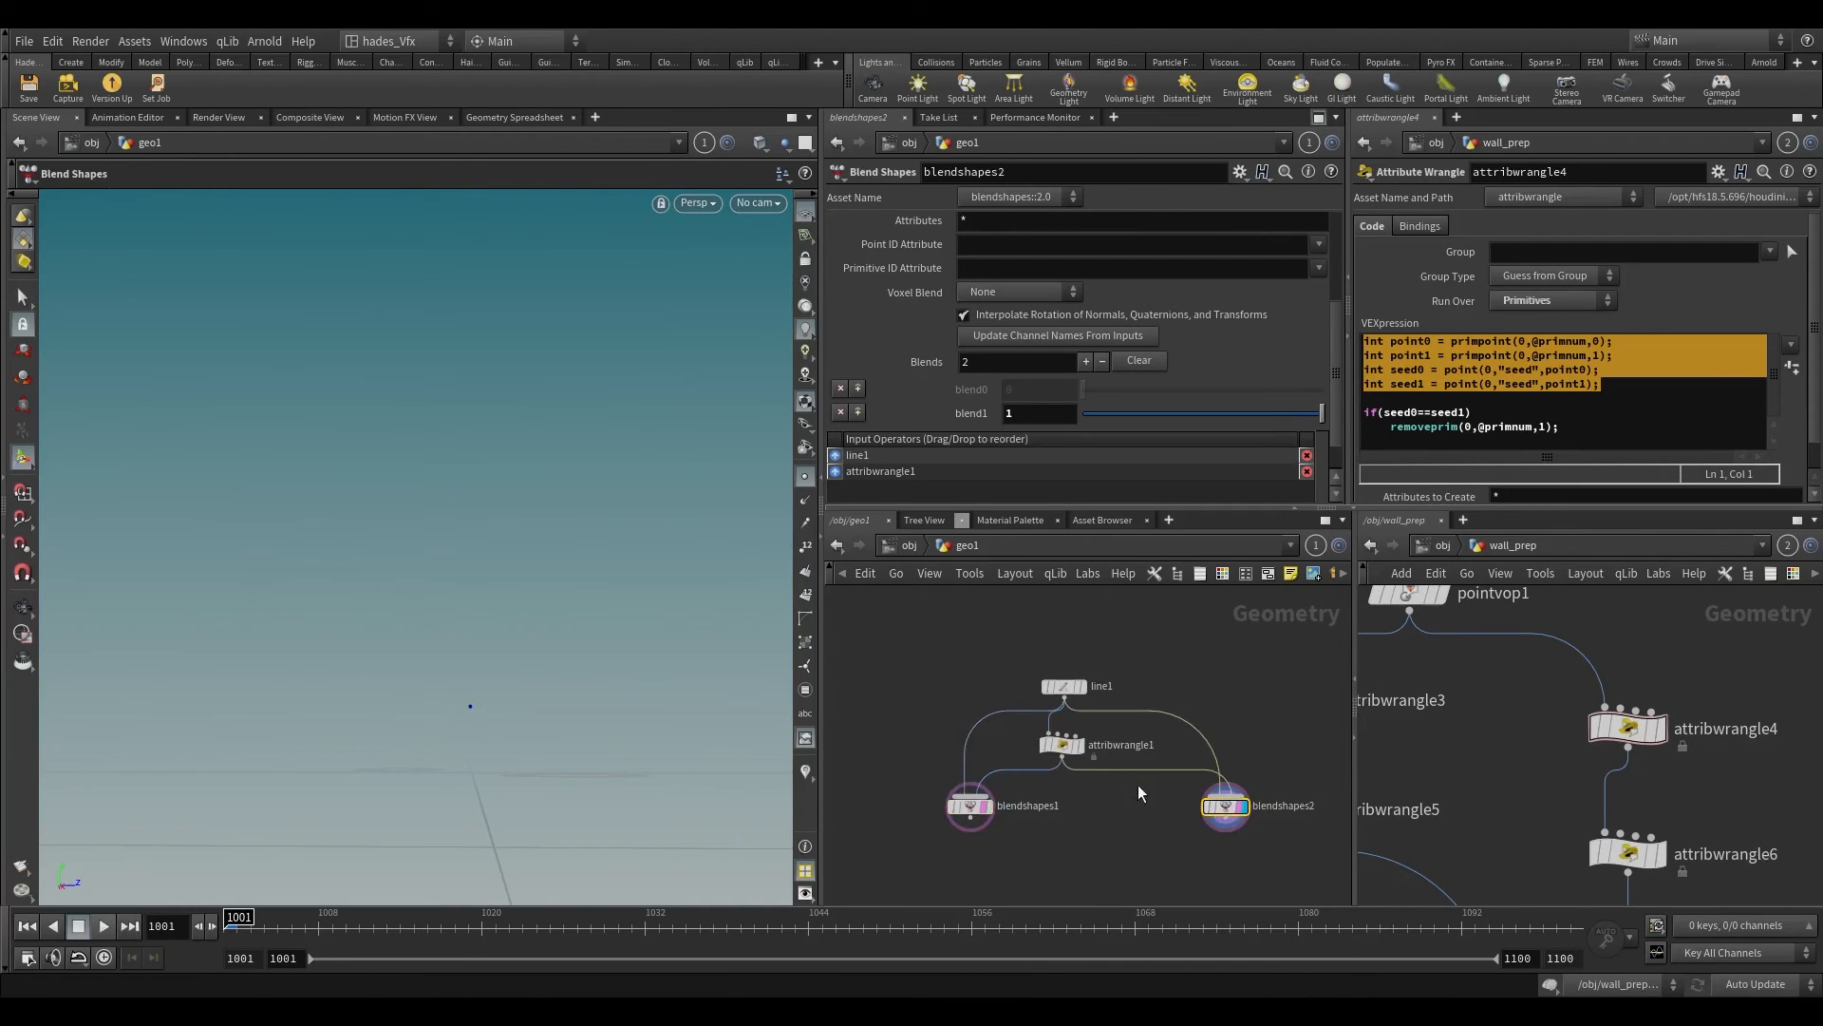
Step: Add a Primitive node between line1 and blendshapes2 in place of attribwrangle1, with Do Transformation enabled
key(Tab)
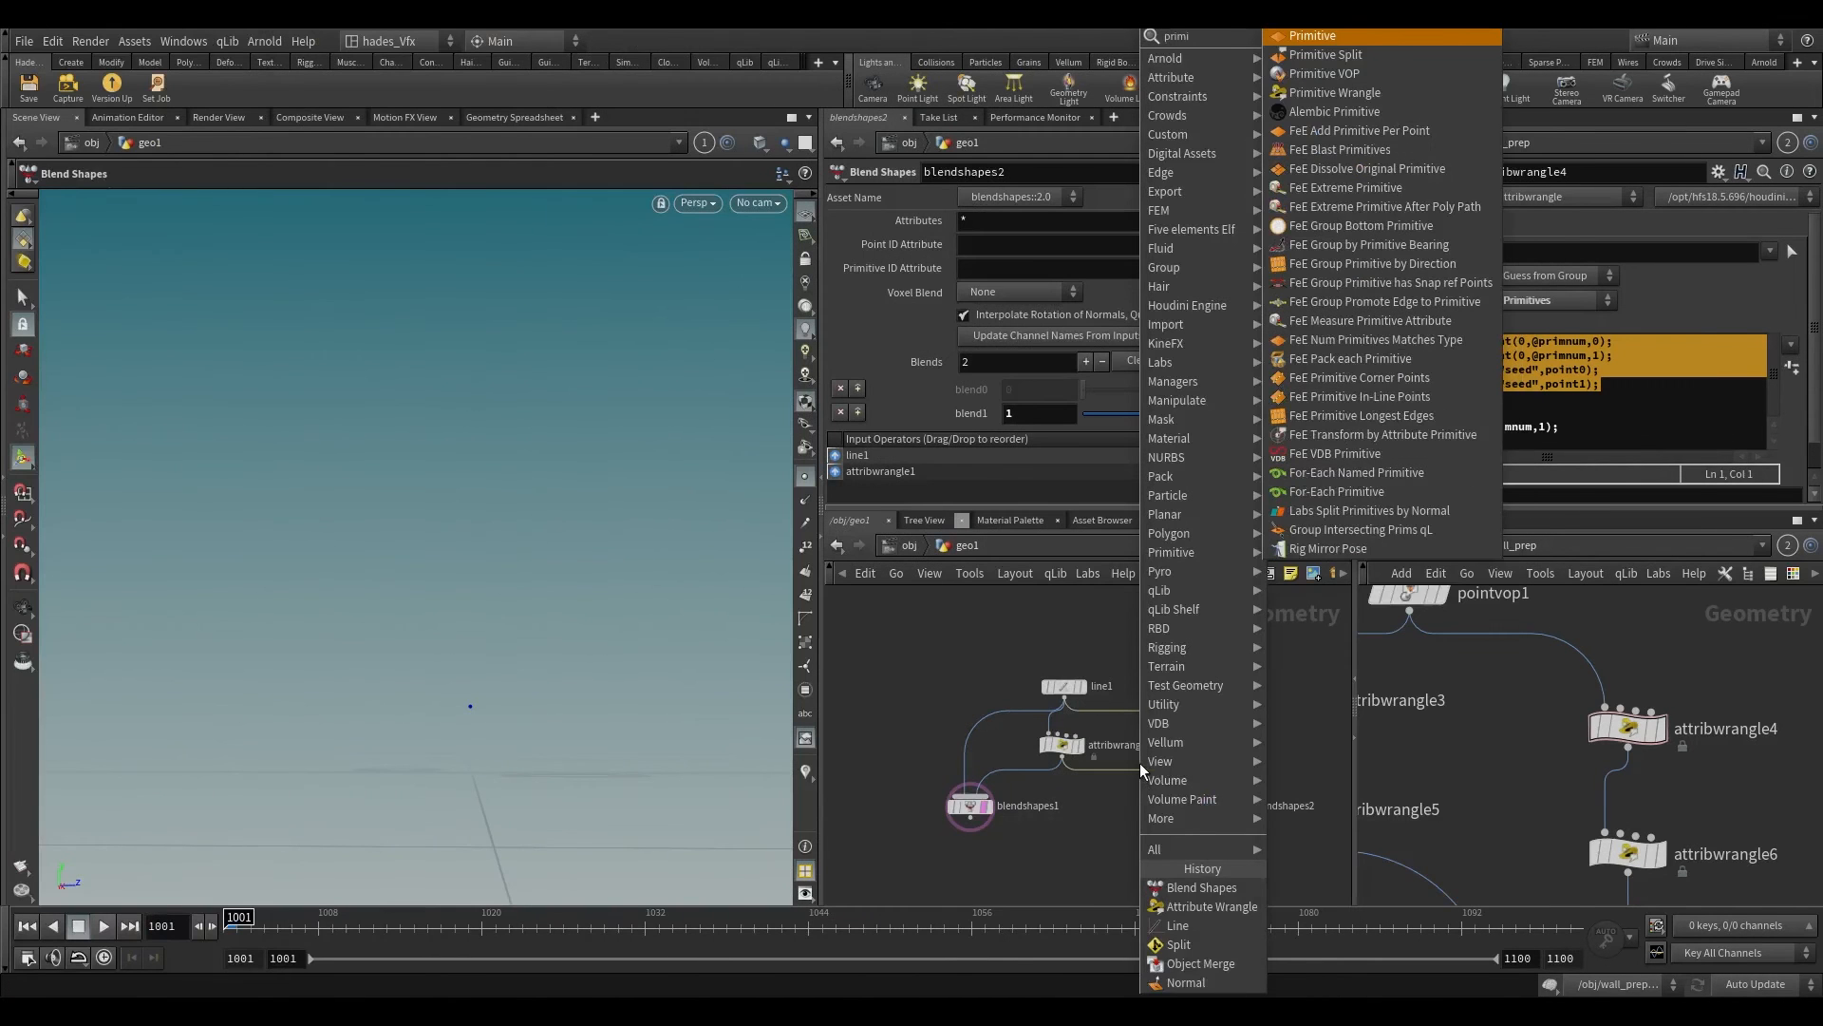
key(Escape)
click(1140, 764)
scroll(1139, 765, up, 2)
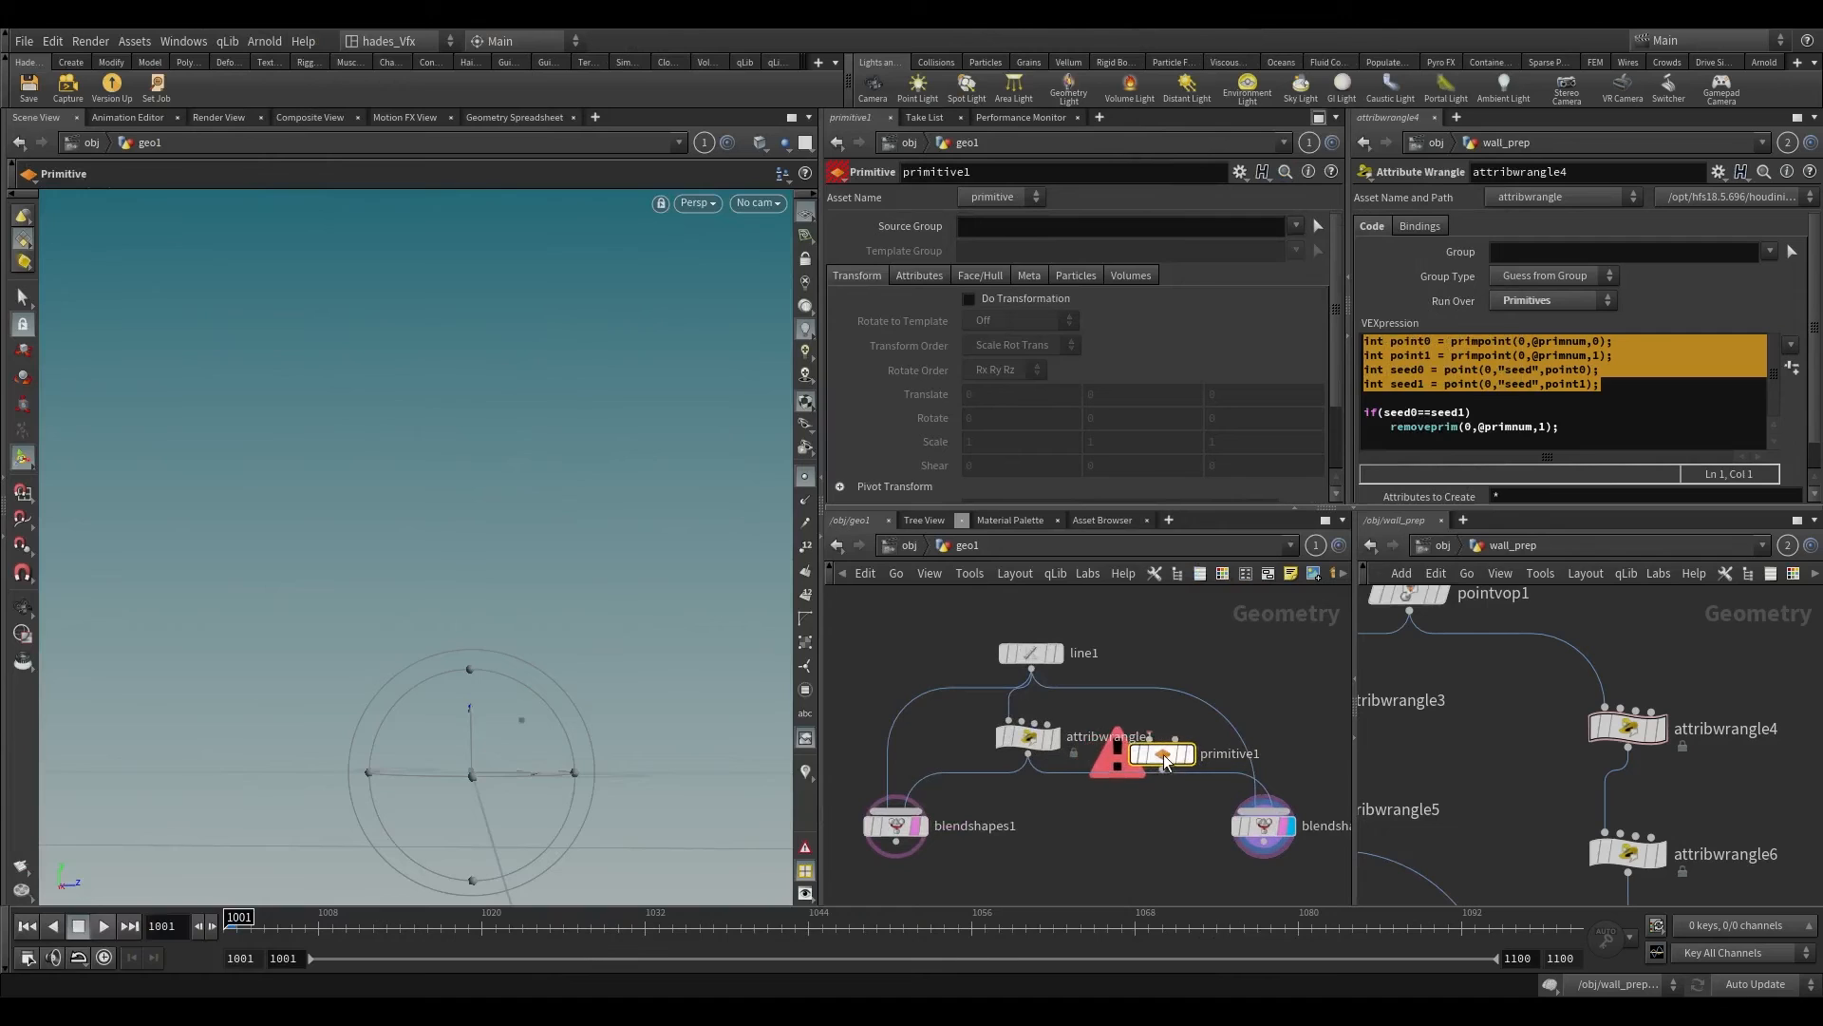
key(ctrl+z)
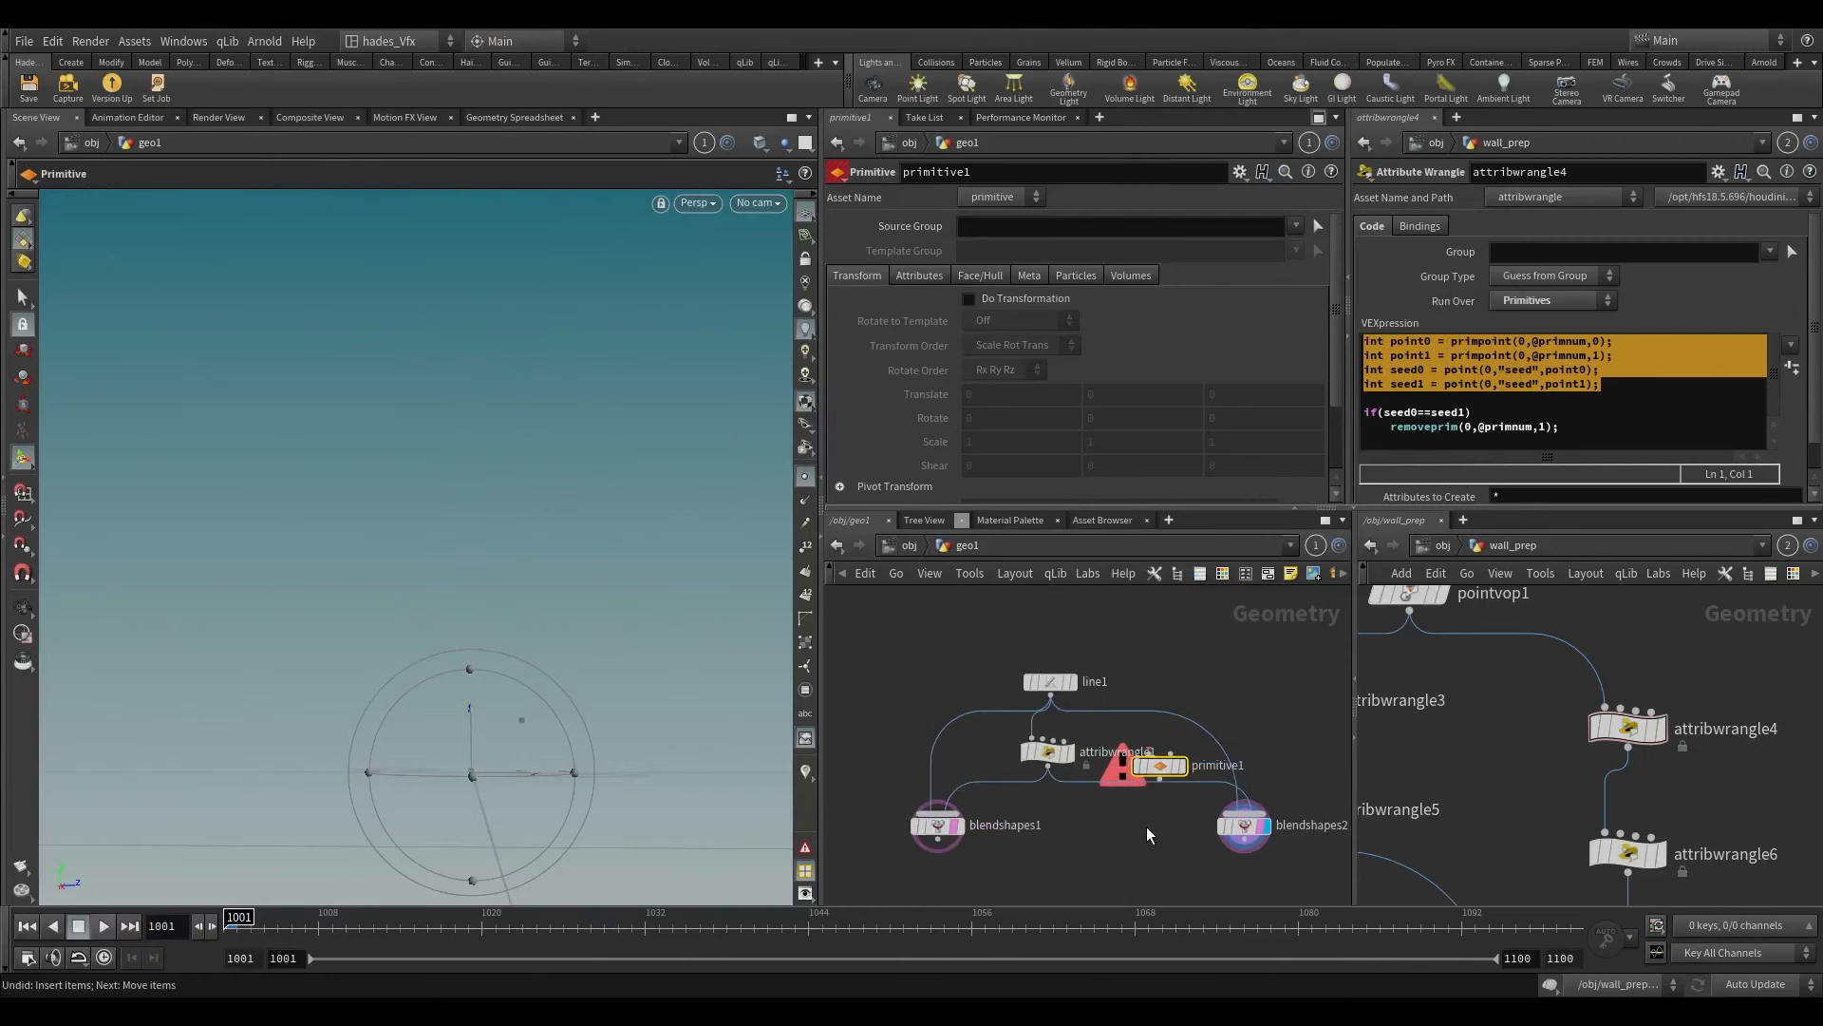
scroll(1147, 826, down, 1)
drag(1117, 824, 1057, 751)
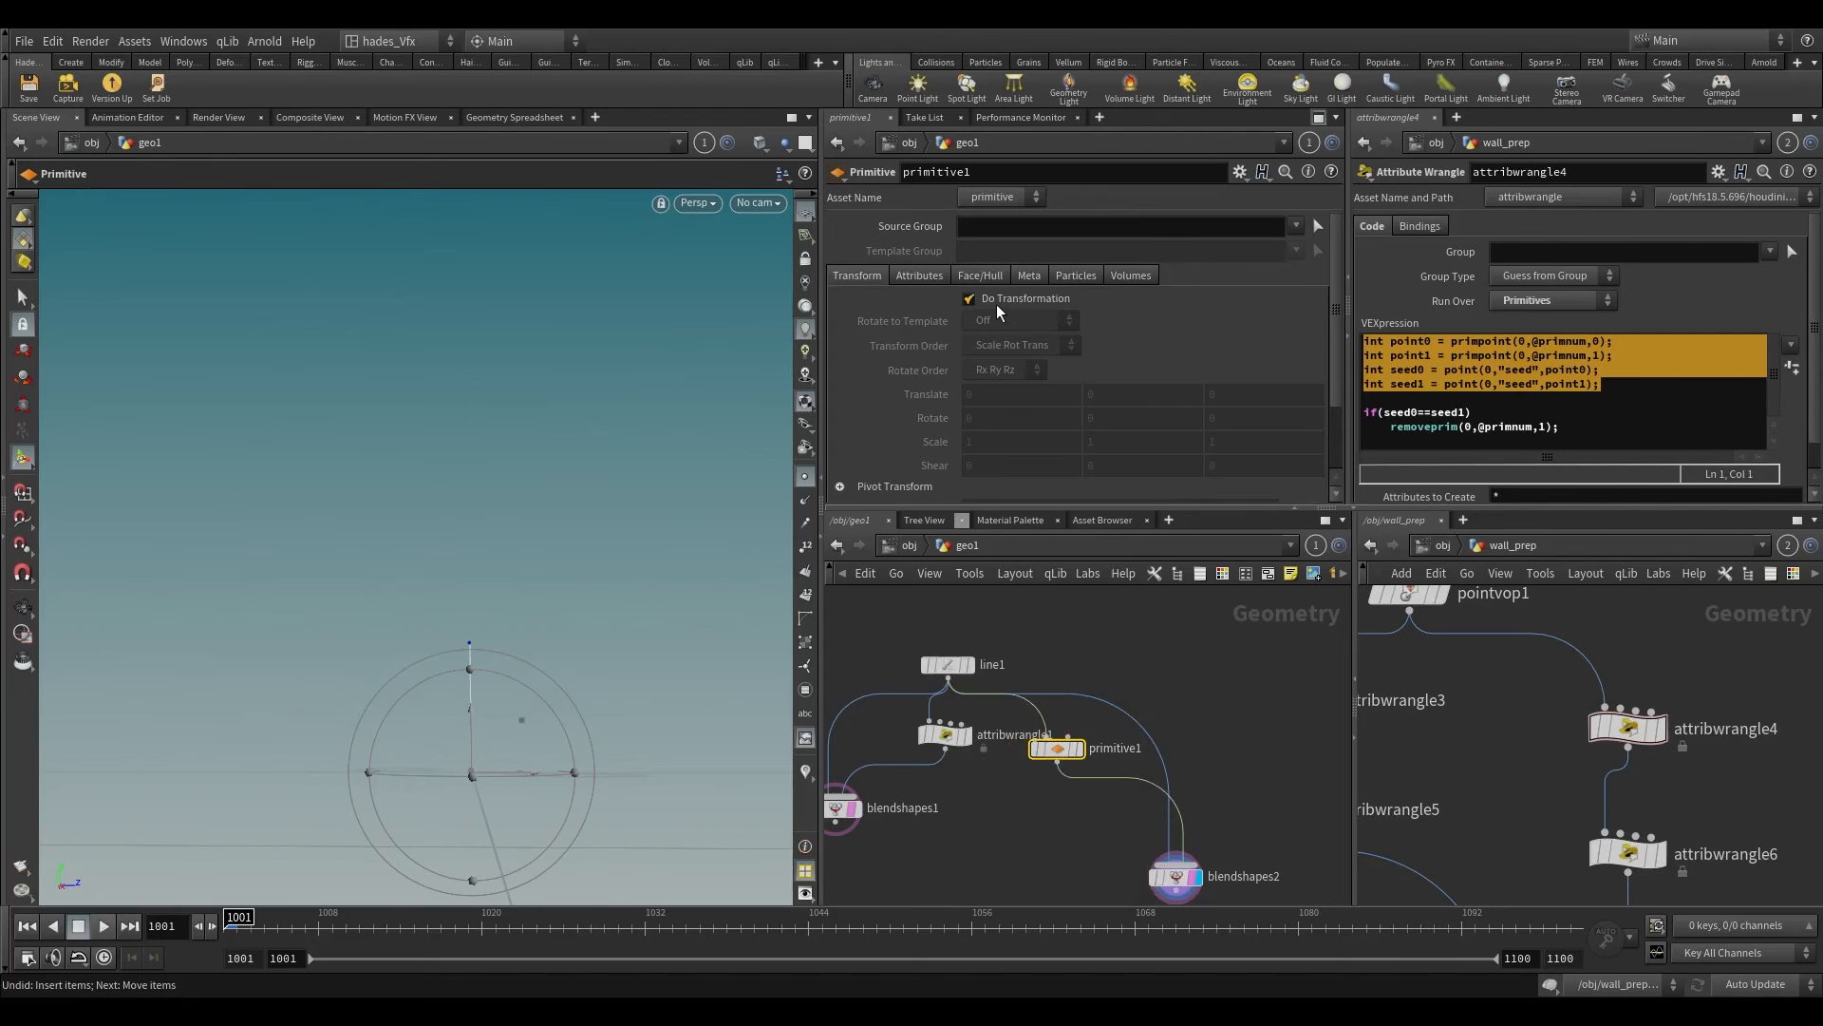
Step: Insert a Facet node between line1 and primitive1 and enable its Unique Points option
key(Tab)
text(facet)
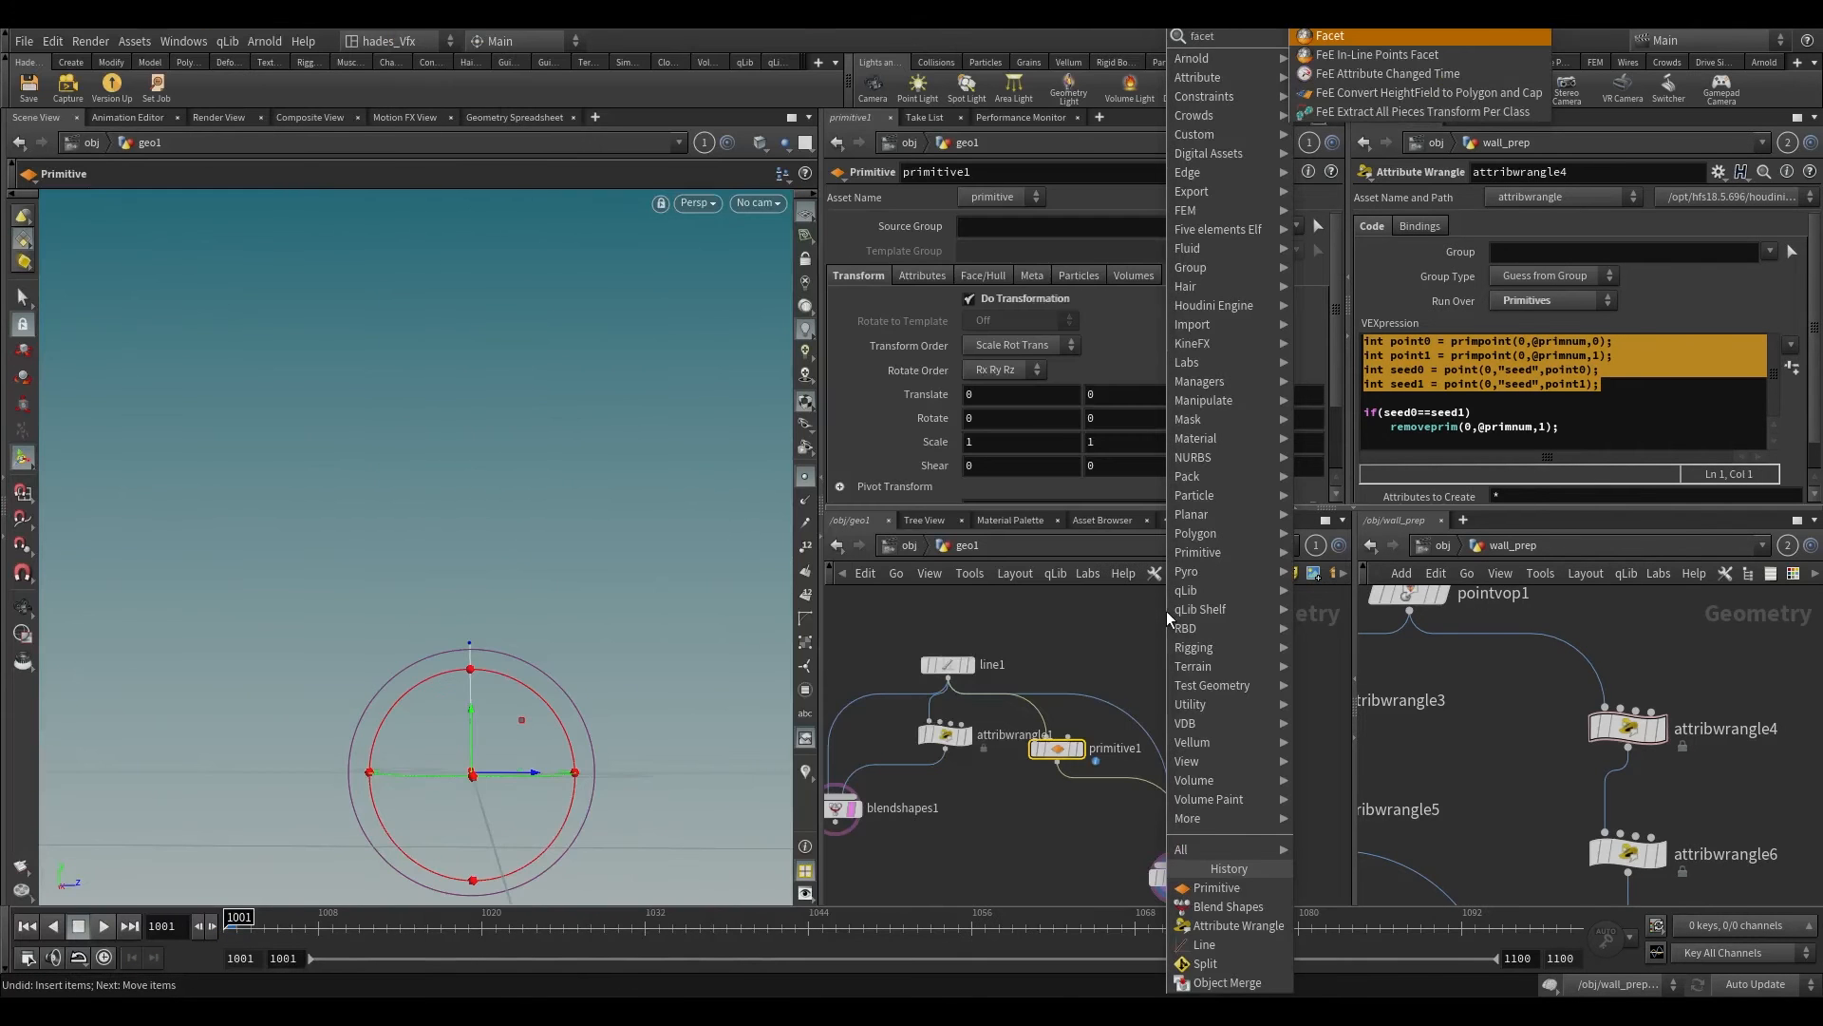
key(Return)
click(1037, 716)
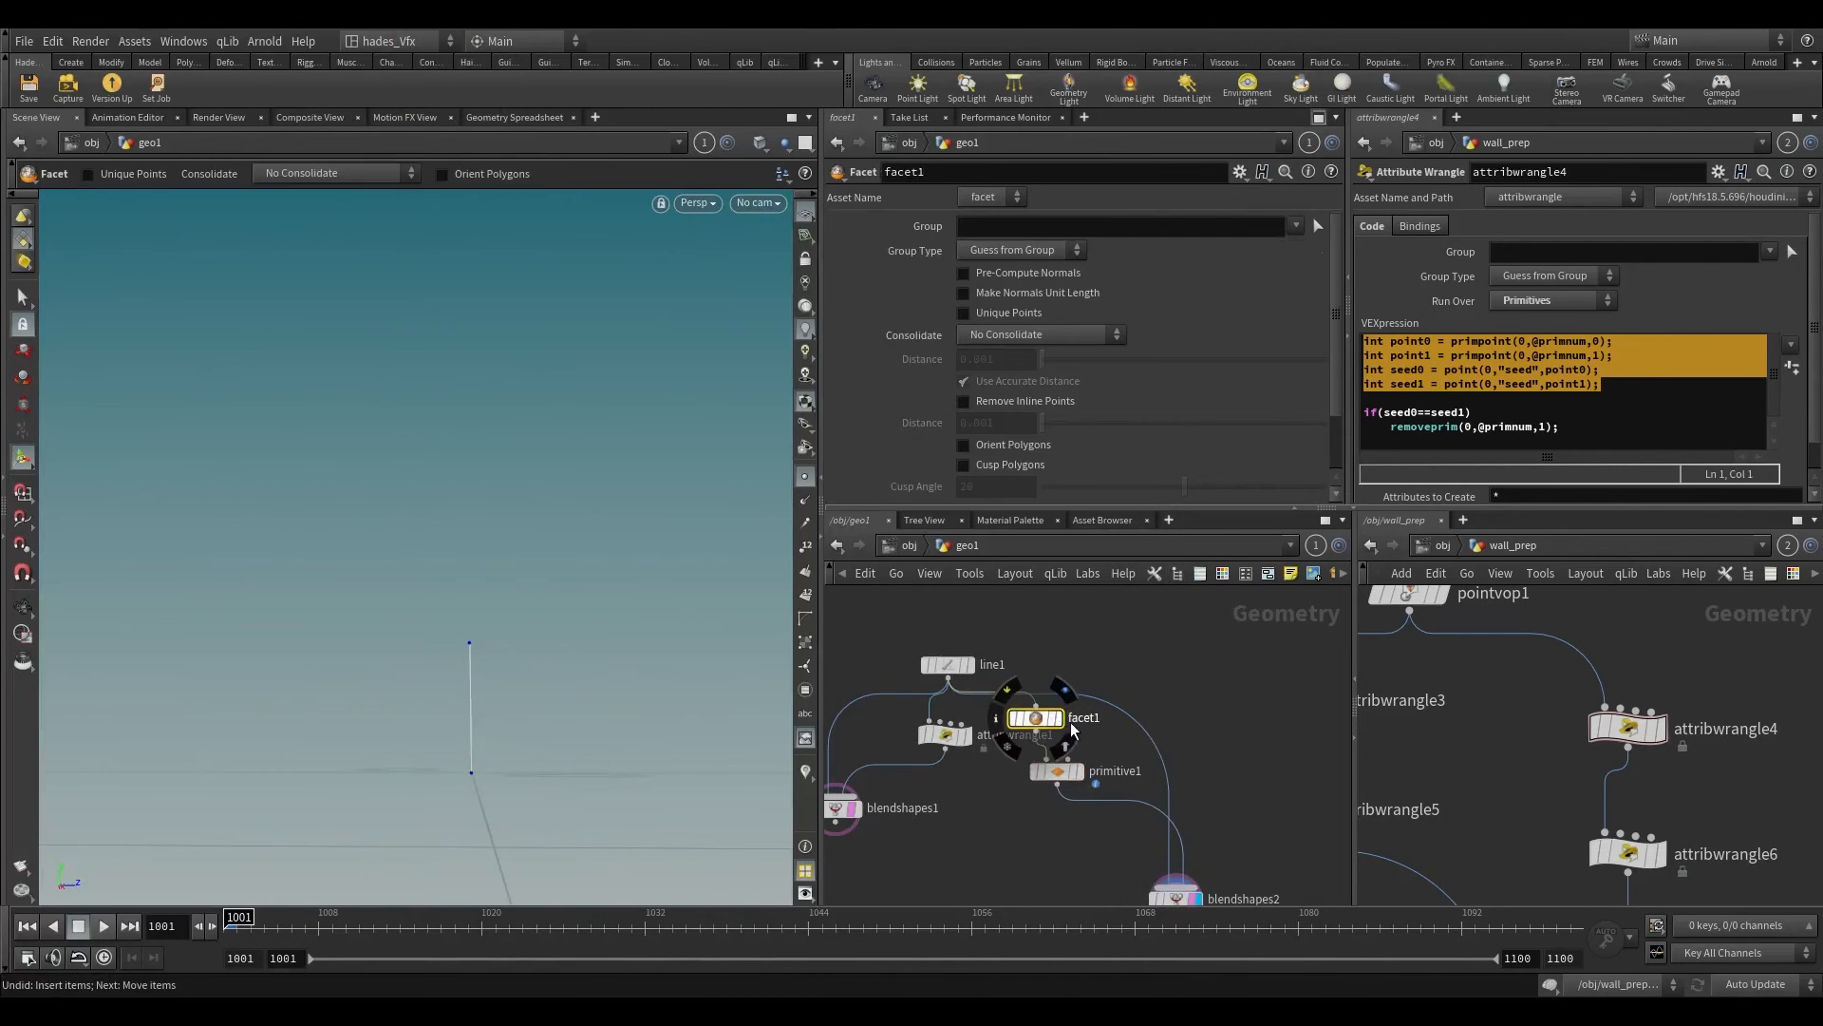
click(999, 319)
middle_drag(1208, 753, 1209, 706)
Step: Set primitive1's Scale to 0, 0, 0
drag(1025, 781, 1059, 719)
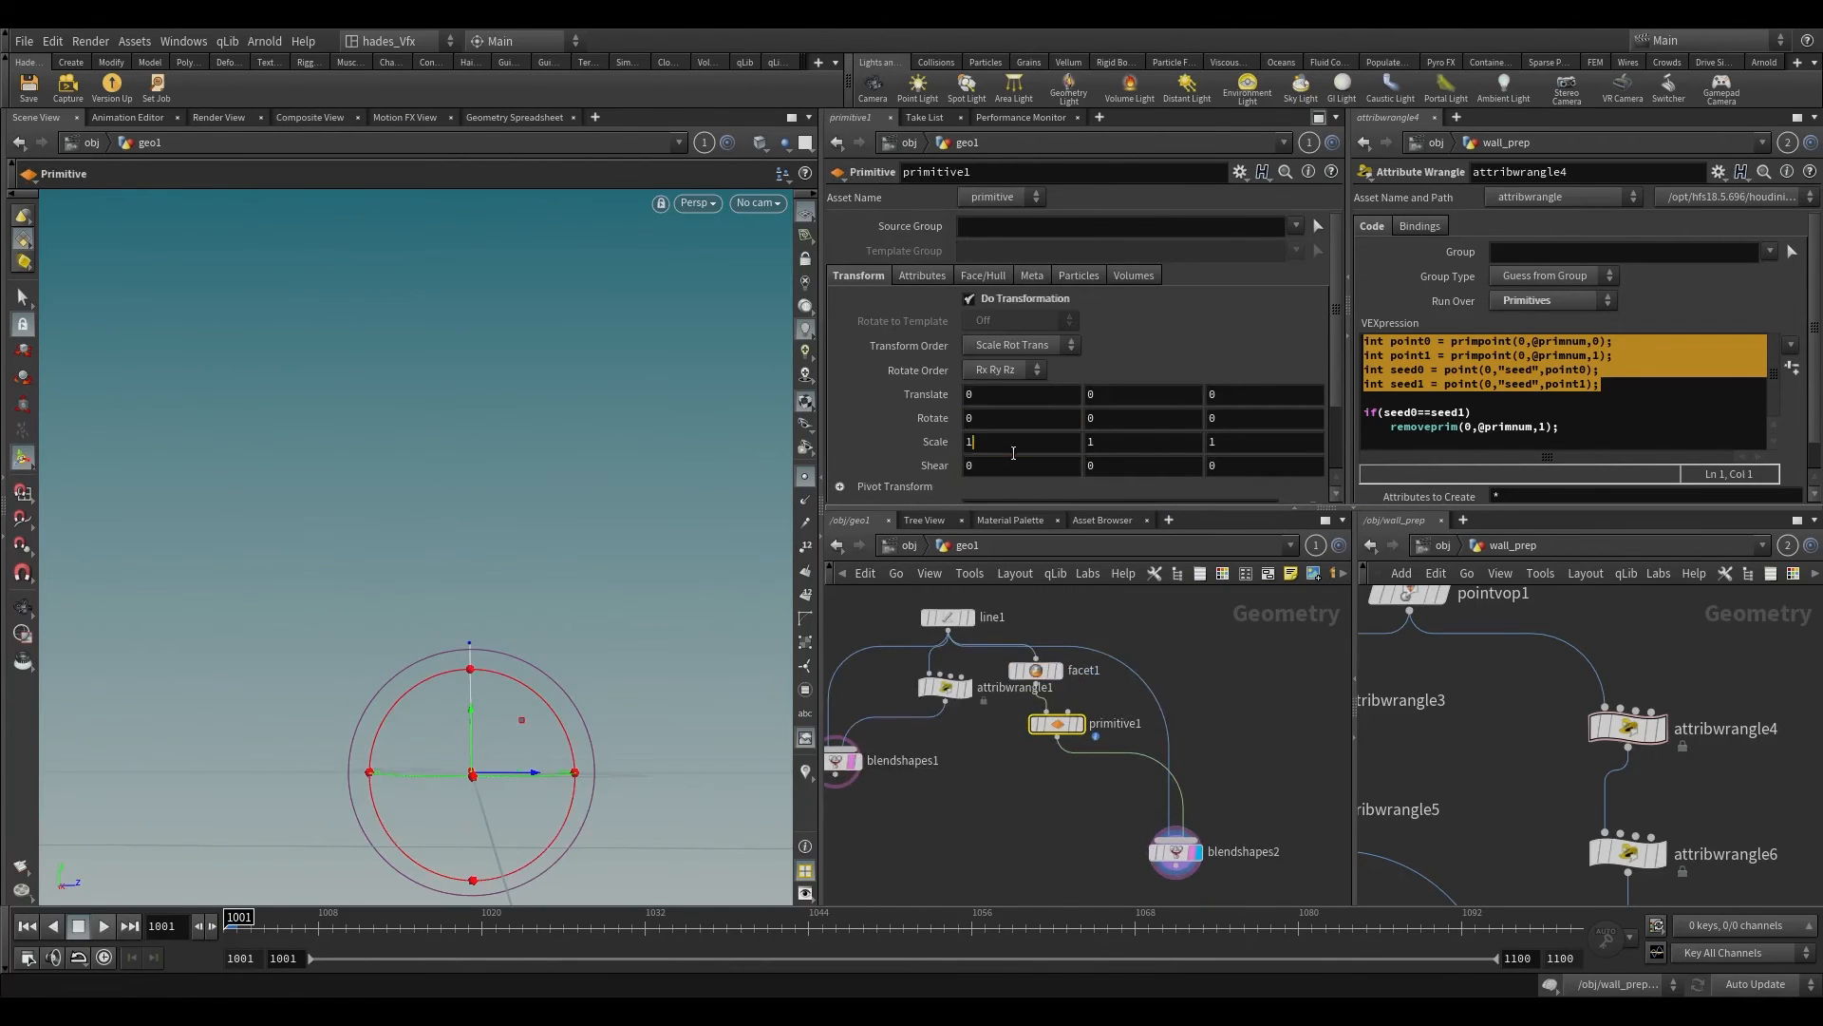
double_click(1007, 442)
text(0)
key(Tab)
text(0)
key(Tab)
text(0)
Step: Move the facet1 branch away from attribwrangle1 and scrub blendshapes2's blend1 to 0
scroll(1197, 709, down, 2)
drag(1236, 658, 1020, 889)
drag(1062, 676, 1197, 682)
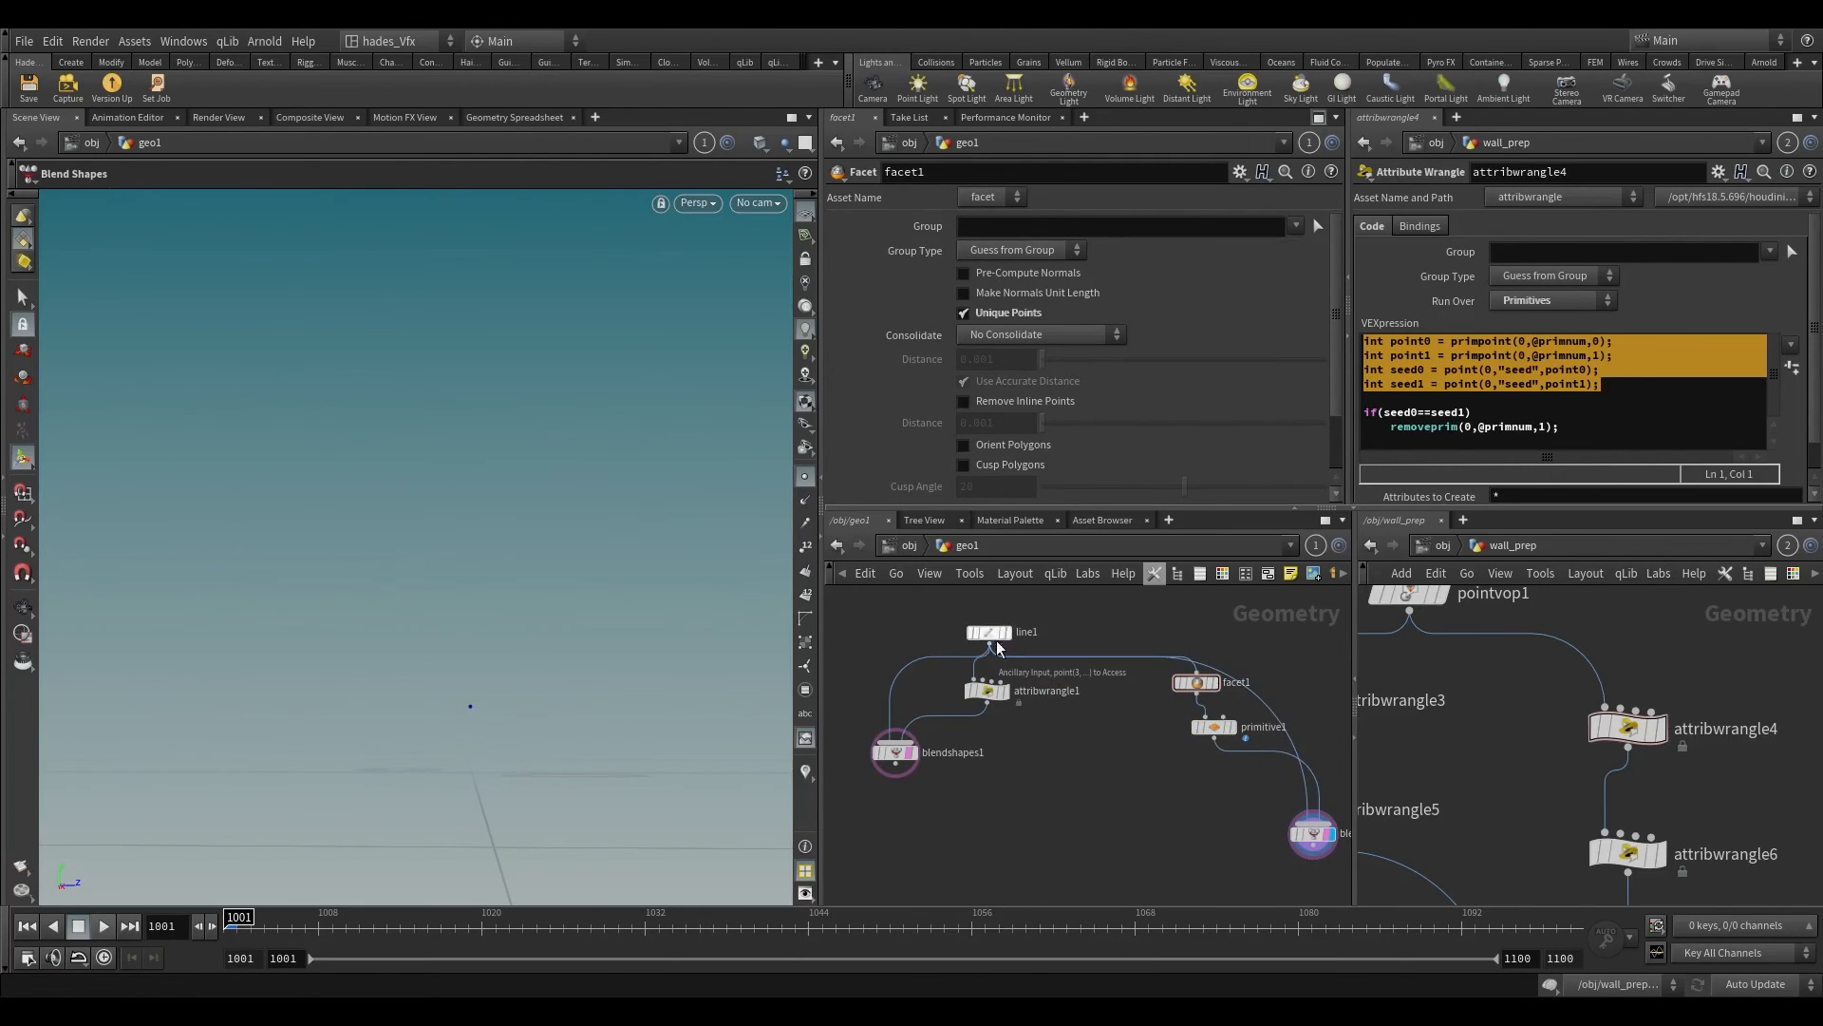
middle_drag(1237, 860, 1128, 788)
click(1204, 761)
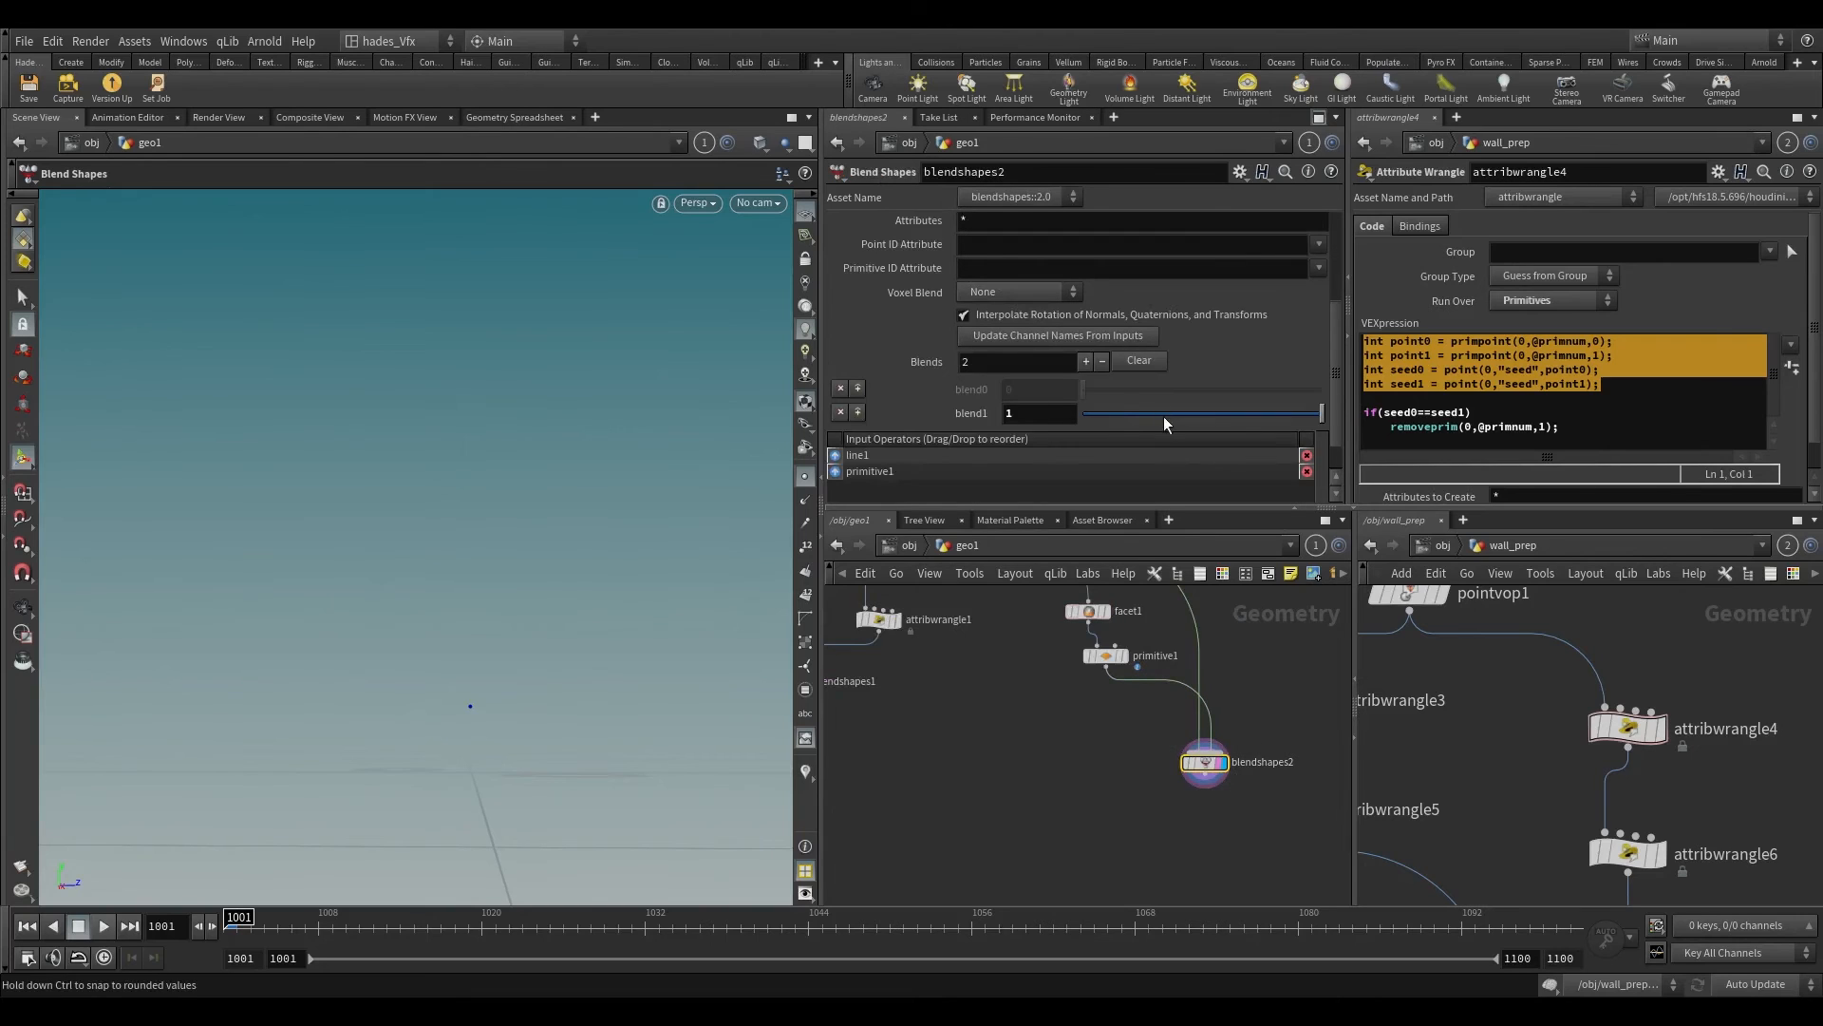
drag(1165, 416, 1068, 422)
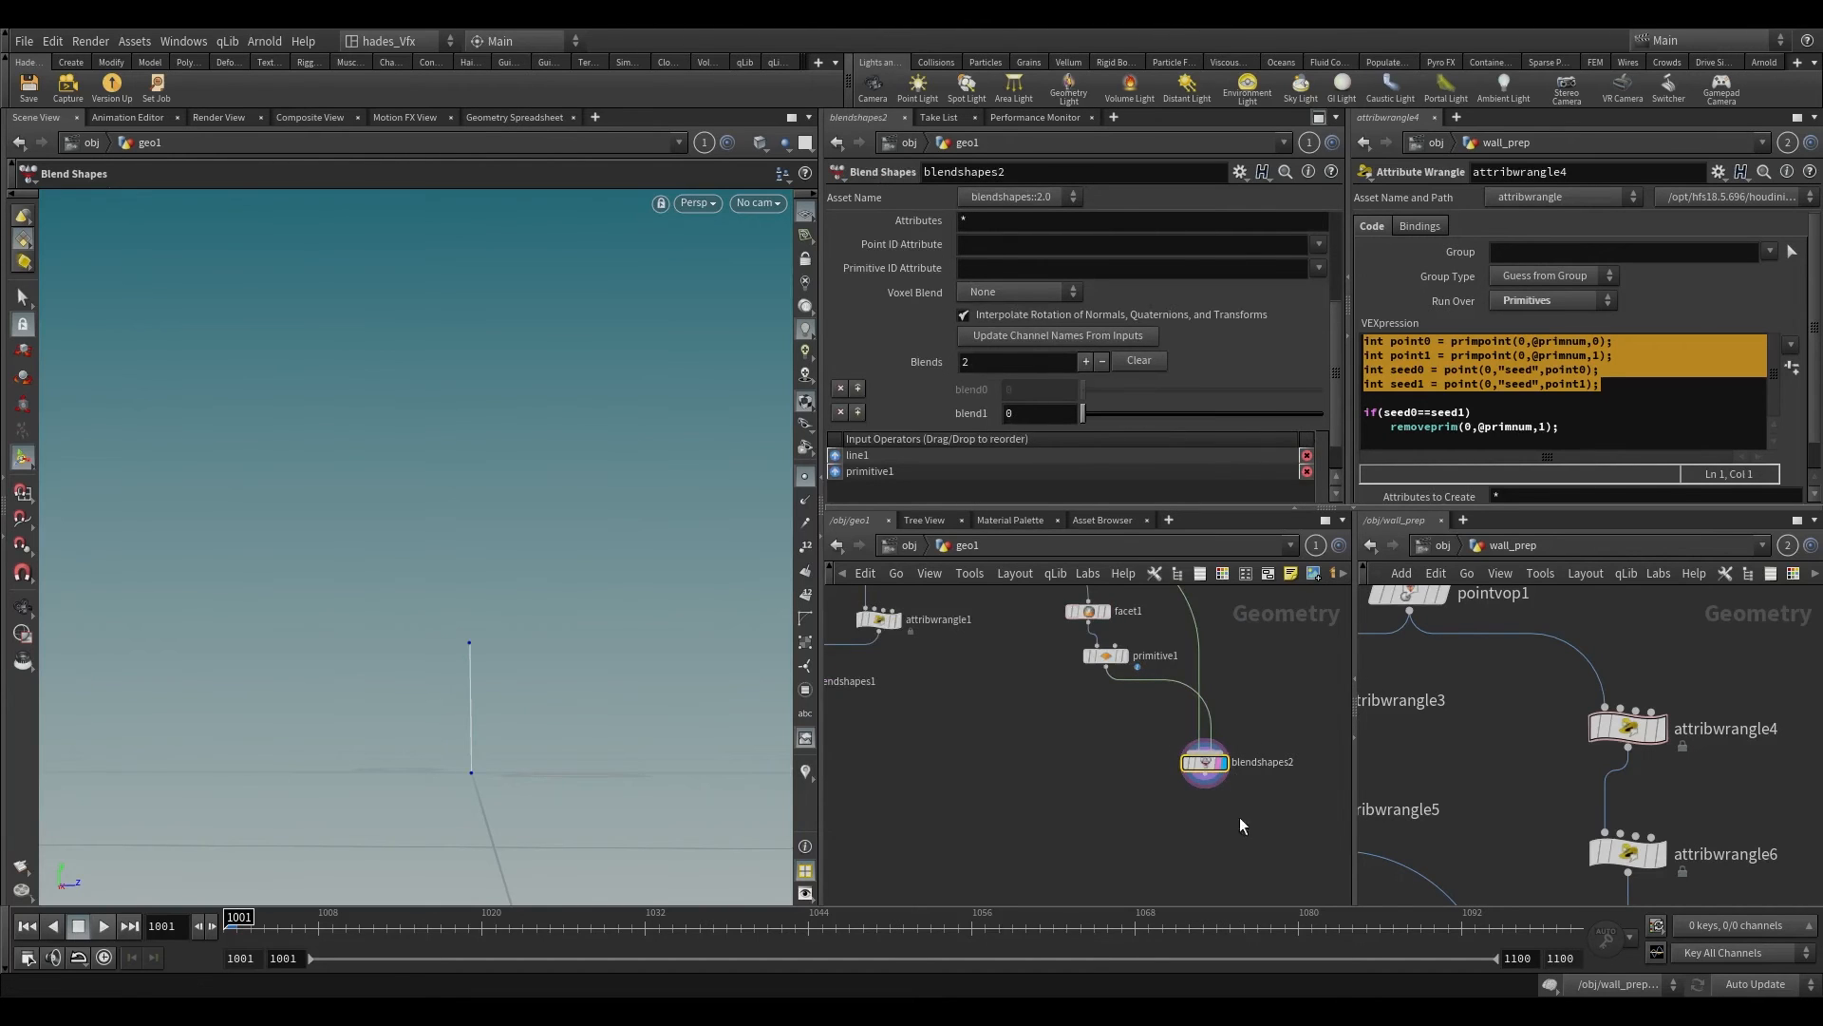
Step: Scrub blendshapes1's blend1 up to 1 and compare the wrangle branch with the Primitive branch
scroll(1148, 759, down, 3)
click(898, 704)
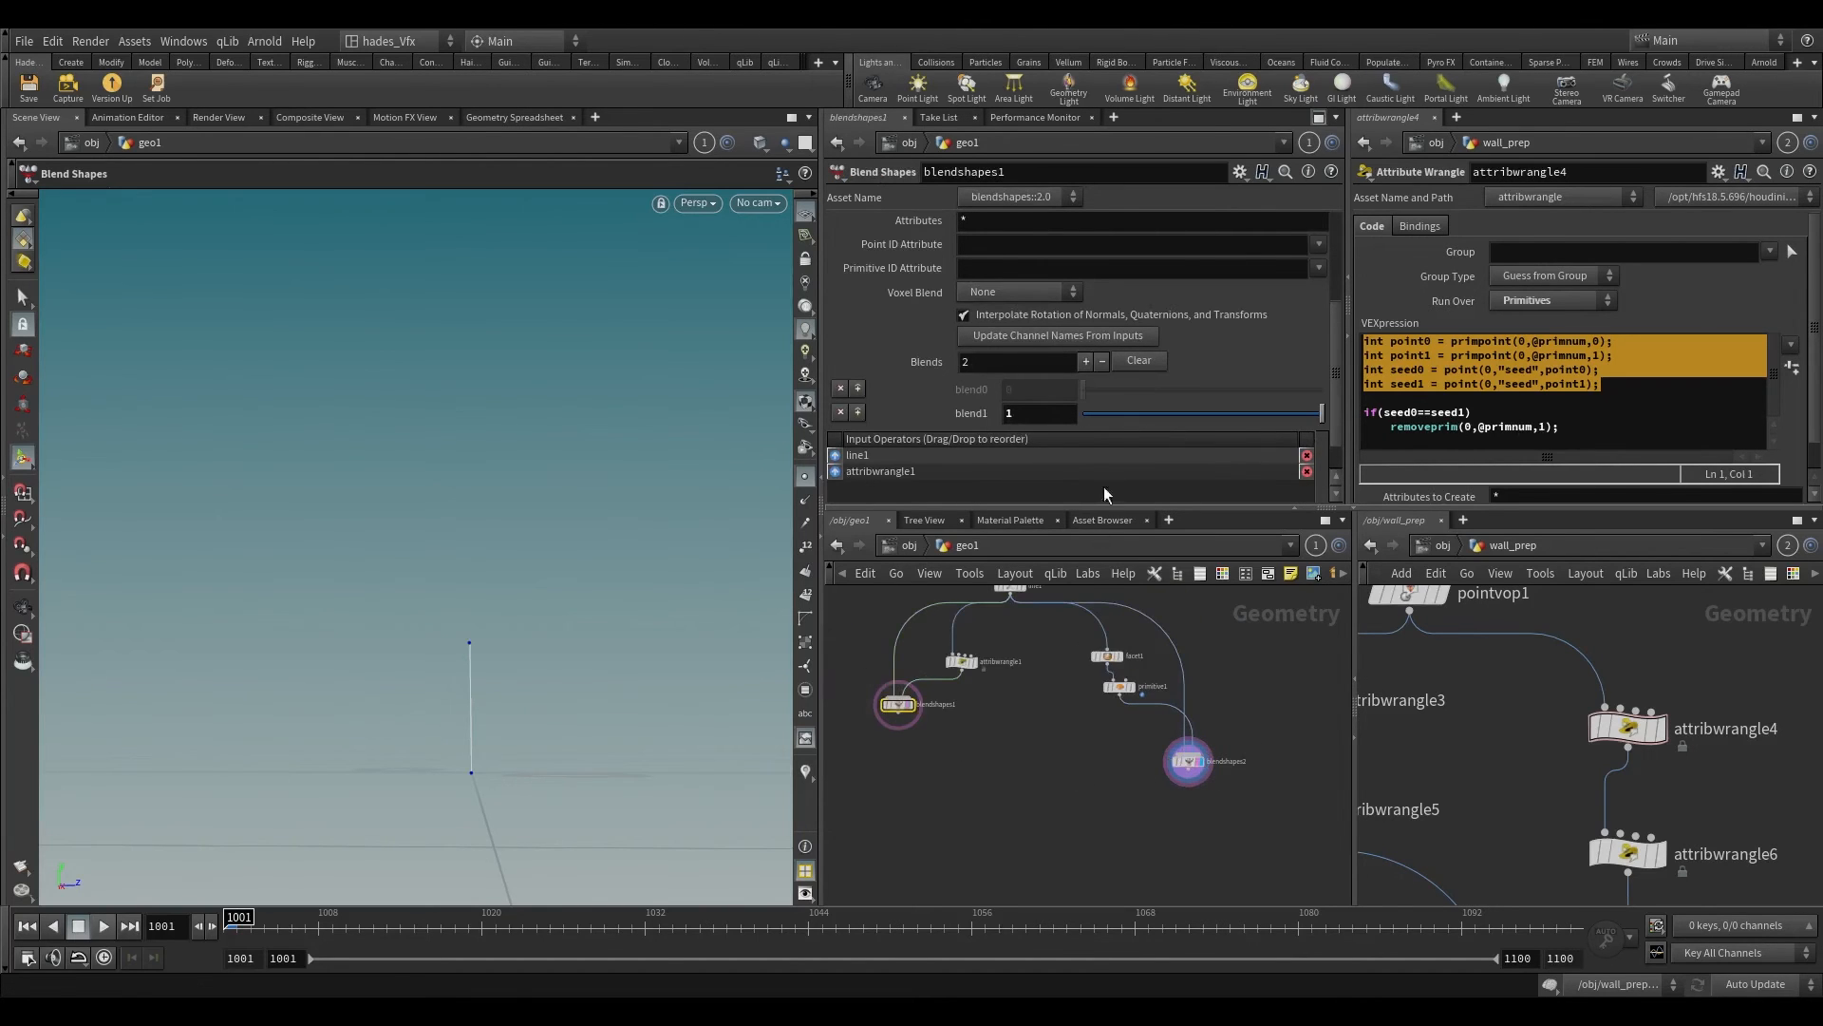
drag(1082, 416, 1576, 414)
scroll(936, 734, up, 2)
scroll(1166, 812, down, 2)
drag(1018, 700, 1278, 838)
Step: Leave geo1 and open sopsolver2 inside the RBD_SIM network of wall_prep
click(907, 544)
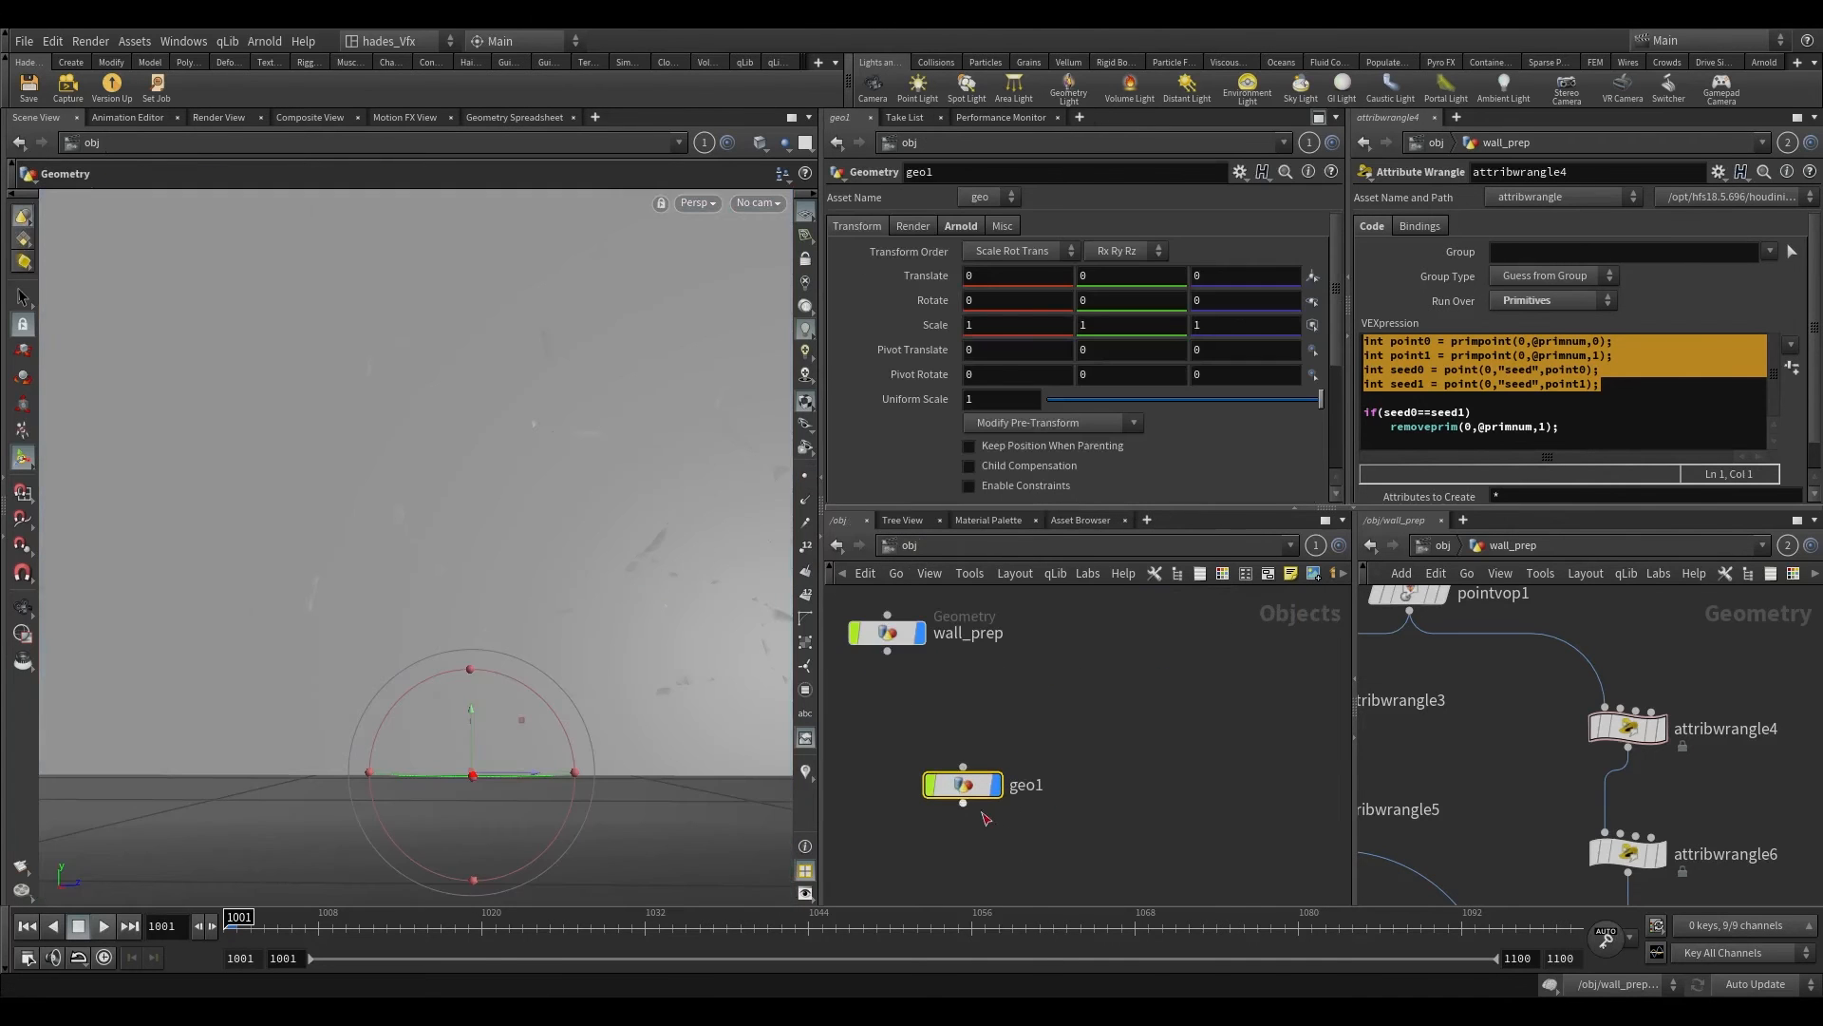
double_click(887, 632)
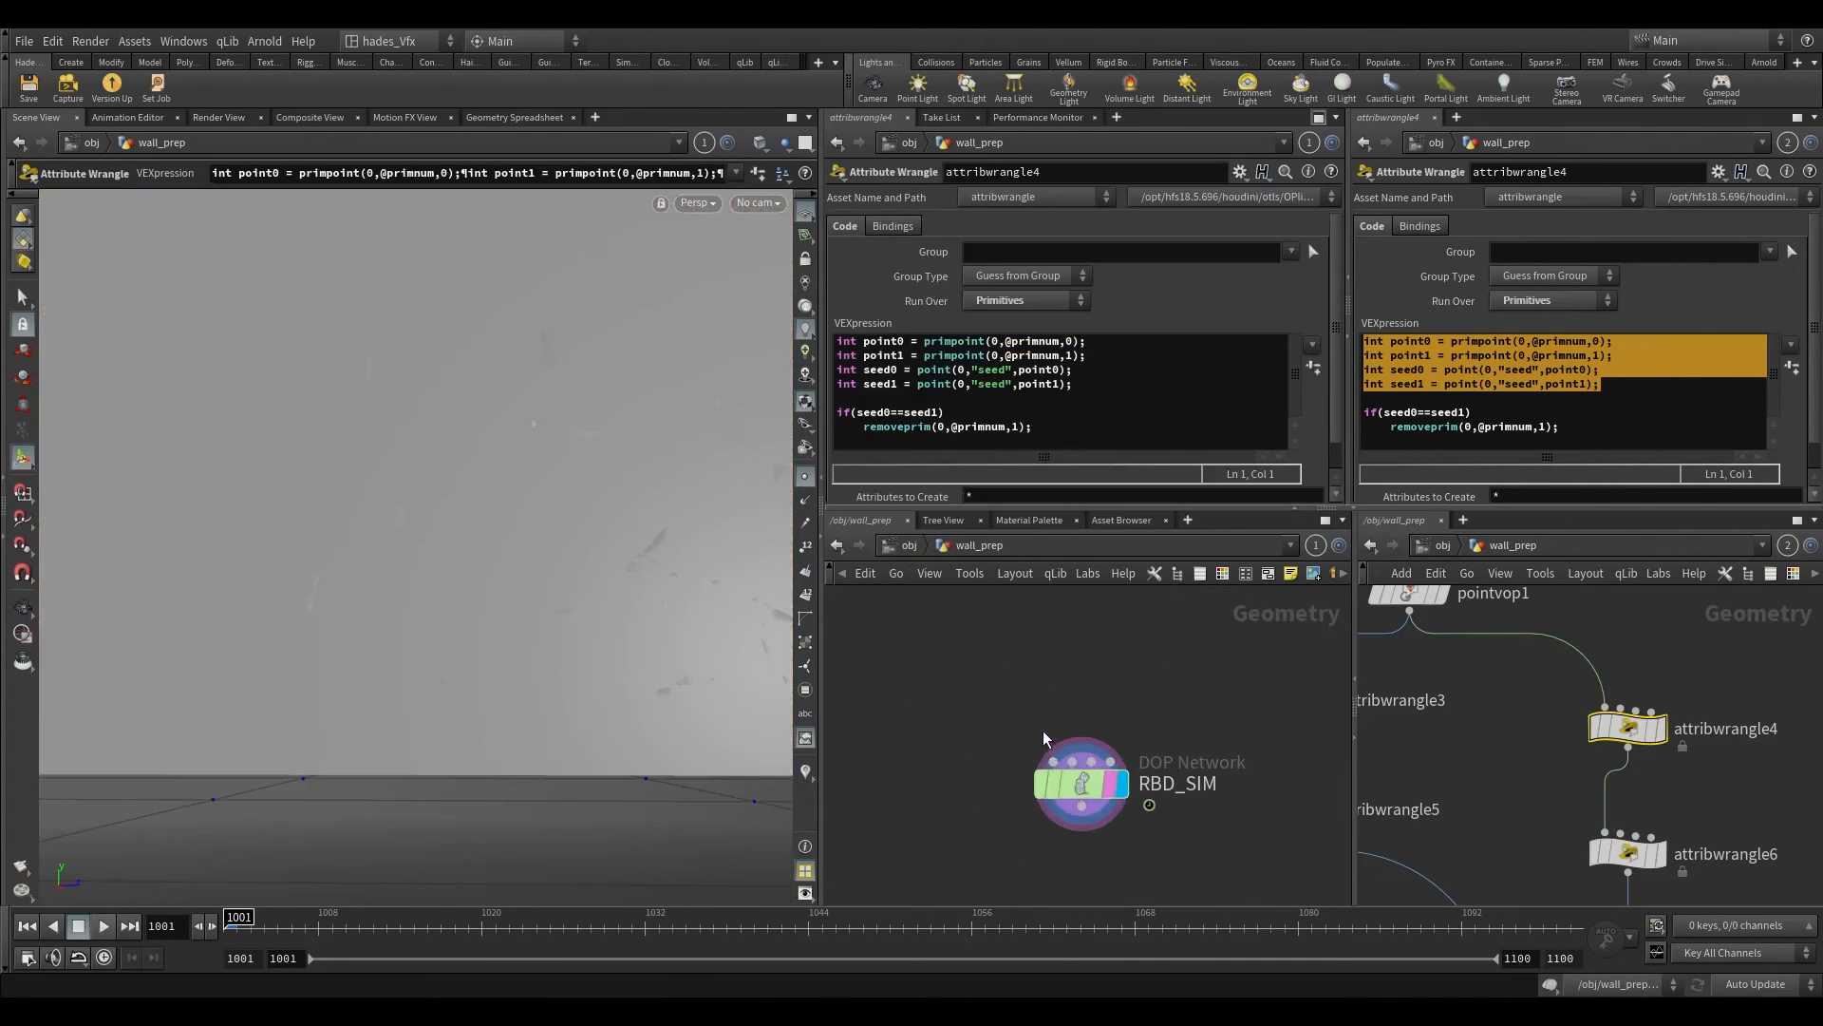
double_click(1065, 771)
double_click(1109, 770)
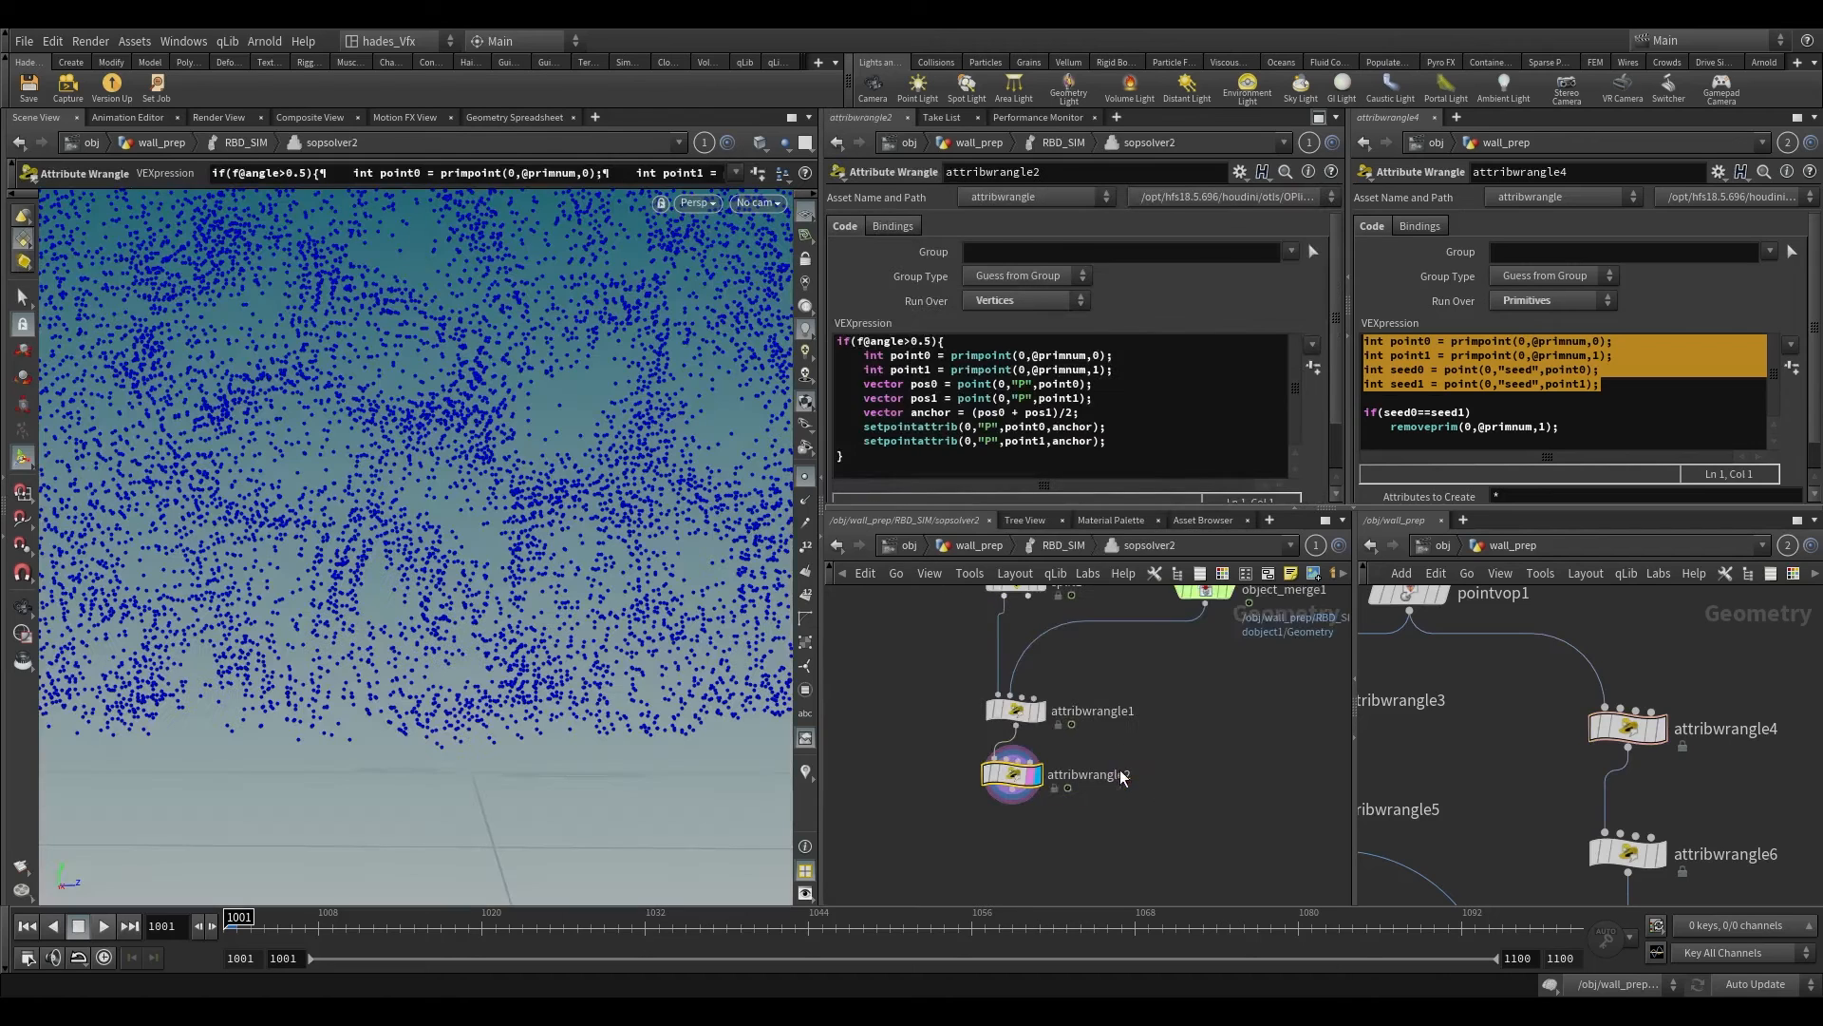
Step: Examine the if(f@angle>0.5) condition in attribwrangle2's VEXpression
mouse_move(971, 342)
mouse_down()
mouse_move(805, 347)
mouse_move(957, 344)
mouse_up()
click(835, 349)
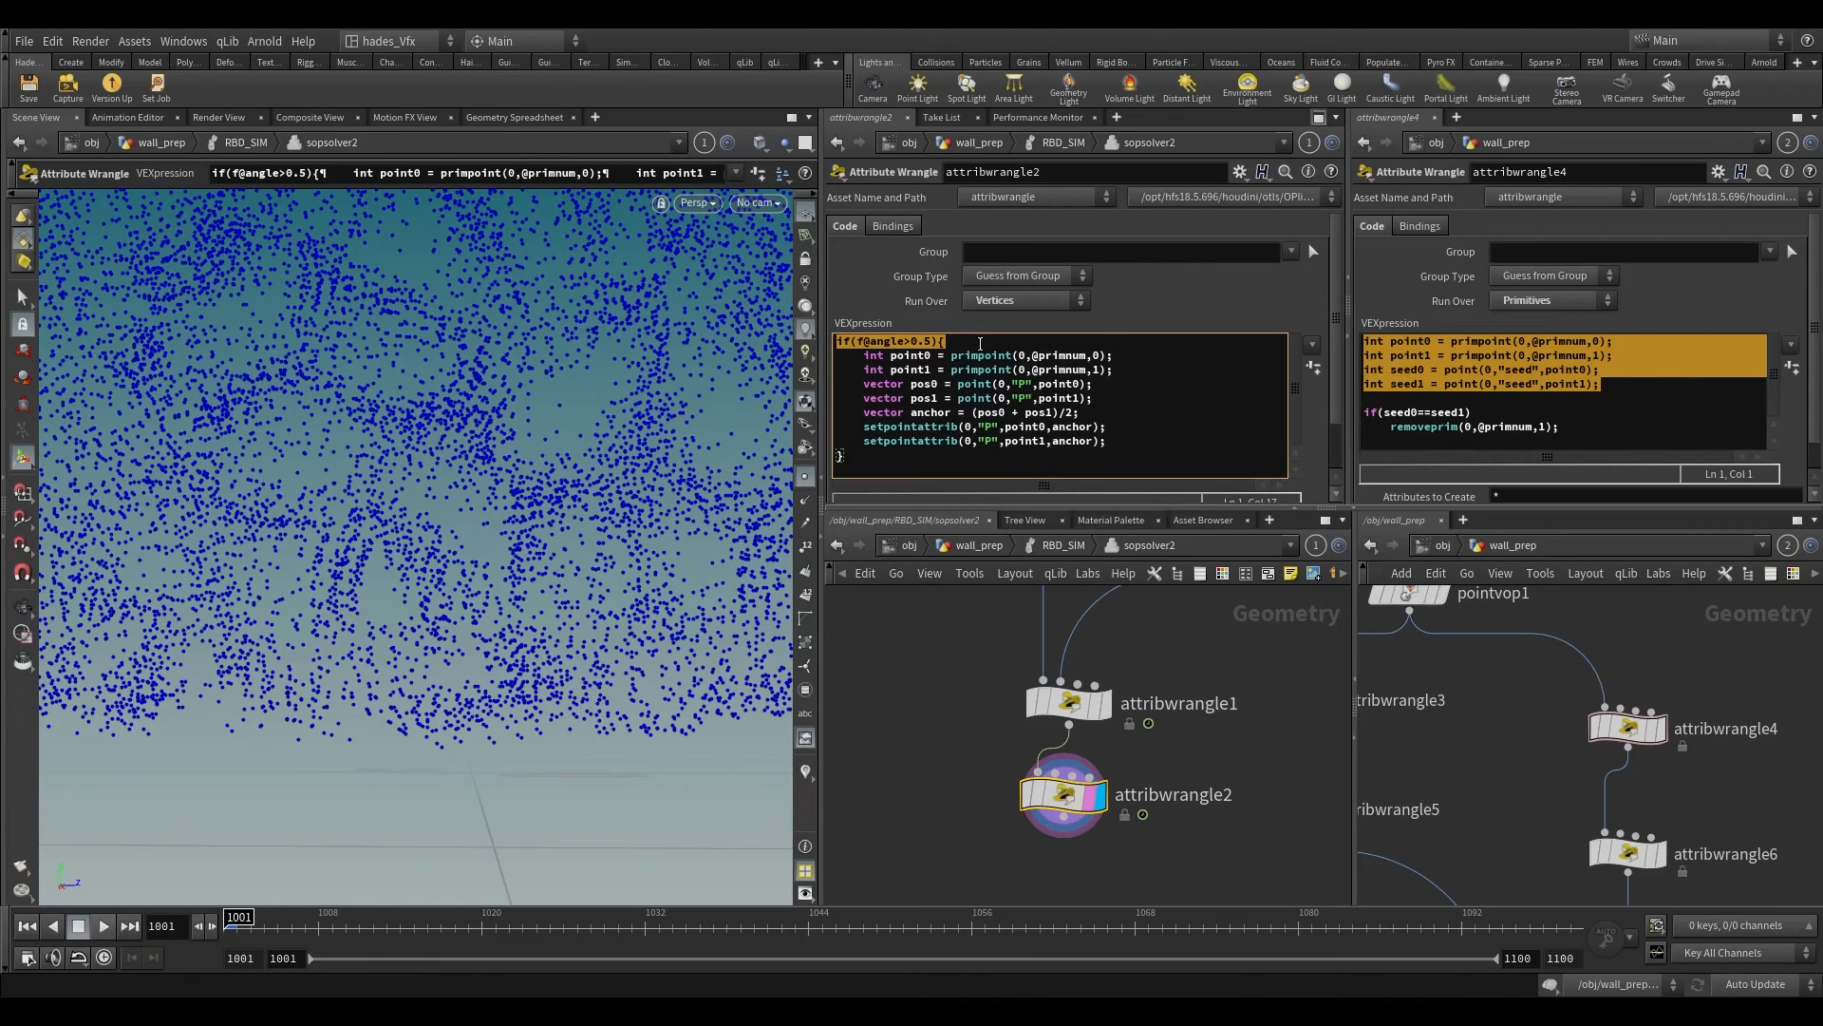
click(900, 340)
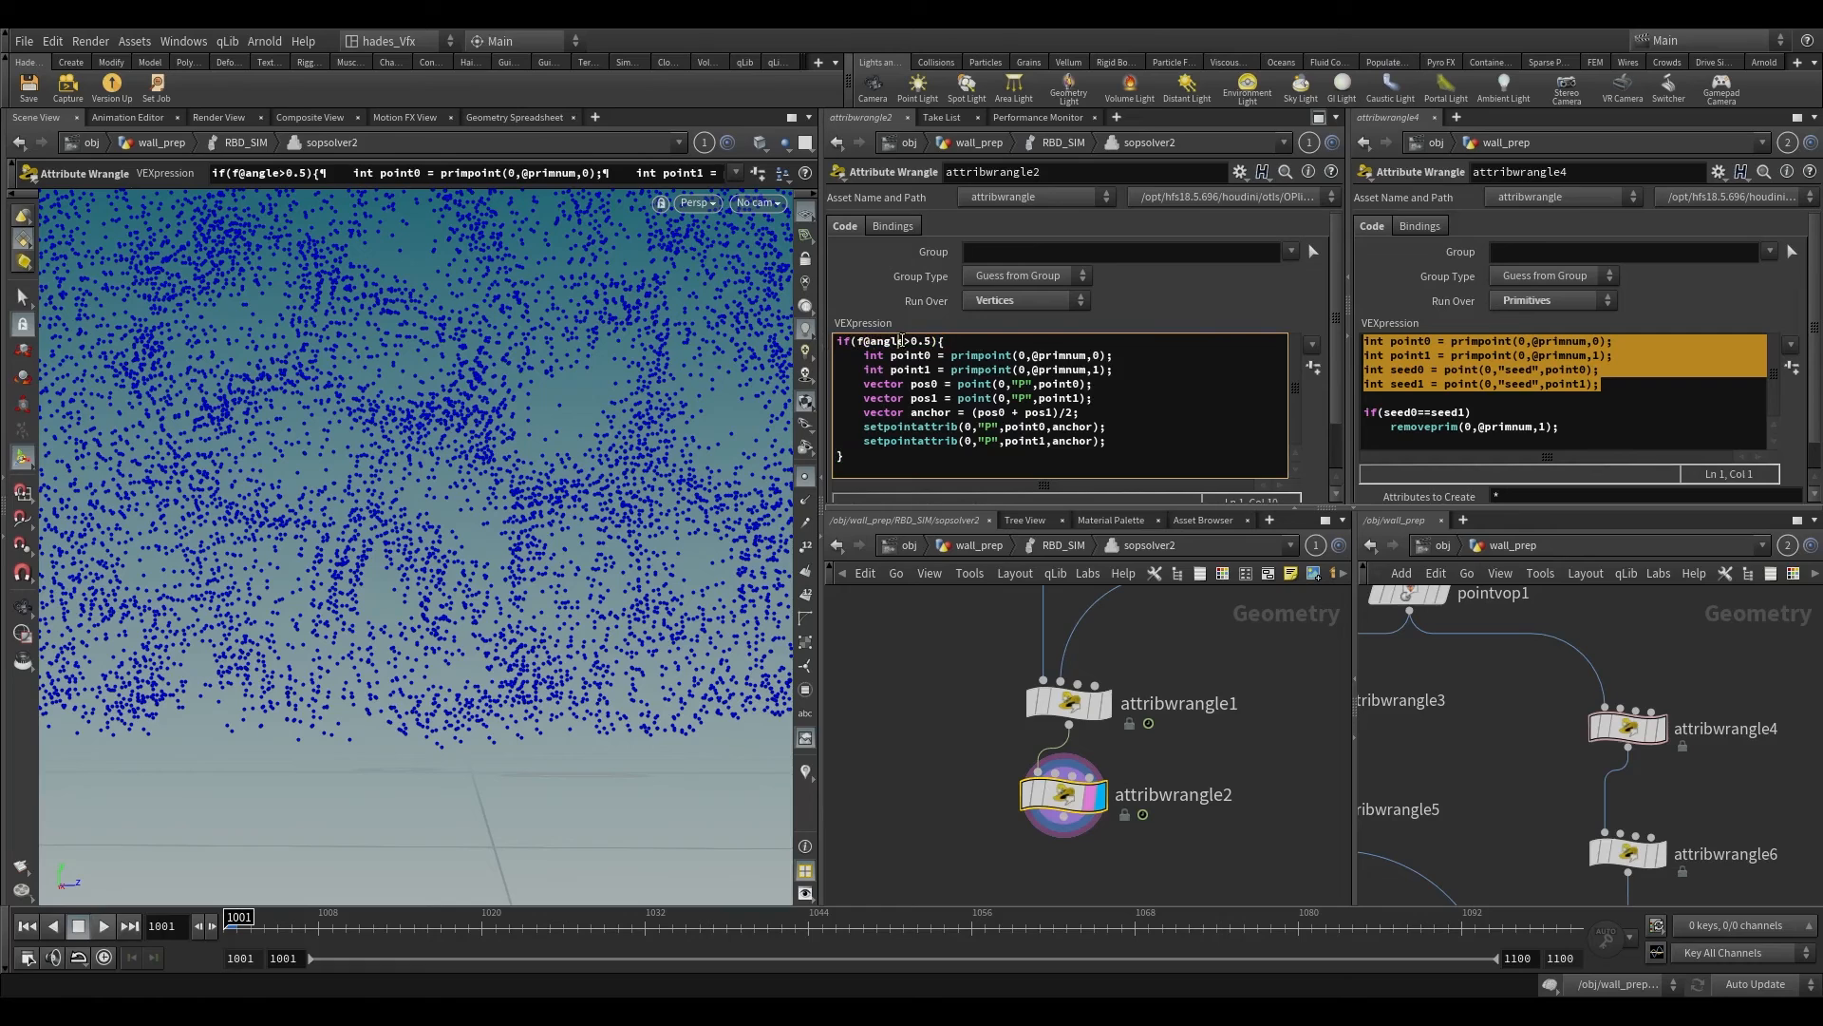
triple_click(871, 340)
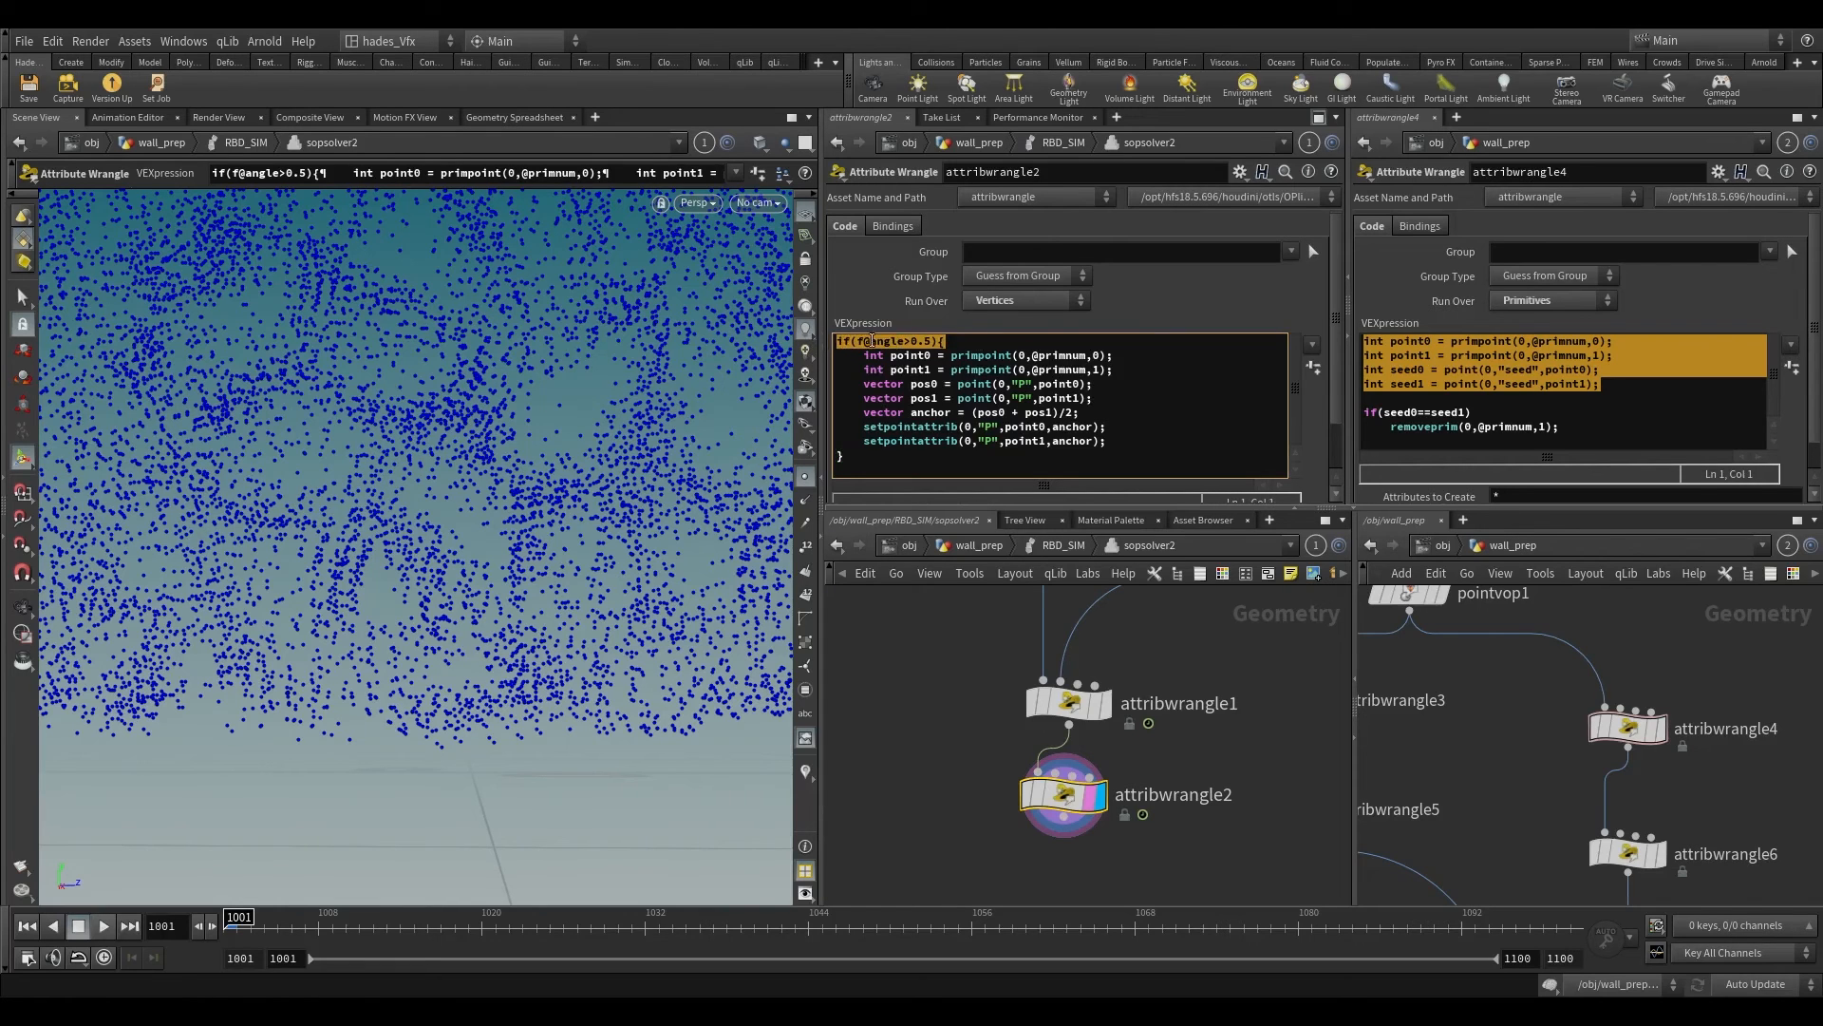
Step: Add an Attribute Wrangle below attribwrangle2, running over Points, and start editing its VEXpression
scroll(919, 819, down, 3)
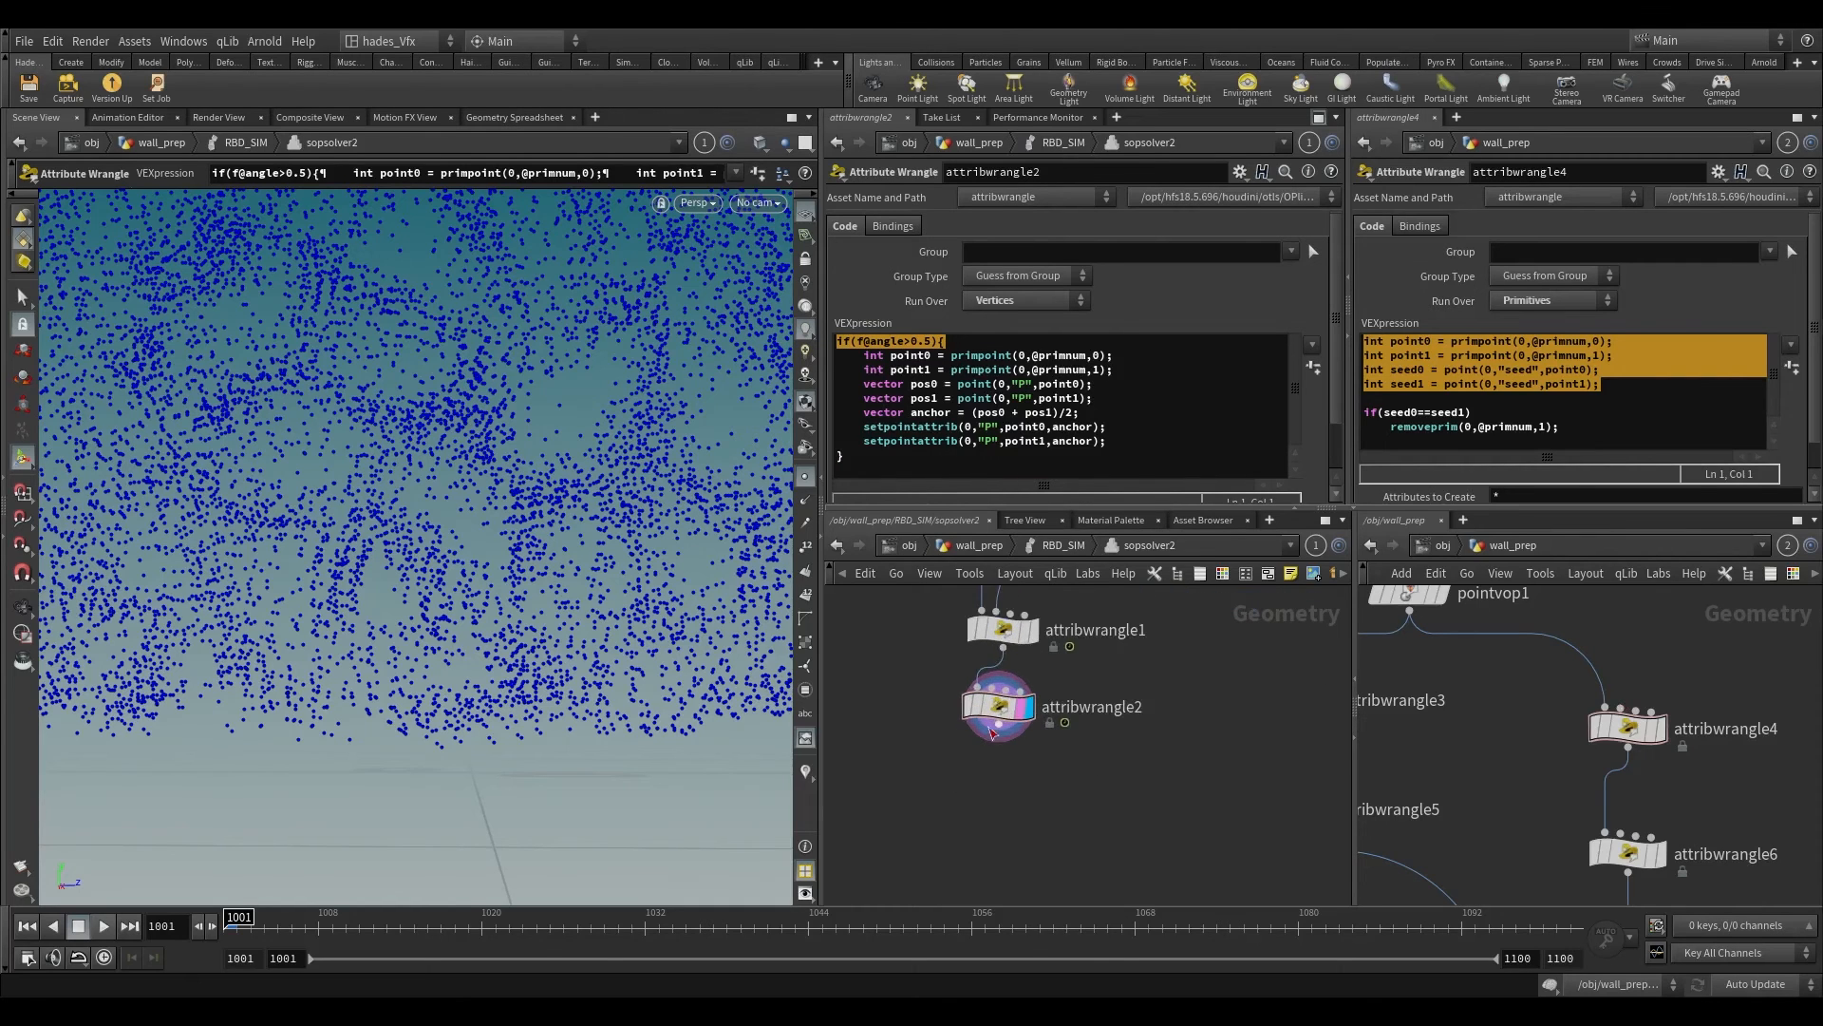
key(Tab)
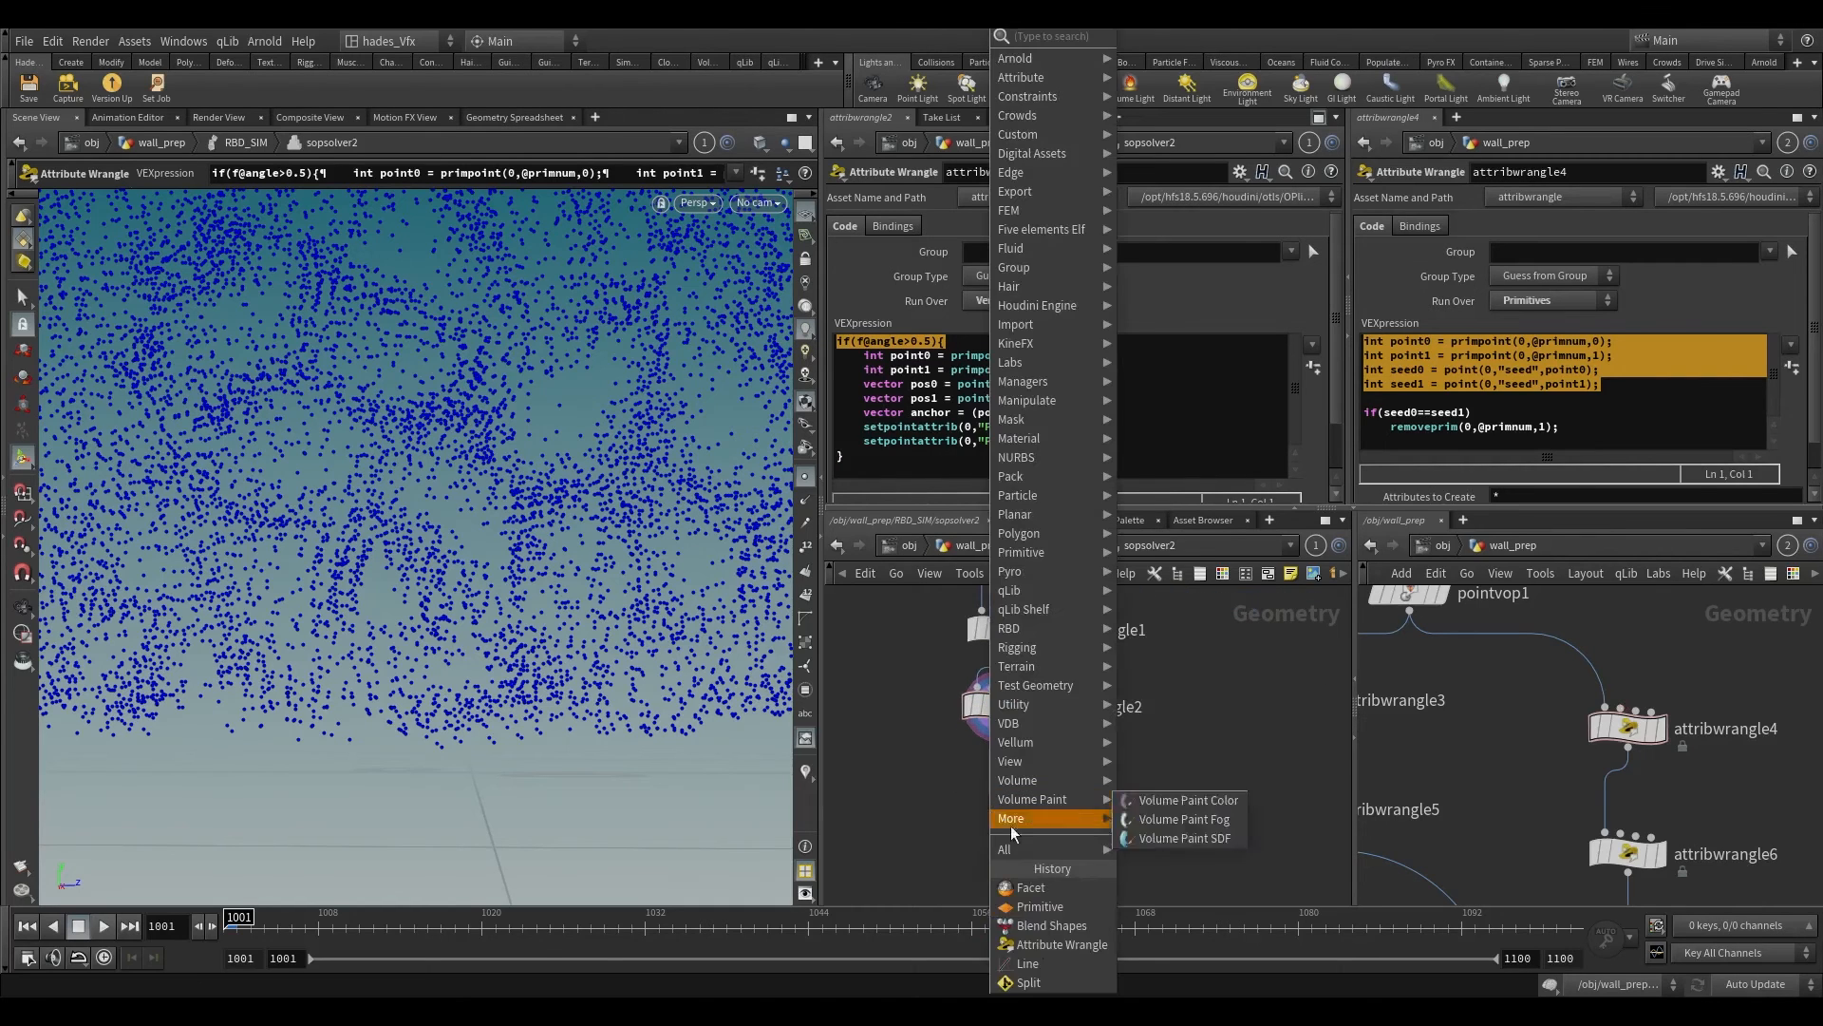
click(1045, 944)
click(983, 801)
click(964, 412)
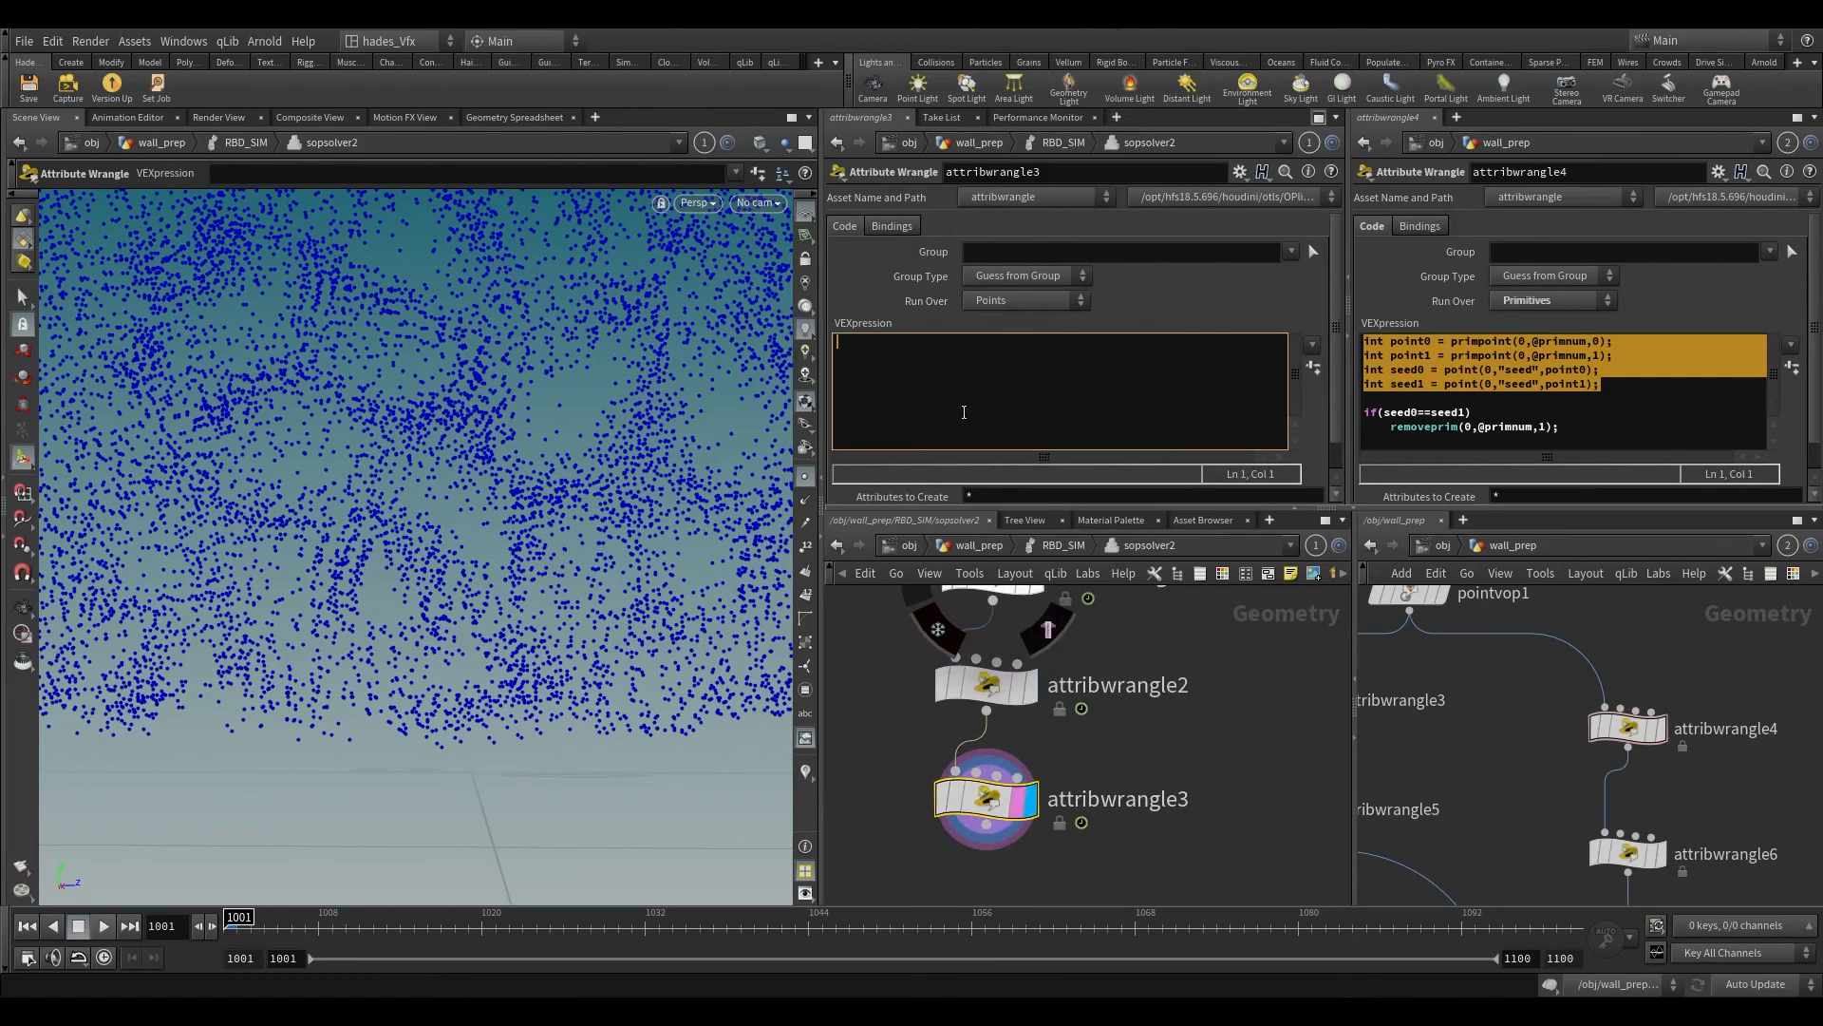
scroll(1148, 686, down, 3)
middle_drag(1144, 687, 1074, 885)
middle_drag(1096, 739, 1010, 866)
scroll(545, 550, down, 3)
alt+drag(545, 550, 574, 483)
middle_drag(966, 741, 960, 604)
drag(1055, 660, 1108, 723)
middle_drag(1156, 798, 1159, 619)
middle_drag(1064, 759, 1161, 807)
drag(1023, 838, 951, 795)
Step: Write v@P *= invert(4@transform); as the first line of attribwrangle3's VEXpression
click(985, 385)
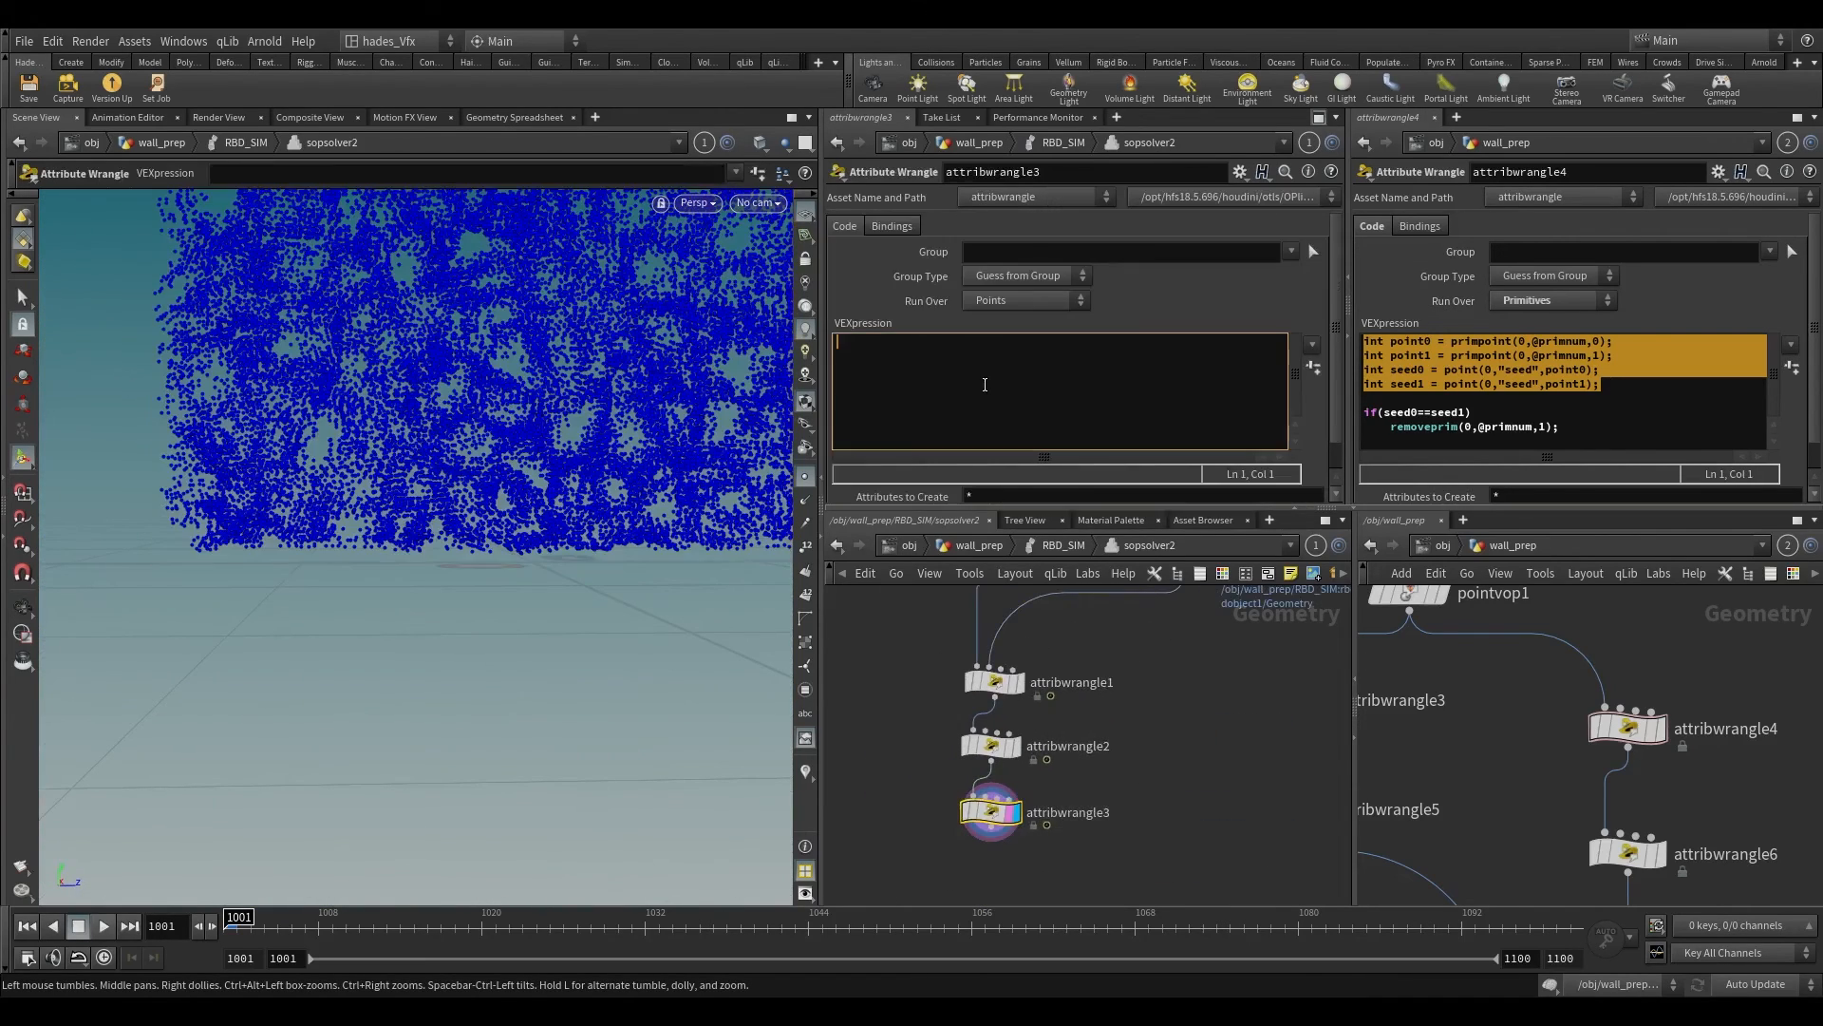
text(v@P *=  invert()
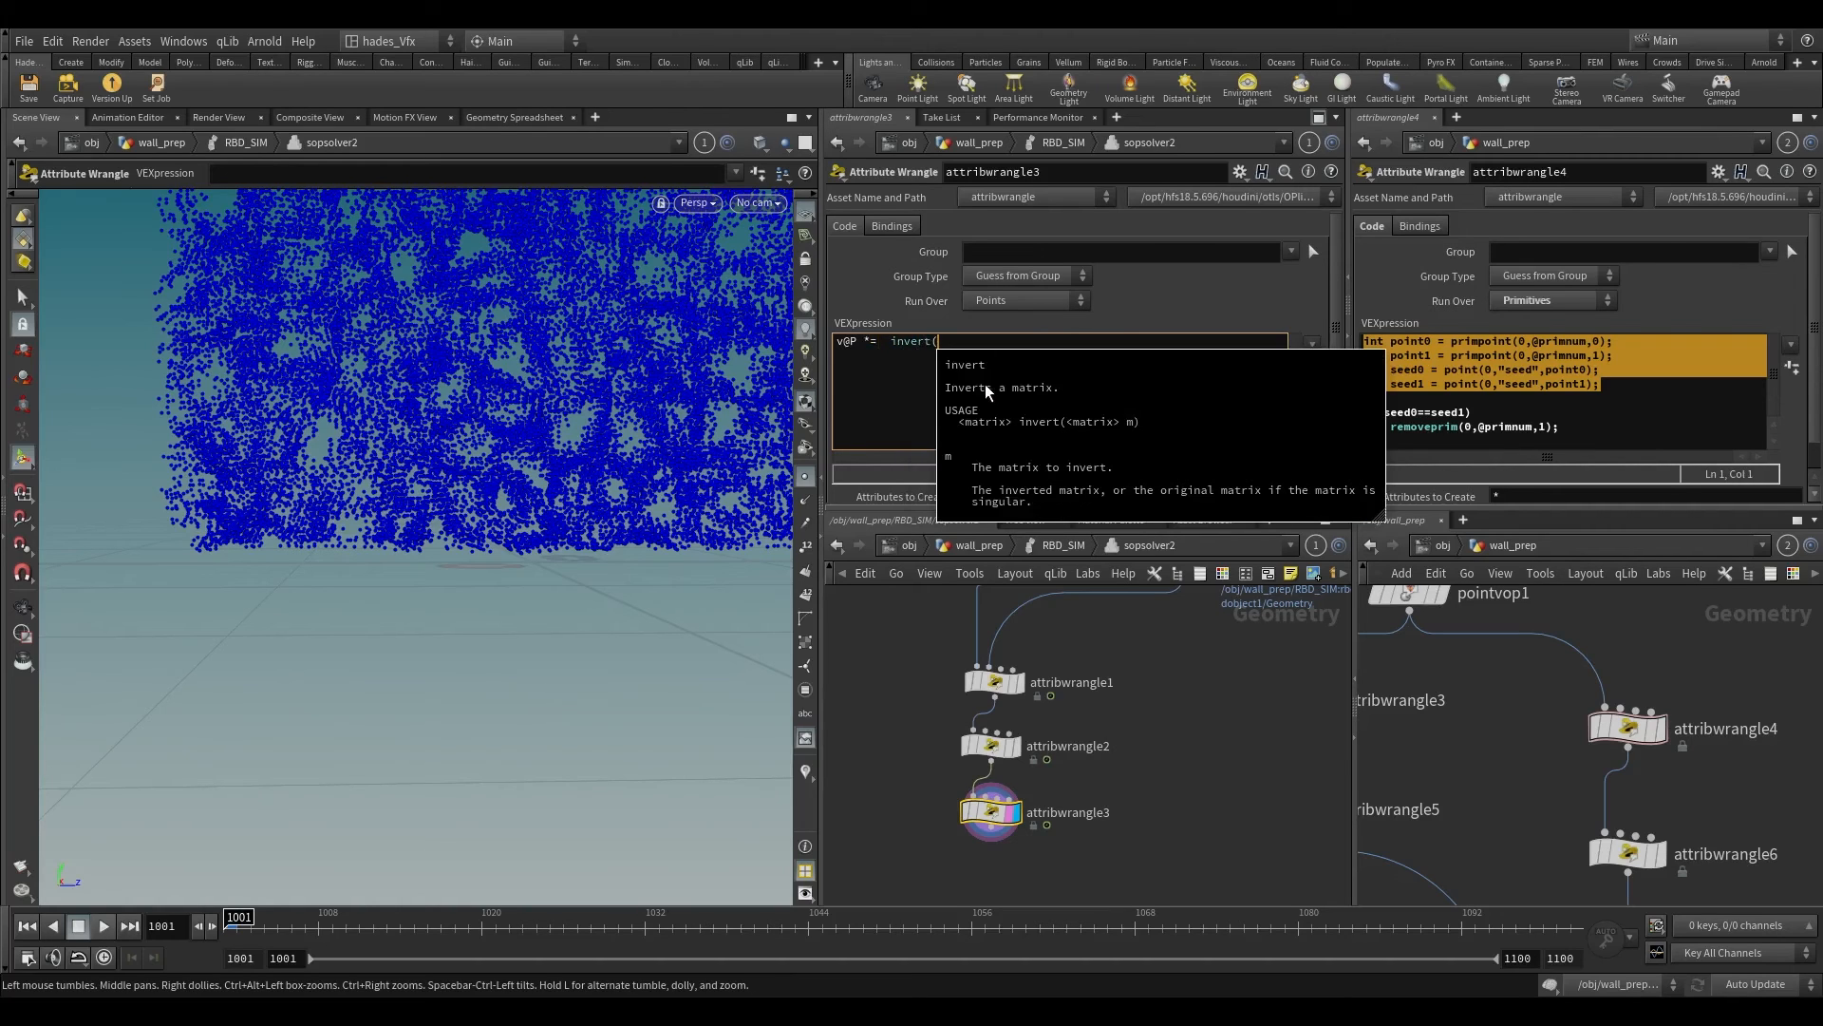
text(4#)
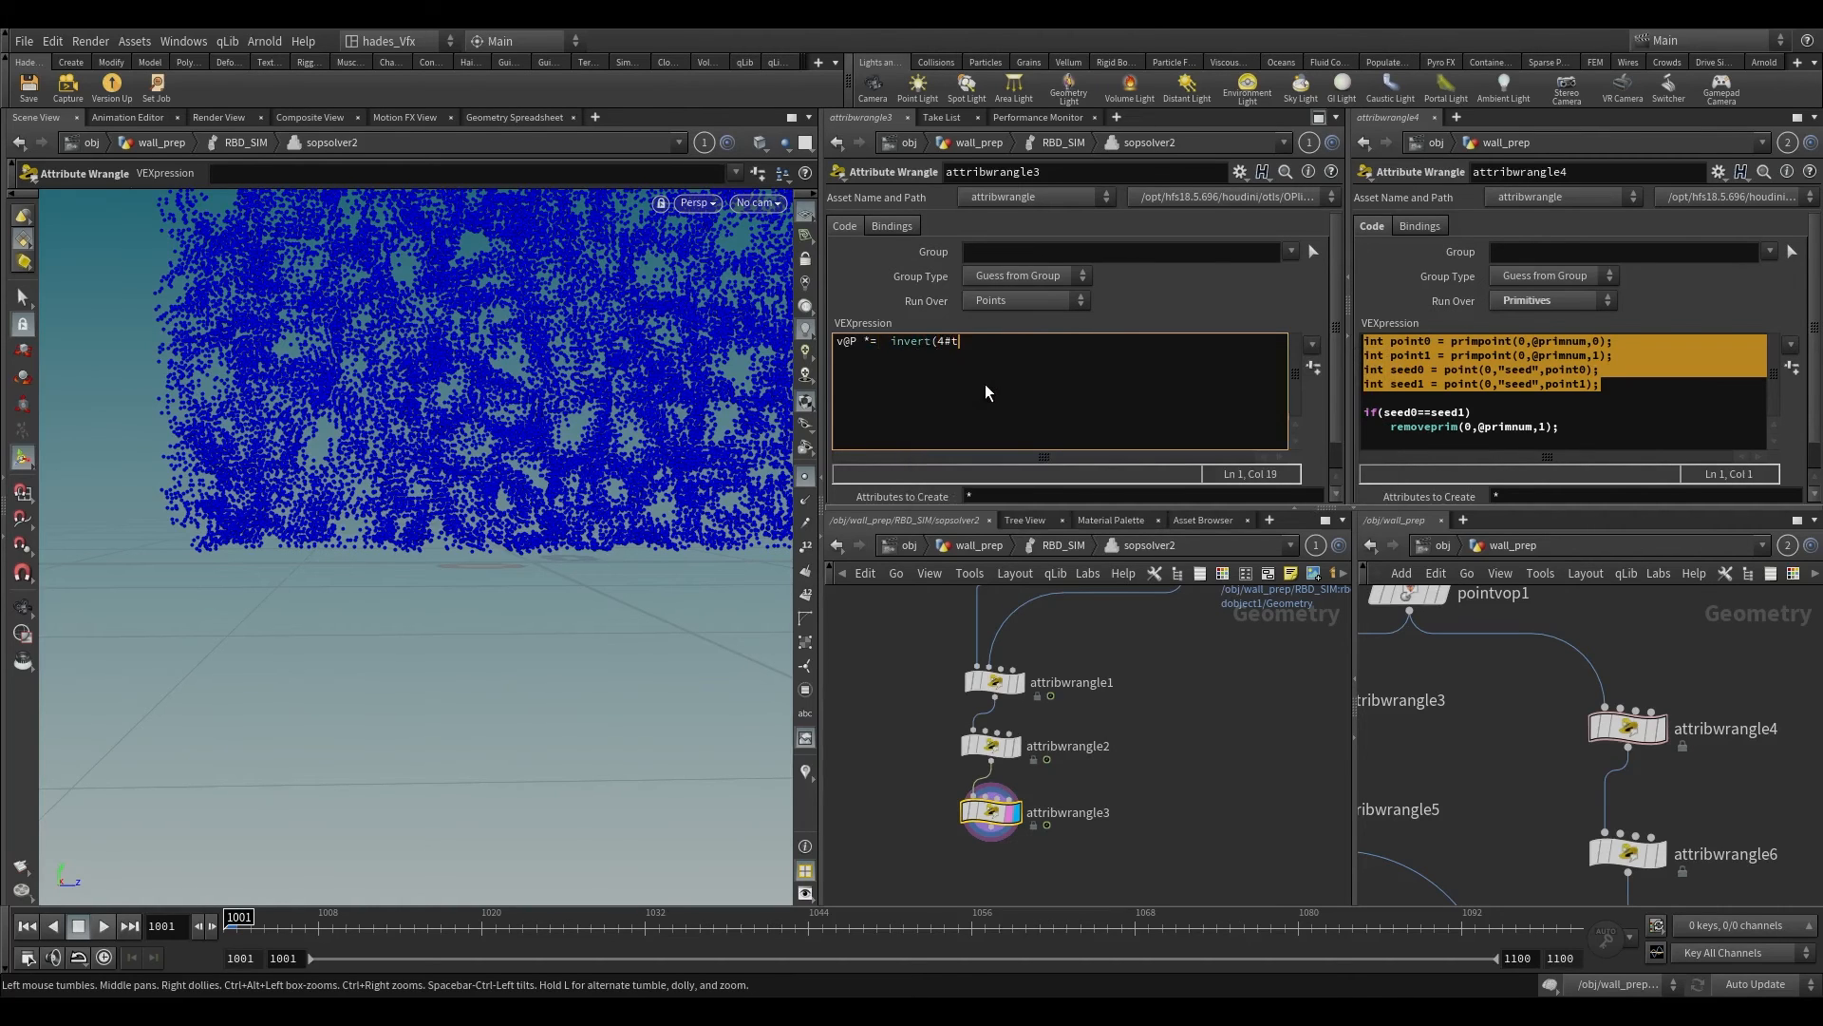
text(transform);)
Step: Add a second line to attribwrangle3's code reading matrix3 rot = (matrix3) 4@transform;
key(Return)
text(matrix)
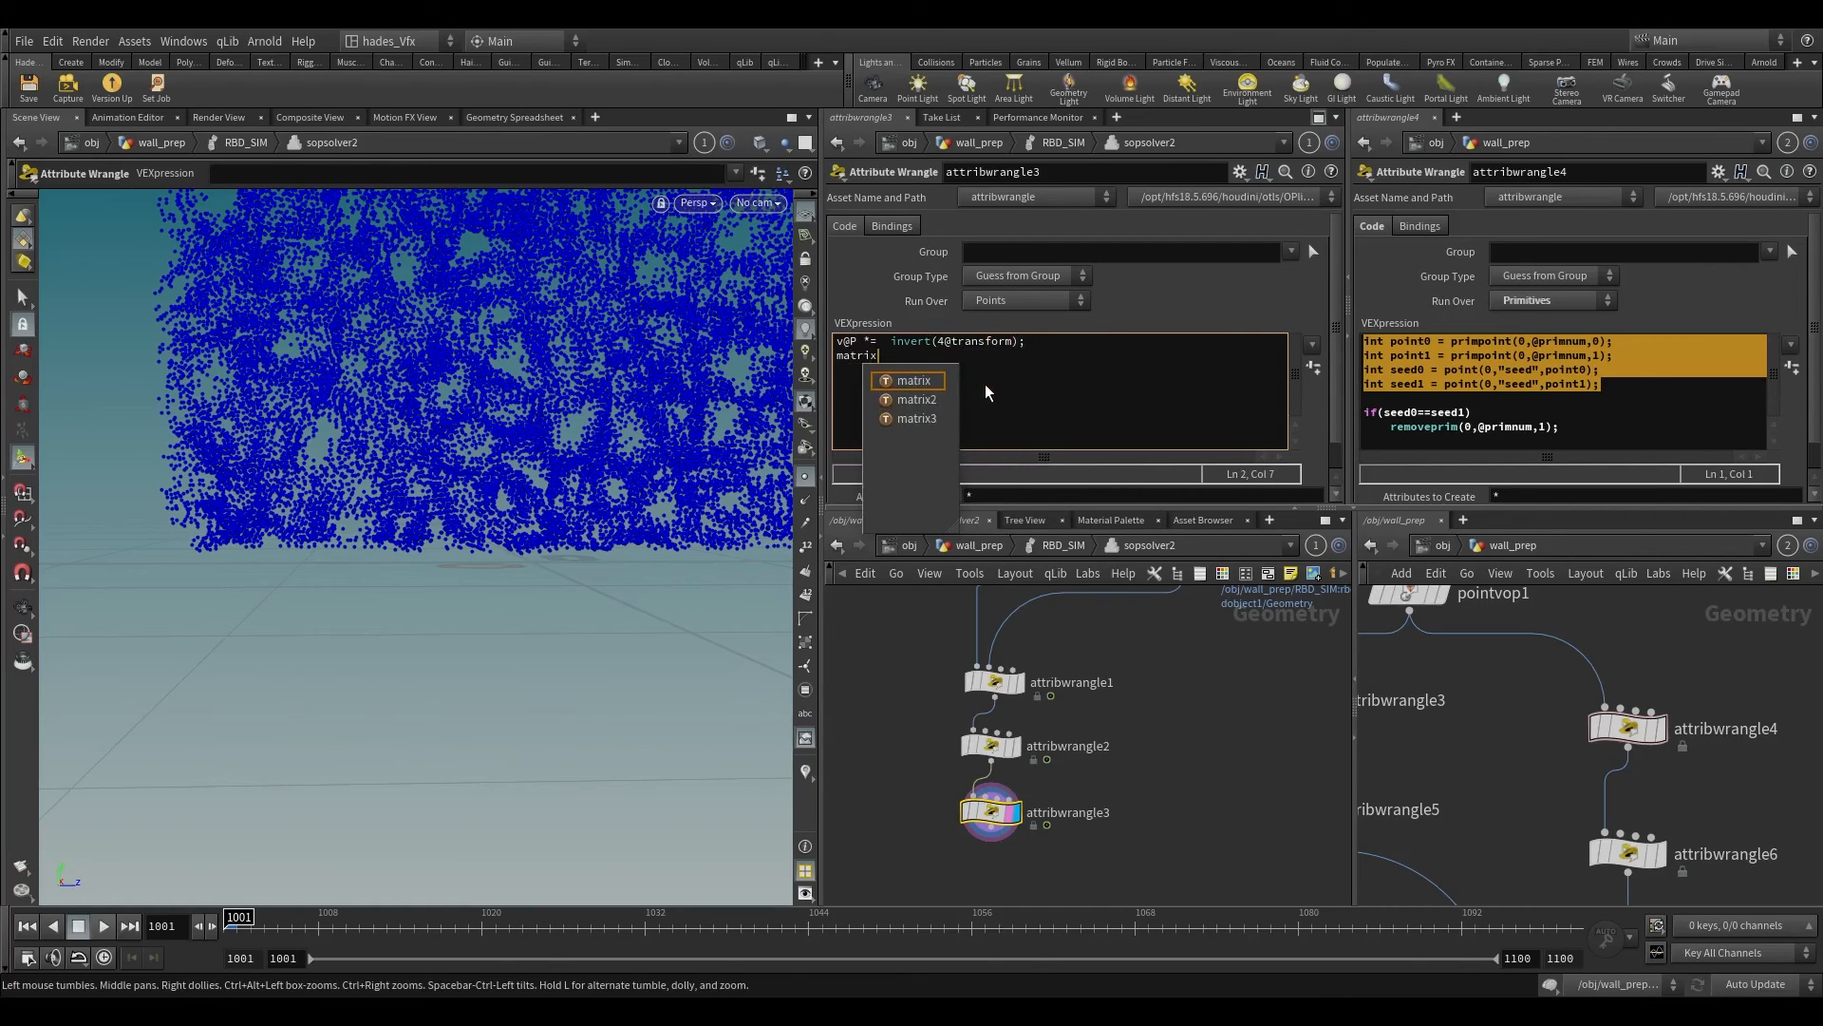
text(3 ropt)
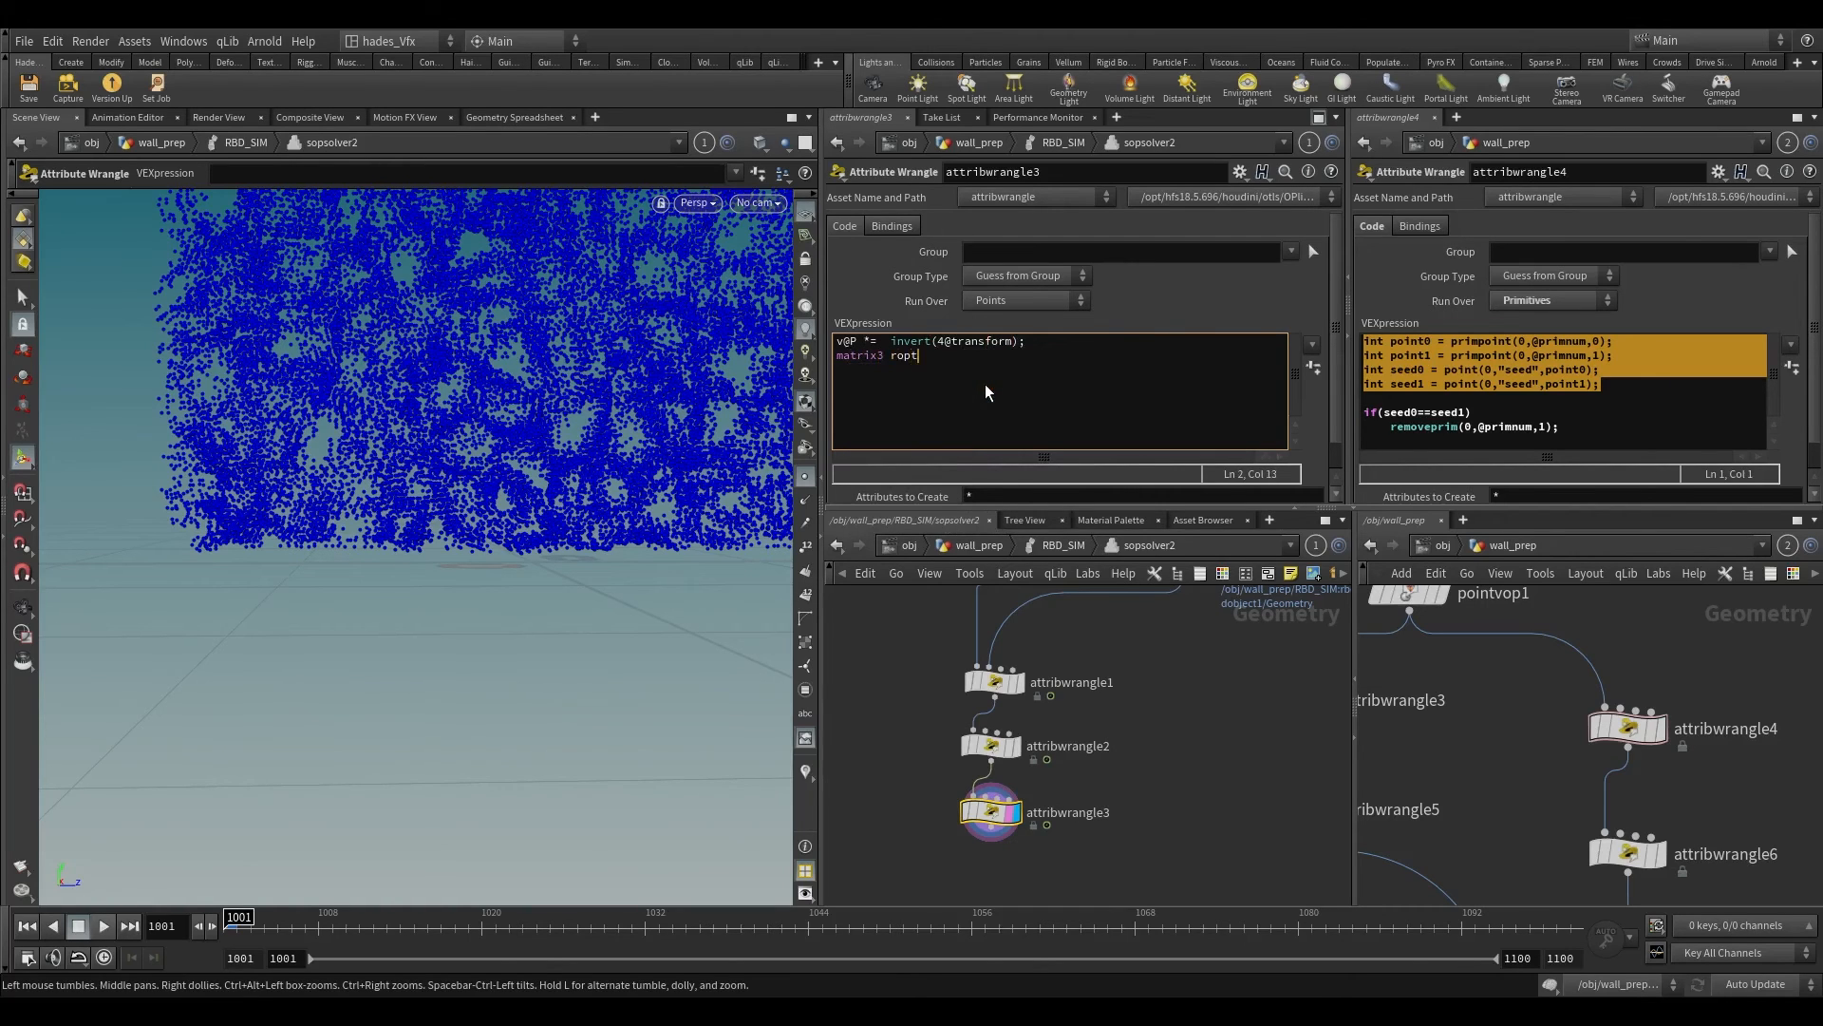
key(BackSpace)
key(BackSpace)
text(t = (matrix3))
text(4@tranform;)
double_click(1044, 360)
text(s)
key(ctrl+z)
key(ctrl+z)
click(1040, 357)
text(s)
key(End)
text(;)
Step: Add a third line to attribwrangle3's code reading p@orient = quaternion(invert(rot));
key(Return)
text(p@orie)
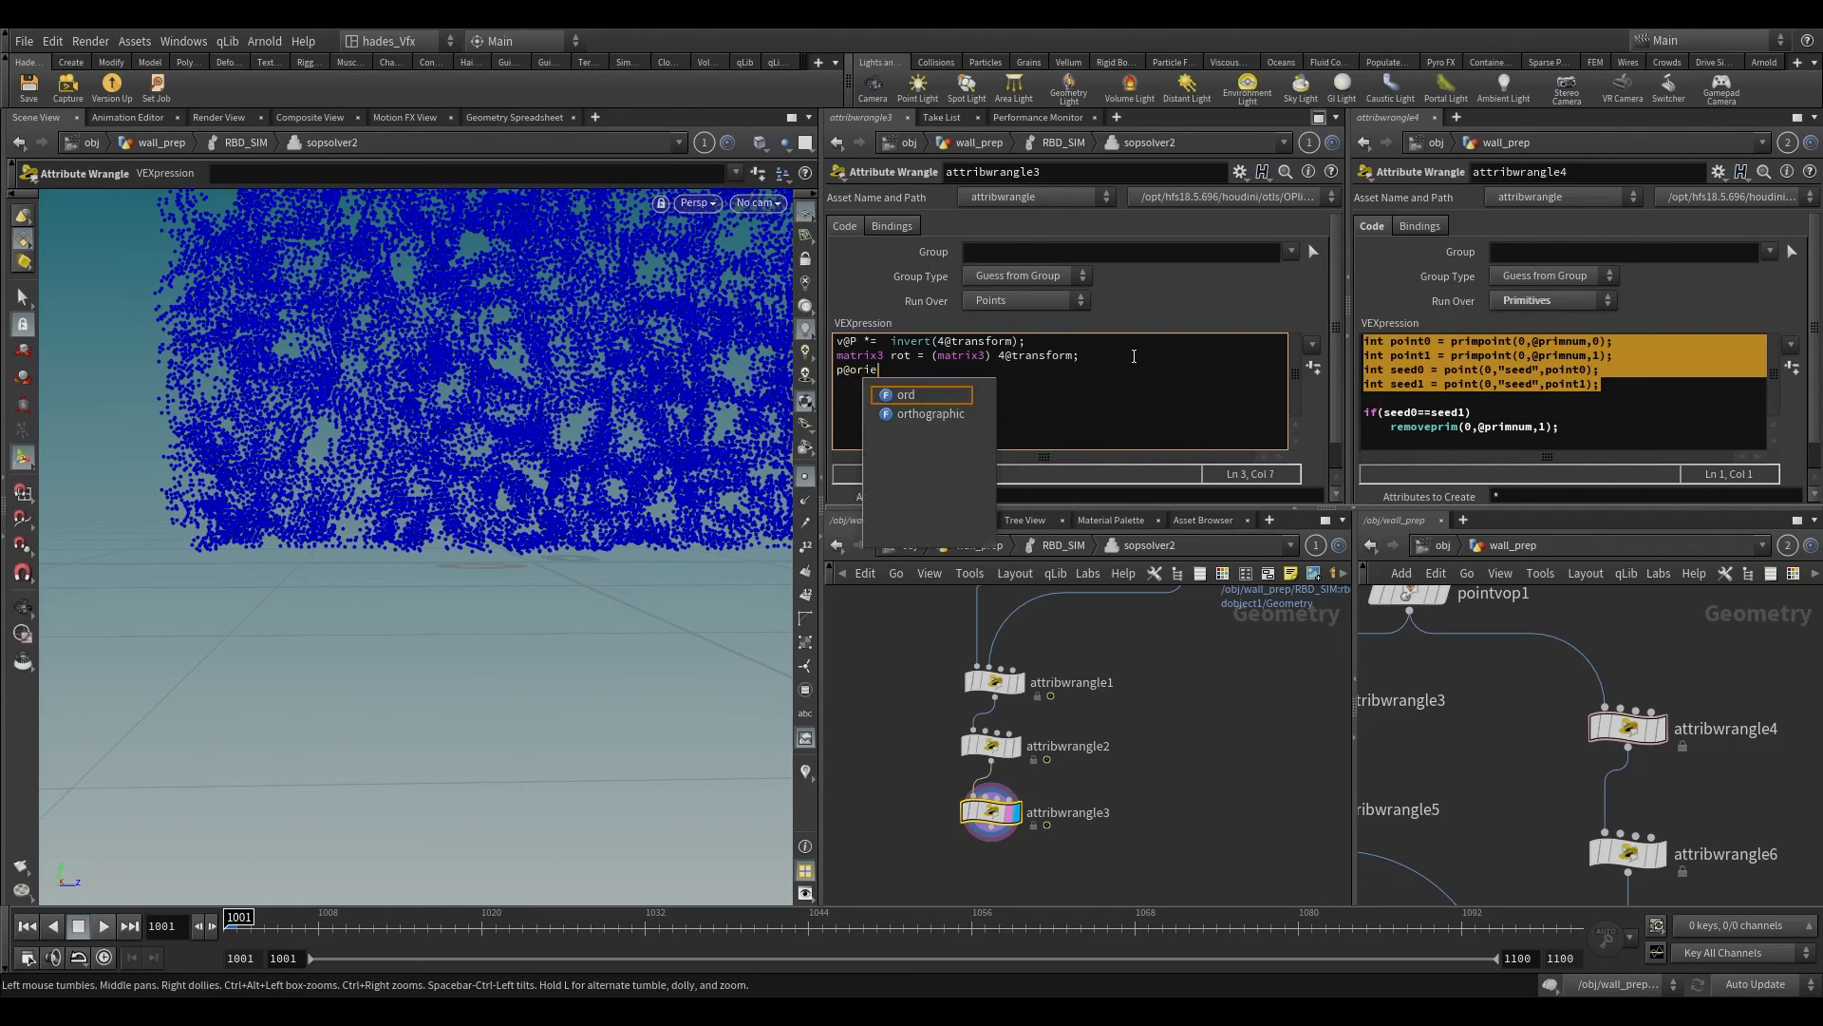
text(nt = quaternion)
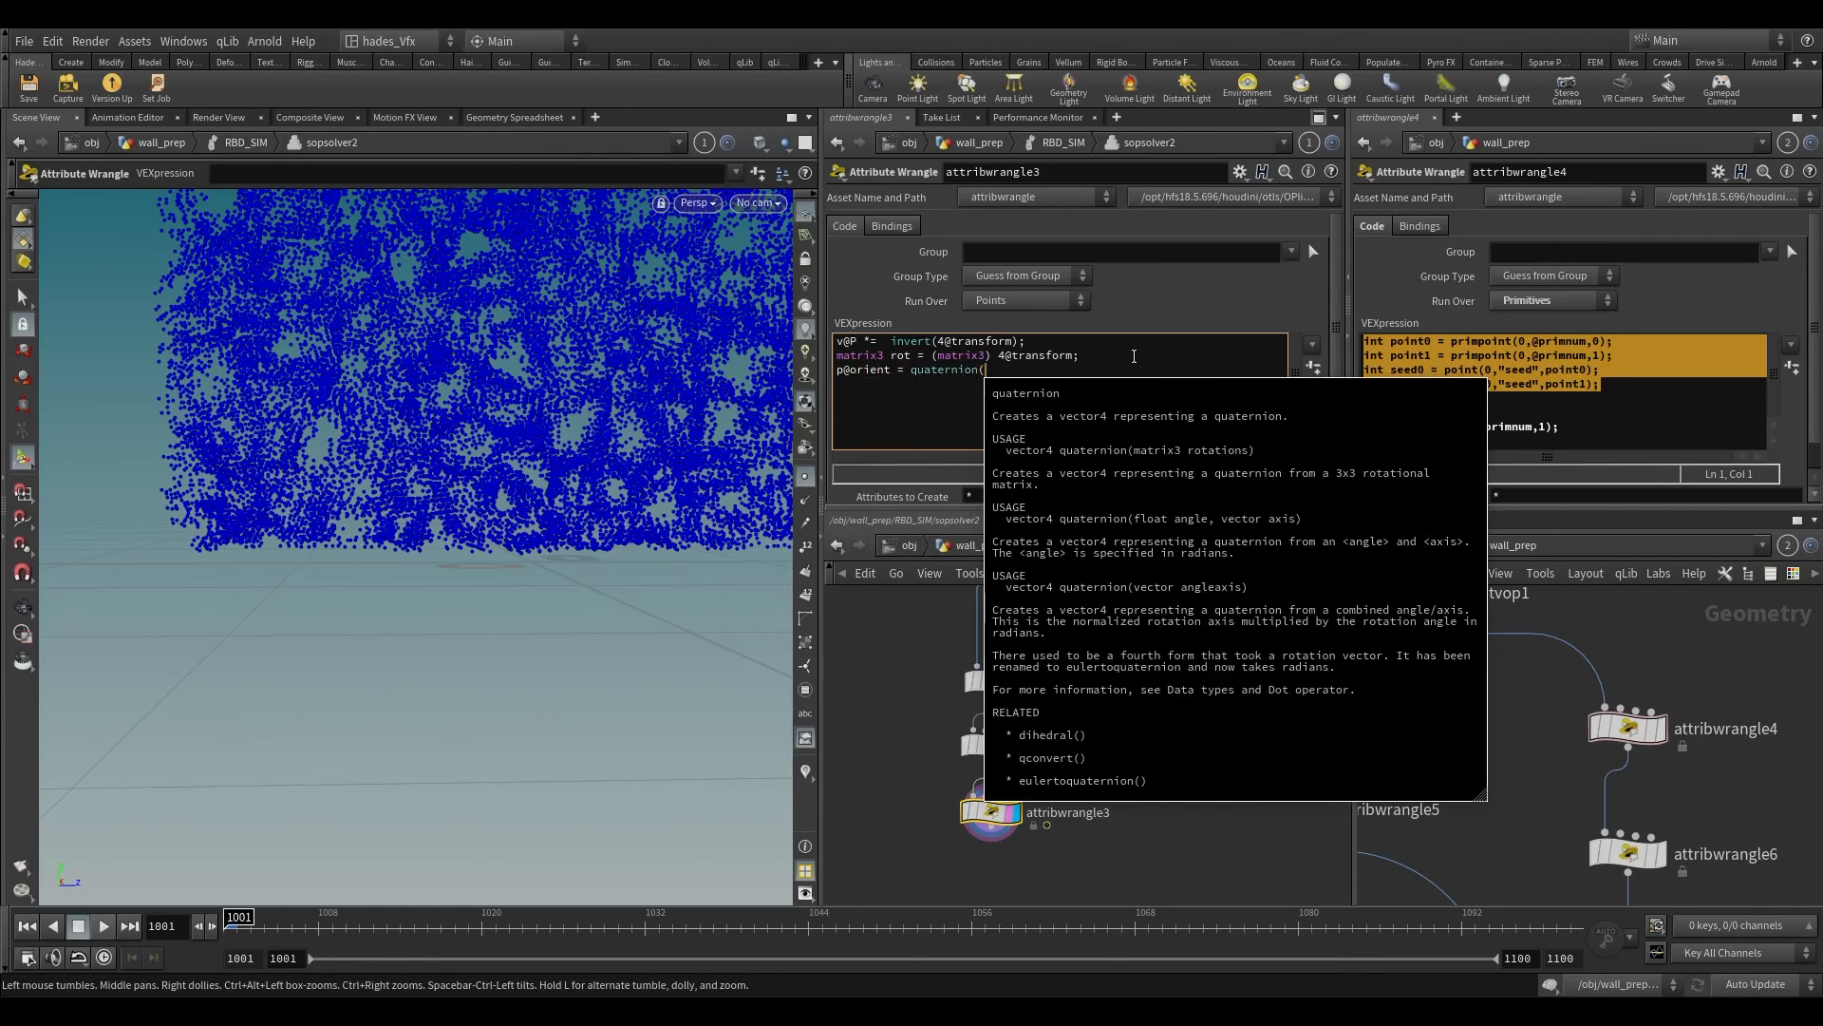
text((invert()
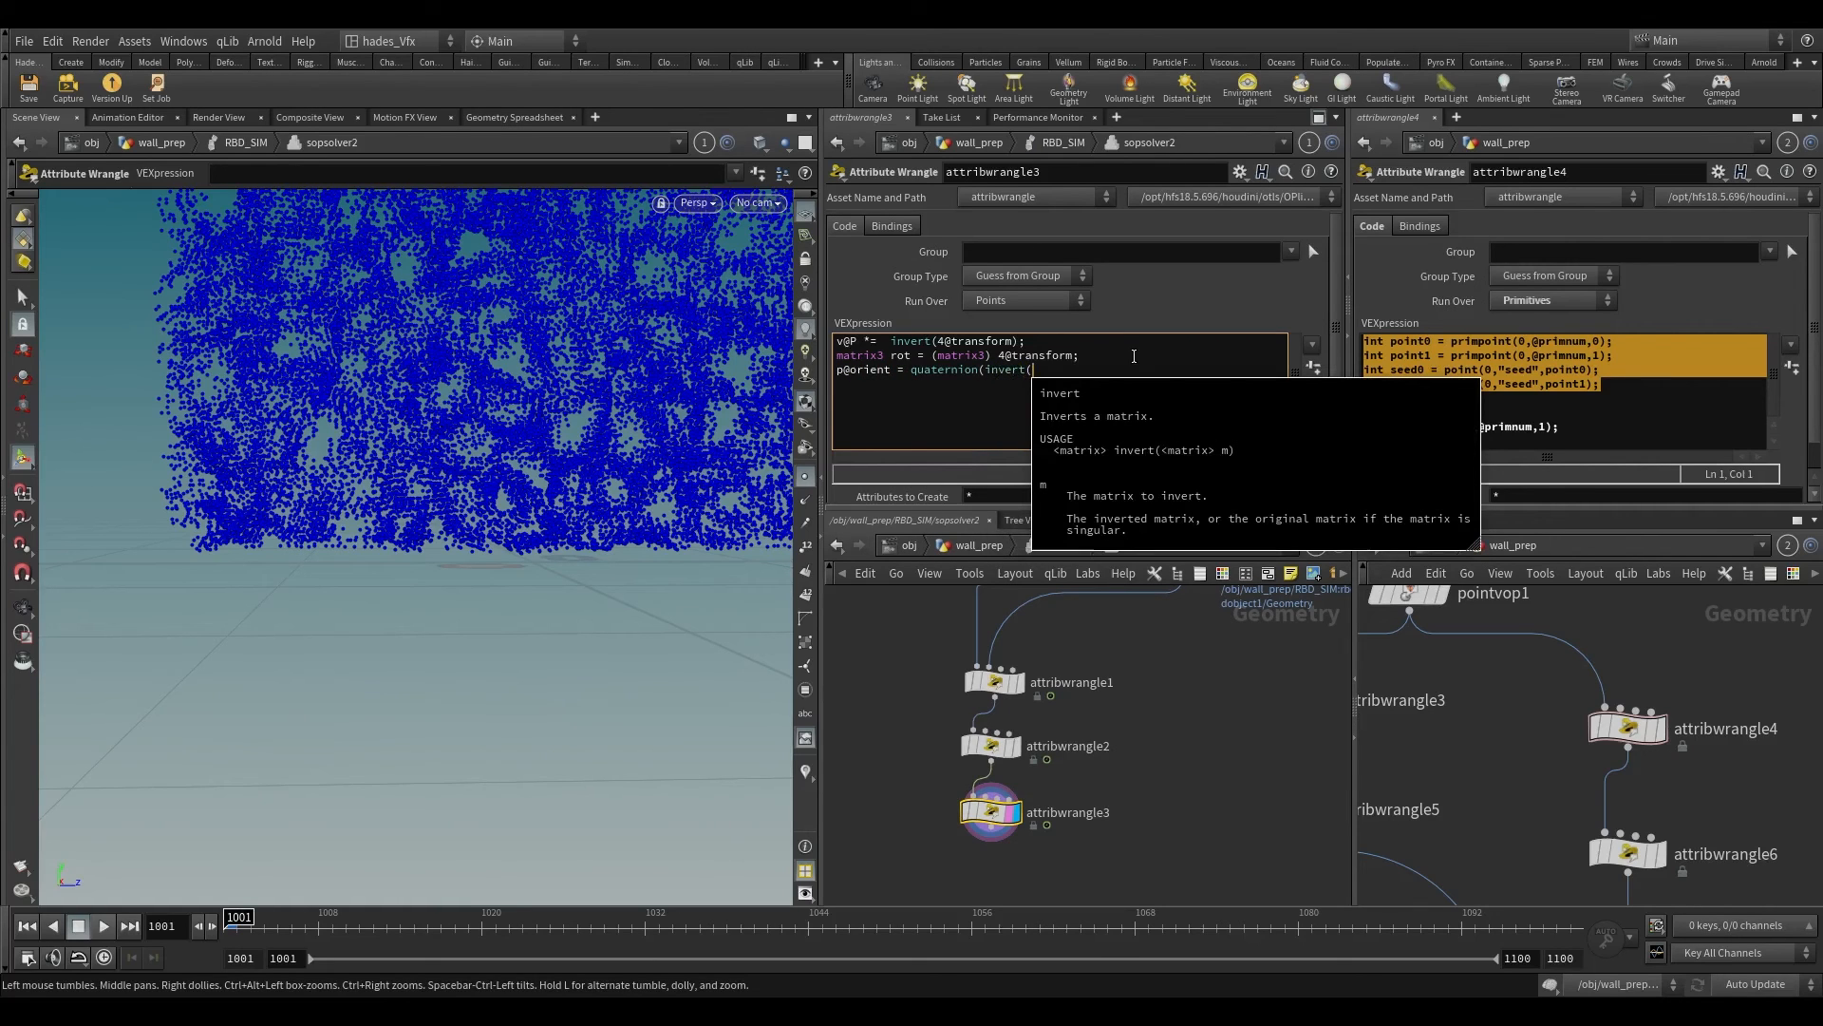
text(rpo)
key(BackSpace)
key(BackSpace)
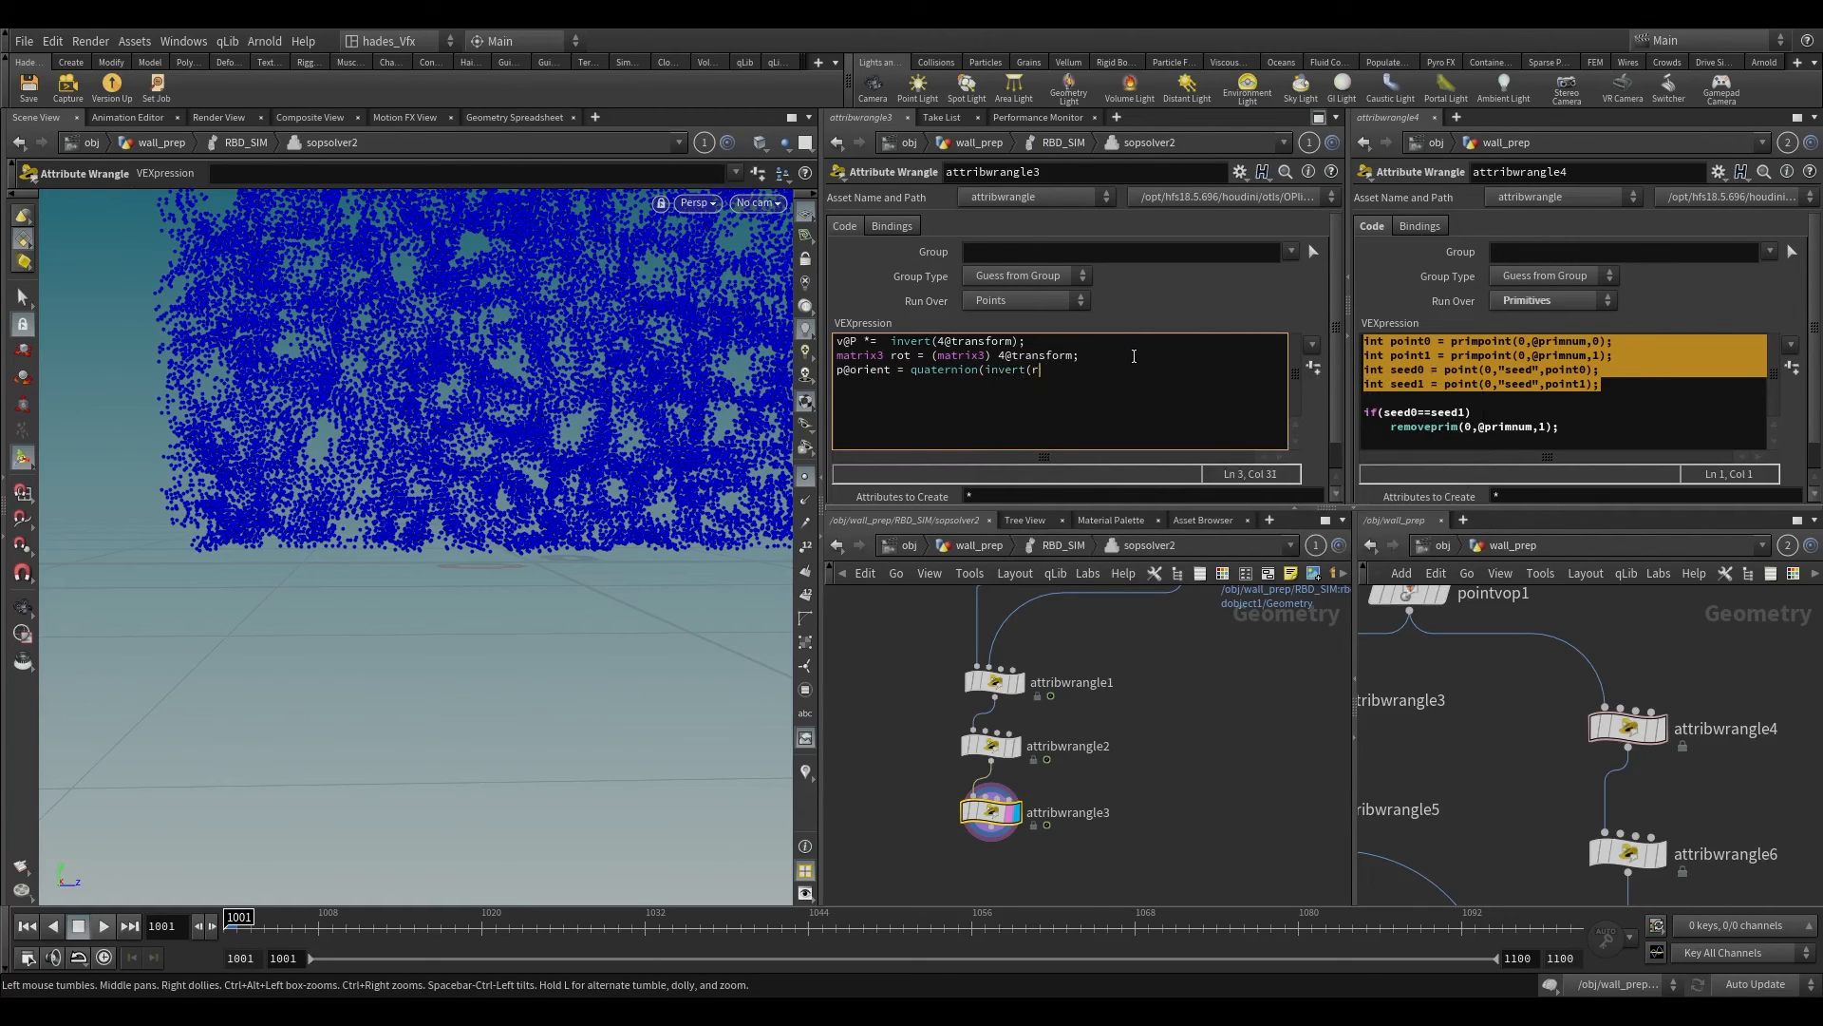
text(ot()
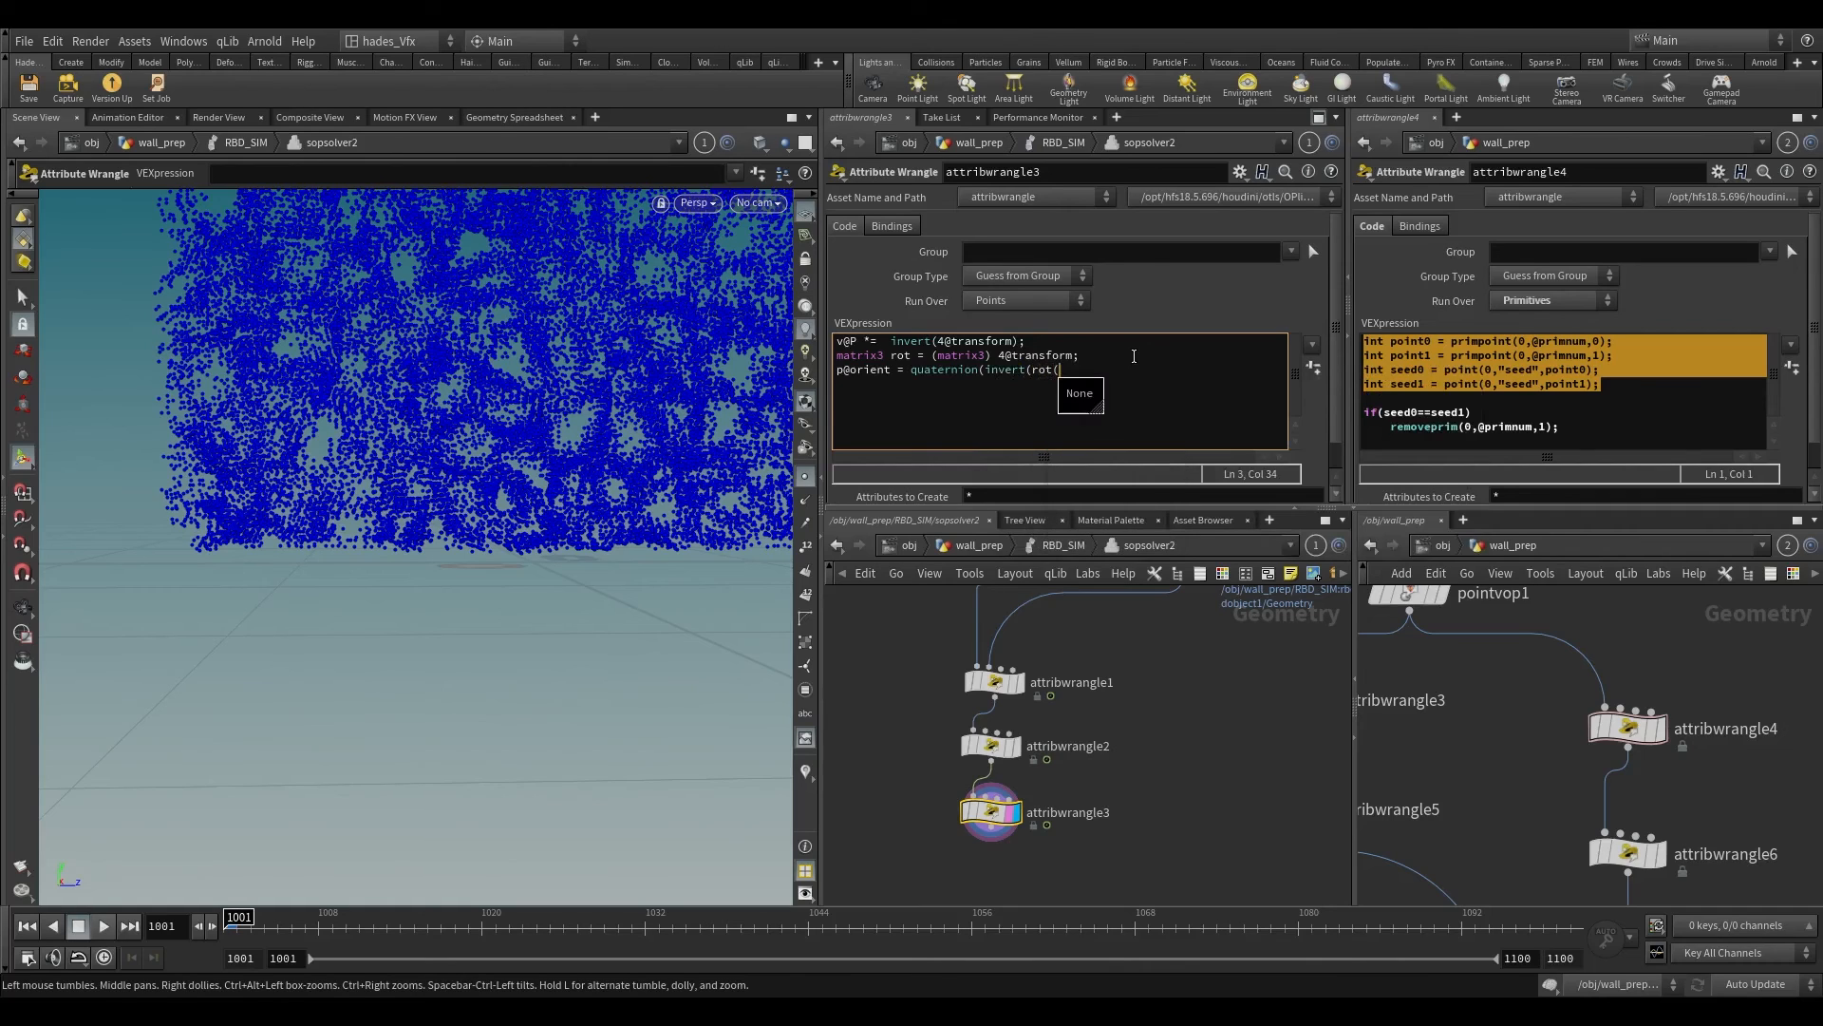
key(BackSpace)
text((;))
key(Left)
text())
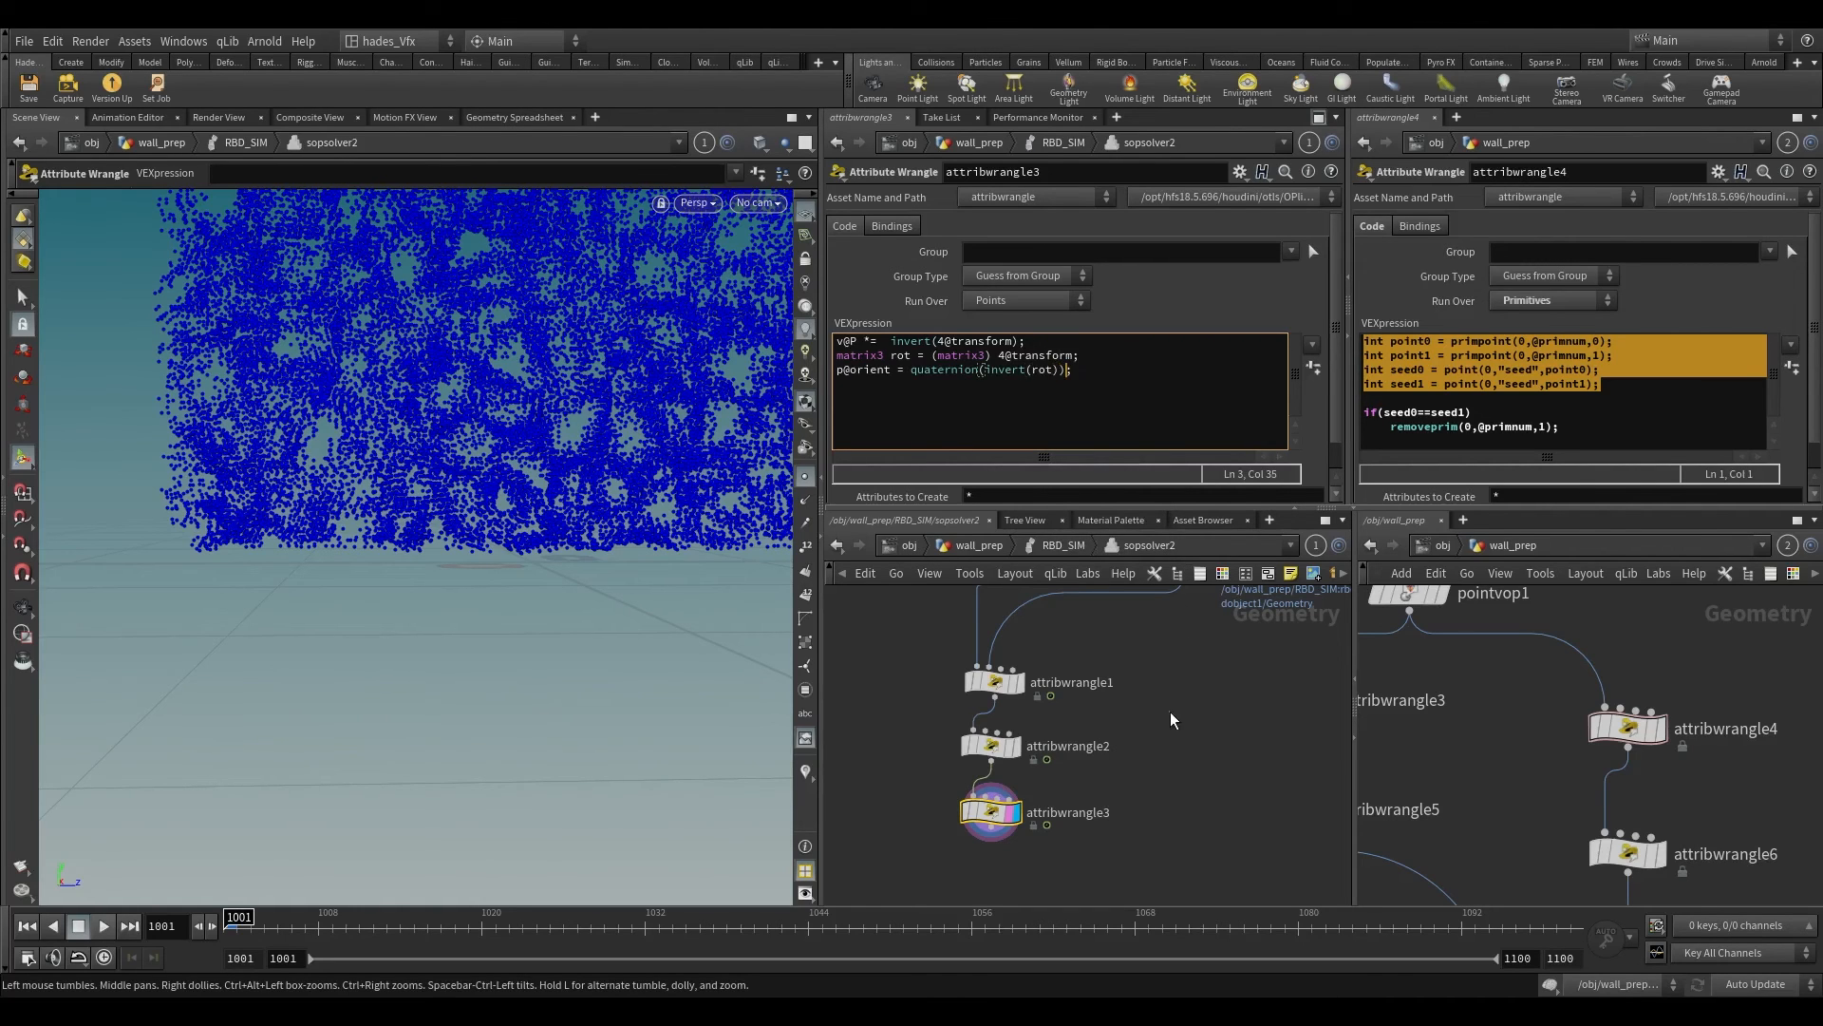
right_drag(416, 803, 435, 757)
middle_drag(508, 492, 505, 594)
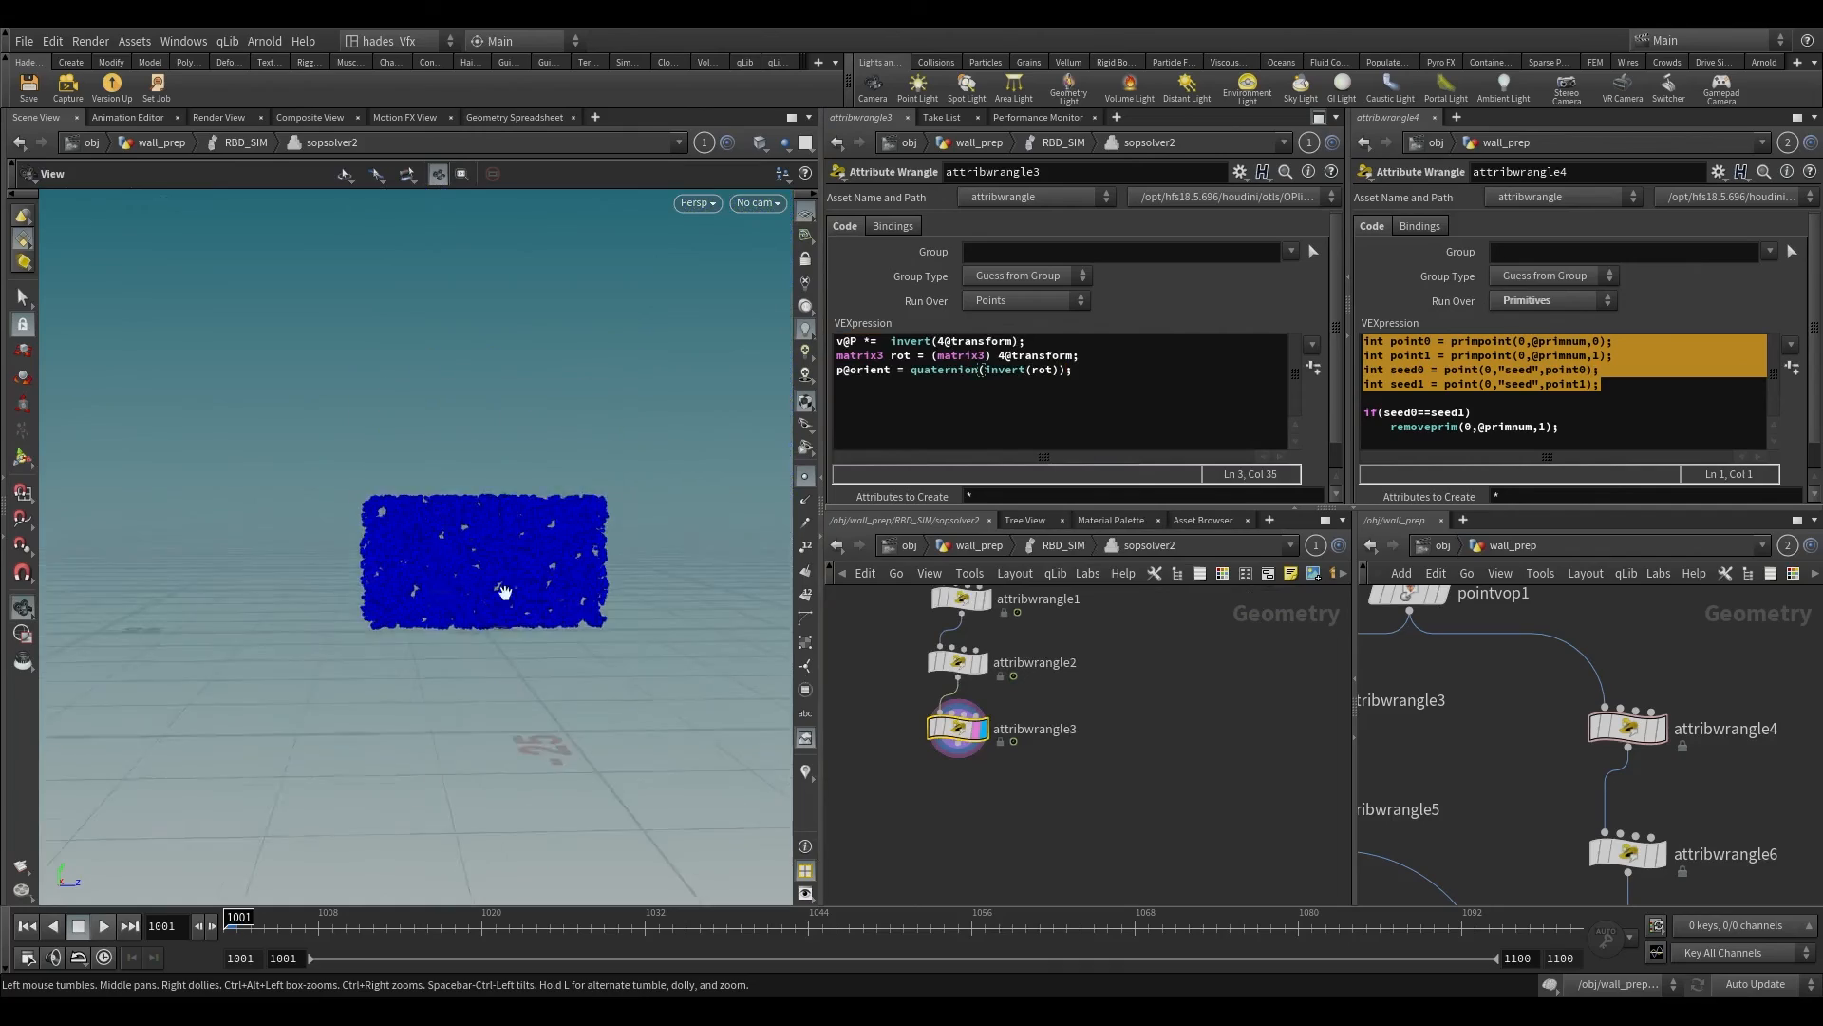
Step: Add a Merge node below attribwrangle3 and connect both attribwrangle3 and split1's remaining constraints into it
right_drag(504, 595, 391, 818)
drag(447, 743, 562, 740)
scroll(1098, 748, down, 3)
middle_drag(1114, 750, 1095, 653)
key(Tab)
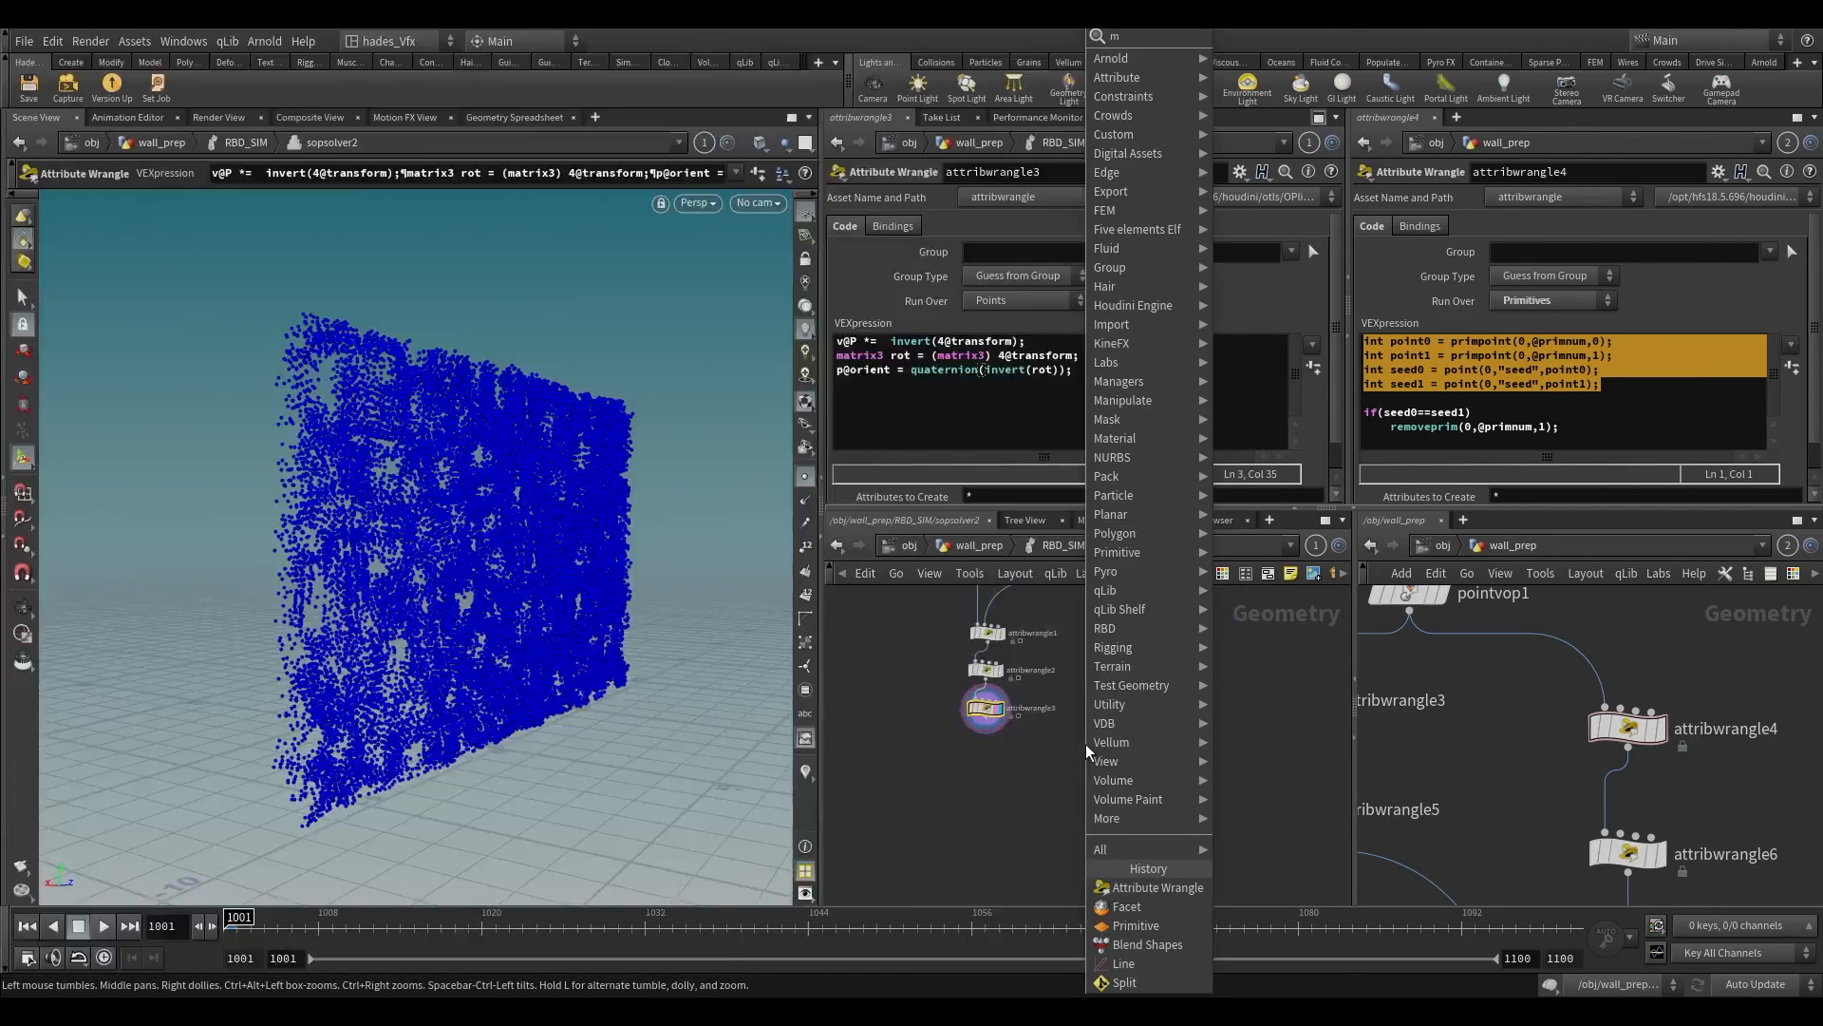
text(merge)
key(Return)
click(1051, 786)
drag(987, 724, 1048, 780)
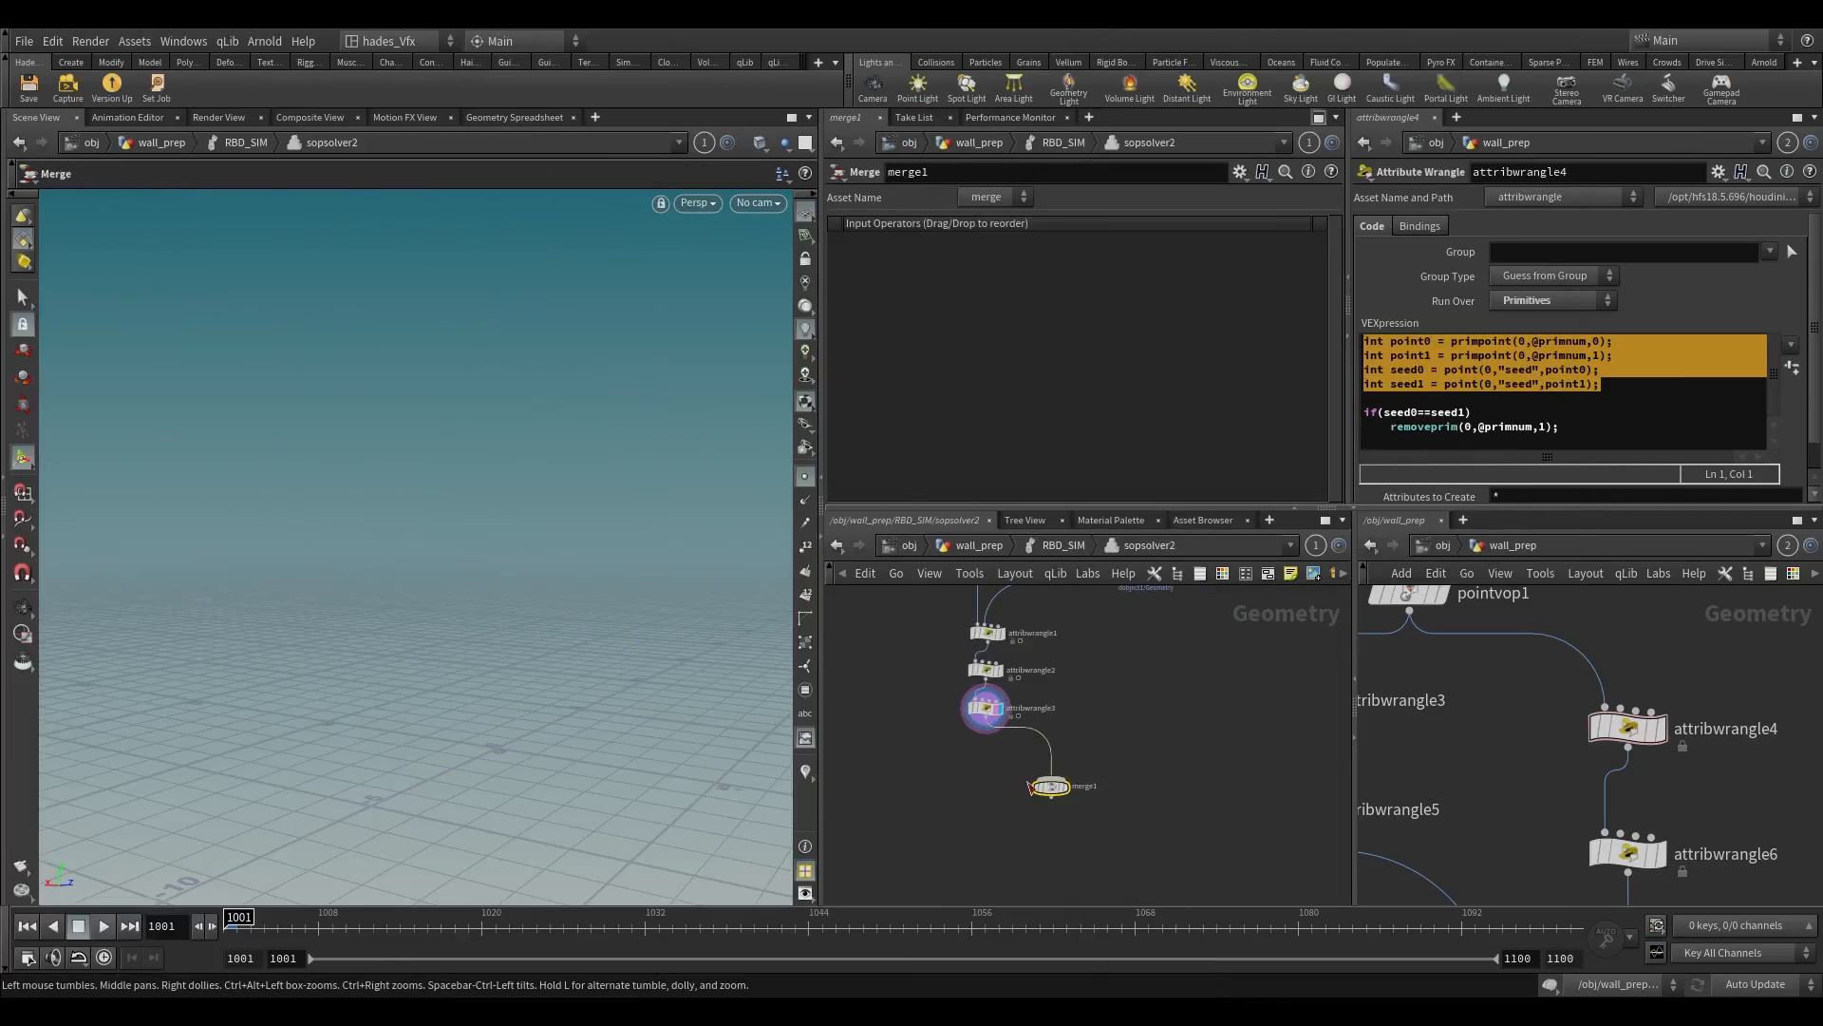
middle_drag(1051, 781, 1050, 837)
drag(988, 627, 1061, 837)
scroll(1062, 837, up, 3)
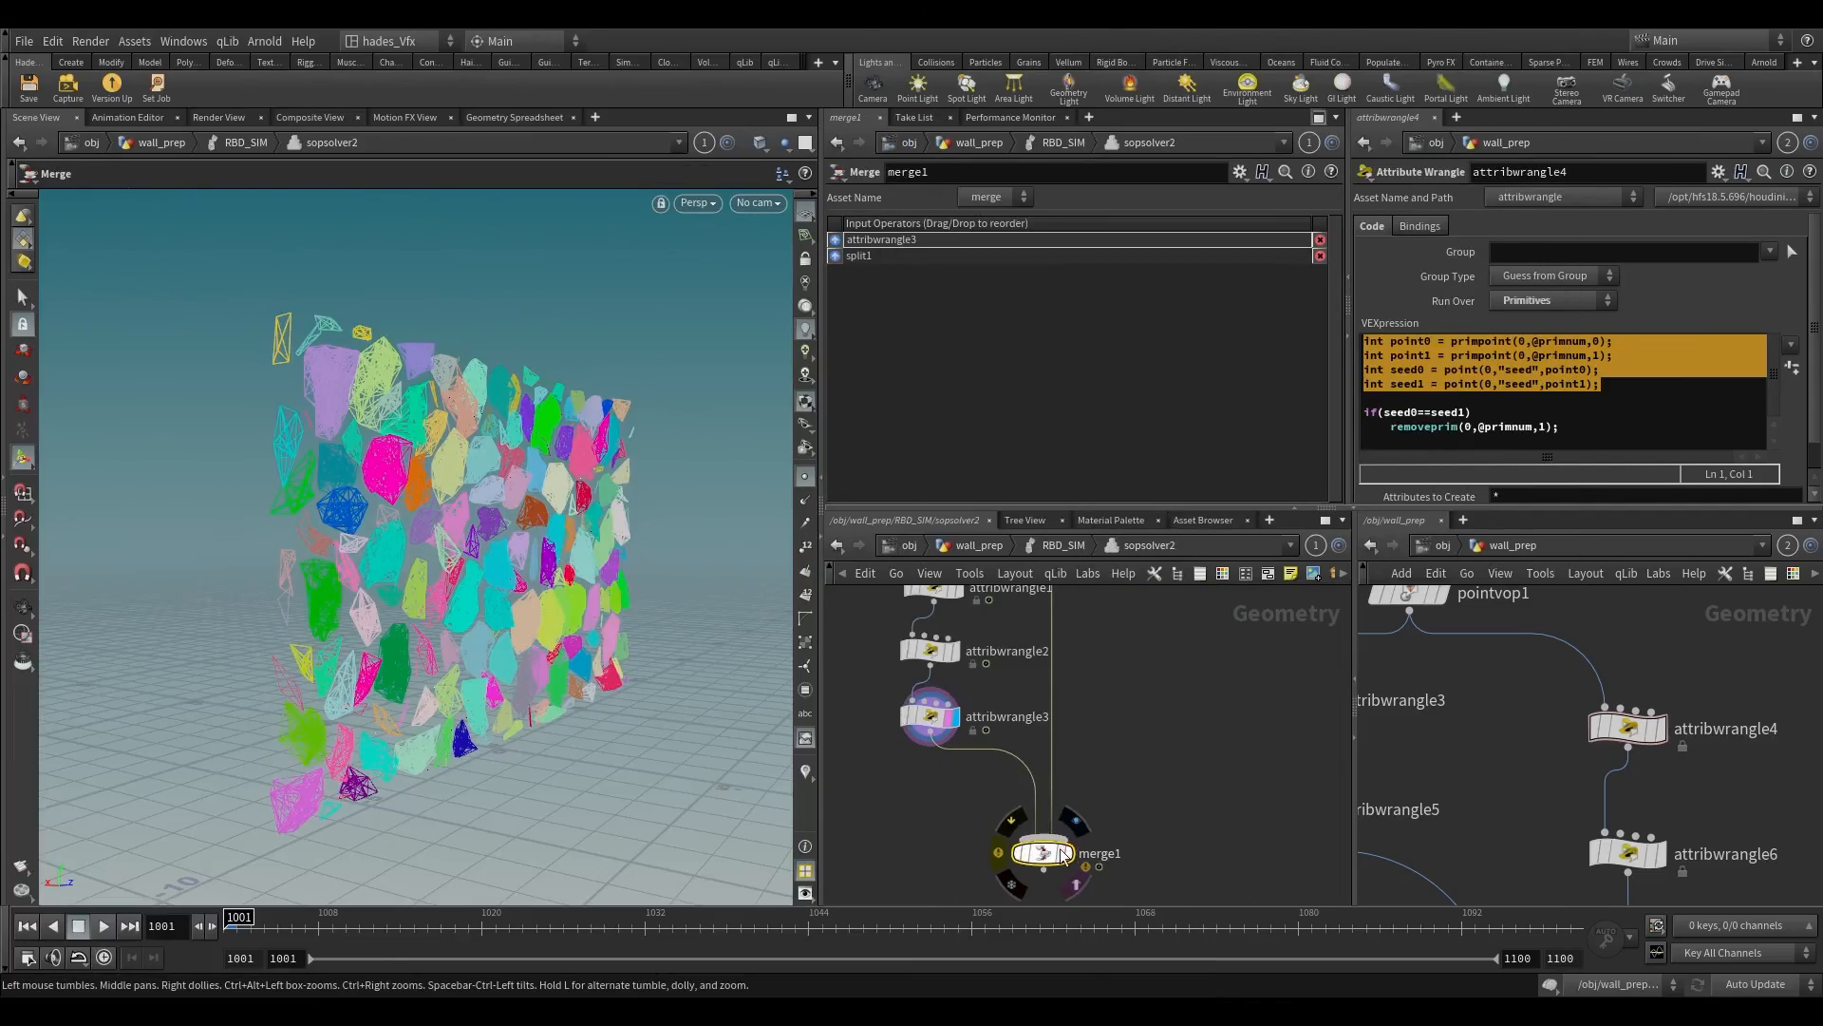
Step: Make merge1 the displayed node and inspect the combined constraint geometry on the wall
click(1068, 853)
alt+drag(589, 520, 390, 513)
mouse_move(390, 513)
alt+right_down()
mouse_move(618, 185)
mouse_move(418, 493)
alt+right_up()
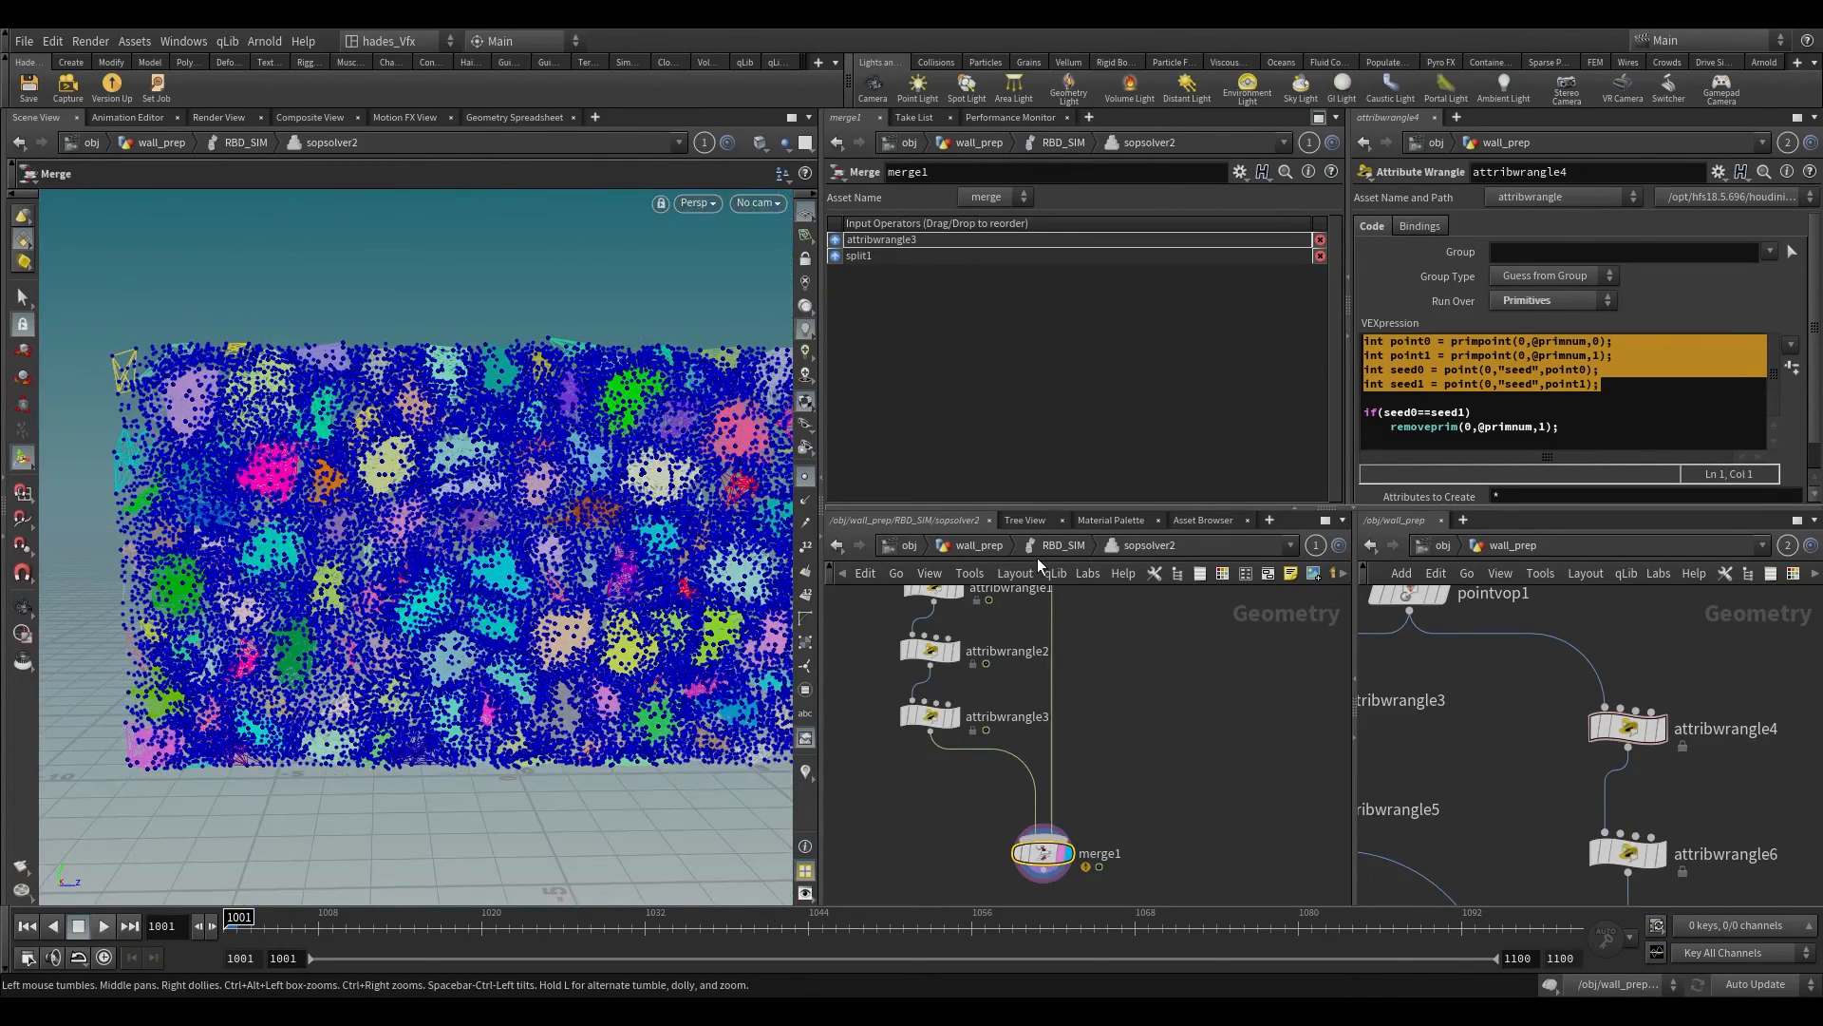
Step: Return to the RBD_SIM network, turn off point display, and play the simulation from frame 1001
click(1037, 556)
drag(456, 692, 418, 752)
click(805, 477)
scroll(212, 816, up, 3)
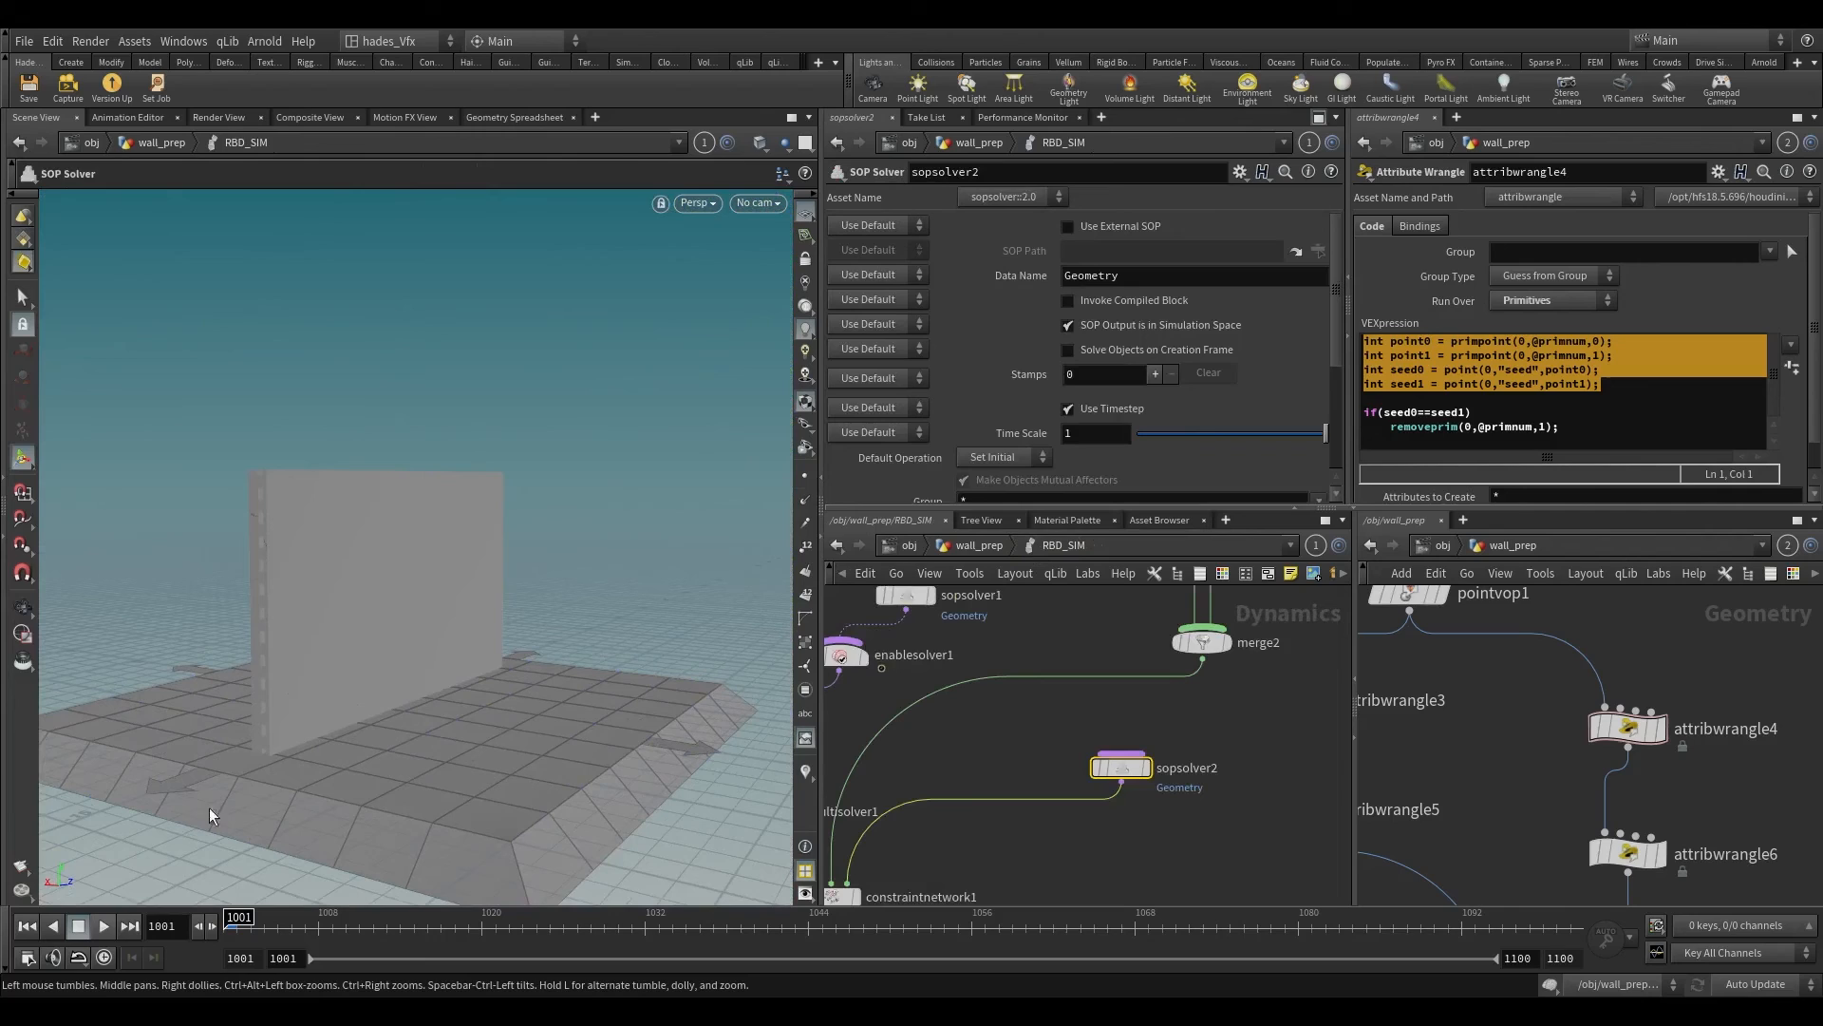
click(104, 927)
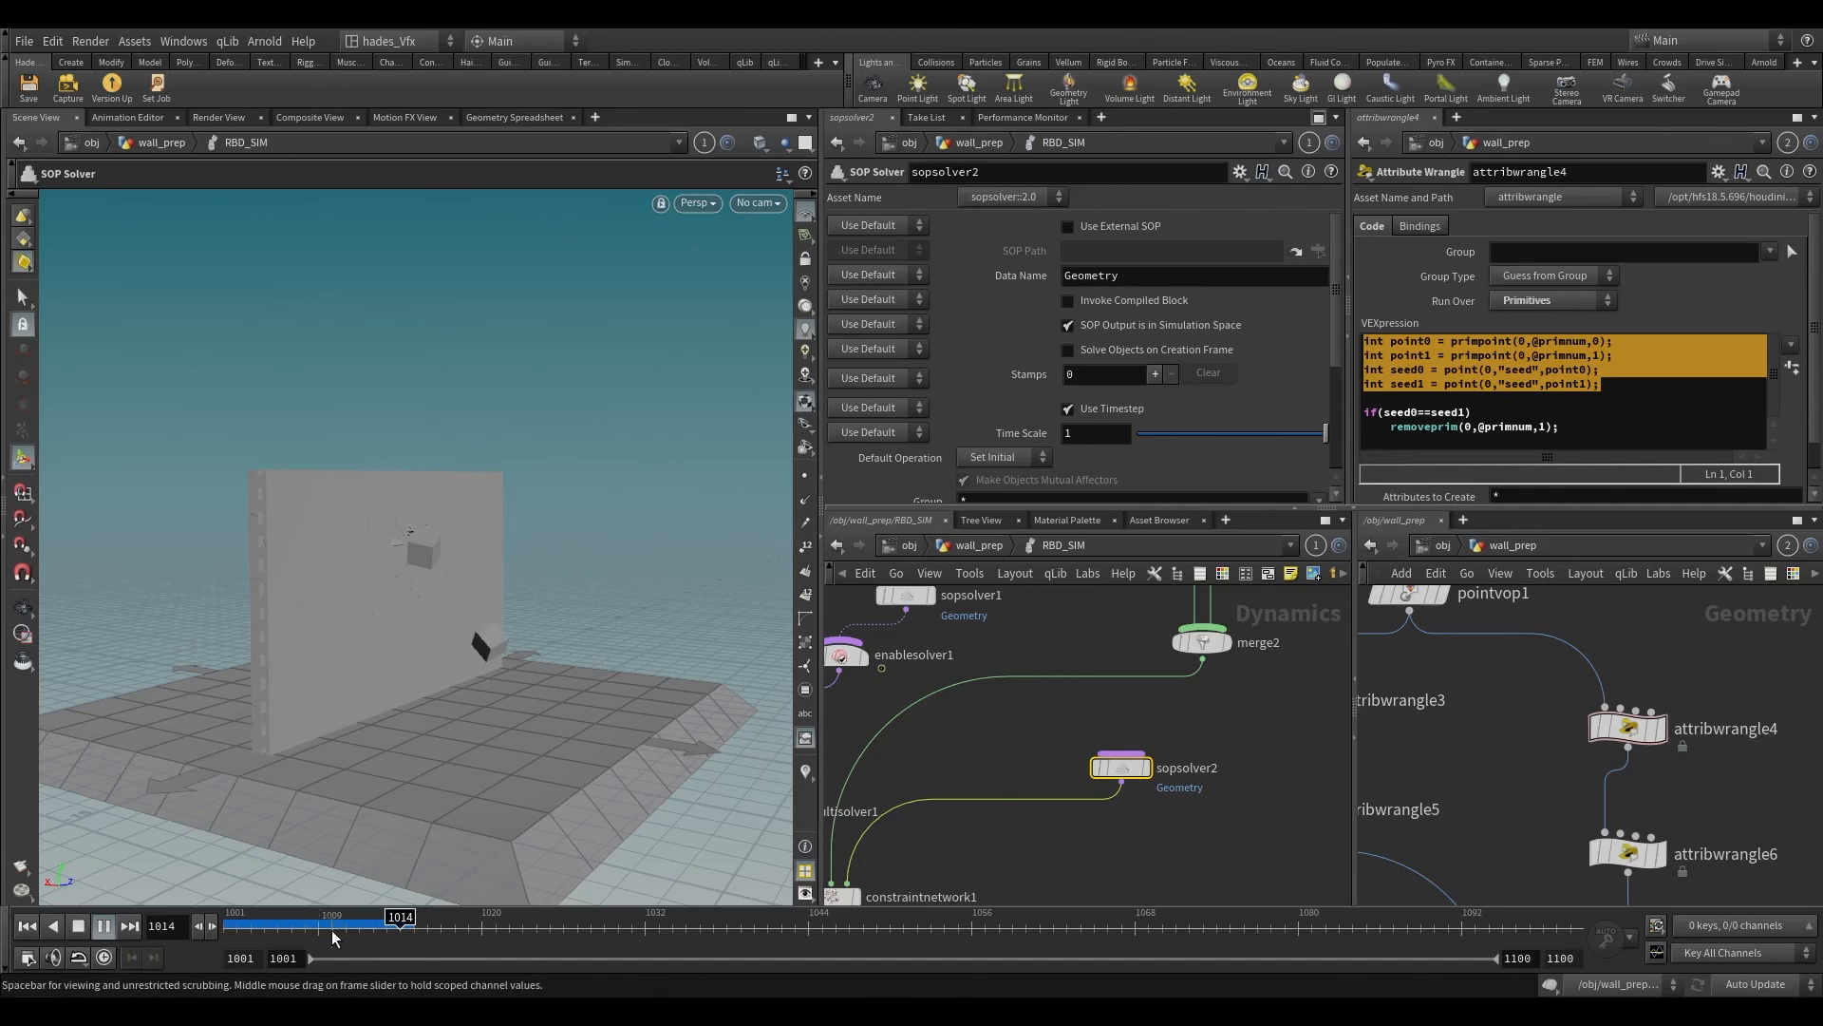
Step: Step the simulation between frames 1015 and 1017 and examine the cracks around the projectile impacts from several angles
click(419, 933)
key(space)
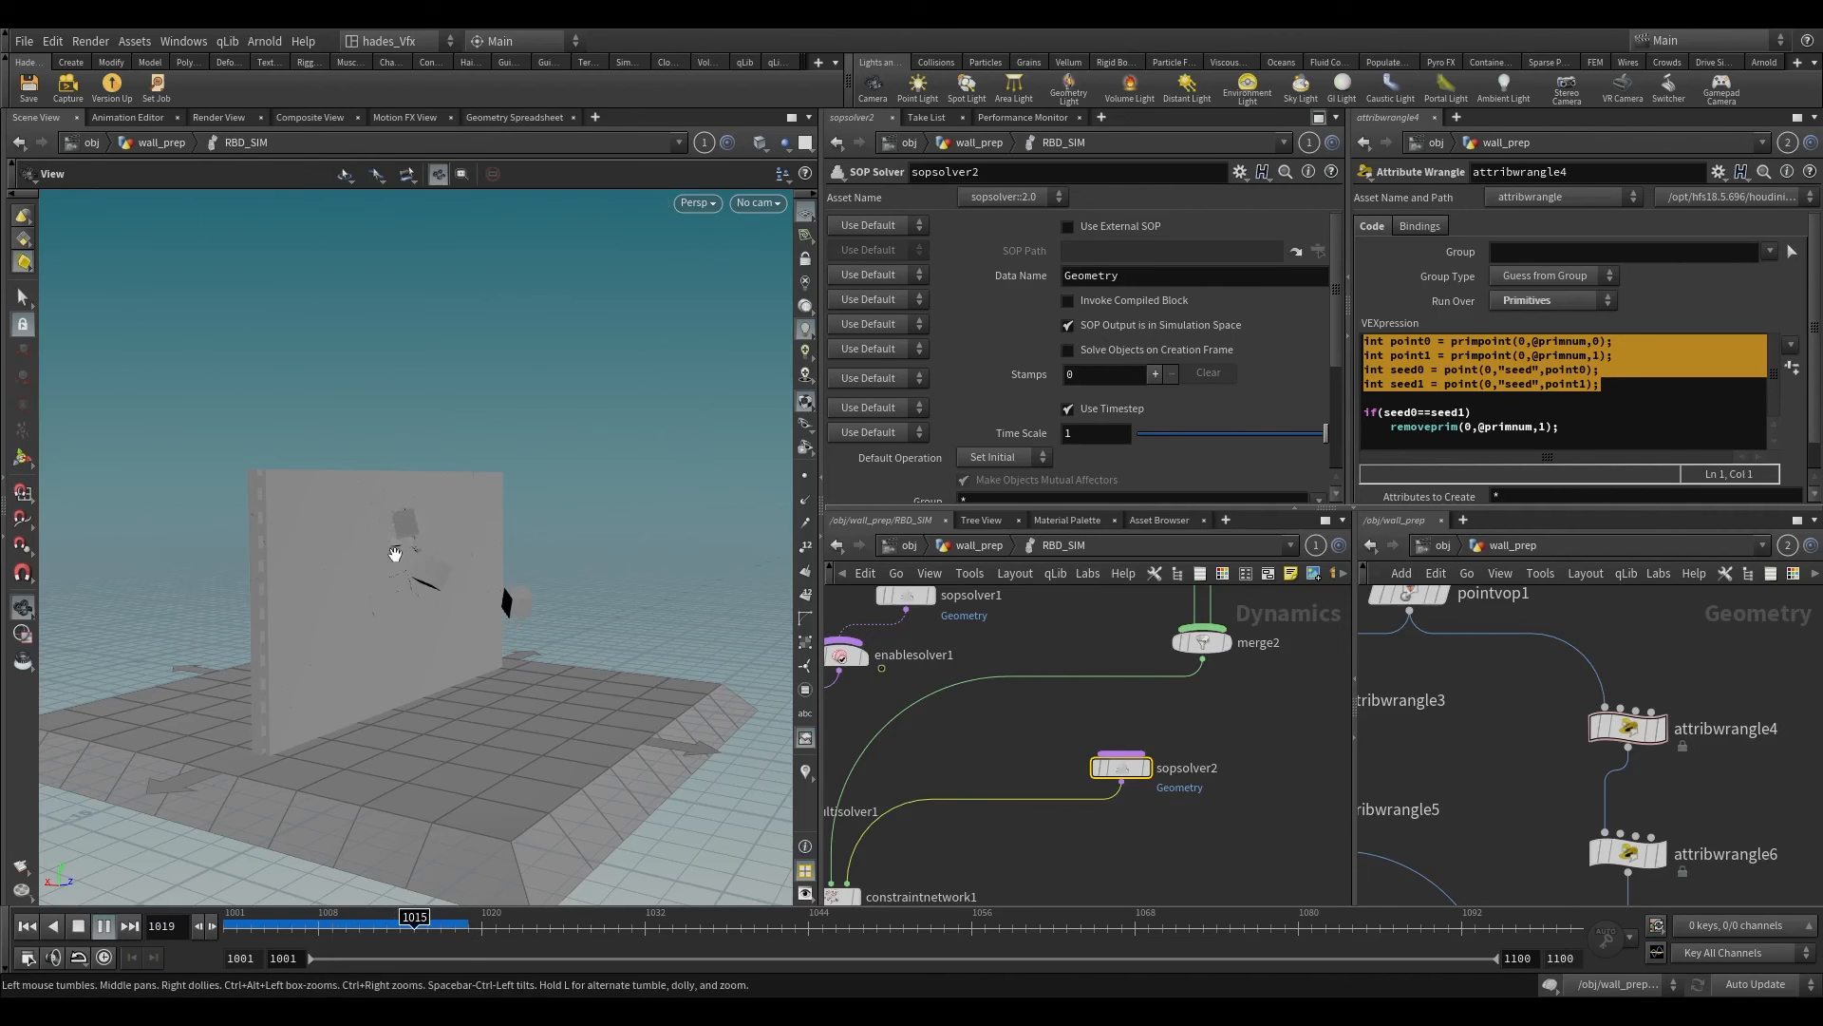
right_drag(396, 552, 500, 275)
drag(499, 276, 516, 493)
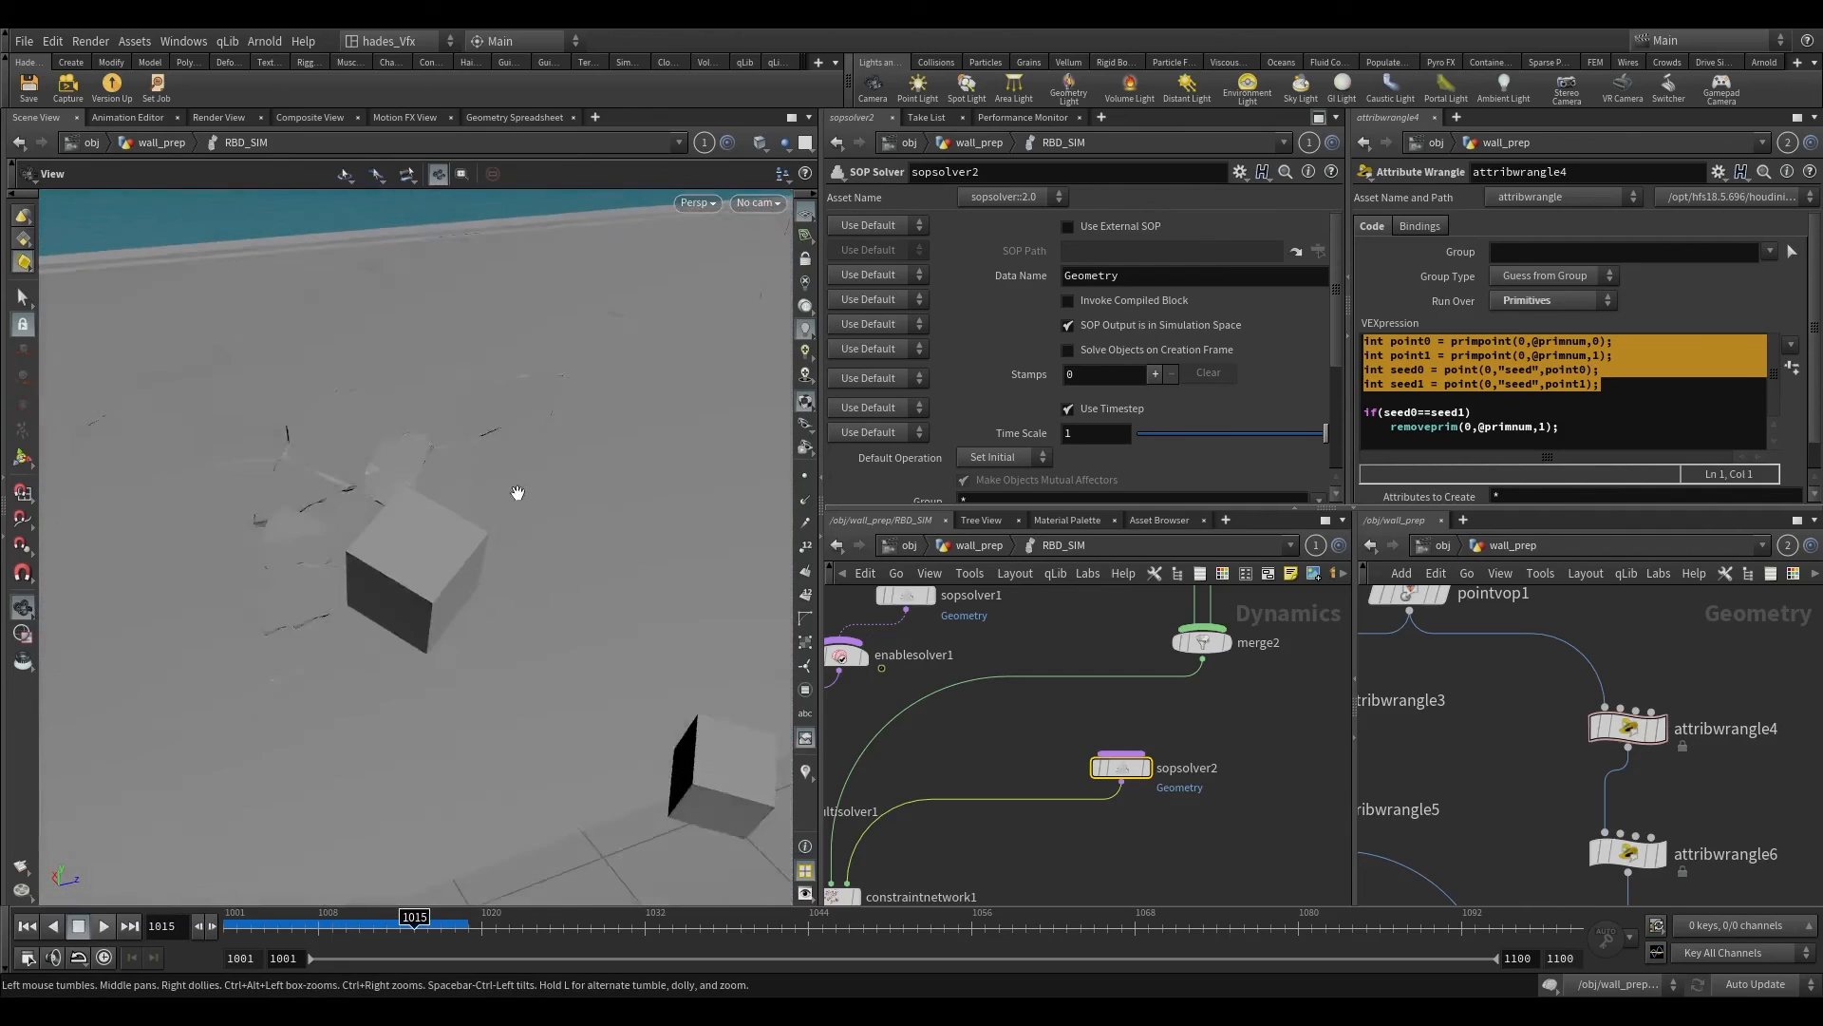
right_drag(517, 493, 475, 608)
drag(419, 918, 445, 919)
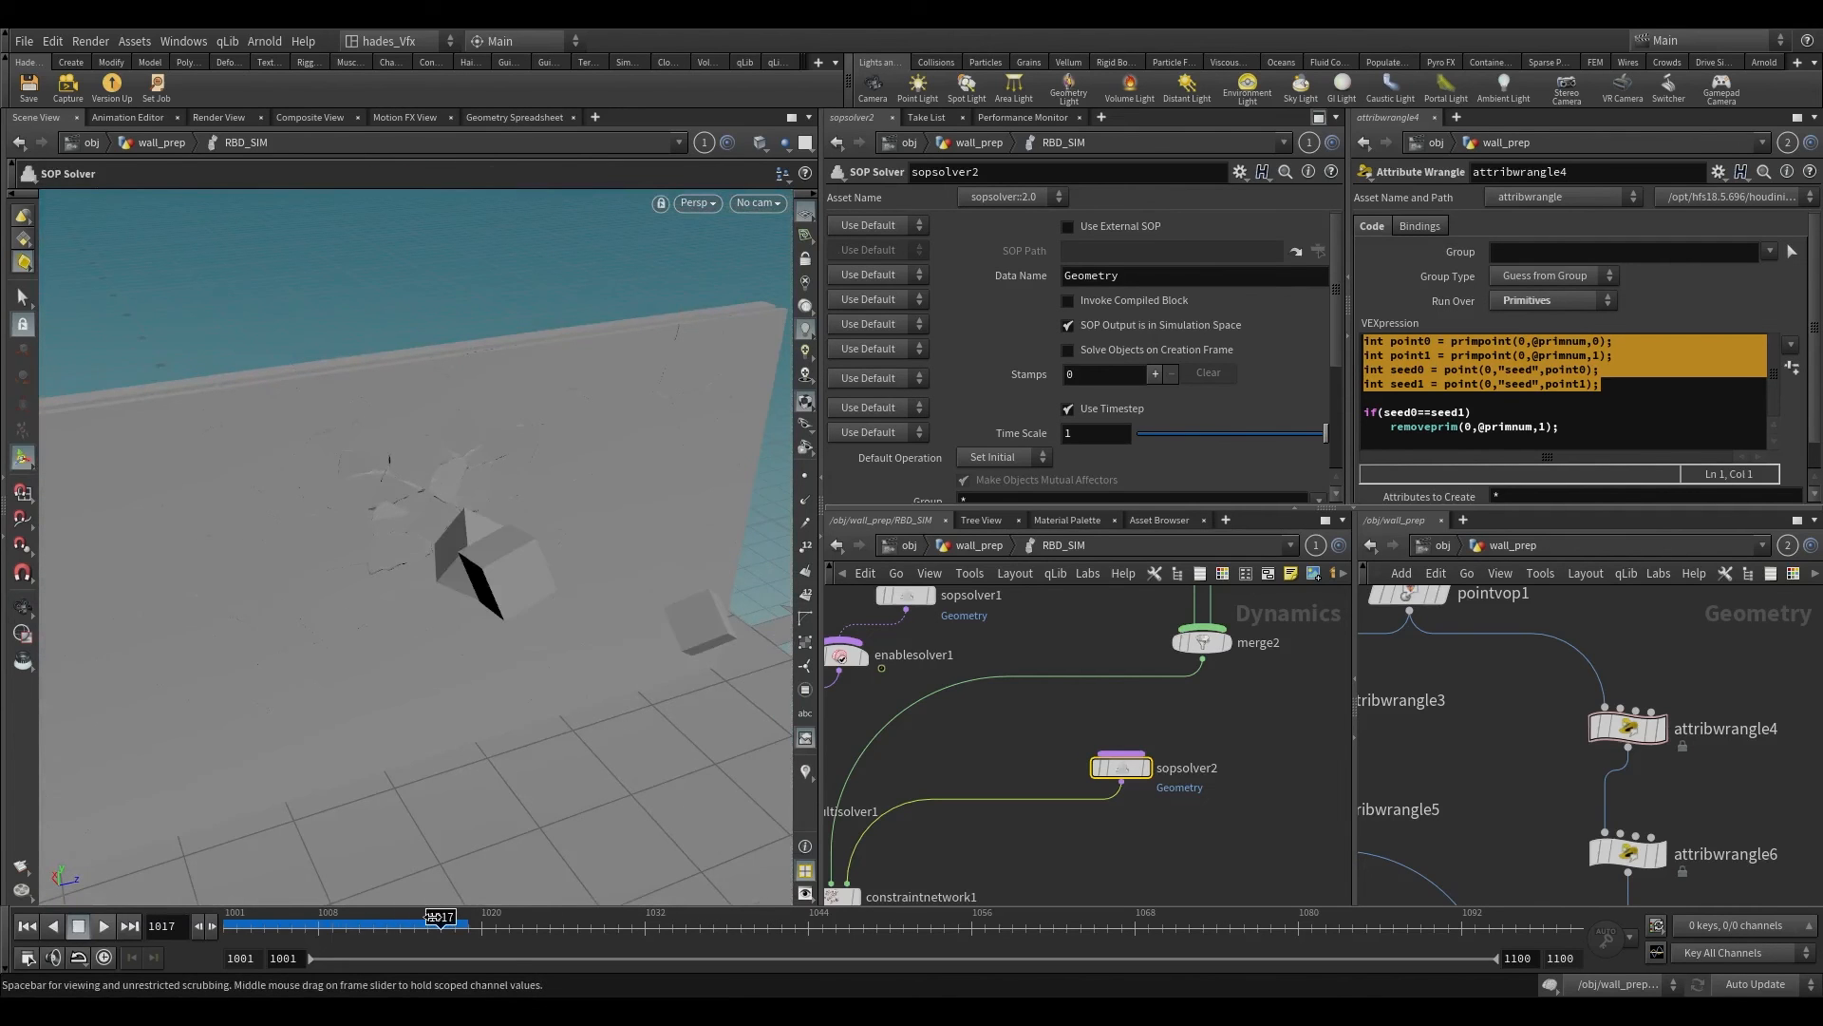
key(space)
drag(450, 655, 602, 595)
Step: Inside sopsolver1, raise the projectile velocity multiplier in attribwrangle1's code to 150
double_click(905, 595)
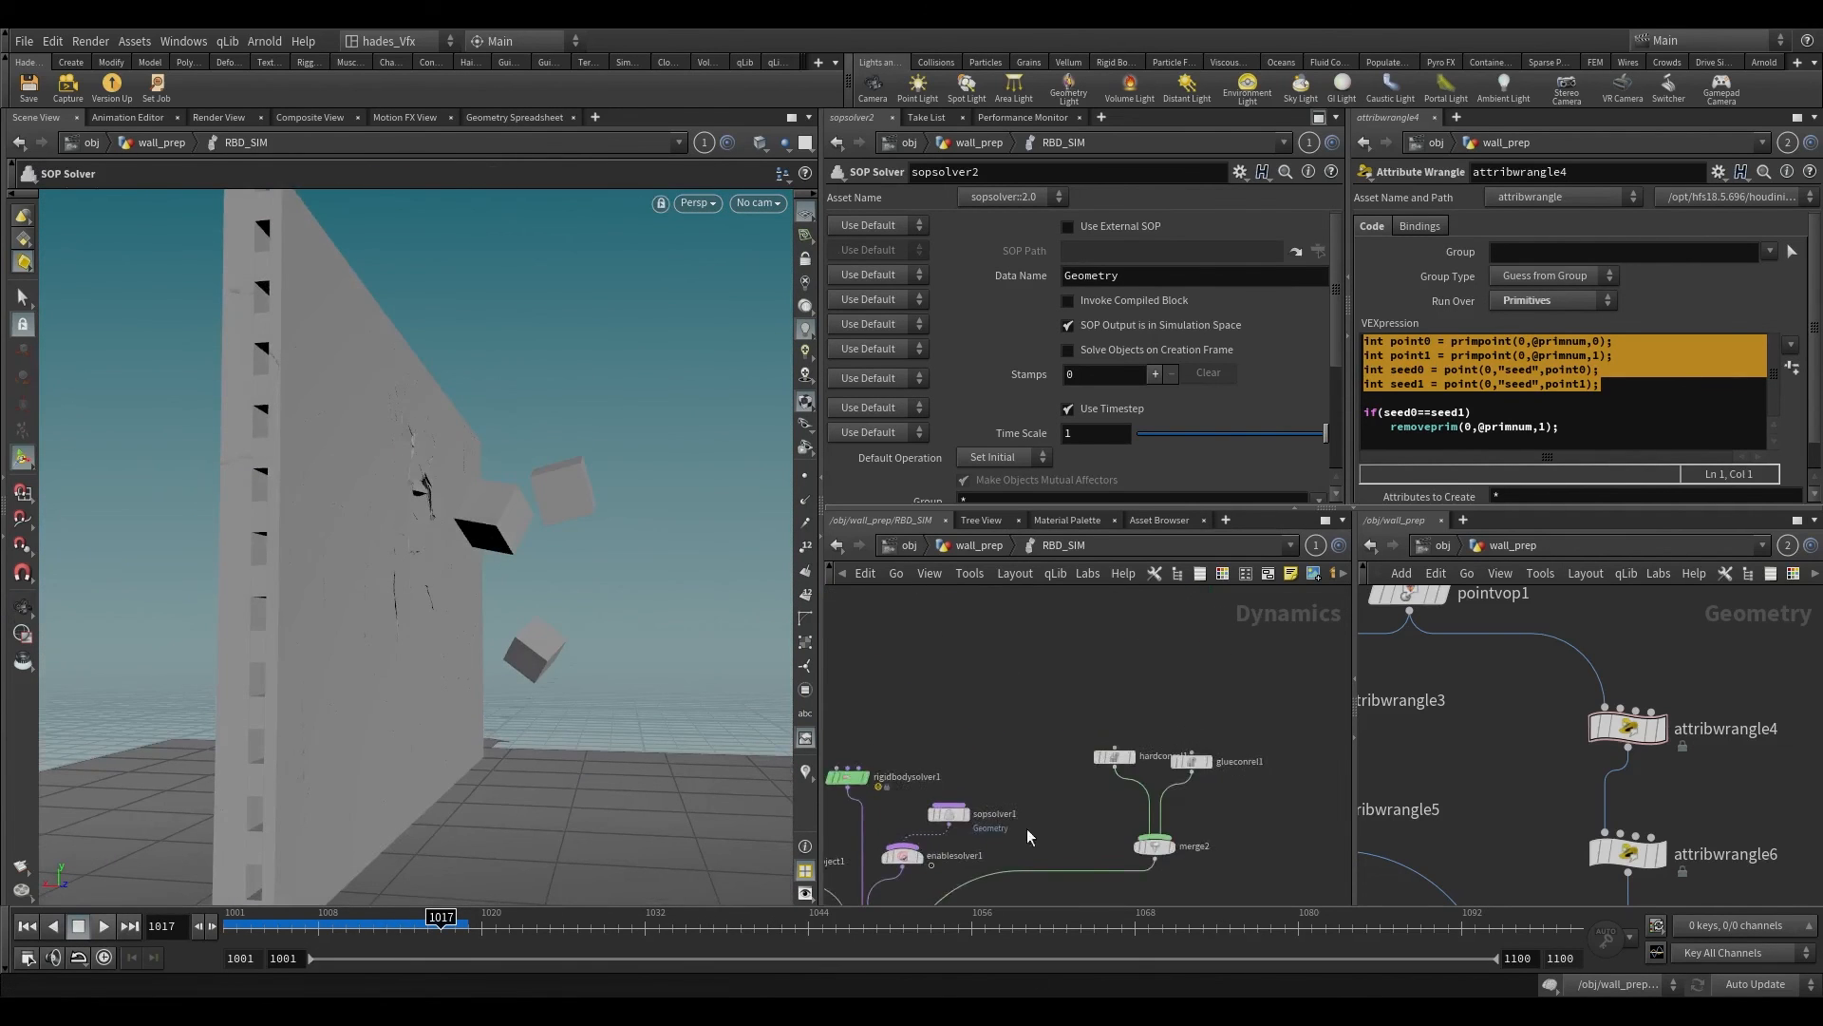
scroll(948, 818, up, 3)
scroll(1041, 727, down, 2)
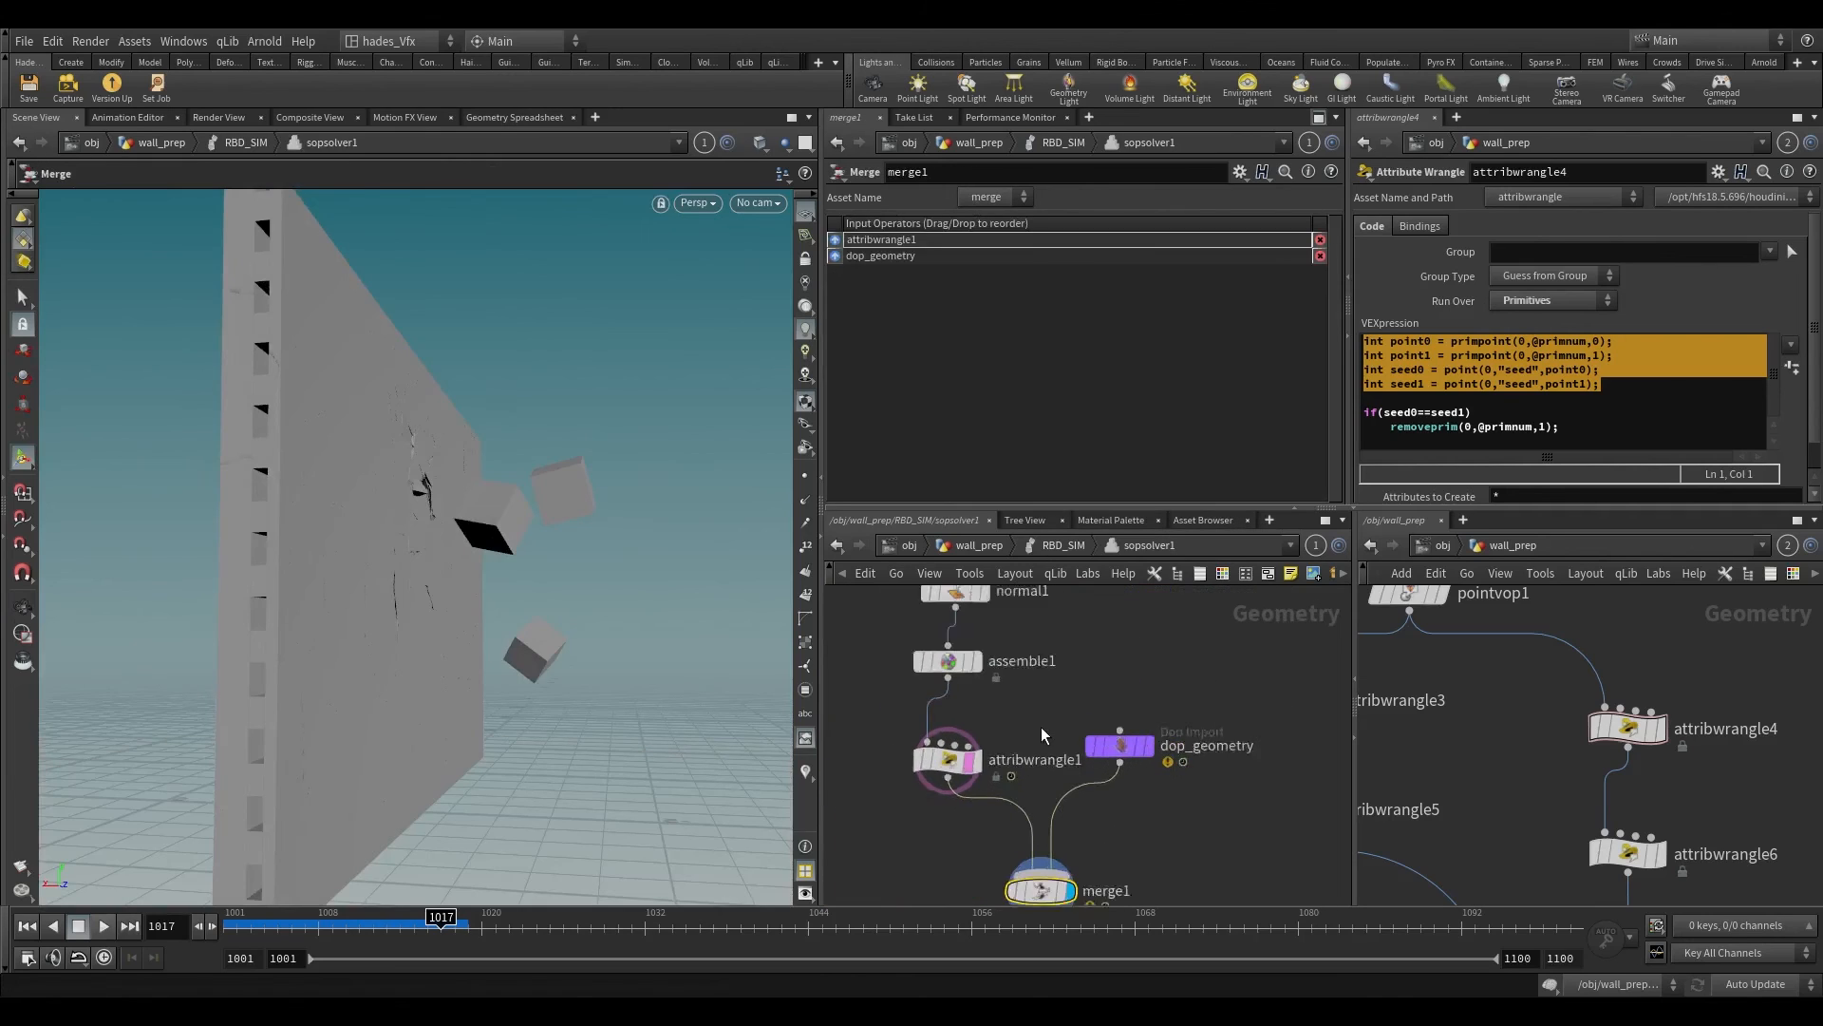
click(945, 760)
click(923, 364)
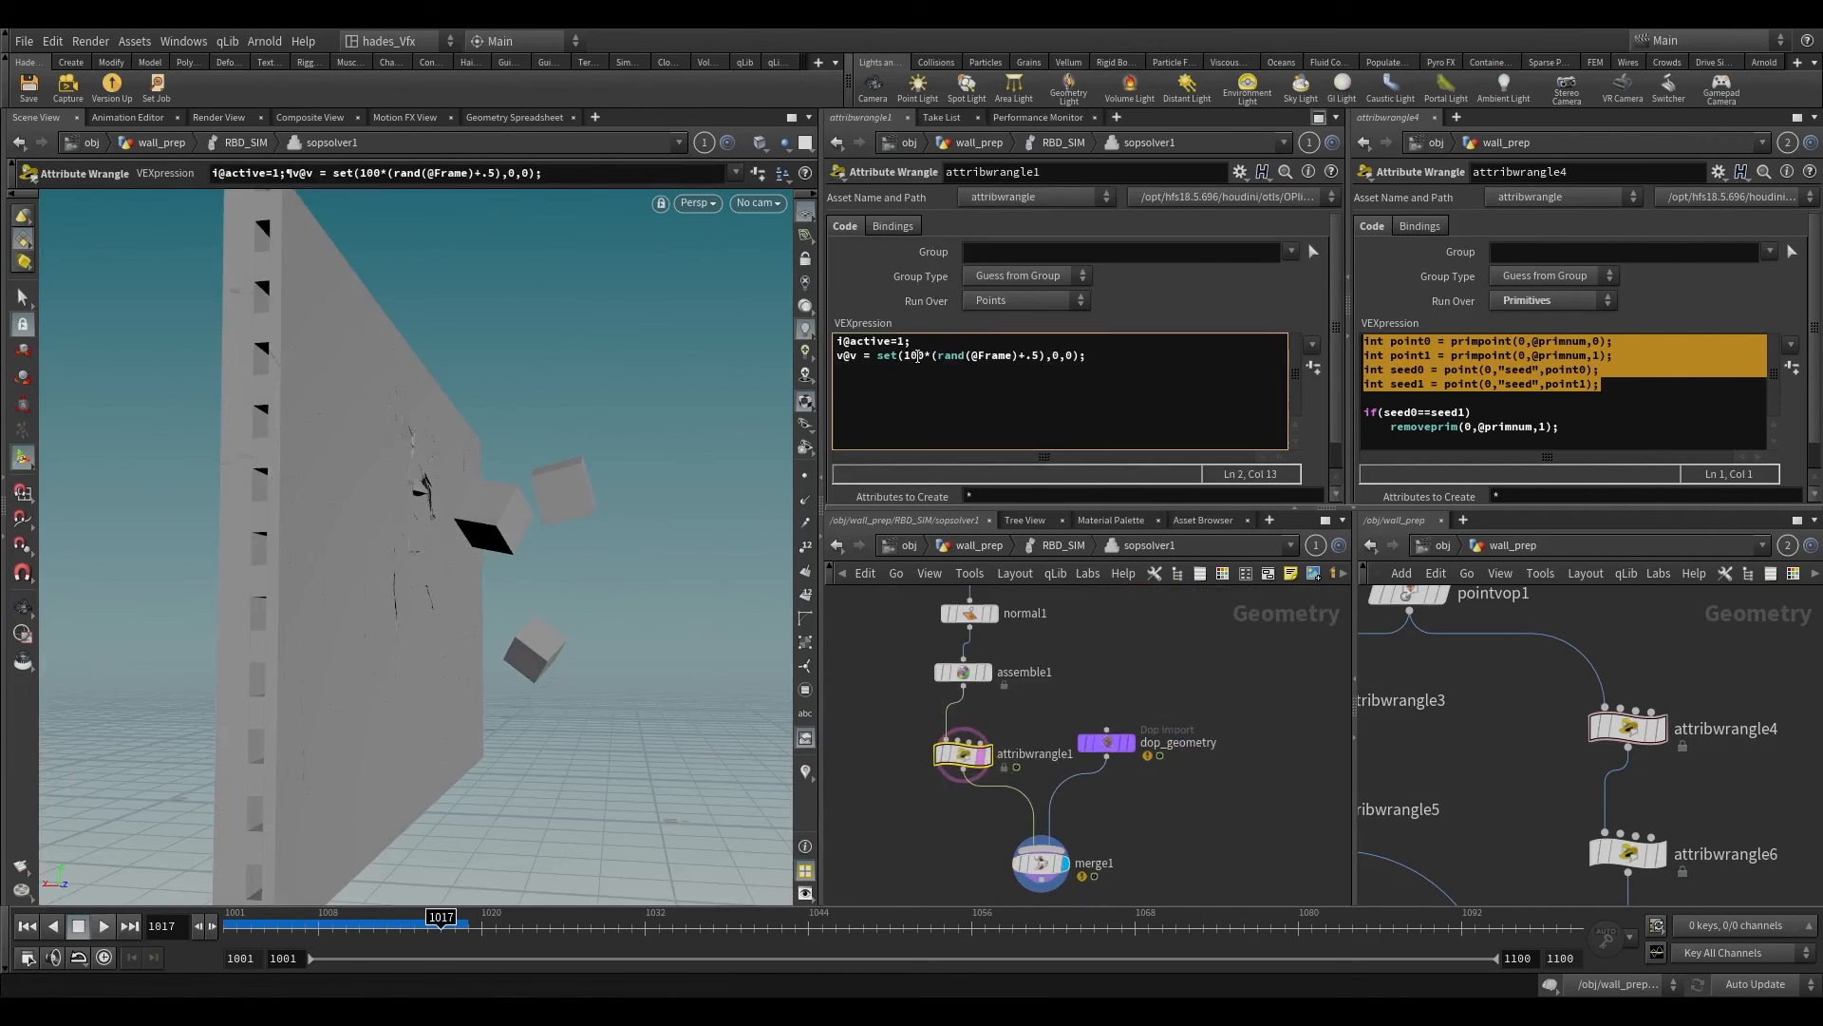
key(BackSpace)
text(5)
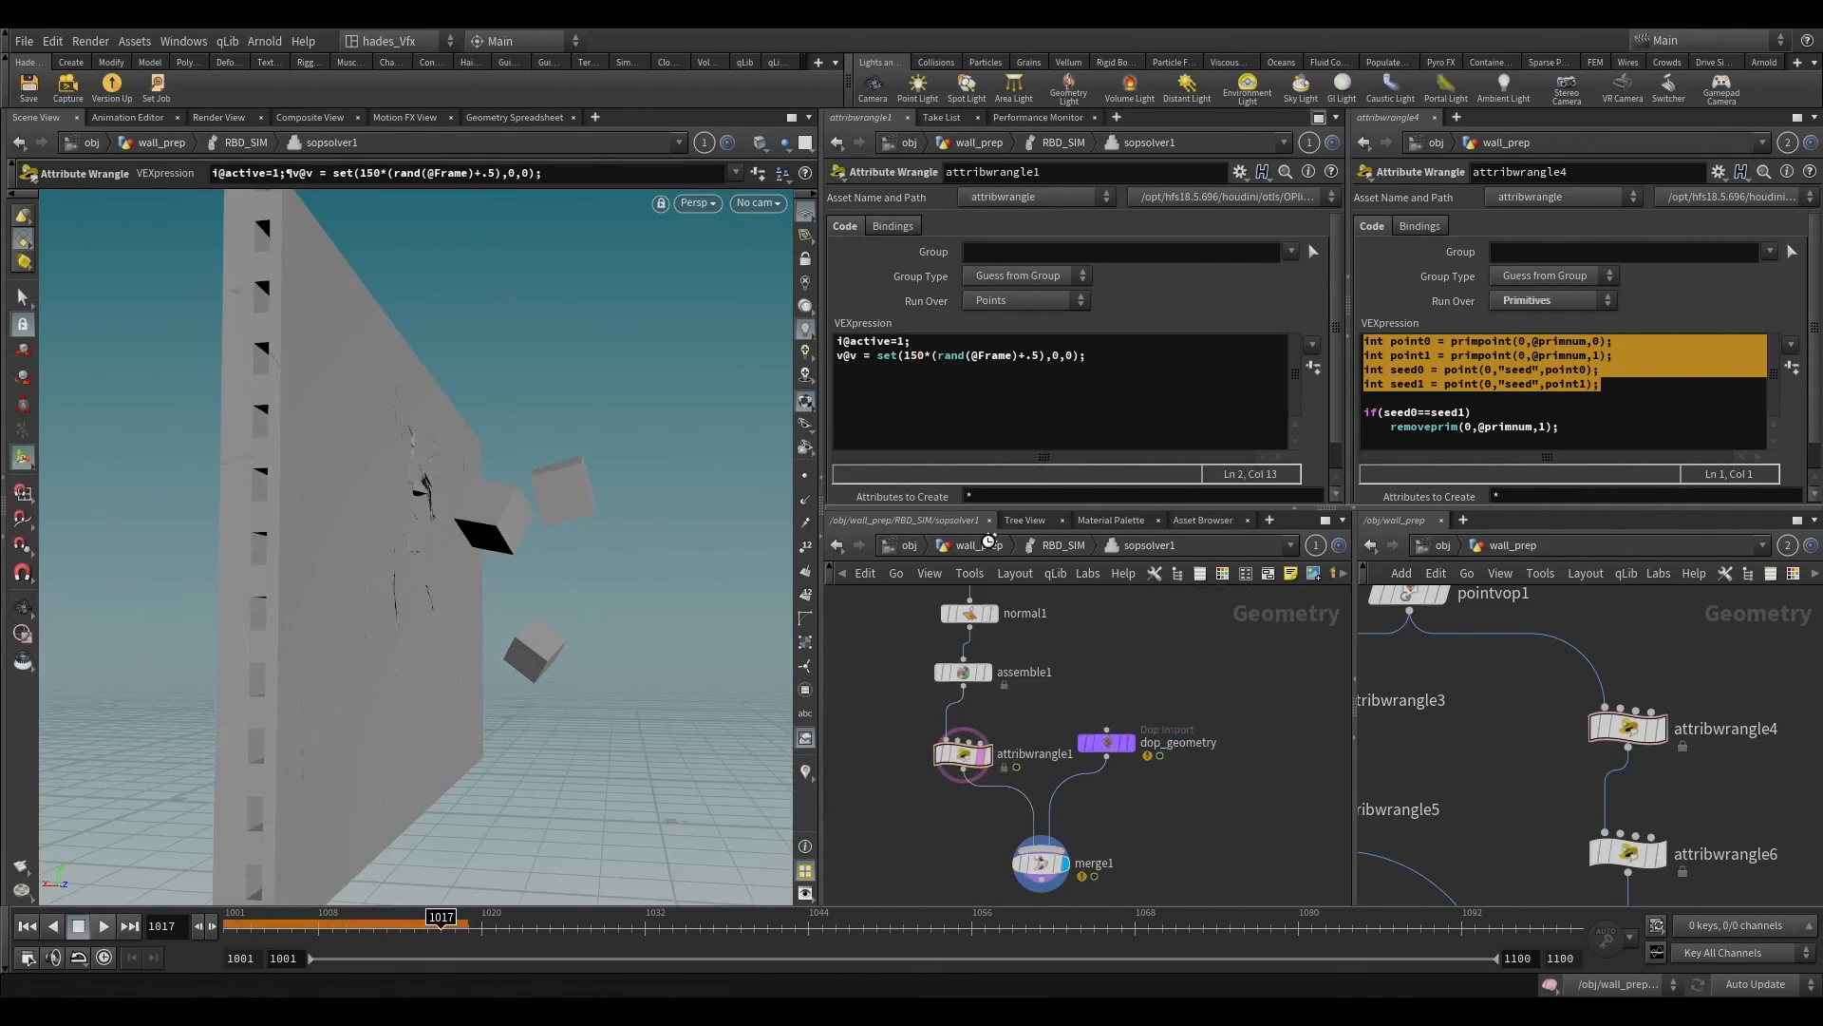
Step: Return to the RBD_SIM network and reset the simulation to frame 1001
click(1050, 546)
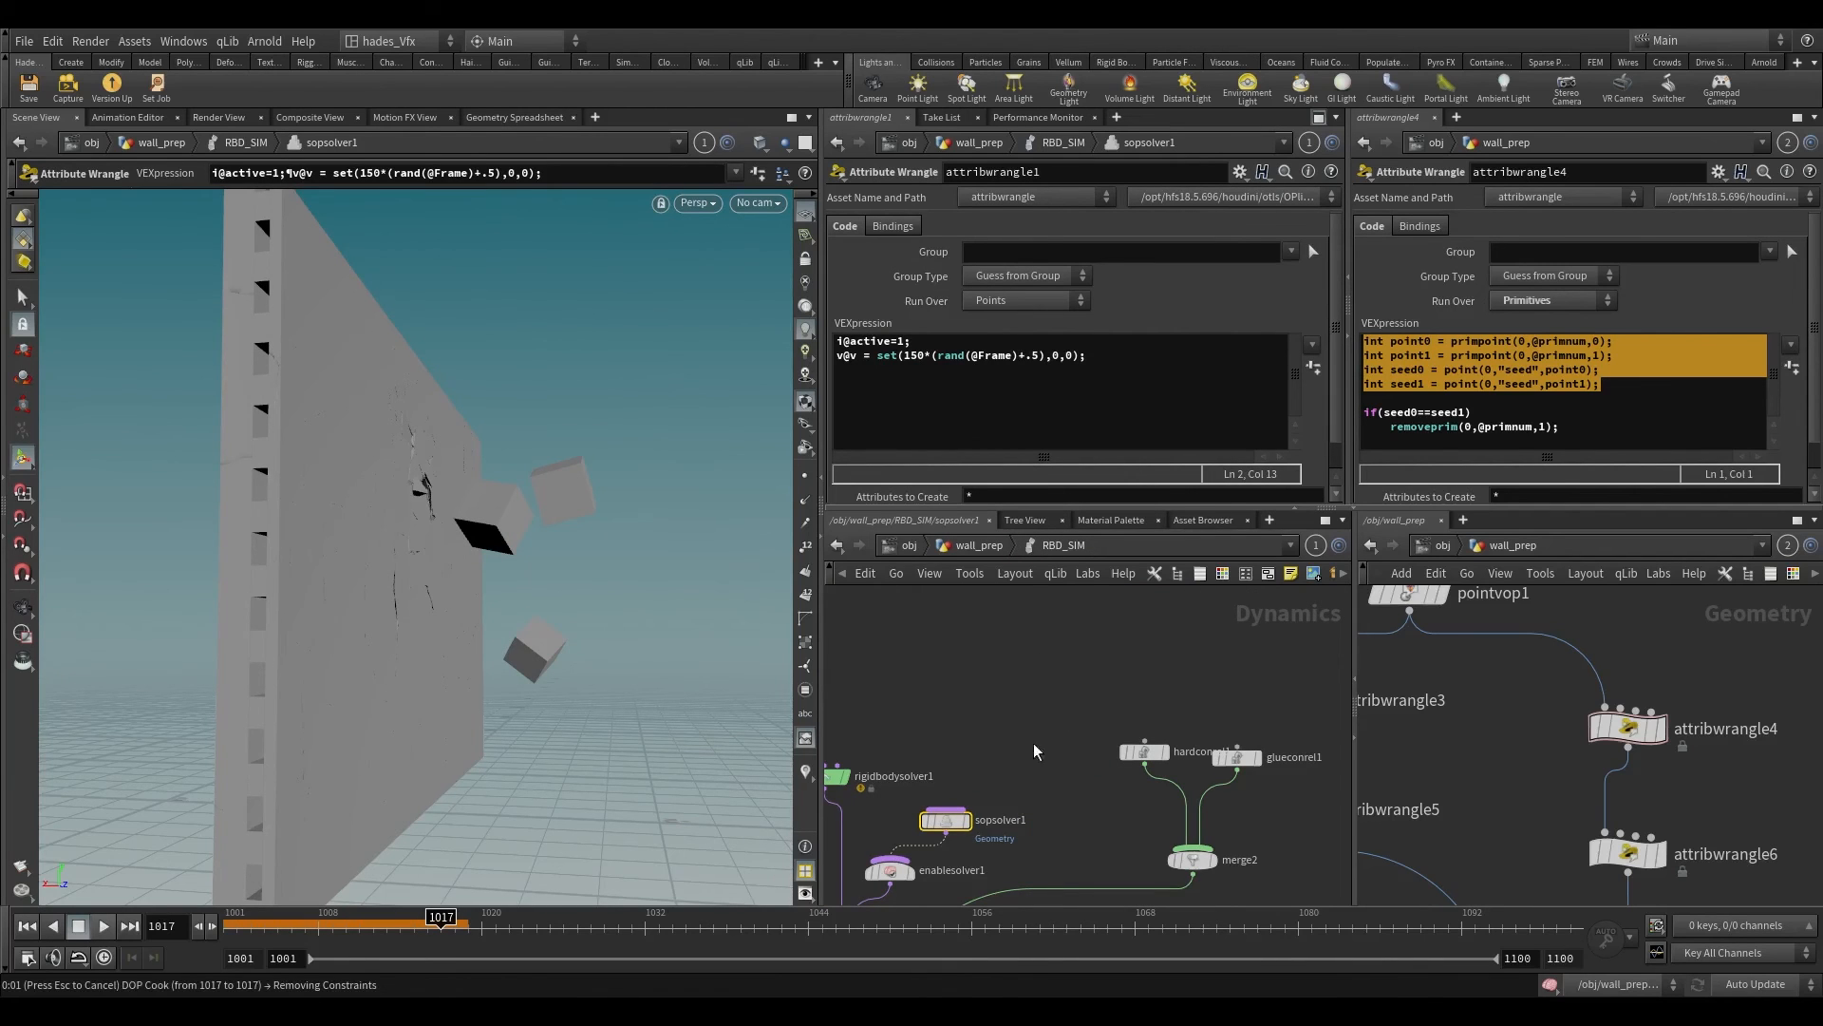
scroll(1033, 743, down, 3)
click(226, 923)
scroll(1092, 678, up, 2)
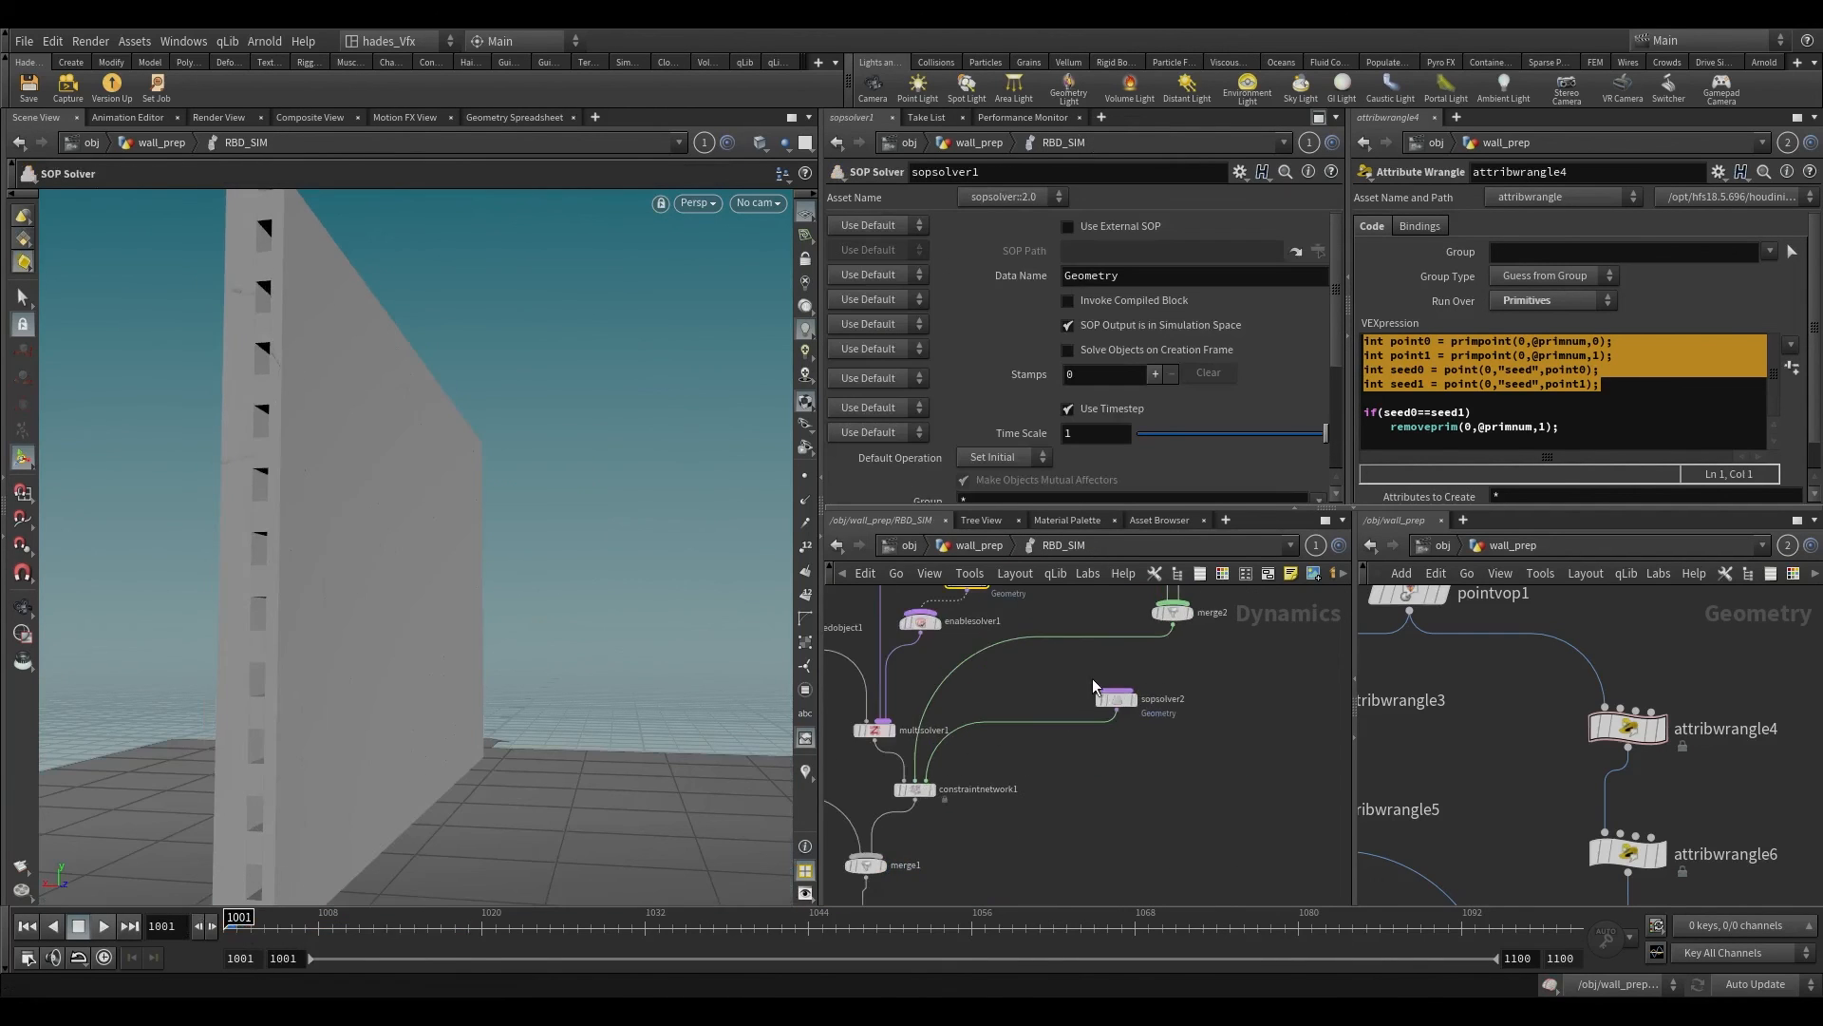
Step: Inside sopsolver2, insert a new Attribute Wrangle between attribwrangle3 and merge1
double_click(1113, 699)
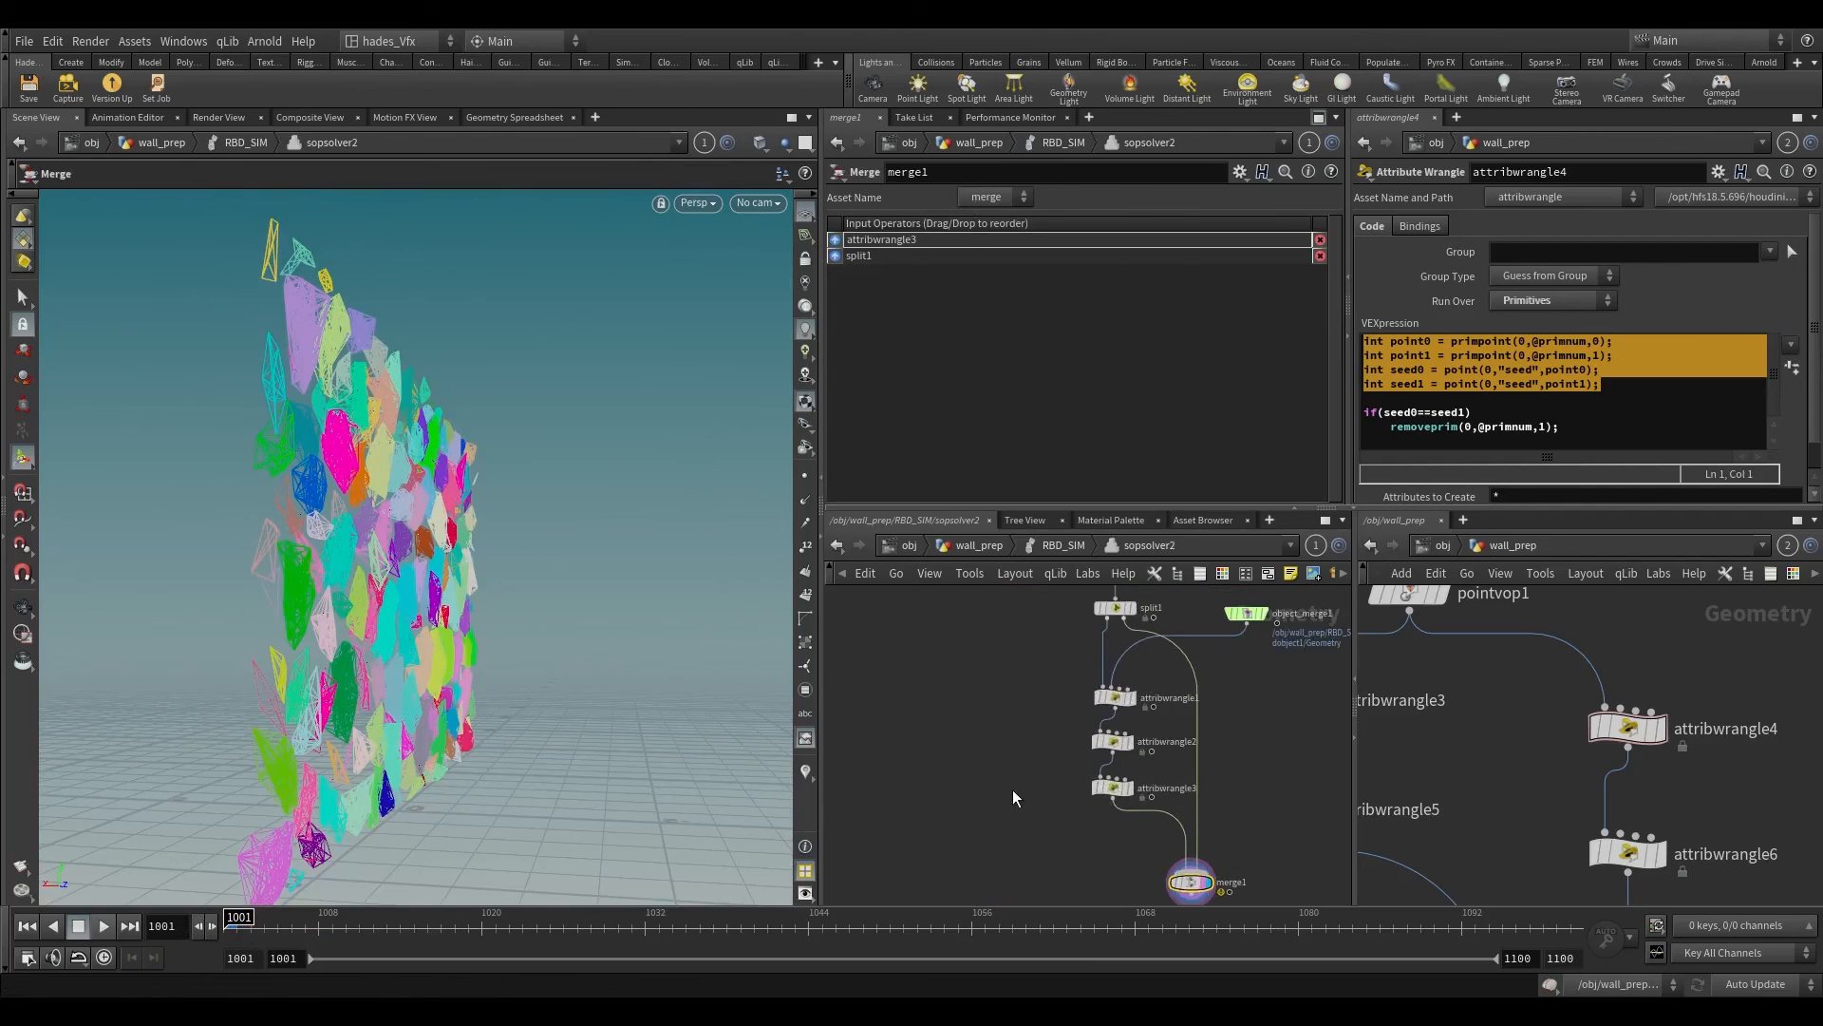
middle_drag(1013, 789, 972, 732)
key(Tab)
click(1077, 909)
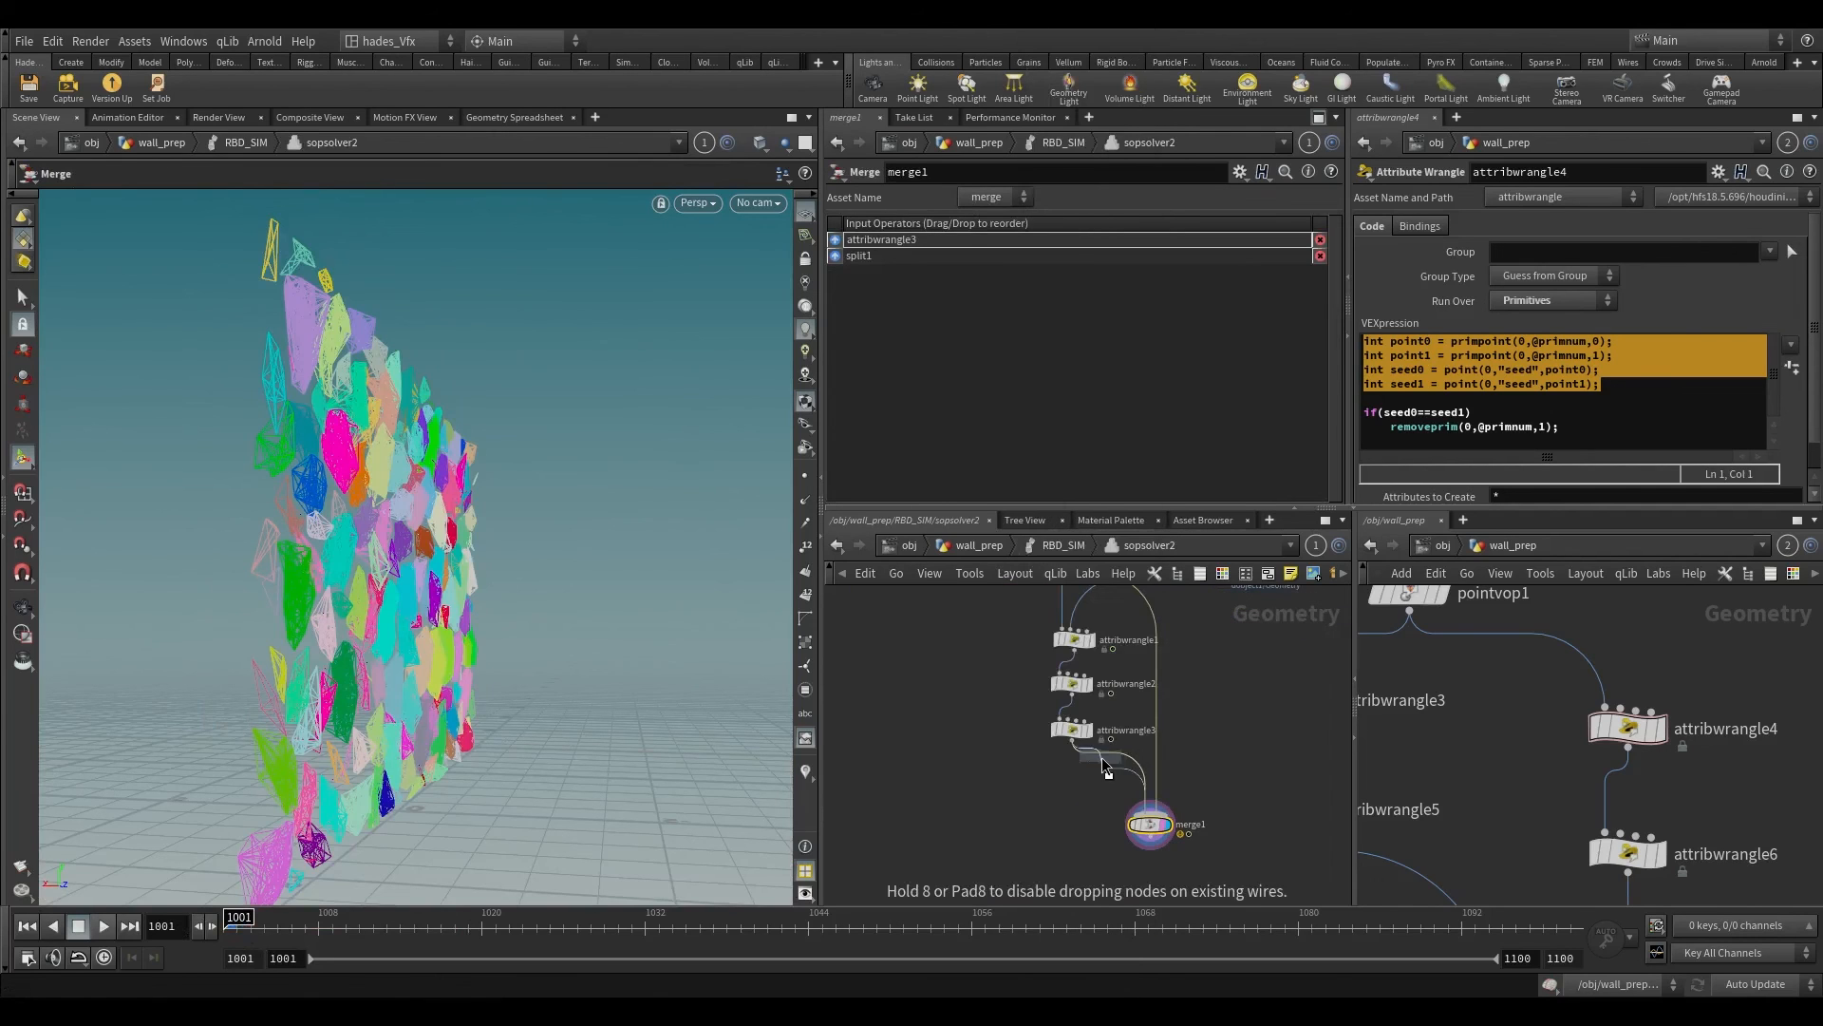
scroll(1105, 764, up, 1)
click(1111, 763)
drag(1121, 767, 1076, 777)
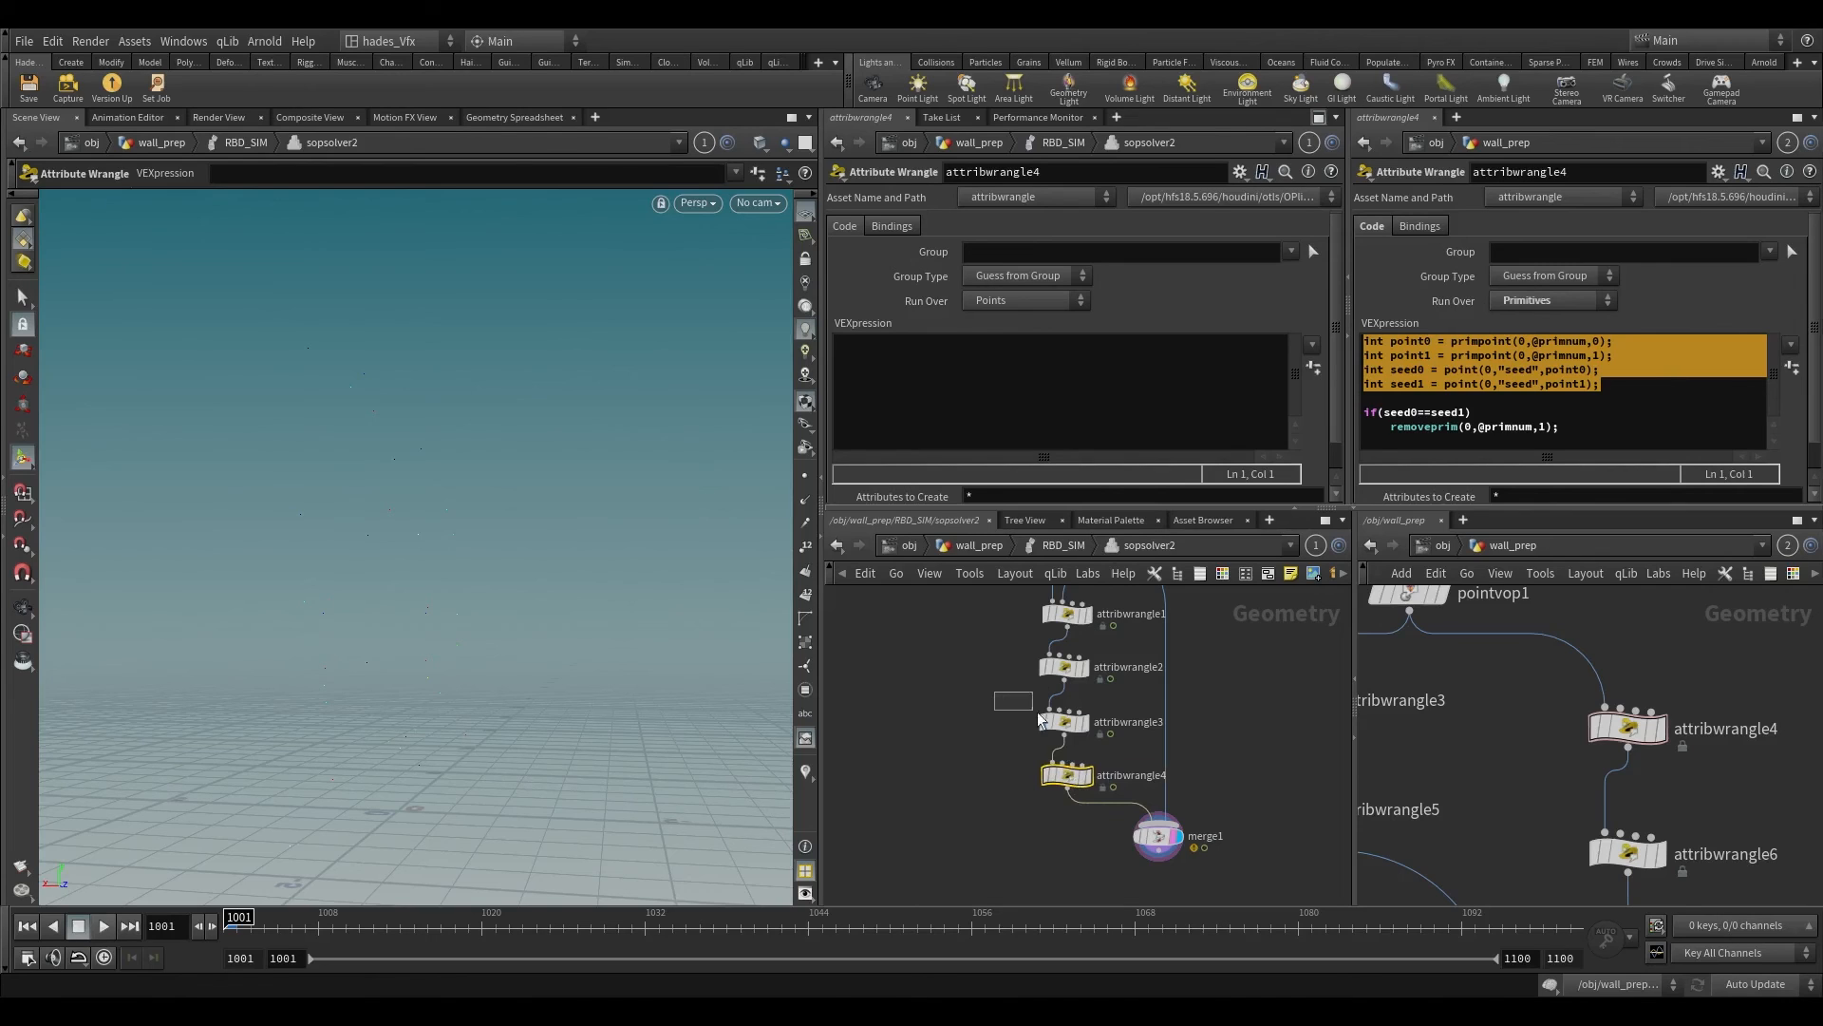
Step: Revise the Run Over setting of attribwrangle2 and check the neighbouring wrangles in the chain
click(1064, 722)
click(1062, 667)
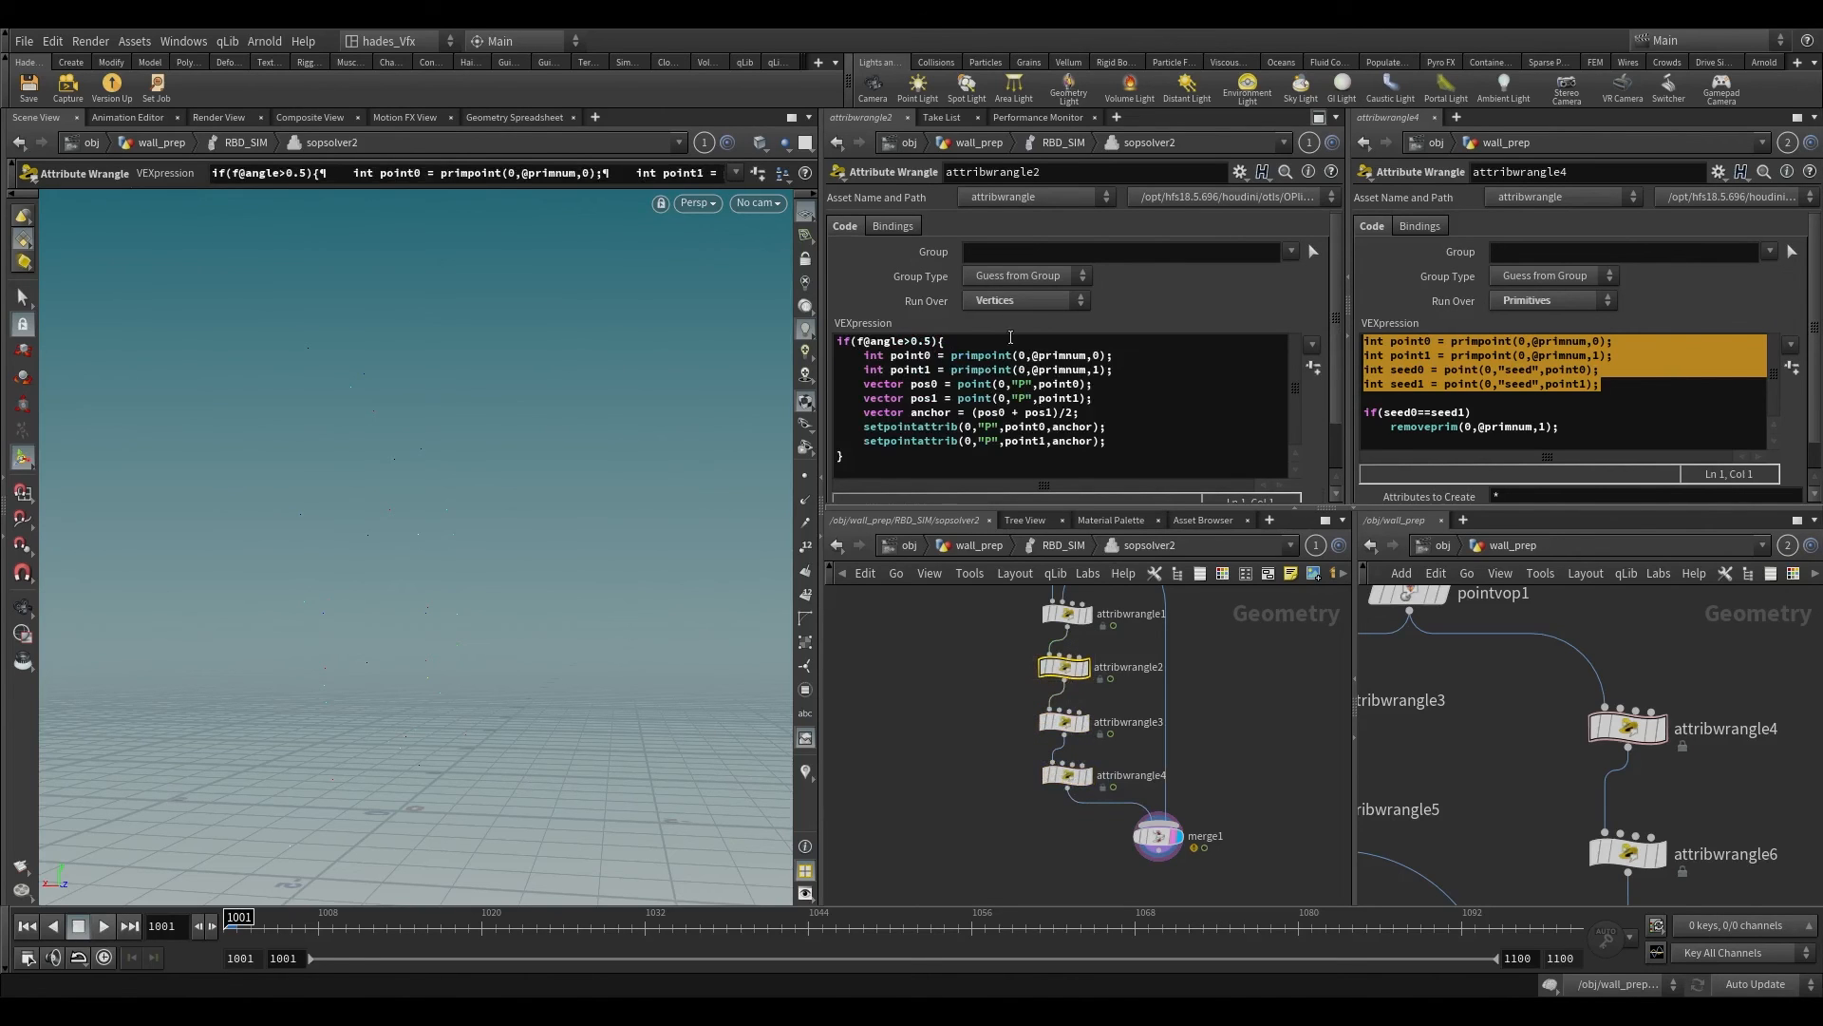
click(1006, 302)
click(993, 308)
middle_drag(1005, 678, 963, 756)
click(1054, 692)
click(1052, 744)
click(1031, 805)
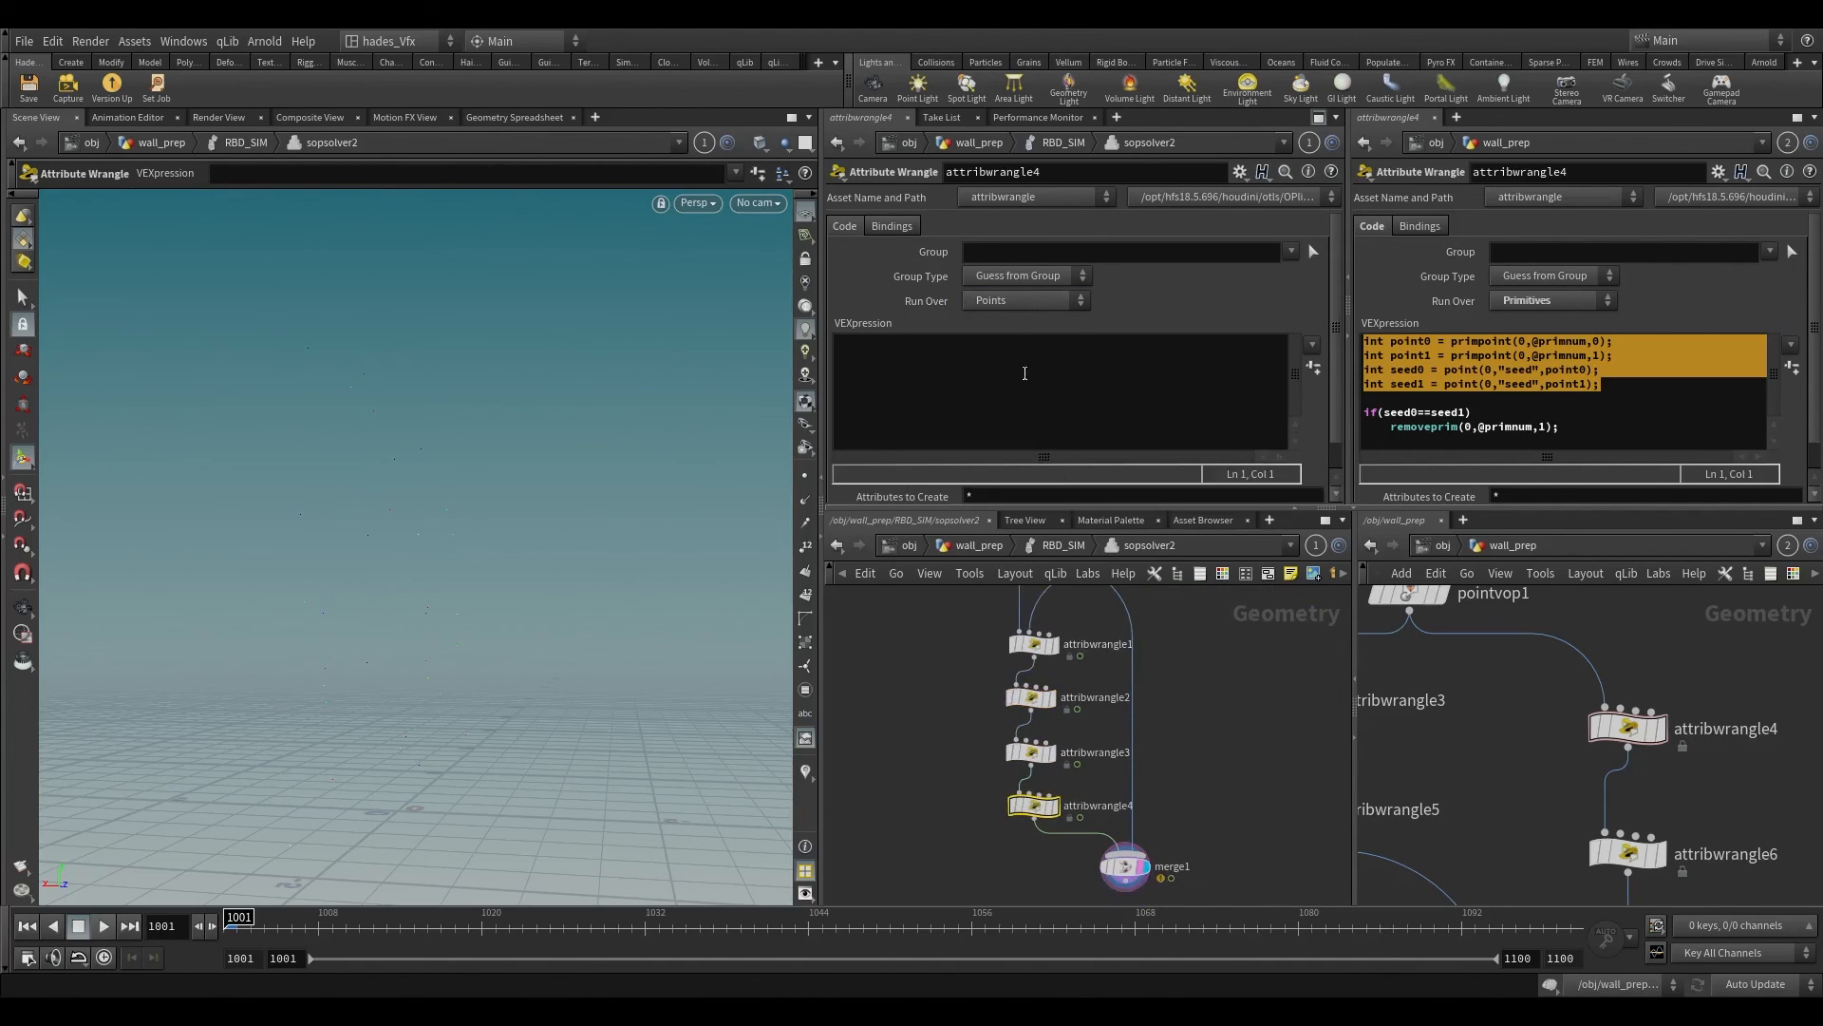
click(991, 301)
click(992, 338)
text(i)
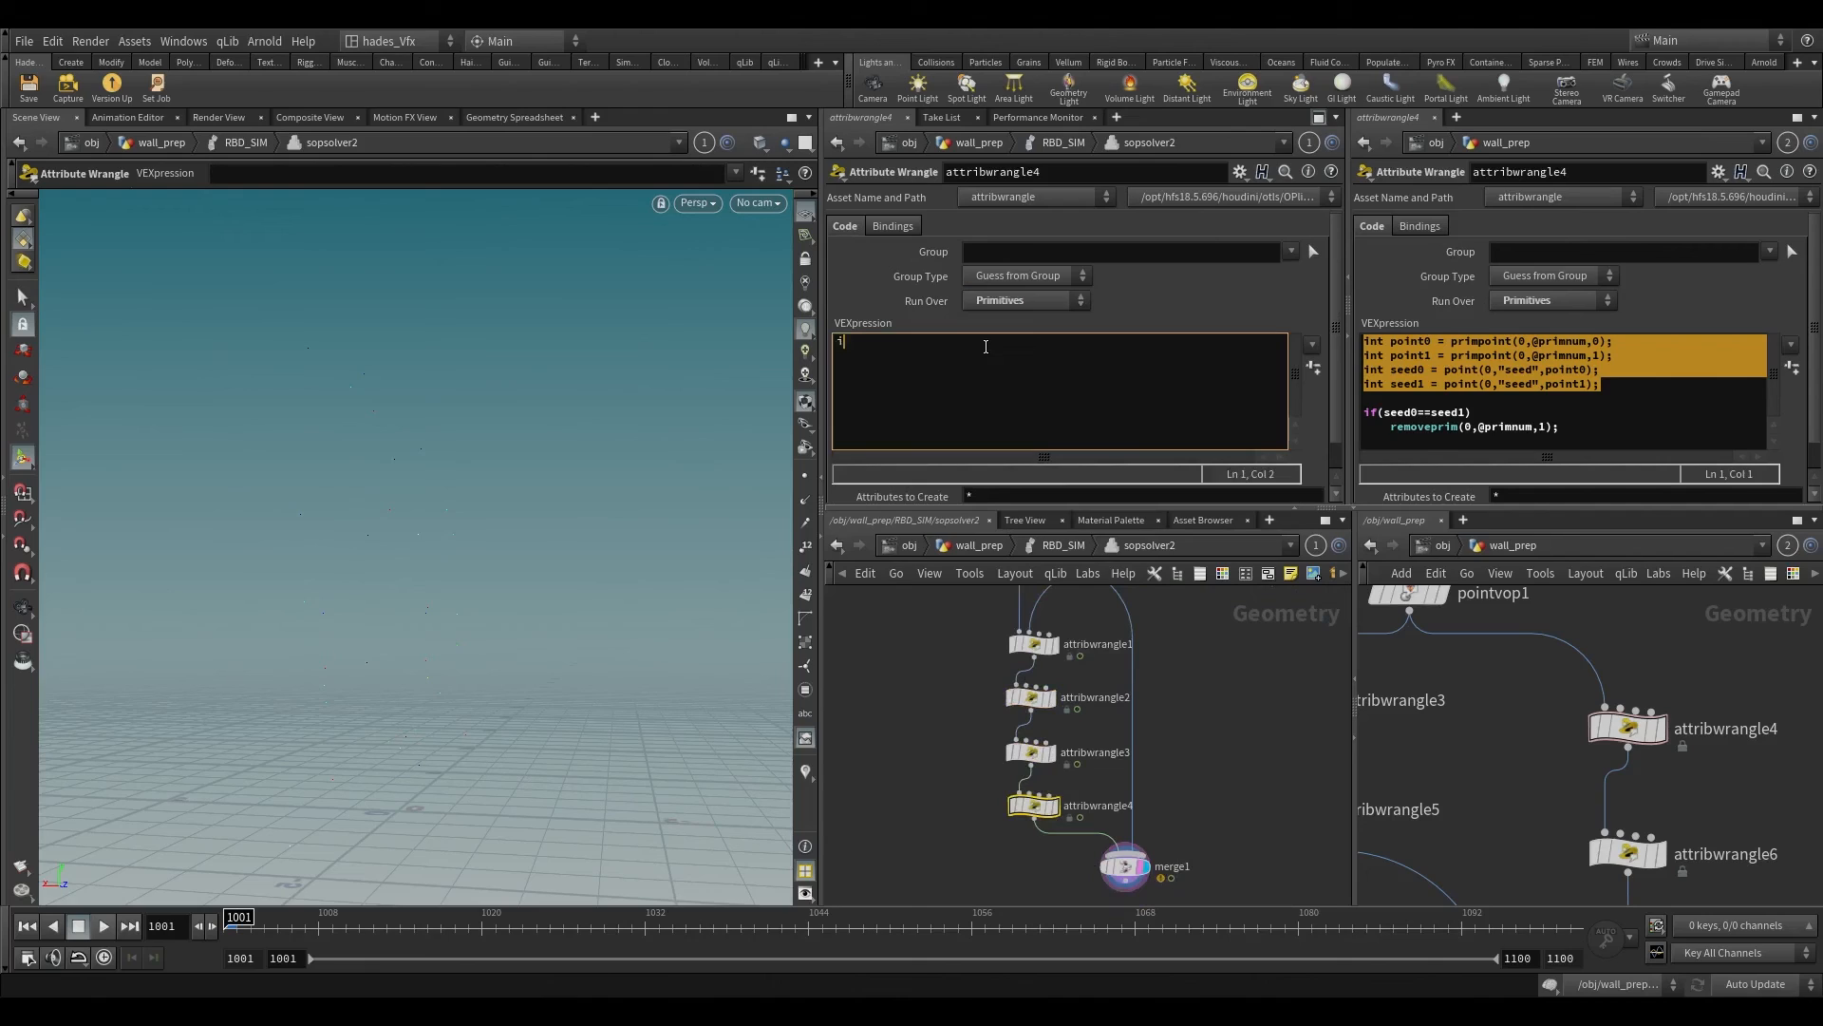
text(f(@anf)
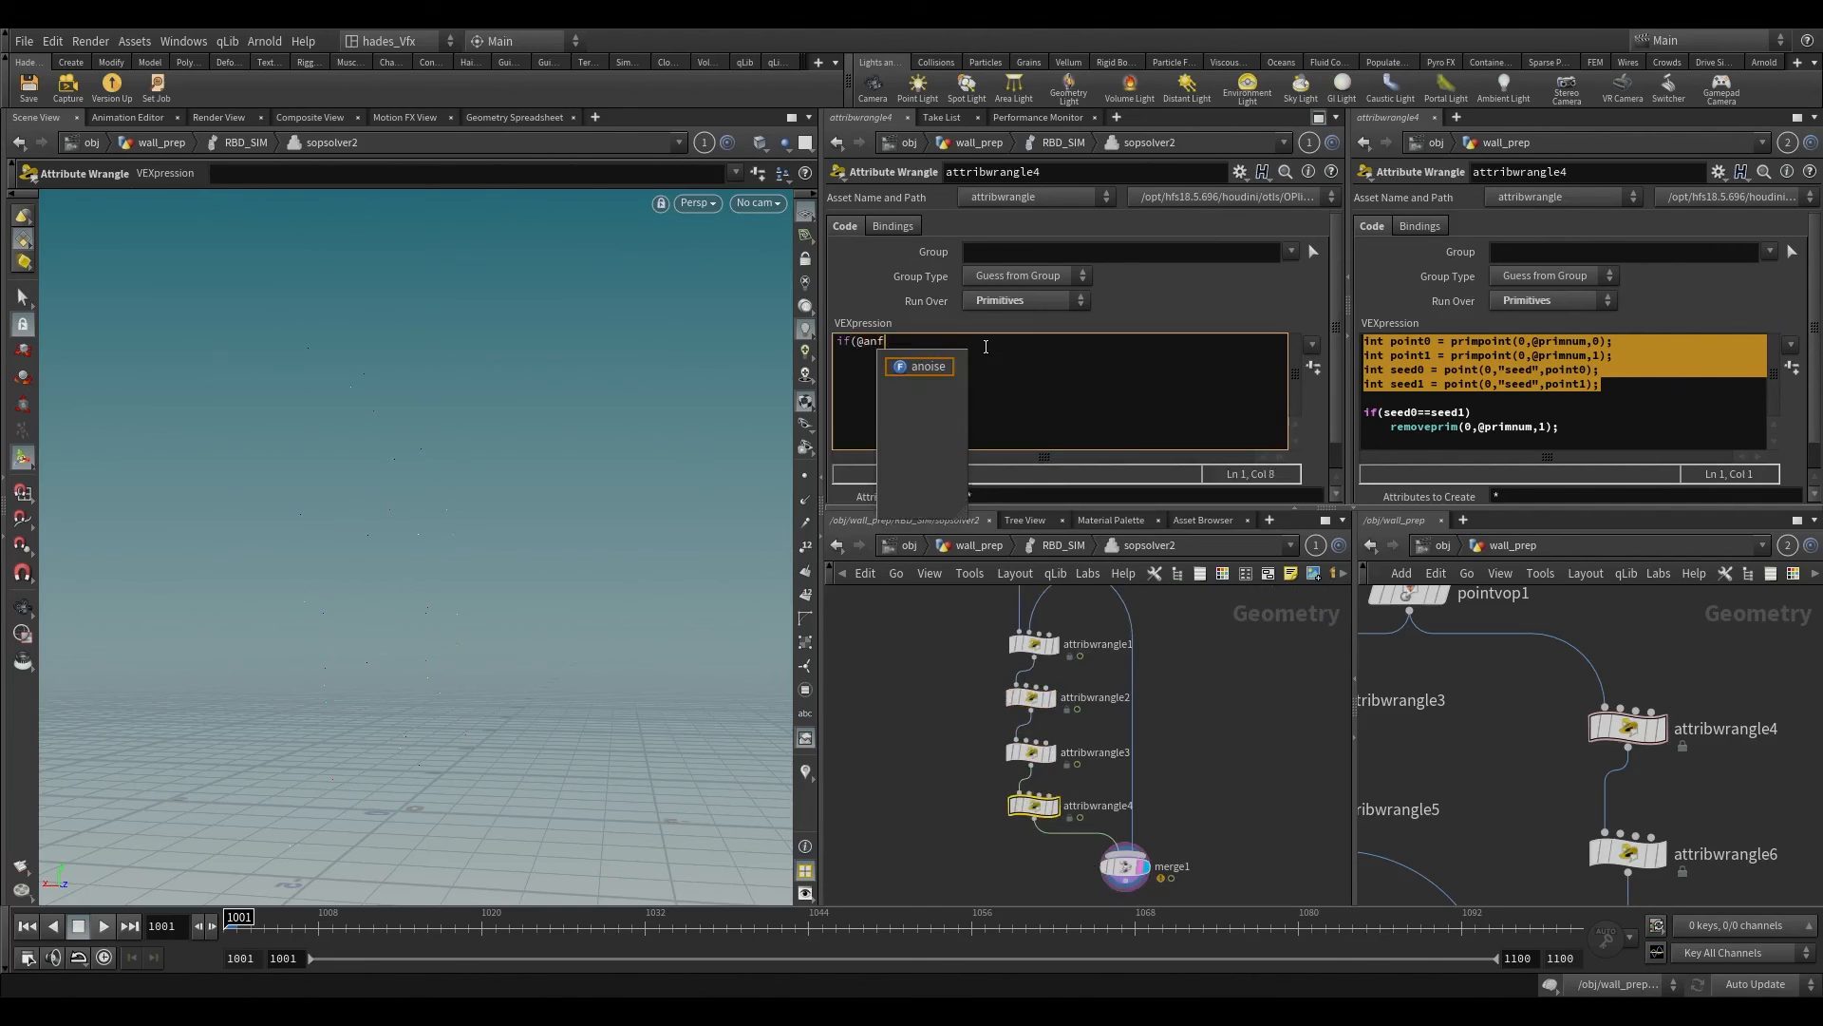
key(BackSpace)
text(gle)
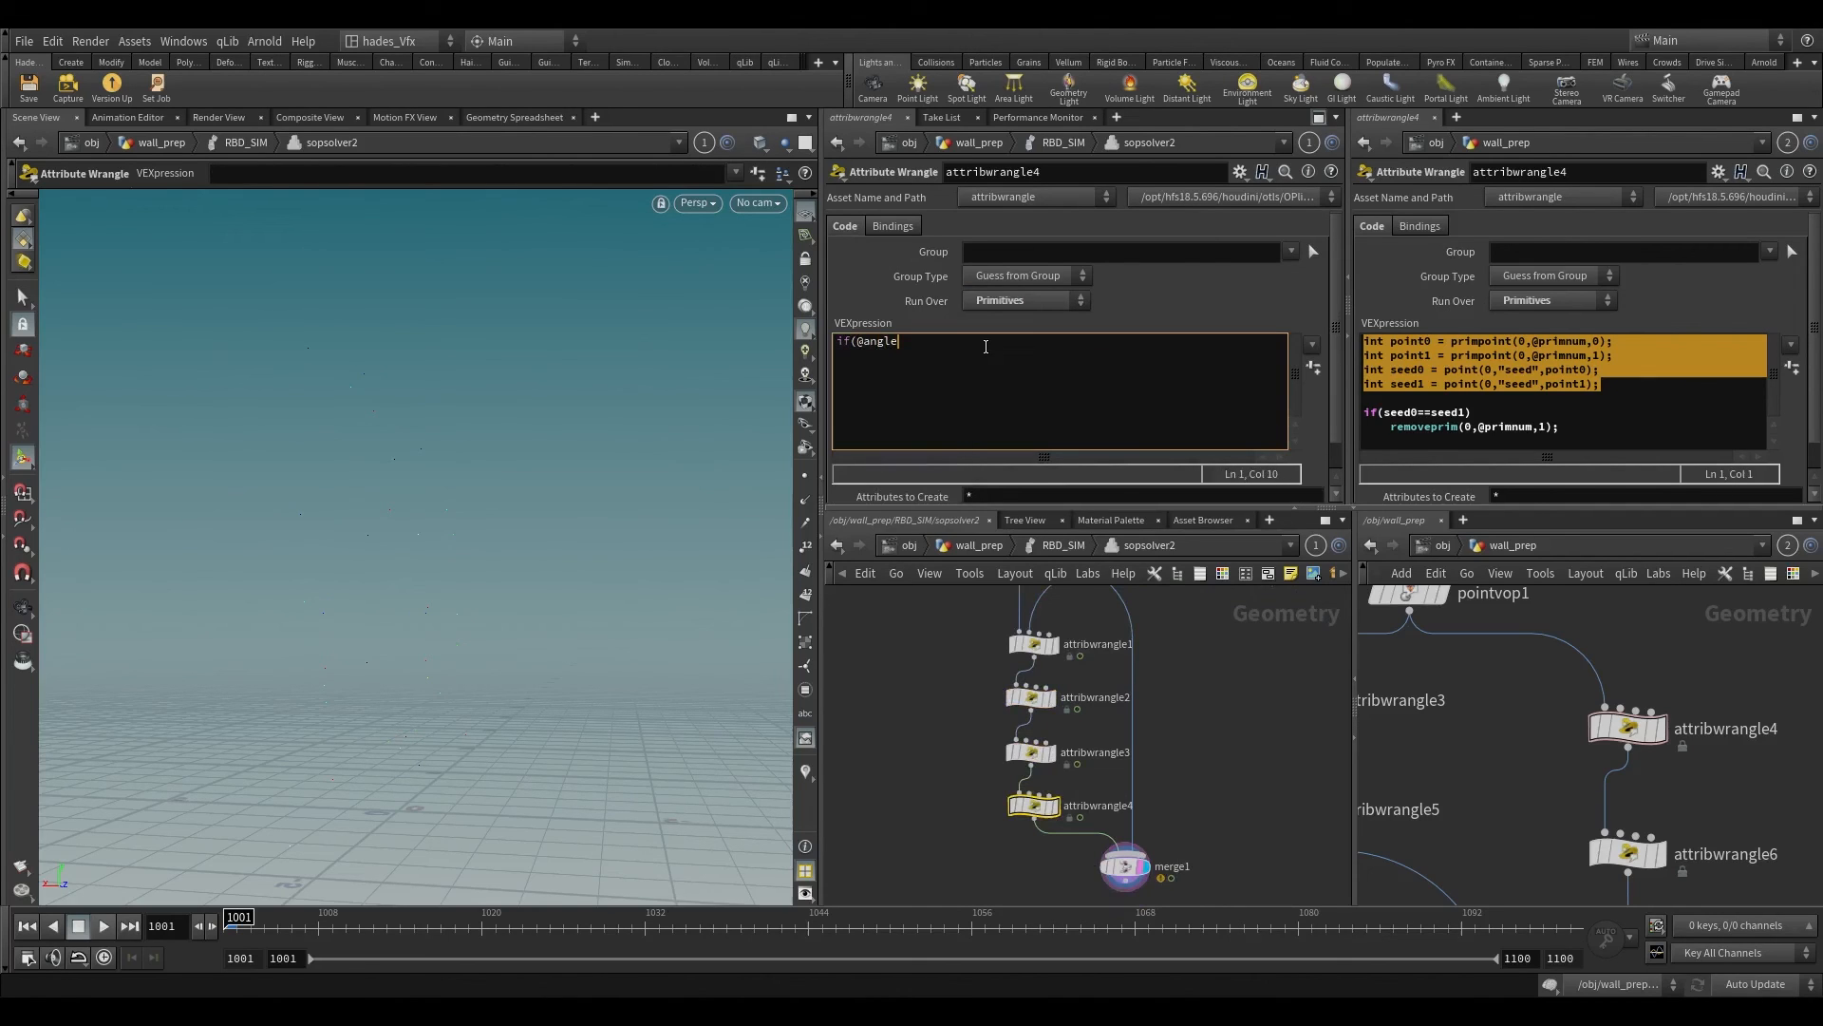
text(>0.0)
text(1){)
key(Return)
Step: Add s@constraint_name="soft"; inside attribwrangle4's if block and close the block with a brace
text(s@cons)
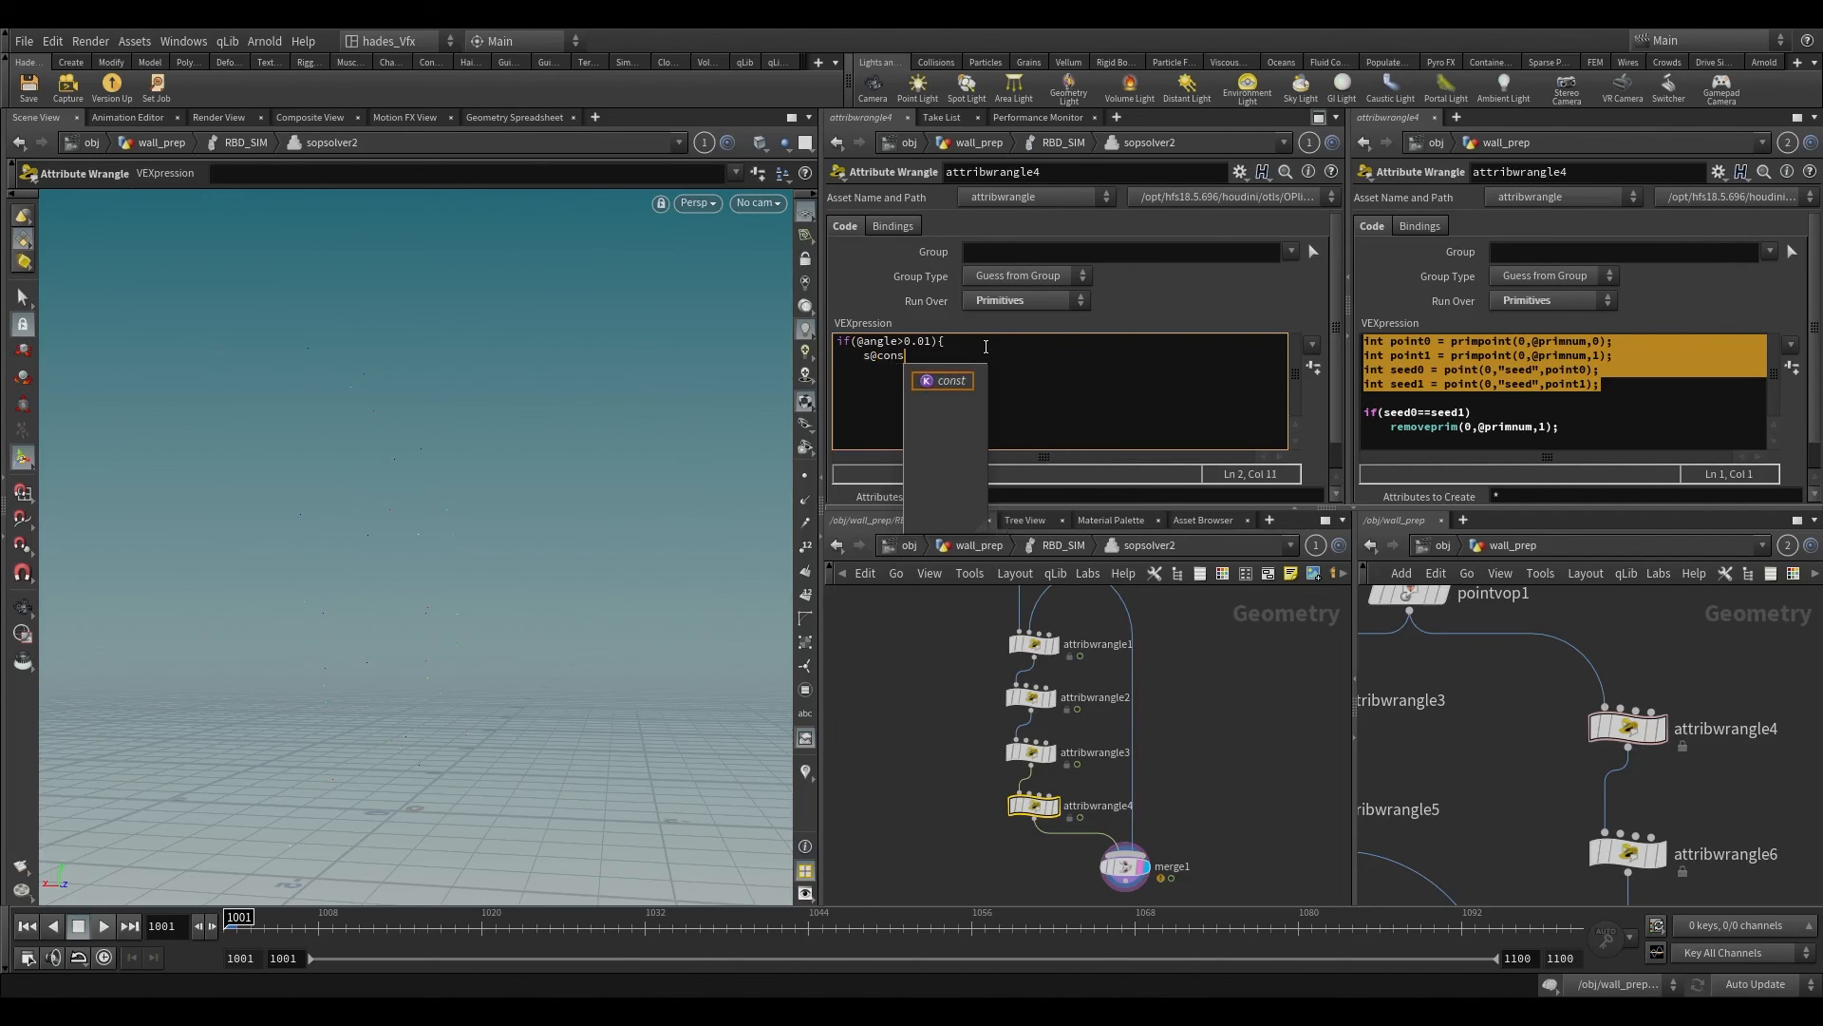
text(r)
key(BackSpace)
text(traint_name=")
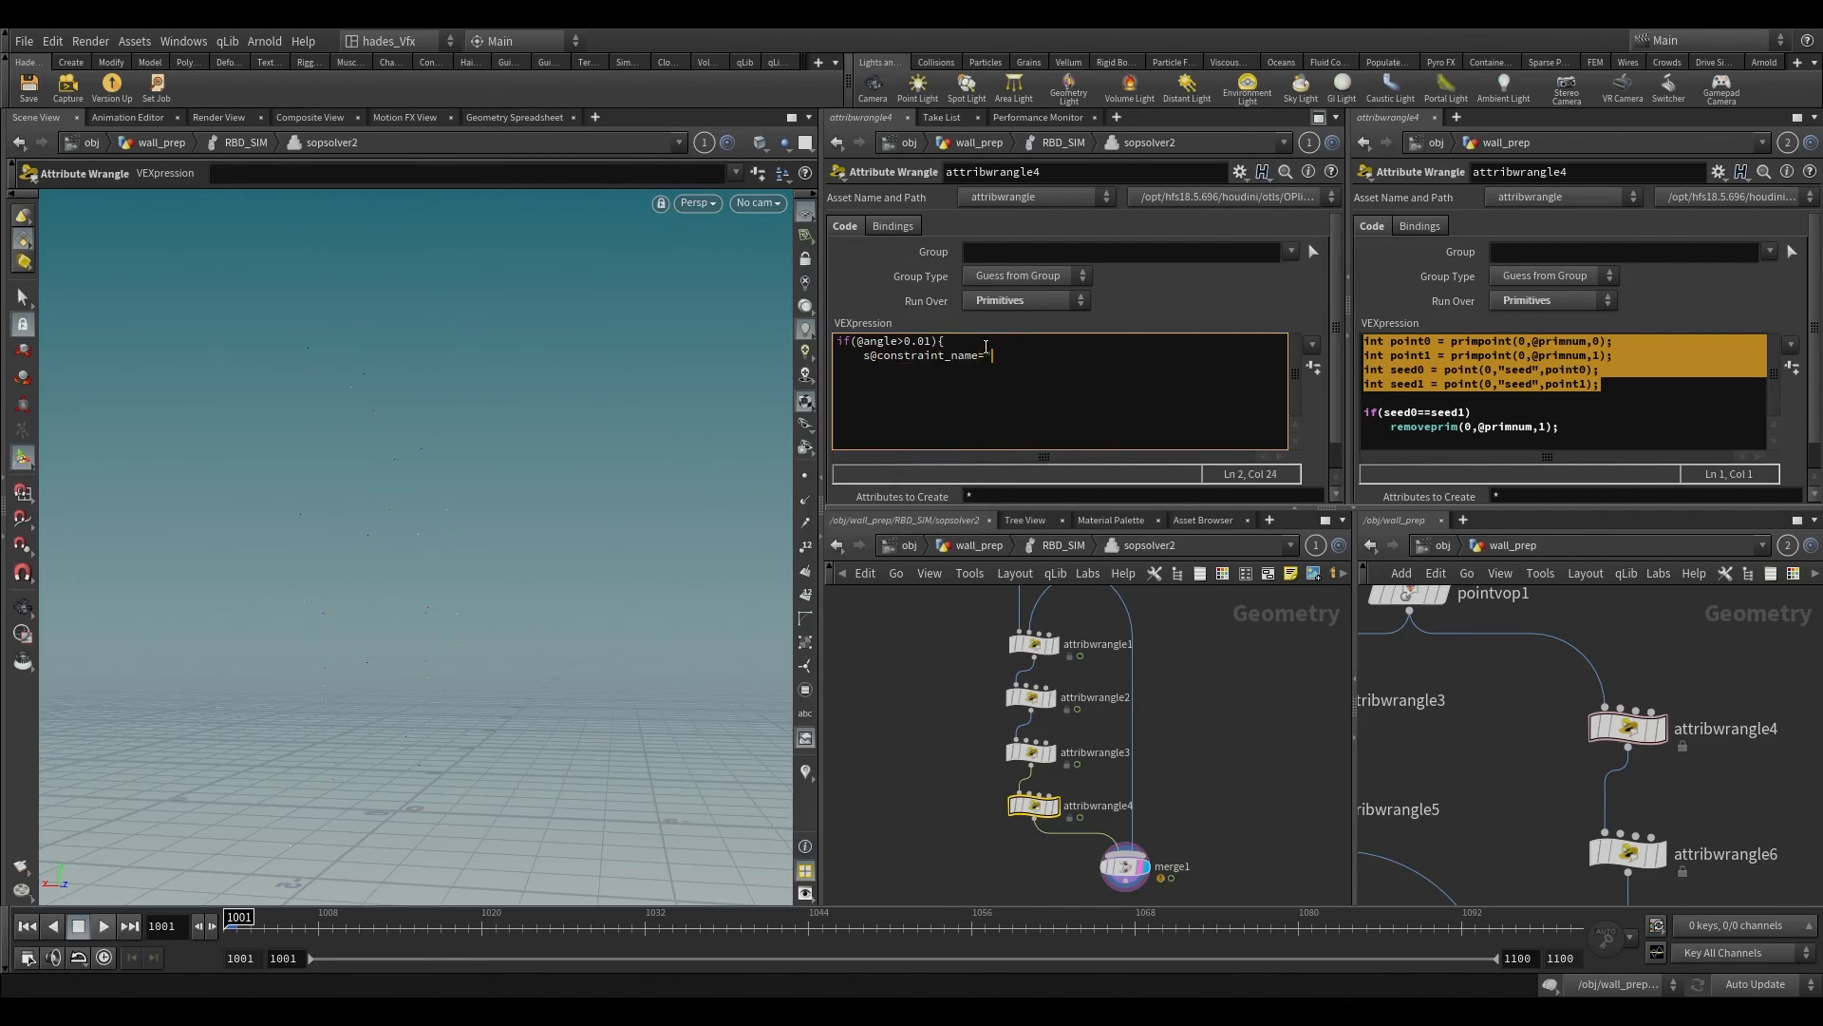
text(soft)
key(BackSpace)
text("))
key(BackSpace)
text(;)
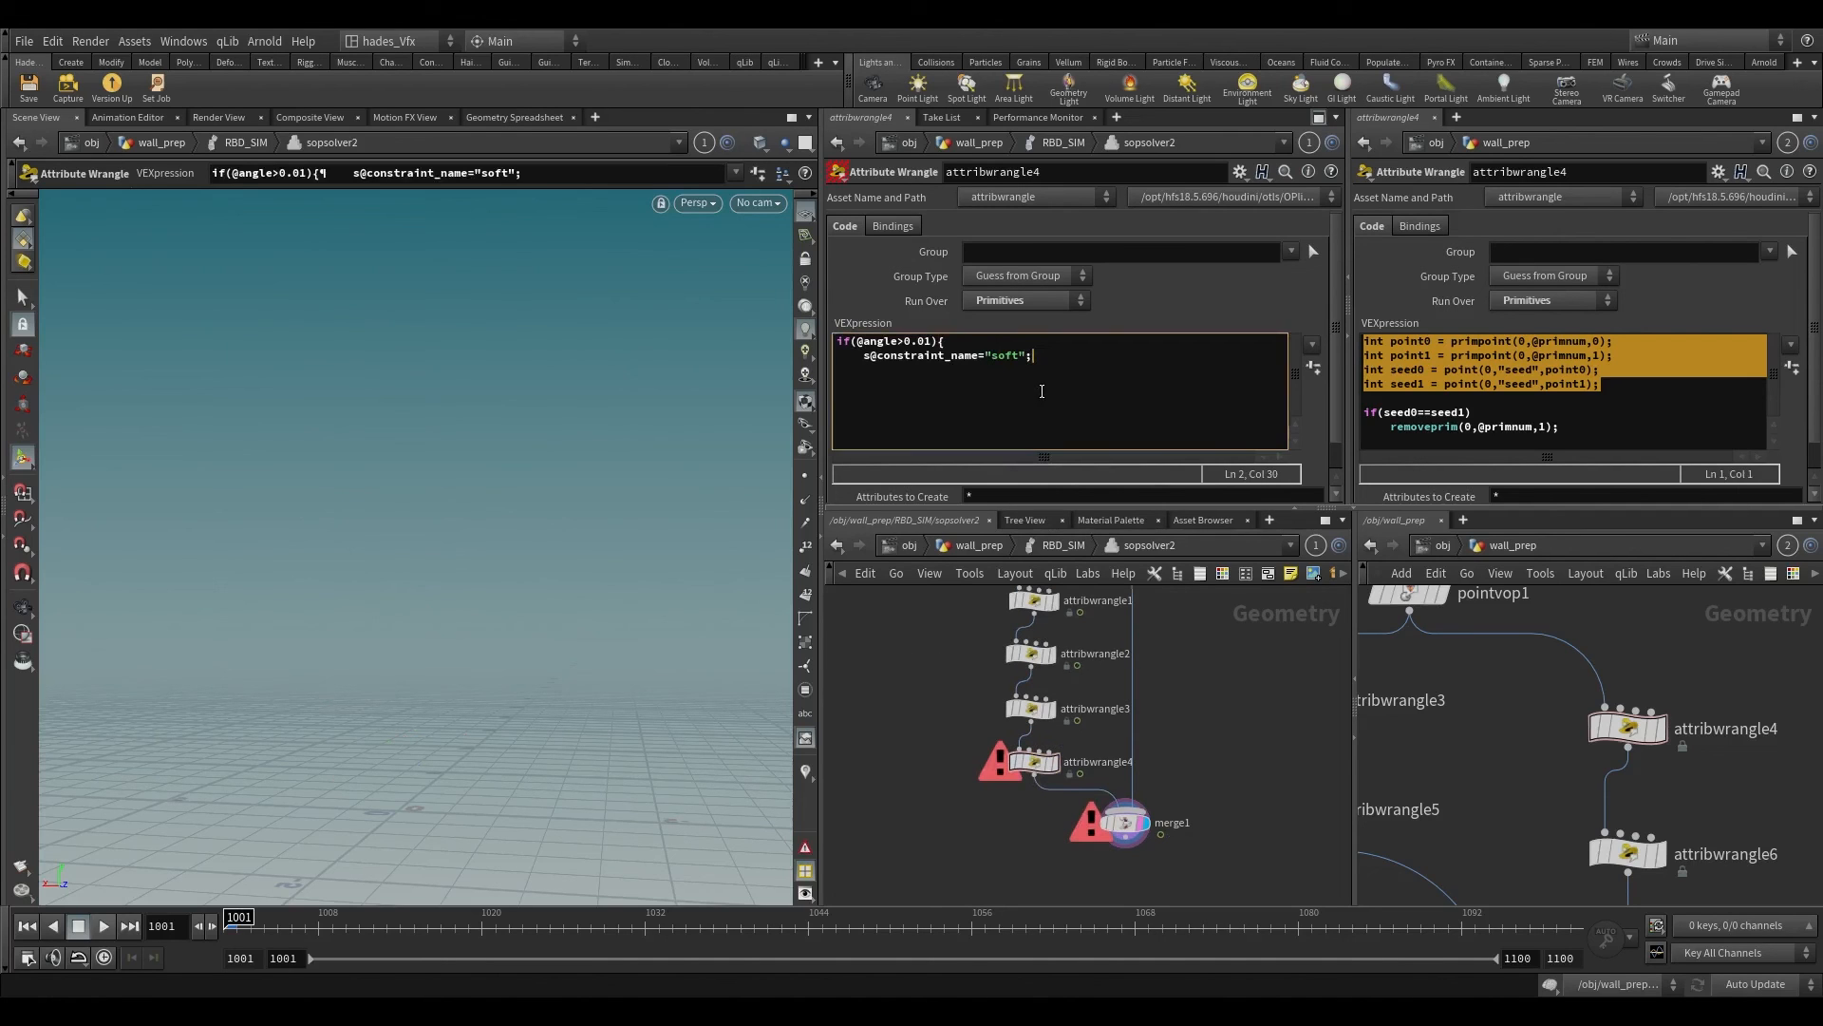
key(Return)
text(})
Step: Reopen sopsolver2 and review the soft-constraint assignment in attribwrangle4's code
click(1060, 547)
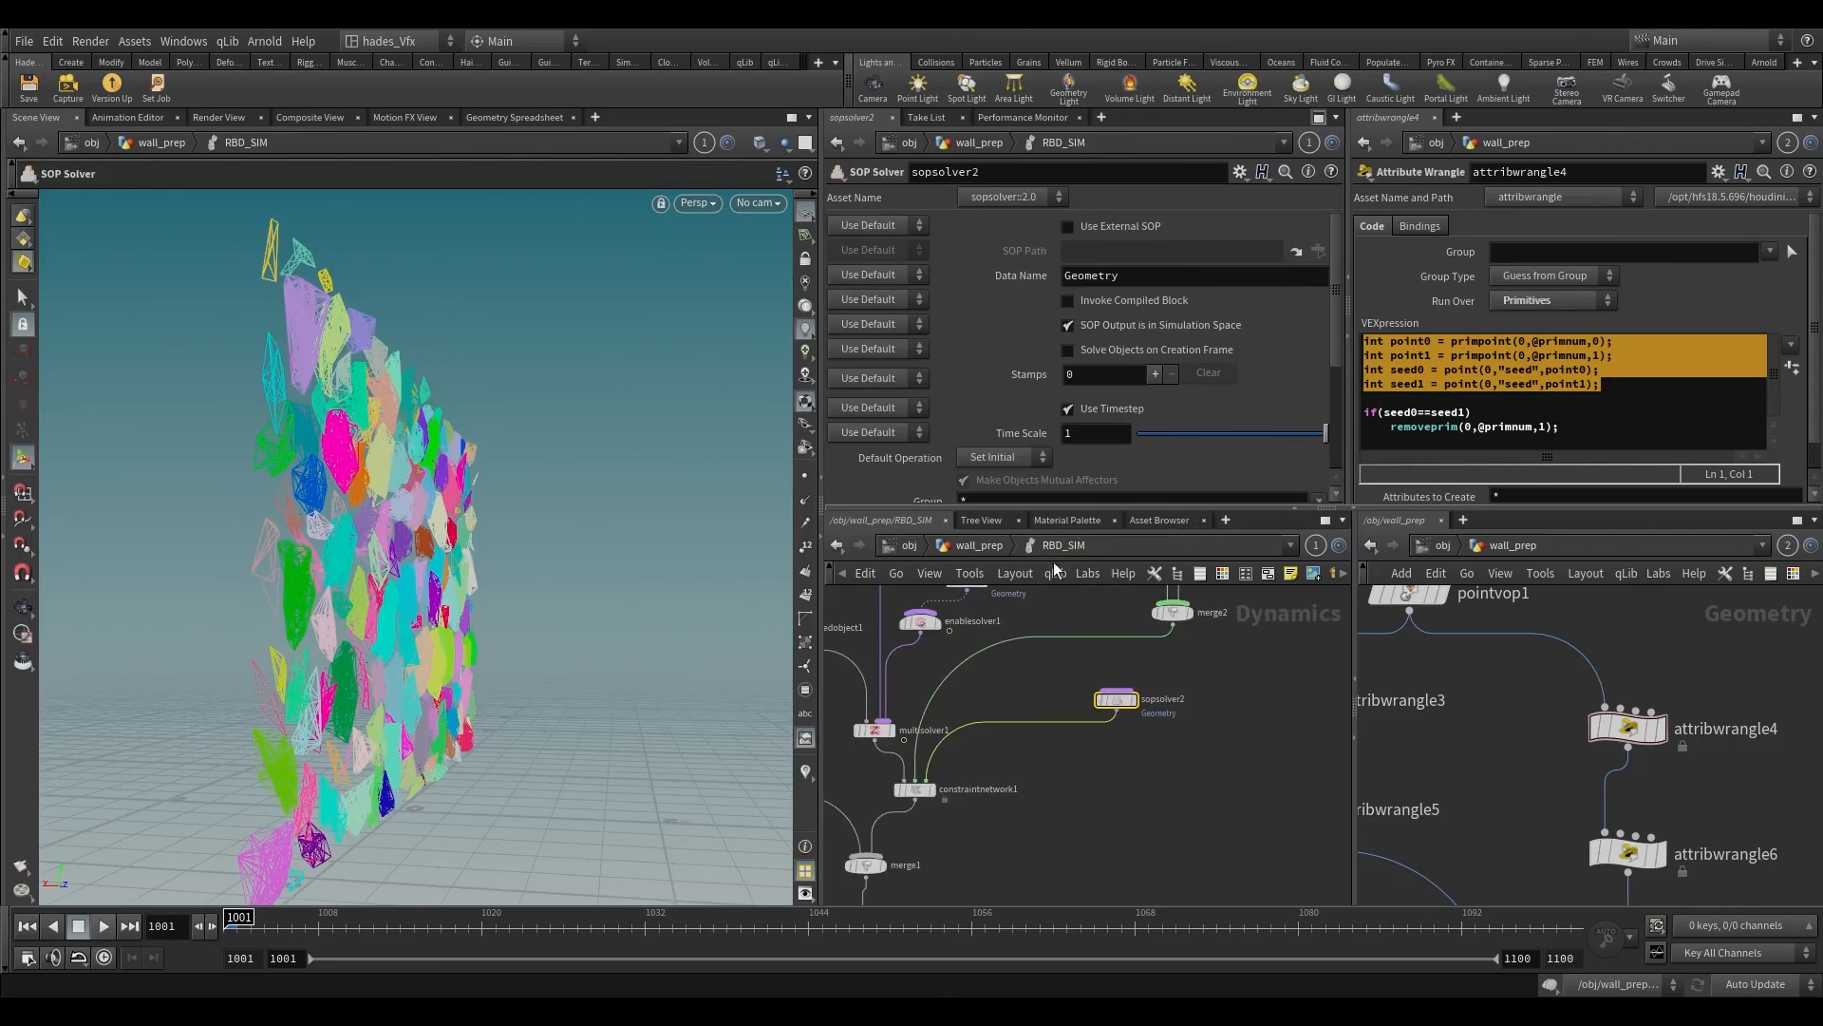
scroll(1067, 685, up, 1)
double_click(1130, 704)
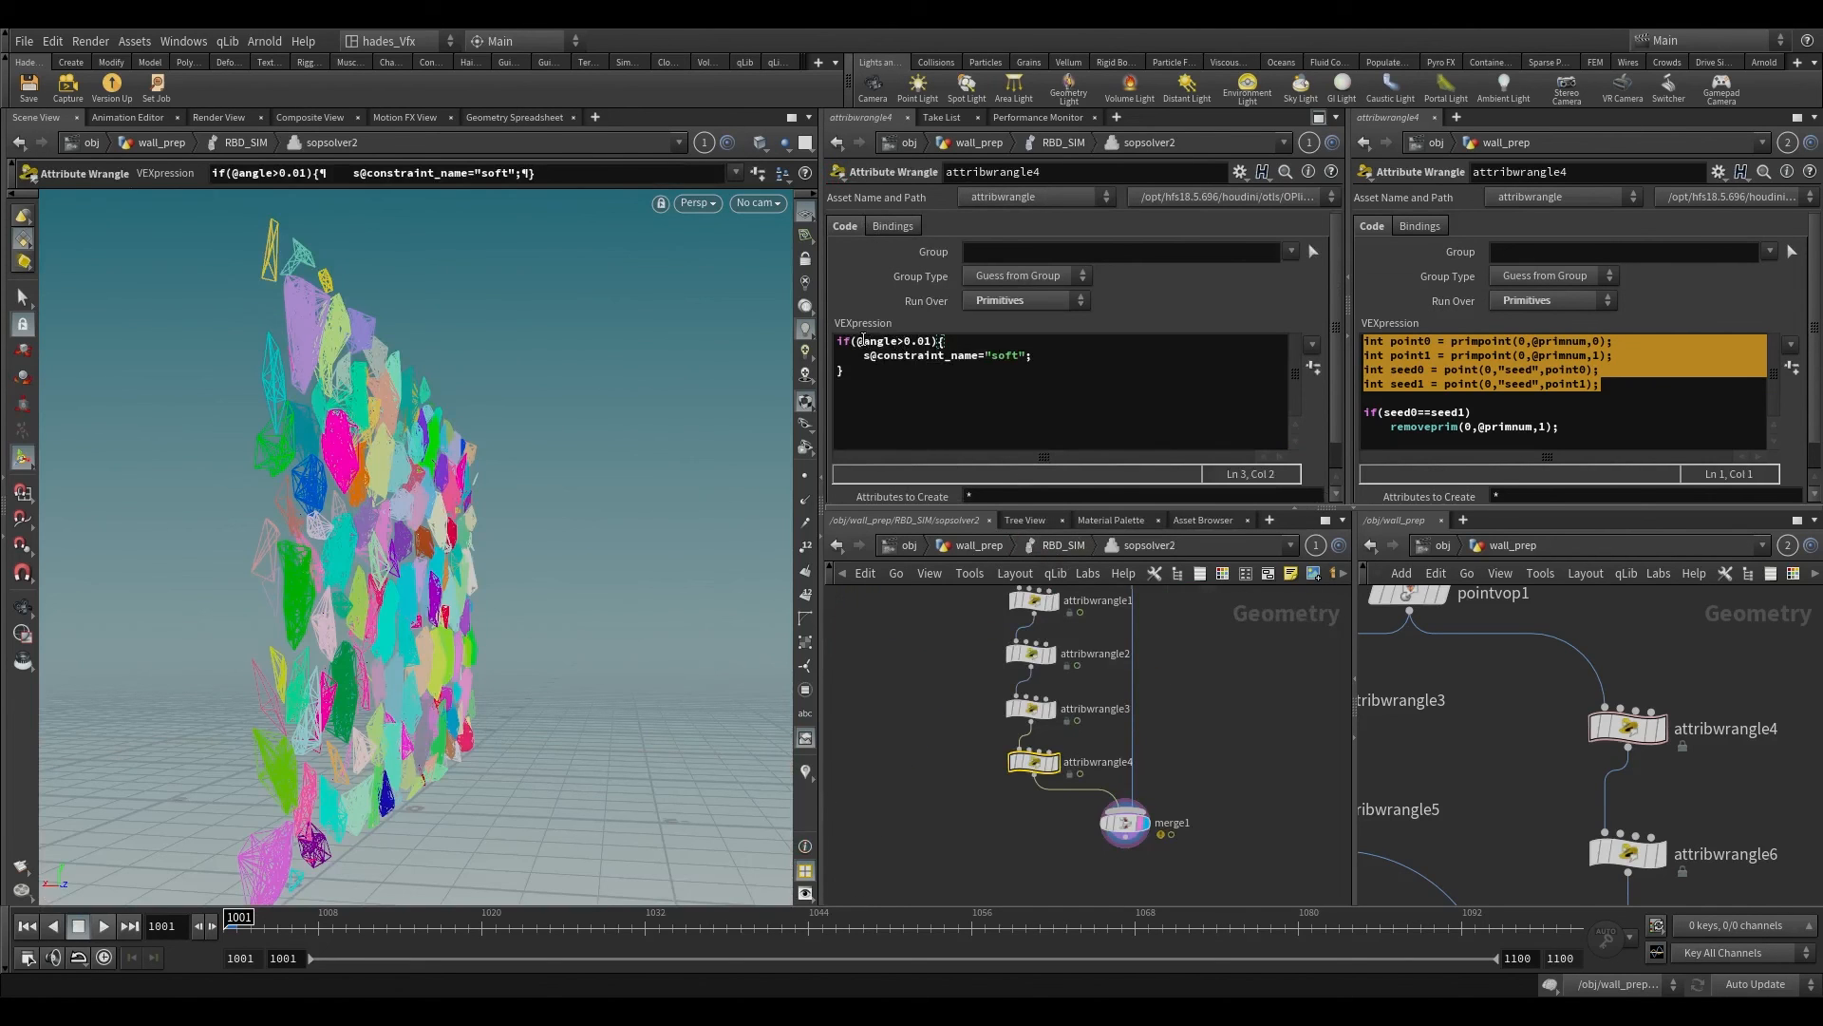
click(973, 367)
key(Tab)
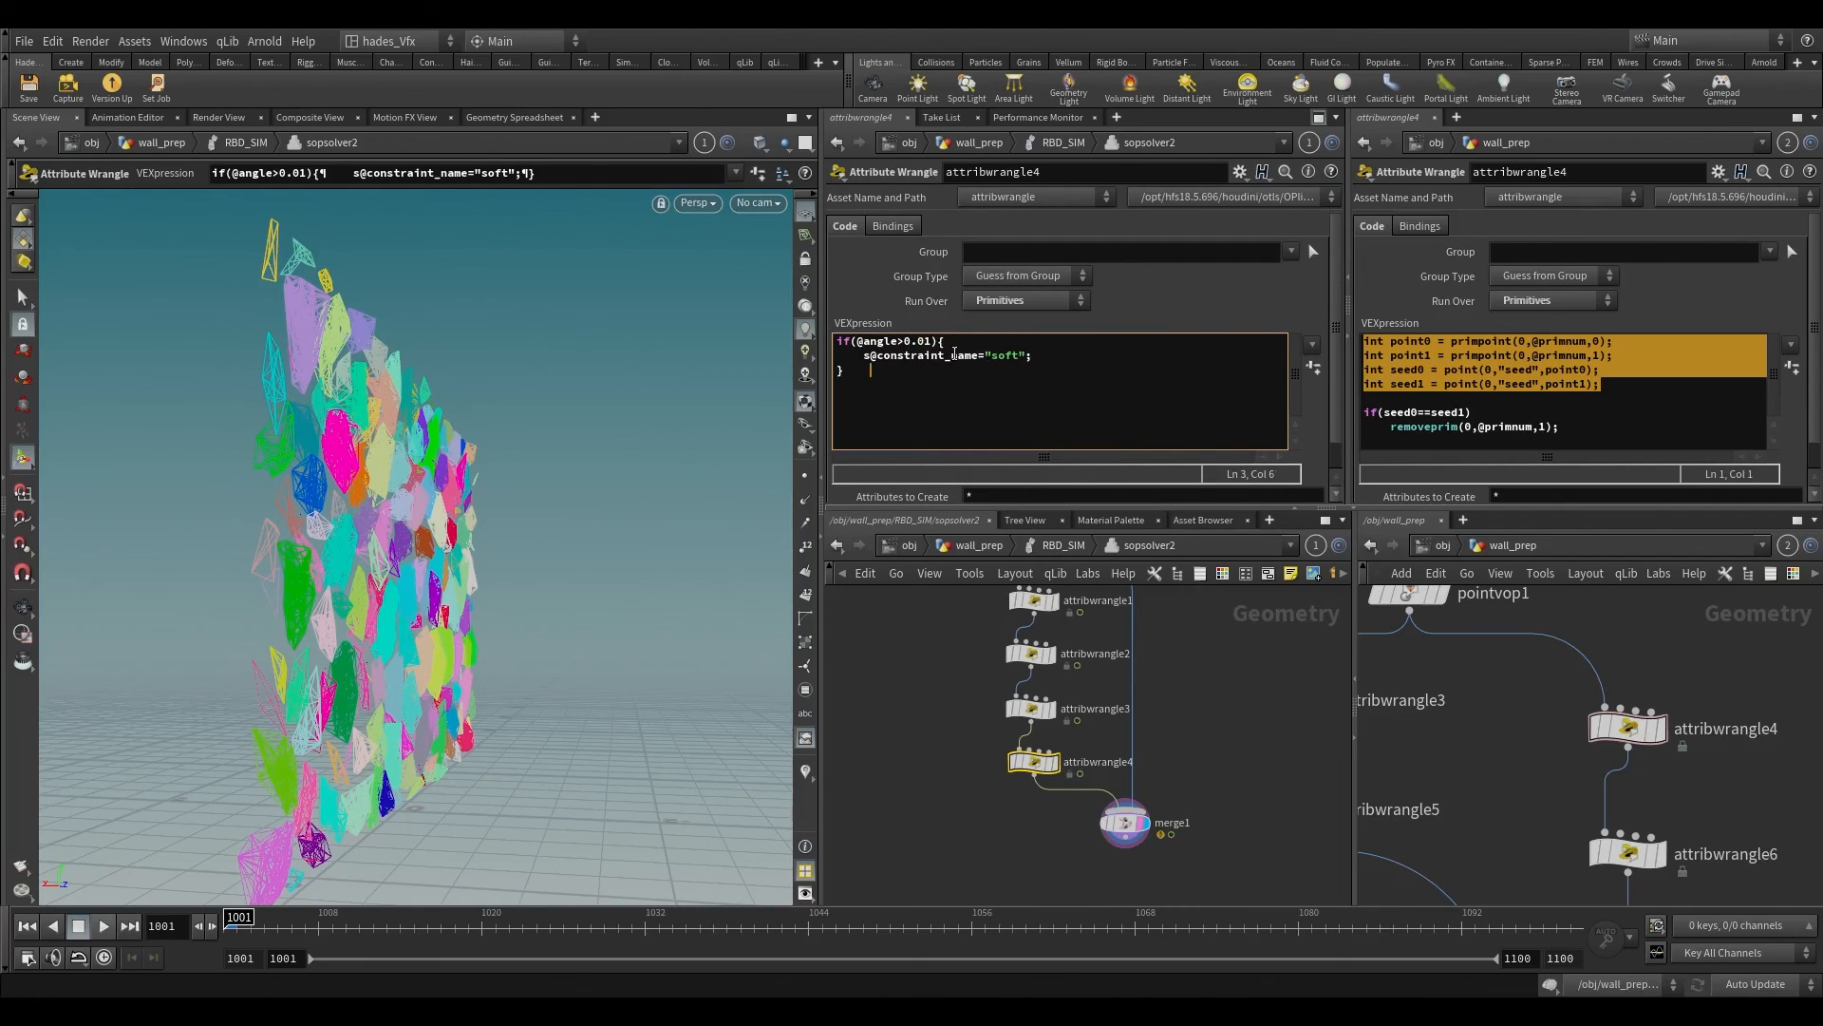
drag(864, 356, 1025, 354)
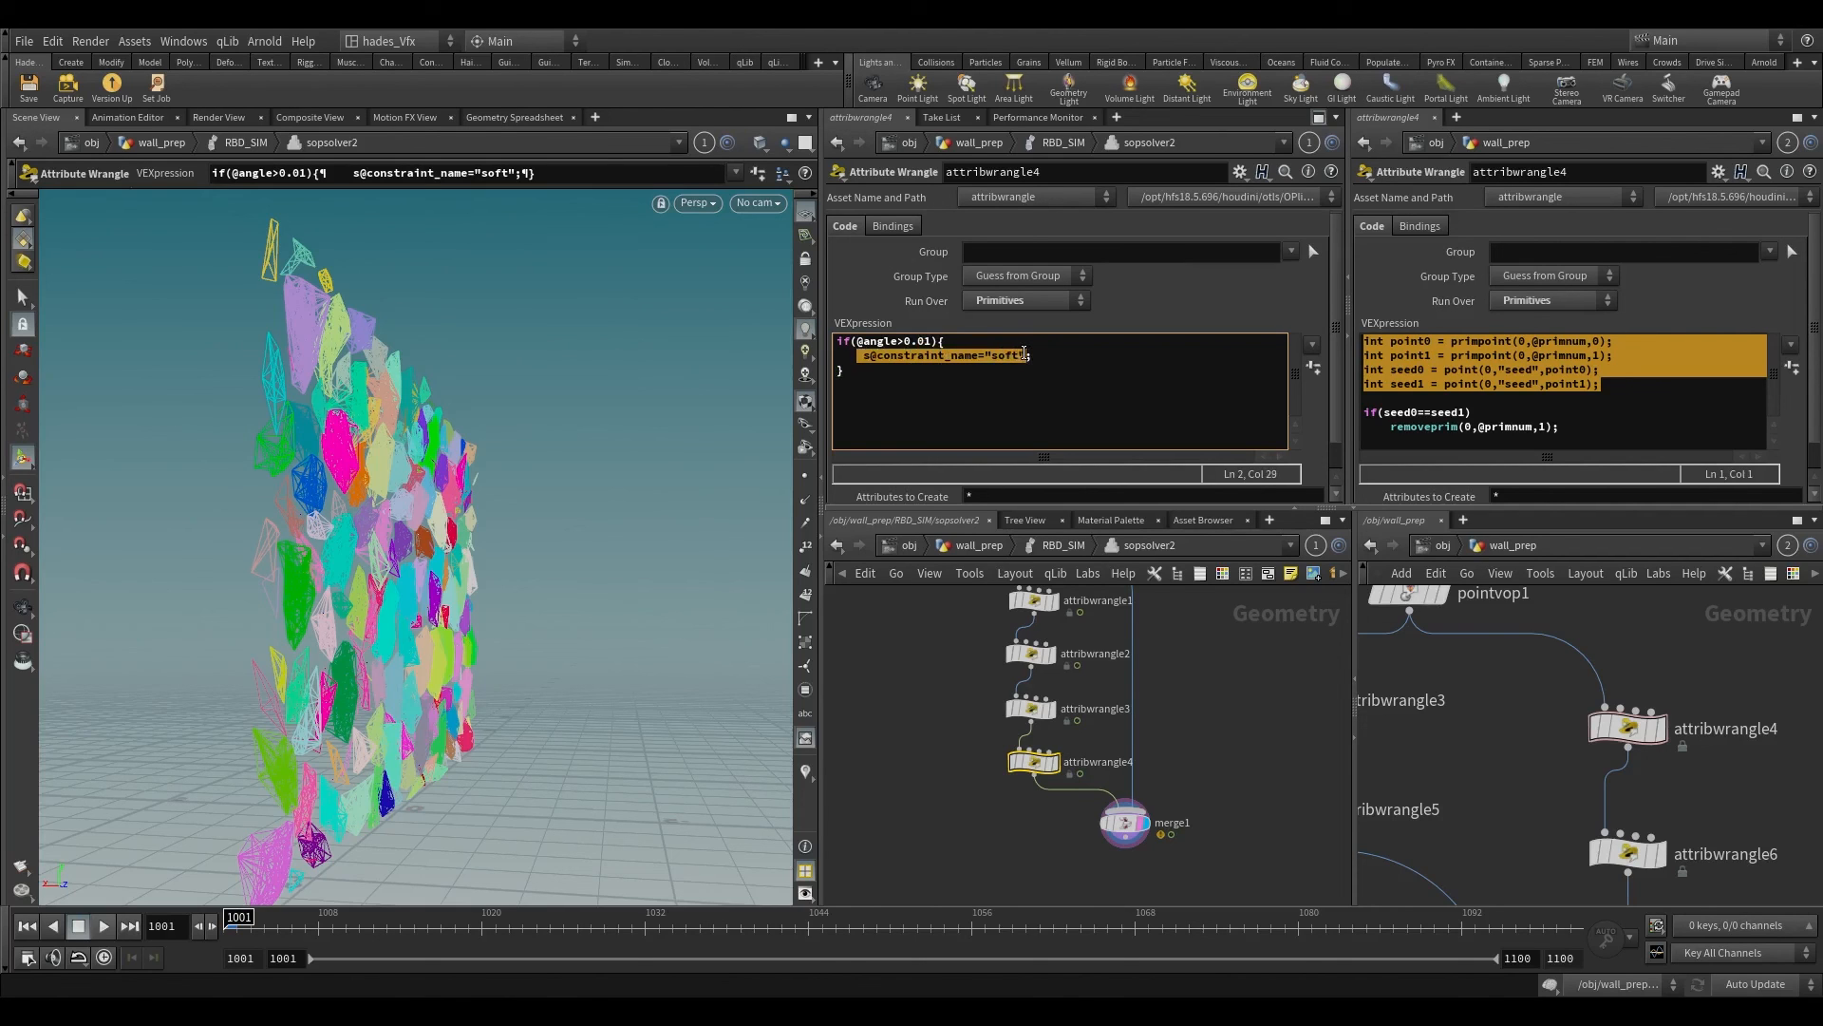
click(1027, 353)
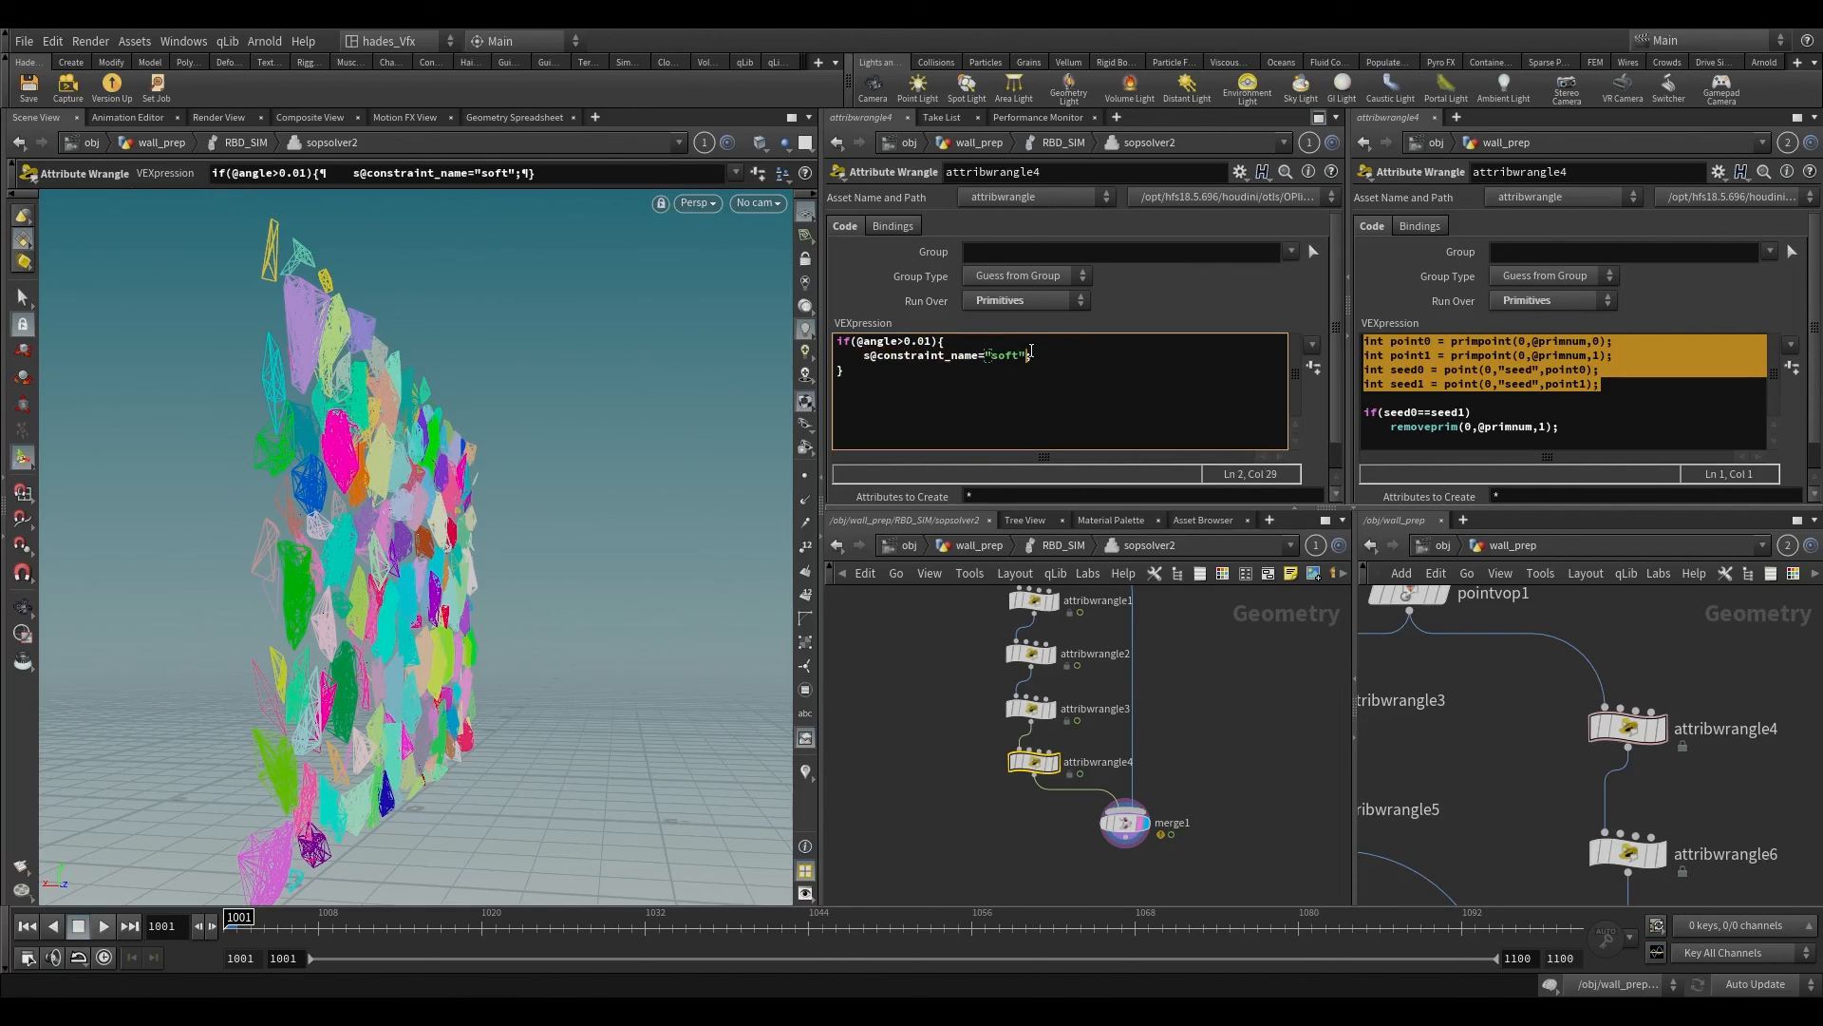
Step: Return to the RBD_SIM network and inspect the glue and hard constraint relationship nodes feeding merge2
click(1056, 545)
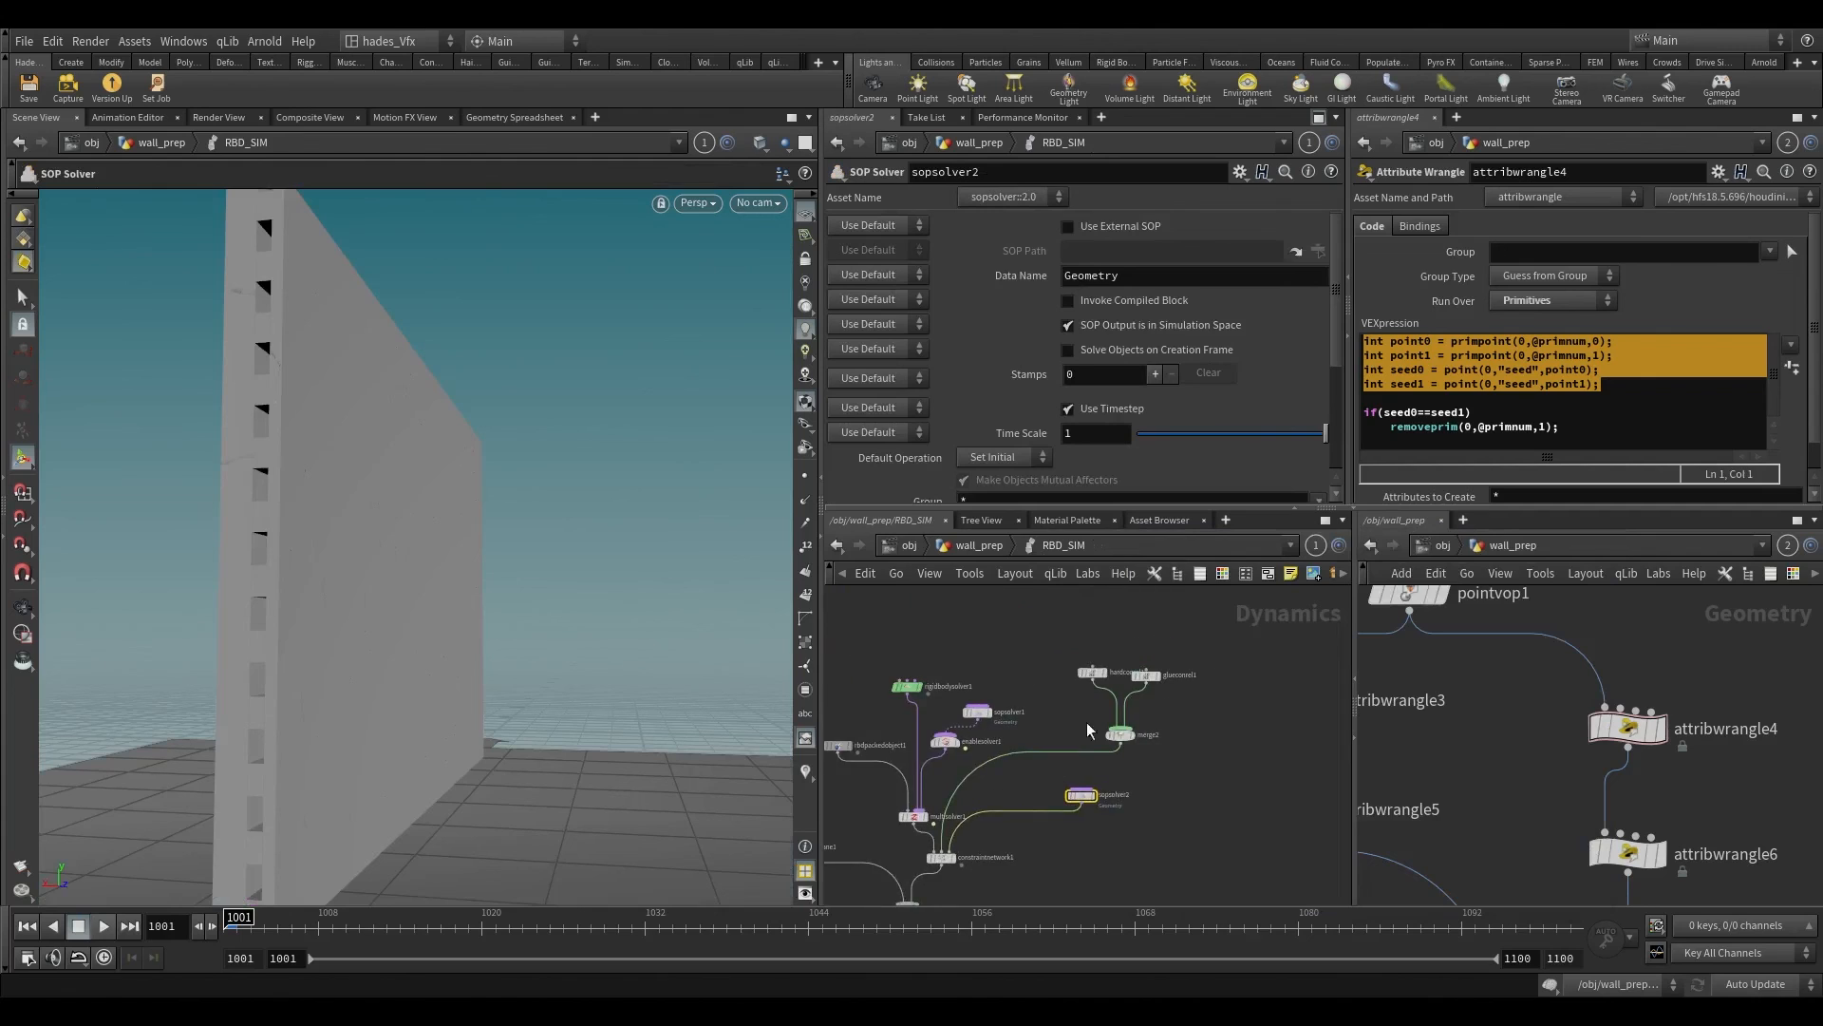
drag(1217, 725, 1216, 722)
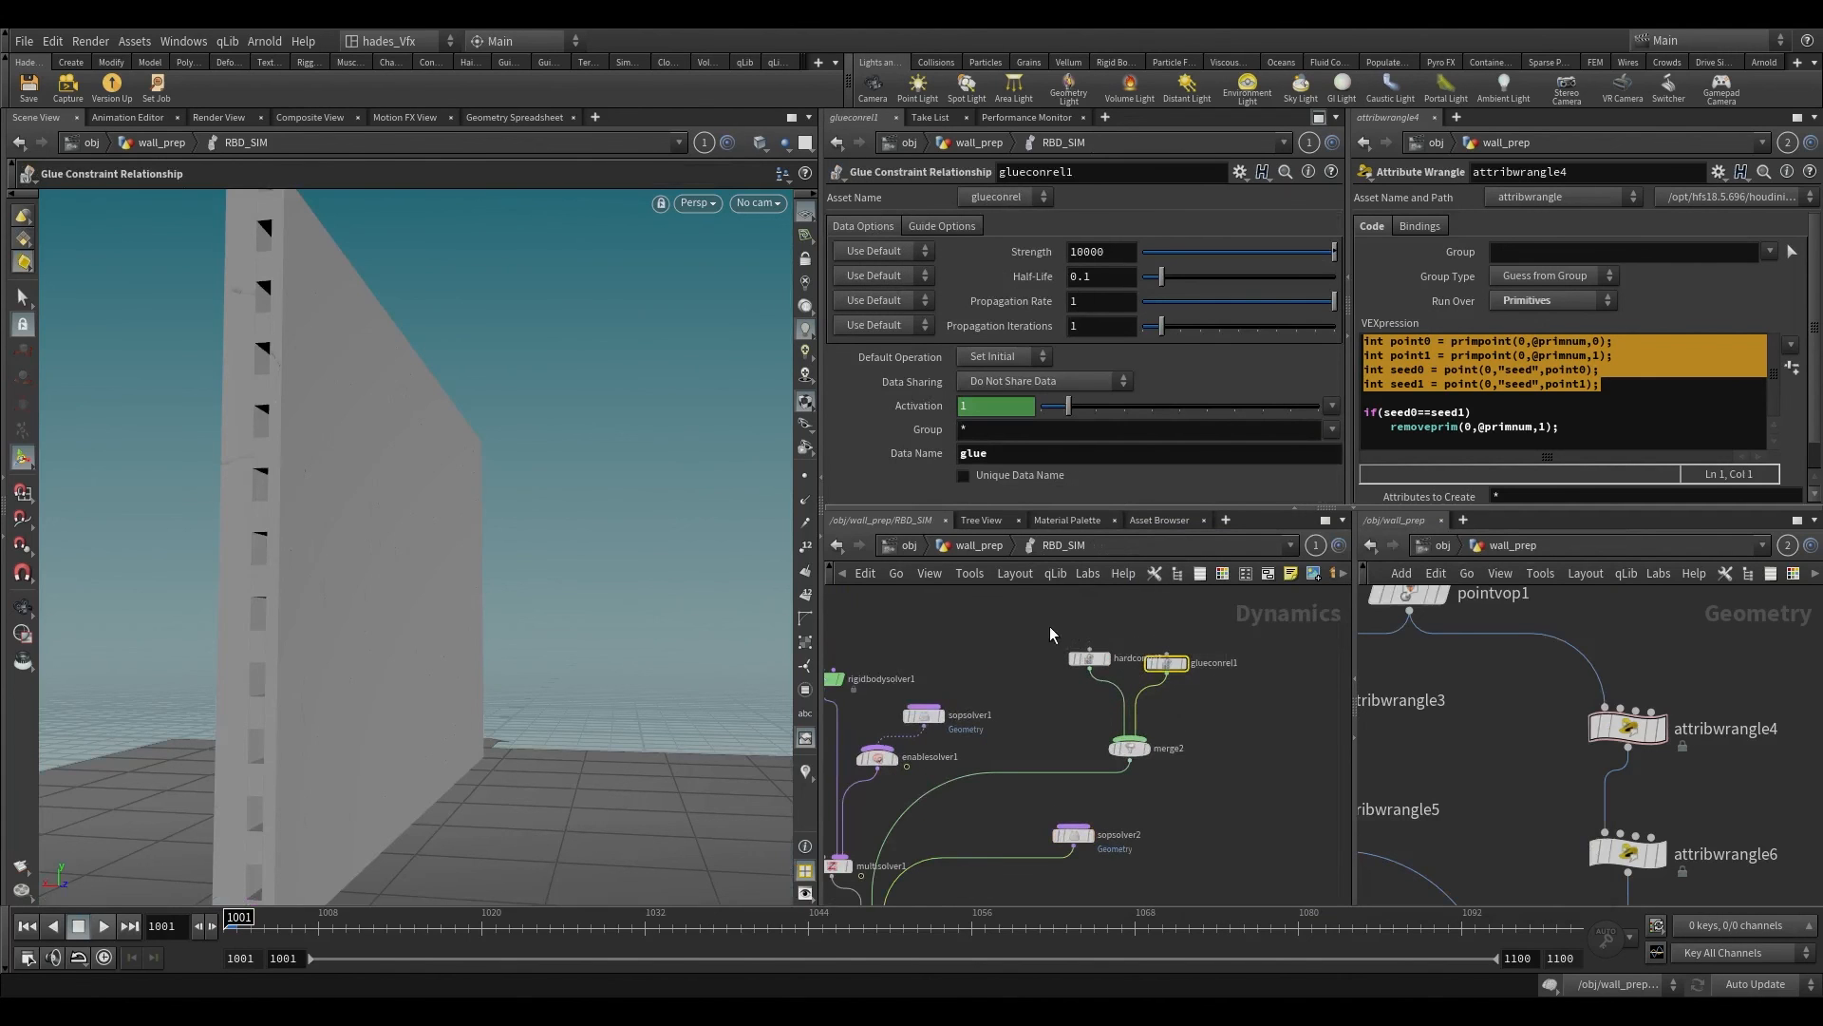
click(1077, 663)
drag(1077, 664, 1046, 660)
middle_drag(1031, 738, 1069, 579)
Step: Frame the whole wall in the viewport and play the simulation from frame 1001
alt+drag(436, 561, 317, 553)
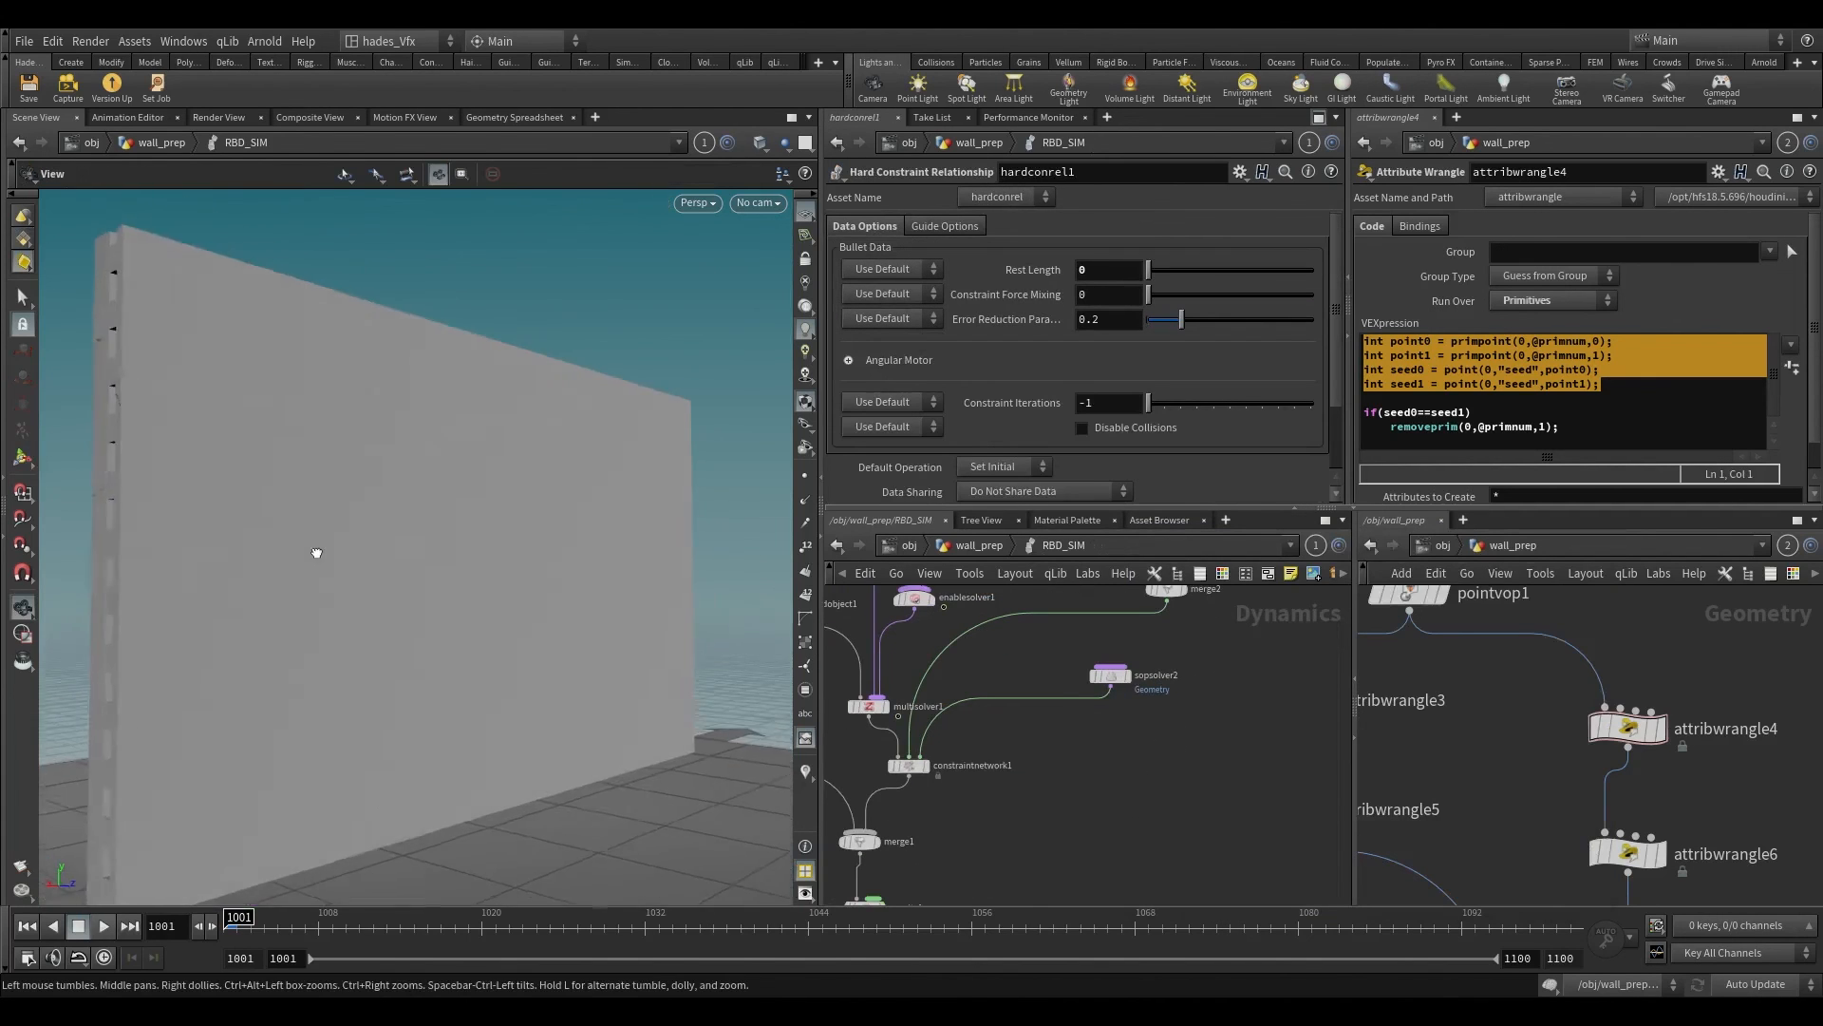
alt+right_drag(317, 554, 374, 630)
key(Return)
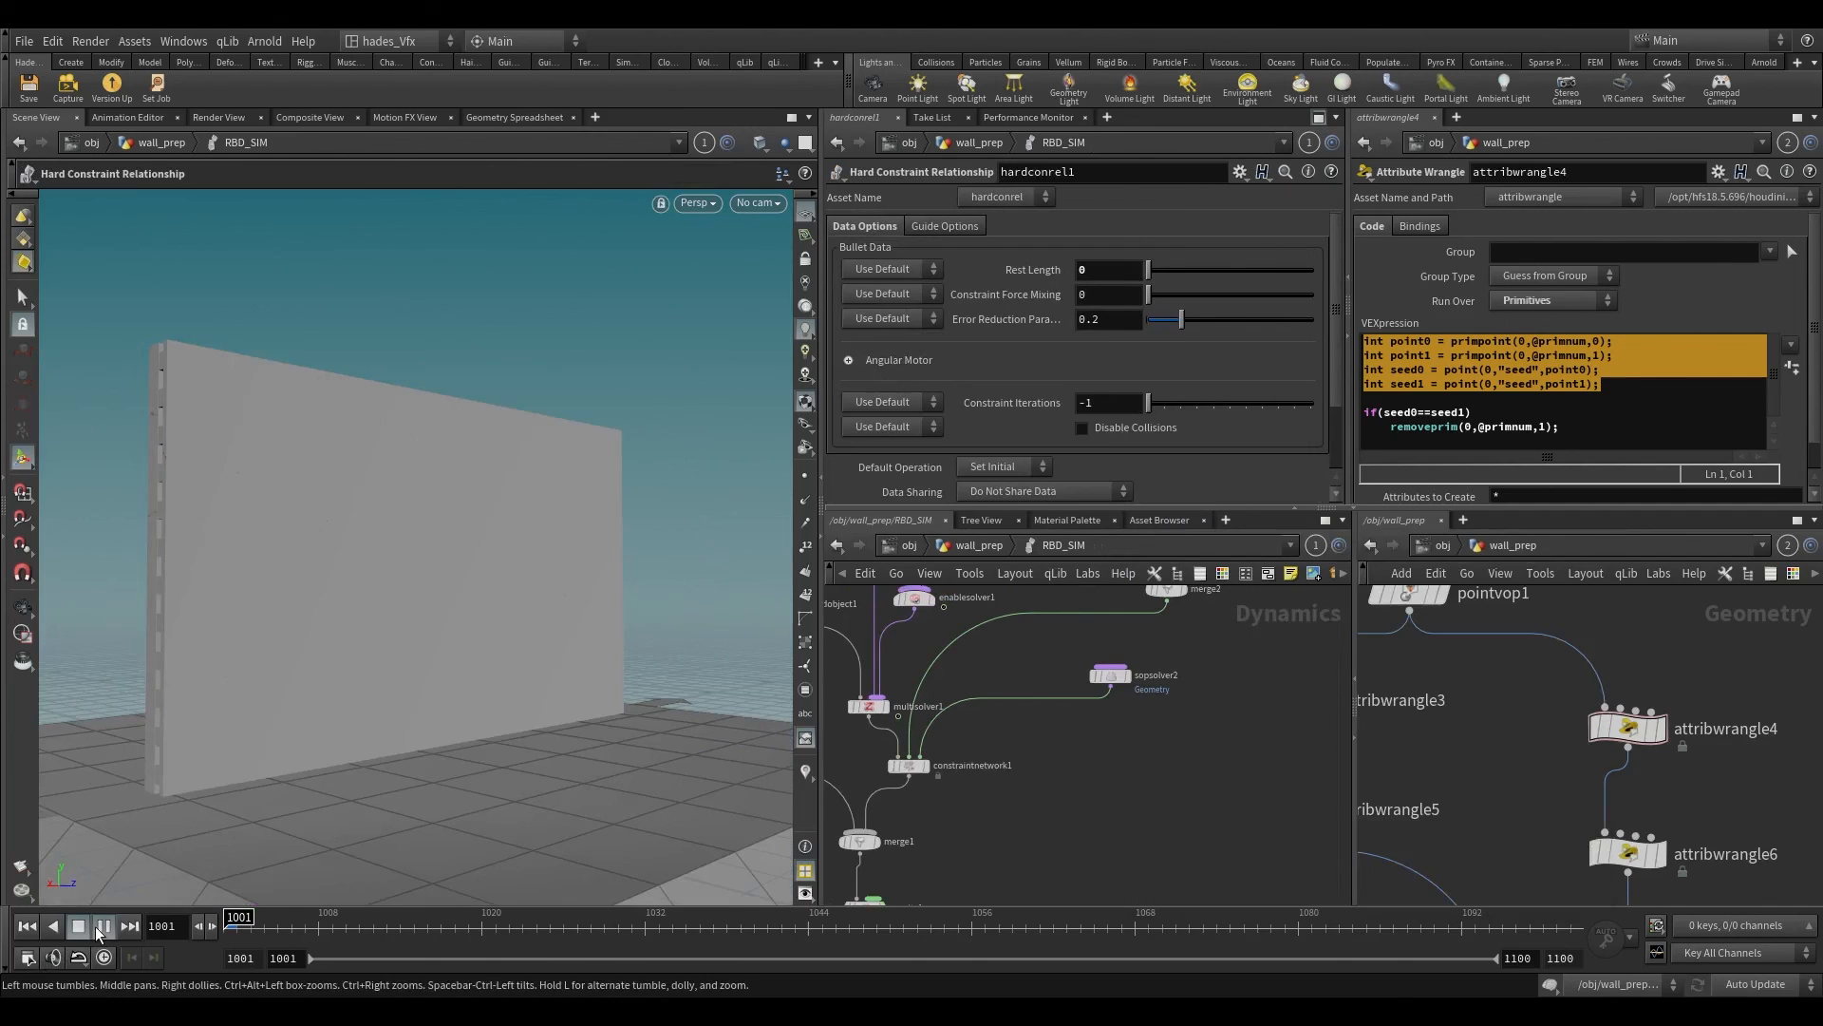
Step: Play the simulation, scrub back to frame 1013 and examine the fractured wall from another angle
click(95, 926)
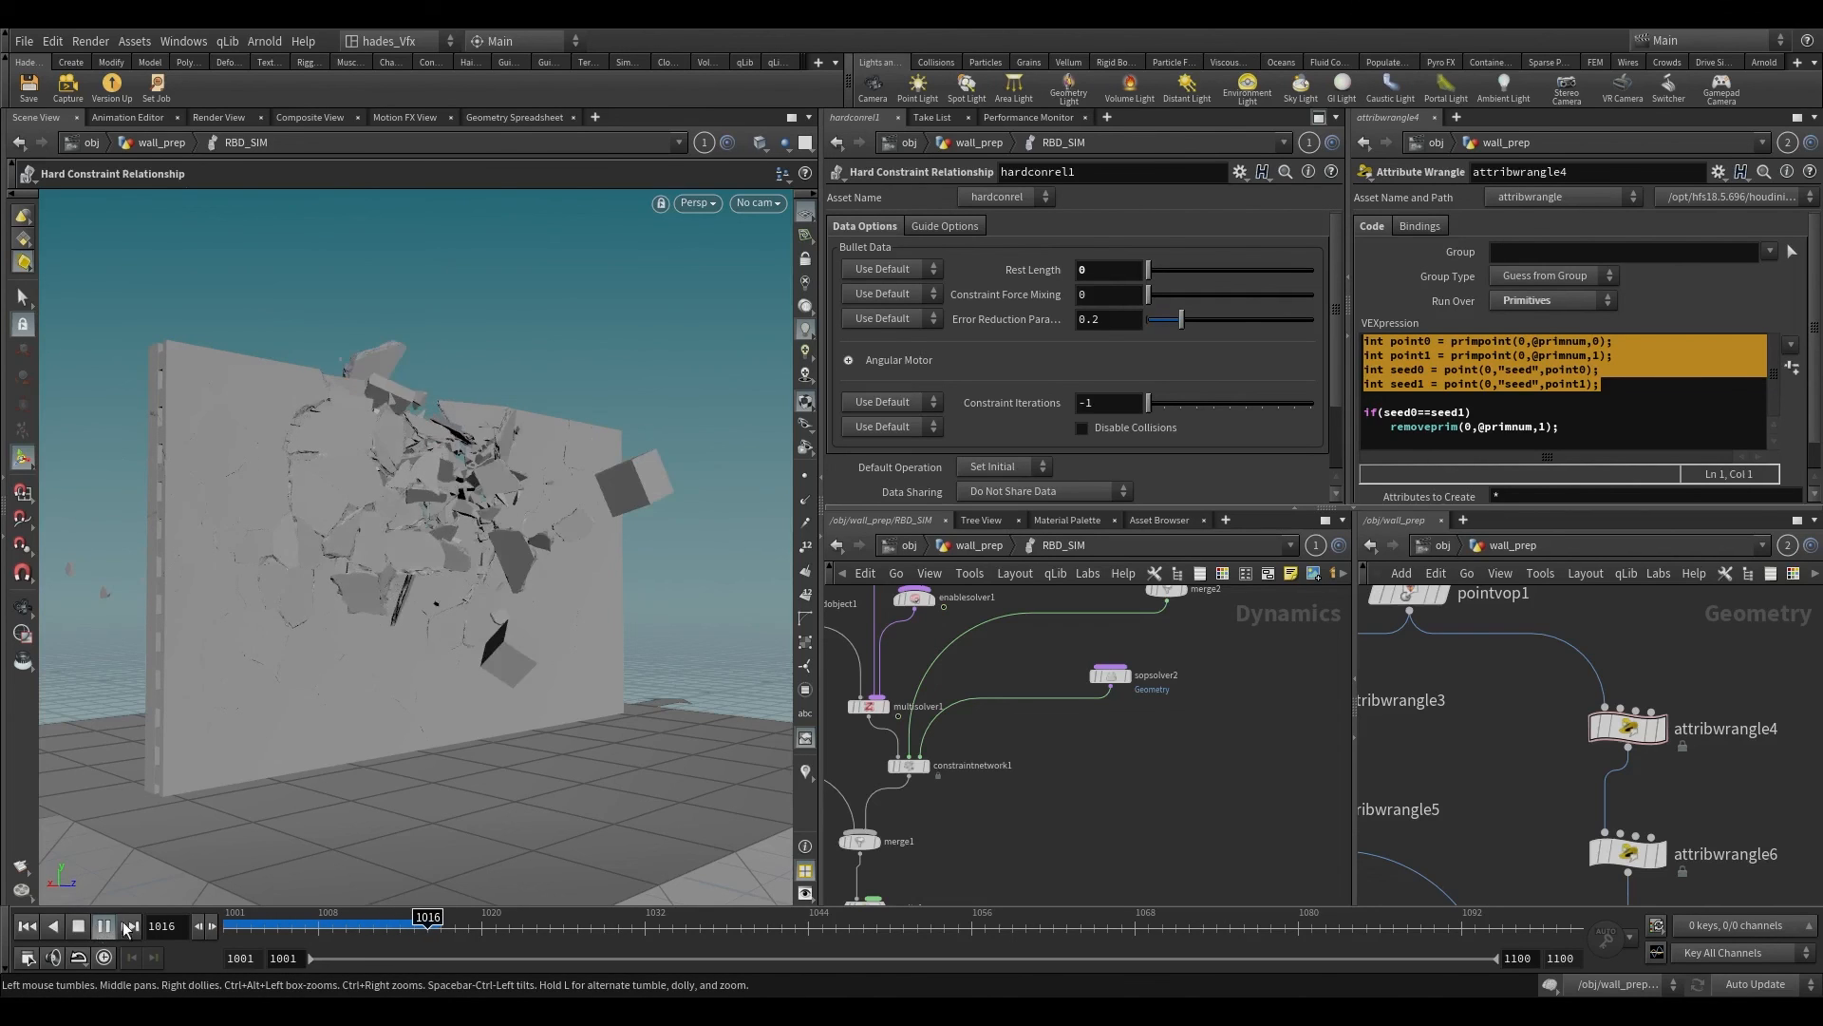
click(383, 934)
alt+drag(406, 548, 579, 655)
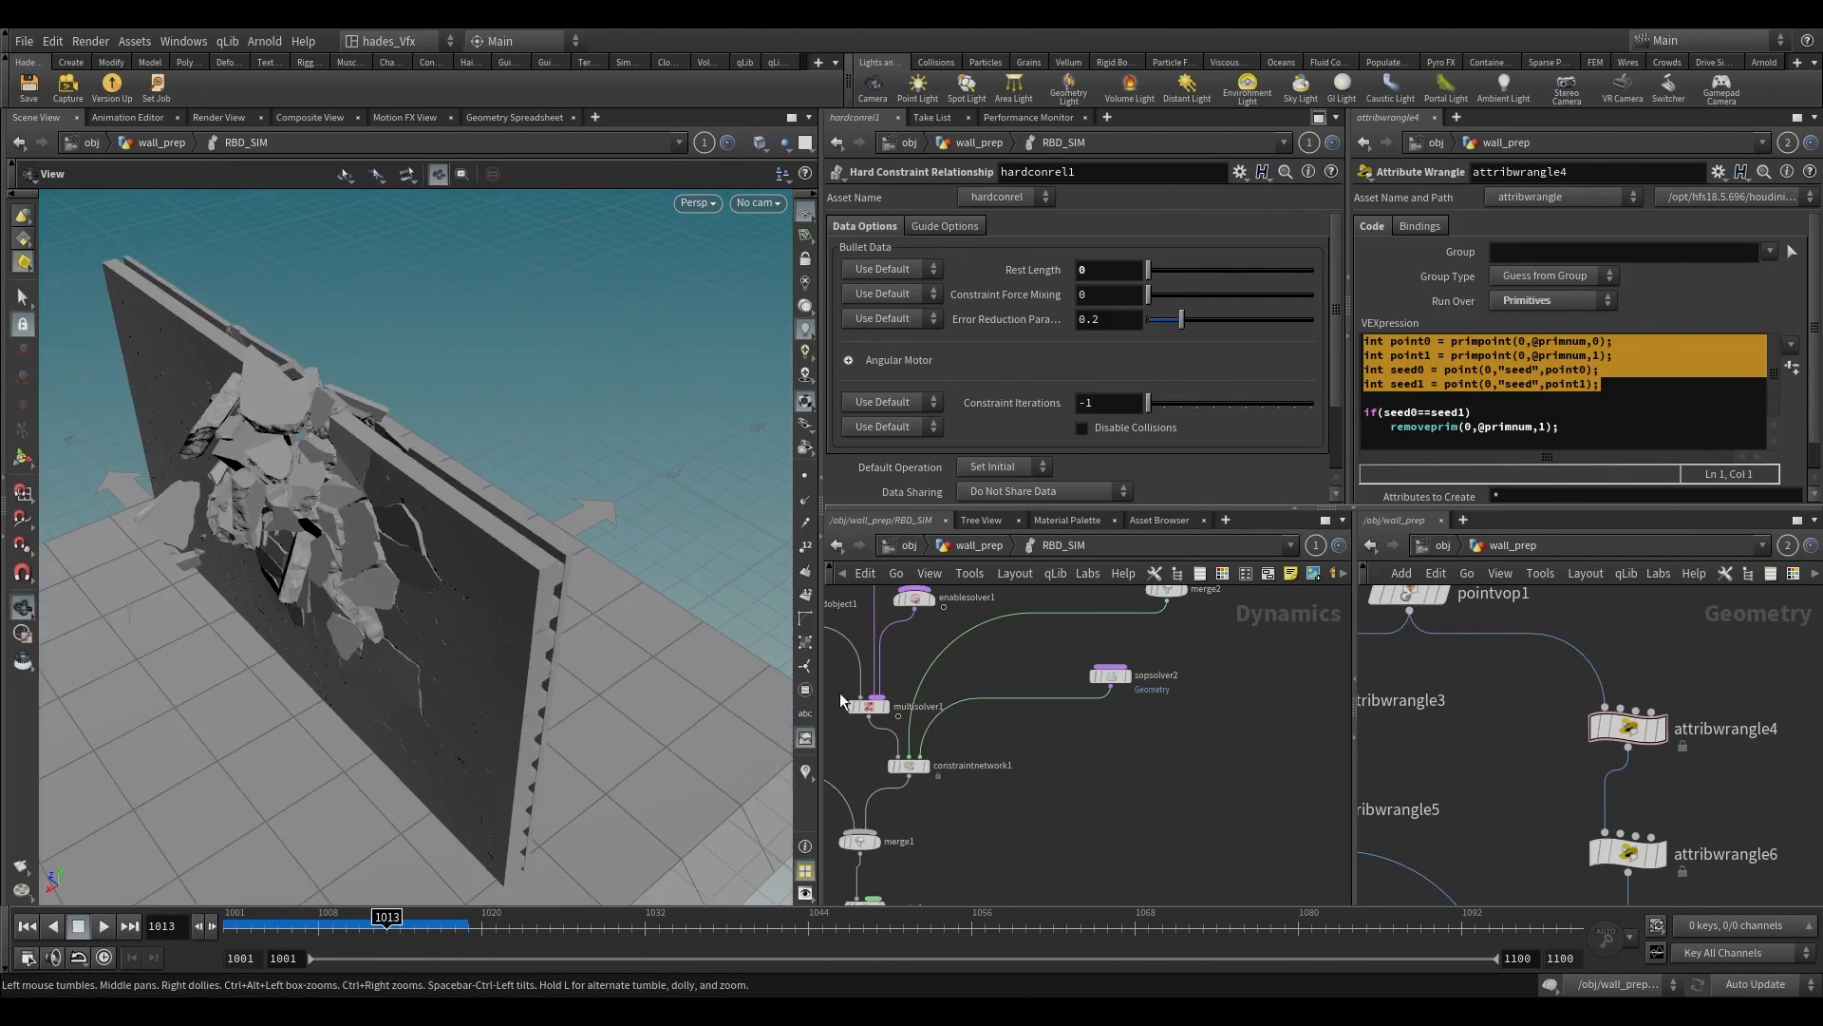
Step: Move rbdpackedobject1 and rigidbodysolver1 farther away from the solver nodes in the RBD_SIM network
scroll(1140, 778, down, 2)
middle_drag(1154, 784, 1403, 893)
scroll(1145, 750, up, 2)
drag(949, 681, 1106, 788)
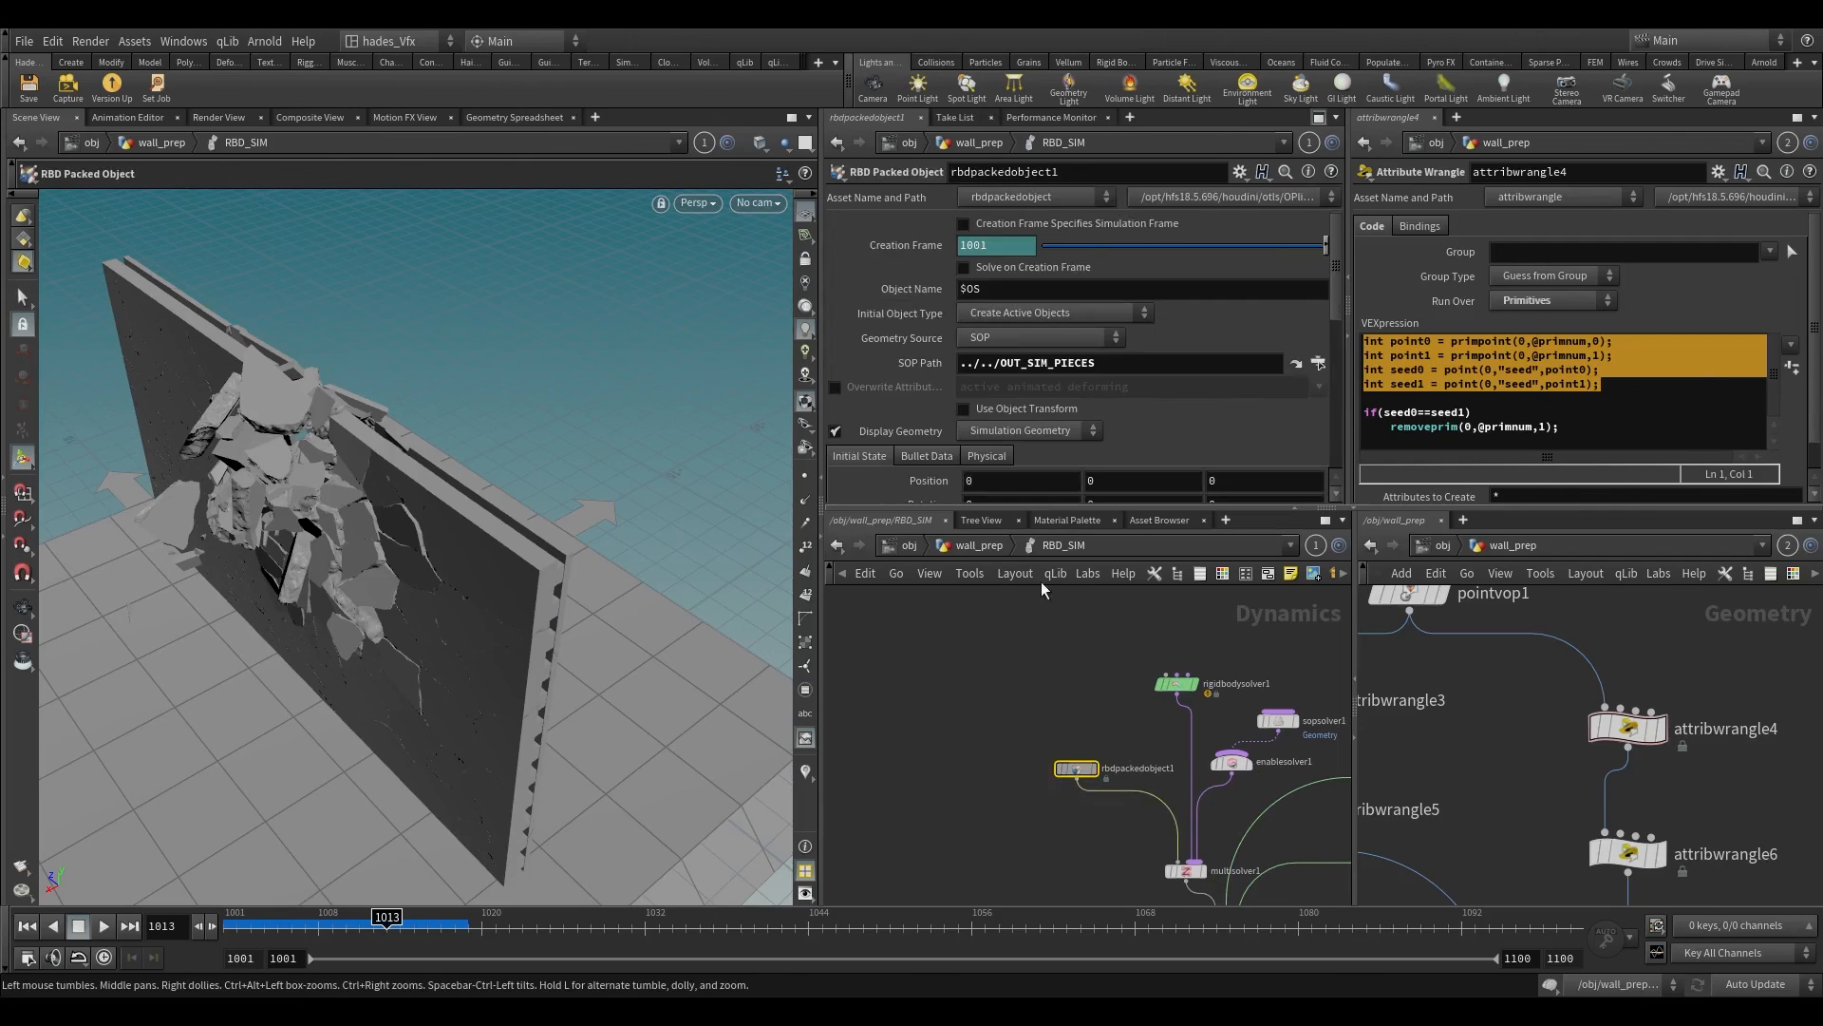
drag(1004, 643, 1178, 796)
drag(1176, 682, 1087, 695)
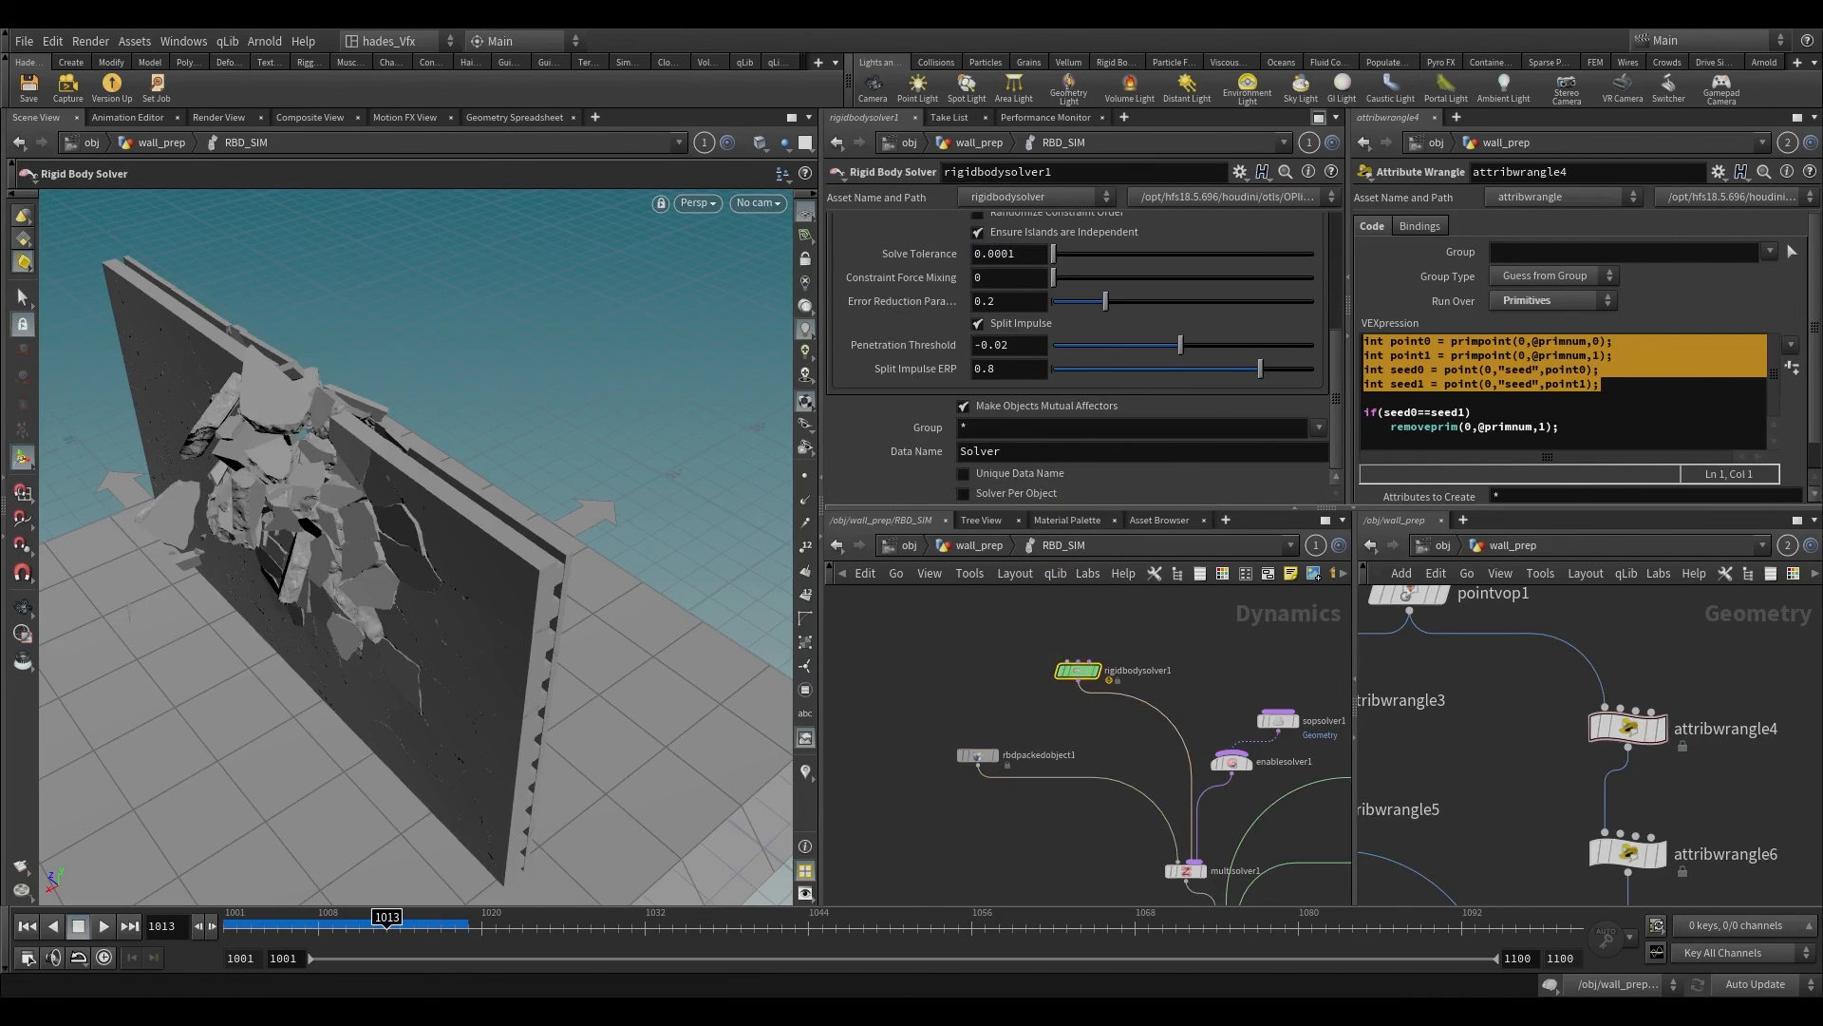
Step: In rigidbodysolver1, set Number of Substeps to 20 and Constraint Iterations to 1
scroll(940, 304, up, 5)
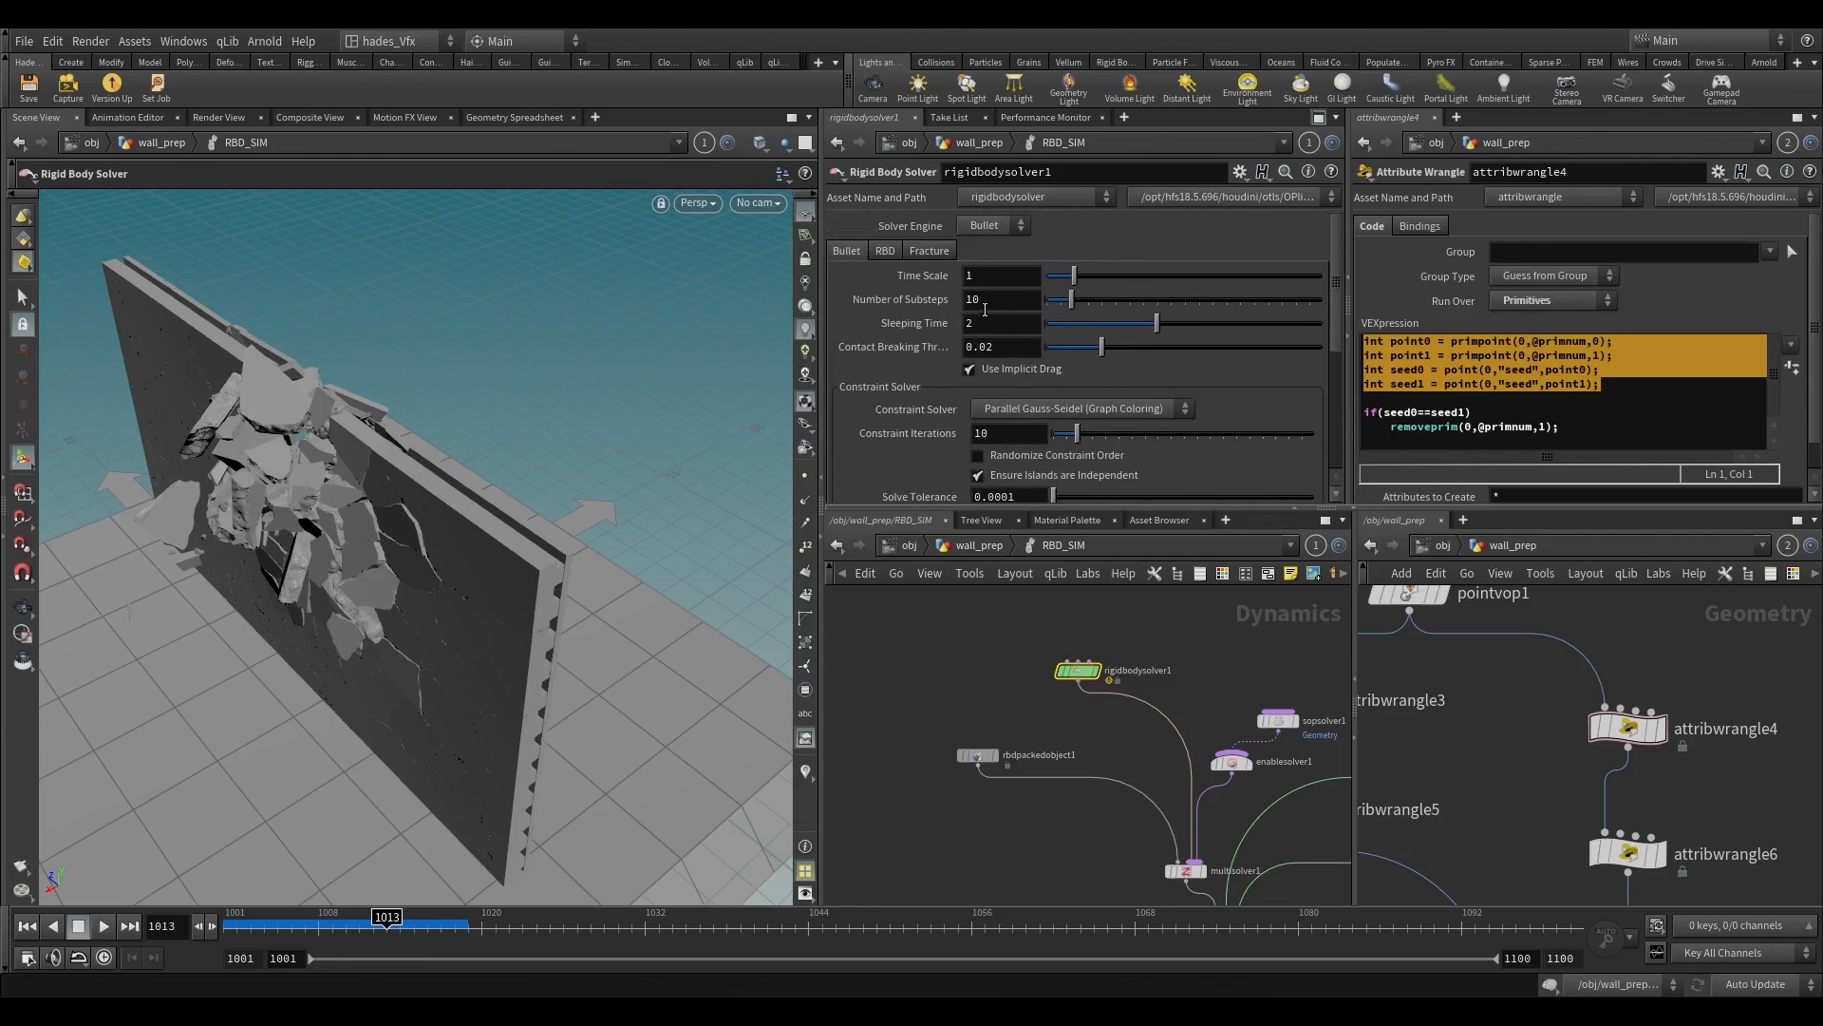
key(Delete)
text(2)
key(Return)
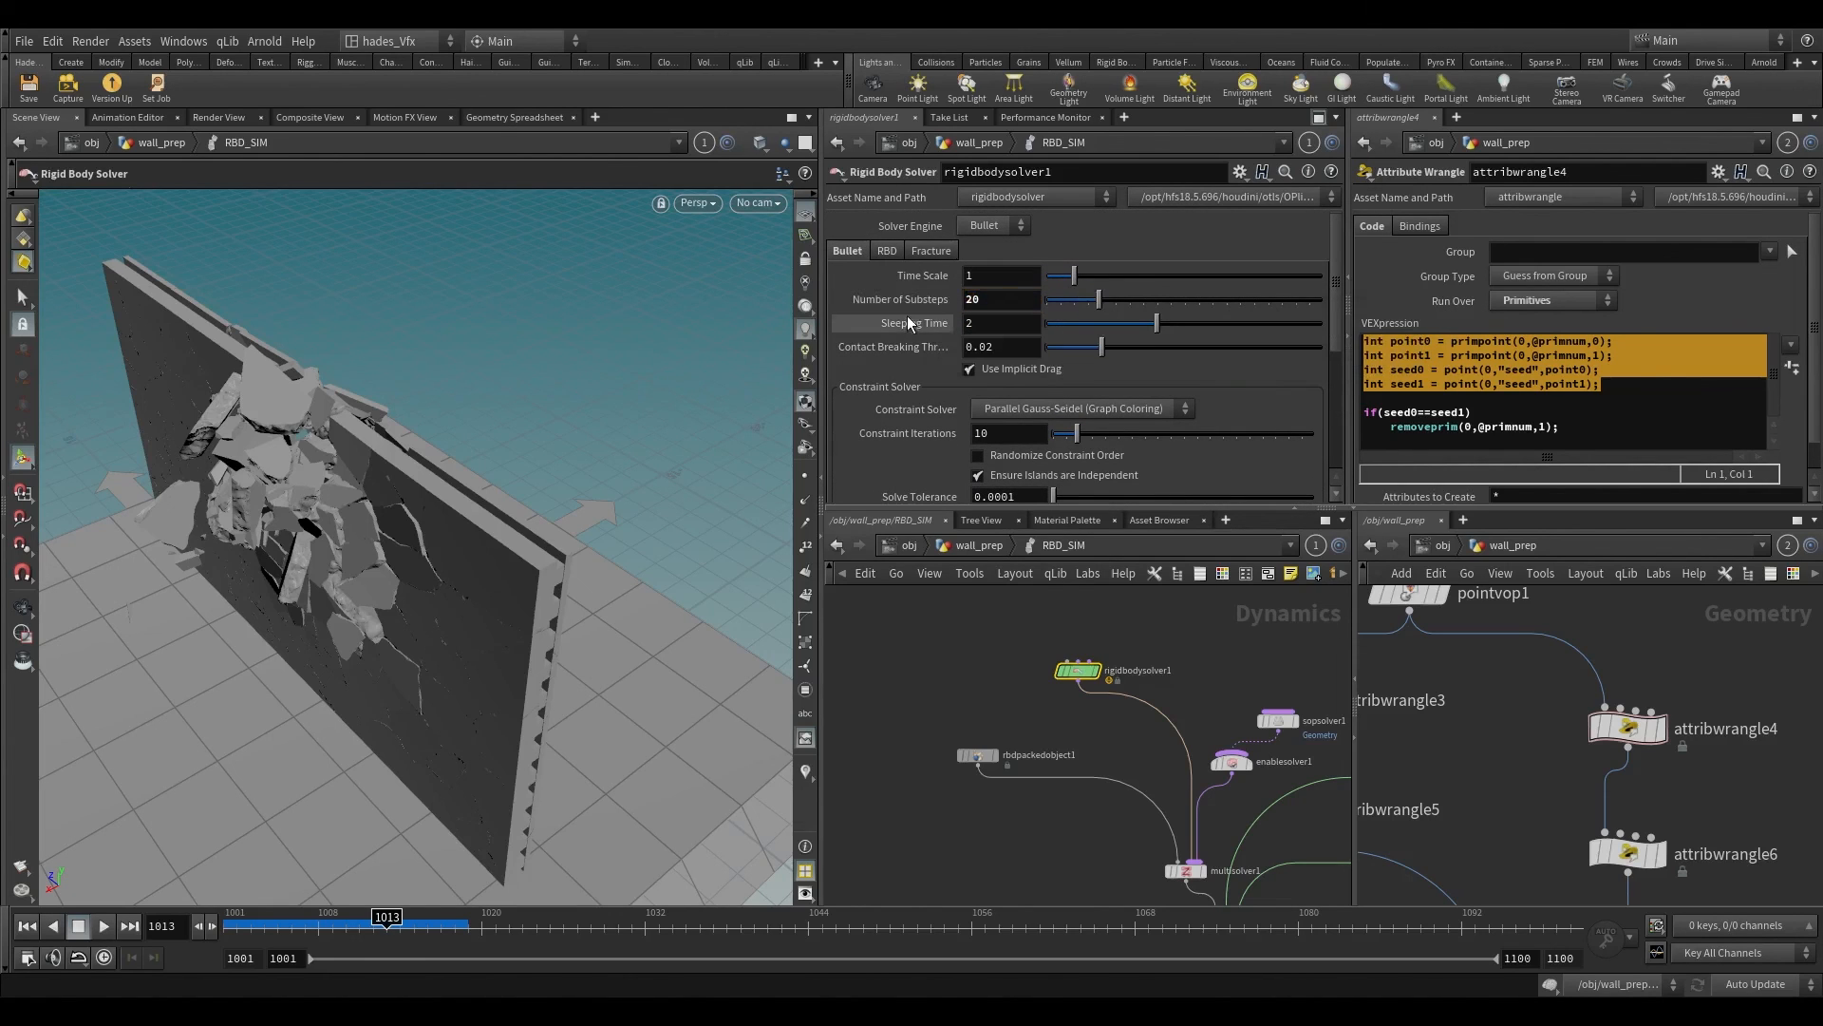
scroll(961, 430, down, 2)
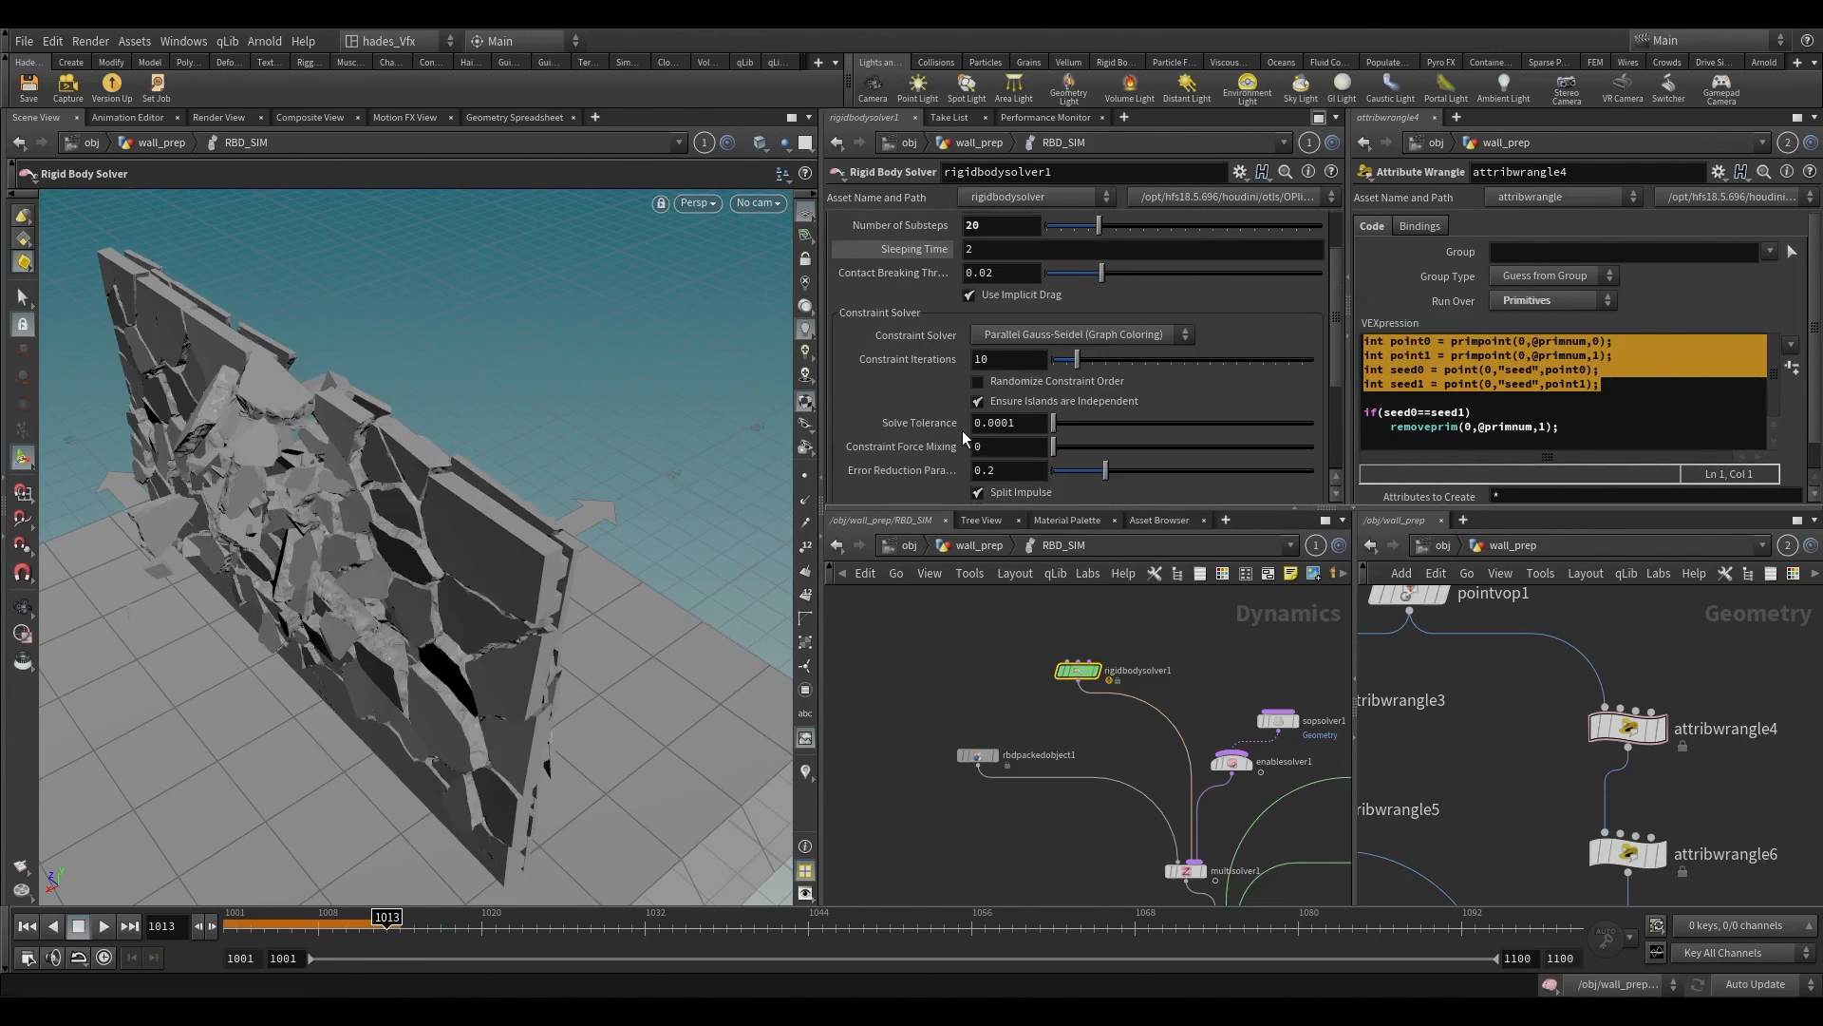
drag(1003, 360, 920, 356)
text(1)
key(Return)
Step: Set the Strength of glueconrel1 to 1 and return the timeline to frame 1001
middle_drag(974, 647, 937, 625)
click(961, 546)
click(1051, 757)
middle_drag(1049, 719, 923, 555)
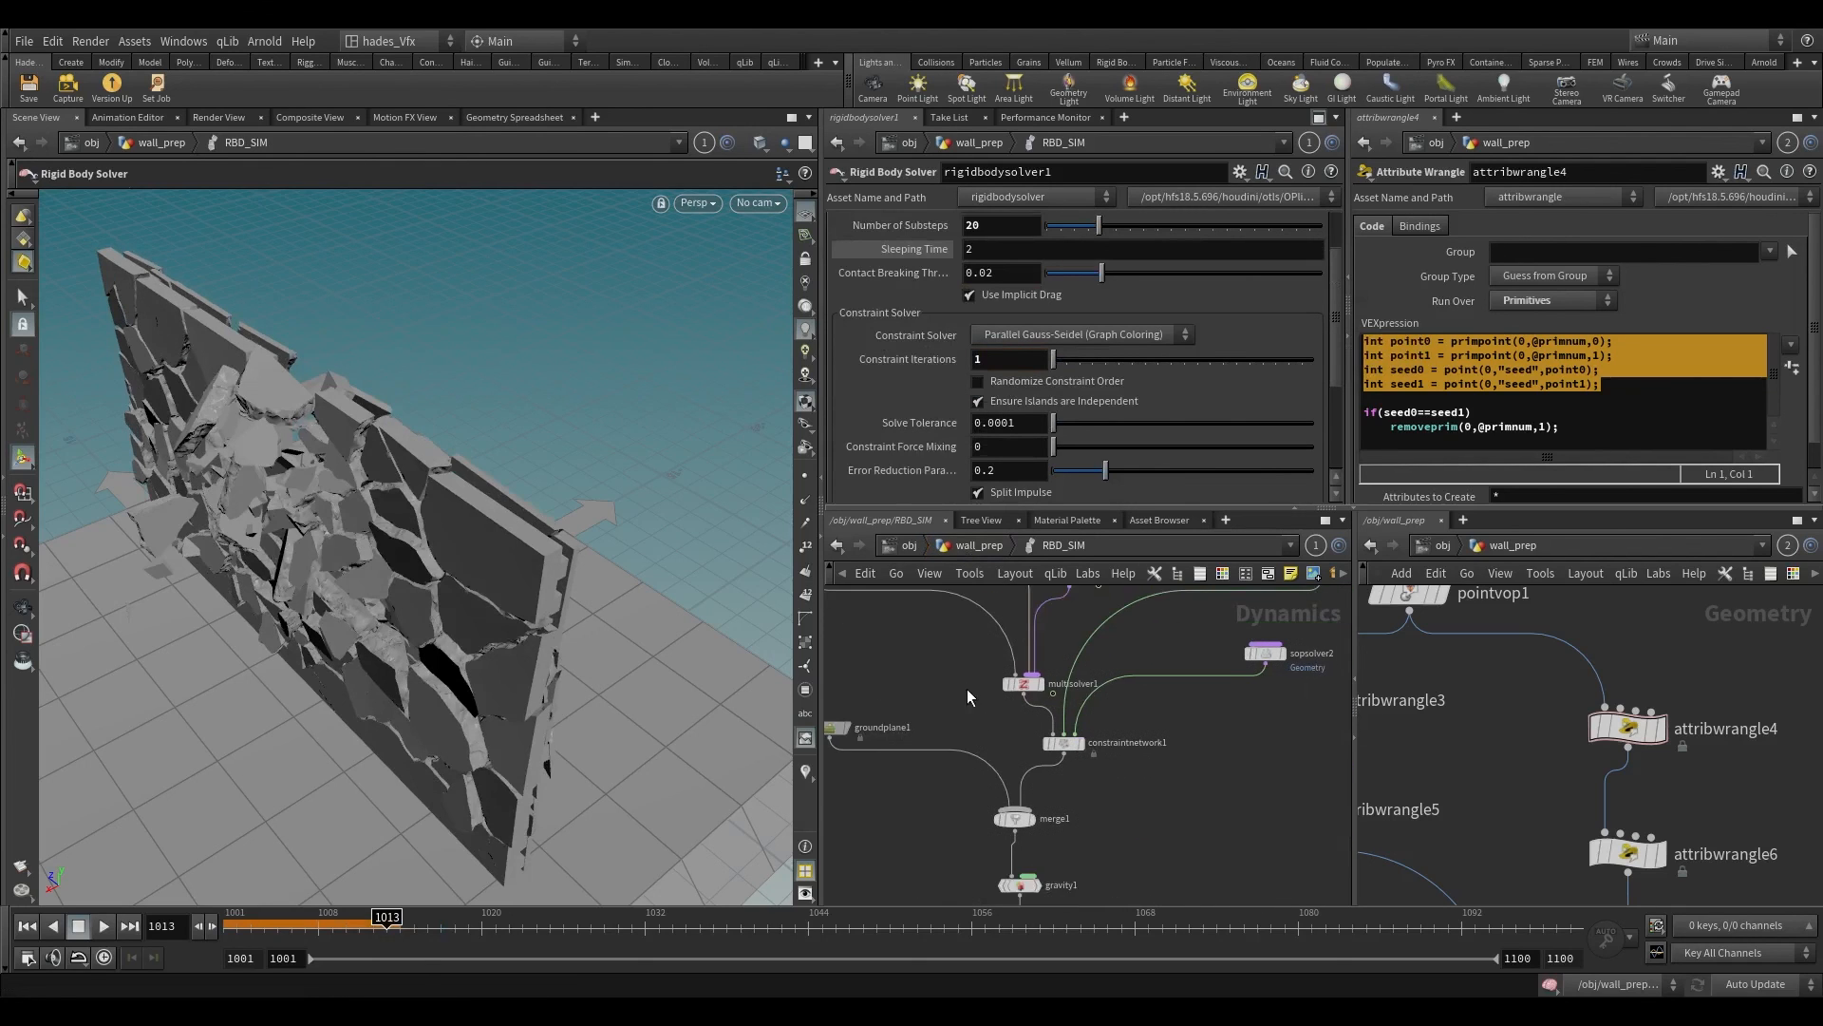
middle_drag(1160, 766, 1098, 783)
drag(999, 761, 1048, 768)
middle_drag(1267, 752, 1225, 869)
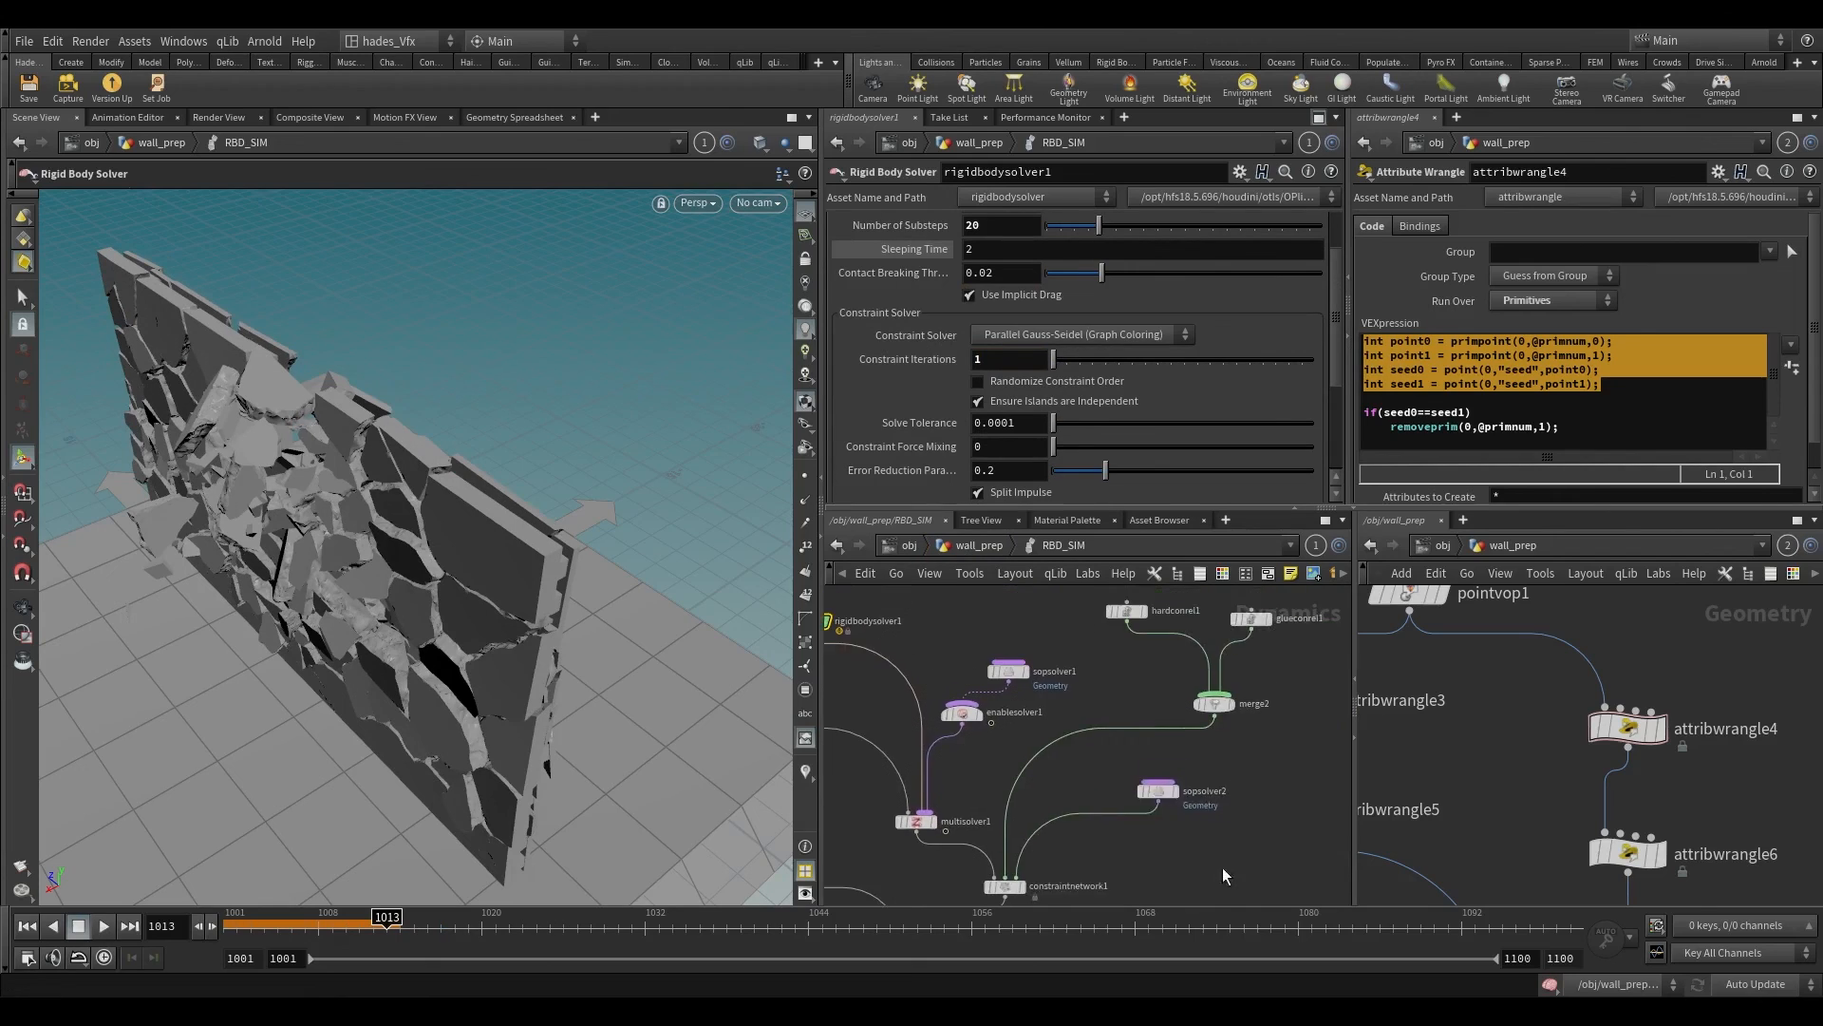
middle_drag(1137, 685, 1107, 749)
click(1099, 675)
click(1223, 683)
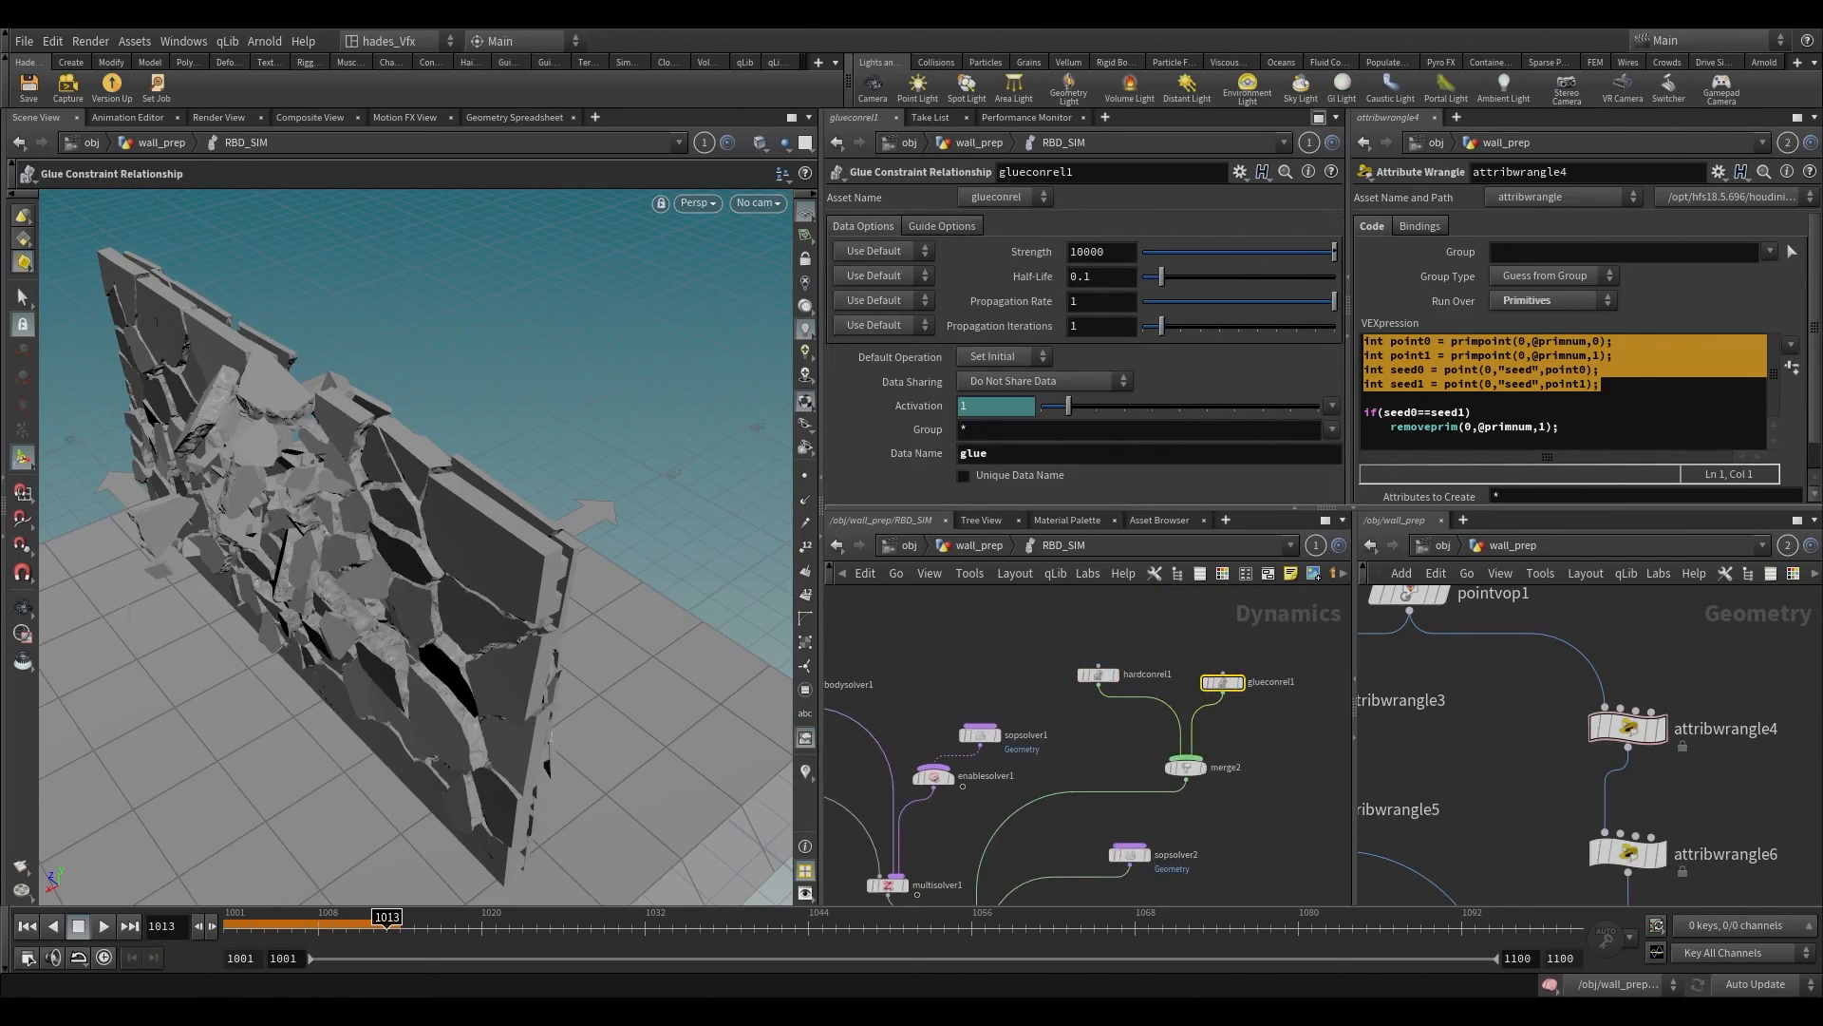
drag(1109, 253, 1052, 253)
text(1)
key(Return)
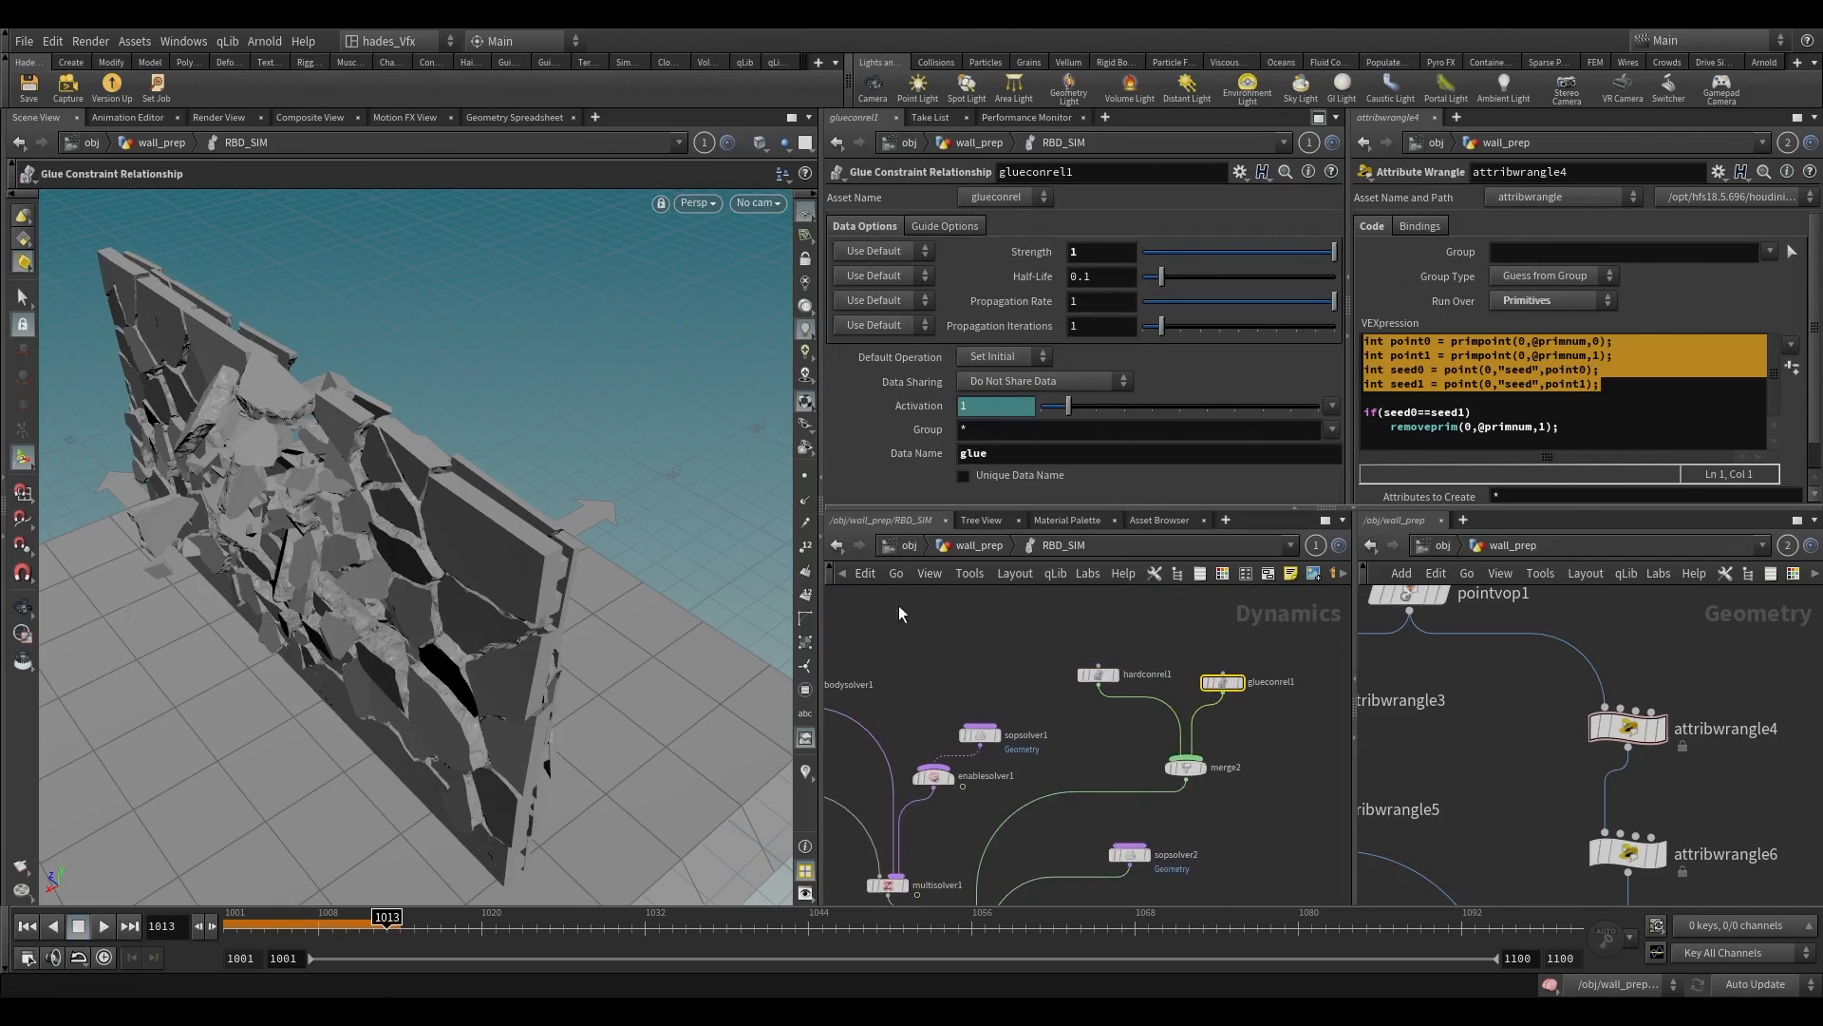
key(ctrl+Up)
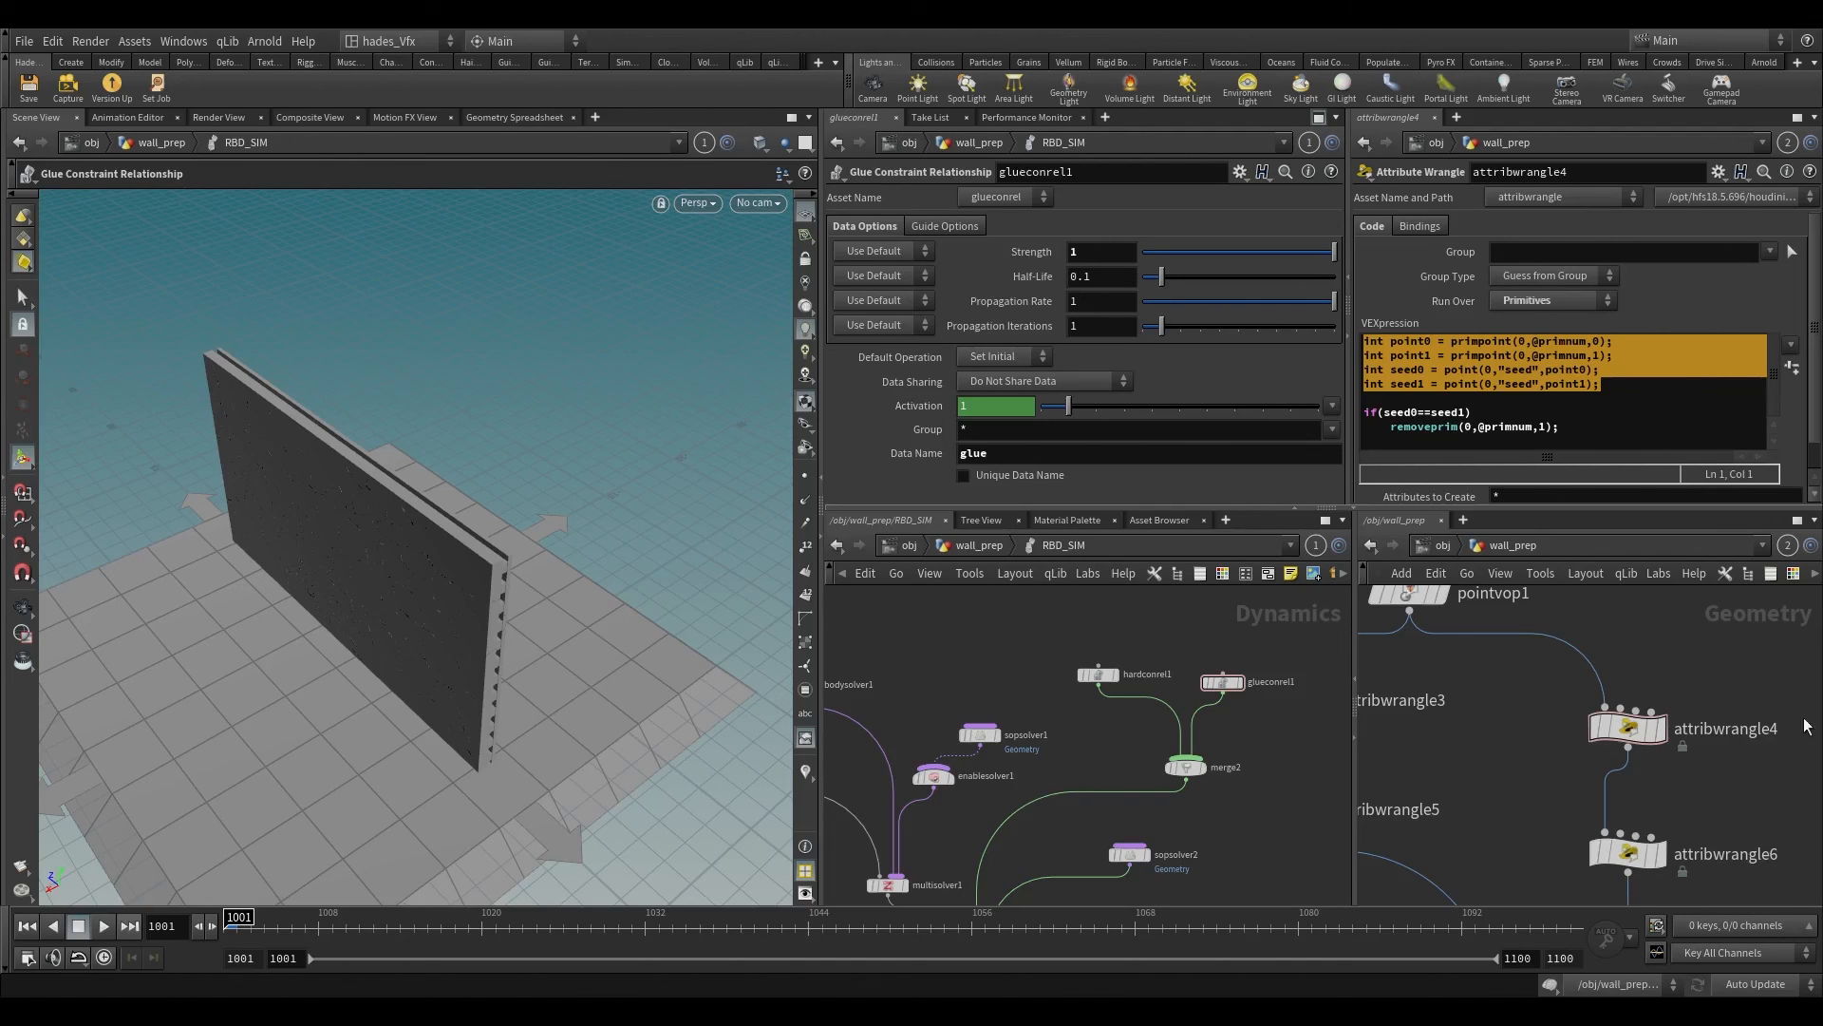
Step: Inside sopsolver2, set attribwrangle2's angle threshold to 0.03 and check the soft-constraint code in attribwrangle4
double_click(1130, 854)
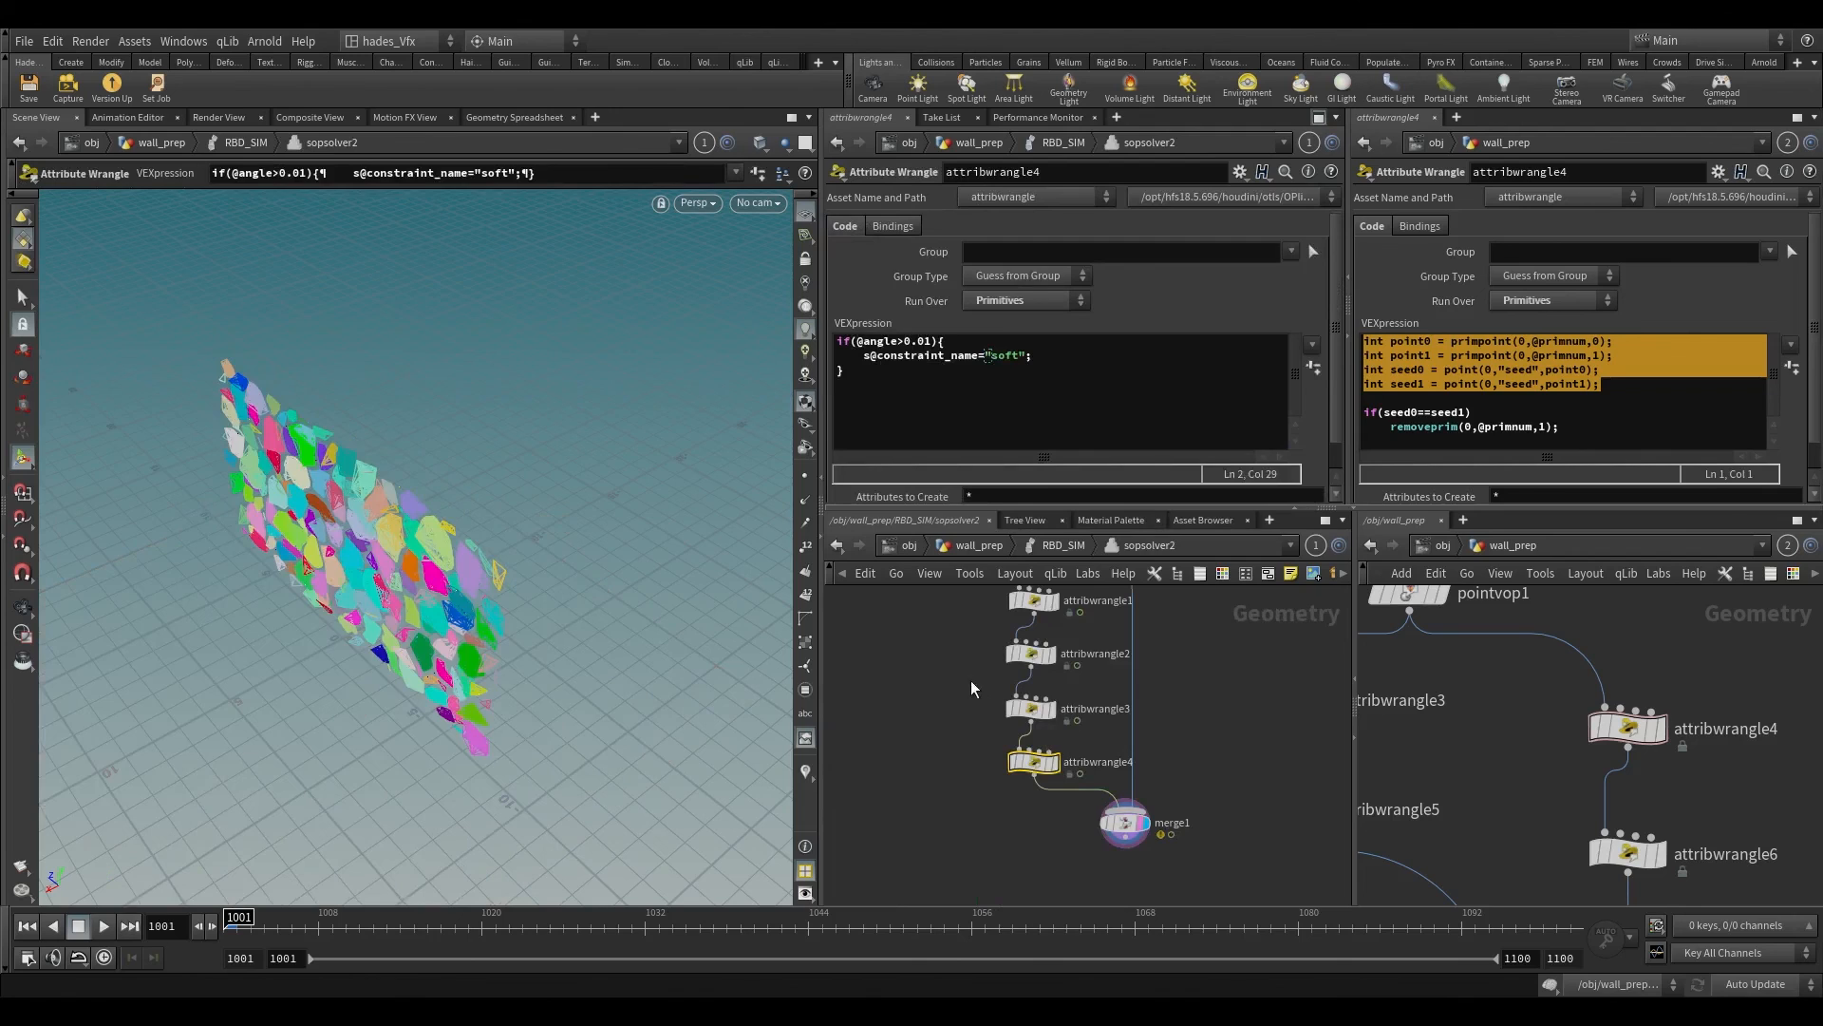
click(1031, 653)
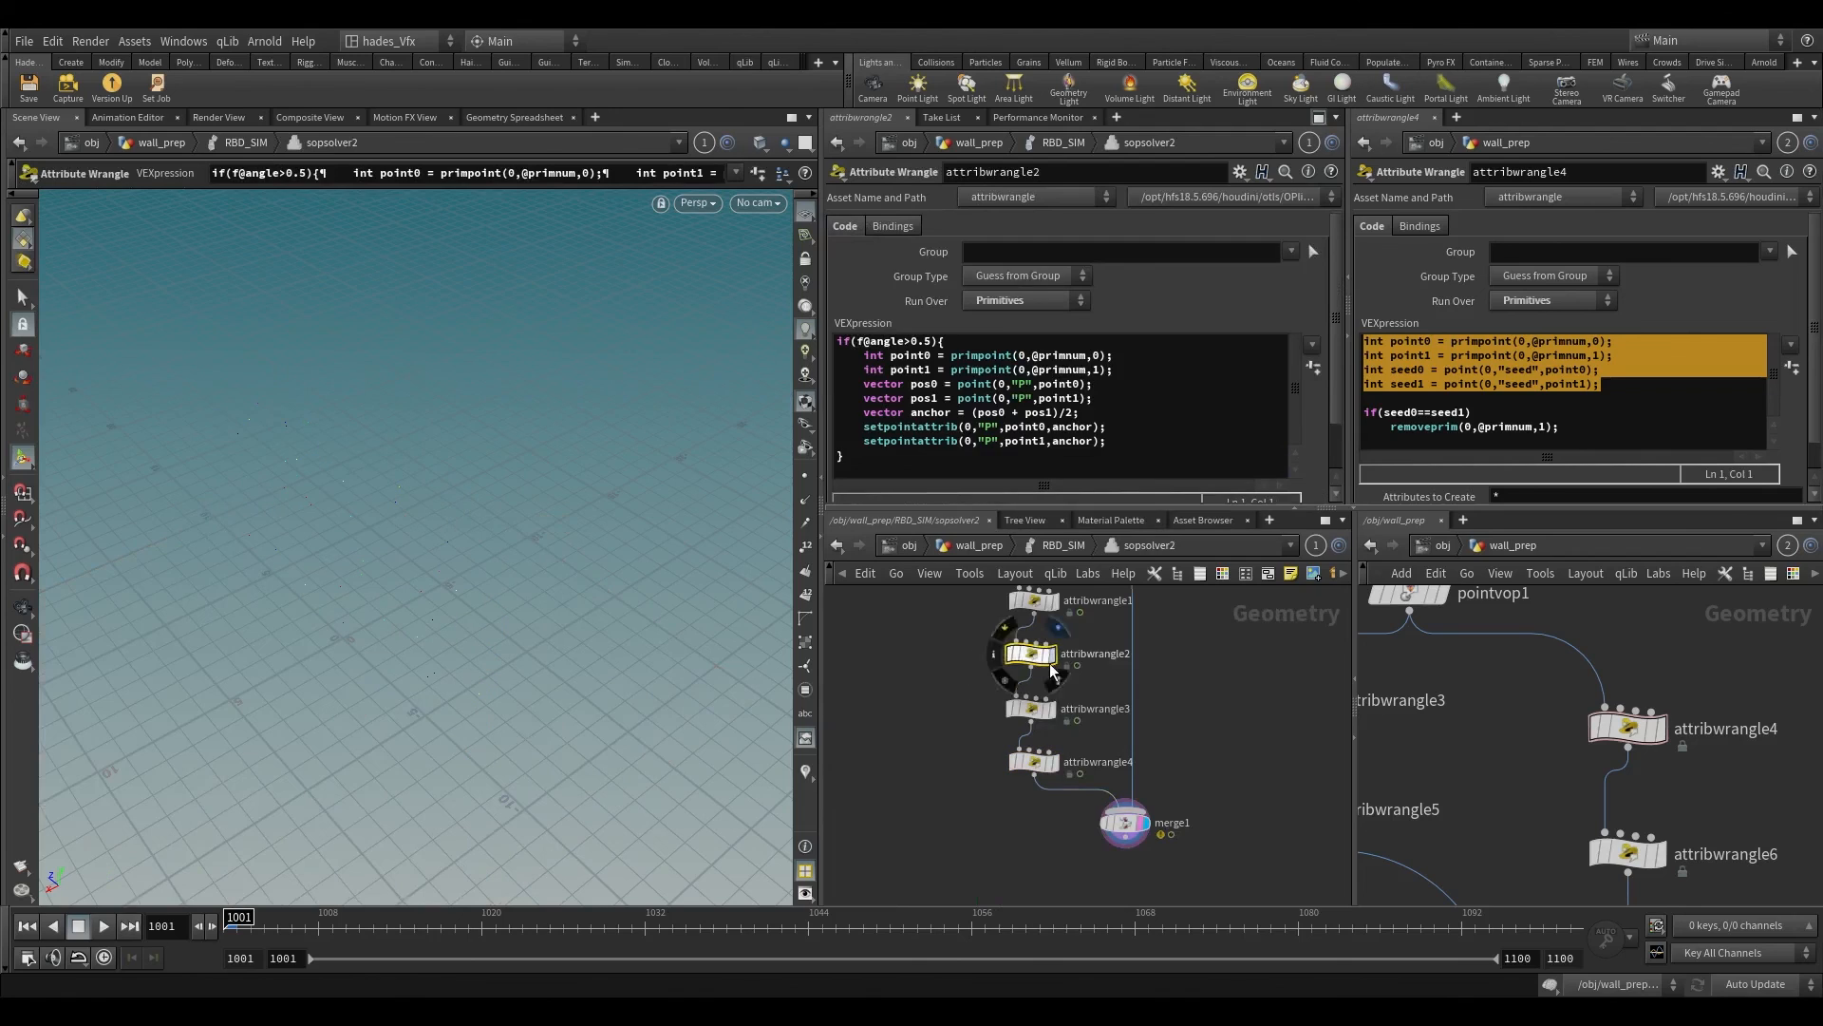
double_click(926, 342)
text(03)
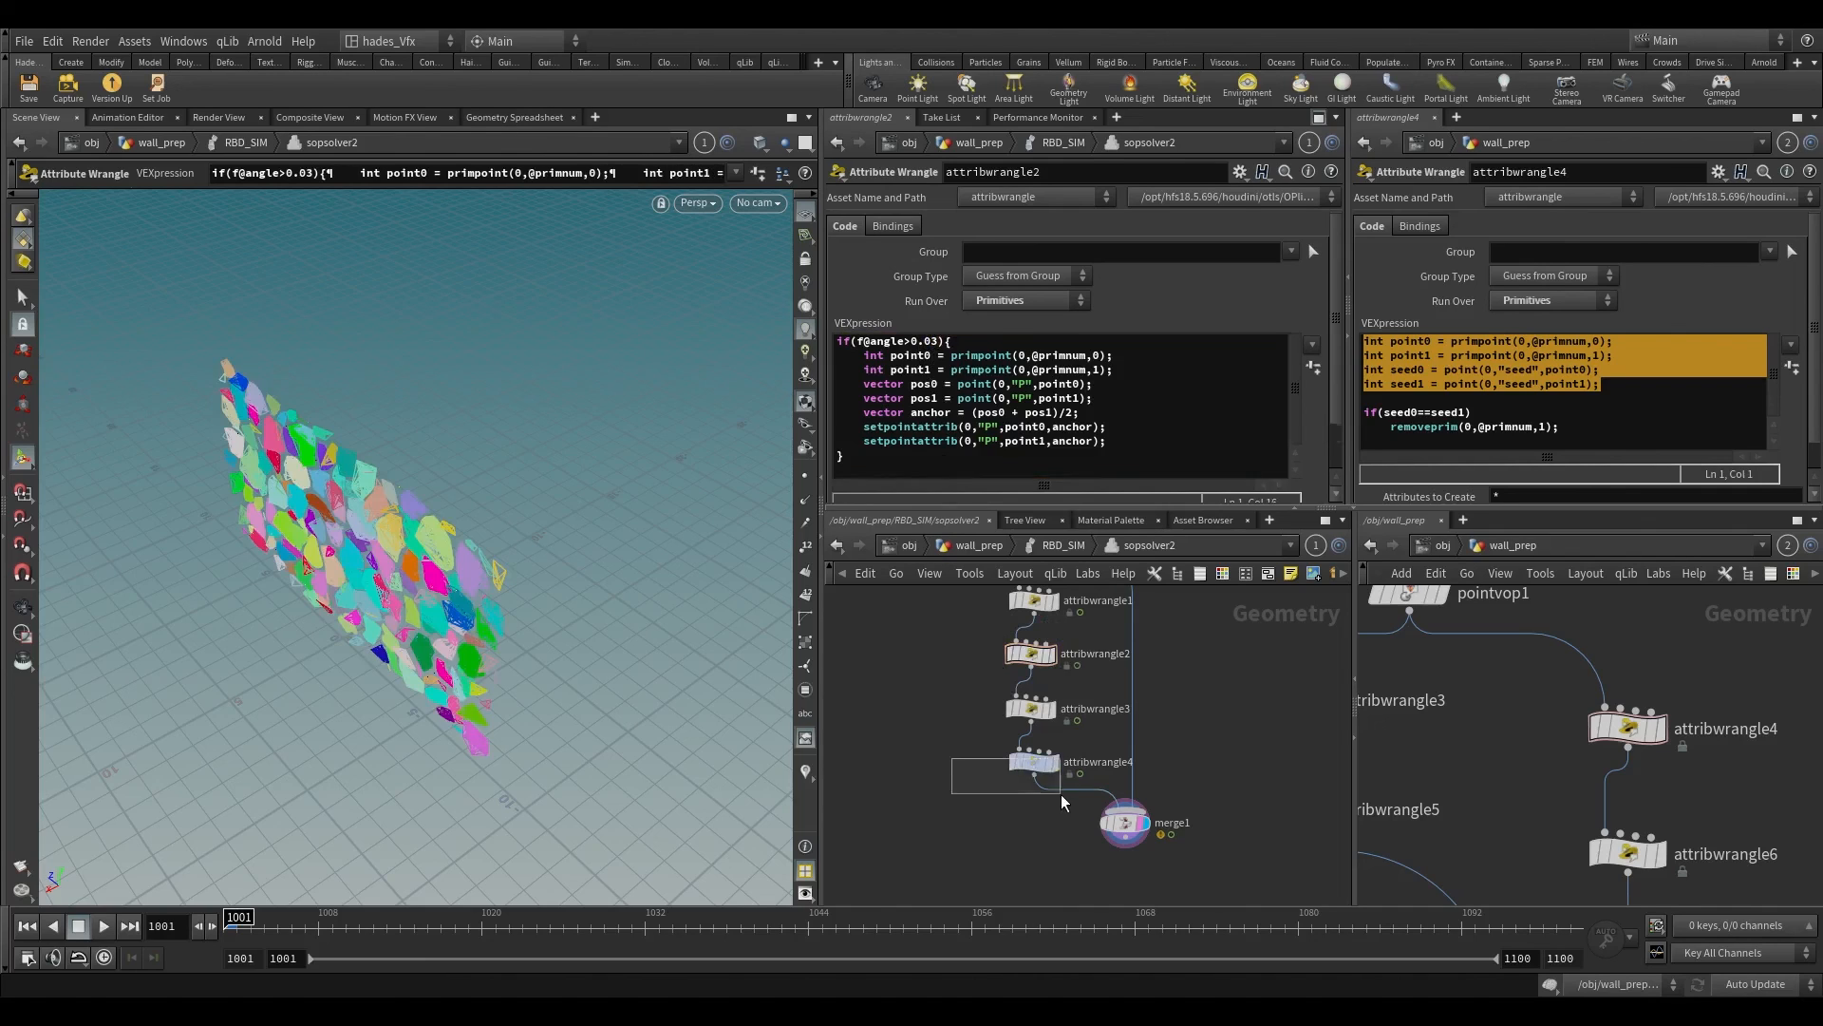
click(1033, 762)
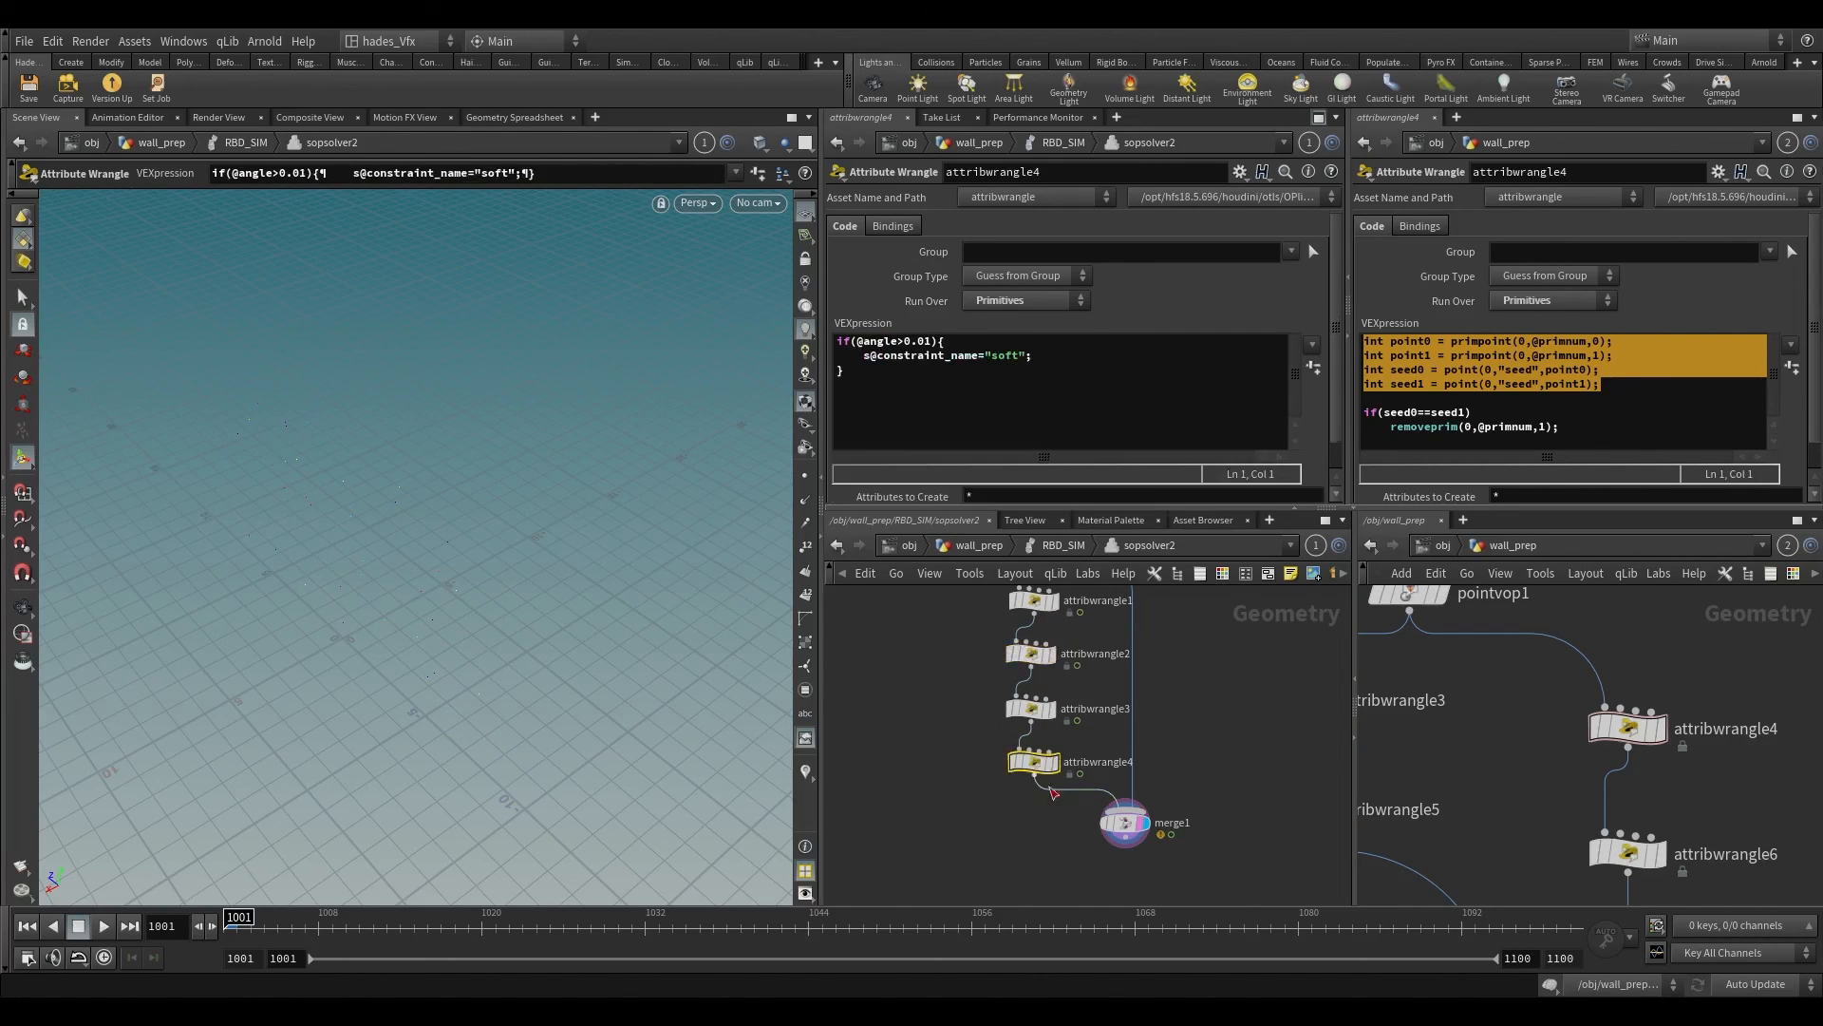
Step: Return to the RBD_SIM network, view the wall from a wider angle and play the simulation from frame 1001
click(974, 544)
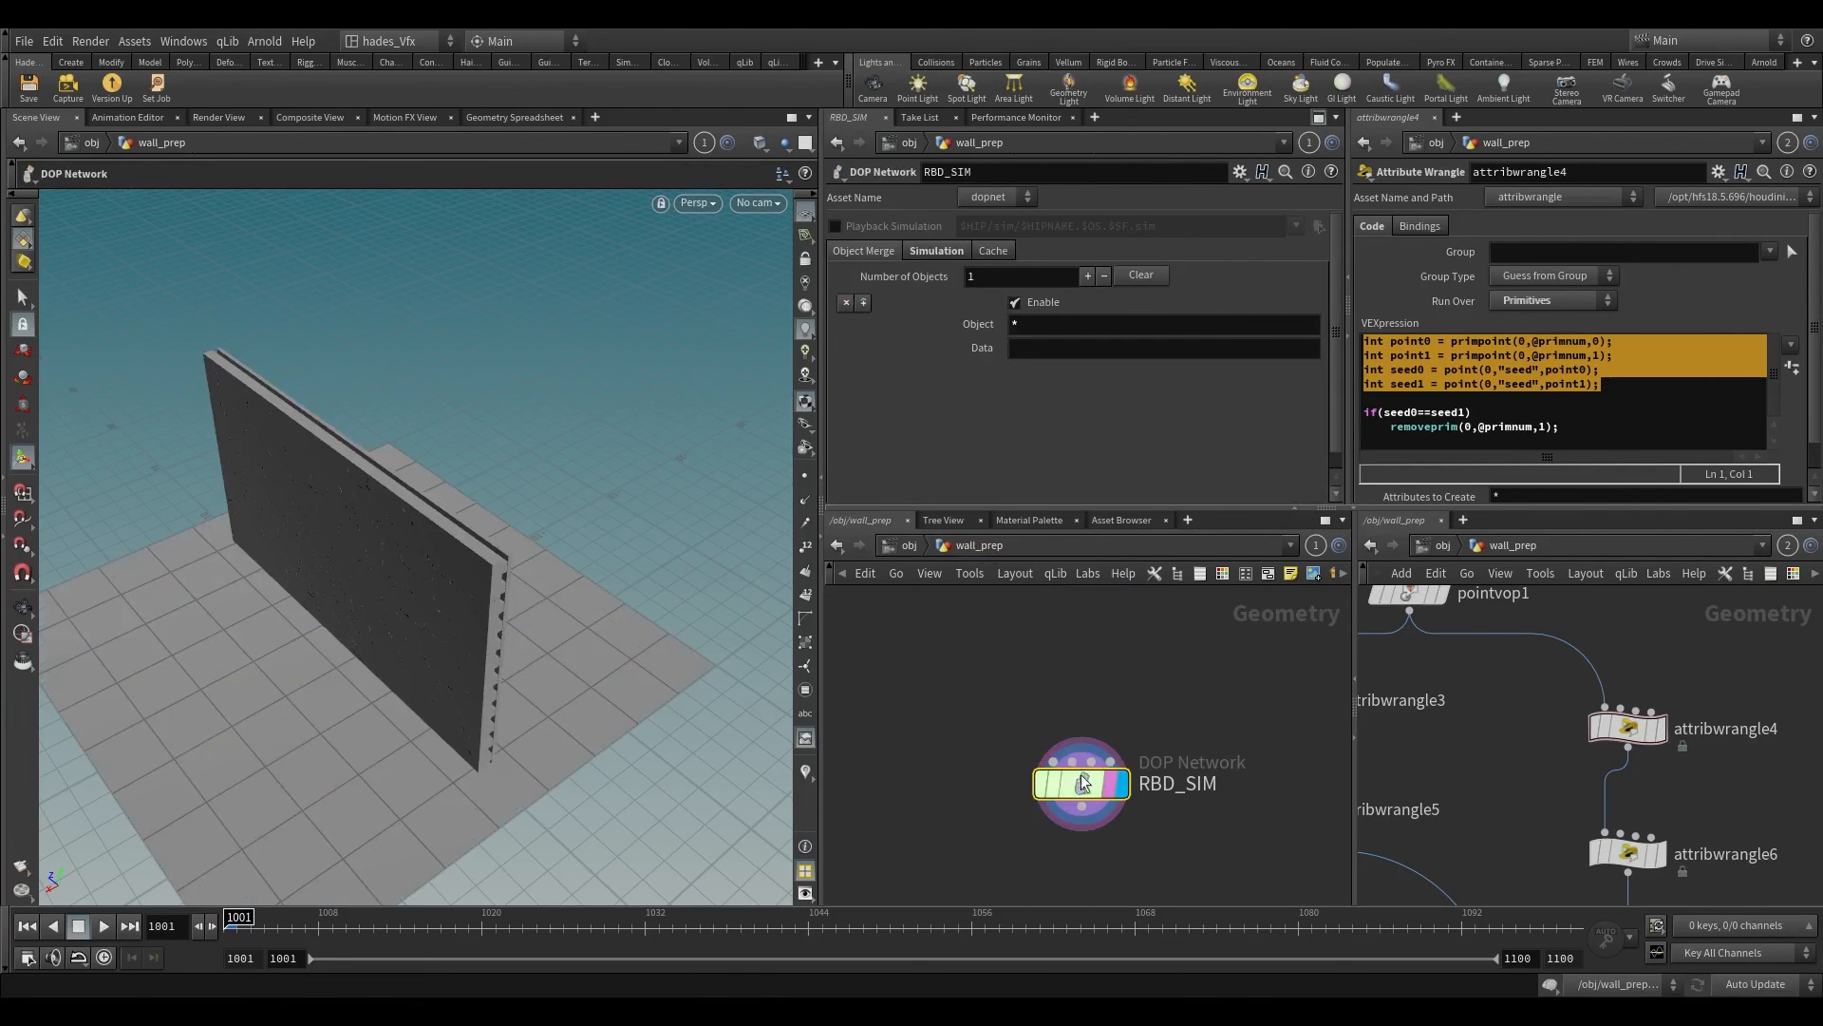
double_click(1080, 780)
alt+drag(370, 622, 237, 786)
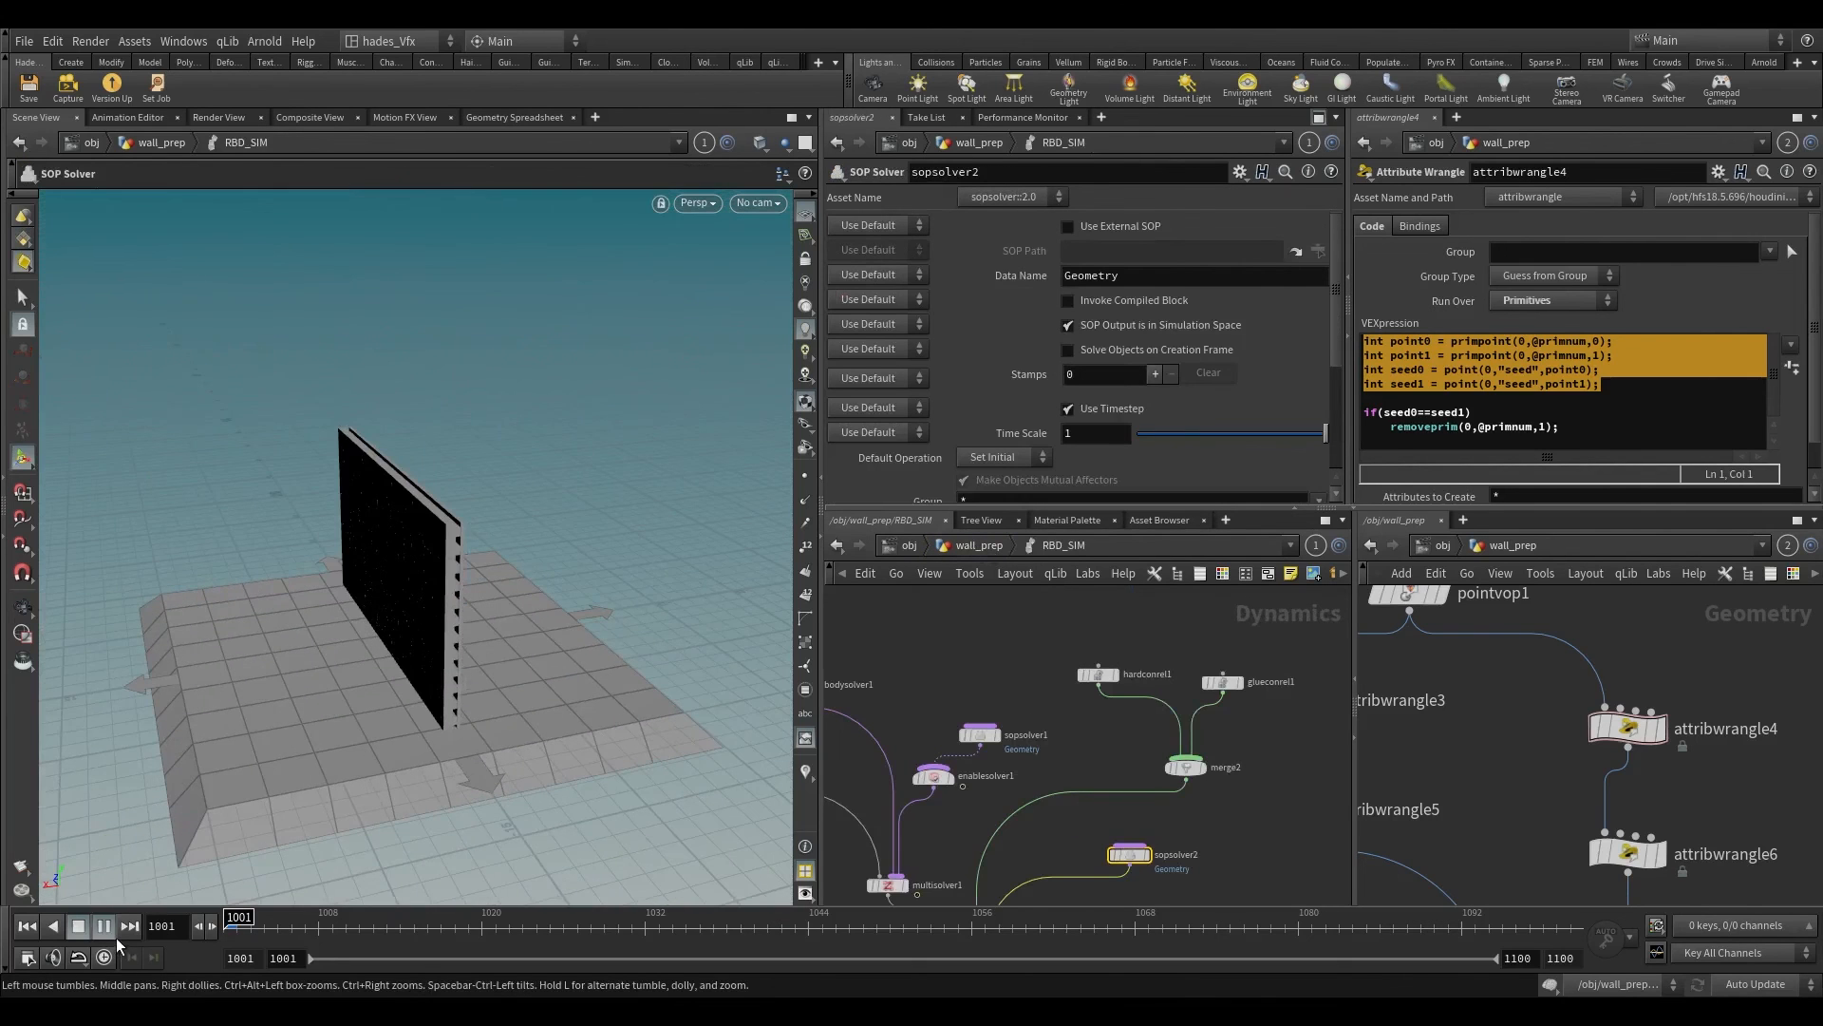
click(112, 932)
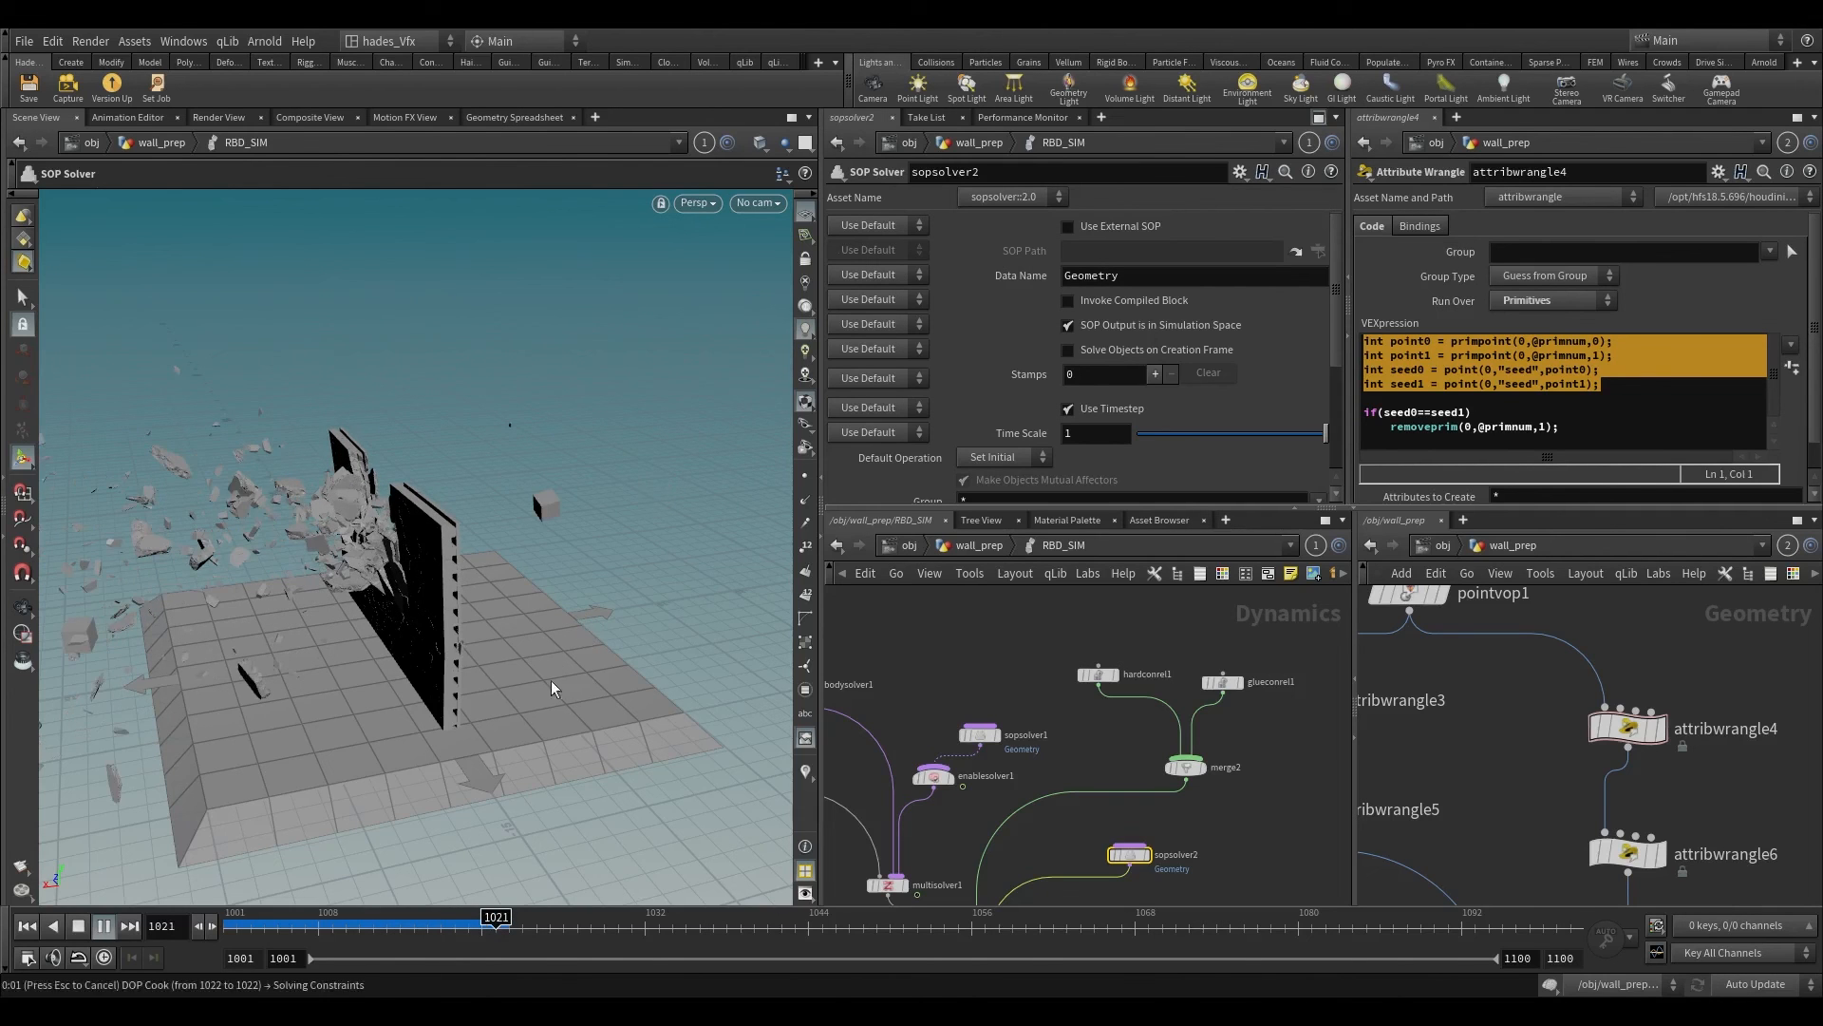
Step: Stop at frame 1020 and examine the broken wall and flying debris from several angles
click(486, 921)
alt+drag(496, 550, 345, 550)
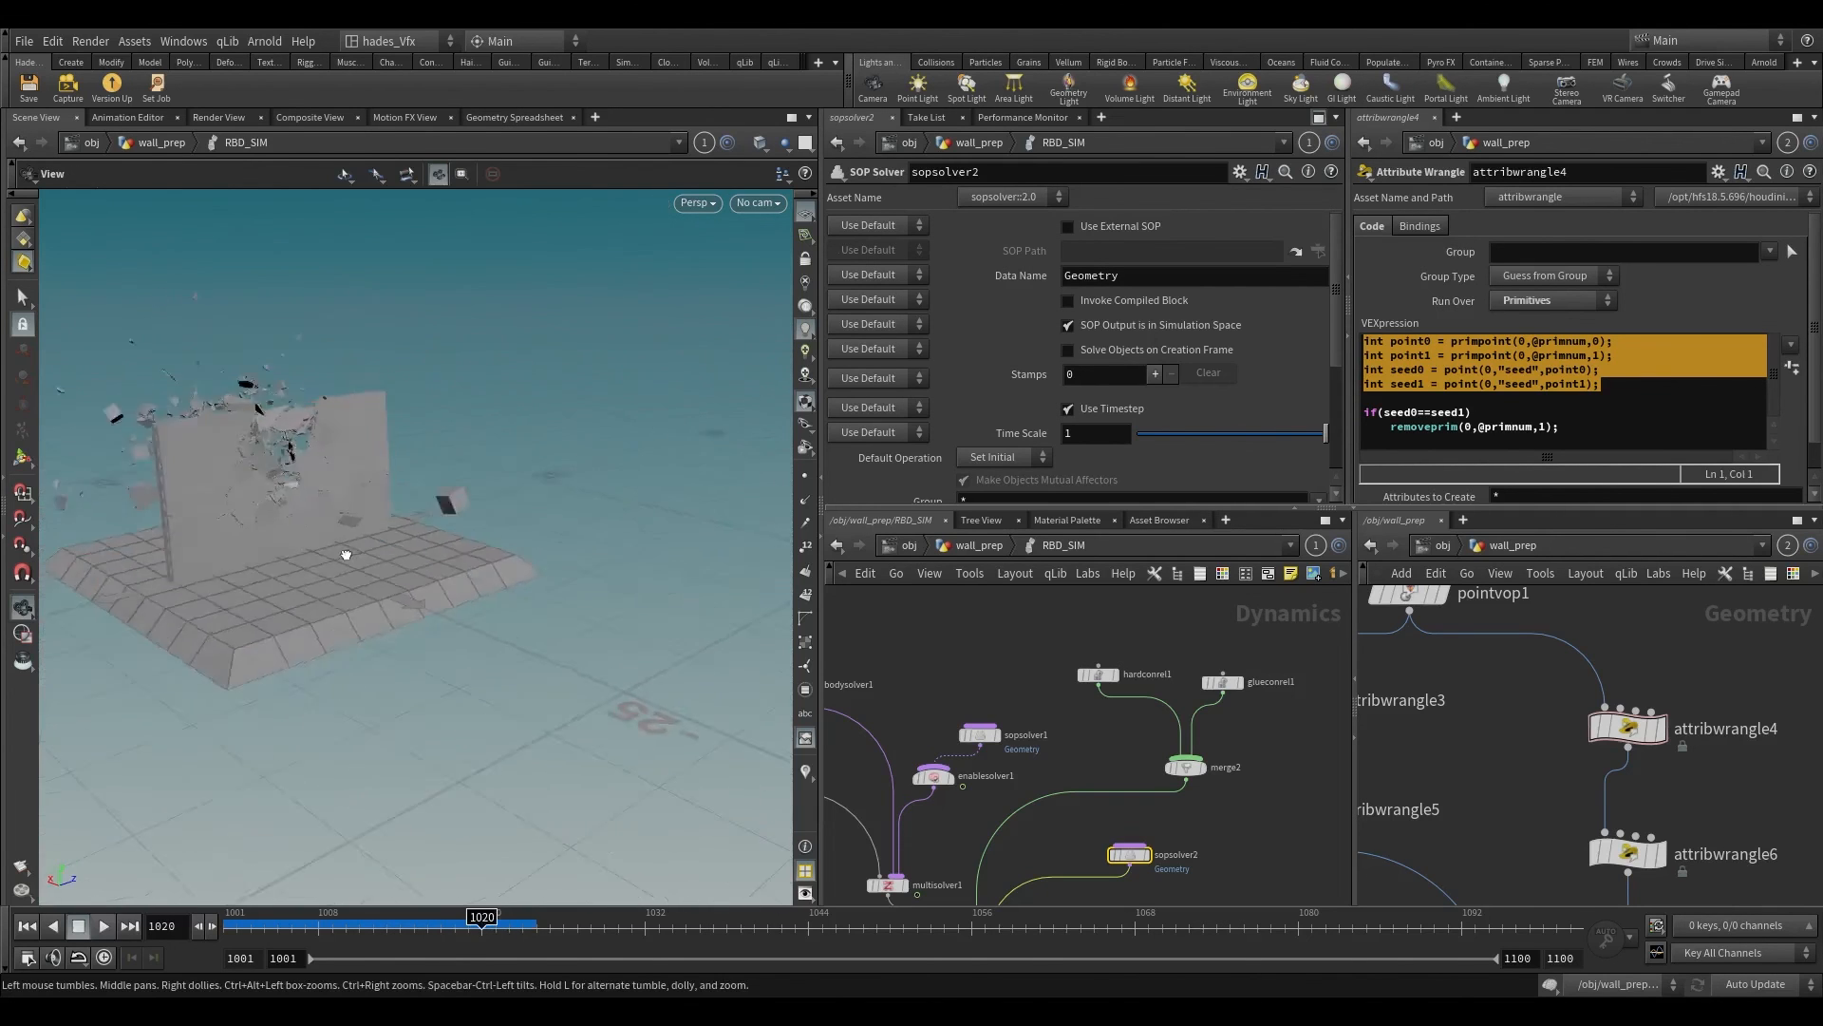
alt+right_drag(346, 550, 358, 293)
alt+middle_drag(358, 293, 436, 554)
alt+drag(436, 554, 467, 559)
Step: Inside sopsolver1, set the velocity multiplier in attribwrangle1's v@v line to 100
scroll(1143, 730, down, 2)
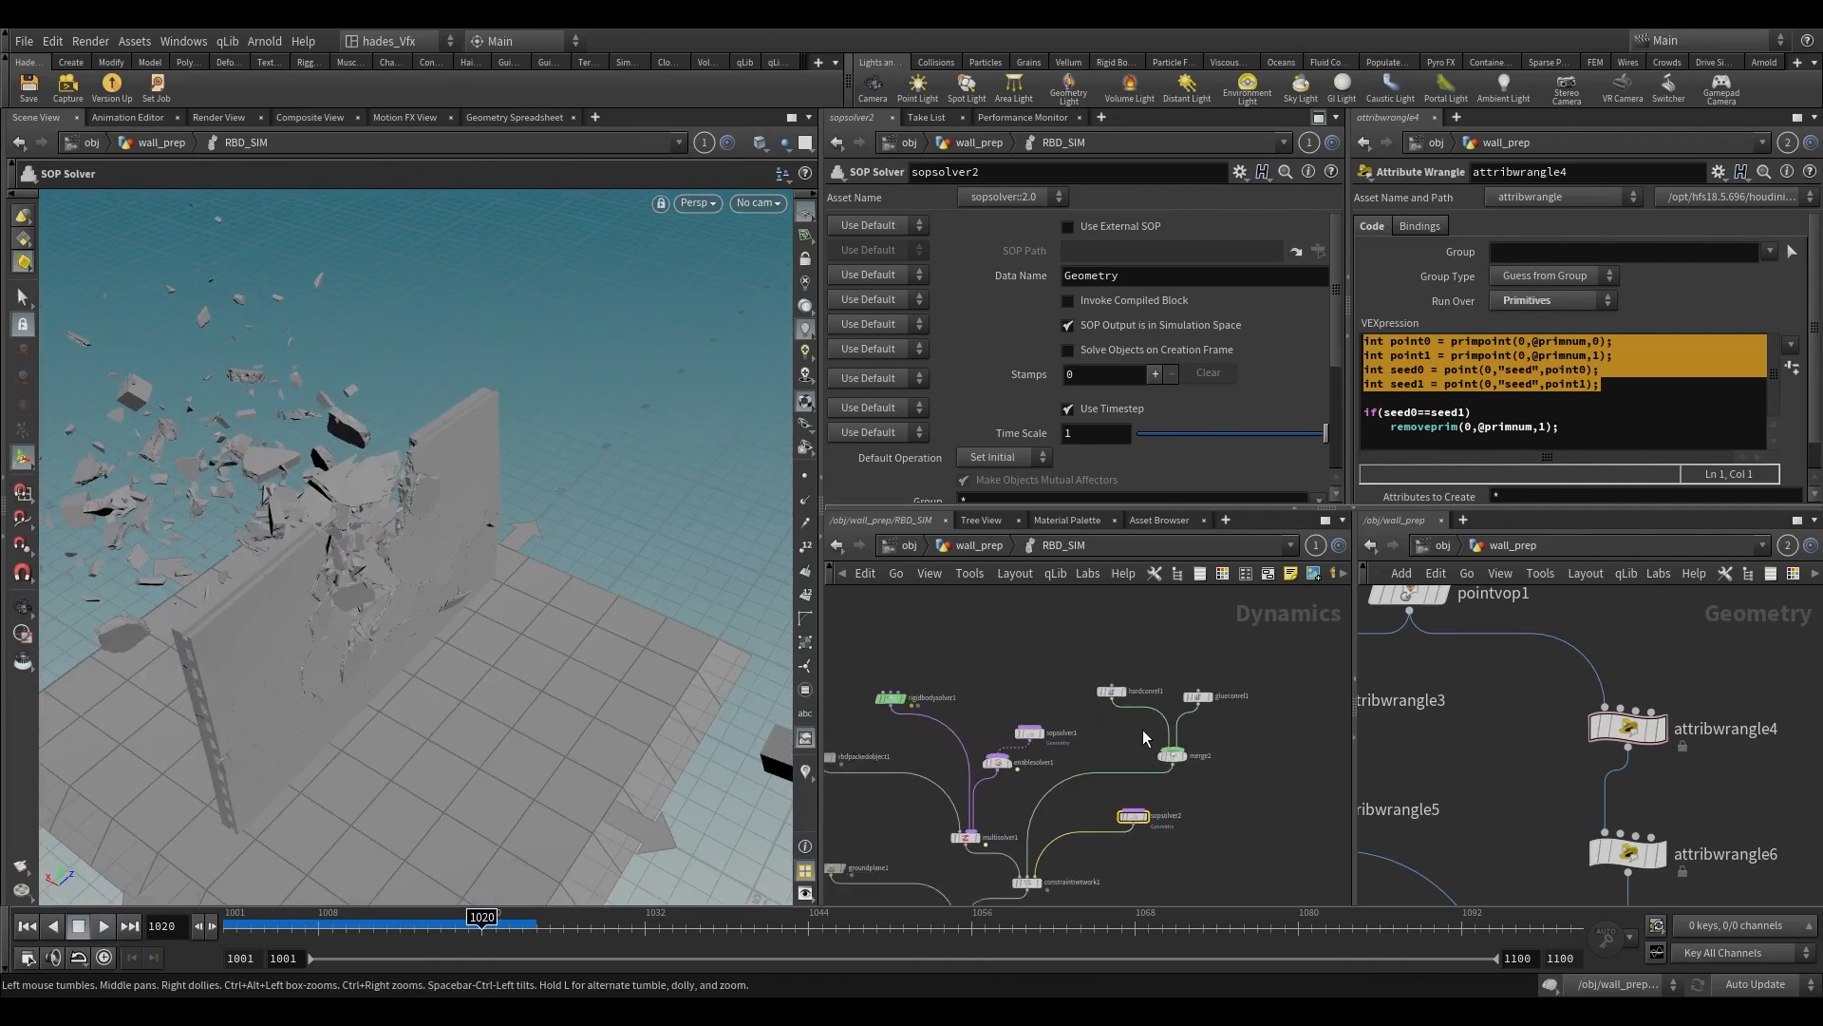
scroll(1092, 729, up, 3)
click(983, 741)
double_click(983, 741)
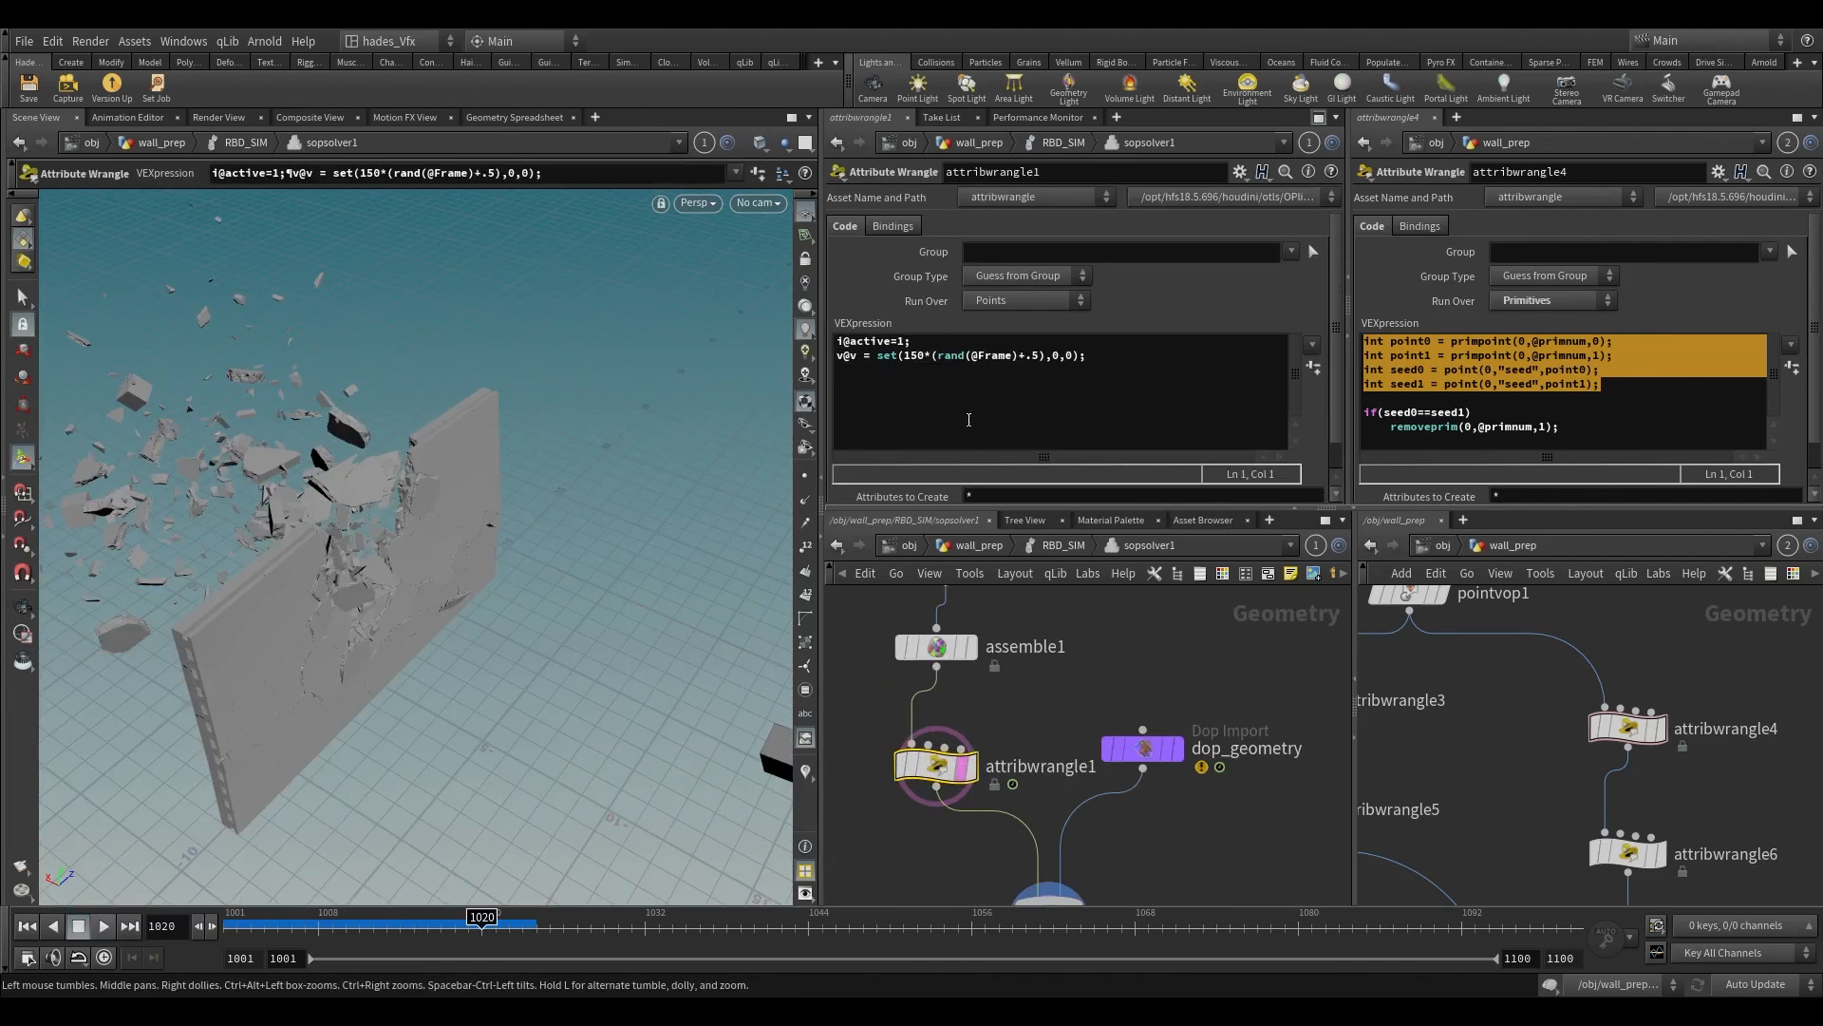
click(922, 358)
key(BackSpace)
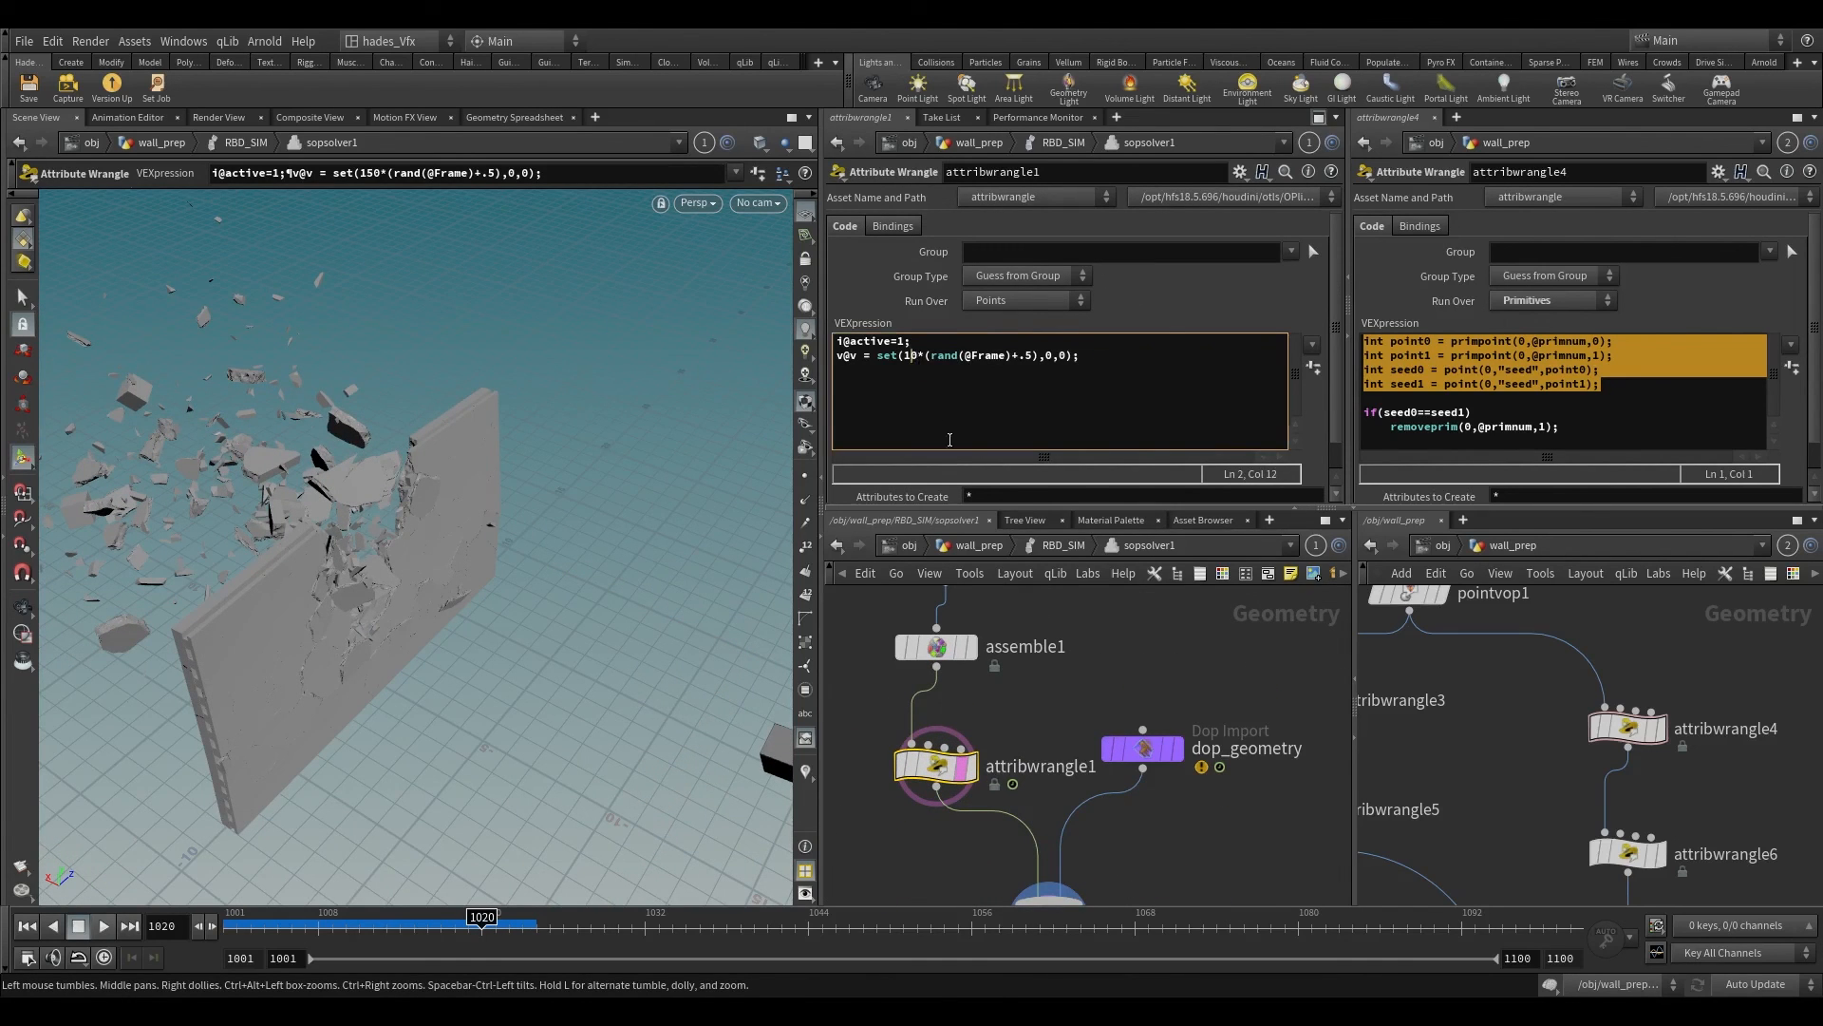
text(0)
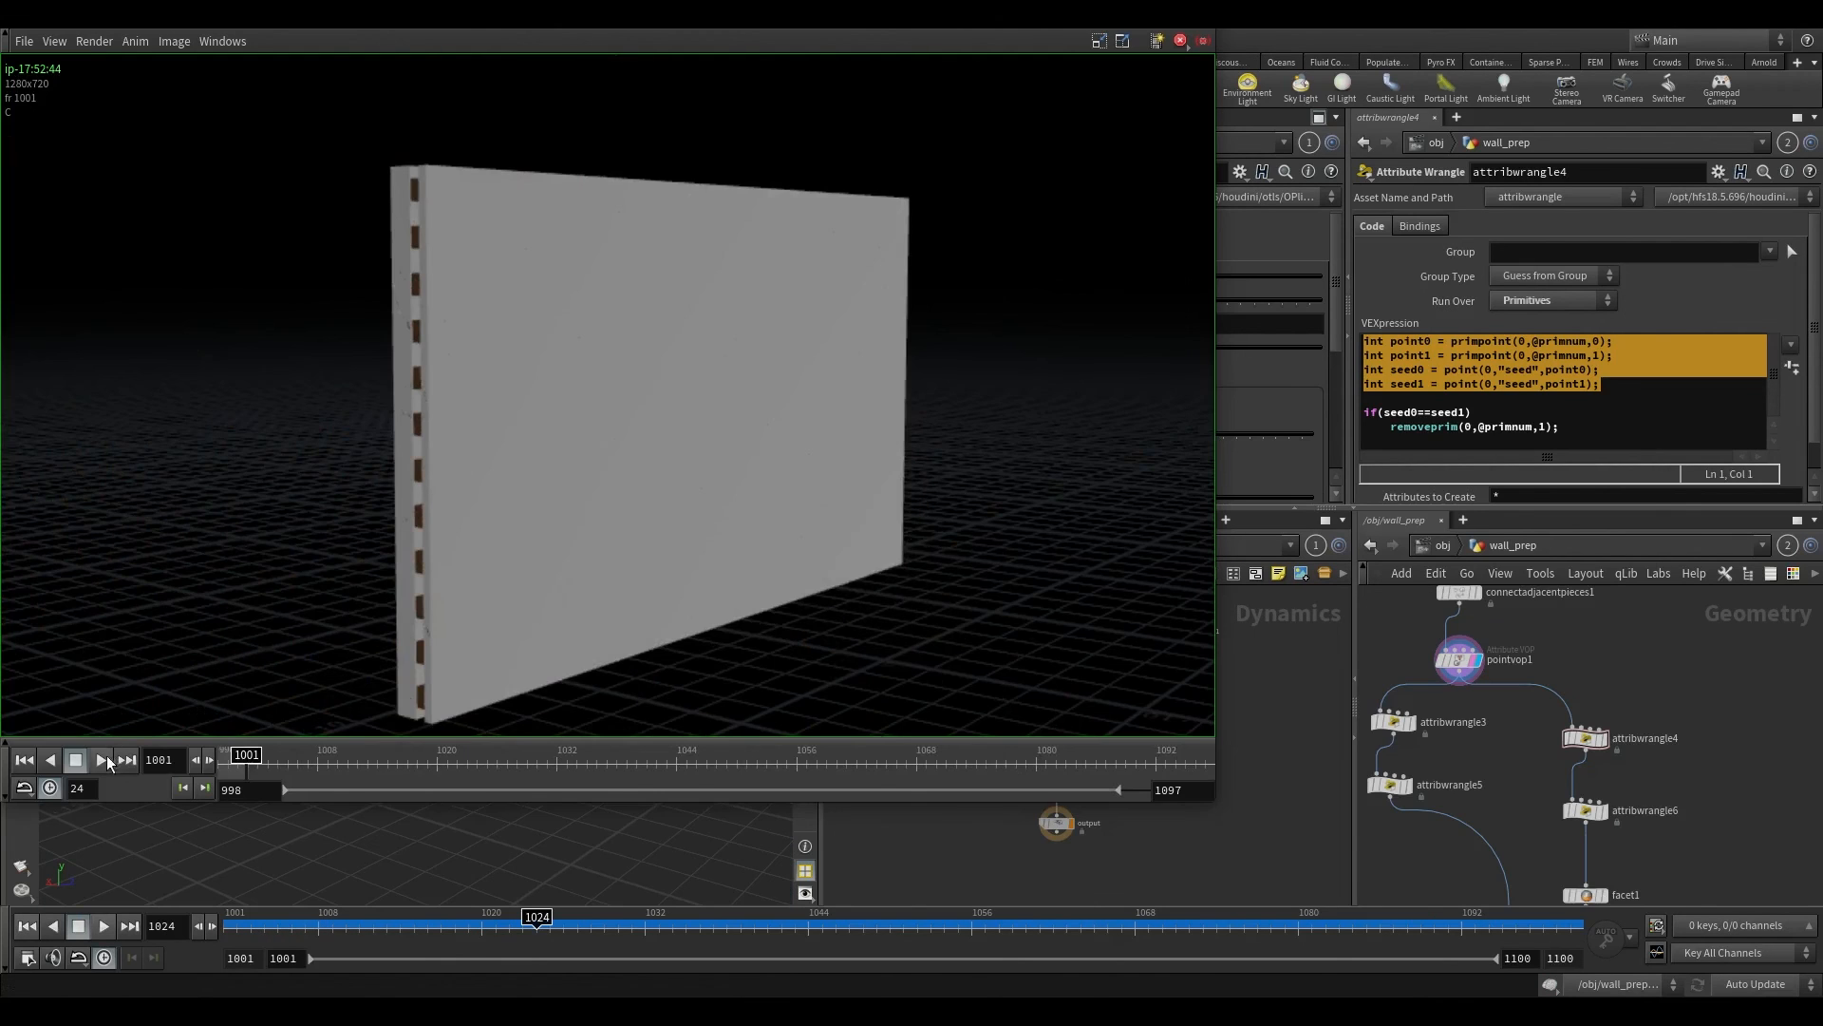
Step: Play the rendered flipbook of the wall destruction in the preview player
click(101, 761)
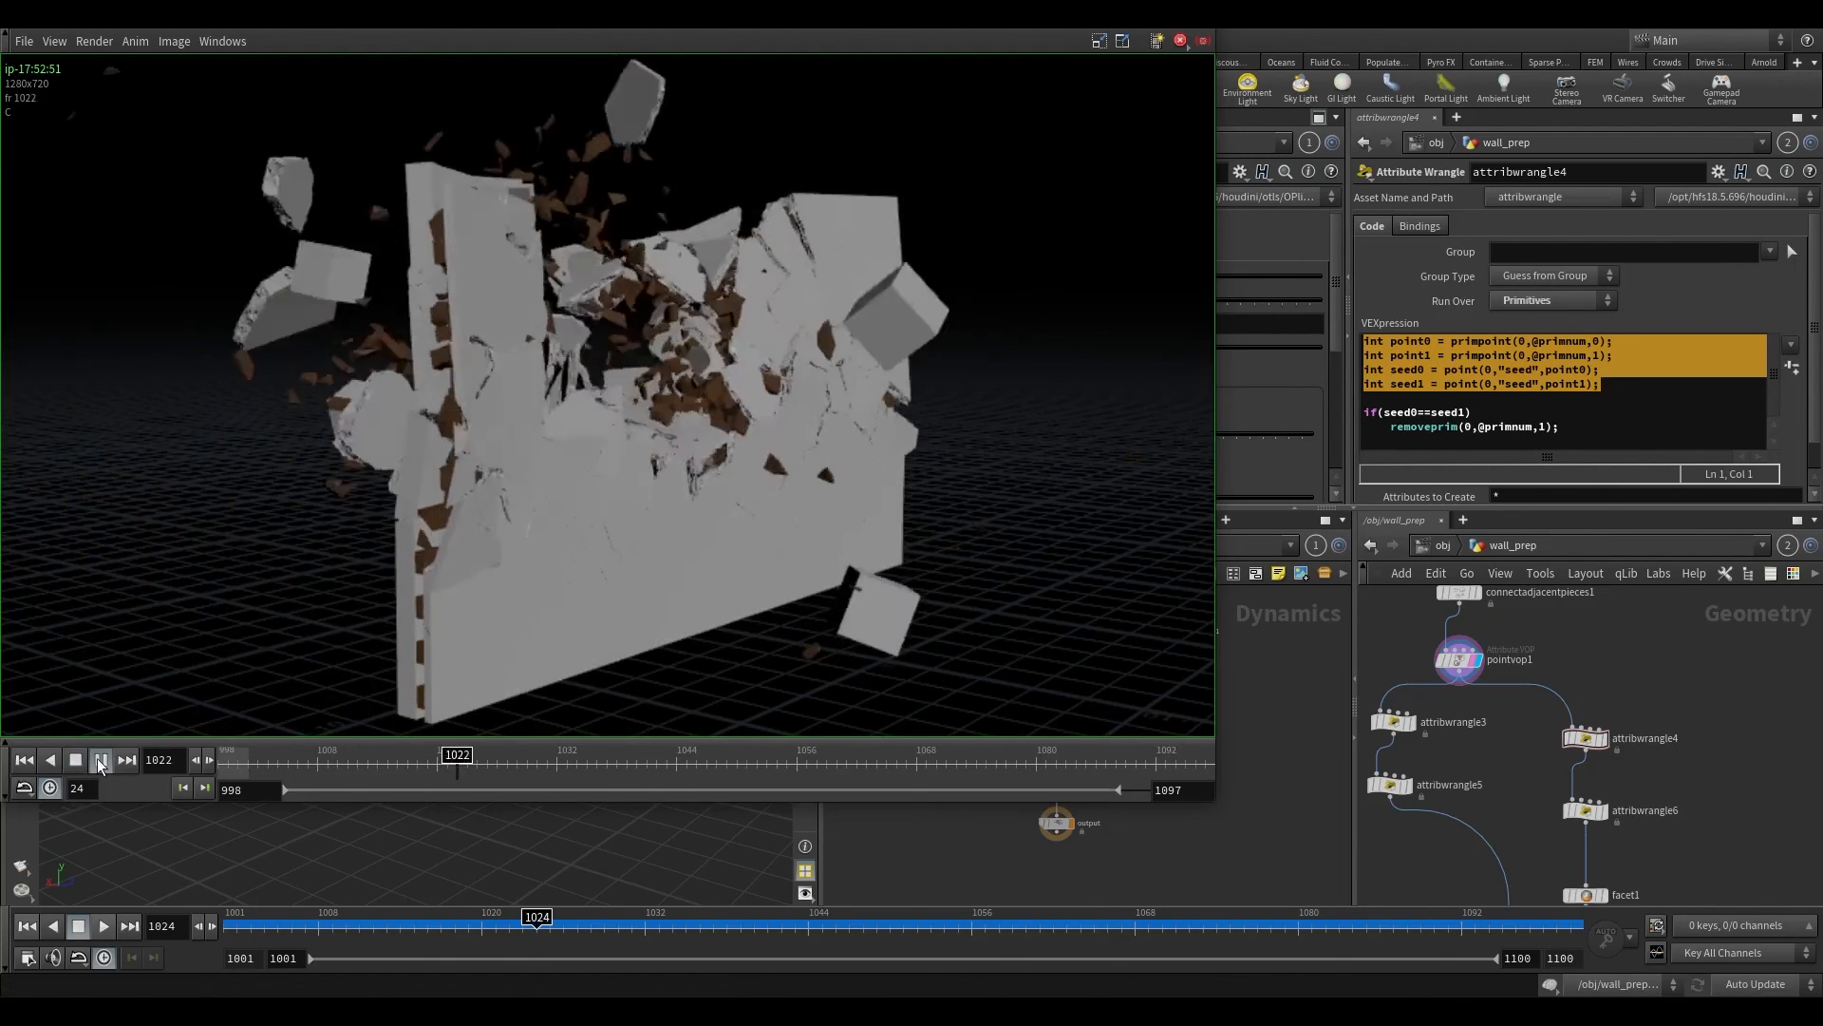